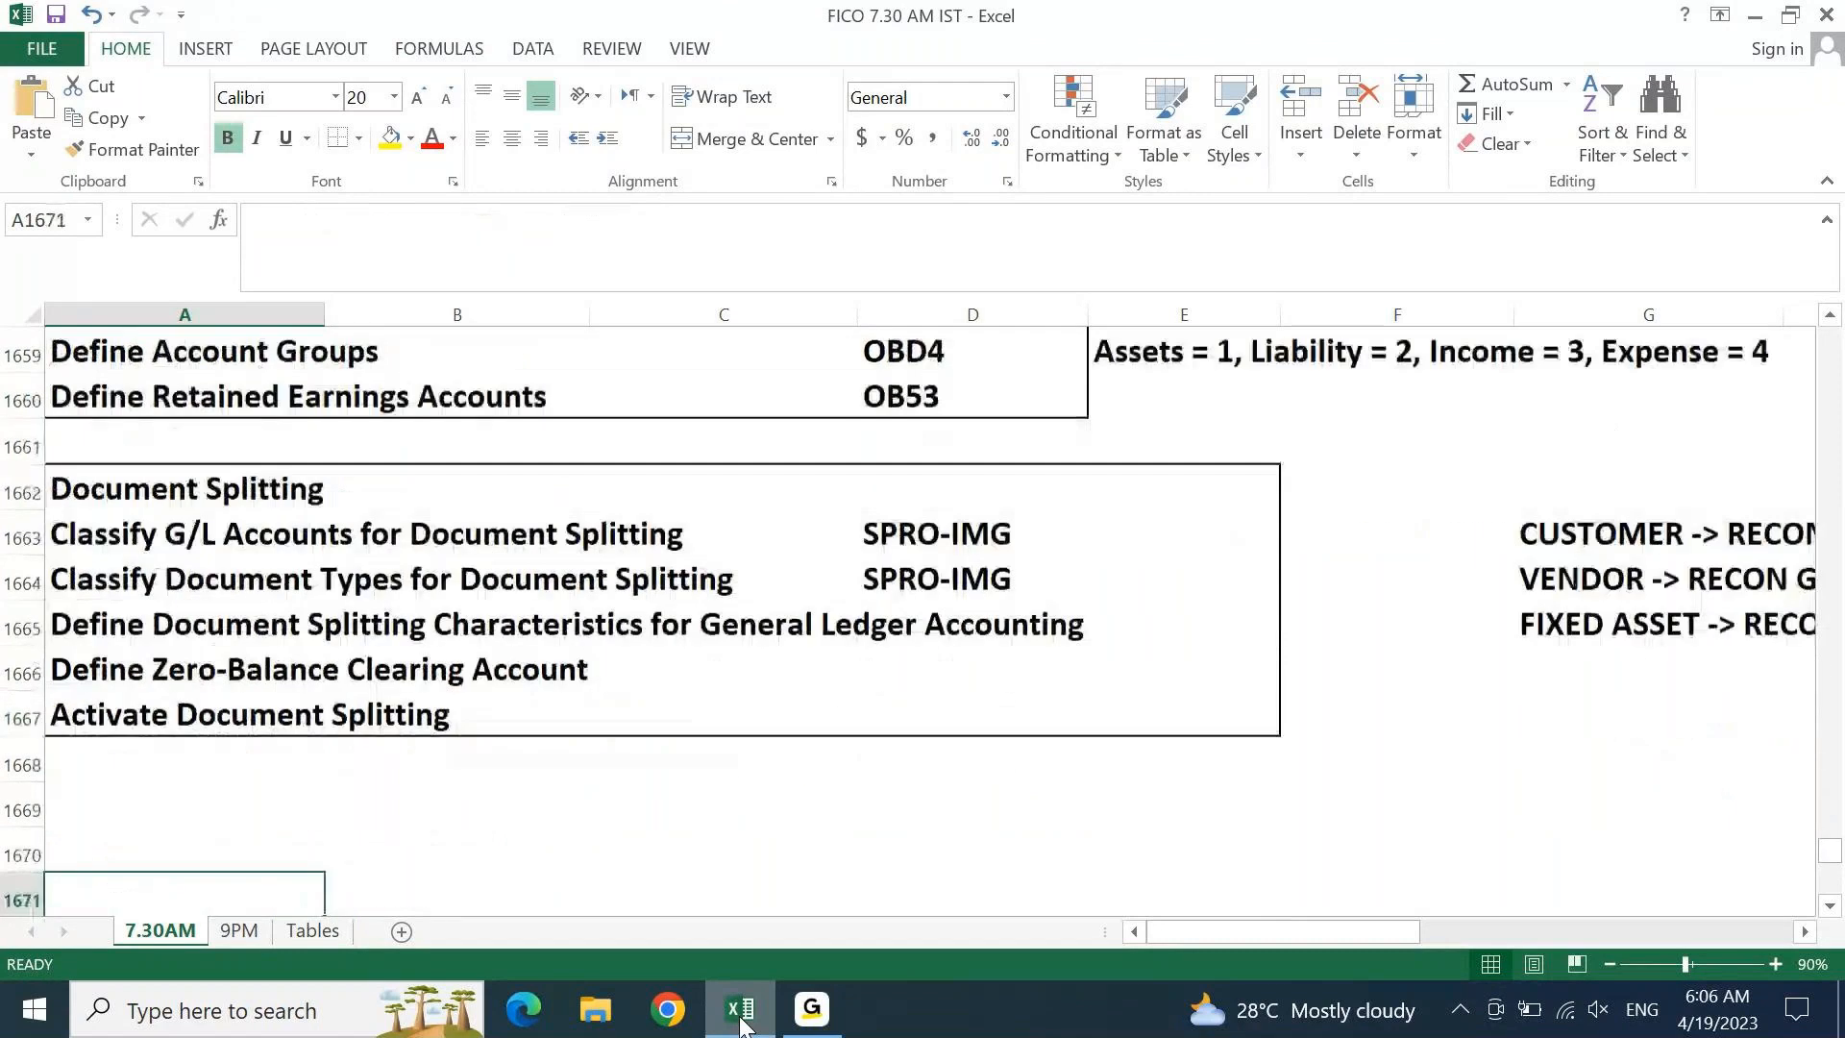
Enter 'OL = Leading Ledger' in A1669, below the document splitting list
key(Right)
key(Right)
key(Right)
key(Right)
key(Right)
key(Right)
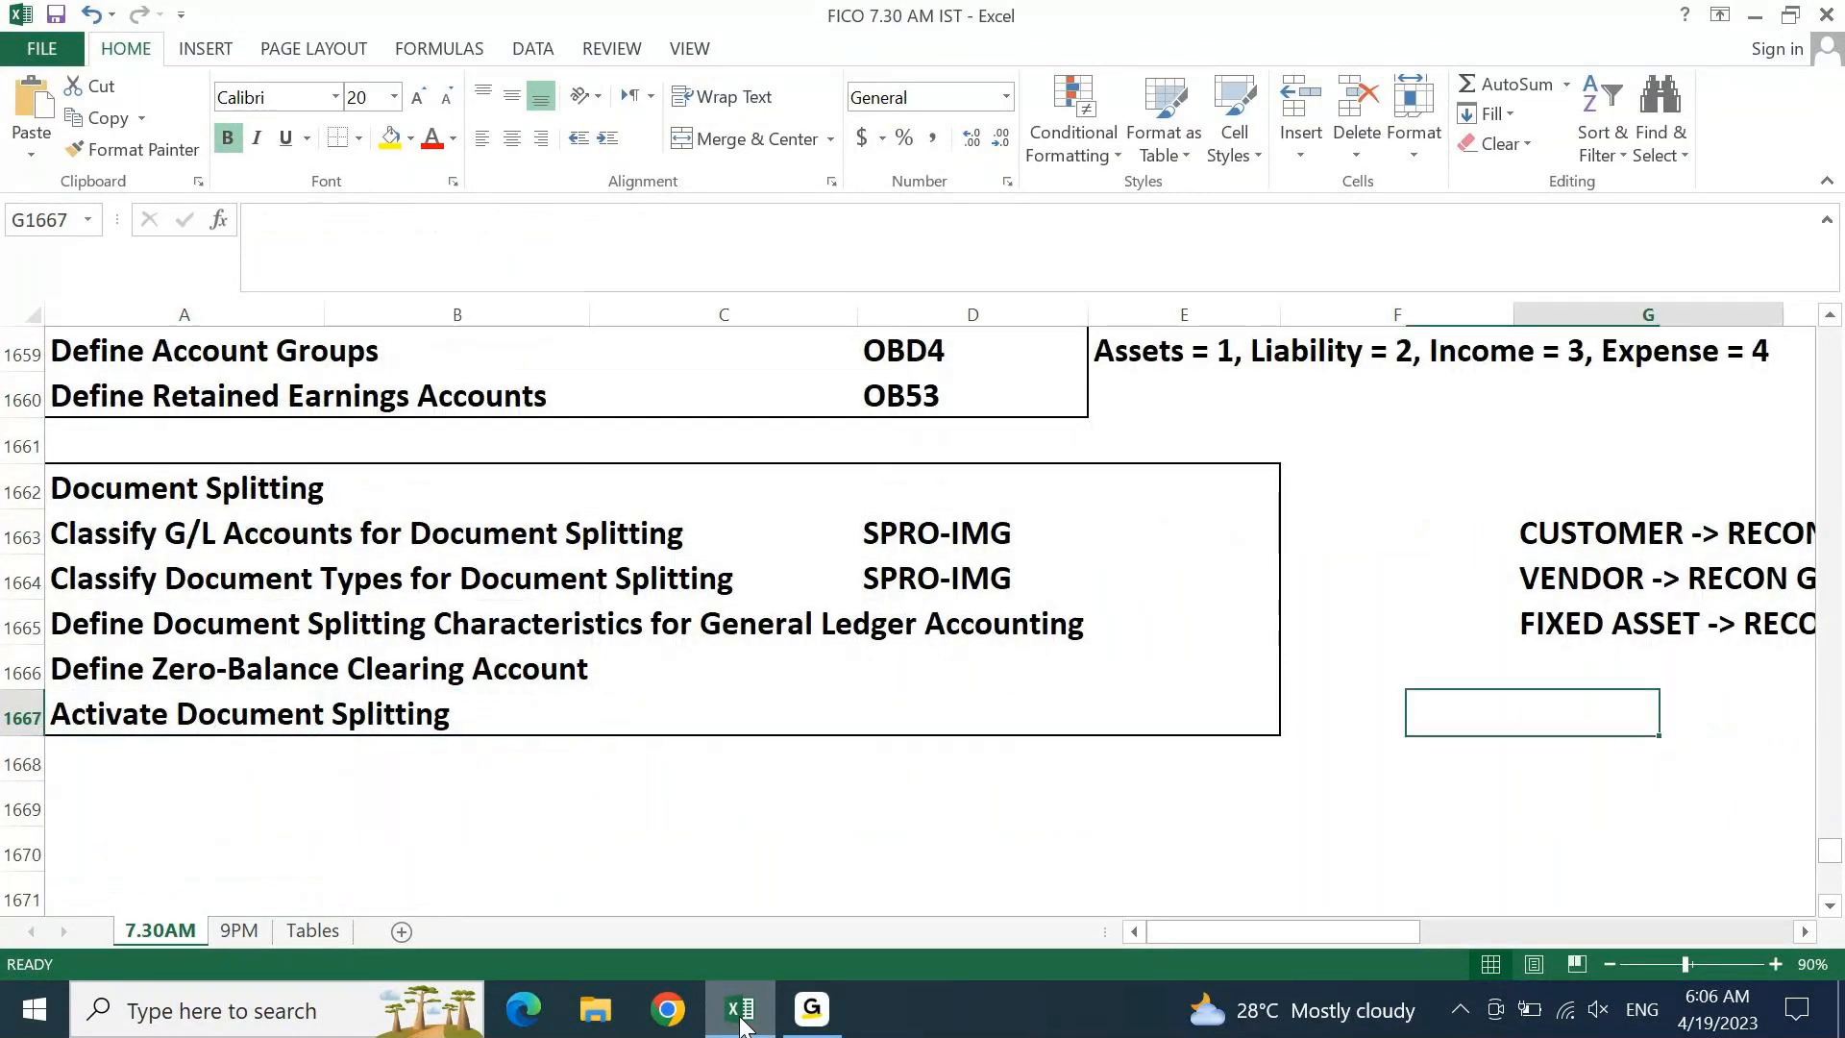
key(Home)
key(Down)
key(Up)
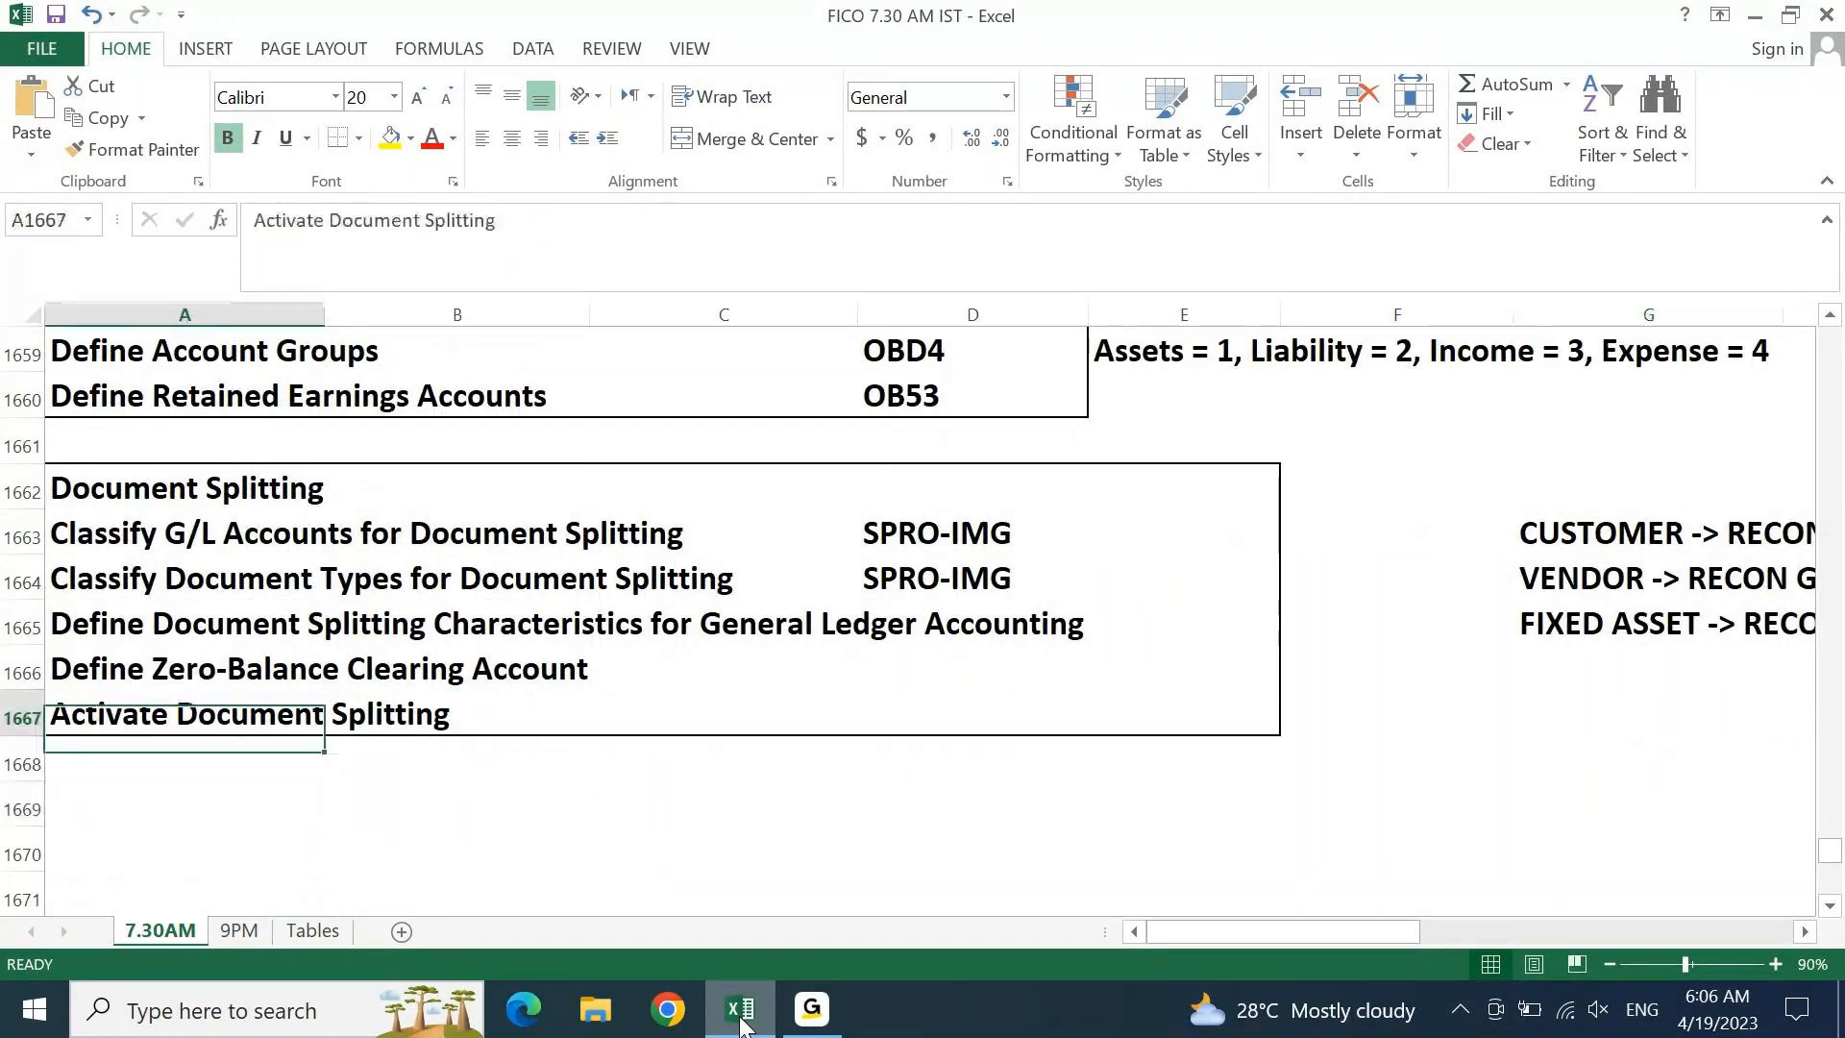
key(Down)
key(Down)
text(O)
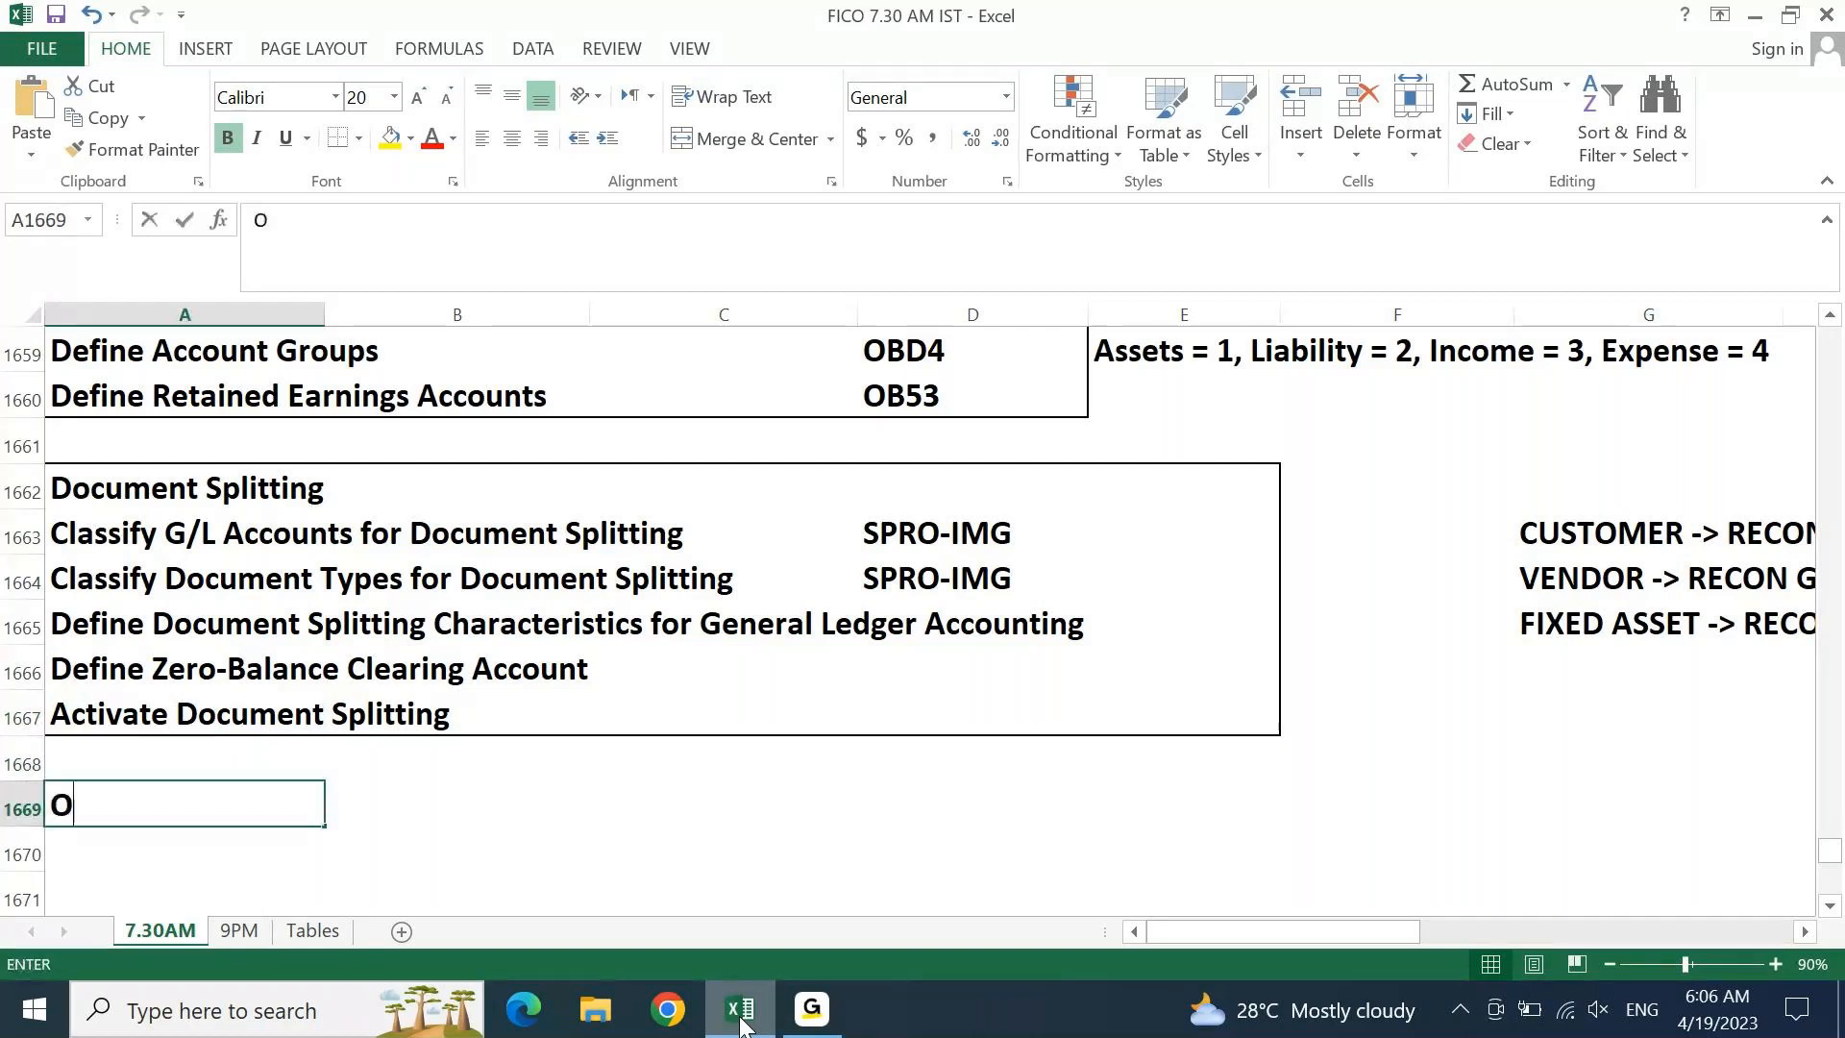
text(L = Le)
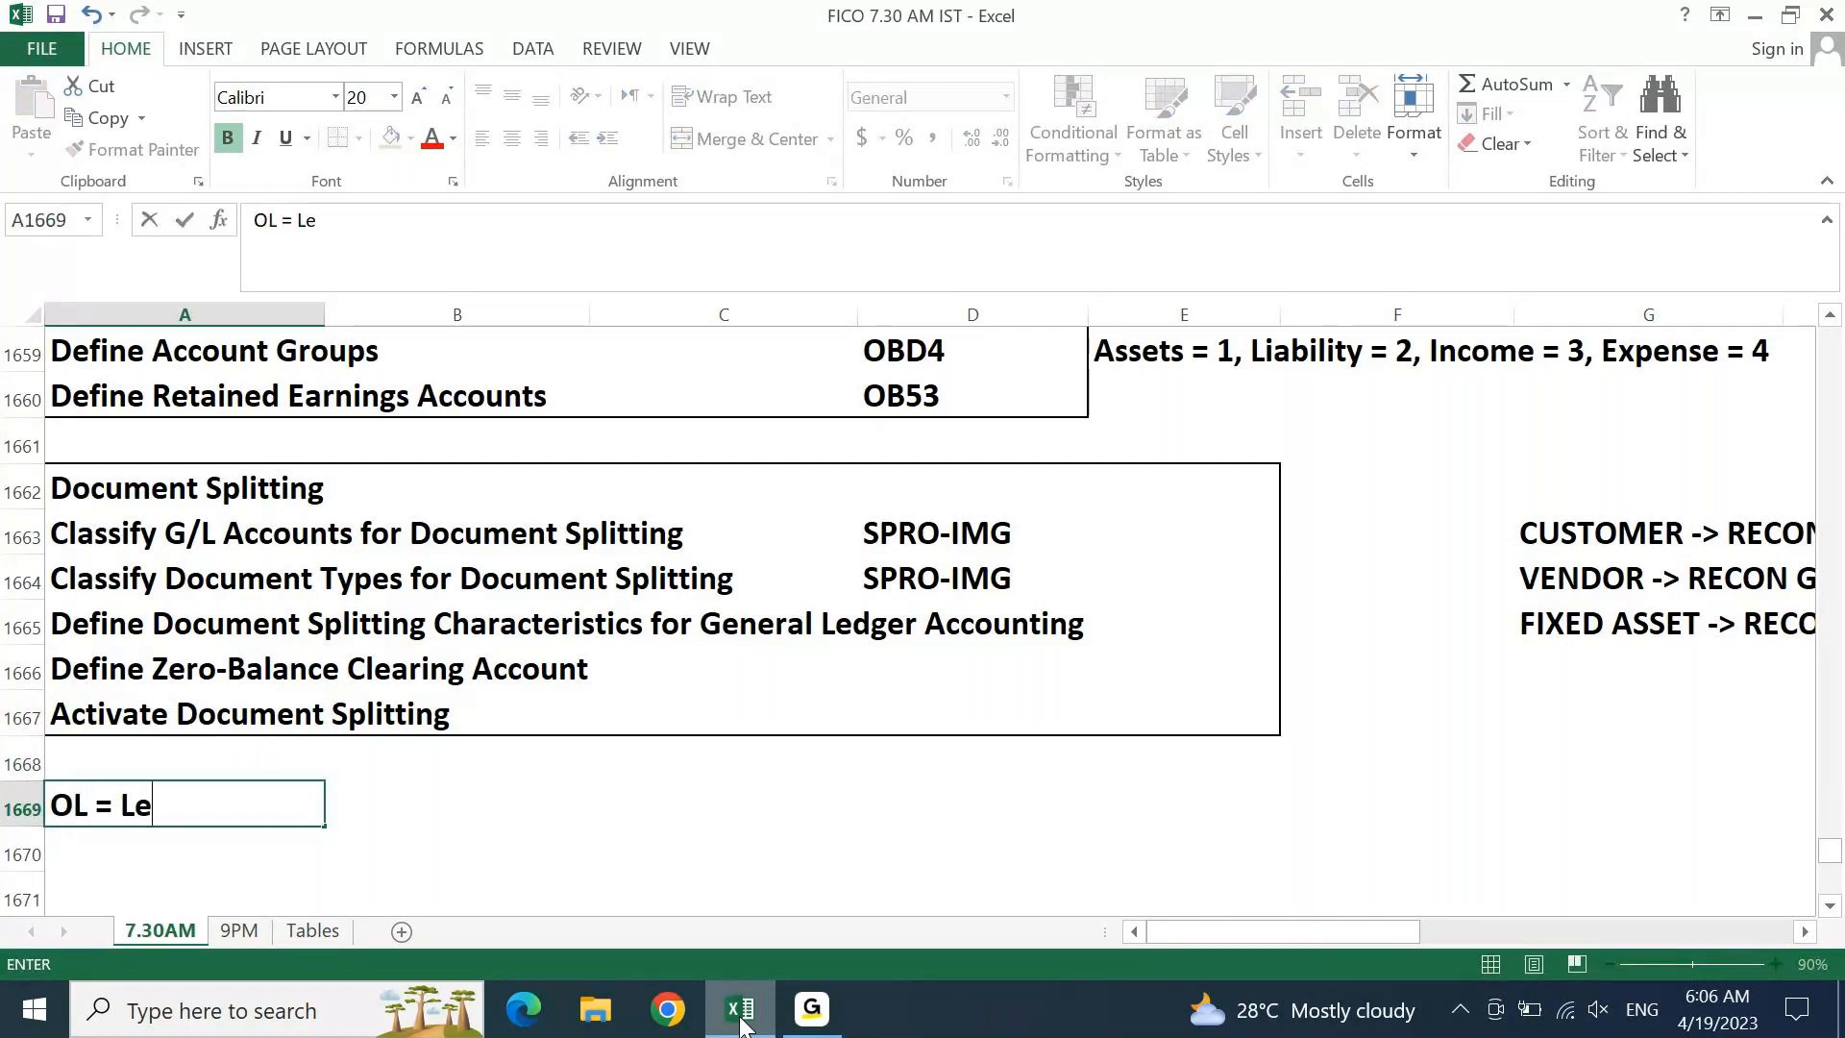
text(adi)
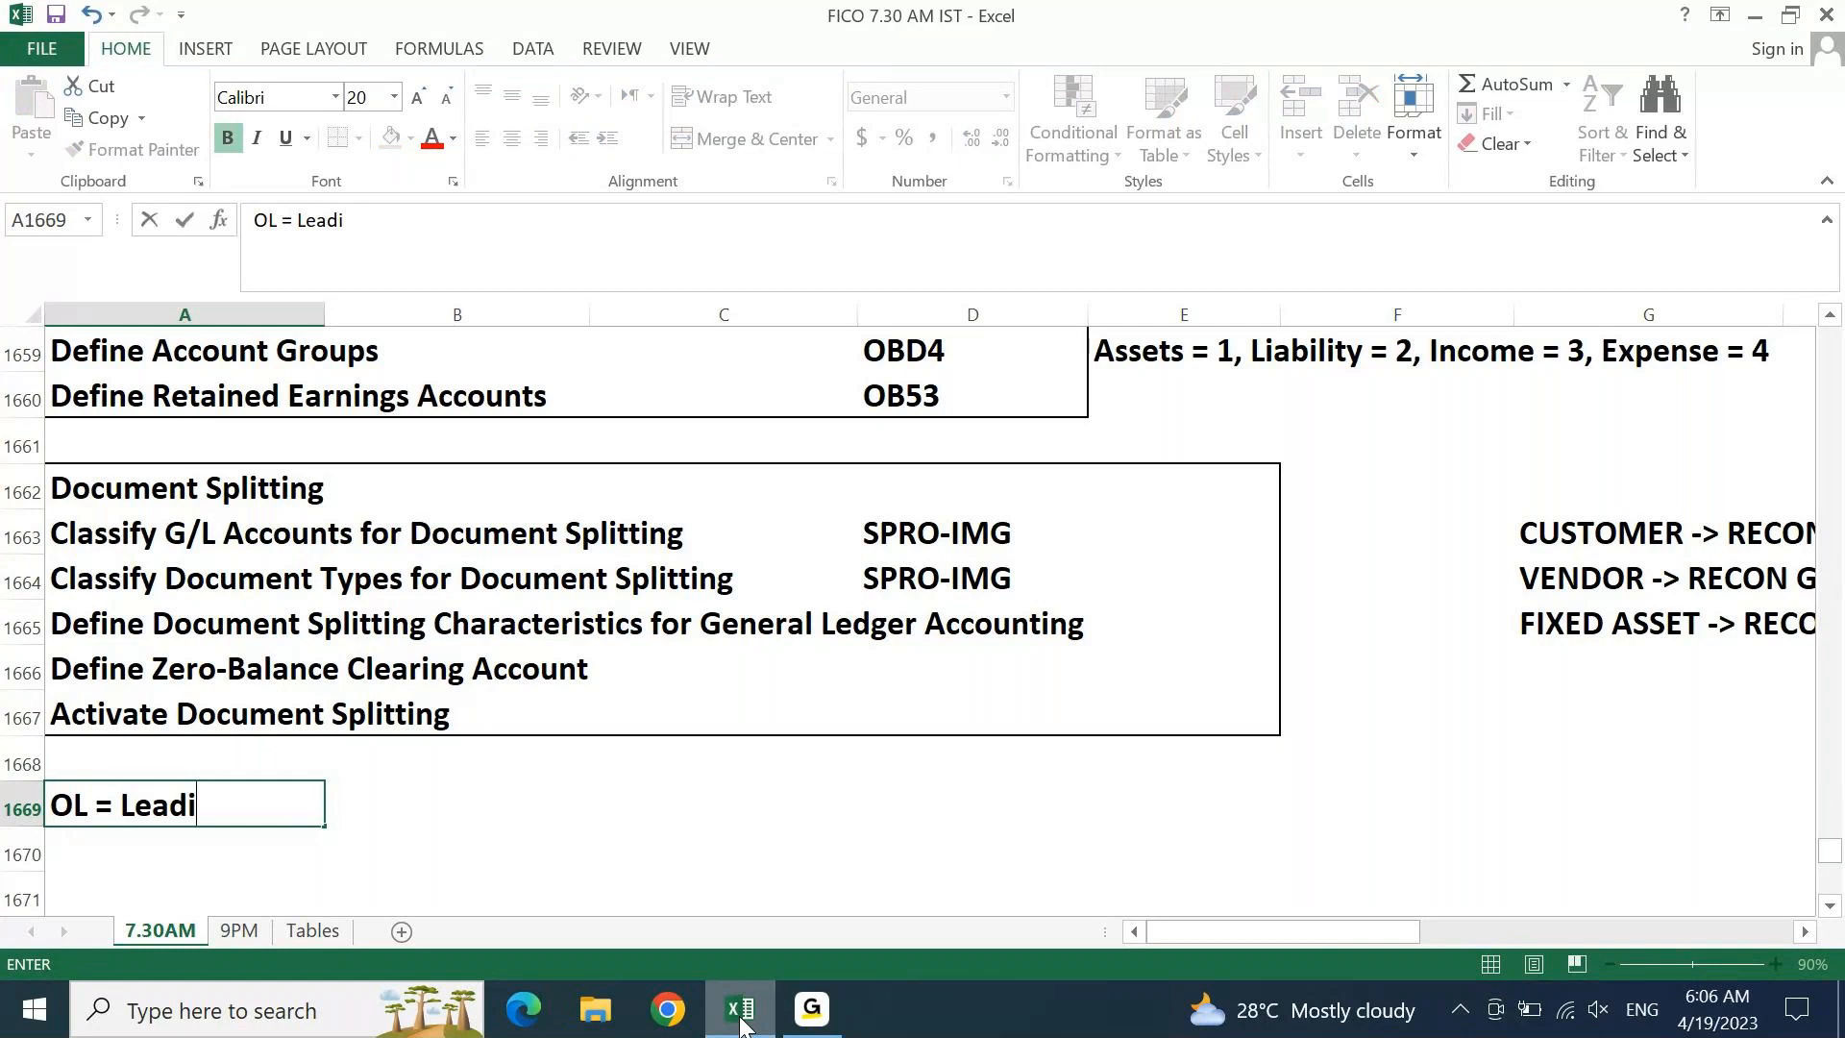
text(ng Ledger)
key(Tab)
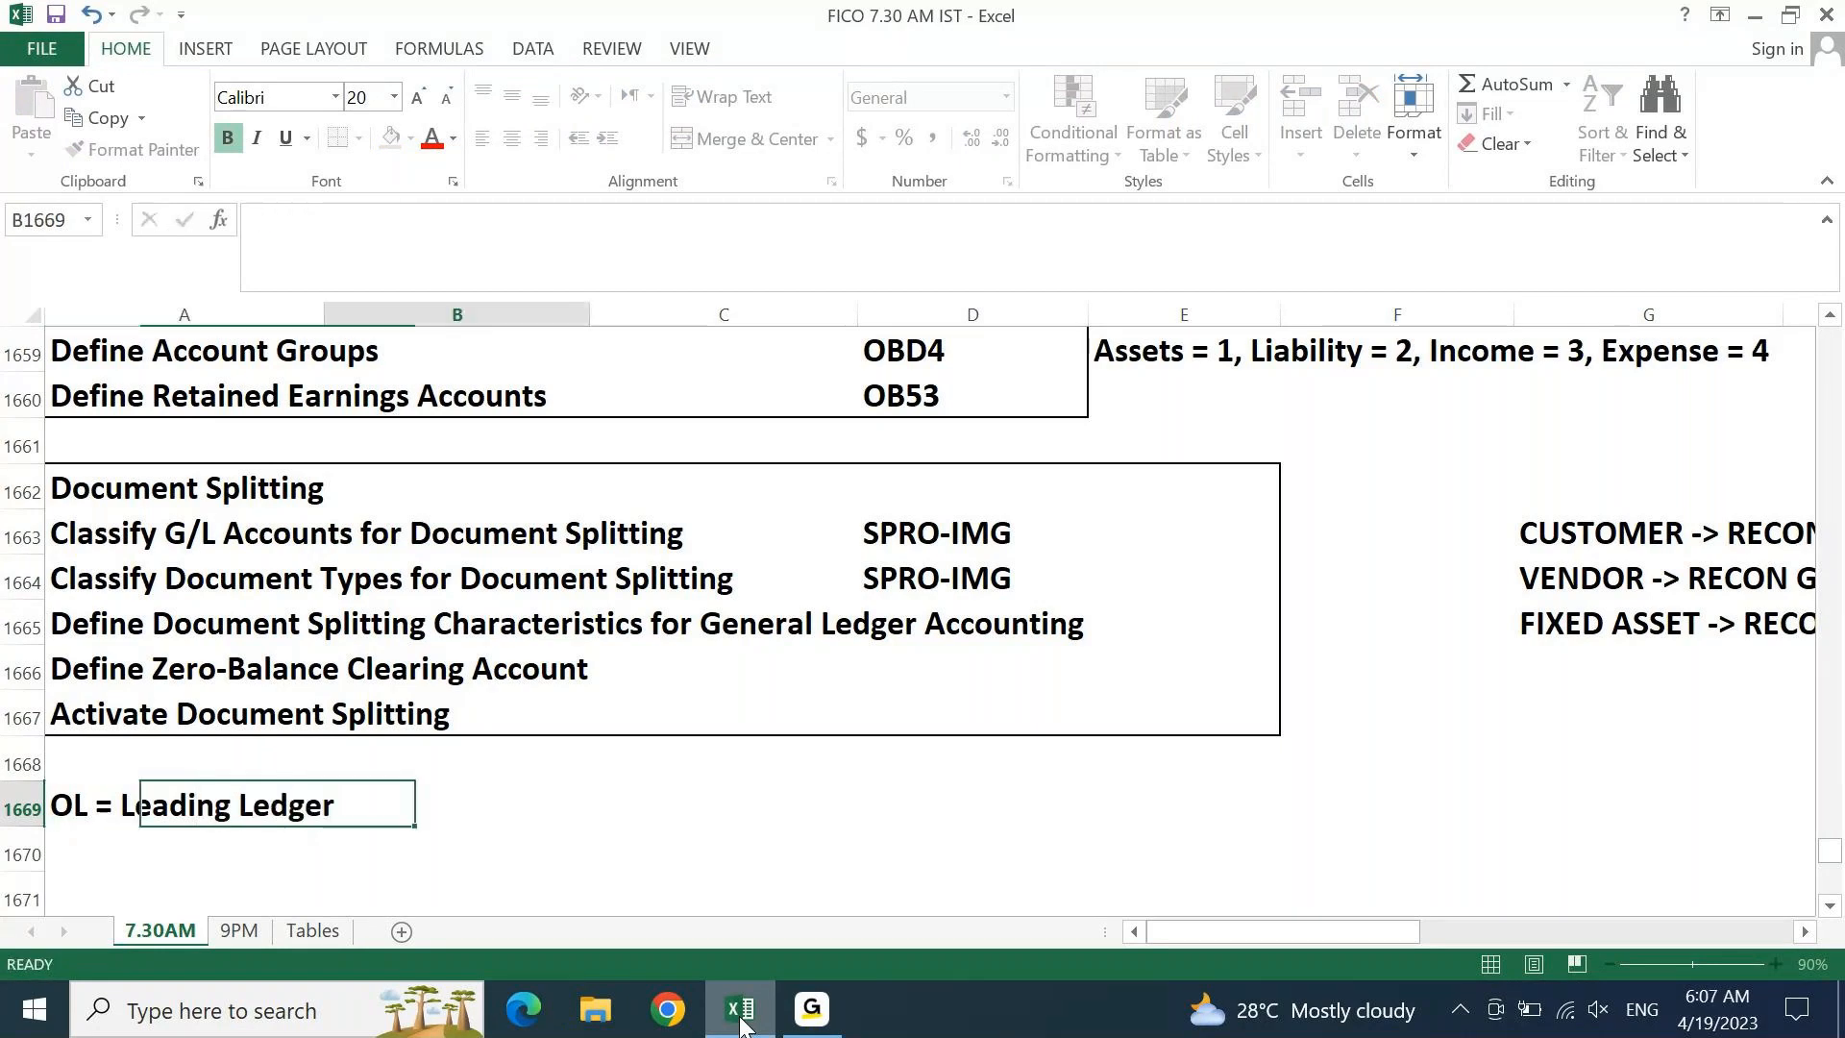
Add 'DL = Non Leading Ledger' beside it in C1669
key(Tab)
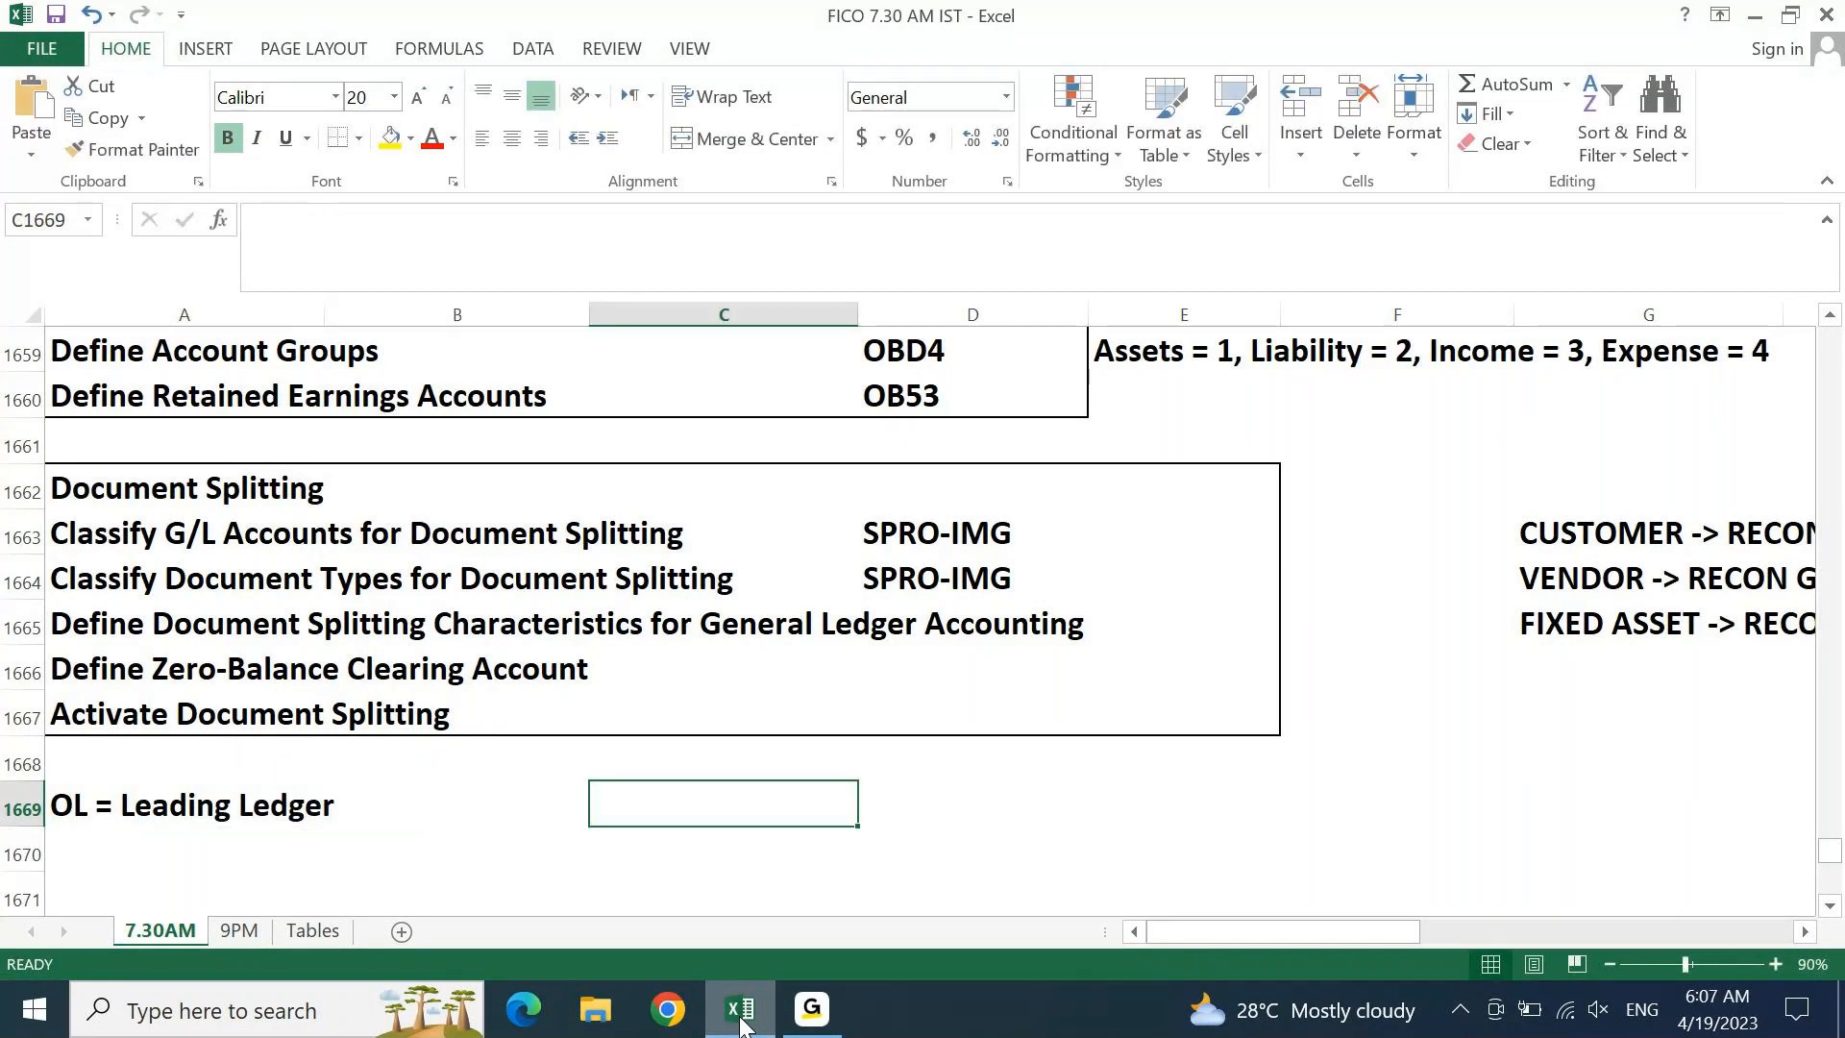
text(DL = Non Leading Ledge)
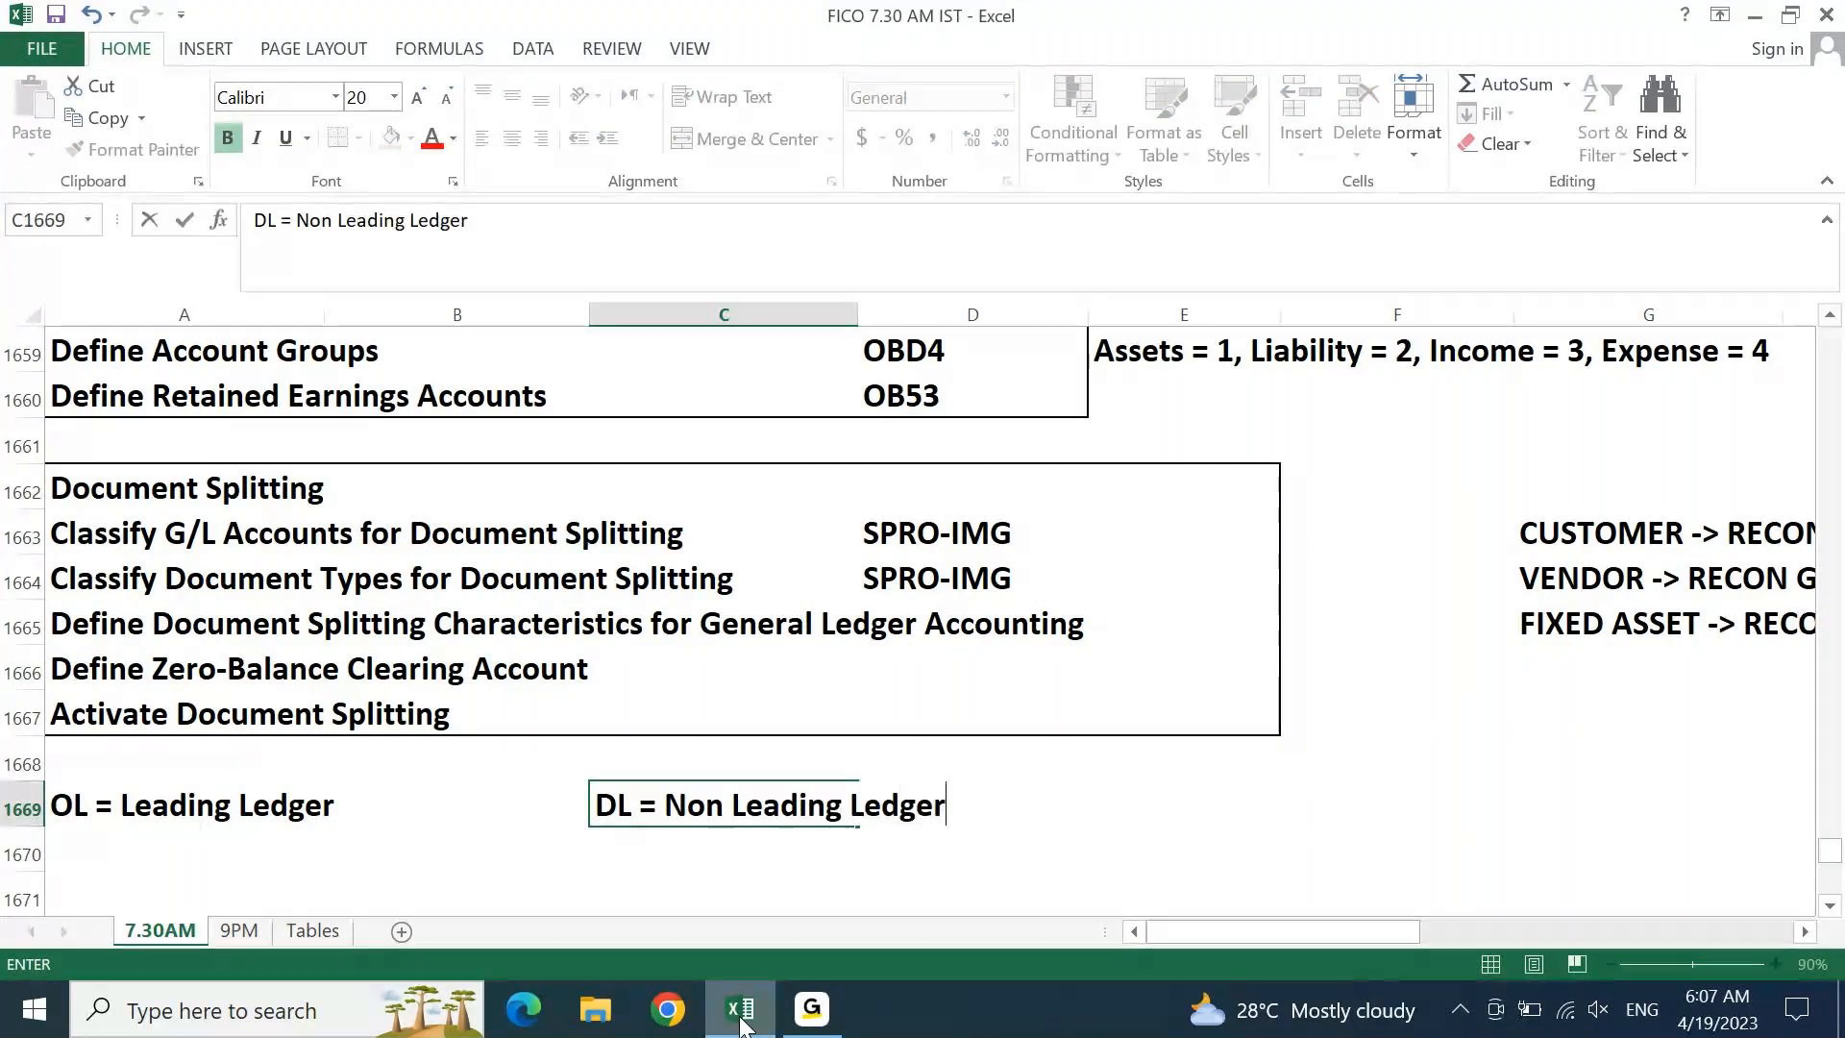
text(r)
key(Return)
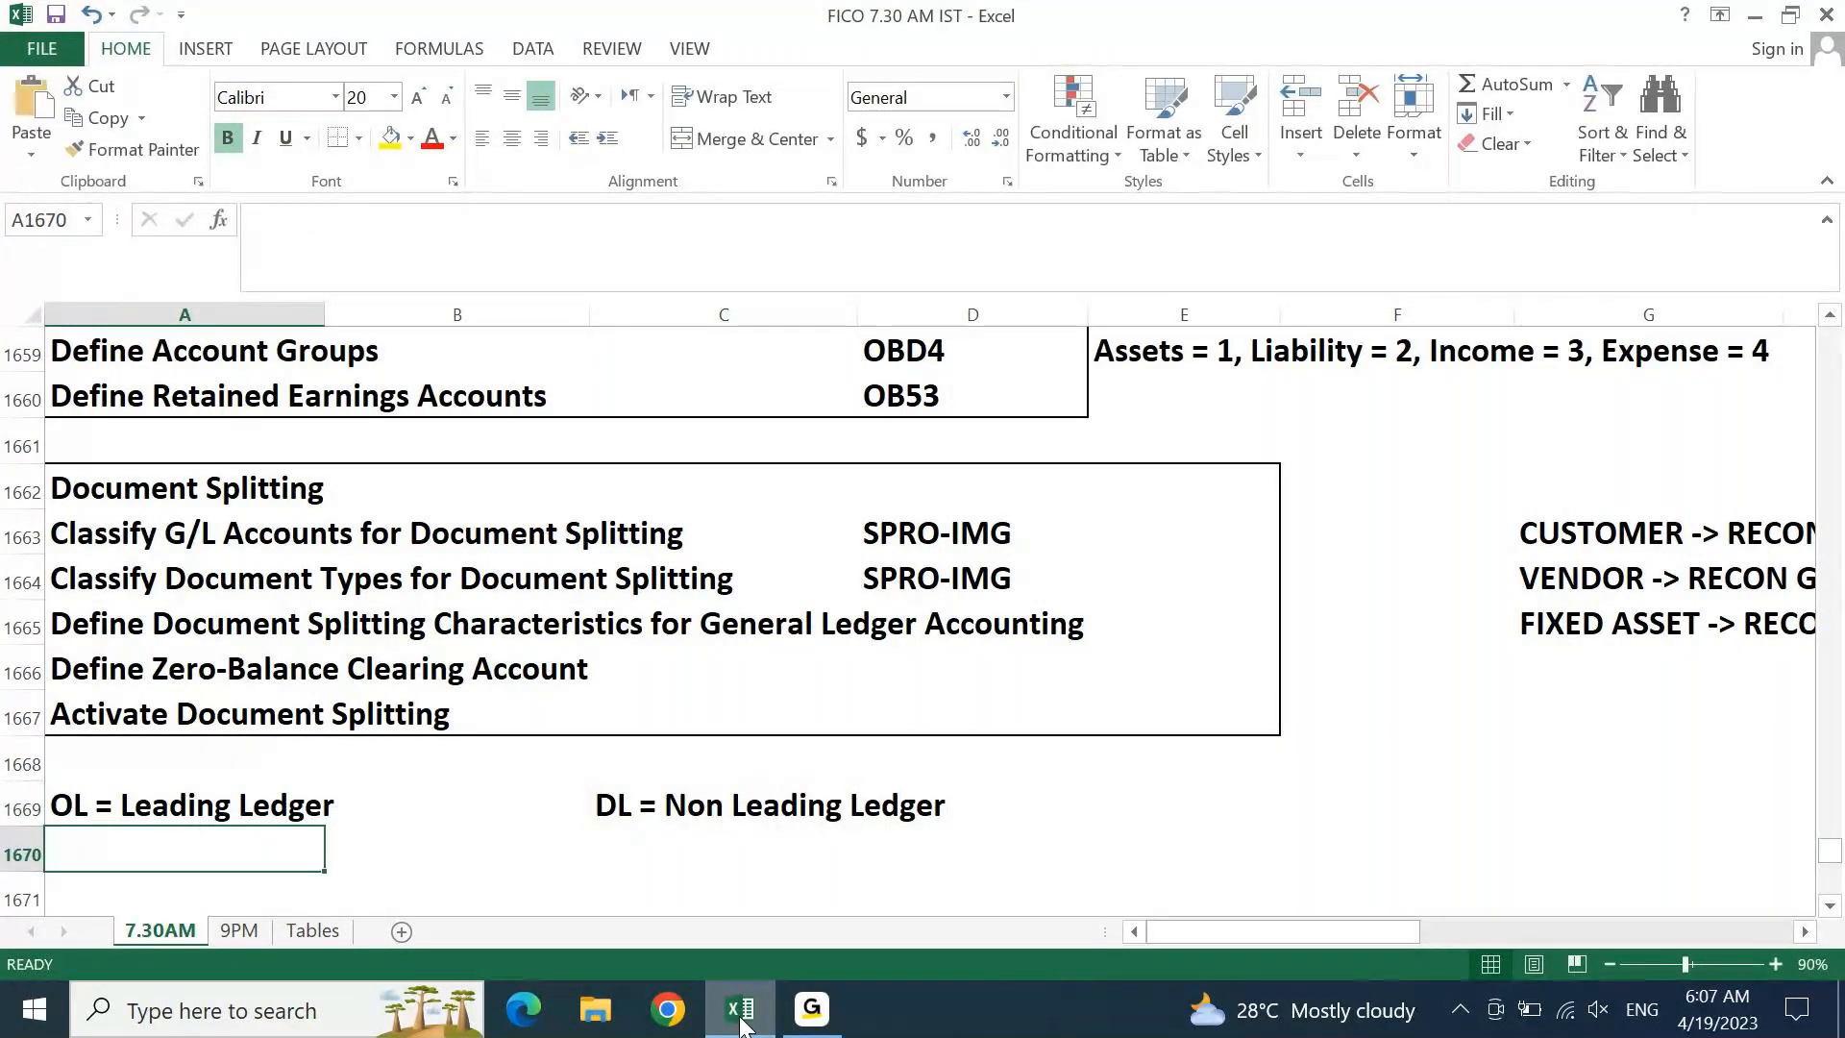
key(Up)
key(Right)
key(Right)
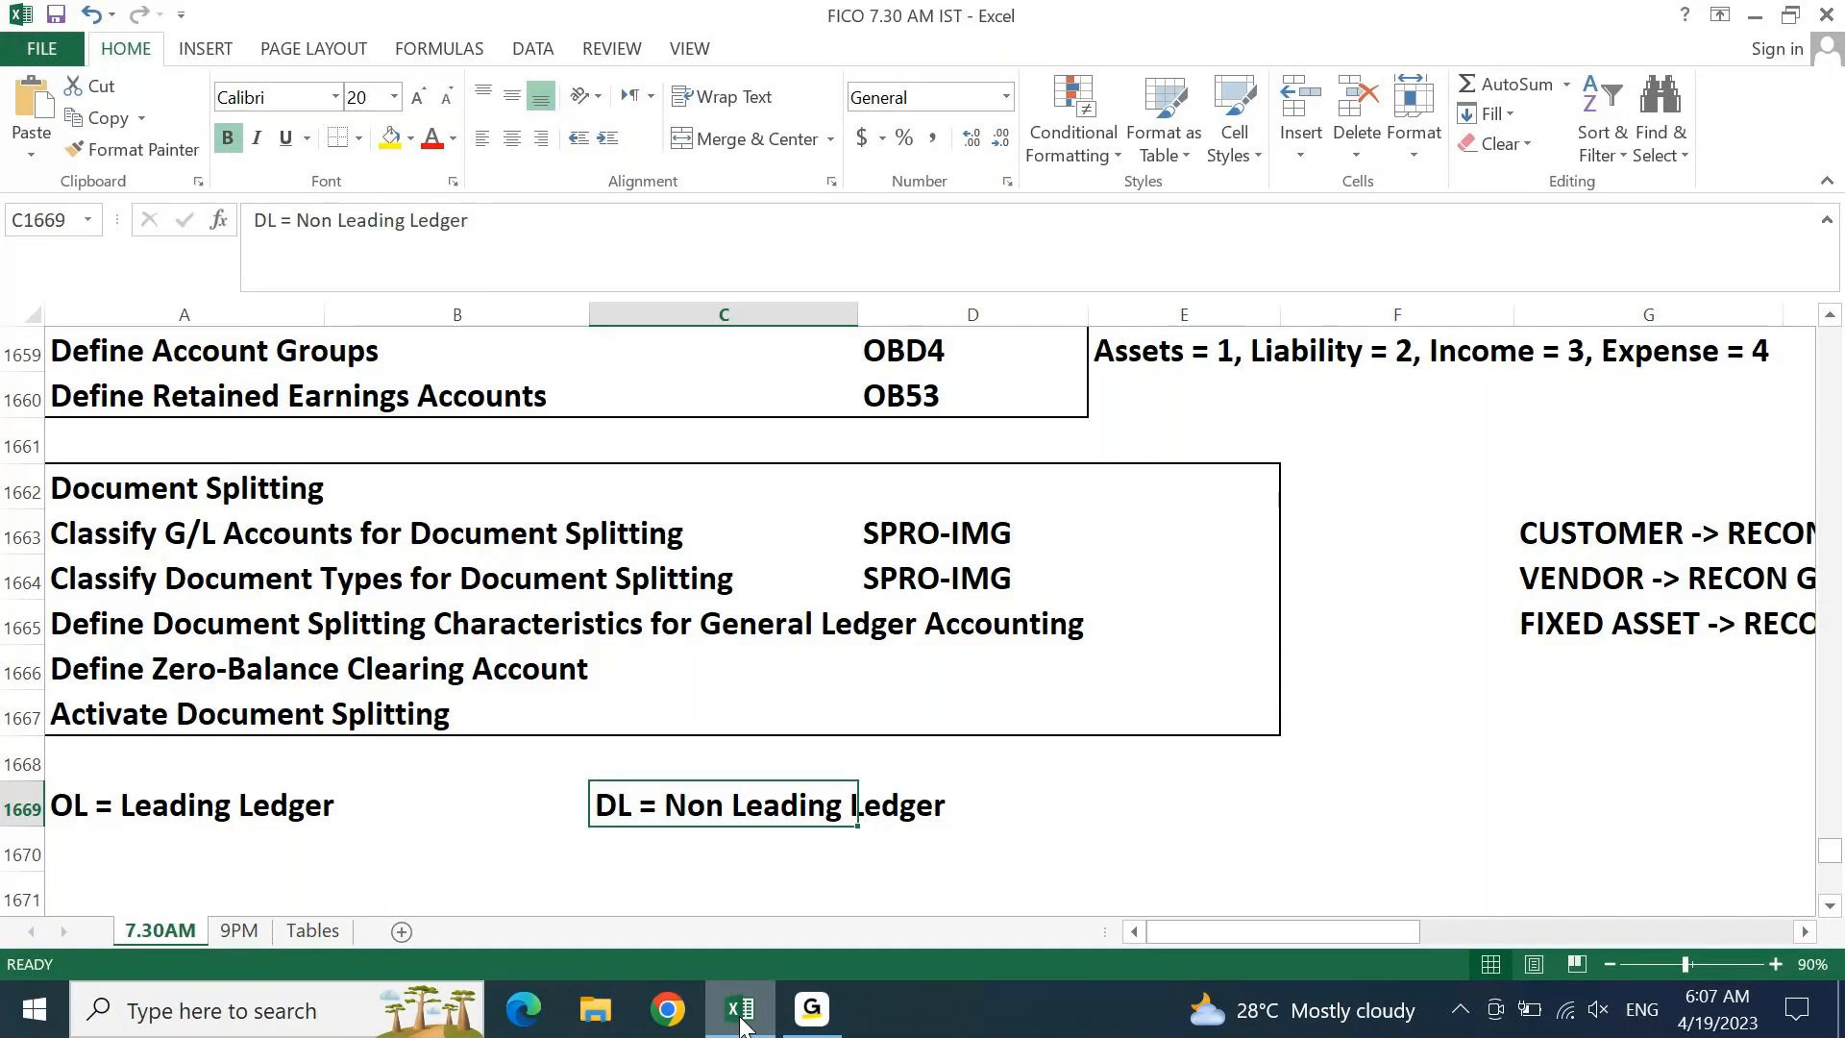
key(Return)
key(Return)
key(Return)
key(Return)
key(Return)
key(Return)
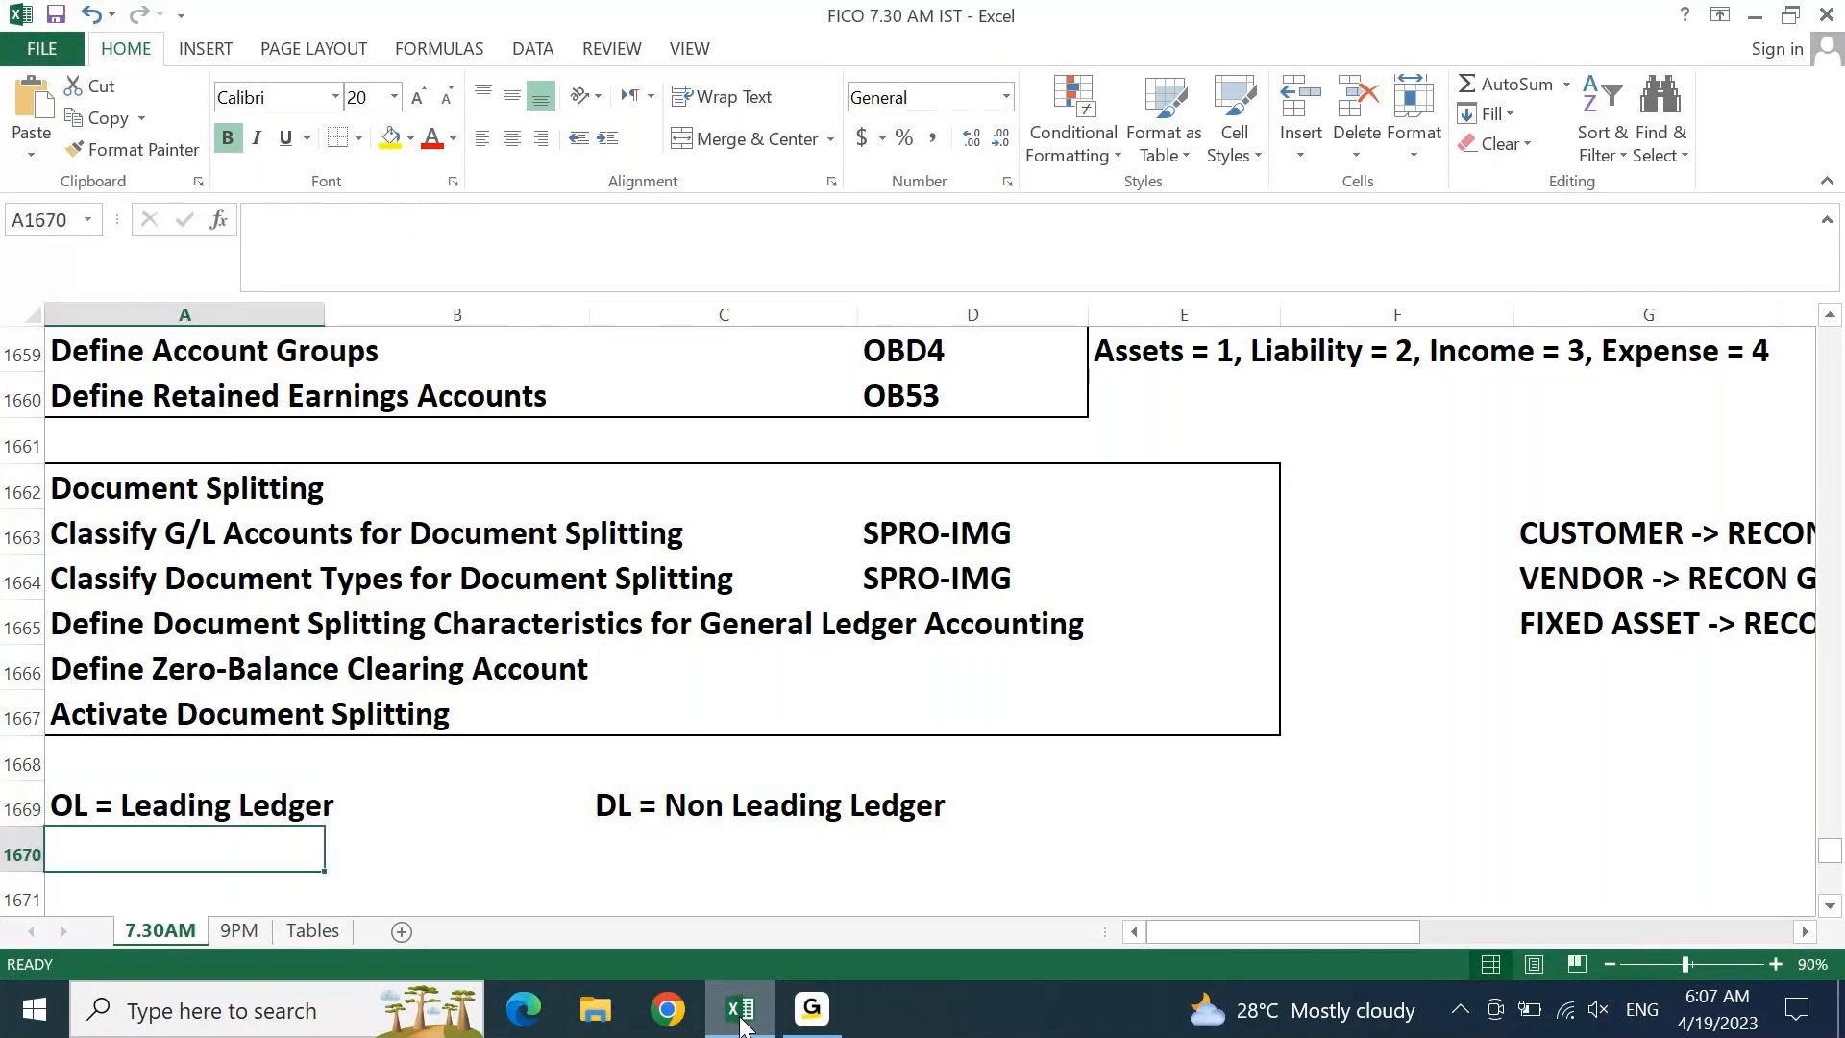
Enter 'Group Reporting' in A1670 and 'Local Reporting' in C1670
key(Up)
key(Up)
key(Up)
key(Up)
key(Up)
key(Up)
key(Down)
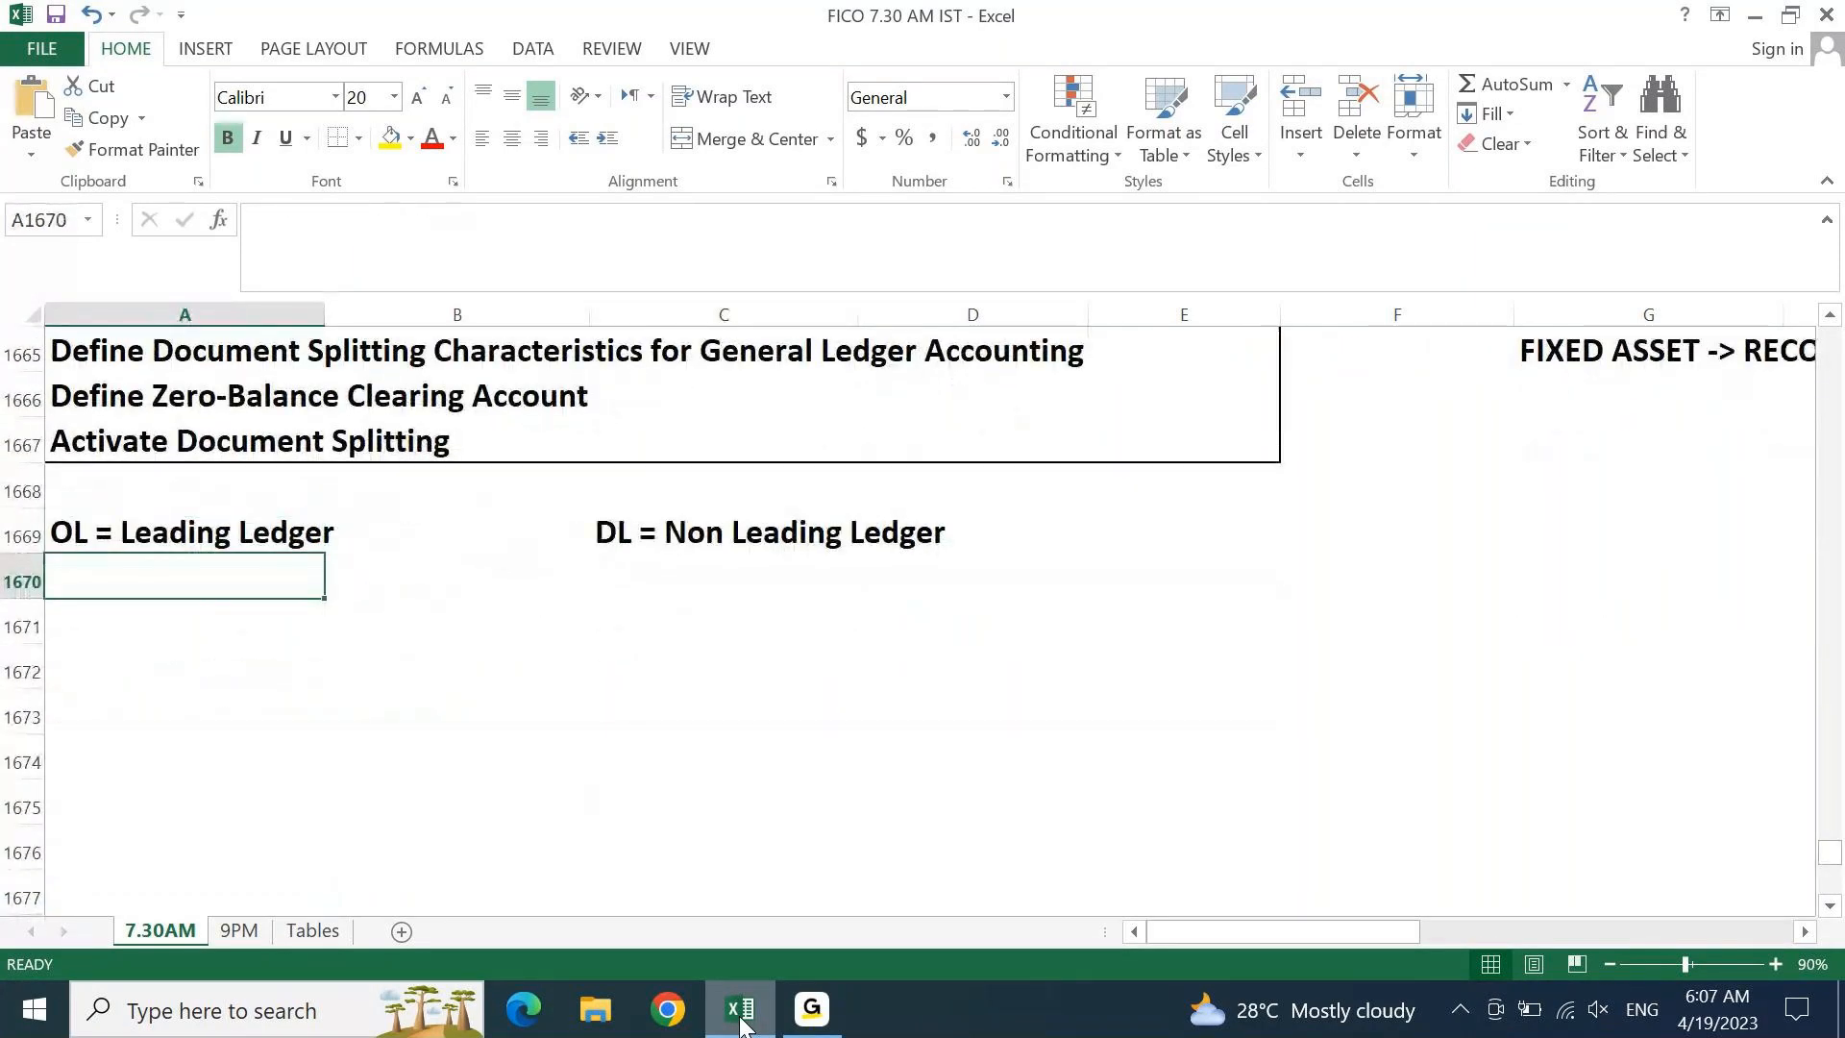
text(L)
key(Escape)
text(Group Re)
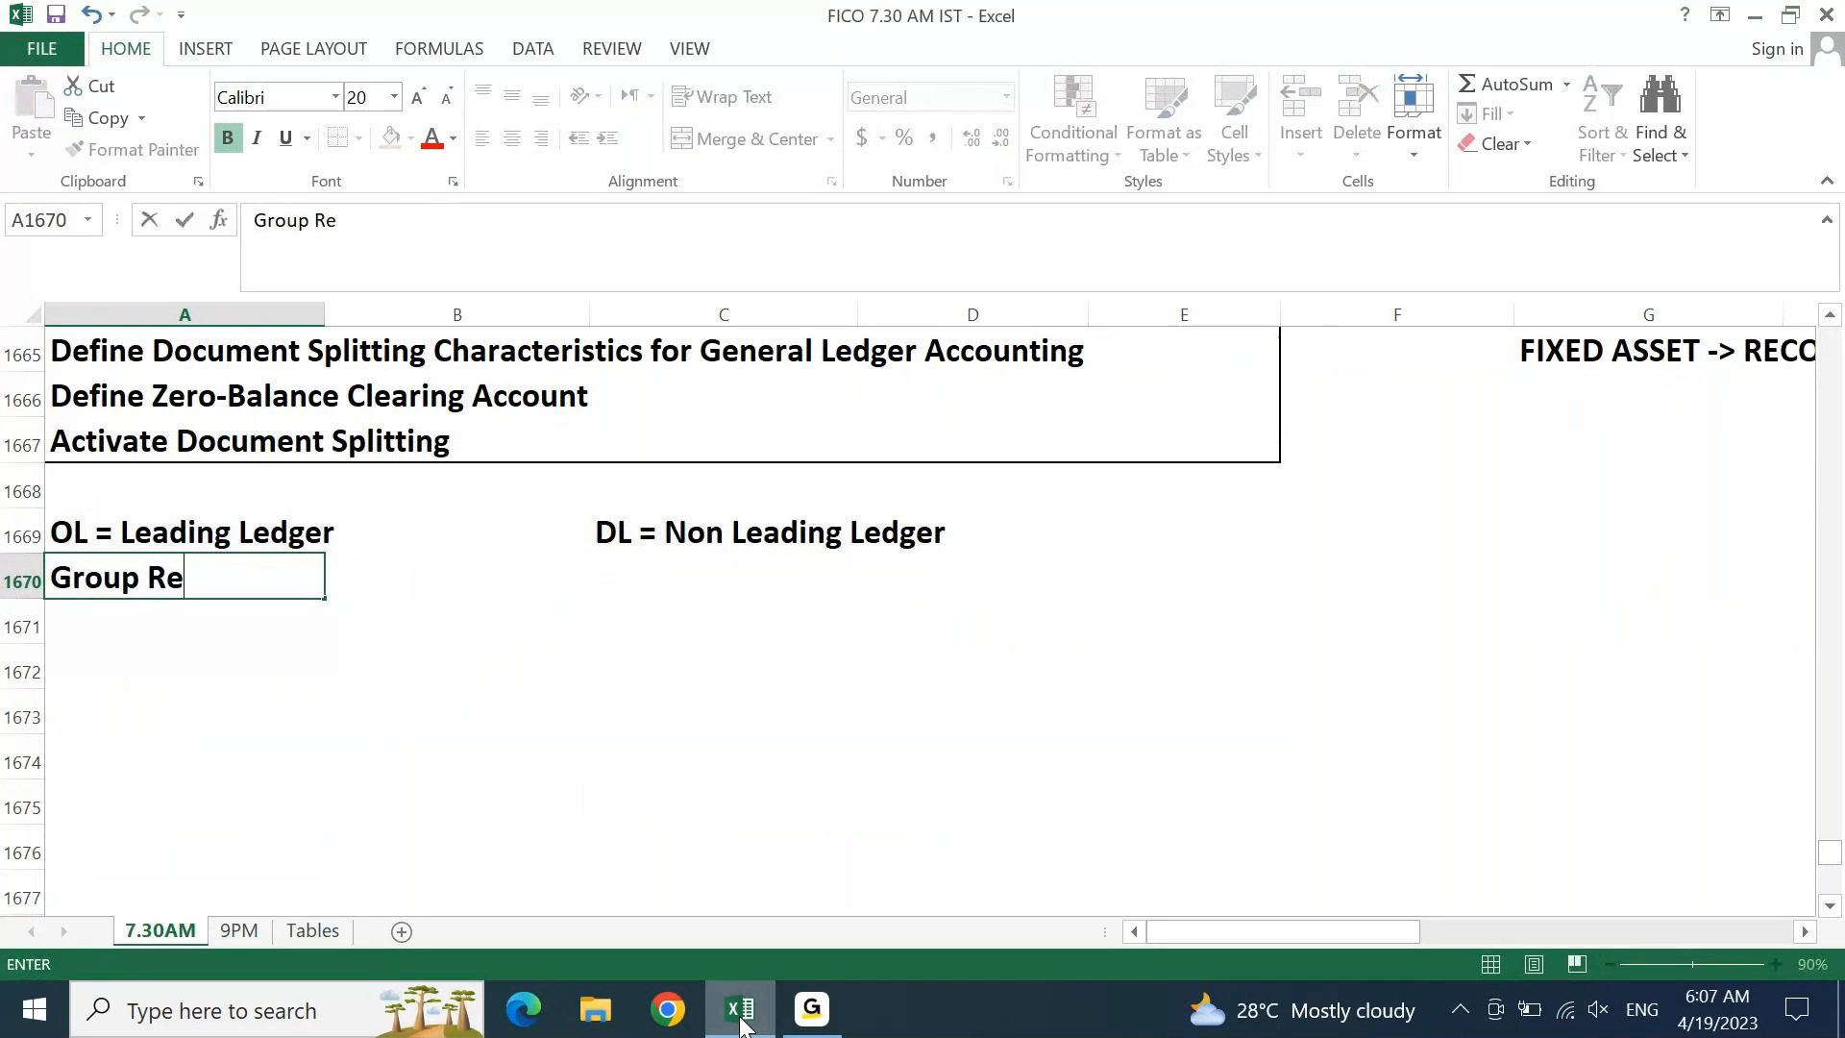
text(porting)
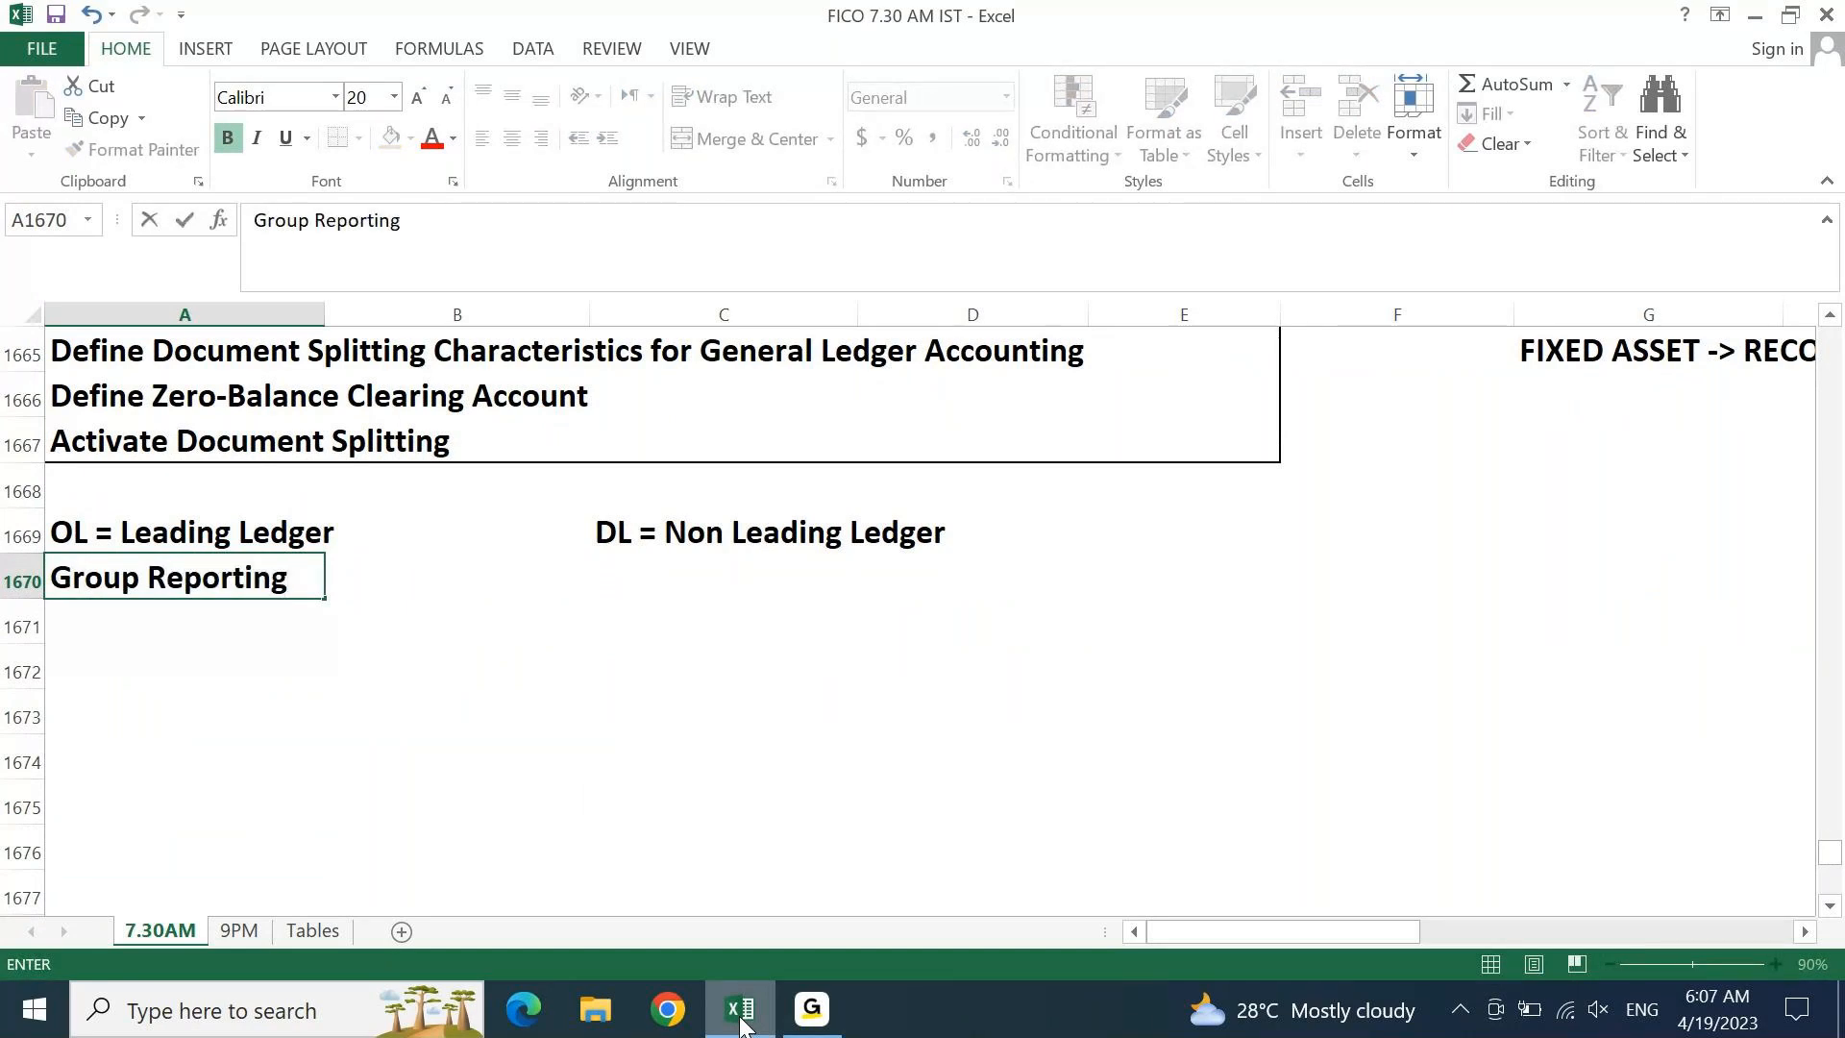
key(Return)
key(Up)
key(Right)
key(Right)
text(Lo)
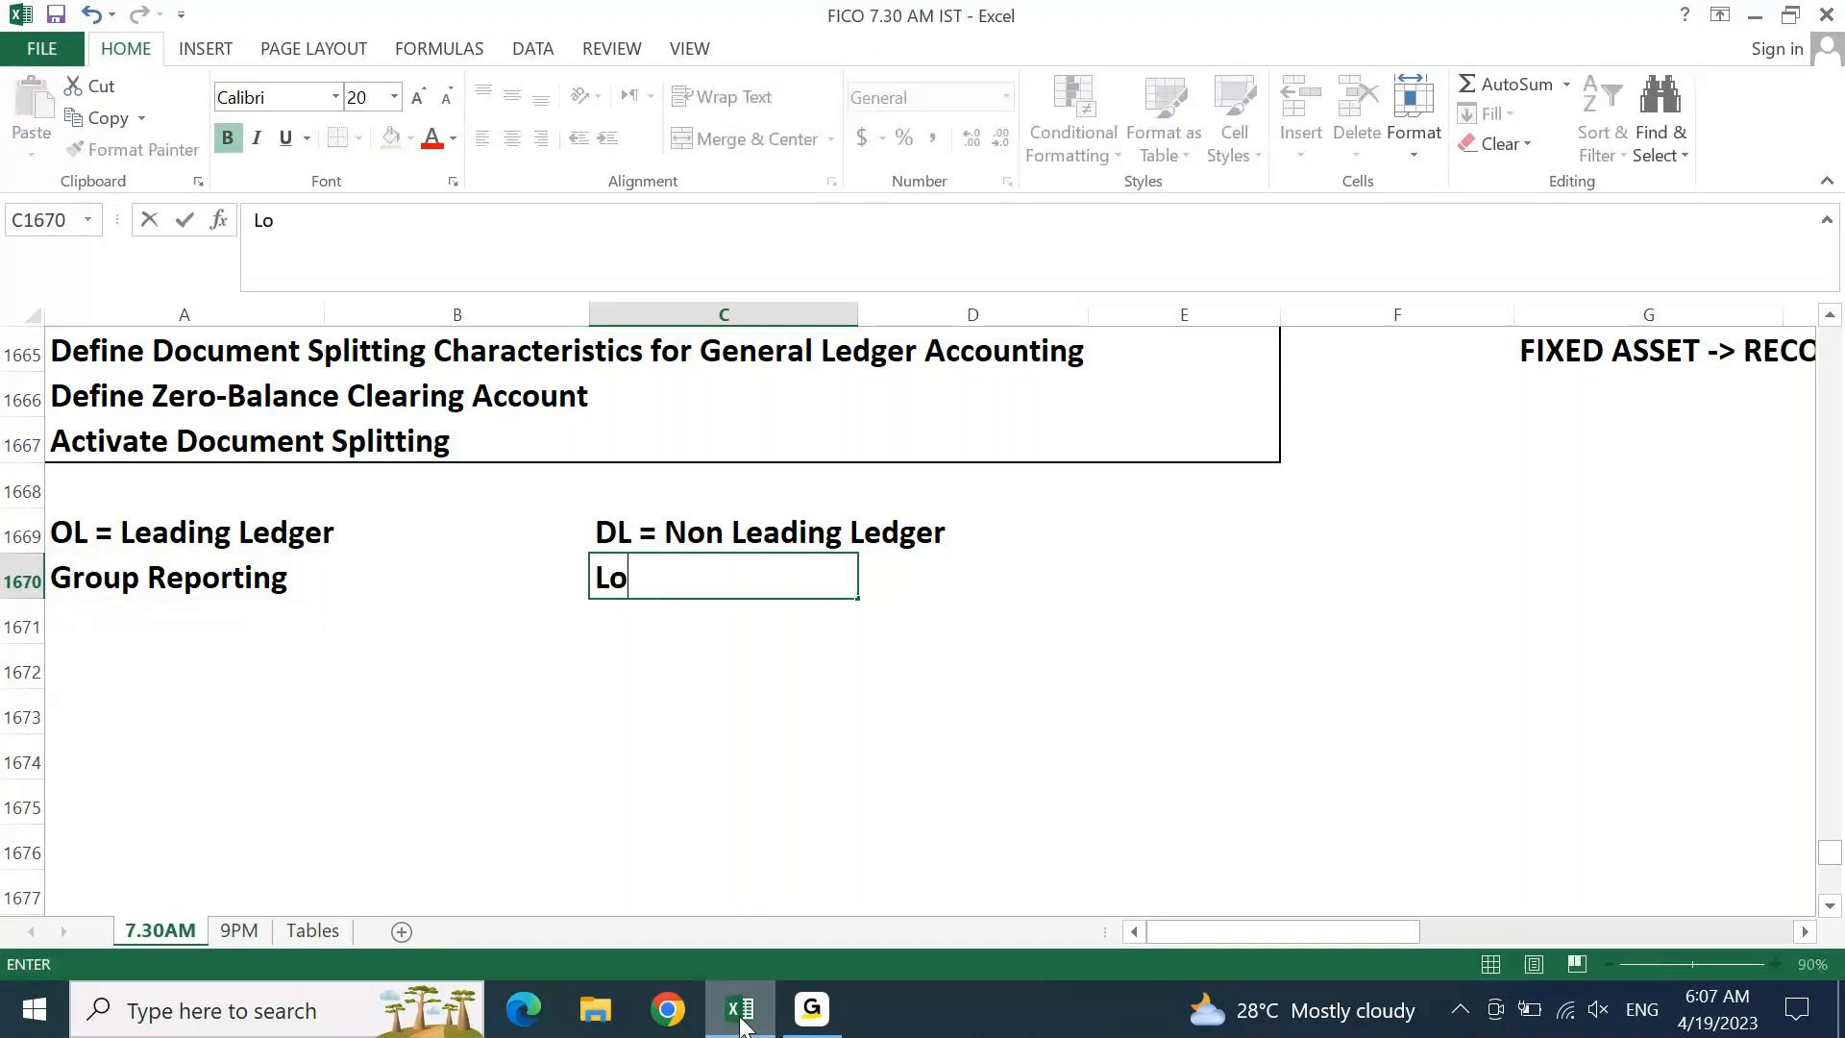
text(cal Reporti)
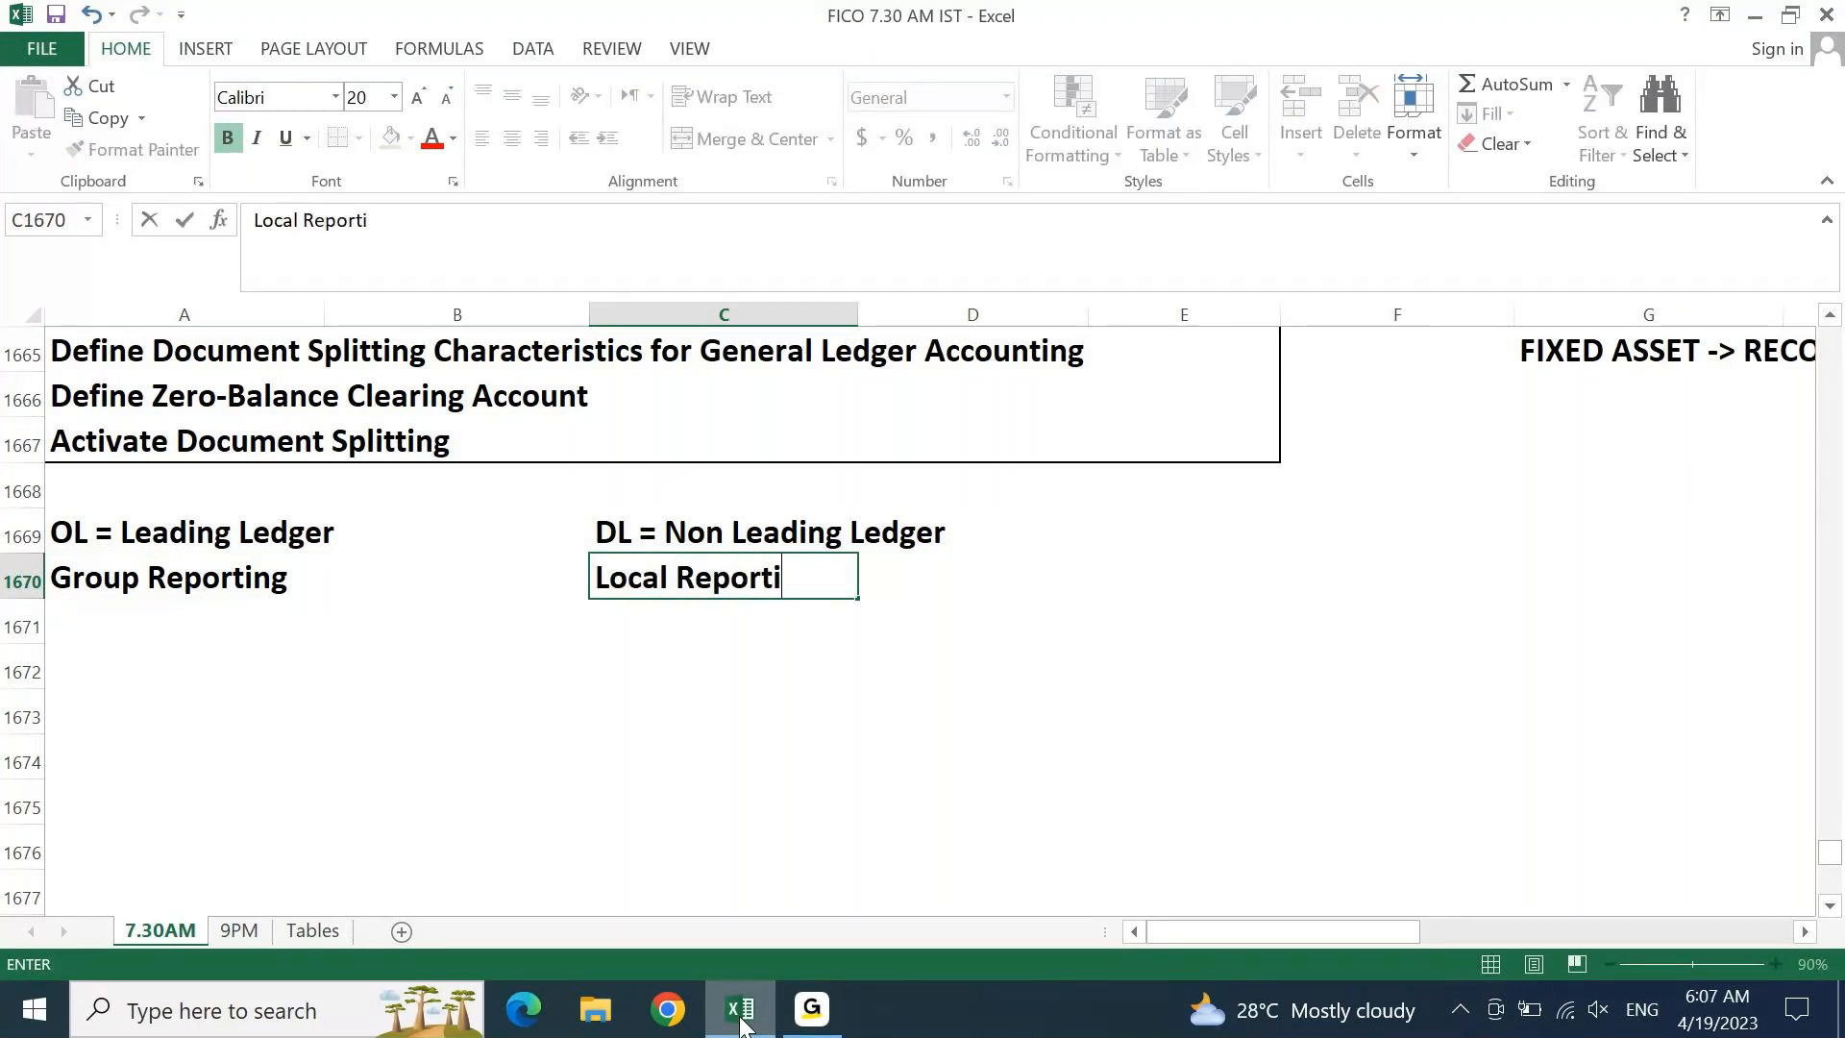
text(ng)
key(Left)
key(Left)
Enter 'USD / Jan to Dec' in A1671 and 'INR / Apr - Mar' in C1671
key(Down)
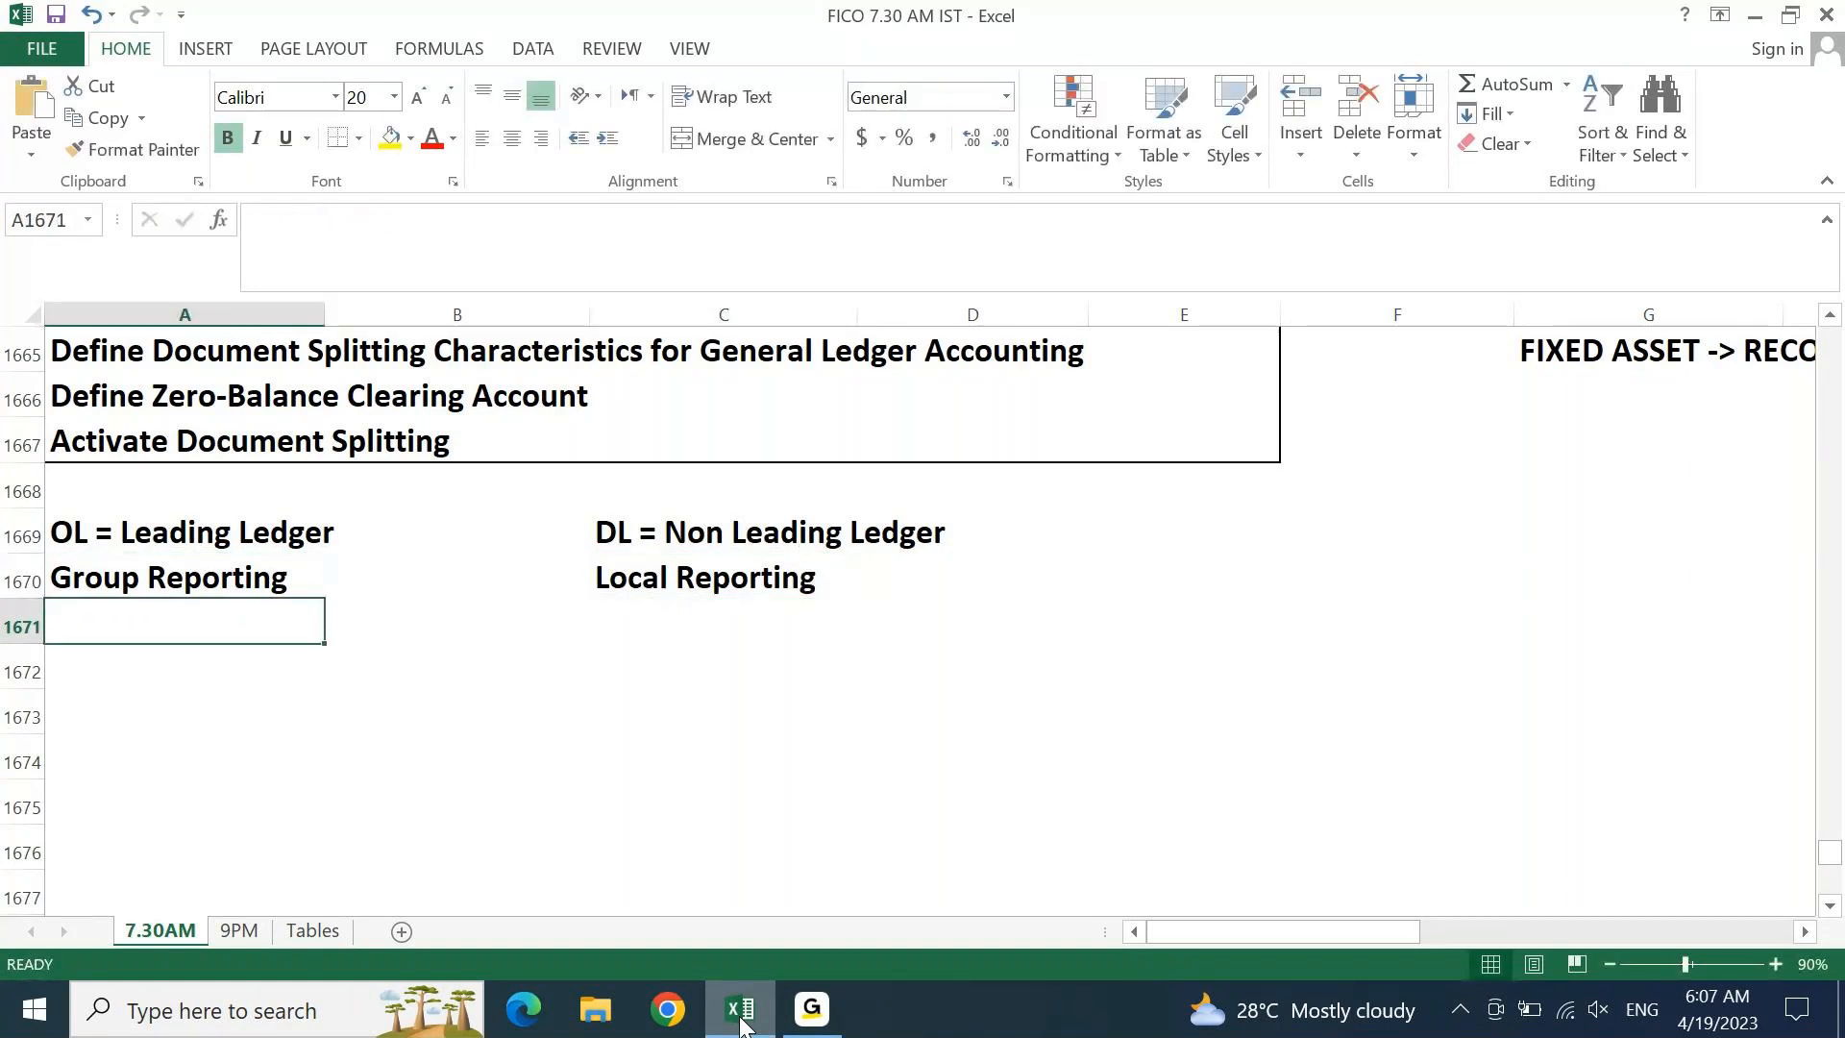
text(INR)
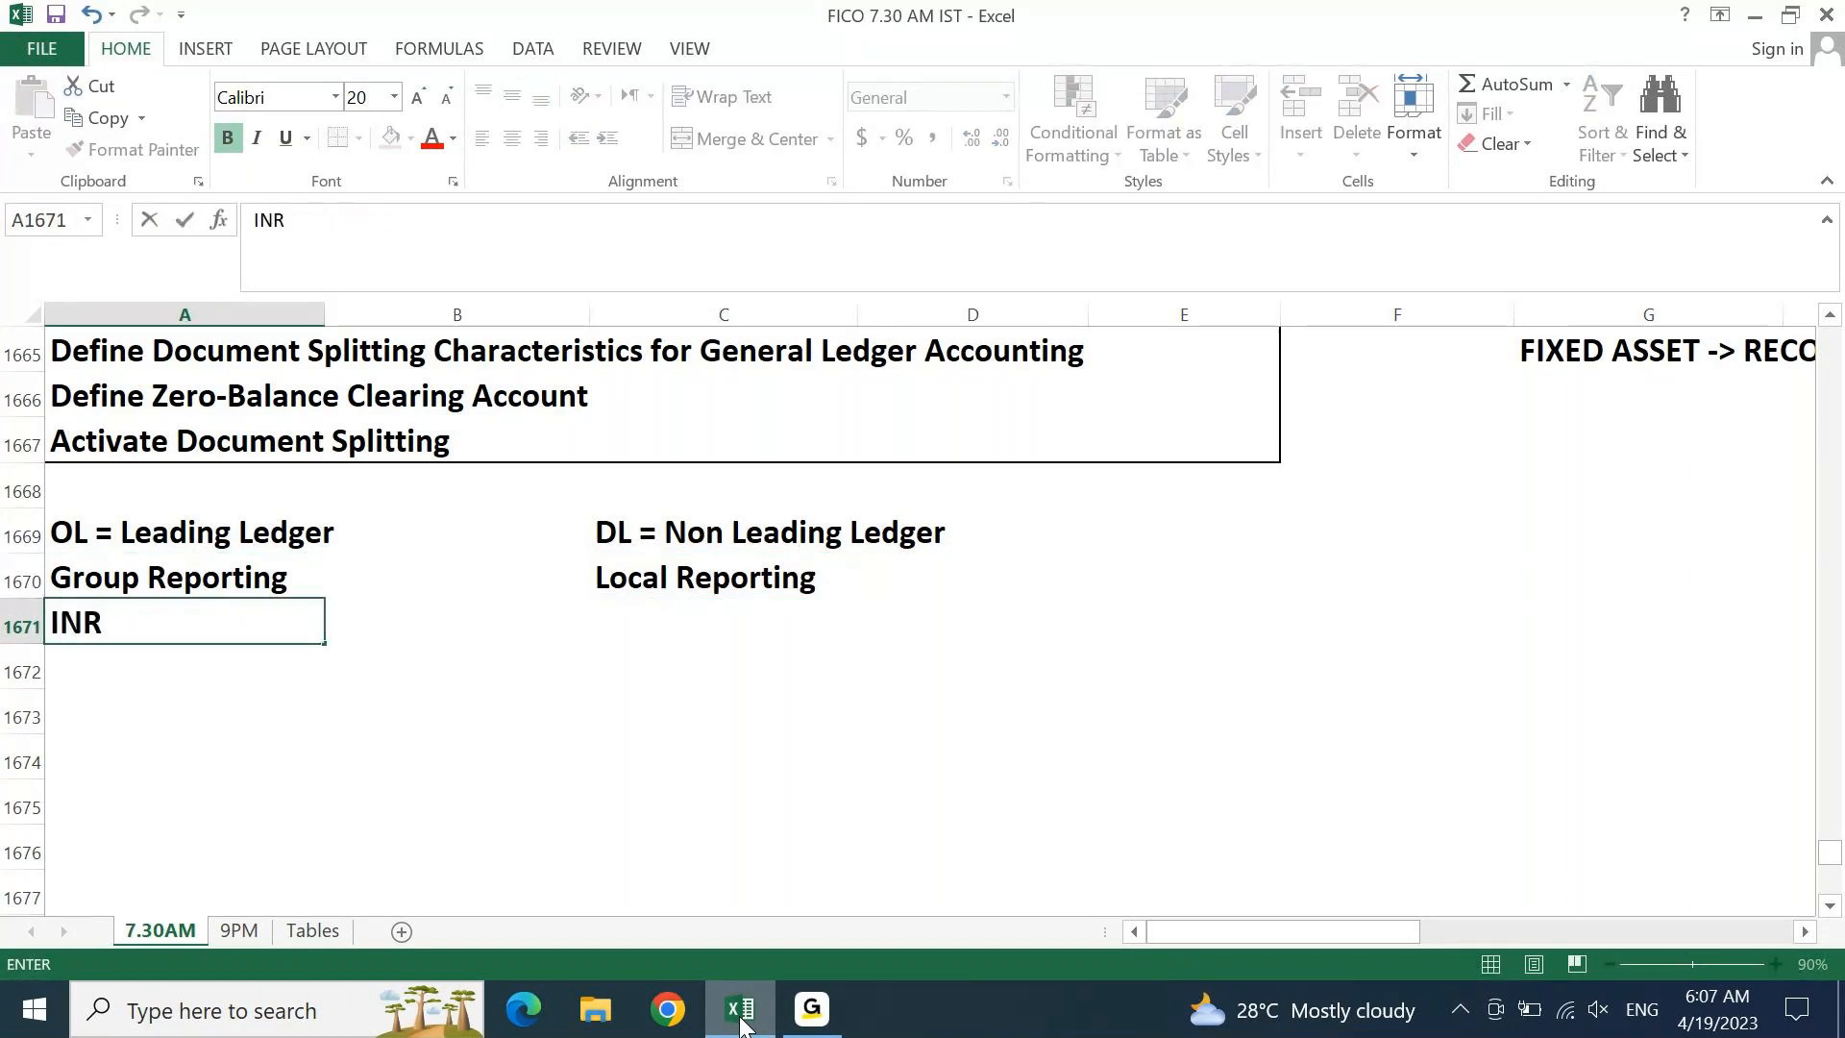
key(Escape)
text(USD / Jan to )
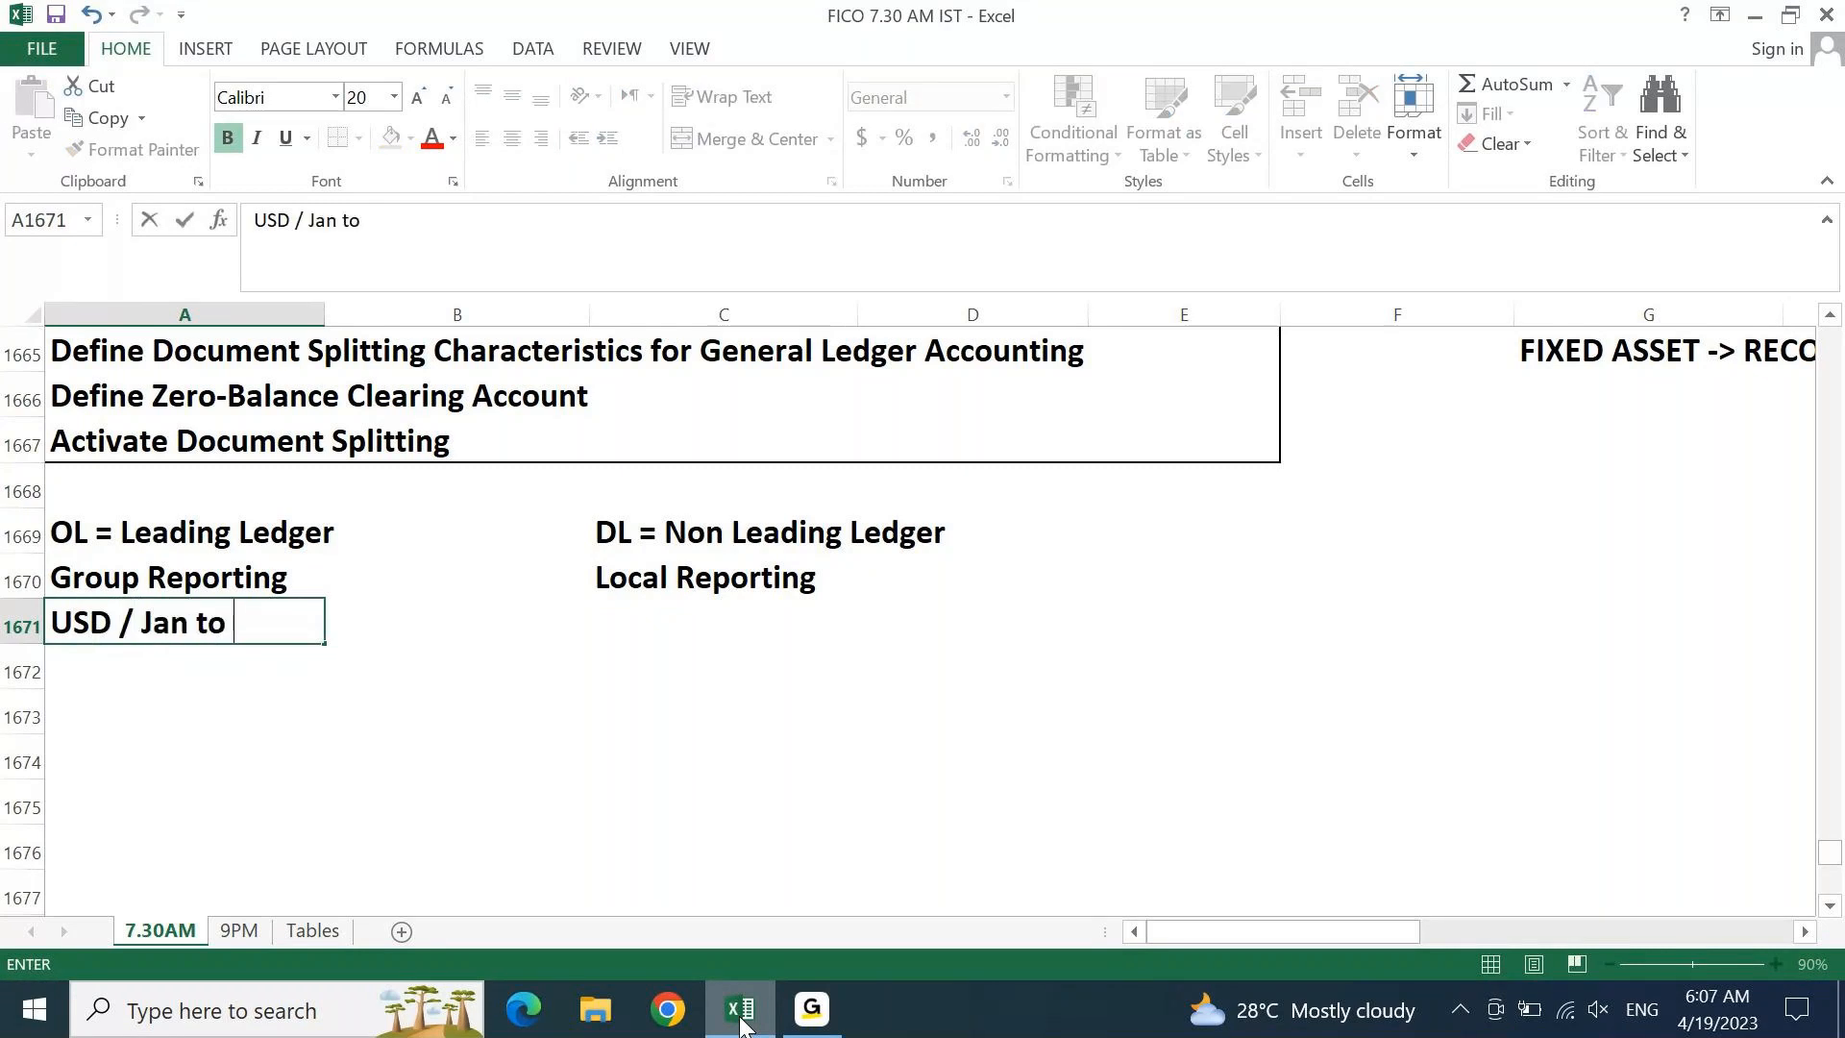
text(Dec)
key(Tab)
key(Tab)
text(INR / Apr)
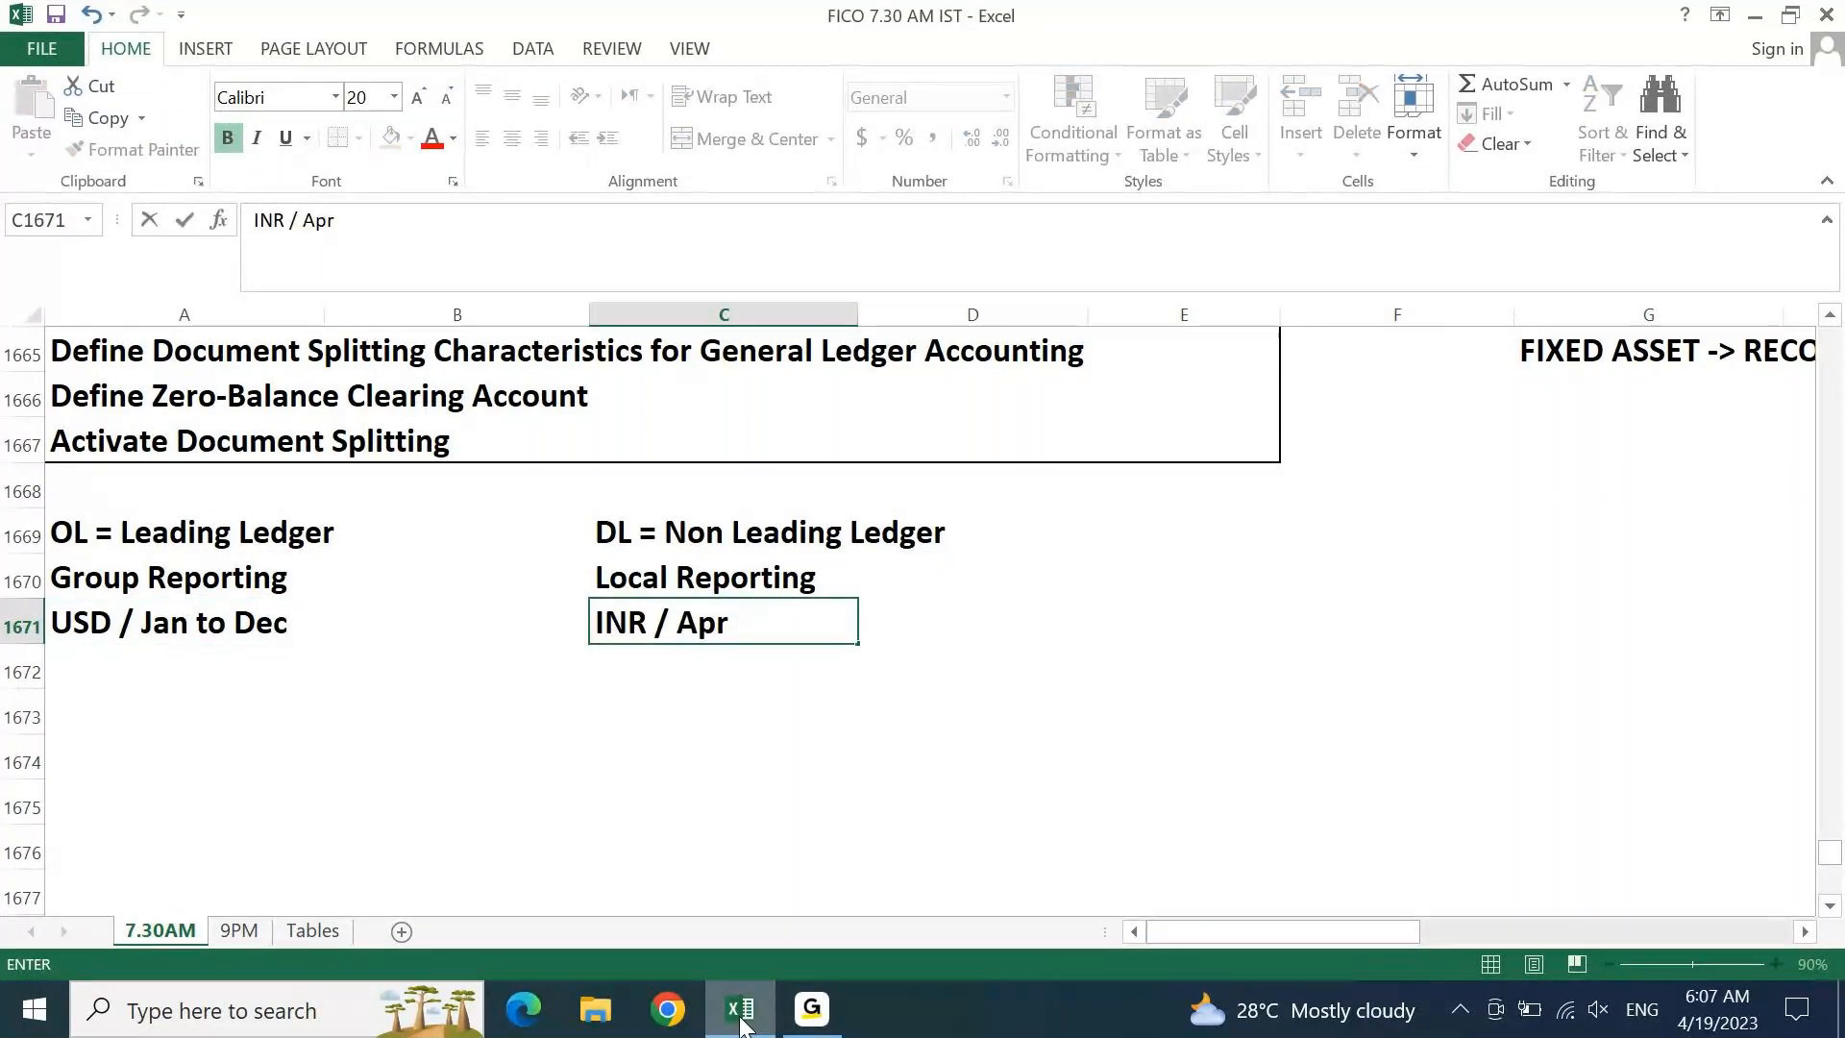
text( - Mar)
key(Return)
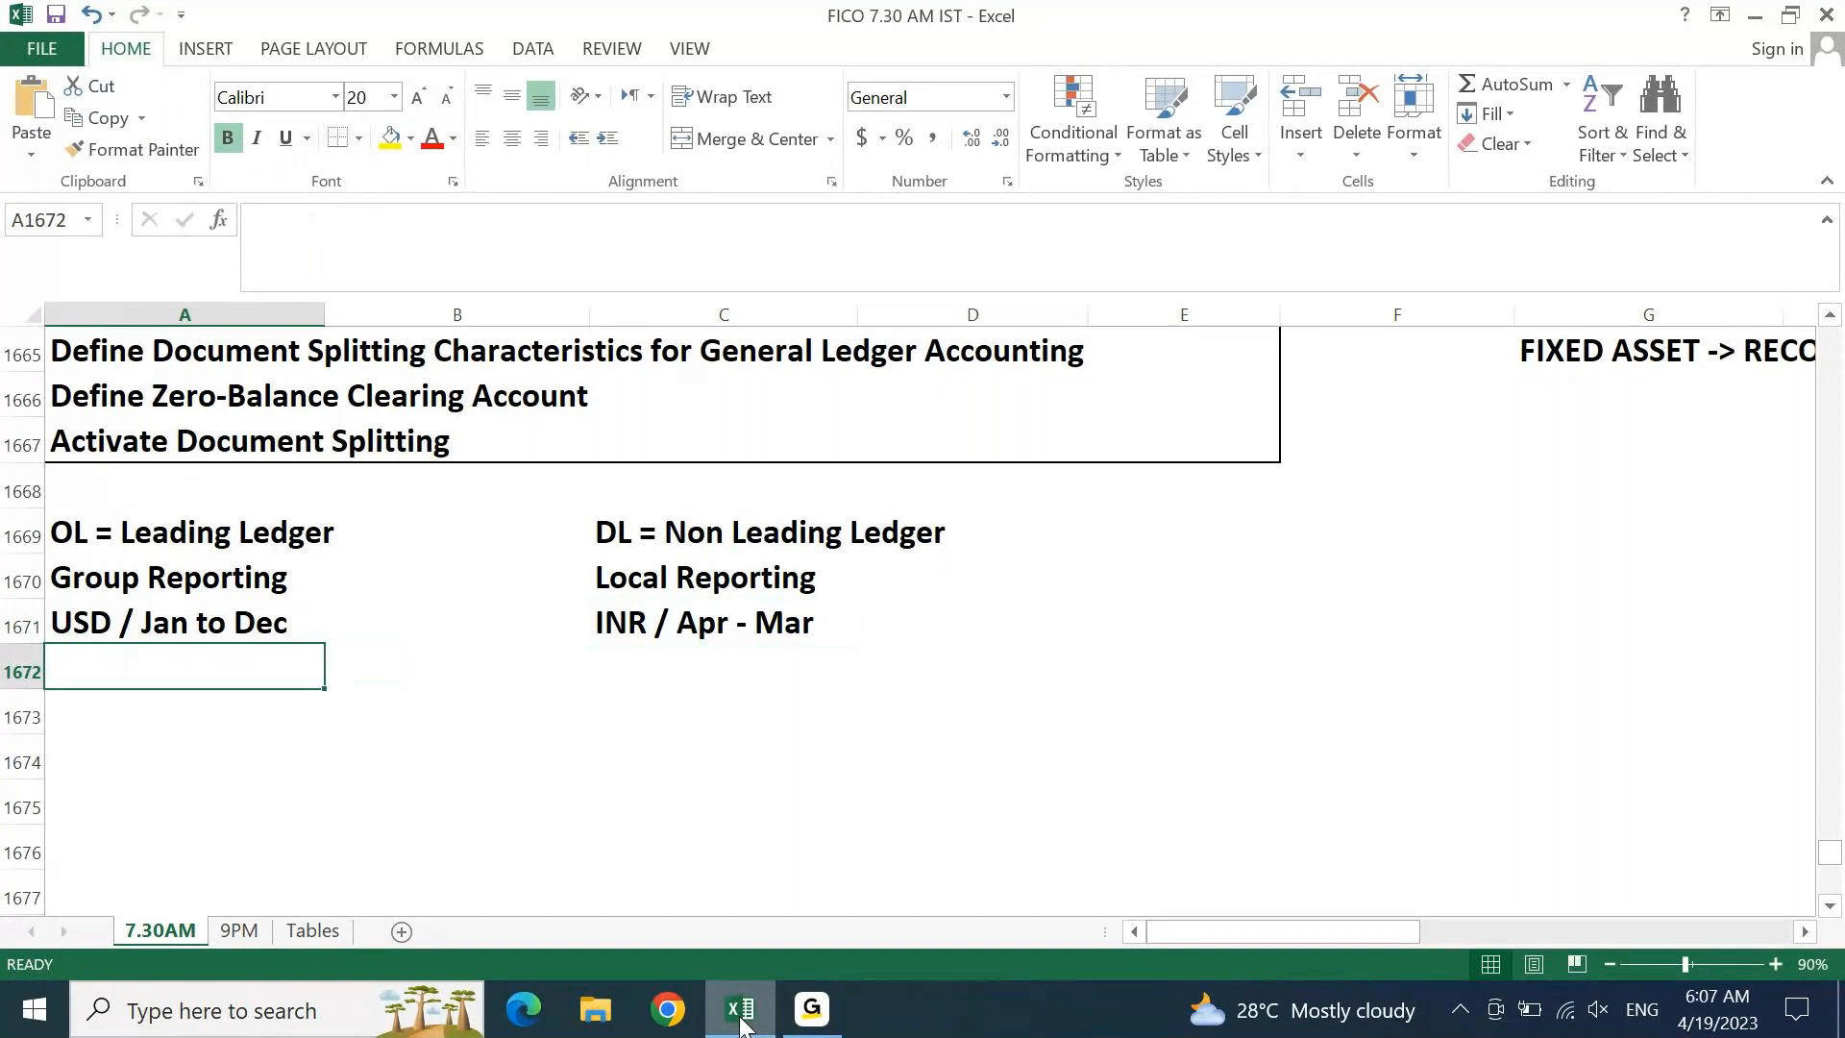
Enter 'IFRS' in A1672 and 'ICA' in C1672, then select the notes block
key(Up)
key(Up)
key(Up)
key(Down)
key(Down)
key(Down)
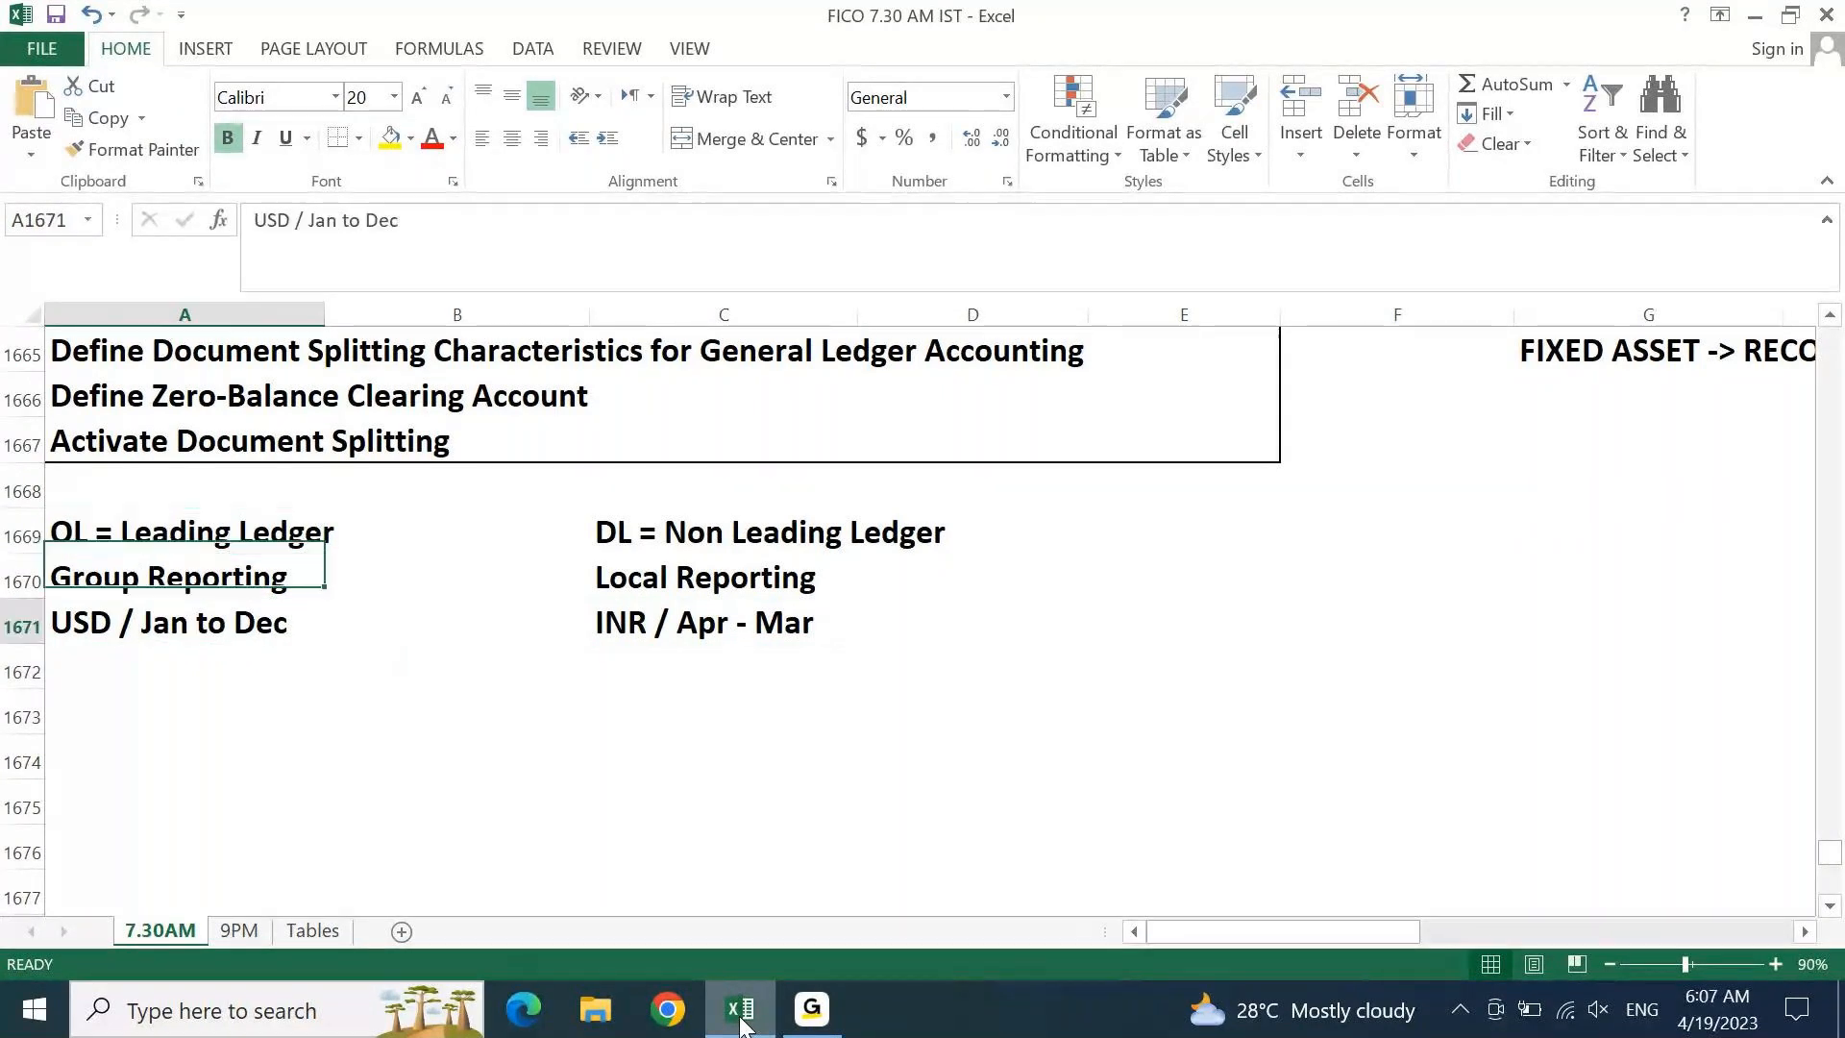
text(IFRS)
key(Tab)
key(Tab)
text(ICA)
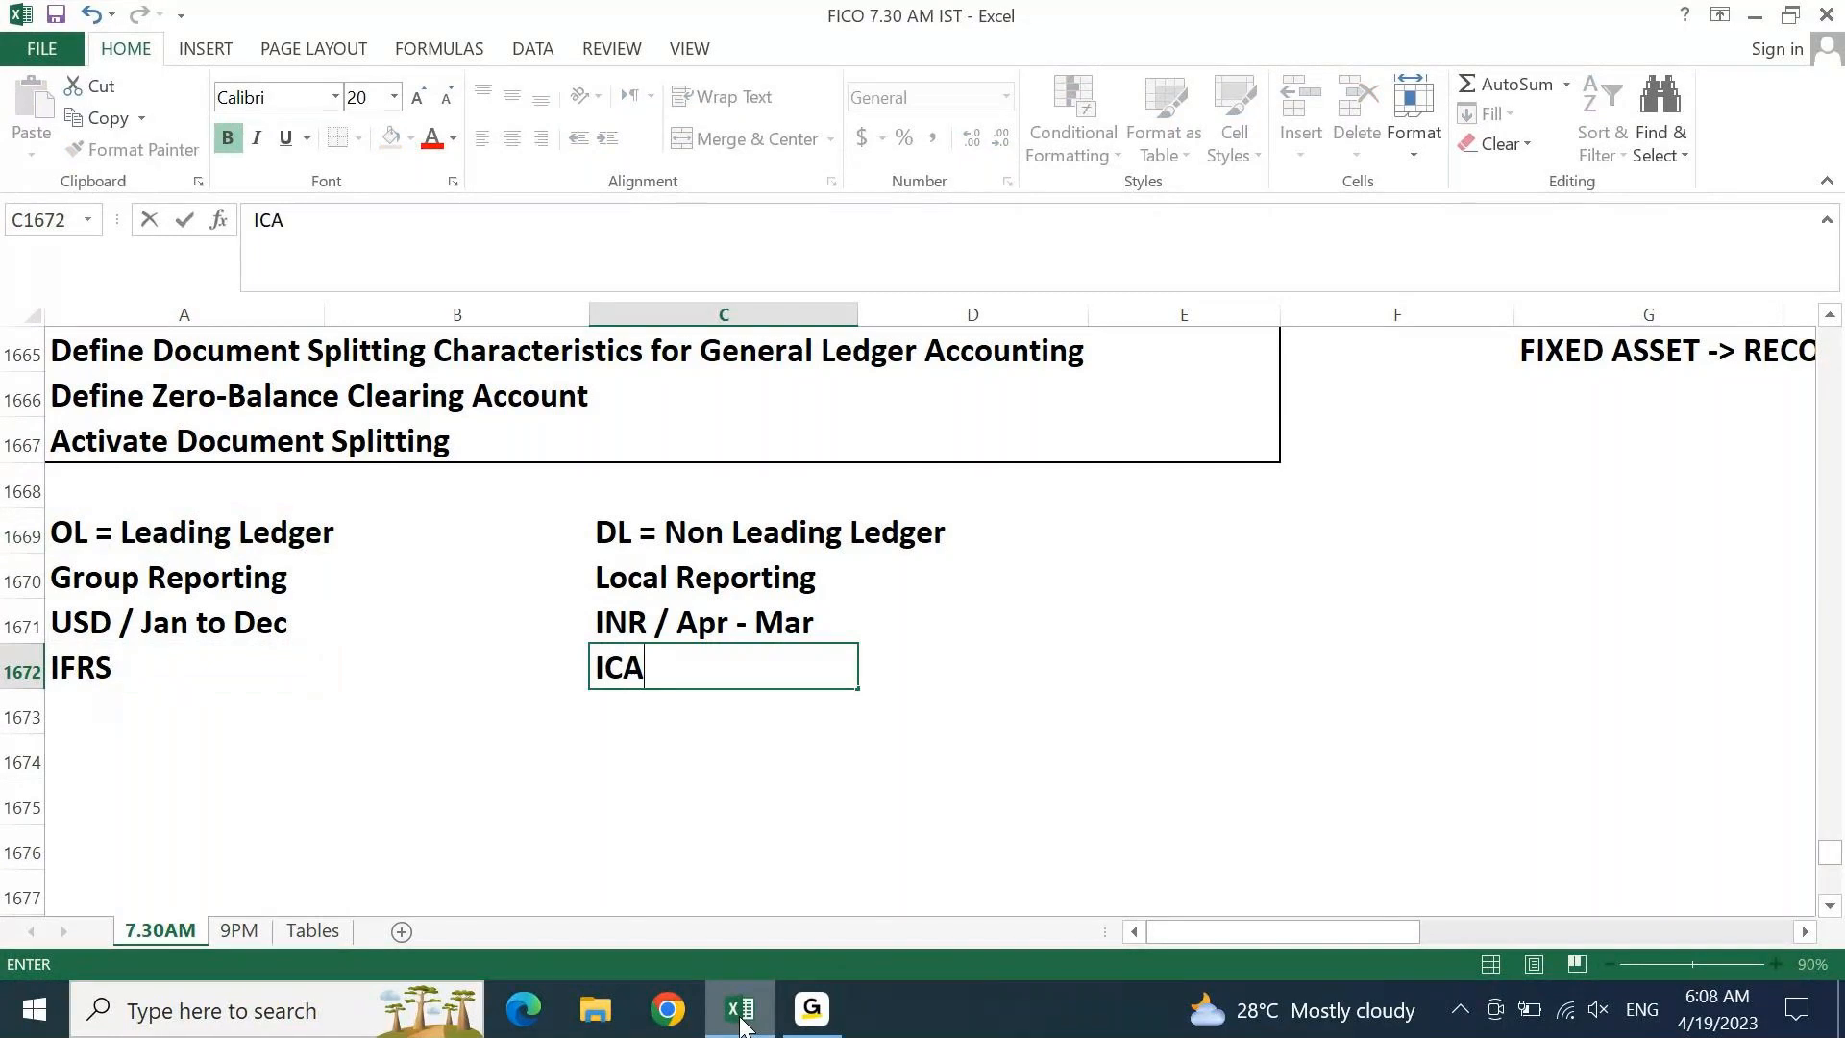
key(ctrl+Up)
key(ctrl+Left)
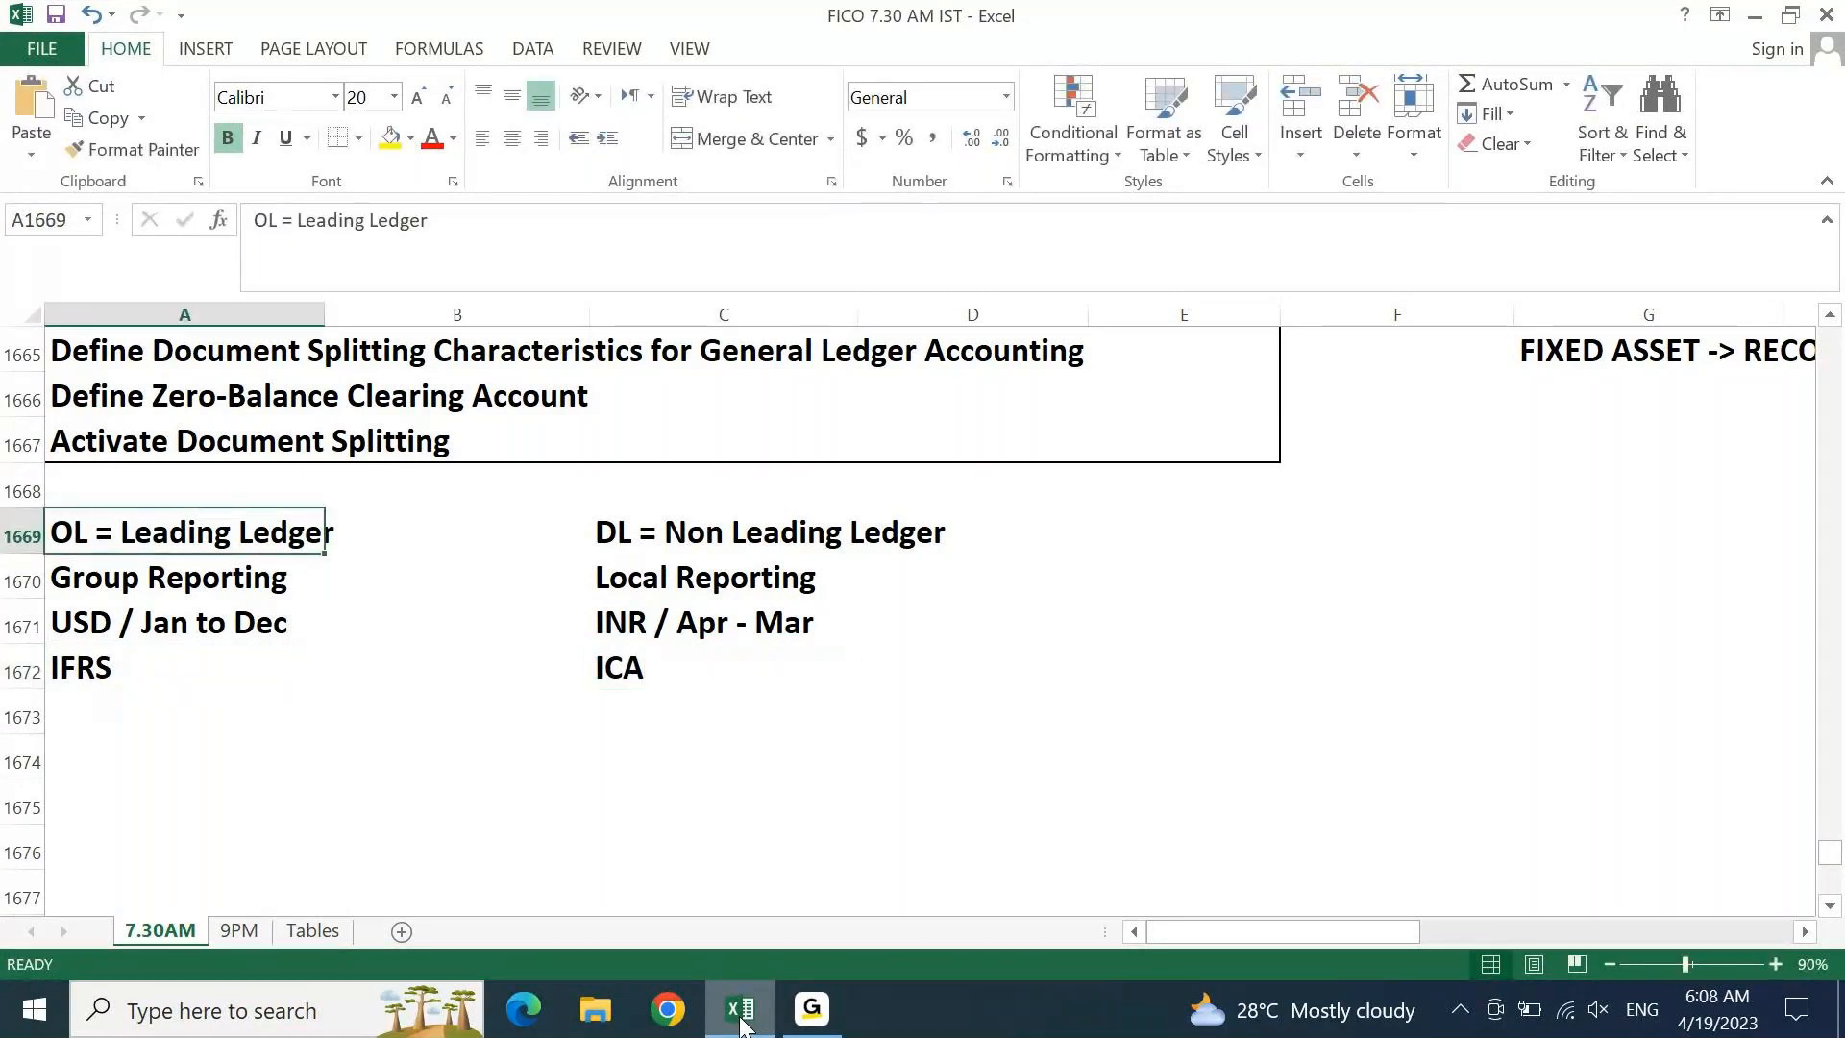
key(shift+Right)
key(shift+Right)
key(shift+Right)
key(shift+Right)
key(shift+Down)
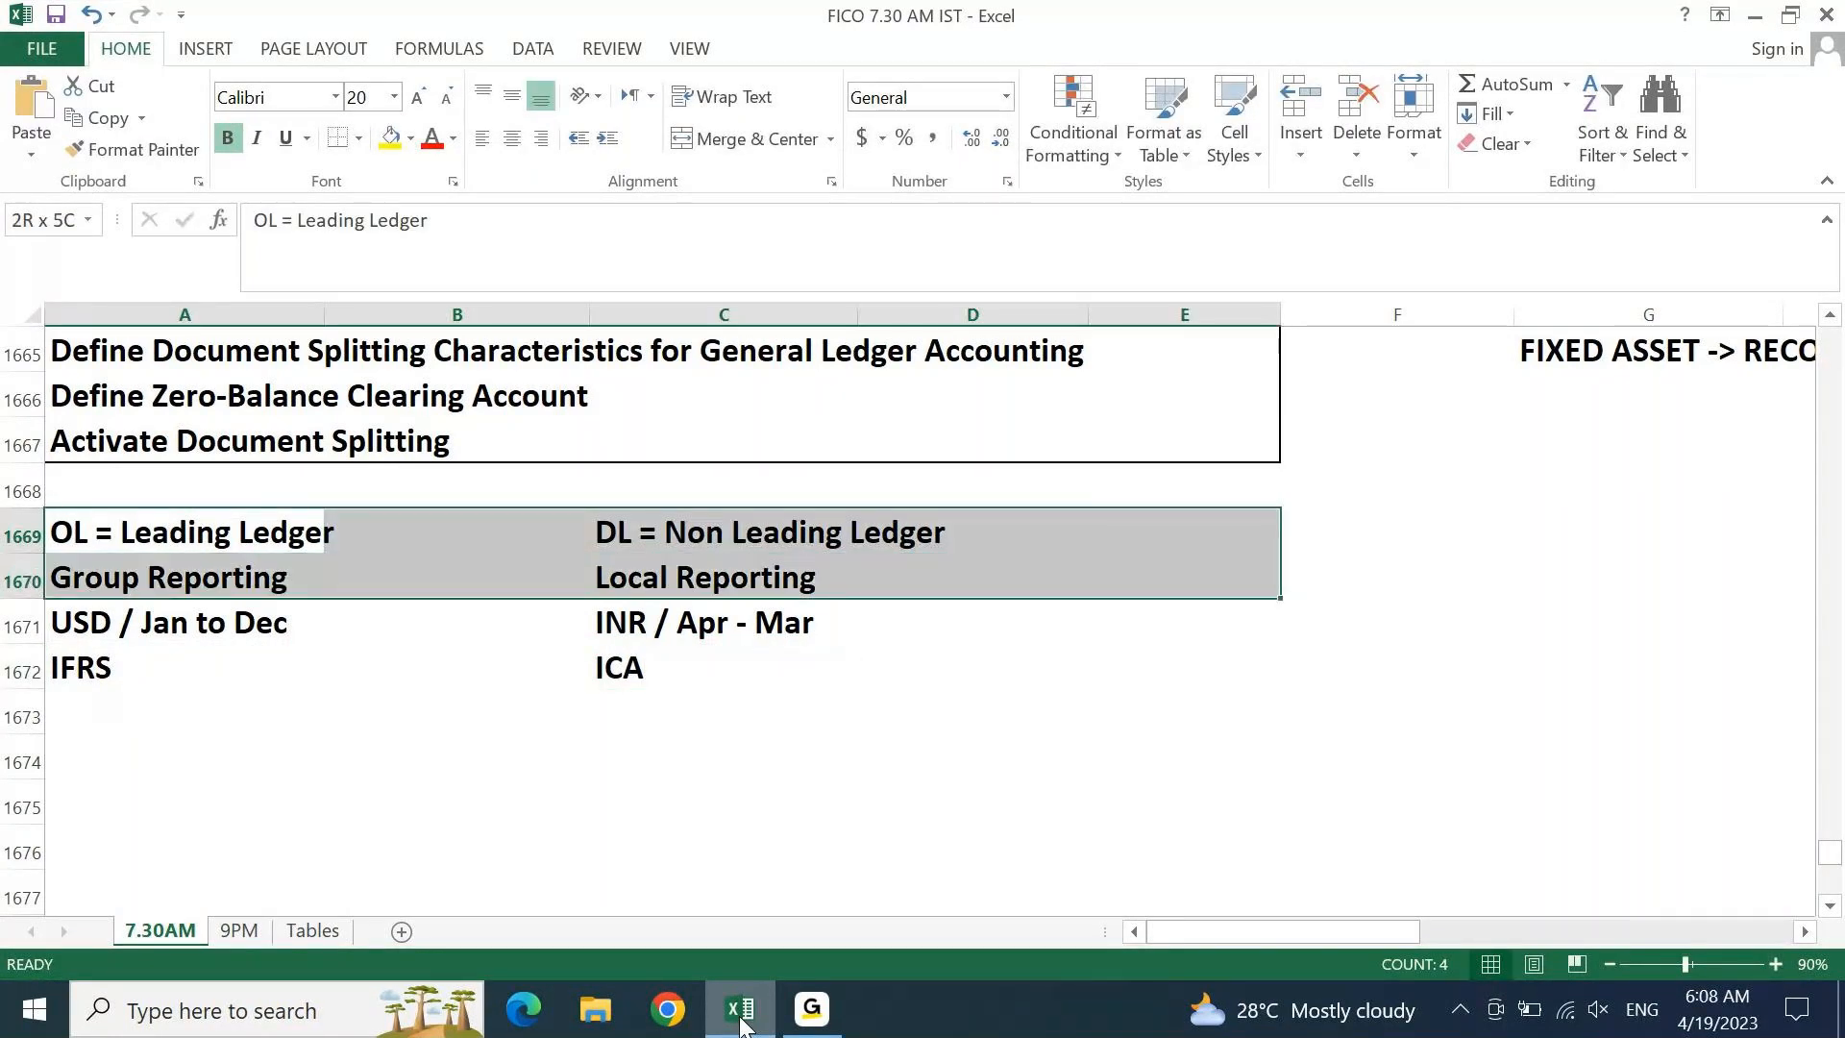
key(shift+Down)
key(shift+Down)
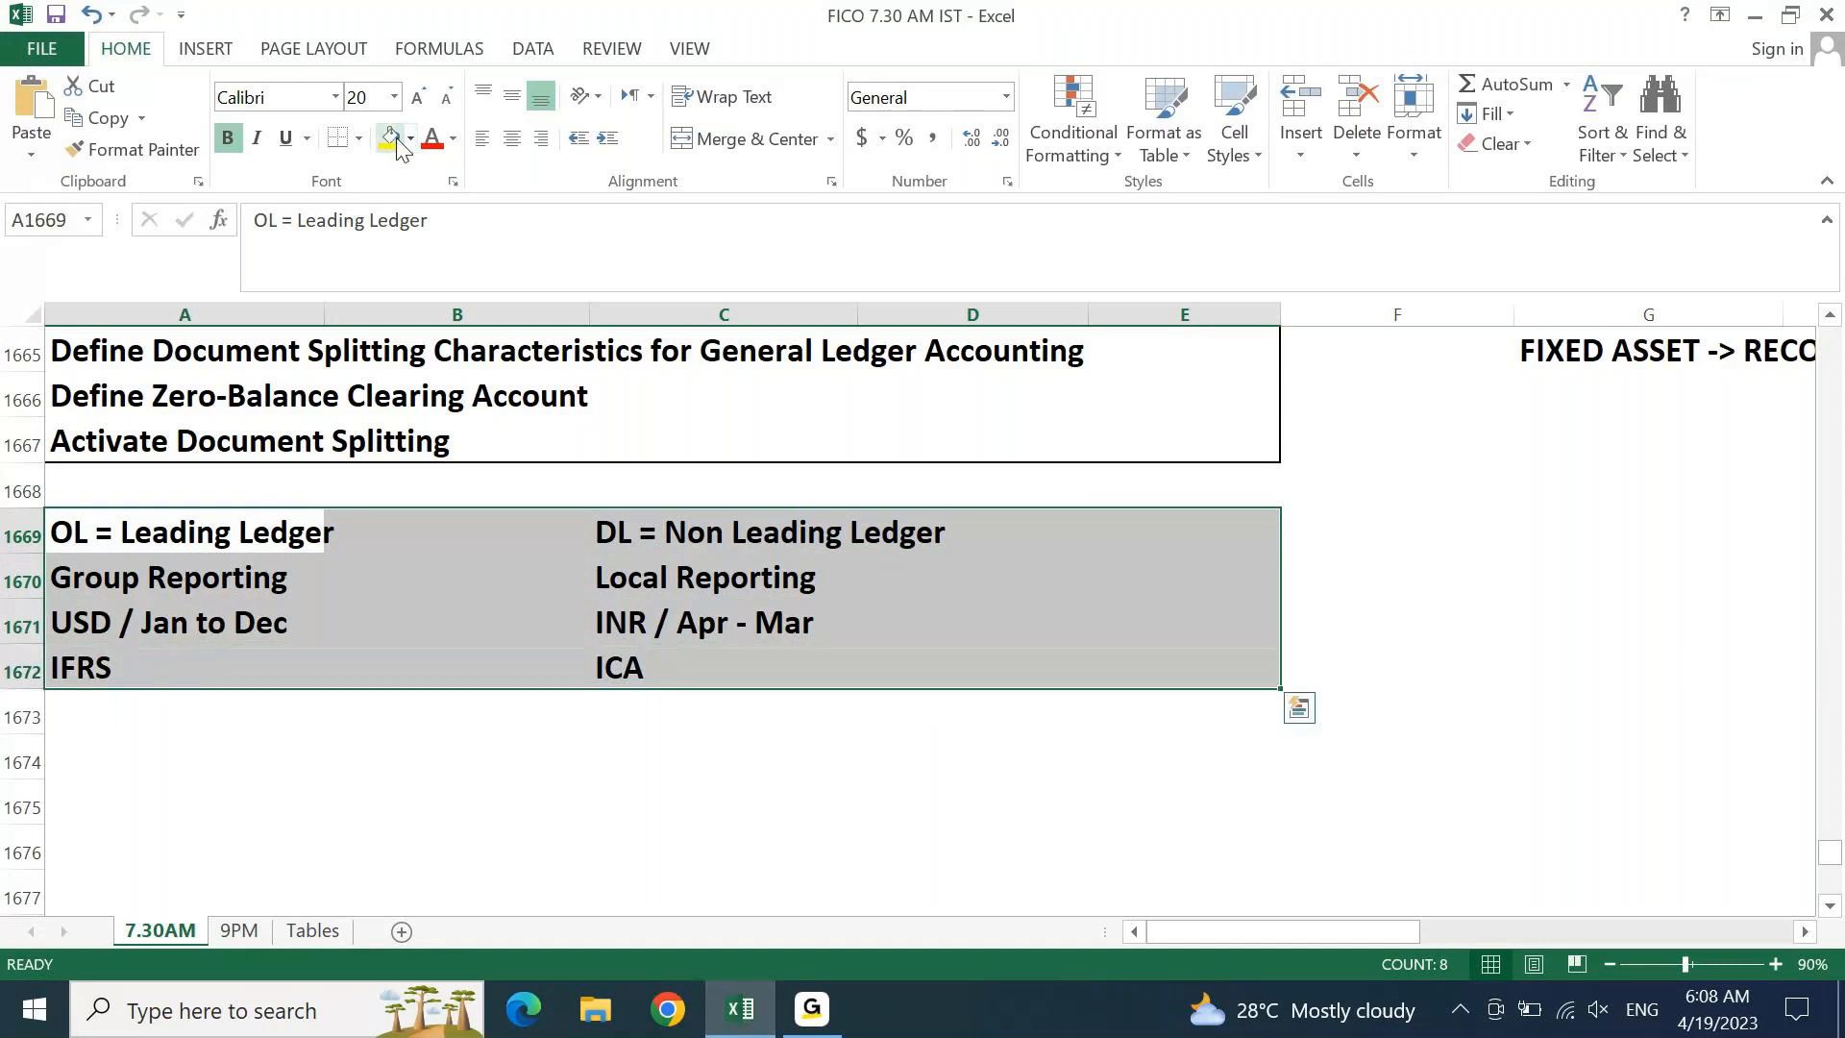
click(390, 138)
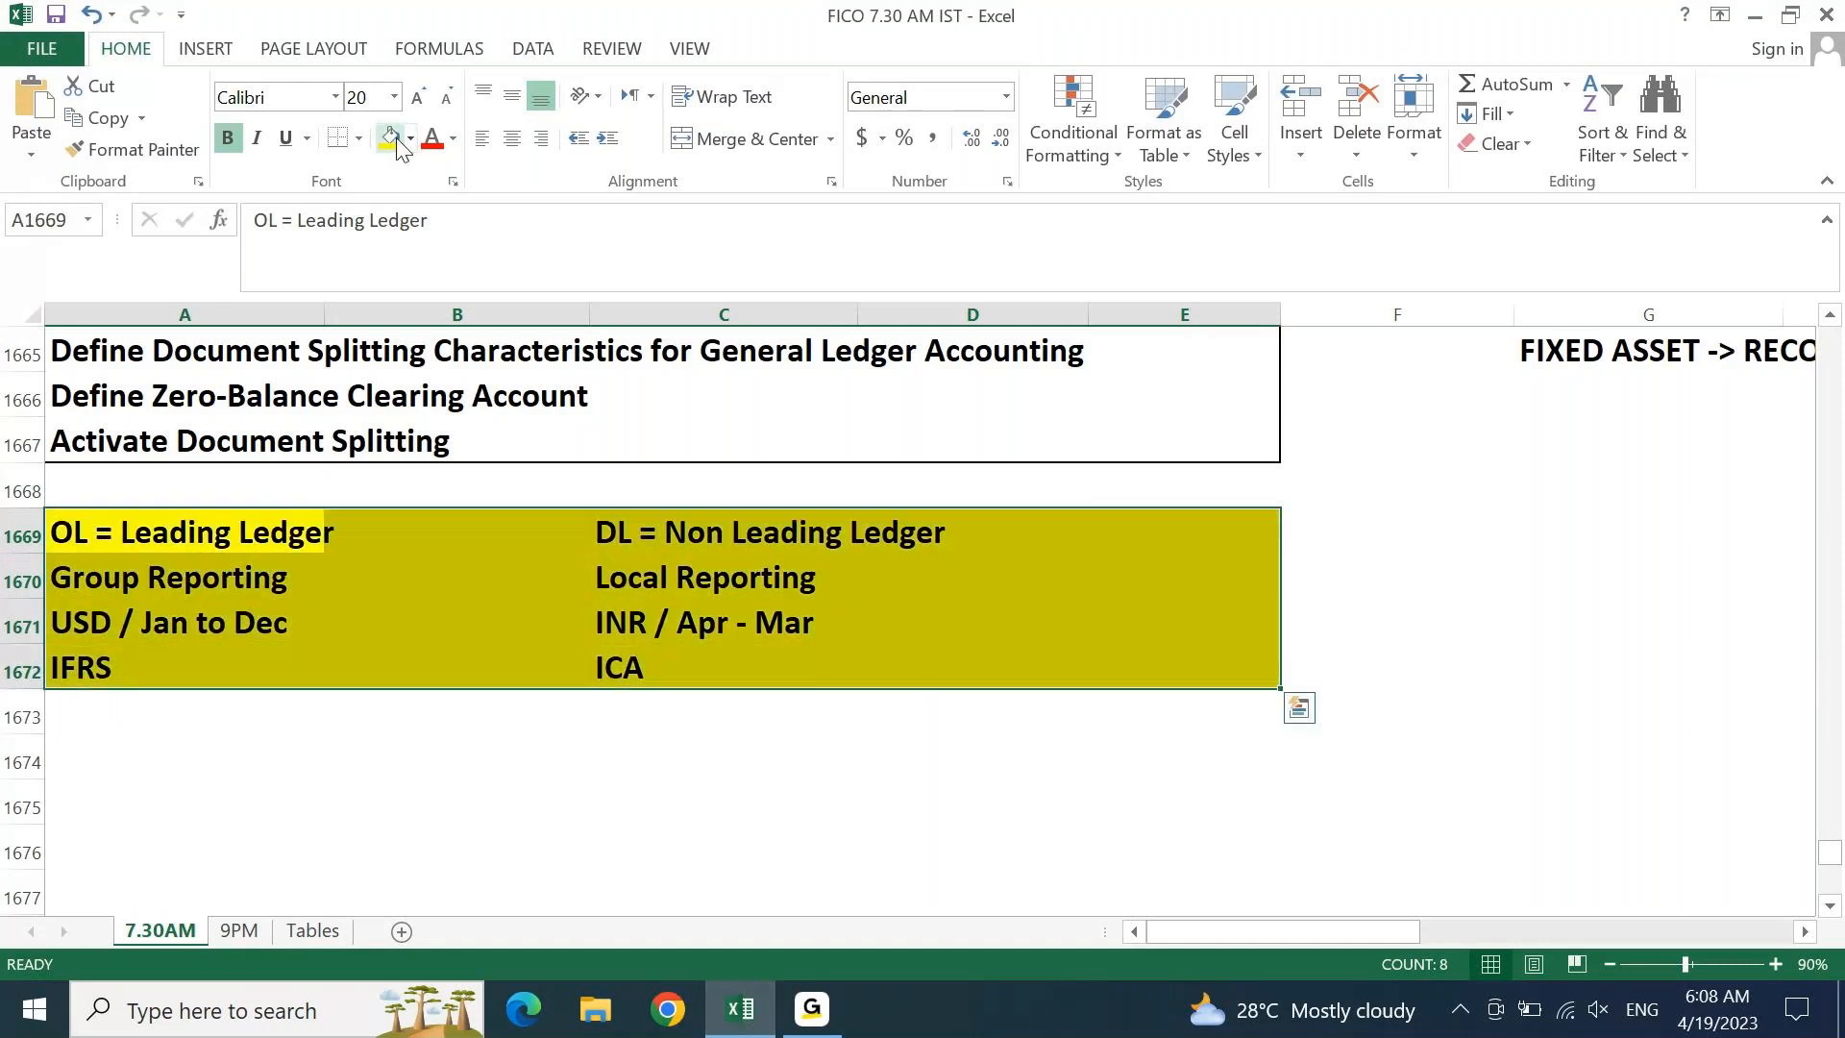
key(Left)
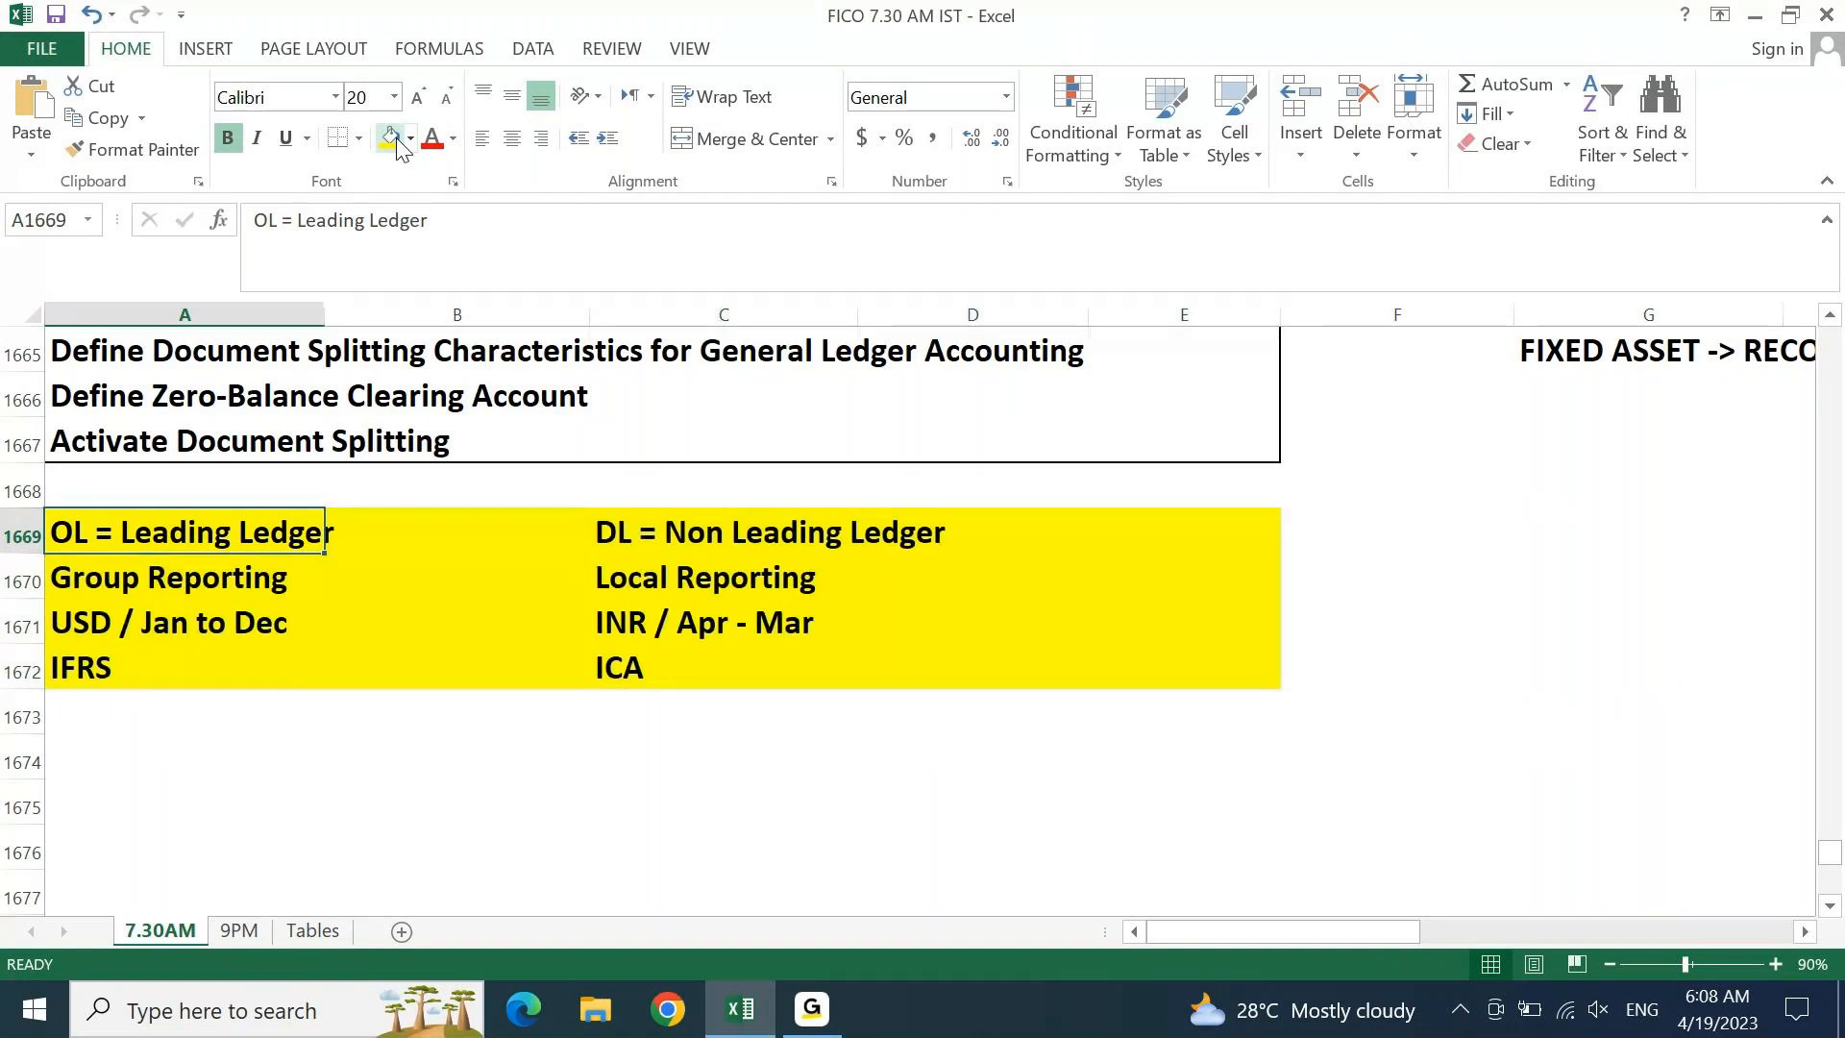
key(ctrl+Up)
key(ctrl+Up)
key(ctrl+Up)
key(ctrl+Up)
key(ctrl+Up)
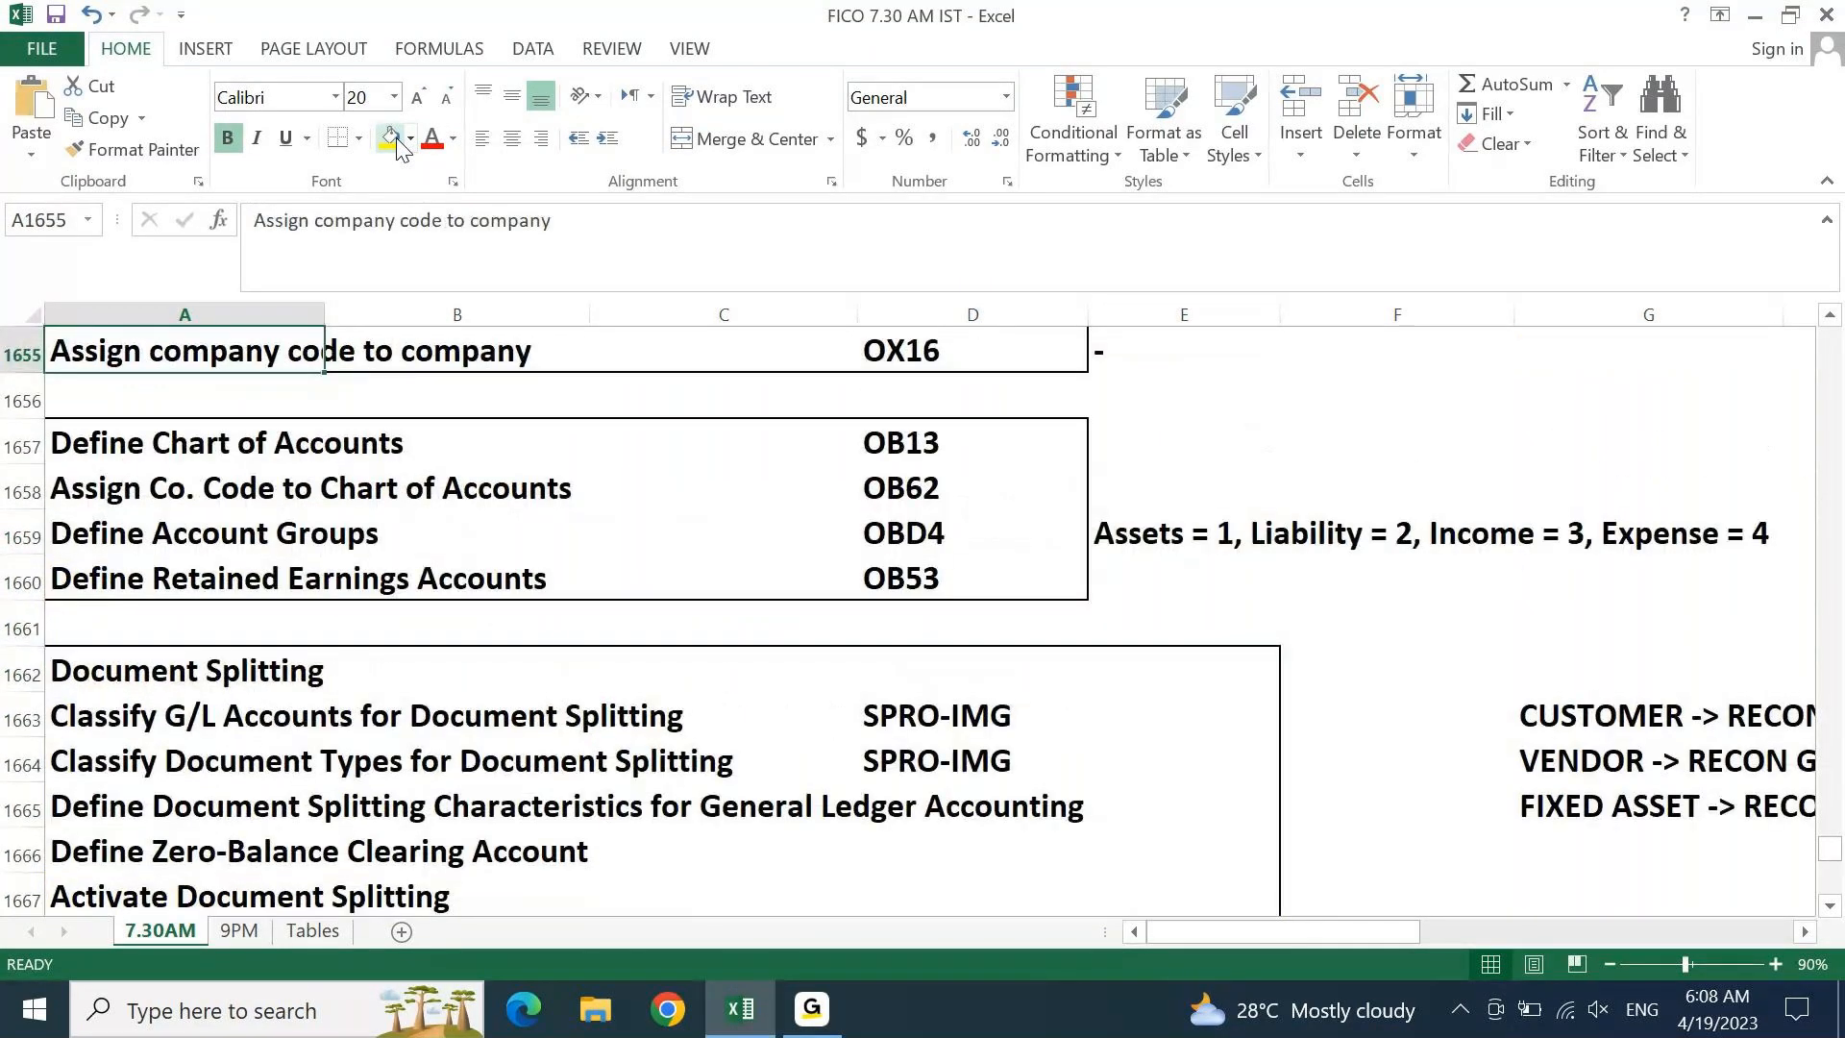
key(Page_Down)
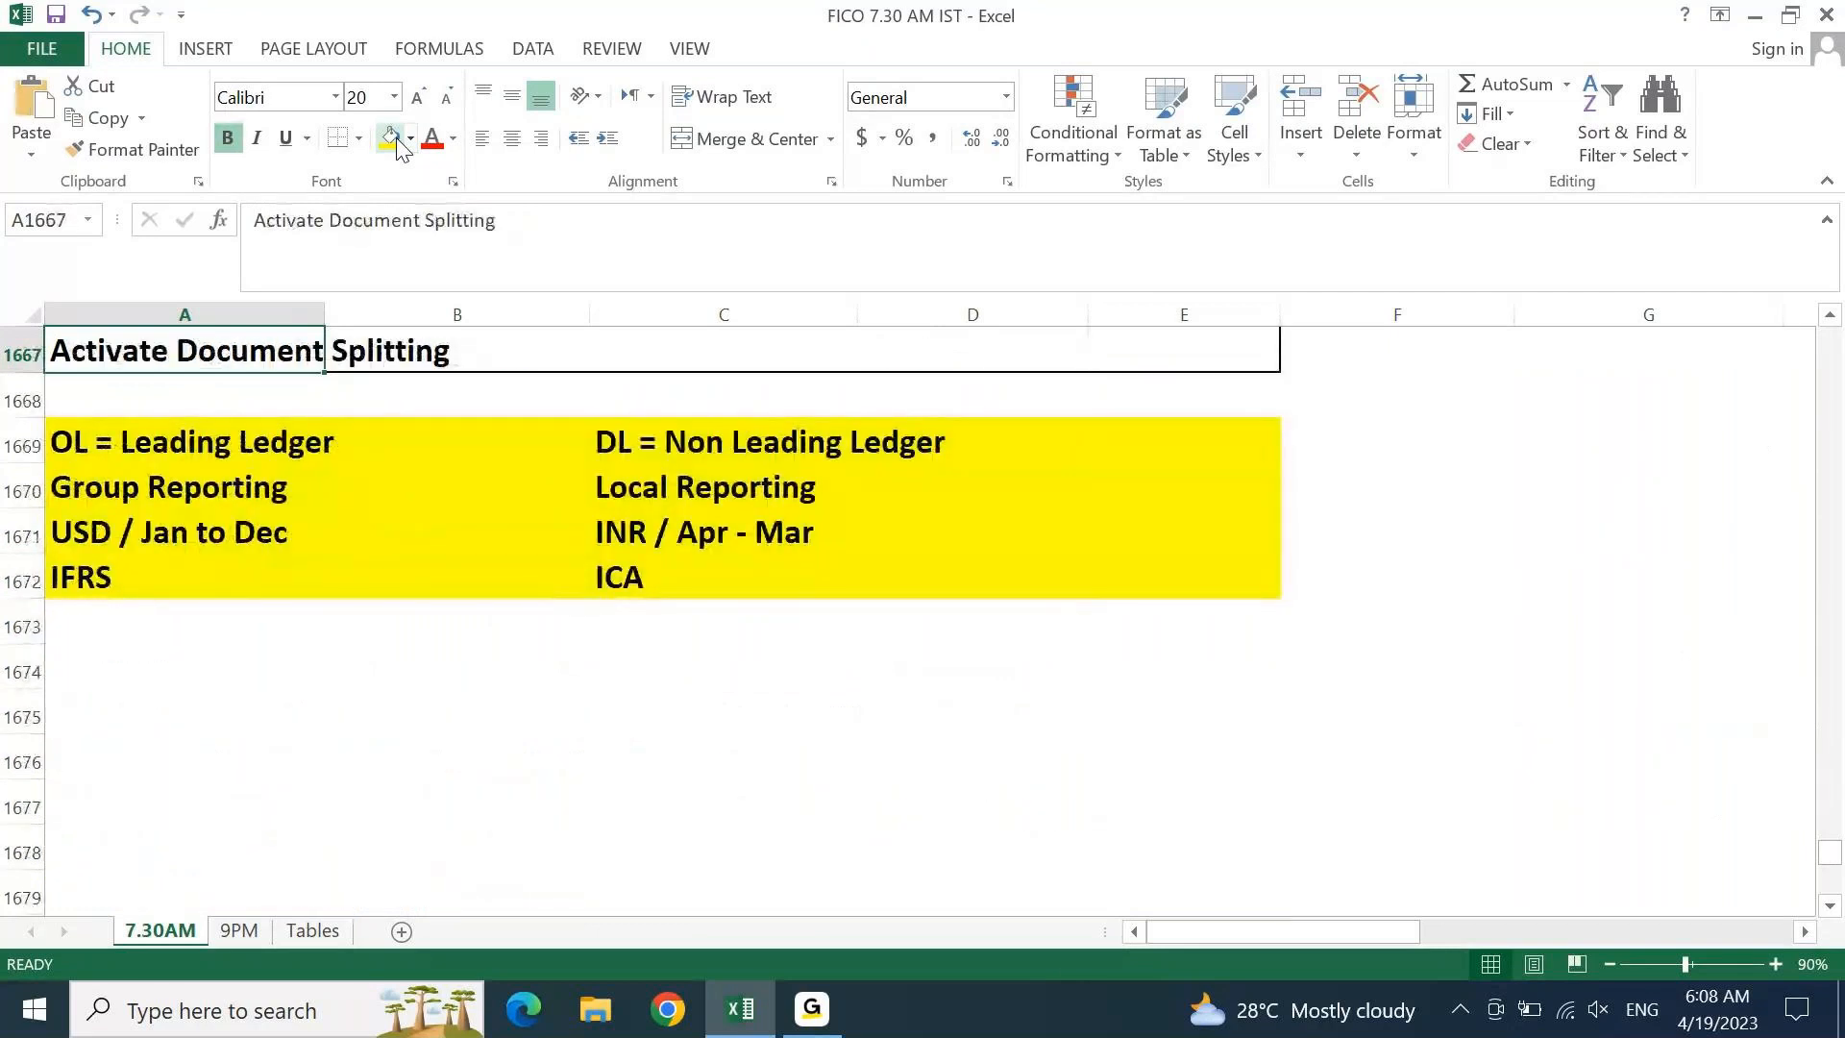
key(Down)
key(Down)
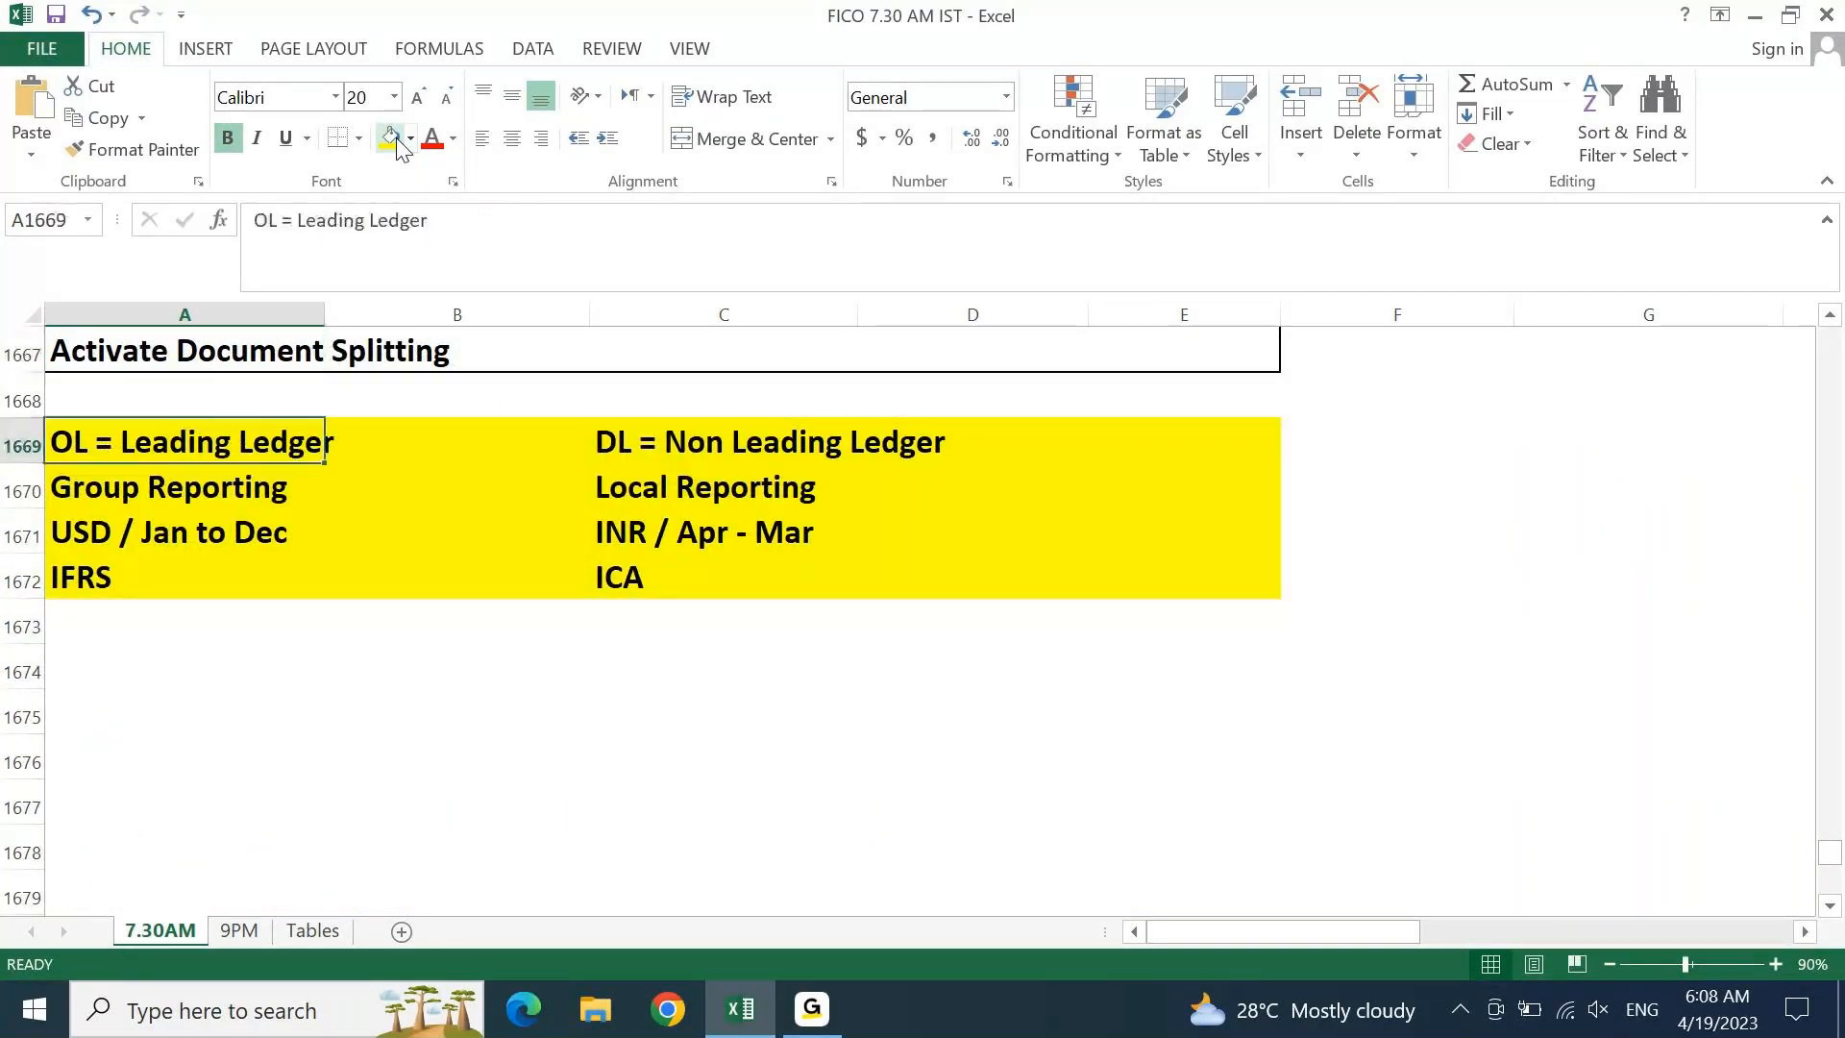
key(Down)
key(Down)
key(Down)
key(Down)
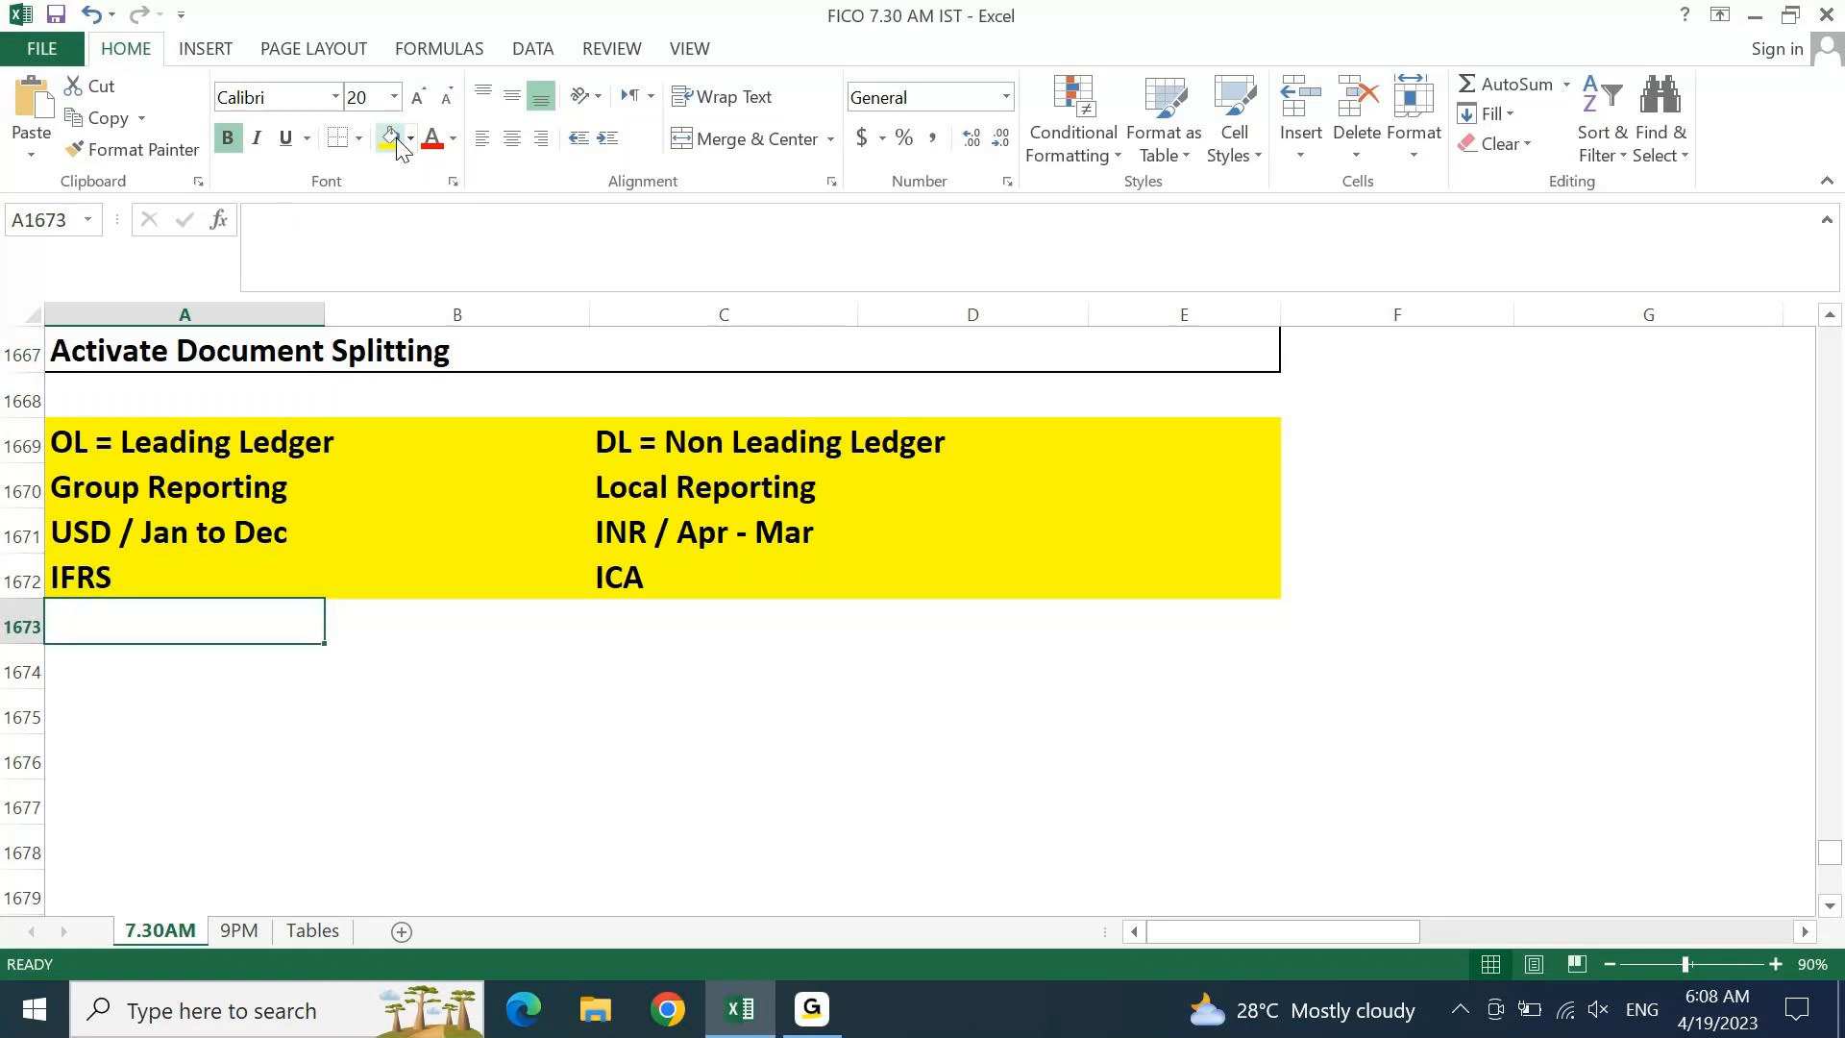
Type the 'Fiscal Year Variant' heading in A1674
key(Down)
text(Fisc)
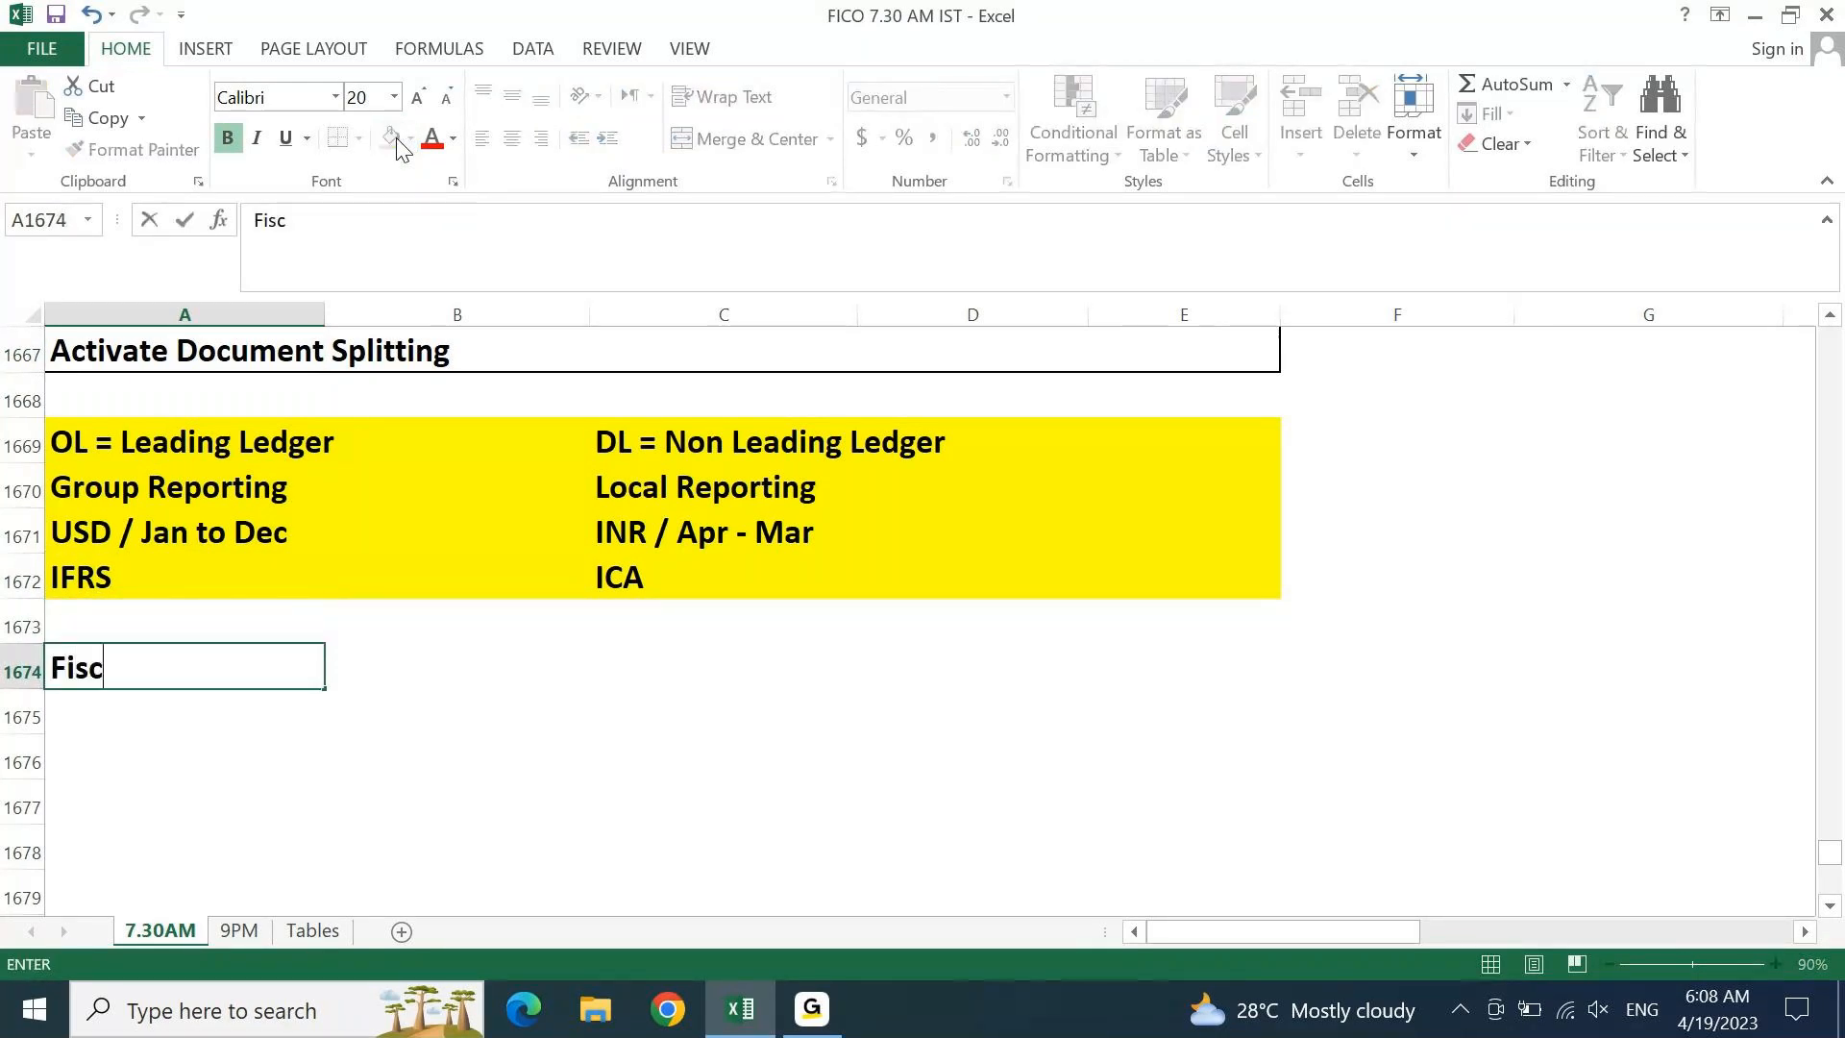
text(al Year)
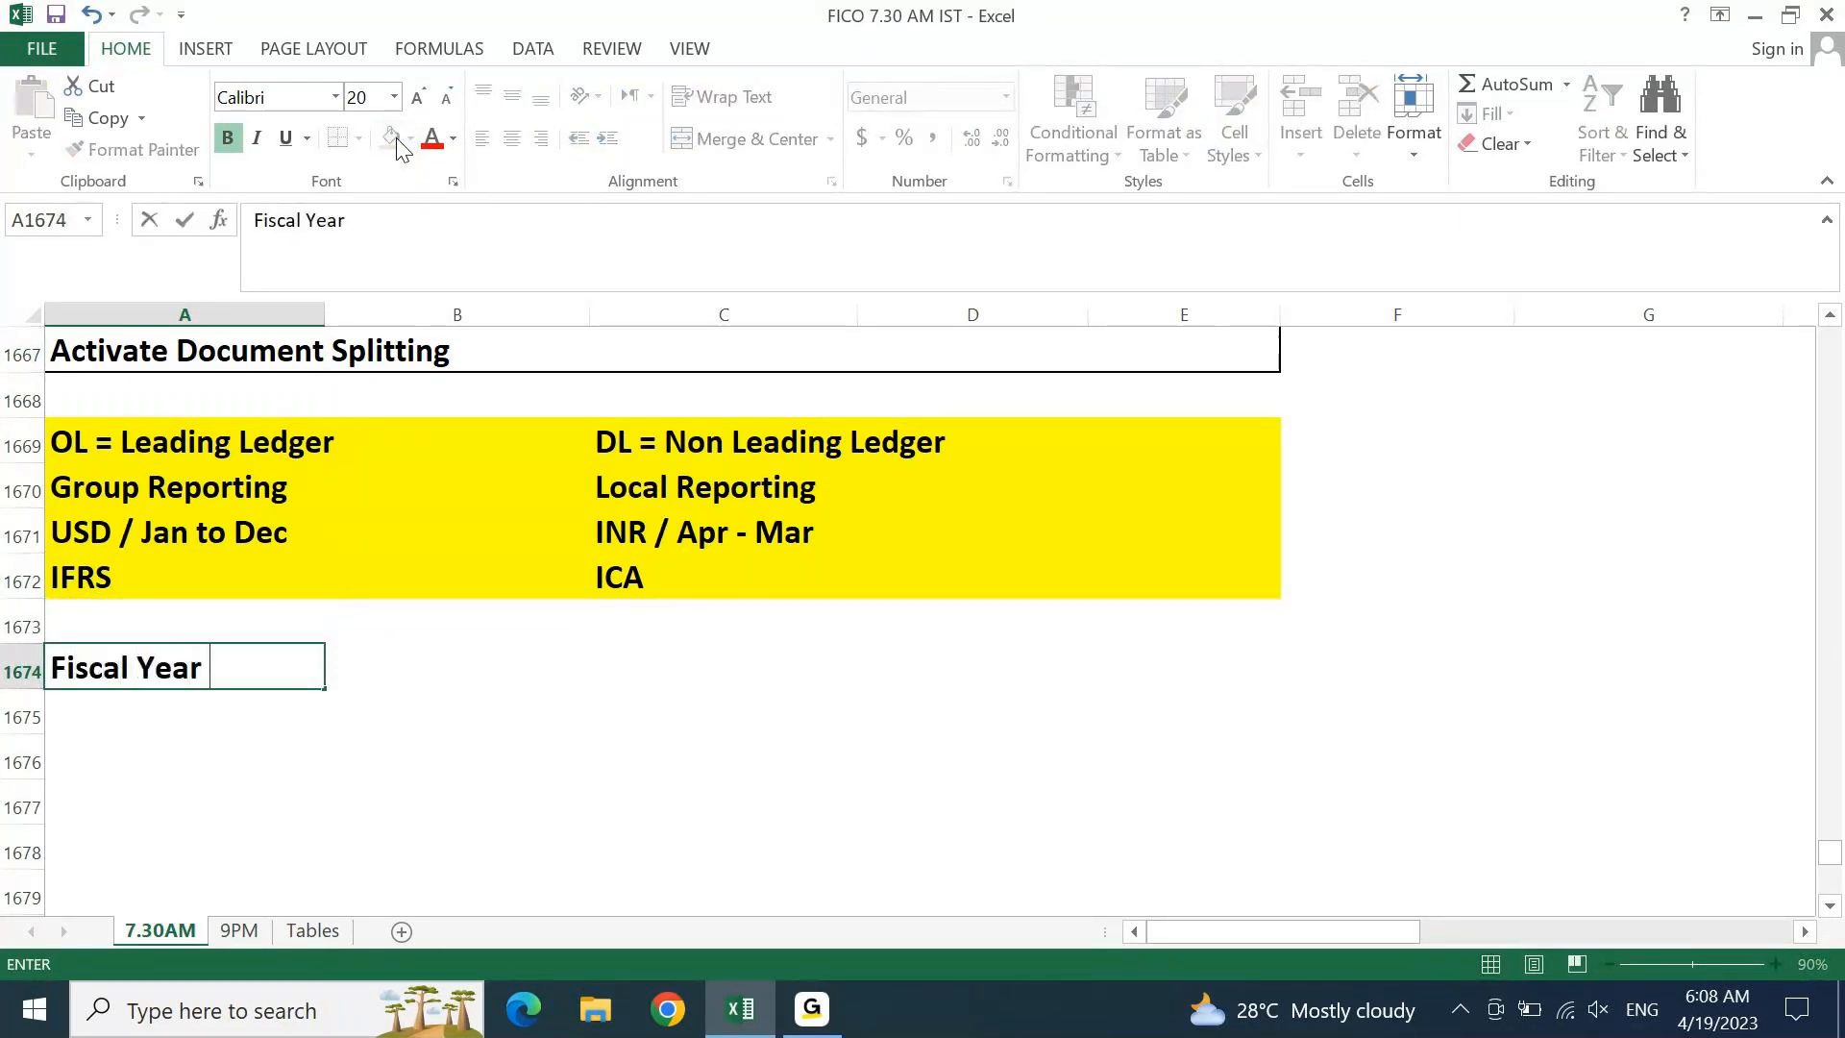
text( Variant)
key(Return)
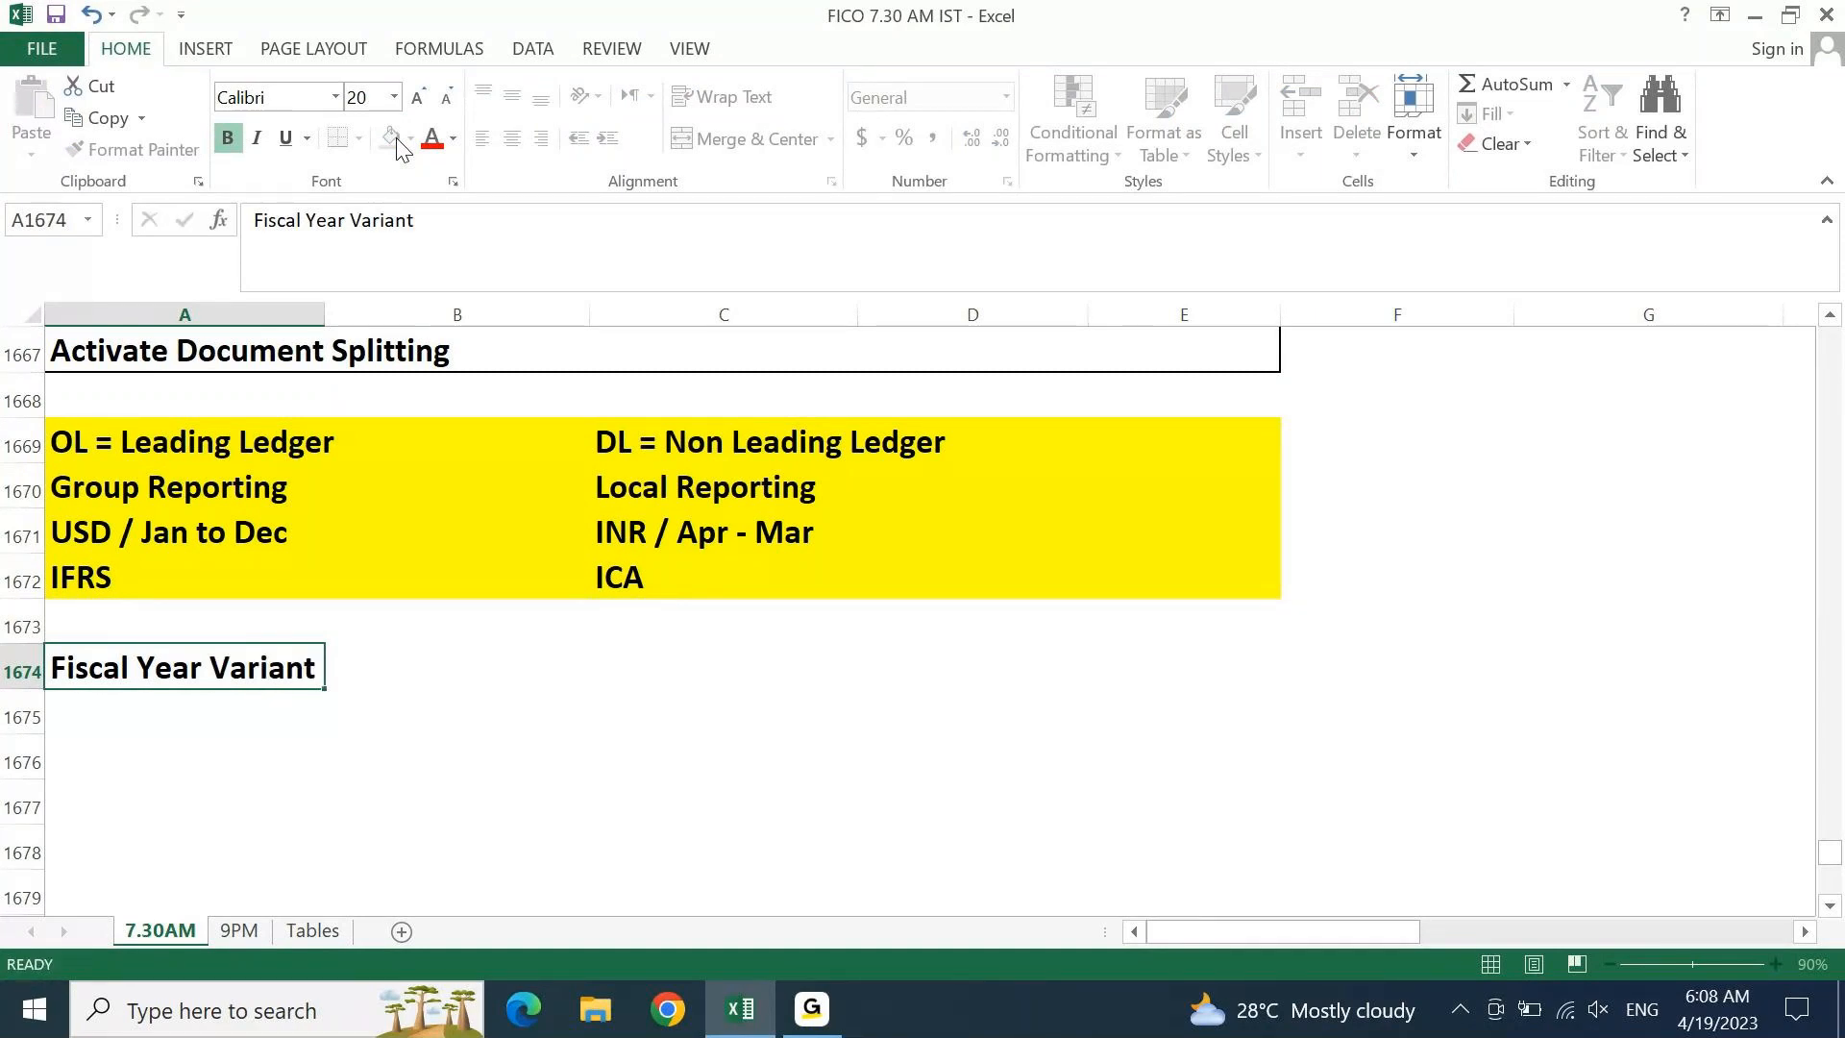
key(Up)
key(shift+Right)
key(shift+Right)
key(shift+Right)
key(shift+Right)
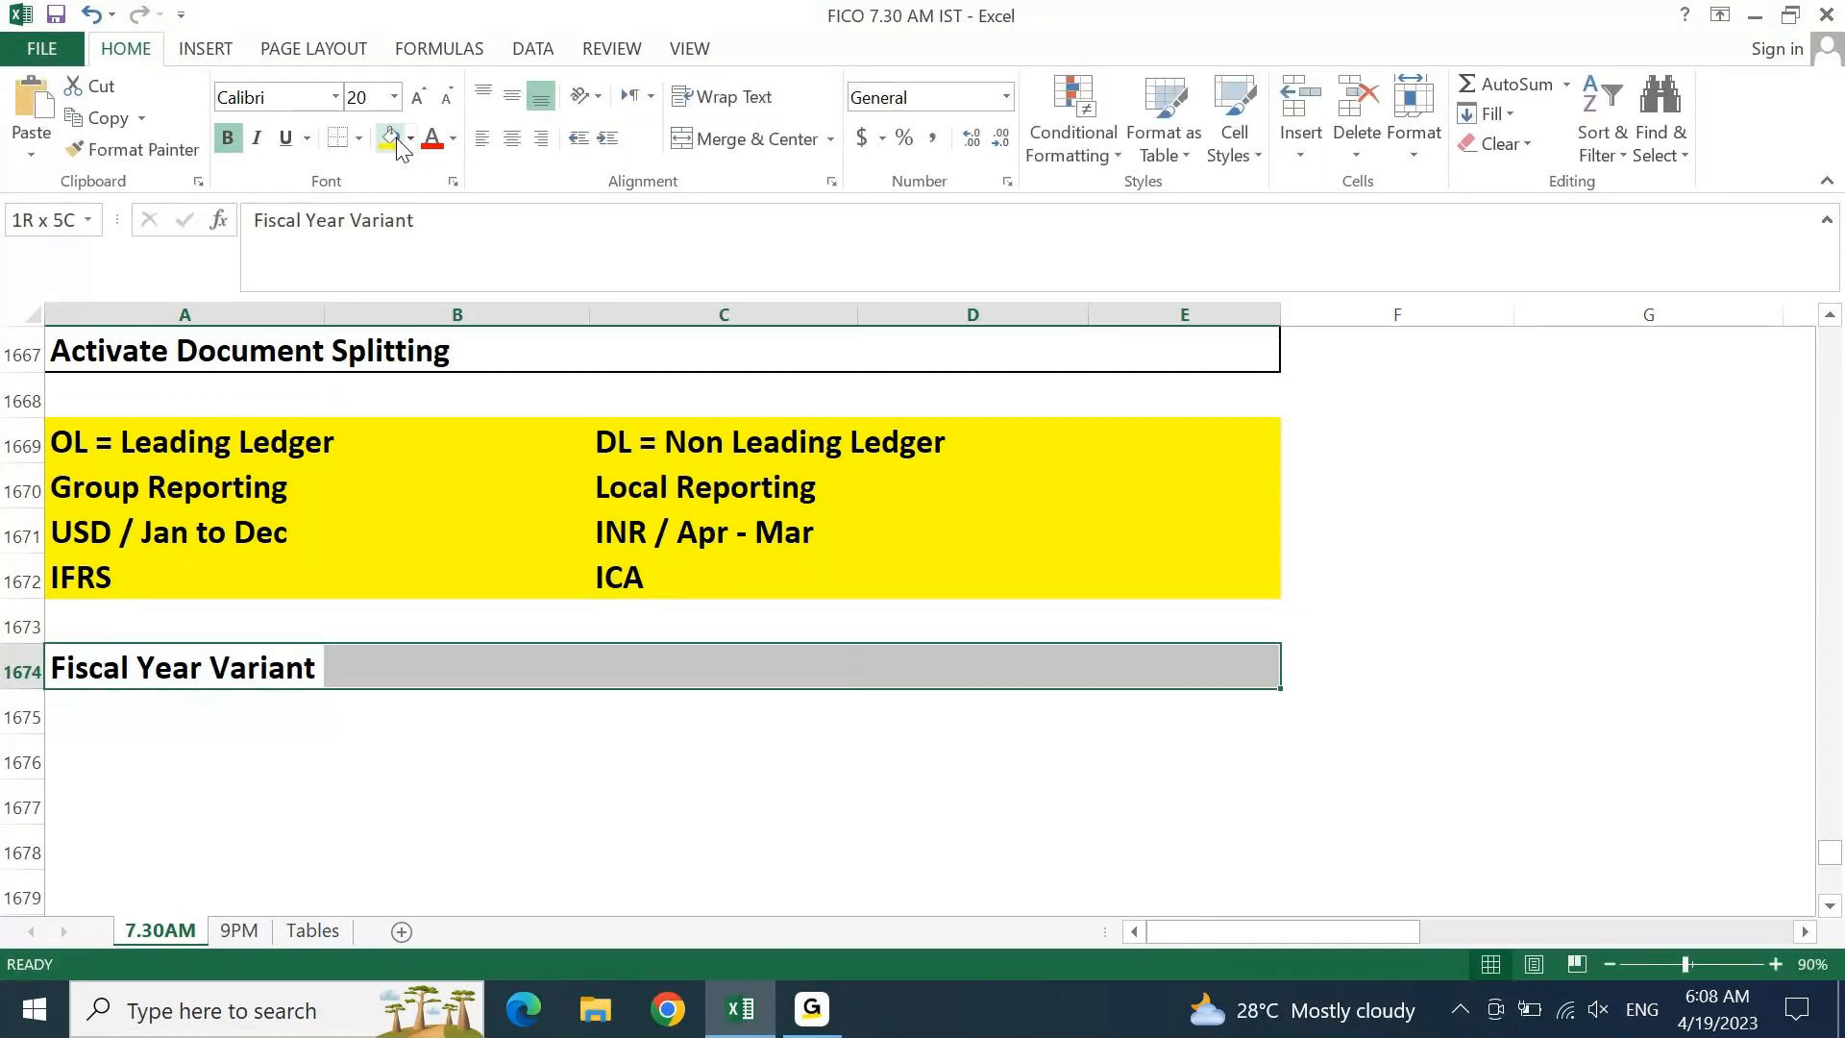
key(shift+Down)
key(shift+Down)
key(shift+Down)
key(shift+Down)
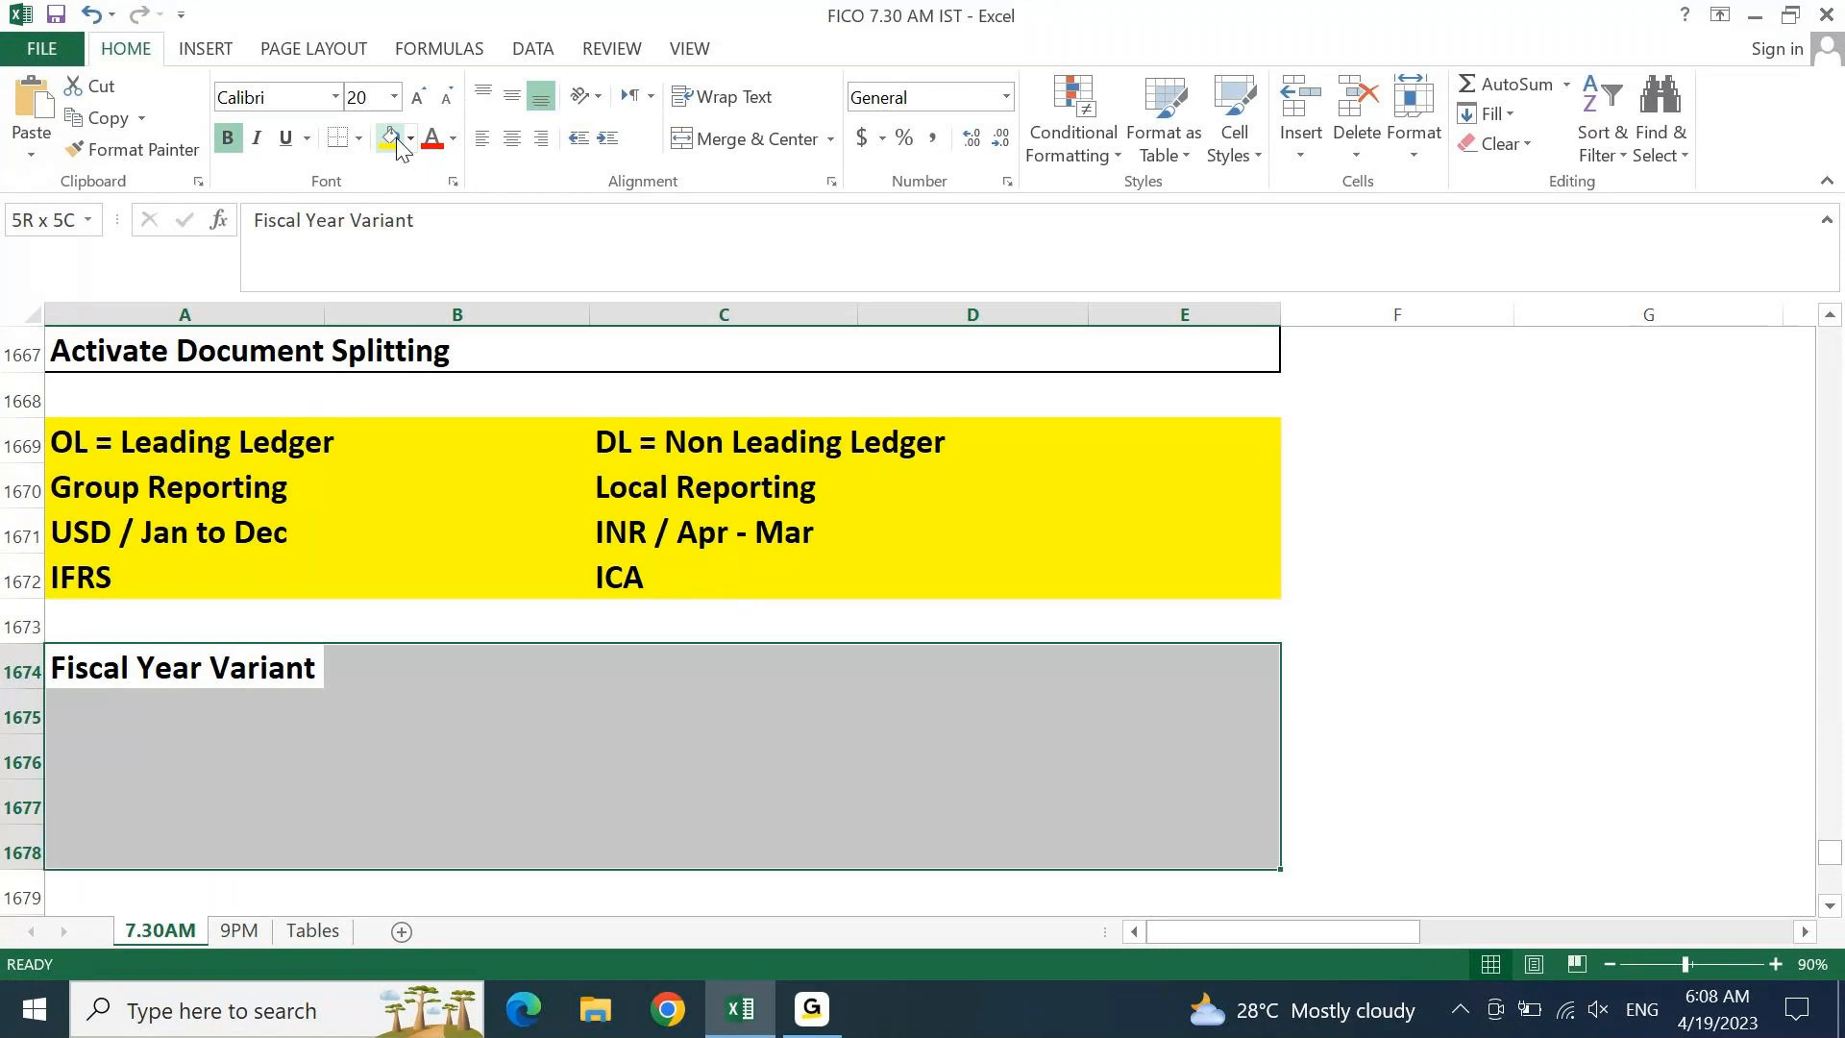
key(Left)
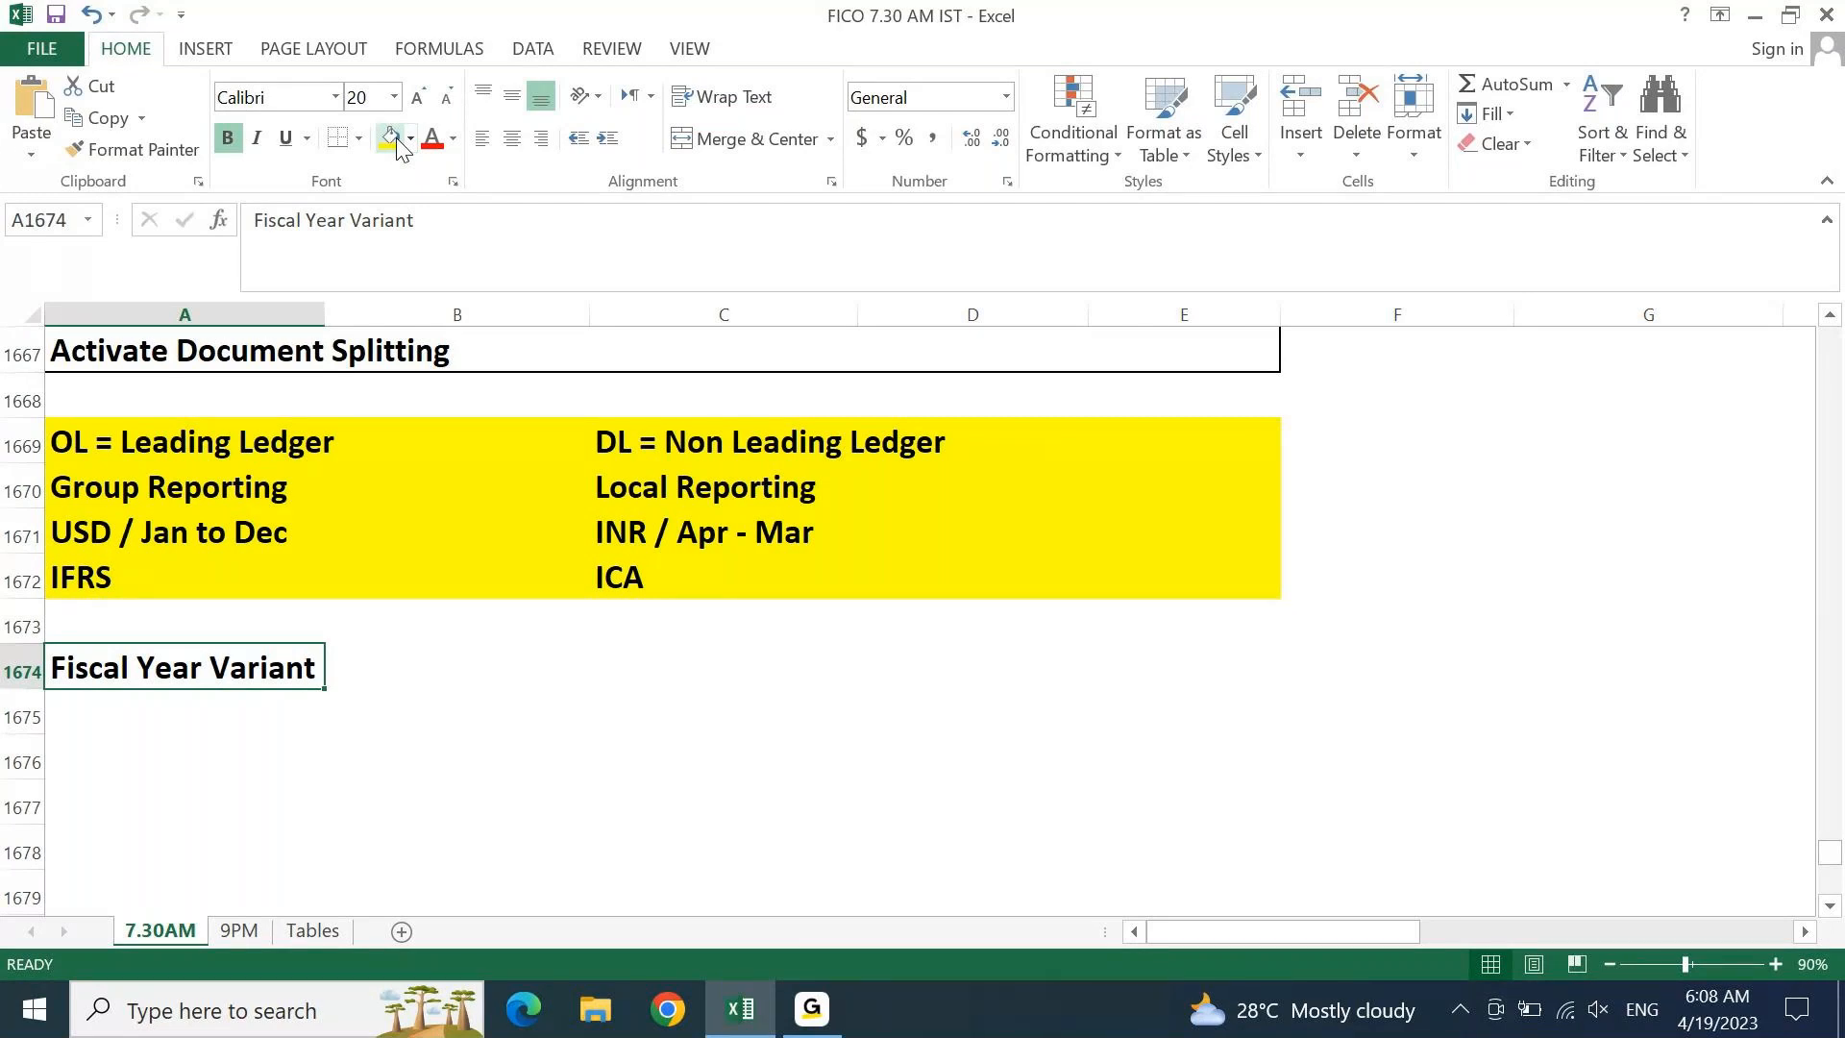
Enter 'Define Fiscal Year Variant' in A1675 below the heading
key(Up)
key(Up)
key(Up)
key(Up)
key(Up)
key(Up)
key(Up)
key(Up)
key(Up)
key(Up)
key(Up)
key(Up)
key(Up)
key(Down)
key(Down)
key(Down)
key(Down)
key(Down)
key(Down)
key(Down)
key(Down)
key(Down)
key(Down)
key(Down)
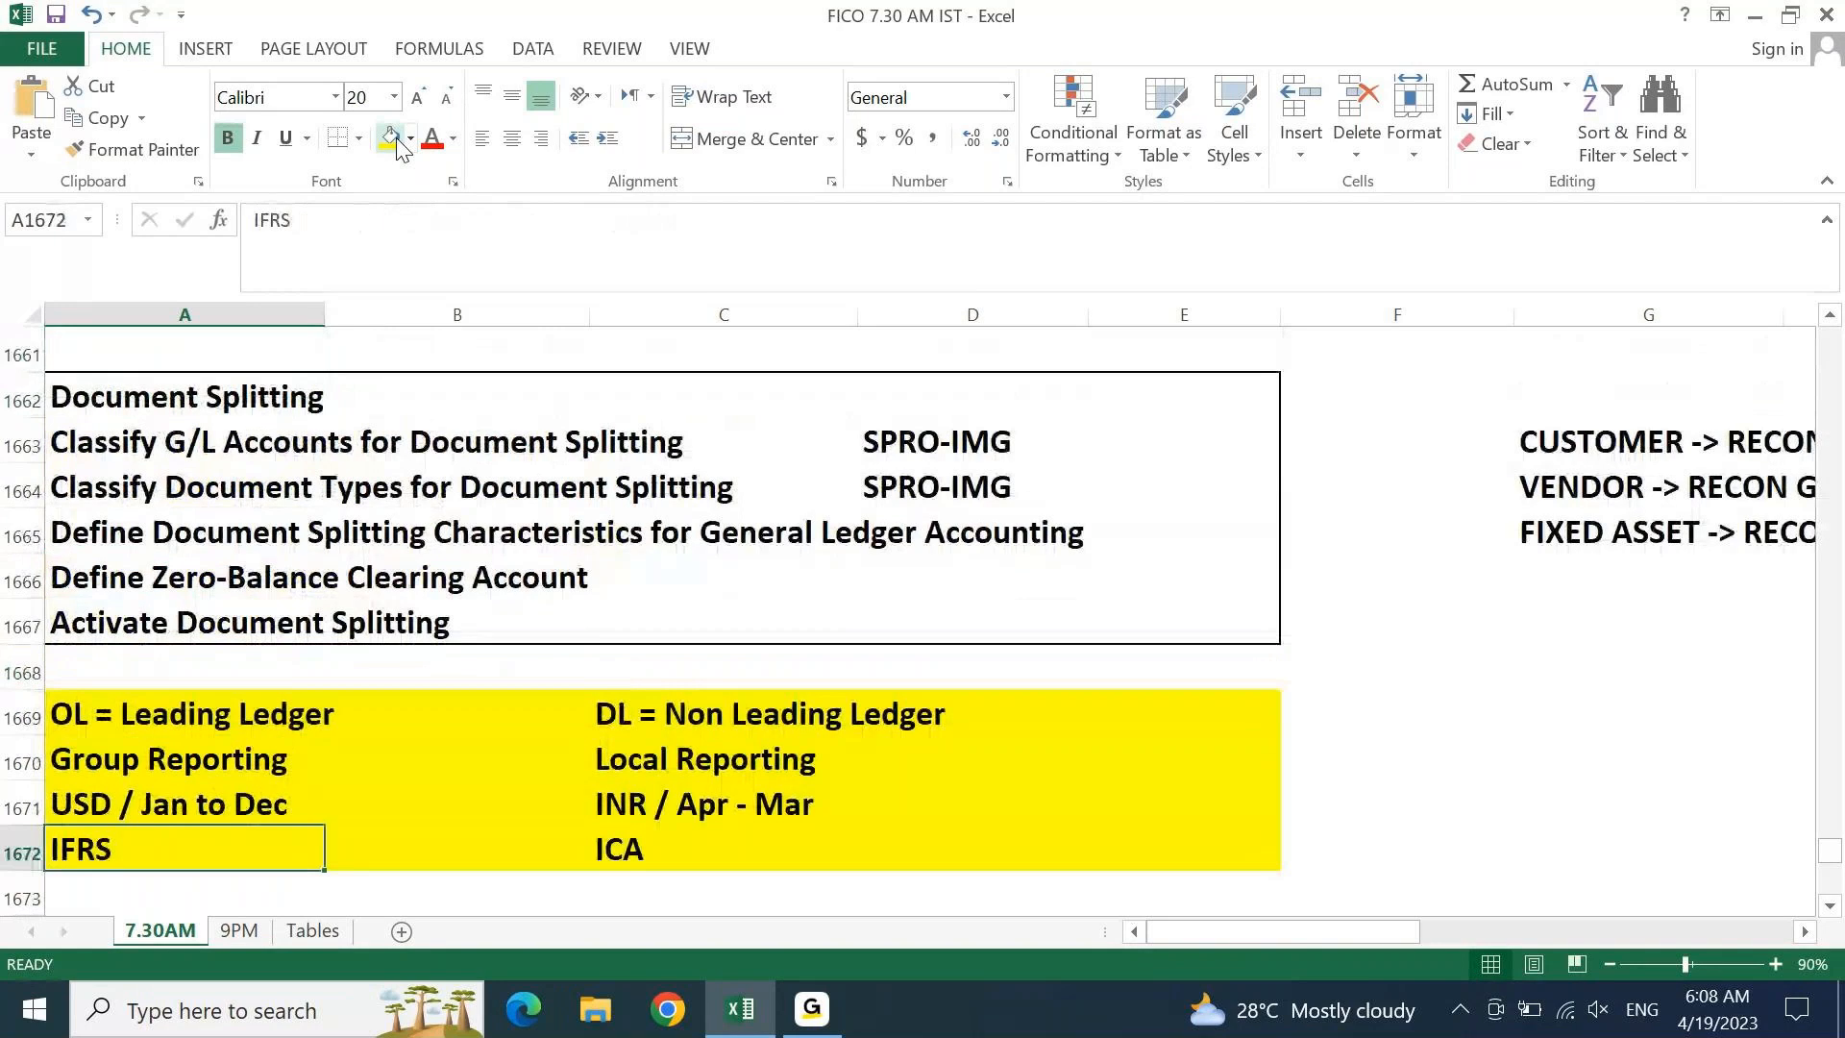
key(Down)
key(Down)
key(ctrl+Down)
key(ctrl+Up)
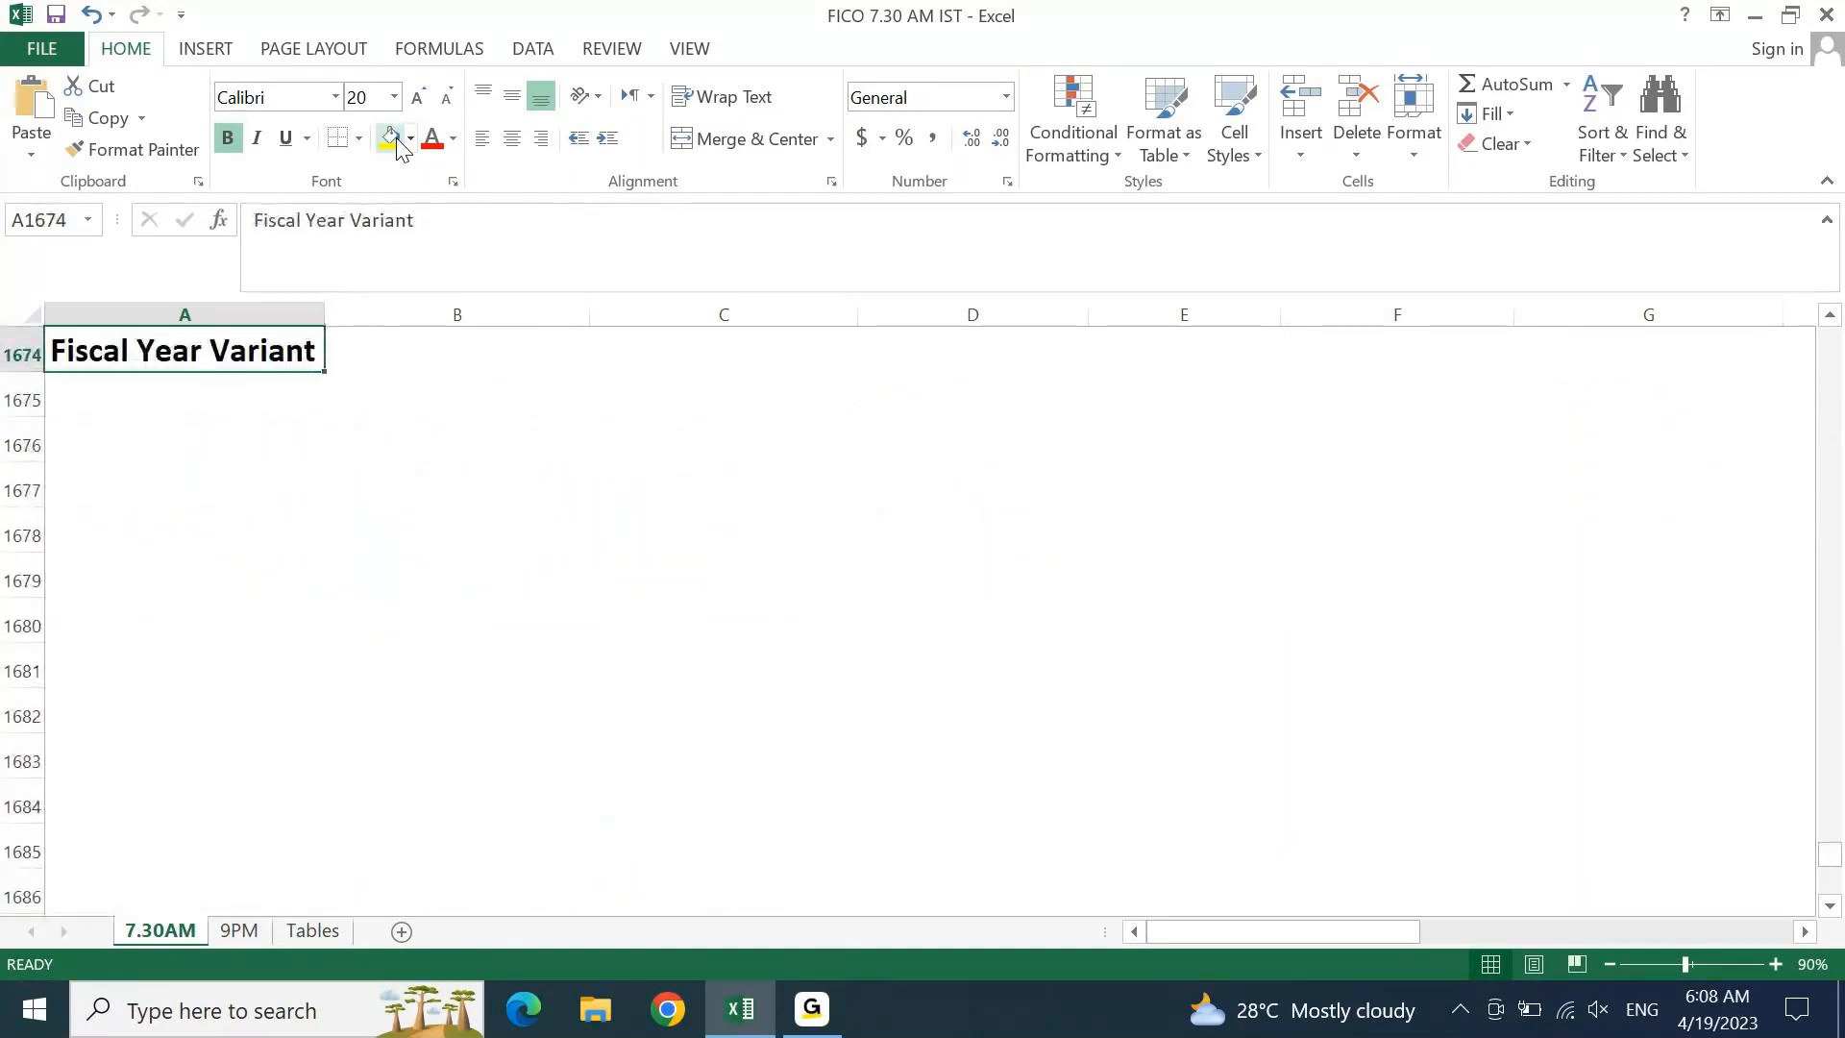
key(Down)
text(Define Fiscal Year)
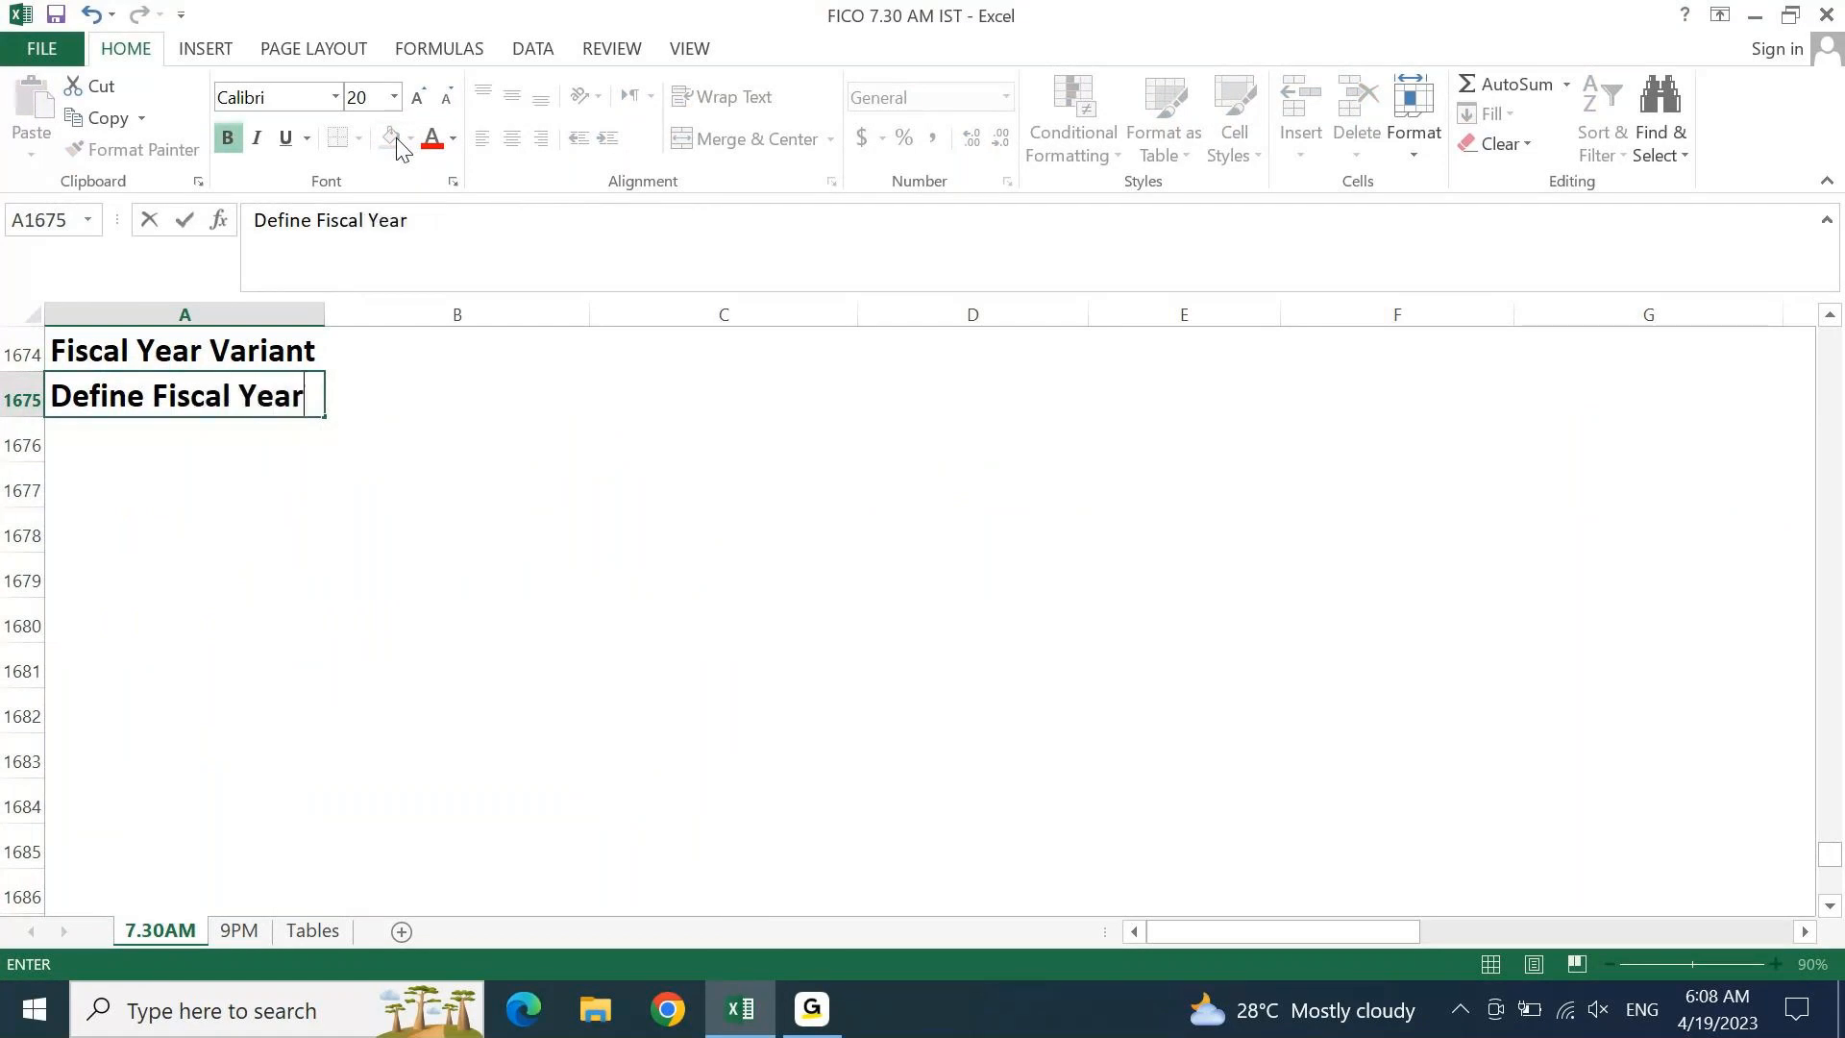
text( Ca)
key(BackSpace)
key(BackSpace)
text(Variant)
key(Return)
Enter 'Assign FYV to Co. Code' in A1676, correcting typos along the way
text(A)
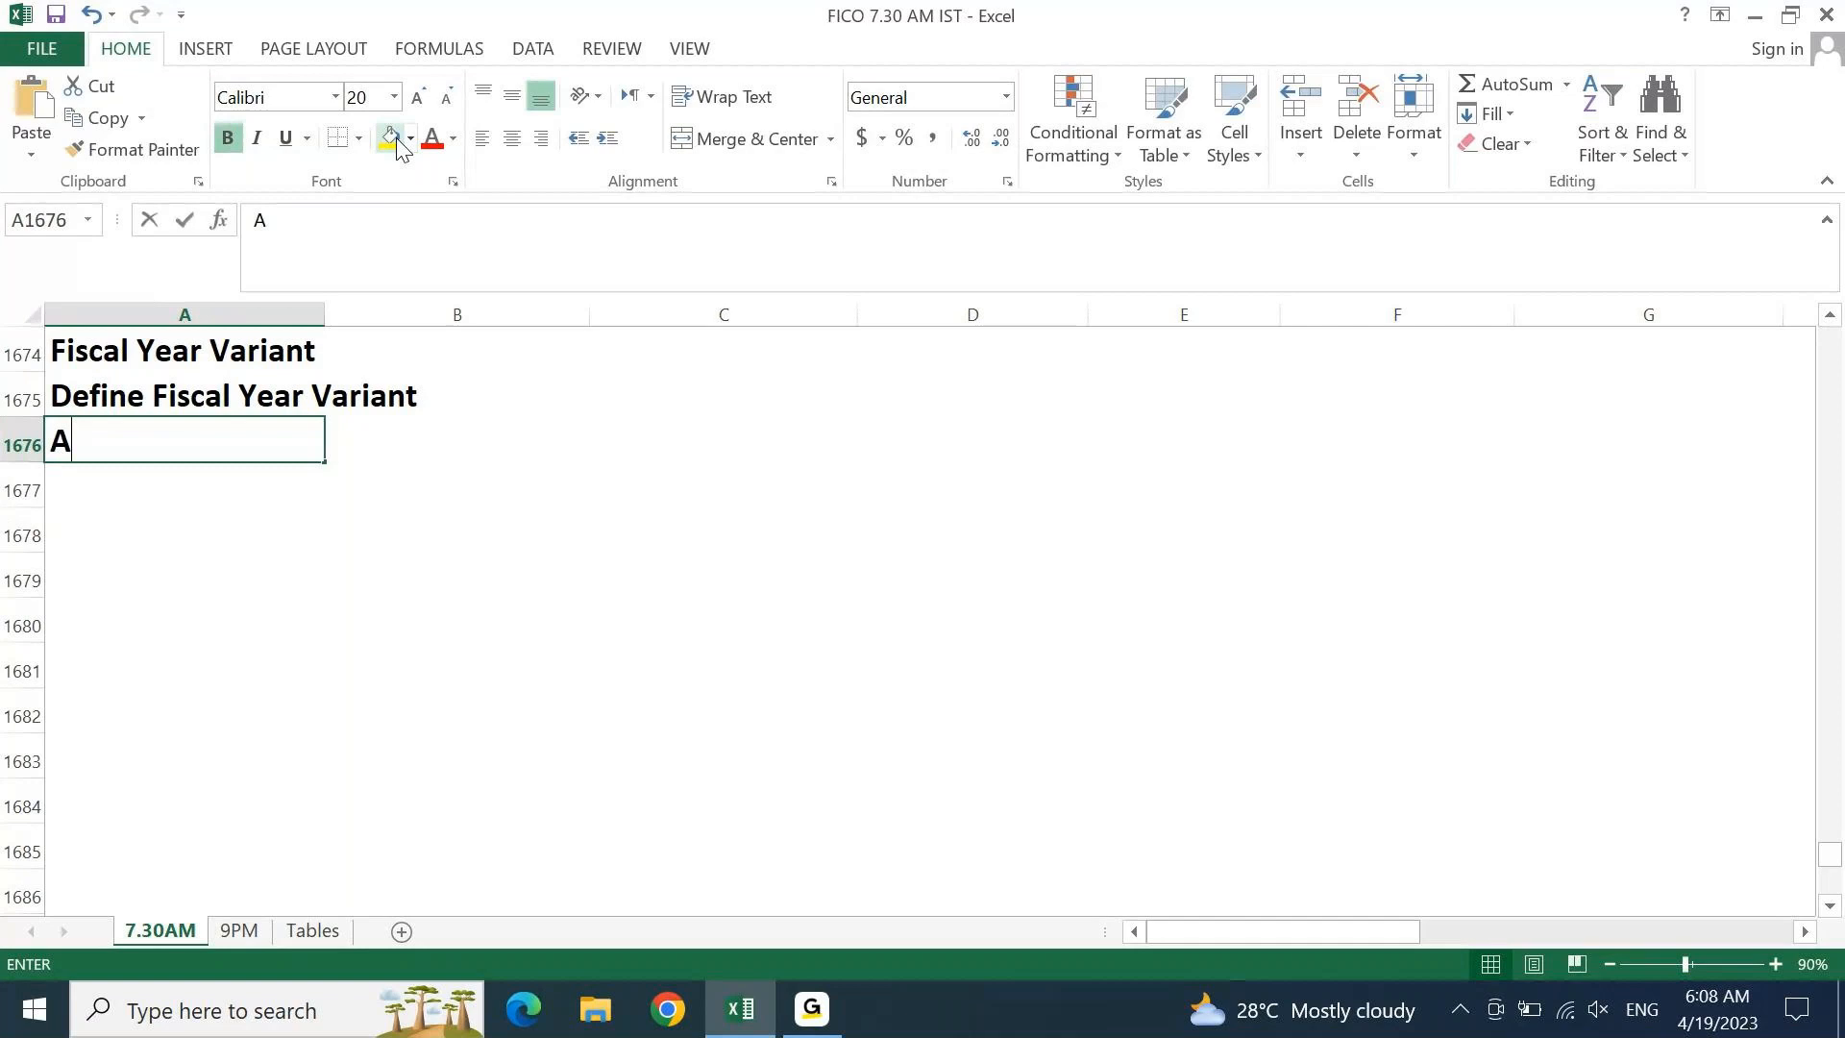
text(ssign CO.co)
key(BackSpace)
key(BackSpace)
key(BackSpace)
key(BackSpace)
key(BackSpace)
text(FYC)
key(BackSpace)
text(V to c)
key(BackSpace)
text(C)
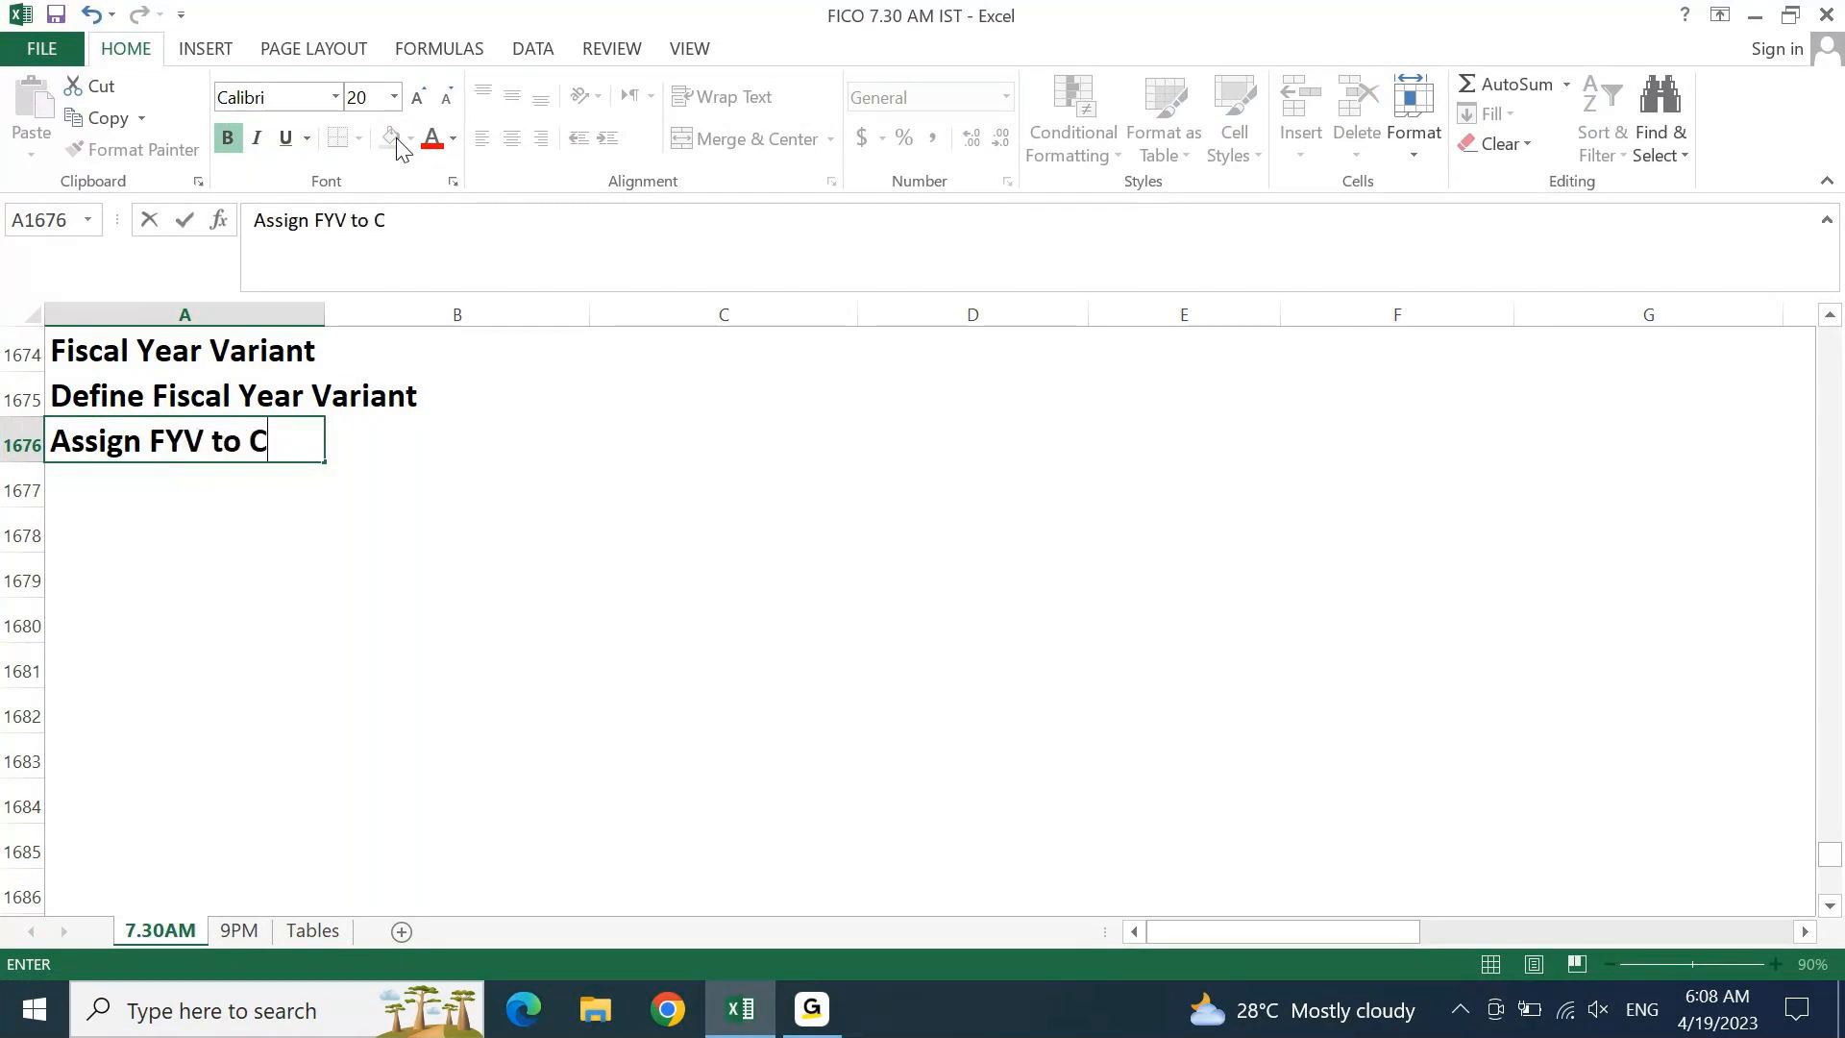
text(om)
key(BackSpace)
text(,)
key(BackSpace)
key(BackSpace)
text(. COde)
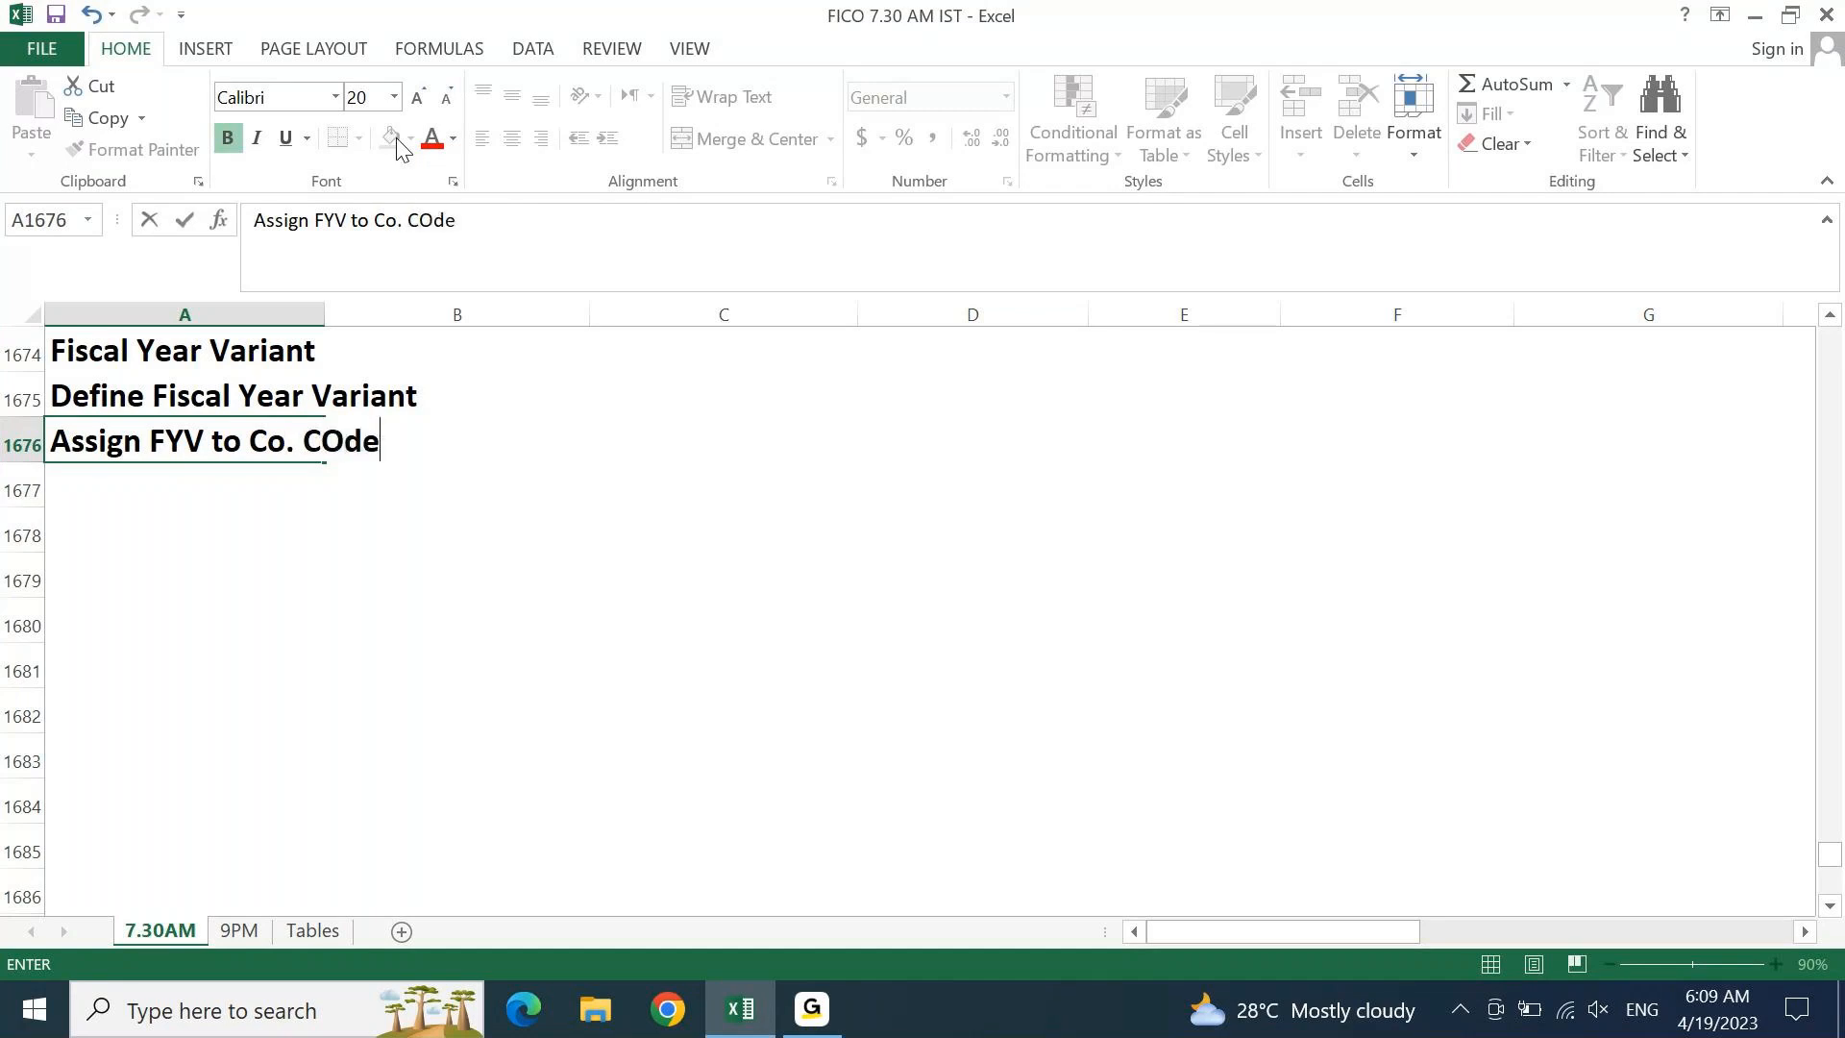
key(Return)
key(Up)
key(Up)
key(Up)
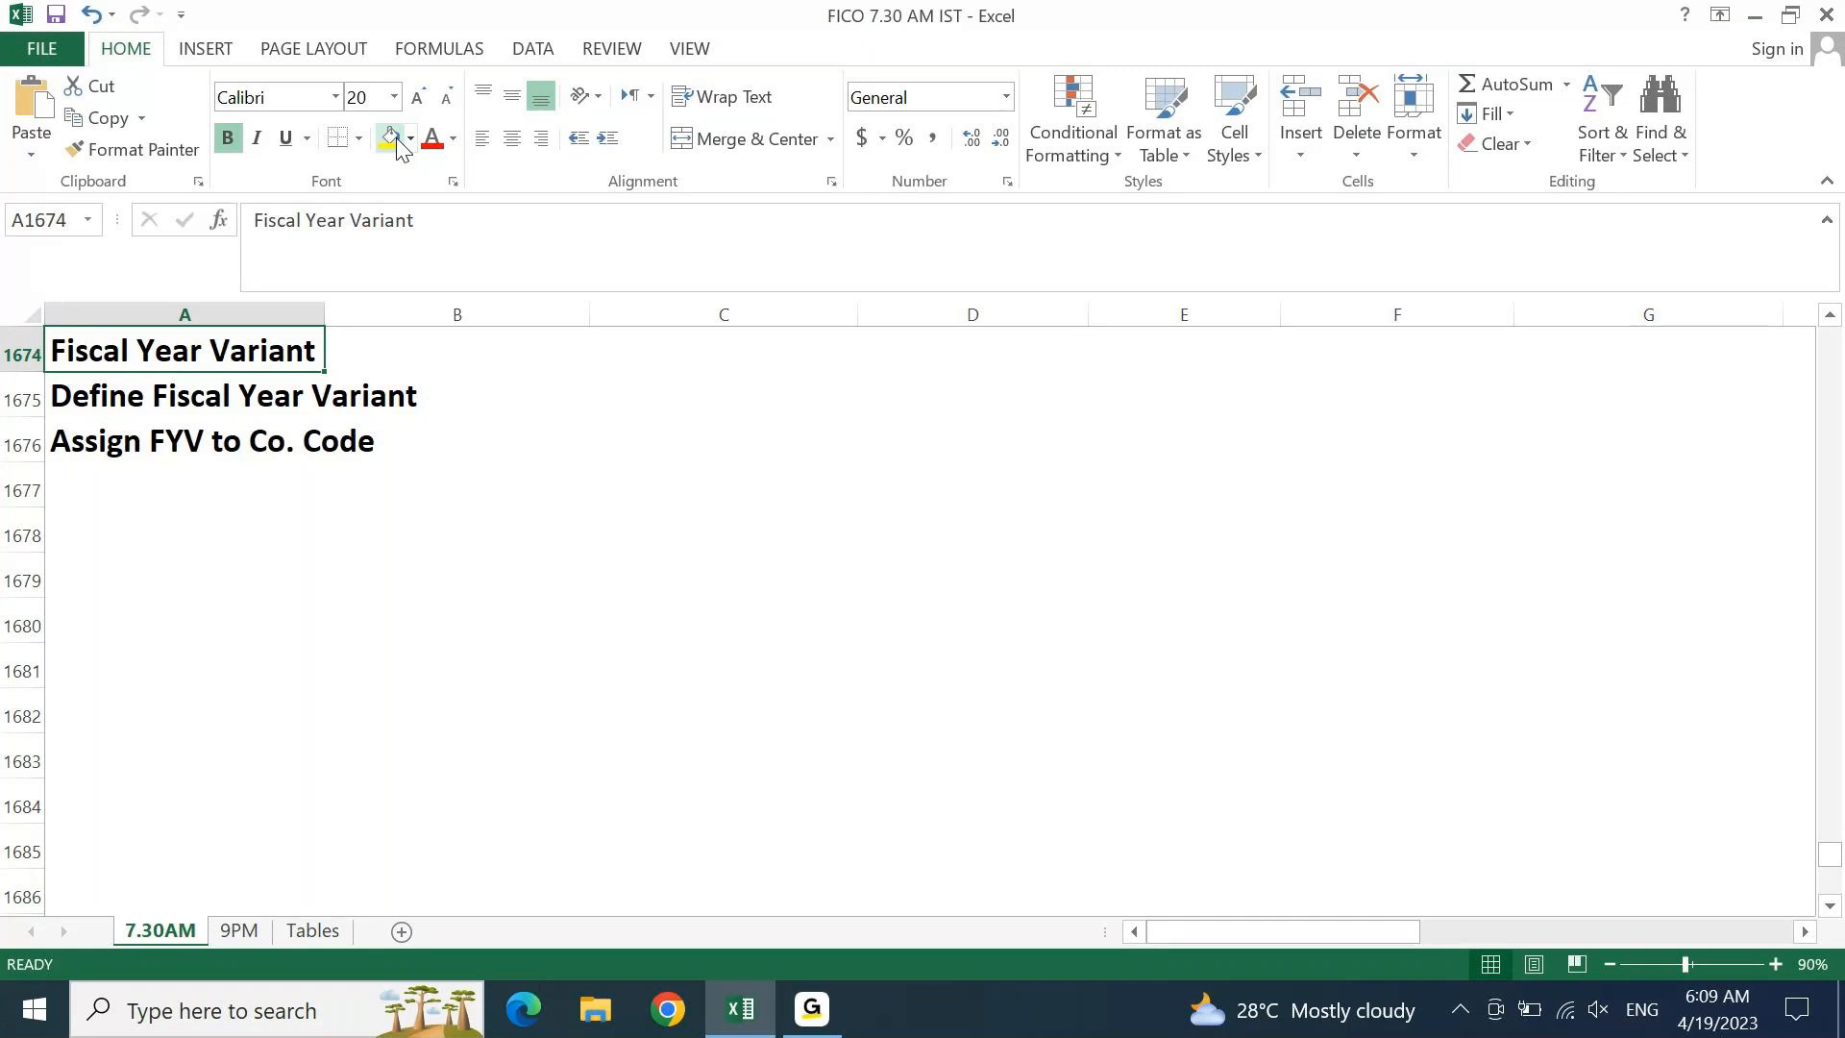
key(Page_Up)
key(Down)
key(Down)
key(Down)
key(Down)
key(Down)
key(Down)
key(Down)
key(Down)
key(Down)
key(Down)
key(Down)
key(Down)
key(Down)
key(Down)
key(Down)
key(Down)
key(Down)
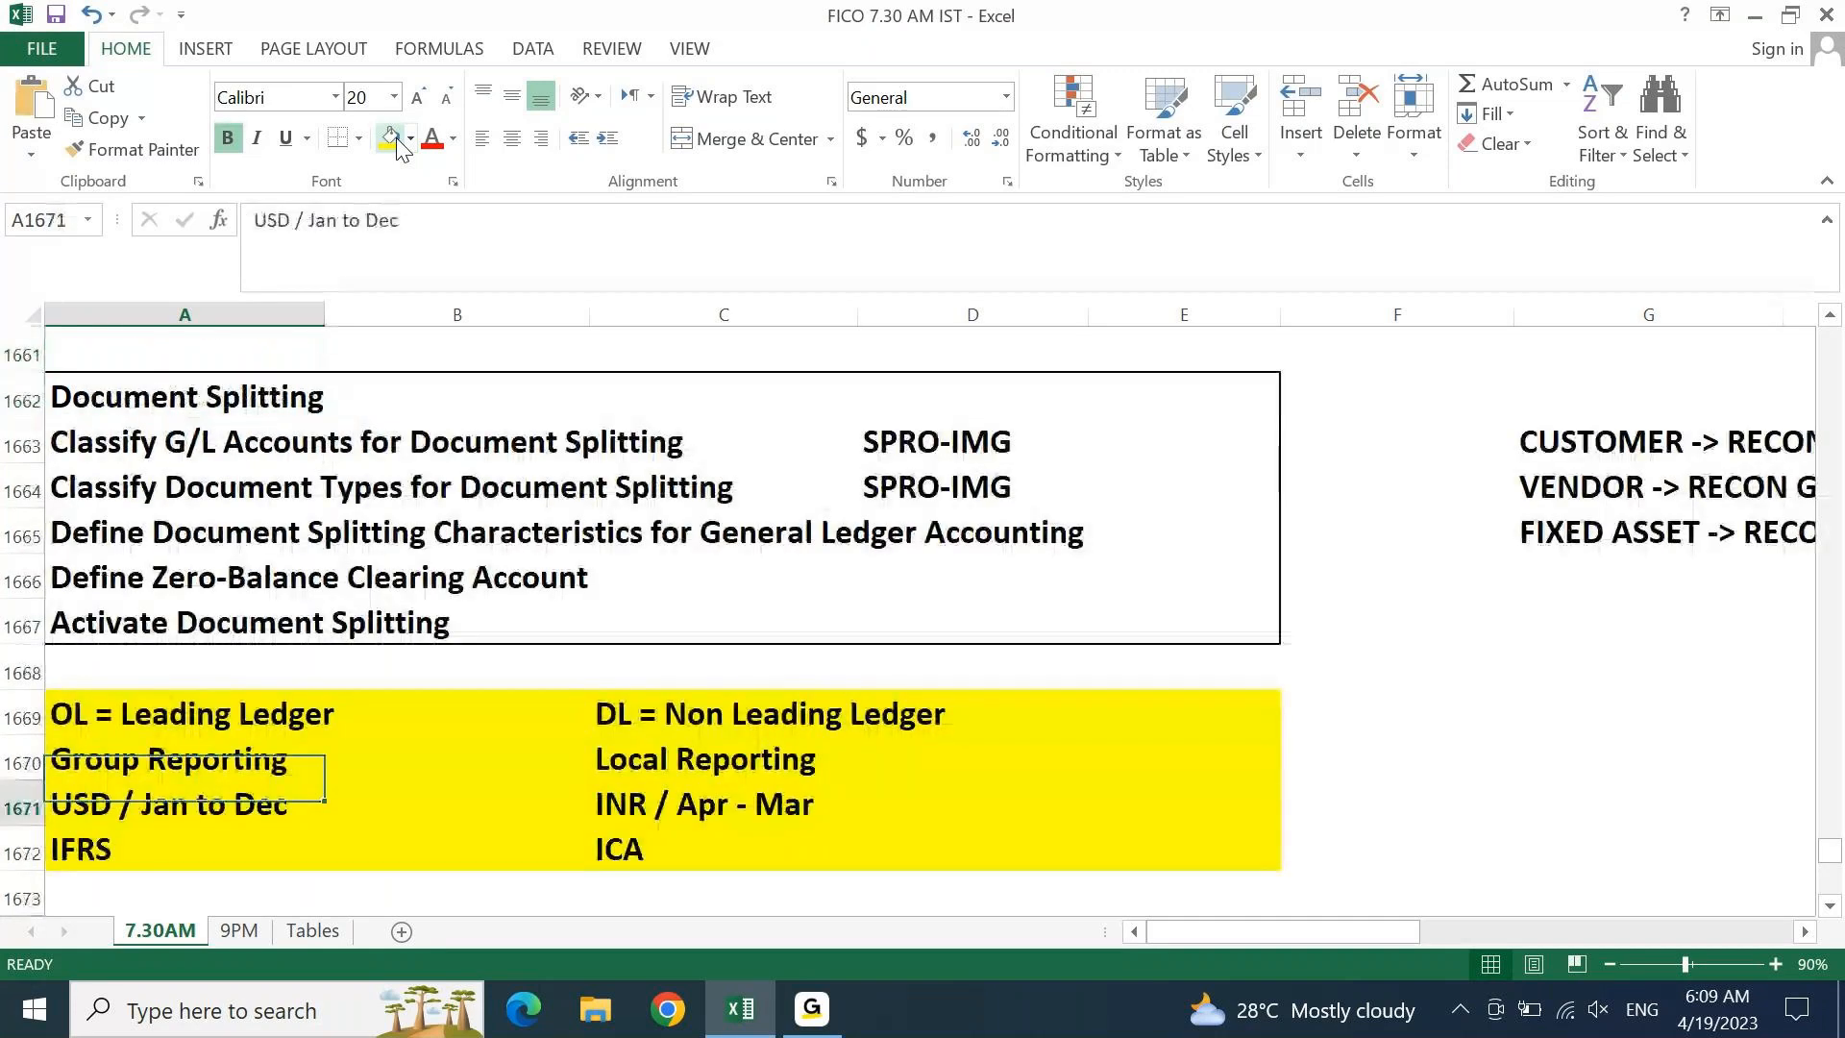
key(Up)
key(Up)
key(Up)
key(Up)
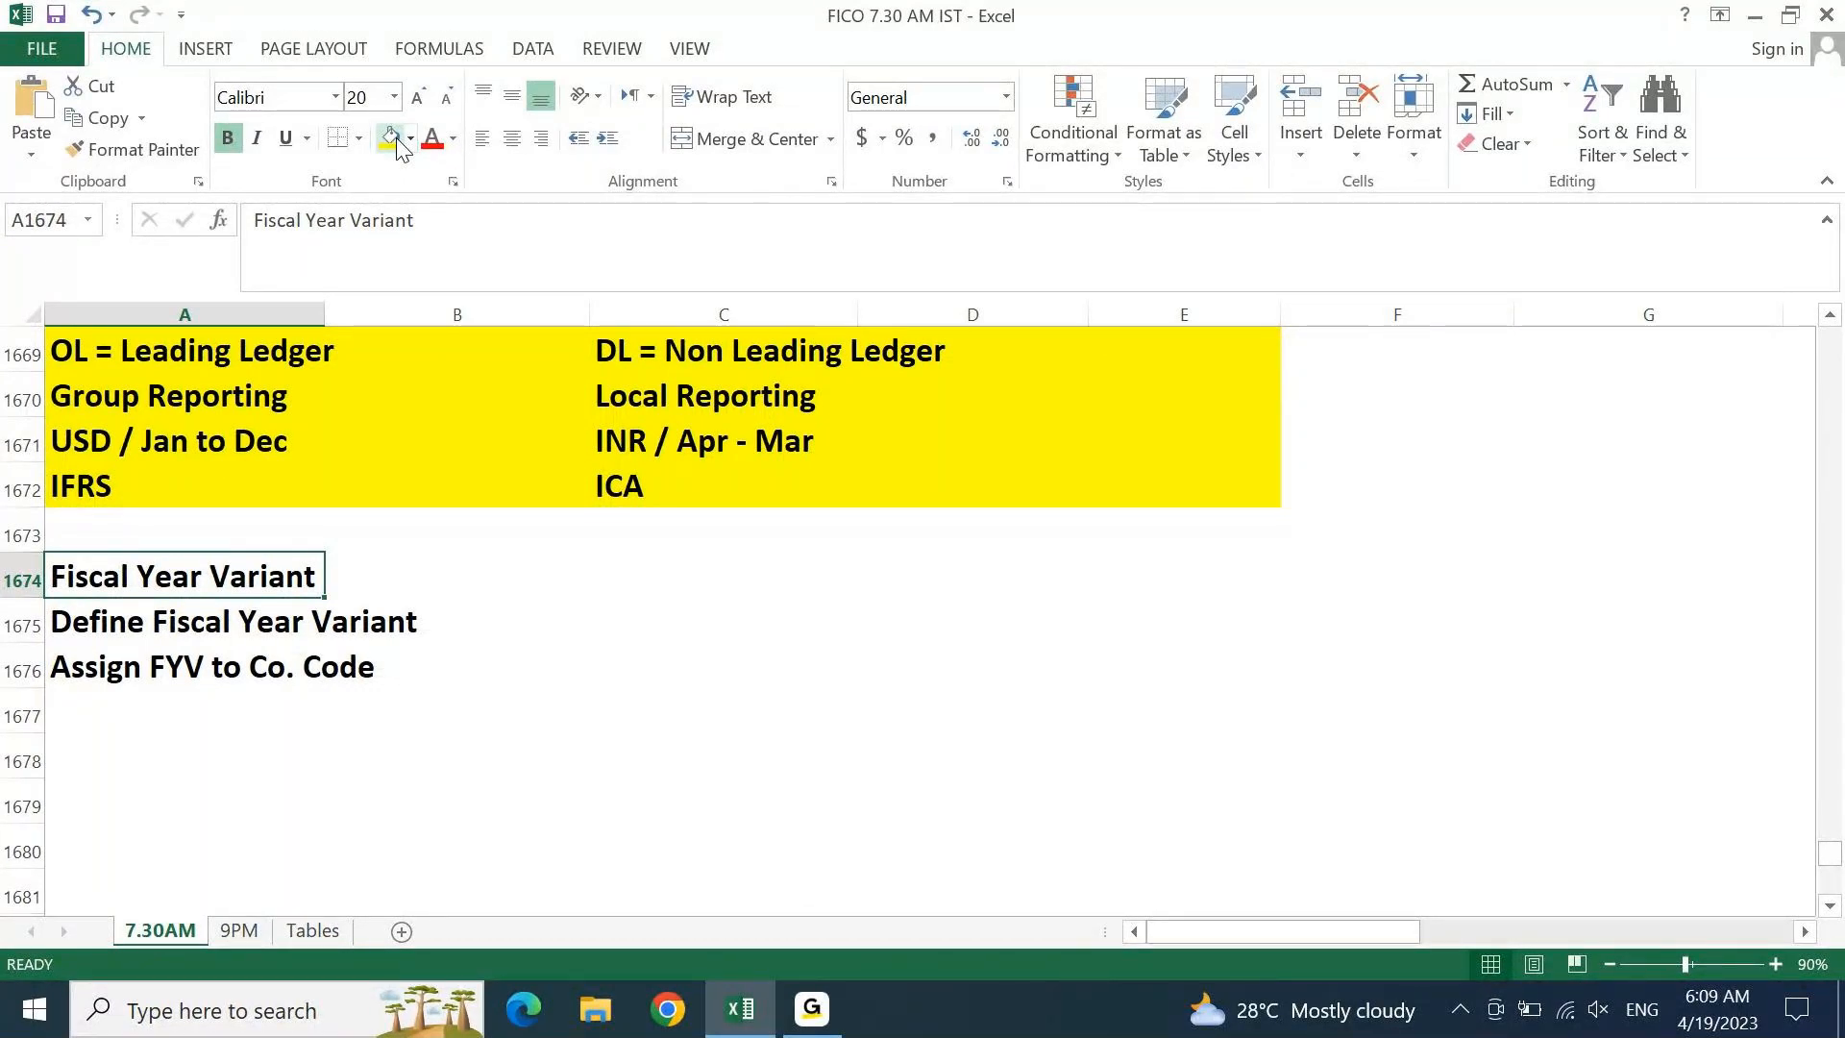
click(222, 346)
click(174, 439)
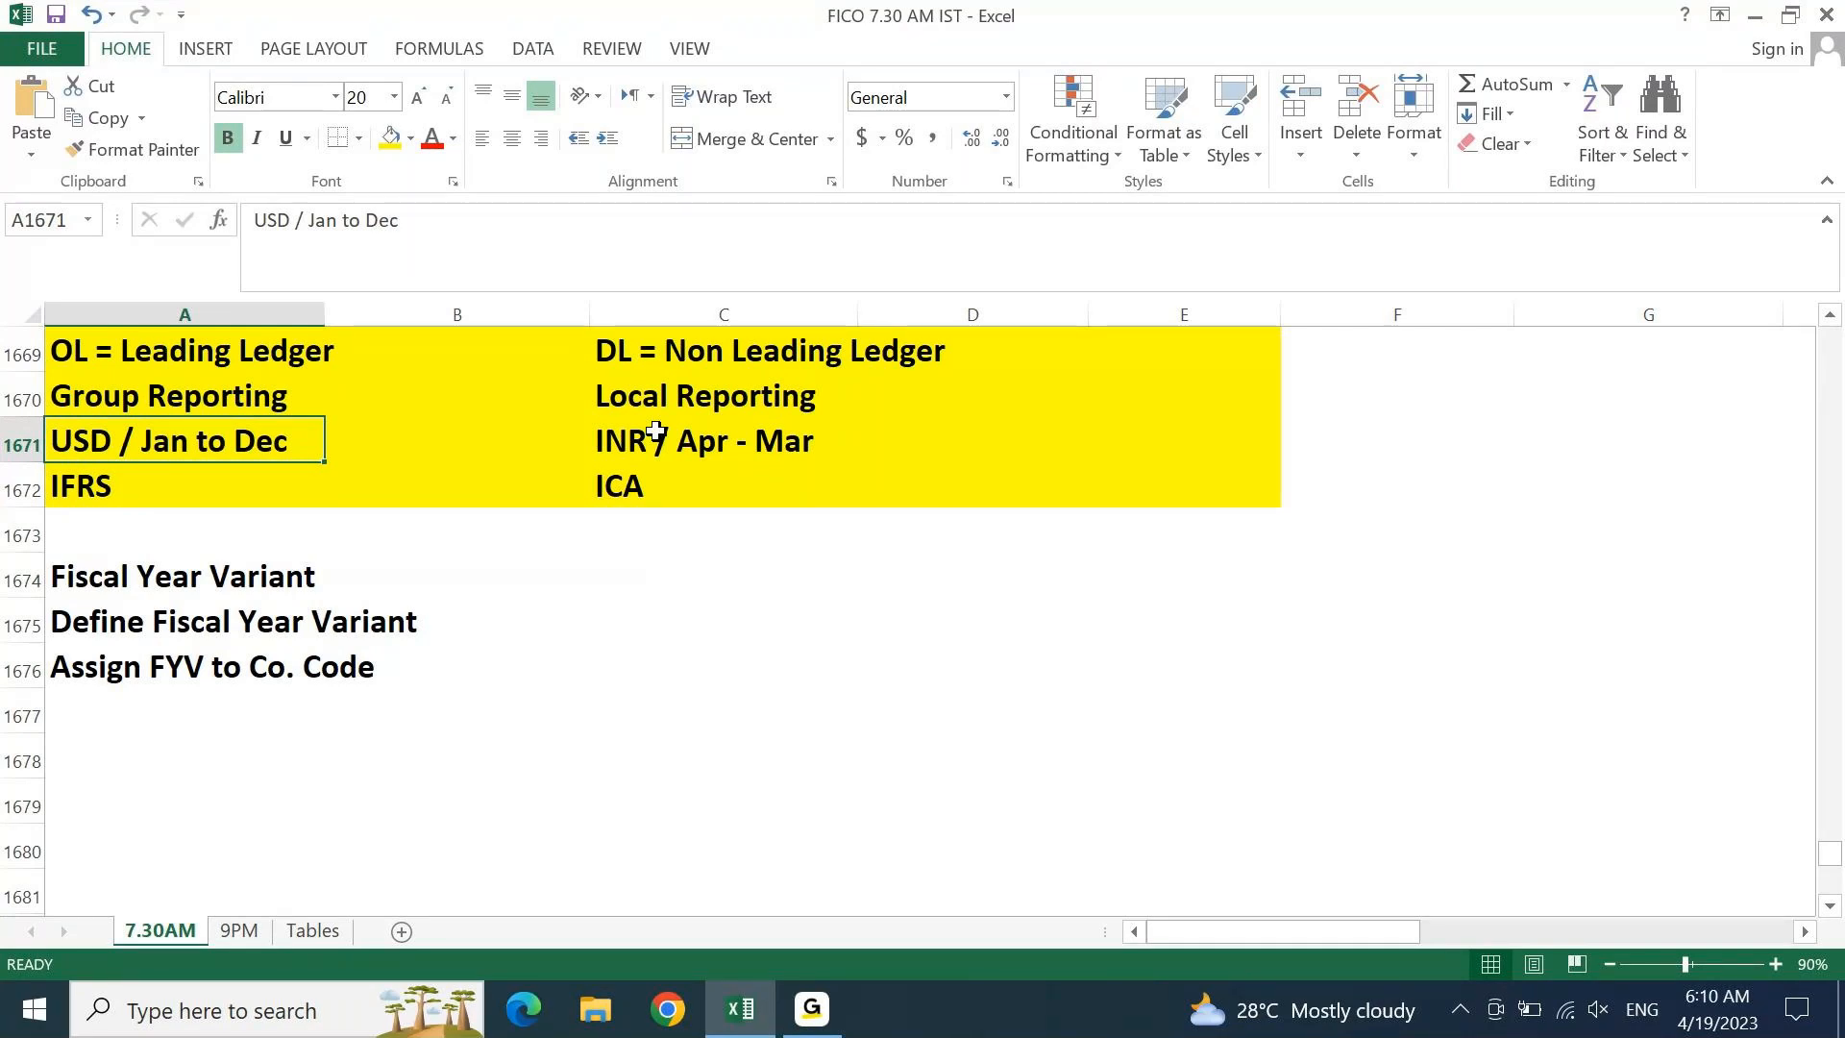
key(Down)
key(Down)
key(Down)
key(Down)
key(Down)
key(Down)
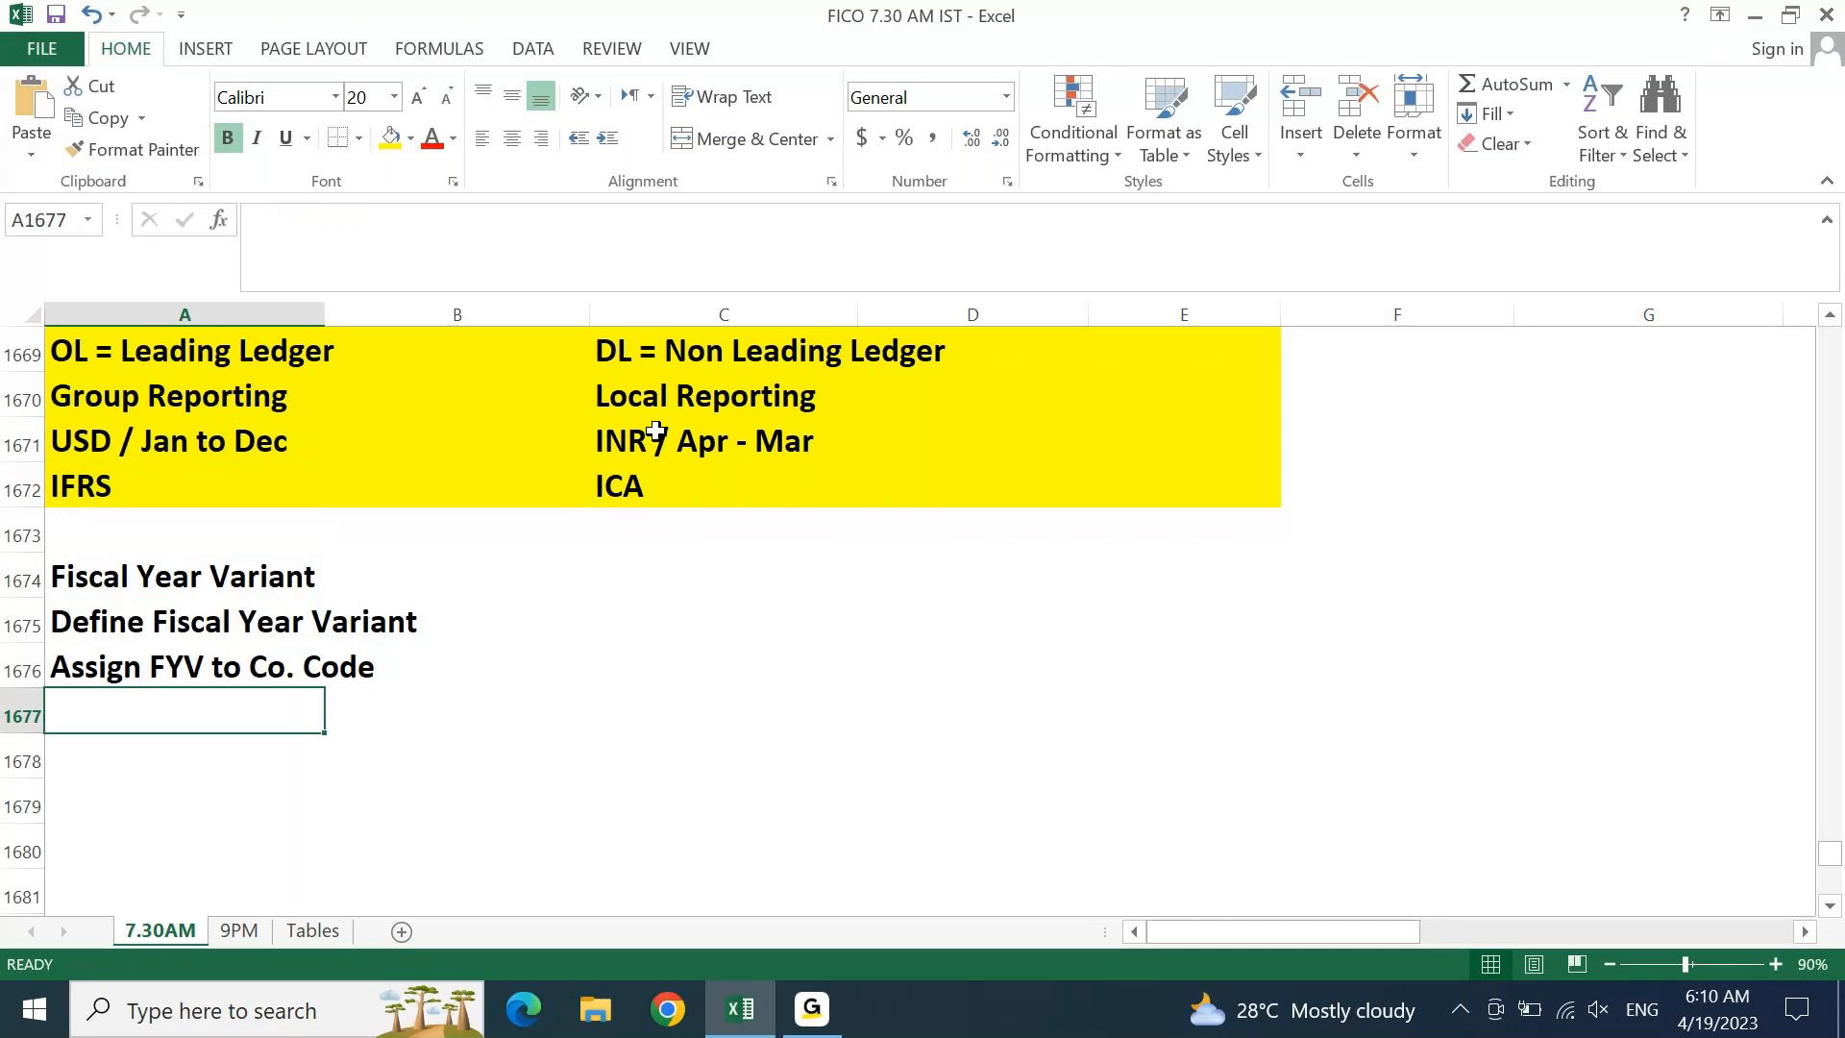
Put transaction codes OB29 and OB37 in column E beside the fiscal year lines, then minimize Excel
key(Up)
key(Up)
key(Right)
key(Right)
key(Right)
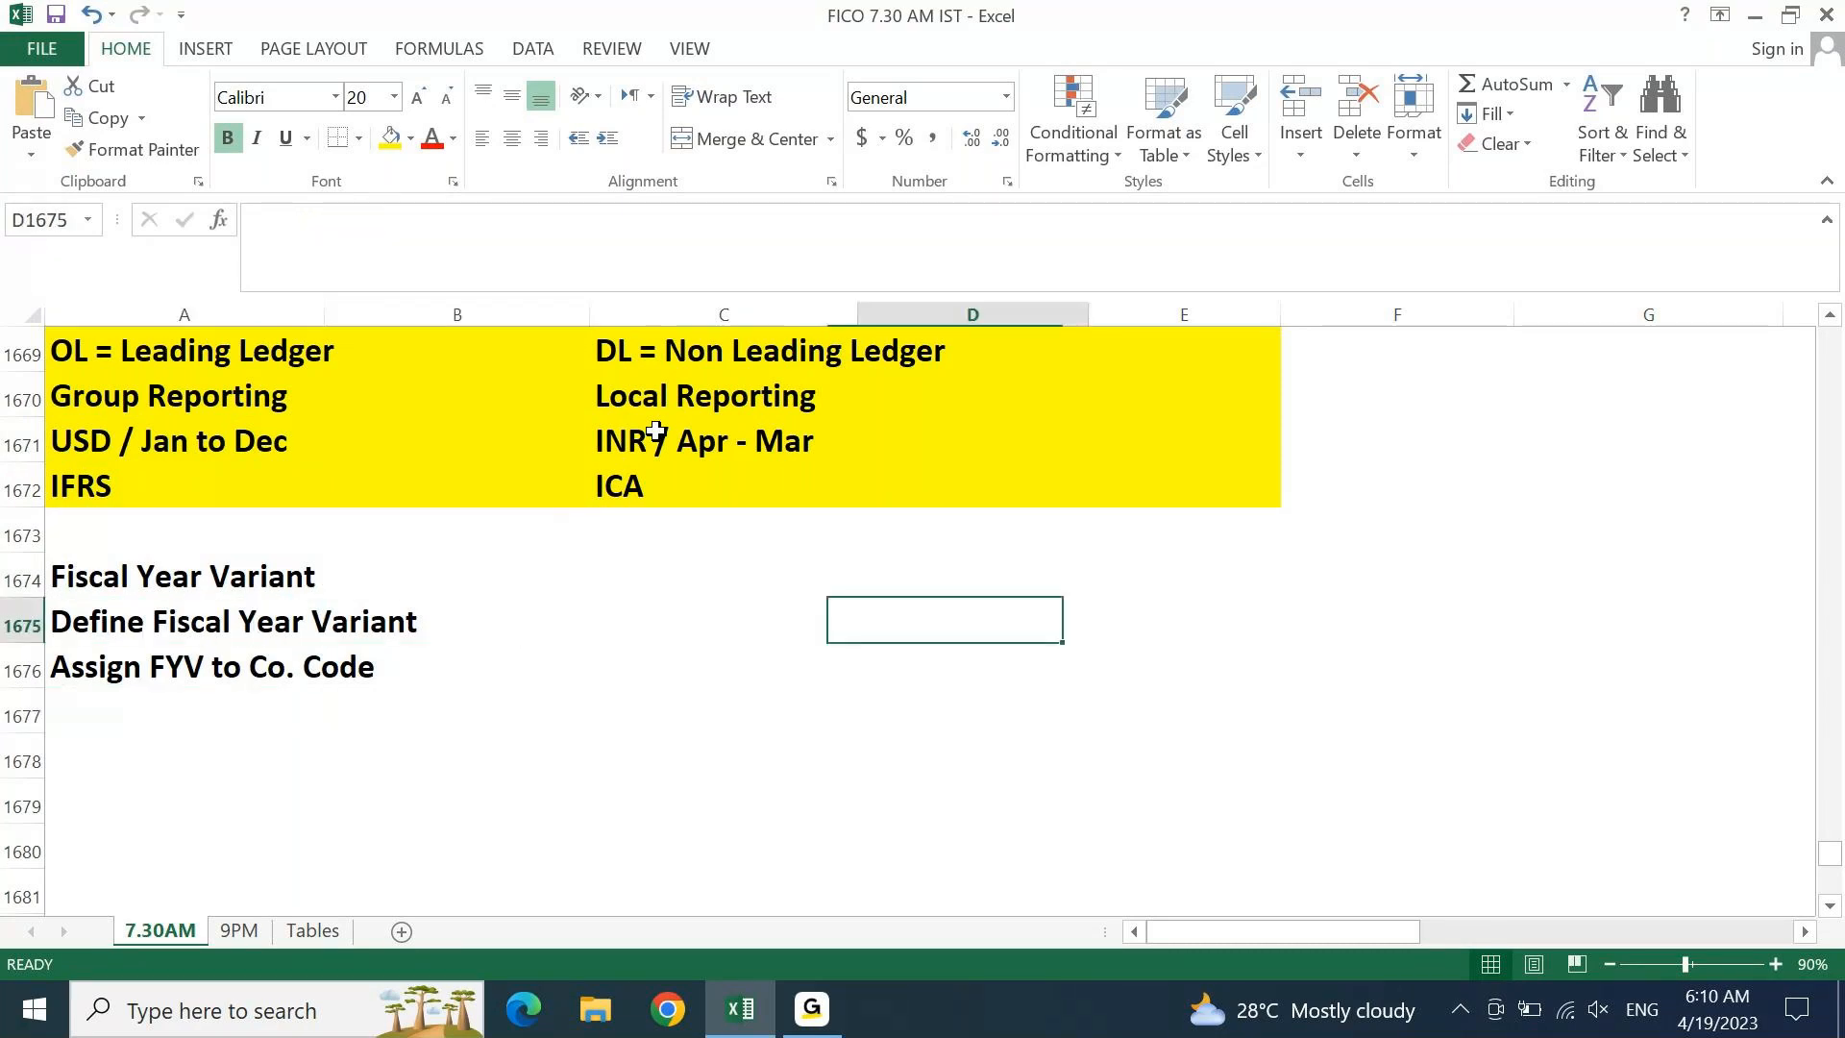
key(Right)
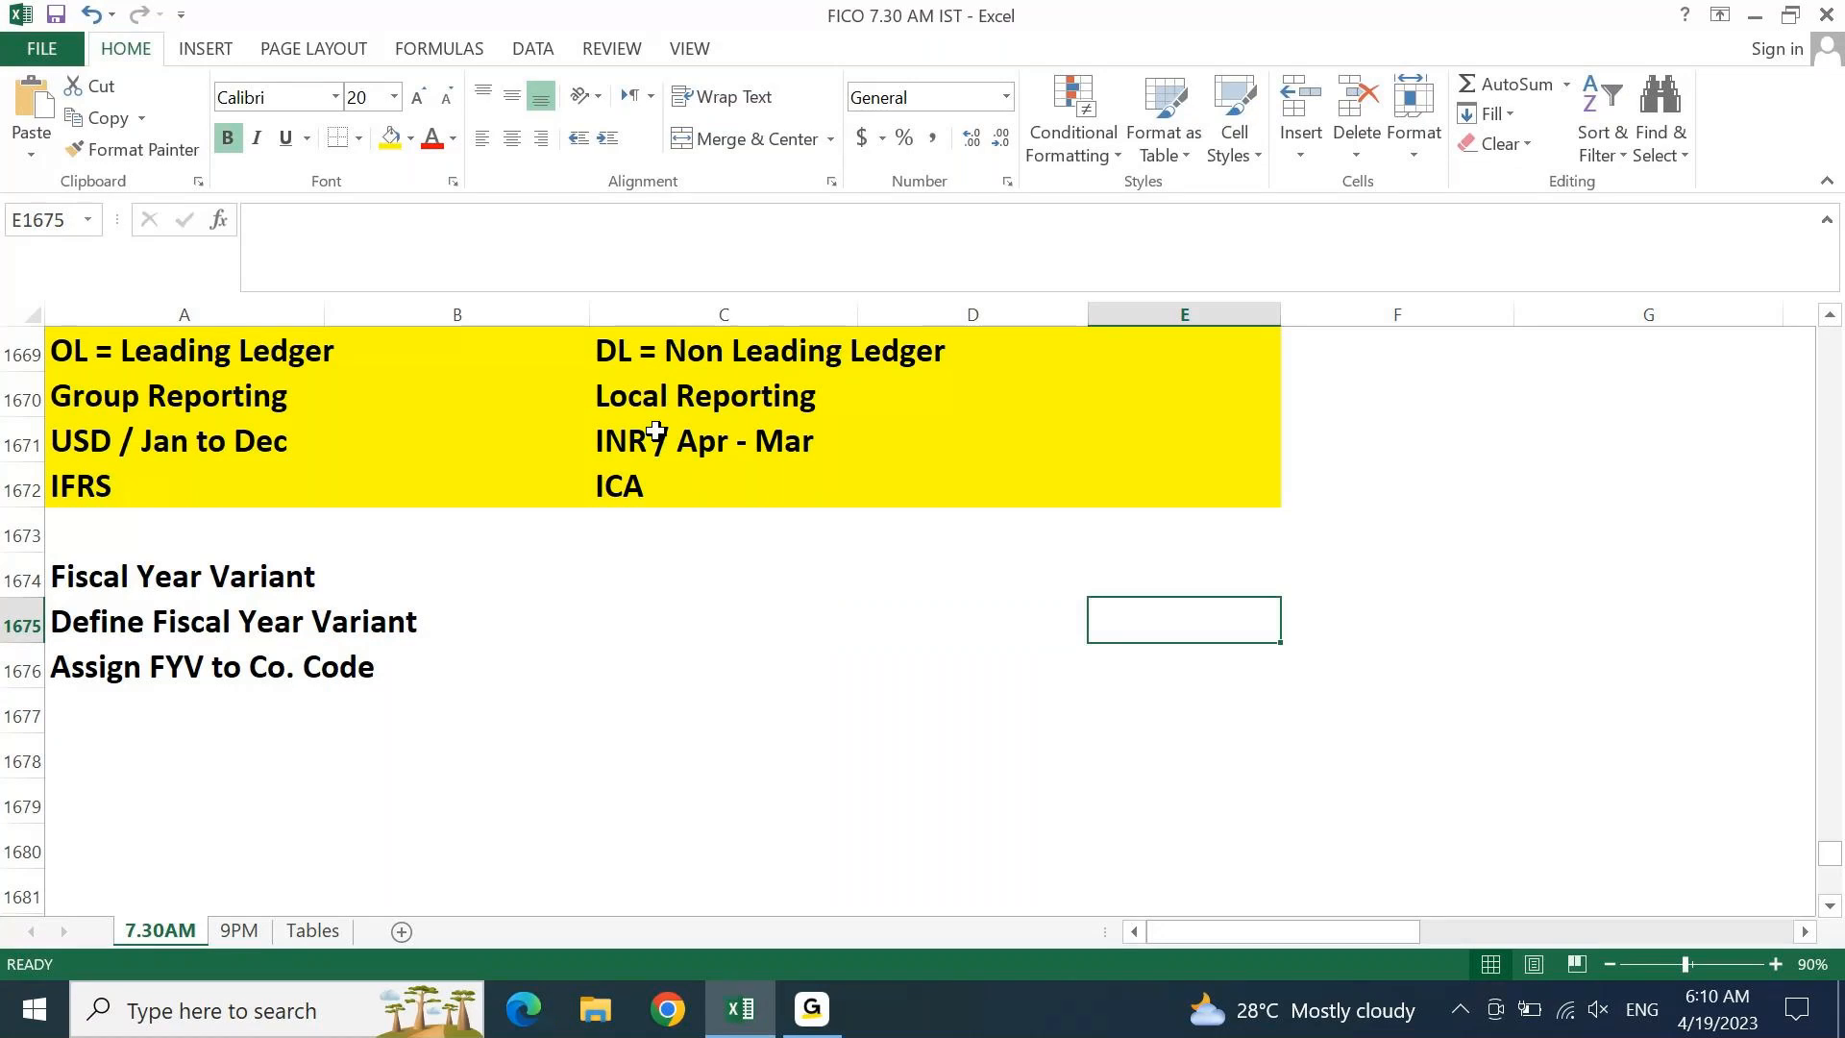
text(OB29)
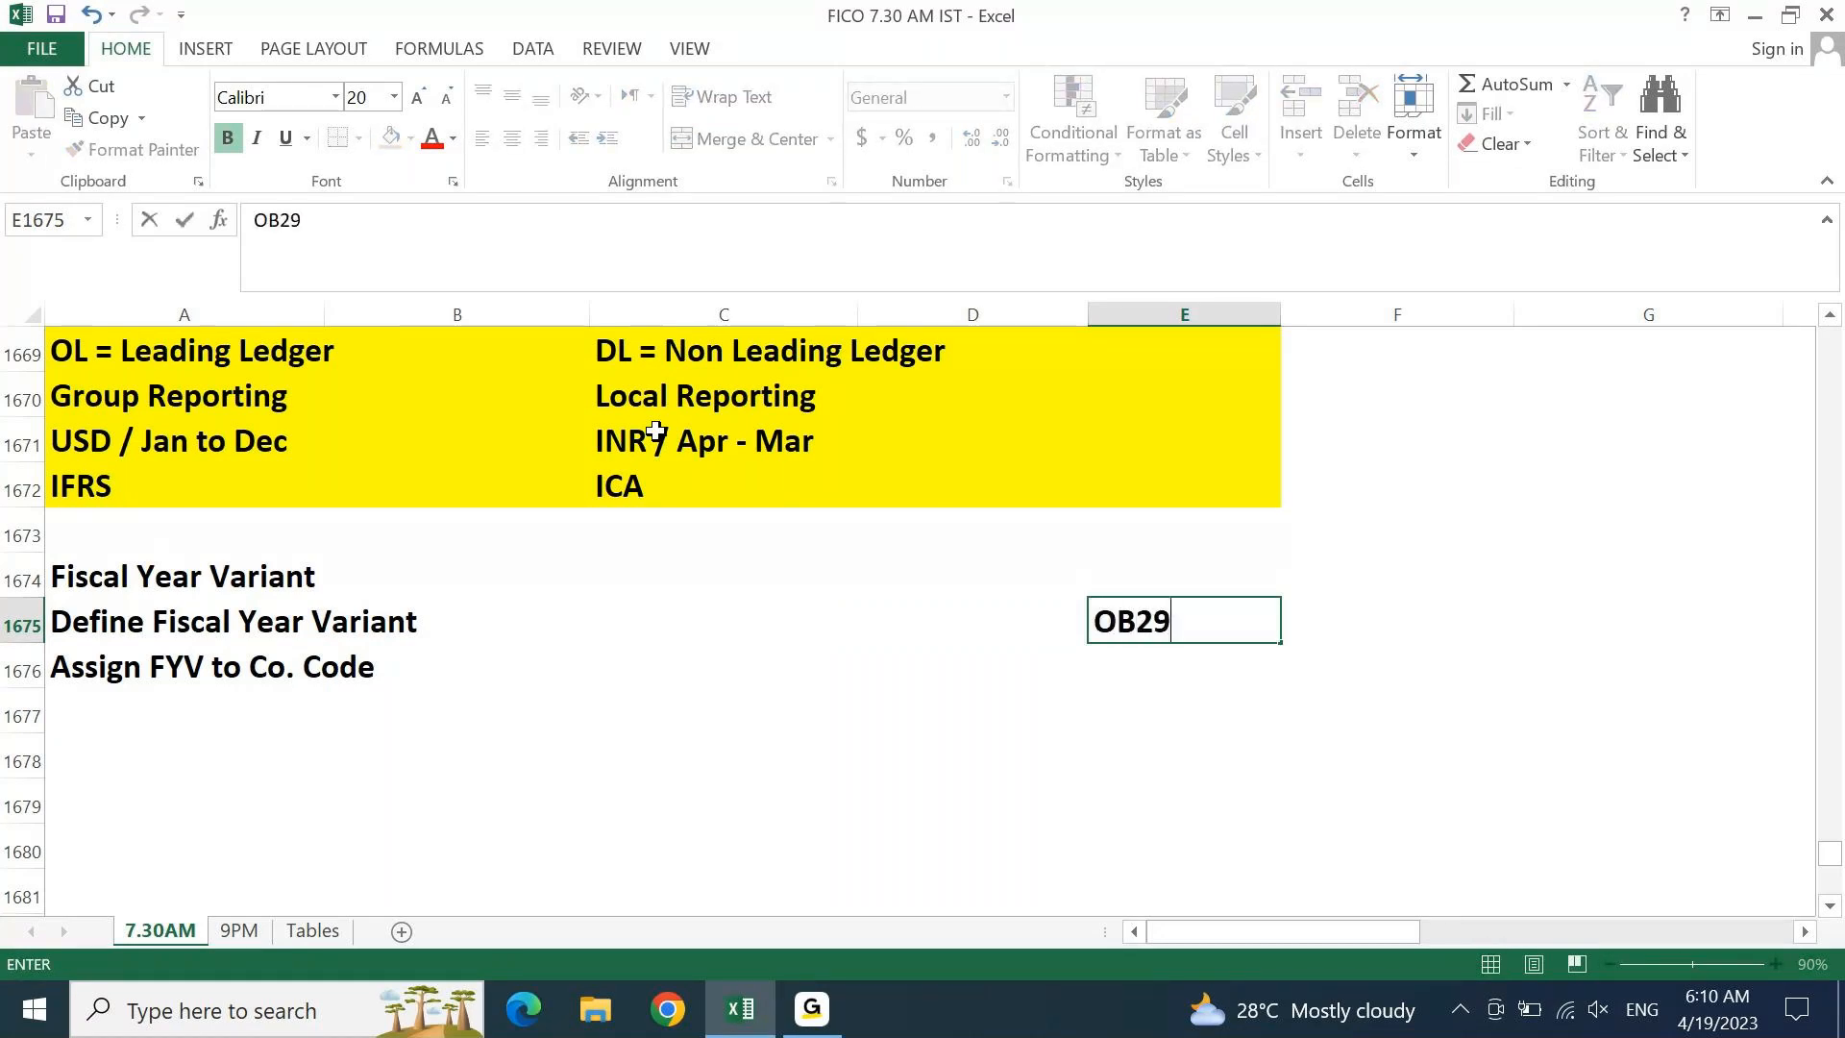
key(Return)
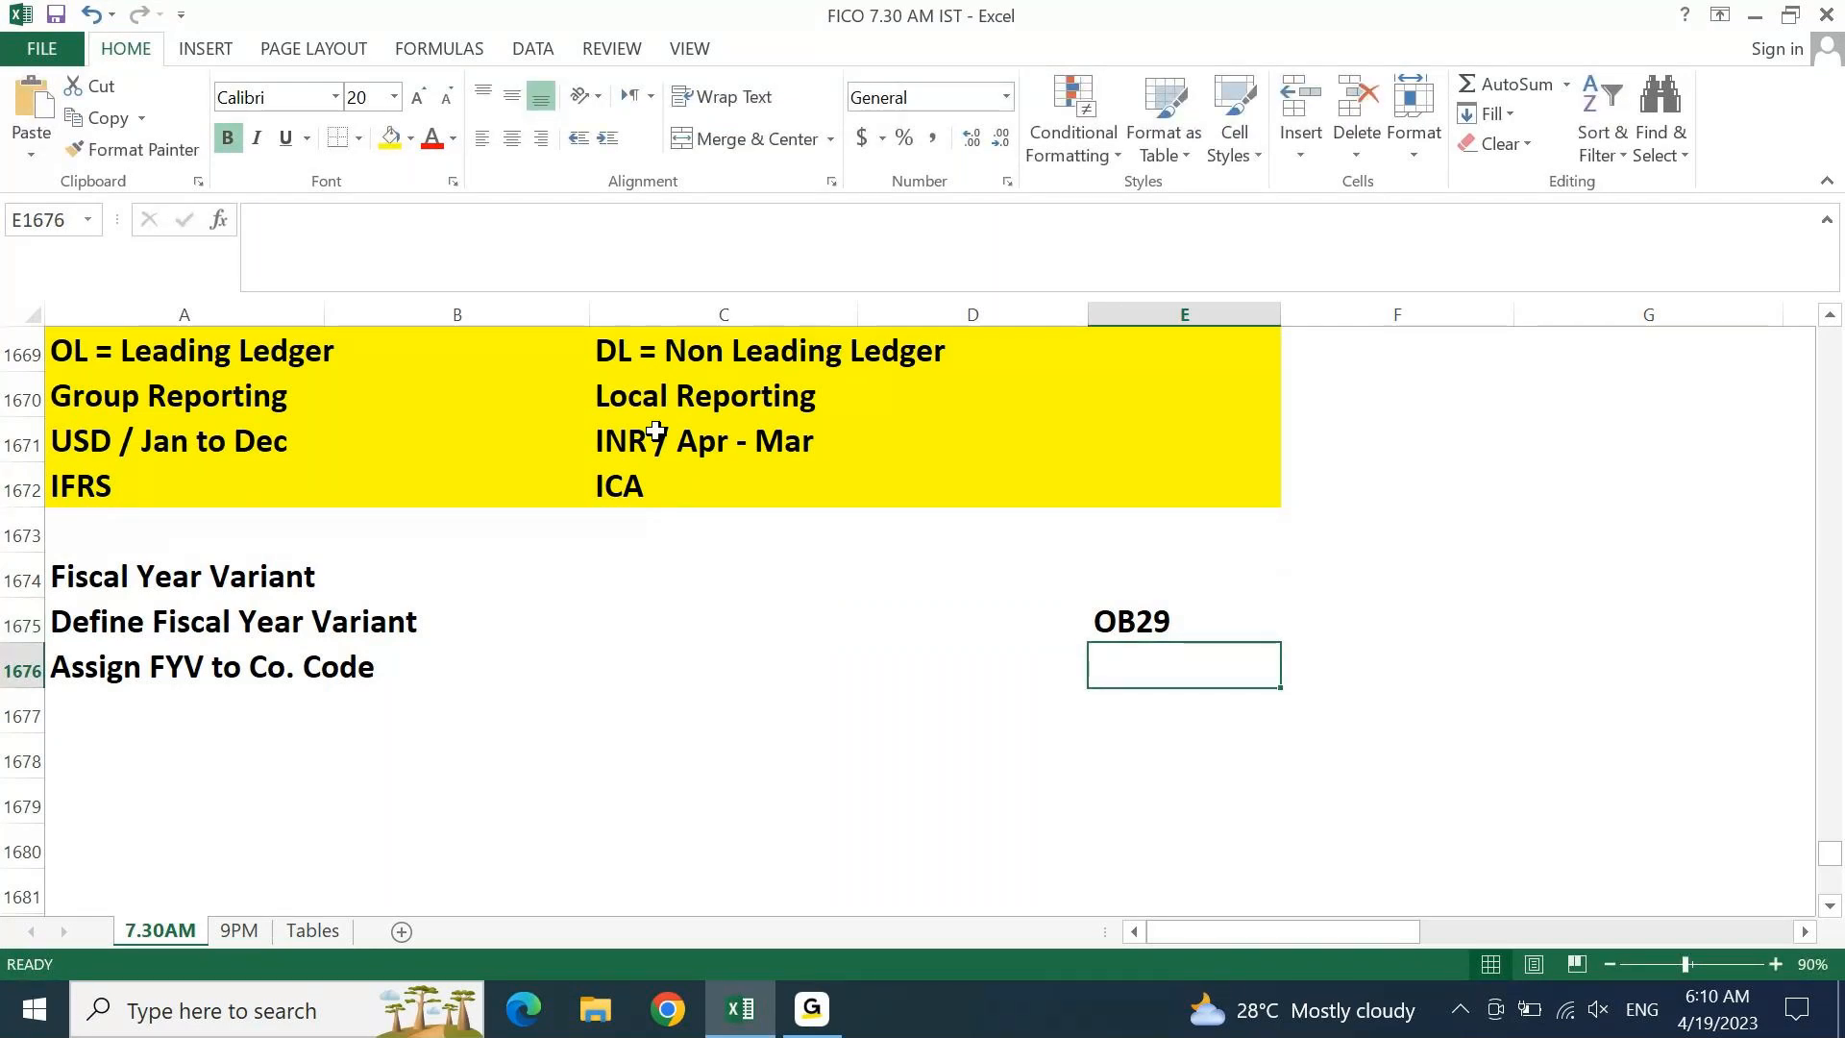
text(OB37)
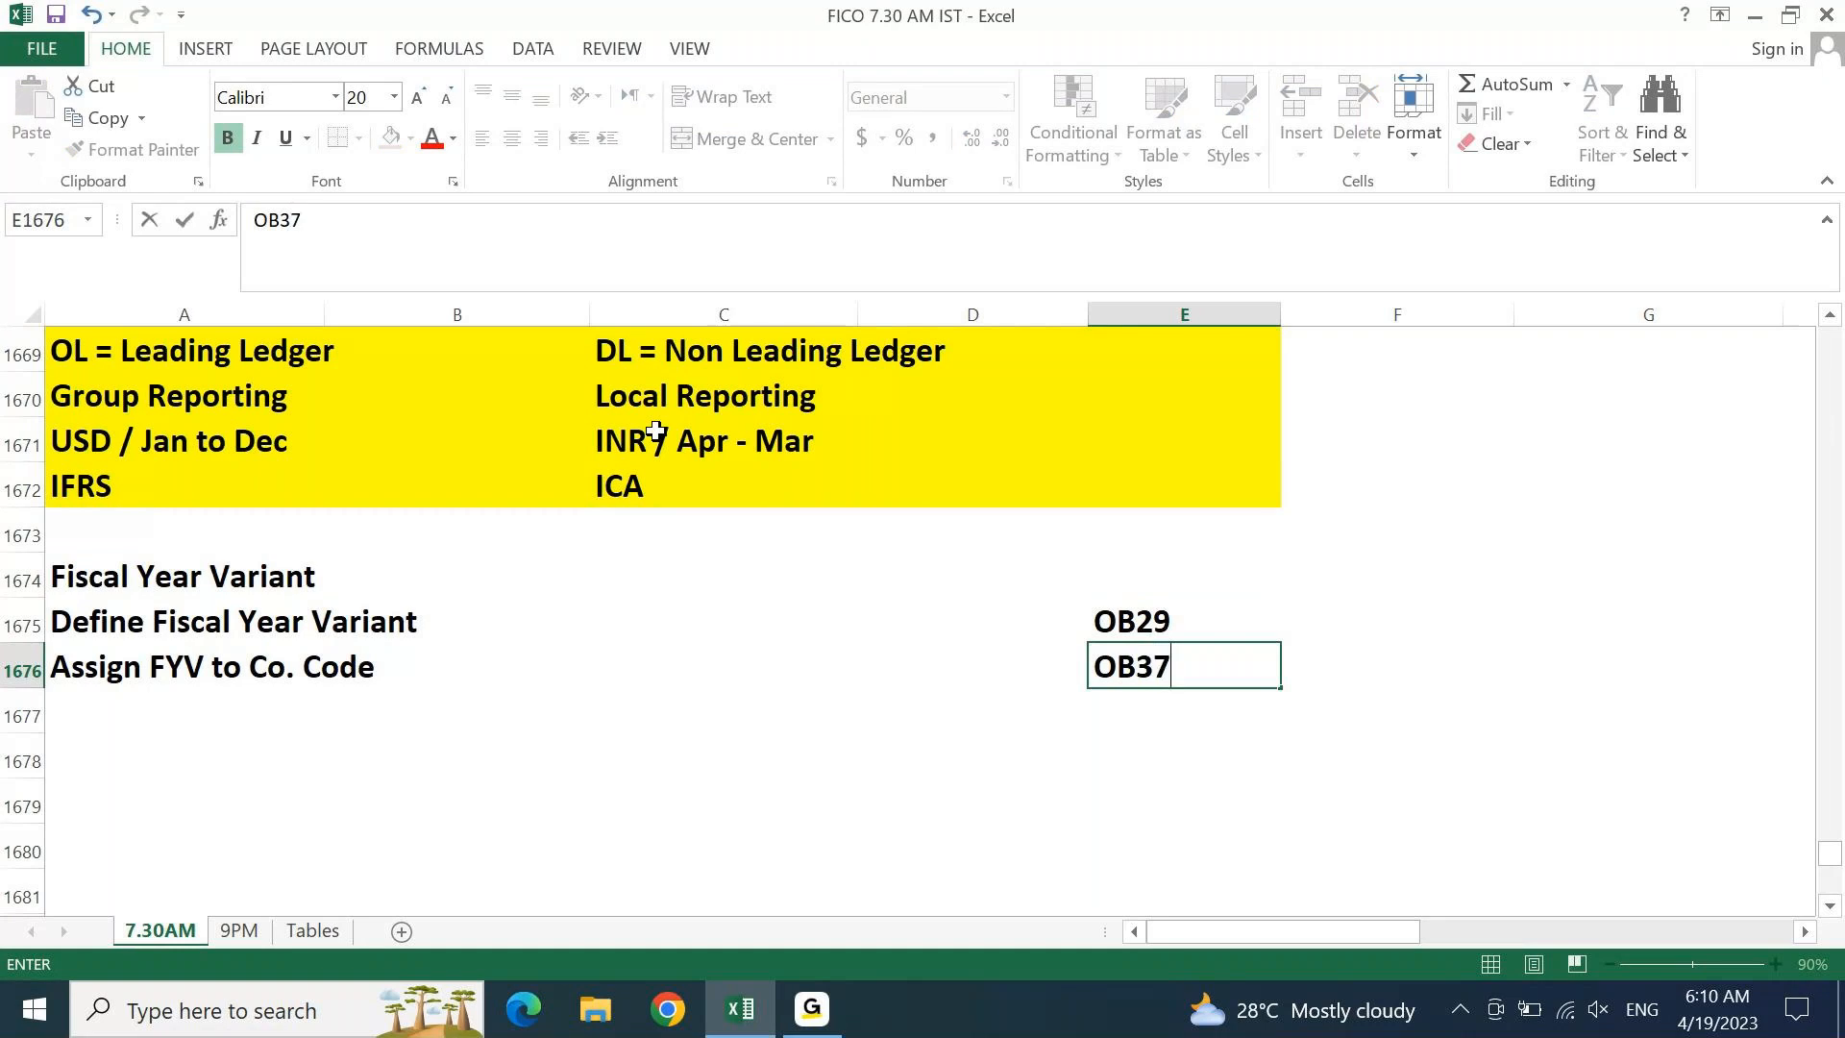
key(Return)
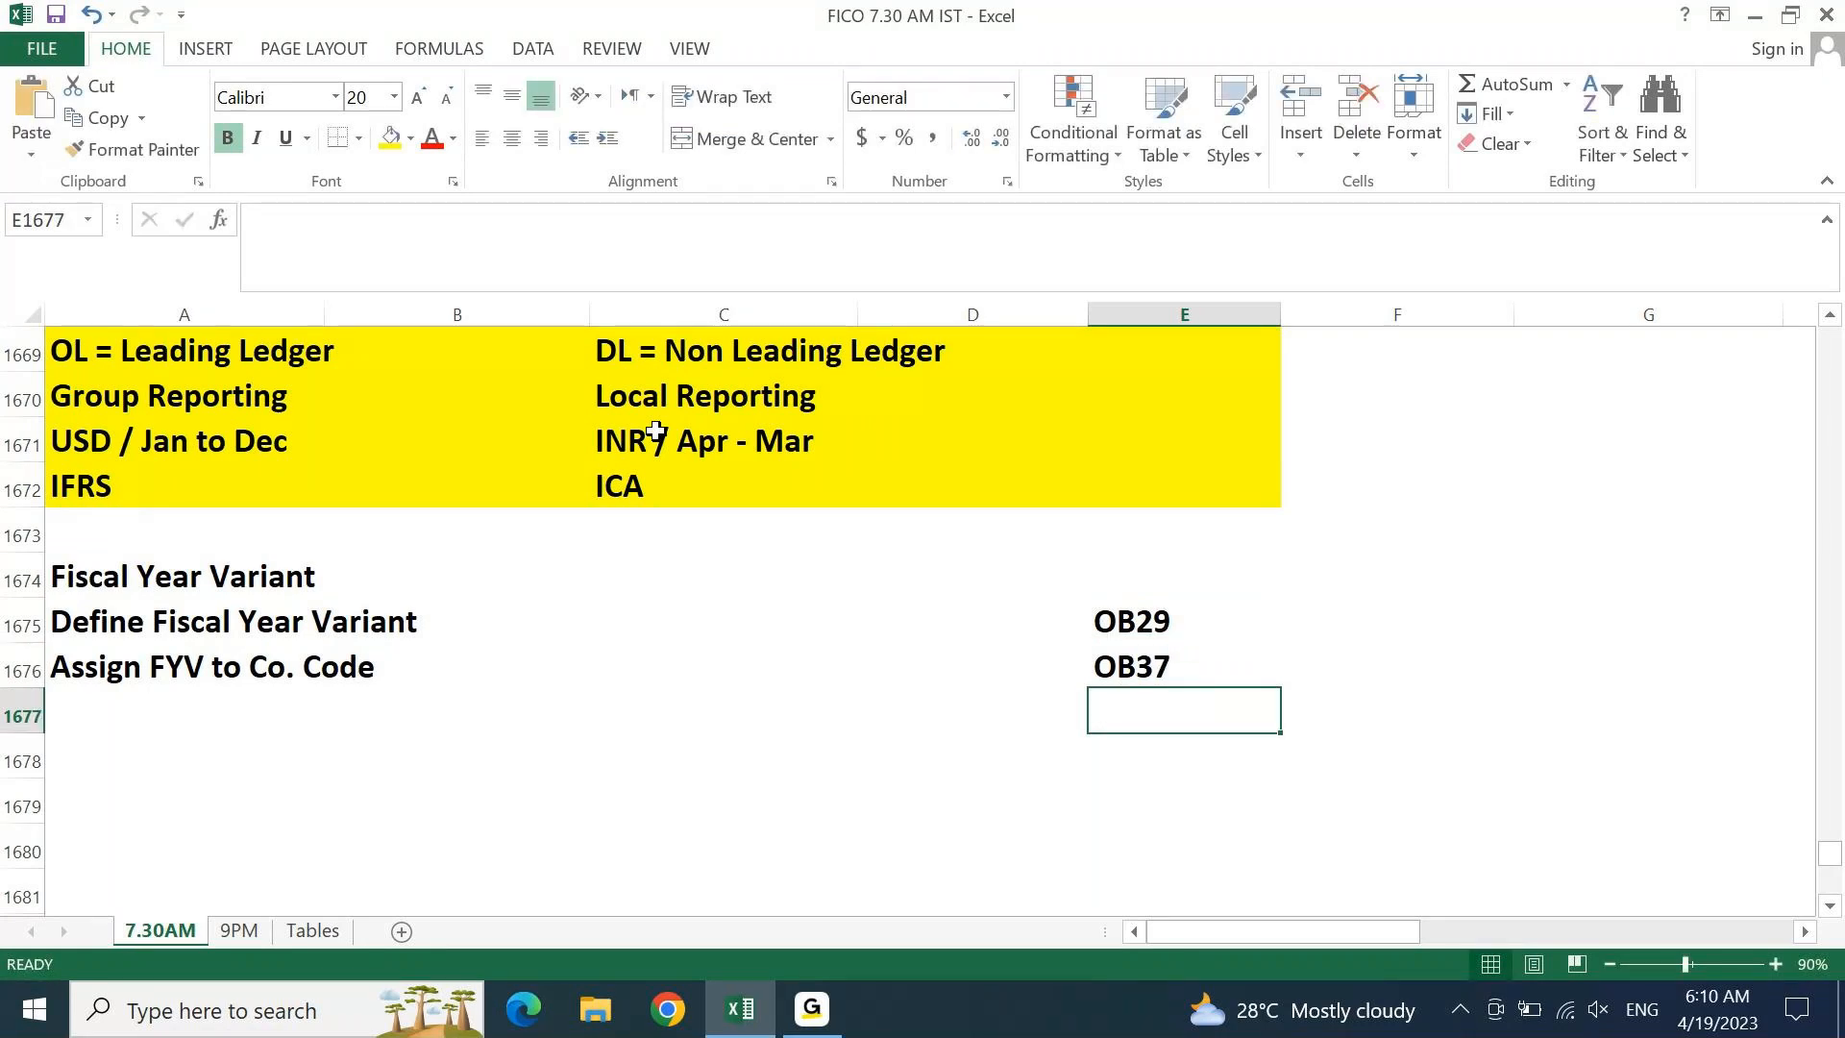
key(Home)
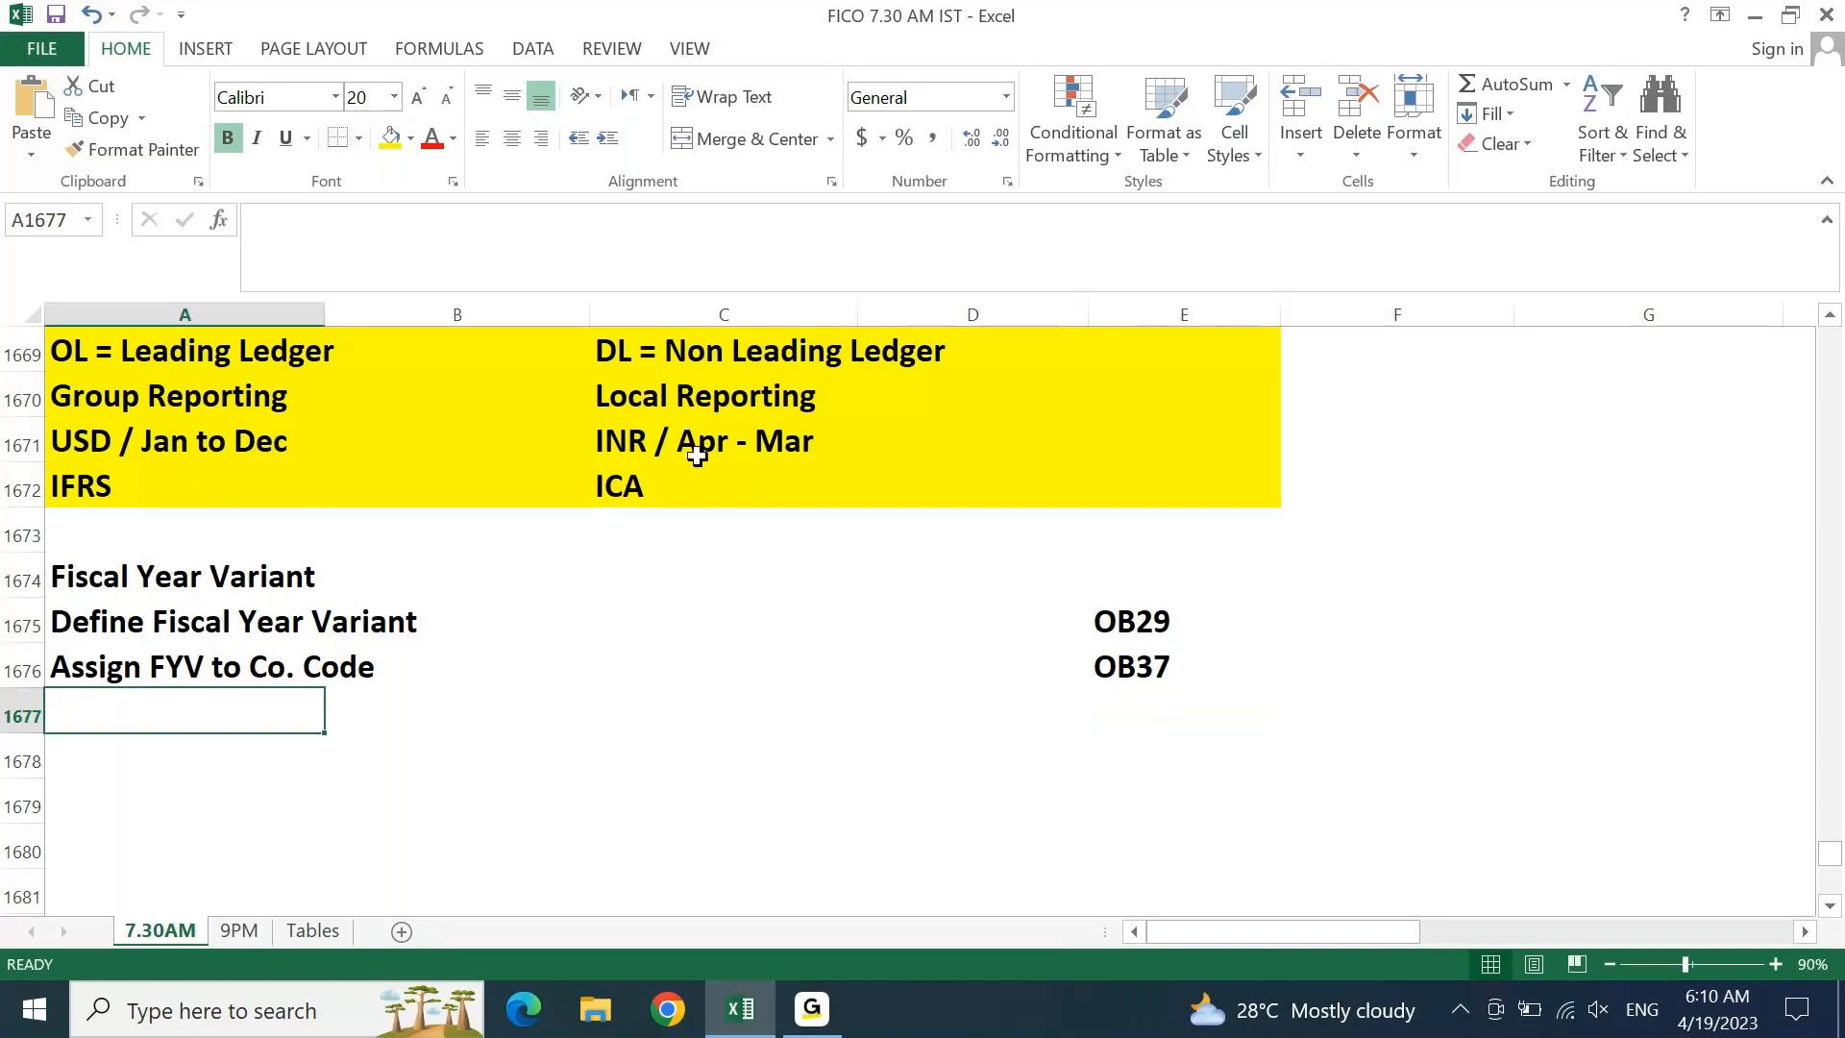
click(736, 989)
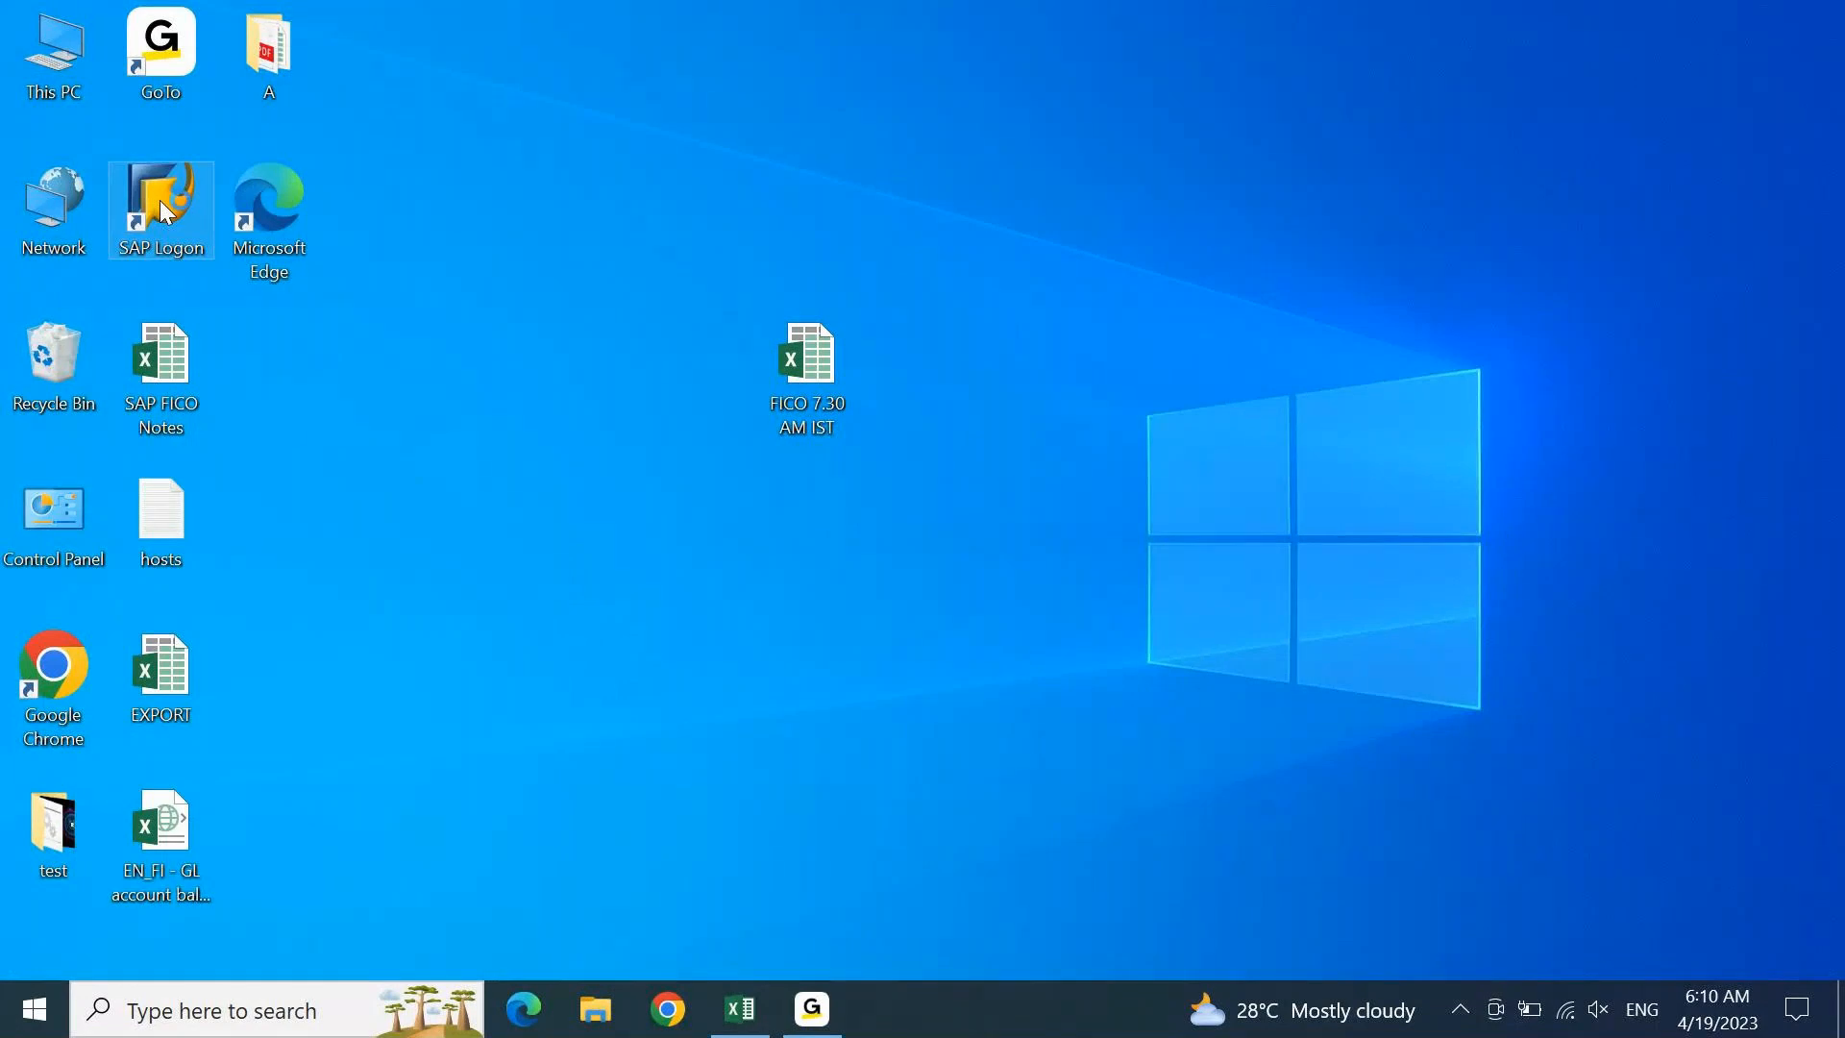
Log on to the S4 1909 system through SAP Logon with the user name and password
double_click(162, 206)
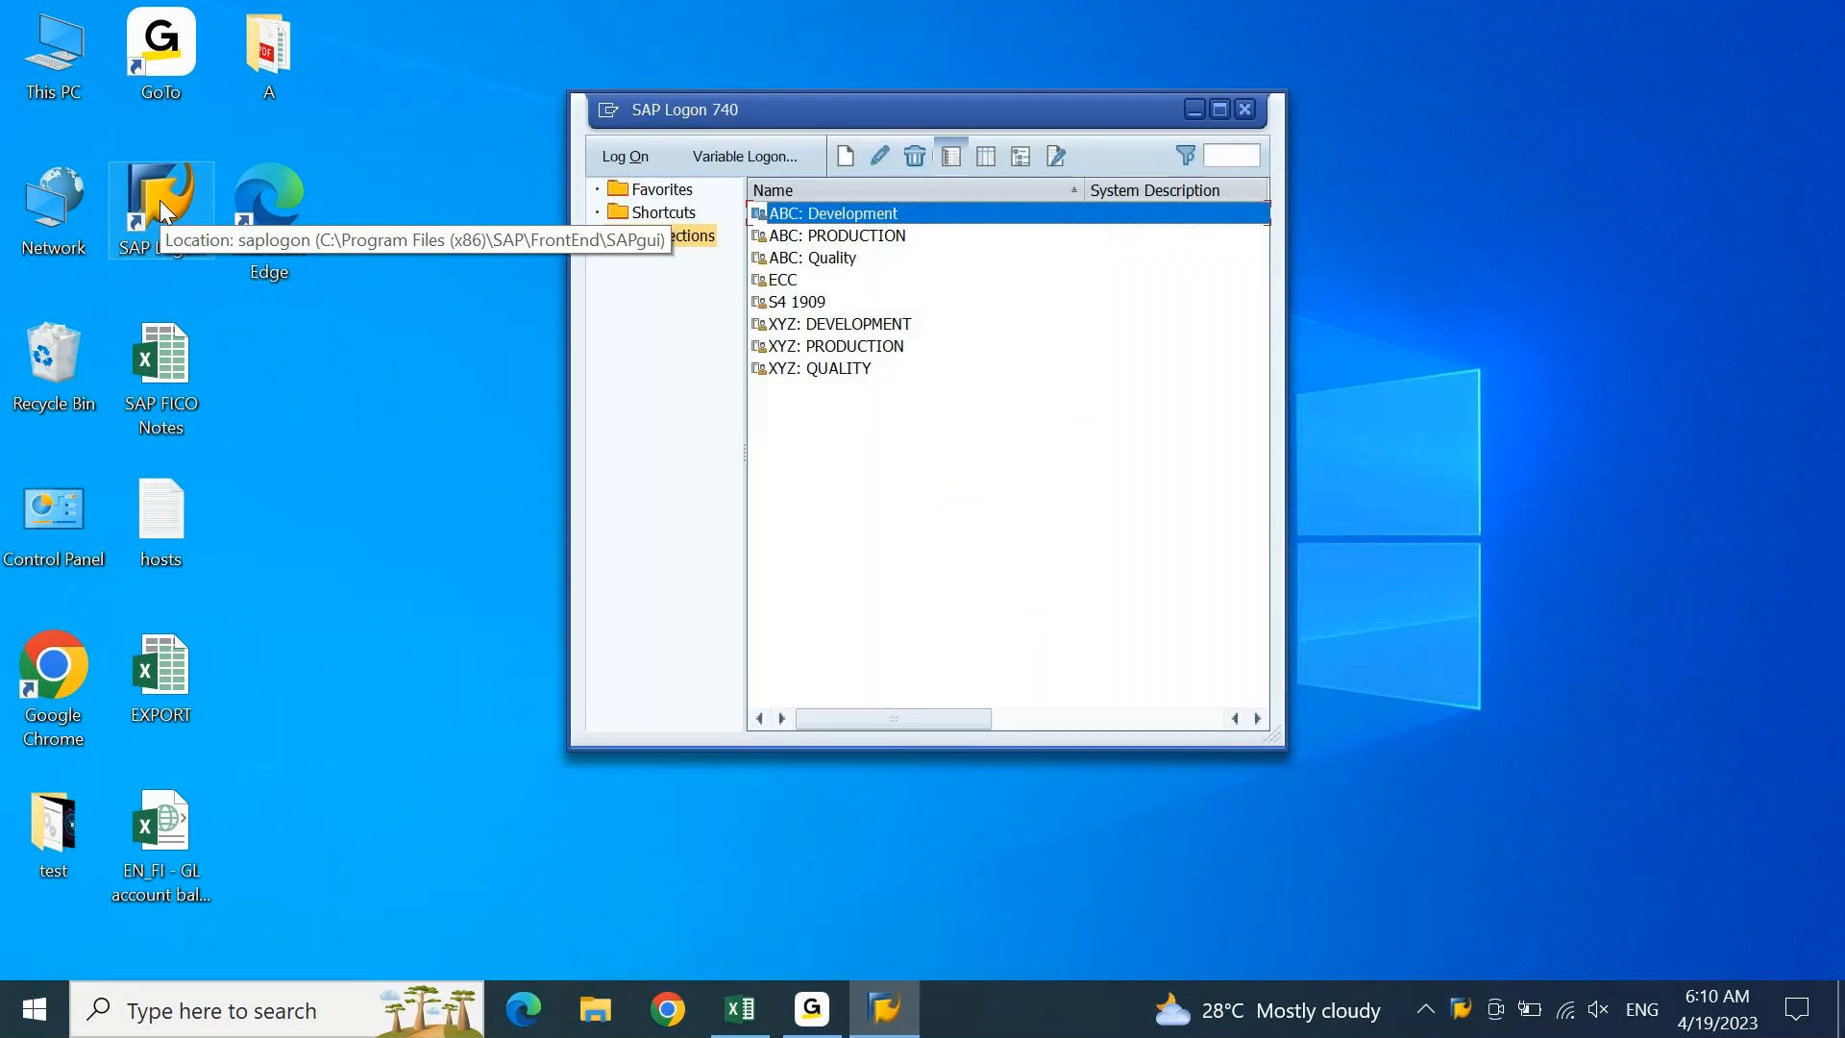
key(Return)
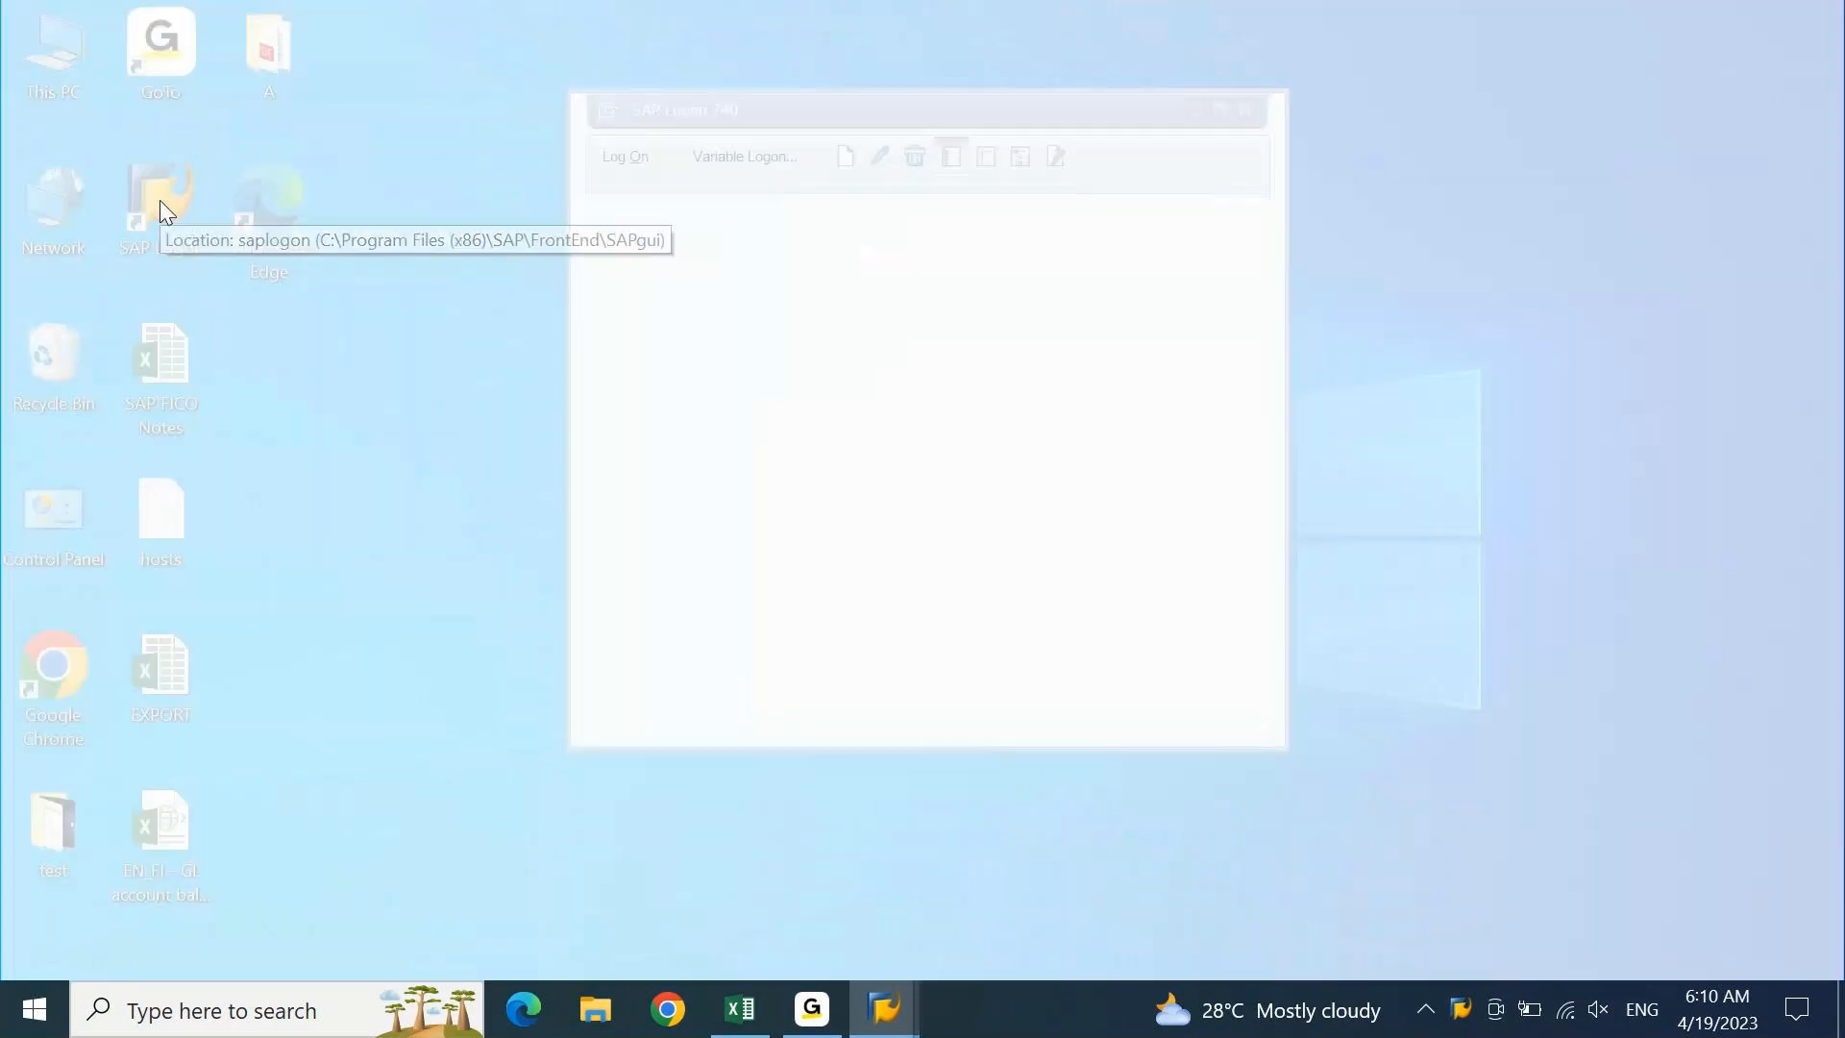
text(AJAY)
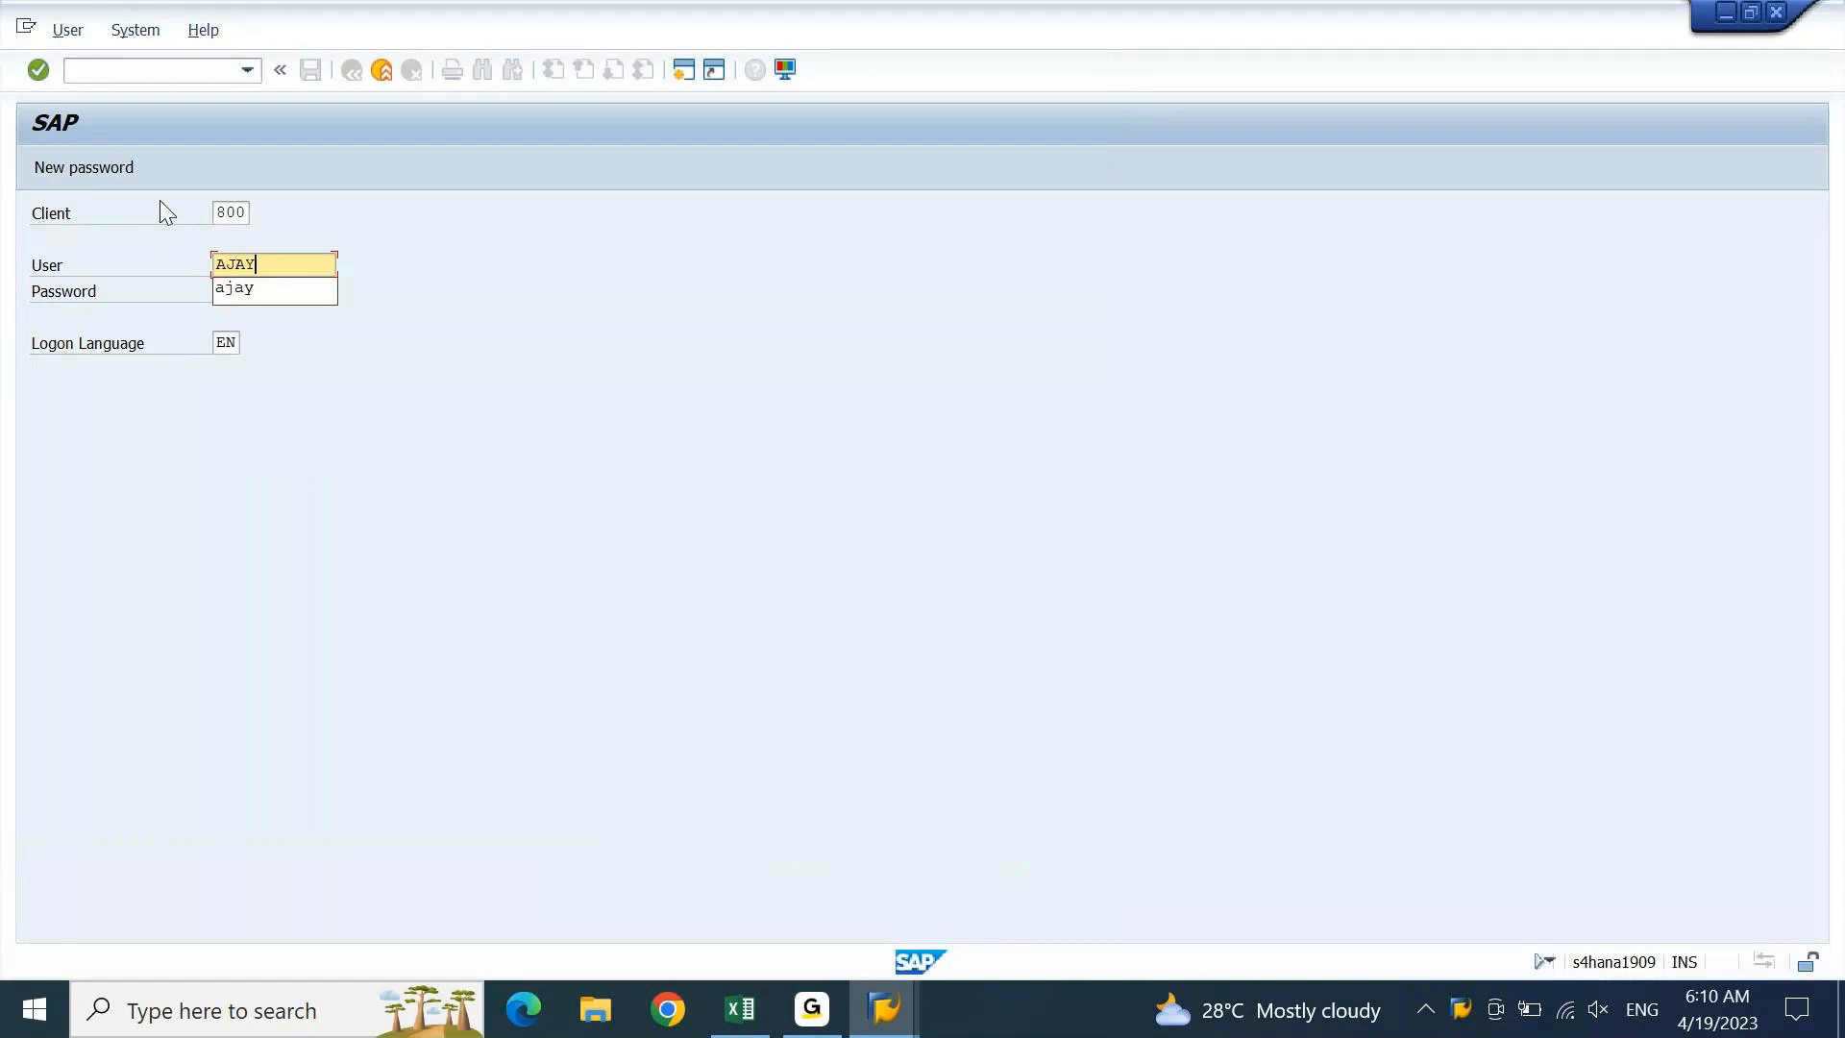
key(Tab)
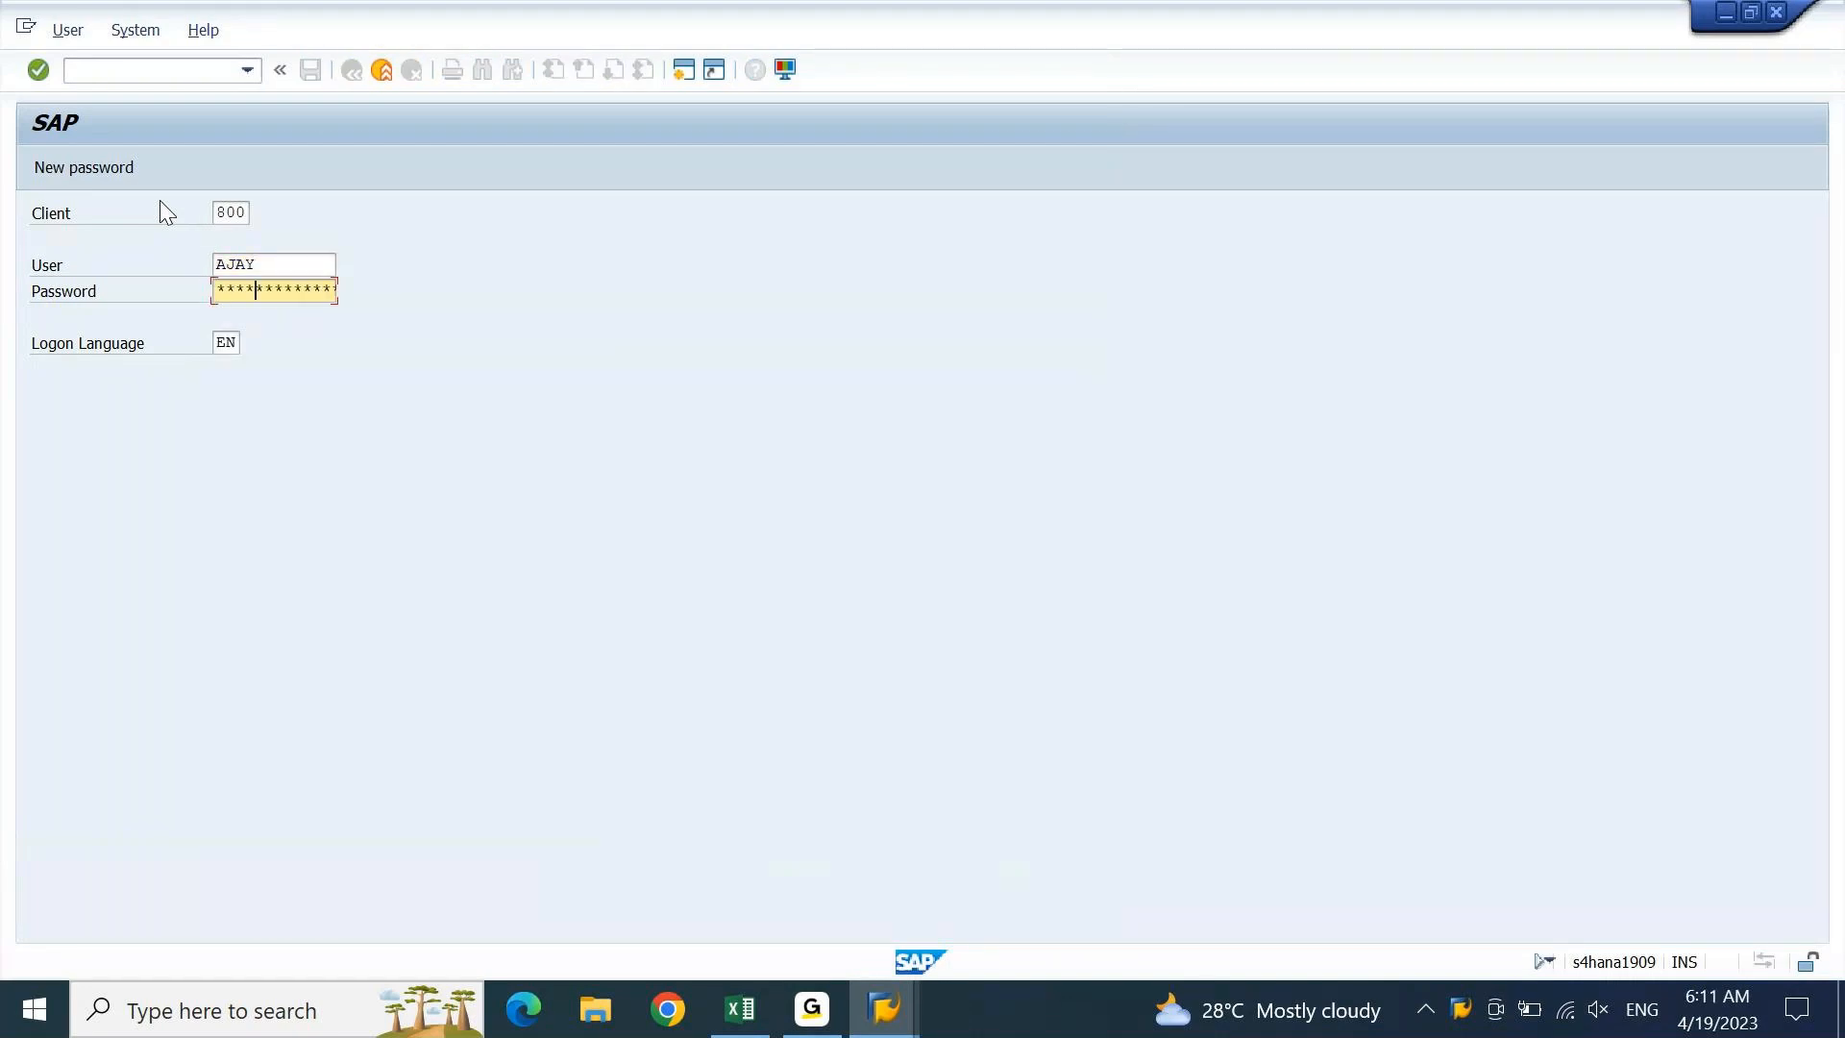
key(Return)
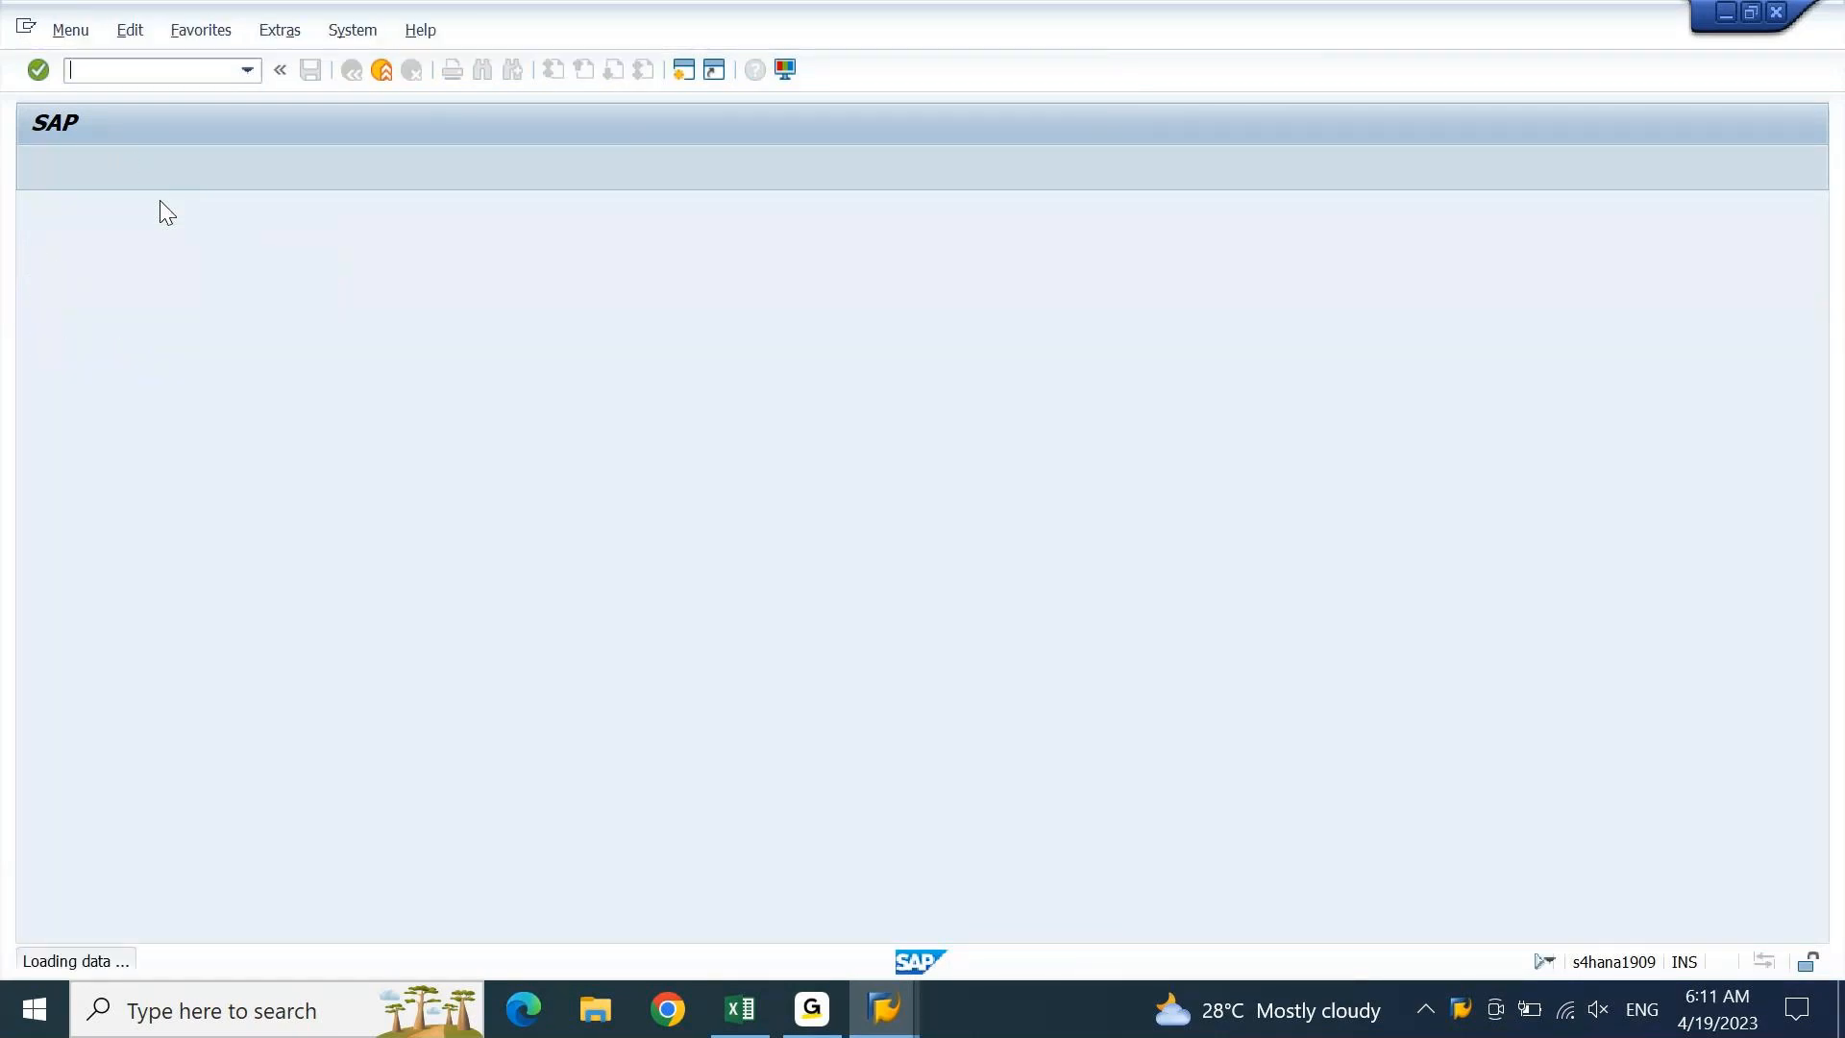
Run OB29 to display the fiscal year variants overview, then return to Excel
text(OB)
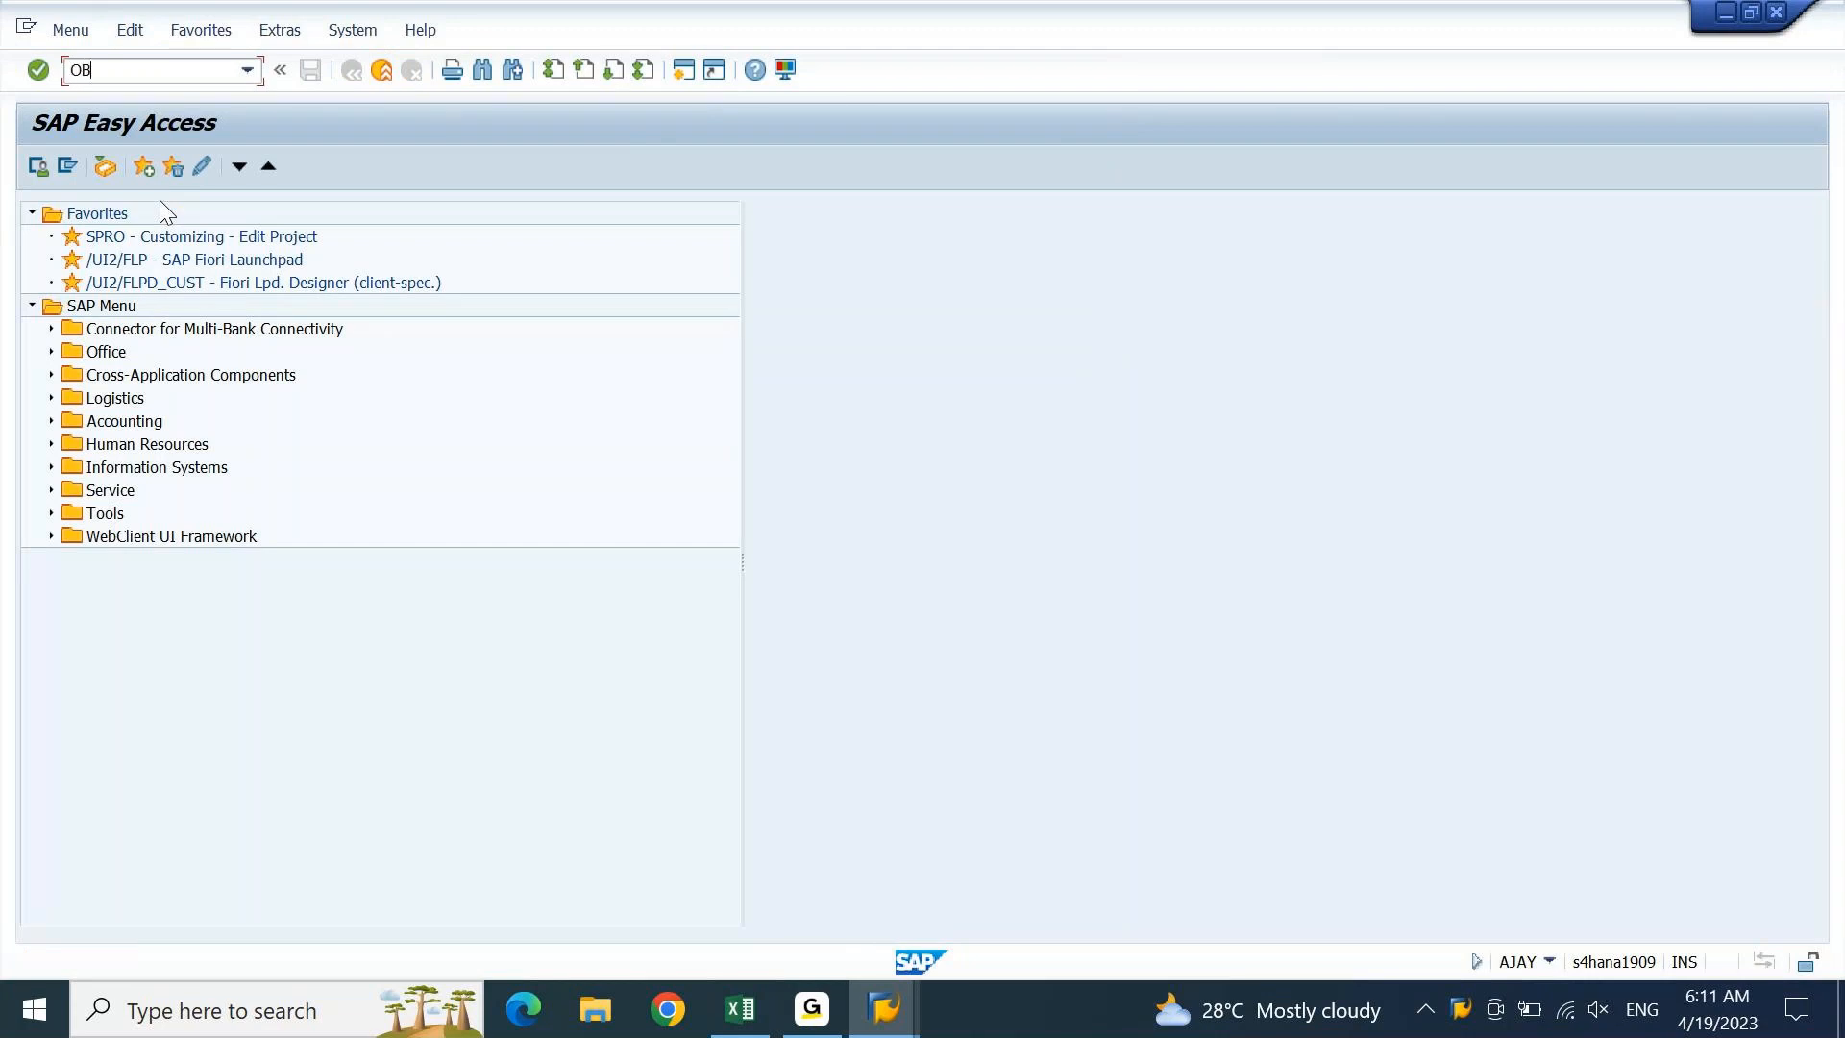
text(29)
key(Return)
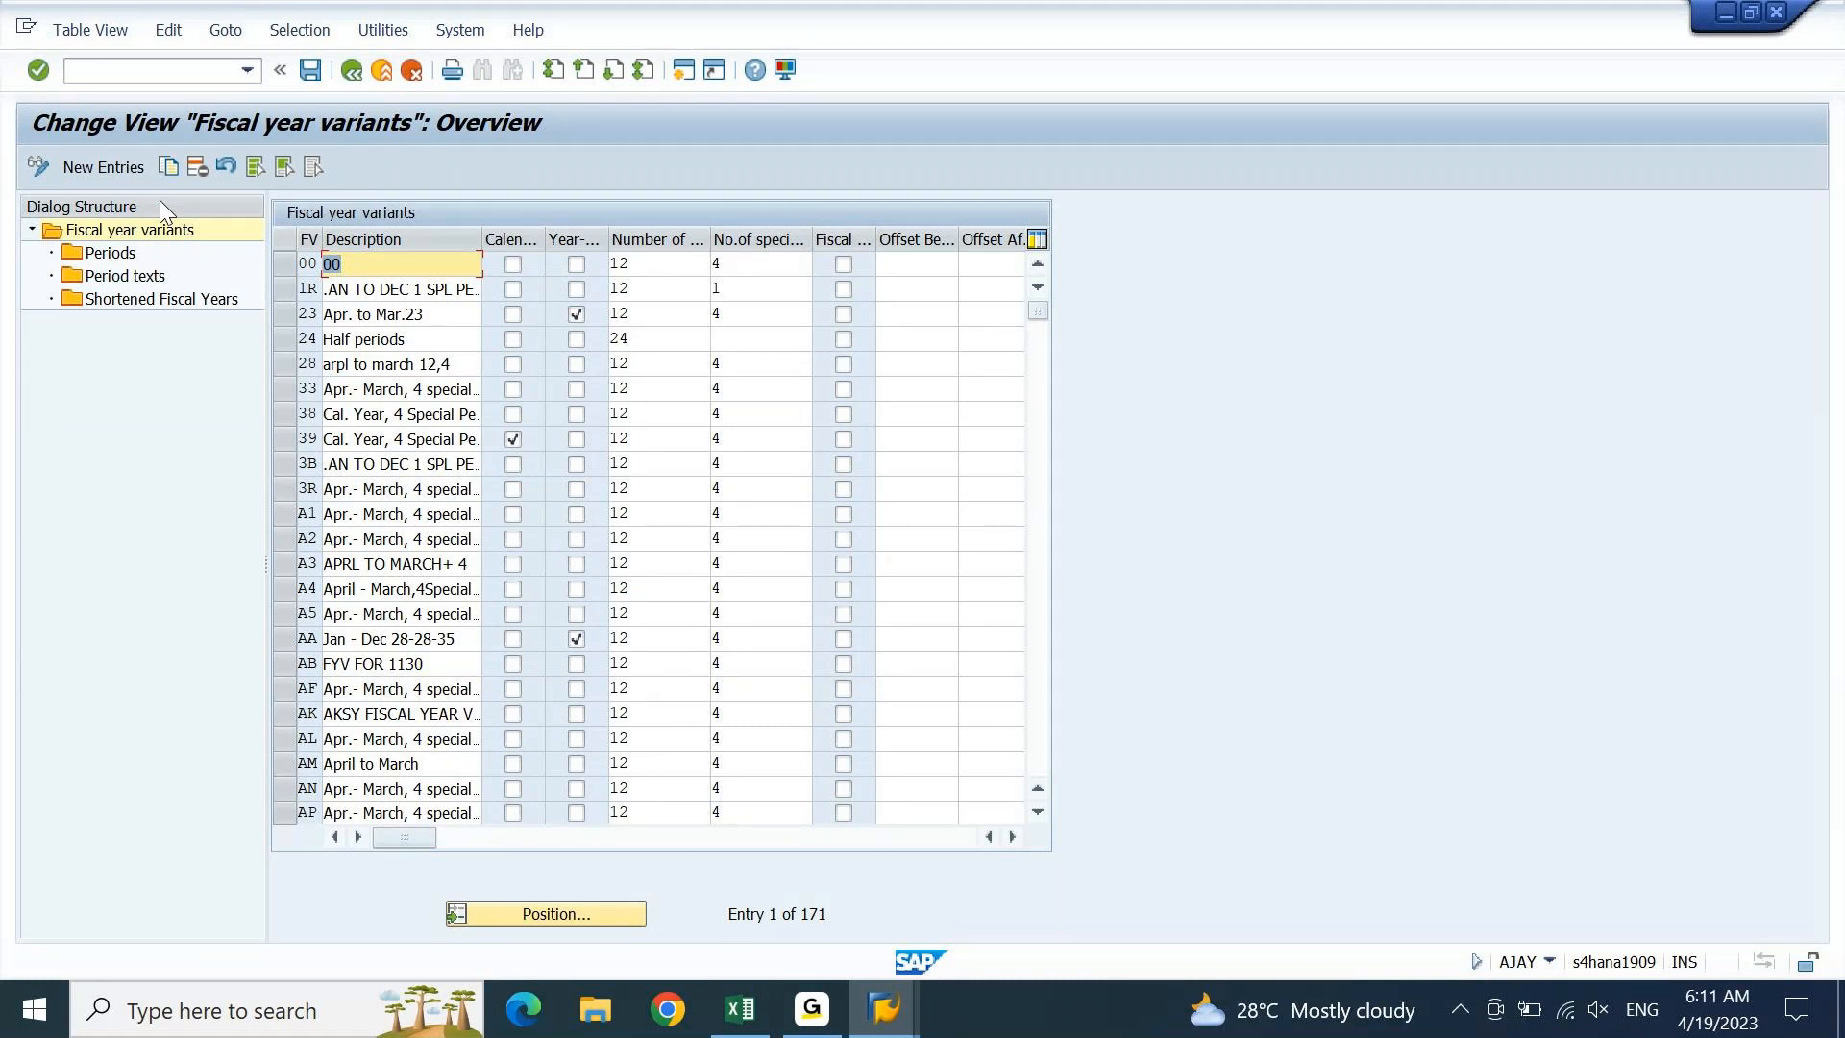
click(741, 1026)
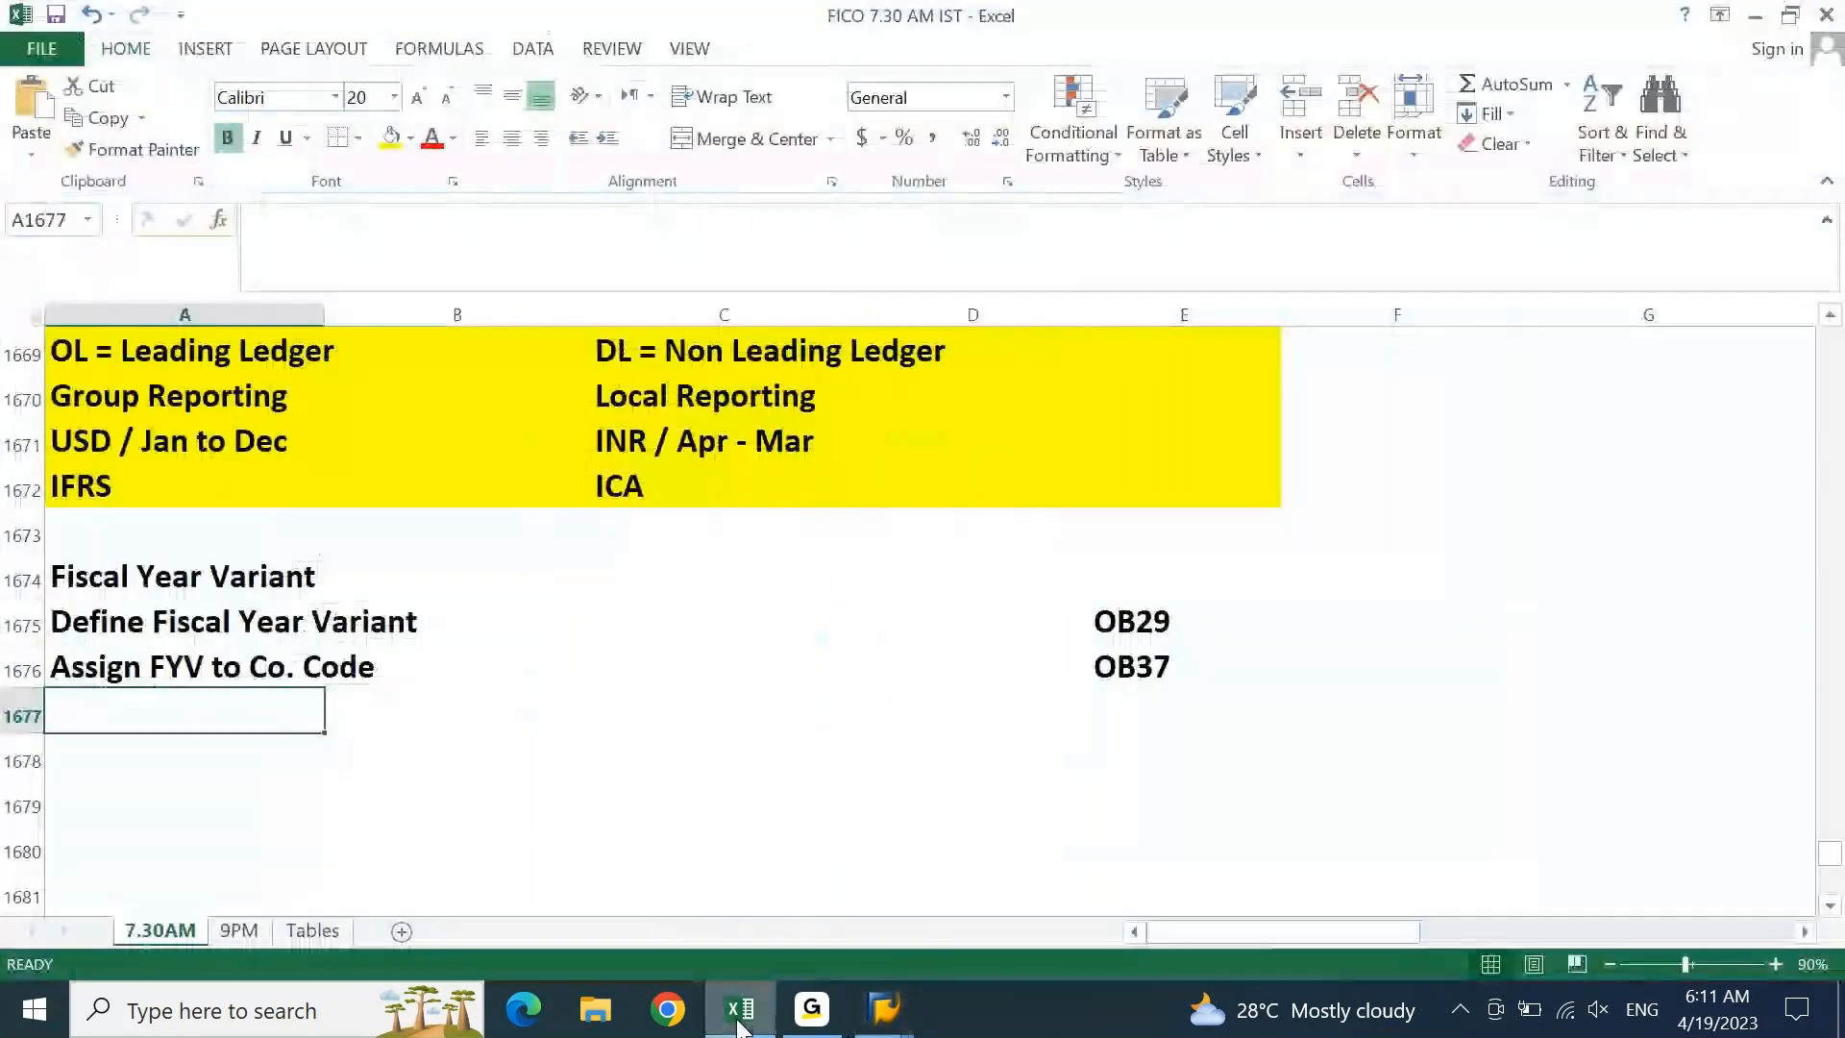
Review the Define Fiscal Year Variant/OB29 cells and the USD and INR ledger notes, then return to SAP
click(197, 631)
key(Right)
key(Right)
key(Right)
key(Right)
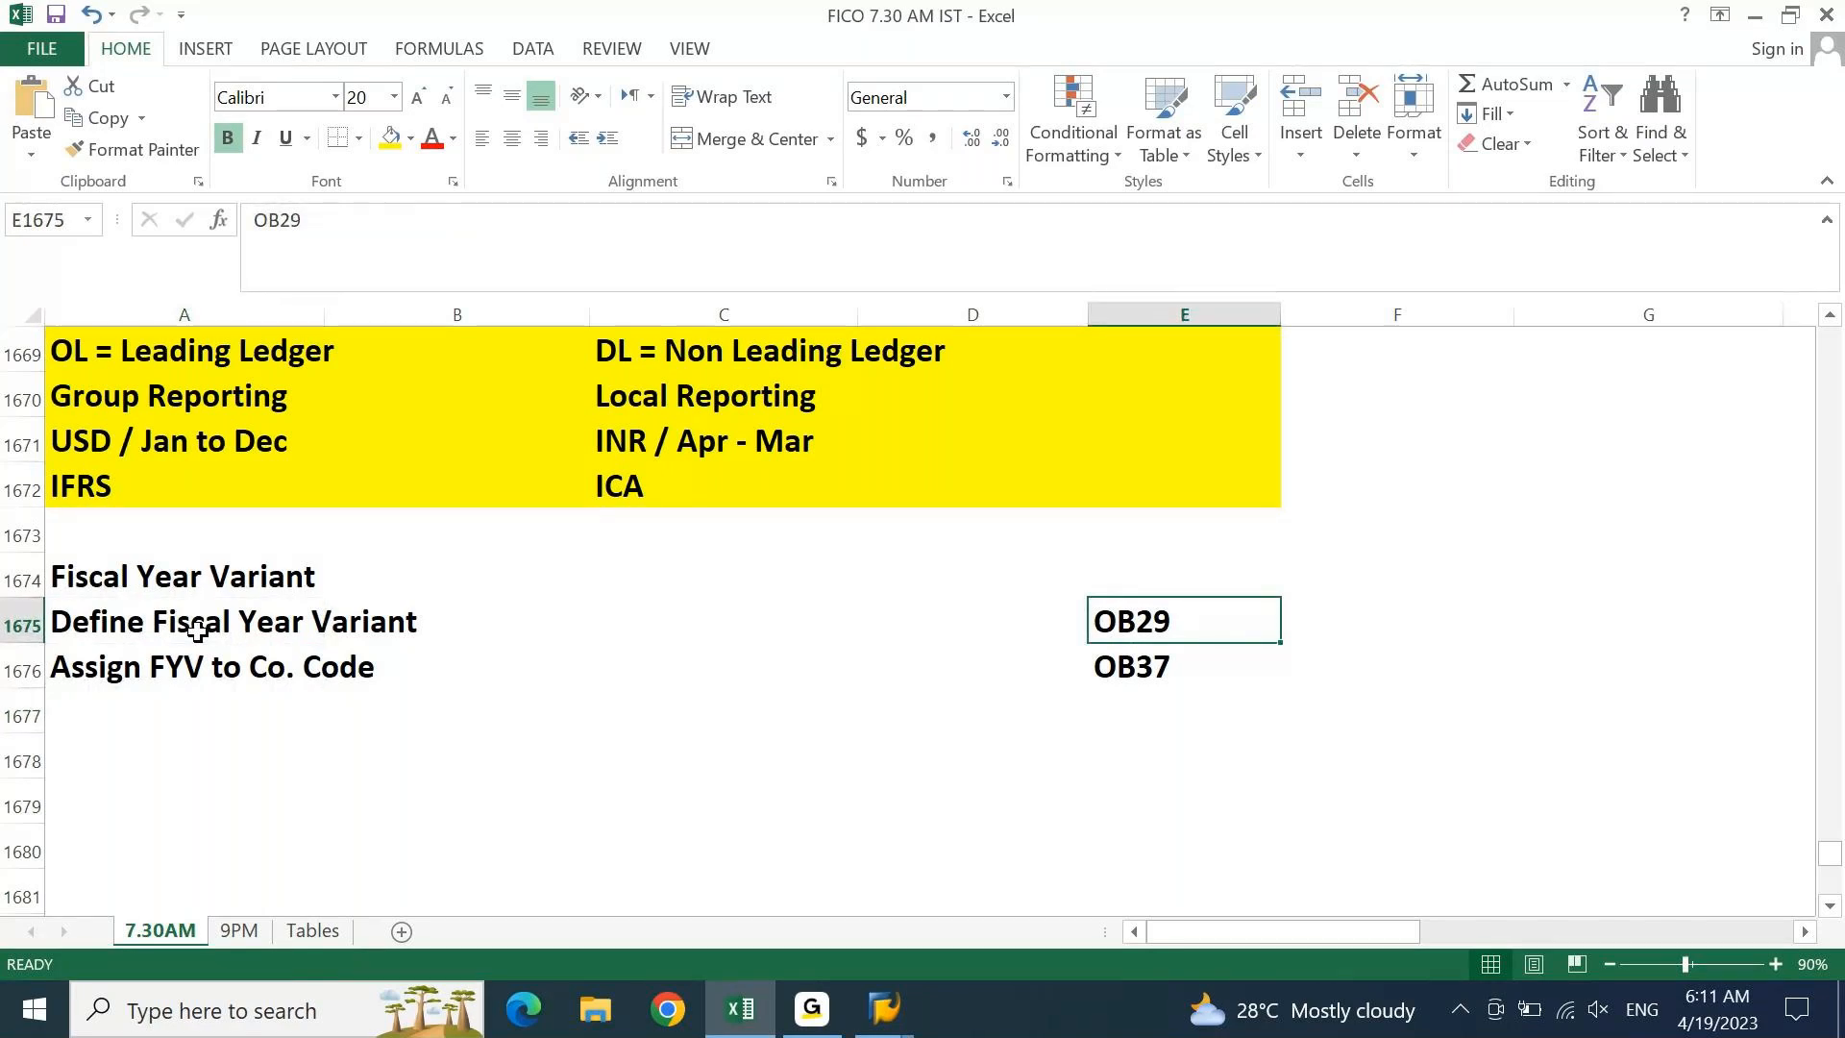
click(176, 441)
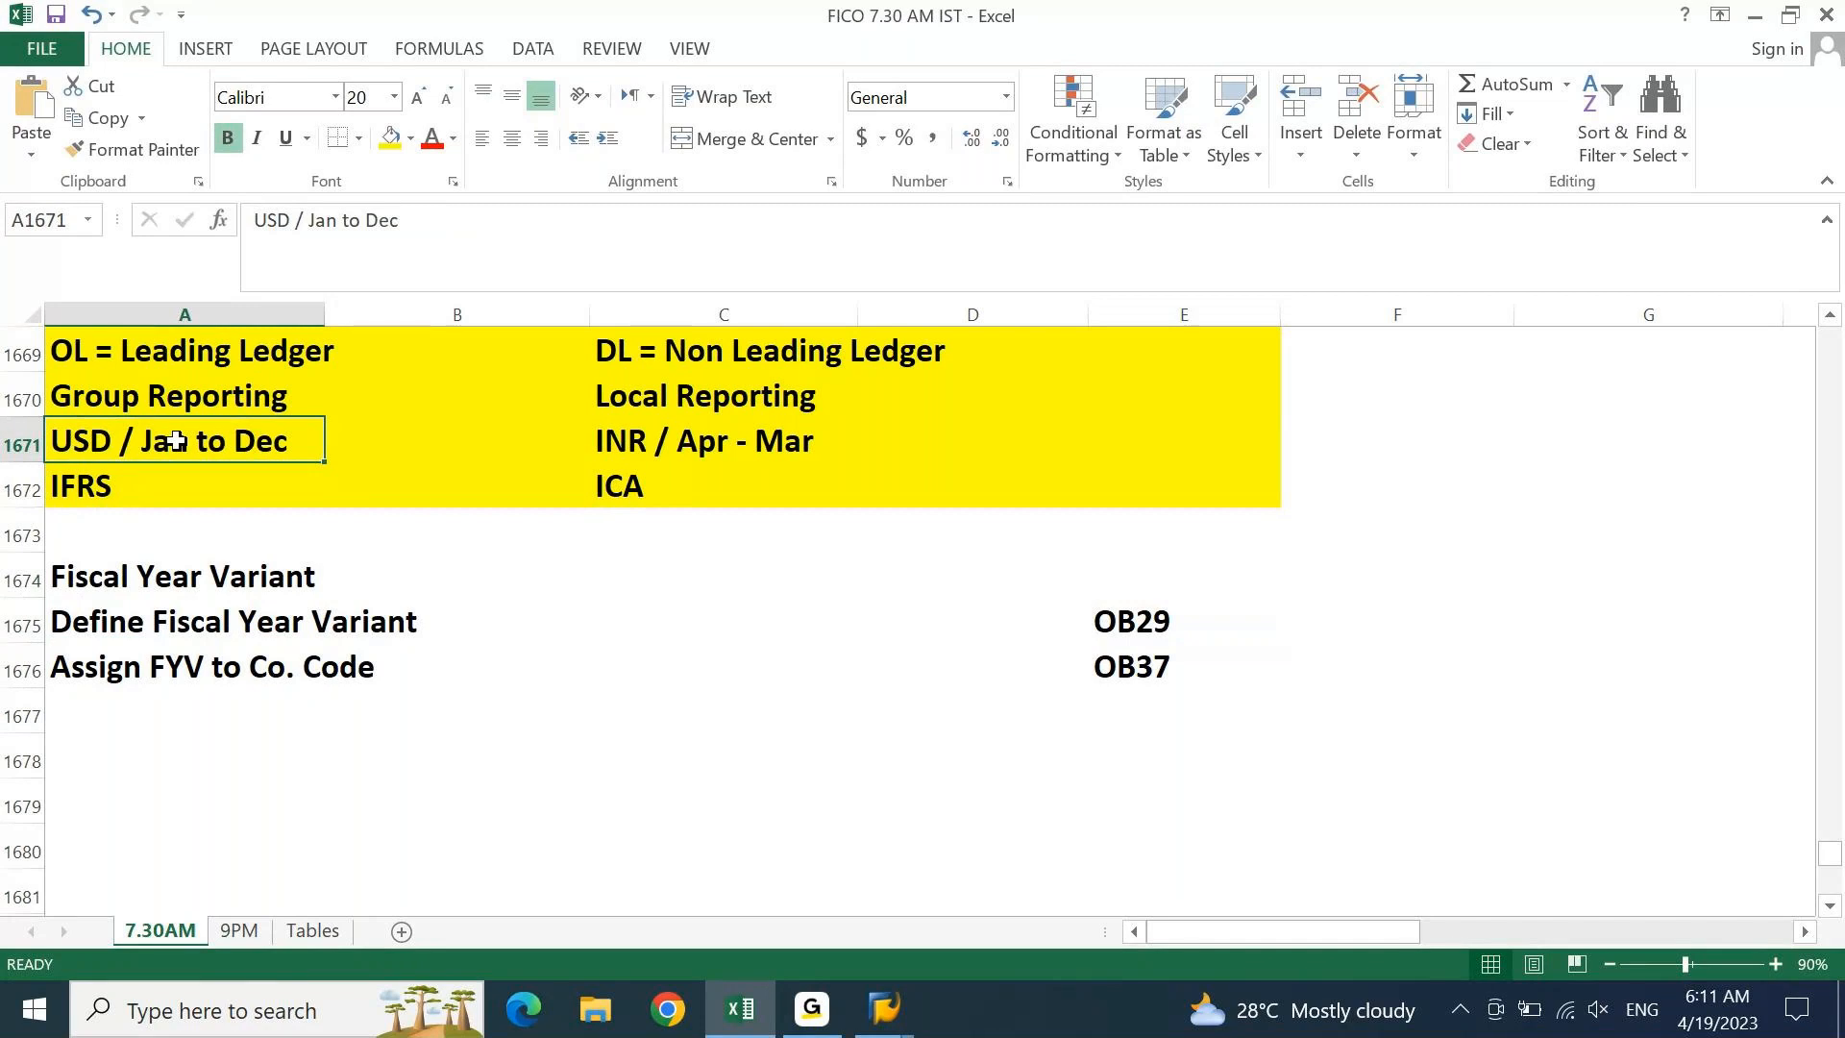
click(627, 432)
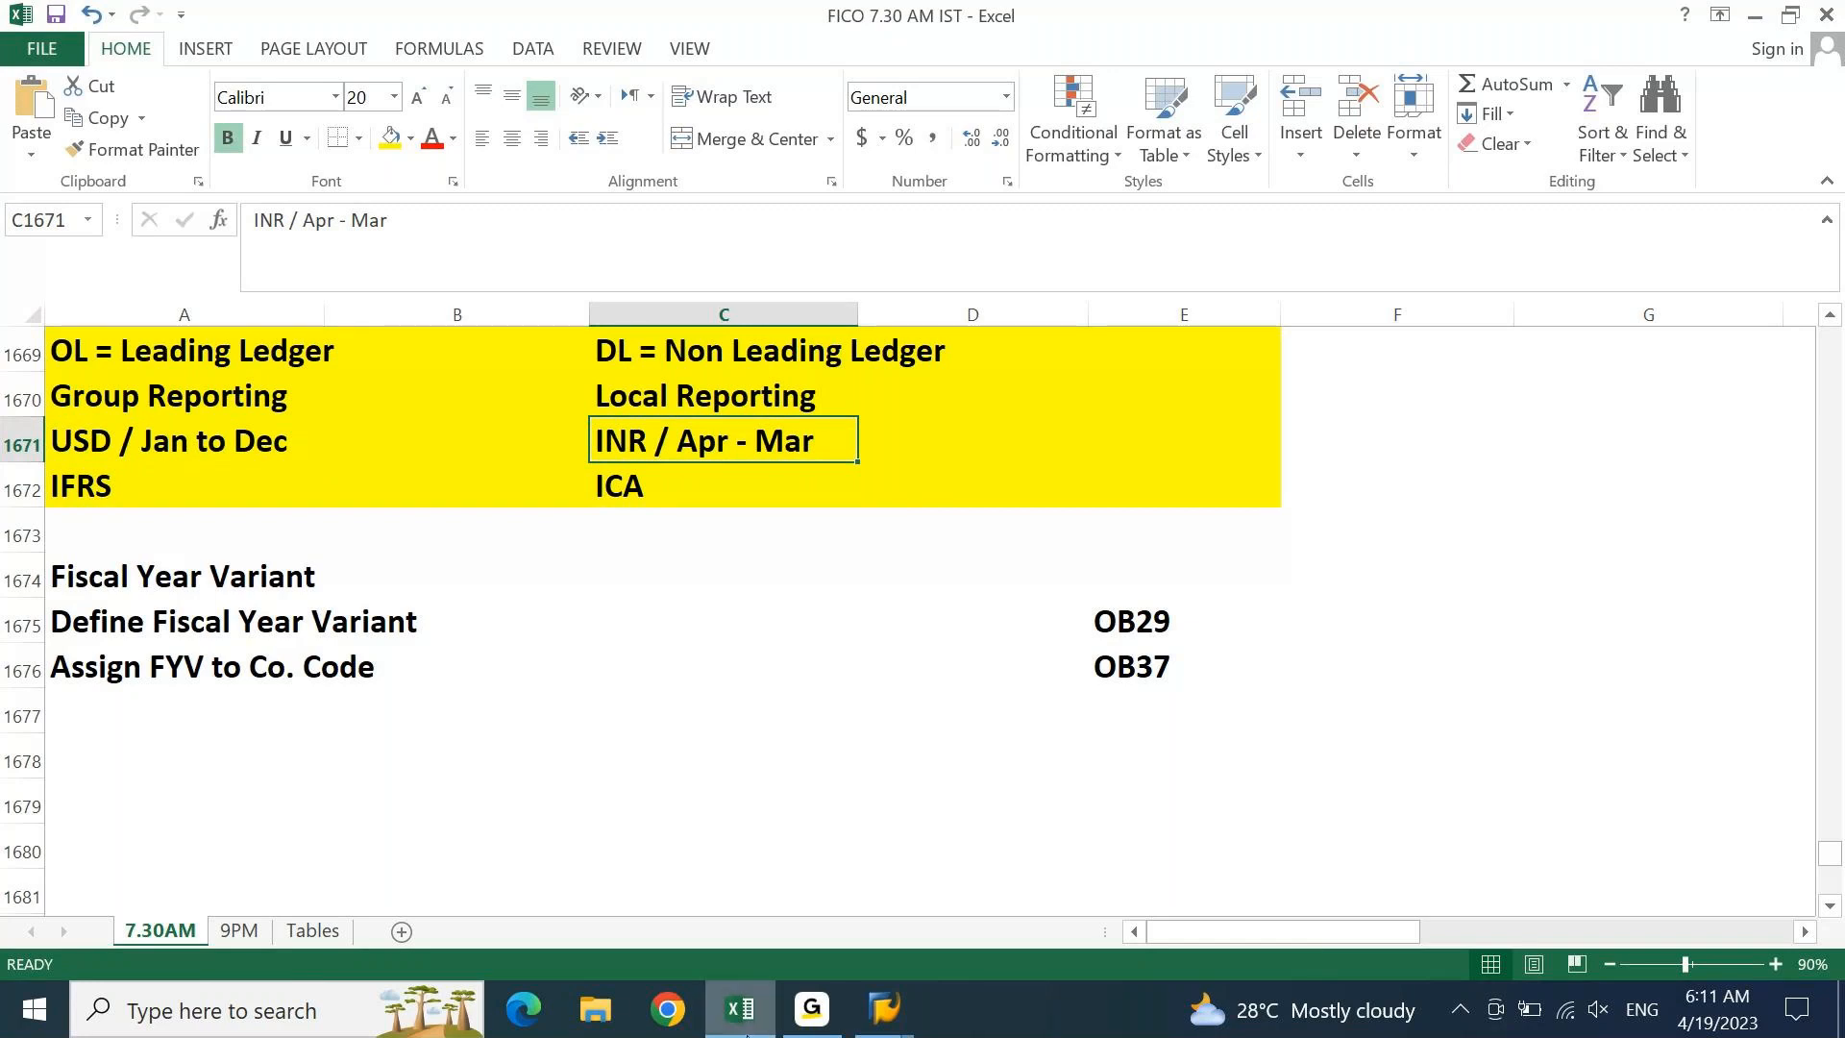
click(740, 1019)
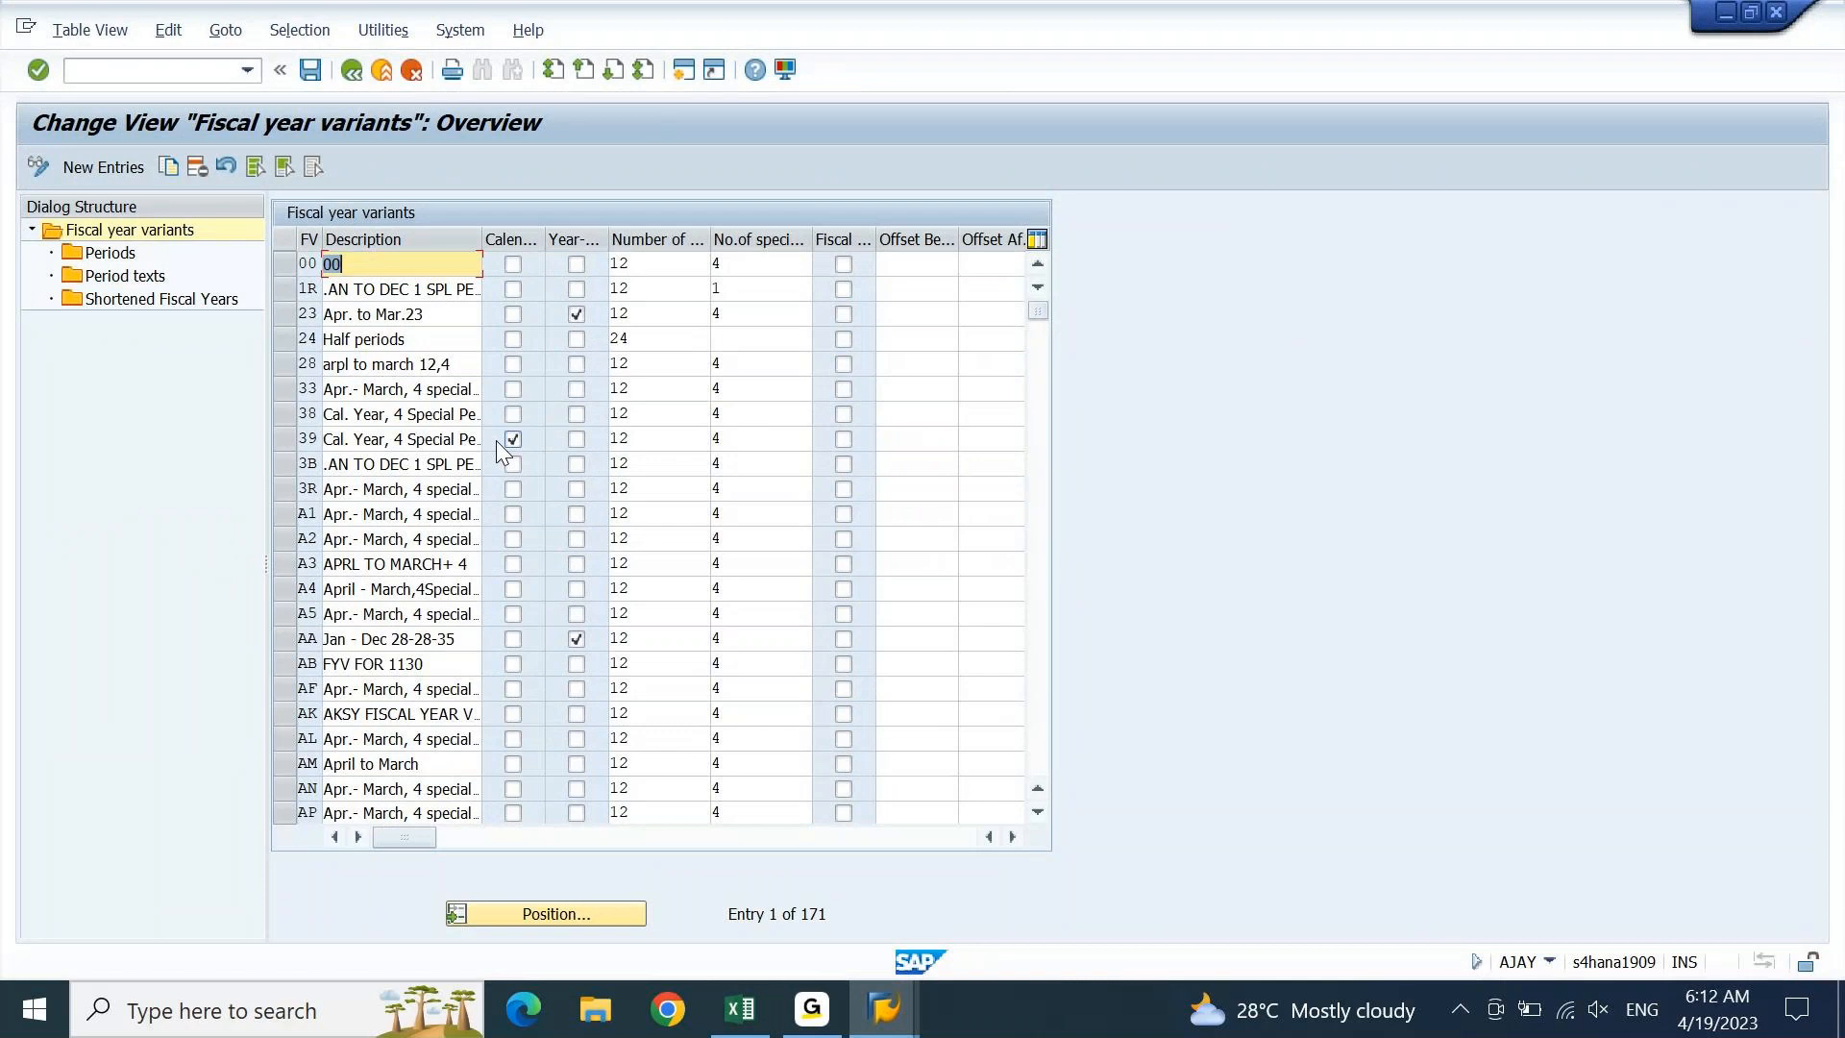
Position the fiscal year variants table on K4 and inspect its description
click(592, 911)
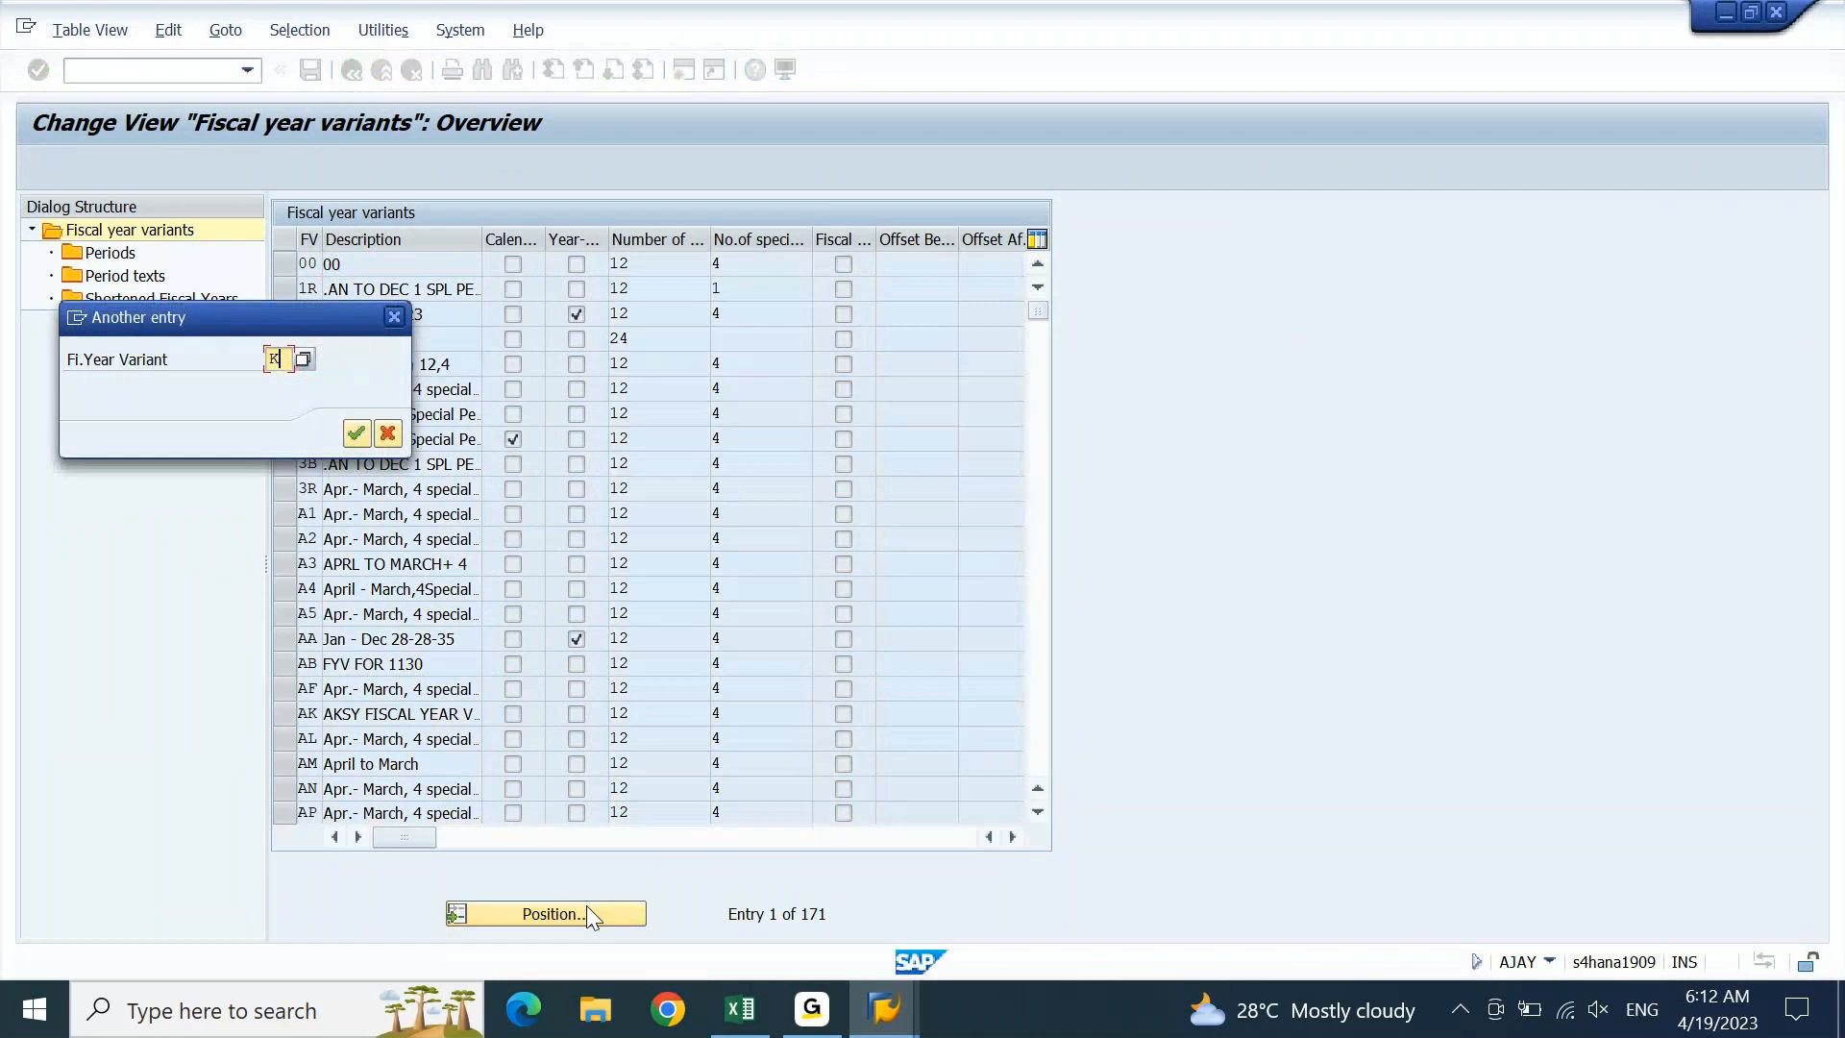
key(Return)
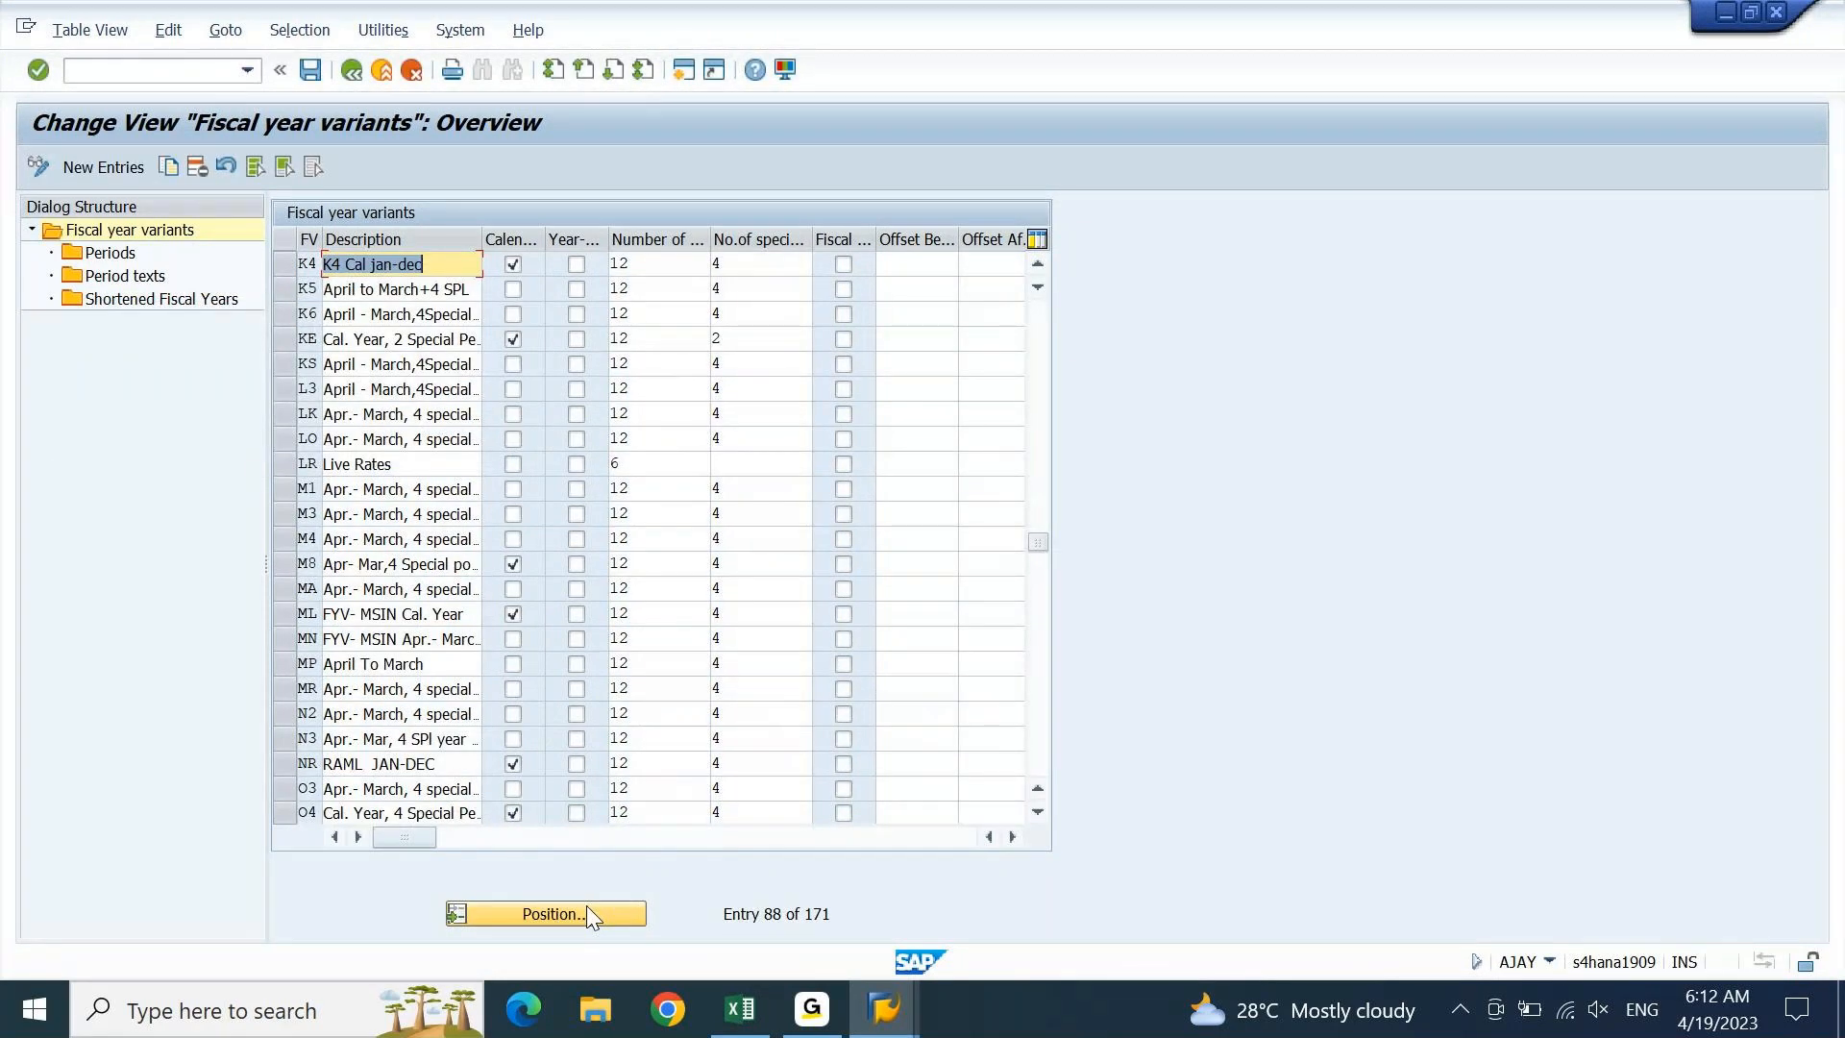
click(281, 262)
click(410, 266)
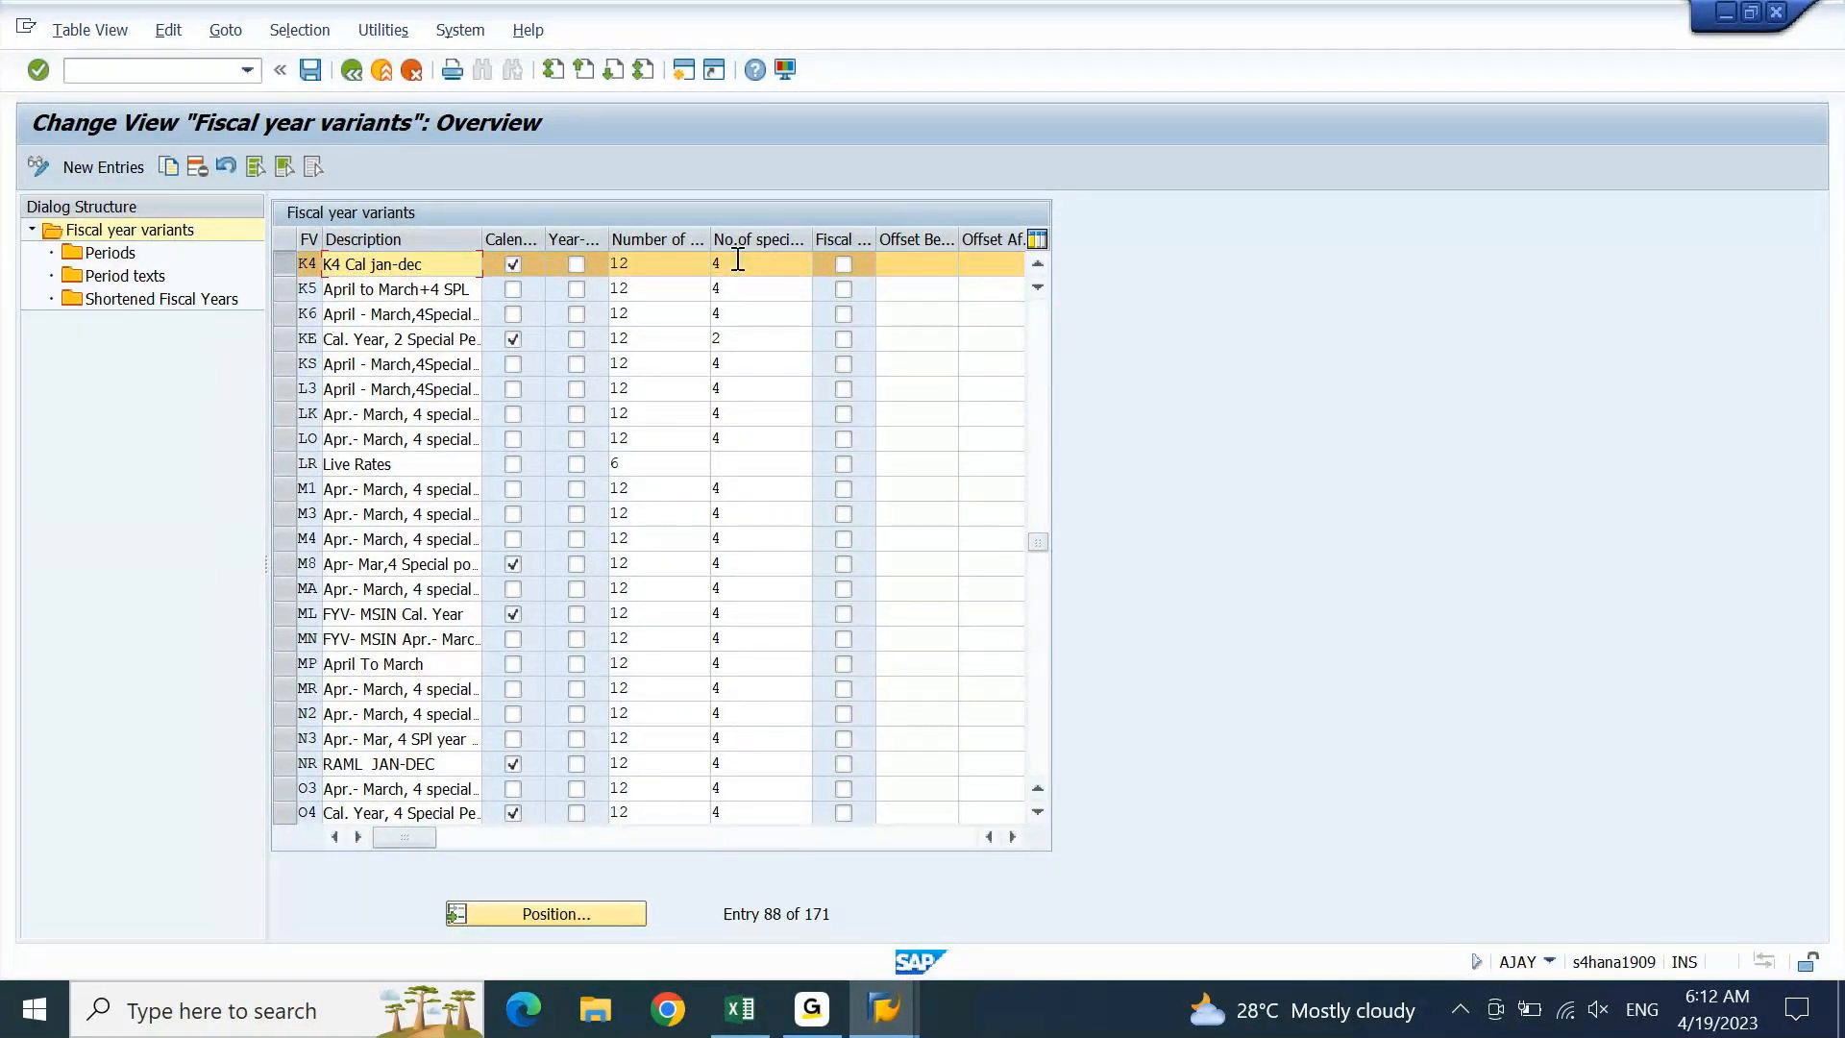
click(289, 267)
Position the table on variant V3, then switch to the Excel notes
click(591, 918)
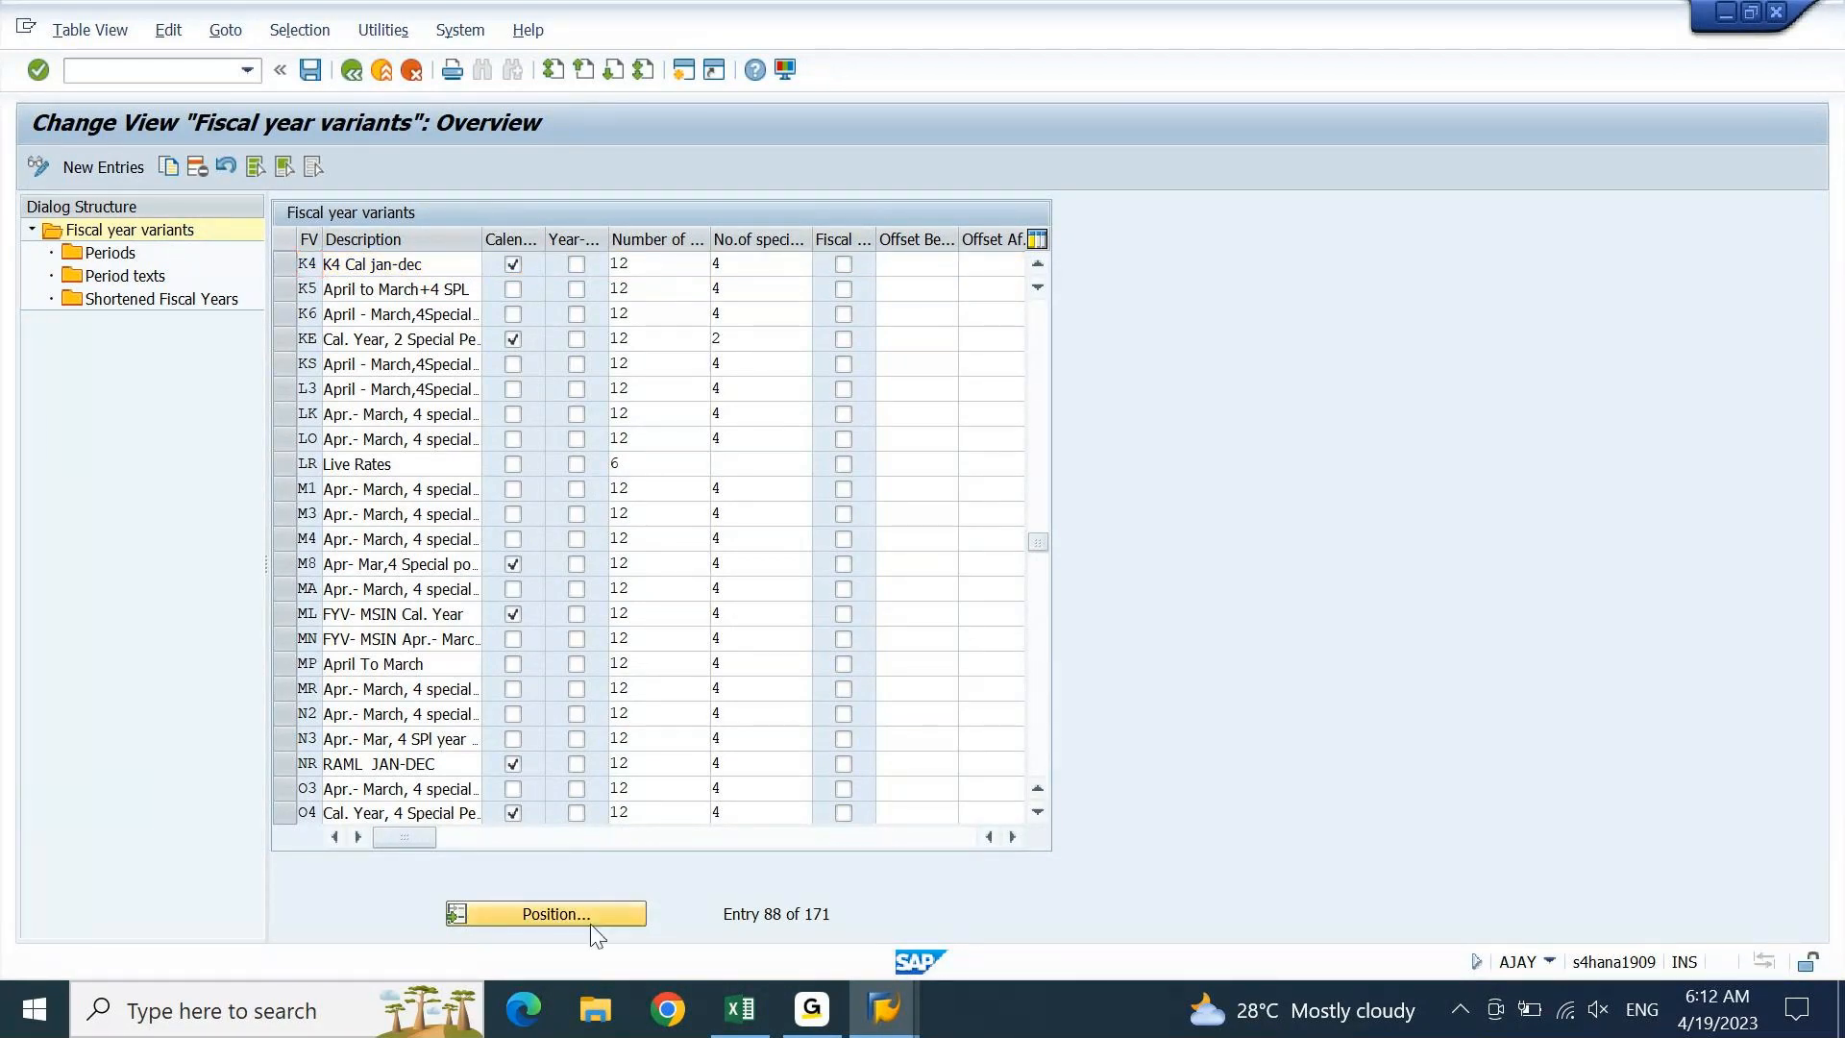
text(V3)
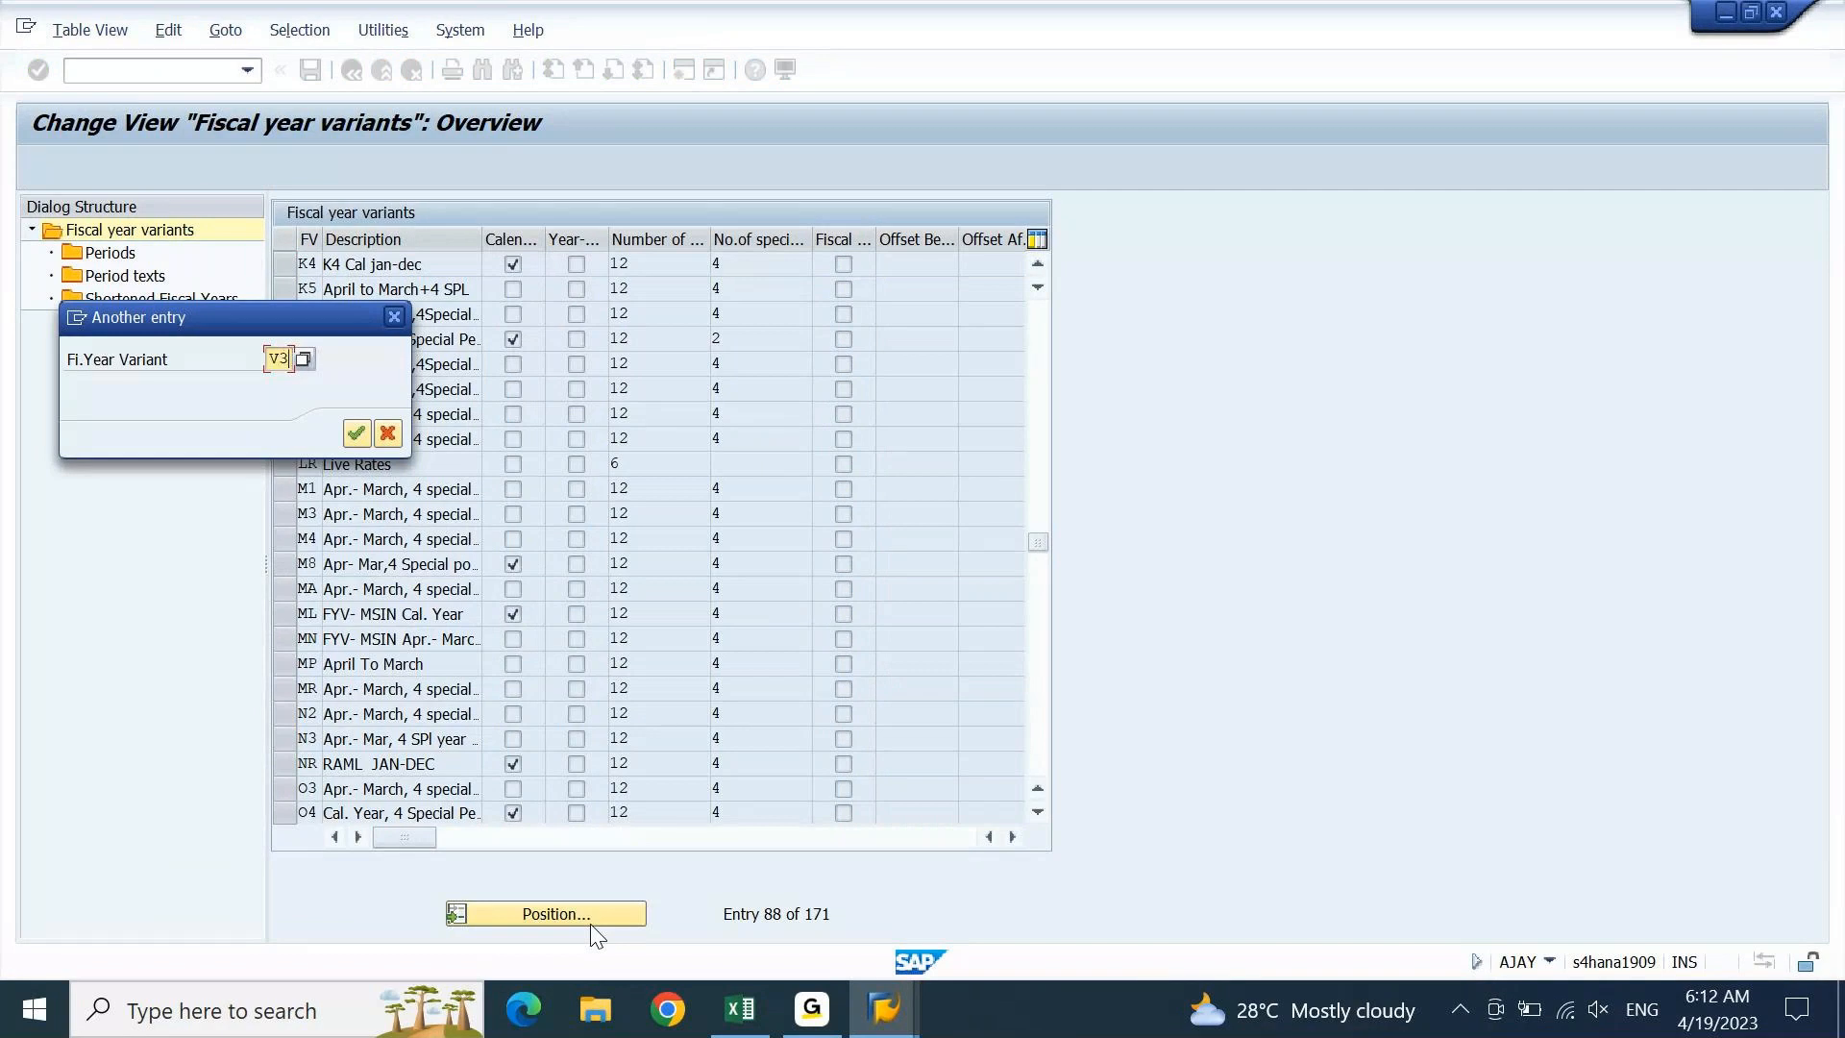
key(Return)
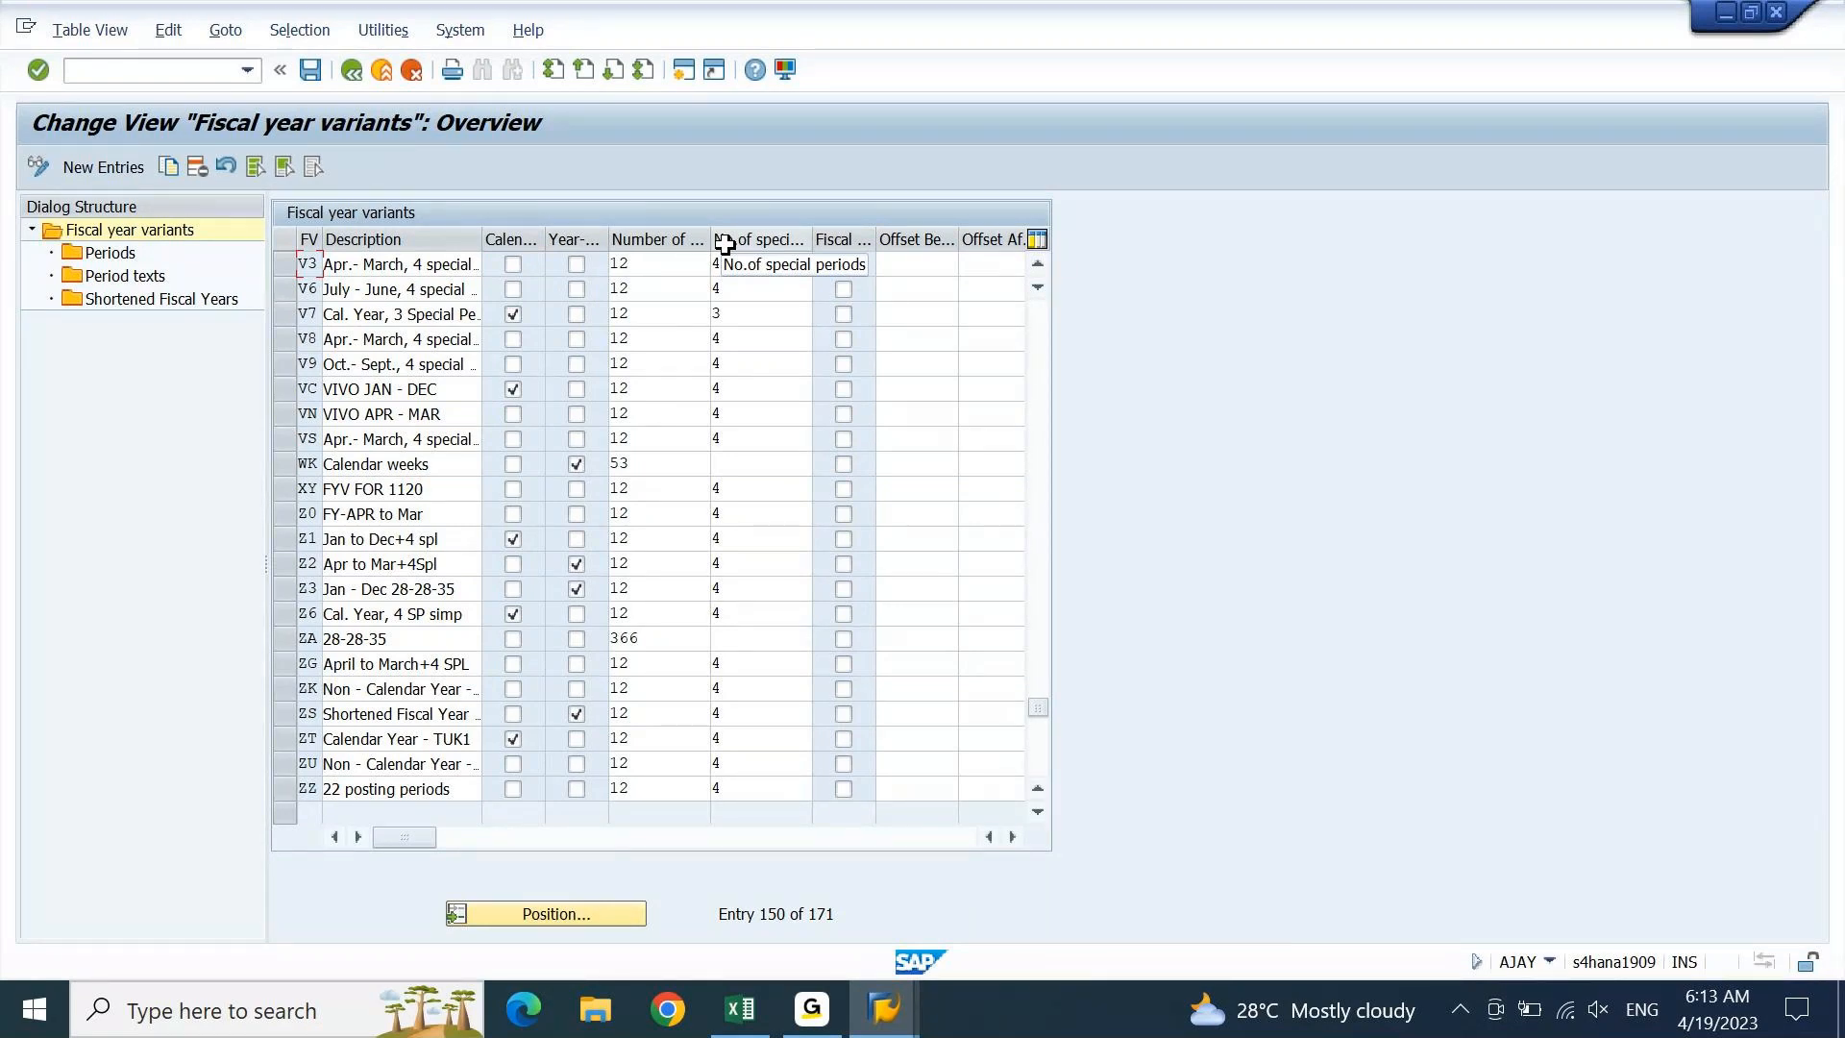
click(740, 1011)
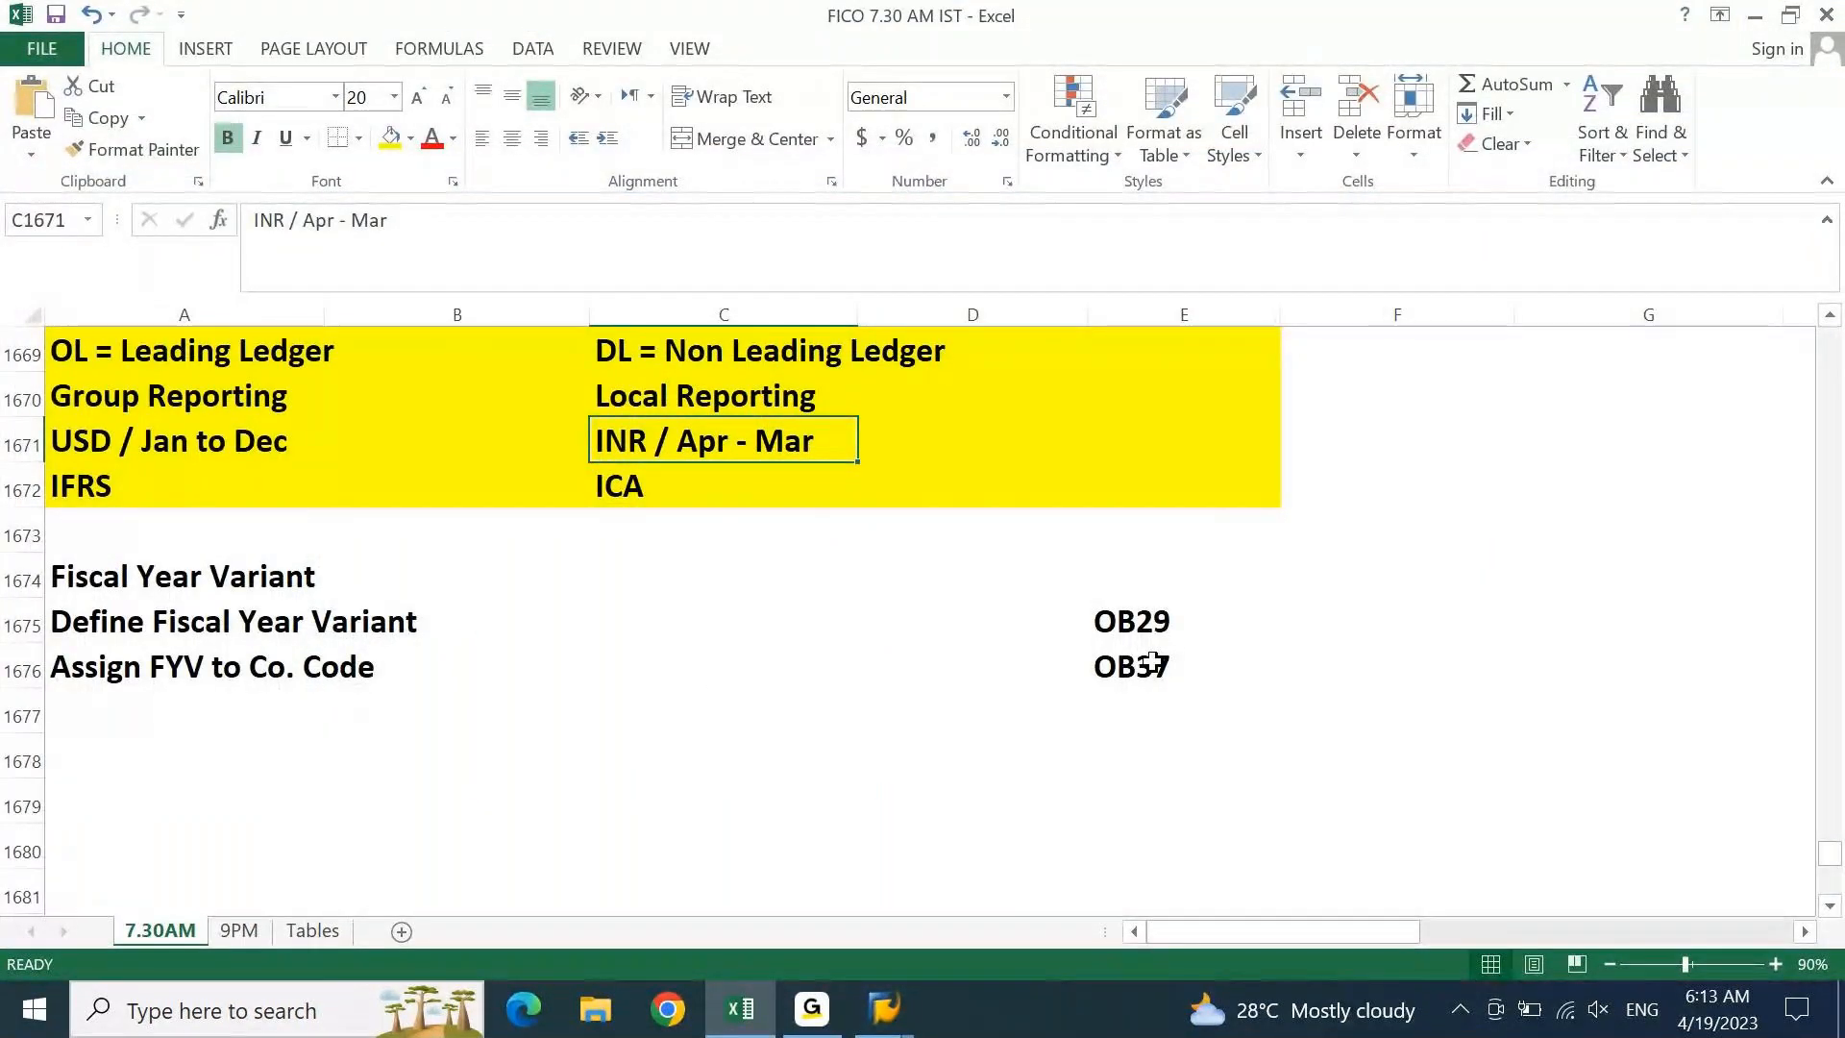
Append '(V3)' to the INR / Apr - Mar note in C1671, capitalising the V
key(F2)
text((v3))
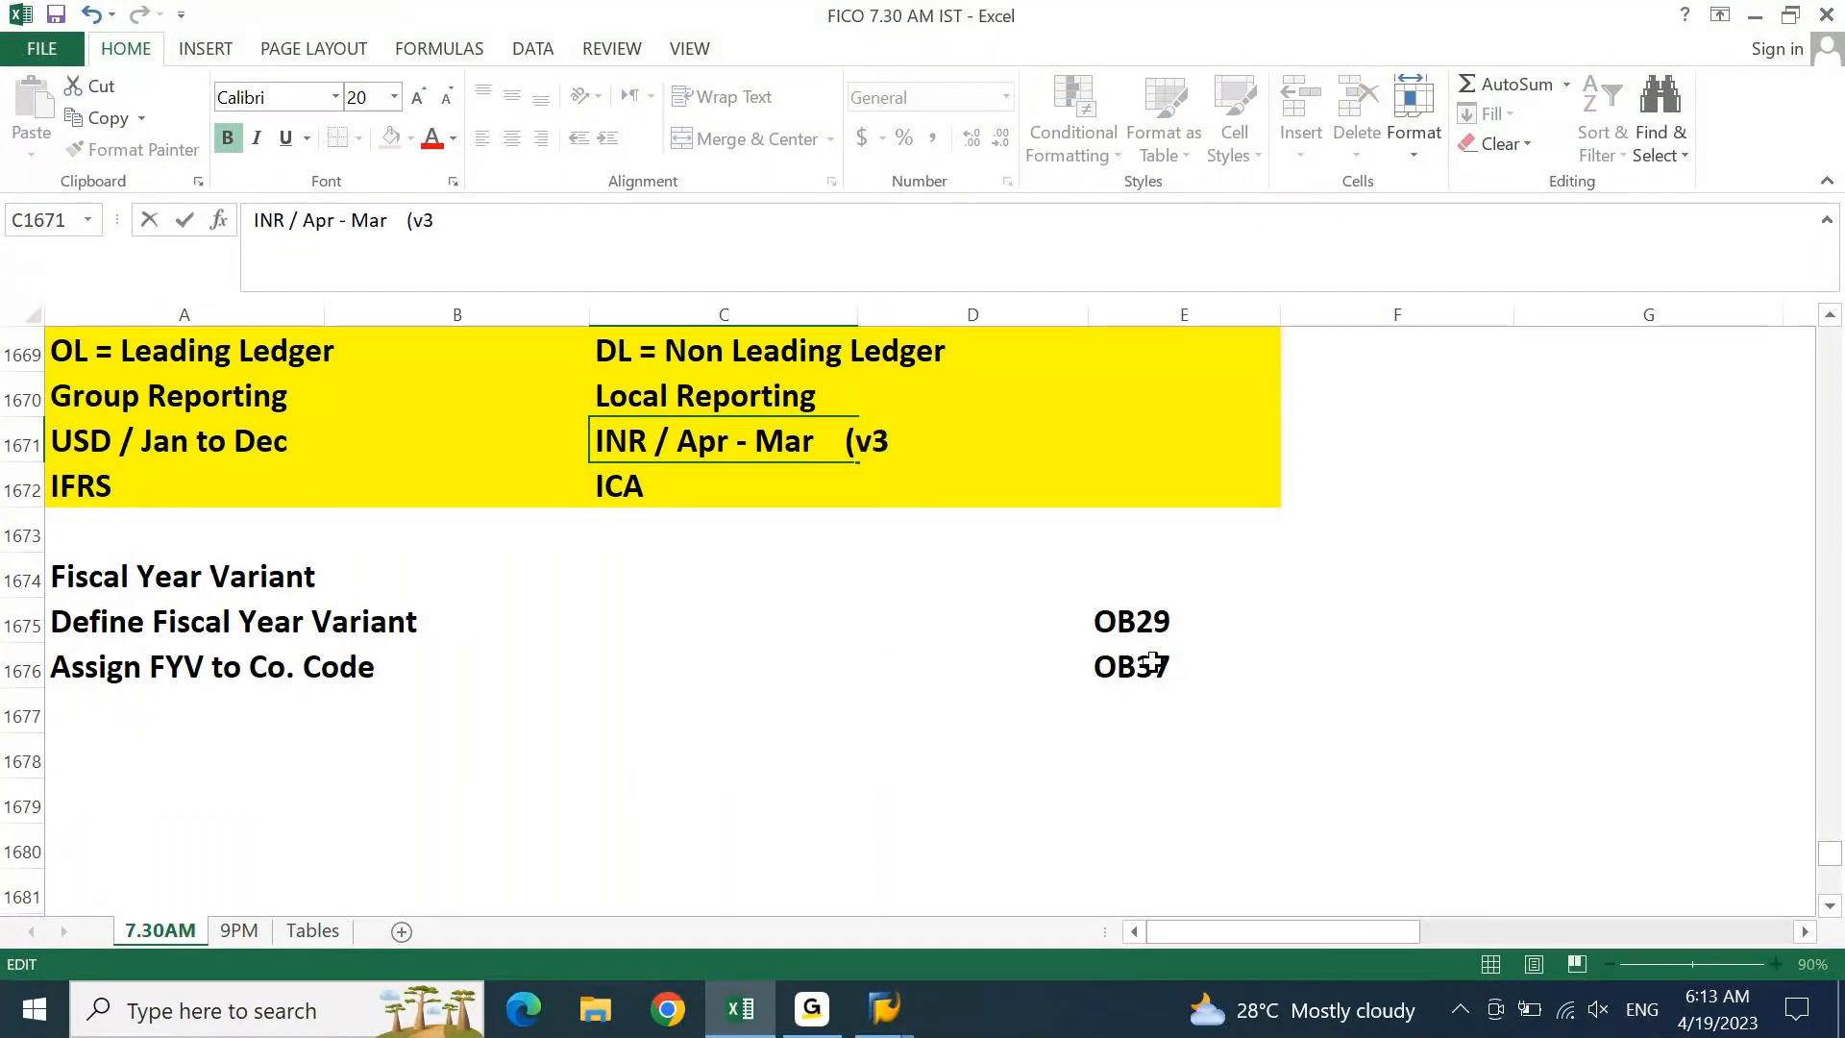
key(Return)
key(Left)
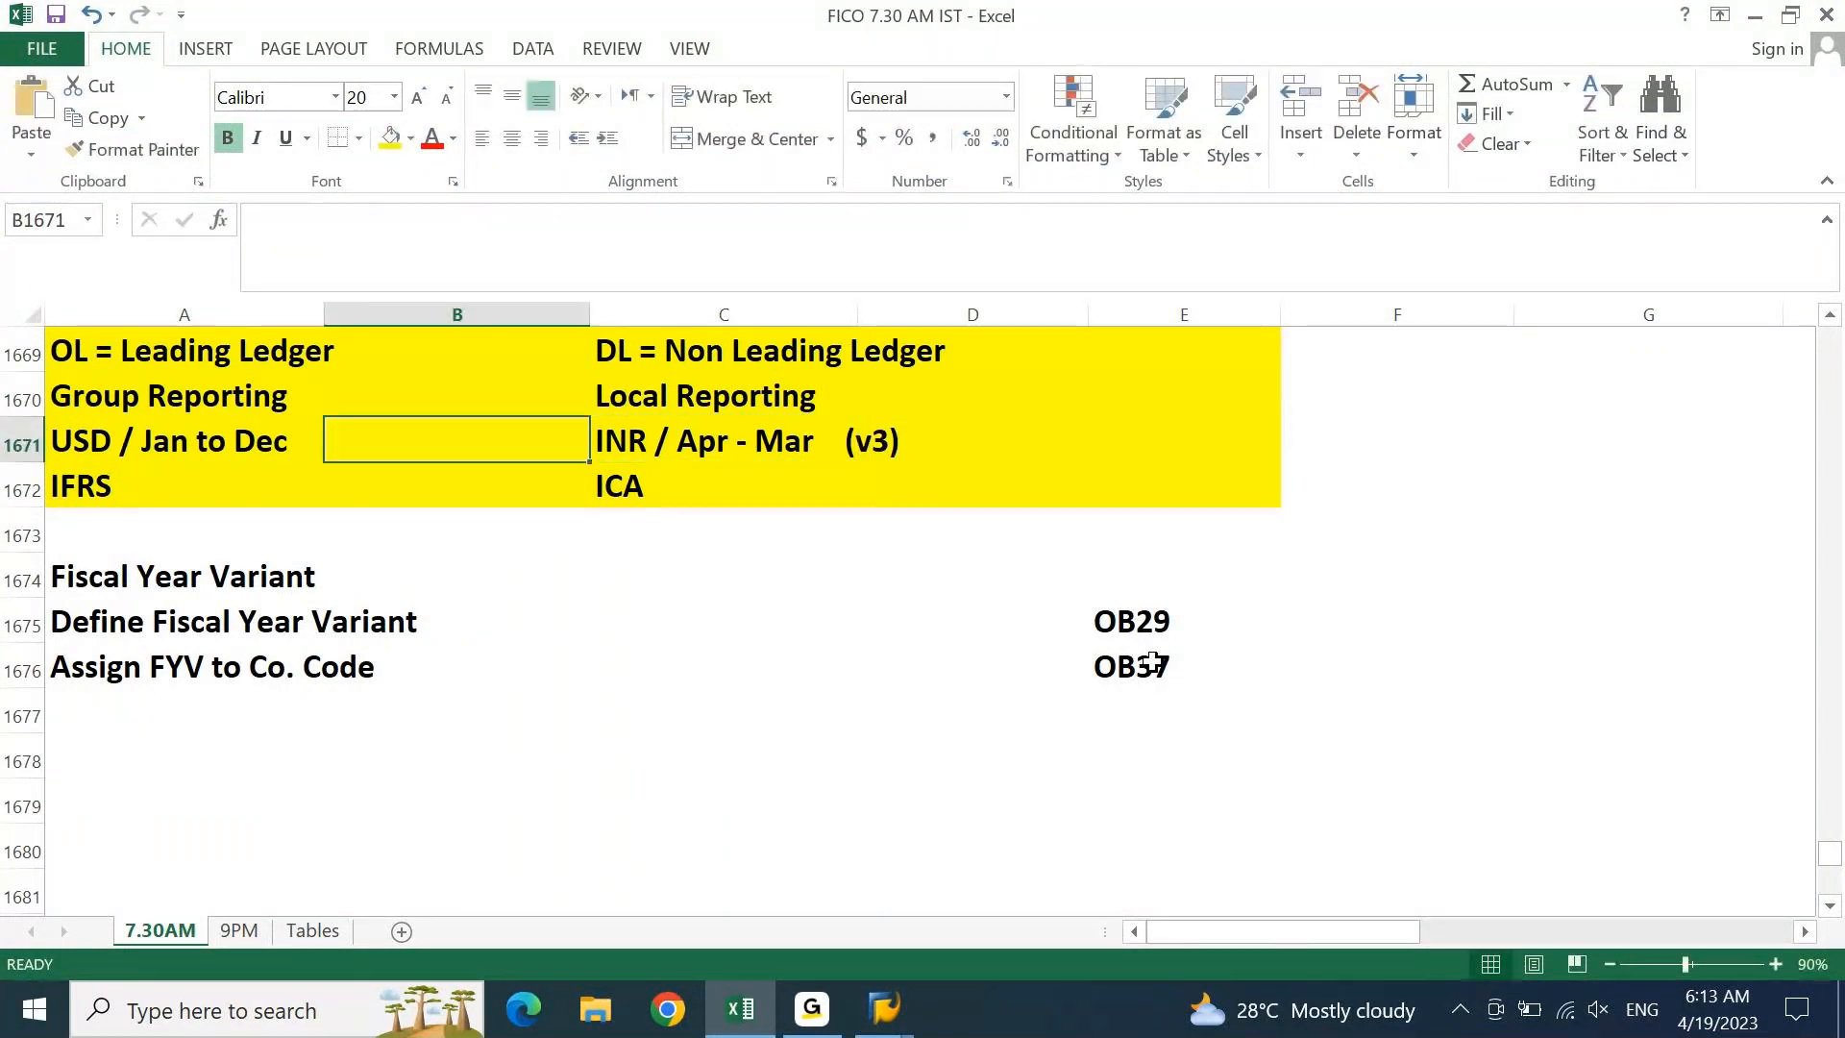
key(Right)
key(F2)
key(F2)
key(Left)
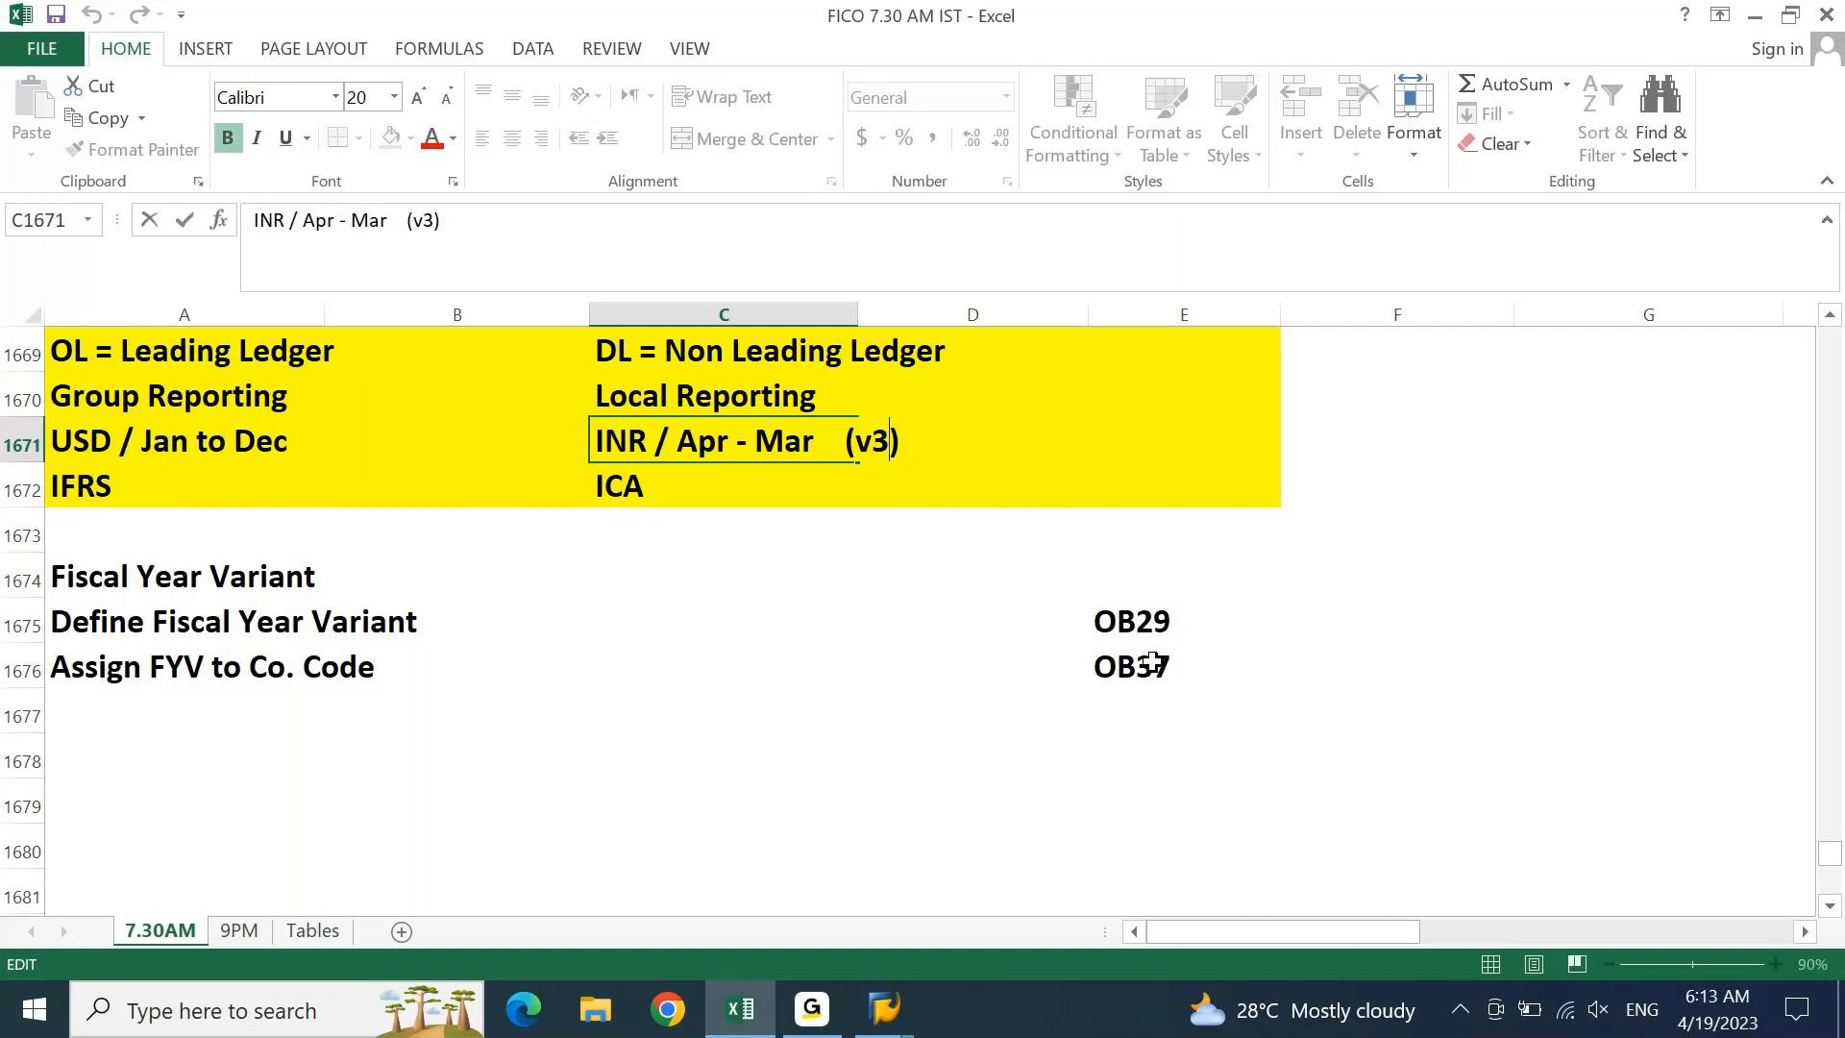
key(Left)
key(shift+Left)
text(V)
key(Return)
Append '(K4)' to the USD / Jan to Dec note in A1671
key(Left)
key(Up)
key(Left)
key(Up)
key(Down)
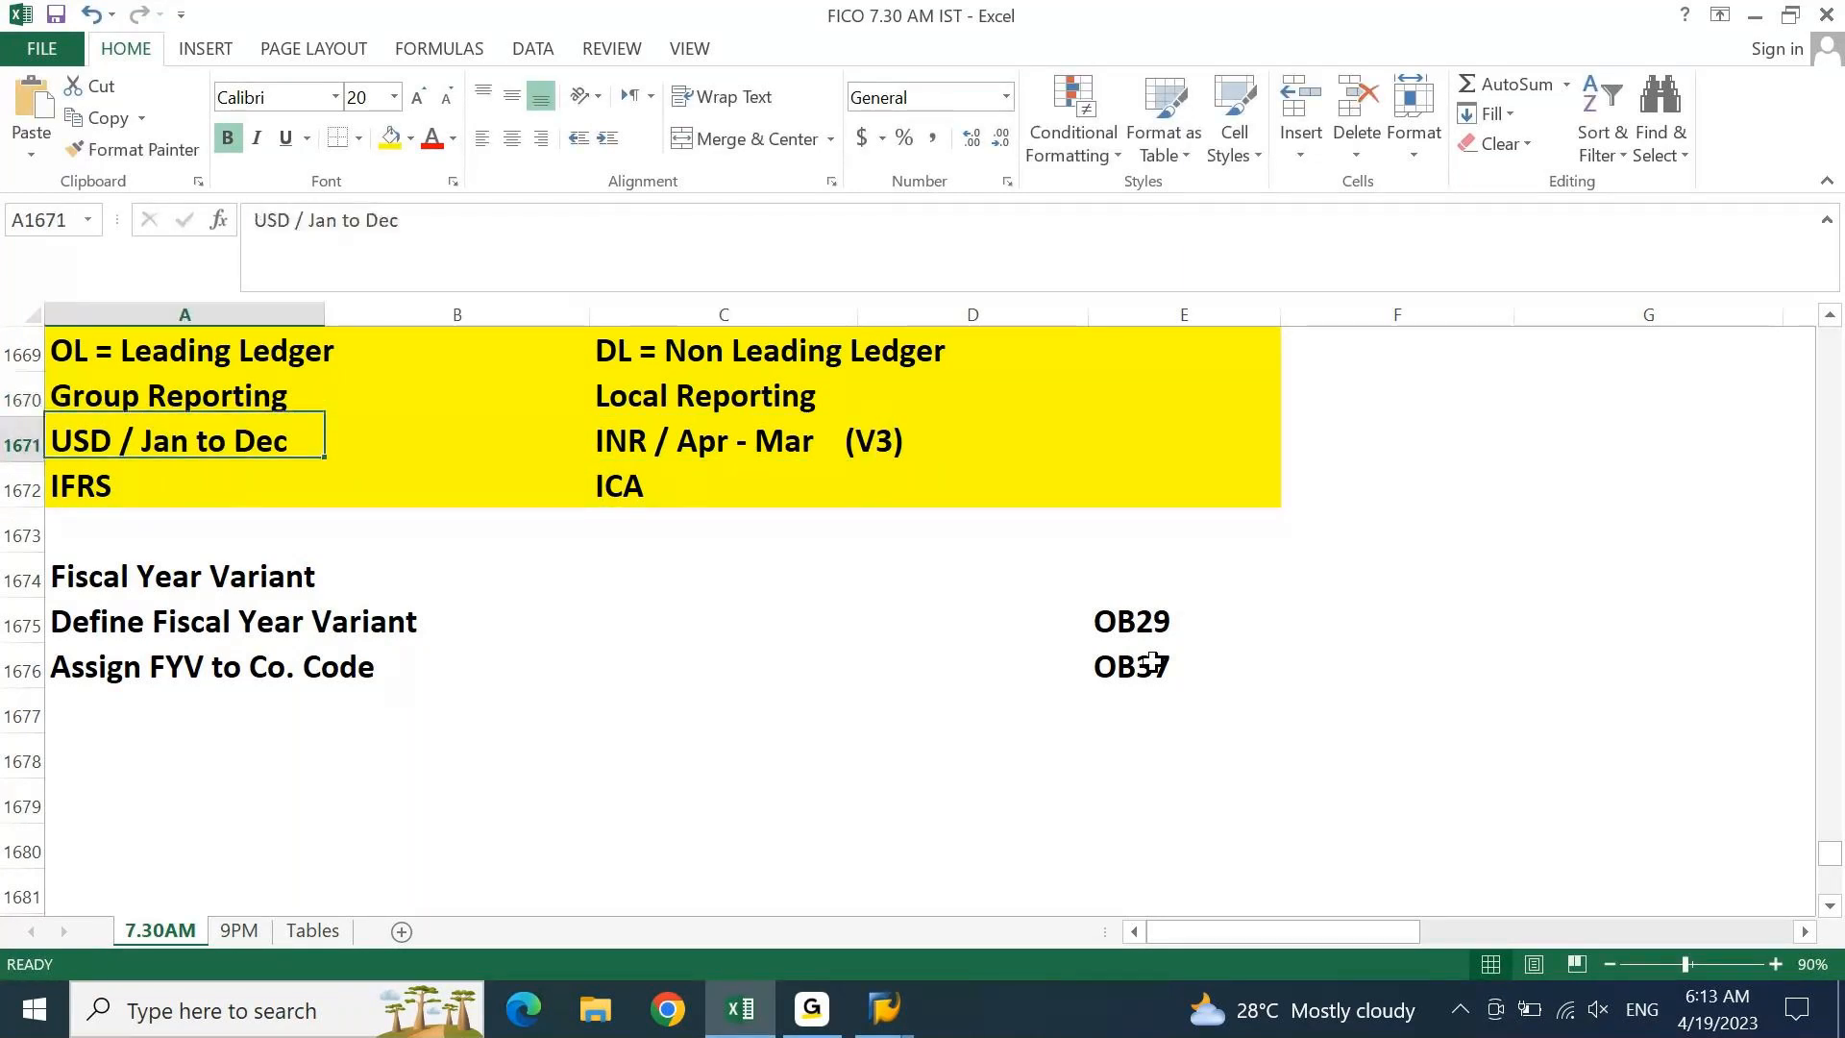
key(F2)
text((K4))
key(Return)
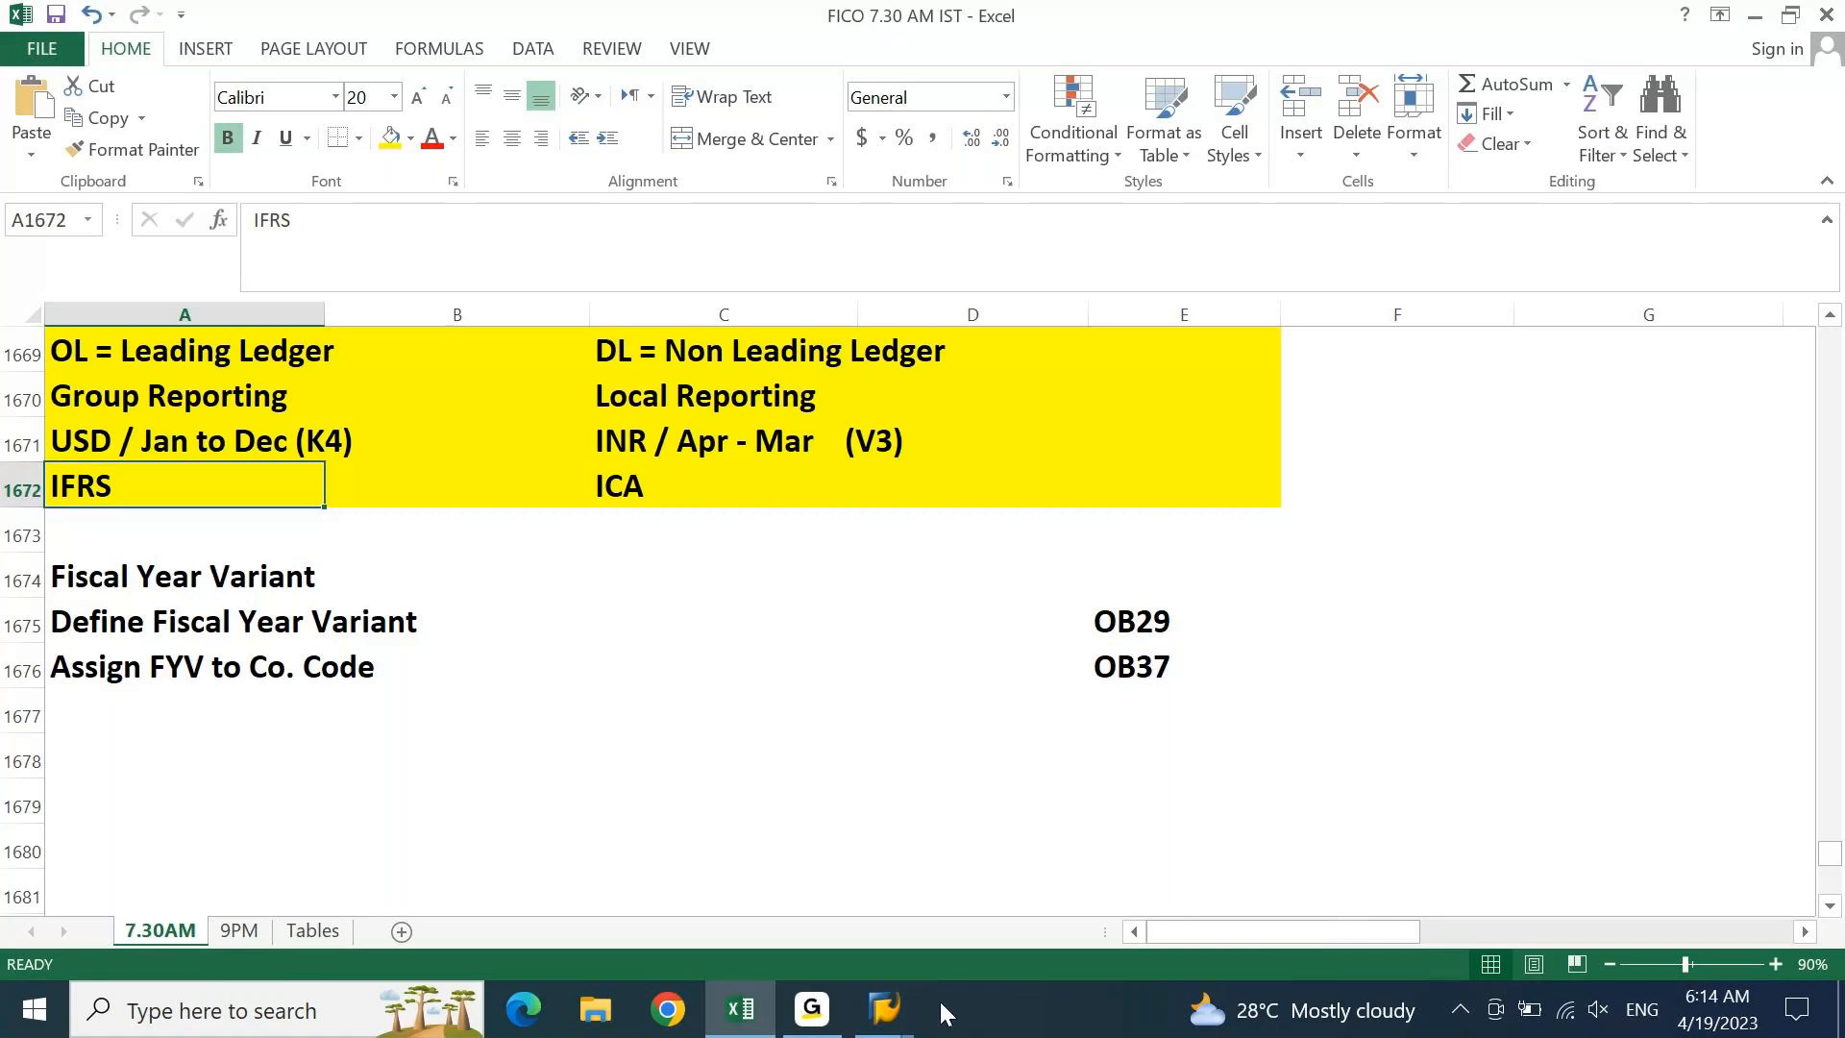
Bring back the fiscal year variants overview and start New Entries
click(884, 1009)
click(921, 923)
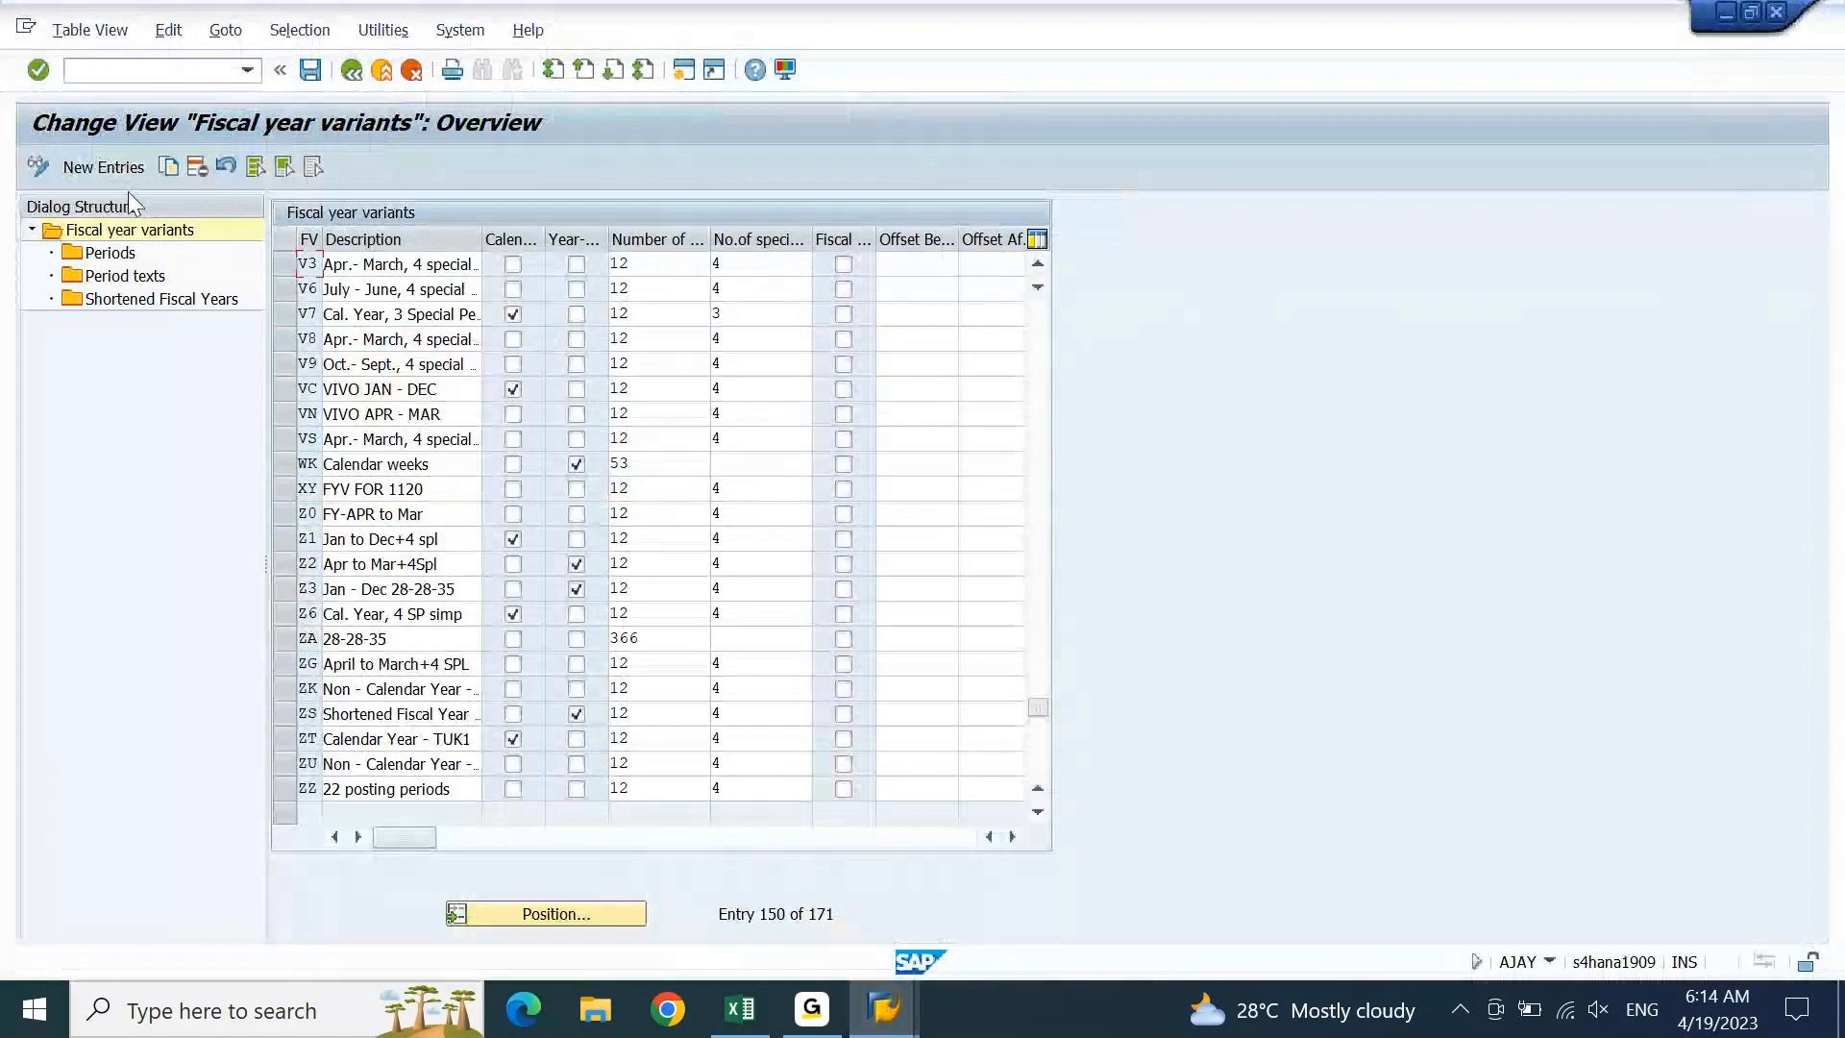
click(115, 168)
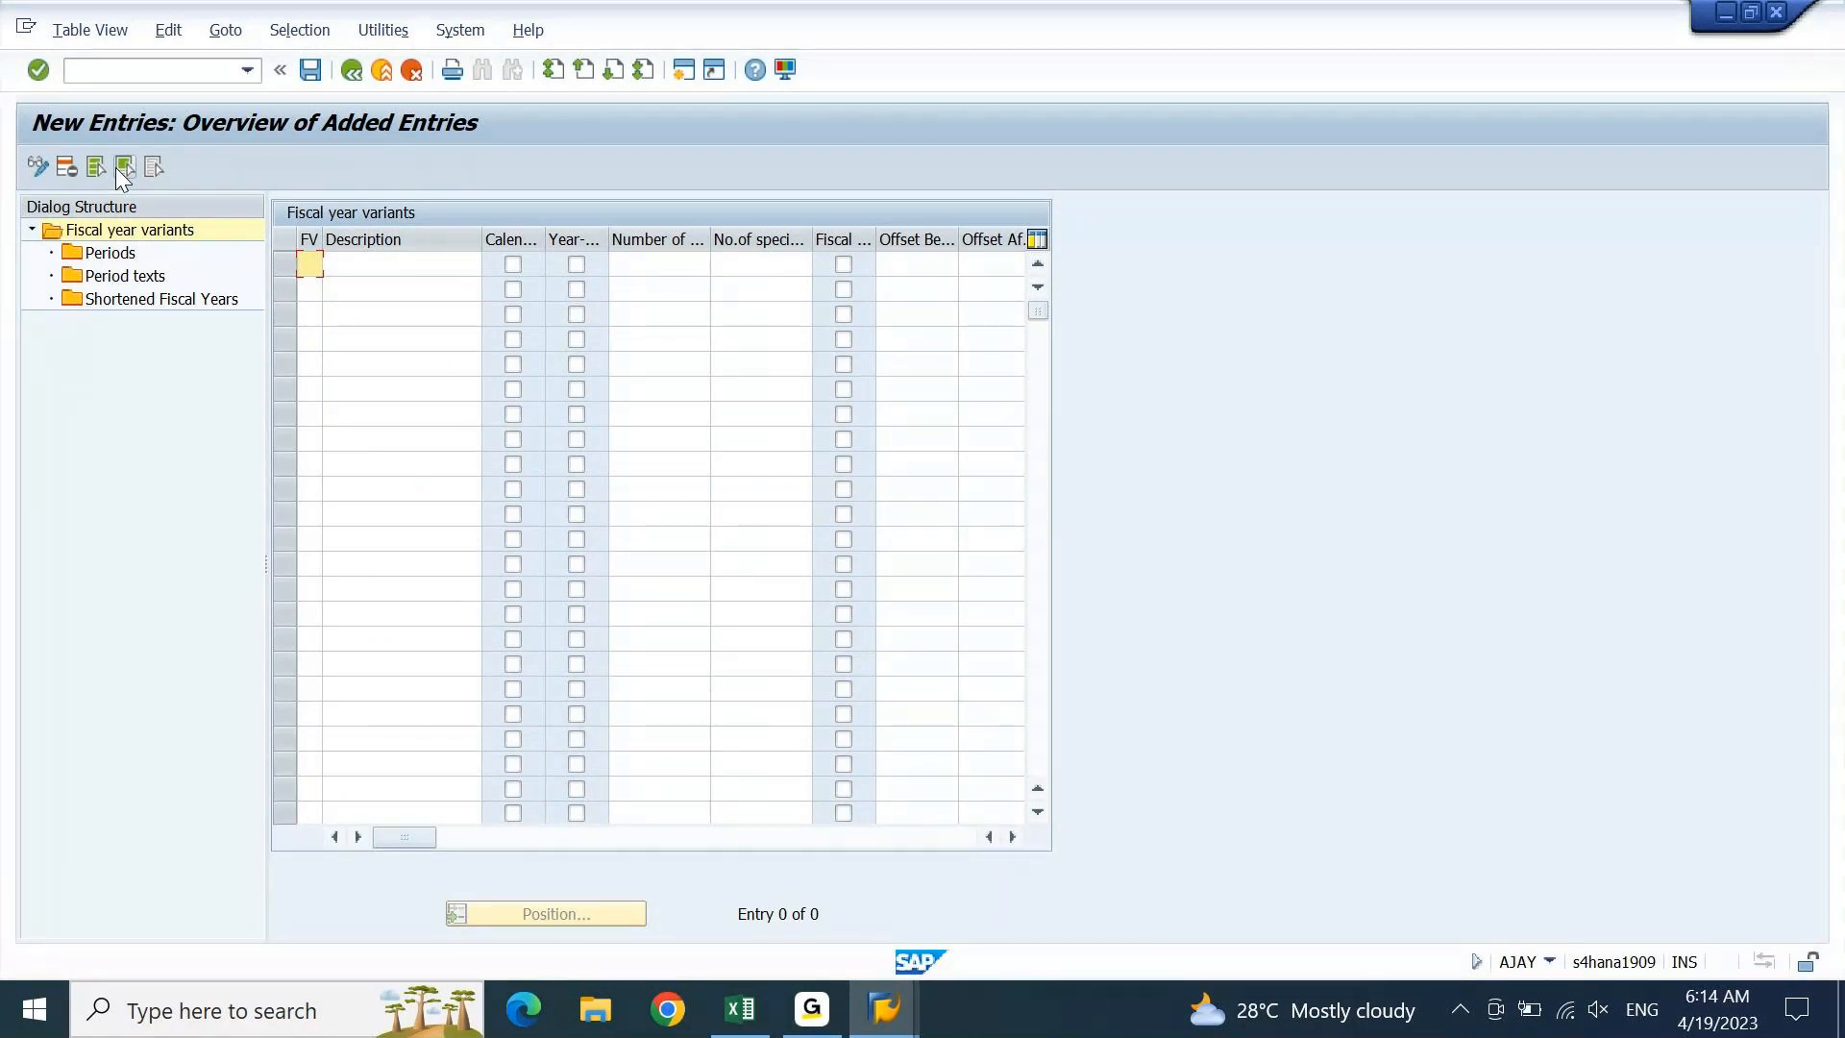
drag(321, 238, 331, 239)
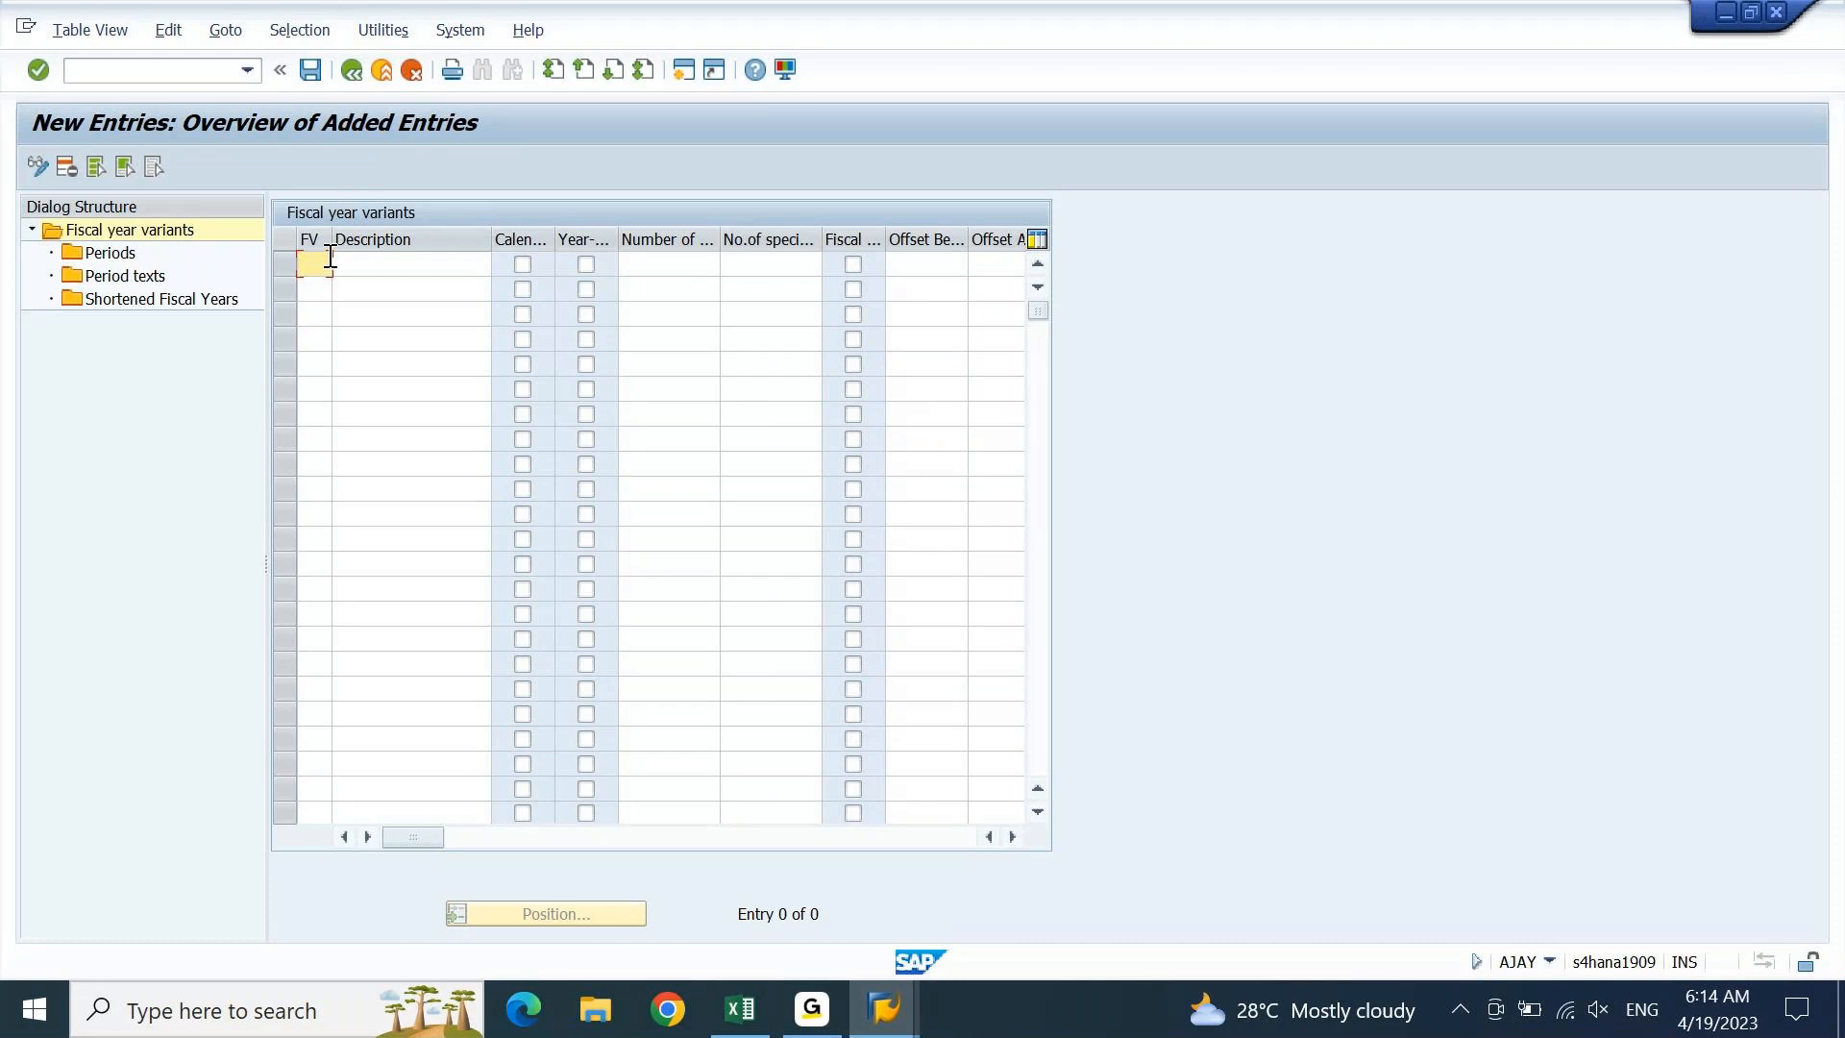
Enter variant Y1 with description 'FYV Jan to Dec'
text(Y1)
key(Tab)
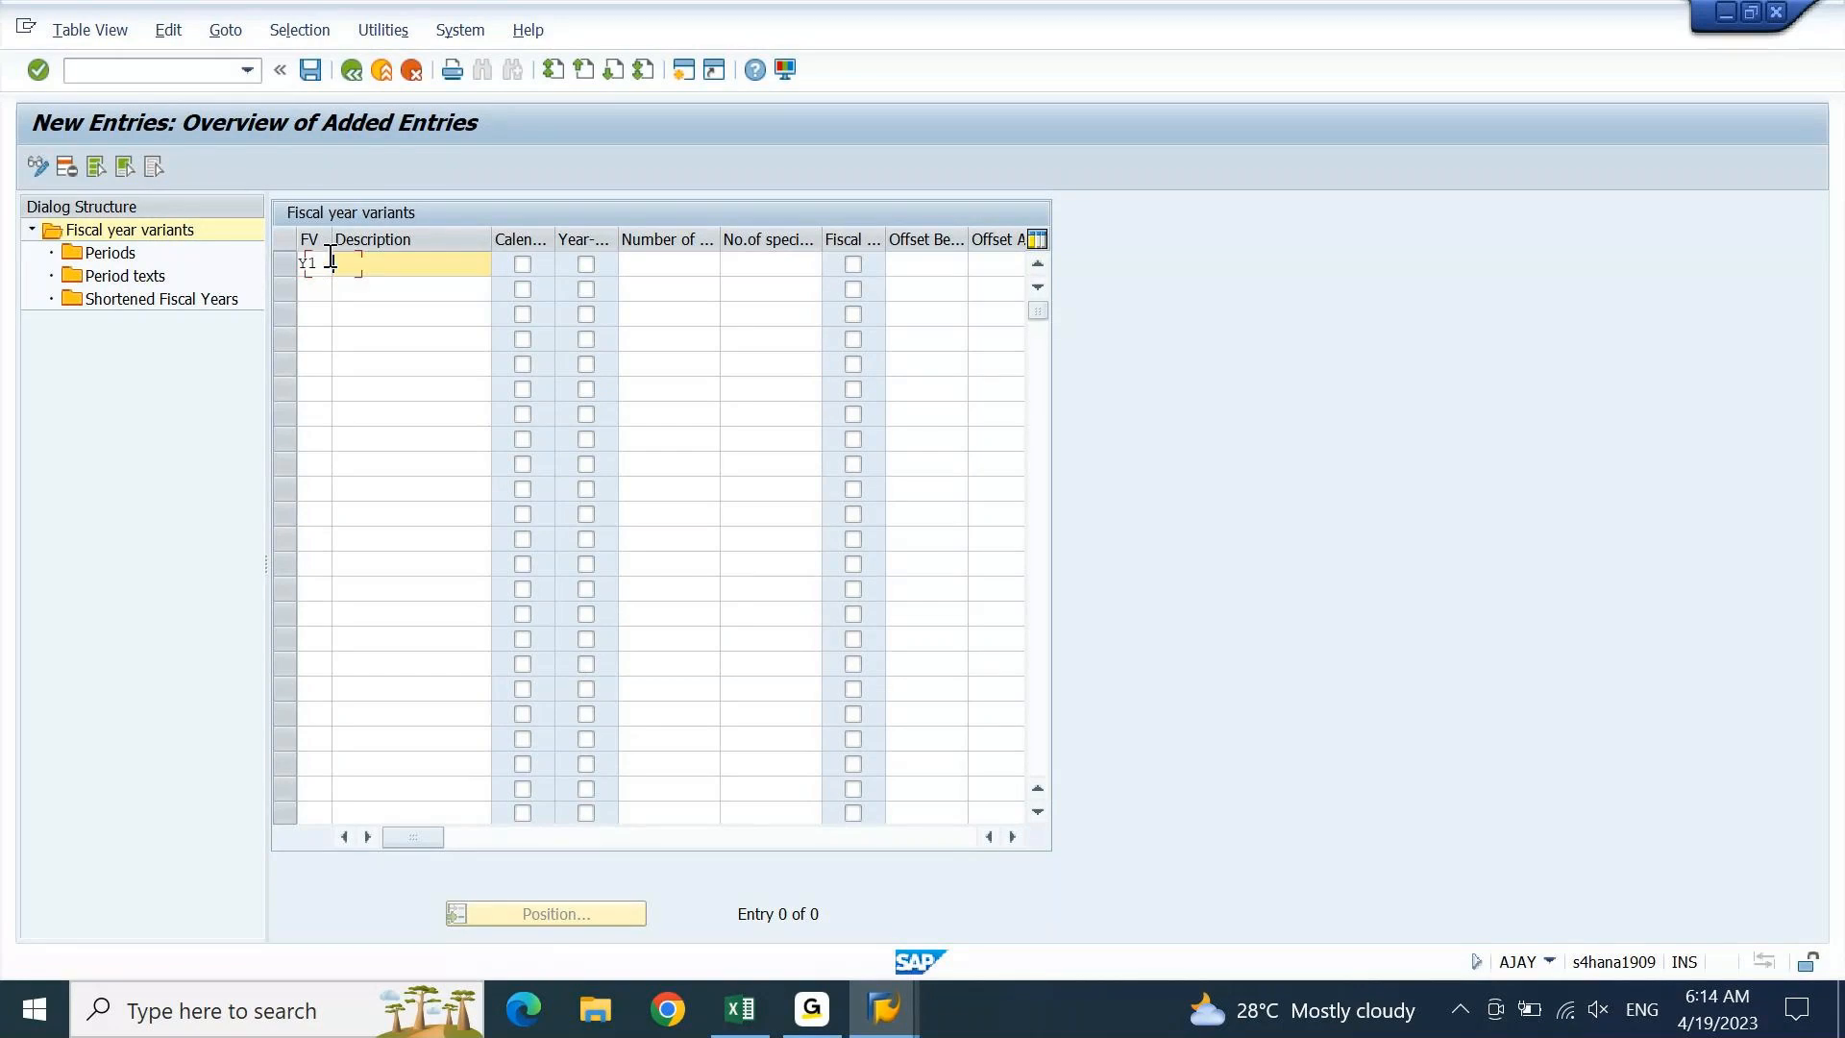
text(FYV Jan to Dec)
key(Return)
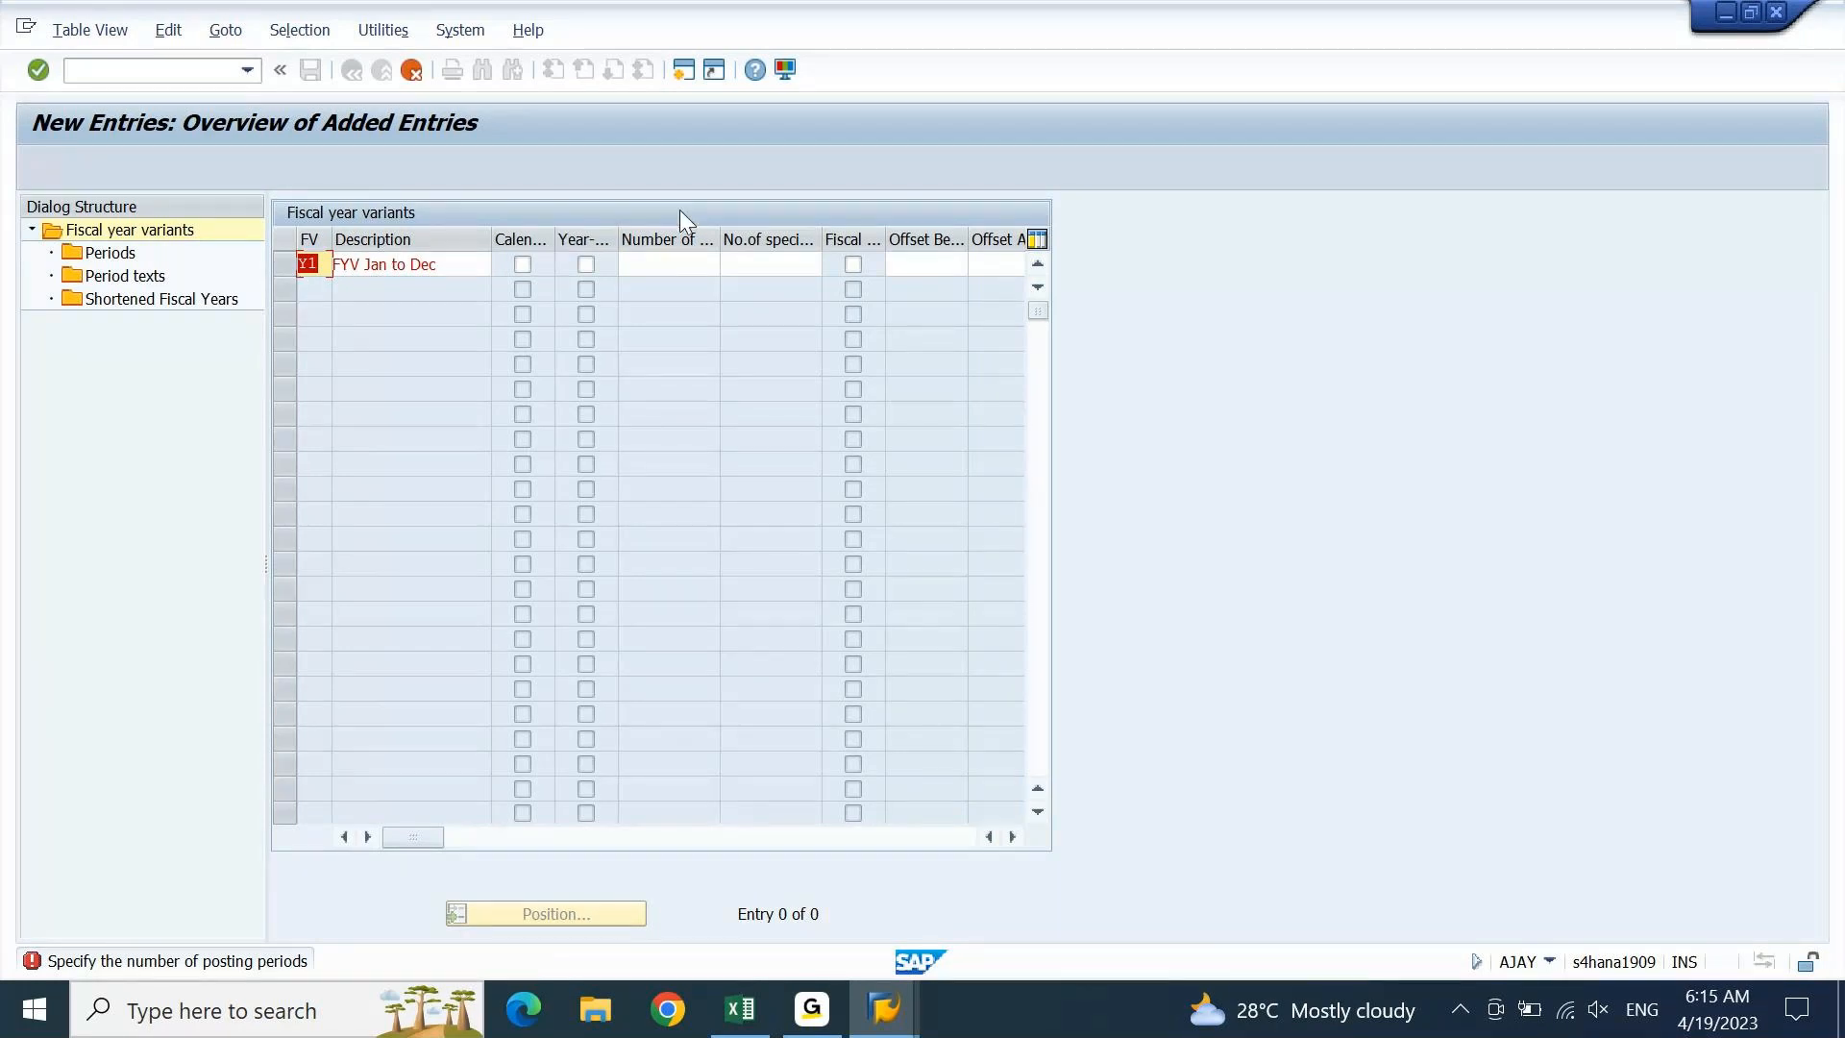
click(670, 264)
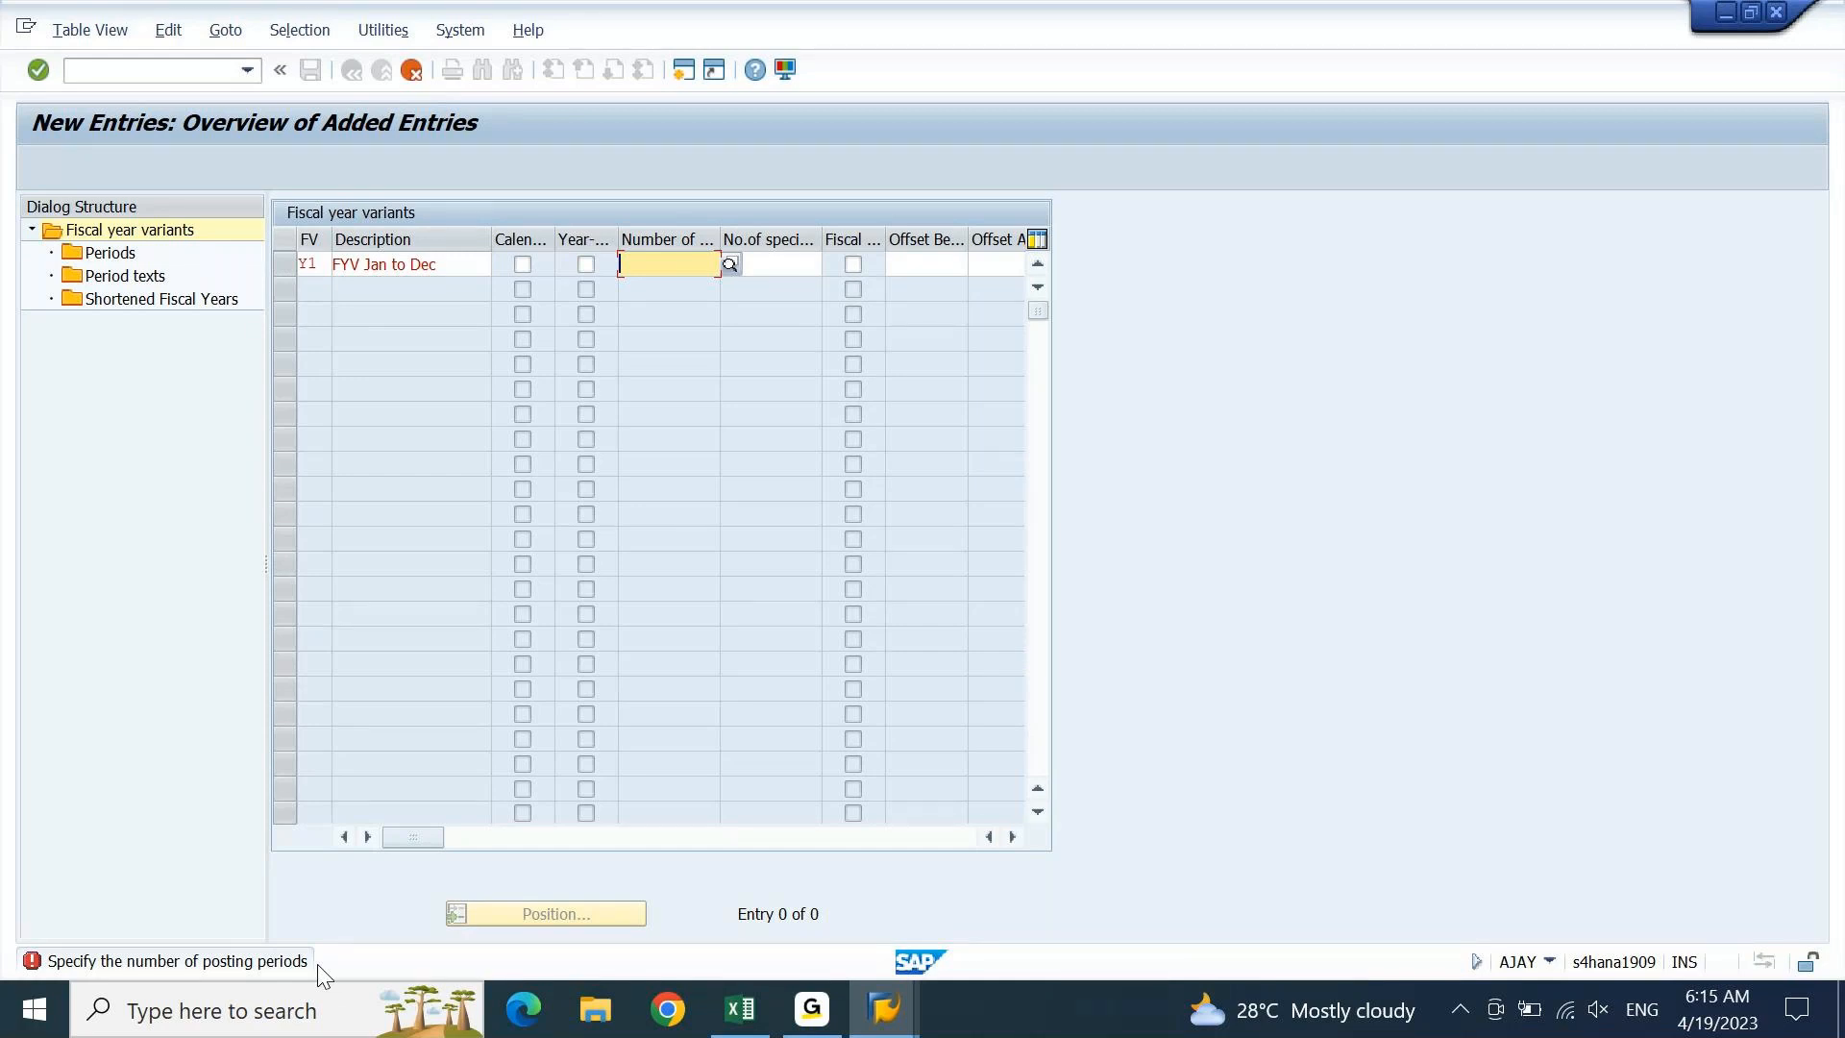
Fill Y1's Number of posting periods with 12 and No. of special periods with 4
text(12)
key(Return)
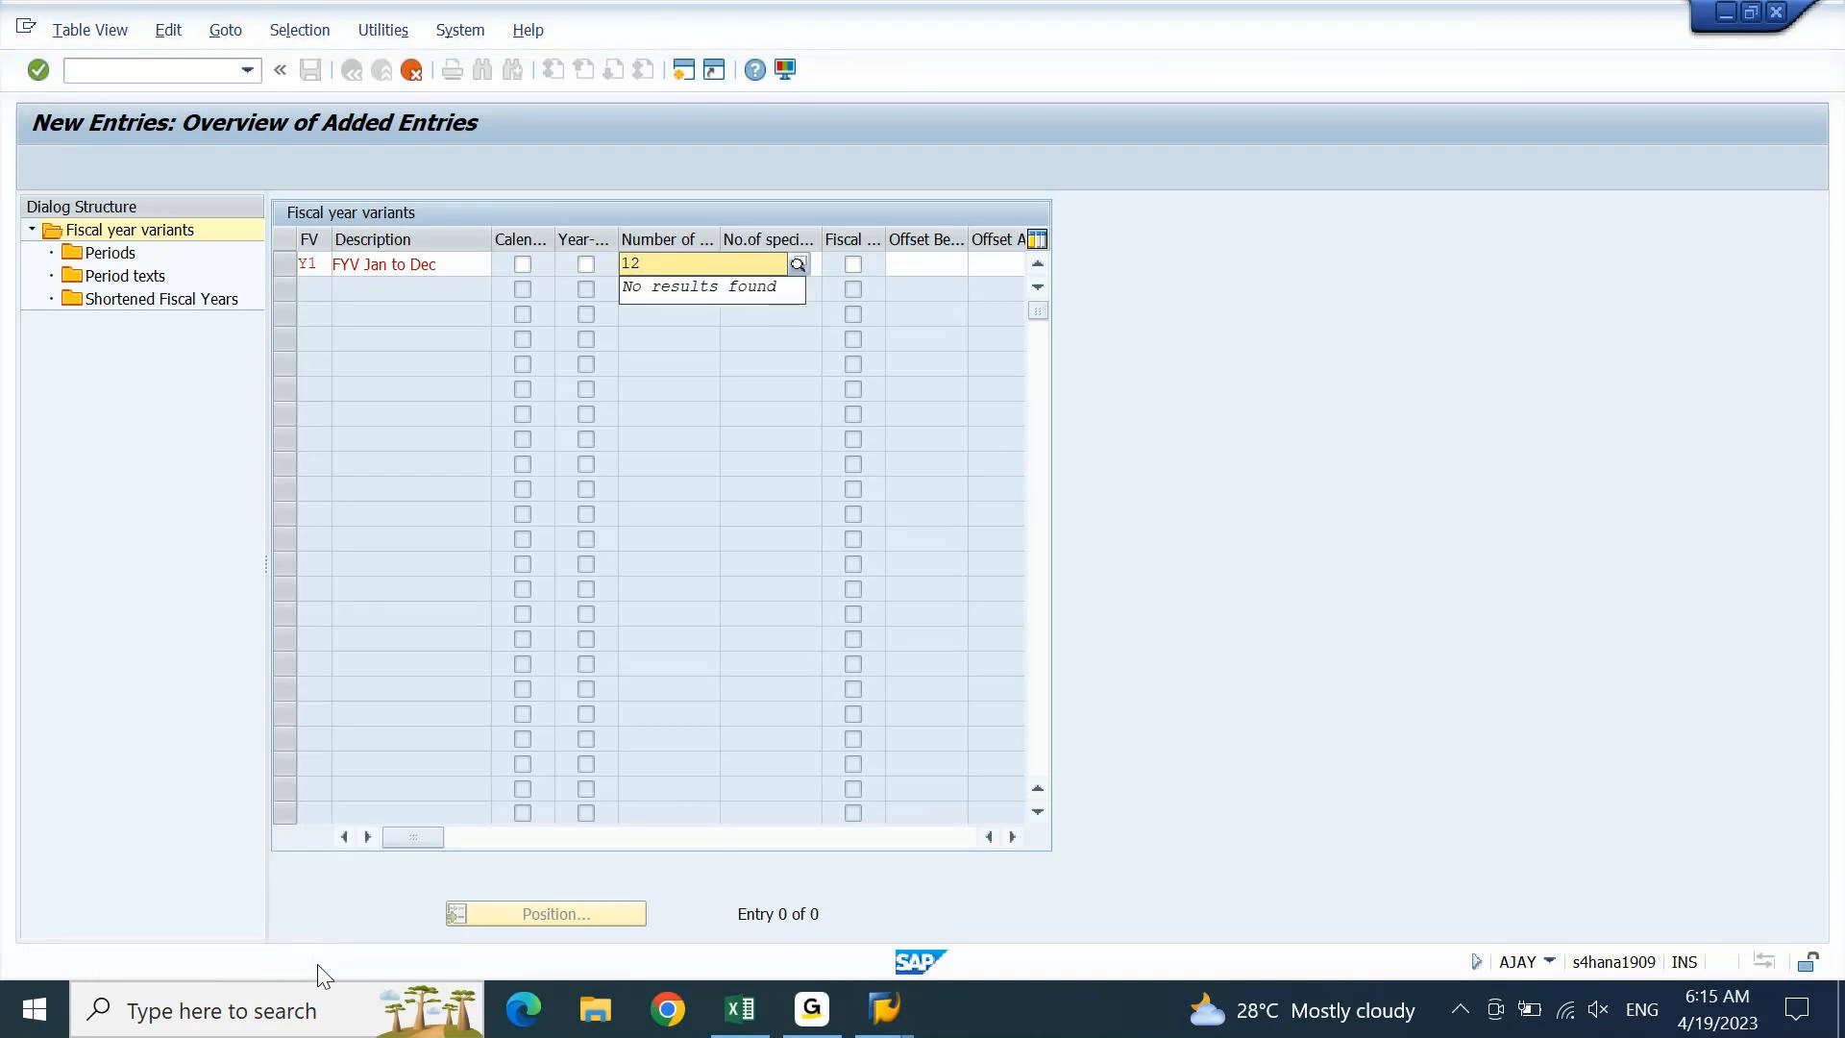
key(Tab)
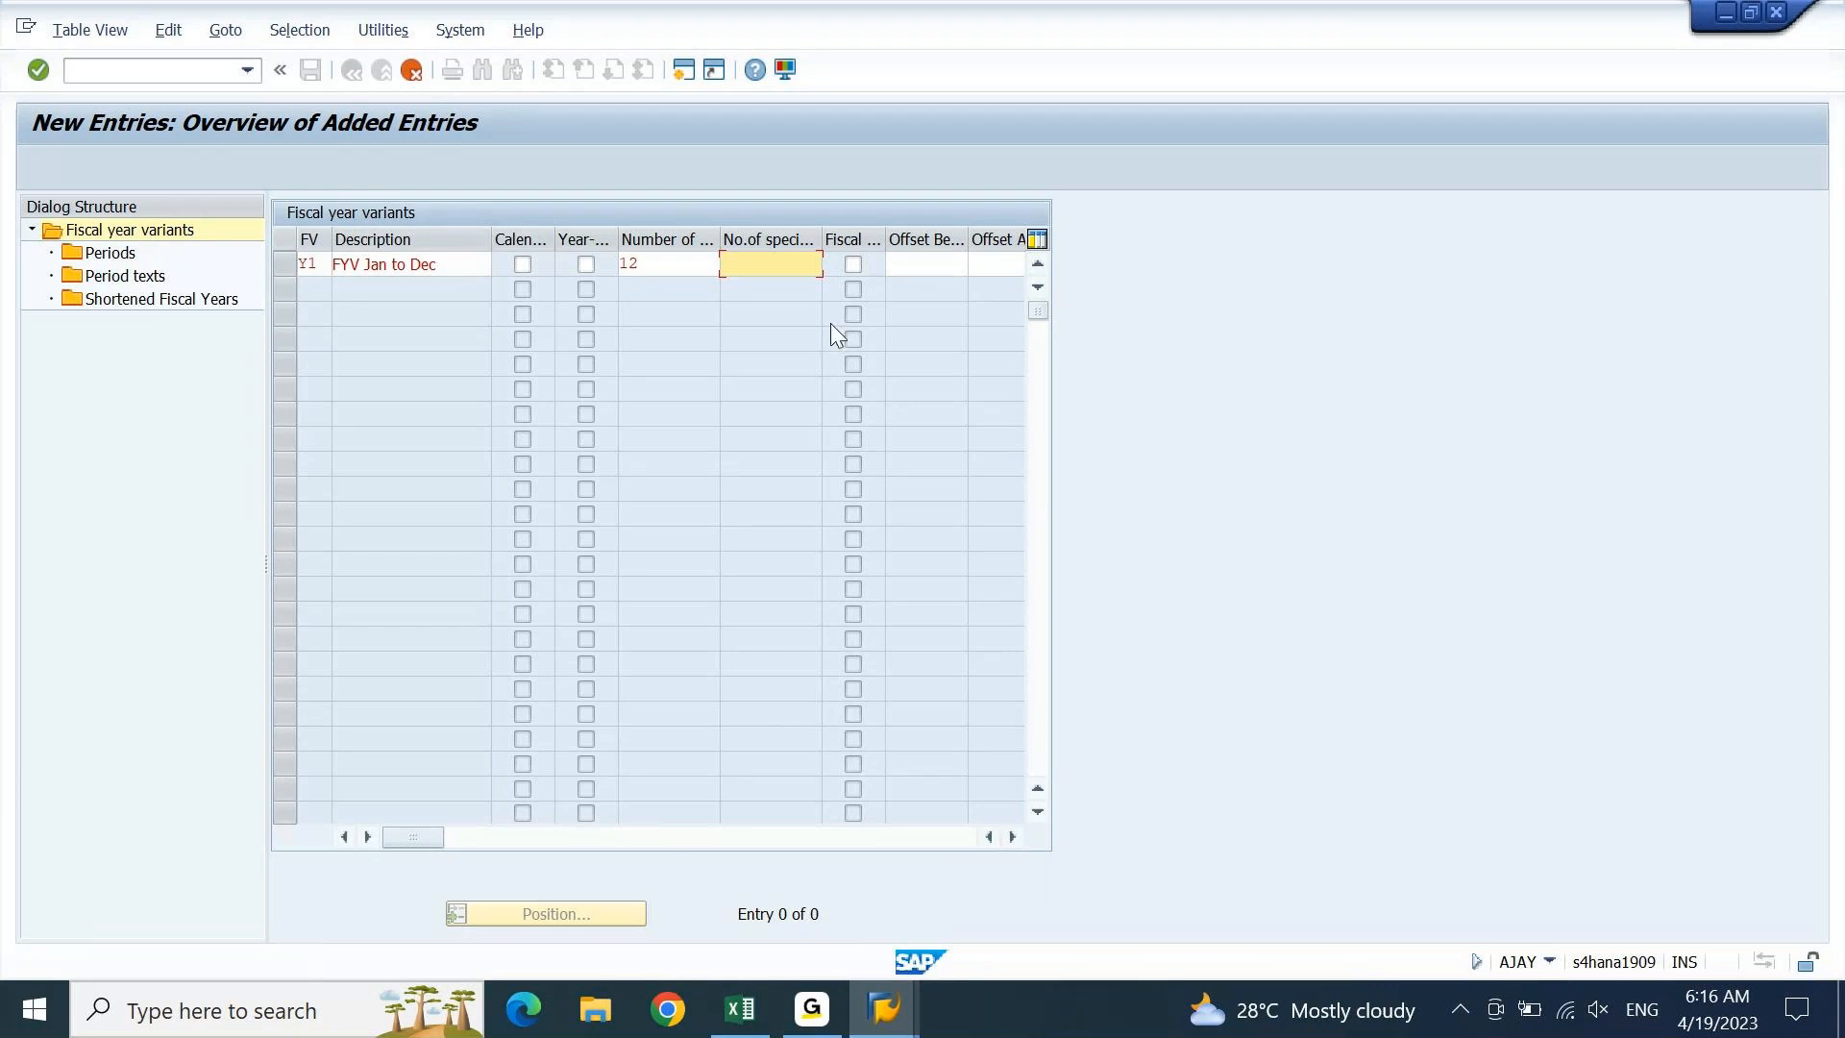
drag(823, 229, 889, 228)
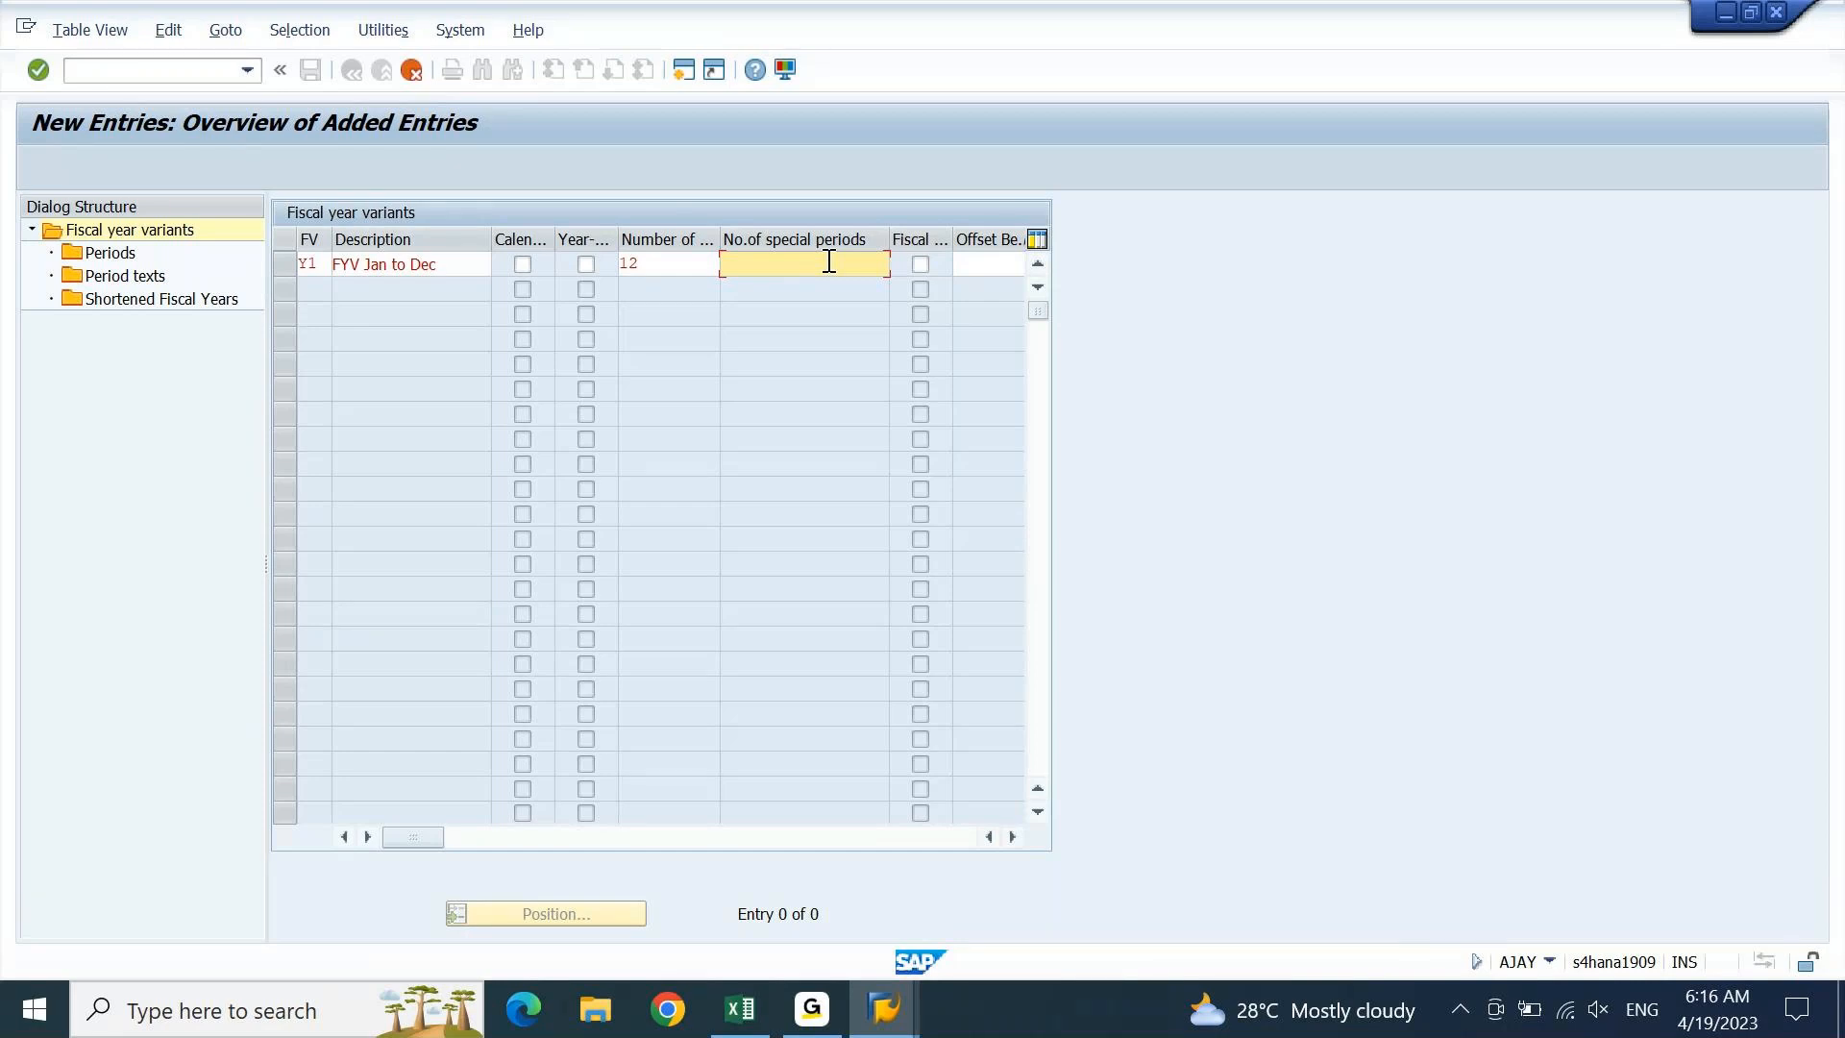
text(4)
key(Return)
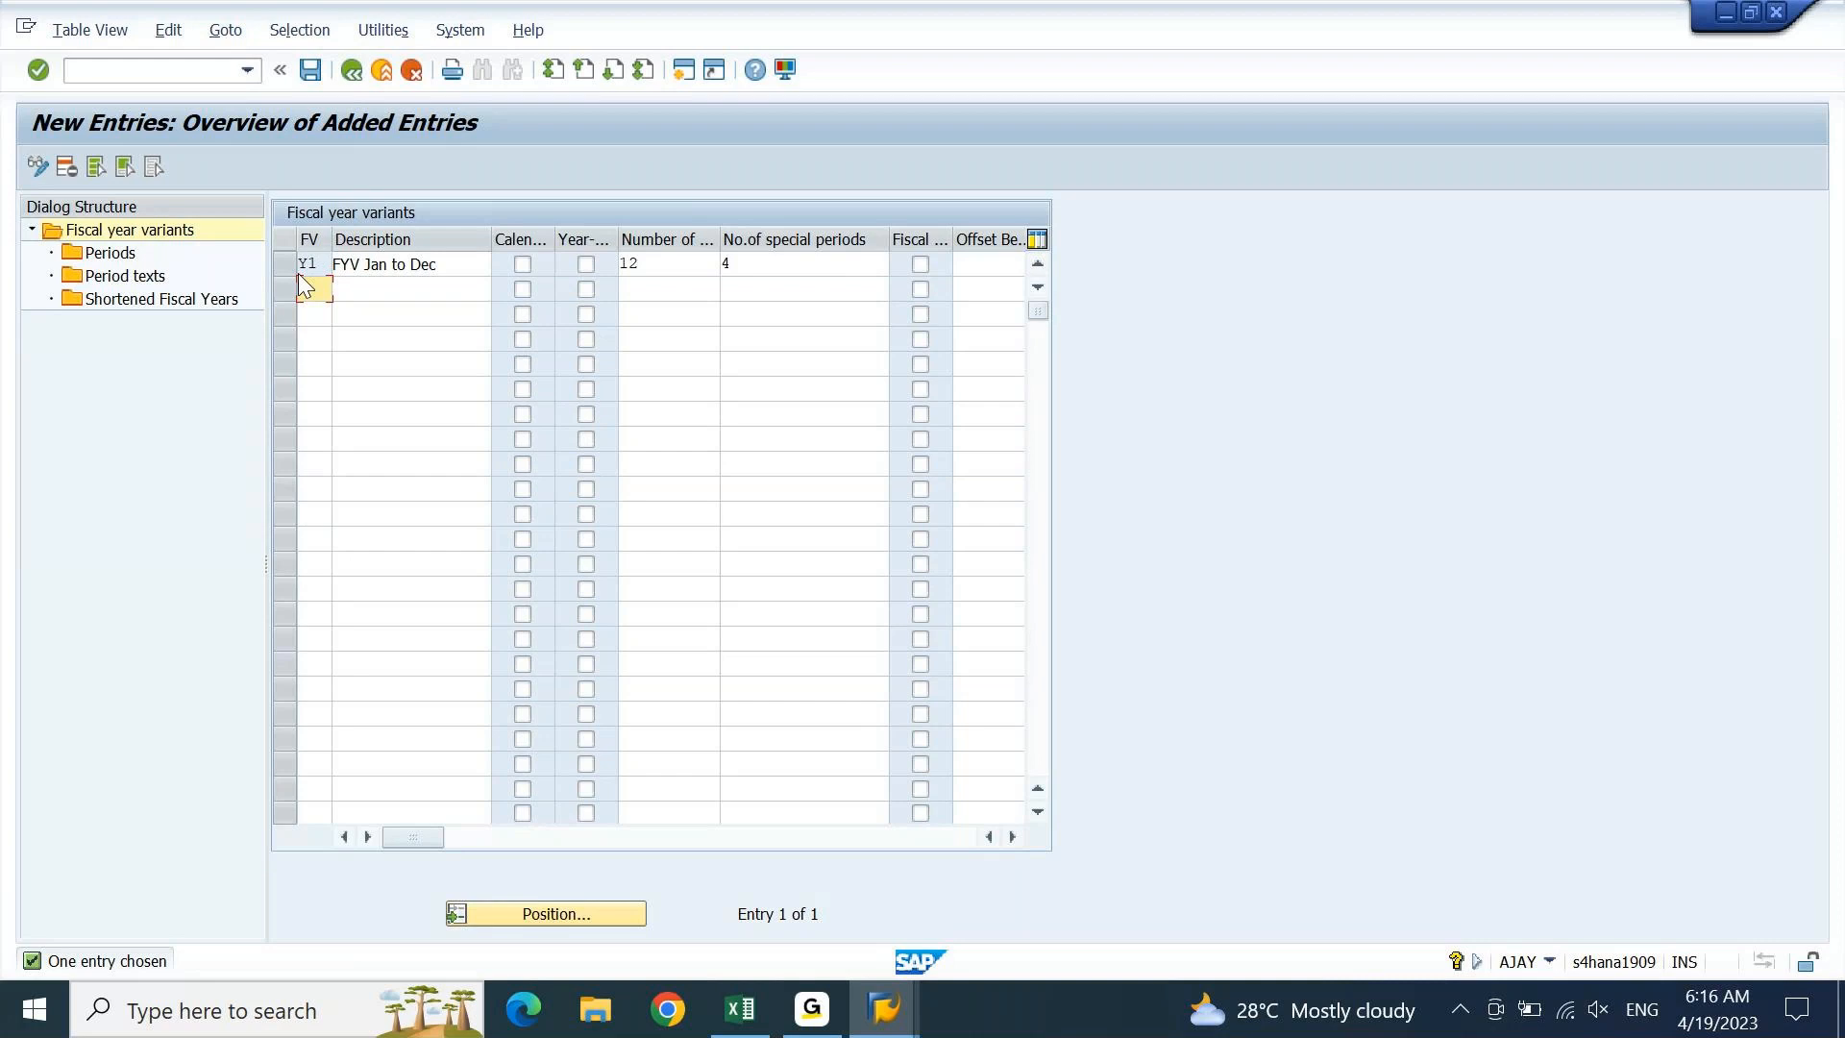
Widen the Calendar yr column and try the calendar-year flag on Y1 'FYV Jan to Dec'
drag(327, 263, 268, 268)
drag(434, 263, 343, 263)
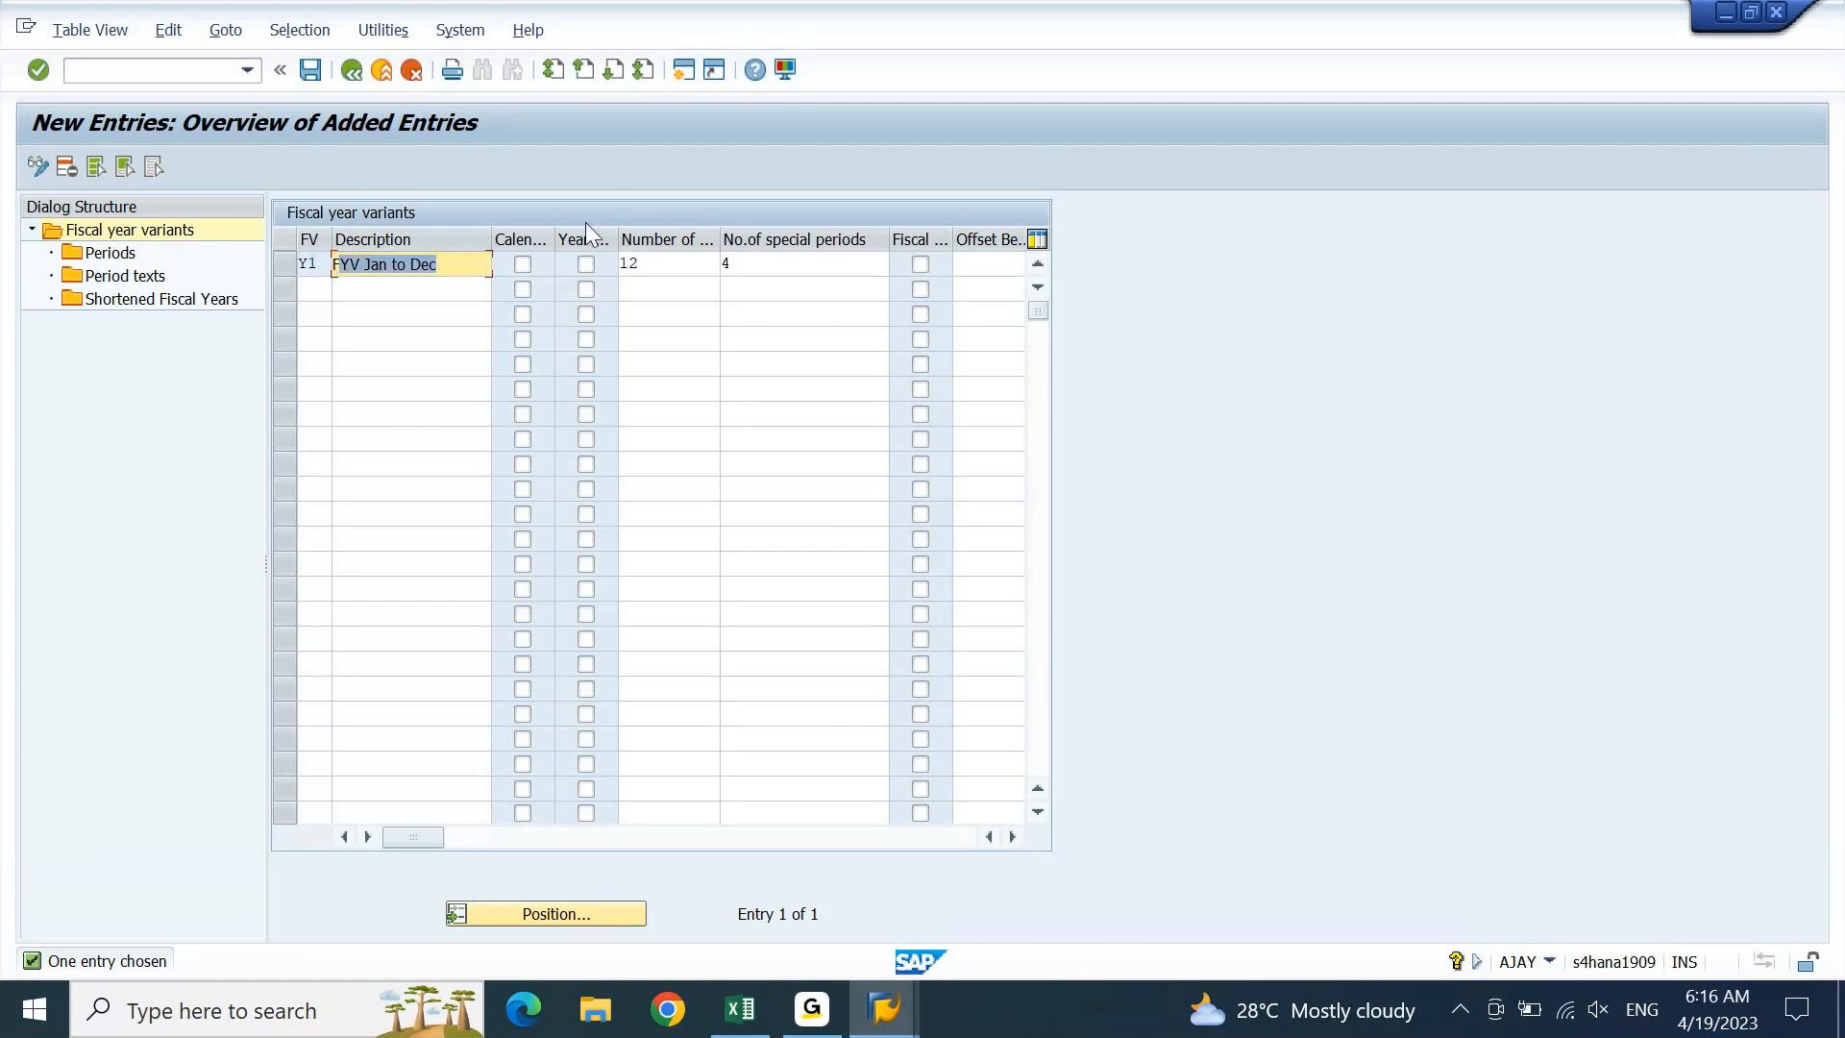
drag(551, 235, 623, 228)
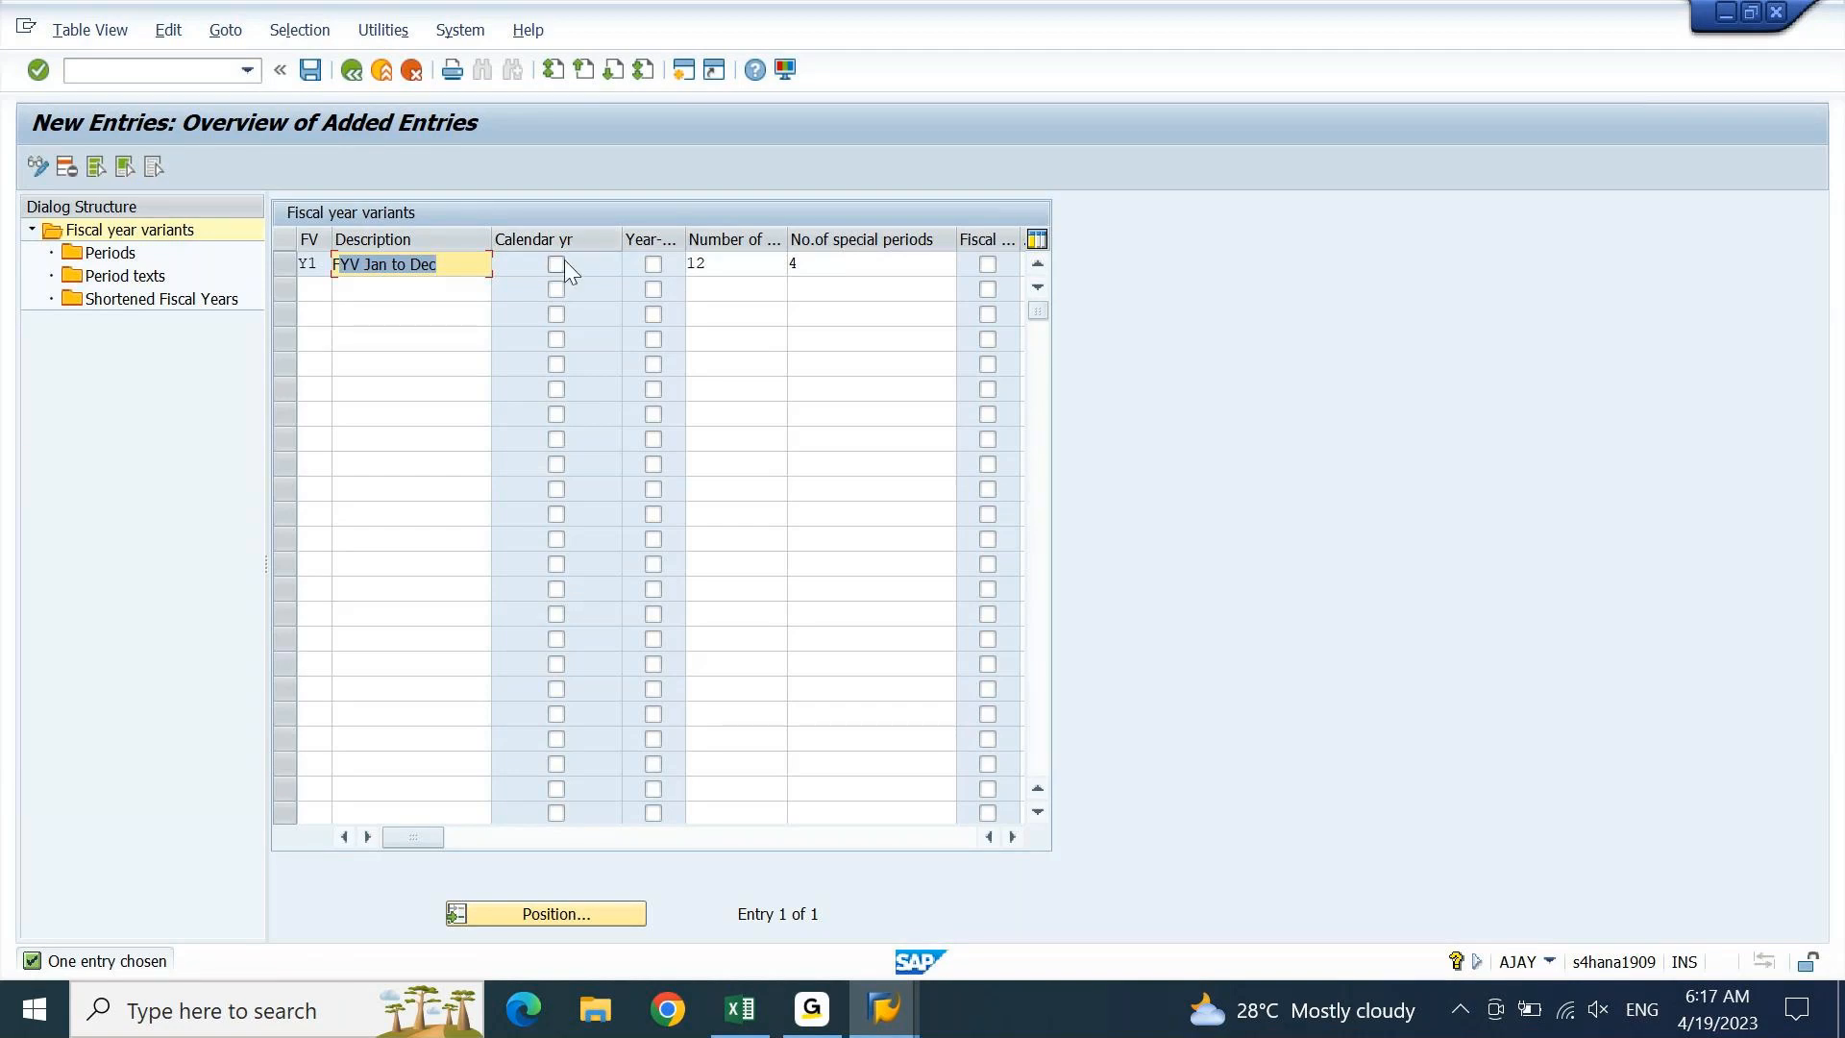
click(557, 263)
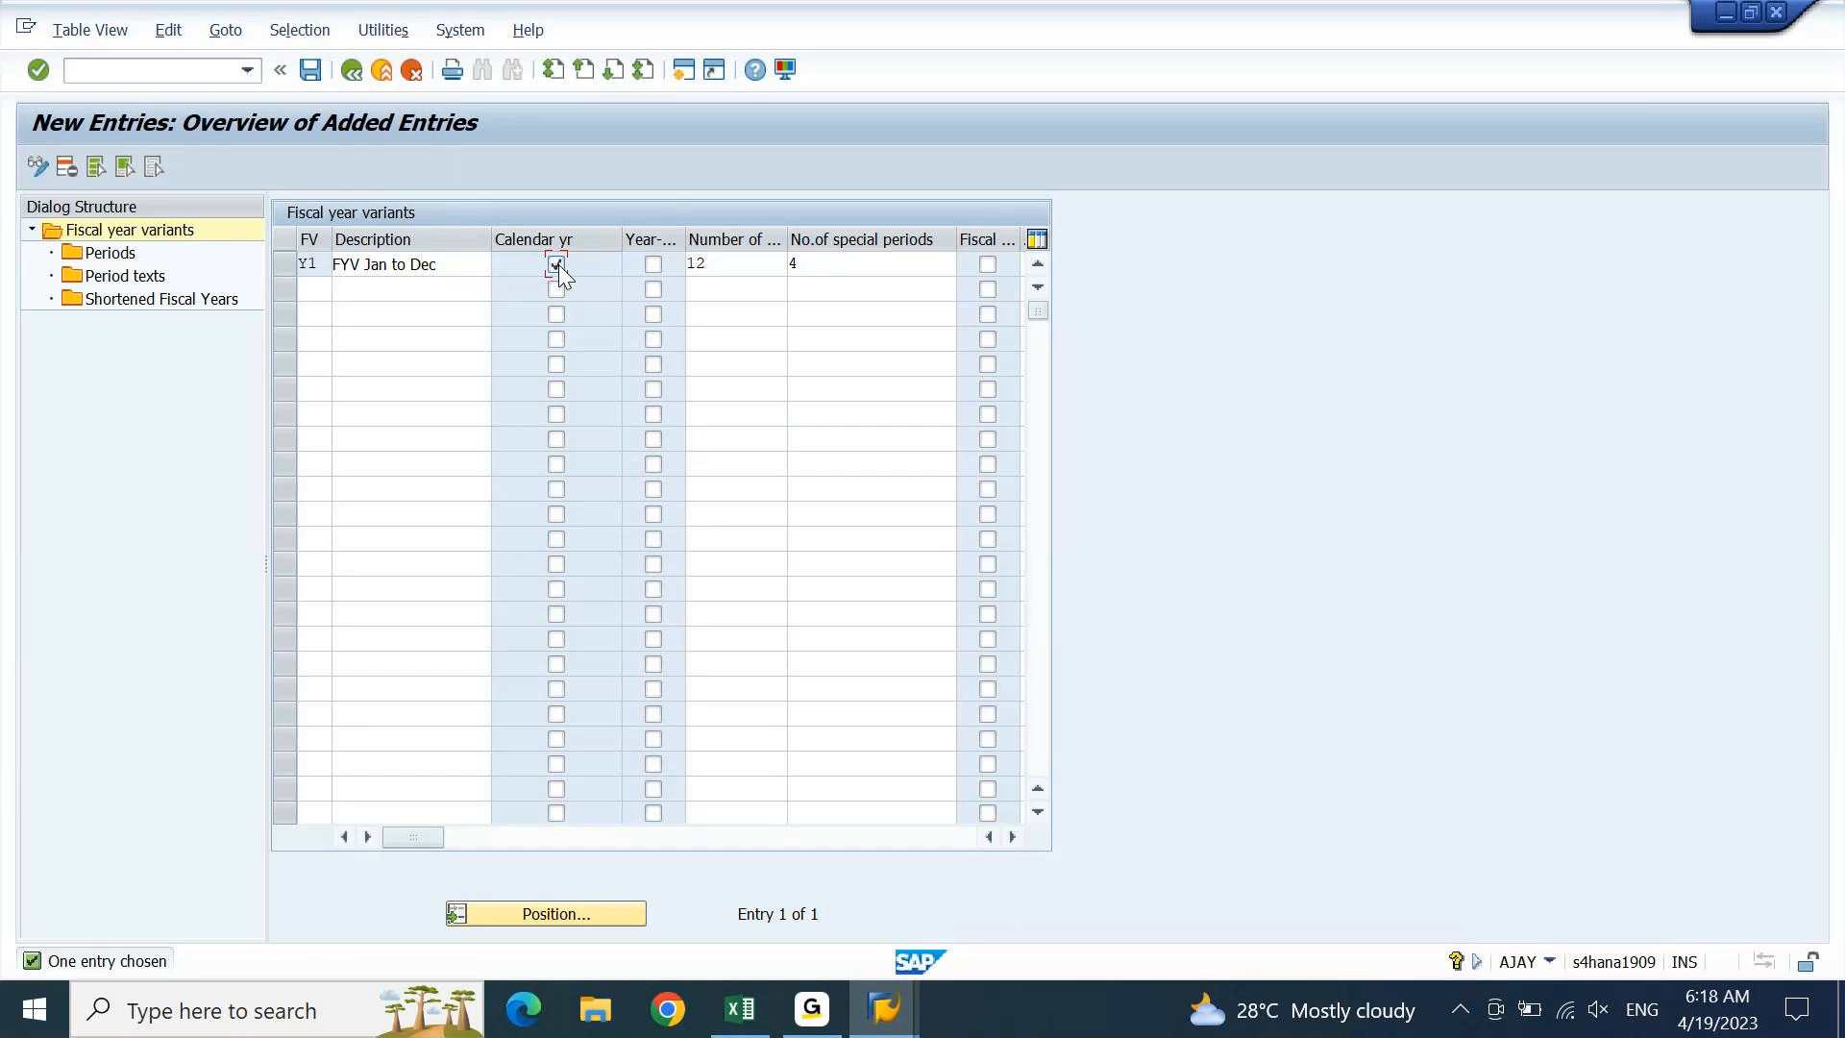
key(Return)
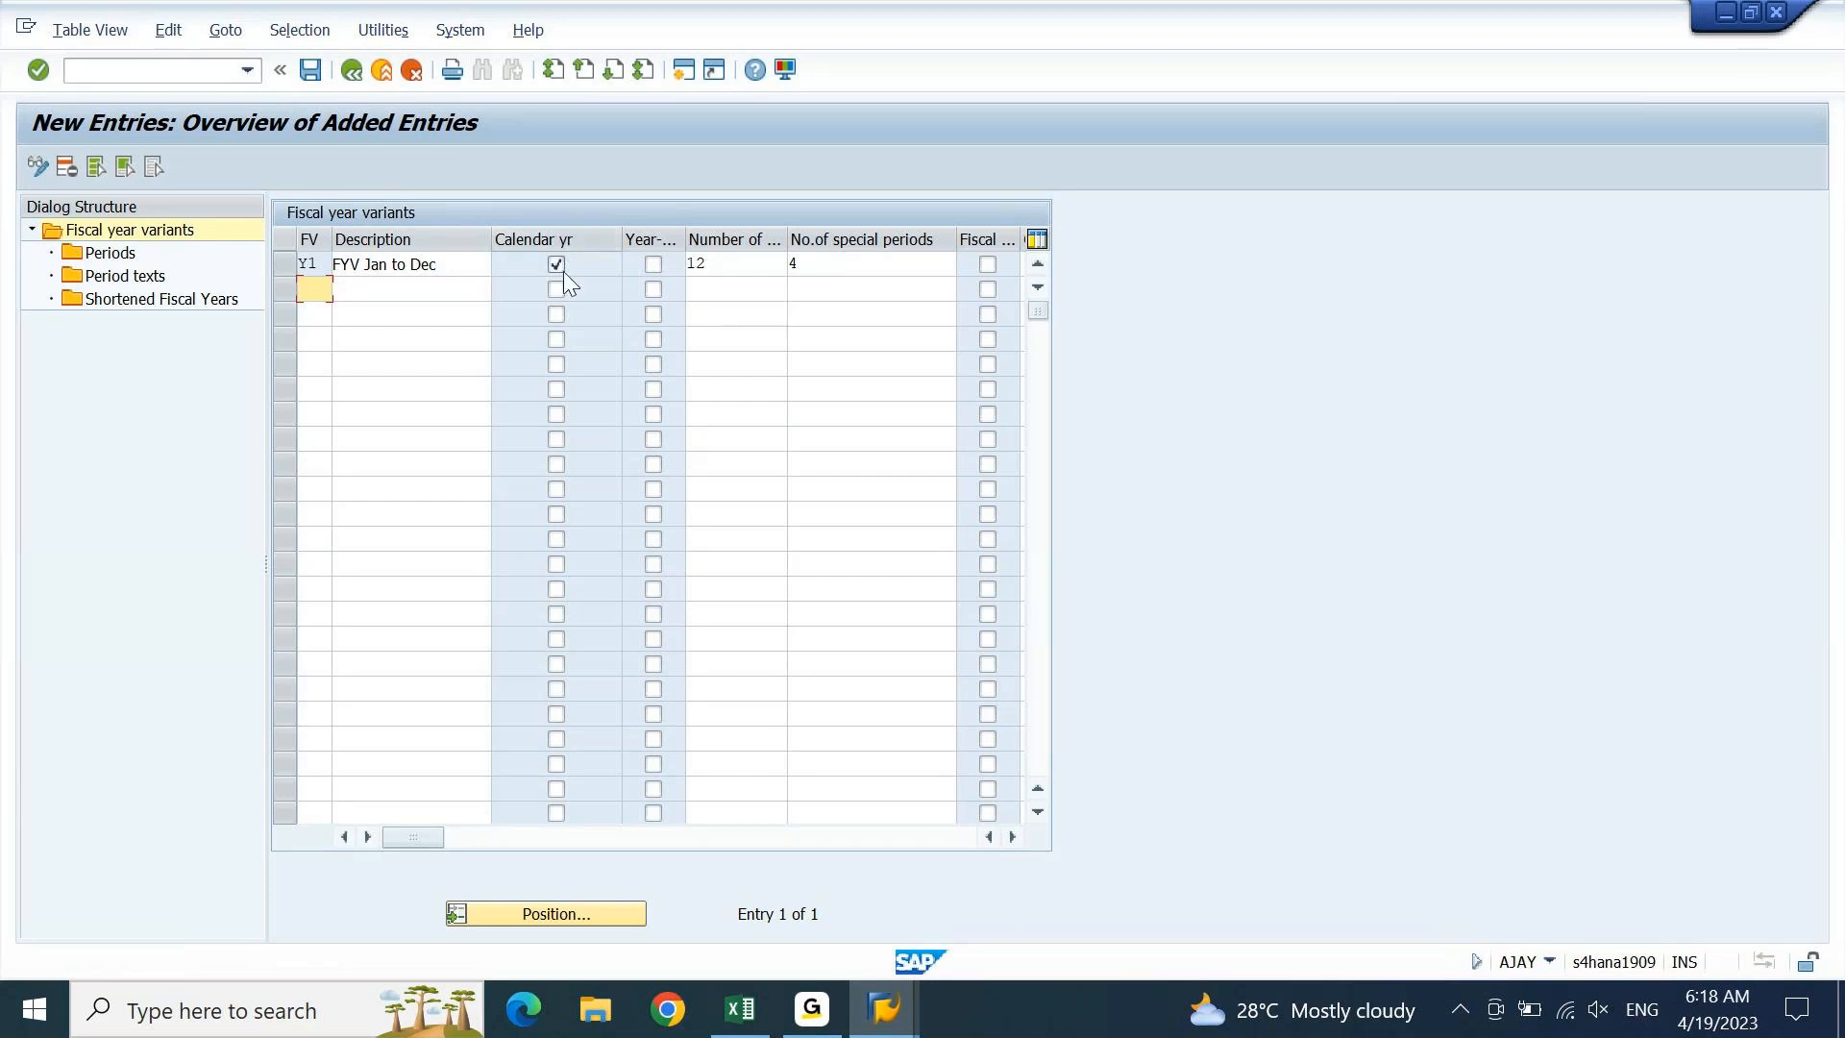
click(559, 272)
Re-tick Calendar yr for Y1, widen the Year-dependent column, and select the Y1 row
double_click(376, 269)
drag(376, 272, 422, 274)
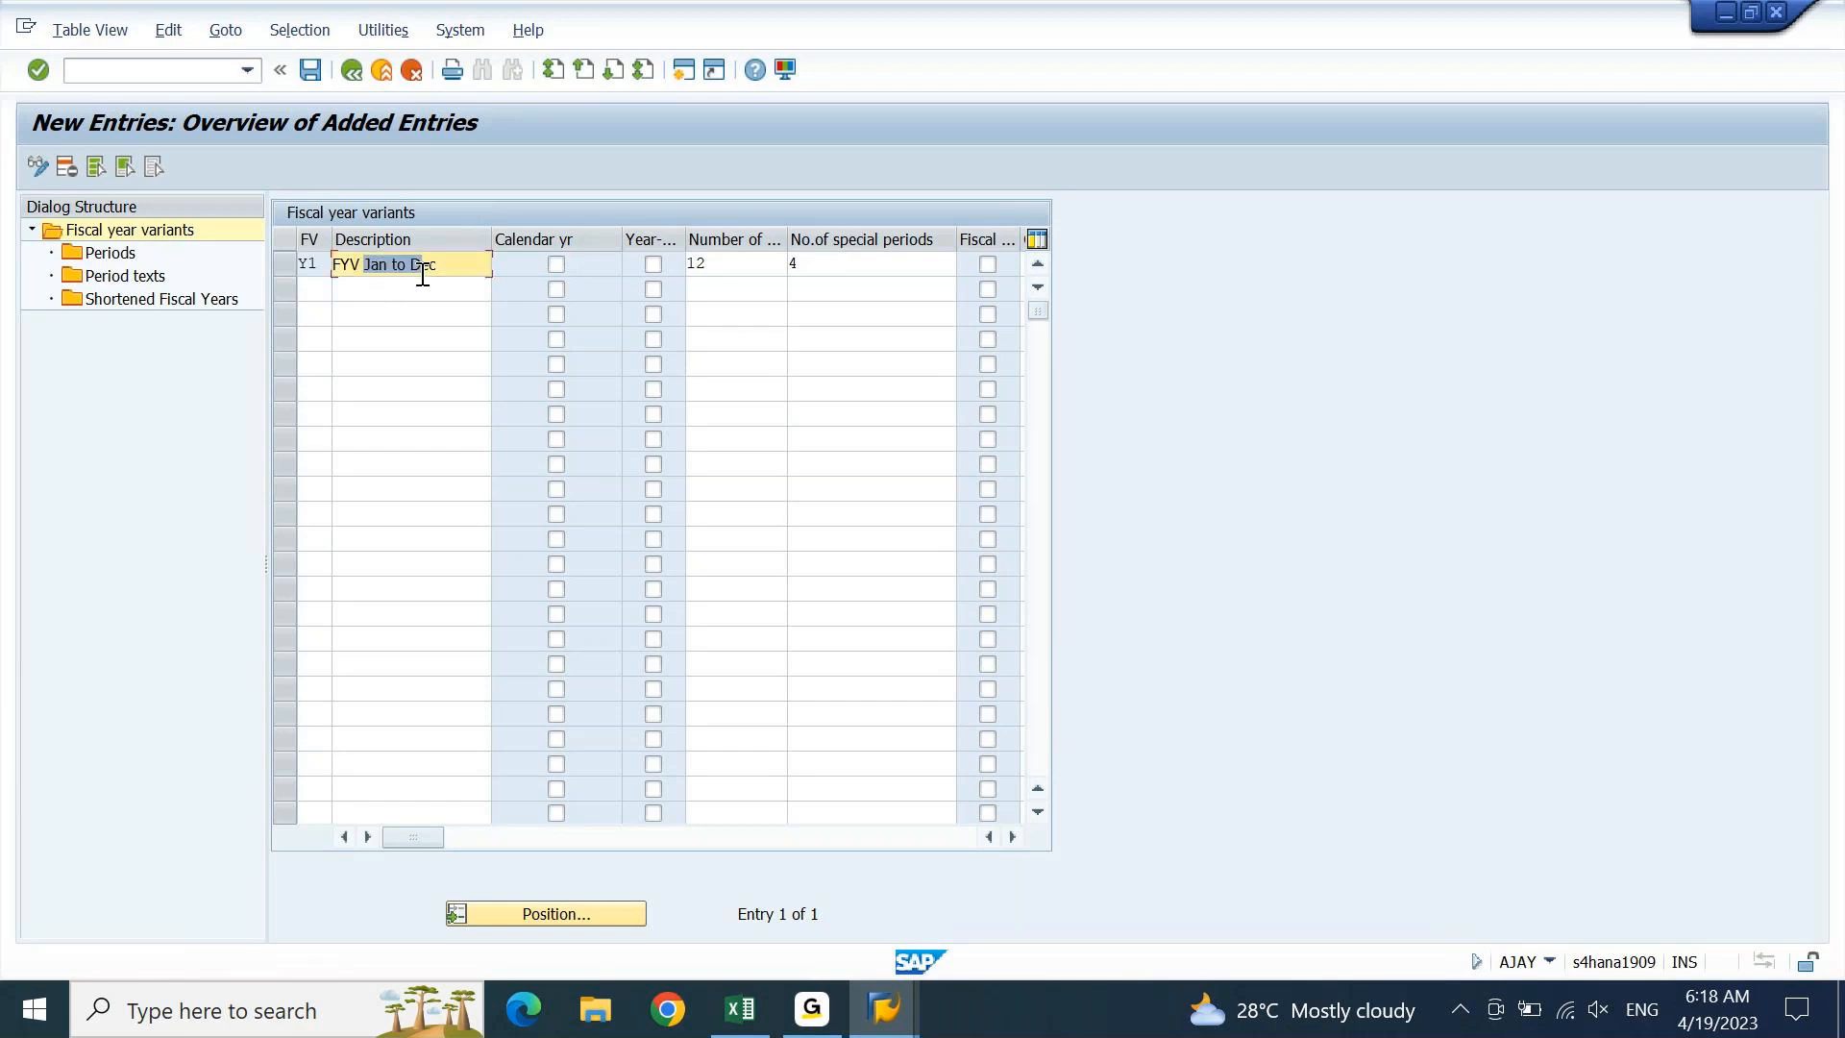
click(557, 265)
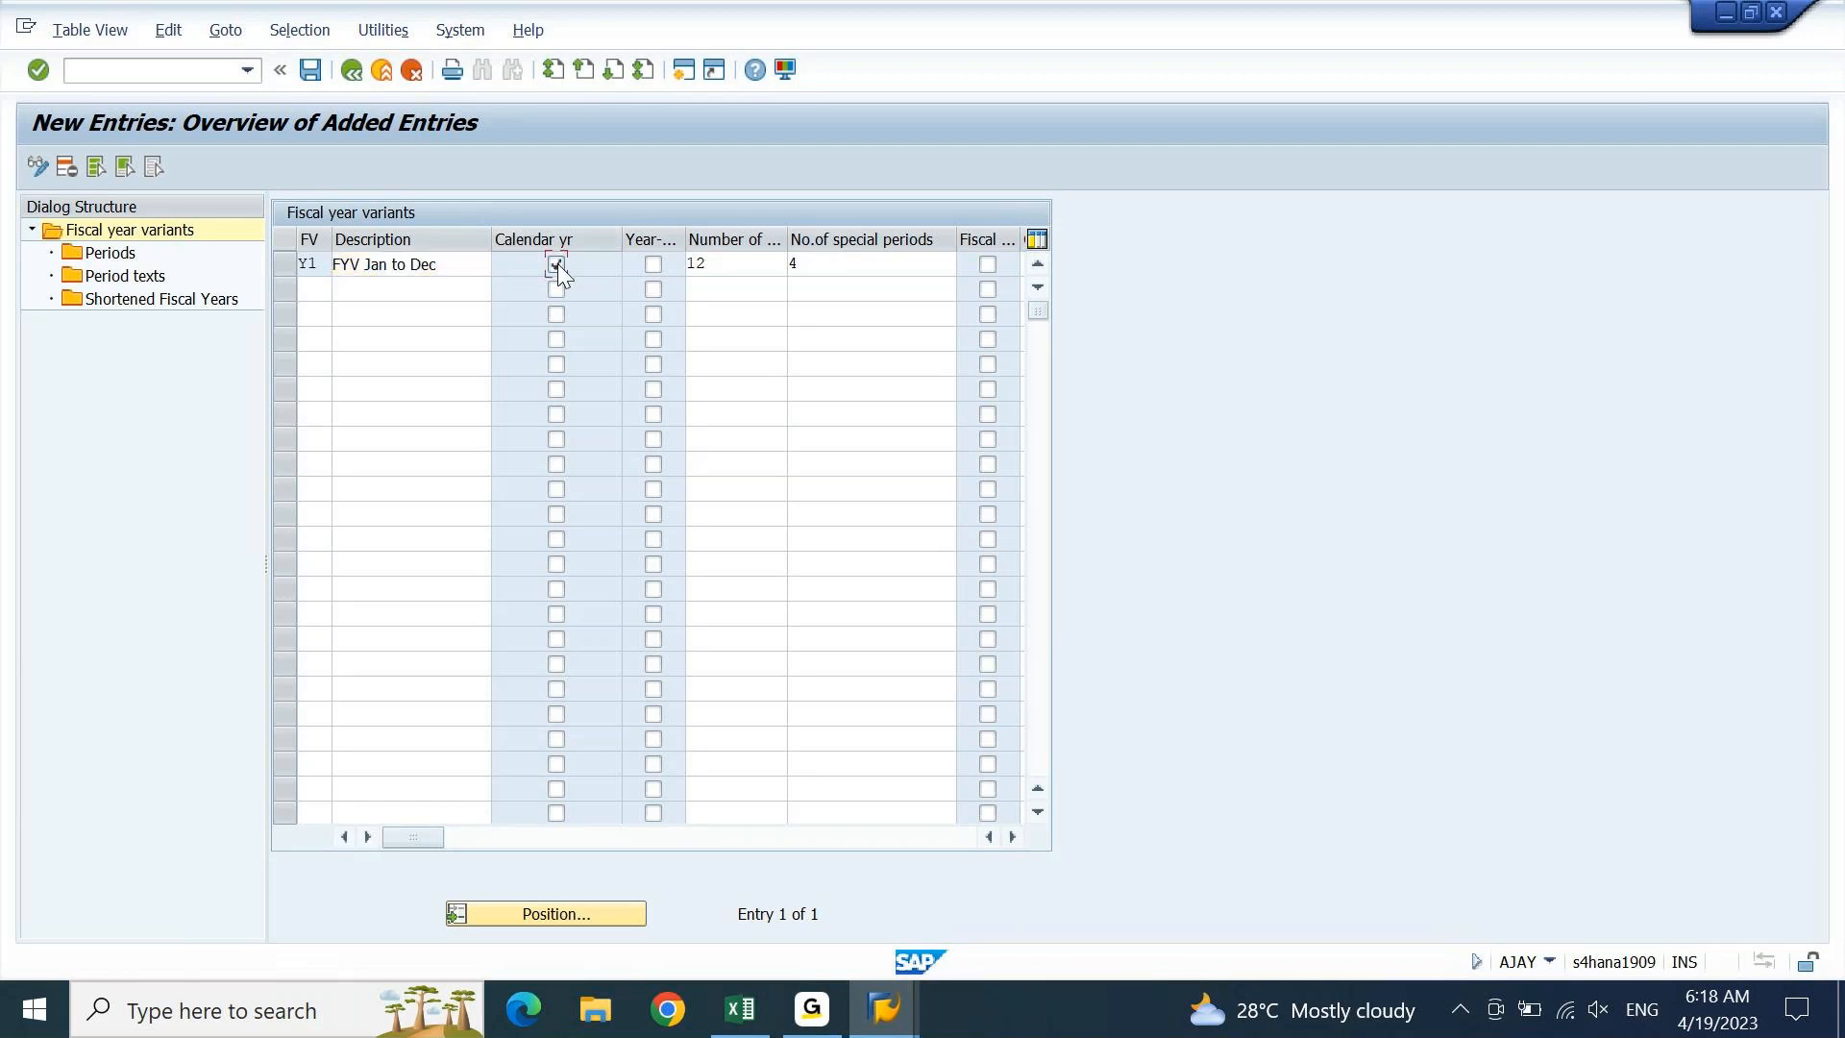
drag(685, 236, 772, 229)
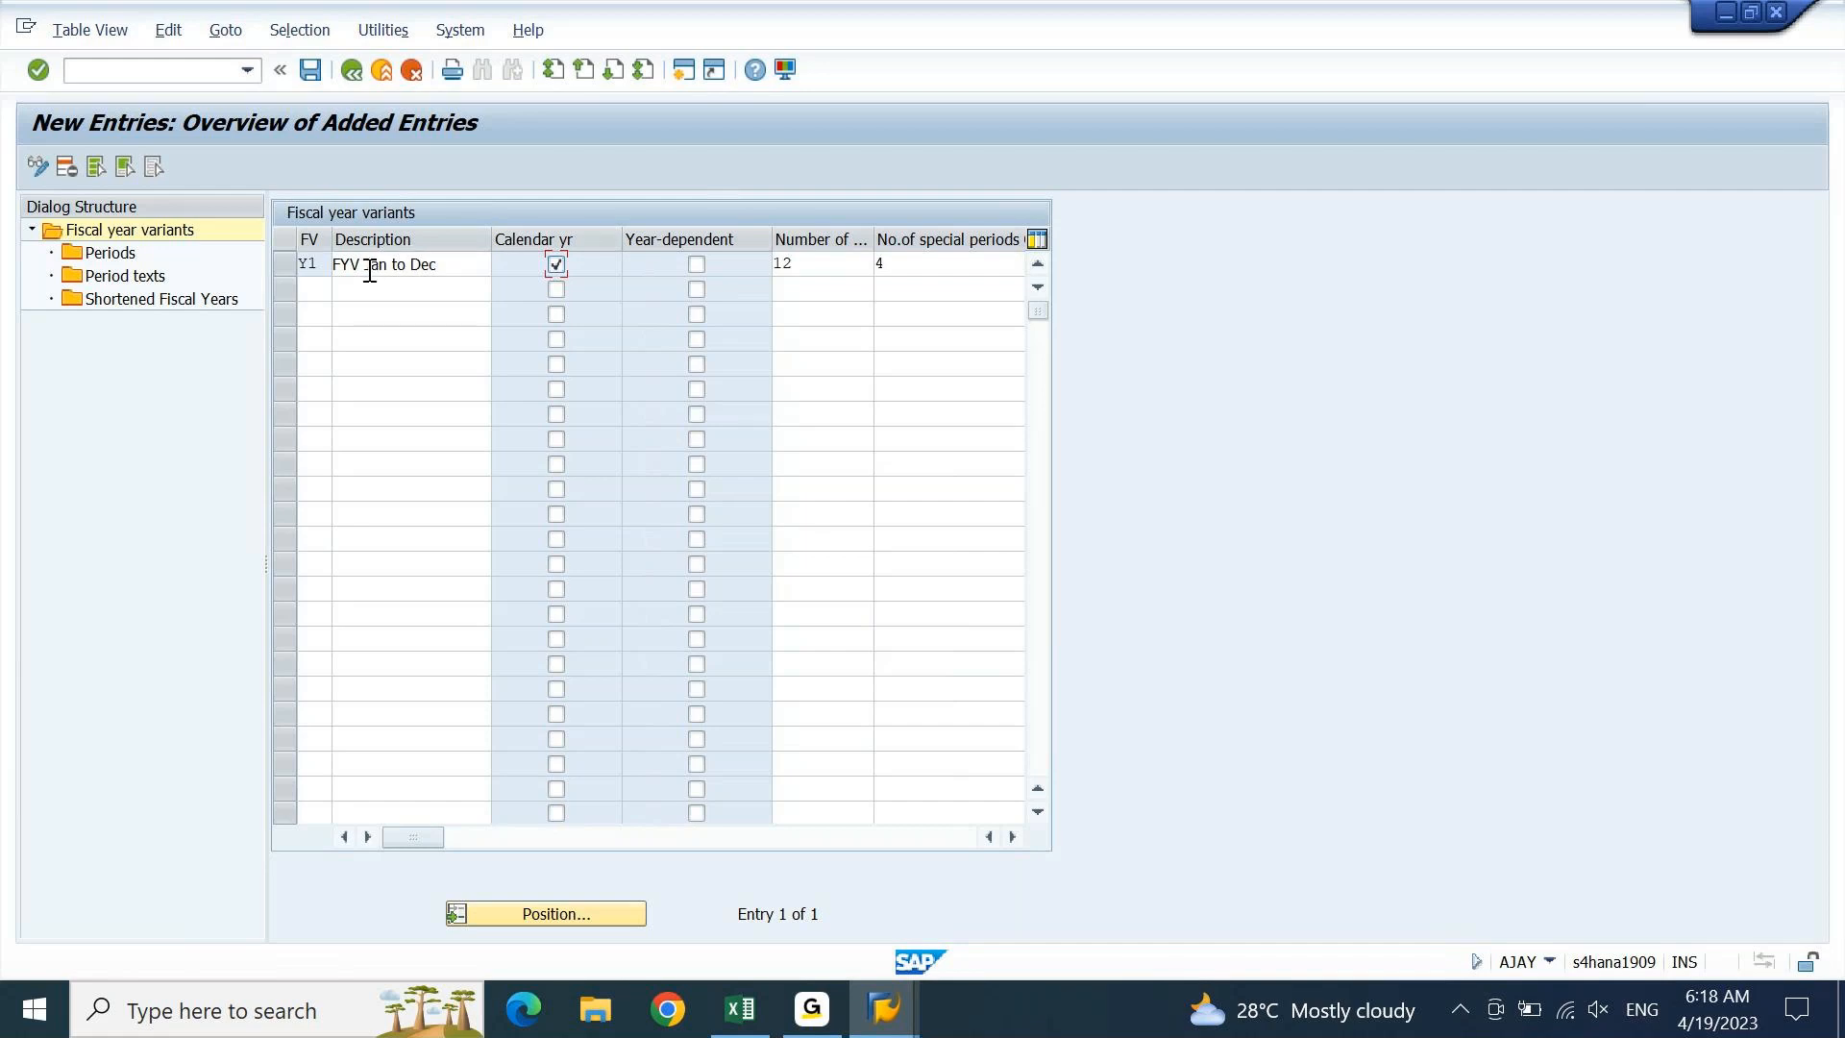
drag(369, 271, 457, 272)
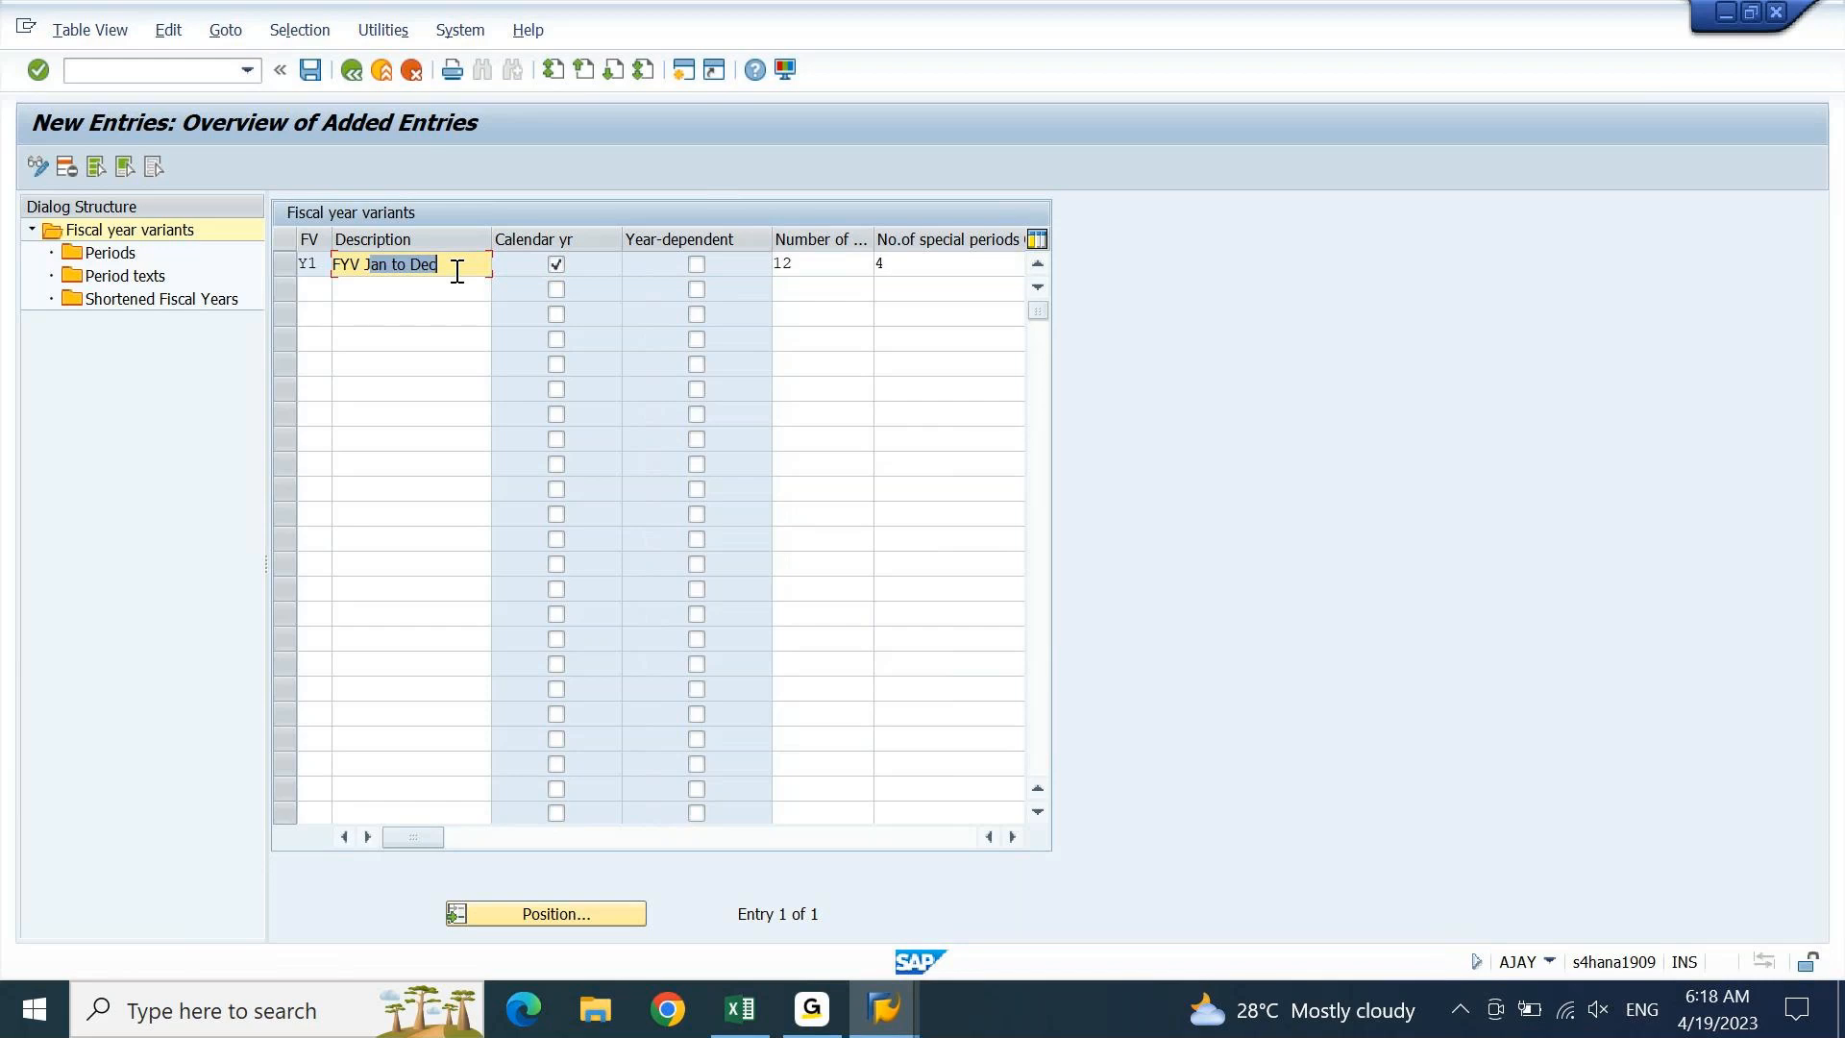
click(697, 264)
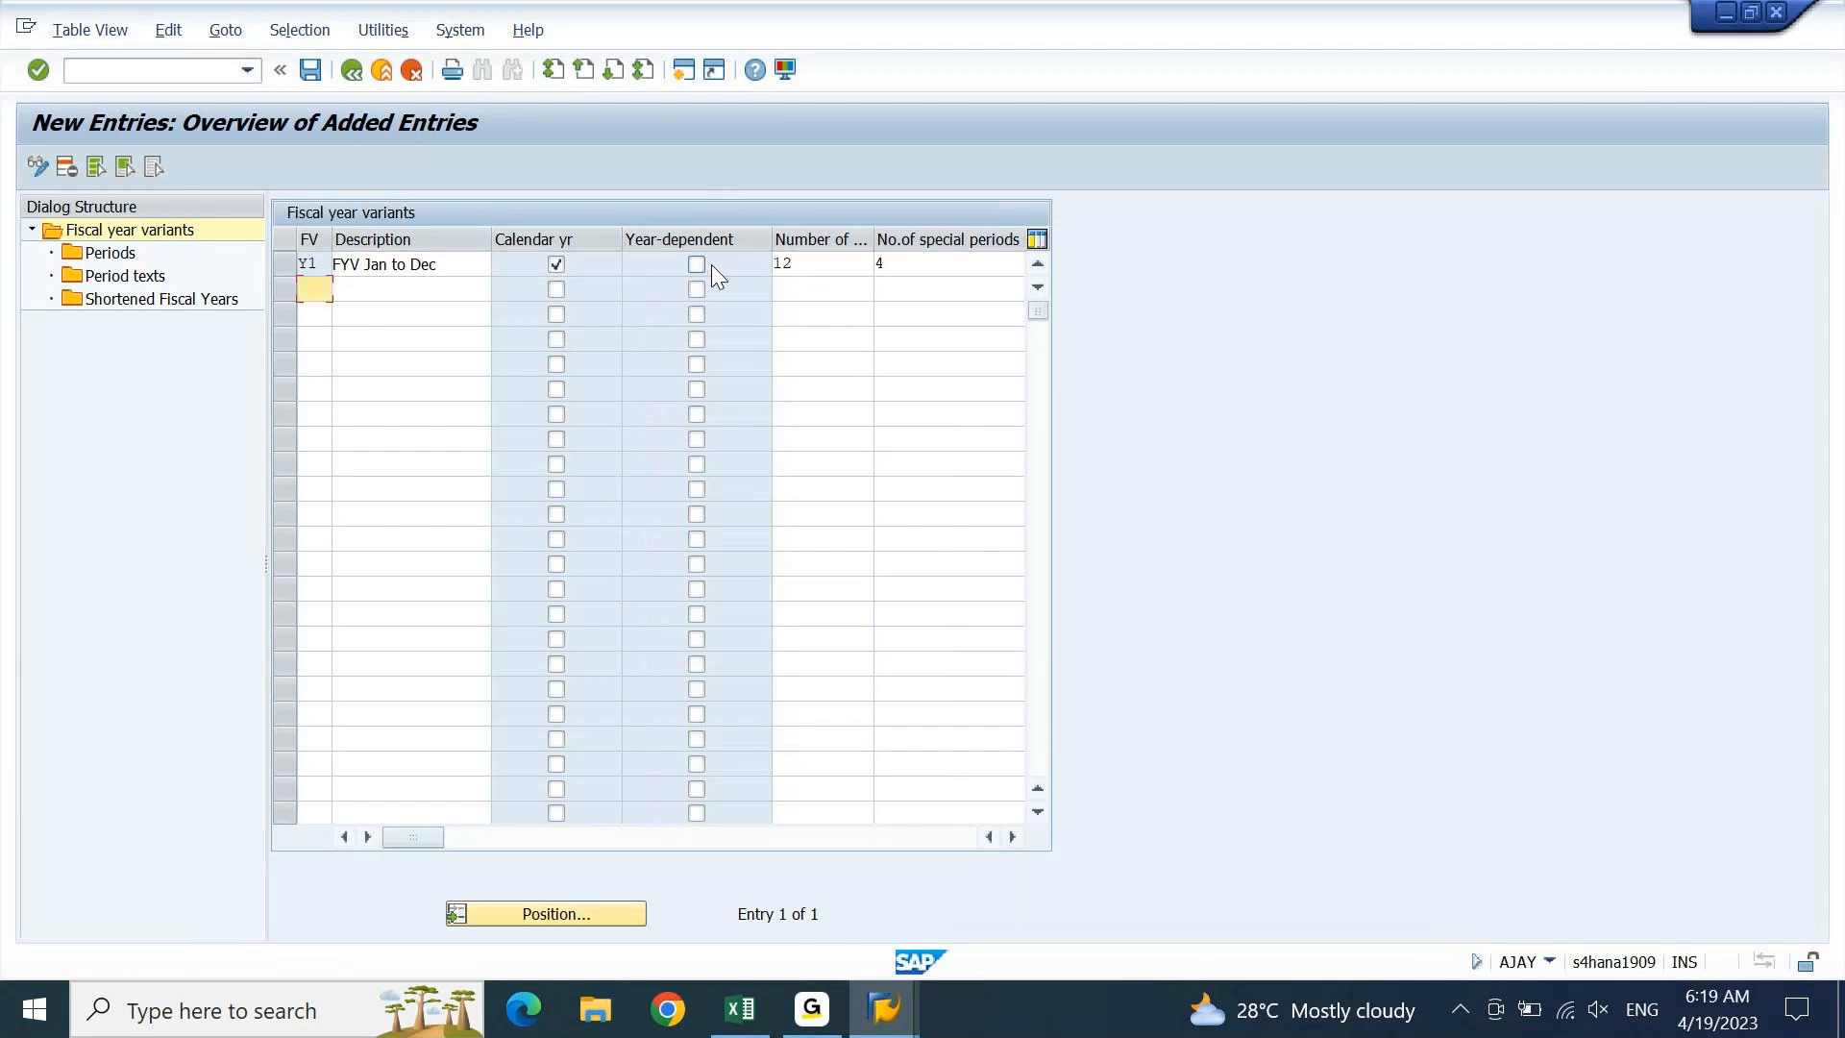
double_click(452, 267)
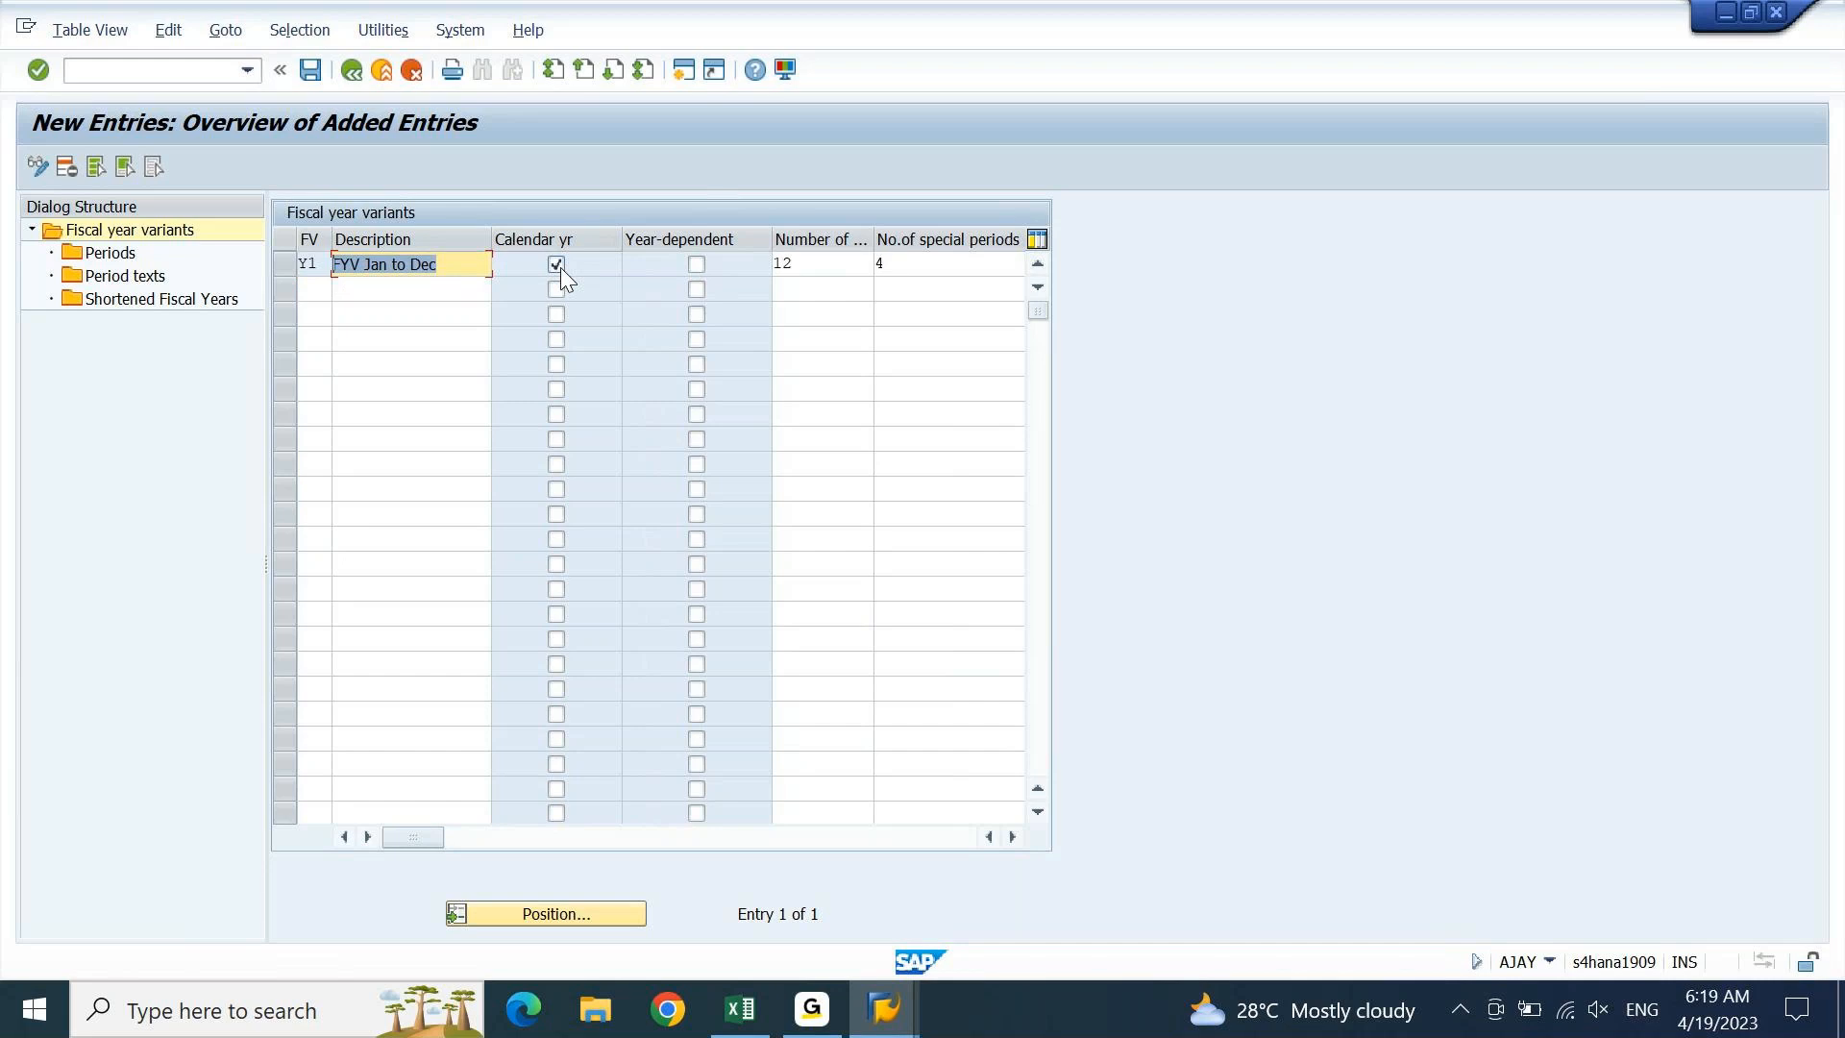
click(284, 267)
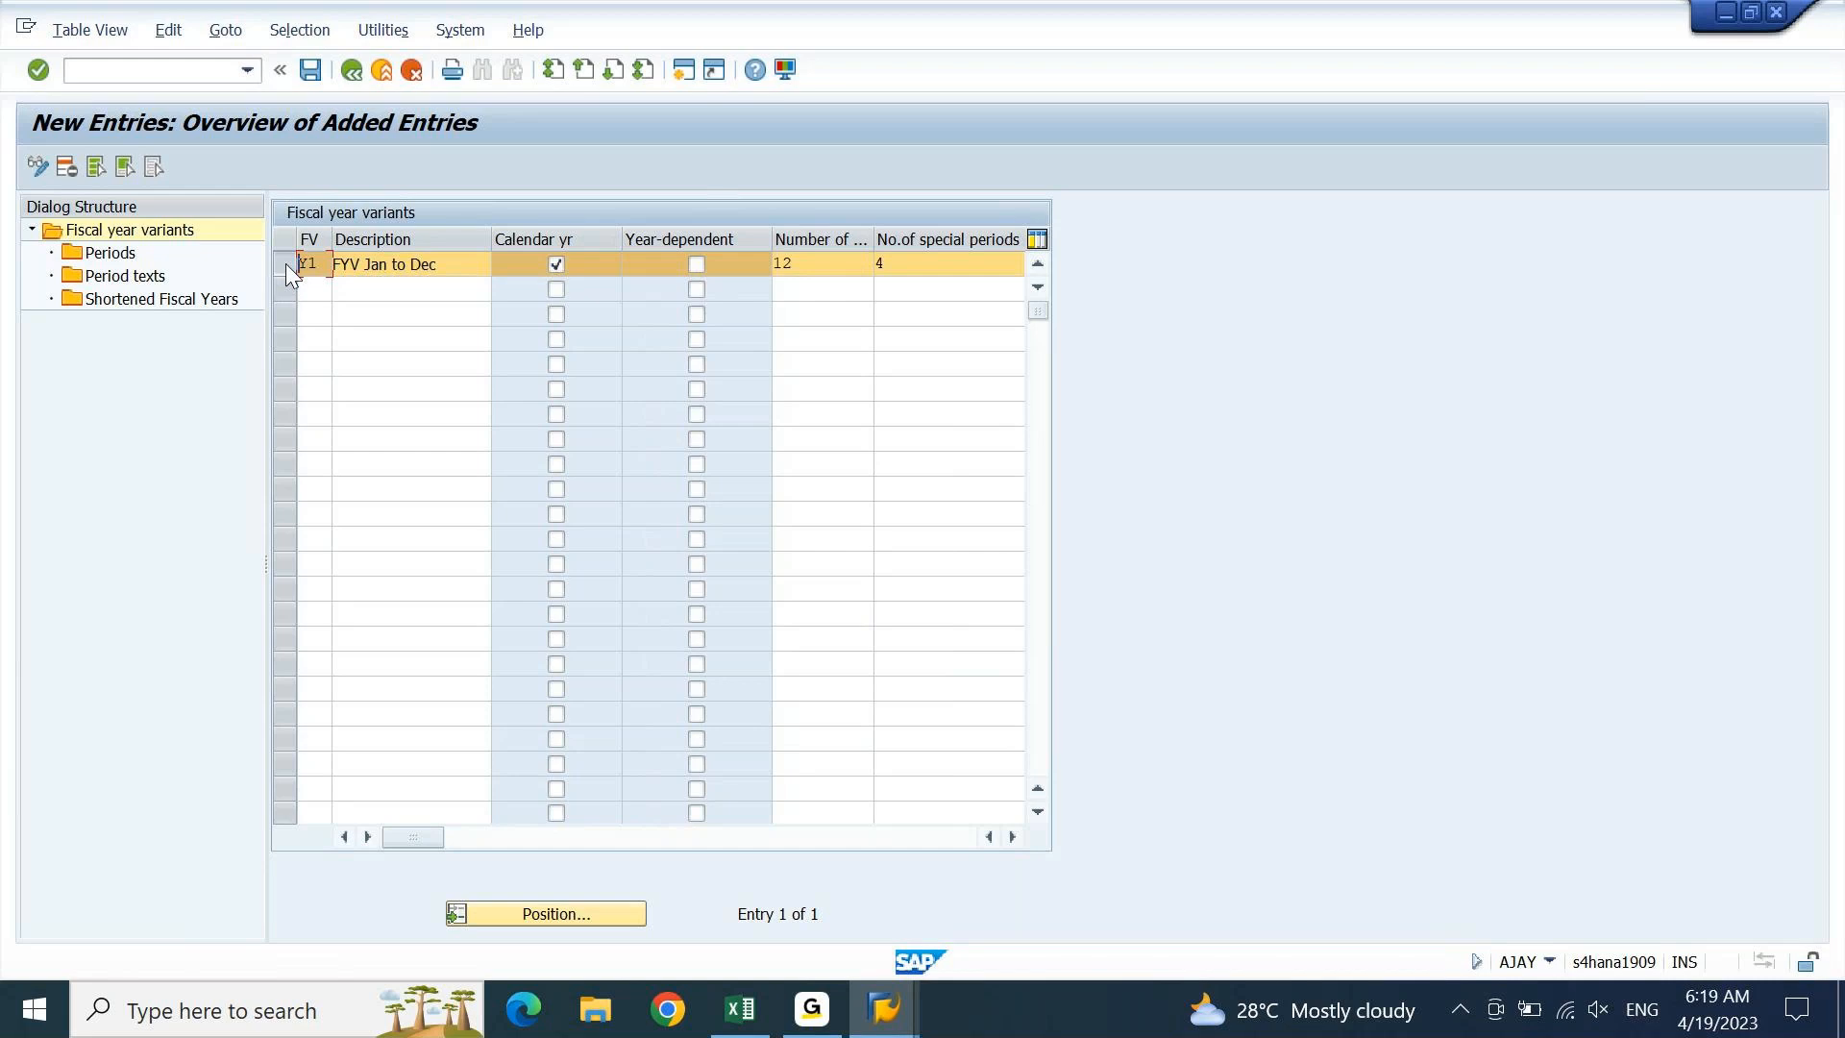
double_click(109, 256)
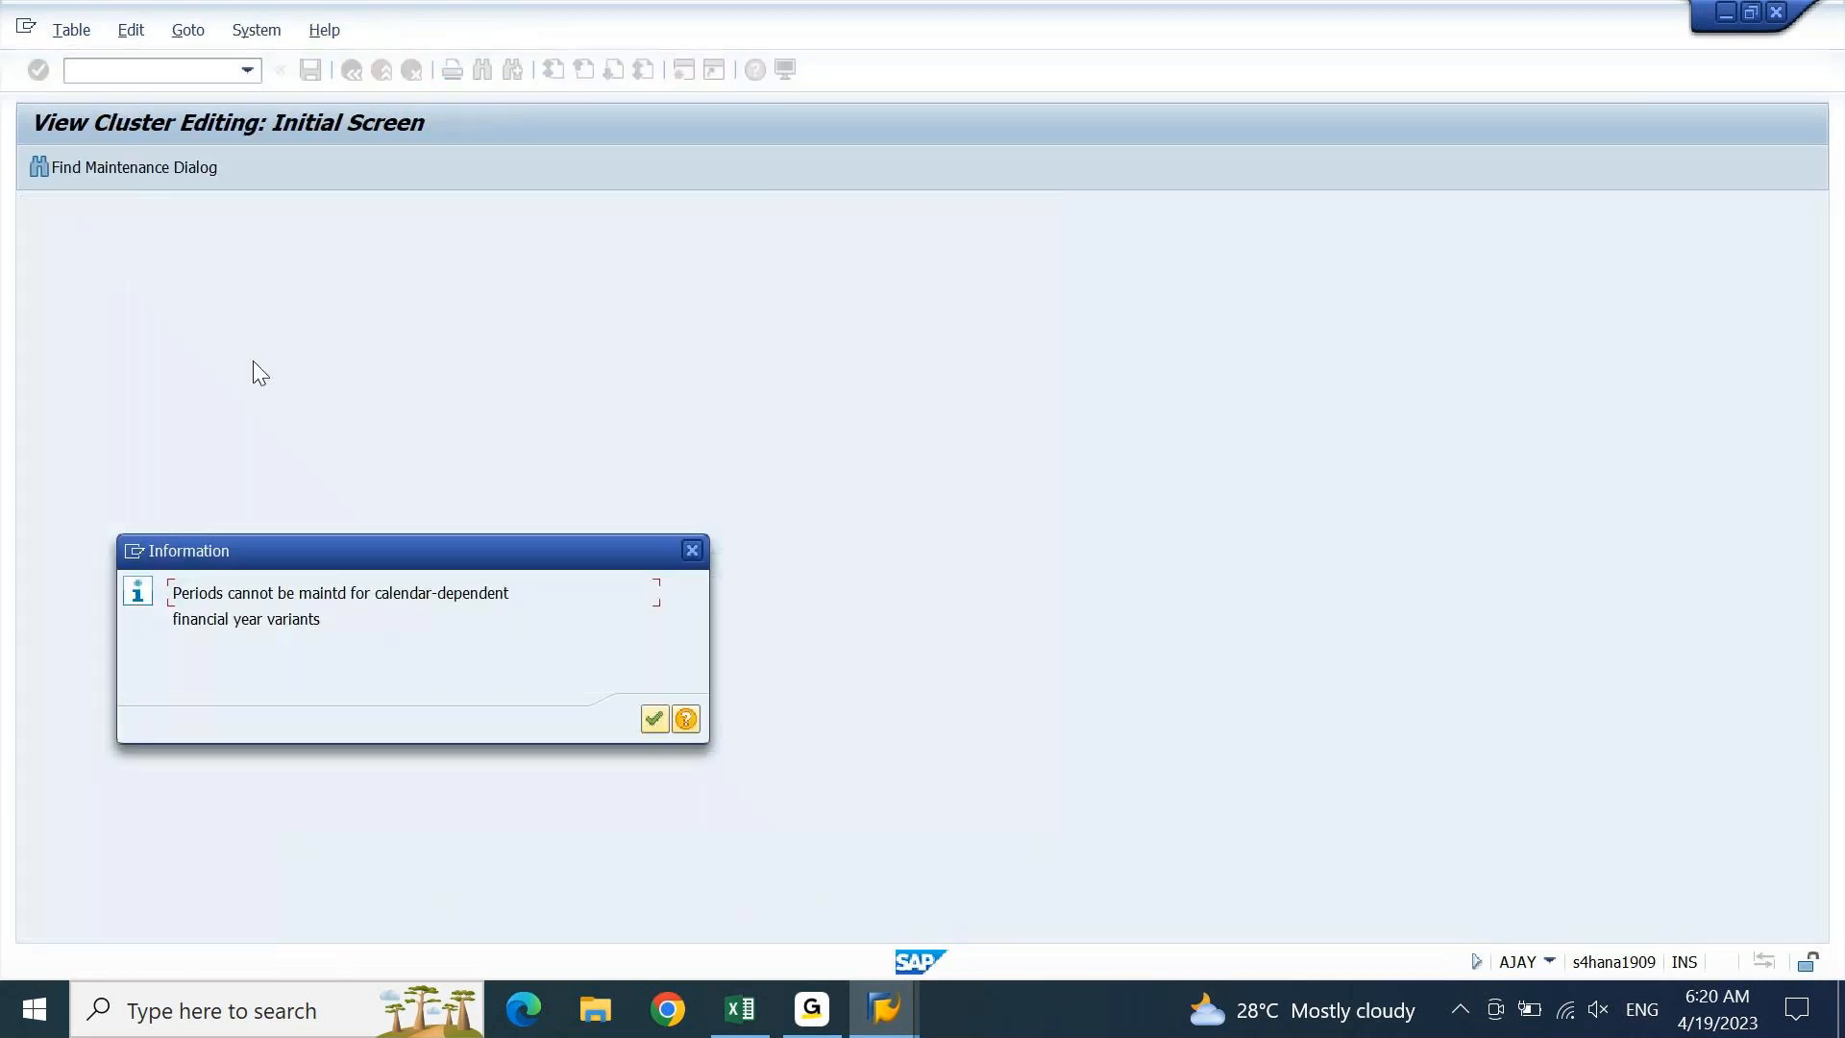
drag(307, 541, 370, 313)
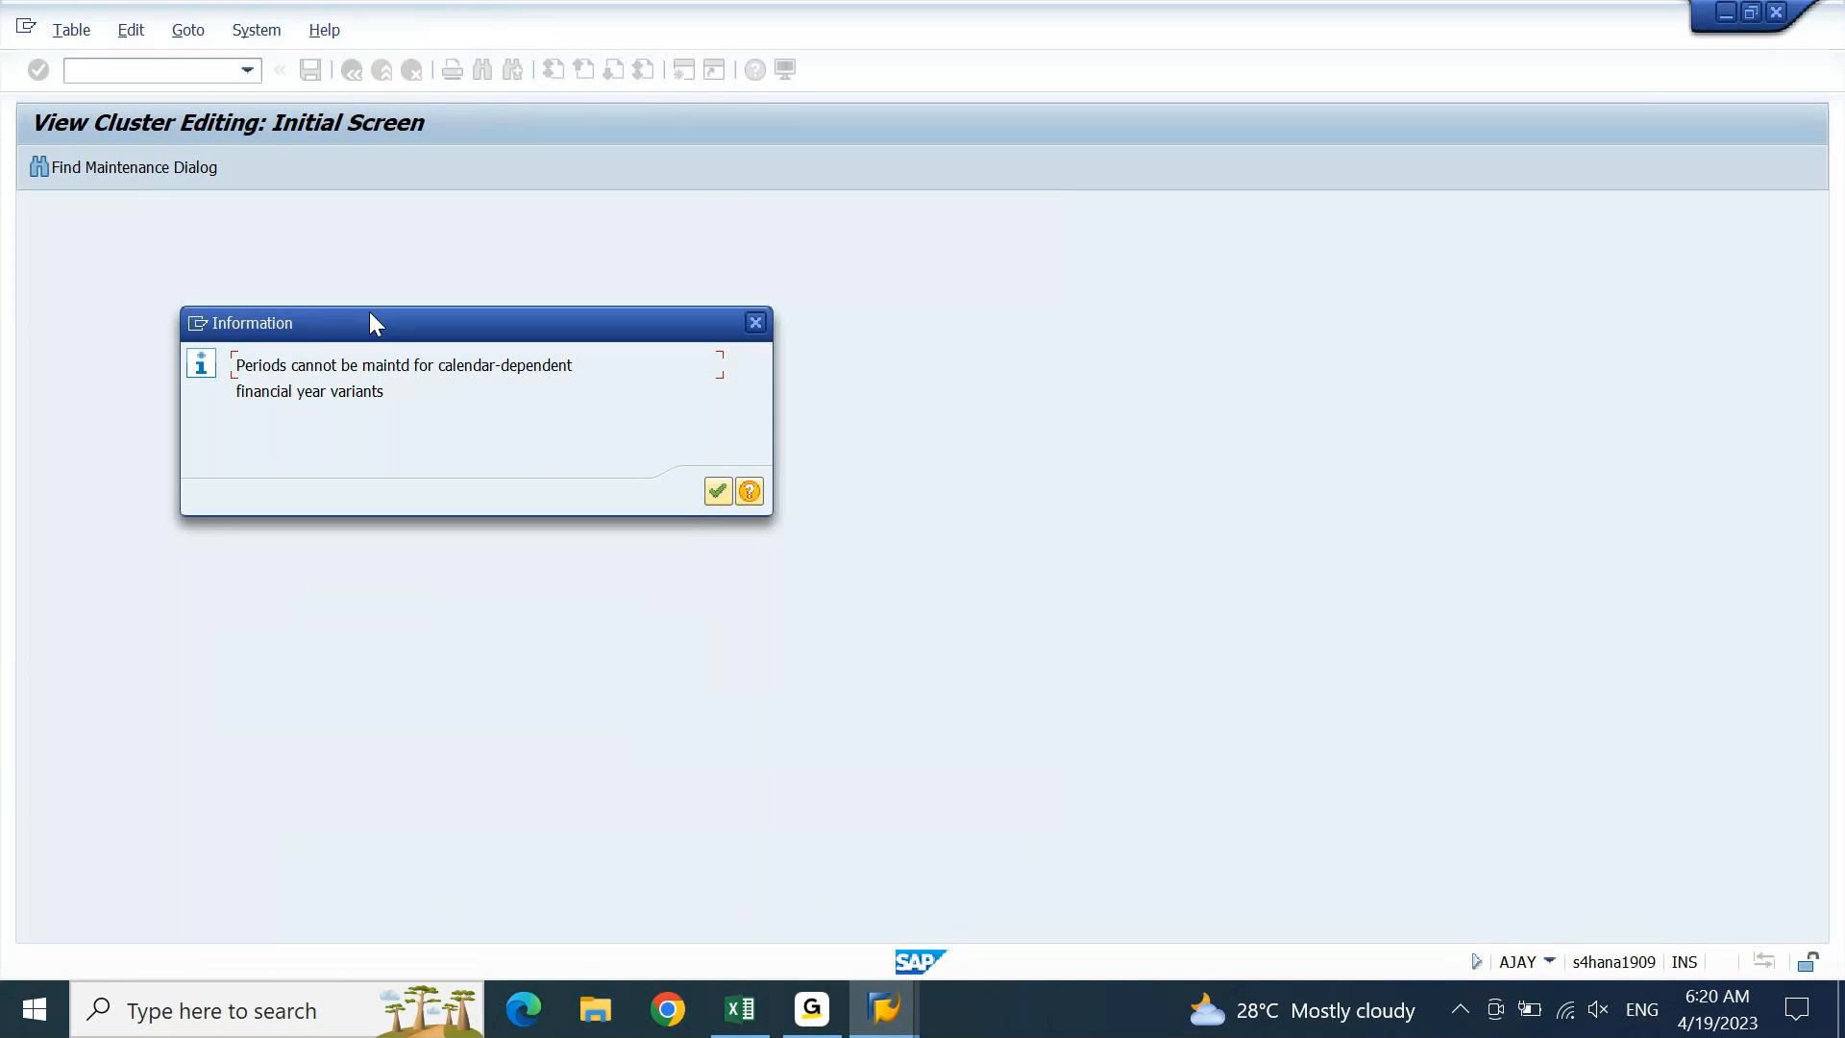
key(Return)
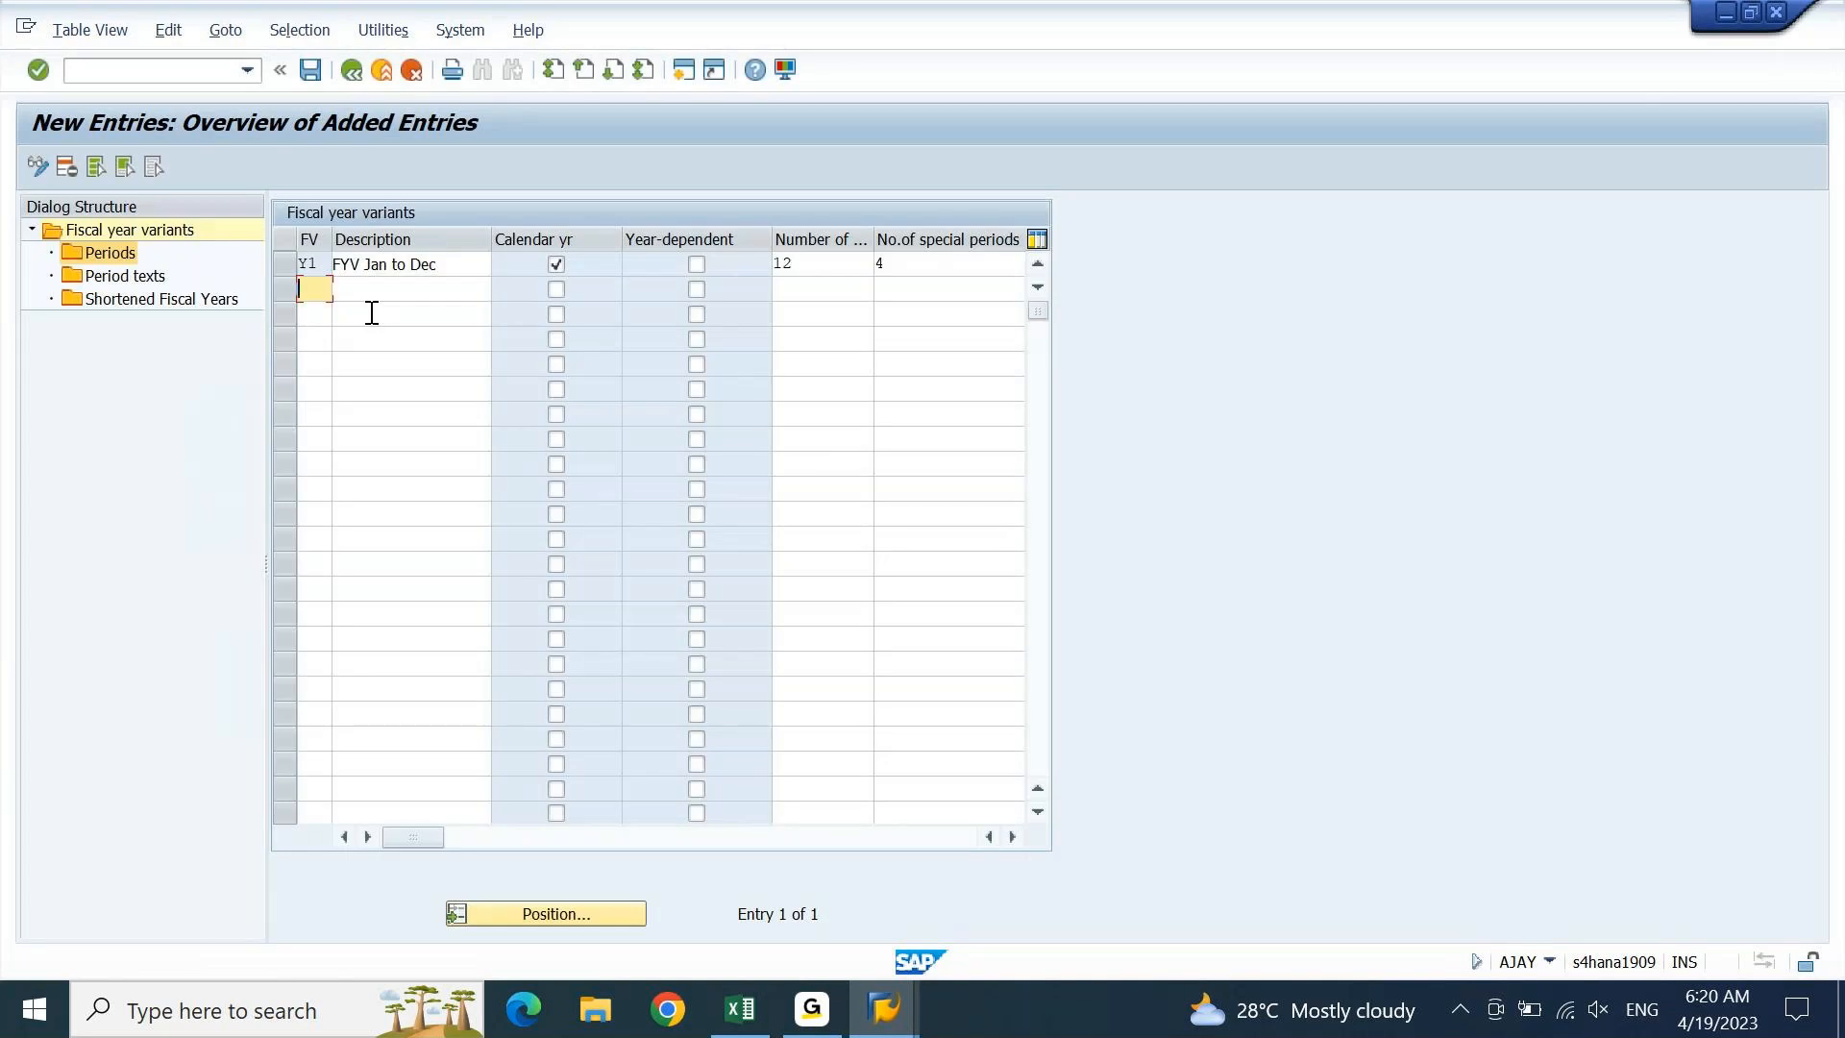
Save fiscal year variant Y1 to the customizing request
click(311, 76)
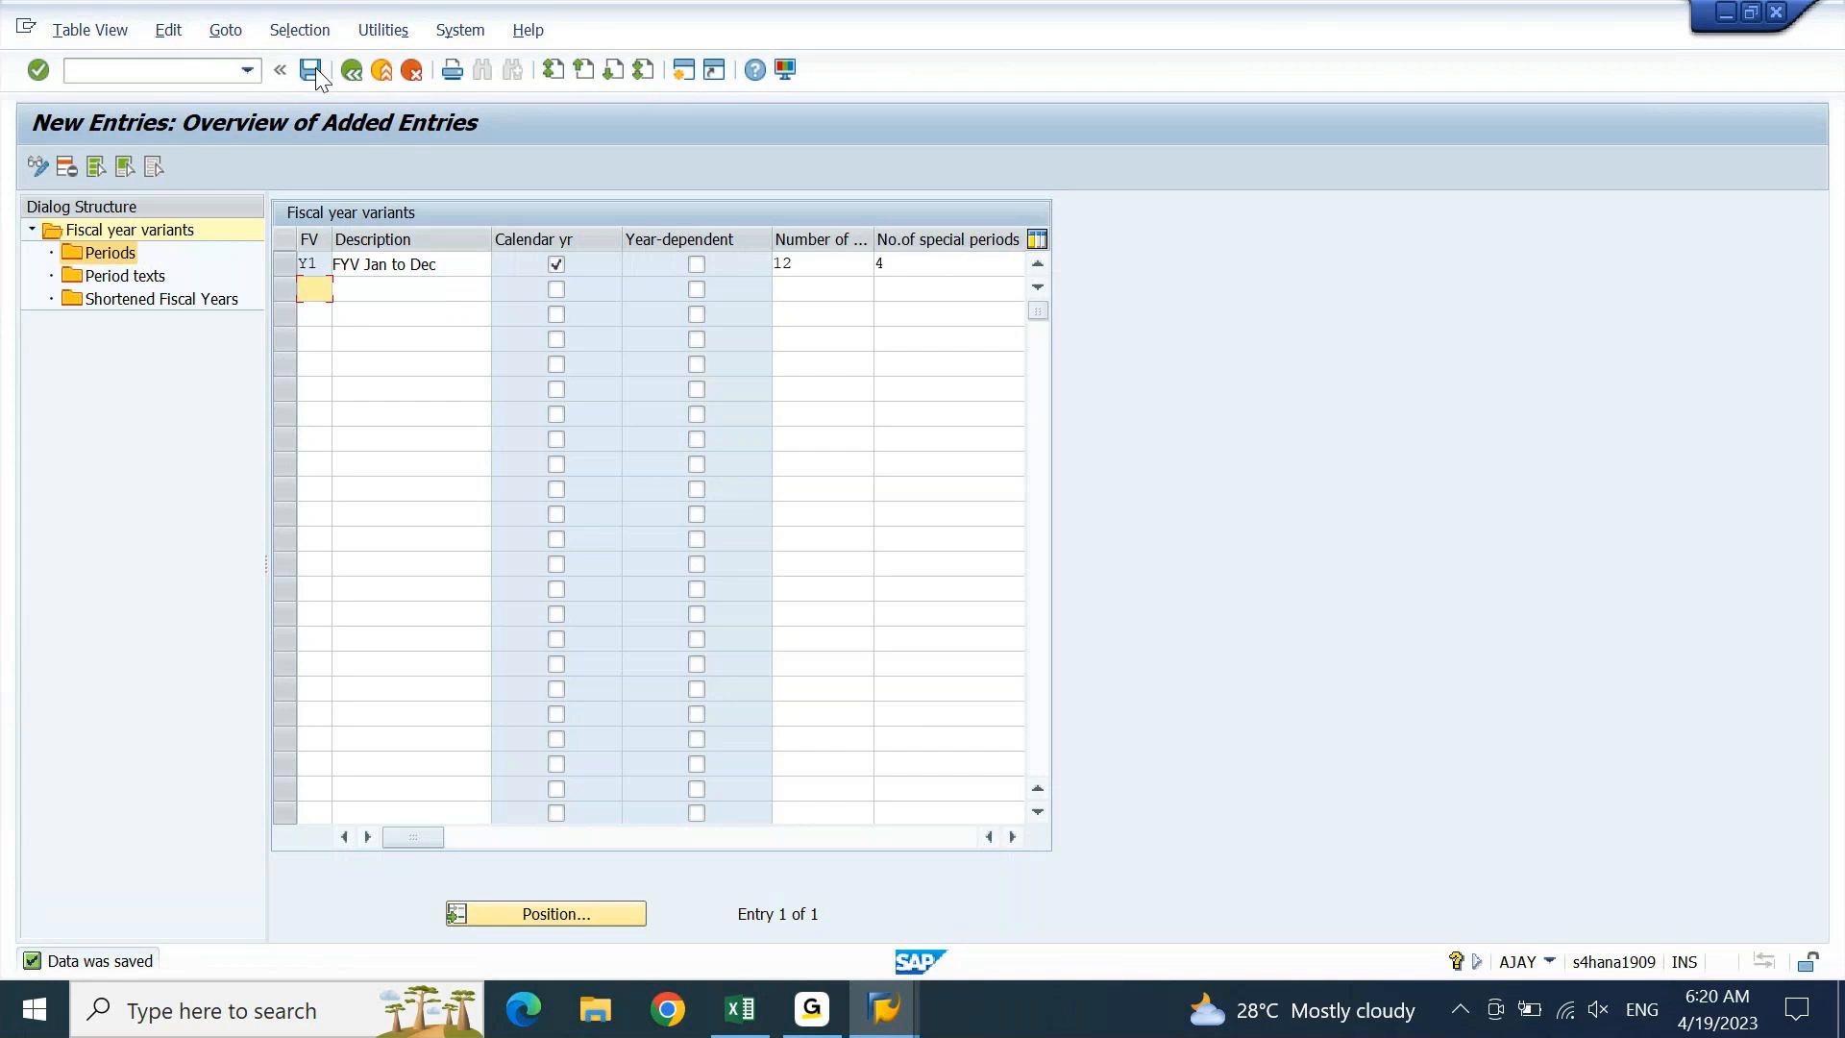
Add a new variant Y2 described as 'FYV Apr to Mar'
text(Y2)
key(Tab)
text(F)
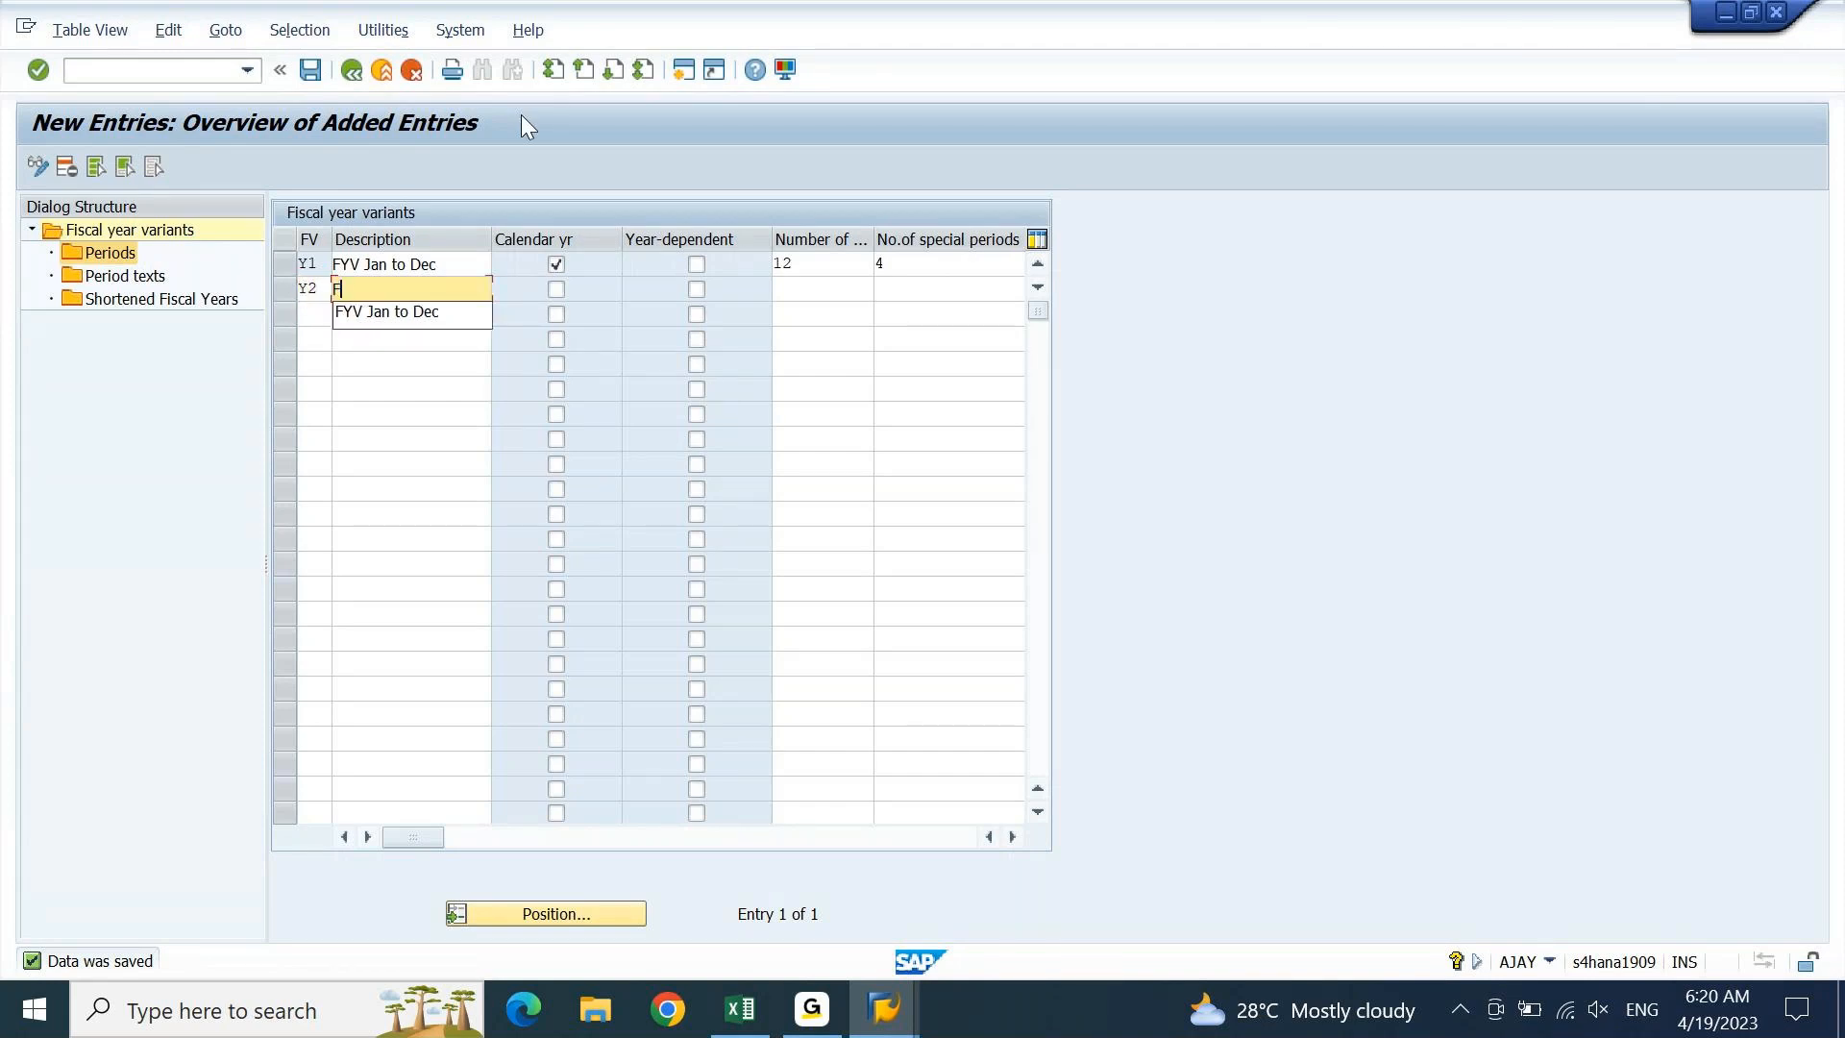
text(YV A)
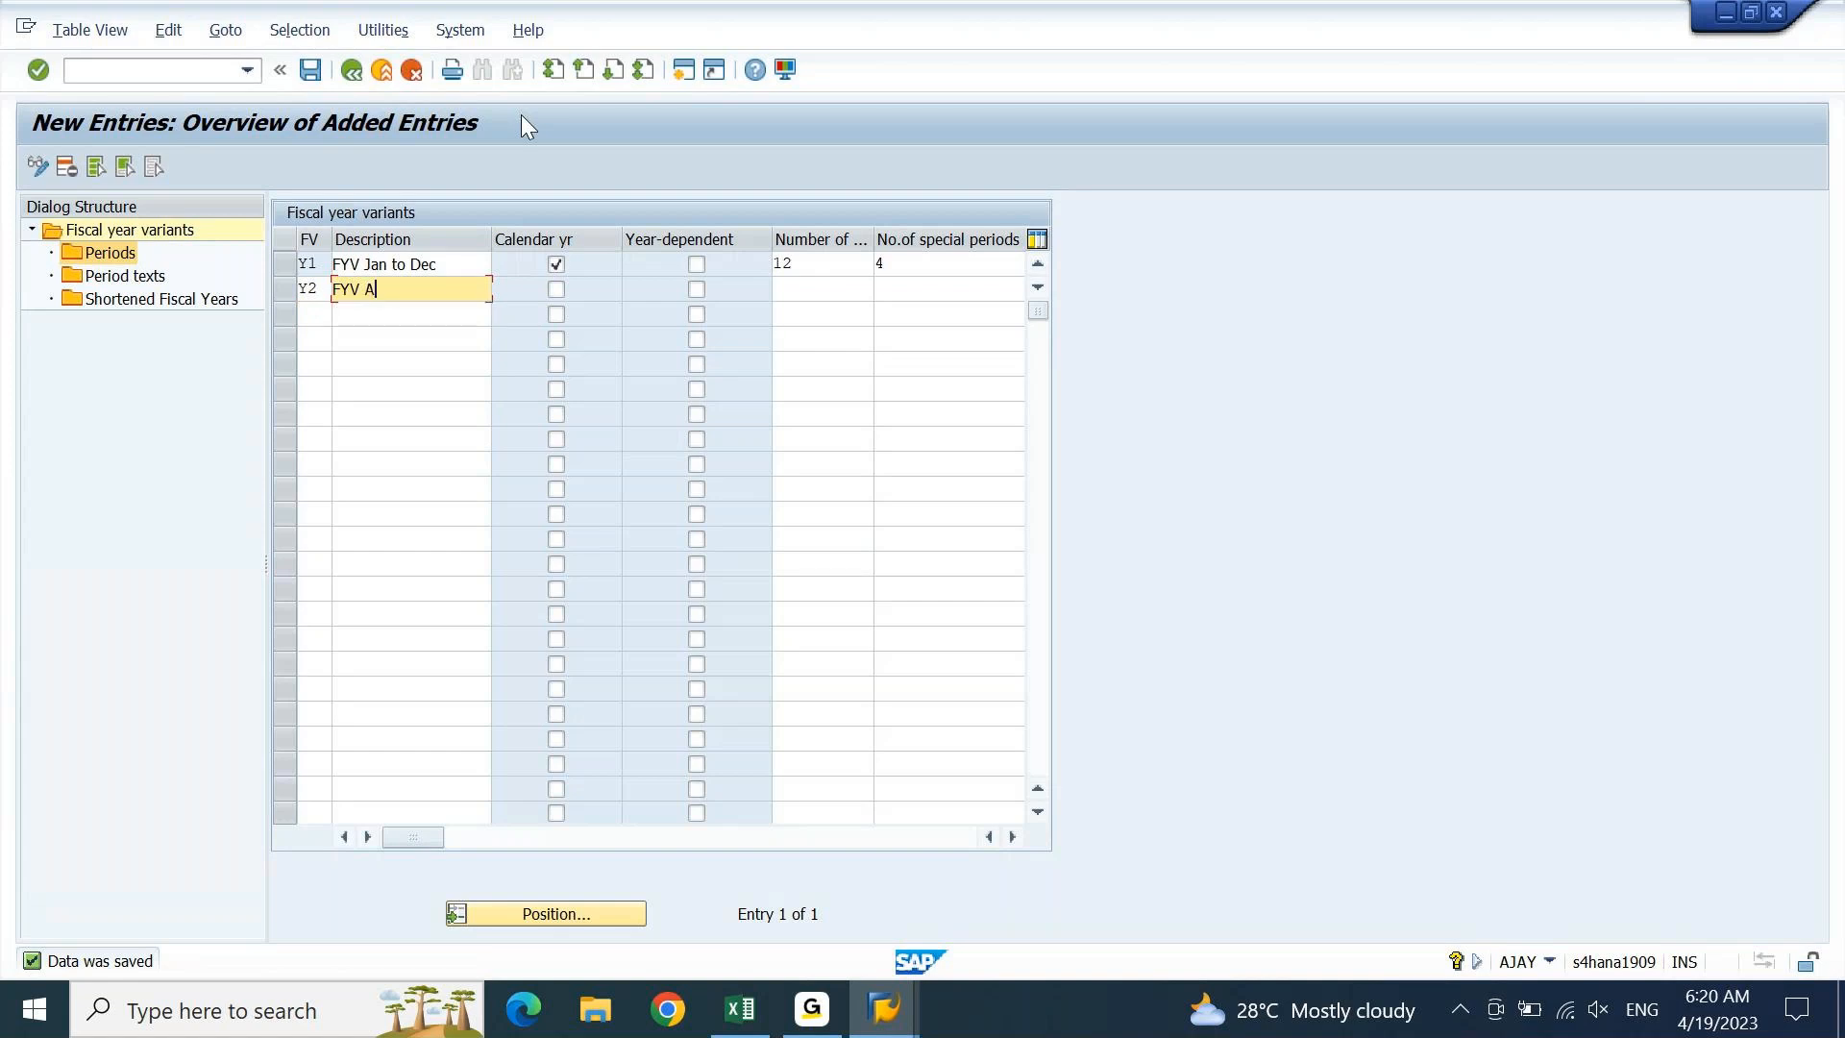
text(pr to Mar)
key(Return)
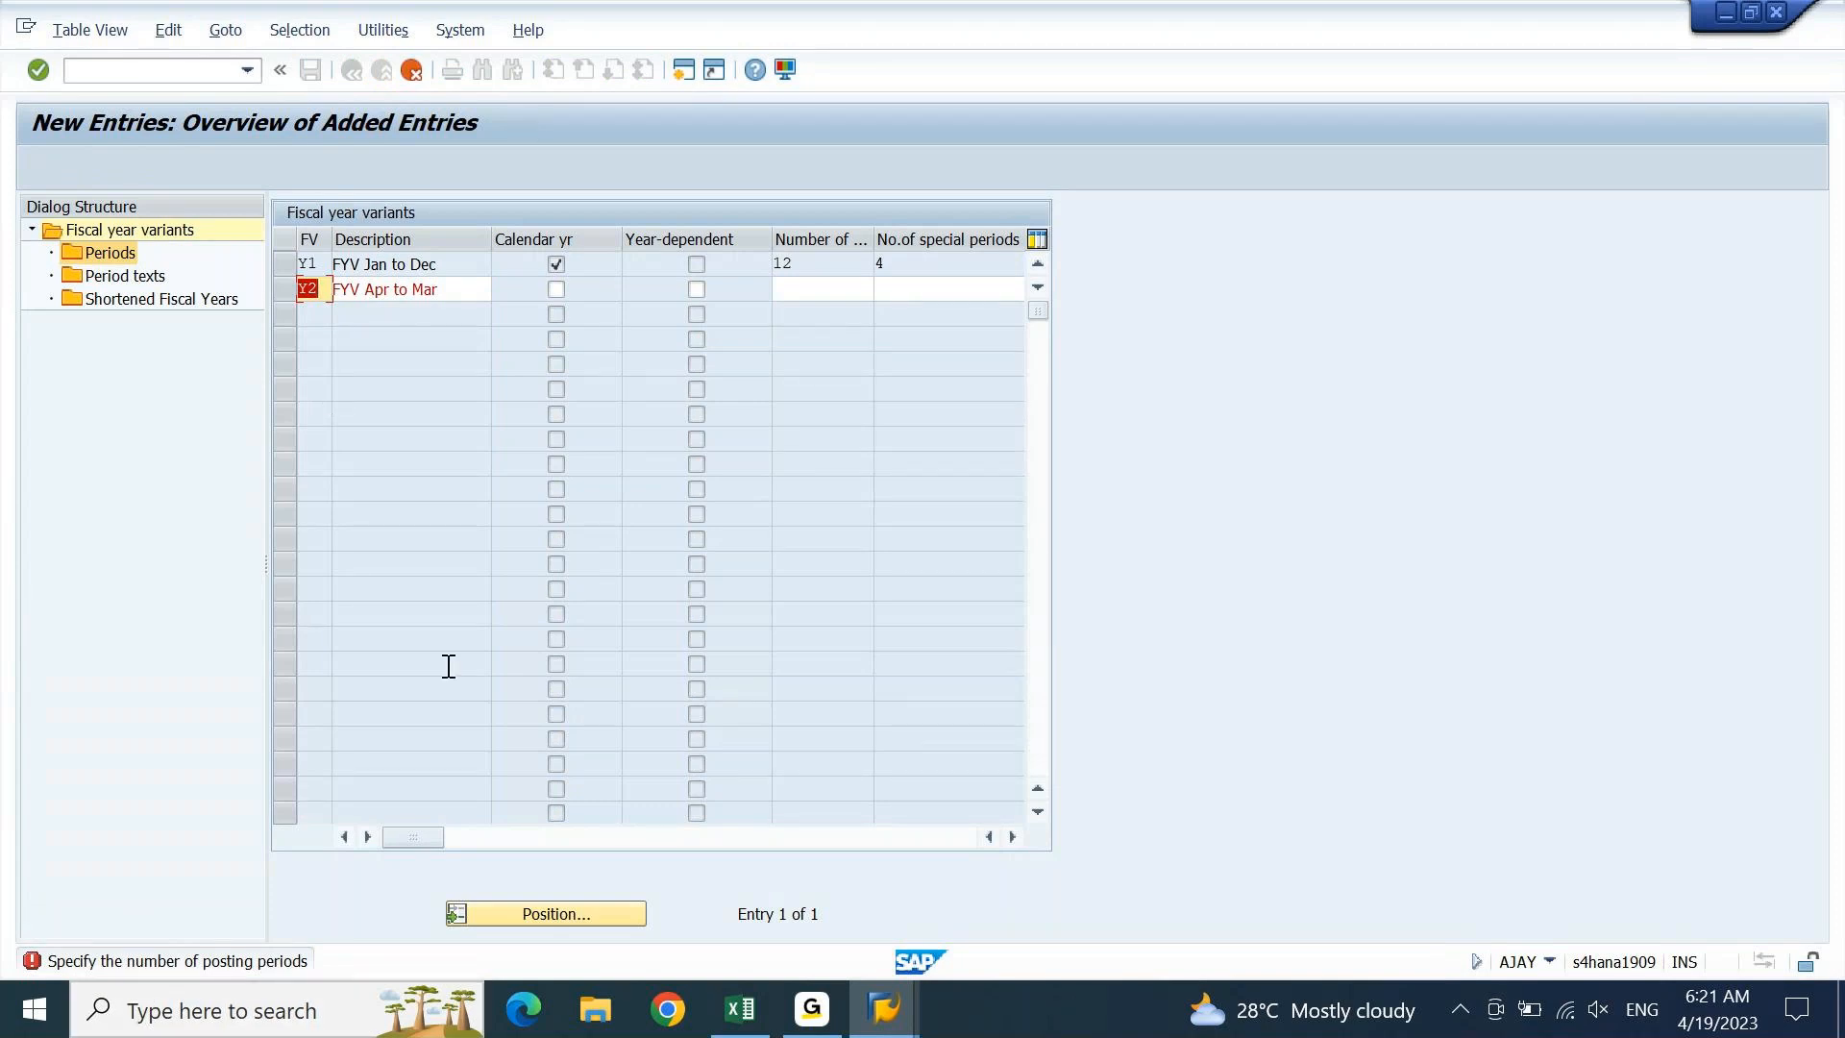
Give Y2 12 posting periods and 4 special periods
click(822, 290)
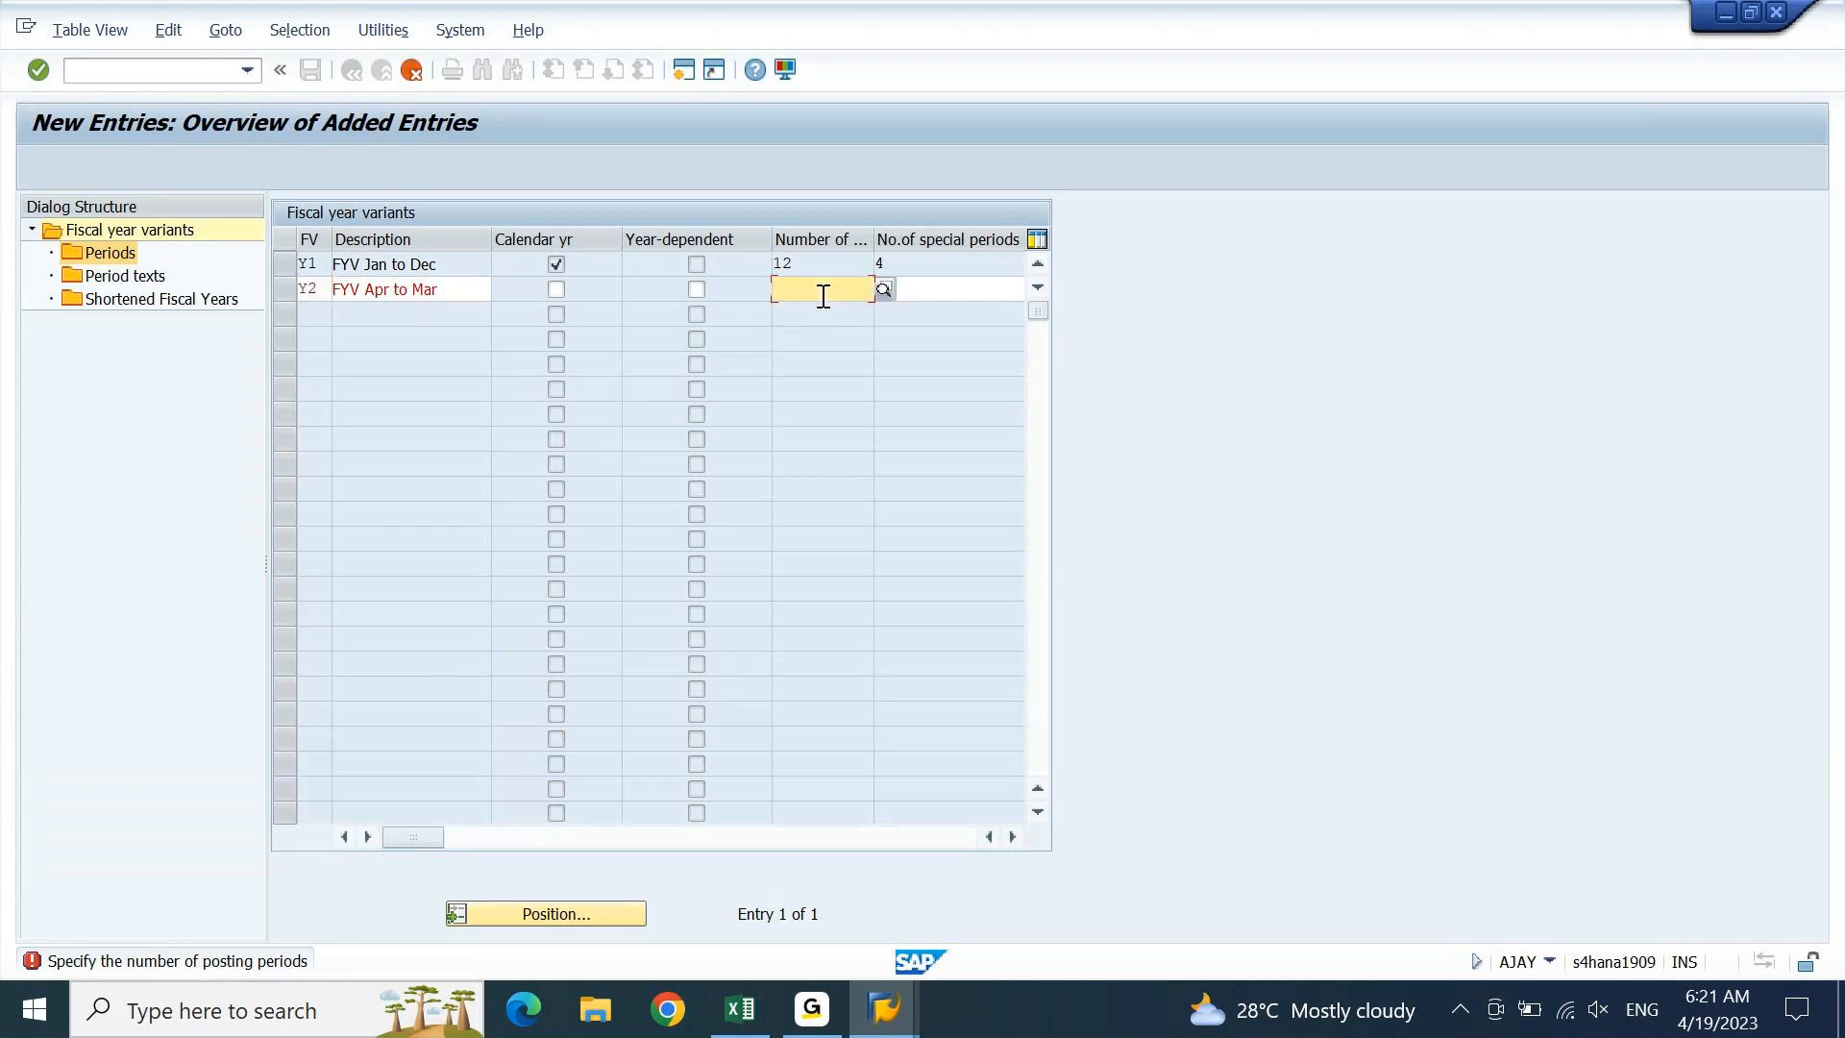
text(12)
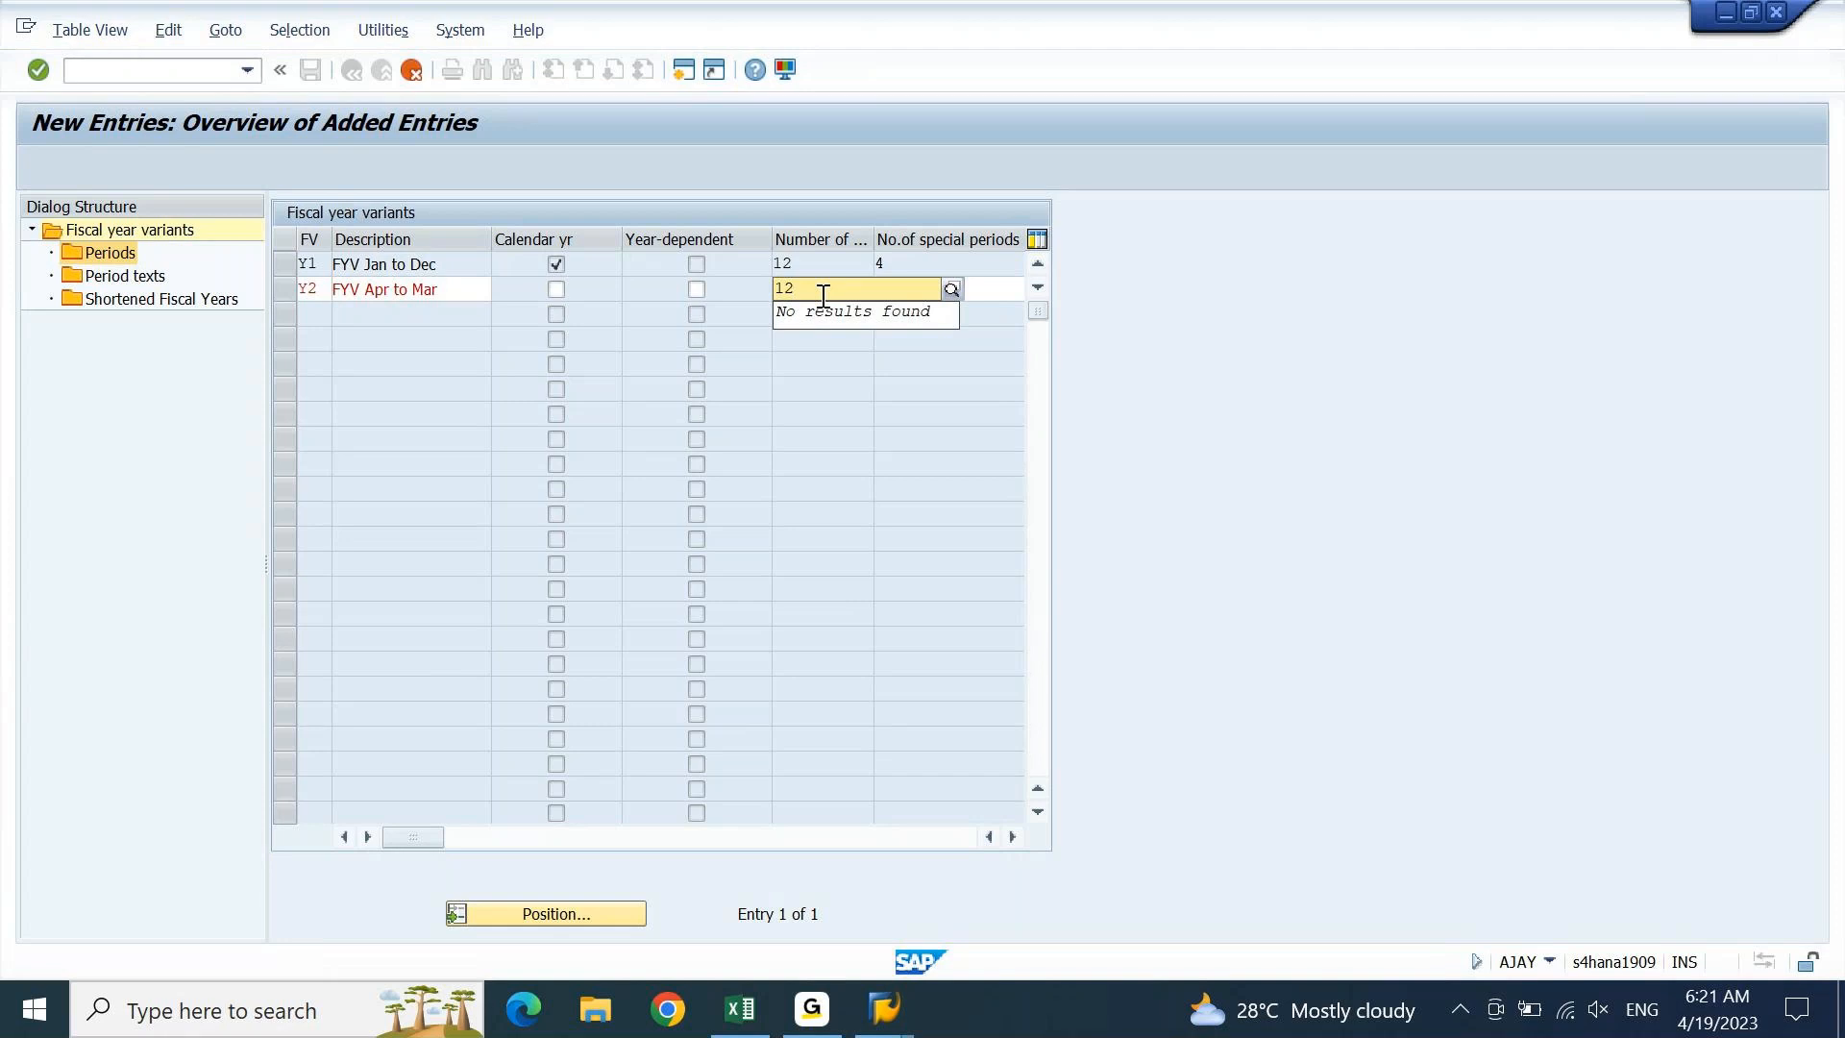
key(Tab)
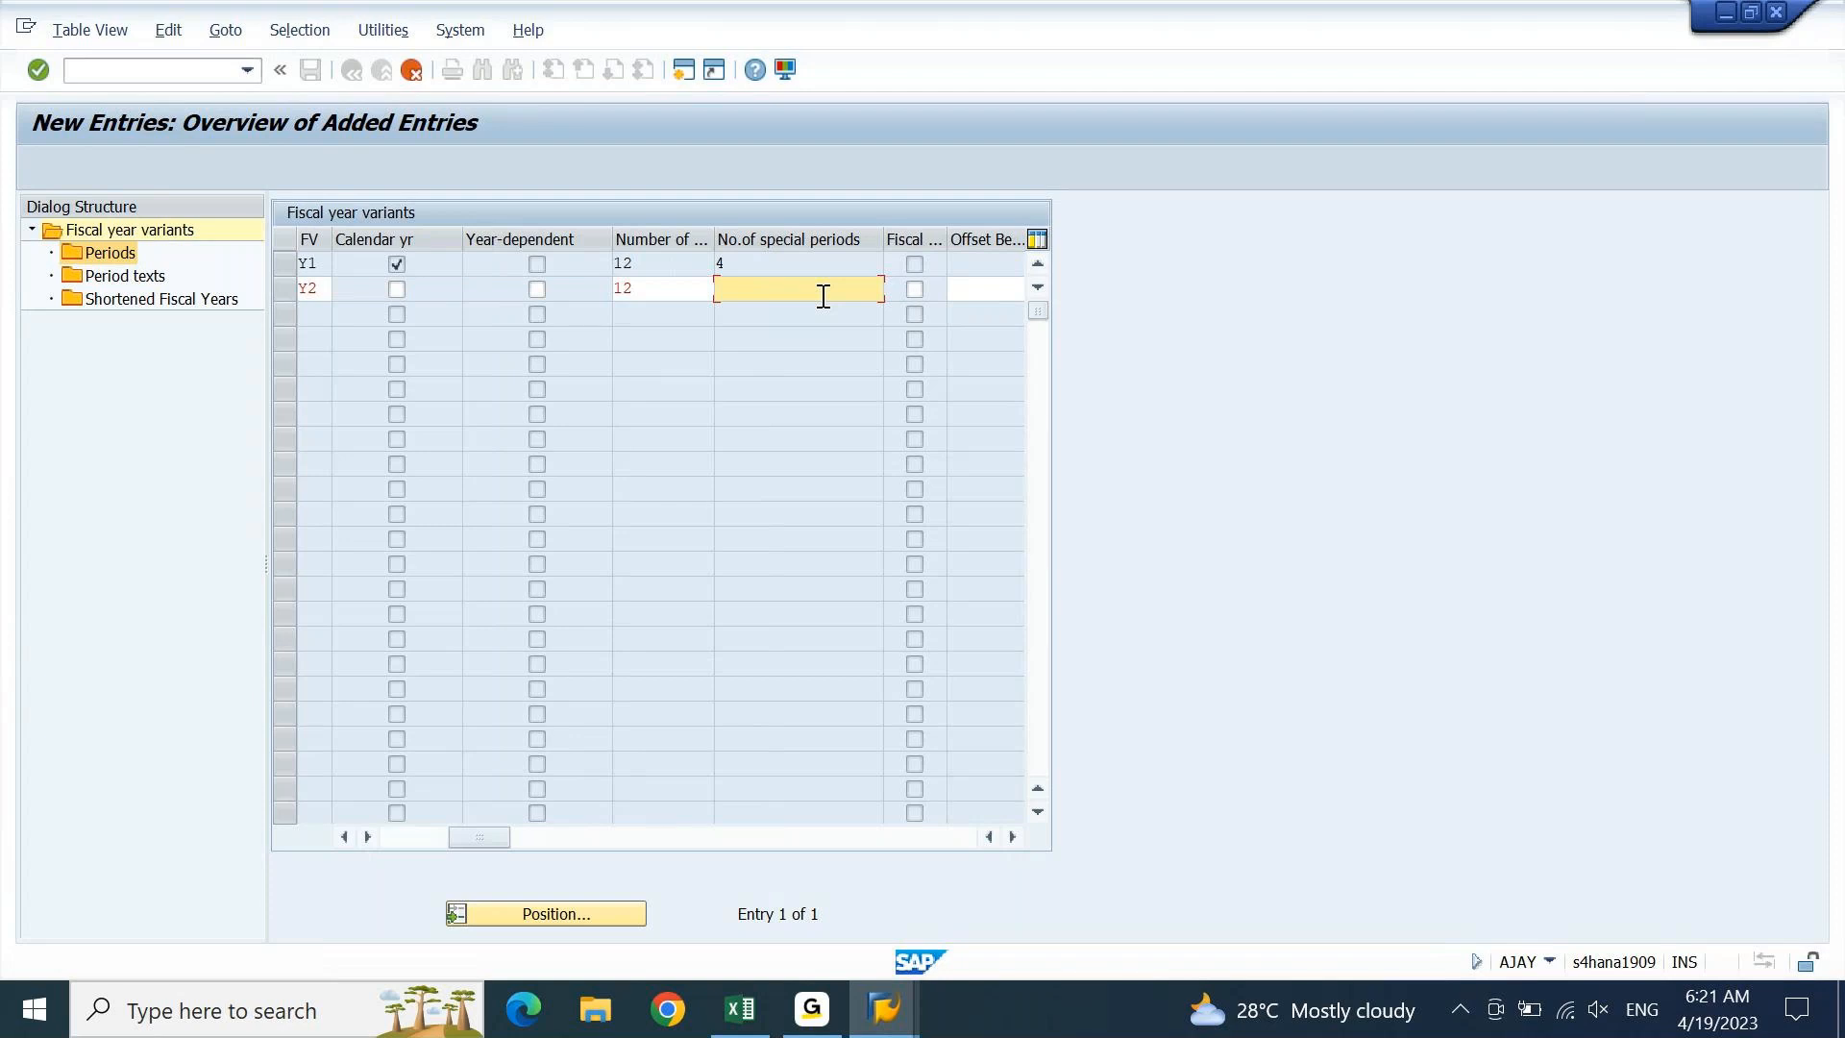
text(4)
key(Return)
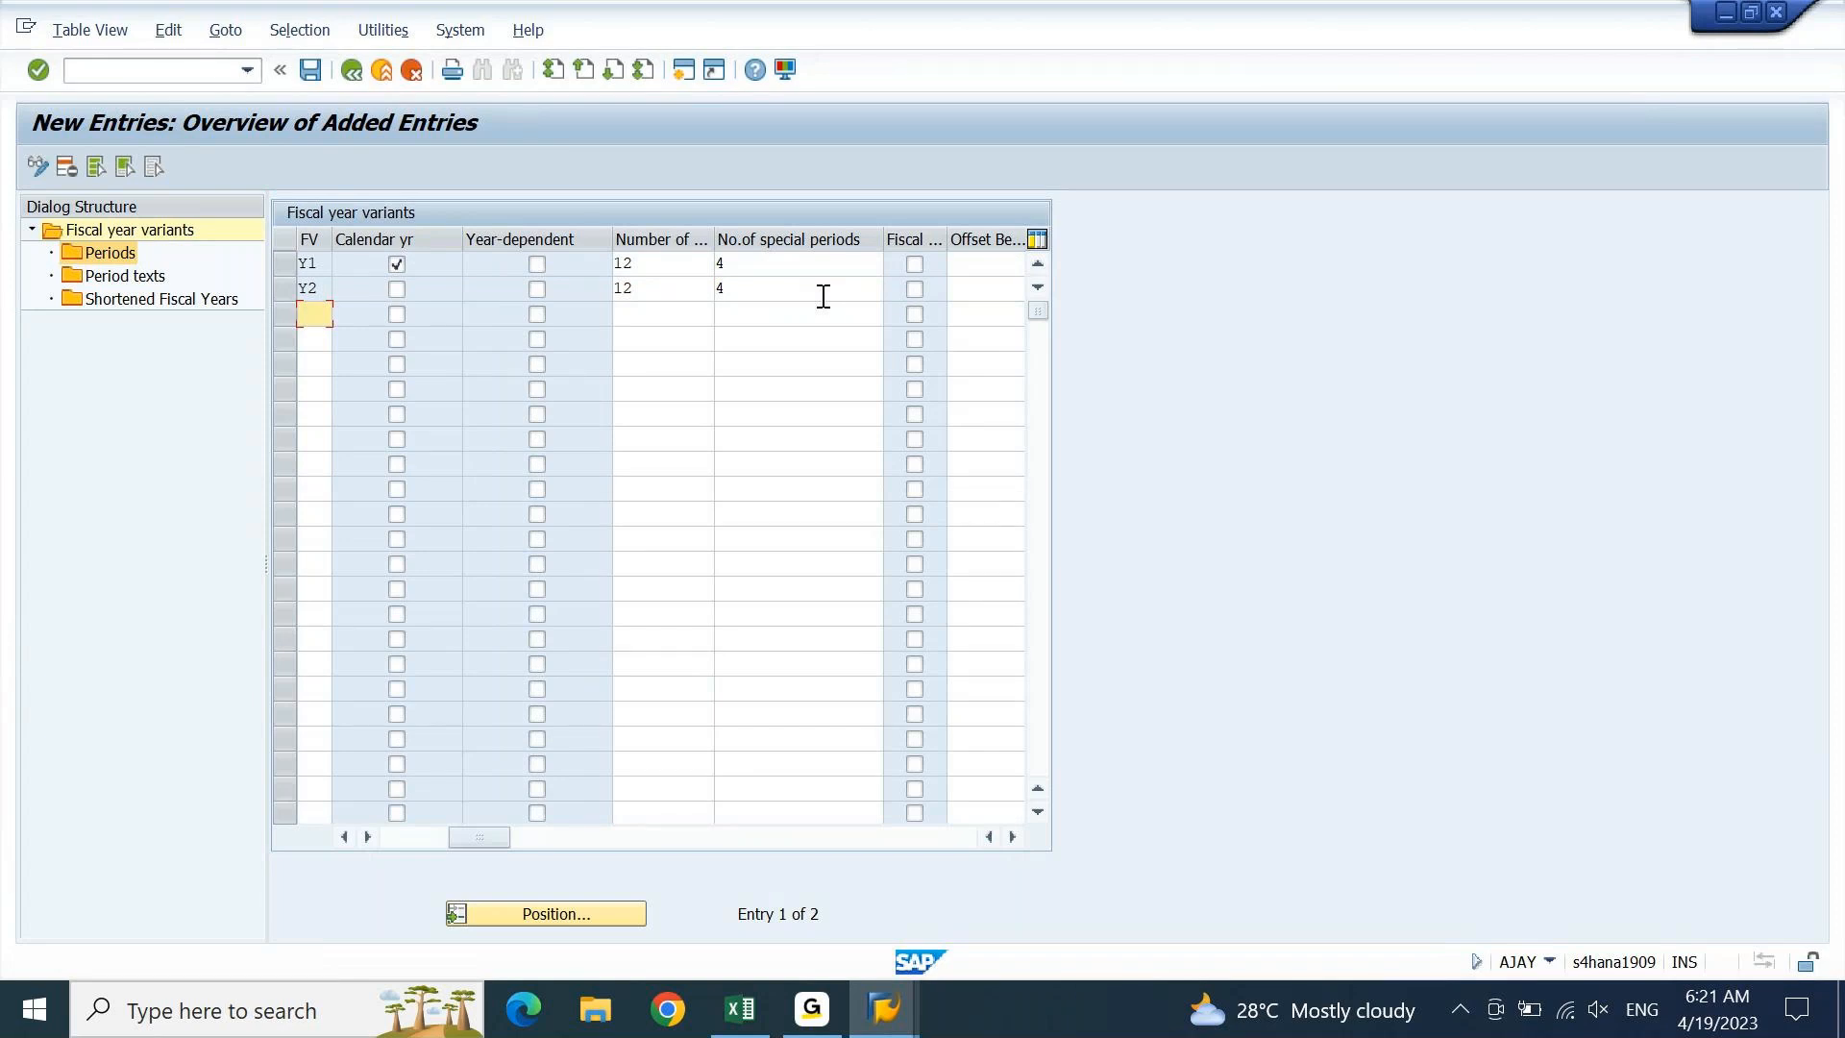
click(402, 844)
Review Y2 'FYV Apr to Mar', leave Calendar yr unchecked, and validate the entries
click(285, 289)
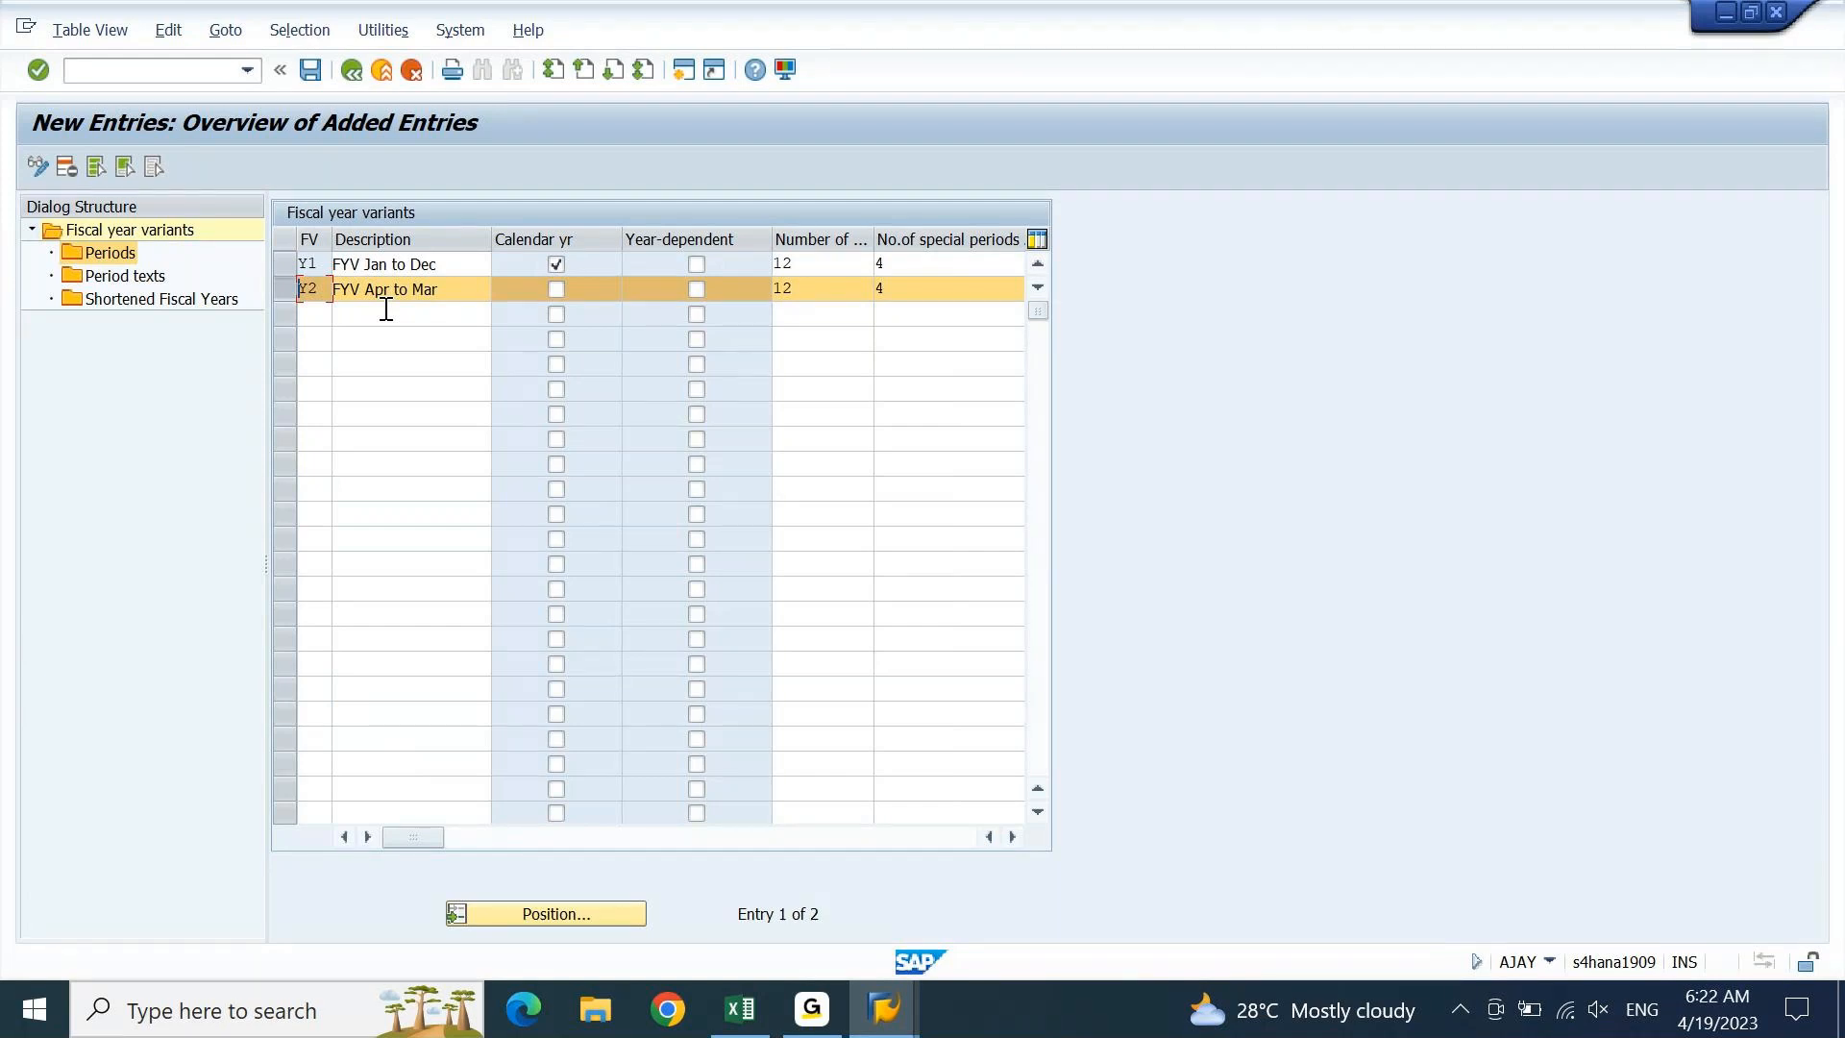
drag(366, 290, 450, 292)
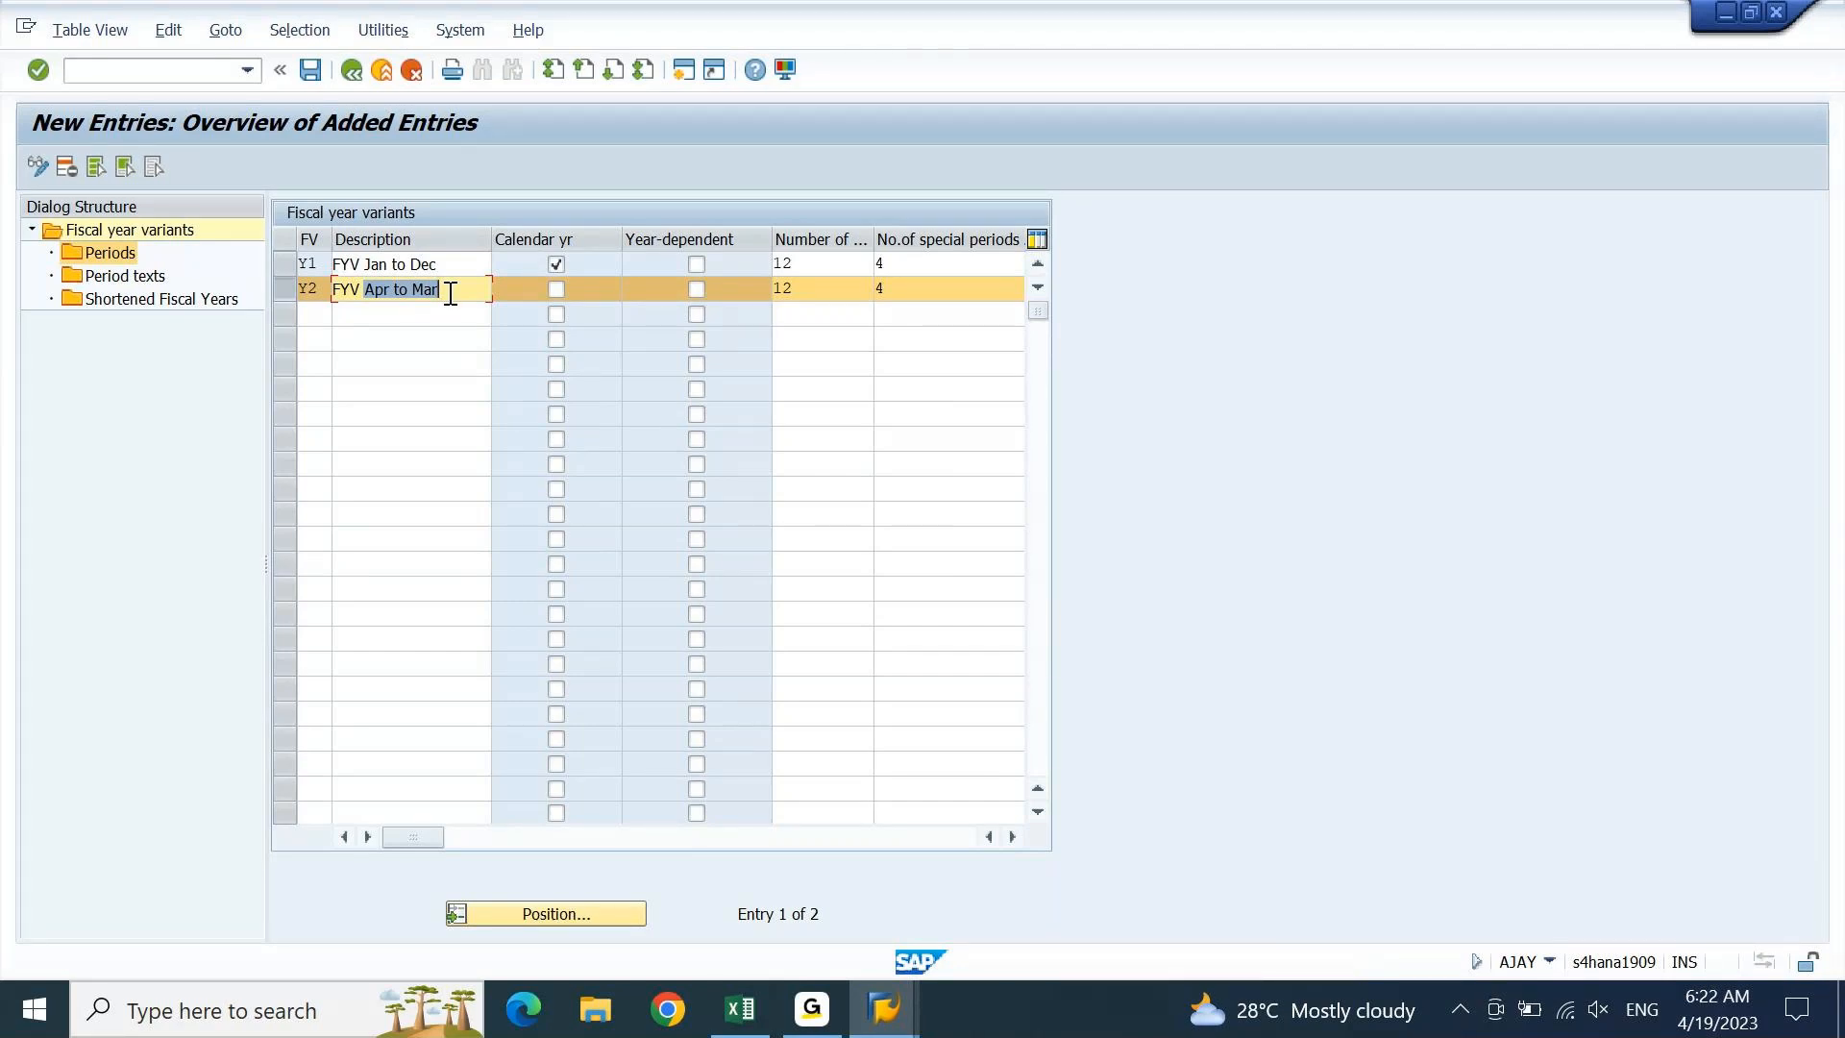
click(558, 290)
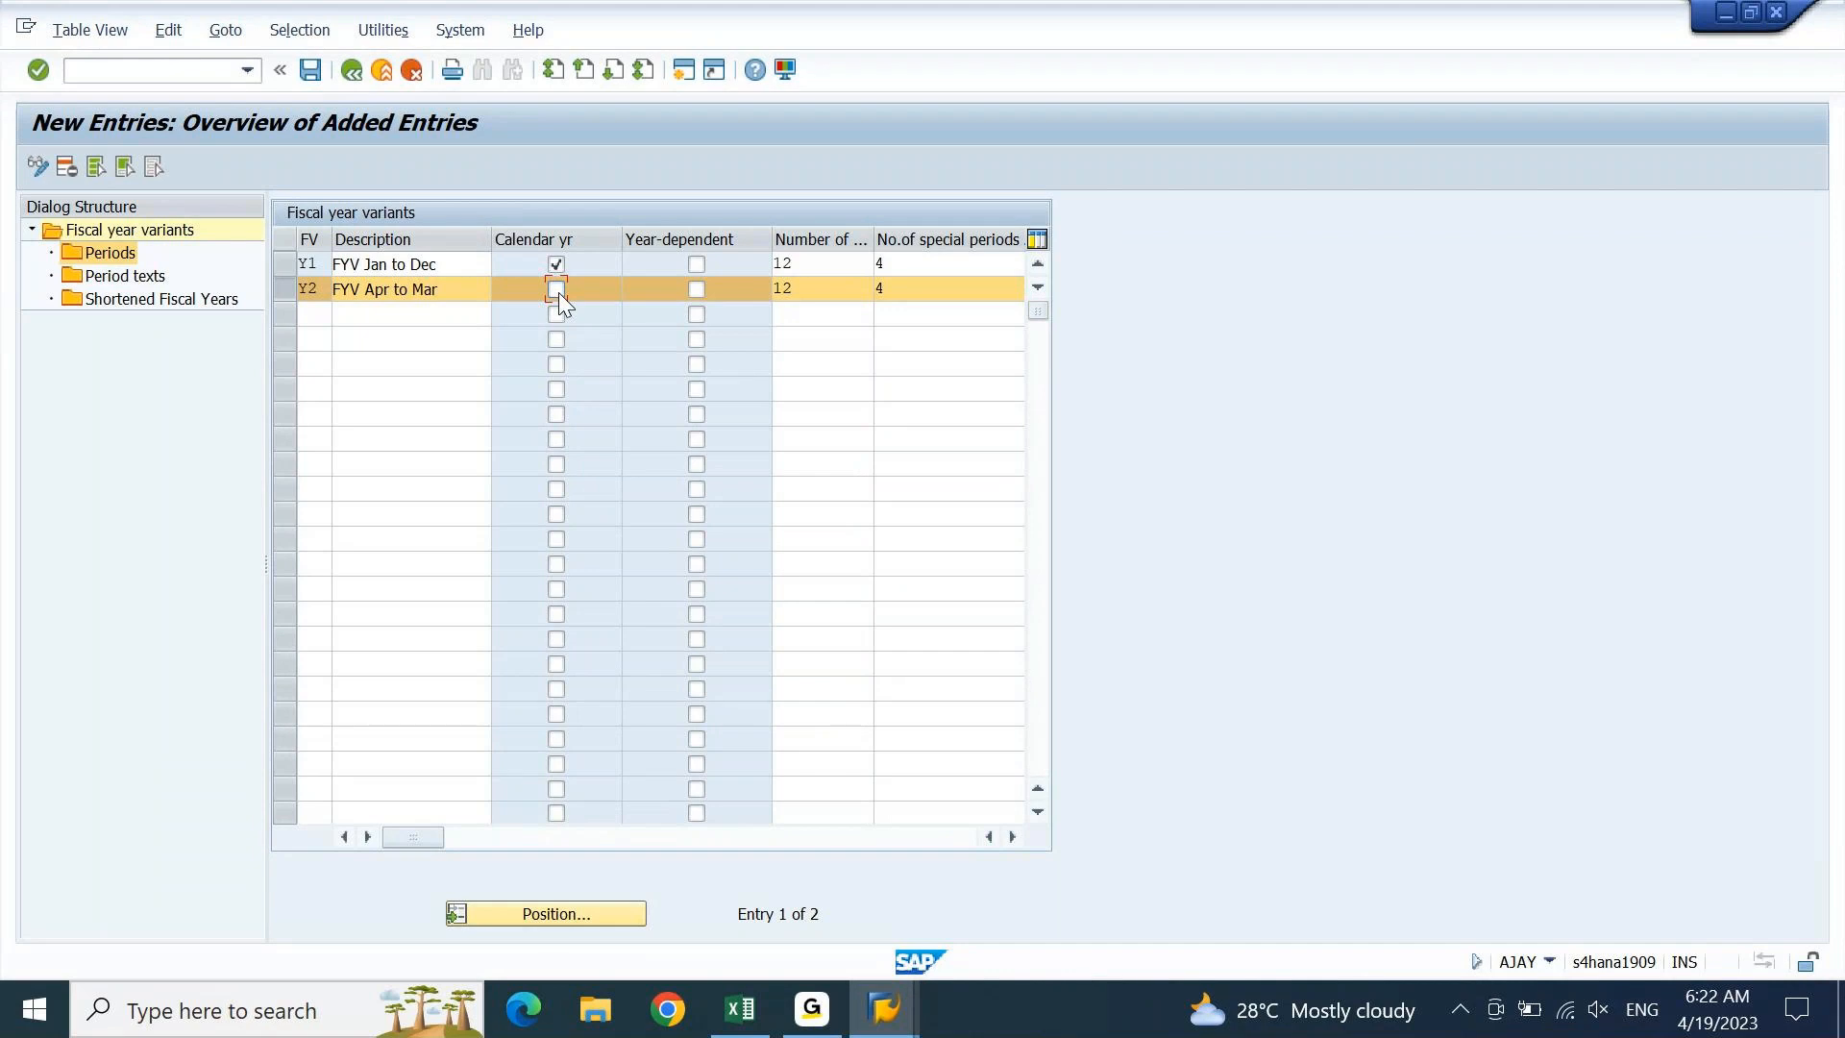
key(Return)
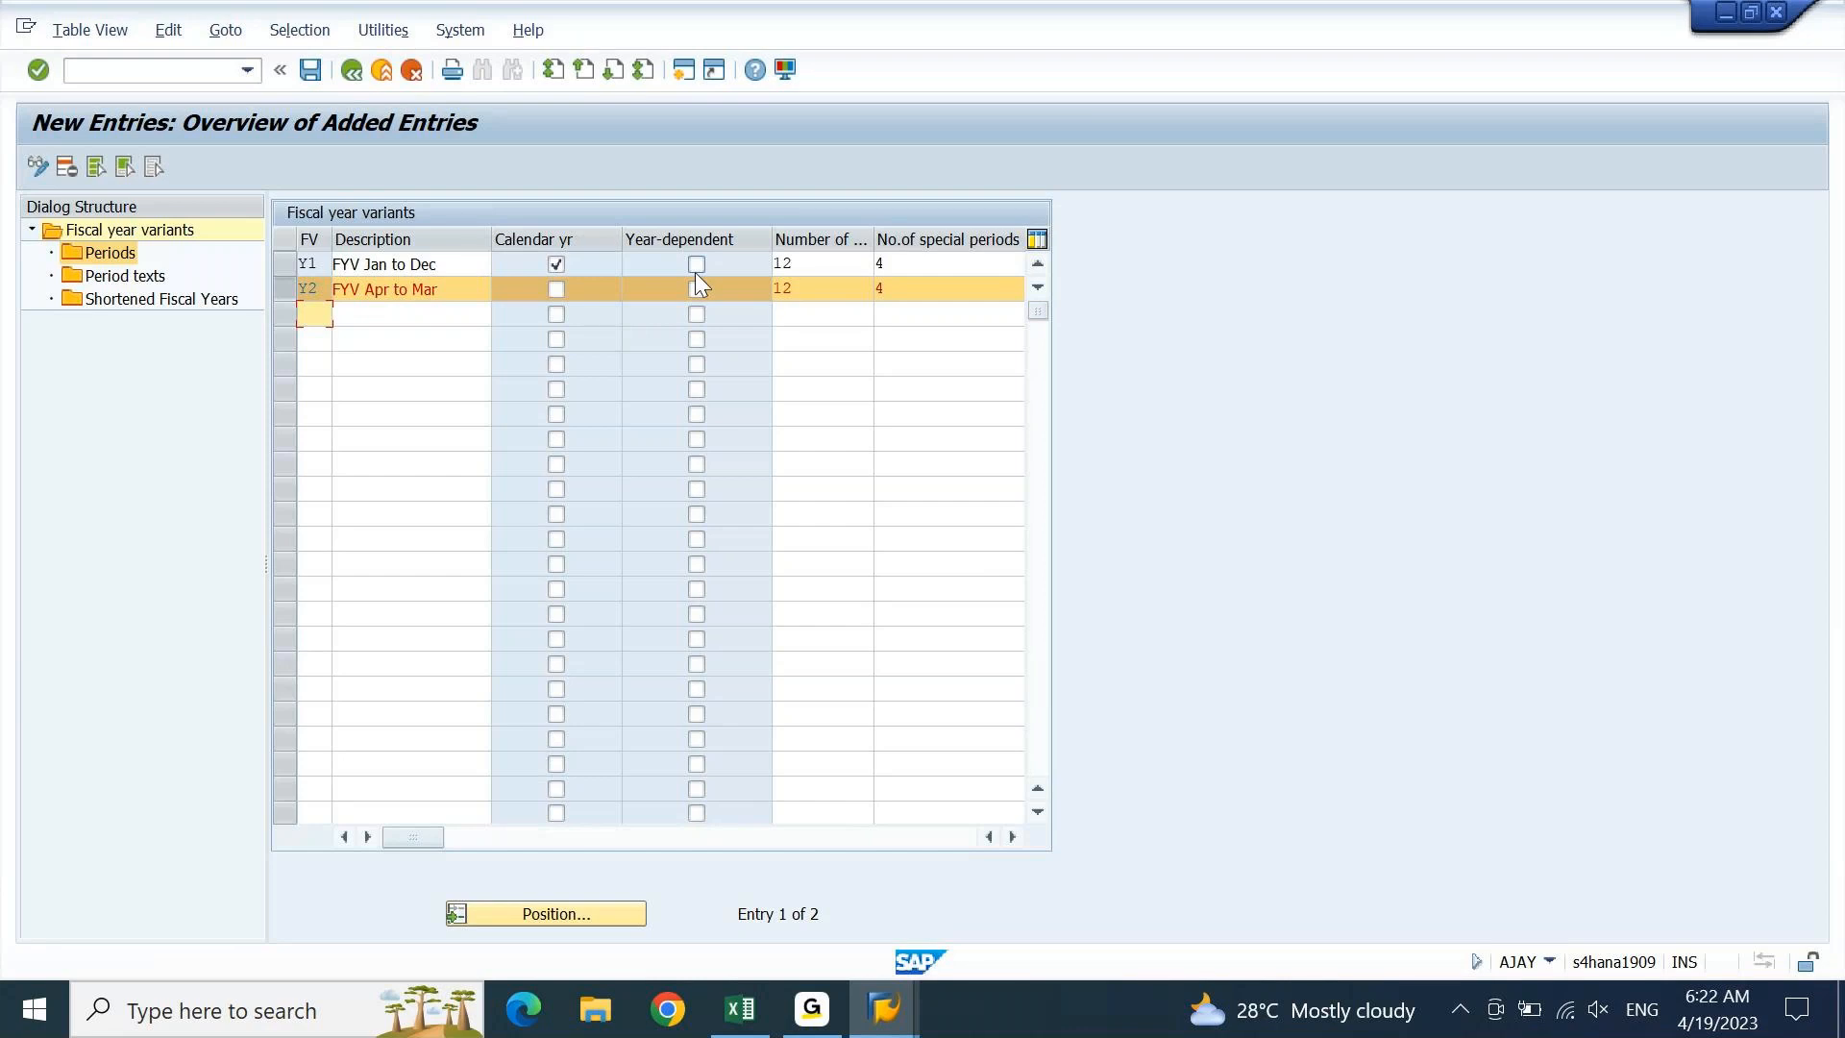
click(697, 315)
key(Return)
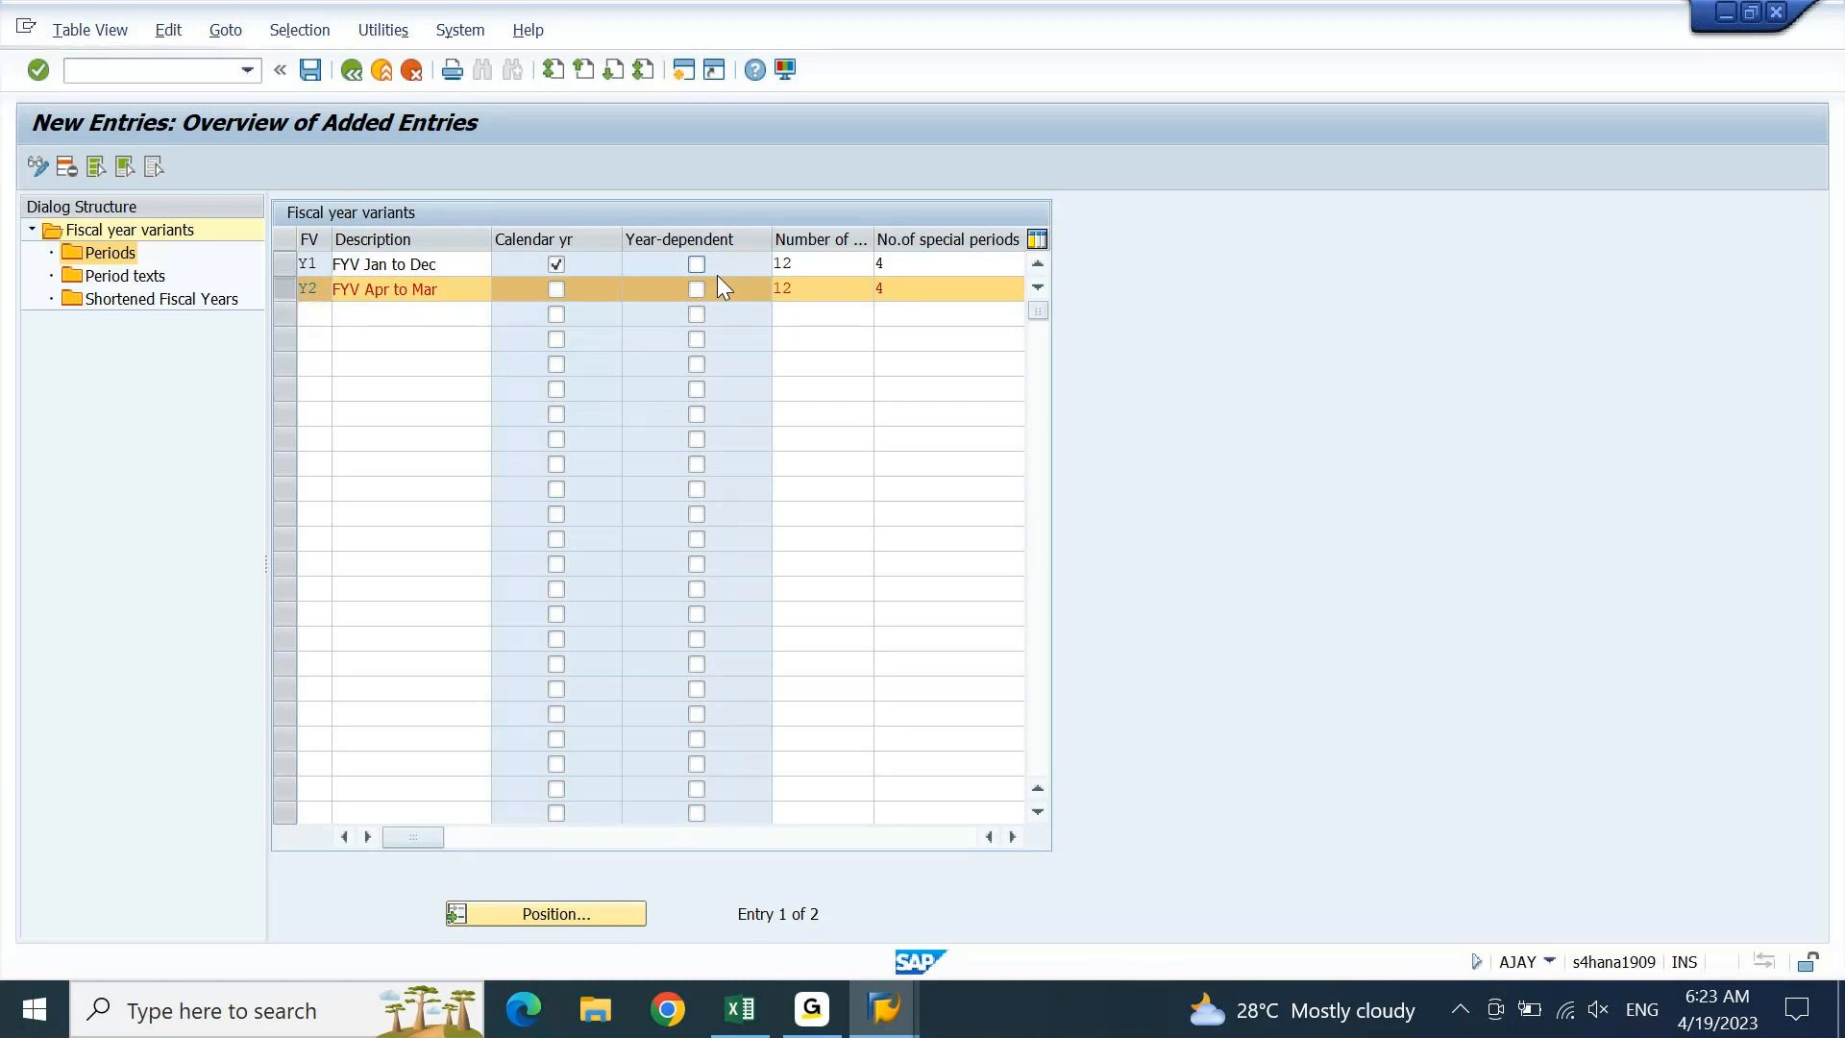
Save variant Y2, then check the Y1 and Y2 rows in the list
click(309, 69)
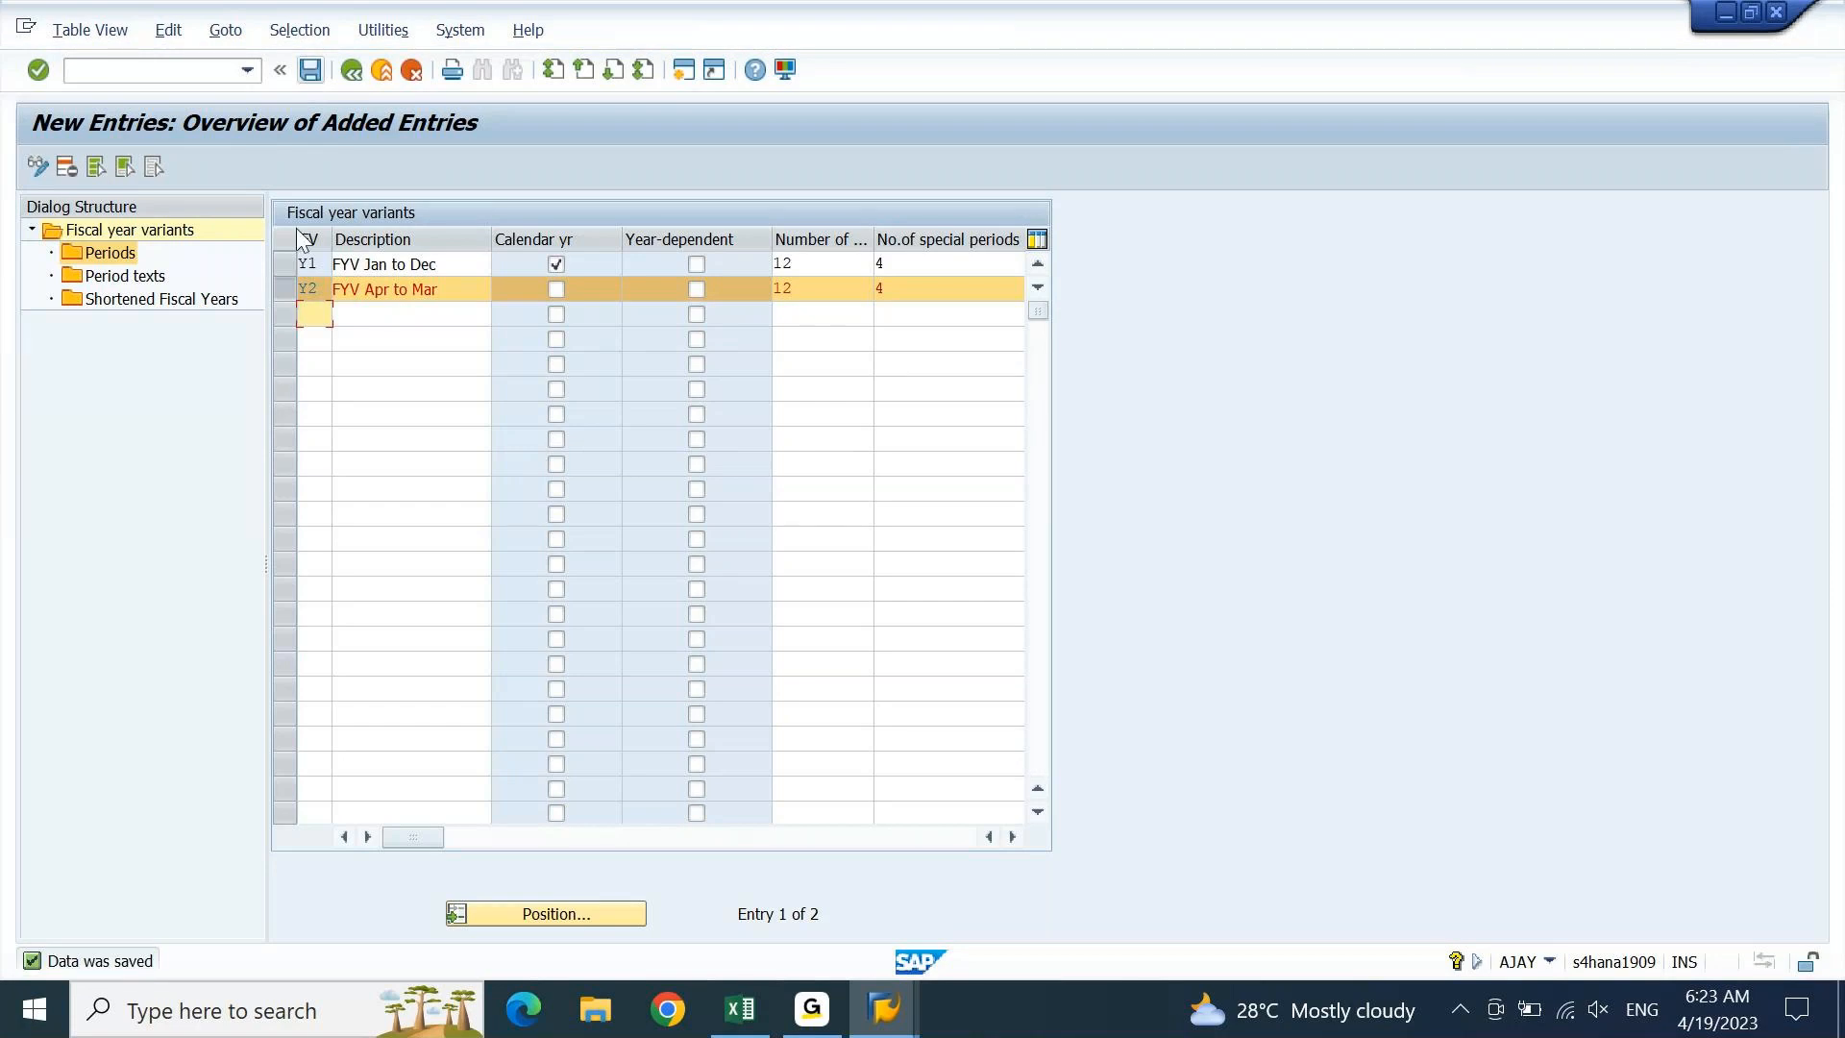
click(293, 286)
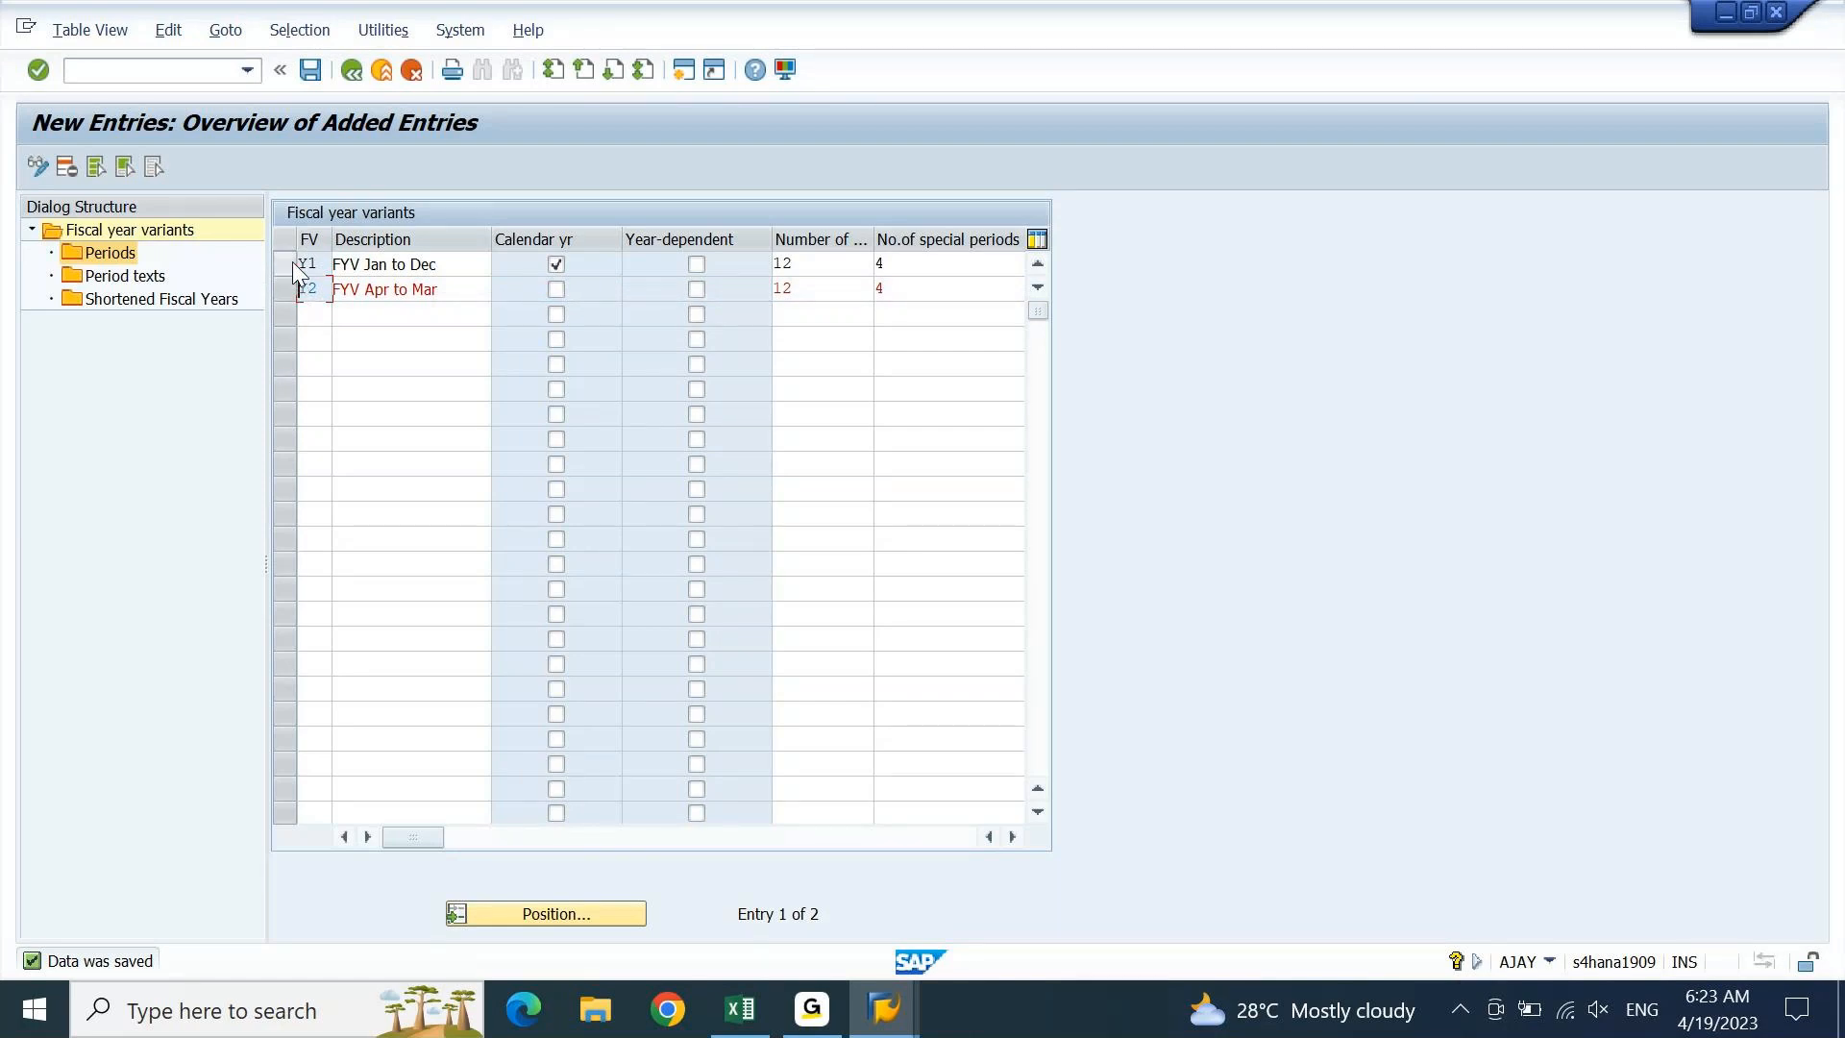
click(292, 261)
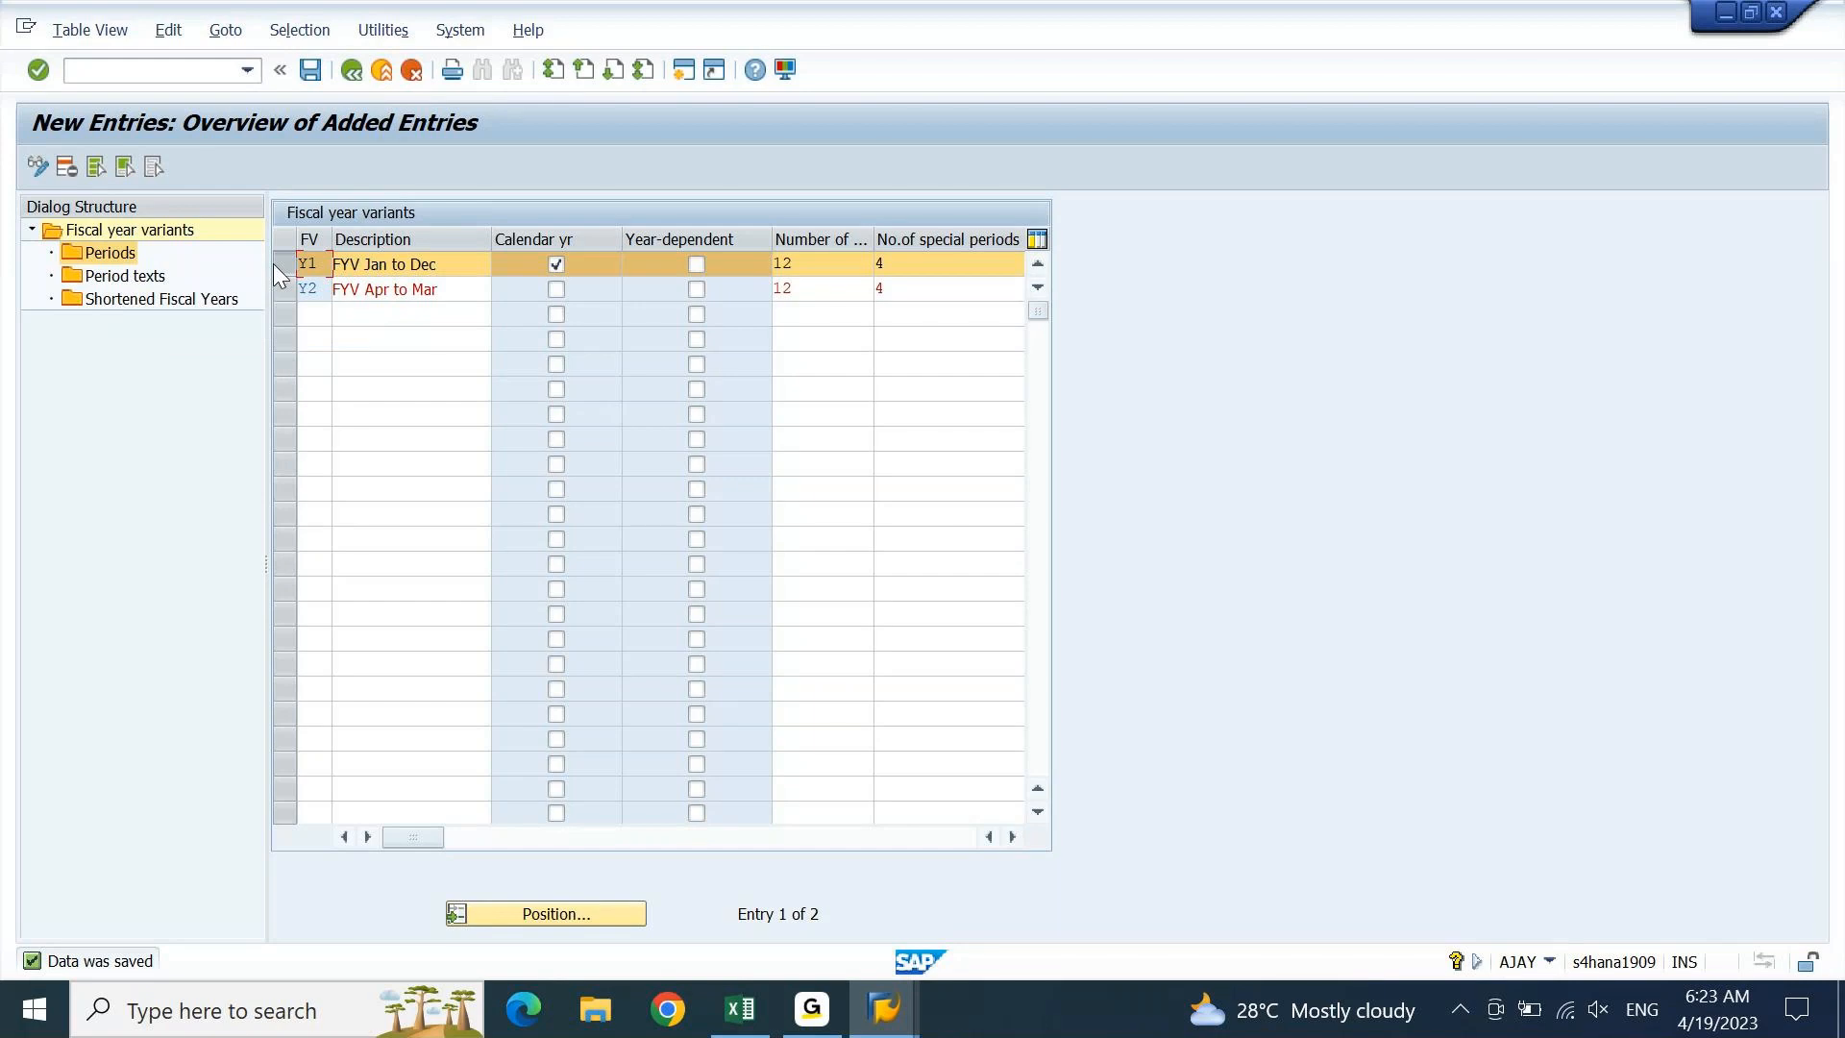
click(296, 286)
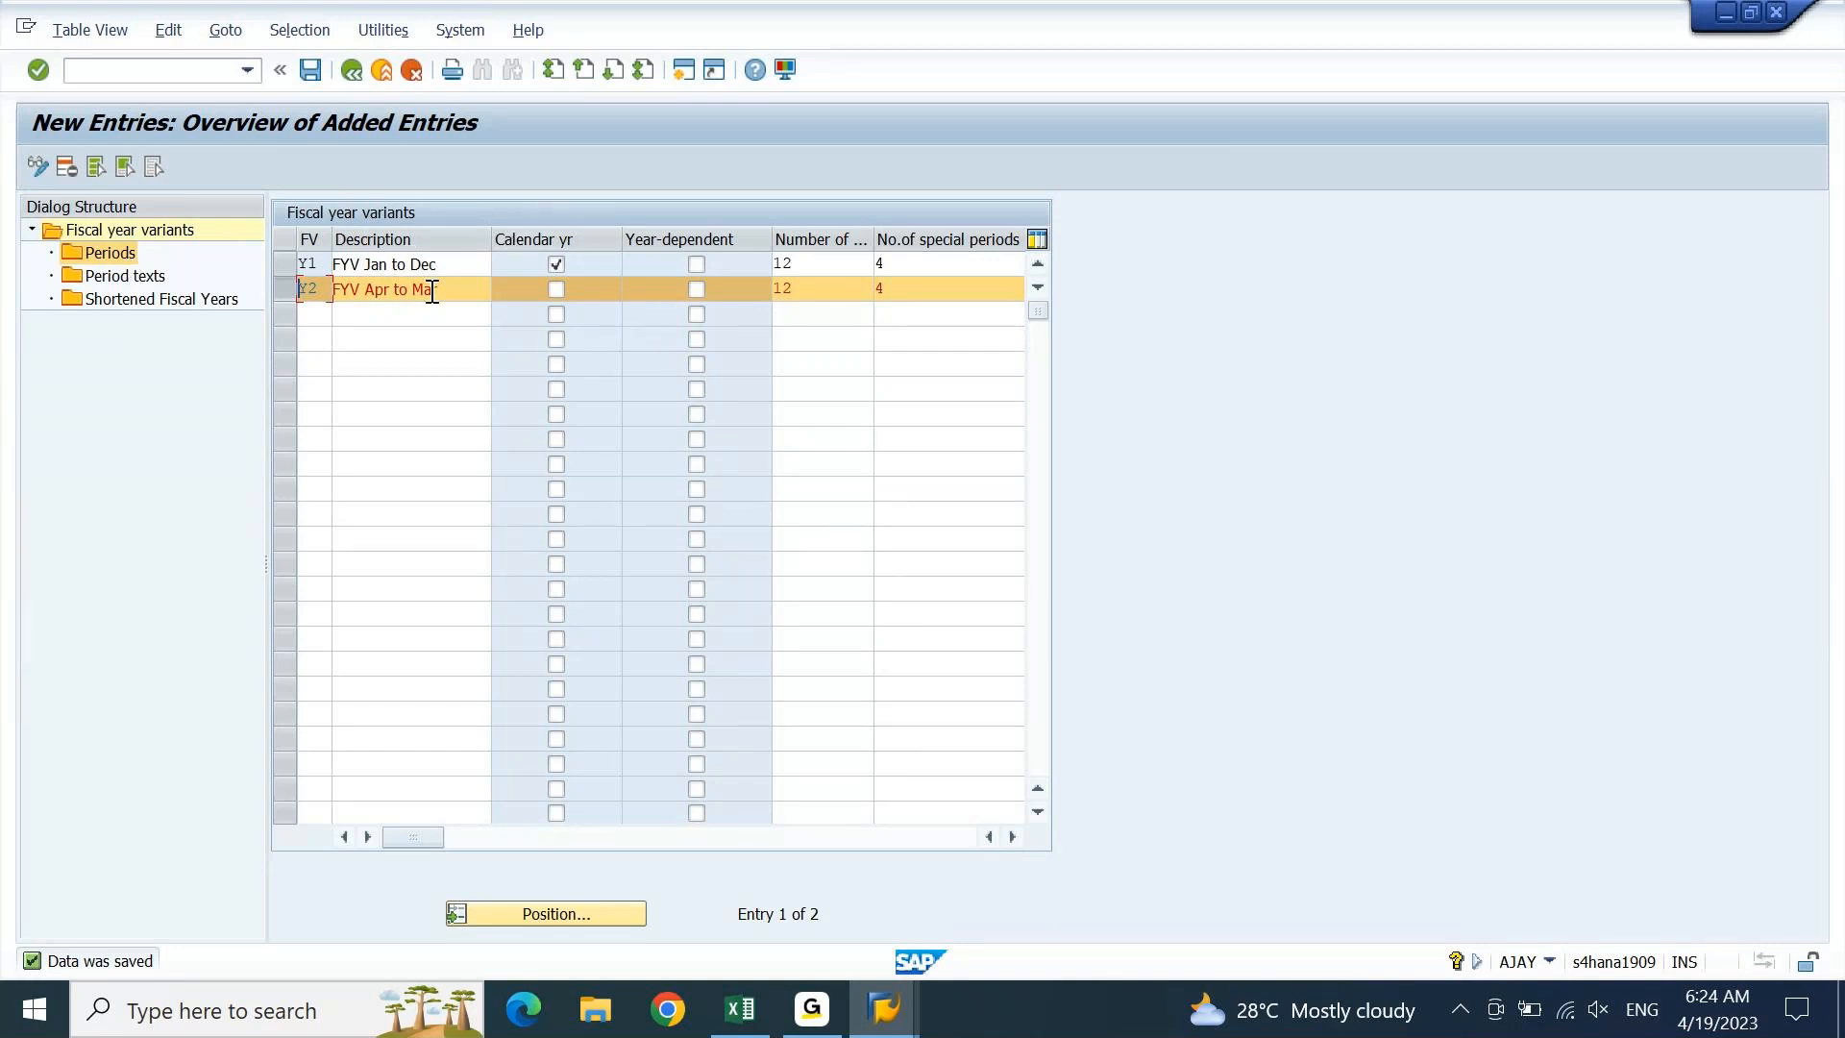
Open Periods for Y2 and start a blank New Entries period table
double_click(109, 254)
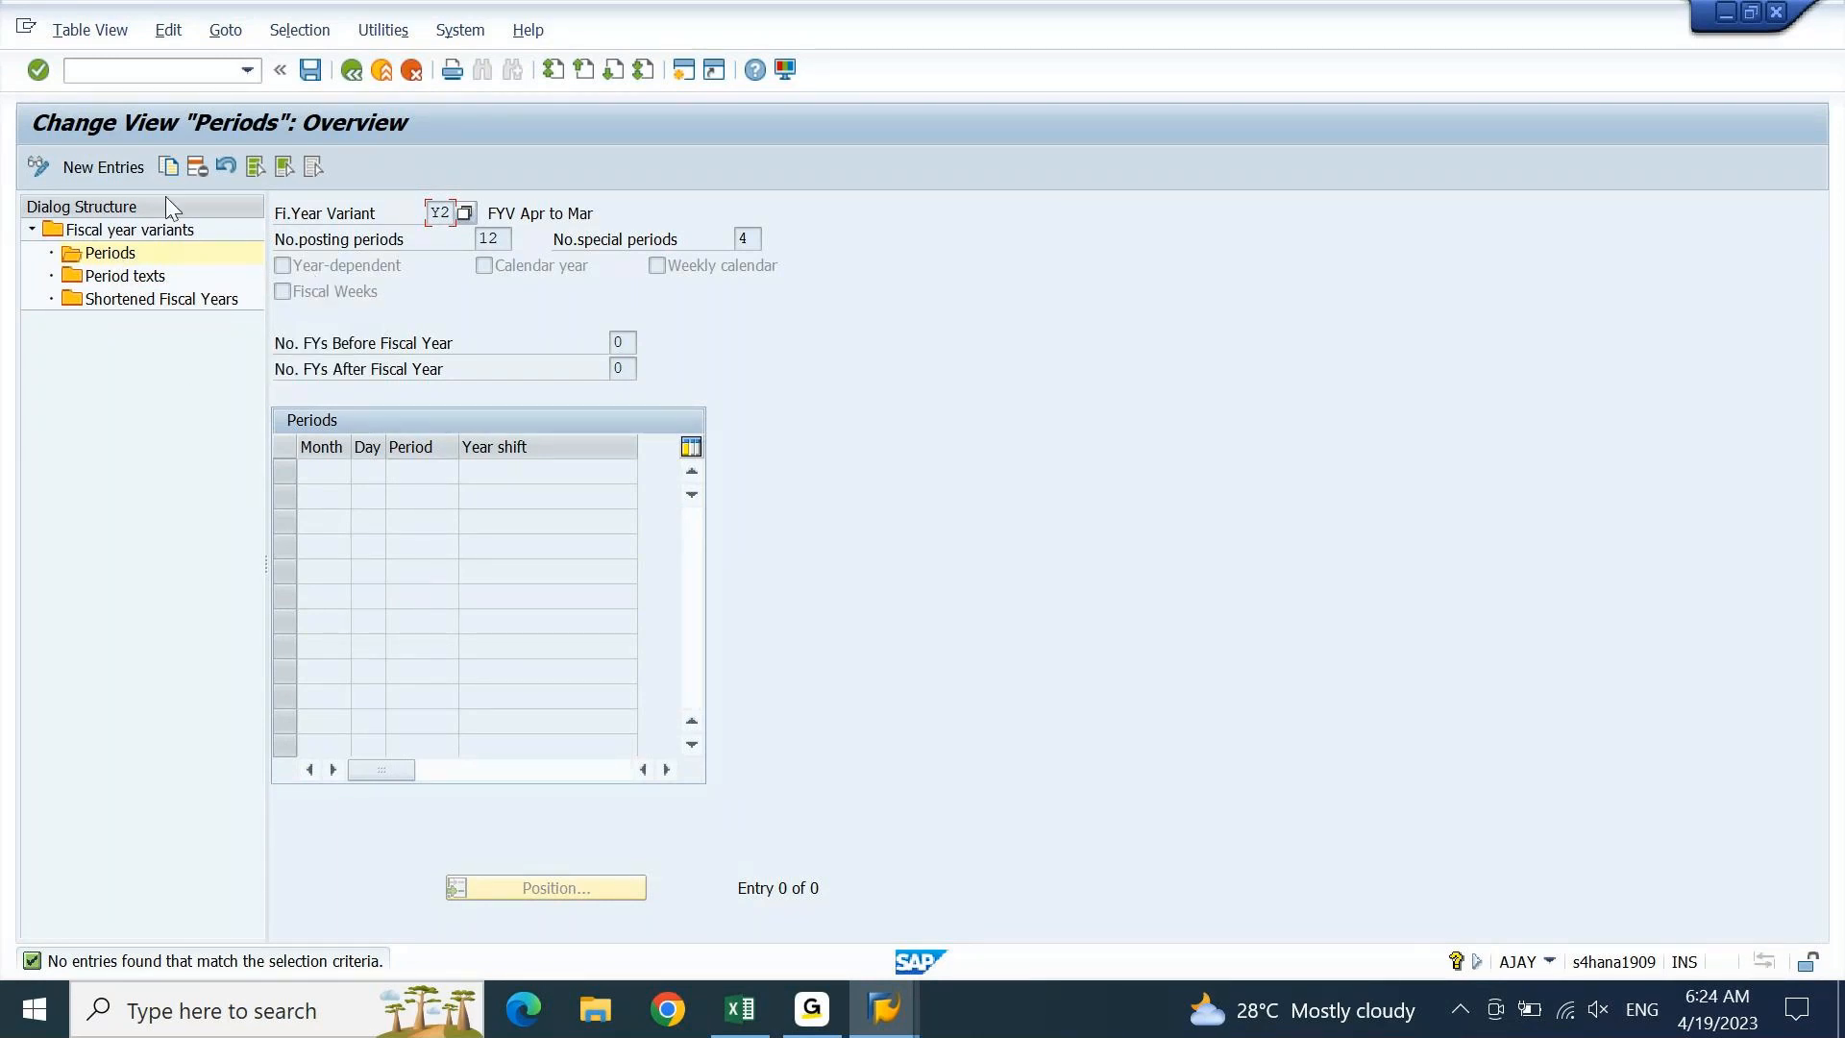
click(103, 167)
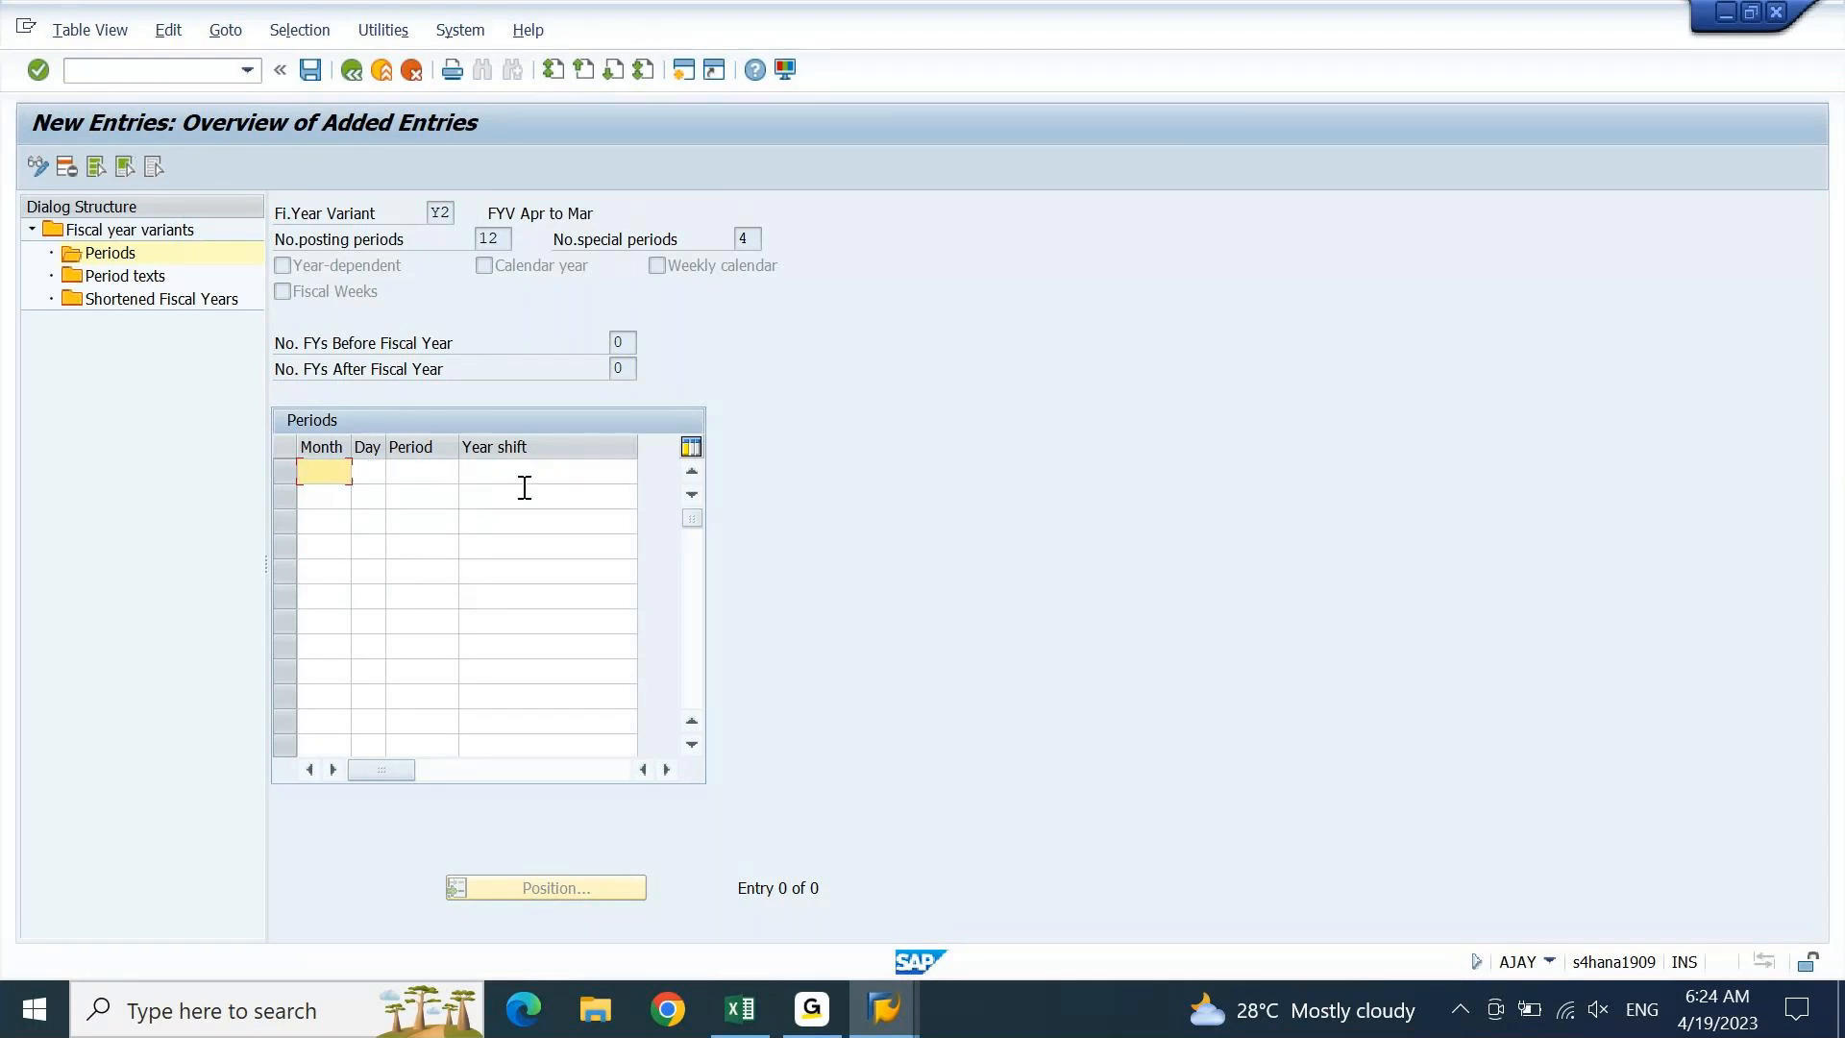
Bring up the Excel planning workbook with cell G1671 active
click(742, 1008)
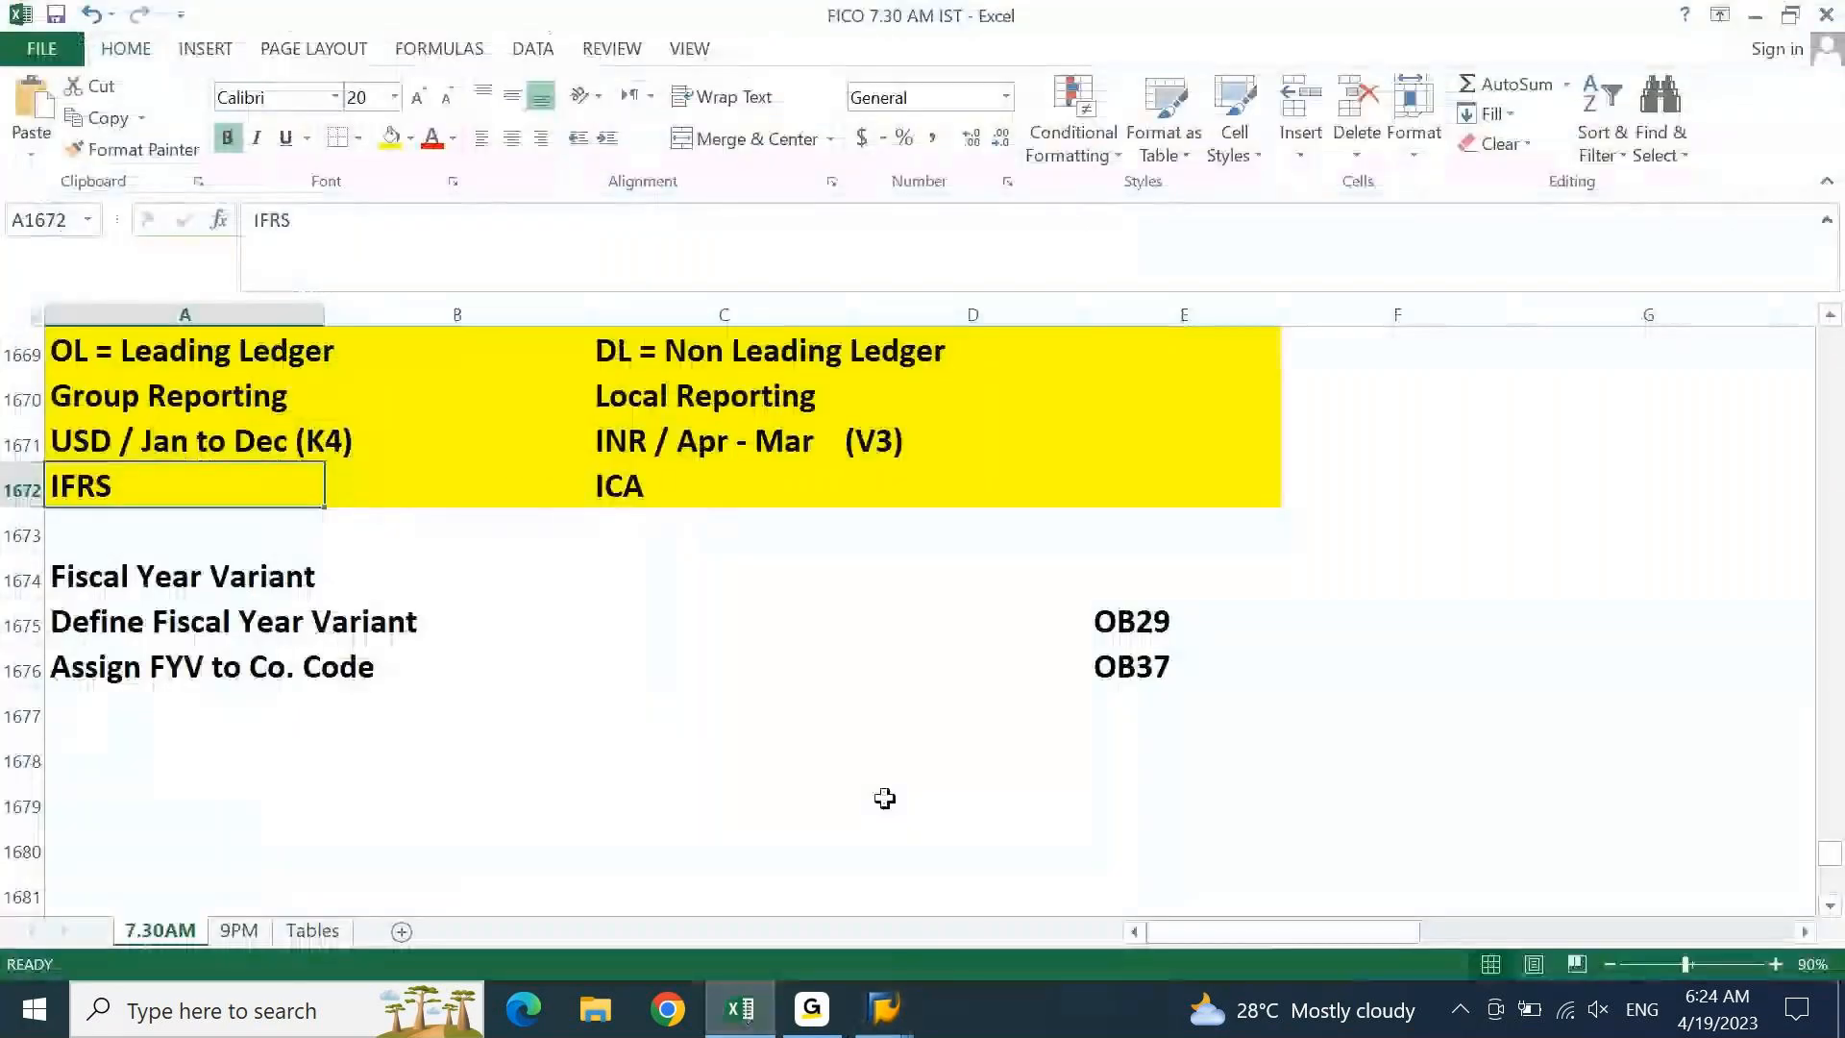
key(Left)
key(Left)
key(Left)
key(Left)
key(Left)
key(Left)
key(Left)
key(Right)
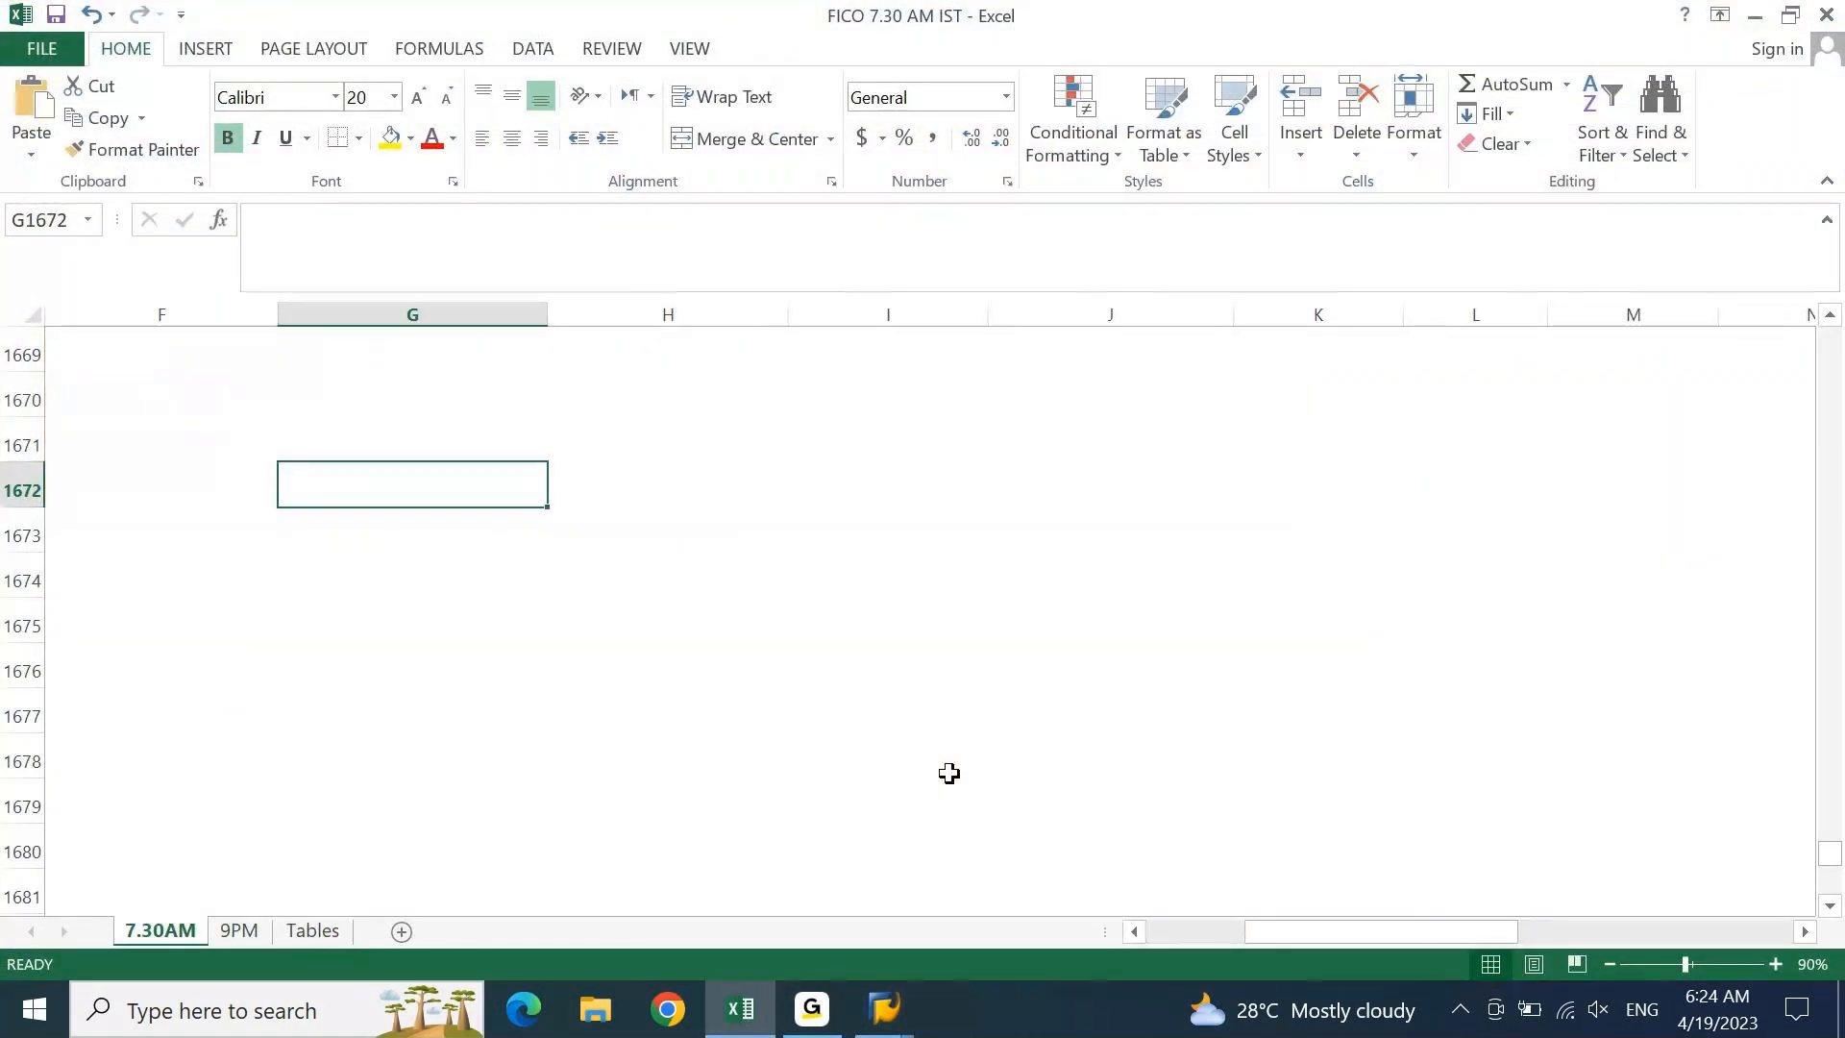
key(alt+Tab)
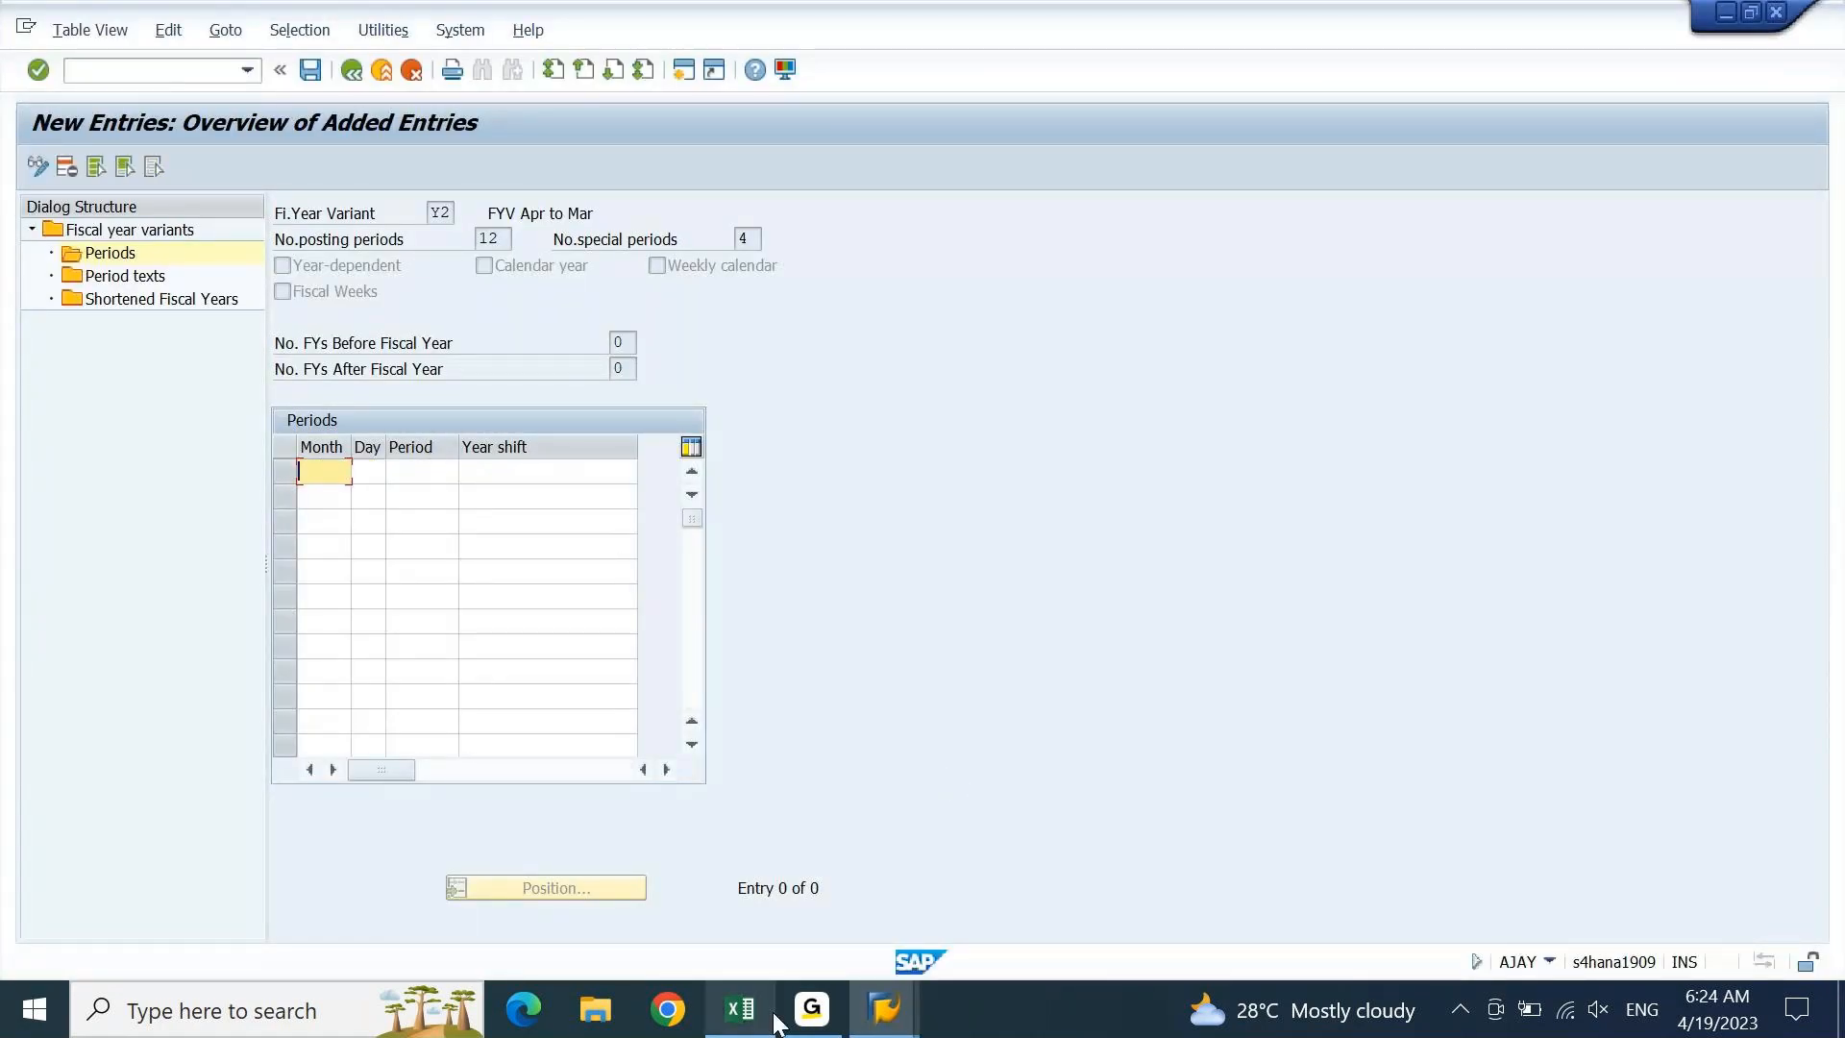
click(740, 1009)
key(Up)
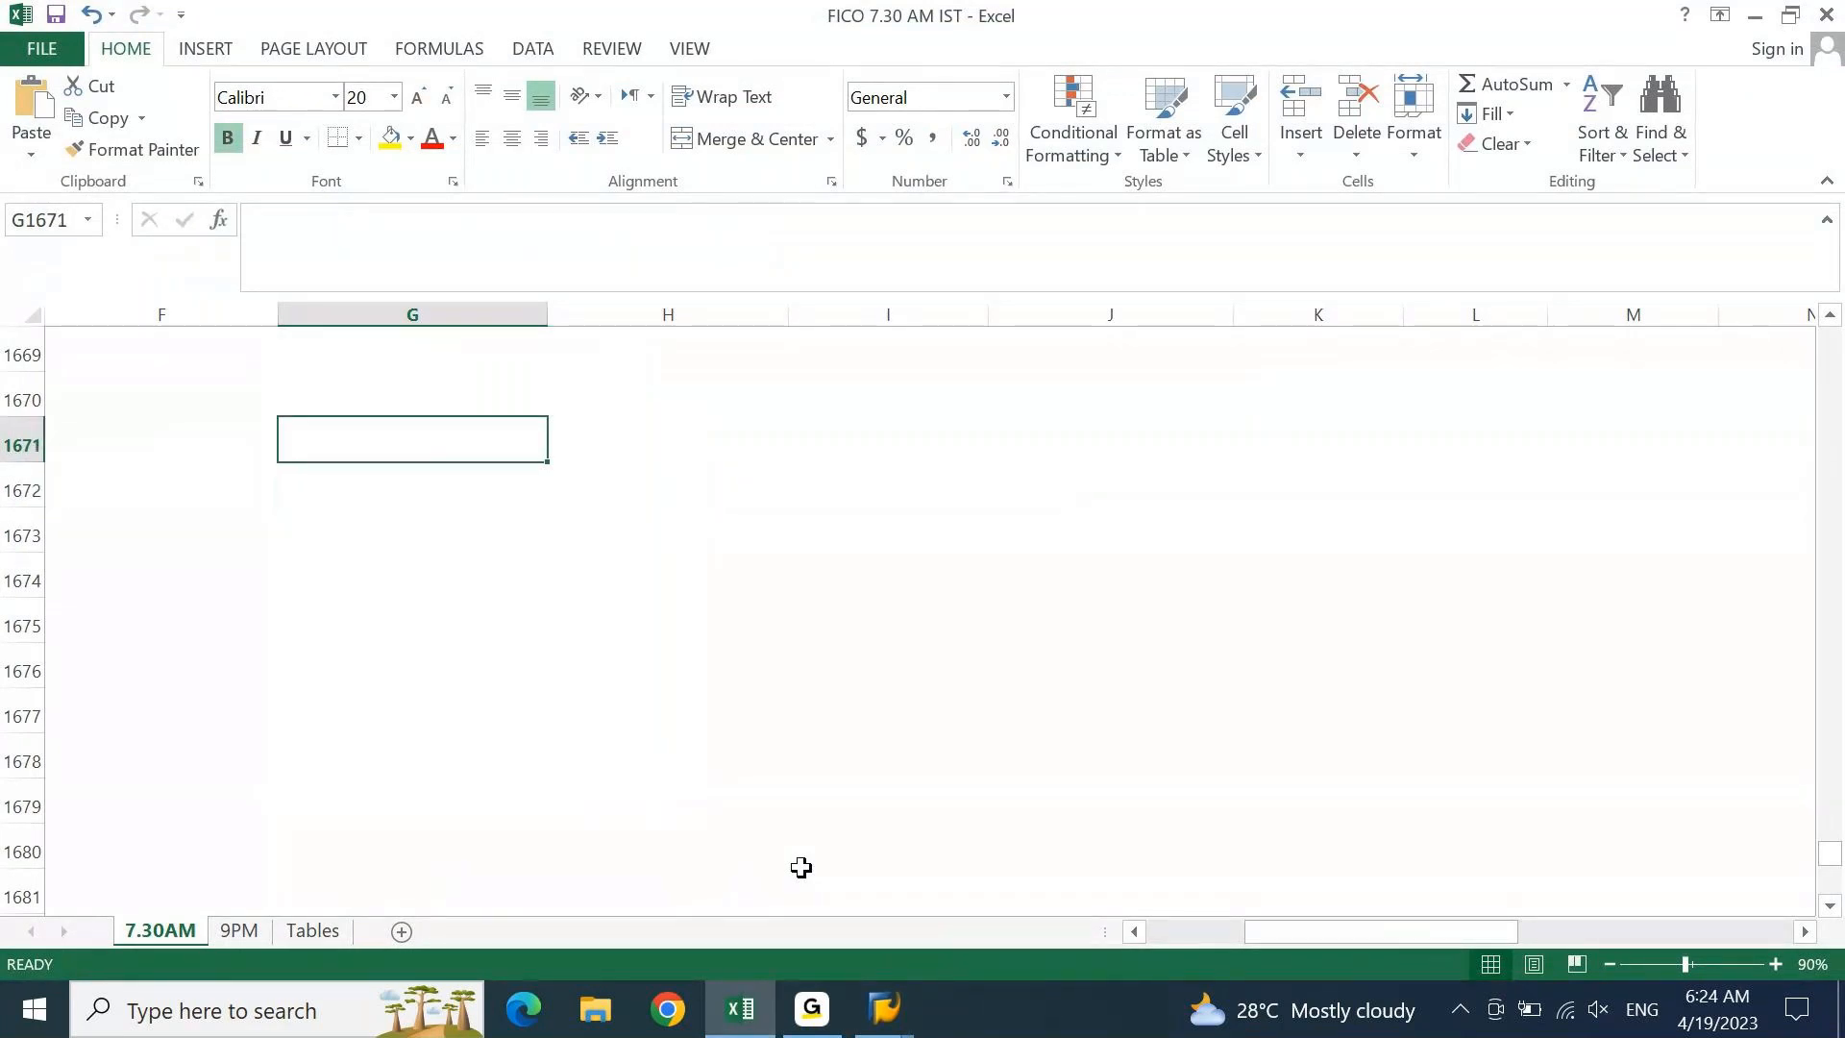
Enter the headings Month, Day, Period and Year Shift in G1671:J1671
text(Month)
key(Tab)
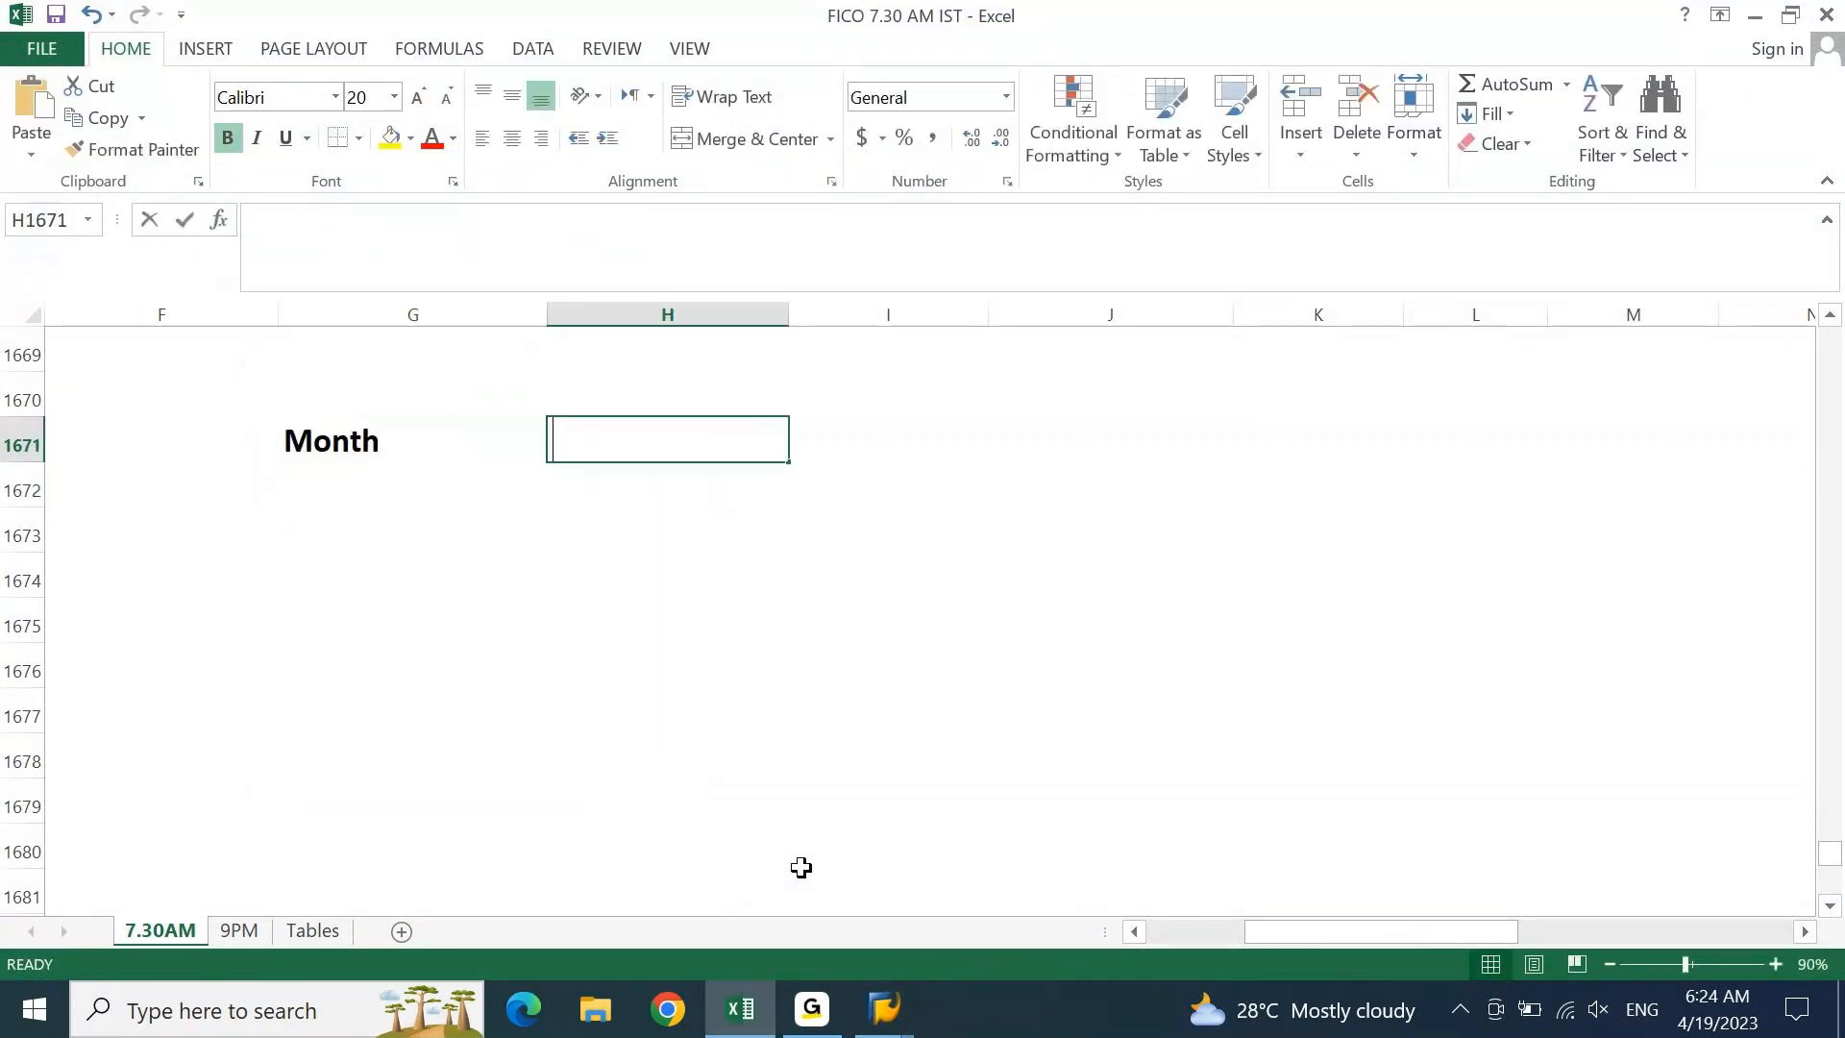
text(Day)
key(Tab)
text(Period)
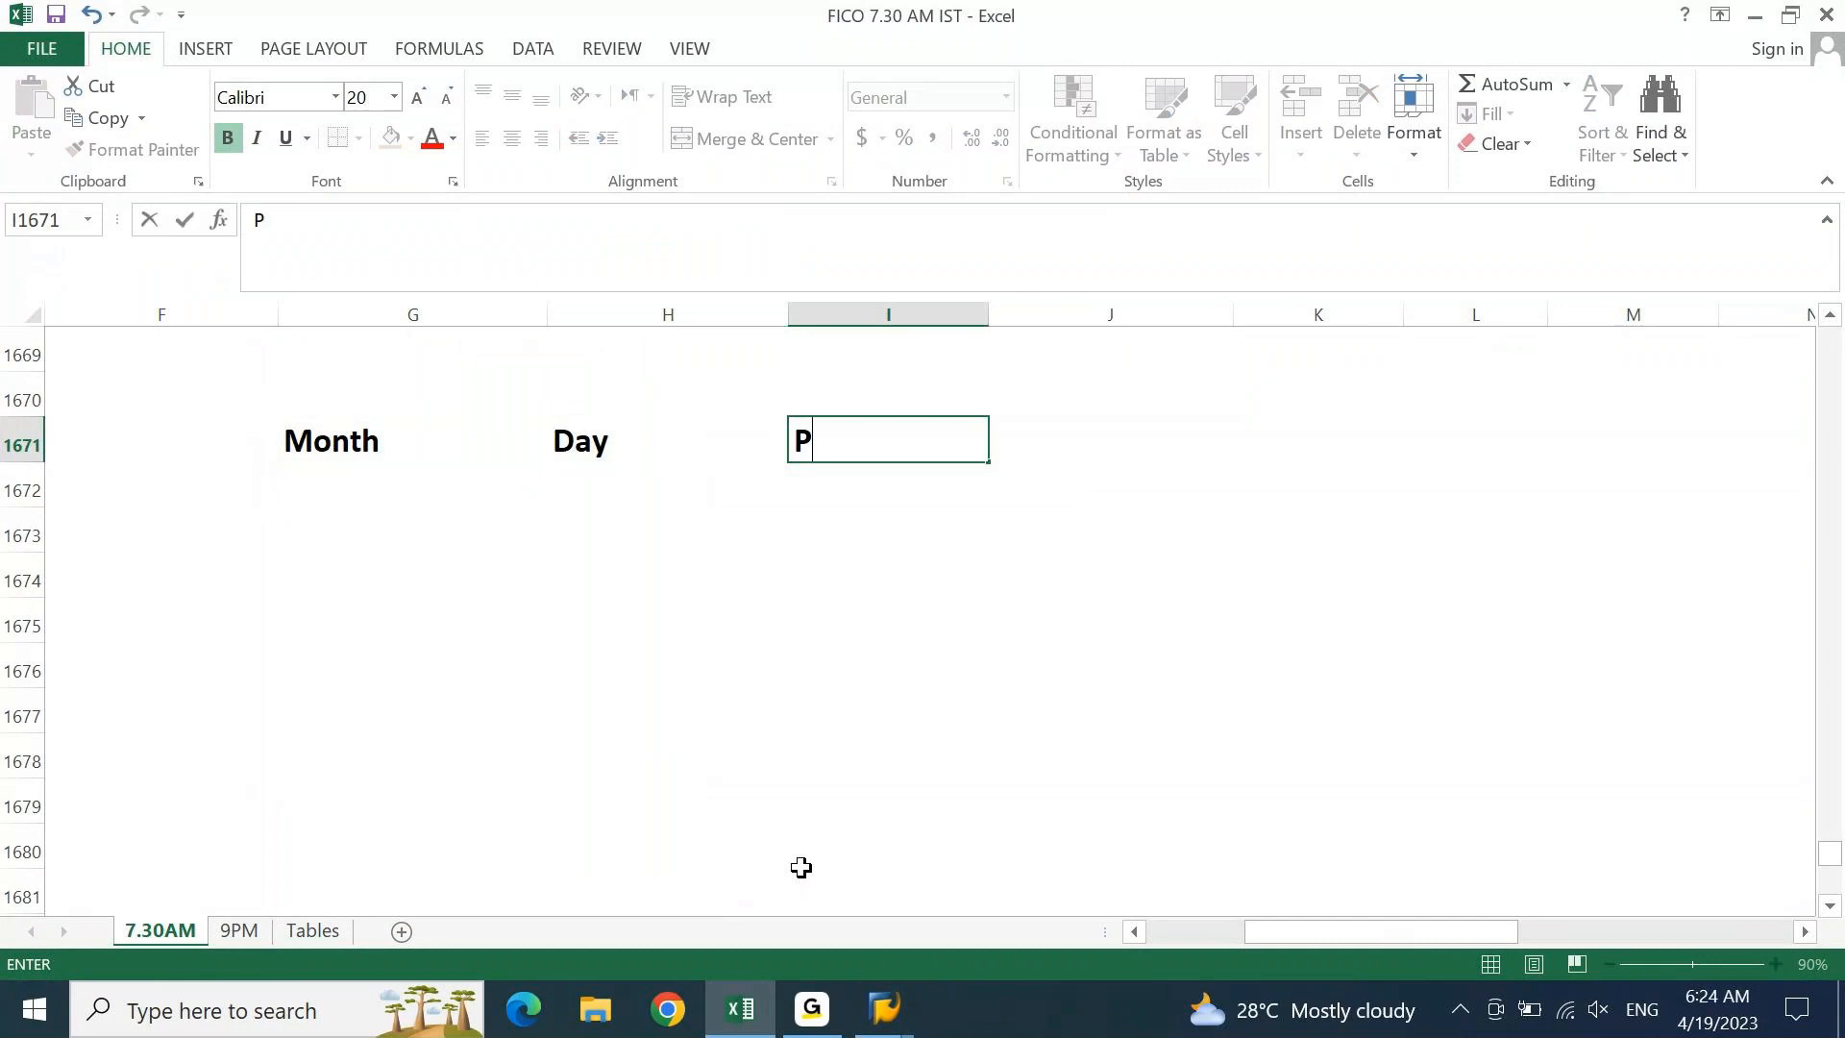
key(Tab)
text(Year Shift)
key(Return)
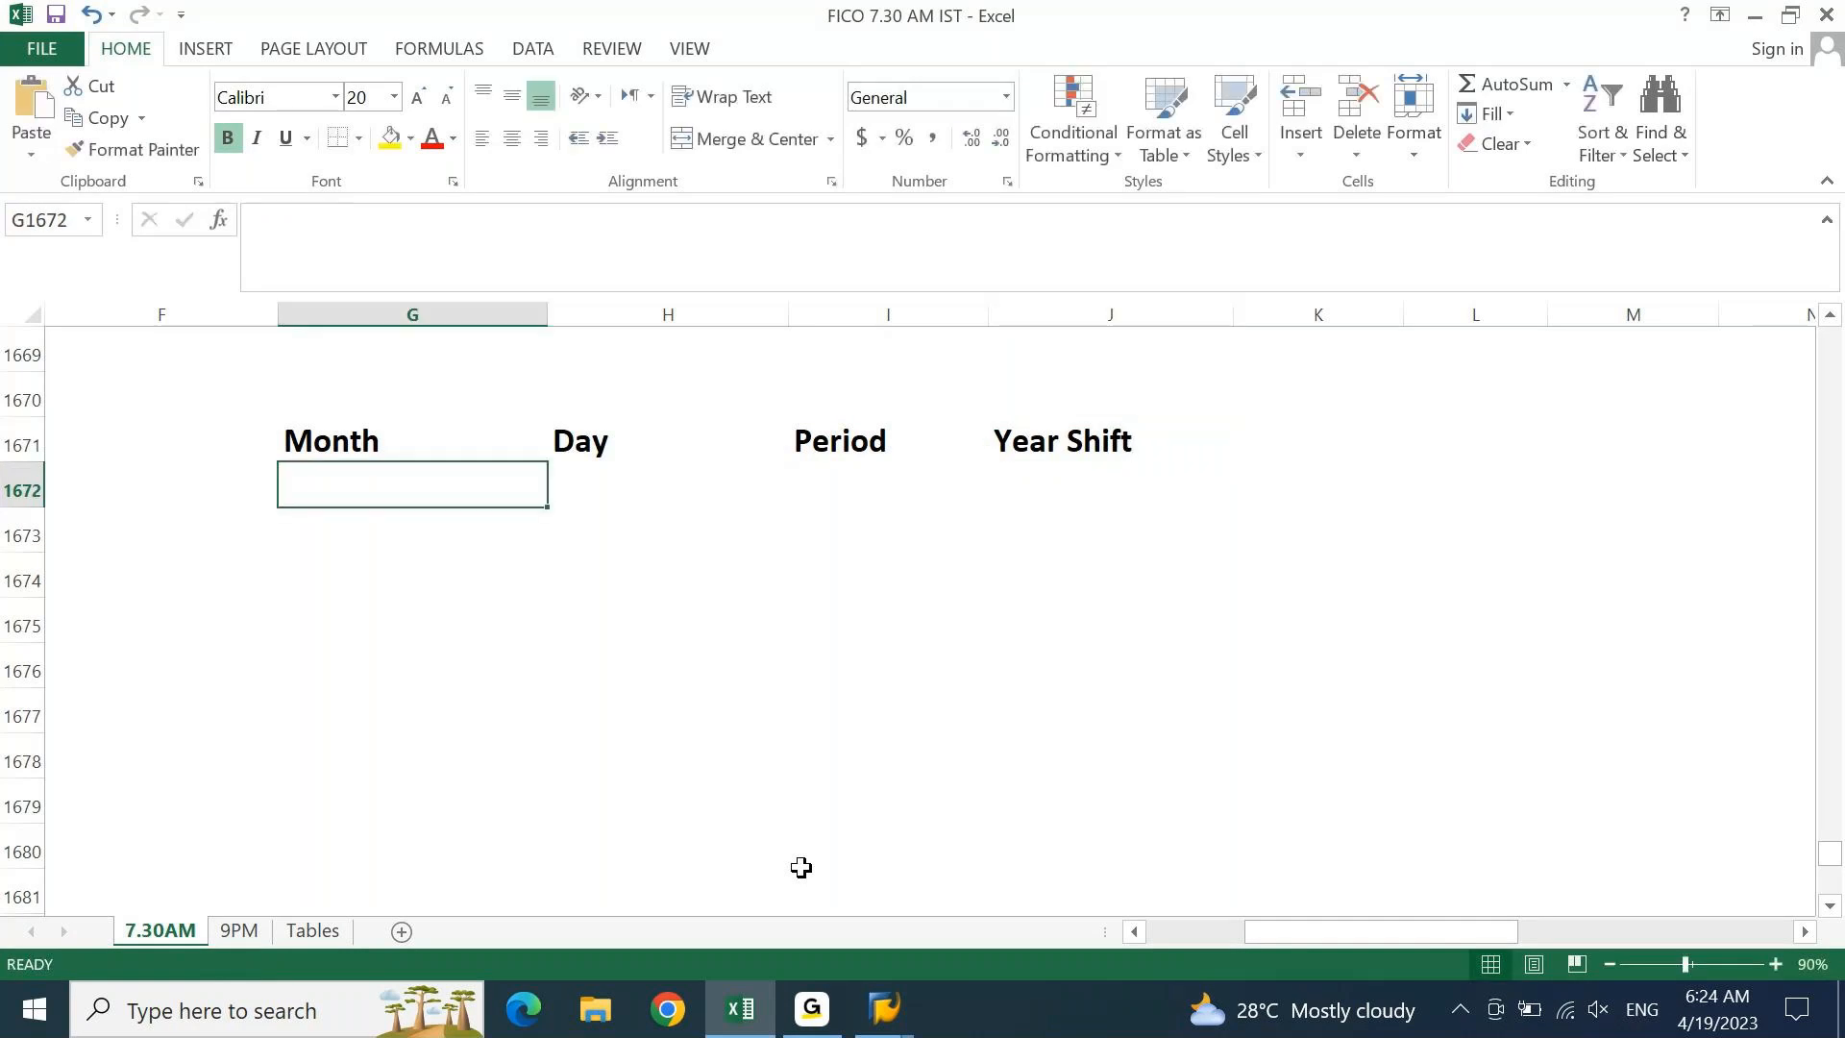
Glance at the SAP period table, then return to Excel
key(alt+Tab)
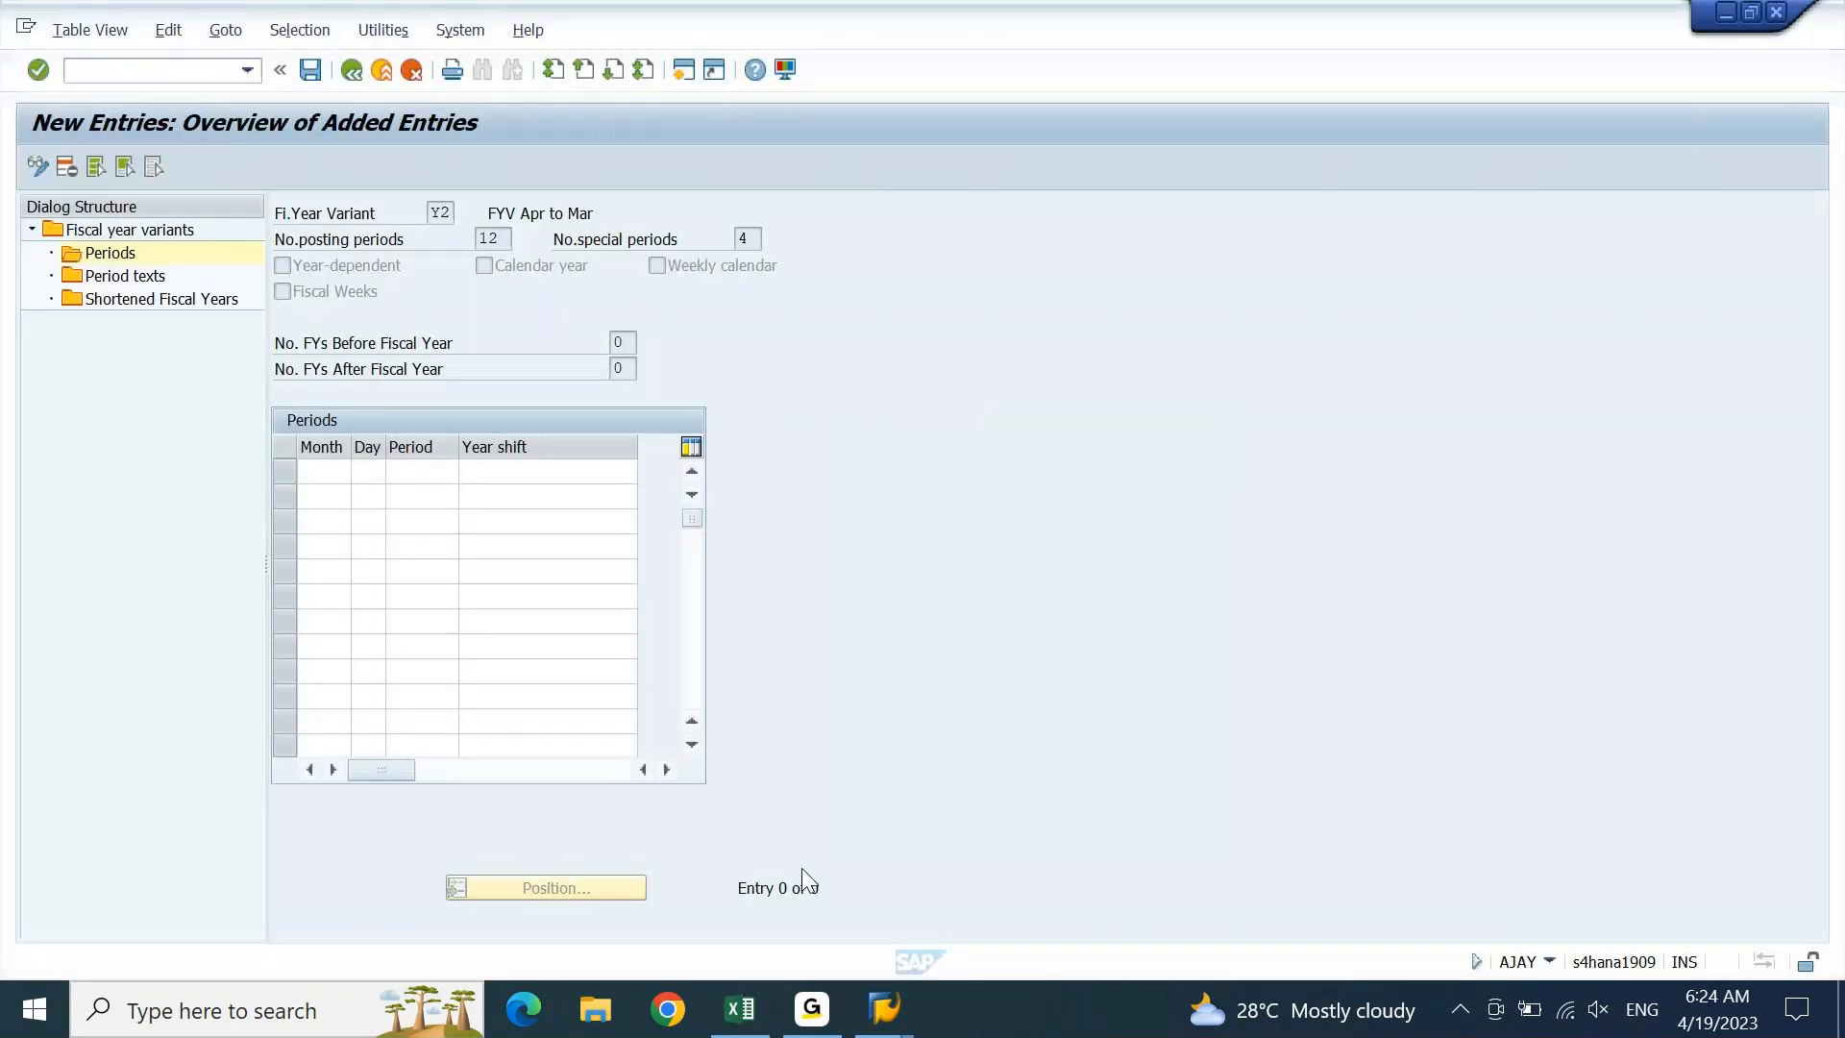
click(520, 477)
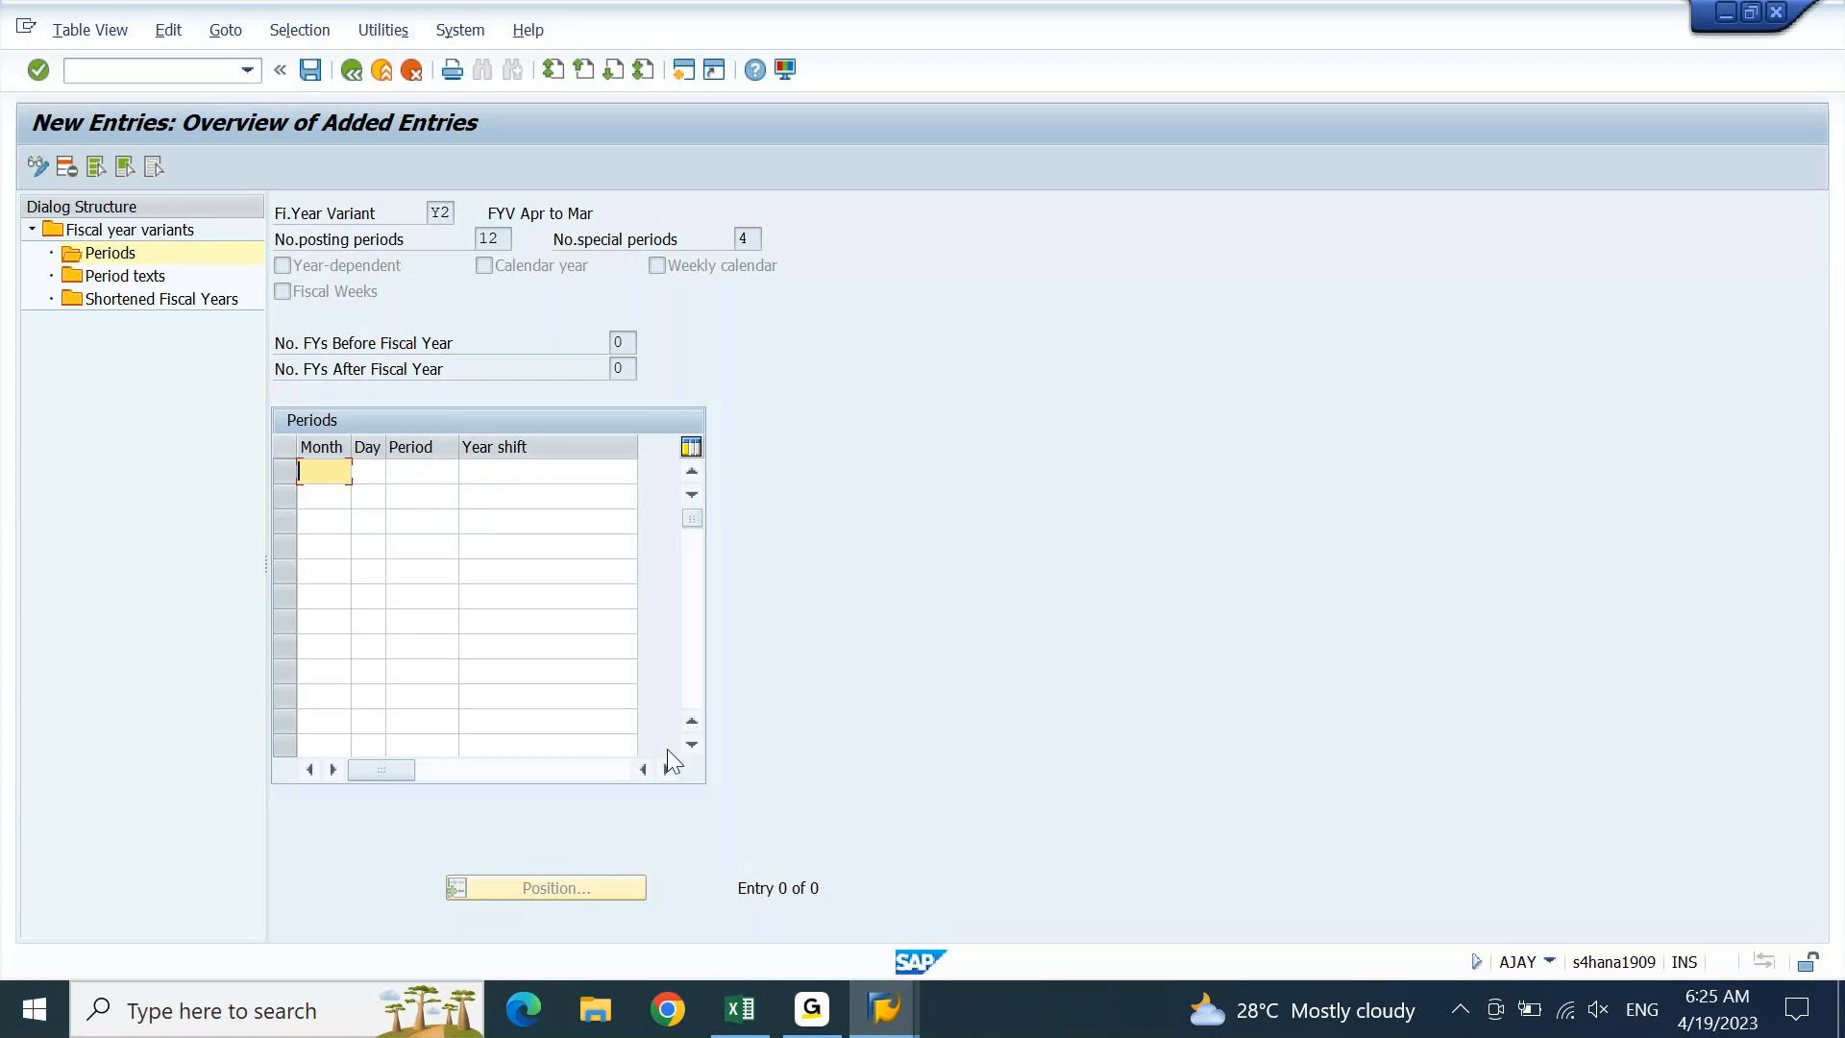
click(741, 1020)
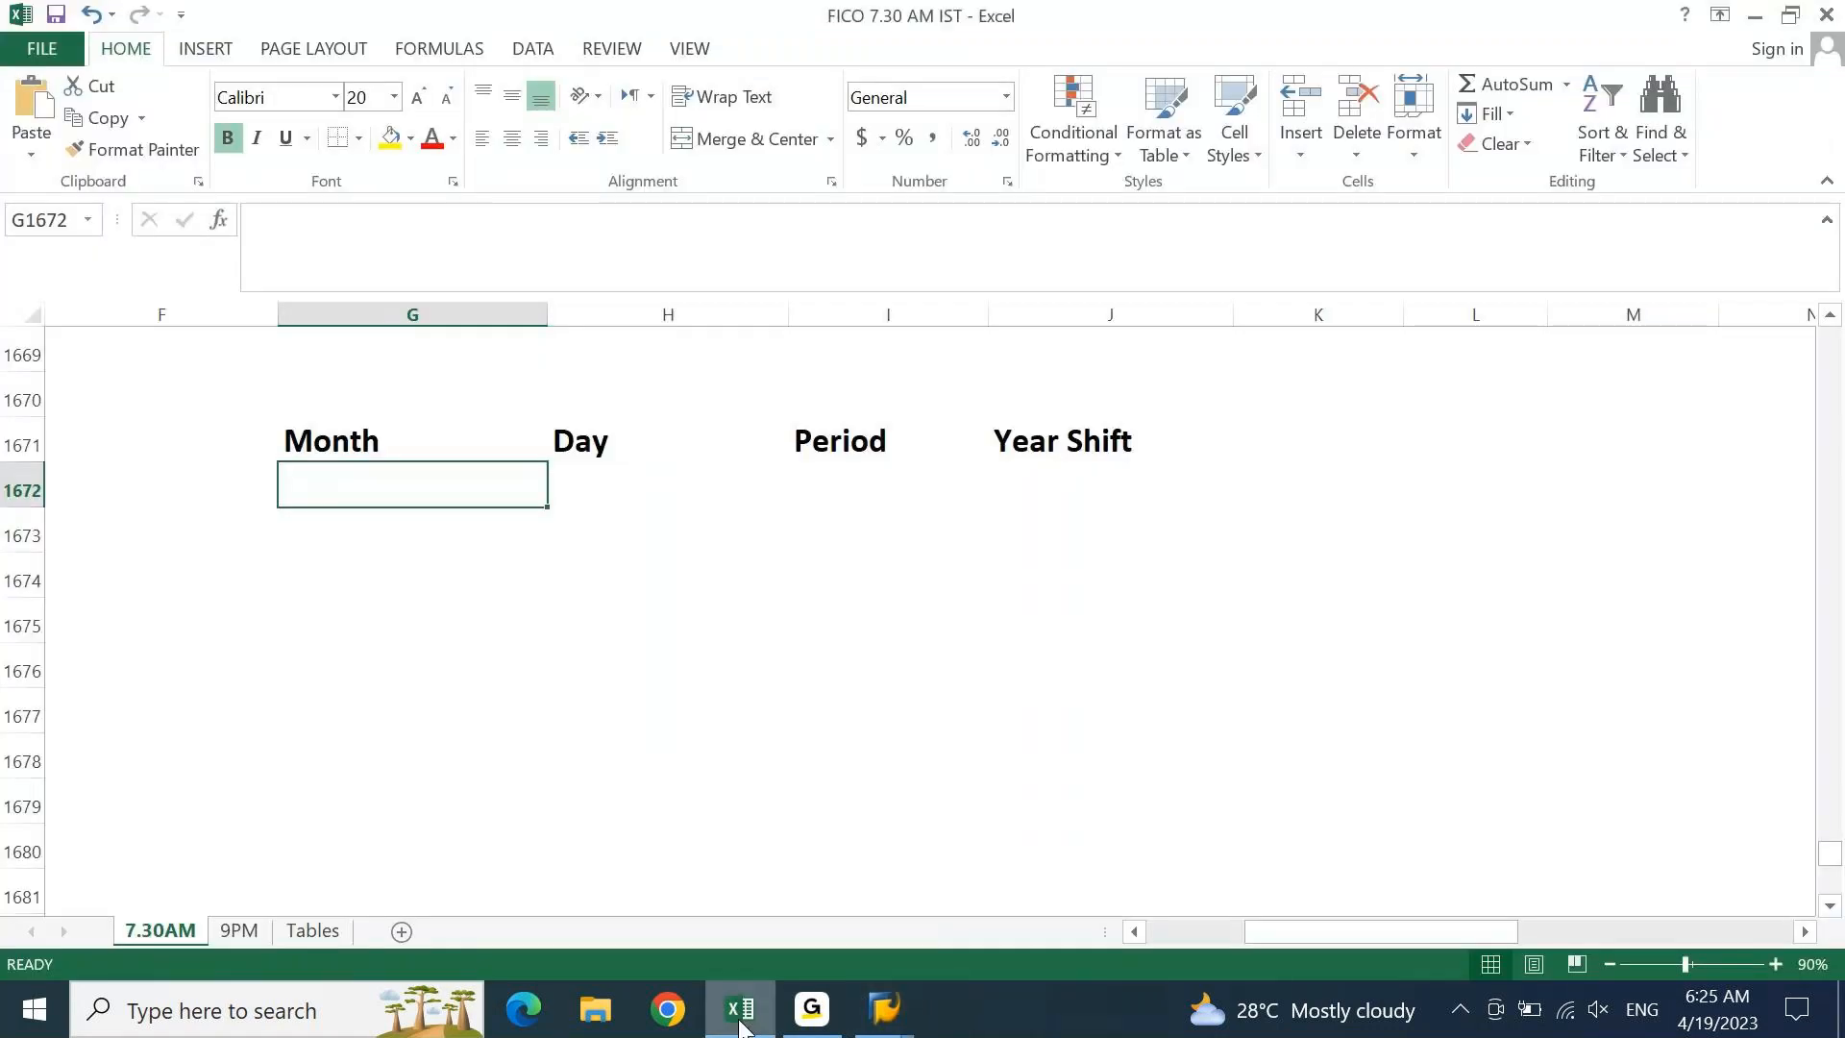
Fill the Month and Day headings yellow and the Period and Year Shift headings green
key(Up)
key(ctrl+shift+Right)
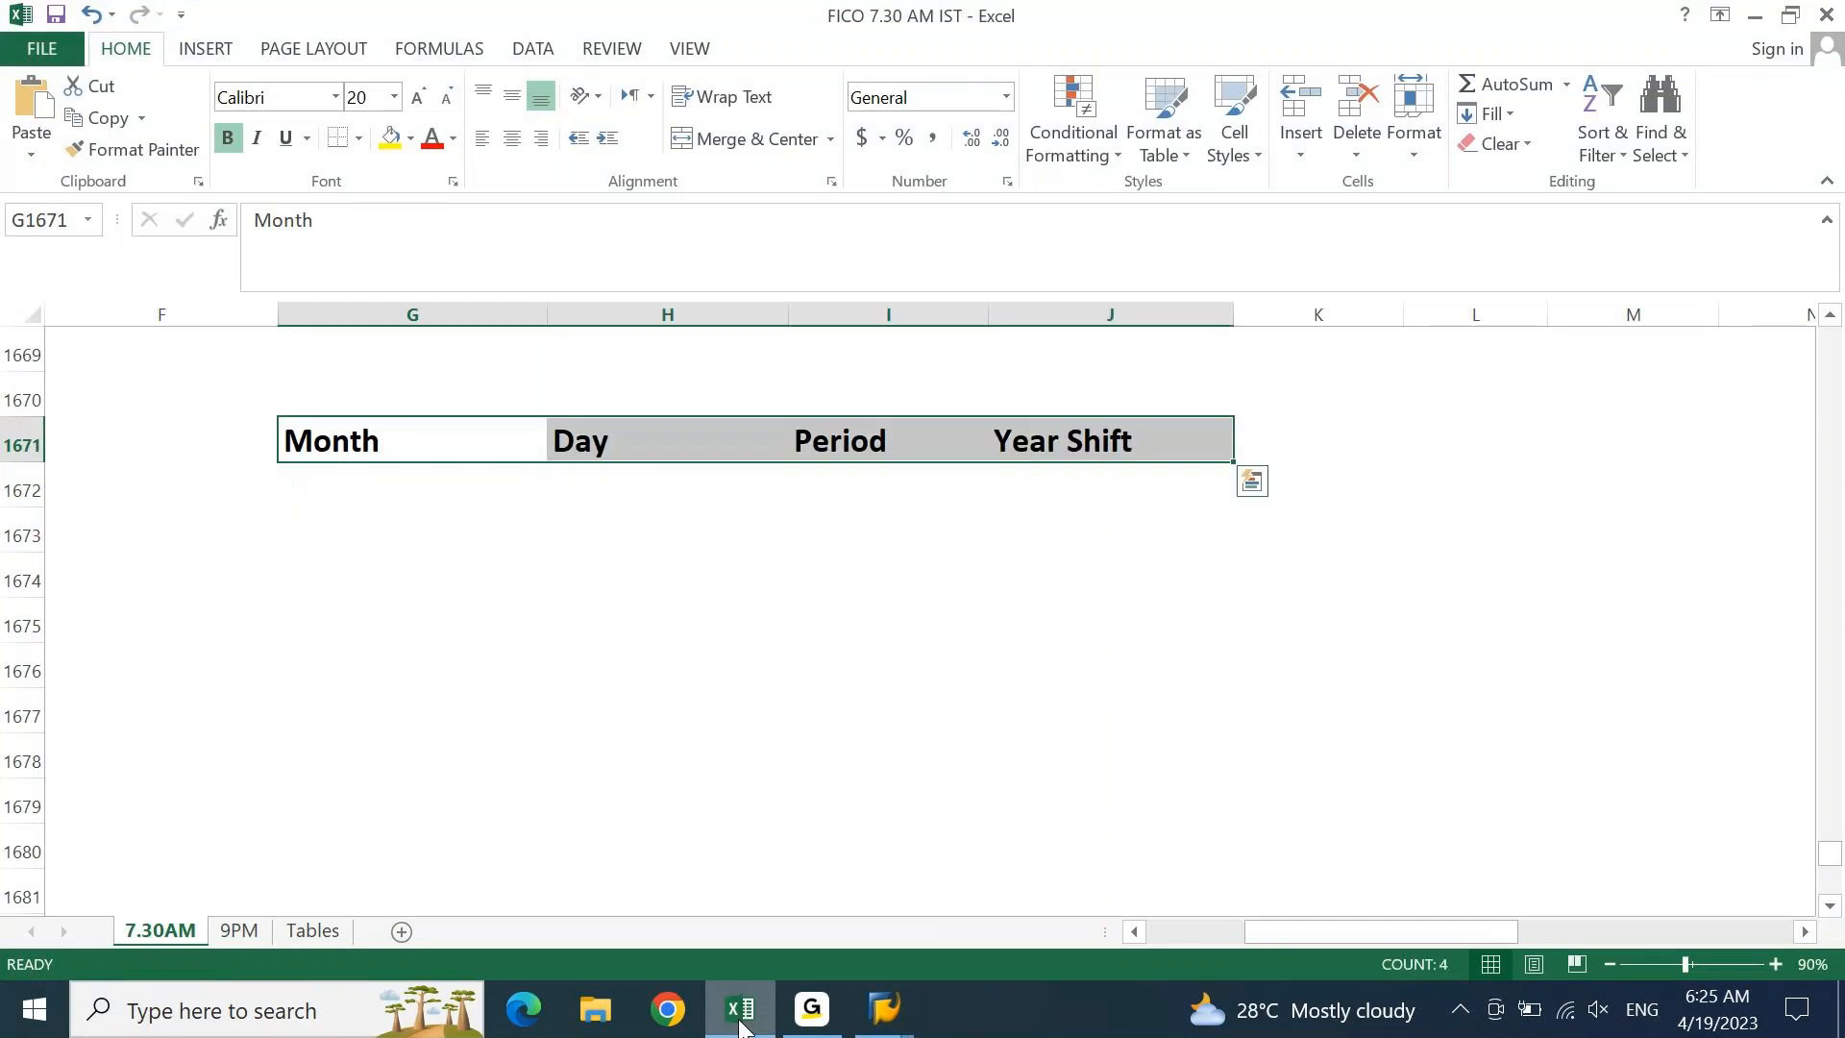
key(Left)
key(Right)
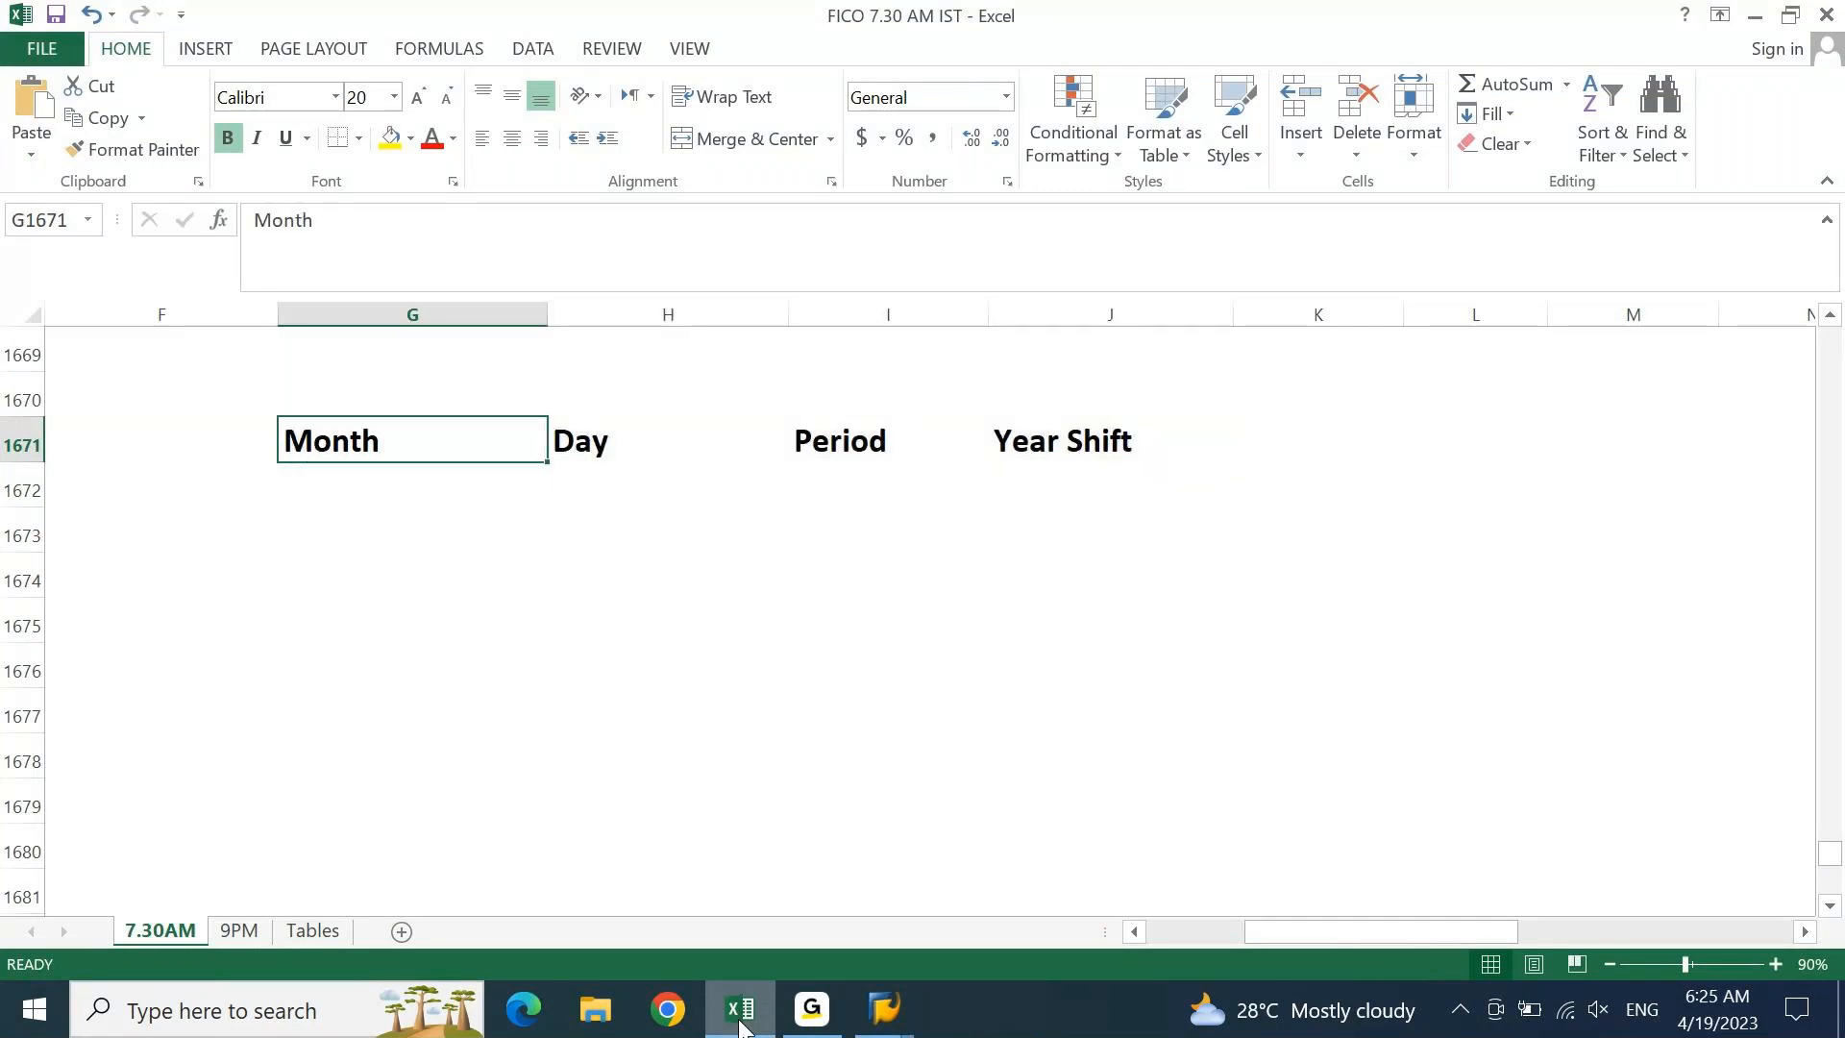
key(shift+Right)
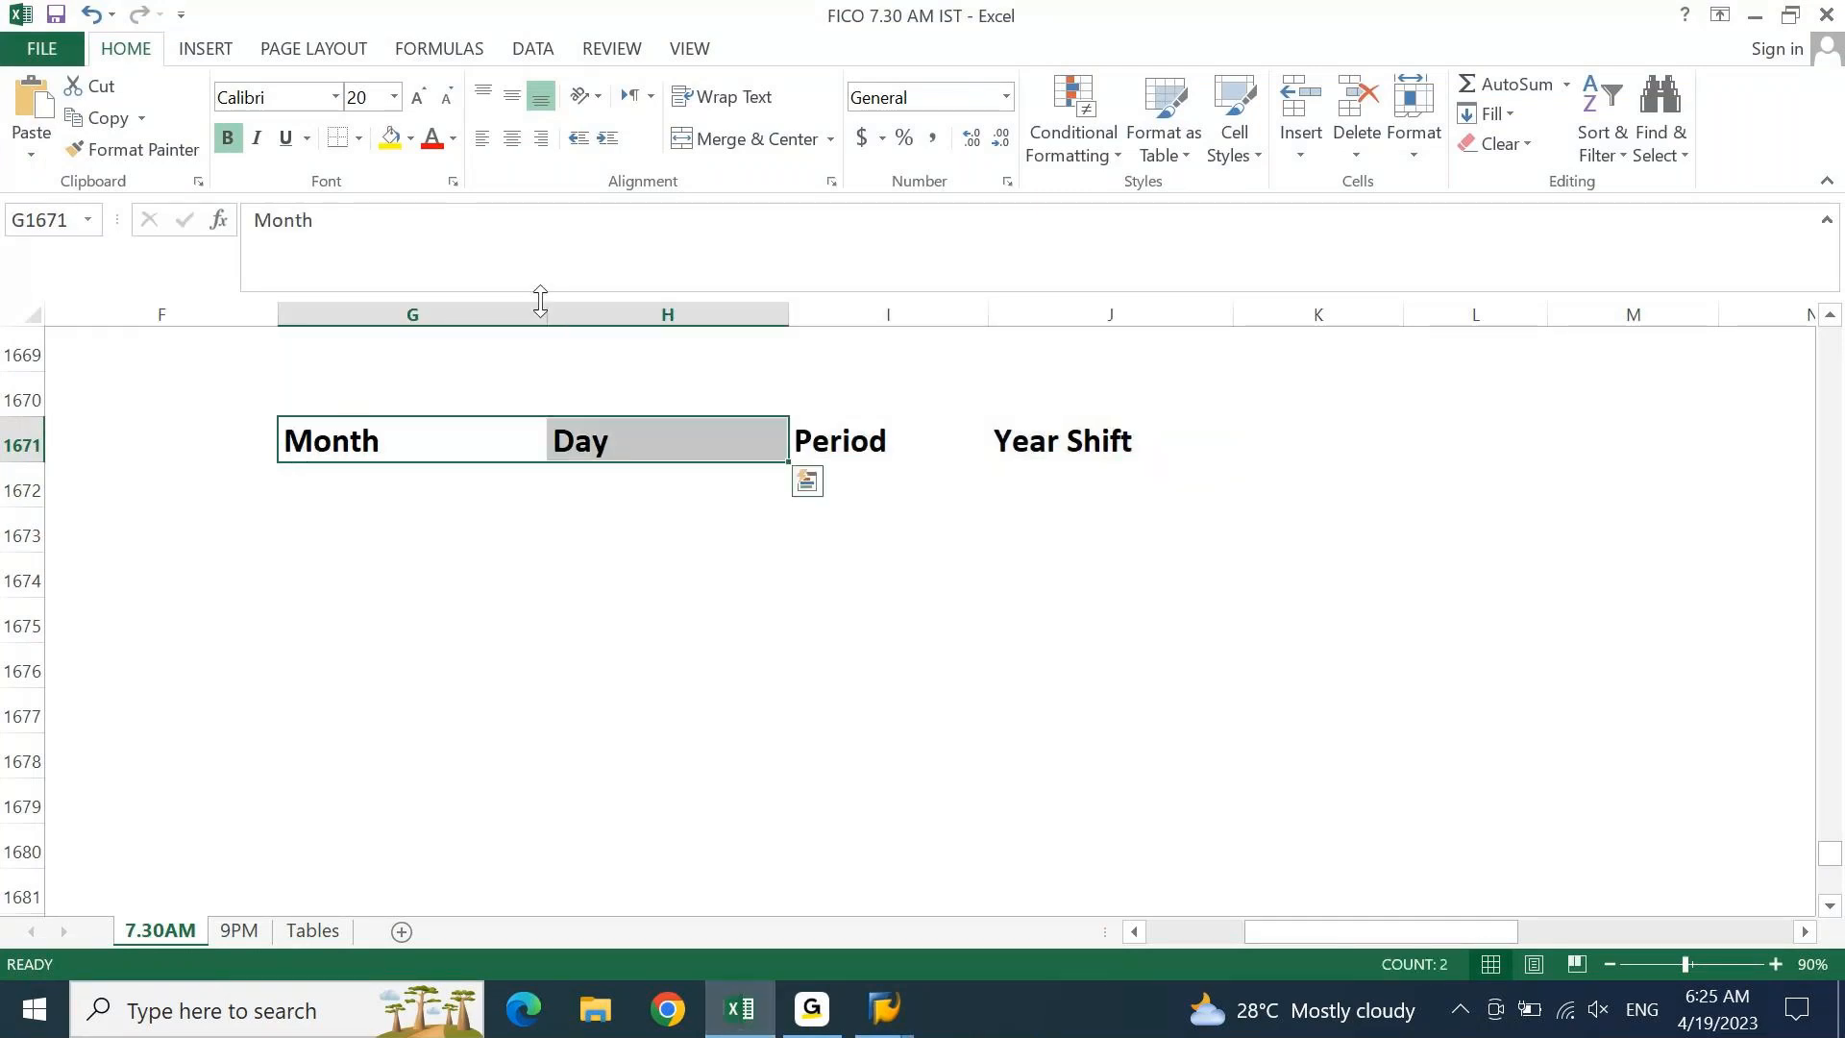
click(389, 139)
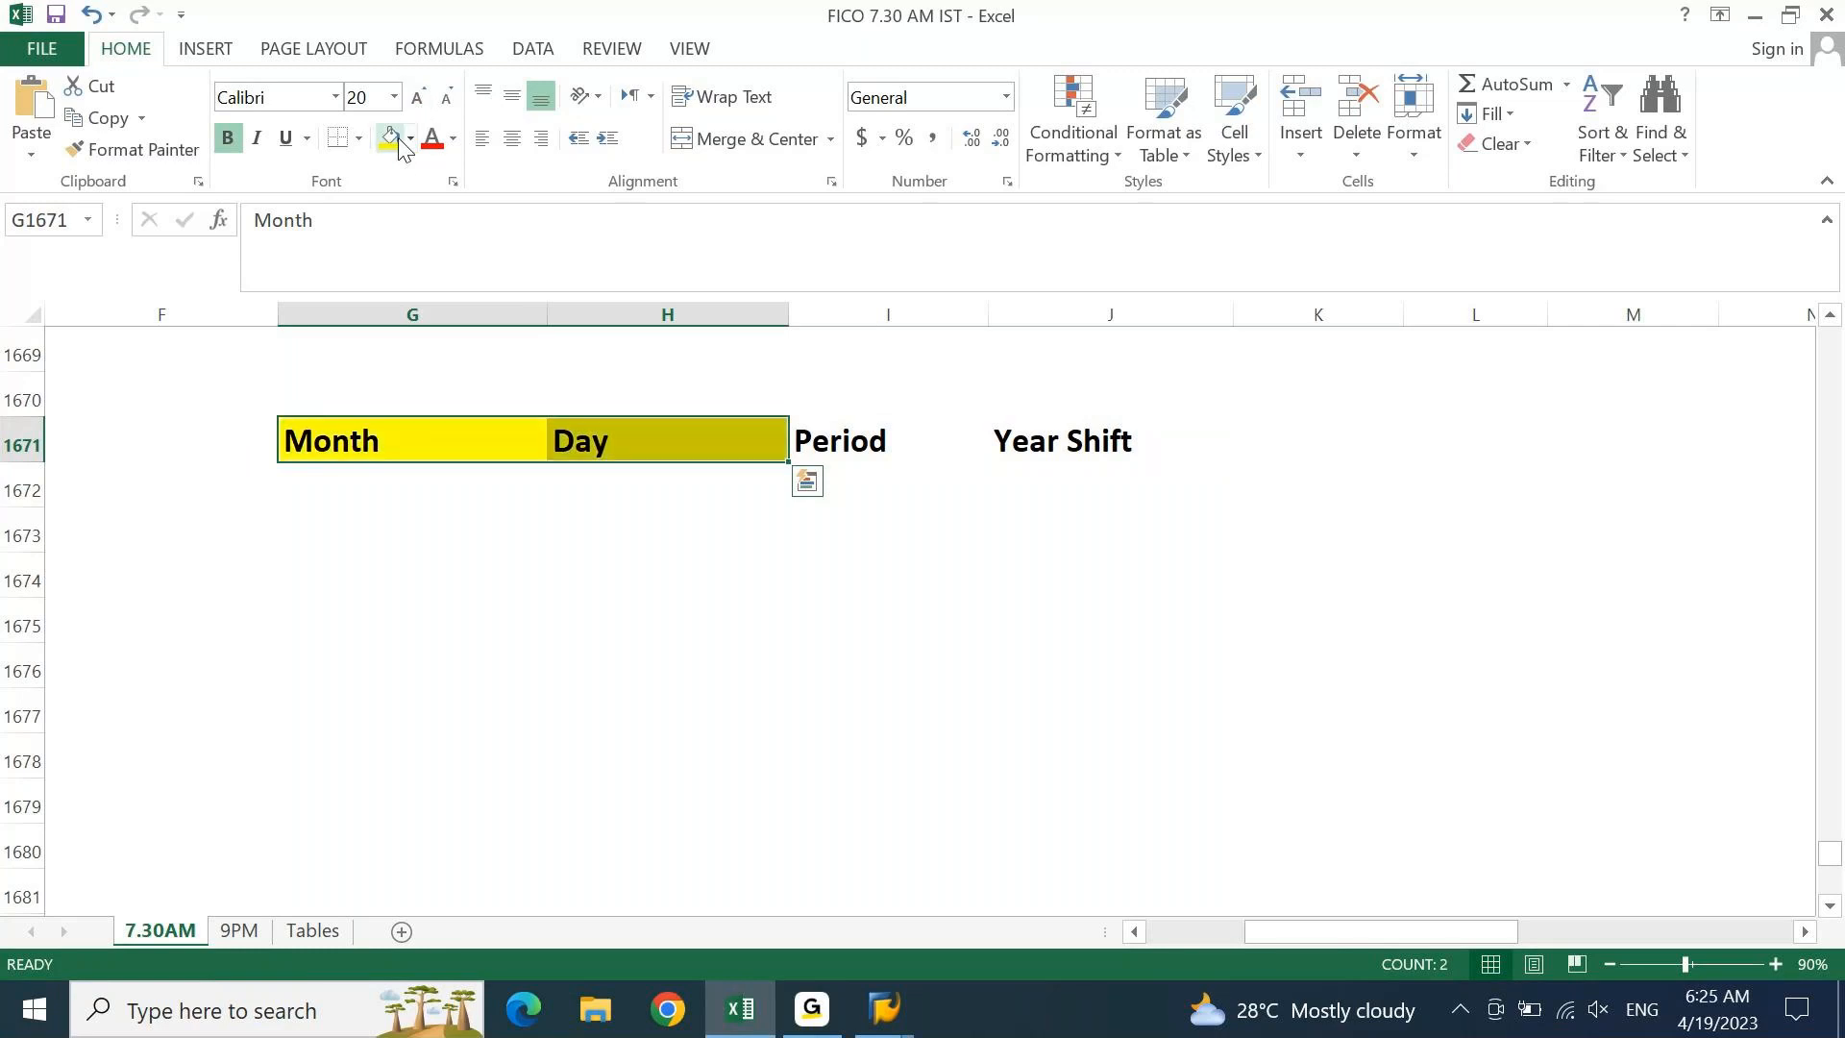
key(Right)
key(Right)
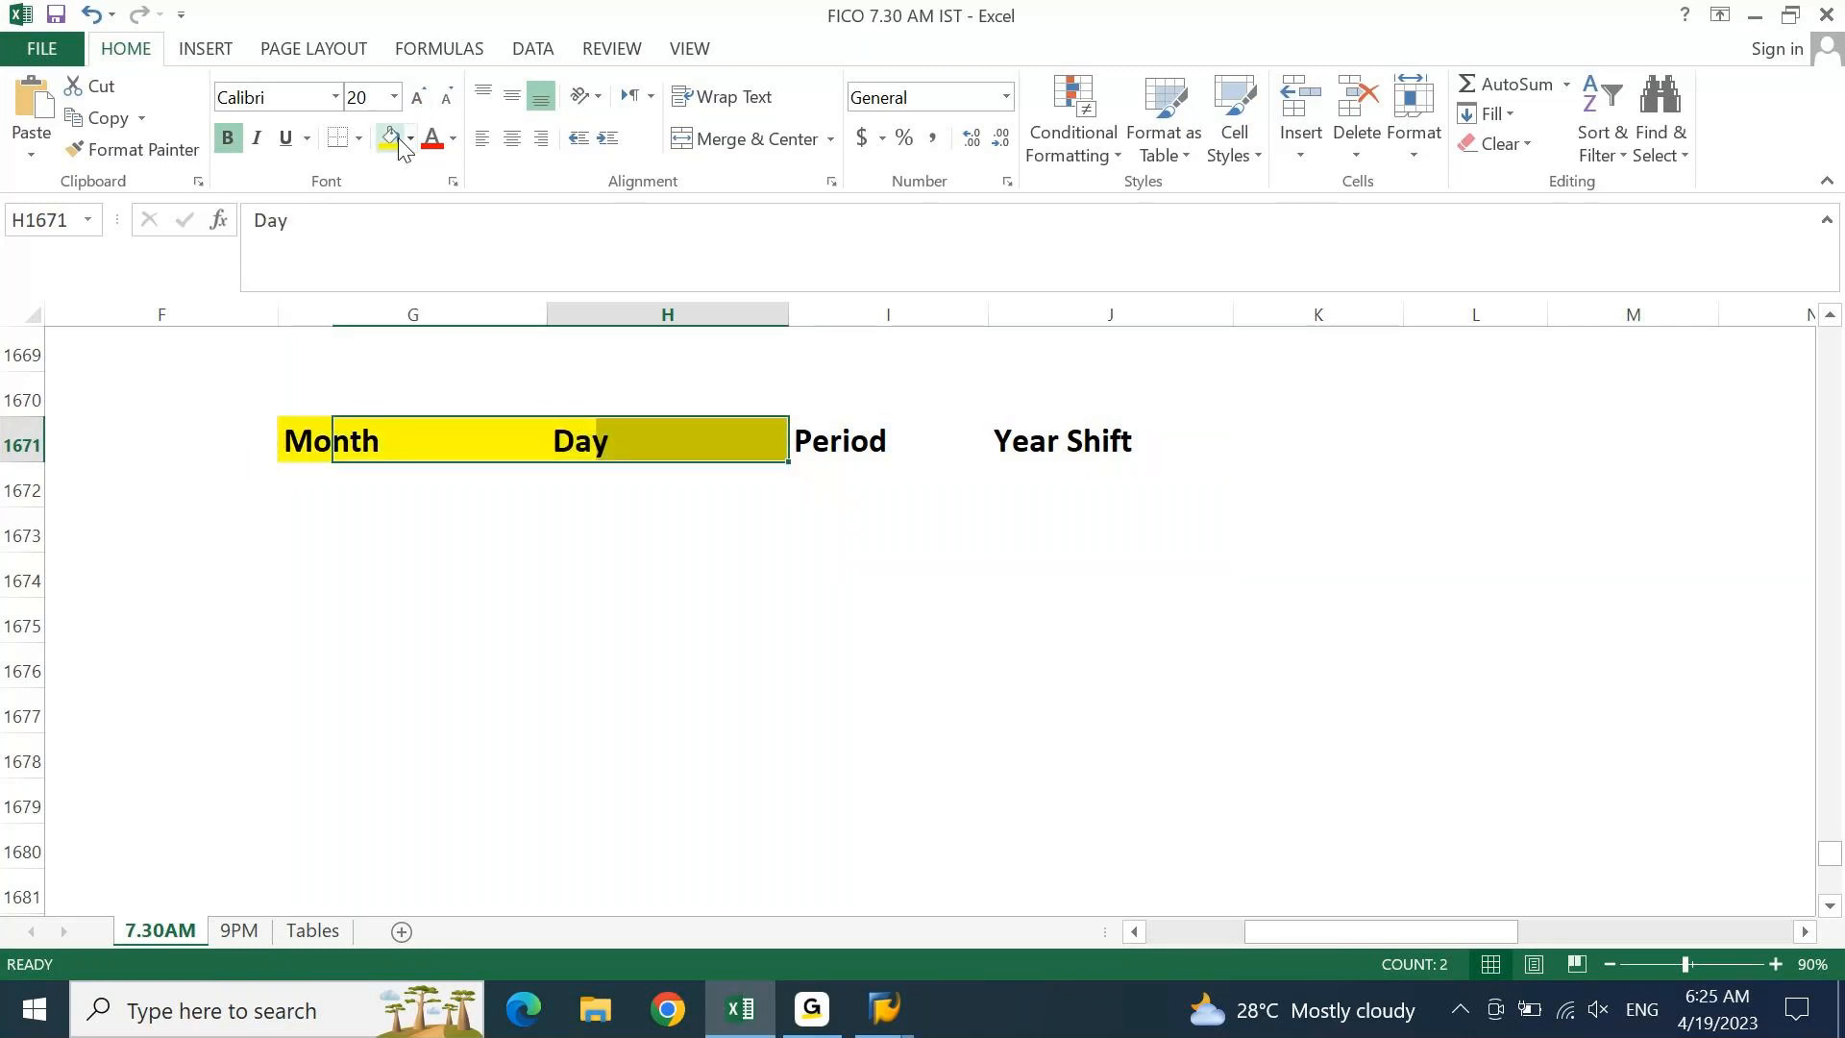
key(shift+Right)
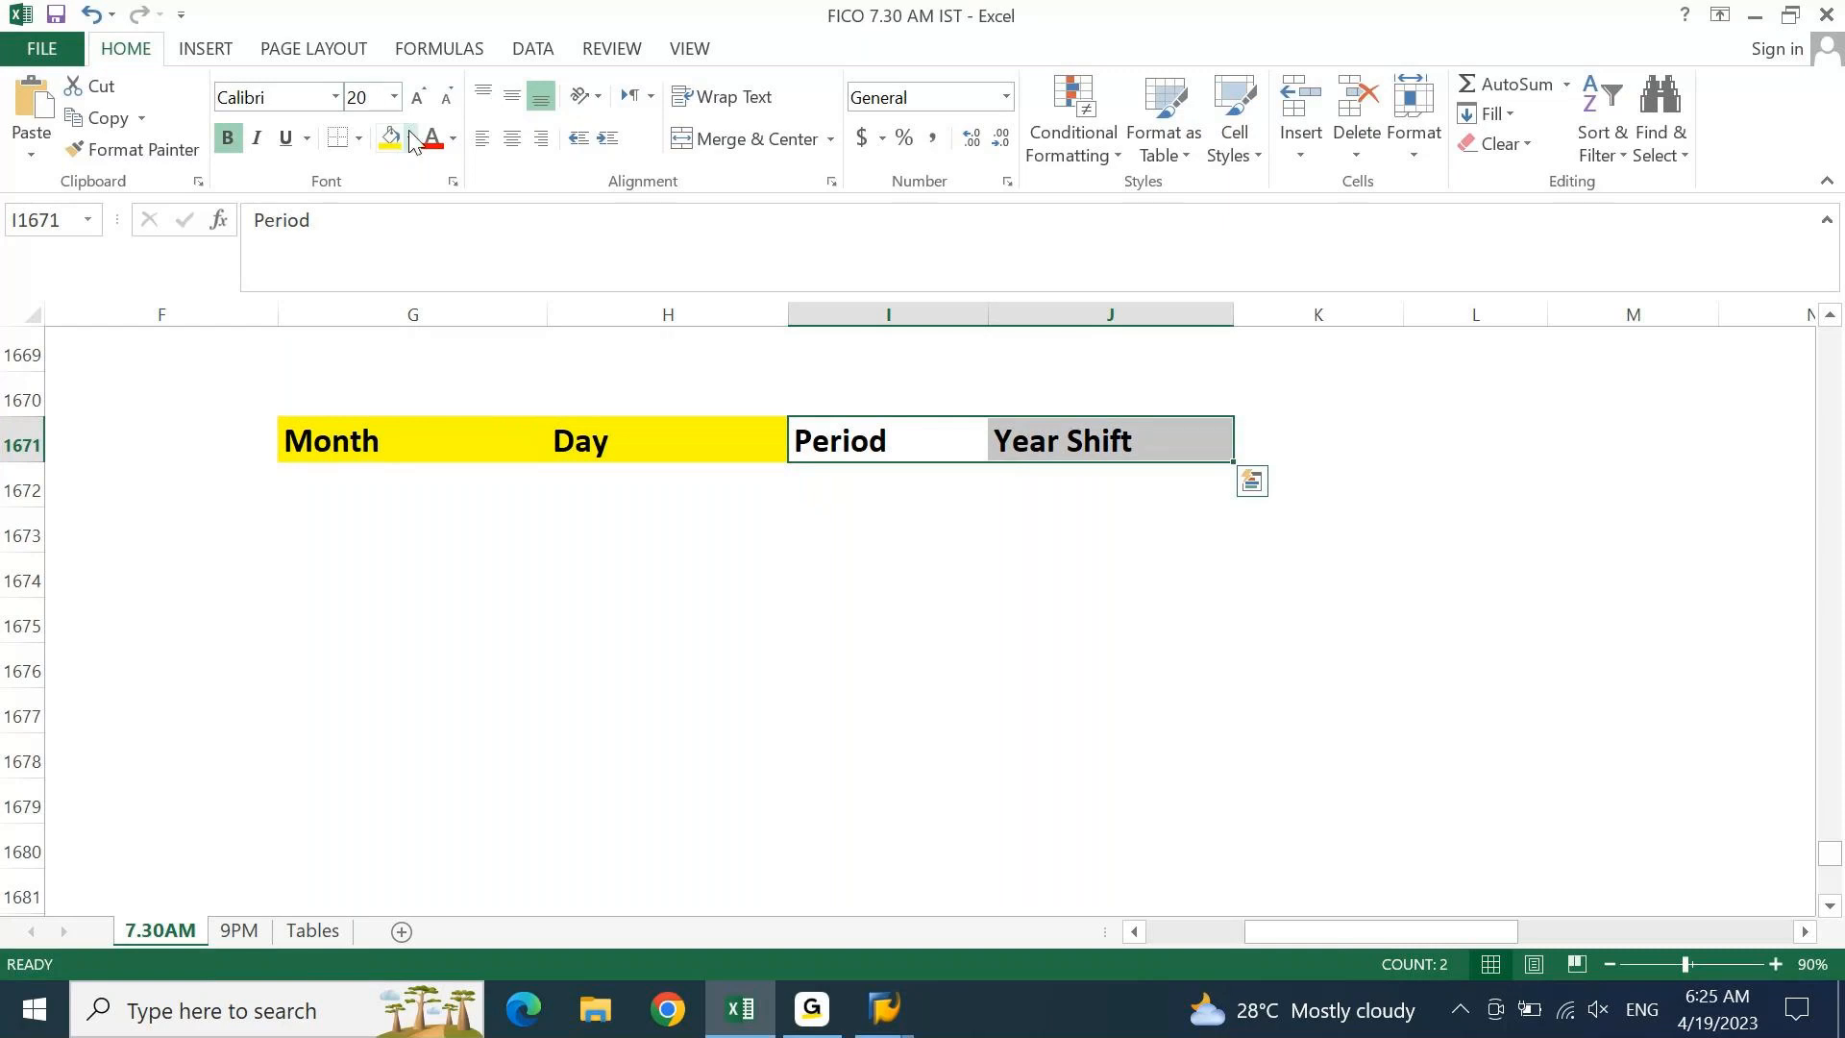
click(409, 140)
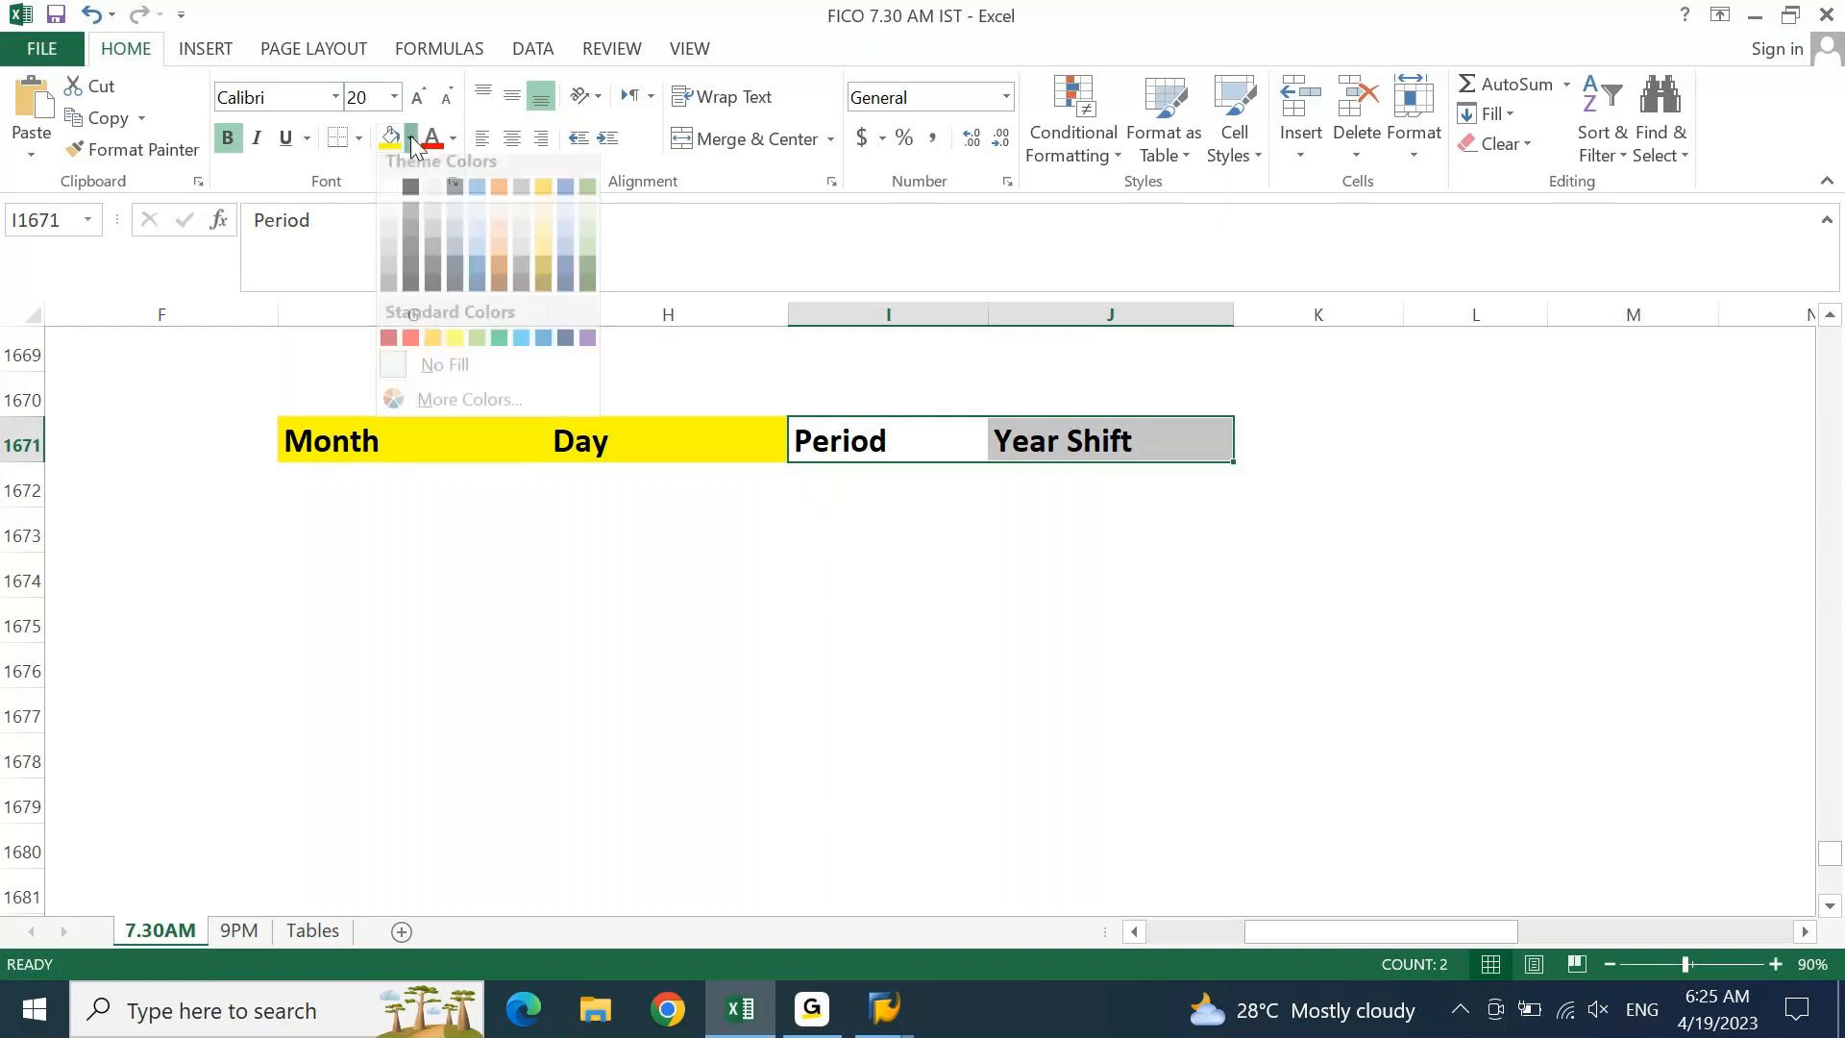
click(478, 348)
Add merged, centred titles 'Calender' over Month/Day and 'Accounting' over Period/Year Shift
key(Up)
key(Left)
key(Left)
key(shift+Right)
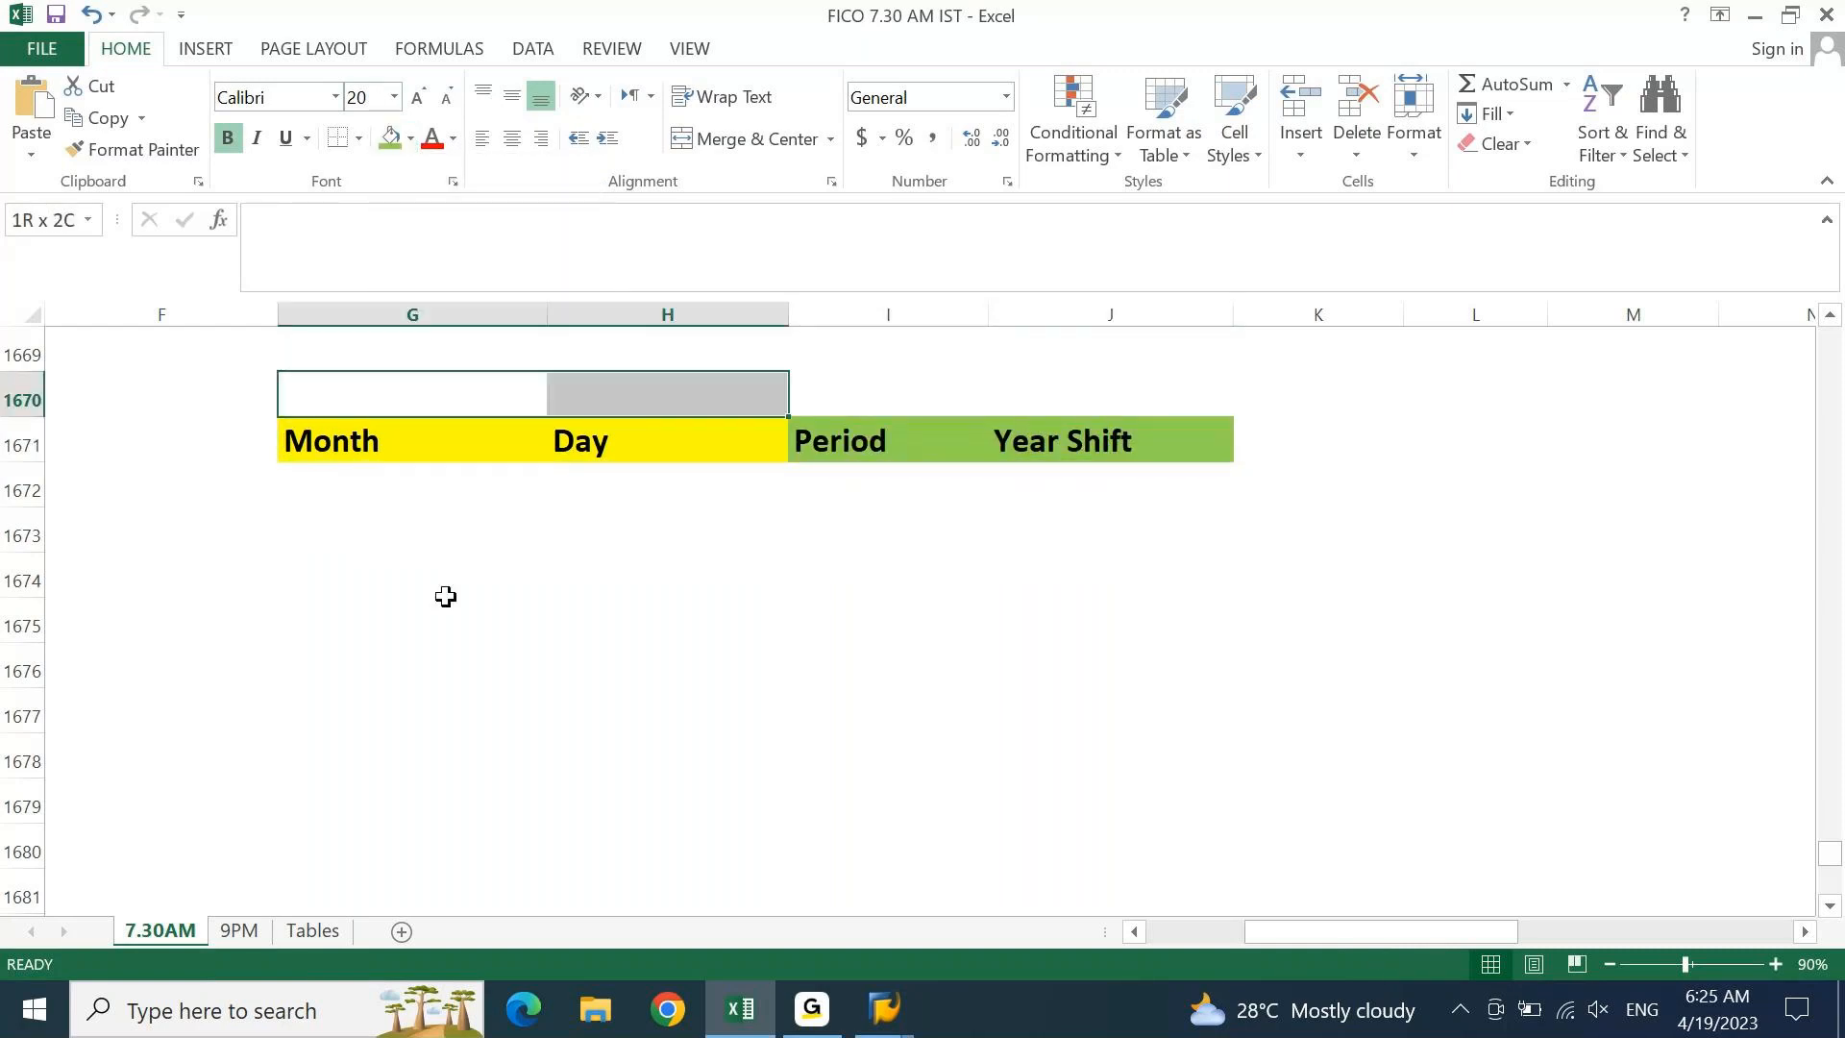
click(761, 154)
text(Calender)
key(ctrl+Return)
key(Right)
key(shift+Right)
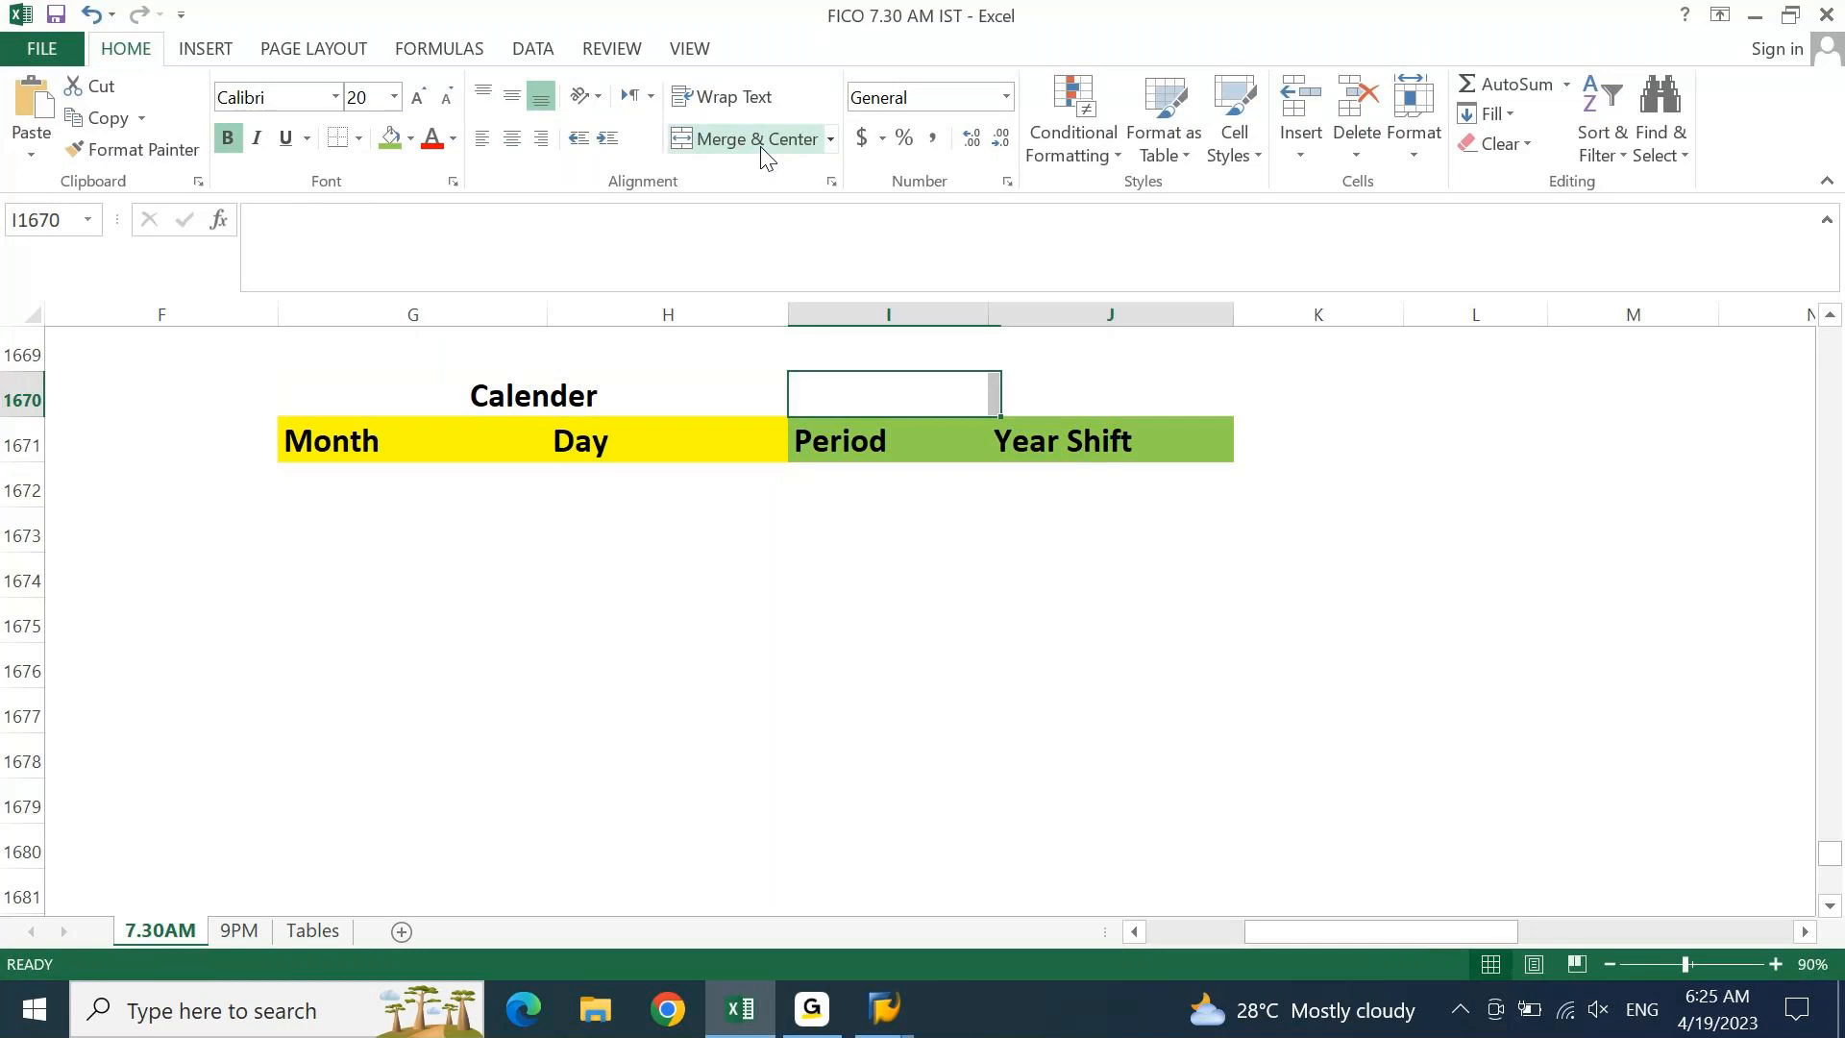
click(735, 152)
text(Accountin)
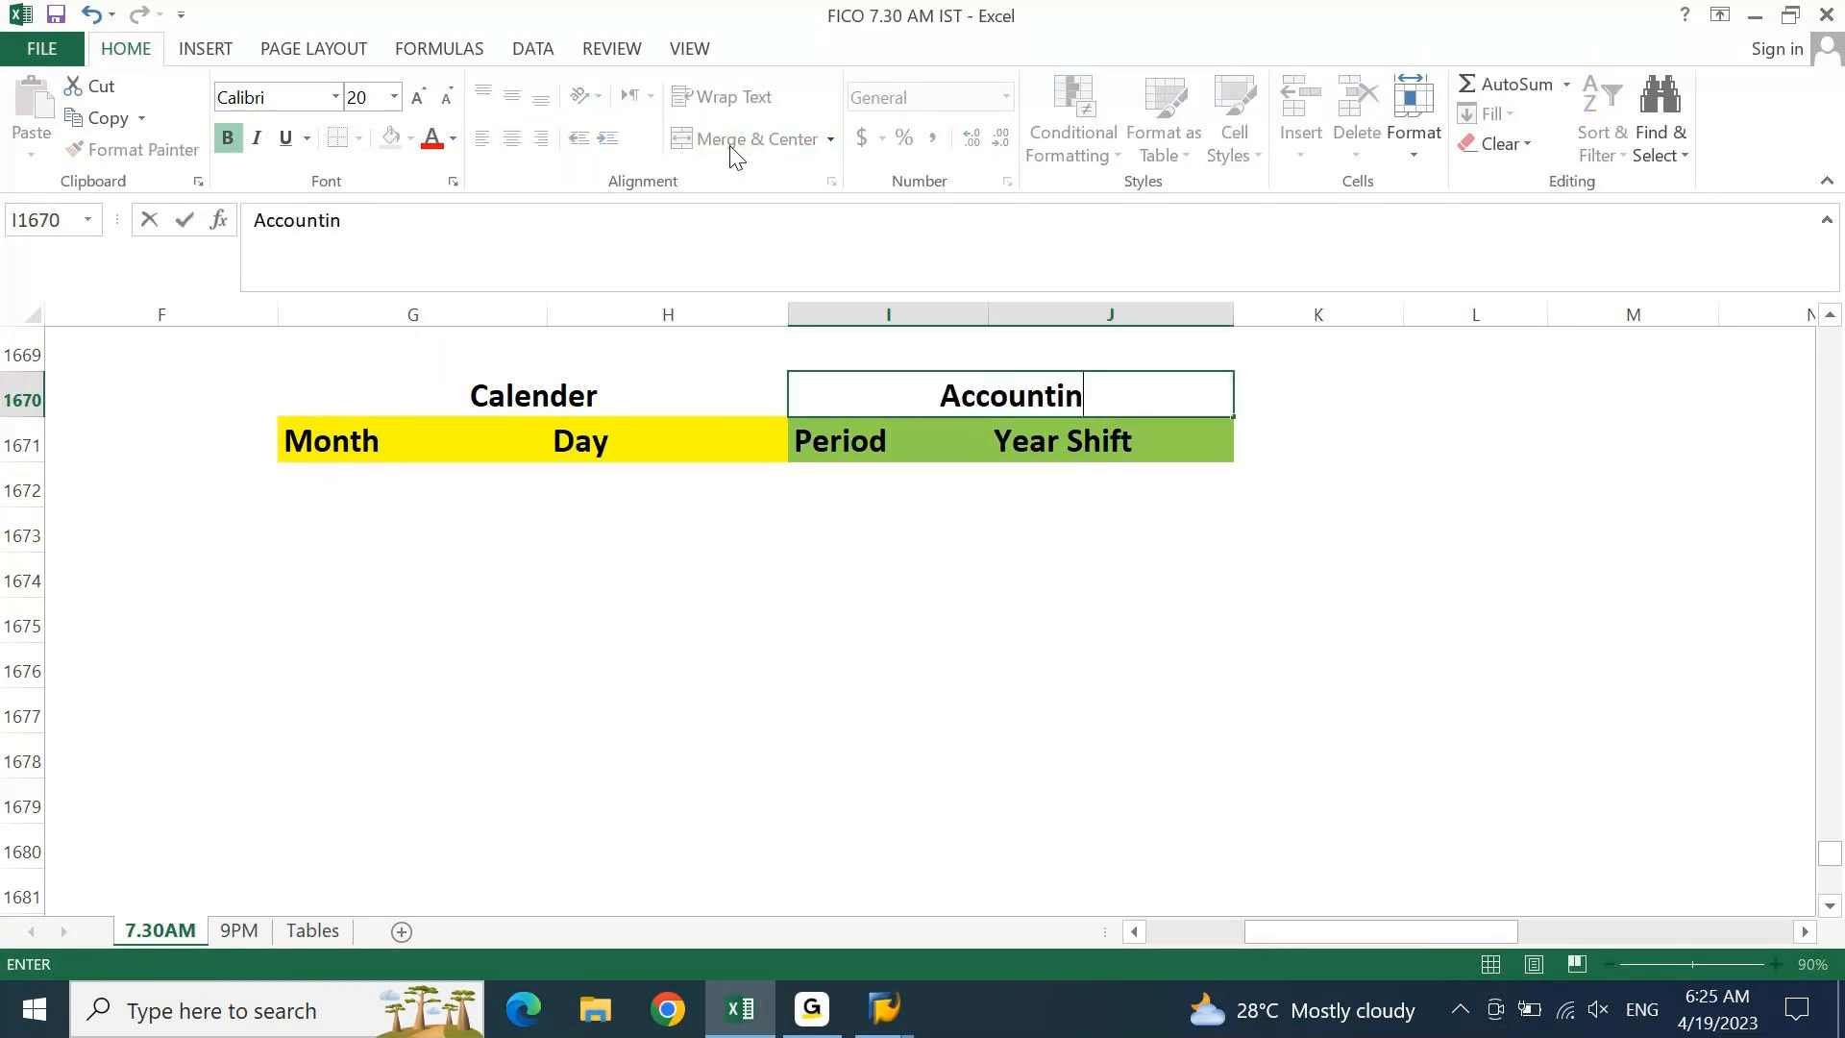
text(g)
key(Return)
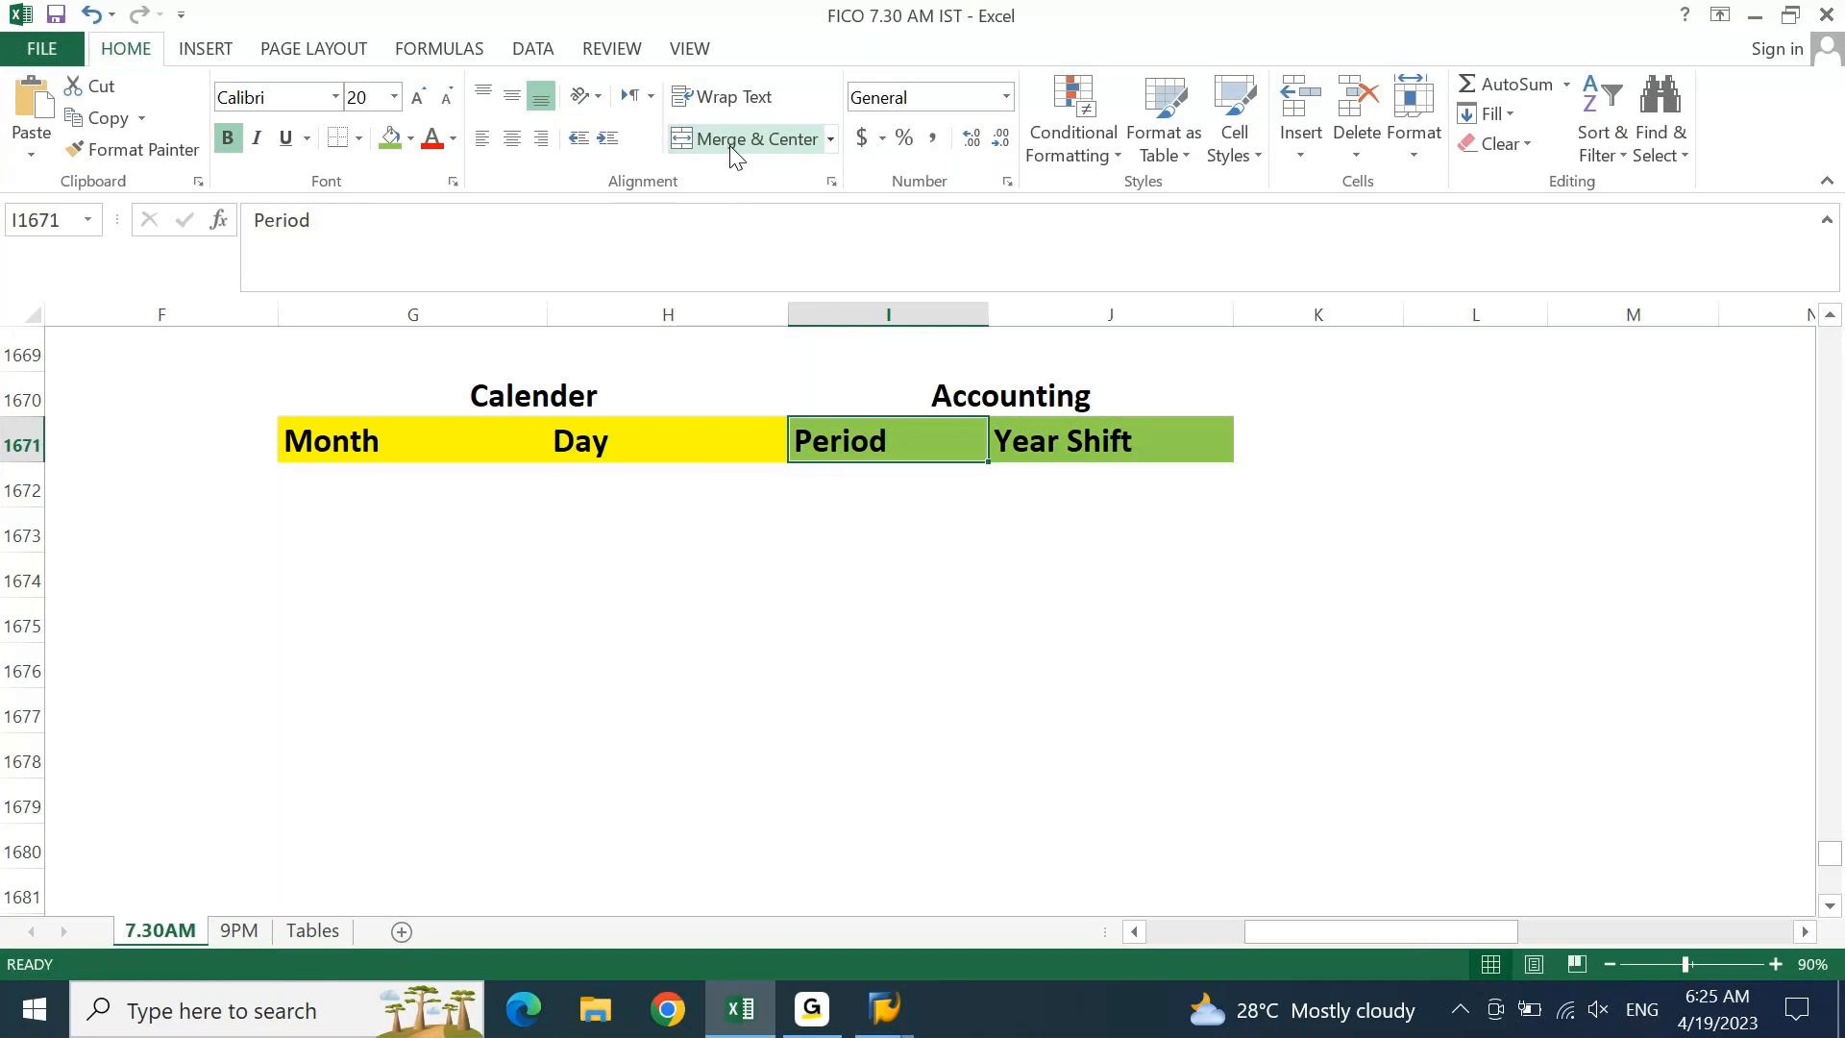
Check the merged Calender title and select the first cell under Month
click(618, 374)
click(380, 435)
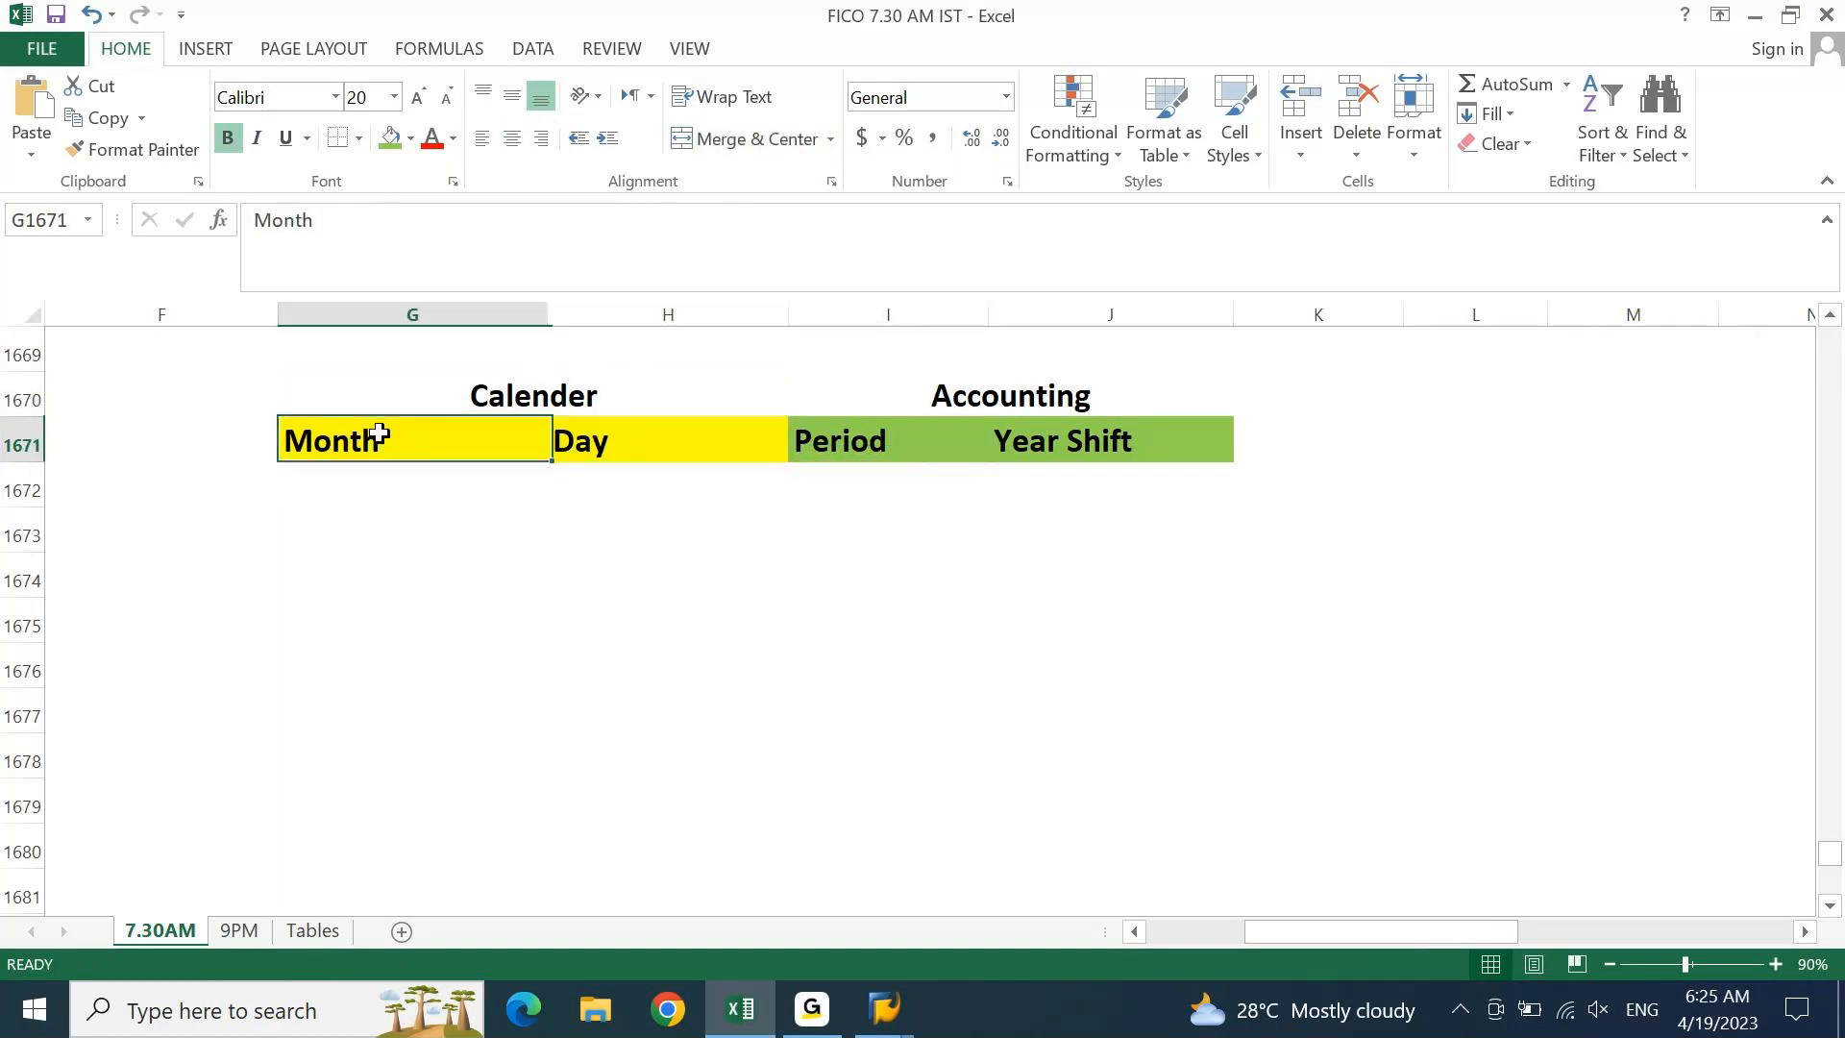
click(565, 395)
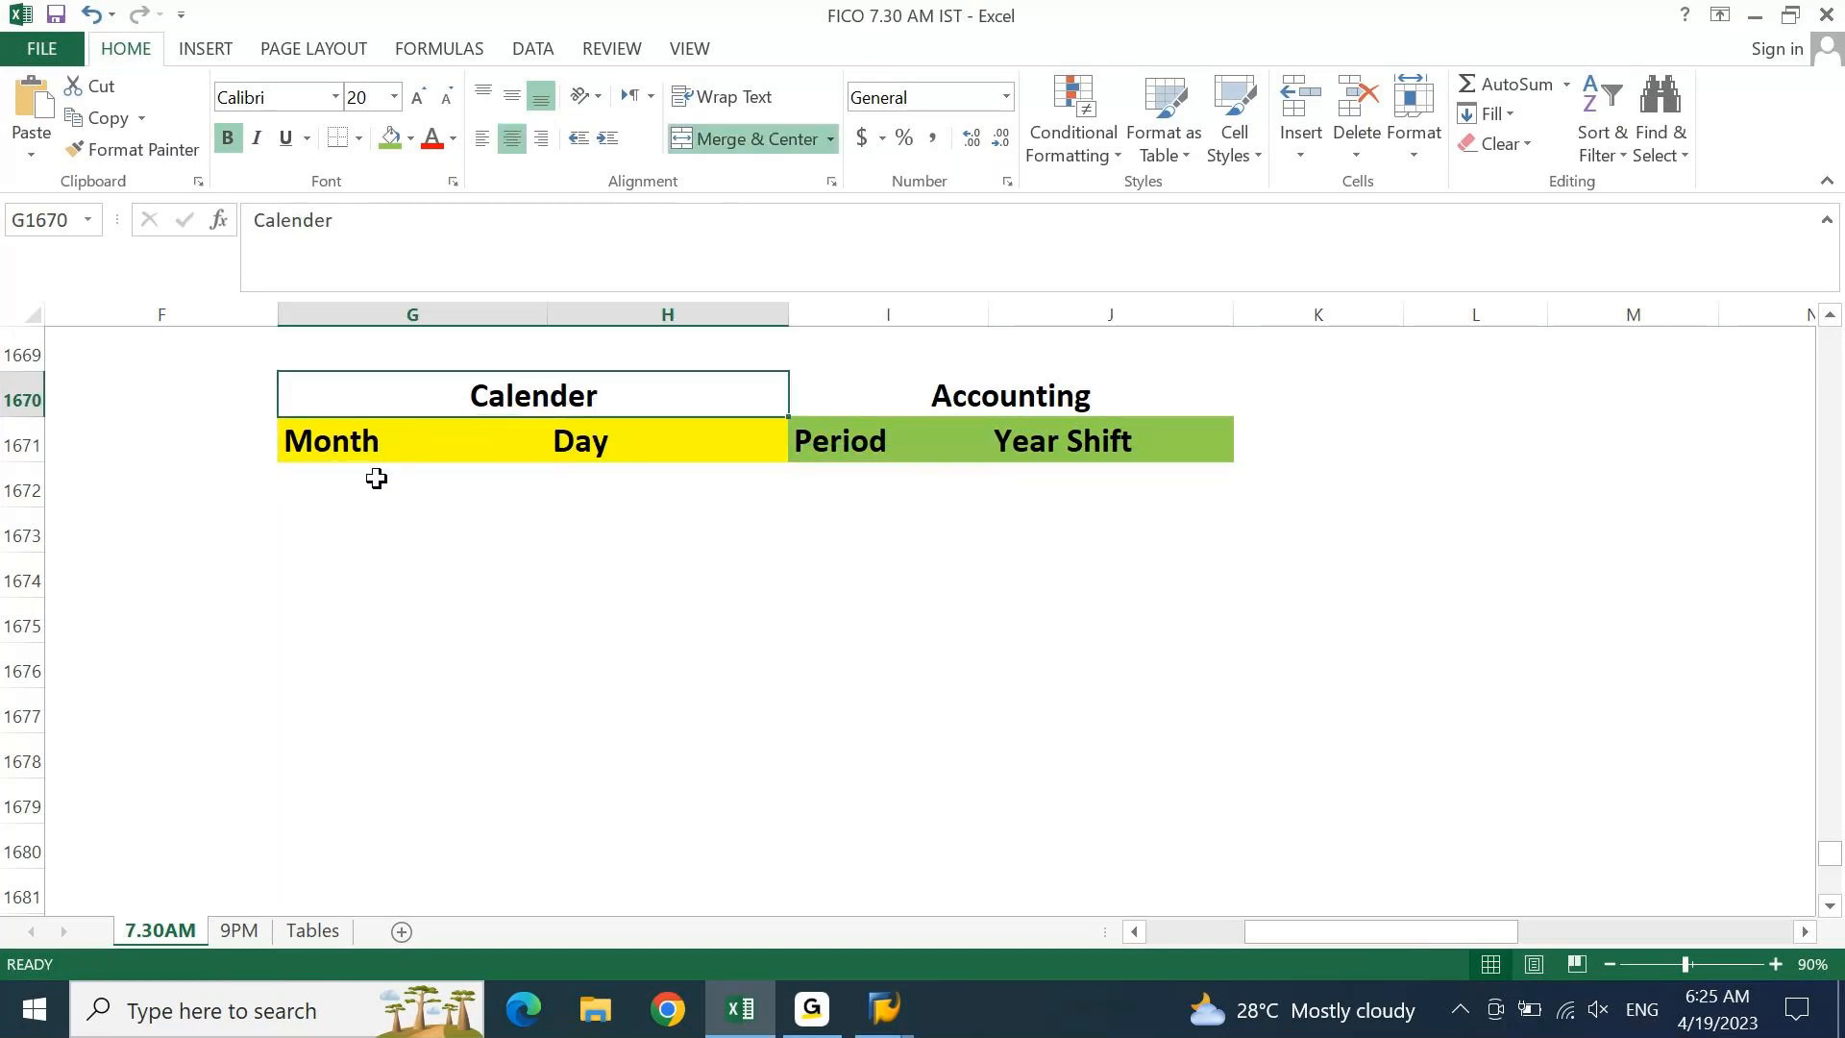
click(373, 481)
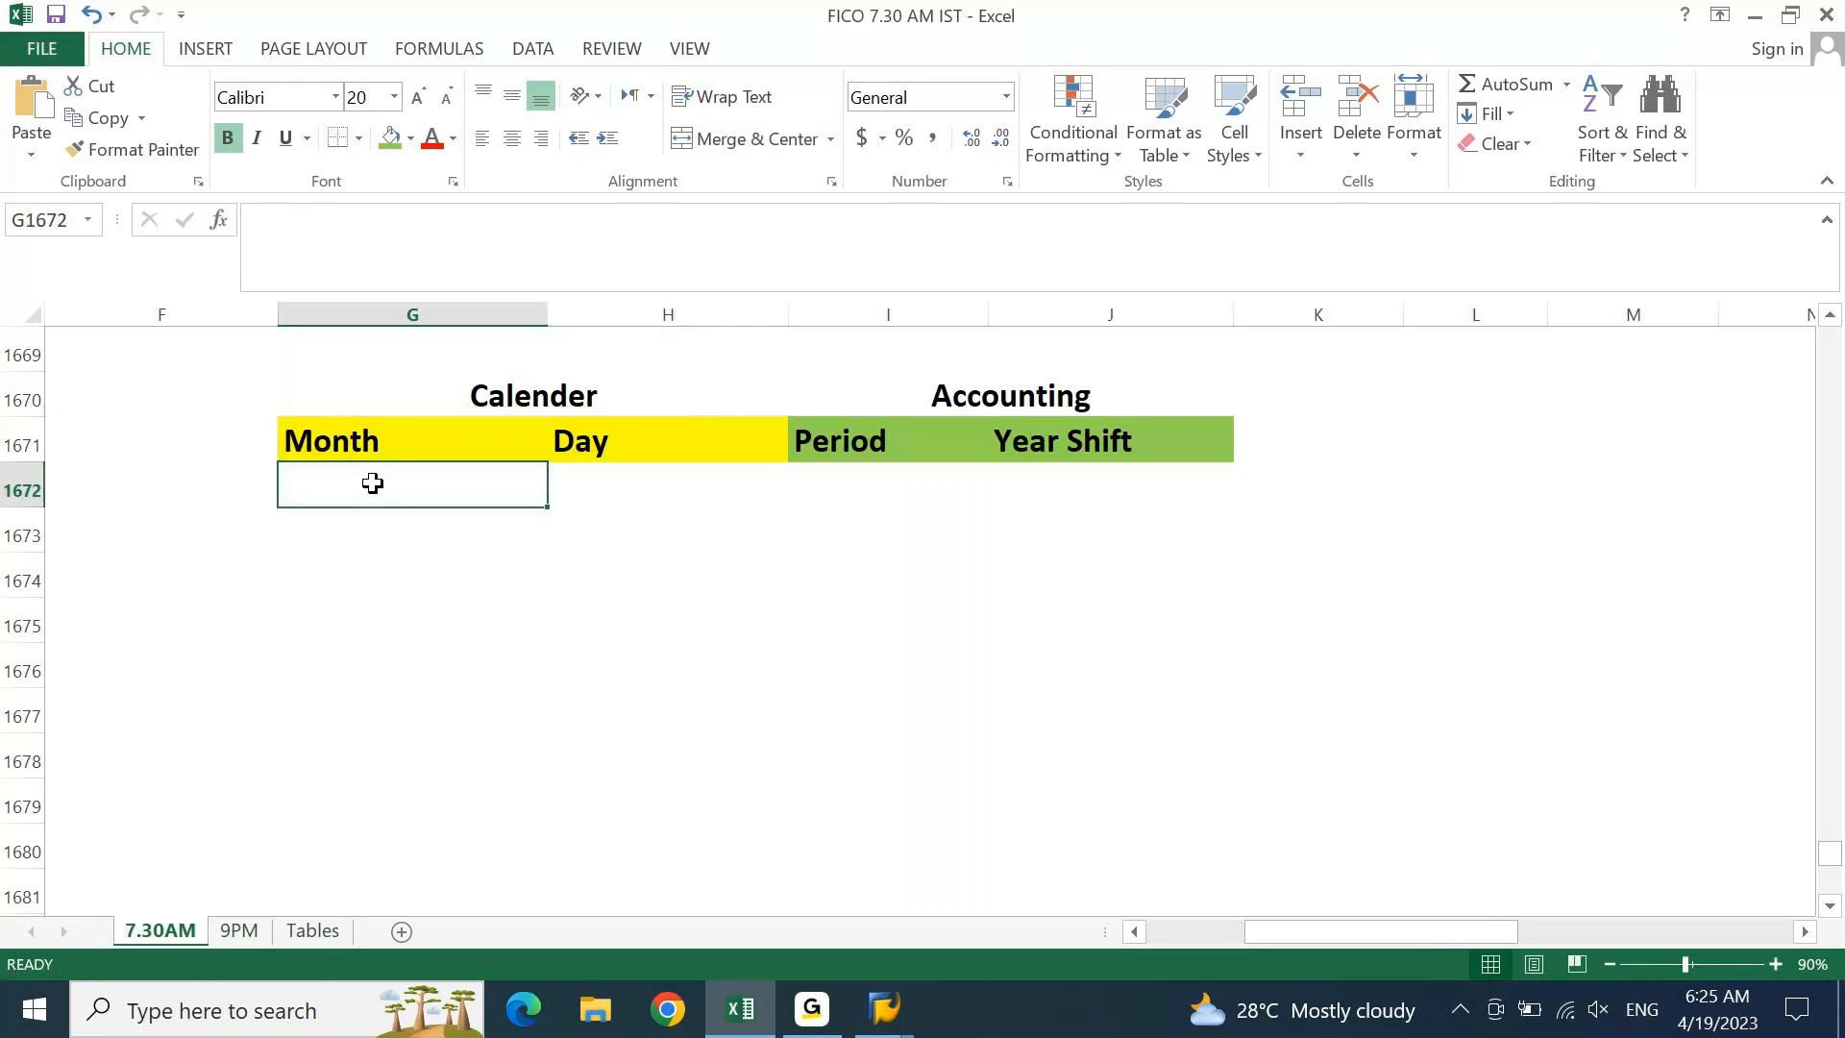
Fill the Month column G1672:G1683 with the series 1 to 12
text(1)
key(Return)
text(2)
drag(374, 482, 380, 526)
drag(548, 555, 552, 845)
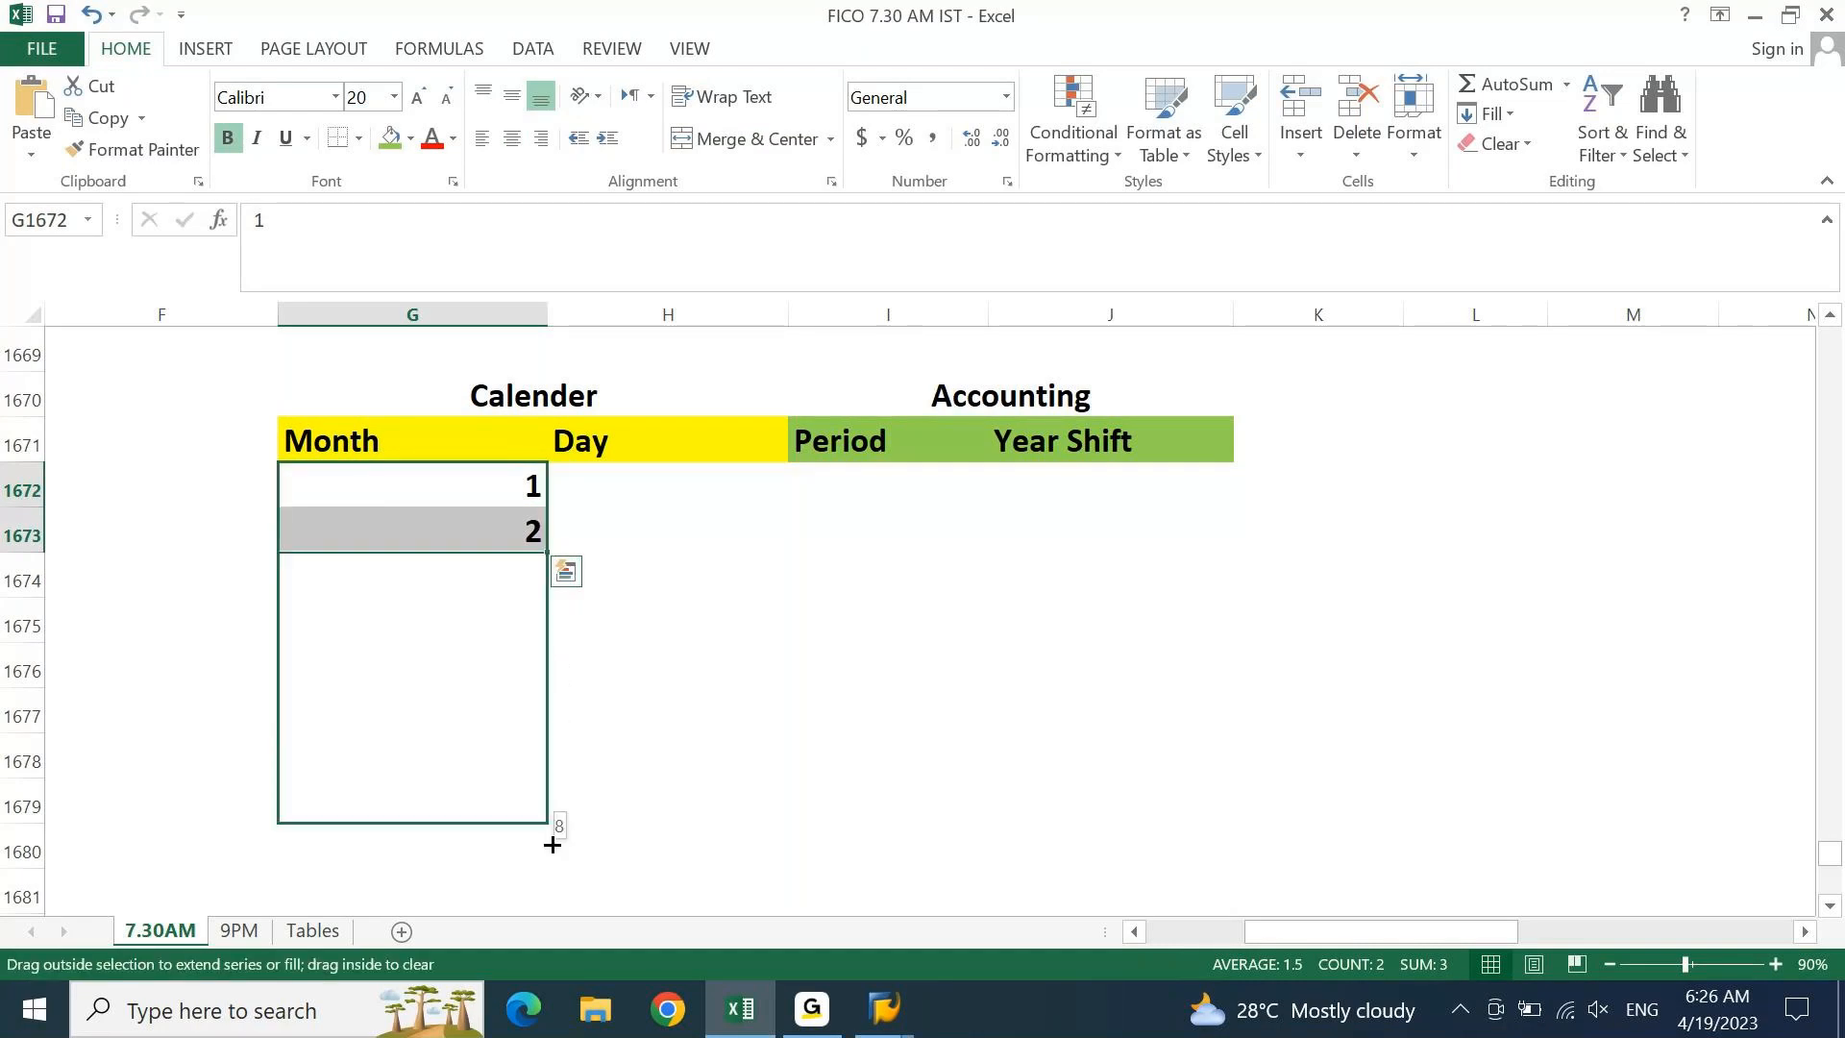
mouse_move(553, 845)
mouse_down()
mouse_move(548, 773)
mouse_move(544, 814)
mouse_up()
key(Up)
key(Up)
key(shift+Right)
key(shift+Down)
key(shift+Down)
key(shift+Down)
key(shift+Down)
key(Down)
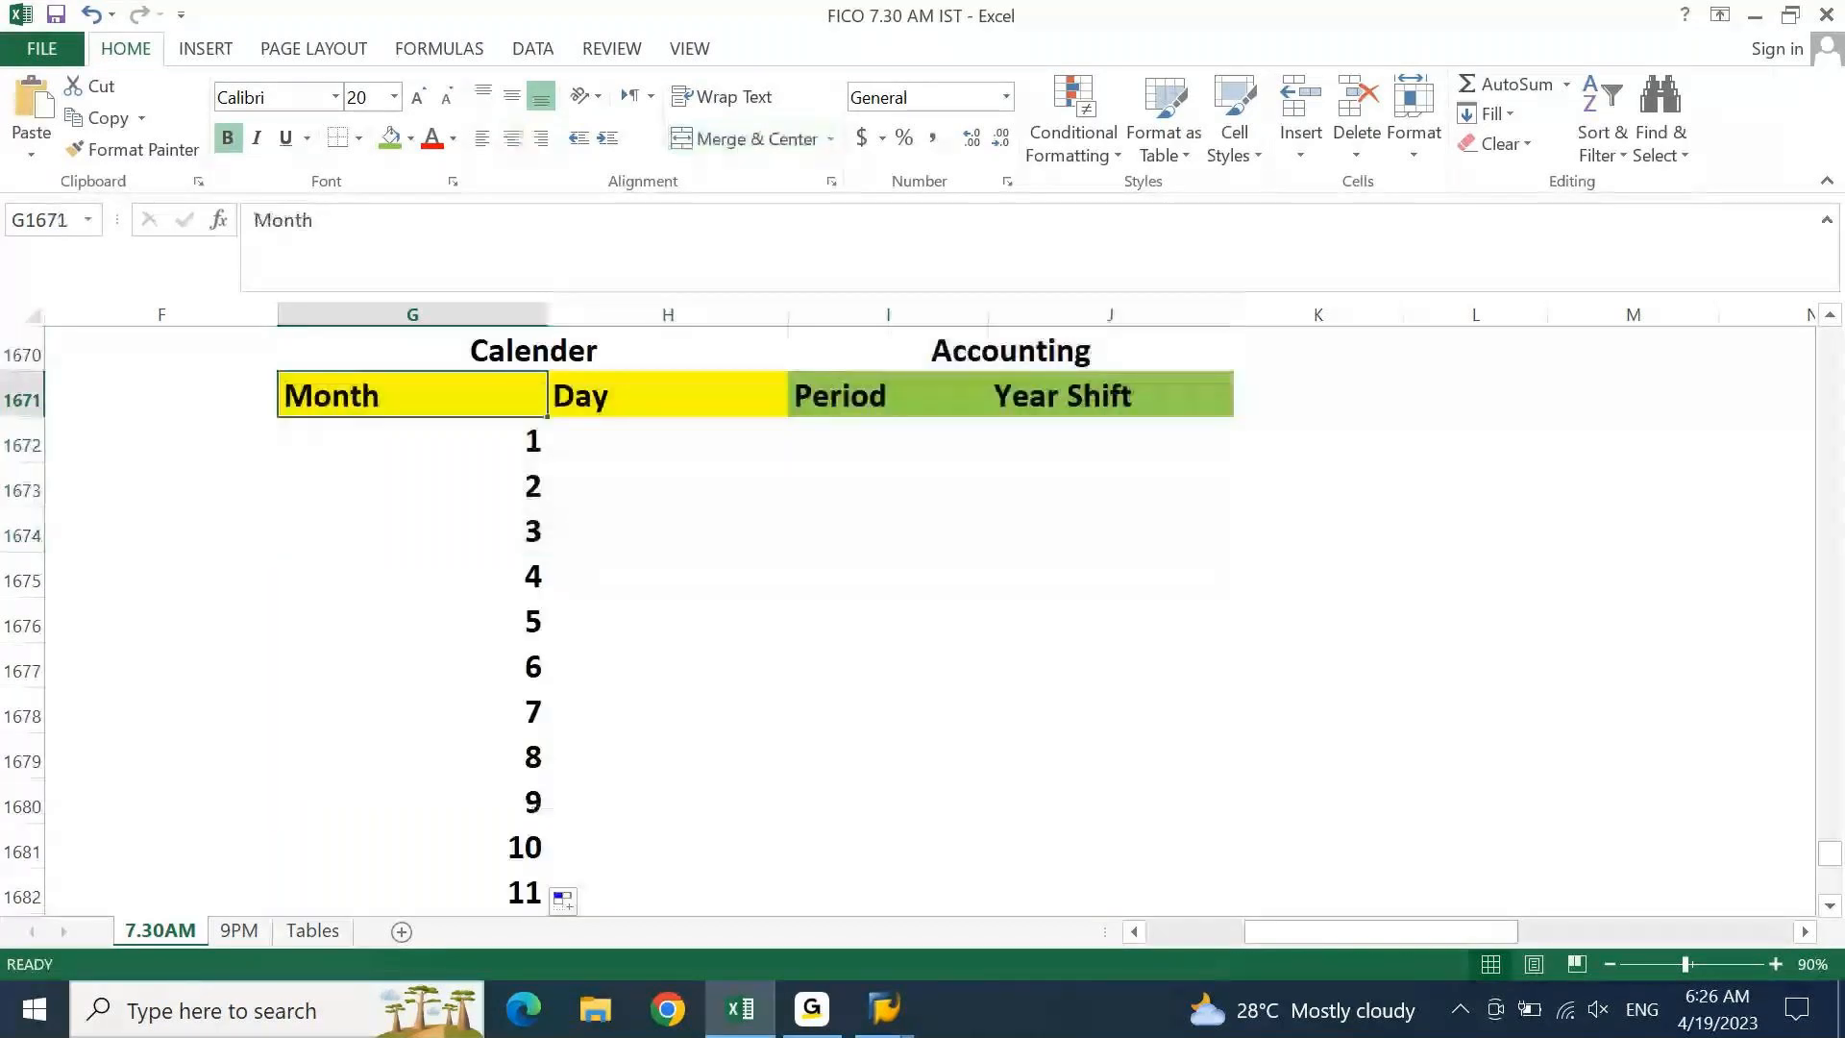
Zoom to 80% and centre the month numbers 1–12 in their column
click(1610, 964)
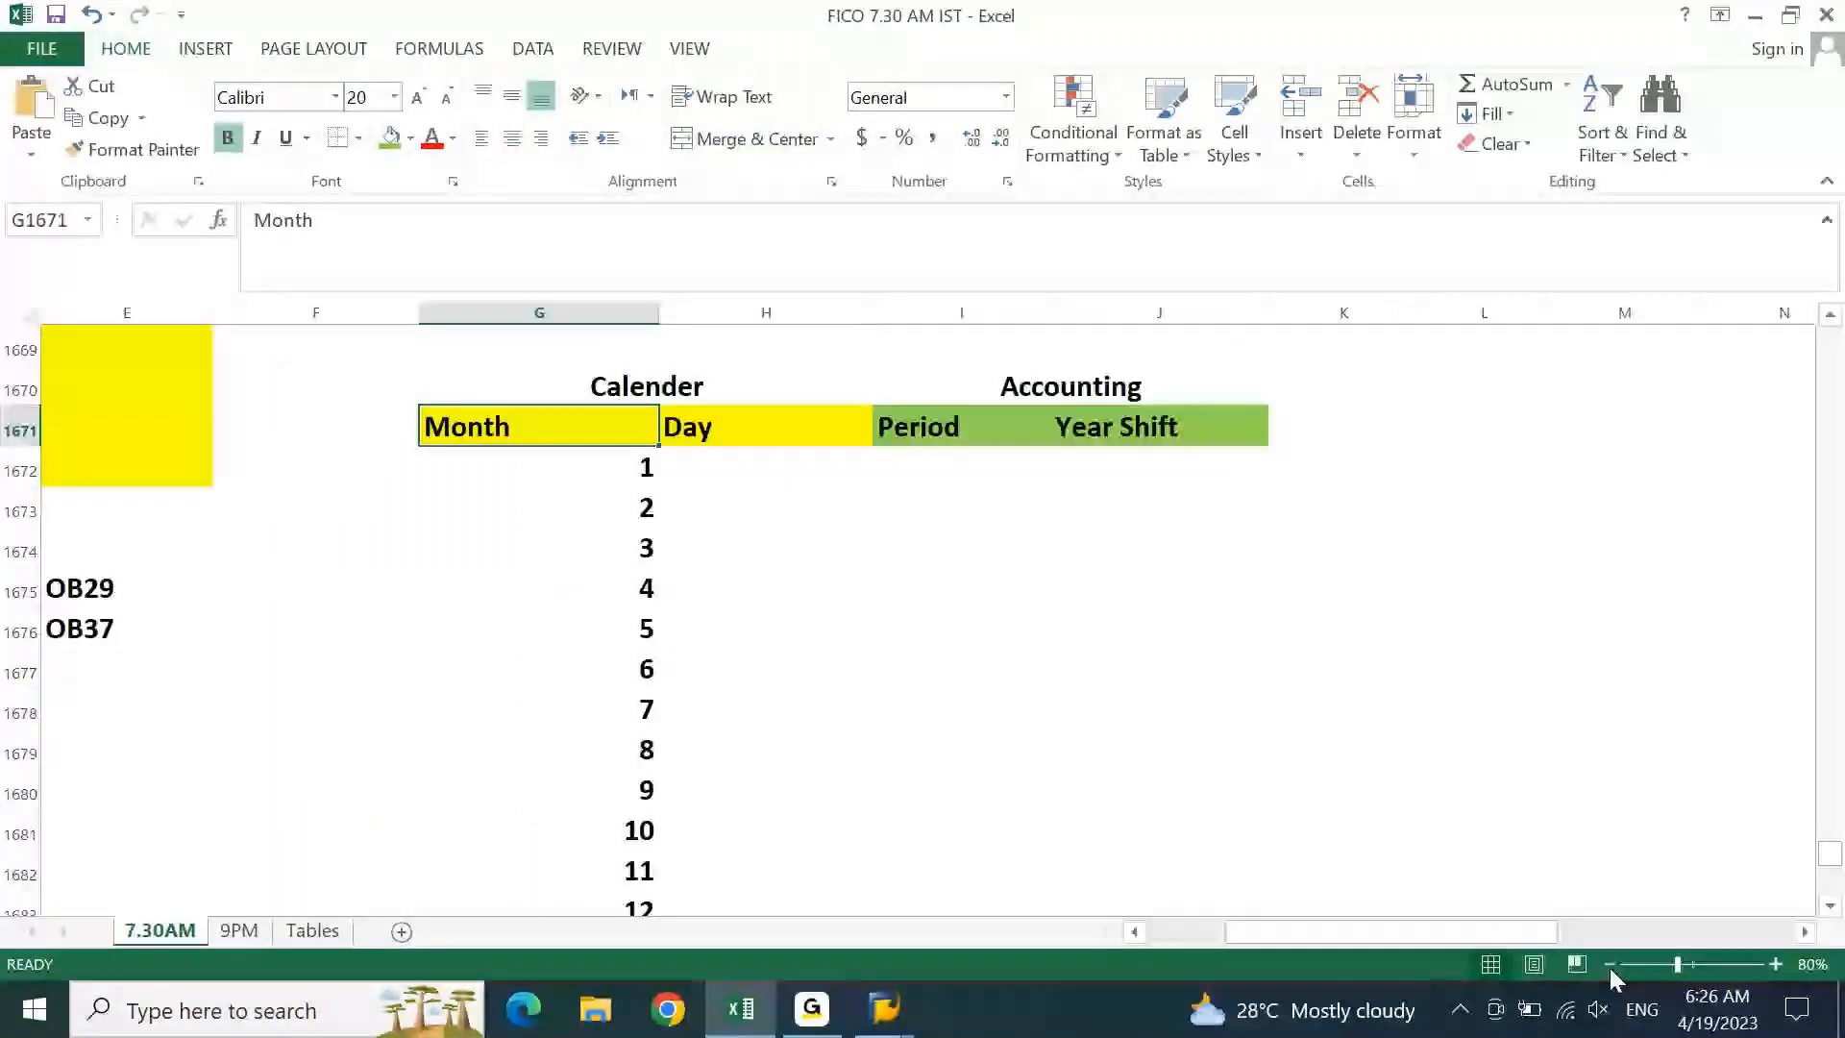
click(1831, 907)
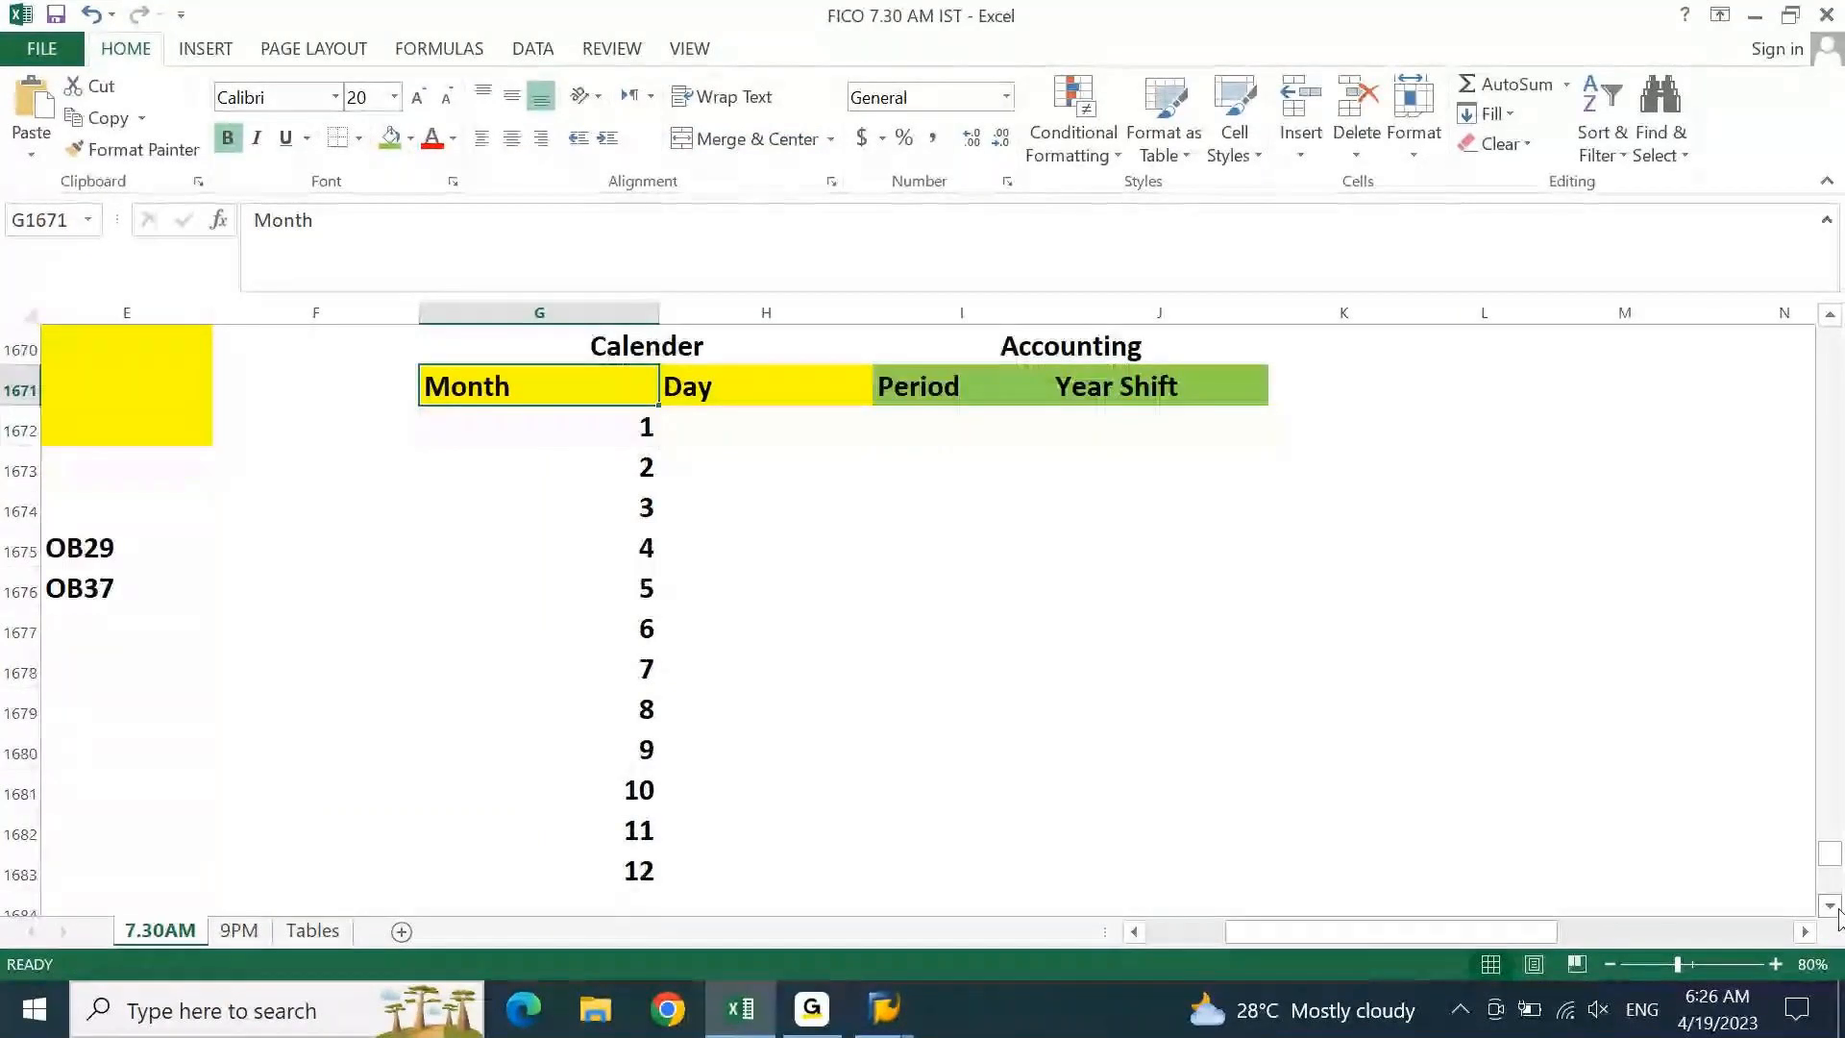
click(749, 510)
key(Left)
key(Up)
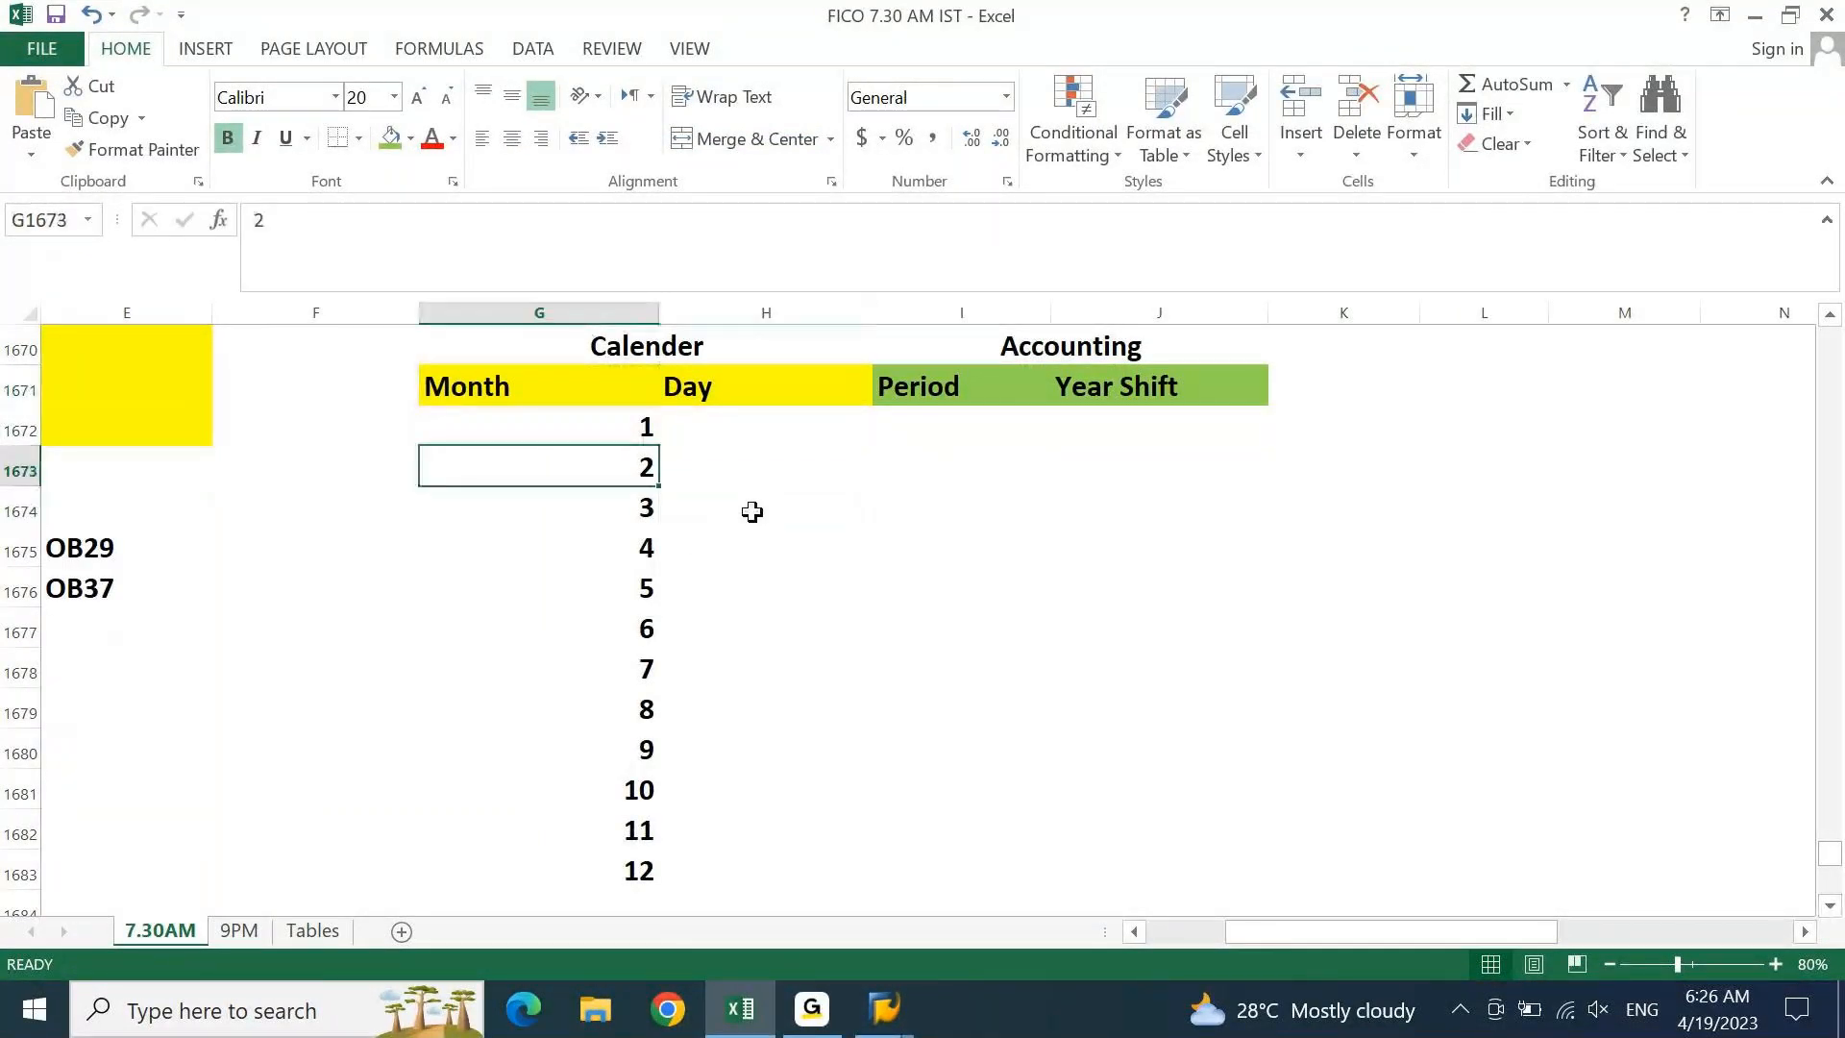
key(Up)
key(ctrl+shift+Down)
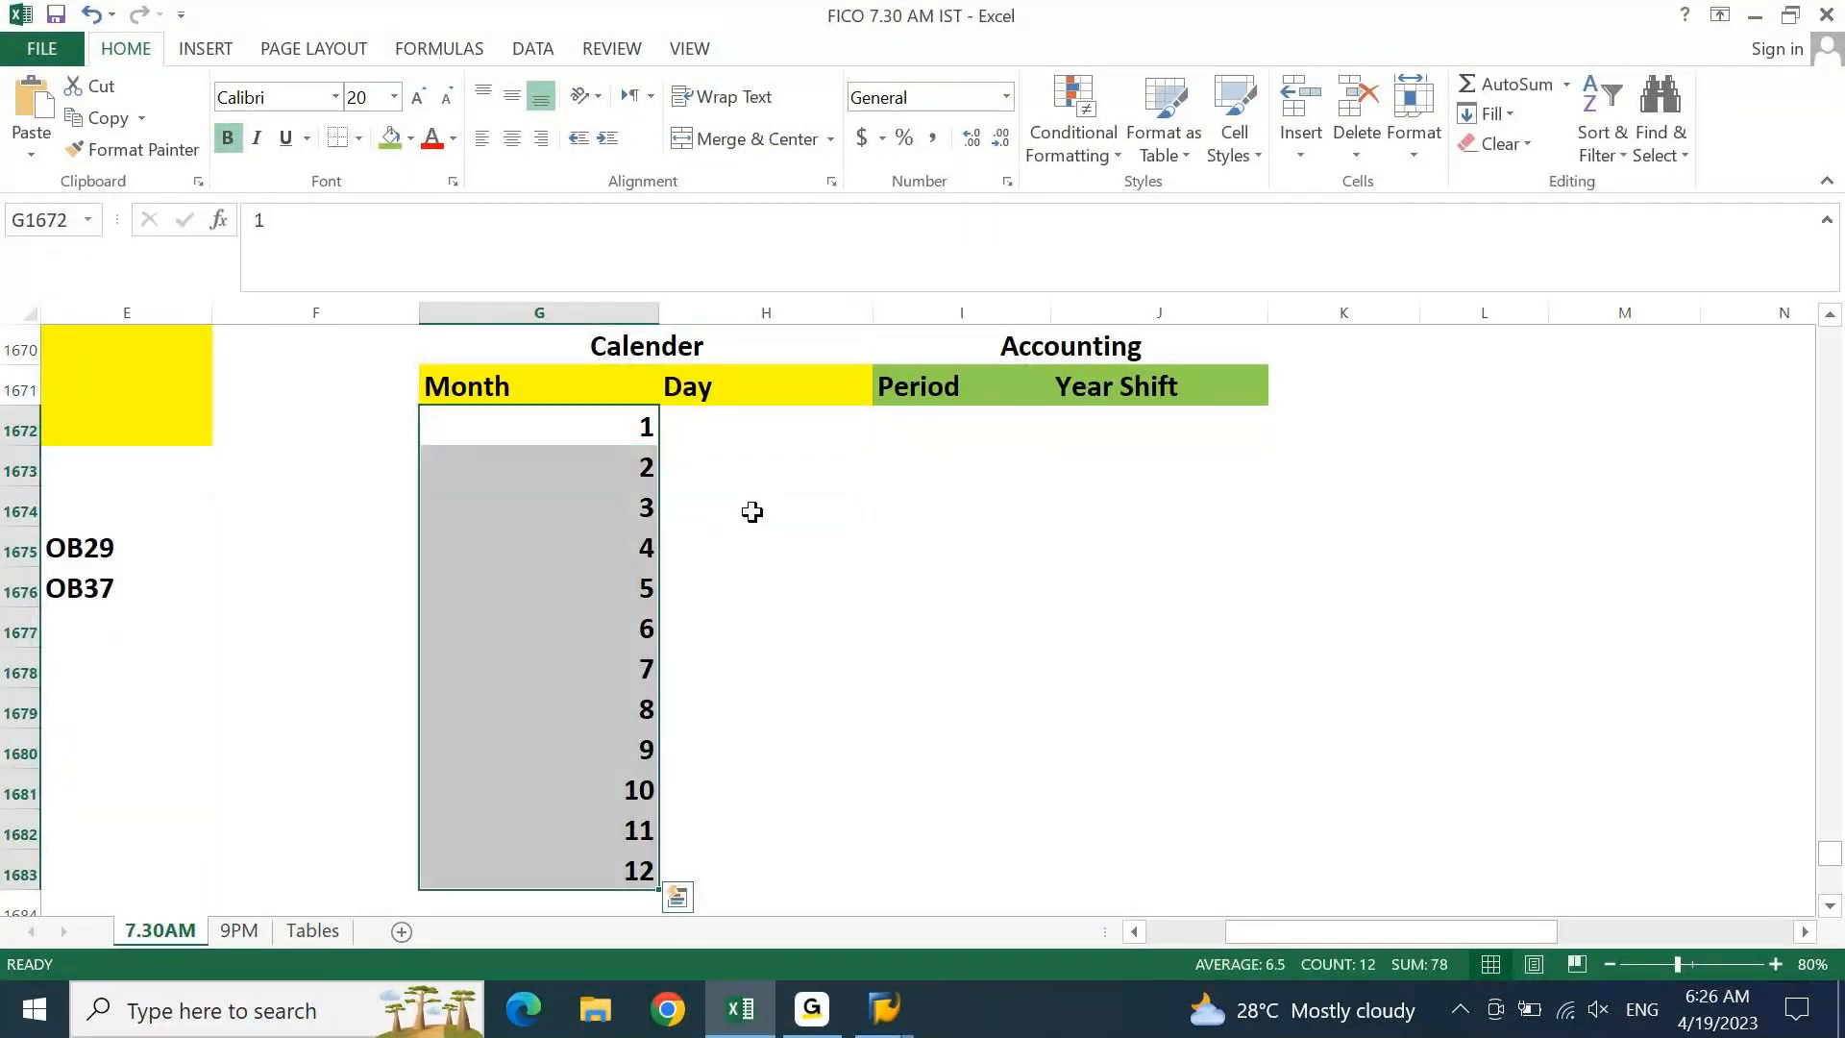
click(512, 142)
key(shift+Right)
key(shift+Right)
key(shift+Right)
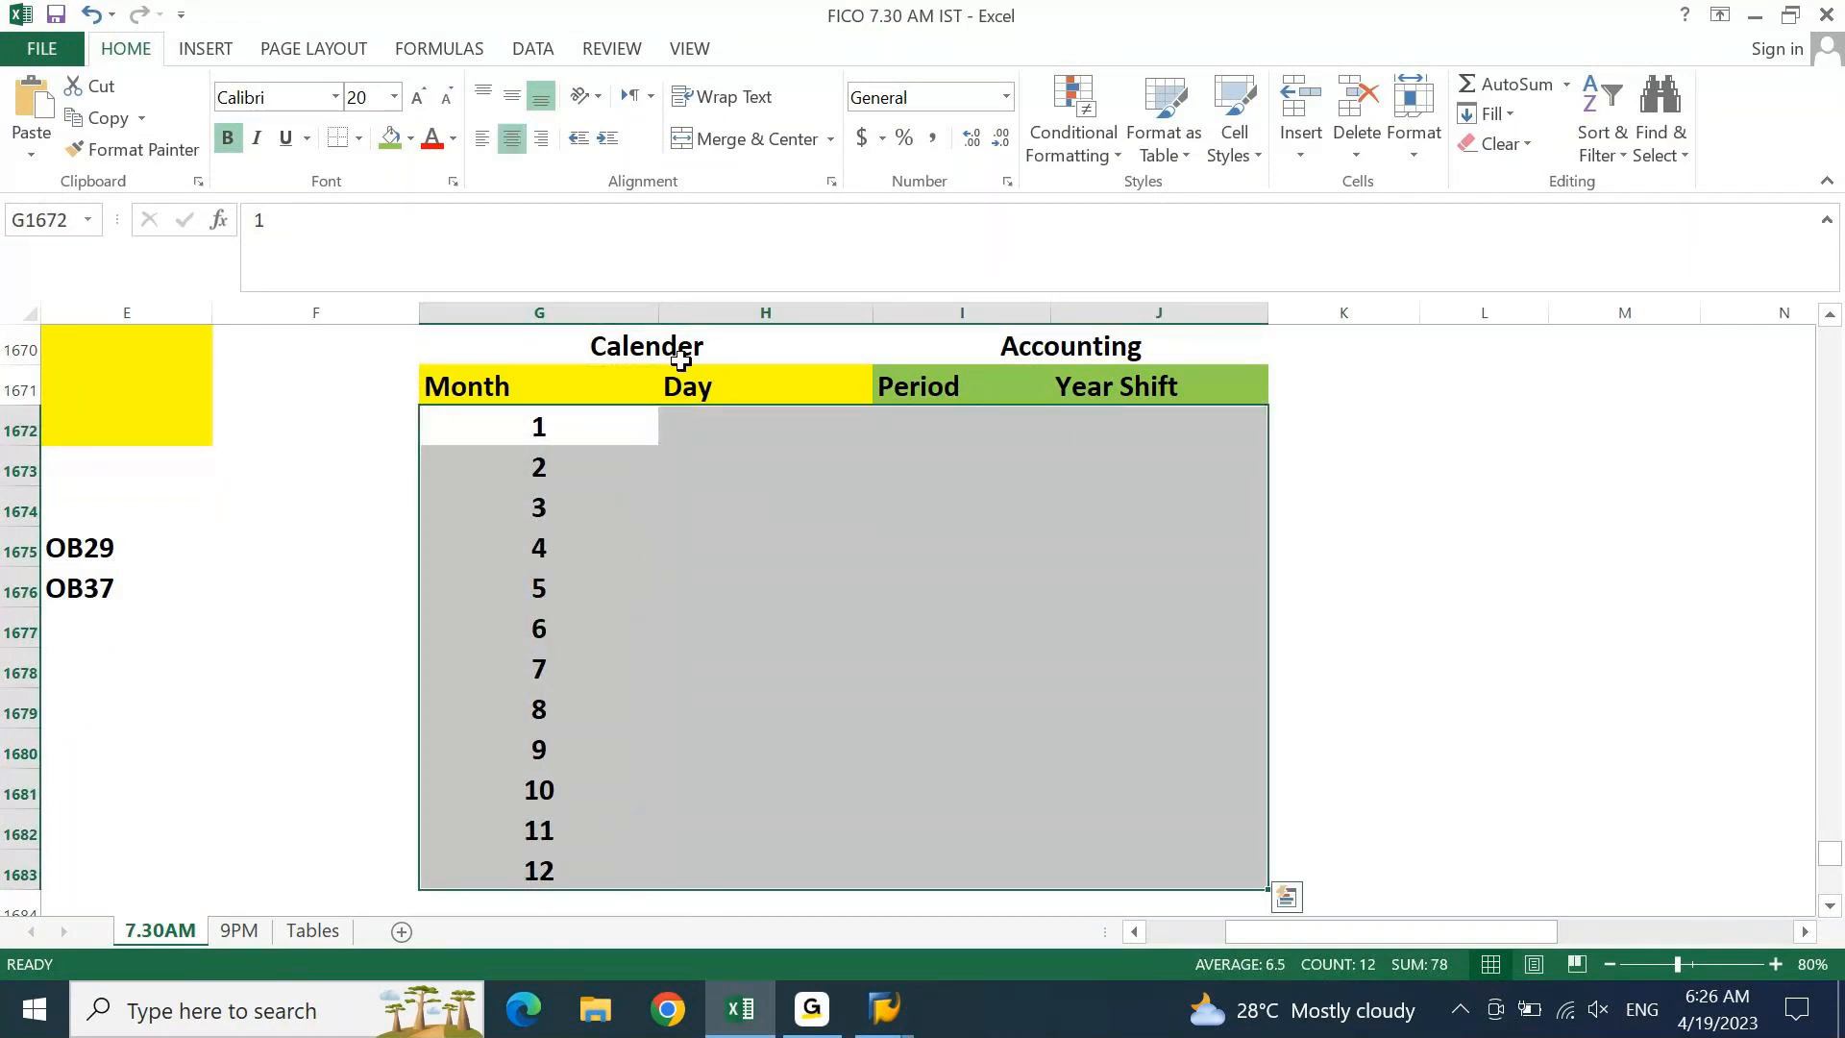
click(709, 427)
key(Left)
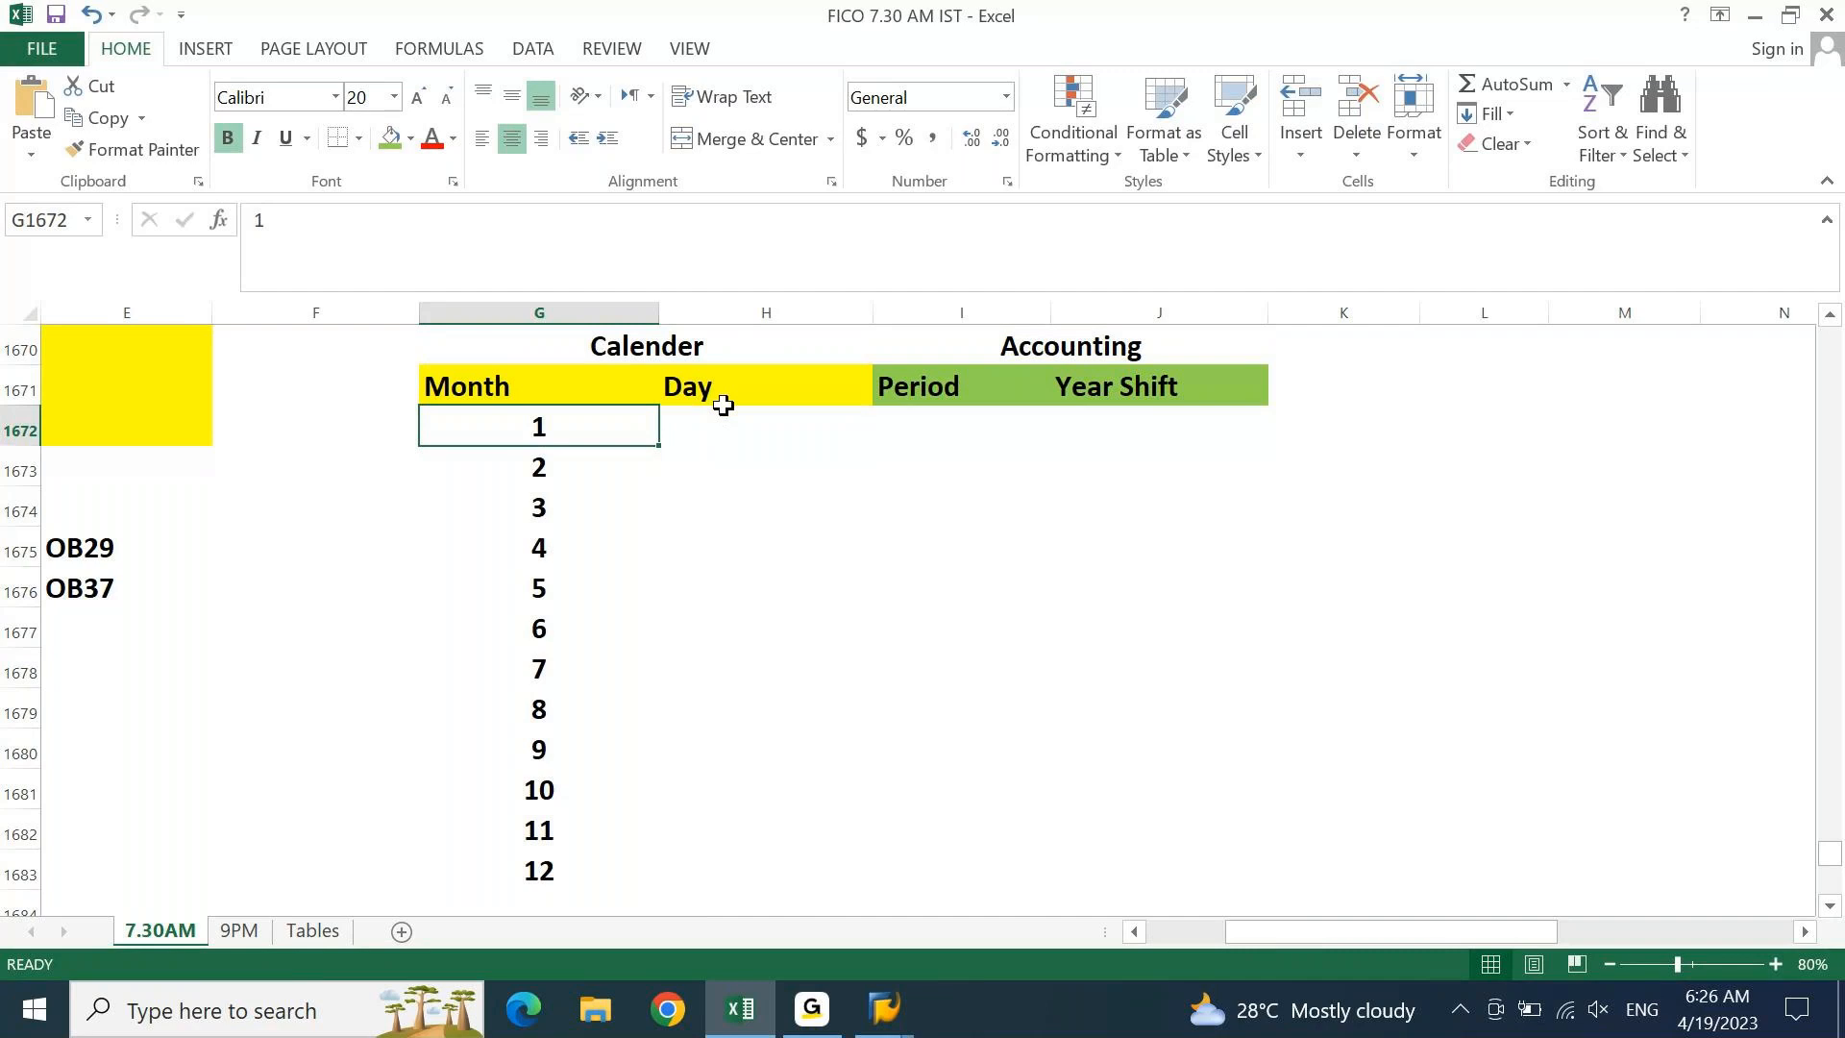
key(Right)
click(649, 341)
Enter 31 days for month 1 in the Day column
click(539, 423)
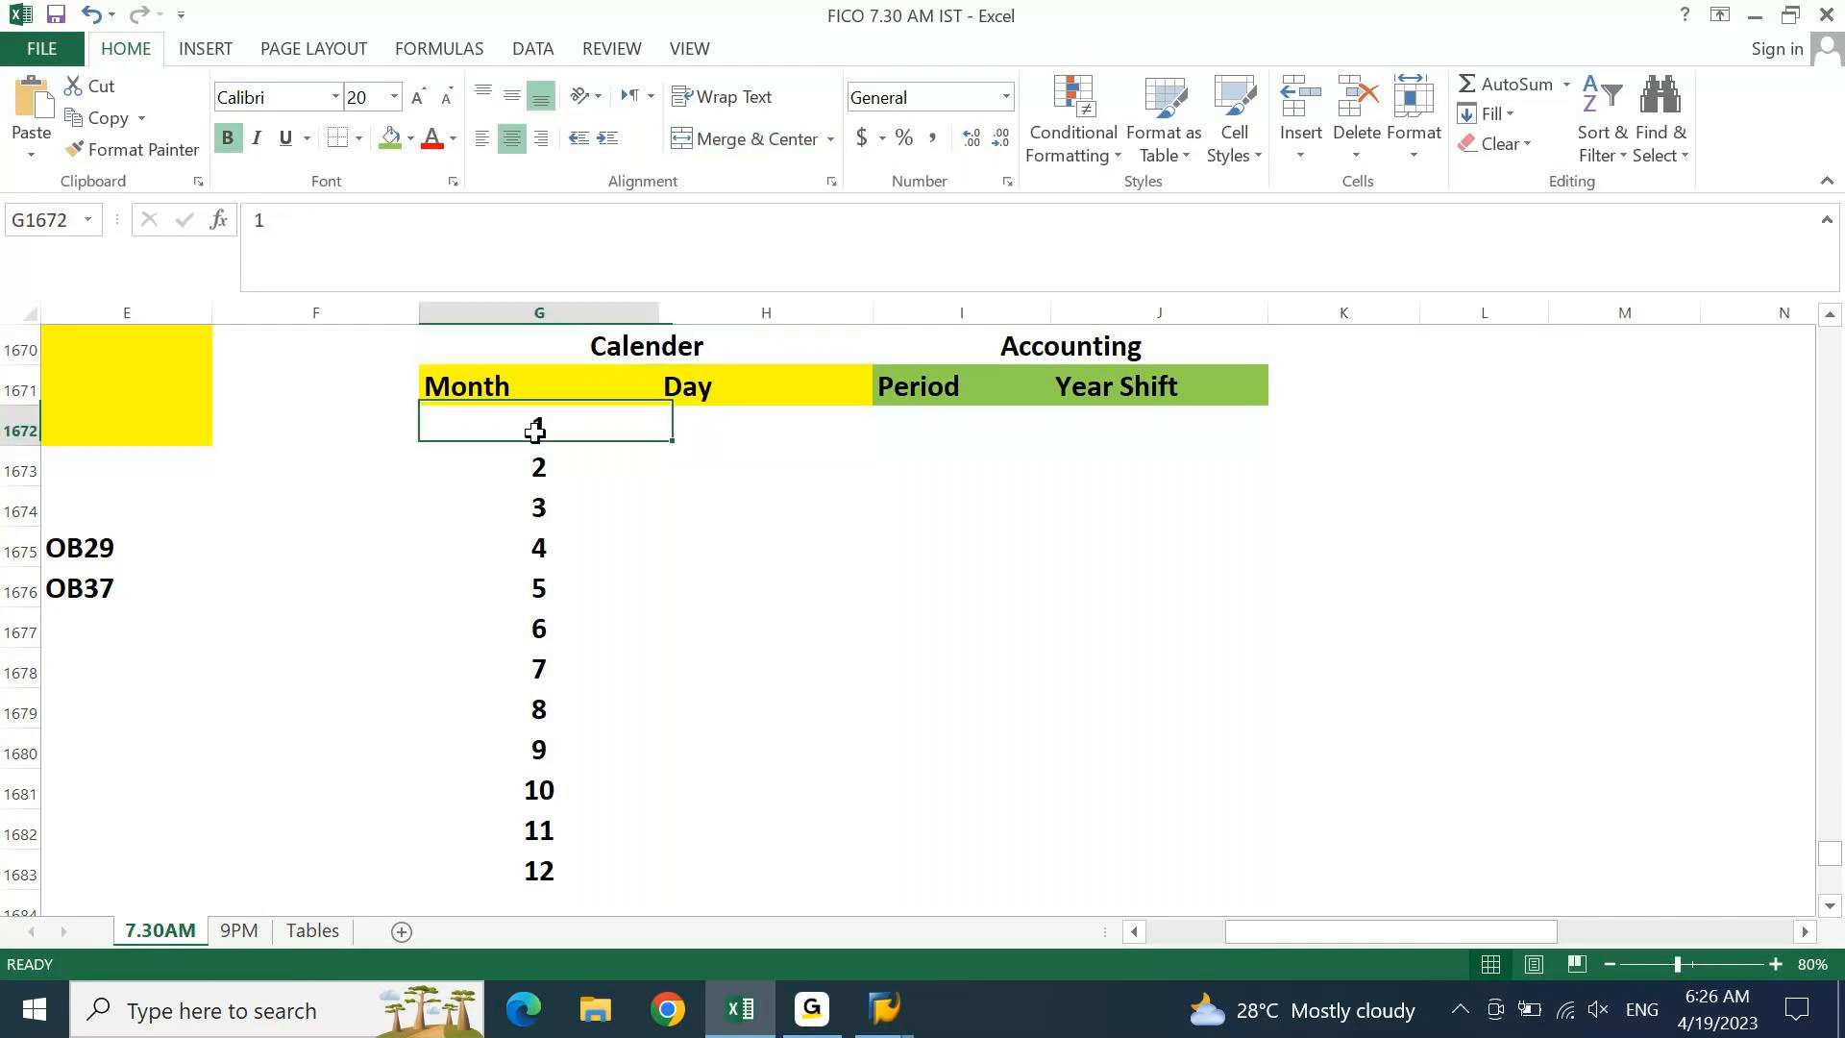
click(699, 428)
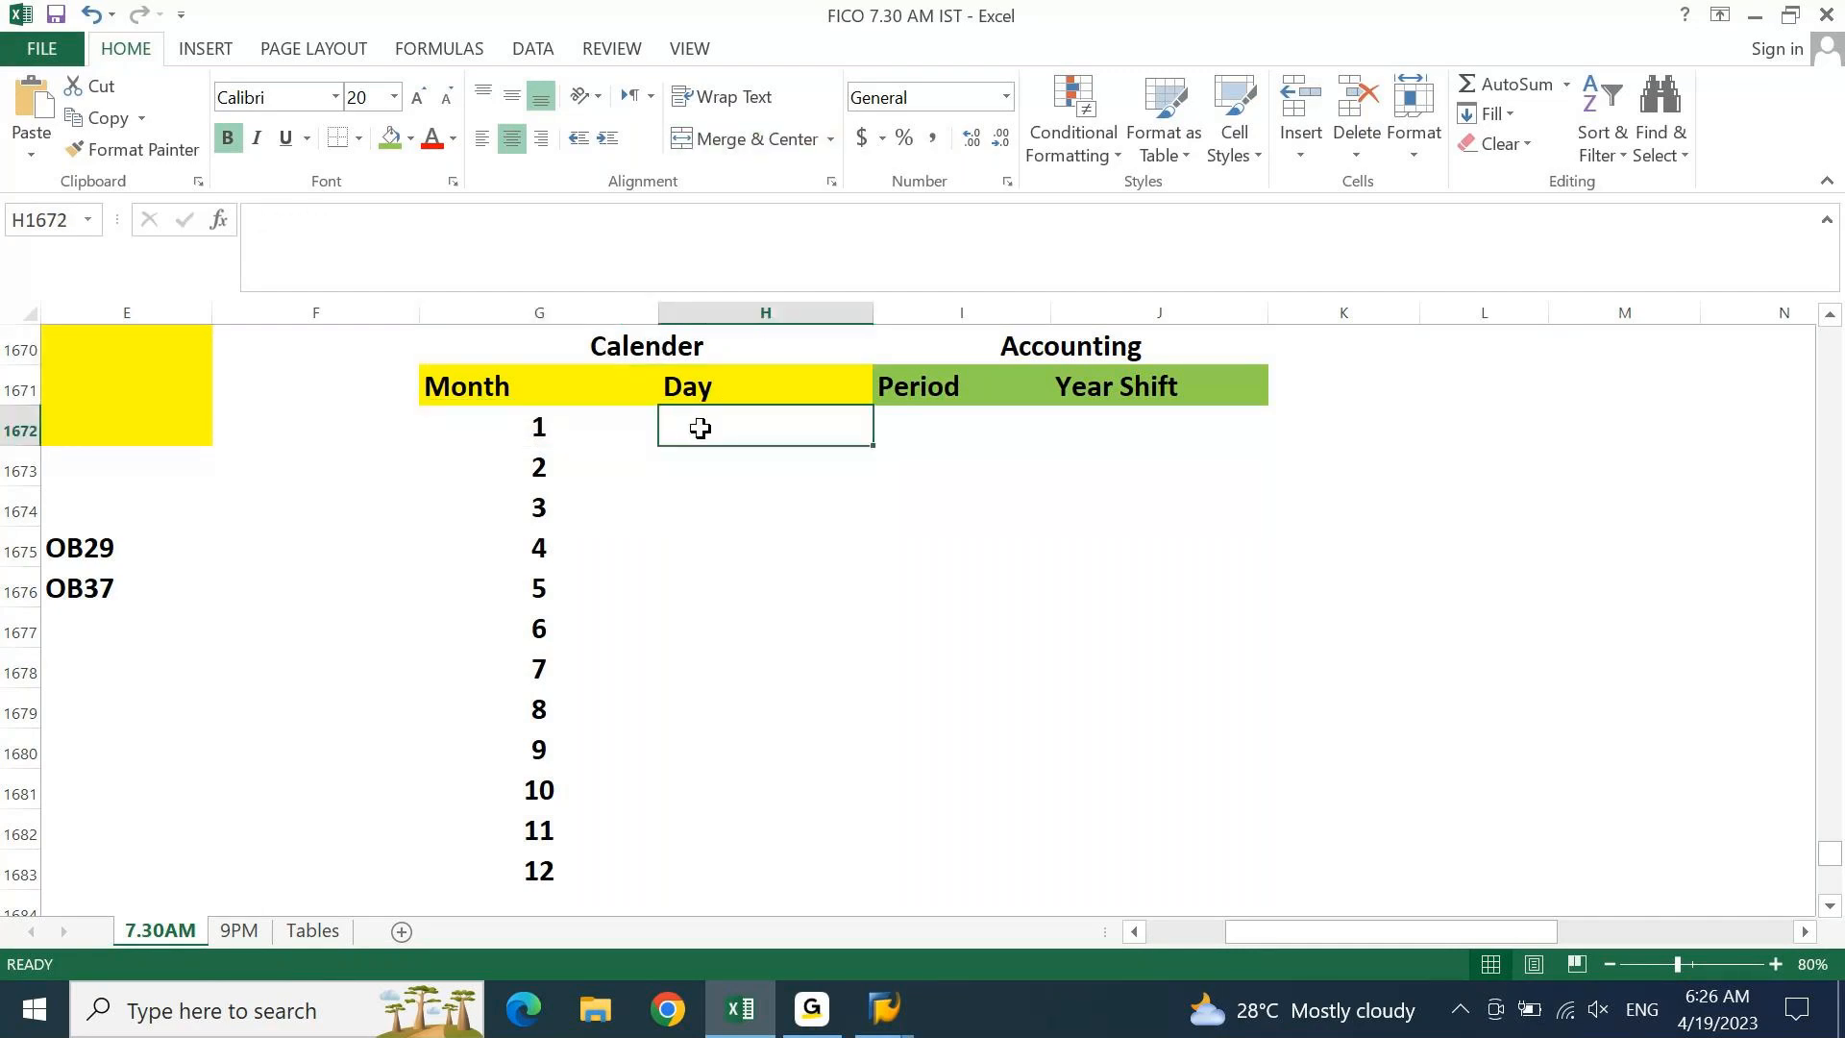
text(31)
key(Return)
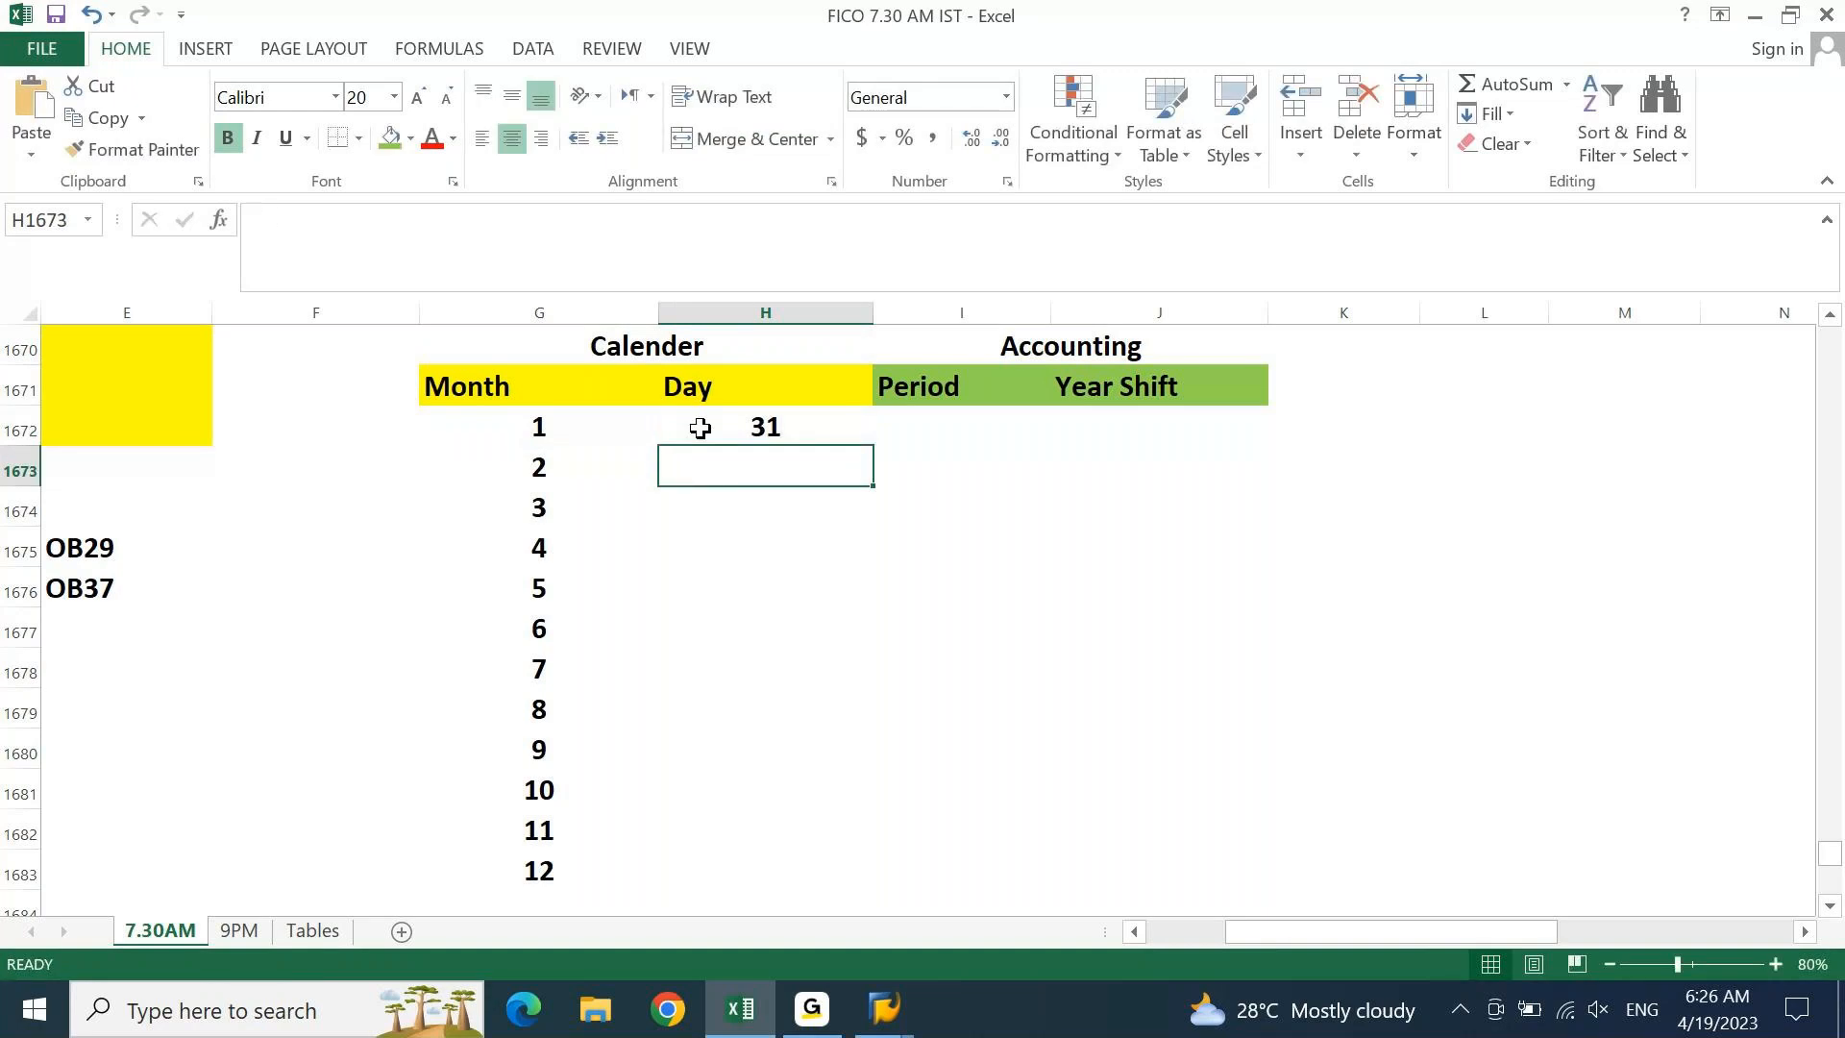
Enter 29 days for month 2, then bring up the taskbar calendar
click(700, 343)
click(539, 463)
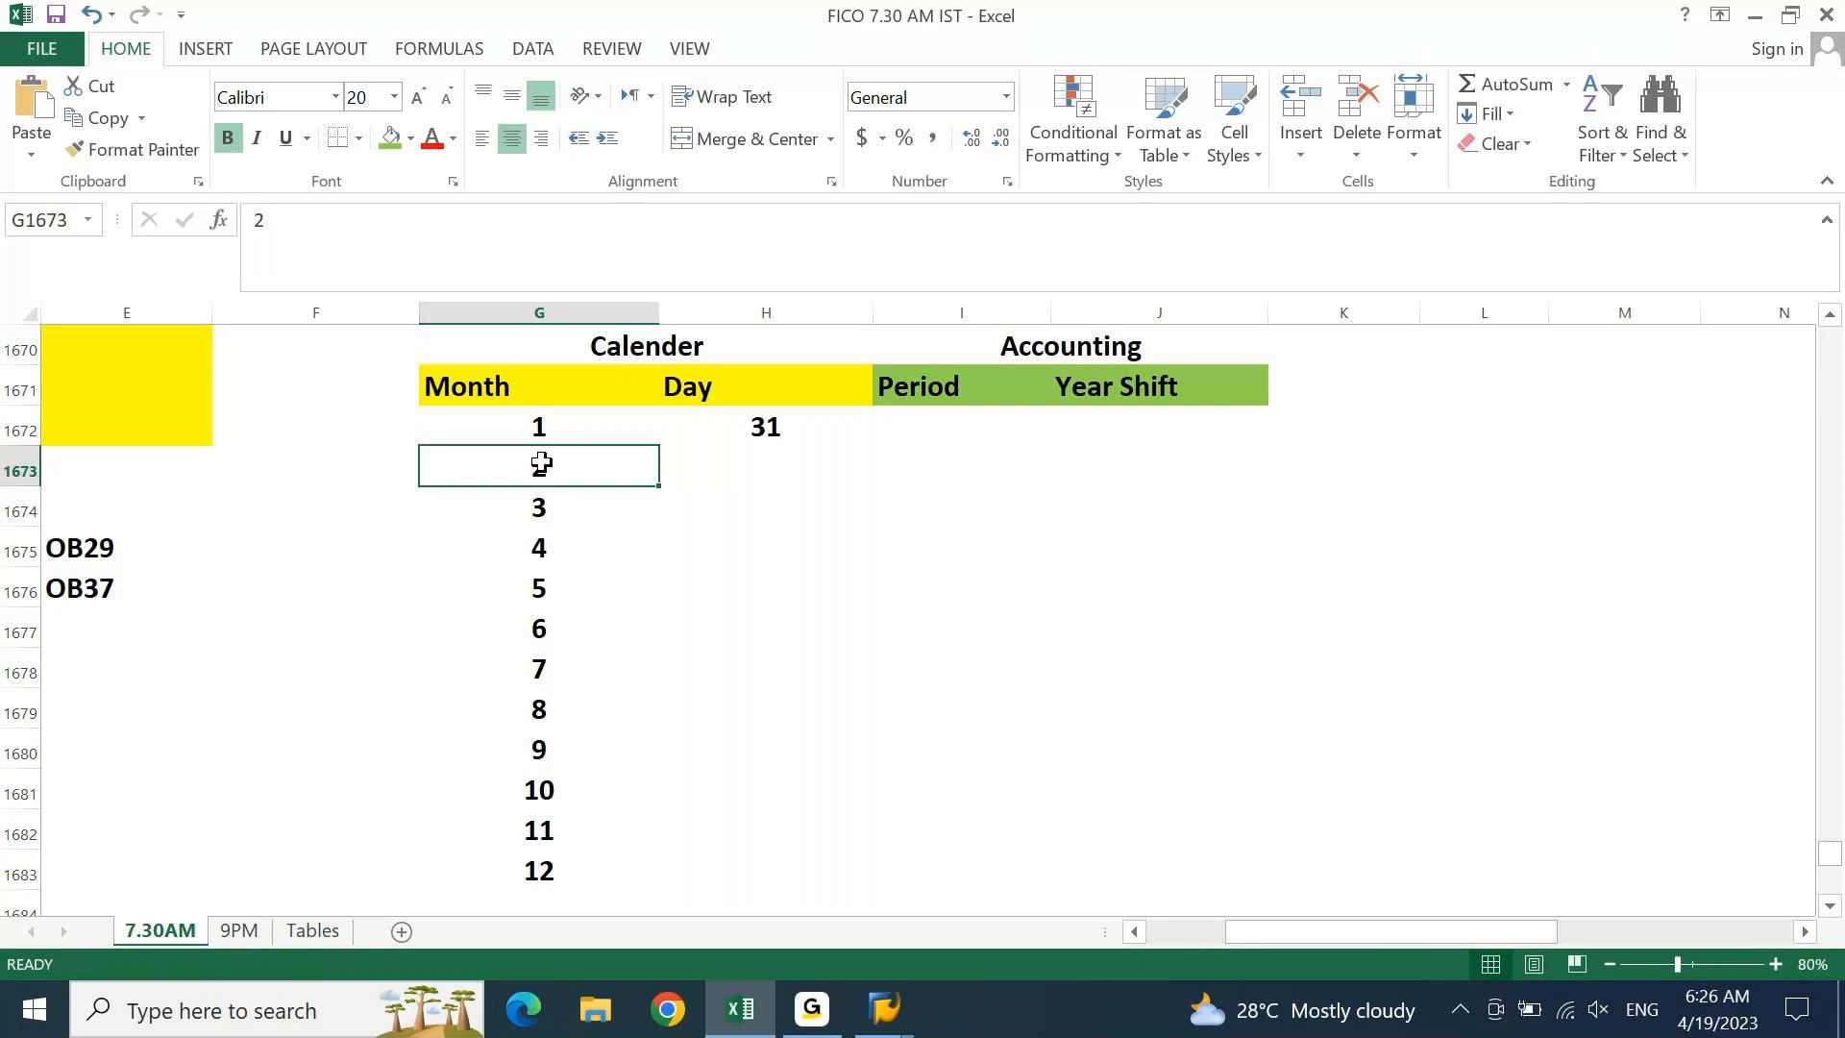
key(Right)
text(29)
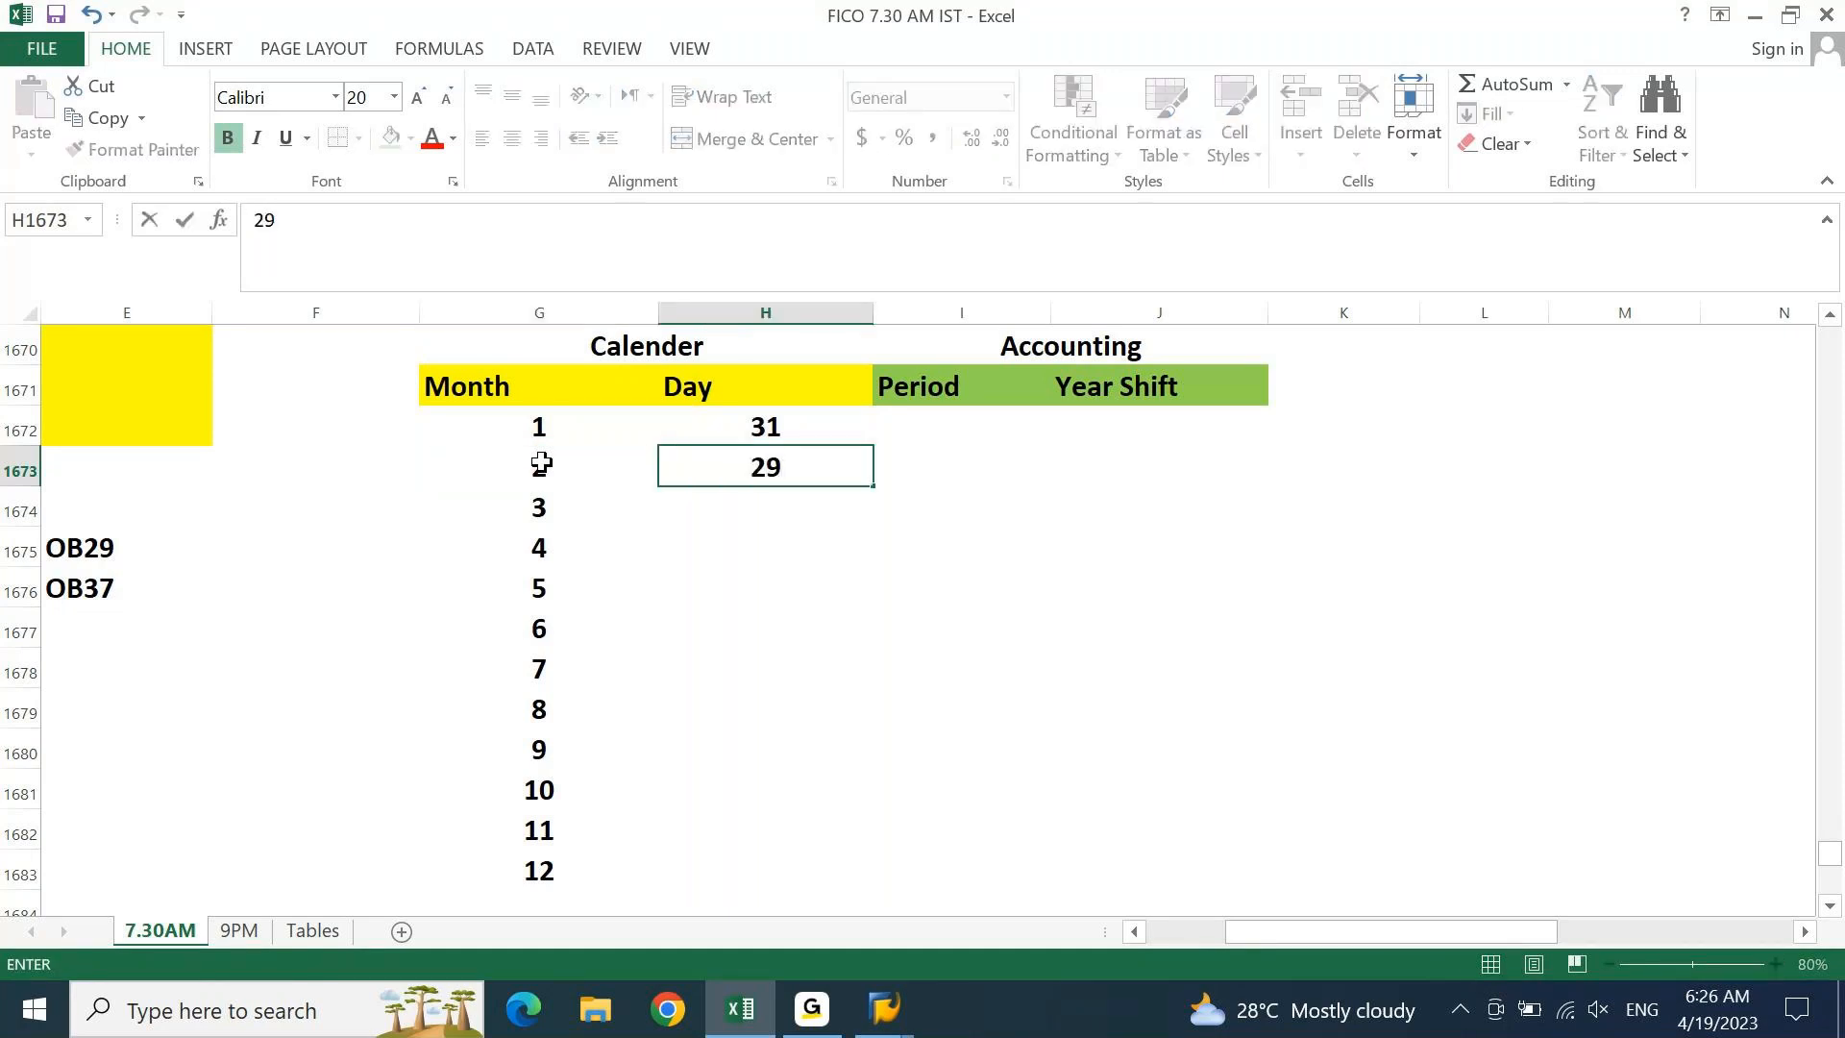
key(Return)
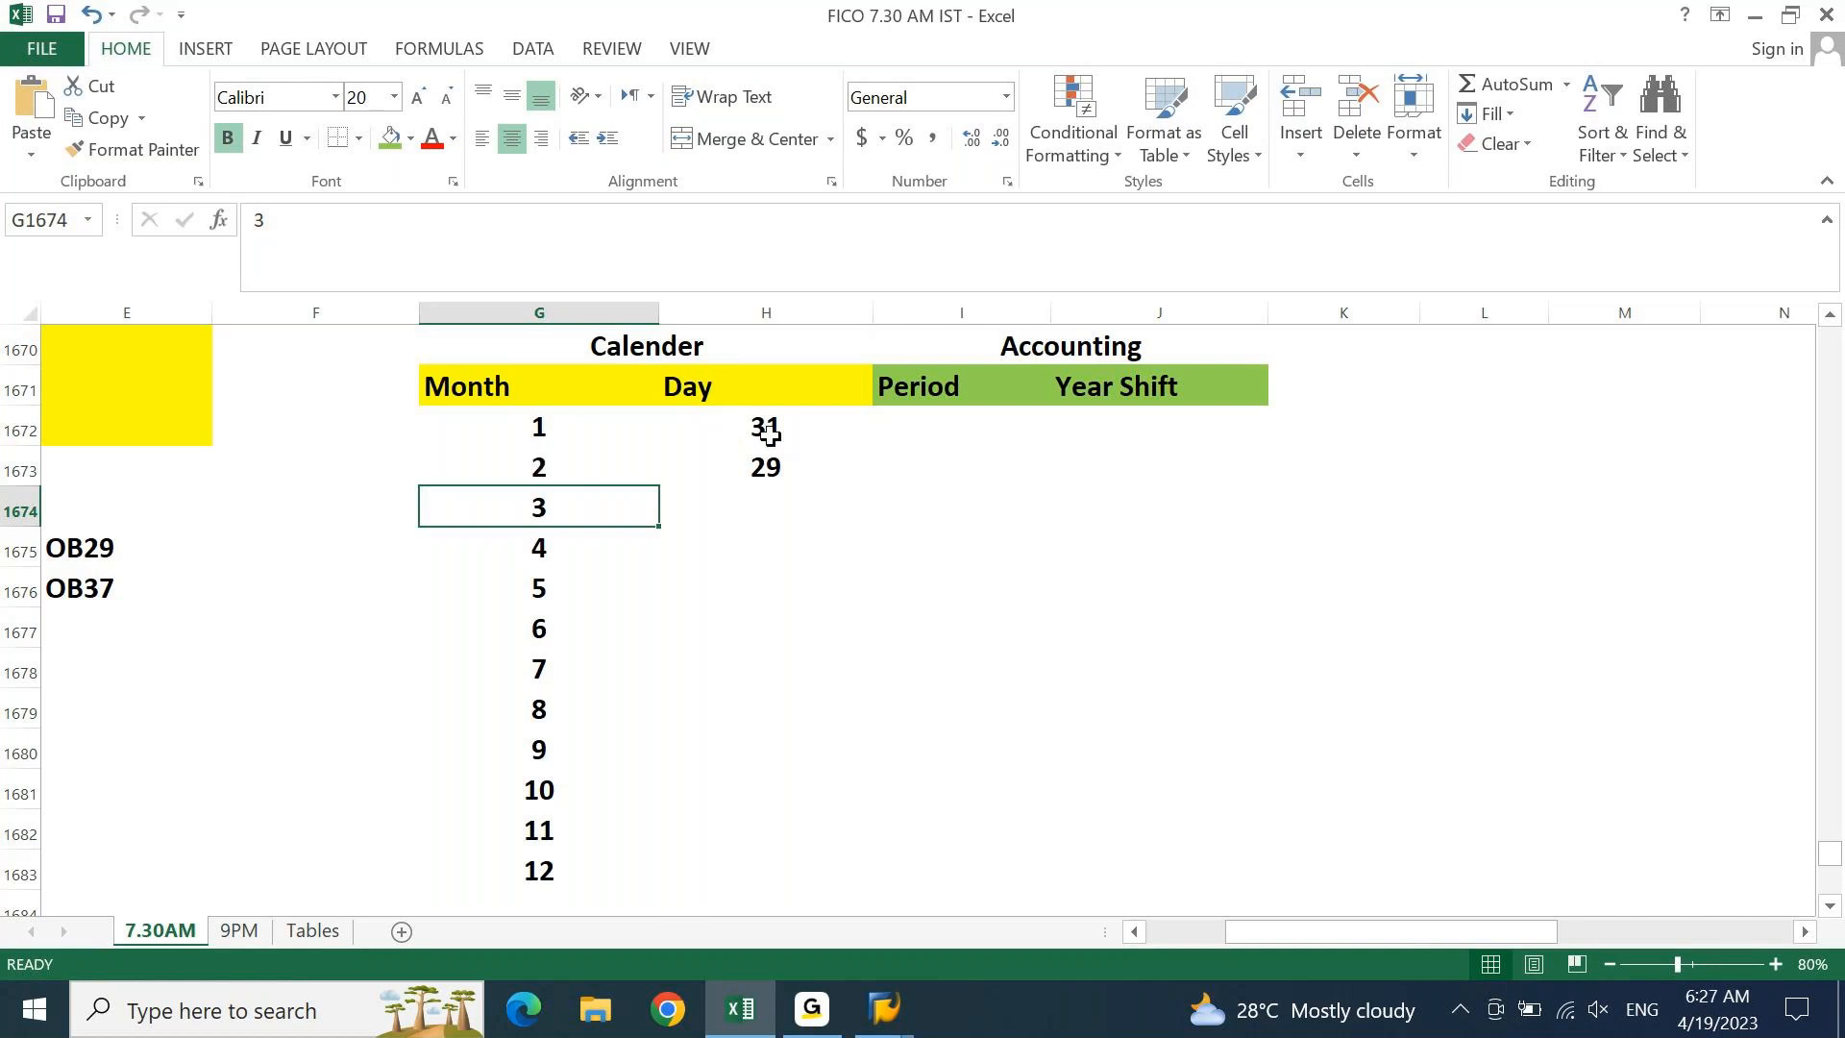
click(766, 469)
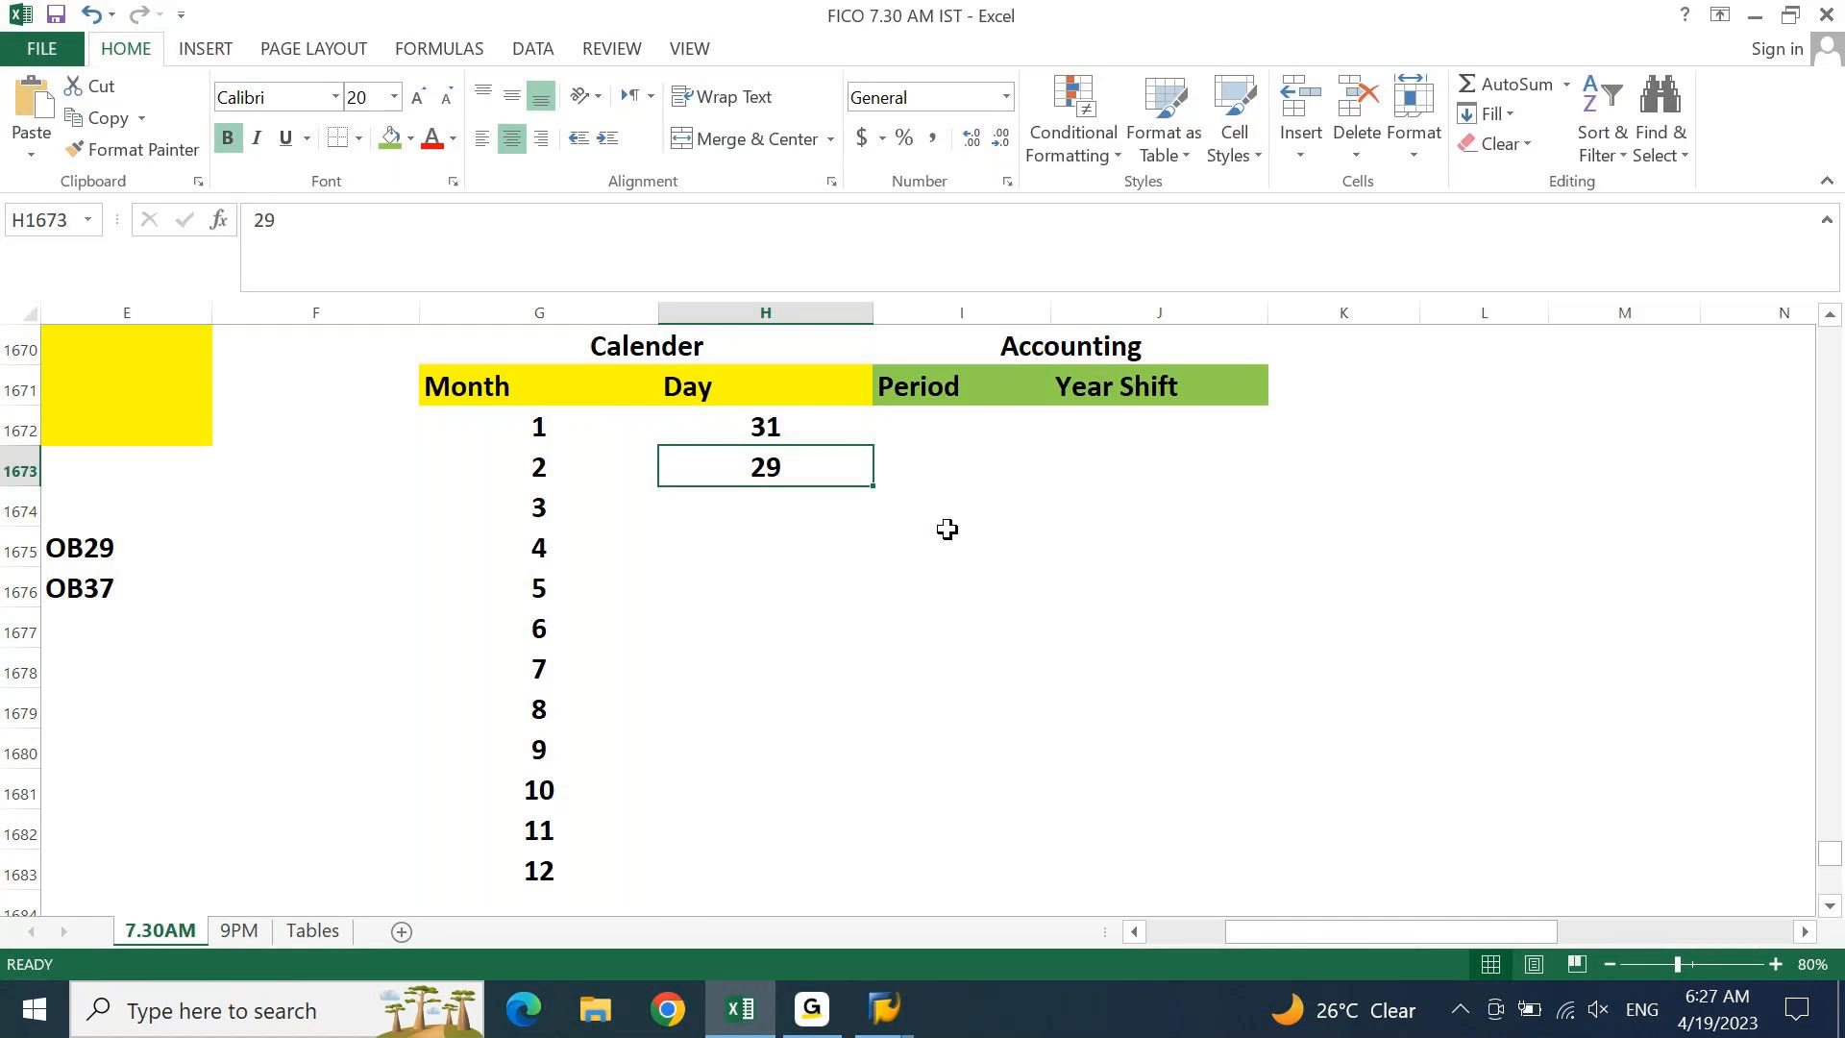
click(1708, 1021)
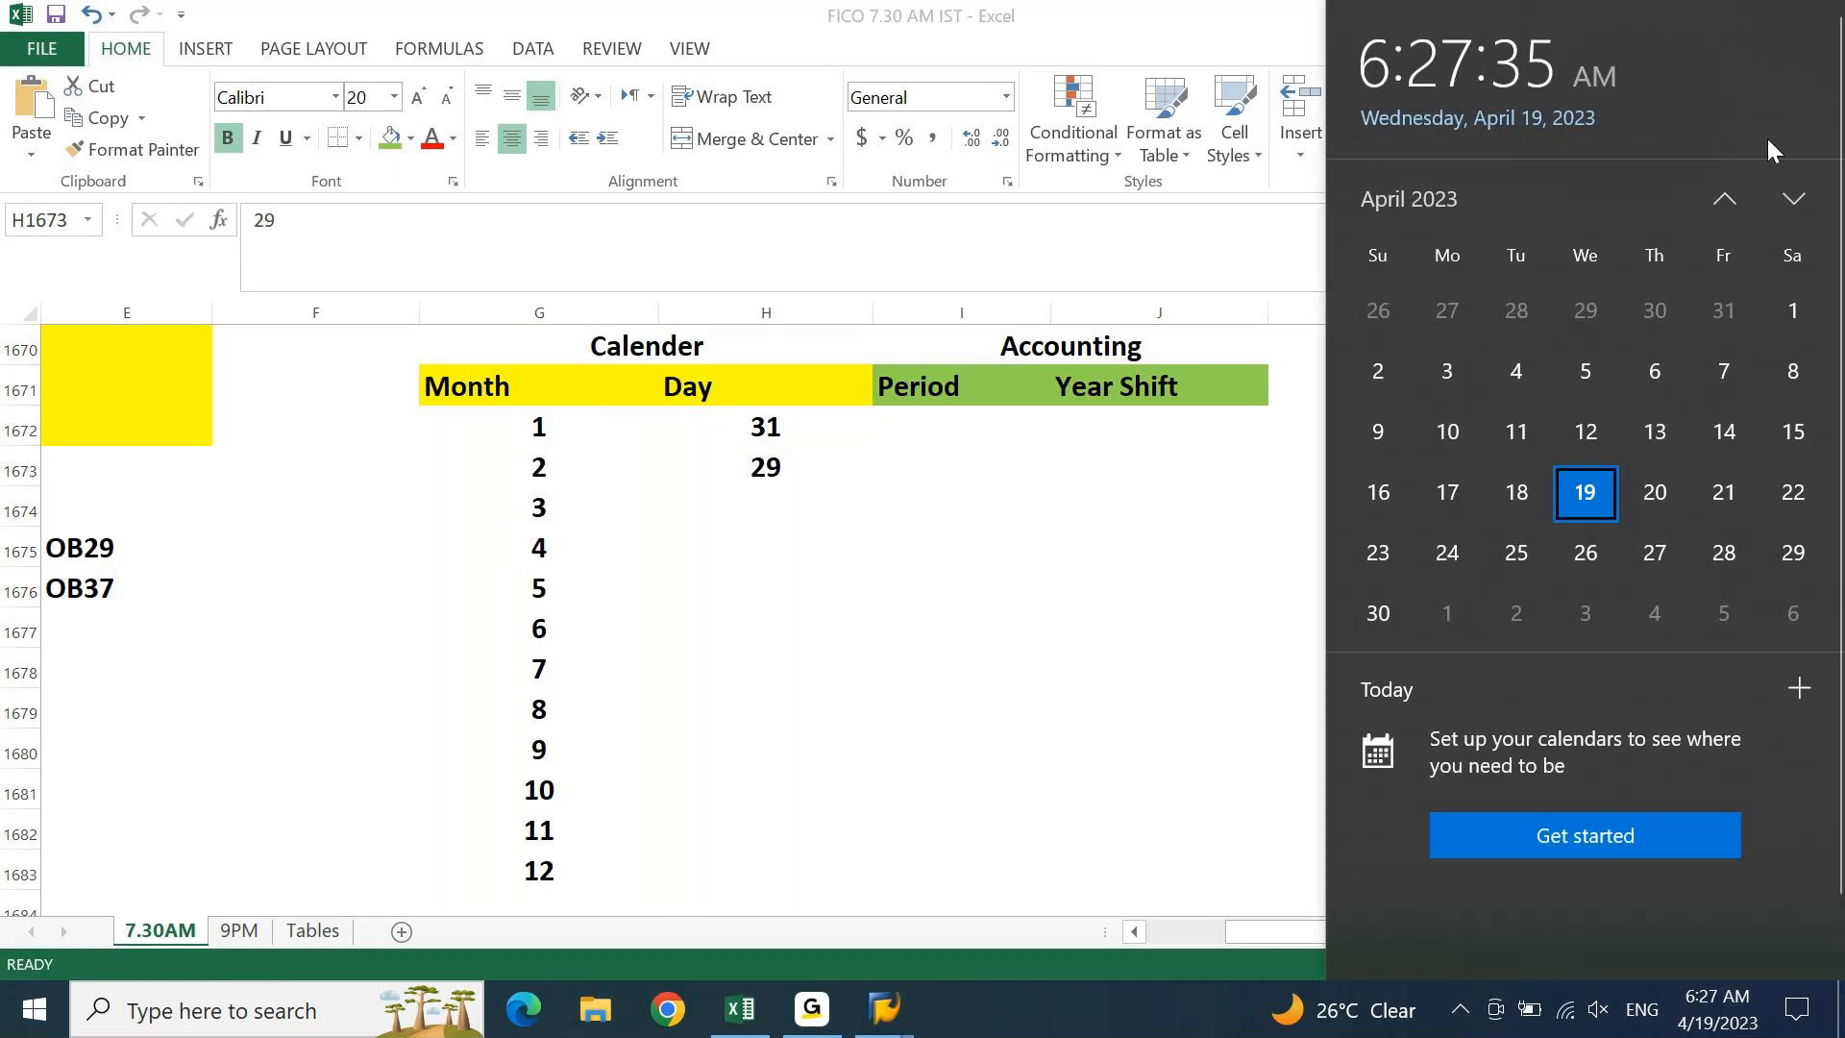
Page the taskbar calendar back to February 2023 to check its days, then return to Excel
click(1722, 200)
click(1722, 200)
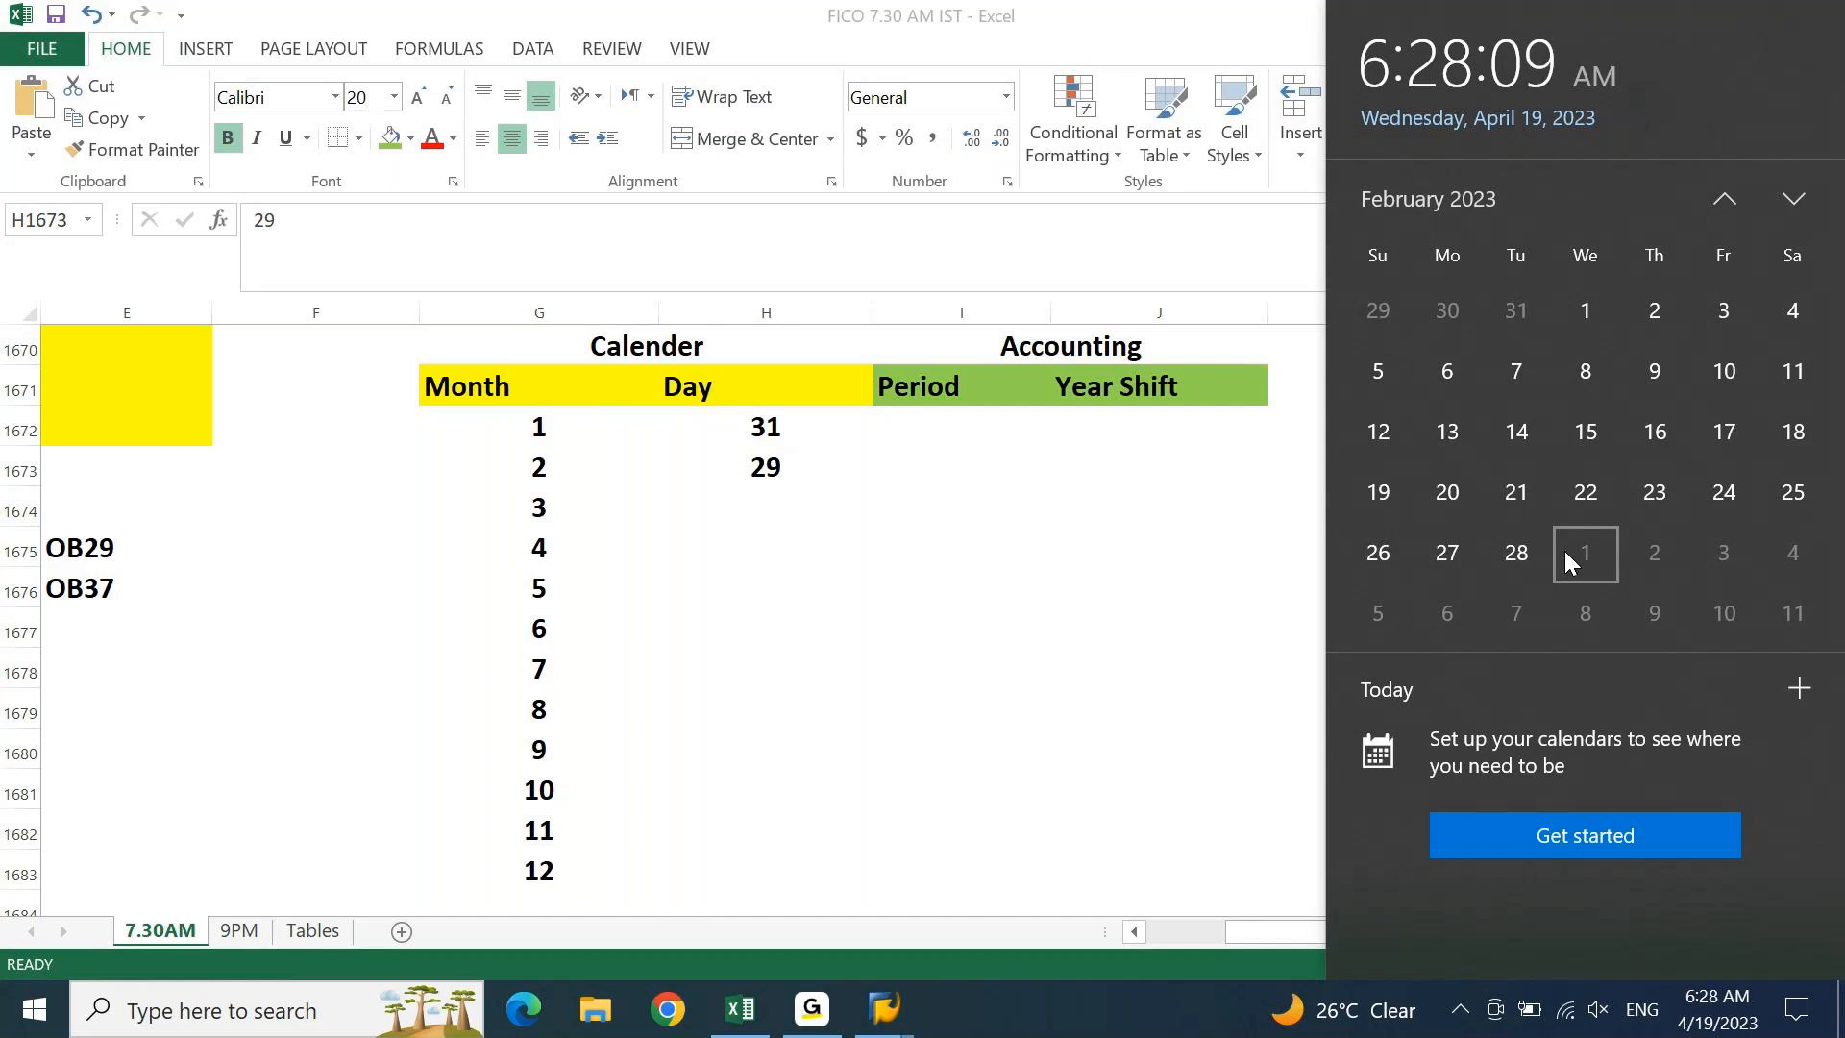
click(1153, 675)
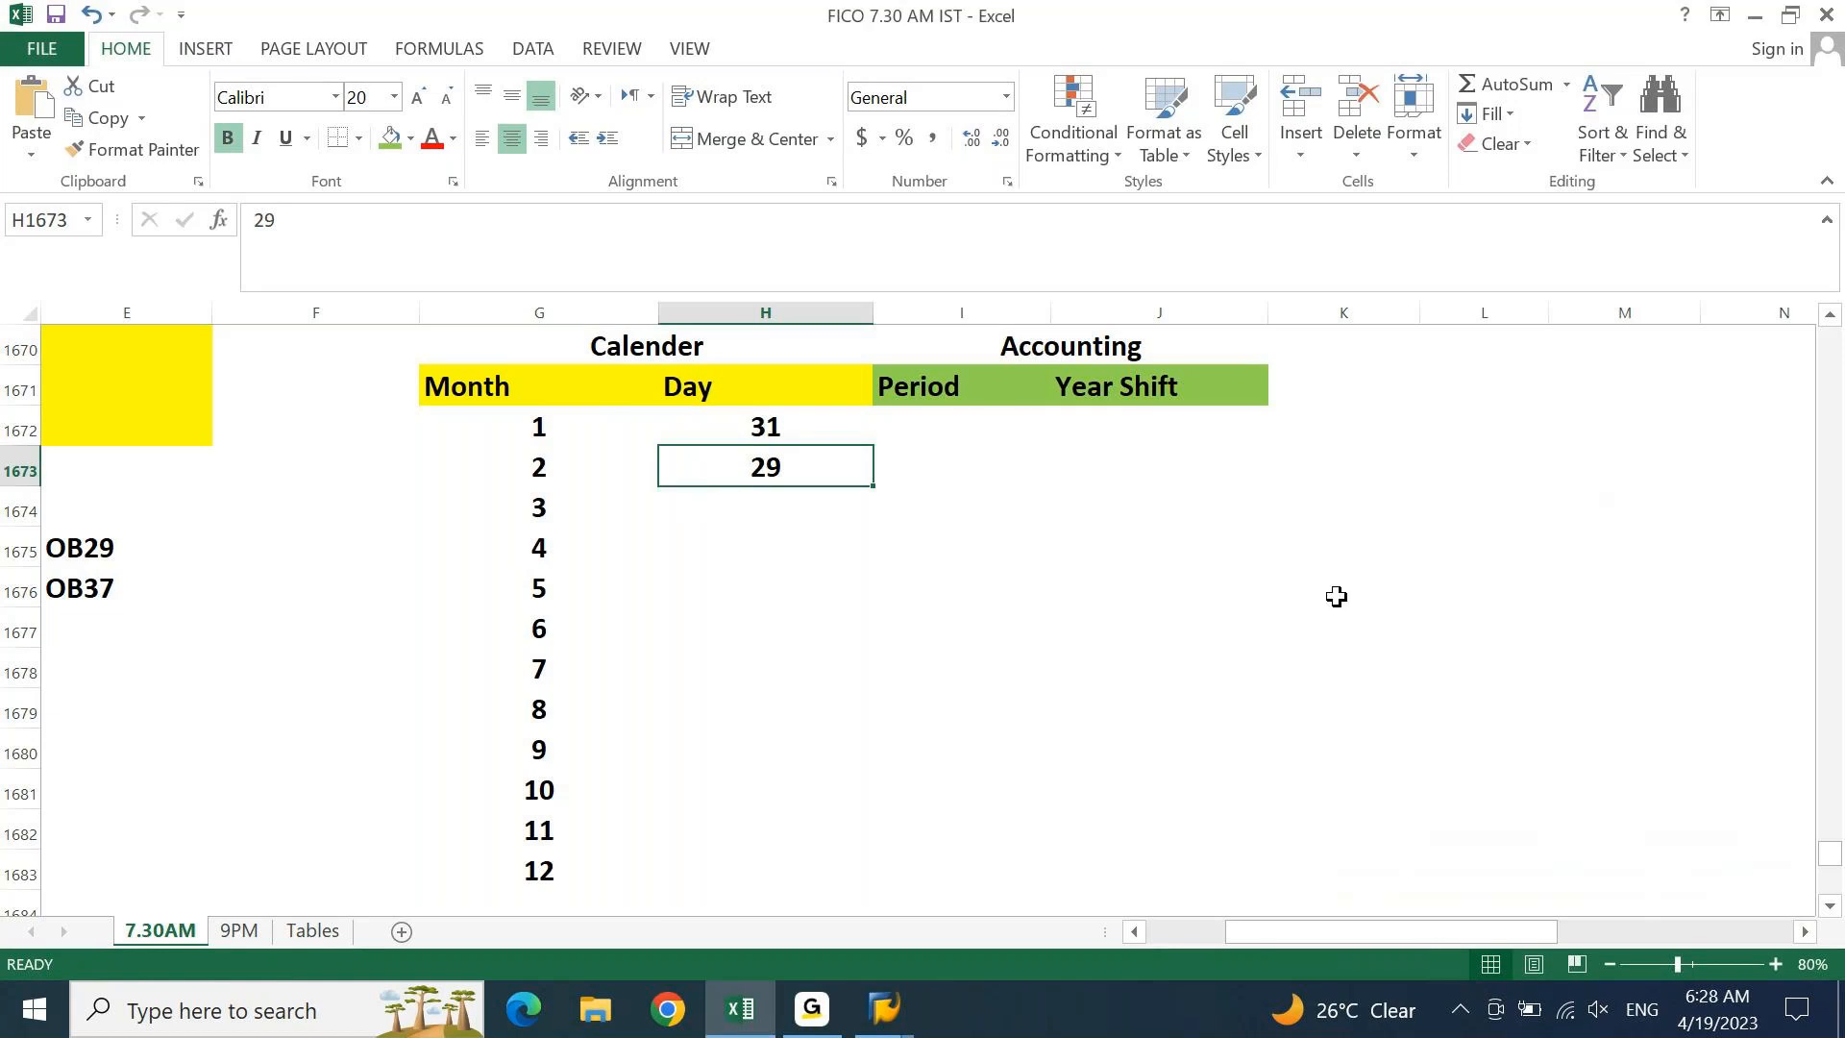
Enter day counts 31, 30, 31, 30, 31 for months 3 to 7 in the Day column
key(Down)
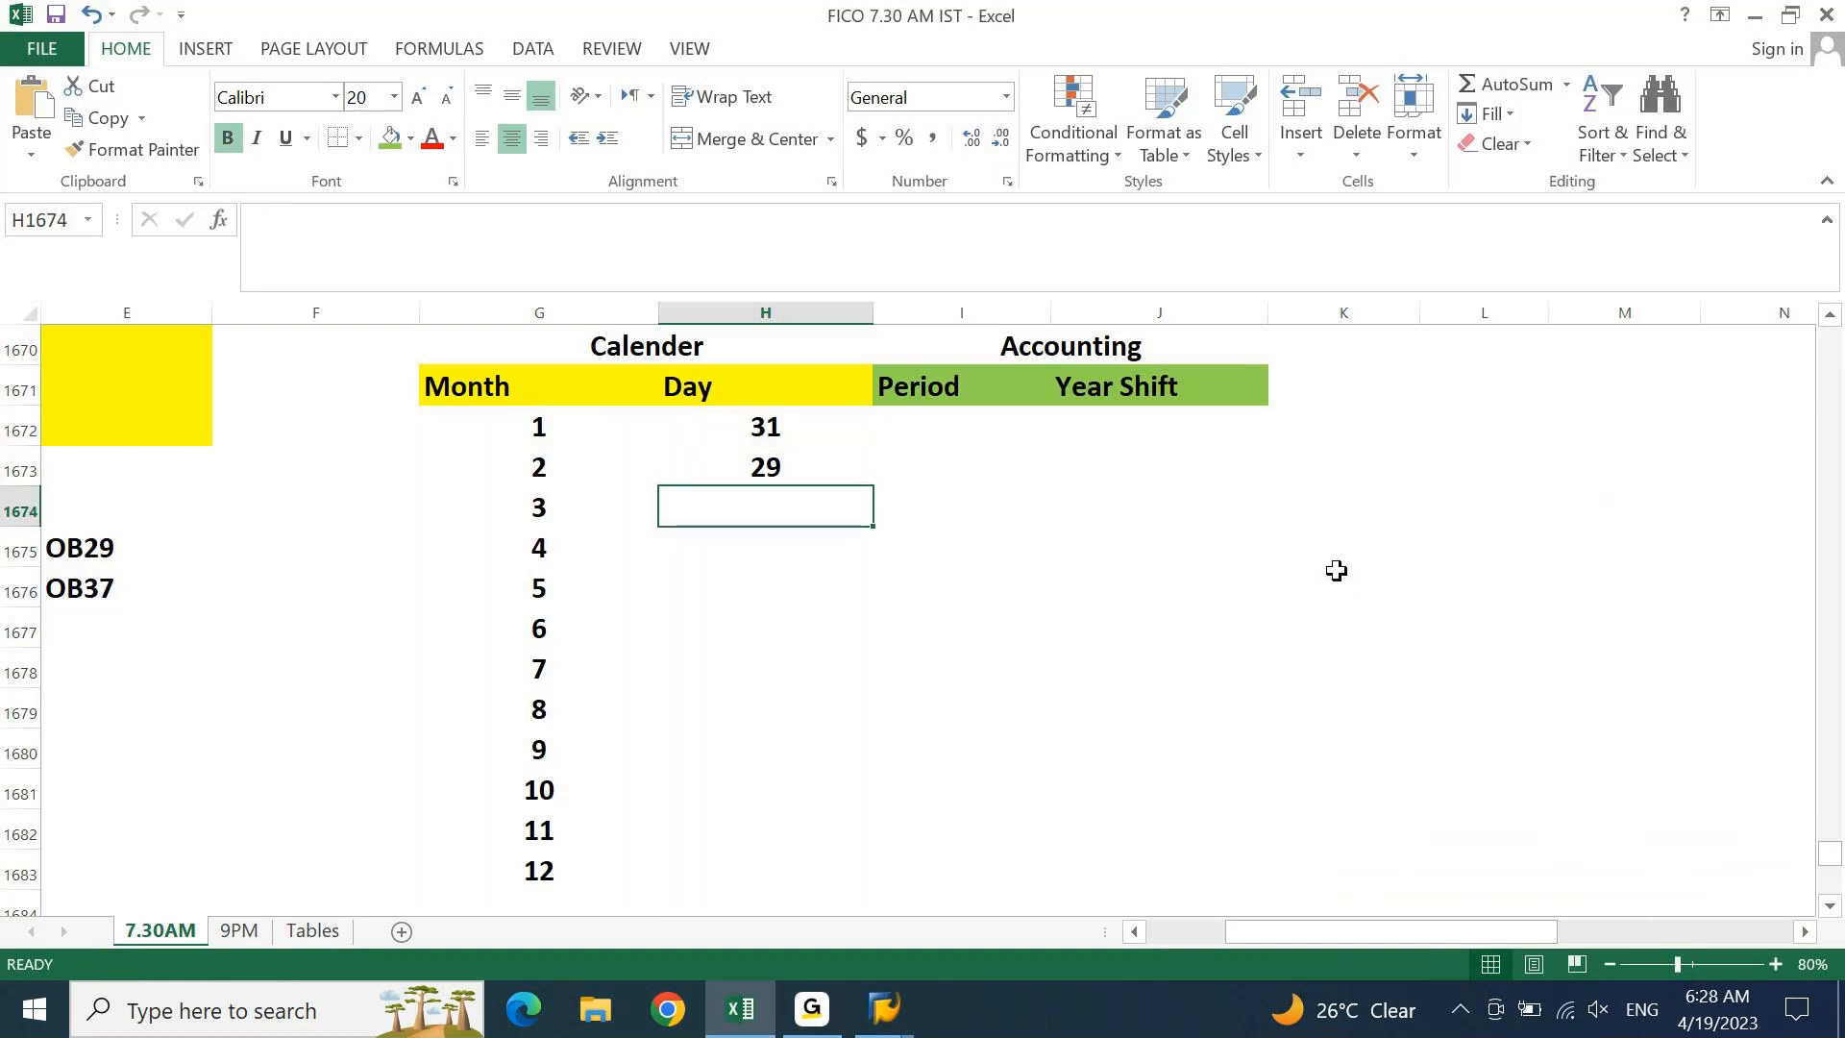
click(733, 350)
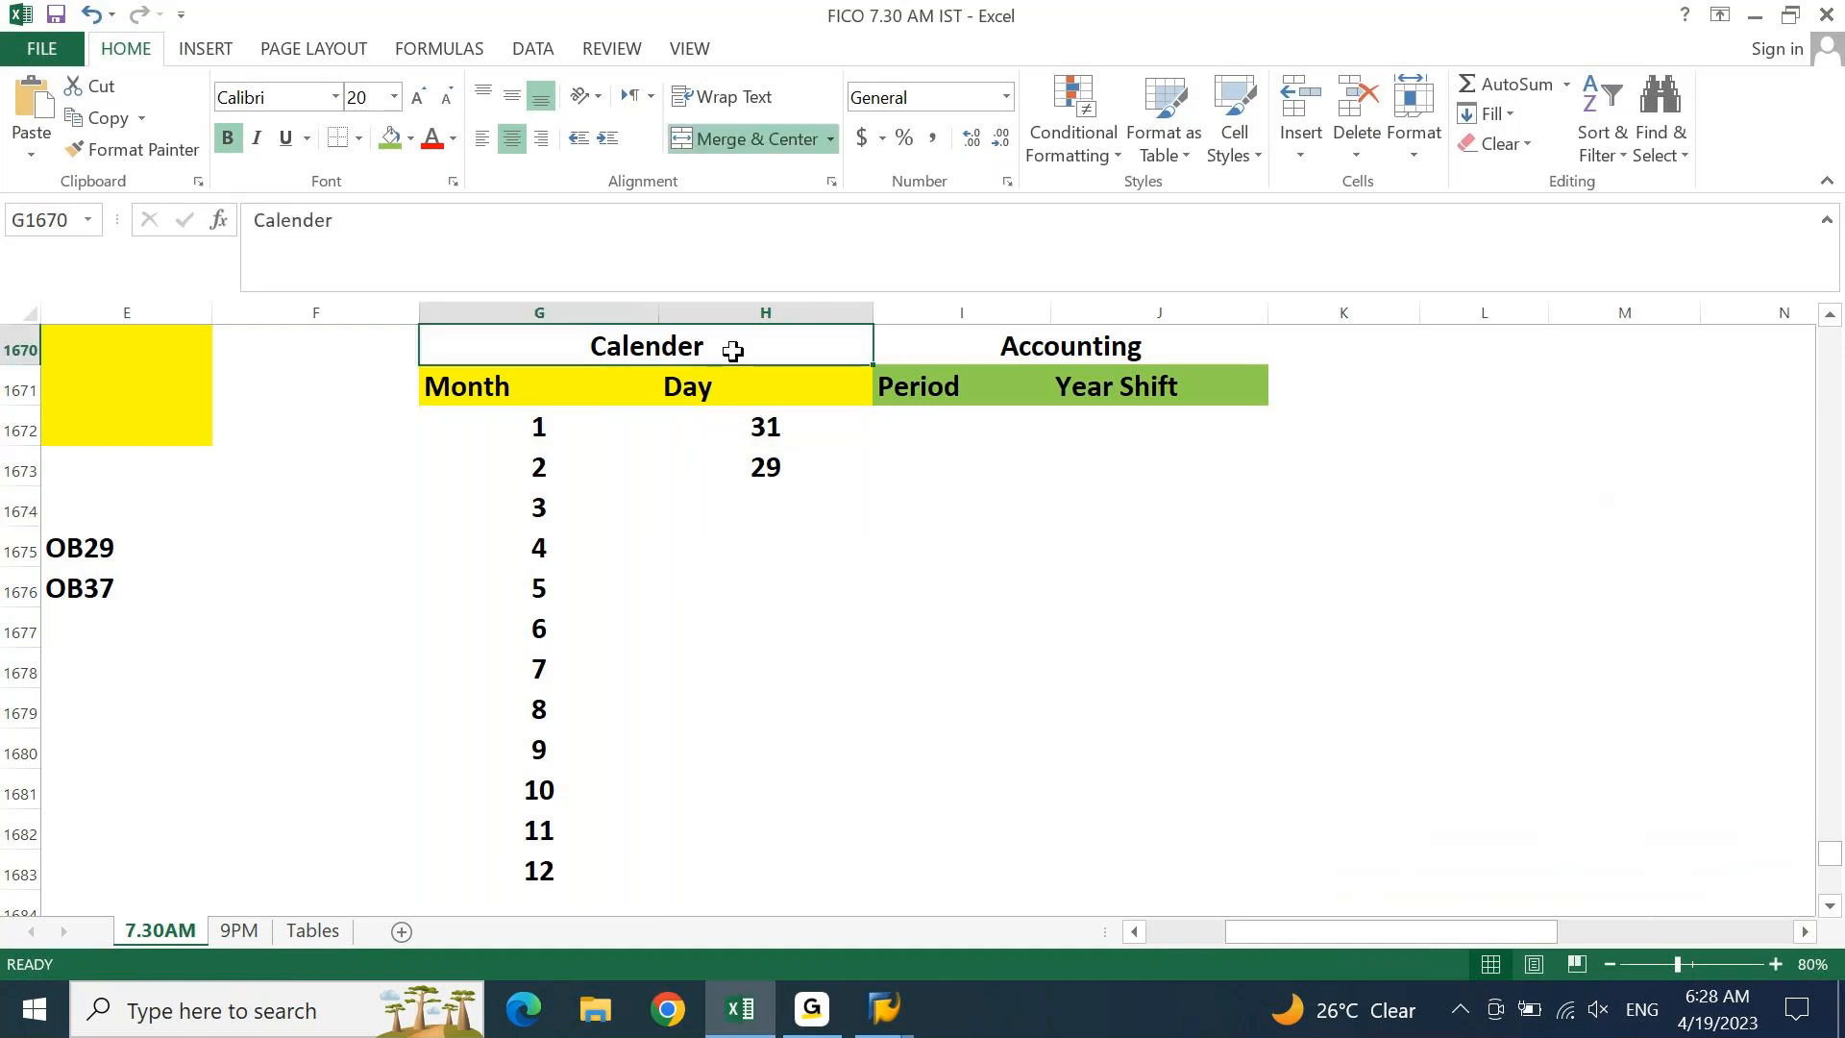
click(543, 501)
click(744, 499)
text(31)
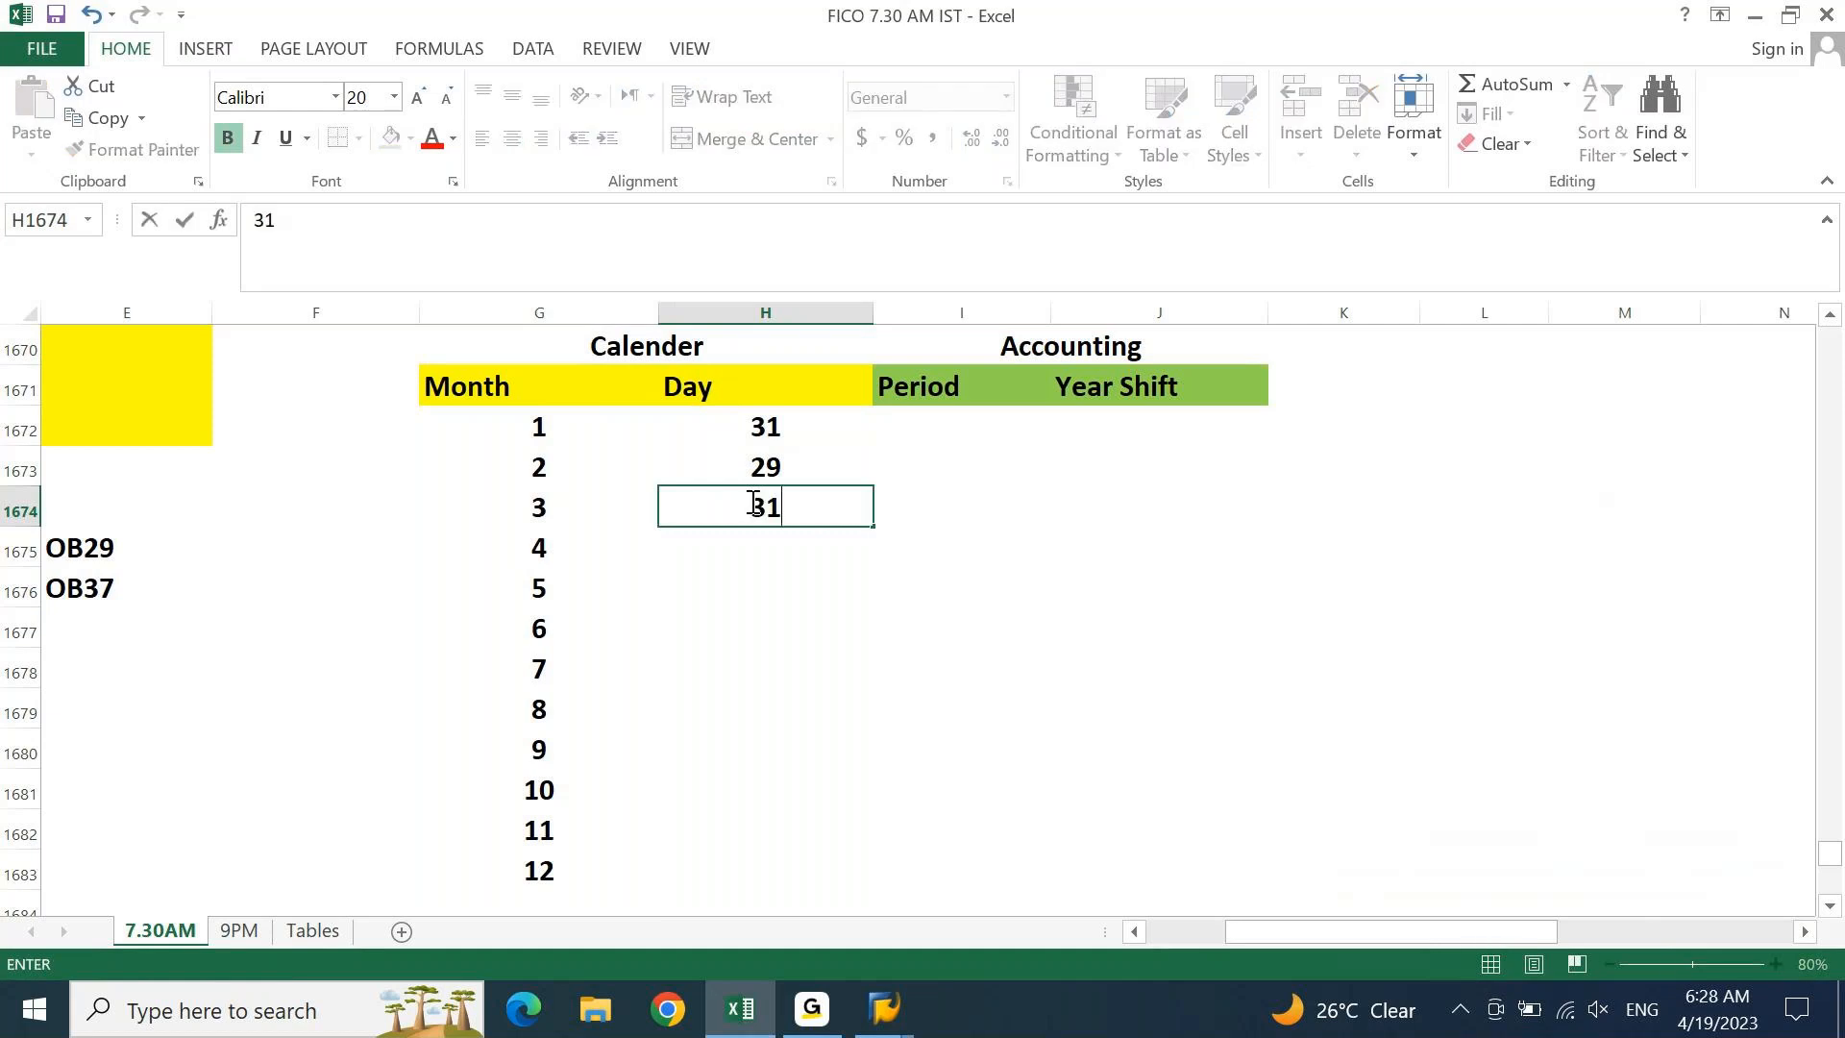
key(Return)
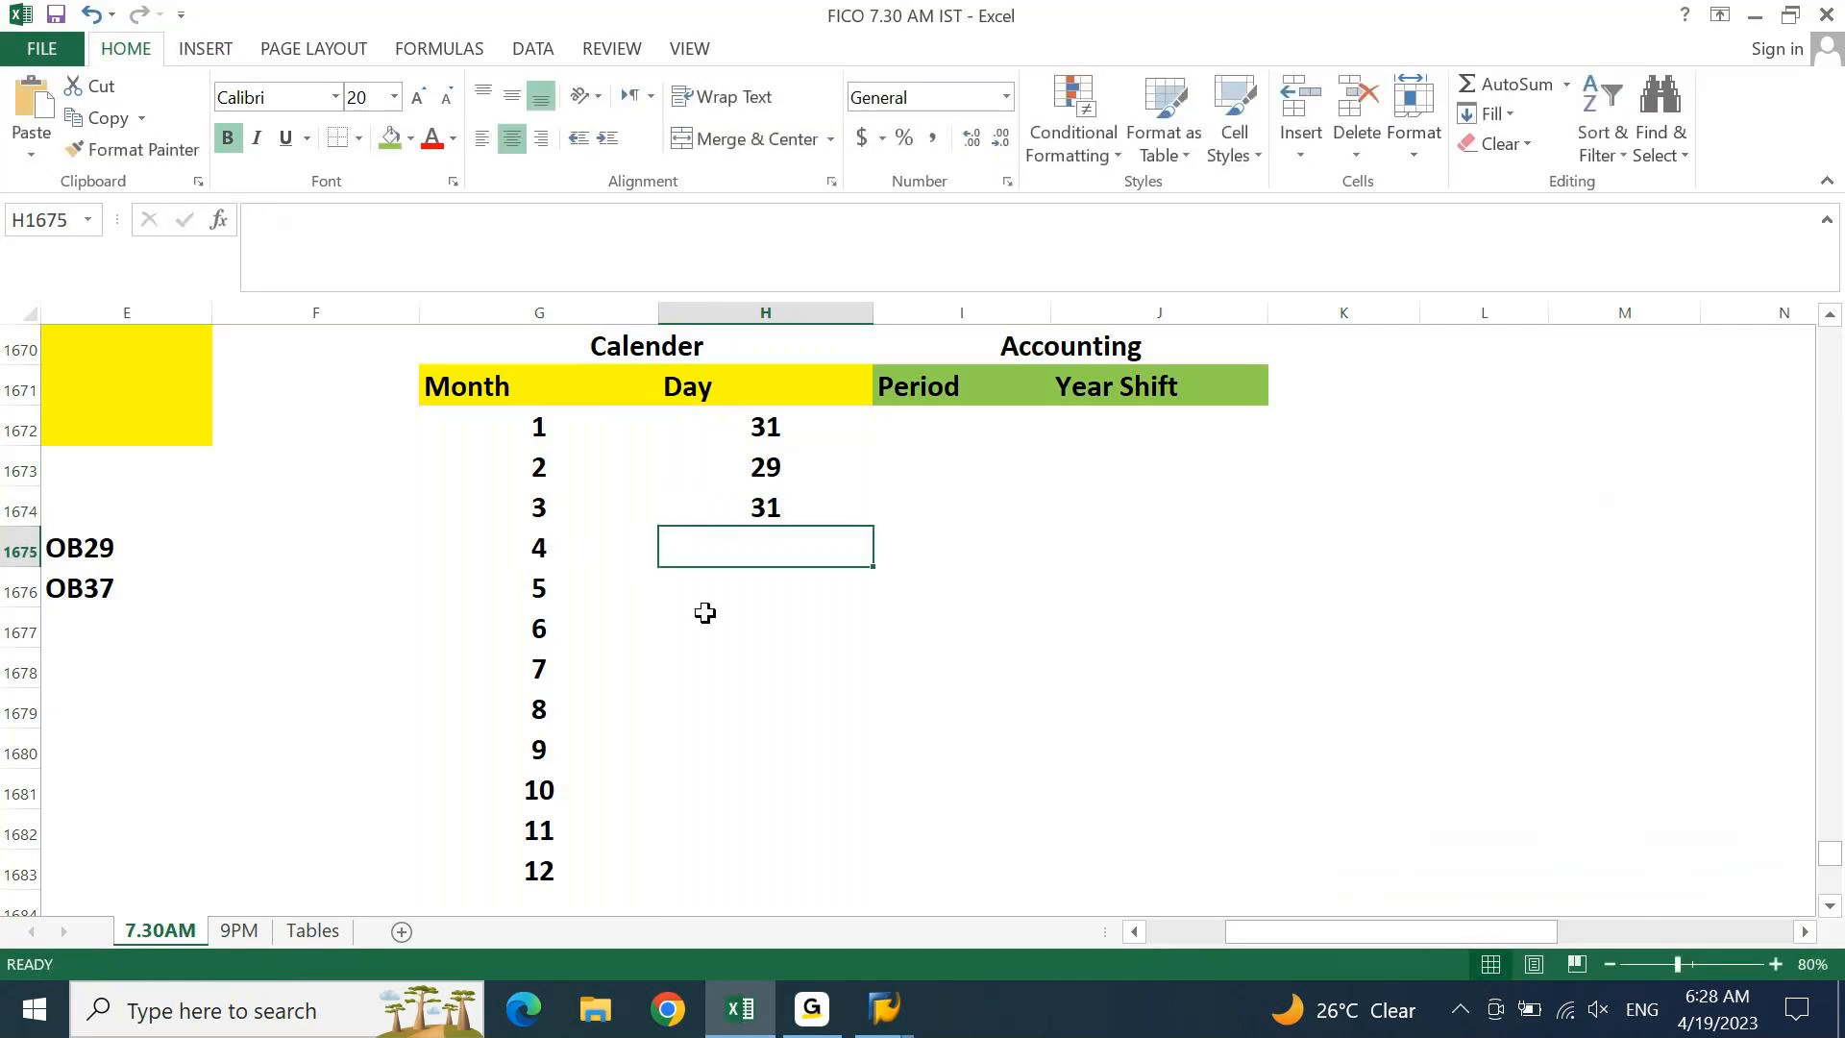
text(30)
key(Return)
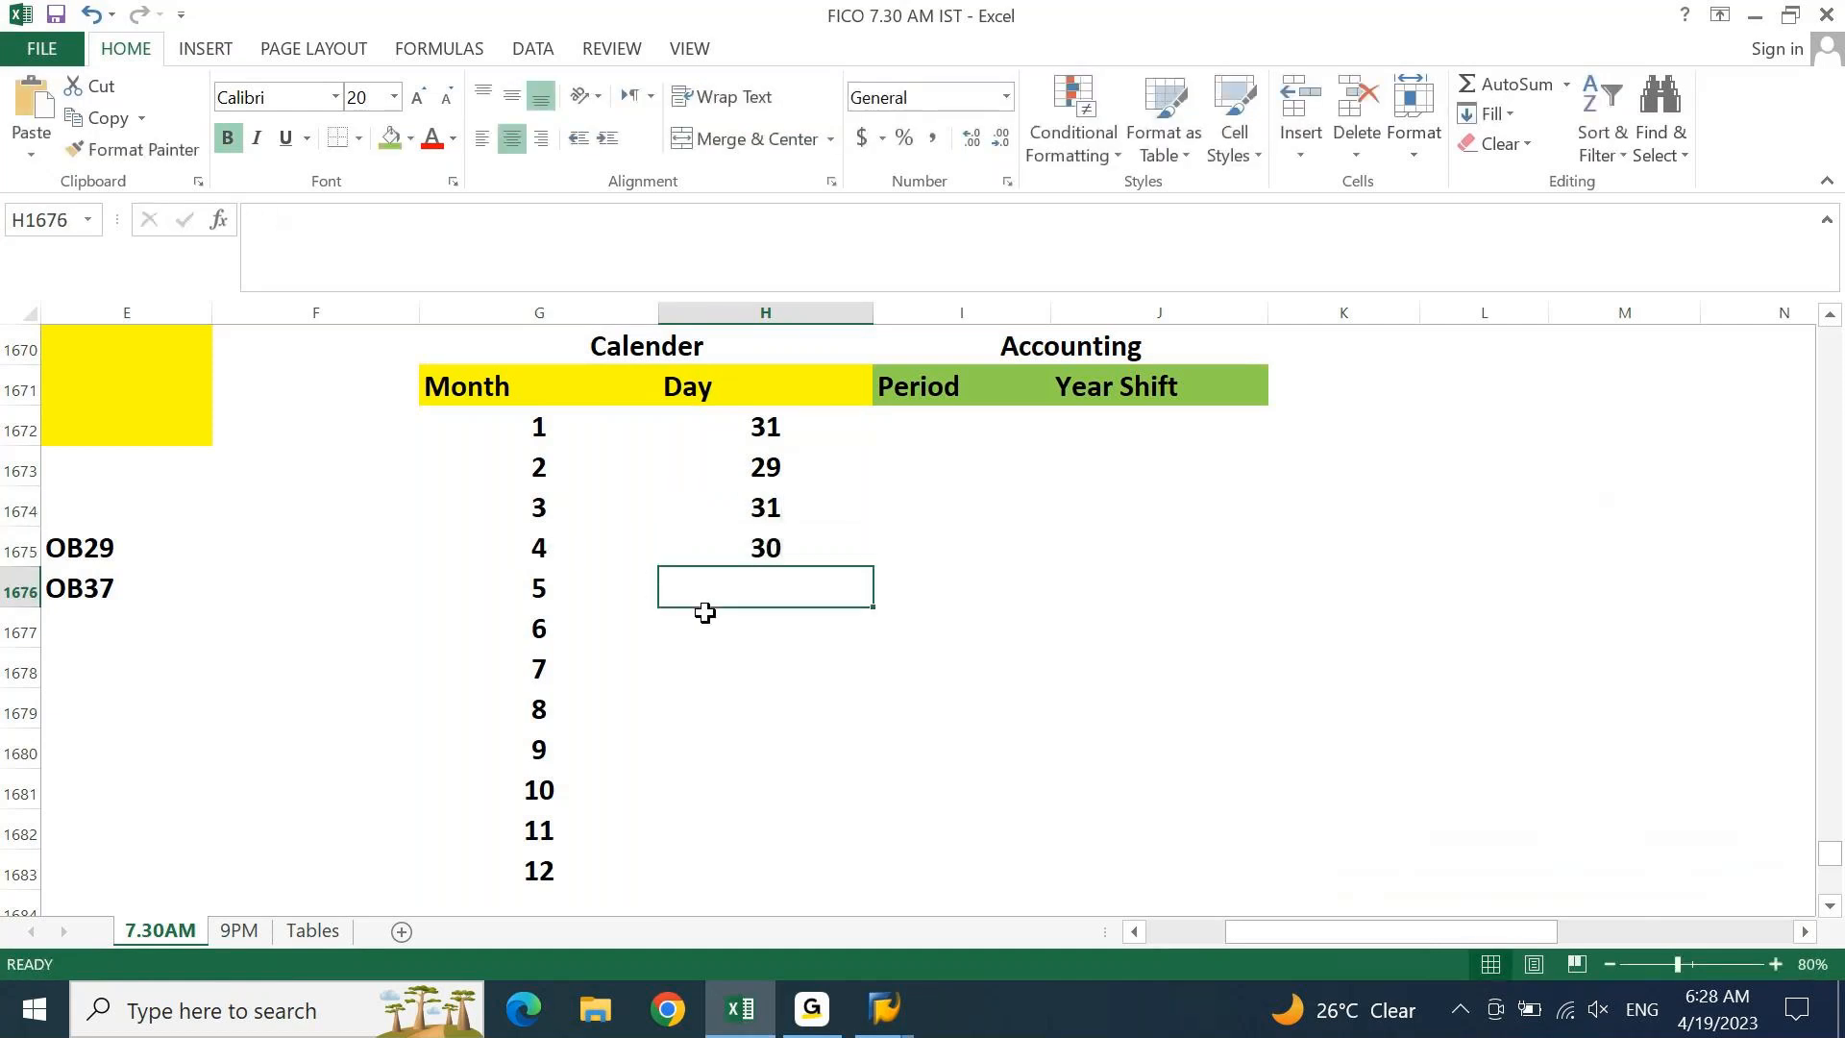
text(31)
key(Return)
text(30)
key(Return)
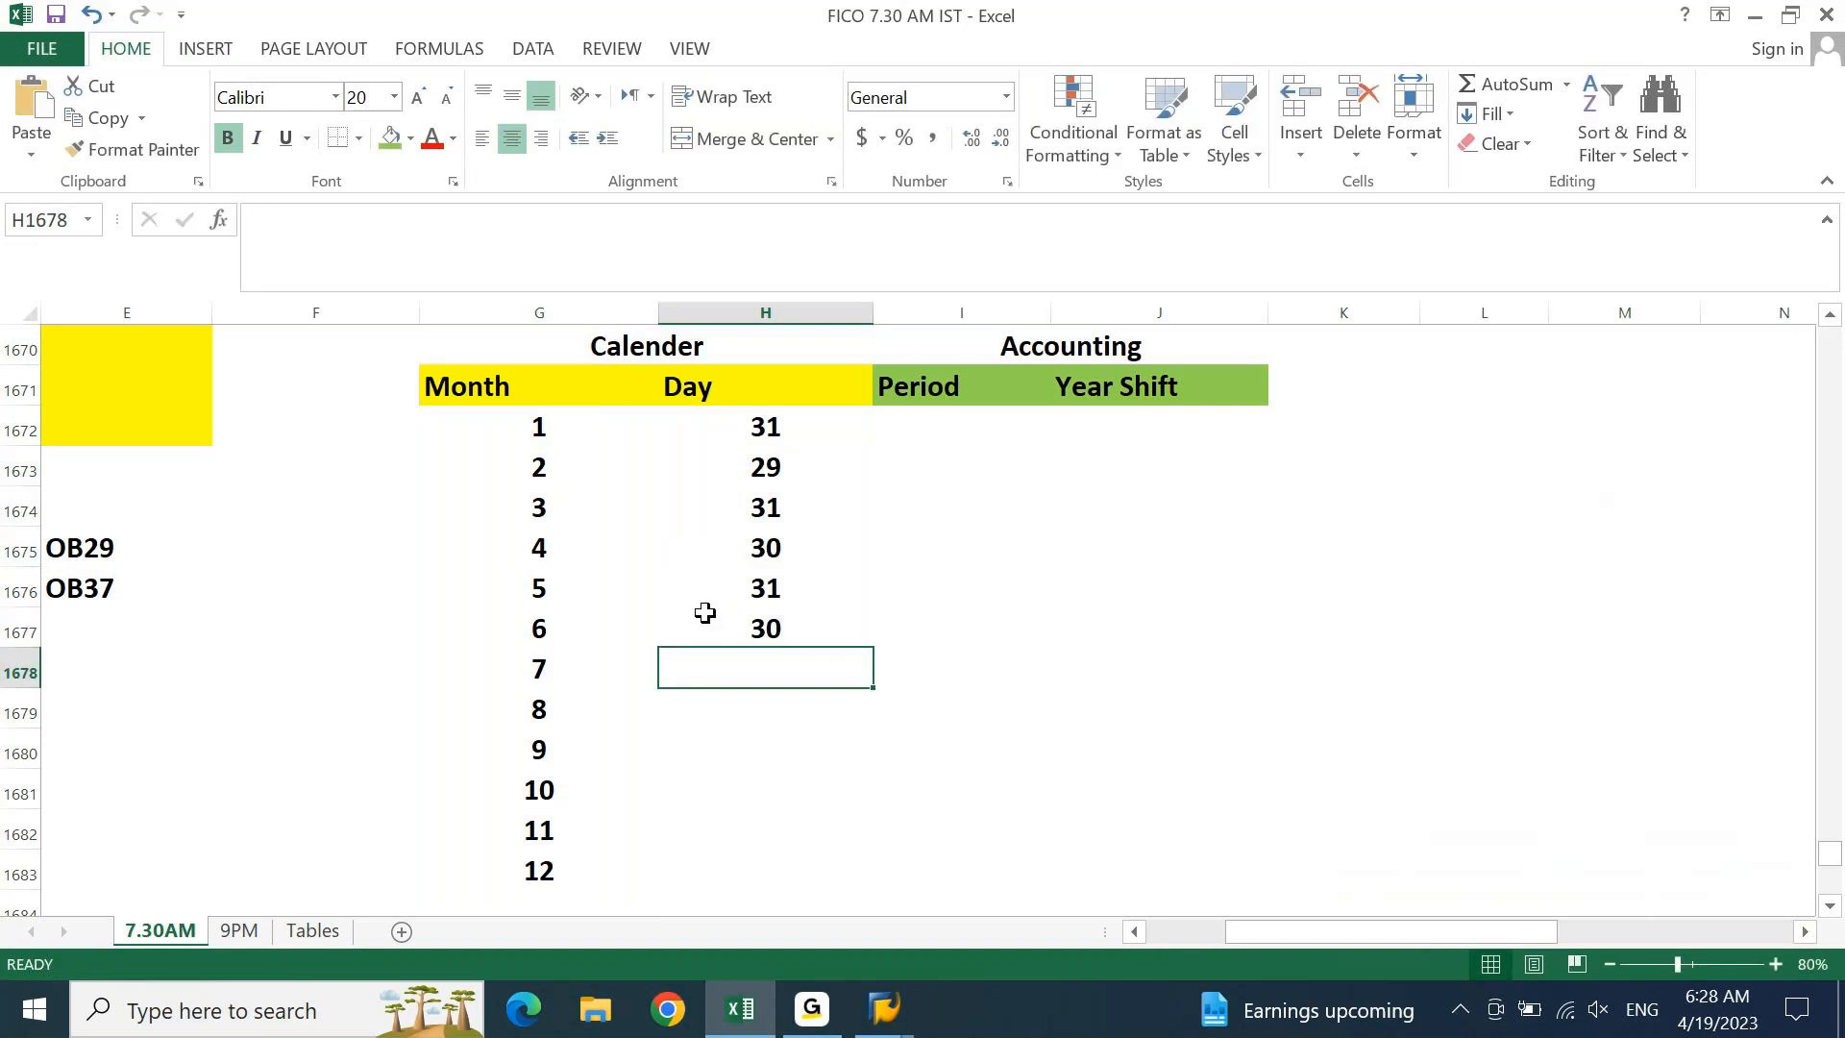
text(31)
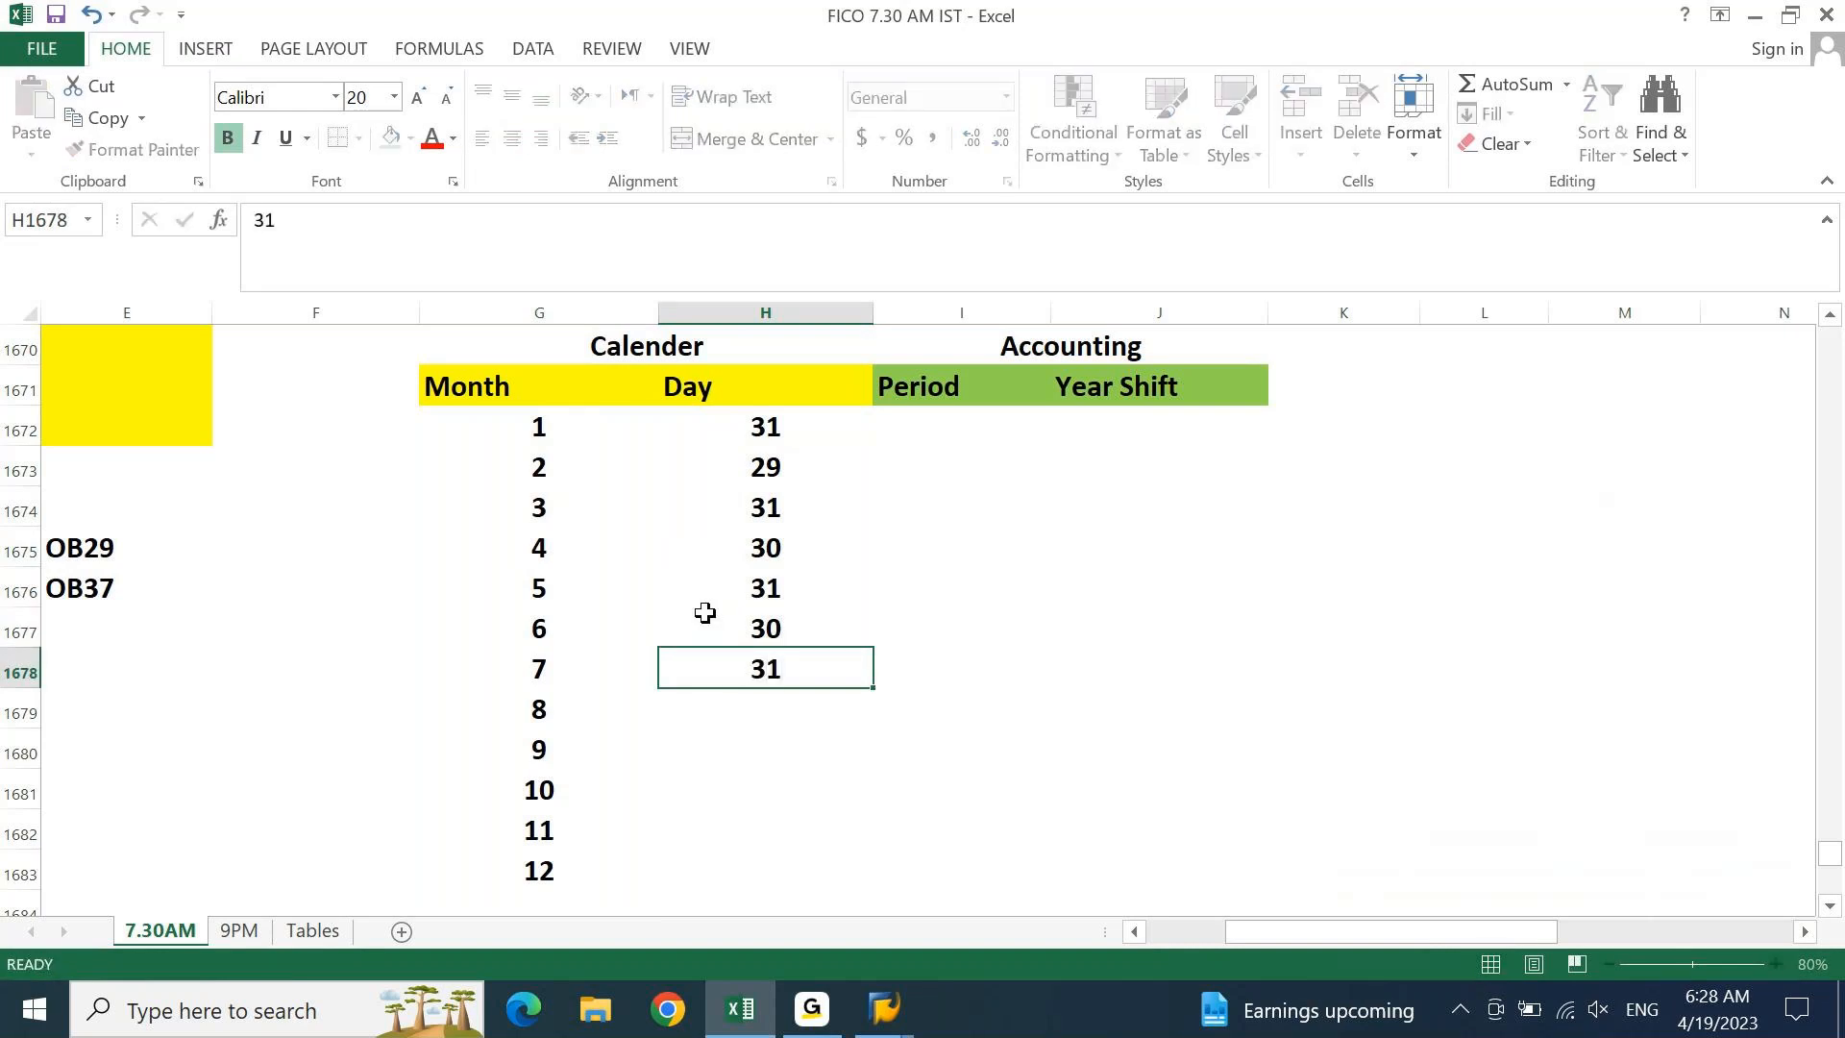
key(Return)
Enter day counts 31, 30, 31, 30, 31 for months 8 to 12
text(31)
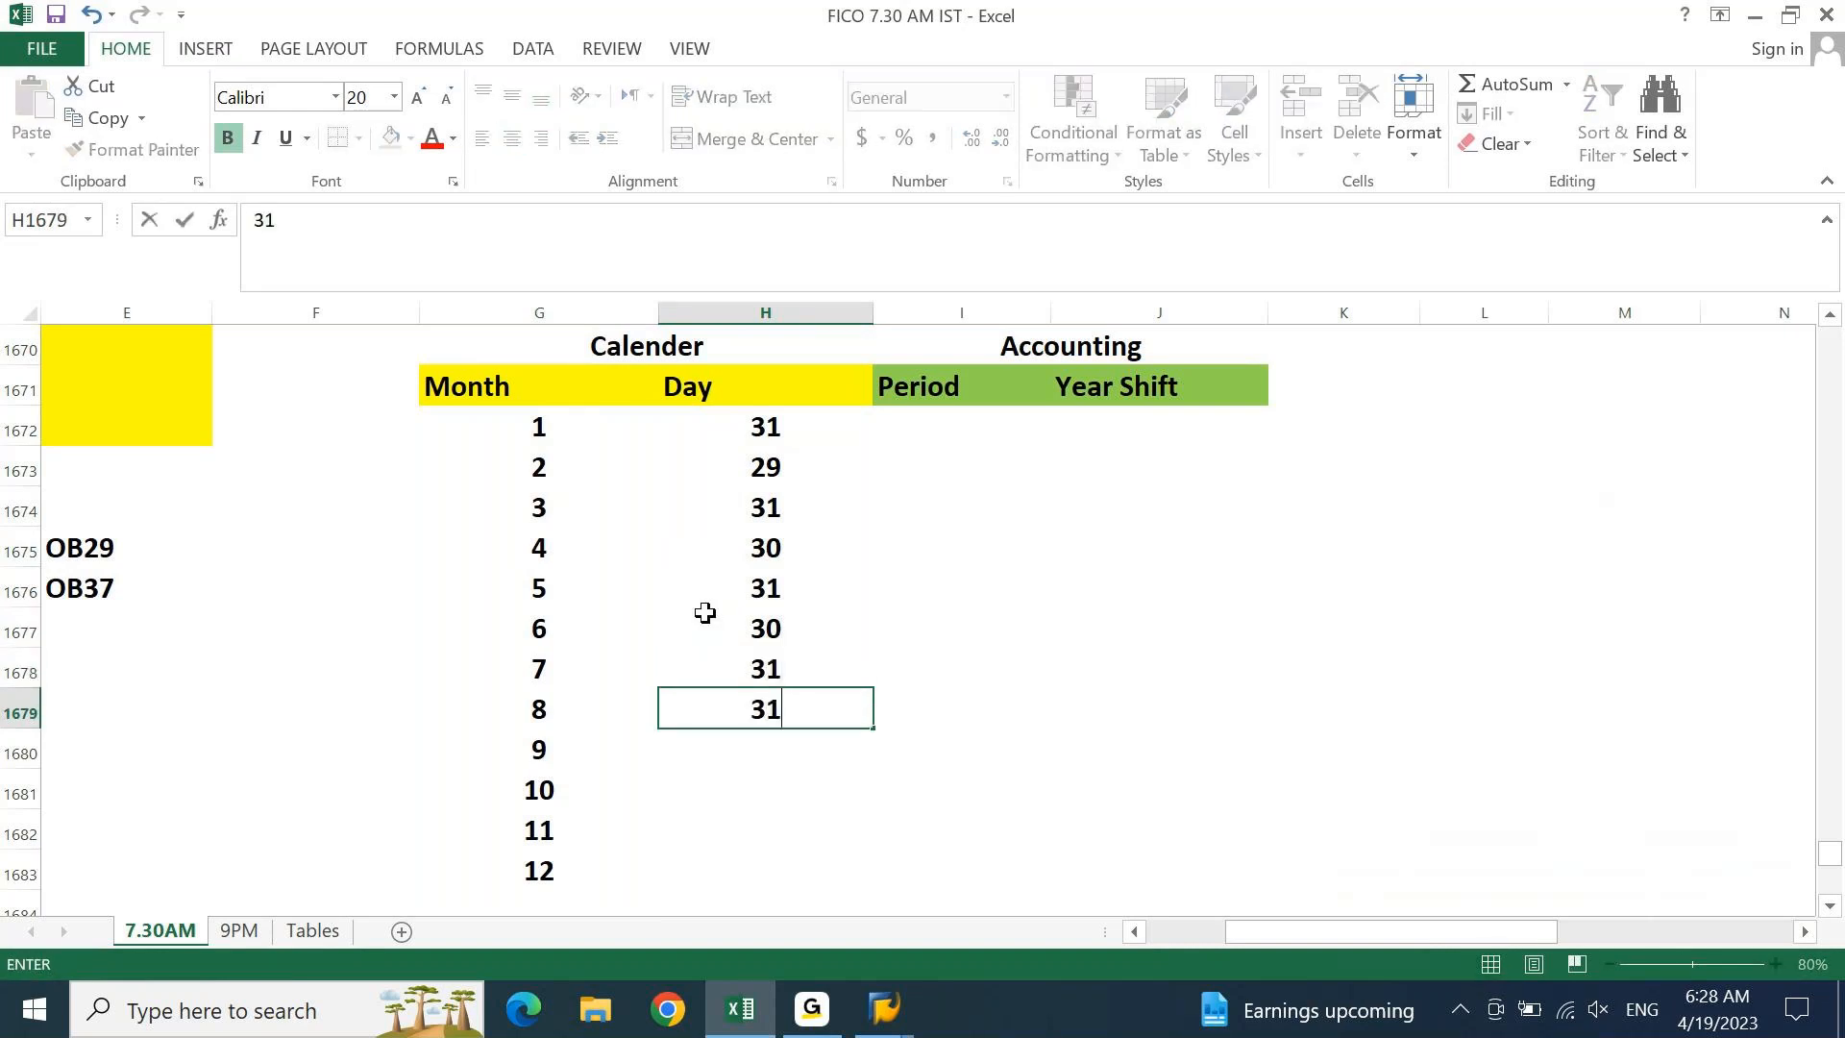
key(Return)
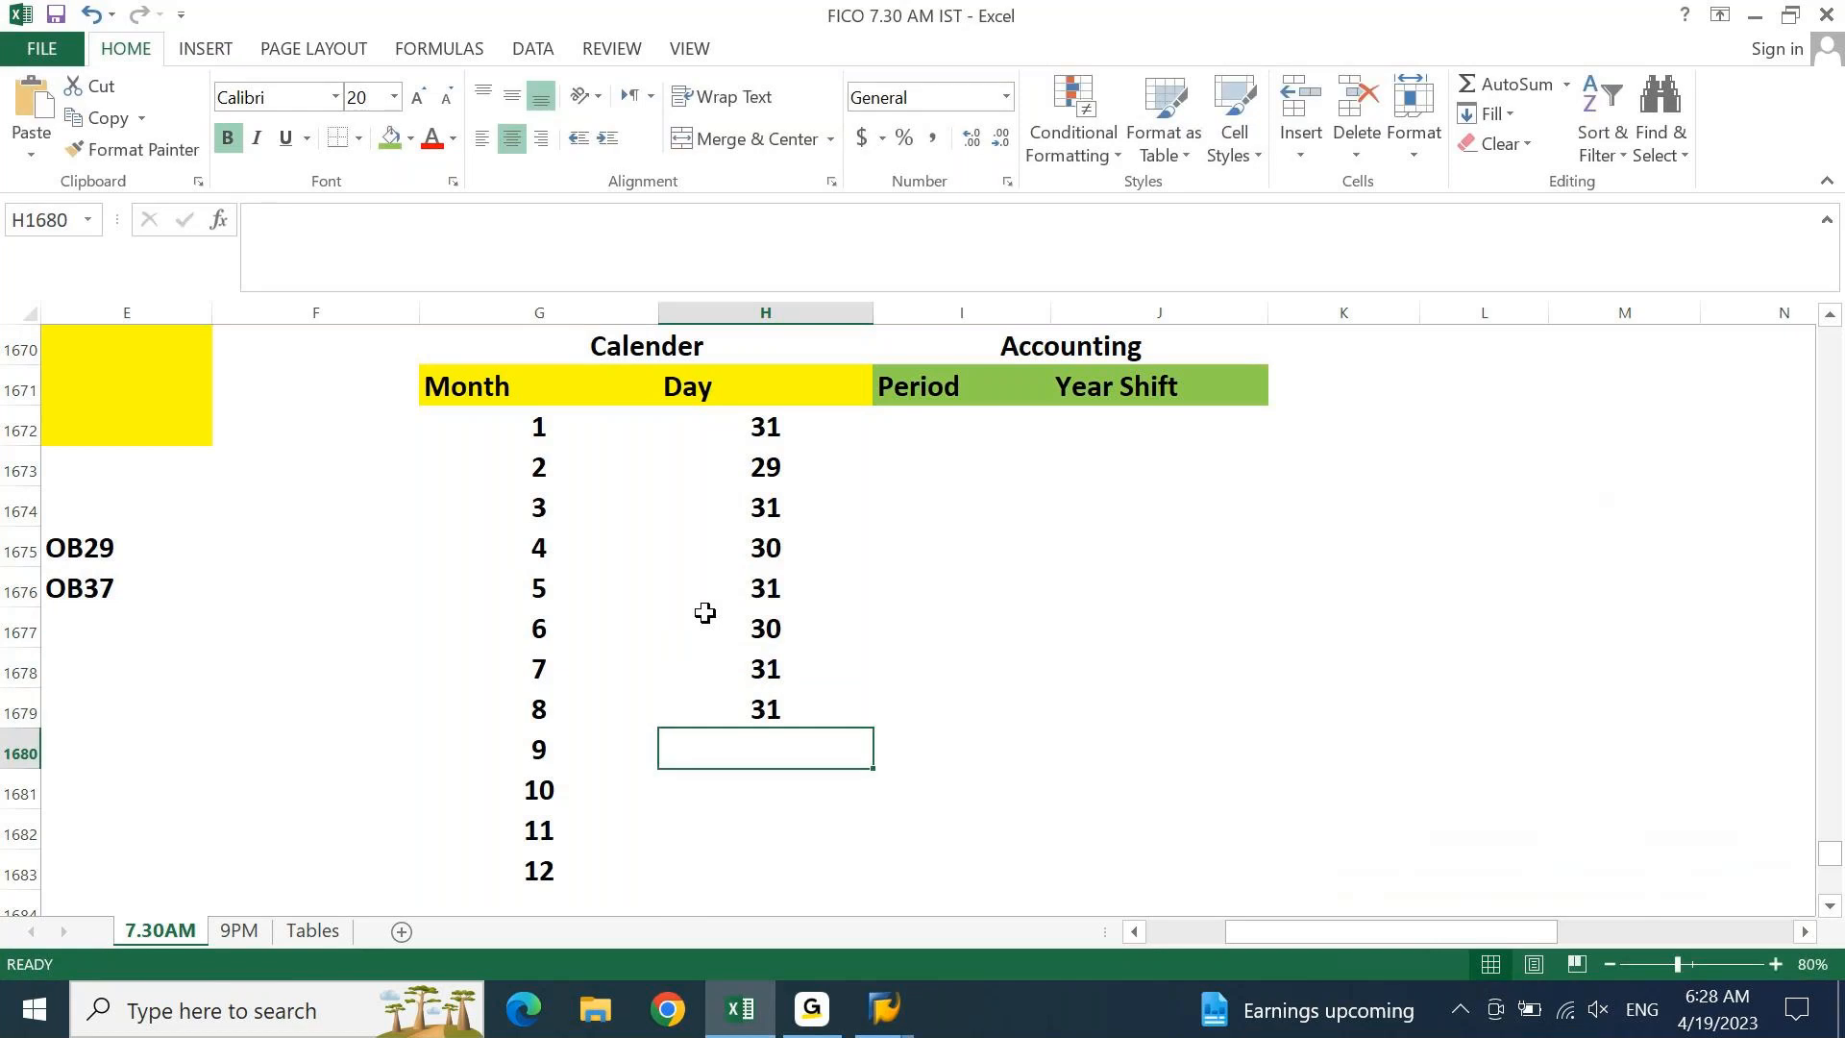
text(30)
key(Return)
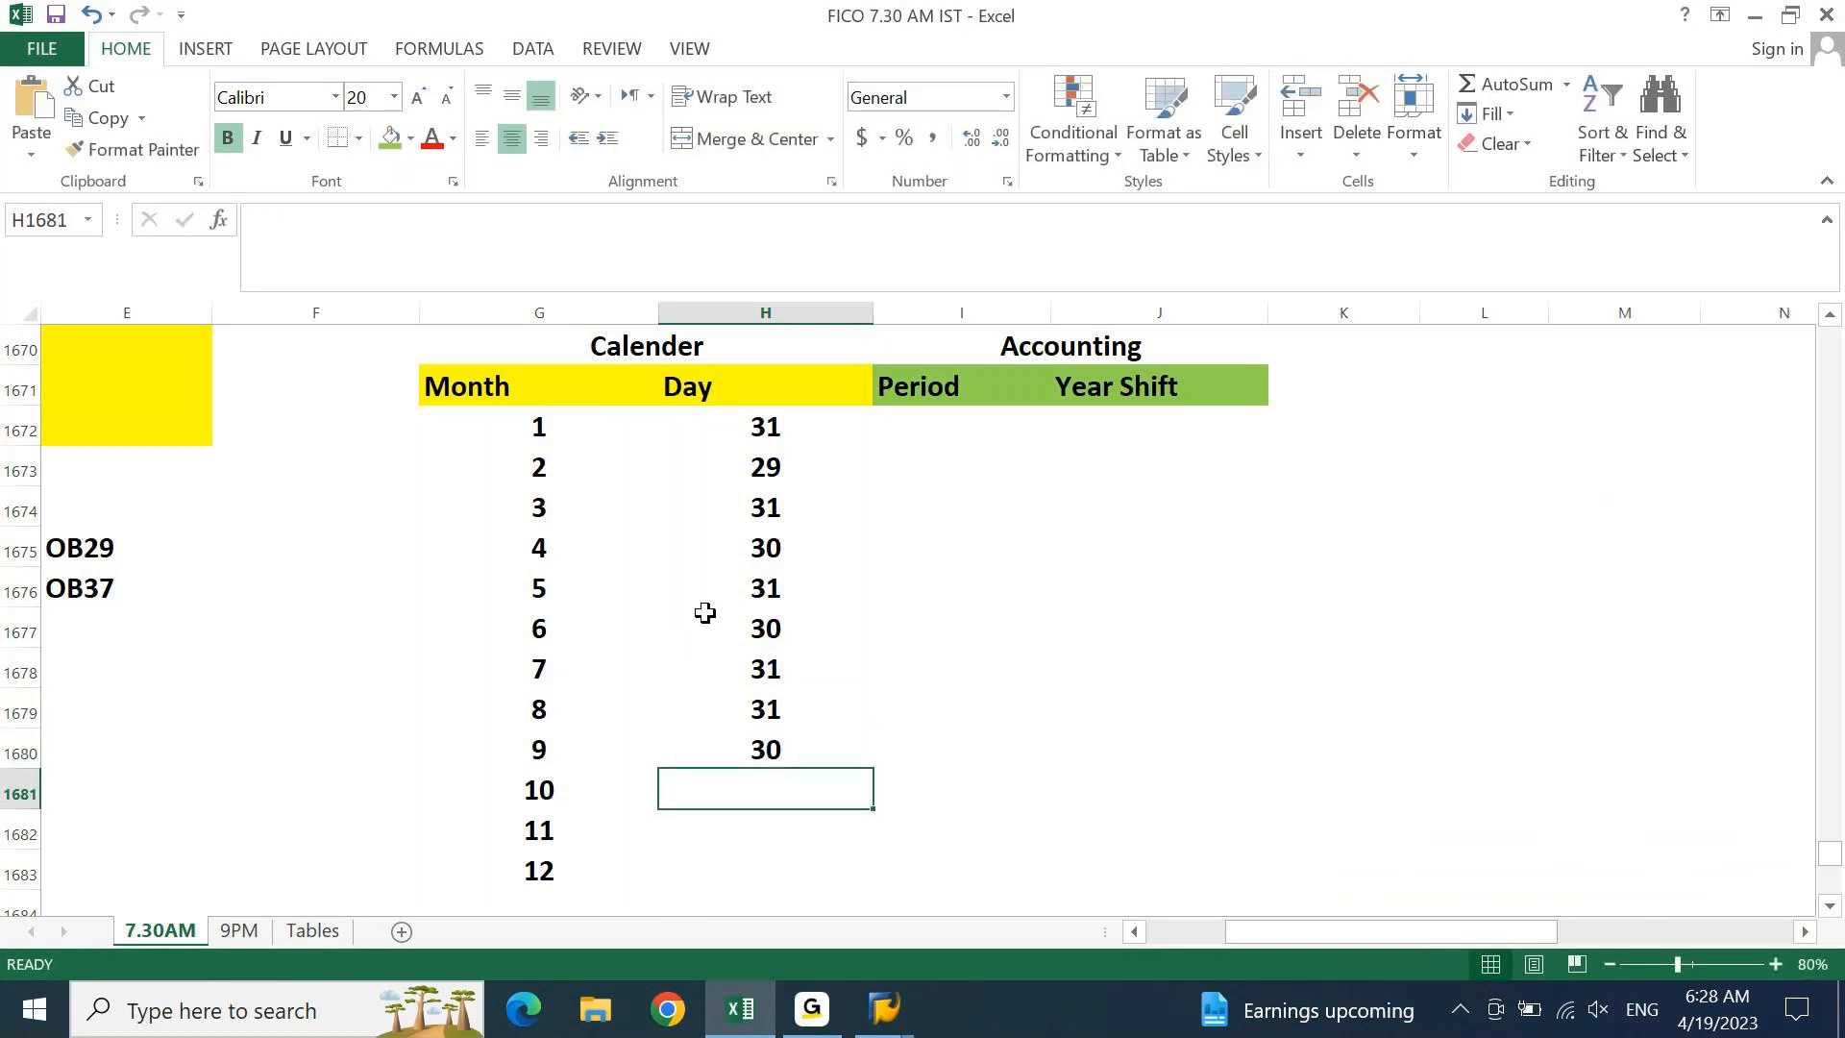
text(31)
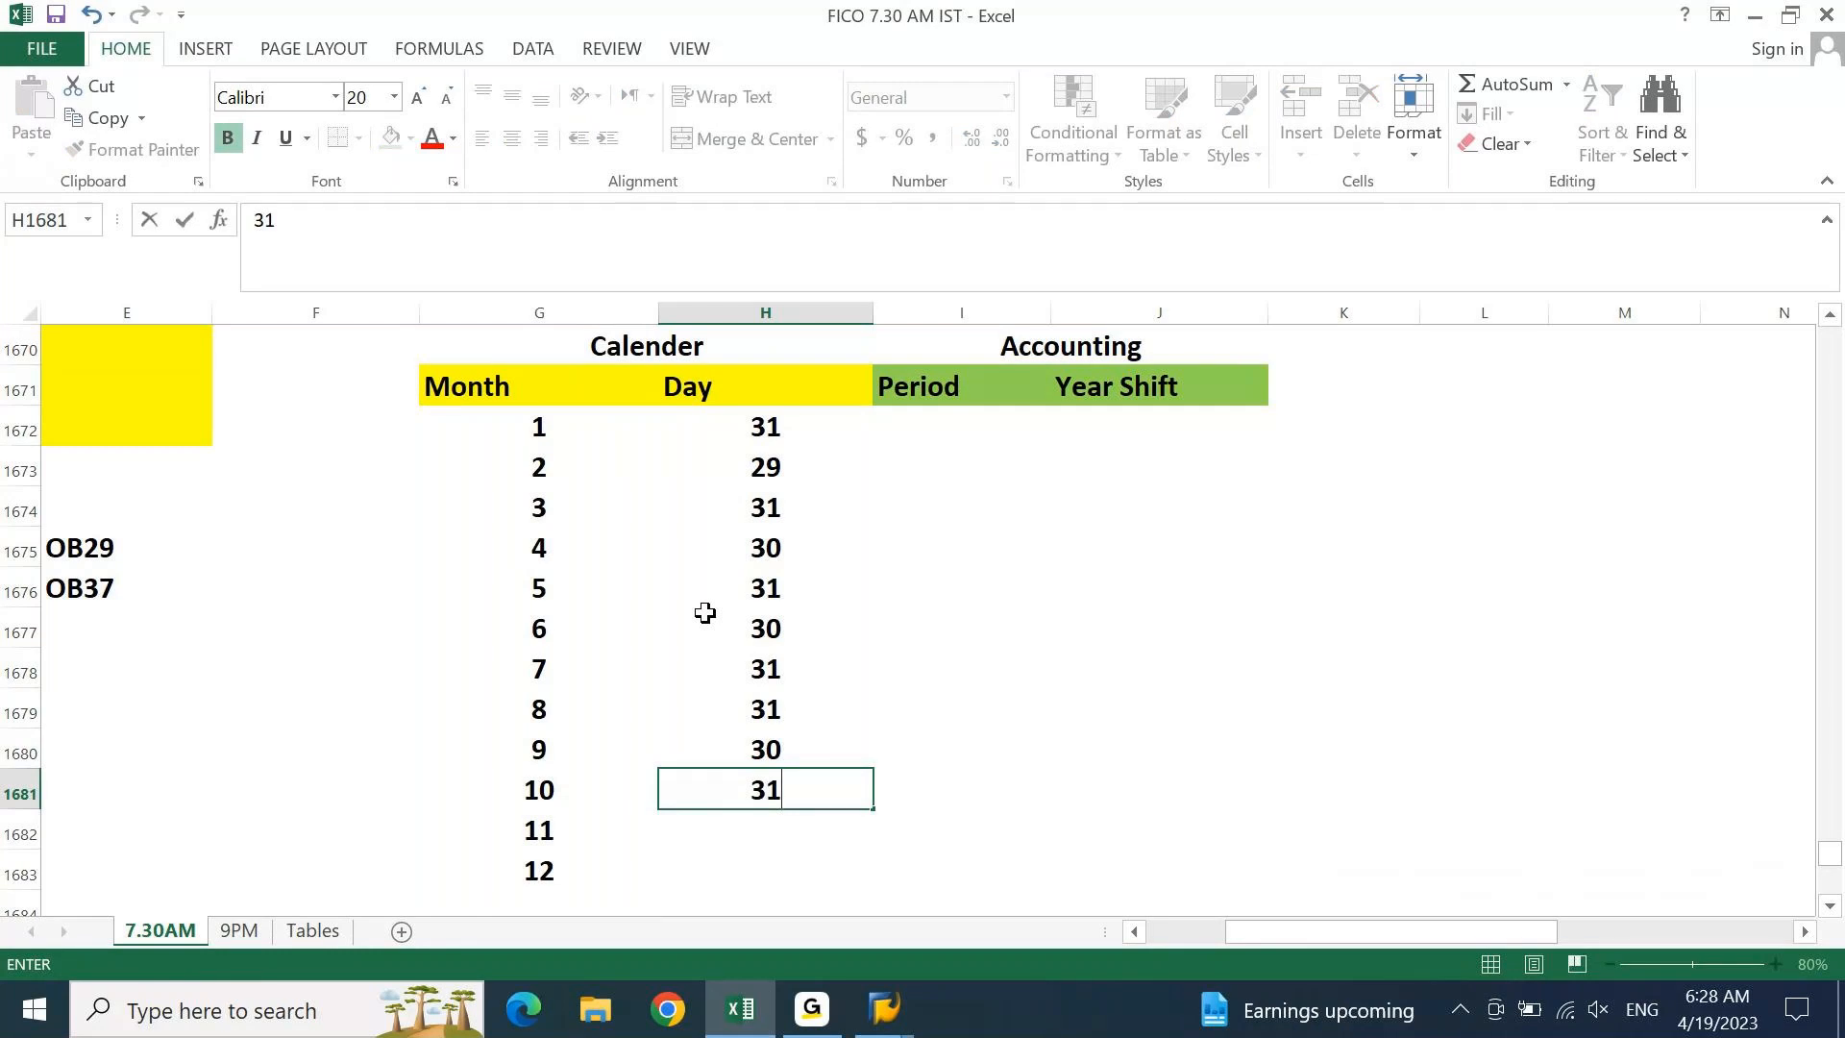
key(Return)
text(30)
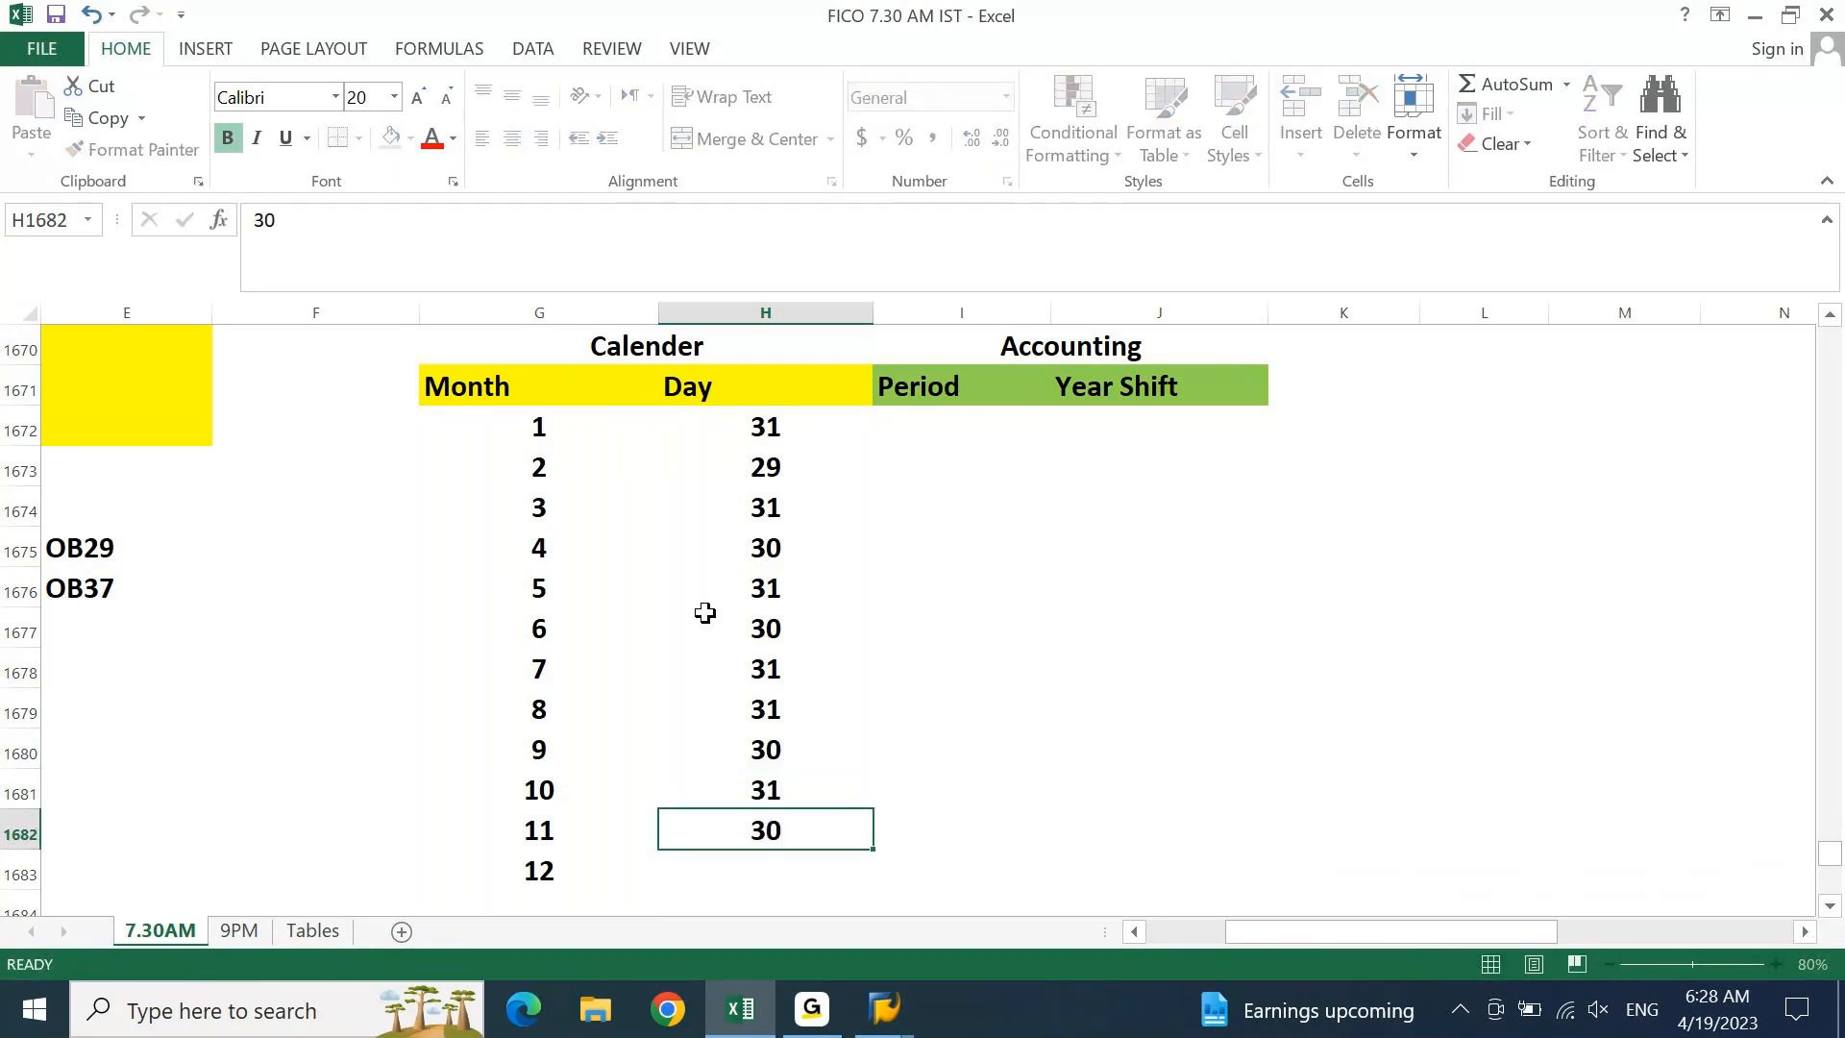
key(Return)
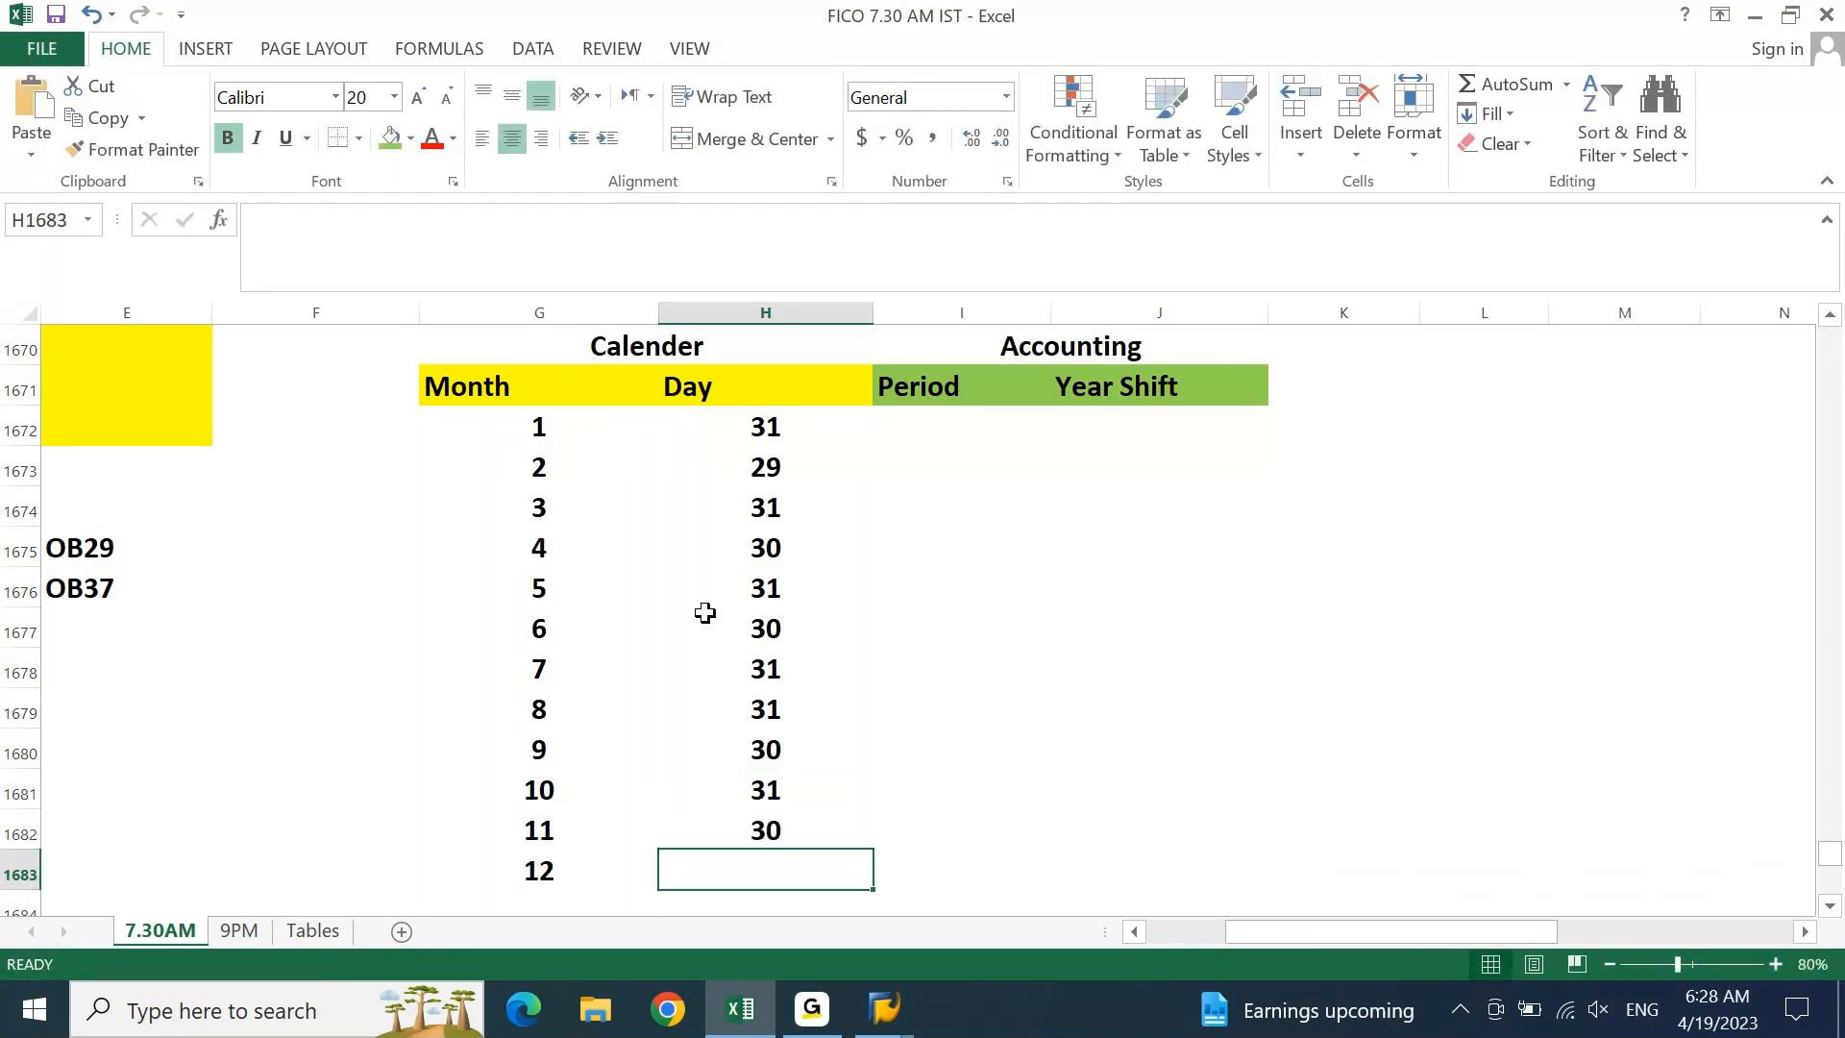
text(31)
key(Return)
Select the Calender heading and bring up the Fill Color choices
key(Up)
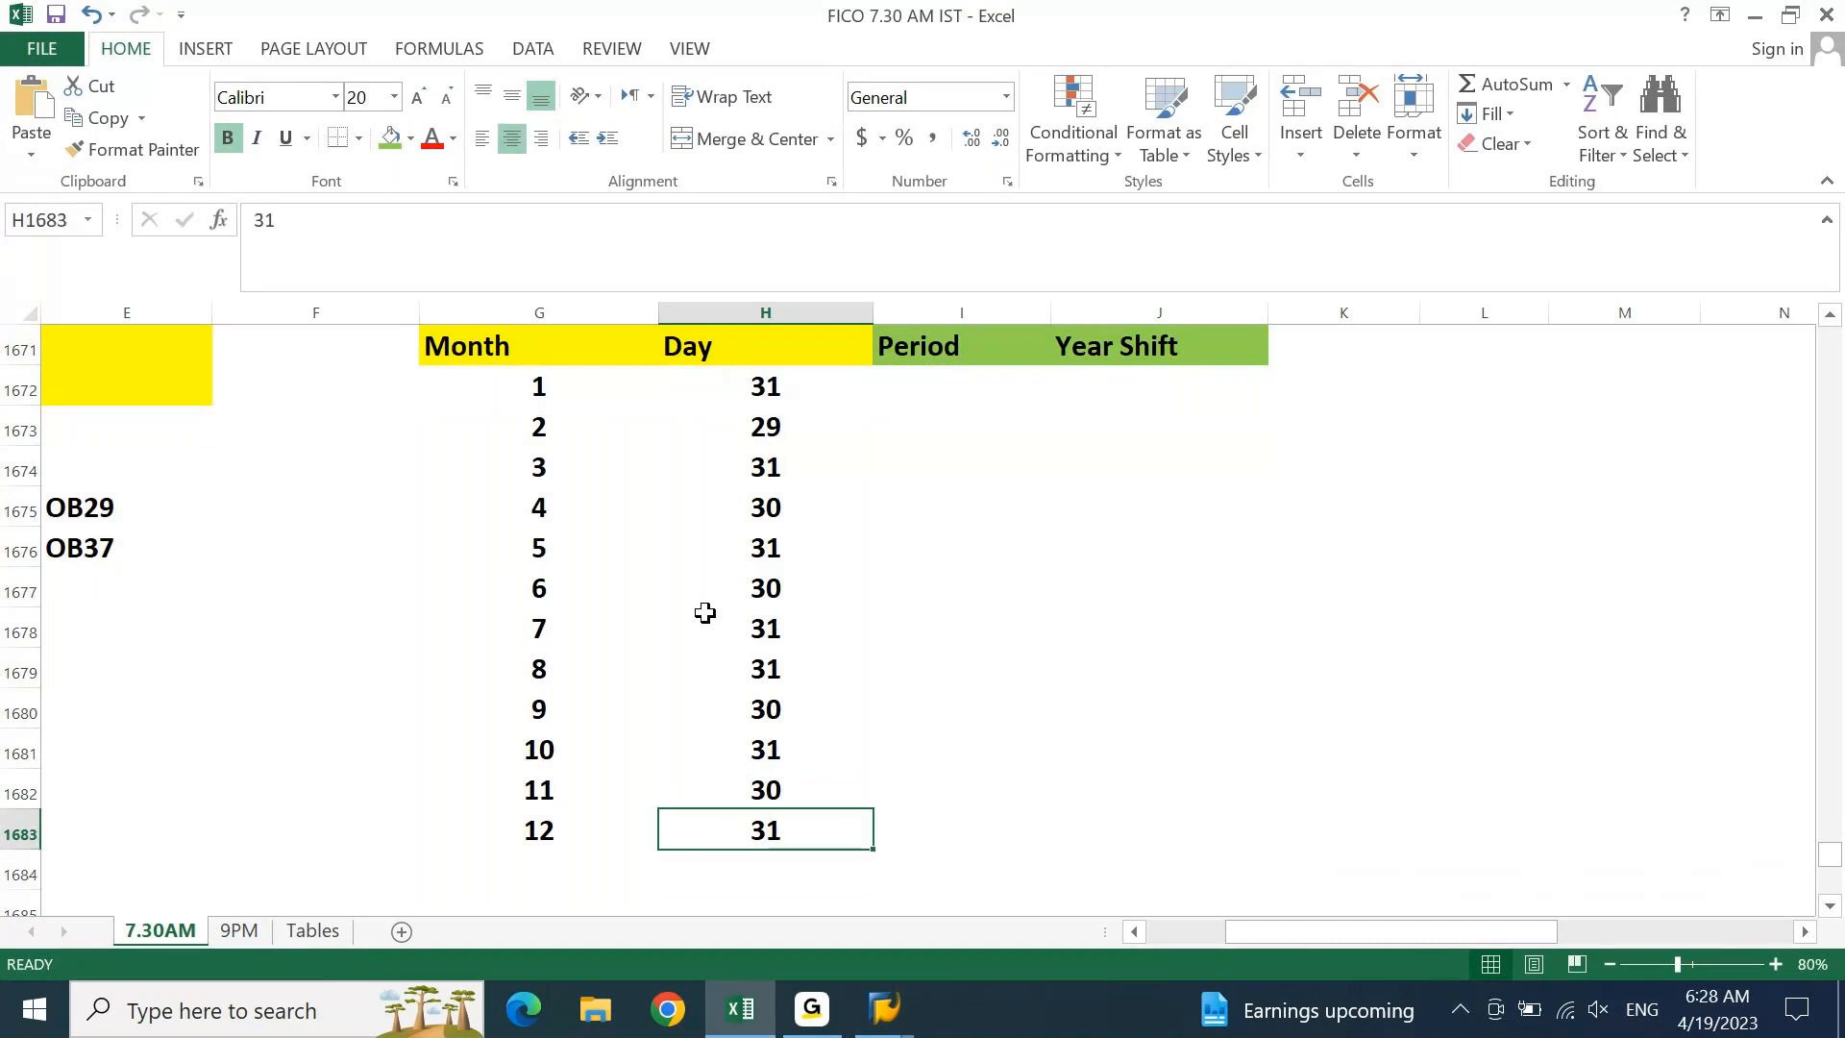
key(ctrl+Up)
key(Up)
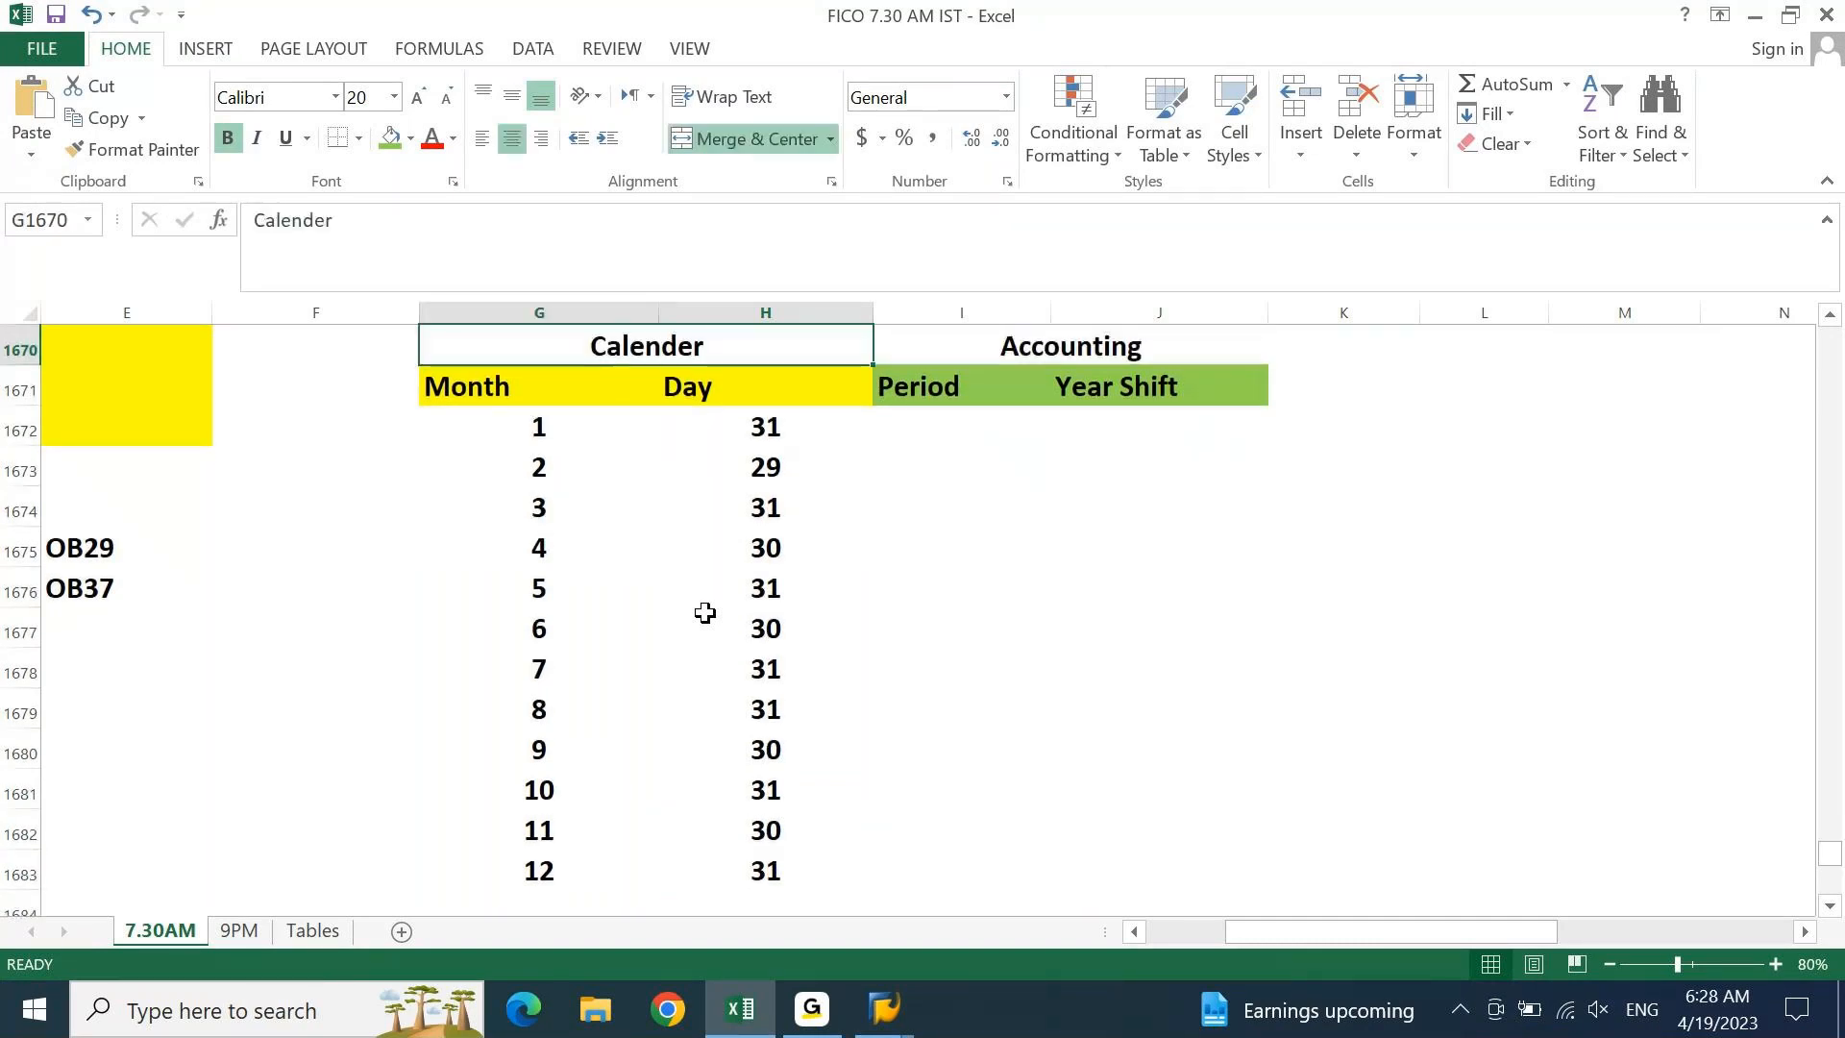
key(Up)
key(Down)
key(Down)
key(ctrl+Down)
key(Left)
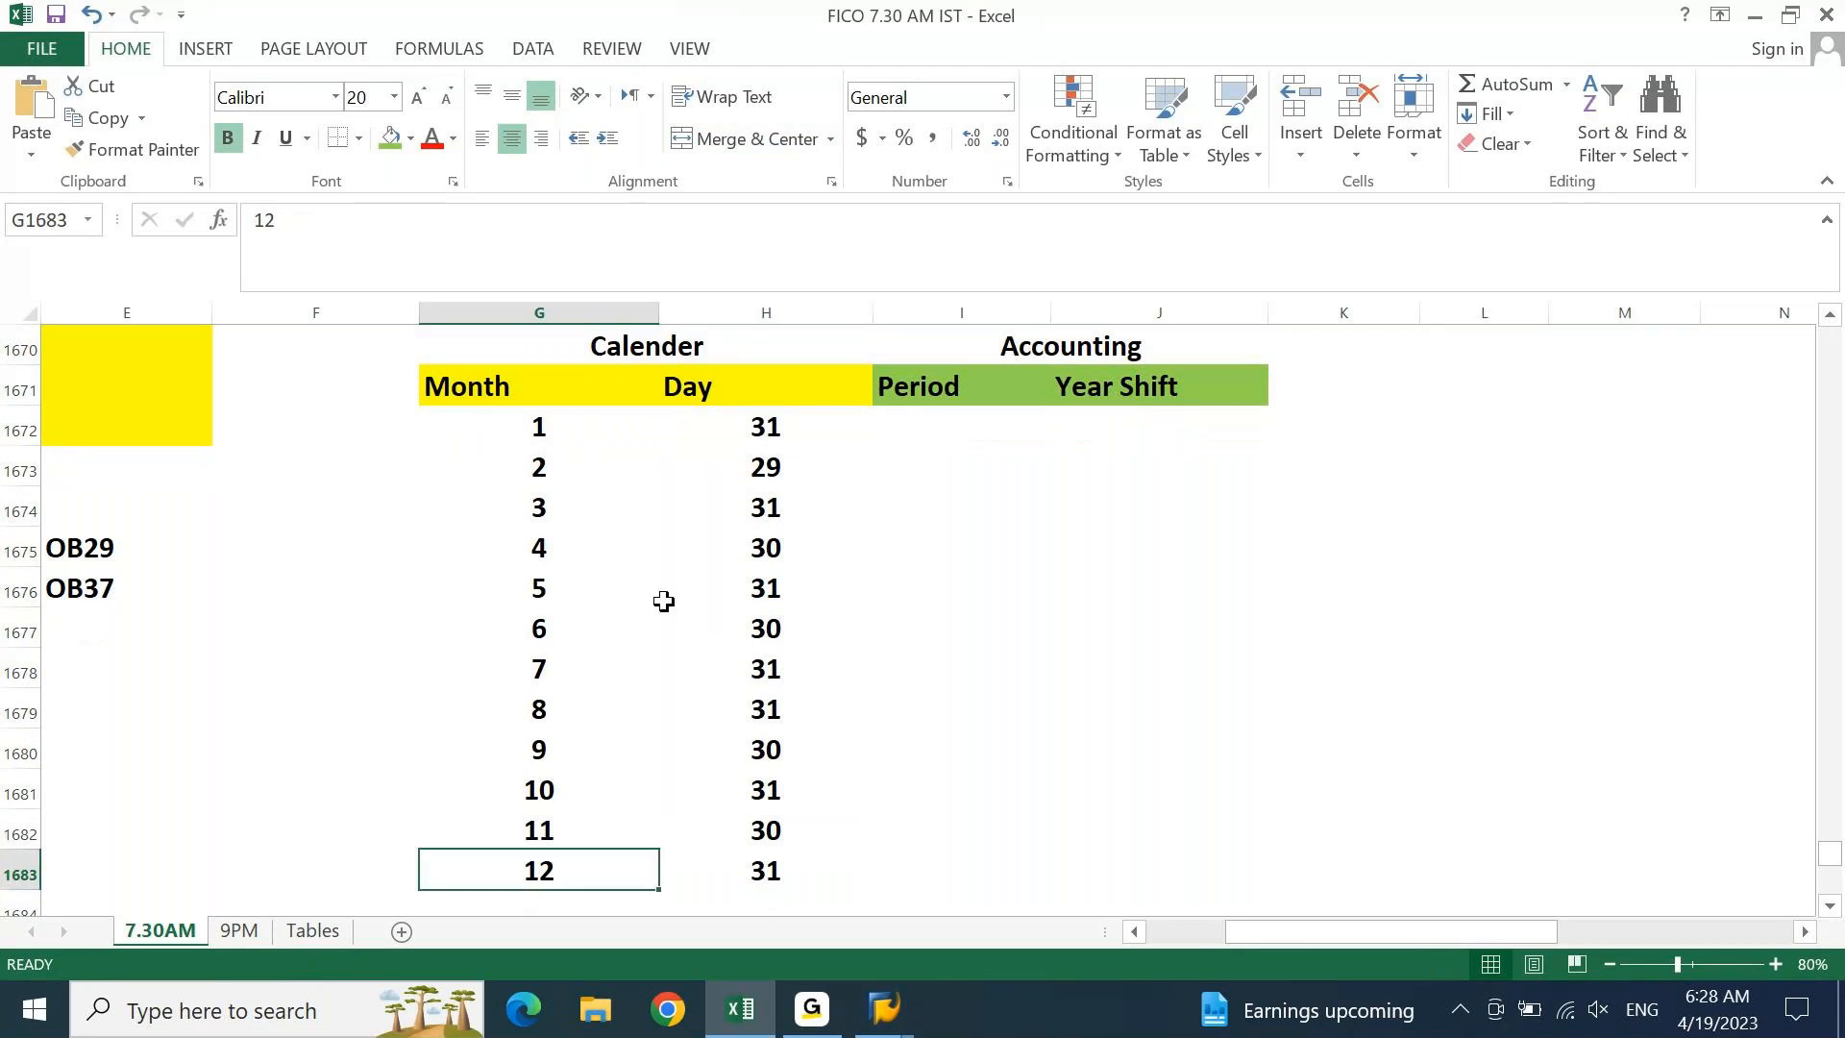
click(565, 352)
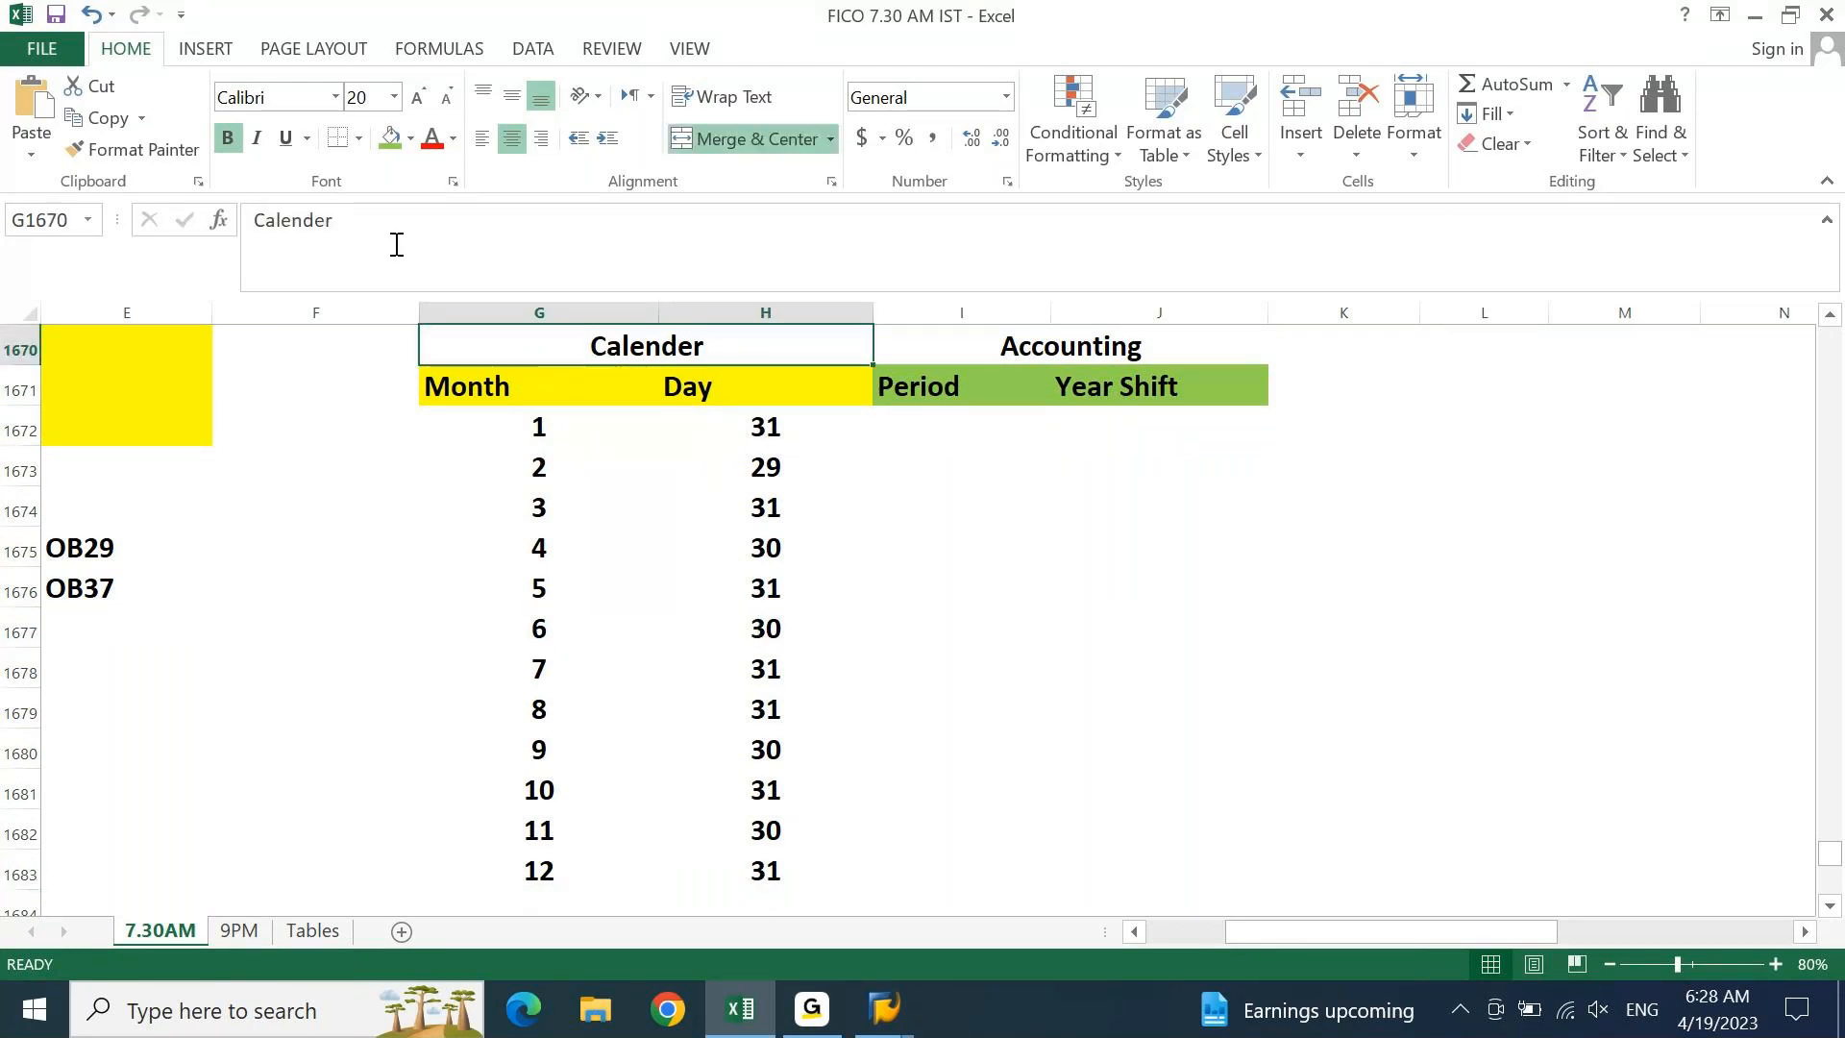
click(411, 141)
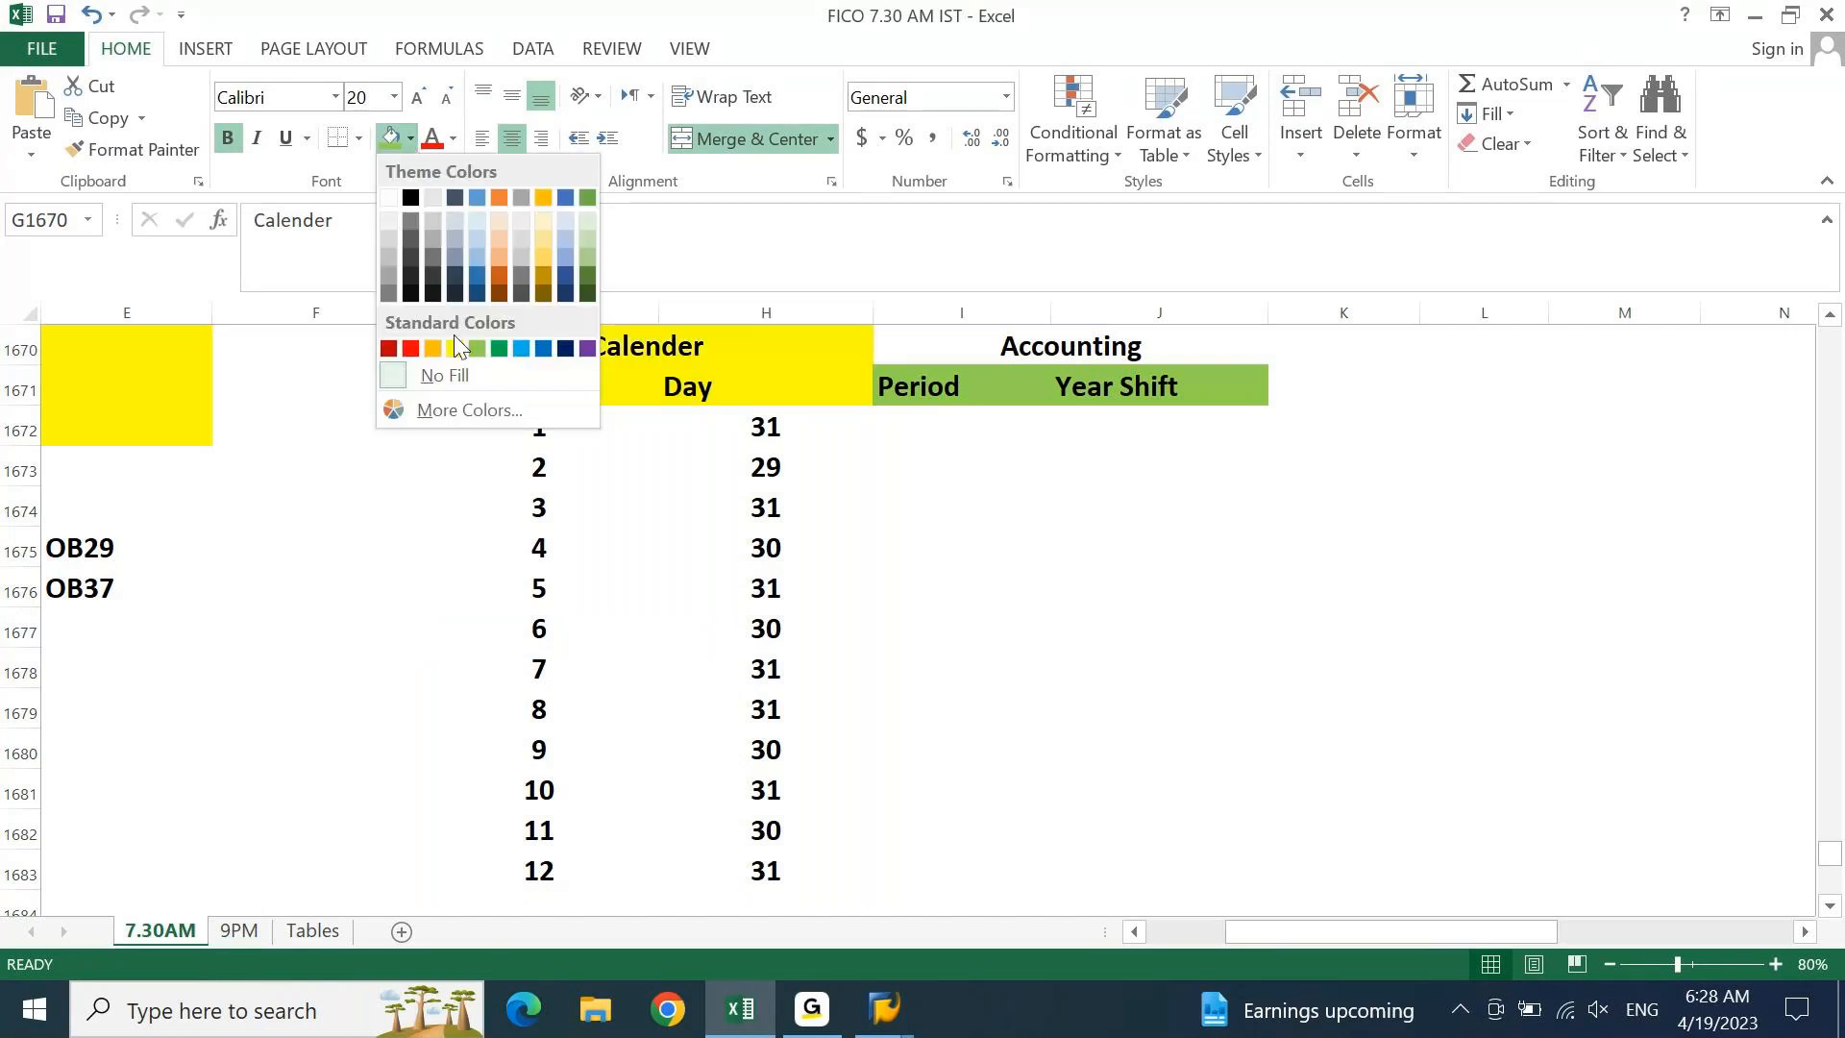
Fill the Calender heading yellow and the Accounting heading light green
click(454, 349)
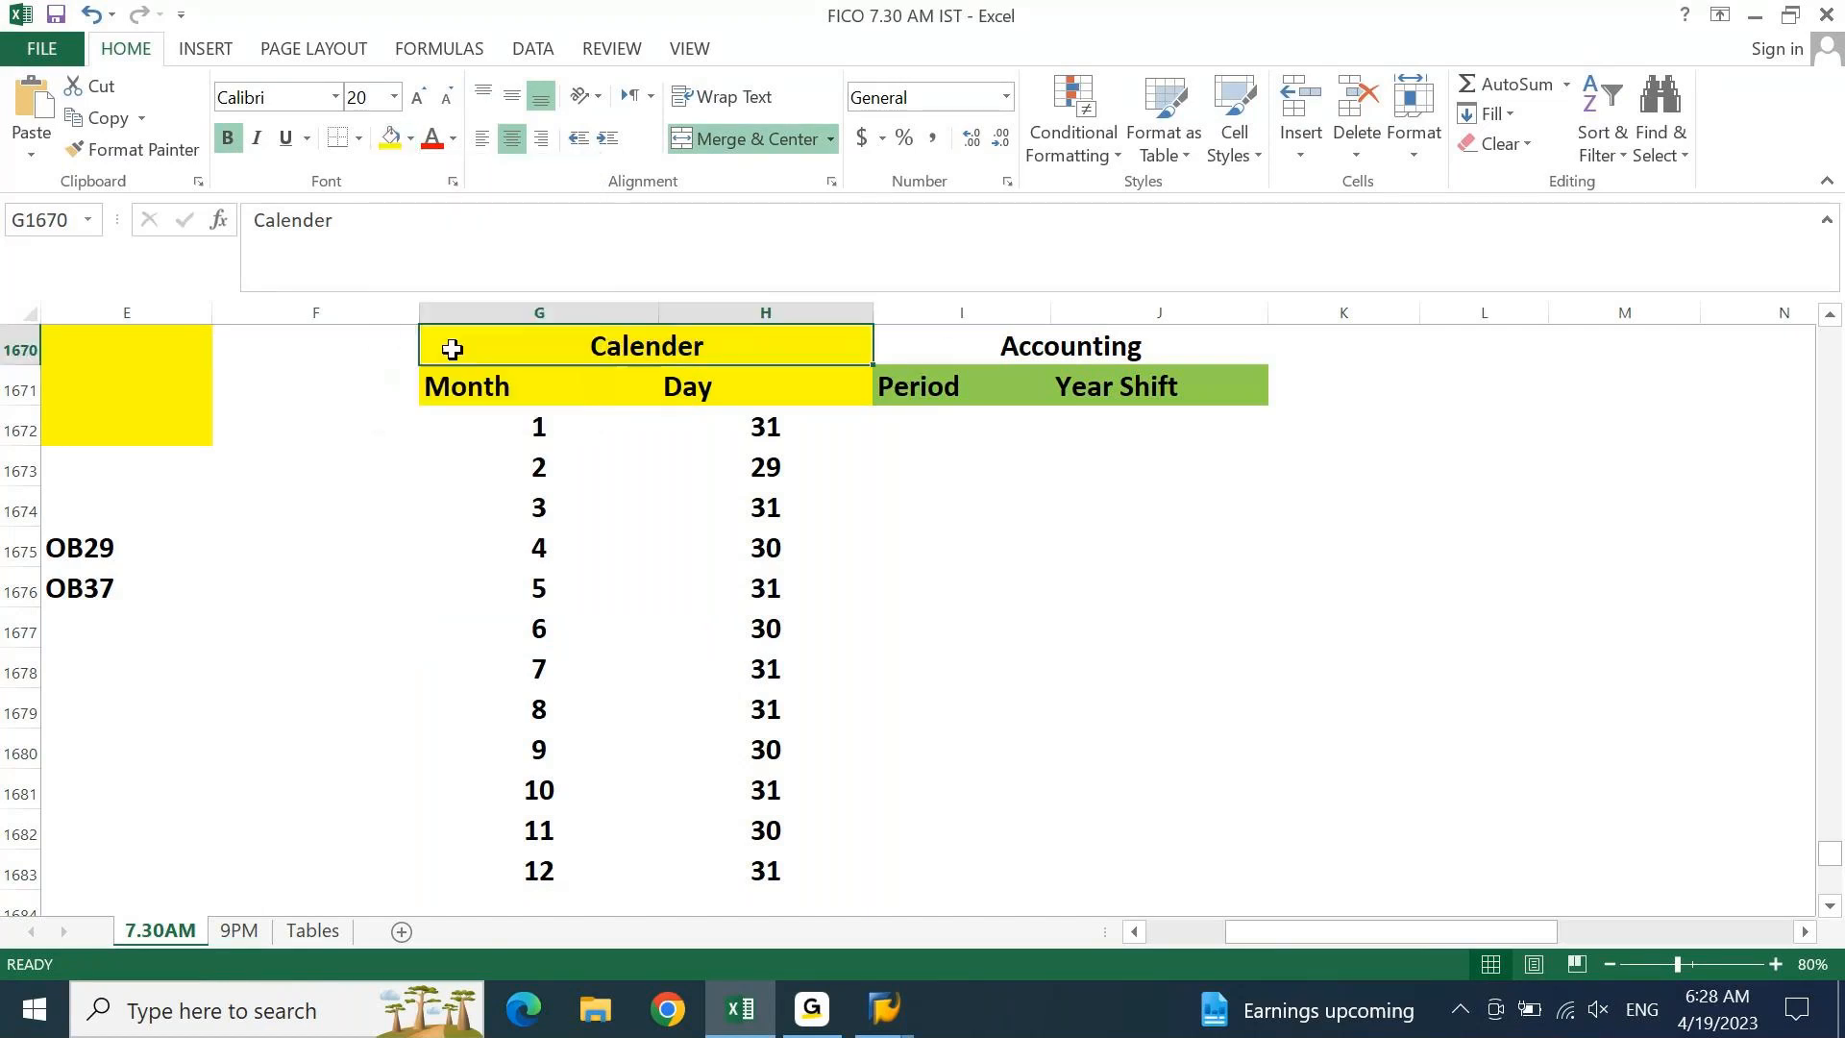
drag(746, 365, 692, 873)
click(1100, 356)
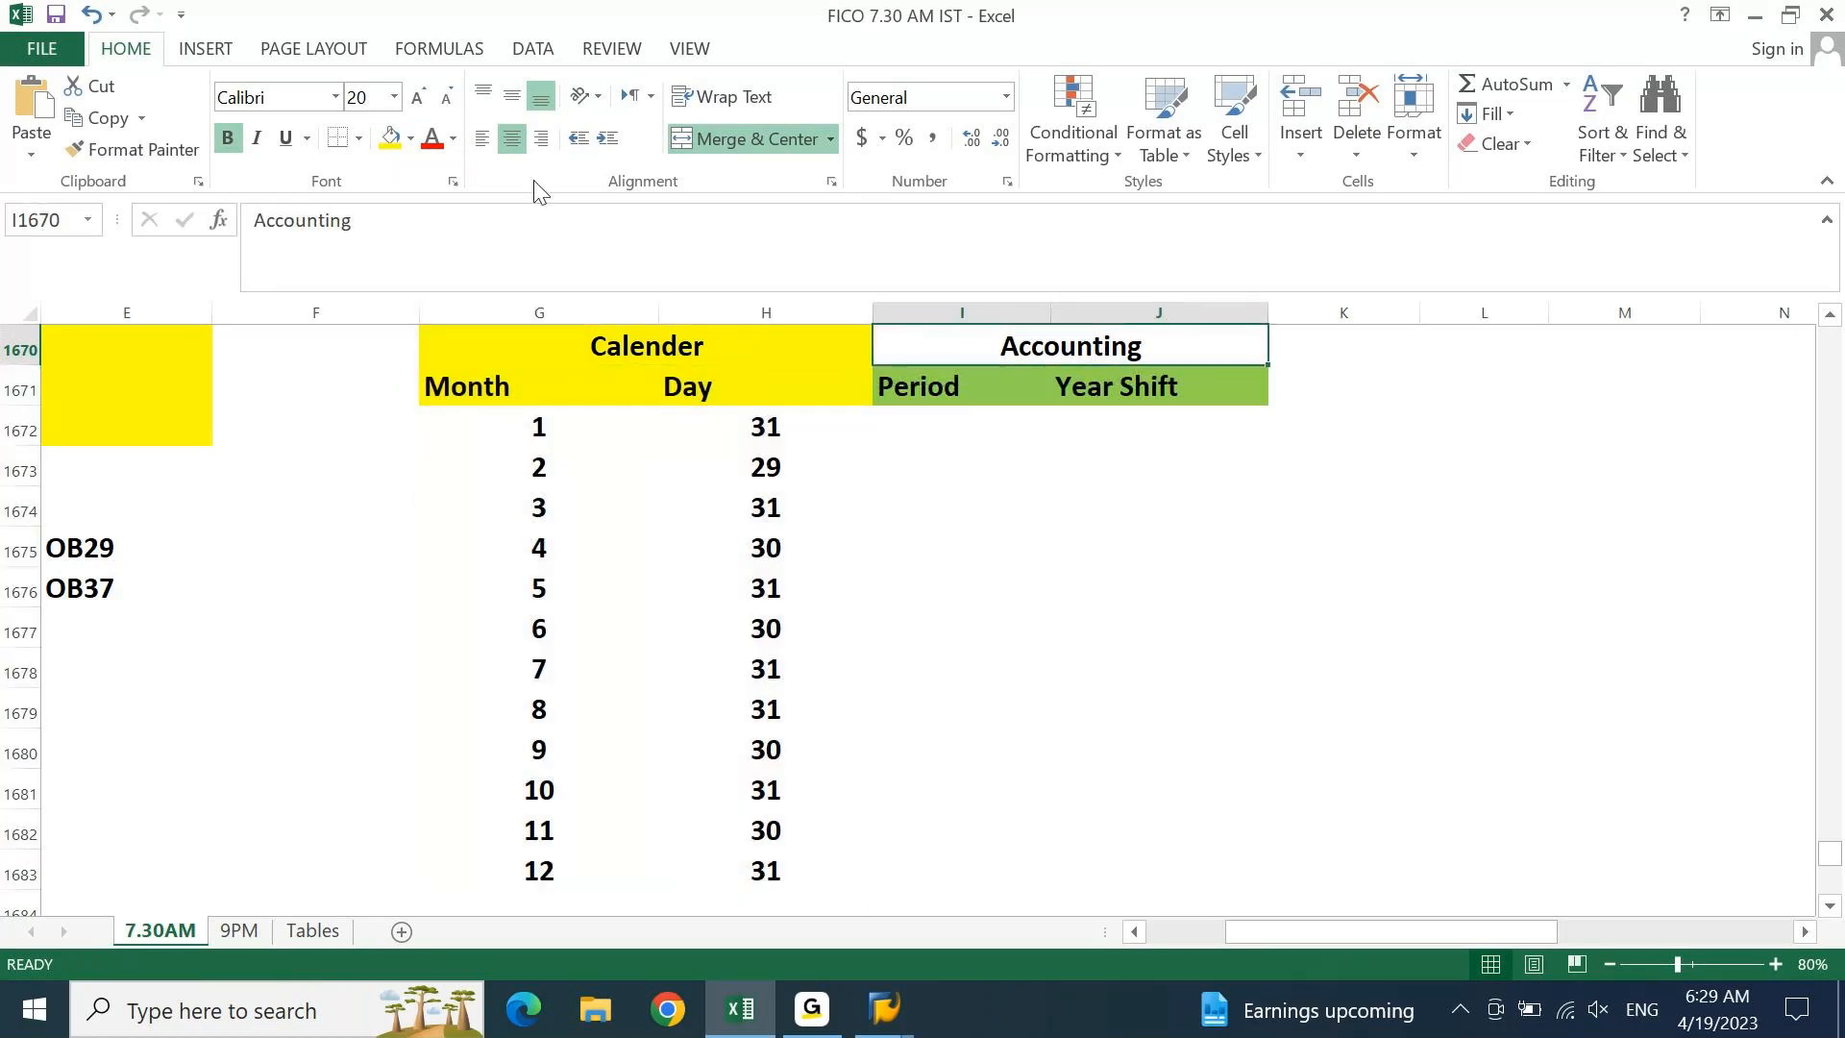
click(416, 149)
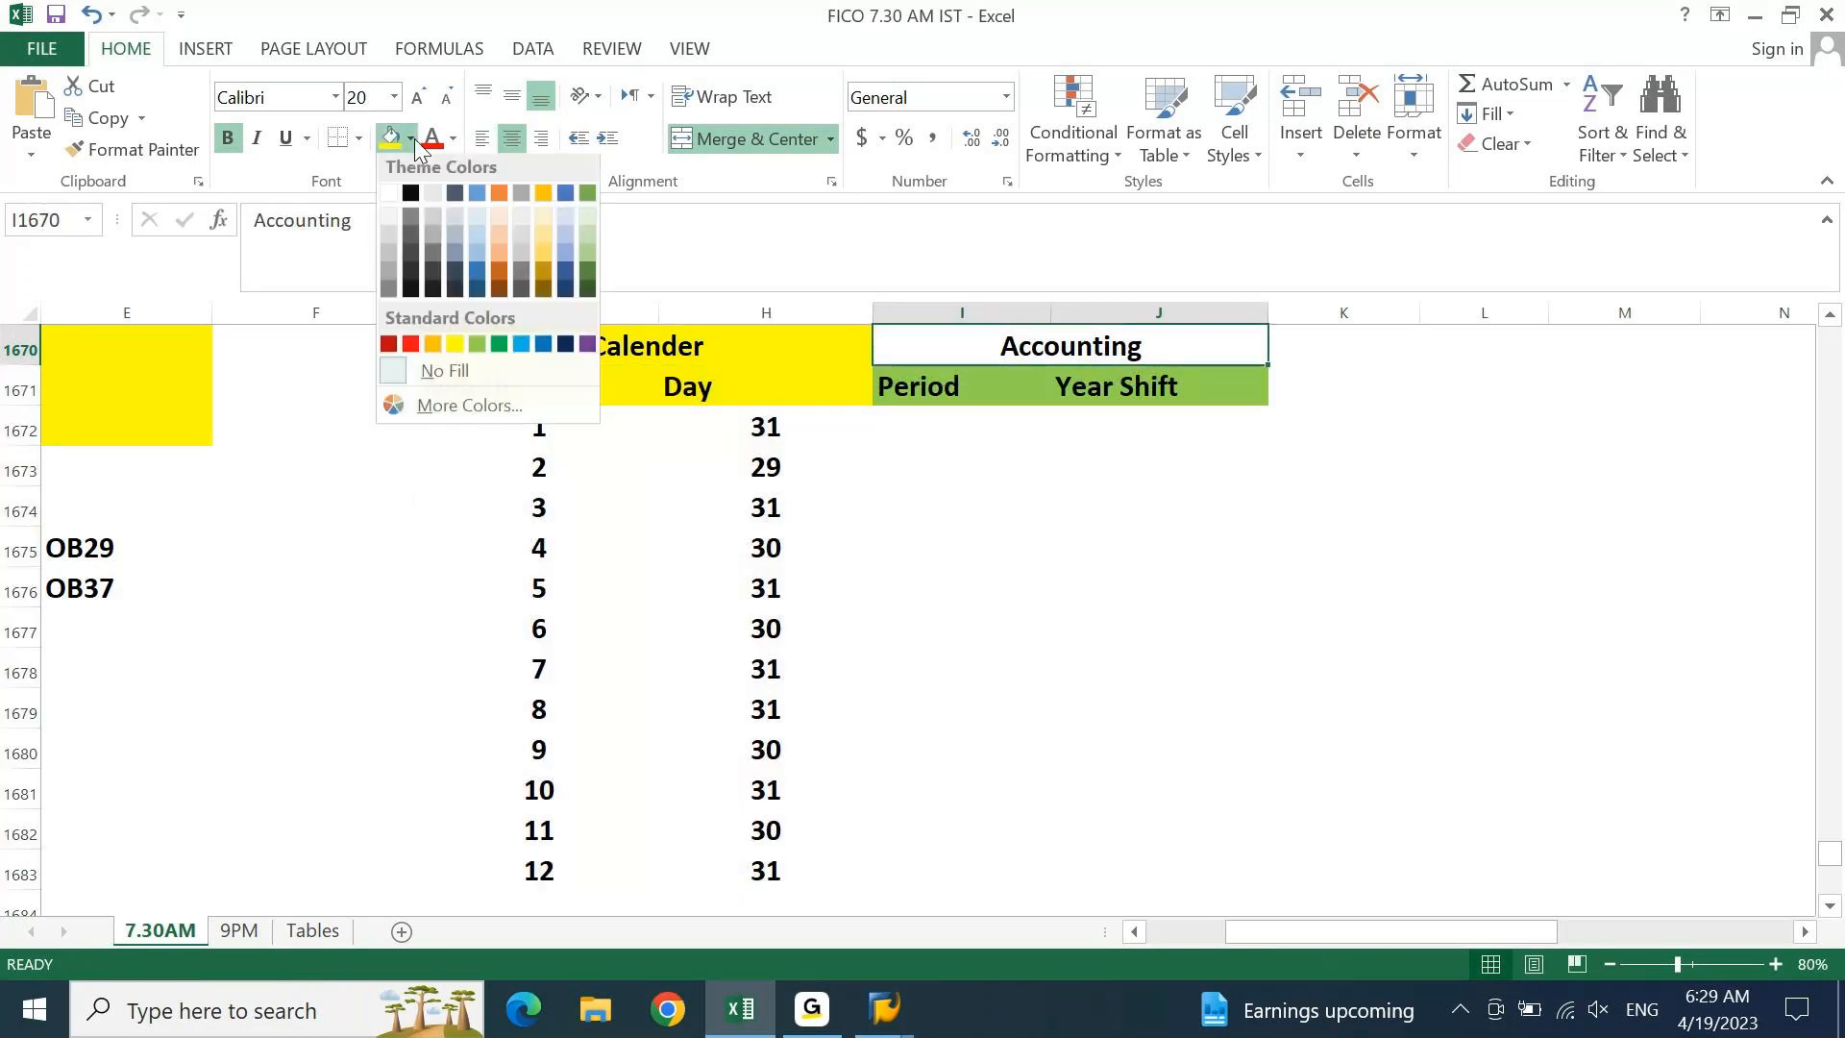
click(466, 336)
click(930, 503)
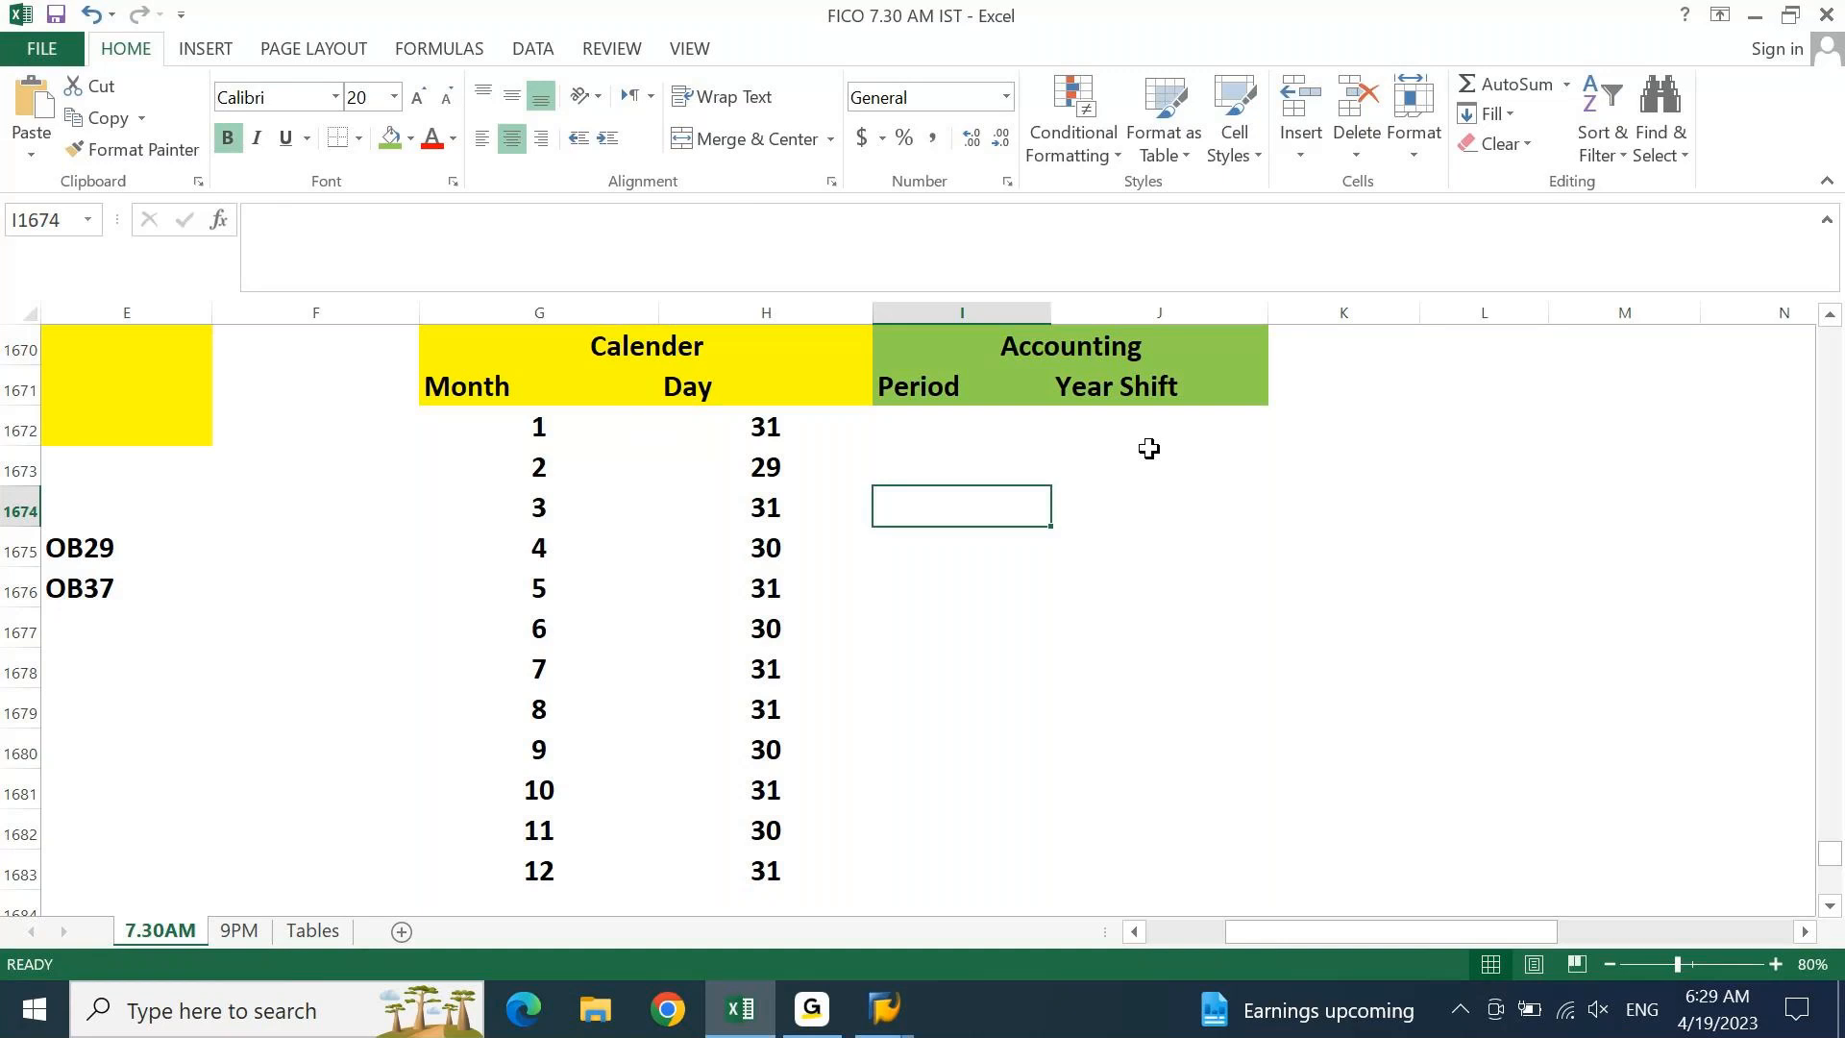
Fill the month 4 (April, 30 days) row light blue across all table columns
click(526, 415)
key(Down)
key(Down)
key(Down)
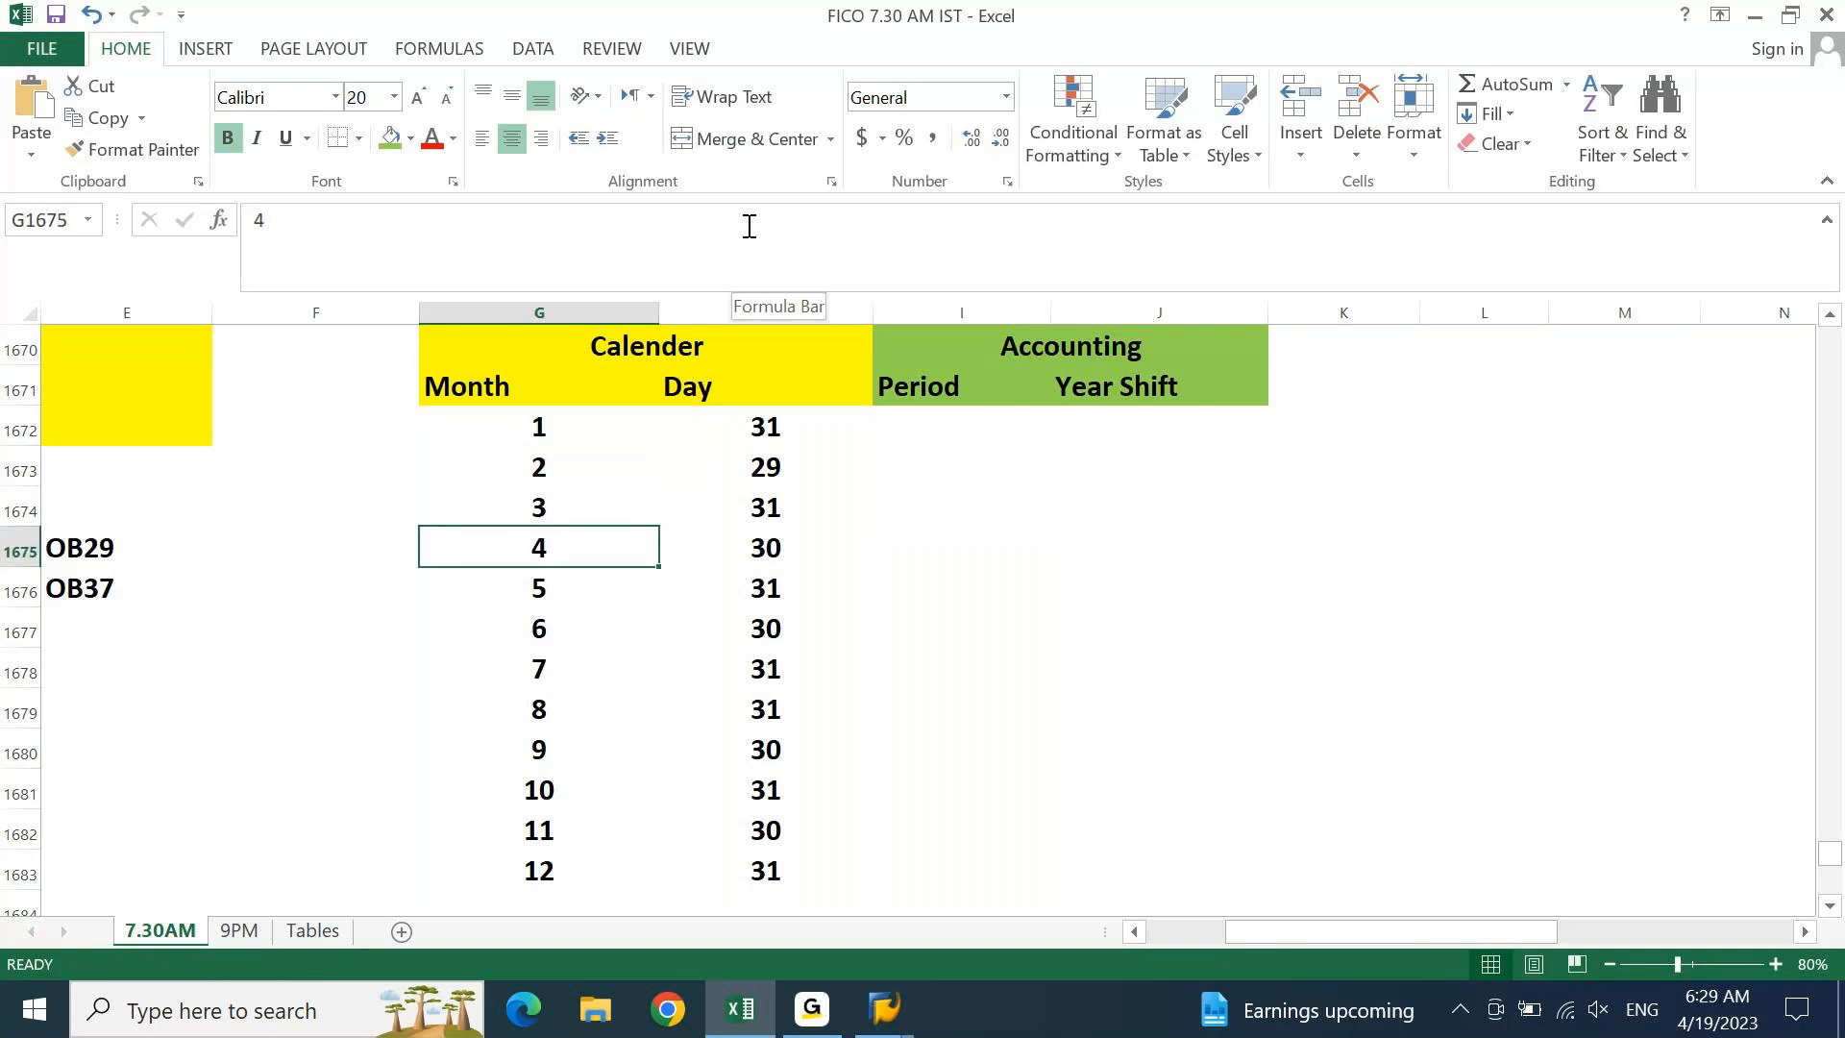
key(shift+Right)
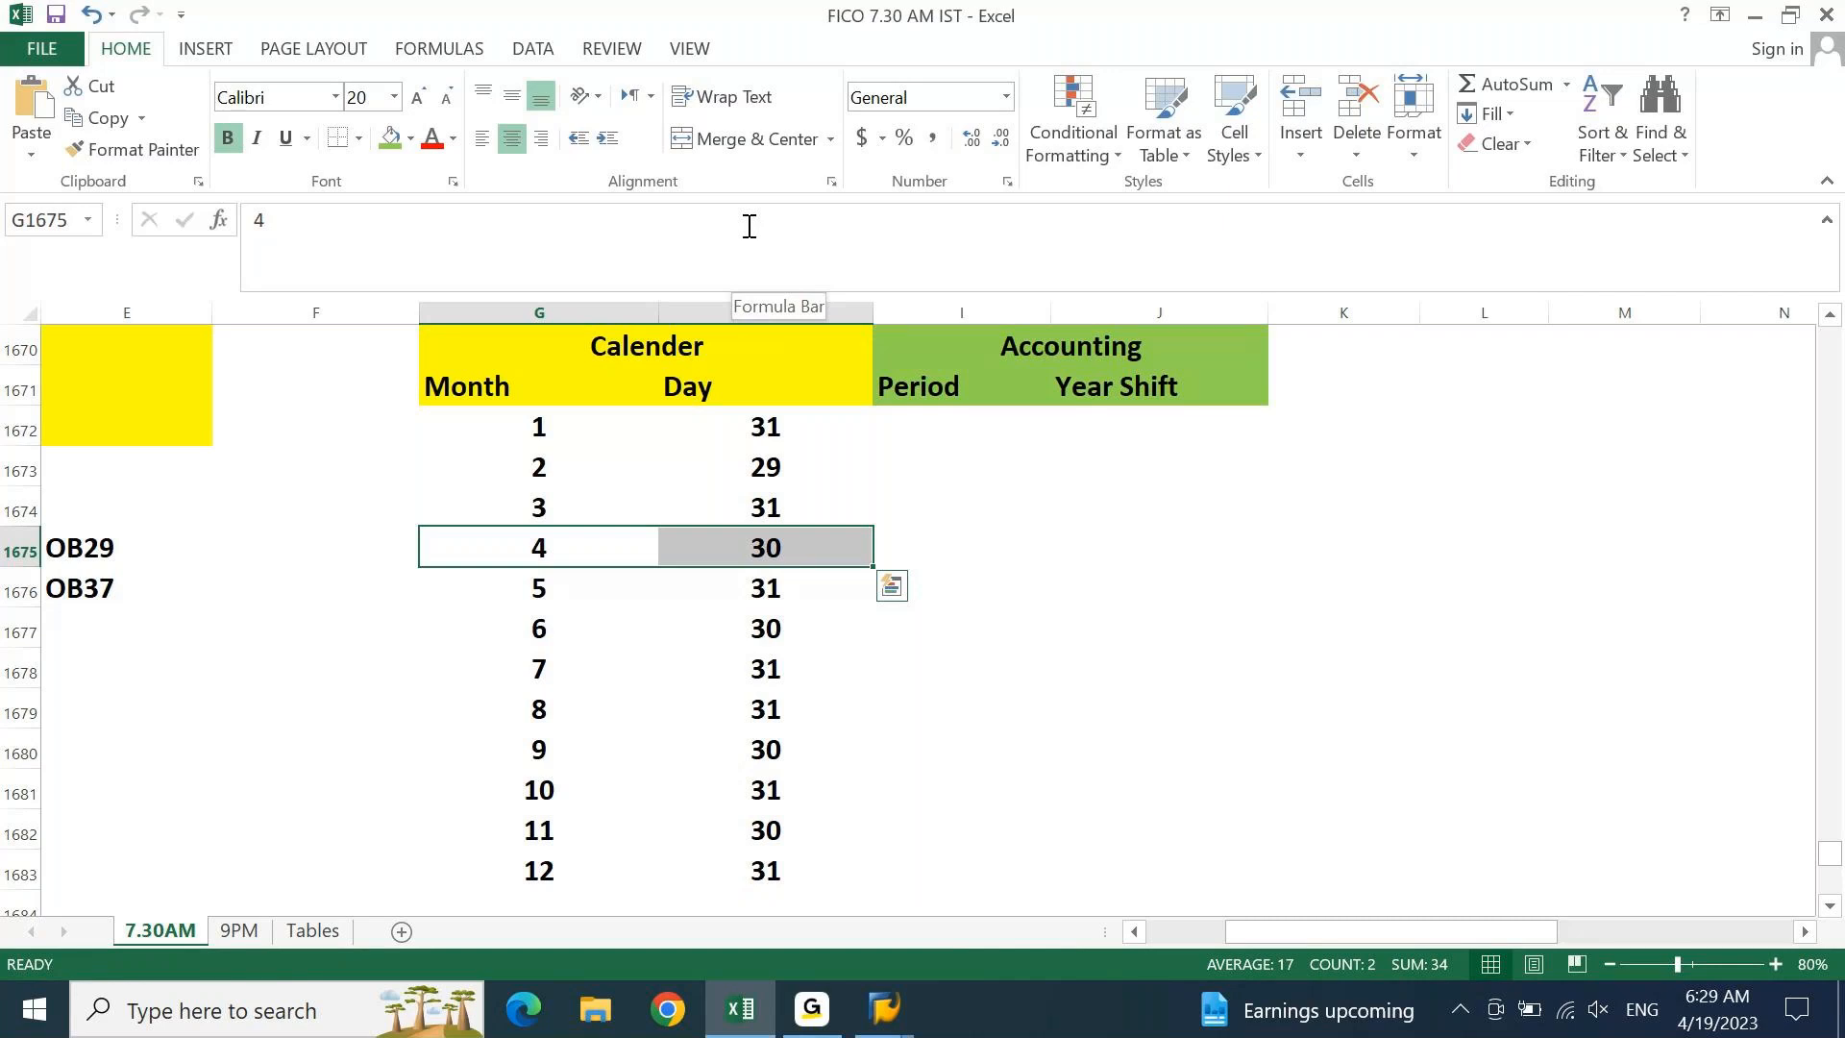
key(shift+Right)
key(shift+Right)
key(shift+Right)
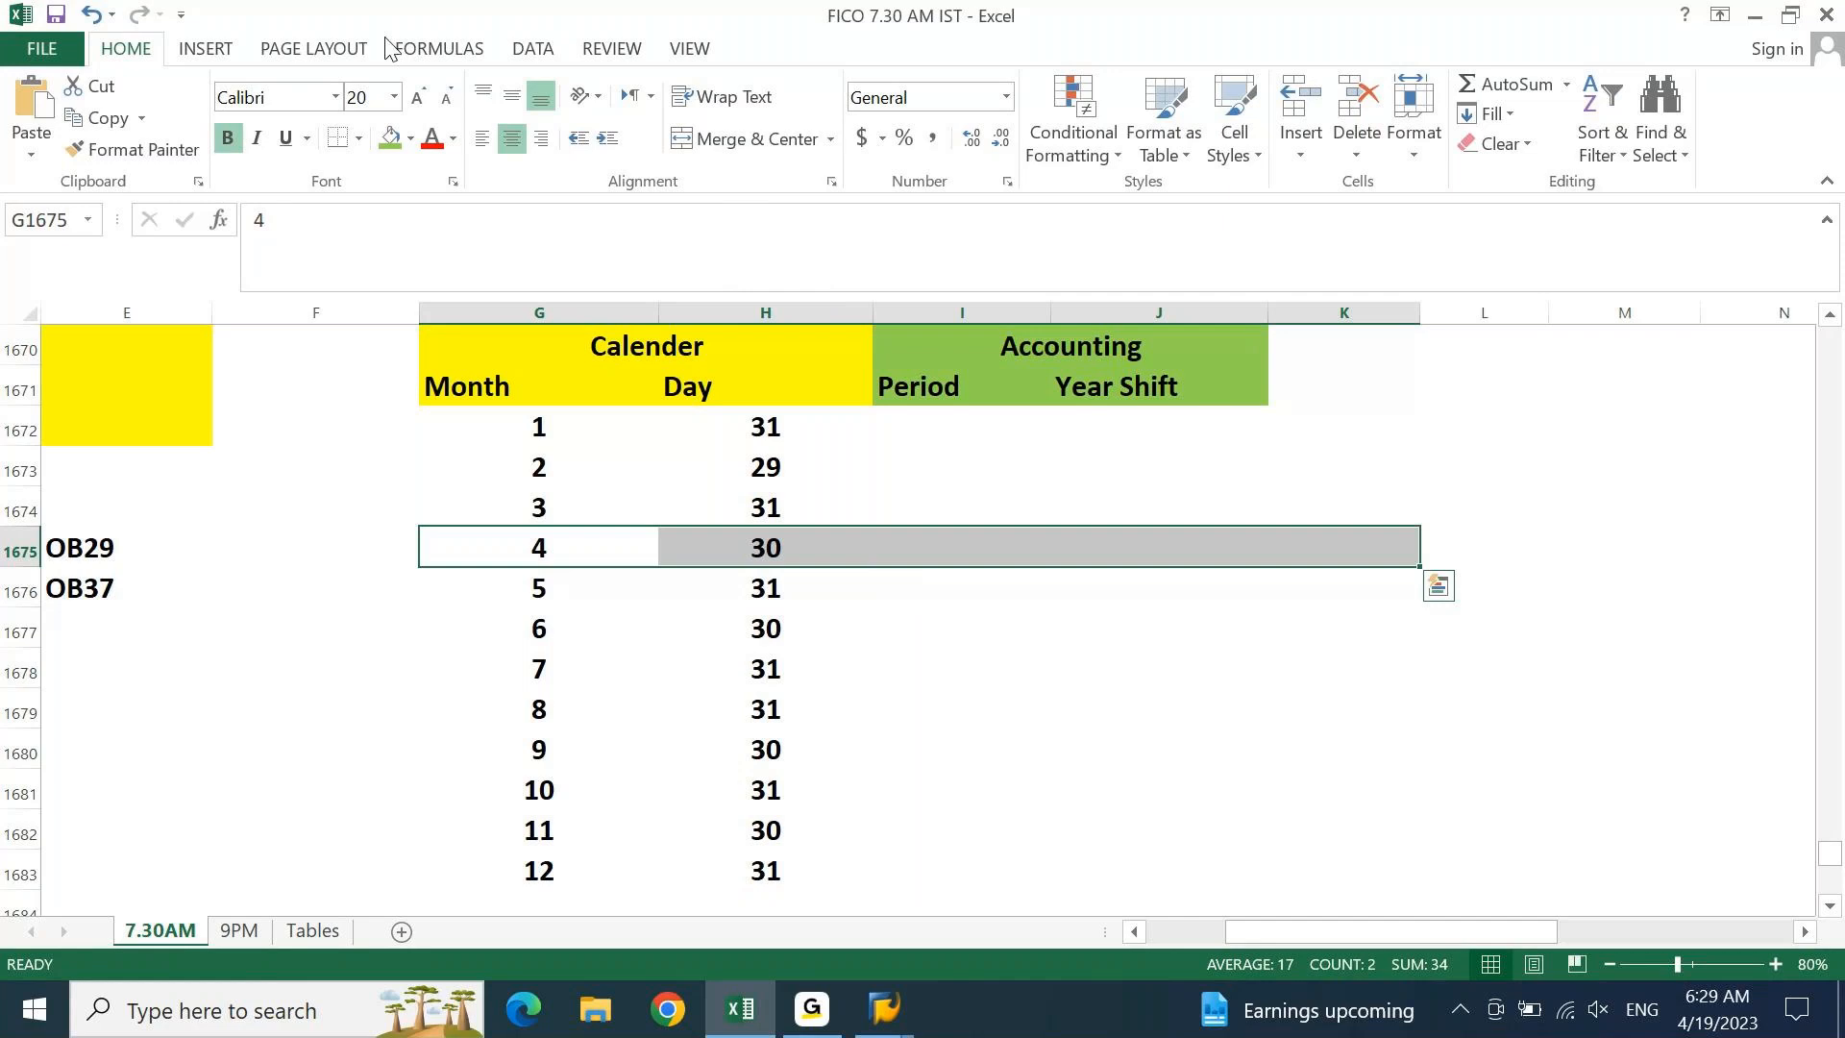
click(410, 137)
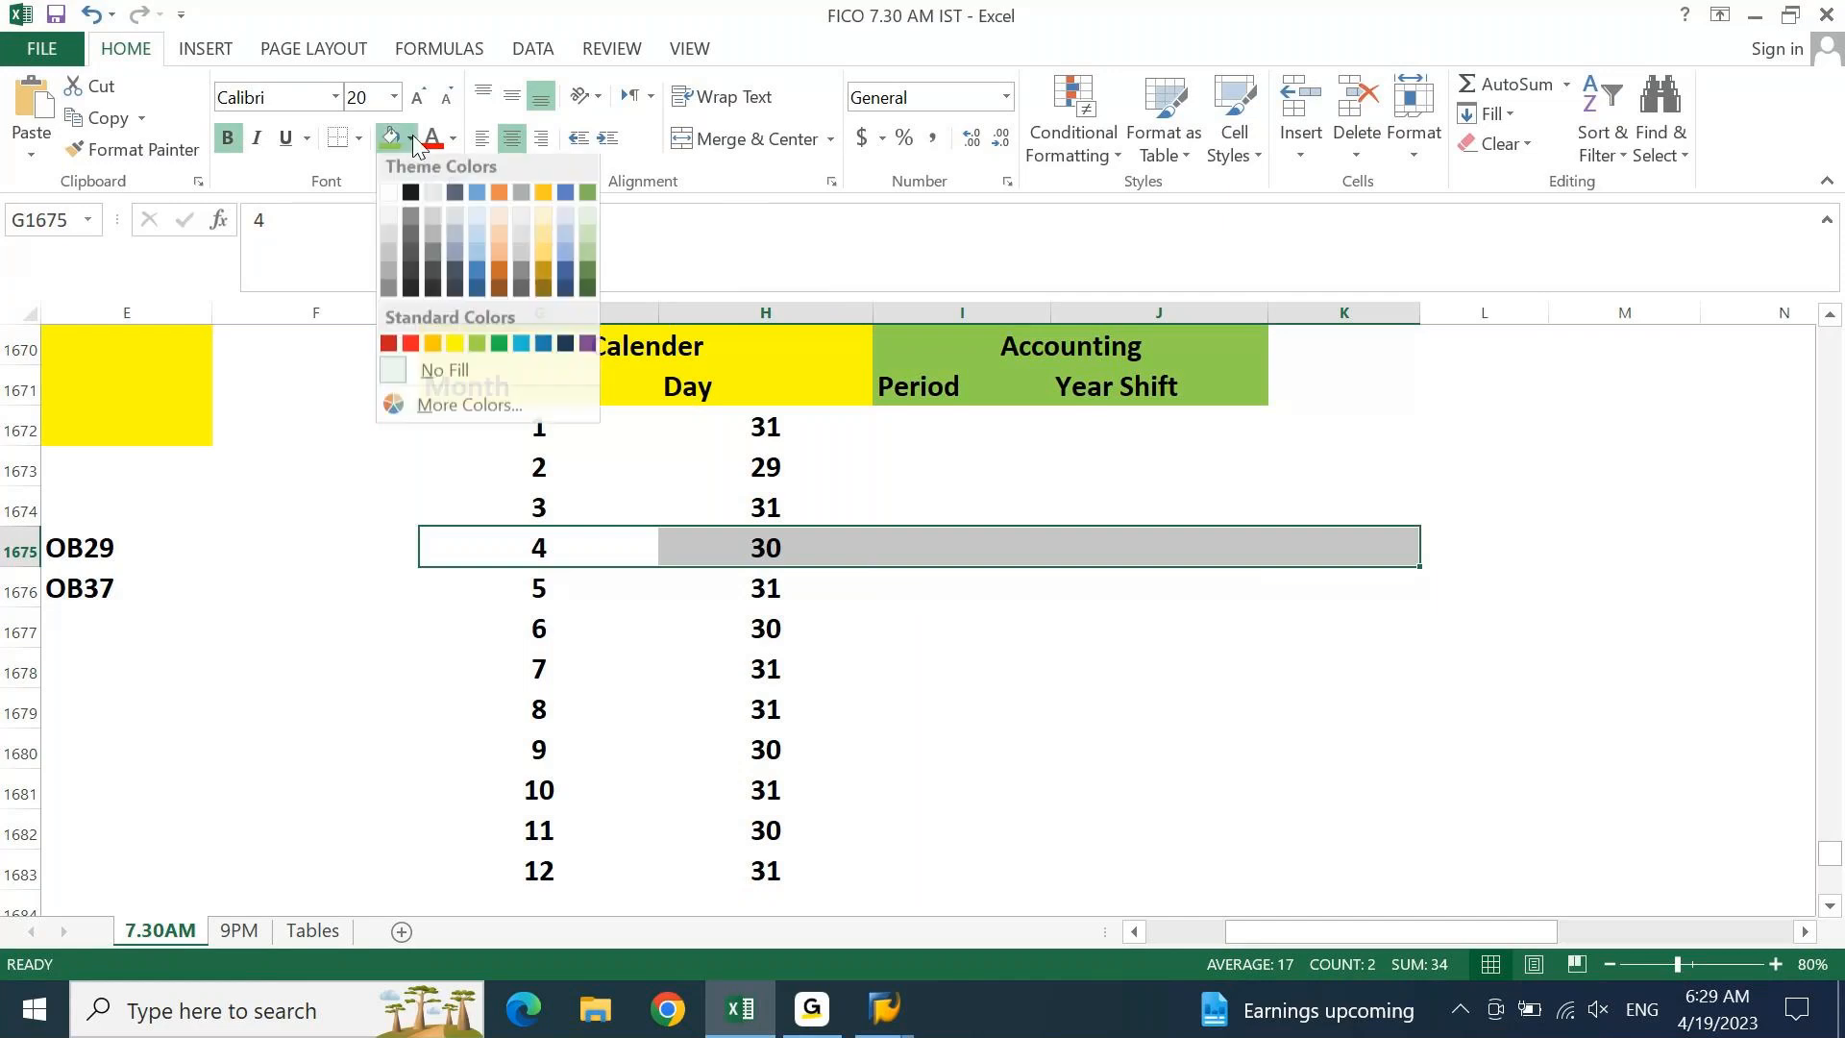
click(520, 348)
click(893, 654)
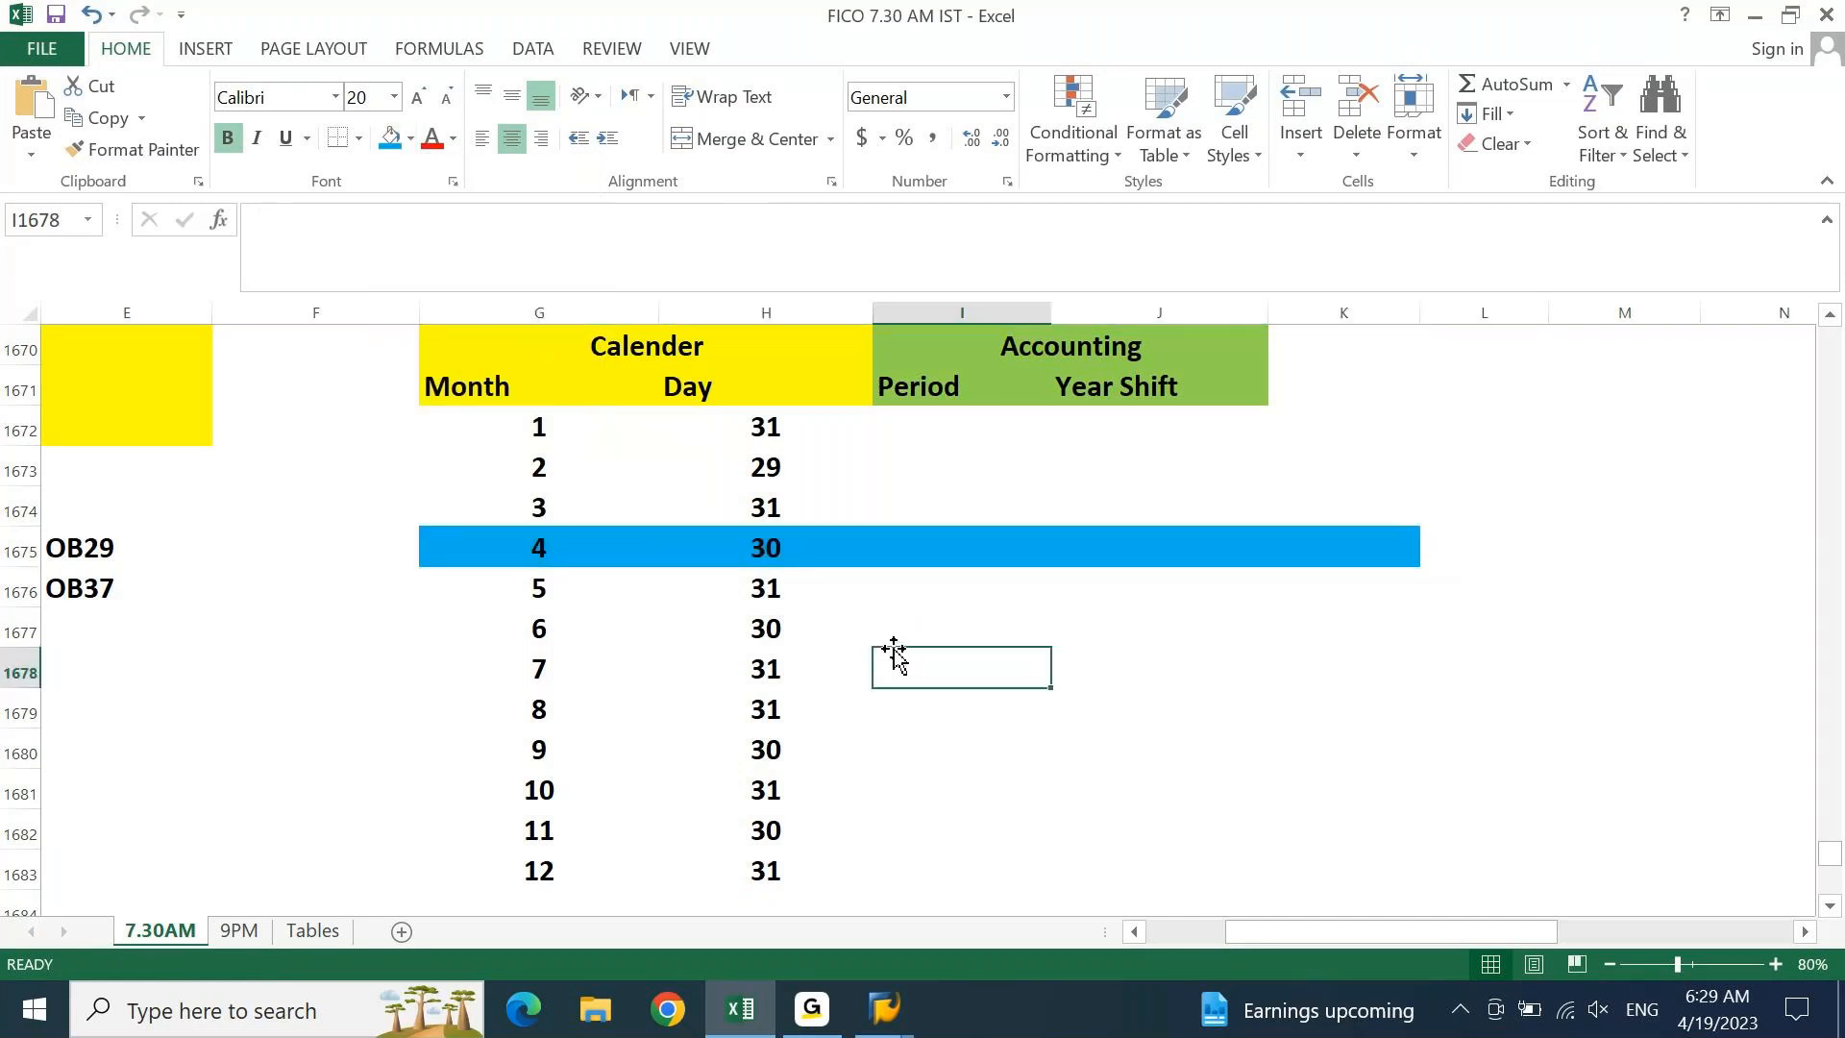
click(955, 547)
Enter periods 1 to 9 for months 4 to 12 in the Period column
text(1)
key(Return)
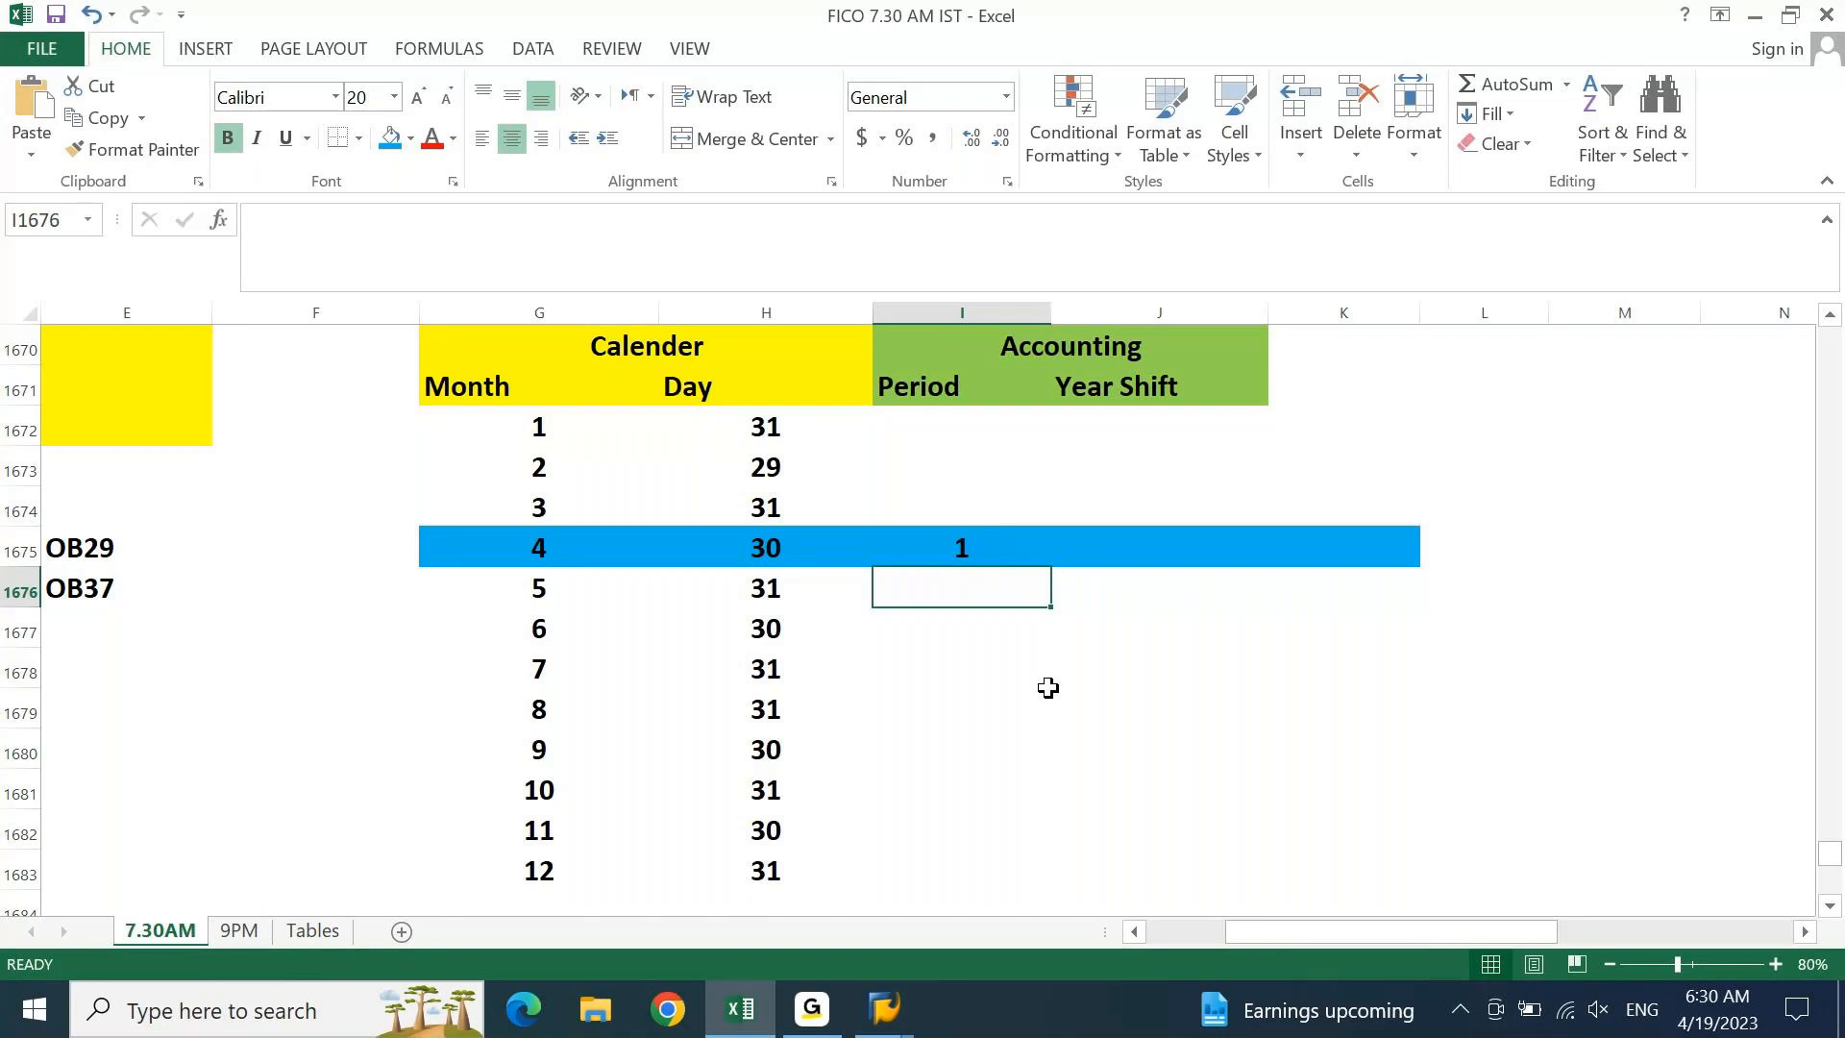
click(952, 548)
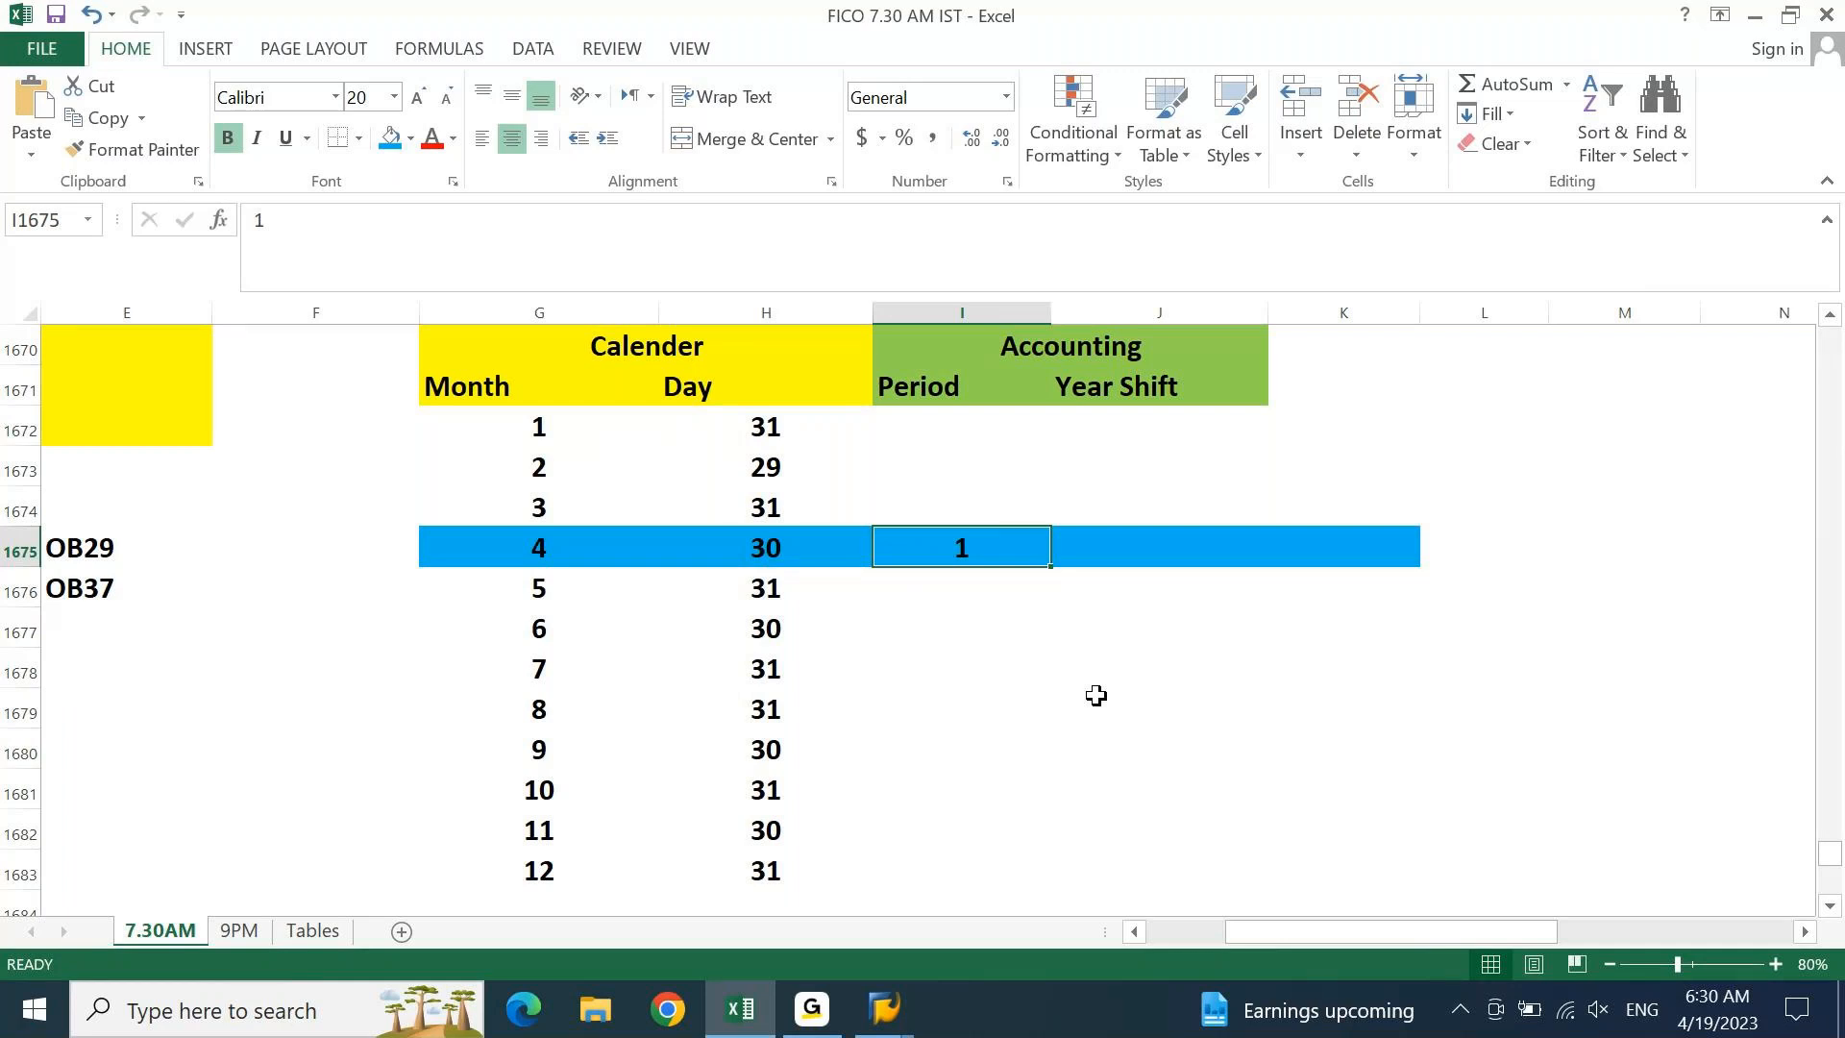
key(Return)
text(2)
key(Return)
text(3)
key(Return)
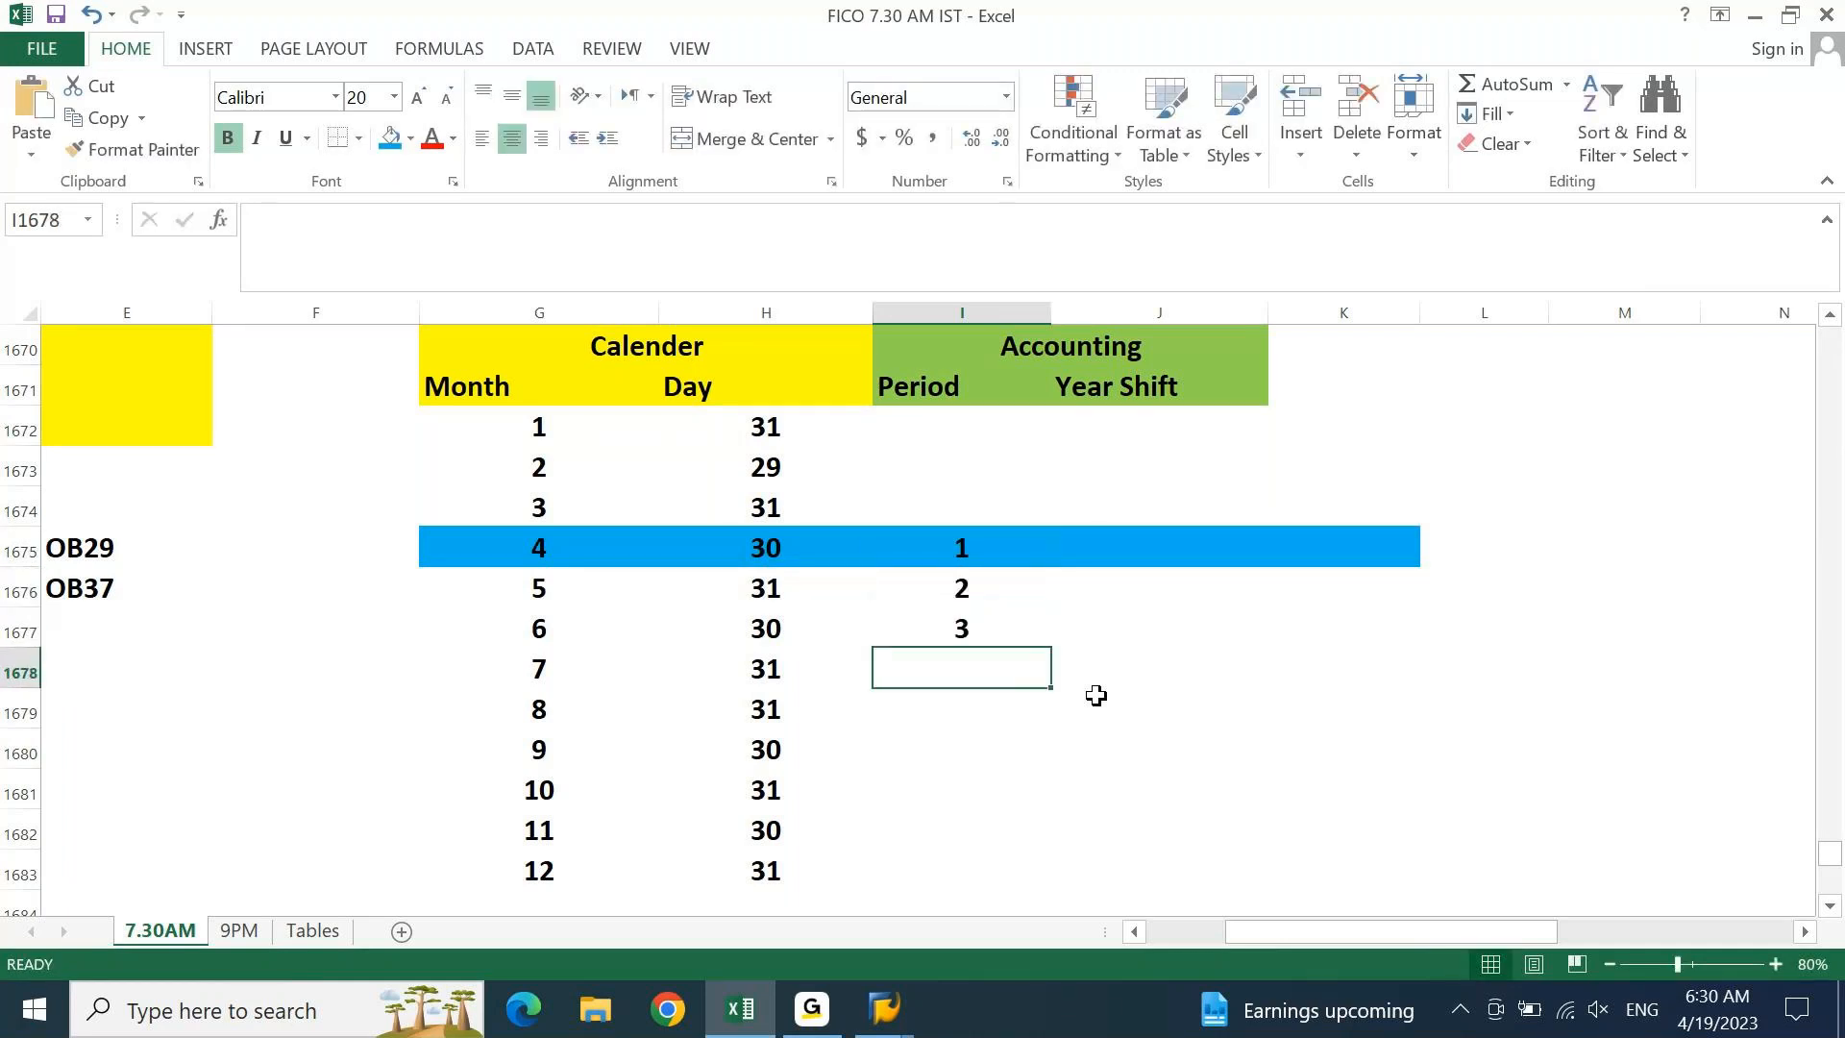
text(4 5 6 7)
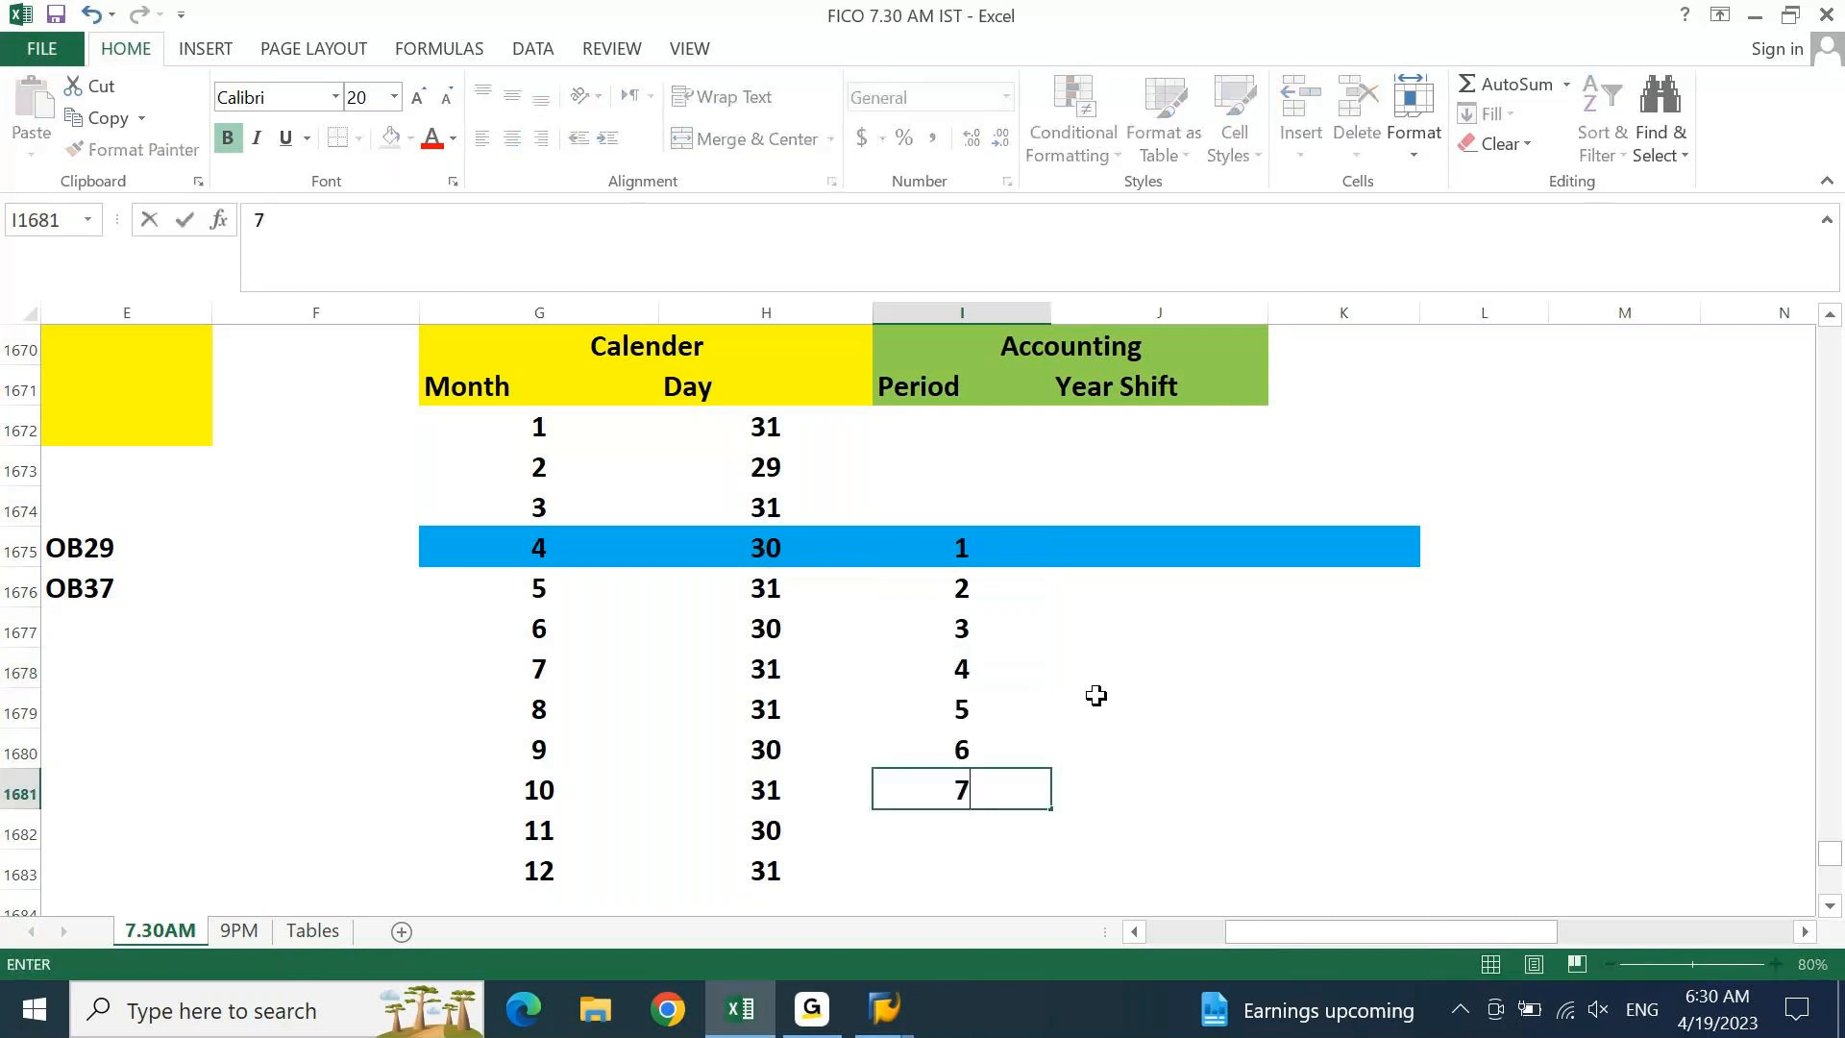
key(Return)
text(8)
key(Return)
text(9)
key(Up)
key(Up)
key(Up)
key(Up)
key(Up)
key(Up)
key(Up)
key(Up)
key(Up)
key(Up)
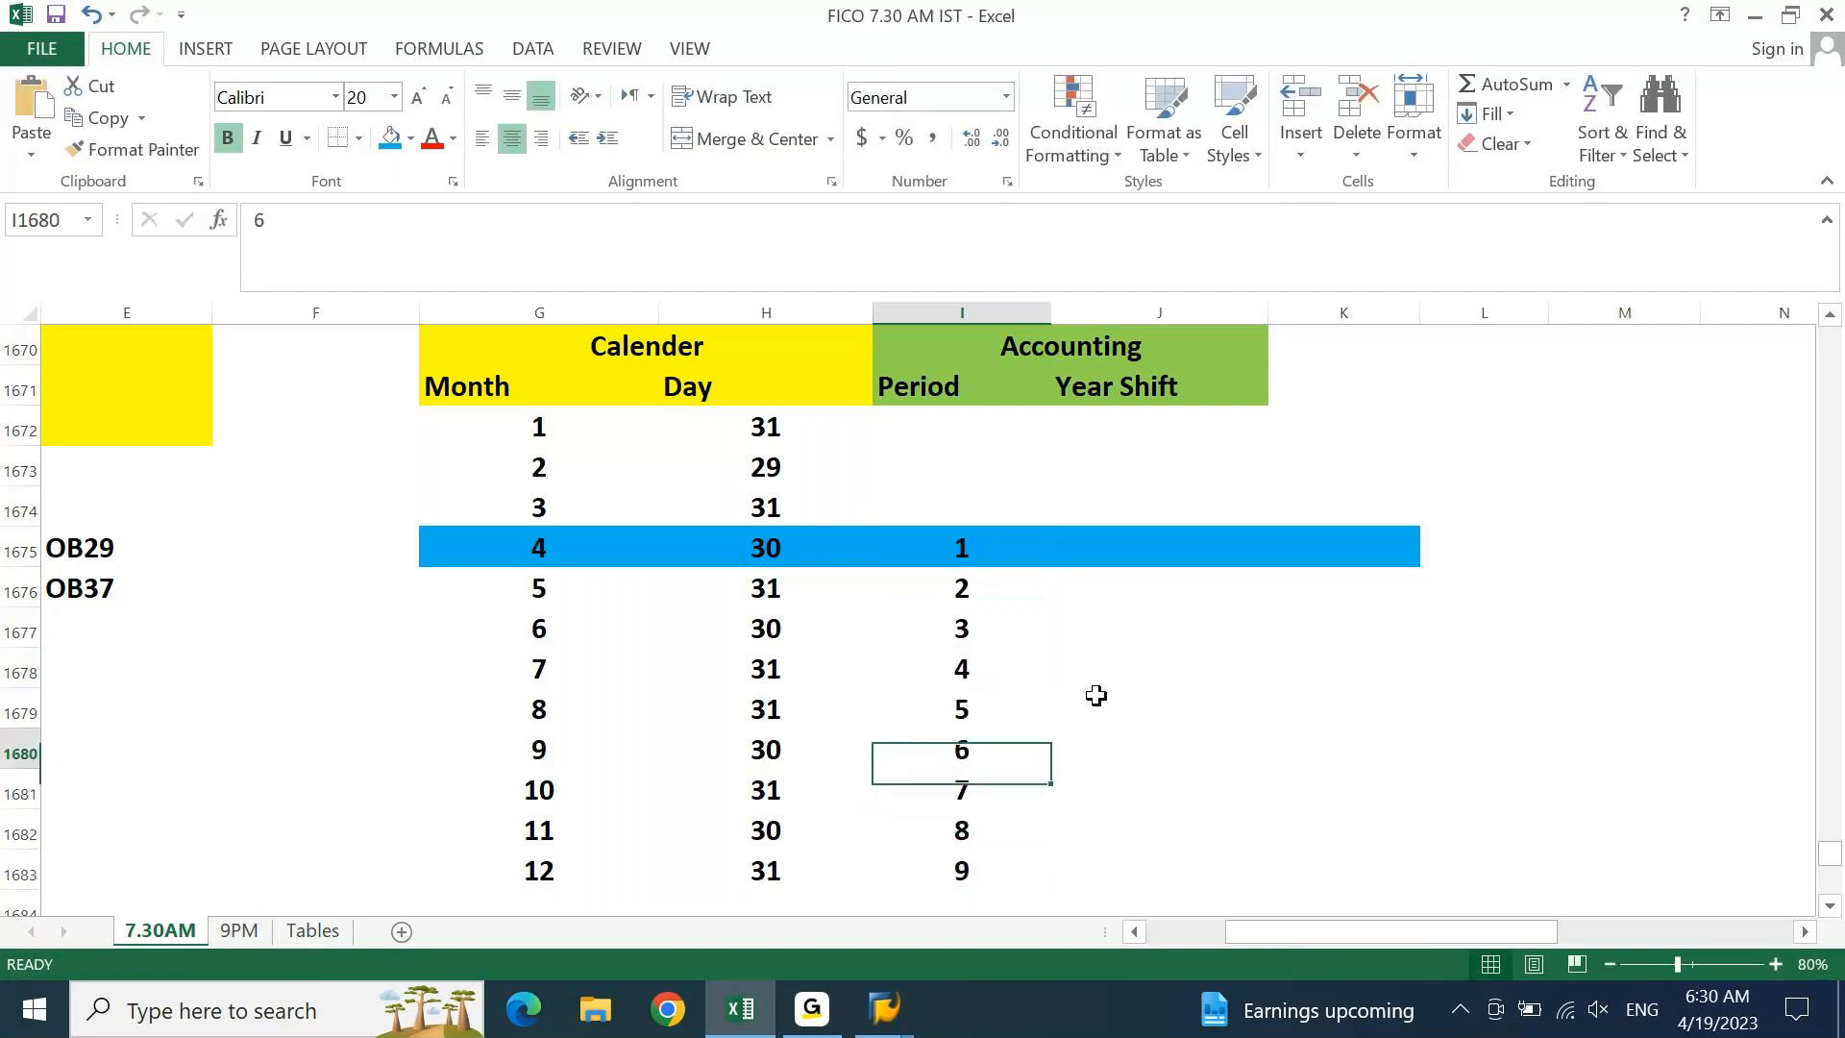
Enter periods 10, 11 and 12 for months 1, 2 and 3
key(Up)
text(10)
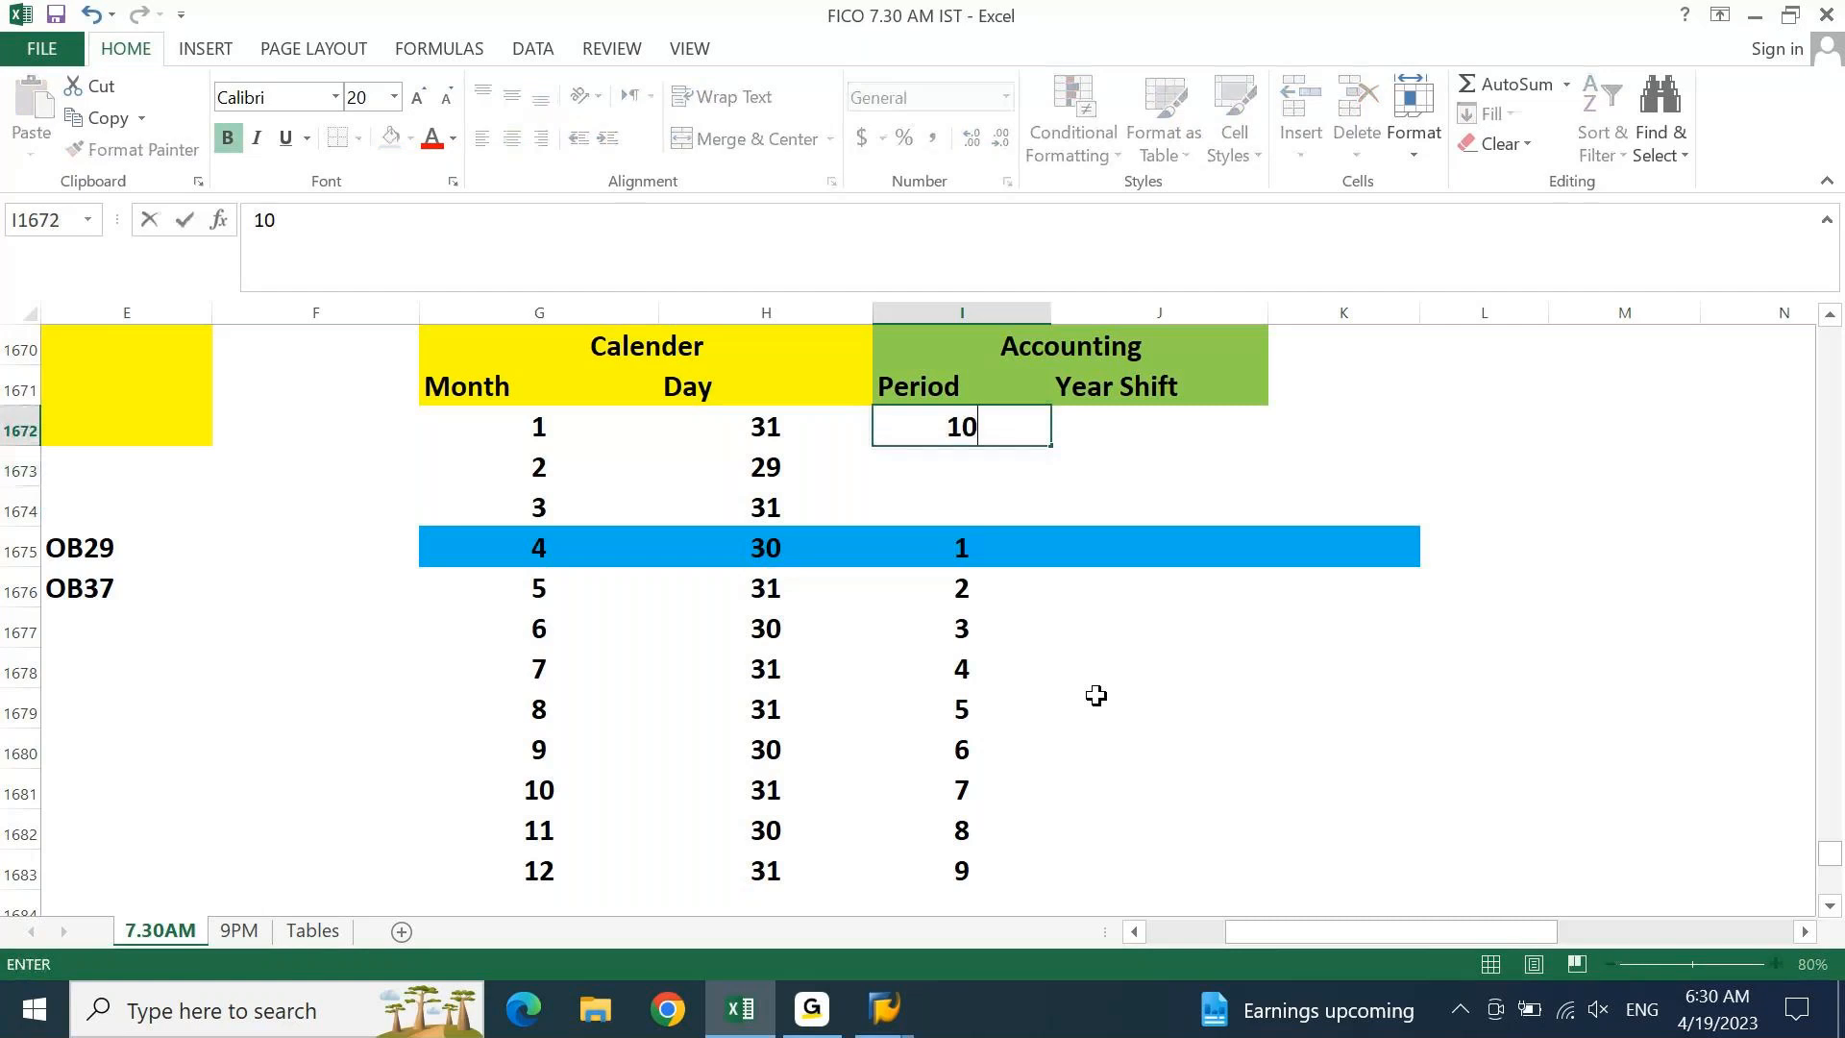
key(Return)
text(11)
key(Return)
text(12)
key(Return)
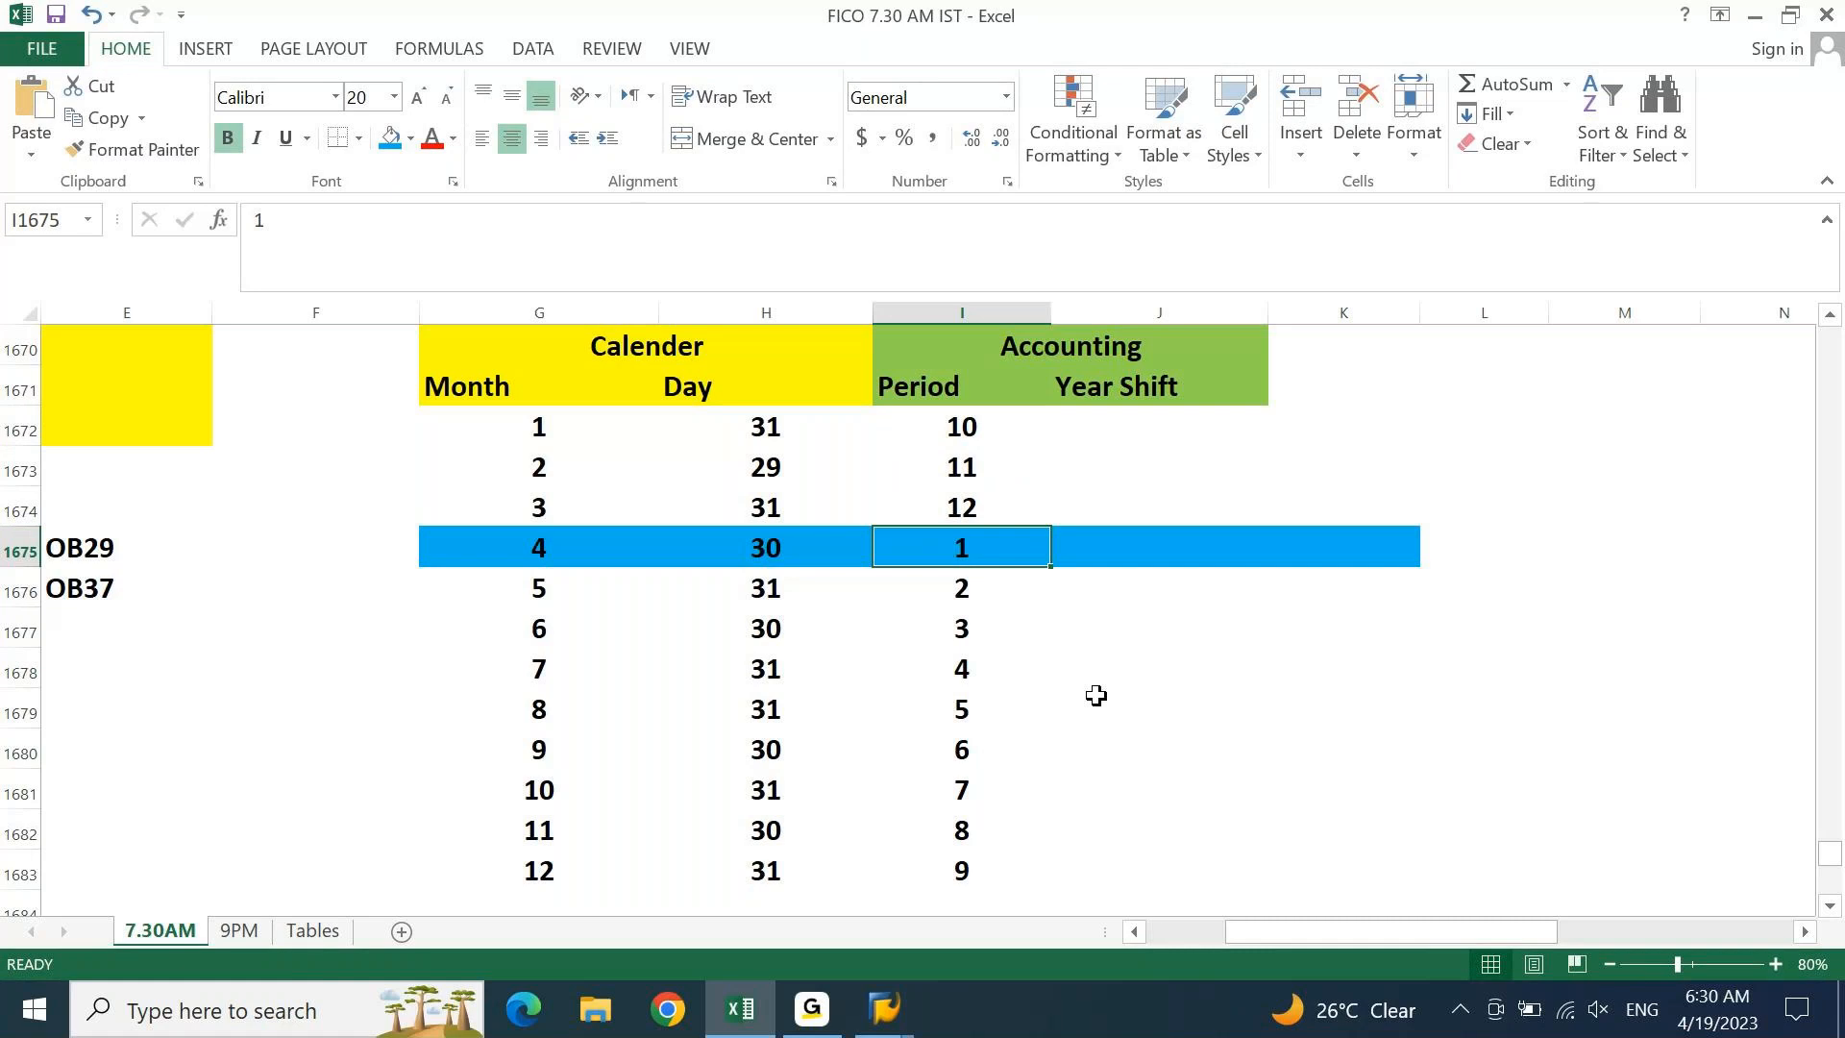
Select the header row G1671:J1671 and centre its text
key(Up)
key(Up)
key(Up)
key(Up)
key(Left)
key(Left)
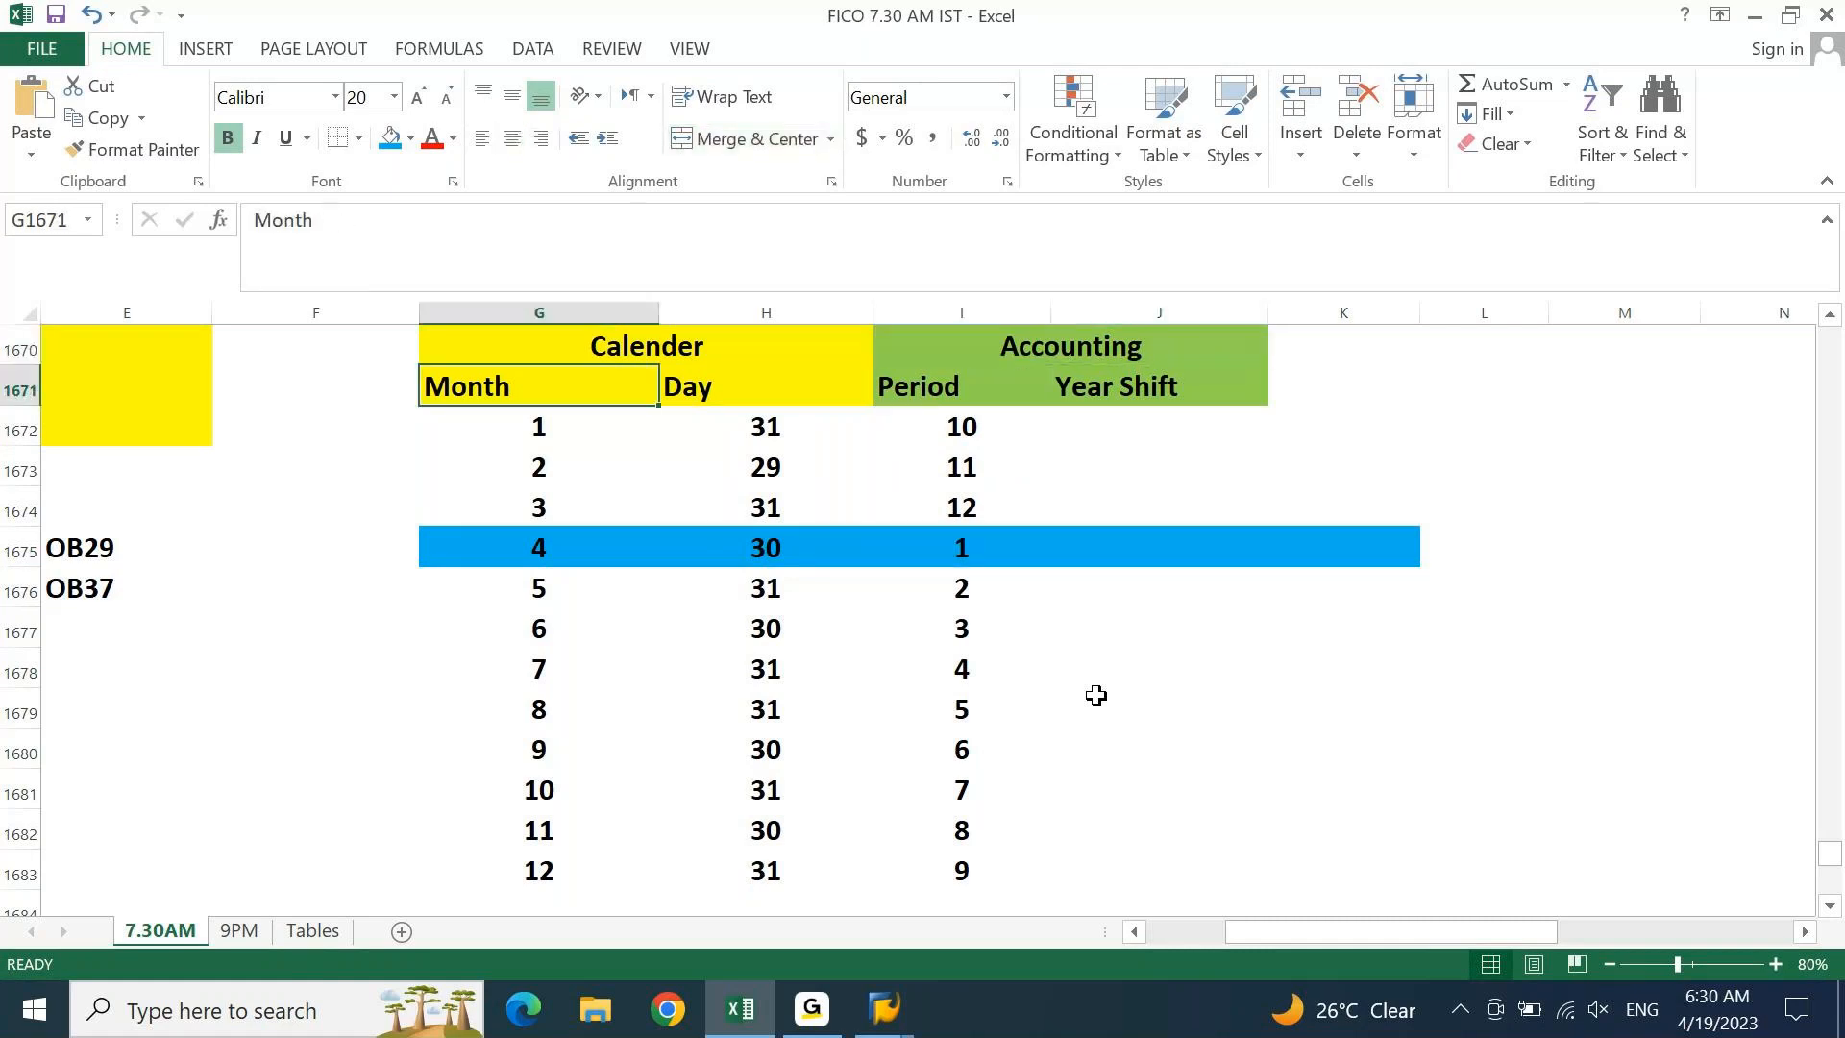
key(shift+Right)
key(shift+Right)
key(shift+Right)
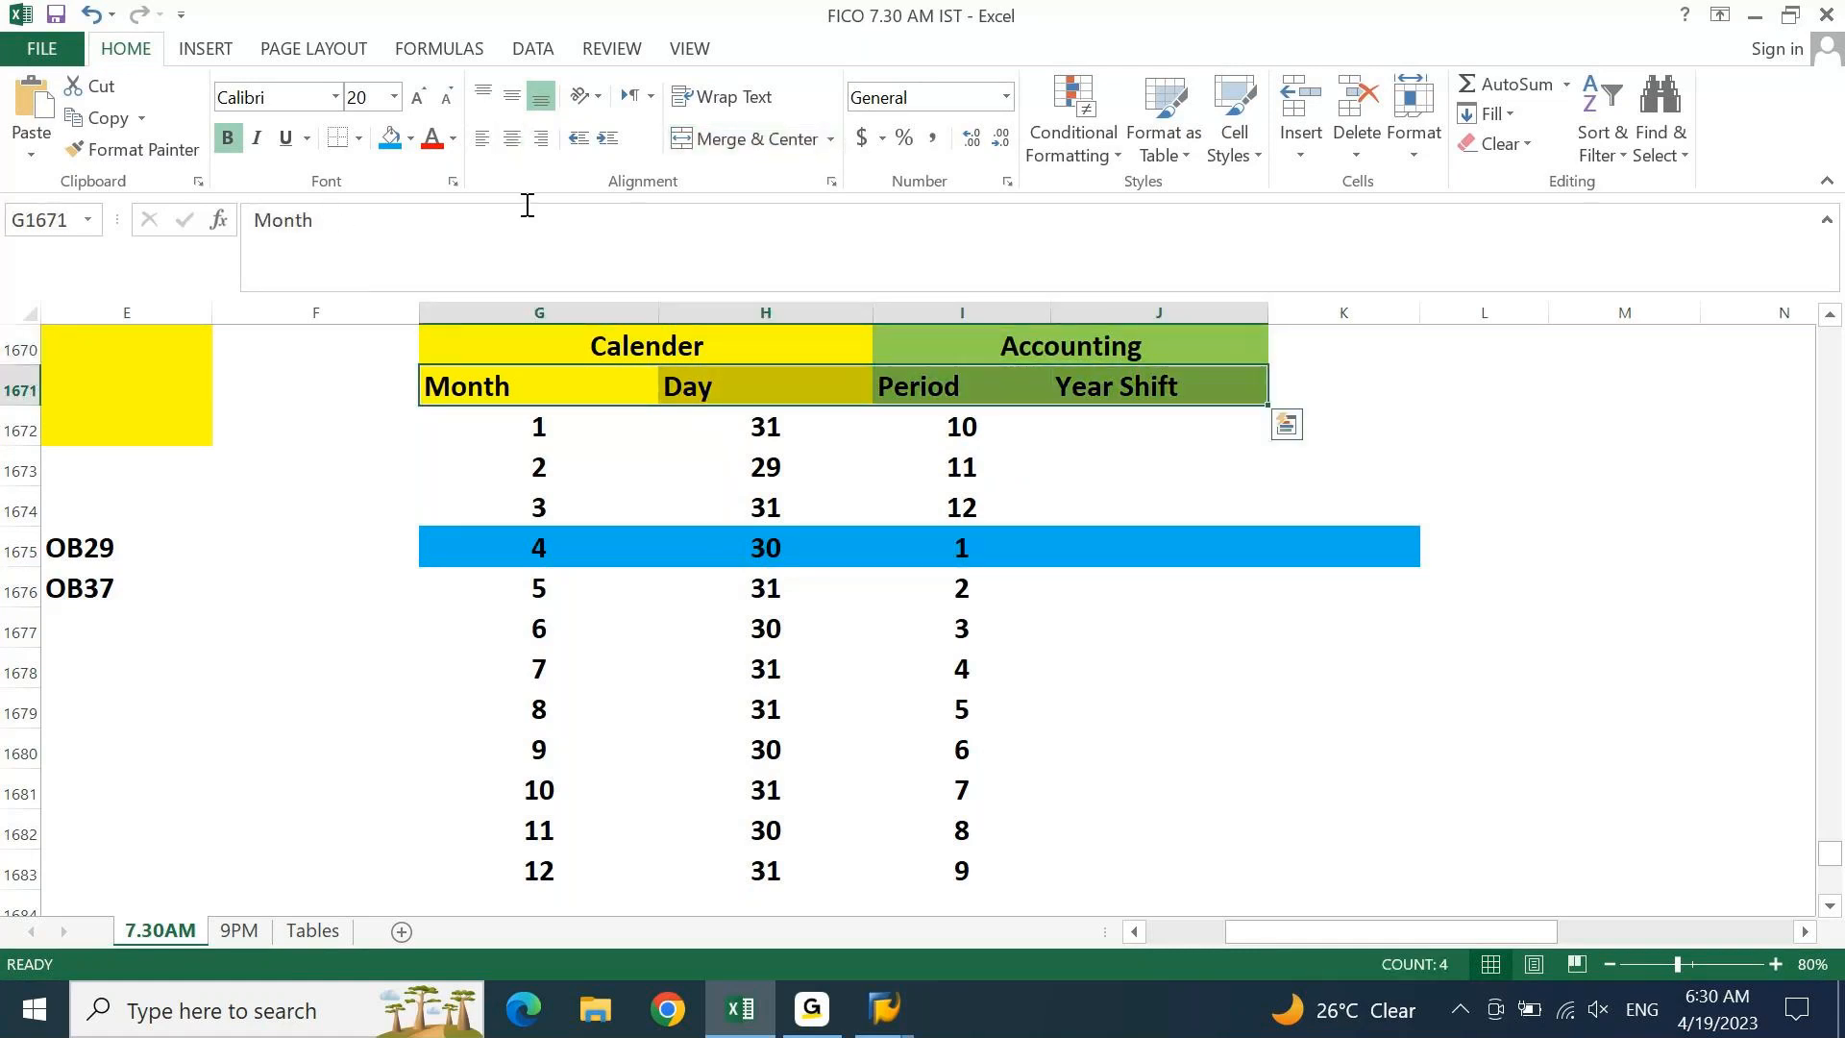
click(516, 139)
Move the cell cursor to the empty cells right of the table, near column M
key(Down)
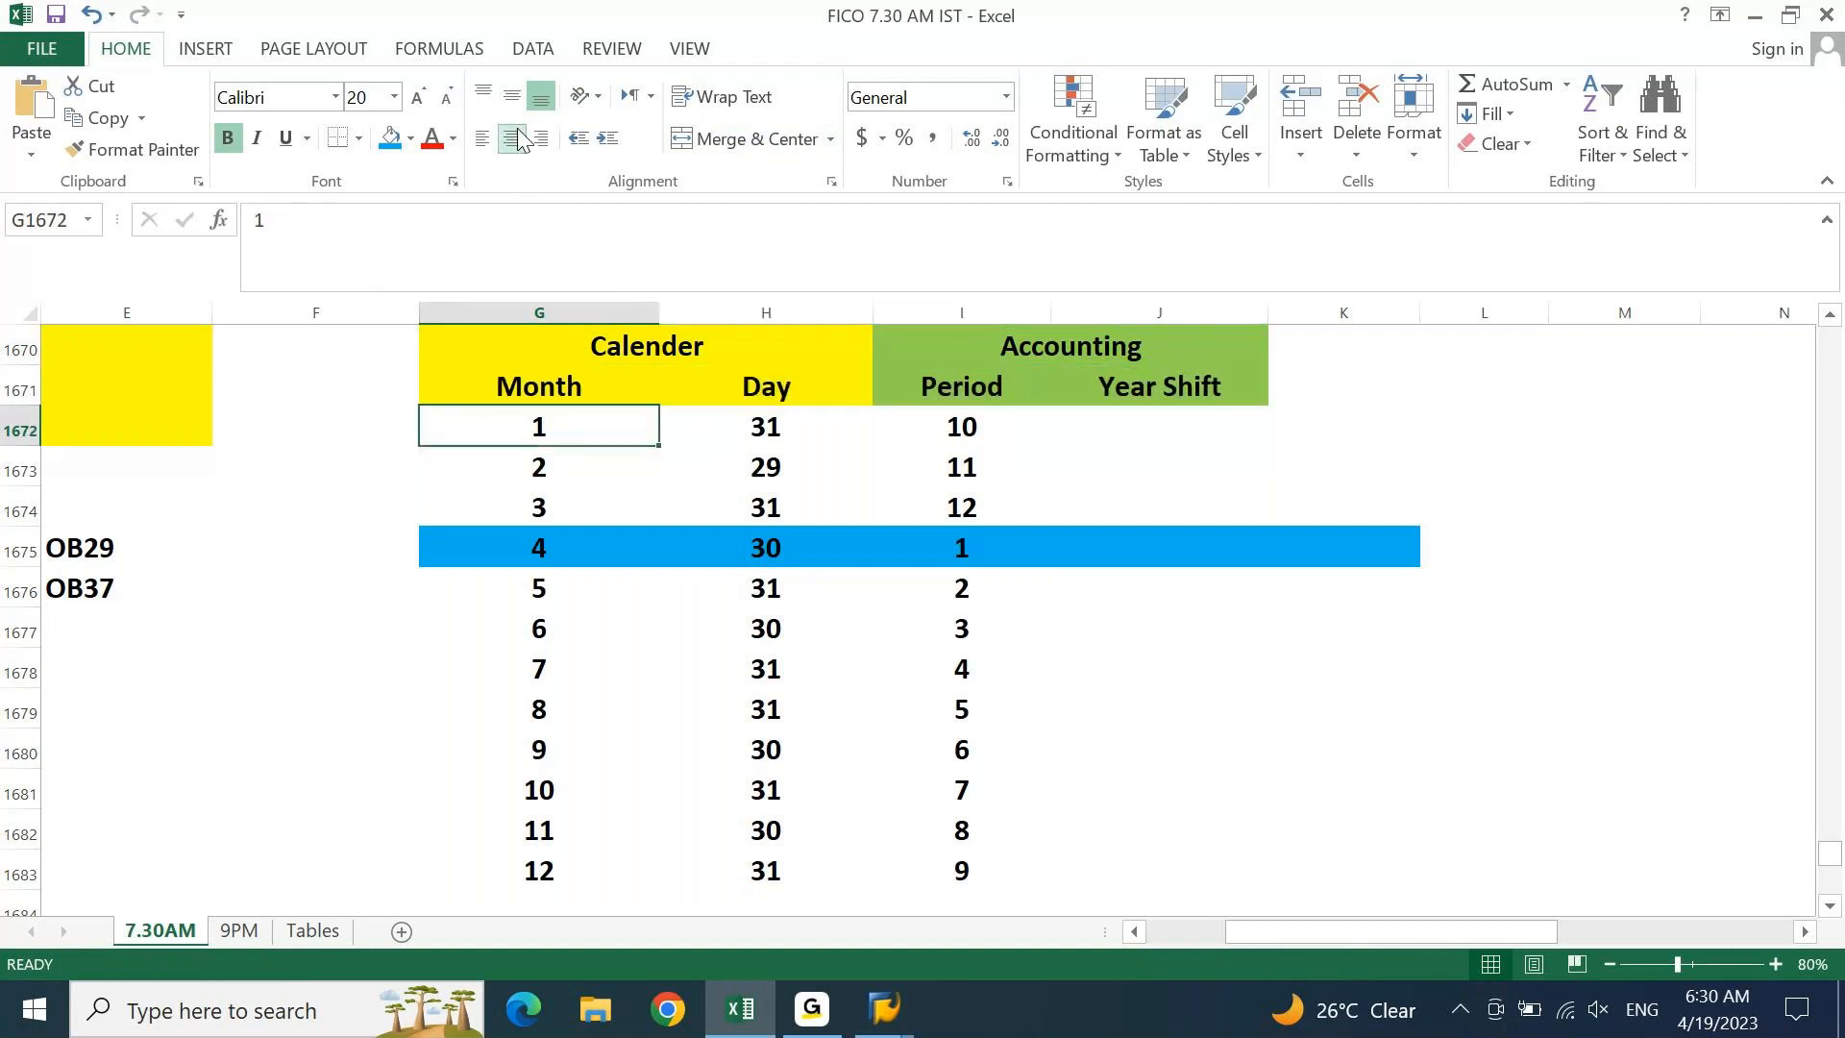
key(Down)
key(Up)
key(Up)
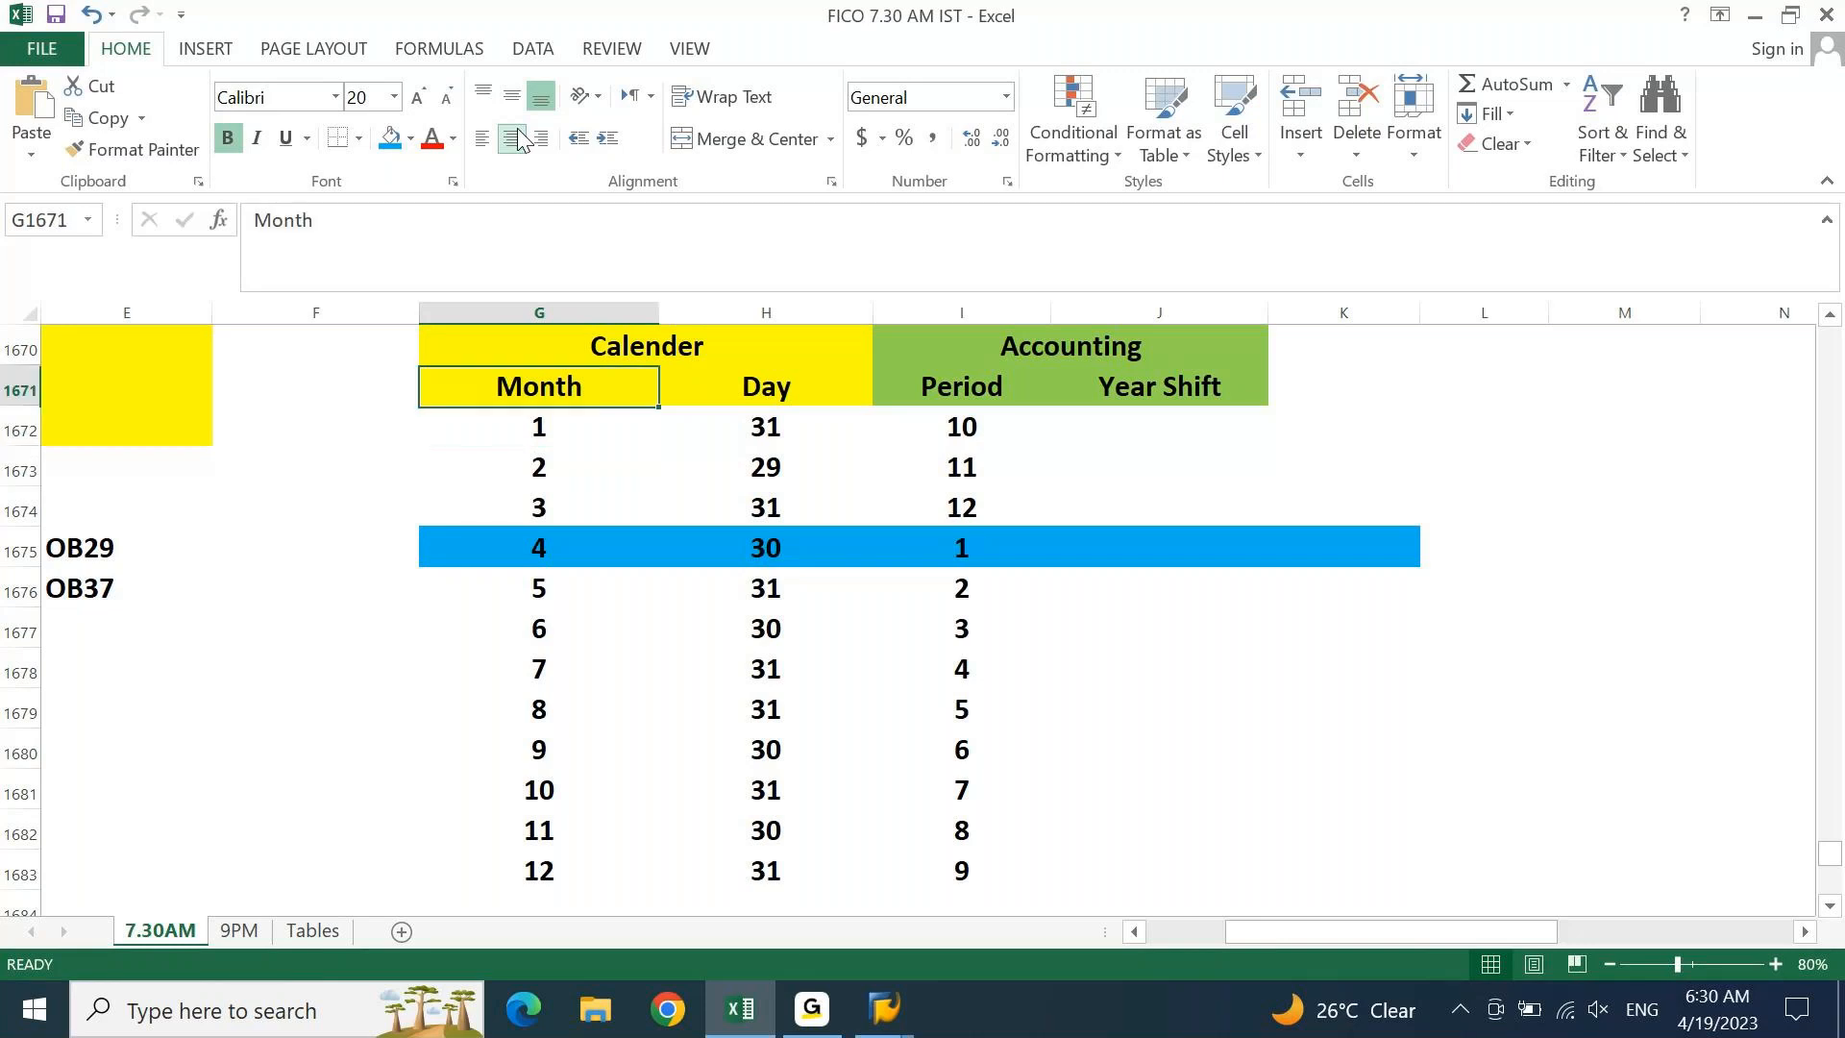
key(Right)
key(Right)
key(Right)
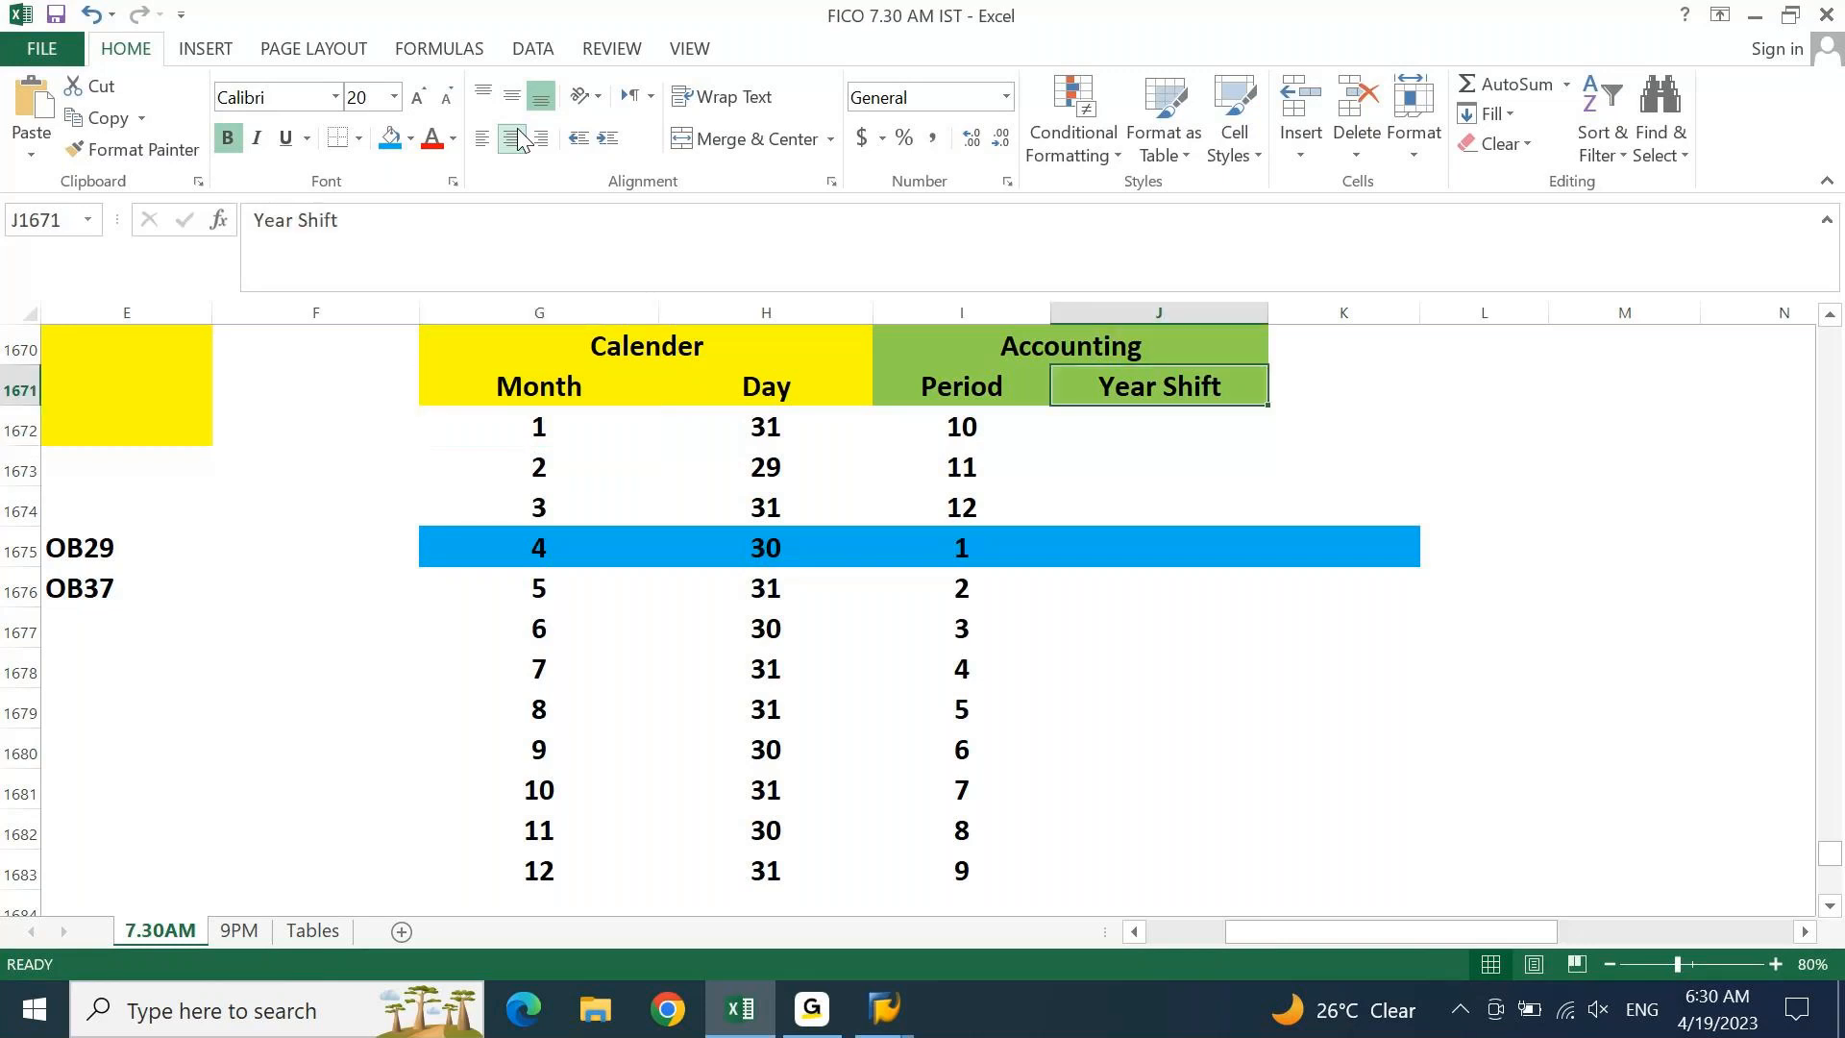
key(Right)
key(Right)
key(Right)
key(Right)
key(Down)
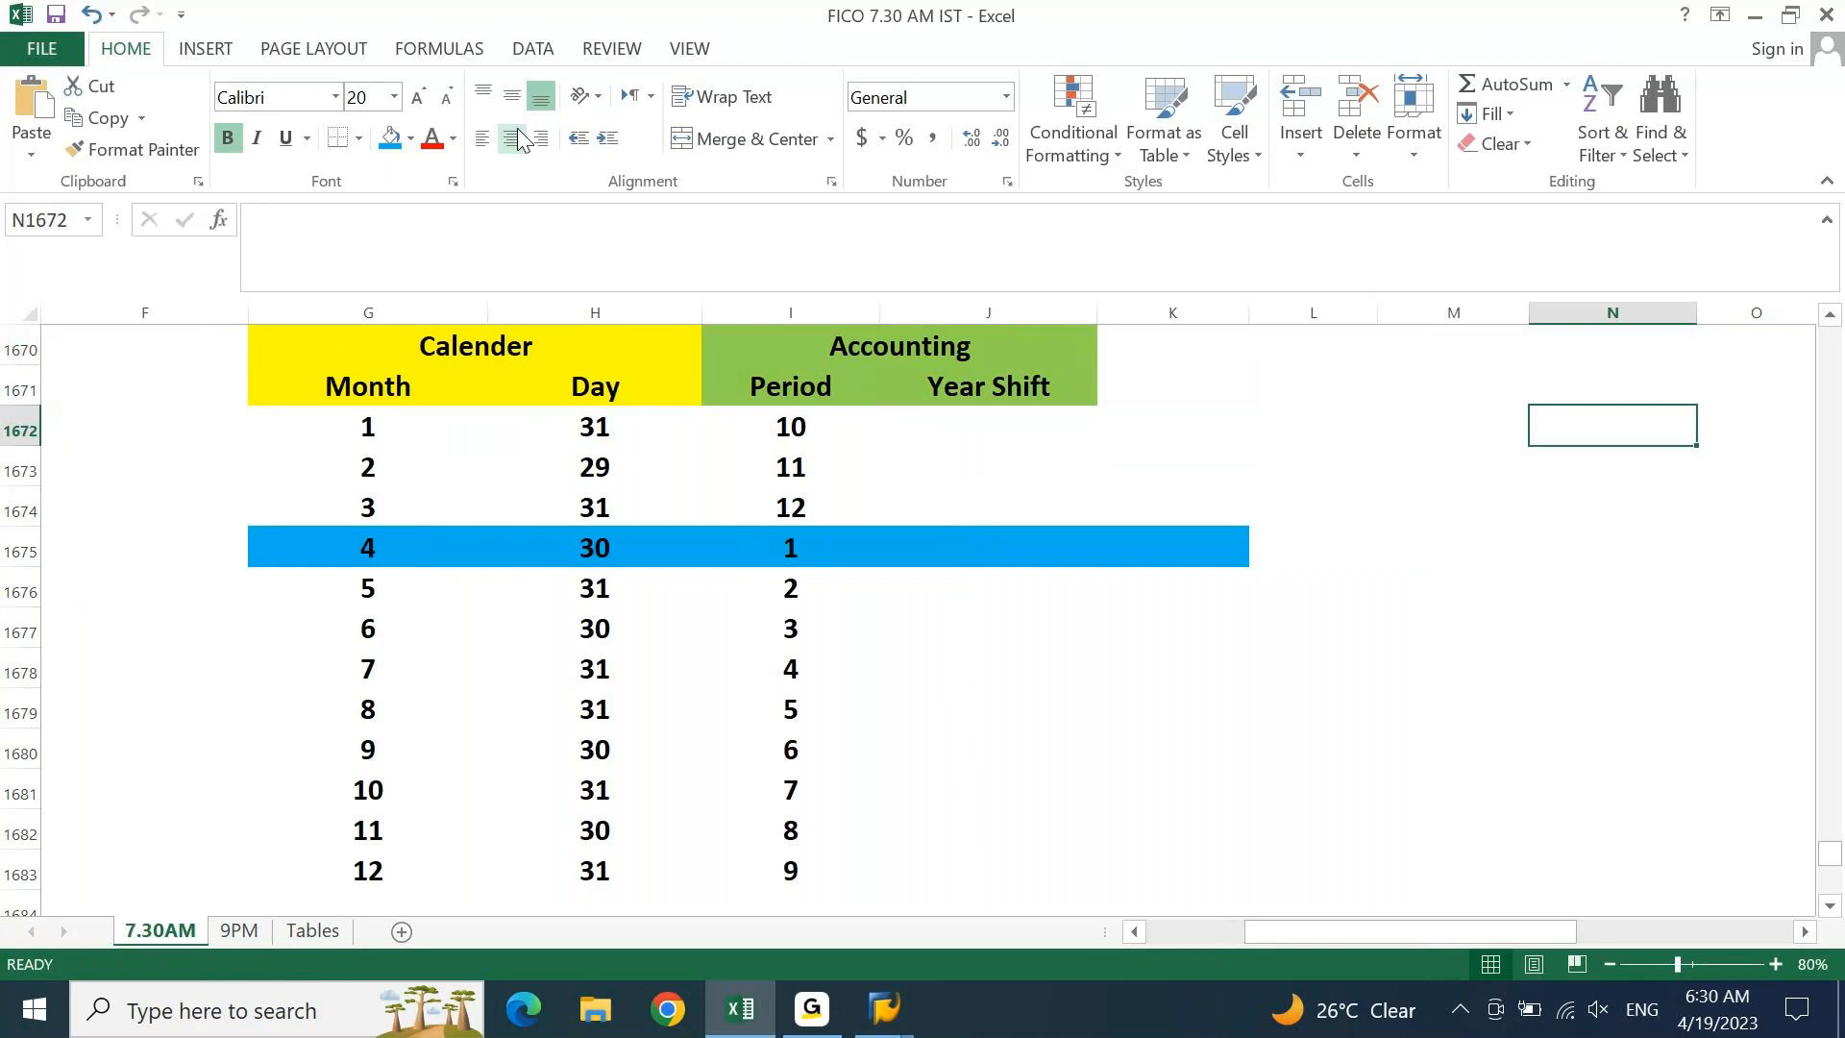
key(Left)
key(Right)
key(Right)
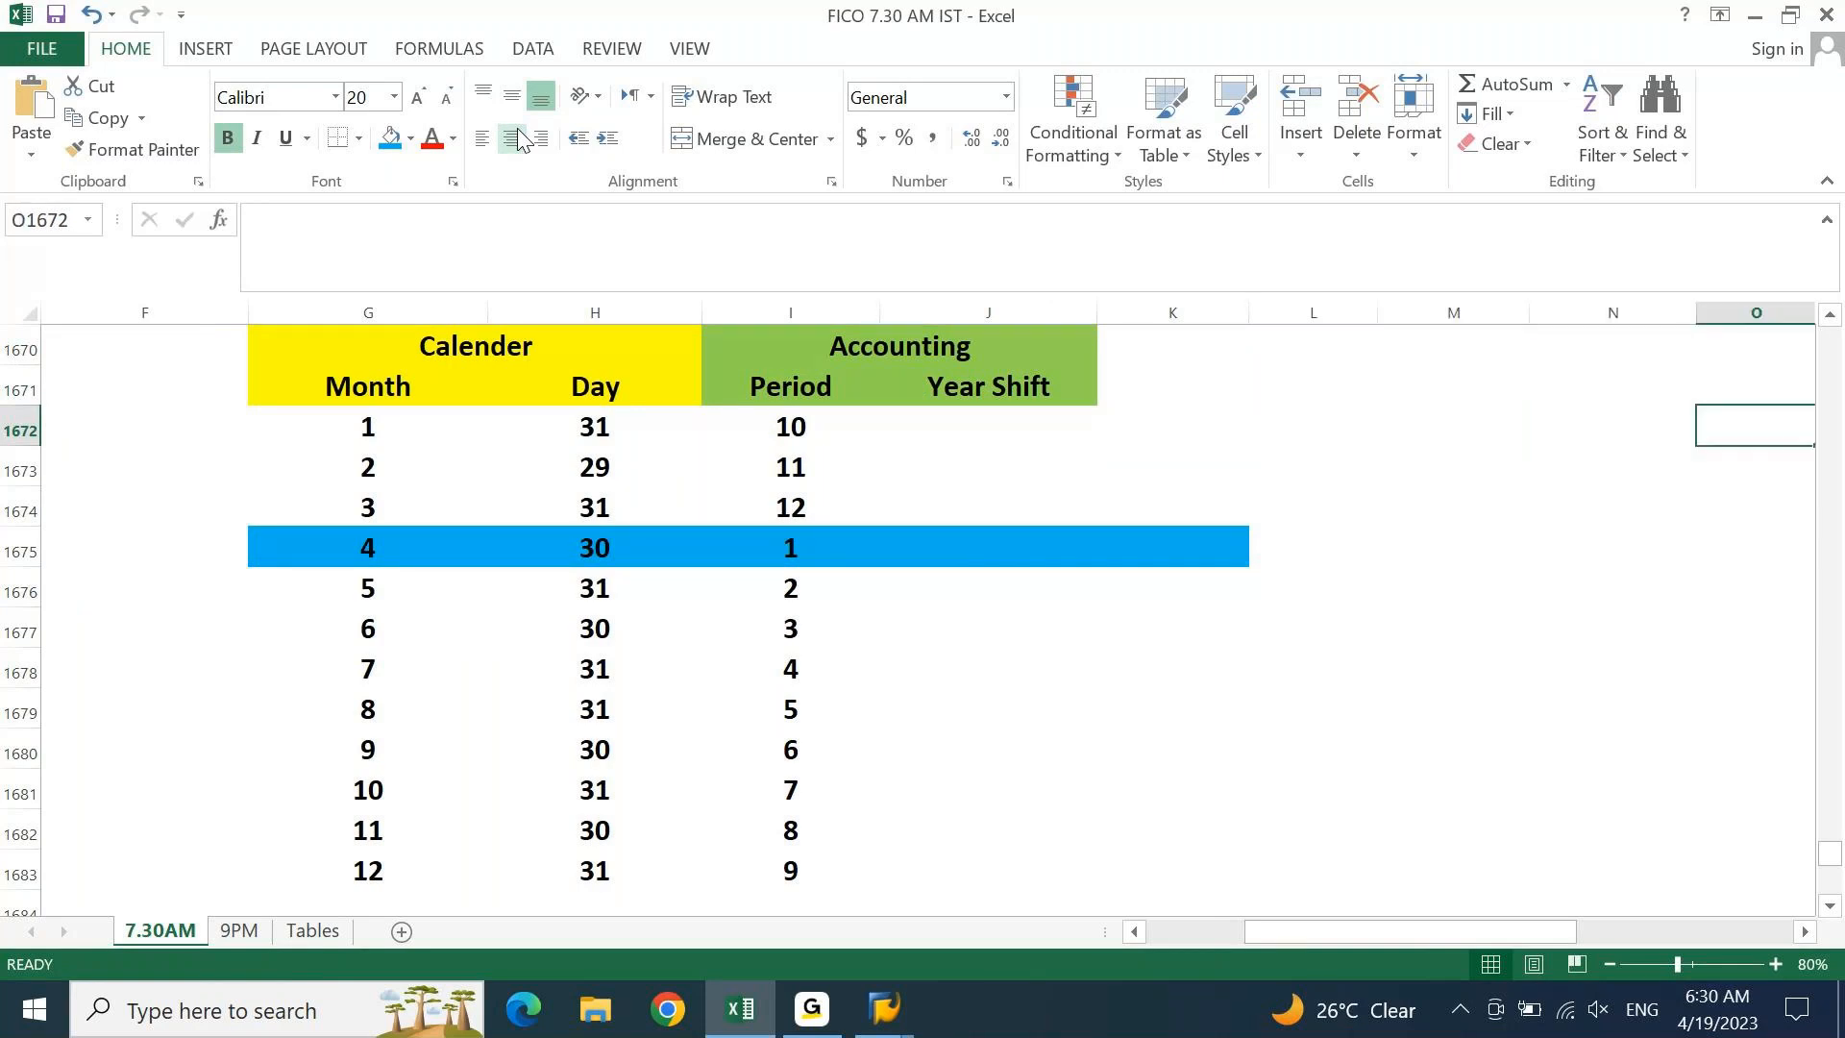
key(Right)
key(Left)
key(Left)
key(Left)
Type the note 'Fiscal Year = Single Year' in the first cell beside the table
key(Right)
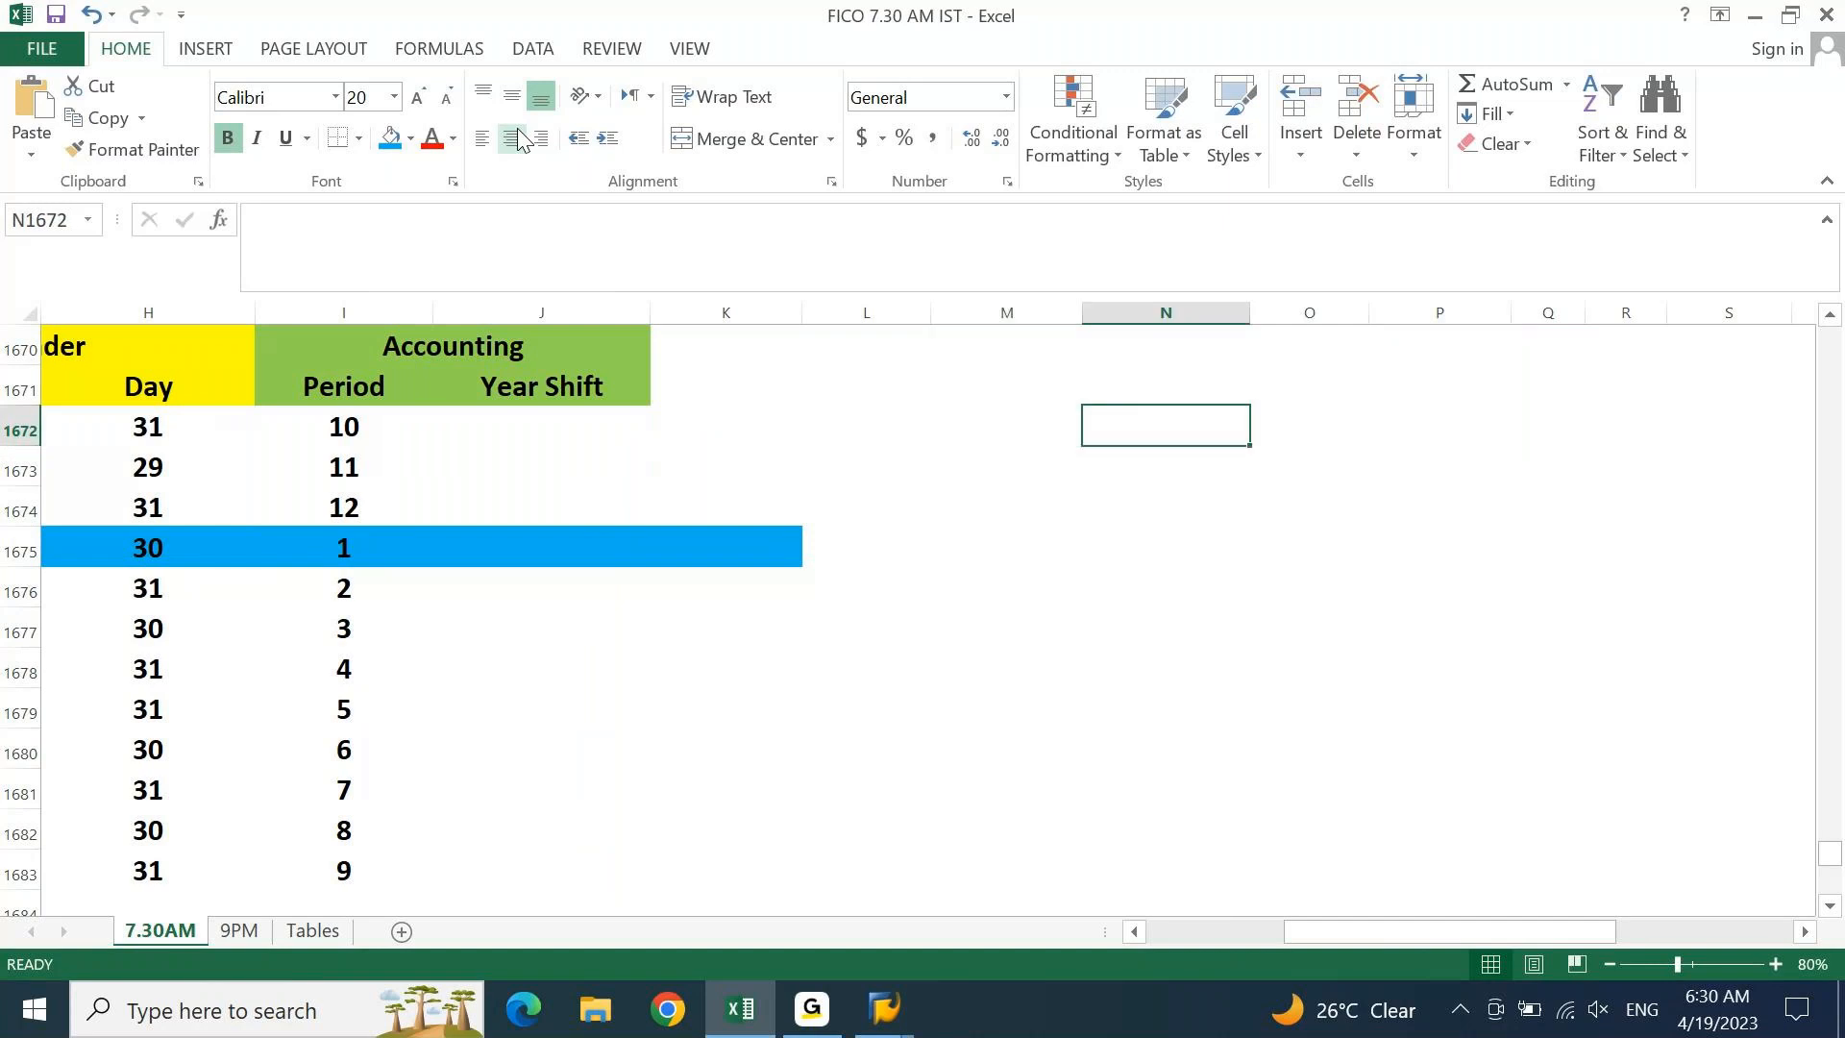
text(Fisca)
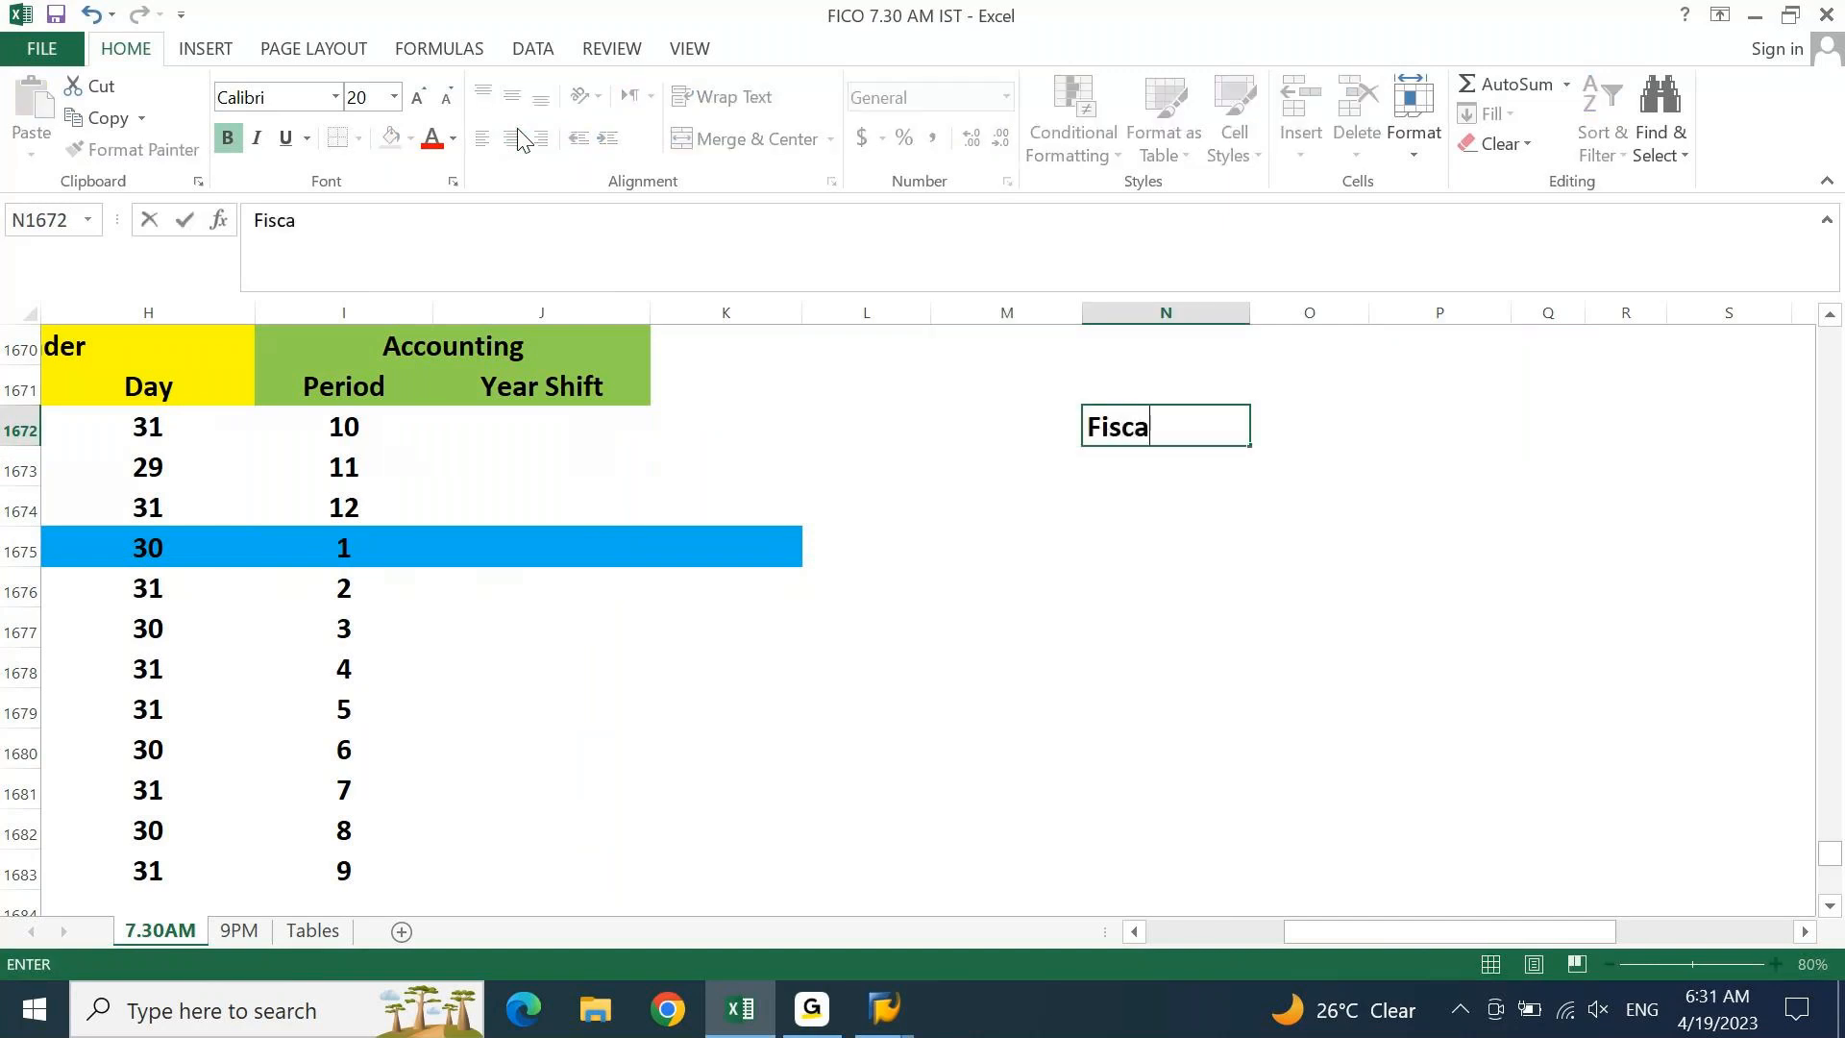
text(ly y)
key(BackSpace)
key(BackSpace)
key(BackSpace)
text(eY)
text(ear)
key(BackSpace)
key(BackSpace)
key(BackSpace)
key(BackSpace)
key(BackSpace)
text(Yar)
key(BackSpace)
key(BackSpace)
key(BackSpace)
text(ear = Sinle)
key(BackSpace)
key(BackSpace)
text(gle Ya)
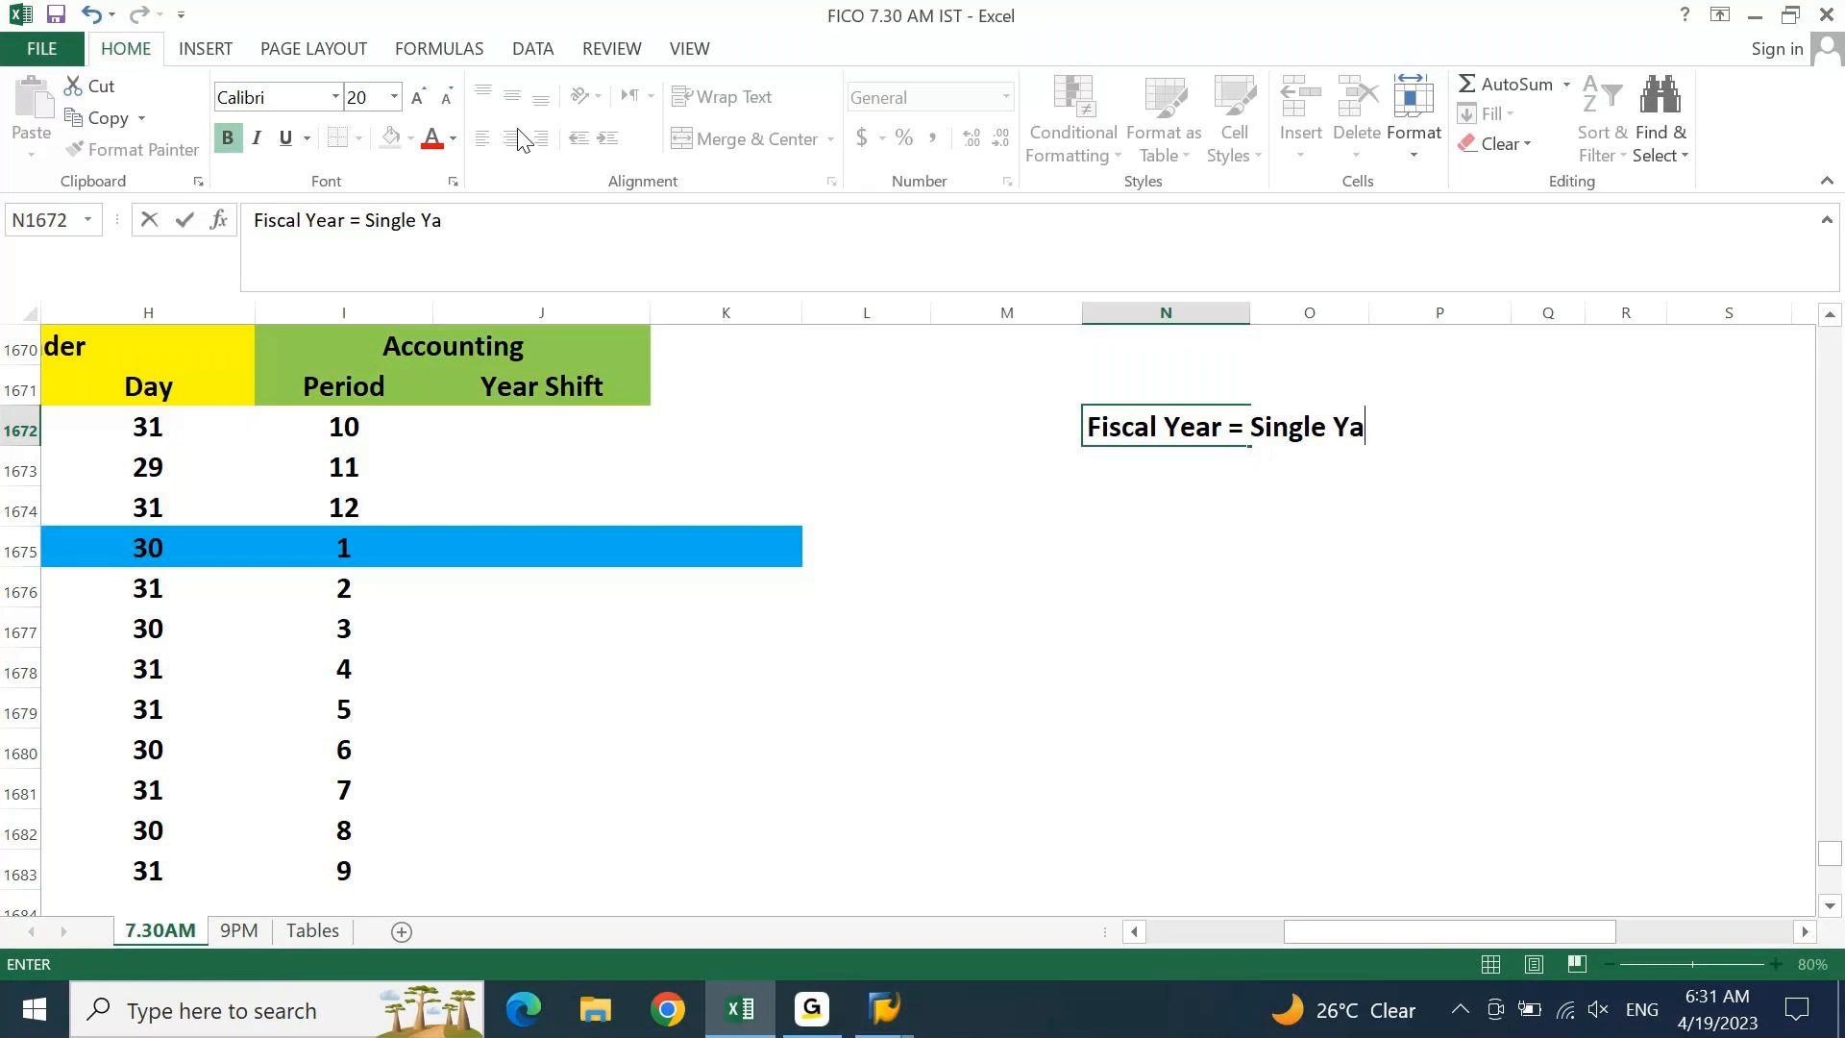
key(BackSpace)
text(ear)
key(Return)
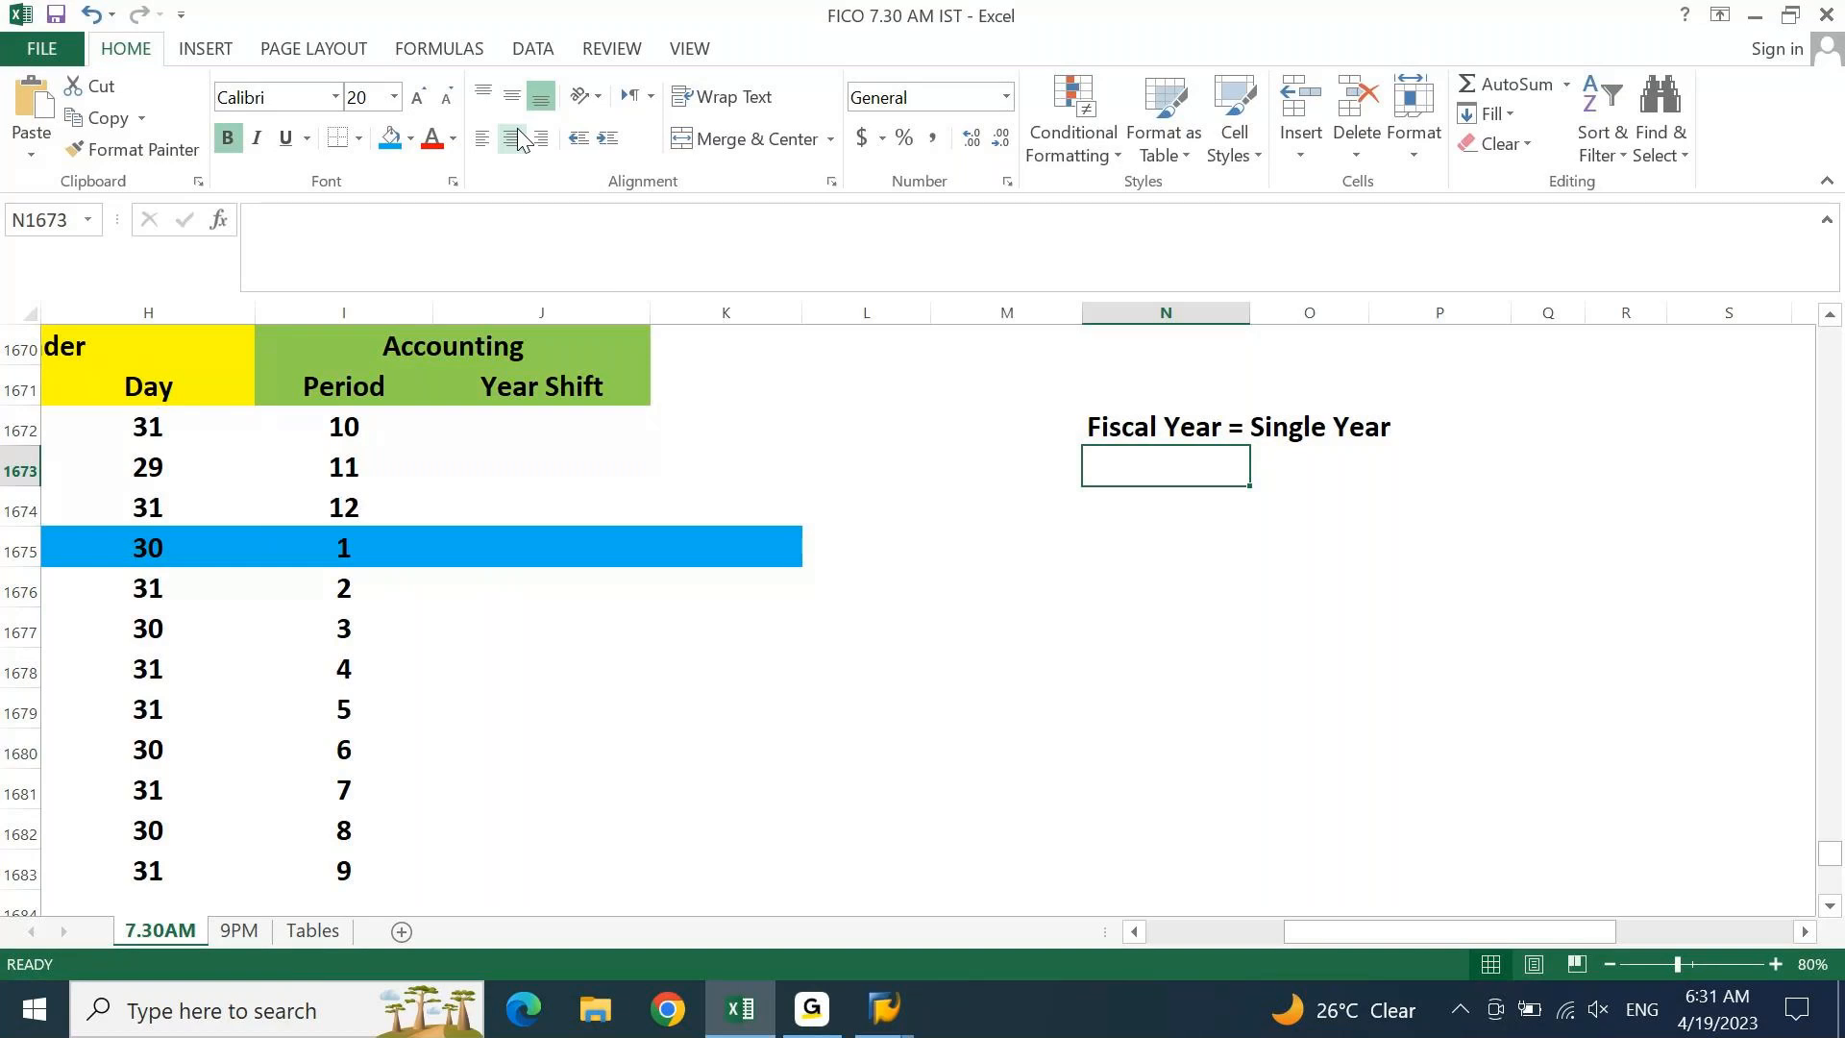
Add the notes 'April to March' and 'April 2023 to March 2024.' below it
text(A)
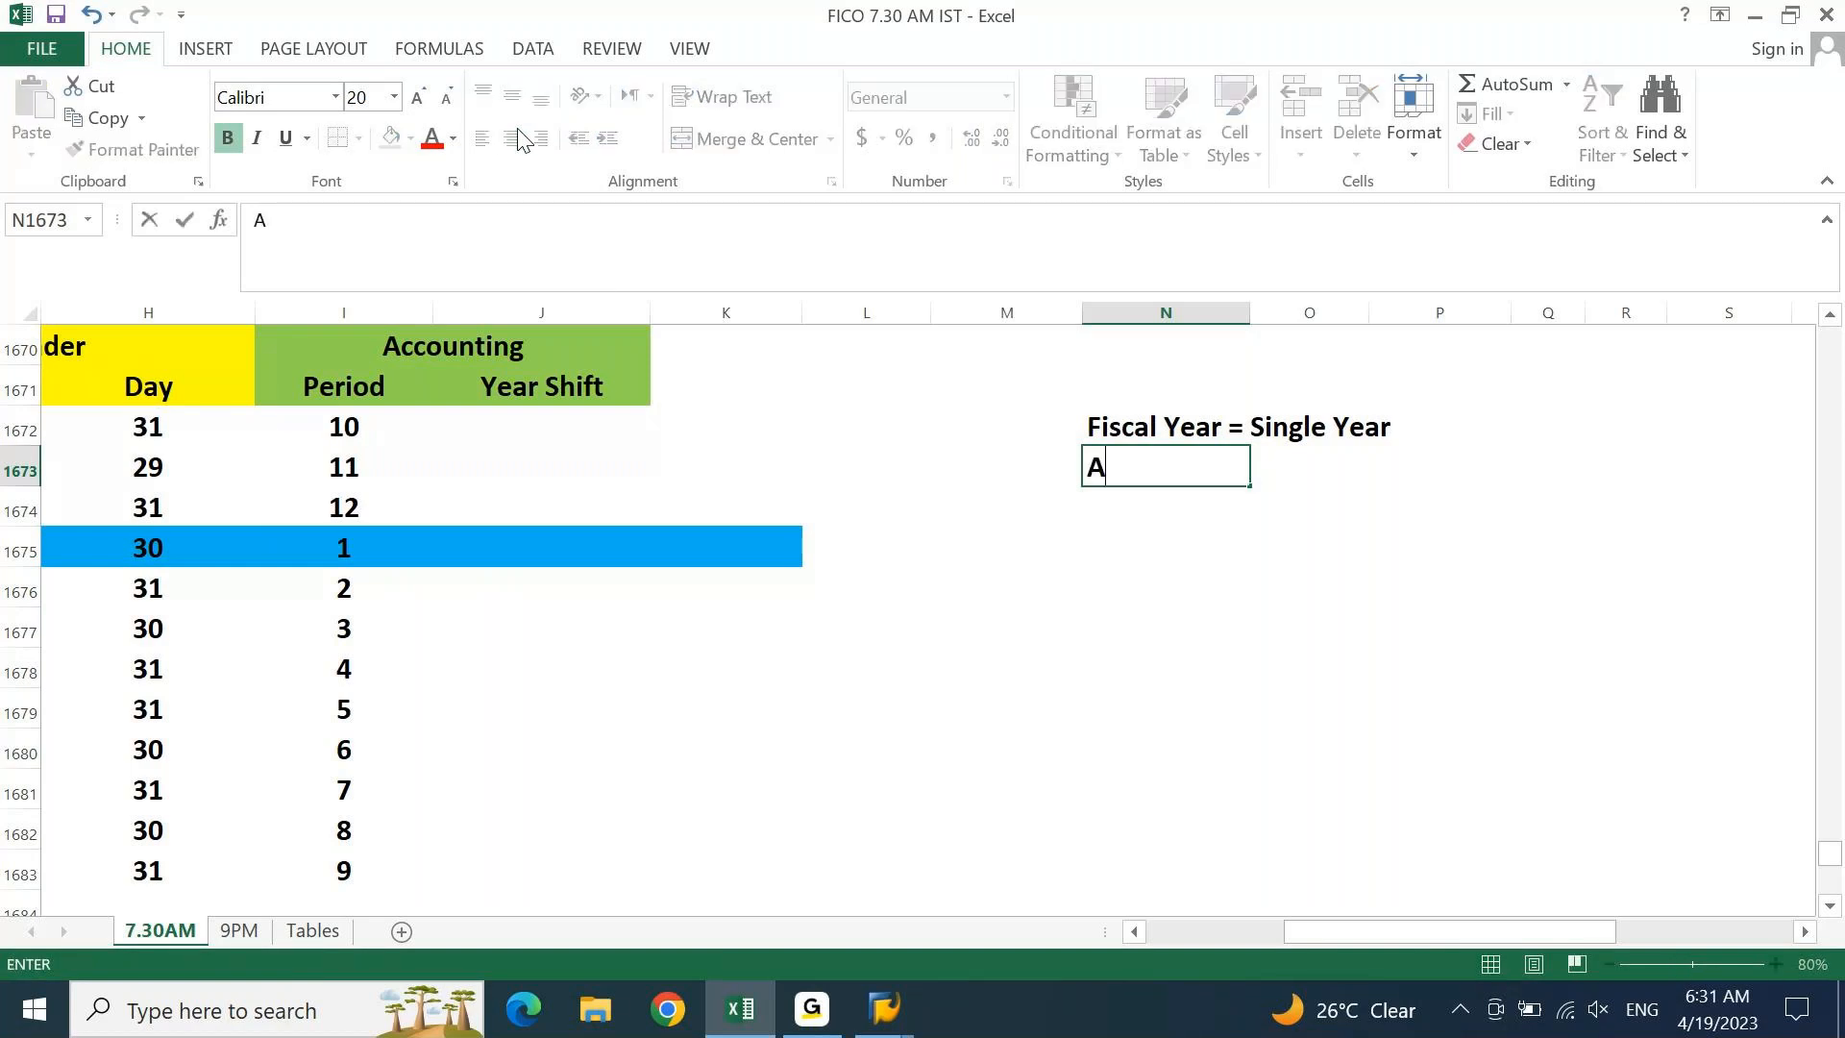
text(pril to March)
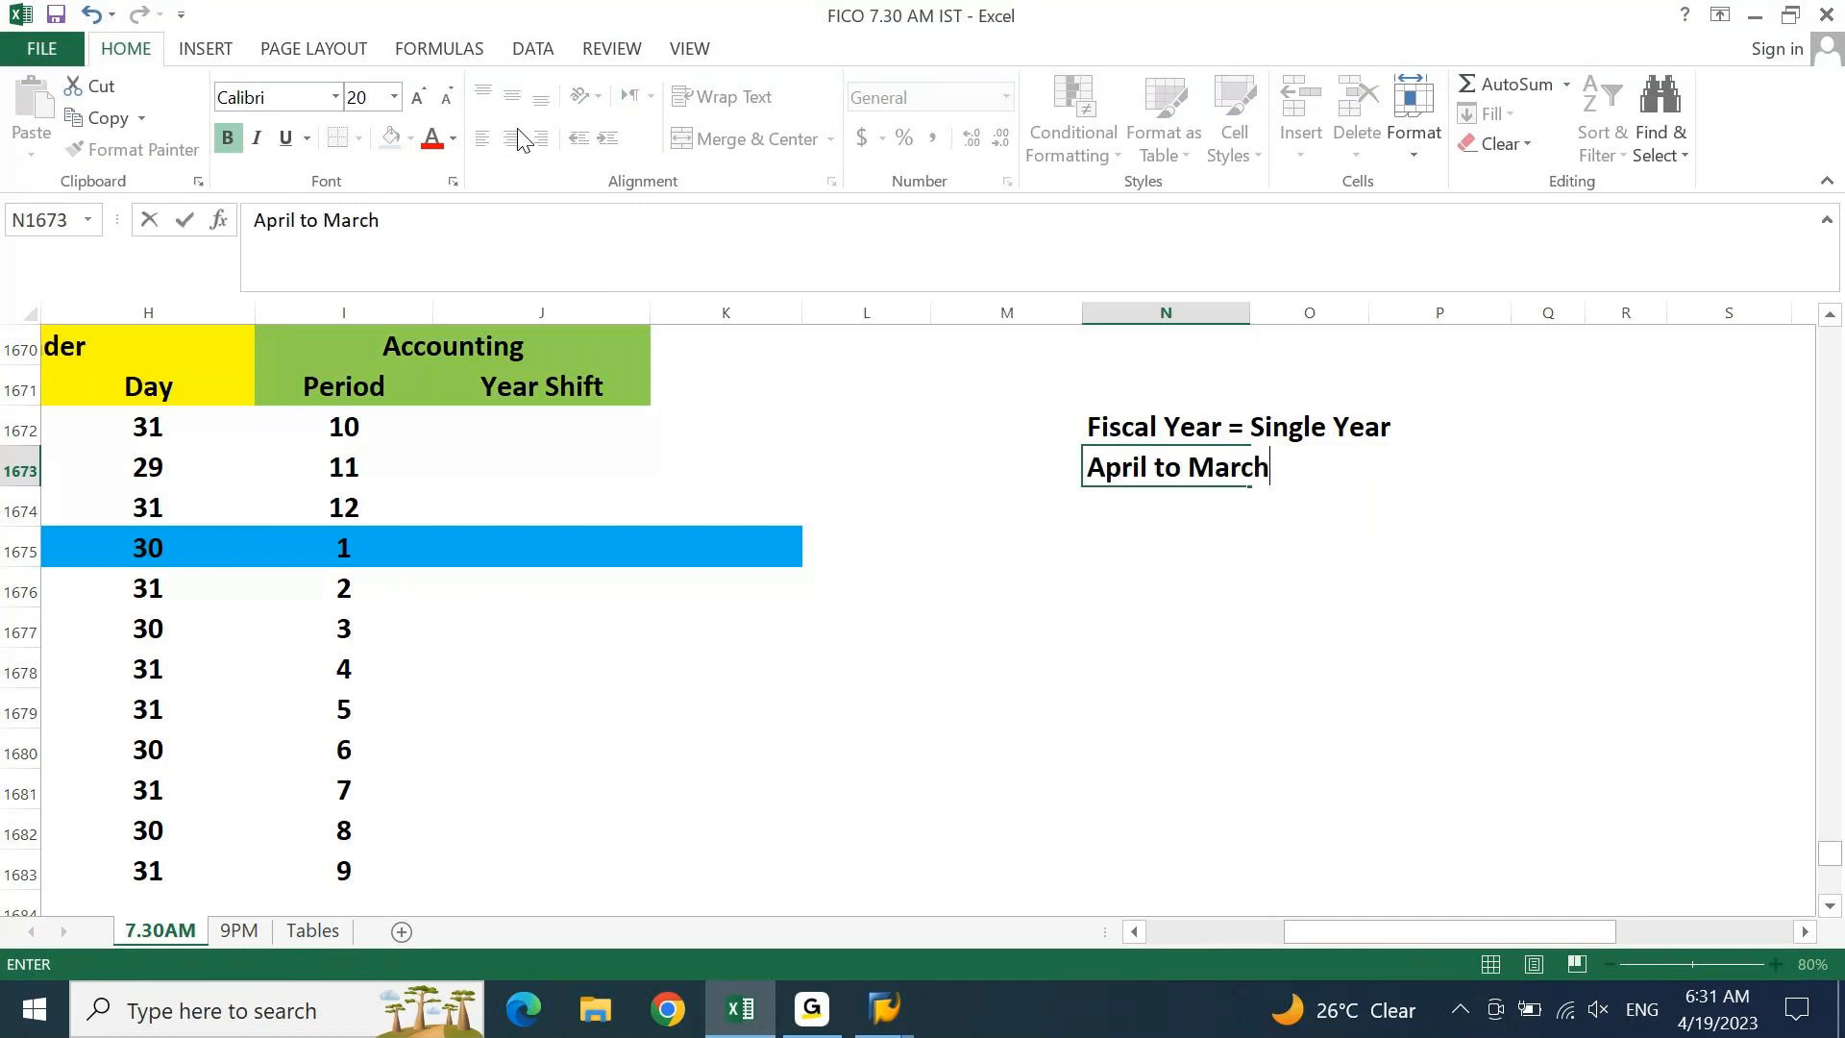
key(Return)
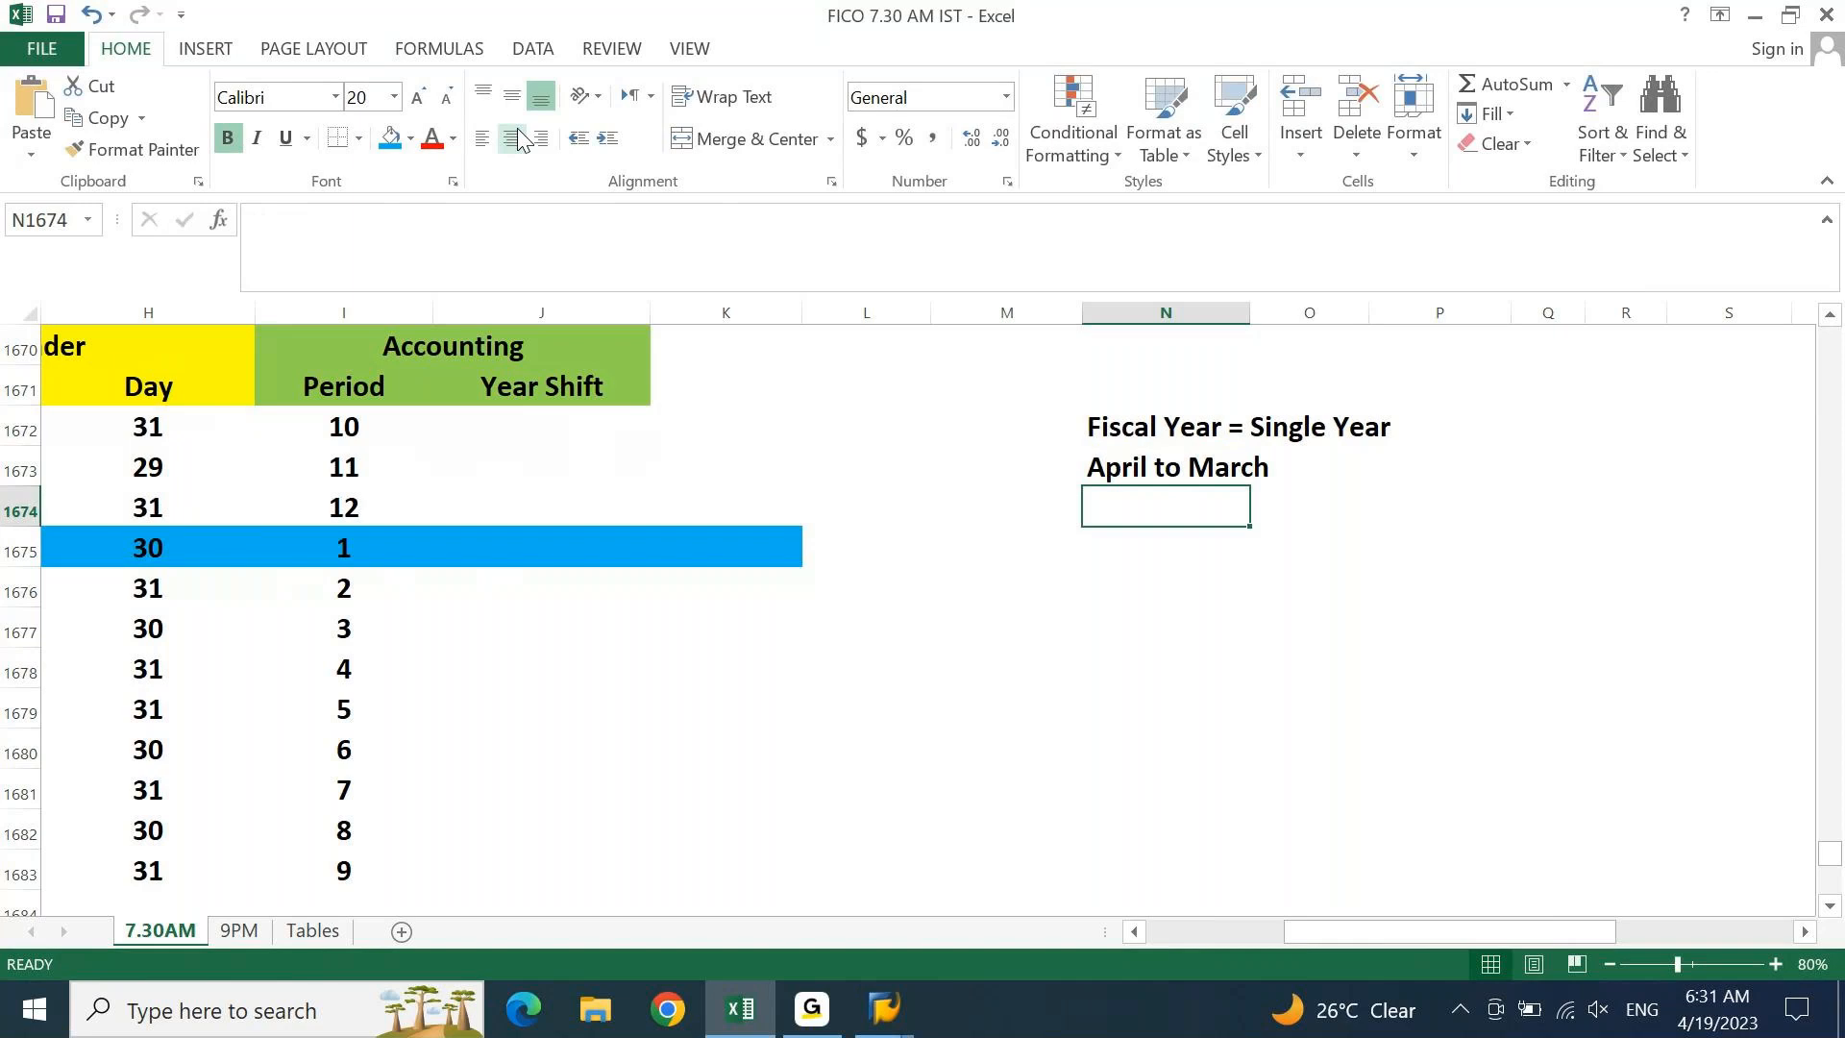
text(Ap)
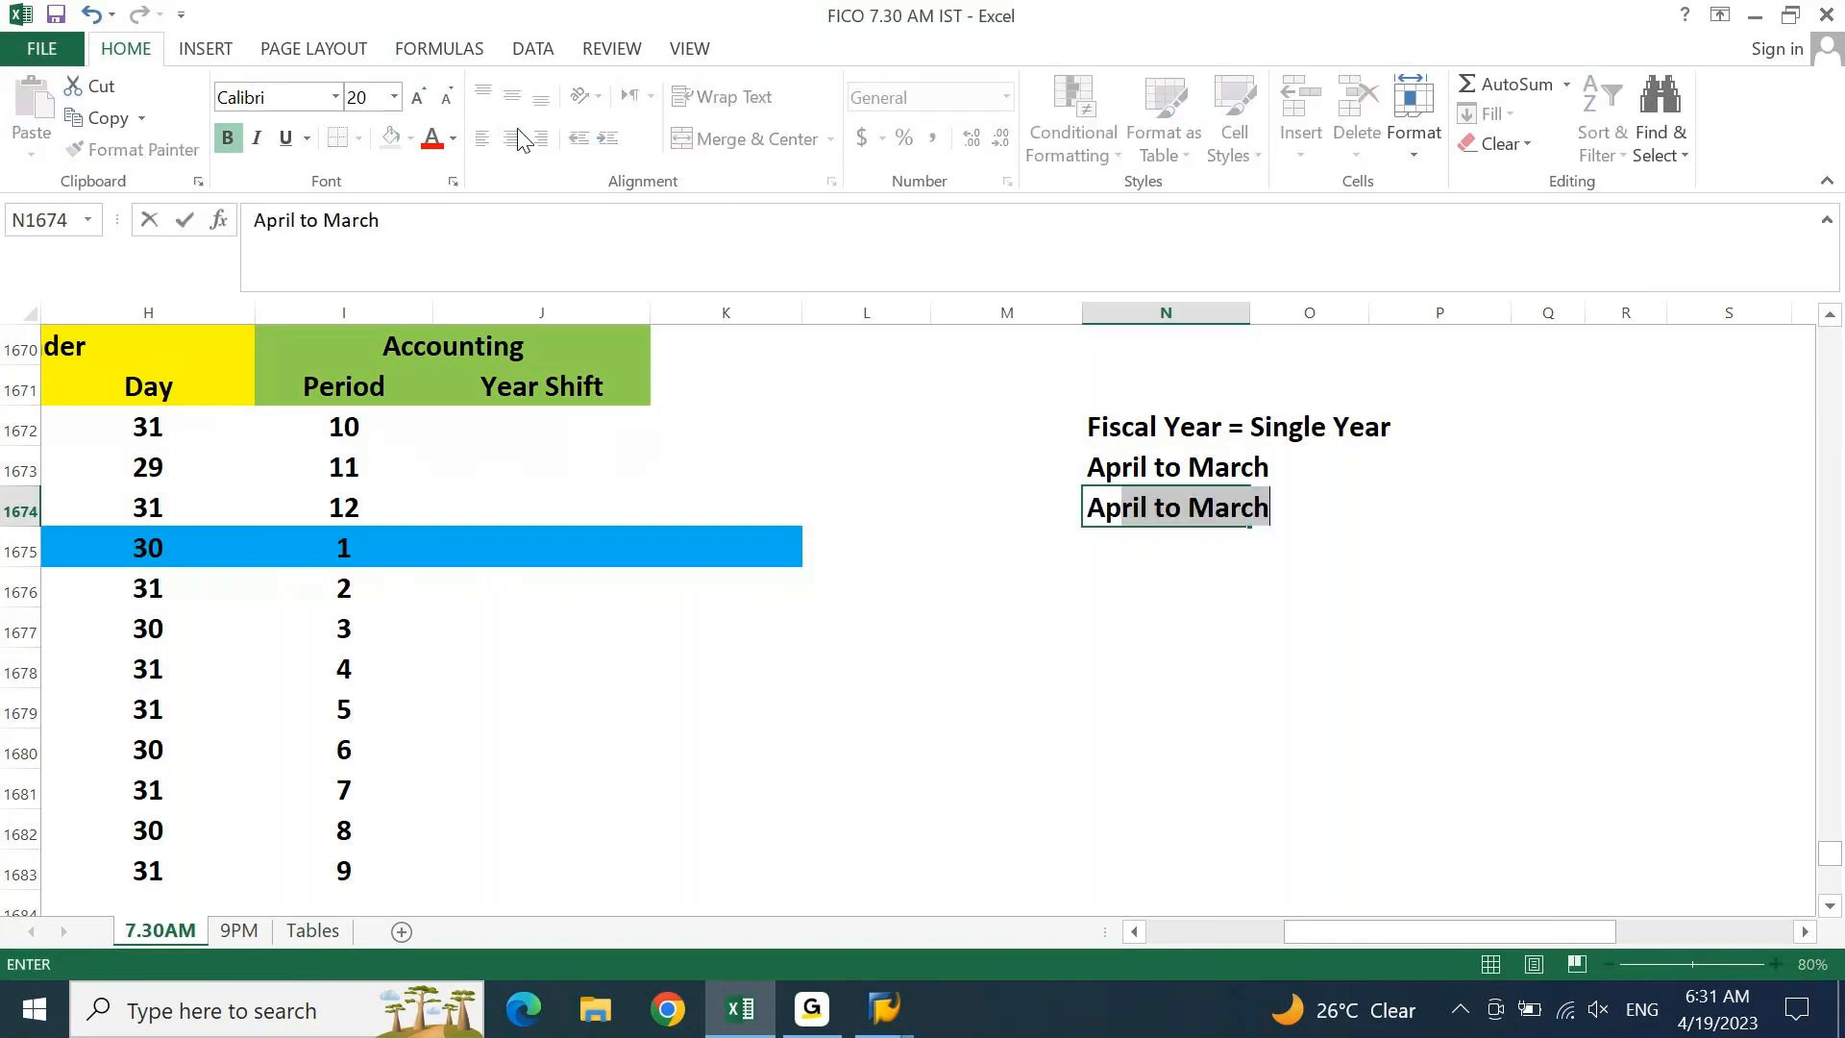
text(ril 2023 to Marc)
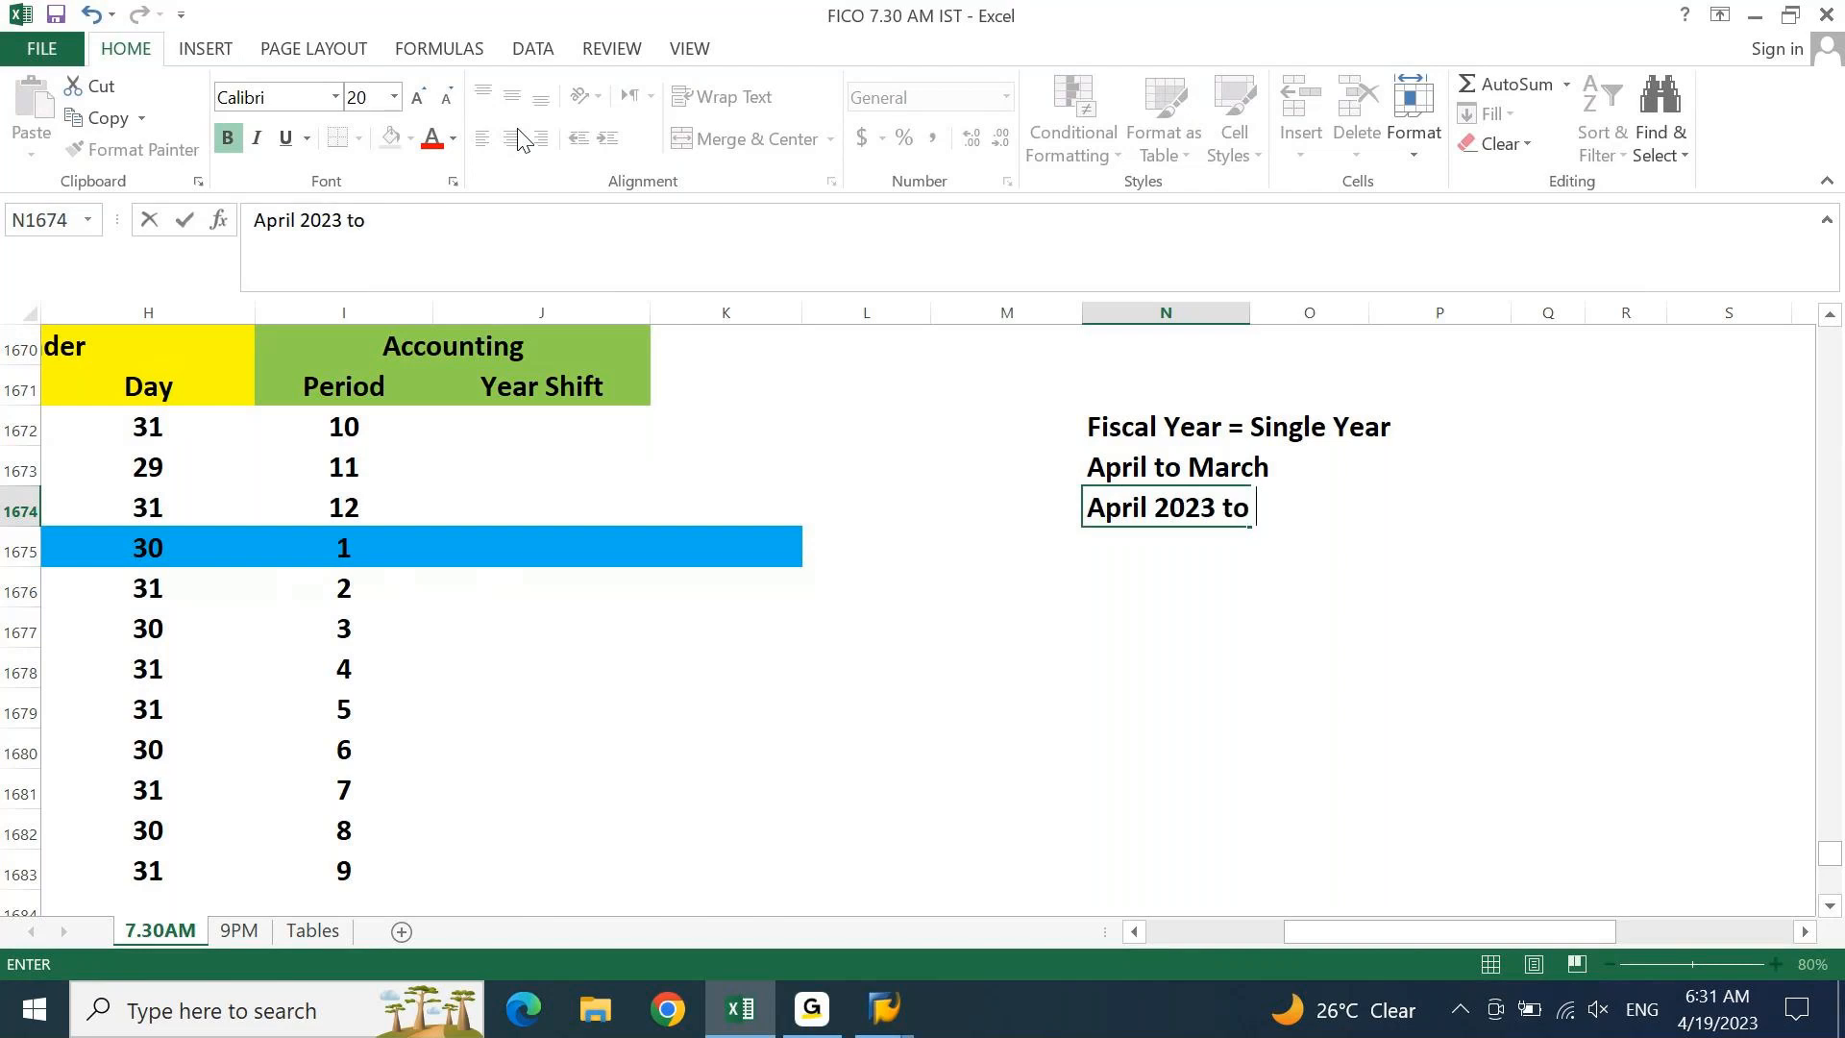
key(BackSpace)
text(h 2024.)
key(ctrl+Return)
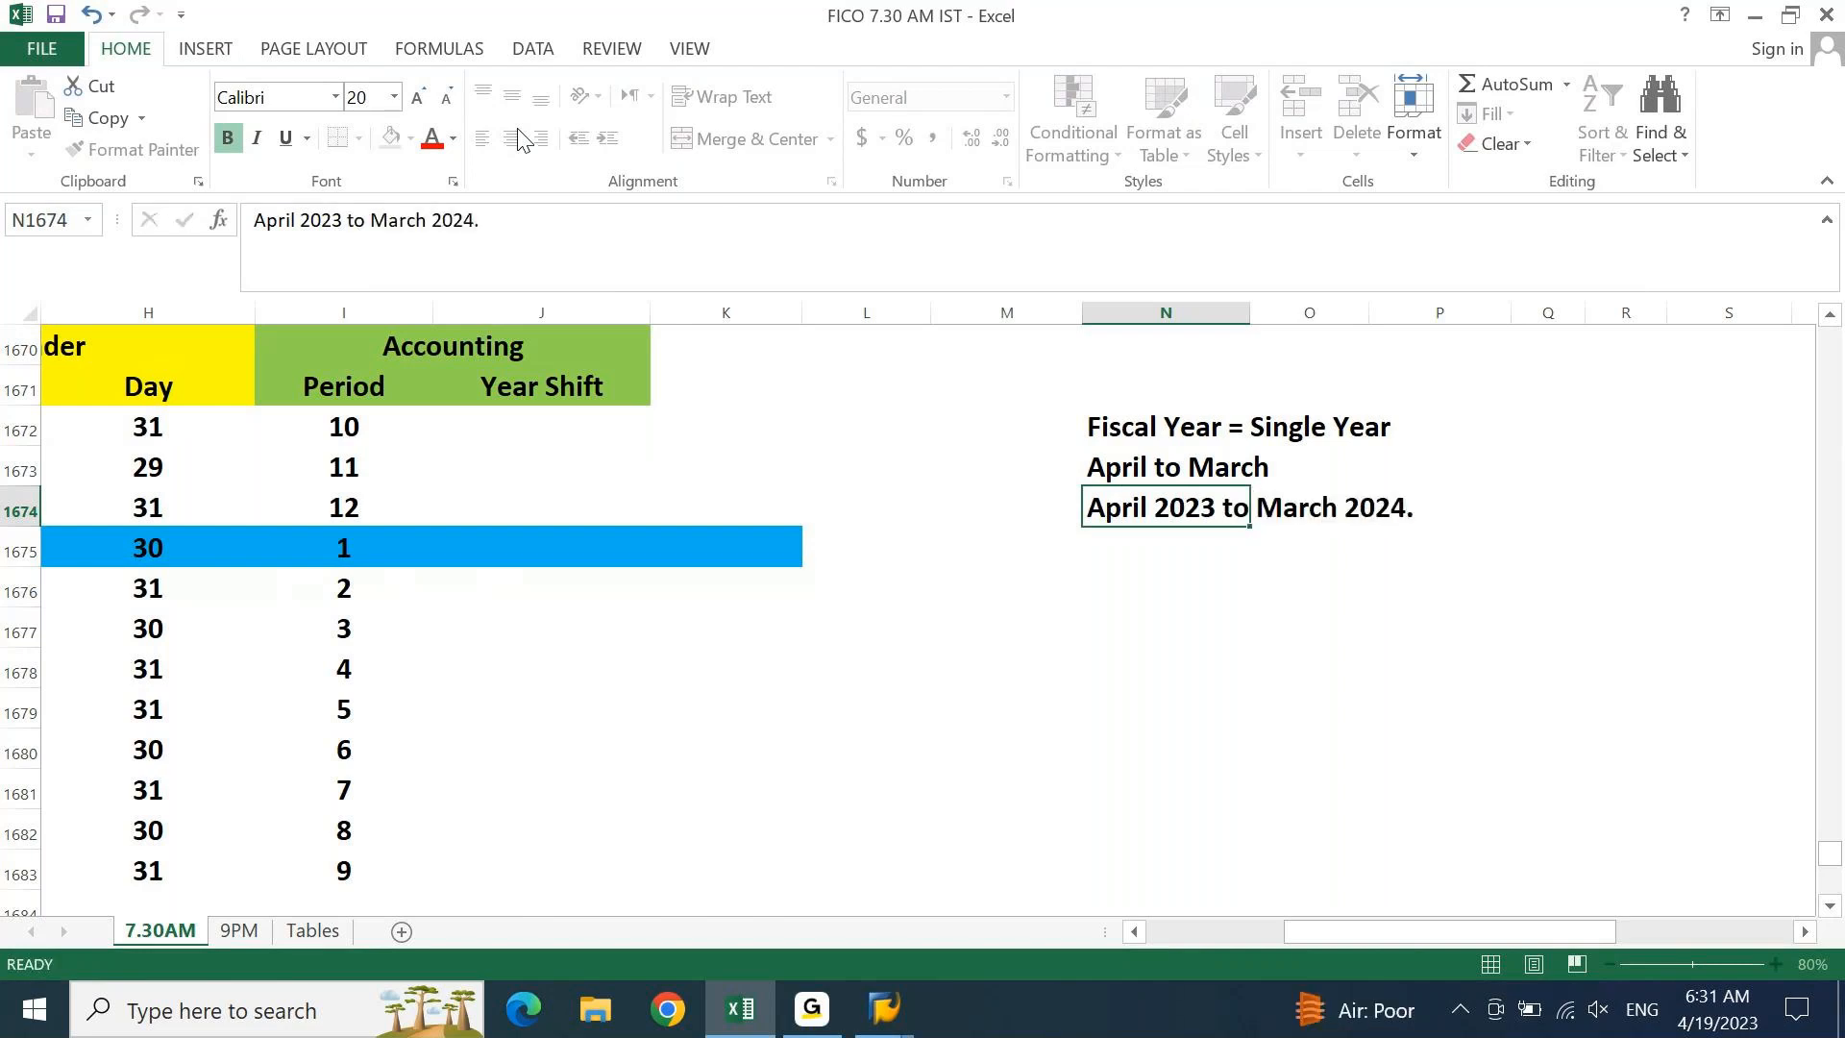
key(Return)
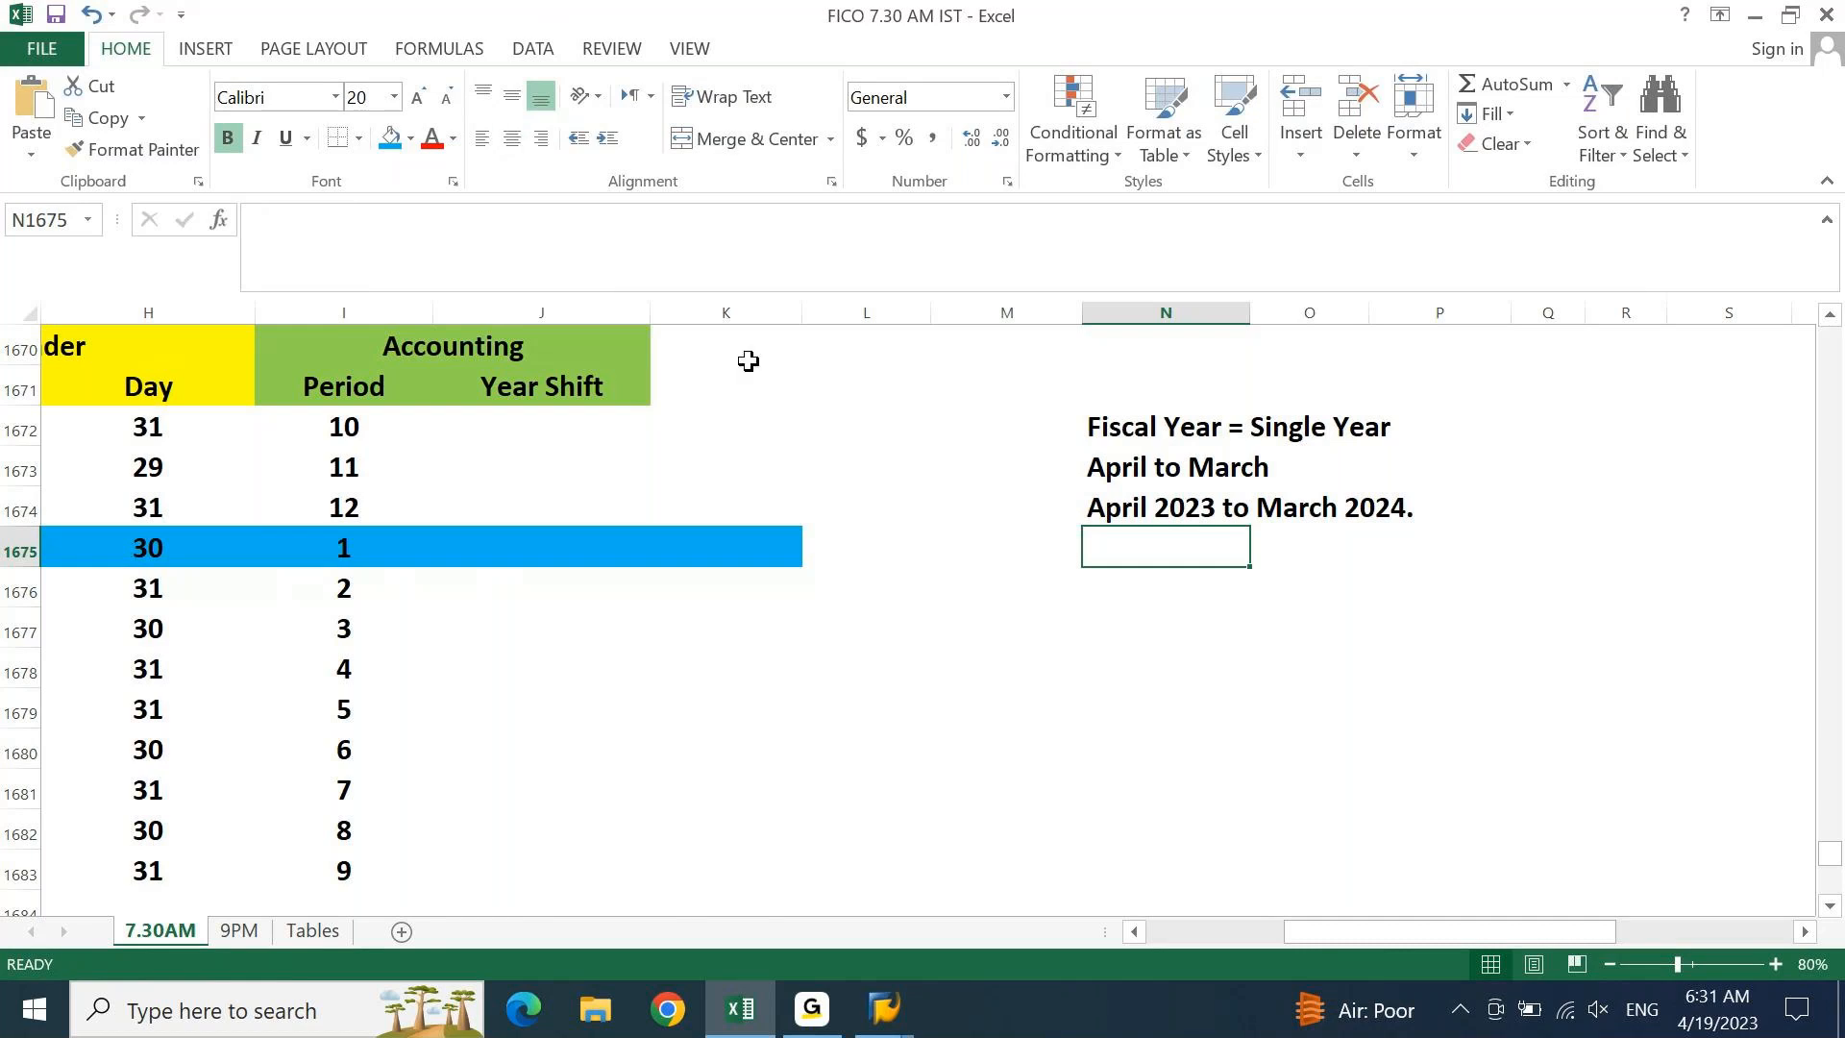
click(1148, 427)
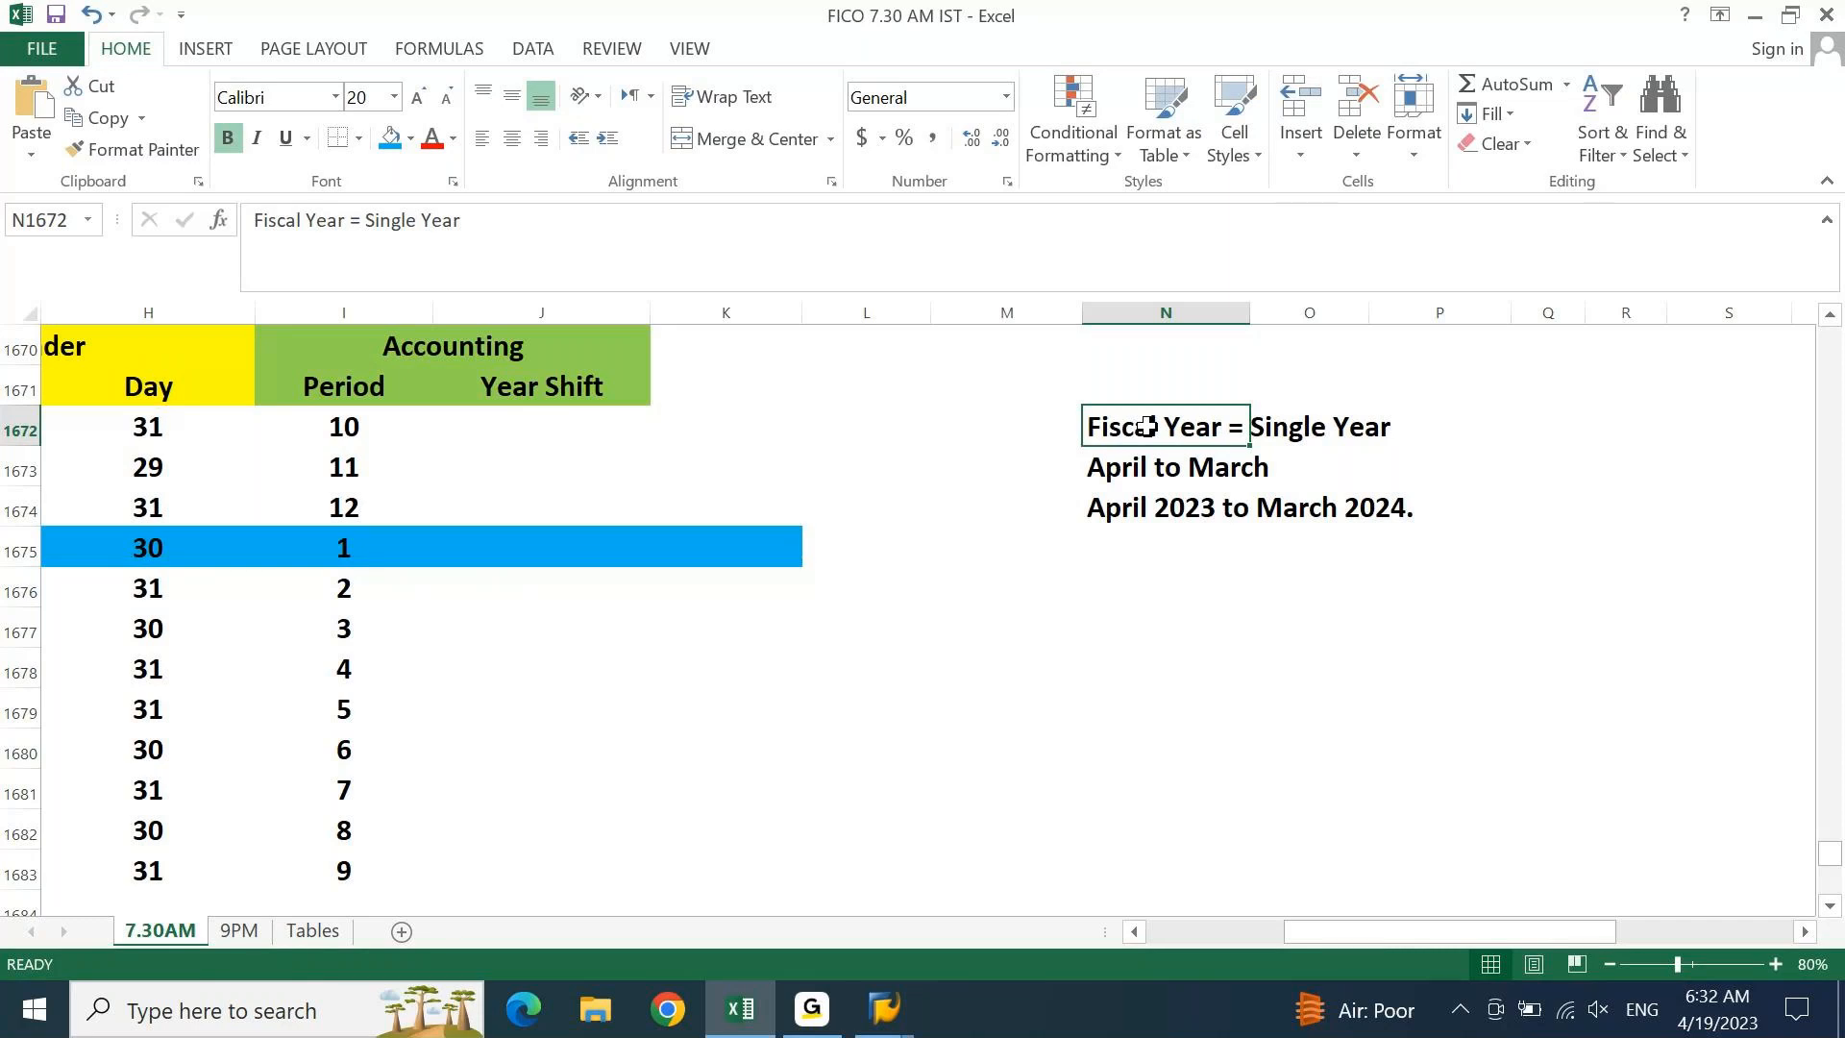
Add the note 'FY = 2023' below 'April 2023 to March 2024.'
click(1139, 509)
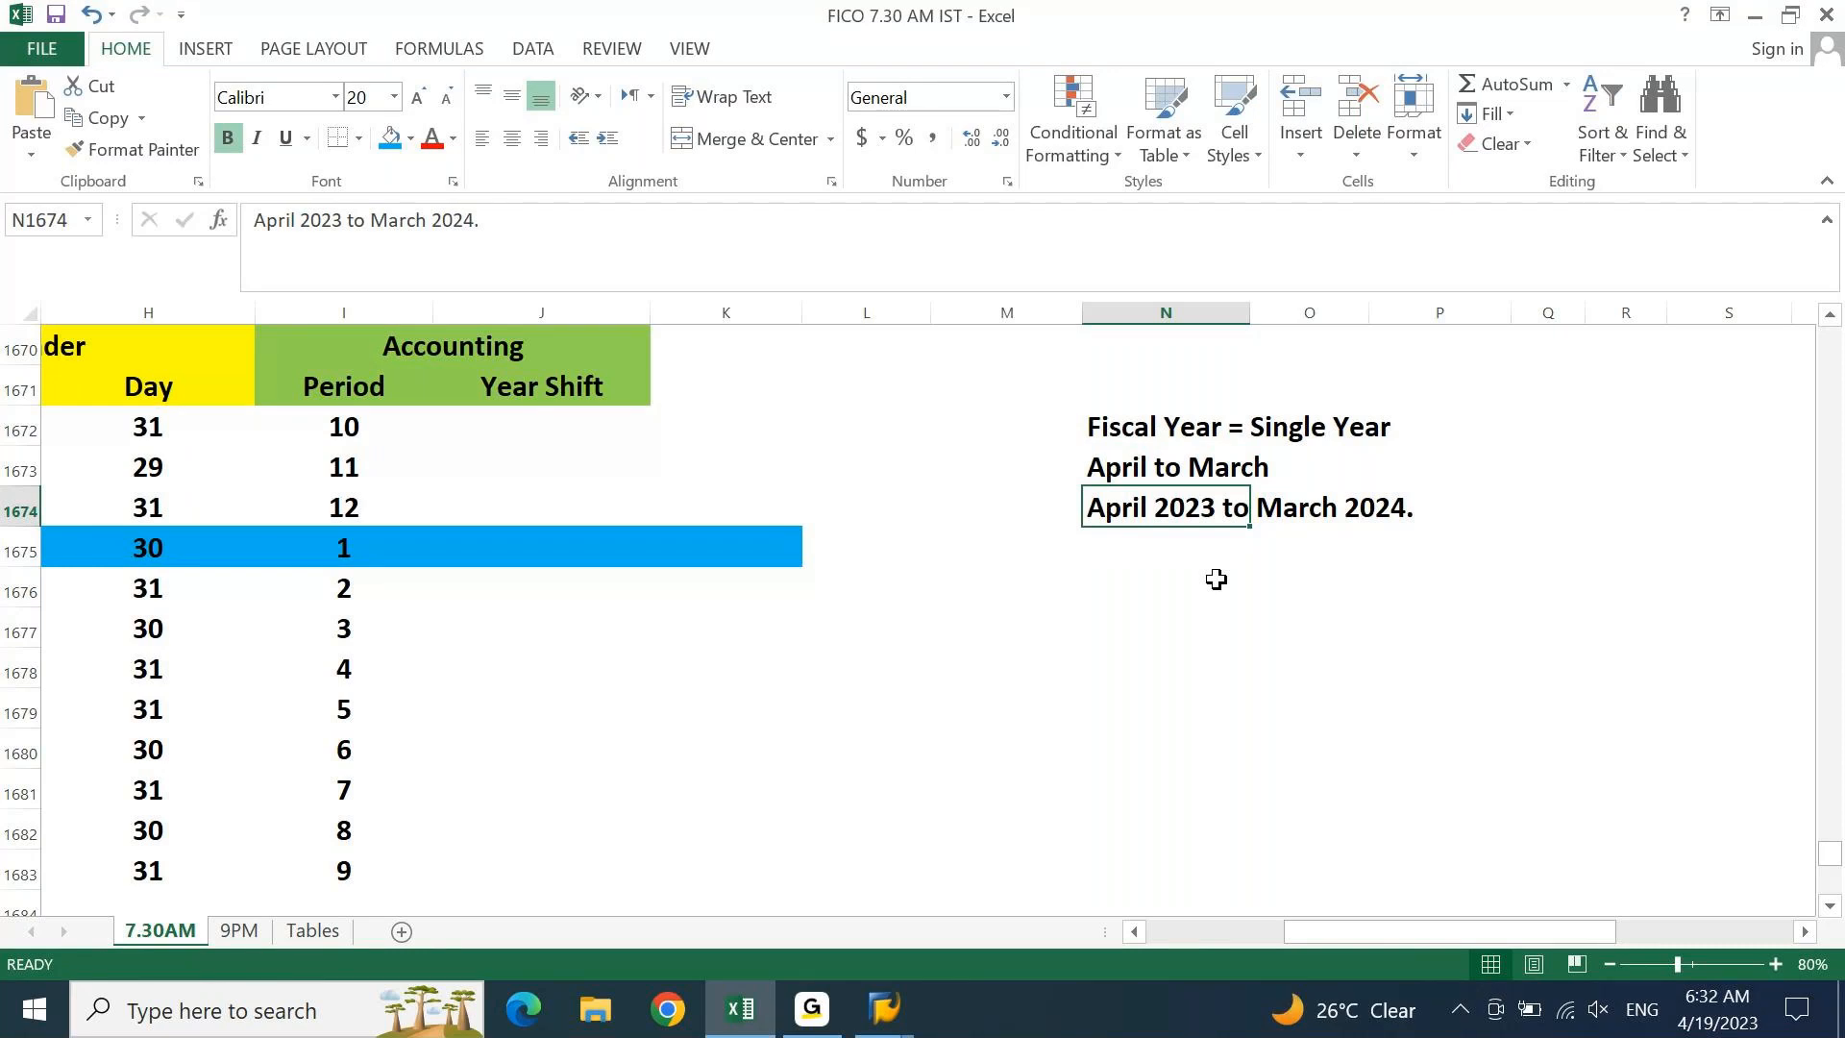
key(Down)
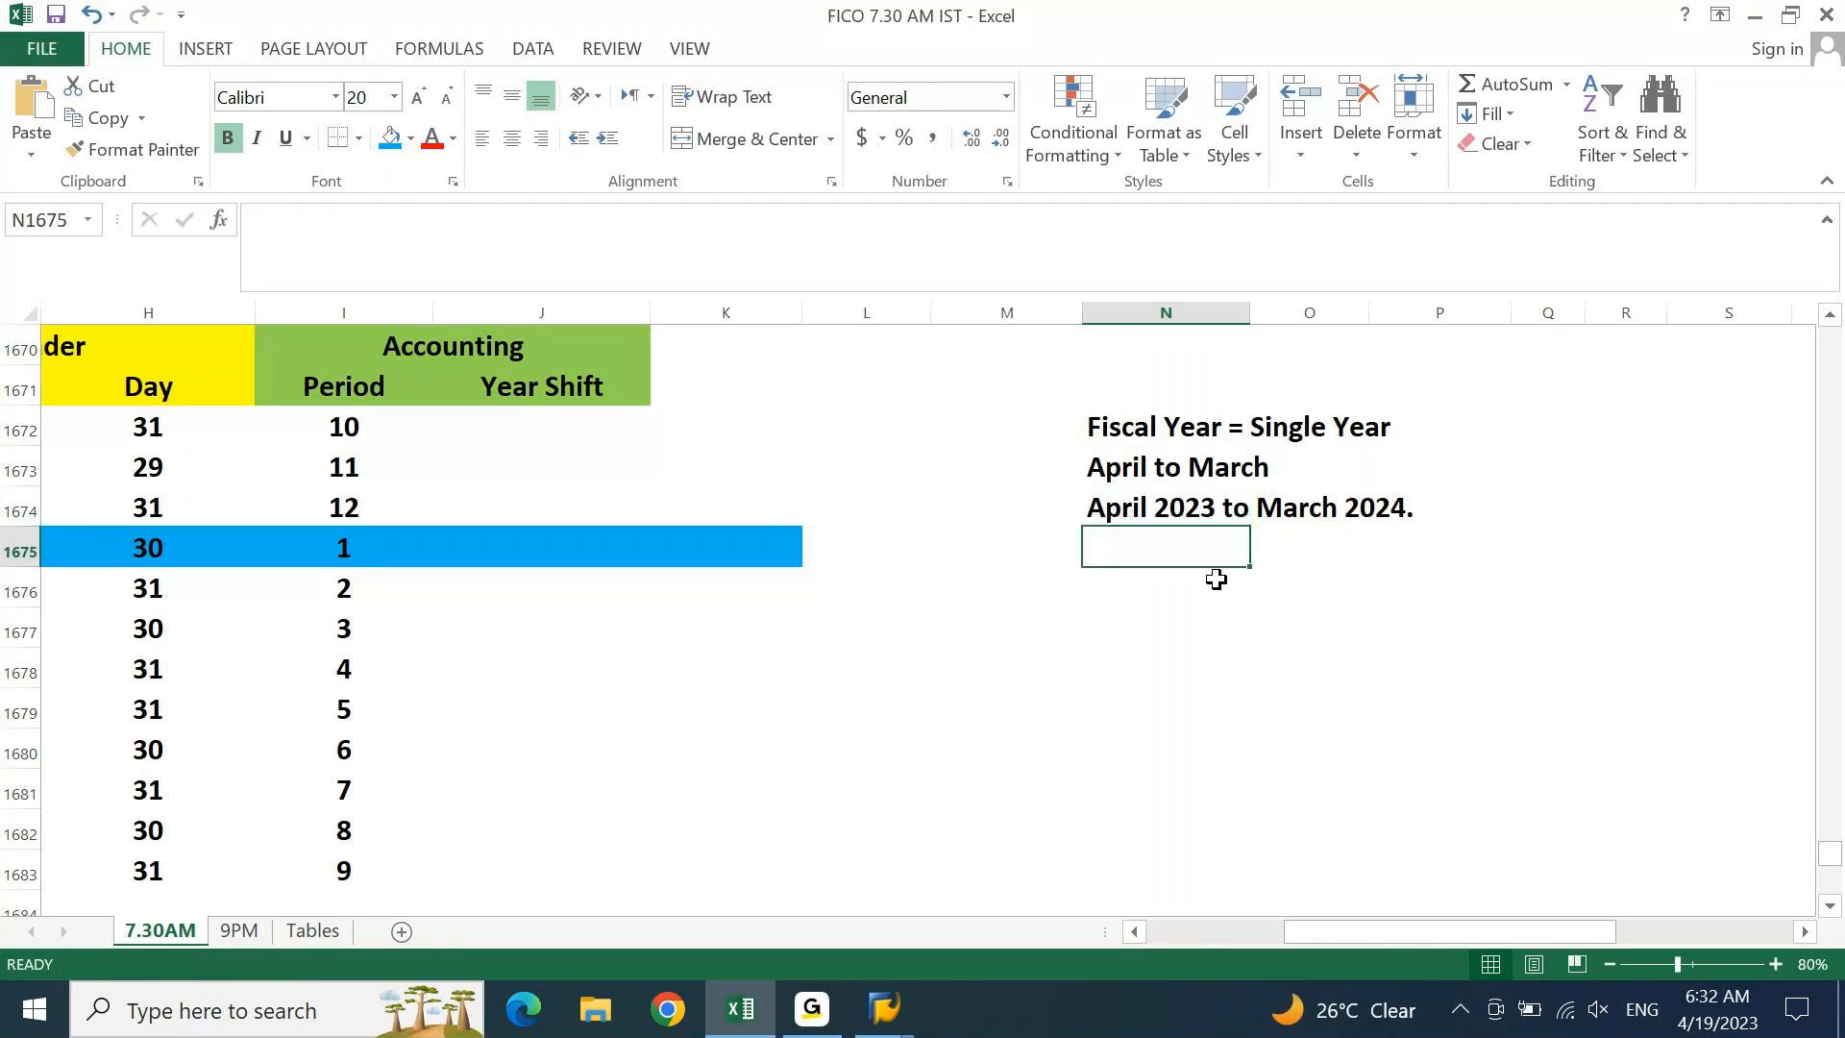
text(F)
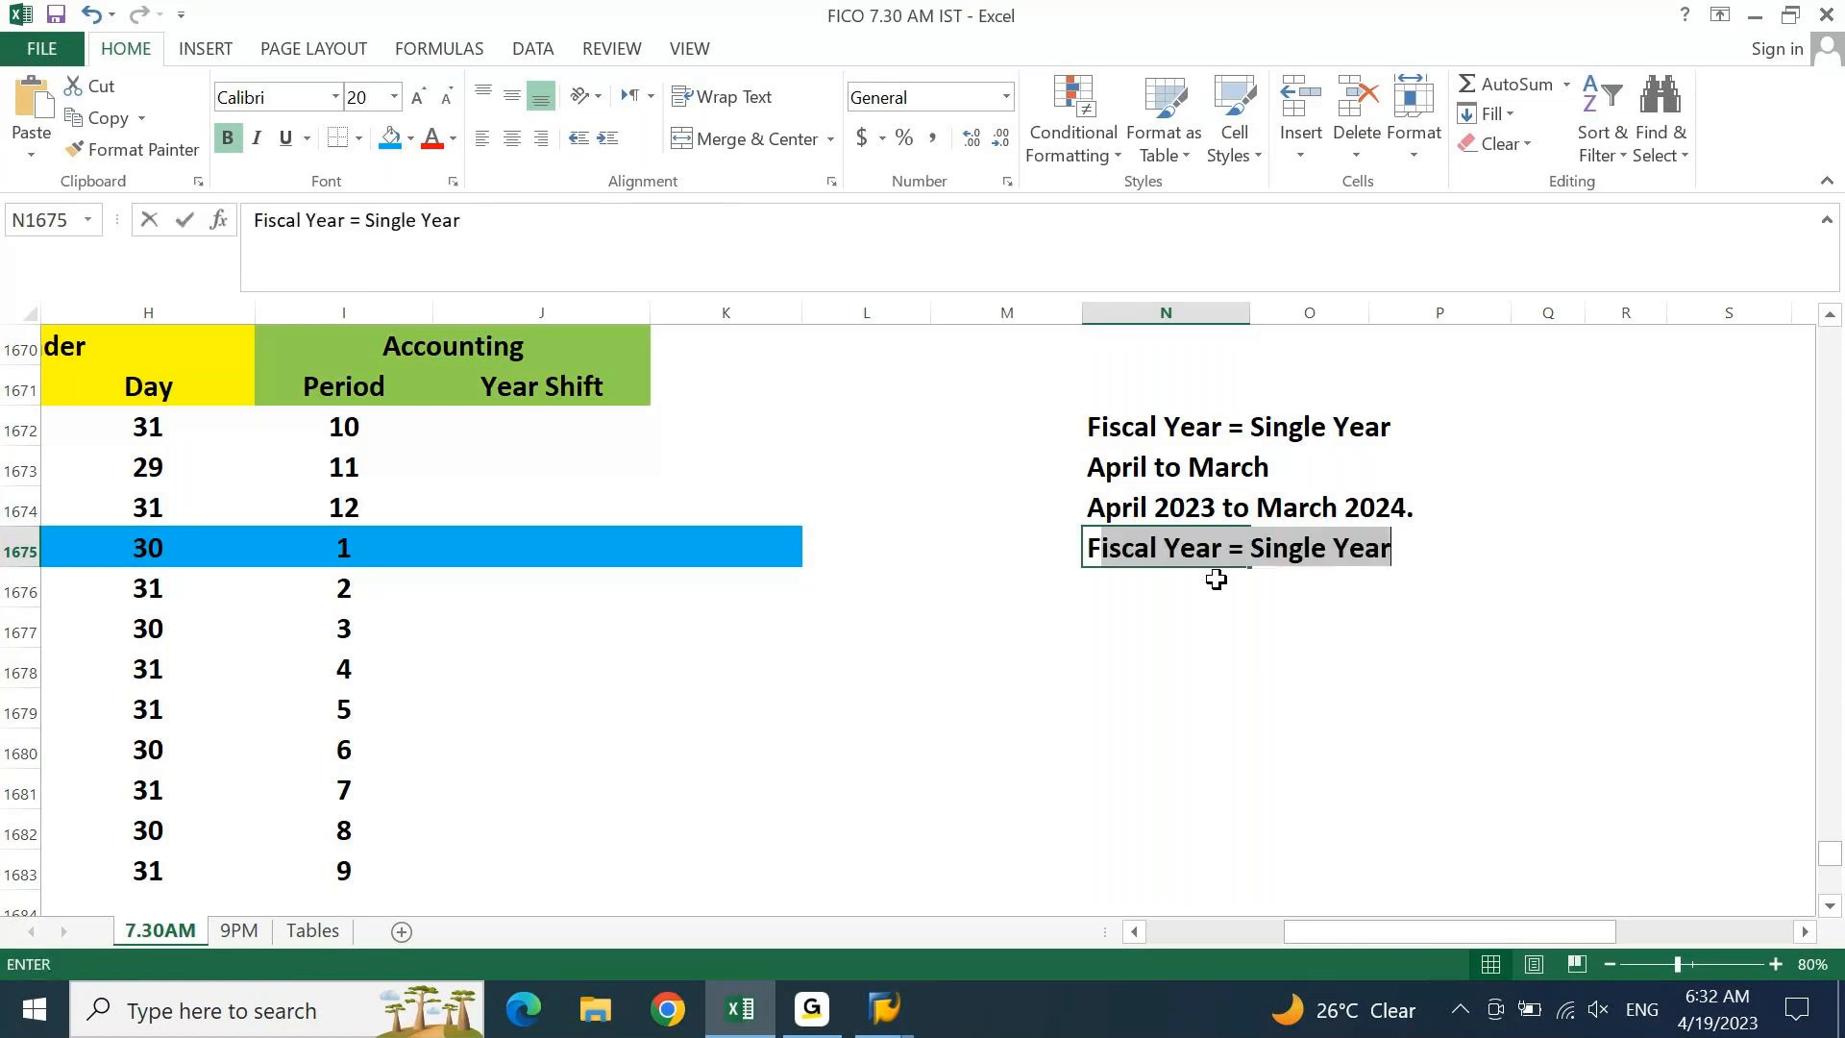
text(Y = 2023)
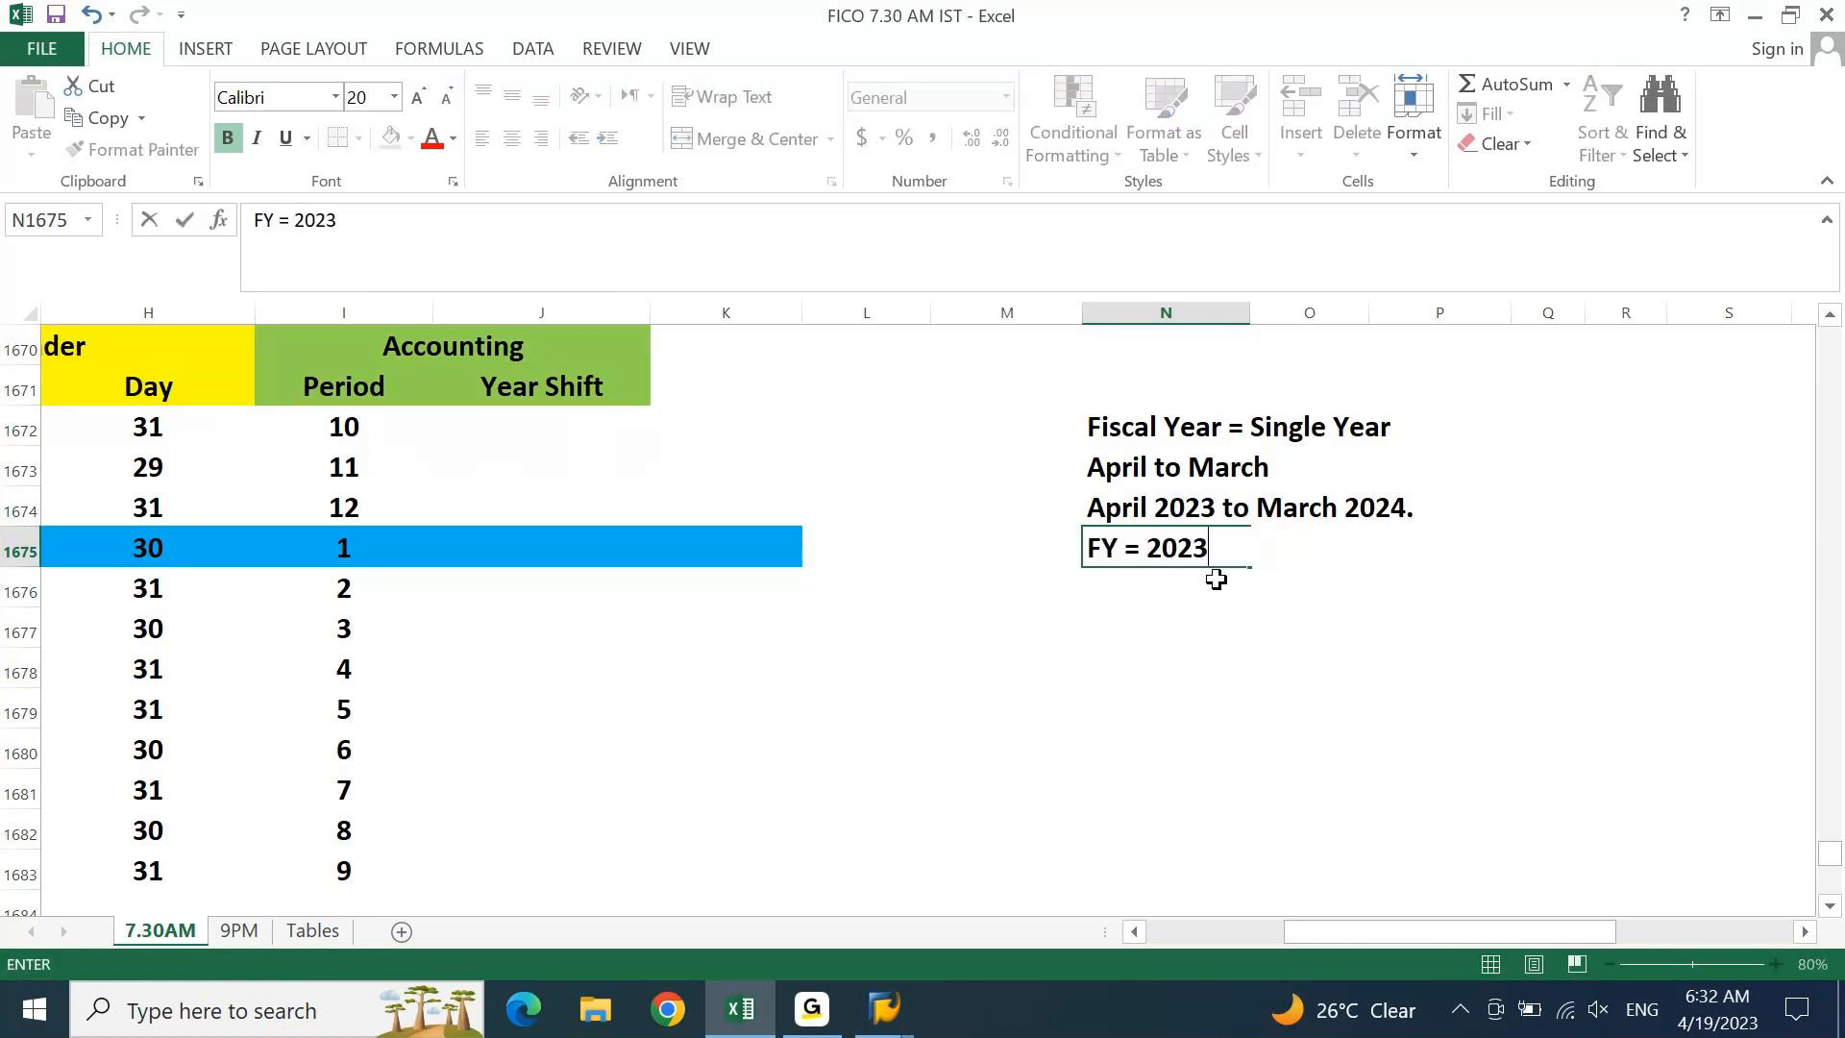
key(Return)
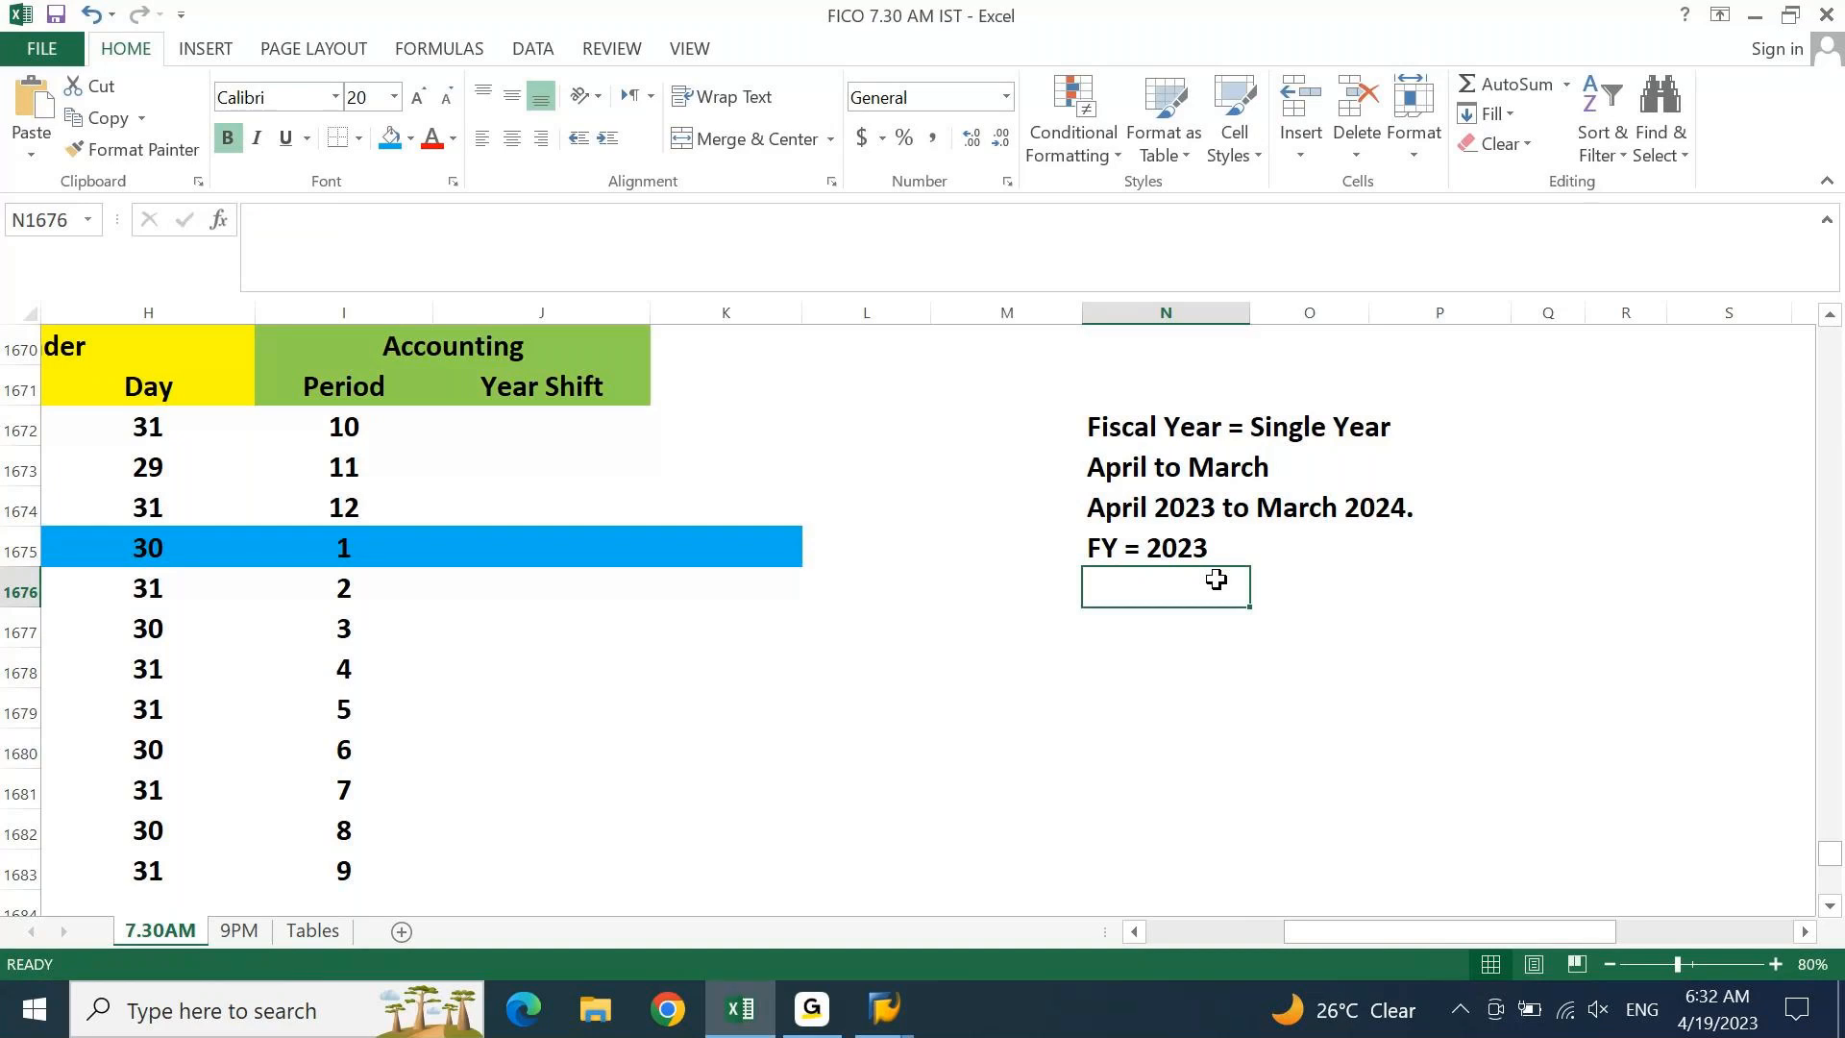
Give the 'April 2023 to March 2024.' and 'FY = 2023' lines a blue fill
drag(1115, 510, 1388, 539)
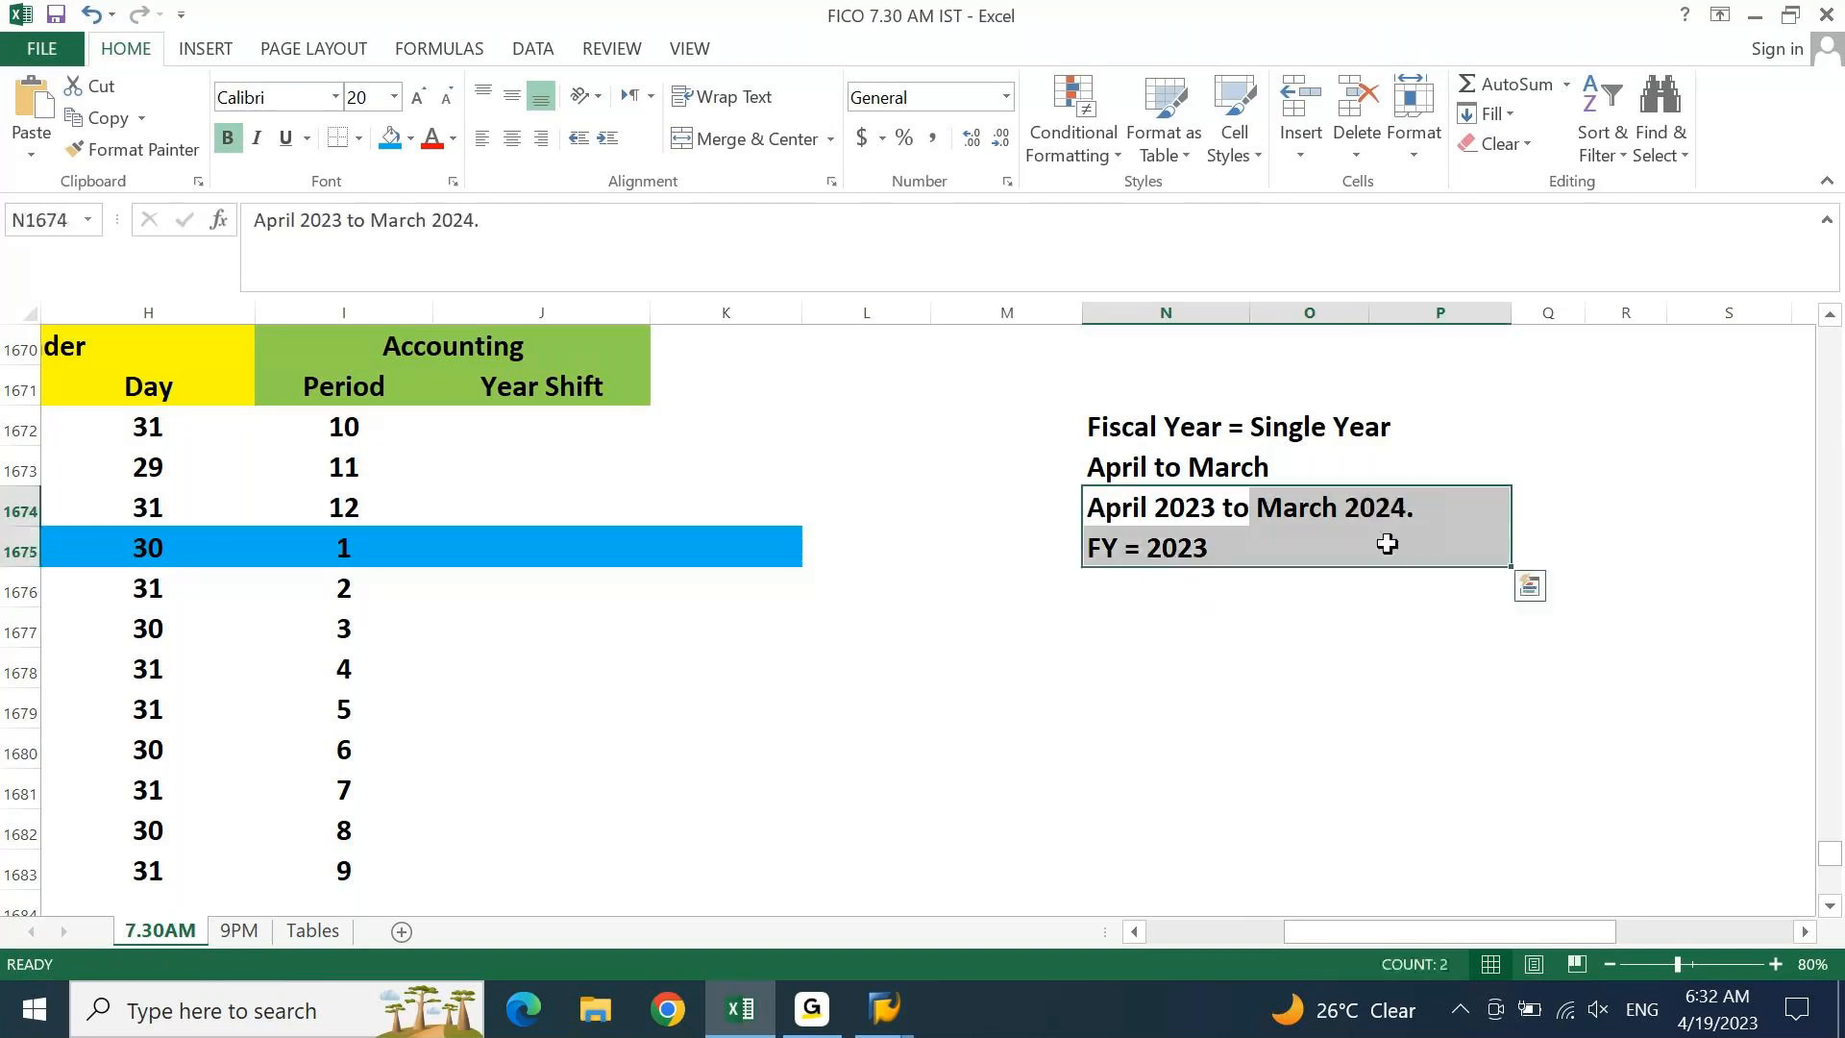
click(389, 138)
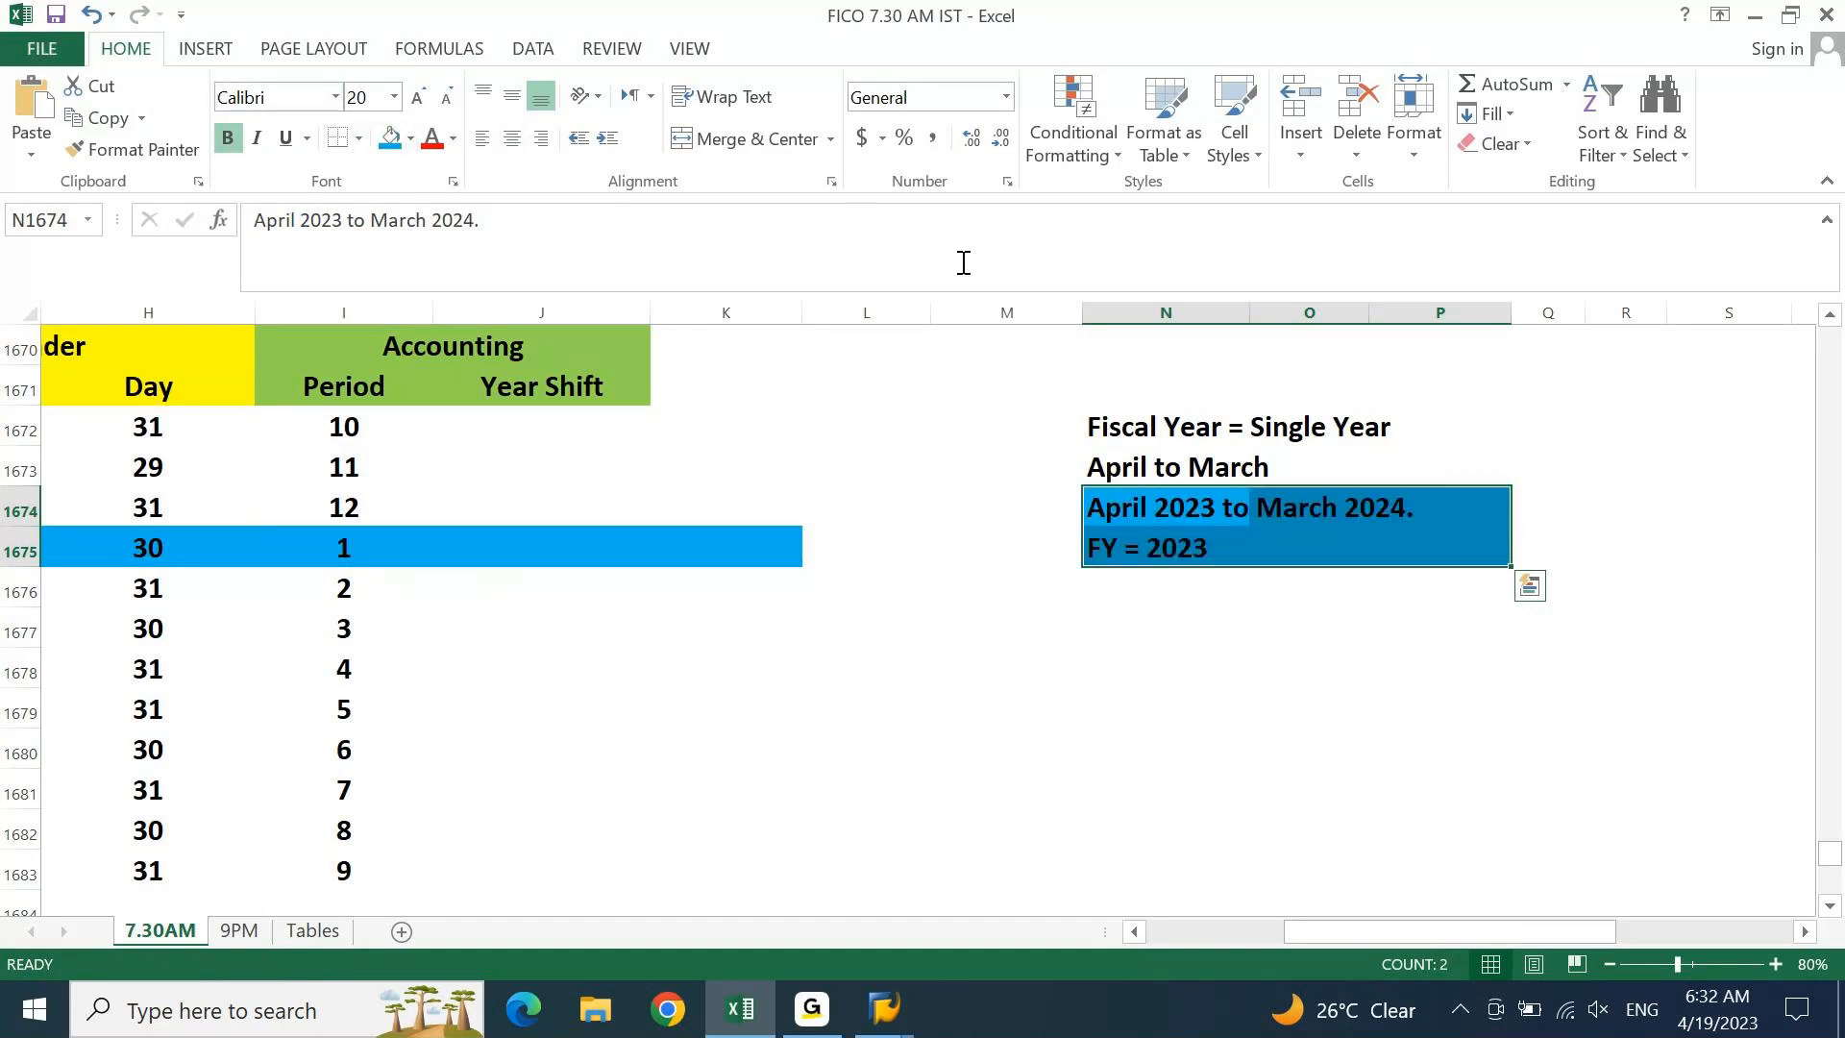
click(1510, 468)
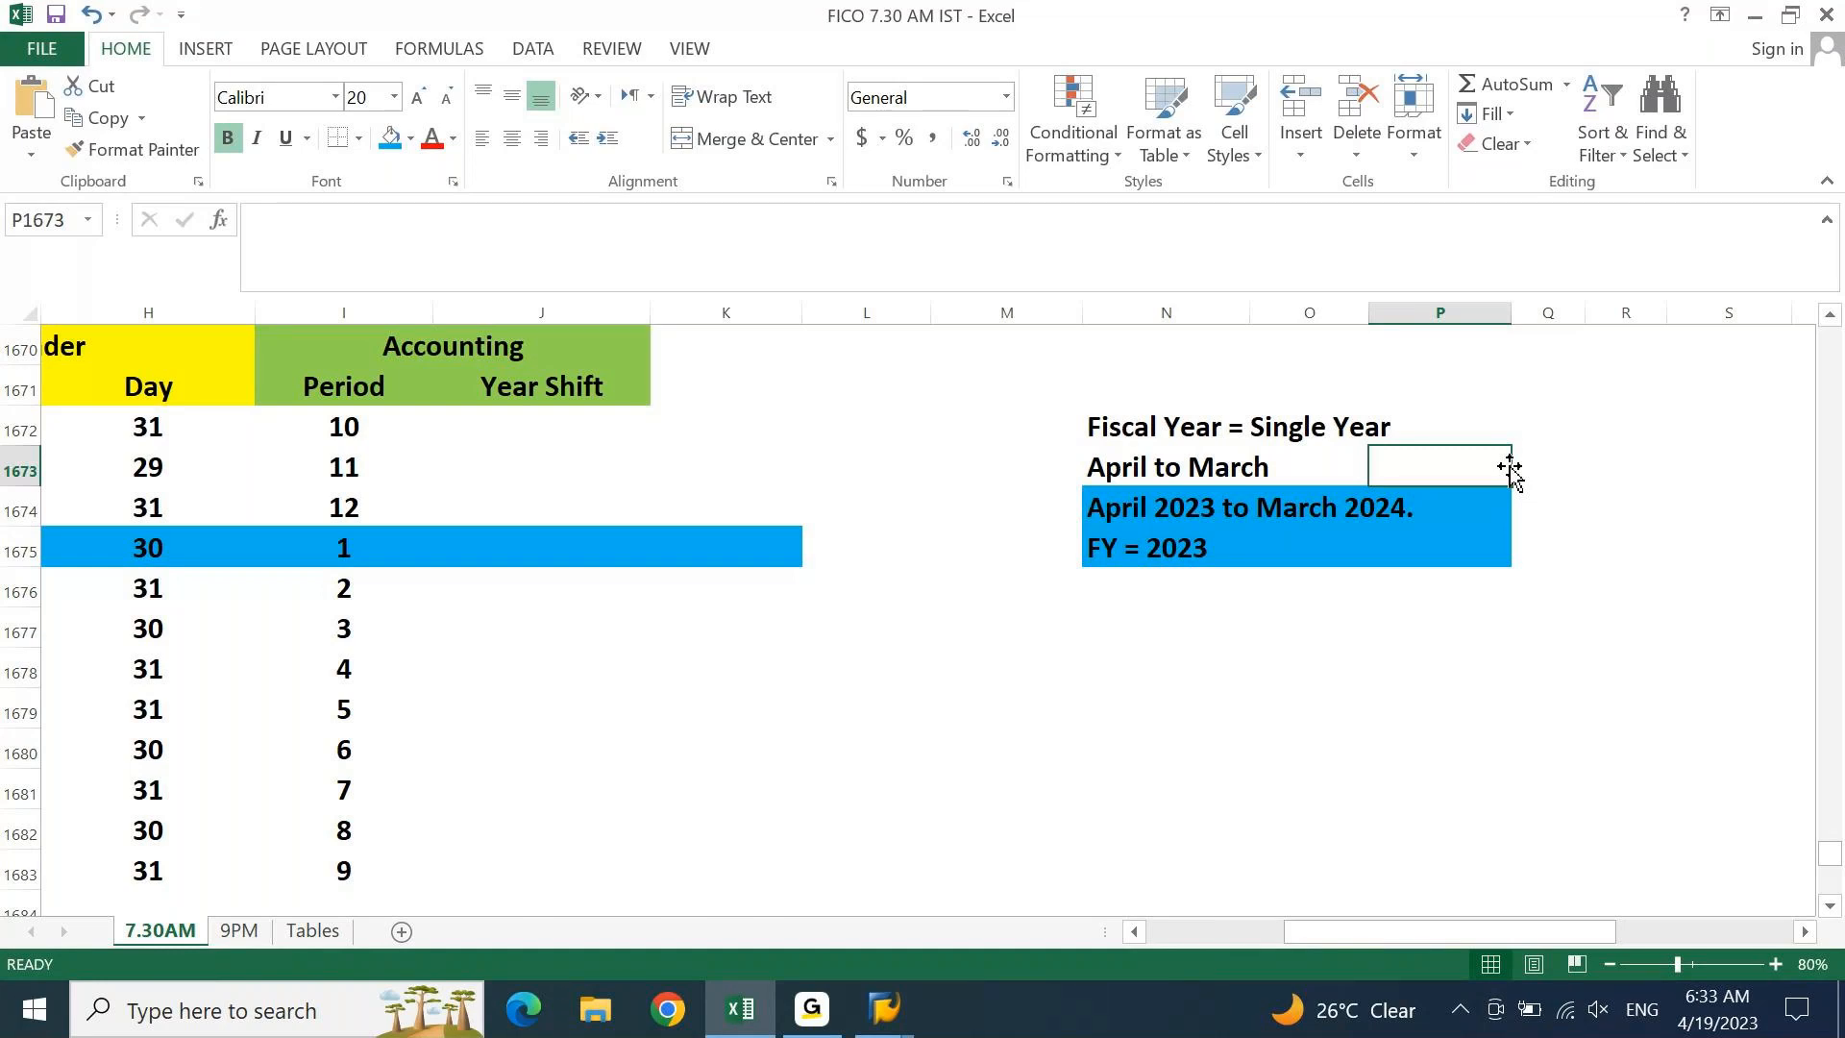
Add the heading 'calender year' beside the Year Shift column
key(Left)
key(Left)
key(Down)
key(Down)
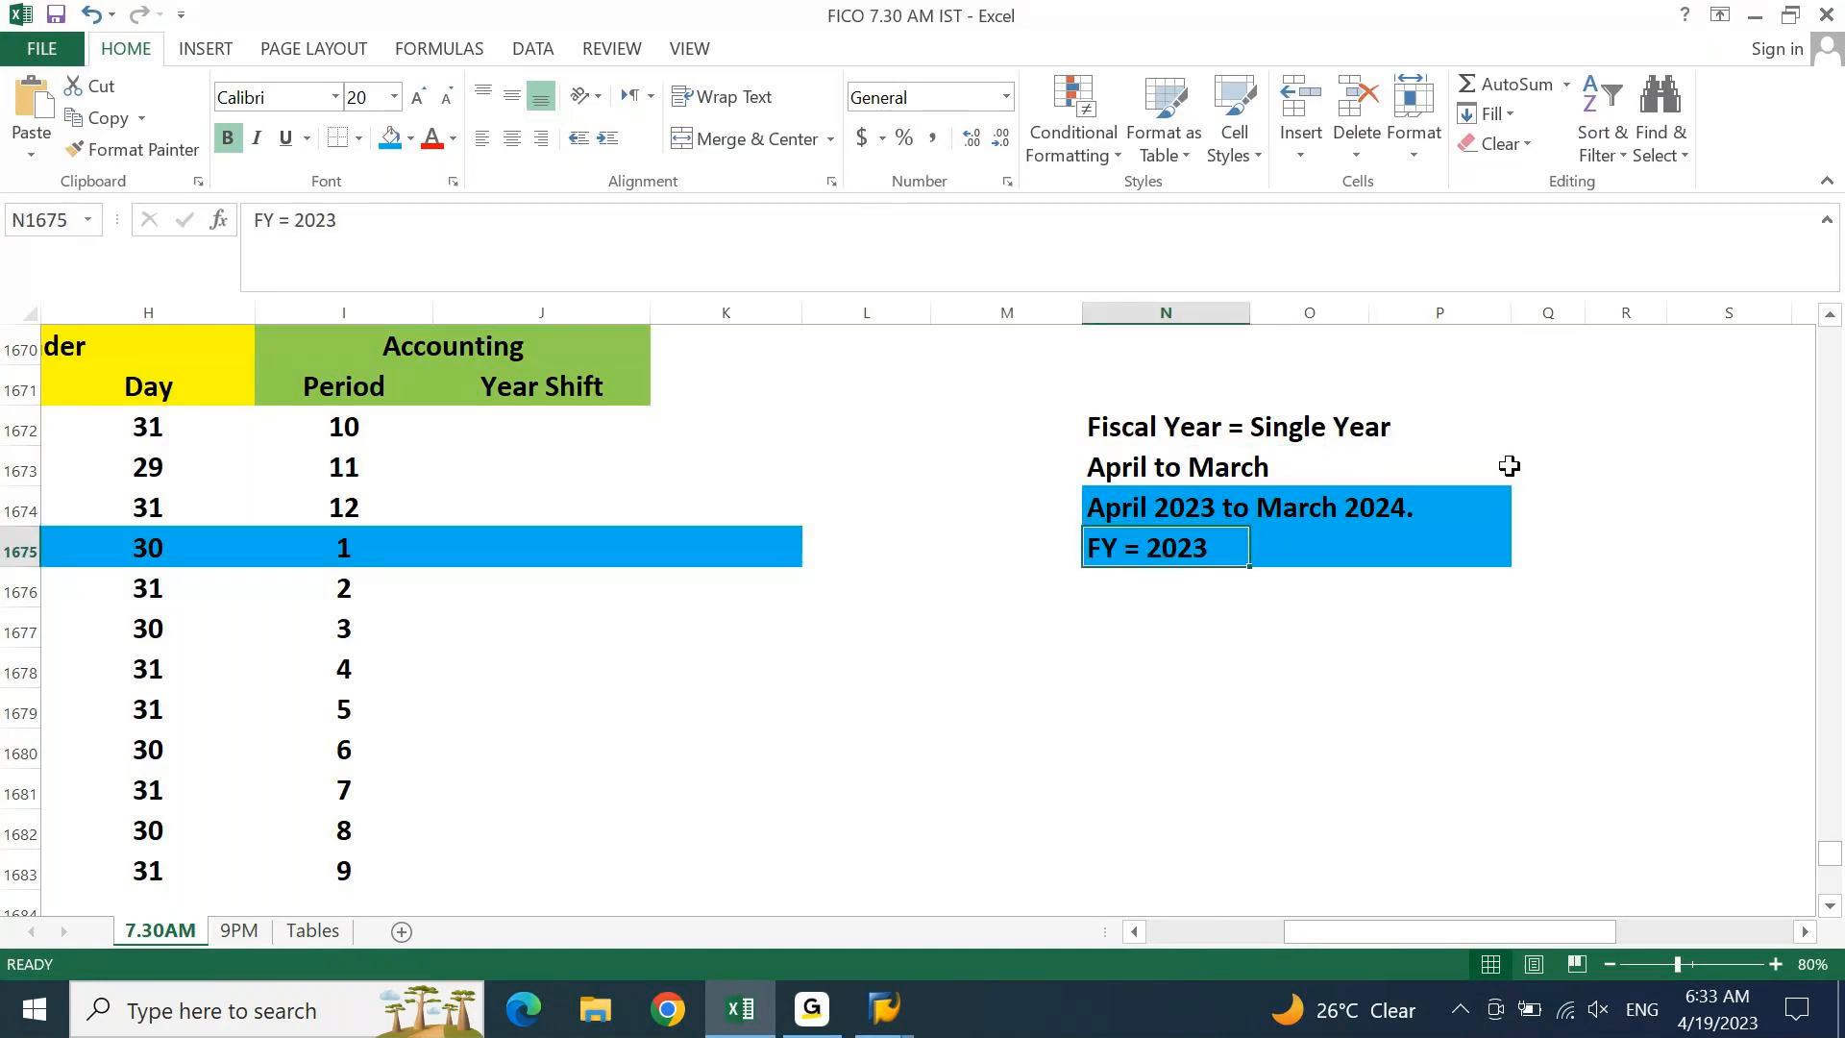
key(Left)
key(Left)
key(Left)
key(Left)
key(Left)
key(Left)
key(Left)
key(Left)
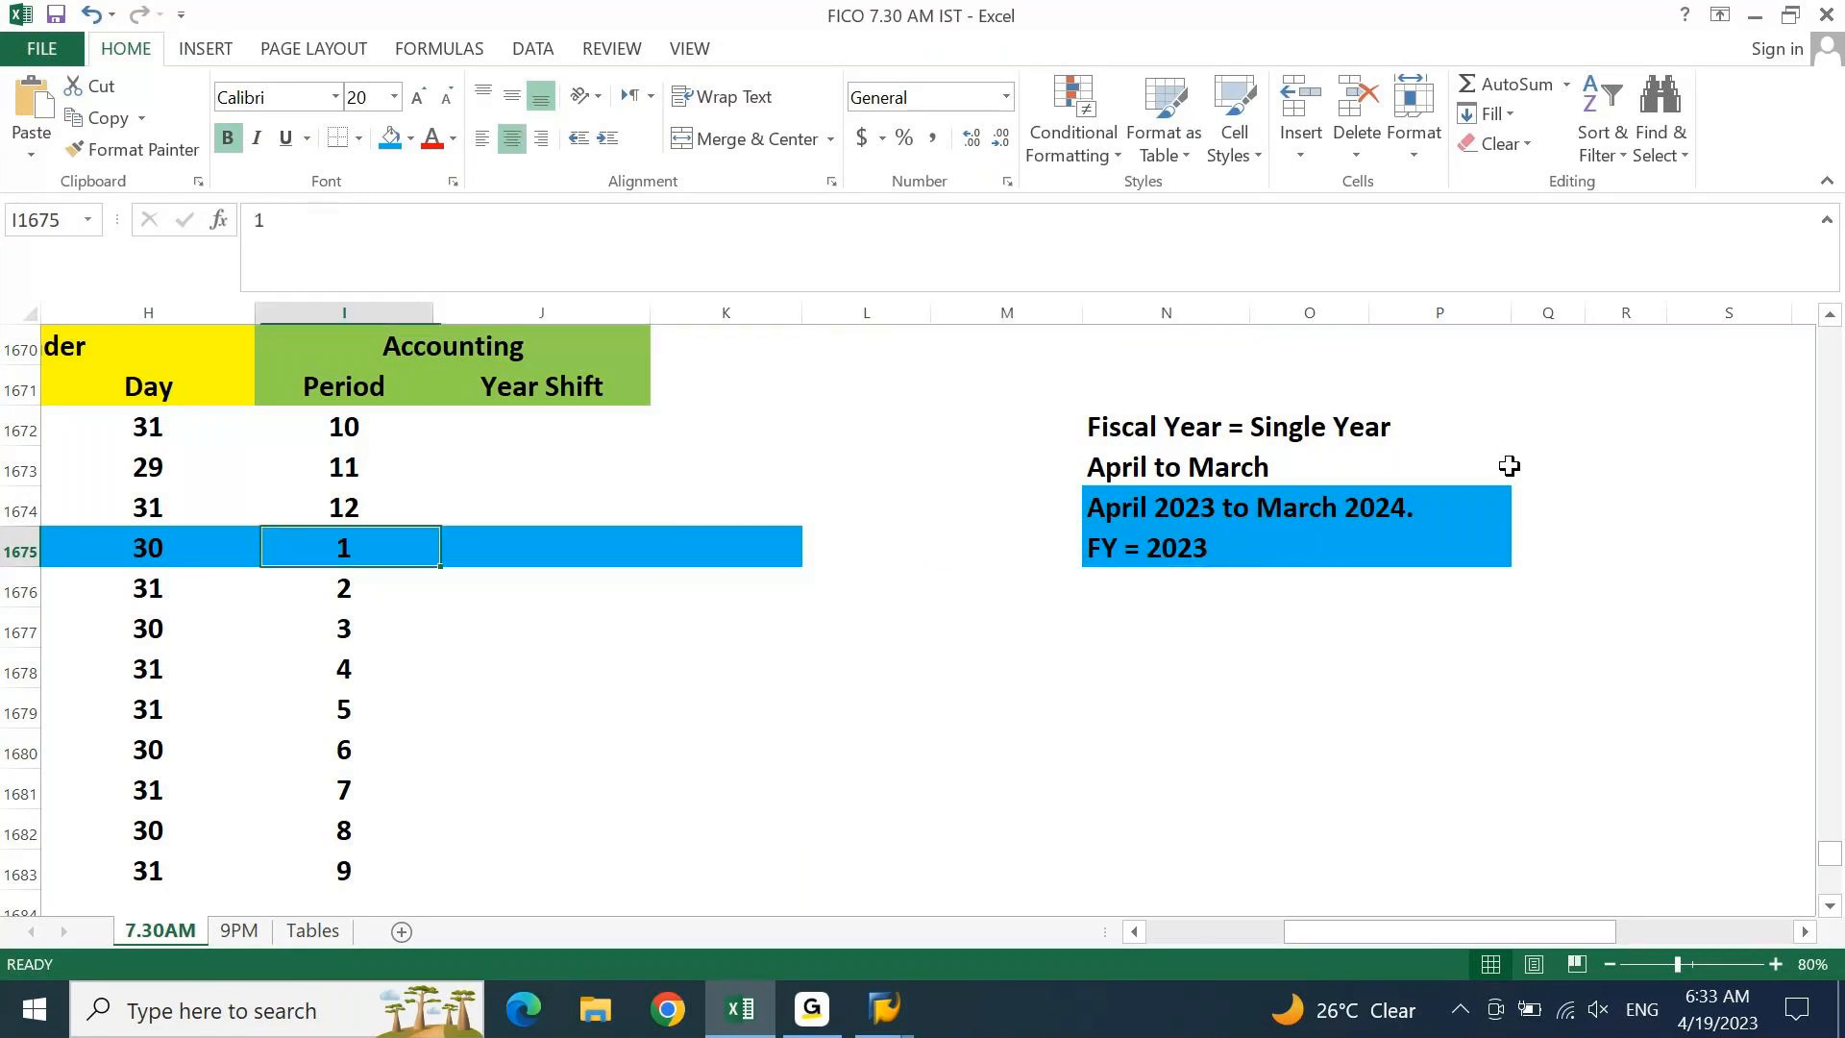
key(Right)
key(Right)
key(Right)
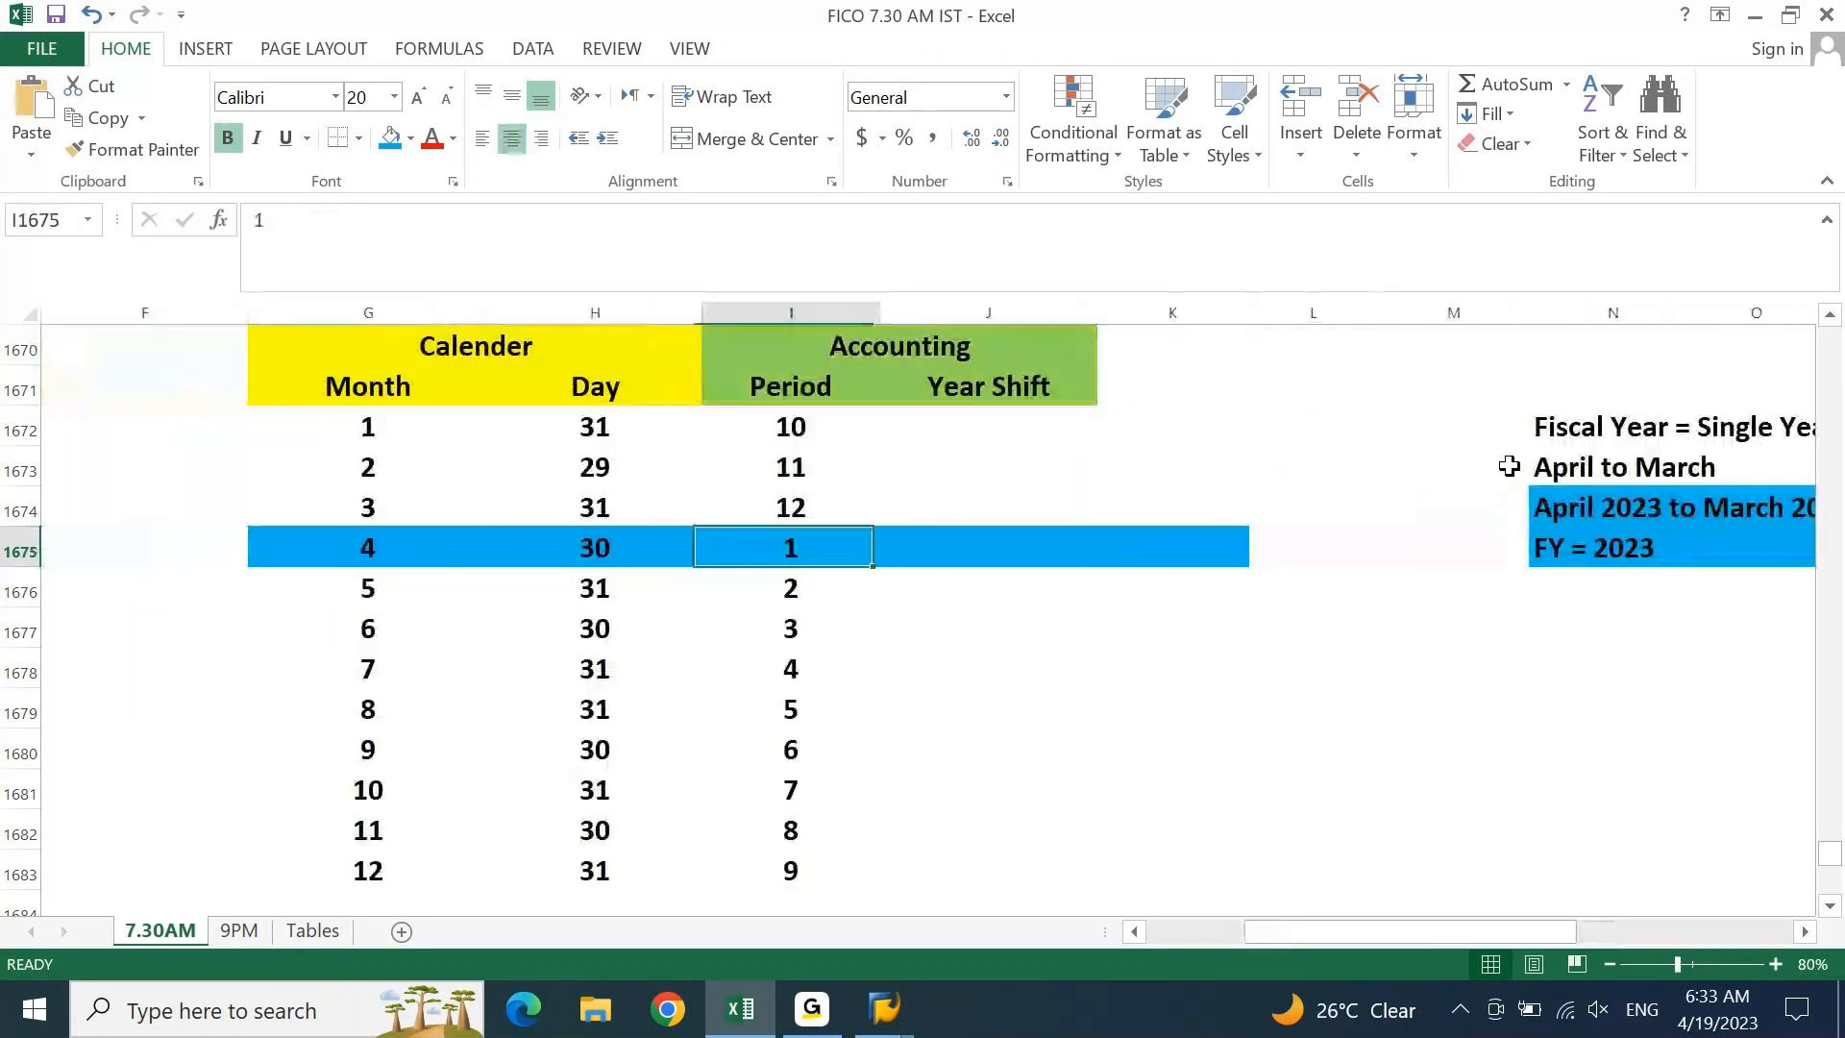
key(Right)
key(Right)
key(Right)
key(Right)
key(Right)
key(Right)
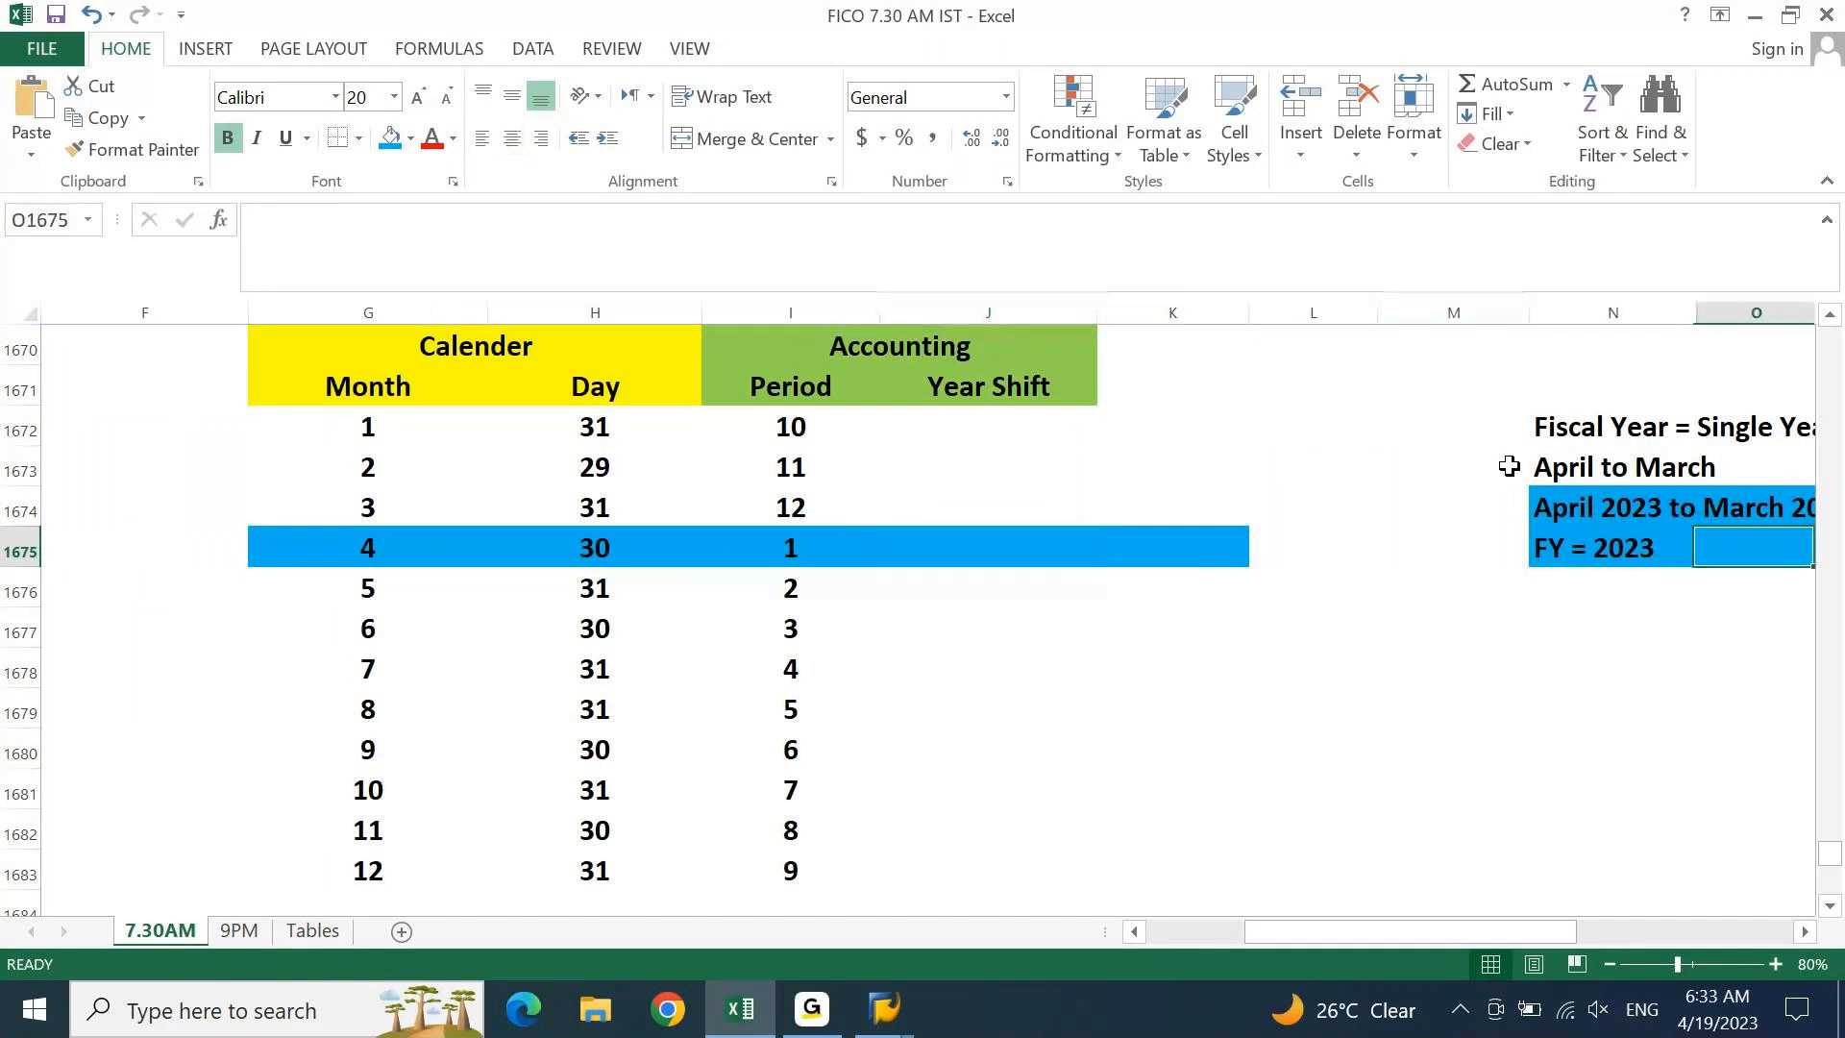
key(Right)
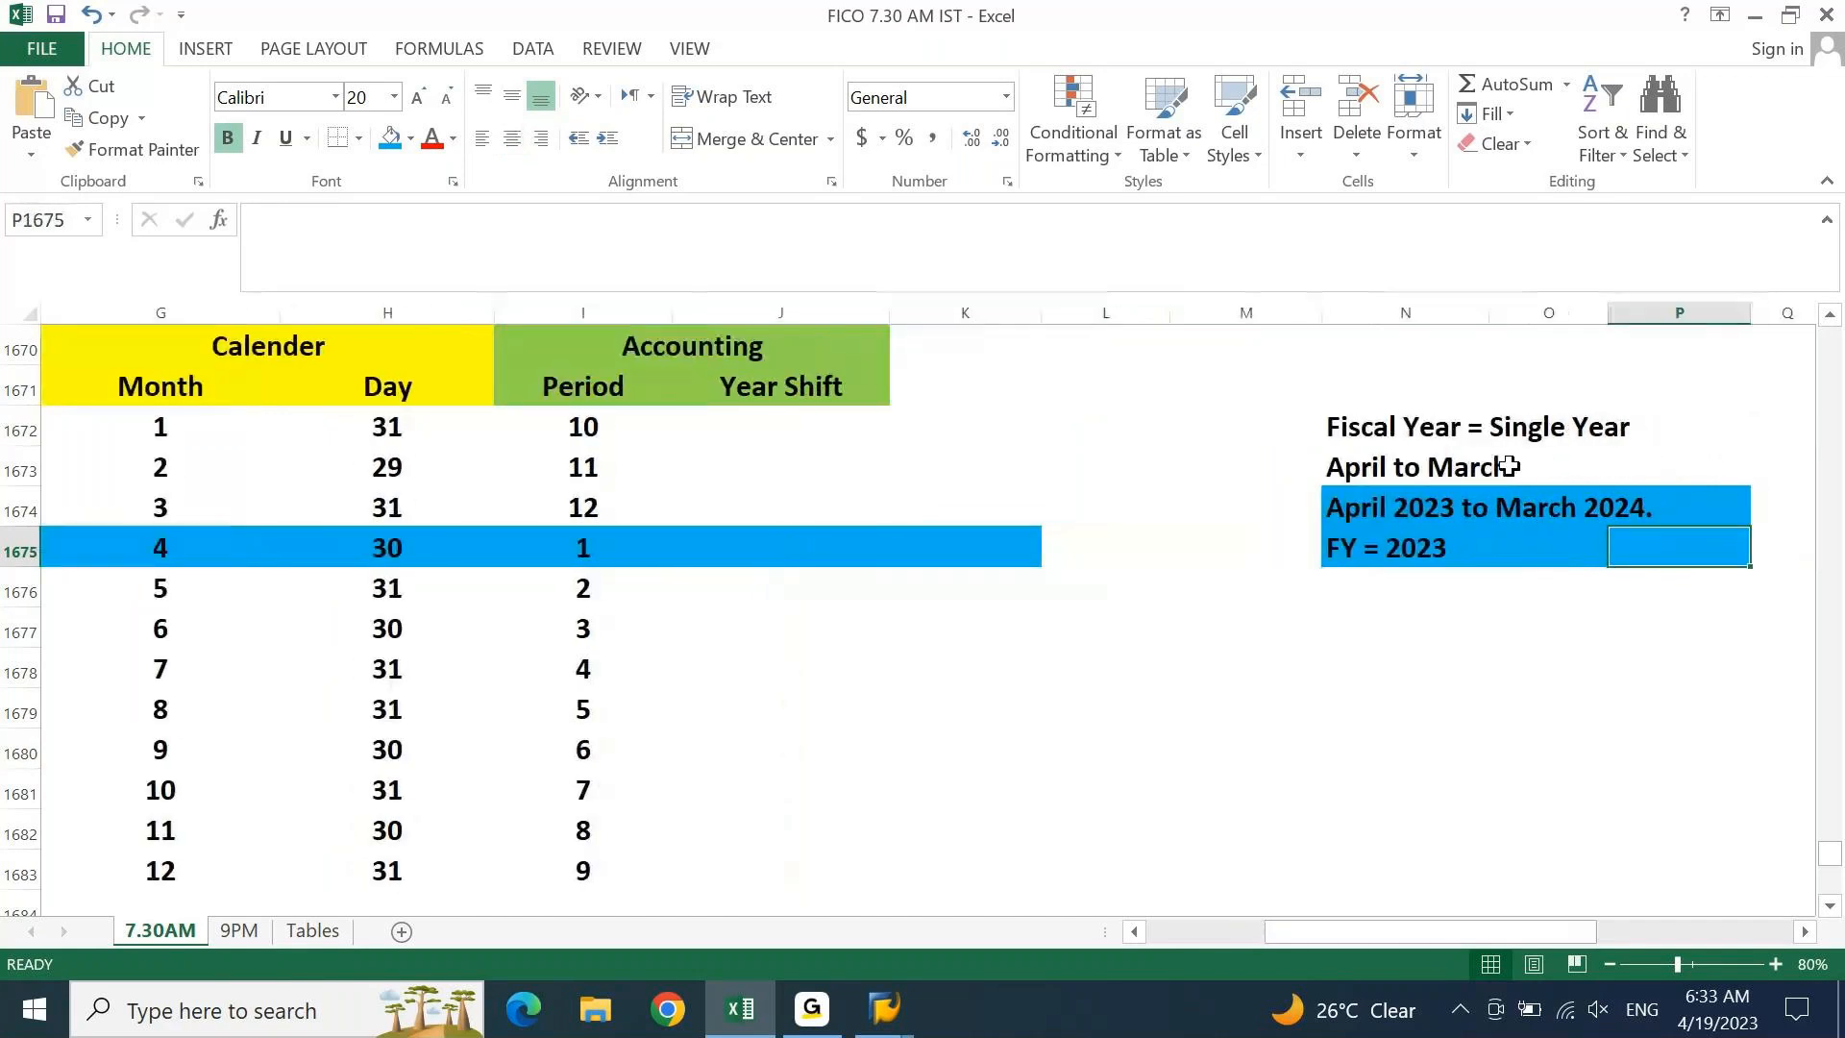
click(708, 538)
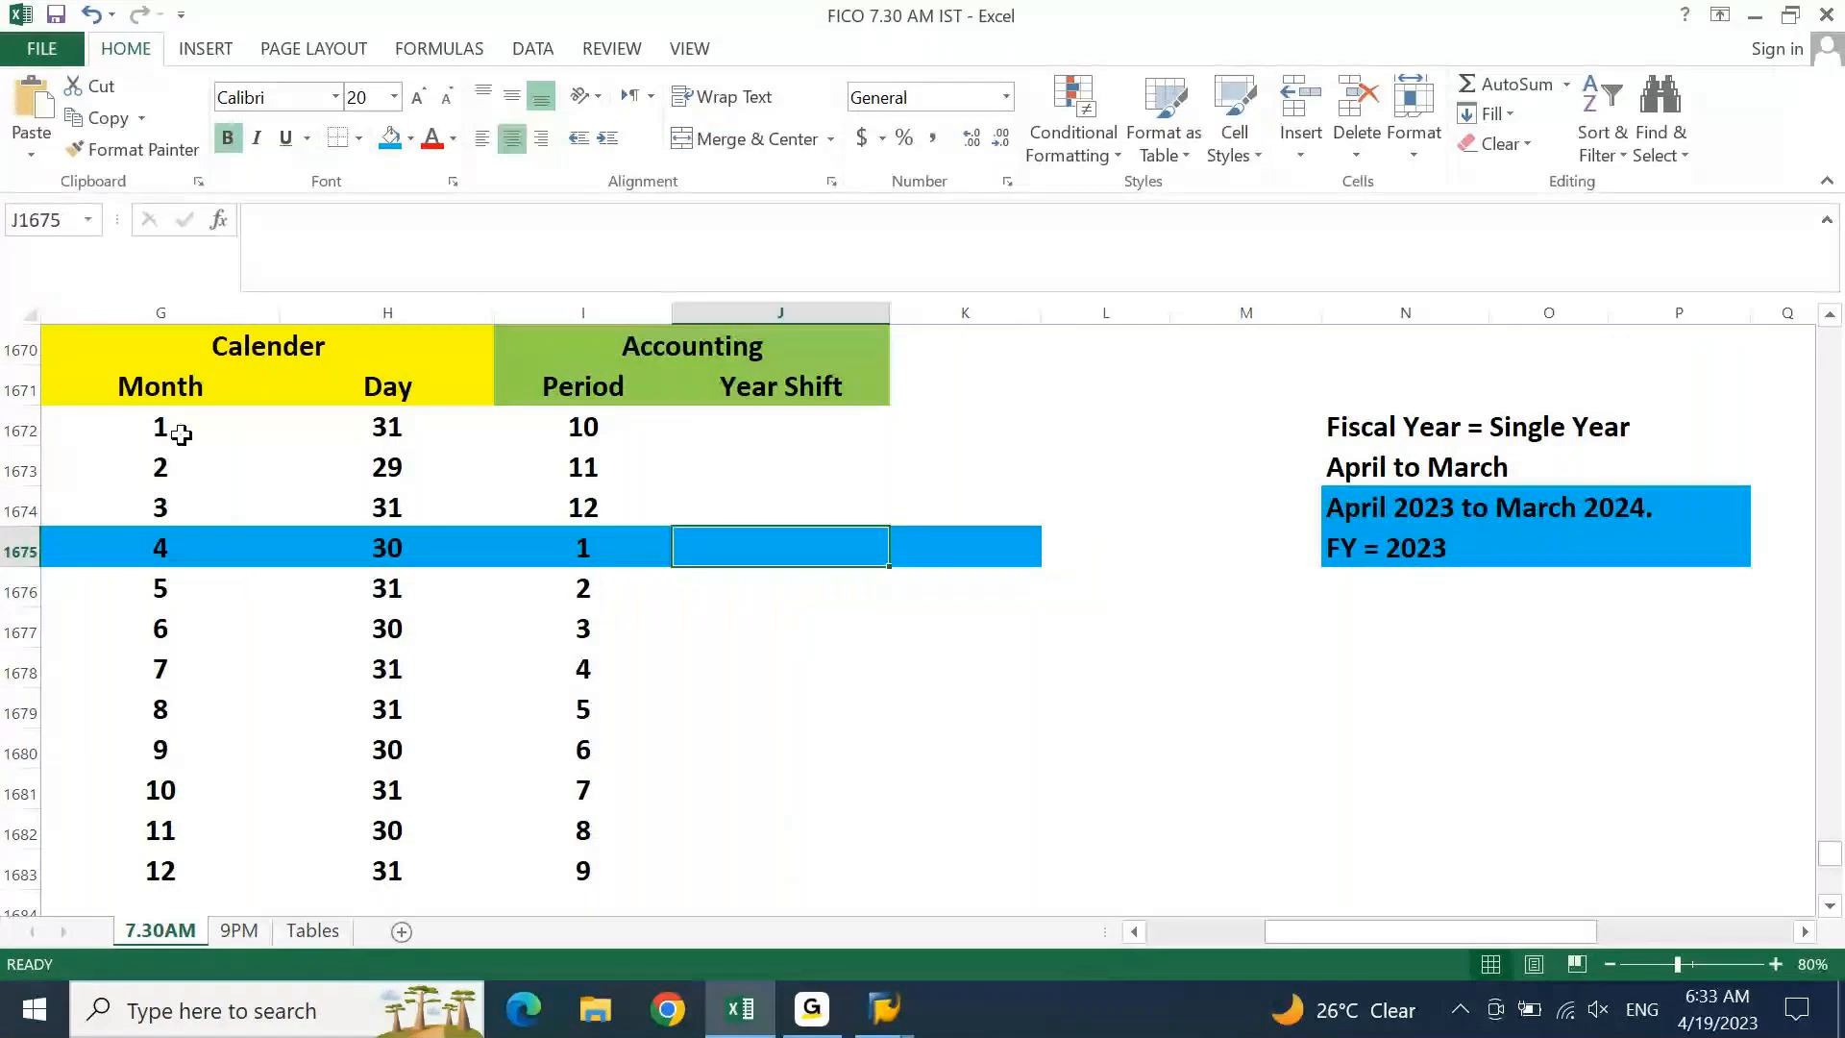
drag(182, 434, 192, 836)
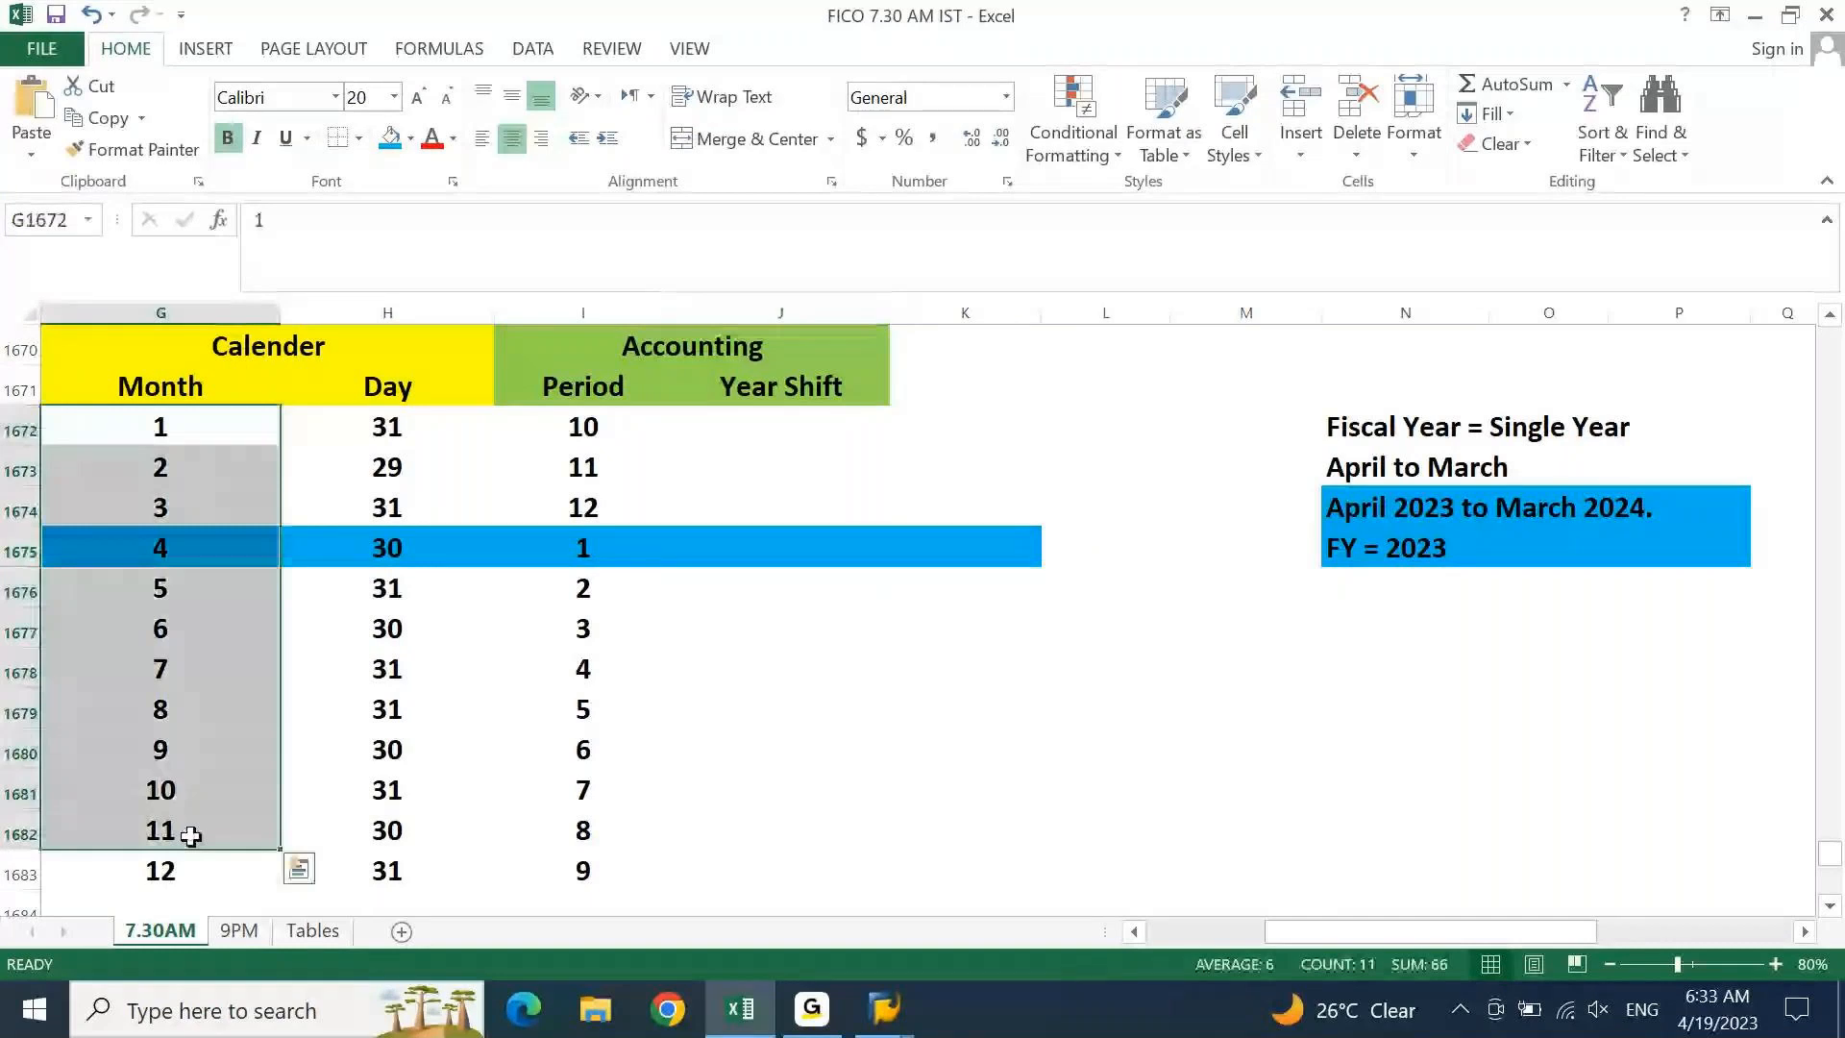
click(786, 548)
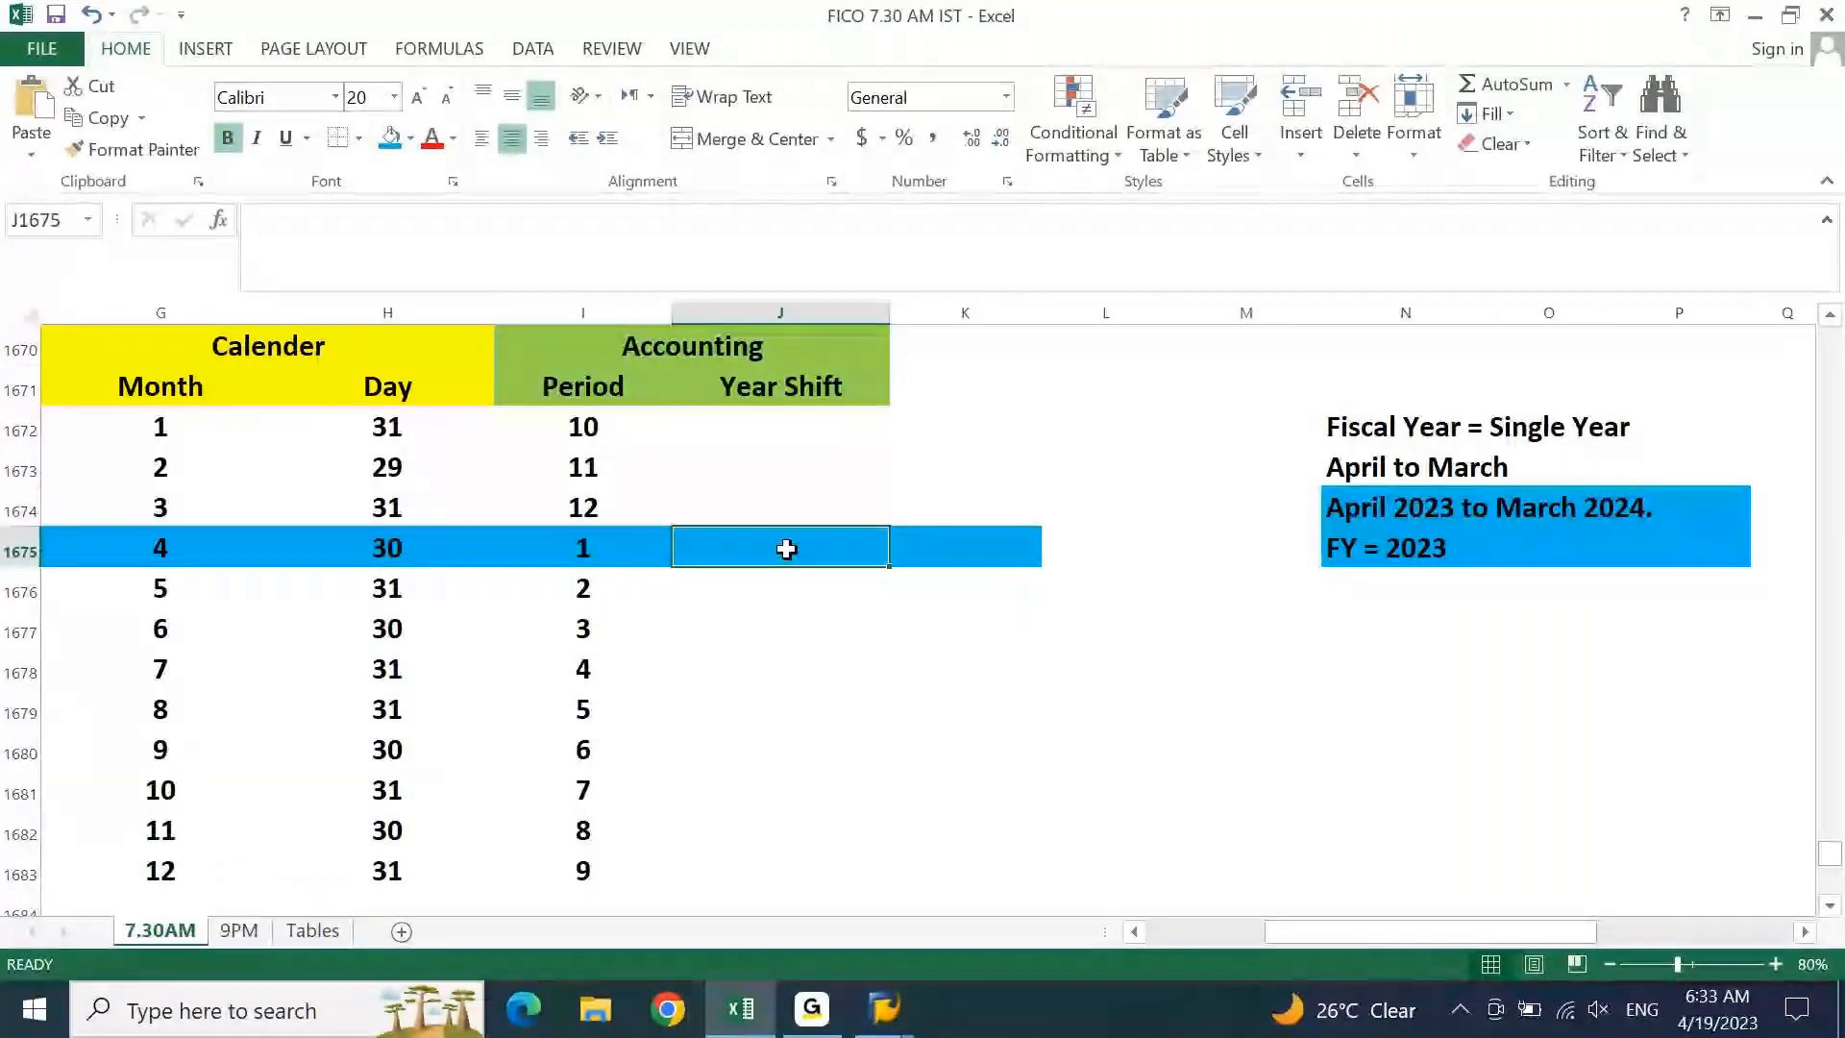
key(Right)
key(Right)
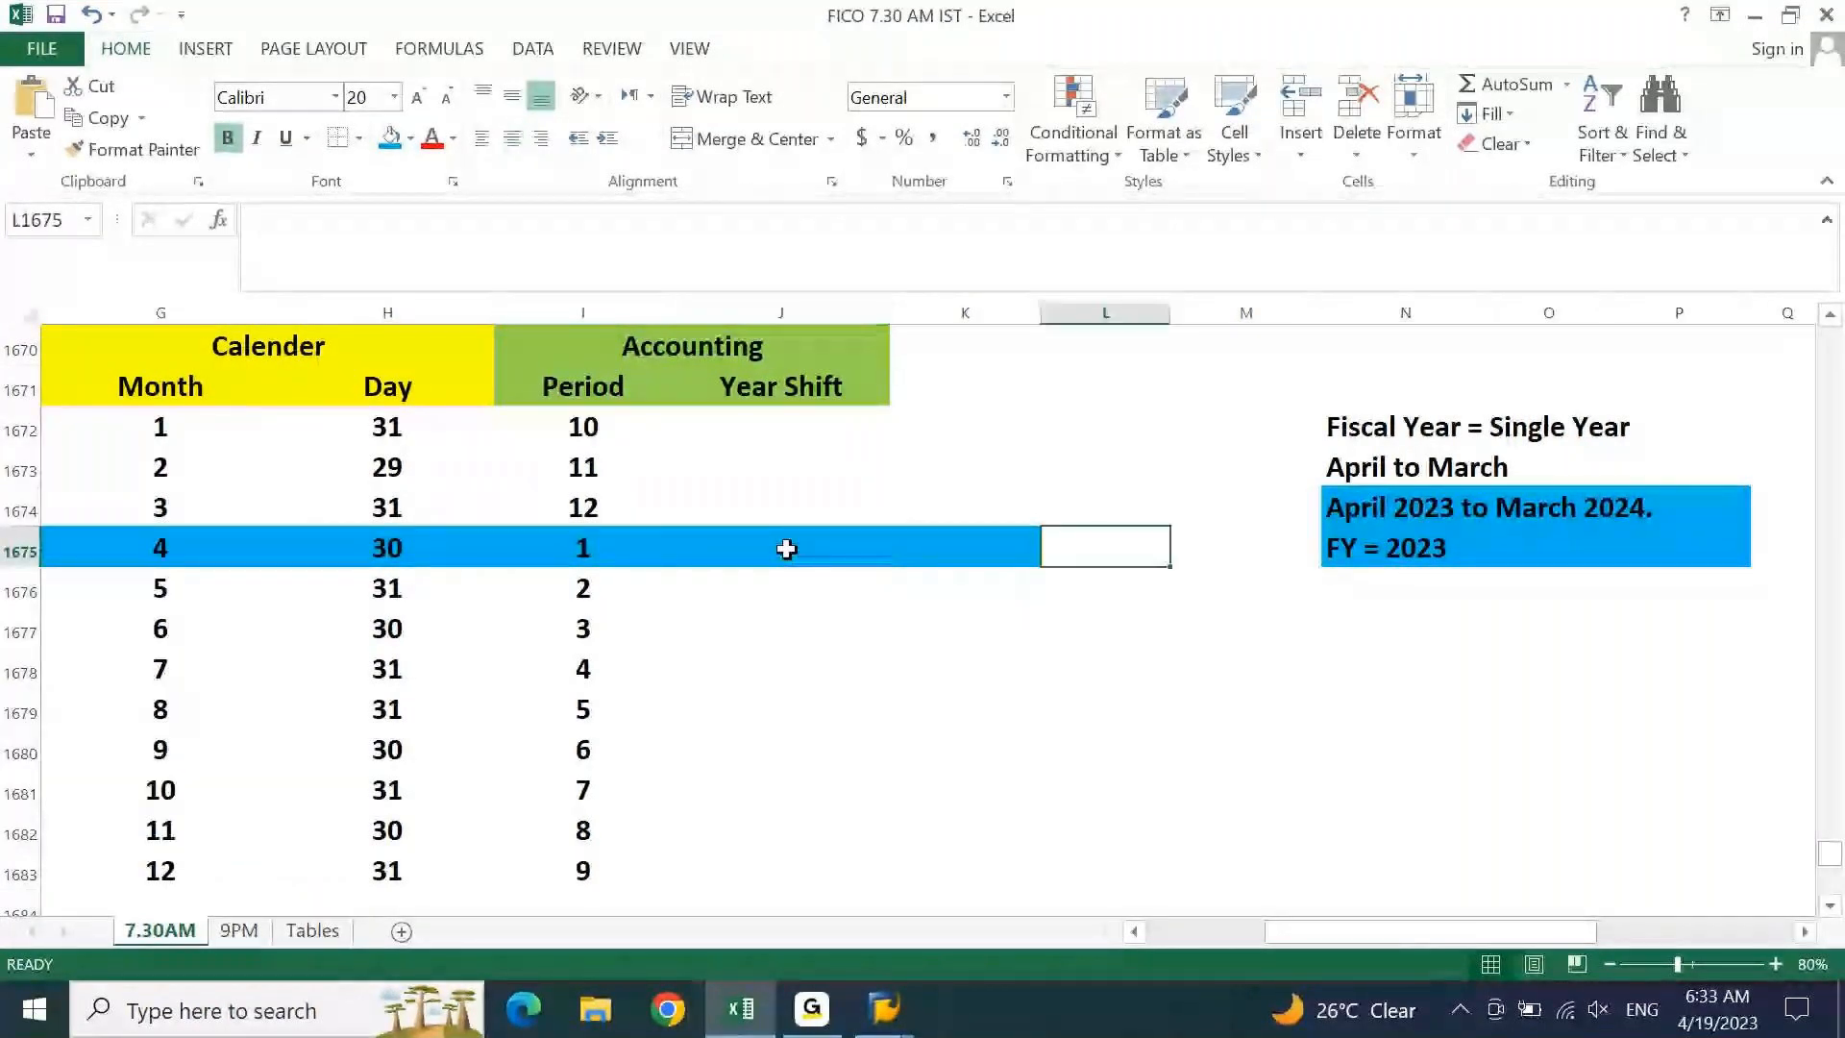
key(Left)
key(Up)
key(Up)
key(Up)
key(Up)
text(ca)
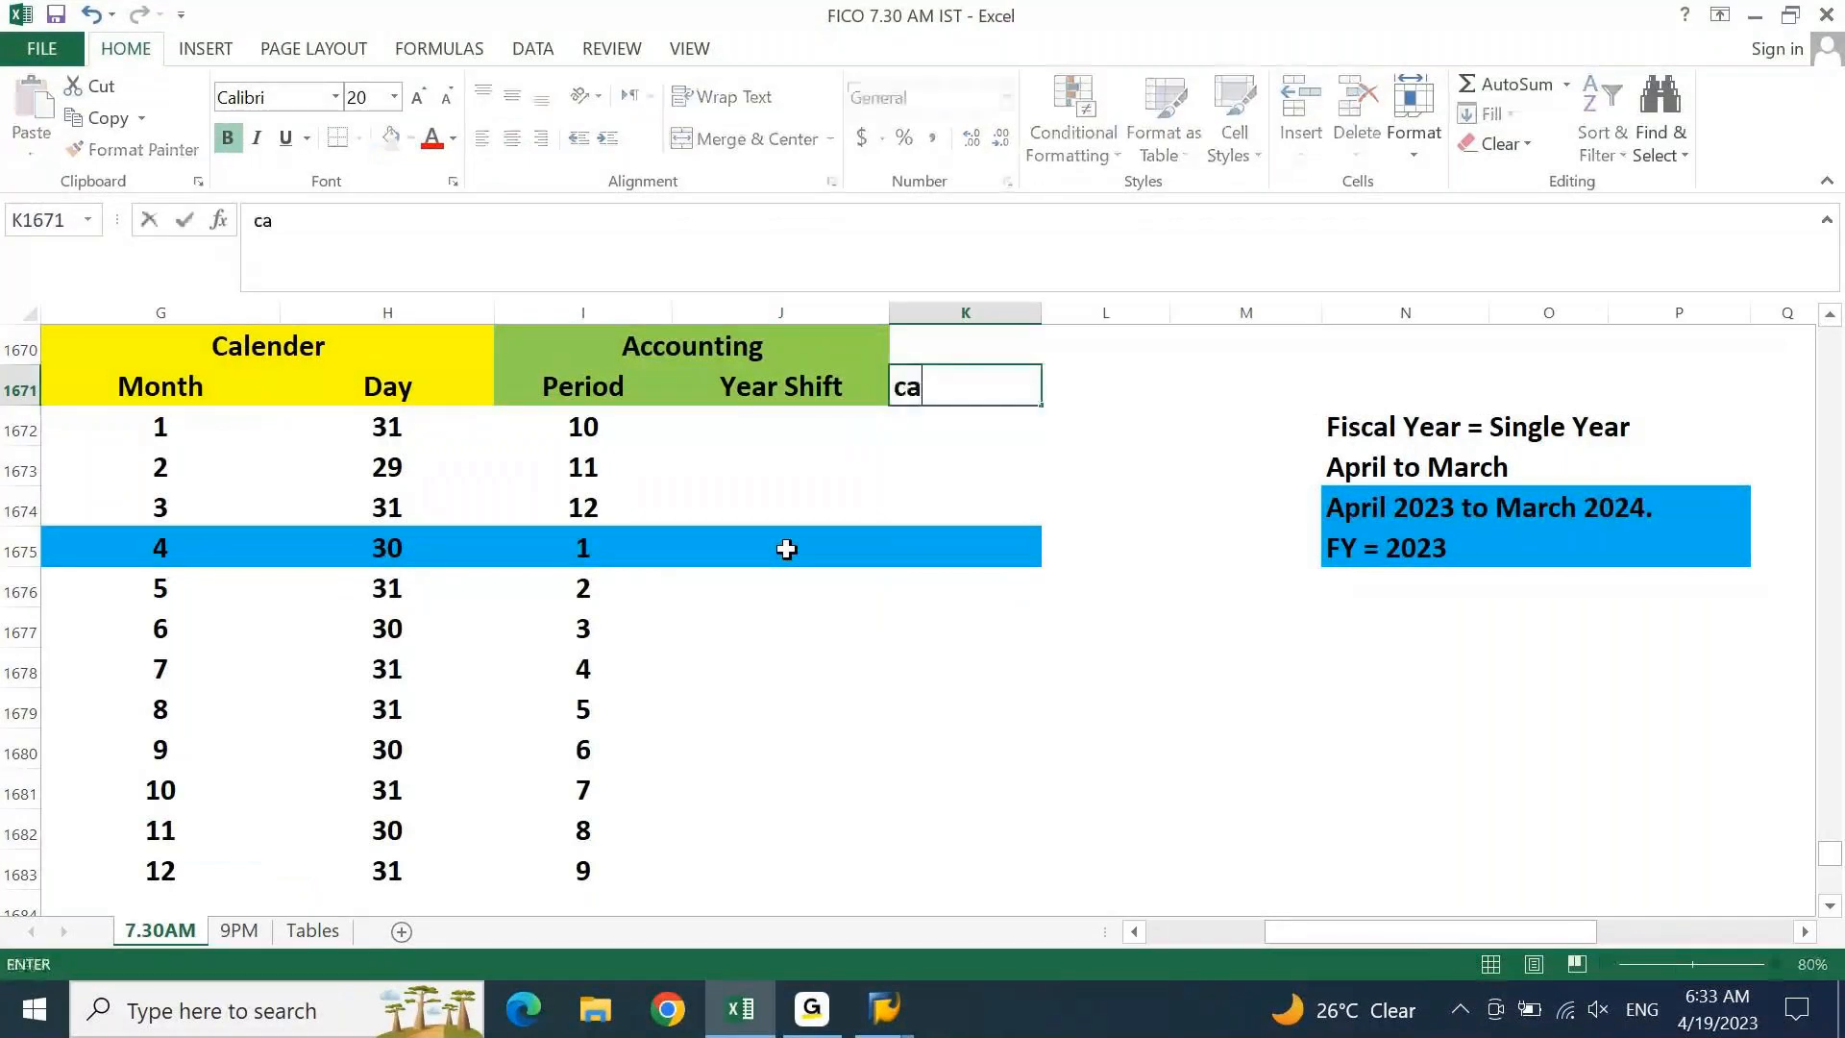
text(lender year)
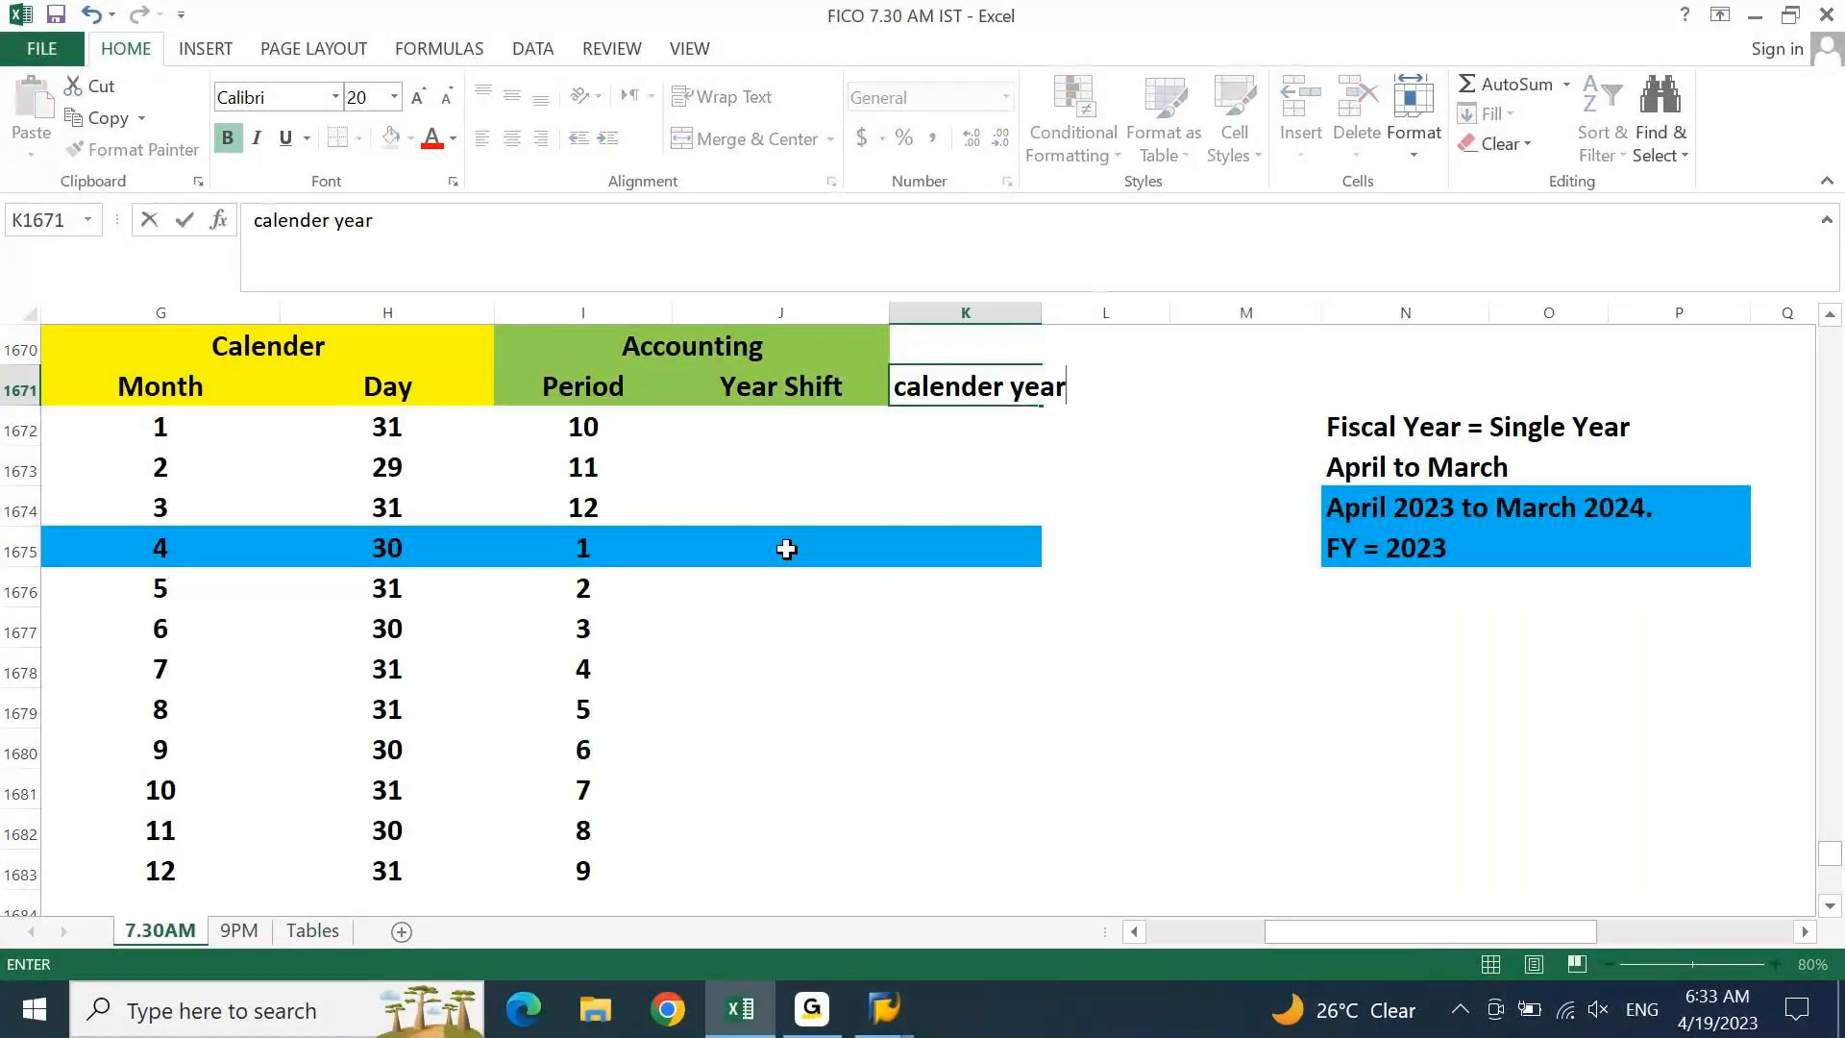
key(ctrl+Return)
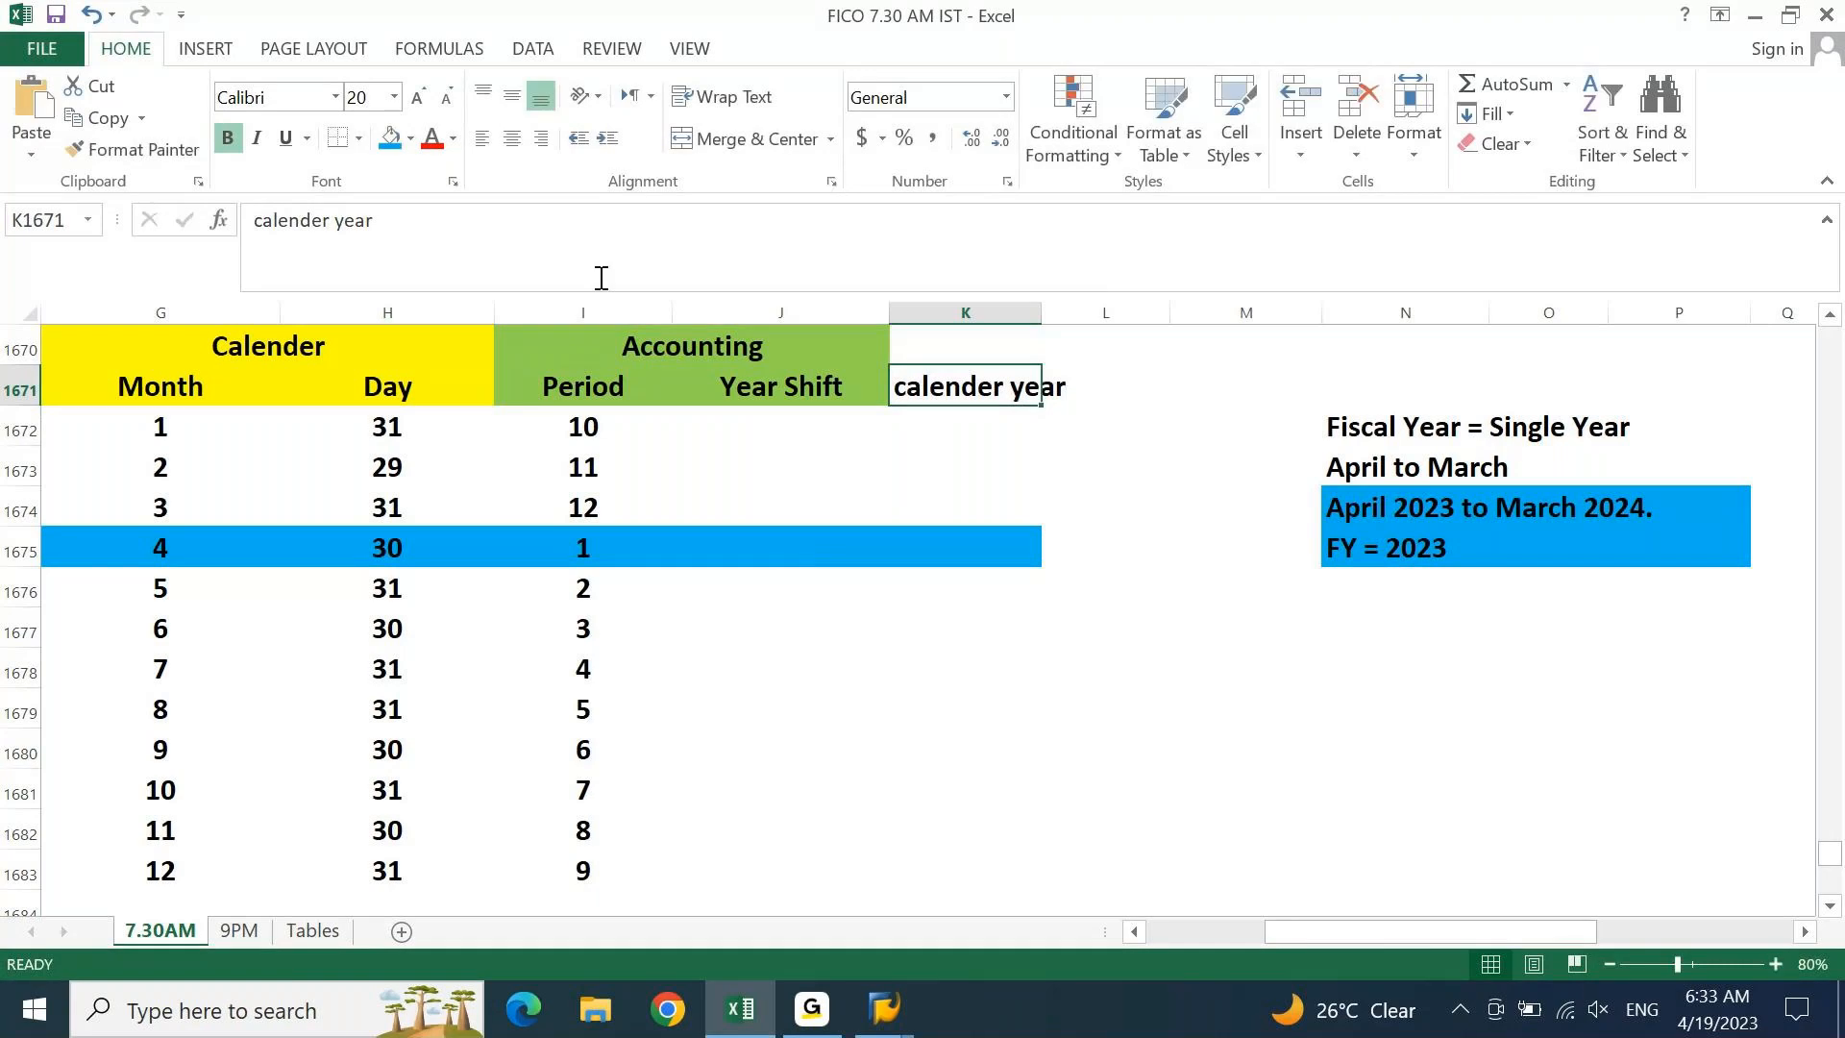
Fill the 'calender year' heading and column down to December blue
click(400, 153)
key(shift+Down)
key(shift+Down)
key(shift+Down)
key(shift+Down)
key(shift+Down)
key(shift+Down)
key(shift+Down)
key(shift+Down)
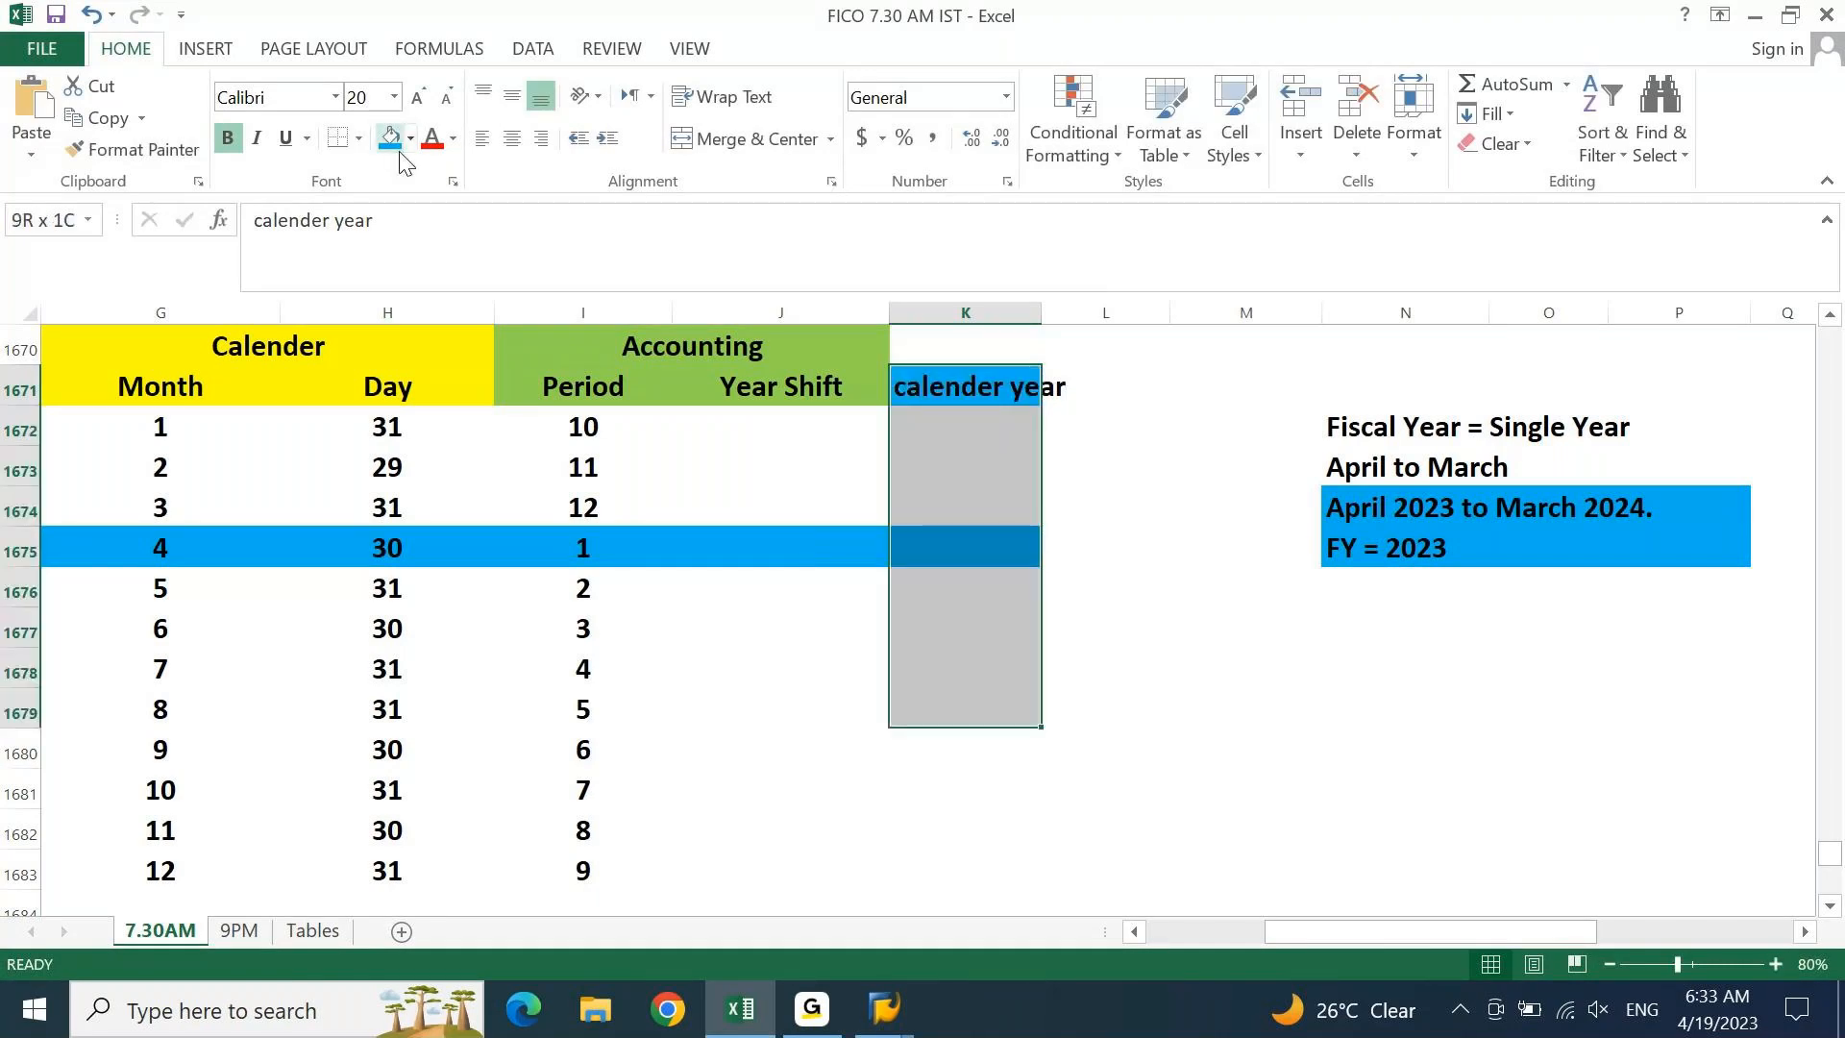
key(shift+Down)
key(shift+Down)
key(shift+Down)
key(shift+Down)
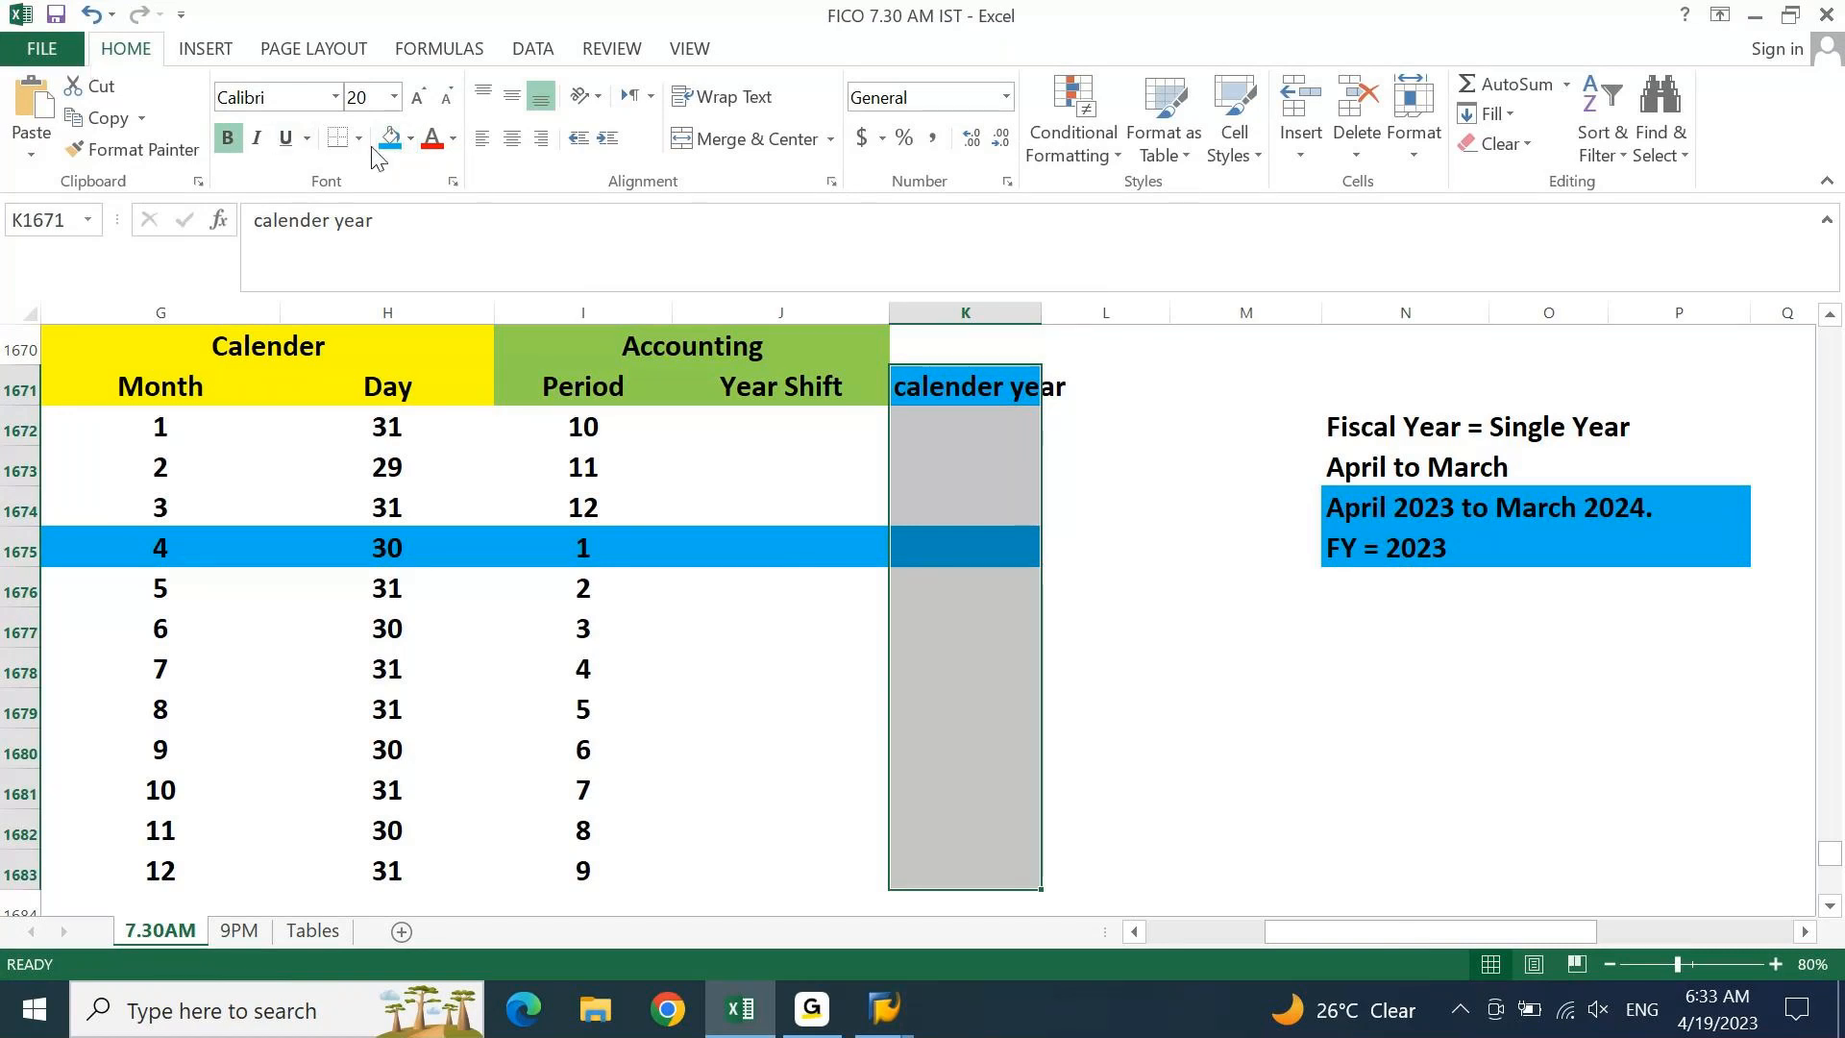
click(382, 151)
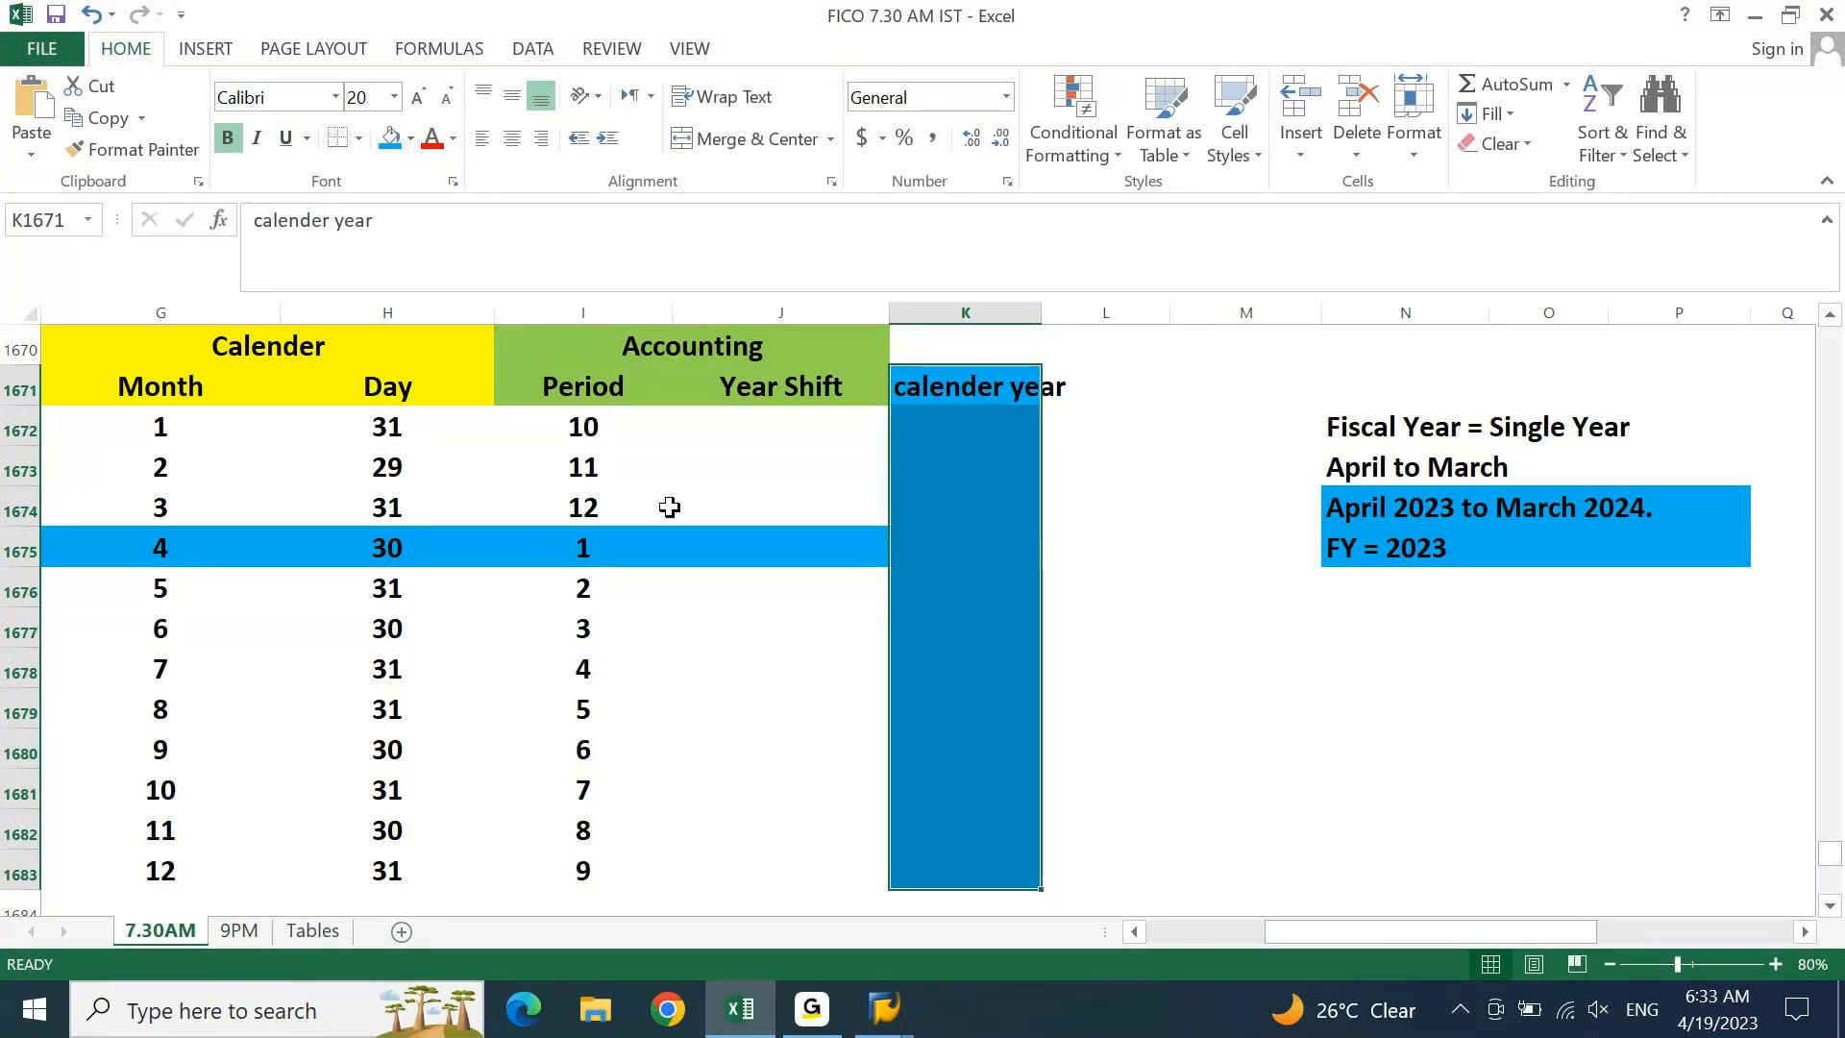
click(580, 547)
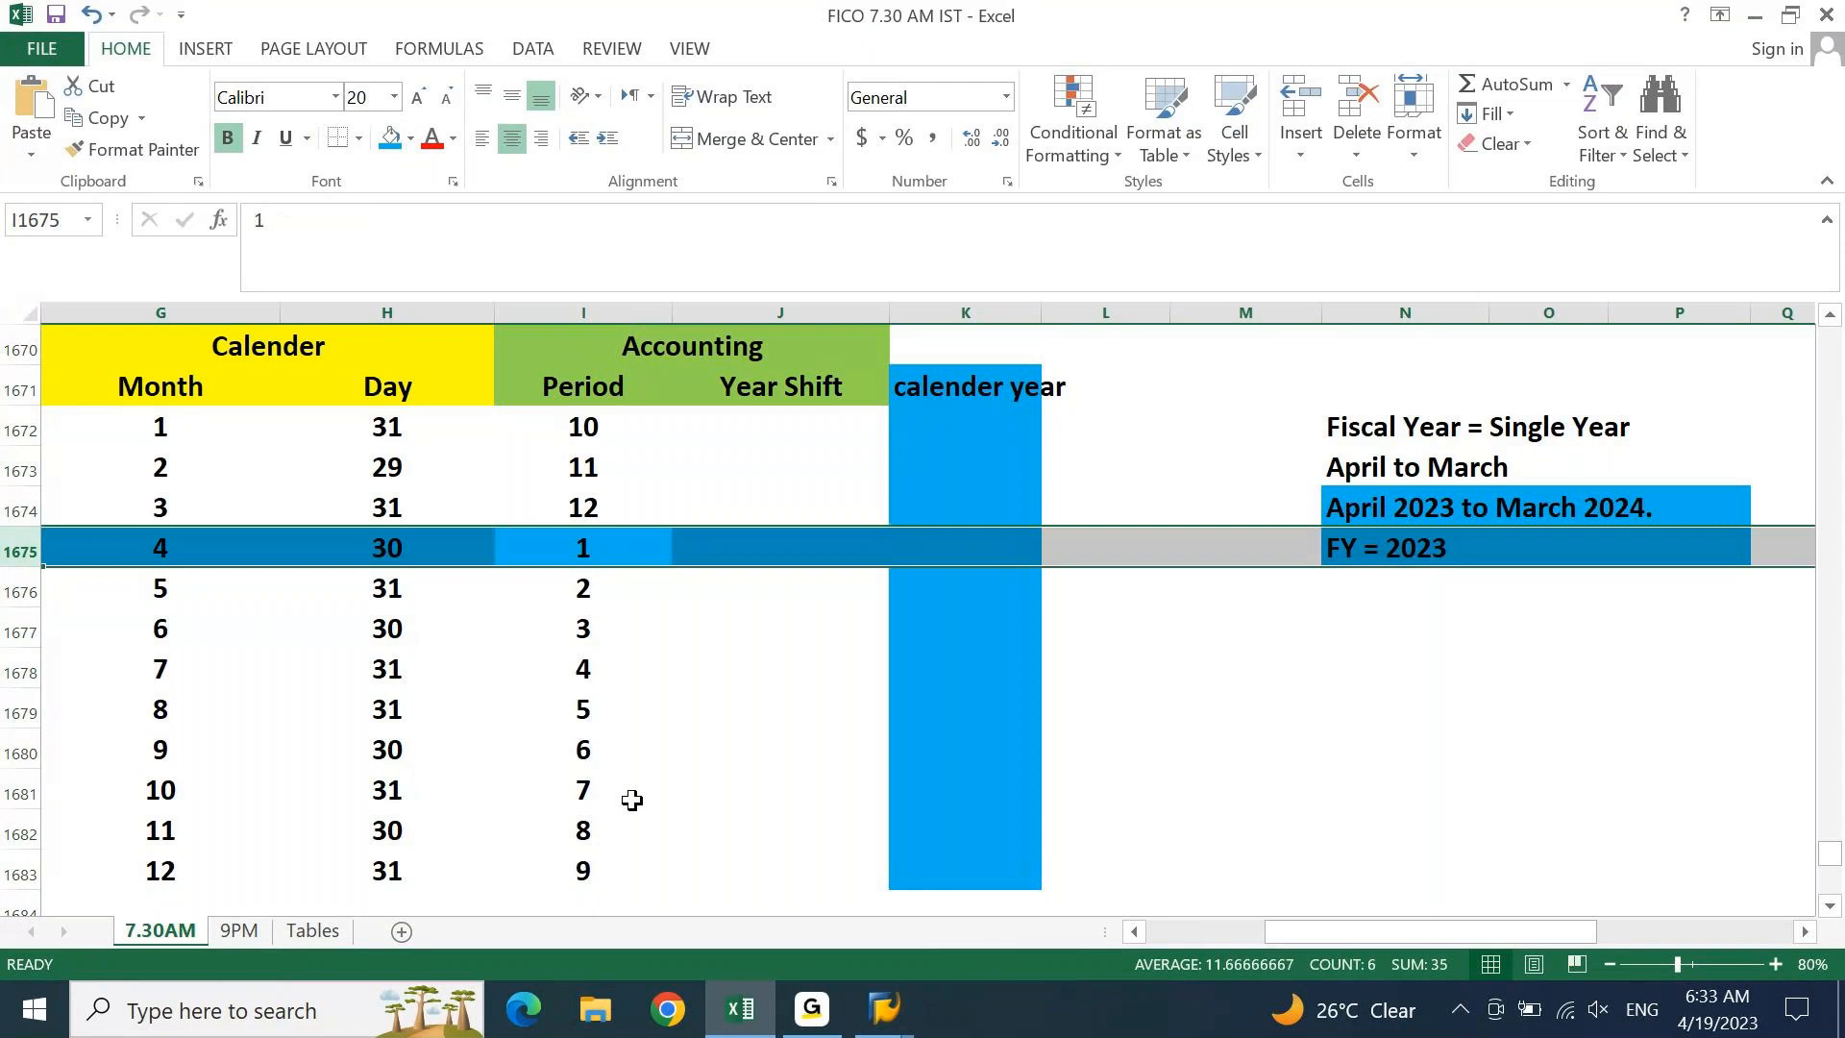
Enter 2023 for April and copy it down through December's row
key(Right)
key(Right)
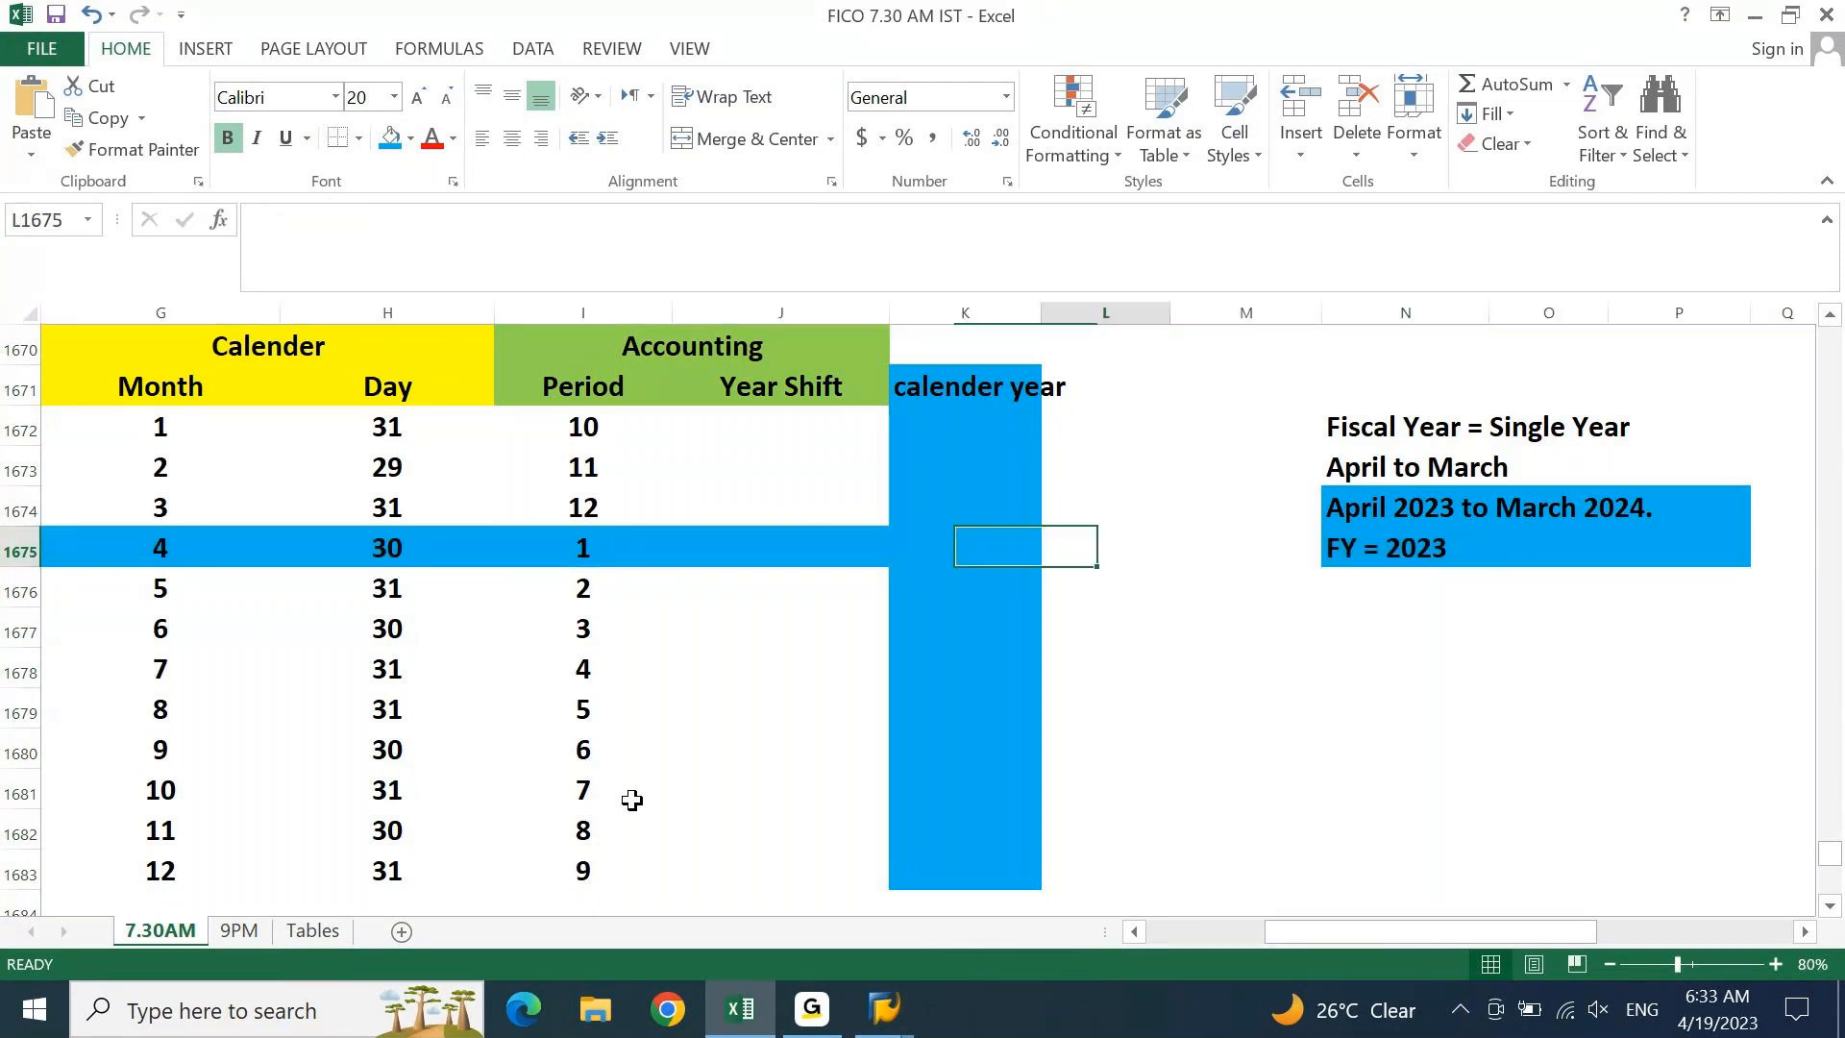
text(2023)
key(Return)
key(Up)
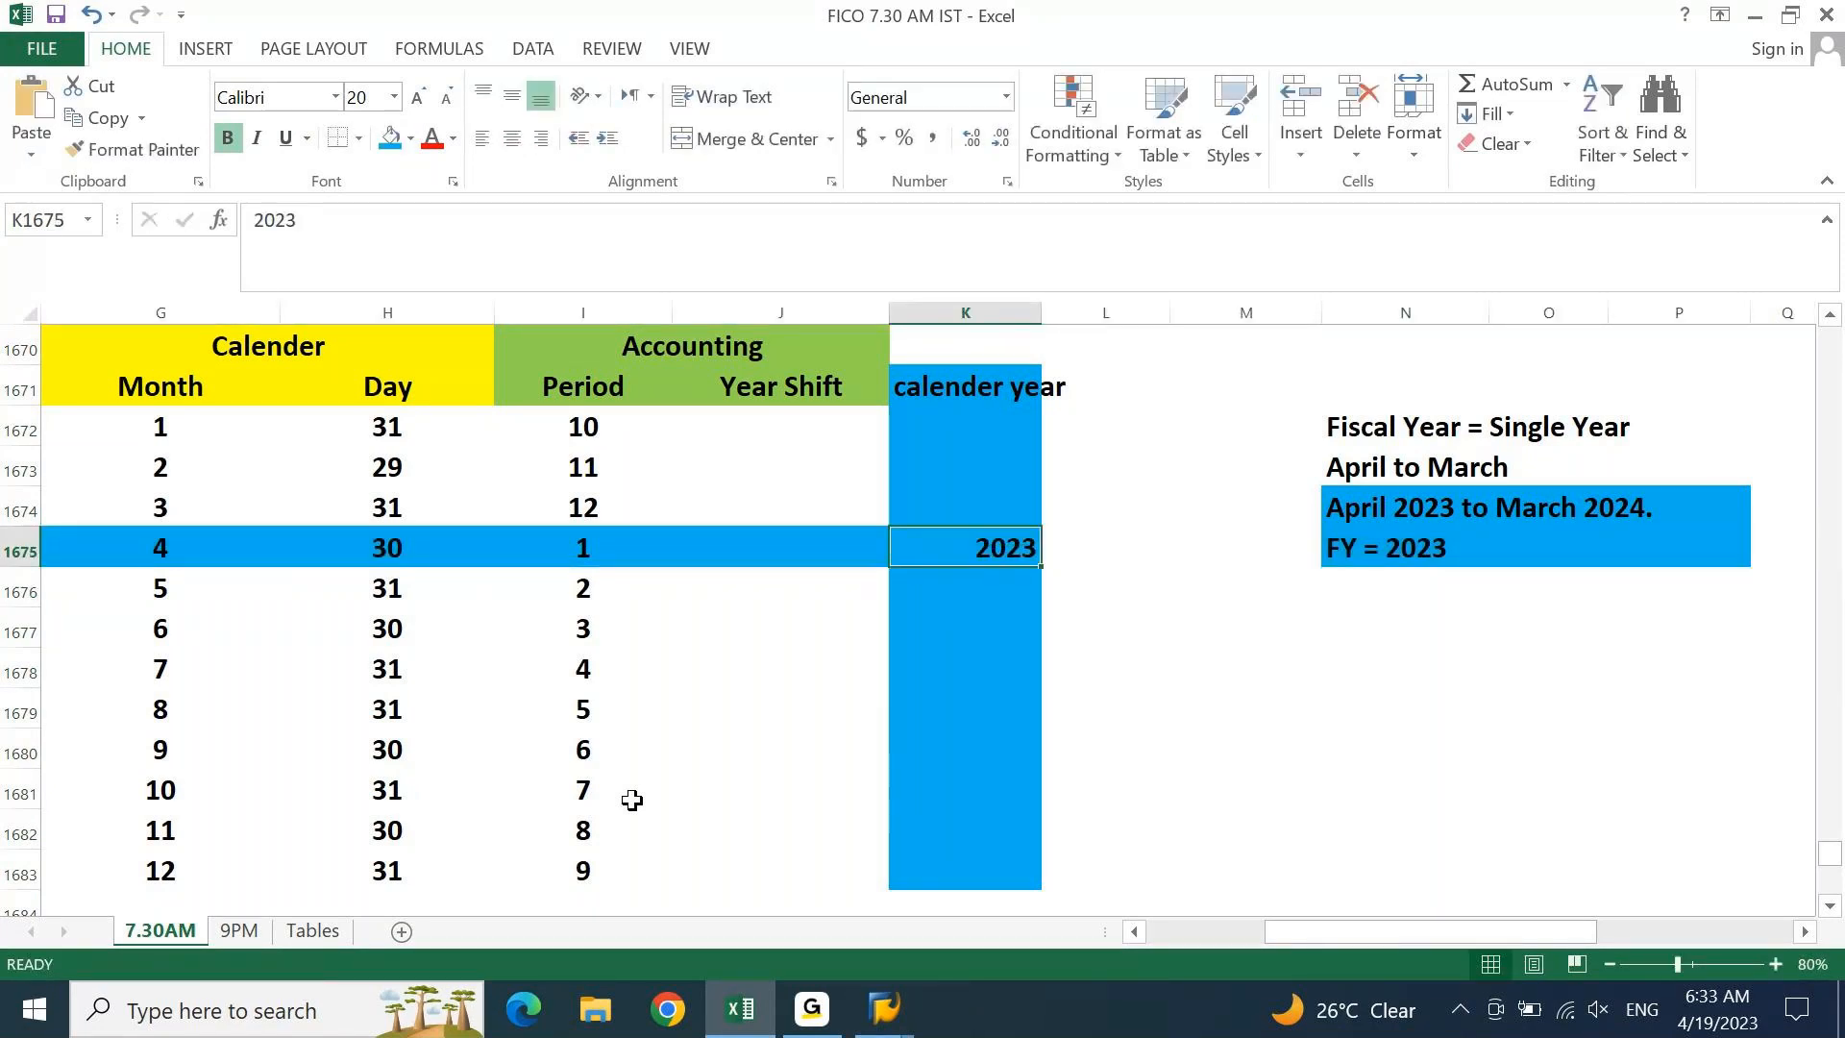
key(ctrl+c)
key(shift+Down)
key(shift+Down)
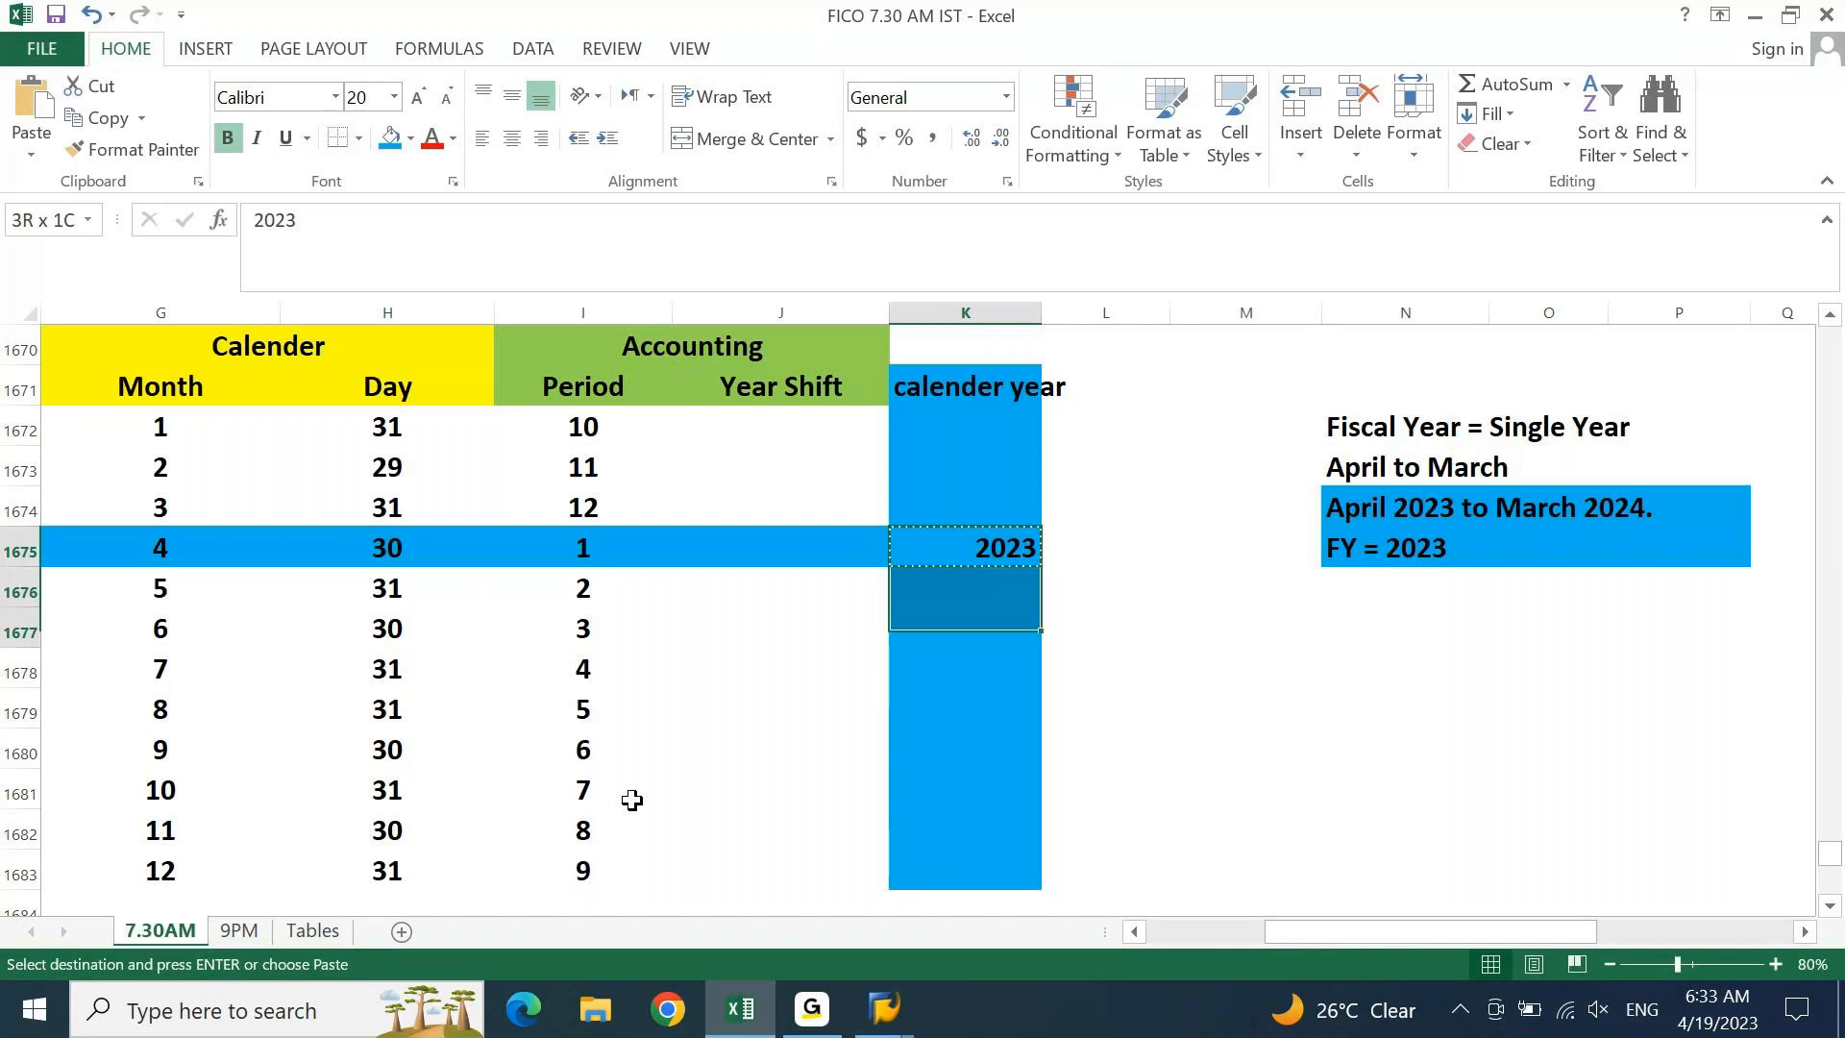
key(shift+Down)
key(shift+Down)
key(shift+Down)
key(shift+Down)
key(shift+Down)
key(shift+Down)
key(ctrl+v)
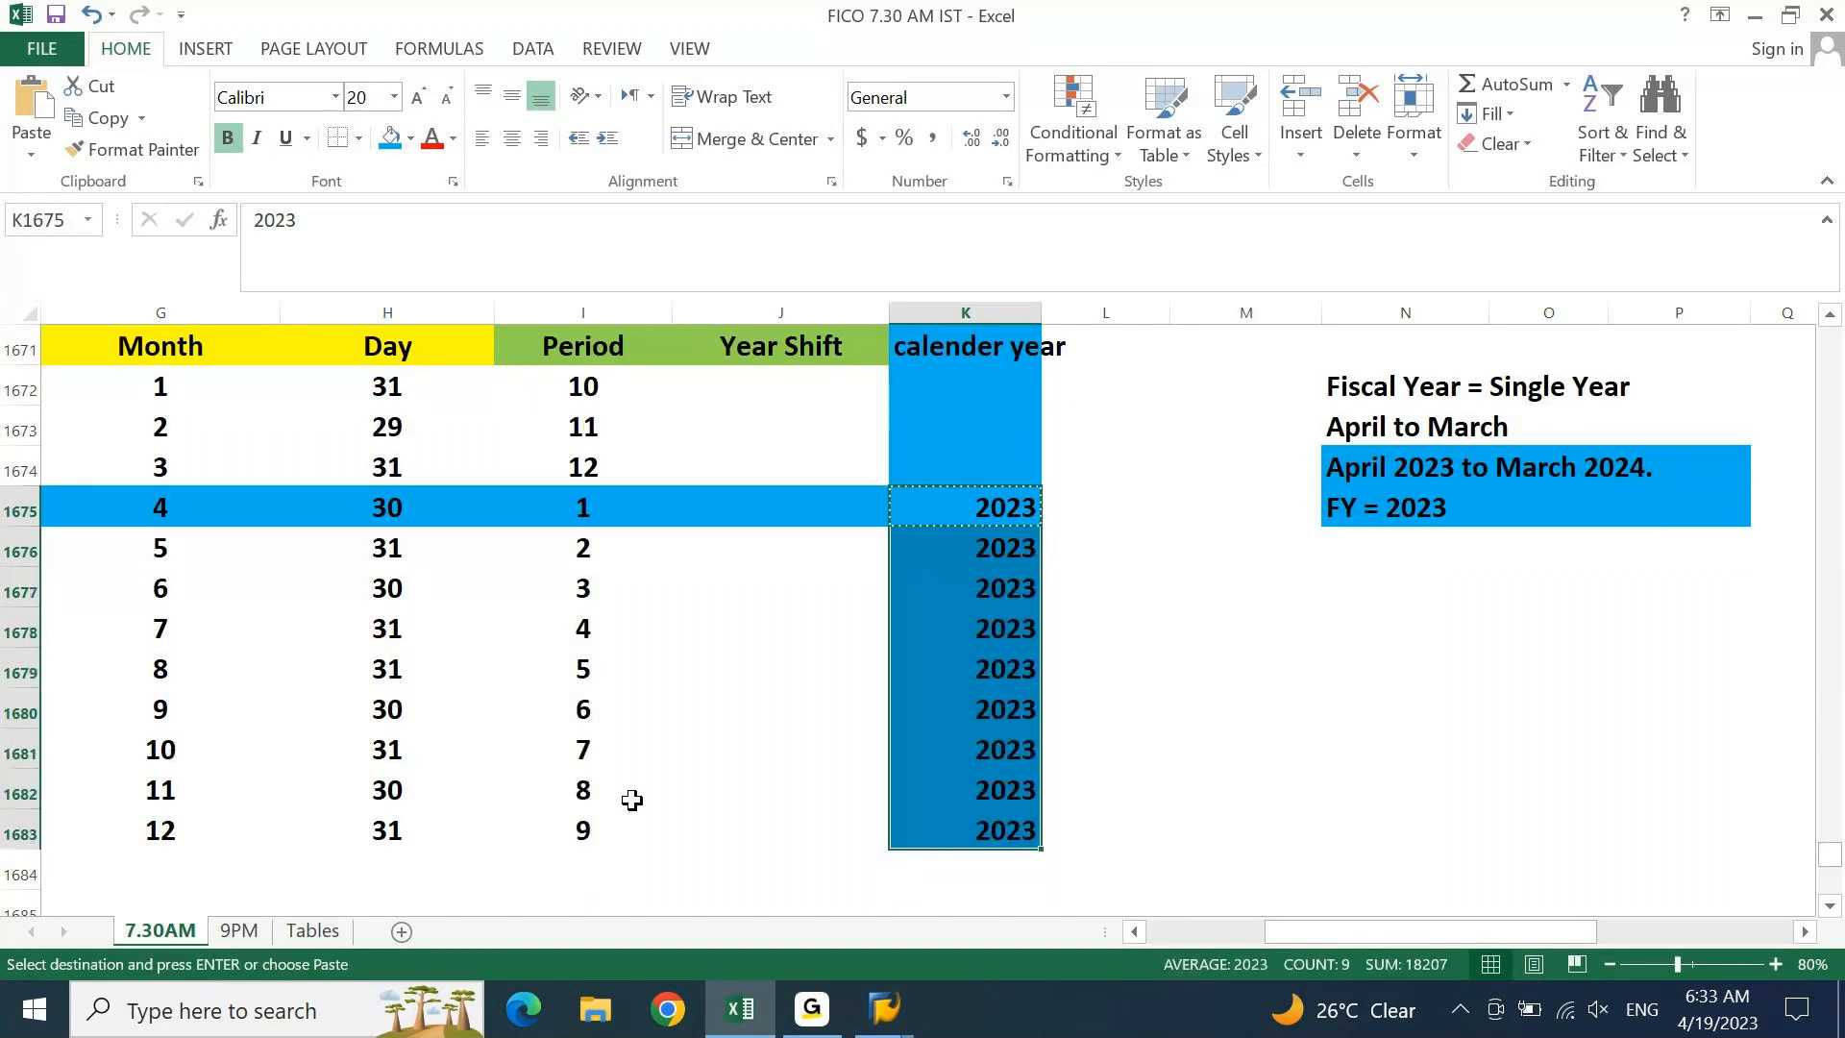
key(Escape)
key(Up)
key(Up)
key(Up)
key(Up)
key(Up)
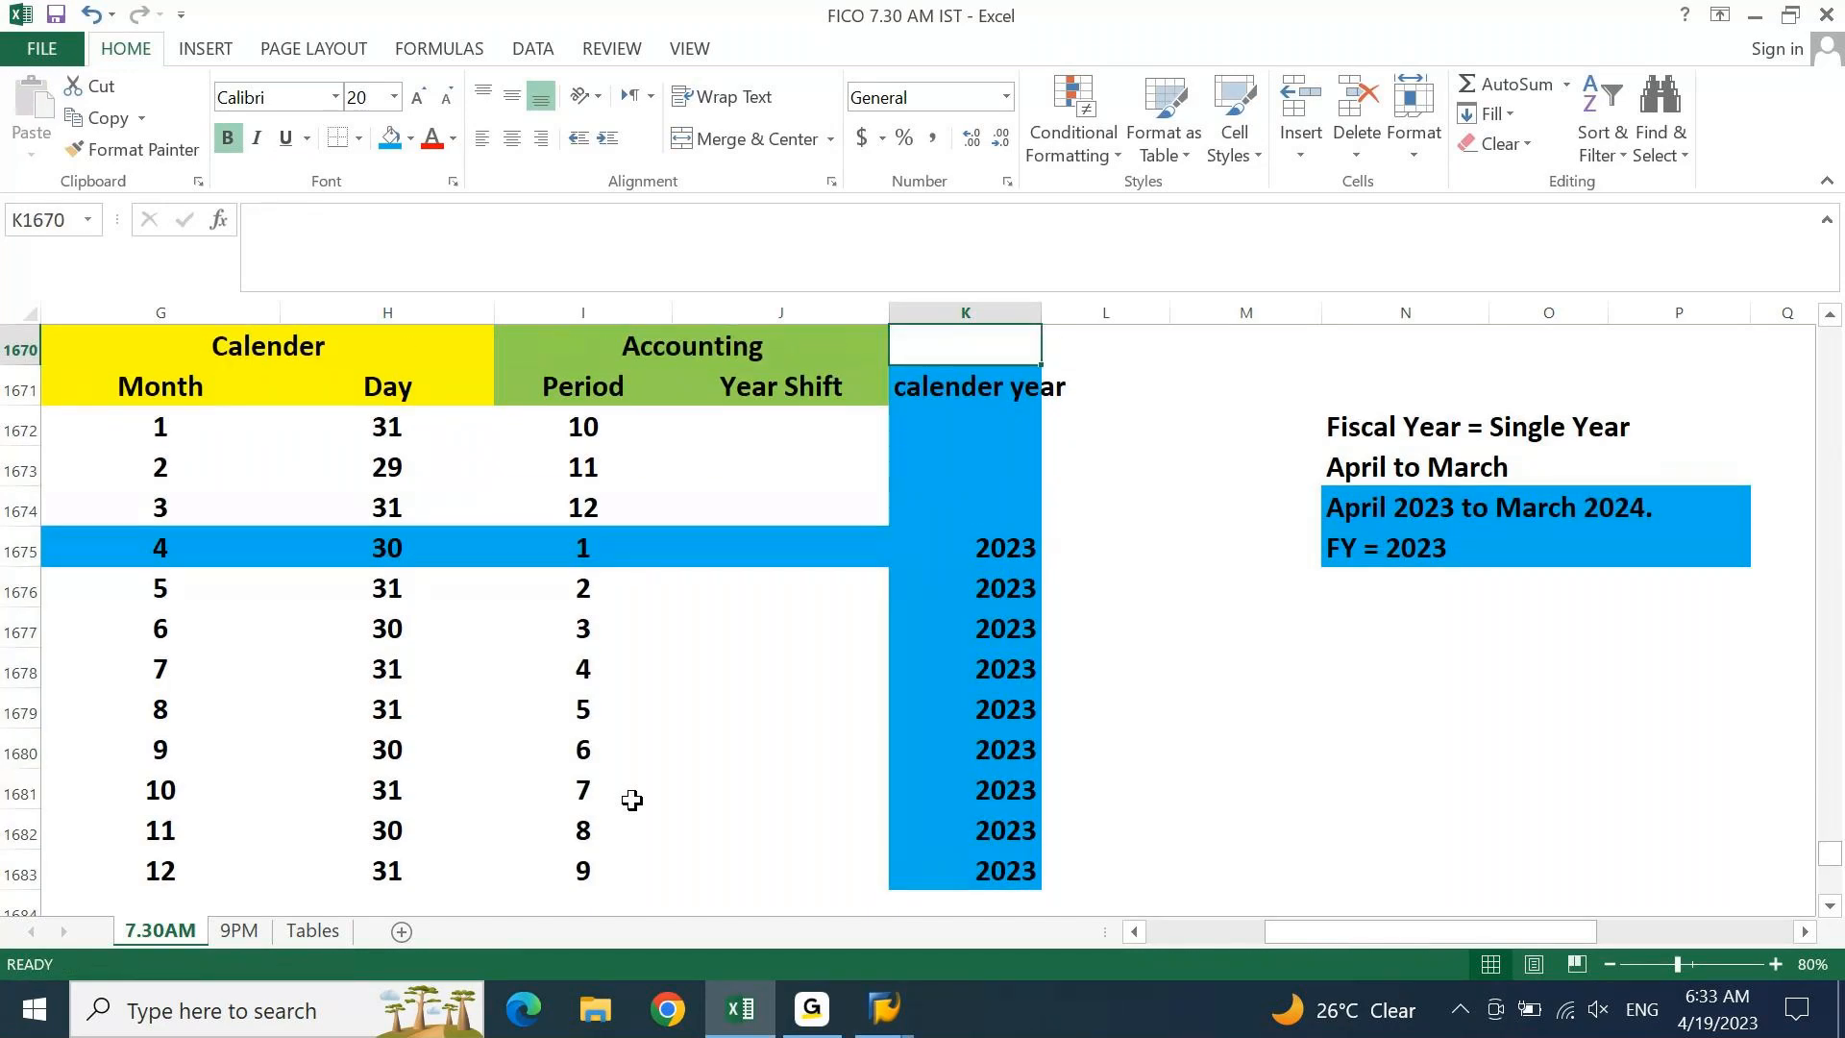
key(Up)
key(ctrl+Down)
key(ctrl+Down)
key(ctrl+Down)
key(ctrl+Up)
key(ctrl+Up)
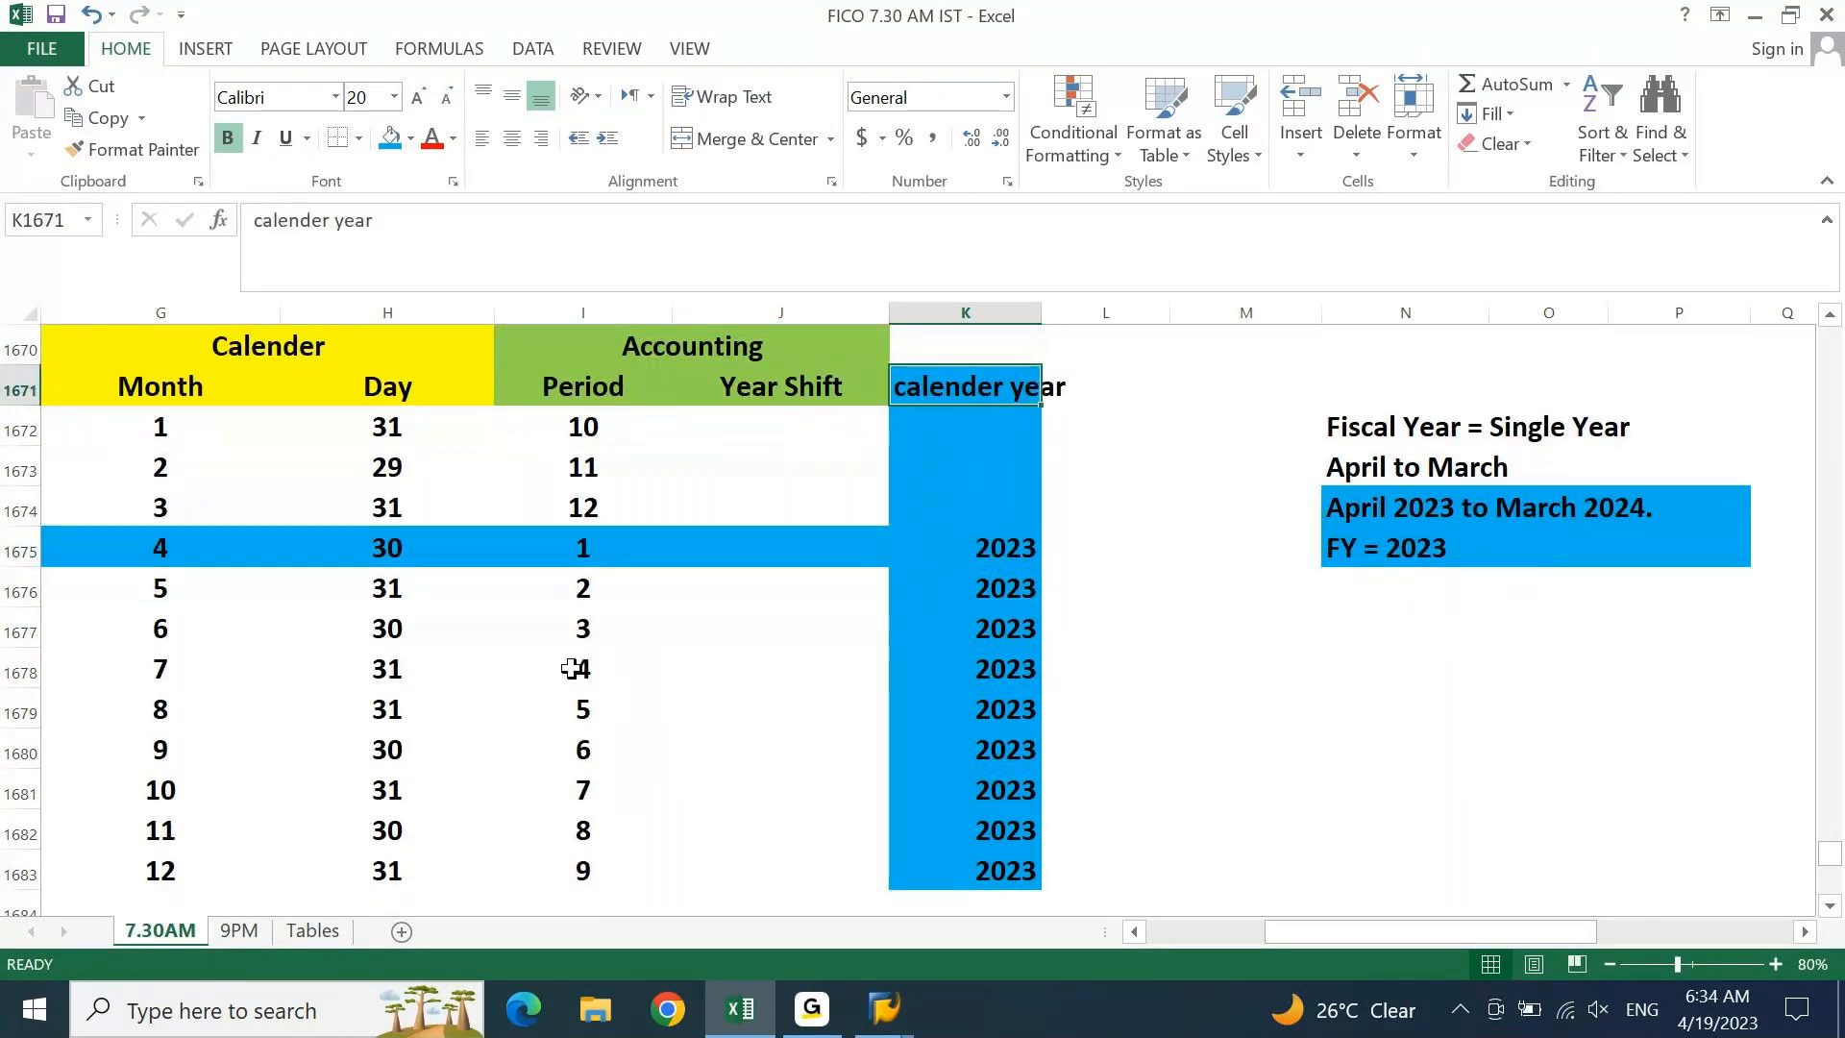
click(1007, 562)
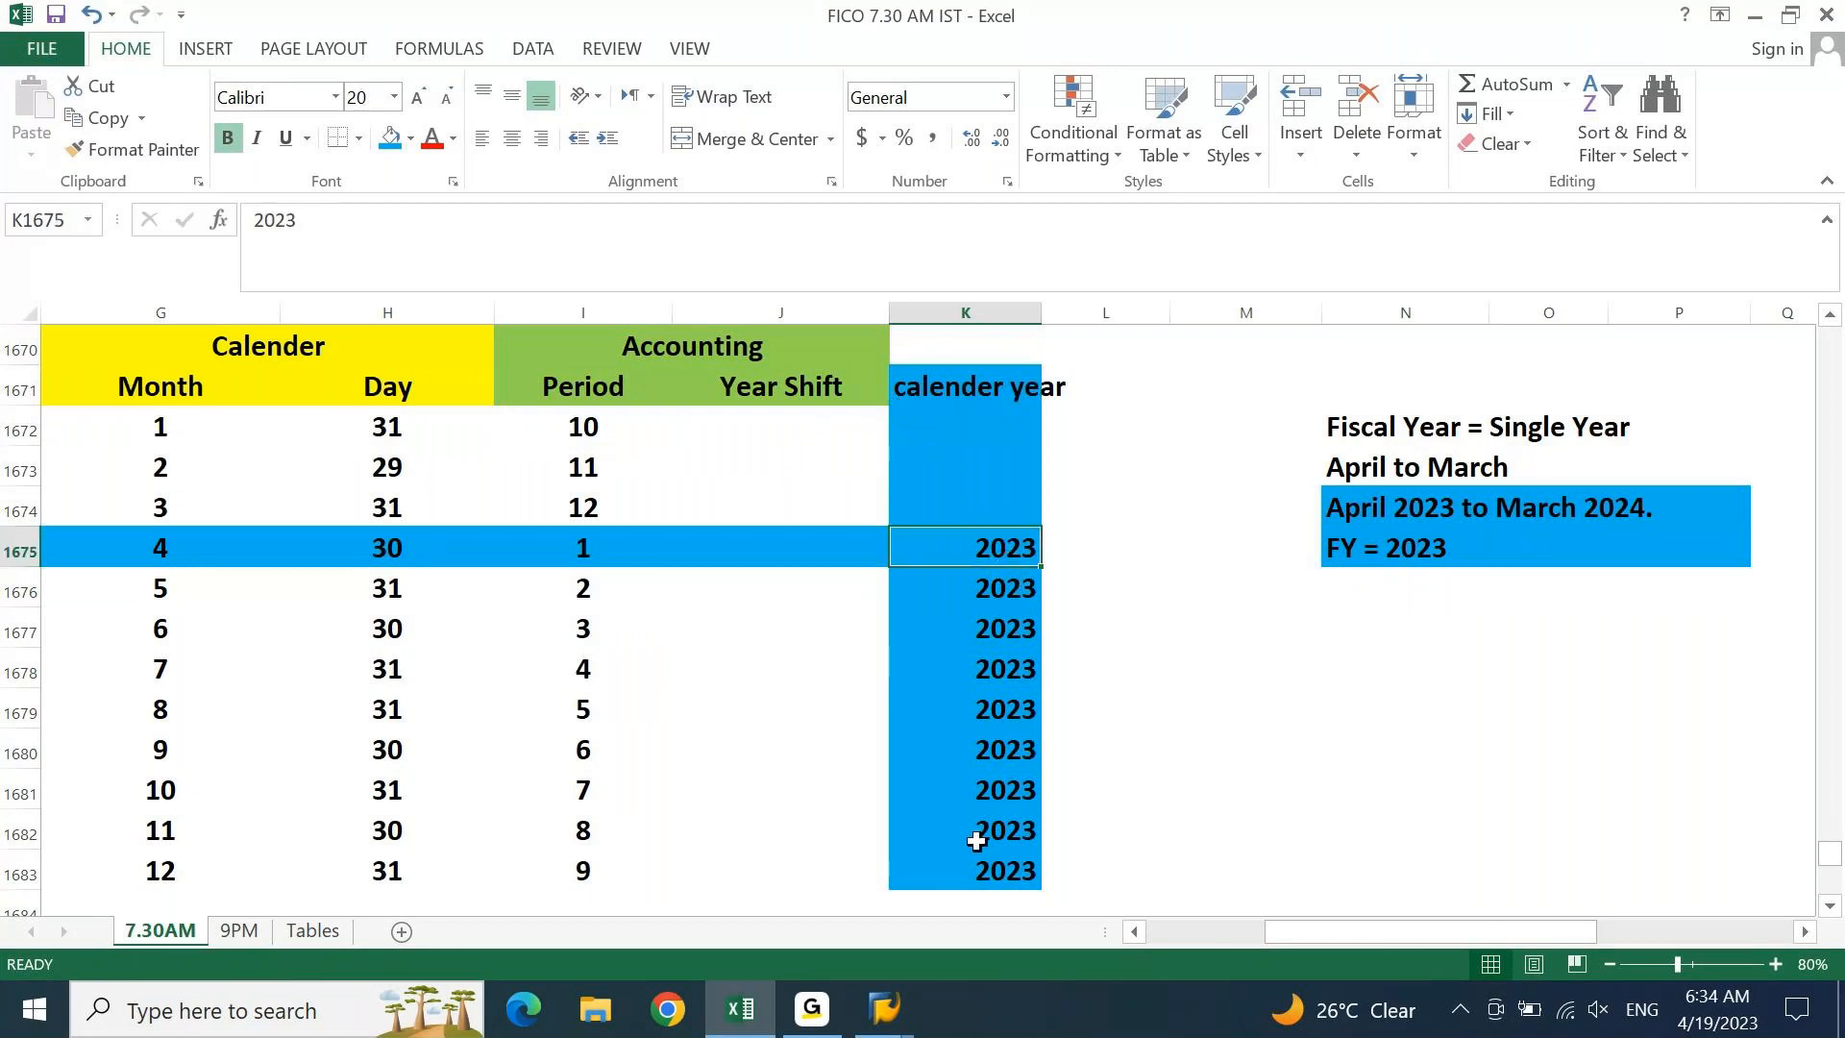
Enter 2024 as the calendar year for months 1–3 and widen column K
click(978, 420)
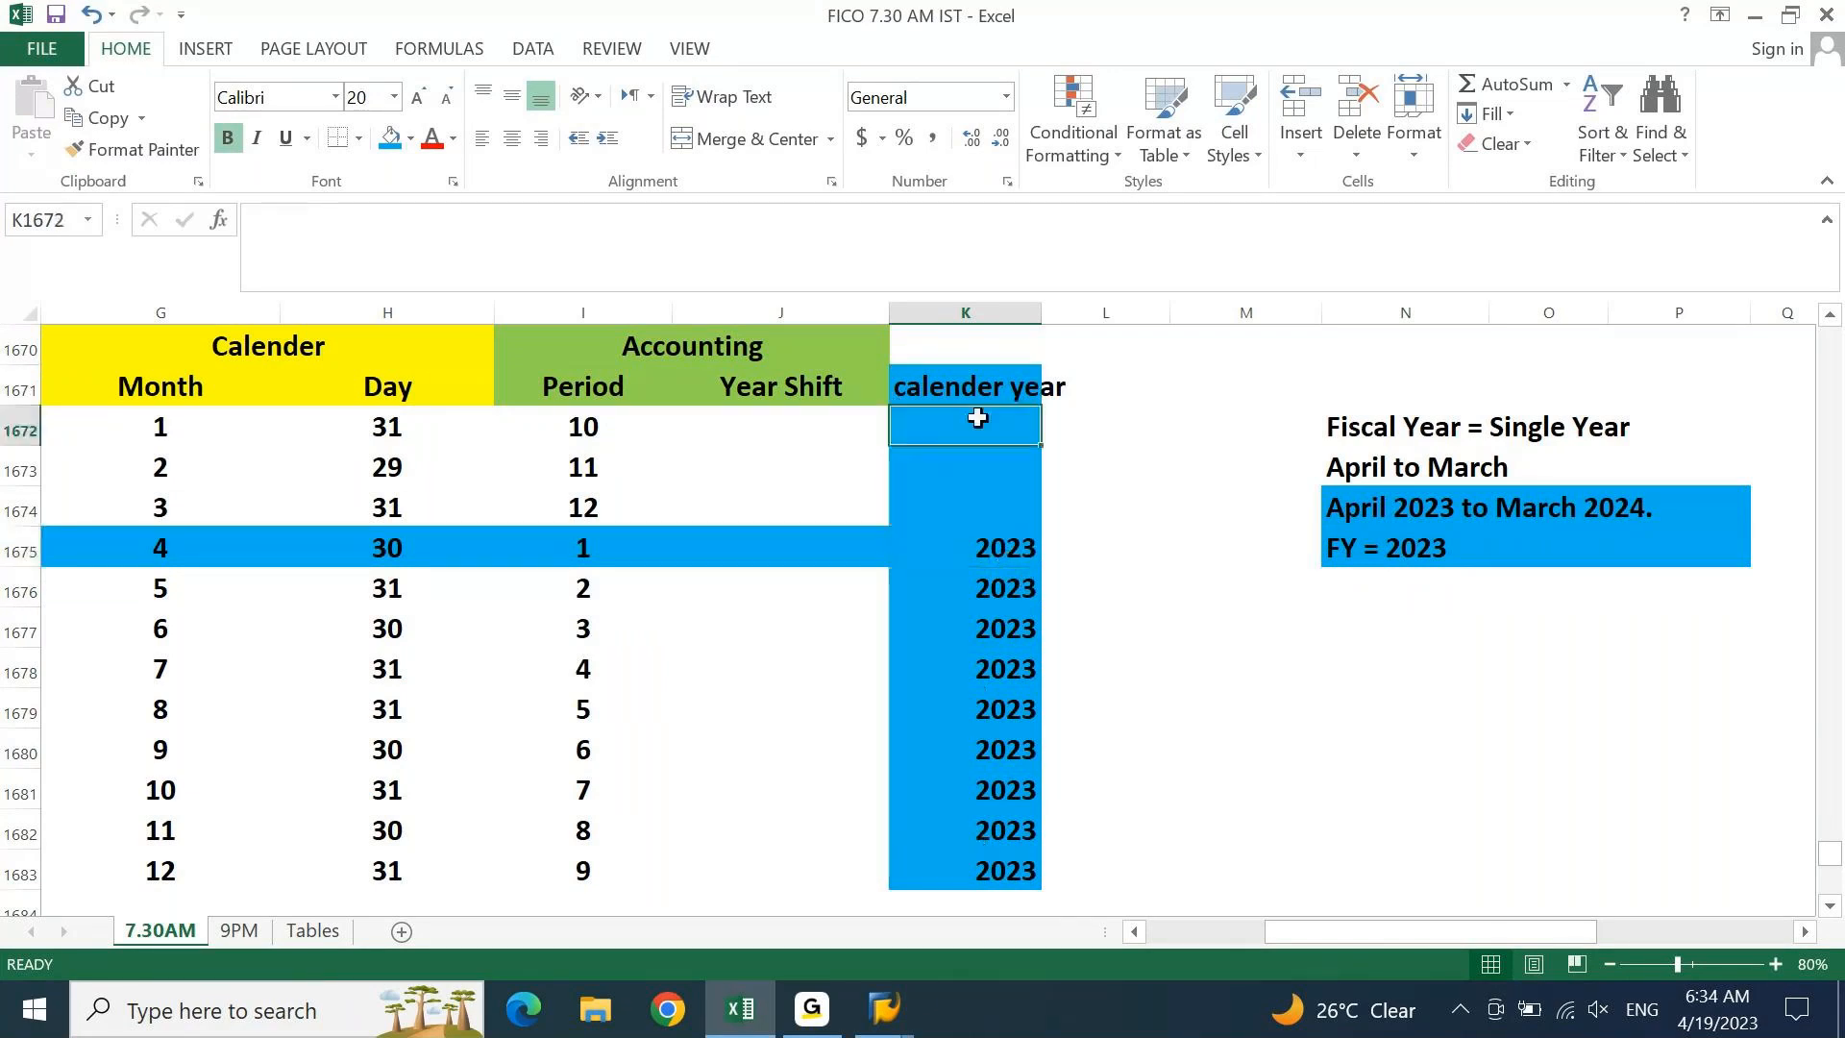
text(2024)
key(Return)
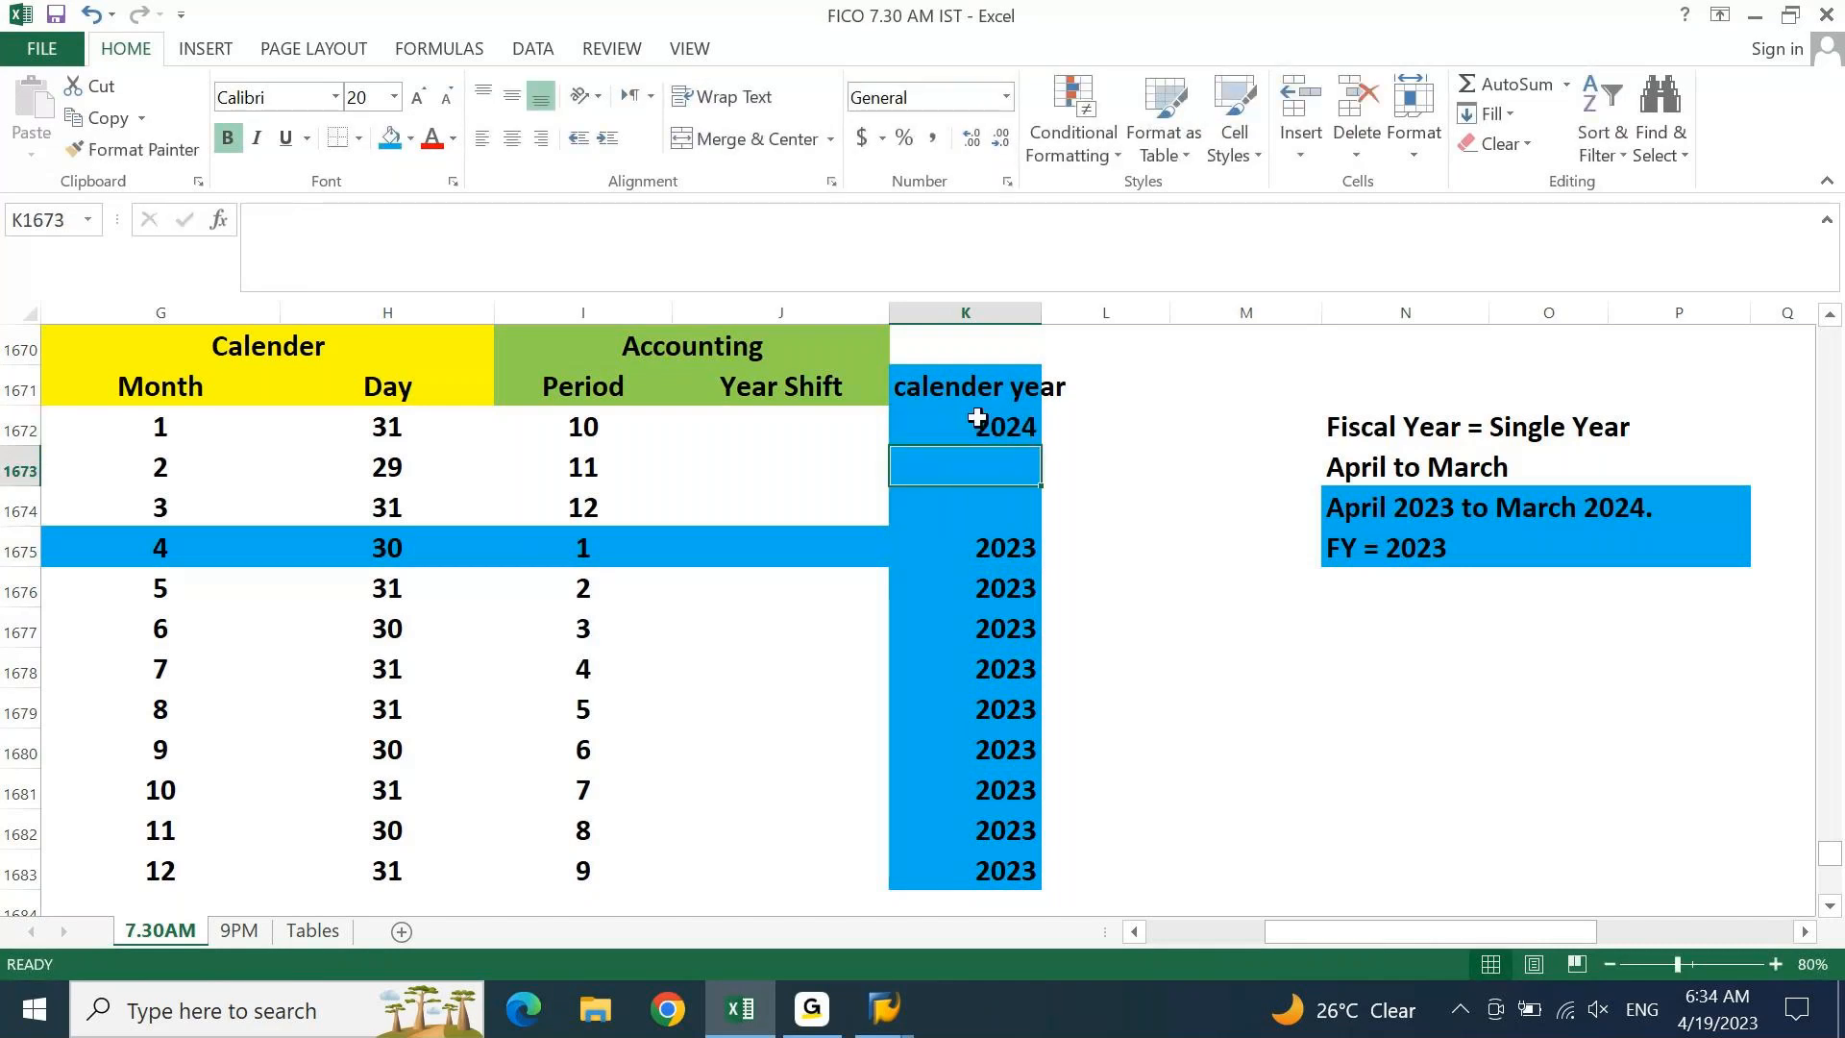
key(ctrl+d)
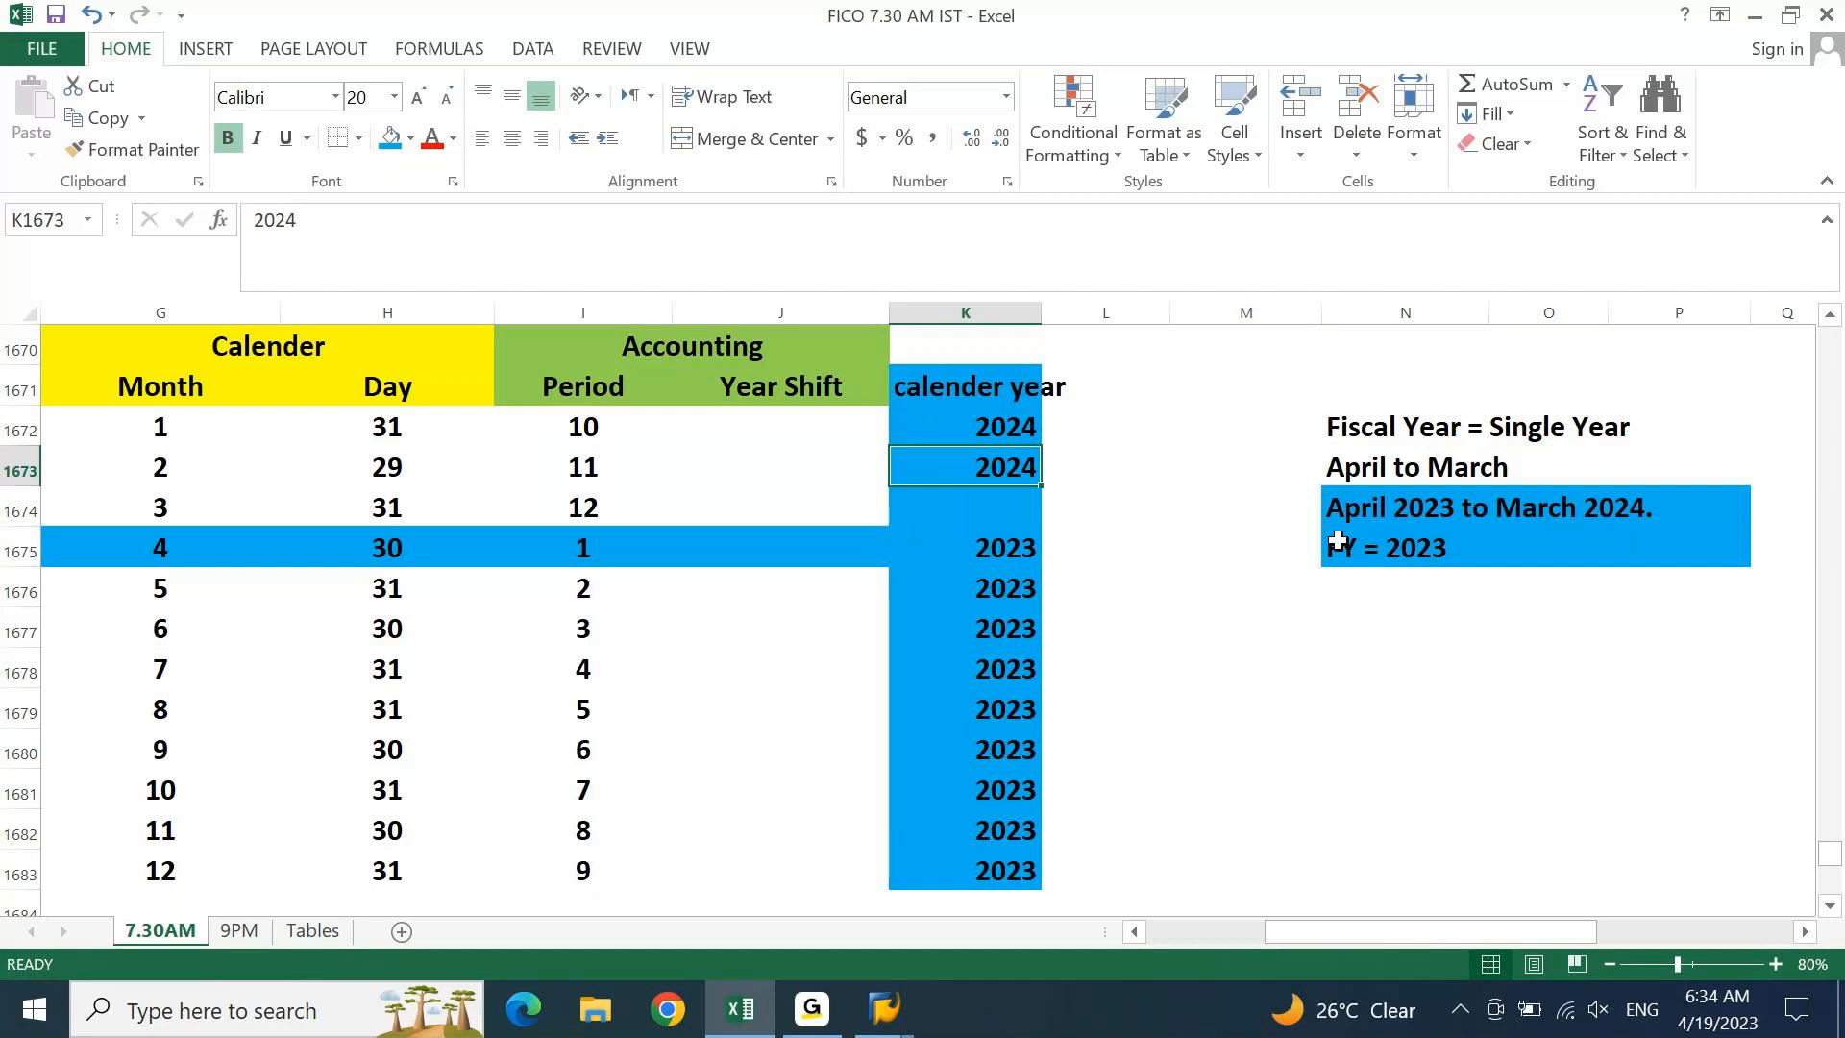
key(Down)
key(ctrl+d)
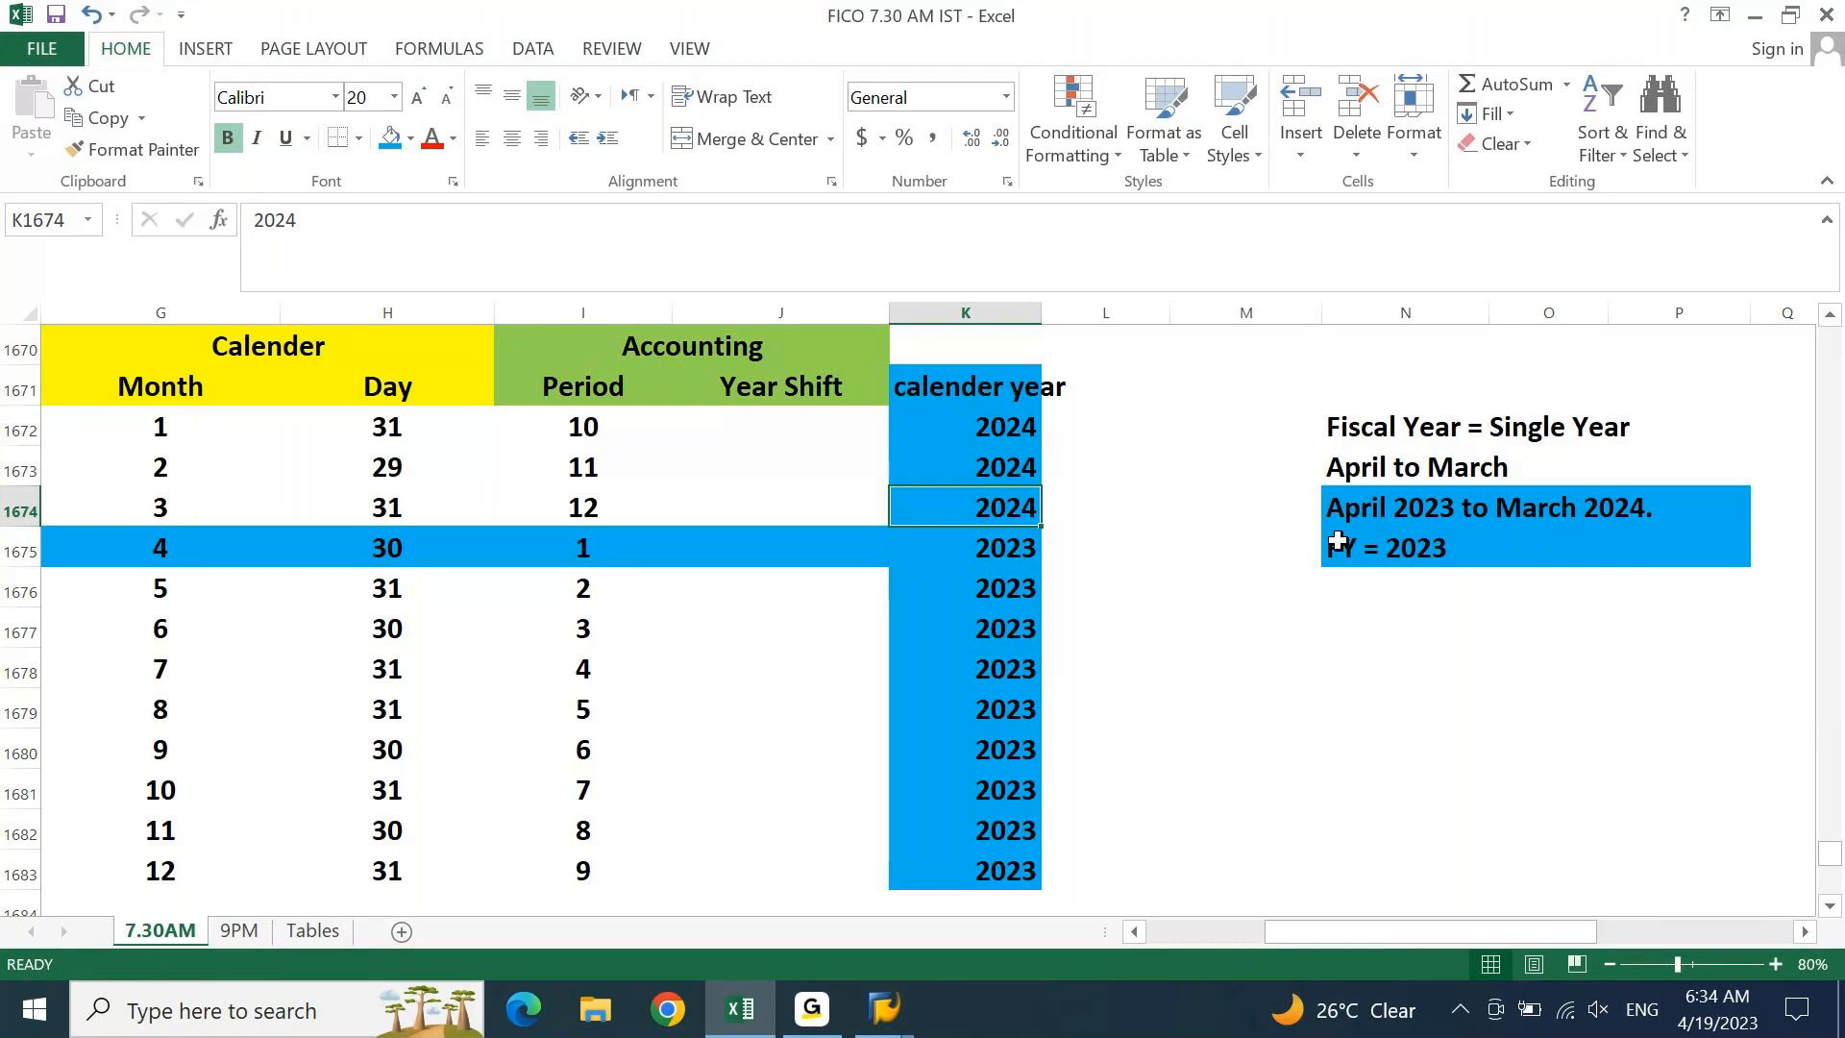
drag(1051, 314, 1078, 313)
click(815, 375)
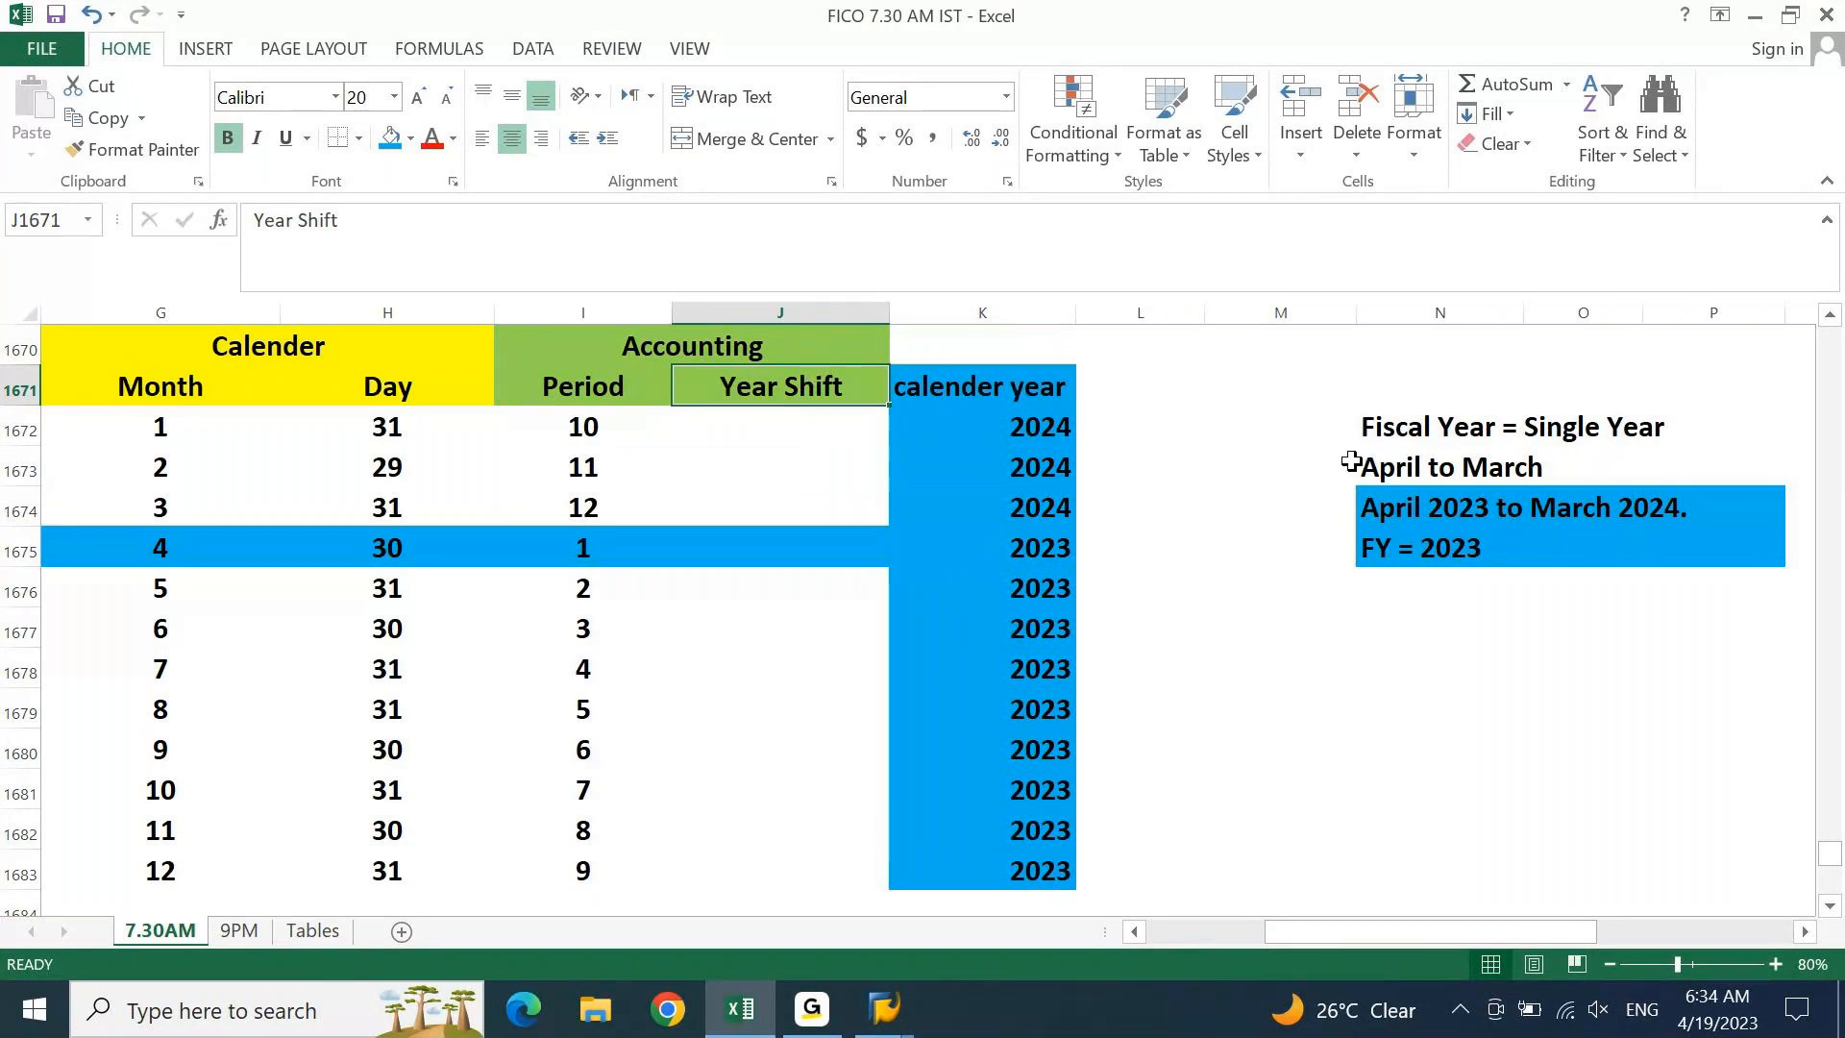
Give the 'FY = 2023' note red text on a light green fill
click(1400, 545)
click(432, 137)
click(409, 140)
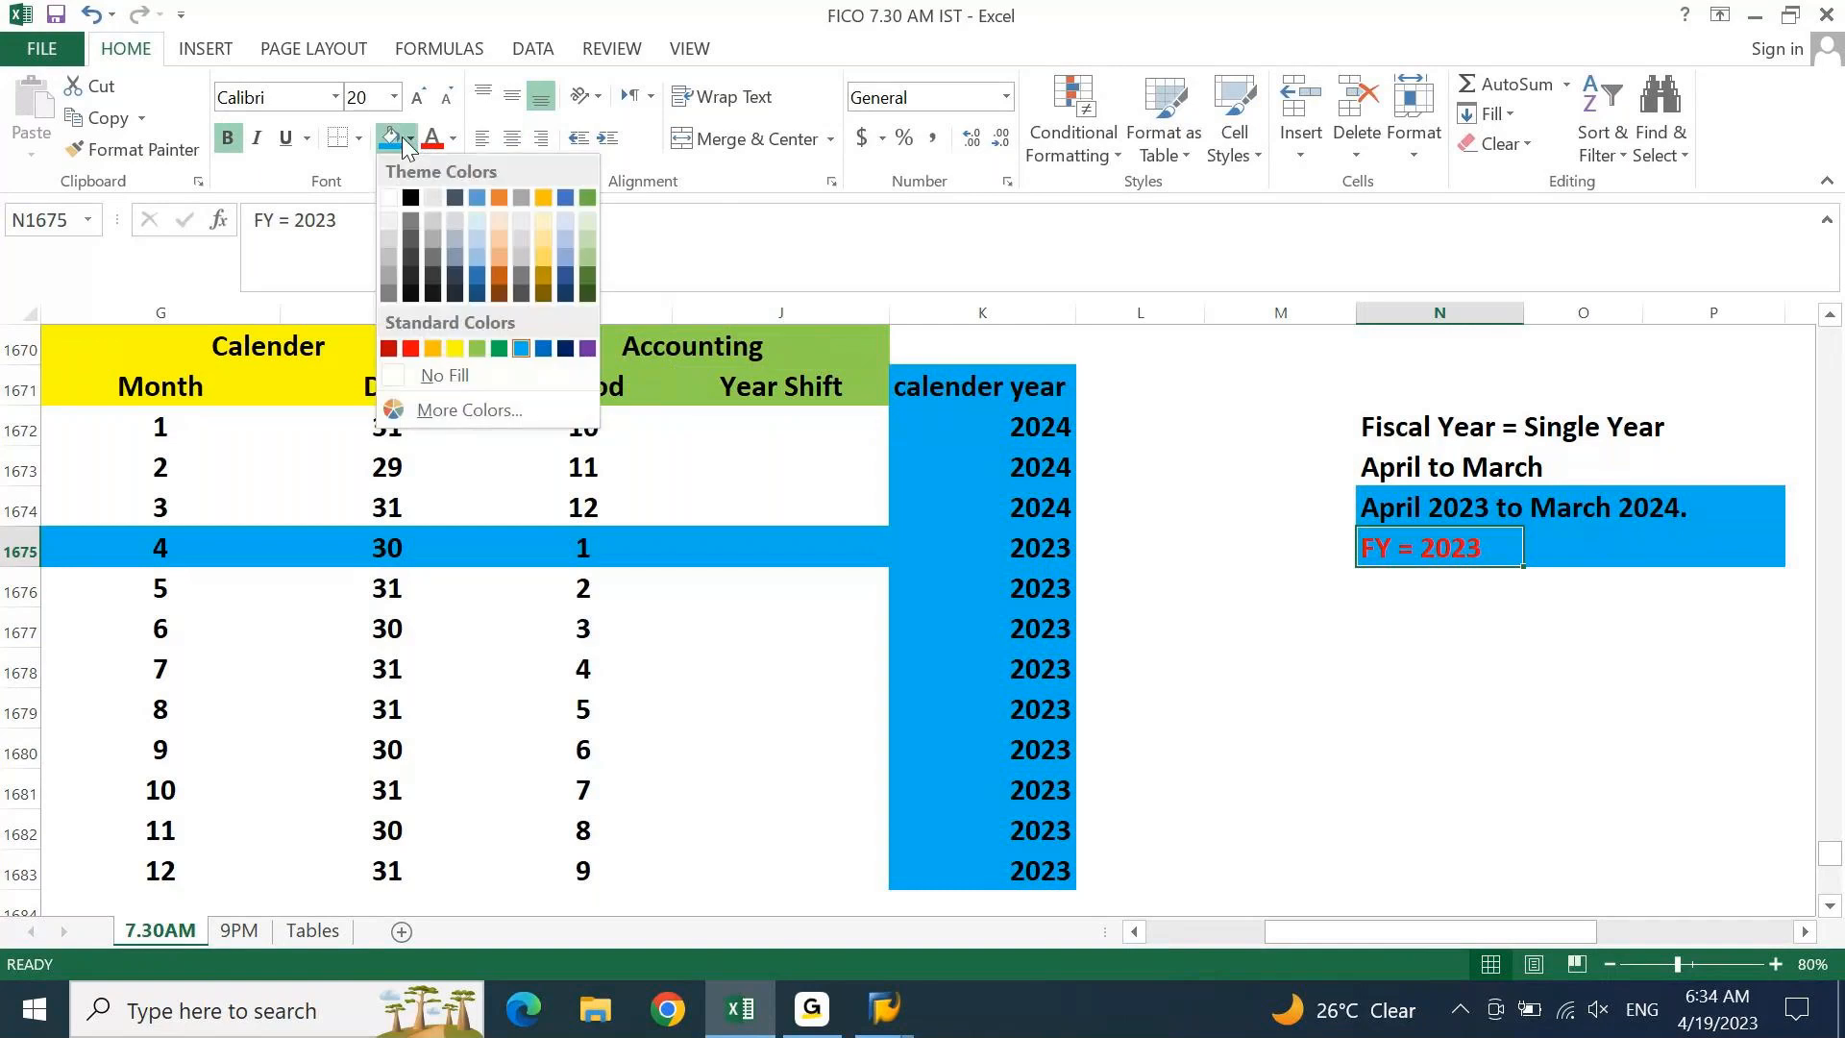
click(476, 348)
click(1531, 630)
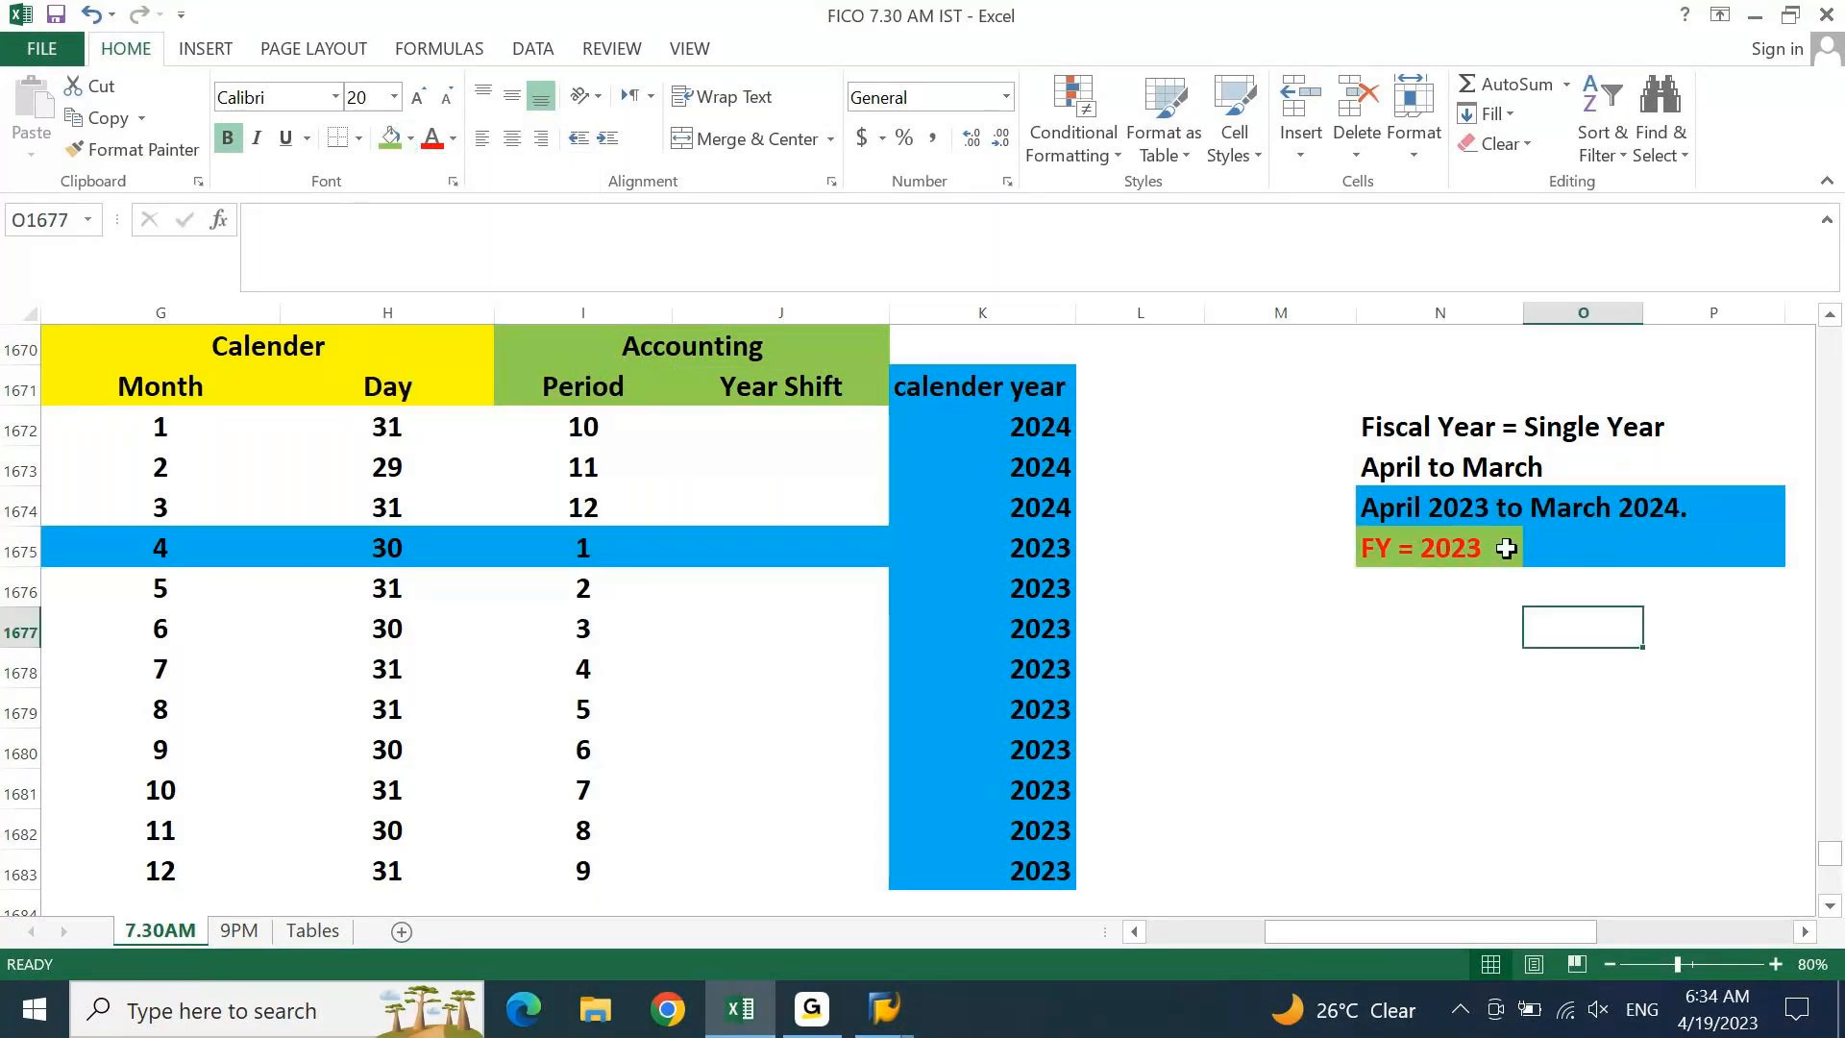
click(782, 387)
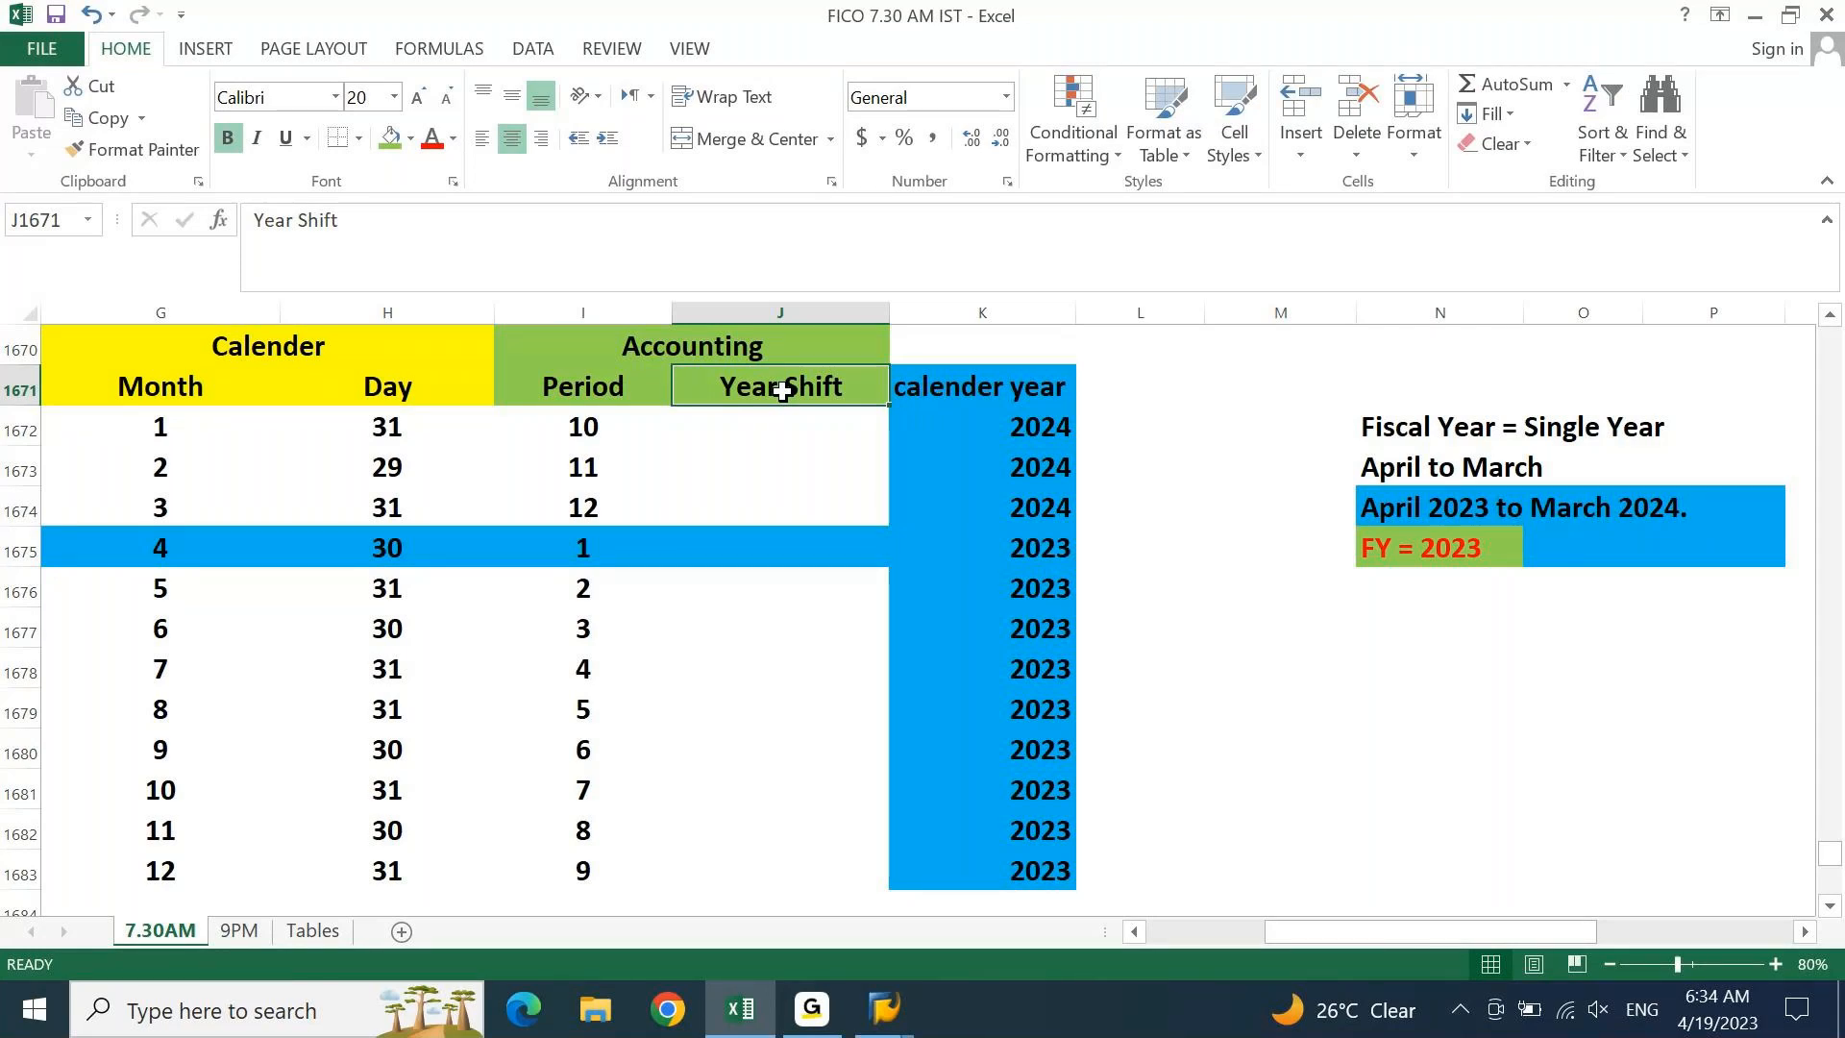
Enter 0 as month 4's Year Shift and copy it down through month 12
click(749, 553)
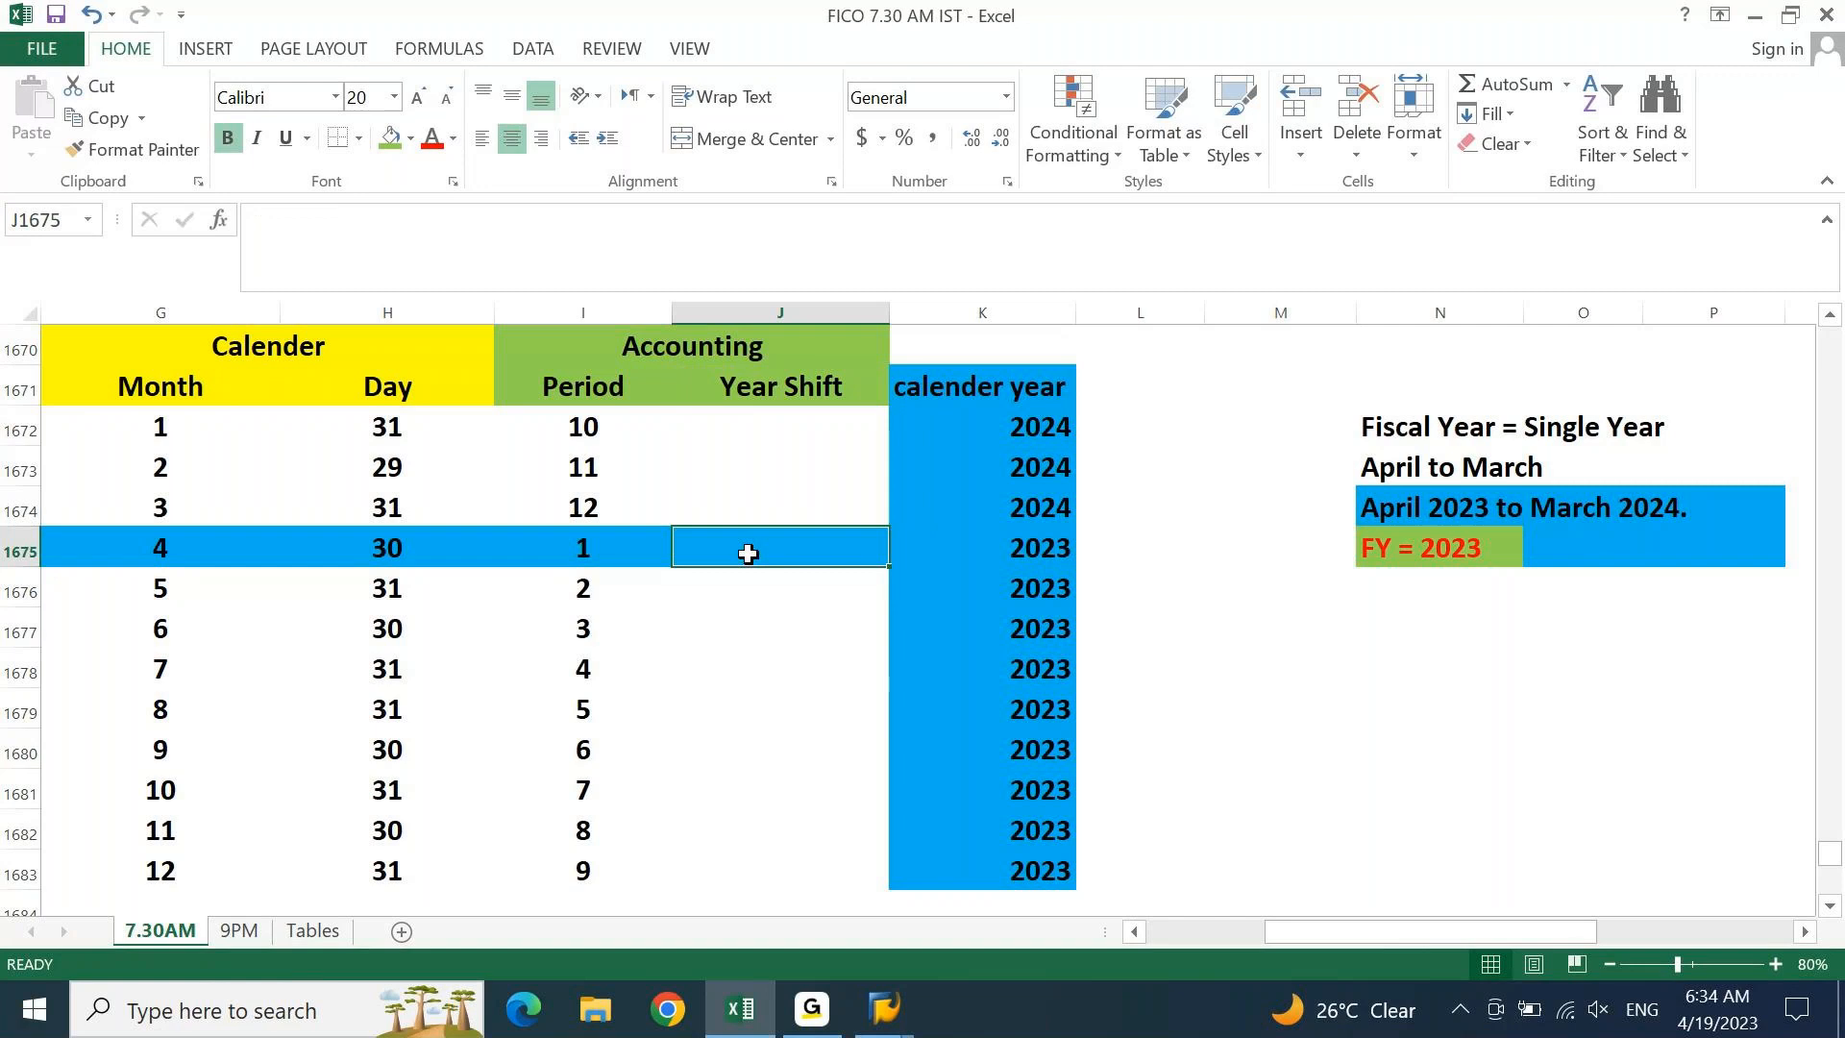
text(0)
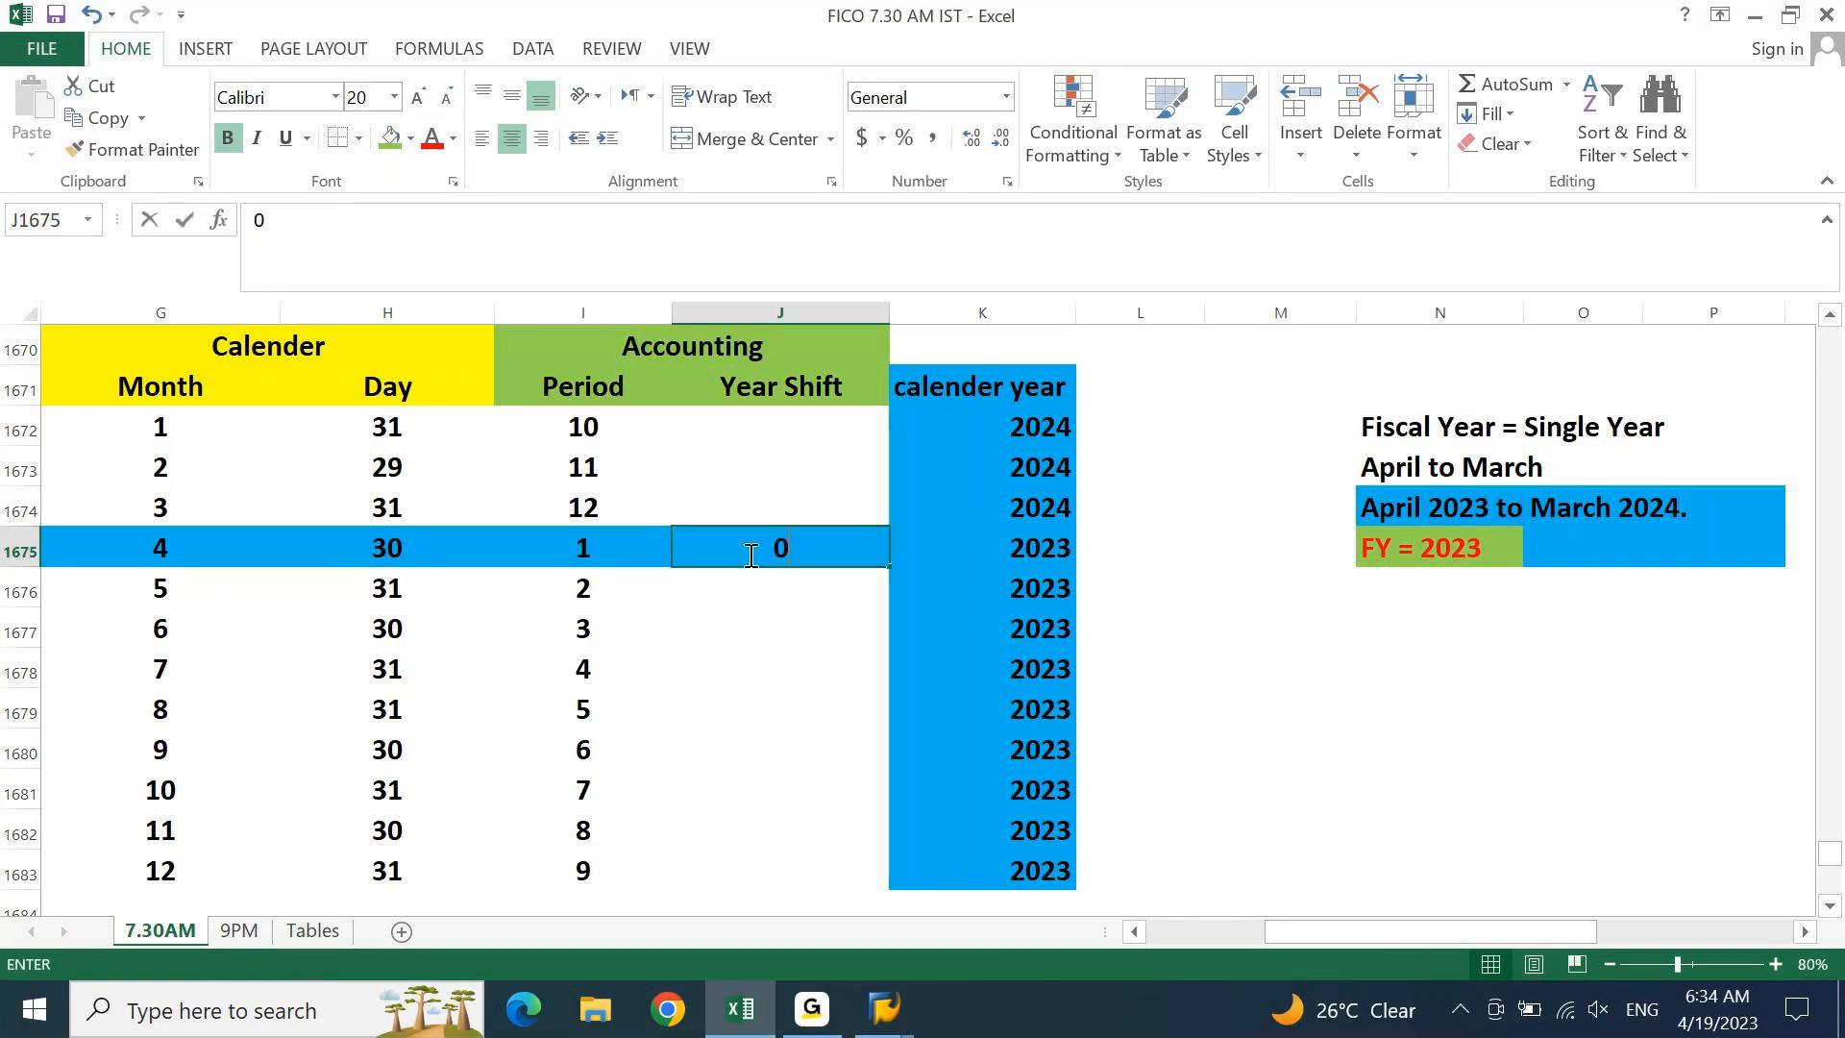
click(1035, 551)
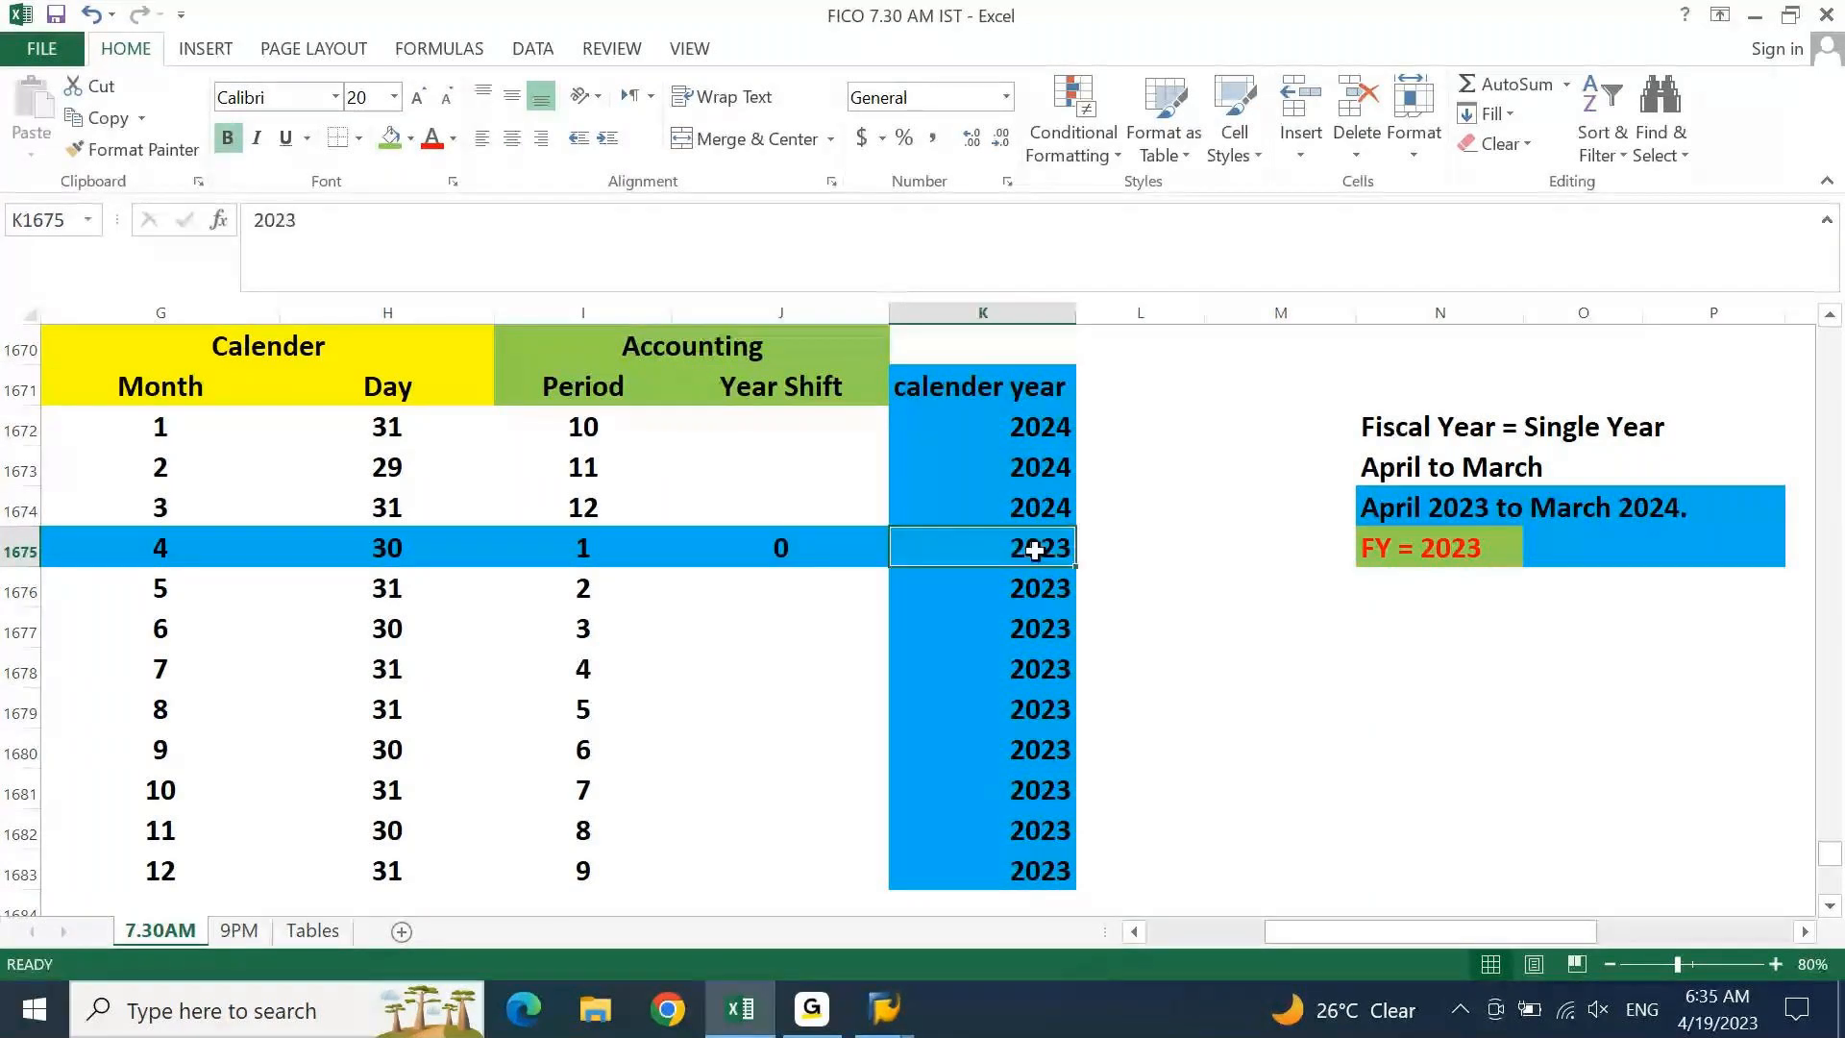
click(1442, 550)
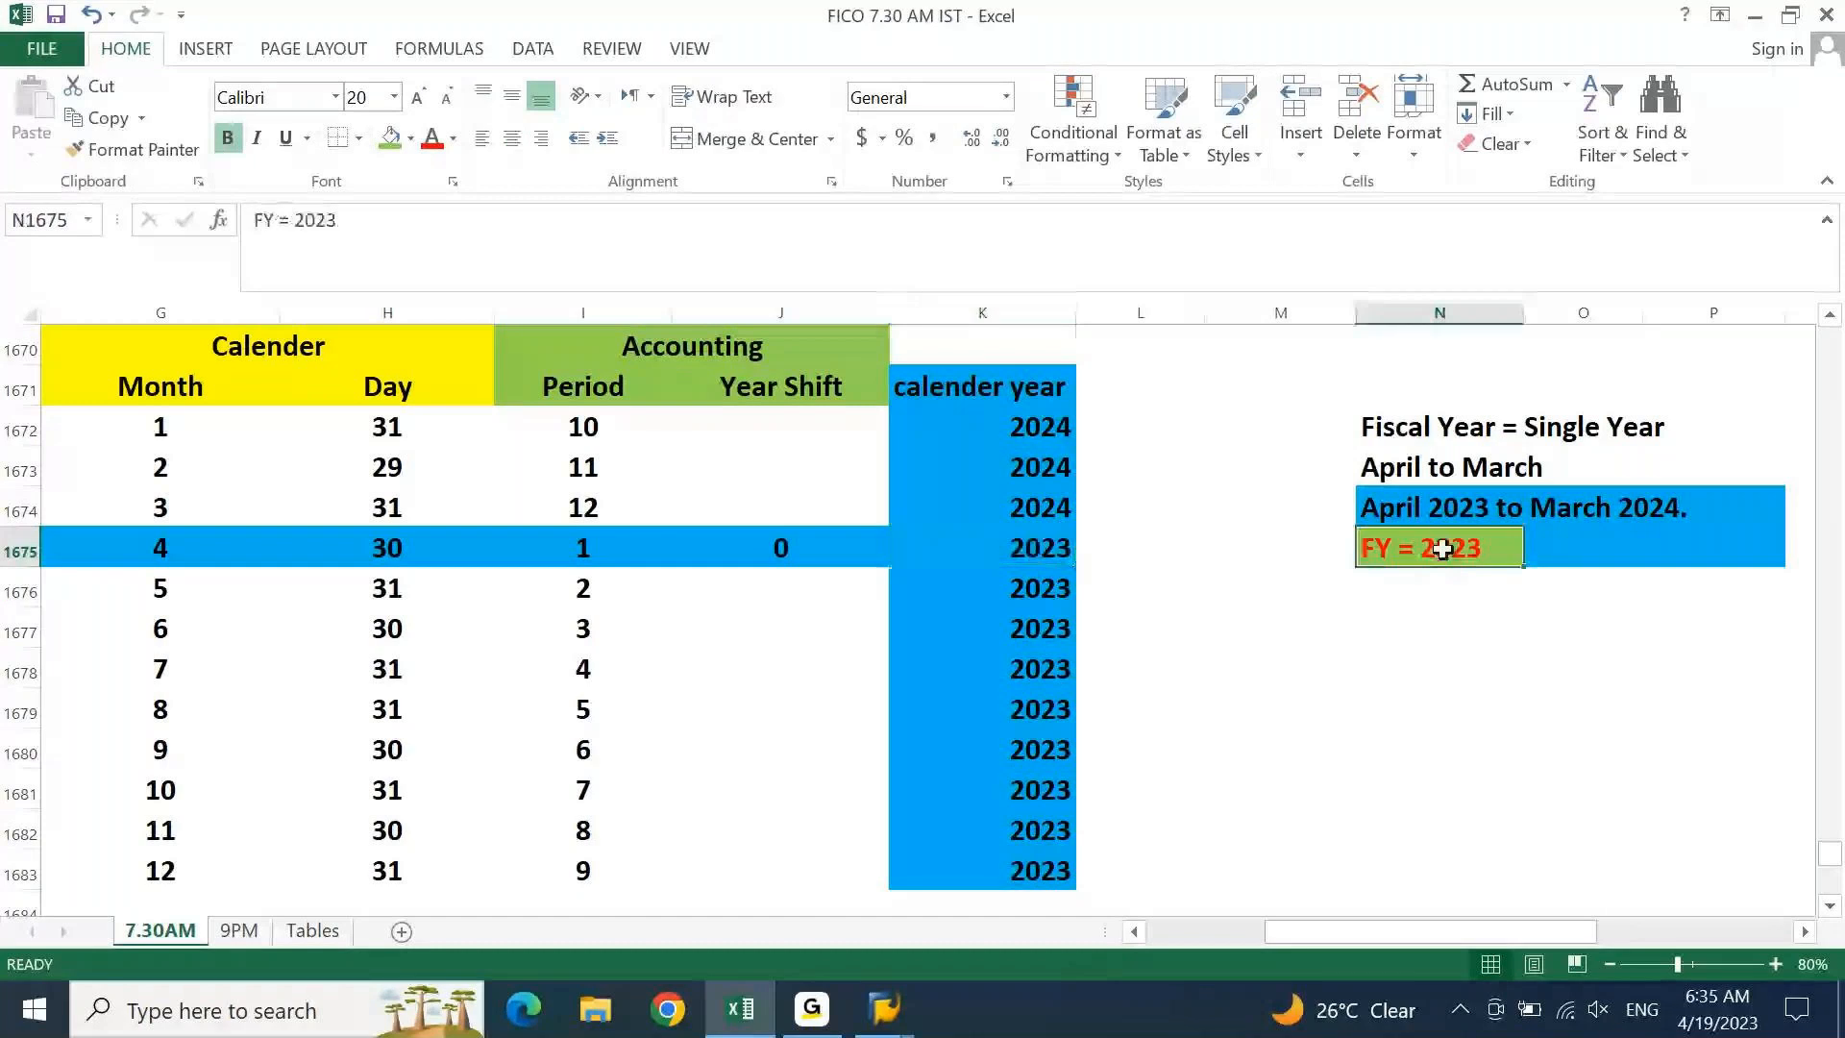
click(1048, 552)
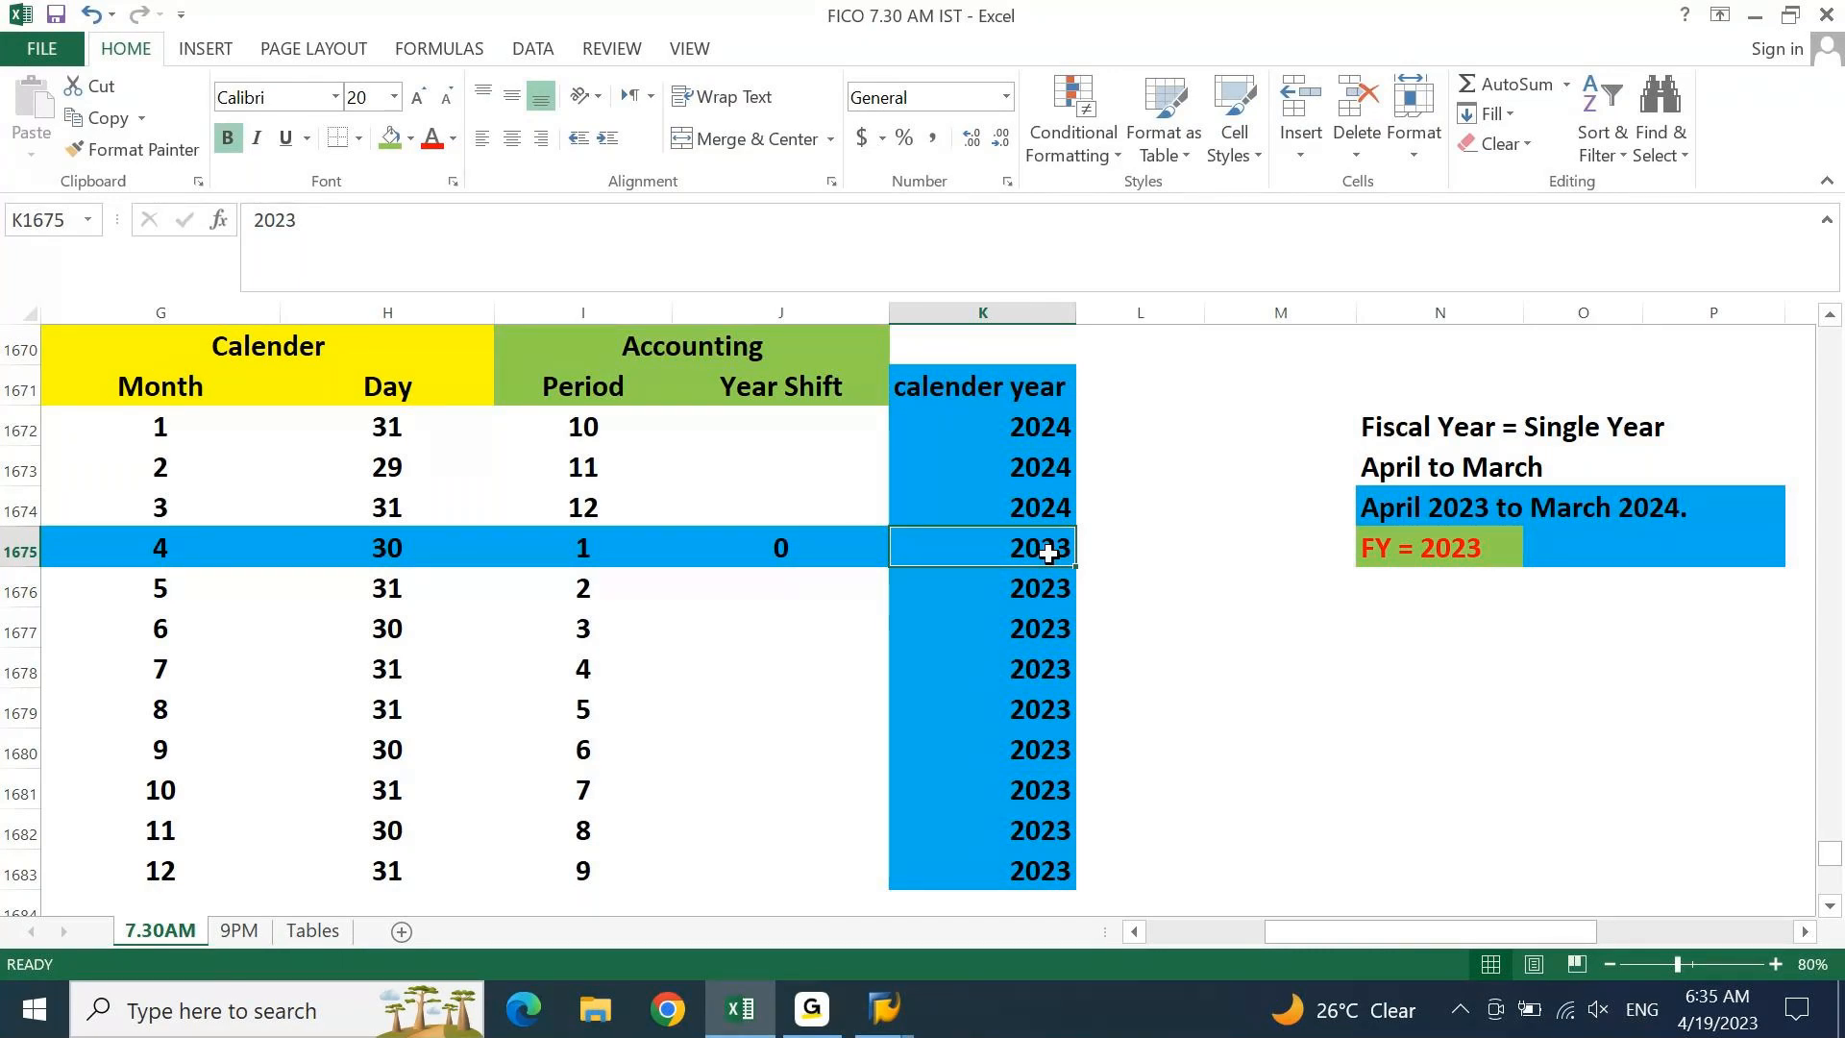
key(Left)
key(ctrl+c)
key(Right)
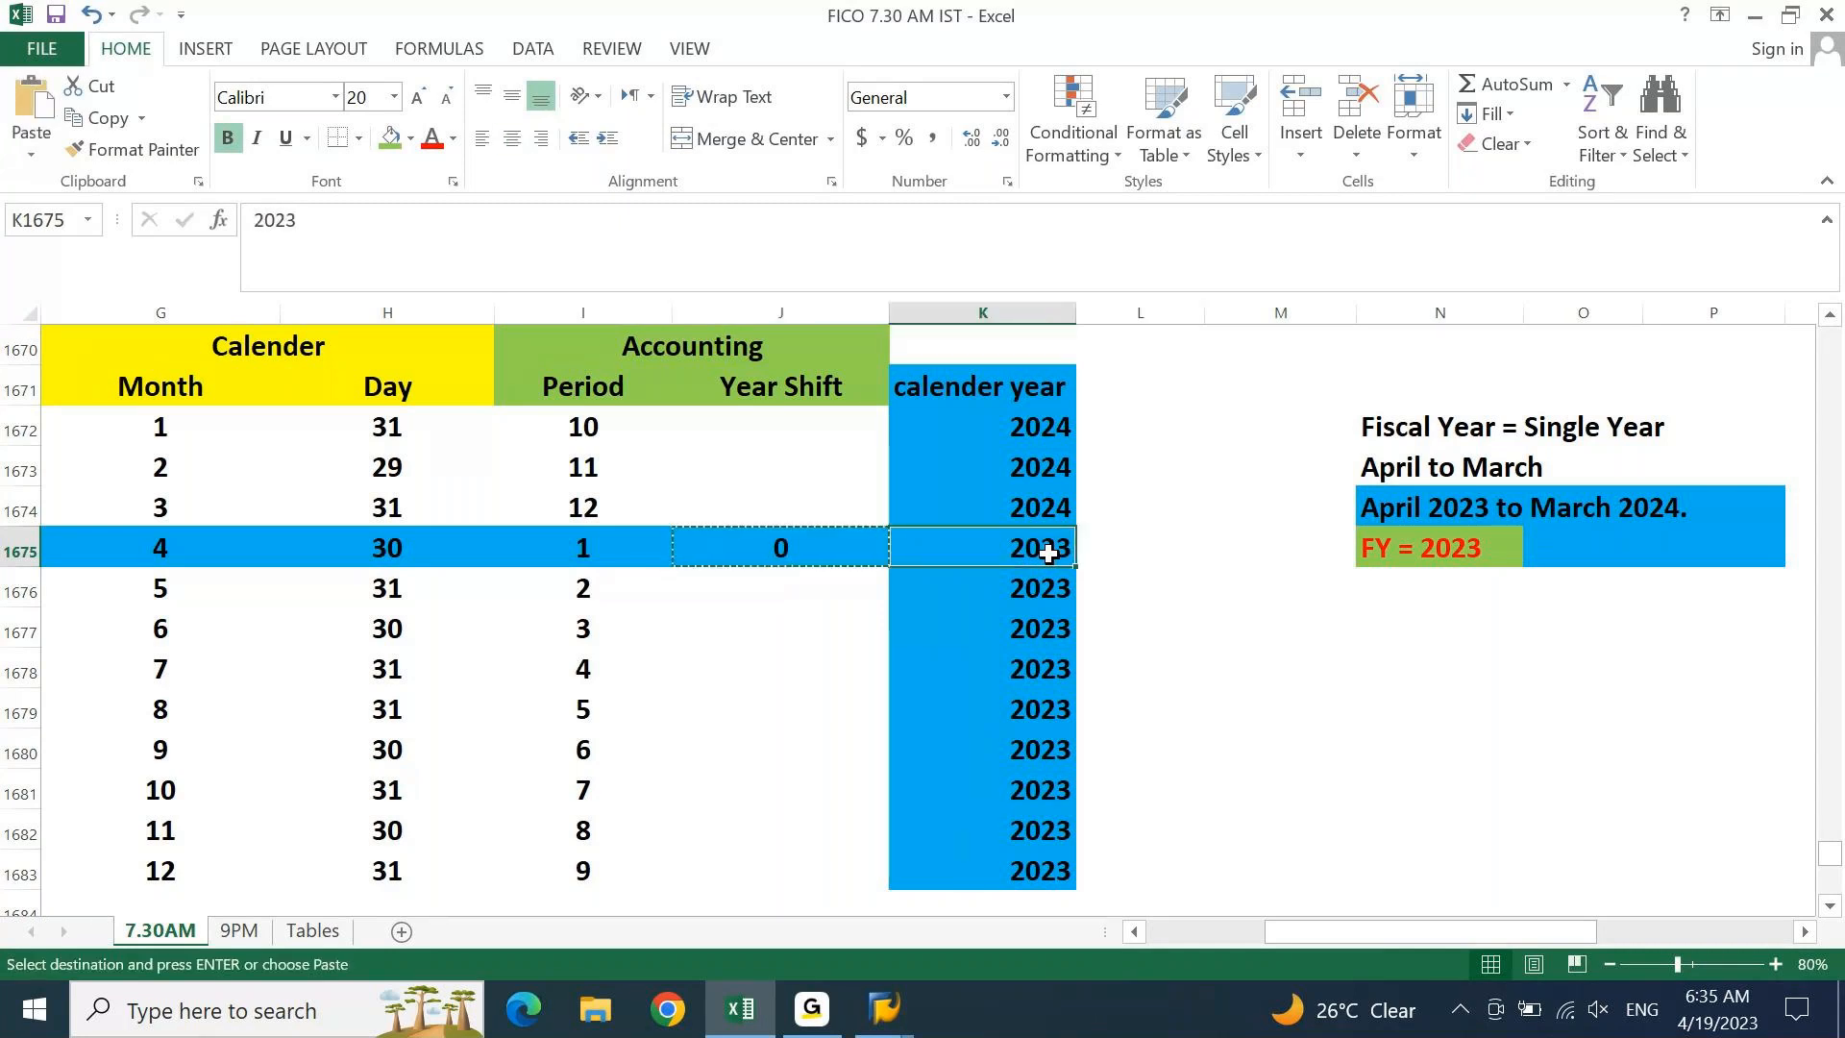
key(ctrl+Down)
key(Left)
key(ctrl+shift+Up)
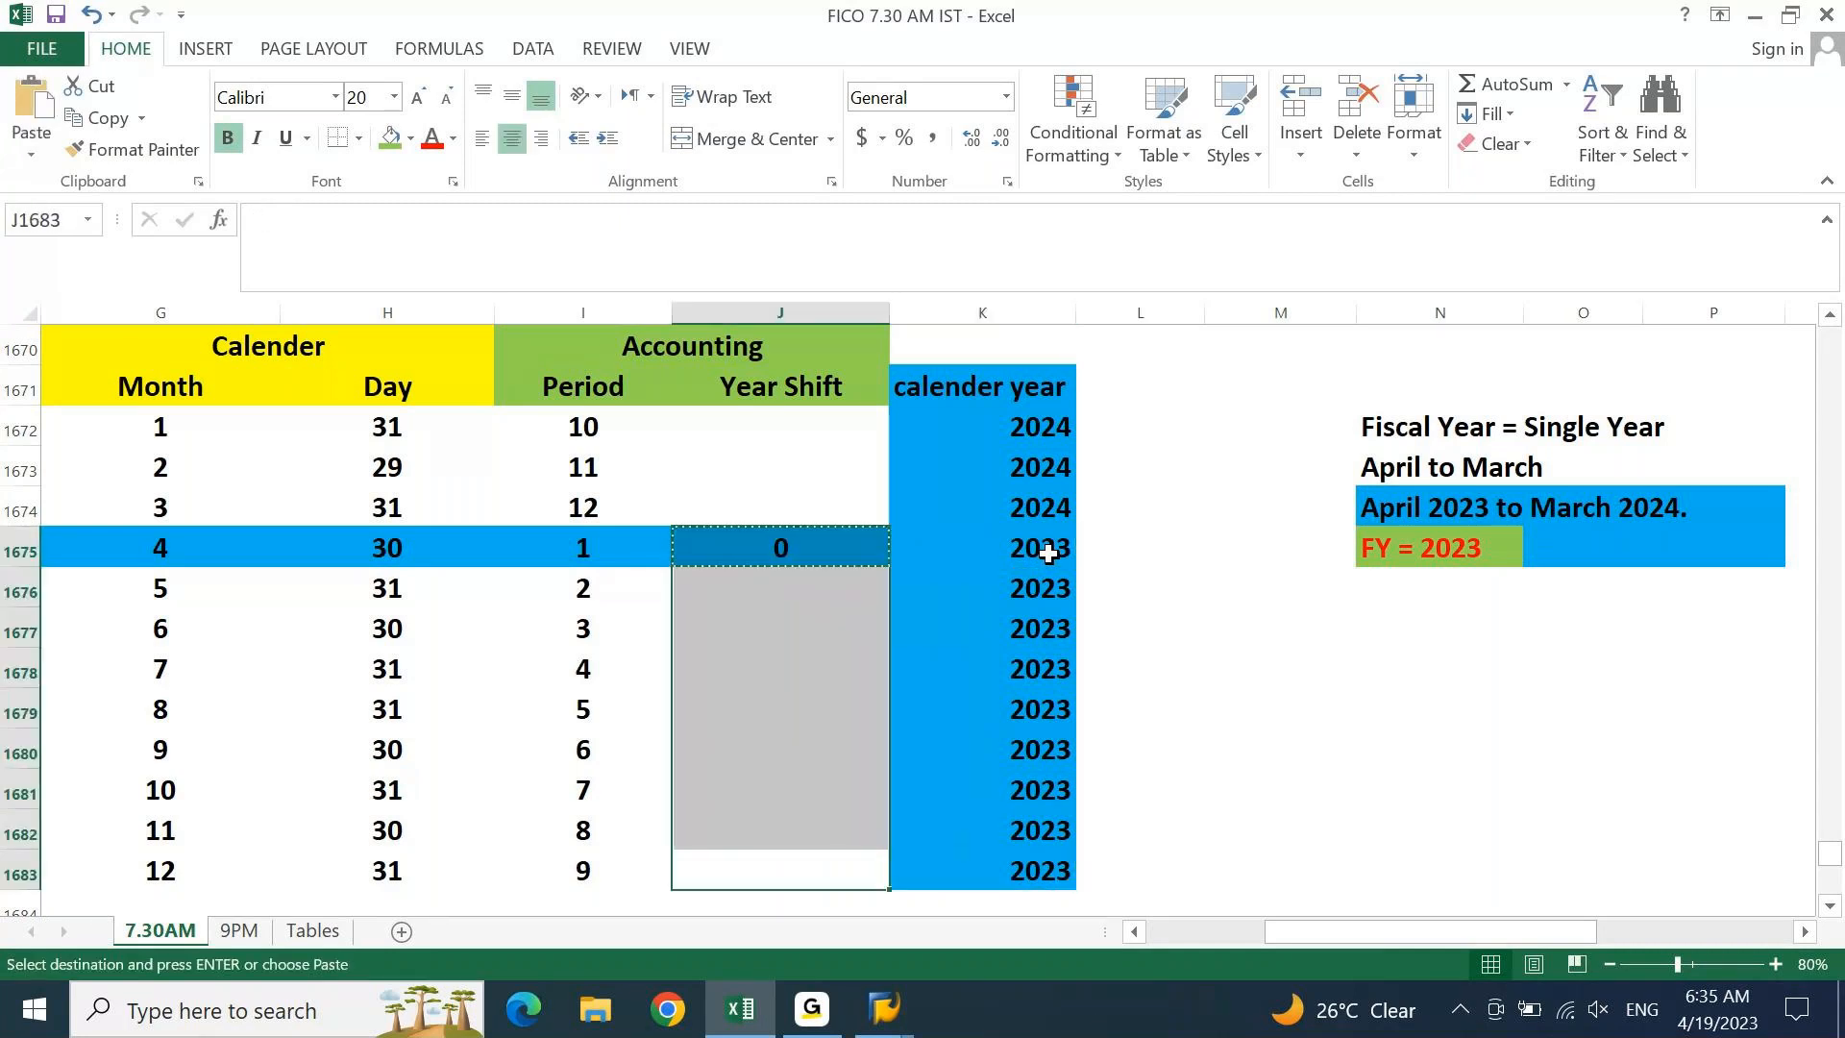
key(Return)
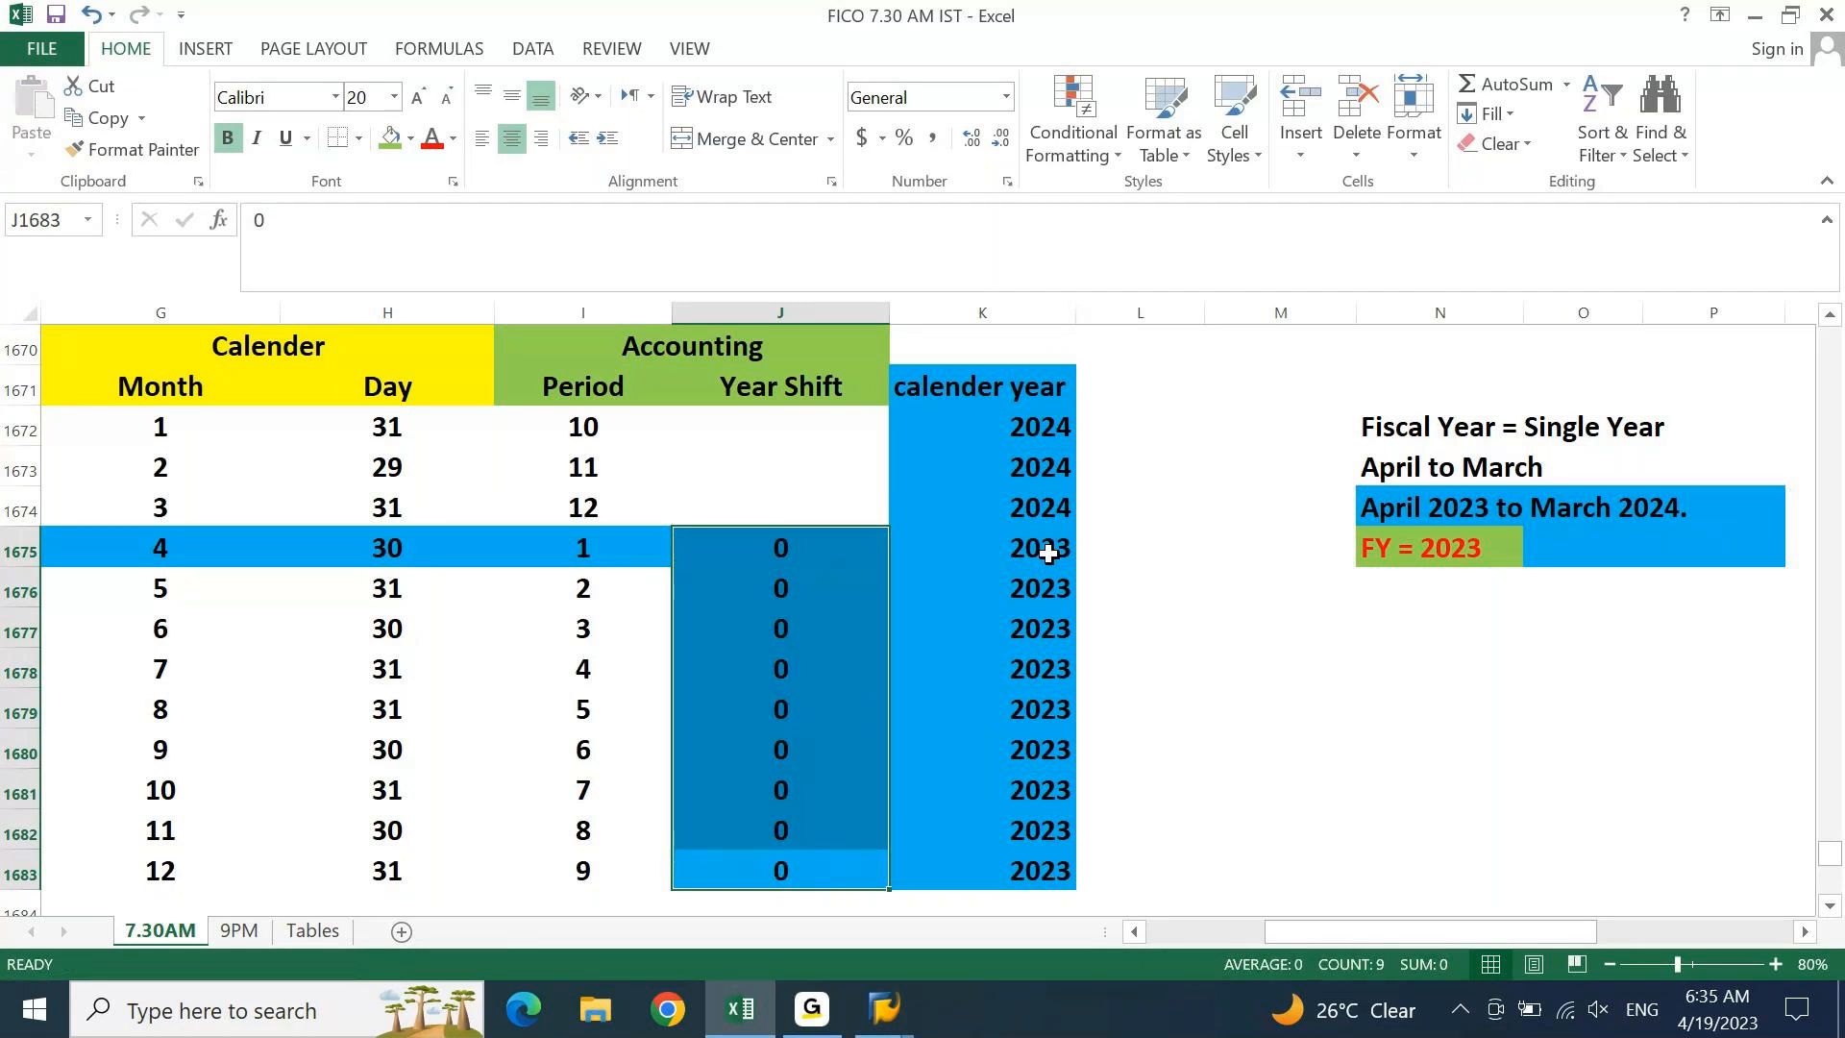
click(833, 424)
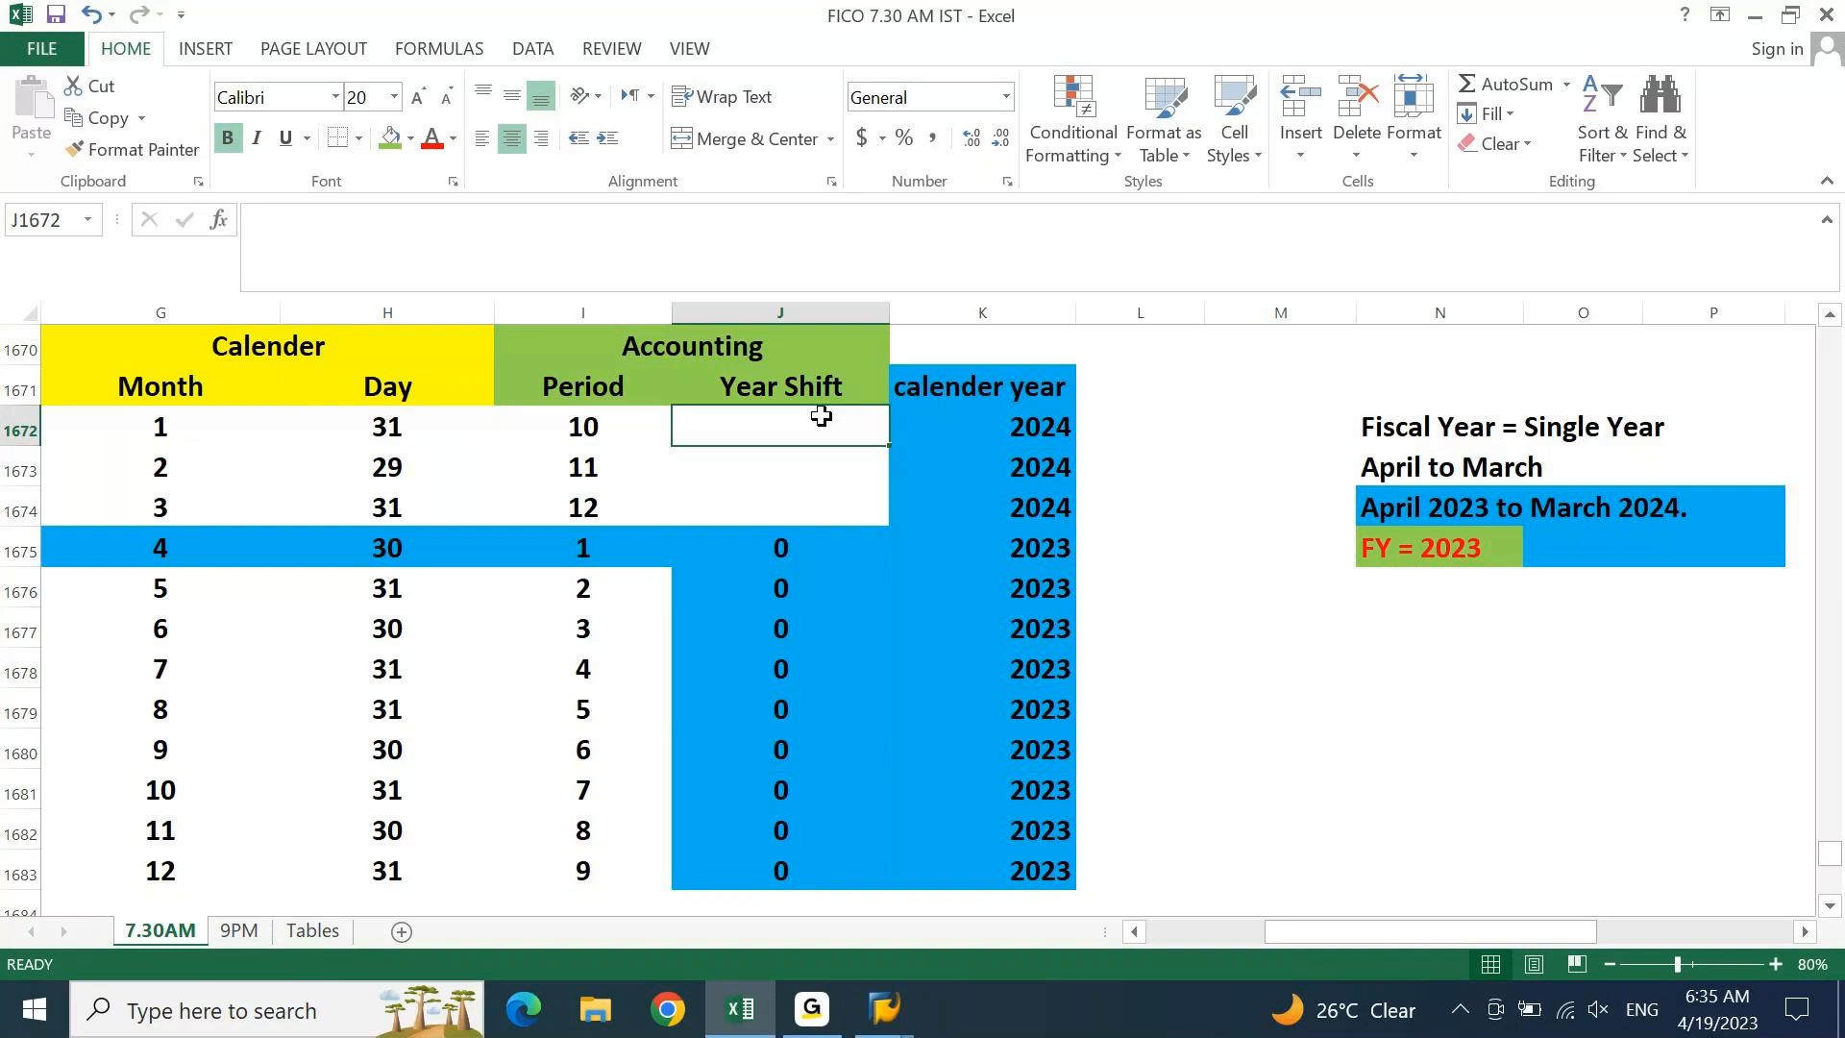
click(1021, 429)
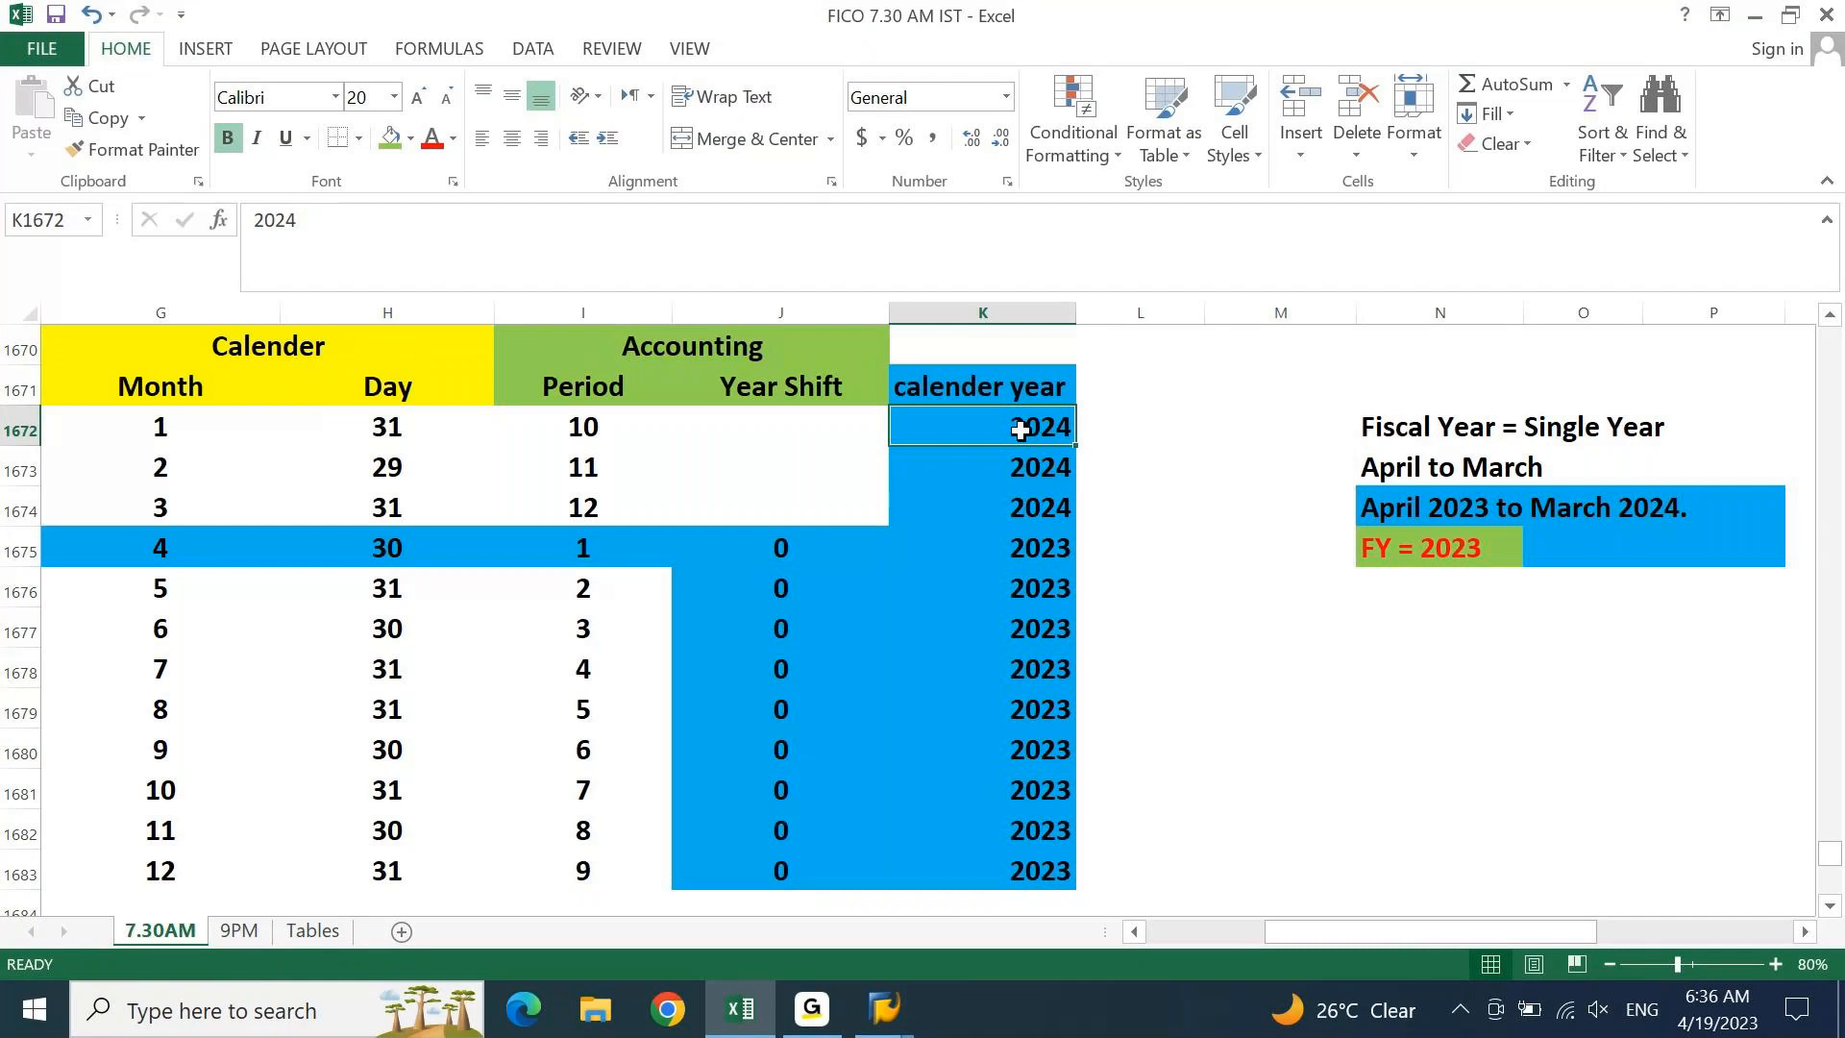
key(Left)
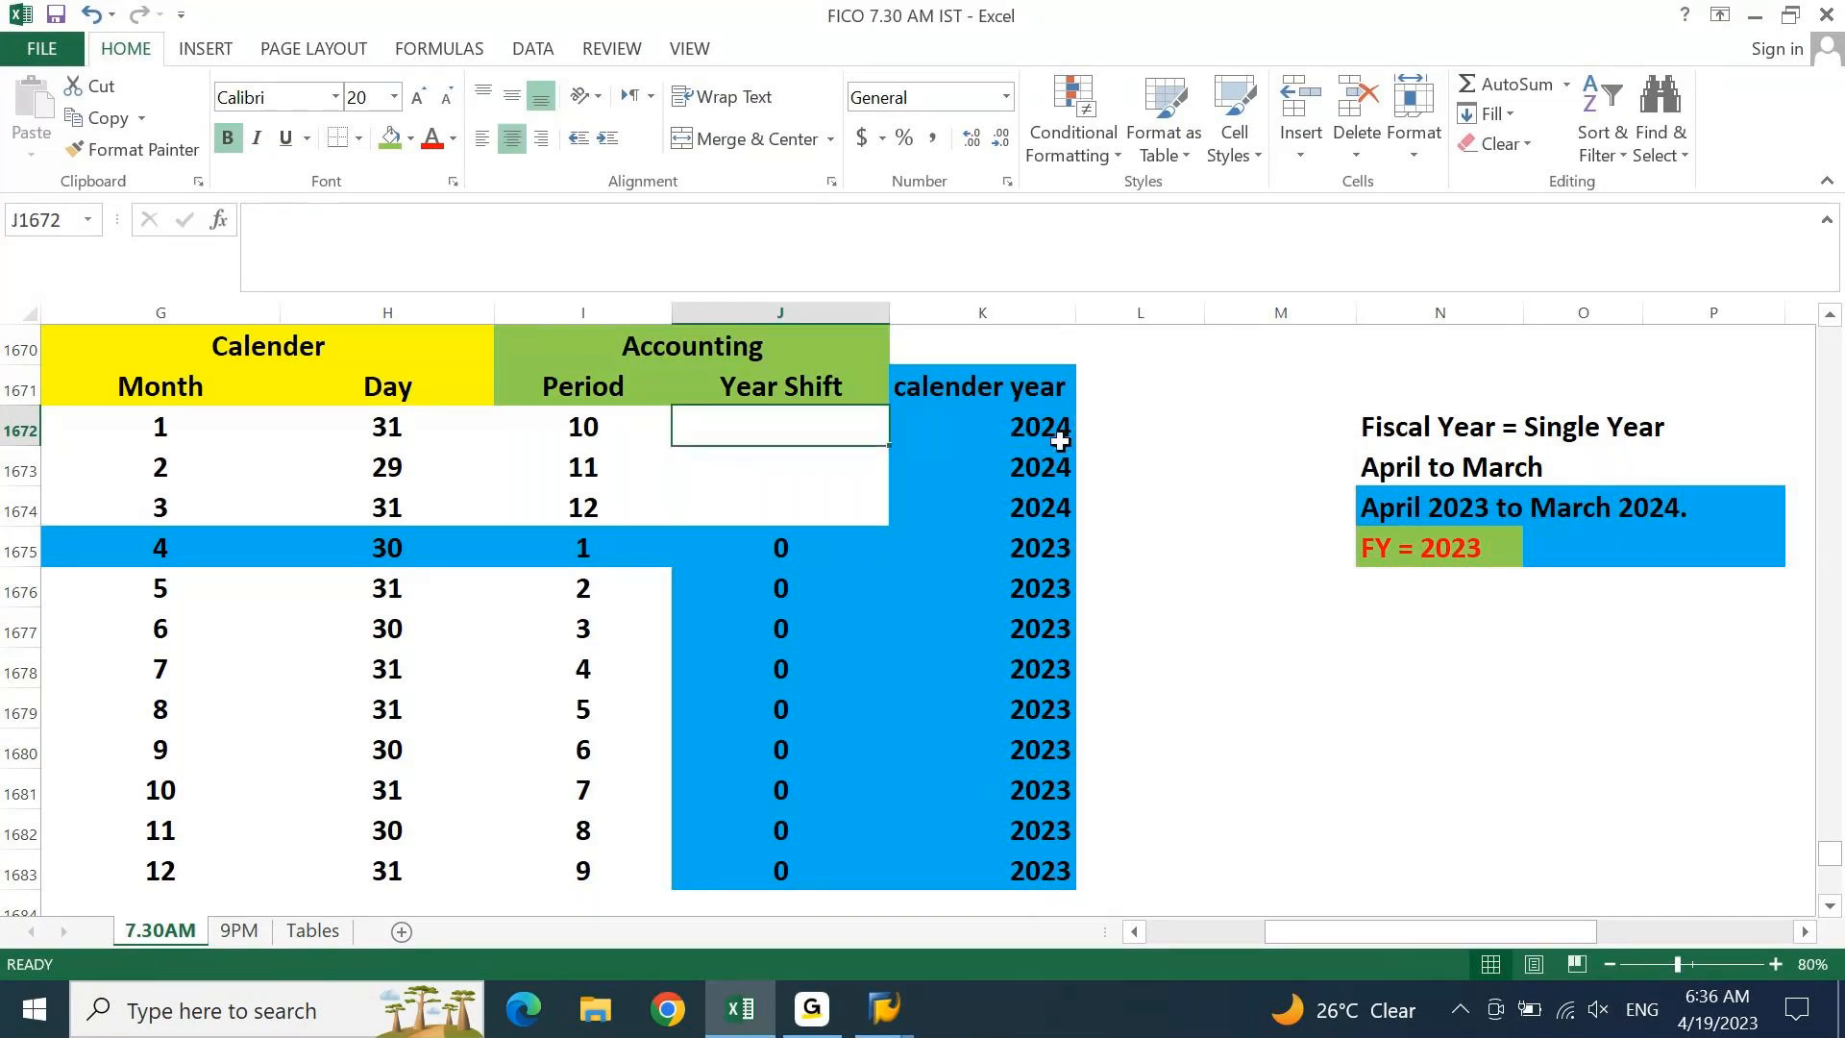
click(1060, 441)
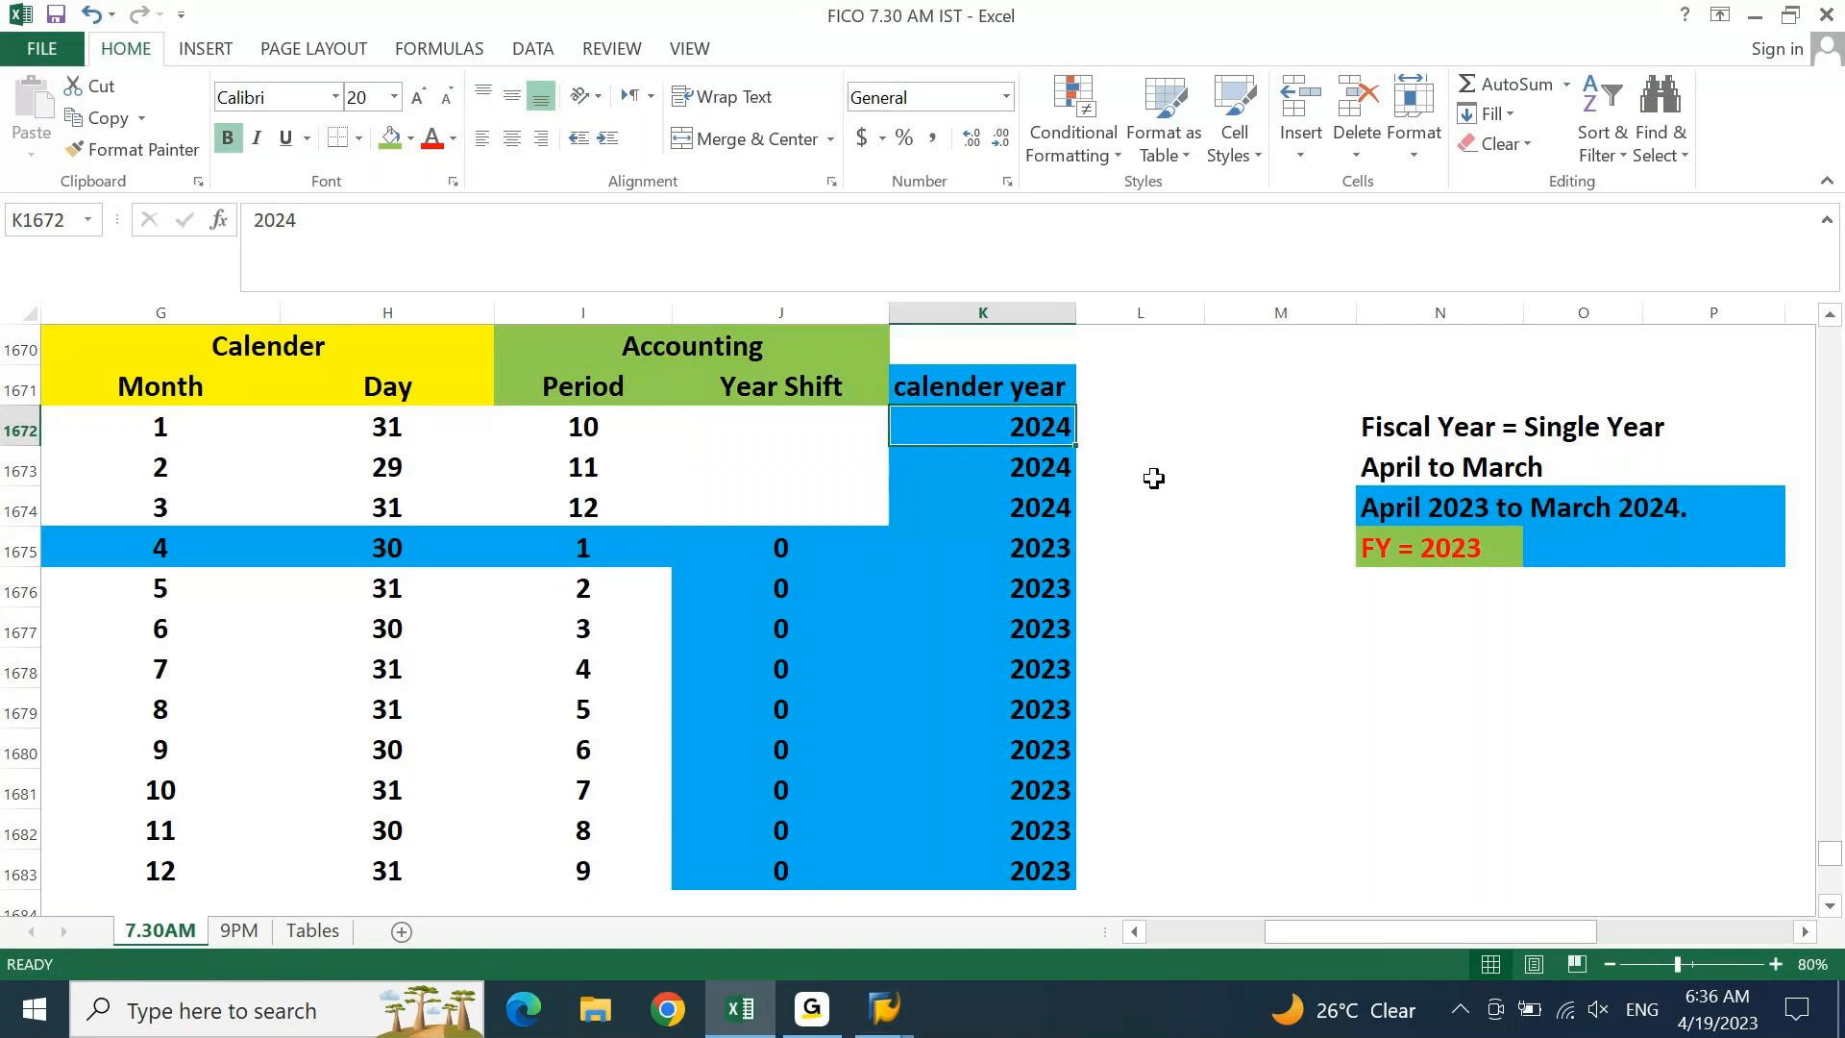
click(1401, 549)
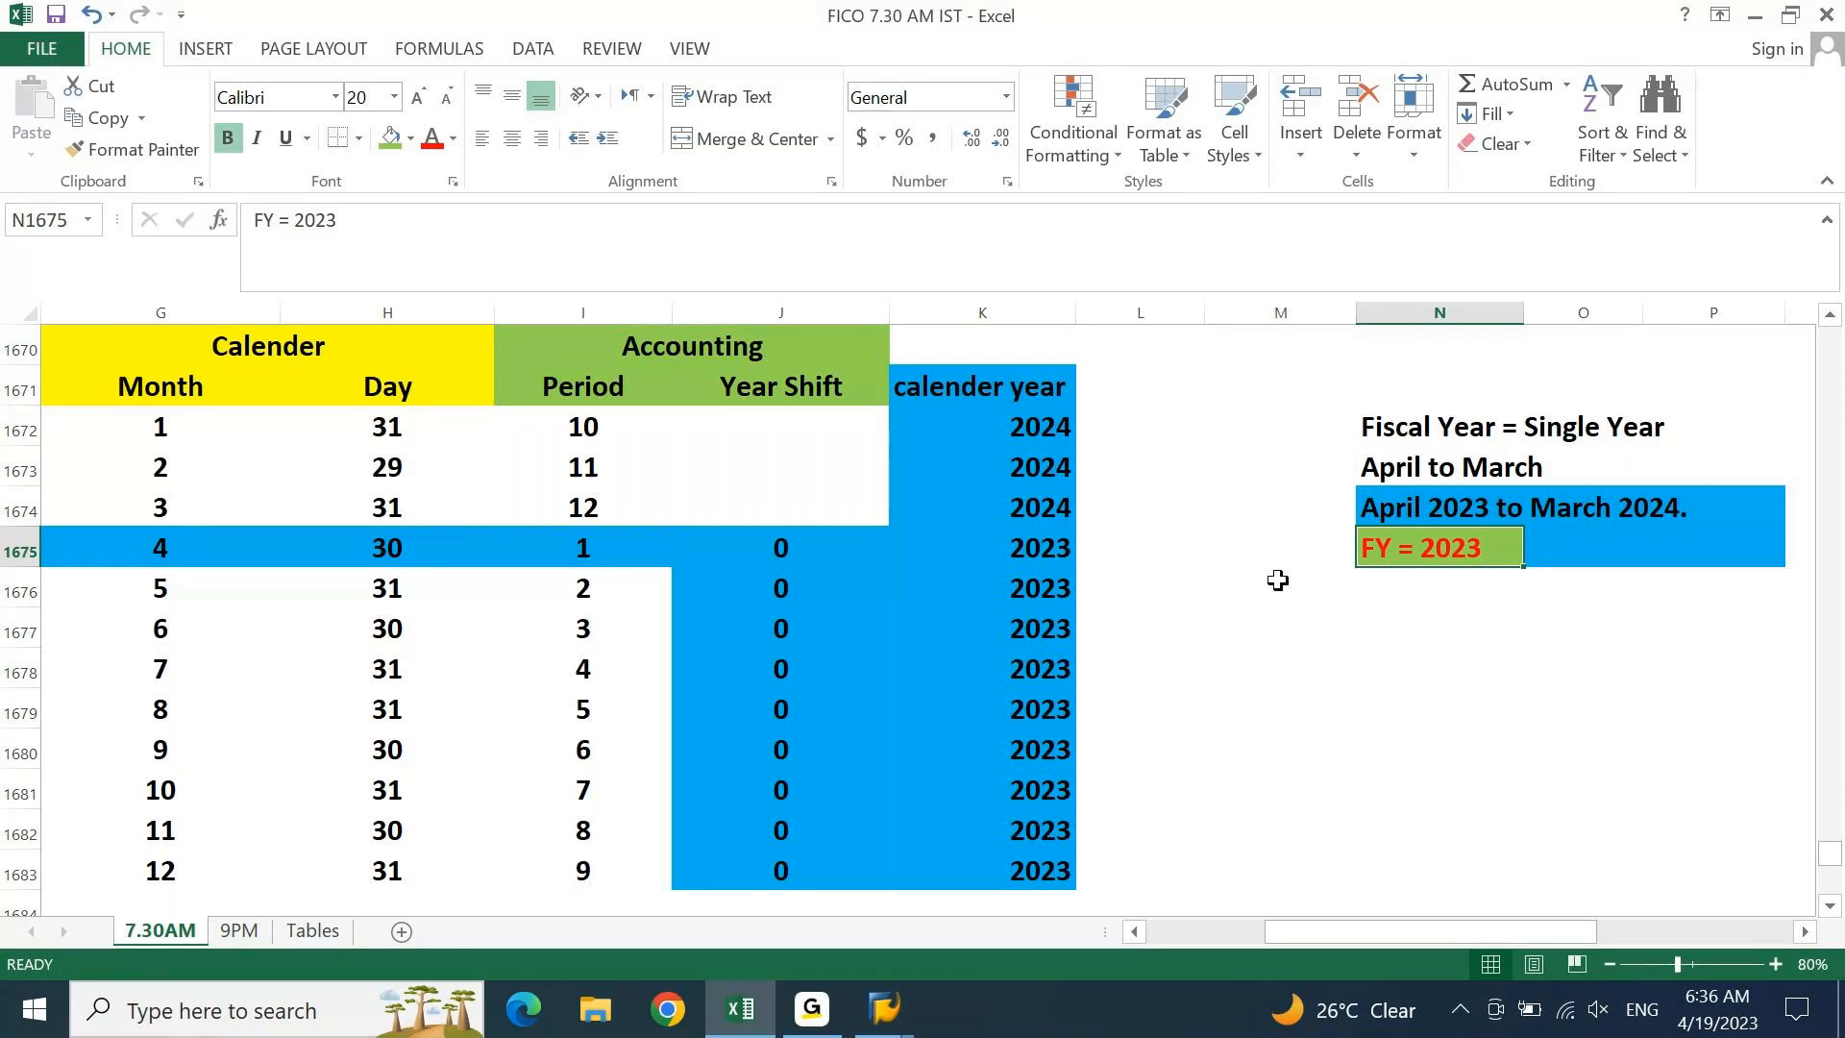
click(801, 426)
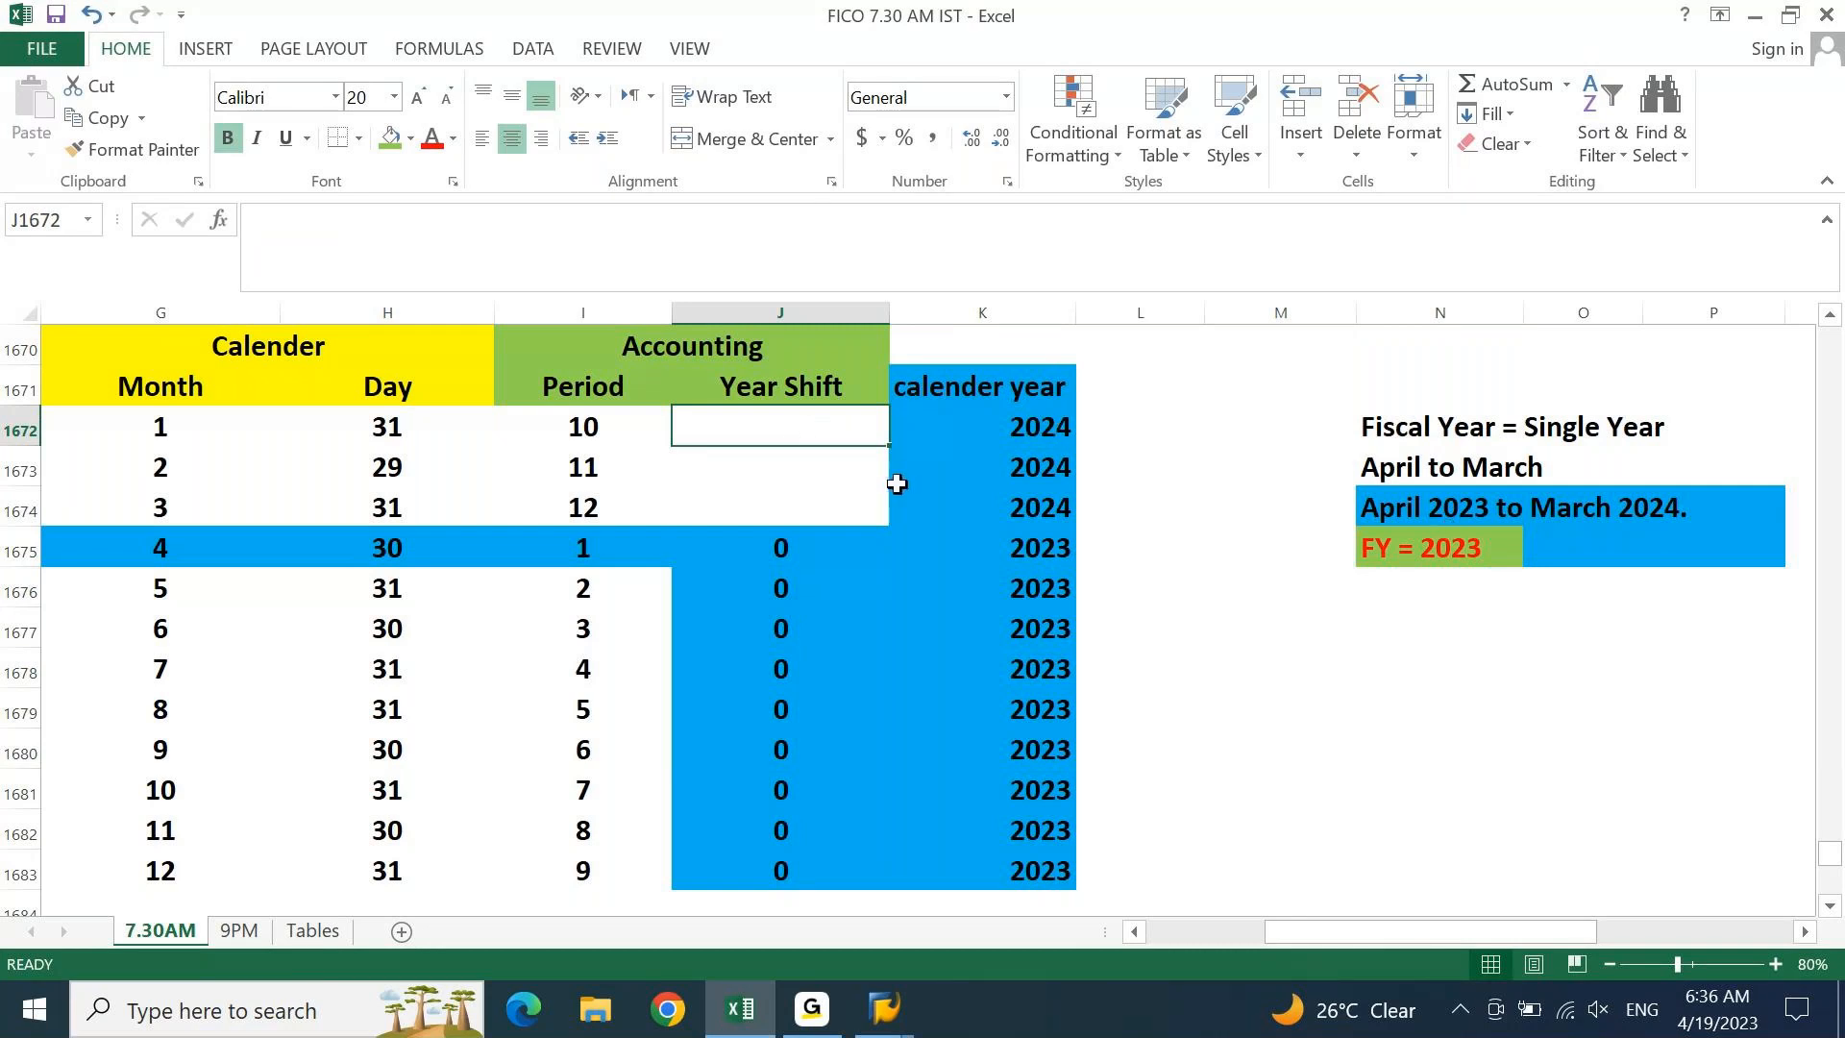
text(-1)
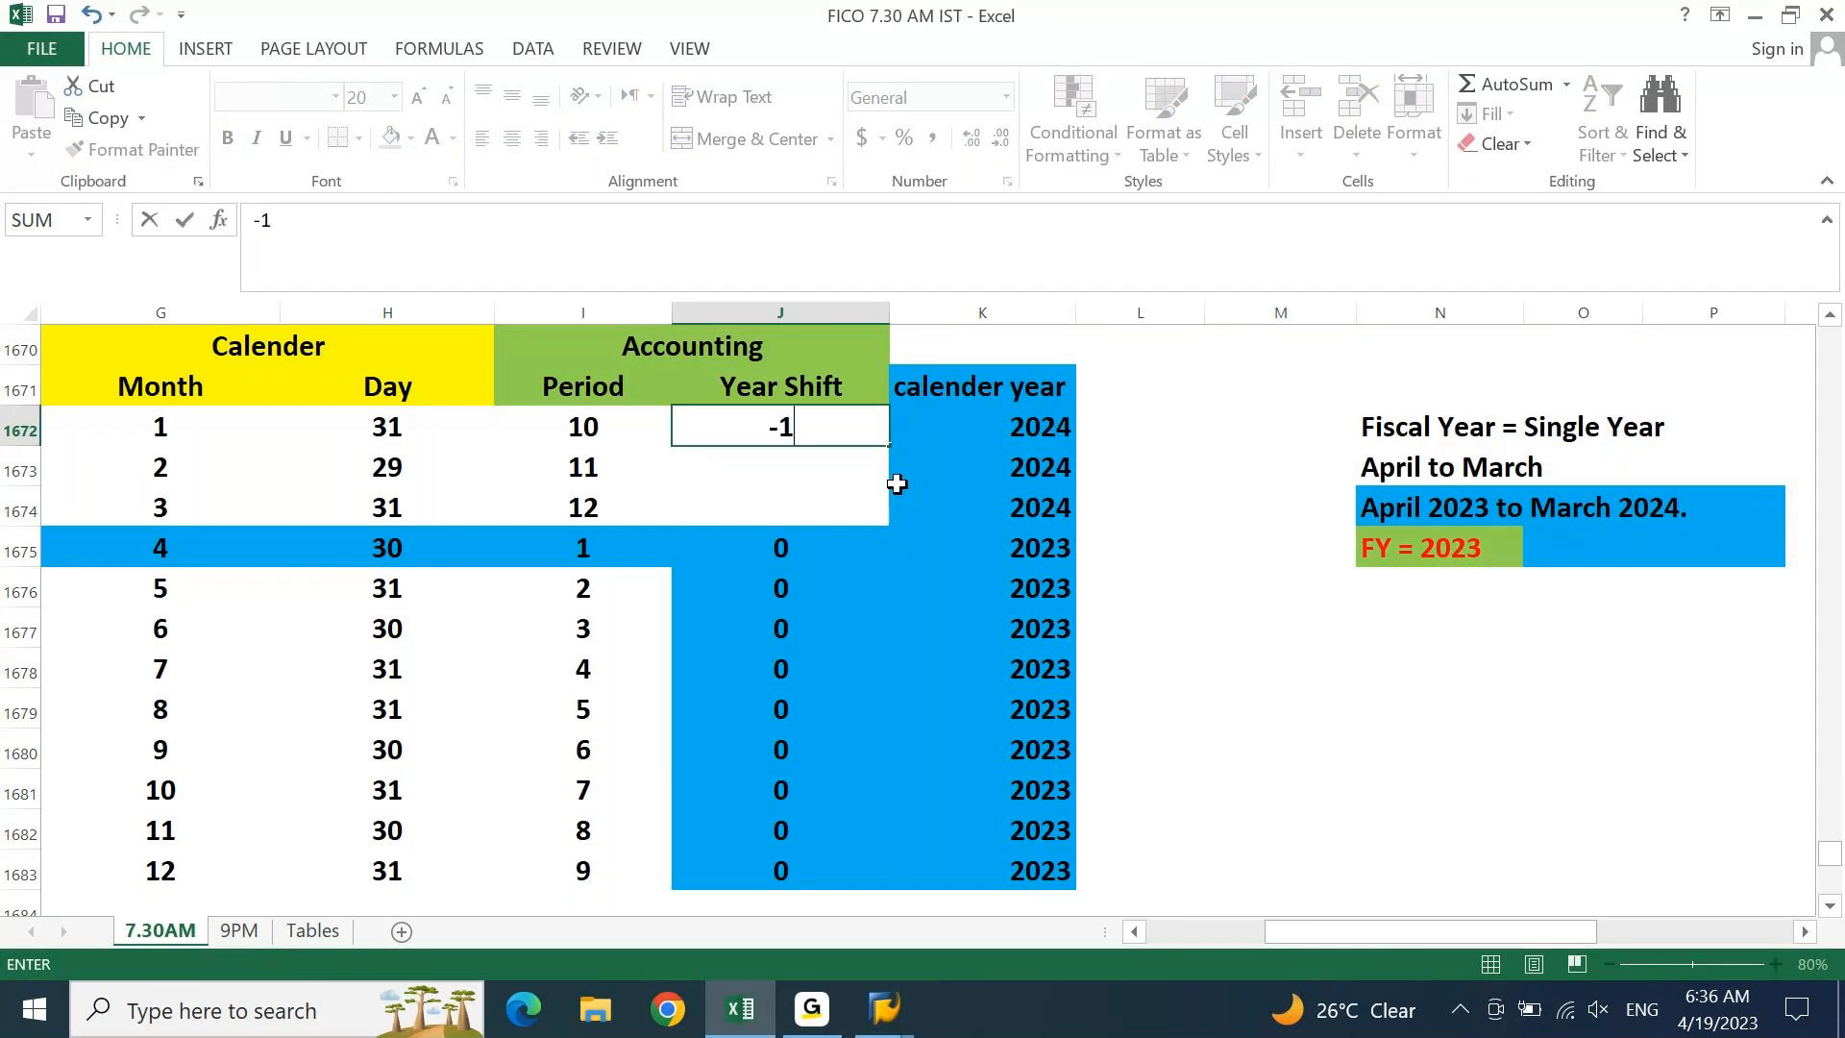
key(Return)
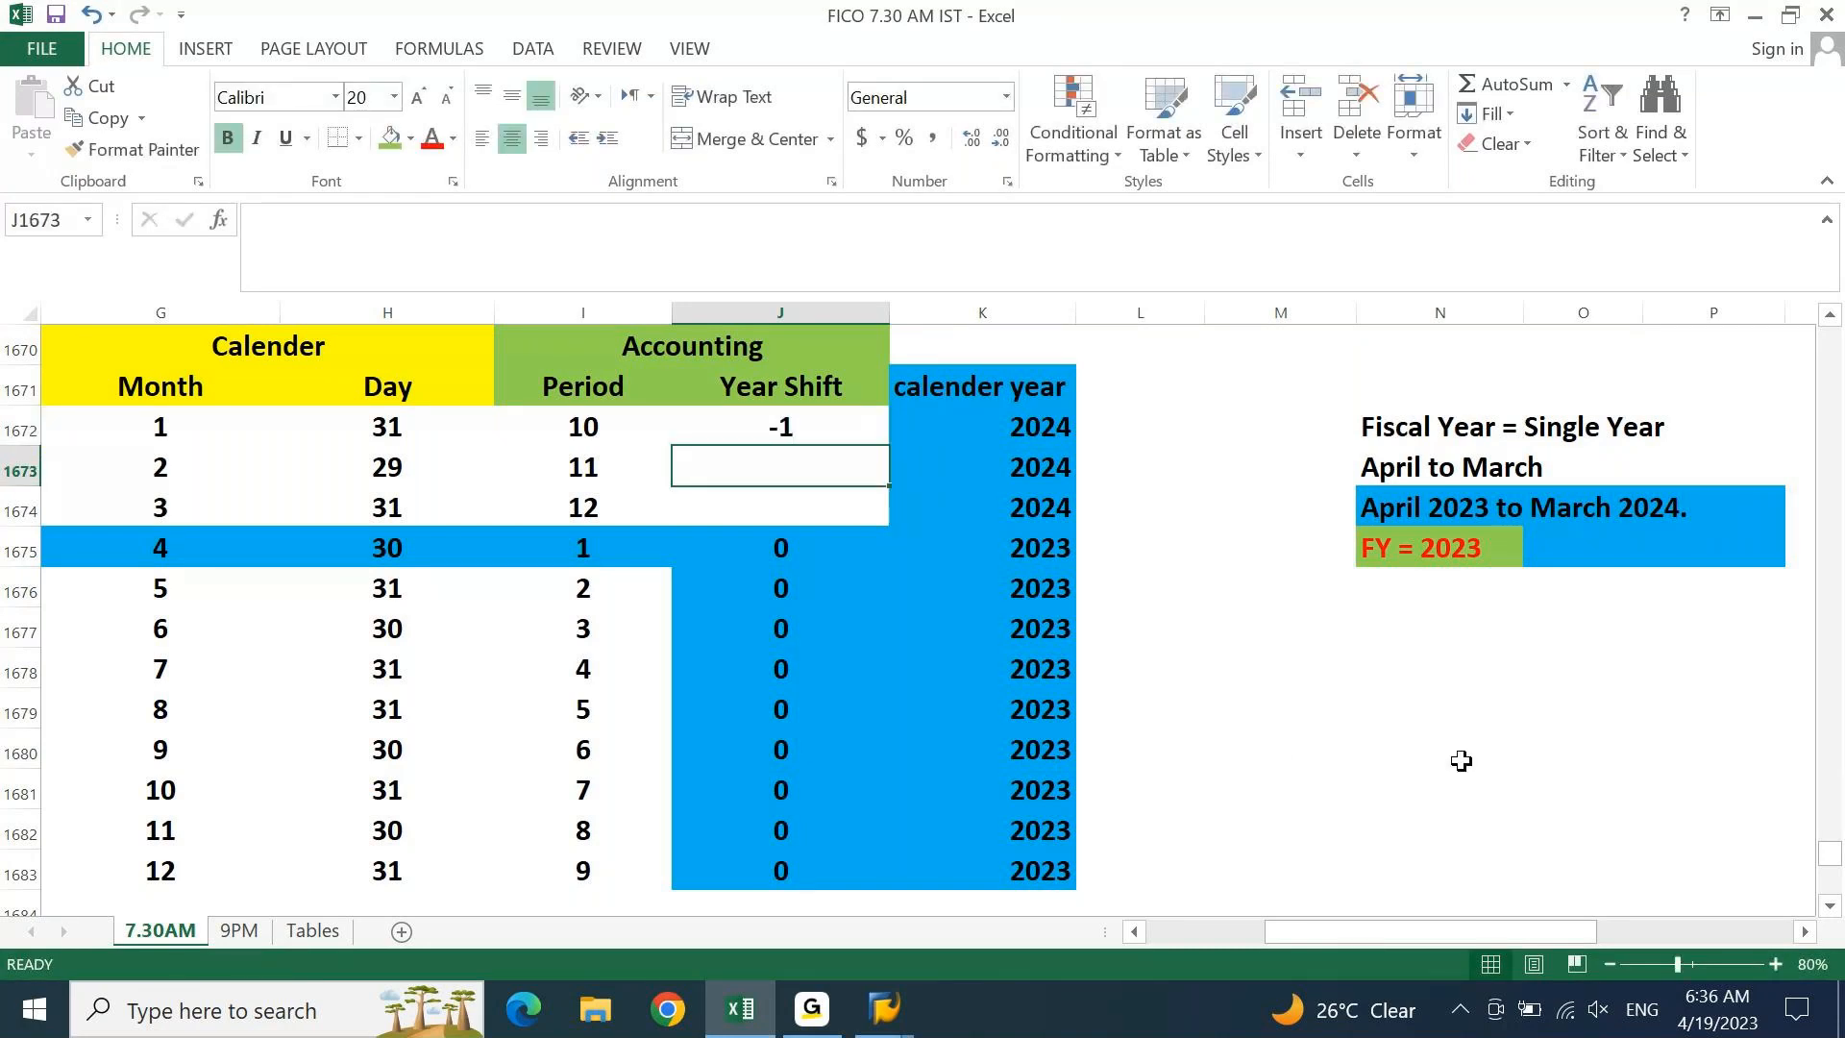
click(1296, 742)
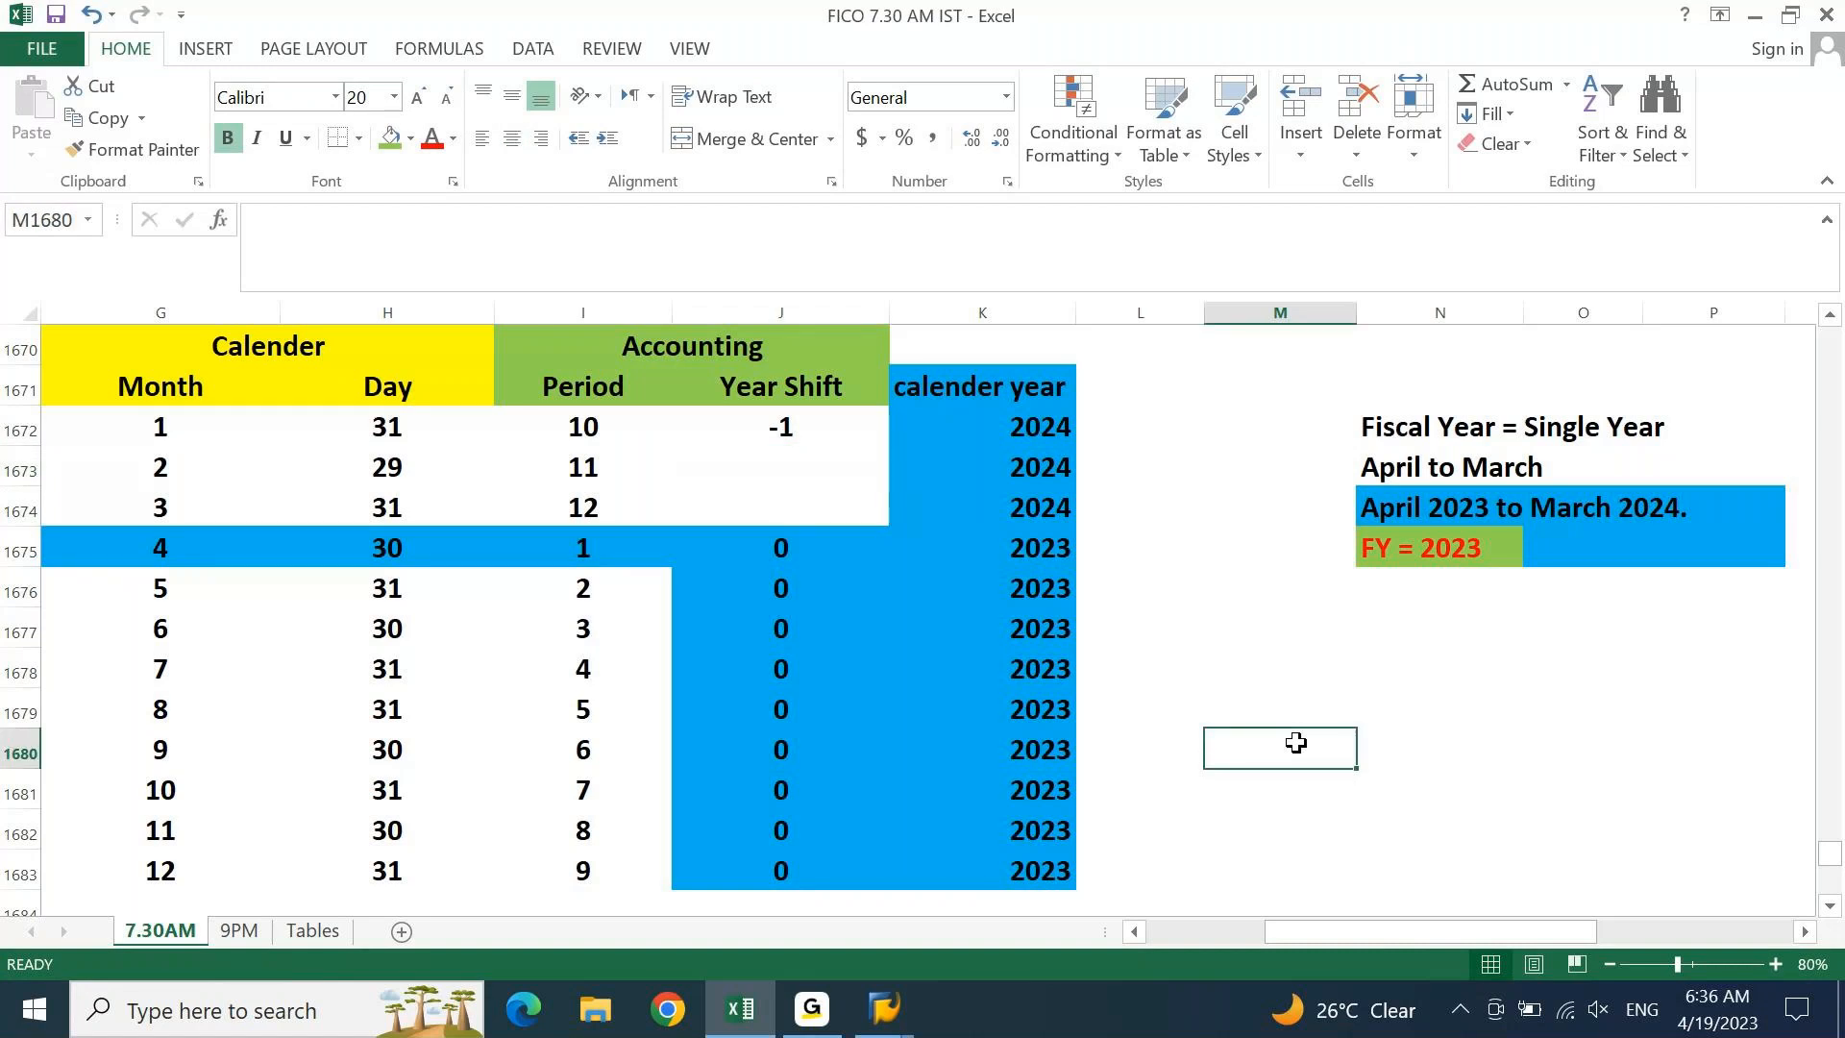
text(=)
click(1051, 426)
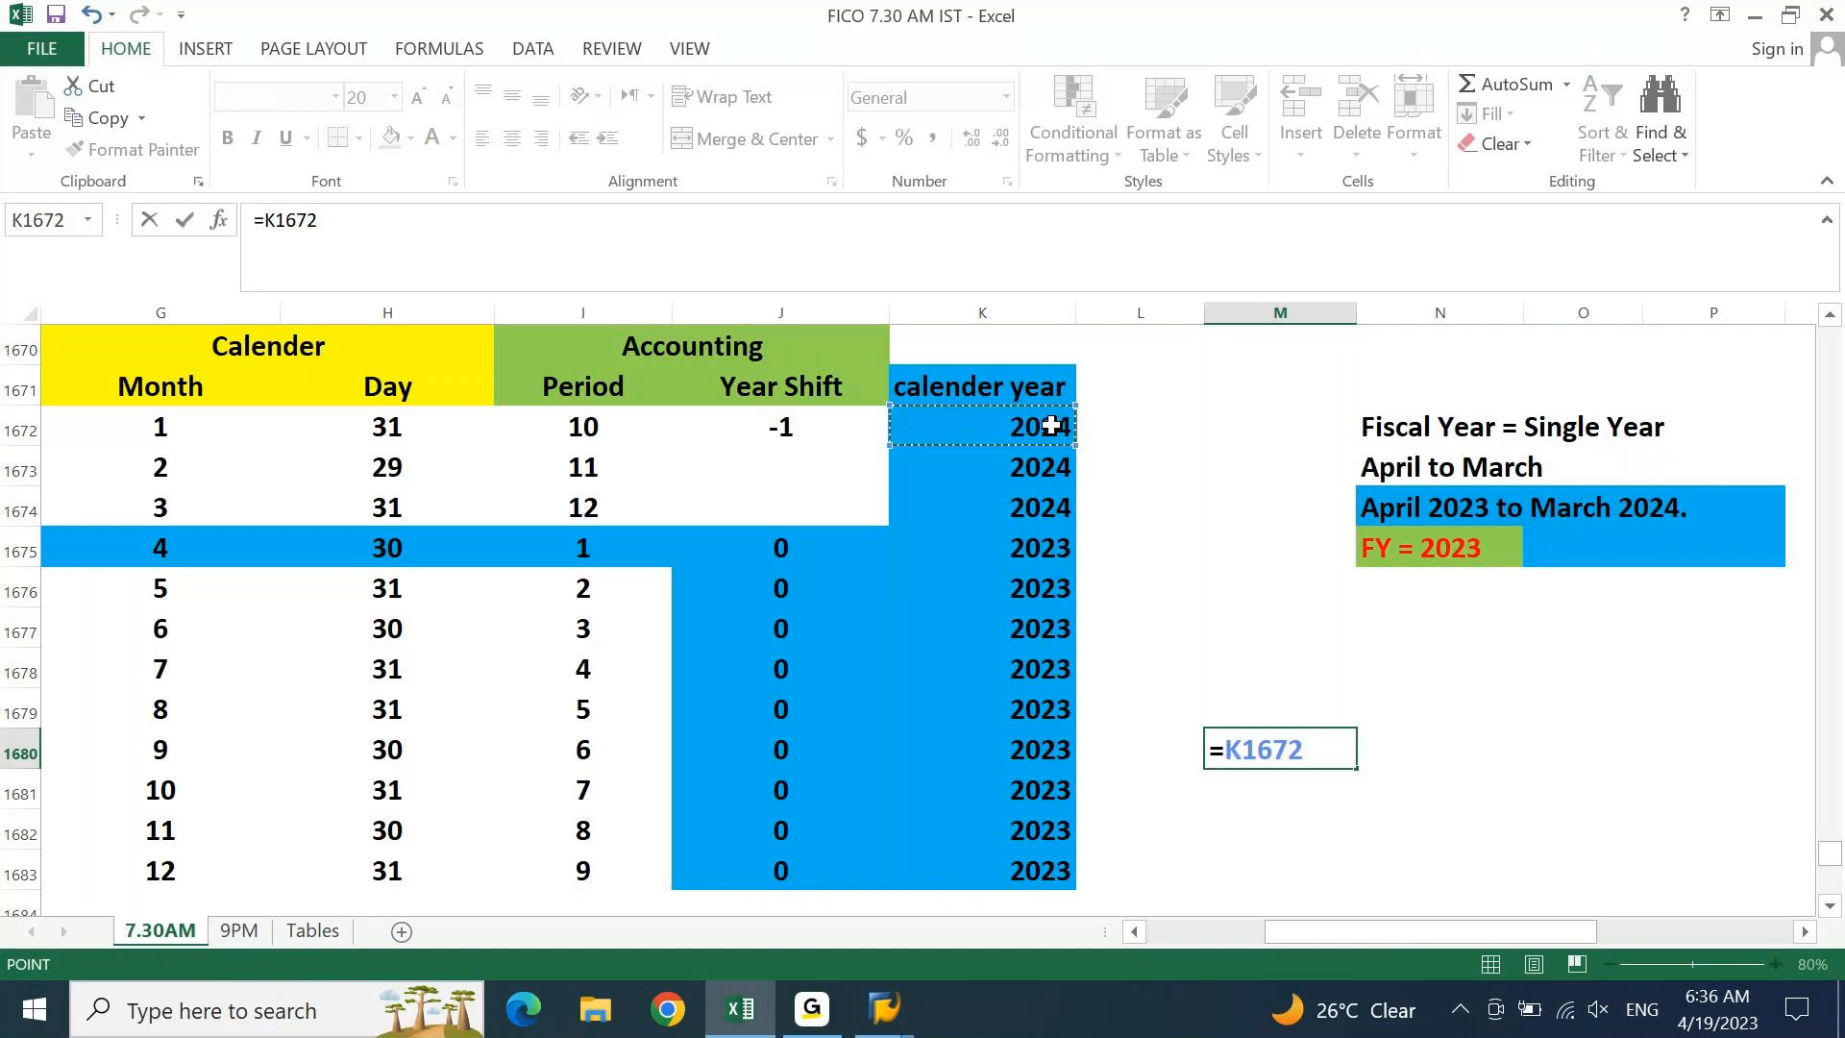
click(783, 426)
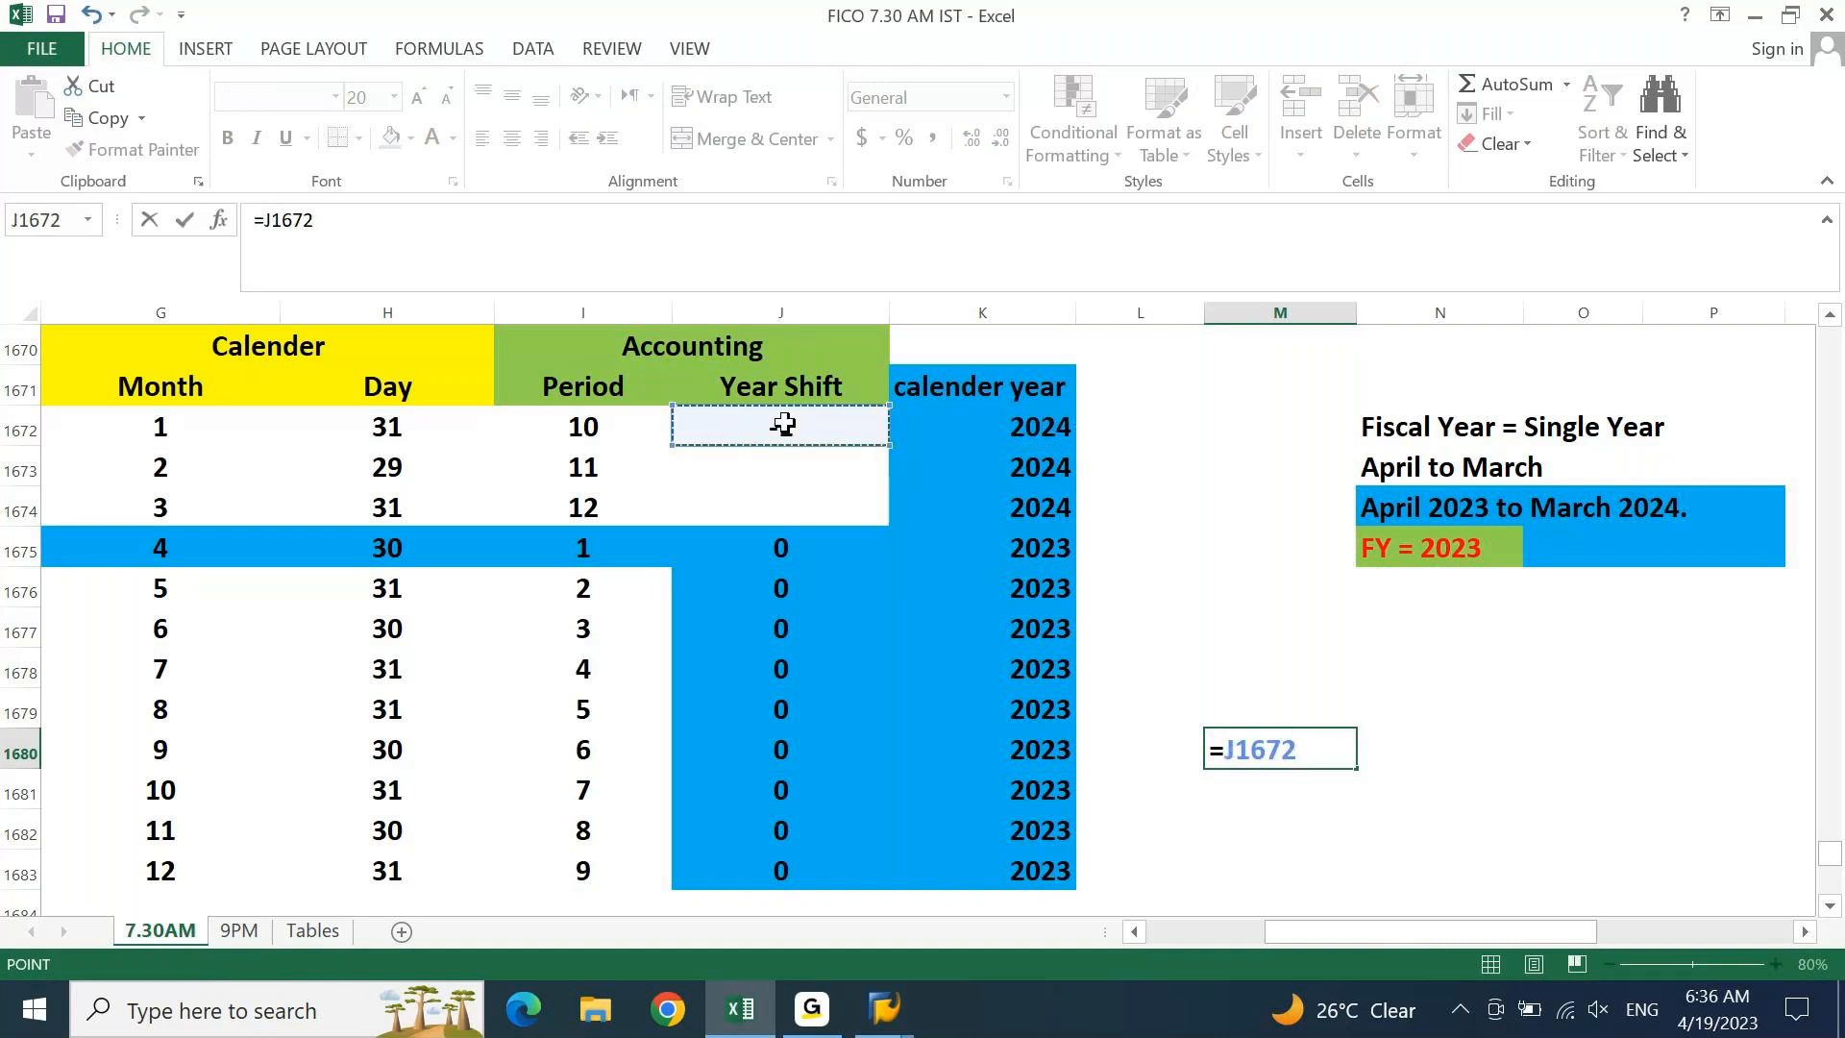
key(BackSpace)
key(BackSpace)
key(BackSpace)
key(BackSpace)
key(BackSpace)
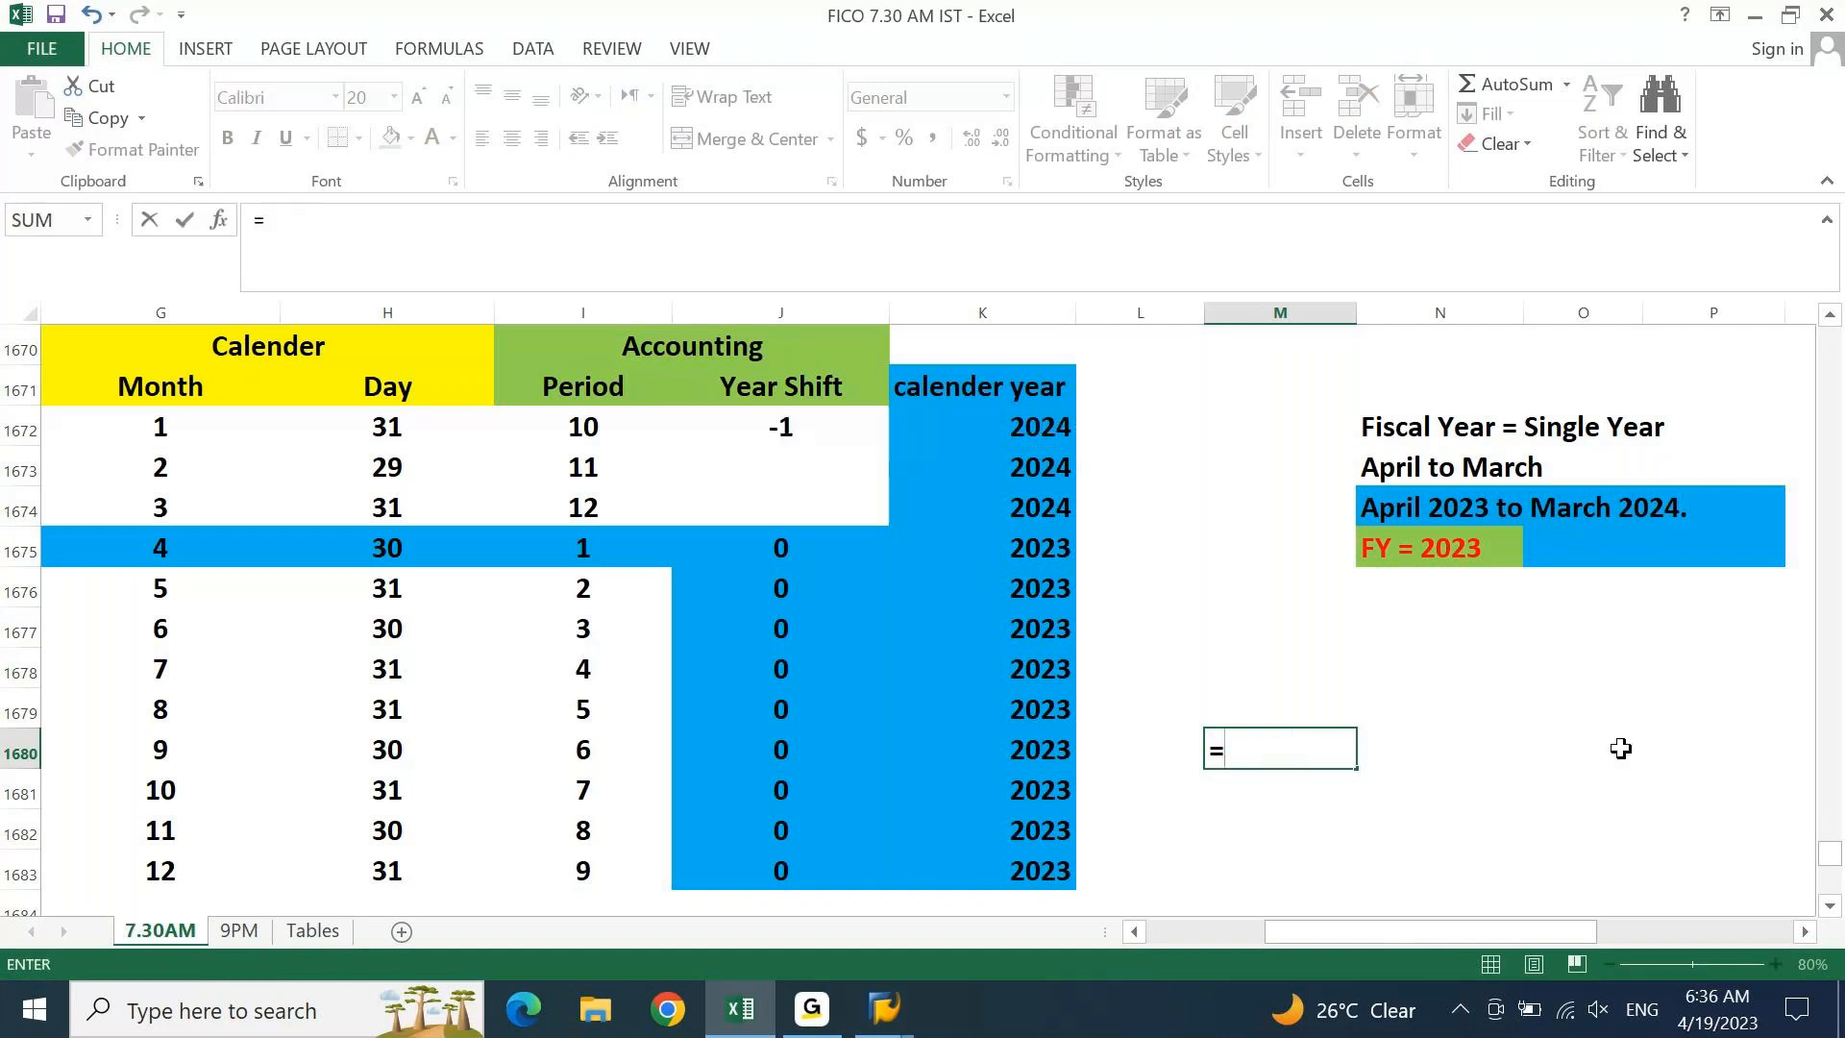
click(1035, 428)
text(-)
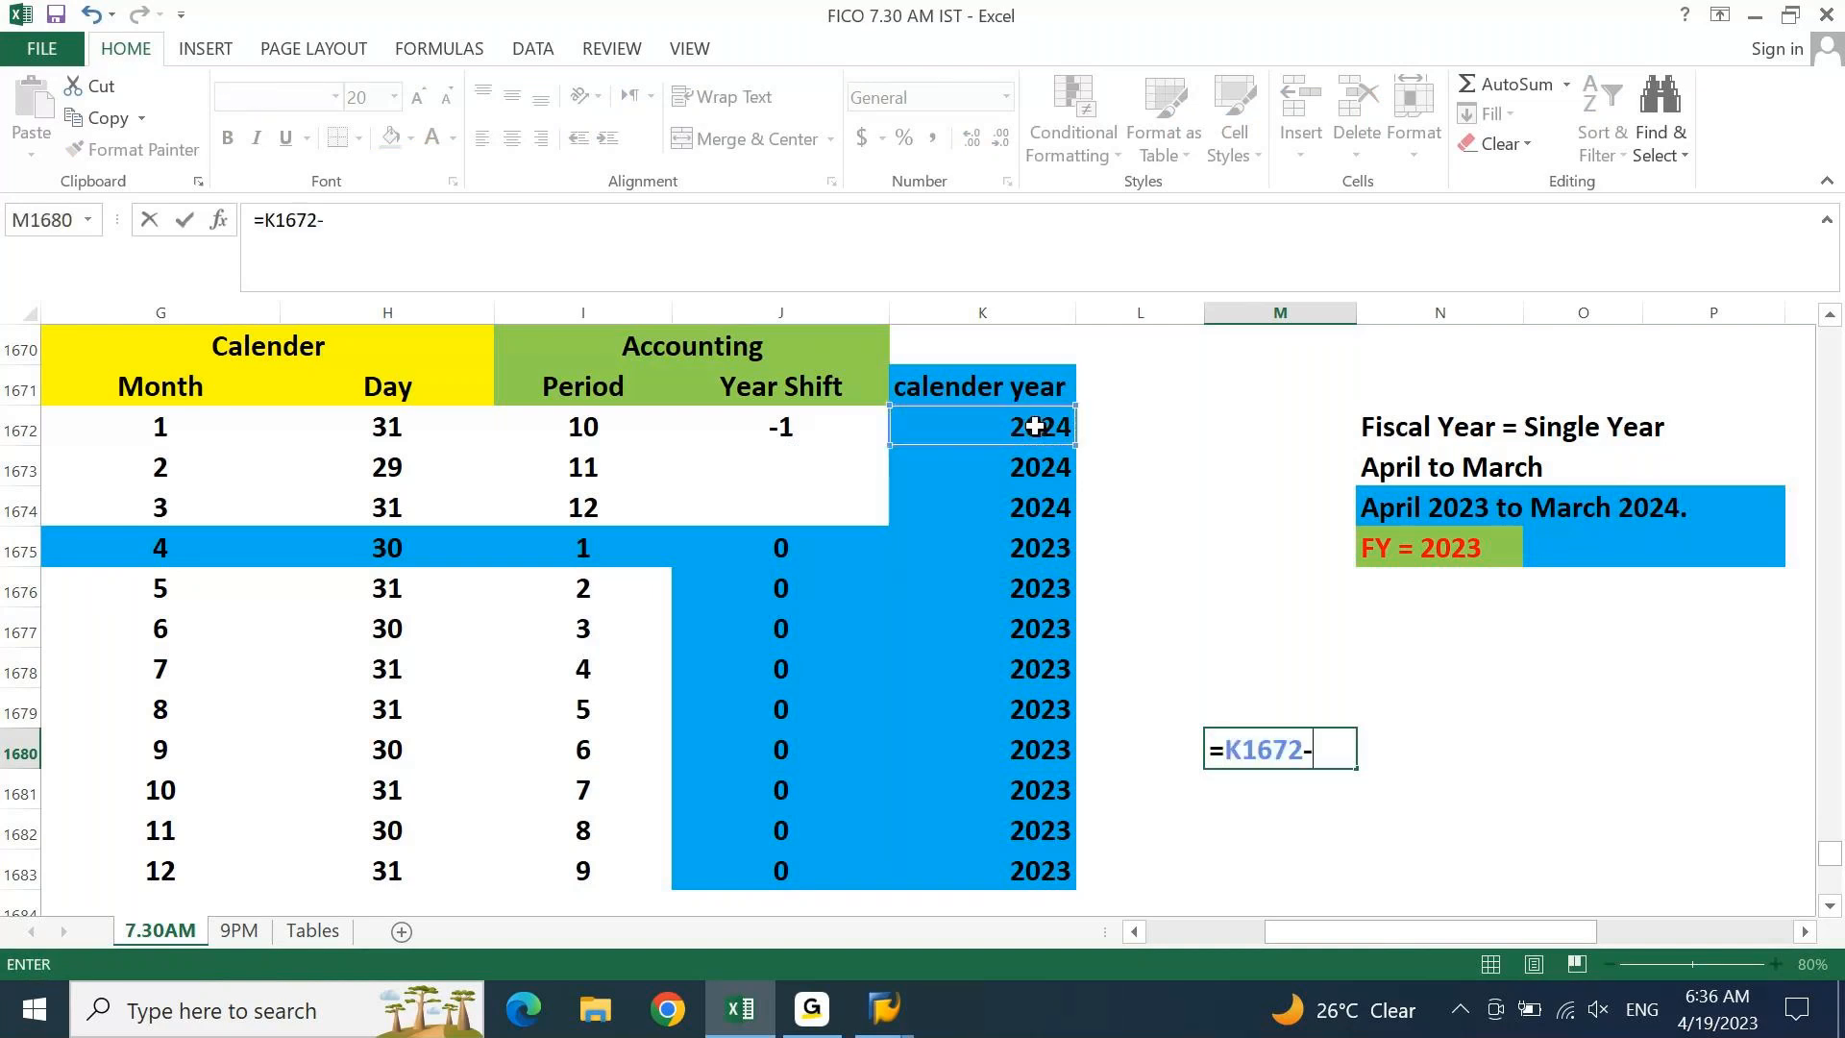
text(1)
key(ctrl+Return)
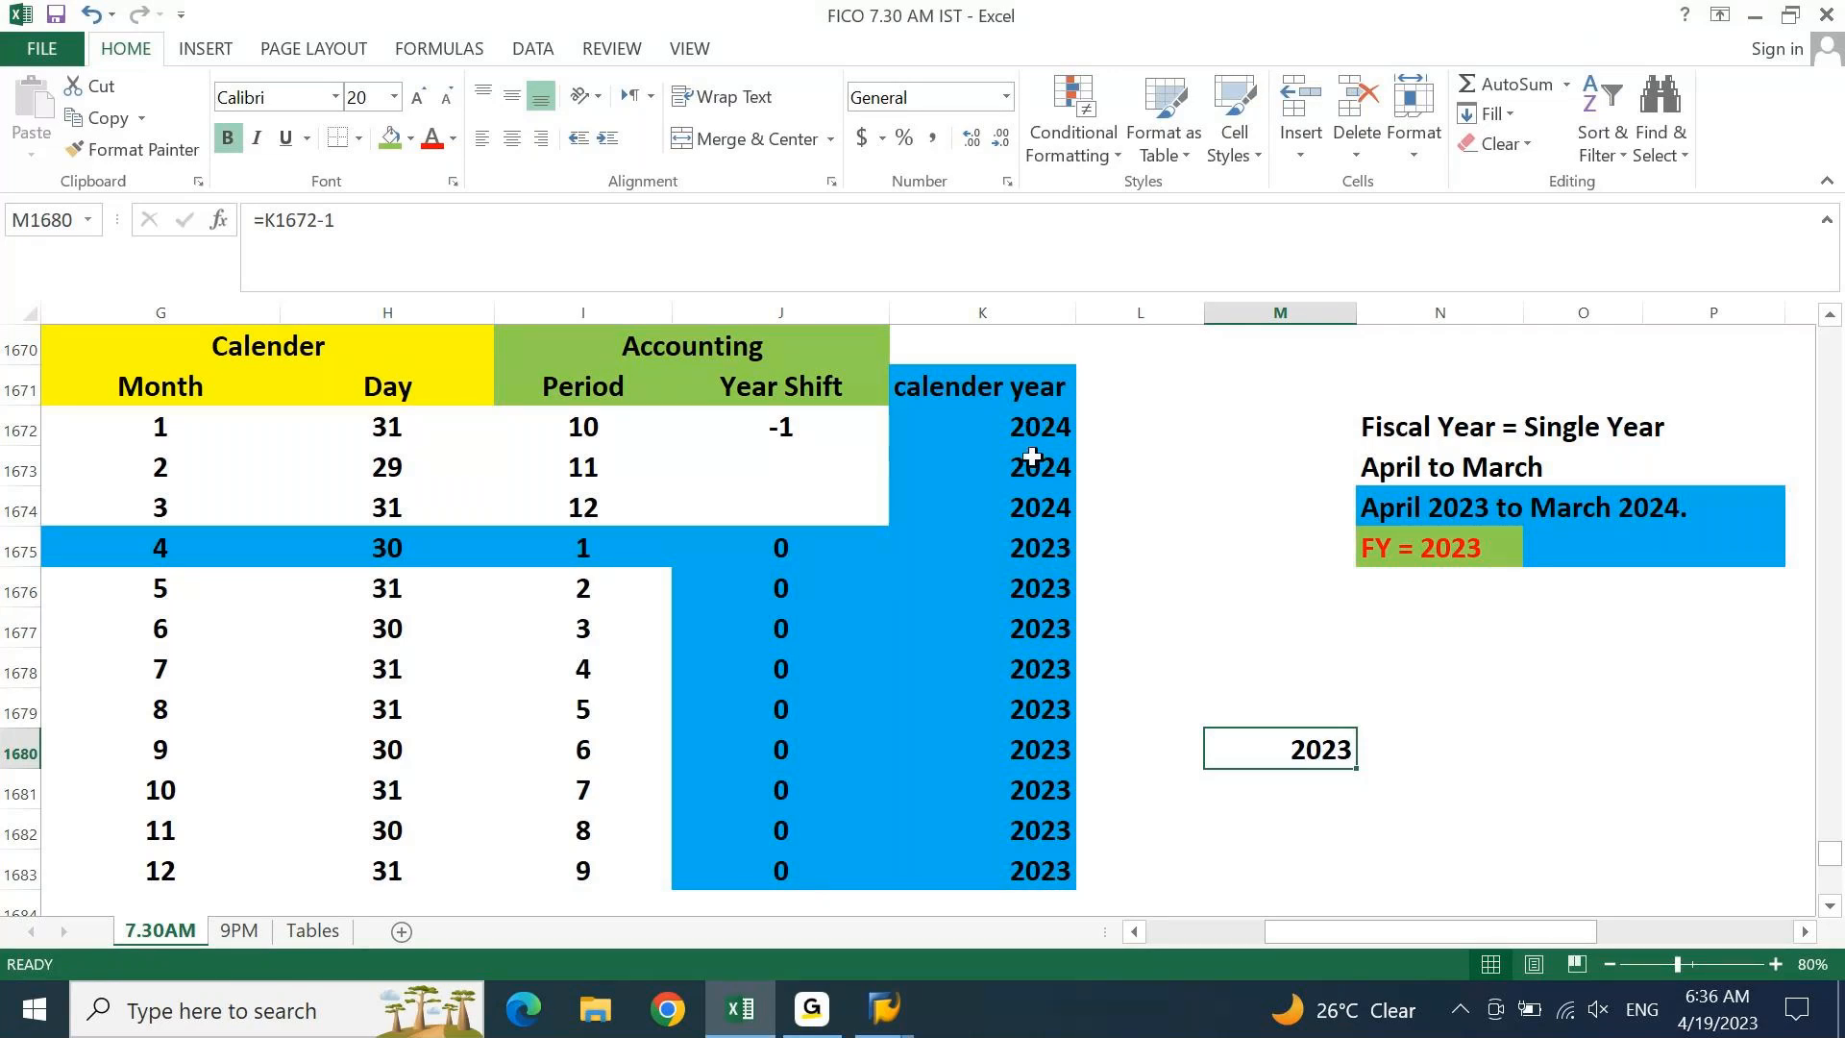
click(1032, 458)
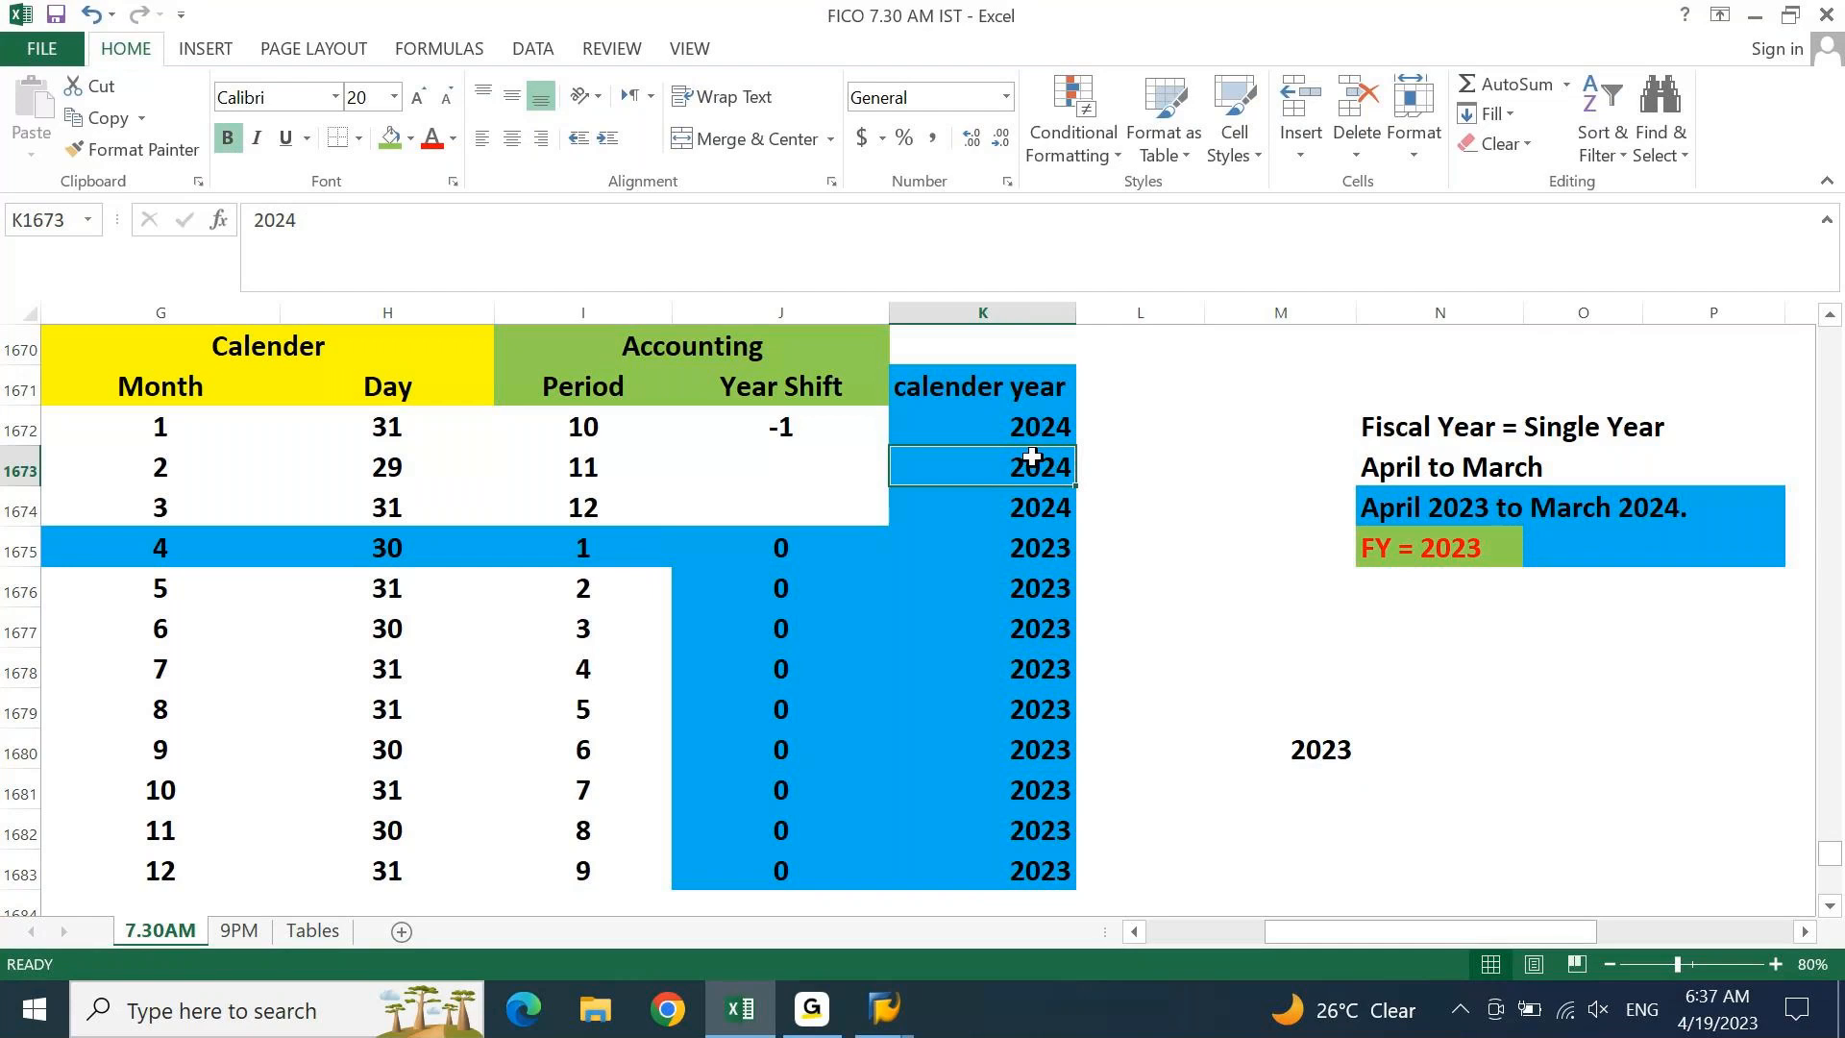
click(1327, 667)
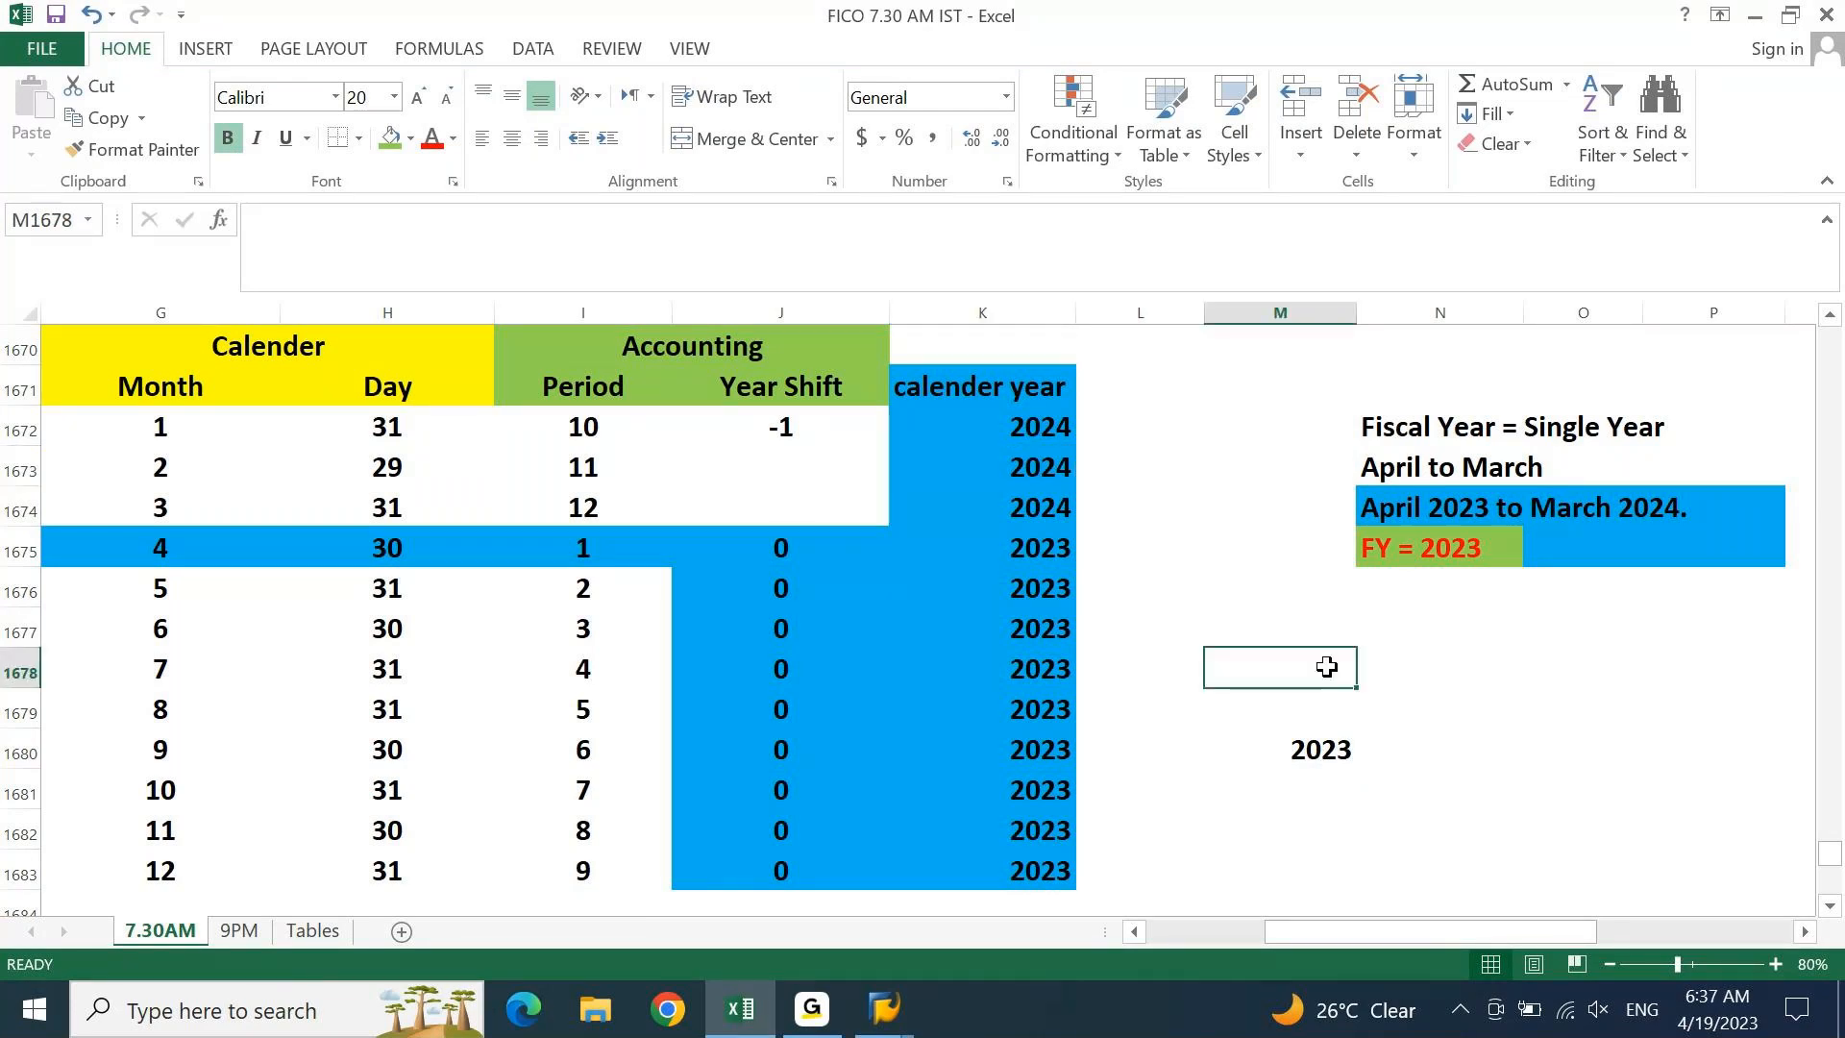
Enter =K1673-1 in M1678 to get February's fiscal year 2023
text(=)
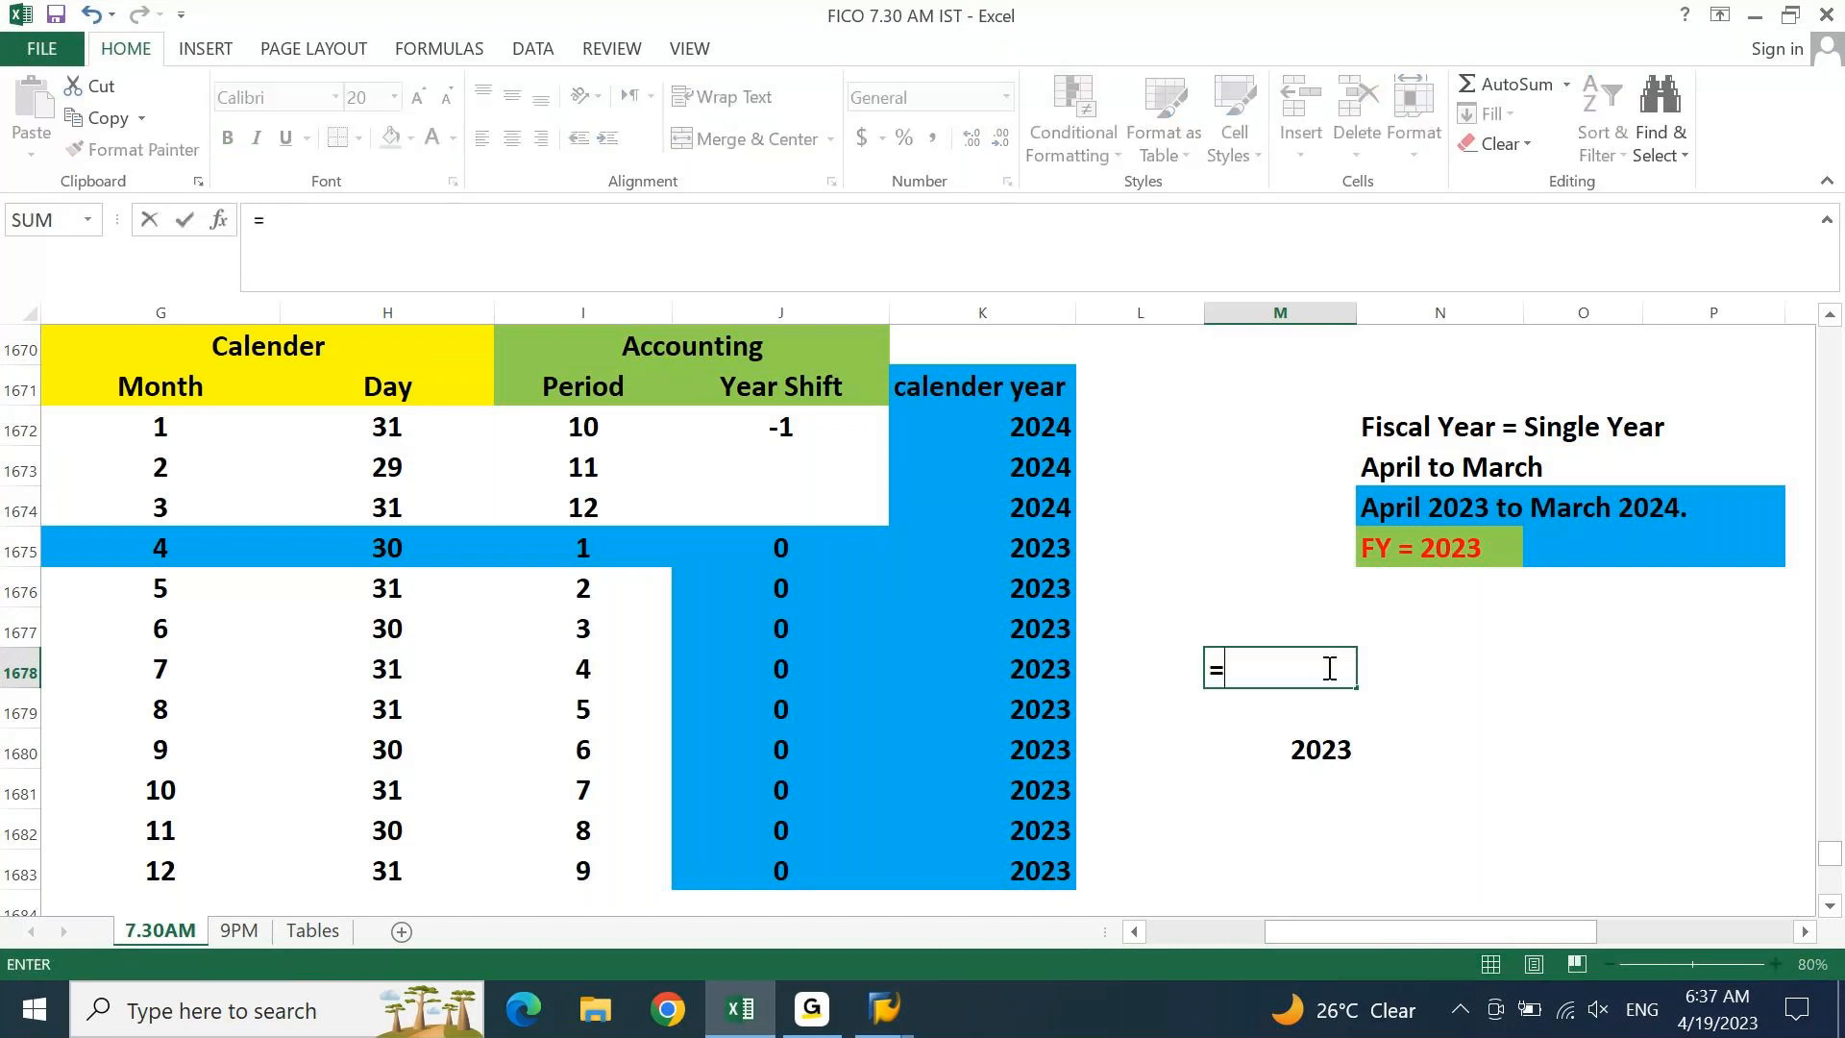
click(1033, 461)
text(-)
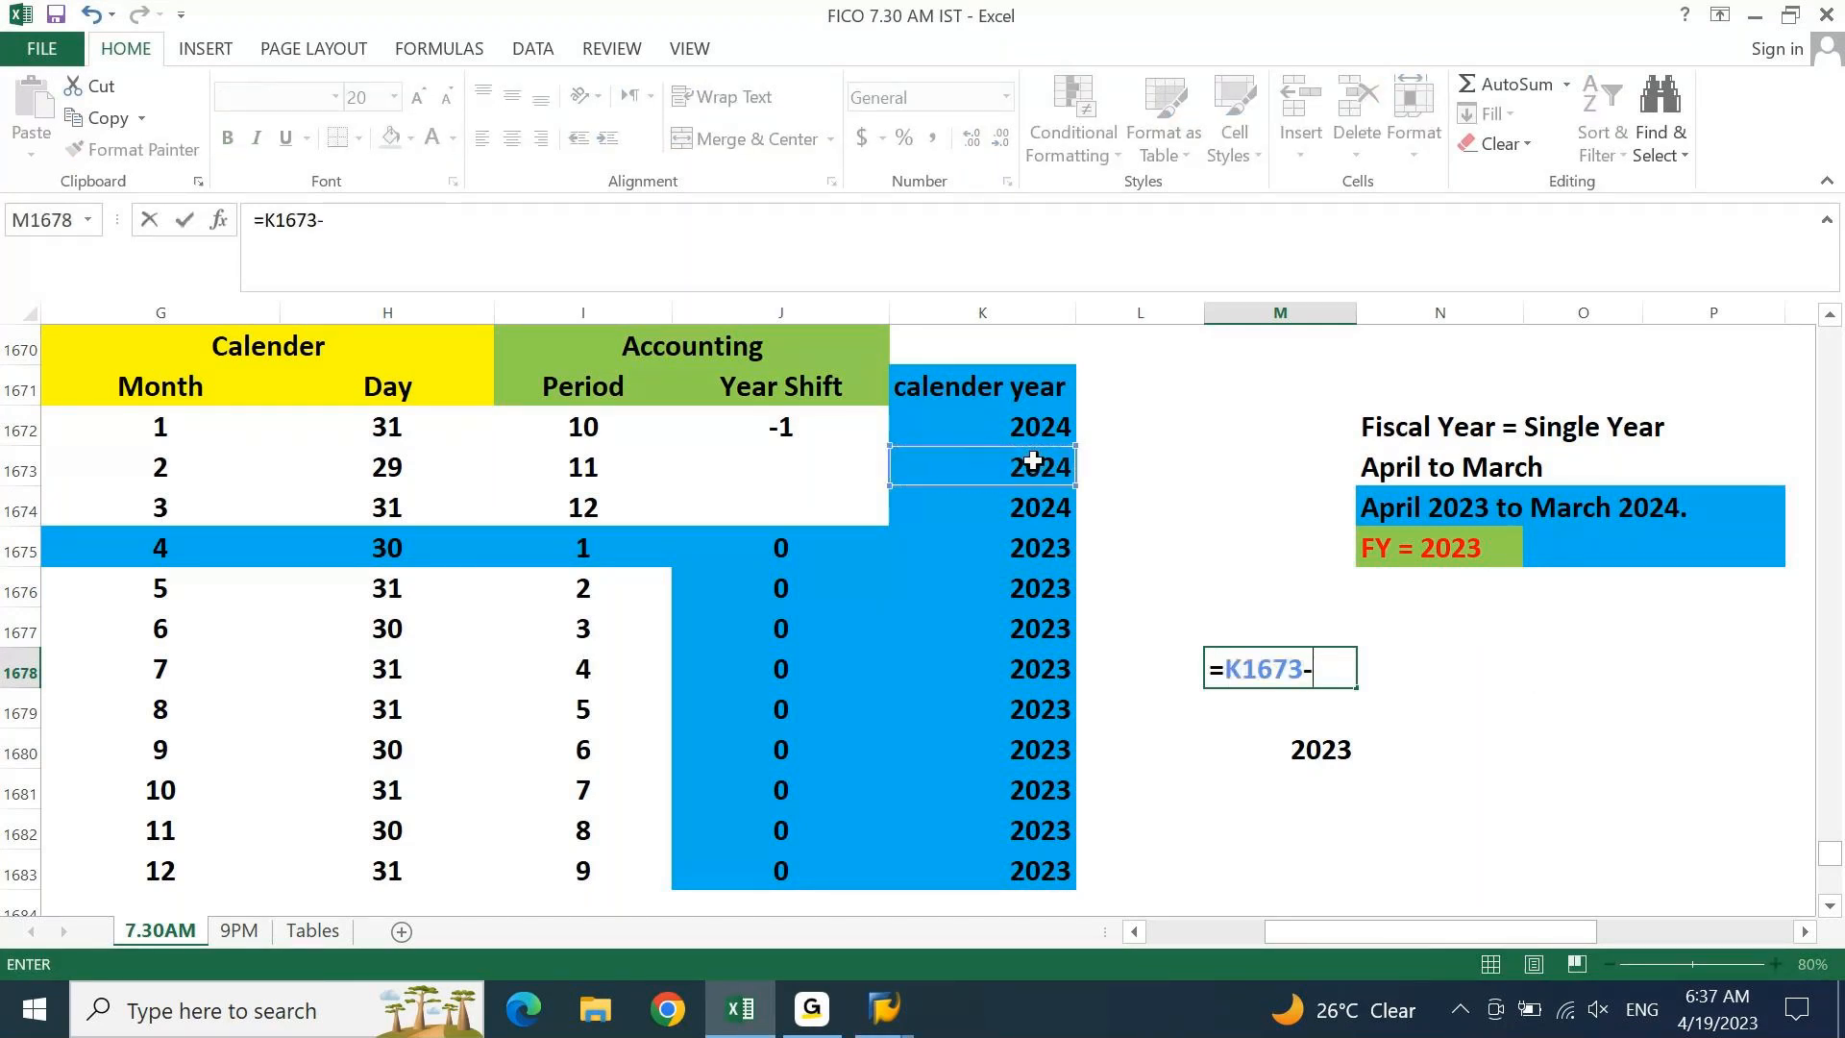
text(1)
key(Return)
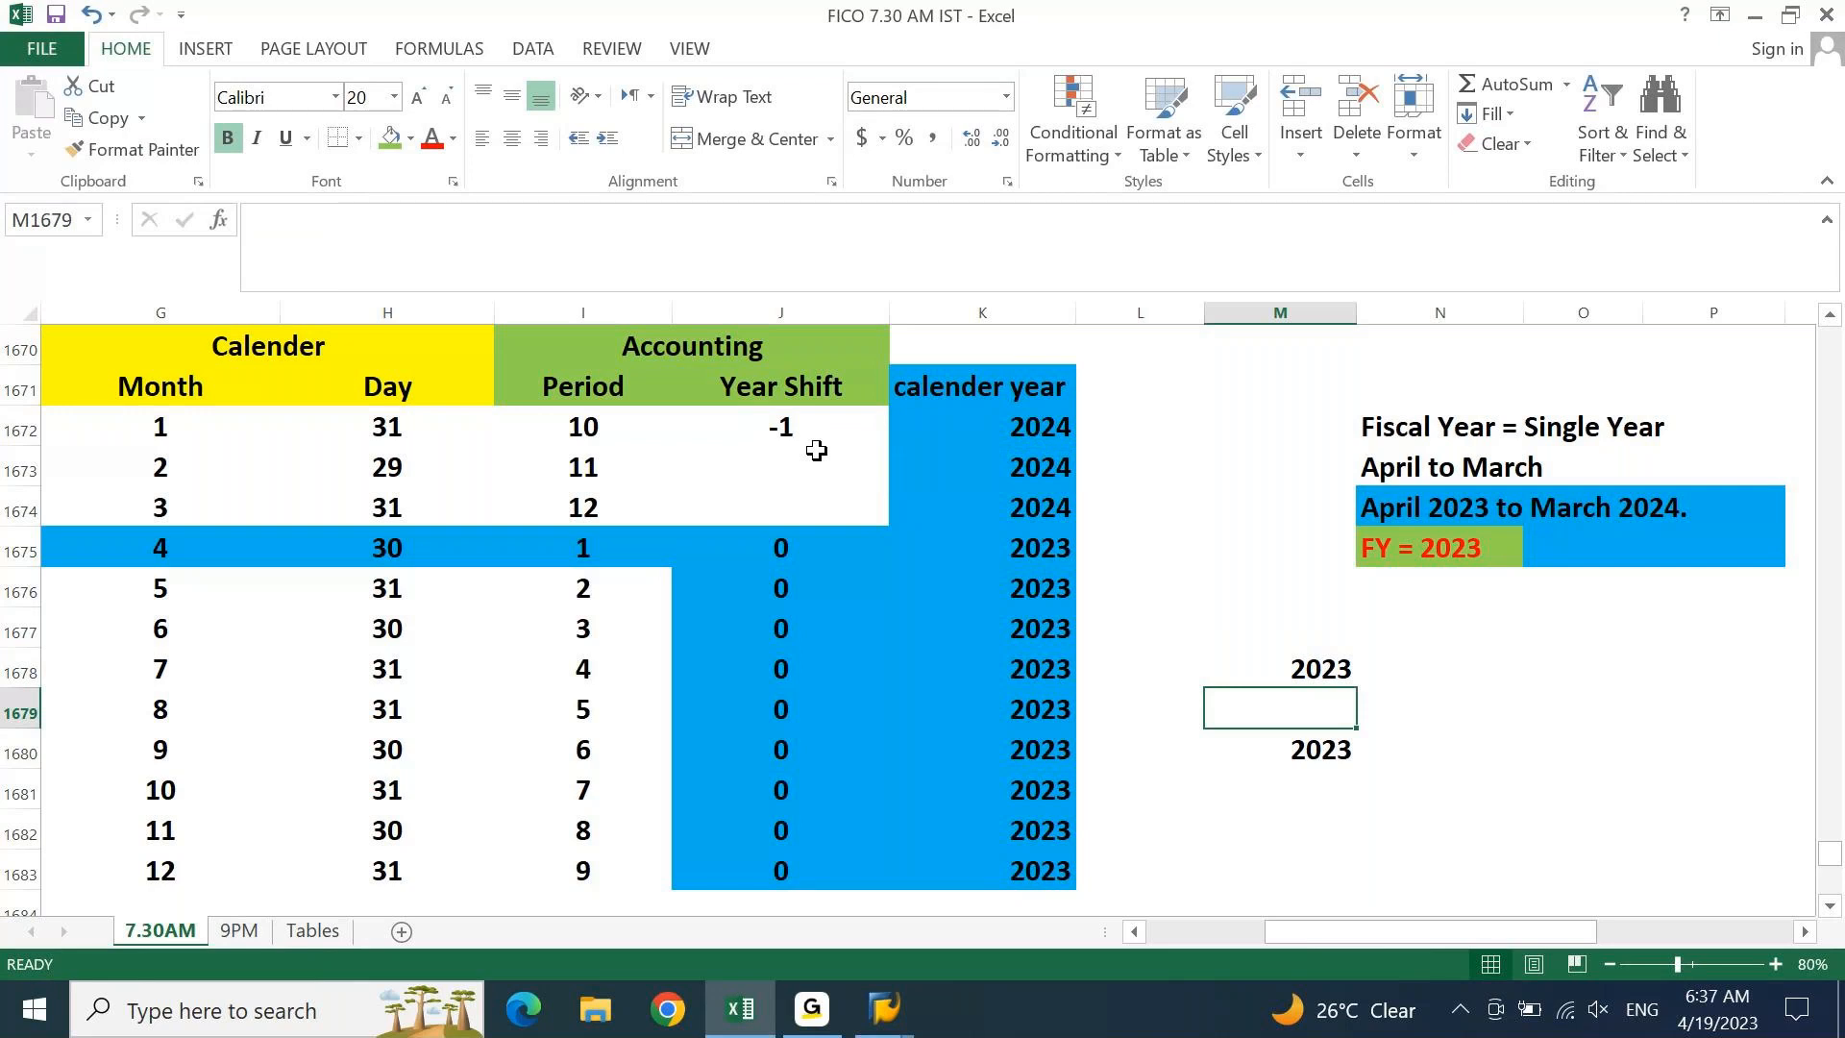
click(1316, 672)
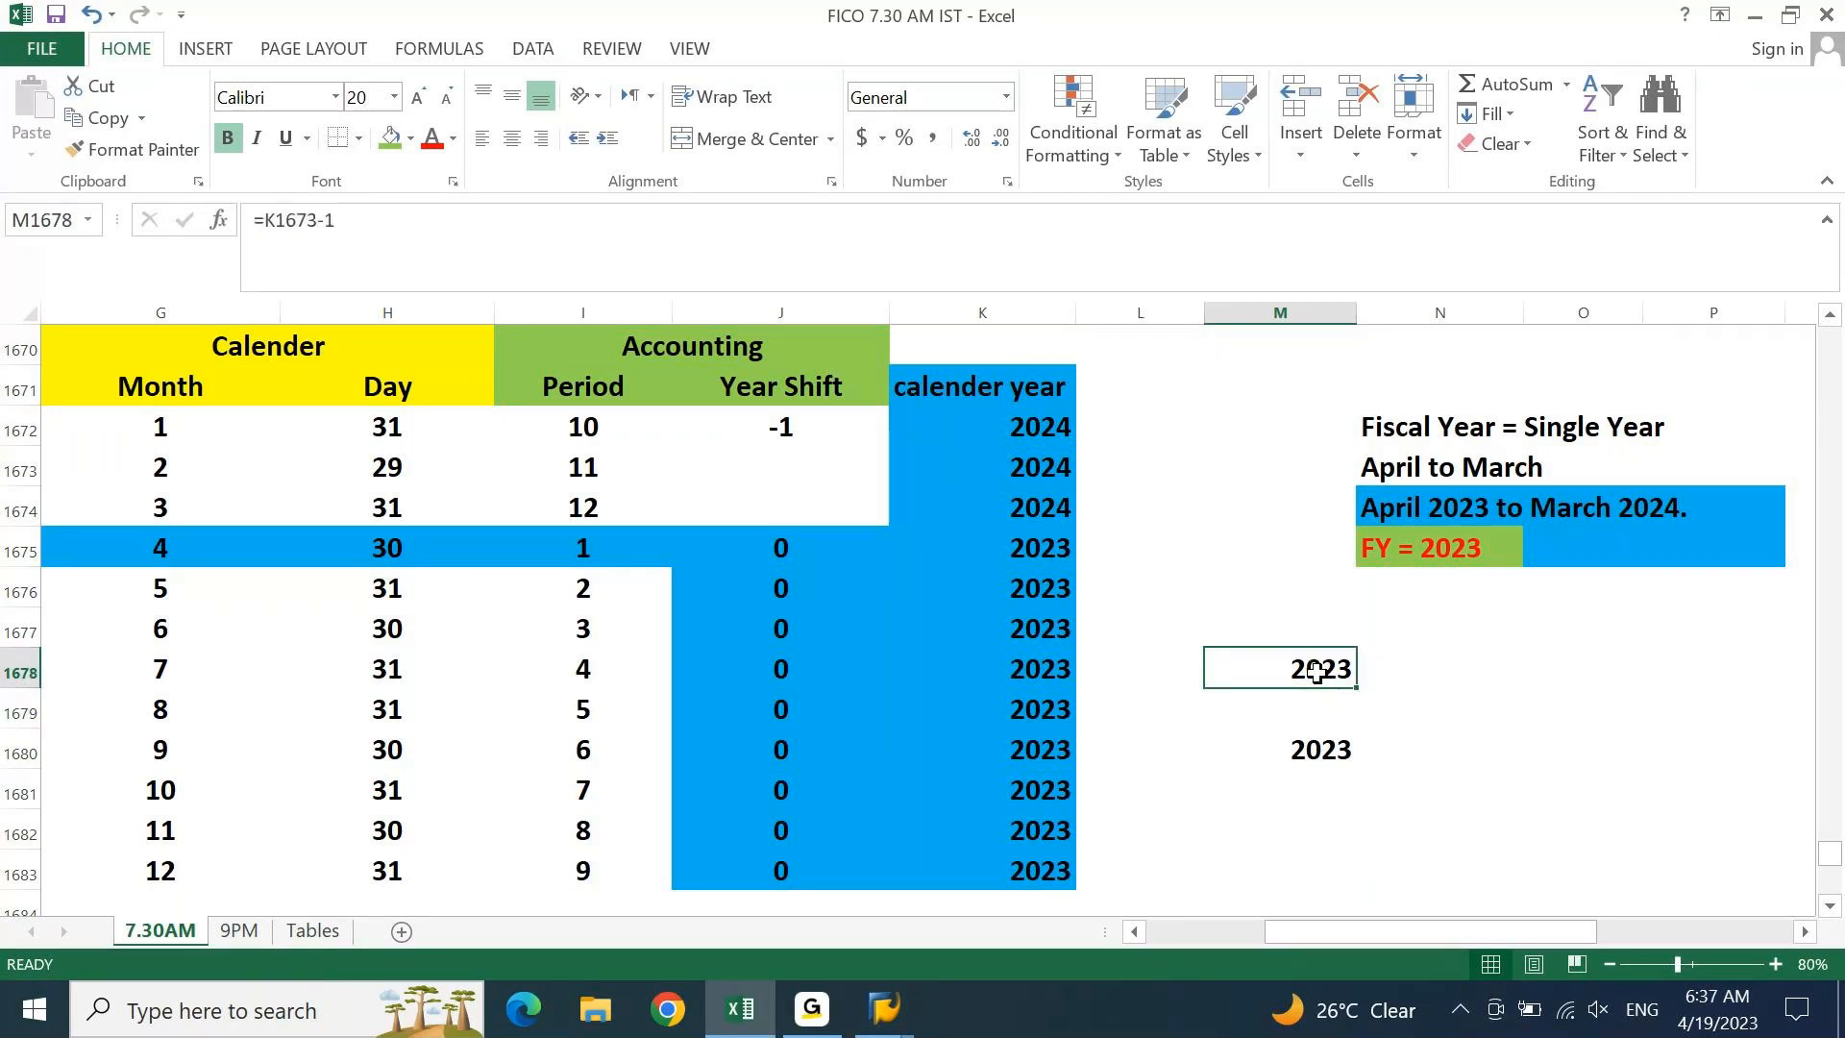
Enter =K1674-1 in M1679 to get March's fiscal year 2023
click(1315, 715)
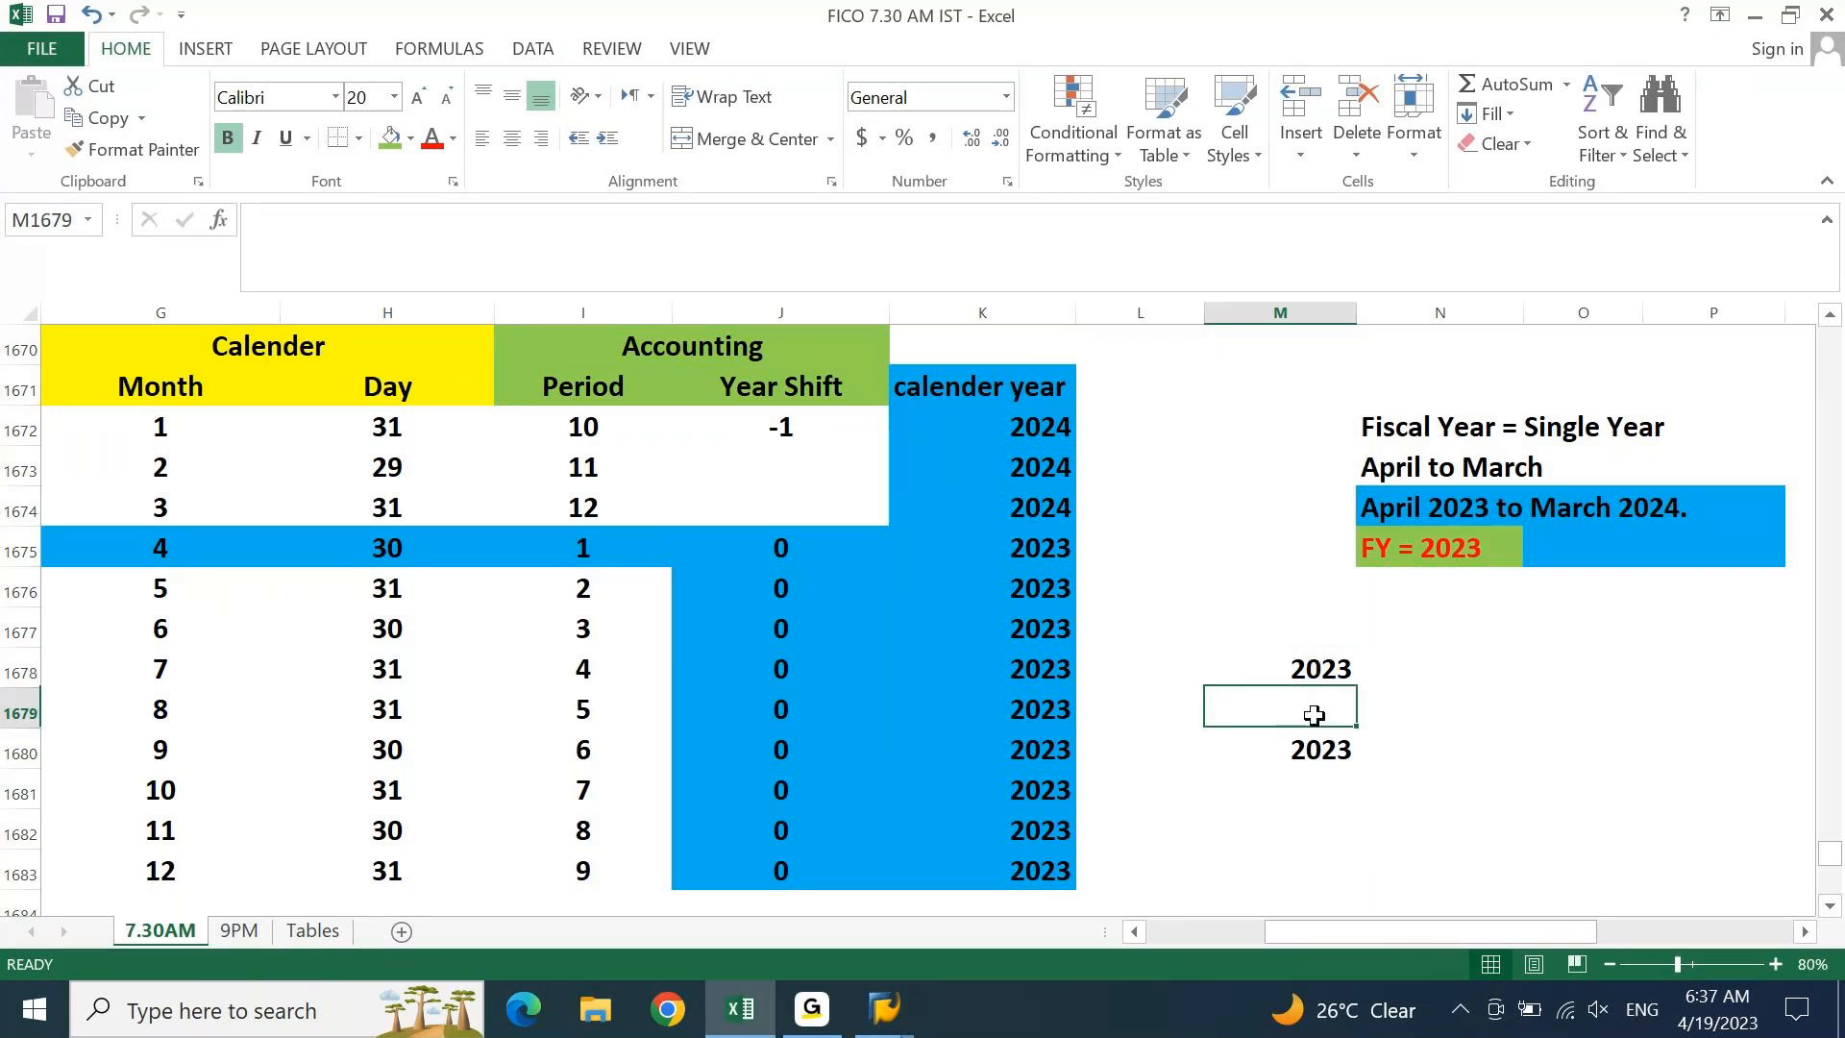
text(=)
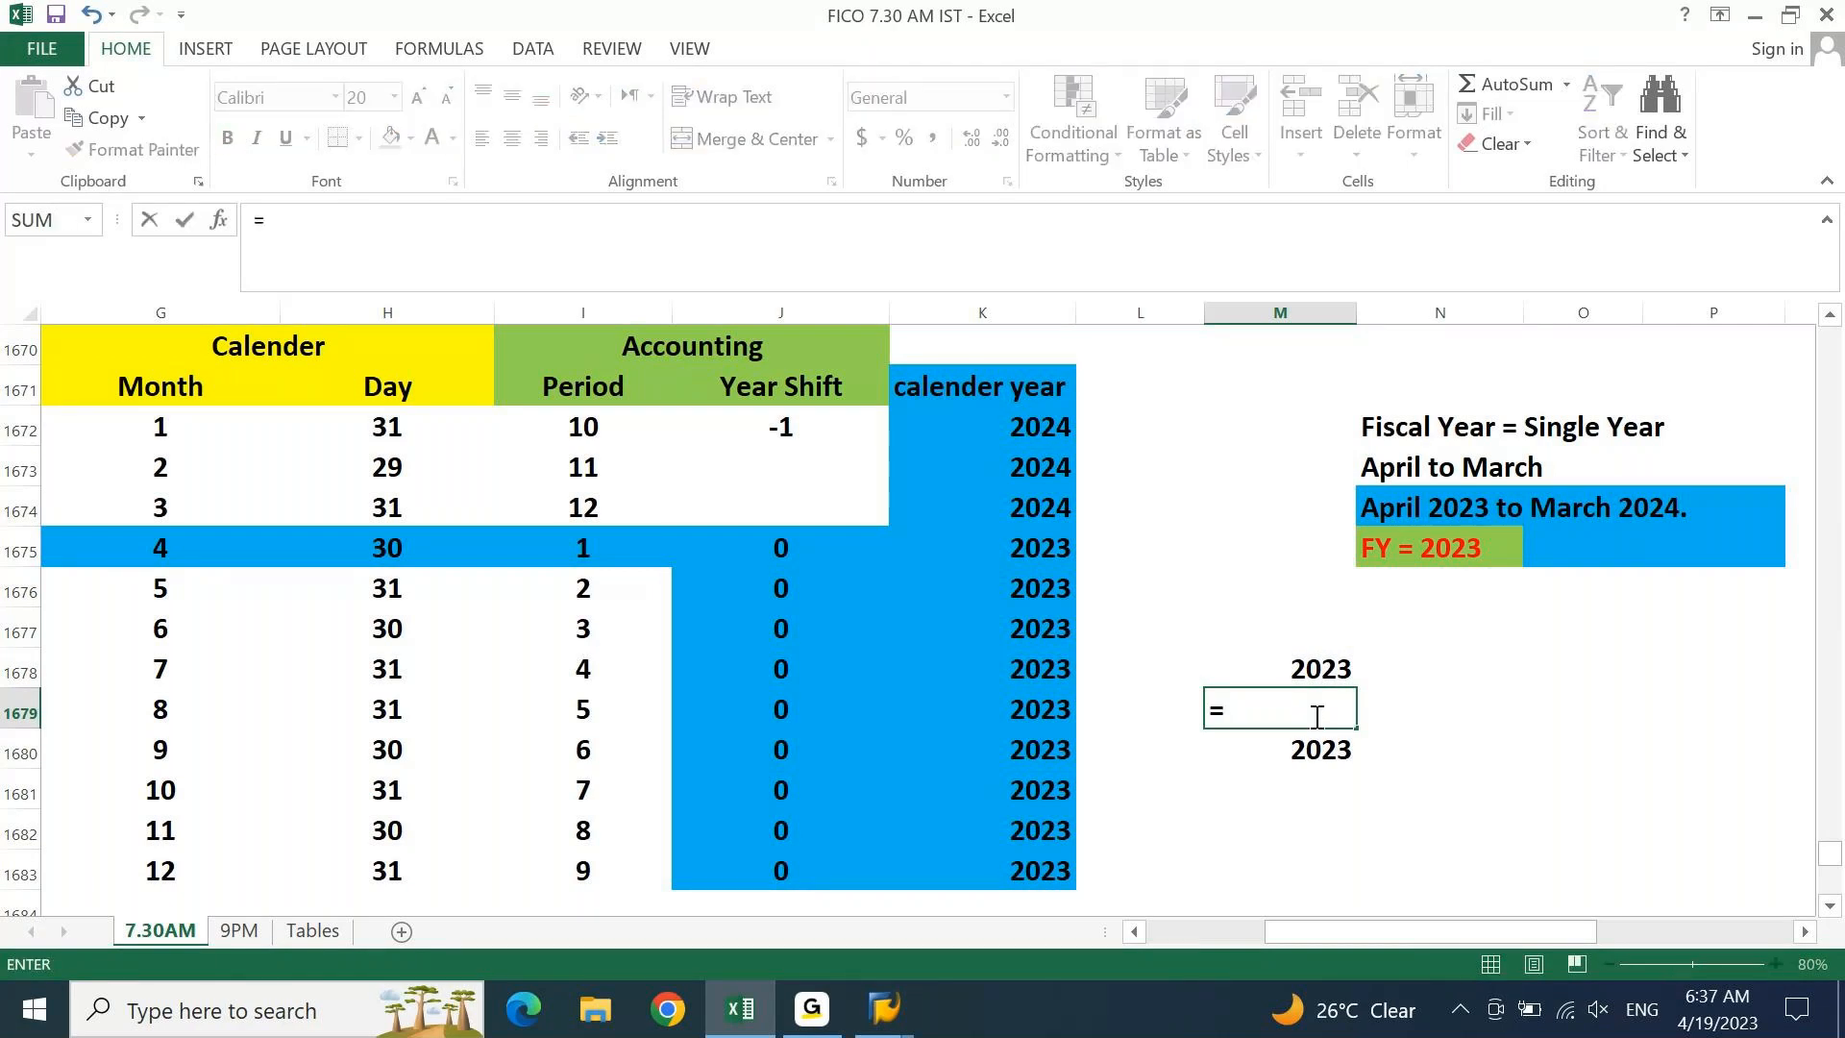
click(1051, 516)
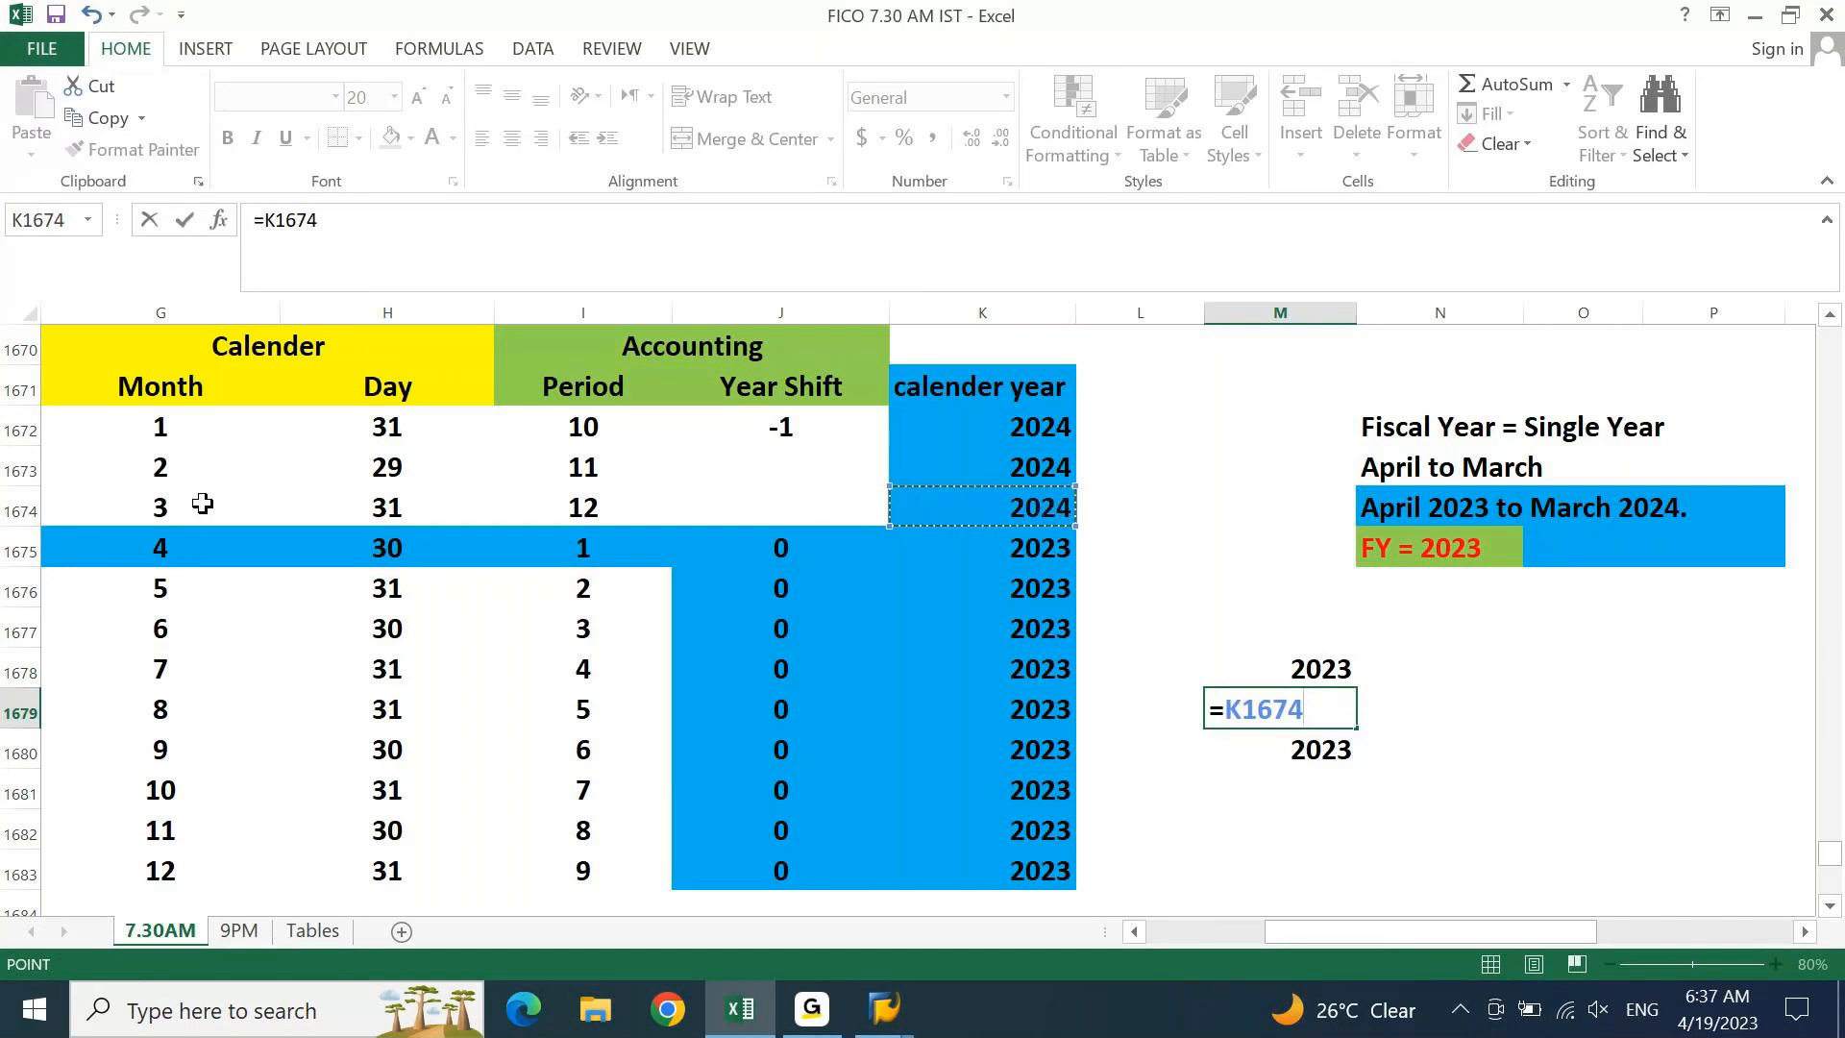
text(-1)
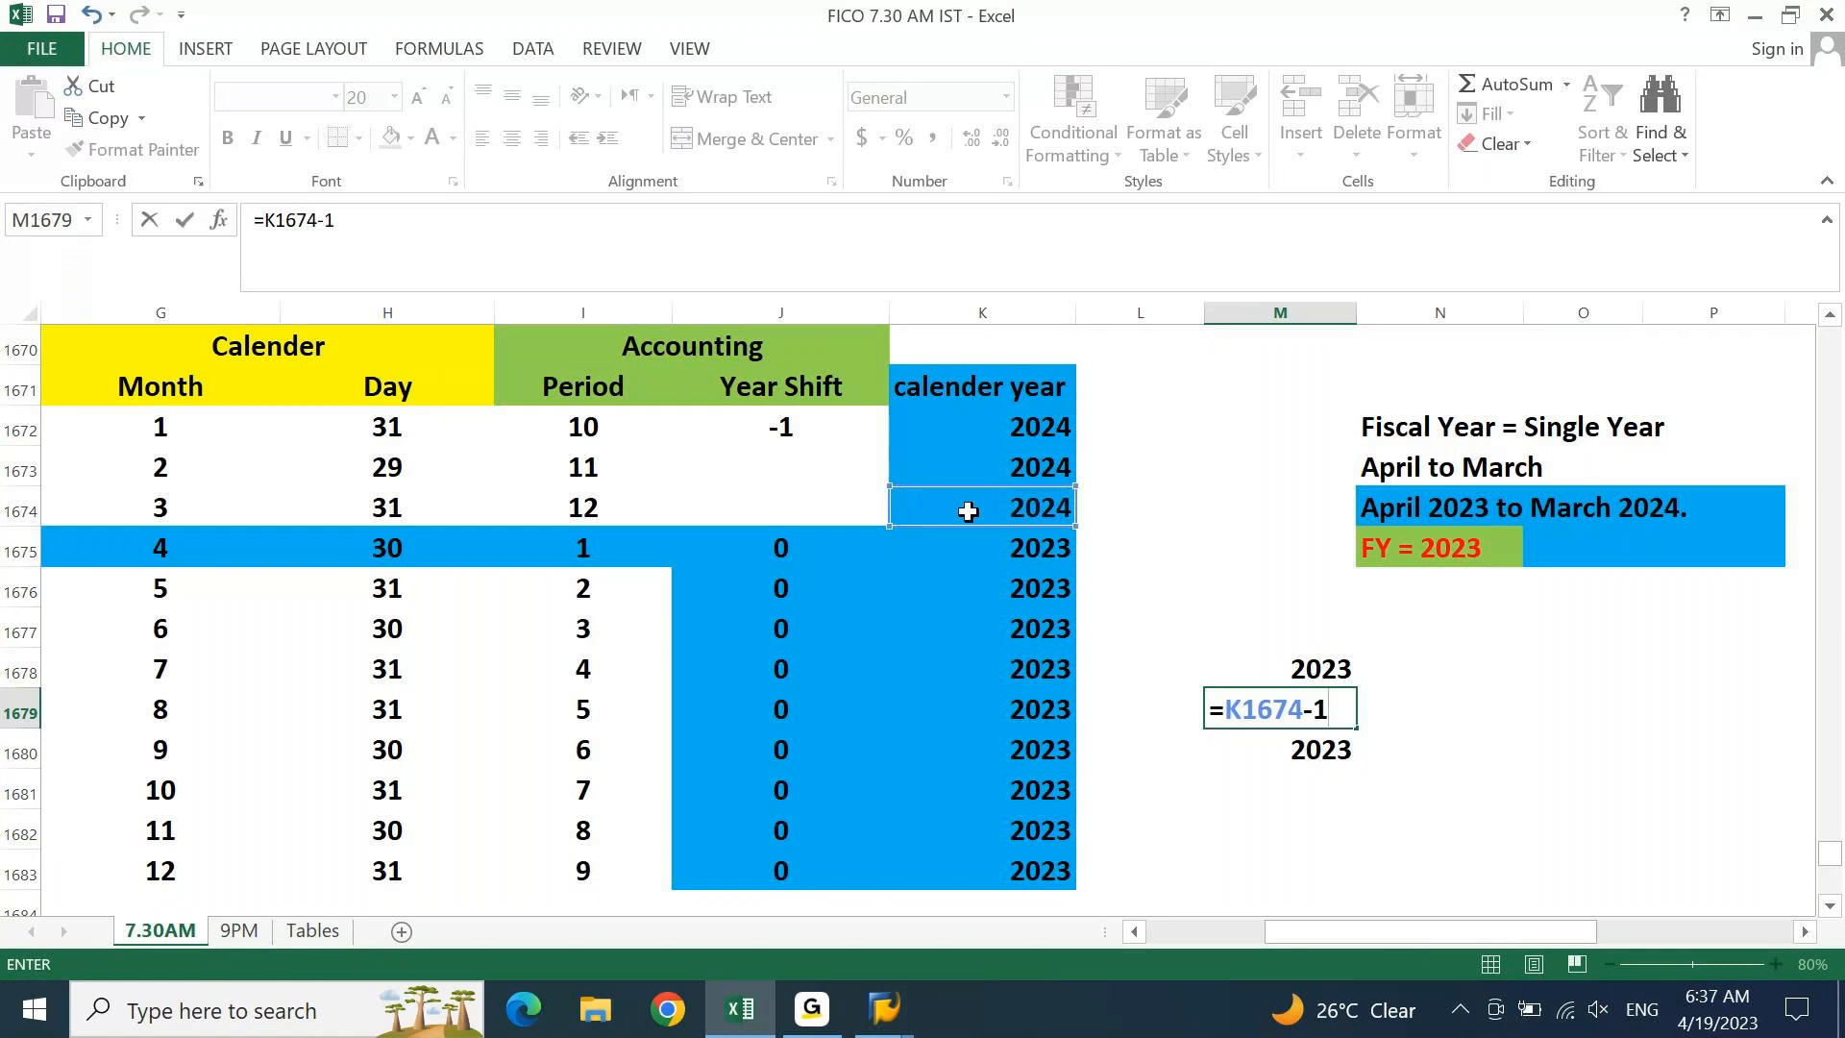
key(Return)
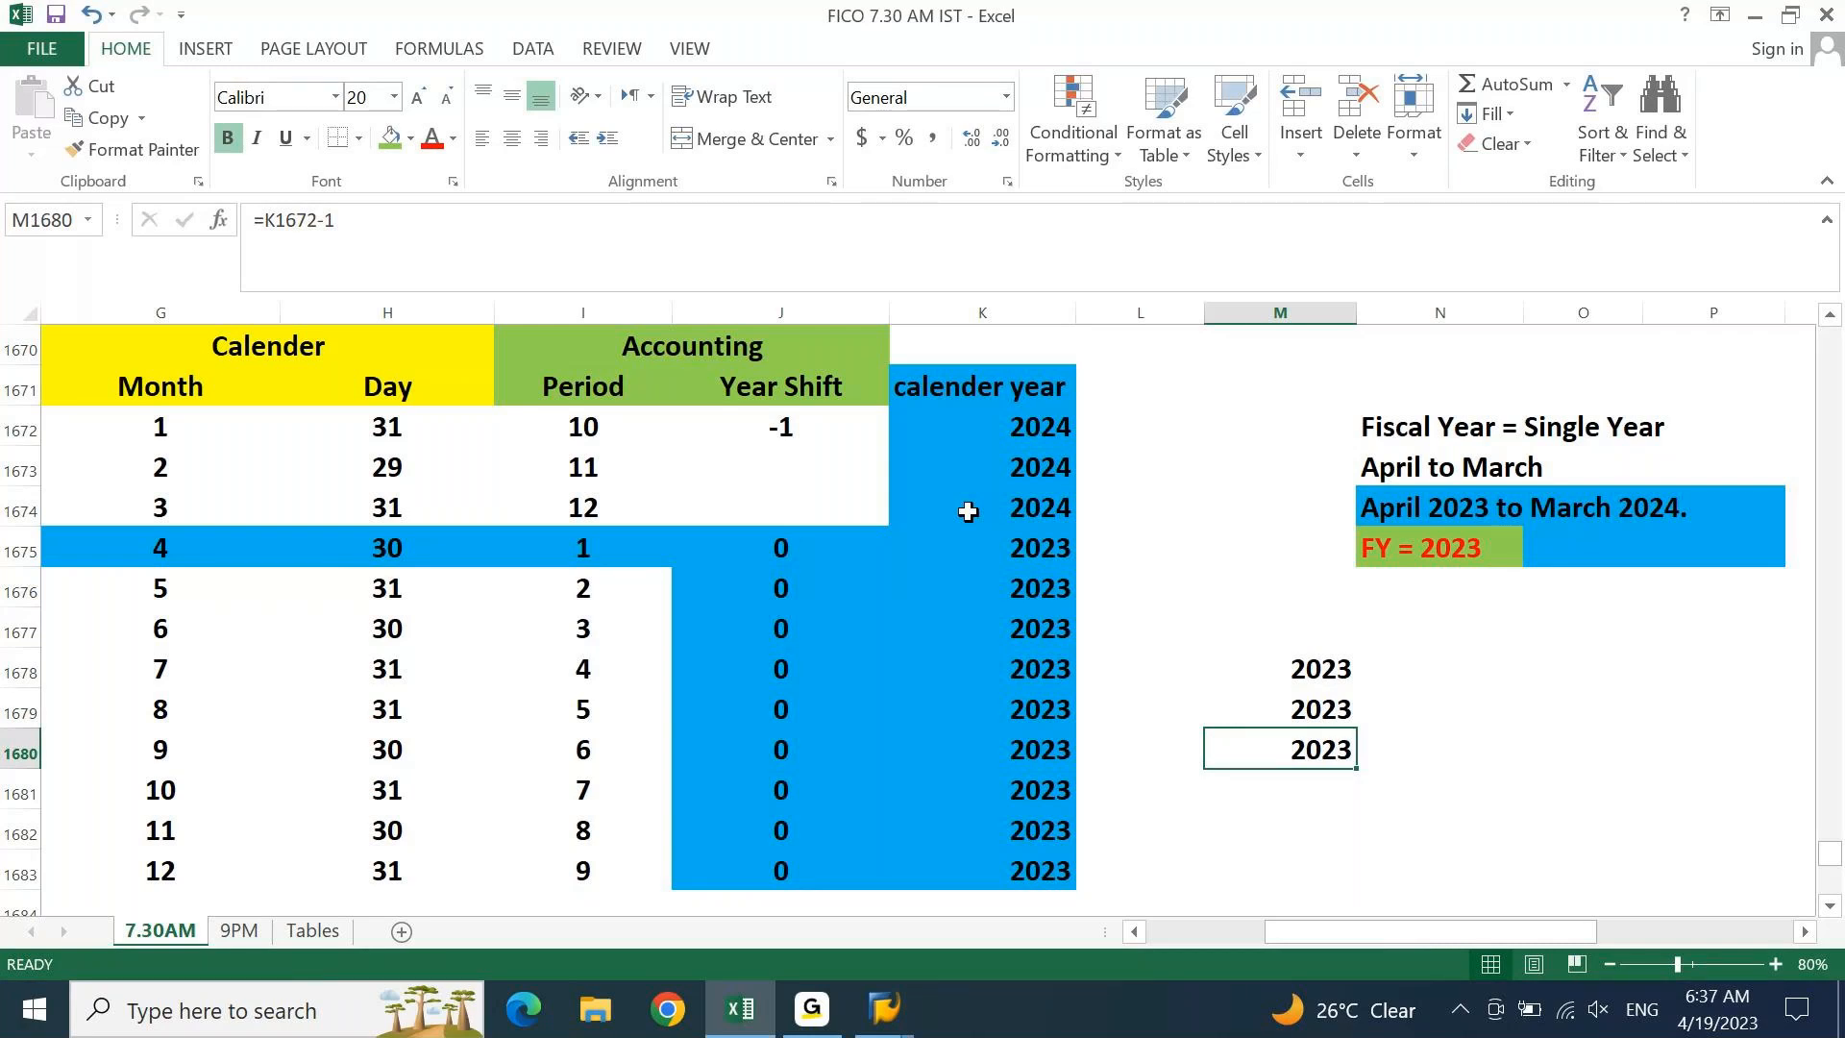
click(771, 463)
Copy the -1 Year Shift down into J1673 and J1674
key(ctrl+d)
key(Down)
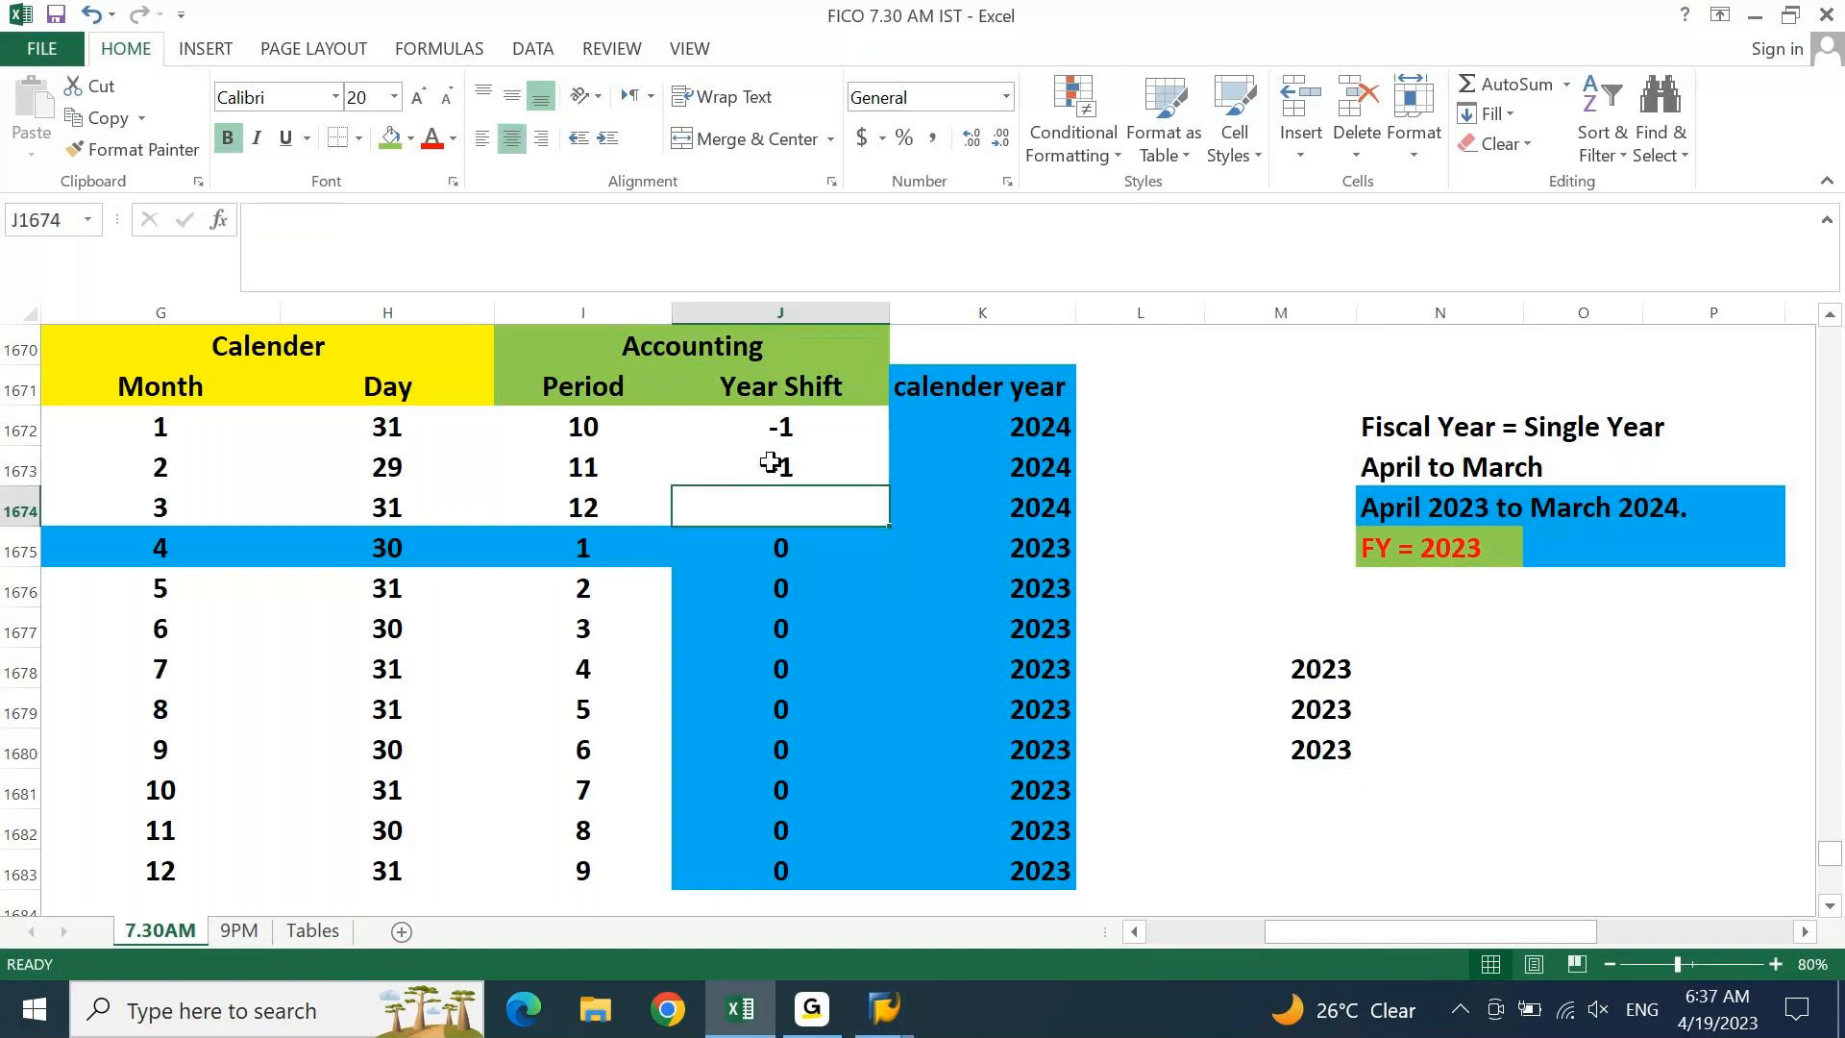
key(ctrl+d)
click(1450, 546)
click(1390, 464)
drag(1389, 464, 1525, 468)
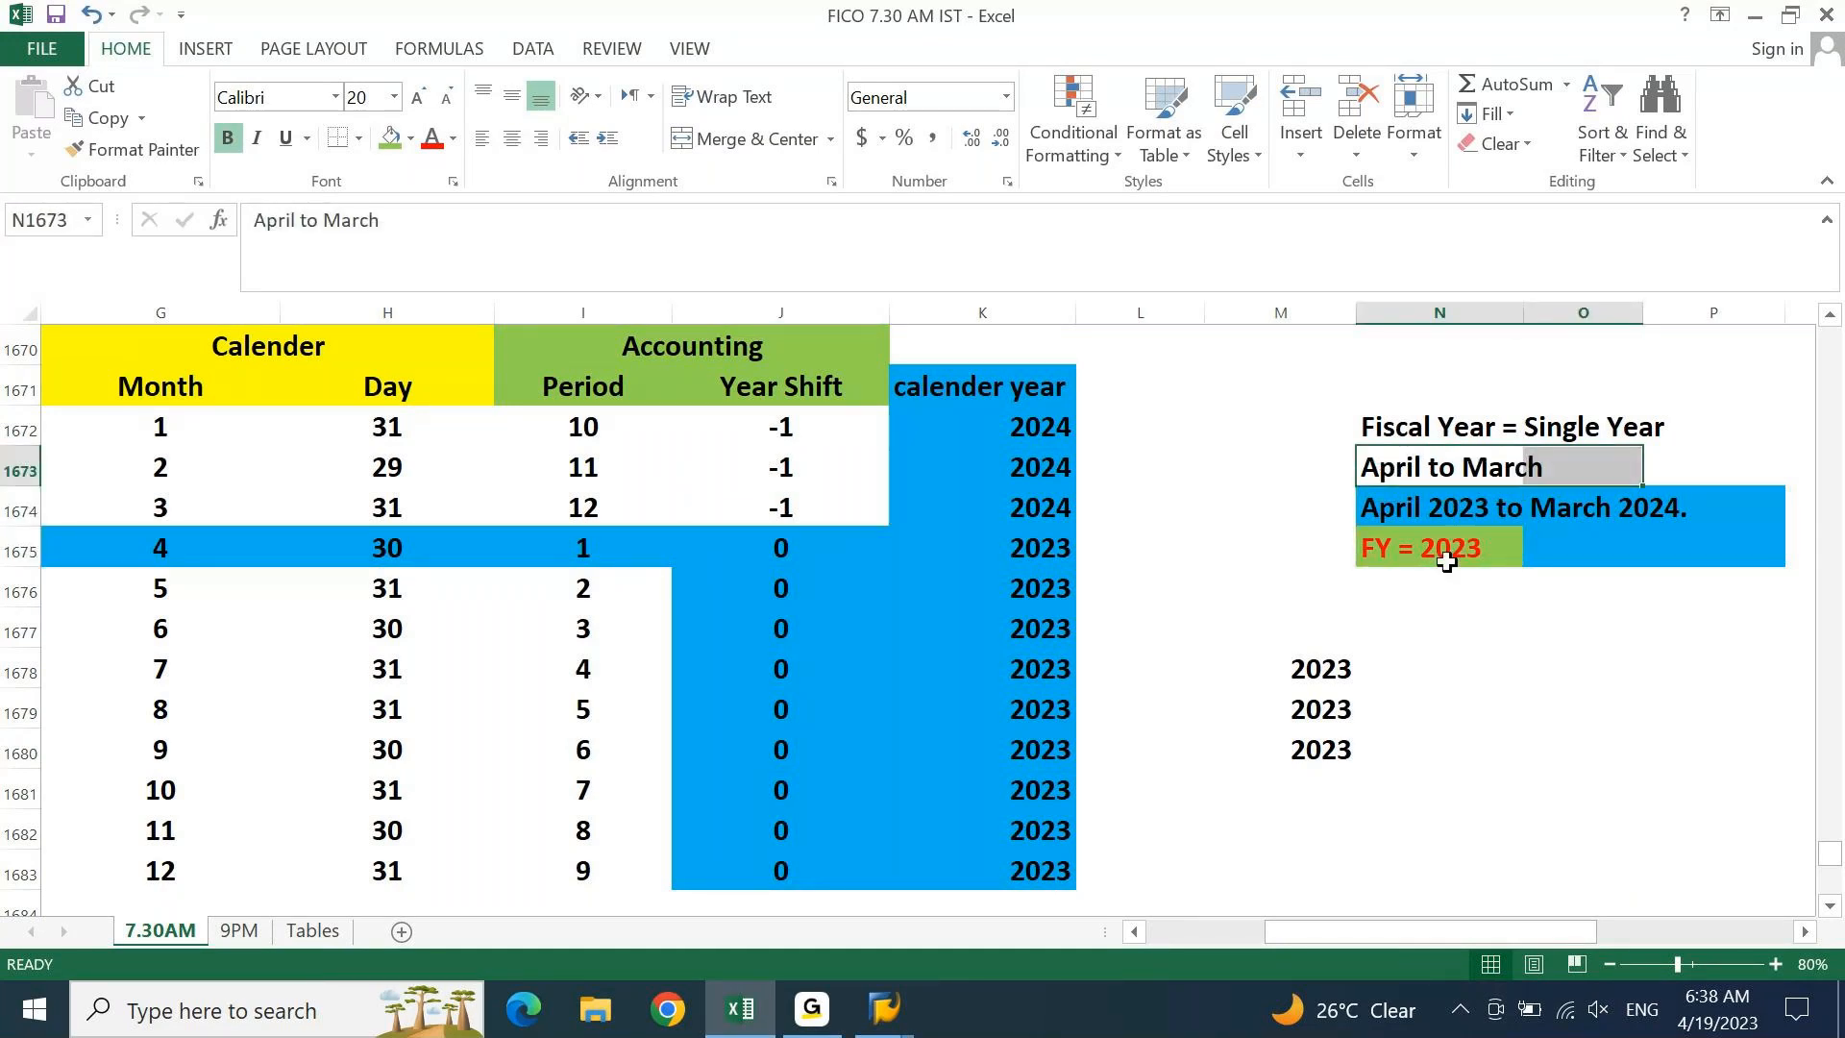
click(1443, 555)
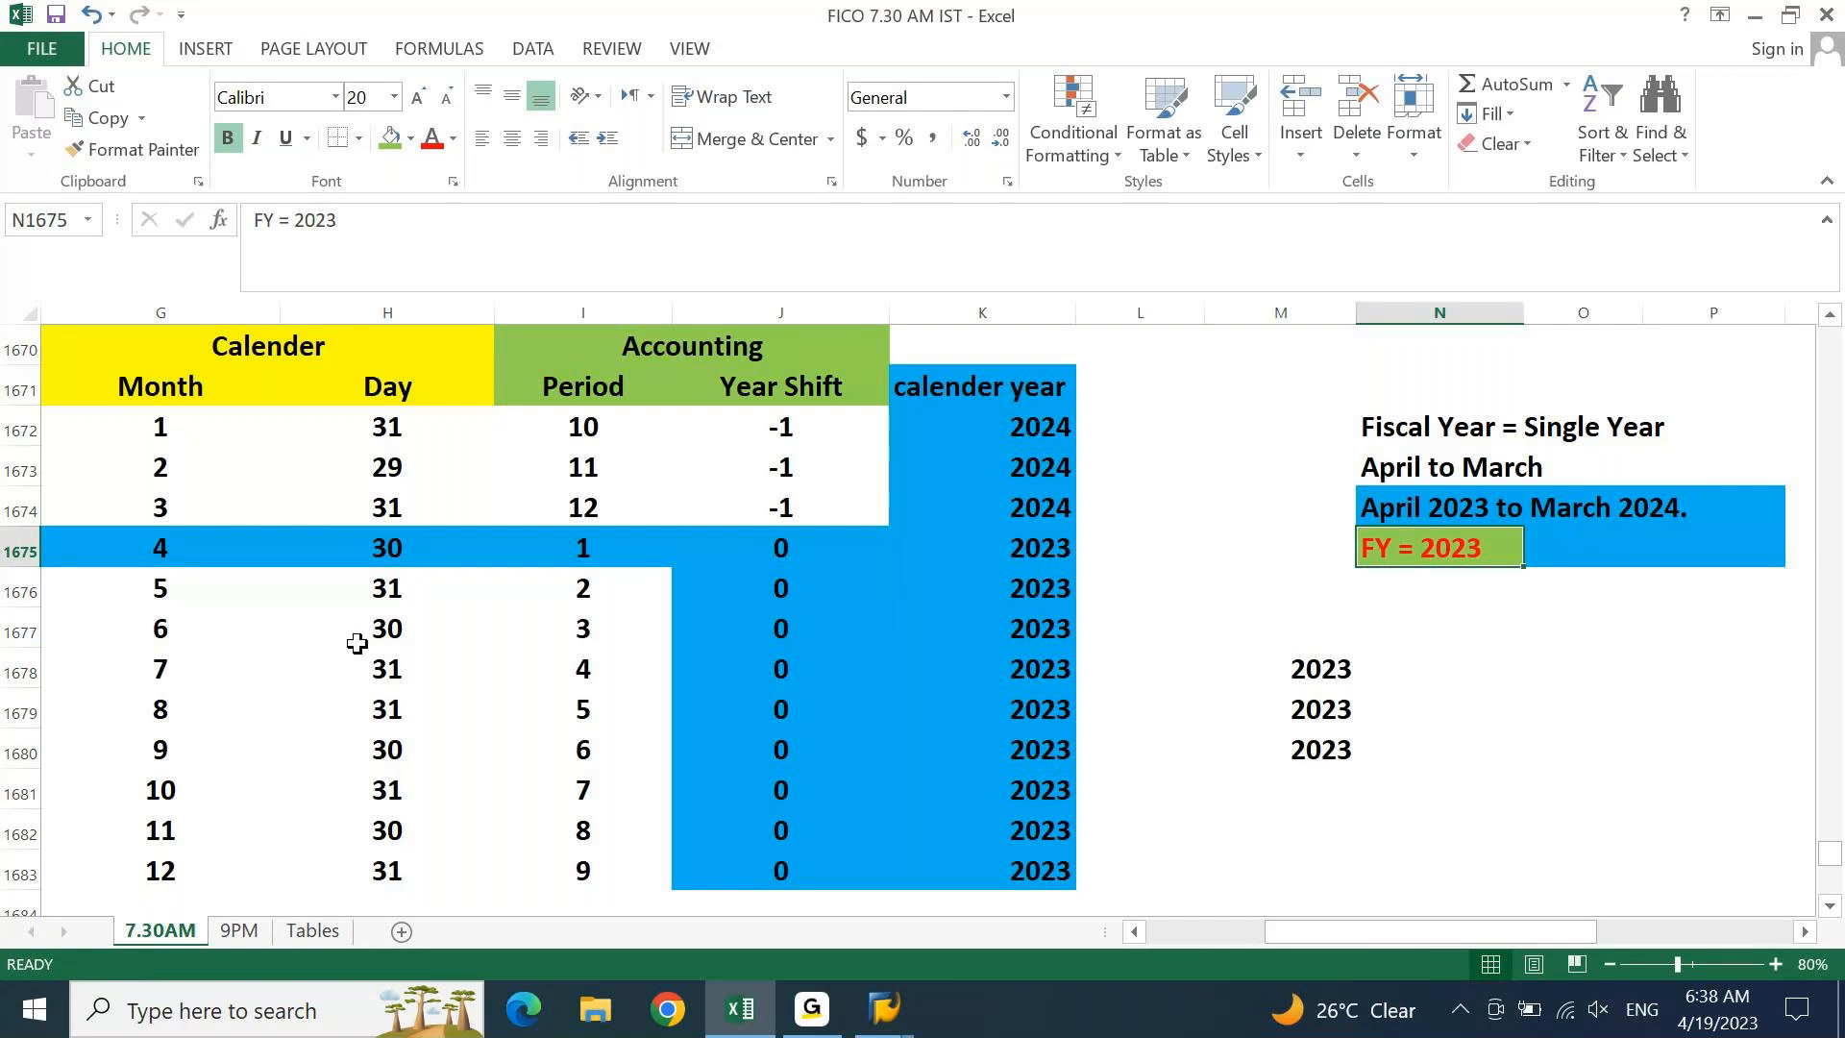
drag(577, 548, 576, 790)
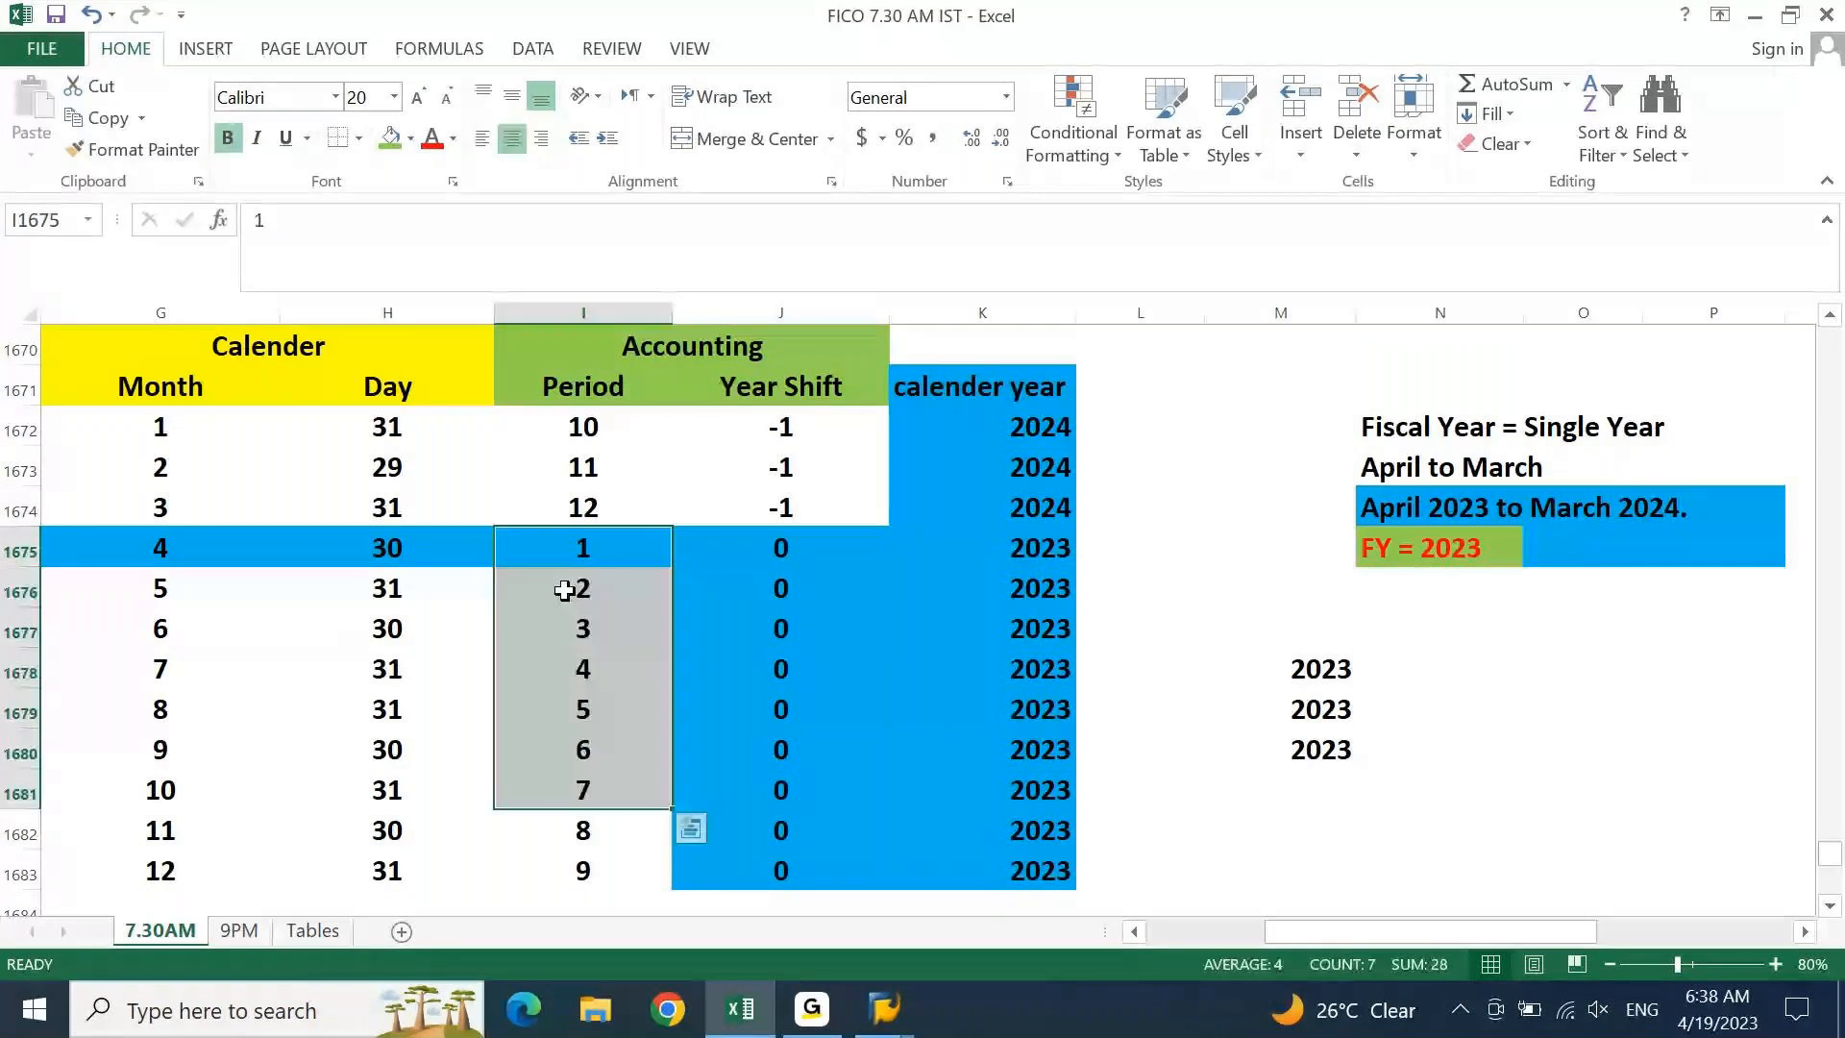
click(961, 588)
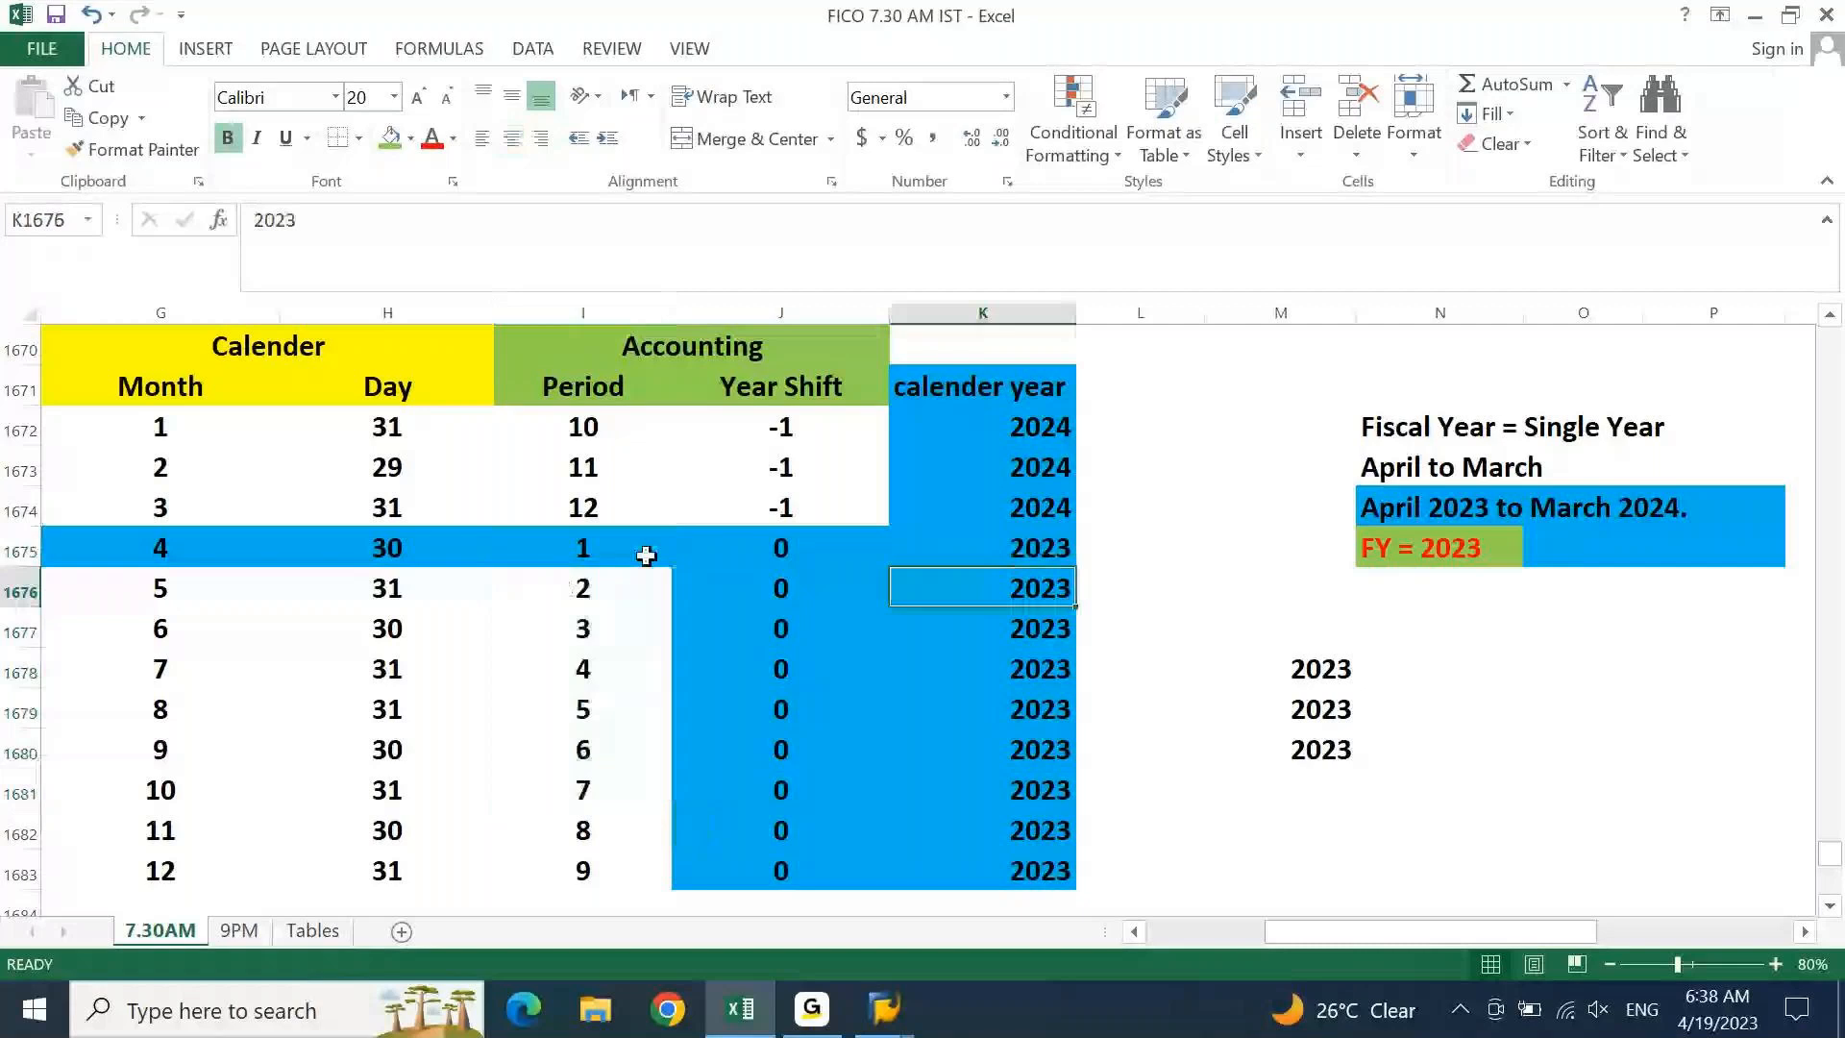
drag(646, 555, 1024, 864)
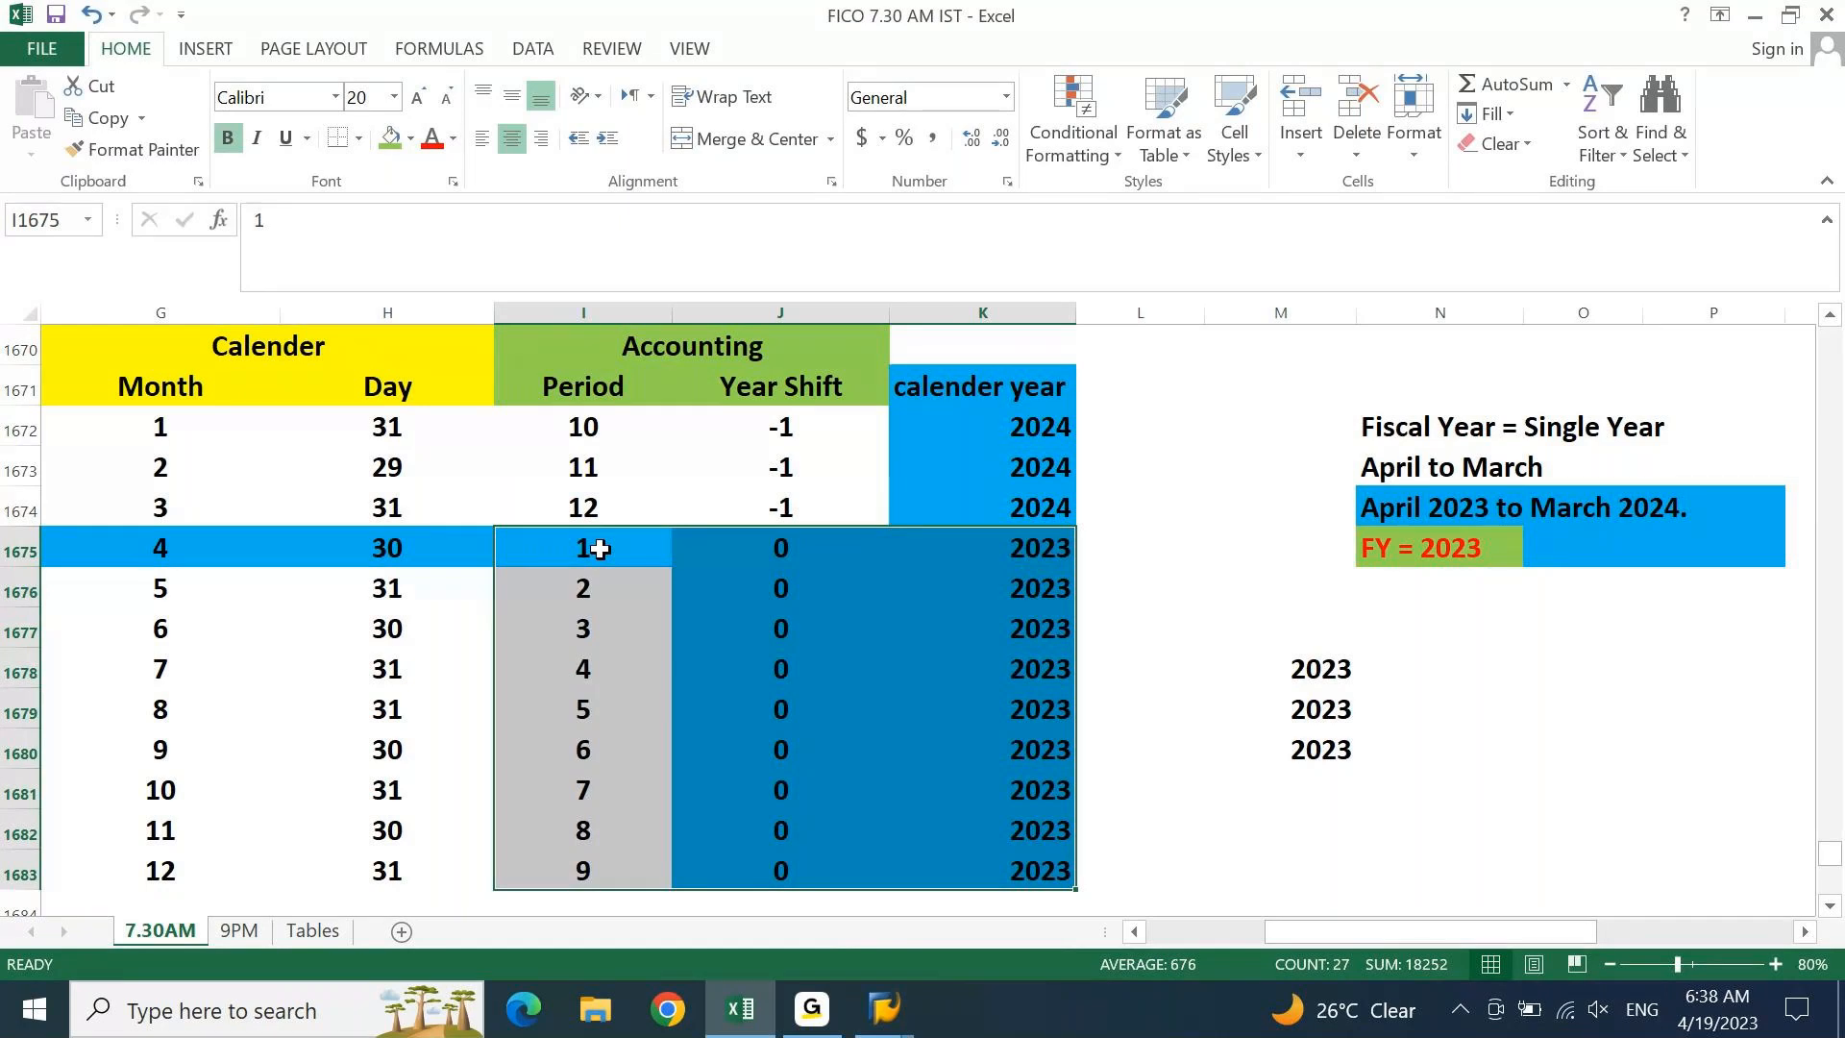
click(1048, 620)
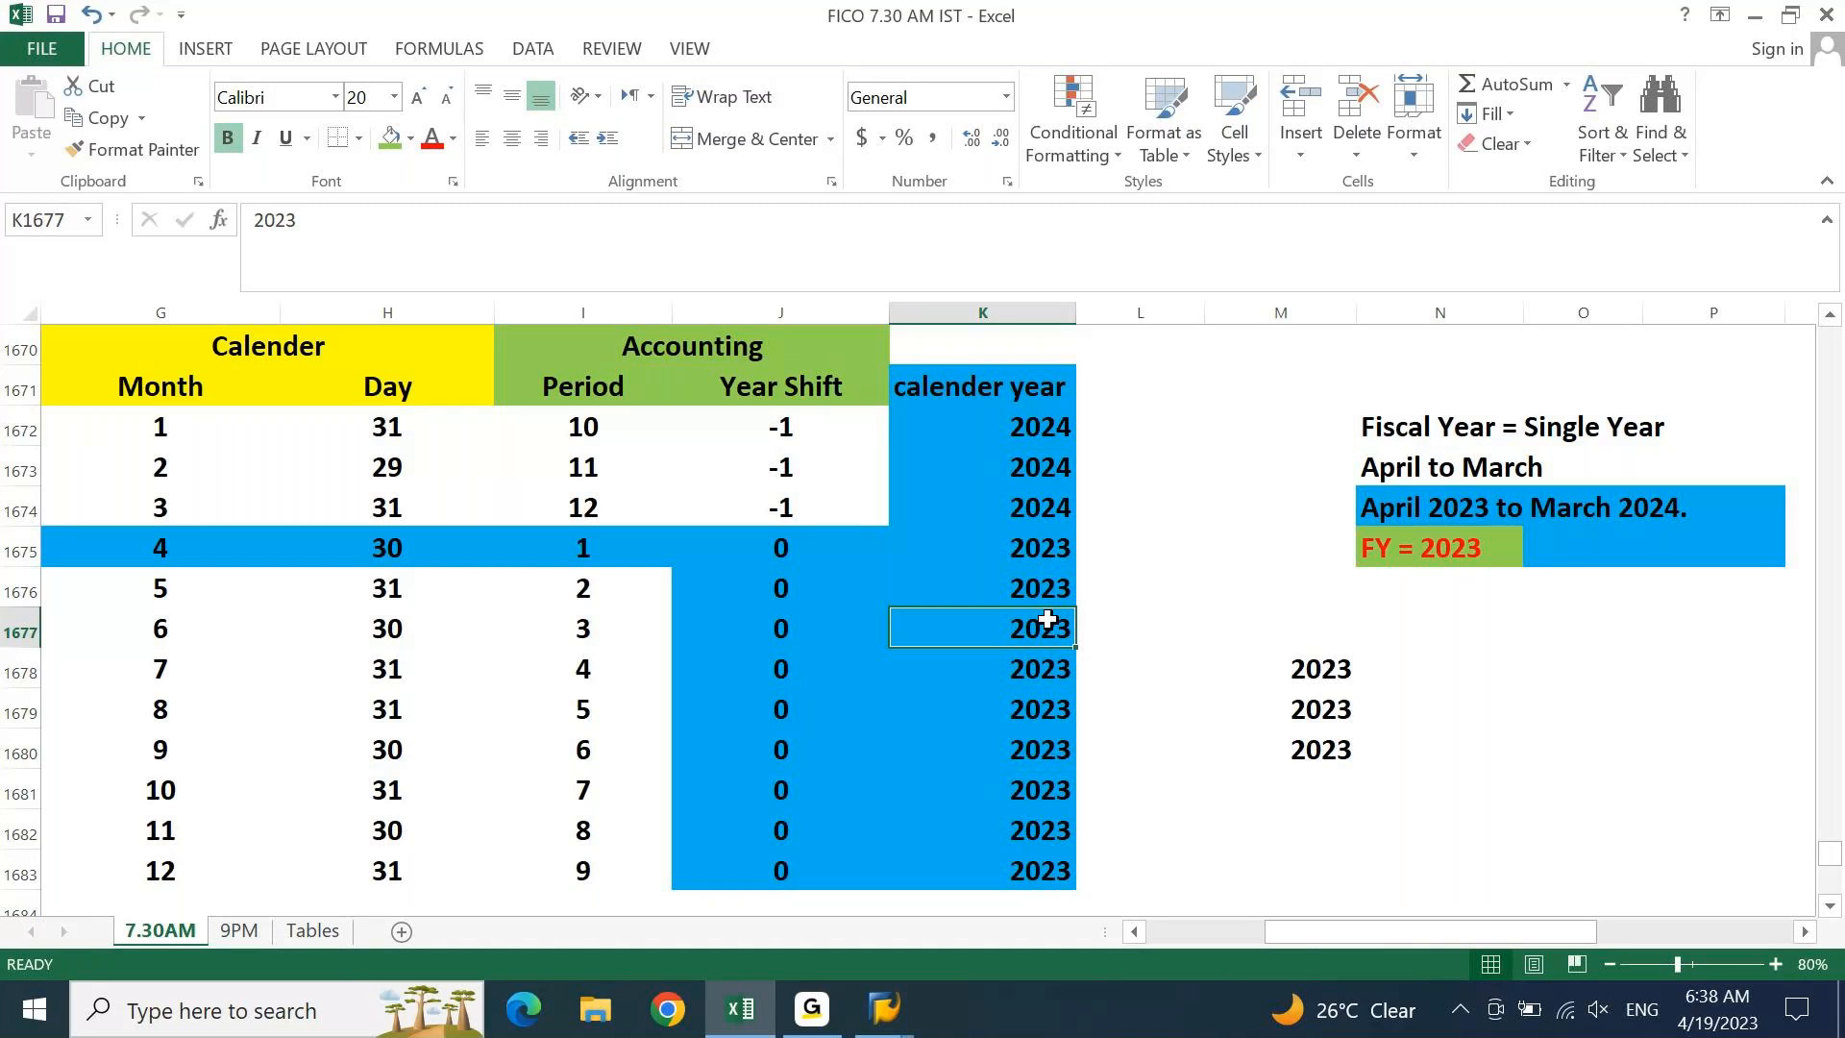
click(1034, 431)
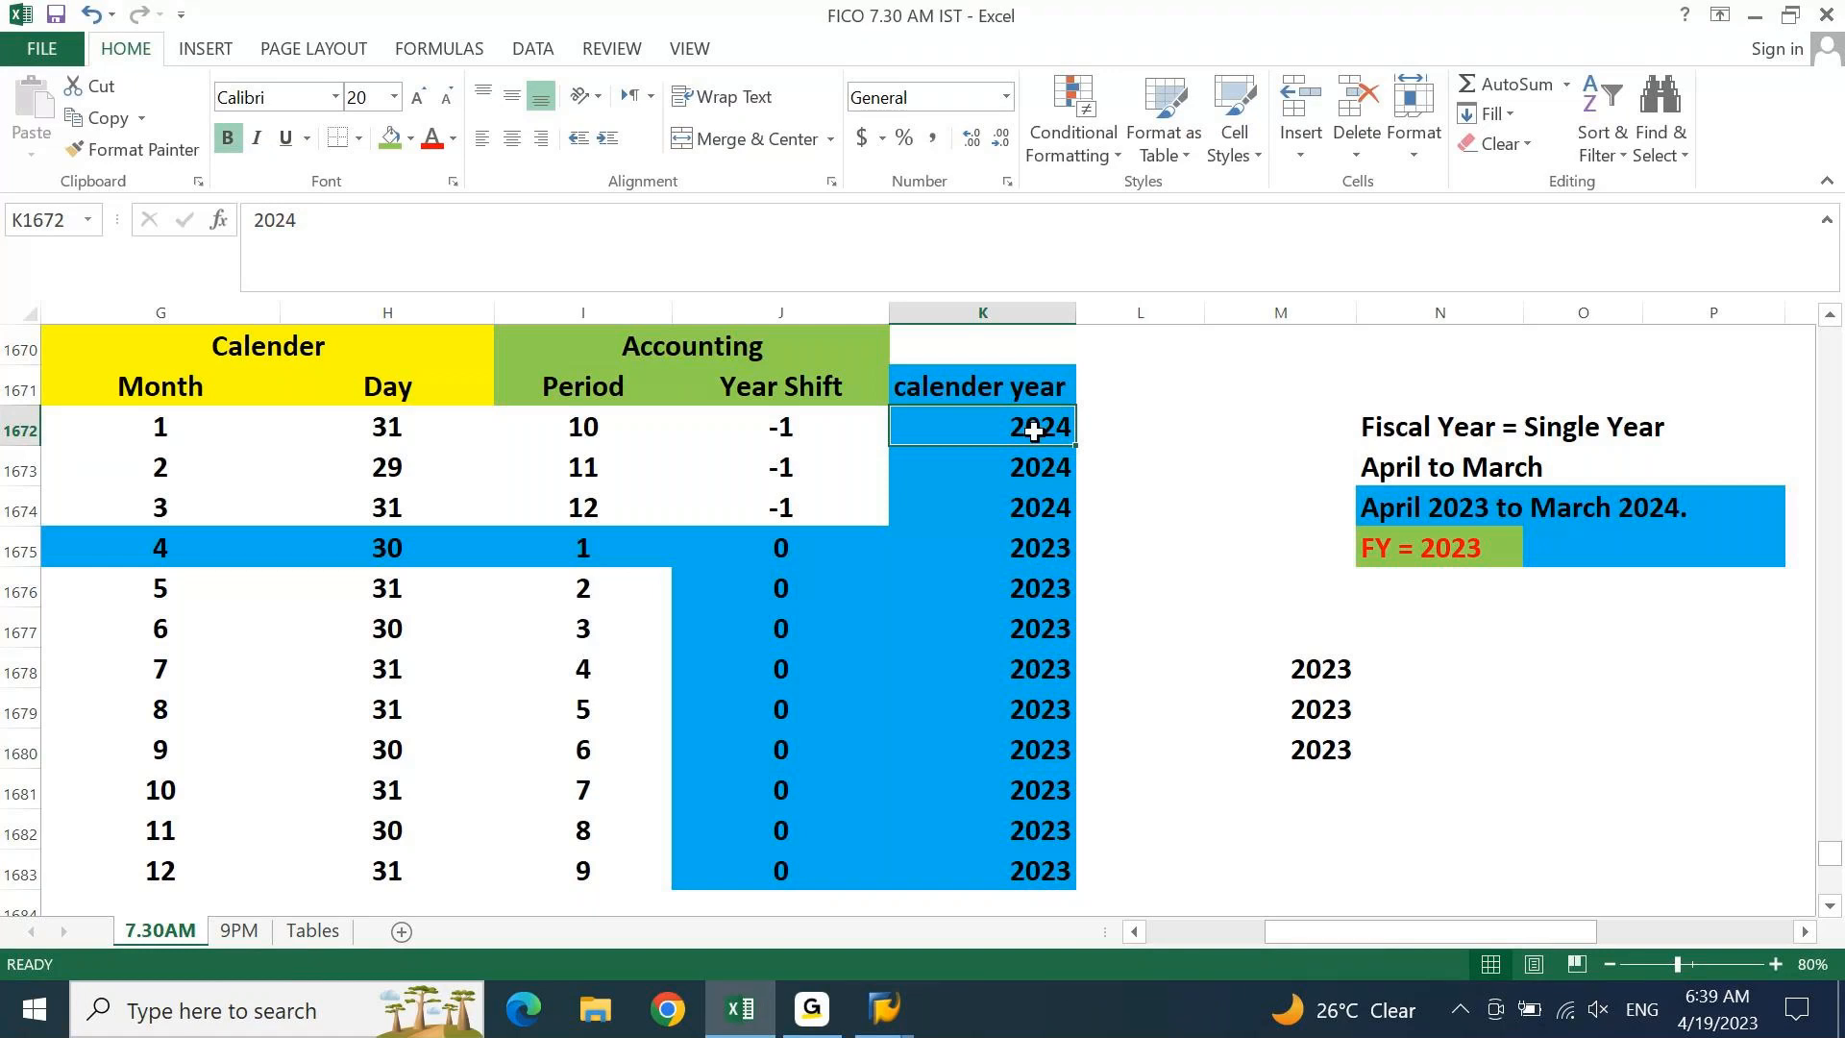
click(1403, 538)
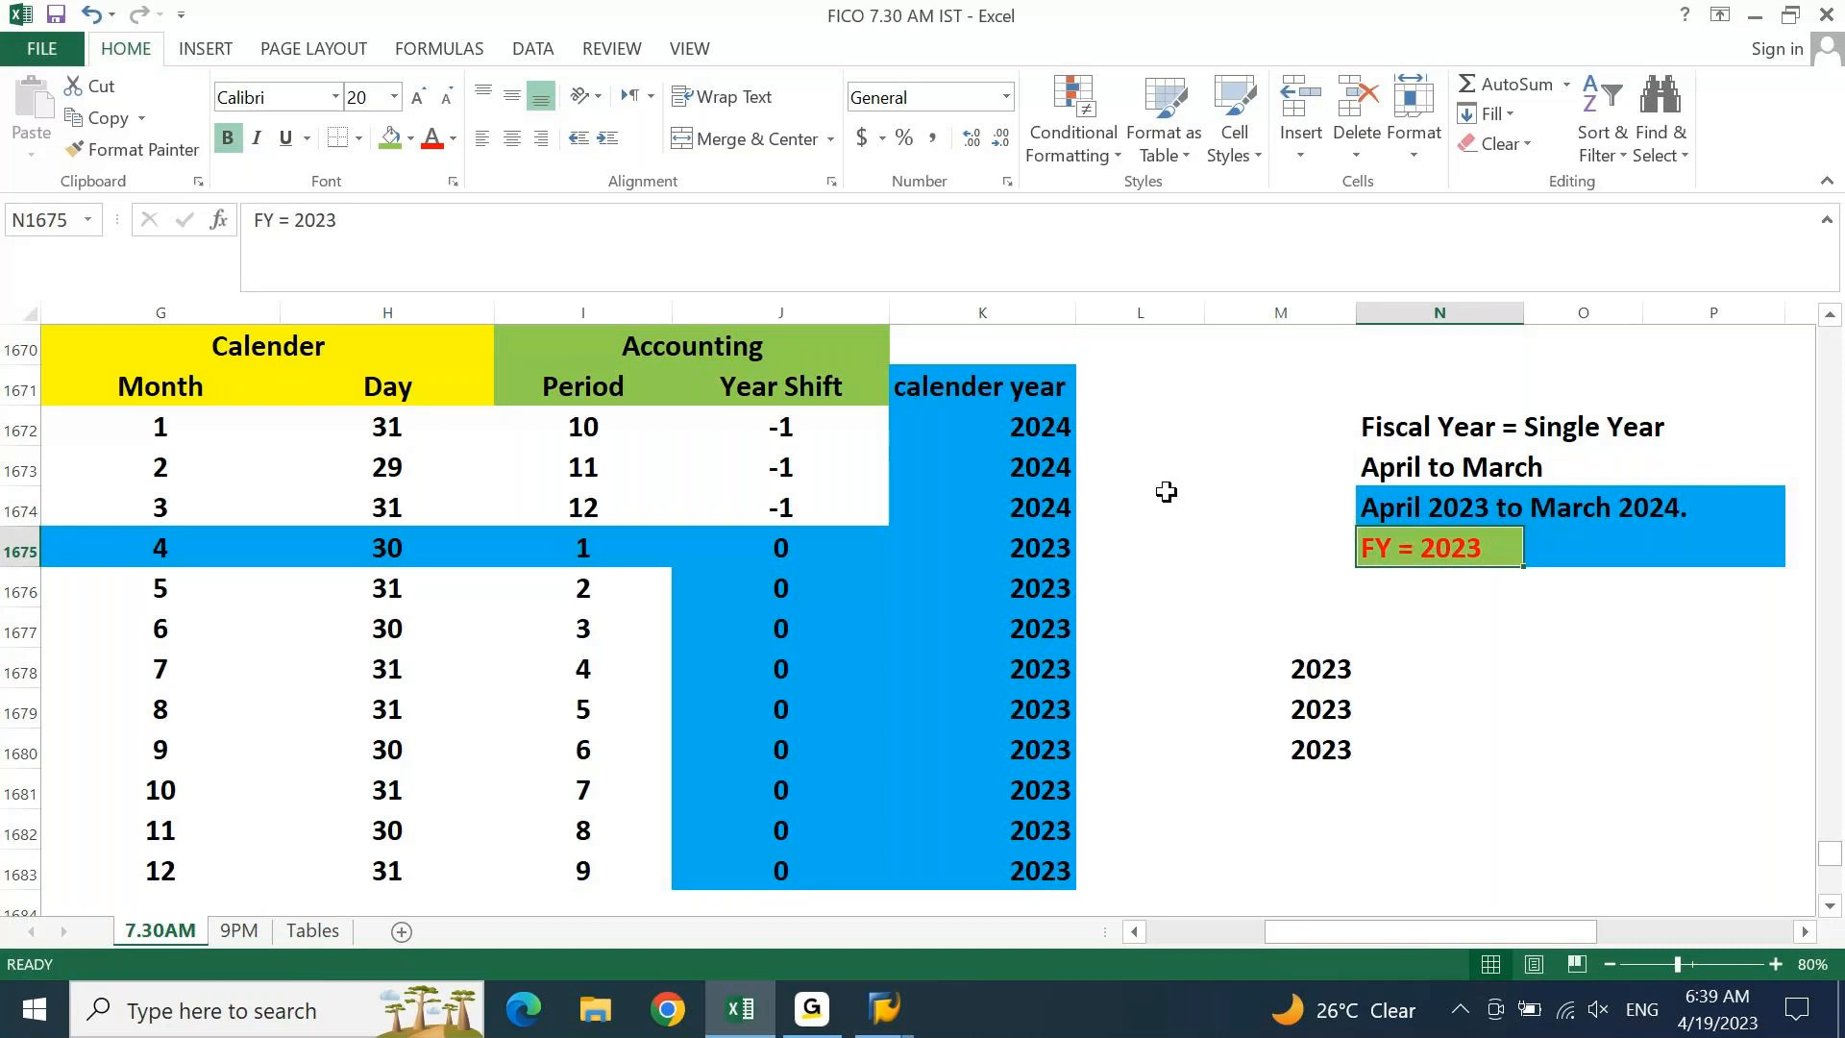
drag(1041, 429, 1051, 504)
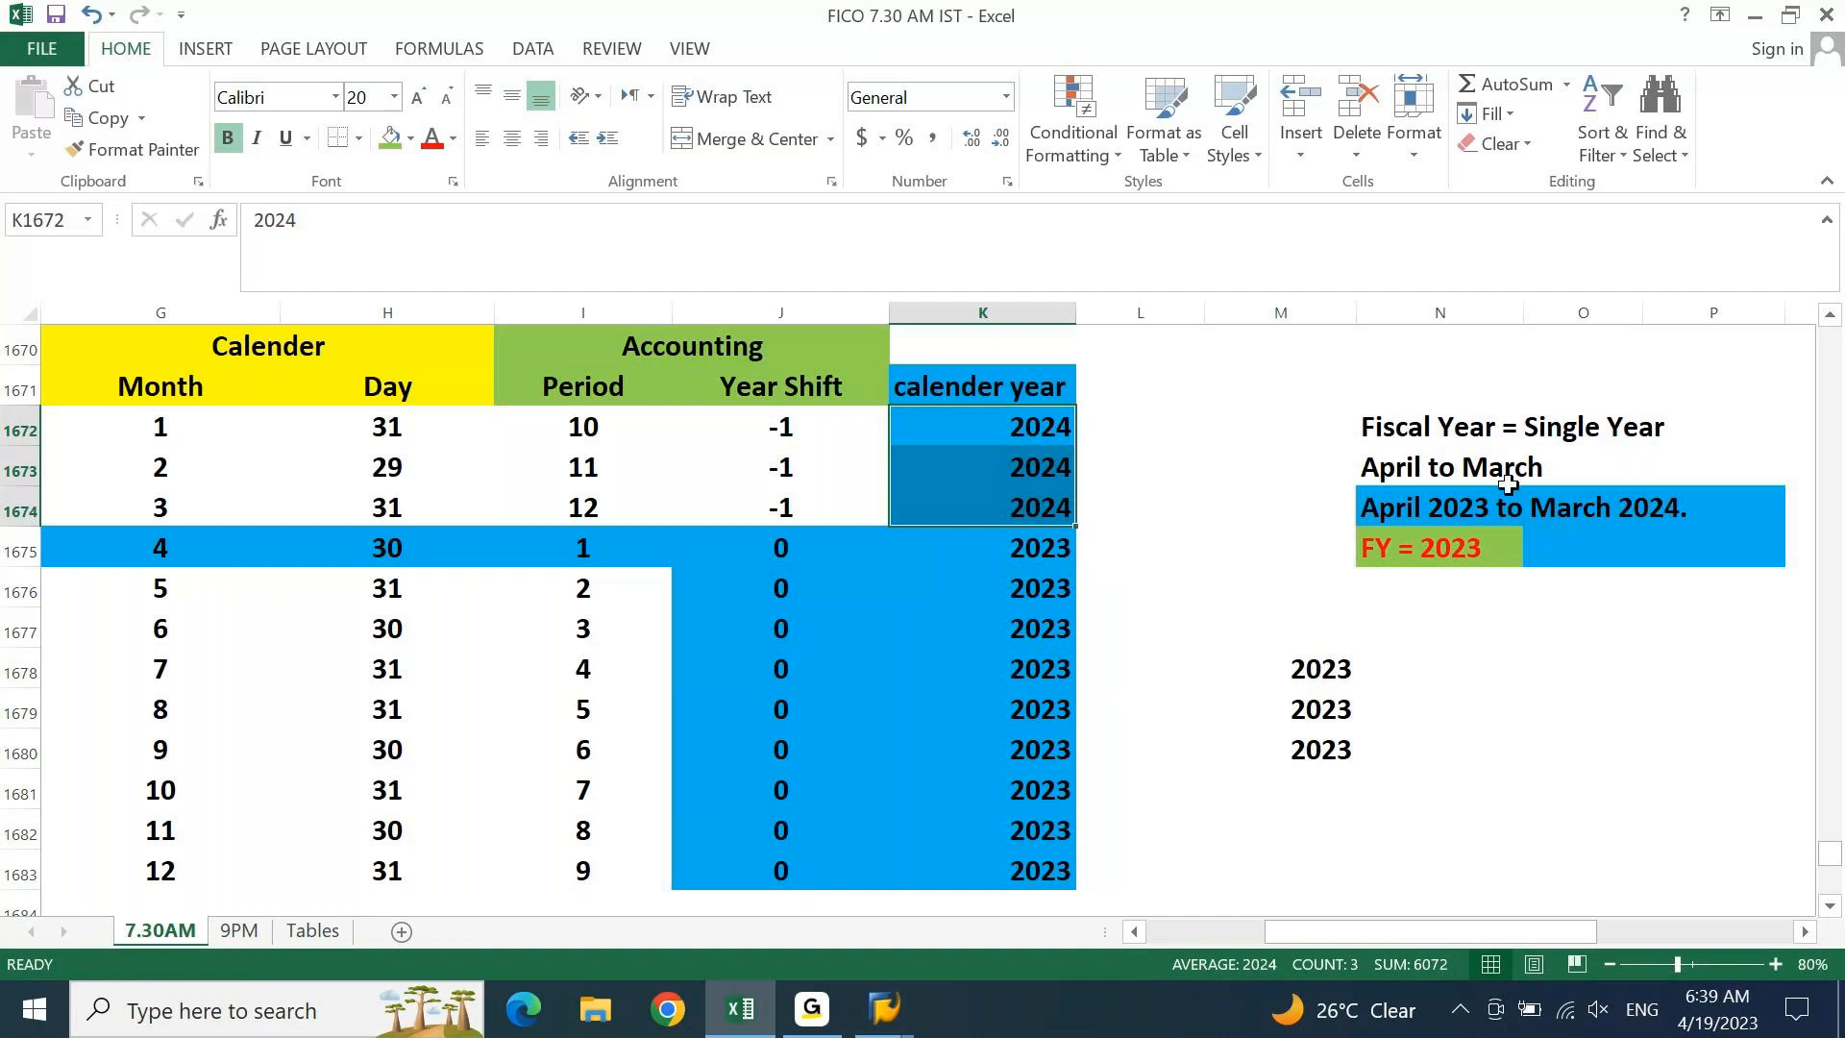
Enter 2024 in O1677, then highlight the FY = 2023 and April–March notes
click(1656, 508)
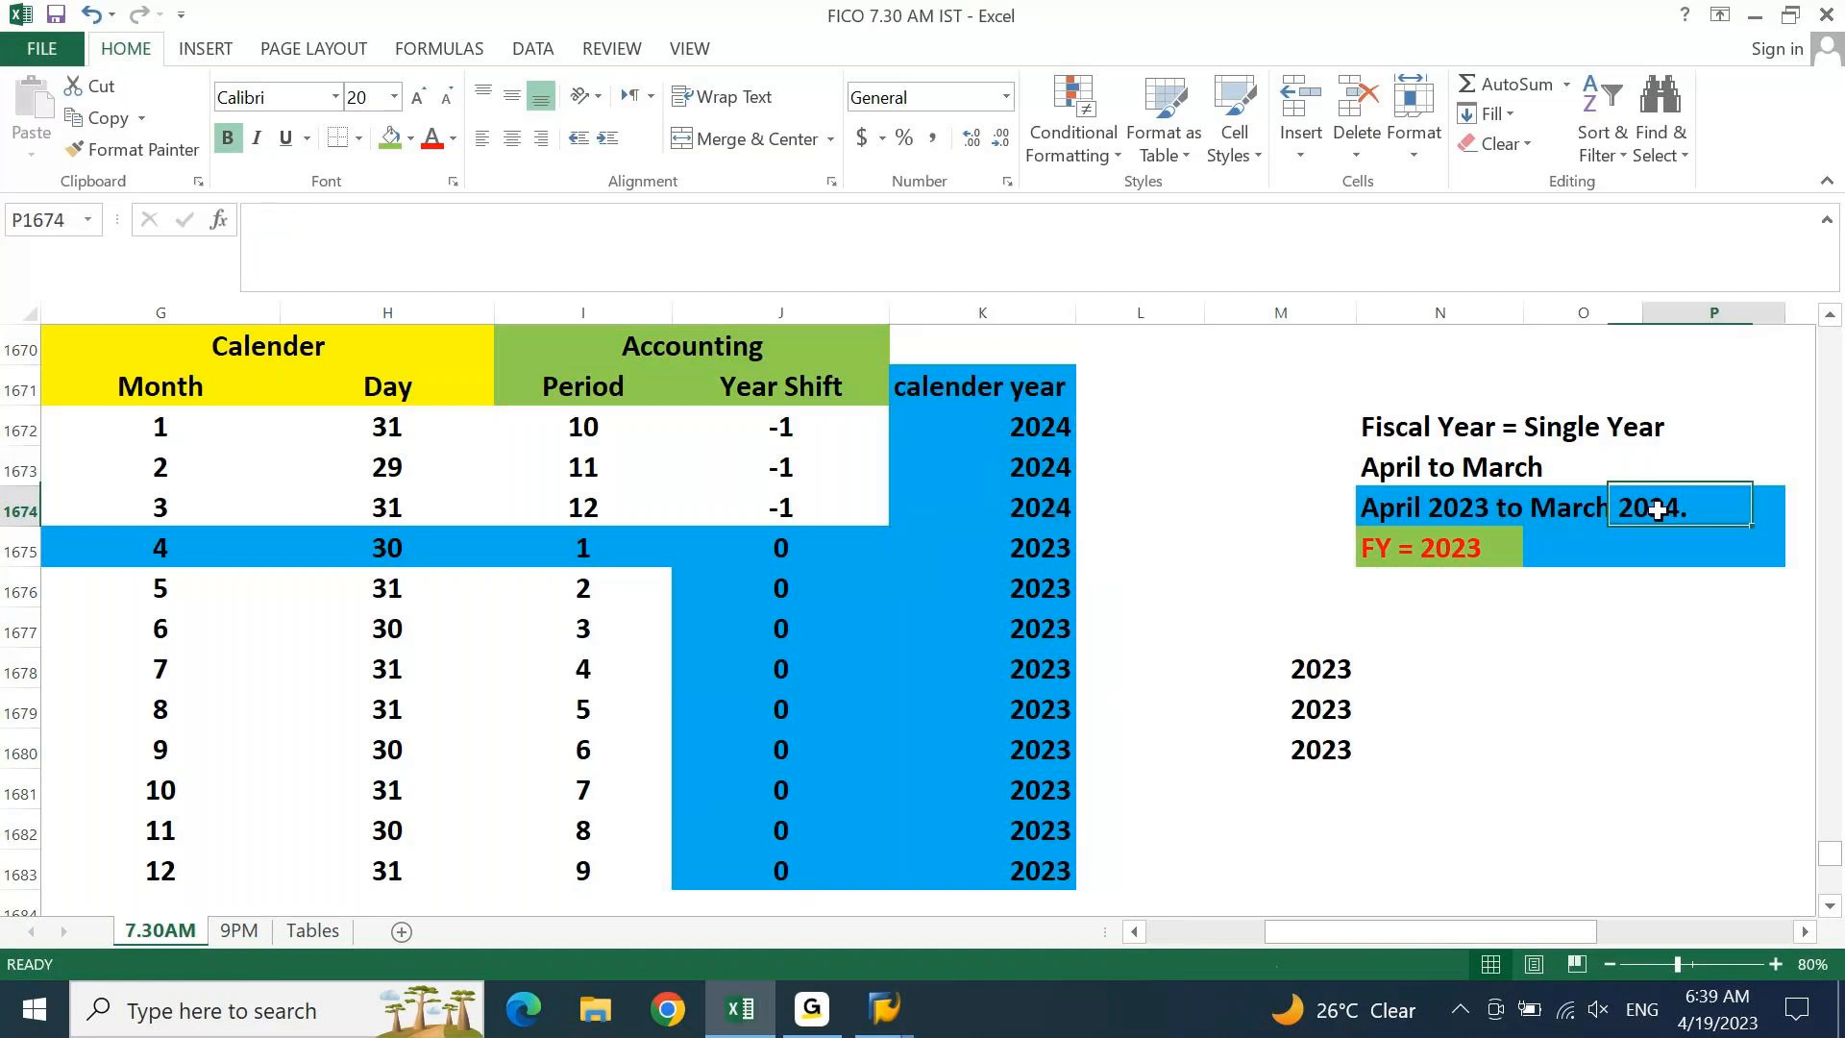
click(1573, 621)
text(2024)
key(Return)
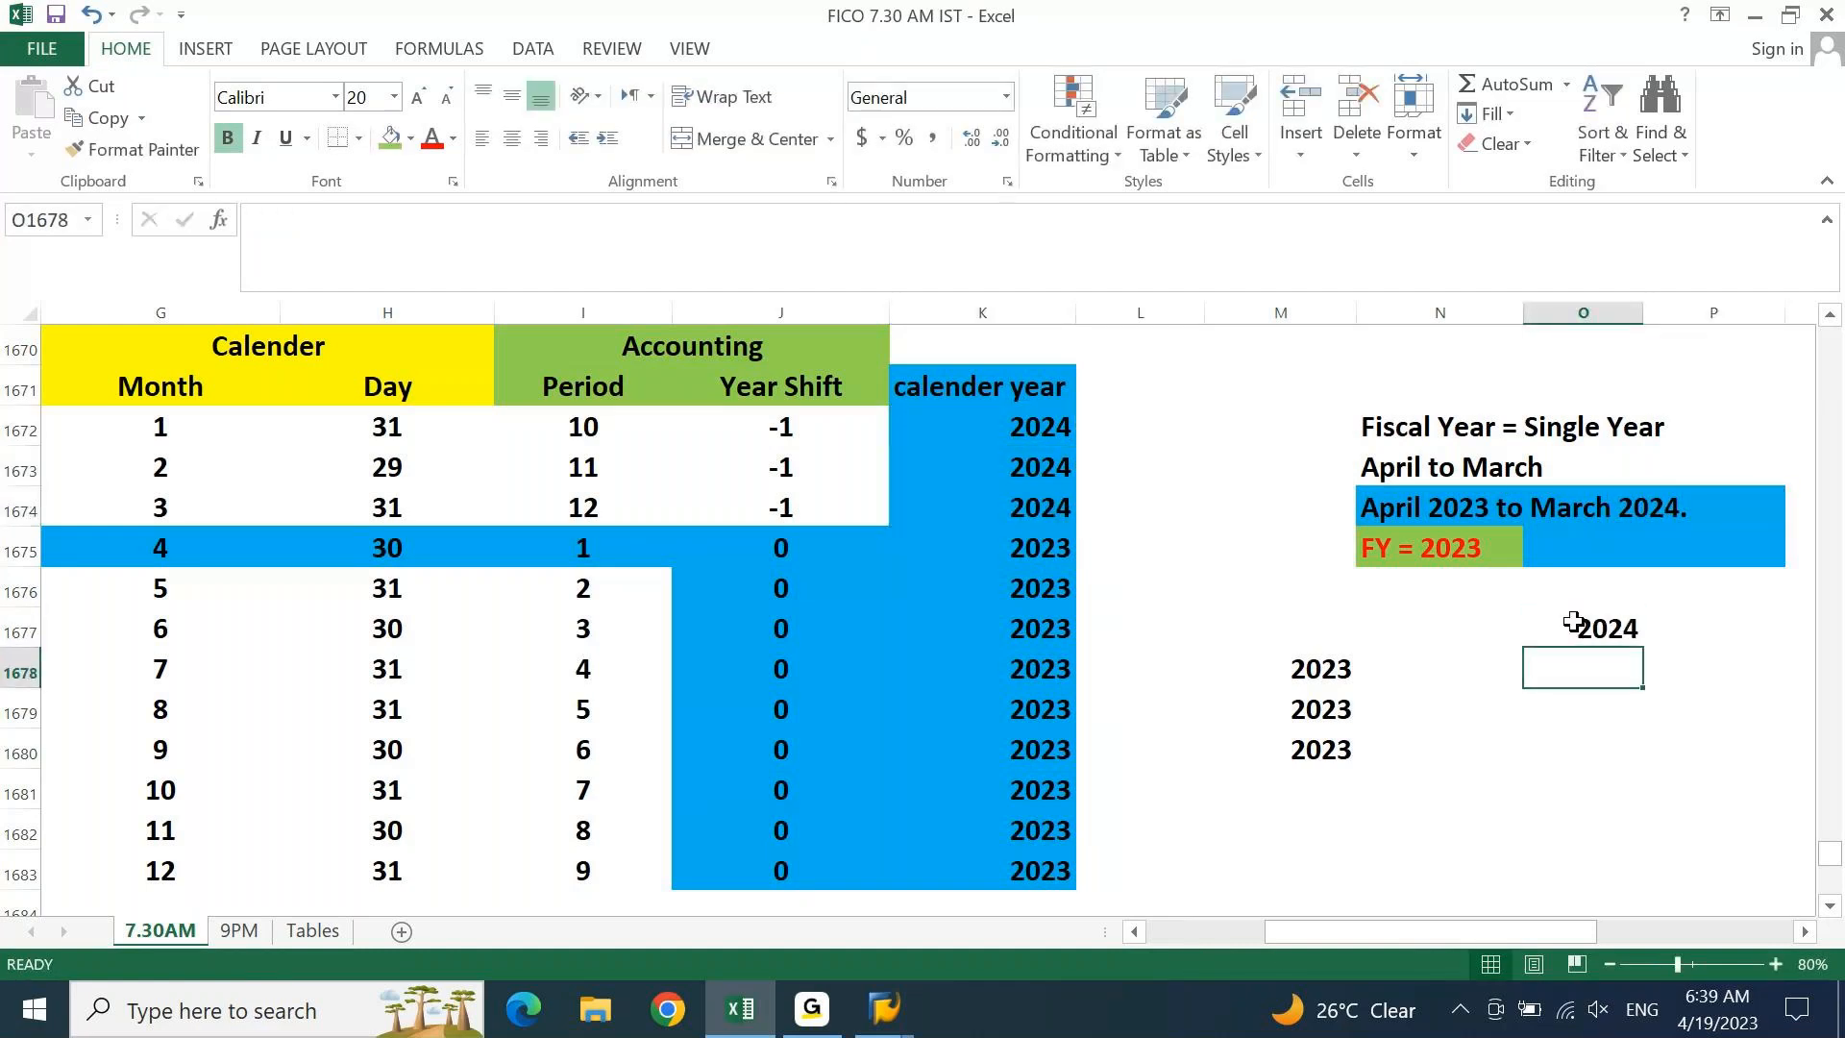
key(Return)
click(1573, 622)
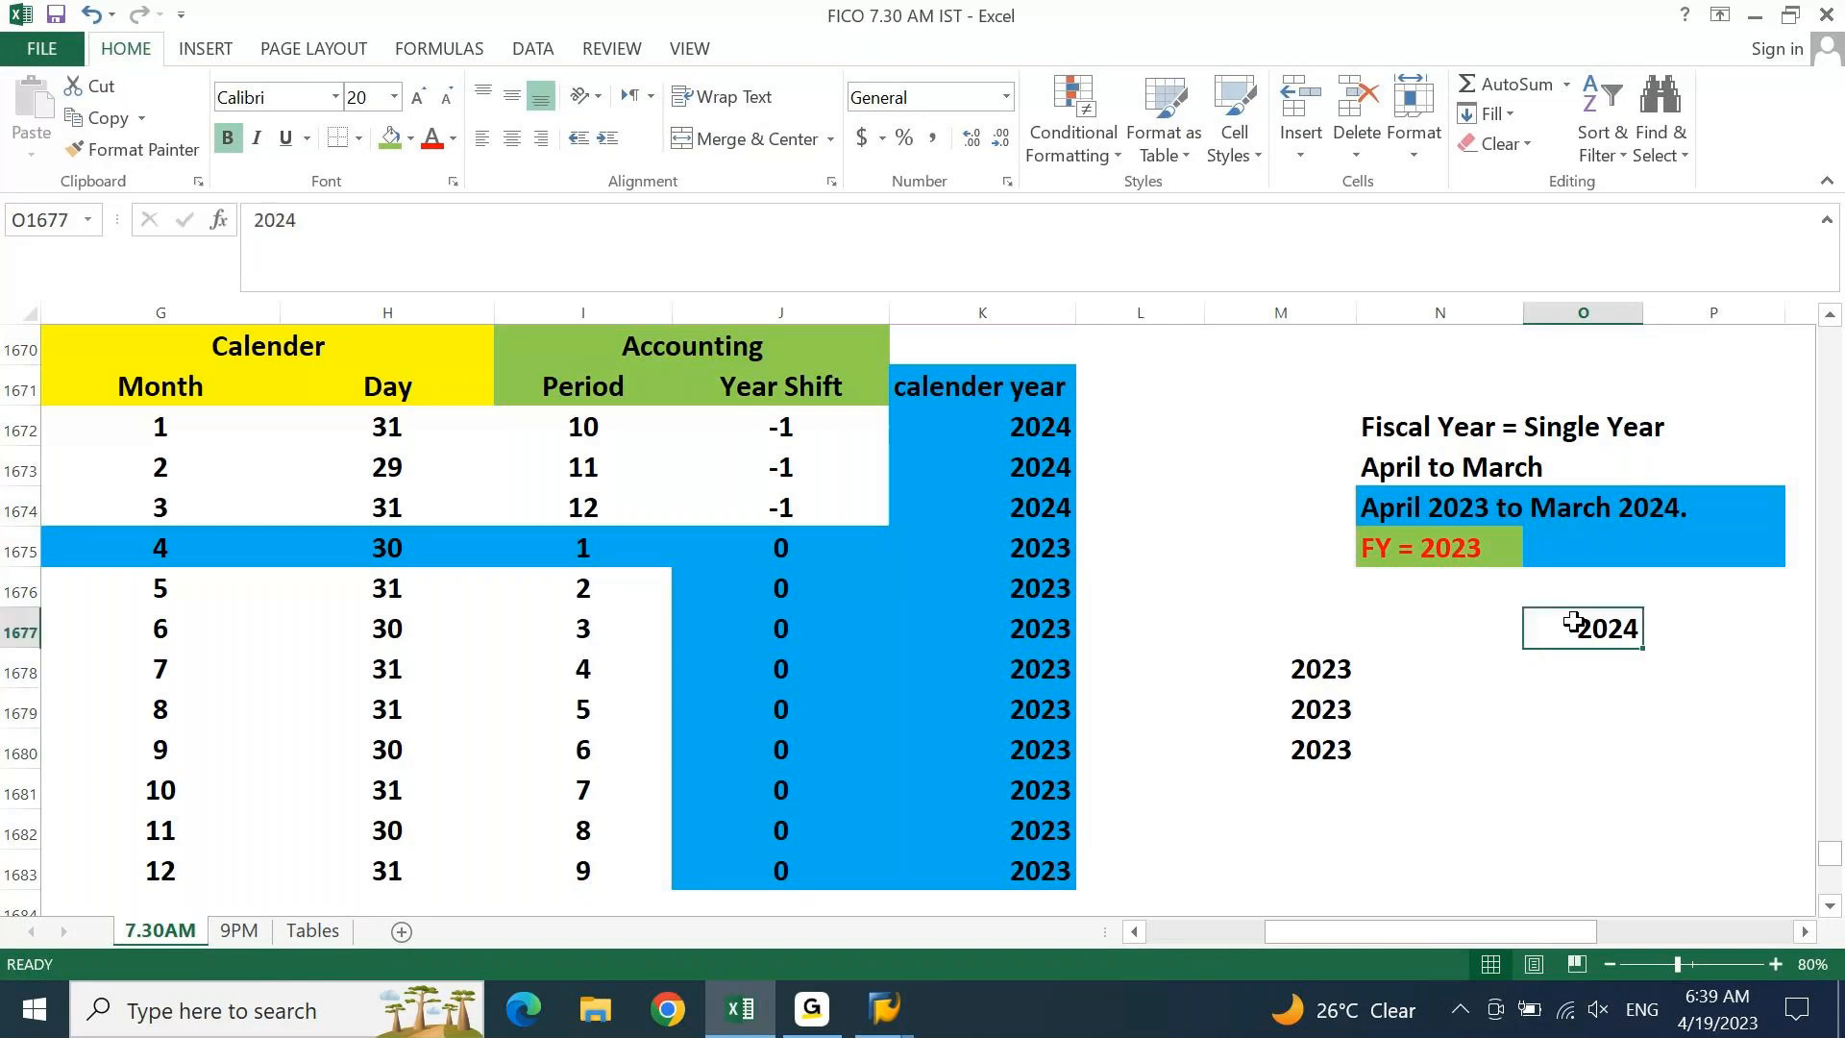
click(1458, 558)
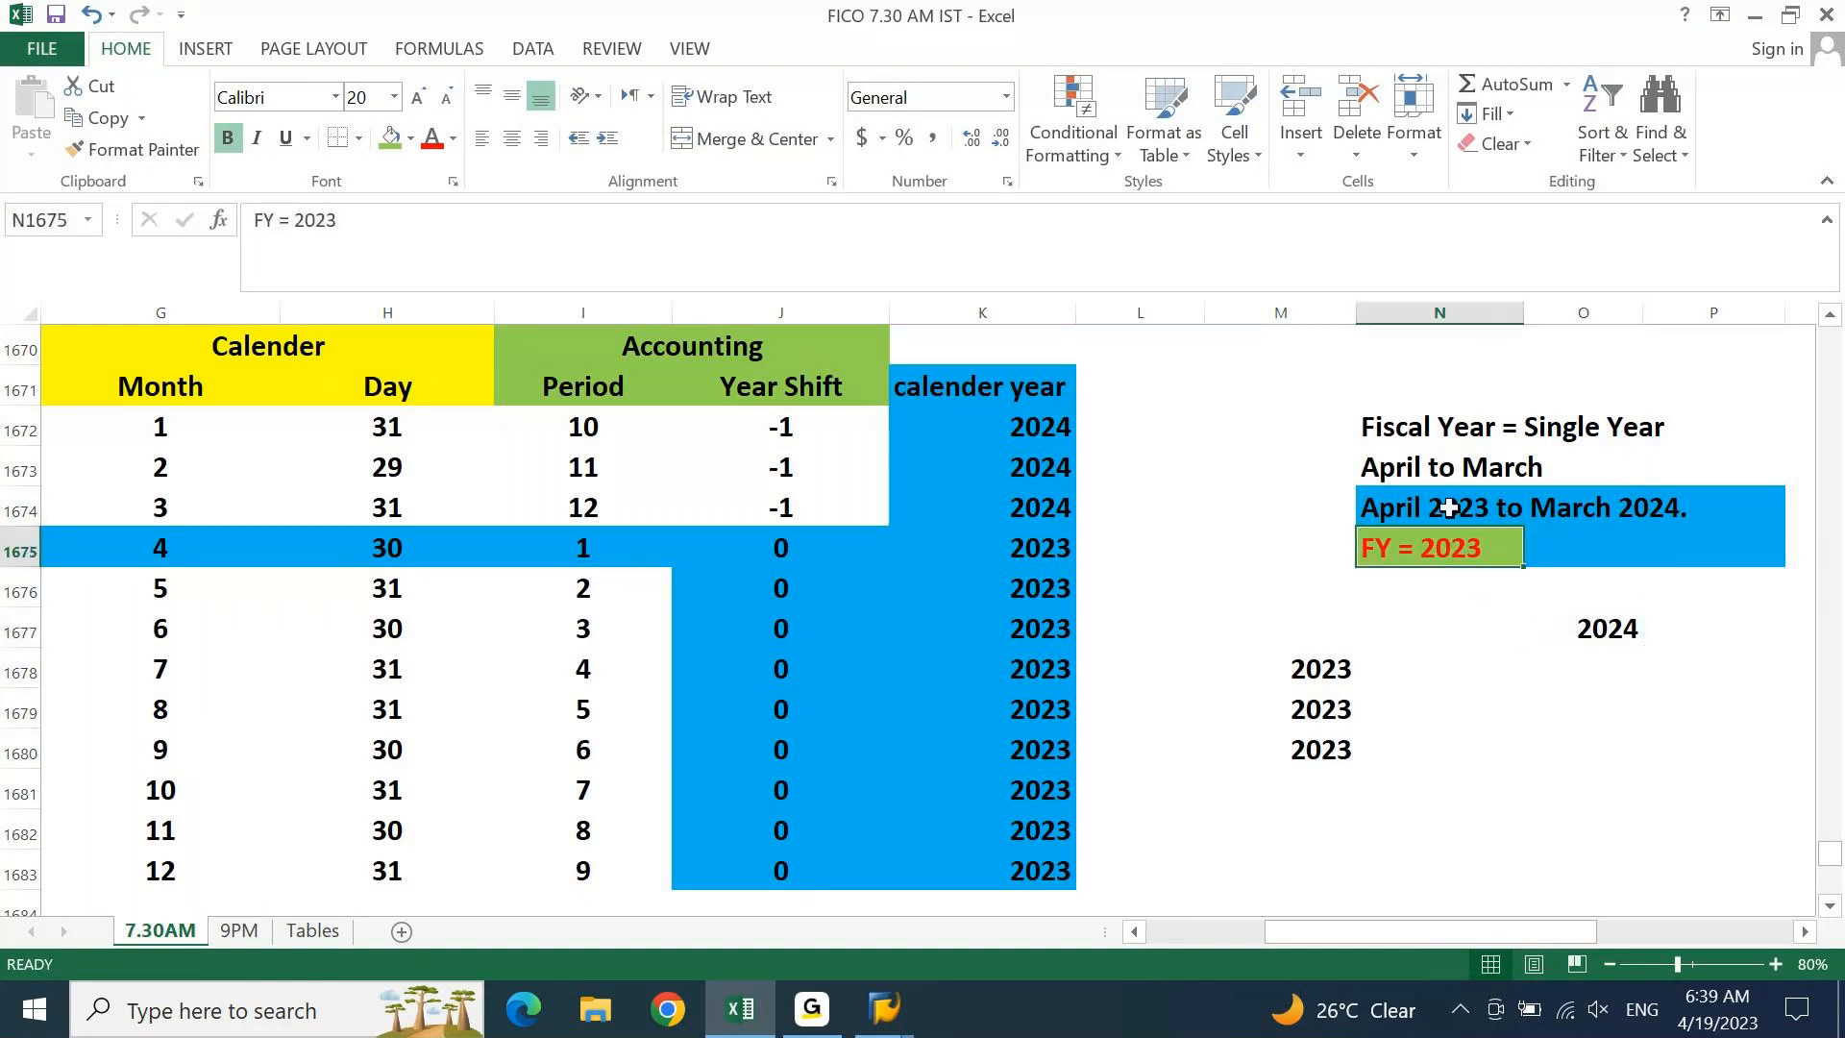
drag(1448, 508, 1679, 494)
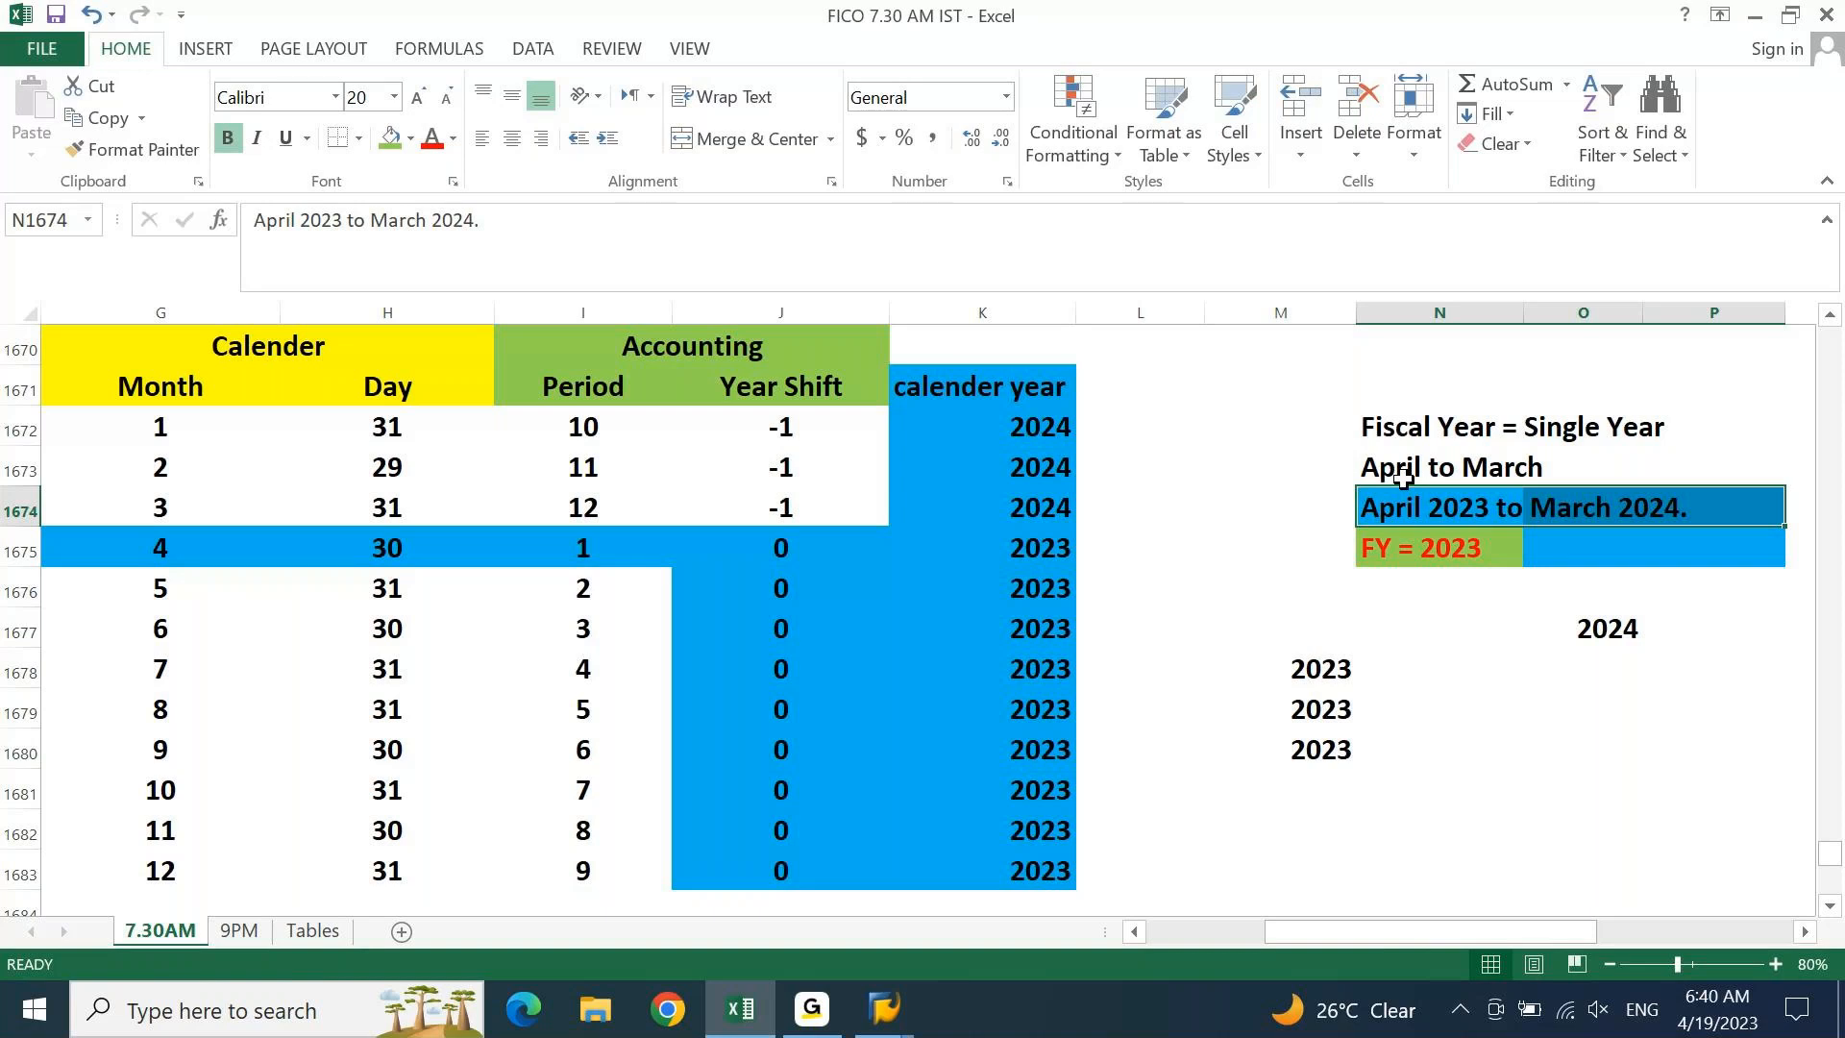
Review the 0 and -1 year shifts, then fill O1677's 2024 green
drag(769, 548, 780, 870)
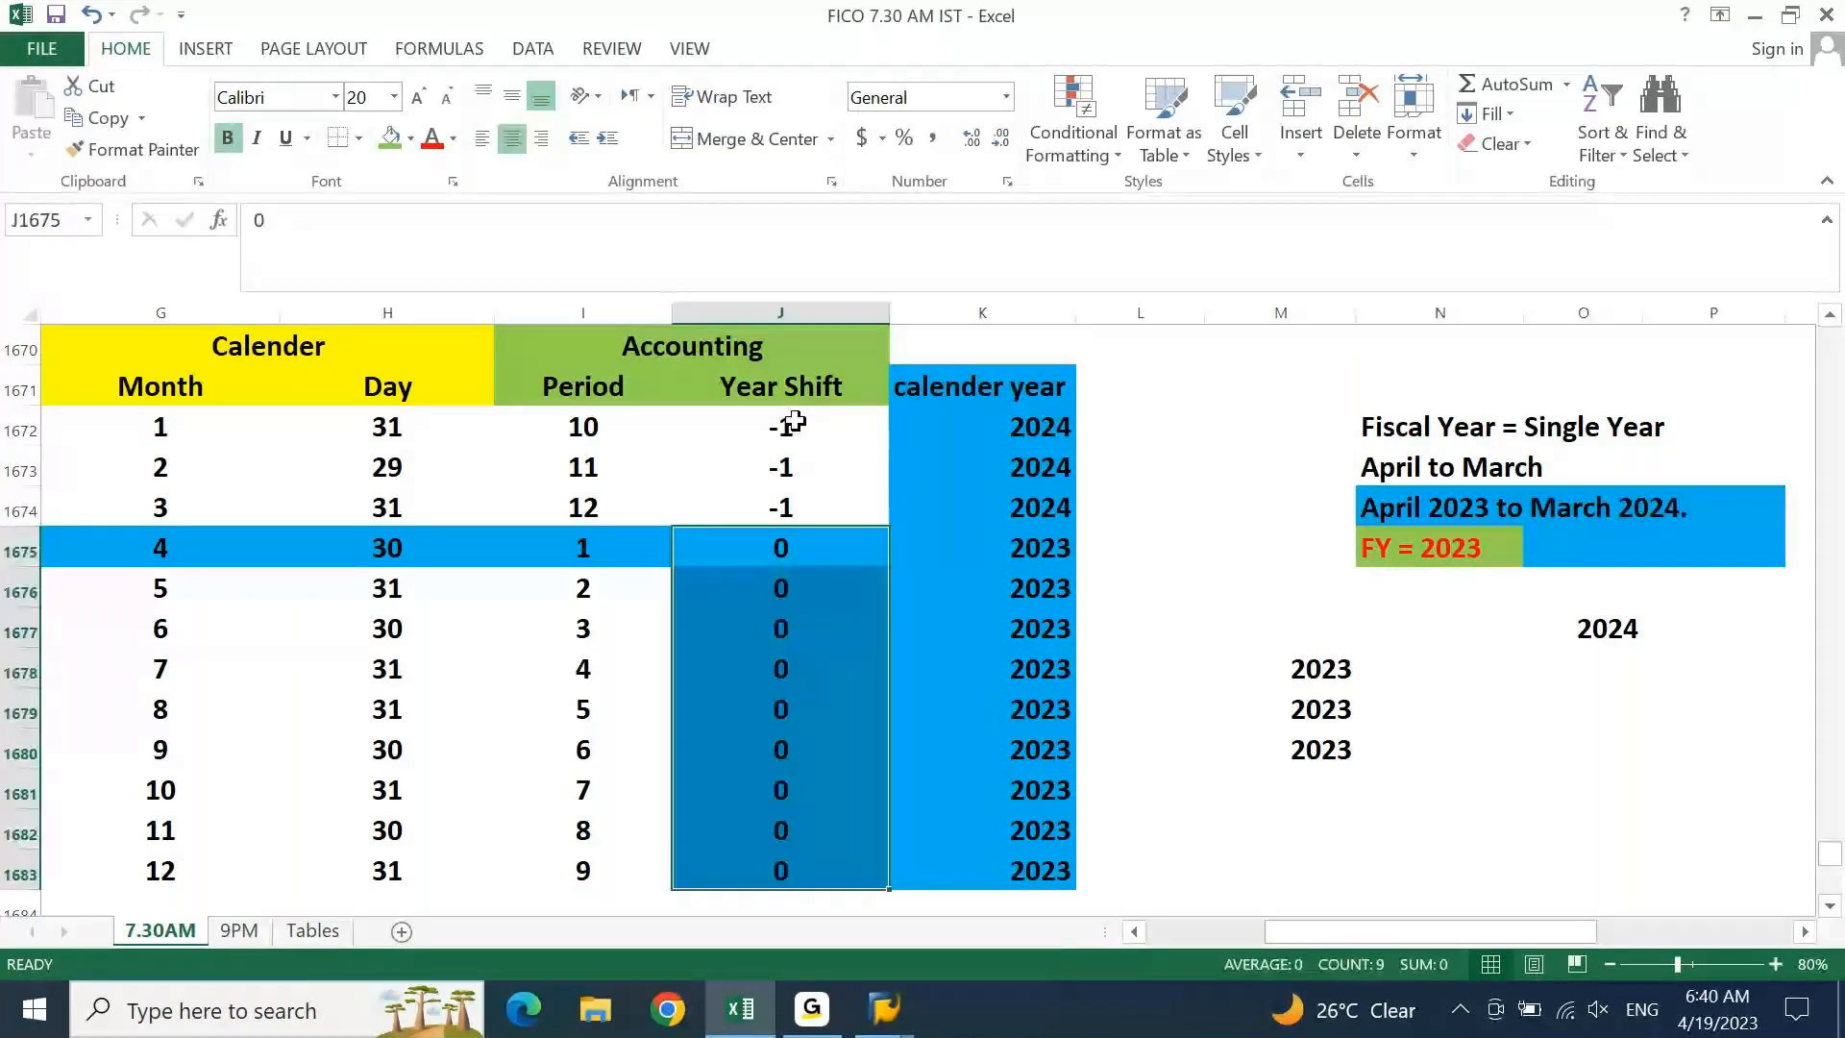
drag(794, 423, 794, 517)
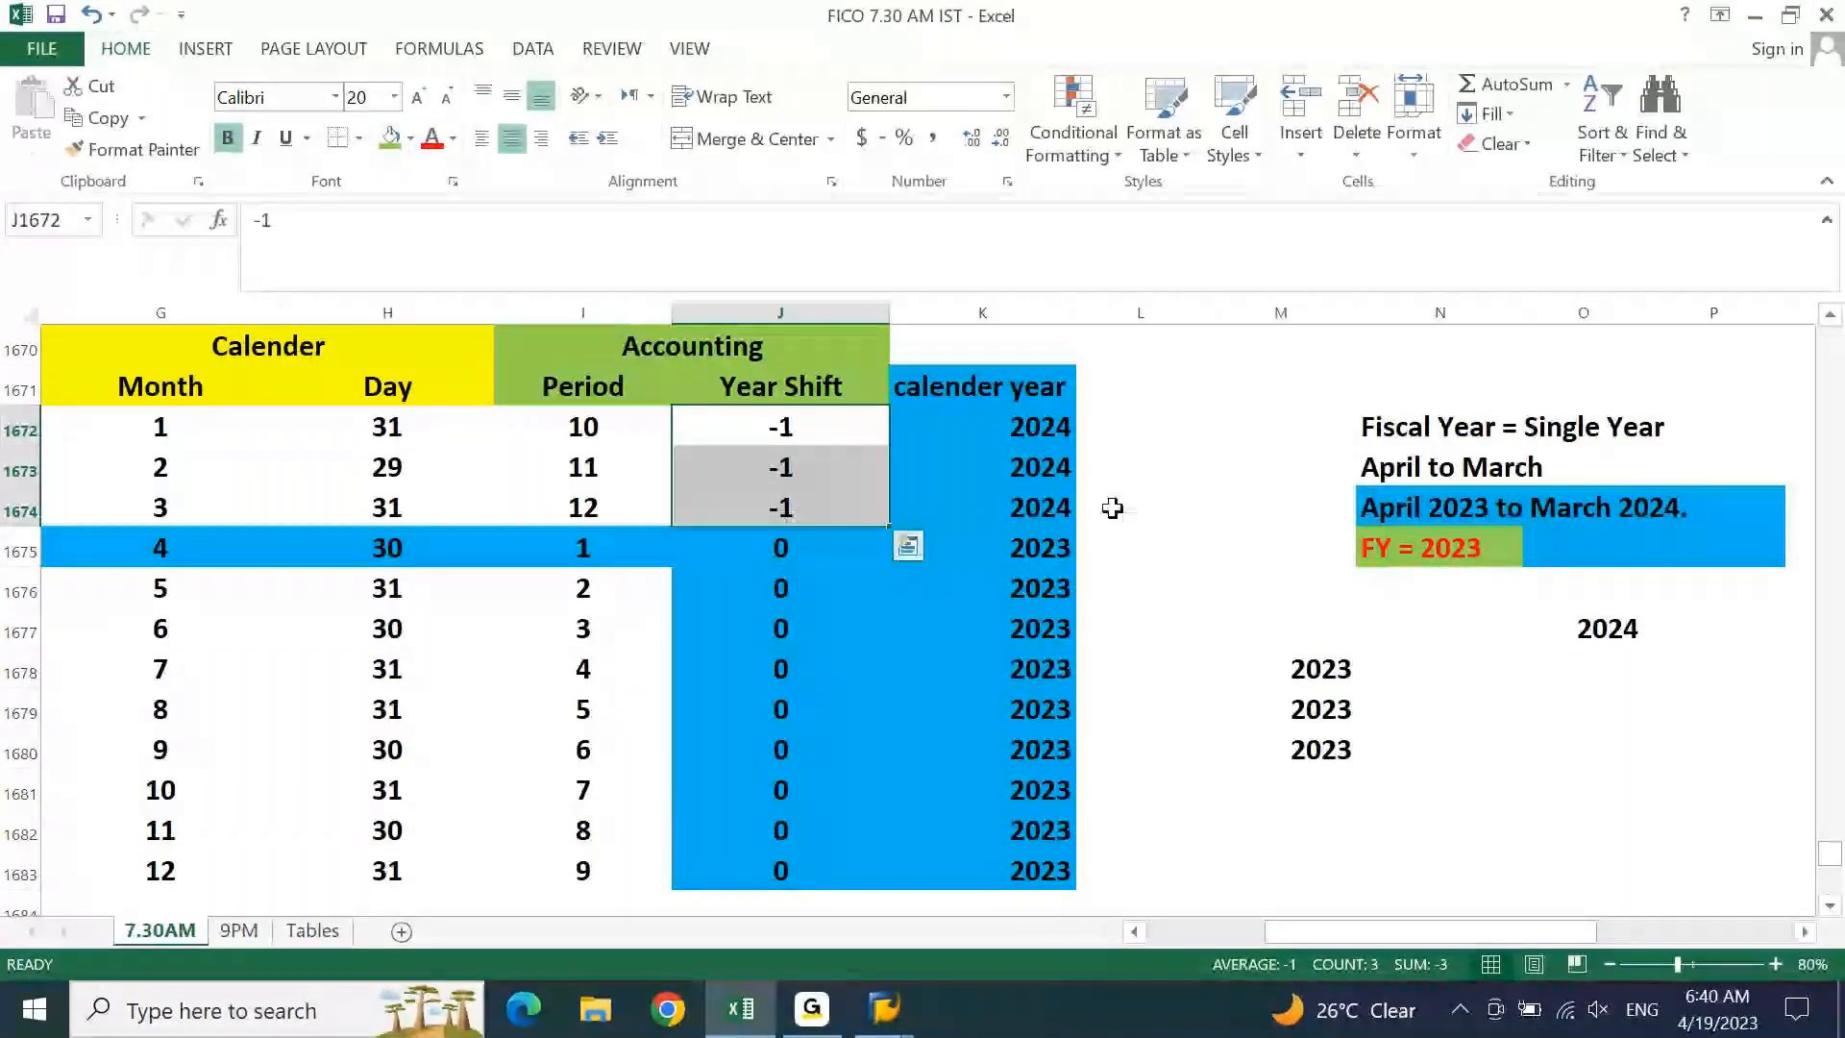
click(1428, 550)
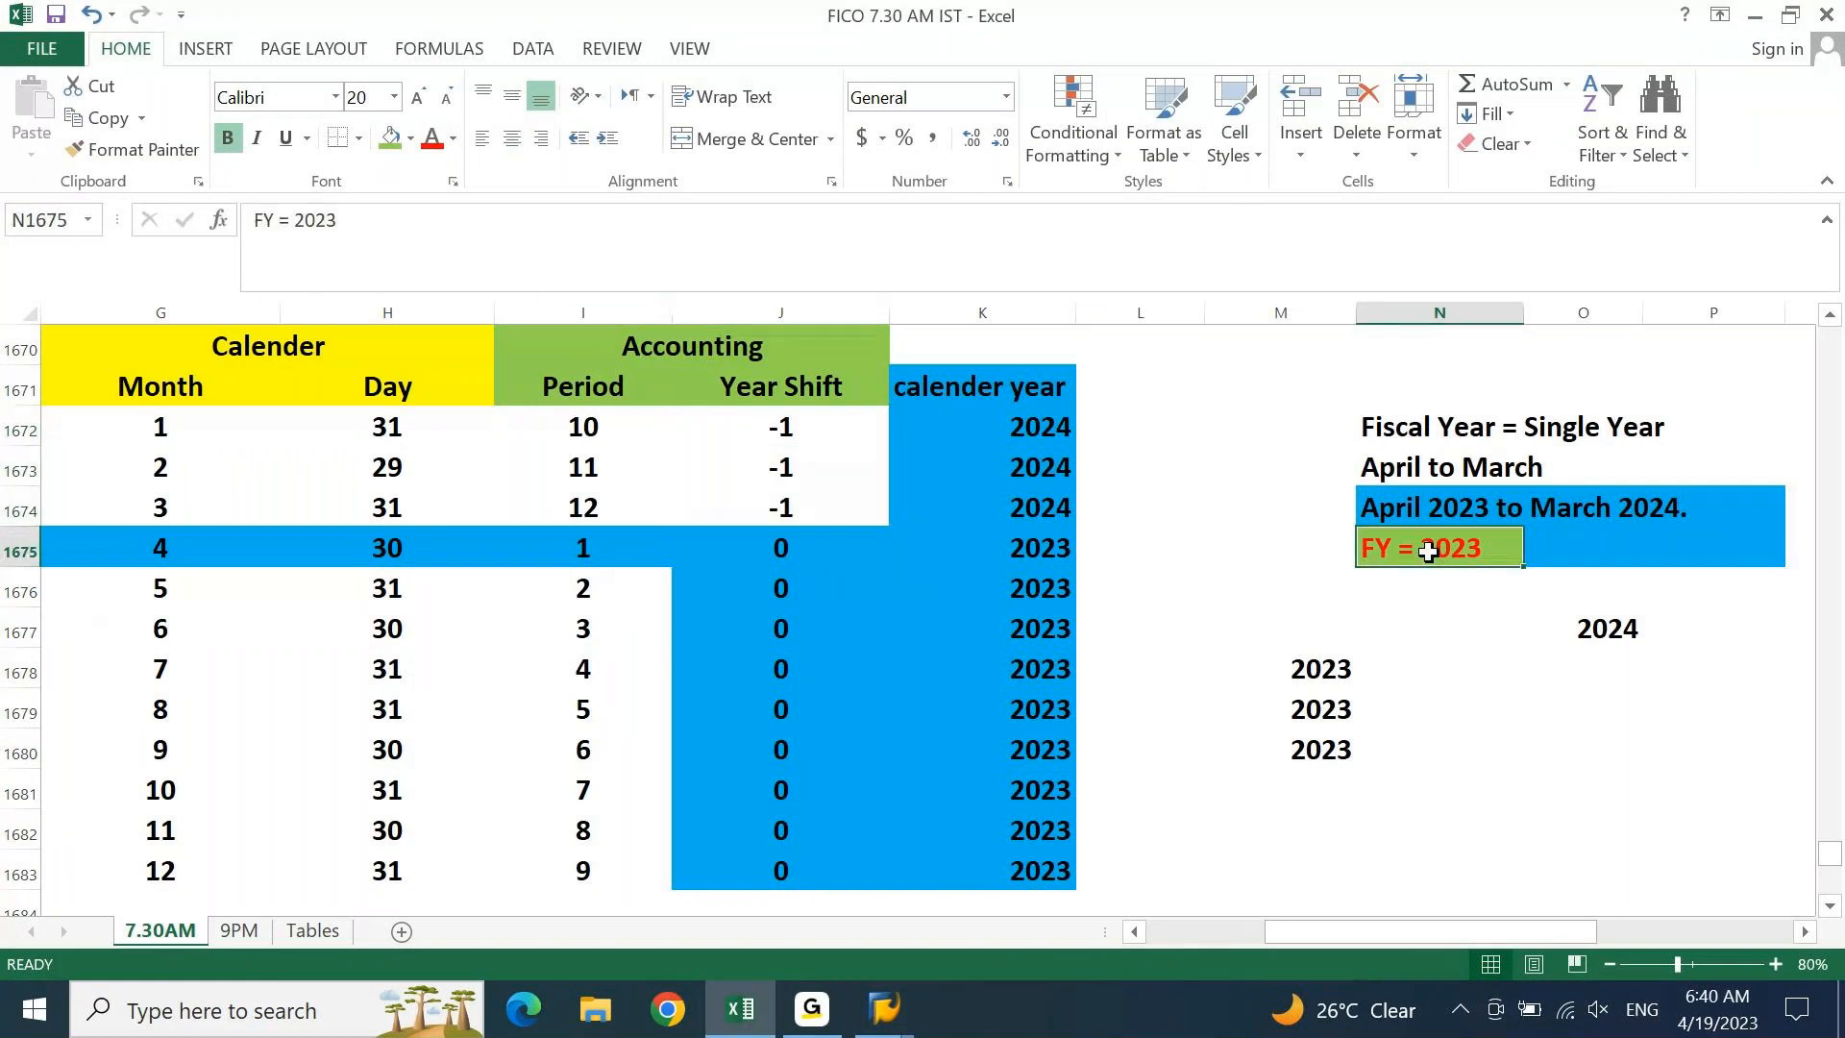
click(1581, 627)
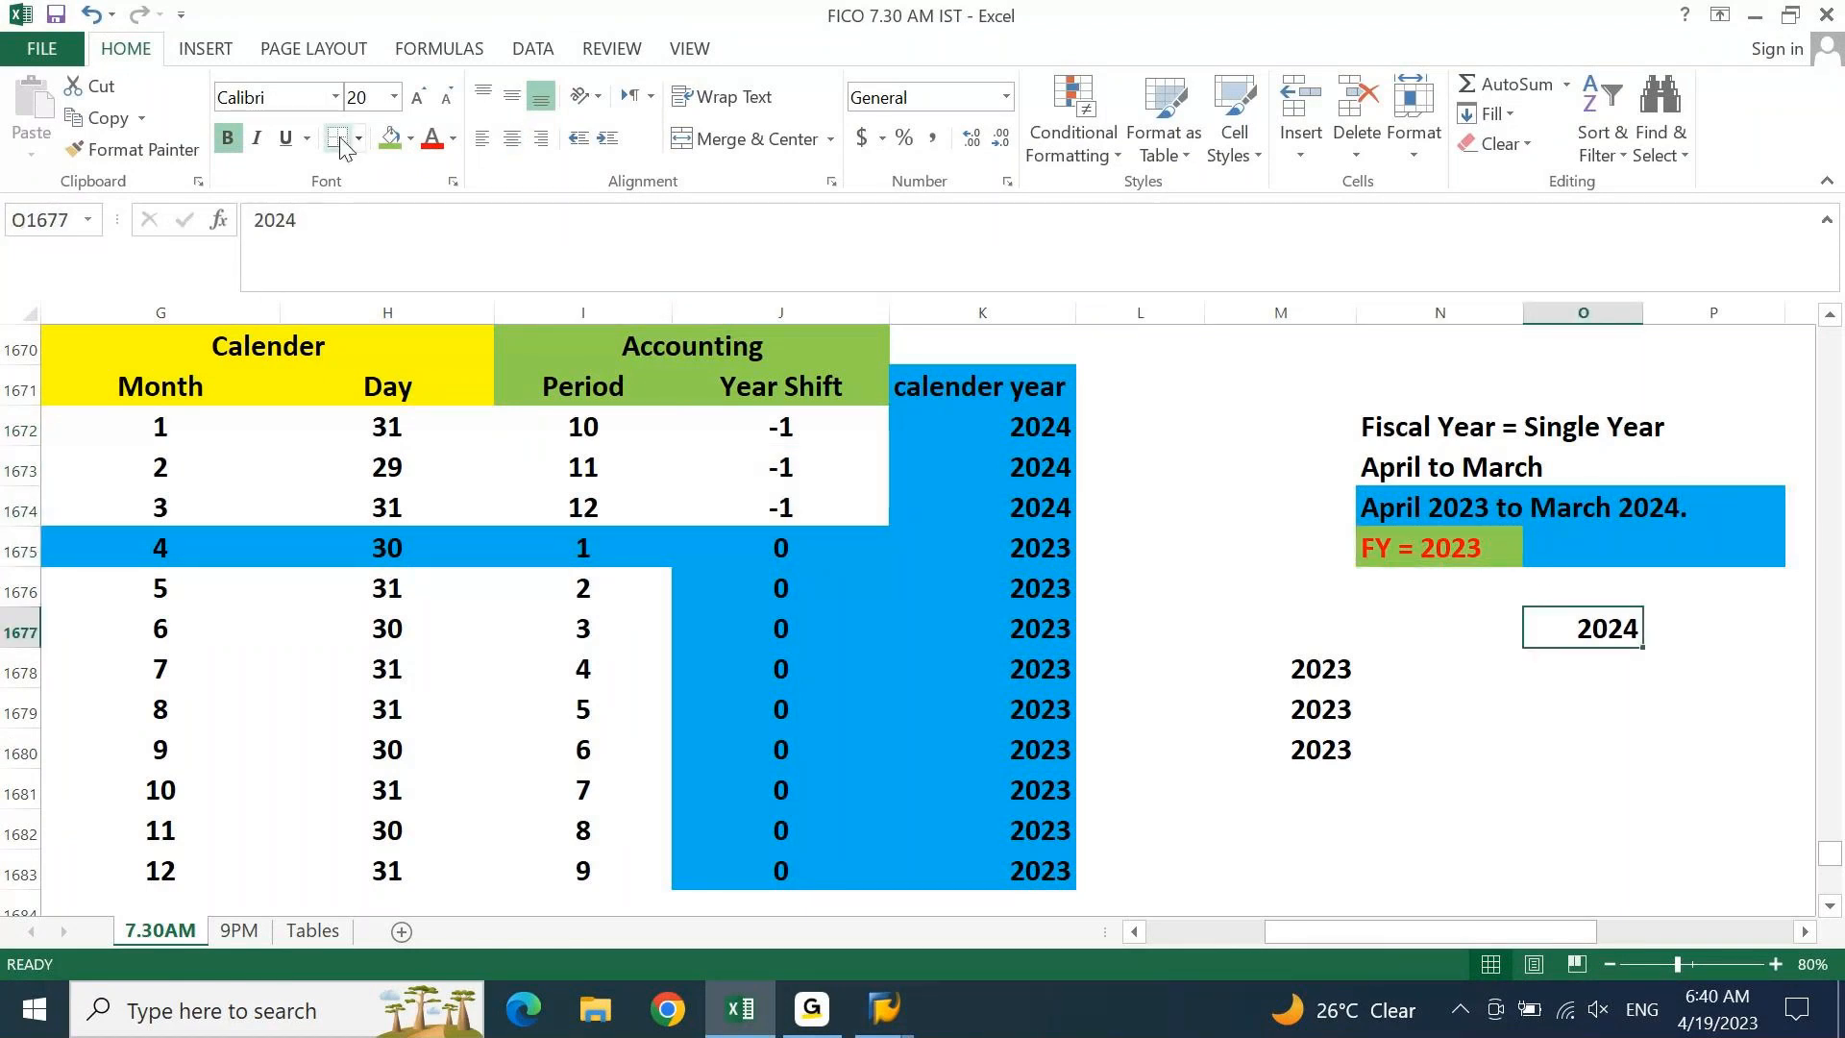
click(390, 138)
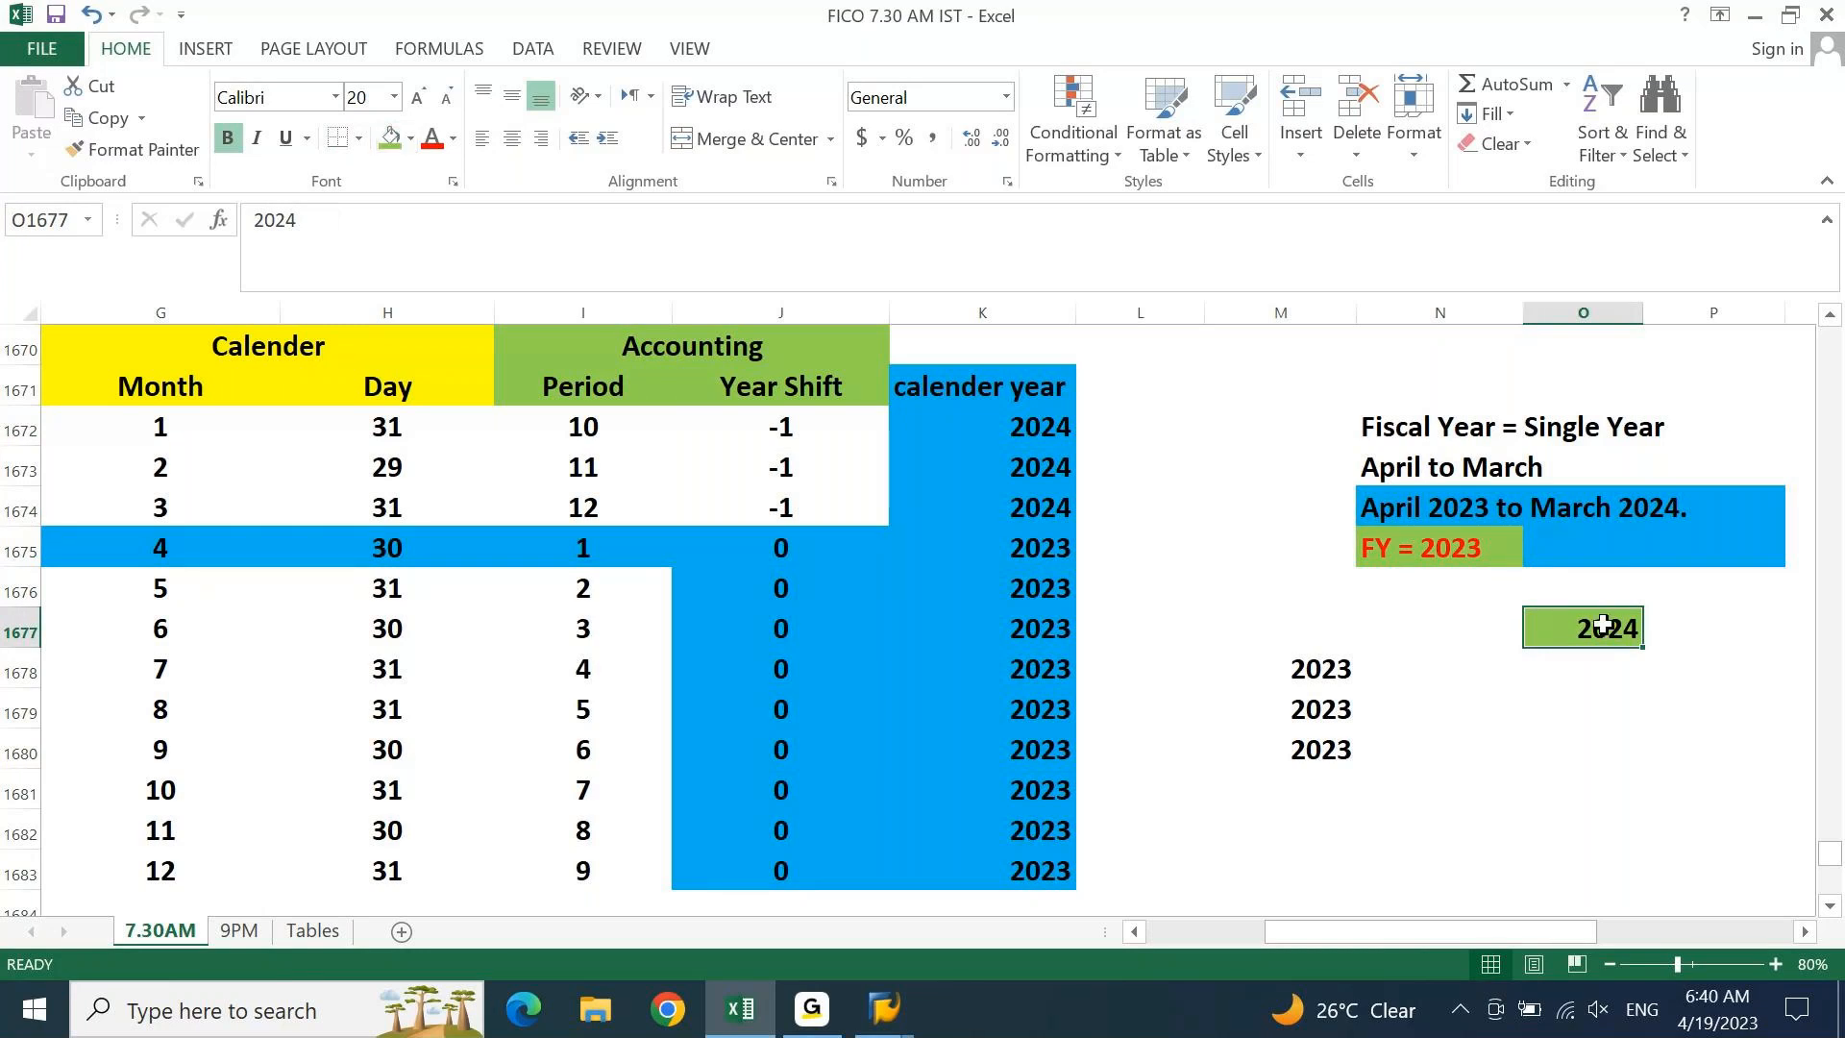
Enter 0 in column L beside the first months' 2024 calendar years
click(1133, 428)
text(0)
key(Return)
text(0)
key(Return)
text(0)
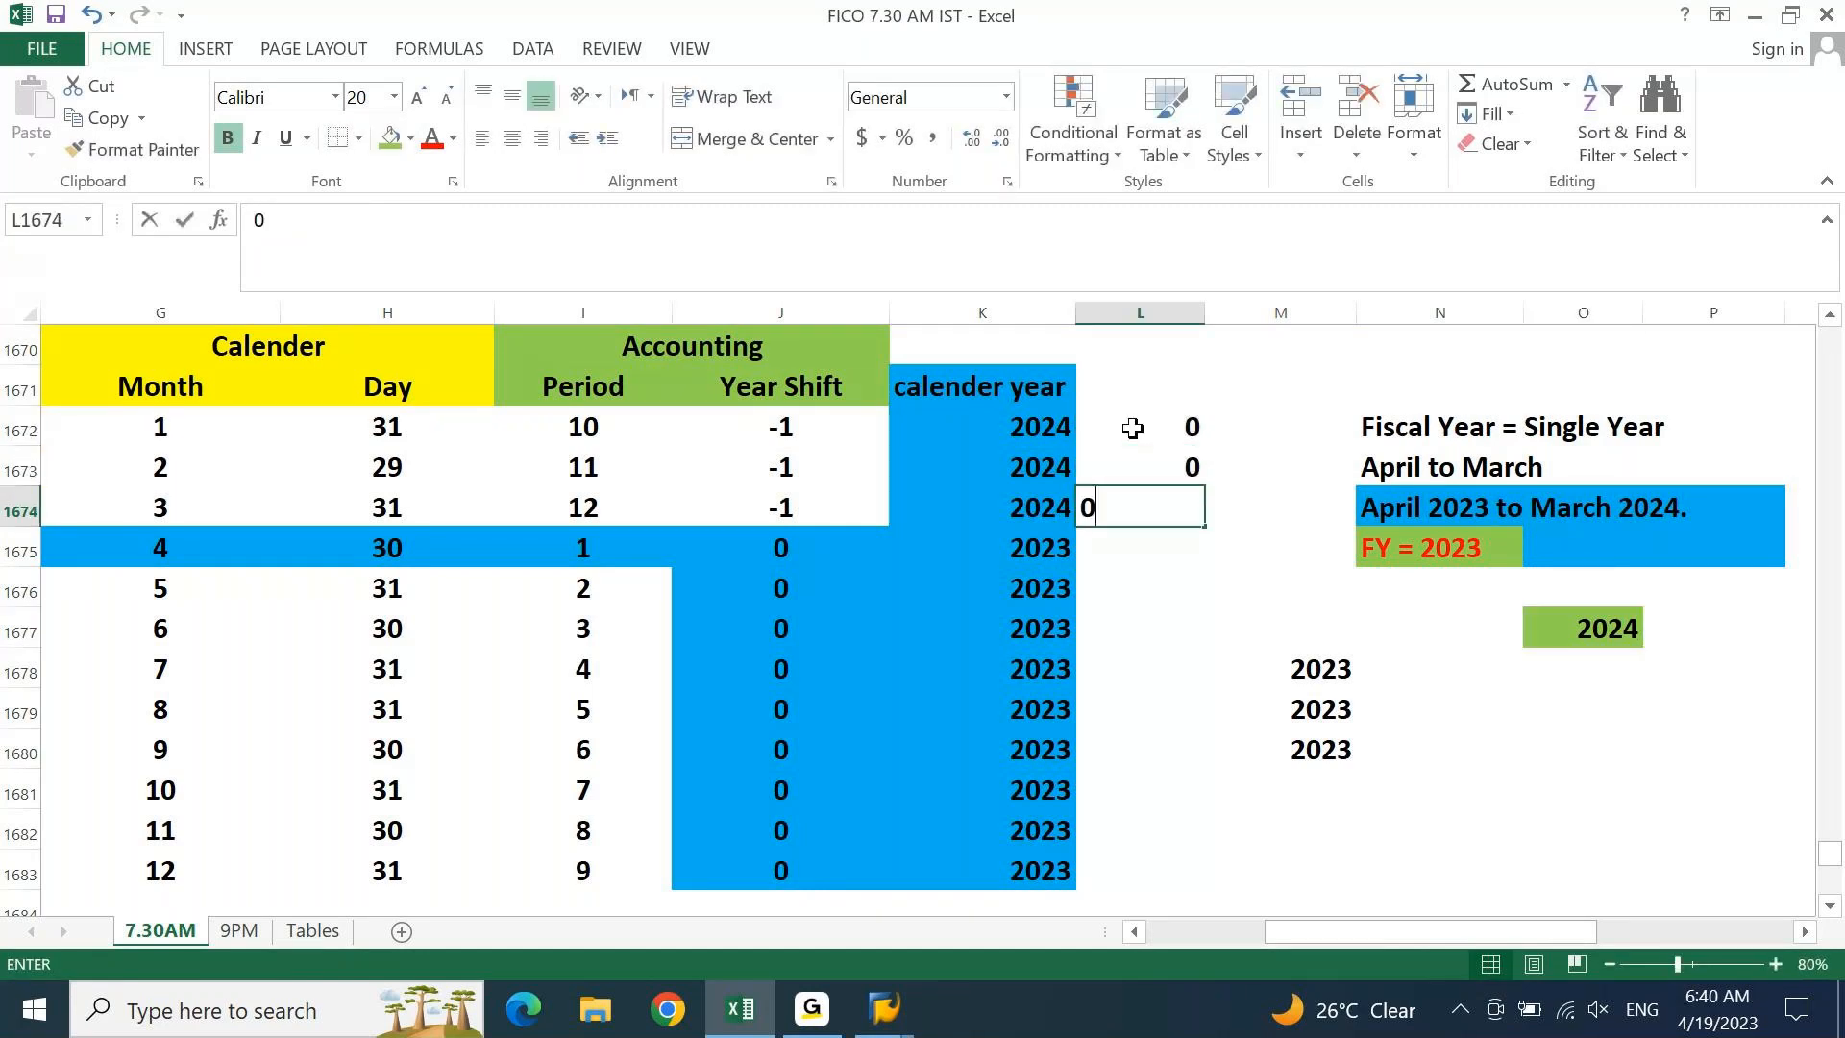
key(Return)
Enter +1 beside April's 2023 and paste it down through December
click(1033, 549)
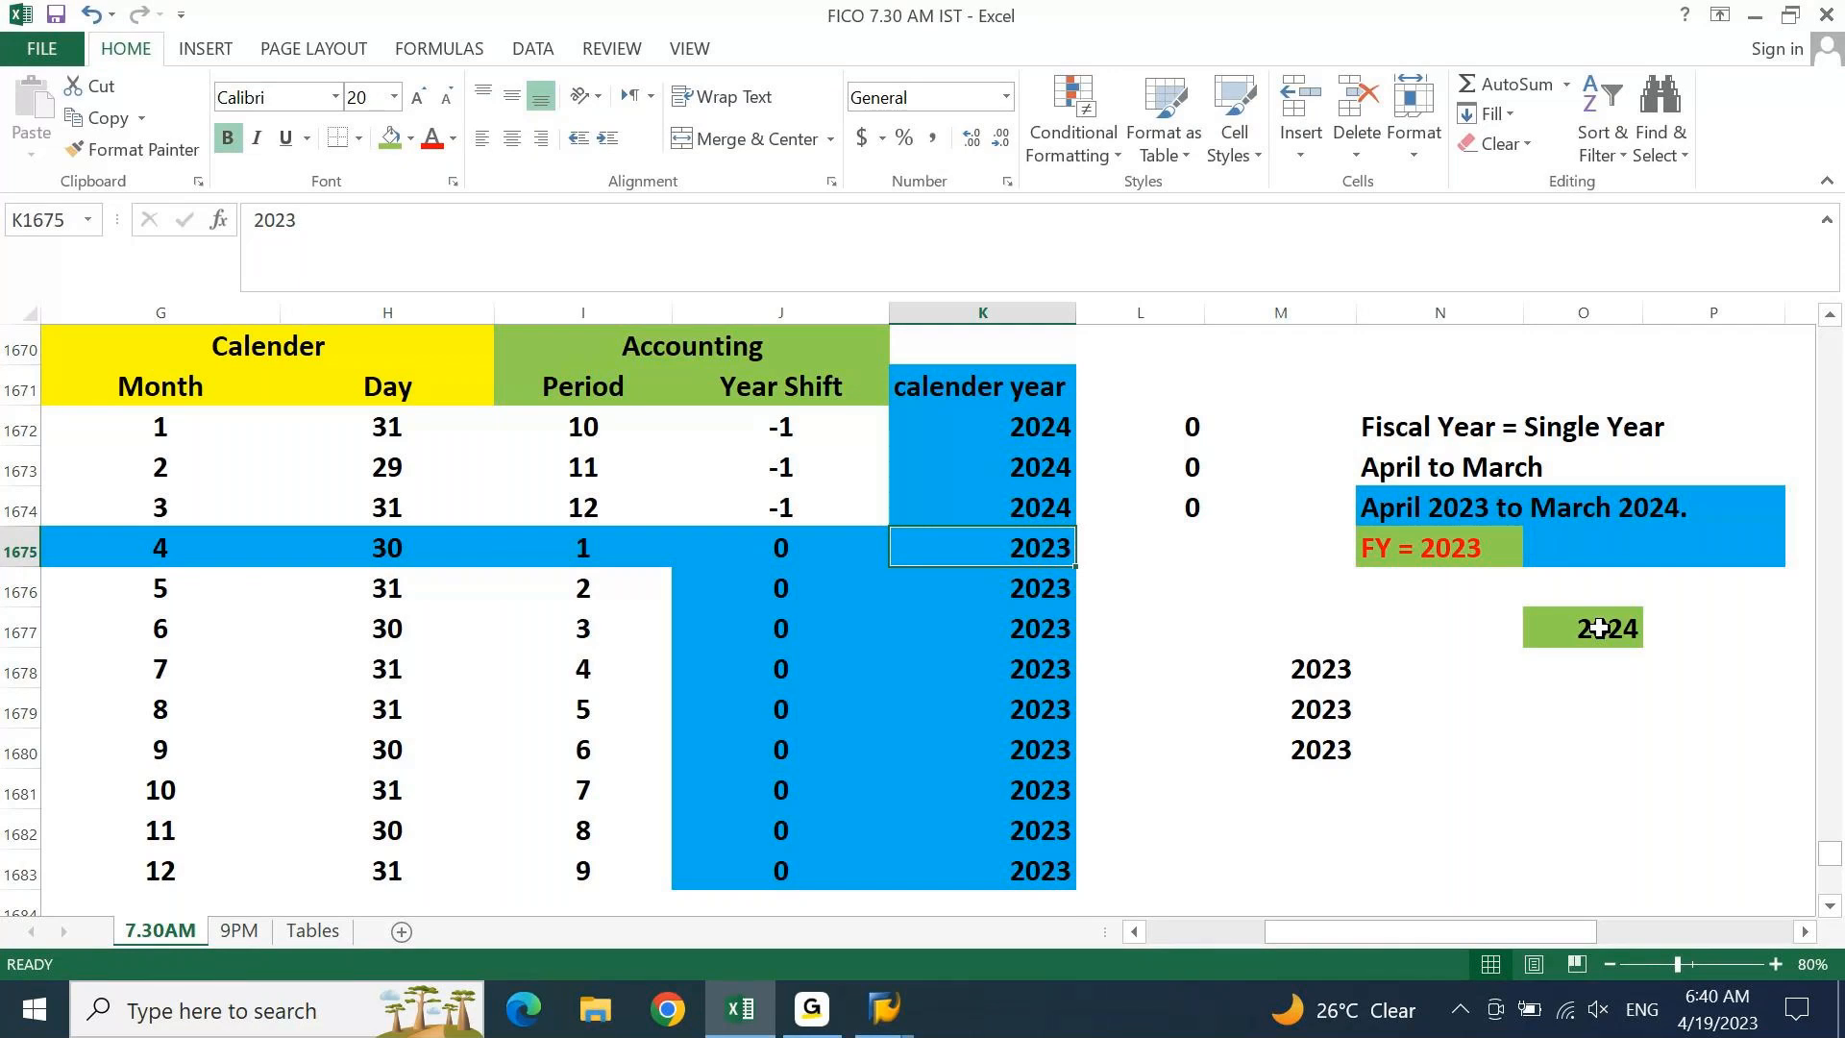
key(Right)
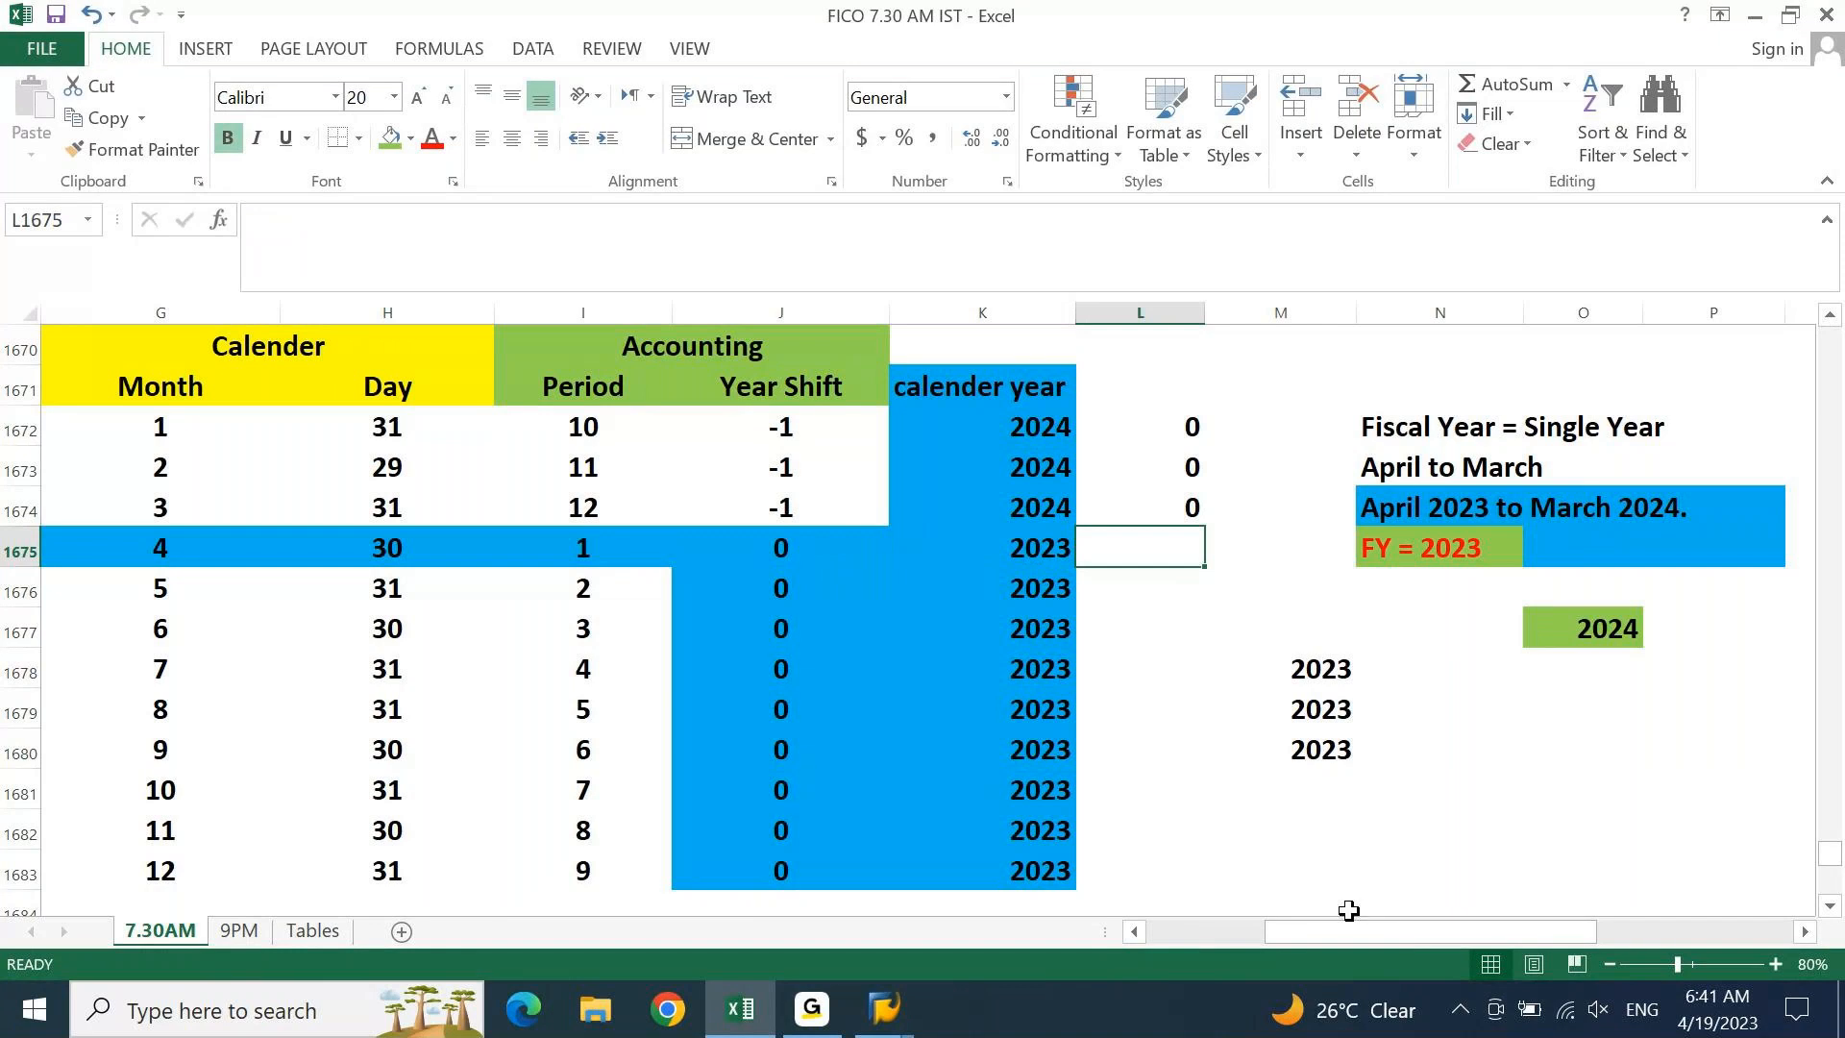
text(1)
key(ctrl+Return)
key(ctrl+c)
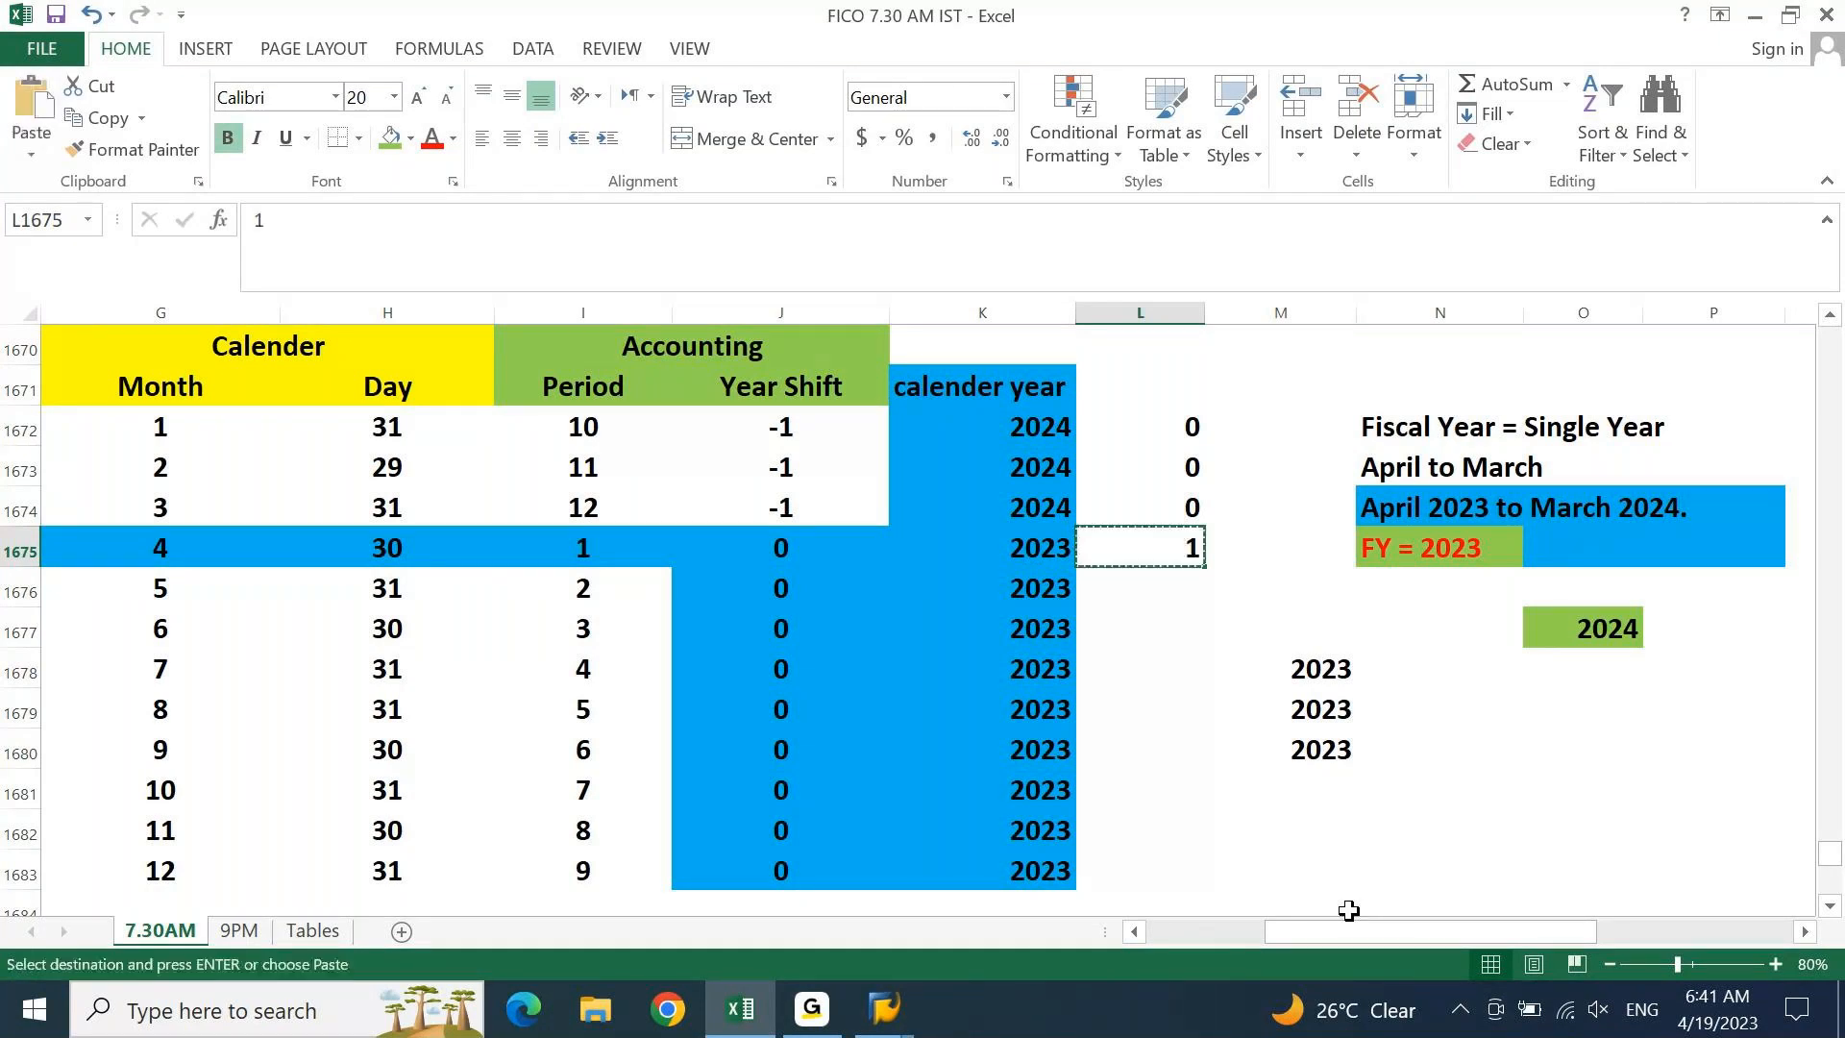
key(Left)
key(Right)
key(F2)
text(+)
key(Return)
key(Up)
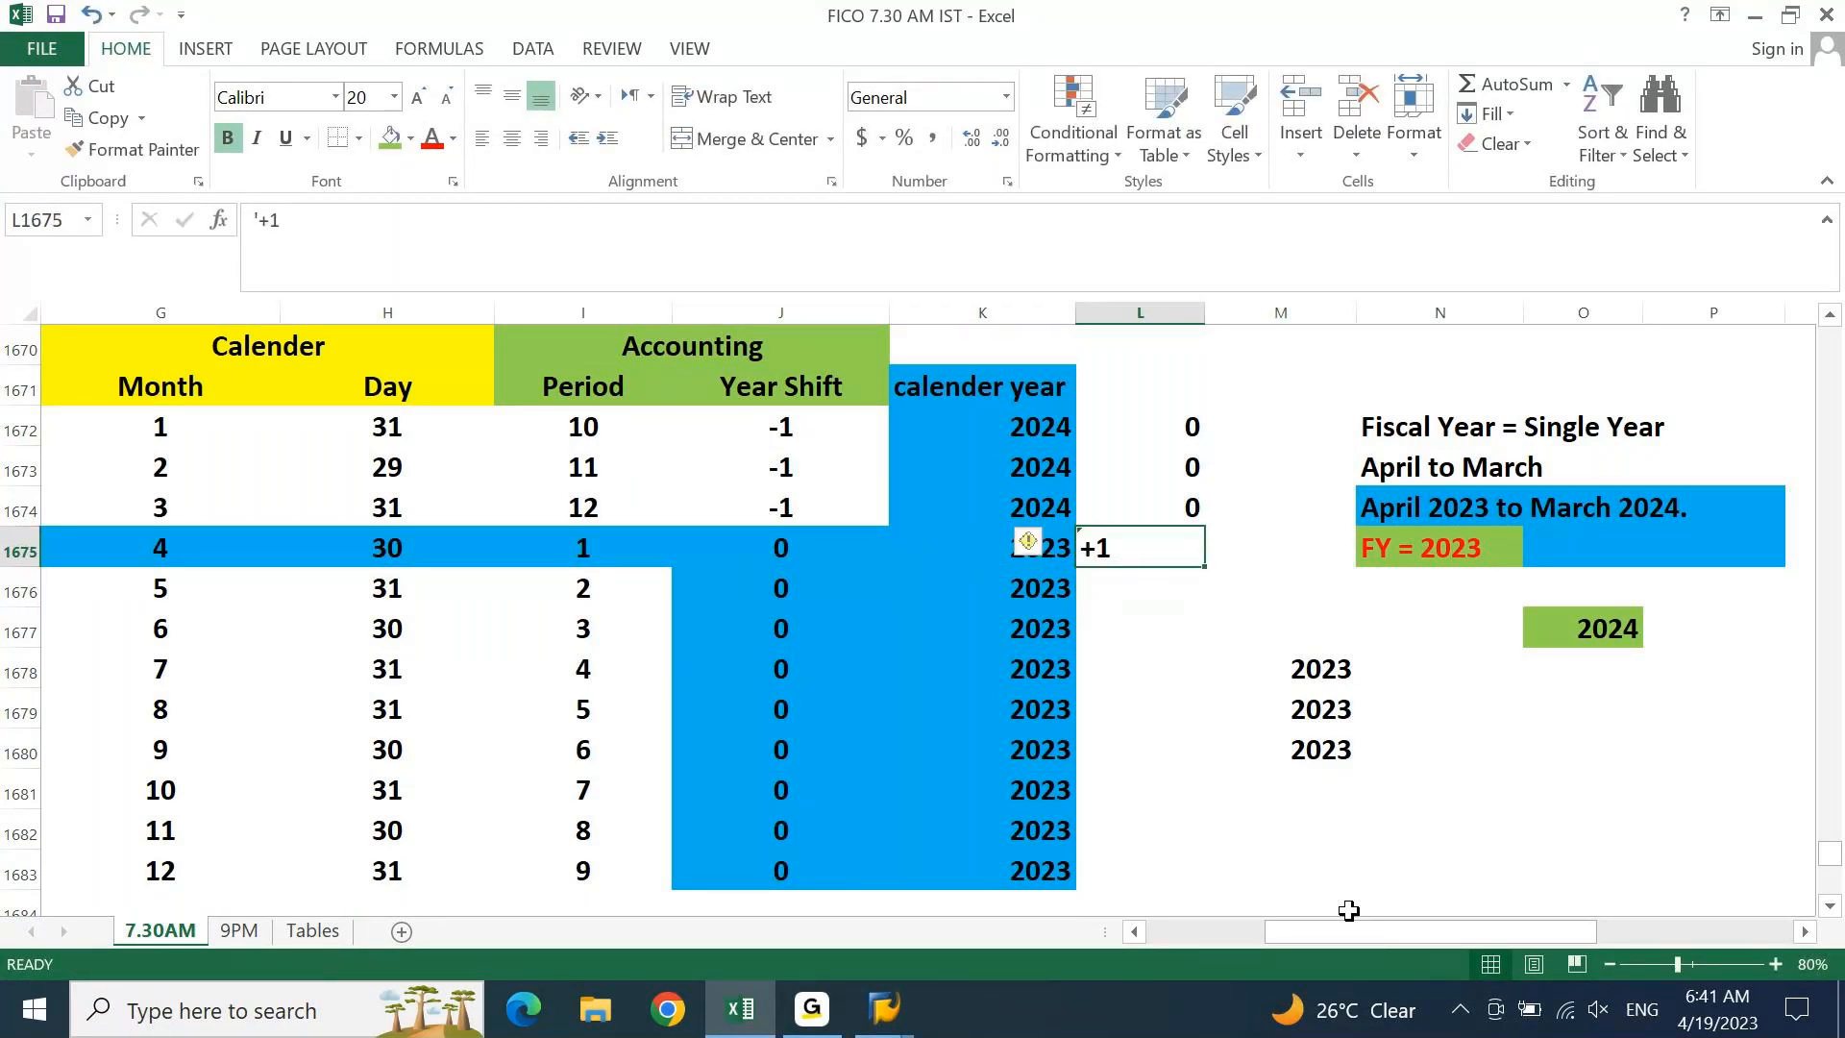
key(ctrl+c)
key(shift+Down)
key(shift+Down)
key(shift+Down)
key(shift+Down)
key(shift+Down)
key(shift+Down)
key(shift+Down)
key(shift+Down)
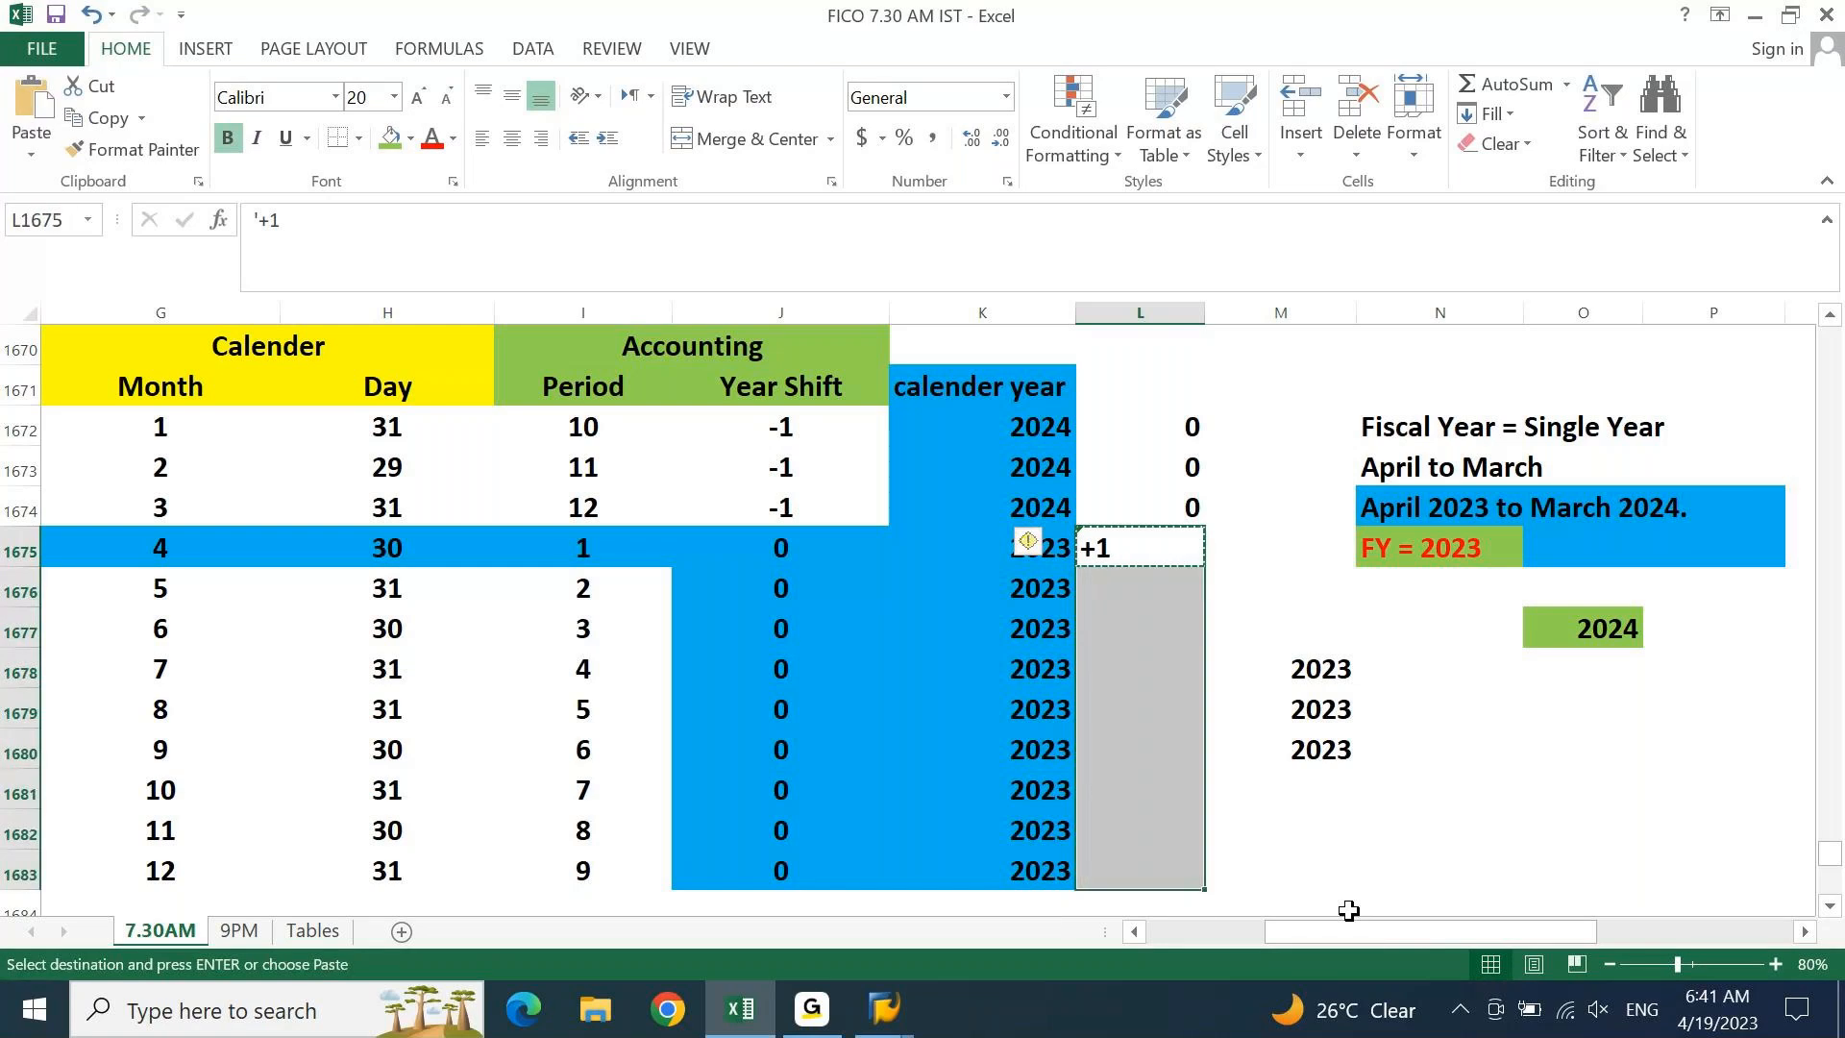
key(ctrl+v)
Centre all twelve 0 and +1 shift values
click(513, 138)
key(Up)
key(Up)
key(Up)
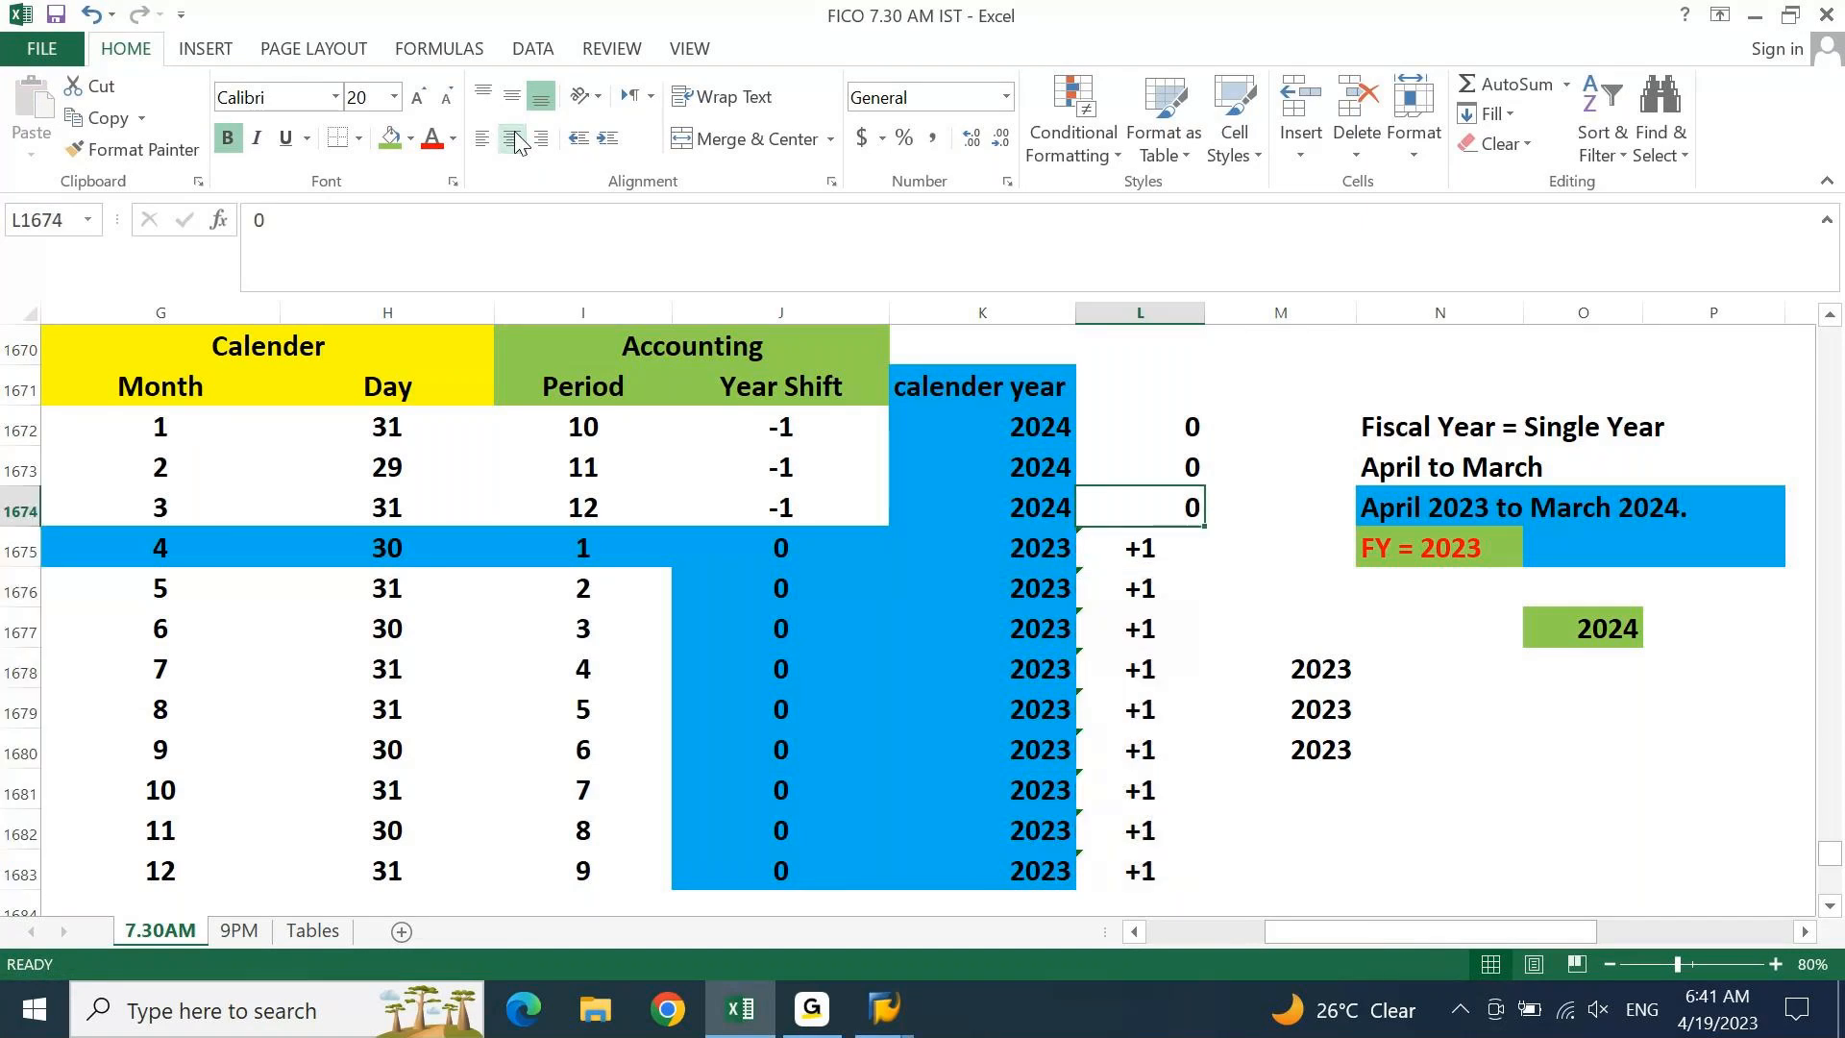
key(ctrl+shift+Down)
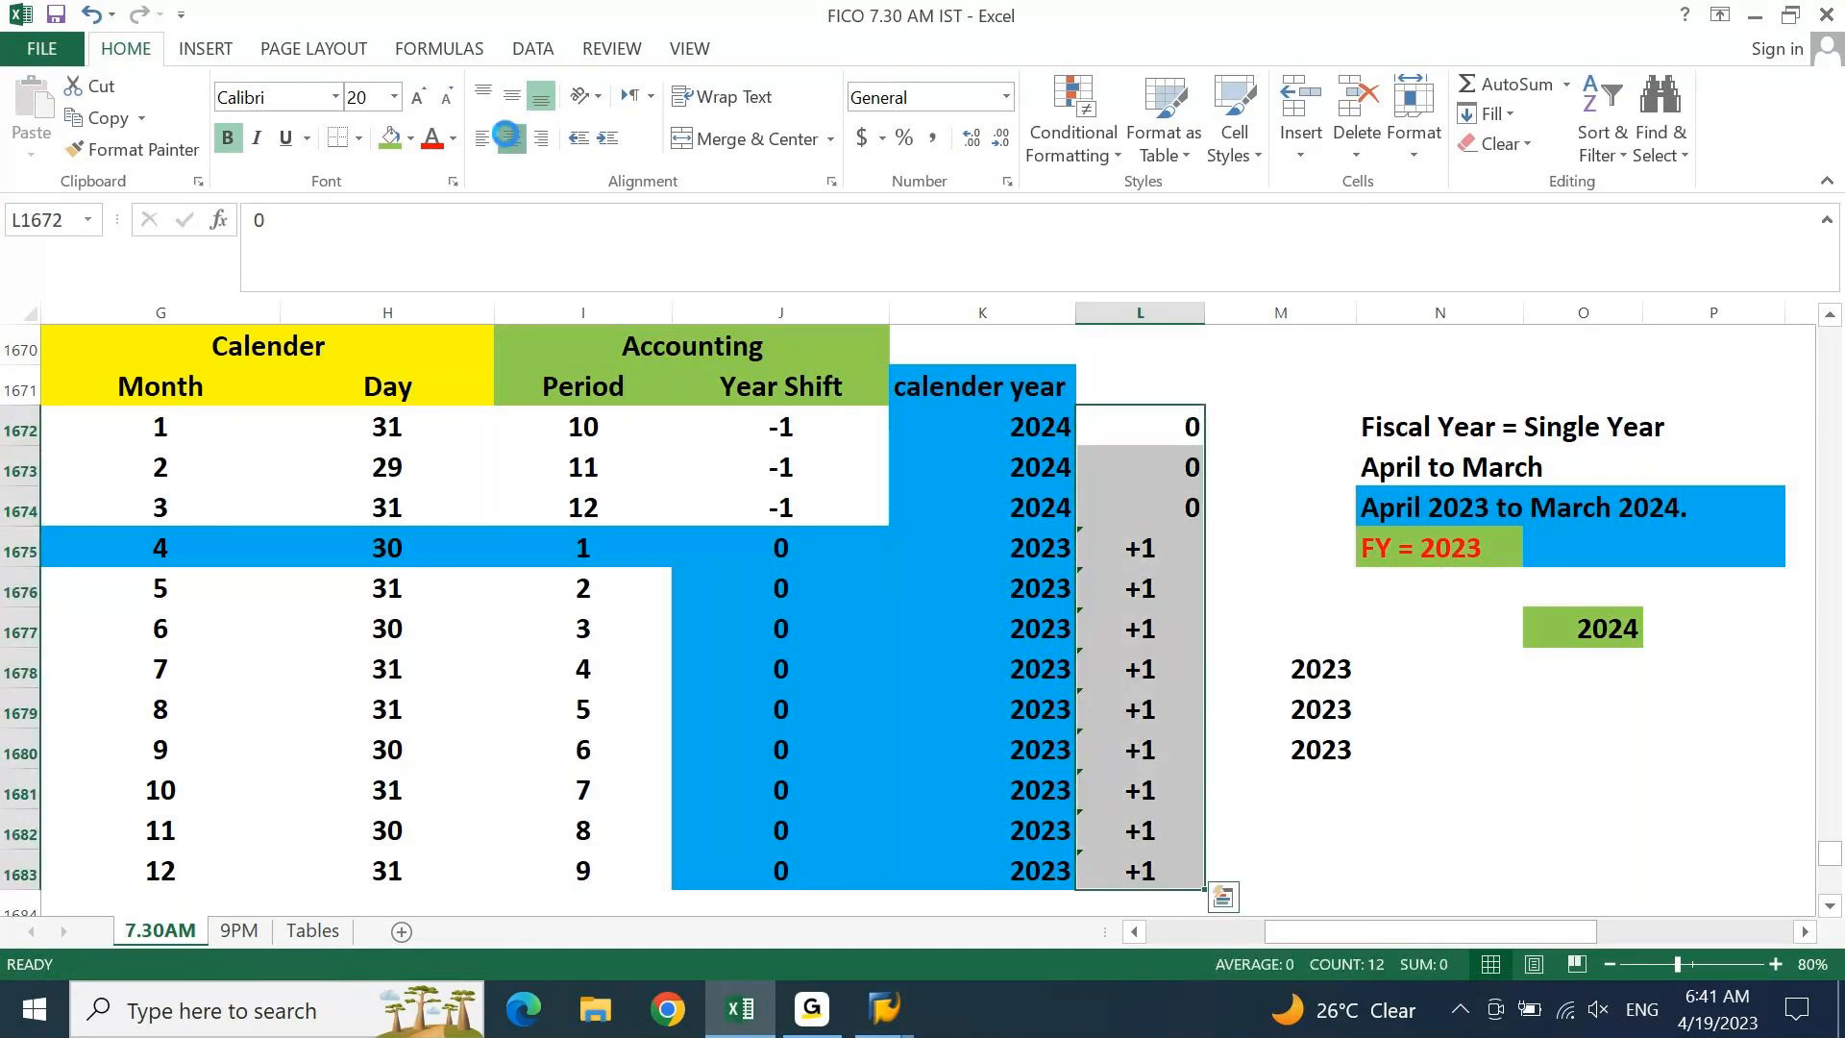
double_click(512, 138)
click(512, 138)
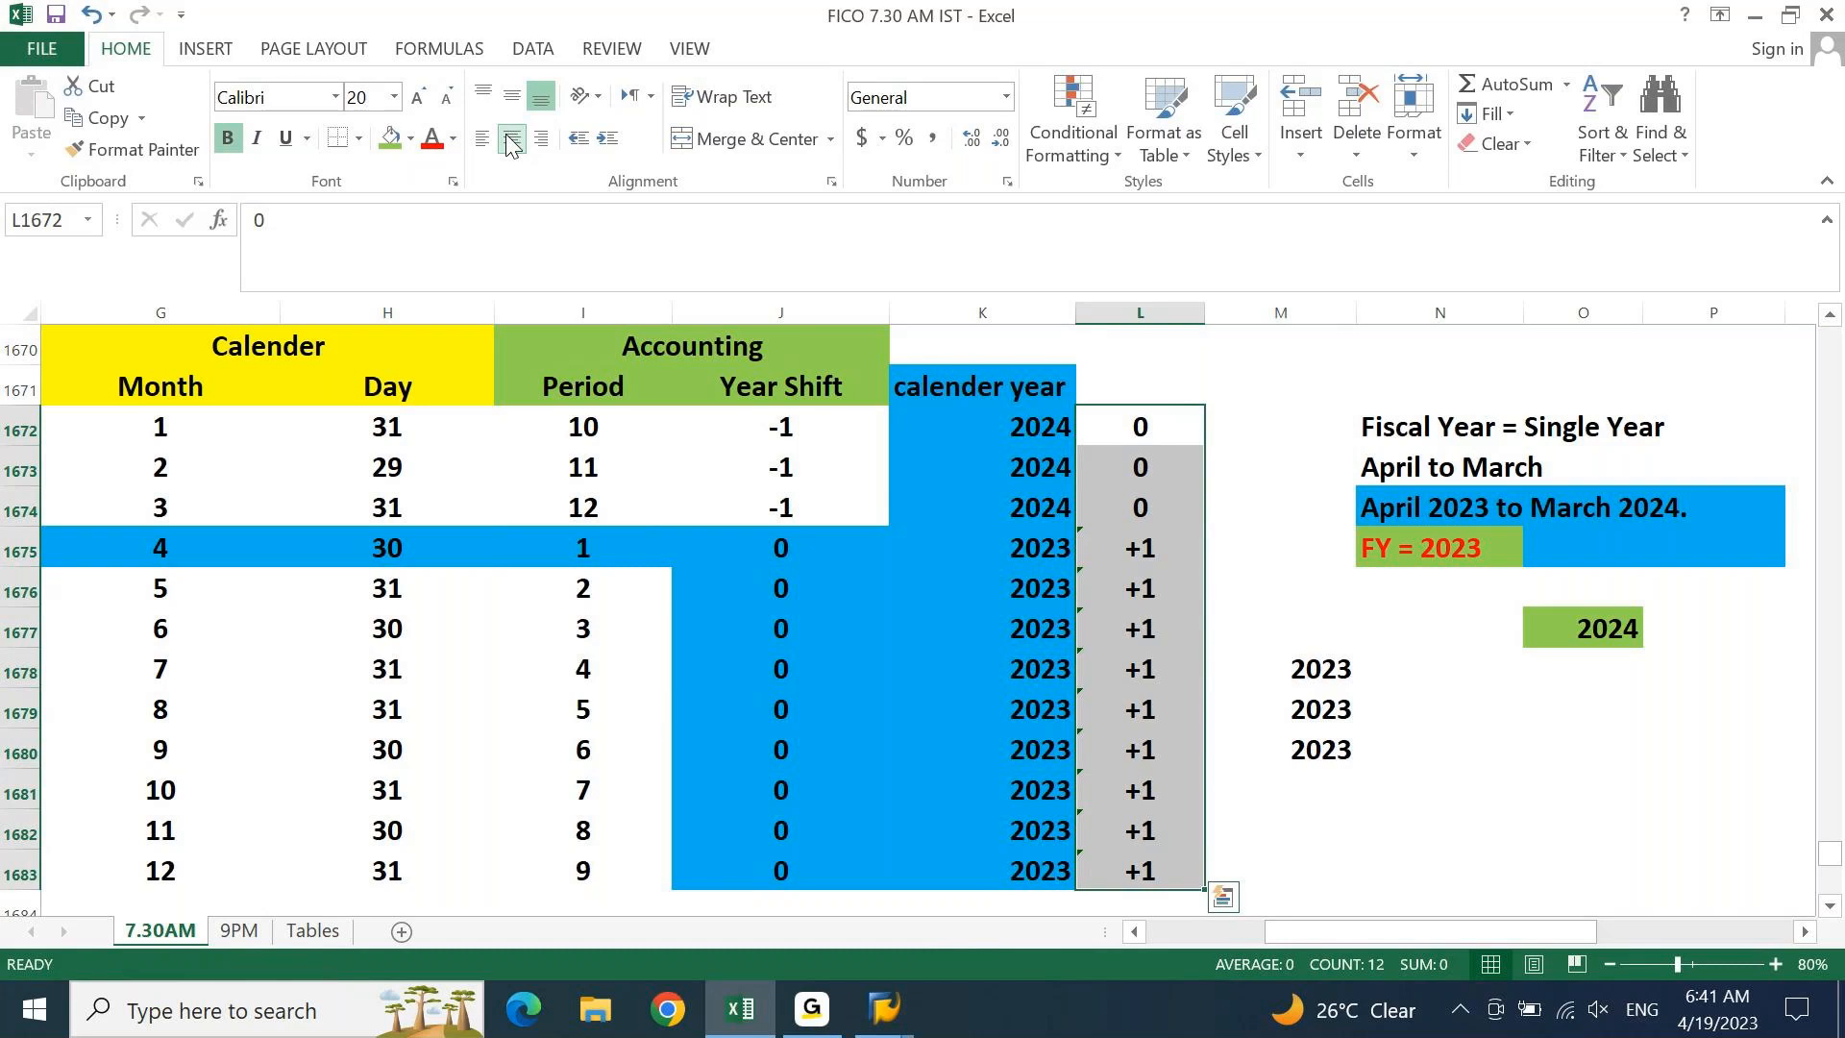
Centre the shift values and fill the Fiscal Year = Single Year note (N1672:P1672) green
click(511, 143)
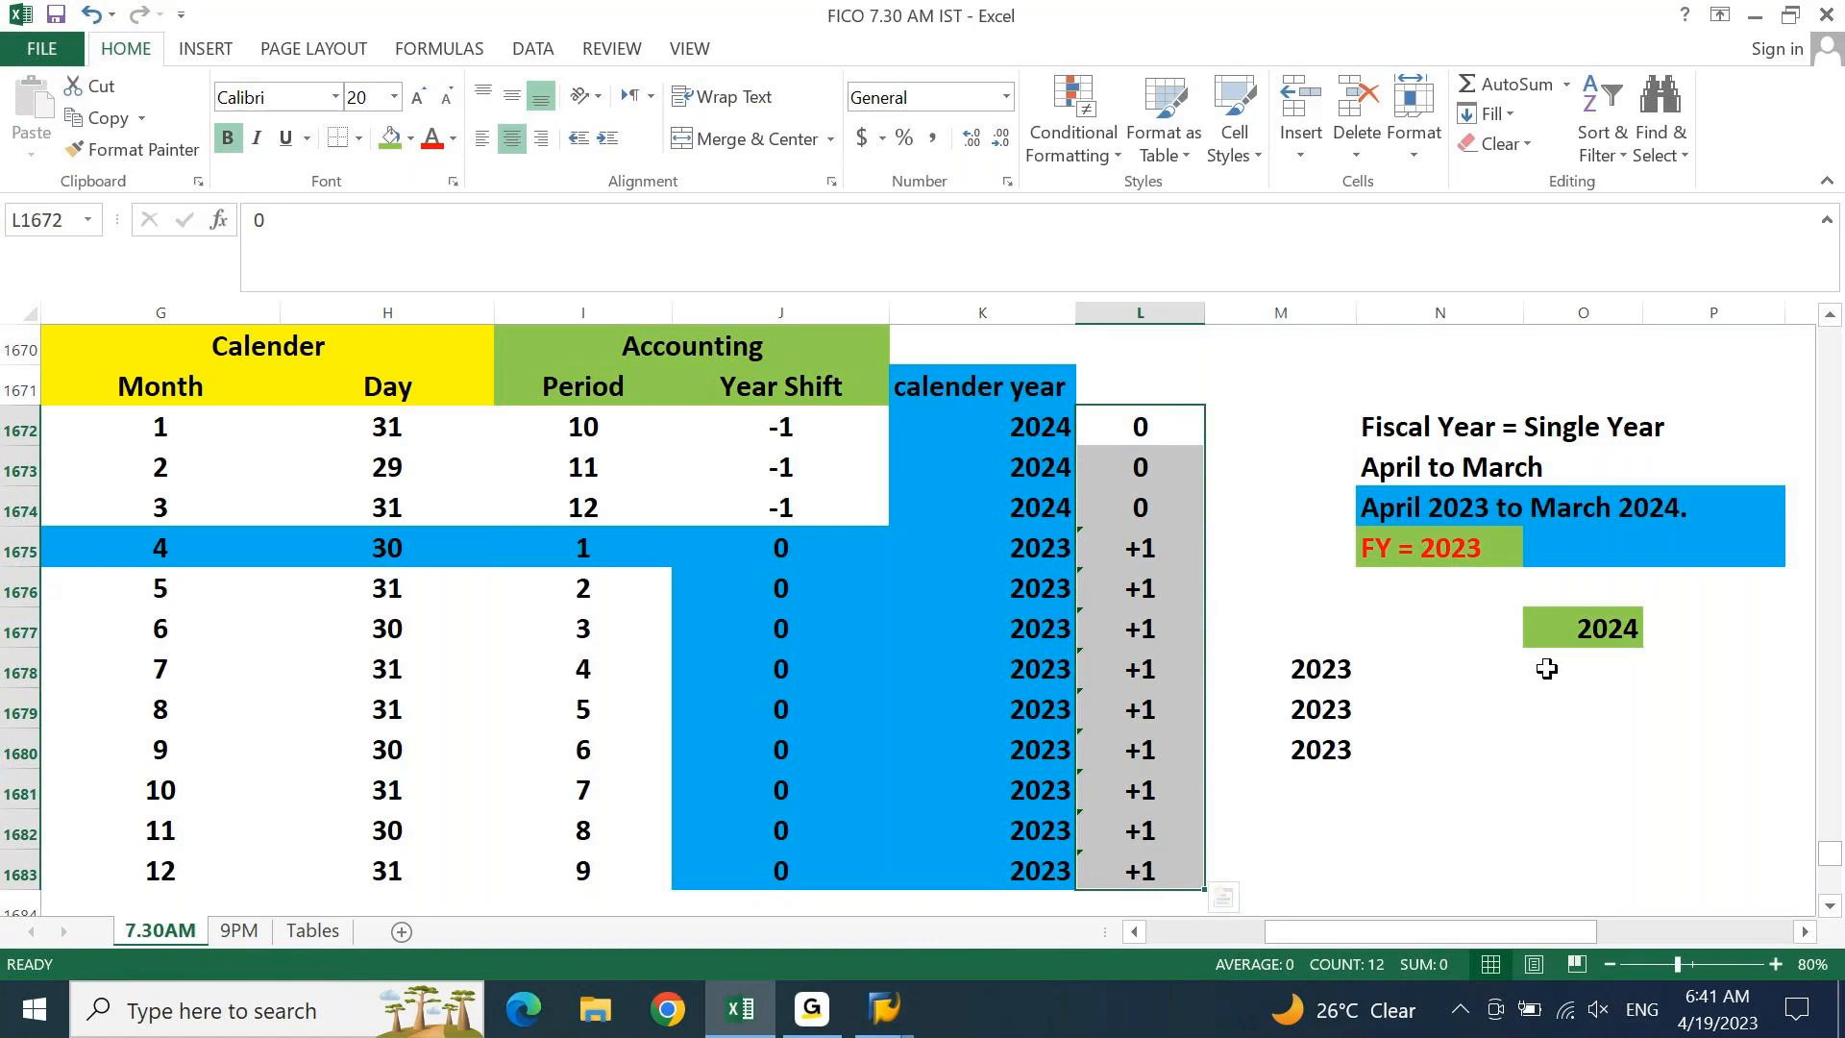
click(1436, 556)
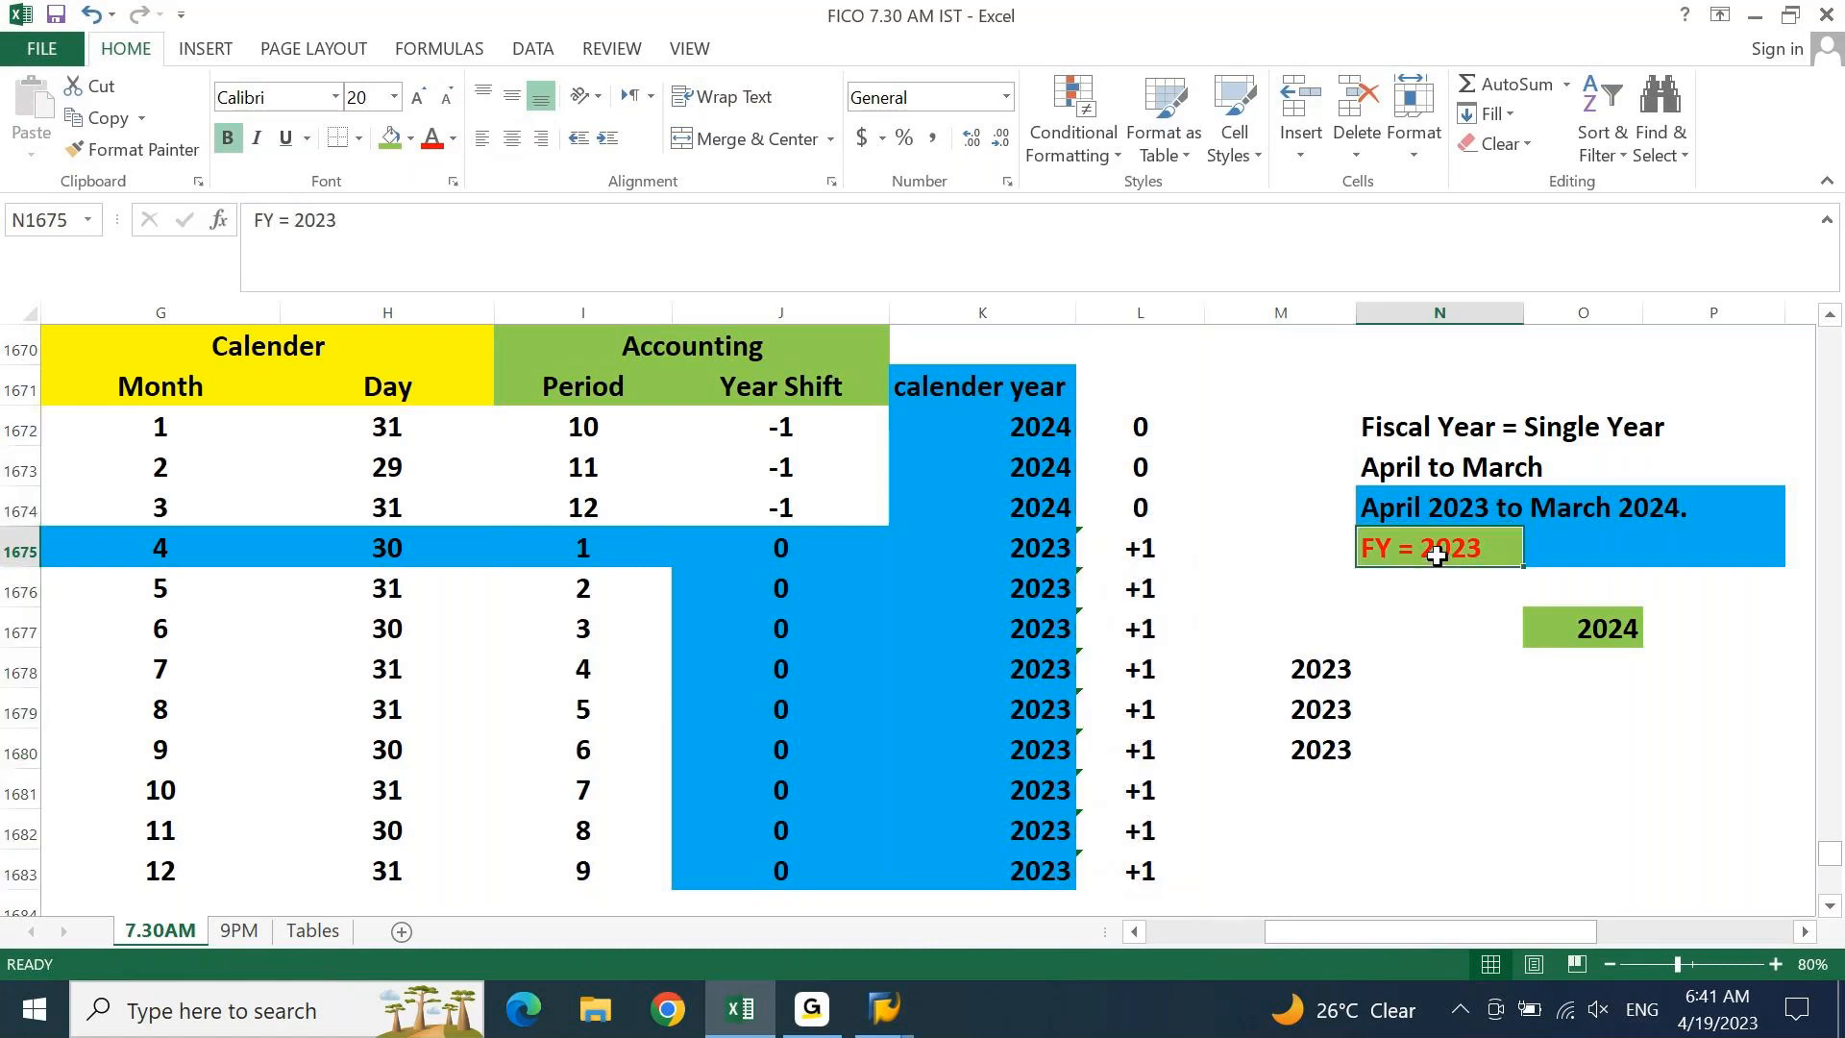
drag(1374, 427, 1670, 430)
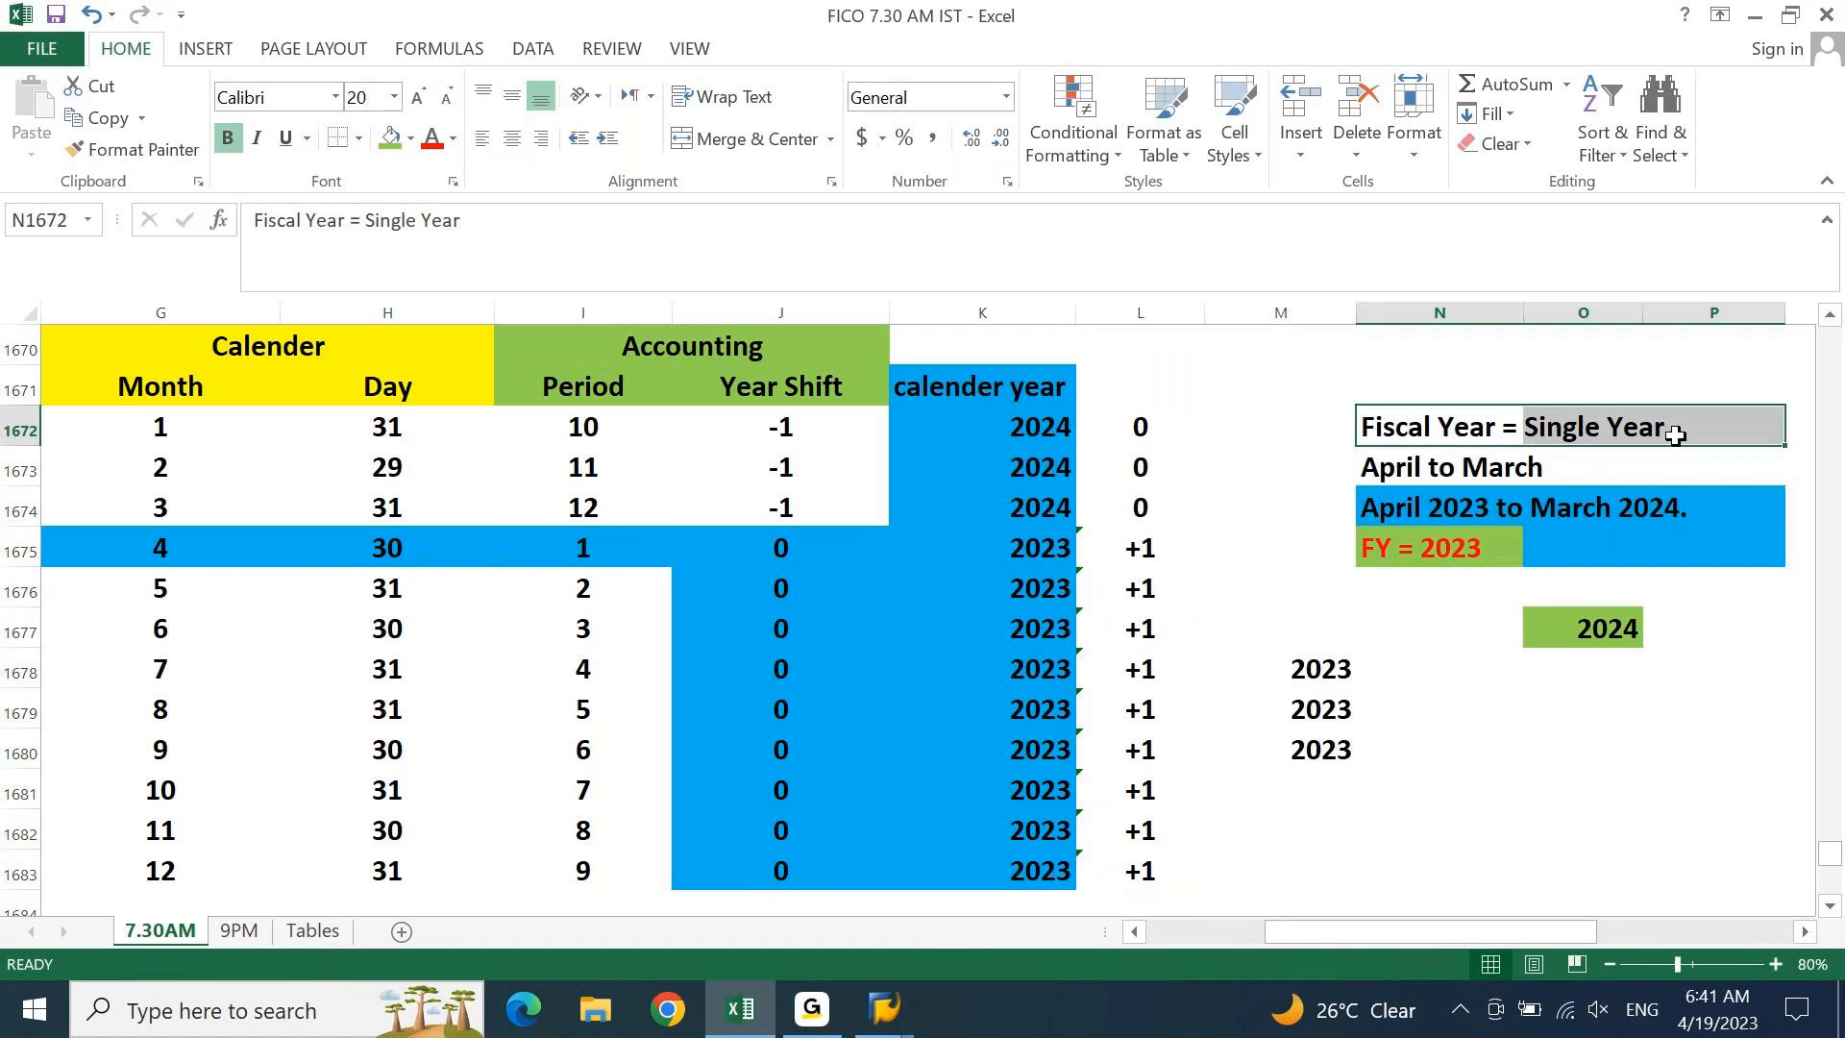
click(390, 138)
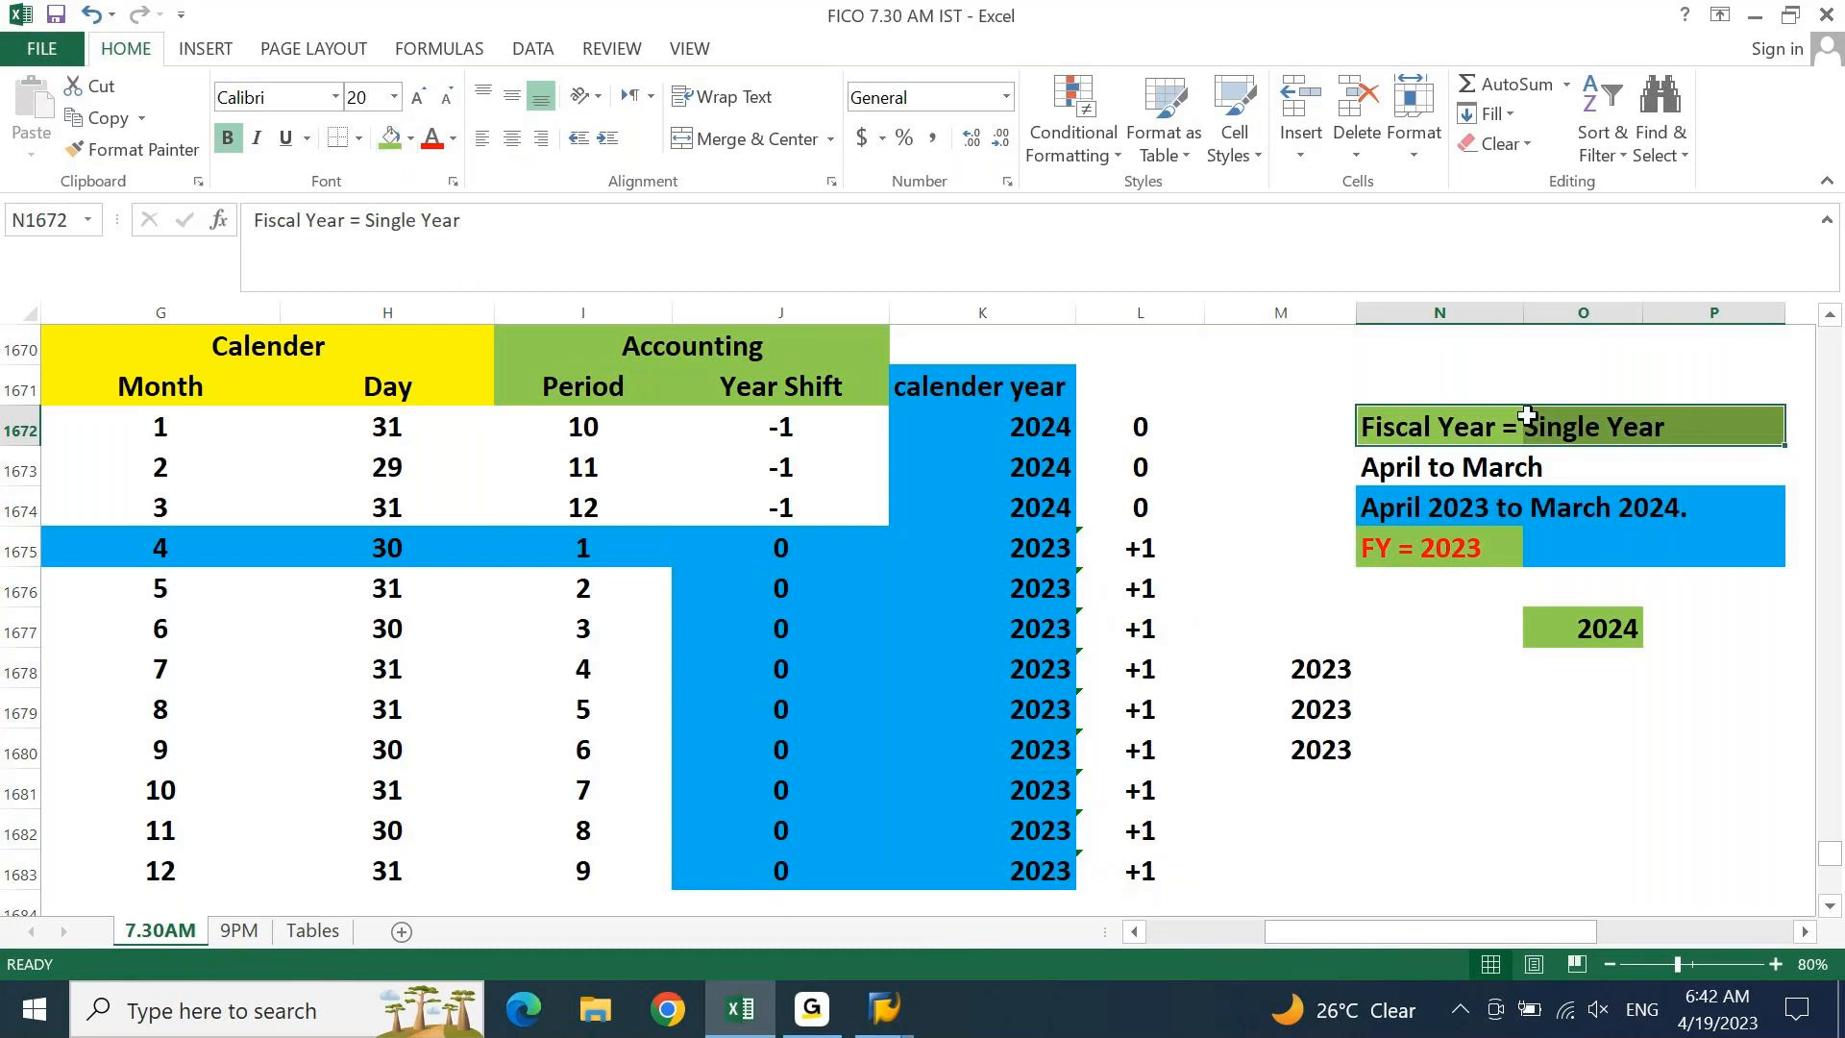
Review the April 2023 to March 2024 note, then select the whole Year Shift column
click(1403, 507)
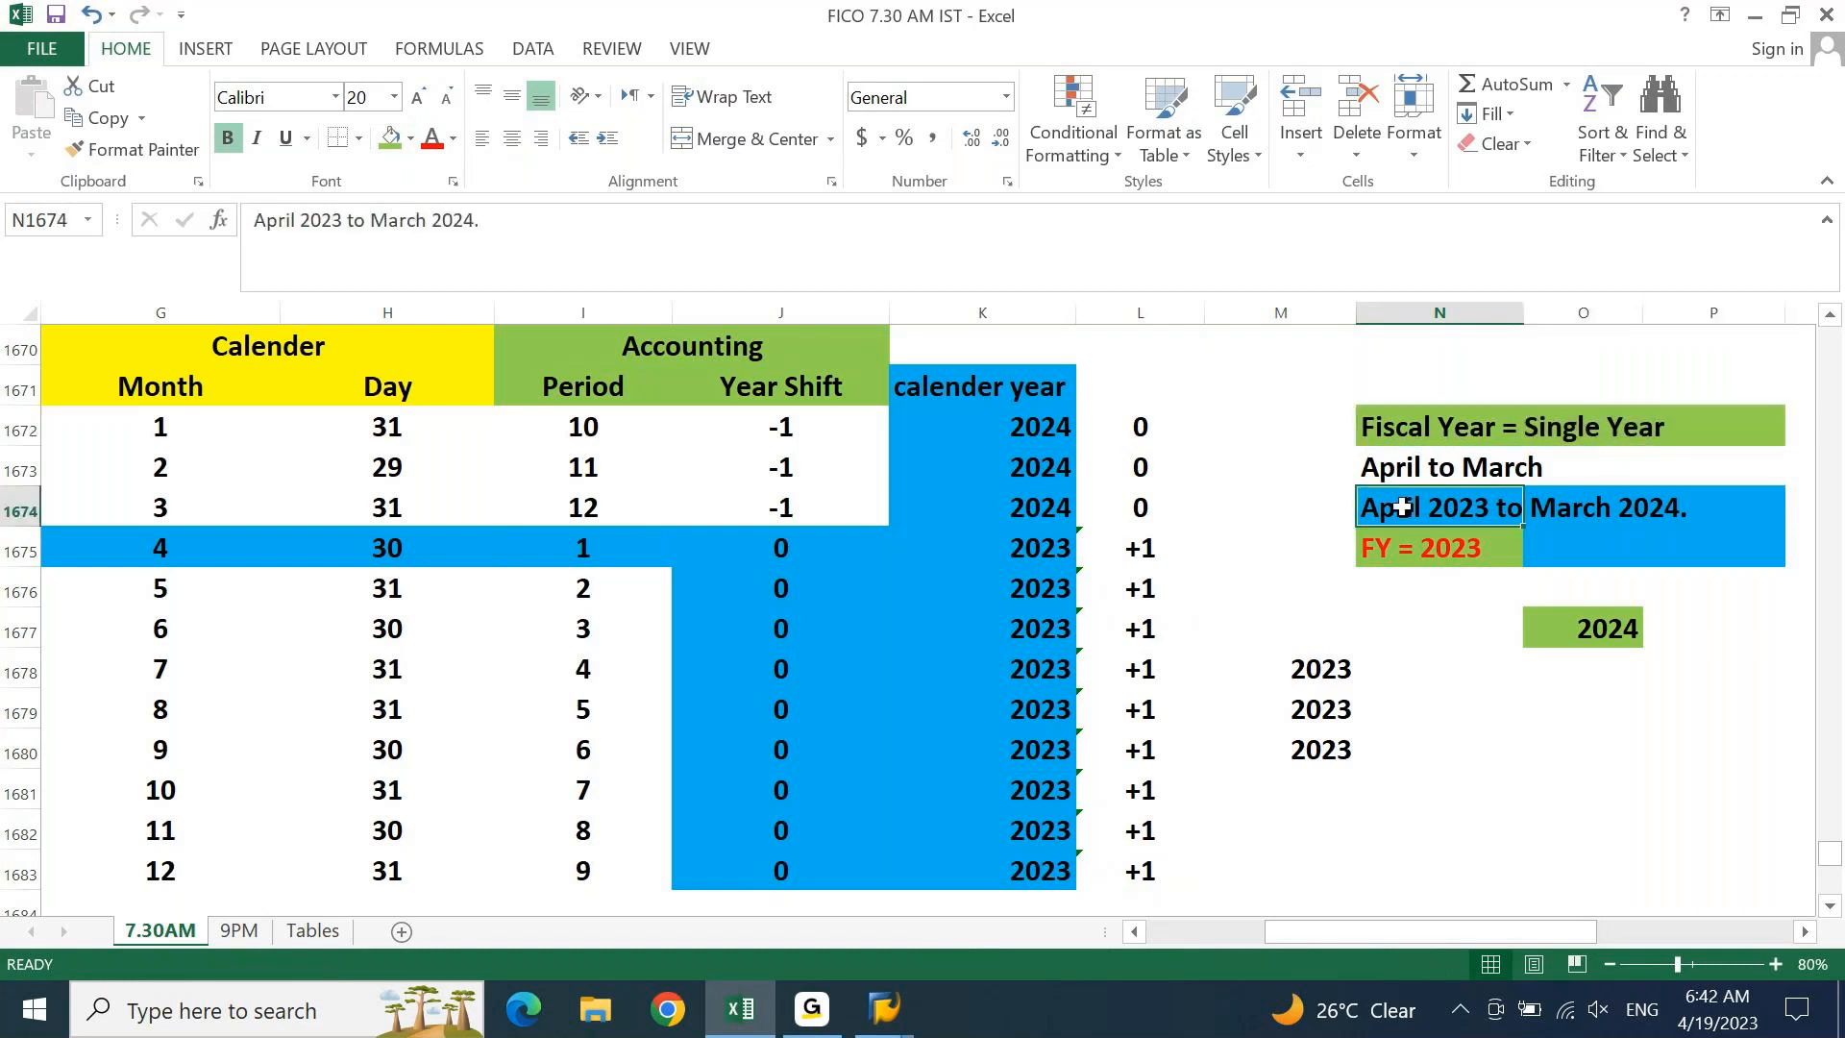
drag(1403, 507, 1681, 517)
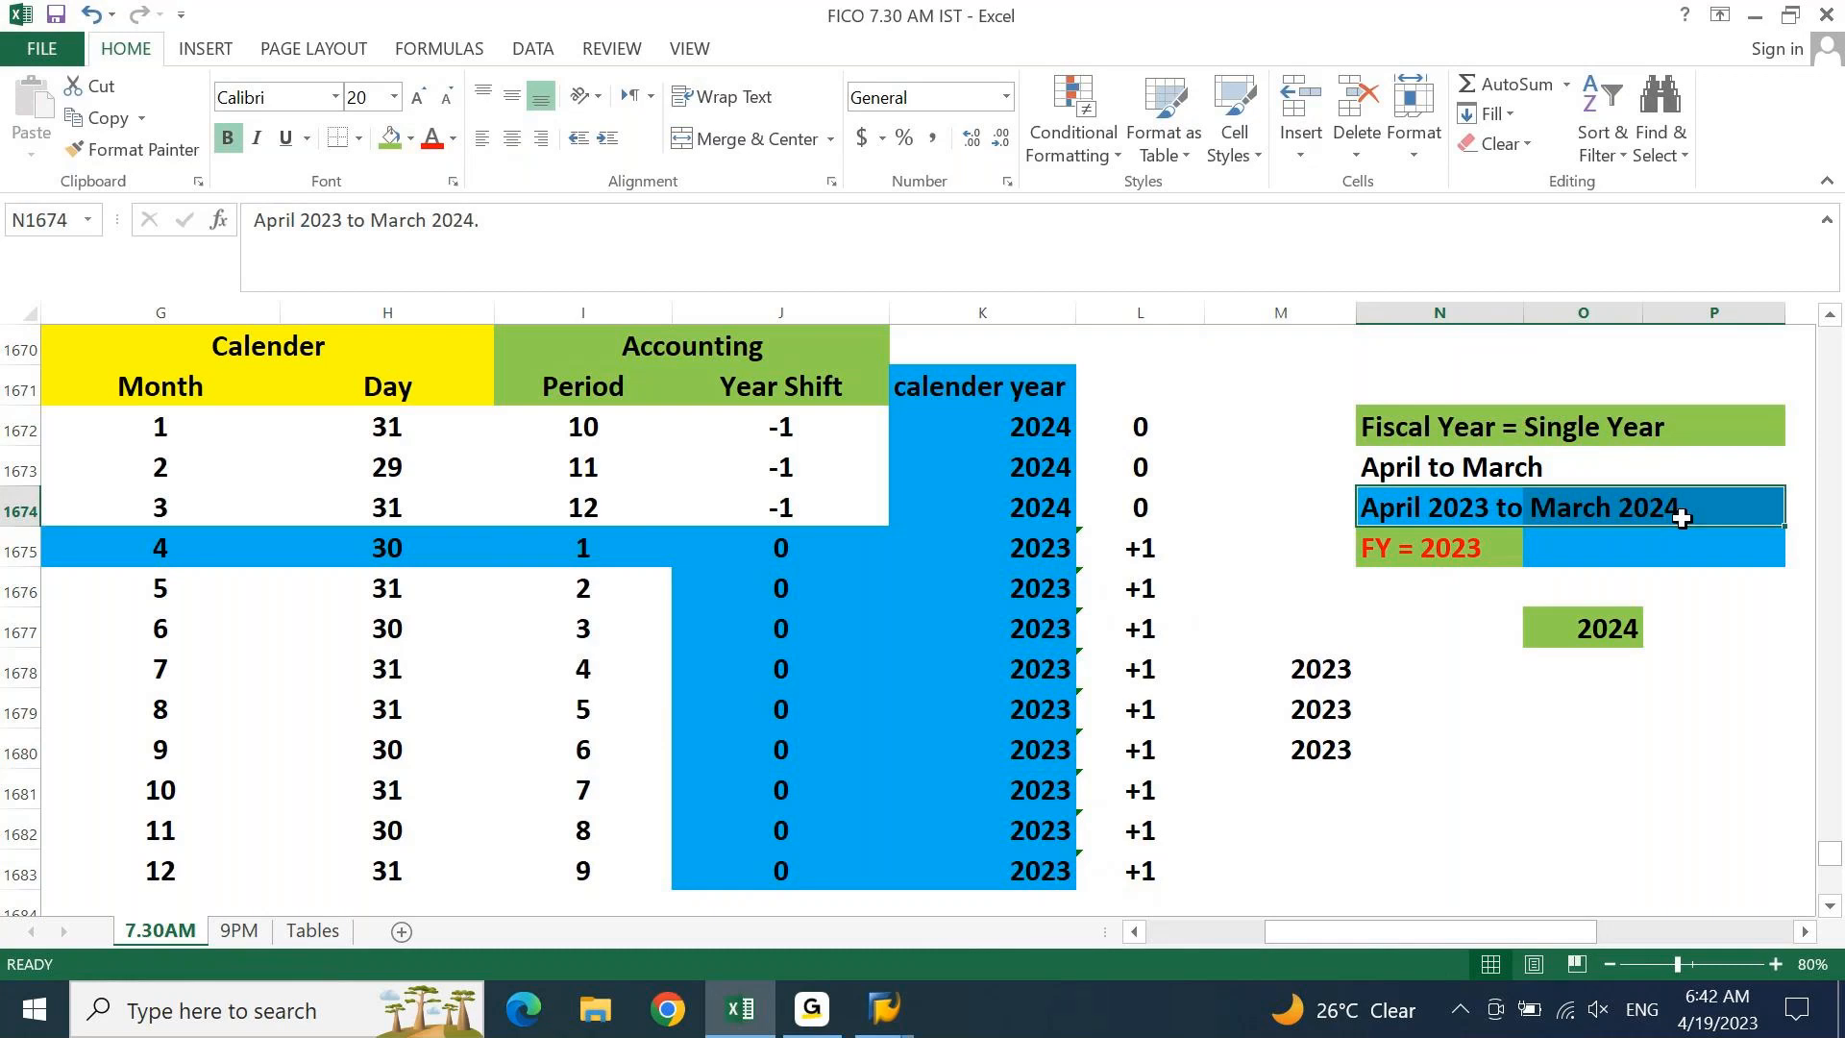
click(1441, 427)
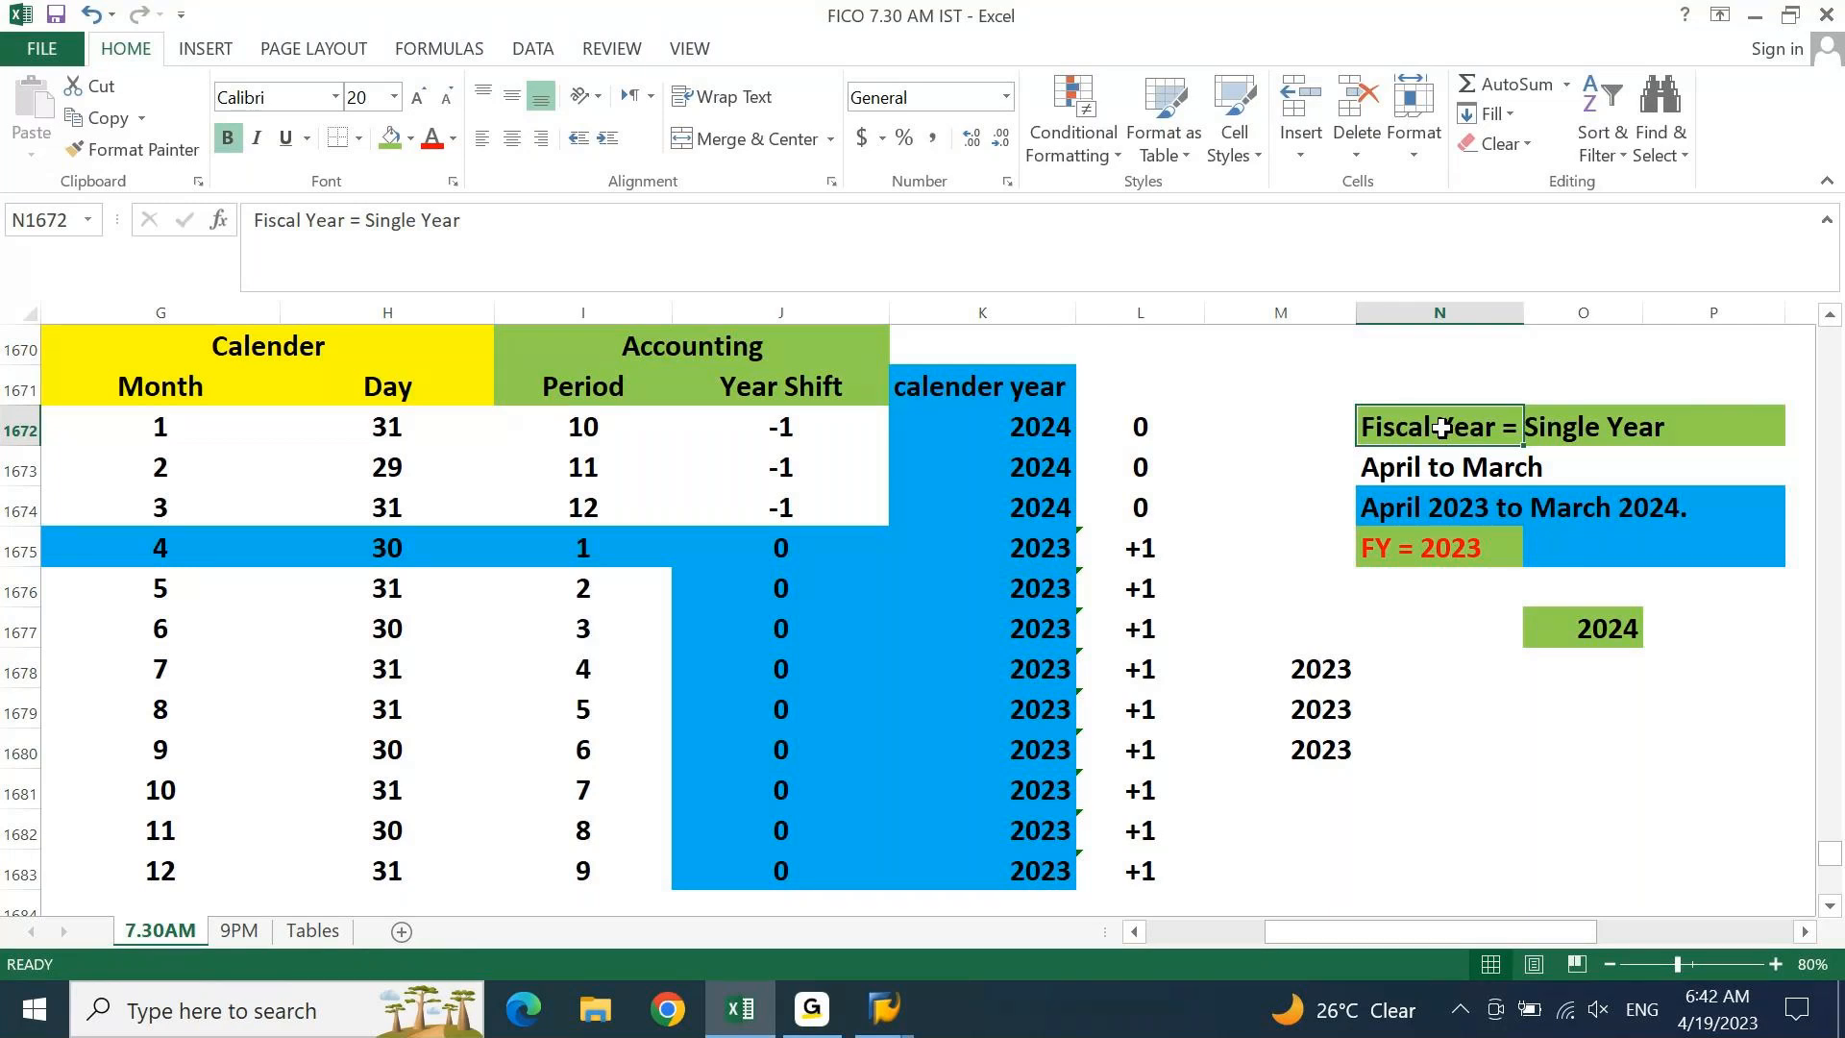
click(1467, 519)
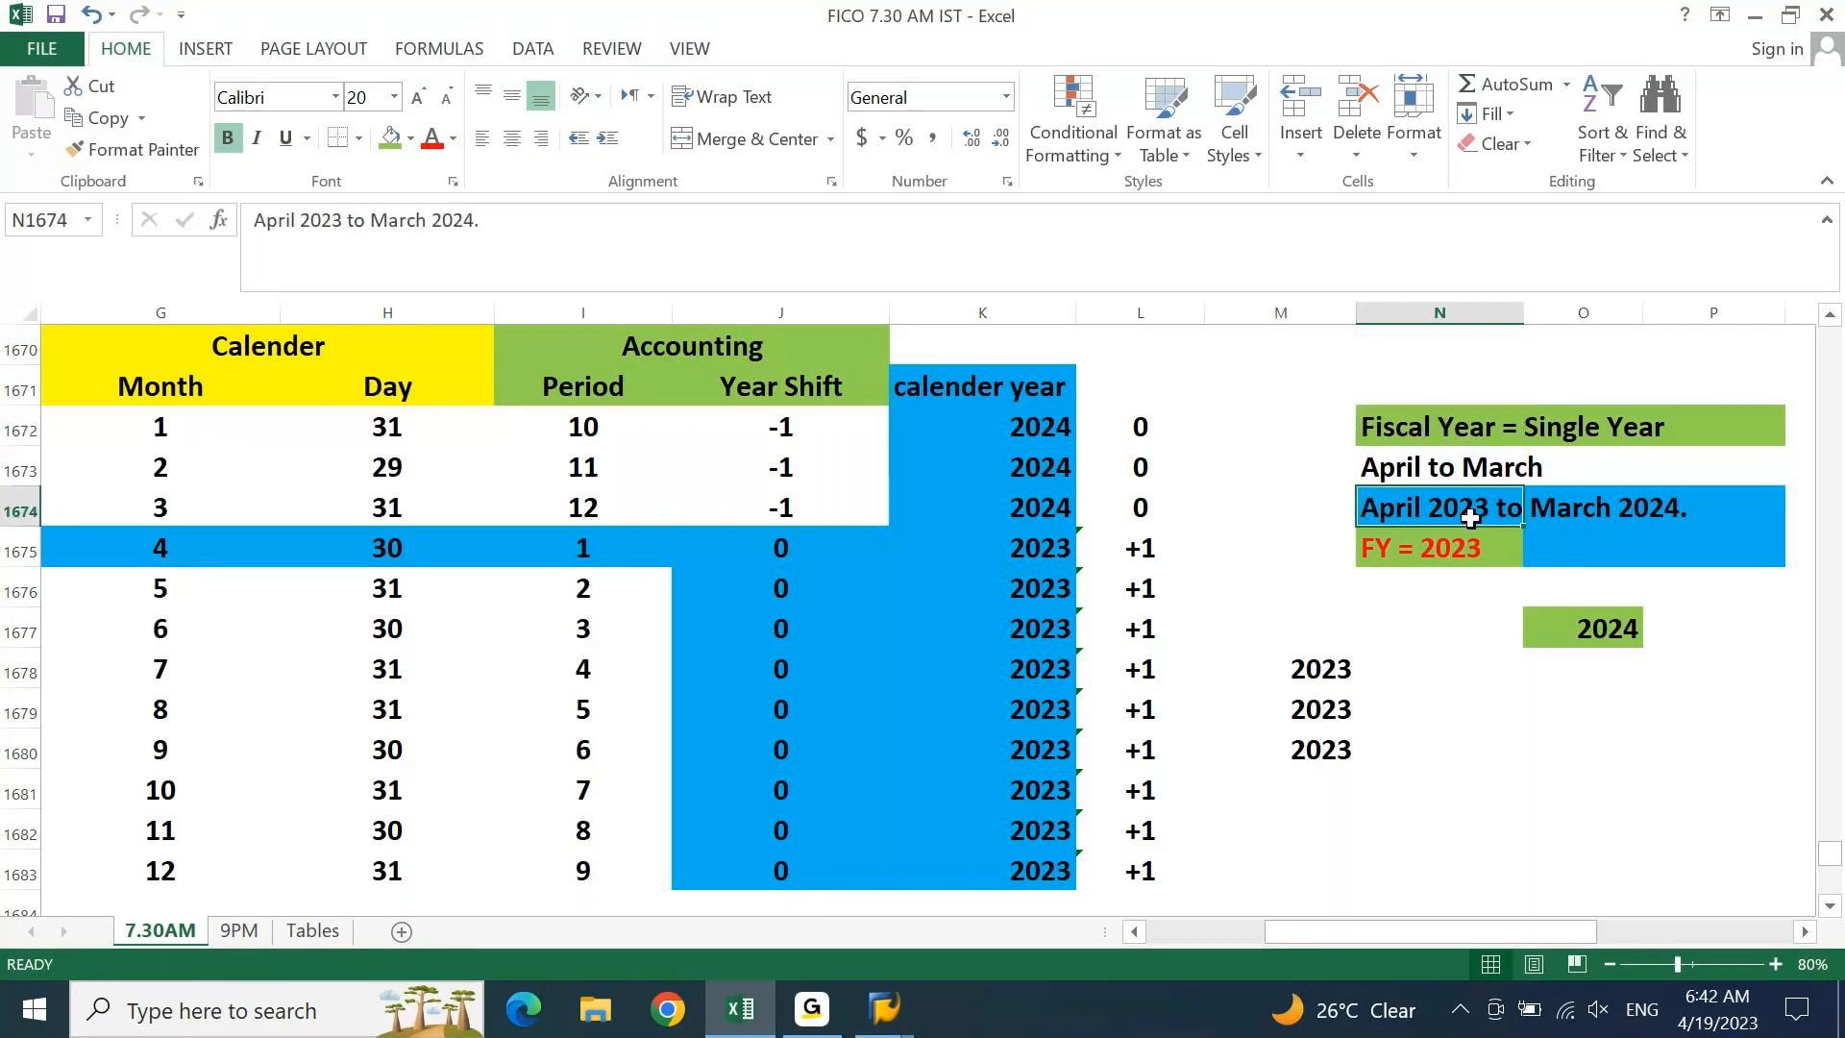
click(1712, 520)
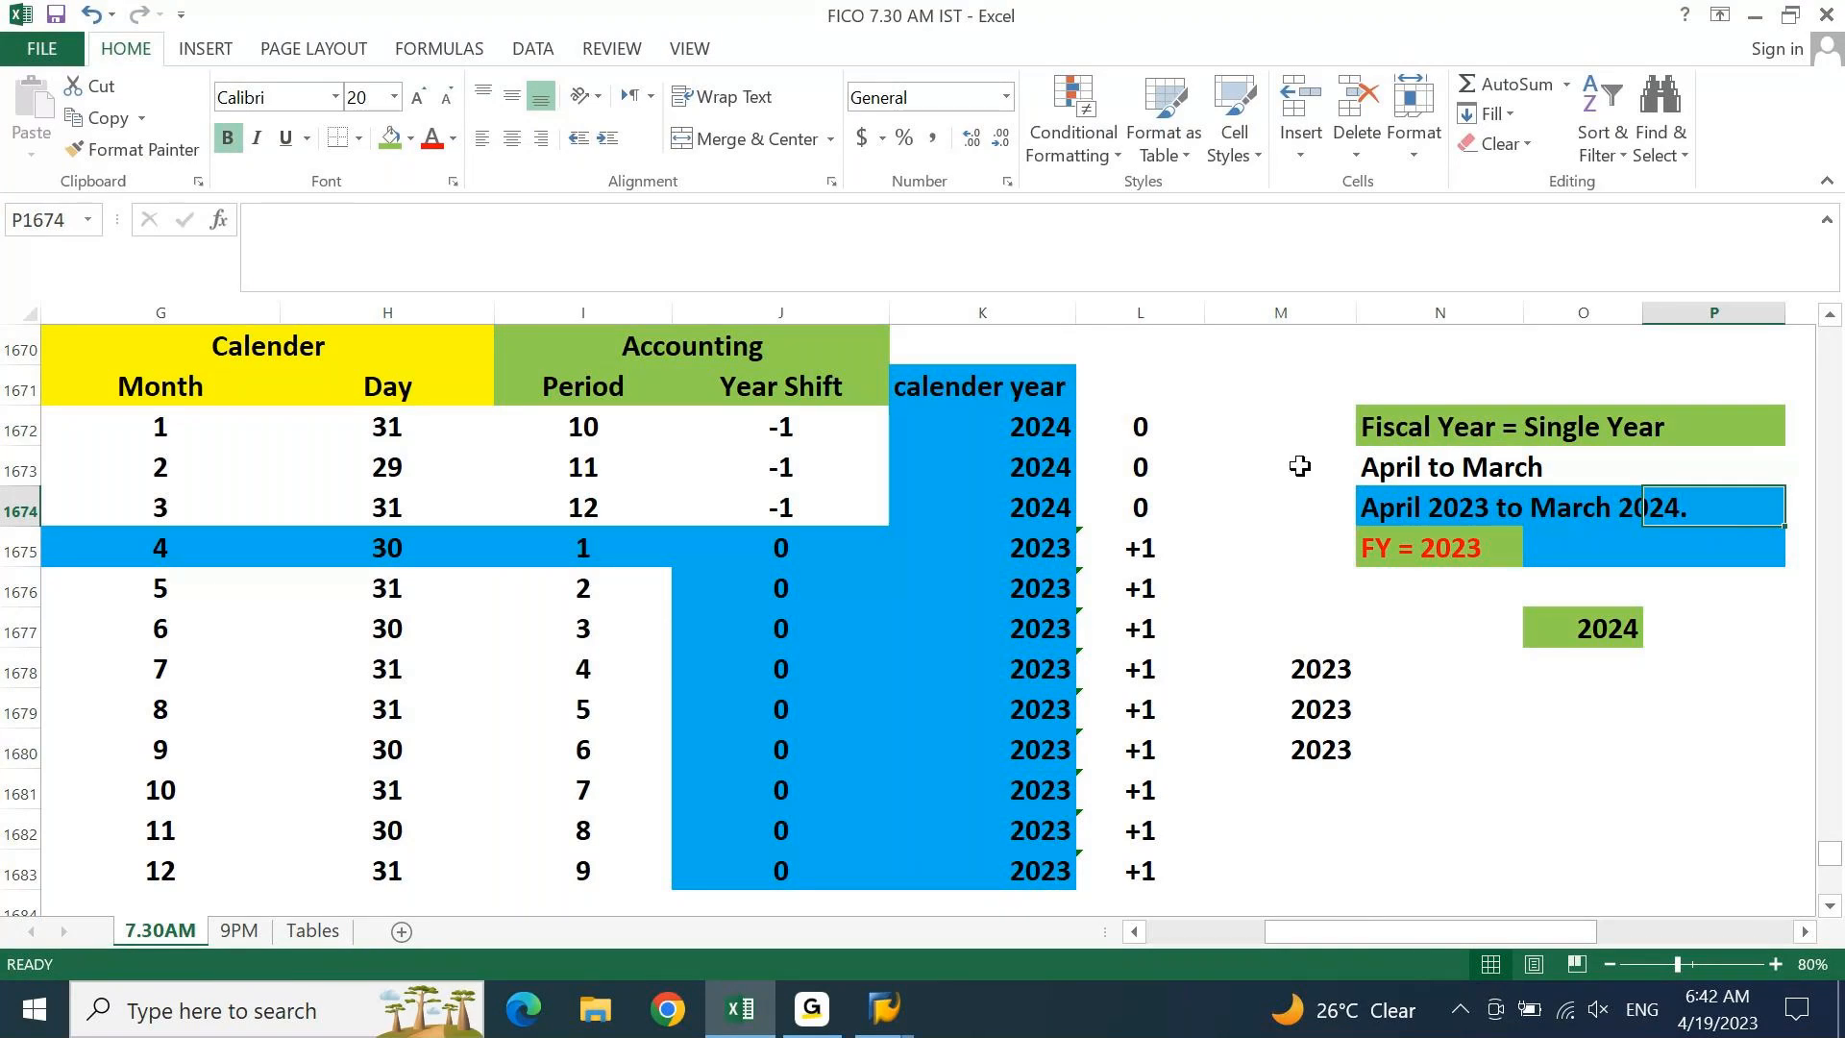
click(788, 420)
drag(788, 420, 777, 864)
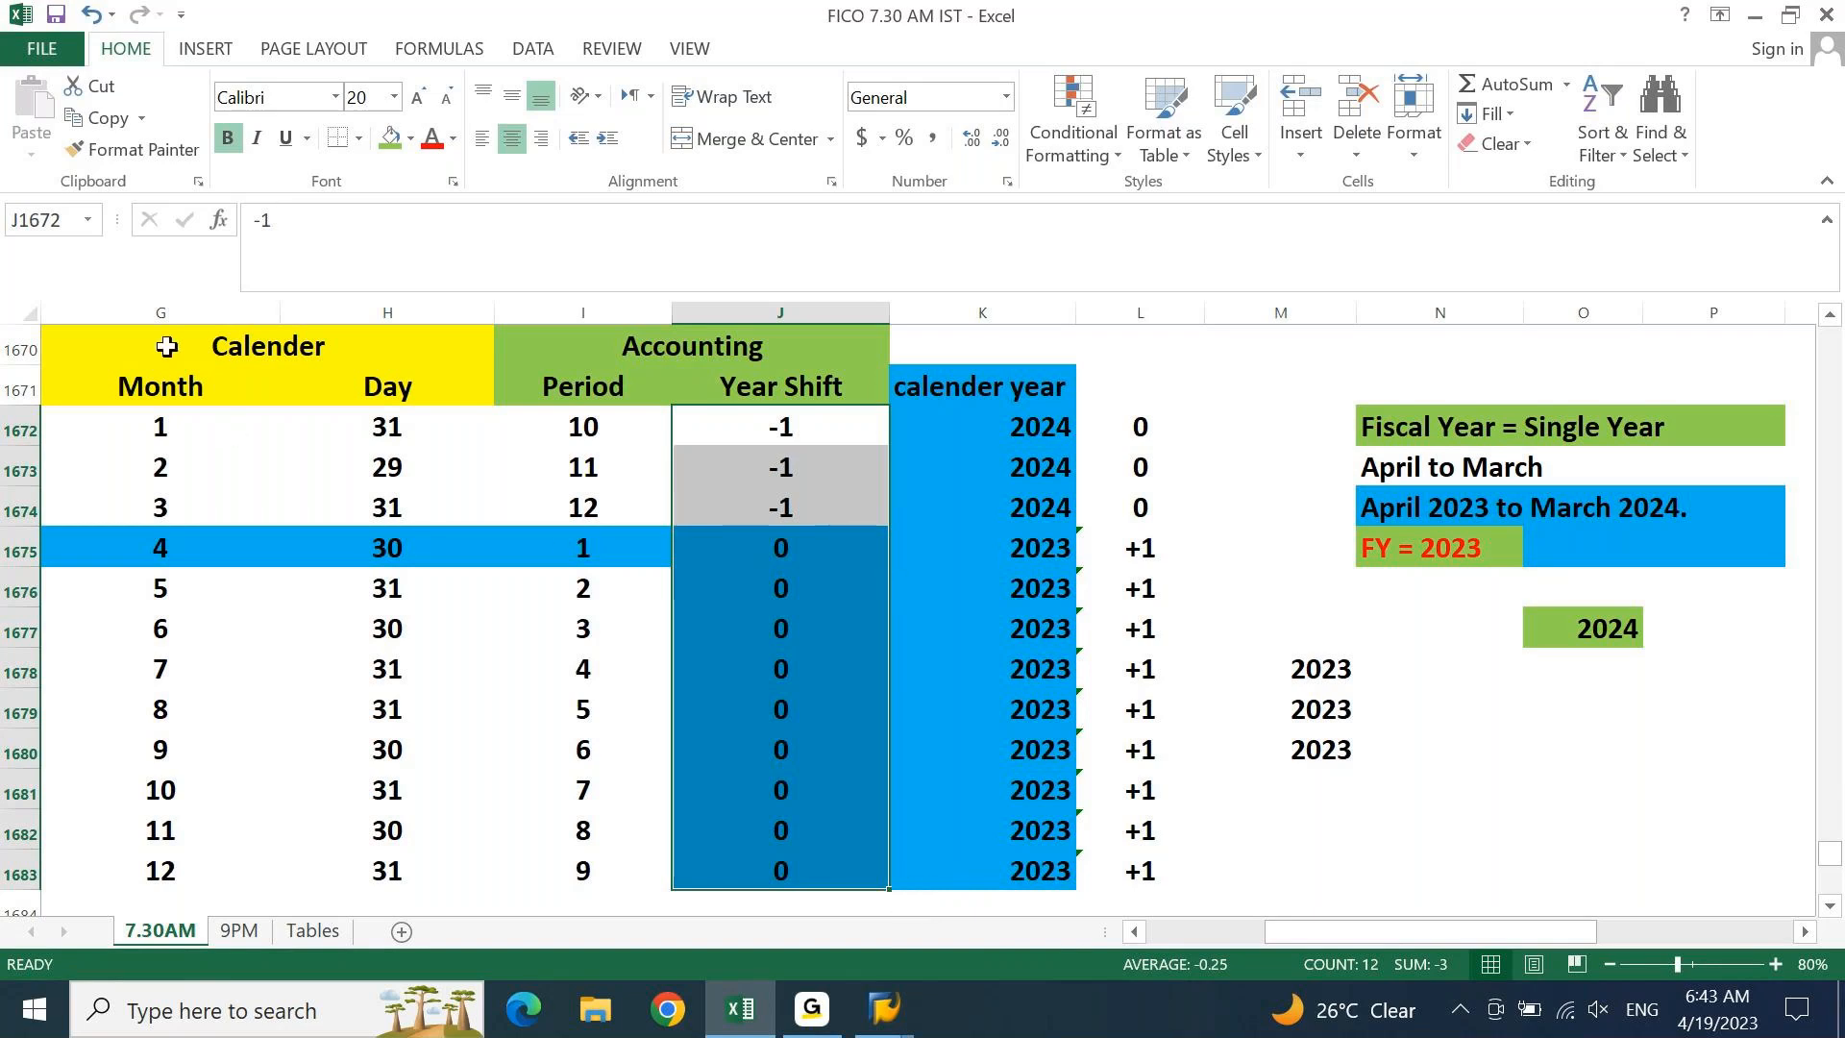
drag(154, 343, 810, 528)
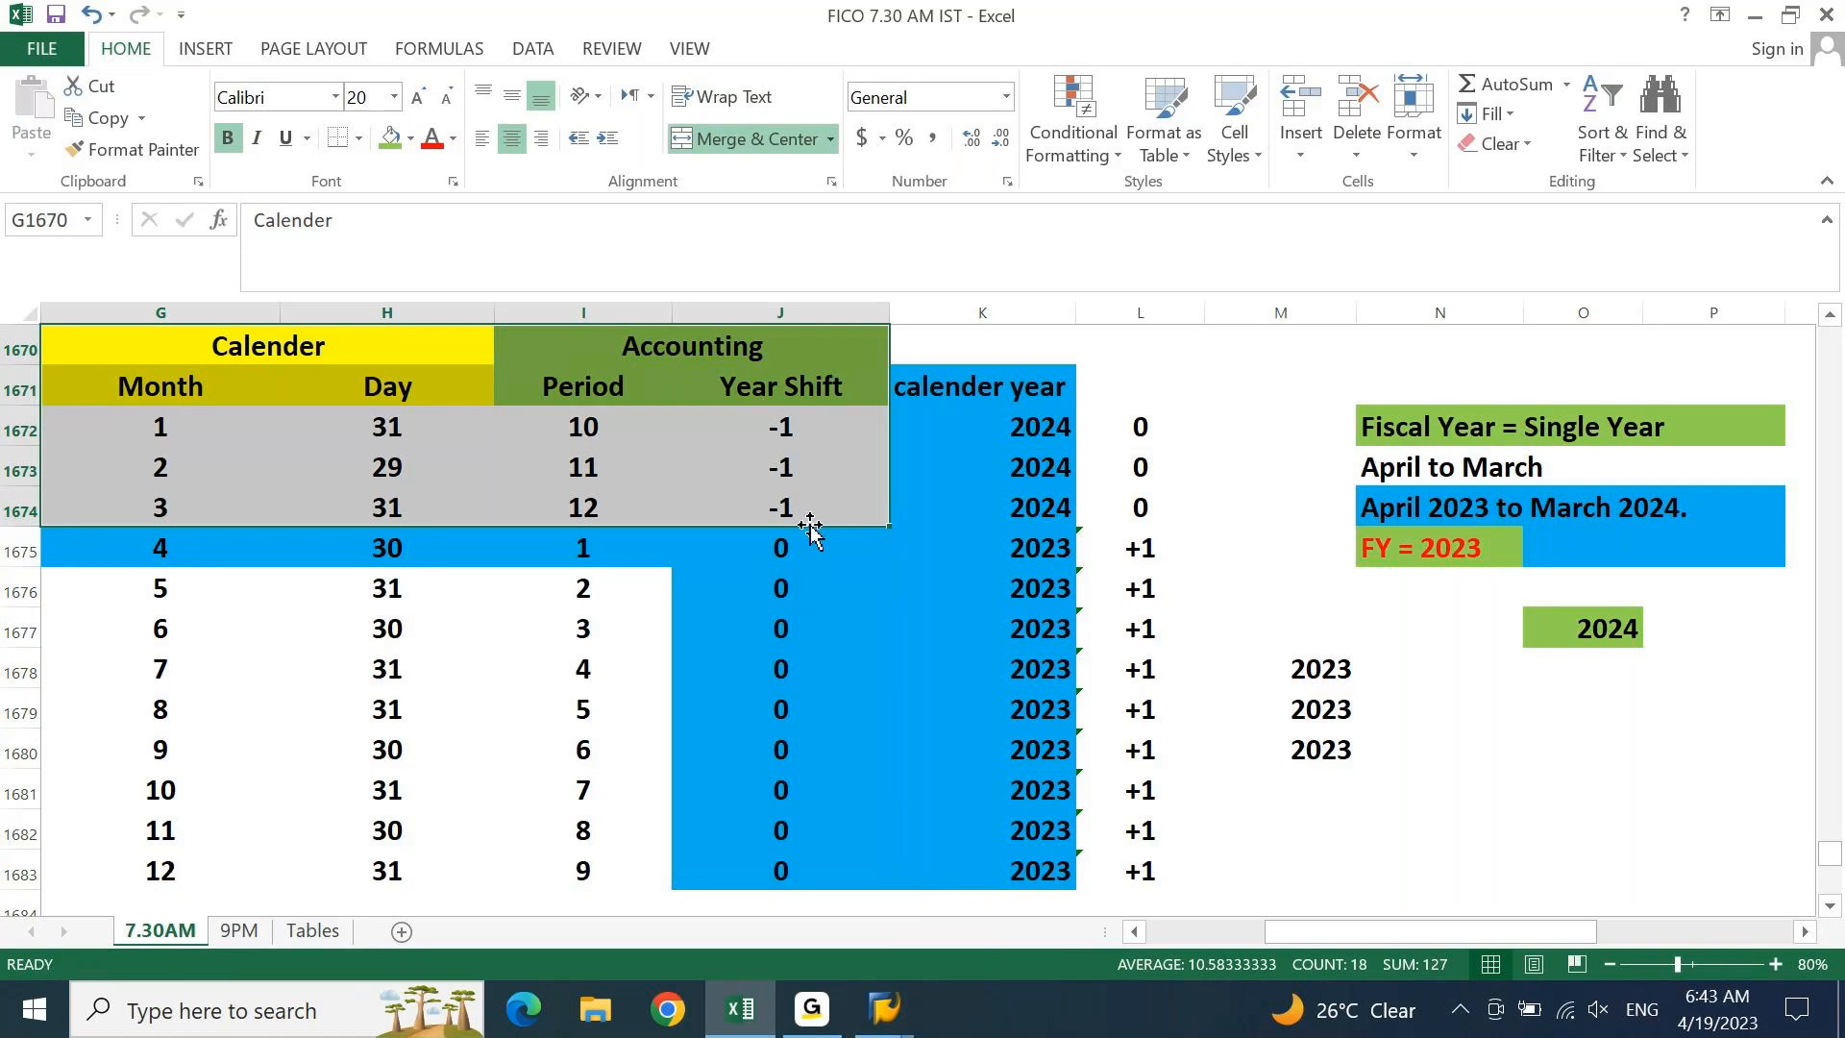
click(147, 443)
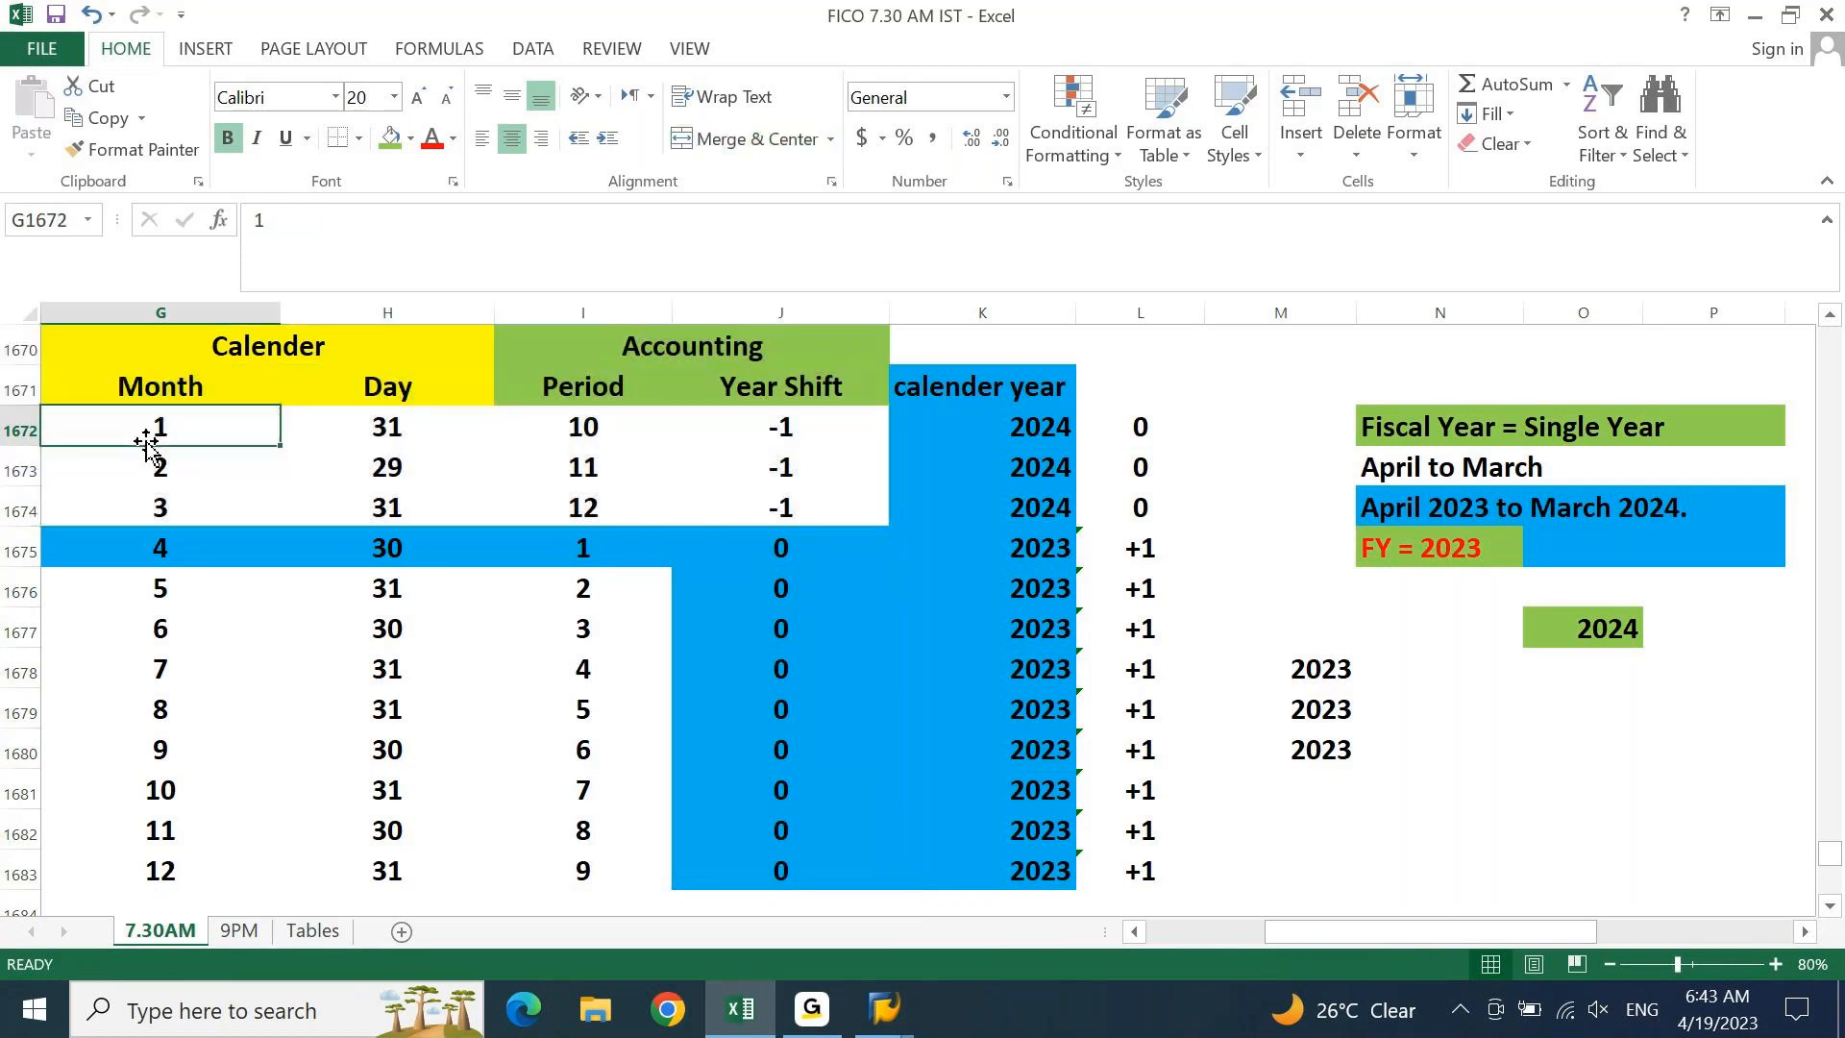
click(588, 430)
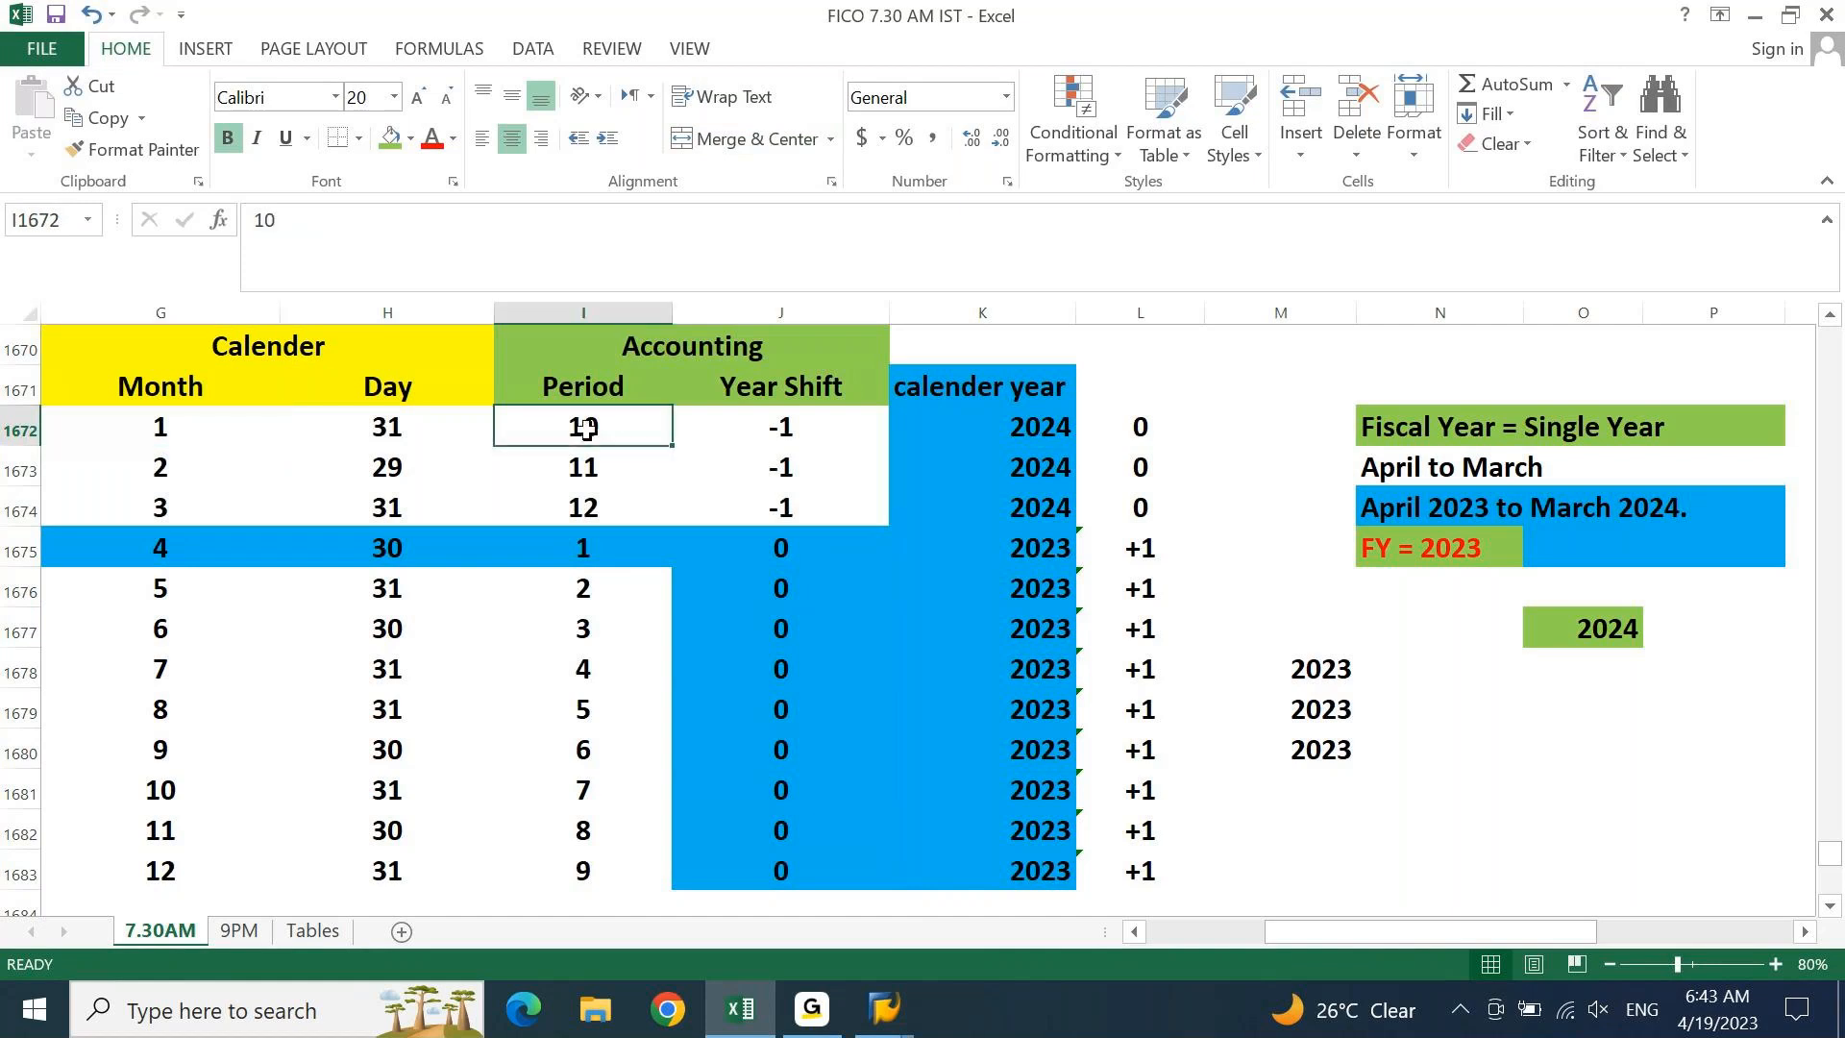
click(166, 467)
click(578, 468)
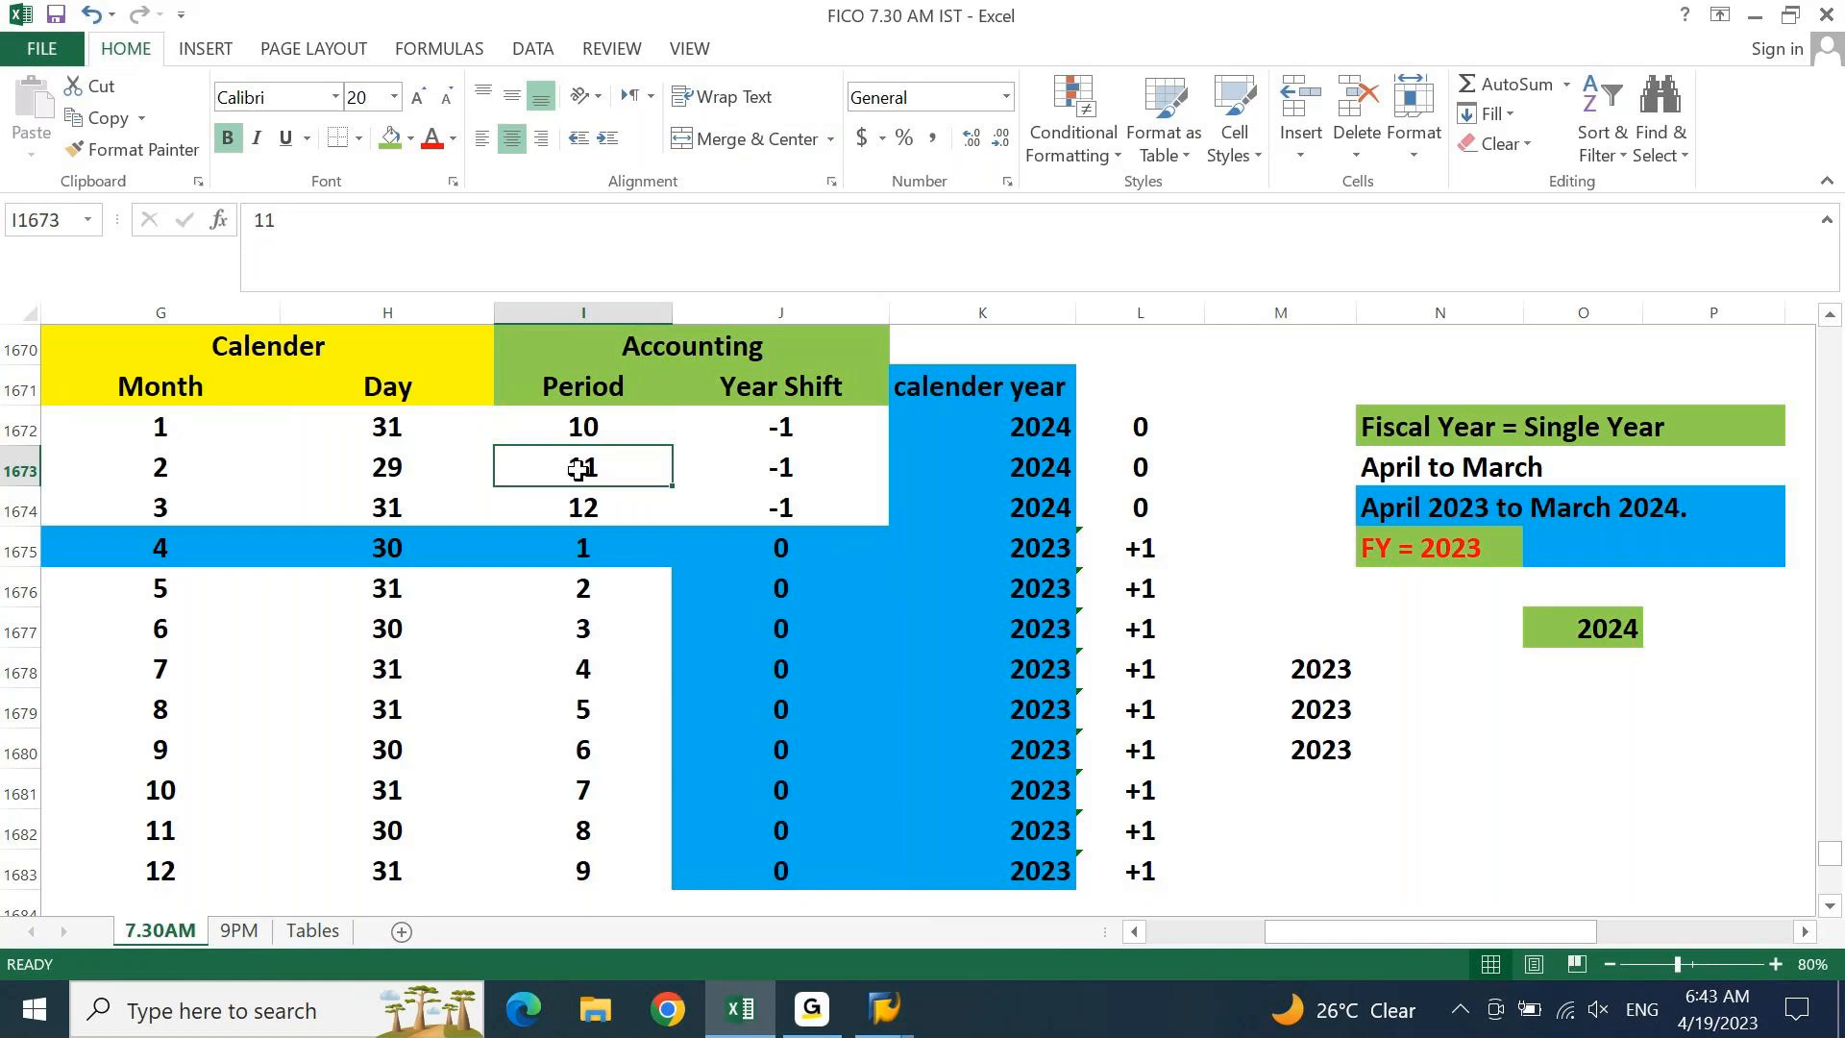
drag(781, 435, 810, 684)
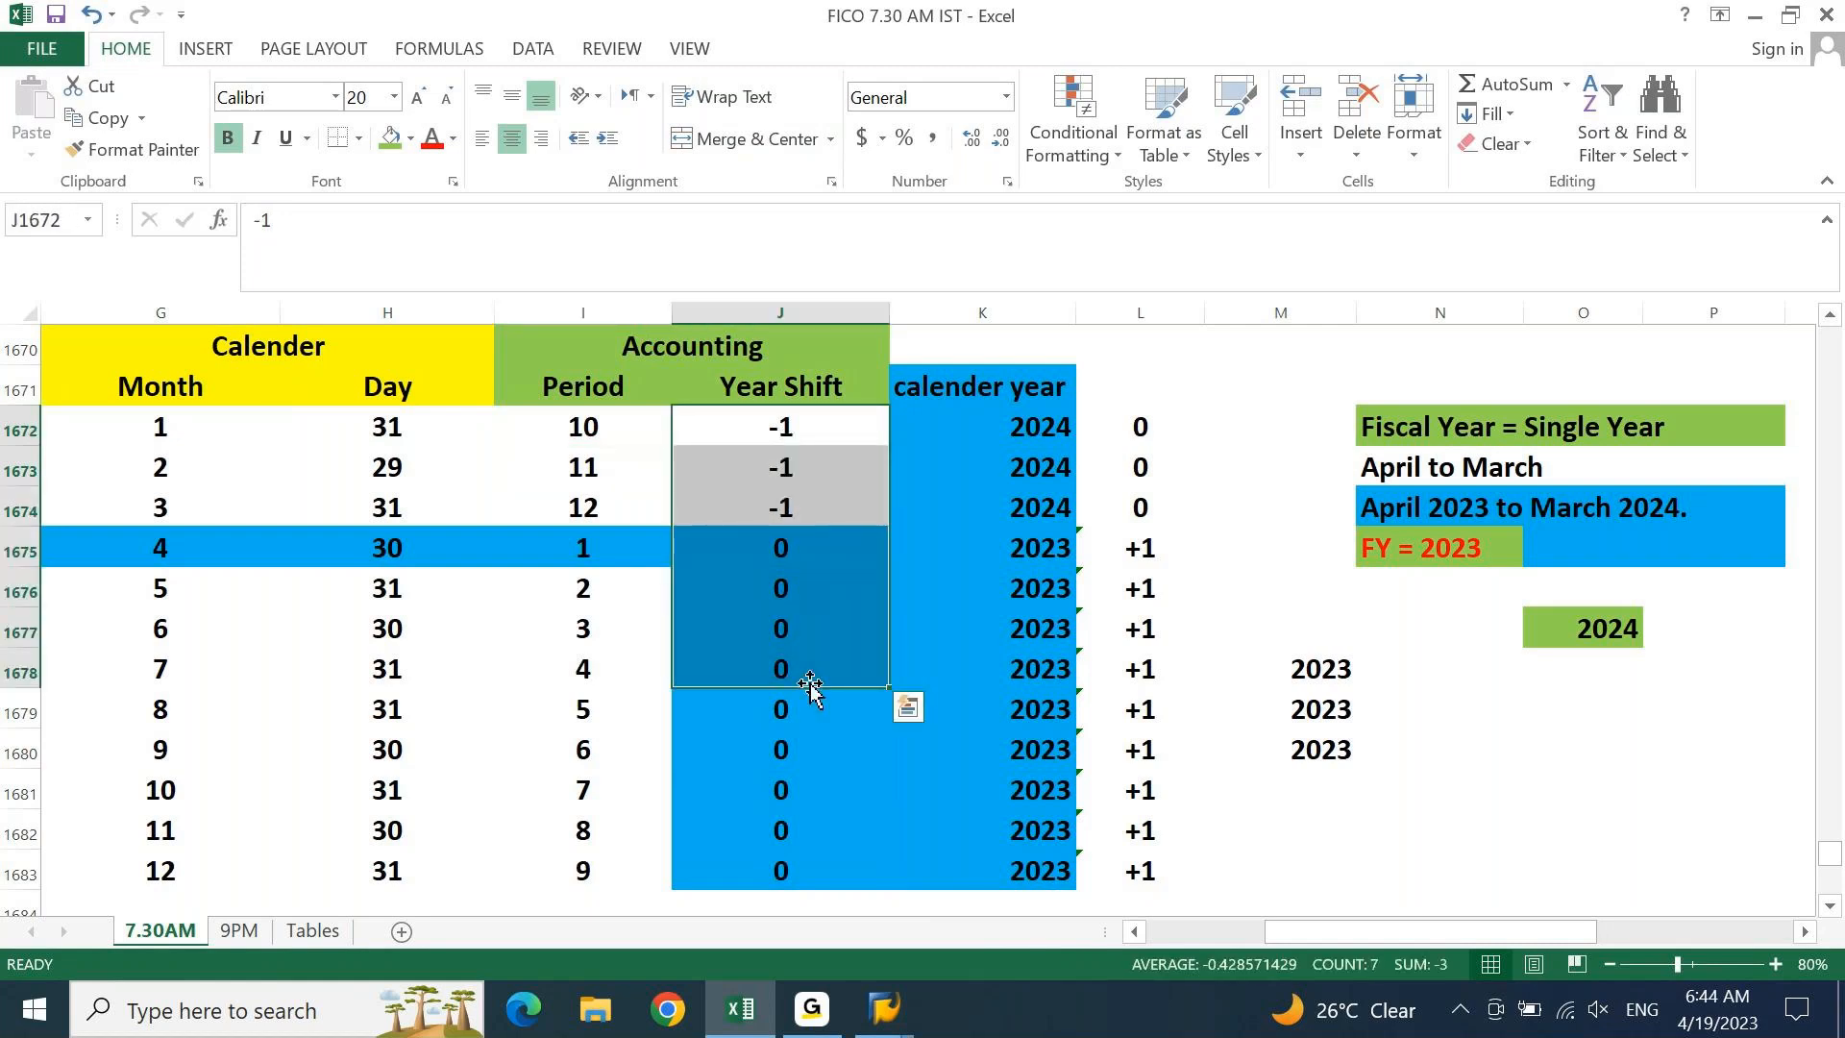
click(1529, 712)
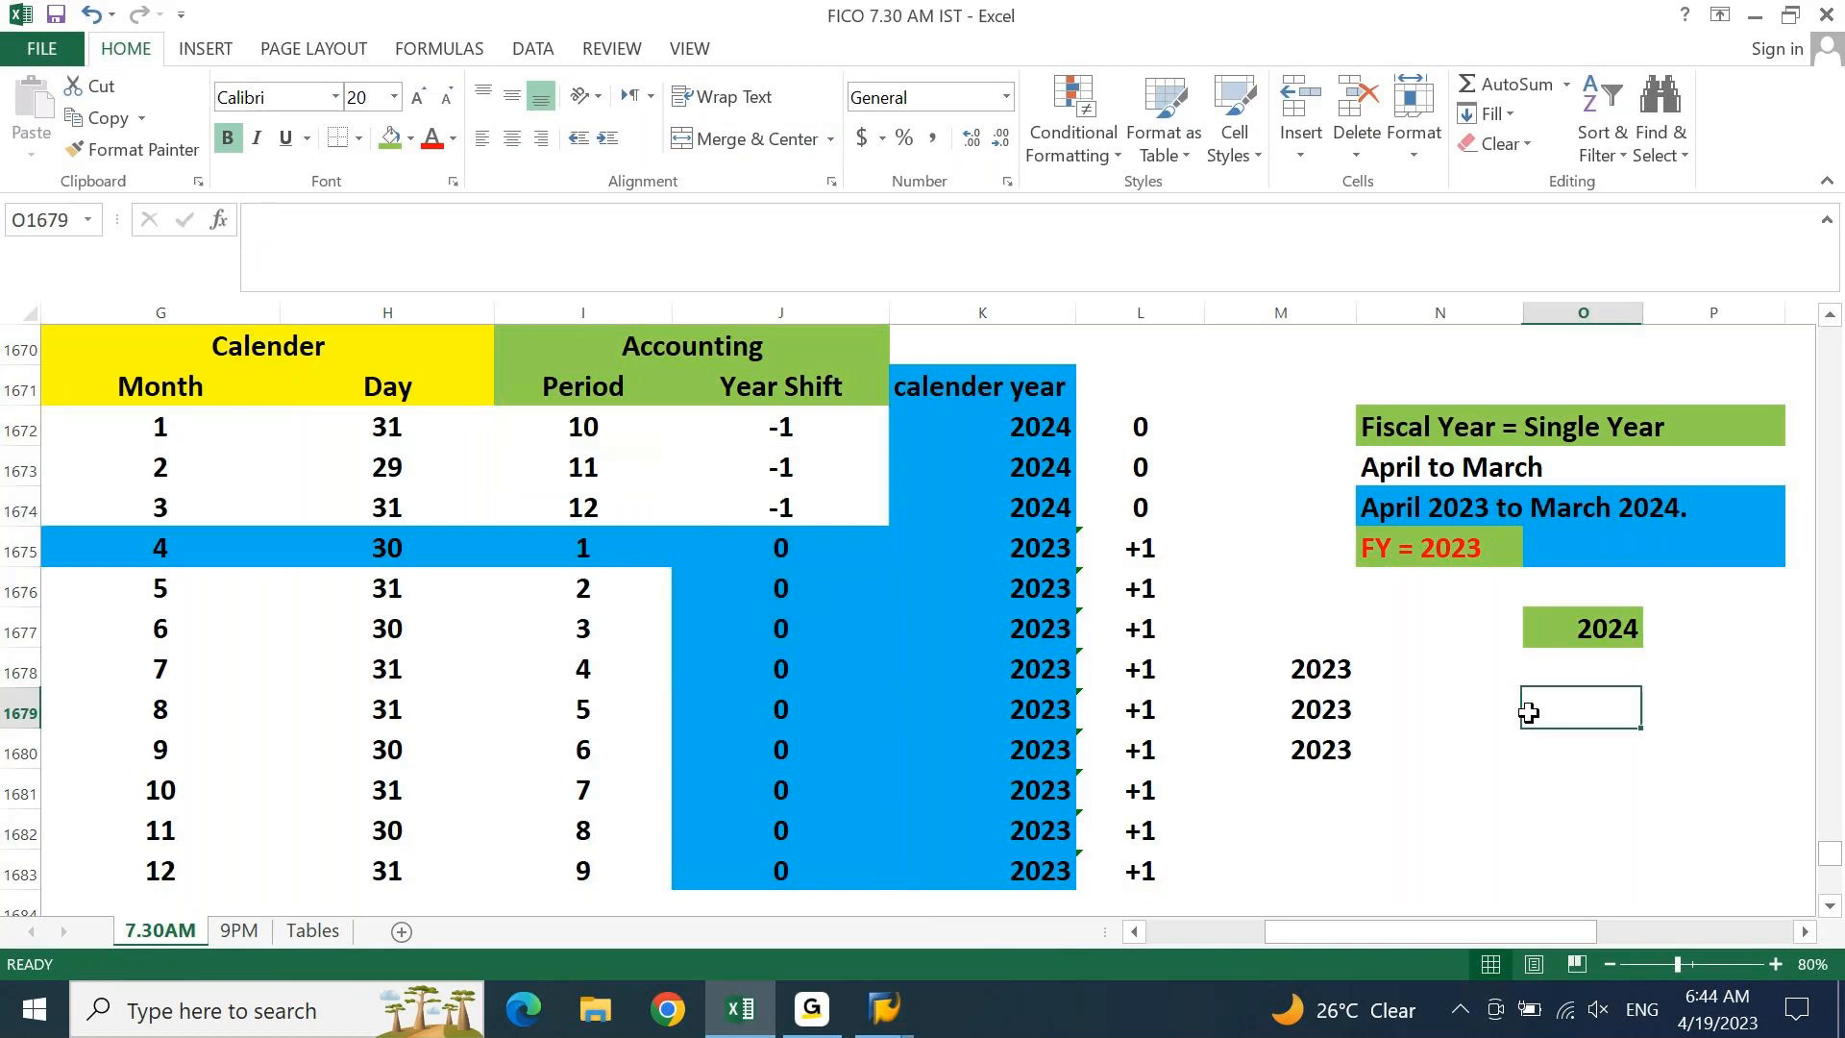
click(1476, 463)
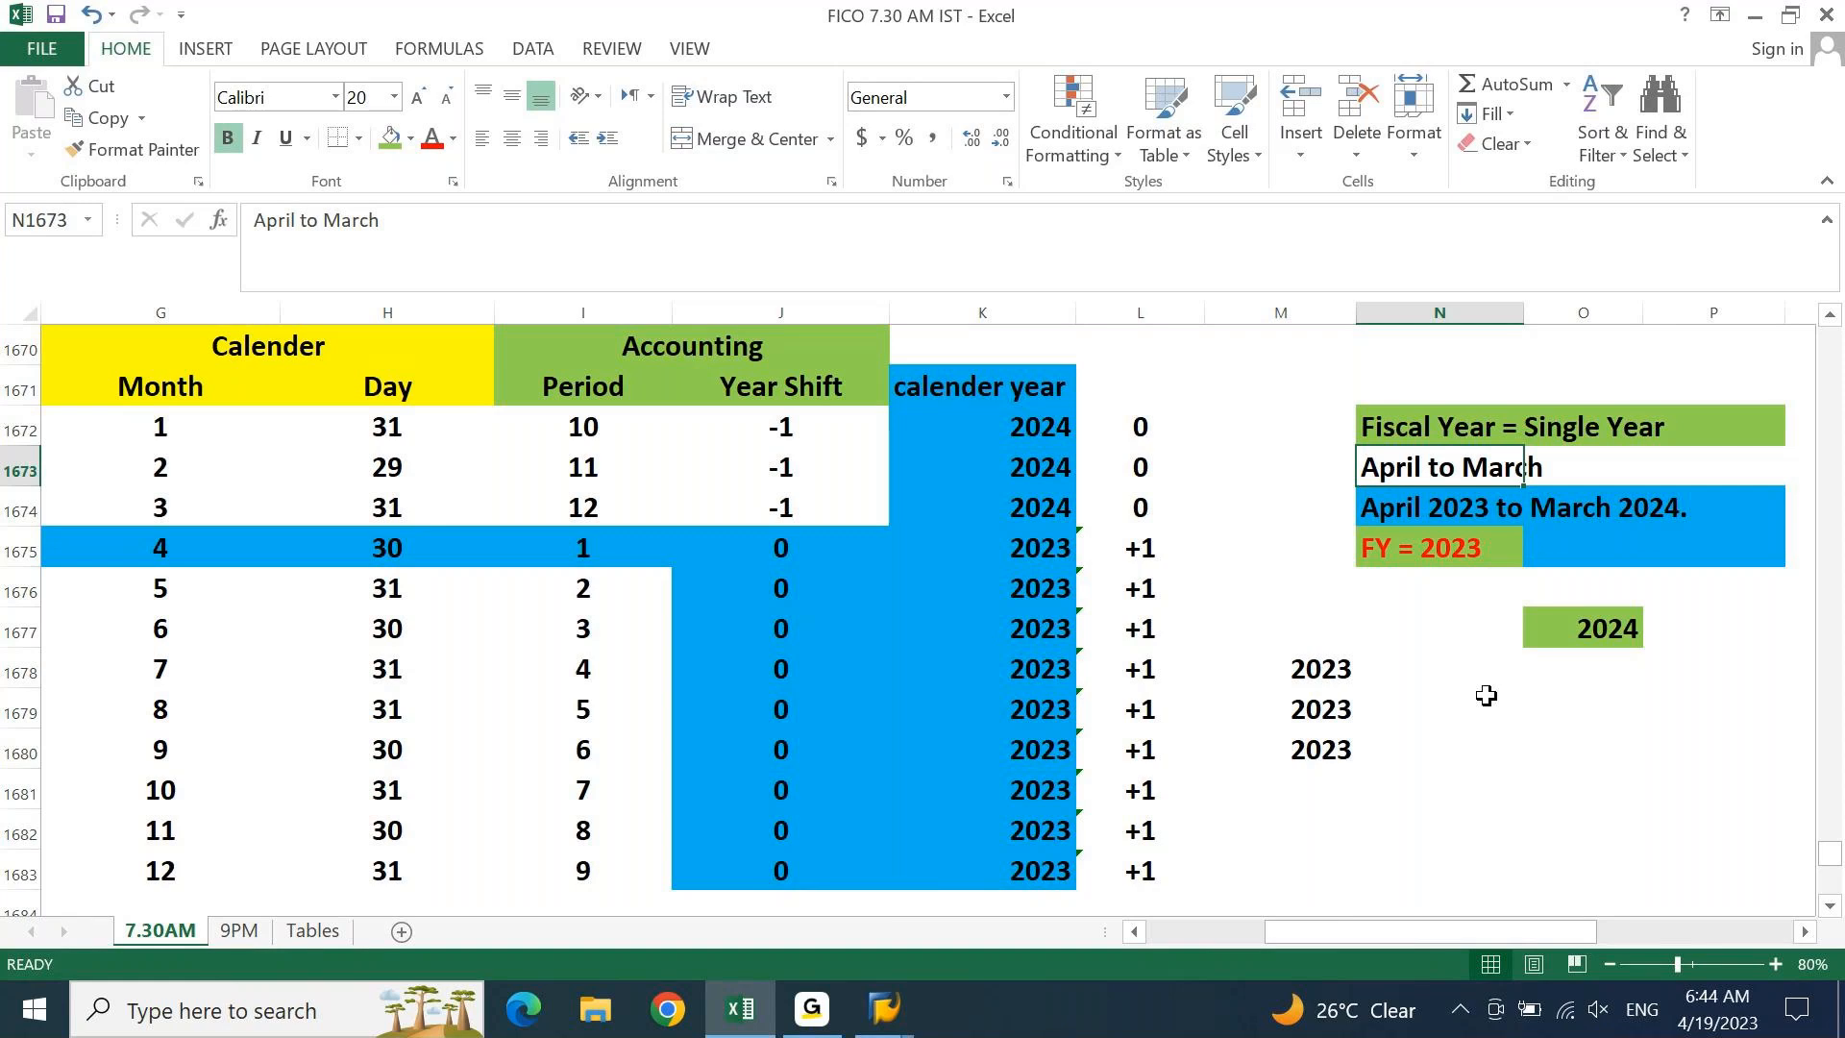
drag(1417, 510, 1714, 517)
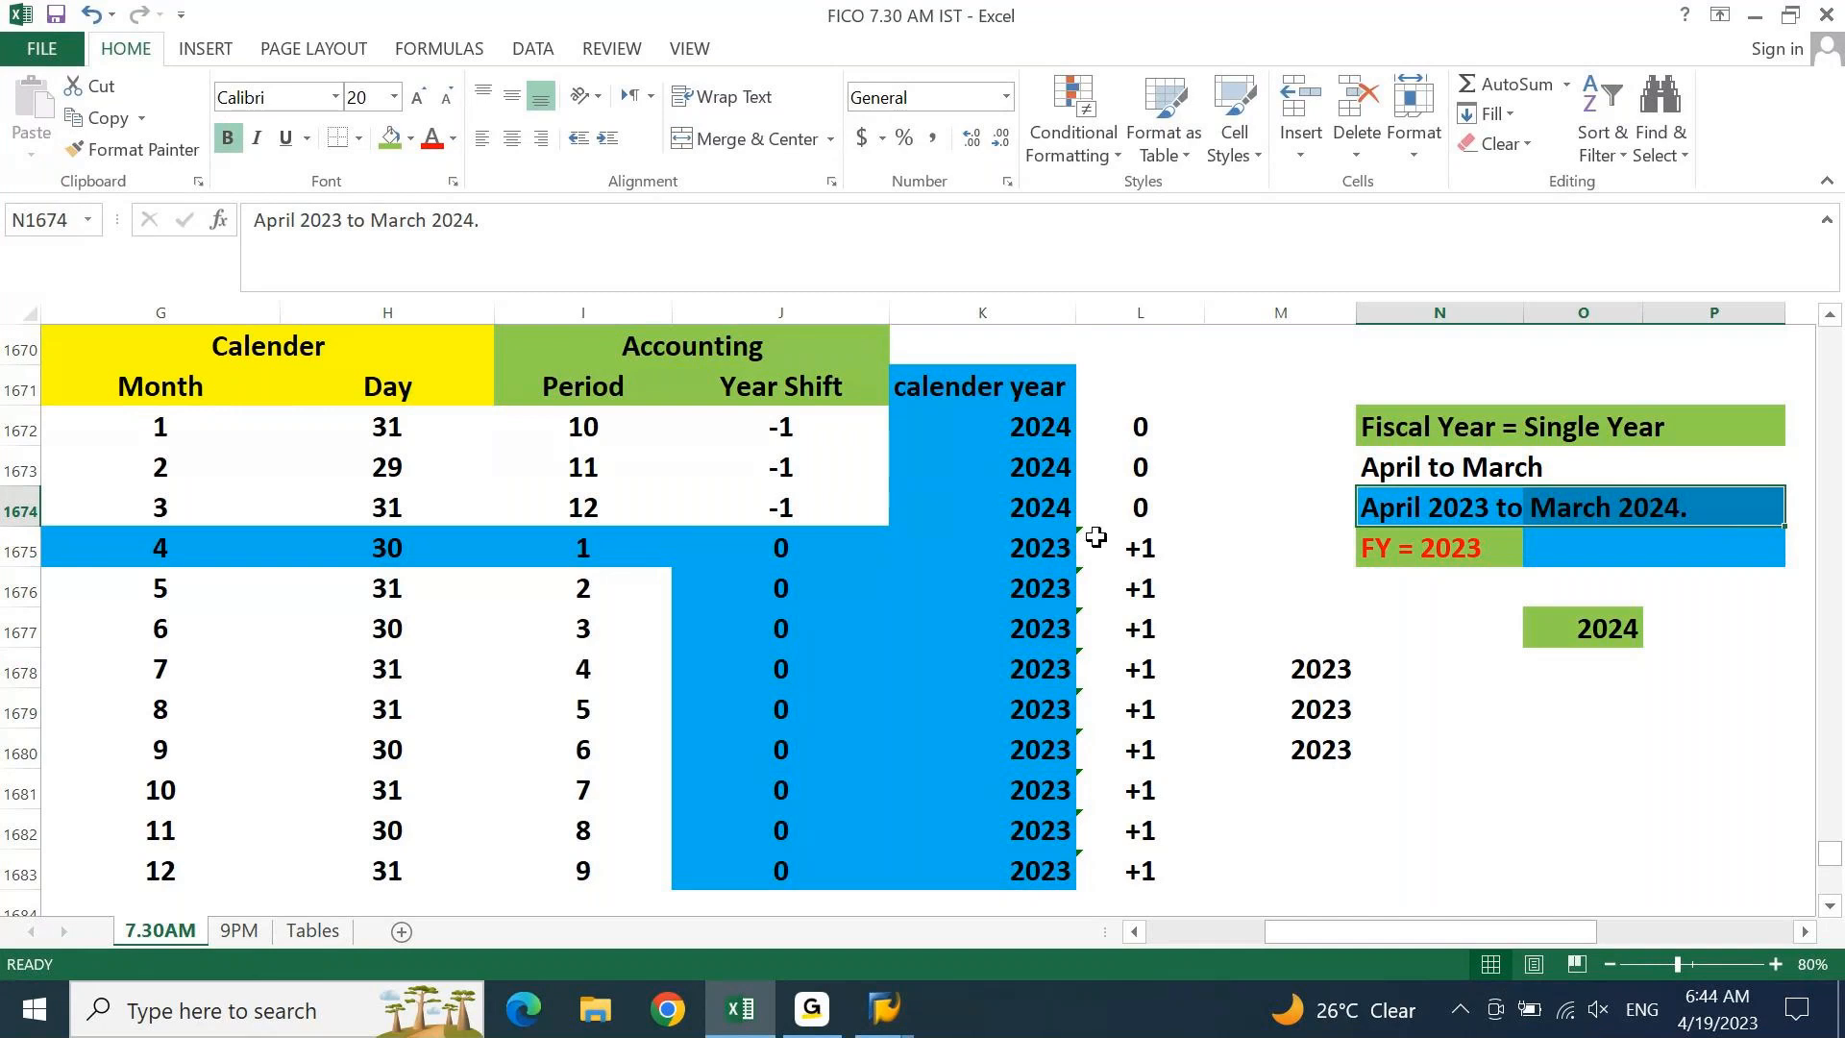
drag(1057, 544, 1016, 871)
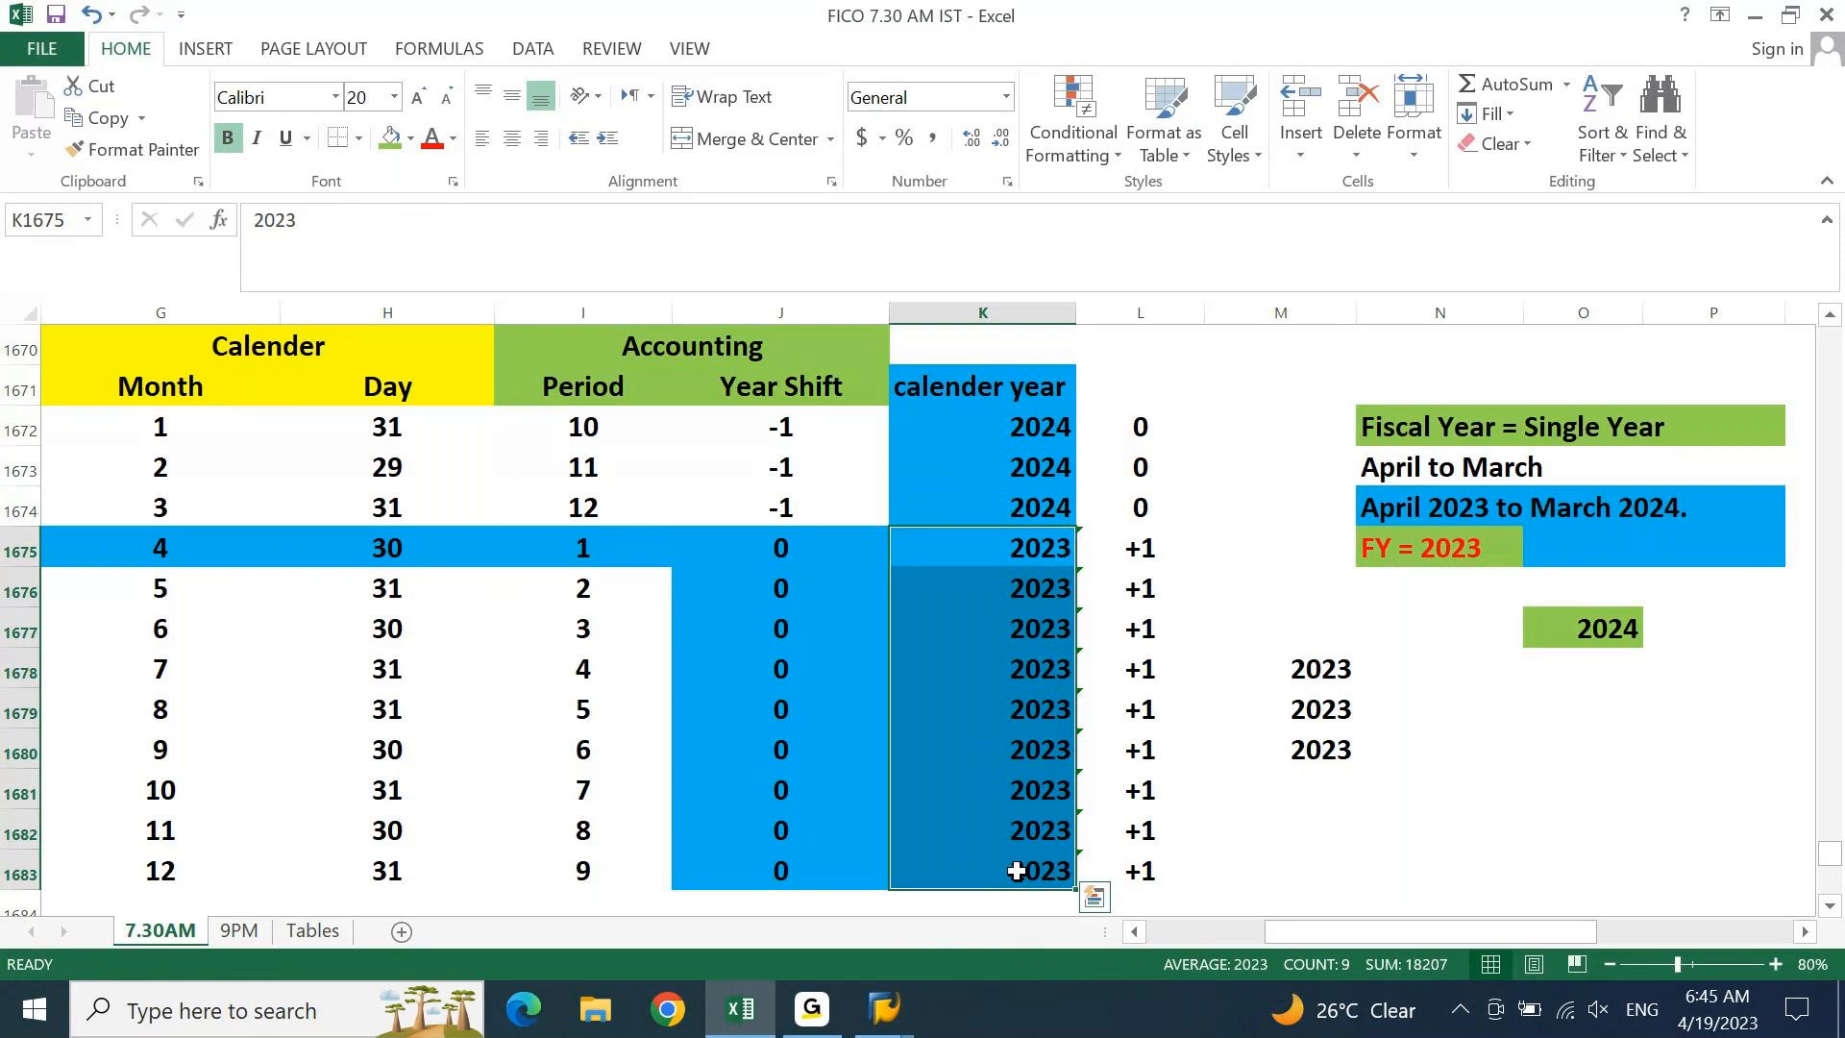
click(780, 551)
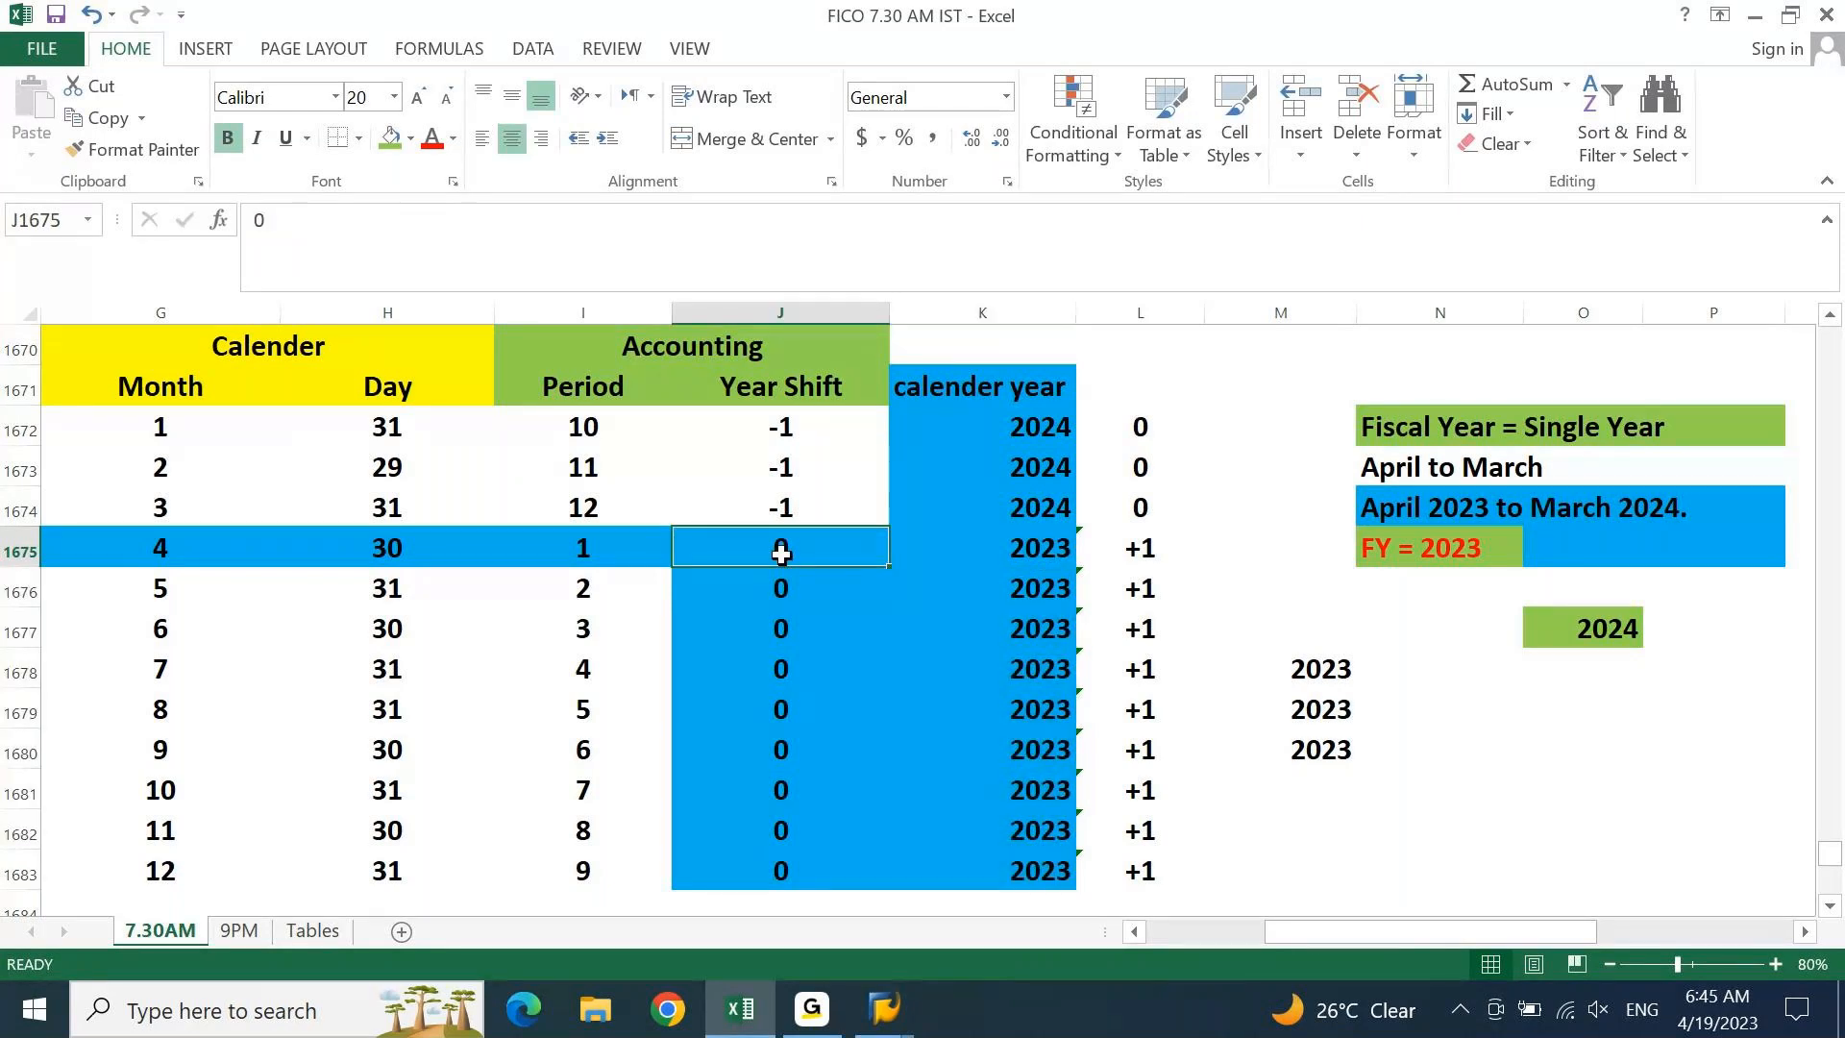
drag(1019, 509, 1034, 432)
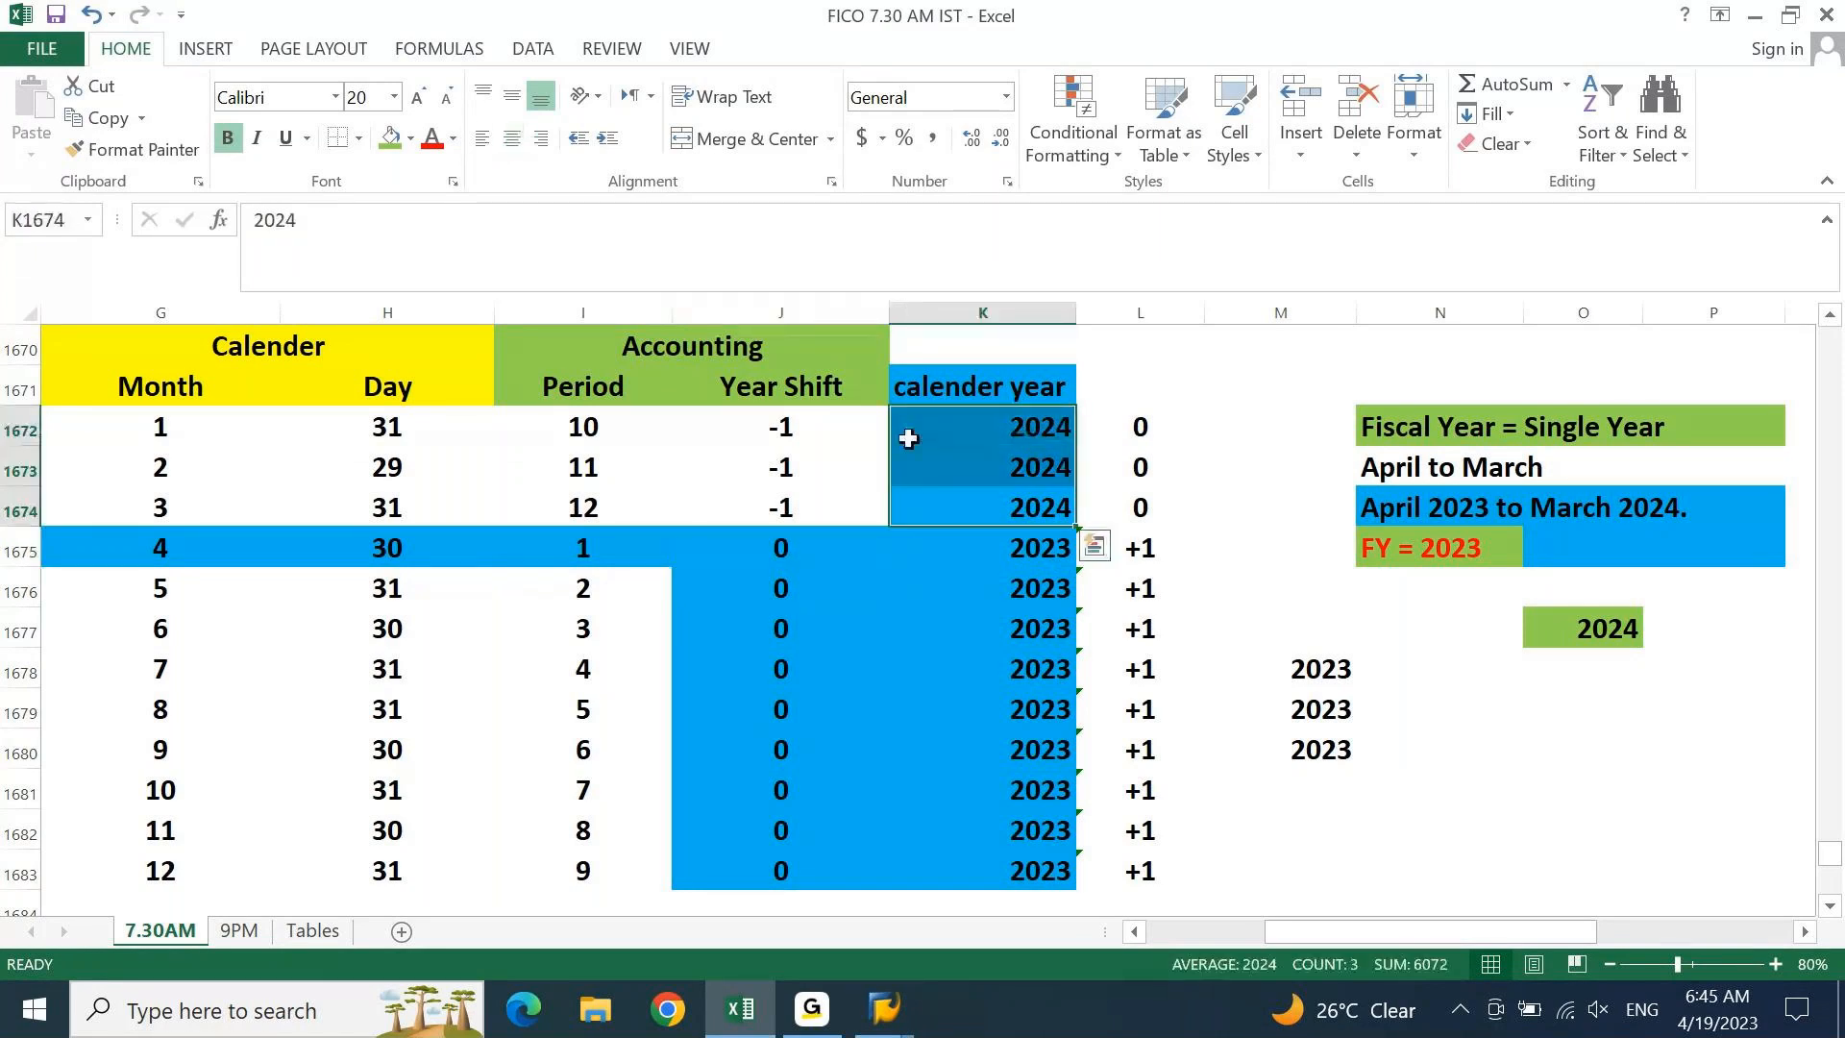
click(791, 495)
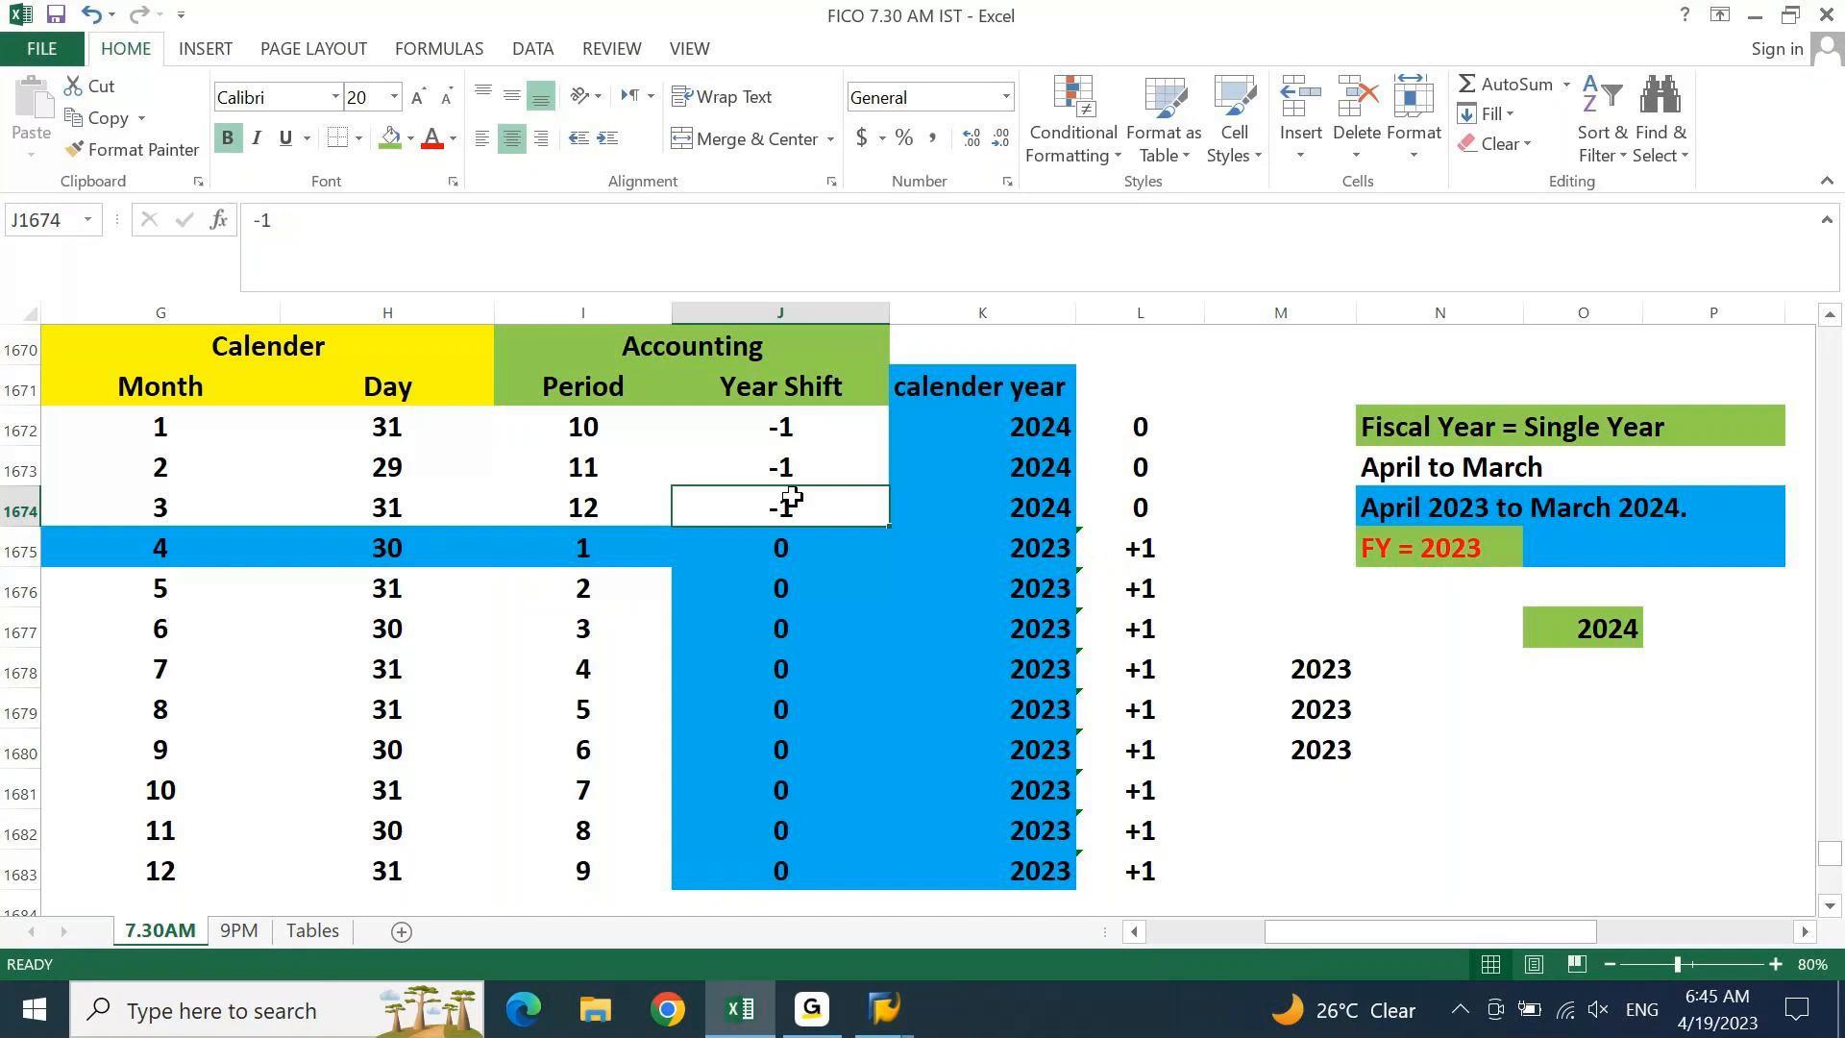
click(1672, 510)
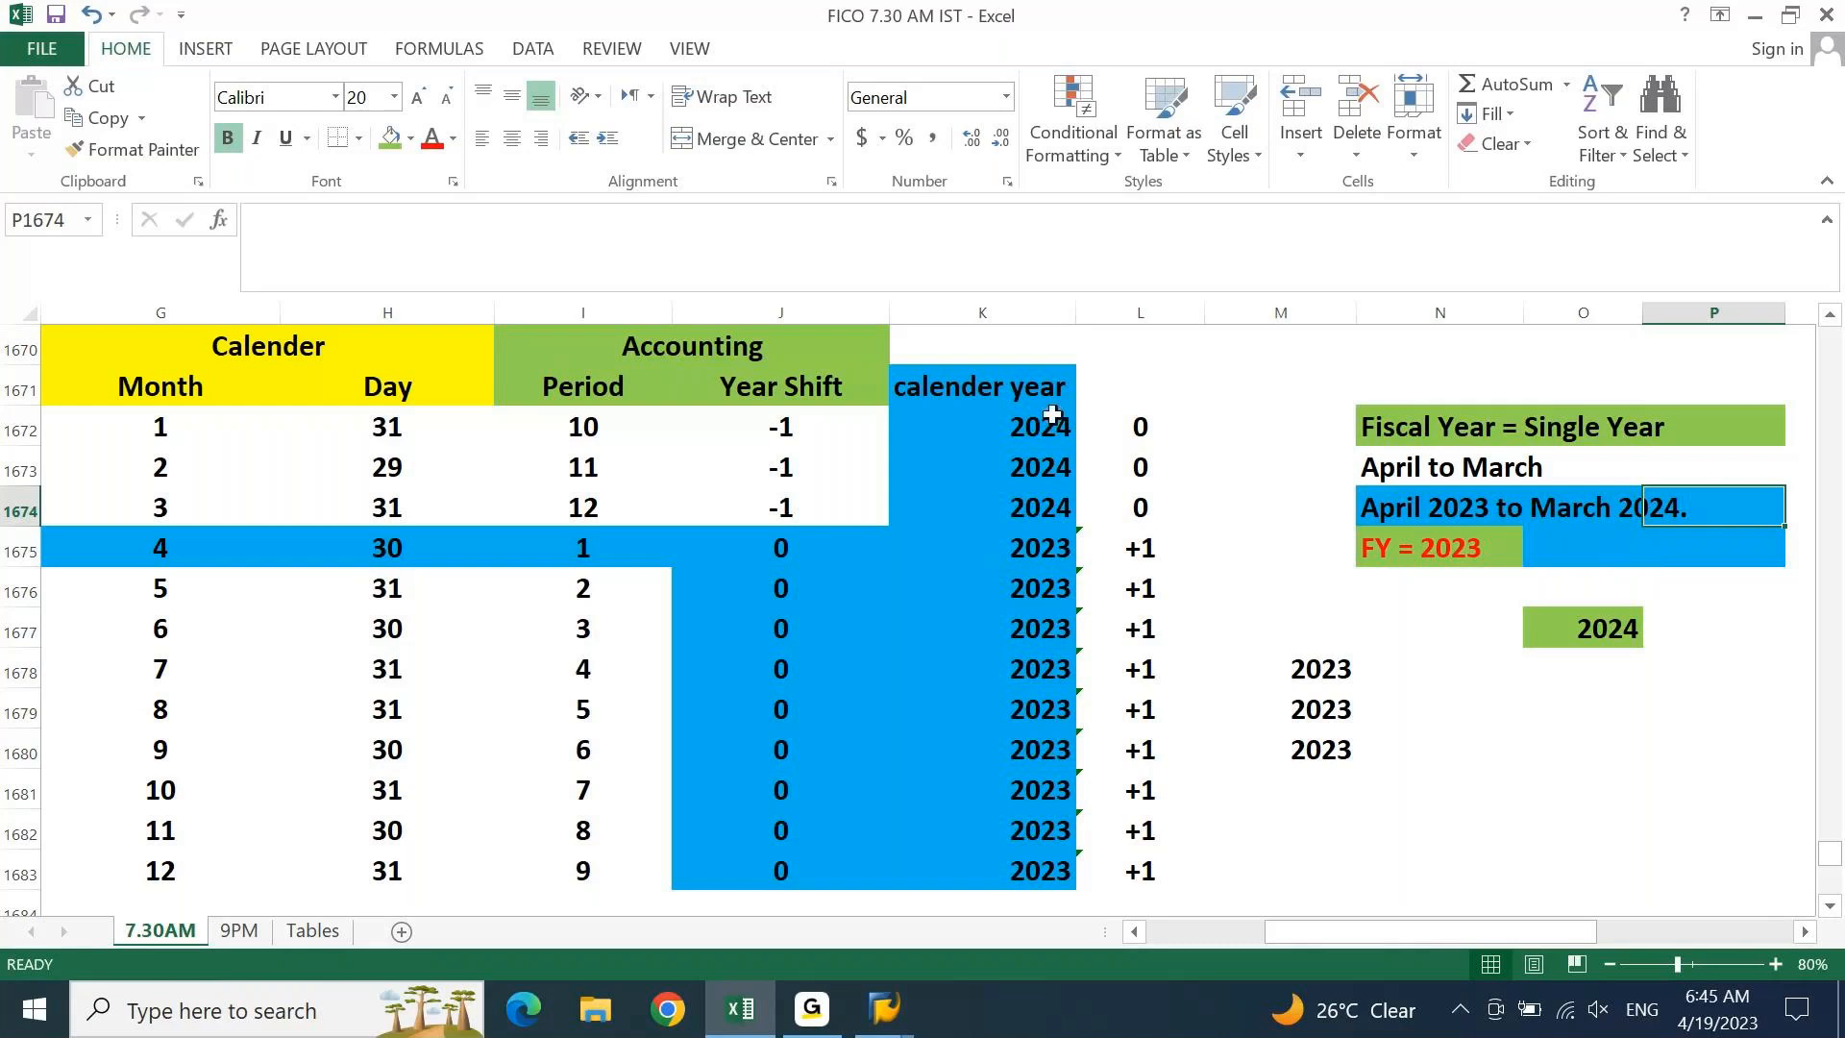
click(1578, 622)
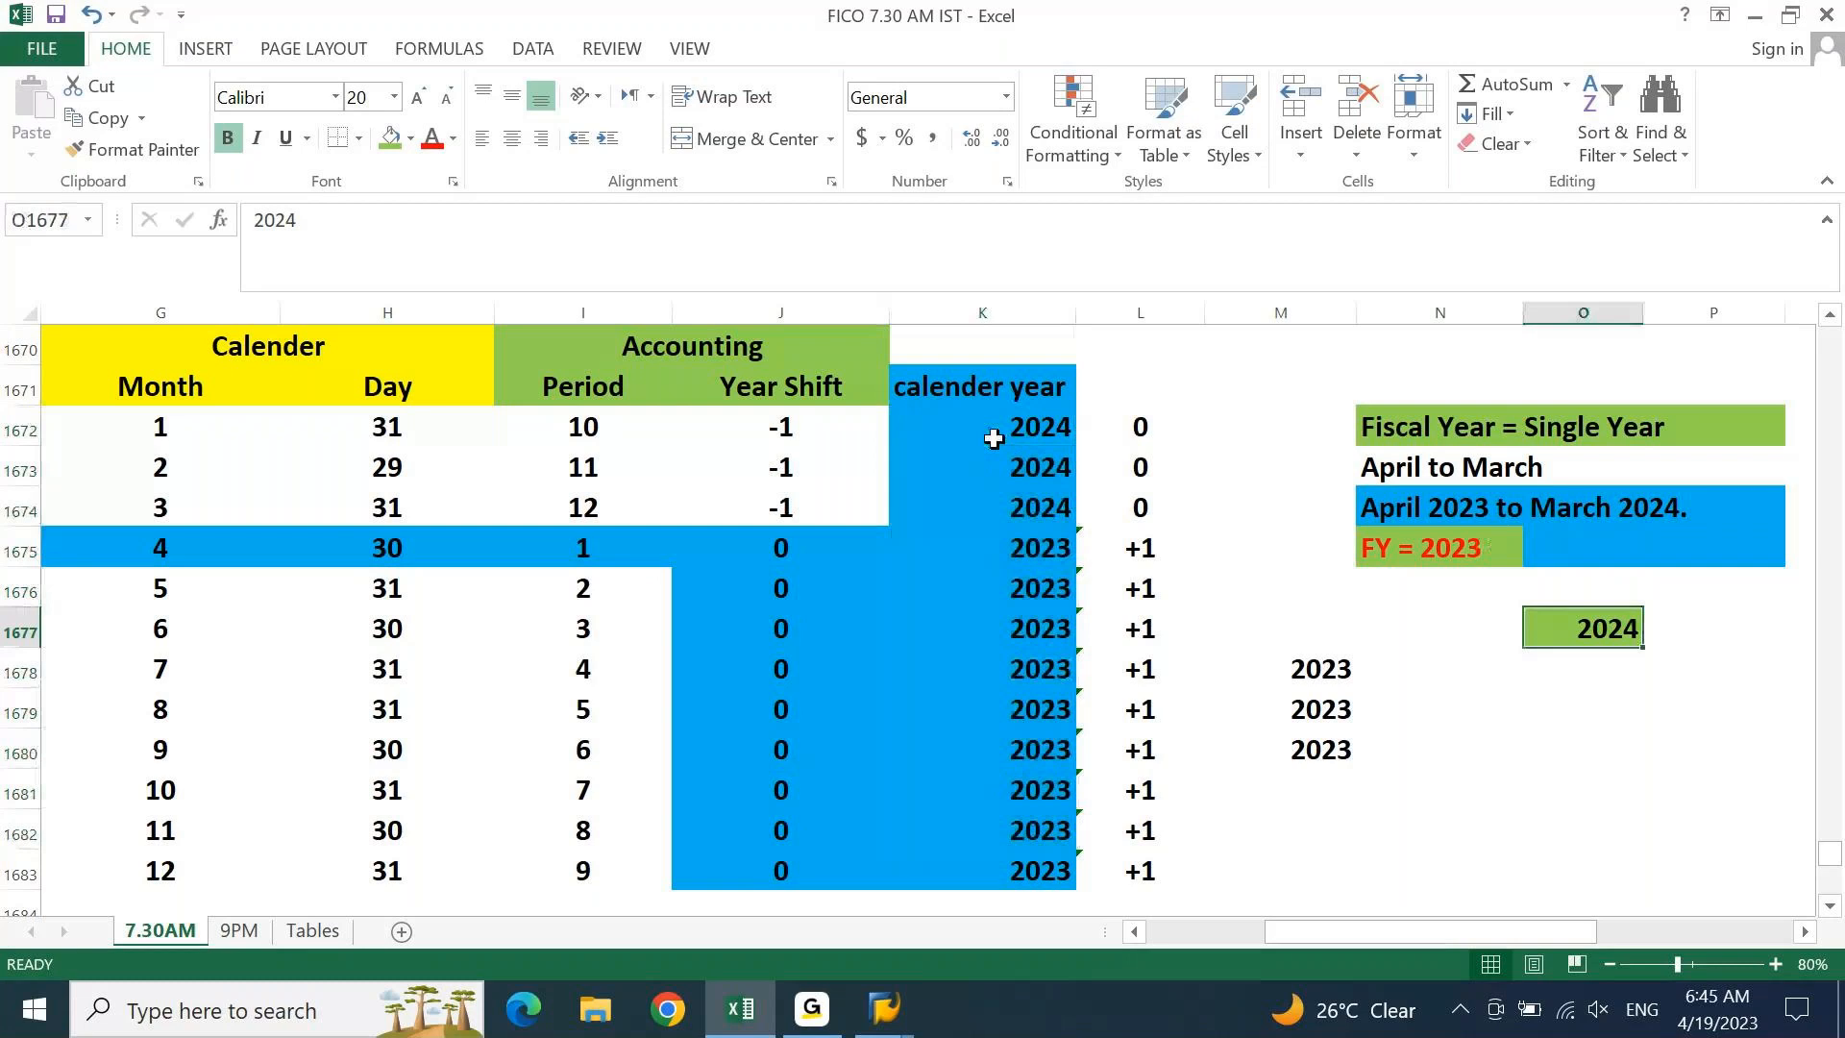
drag(1139, 430, 1143, 498)
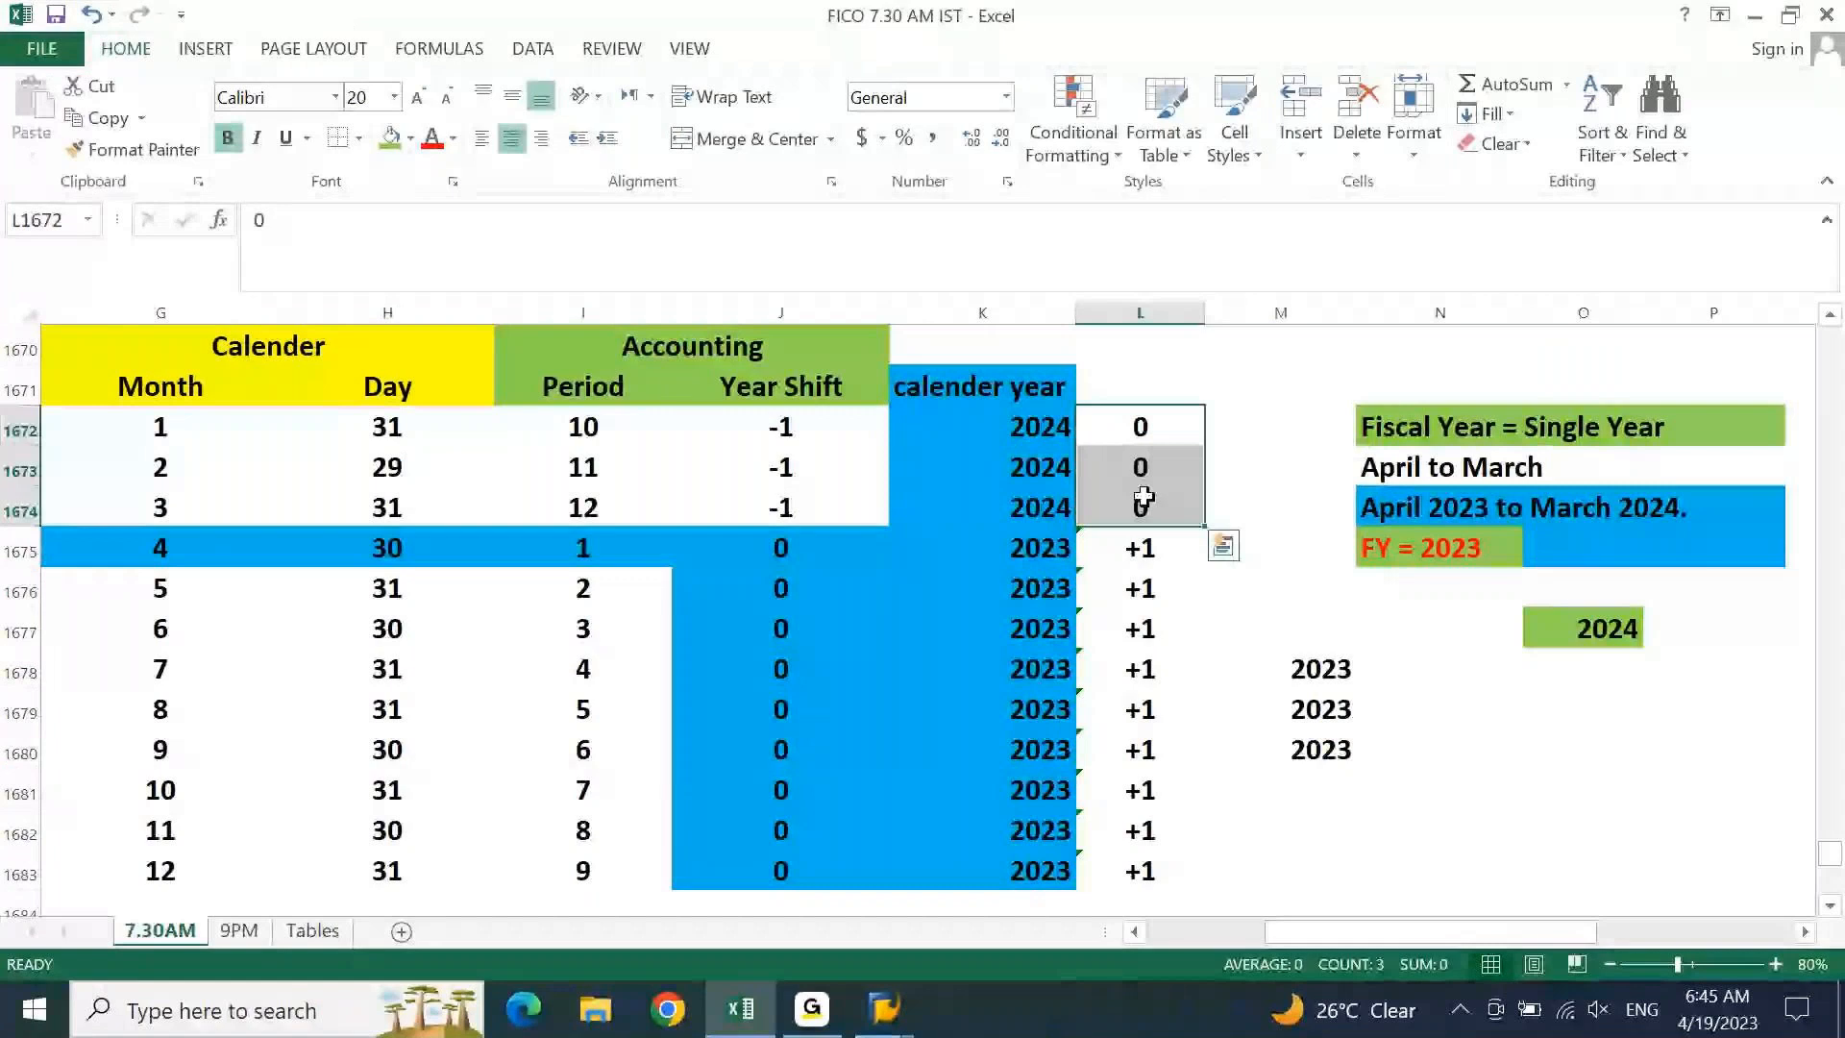
drag(1018, 547, 1044, 835)
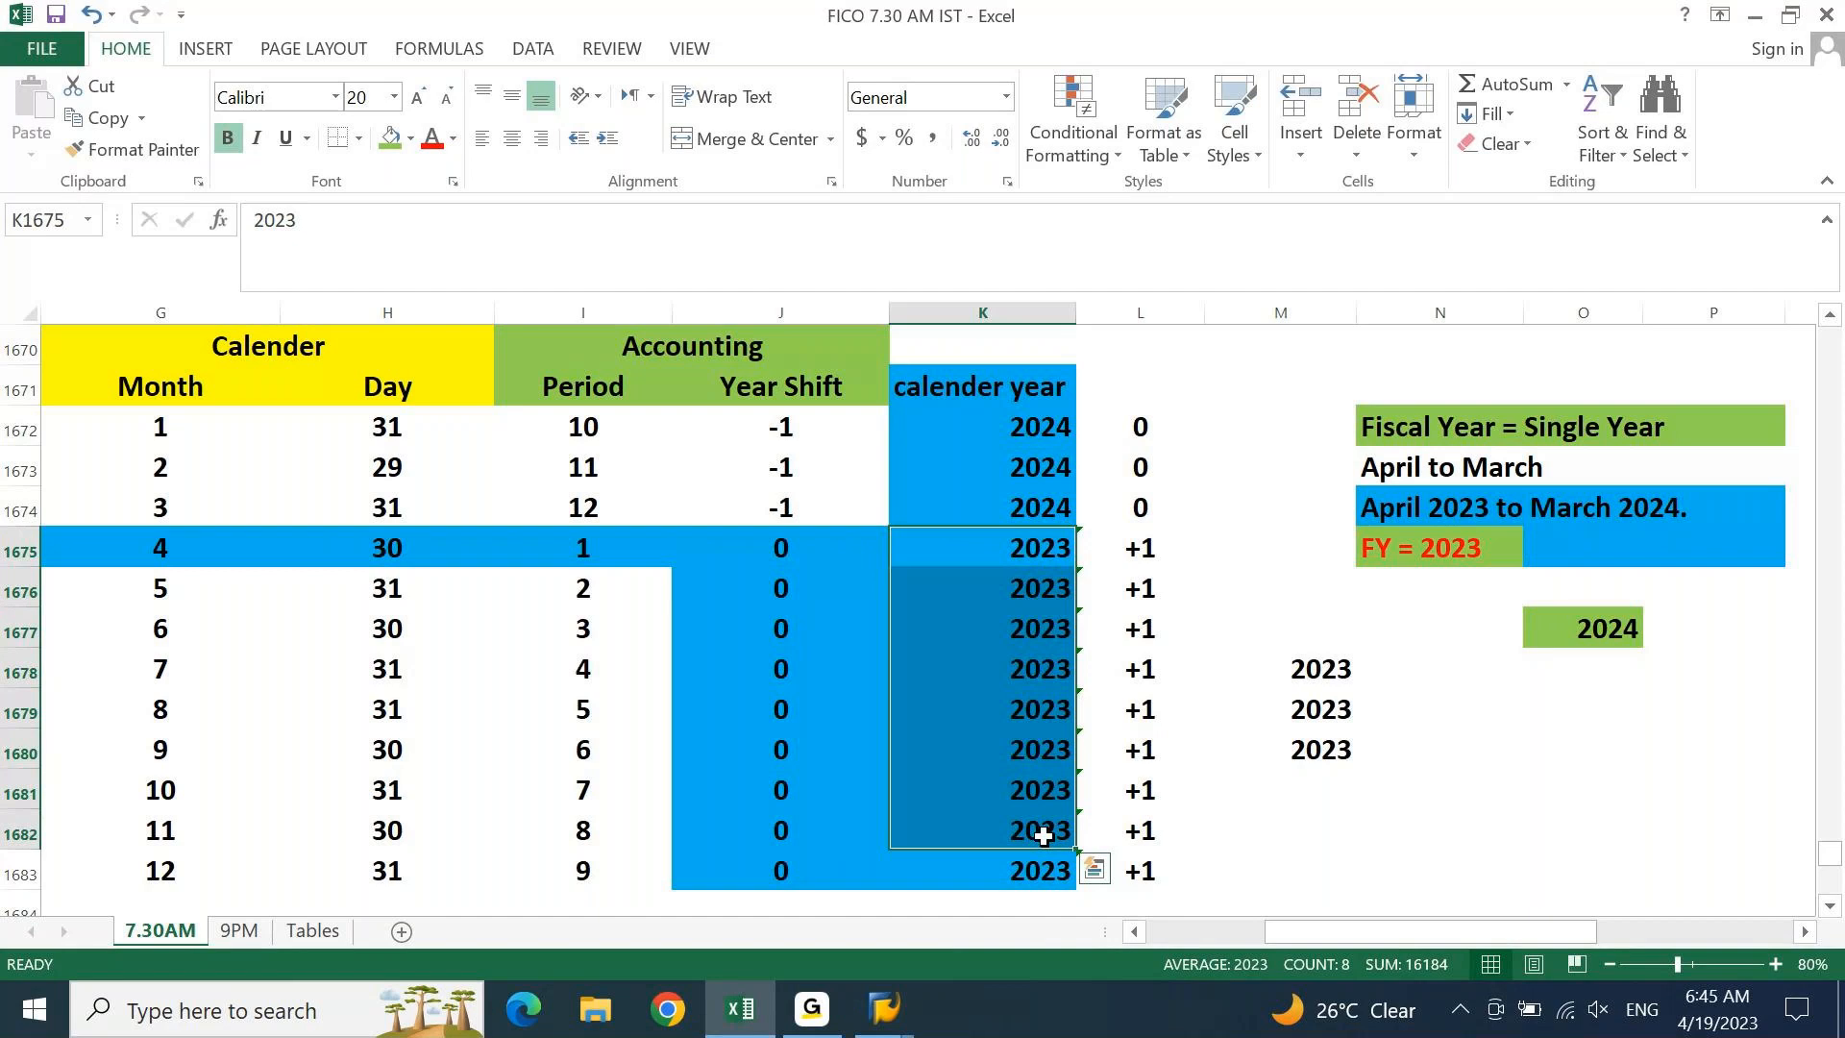
Clear the three stray 2023 values in M1678:M1680
key(ctrl+Up)
key(Right)
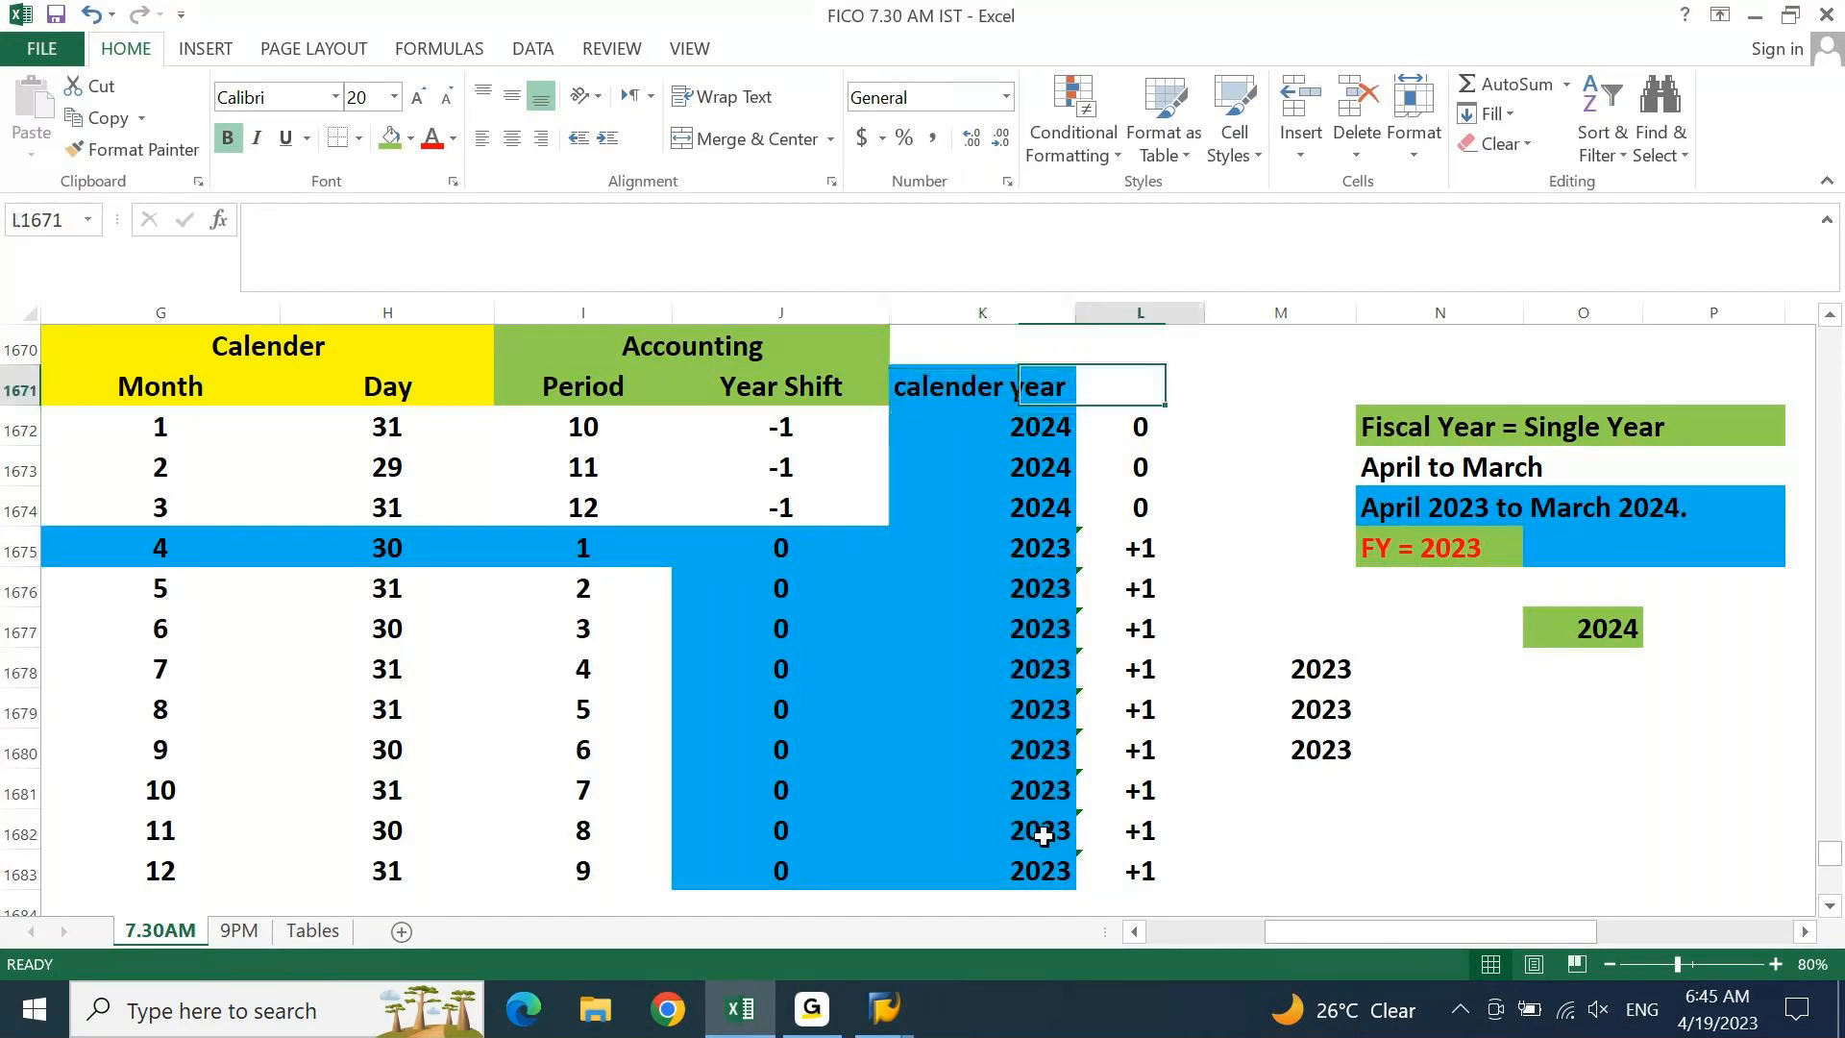
key(Right)
key(ctrl+Down)
key(ctrl+shift+Down)
key(Delete)
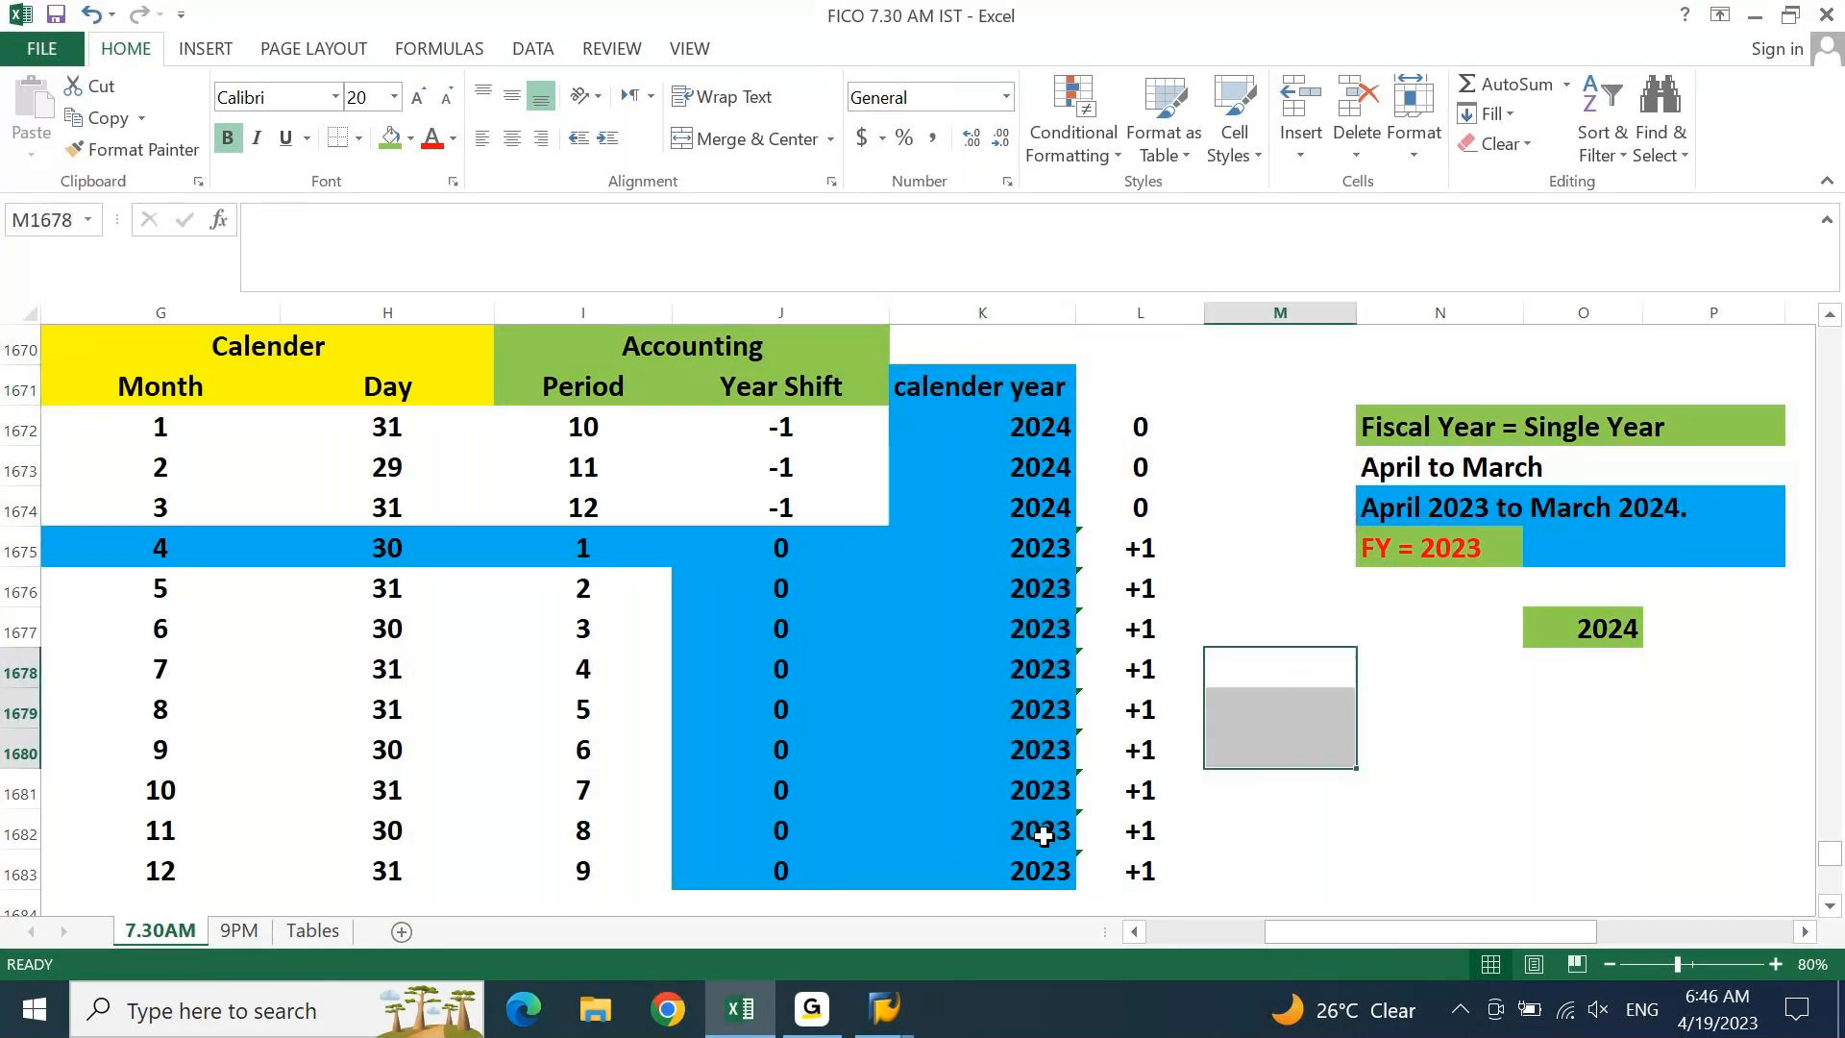
Move the fiscal year notes block, including the 2024 cell, from column N to column Q
key(Up)
key(Up)
key(Up)
key(Up)
key(Up)
key(Up)
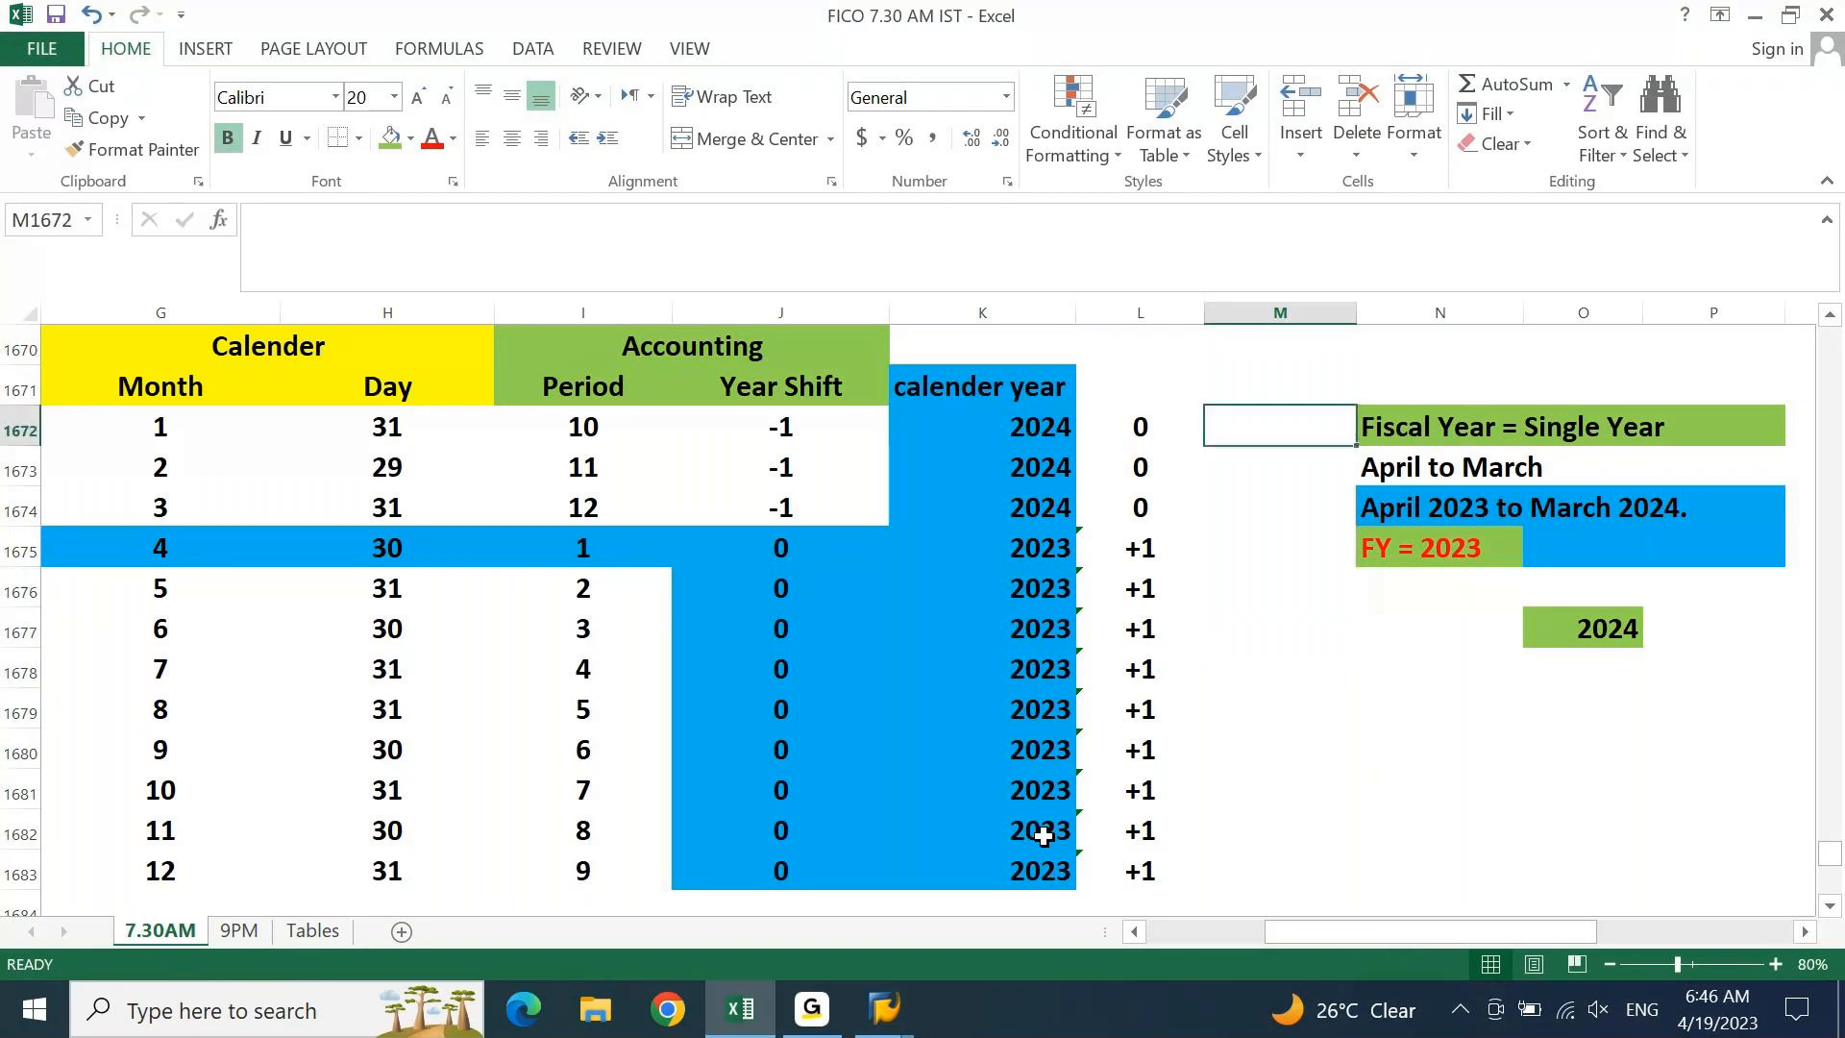
key(Left)
key(Left)
key(Up)
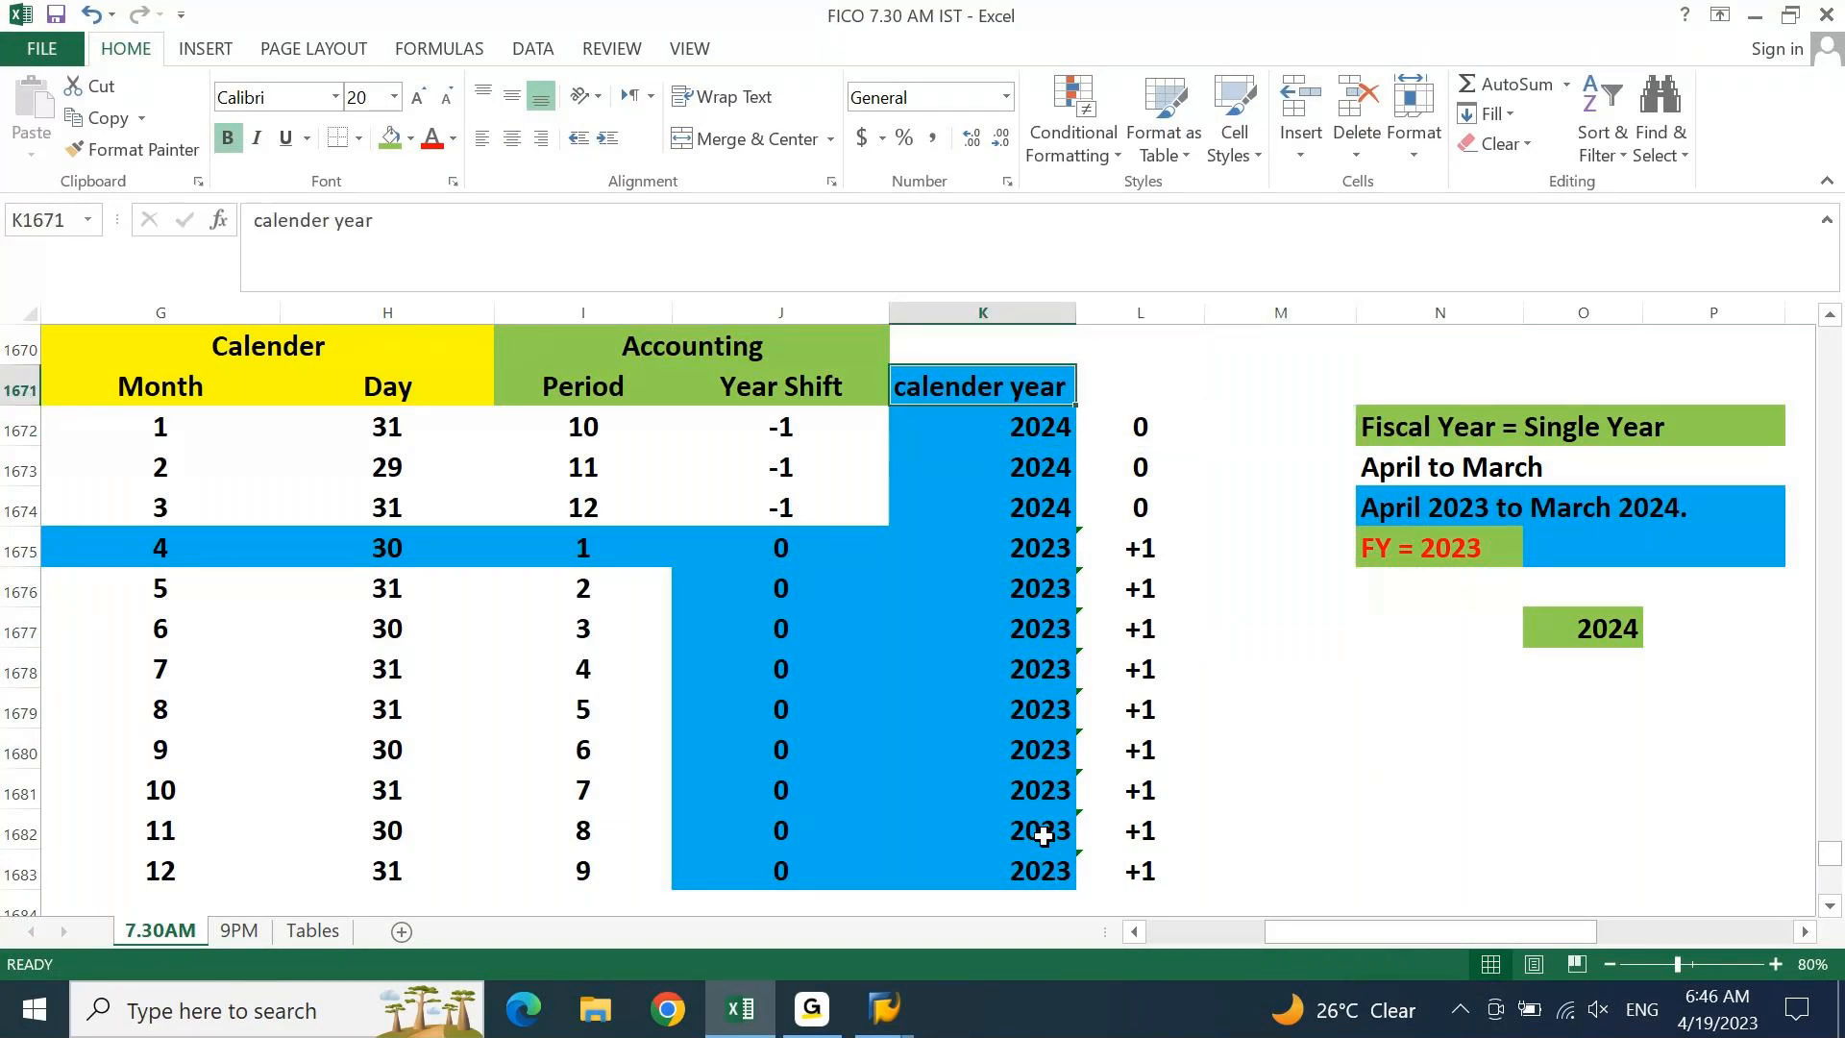
key(Right)
key(Right)
key(Right)
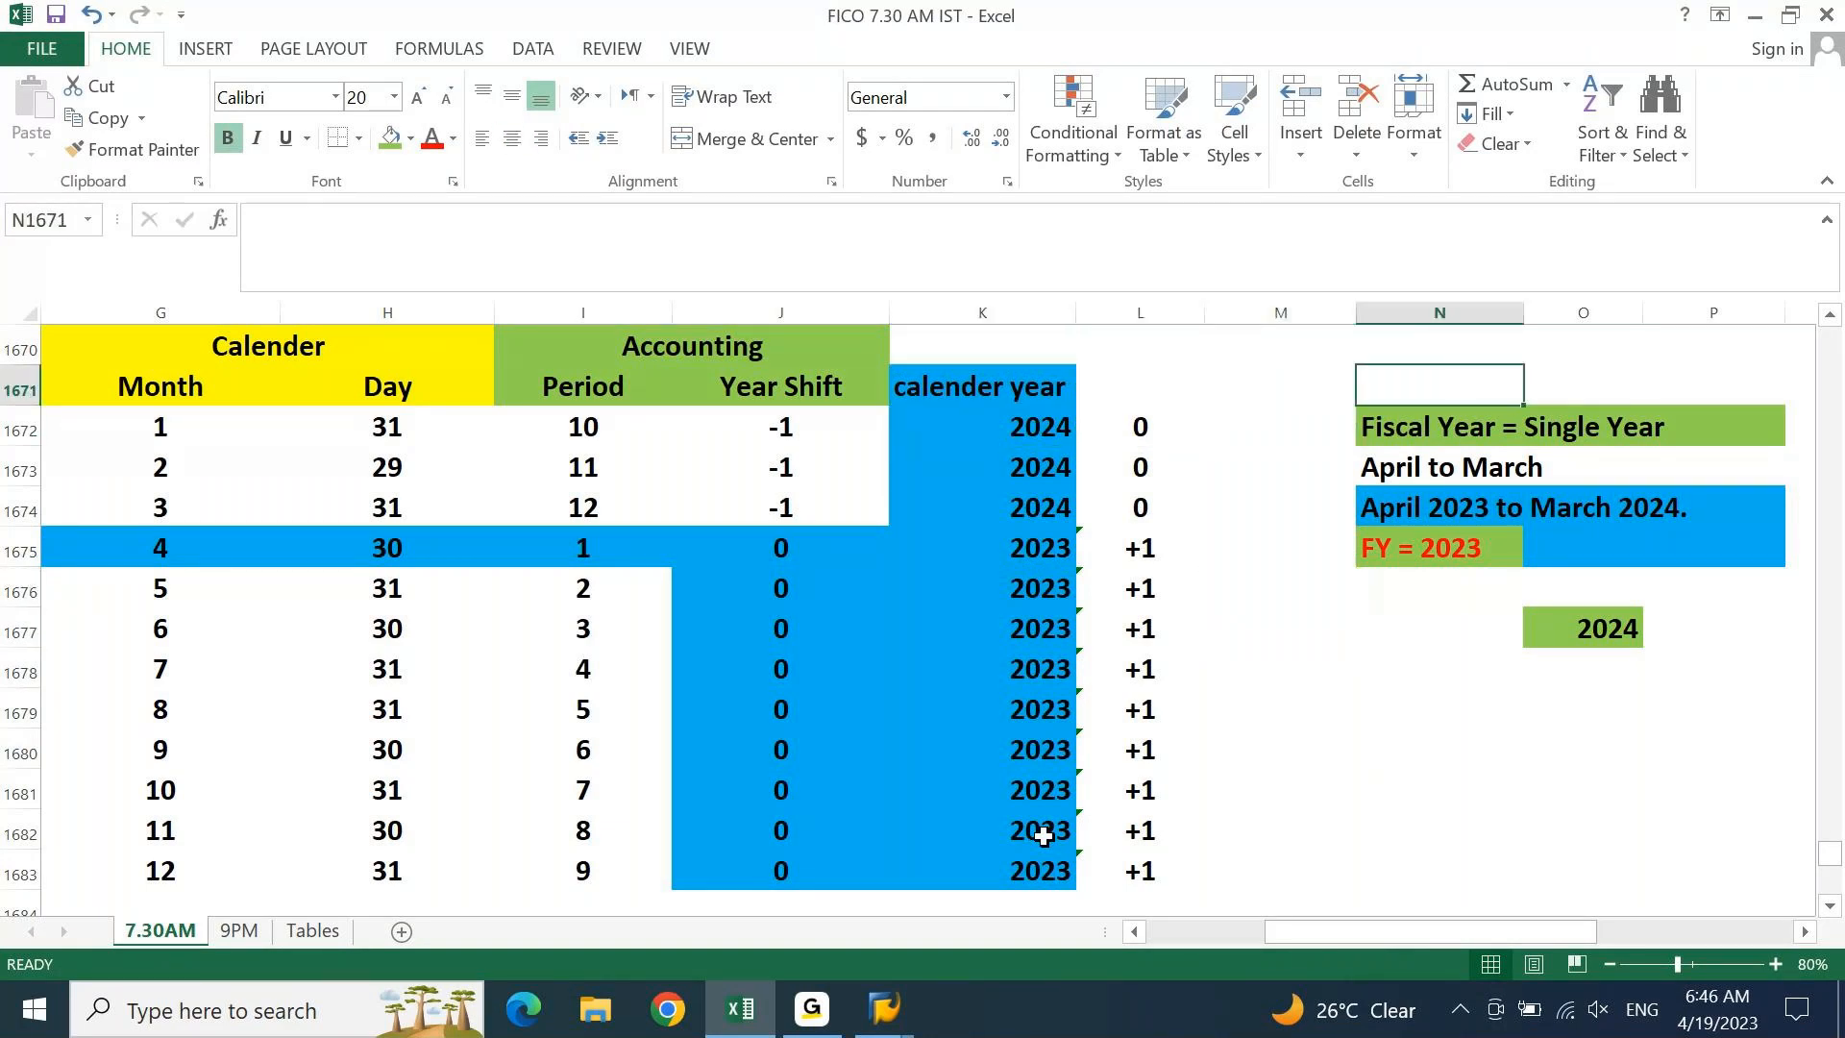
key(Down)
key(shift+Down)
key(shift+Down)
key(shift+Down)
key(shift+Right)
key(shift+Right)
key(shift+Right)
key(shift+Down)
key(shift+Down)
key(ctrl+c)
key(Right)
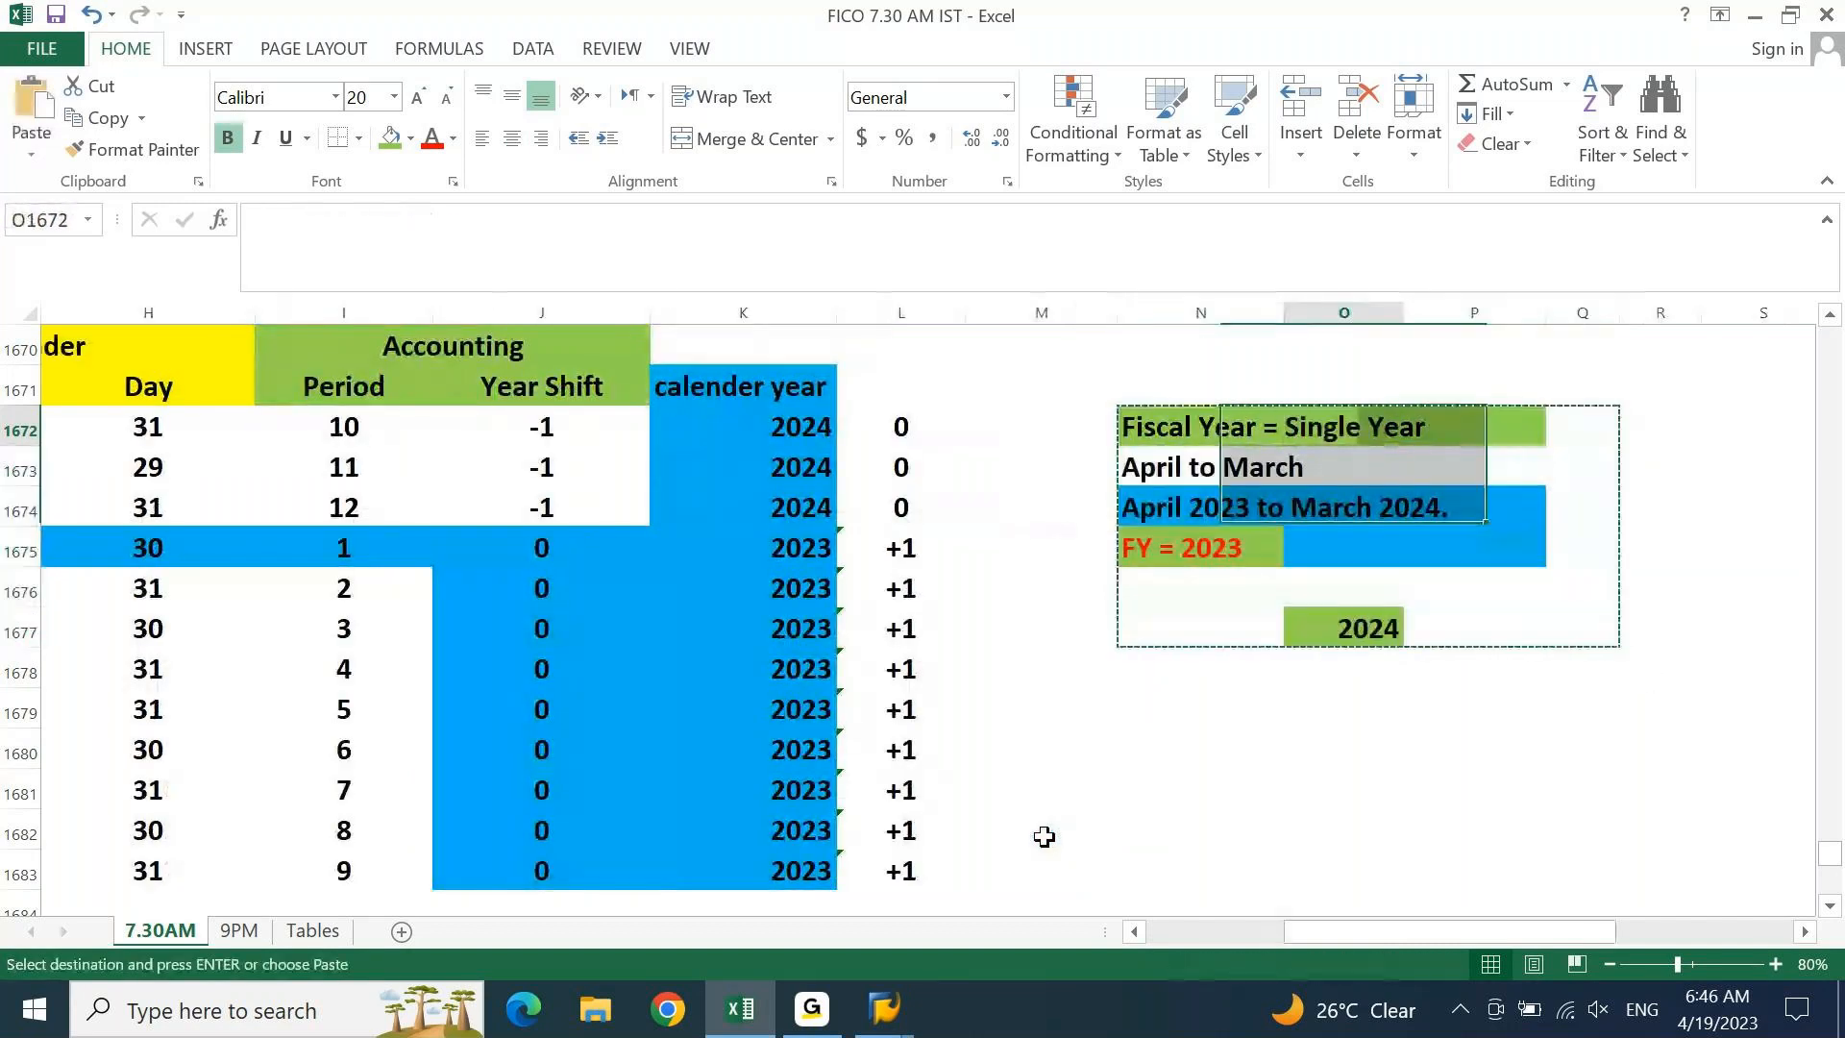
key(Right)
key(Right)
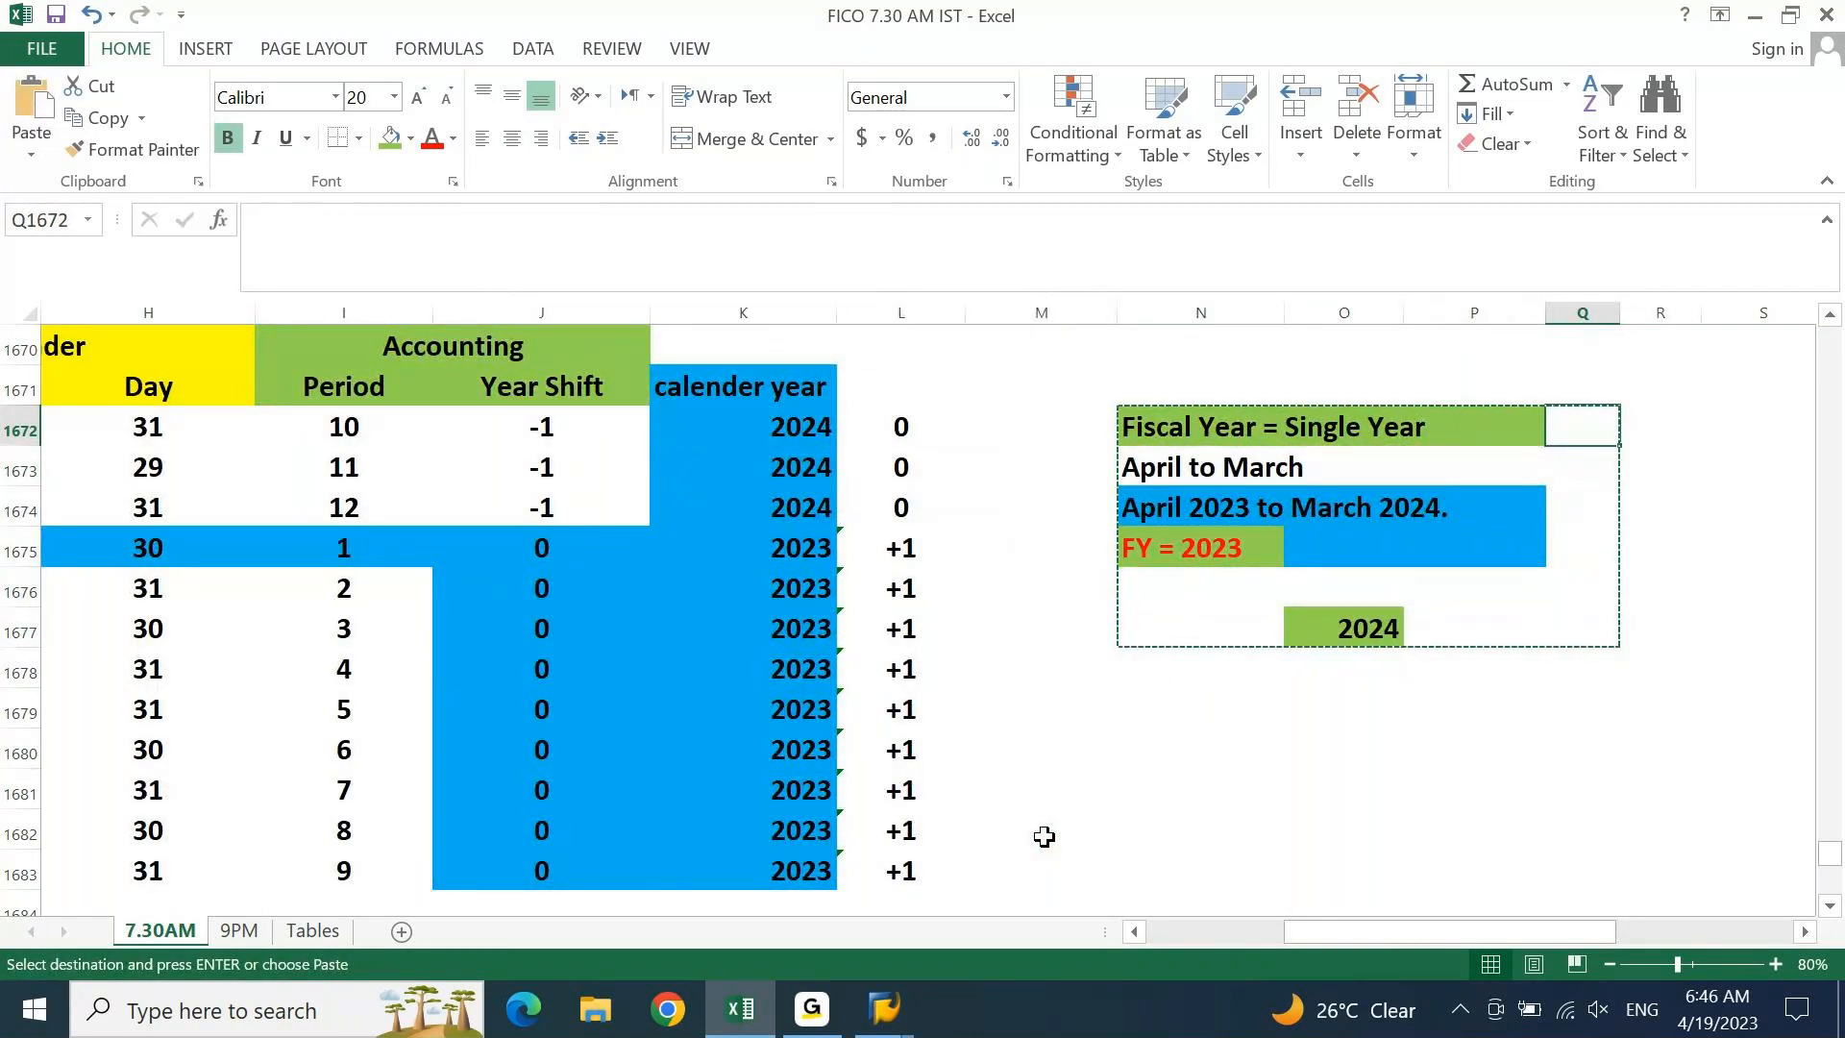
key(Escape)
Return to the reporting labels and the Define Fiscal Year Variant row
key(Left)
key(Left)
key(Left)
key(Left)
key(Left)
key(Left)
key(Left)
key(Left)
key(Left)
key(Left)
key(Left)
key(Left)
key(Left)
key(Left)
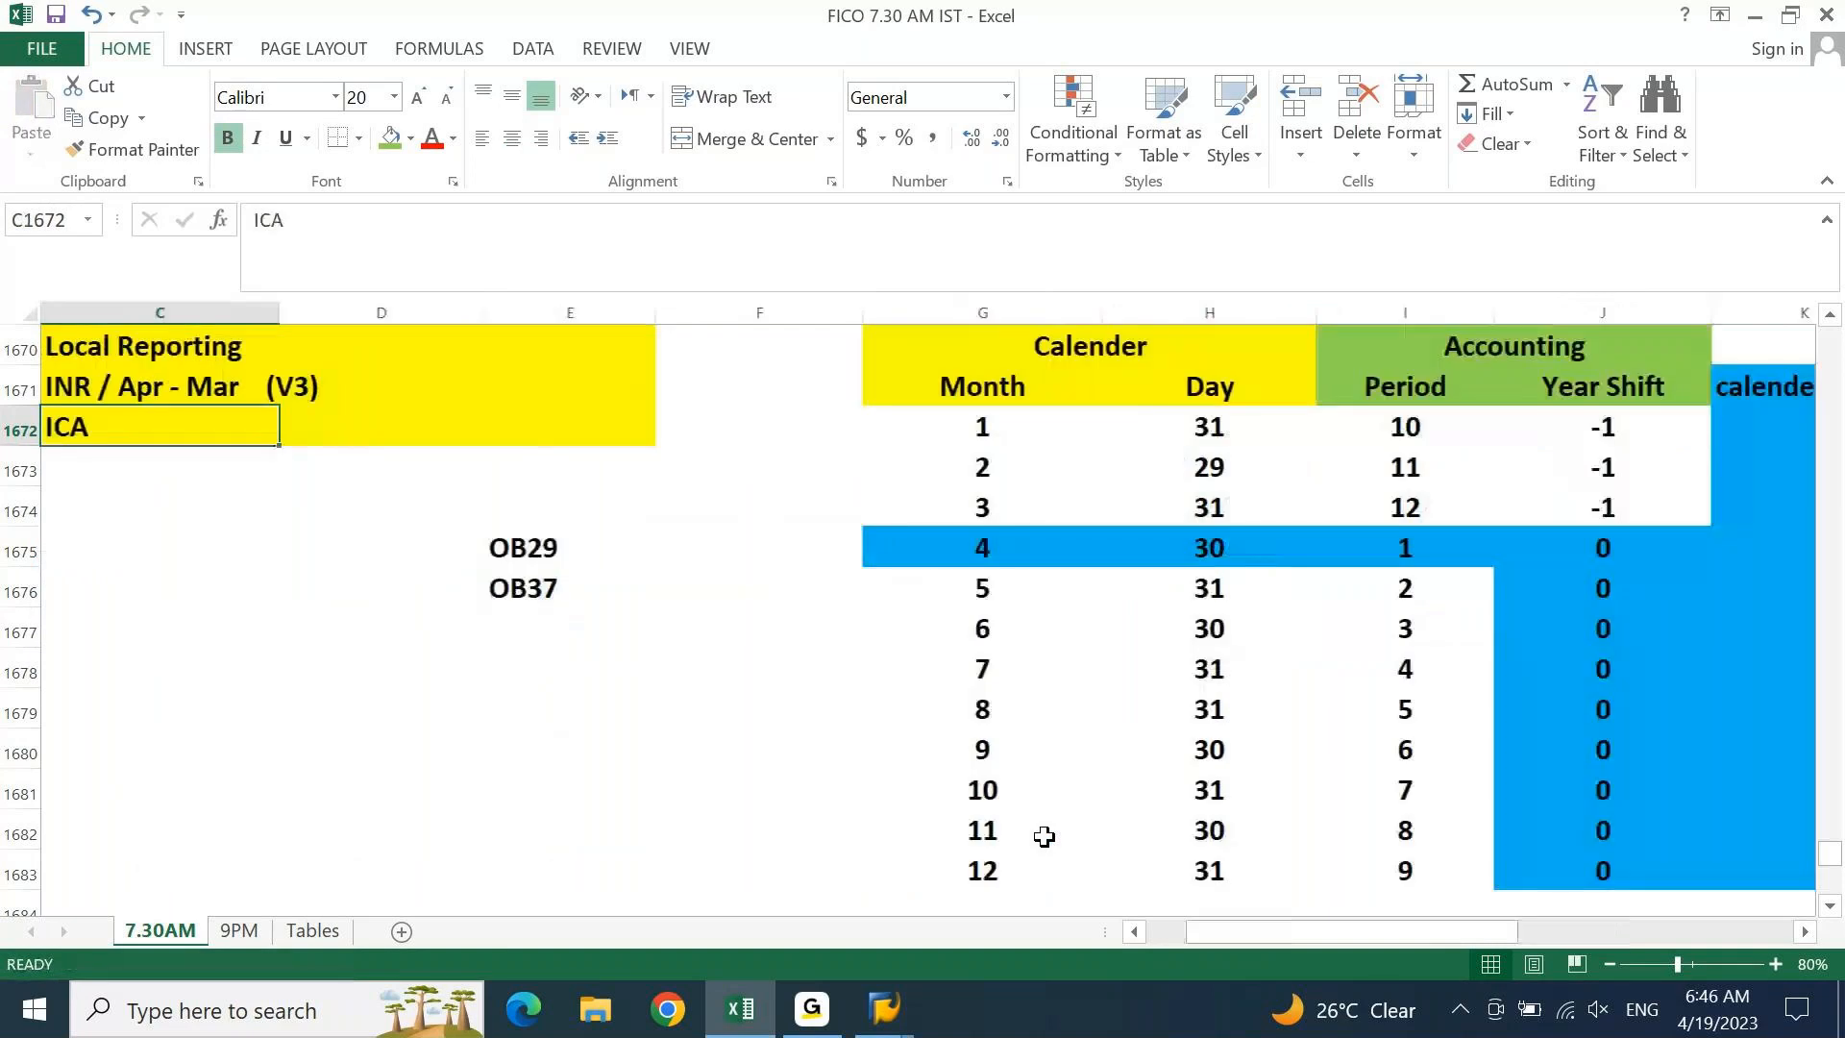
key(Left)
key(Right)
key(Right)
key(Right)
key(Right)
key(Right)
key(Right)
key(Right)
key(Right)
key(Right)
key(Right)
key(Right)
key(Right)
key(Right)
key(Right)
key(Right)
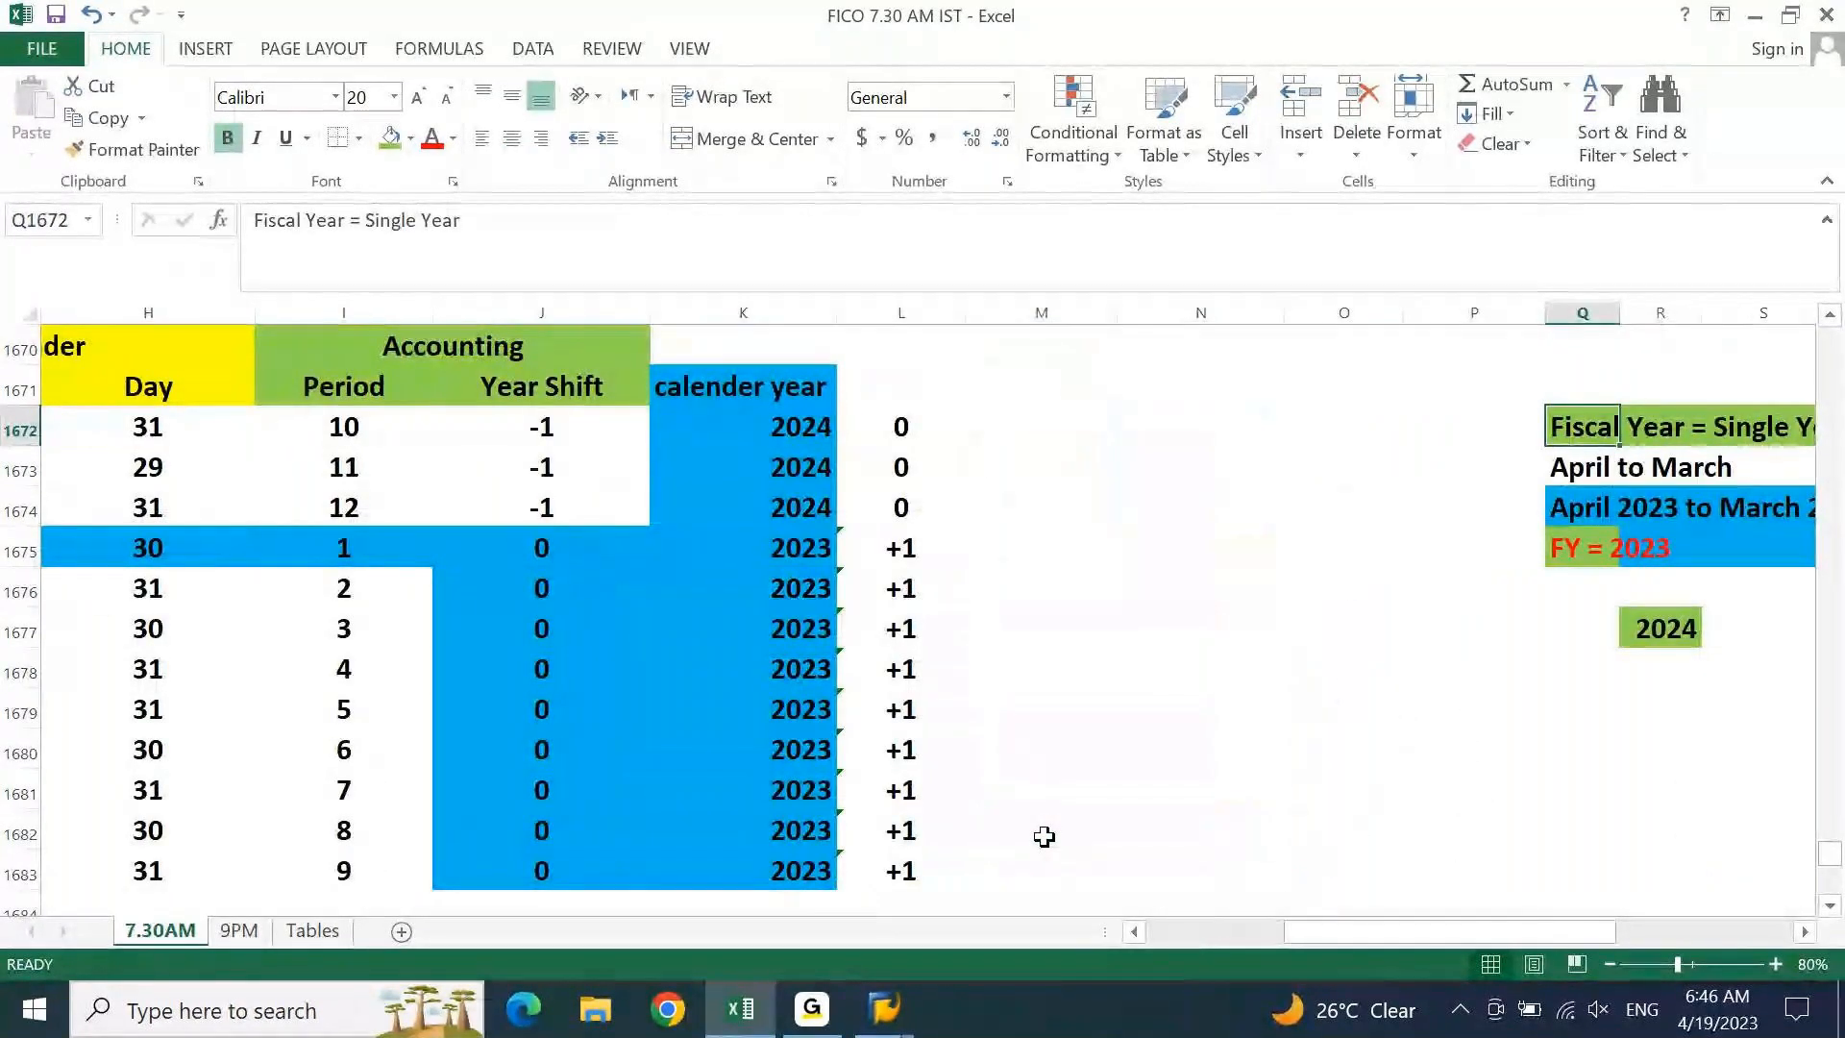
key(Left)
key(Left)
key(Left)
key(Left)
key(Left)
key(Left)
key(Left)
key(Left)
key(Left)
key(Left)
key(Left)
key(Left)
key(Left)
key(Left)
key(Left)
key(Left)
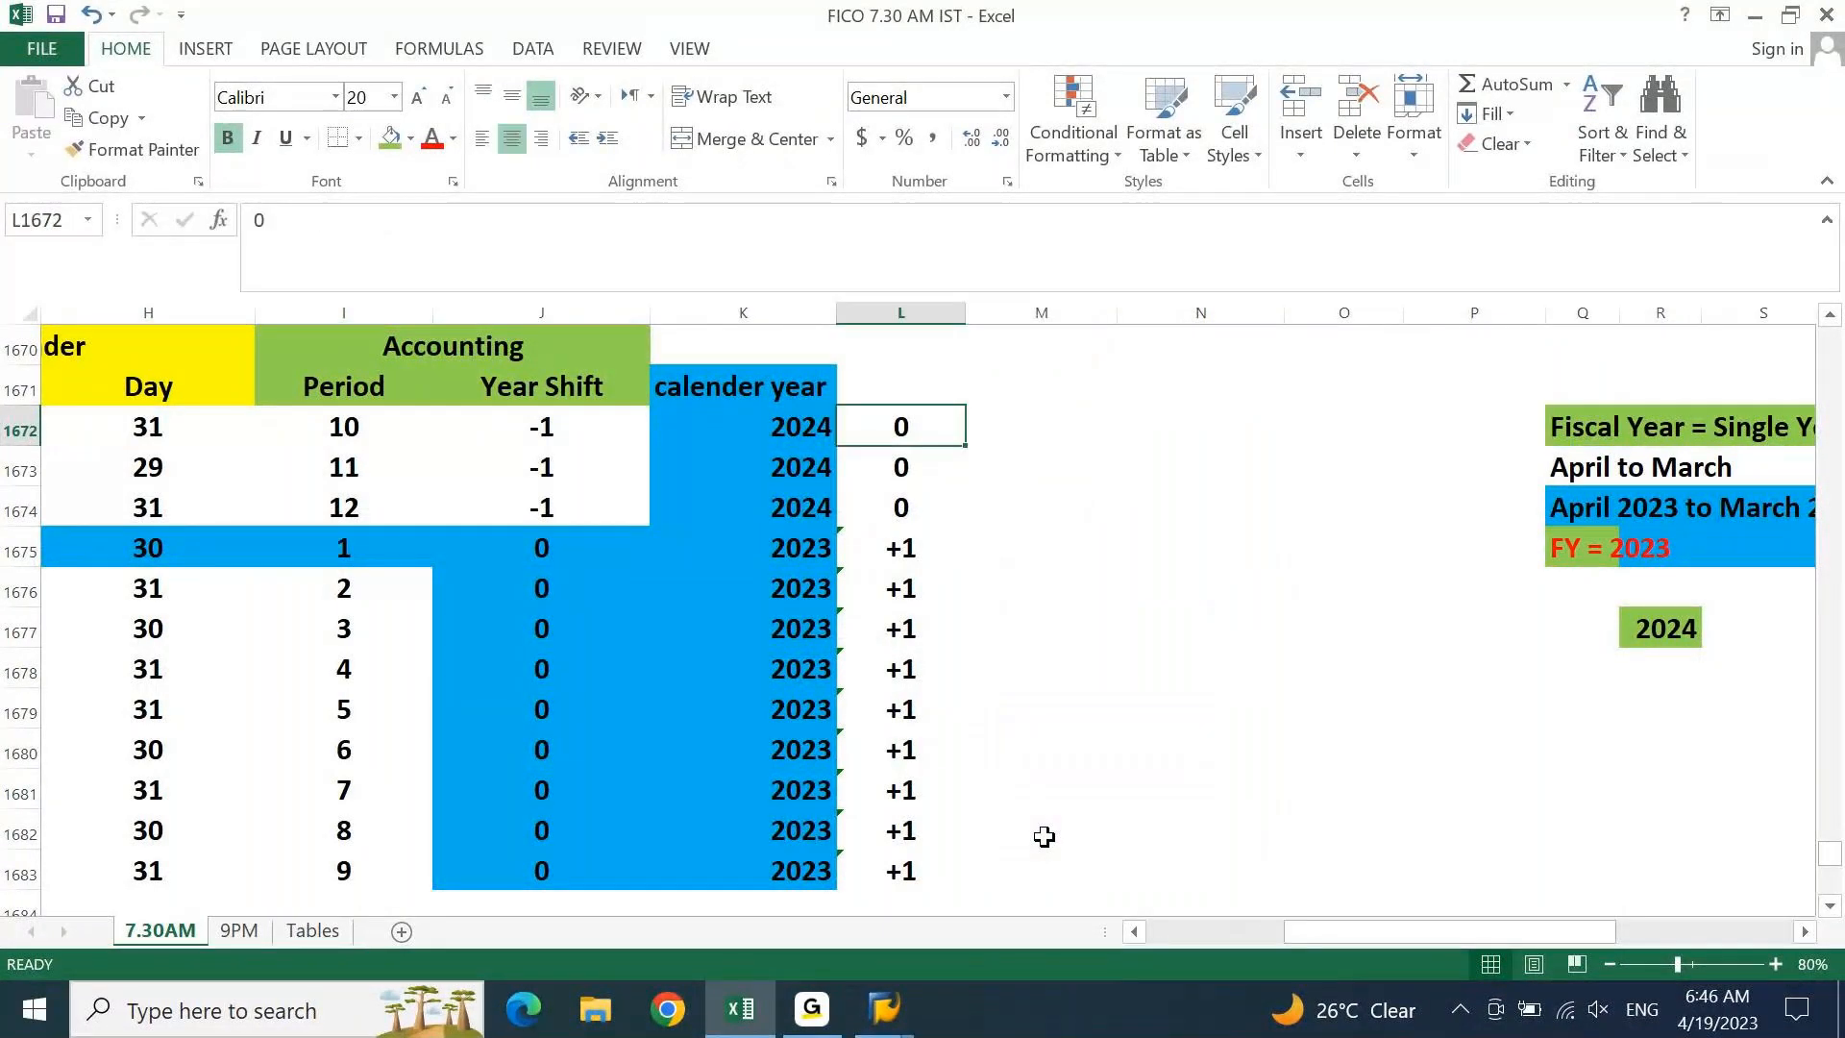
key(Down)
key(Down)
key(Down)
key(Right)
key(Right)
key(Right)
key(Right)
key(Right)
key(Right)
key(Right)
key(Right)
key(Right)
key(Right)
key(Right)
key(Right)
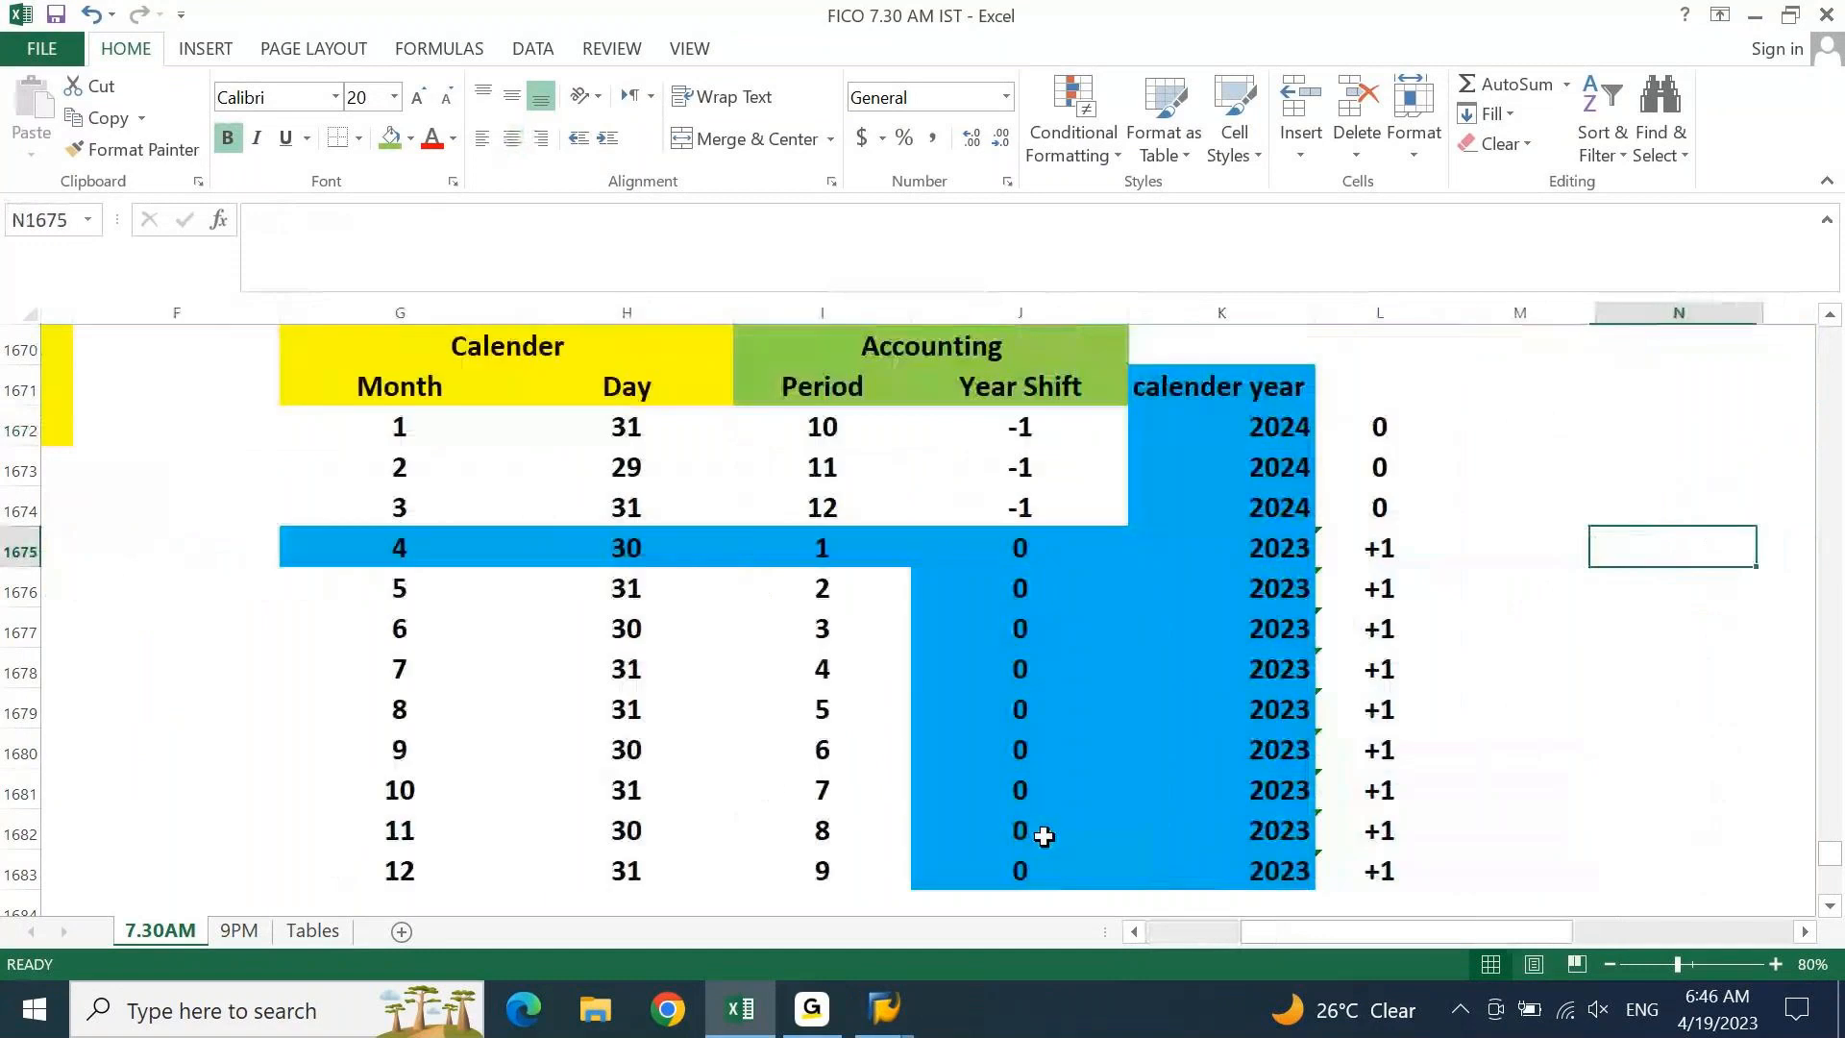
Type the header 'Posting Date' into M1671
key(Right)
key(Right)
key(Right)
key(Right)
key(Left)
key(Left)
key(Left)
key(Left)
key(Left)
key(Up)
key(Up)
key(Up)
key(Left)
key(Left)
key(Left)
key(Left)
key(Left)
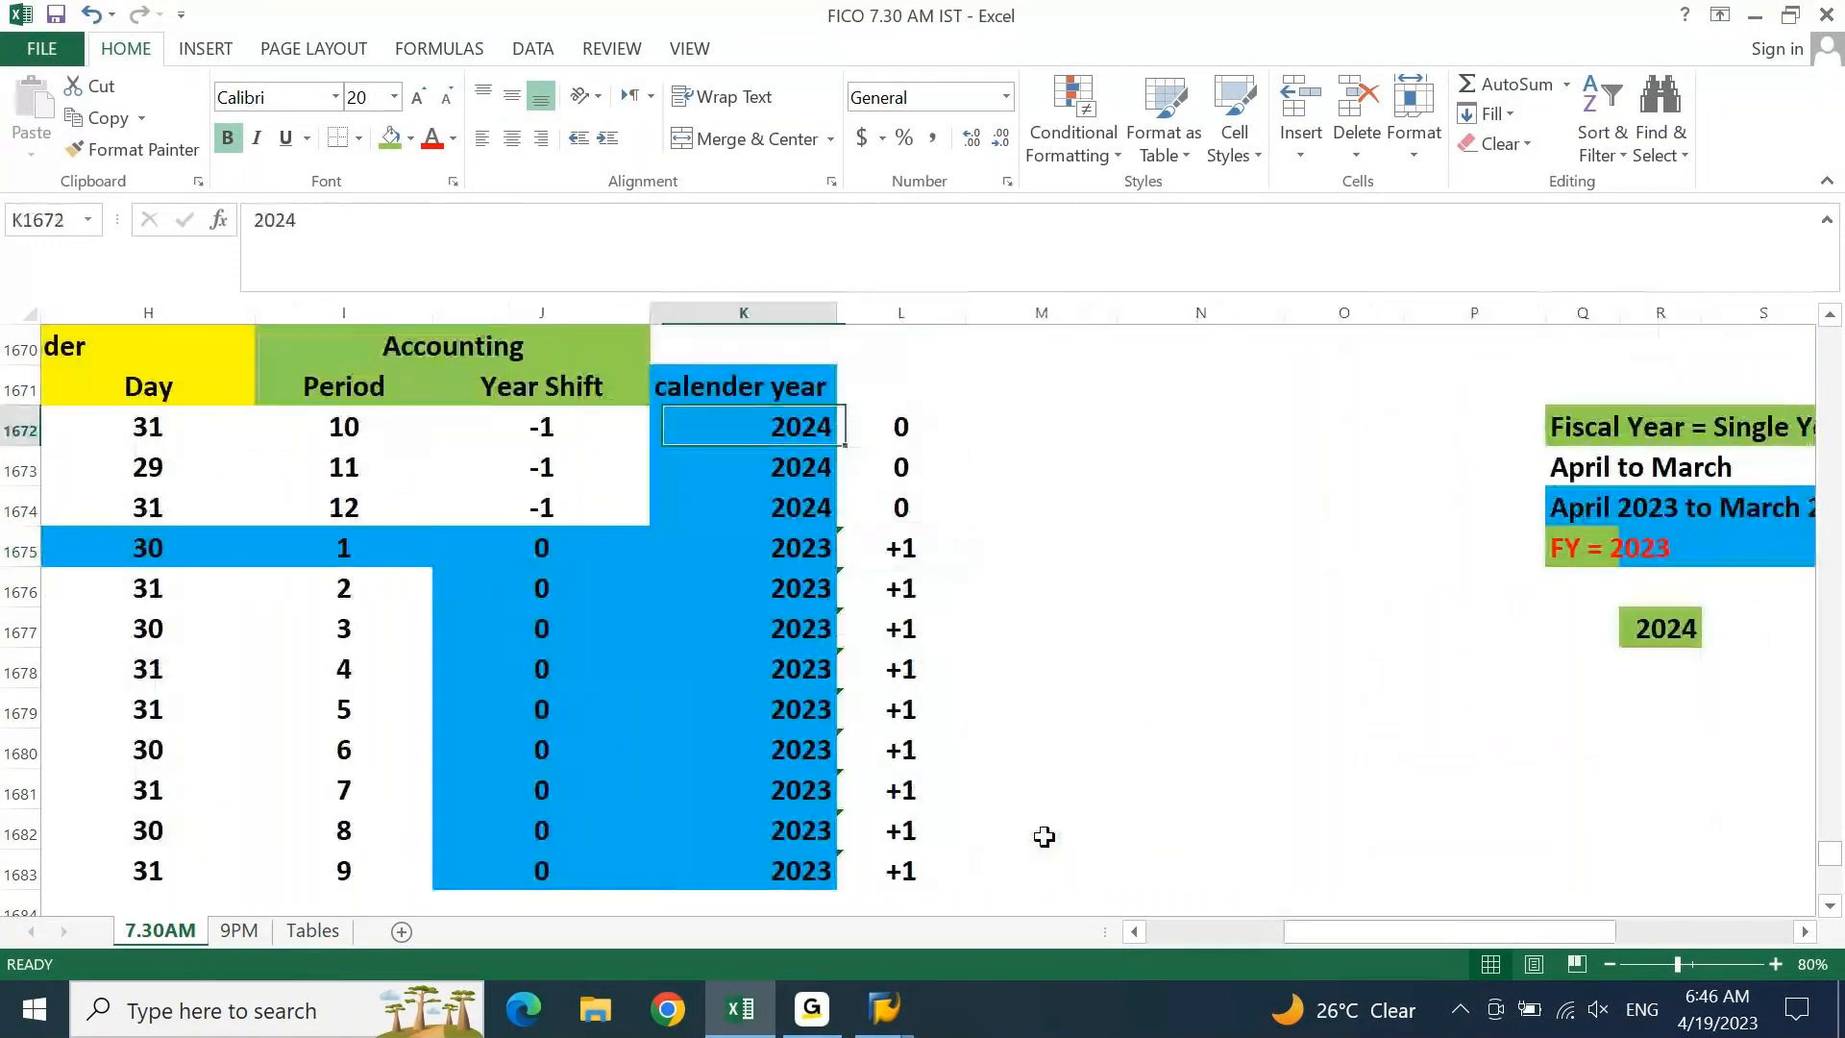
key(Right)
key(Right)
key(Right)
key(Right)
key(Right)
key(Right)
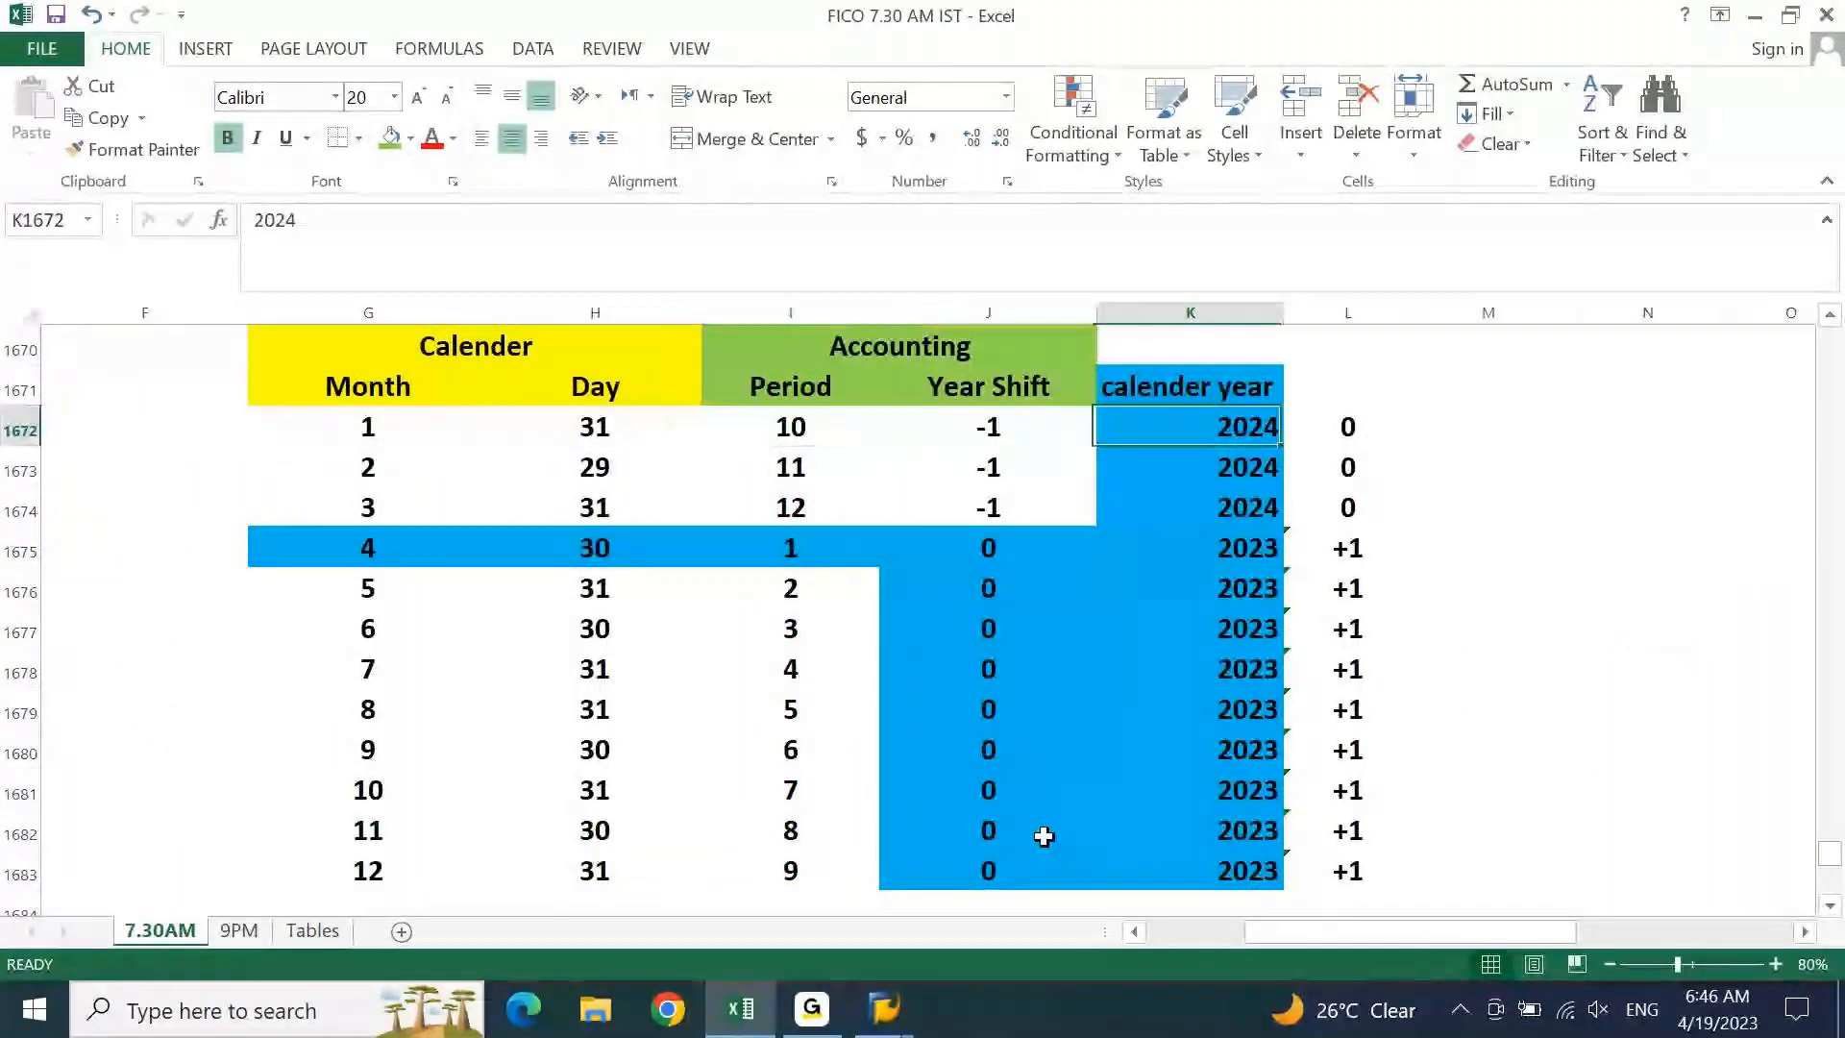
key(Up)
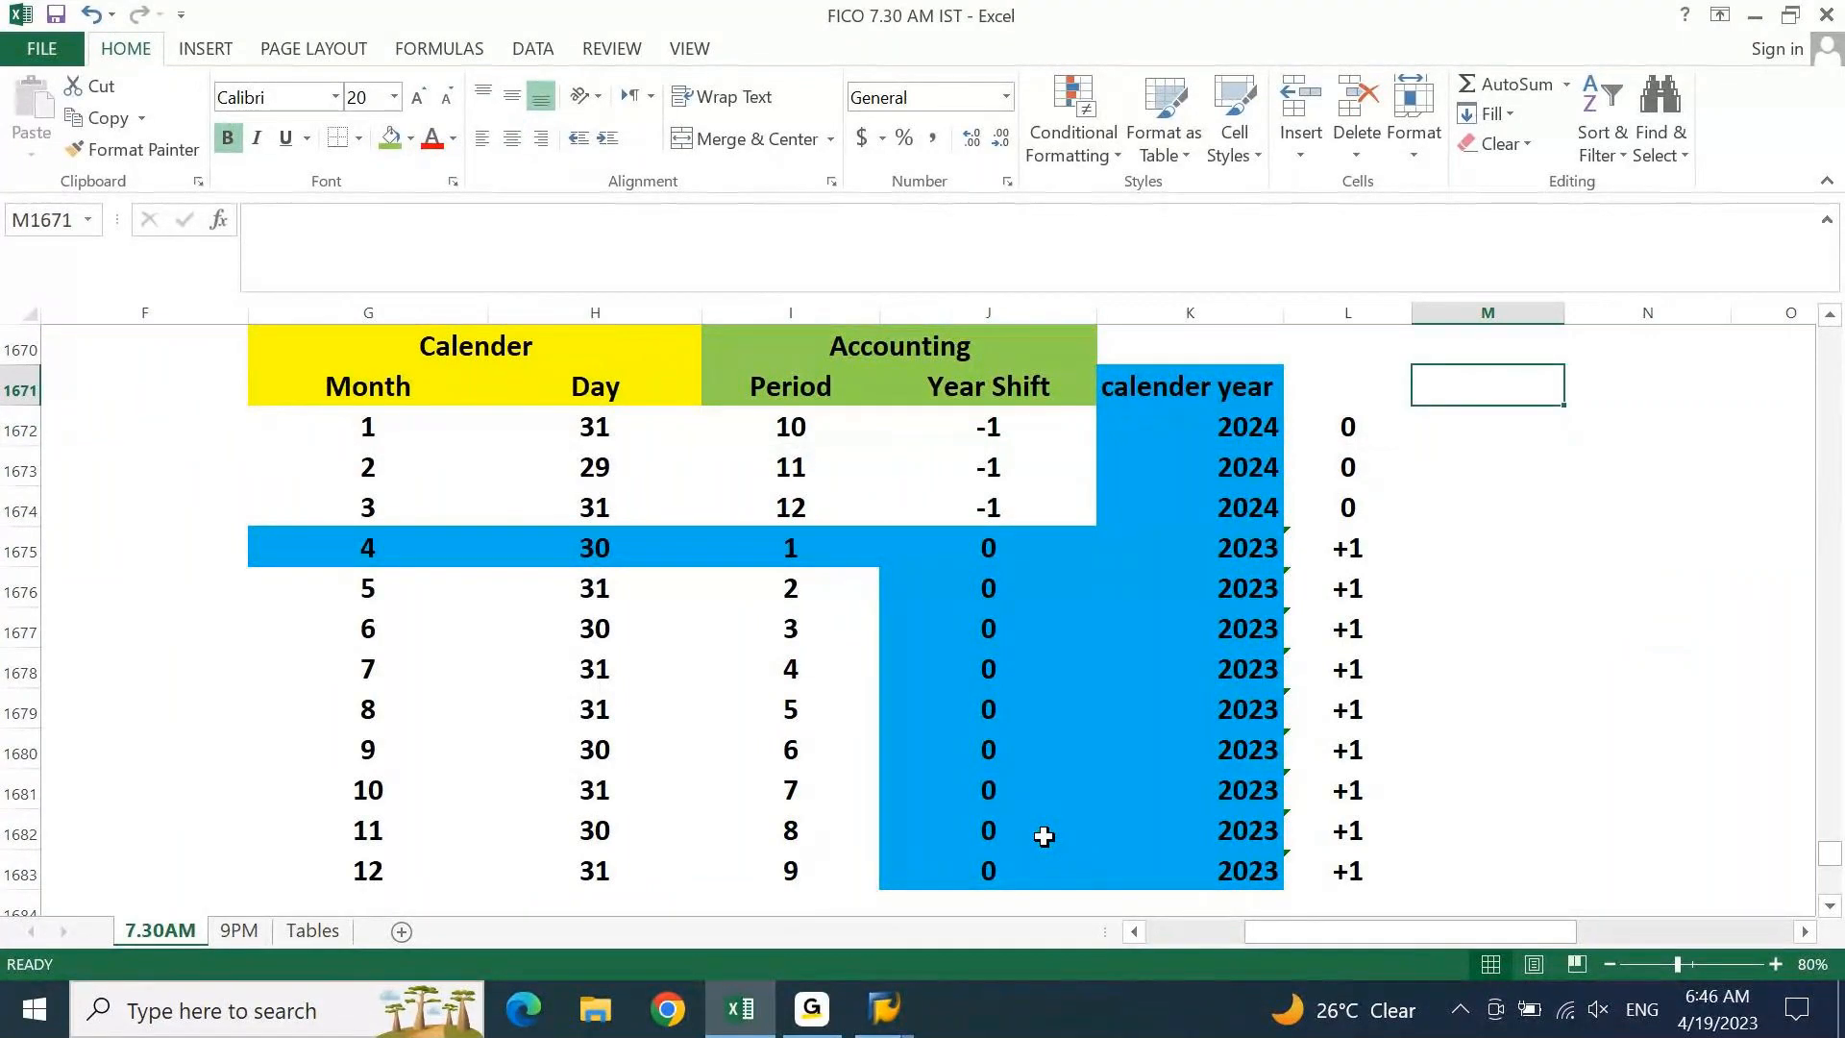
text(POstig)
key(BackSpace)
text(ng Date)
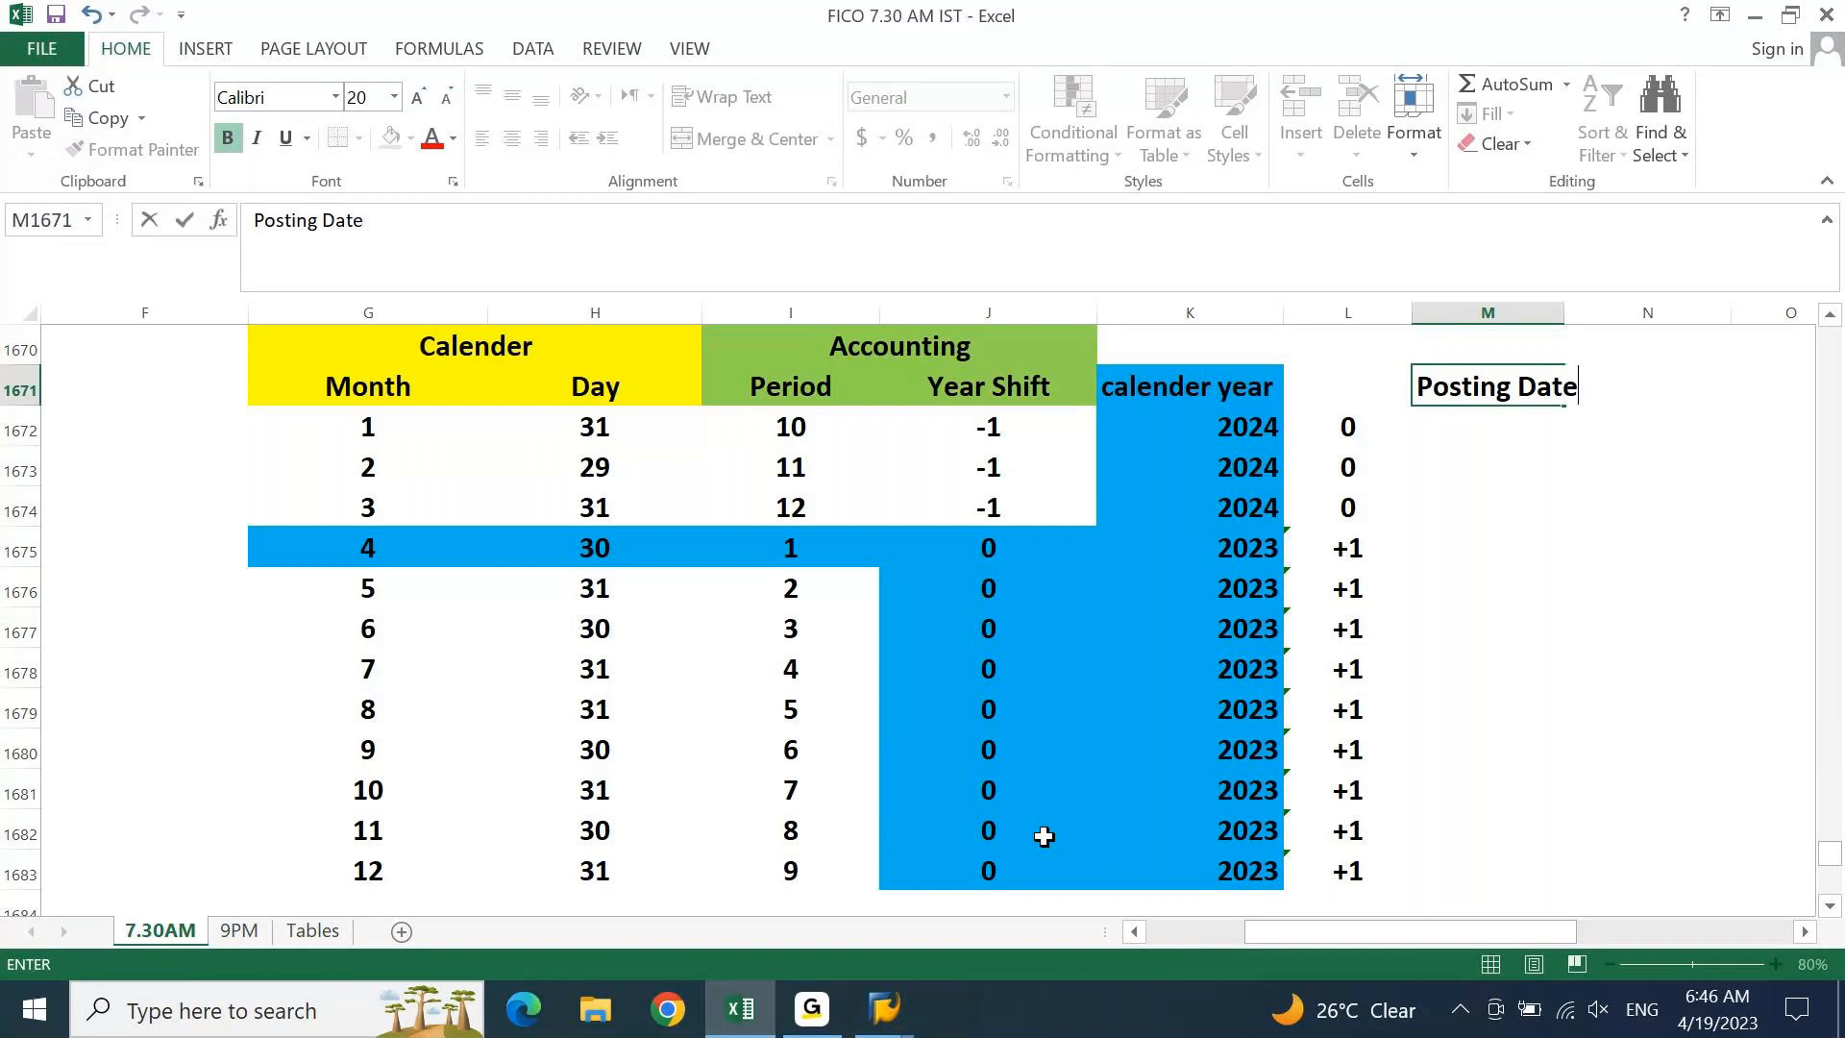
key(Return)
Fill the Posting Date header yellow and AutoFit column M's width
key(Up)
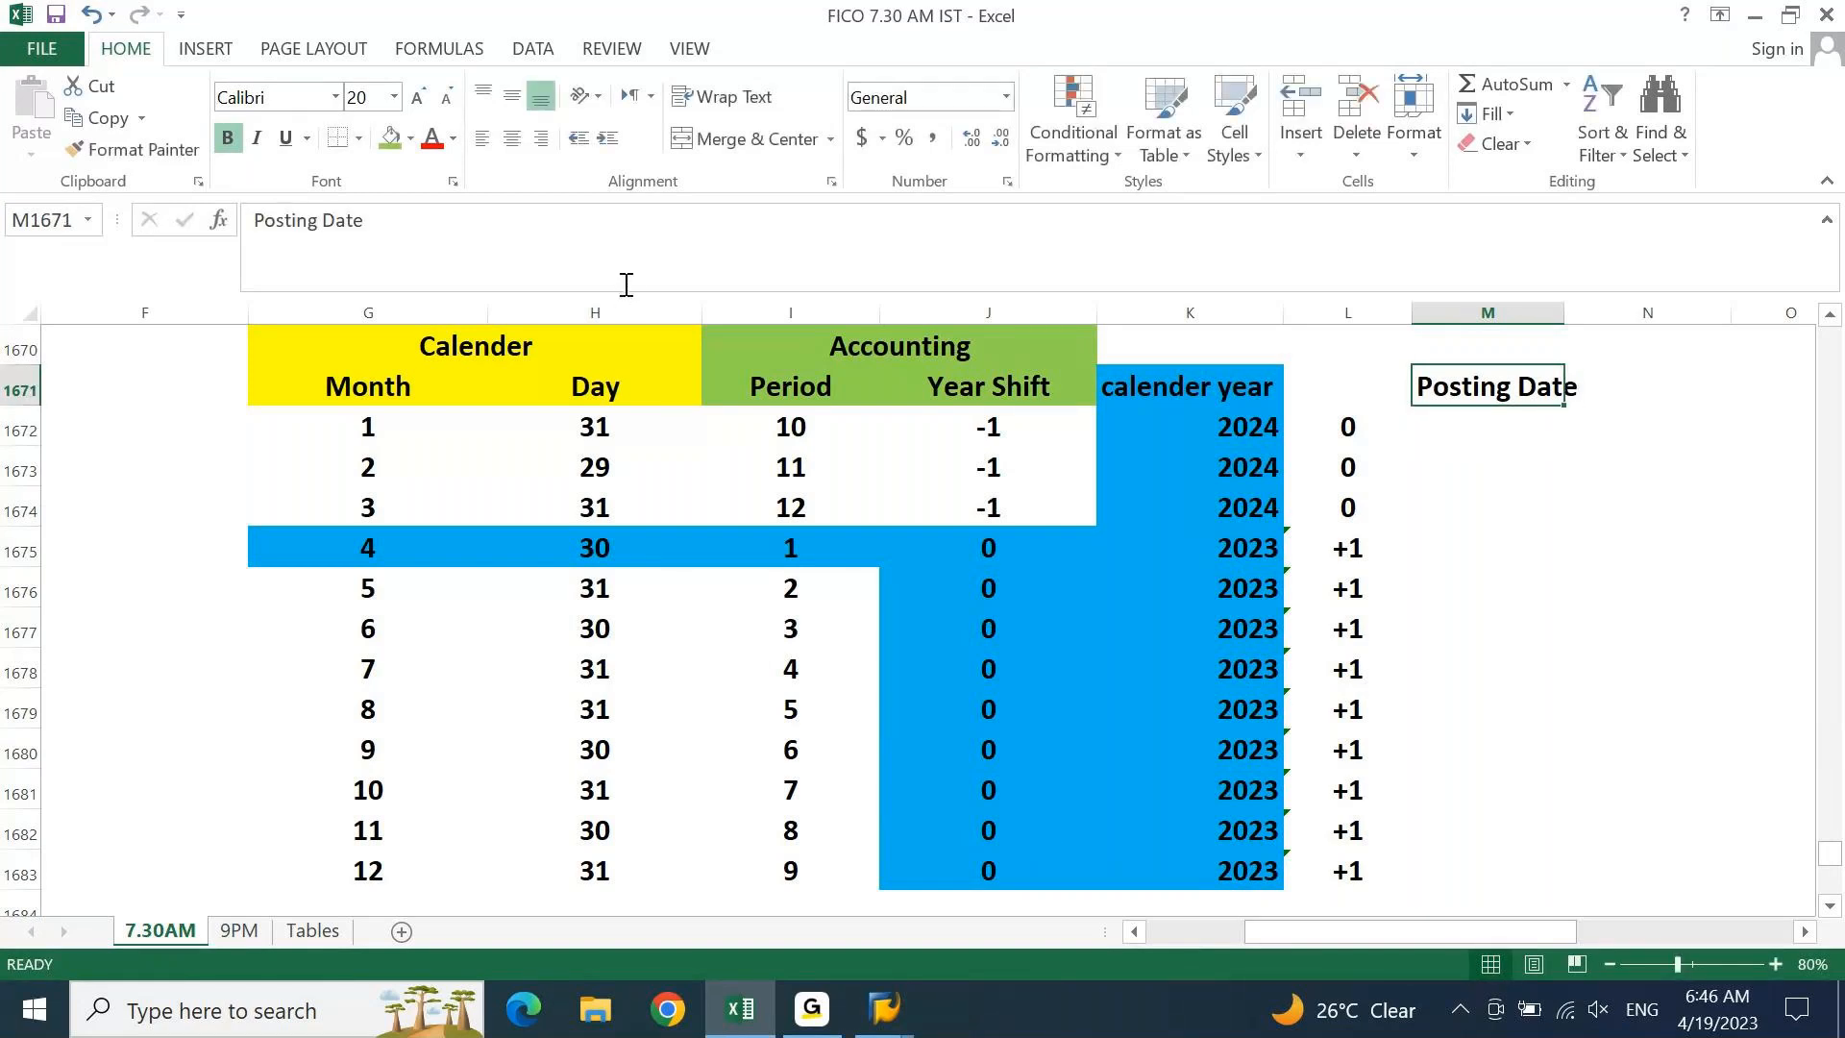
click(410, 137)
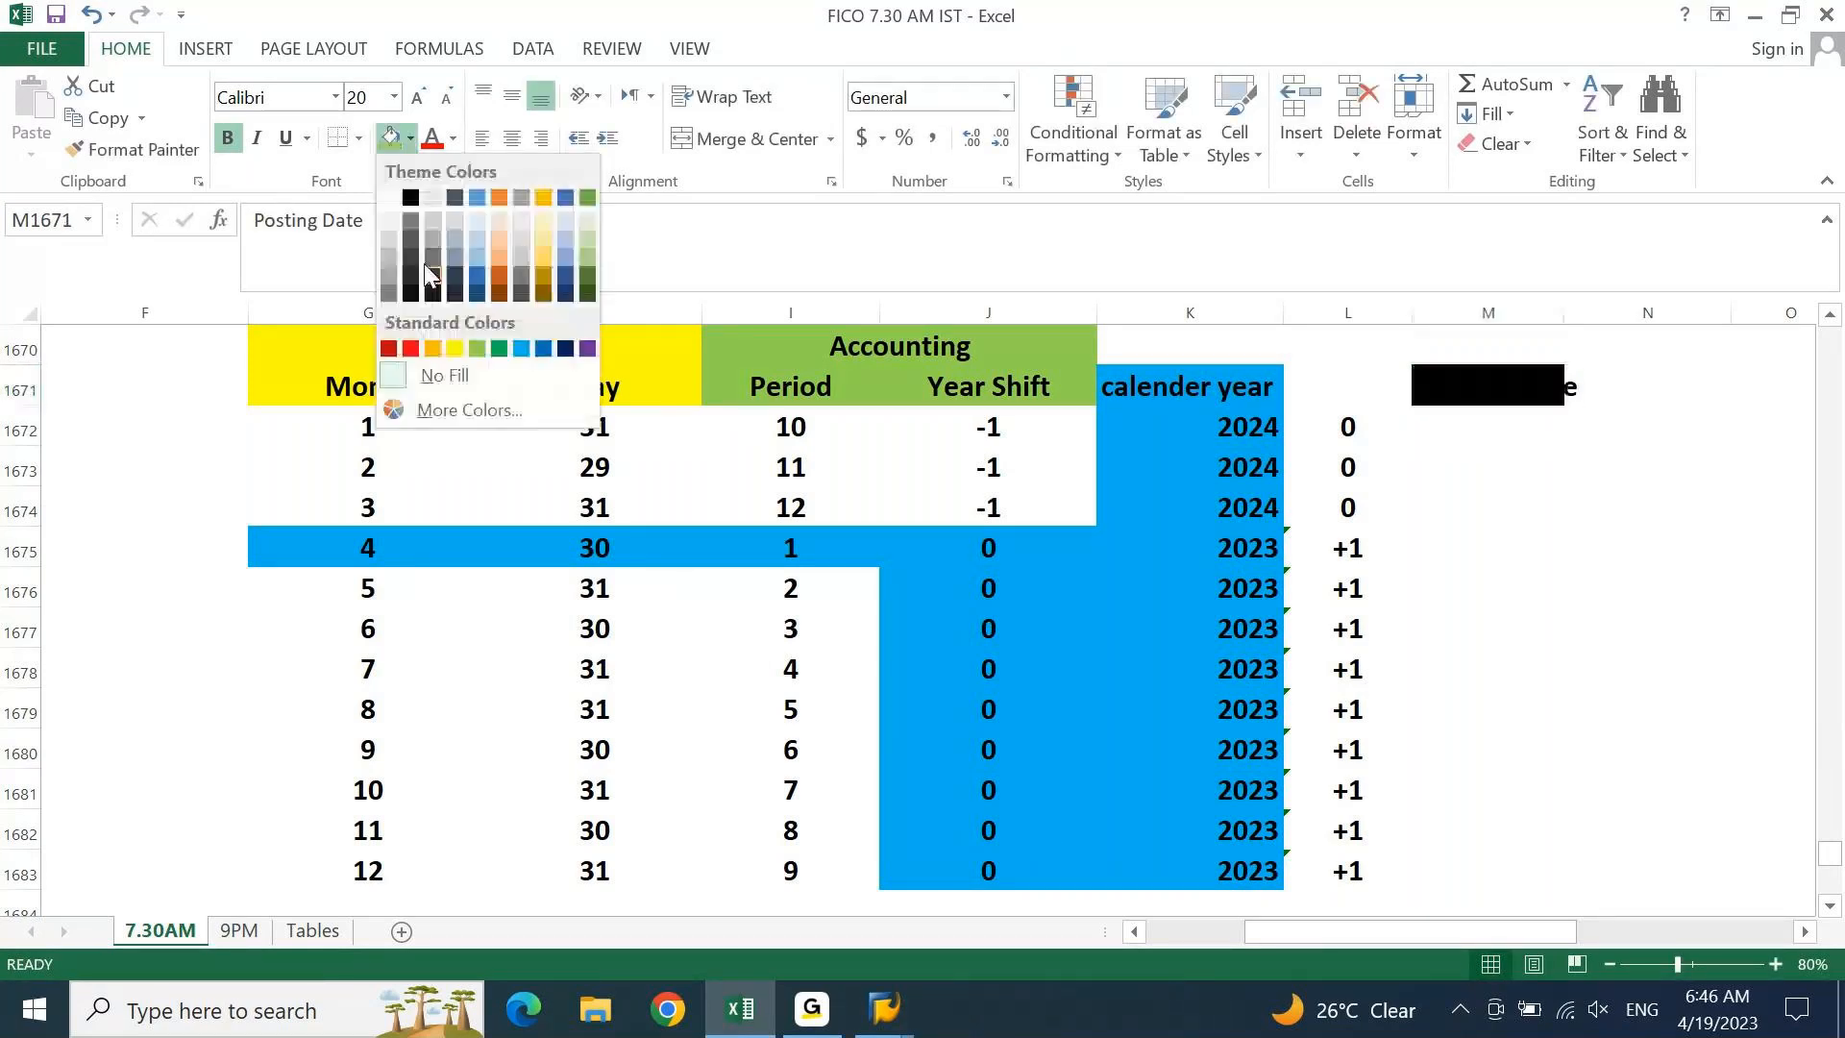
click(454, 348)
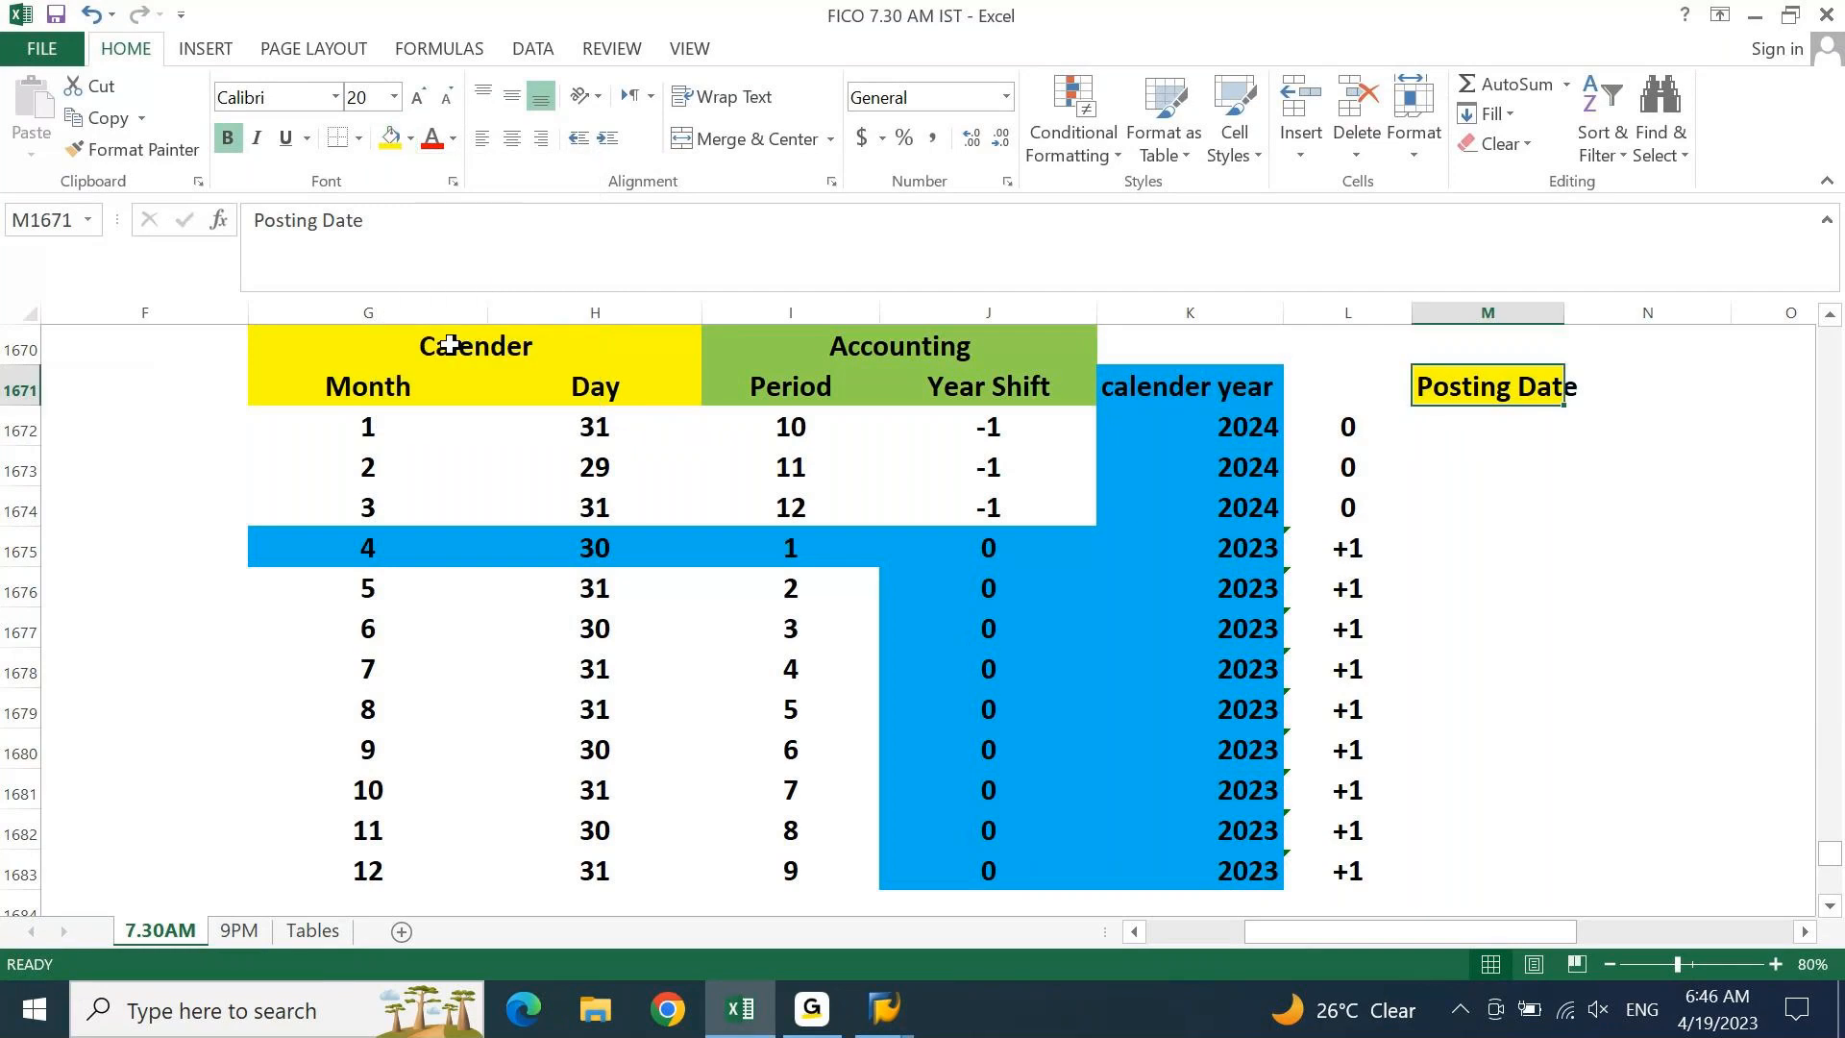
key(alt+o)
key(c)
key(a)
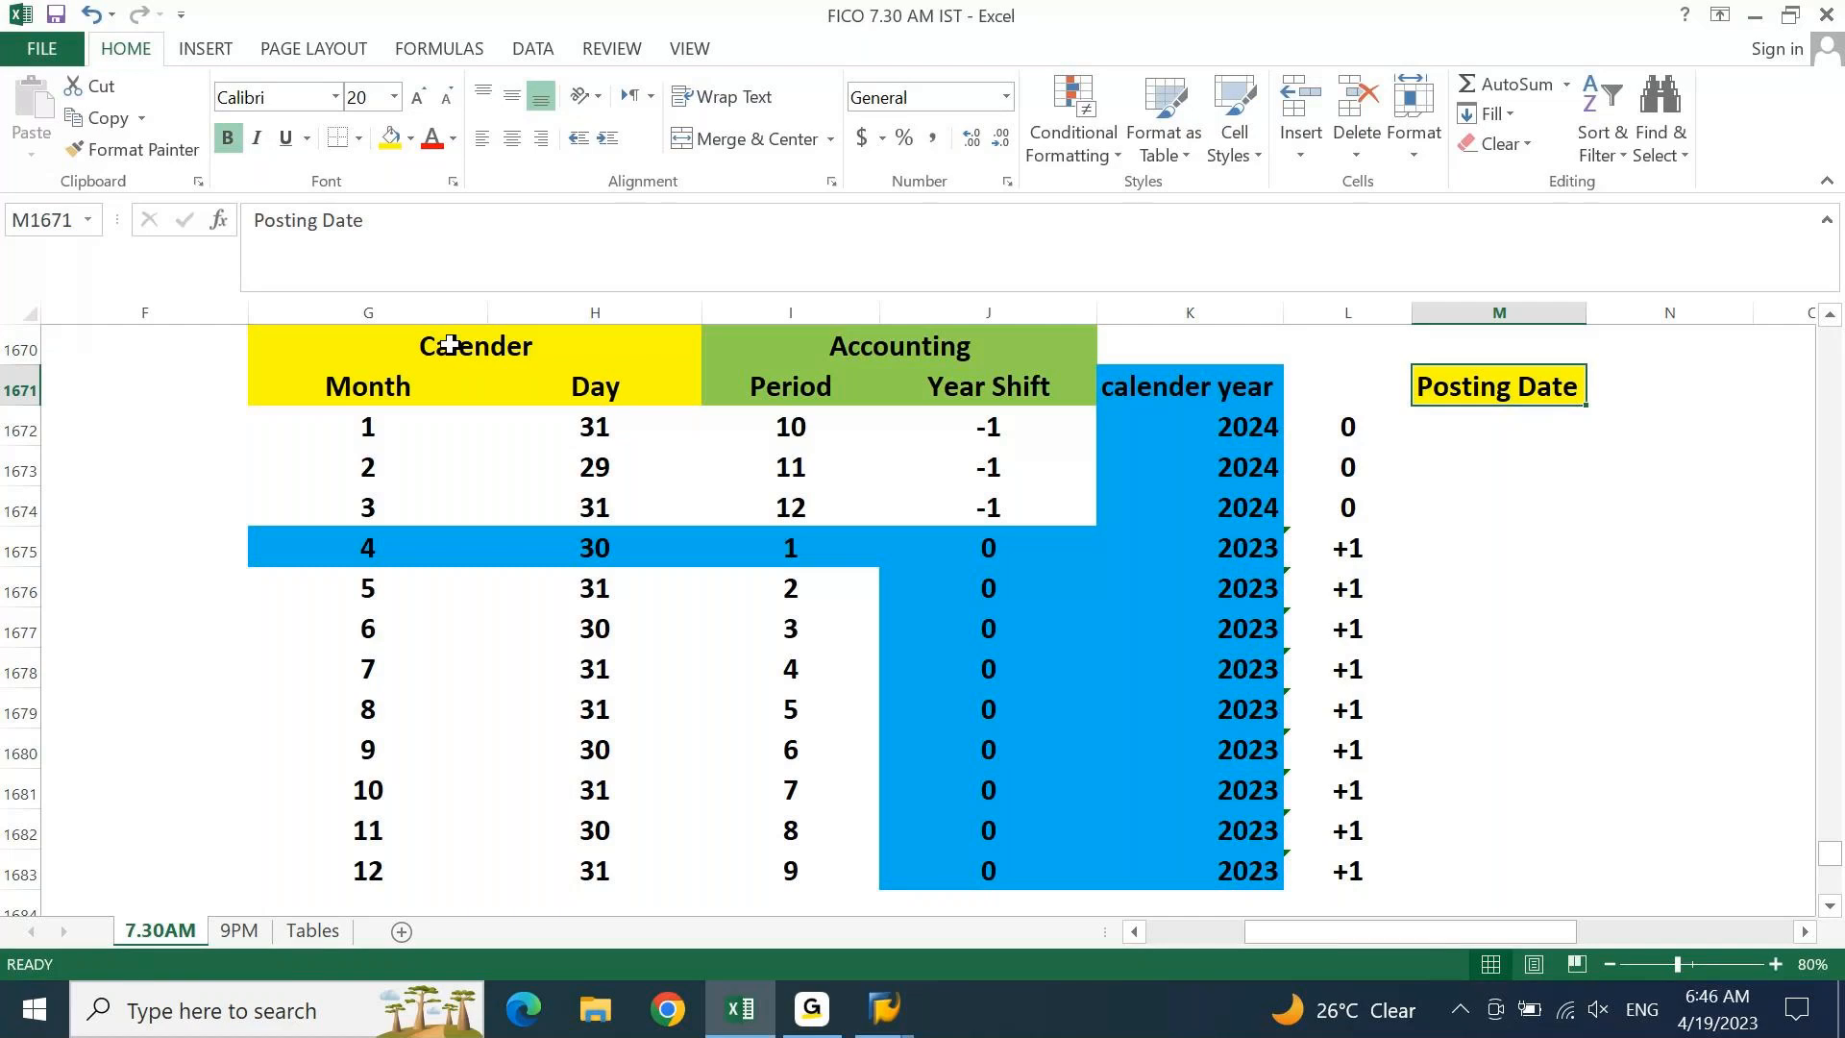
Enter posting dates 01.04.2023, 10.05.2023 and 13.06.2023 for April to June
key(Down)
key(Down)
key(Down)
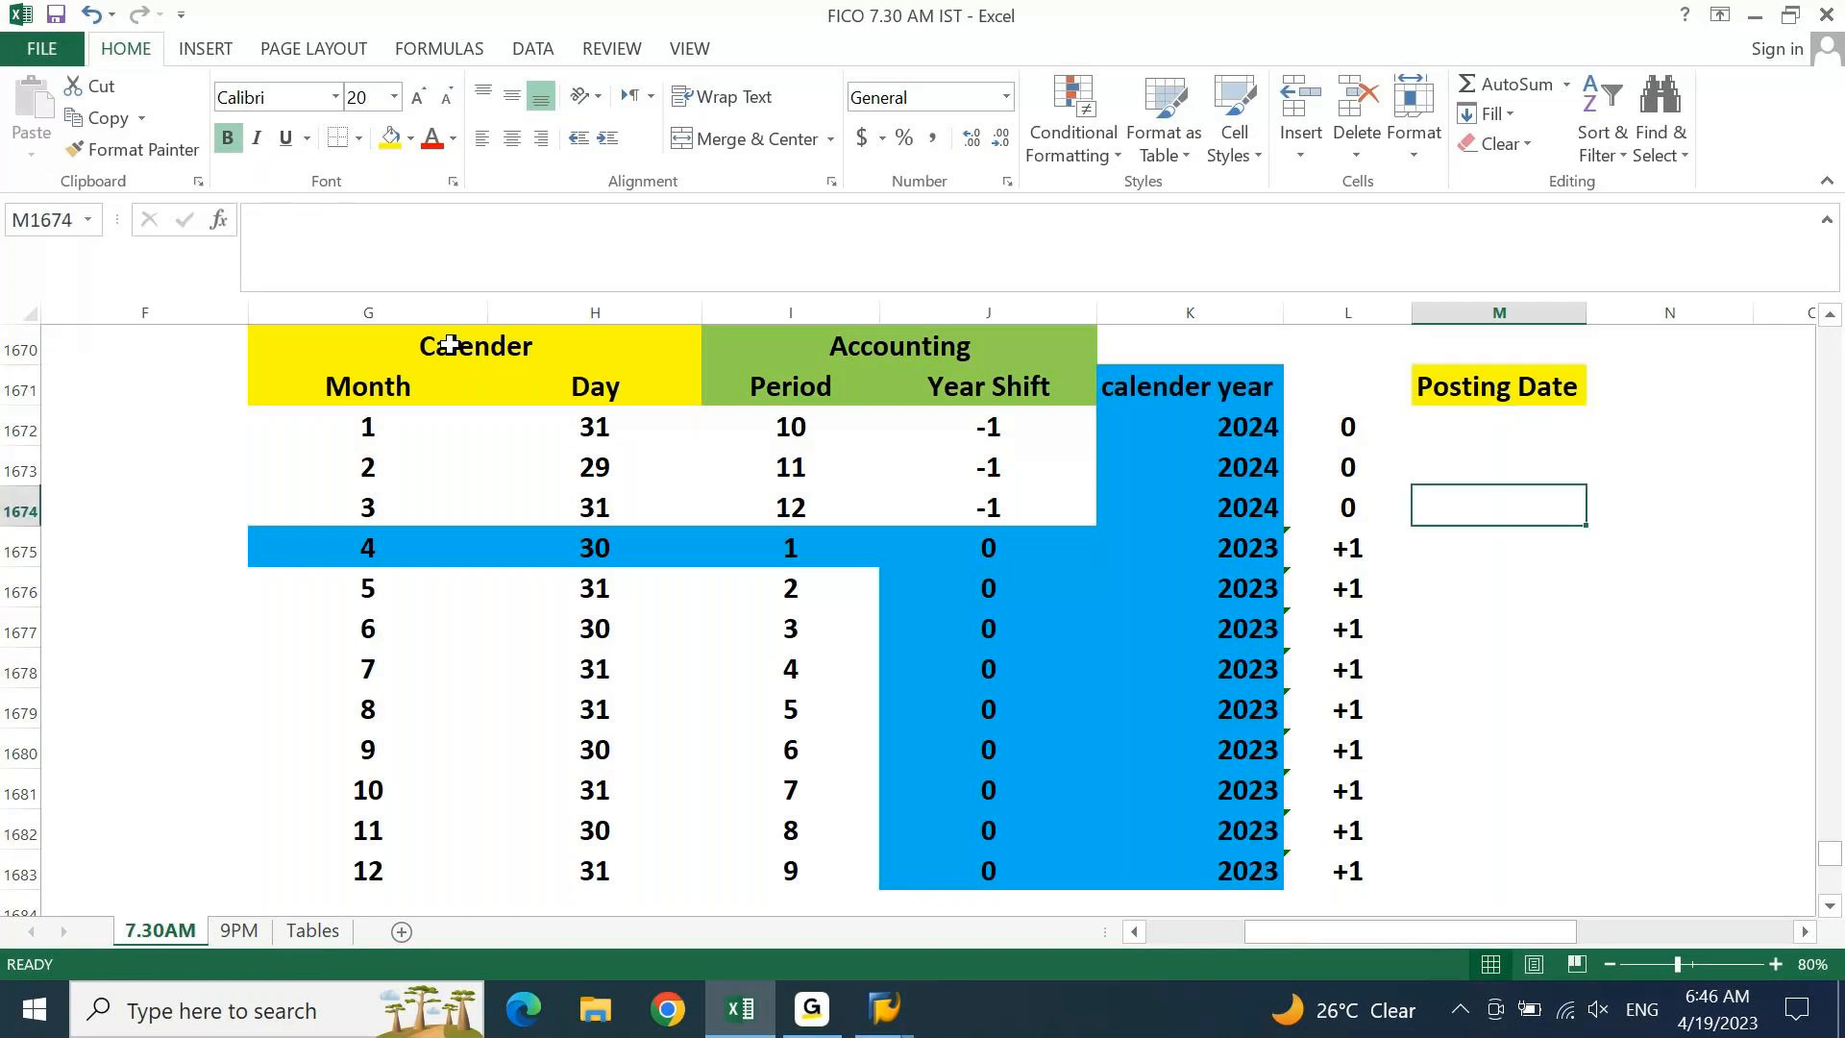
key(Down)
key(Left)
key(Left)
key(Left)
key(Left)
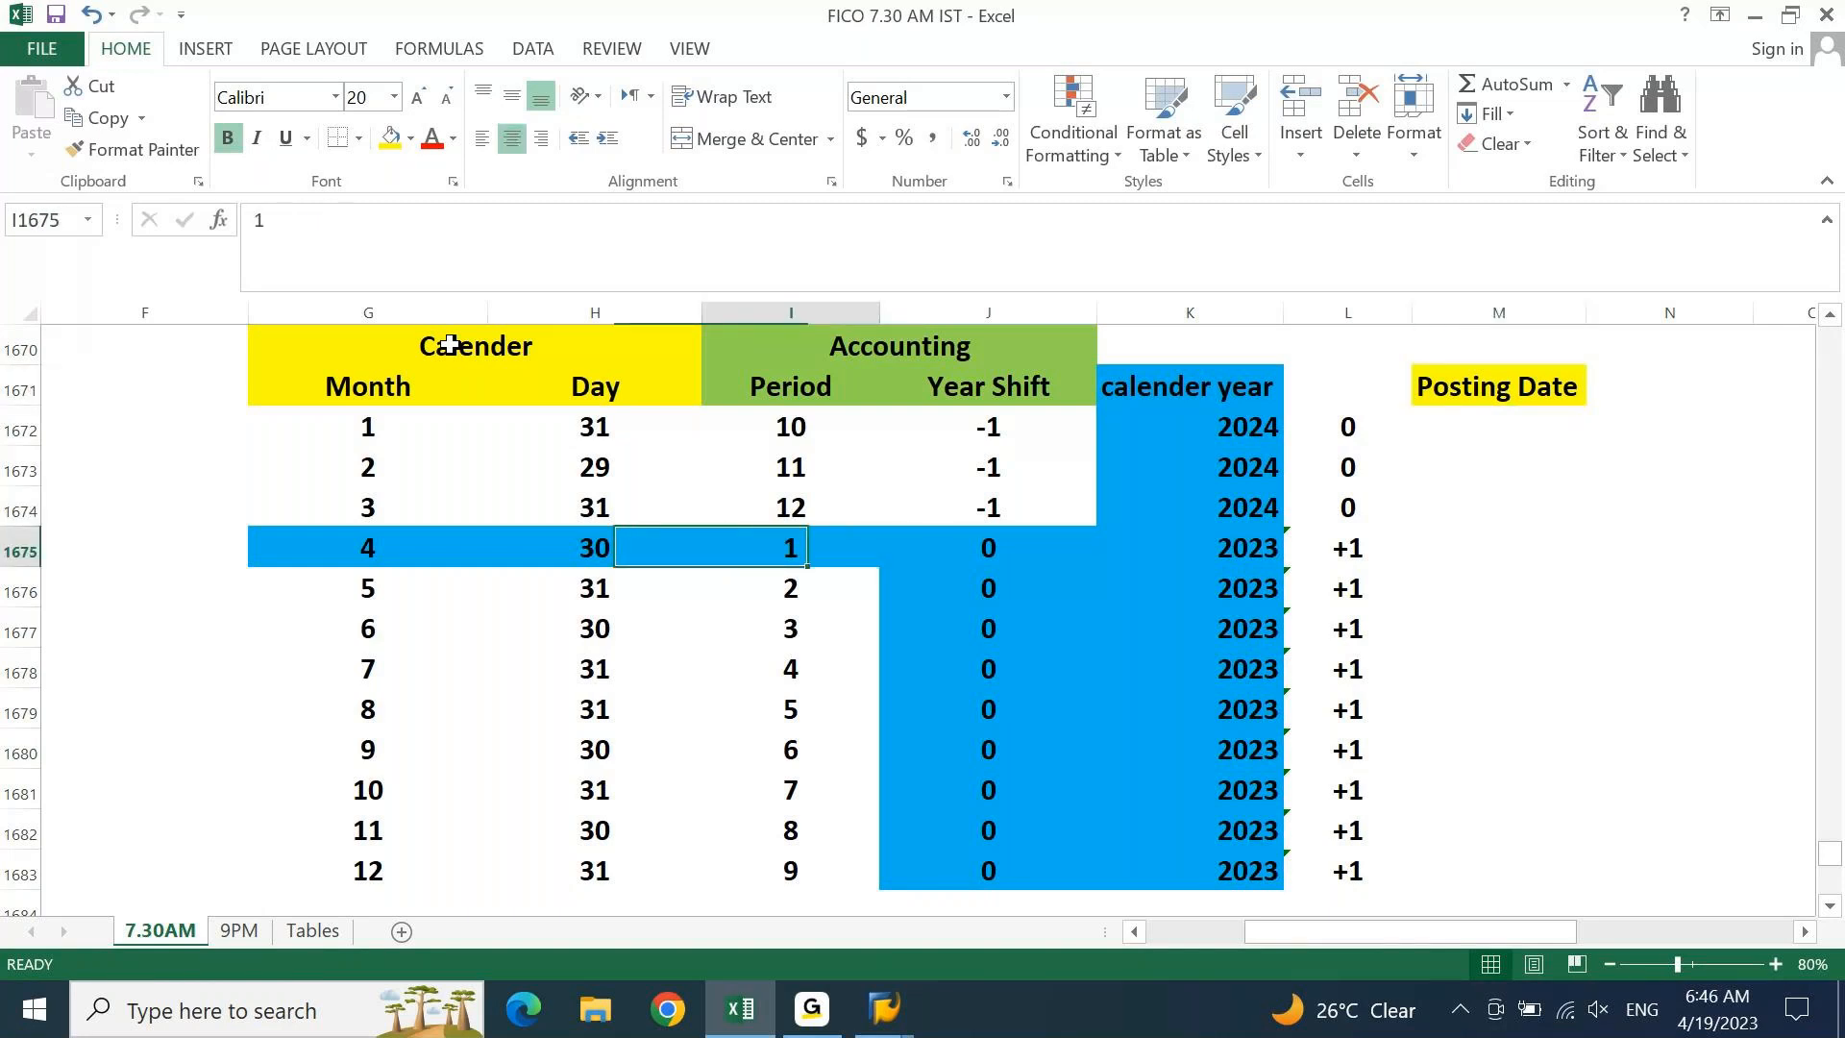
key(Right)
key(Right)
key(Right)
key(Right)
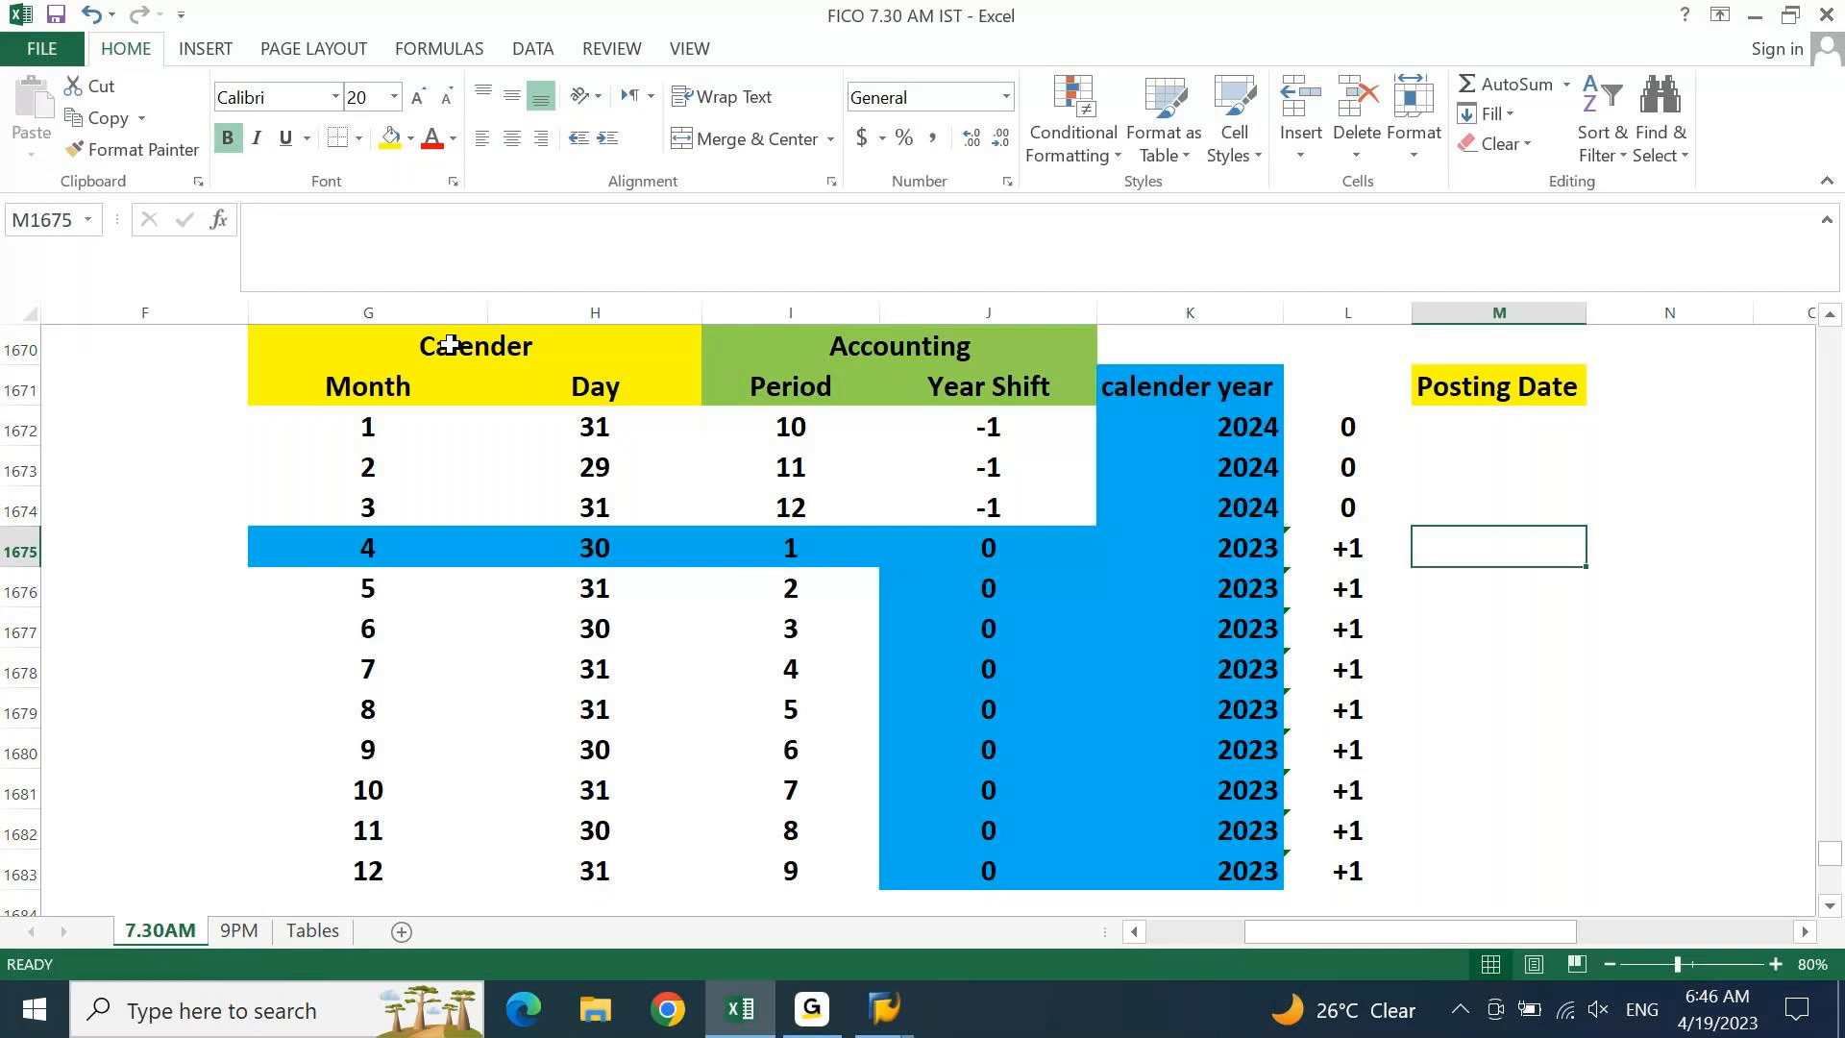
text(01)
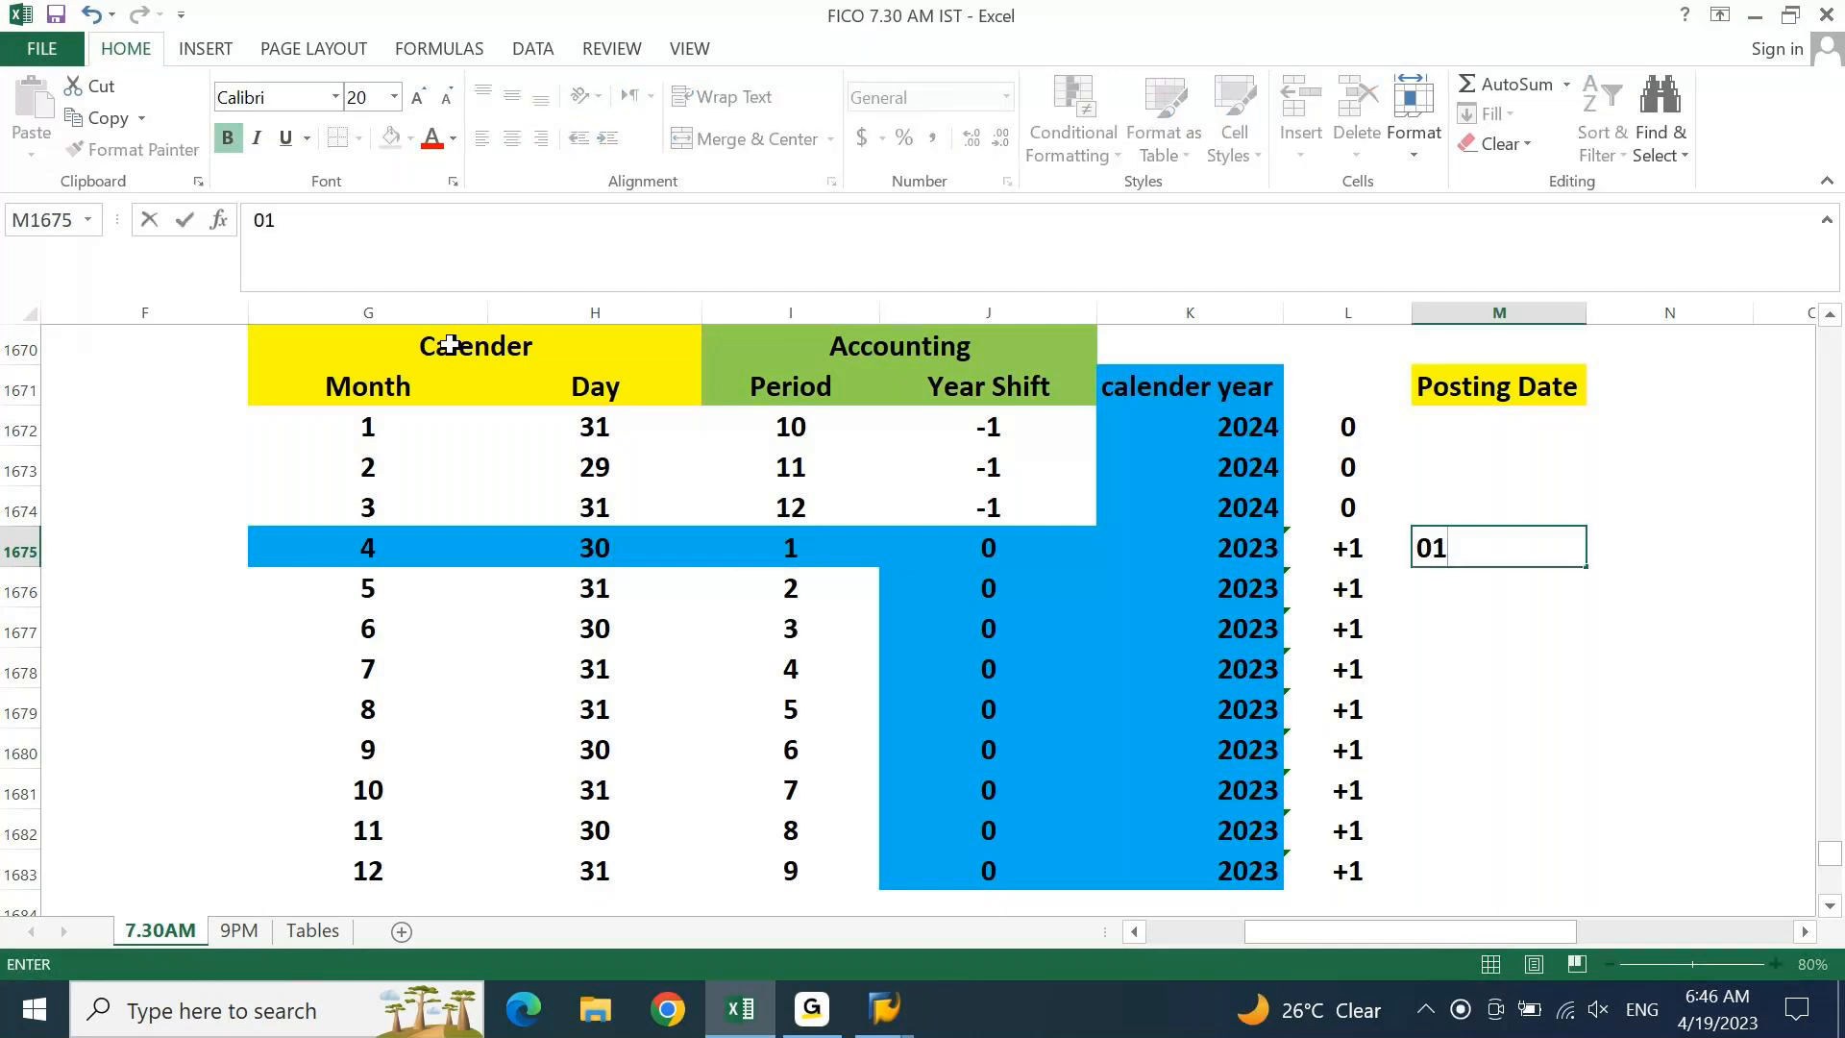
text(.04.2023)
key(Return)
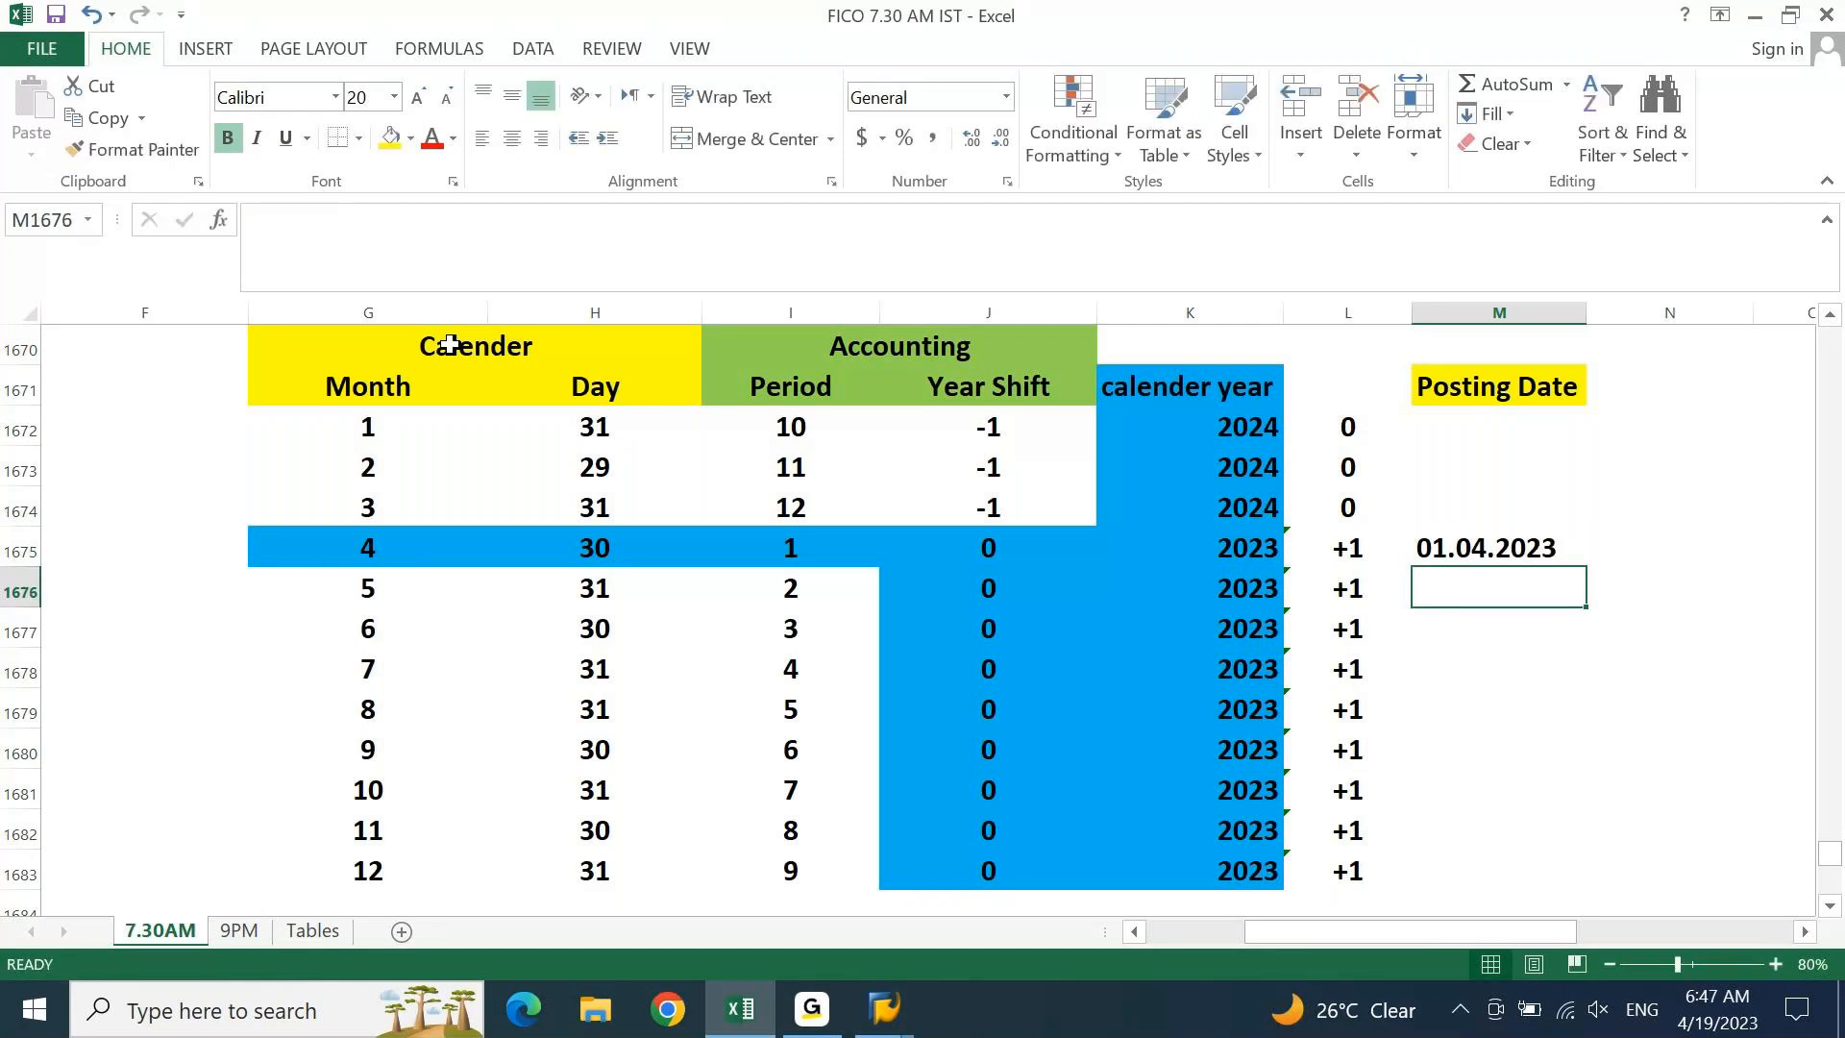
text(10.05.2023)
key(Return)
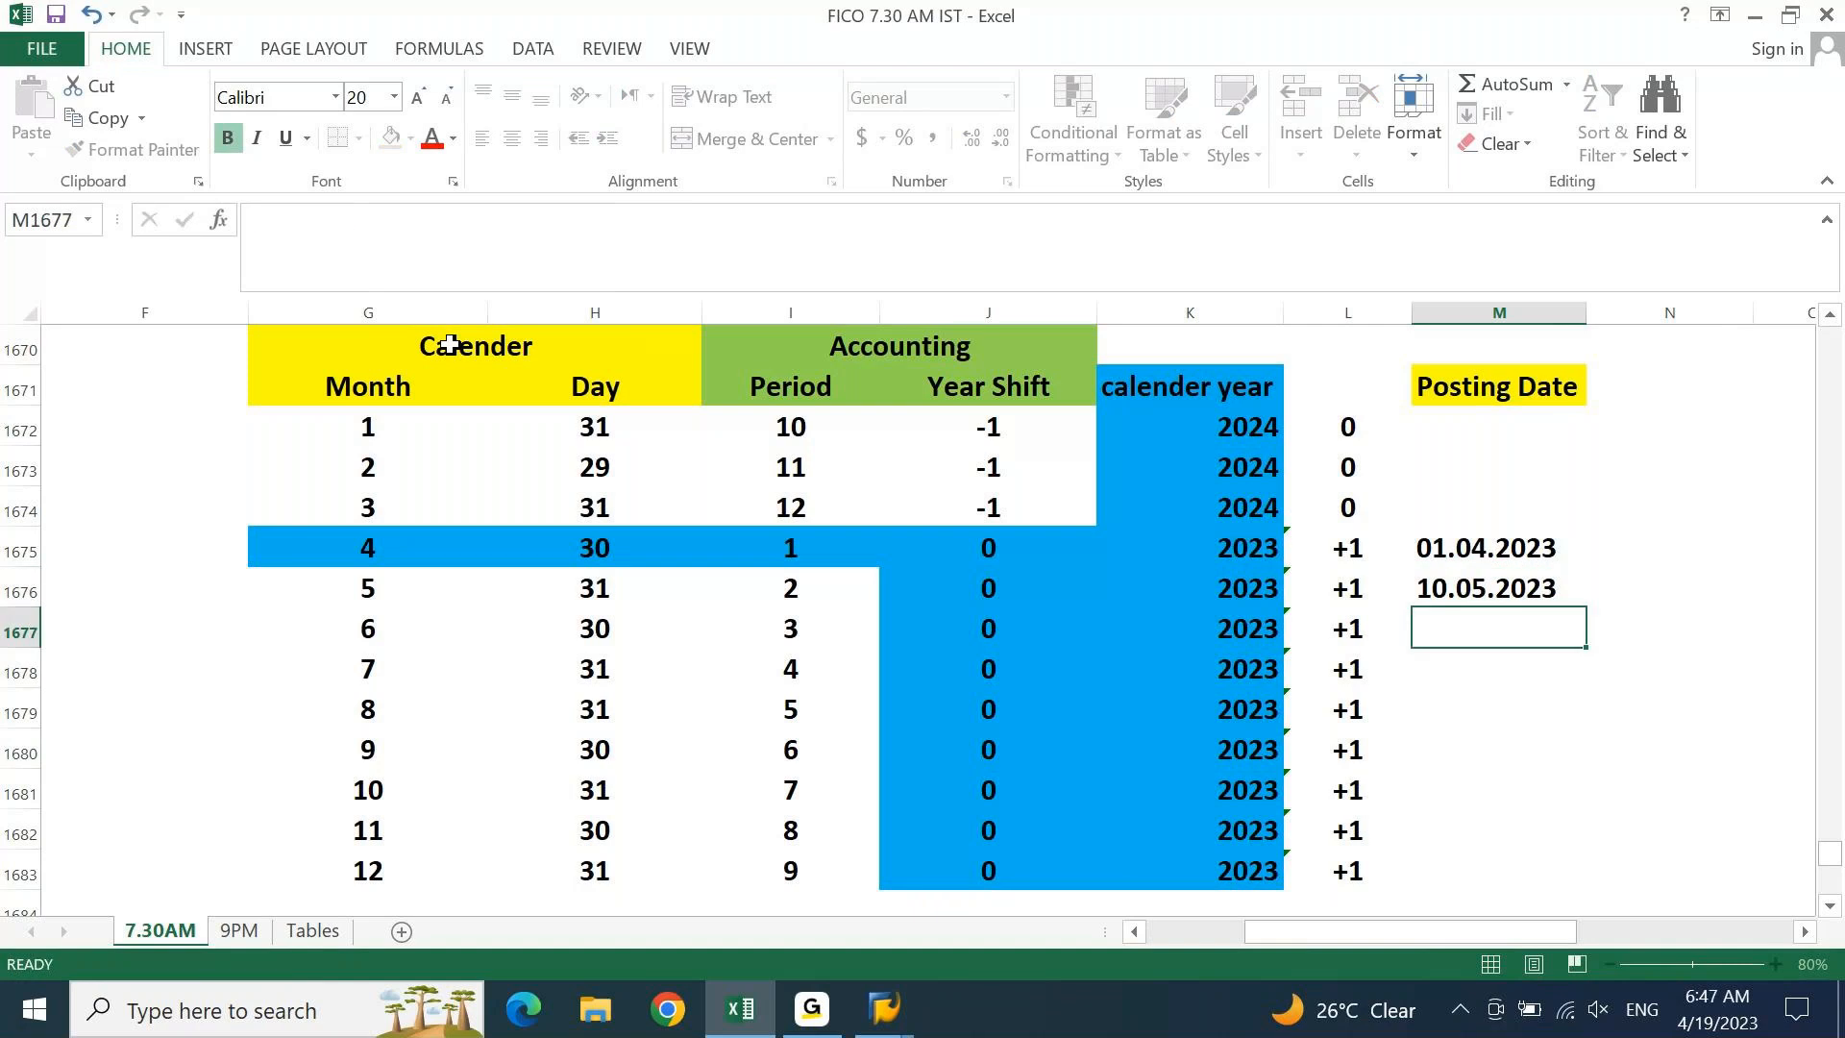
text(13.06.202)
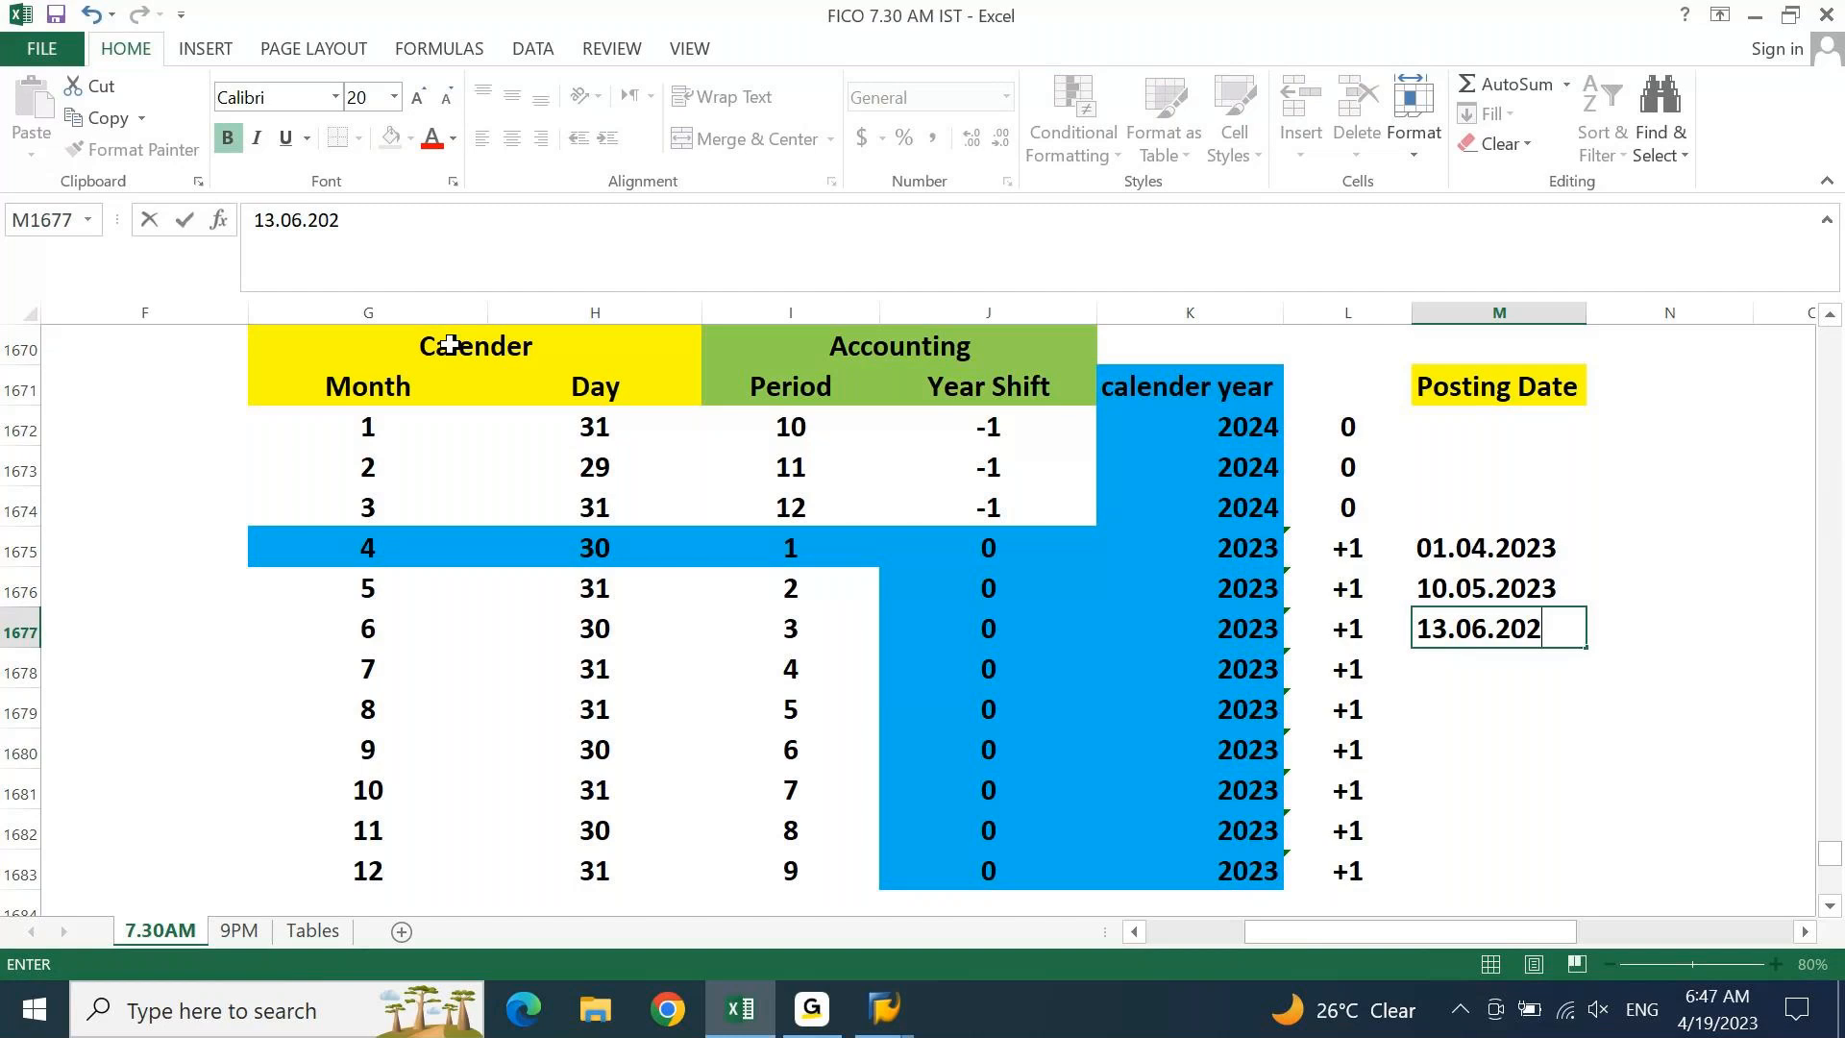
text(3)
key(Return)
Enter posting dates 18.07.2023, 20.08.2023 and 12.09.2023 for July to September
text(18.07.2023)
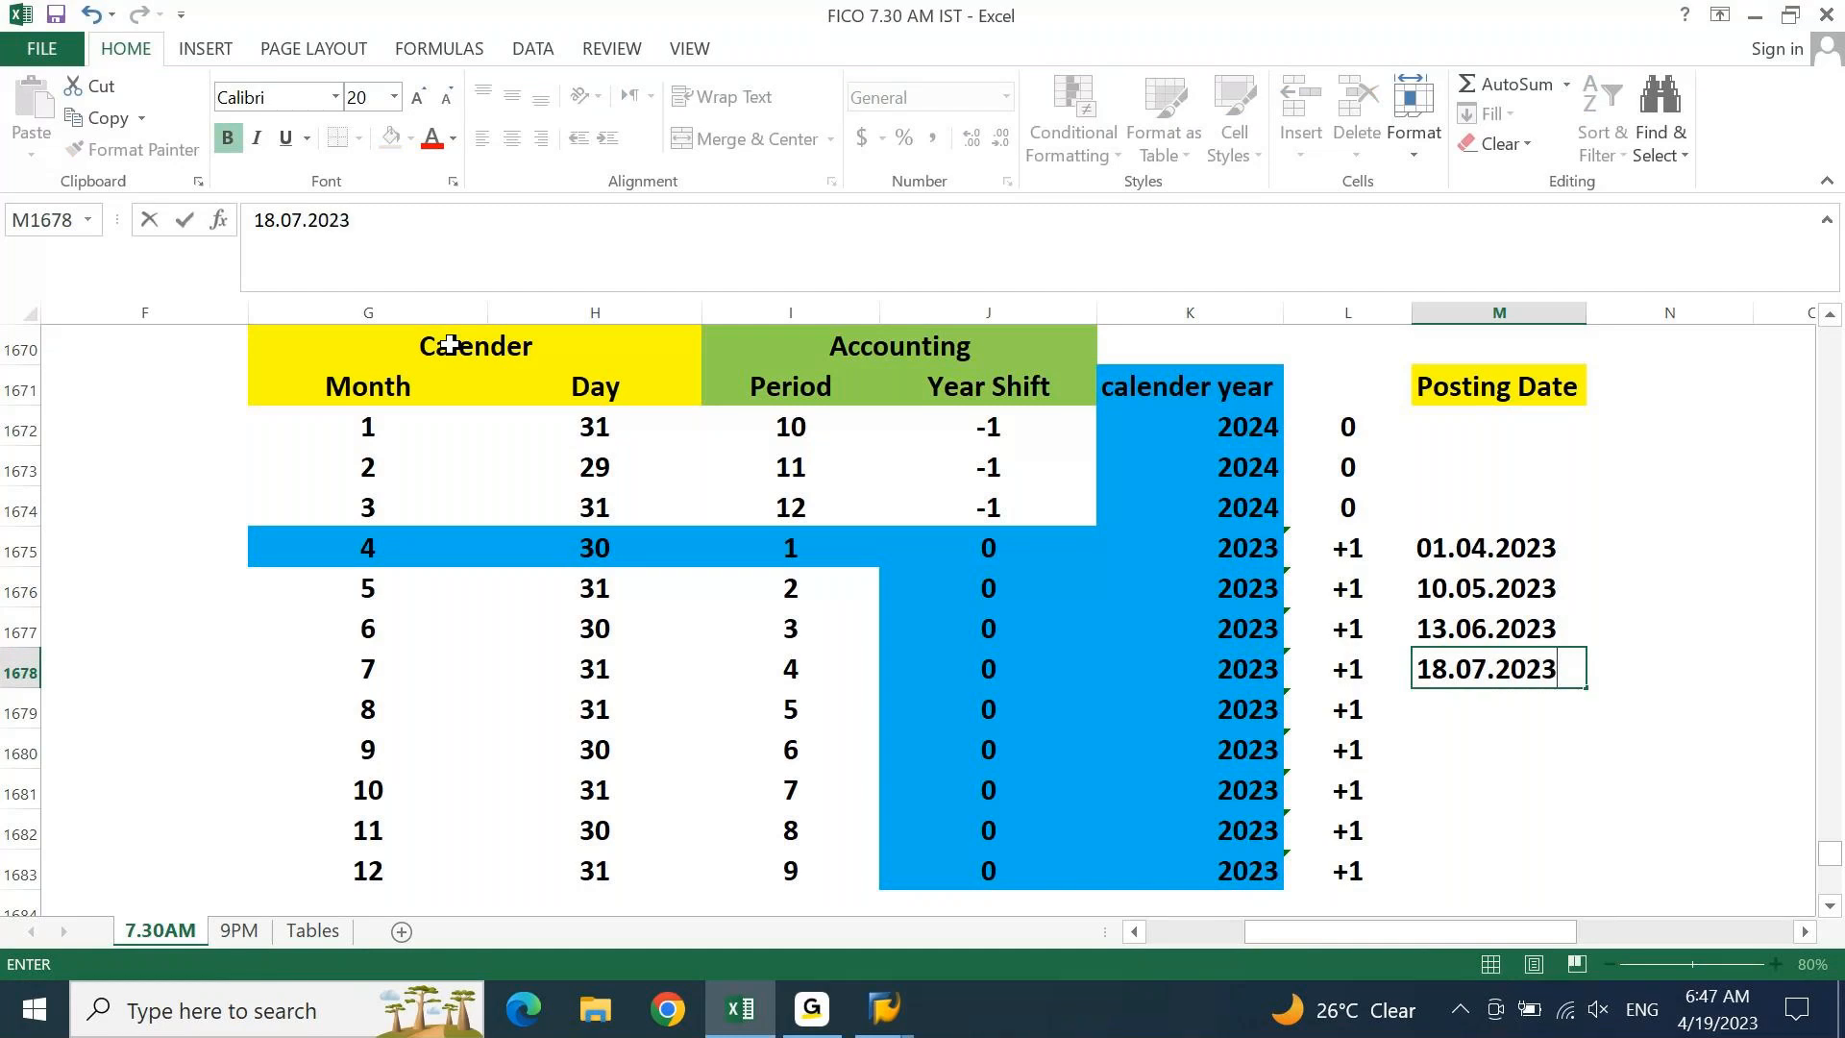
key(Return)
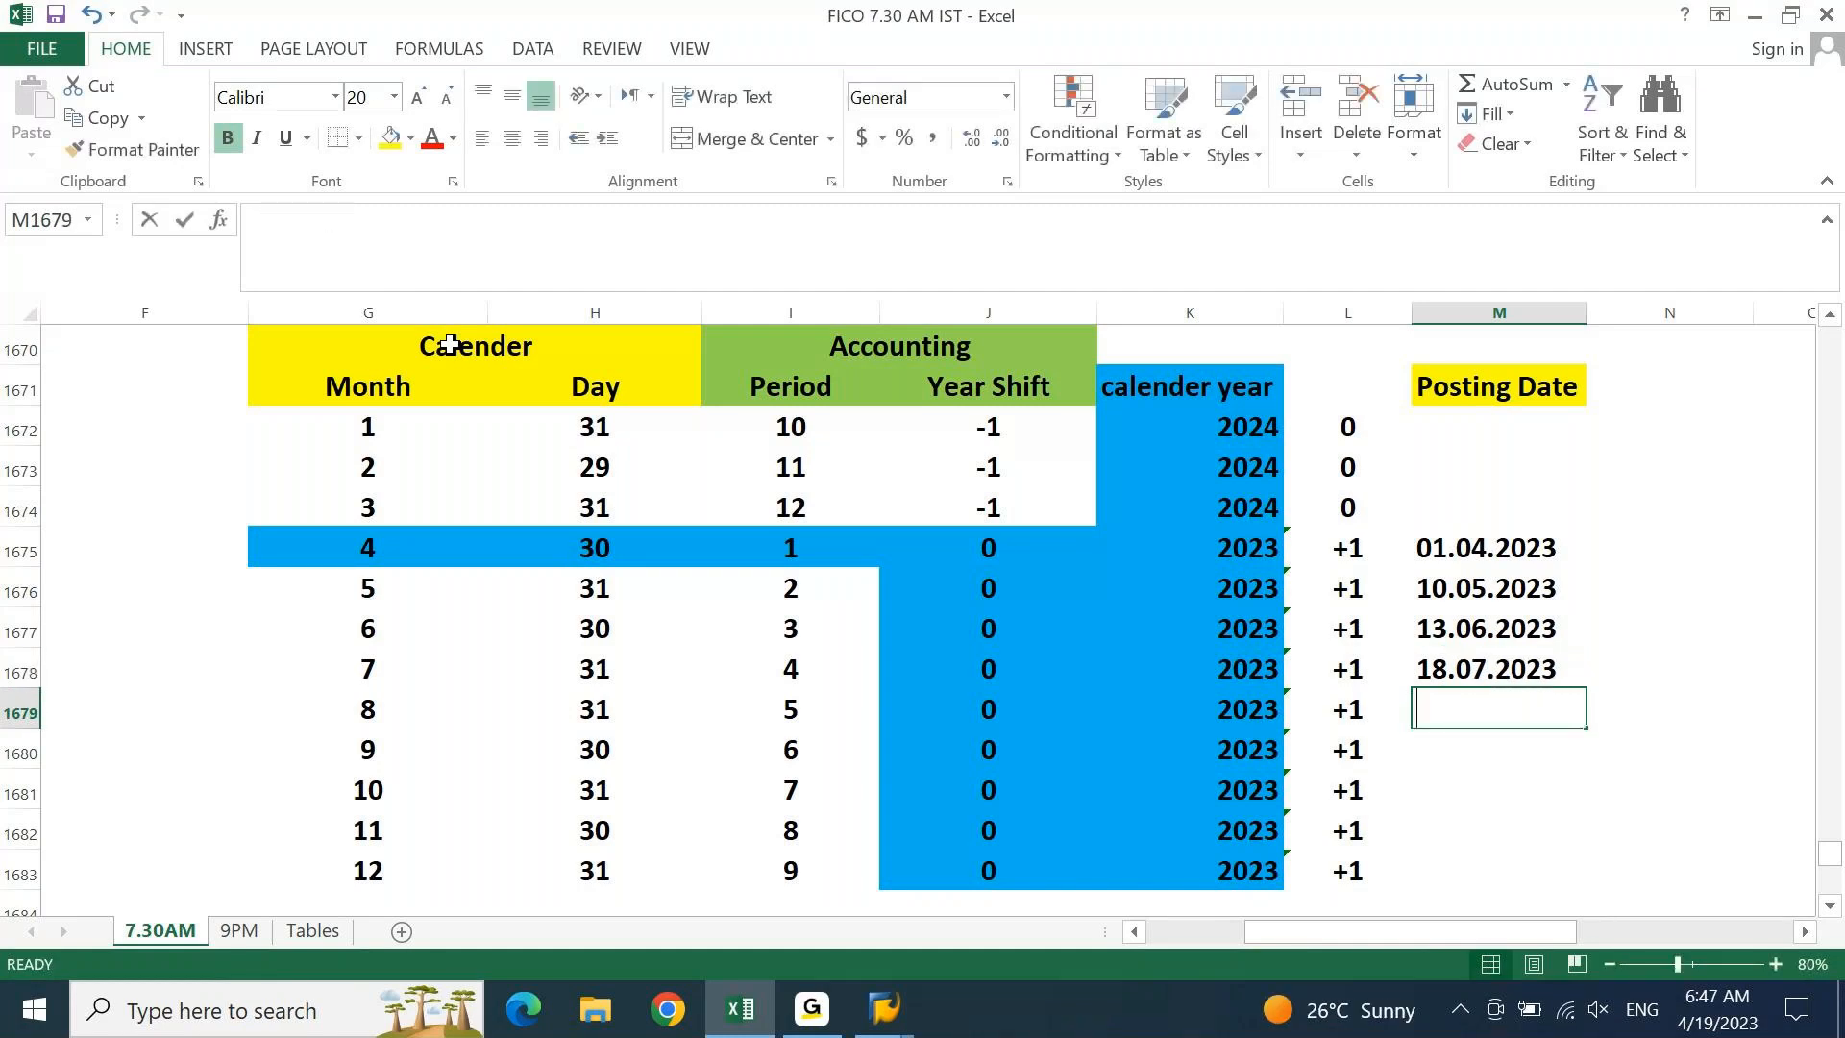
text(20.08.2023)
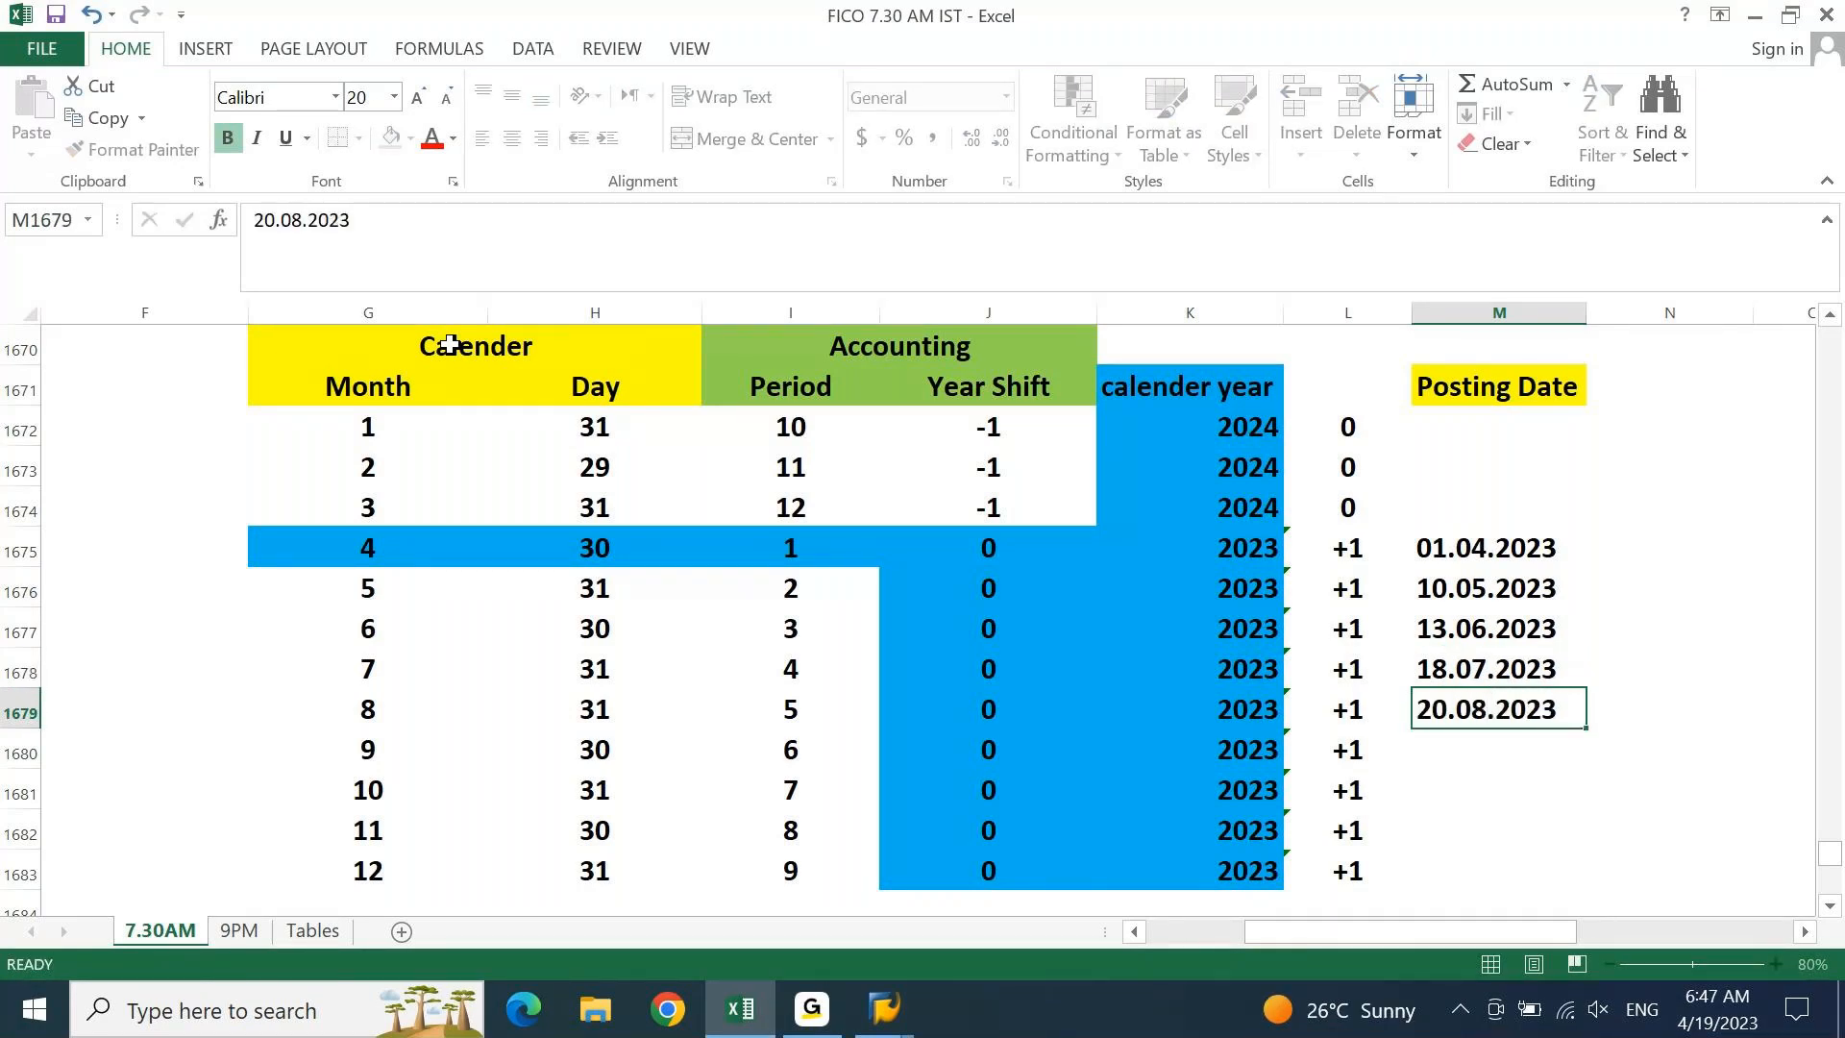
key(Return)
text(1)
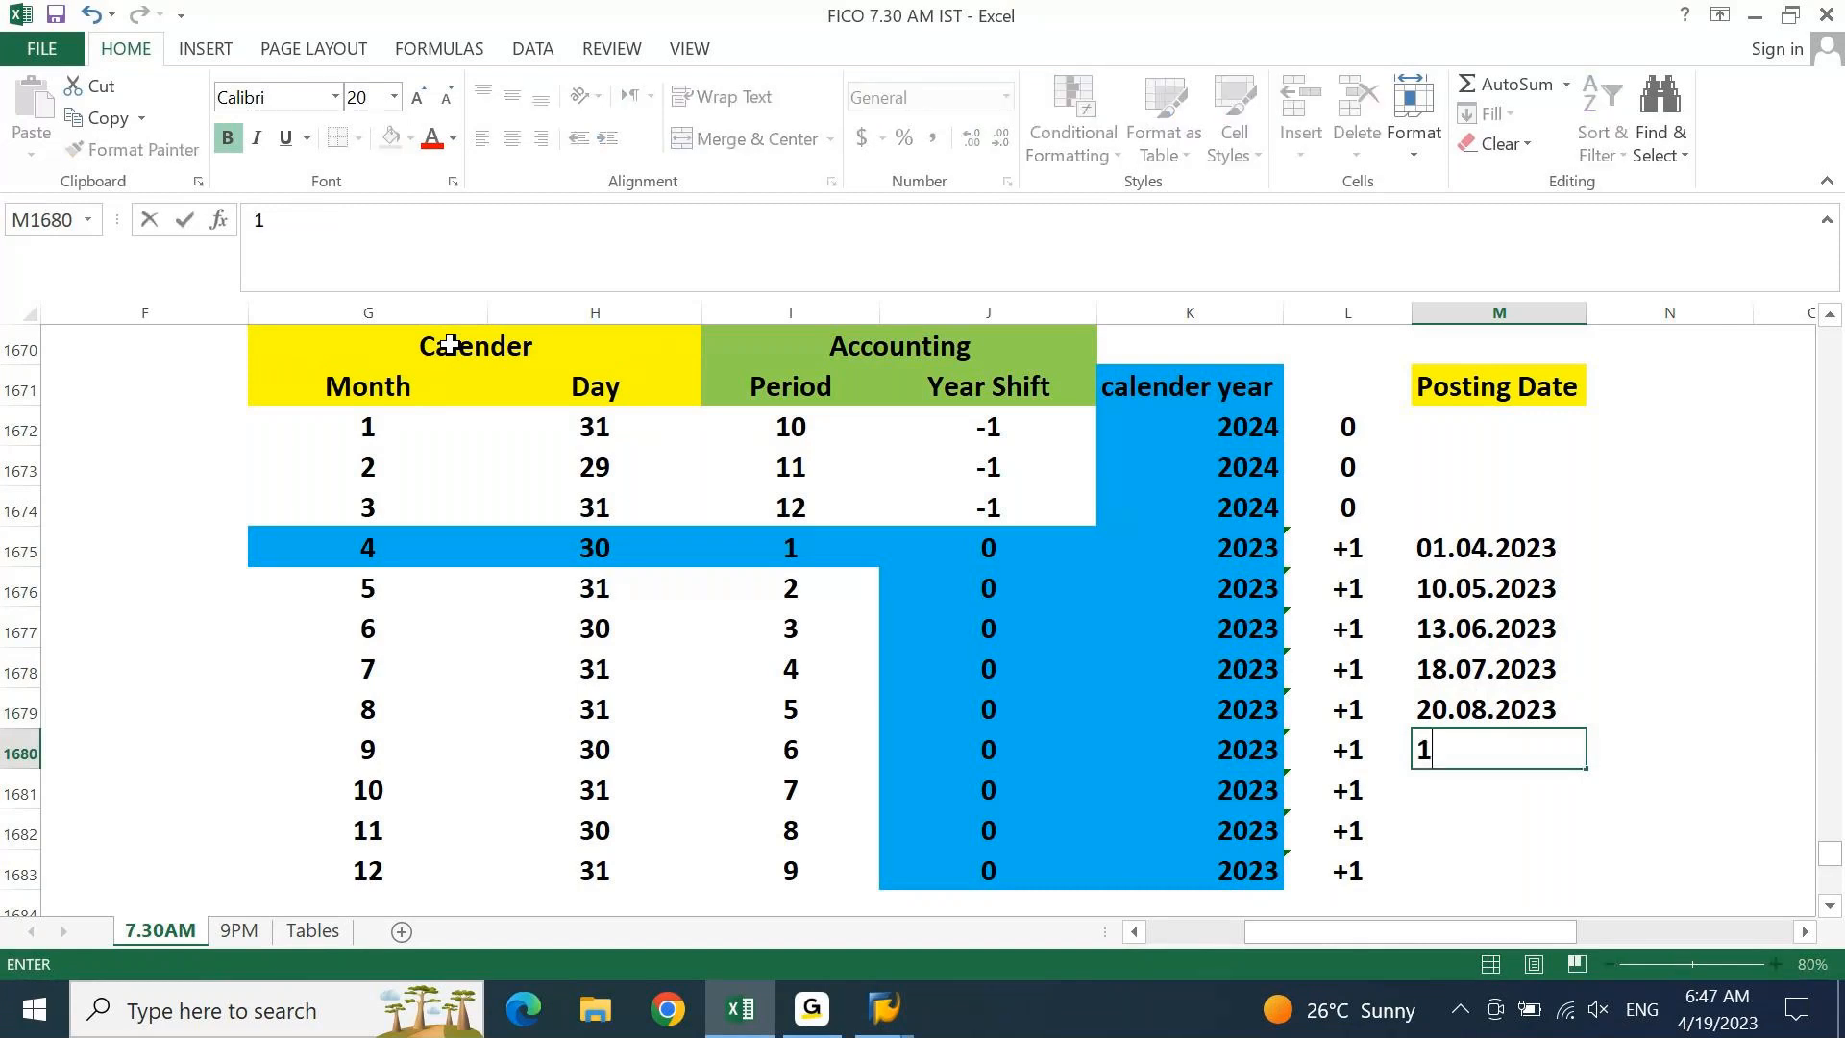
text(2.09.2023)
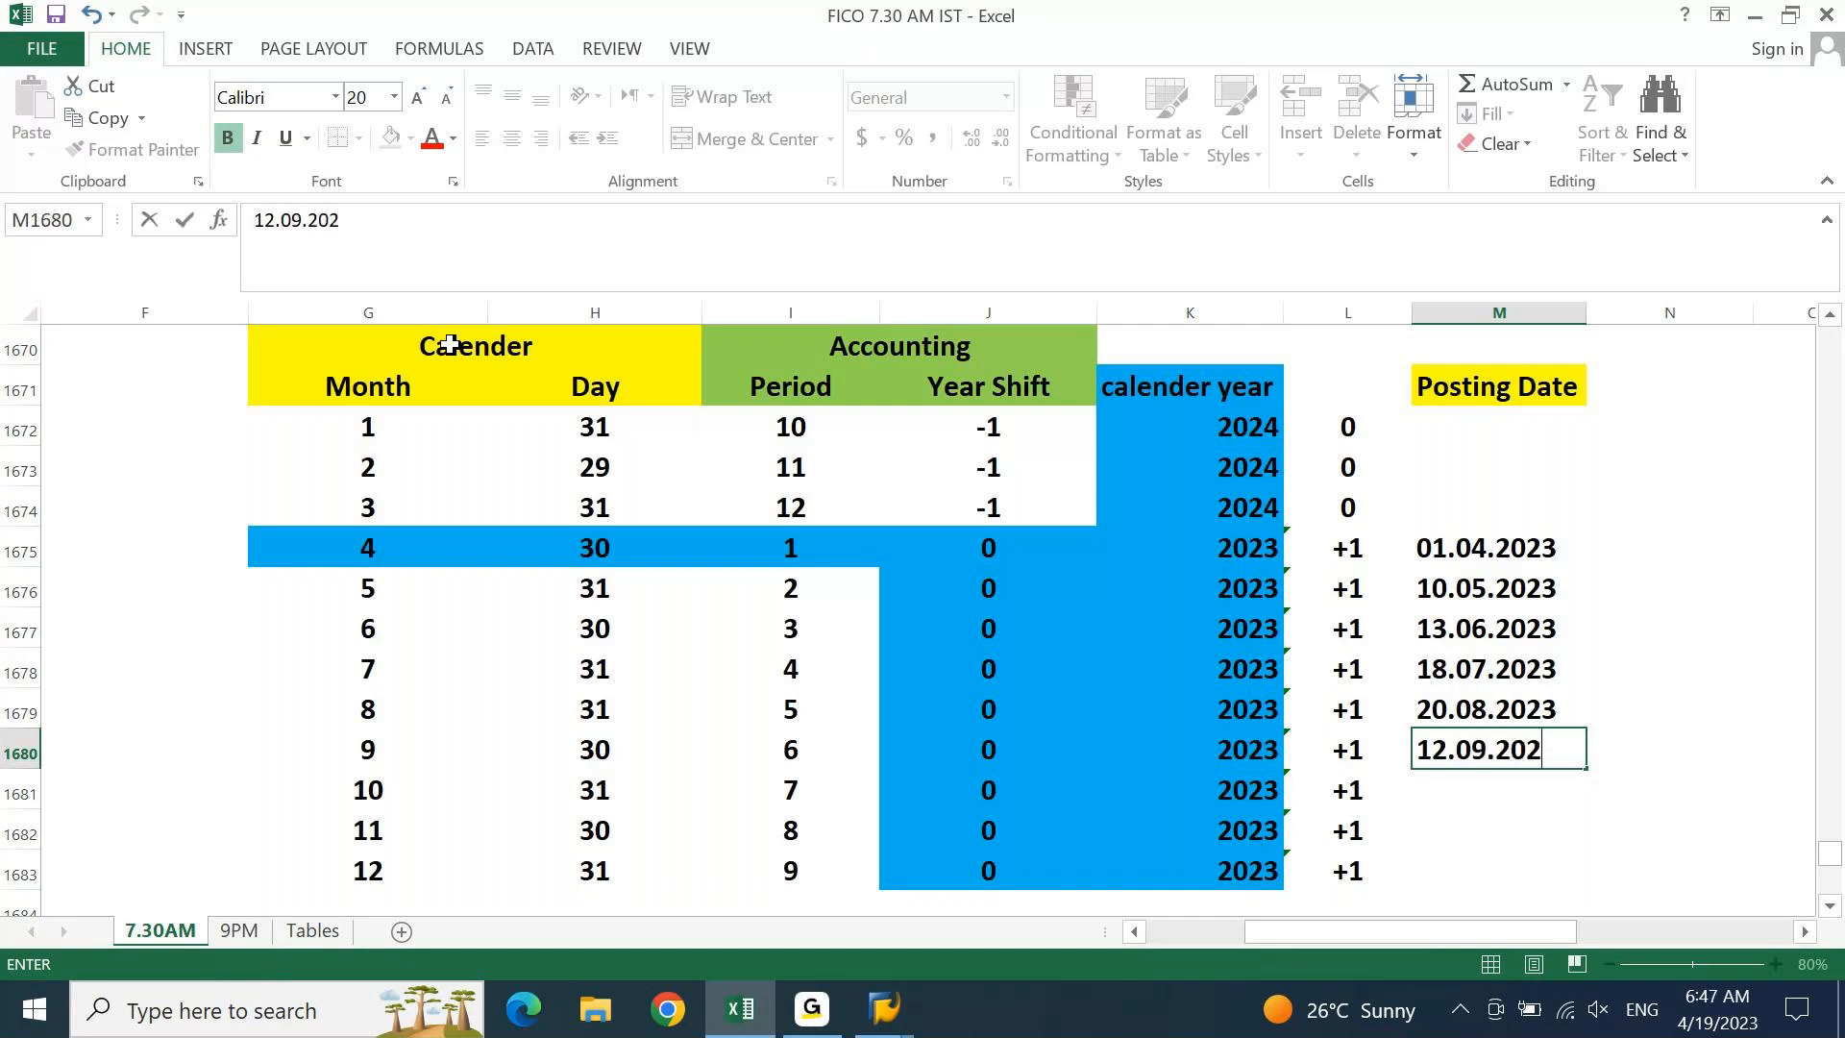
key(Return)
Enter posting dates 19.10.2023, 30.11.2023 and 25.12.2023 for October to December
text(19.19)
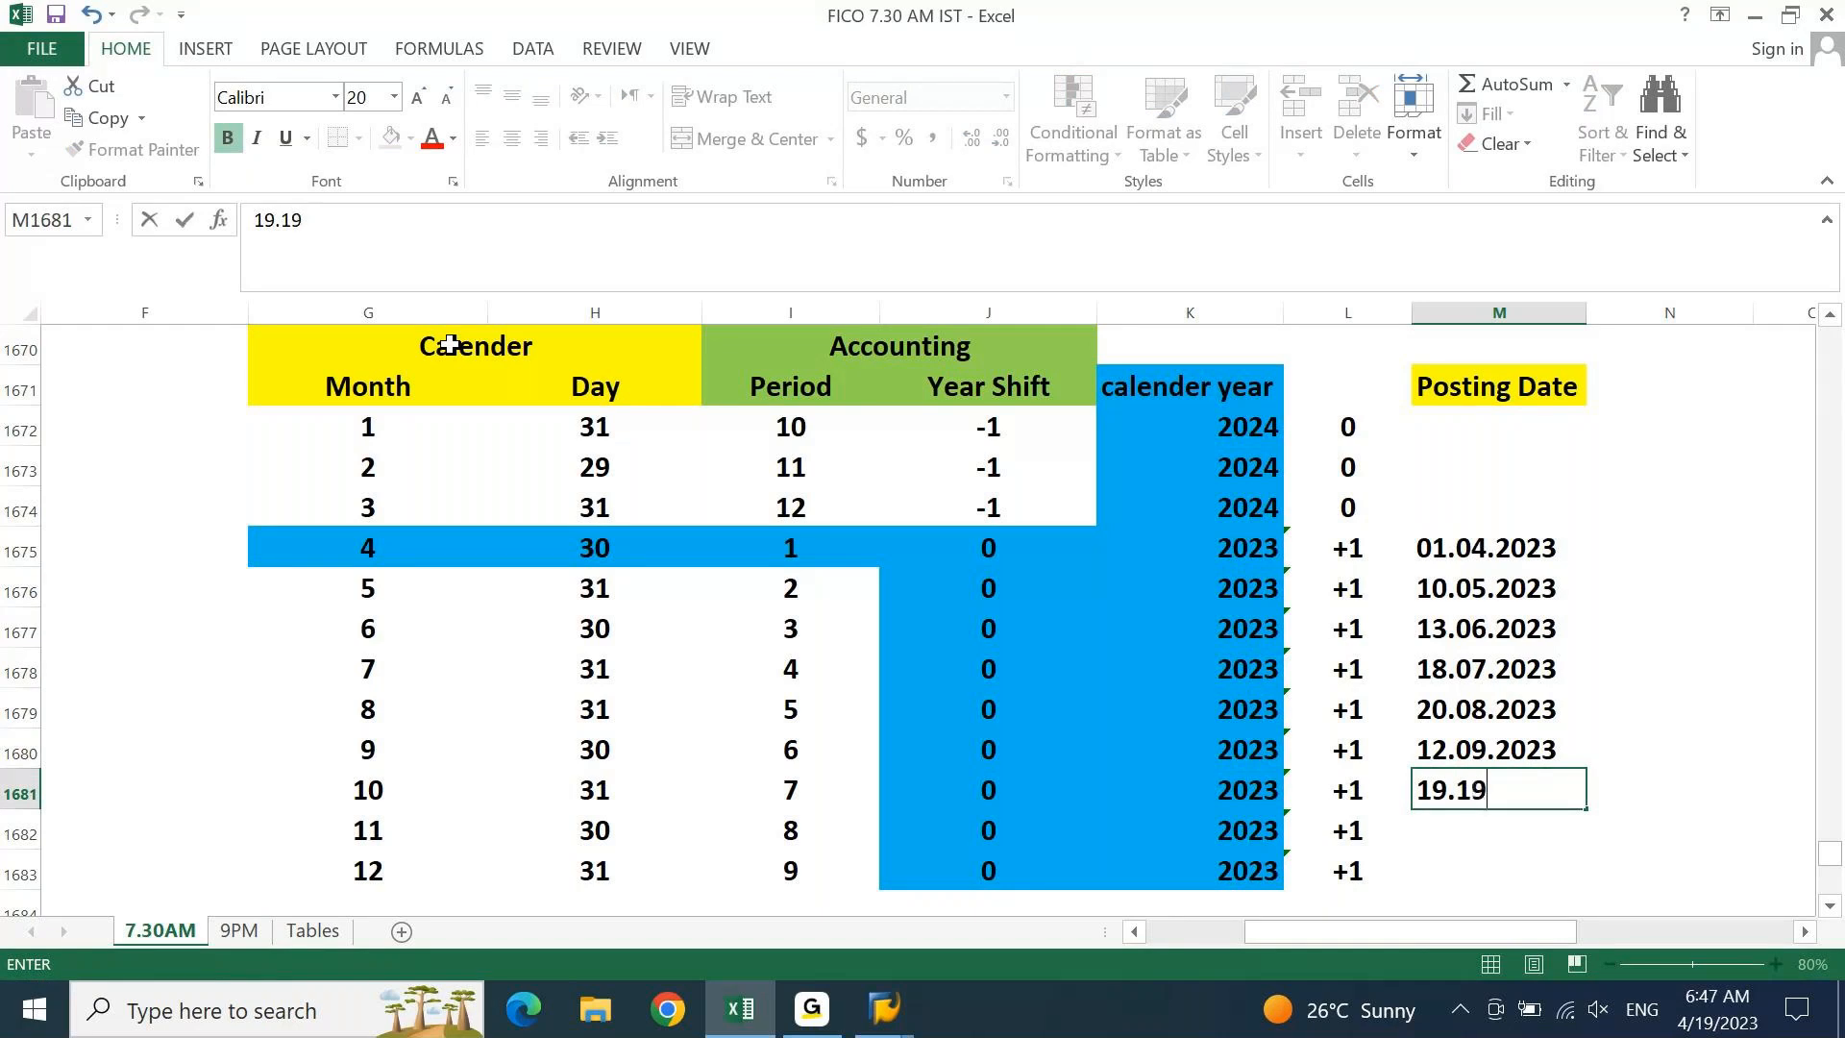
key(BackSpace)
text(0.2023)
key(Return)
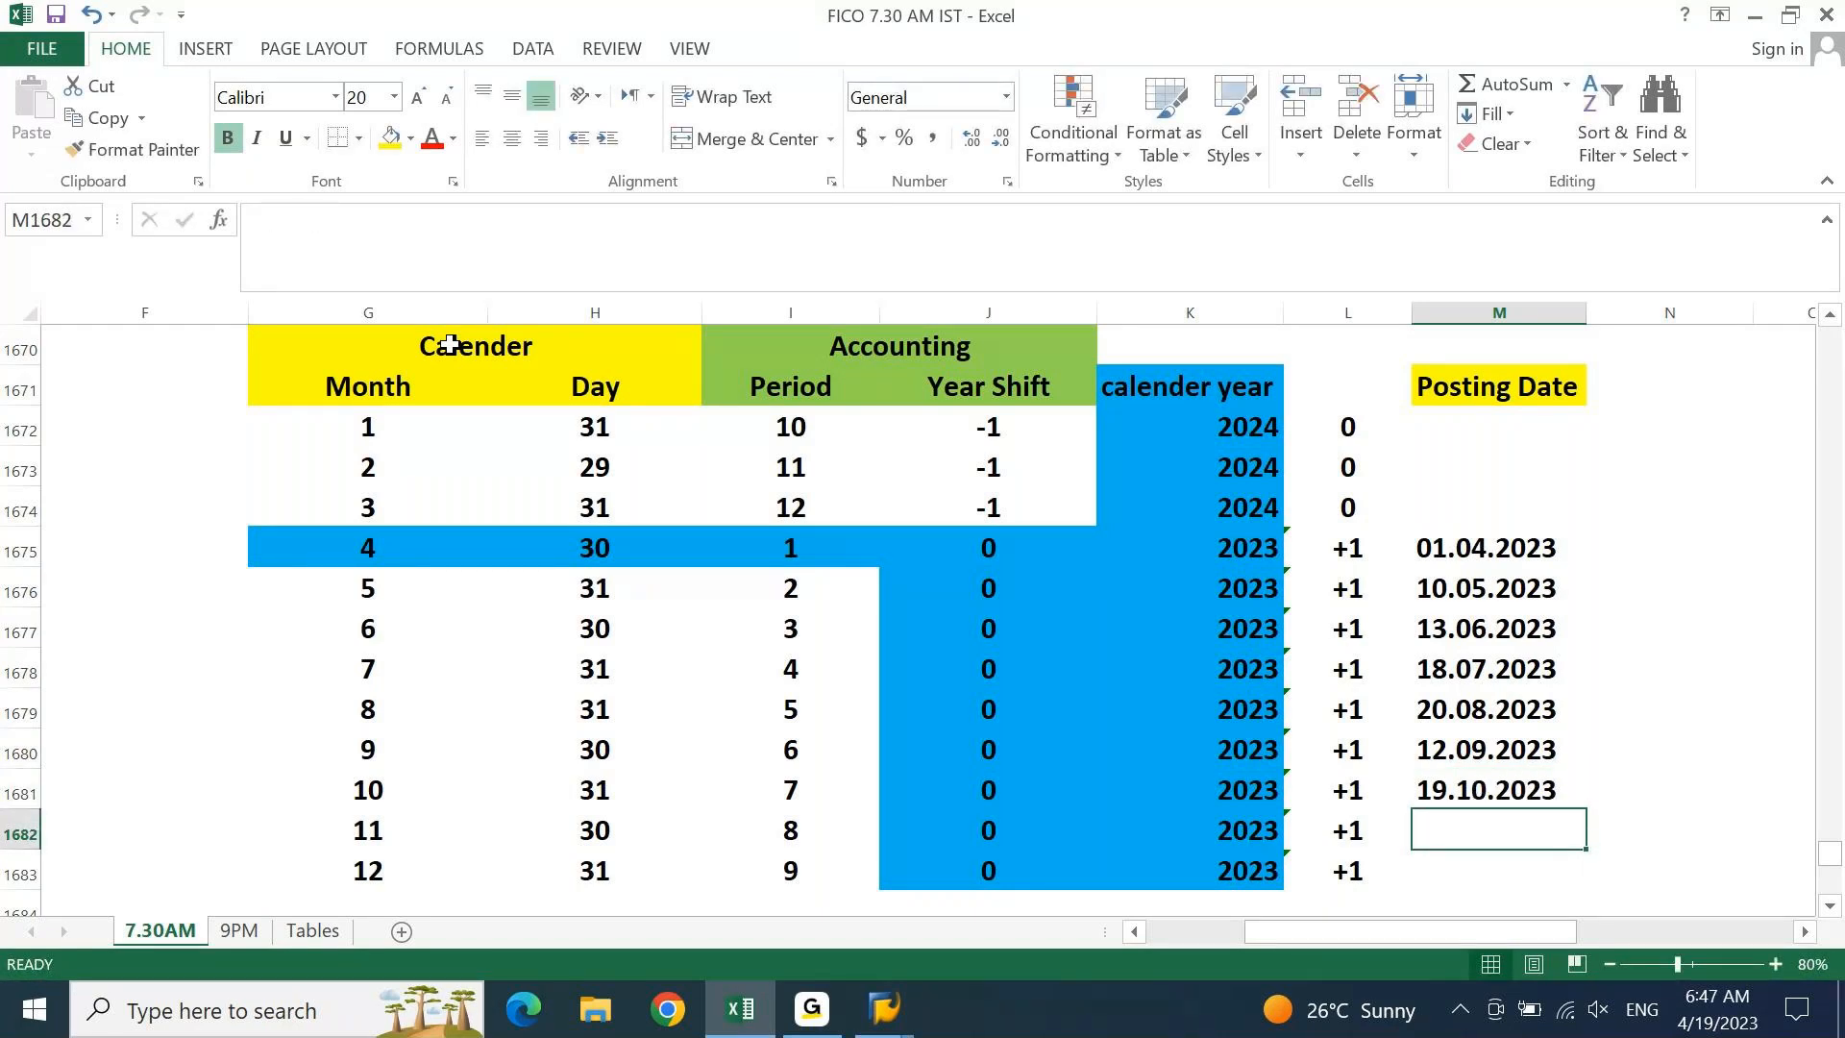
text(30.11.2023)
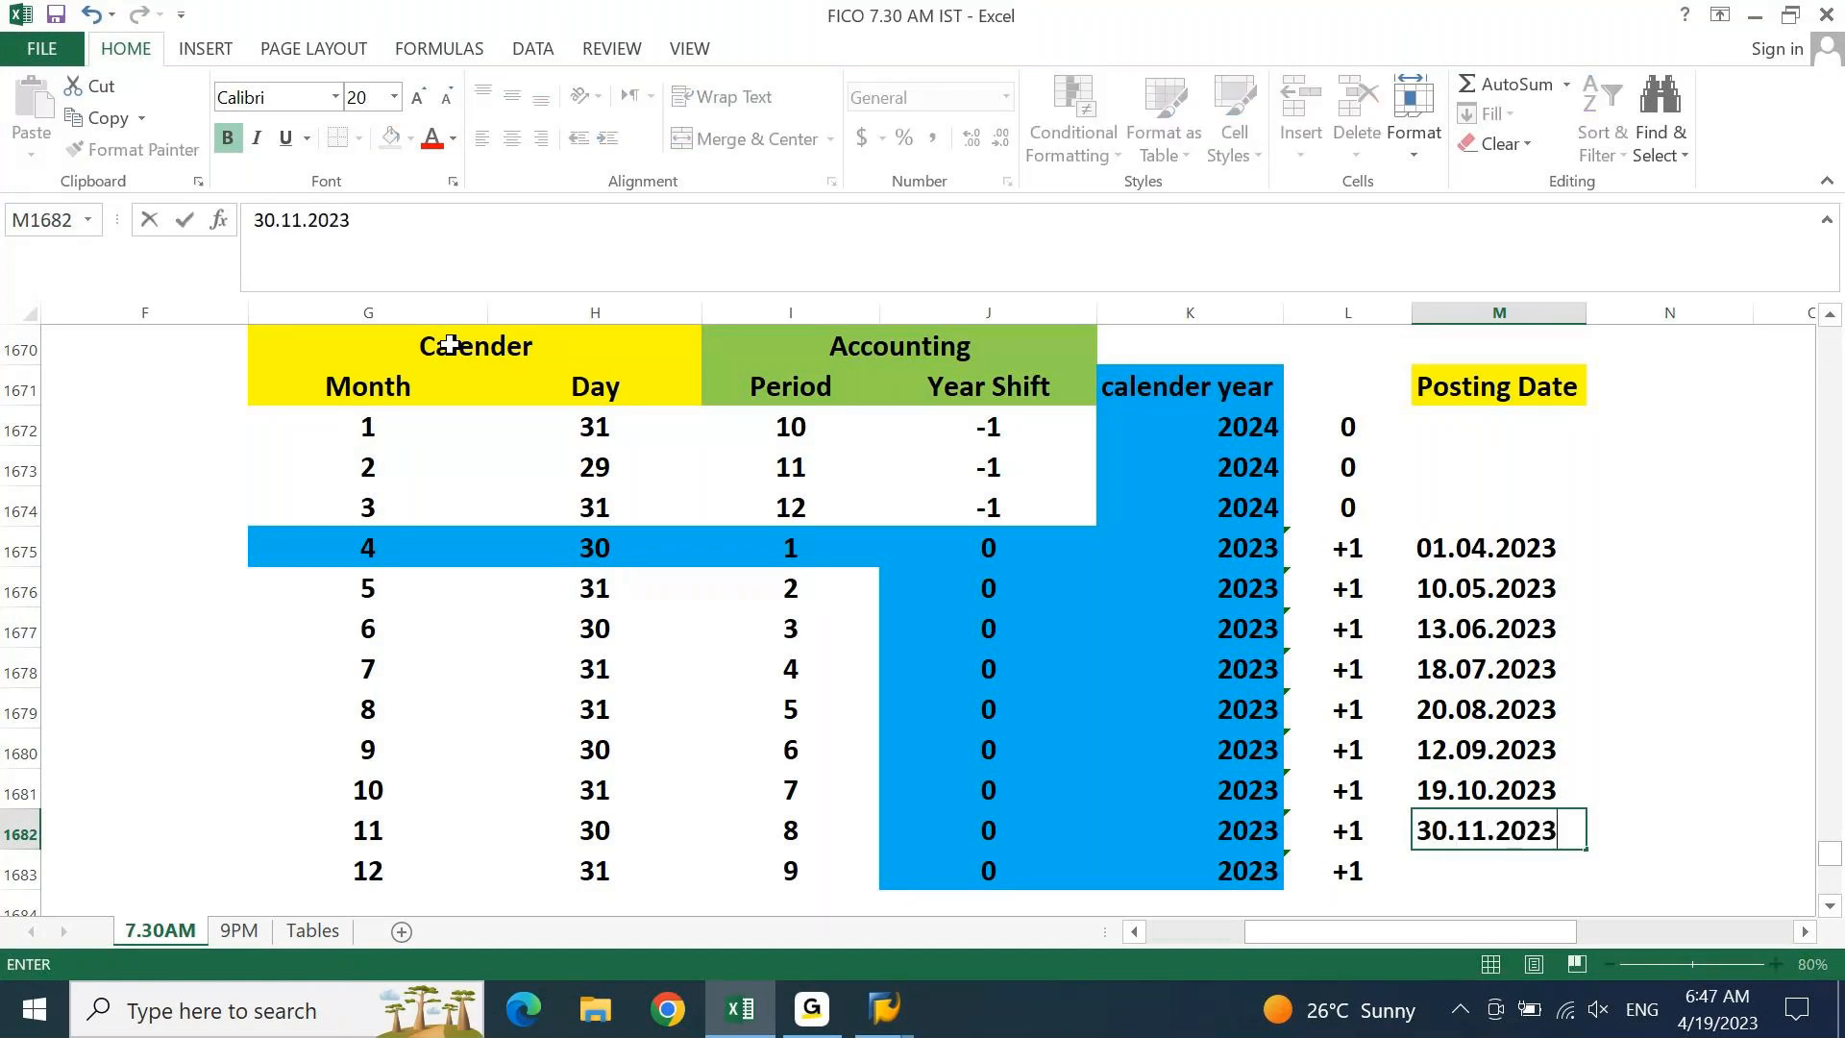
key(Return)
text(25.12.2023)
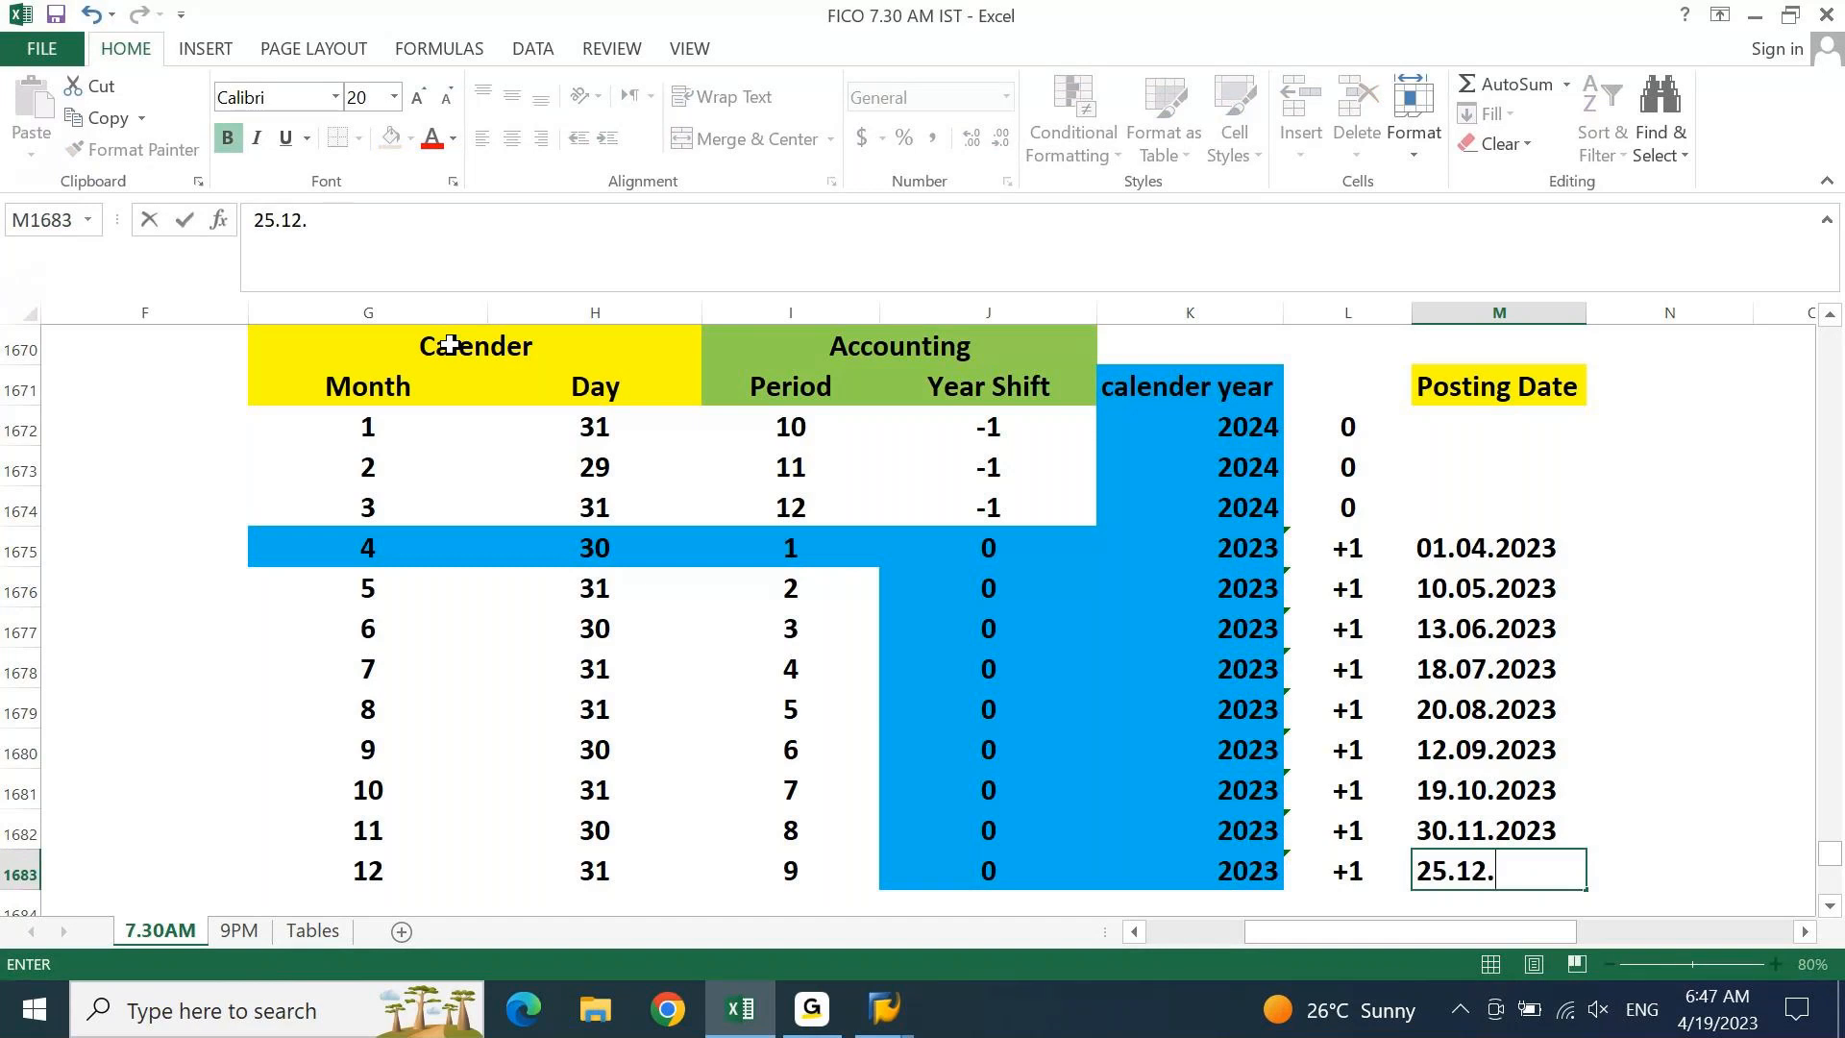
key(Up)
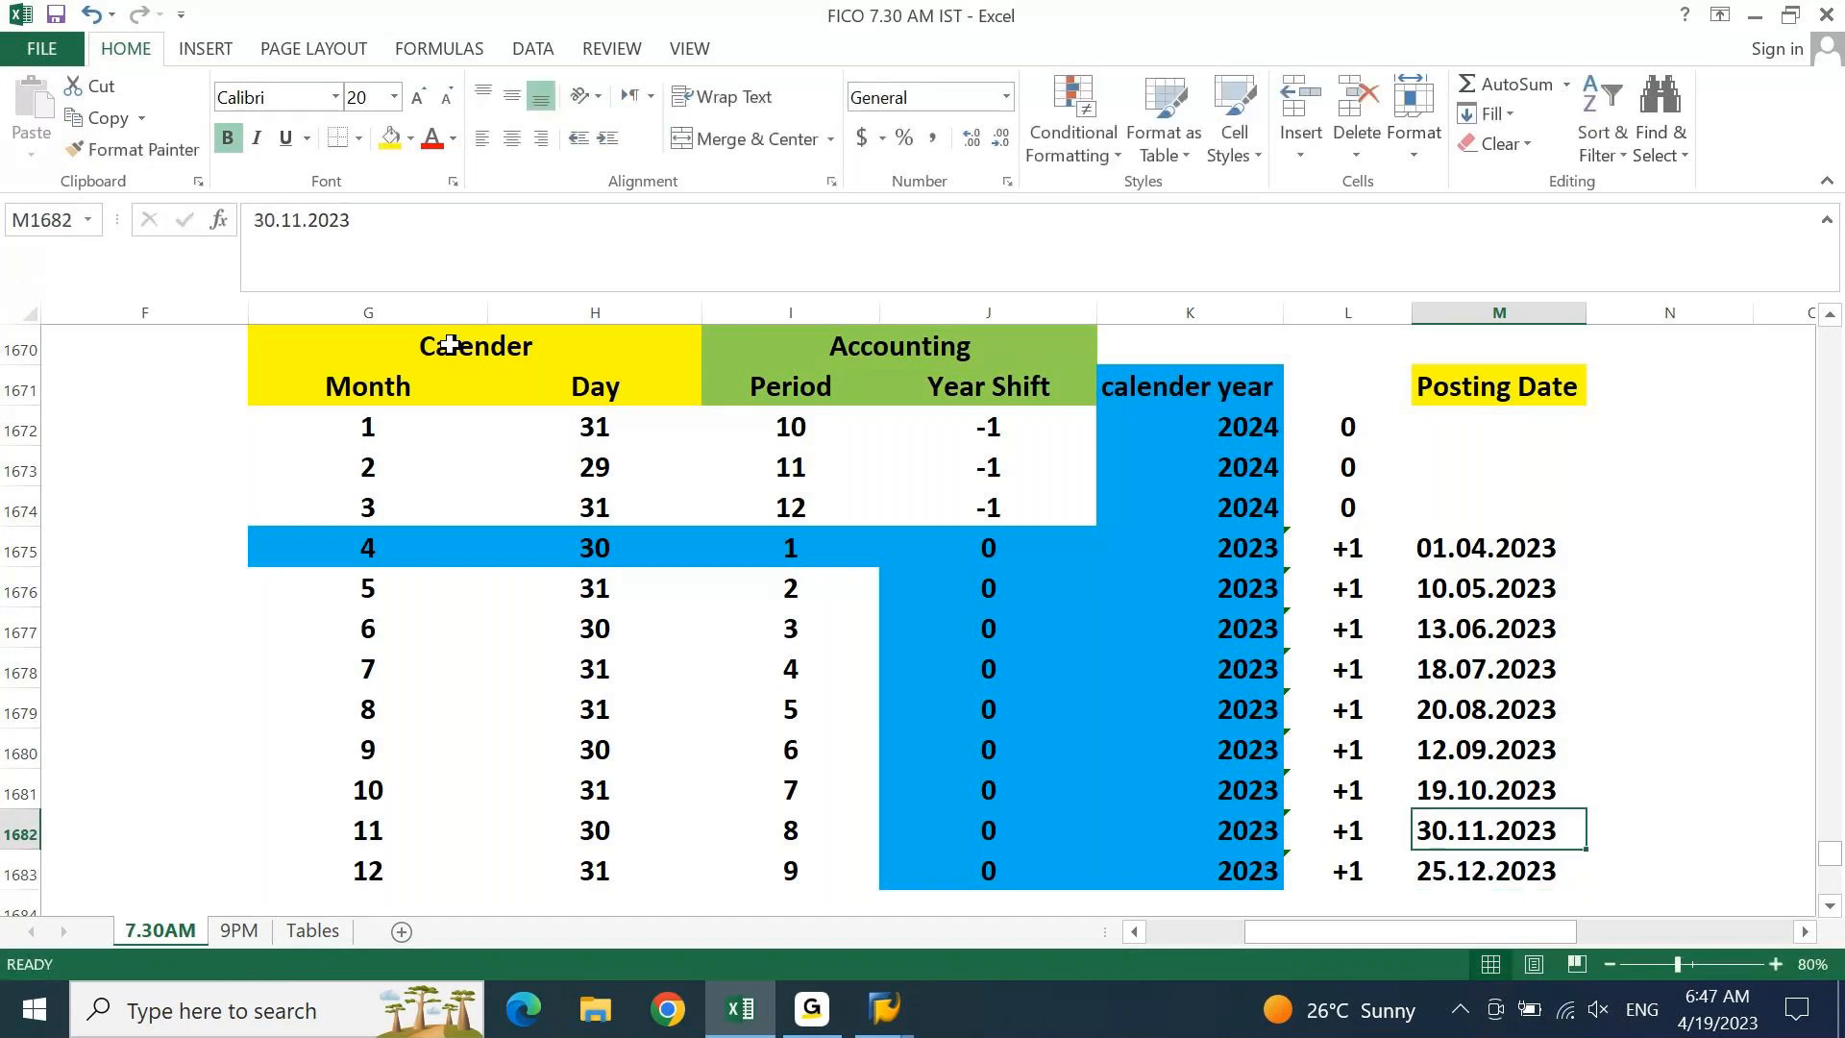
key(ctrl+Up)
key(Up)
key(Up)
key(Up)
Type 01.01.2024, 10.02.2024 and 31.03.2024 into M1672:M1674, fixing the mistyped years
text(01)
key(BackSpace)
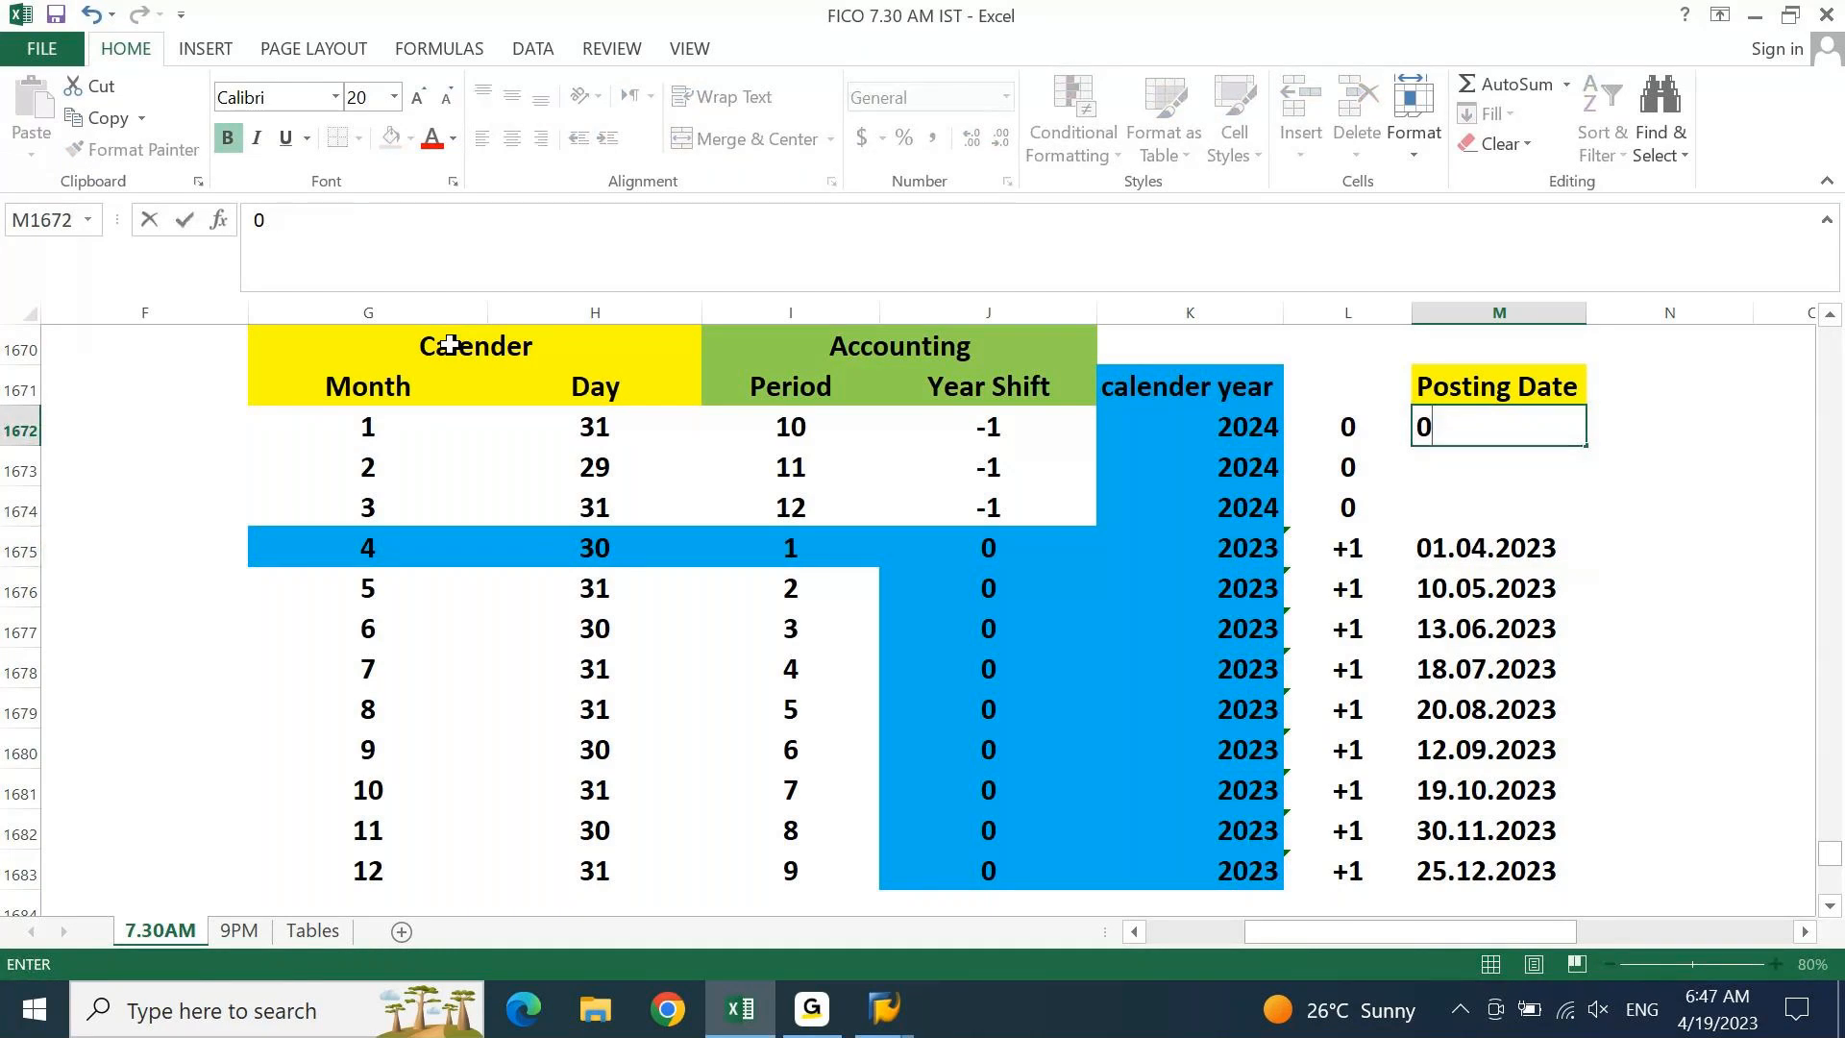
text(1.01.2023)
key(BackSpace)
text(4)
key(Return)
text(10.02.2024)
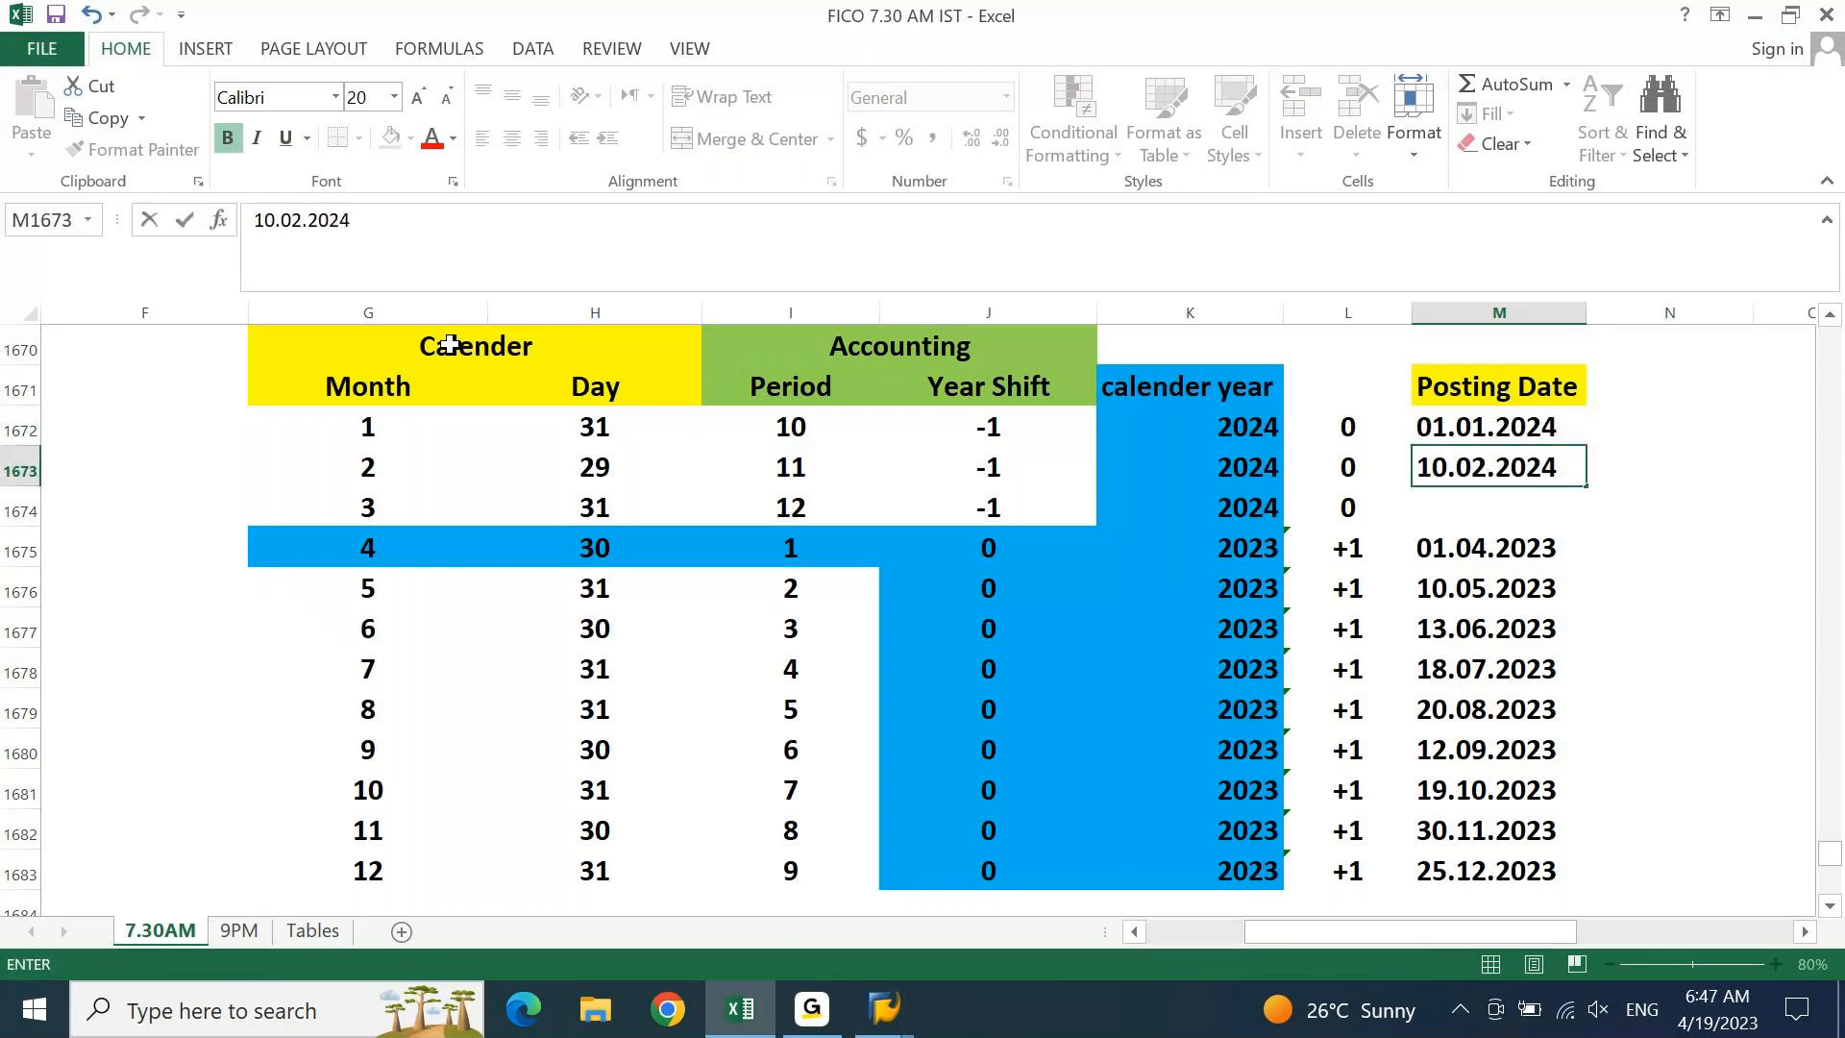
key(Return)
text(3)
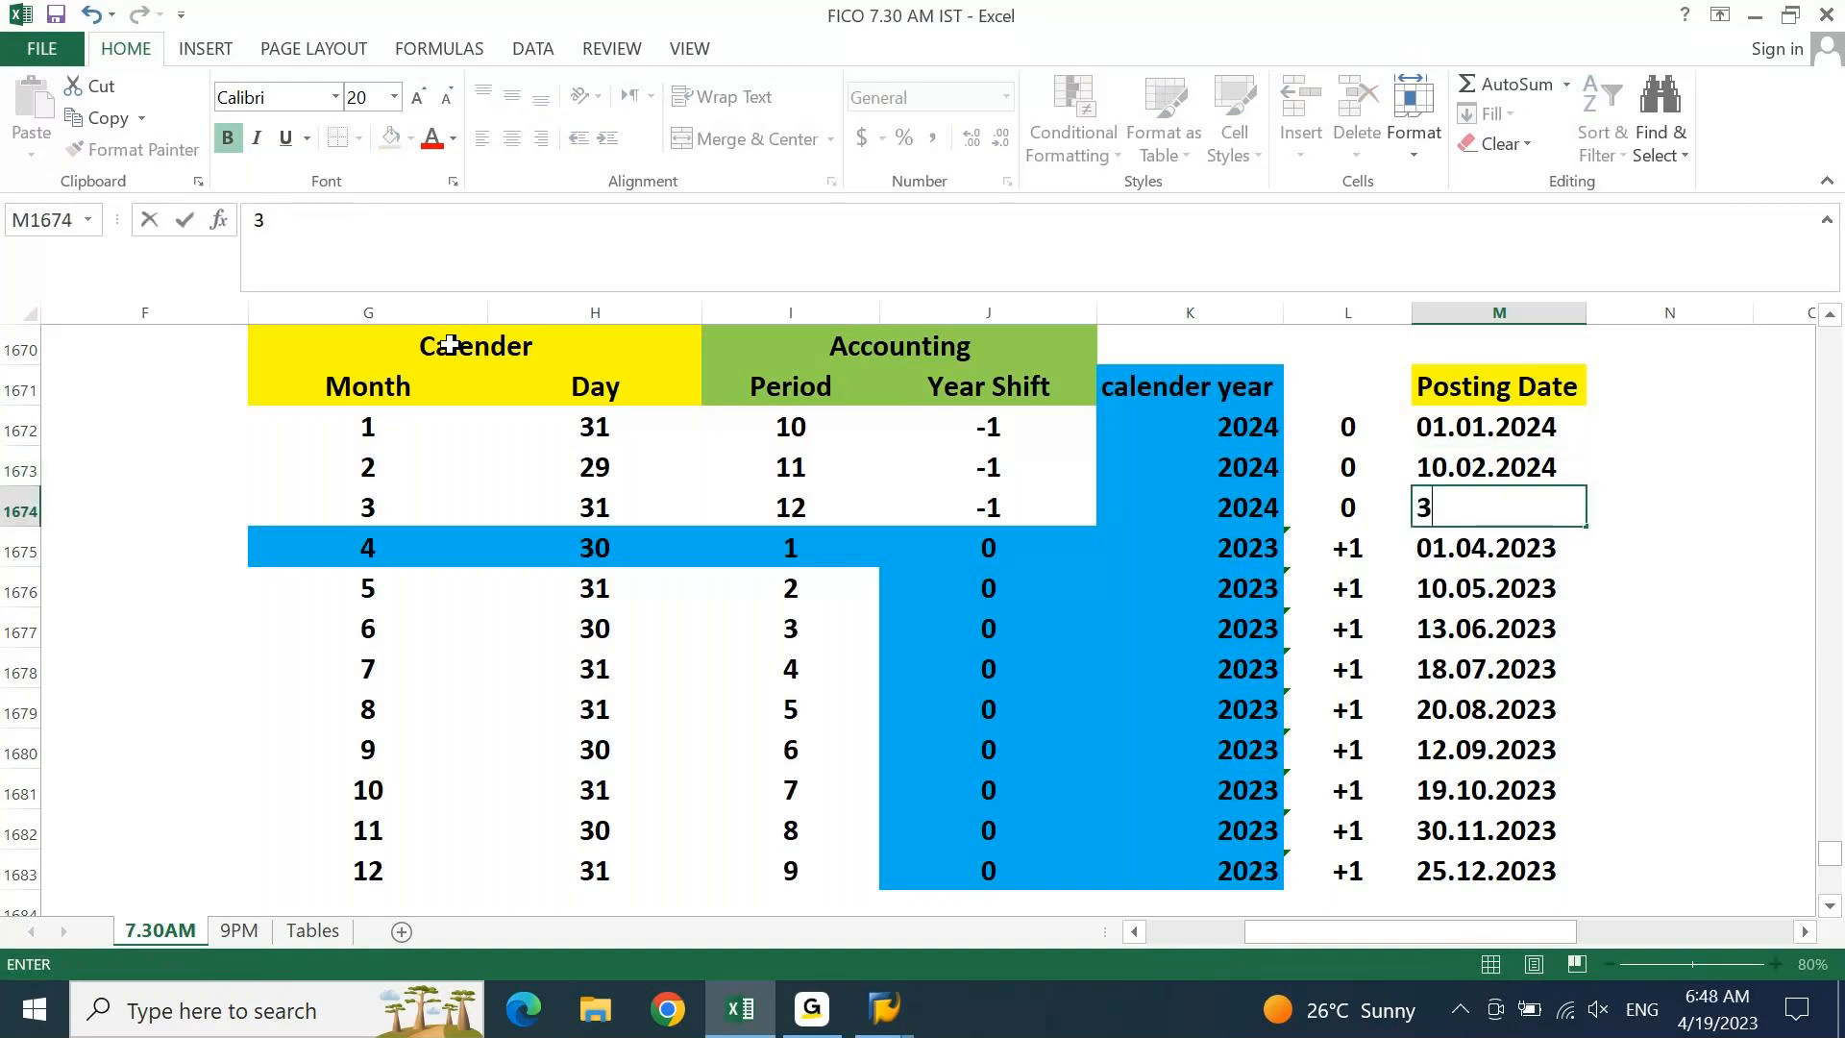
text(1.03.2)
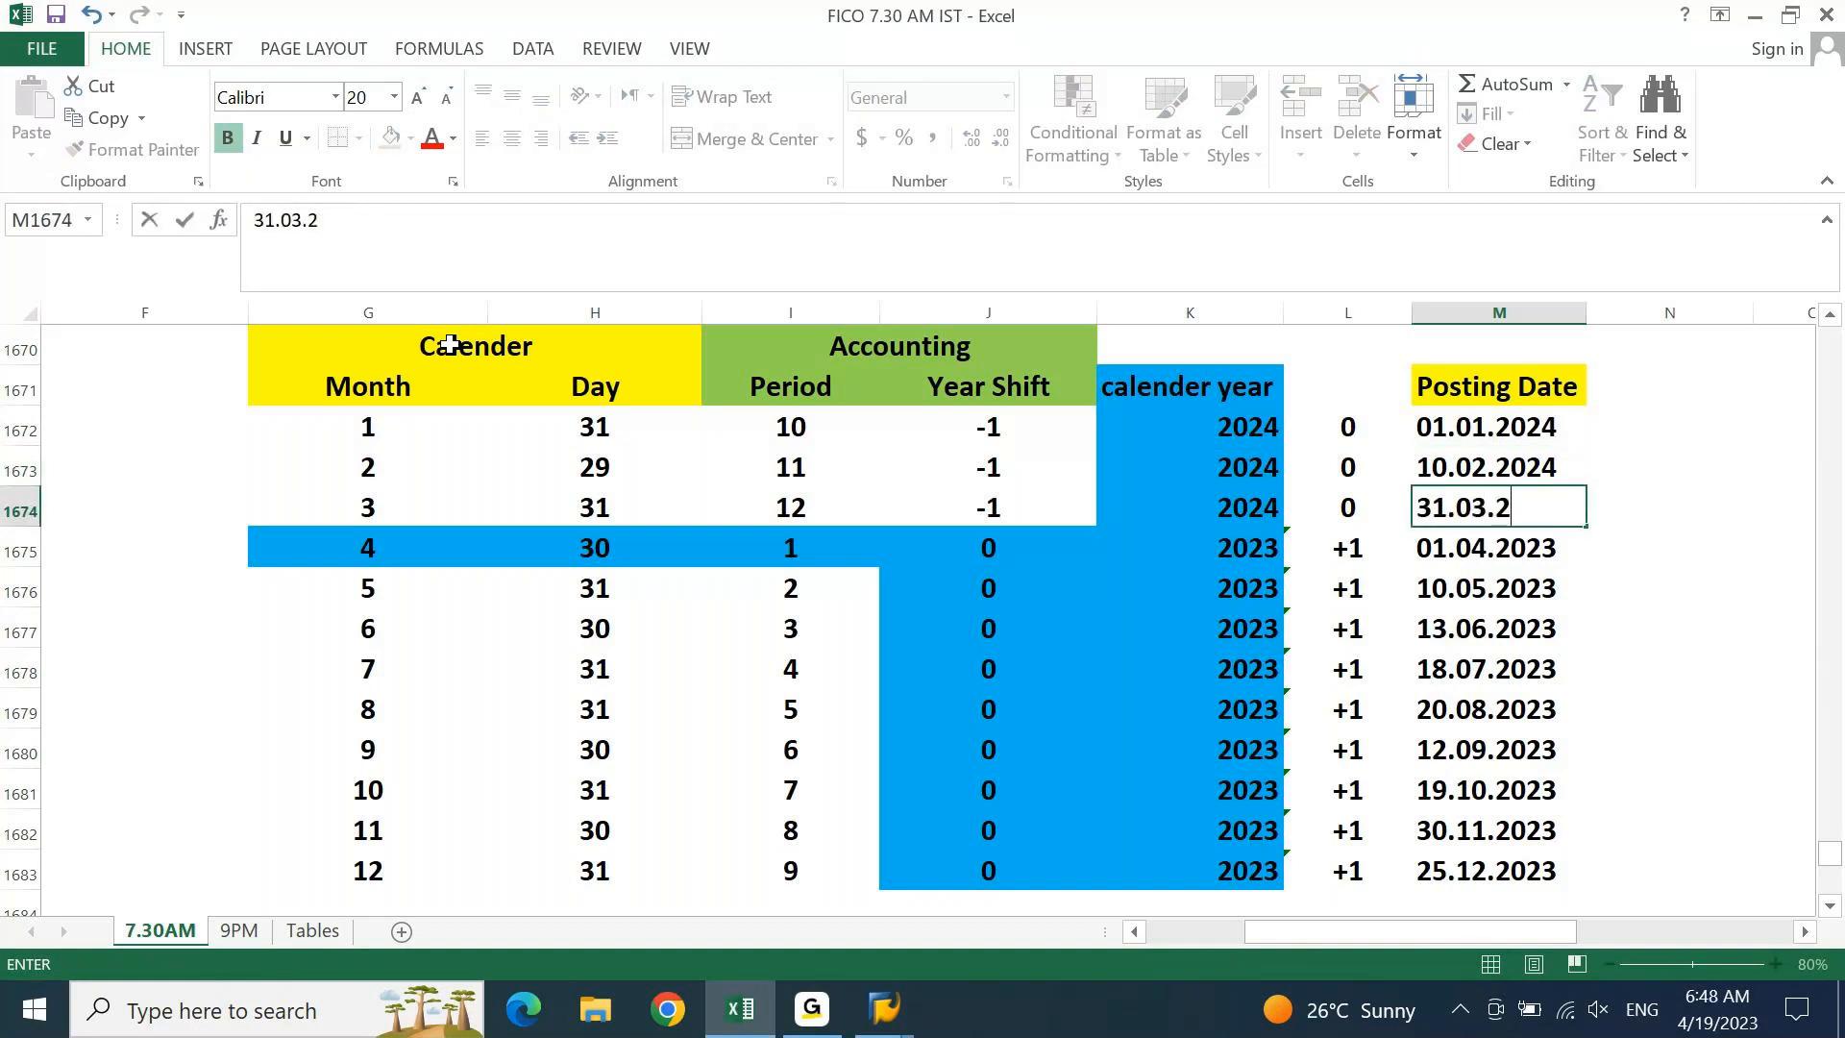
text(023)
key(BackSpace)
text(4)
key(Return)
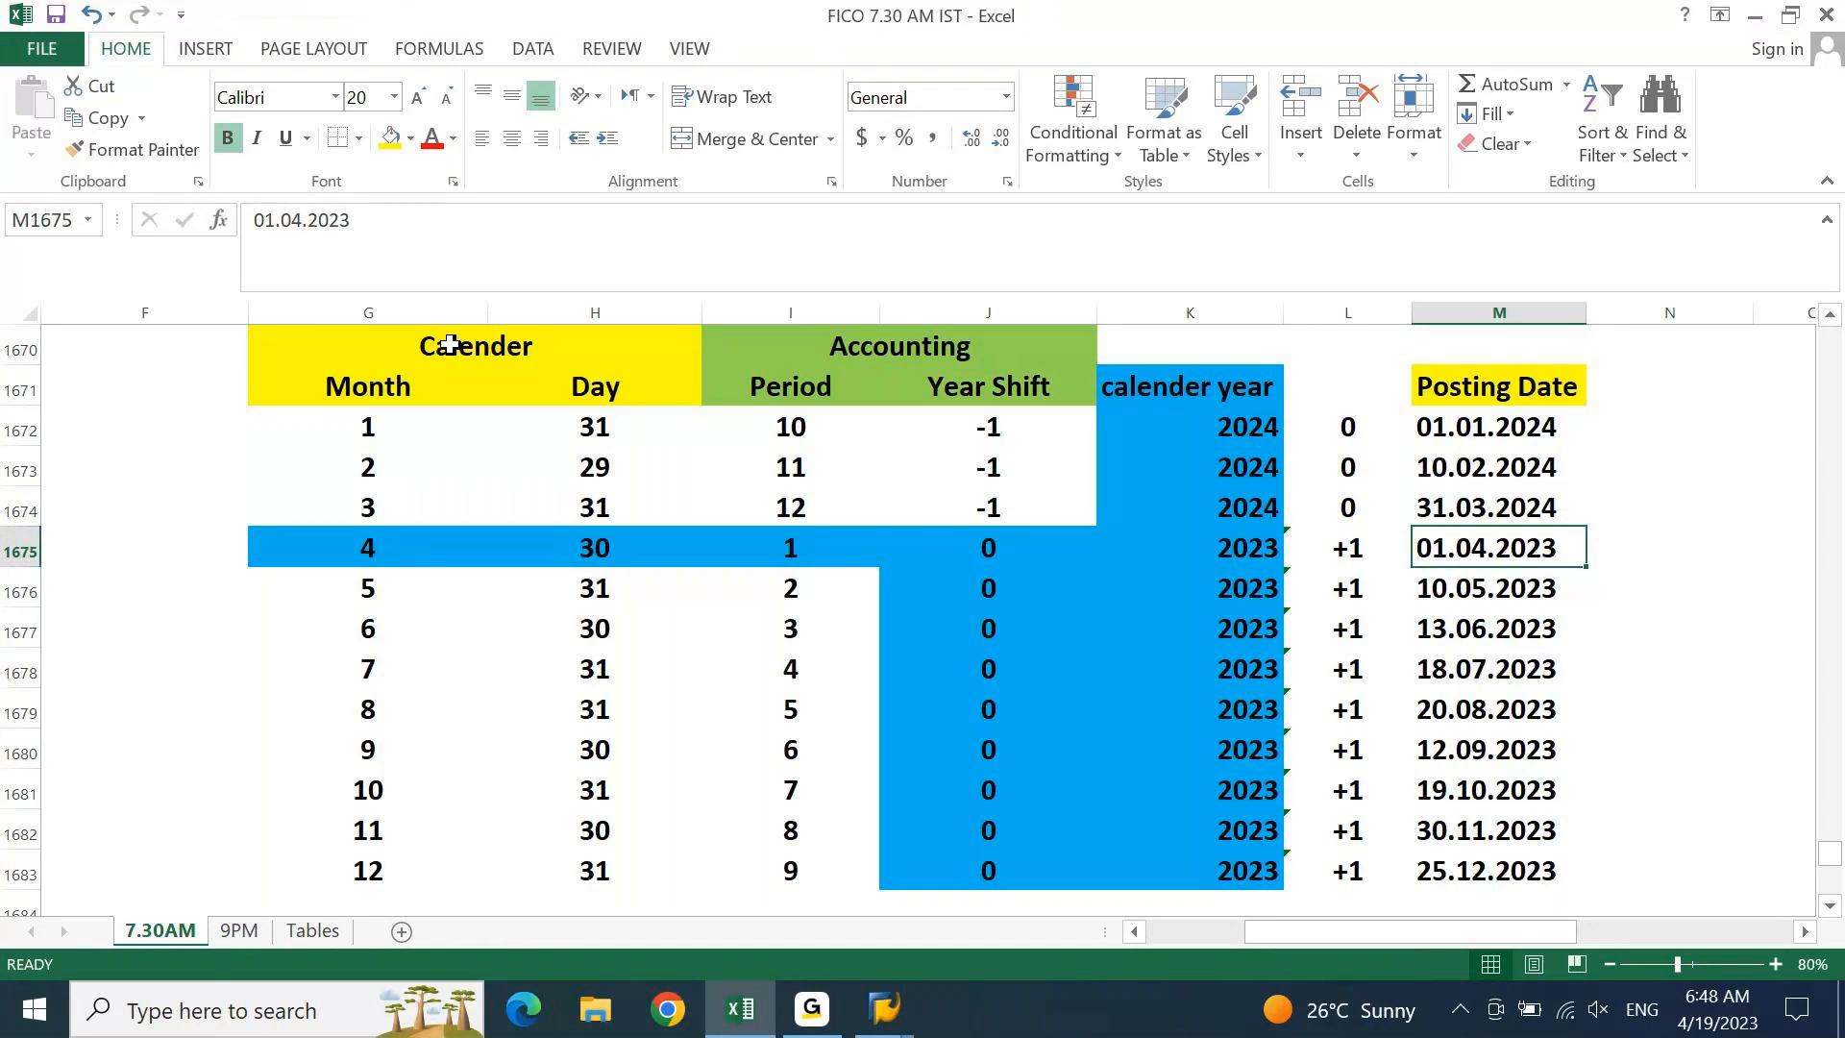
key(Up)
key(Up)
key(Up)
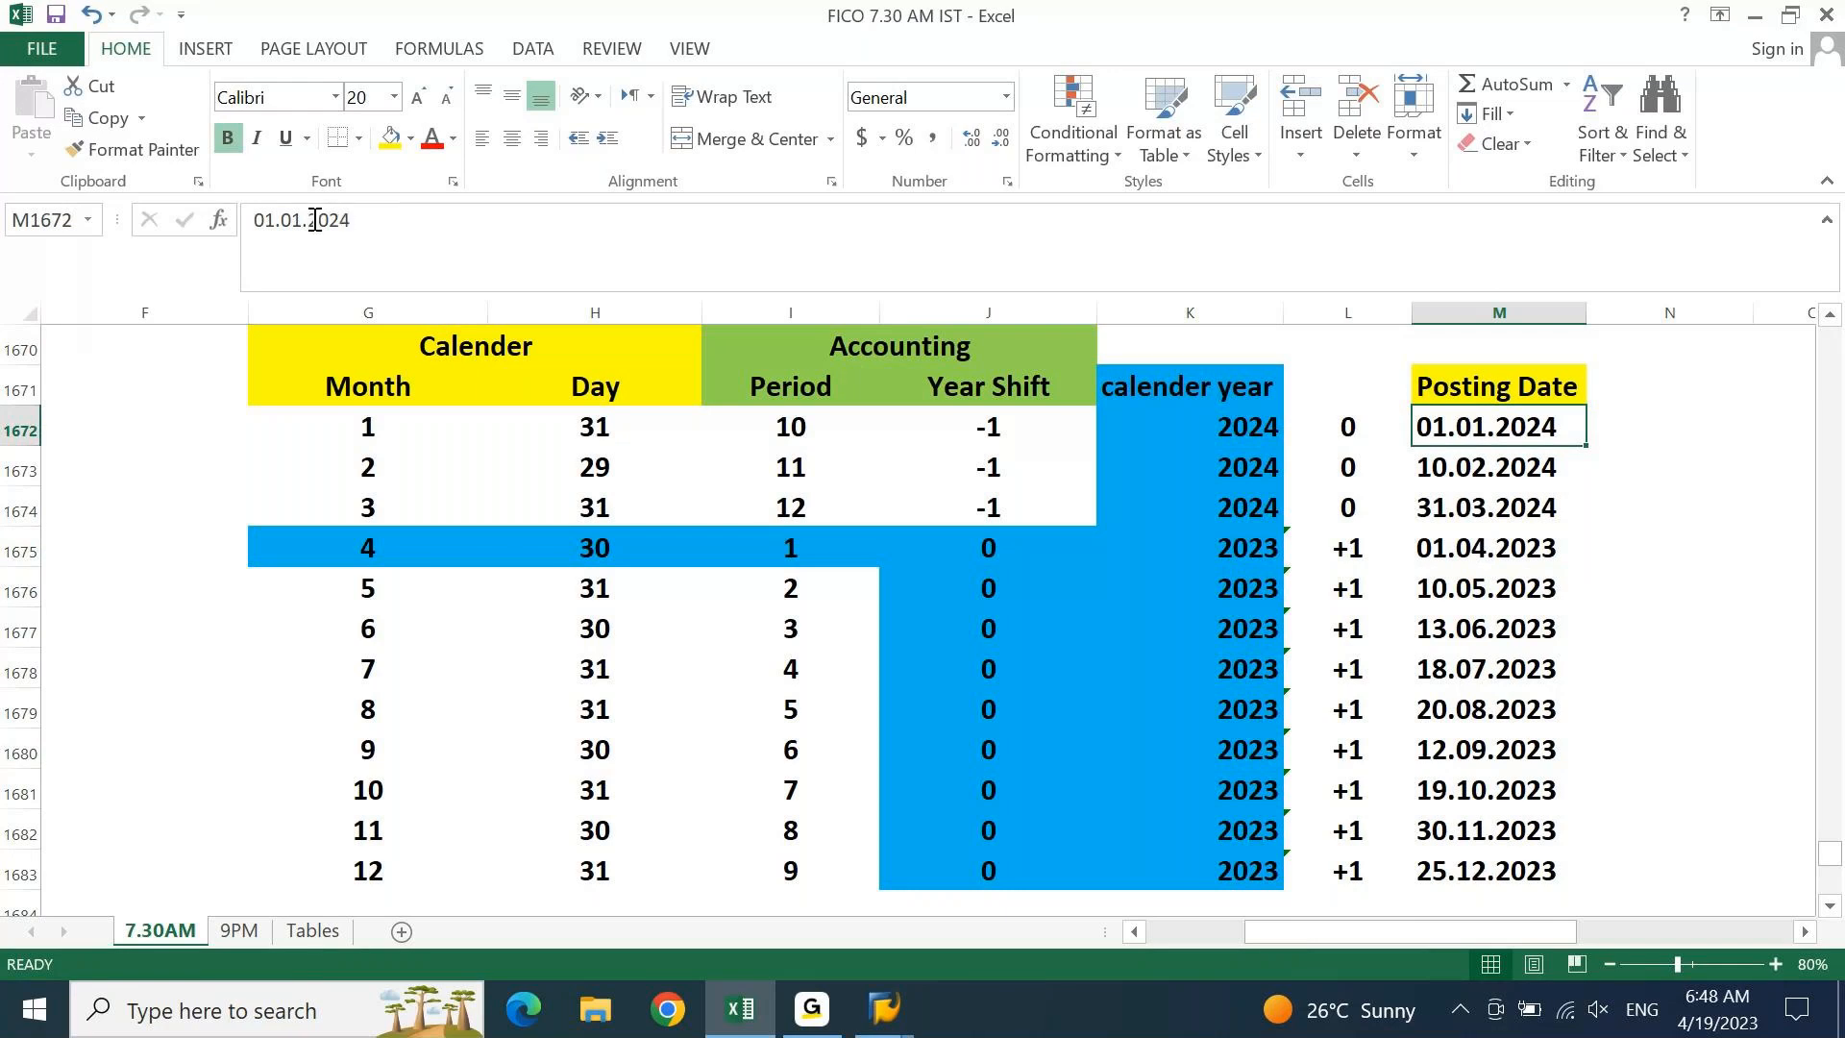
In 01.01.2024, colour the month 01 red and the year 2024 green
drag(302, 220, 279, 220)
click(430, 144)
key(Right)
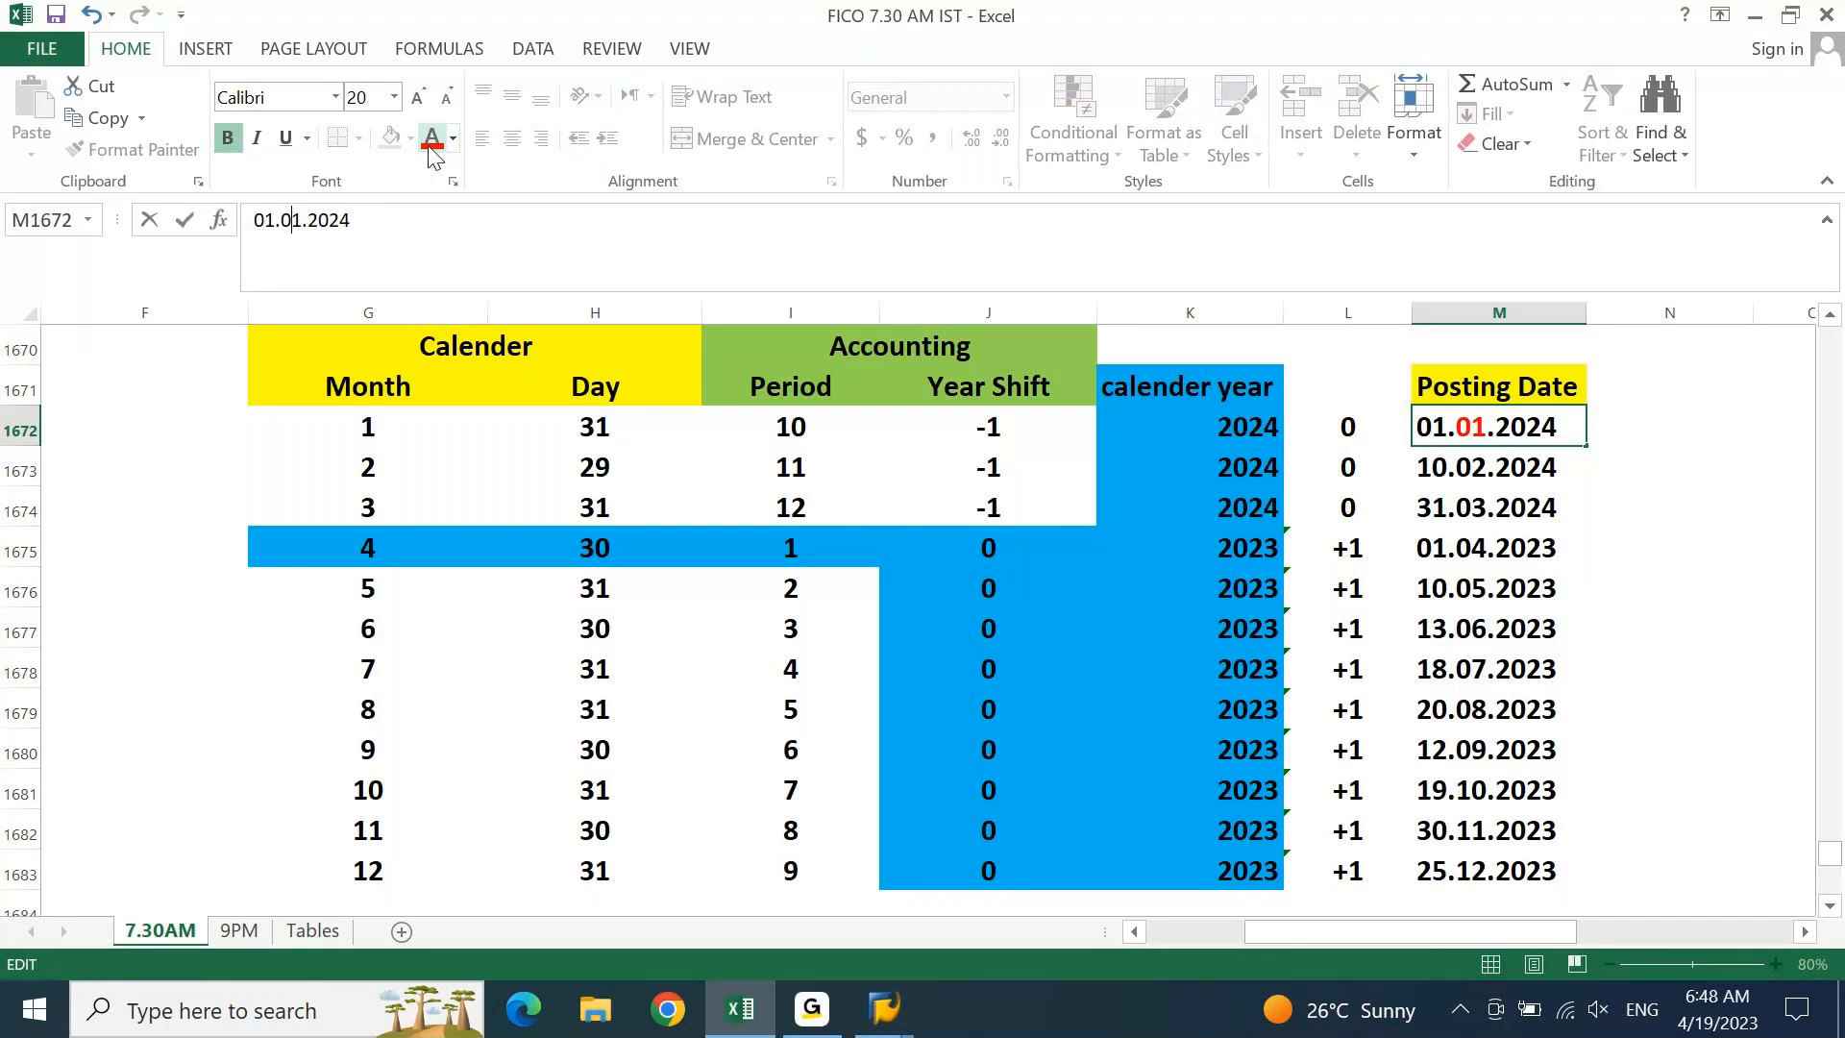
key(shift+End)
click(455, 134)
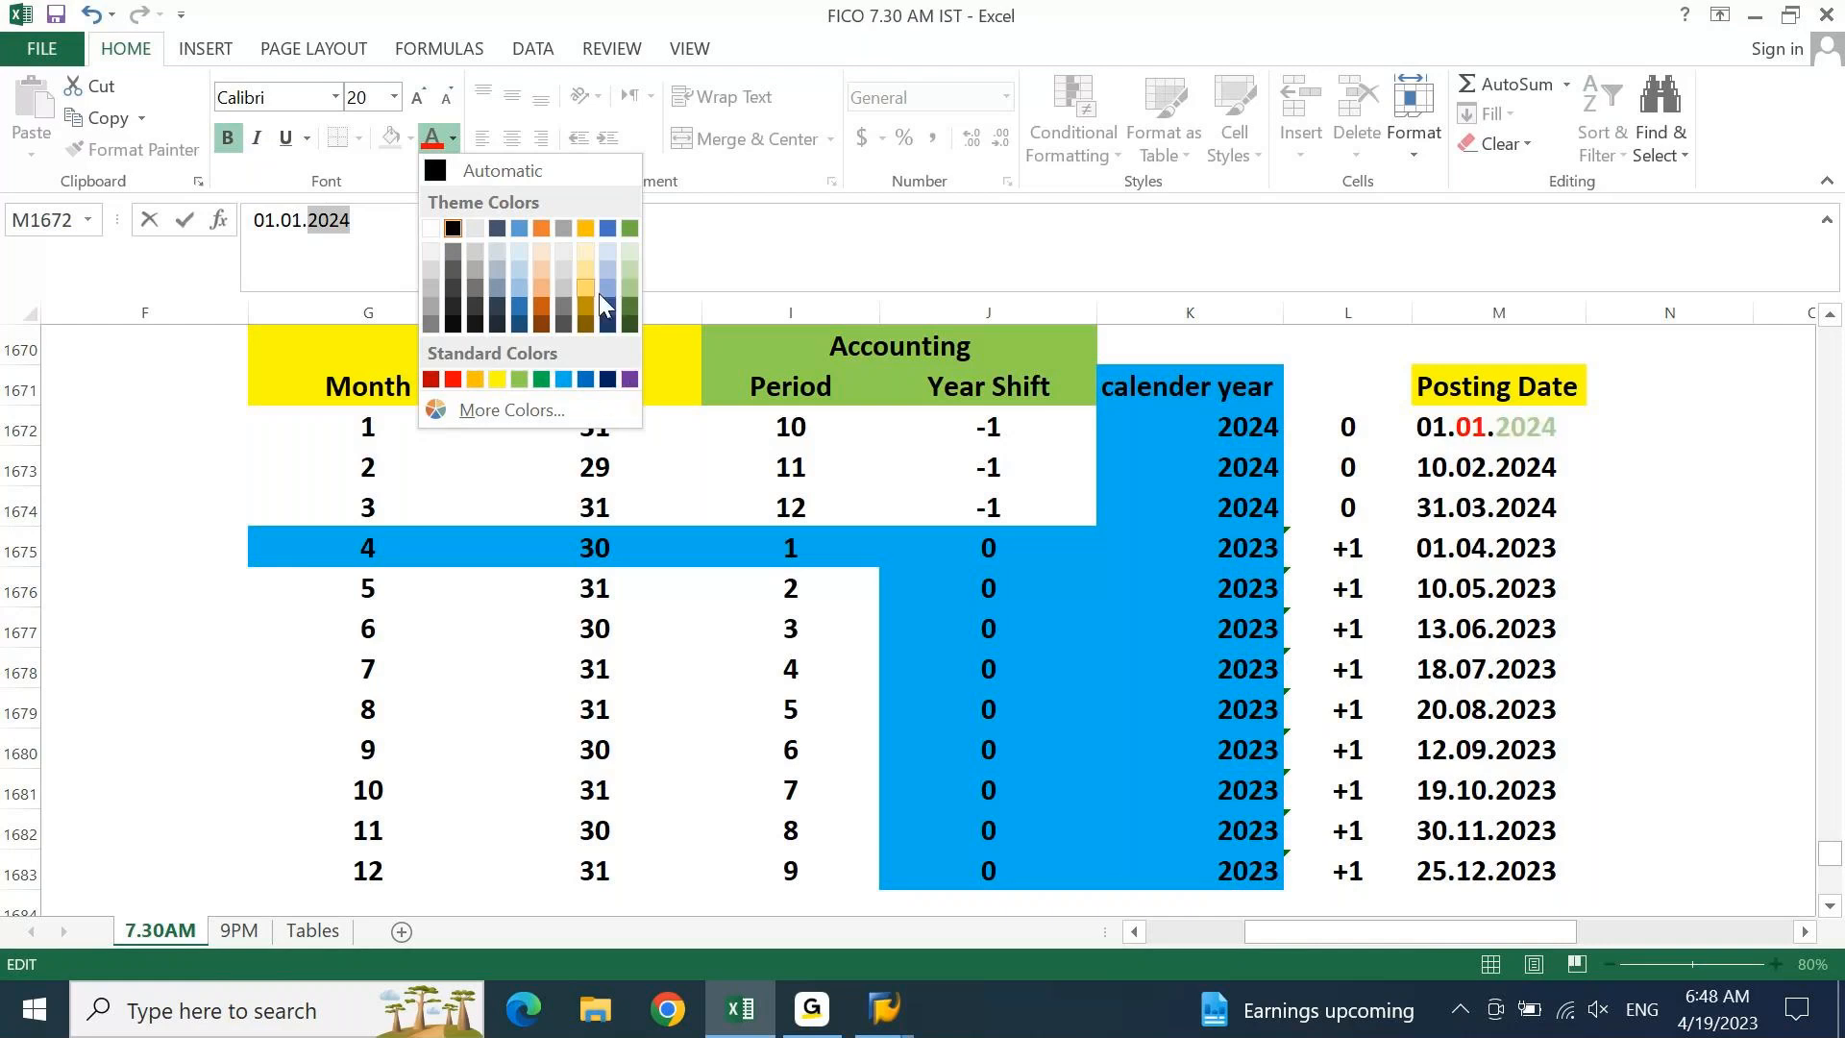
click(533, 377)
key(shift+Return)
key(Down)
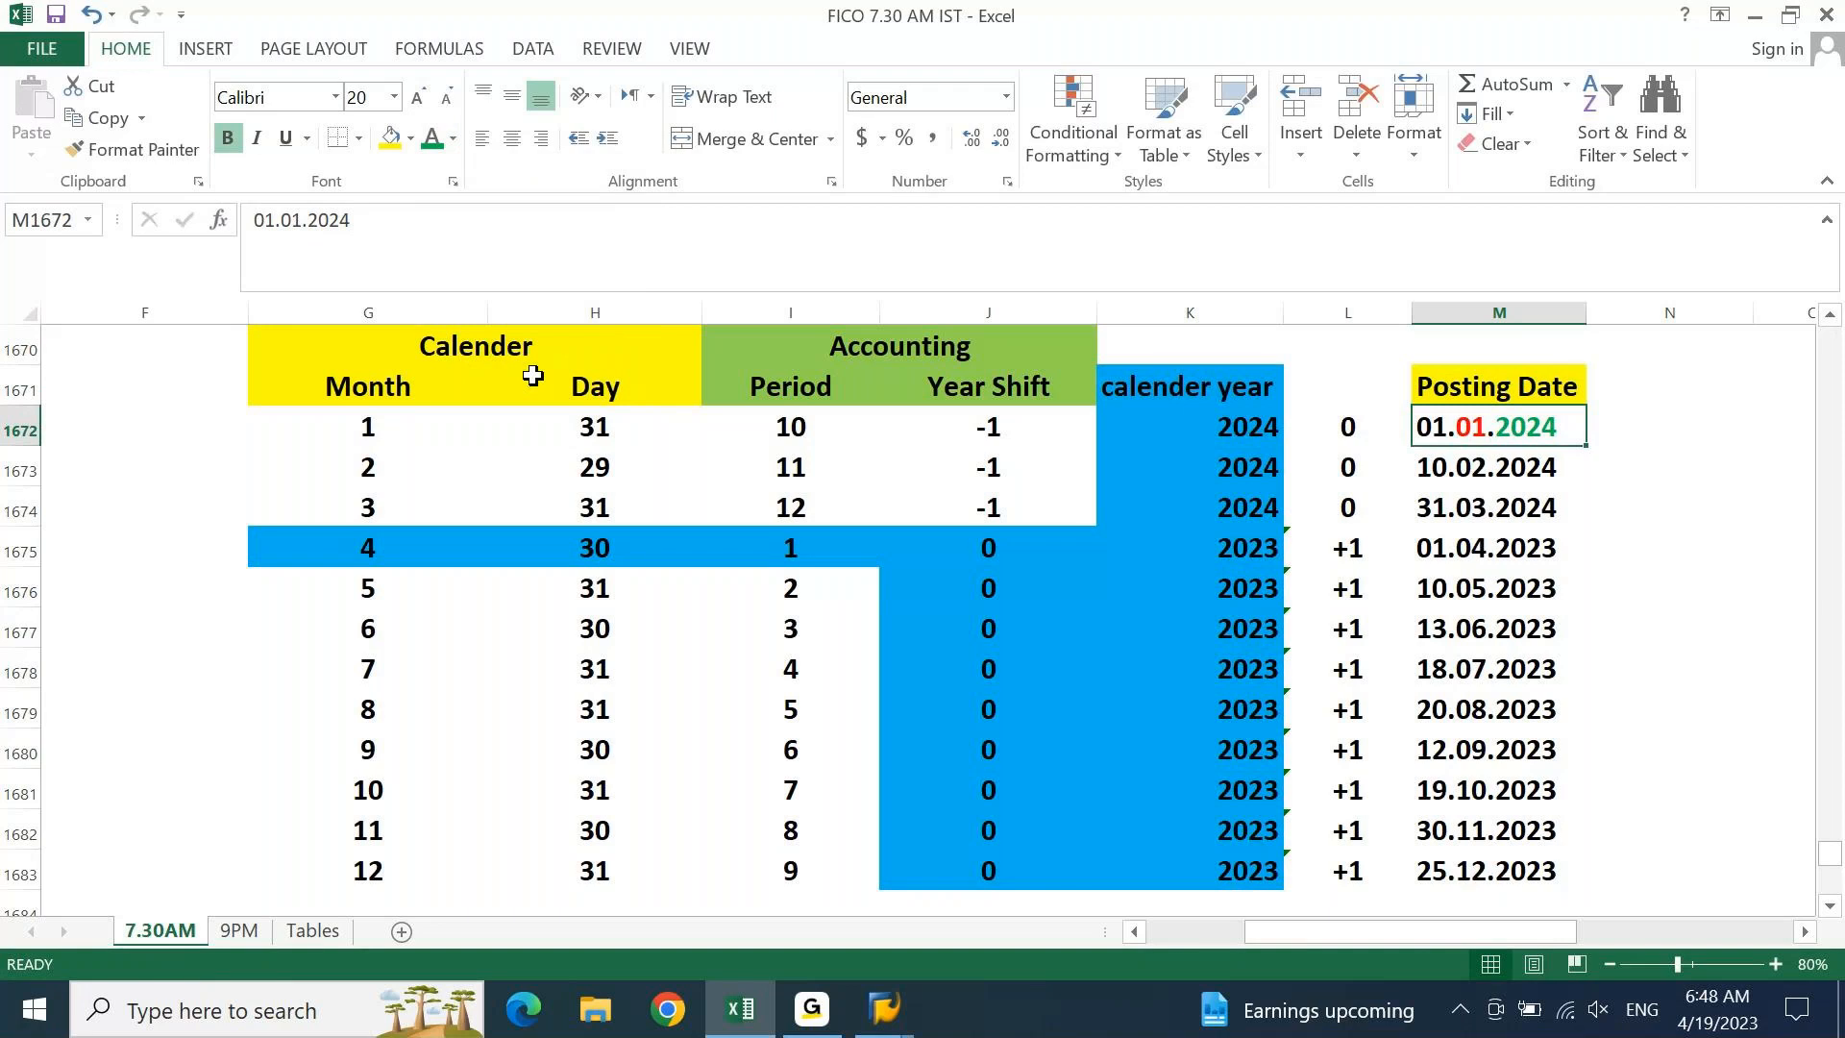
Colour the month digits red in 10.02.2024 and 31.03.2024
key(Down)
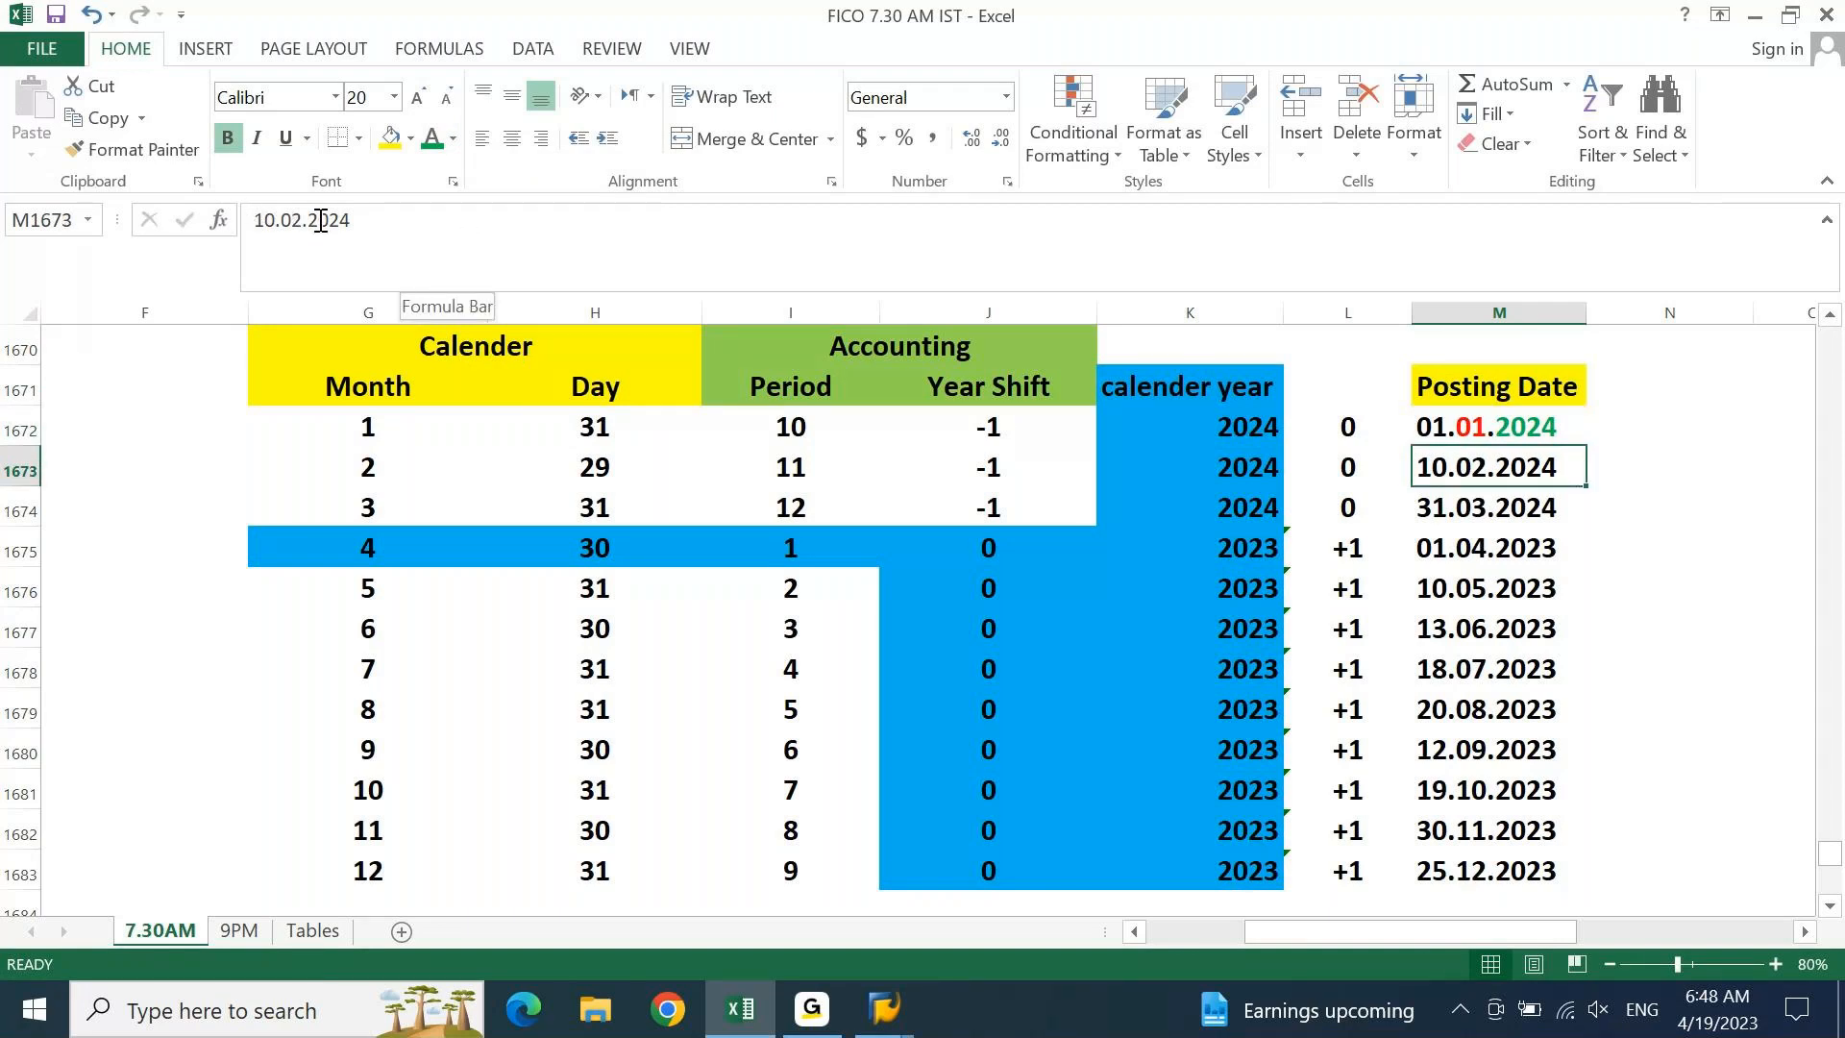
double_click(292, 220)
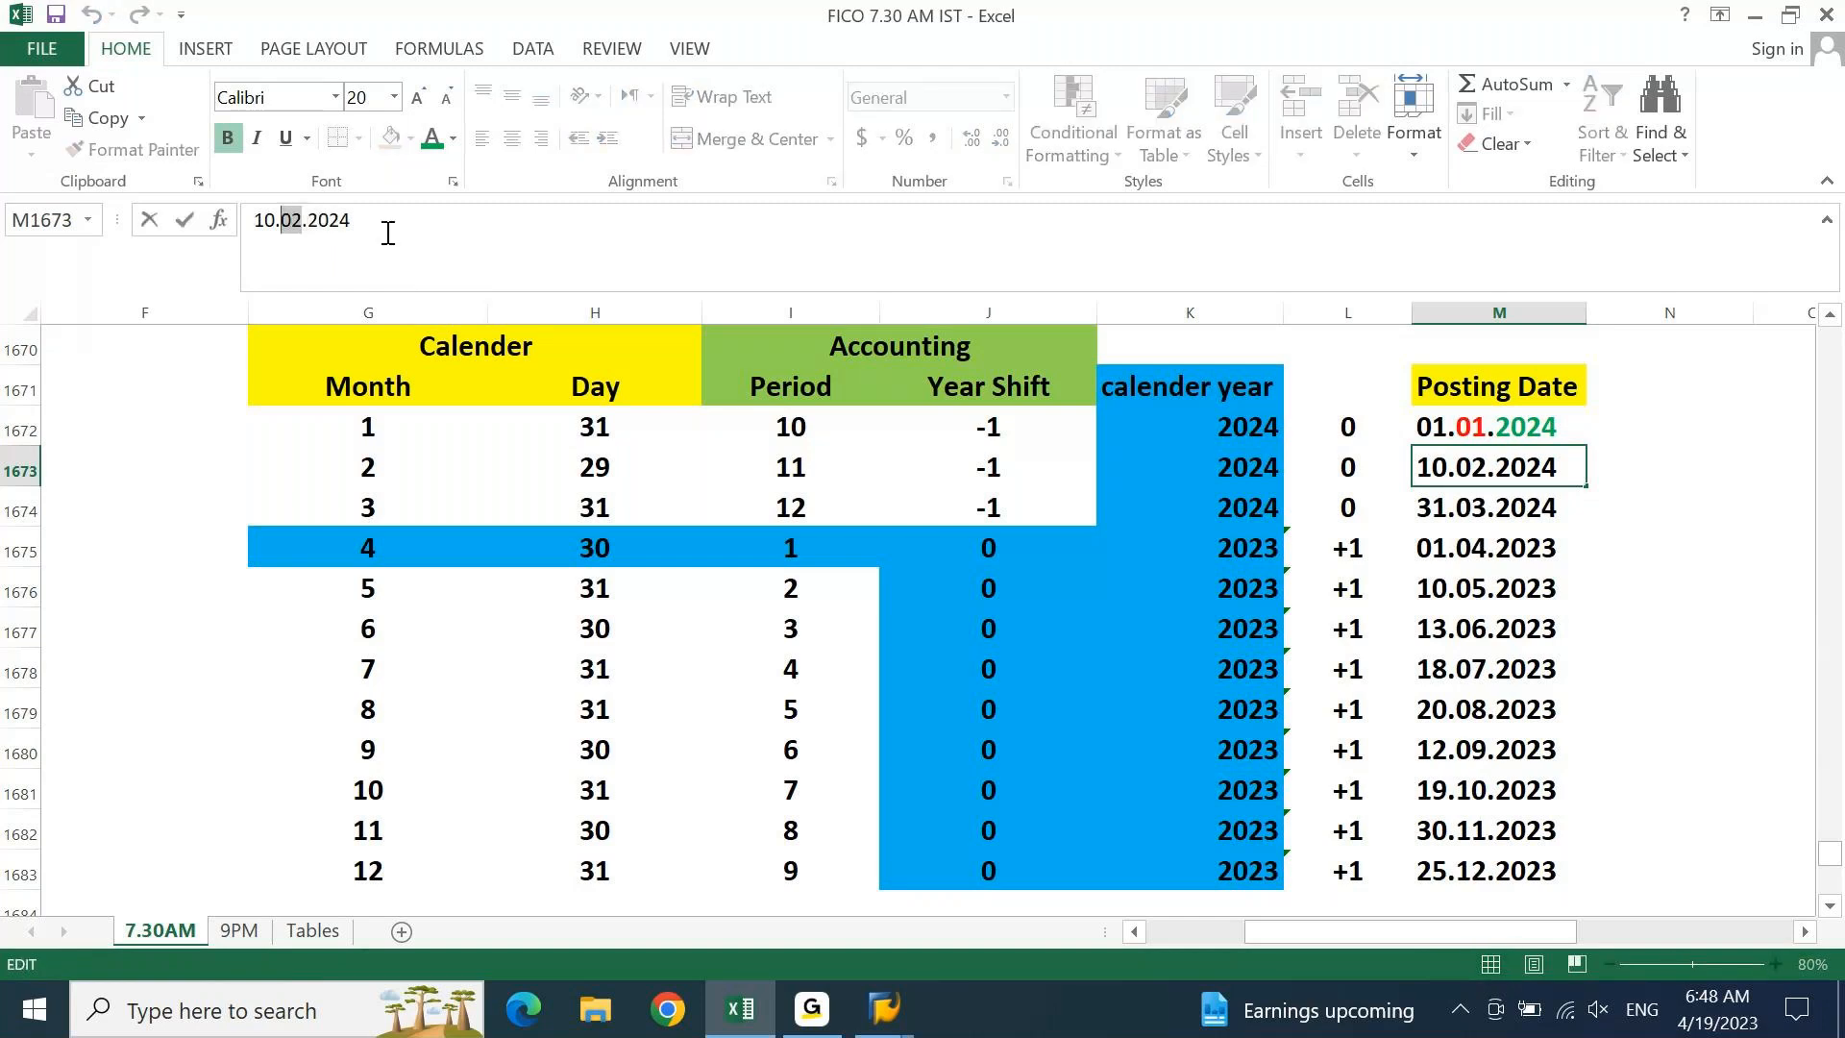
click(453, 140)
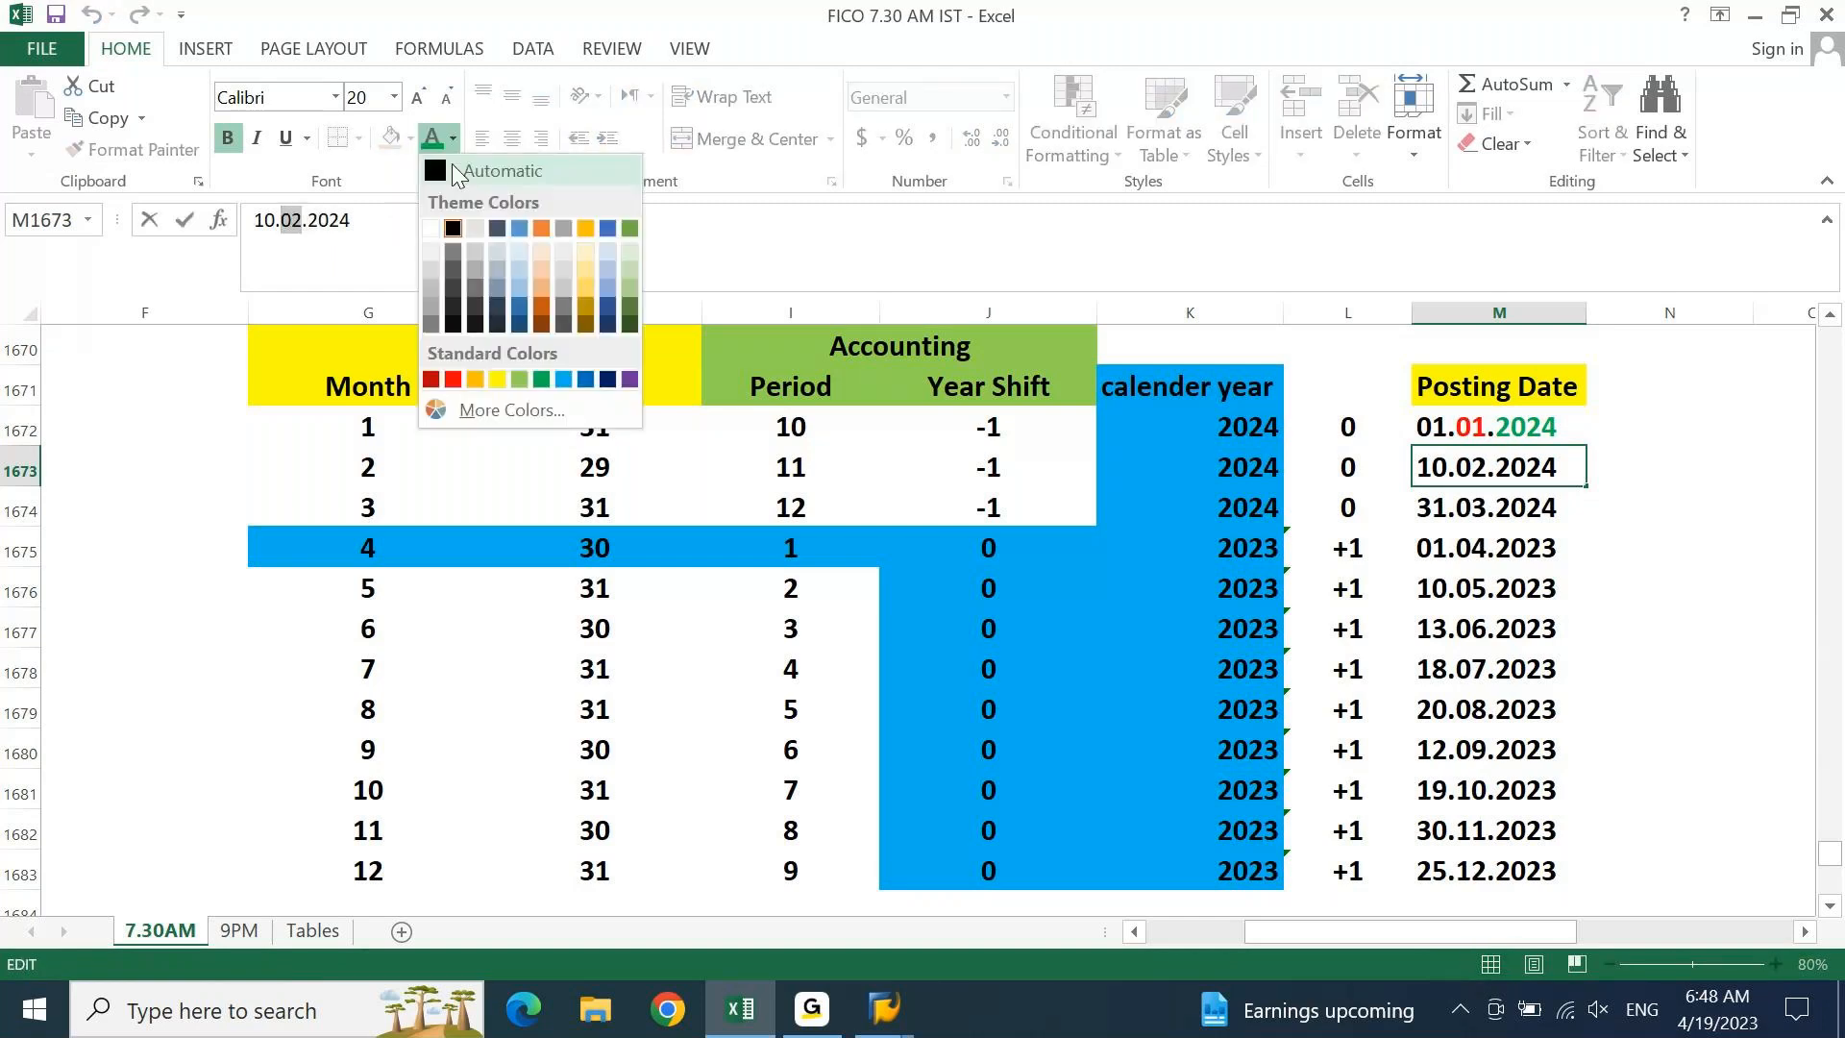
click(453, 379)
key(Return)
key(F2)
key(Left)
key(Left)
key(Left)
key(Left)
key(Left)
key(shift+Left)
key(shift+Left)
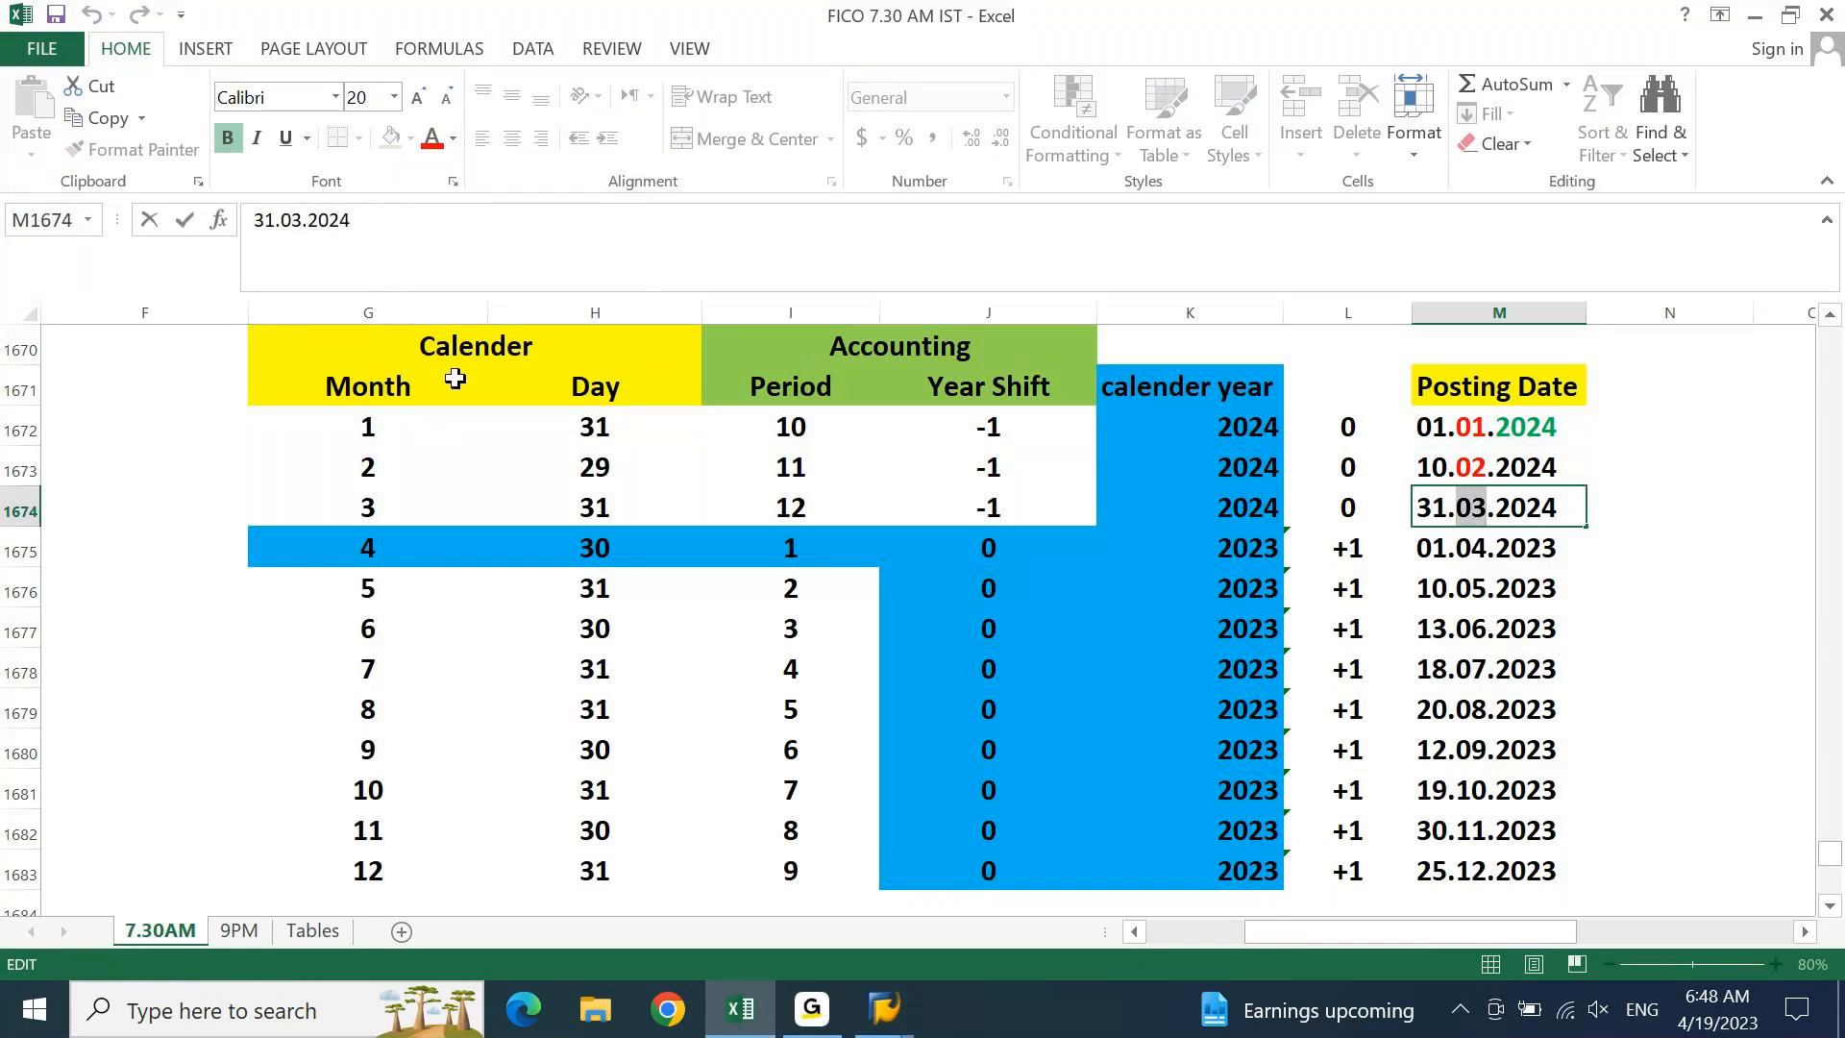
click(431, 149)
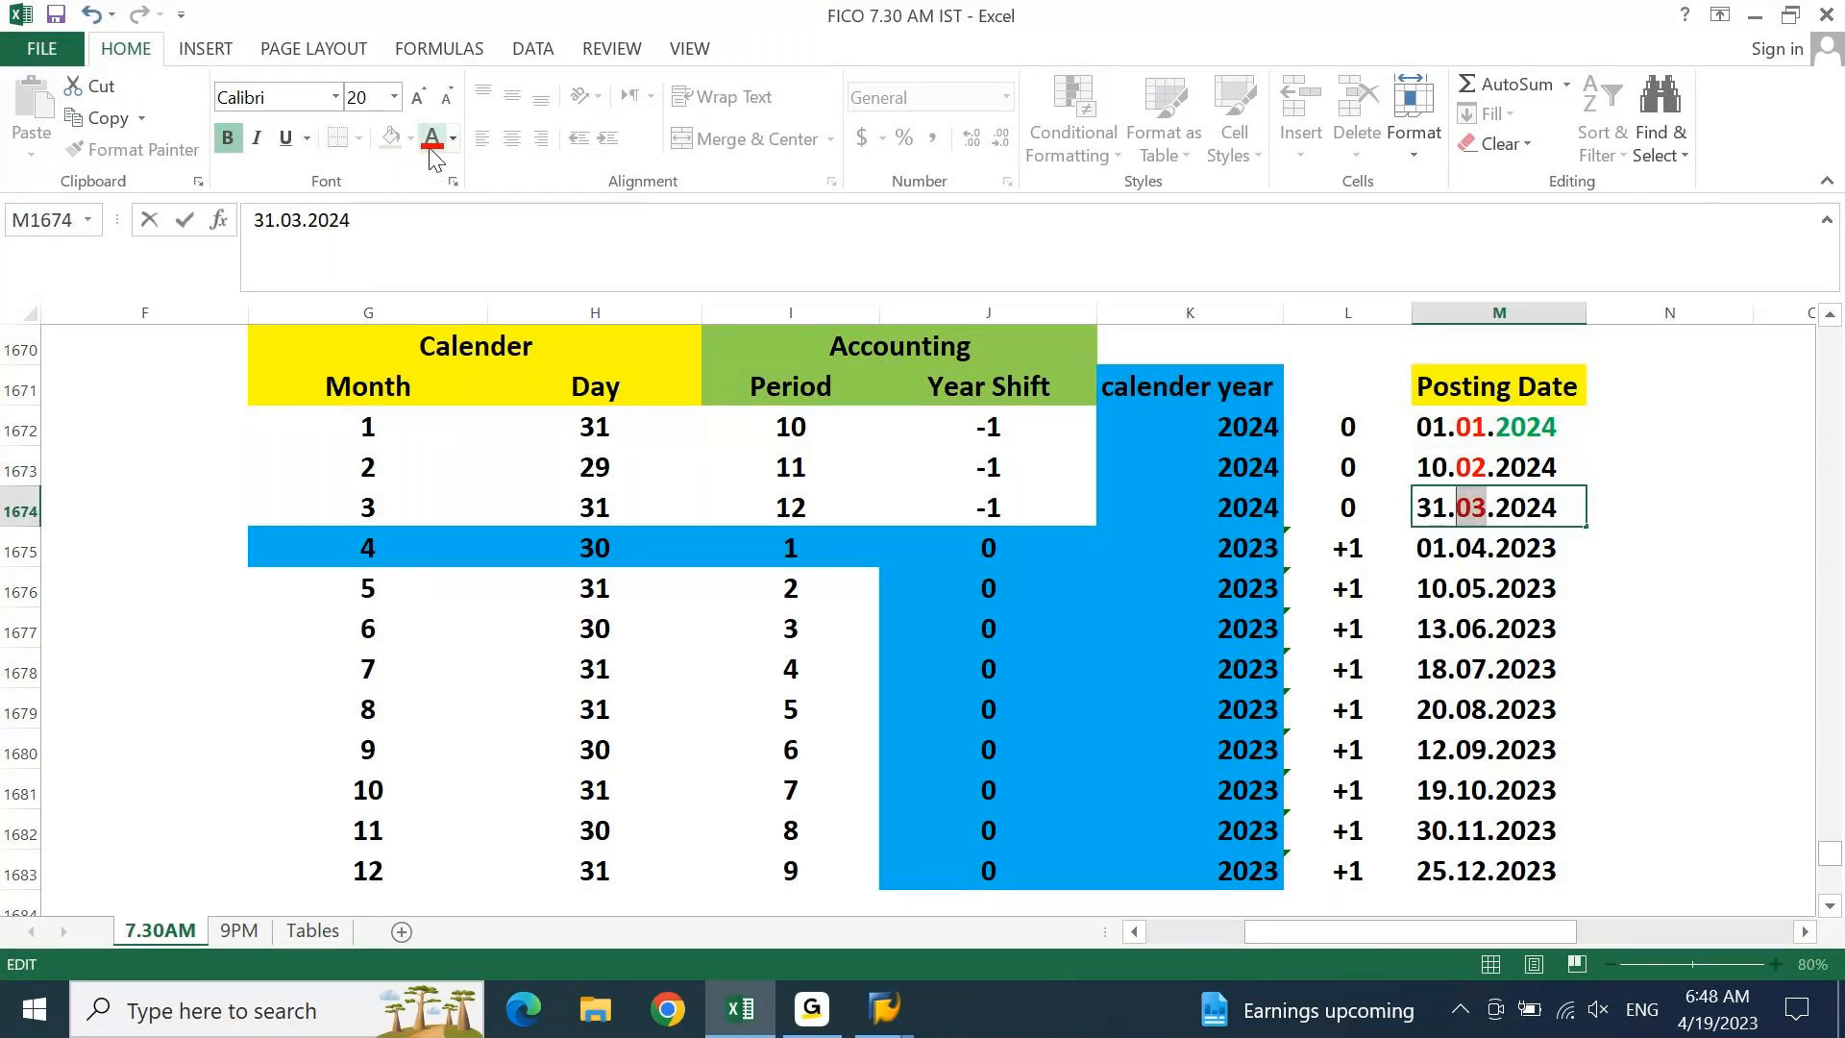
key(Return)
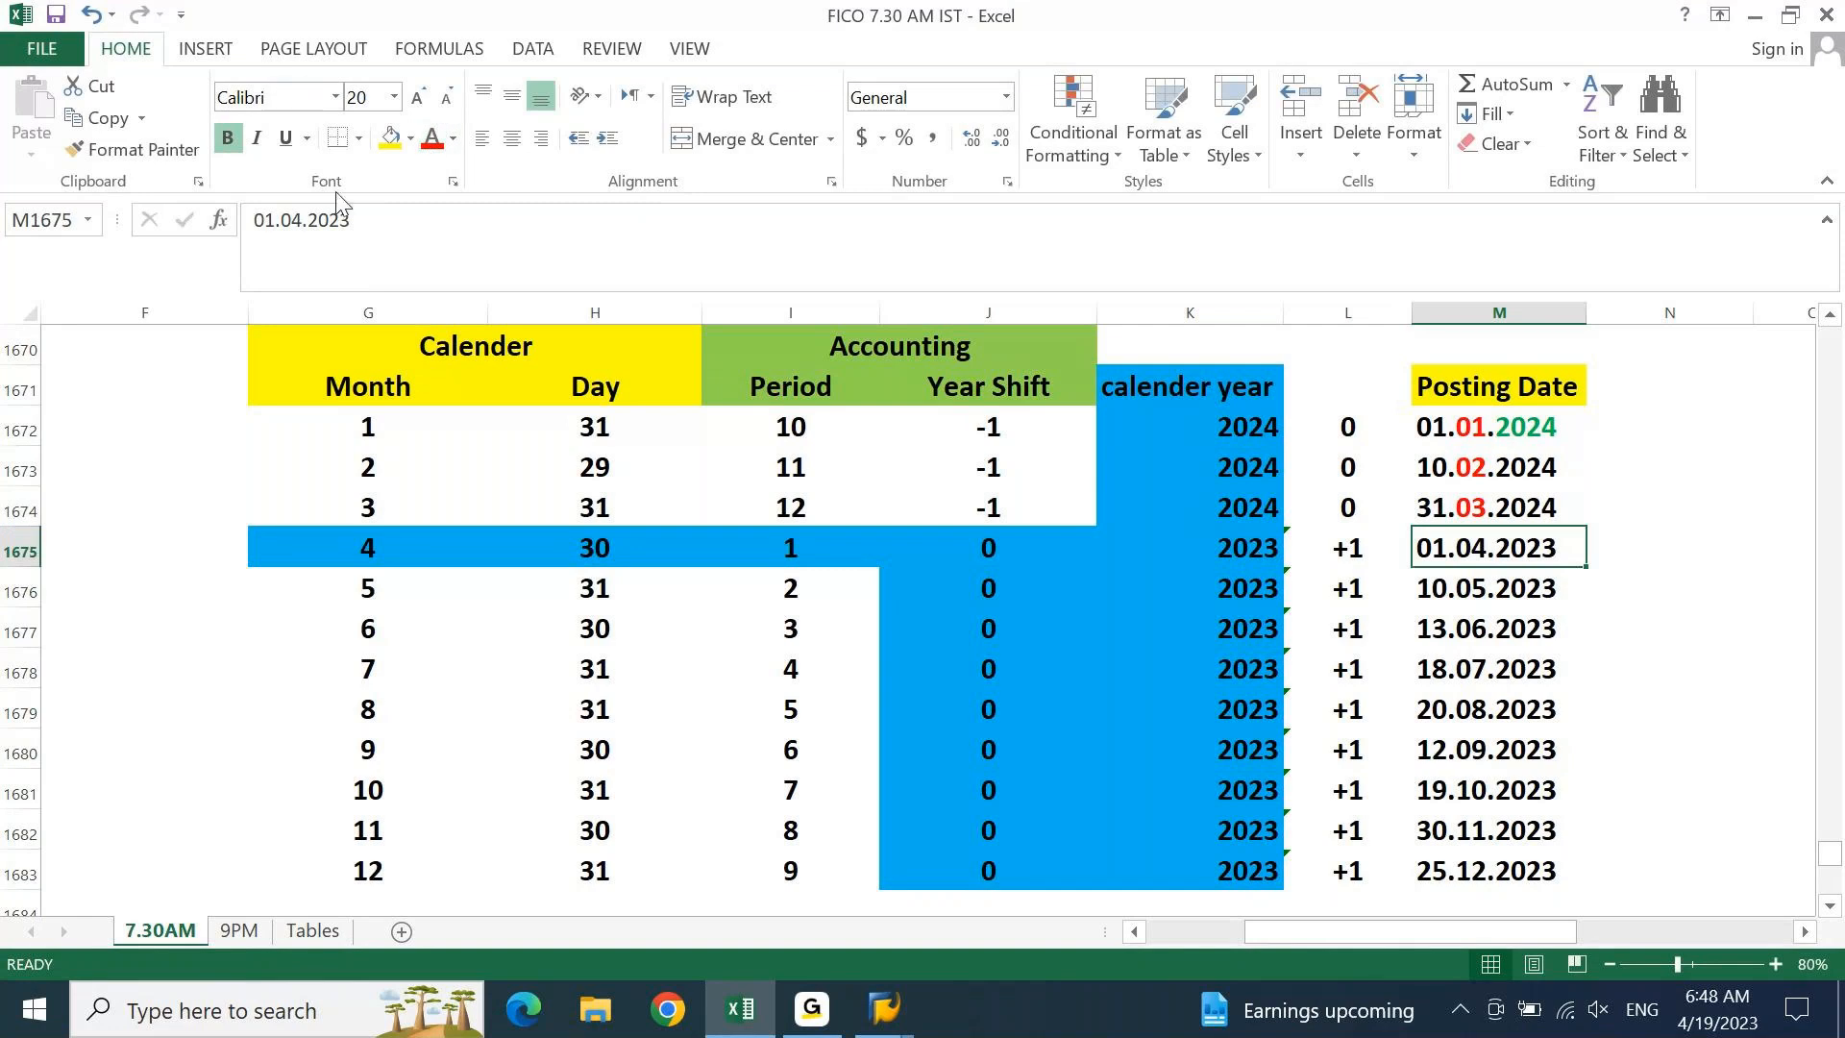
Colour the month digits red in 01.04.2023 and 10.05.2023
drag(275, 220, 295, 220)
click(433, 140)
key(Return)
key(F2)
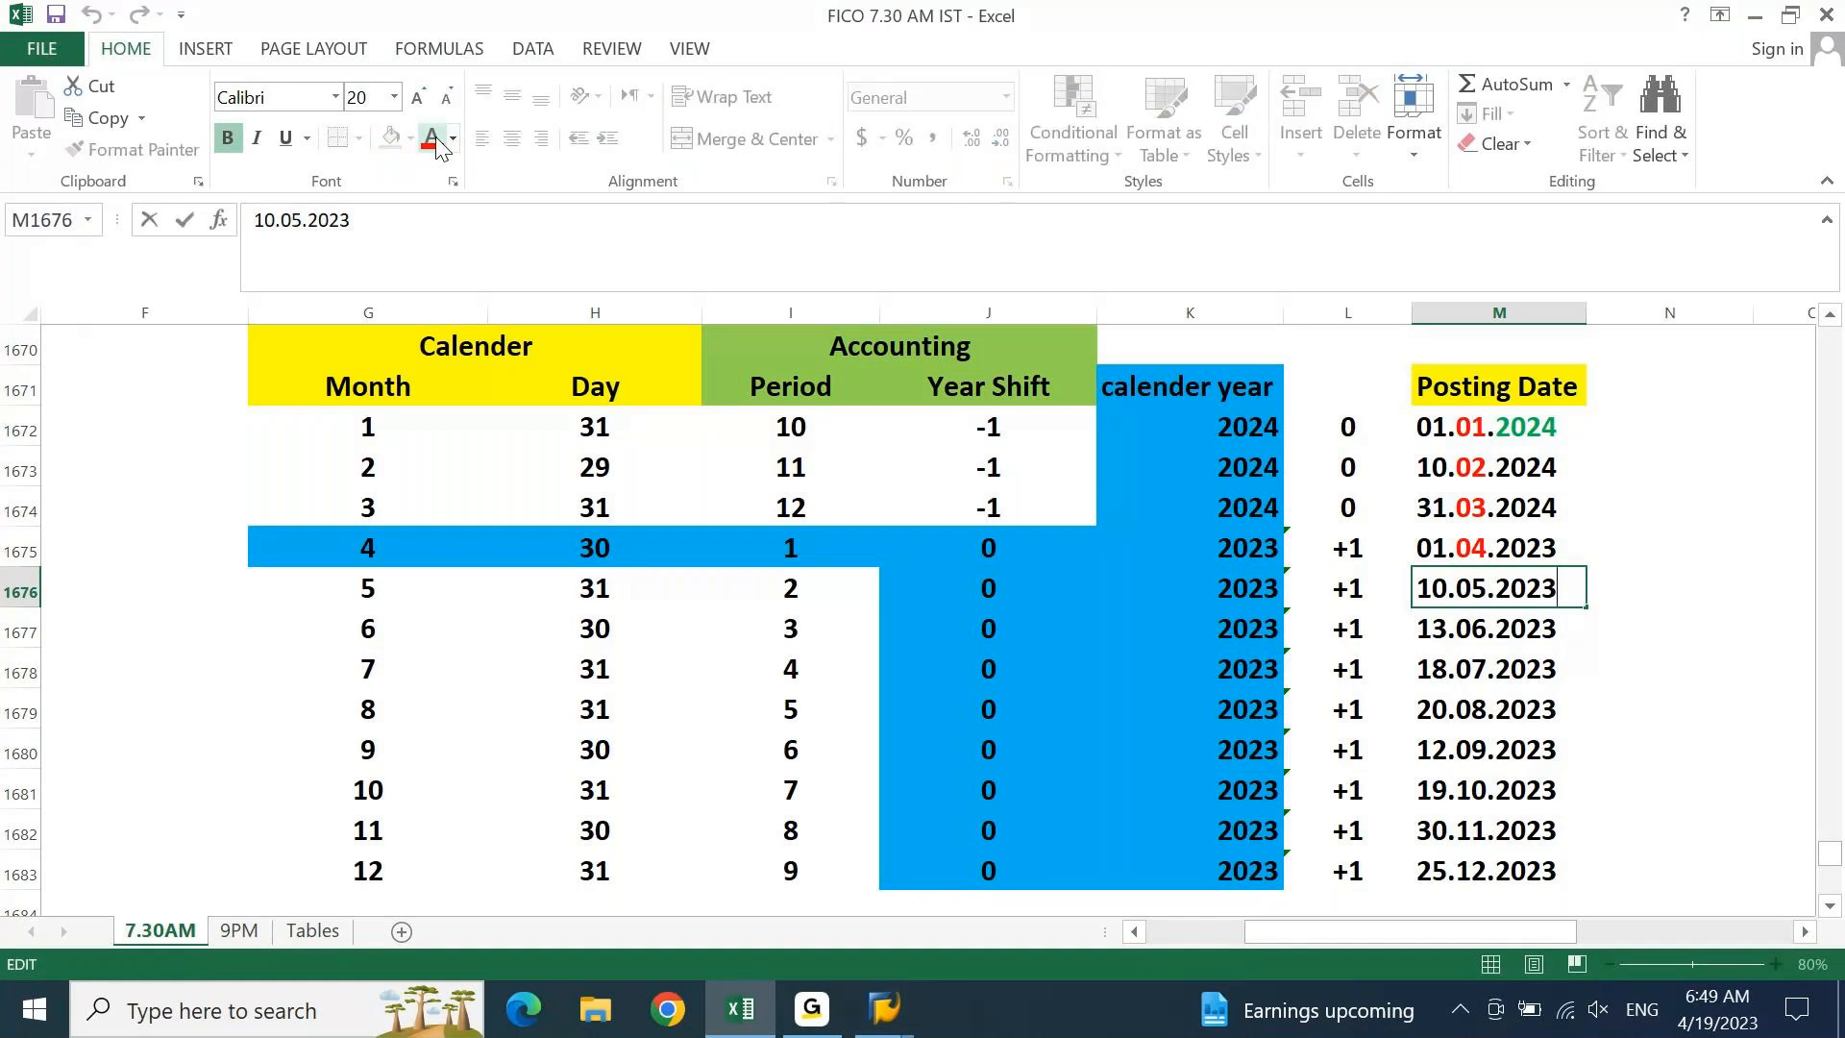
key(Left)
key(Left)
key(Left)
key(Left)
key(Left)
key(shift+Left)
key(shift+Left)
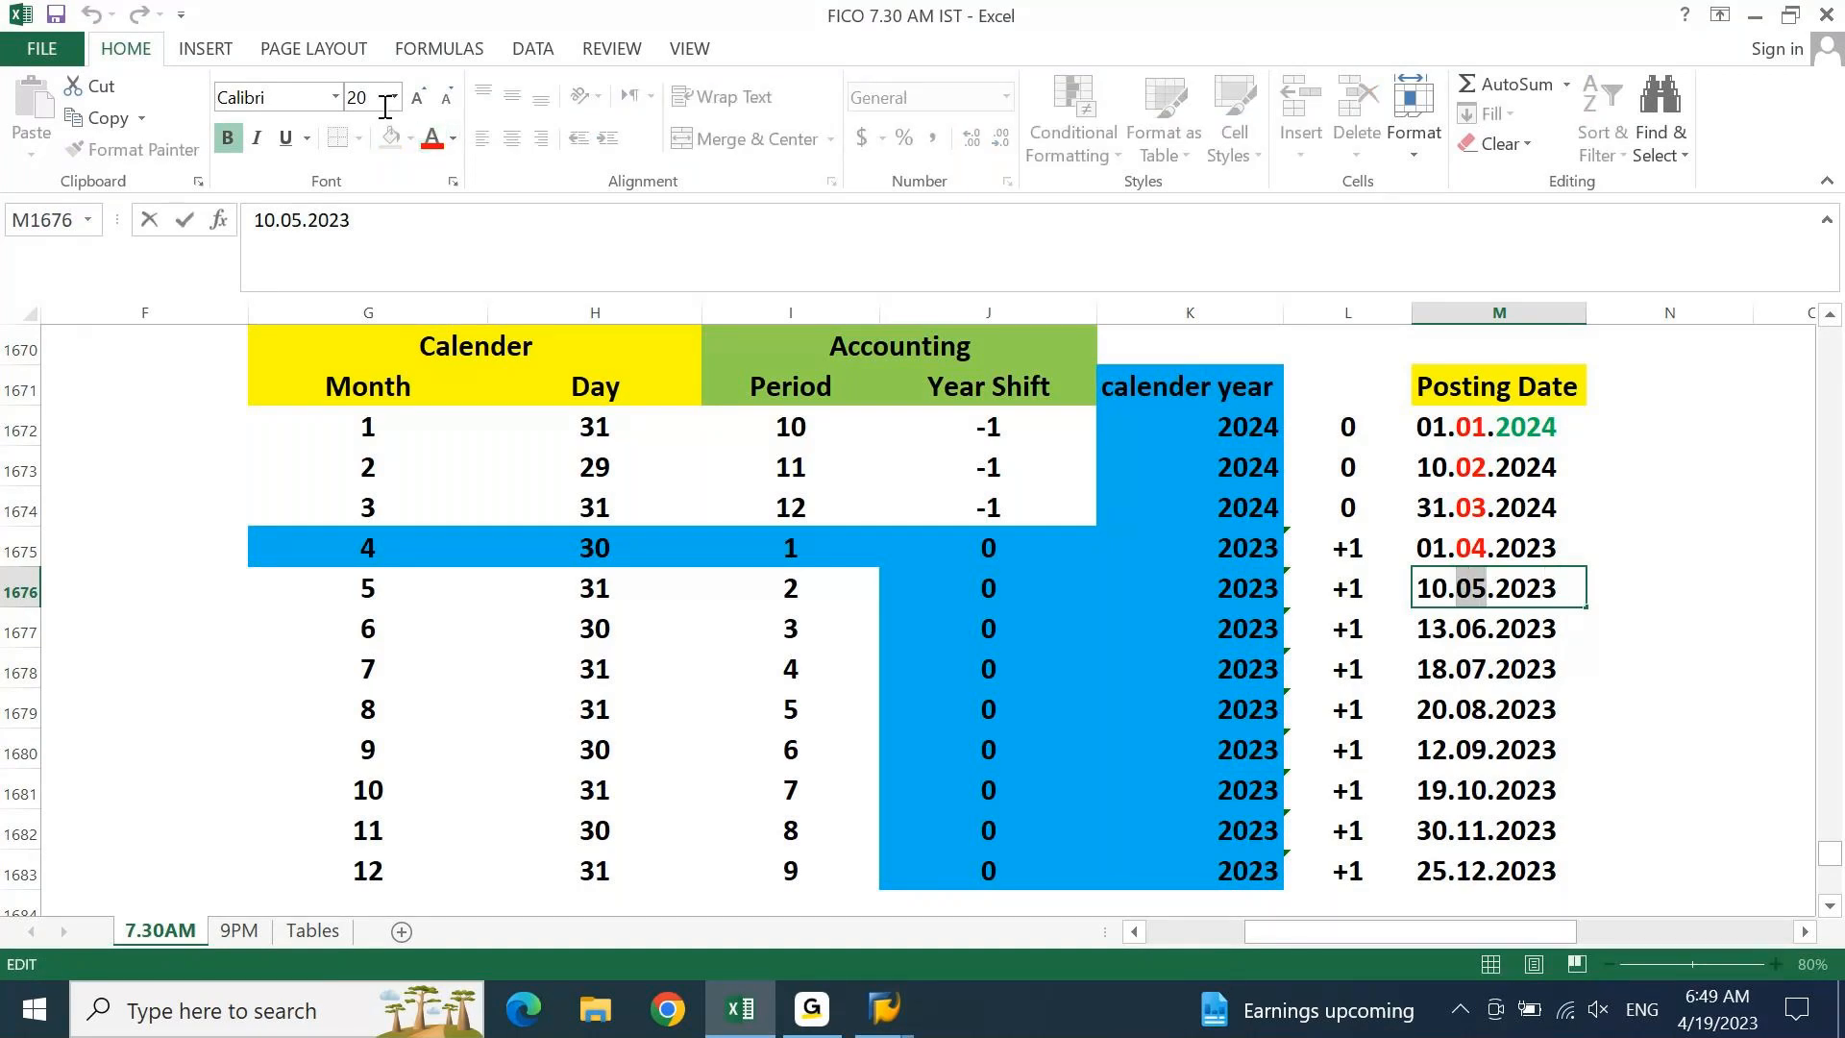
click(432, 143)
key(Return)
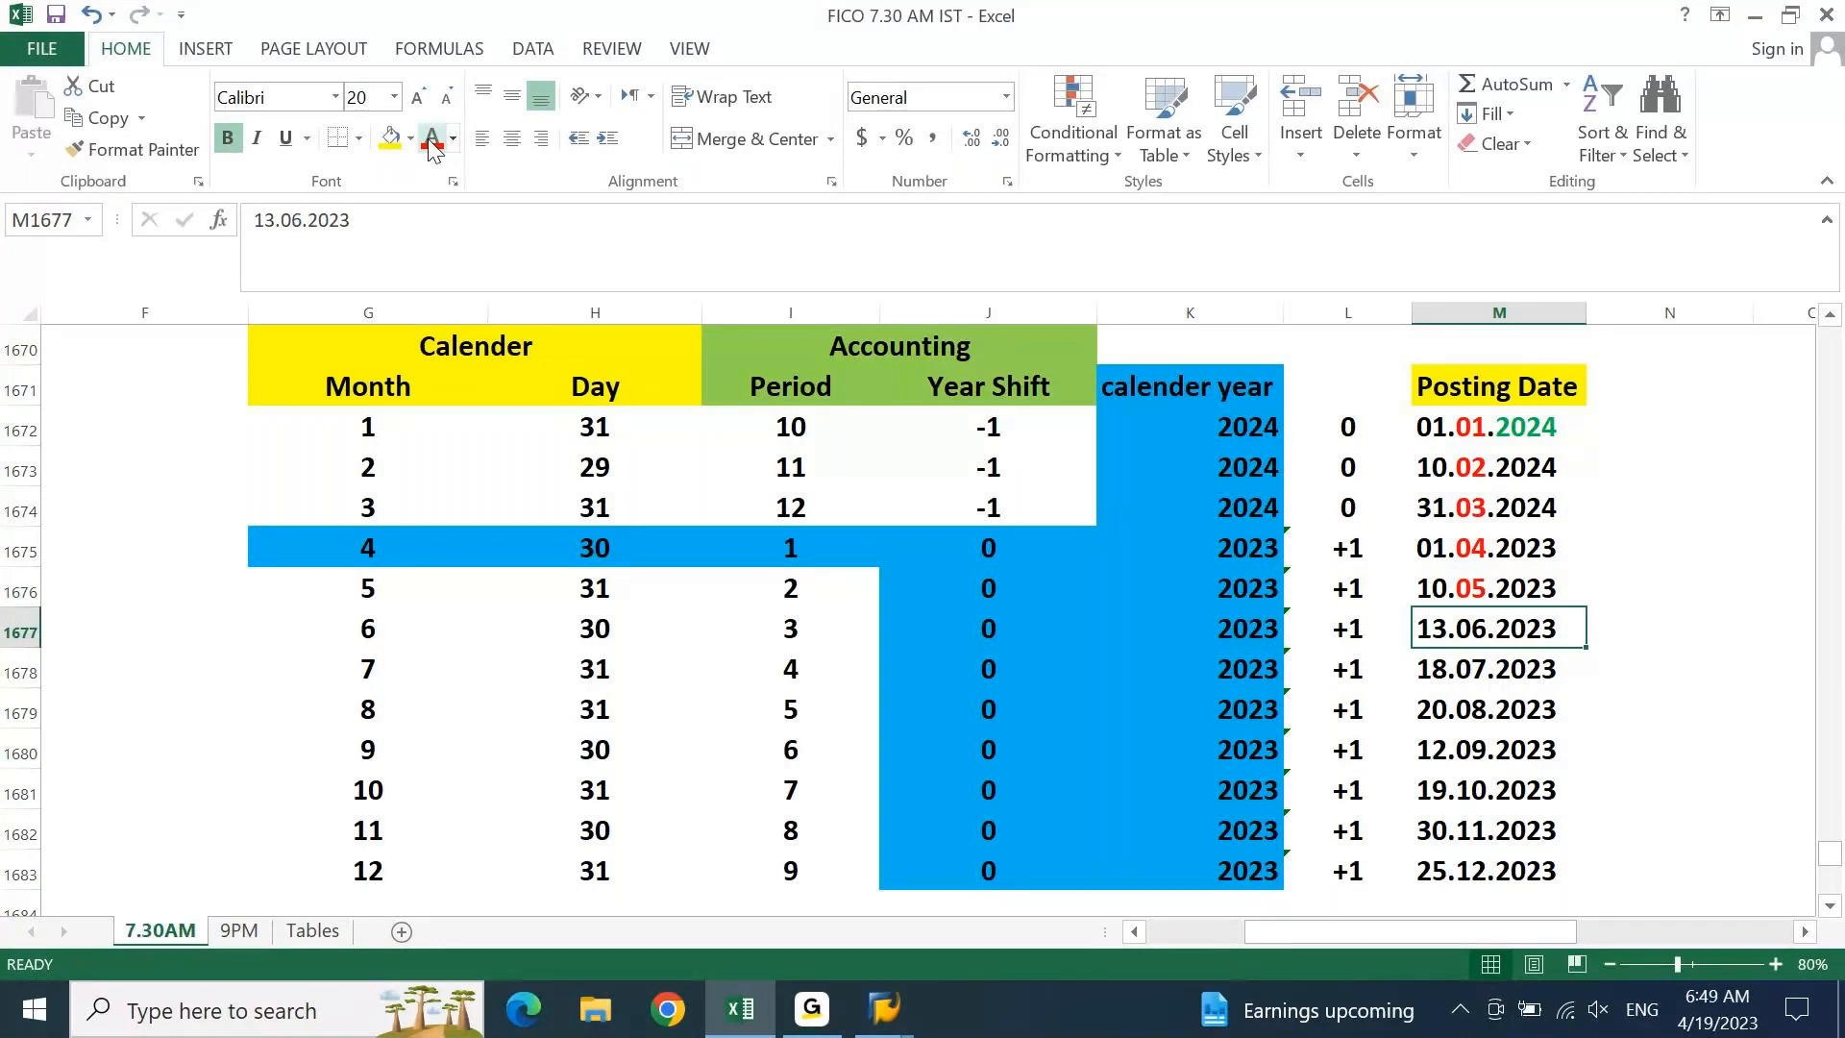
Colour the month digits red in 13.06.2023 and 18.07.2023
key(F2)
key(Left)
key(Left)
key(Left)
key(Left)
key(Left)
key(shift+Left)
key(shift+Left)
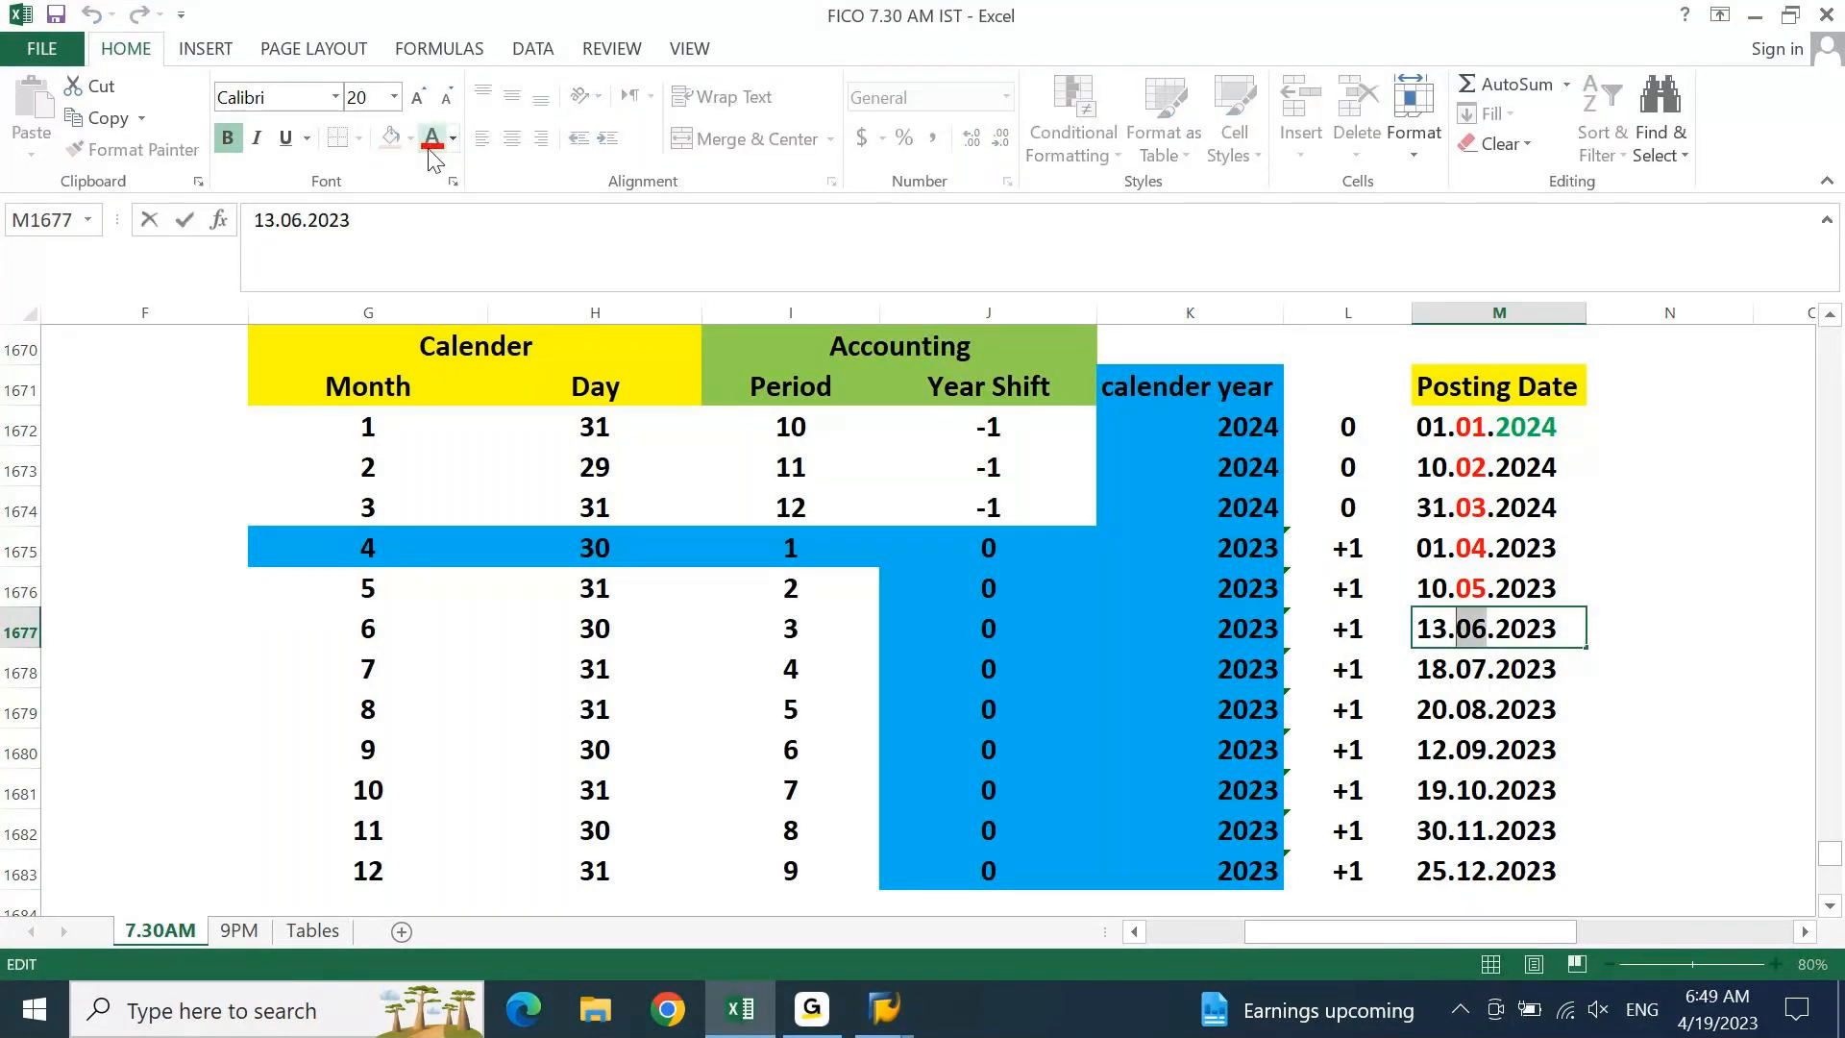
click(433, 142)
key(Return)
key(F2)
key(Left)
key(Left)
key(Left)
key(Left)
key(Left)
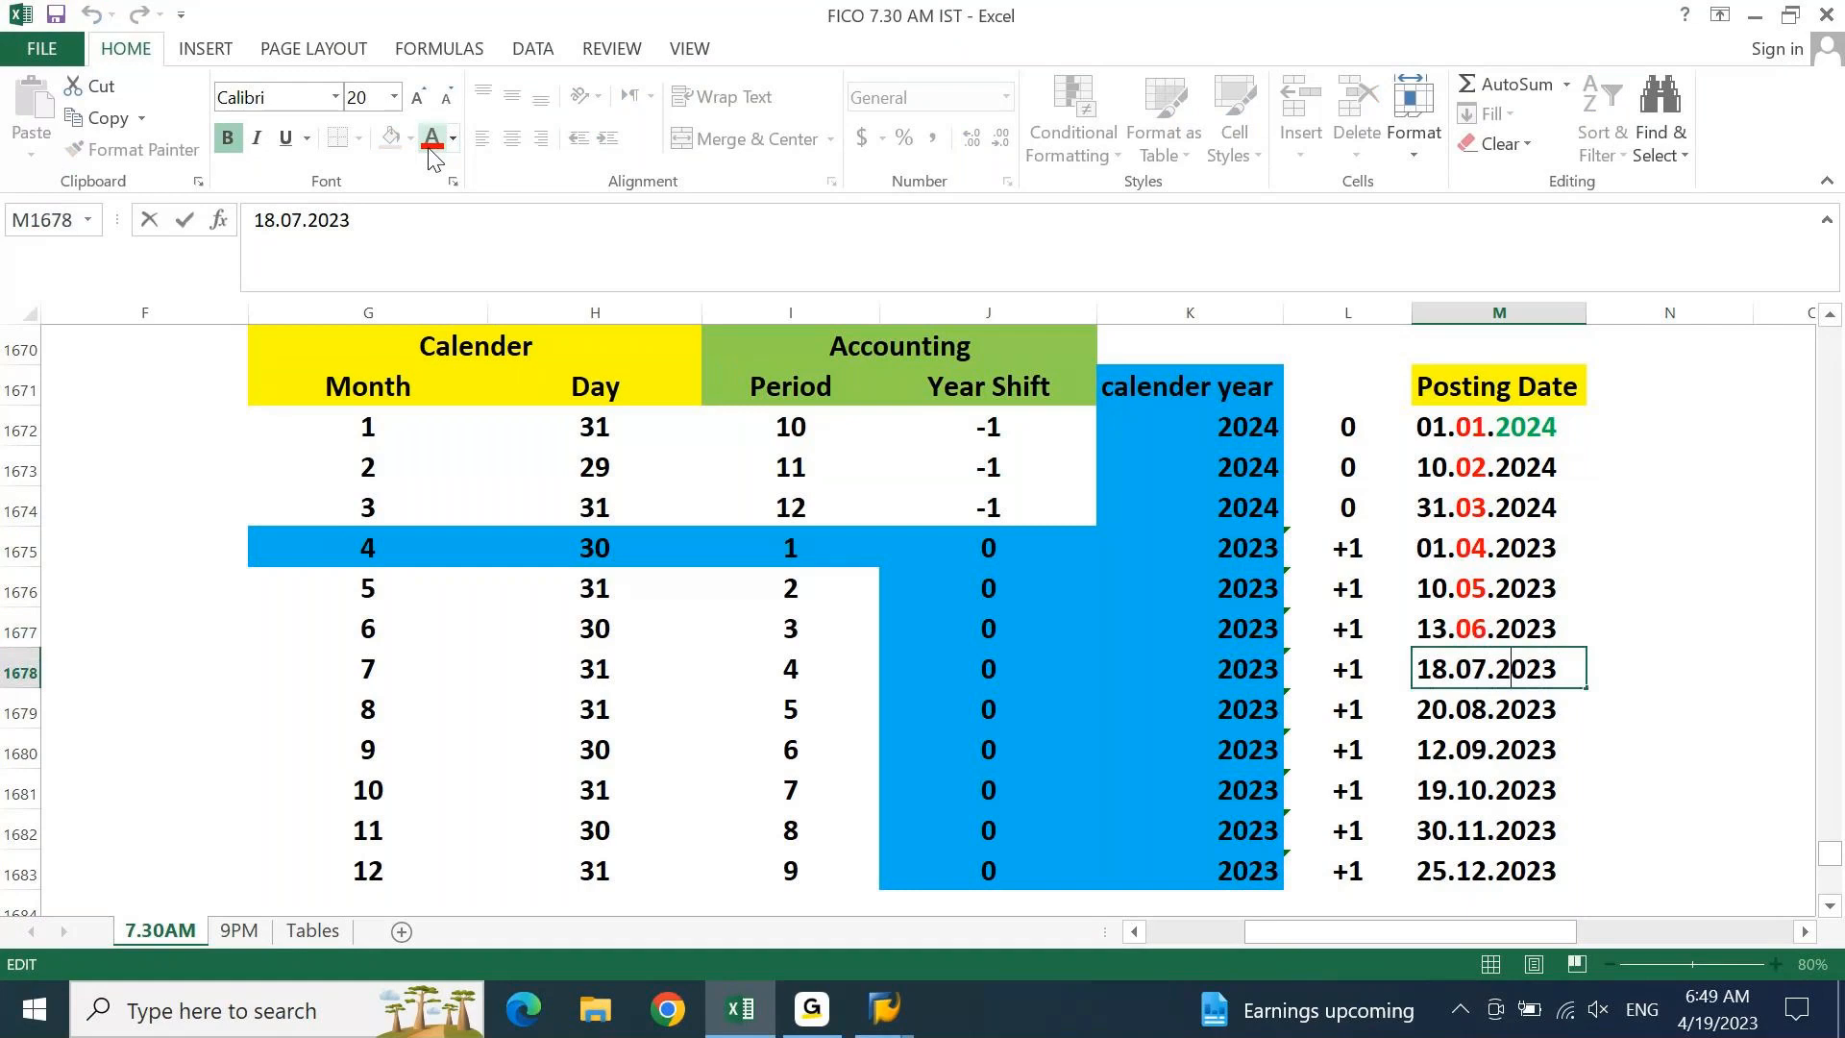
key(Right)
key(shift+Left)
key(shift+Left)
click(432, 142)
key(Return)
Colour the month digits red in 20.08.2023 and 12.09.2023
key(F2)
key(Left)
key(Left)
key(Left)
key(Left)
key(Left)
key(Left)
key(Right)
key(shift+Left)
key(shift+Left)
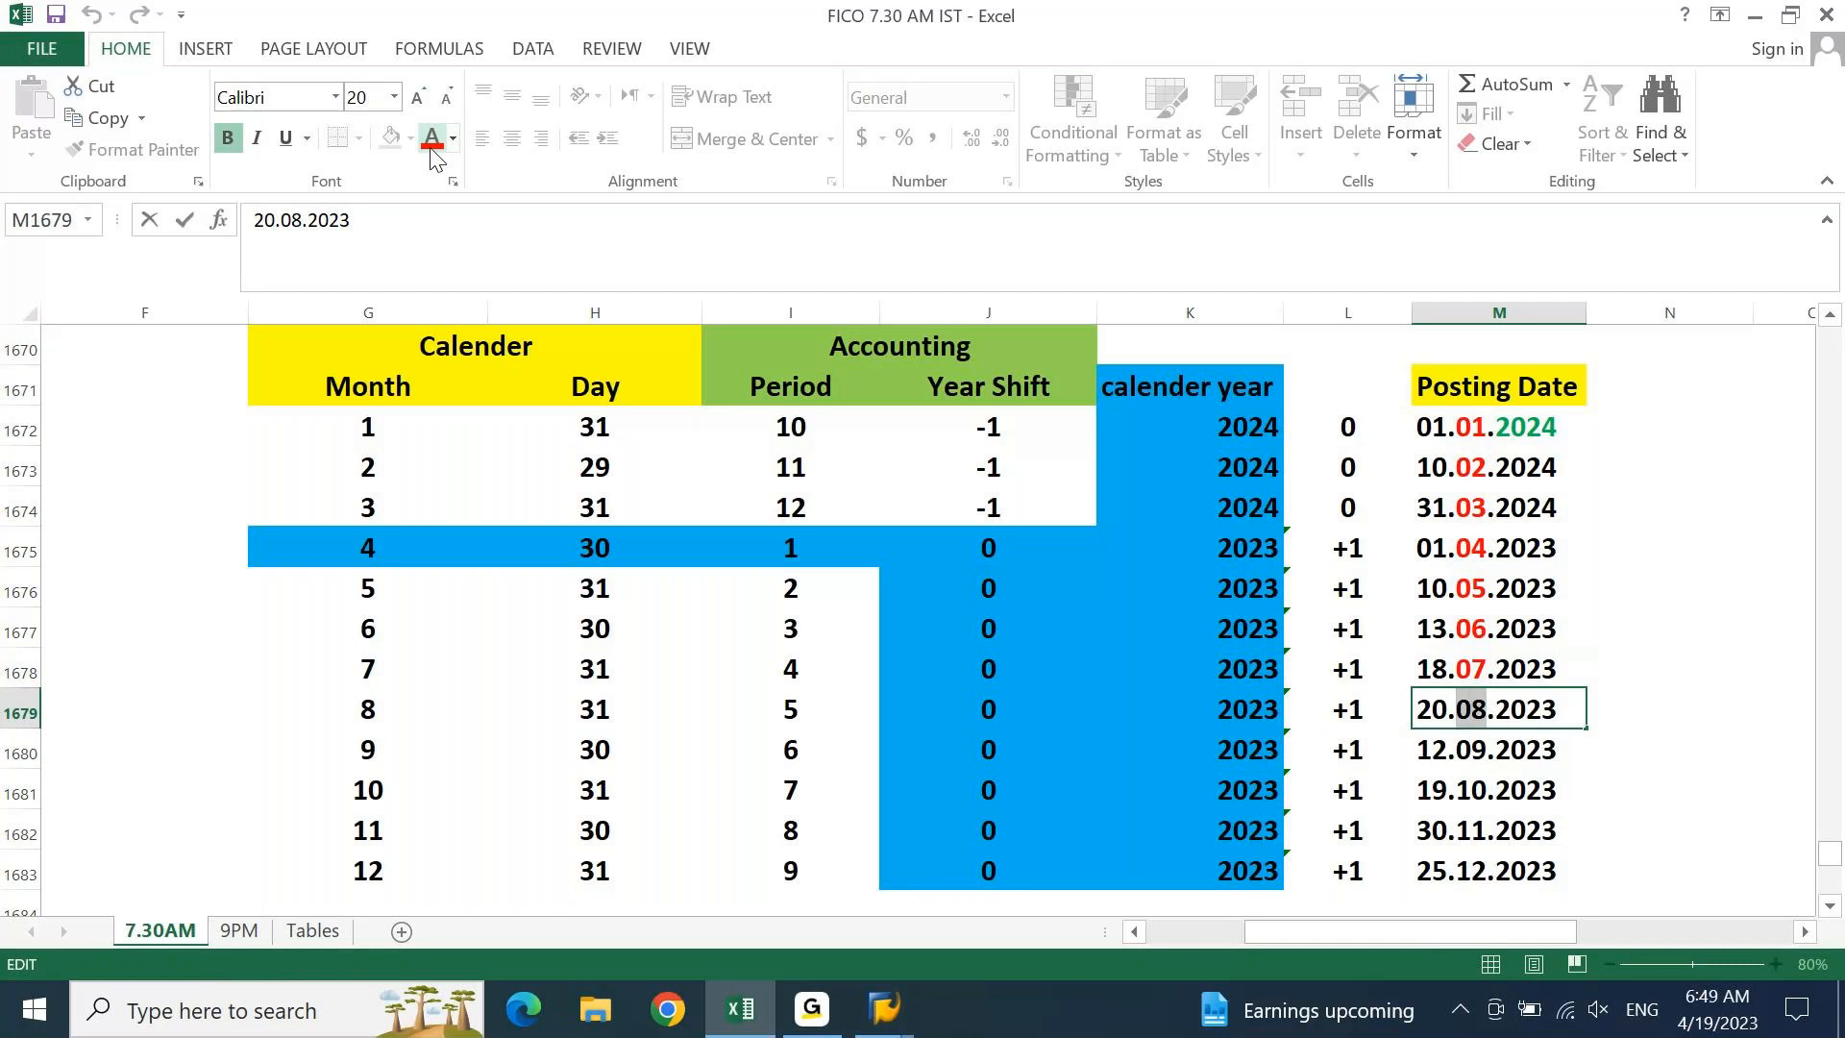
click(432, 149)
key(Return)
key(F2)
key(Left)
key(Left)
key(Left)
key(Left)
key(Left)
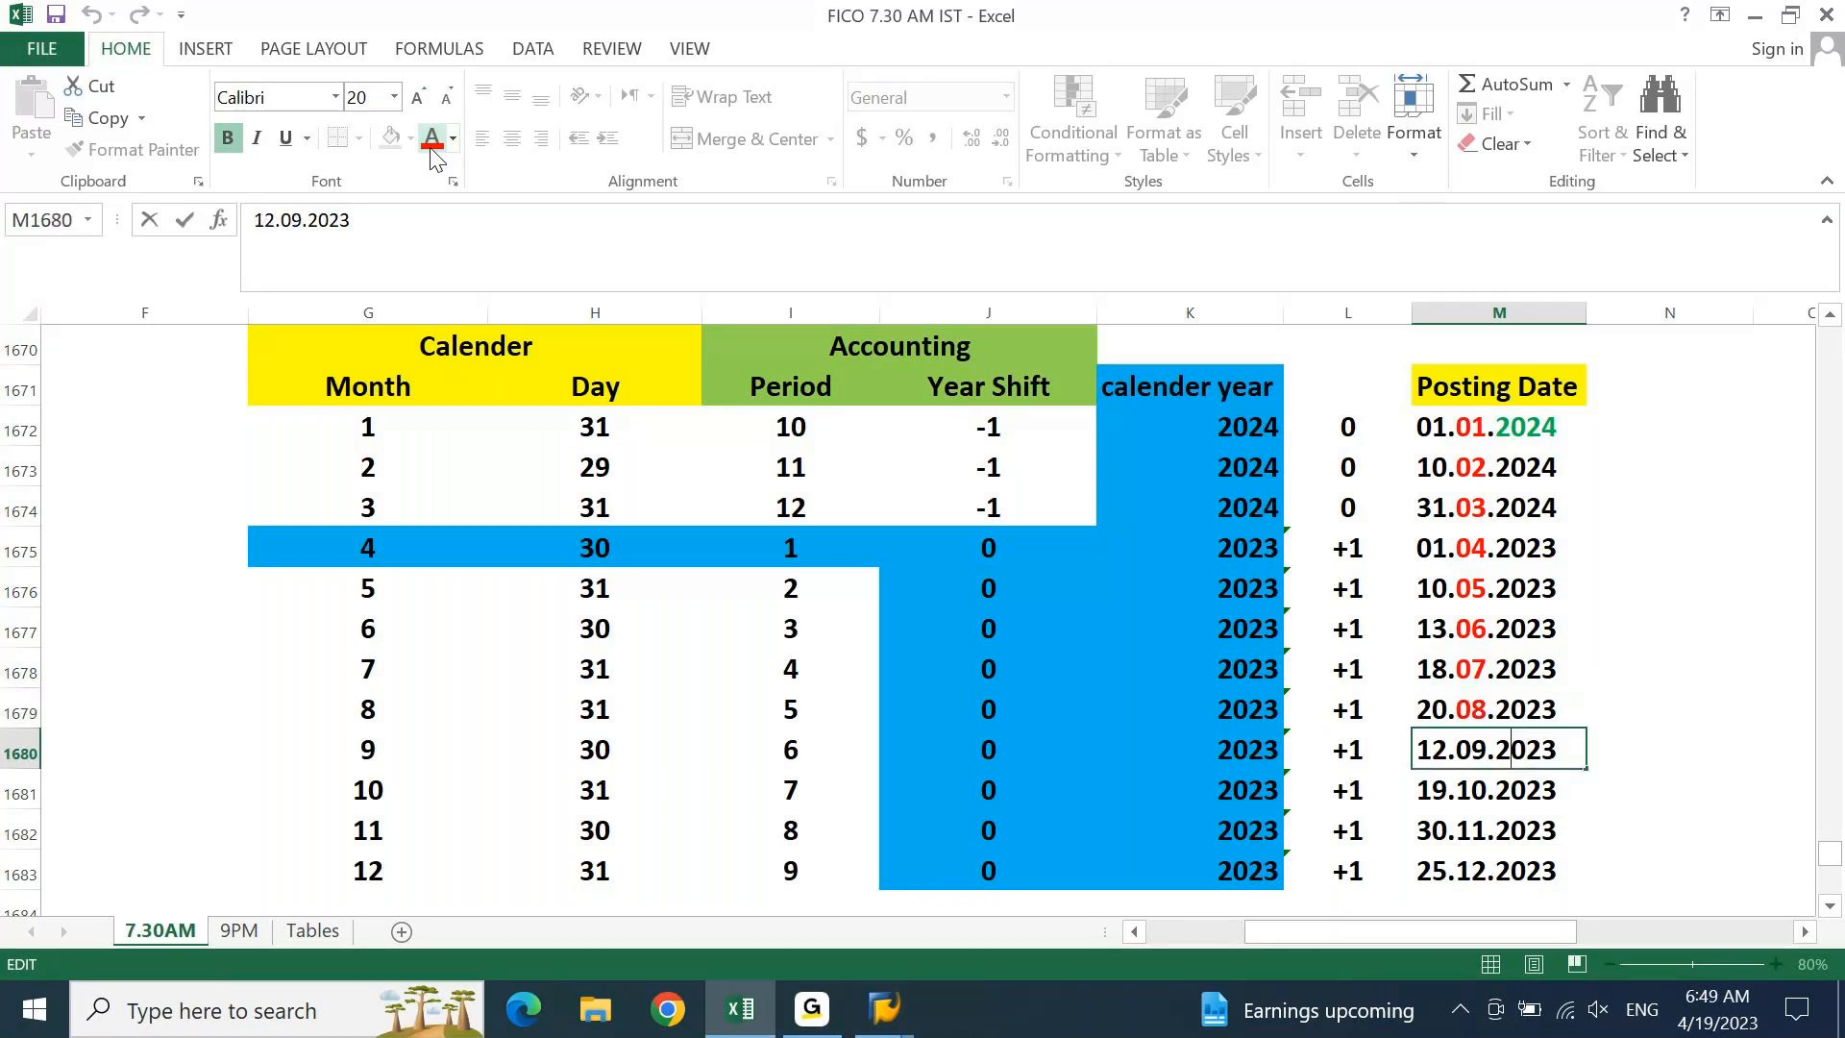
key(shift+Left)
key(shift+Left)
click(432, 149)
key(Return)
Colour the month digits red in 19.10.2023 and 30.11.2023
key(F2)
key(Left)
key(Left)
key(Left)
key(Left)
key(Left)
key(shift+Left)
key(shift+Left)
click(431, 149)
key(Return)
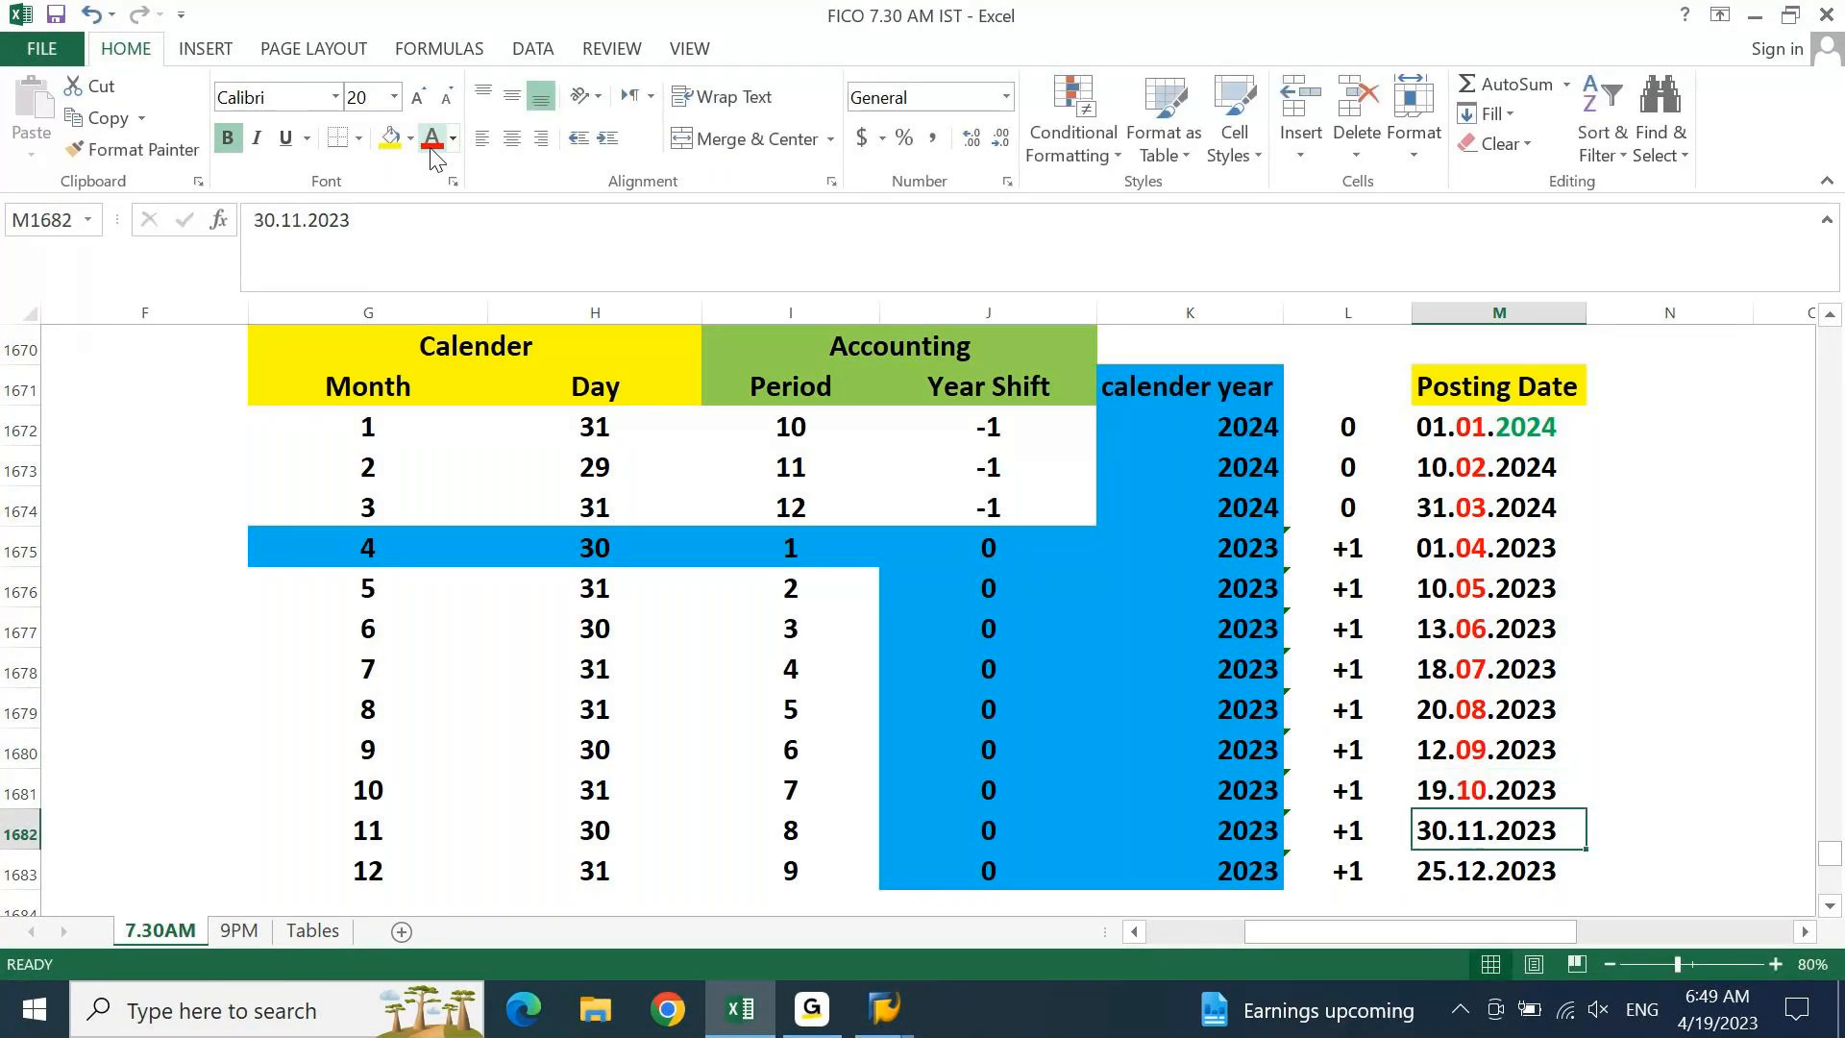
key(F2)
key(Left)
key(Left)
key(Left)
Colour the month 12 red in the 25.12.2023 date
key(Left)
key(Left)
key(shift+Left)
key(shift+Left)
click(431, 149)
key(Return)
key(F2)
key(Left)
key(Left)
key(Left)
key(Left)
key(Left)
key(shift+Left)
key(shift+Left)
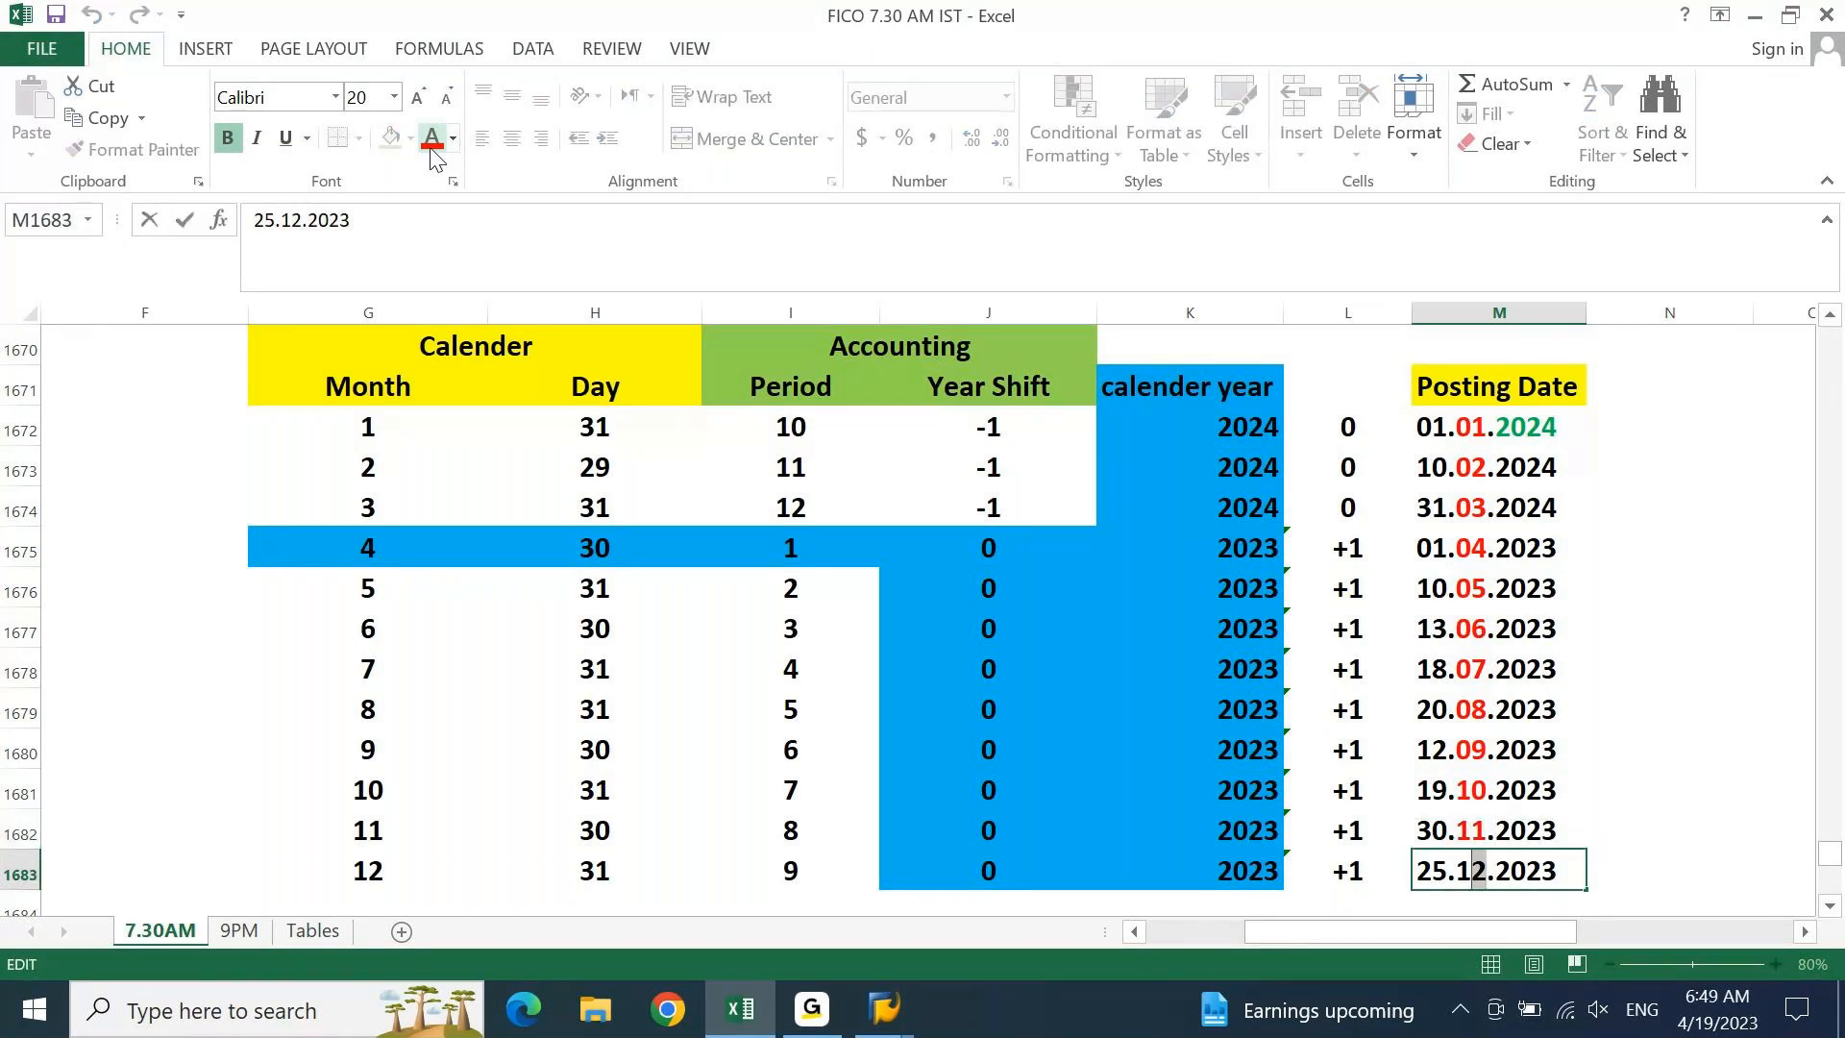
click(431, 149)
key(shift+Return)
Select the year 2024 within the 10.02.2024 date for recolouring
key(Up)
key(Up)
key(Up)
key(Up)
key(Up)
key(Up)
key(Up)
key(Up)
key(Up)
key(Up)
key(Down)
key(F2)
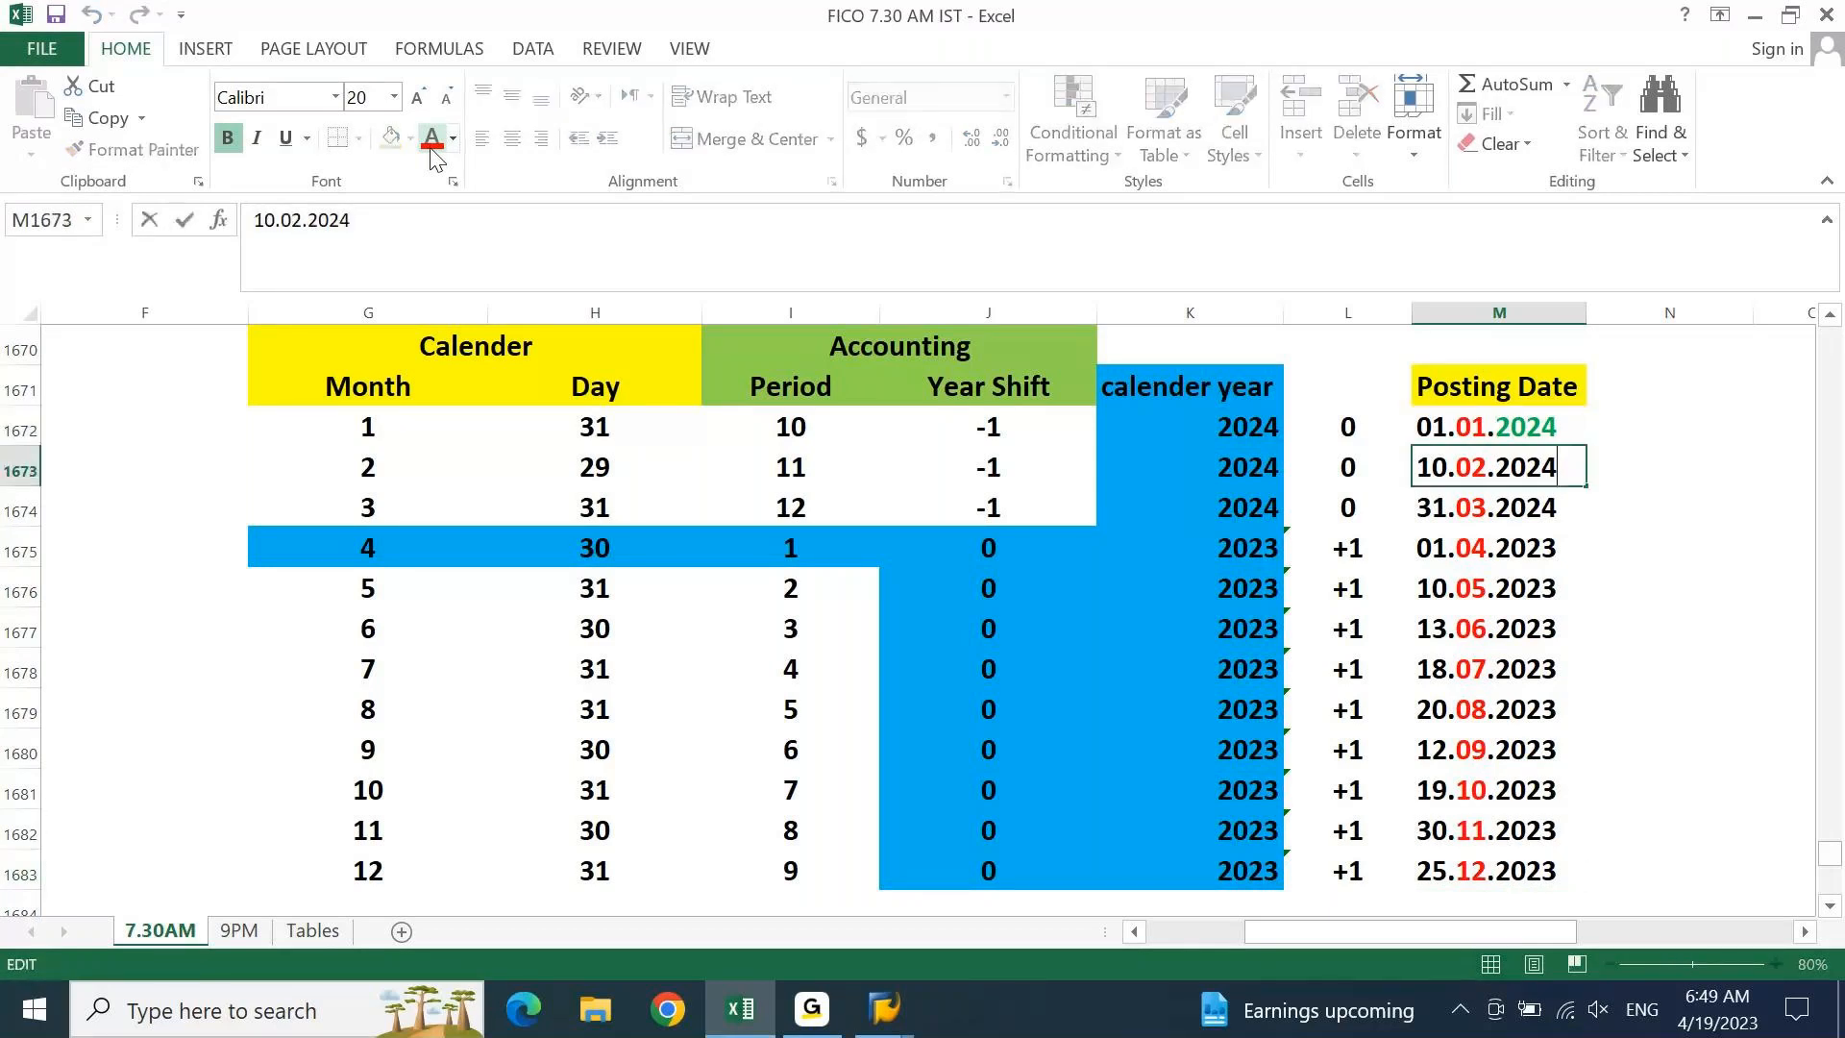
key(shift+Home)
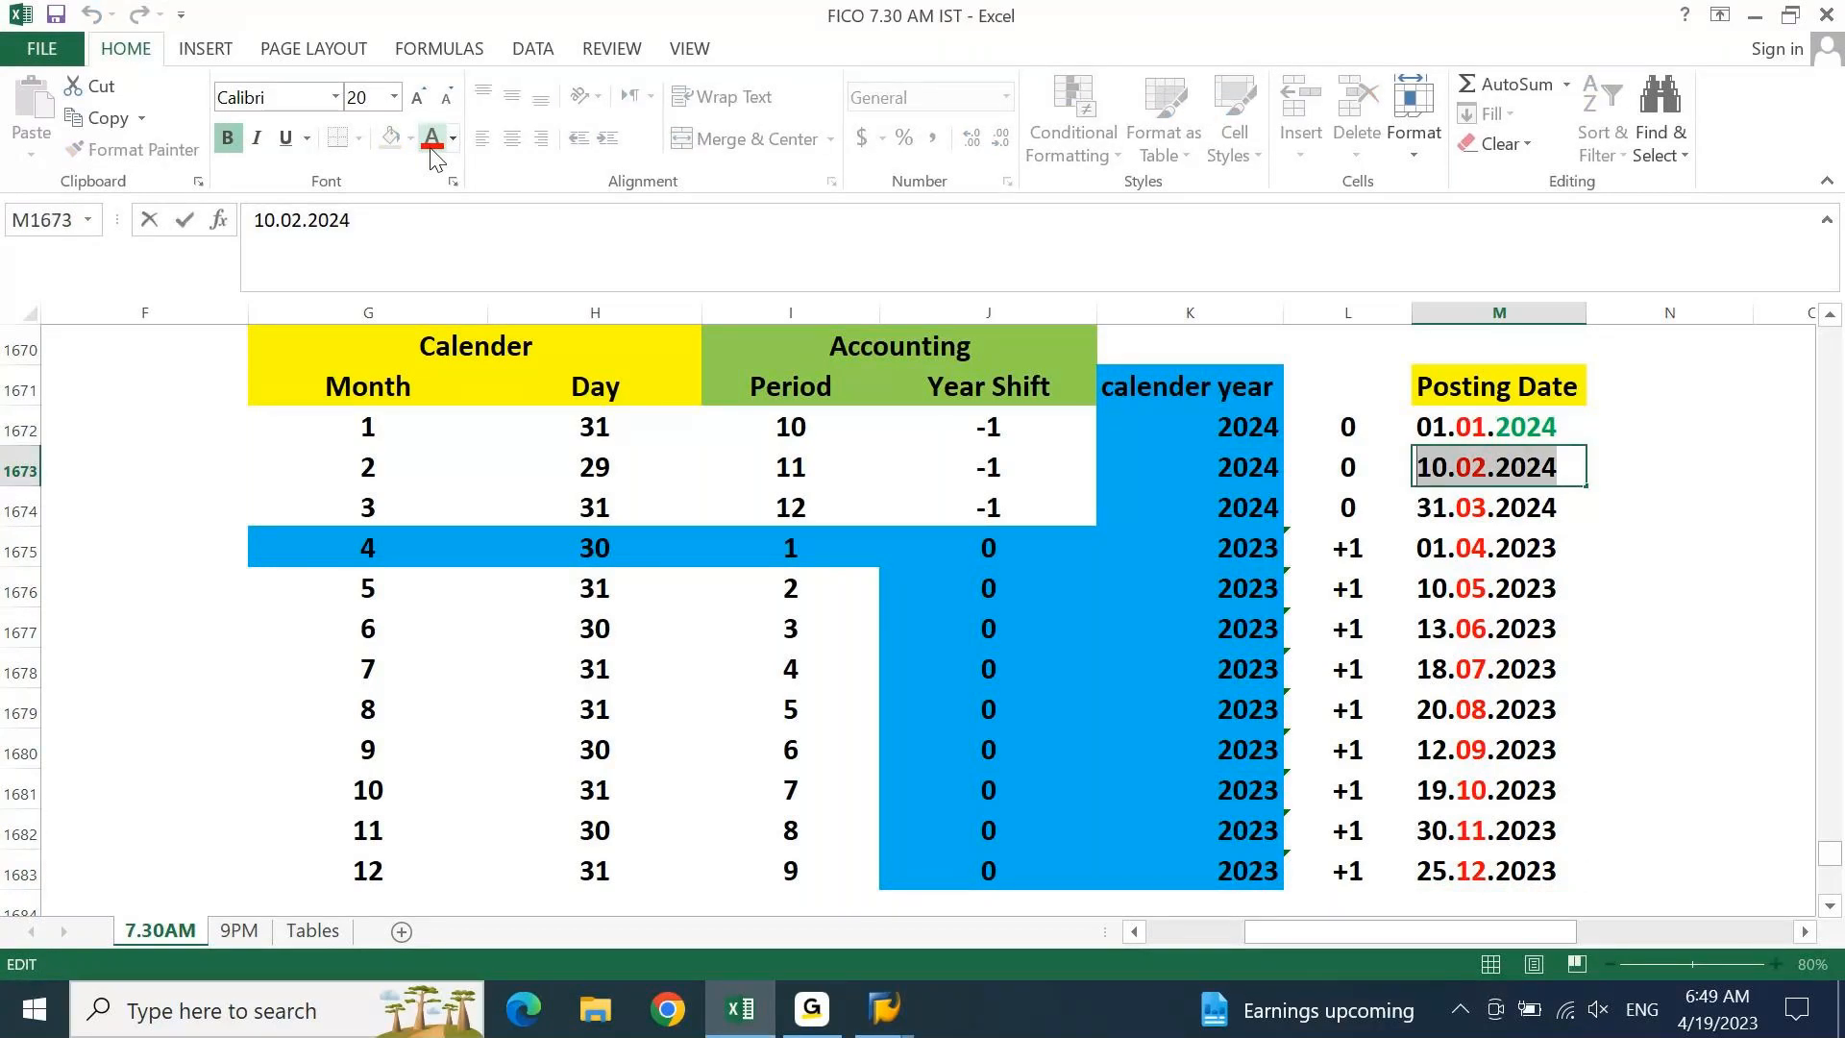
key(shift+Right)
key(shift+Right)
key(shift+Right)
key(shift+Right)
key(shift+Right)
key(shift+Right)
Colour the year 2024 green in 10.02.2024 and 31.03.2024
click(454, 138)
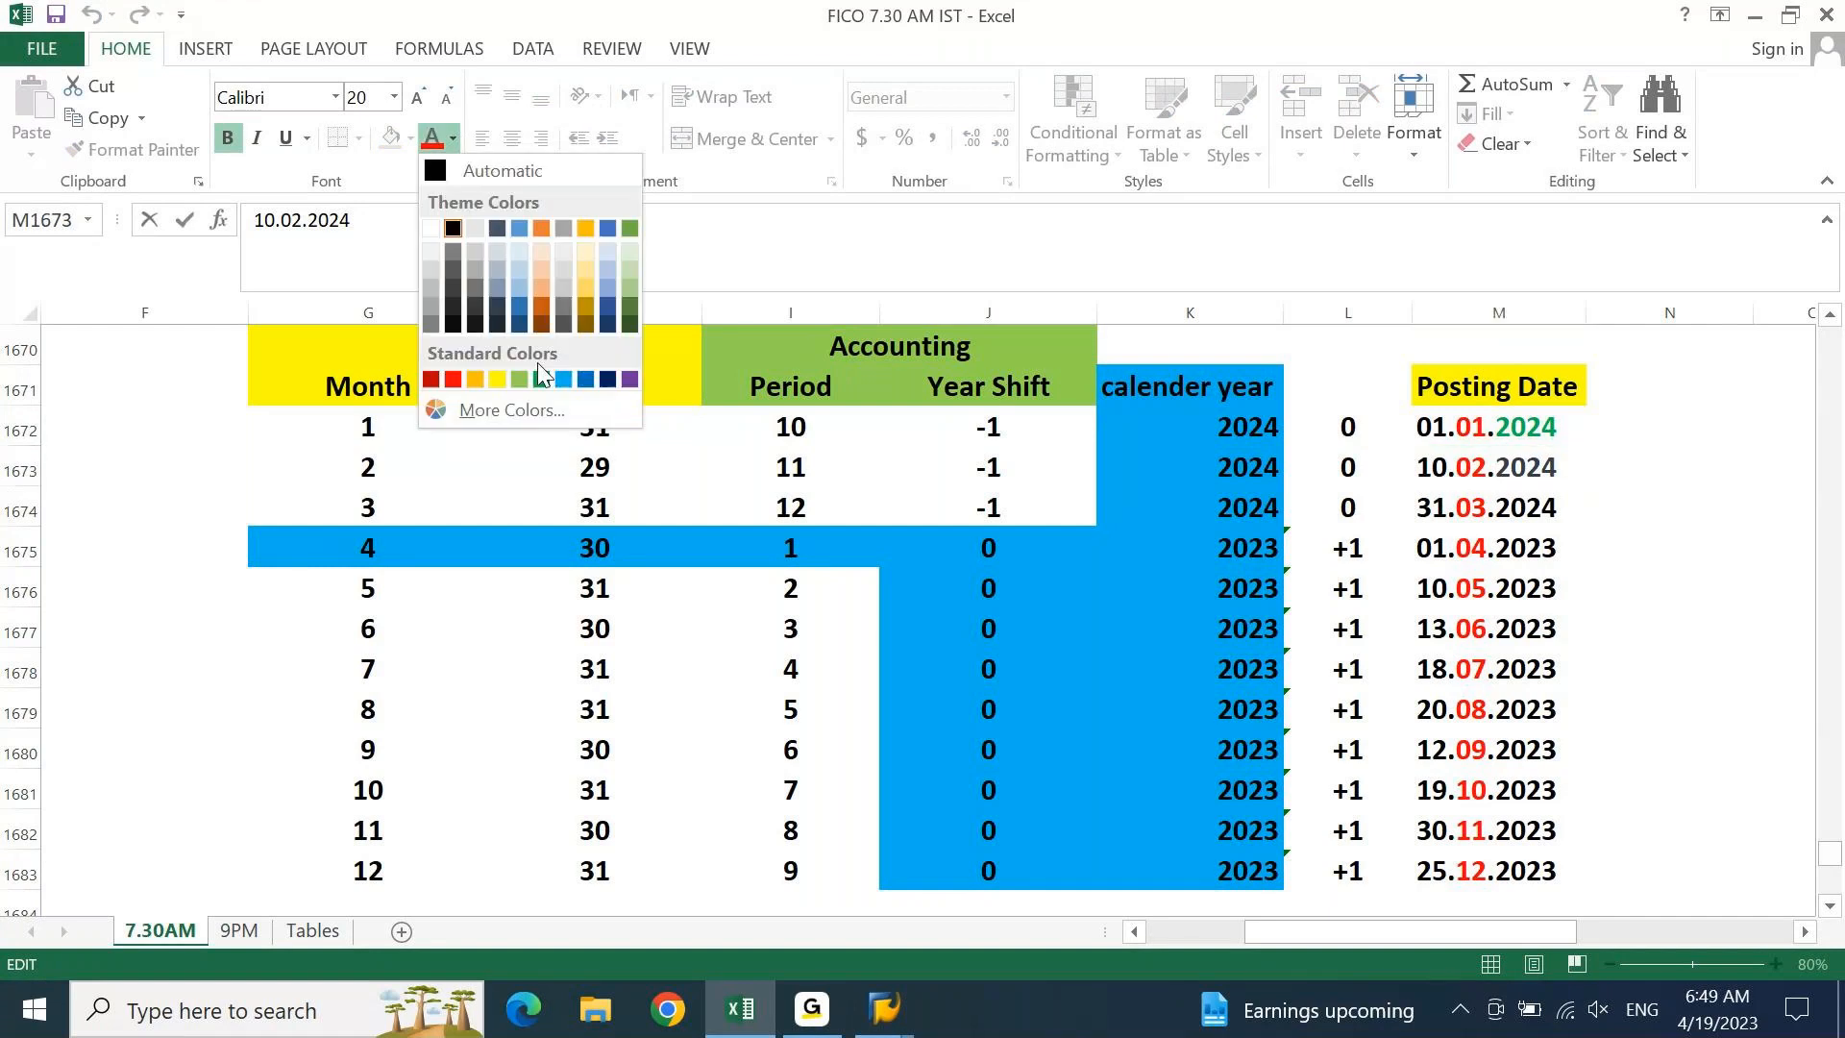
click(540, 373)
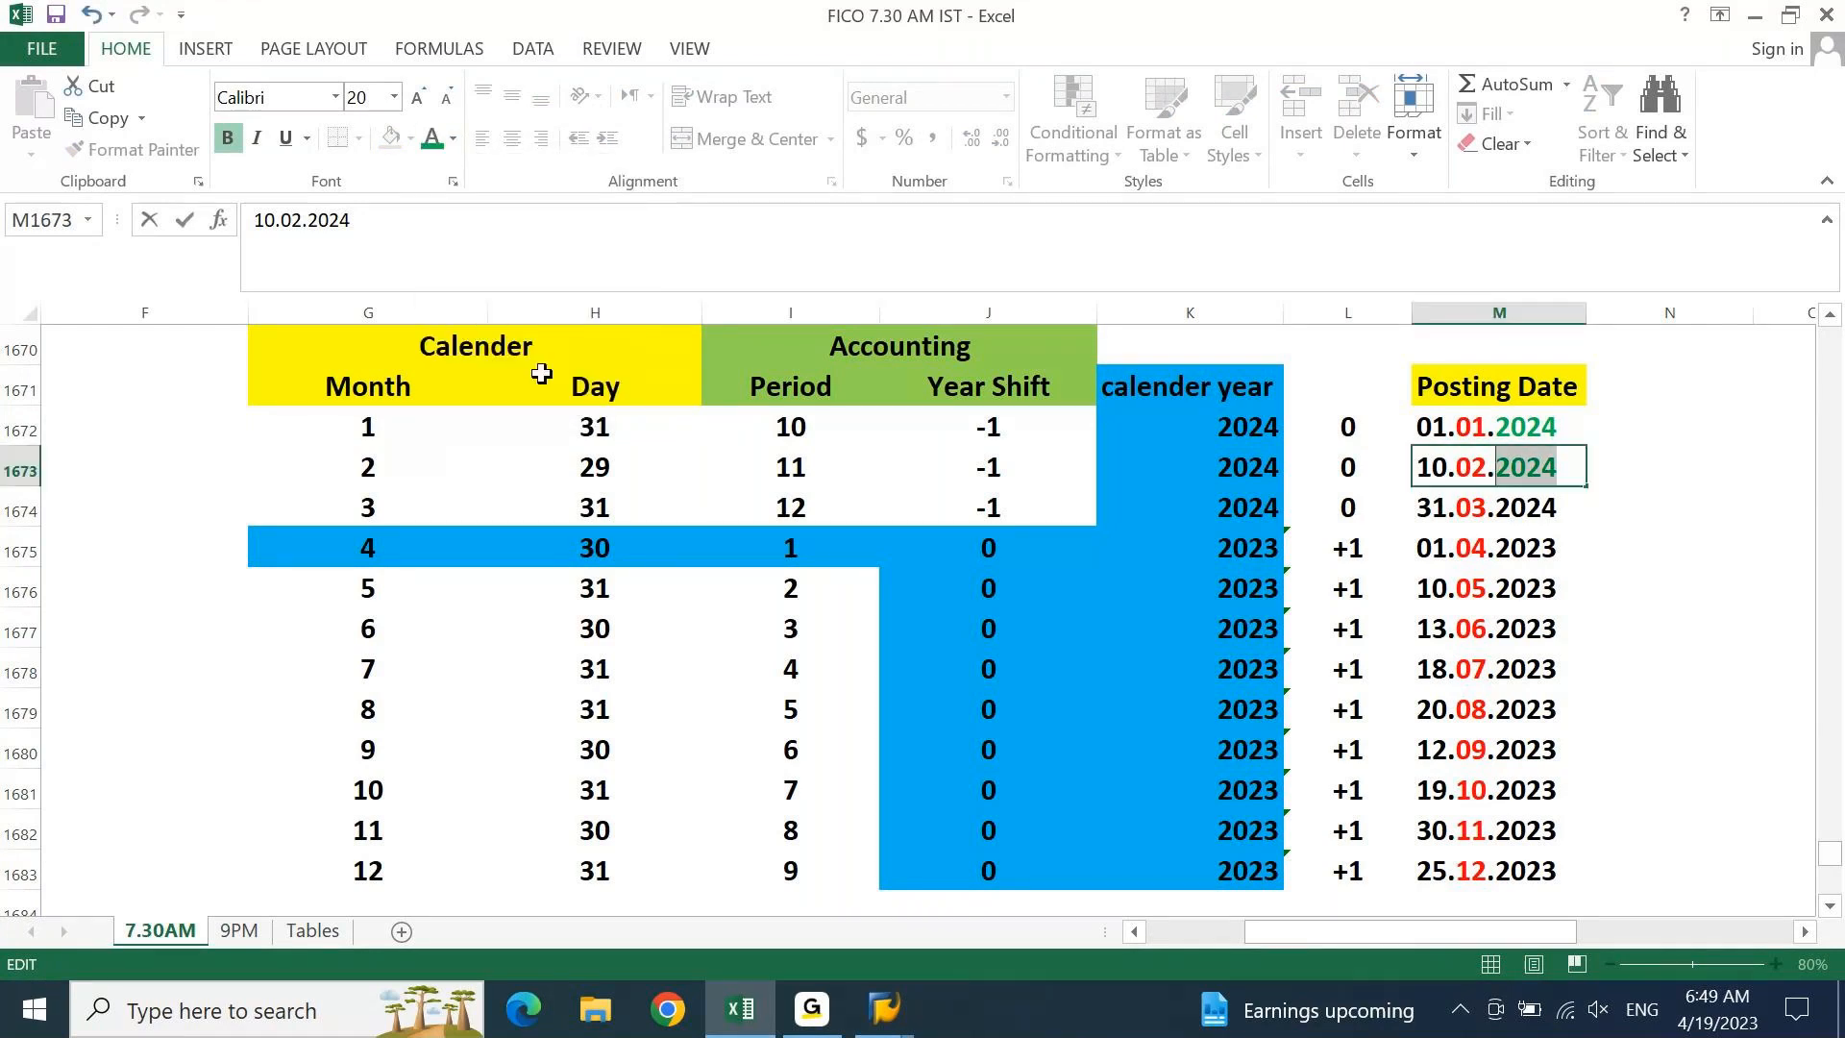
key(Return)
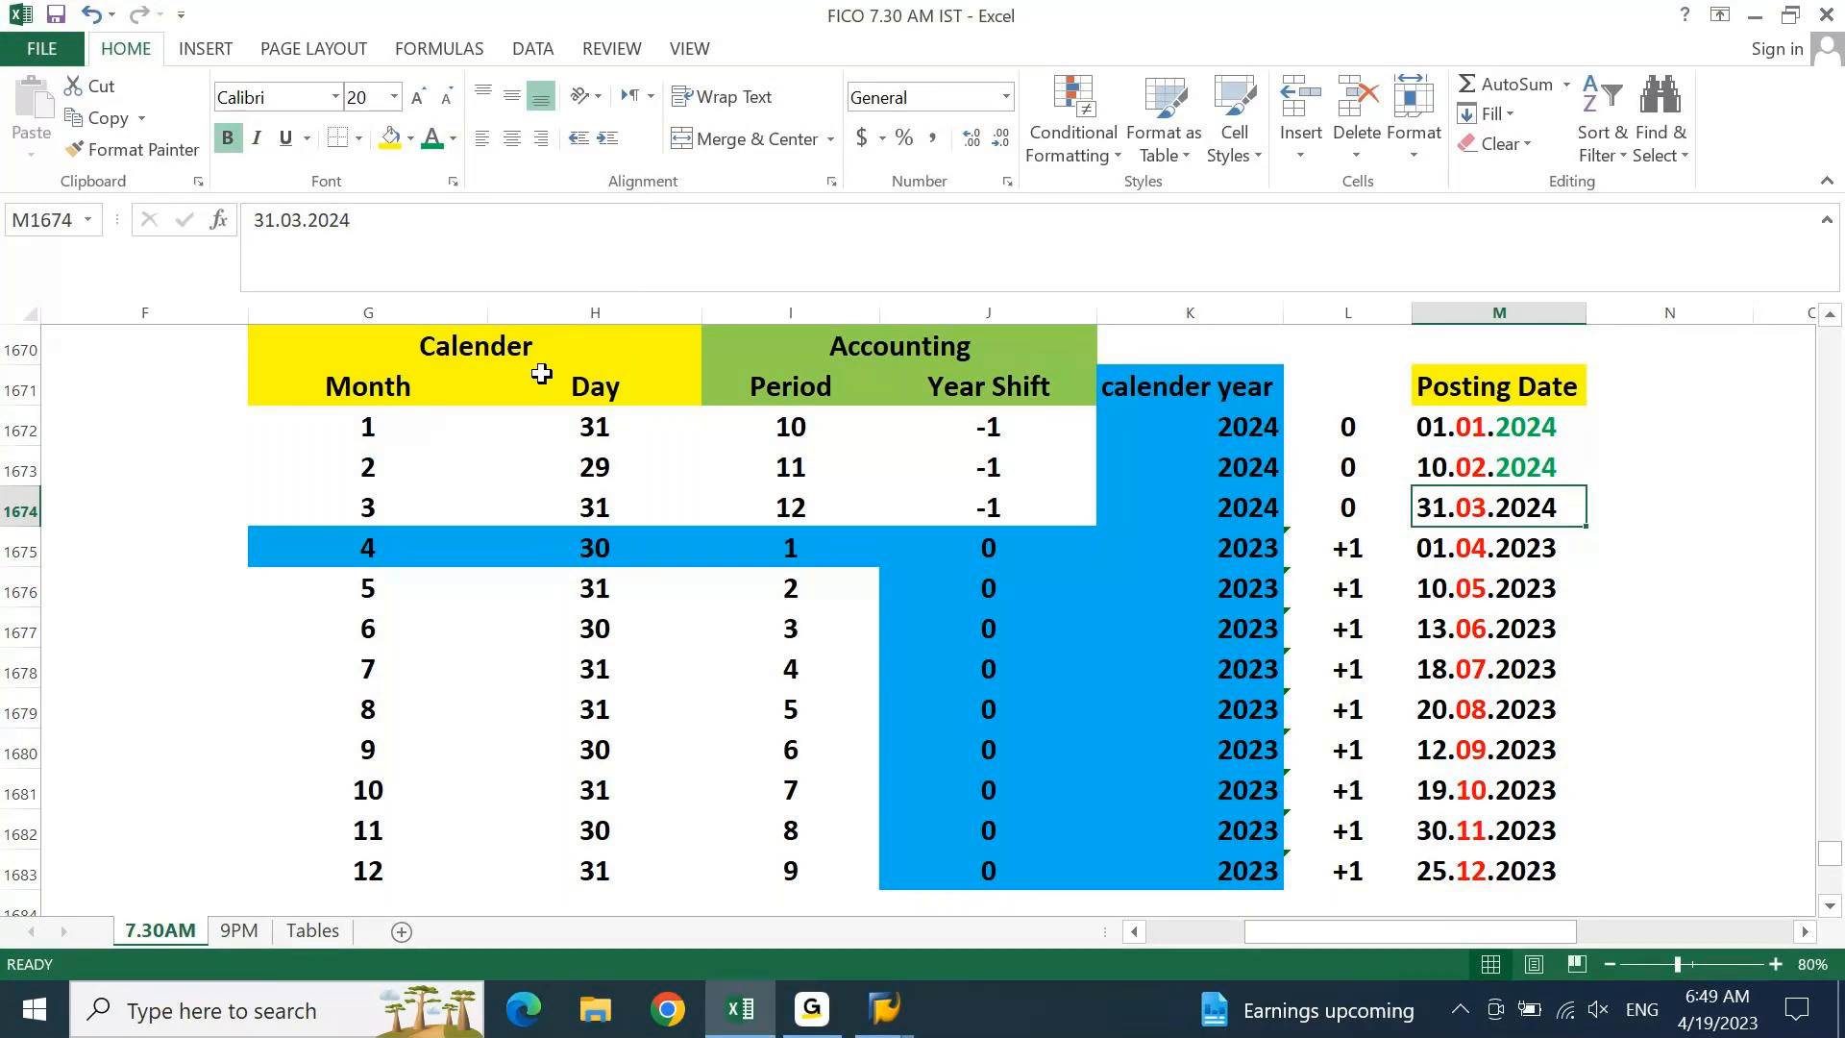
key(Down)
key(Up)
key(F2)
key(shift+Left)
key(shift+Left)
key(shift+Left)
key(shift+Left)
click(433, 139)
key(Return)
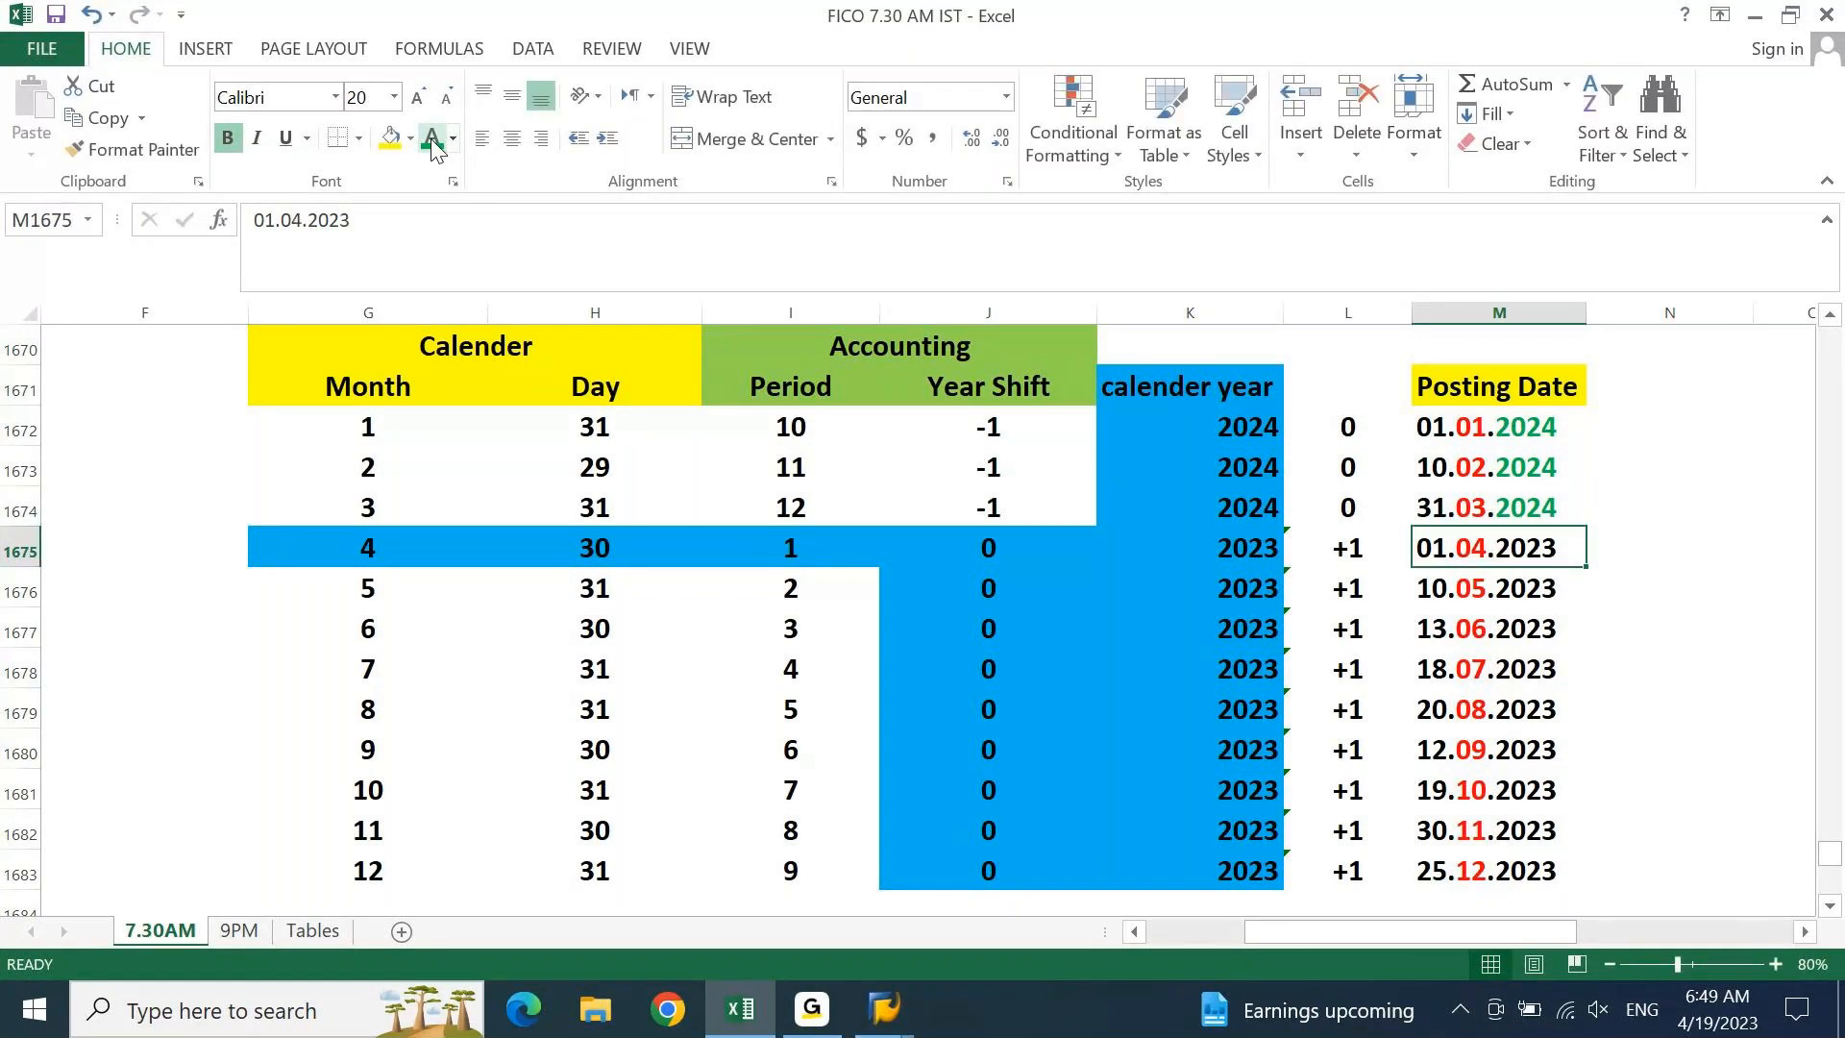
Colour the year 2023 green in the April through October 2023 dates
key(F2)
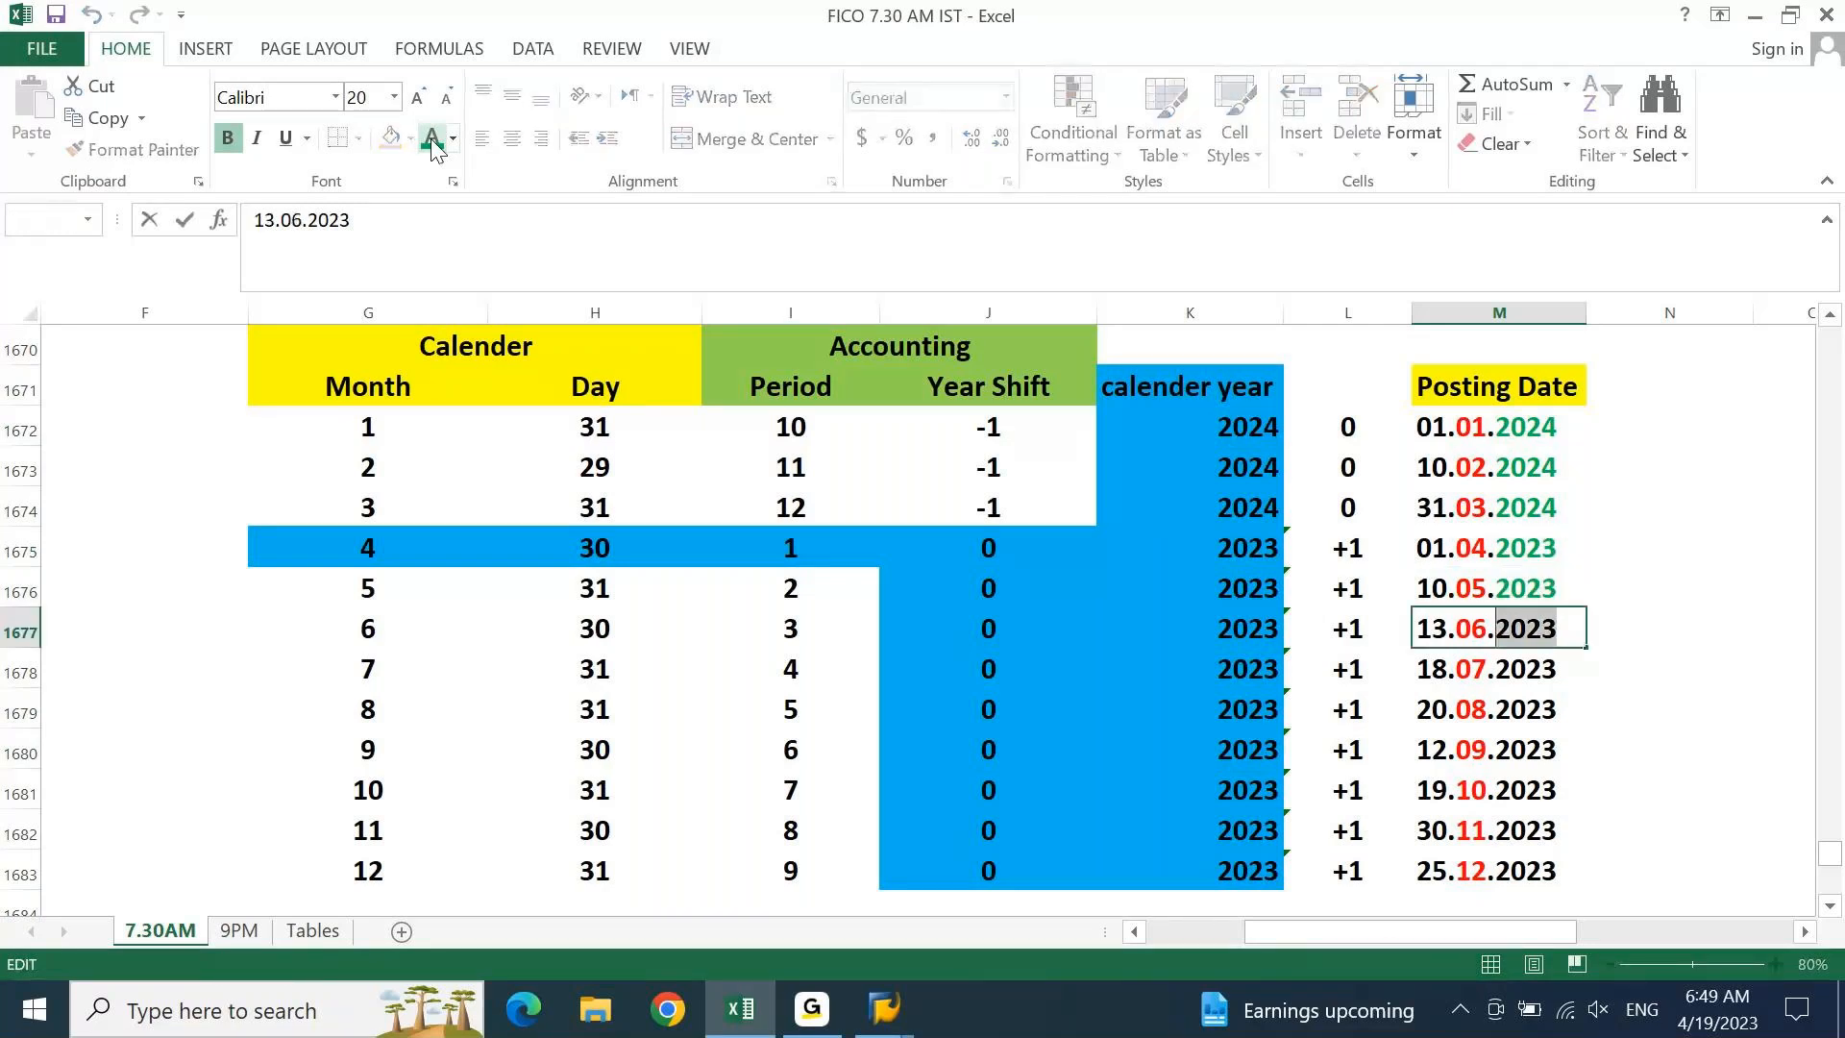
click(432, 137)
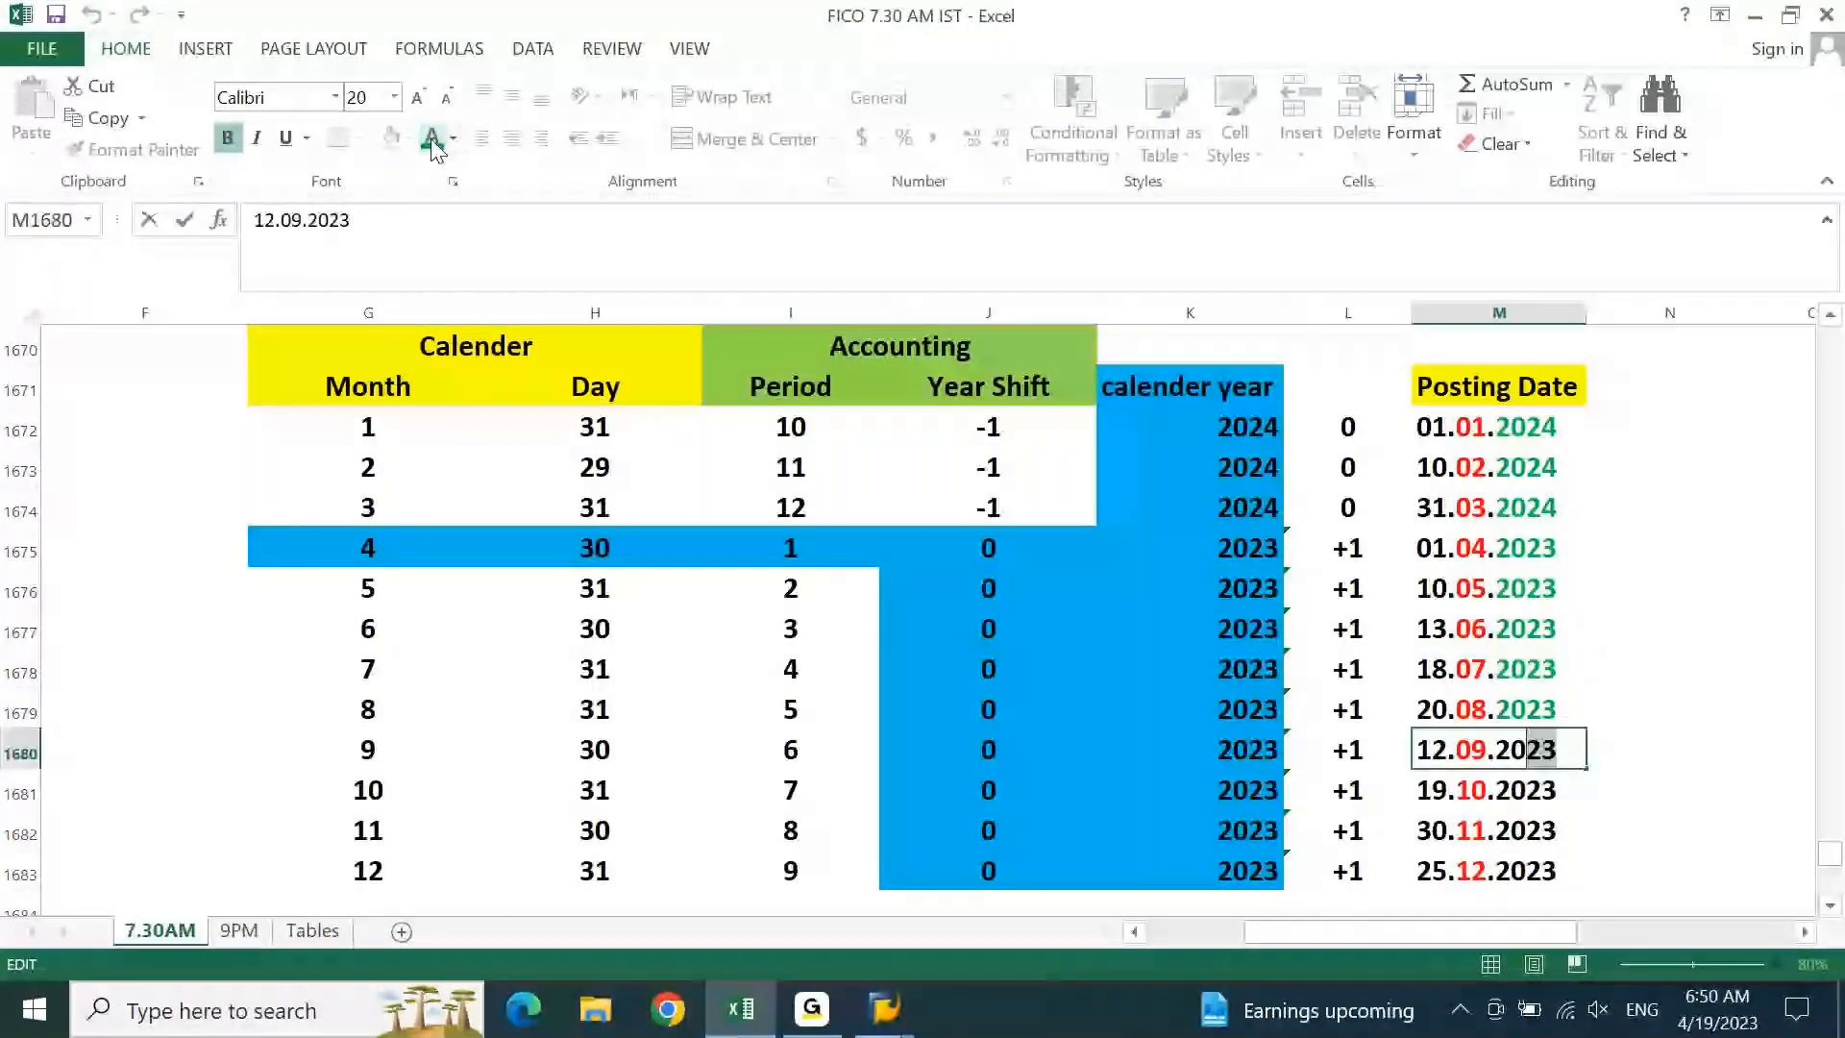
click(432, 138)
key(Down)
key(F2)
key(shift+Left)
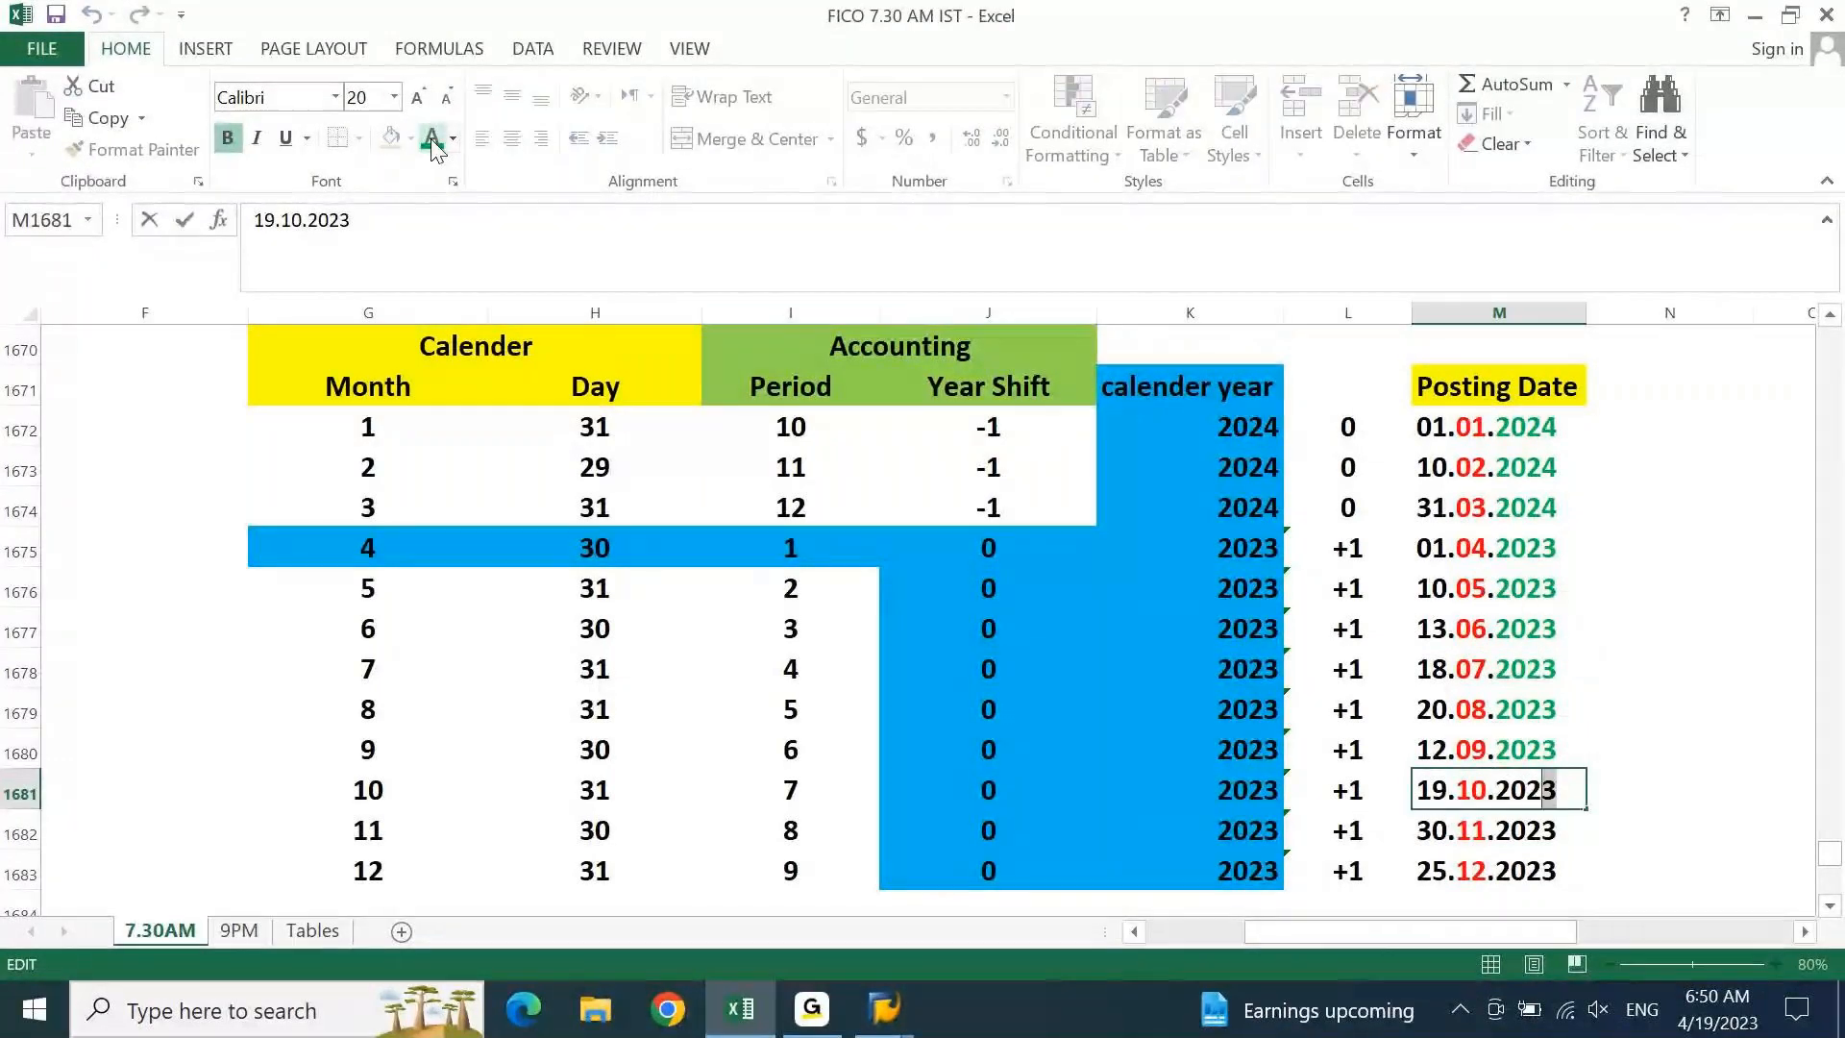
key(shift+Left)
key(shift+Left)
key(shift+Left)
click(433, 139)
key(Return)
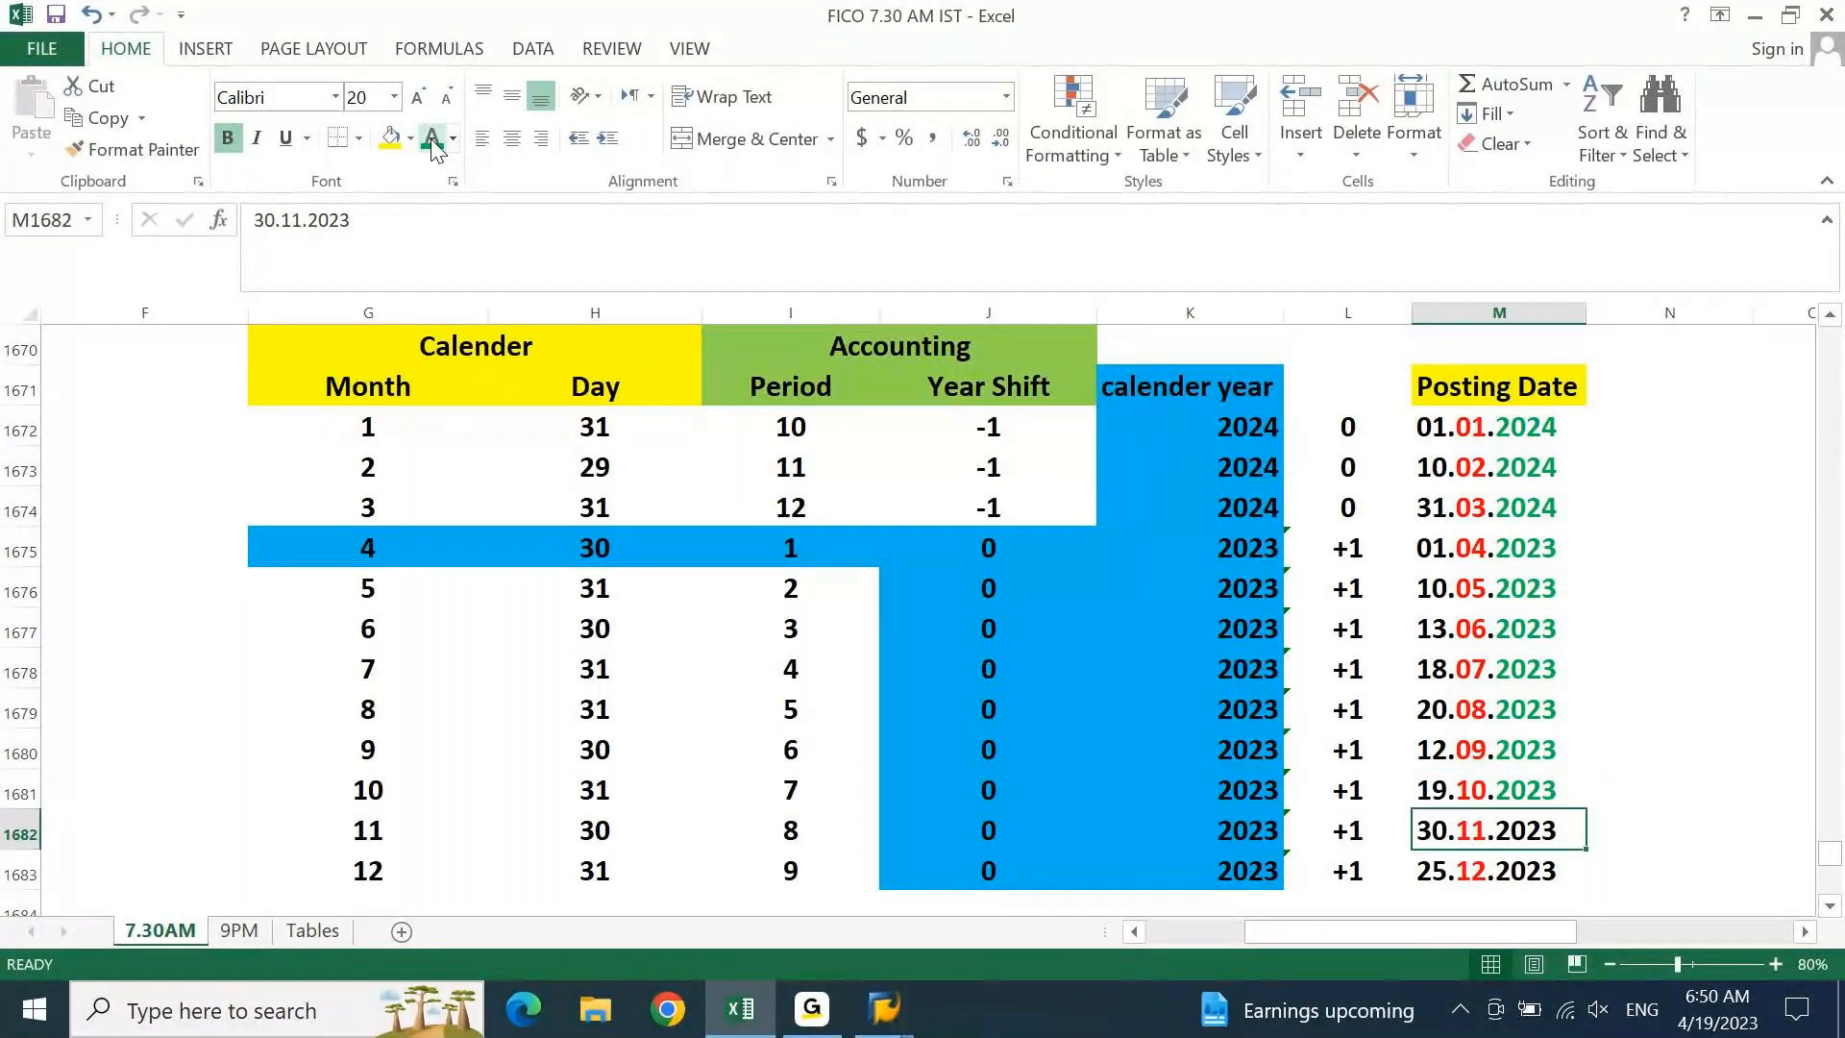
Colour the year 2023 green in 30.11.2023 and 25.12.2023
key(F2)
key(shift+Left)
key(shift+Left)
key(shift+Left)
key(shift+Left)
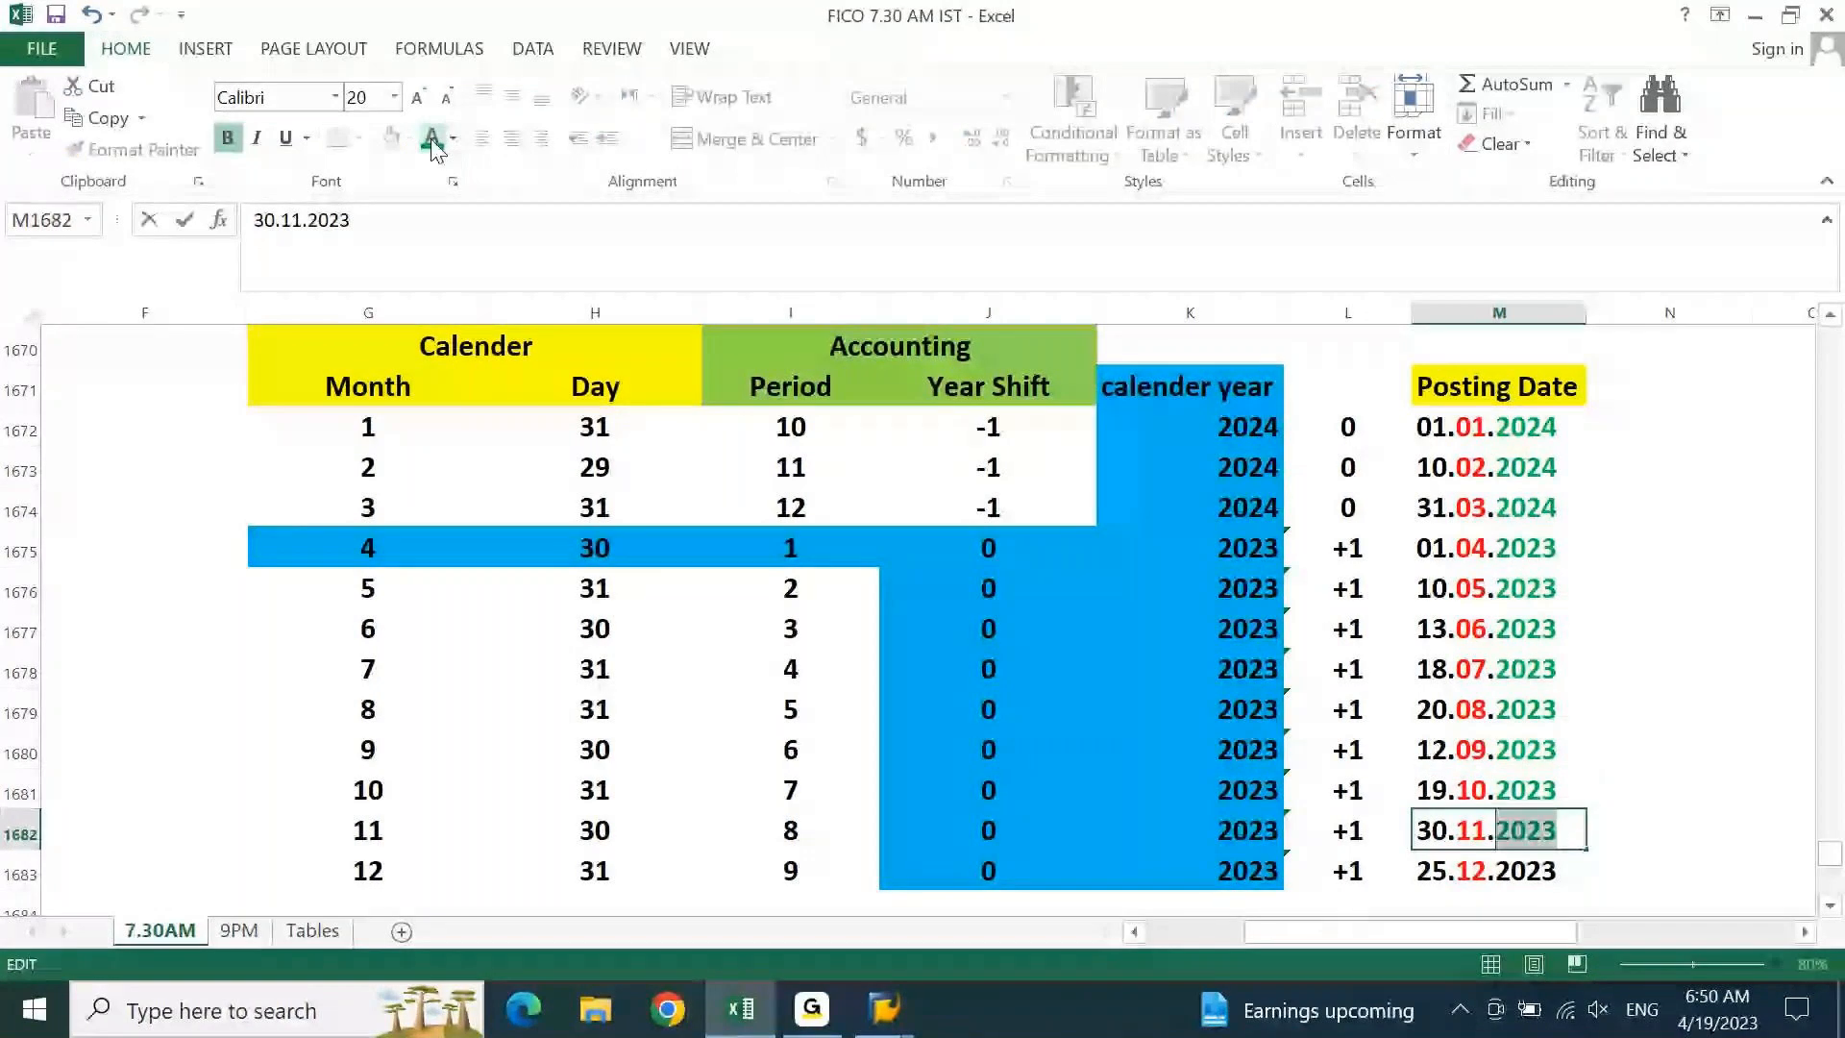
key(Return)
key(F2)
key(shift+Left)
key(shift+Left)
key(shift+Left)
key(shift+Left)
click(433, 140)
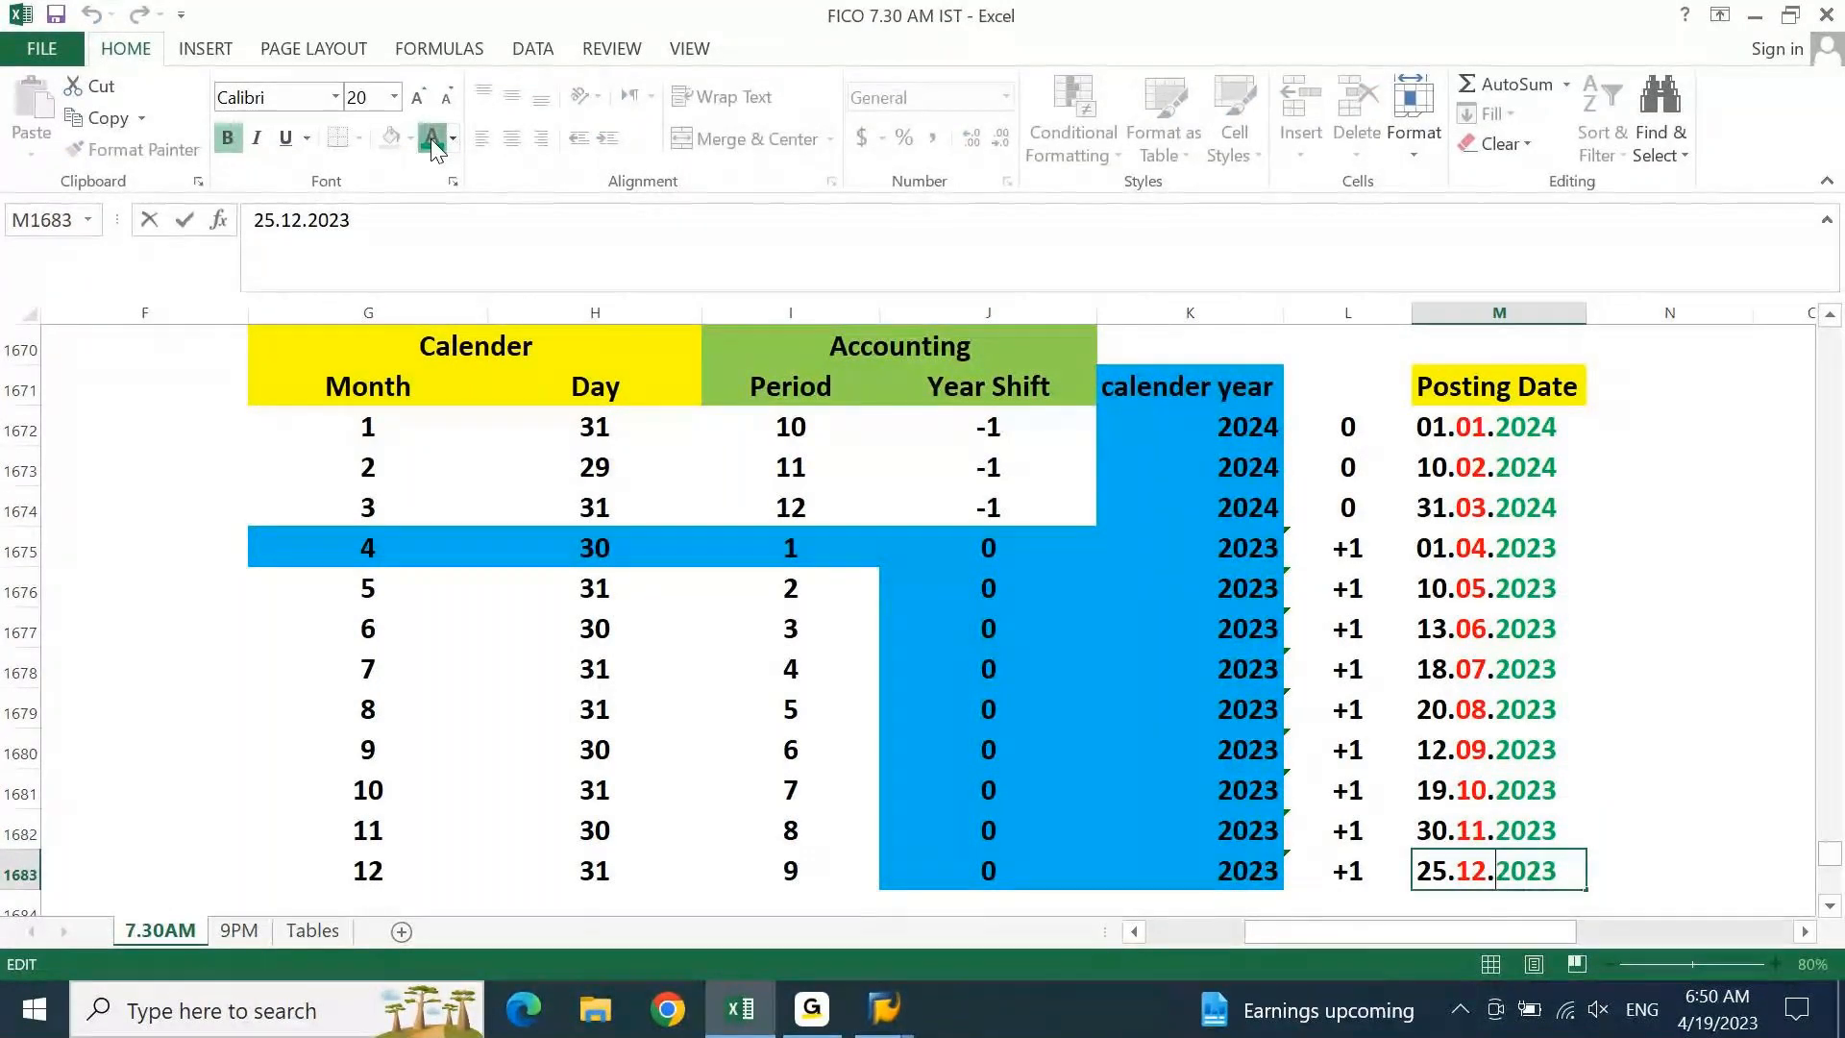
key(Return)
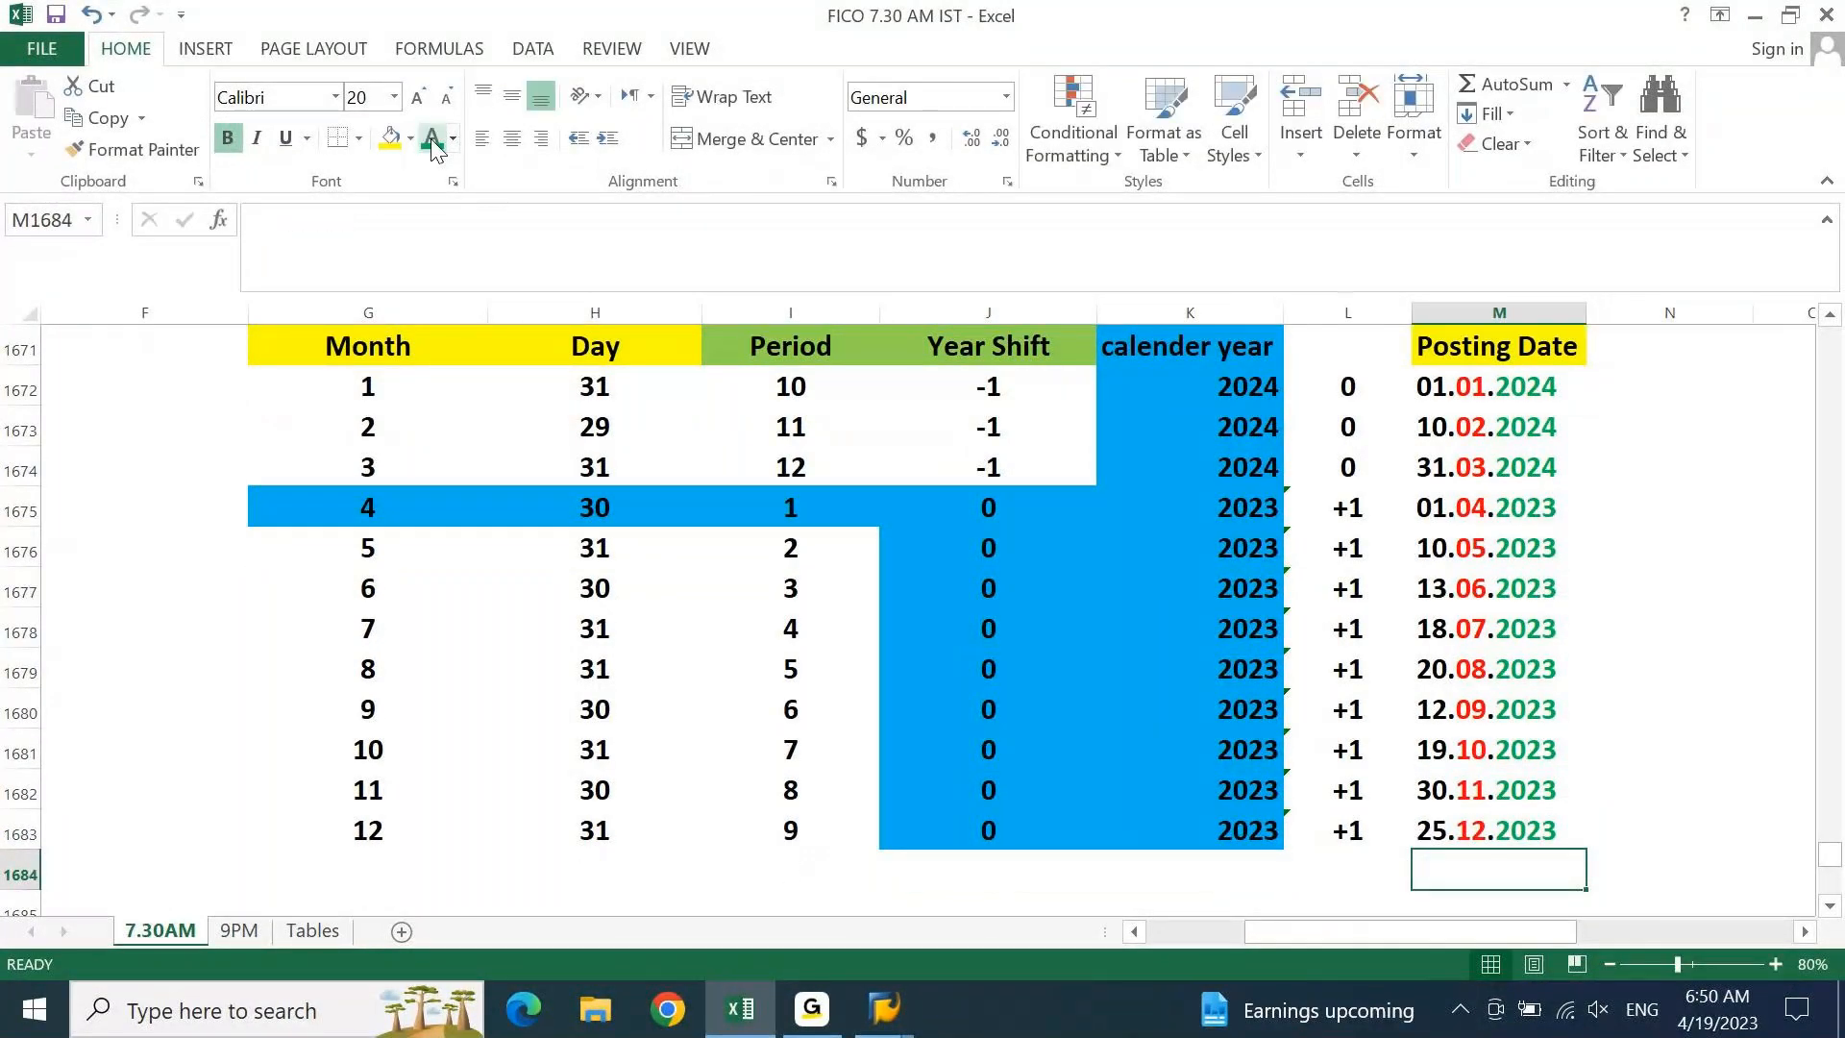
Go to the cell beside the Posting Date header and switch to SAP GUI
key(Up)
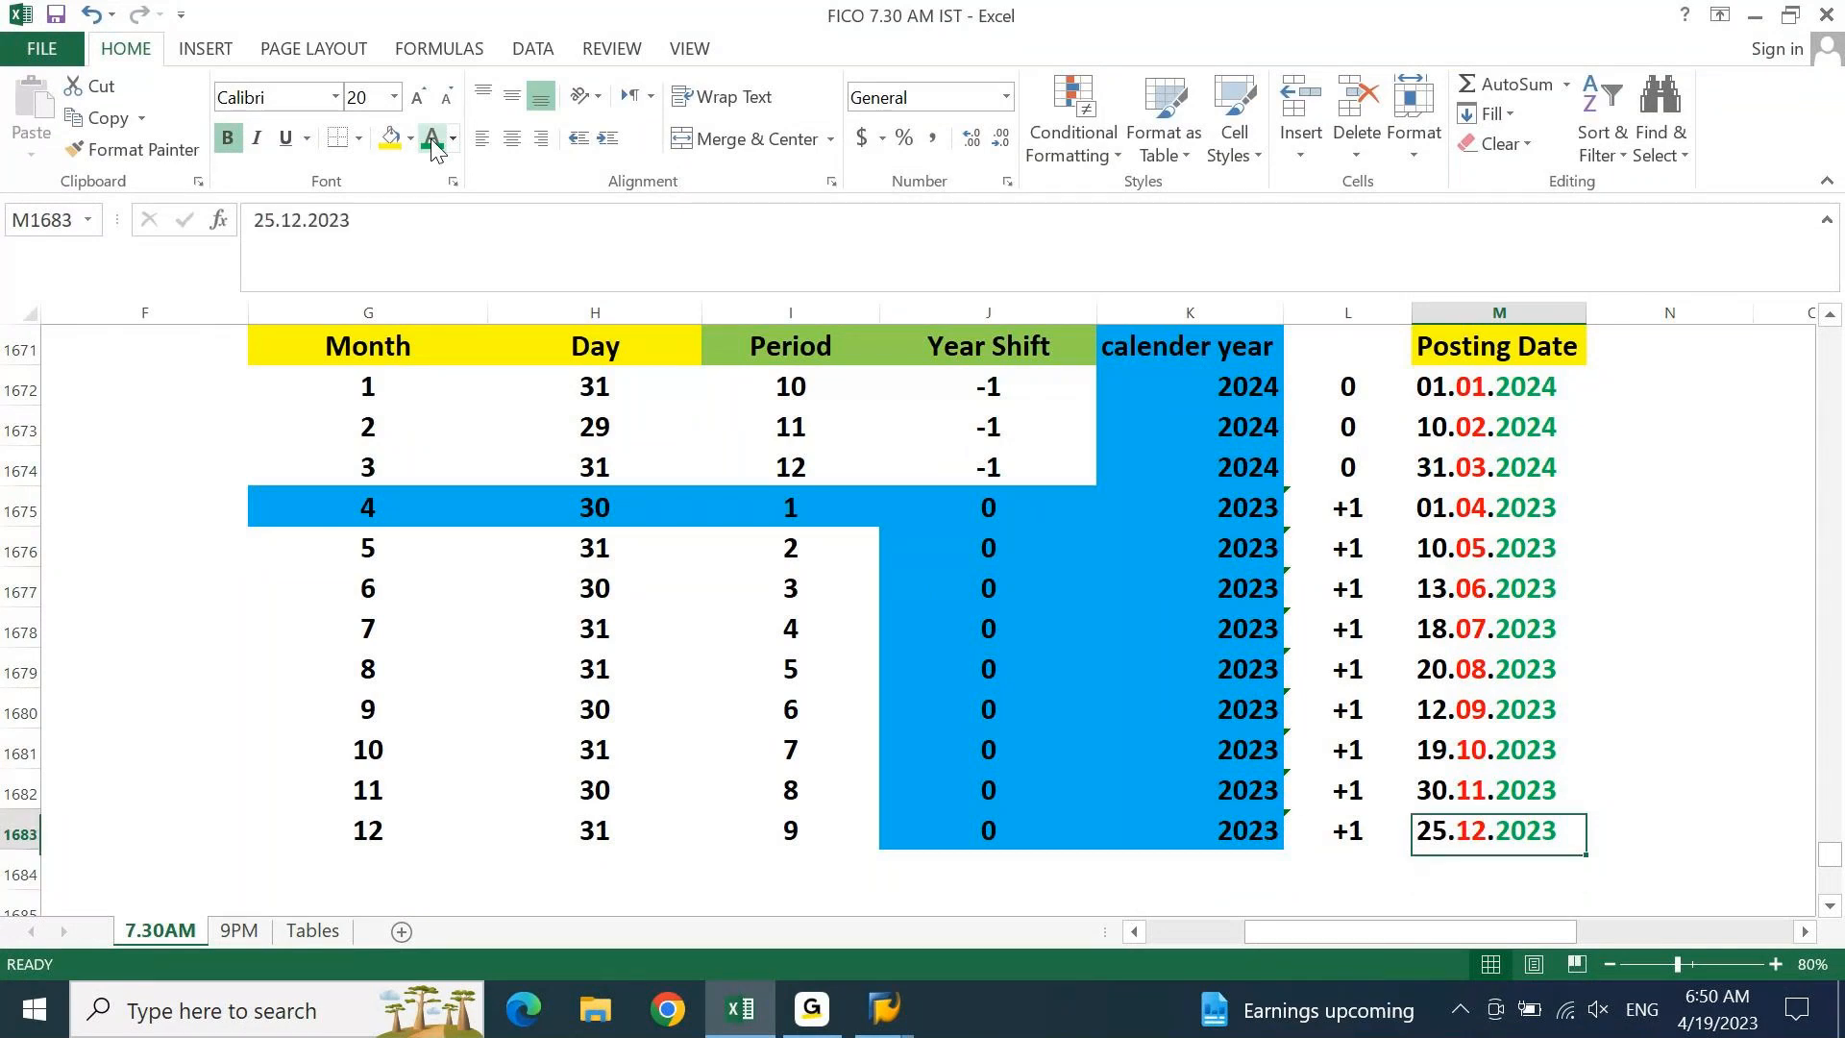
key(ctrl+Up)
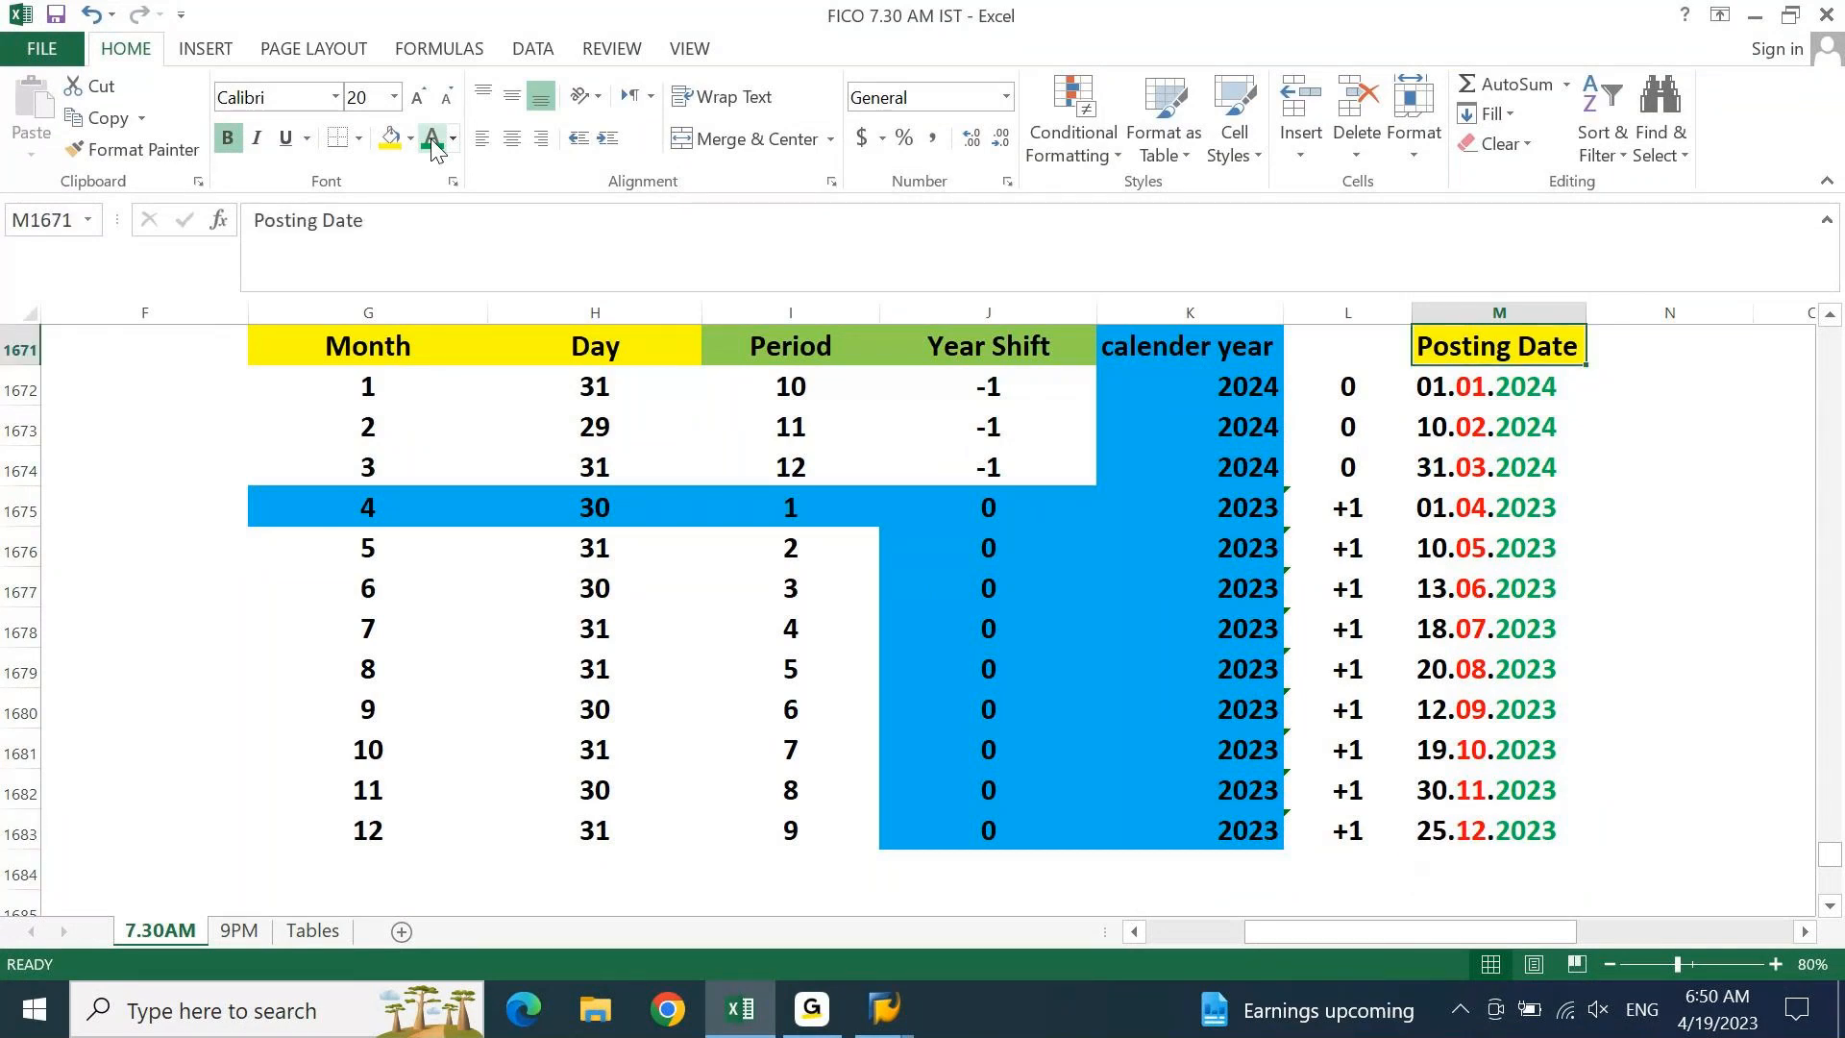
key(Right)
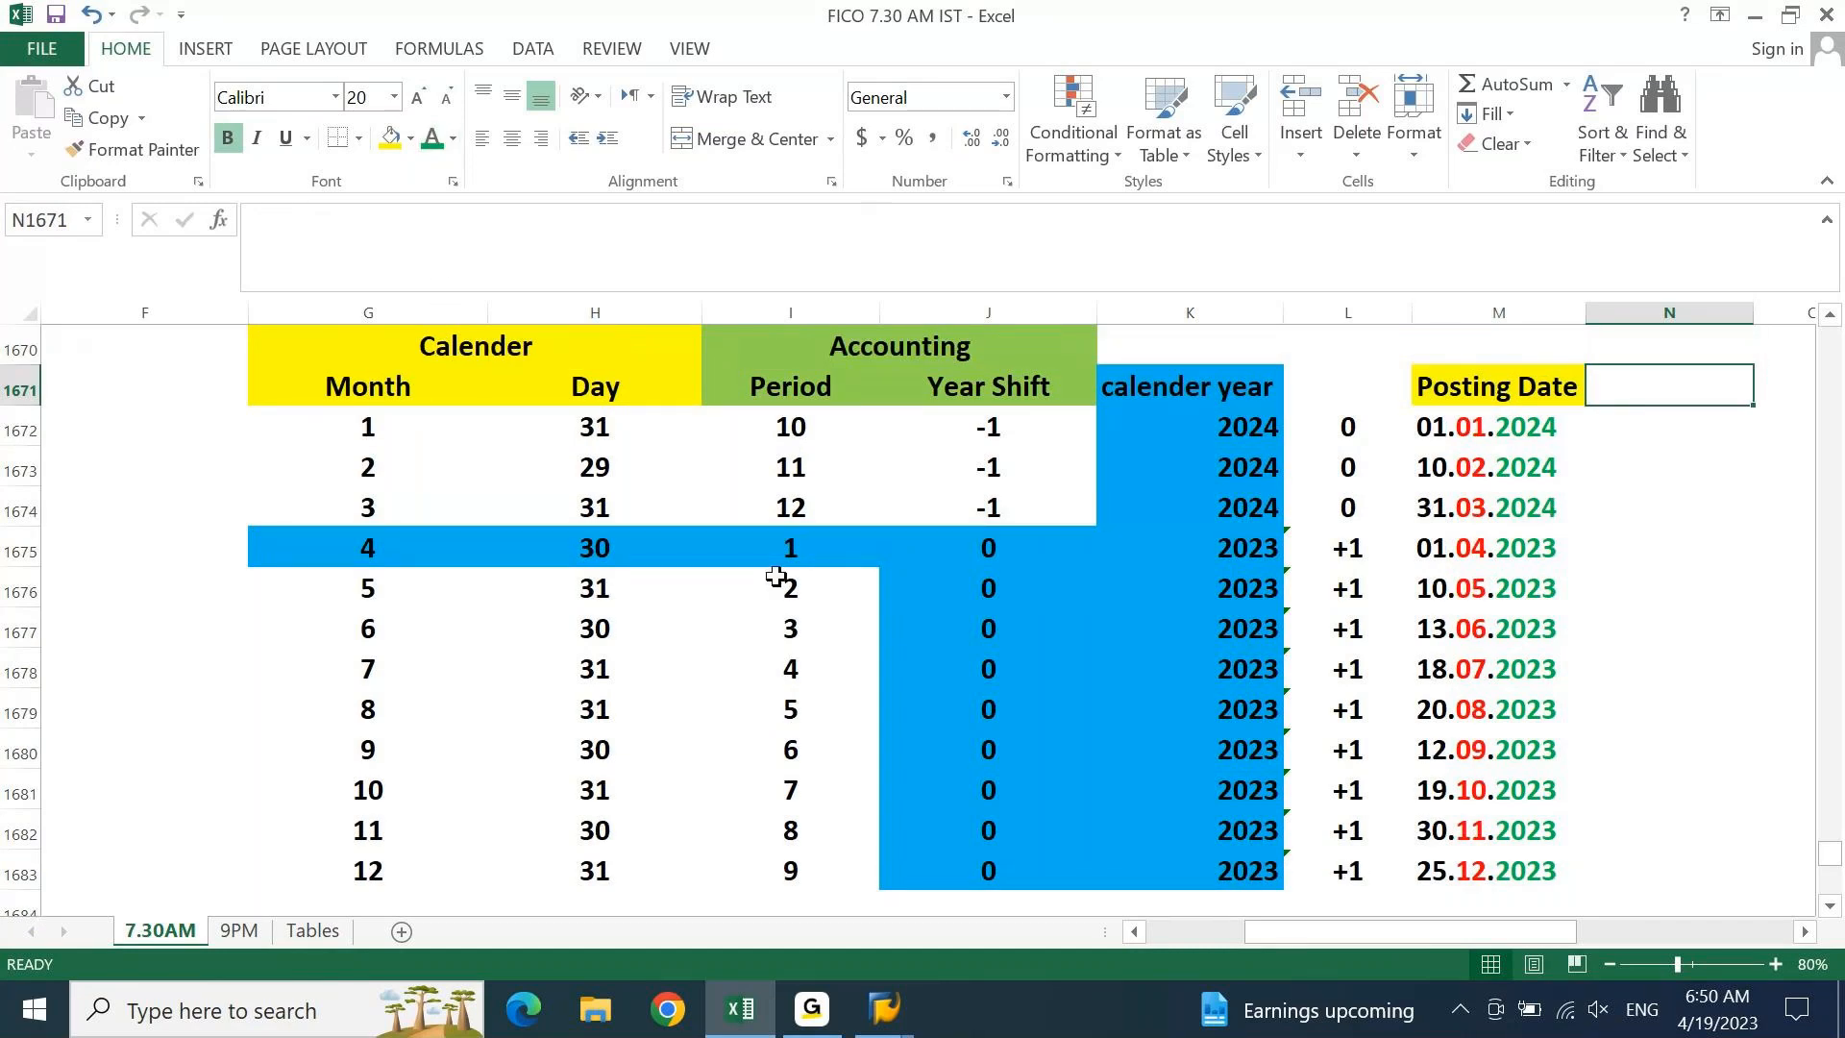
key(alt+Tab)
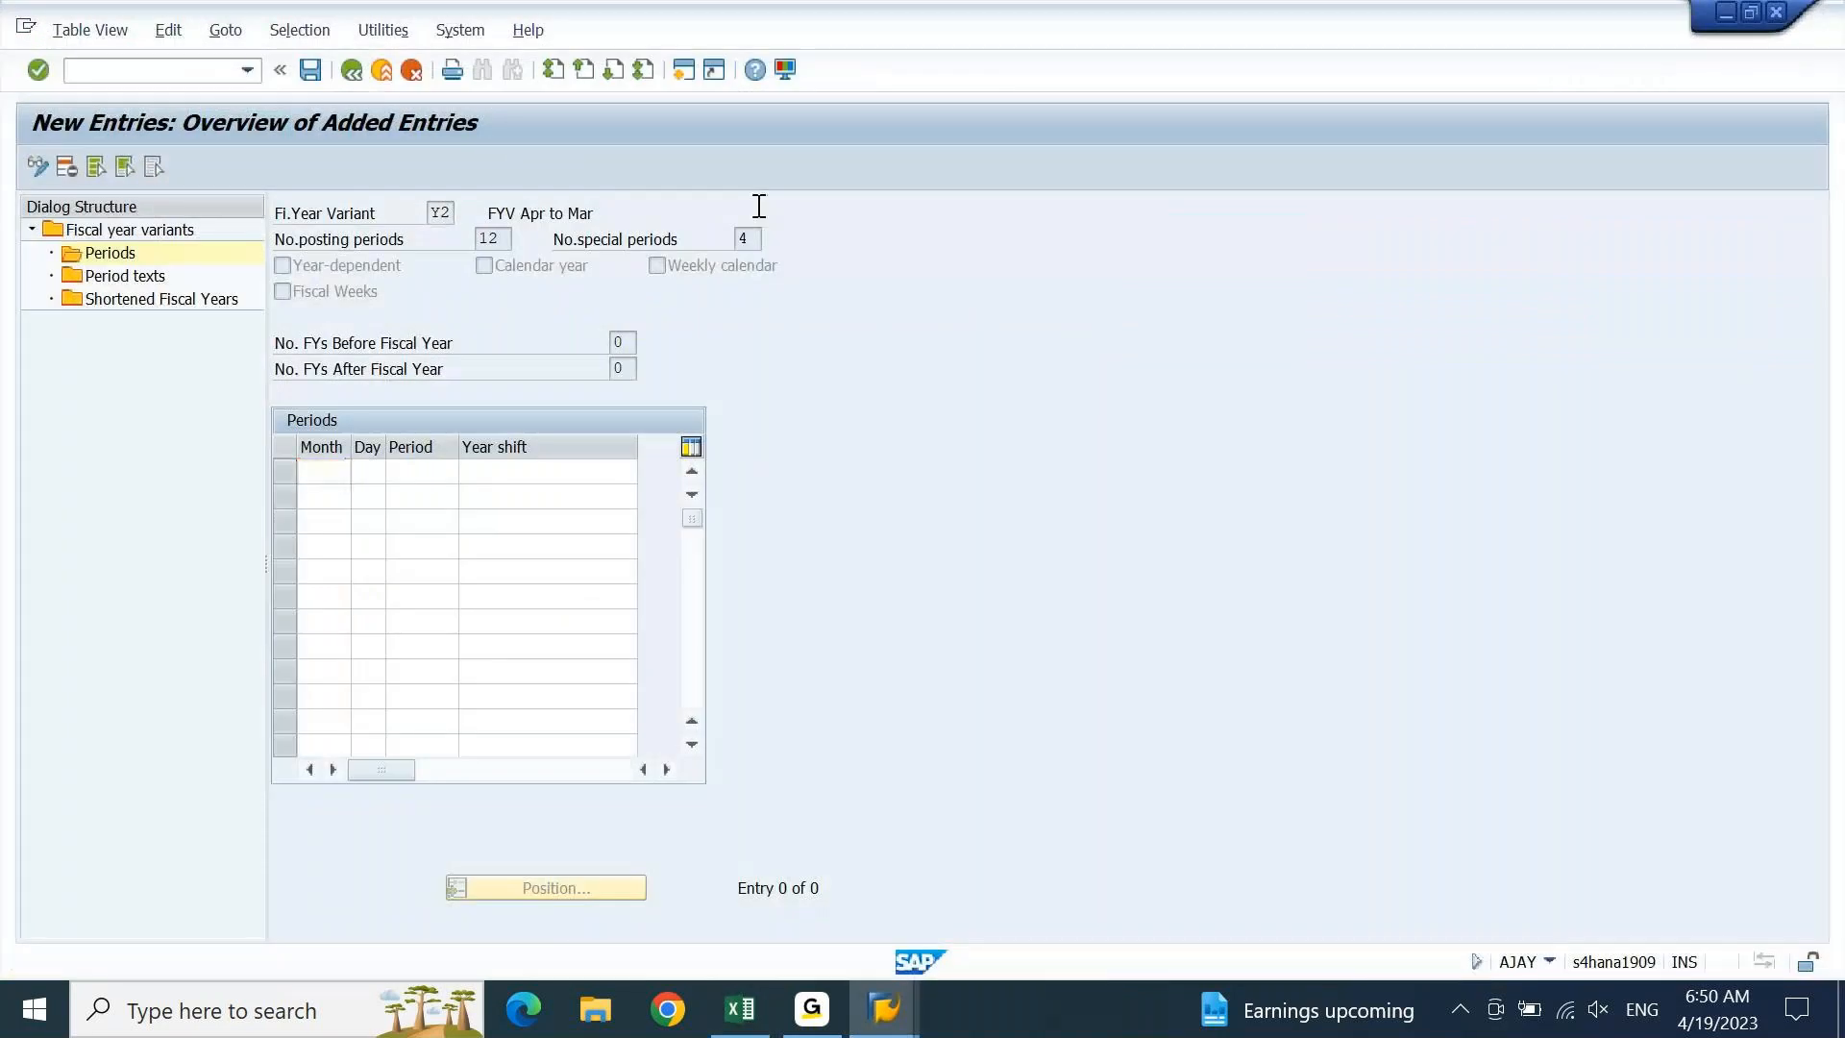
Start transaction F-02 for G/L account posting in a new SAP session
key(ctrl+n)
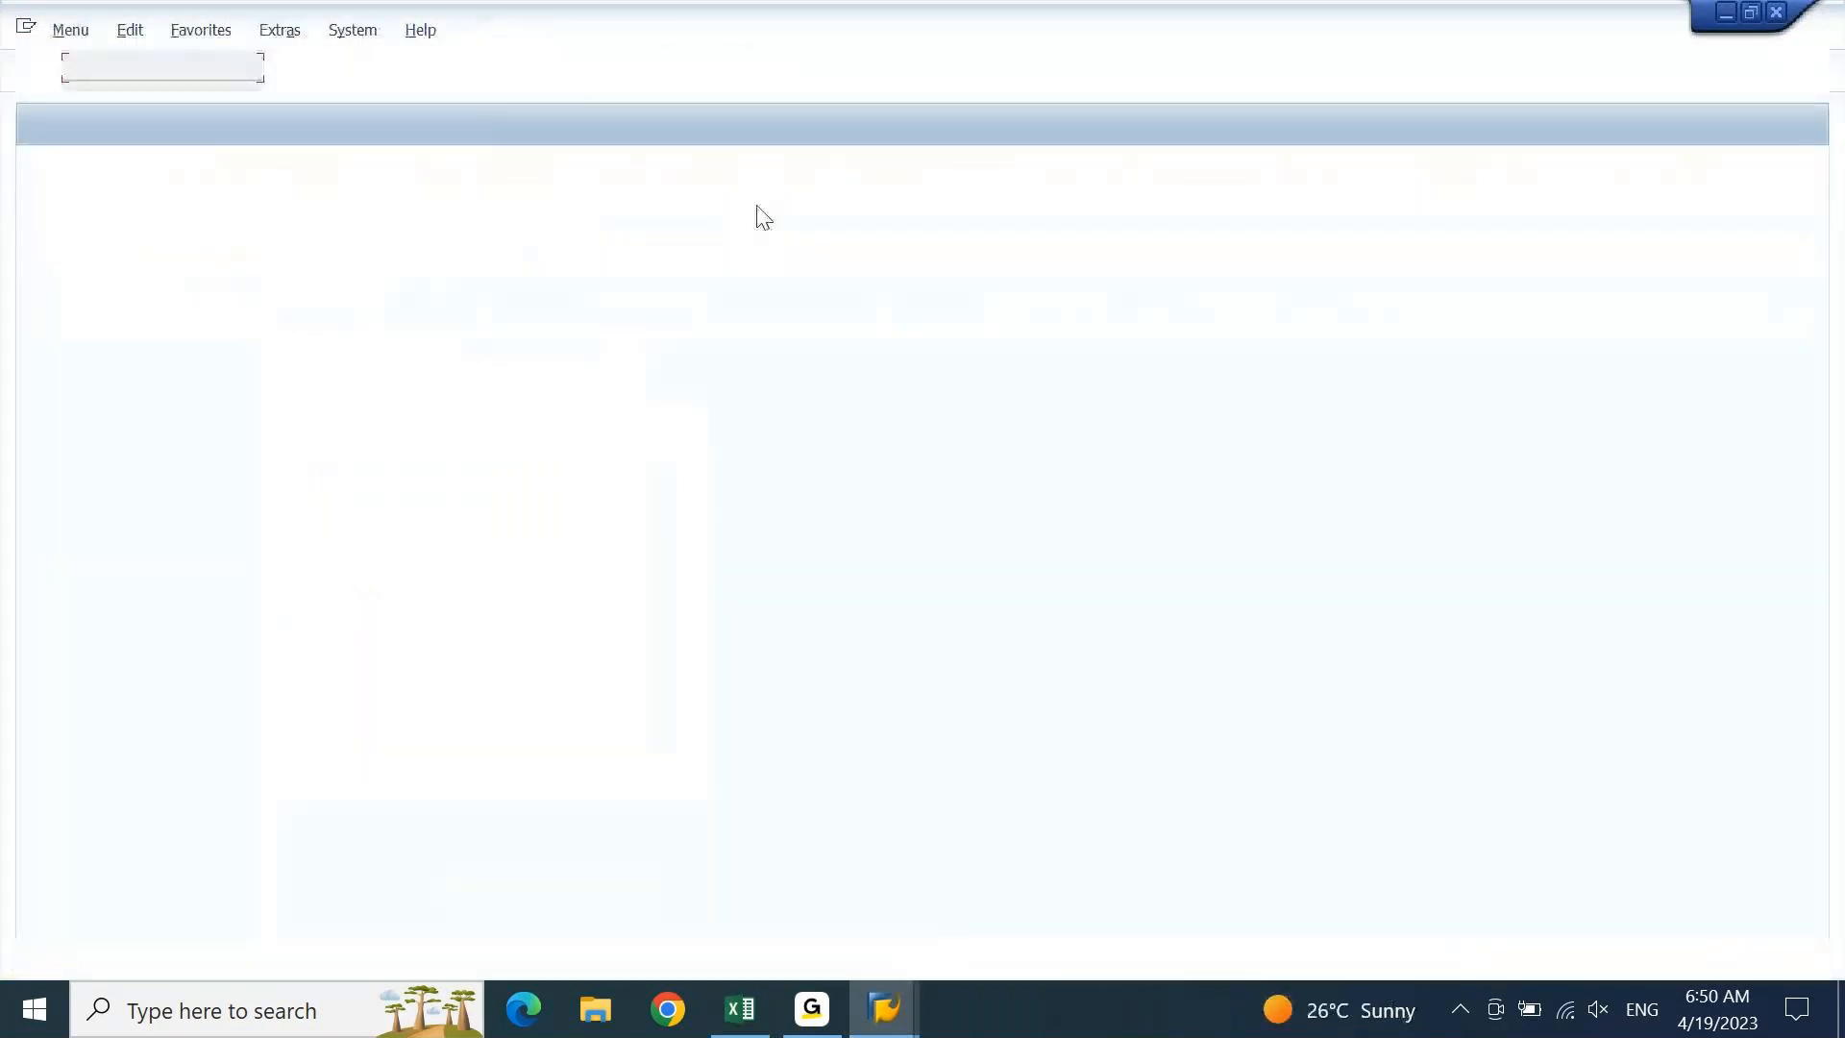
text(f-02)
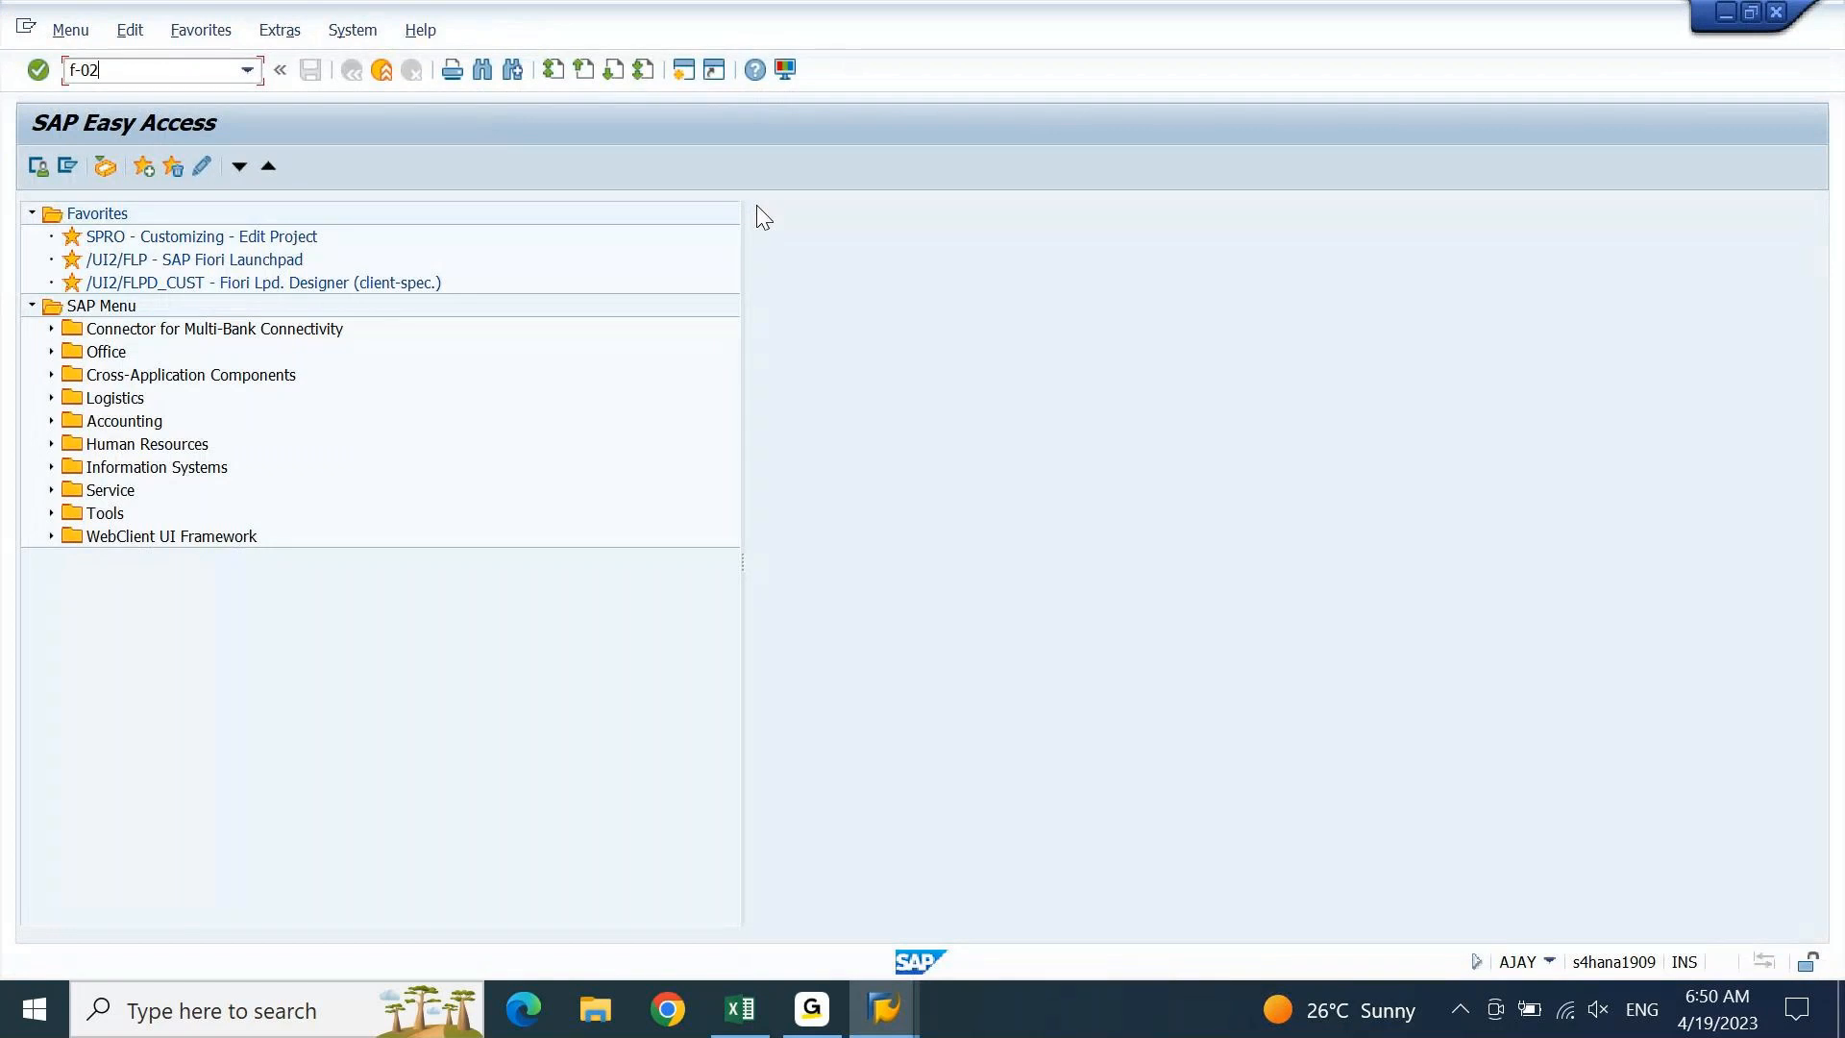
key(Return)
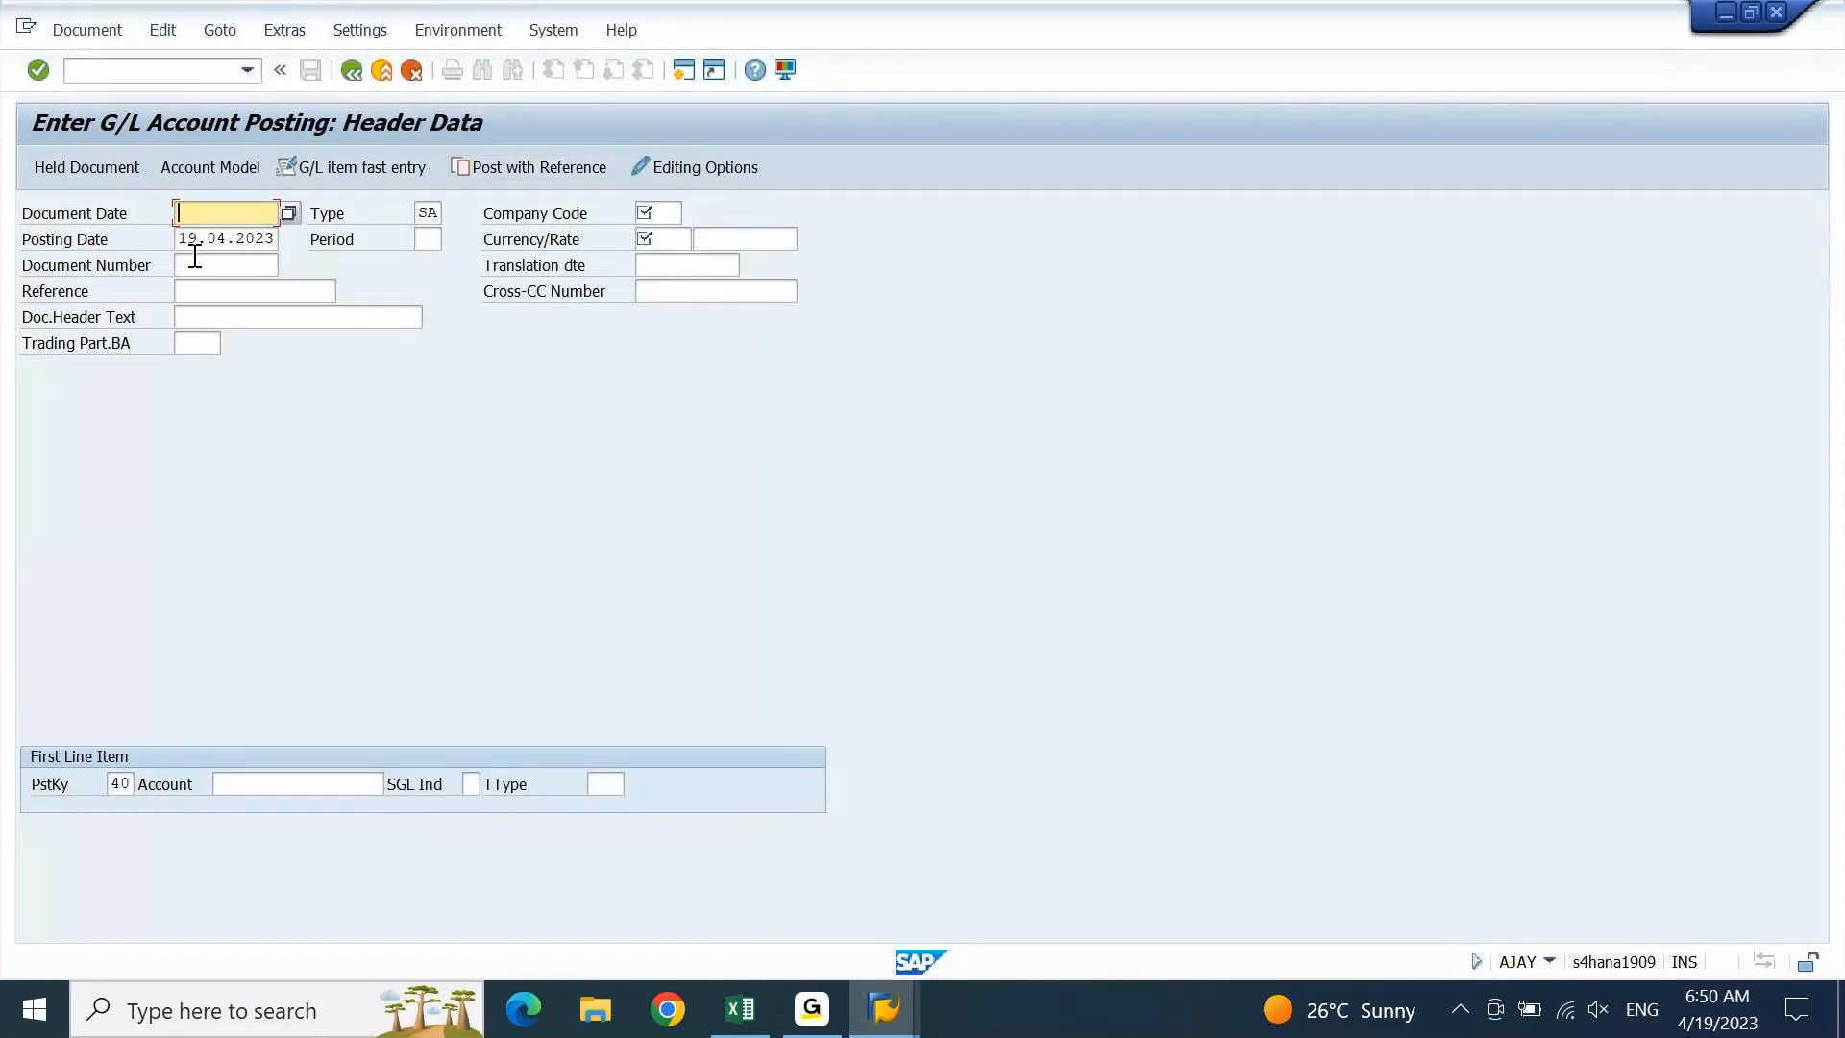
Clear the prefilled 19.04.2023 value from the Posting Date field
drag(182, 240, 266, 241)
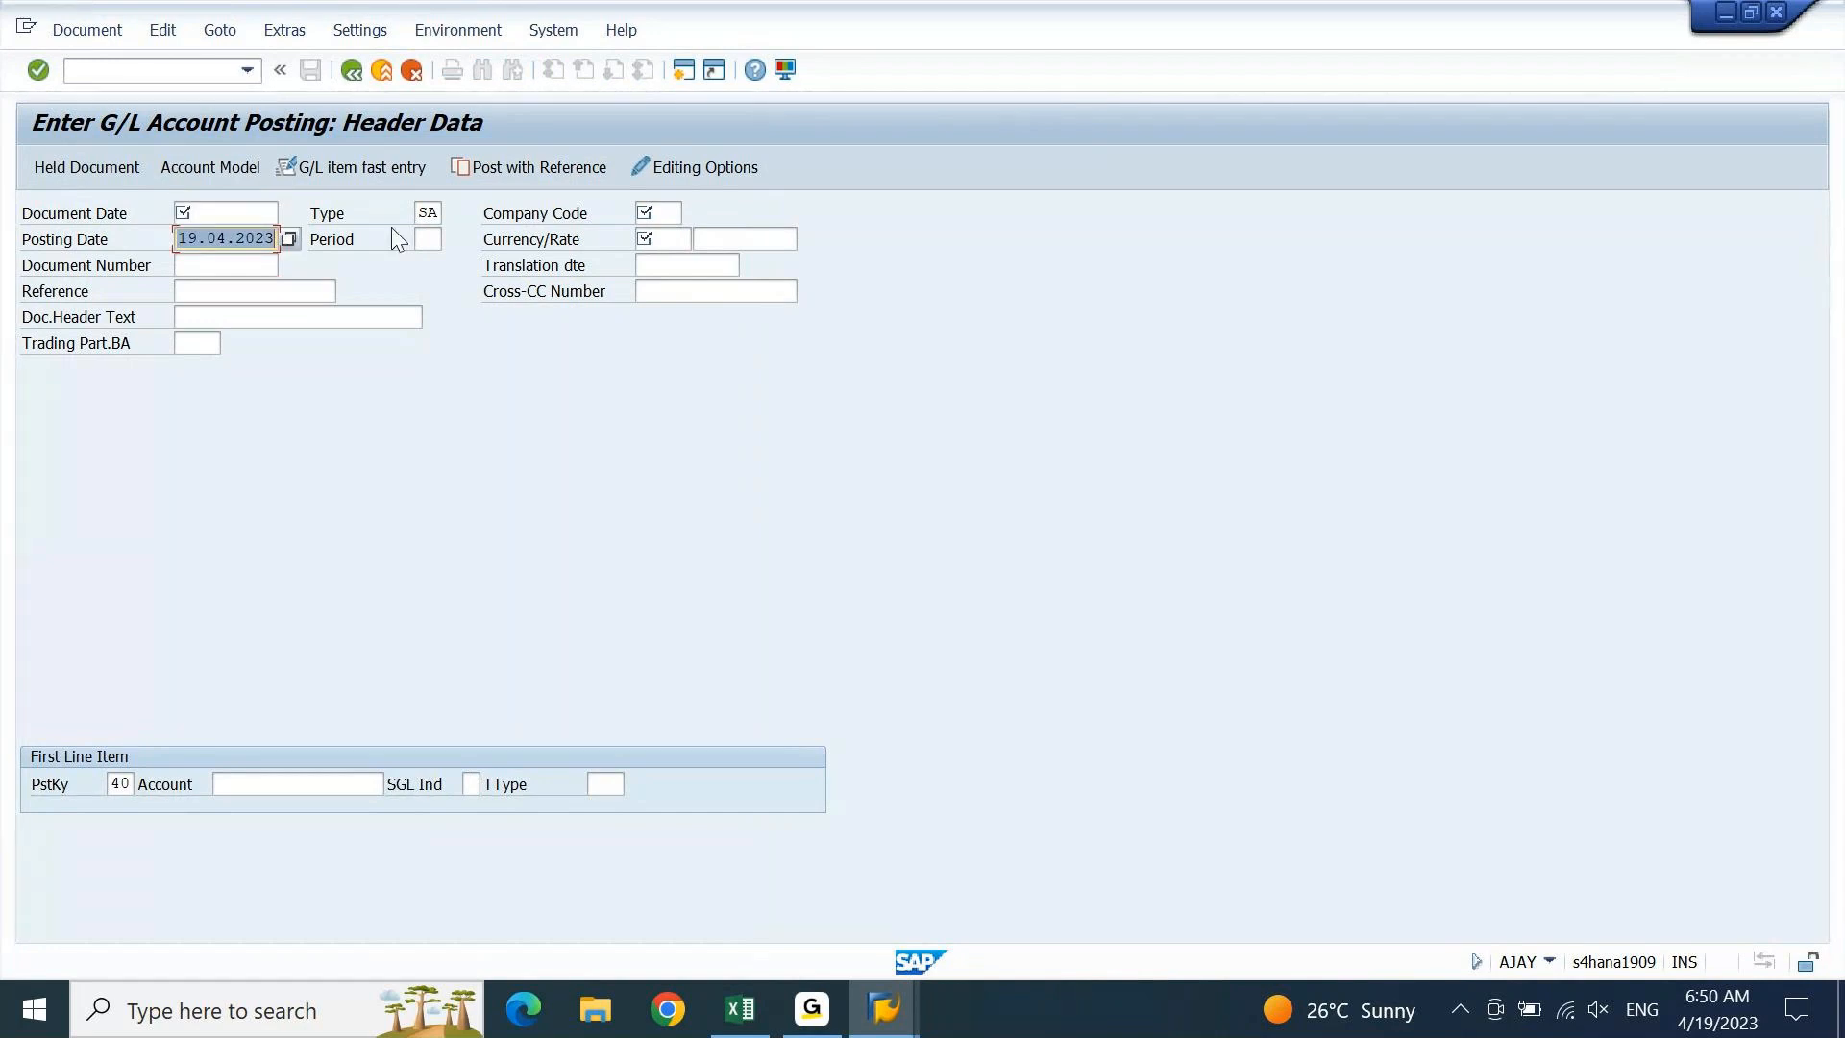
click(427, 240)
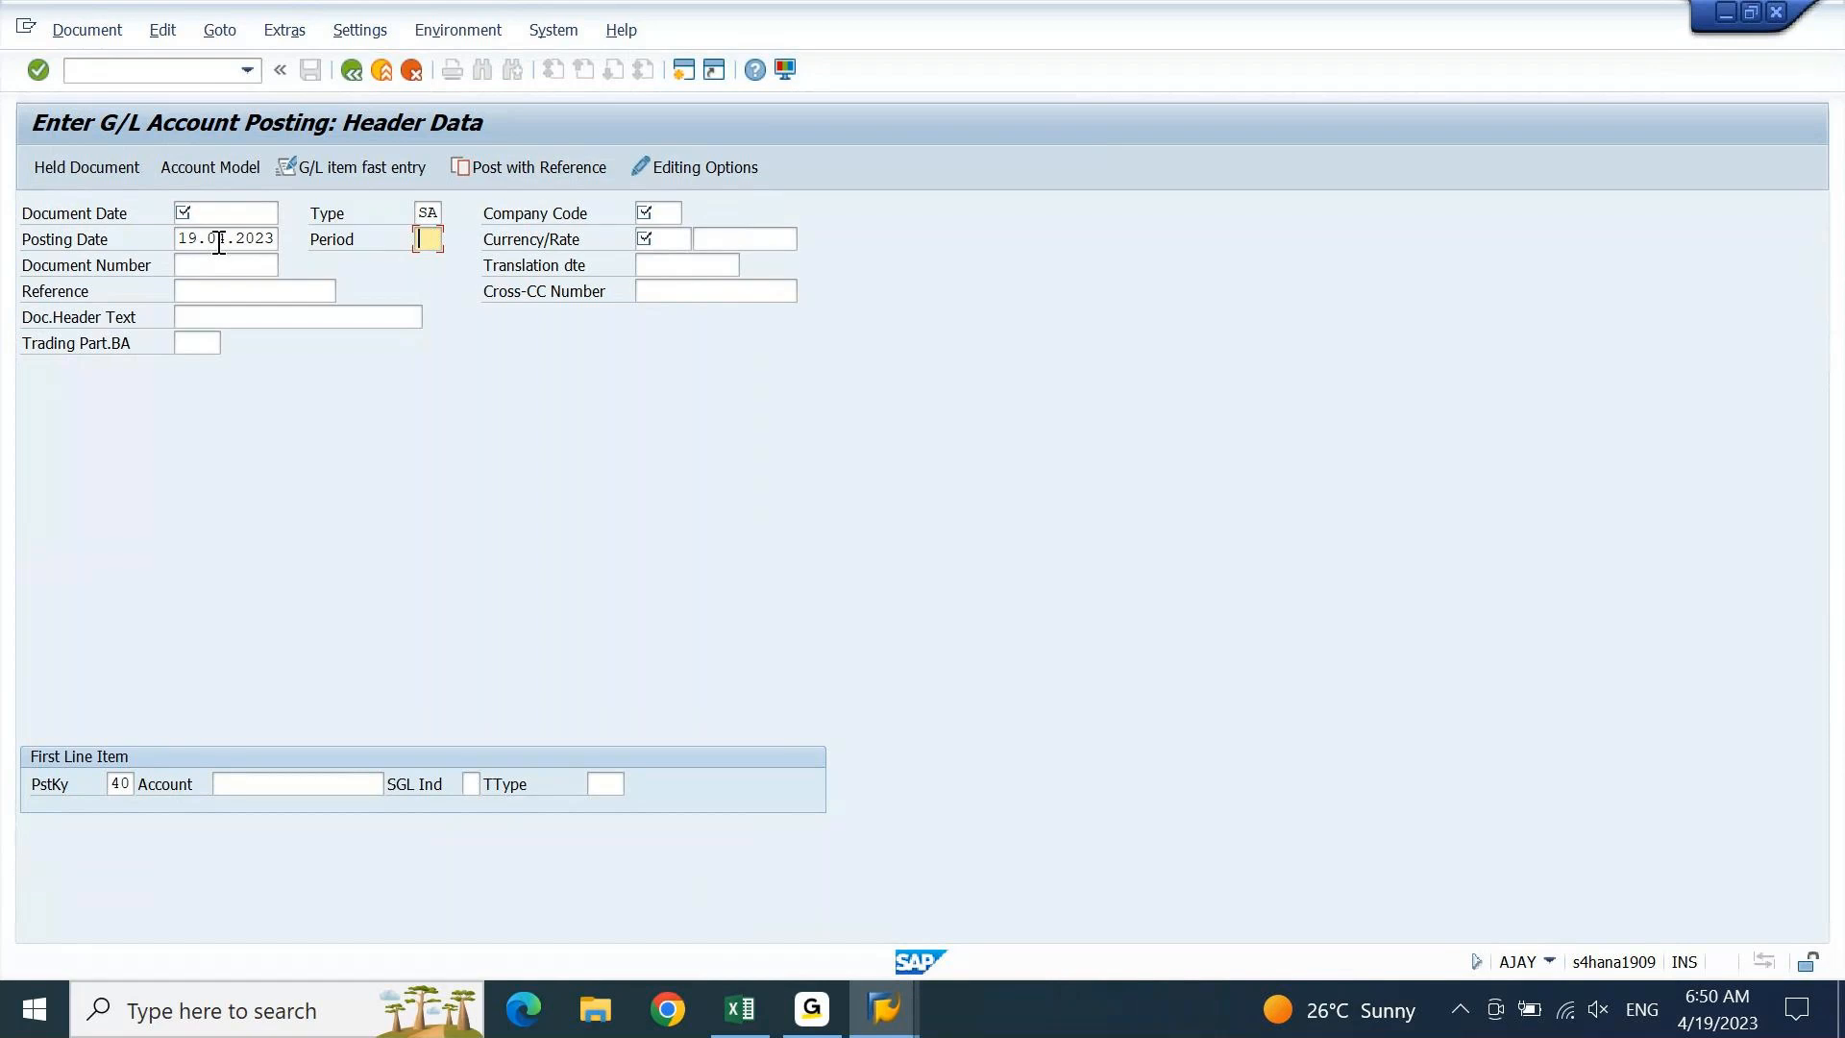
drag(180, 245, 366, 258)
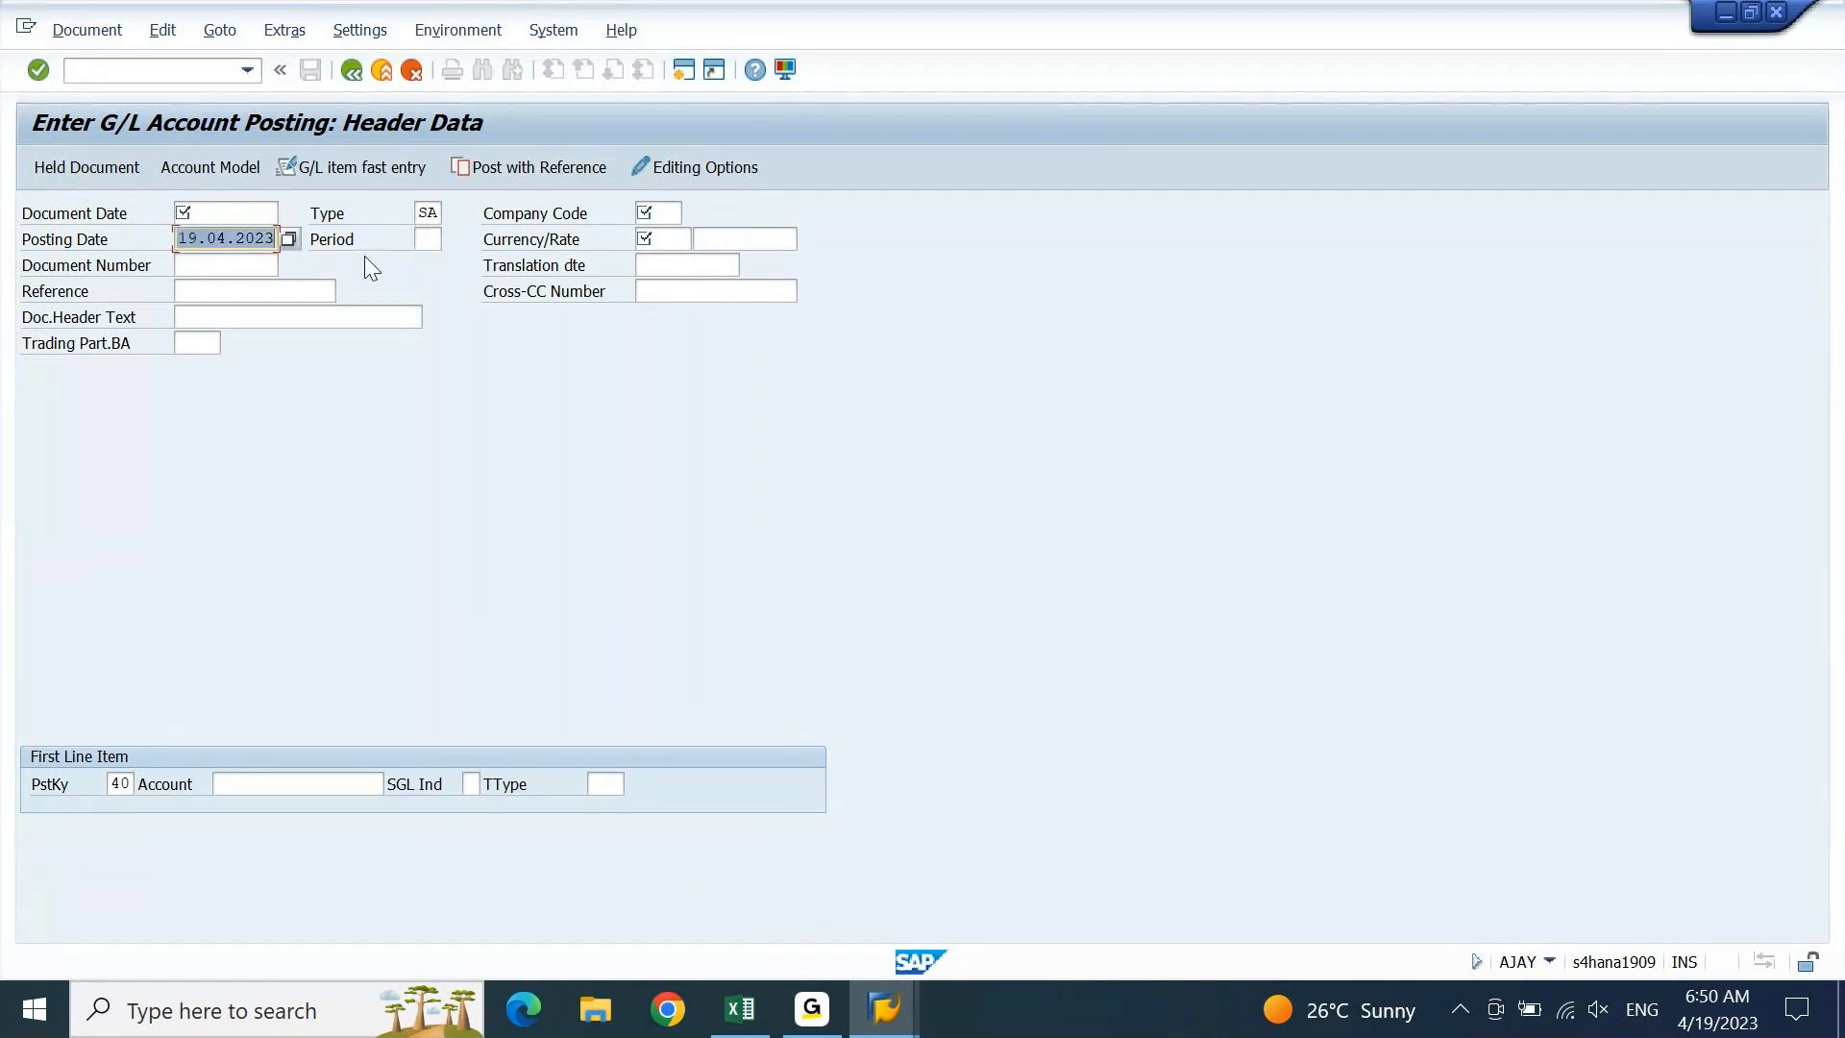
key(Delete)
click(429, 238)
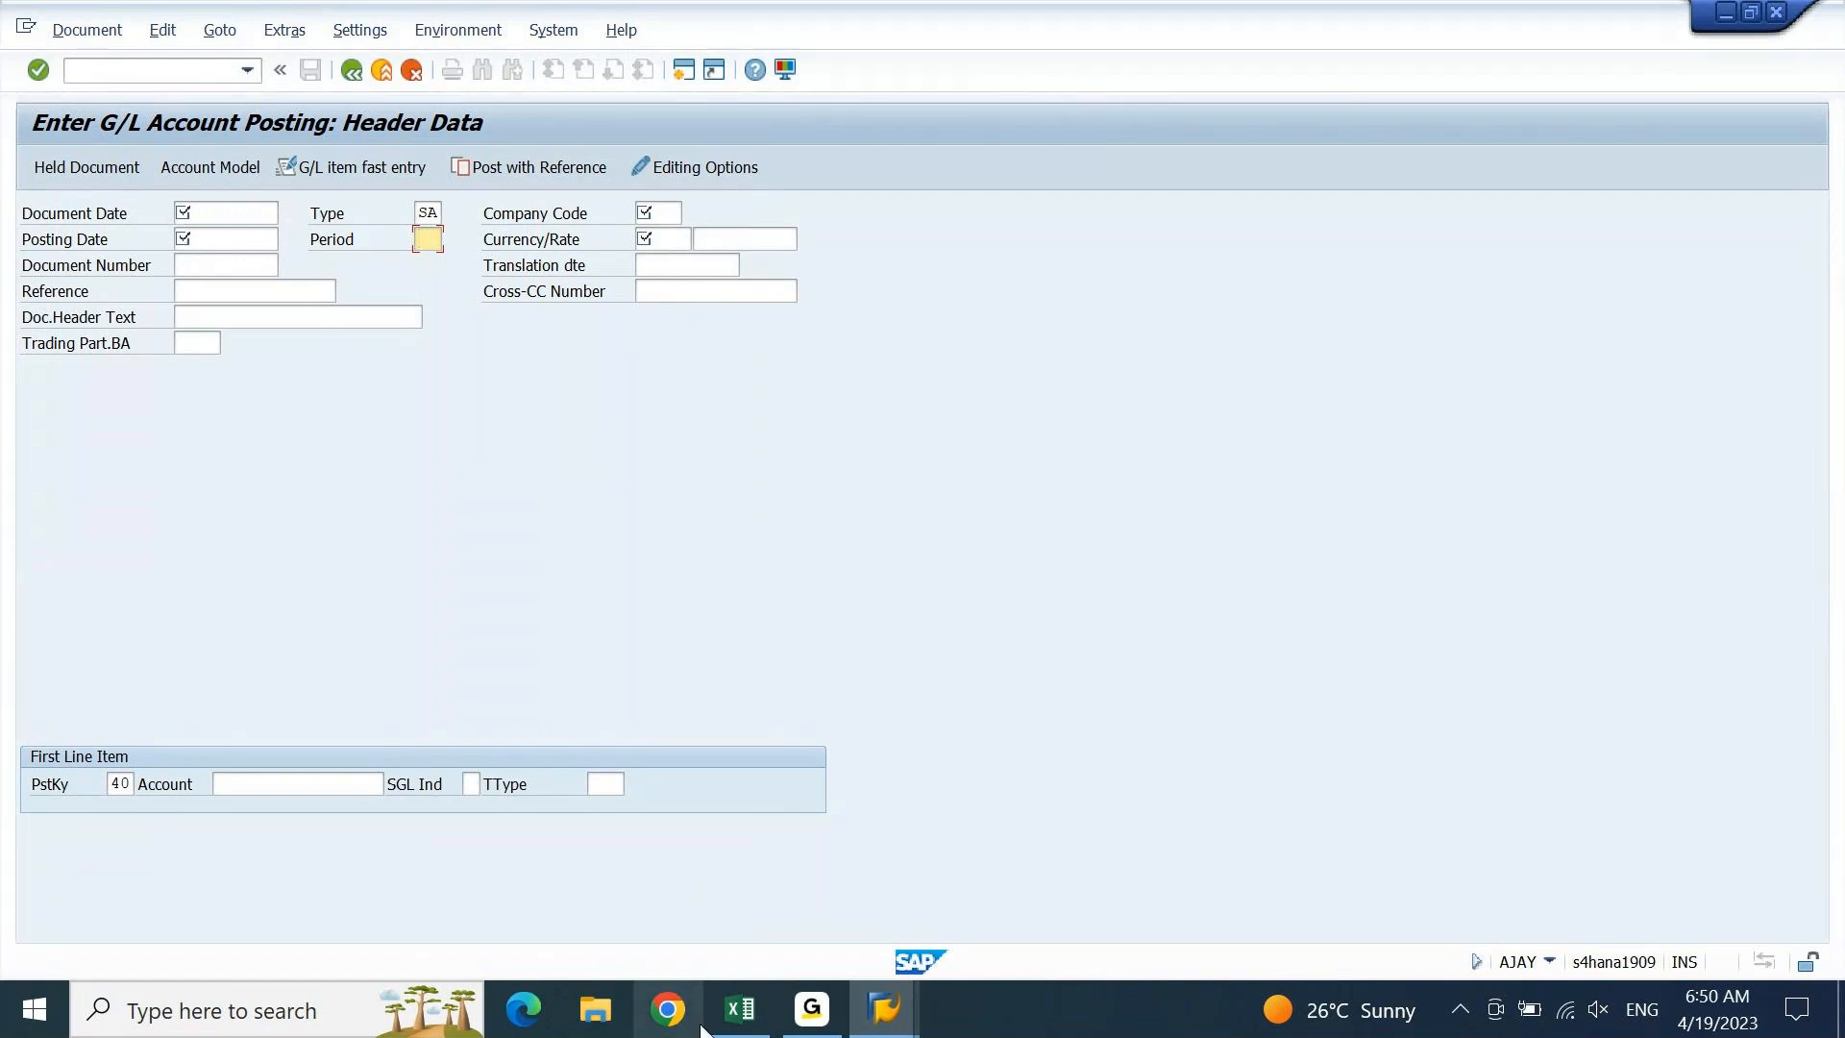
Add the headings 'Period' and 'Fiscal Year' beside Posting Date in Excel
click(730, 1020)
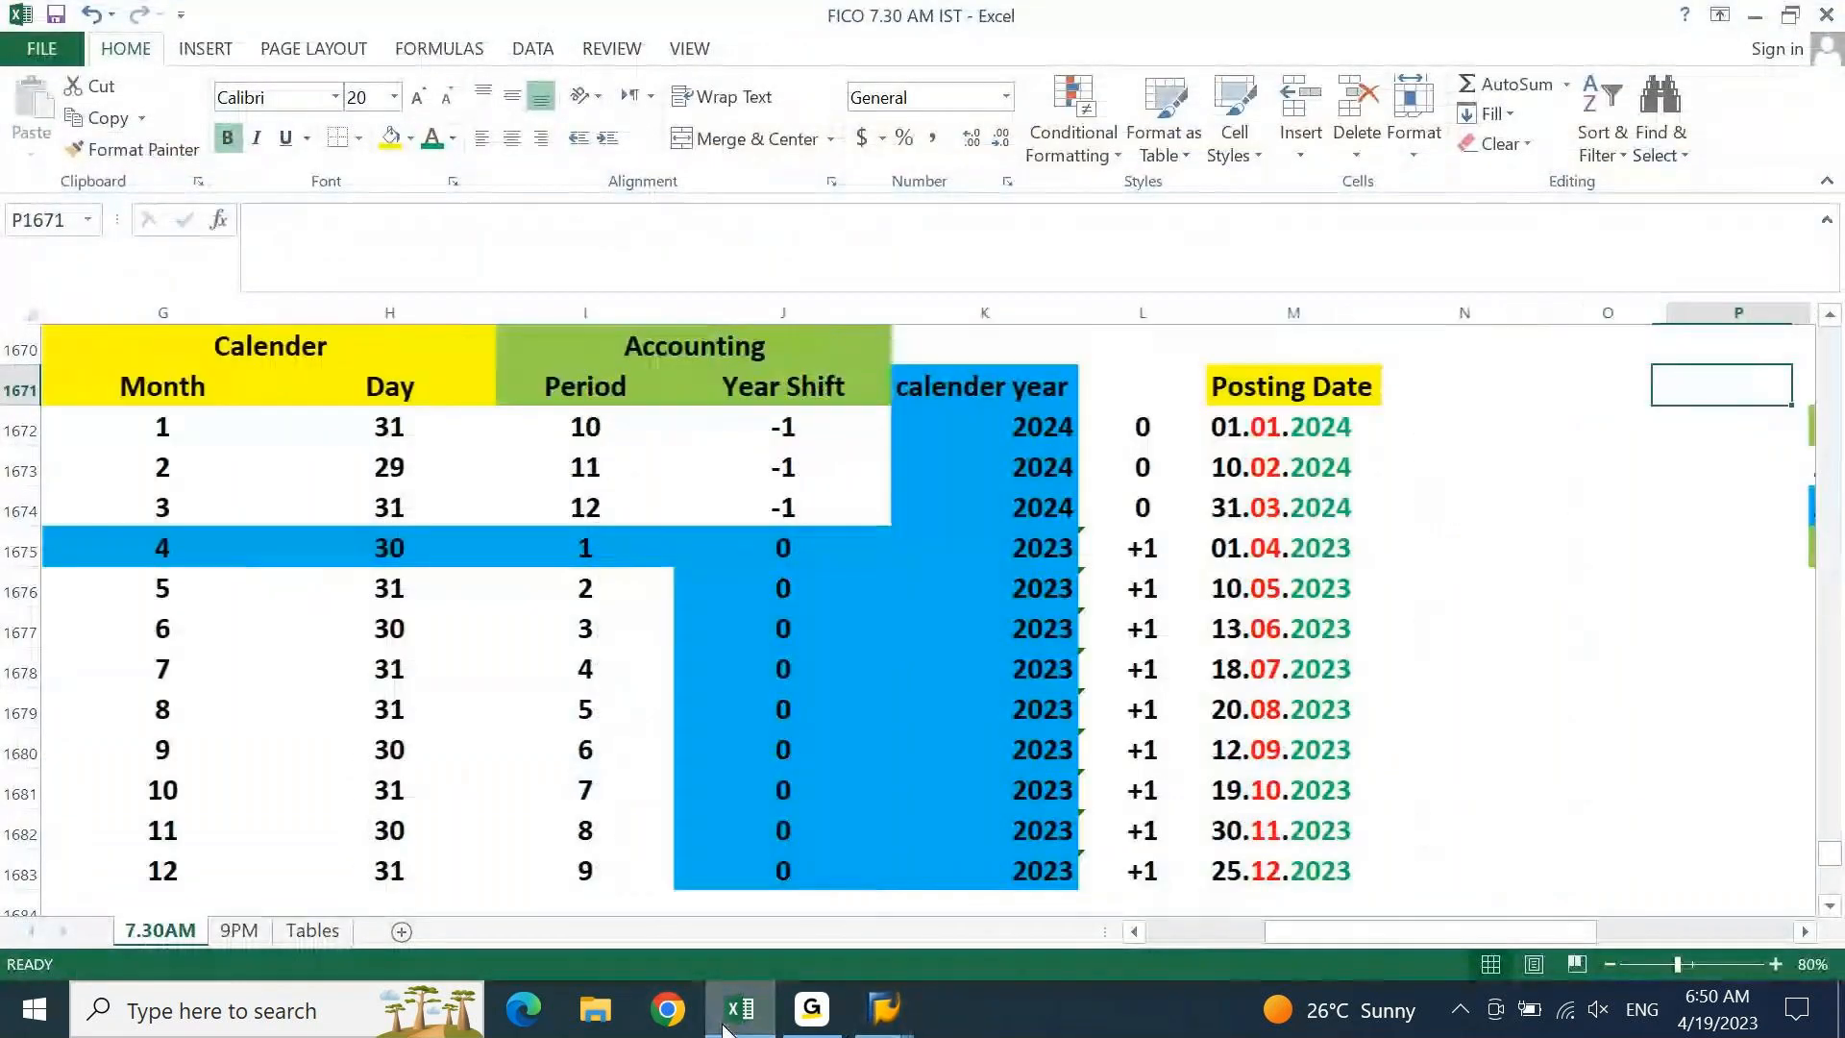
text(Period)
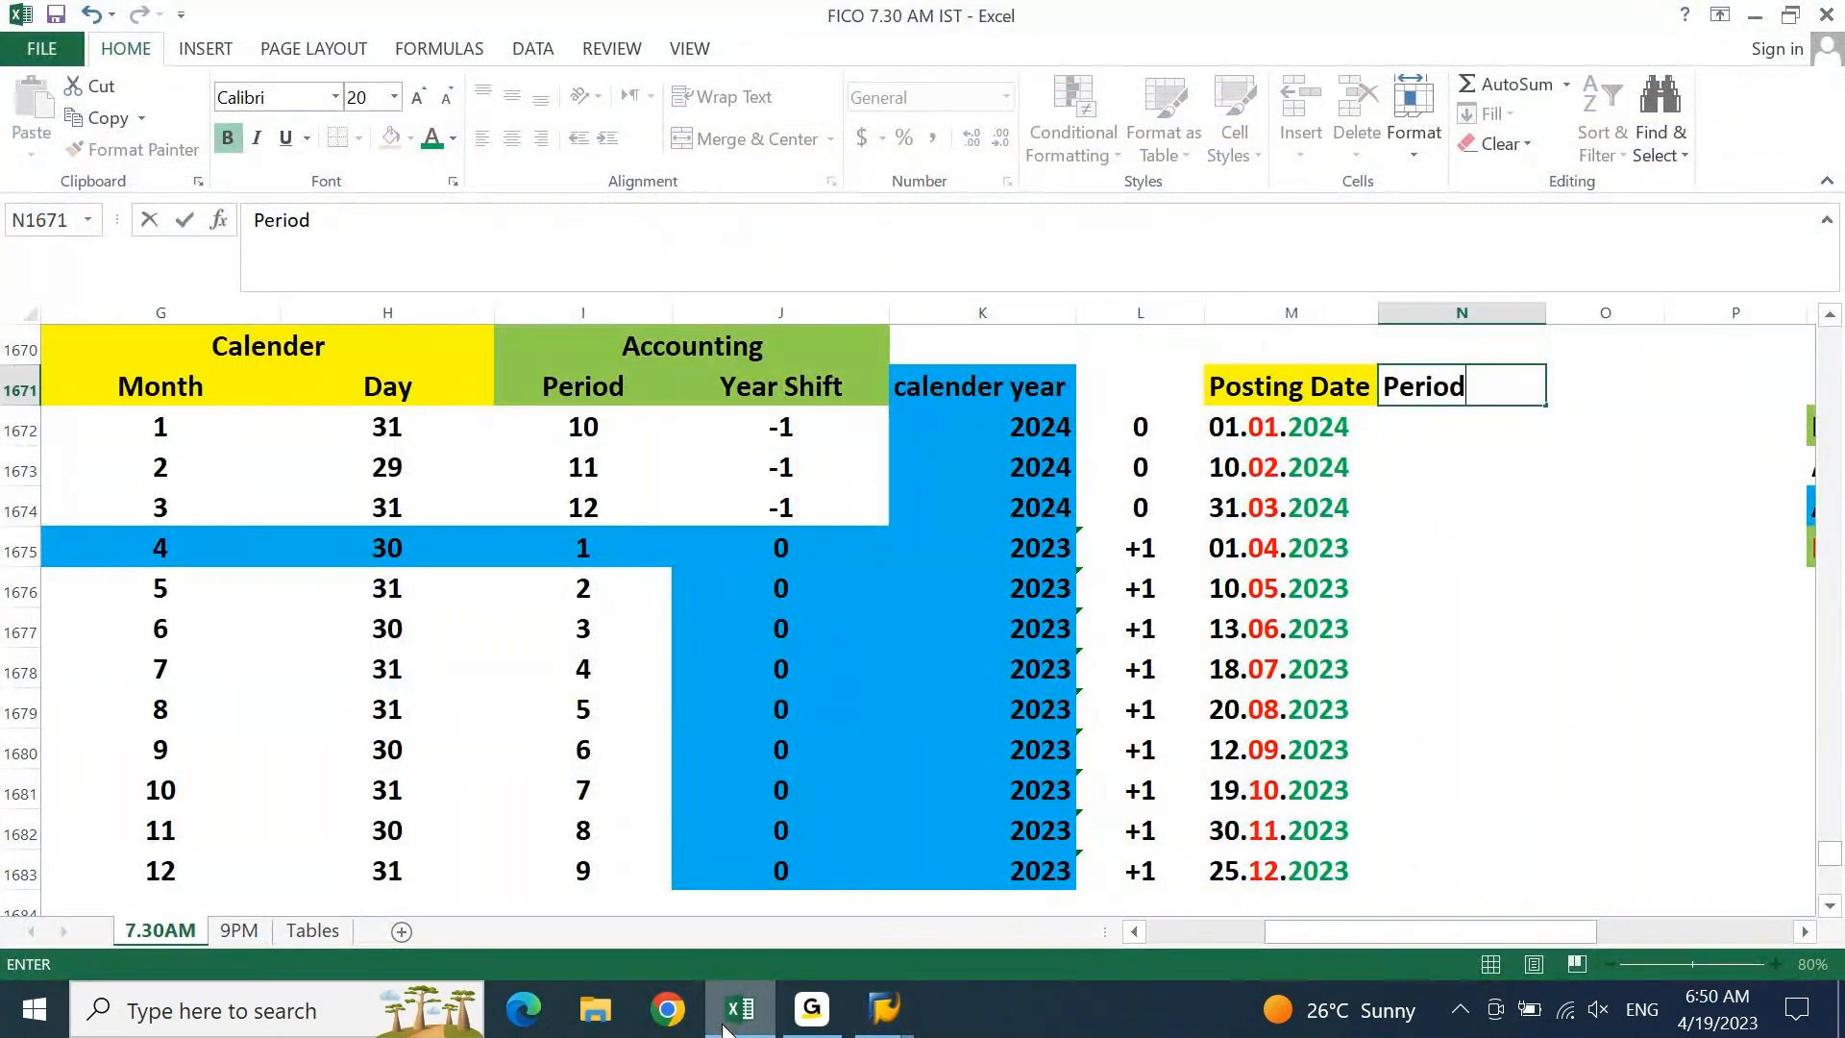
key(Tab)
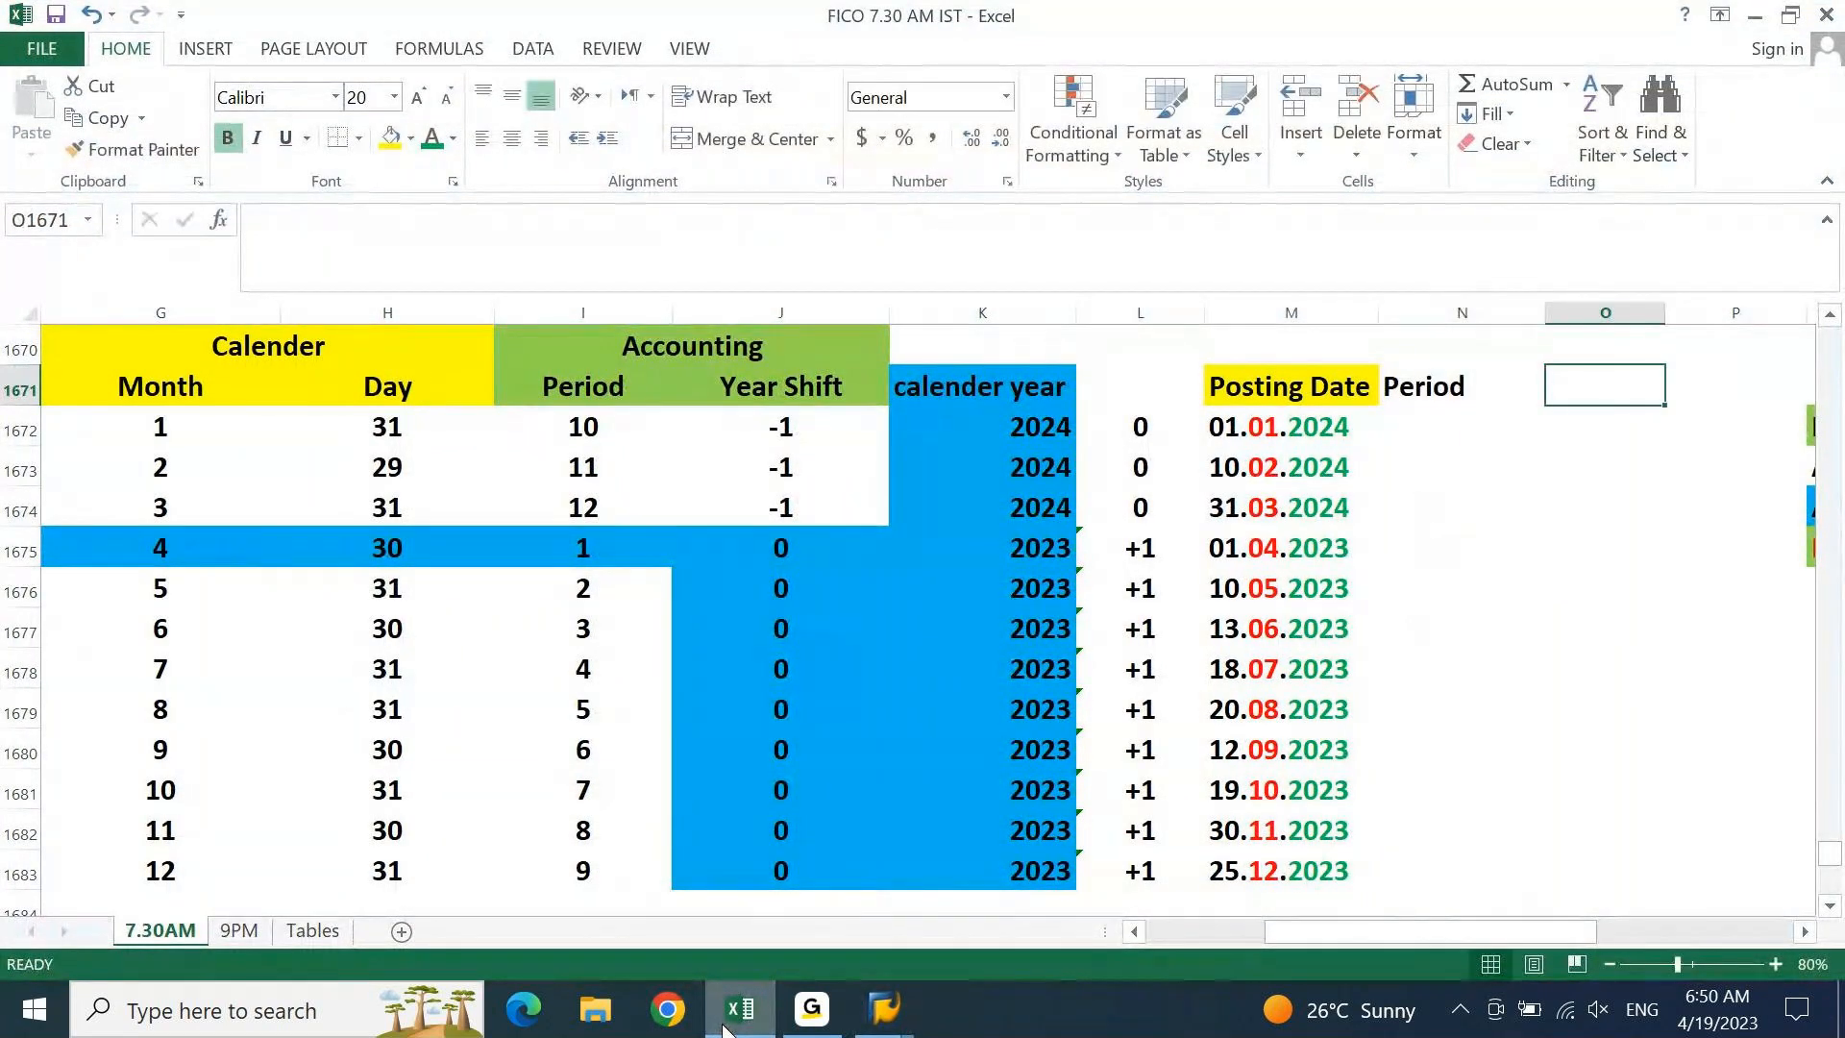
text(Fiscal Year)
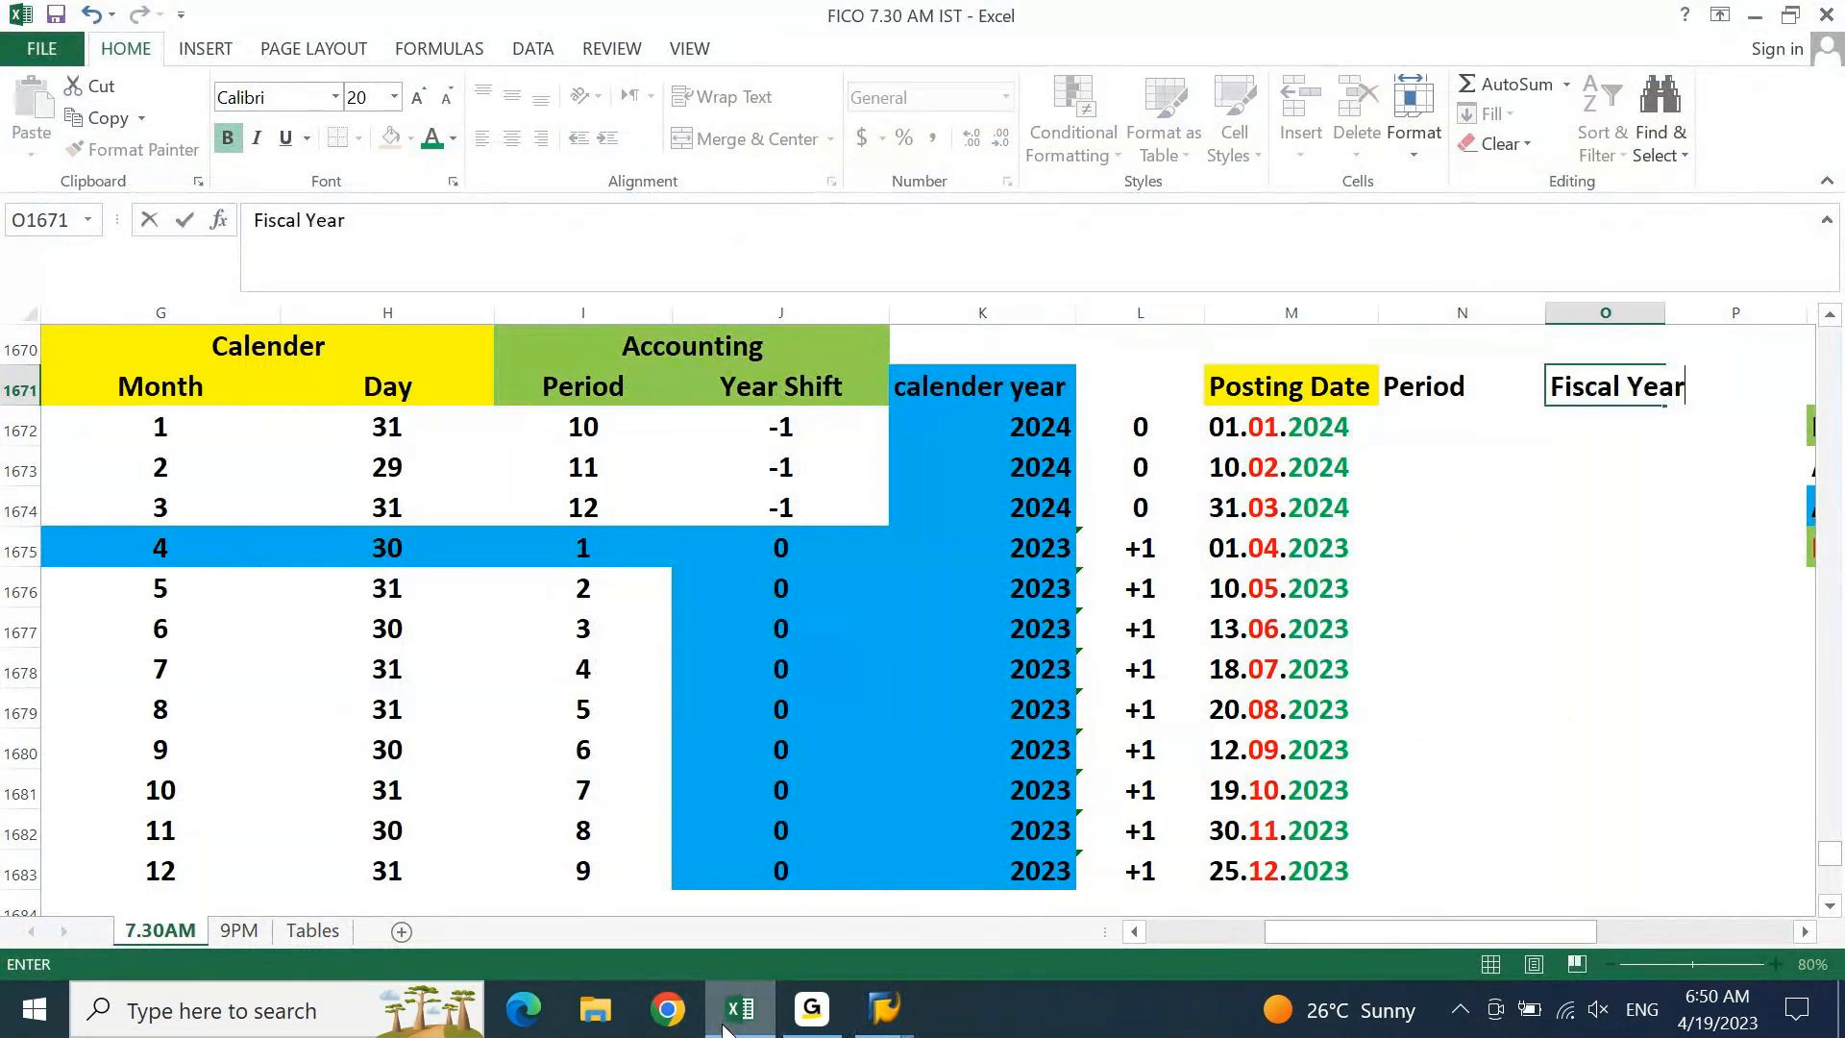
key(Left)
Shade both new headers yellow and widen column O to fit Fiscal Year
key(shift+Right)
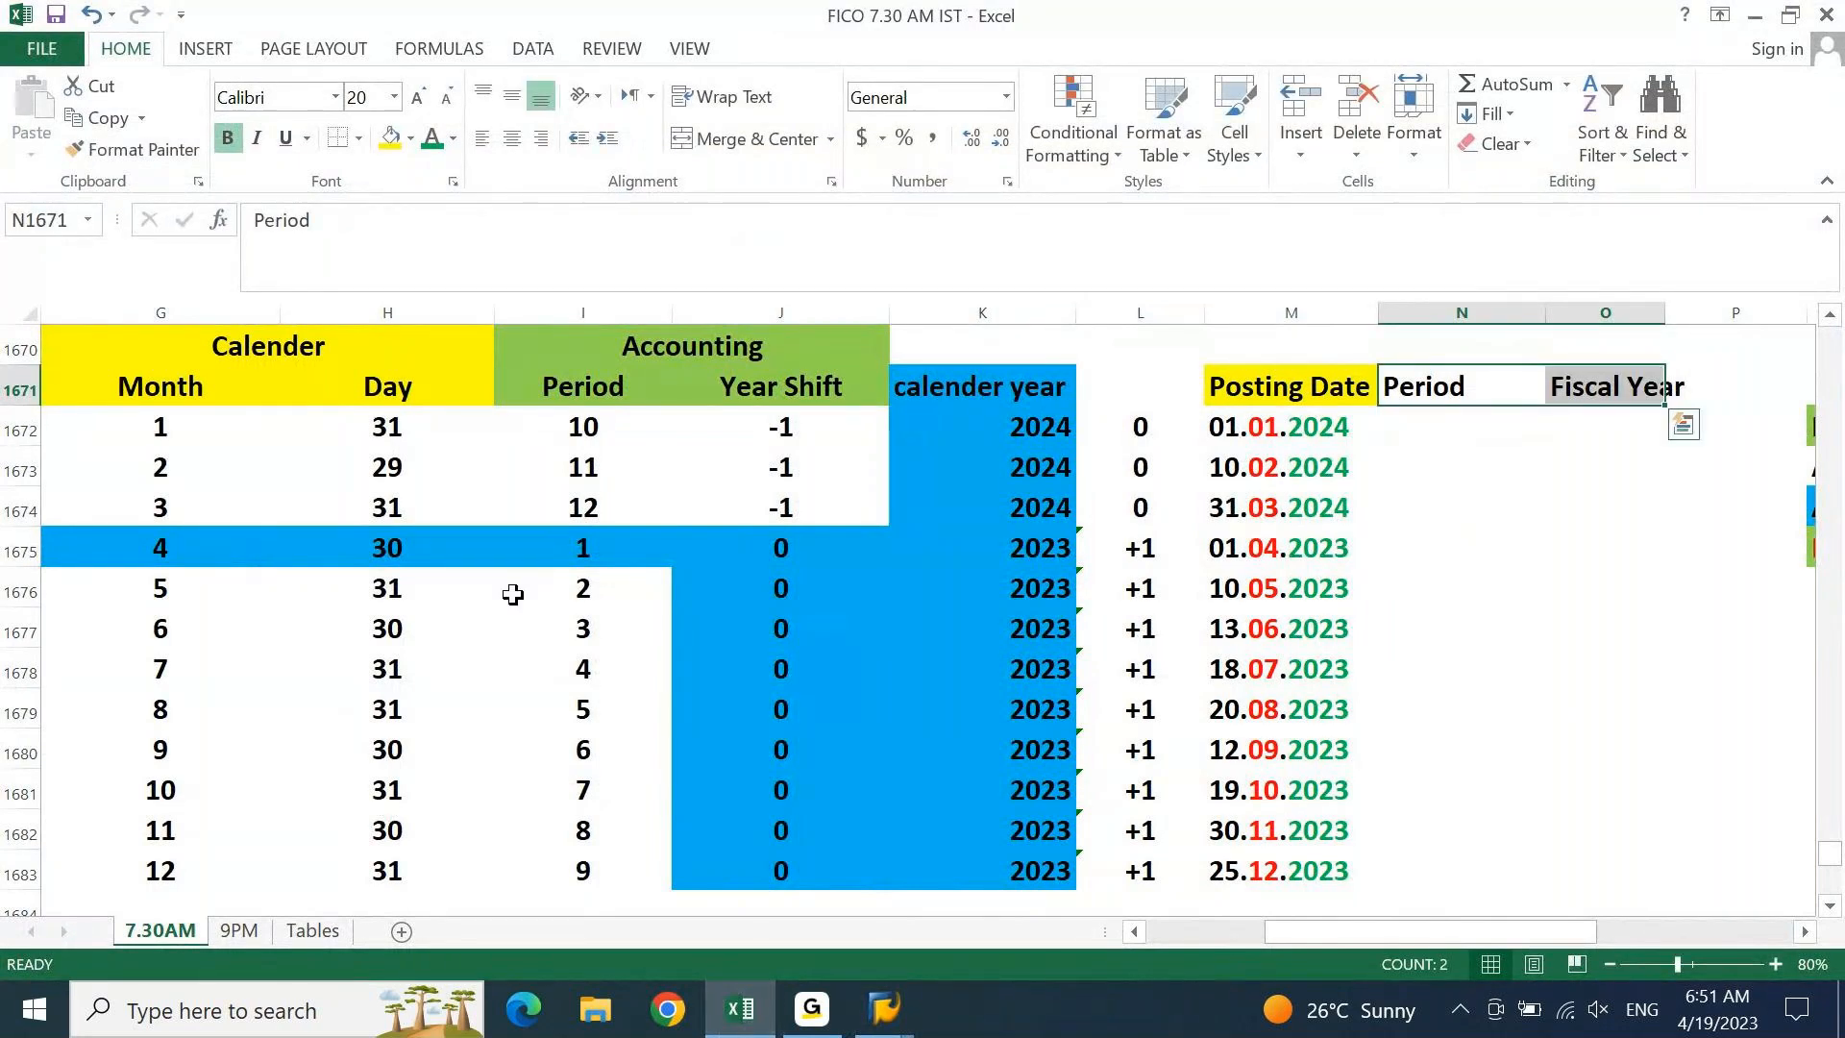
click(388, 140)
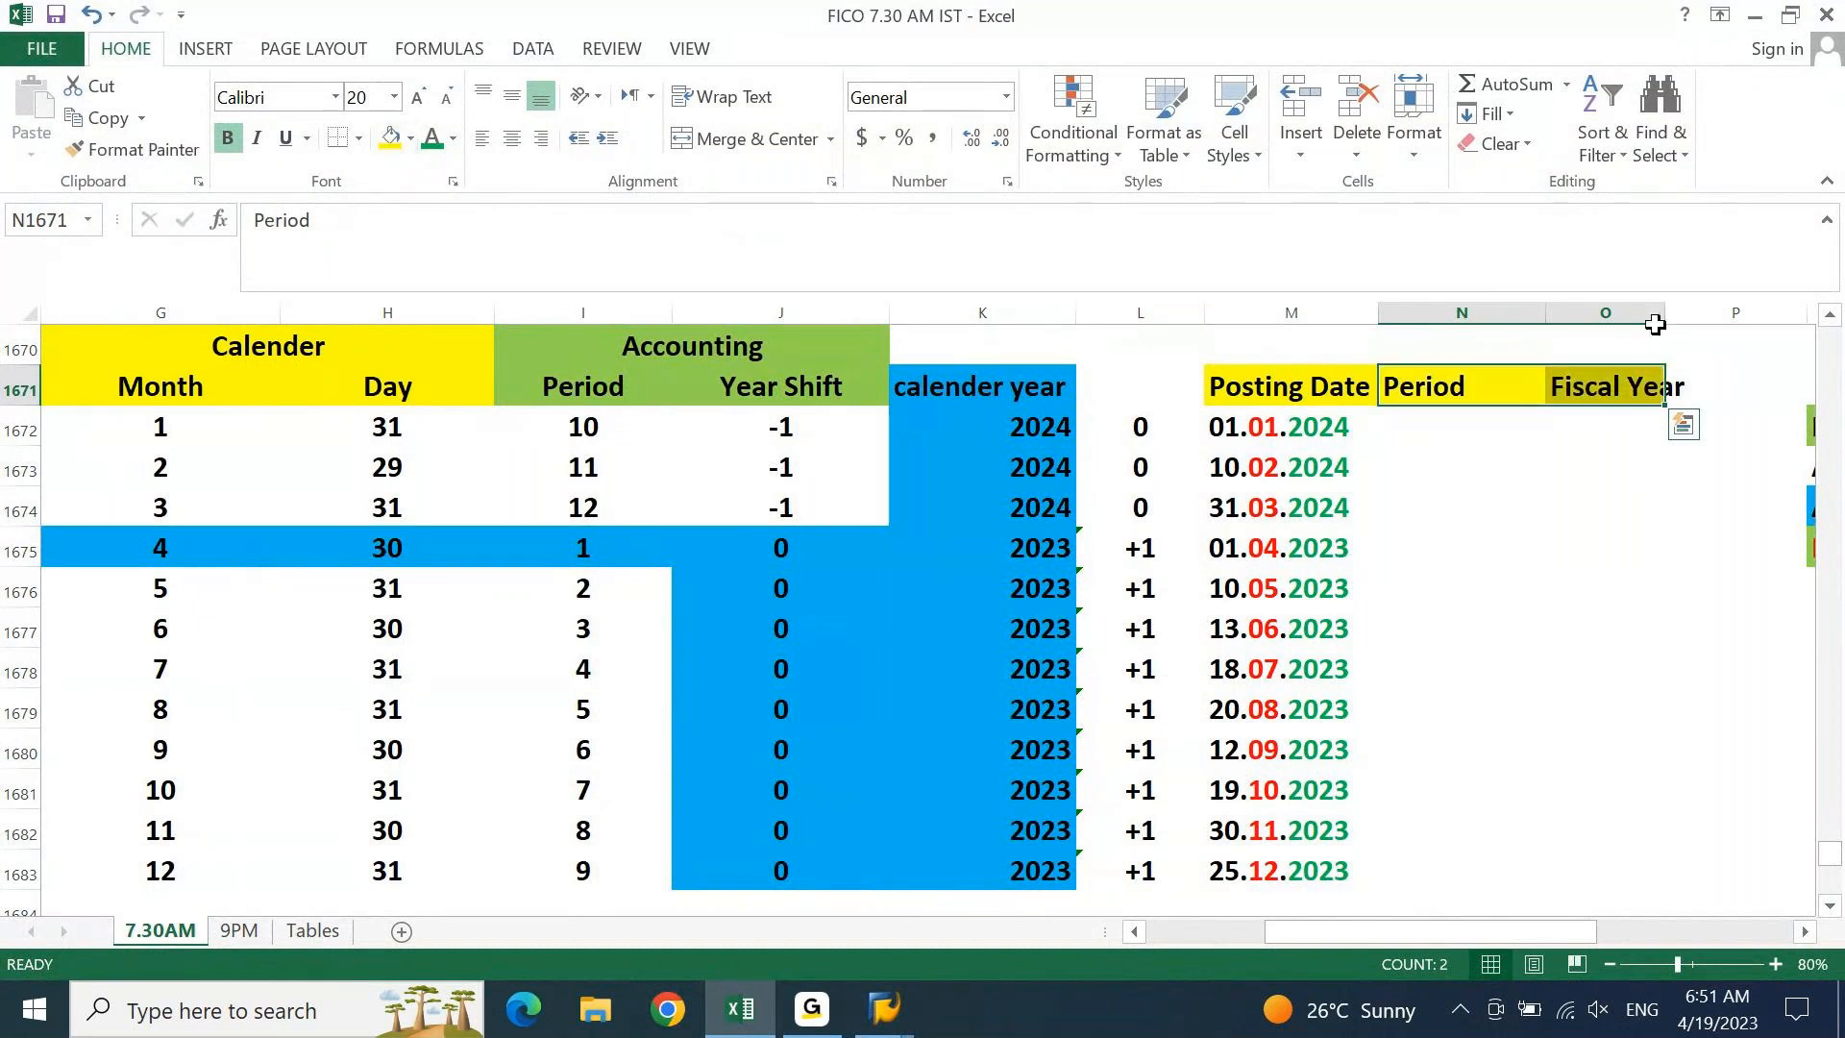
drag(1666, 310, 1689, 310)
click(1373, 470)
key(Down)
key(Down)
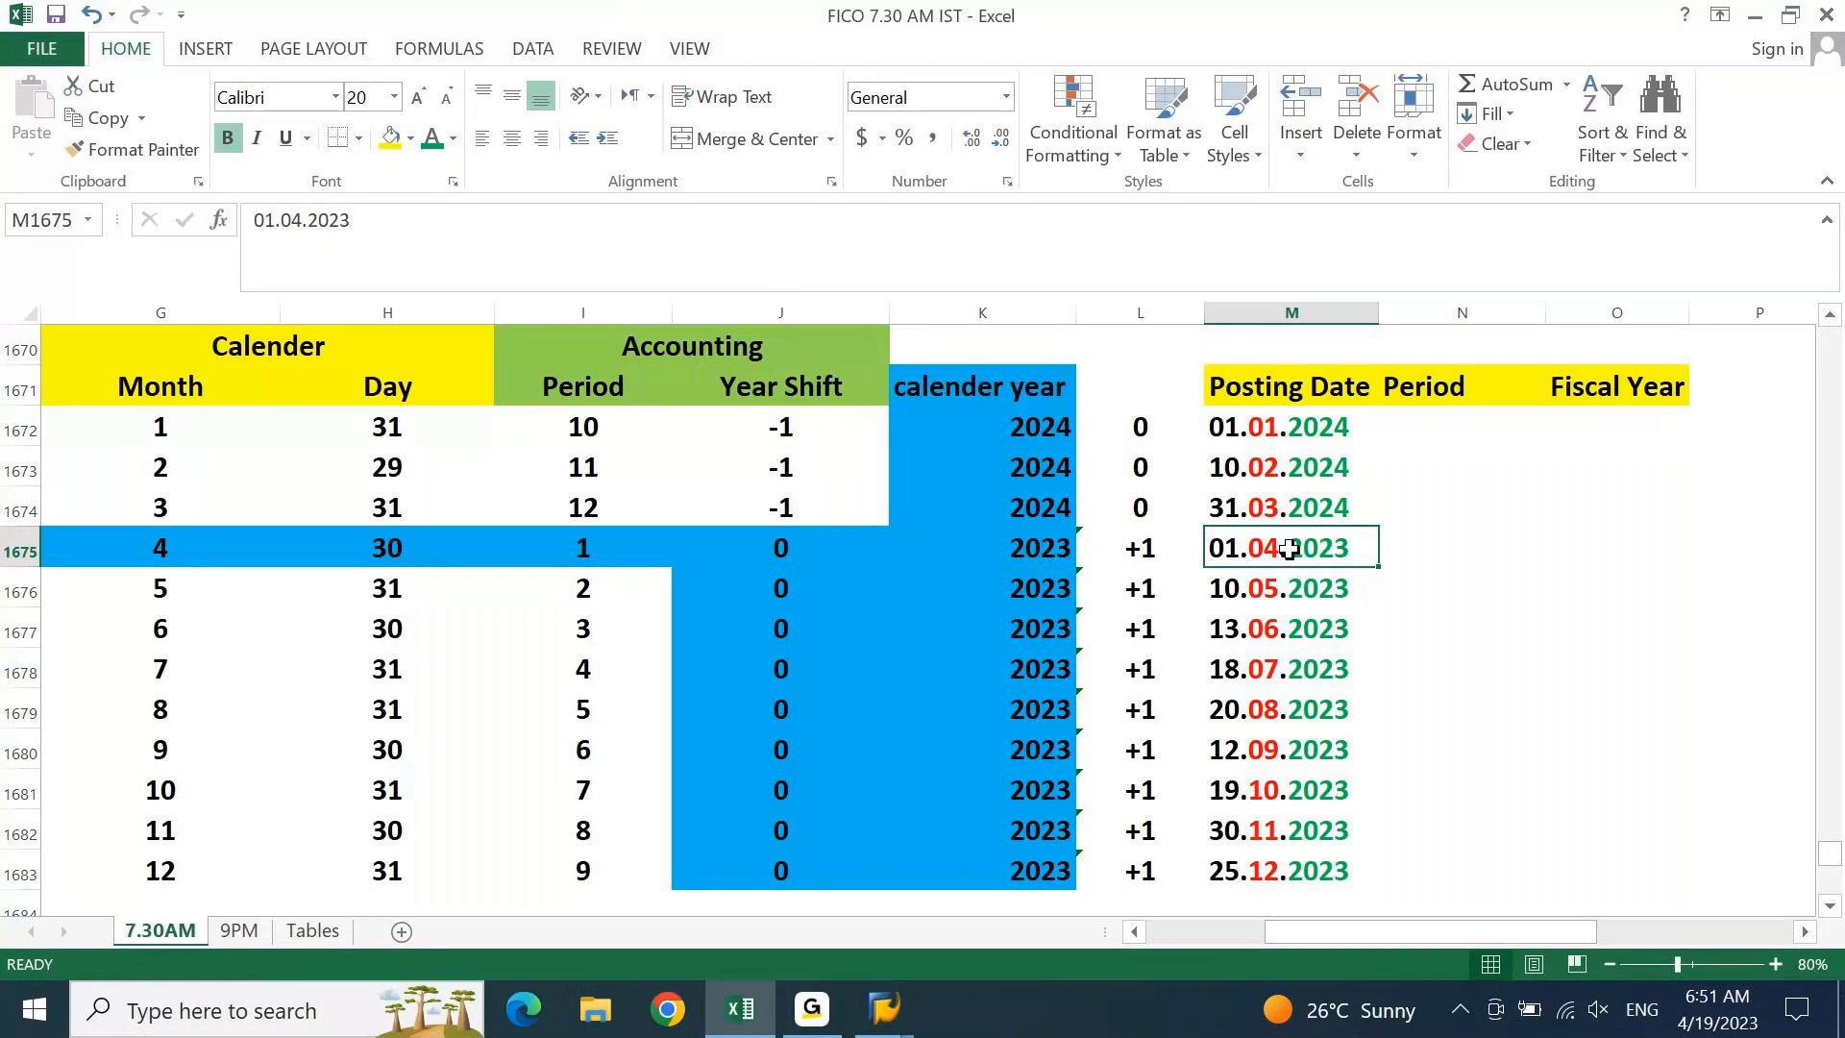
Enter 30.04.2023 as the Period beside posting date 01.04.2023 and compare both cells
key(Right)
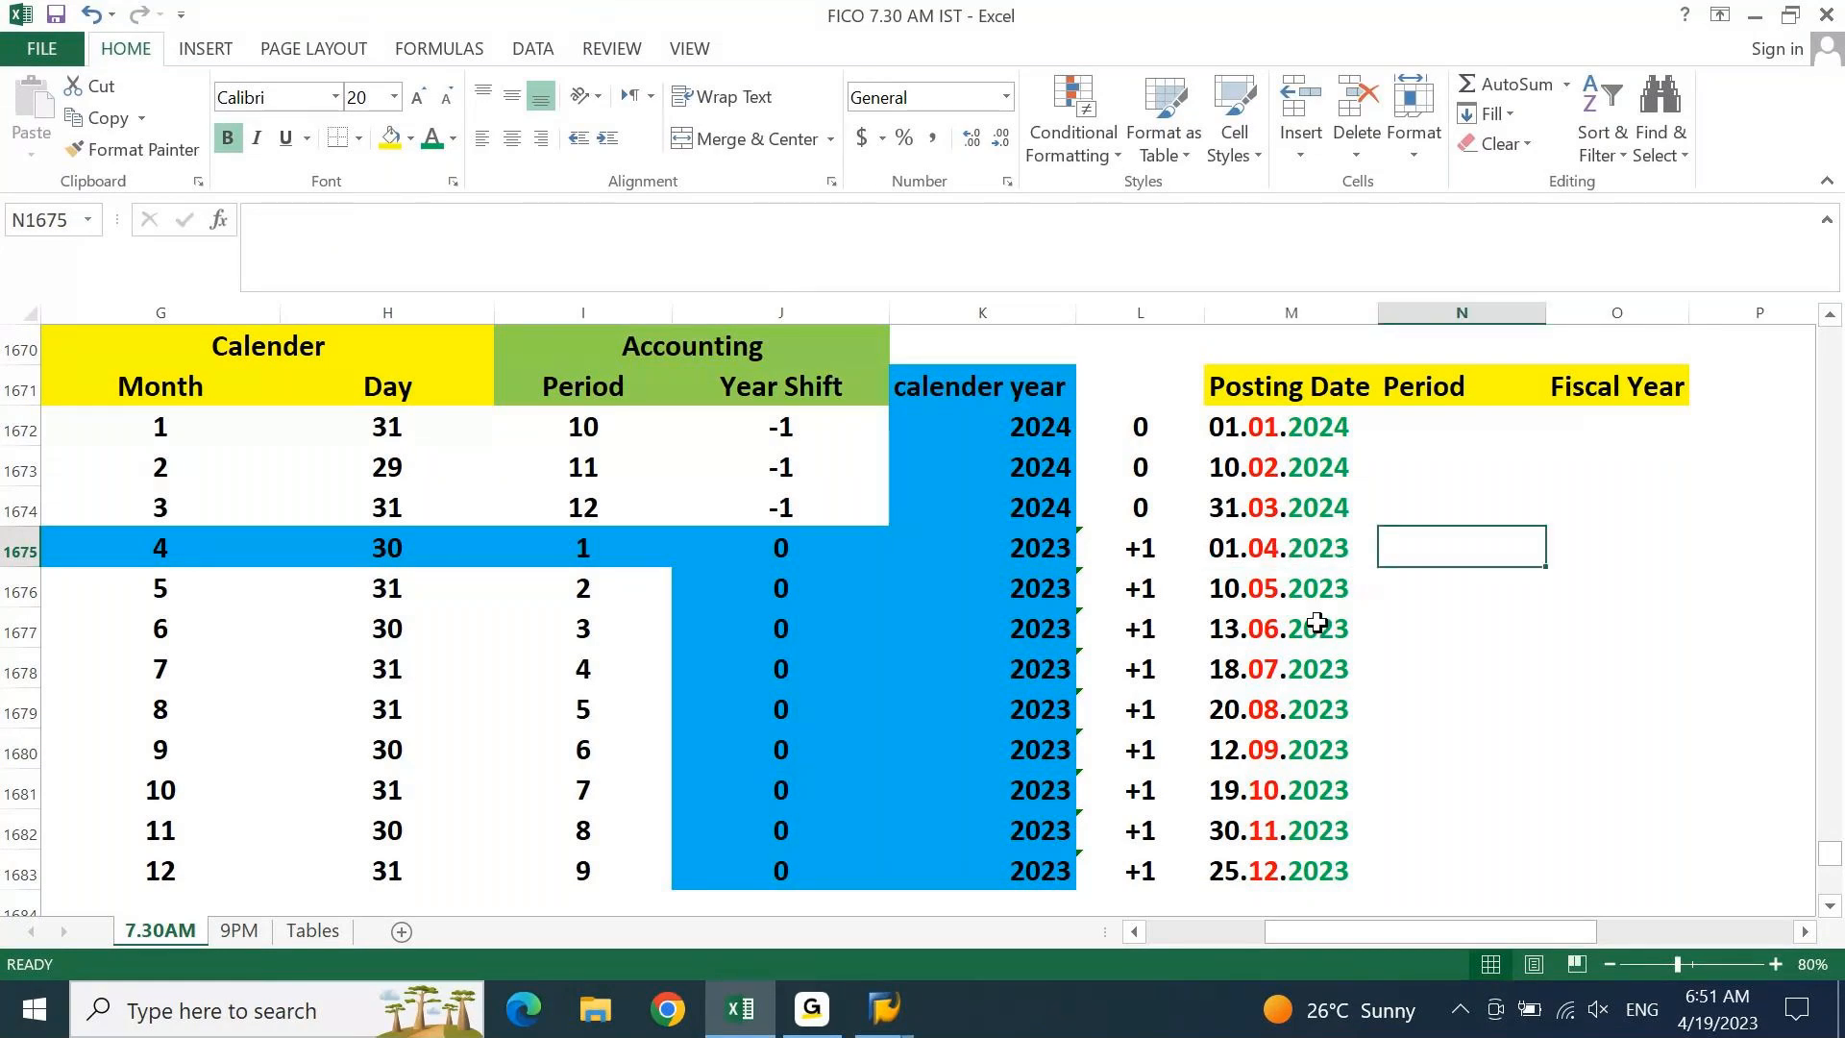
text(3)
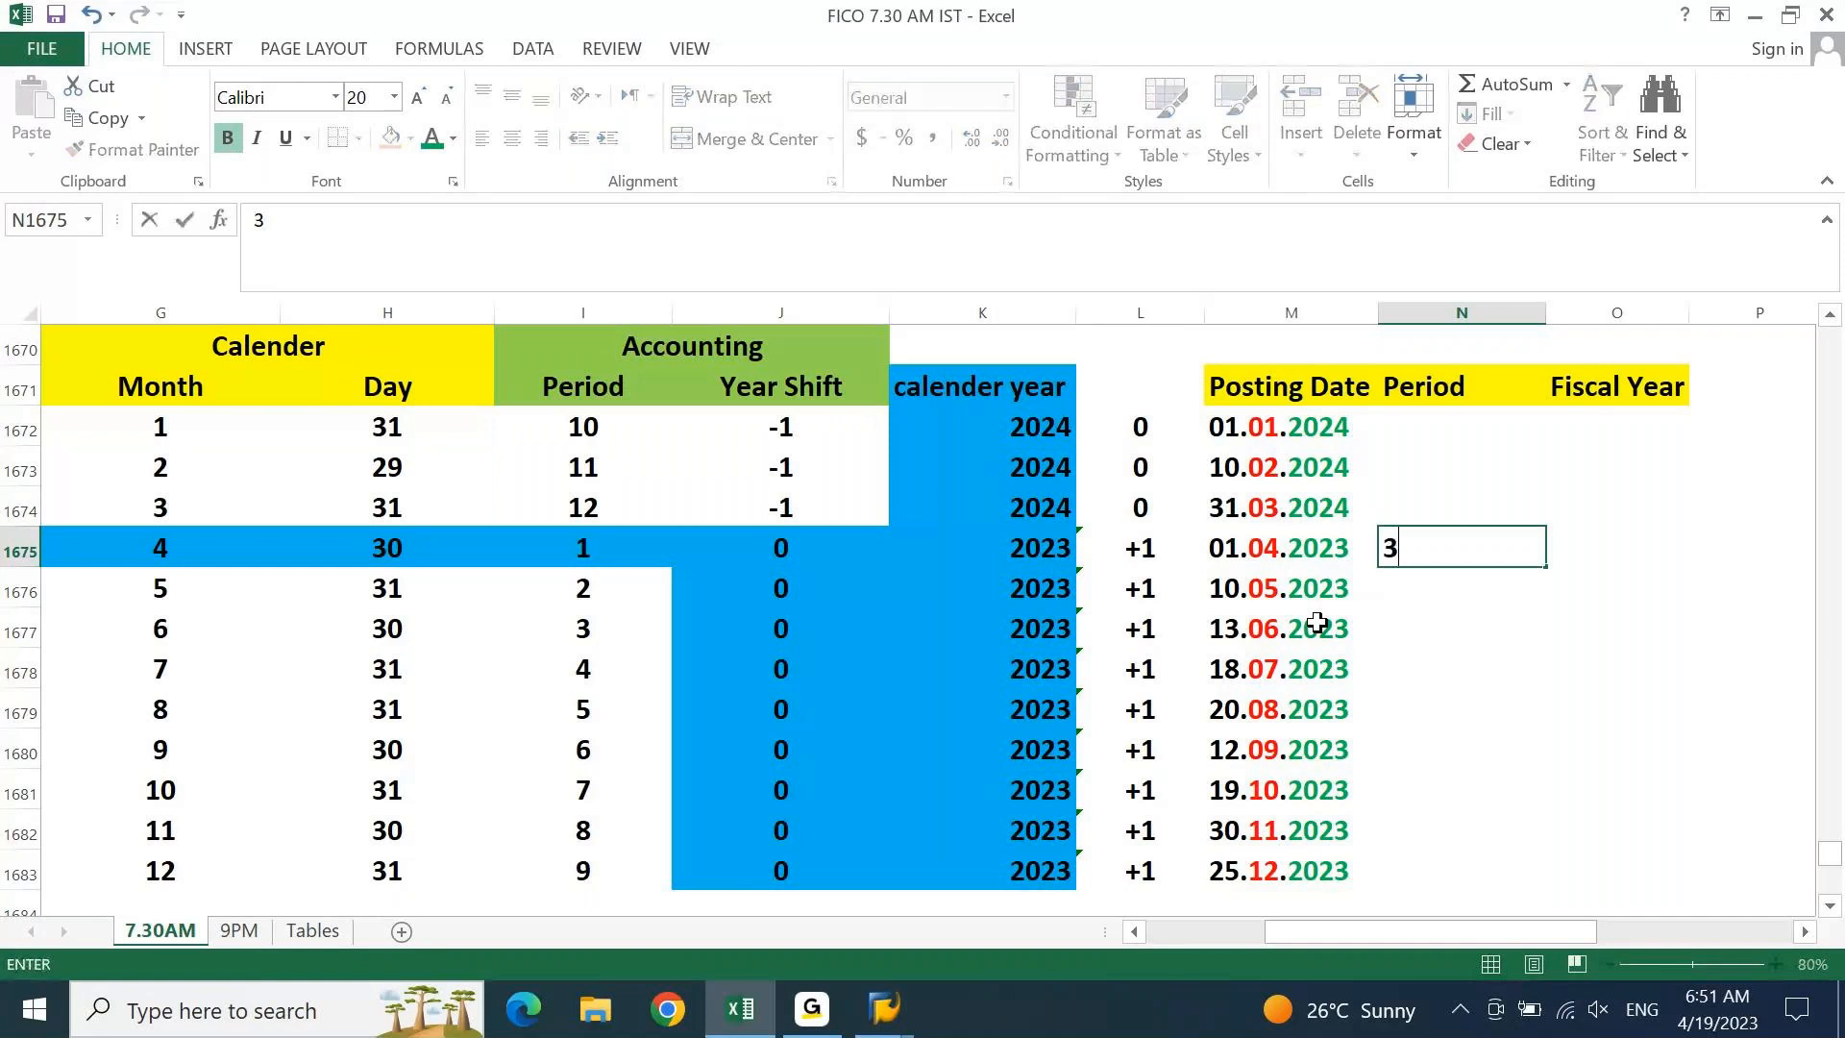
text(0.04.2023)
key(Return)
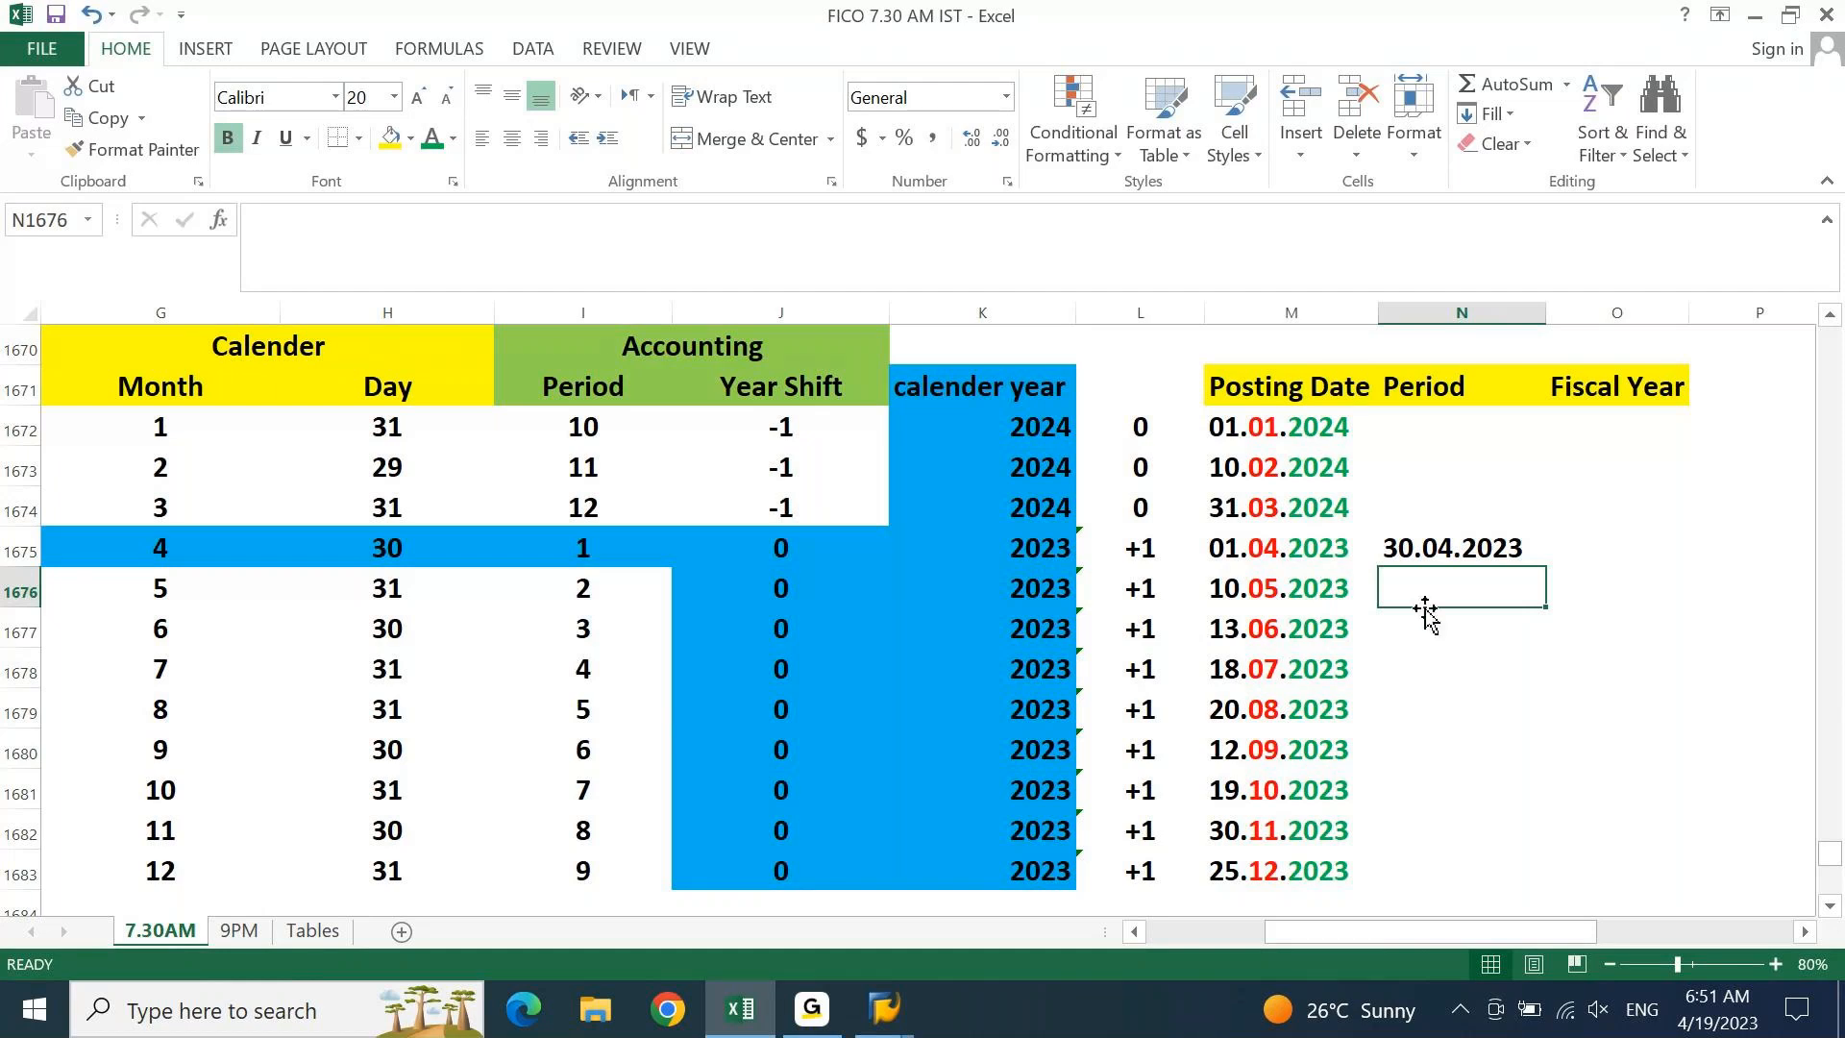
click(1322, 555)
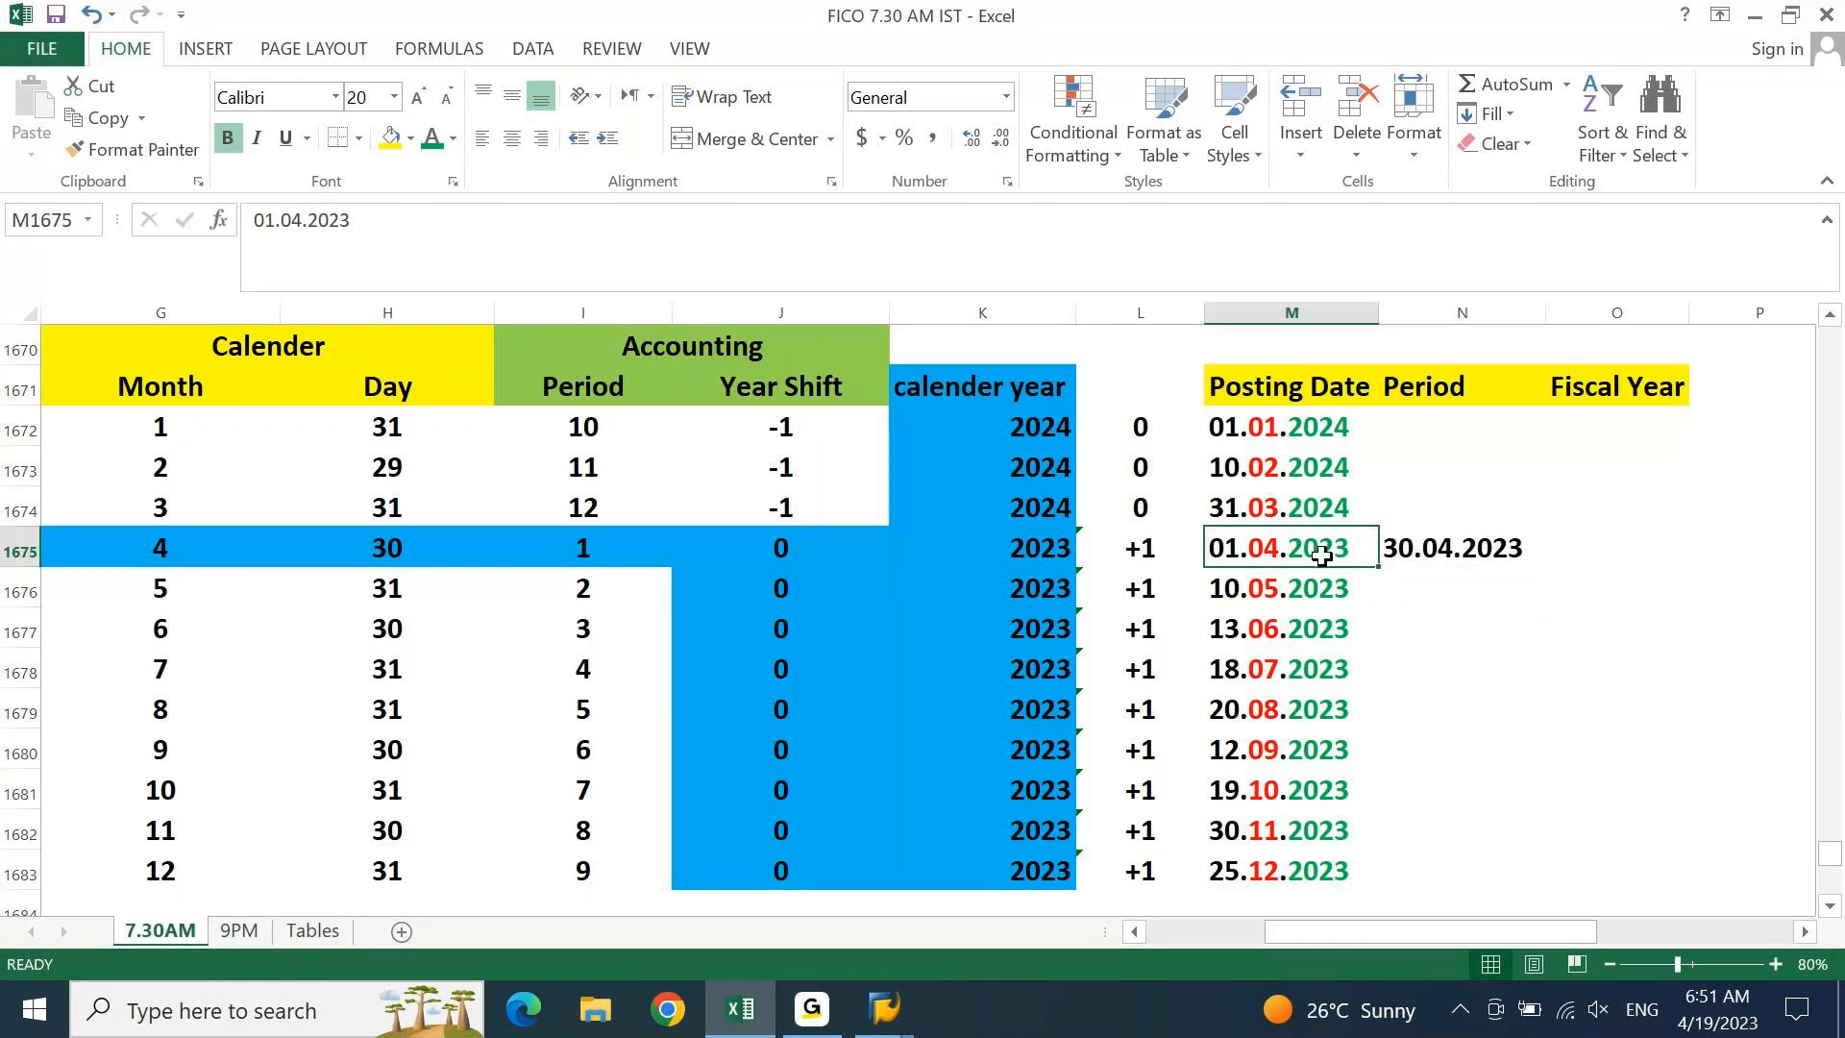
click(1501, 562)
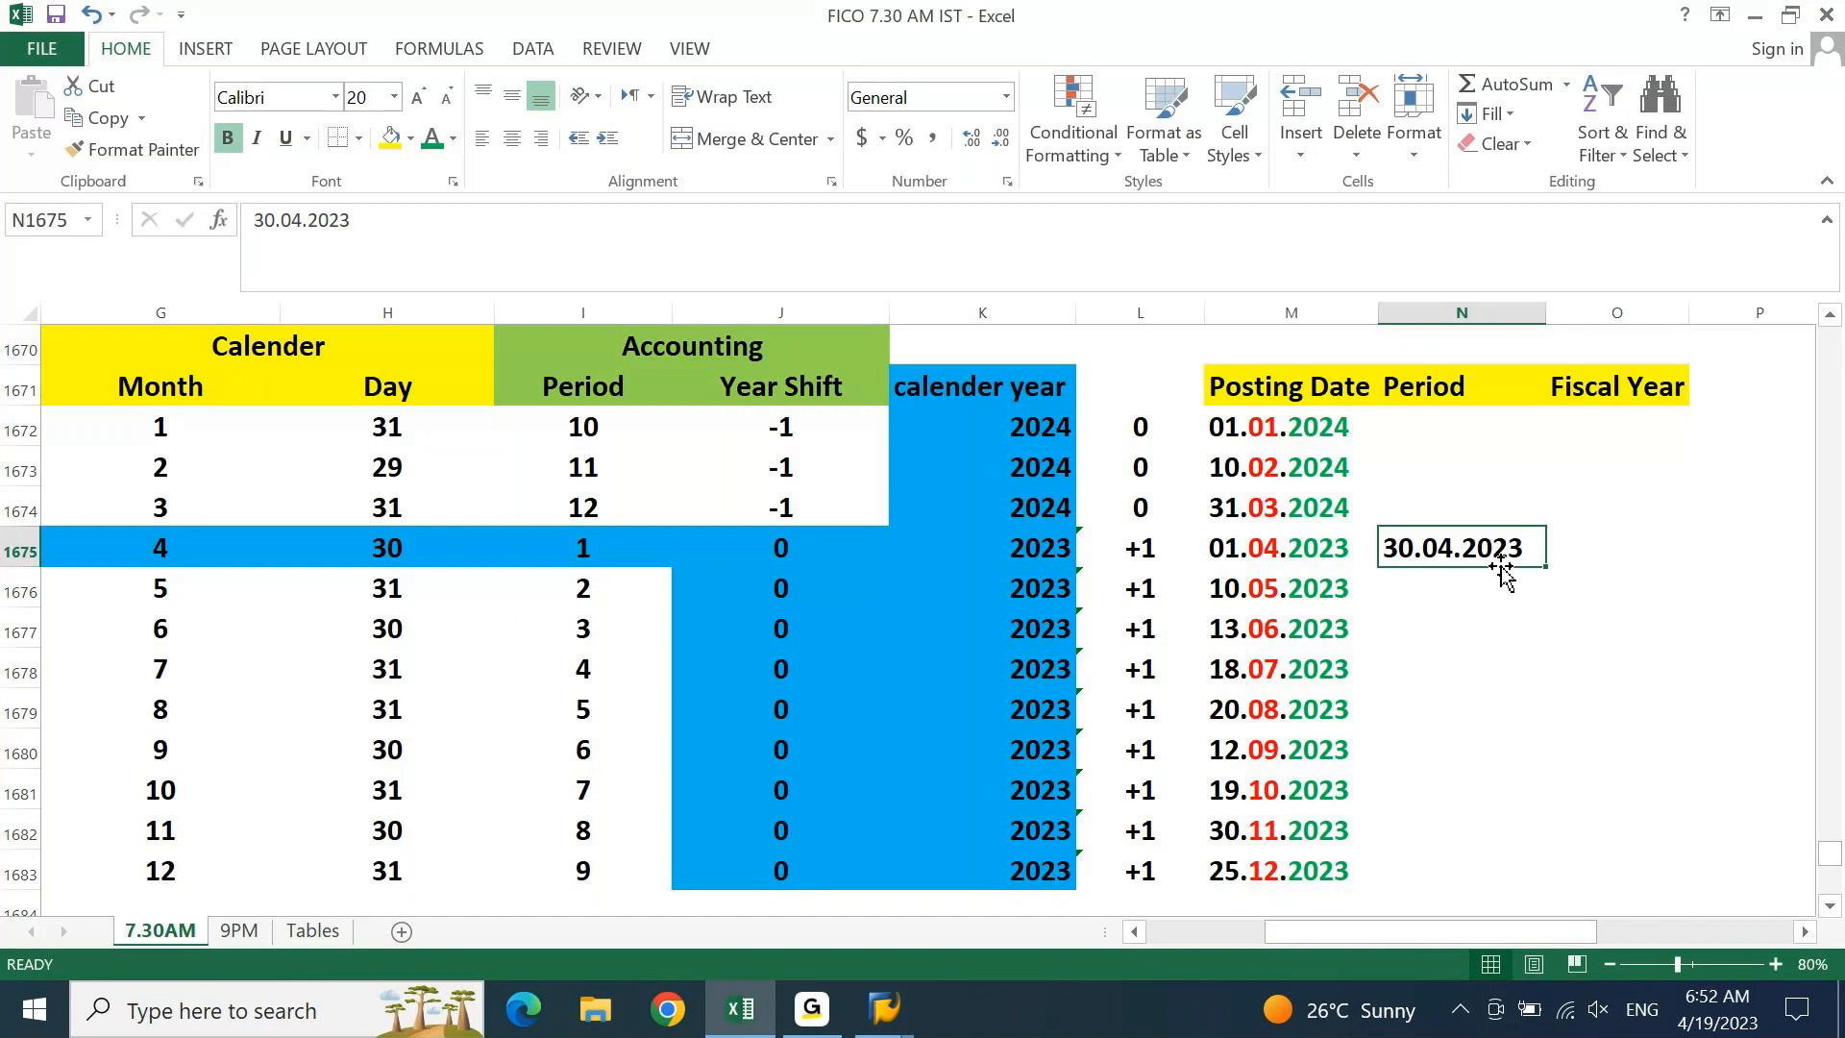
key(Left)
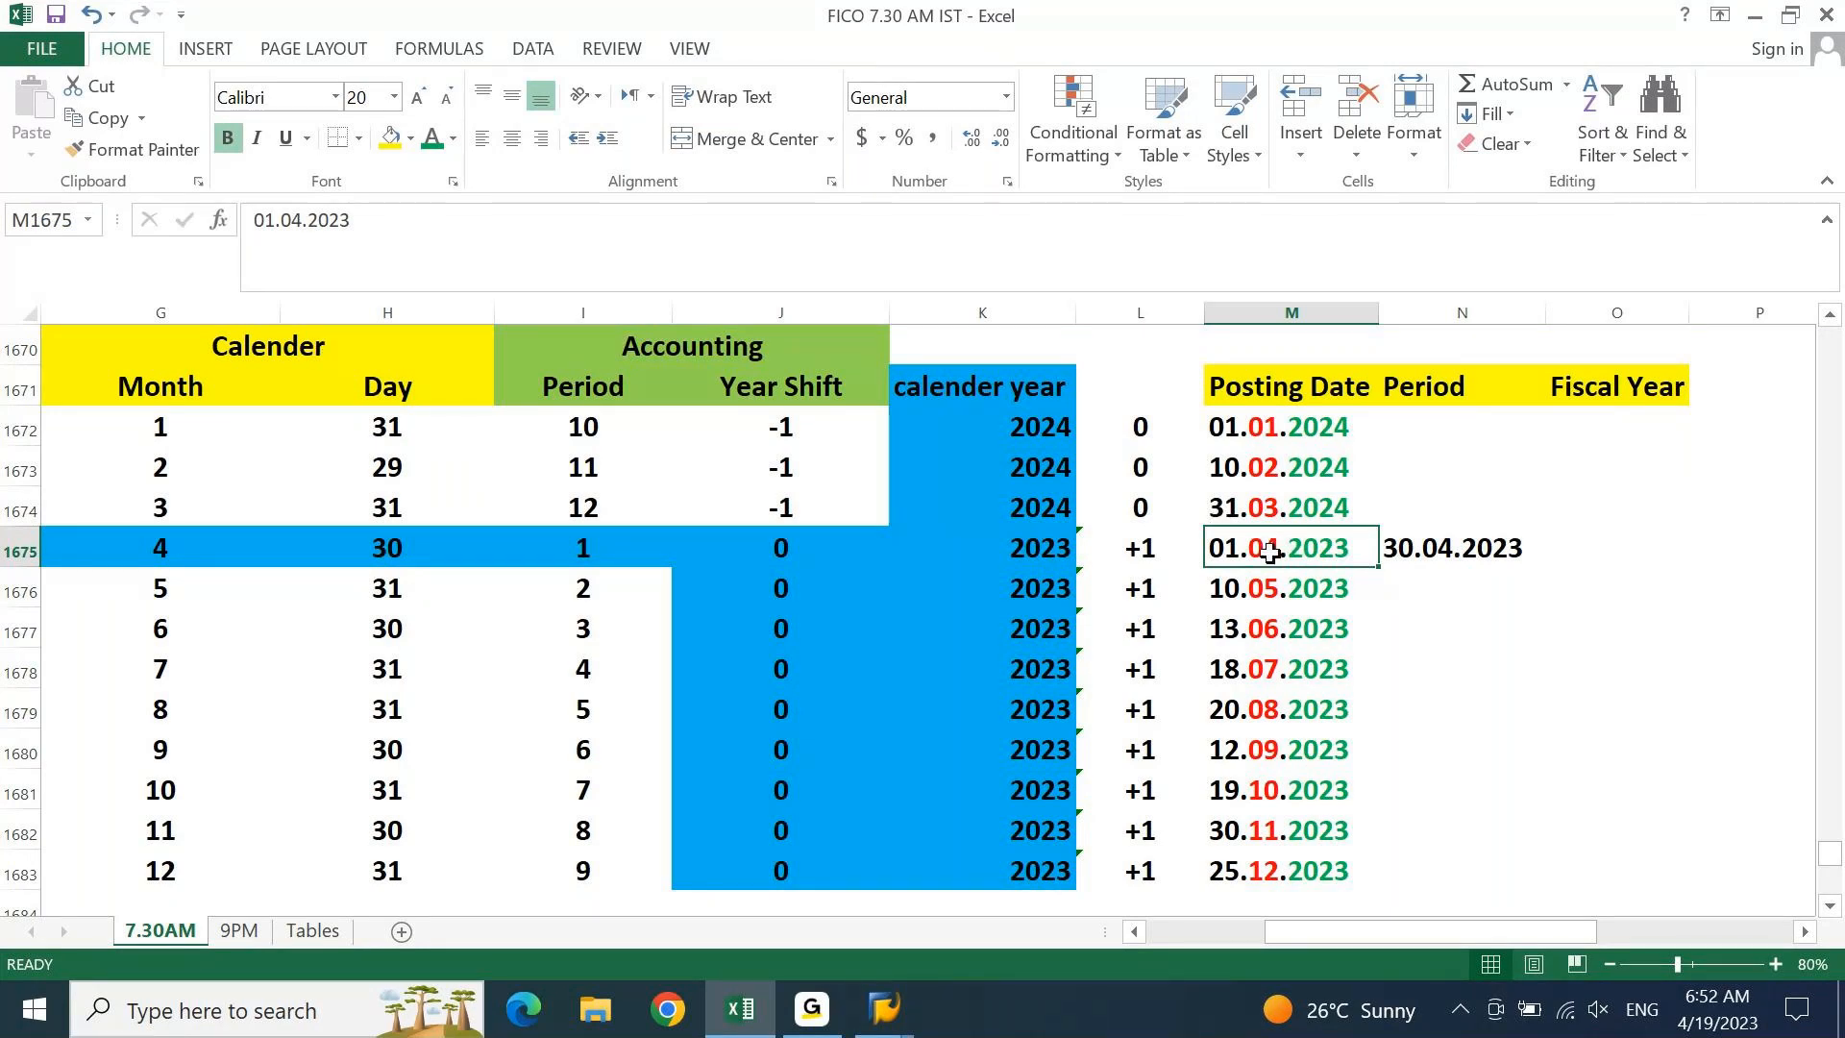
Look up April's accounting period in the mapping table and enter 1 as the Period
click(162, 550)
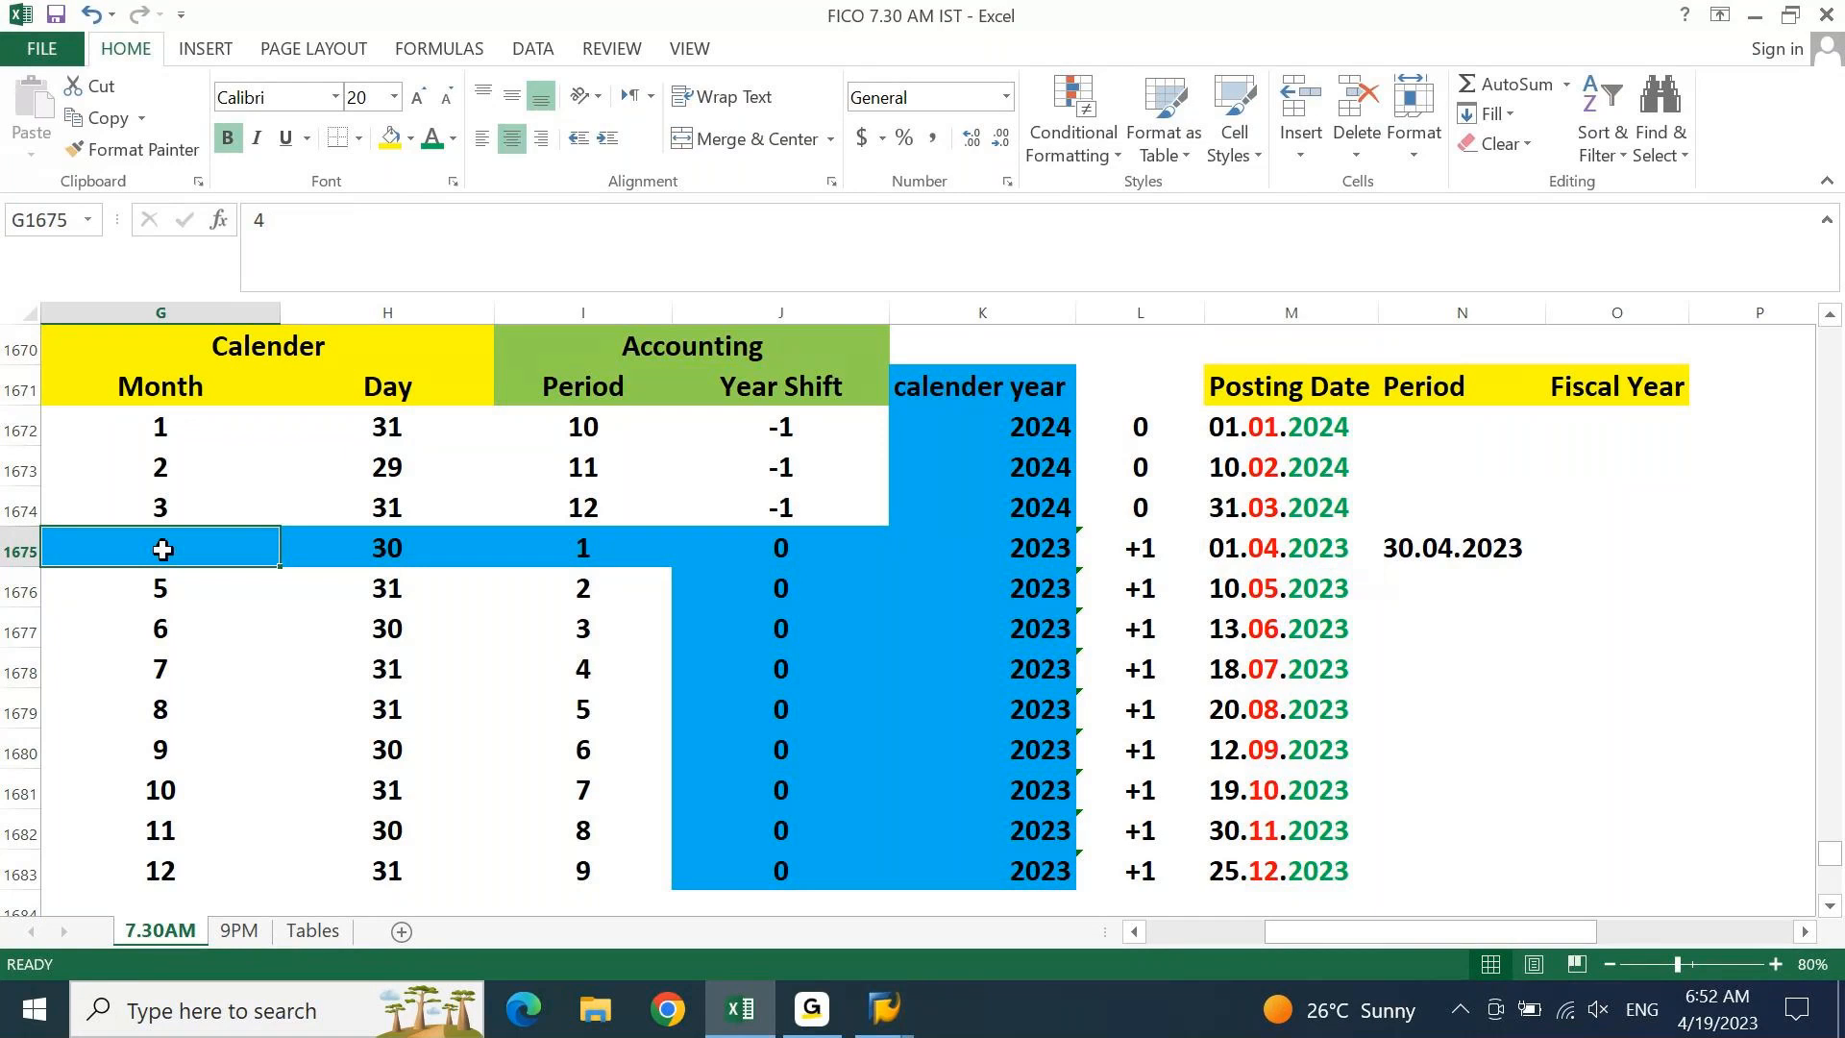
click(585, 553)
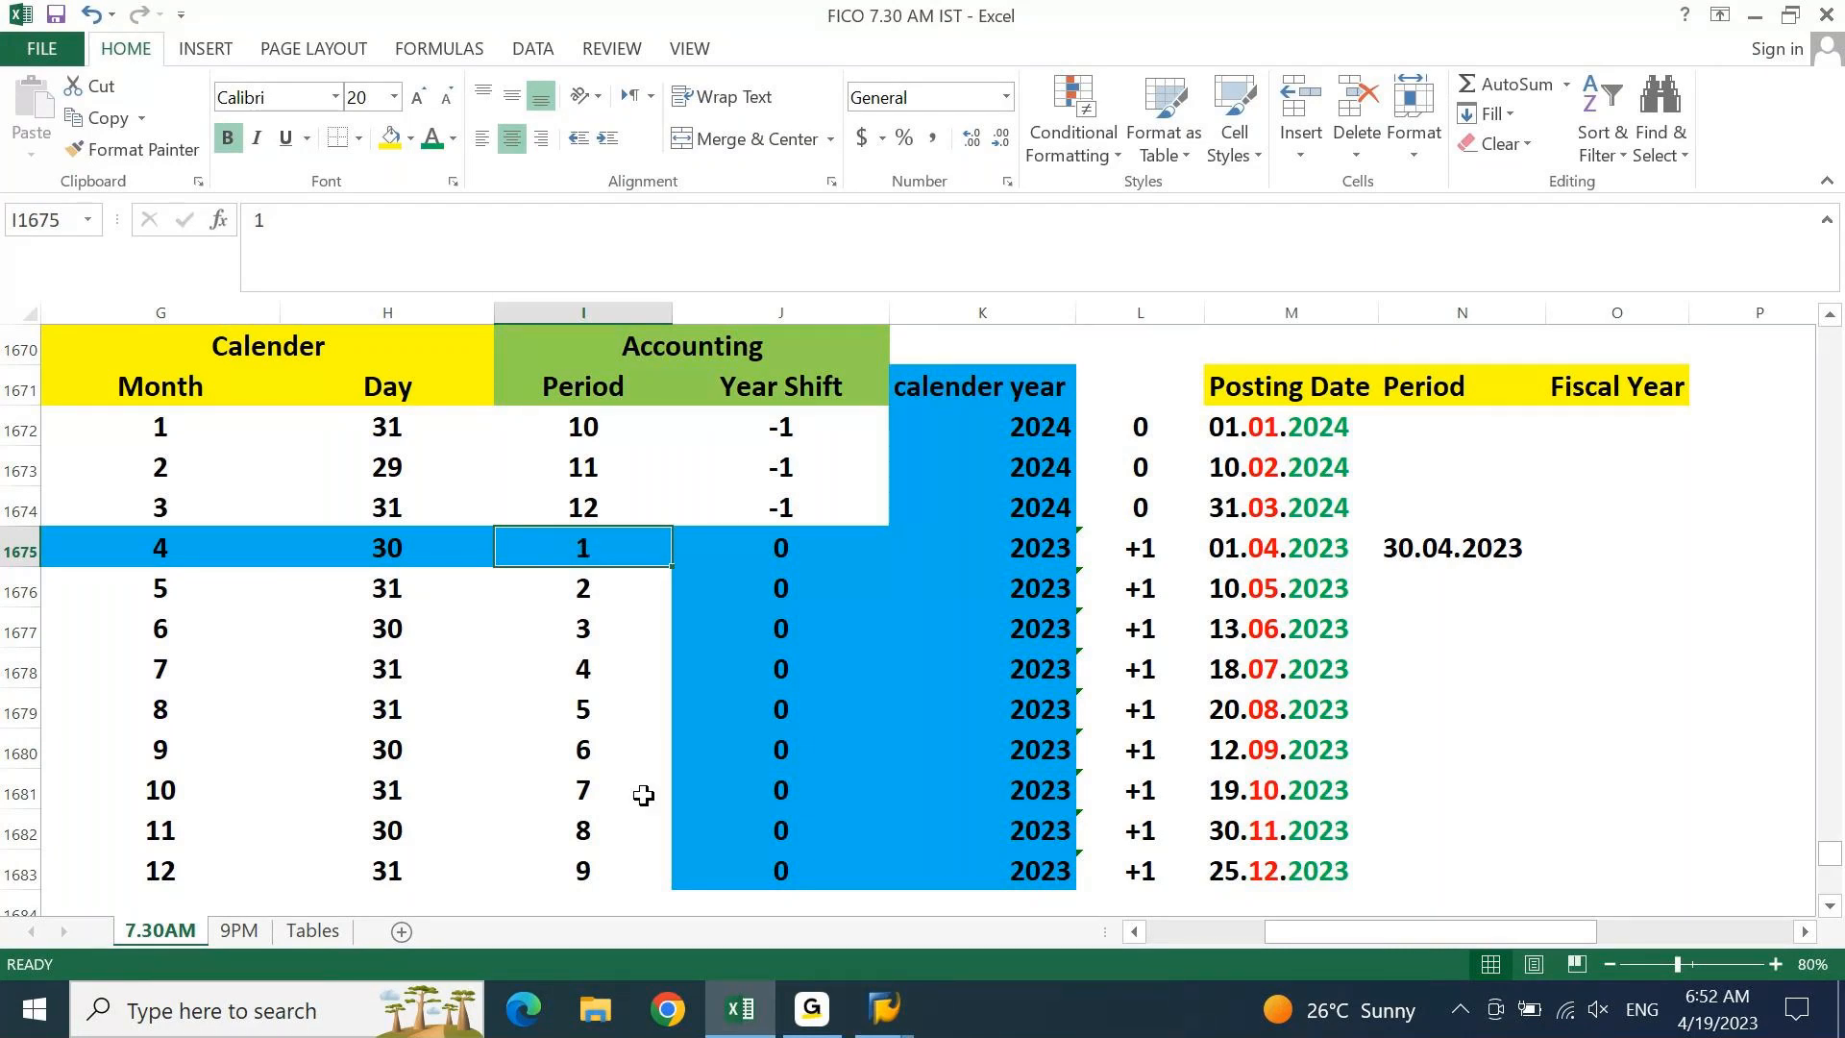
click(1490, 547)
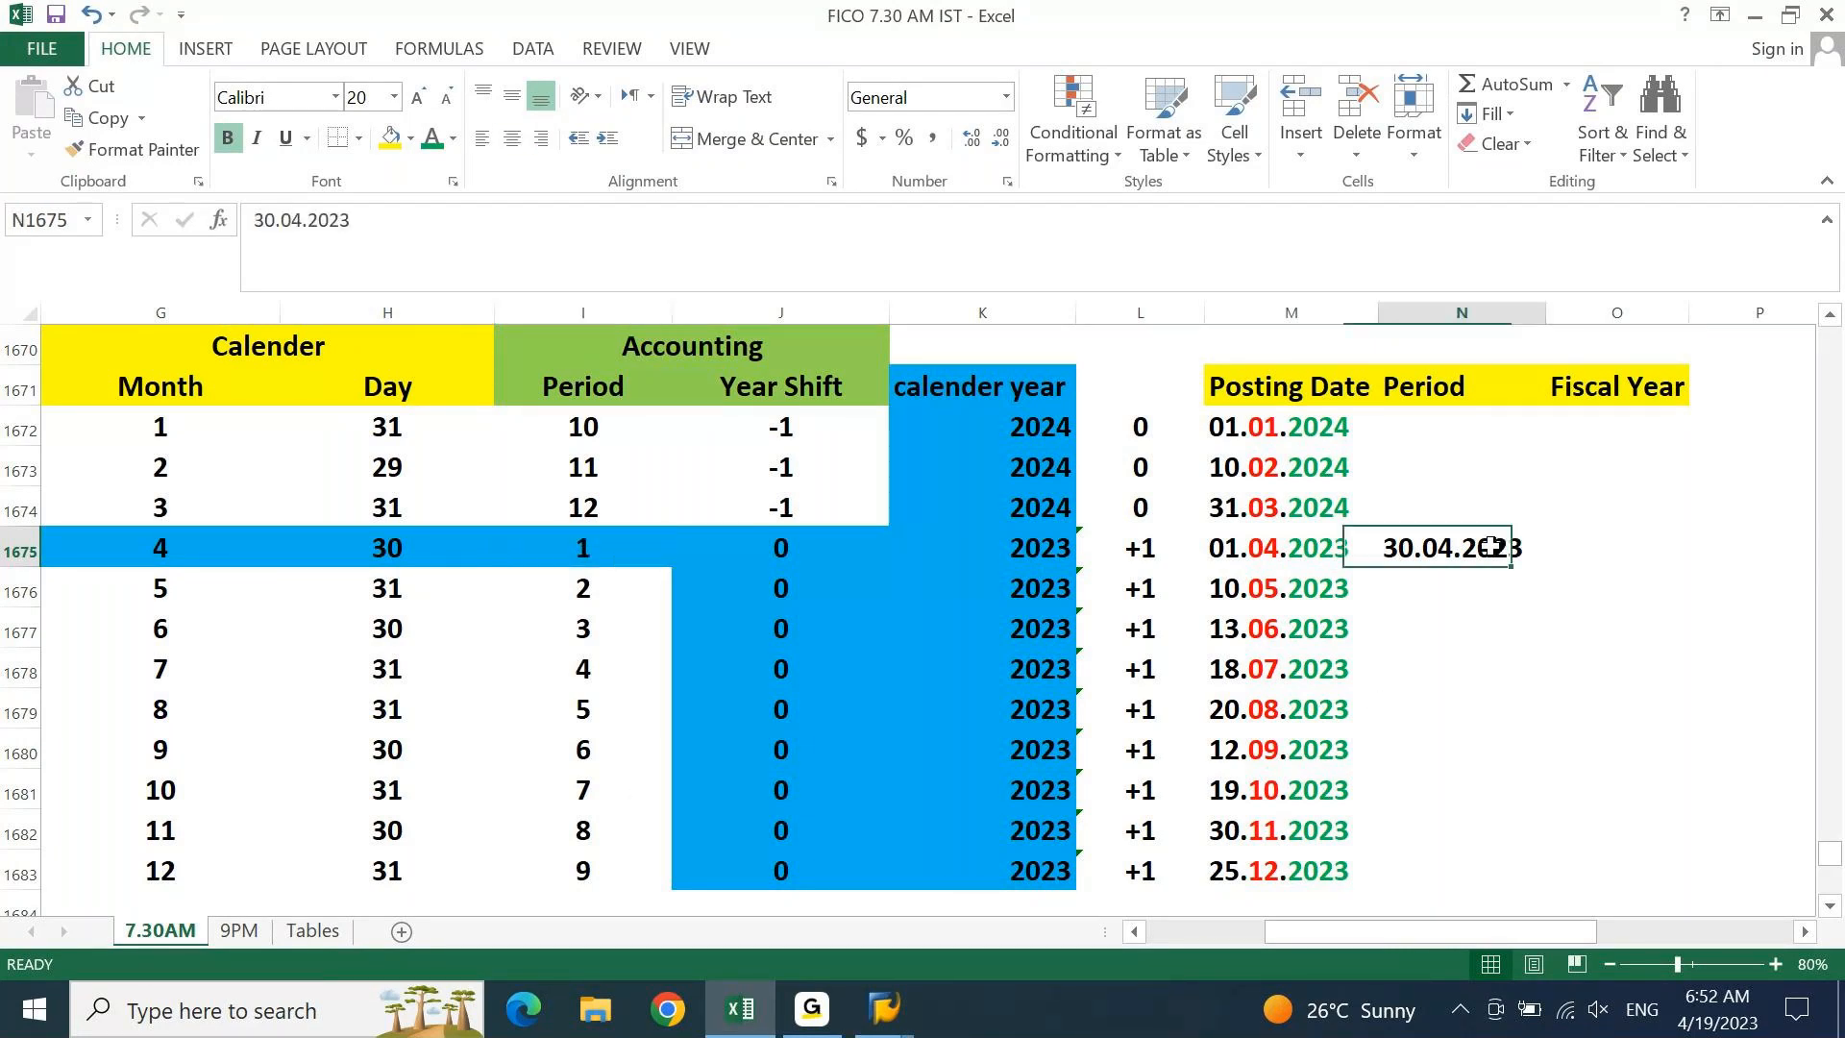
text(1)
key(Return)
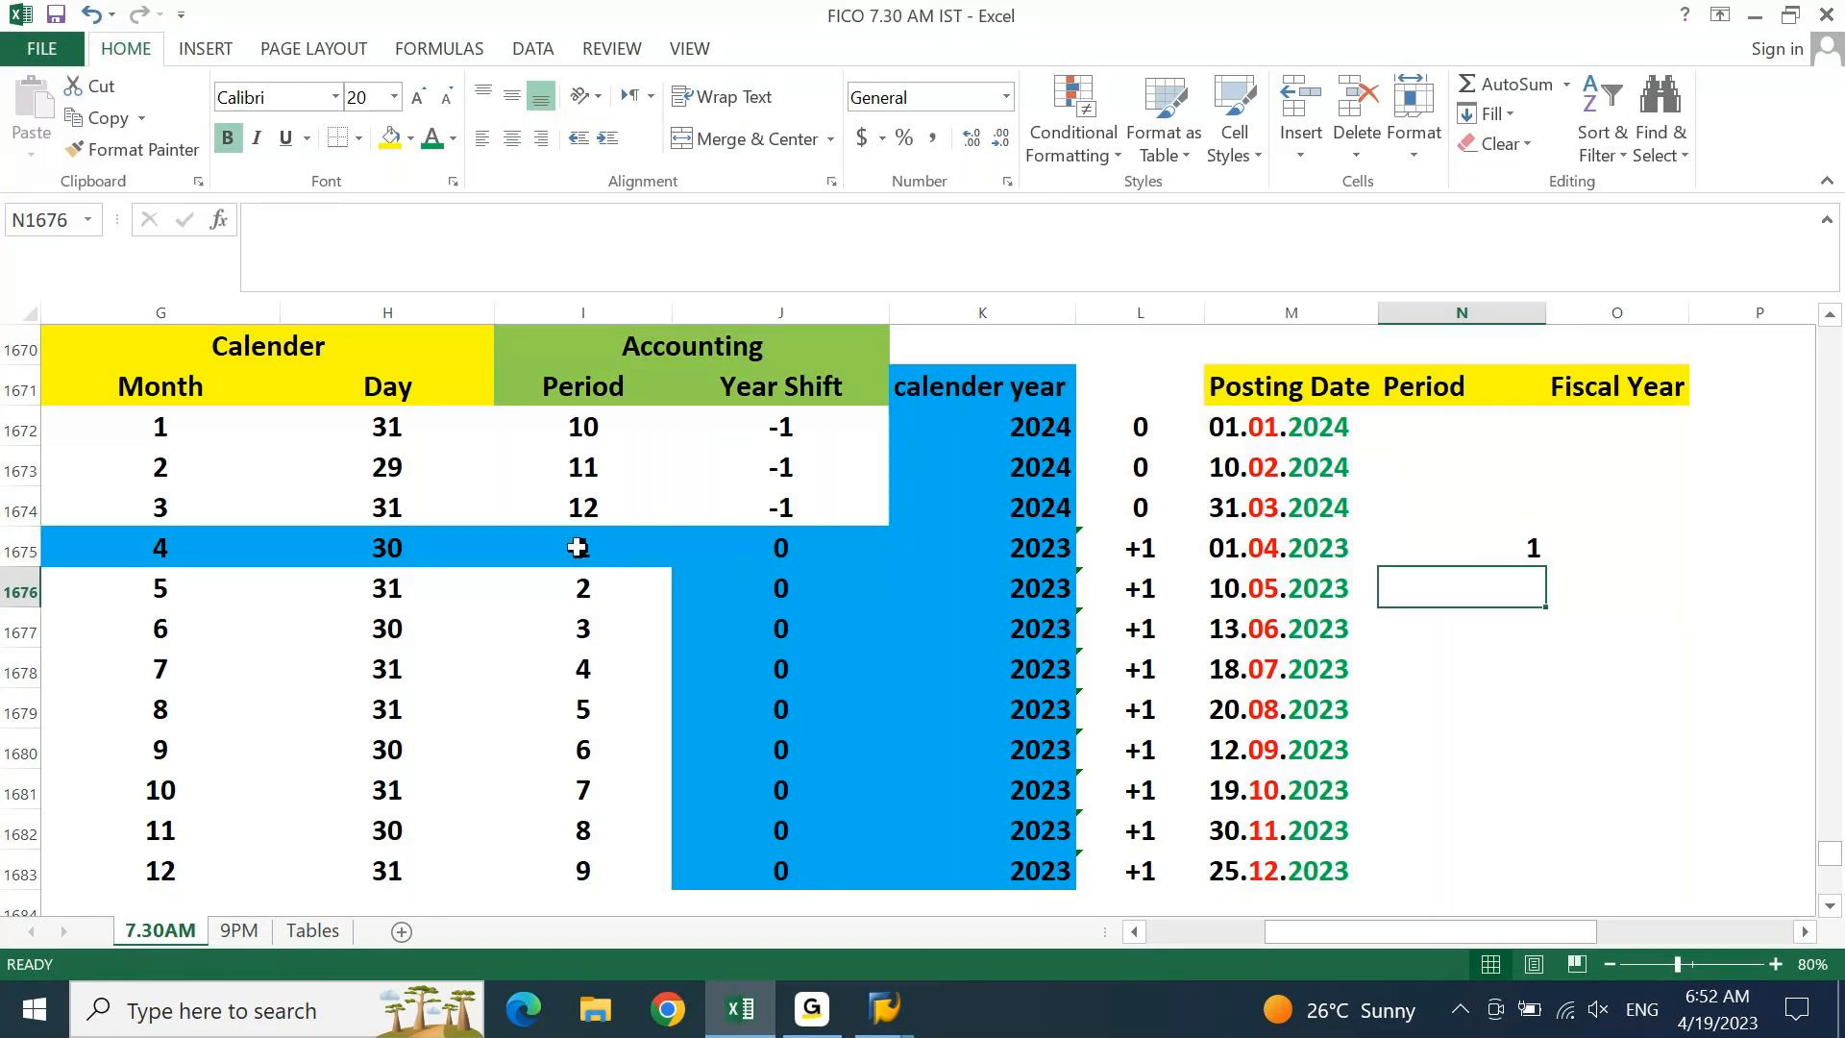
Cross-check period 1 against the 01.04.2023 date and April's mapping table row
click(1303, 550)
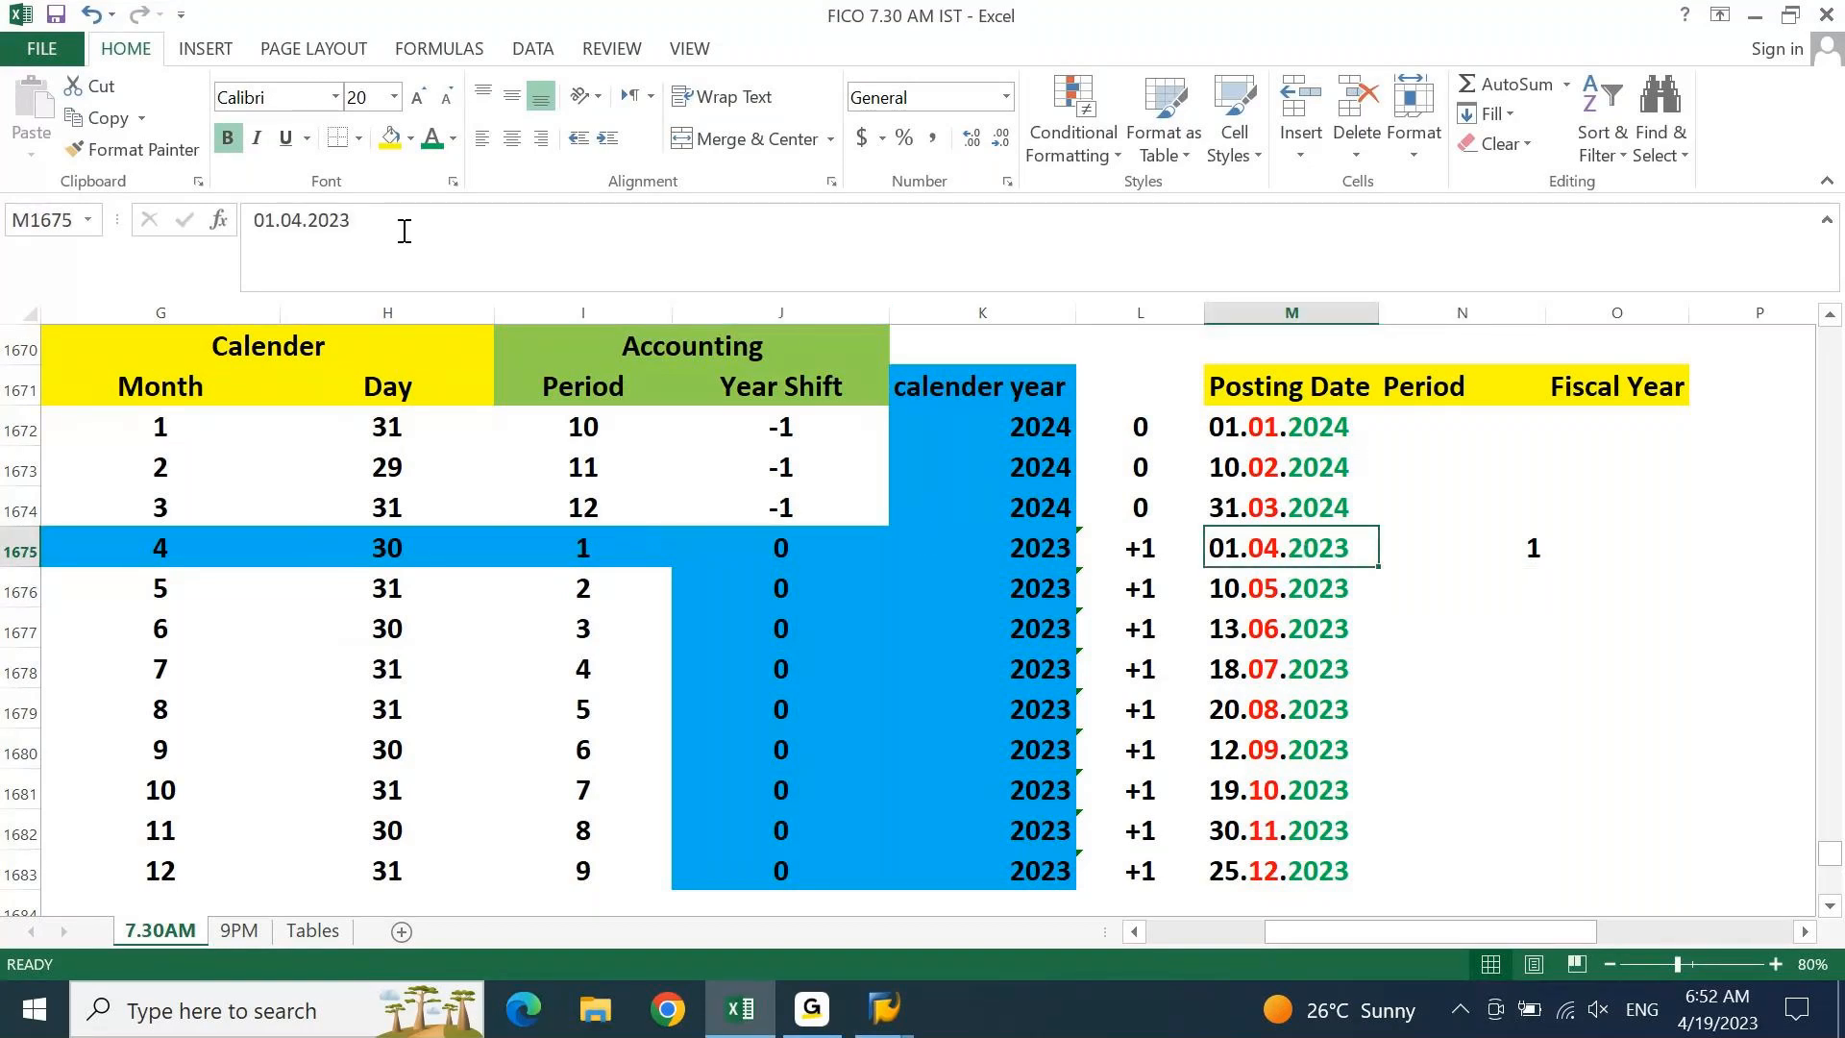
double_click(288, 220)
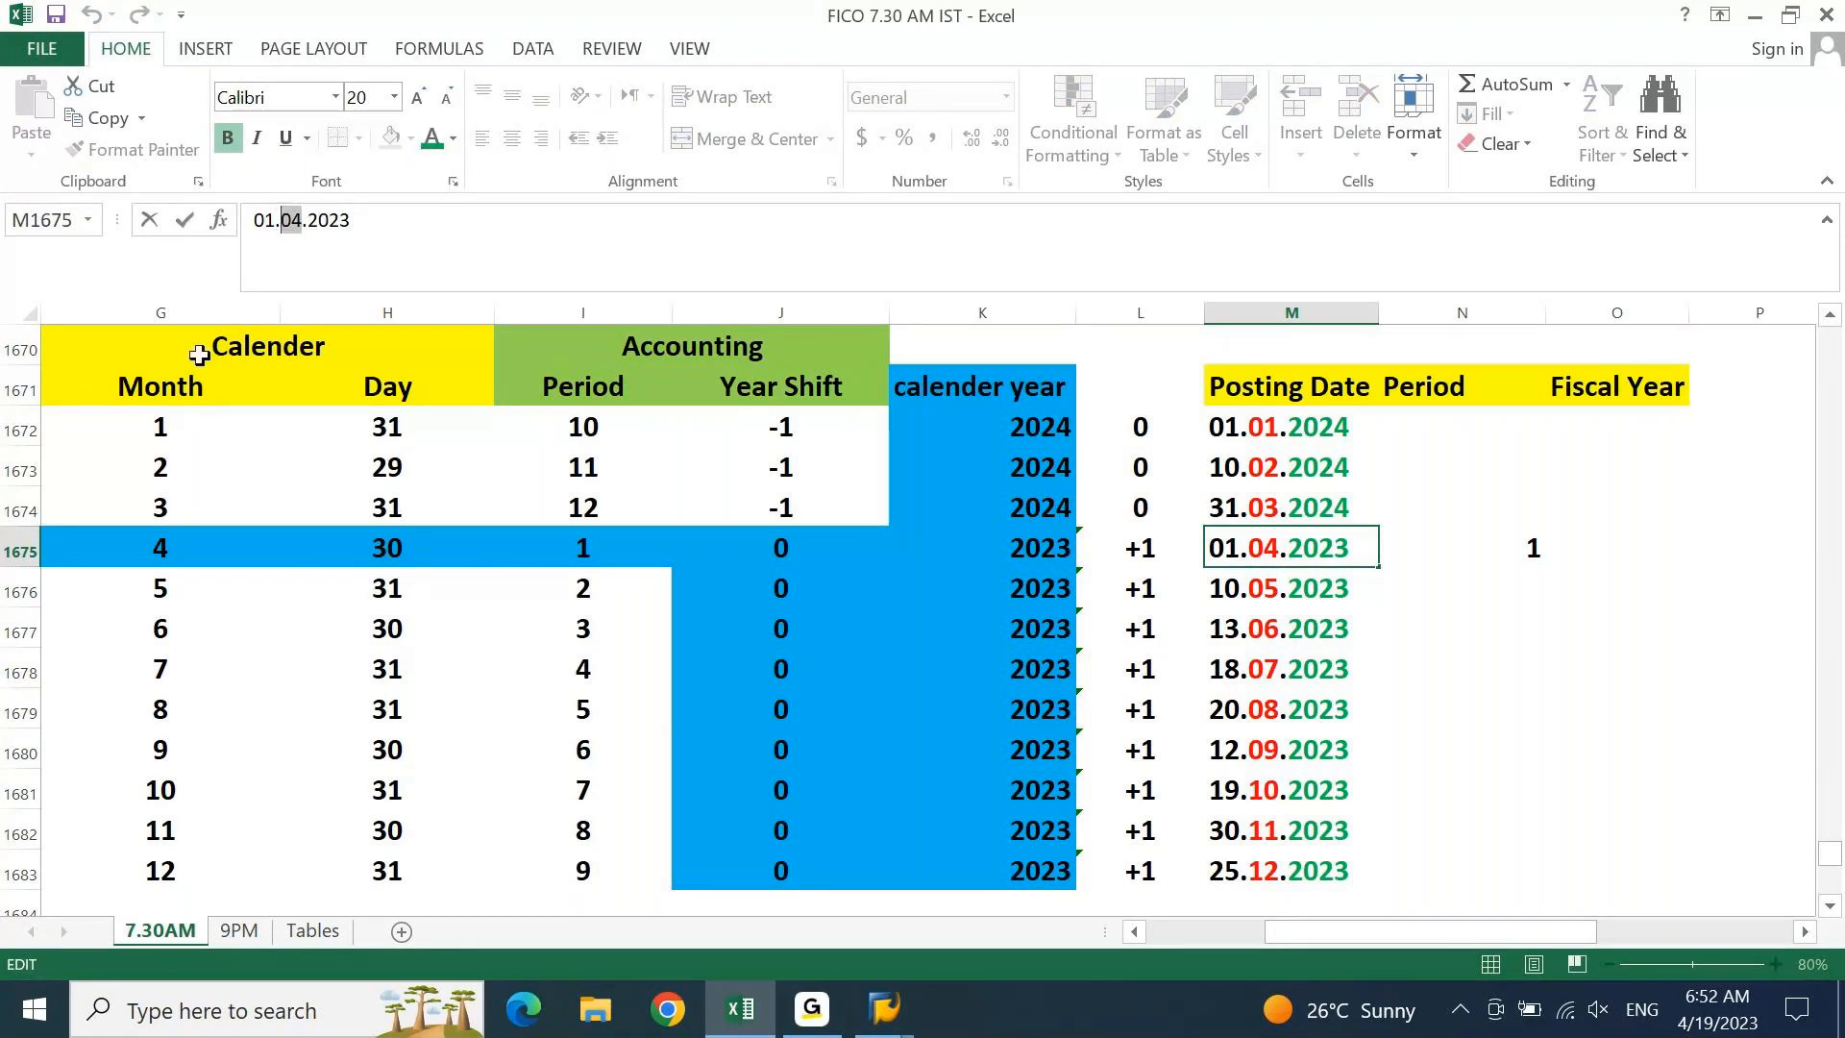
click(156, 551)
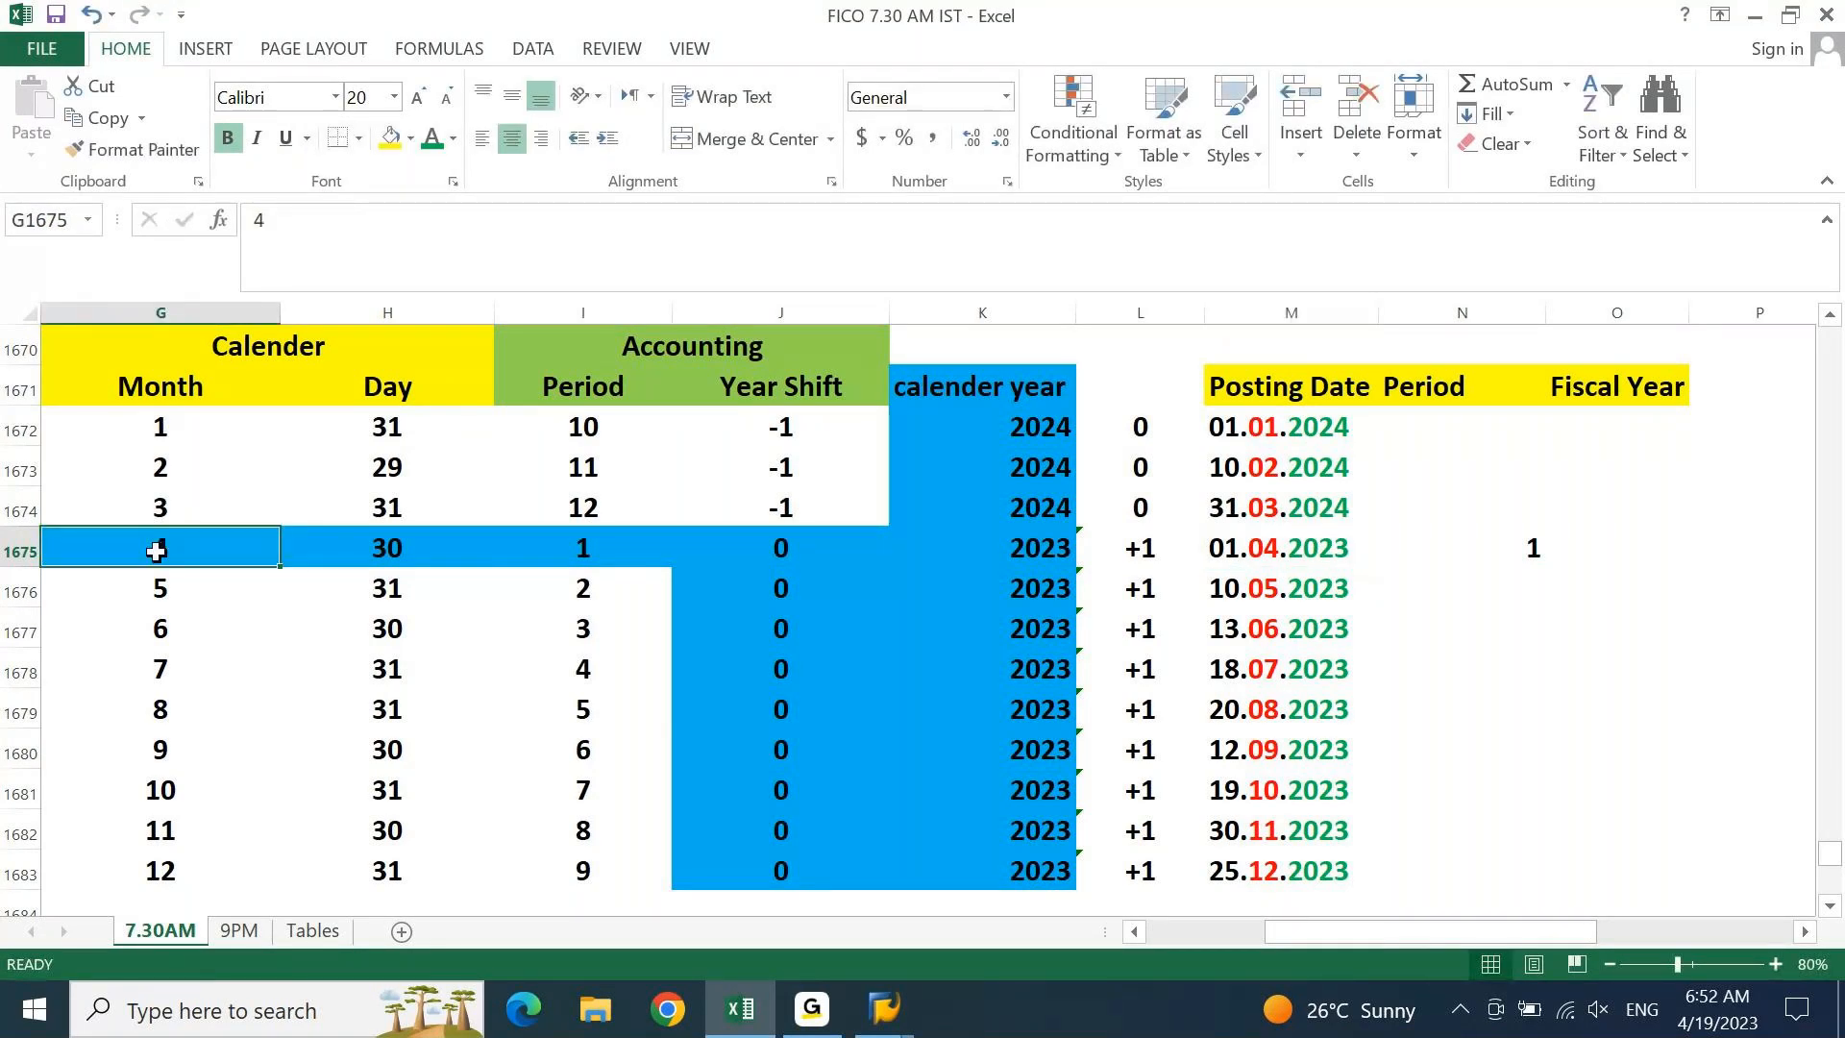
click(585, 547)
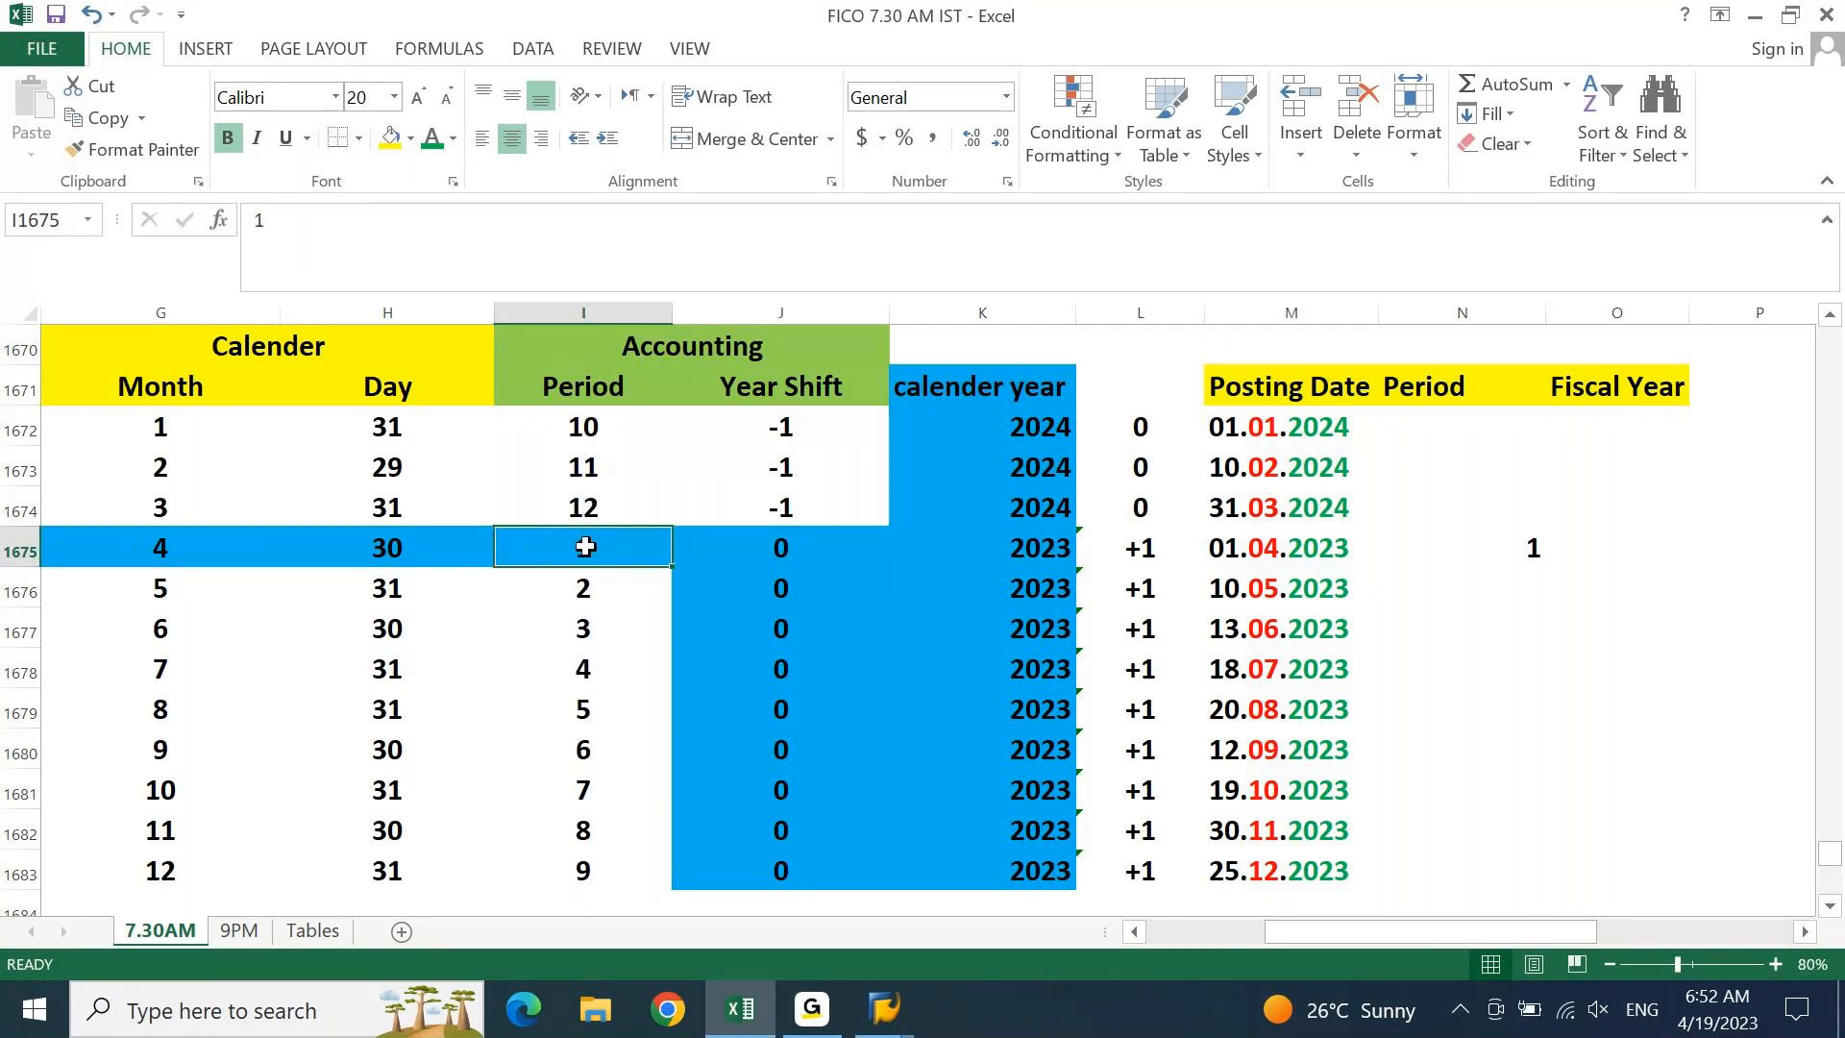
click(1534, 543)
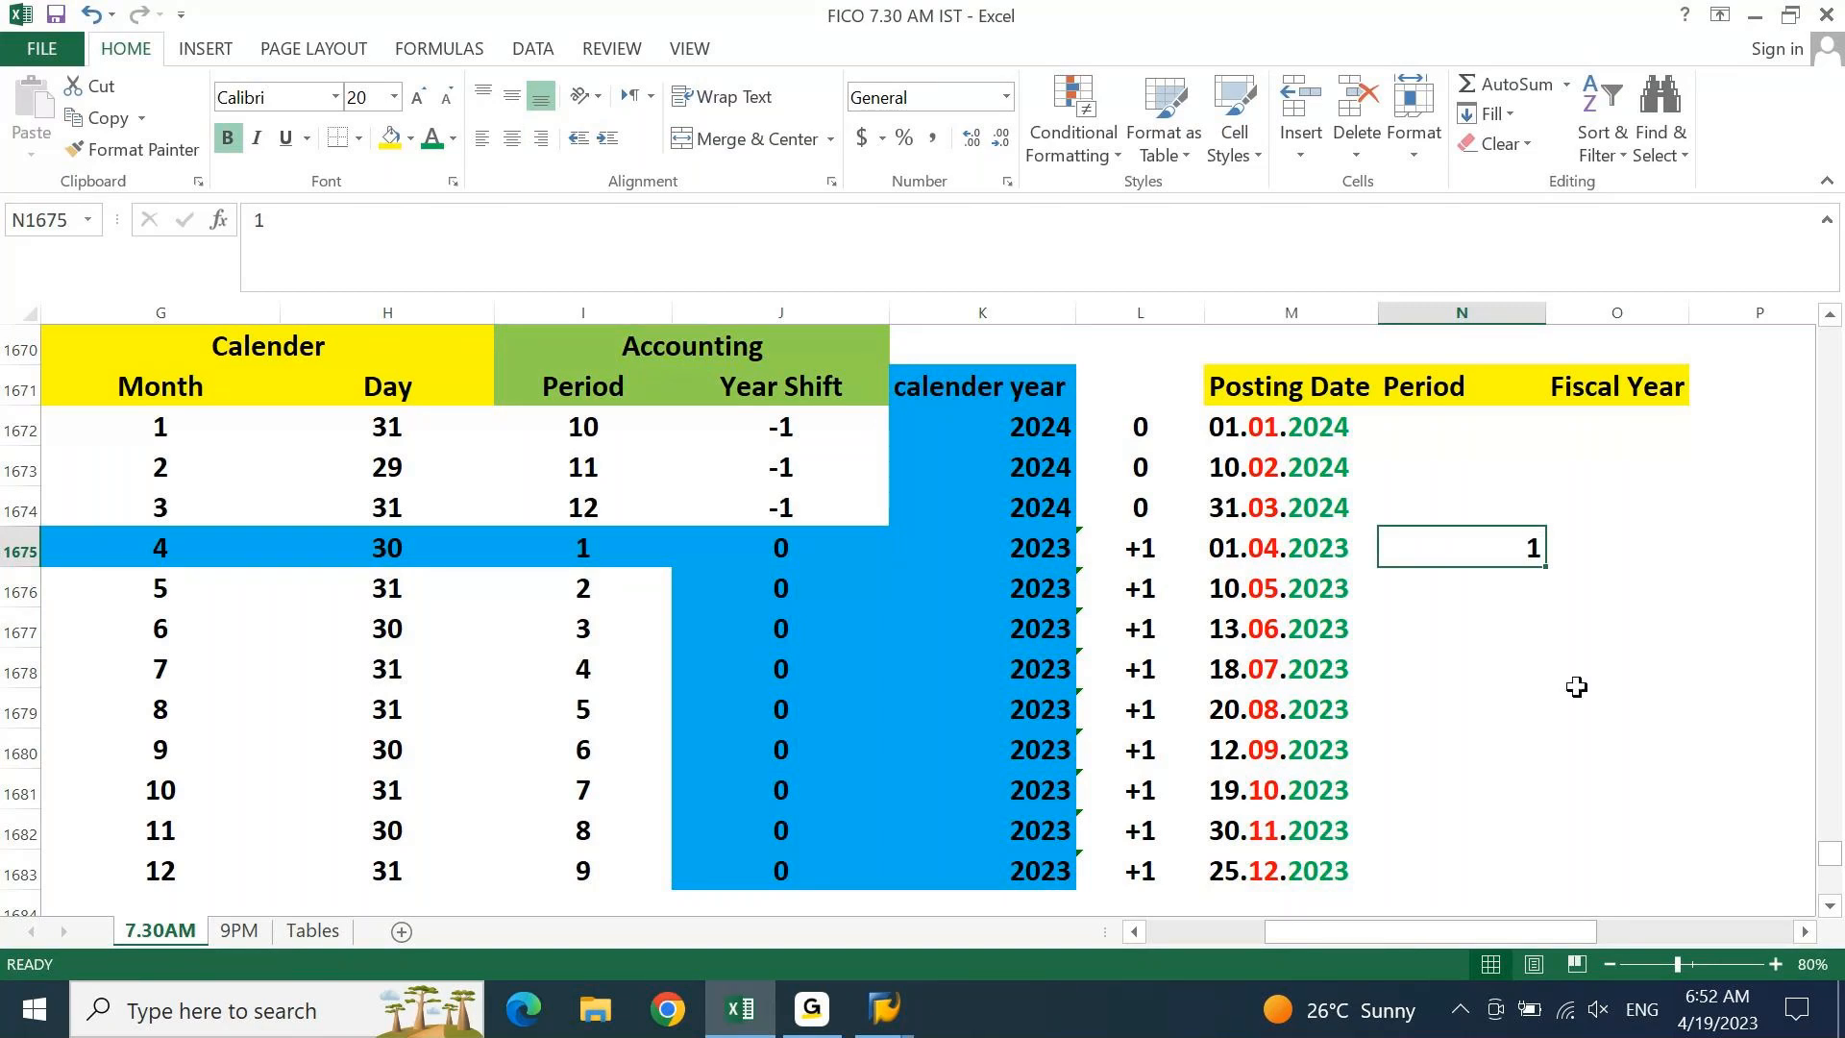
click(1597, 546)
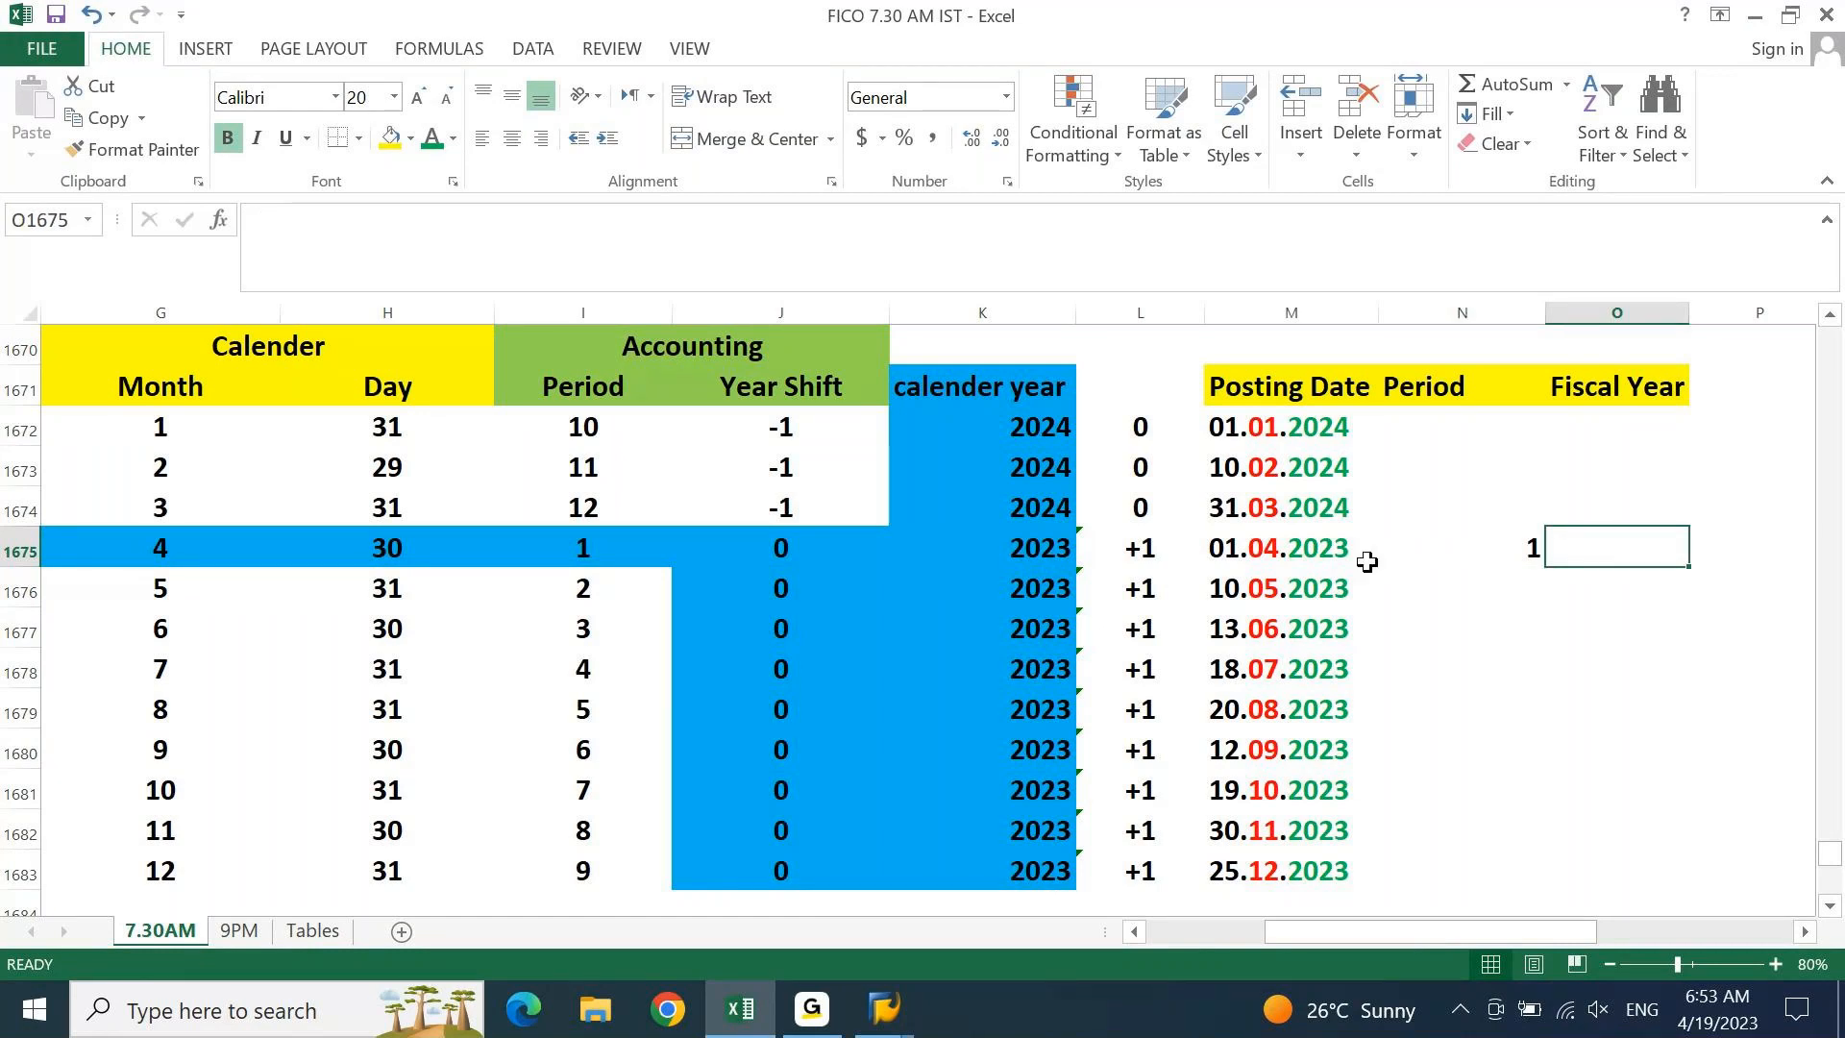
click(1271, 557)
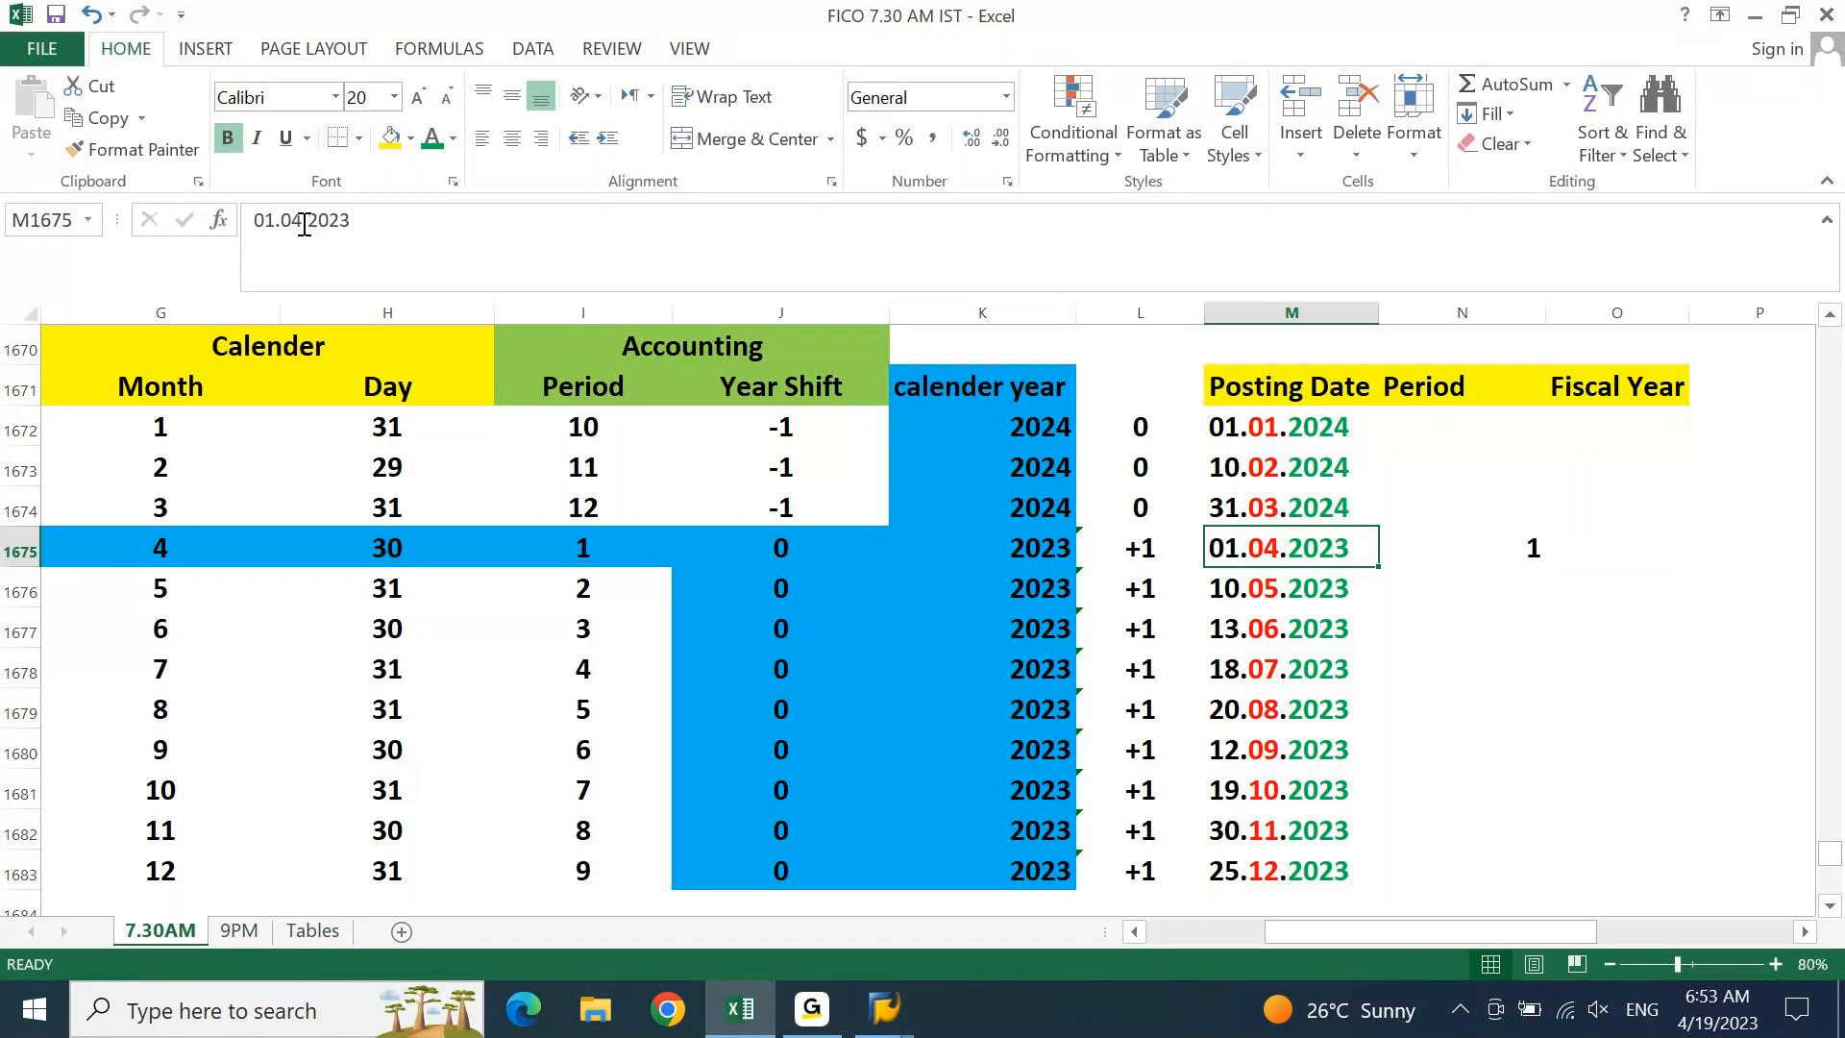
drag(305, 225, 403, 226)
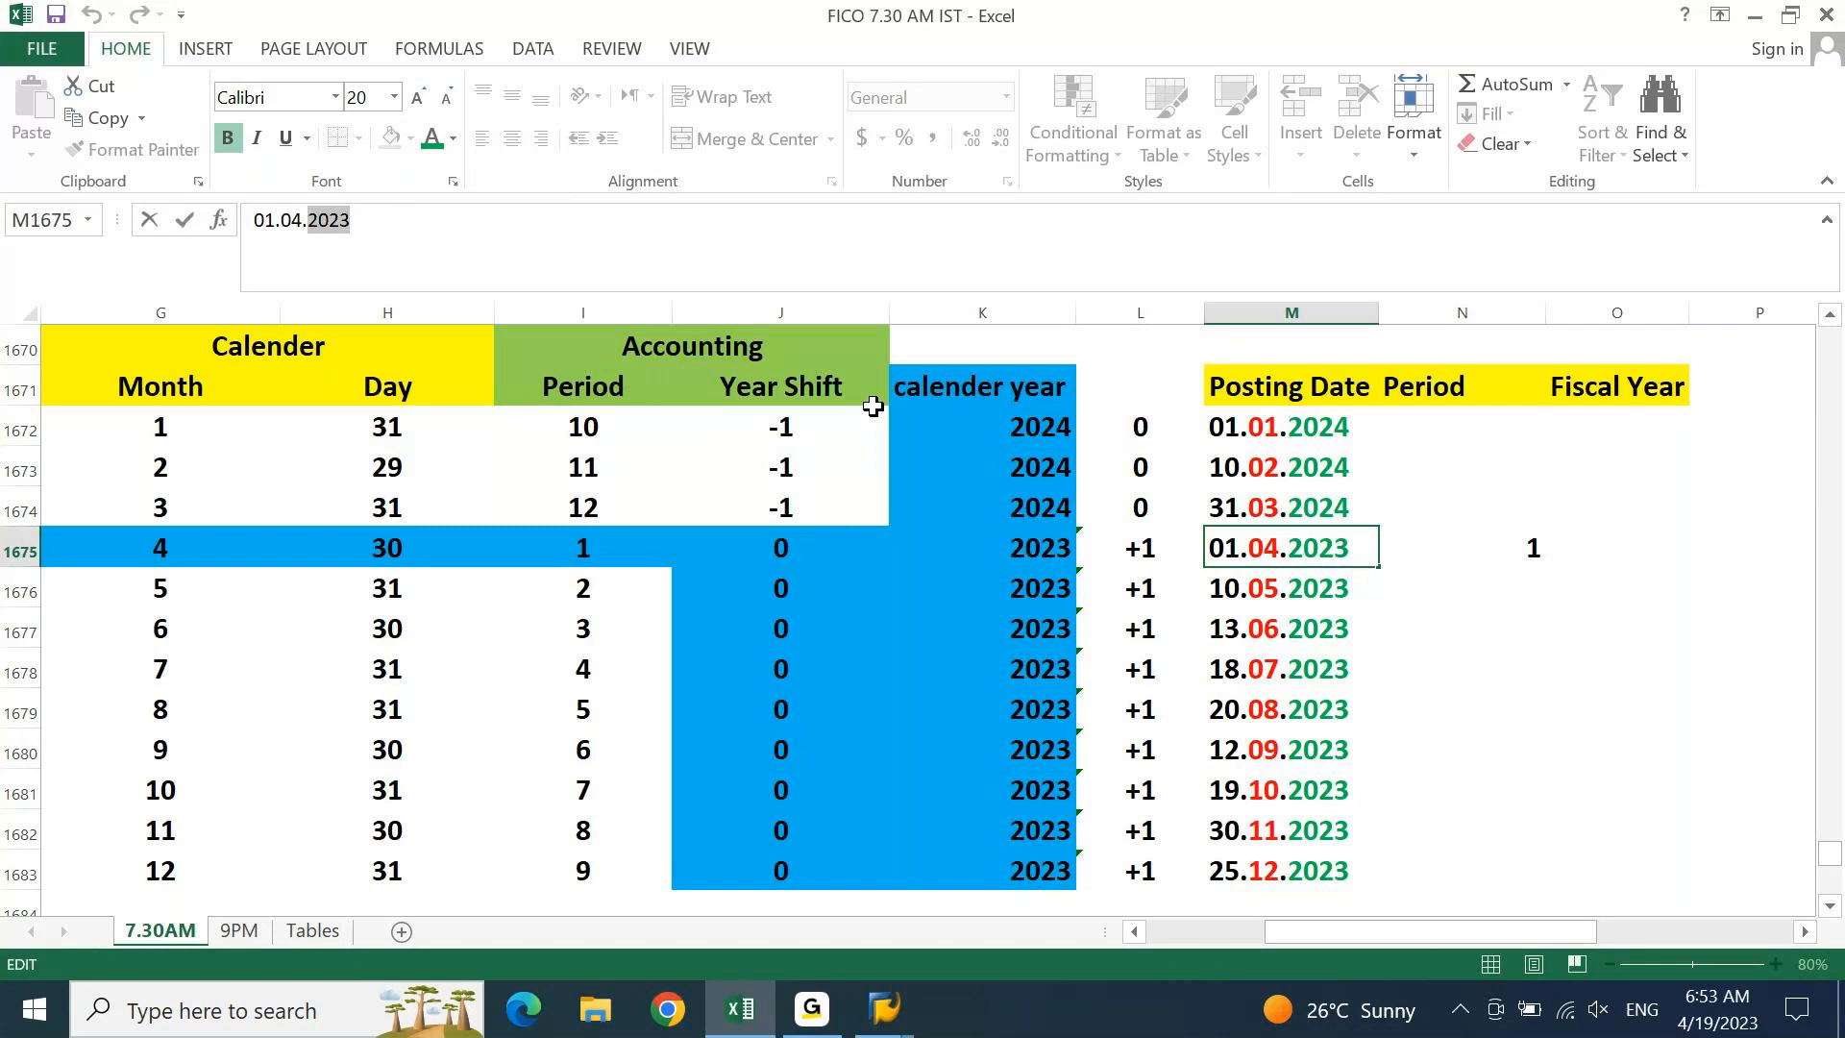
key(Return)
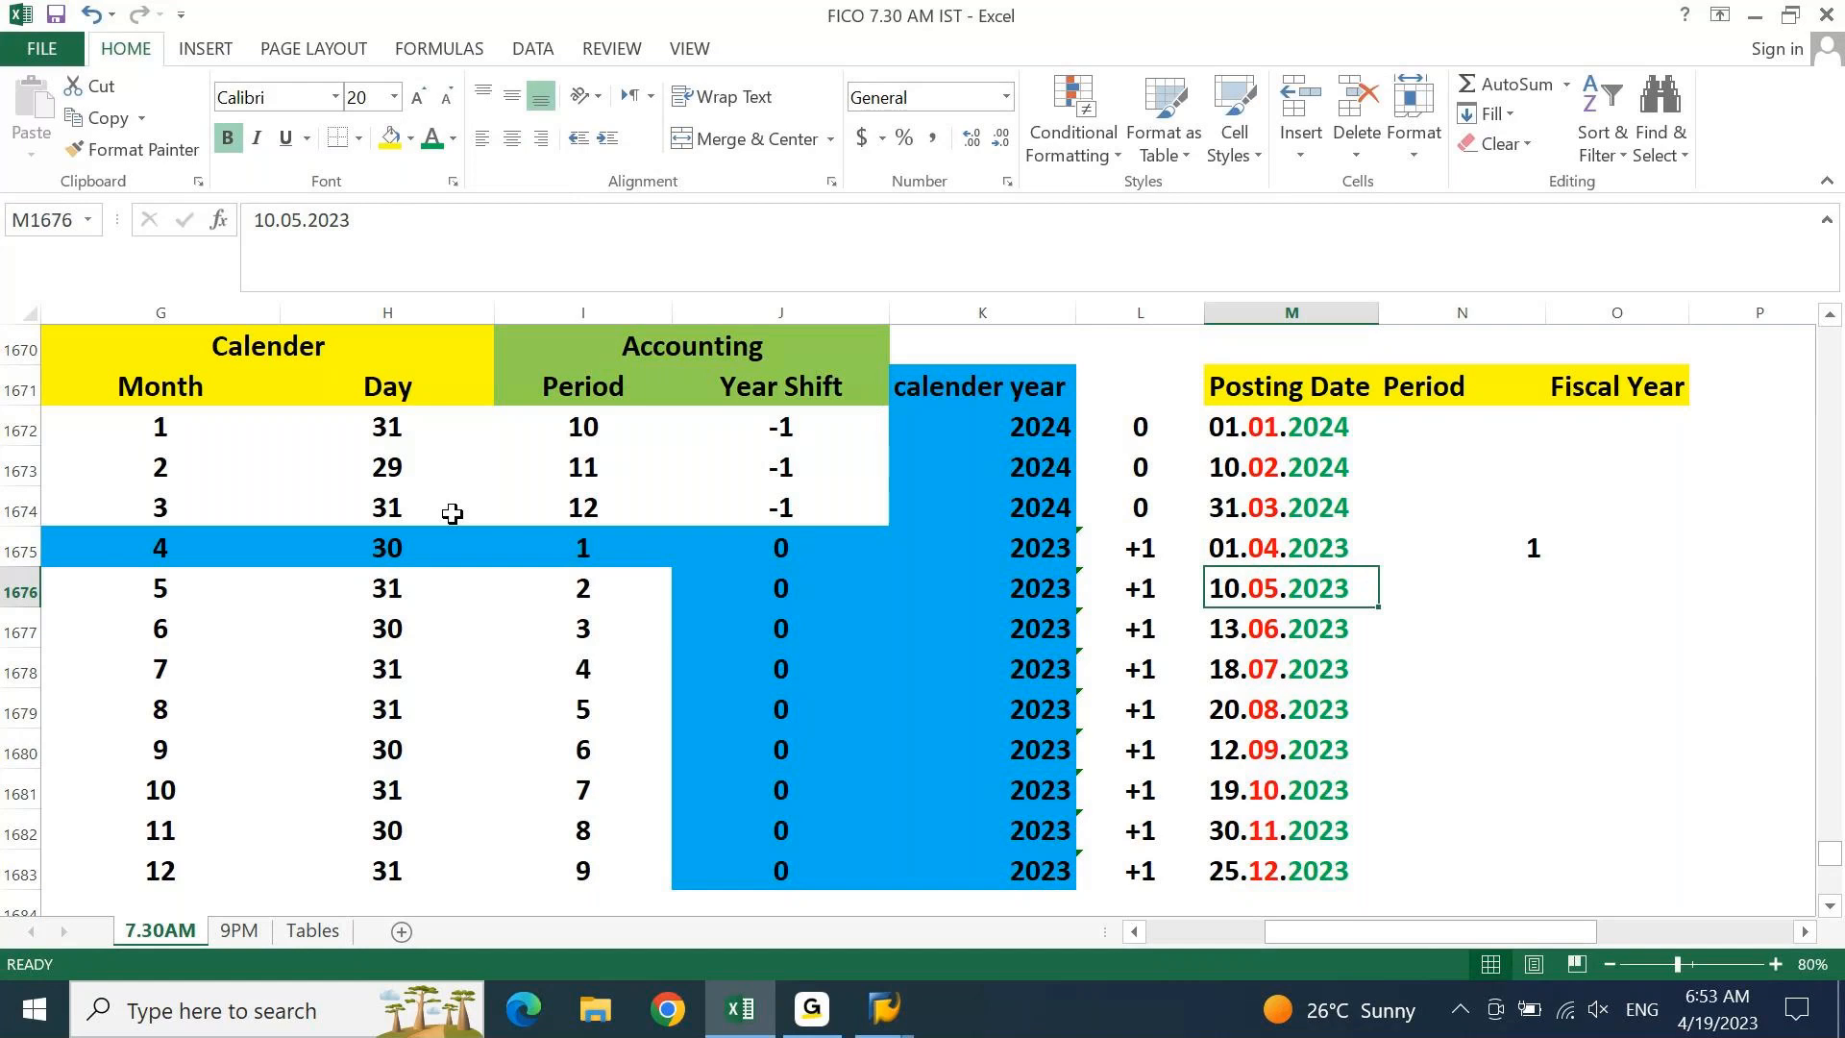
drag(170, 567, 827, 548)
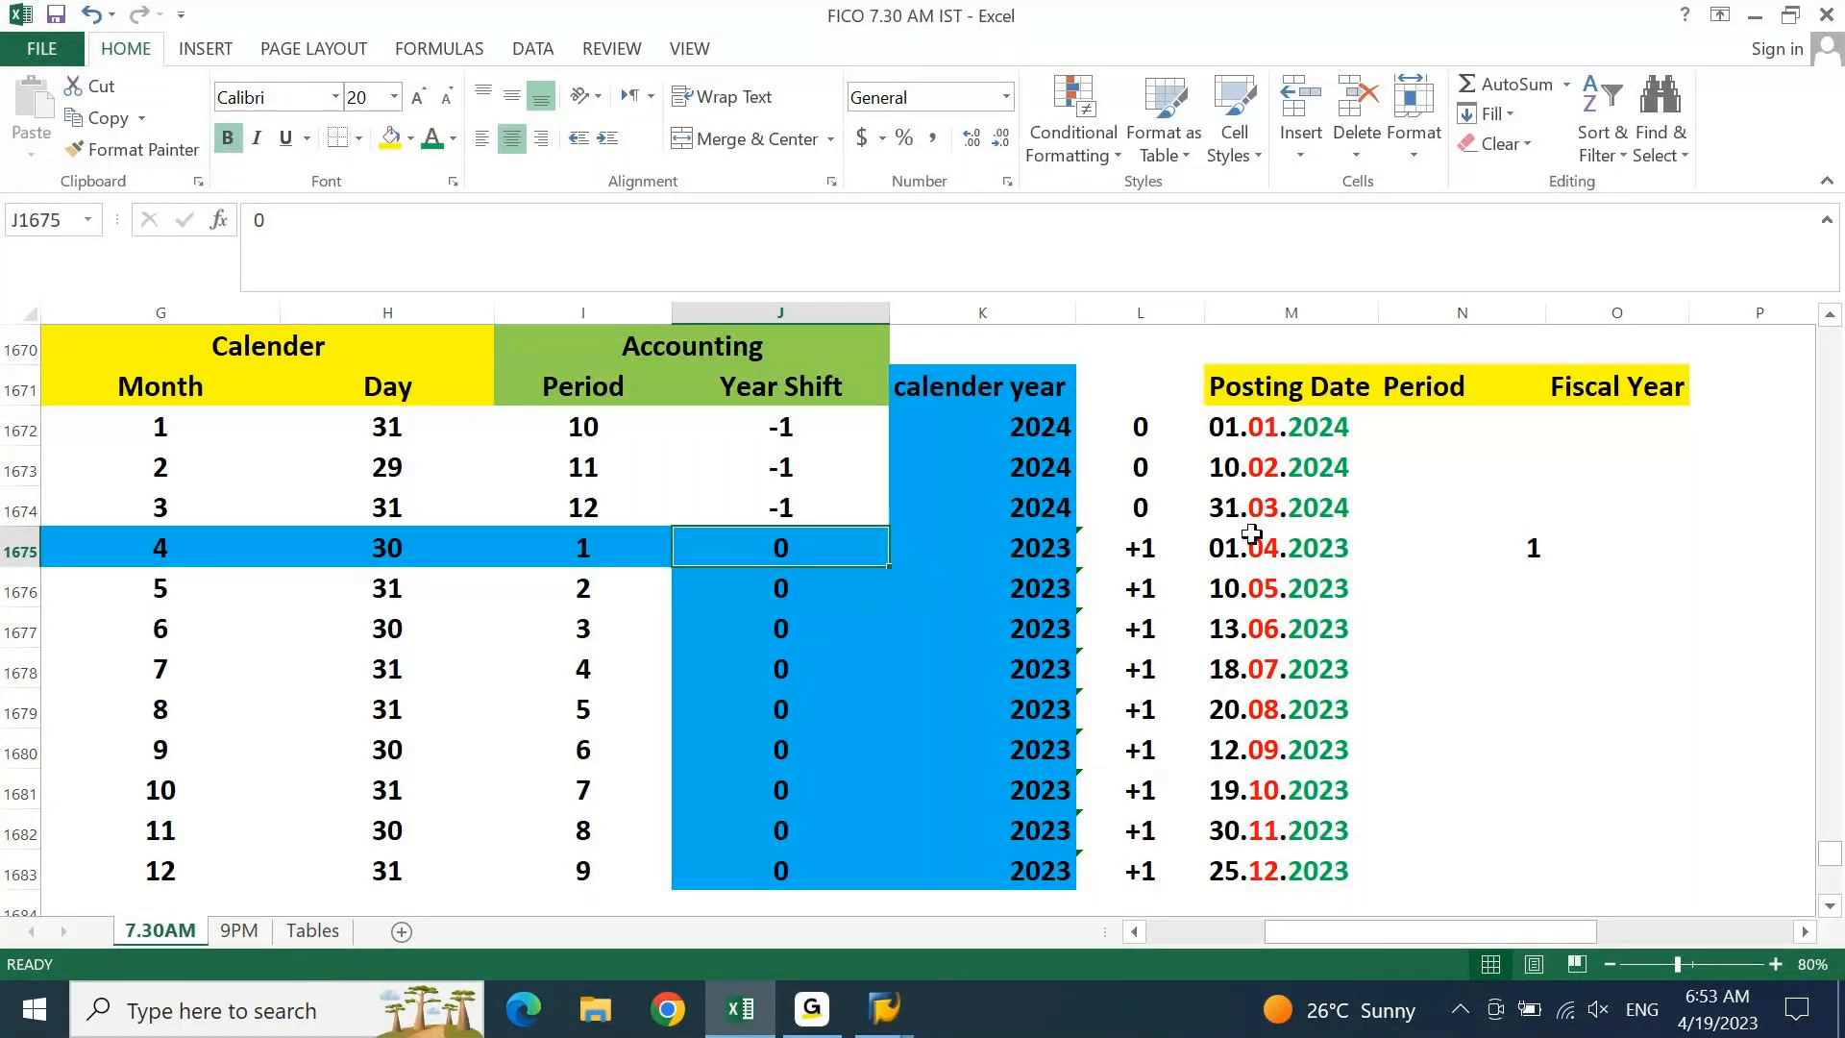
click(1286, 547)
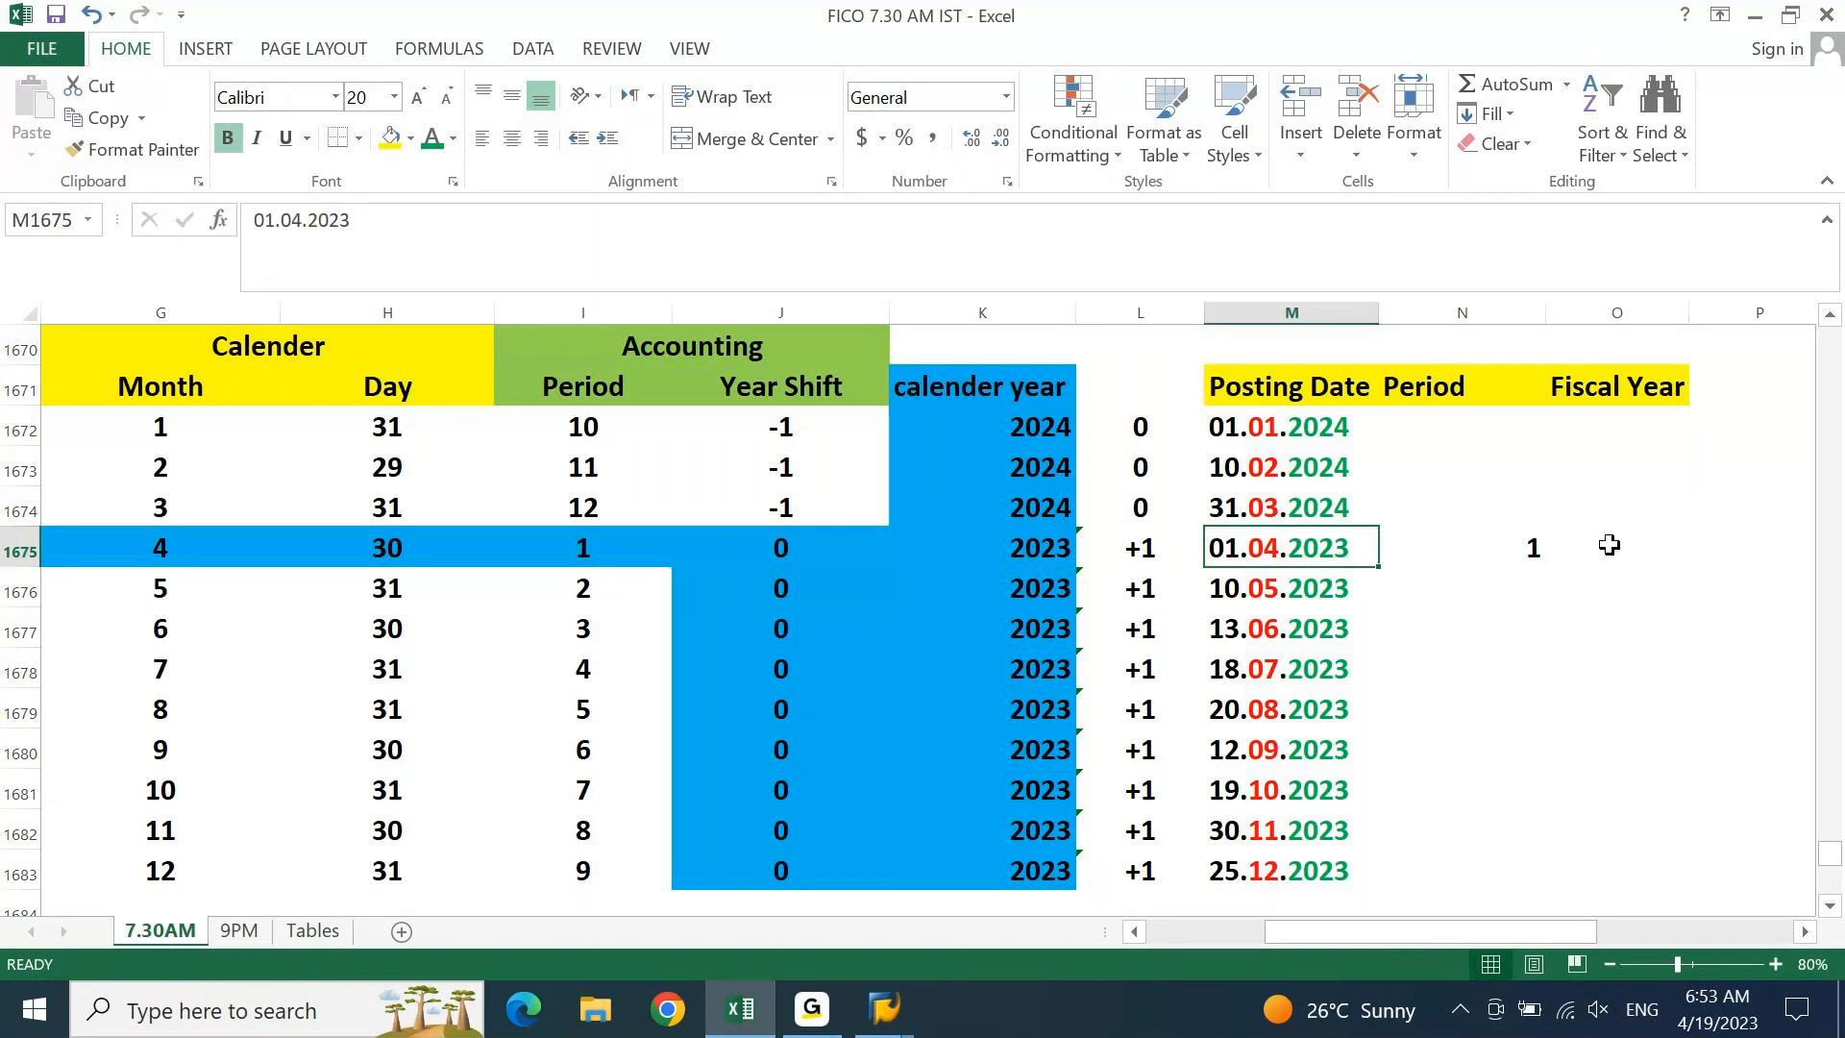
Enter fiscal year 2023 for the 01.04.2023 posting date and check it
click(1609, 544)
text(2023)
key(Return)
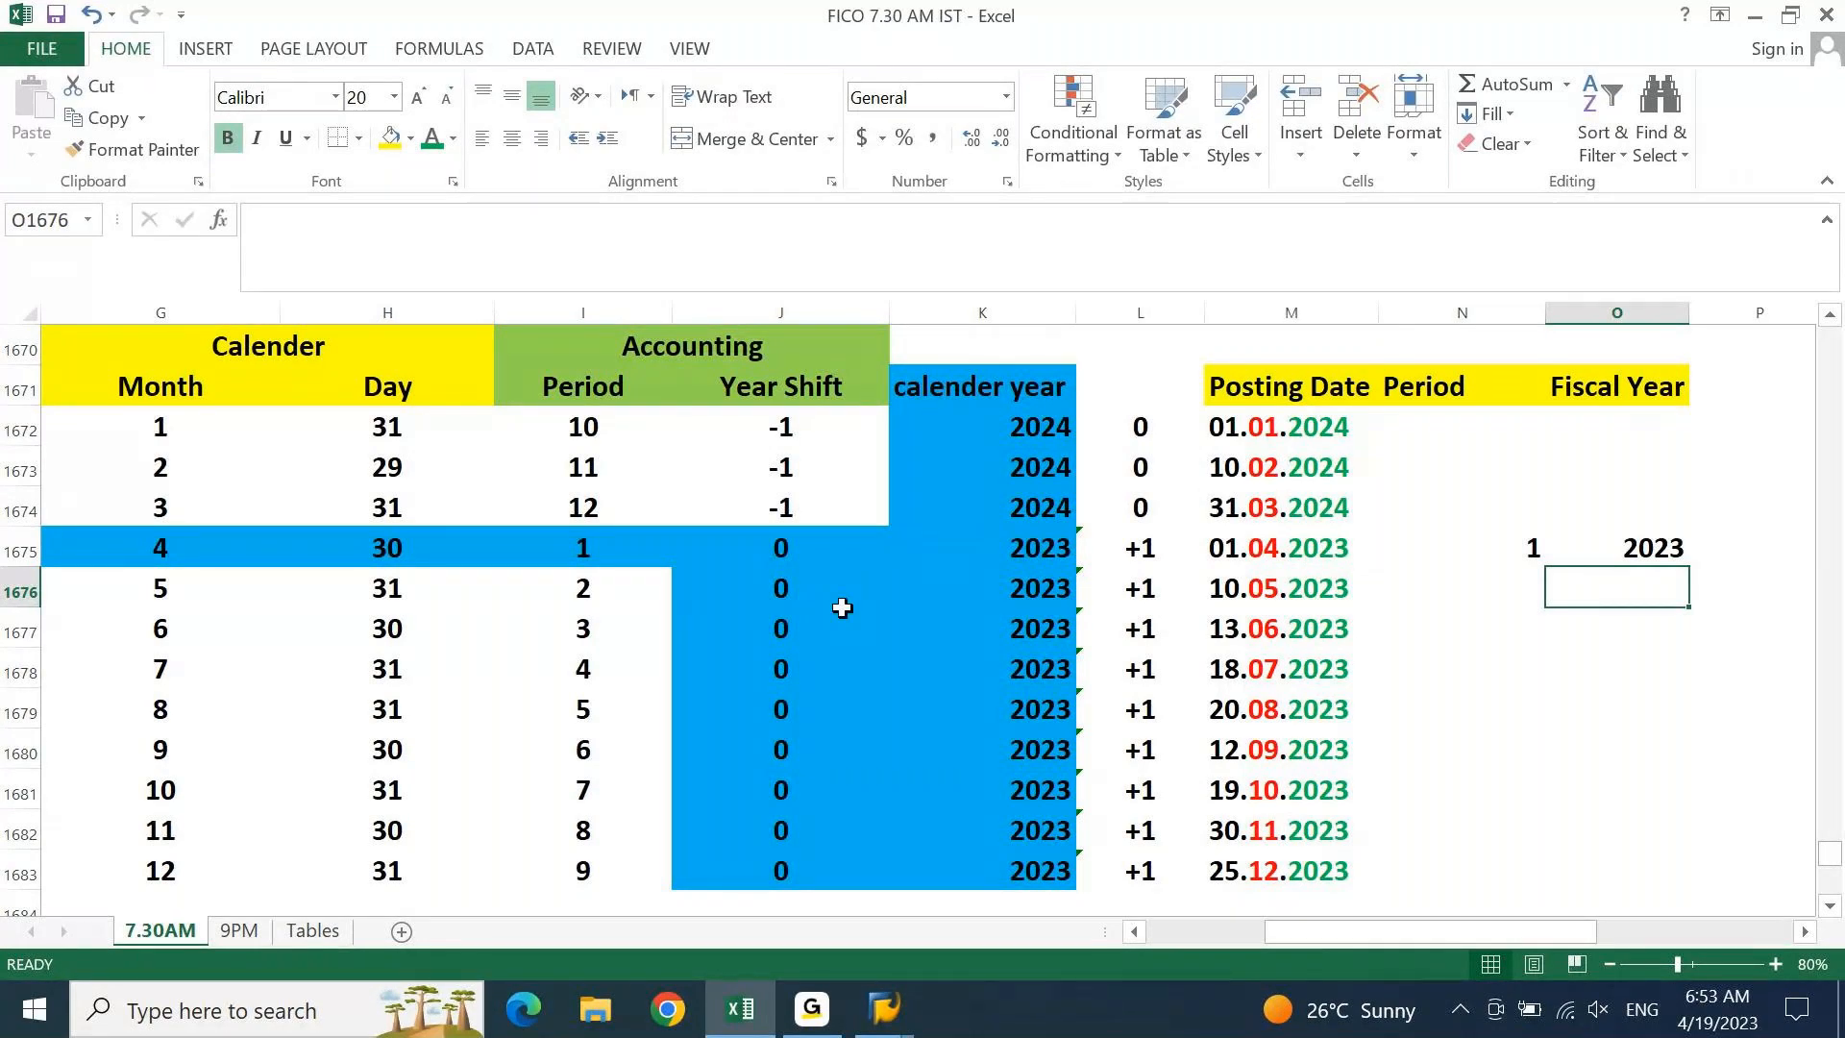
click(1341, 548)
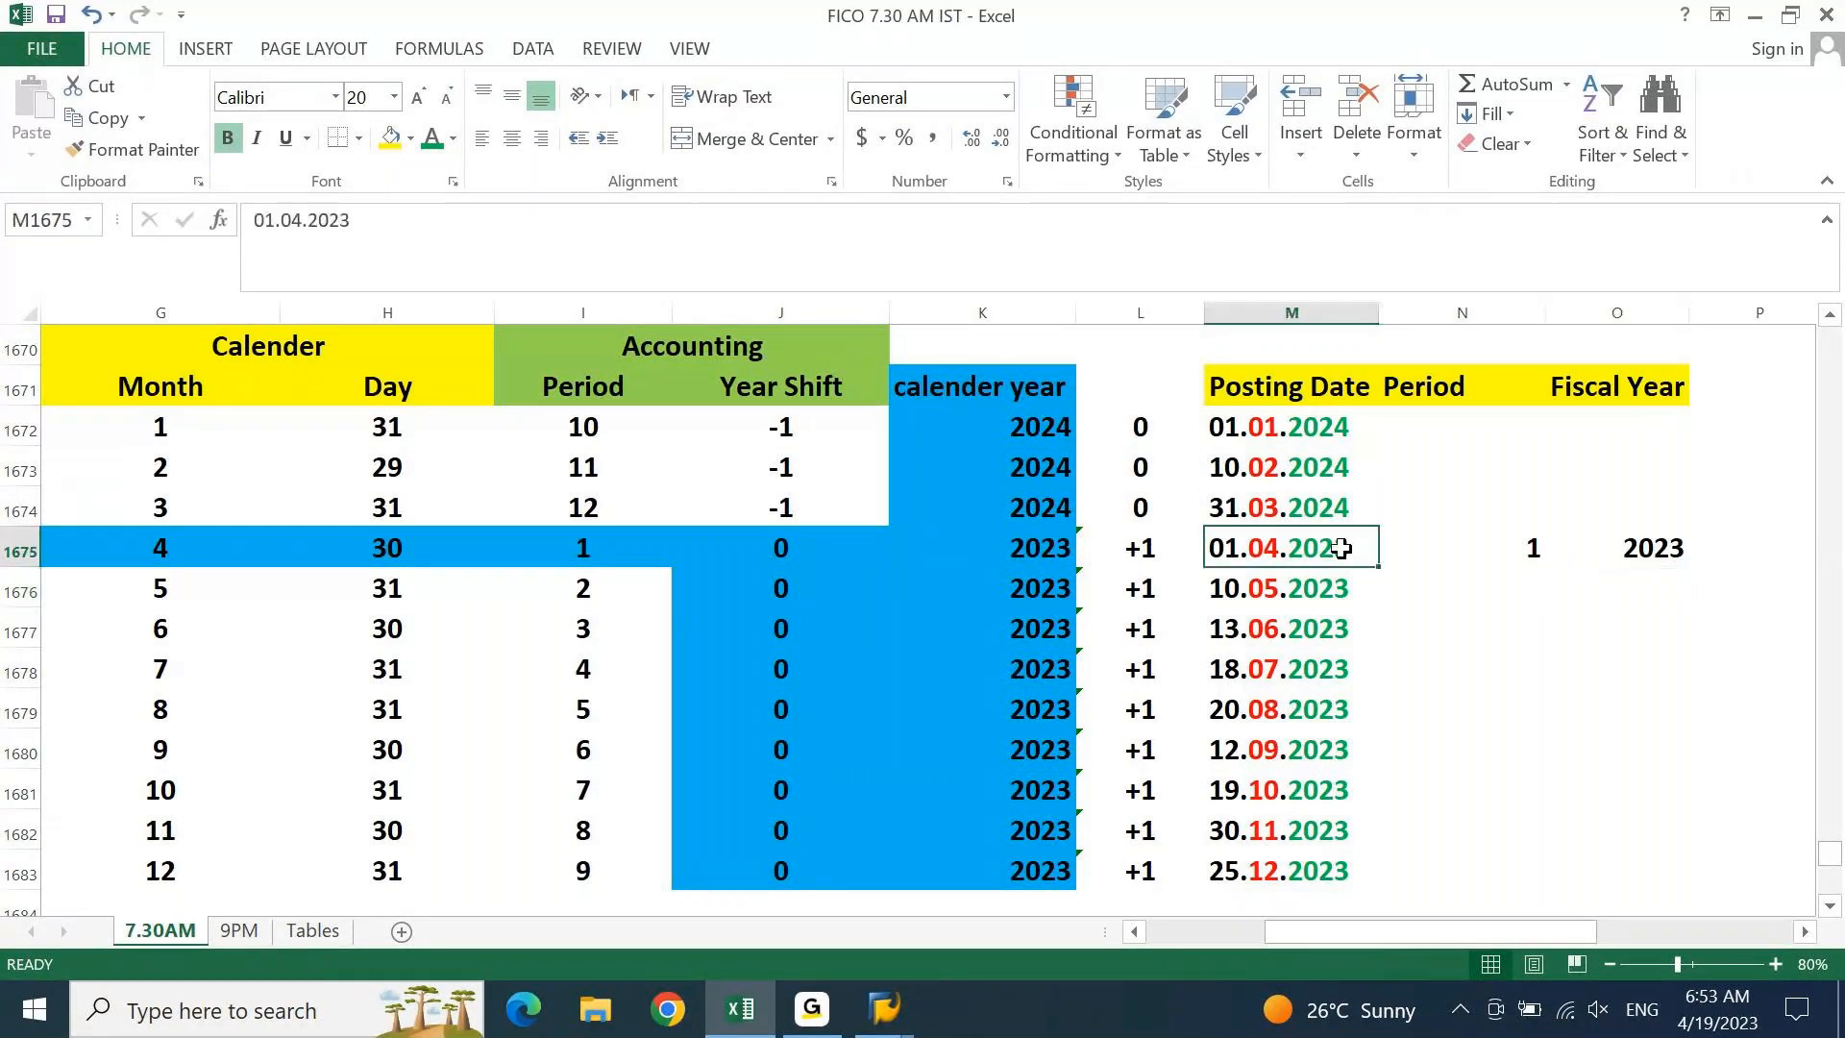
click(1680, 548)
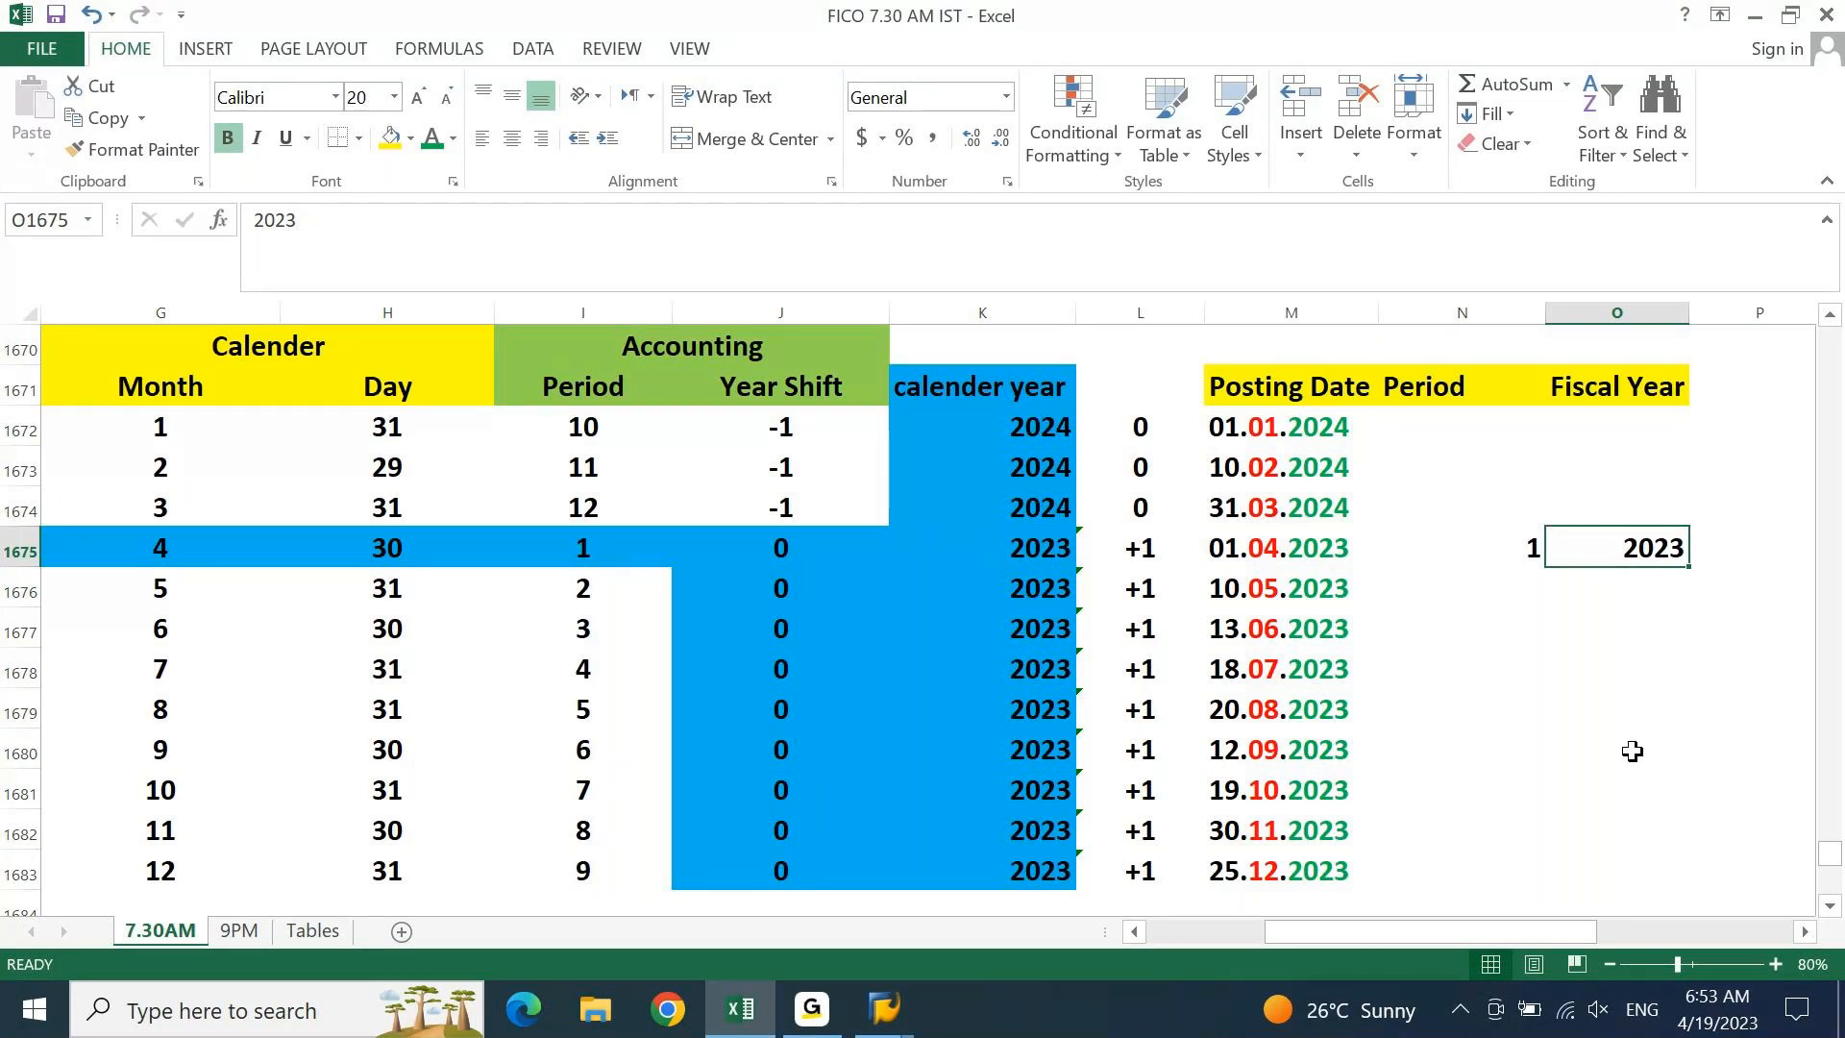
Look up May in the calendar and enter period 2 for posting date 10.05.2023
key(Left)
key(Down)
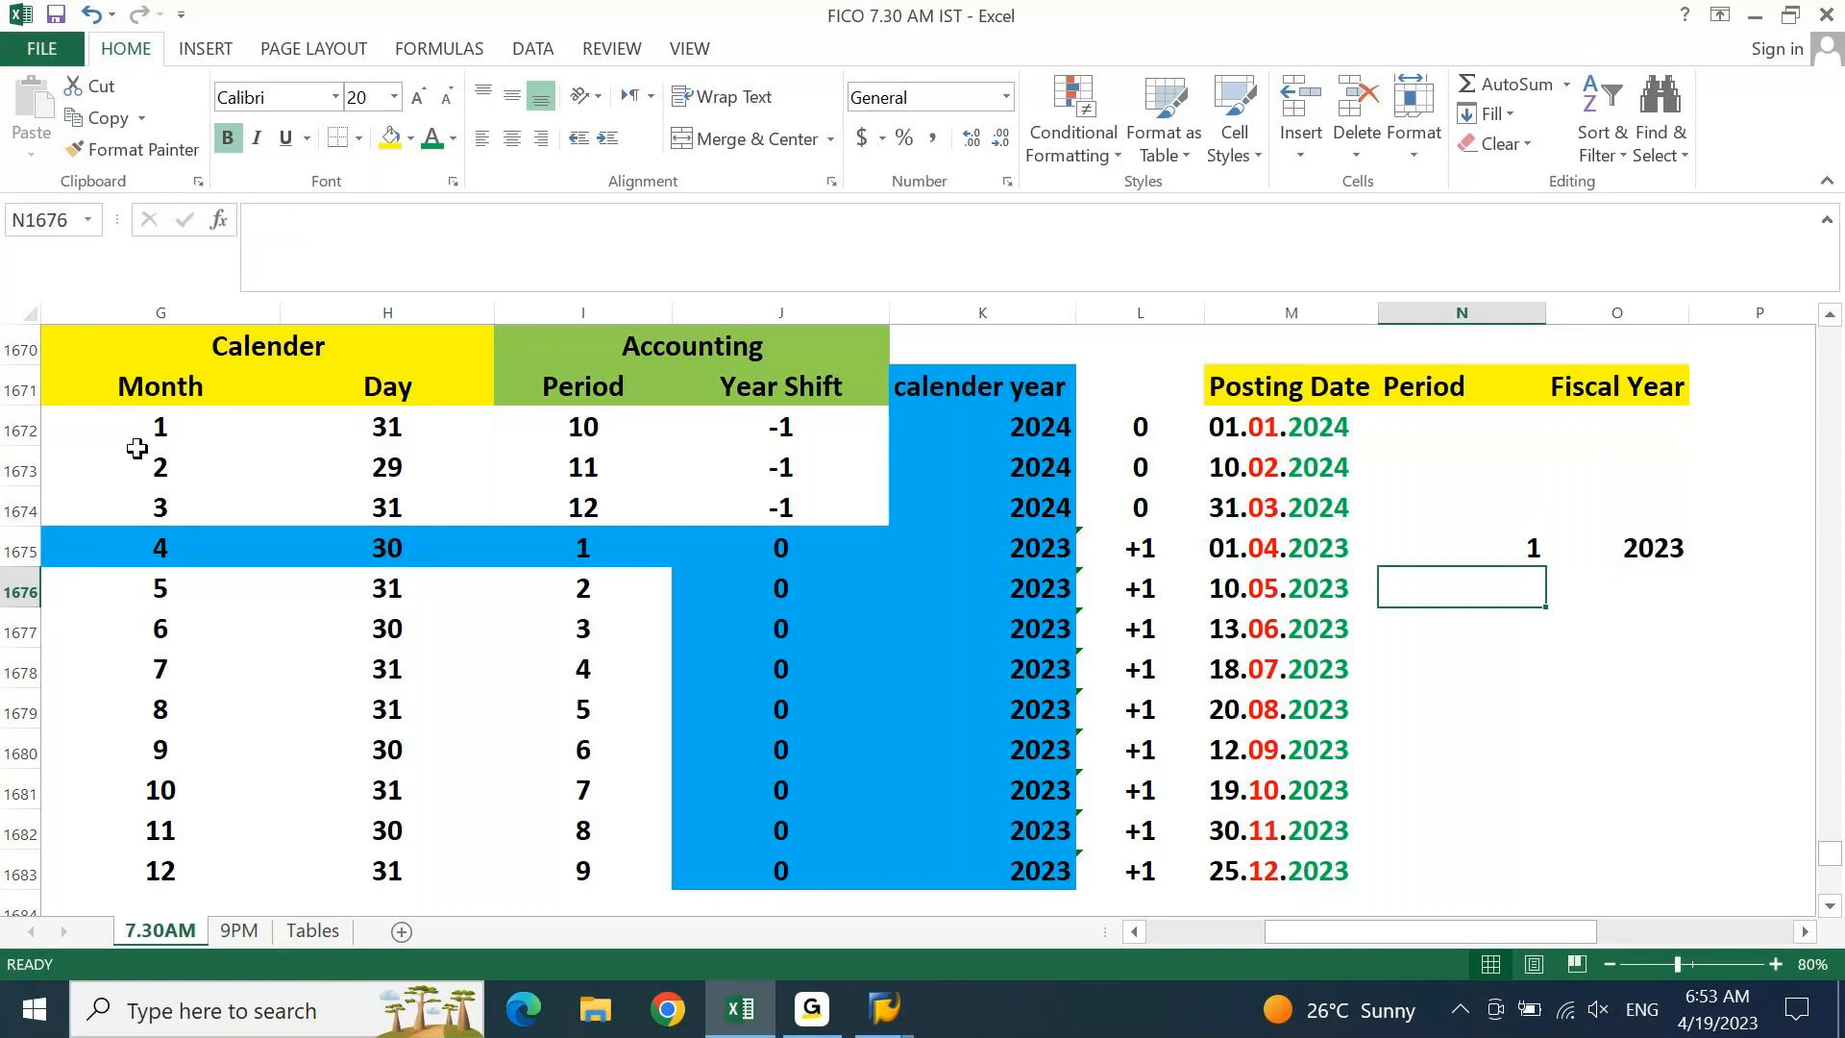
click(166, 587)
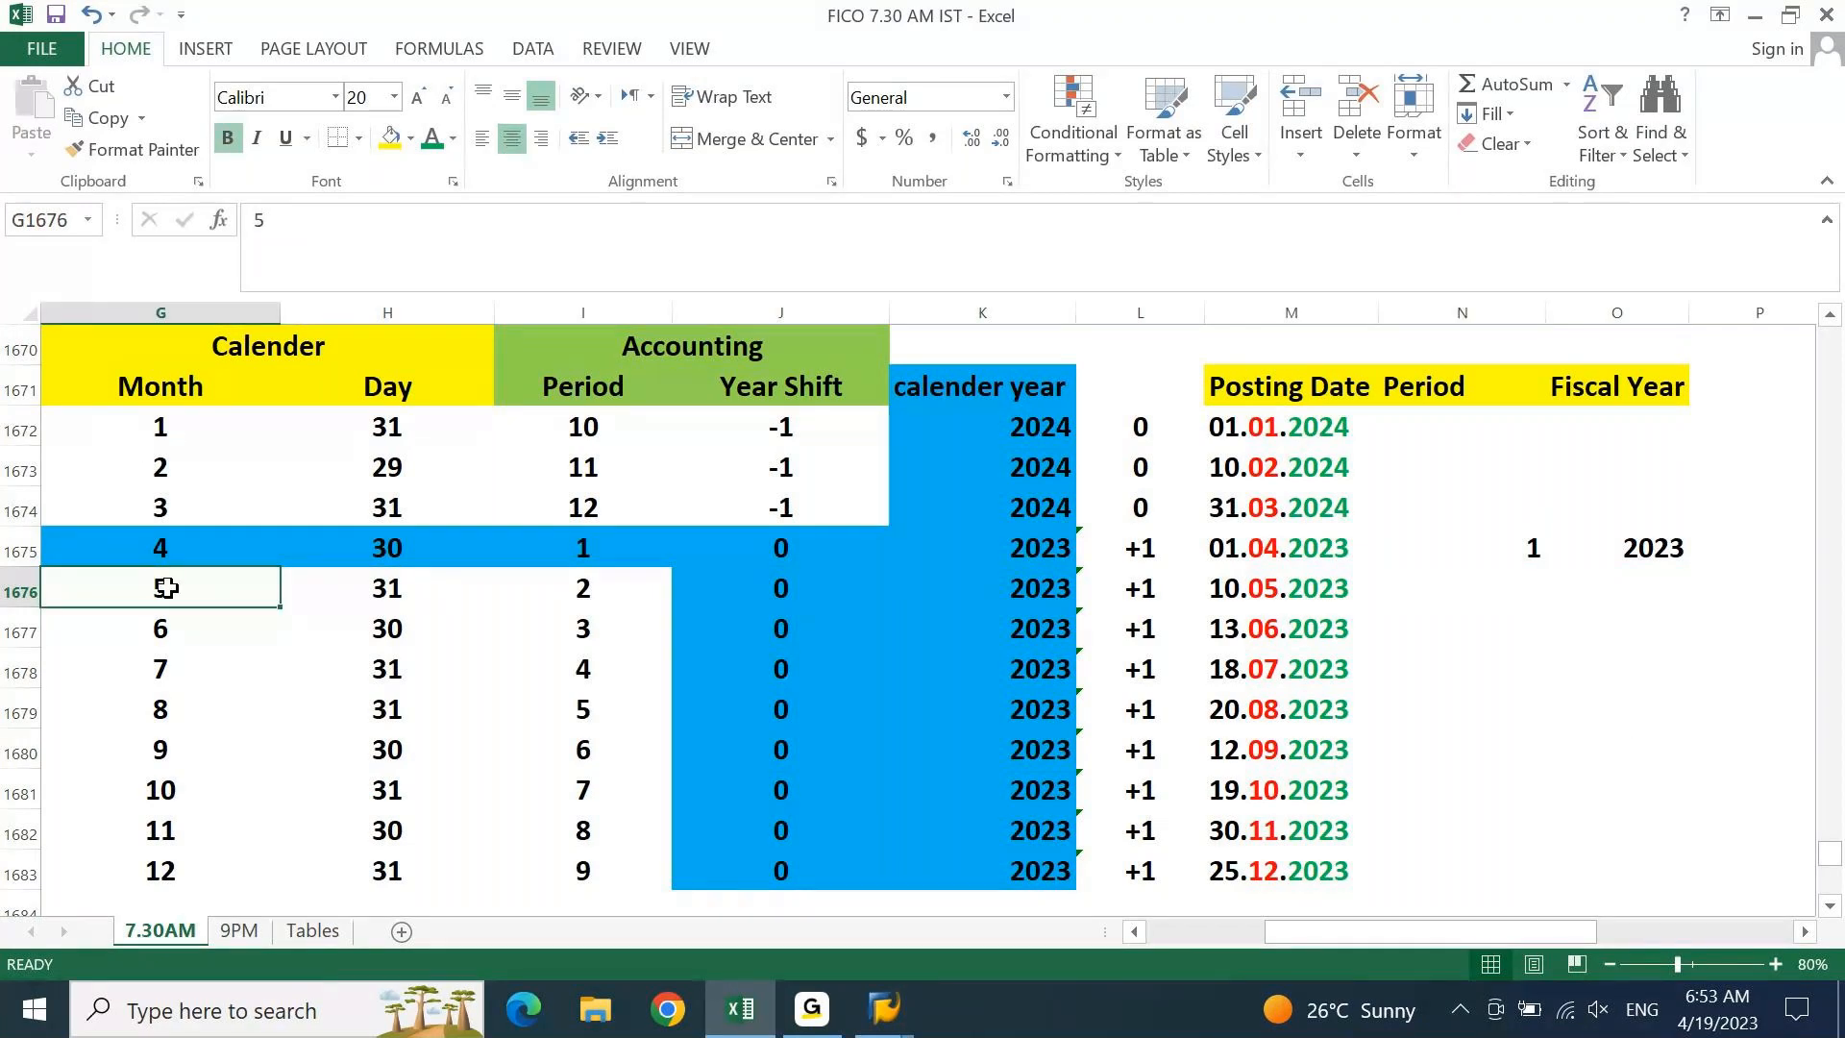
click(567, 577)
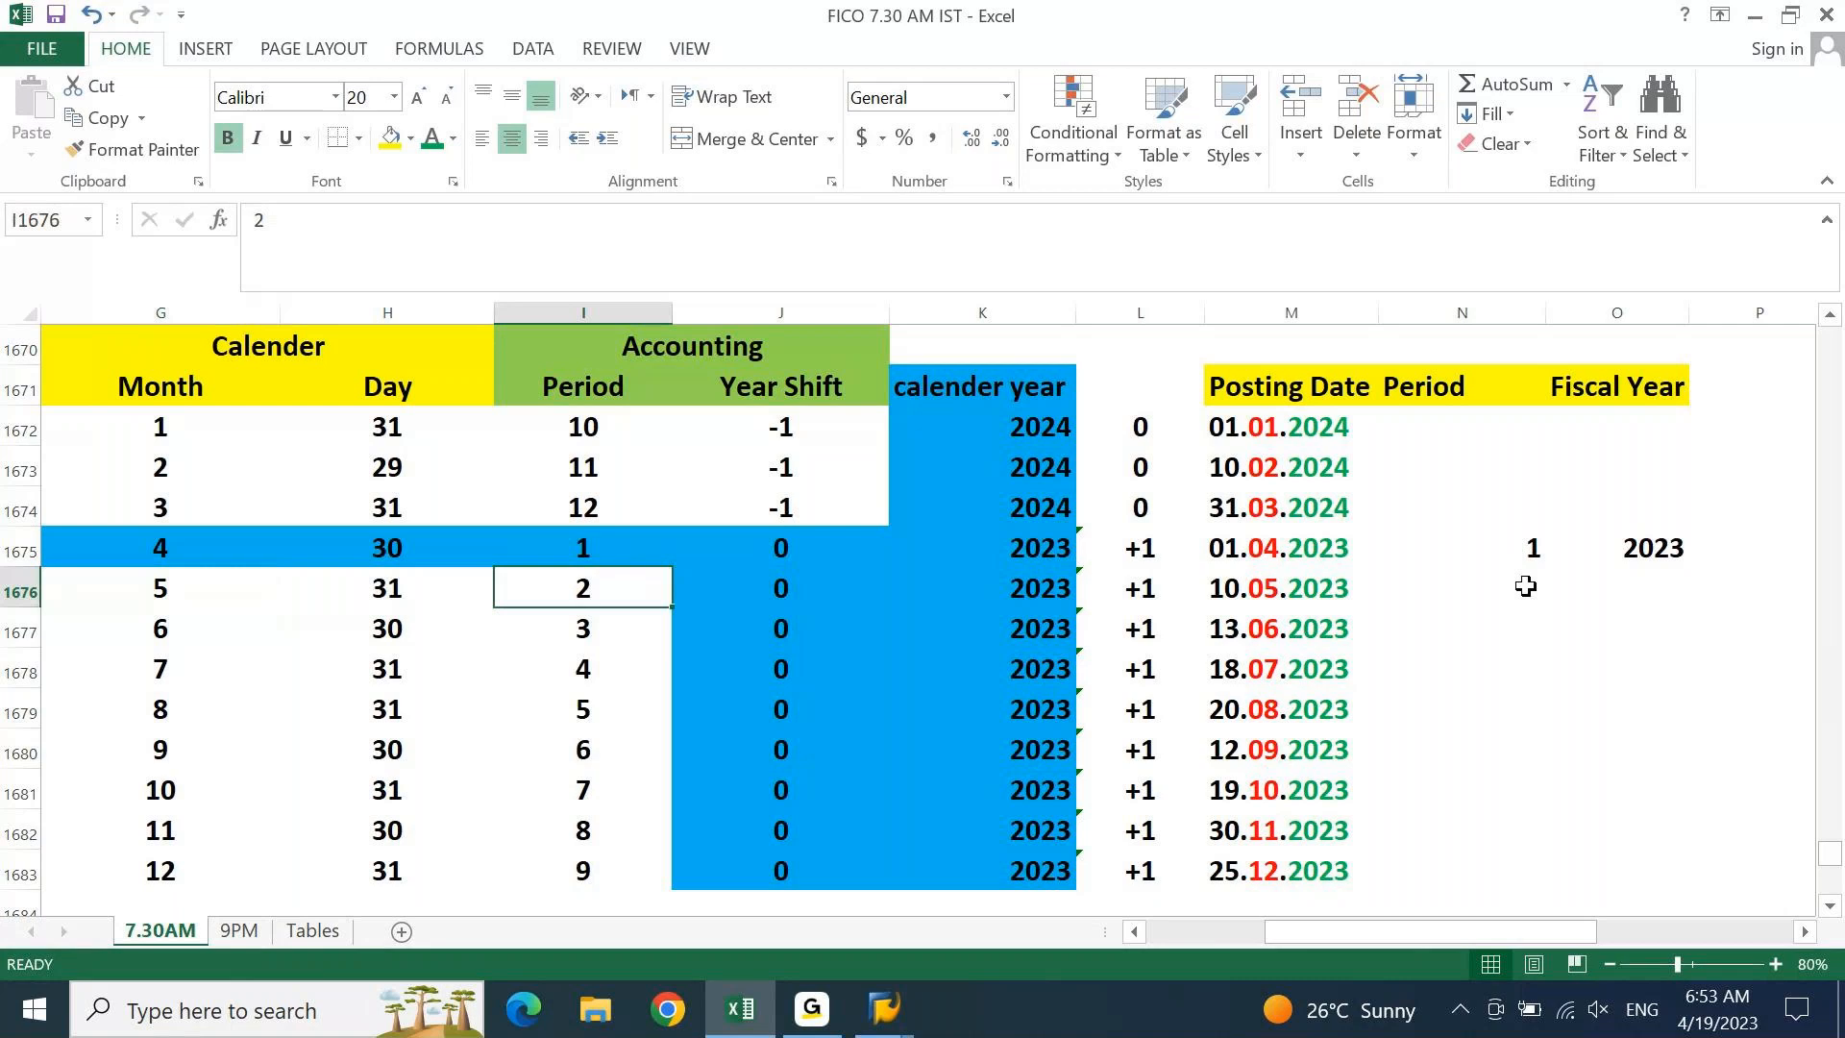
click(1526, 588)
text(2)
key(Return)
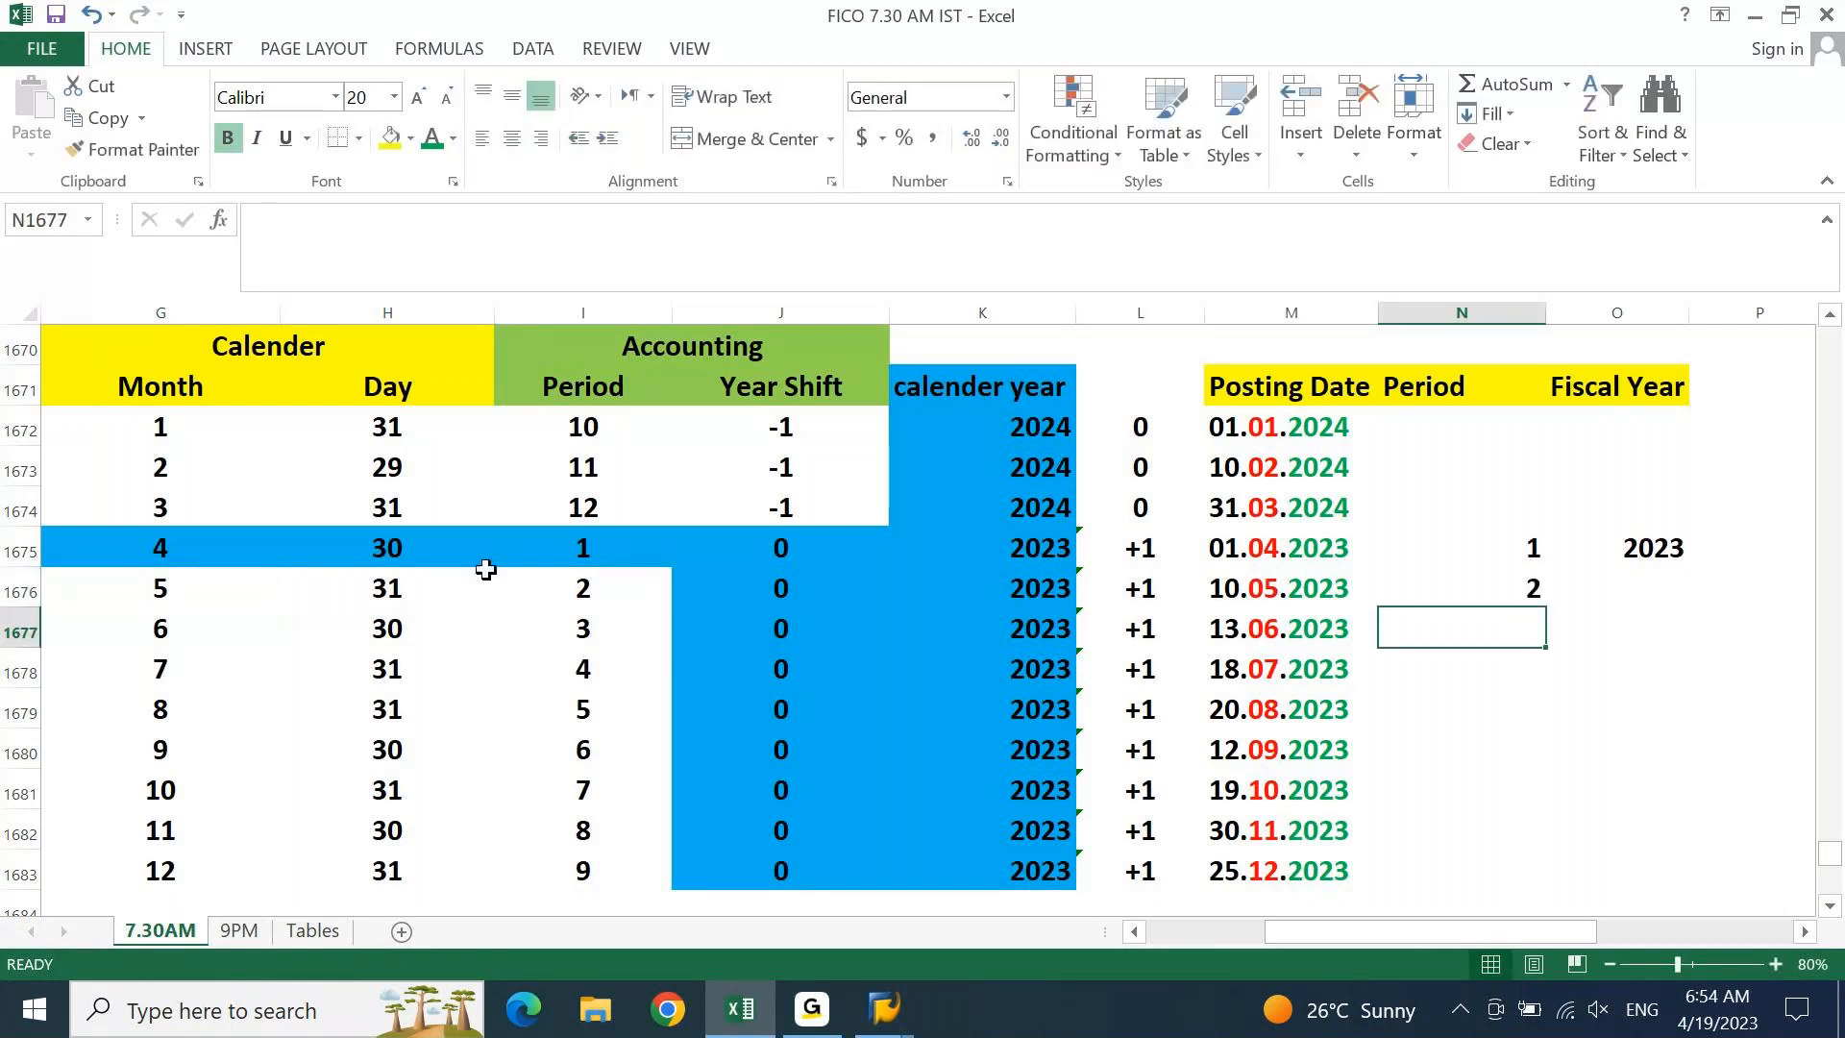
click(162, 597)
click(602, 596)
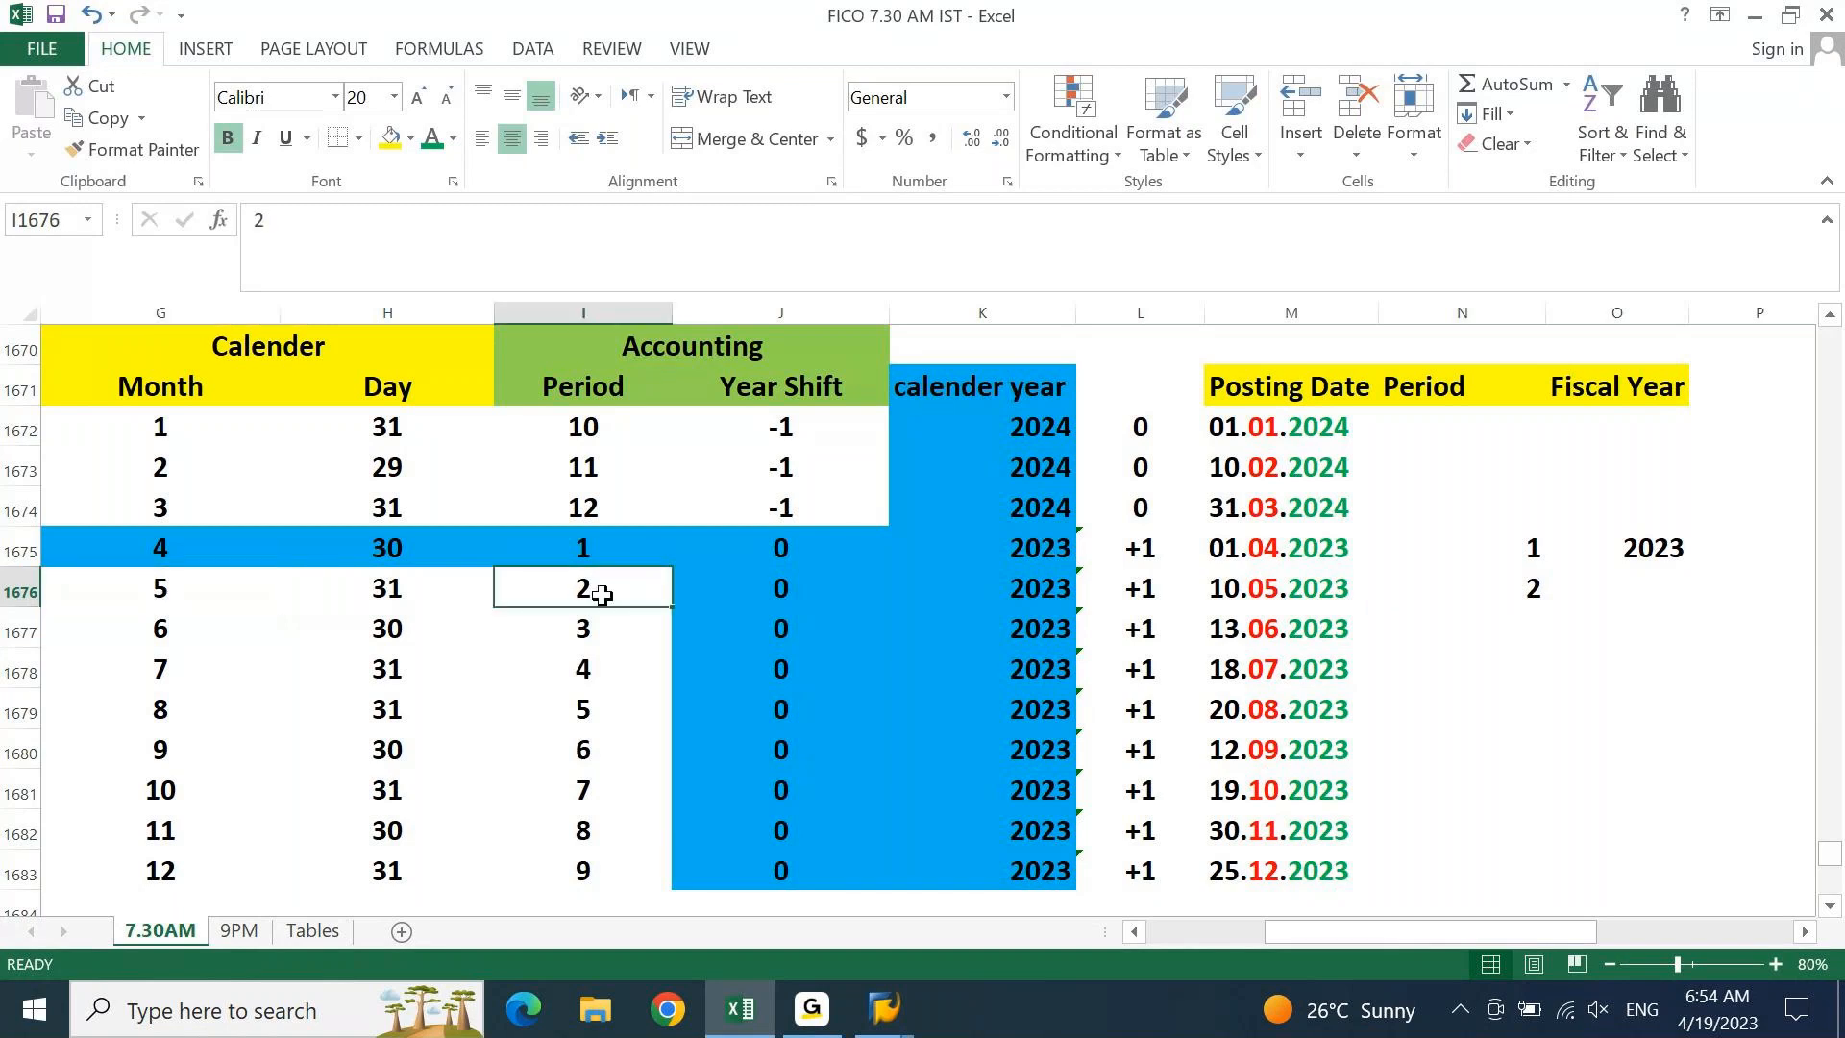
Fill periods 3 through 9 down the Period column for the June–December 2023 postings
click(1545, 596)
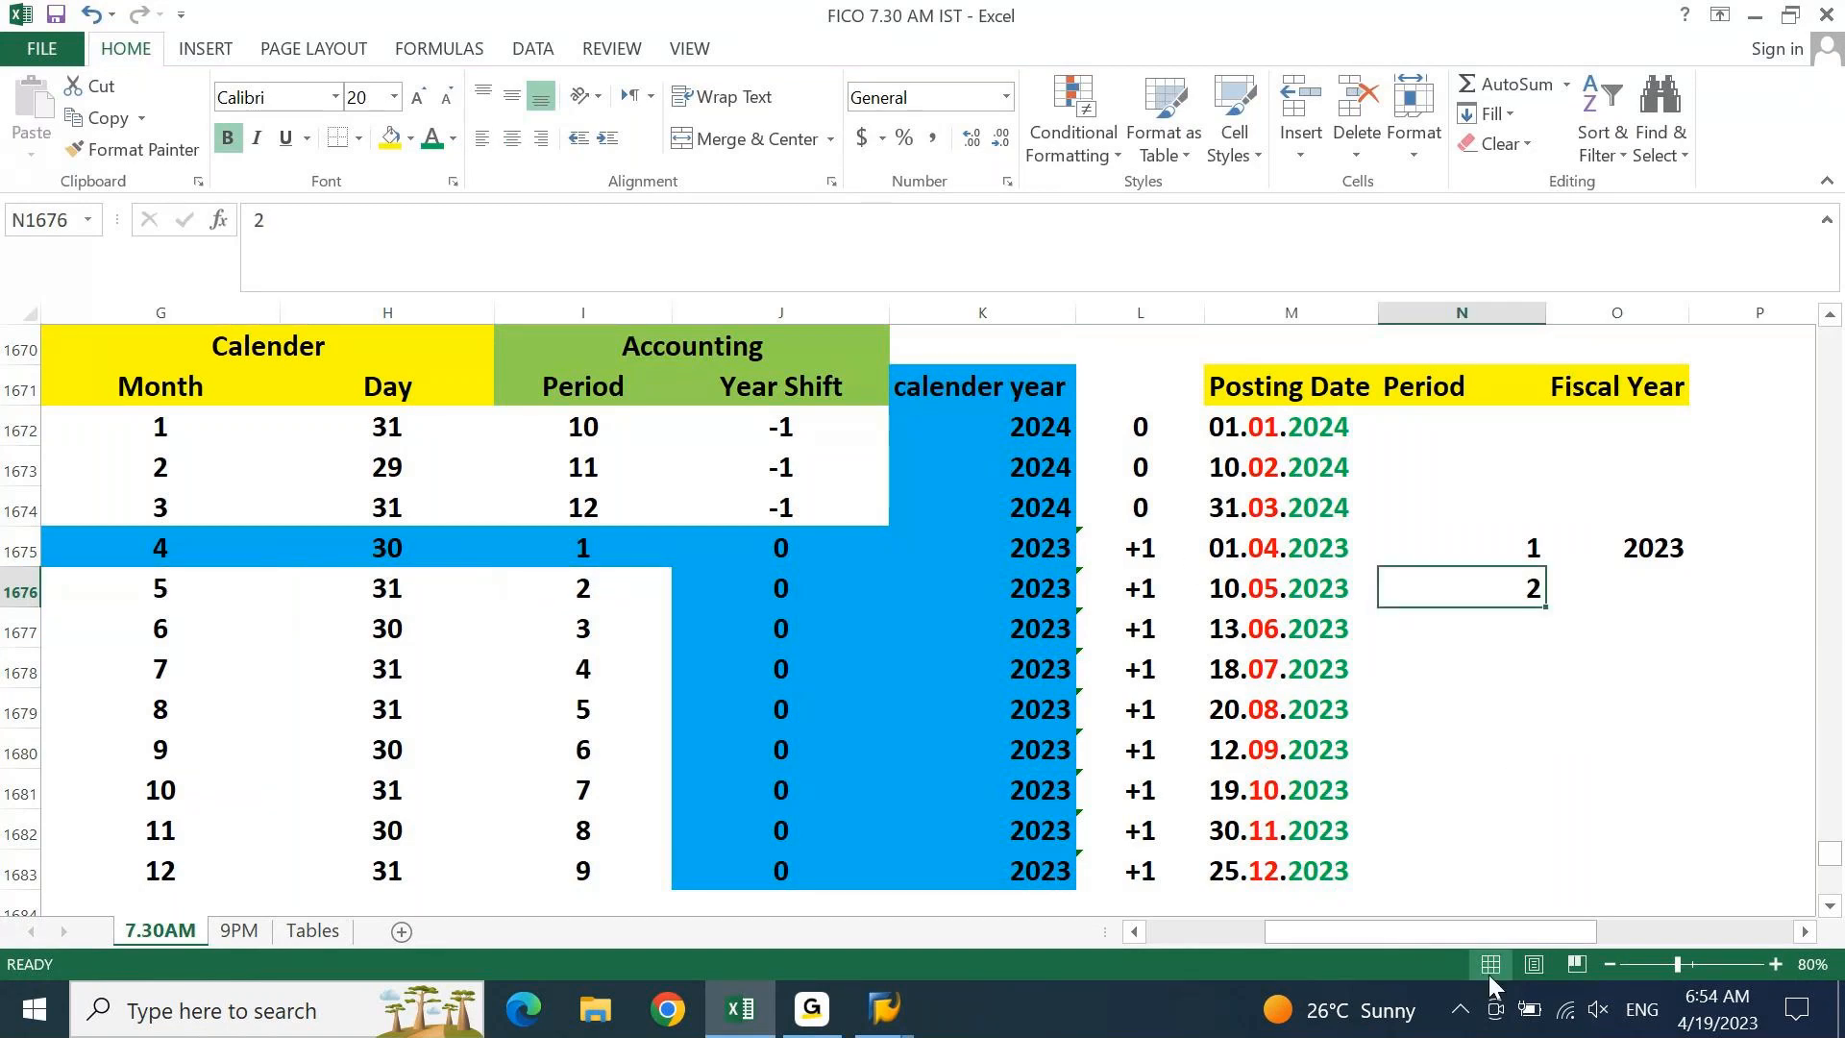
key(Return)
text(3)
key(Return)
text(4)
key(Return)
text(5)
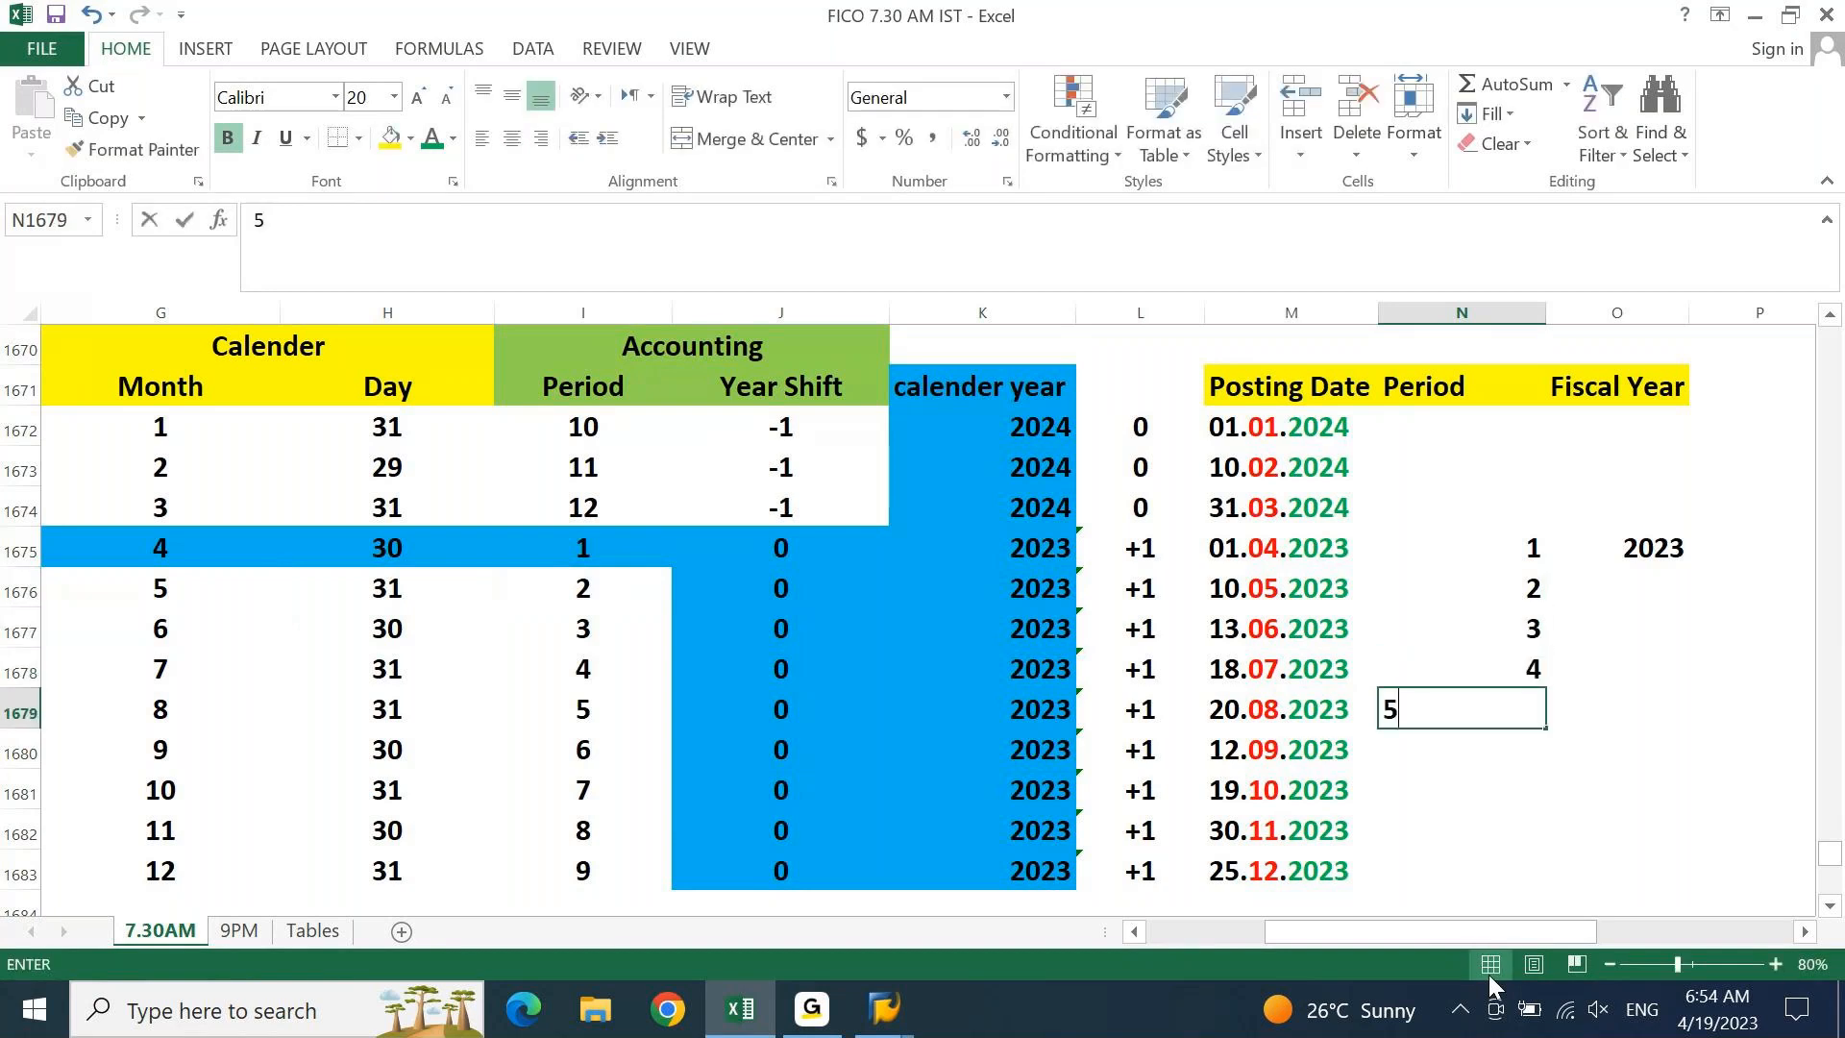
key(Return)
text(6)
key(Return)
text(7)
key(Return)
text(8)
key(Return)
text(9)
key(Return)
Enter periods 10, 11 and 12 for the January–March 2024 postings
key(ctrl+Up)
key(ctrl+Up)
key(ctrl+Up)
key(Down)
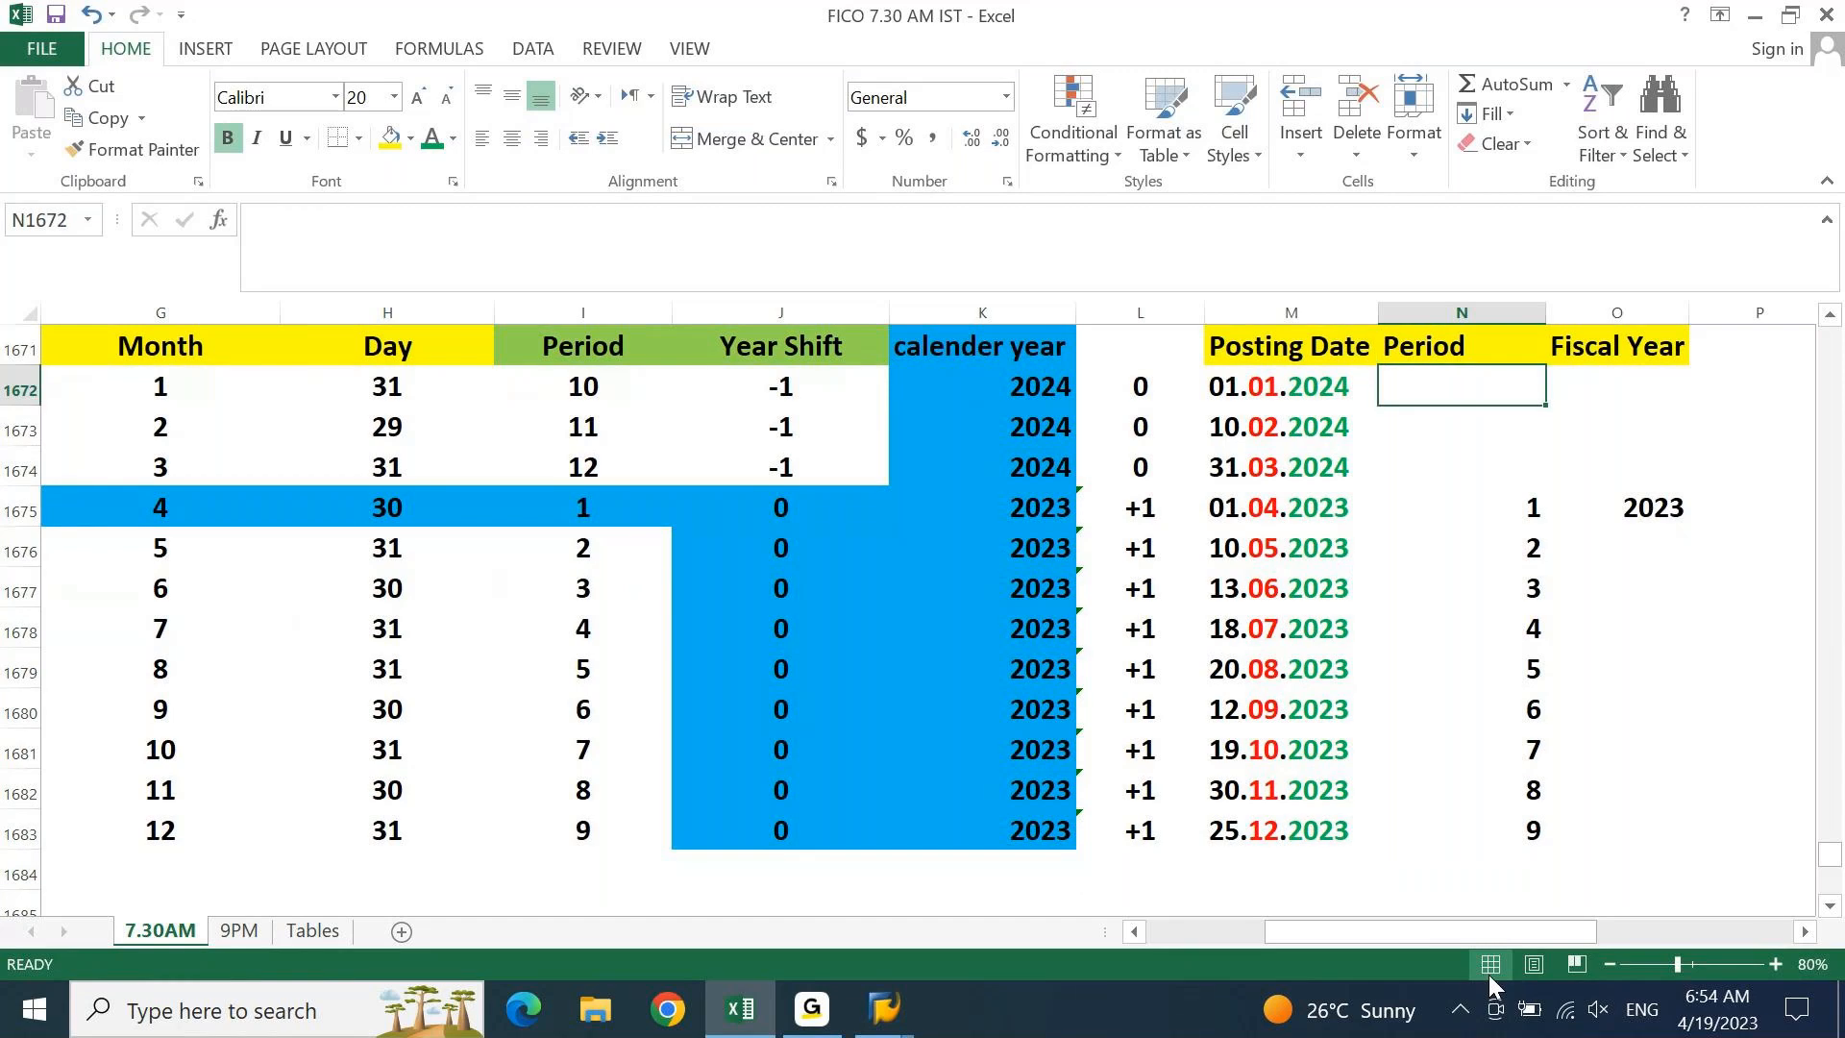
text(10)
key(Return)
text(11)
key(Return)
text(12)
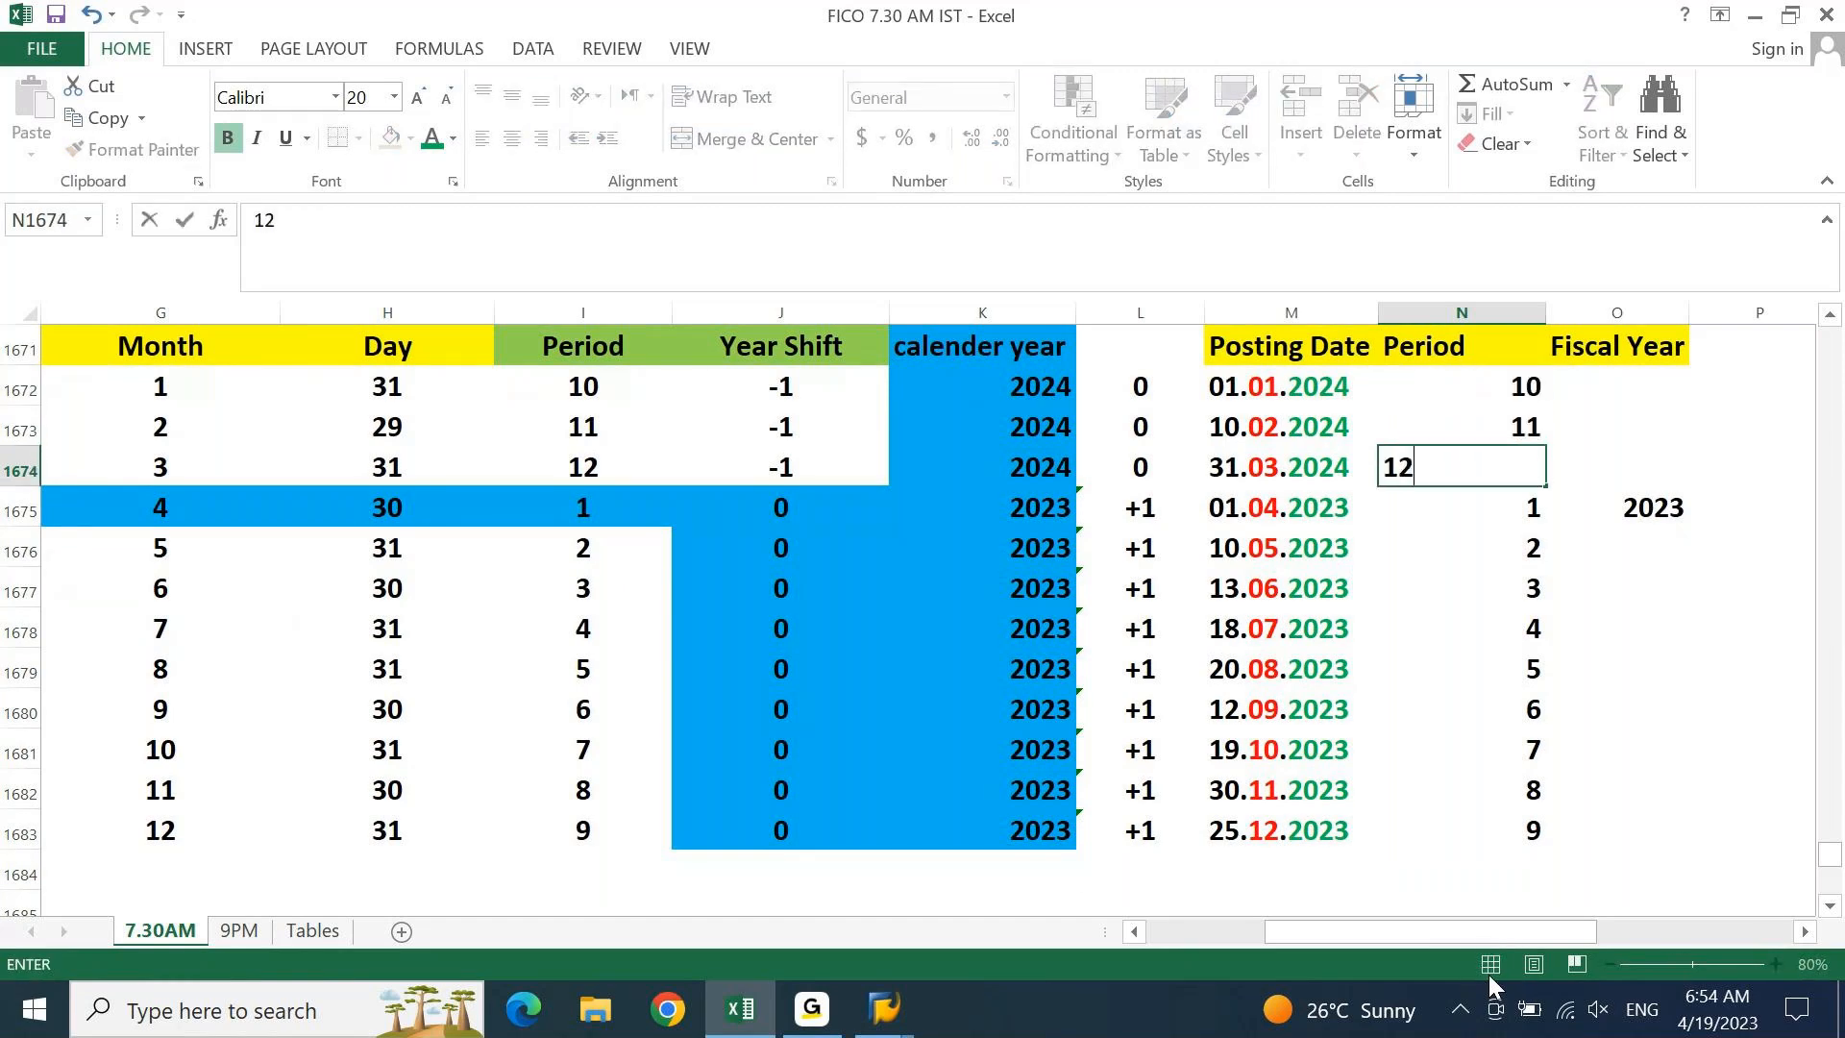
key(Return)
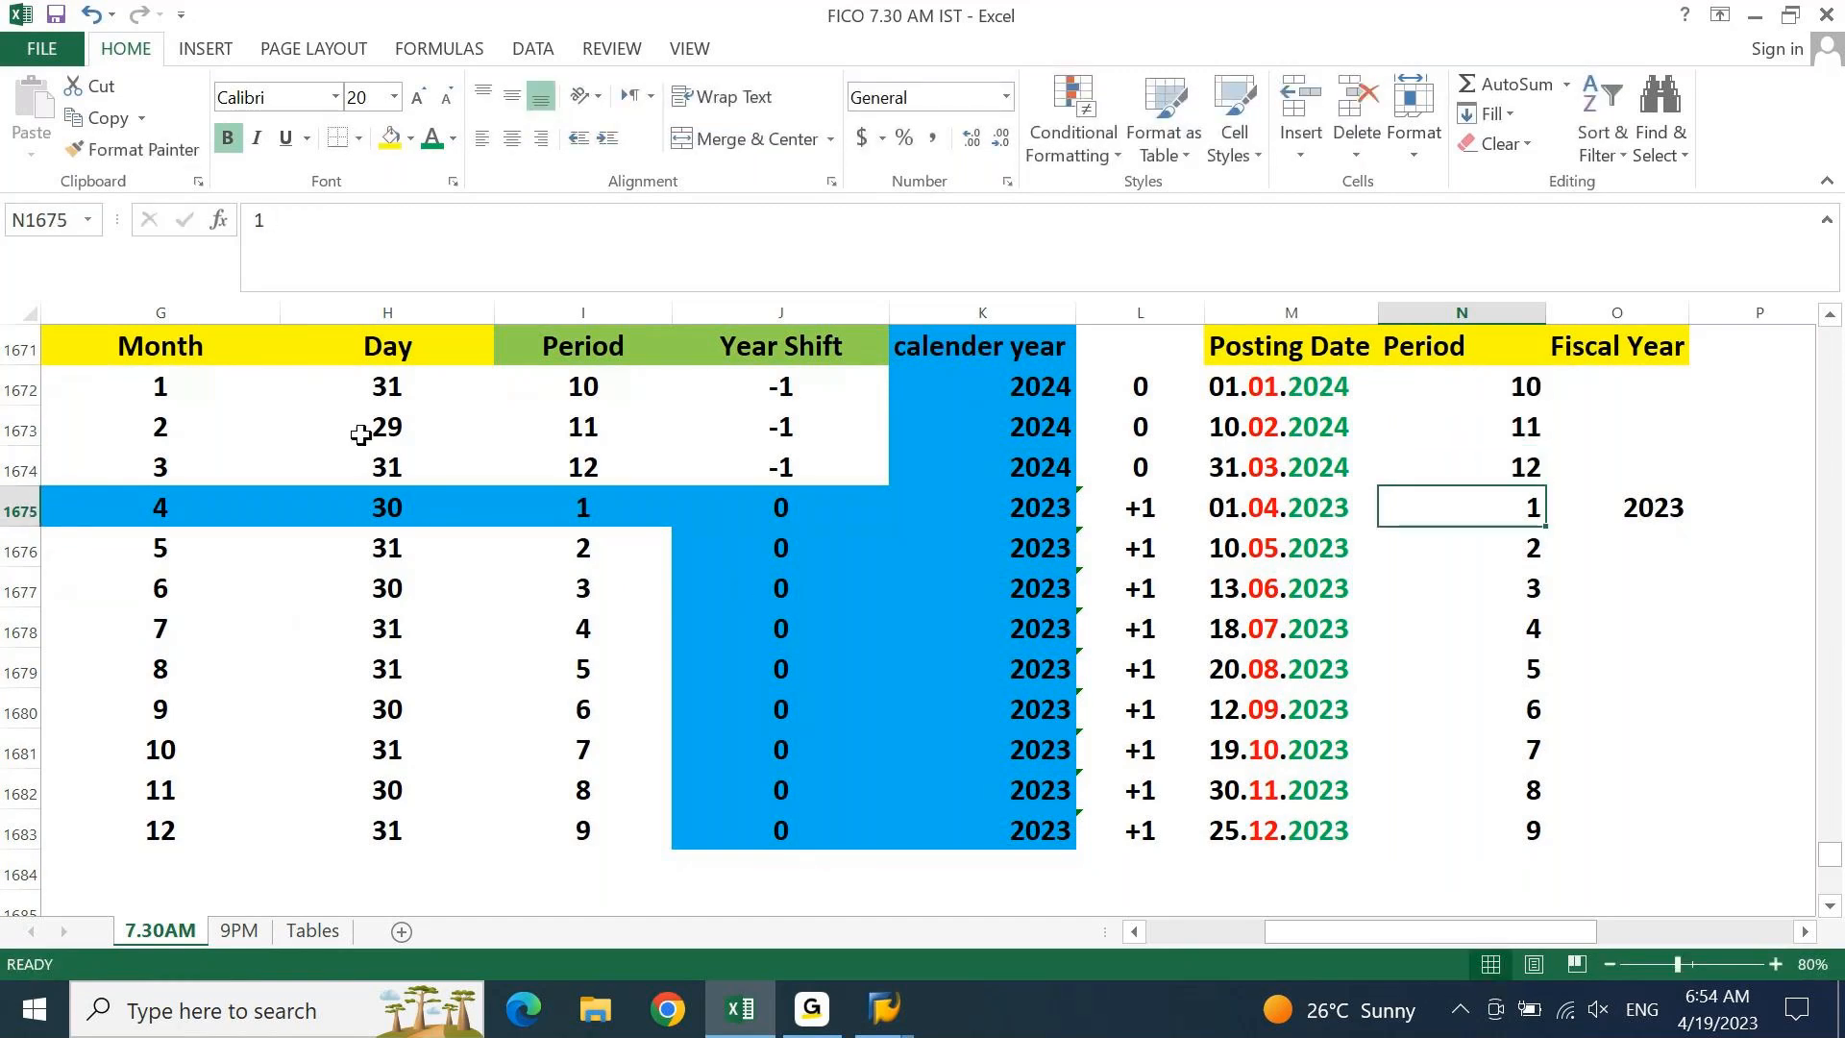
Review the Month-to-Period mapping against the Accounting heading and the January 2024 row
click(193, 351)
click(605, 348)
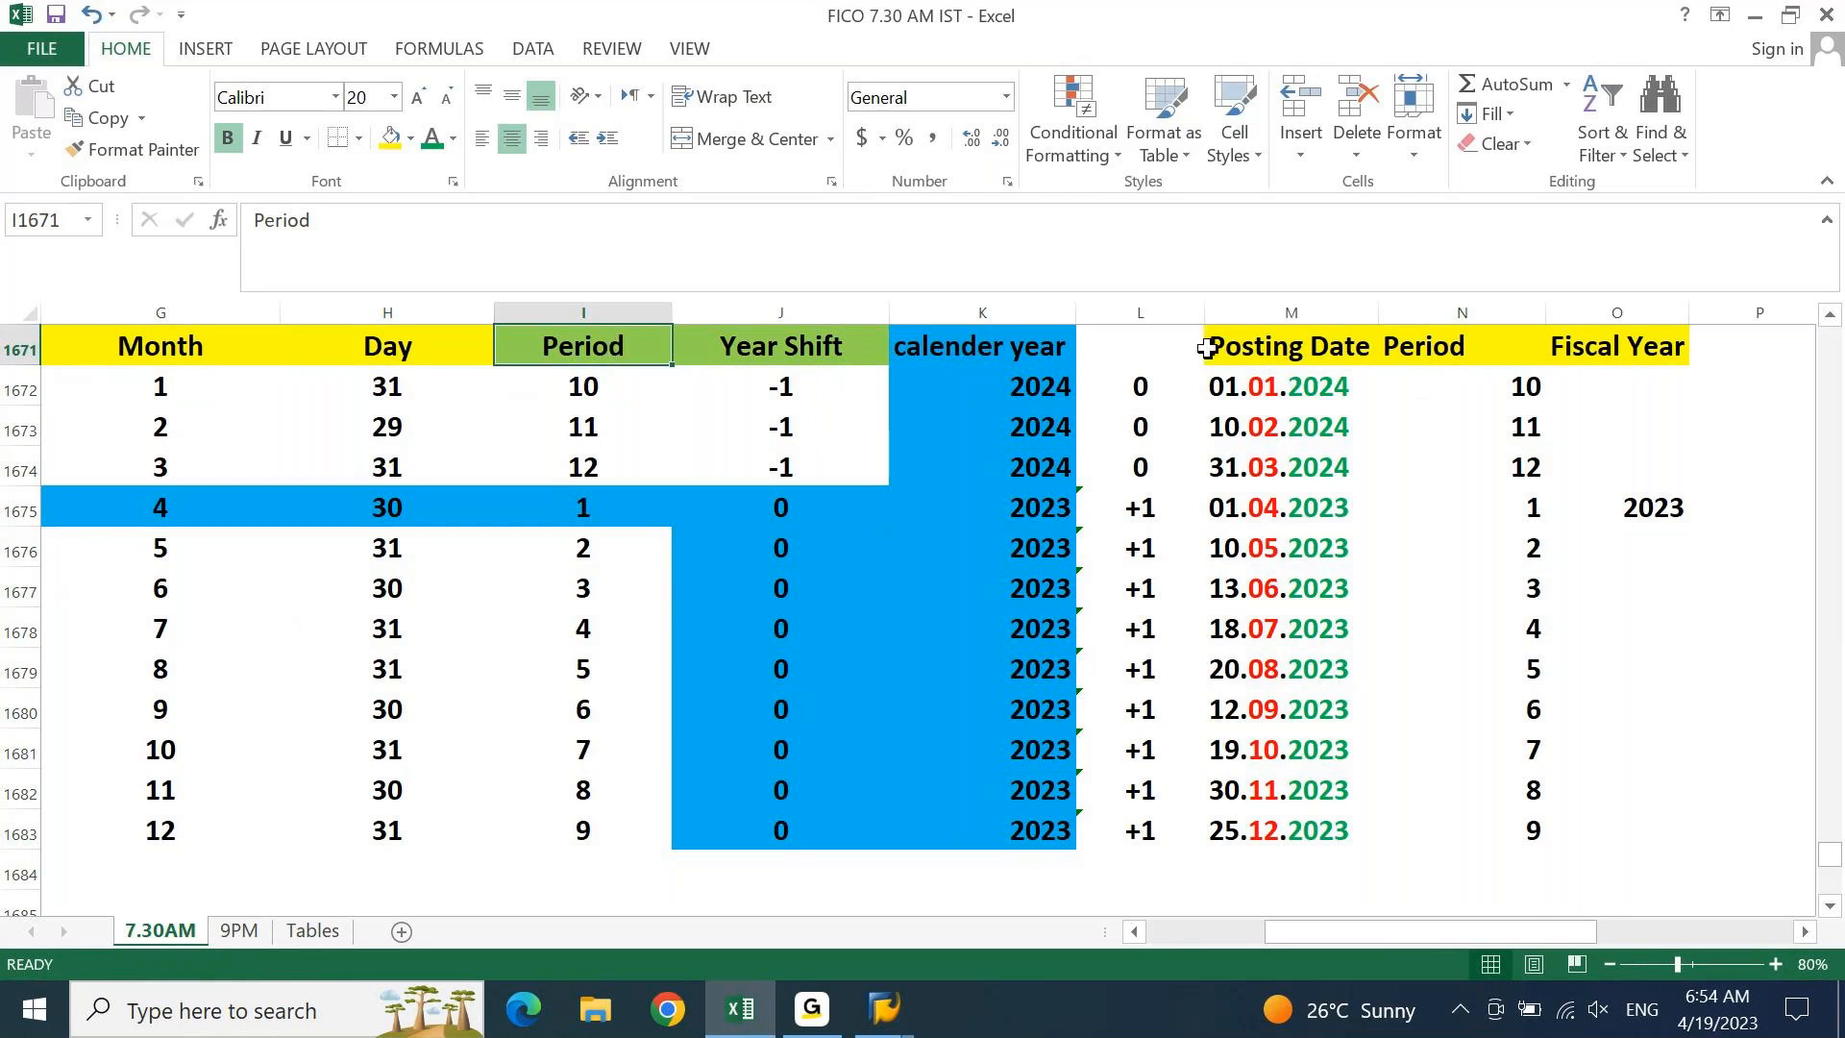
key(Up)
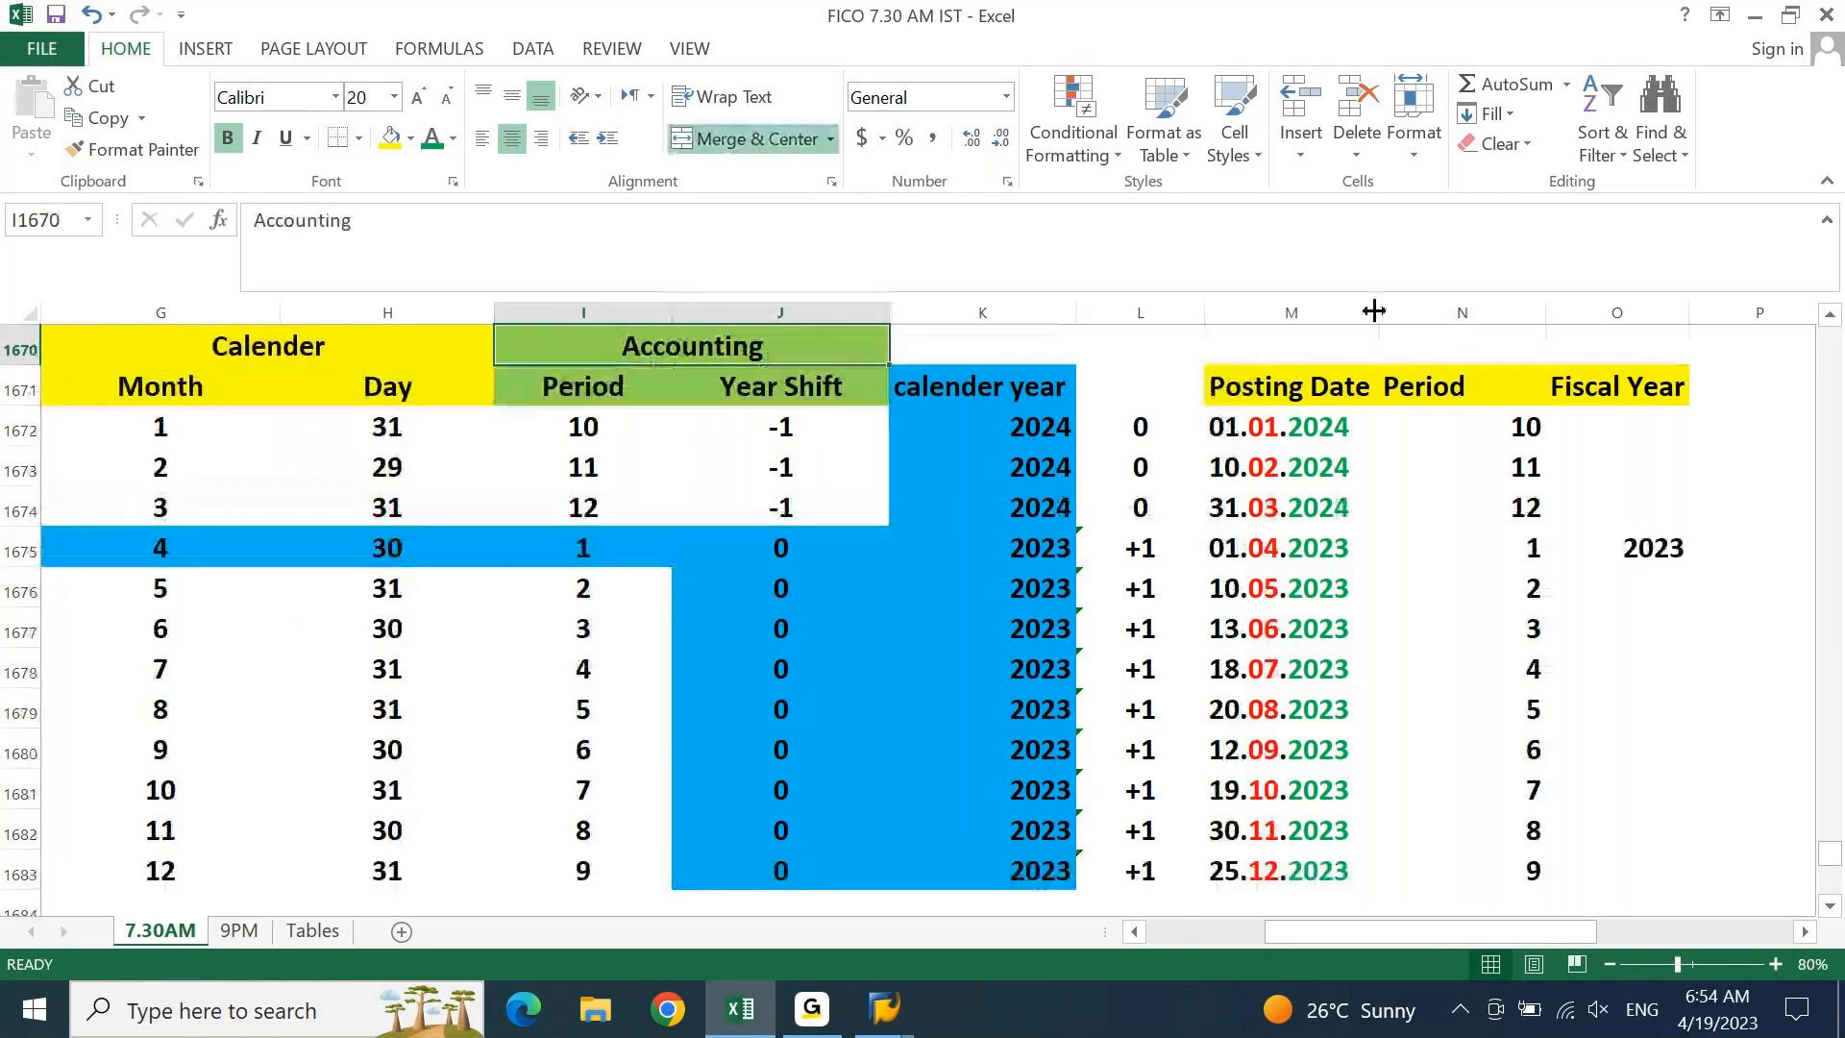
click(1614, 413)
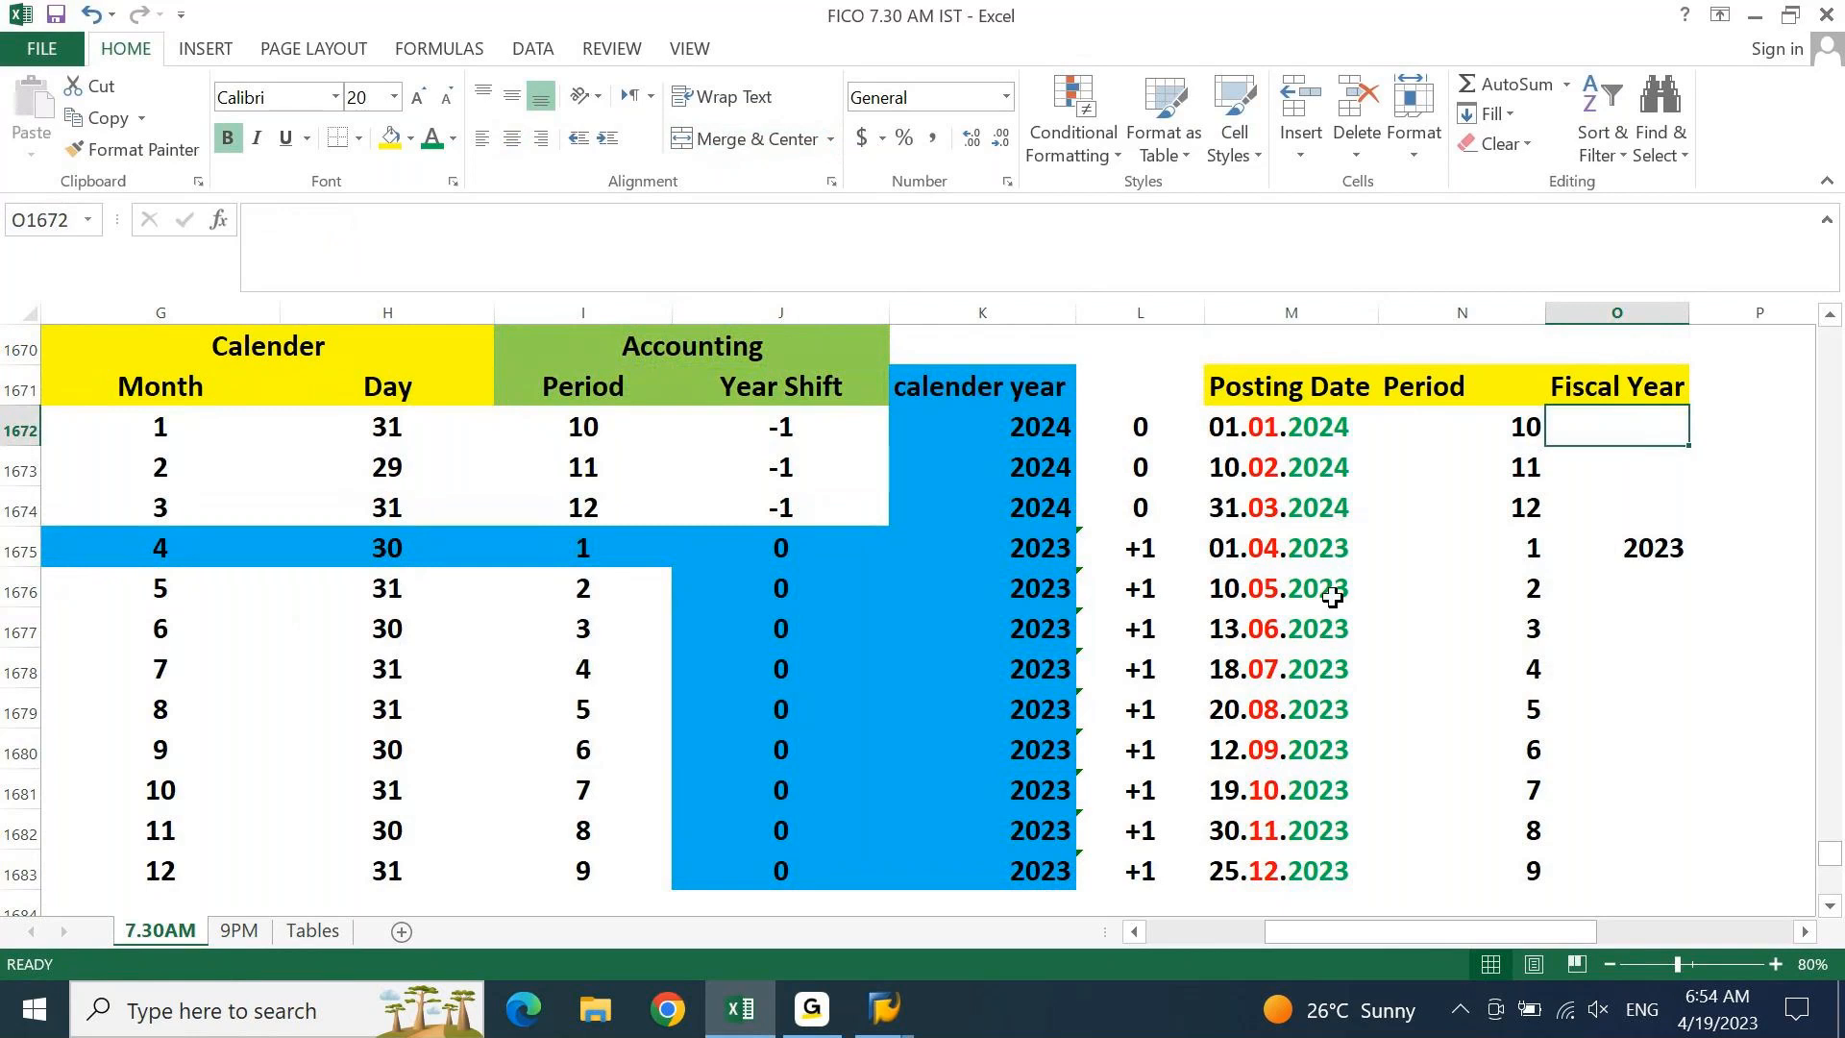
Enter fiscal year 2023 in the September 2023 posting's Fiscal Year cell
drag(1345, 546, 1328, 864)
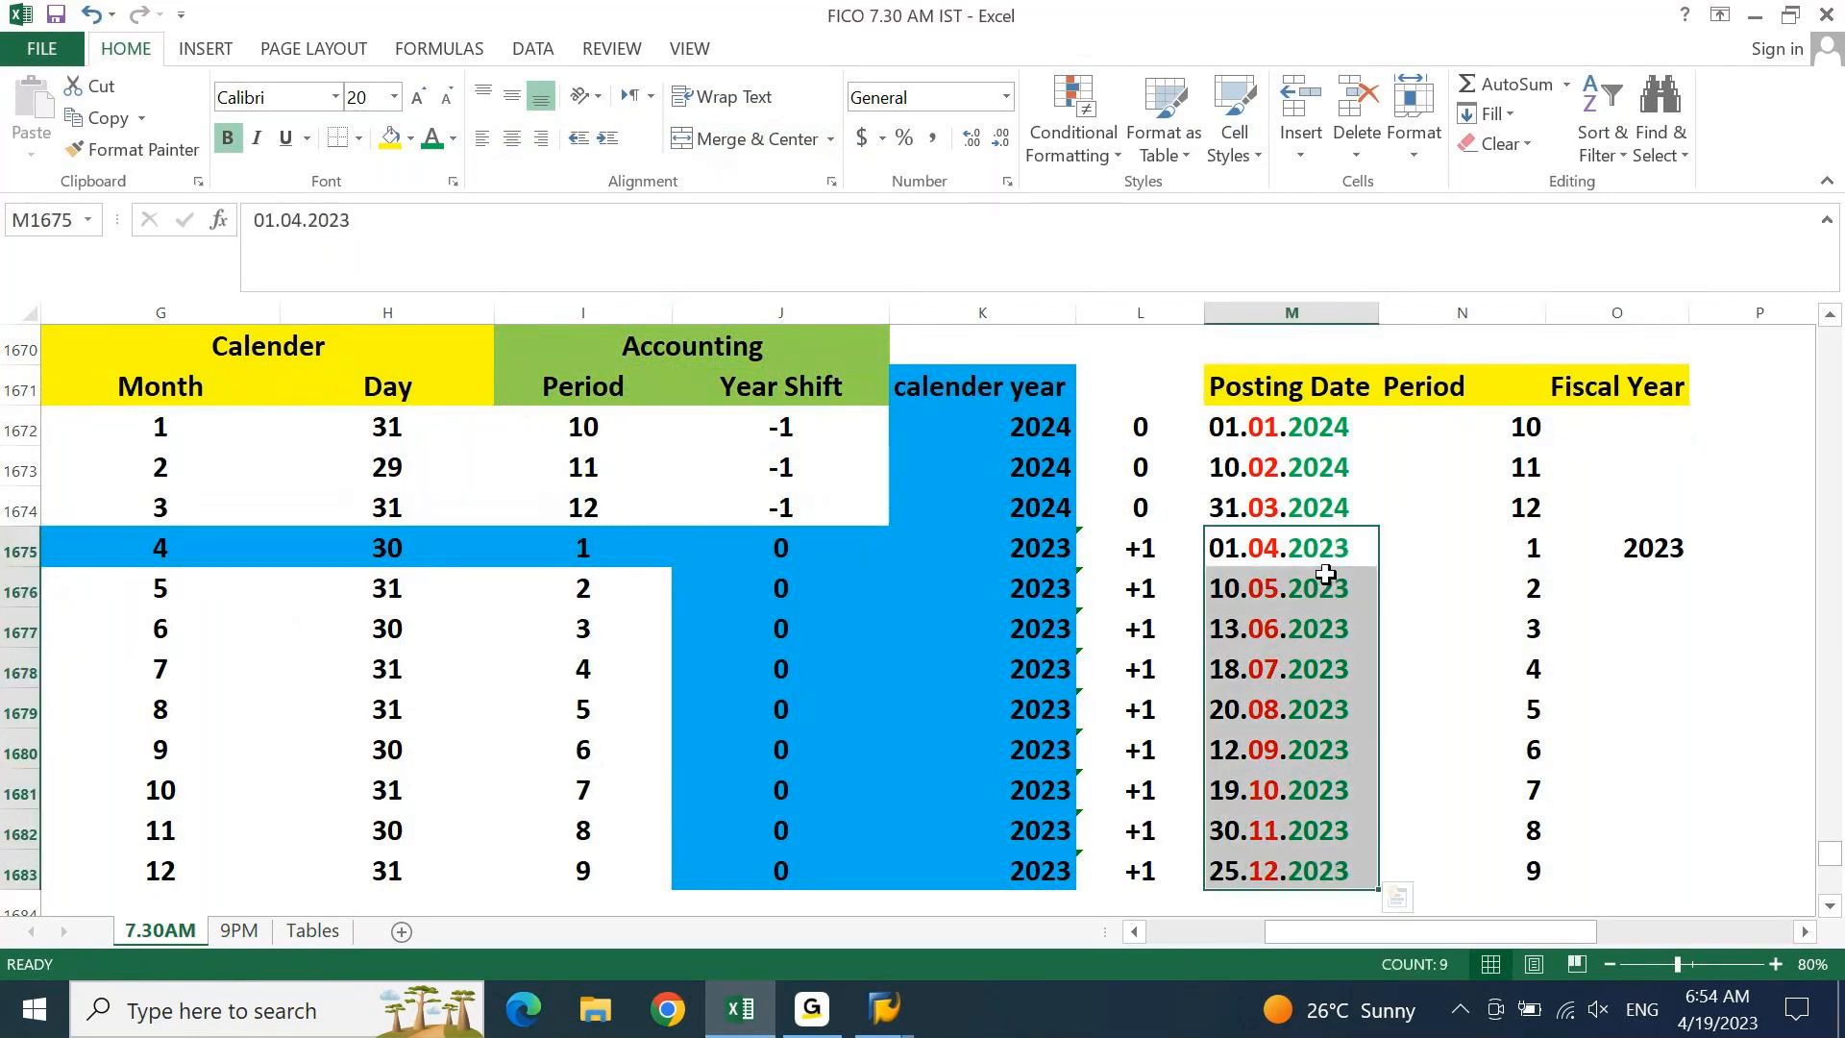
click(1283, 745)
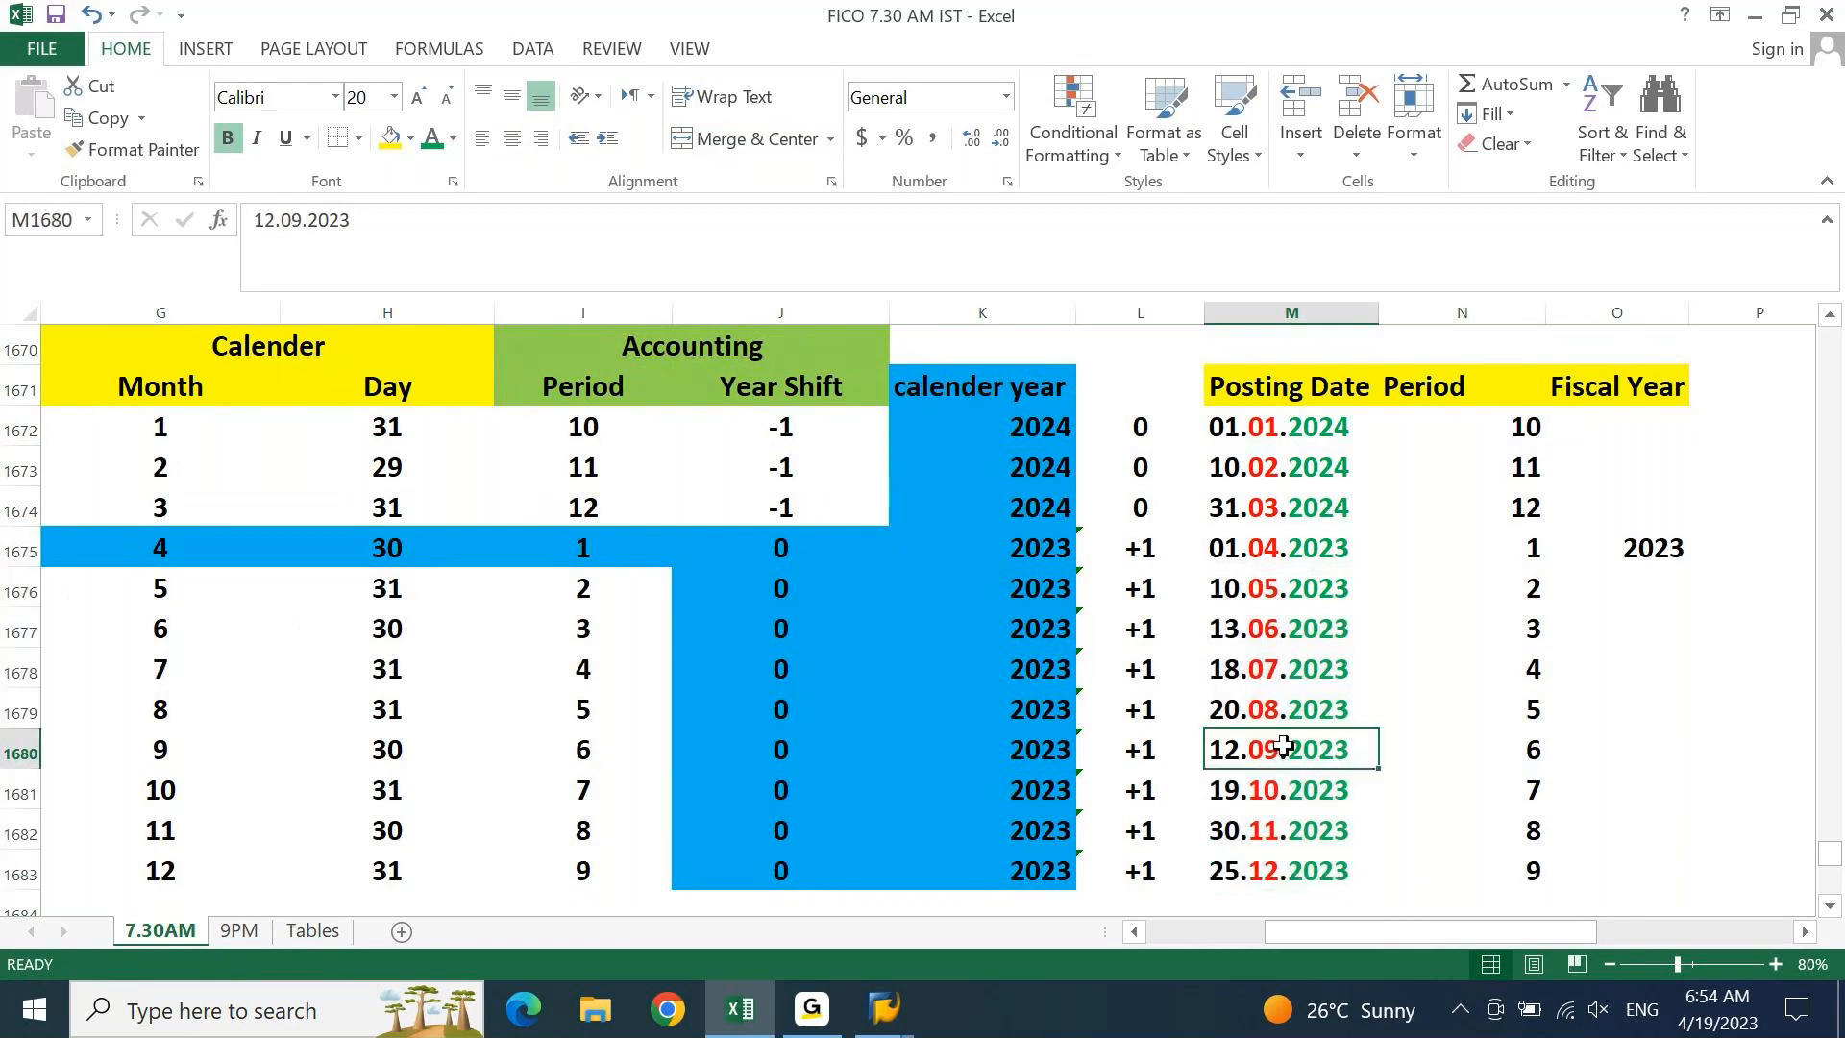
key(shift+space)
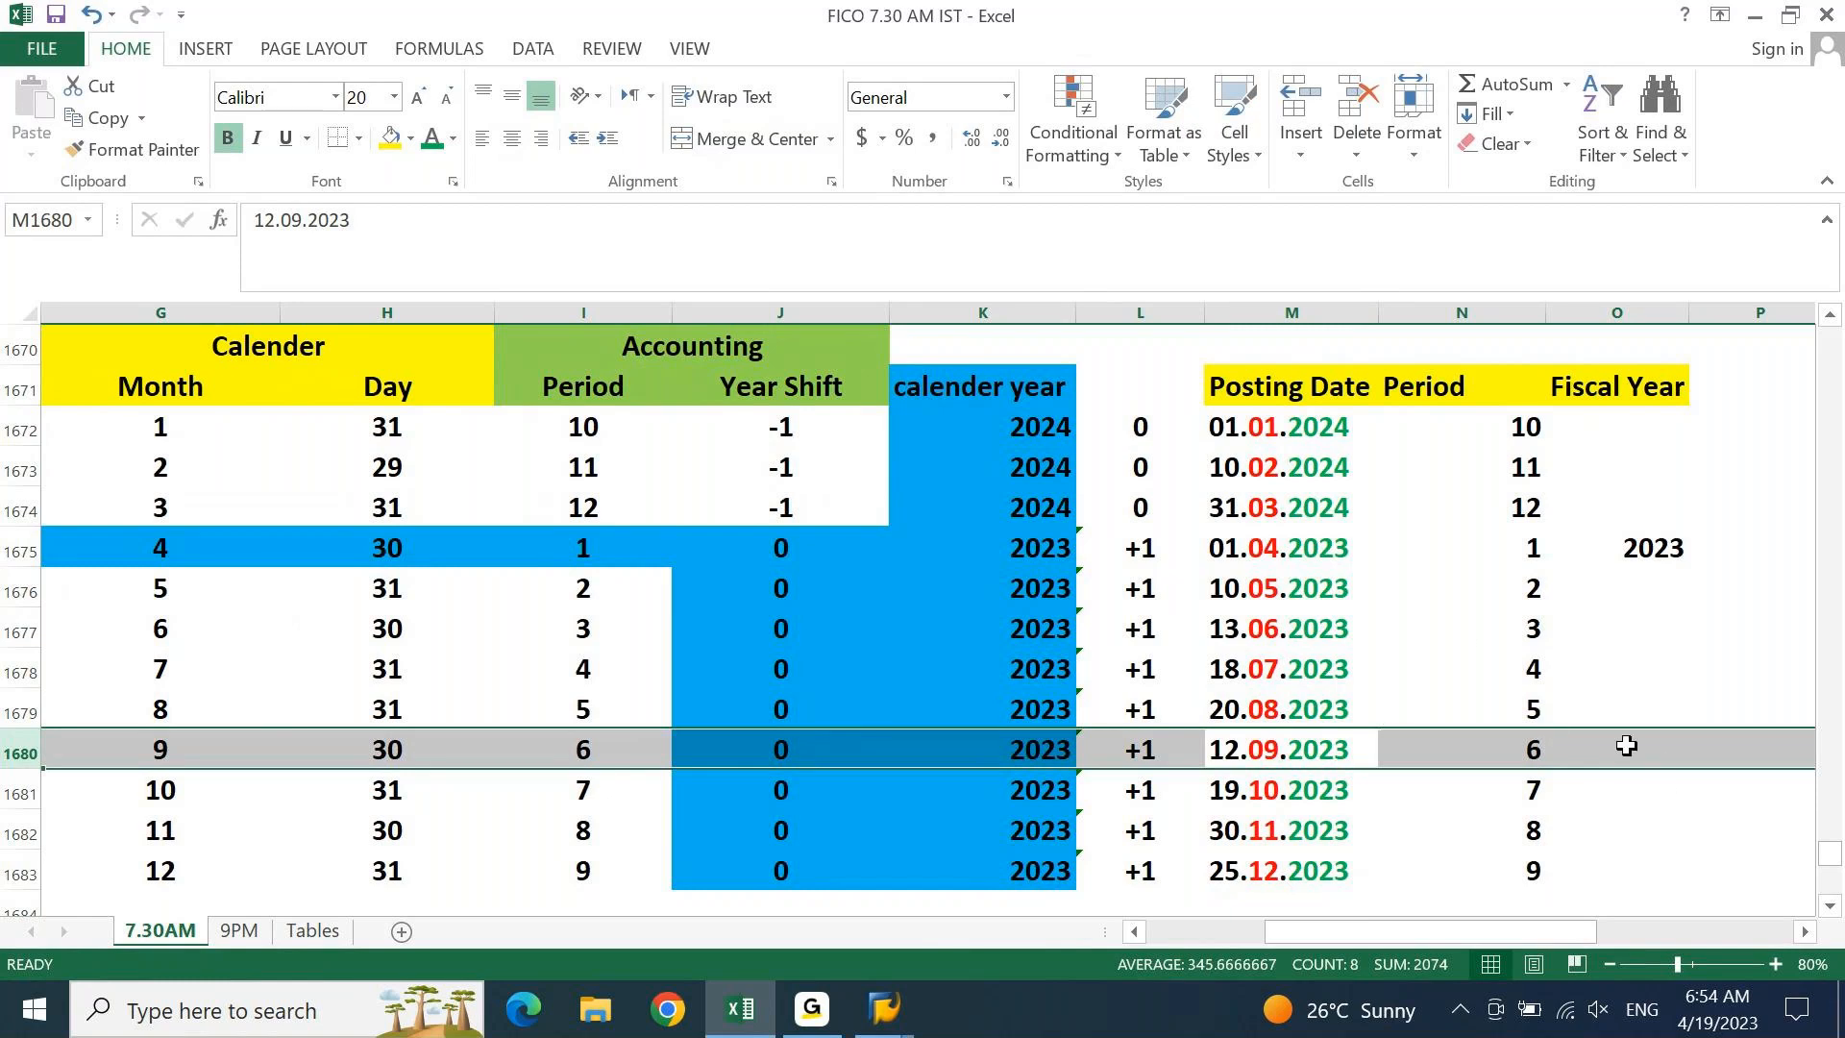
click(1661, 749)
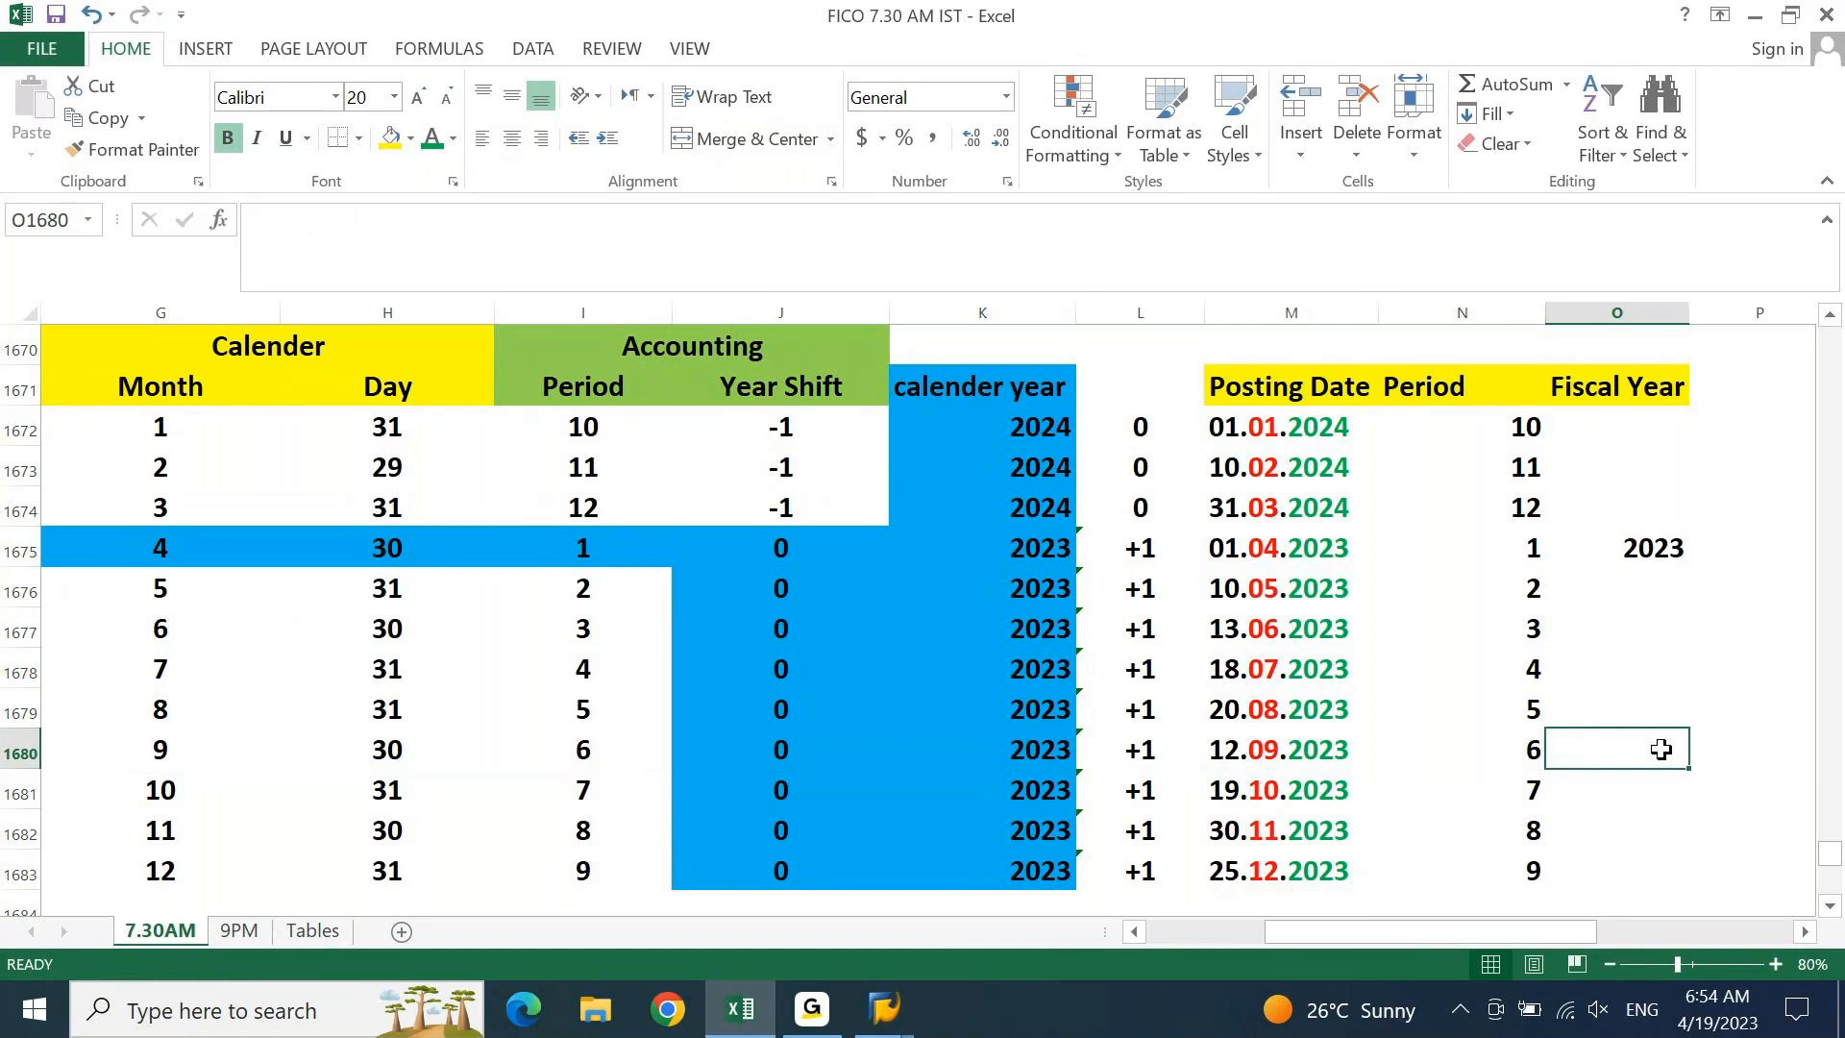
text(2023)
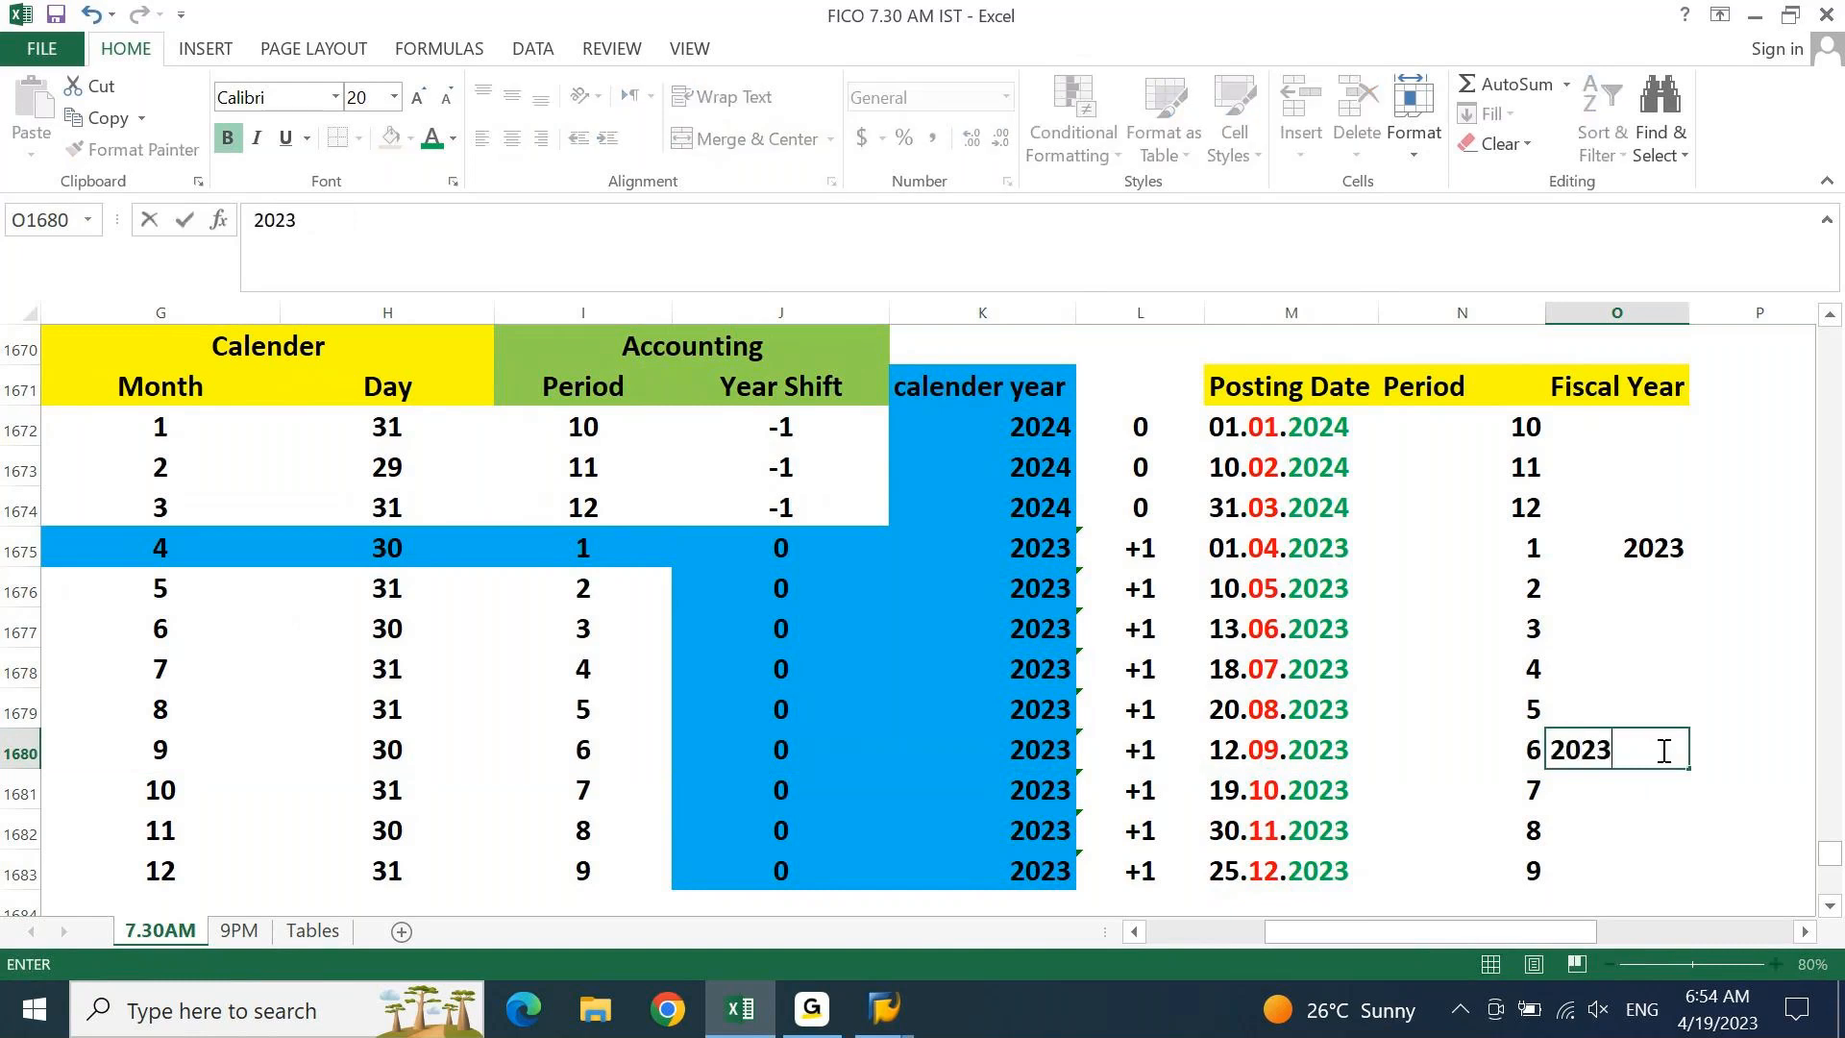
key(Return)
Copy the 2023 value into the Fiscal Year cells from April through December
click(1662, 750)
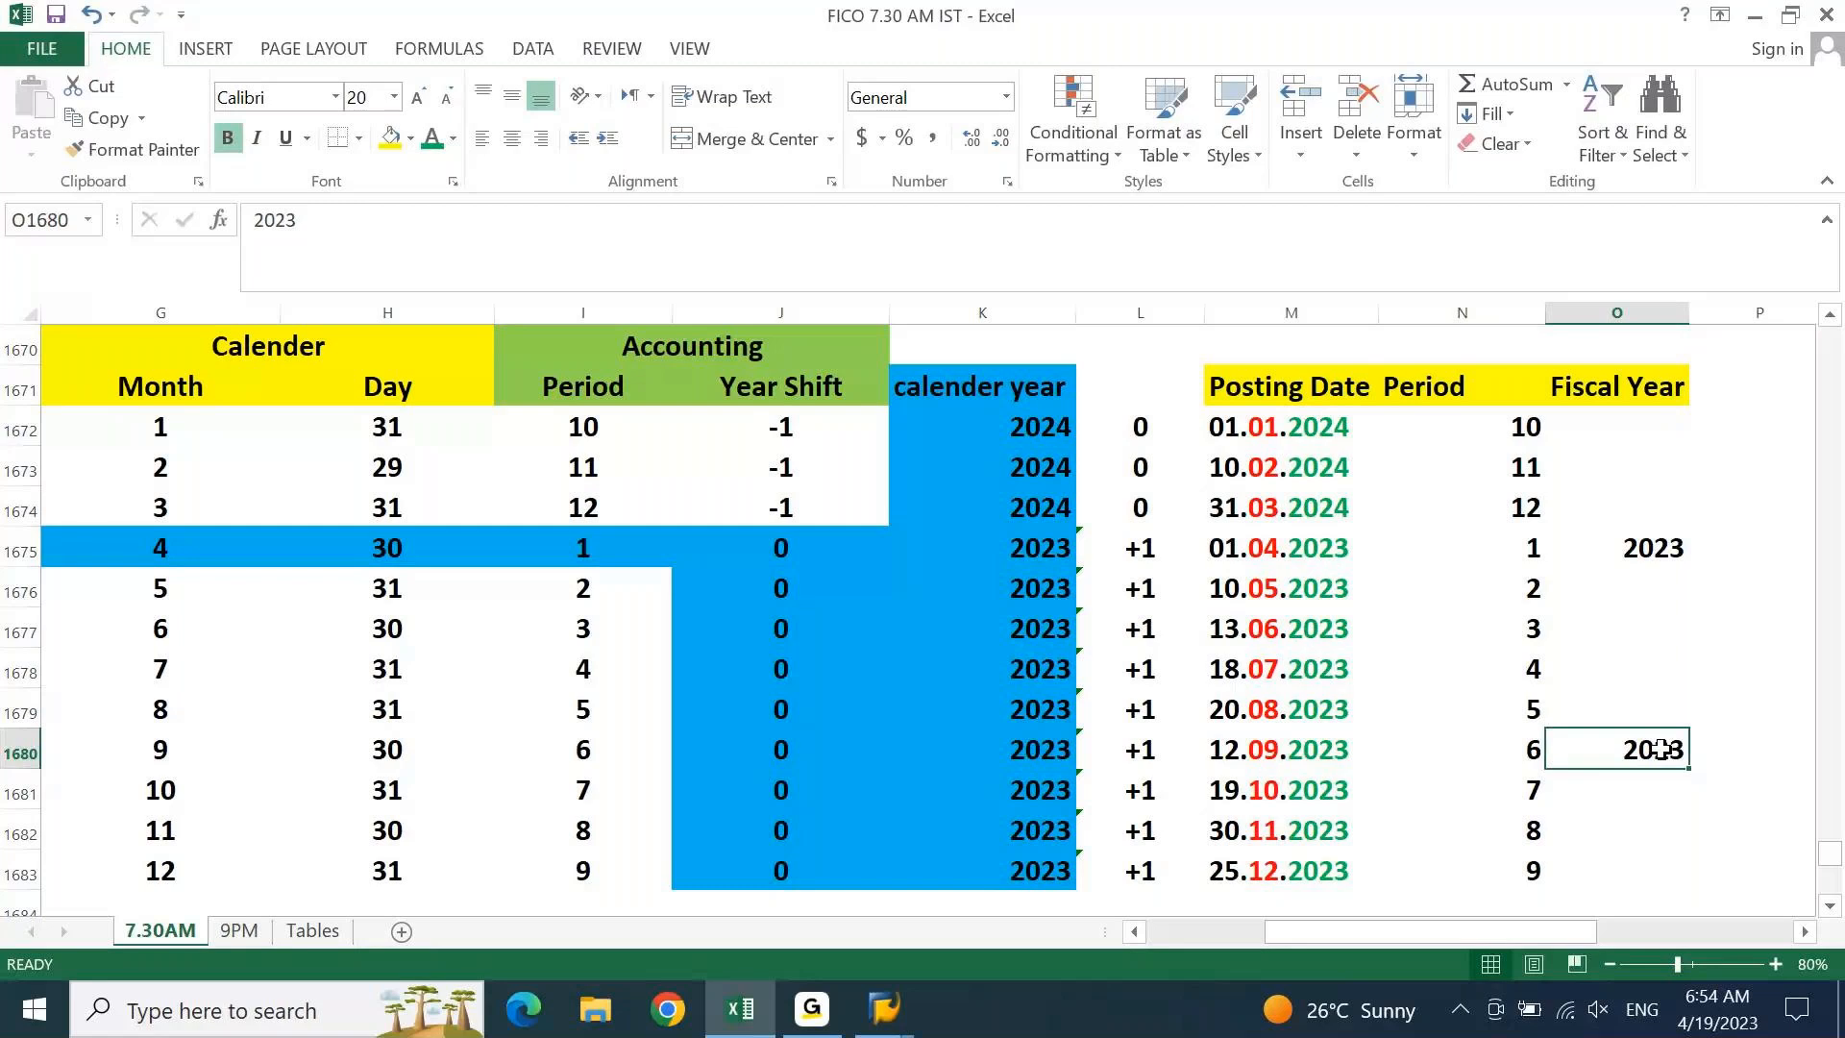
key(ctrl+c)
key(ctrl+Up)
key(ctrl+shift+Down)
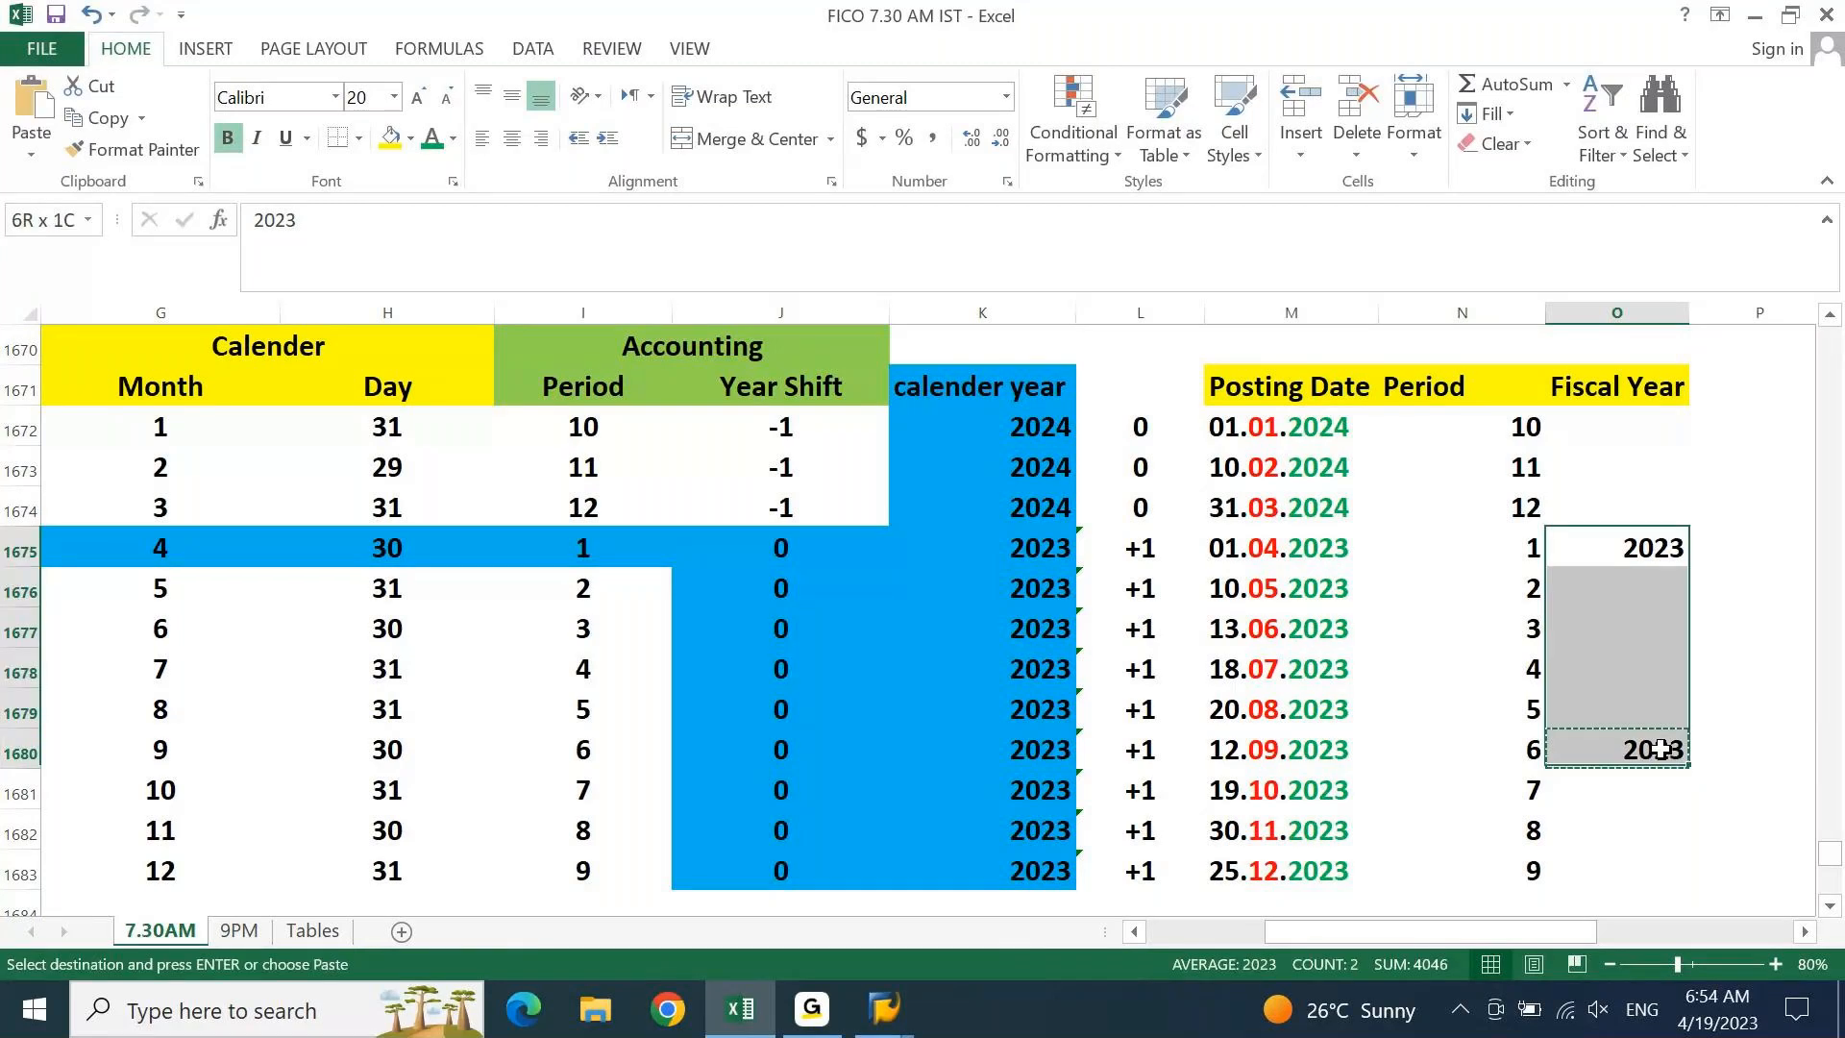
key(shift+Down)
key(shift+Down)
key(shift+Down)
key(Return)
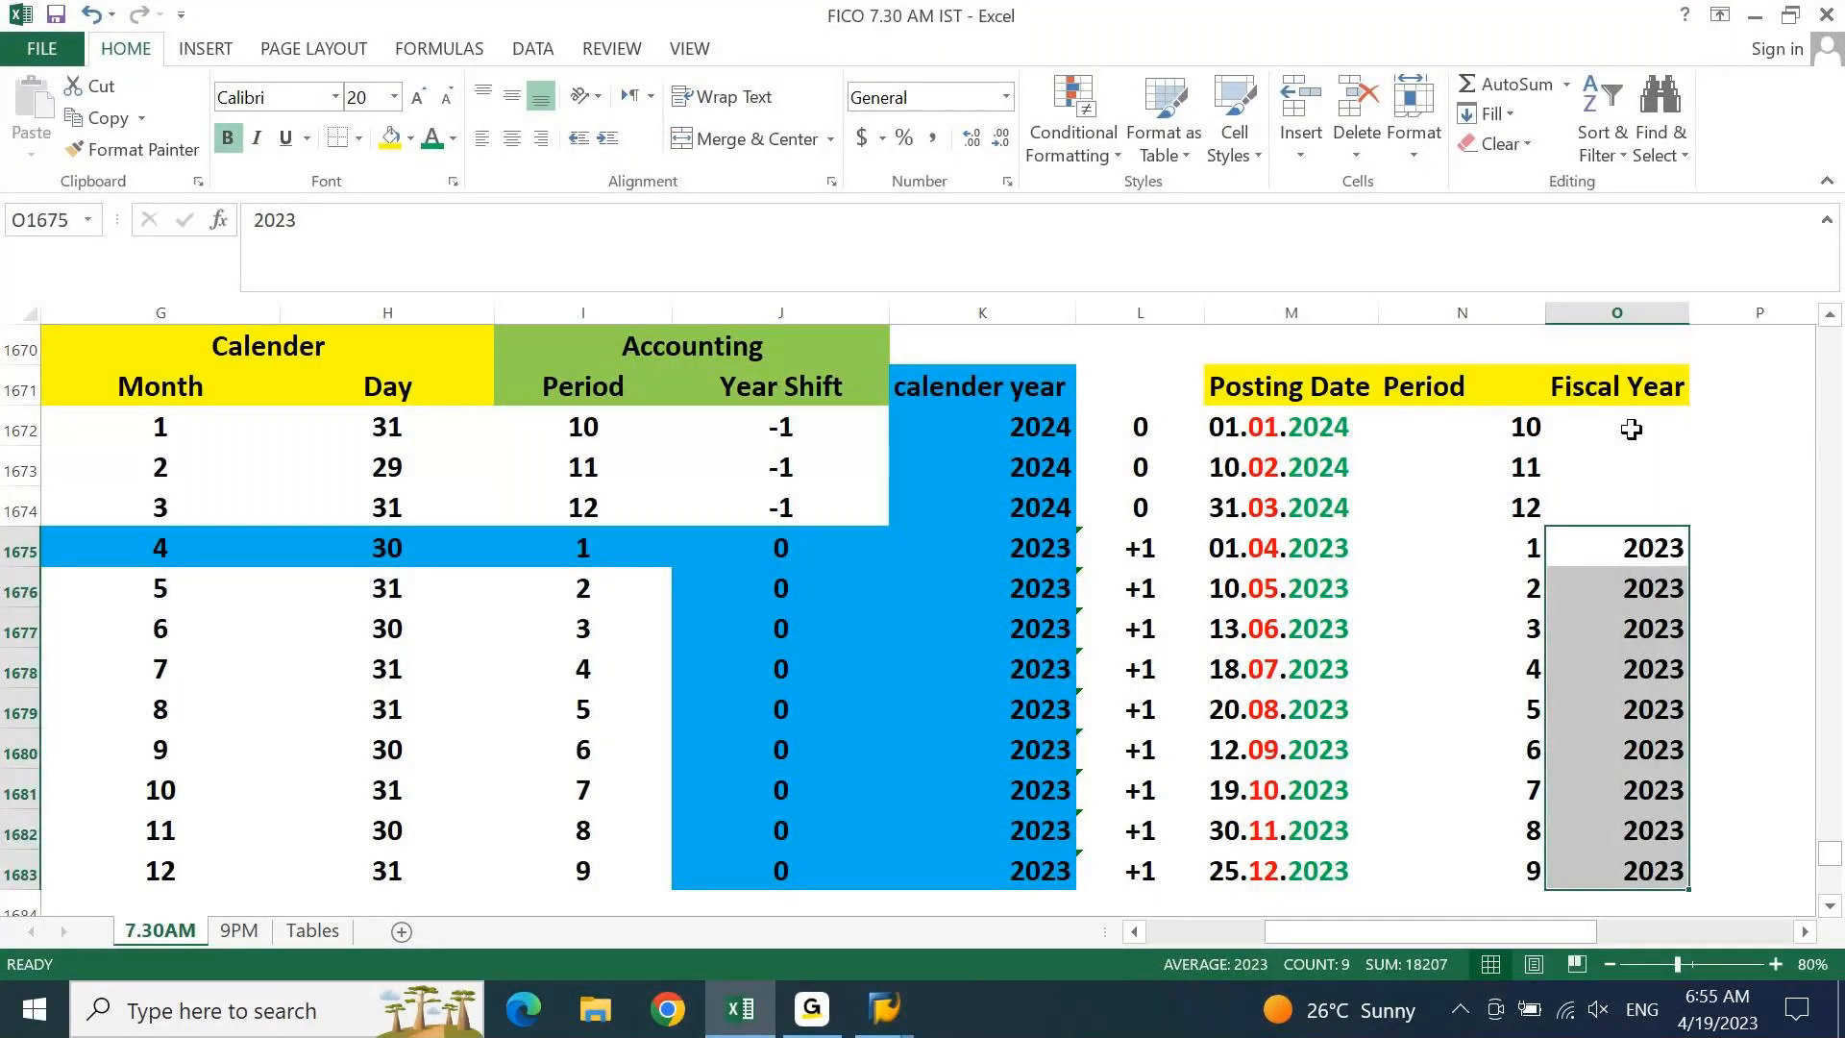
click(1631, 430)
key(shift+space)
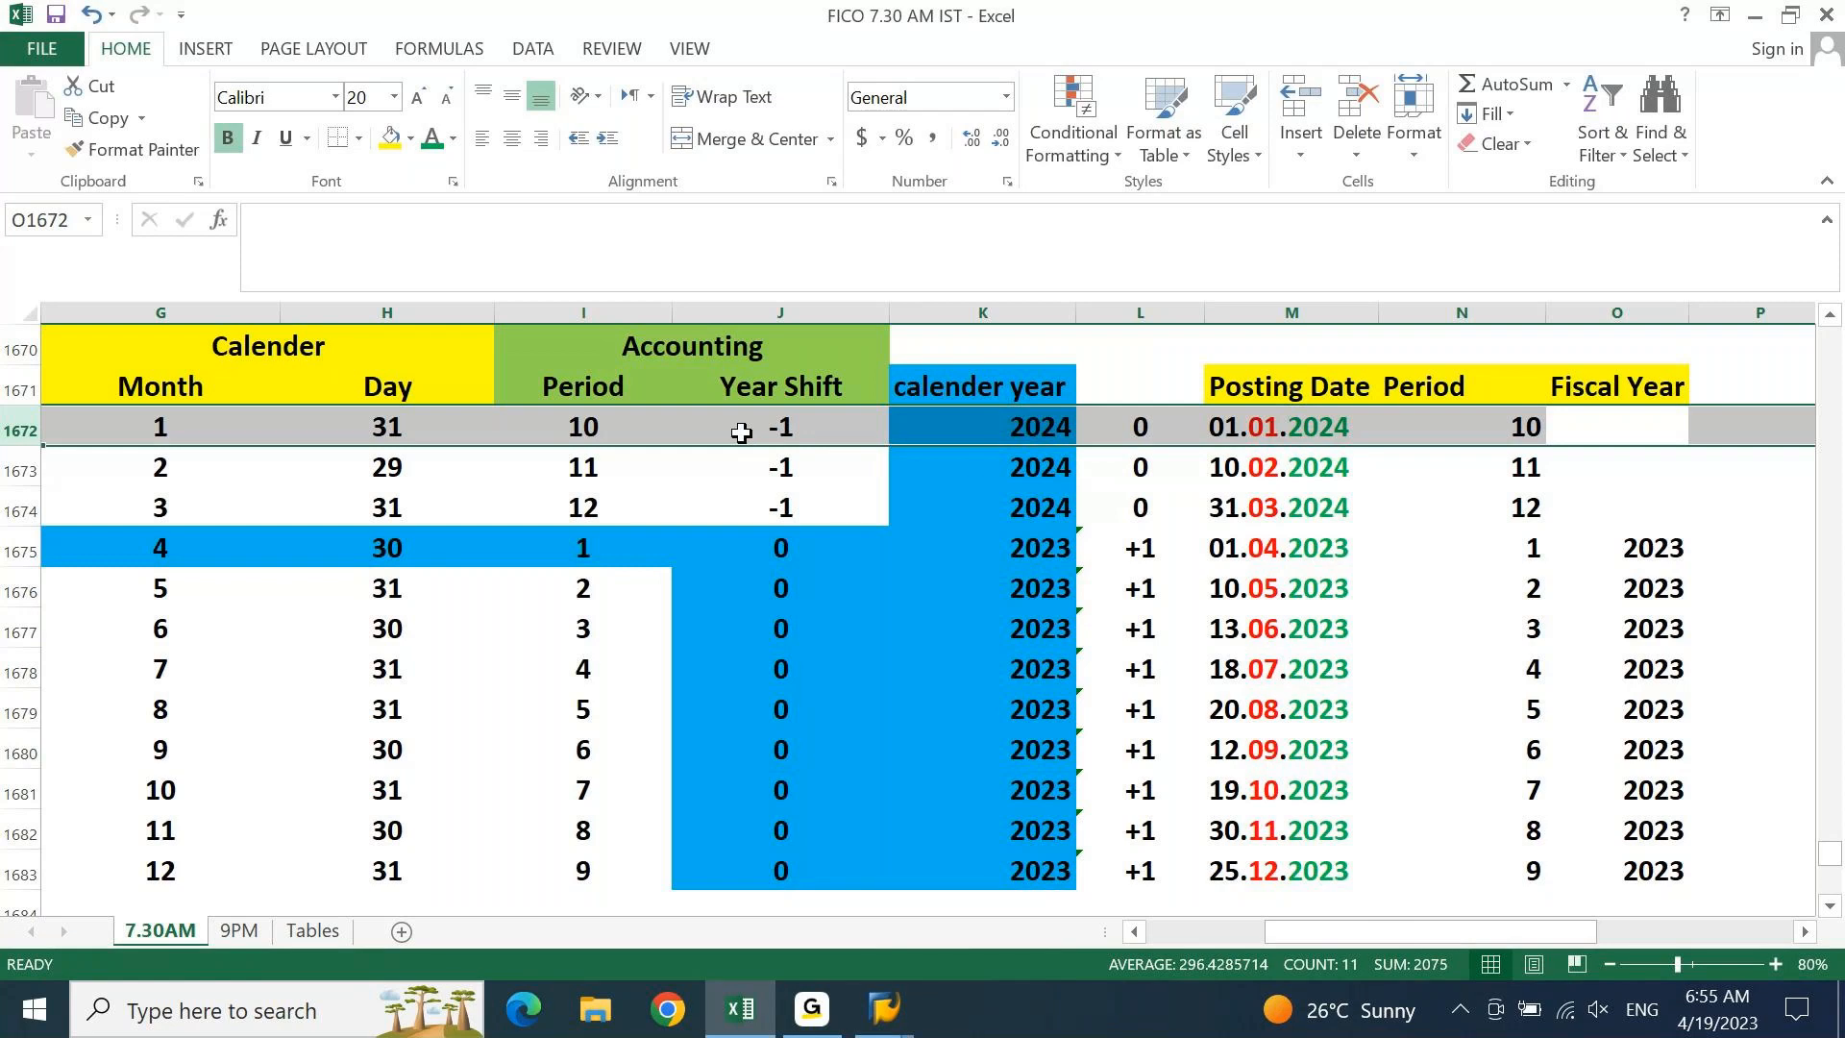
Enter the formula =2024-1 as fiscal year for the 01.01.2024 posting
click(1293, 430)
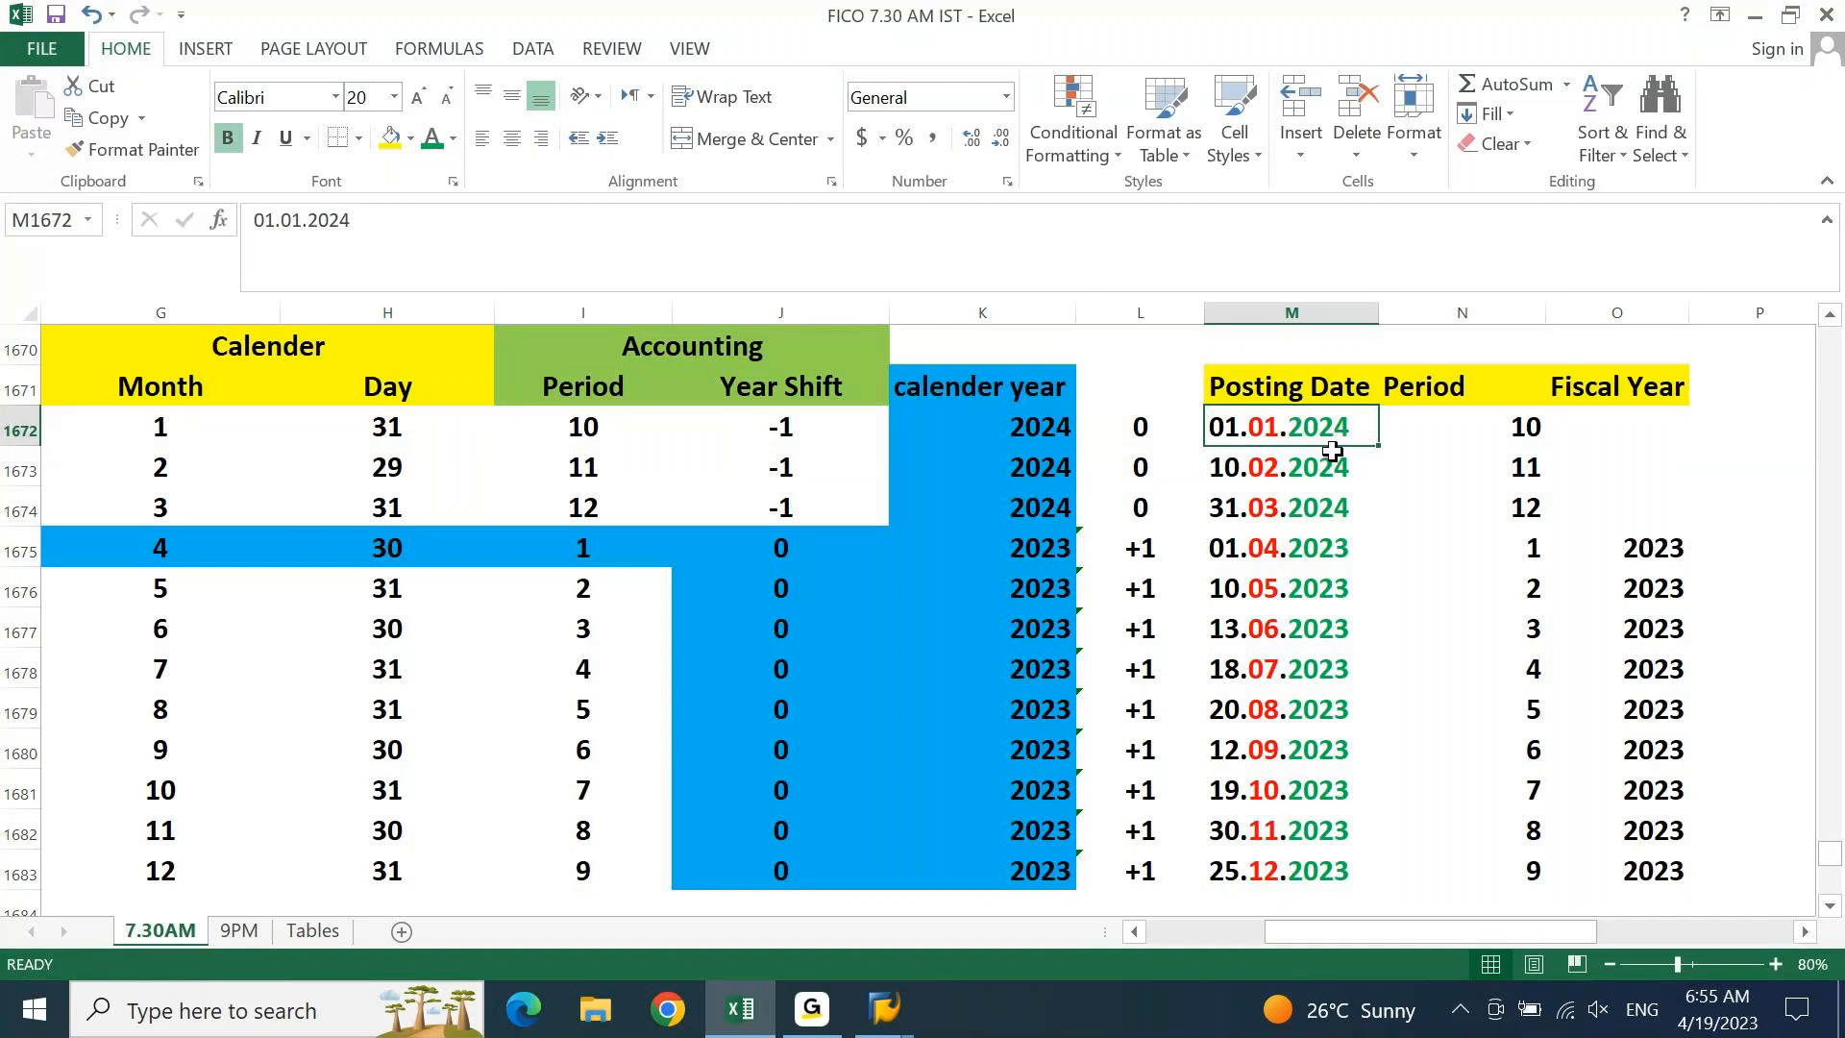
click(1661, 413)
text(=2023)
key(BackSpace)
text(4-1)
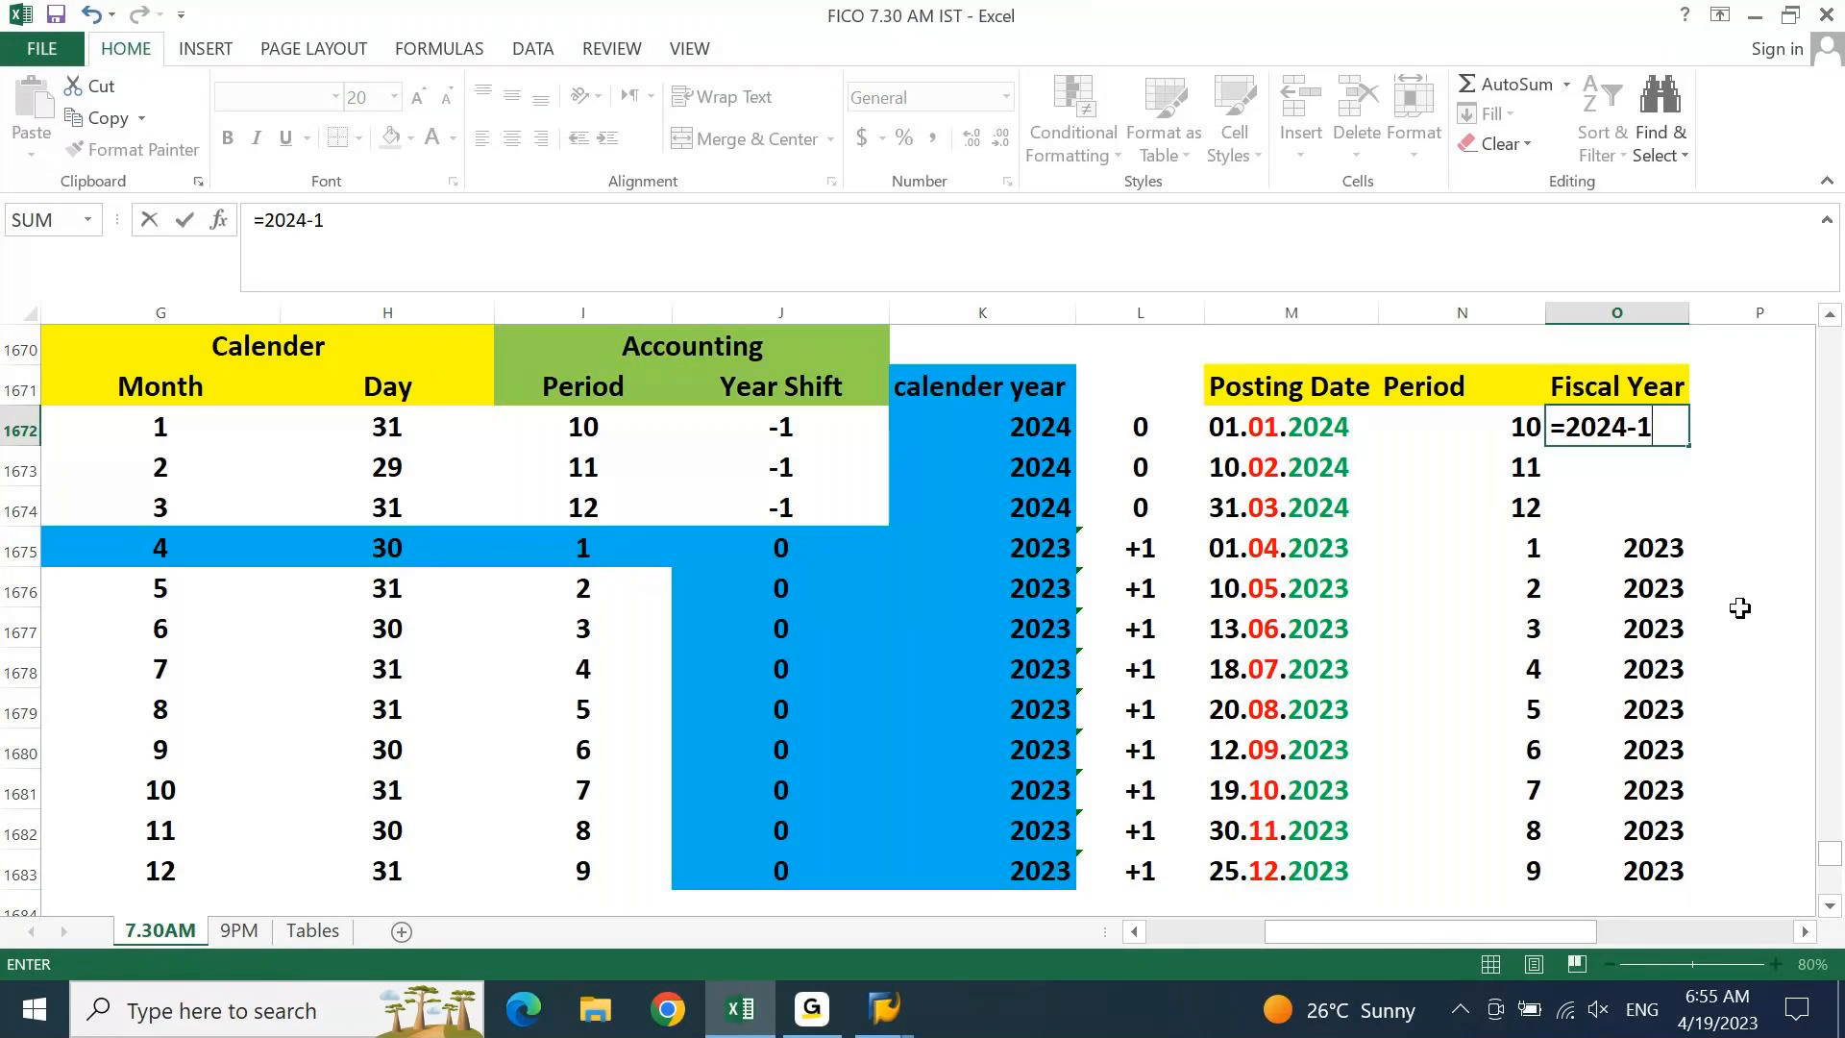
key(Return)
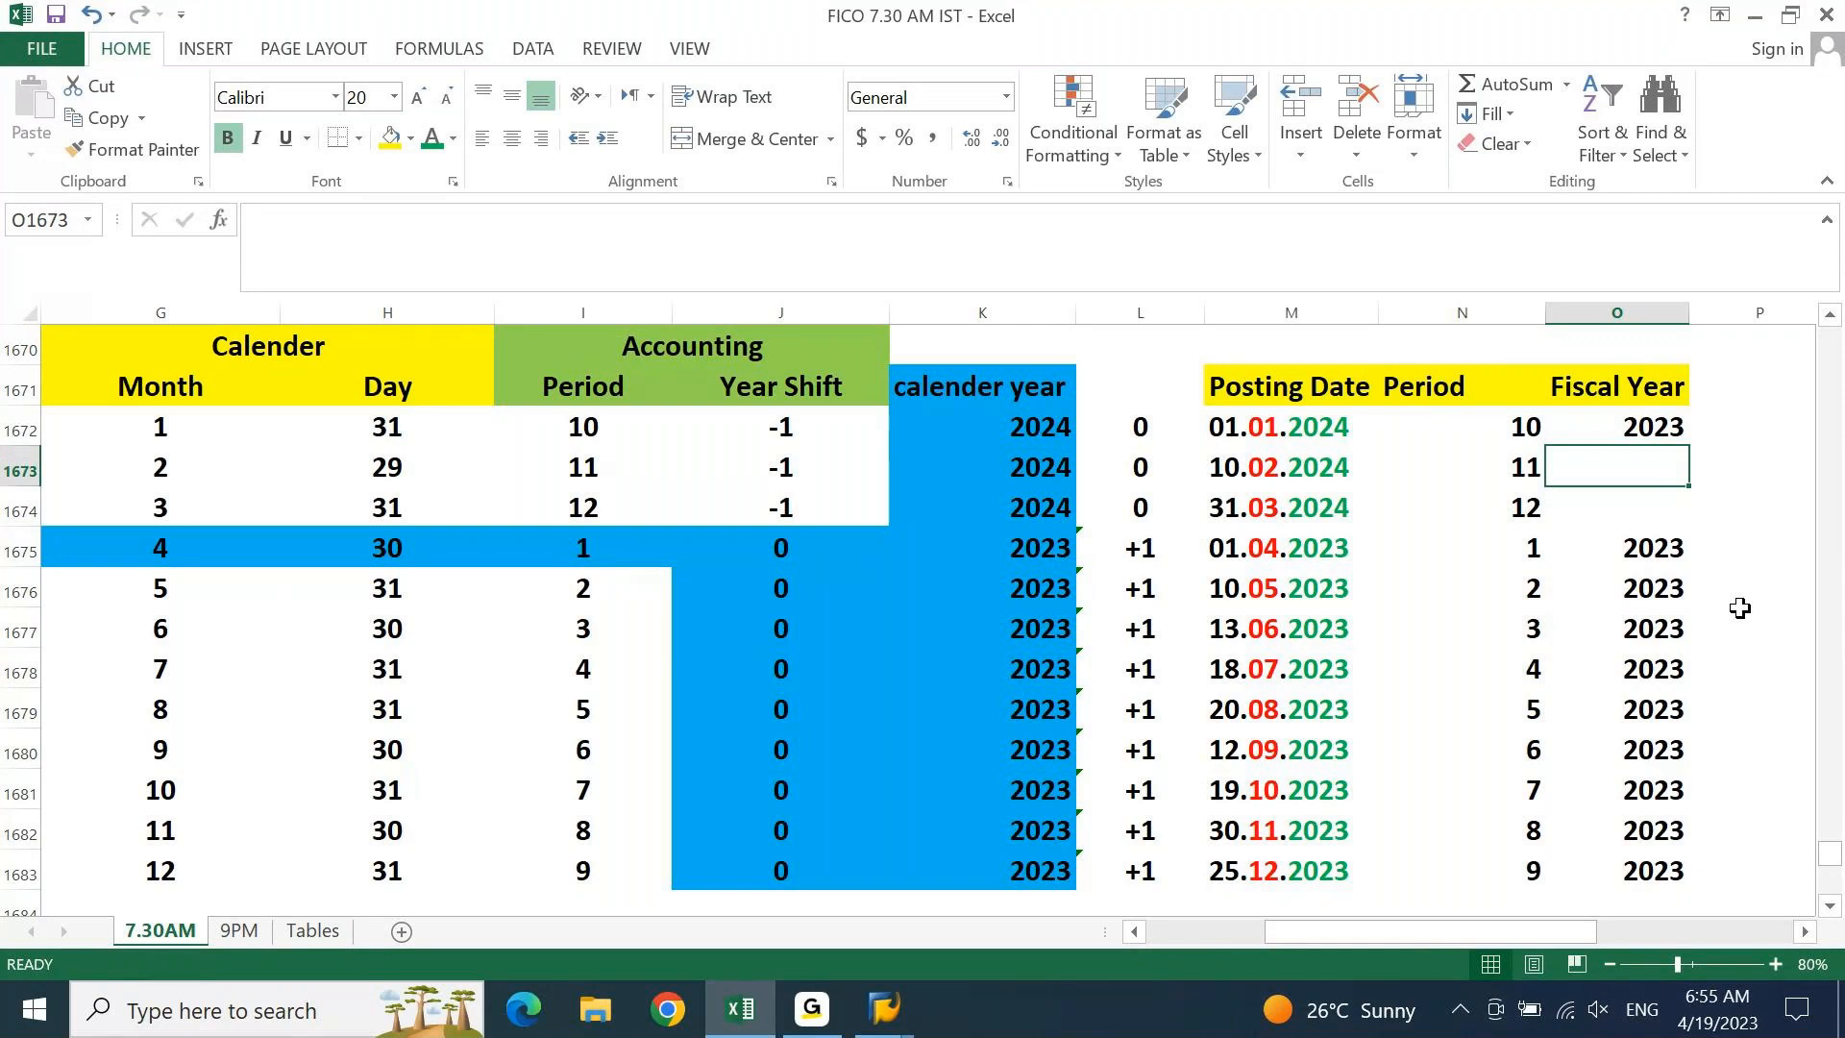
Enter 2023 for the February and March 2024 postings and review the Fiscal Year column
text(2023)
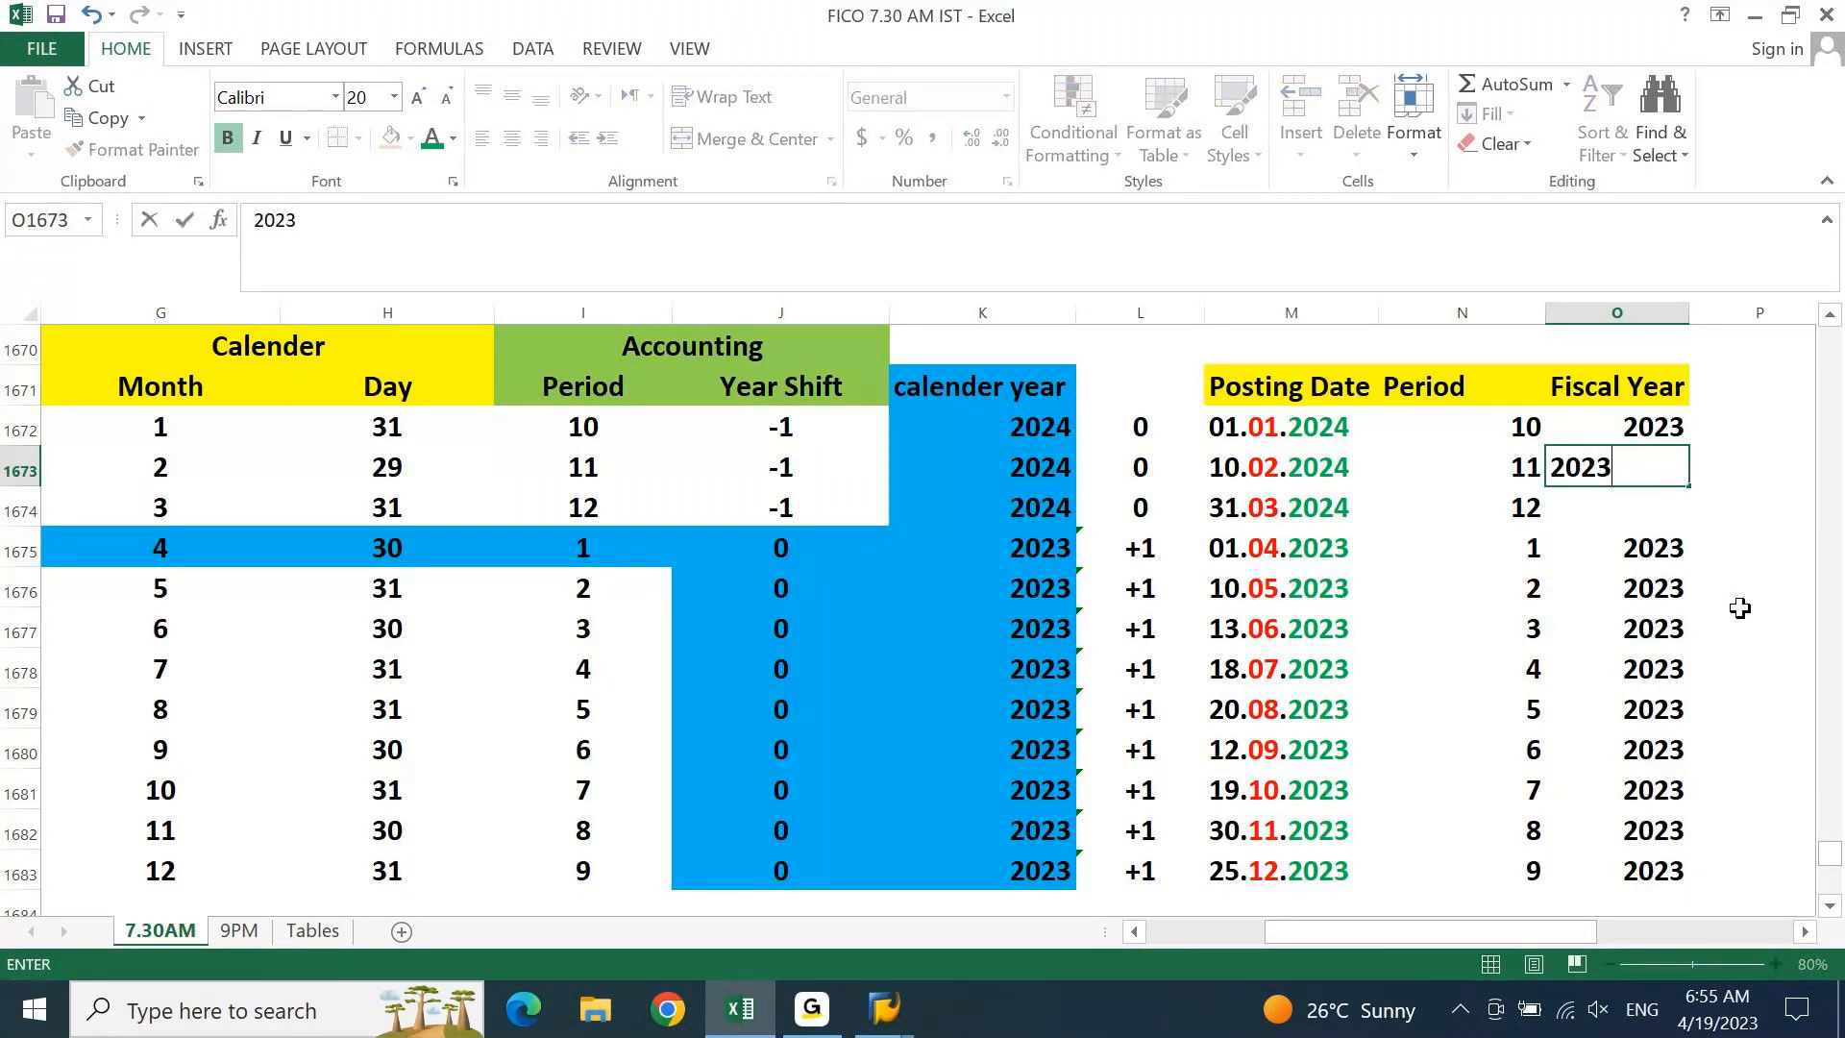
key(Return)
text(2023)
key(Return)
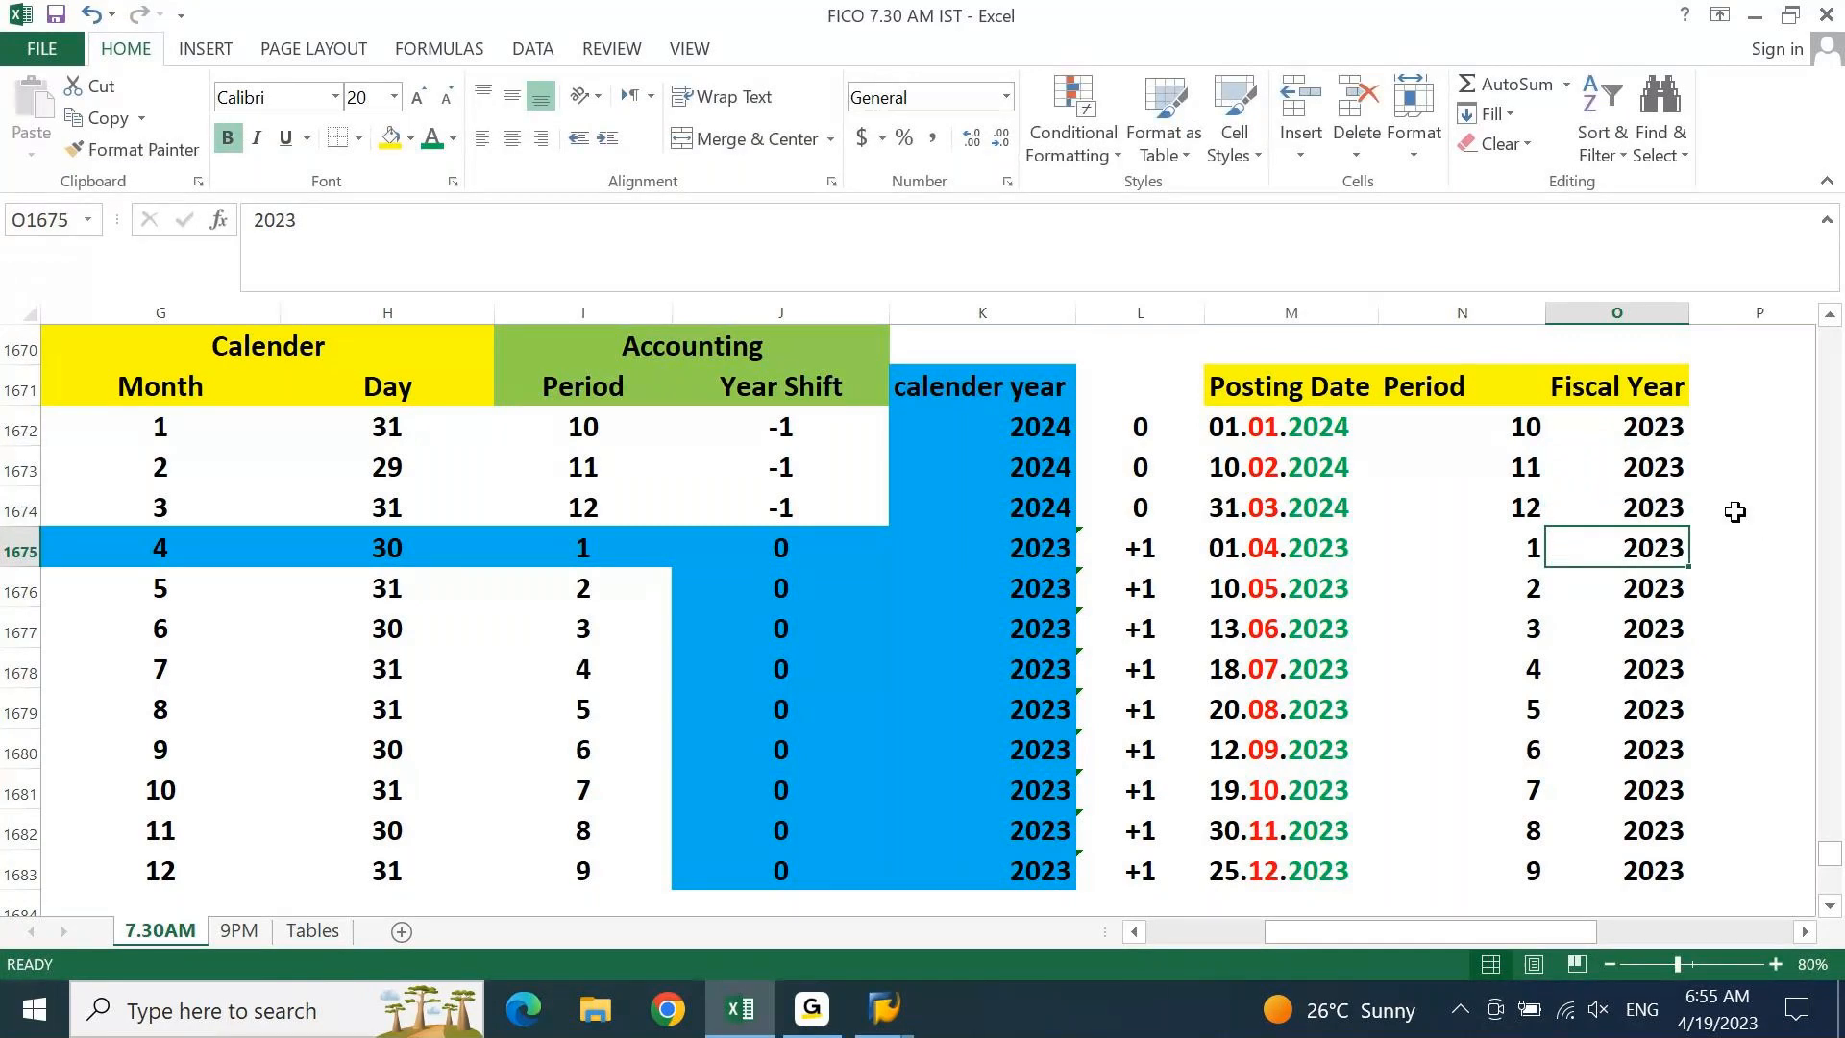
drag(1654, 423, 1559, 852)
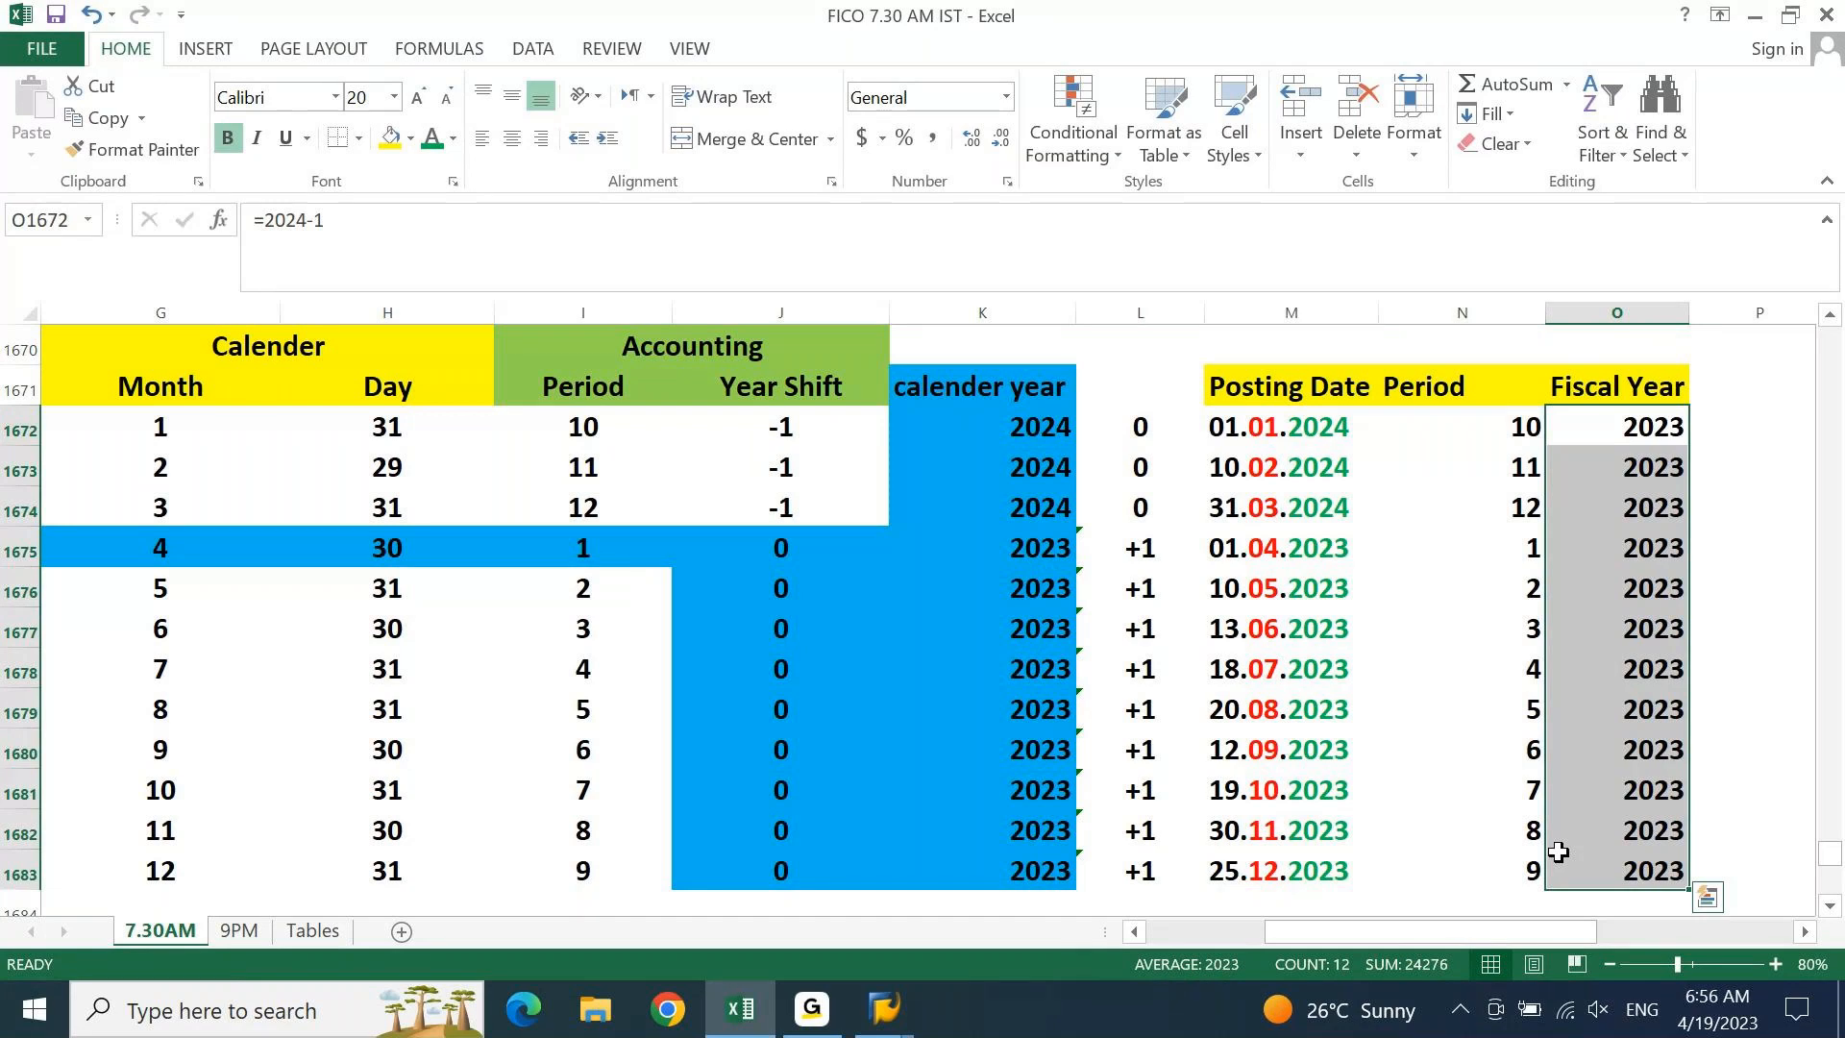
click(1377, 639)
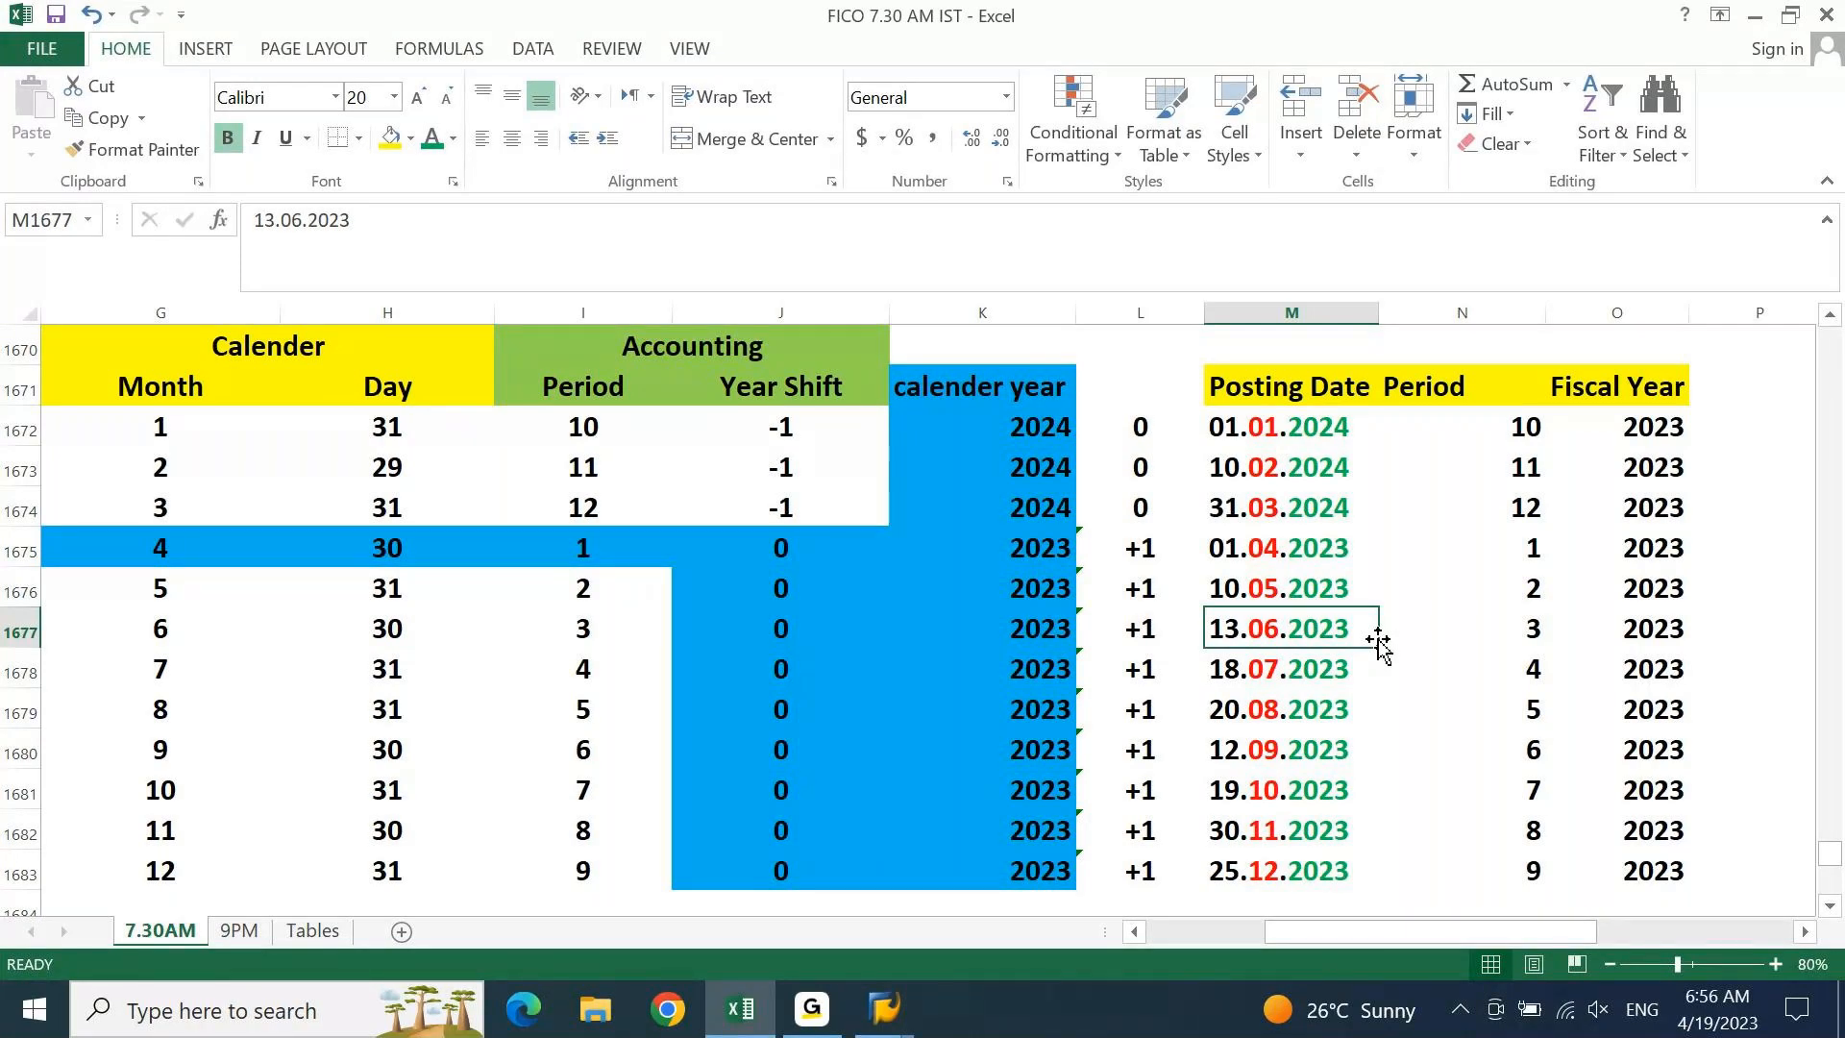
Change January's period cell to 11, then restore it to 10
click(1524, 428)
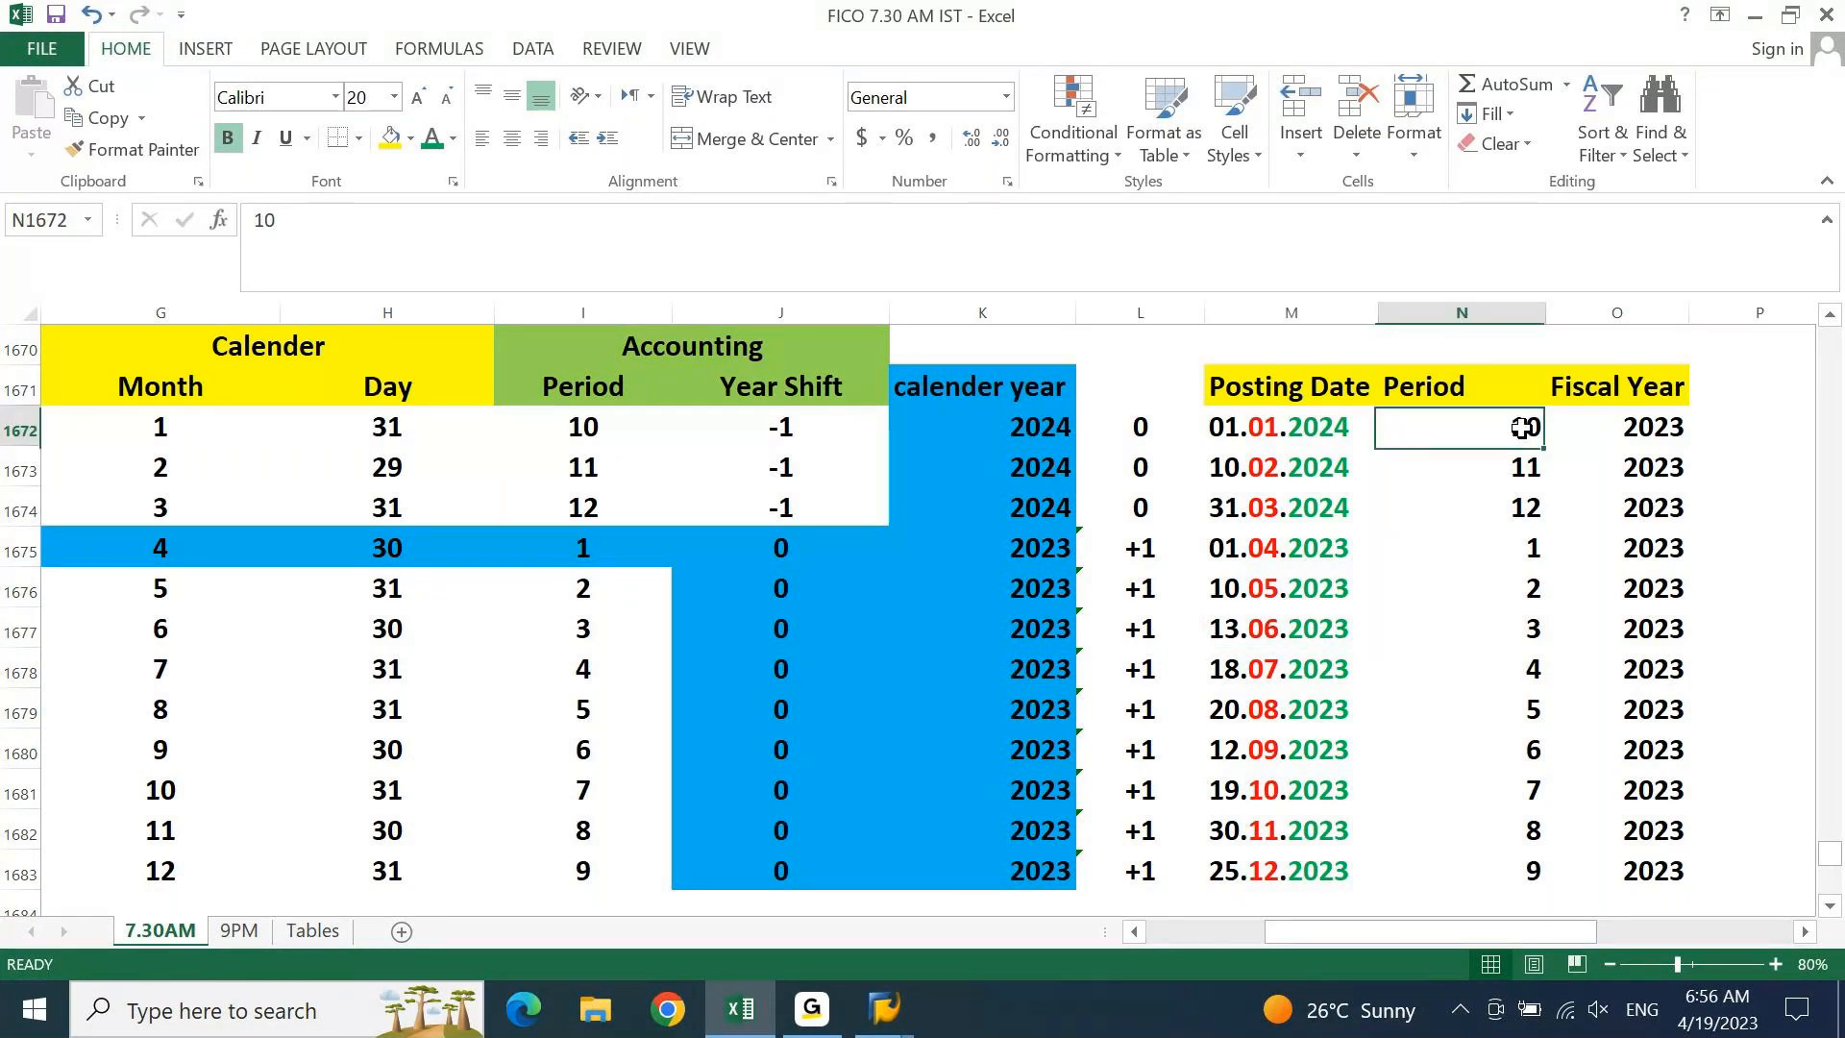
text(11)
key(Return)
key(Up)
text(10)
key(Return)
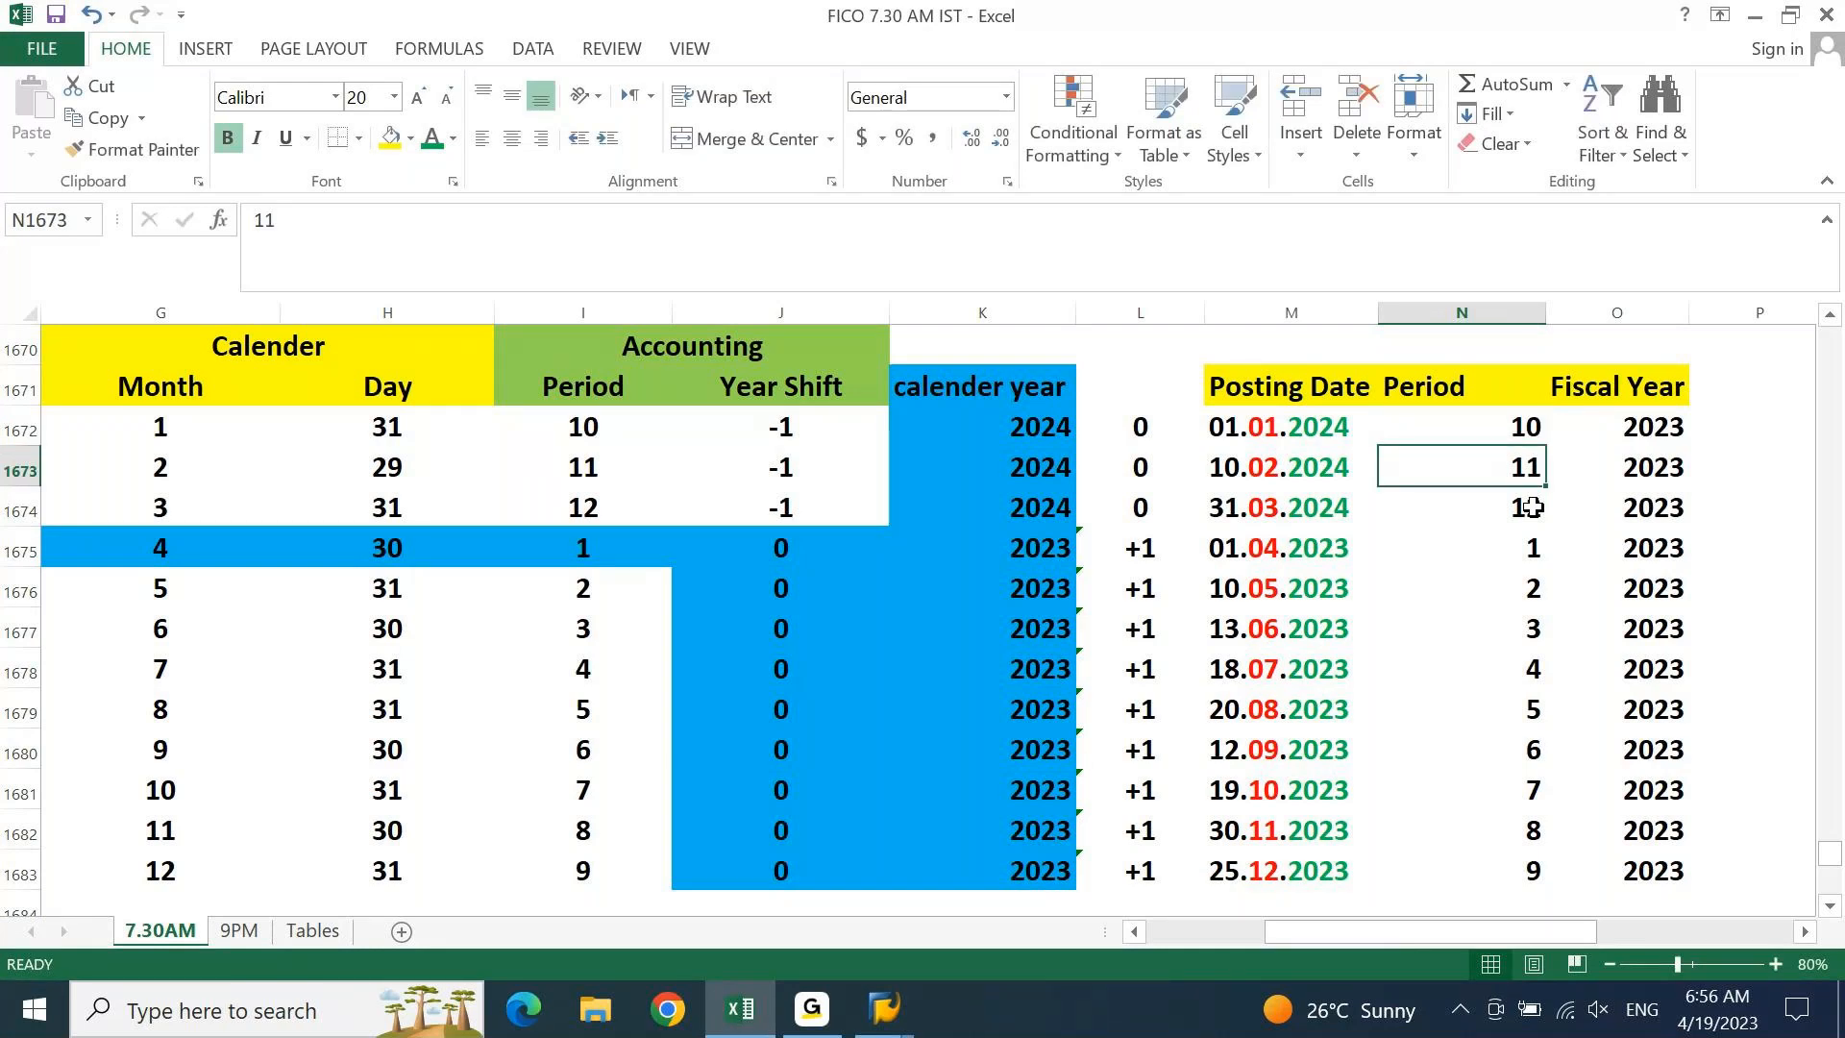
Check March's period 12, year shift and calendar year before going to SAP
click(1528, 522)
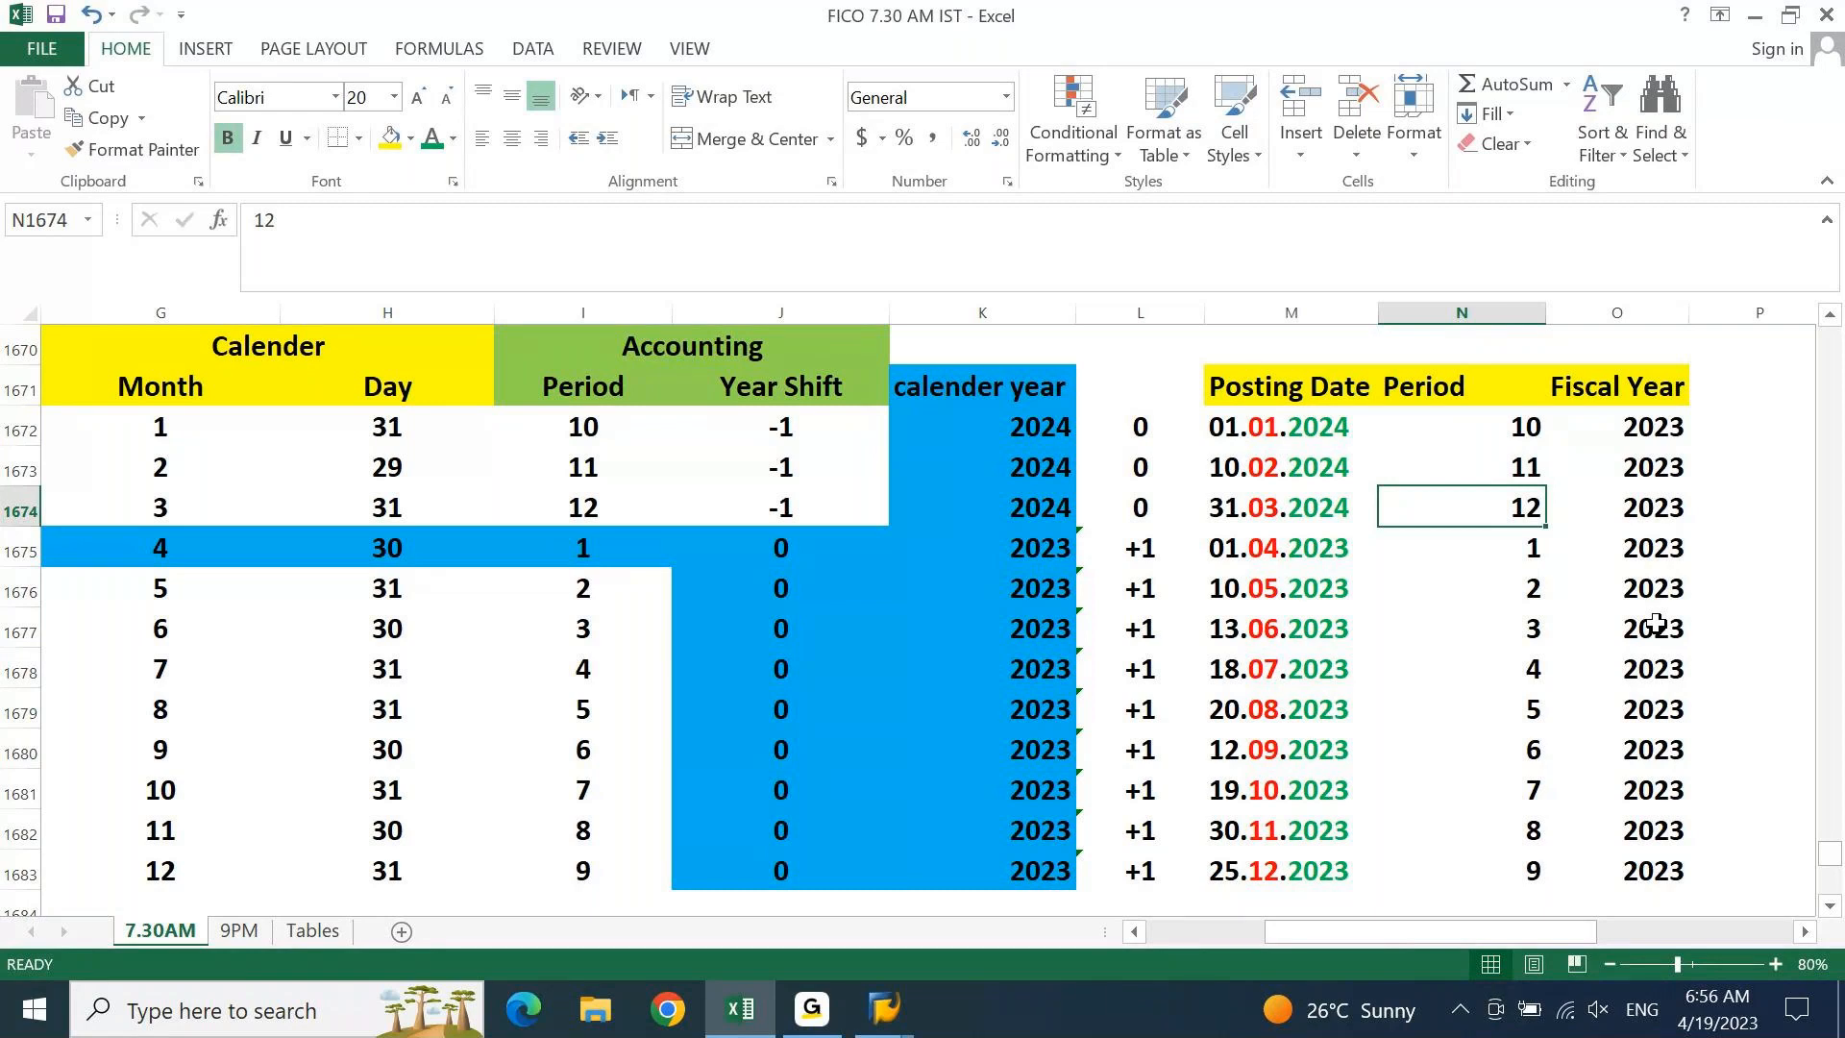
key(Home)
key(Right)
key(Right)
key(Right)
key(Right)
key(Right)
key(Right)
key(Right)
key(Right)
key(Right)
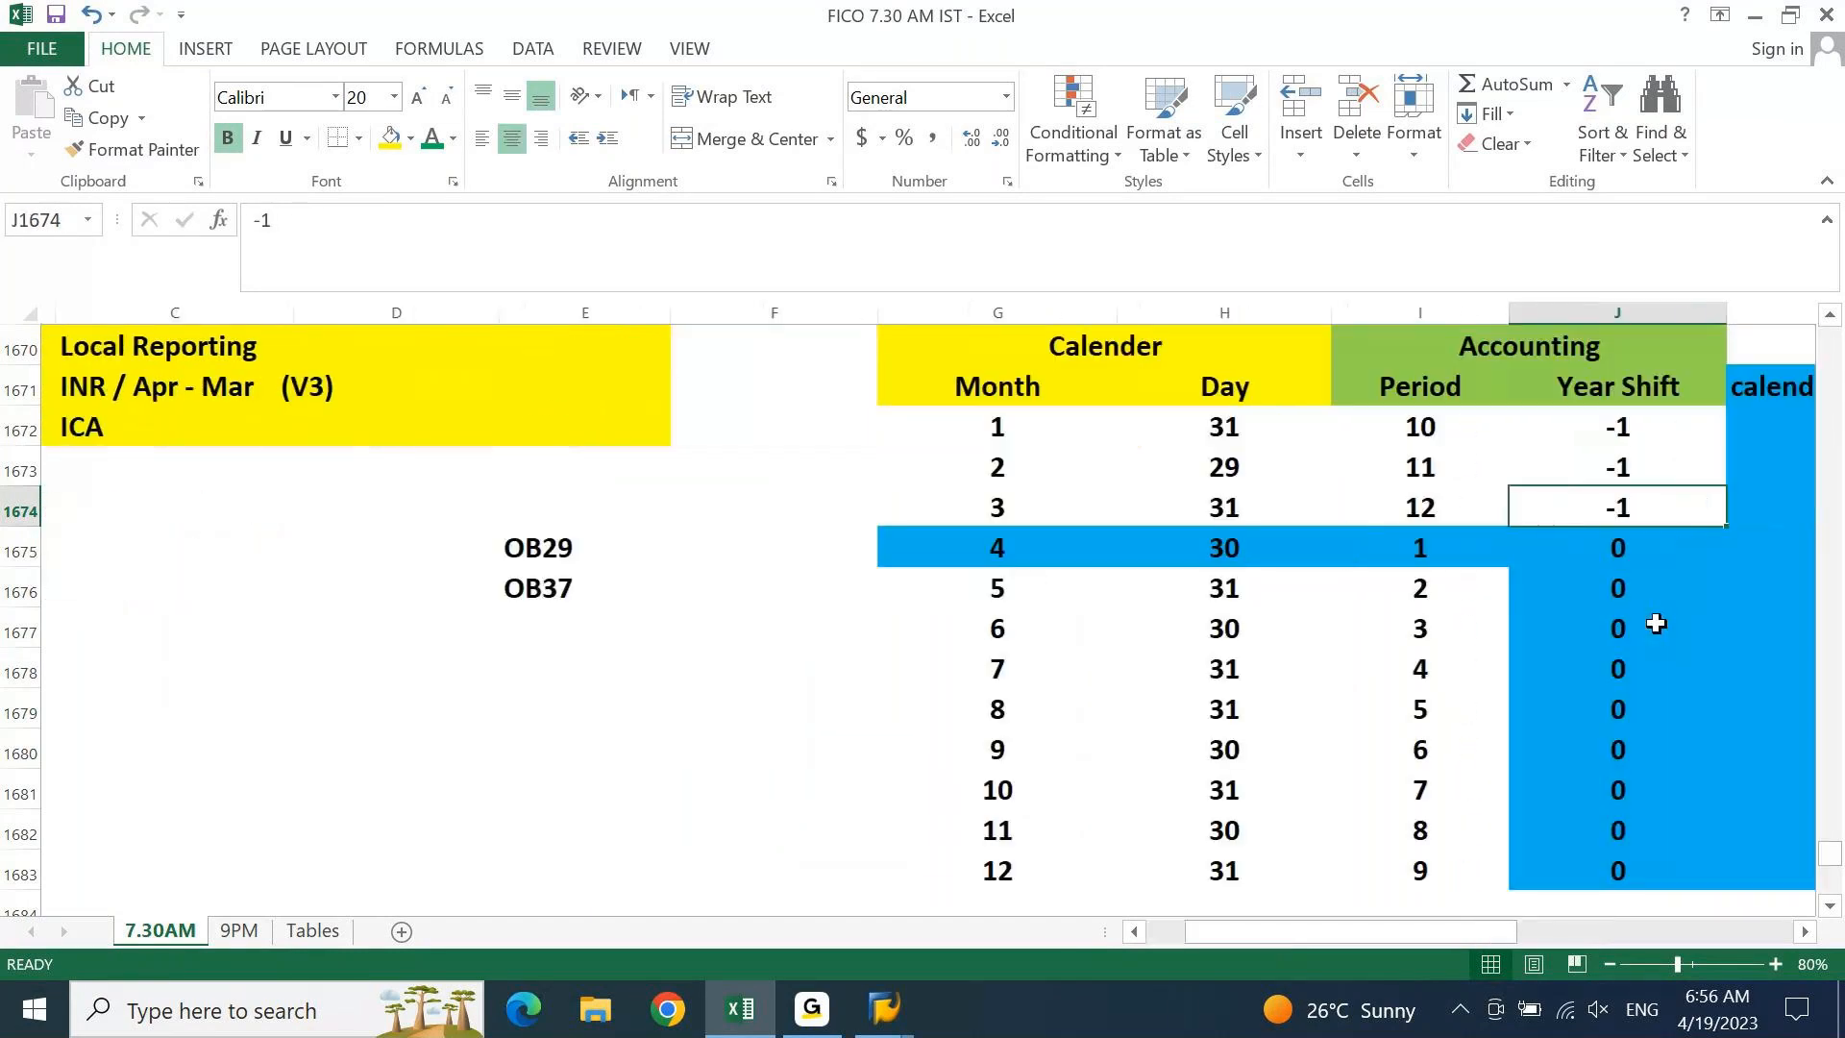
key(Right)
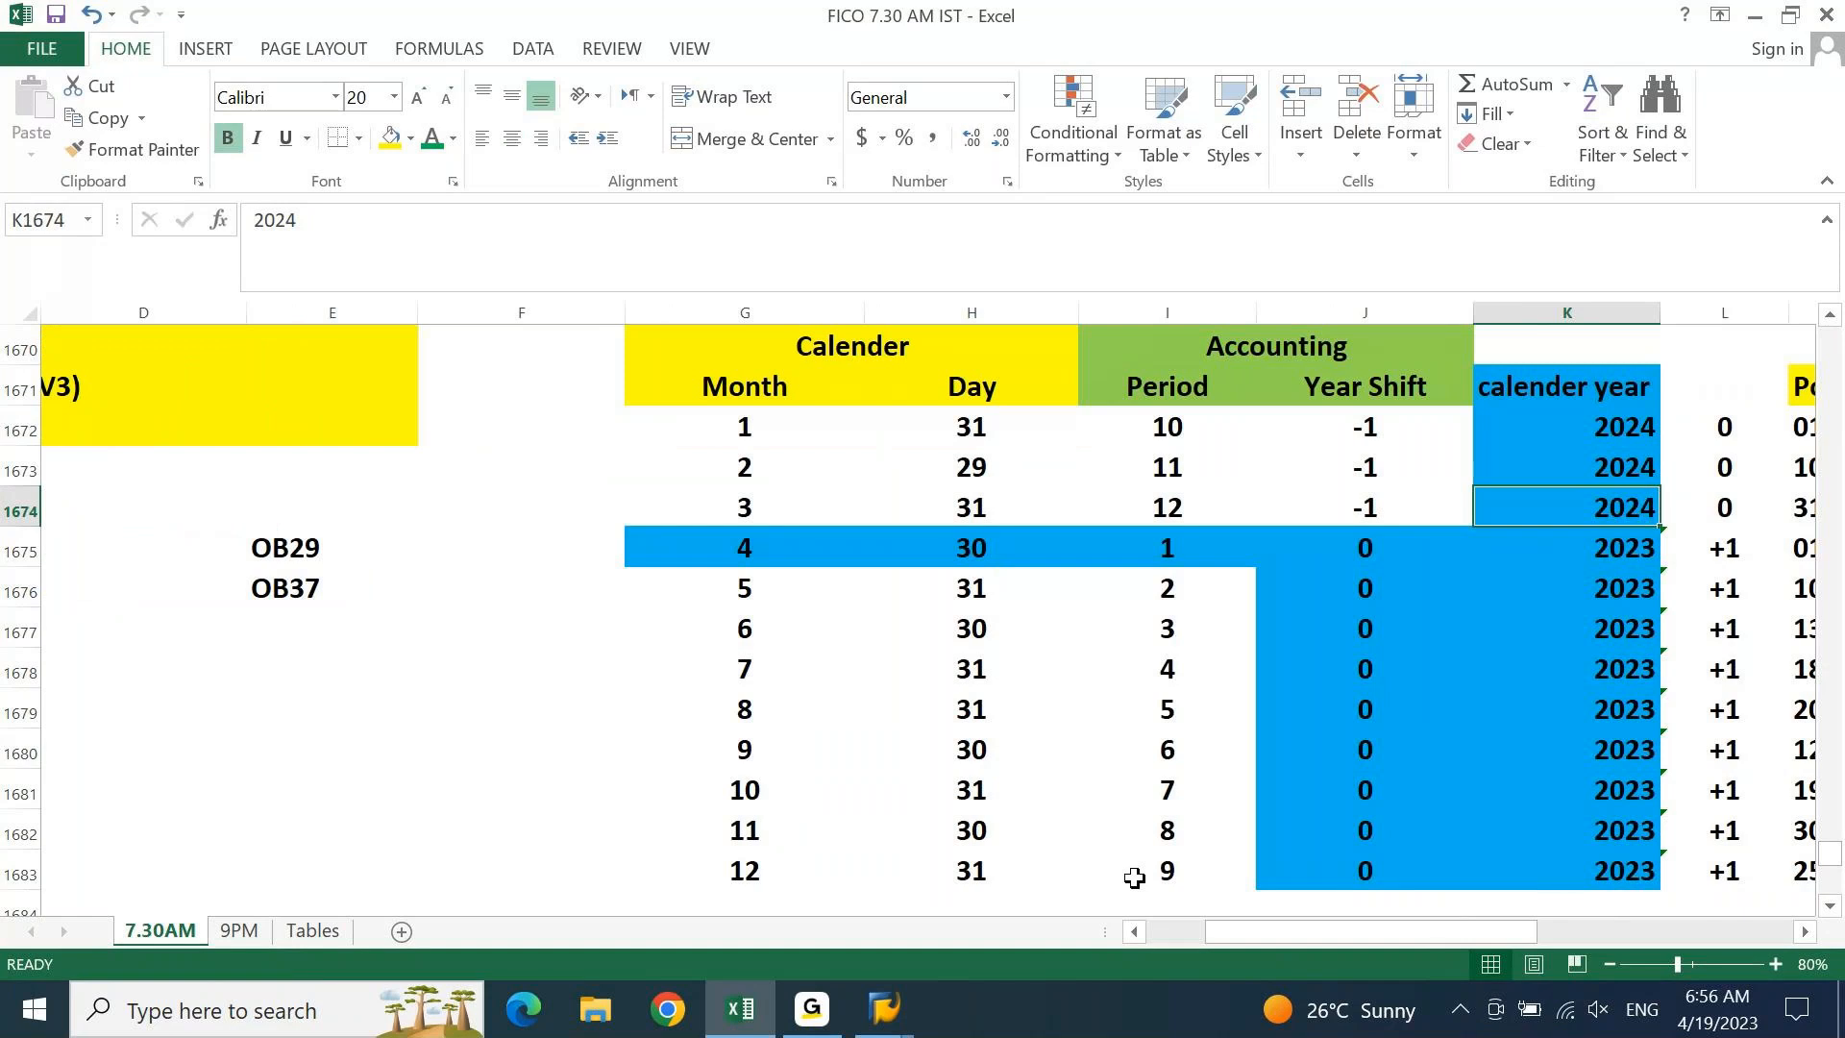
key(alt+Tab)
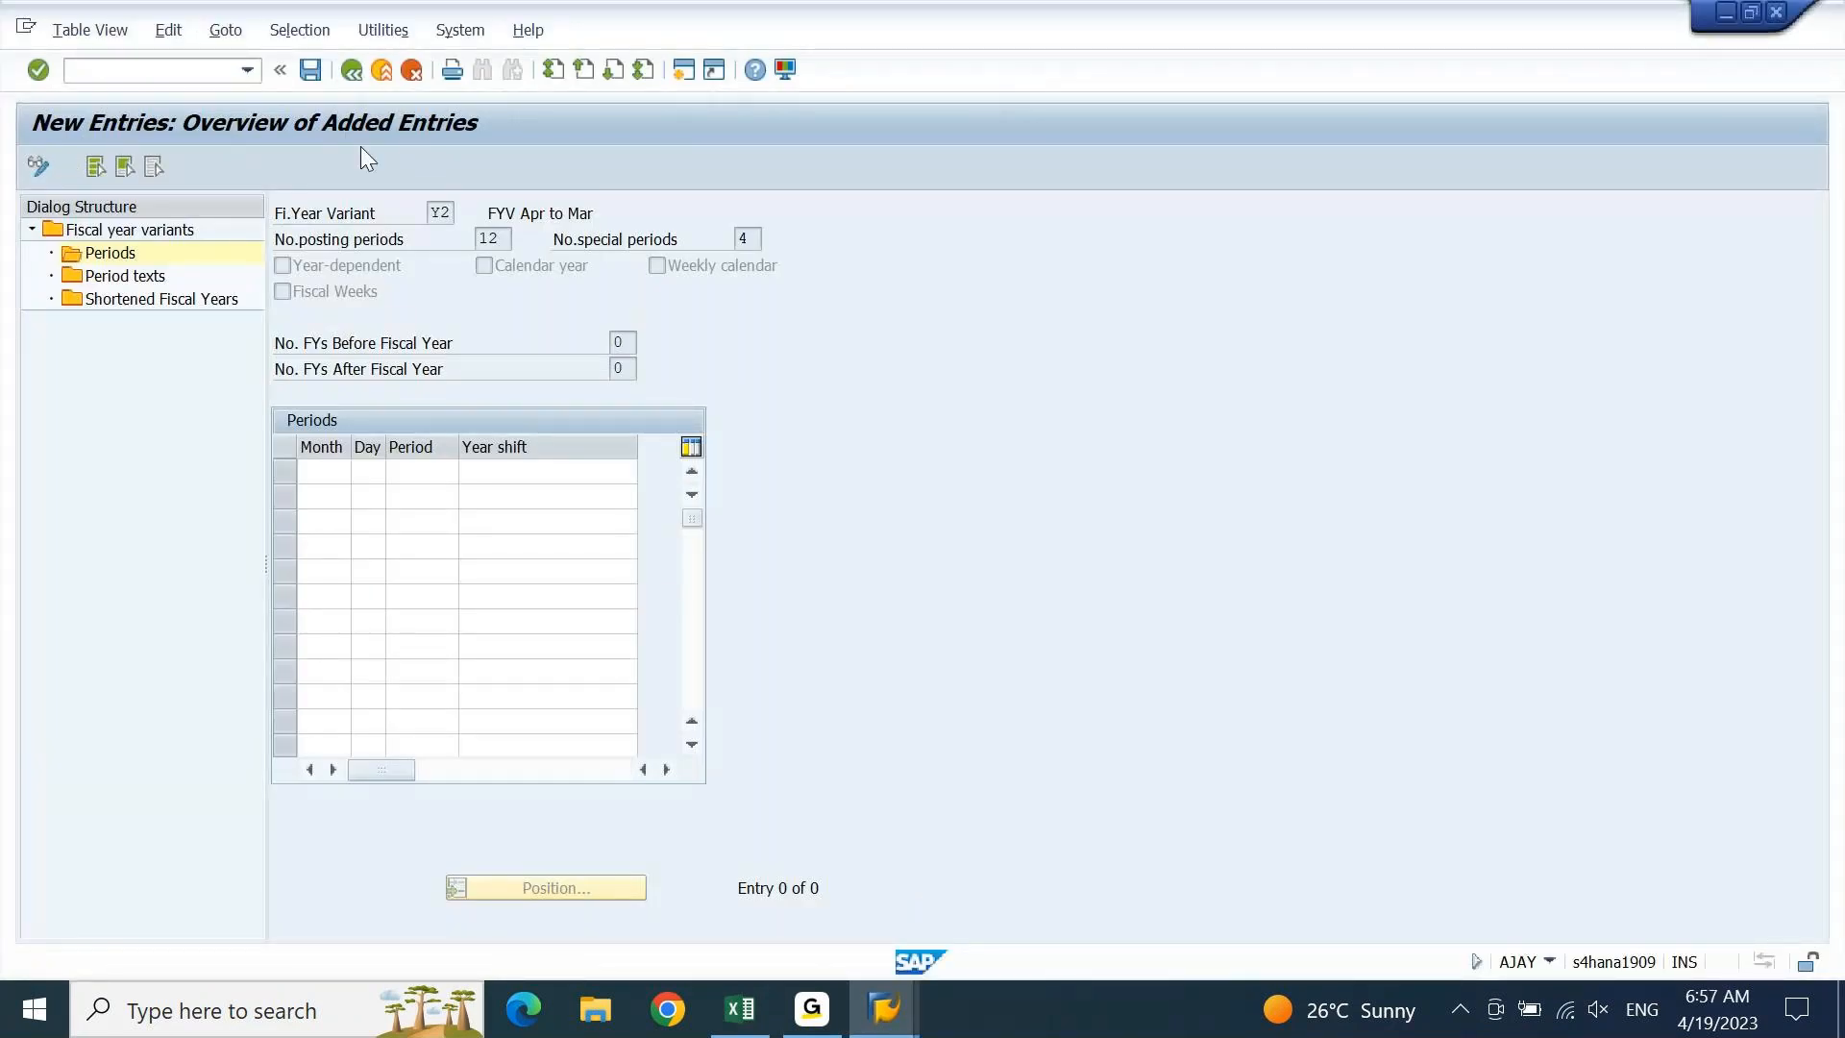
Reopen Y2's New Entries screen and step through the empty Month column
click(353, 73)
click(128, 173)
key(Down)
key(Down)
key(Down)
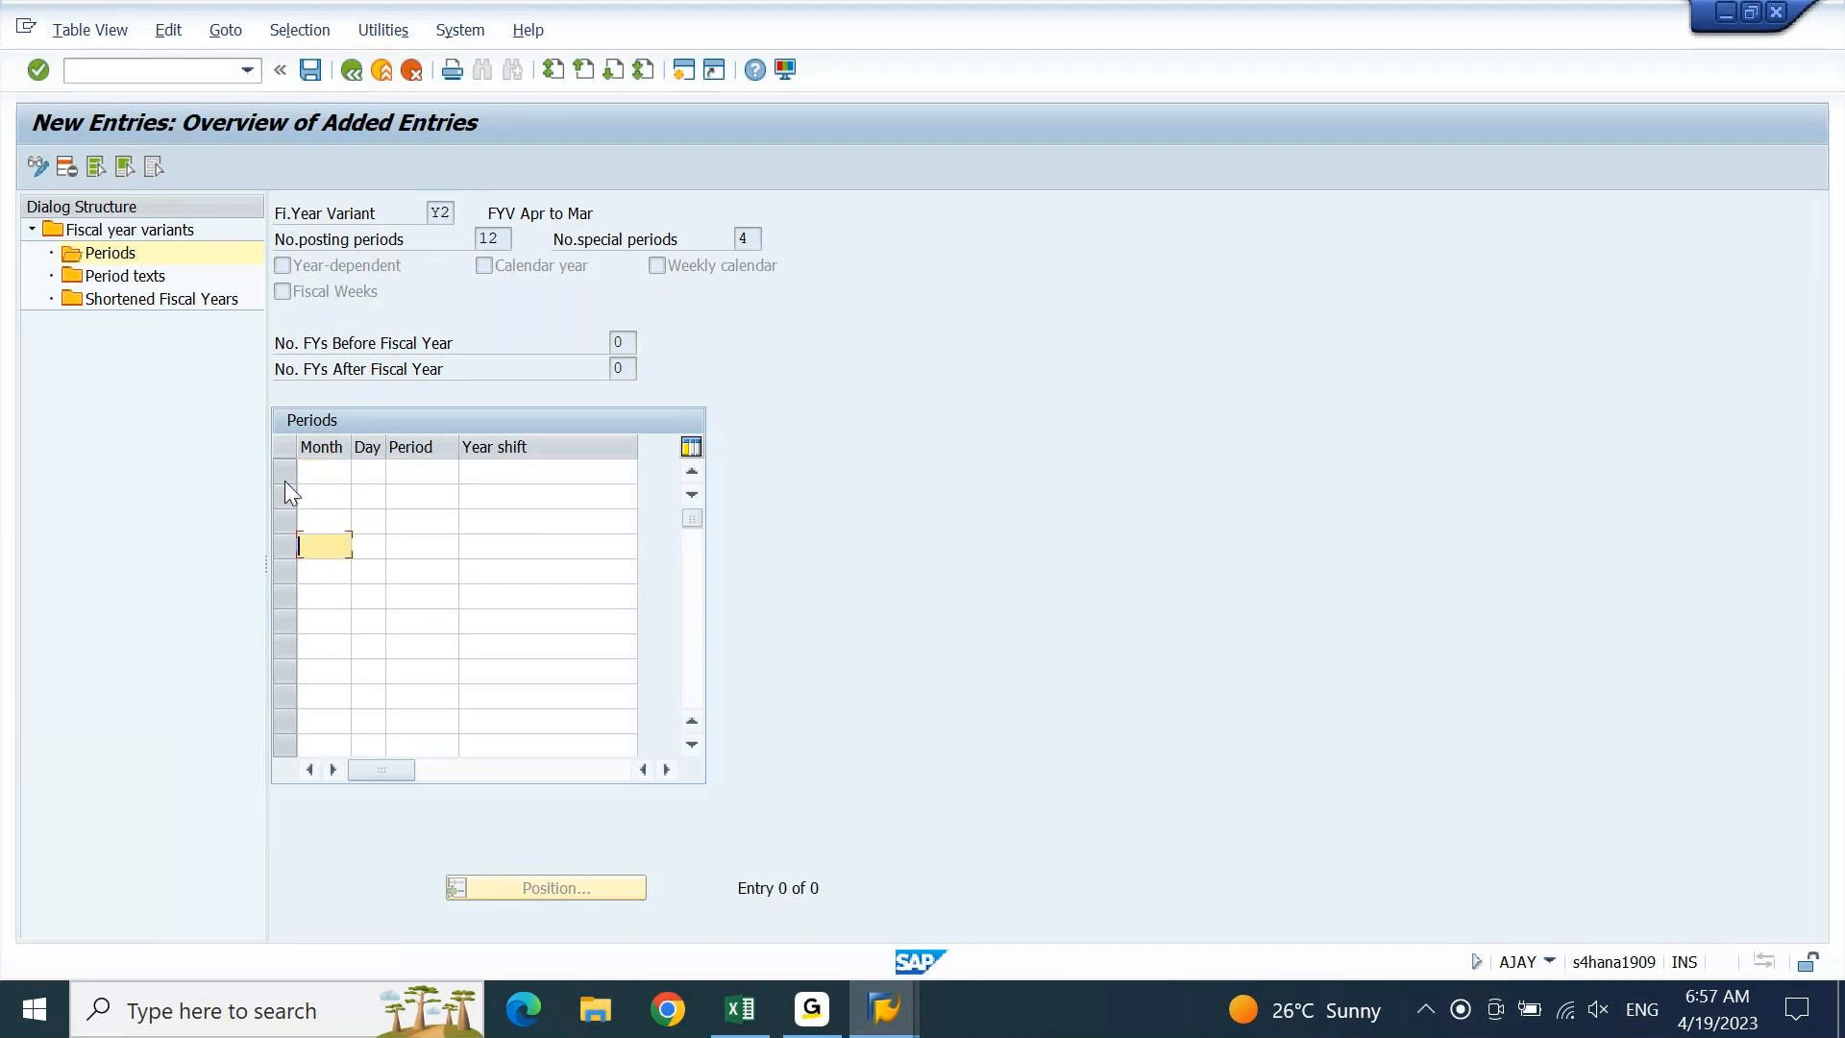
key(Down)
key(Down)
key(Down)
key(Down)
key(Down)
key(Down)
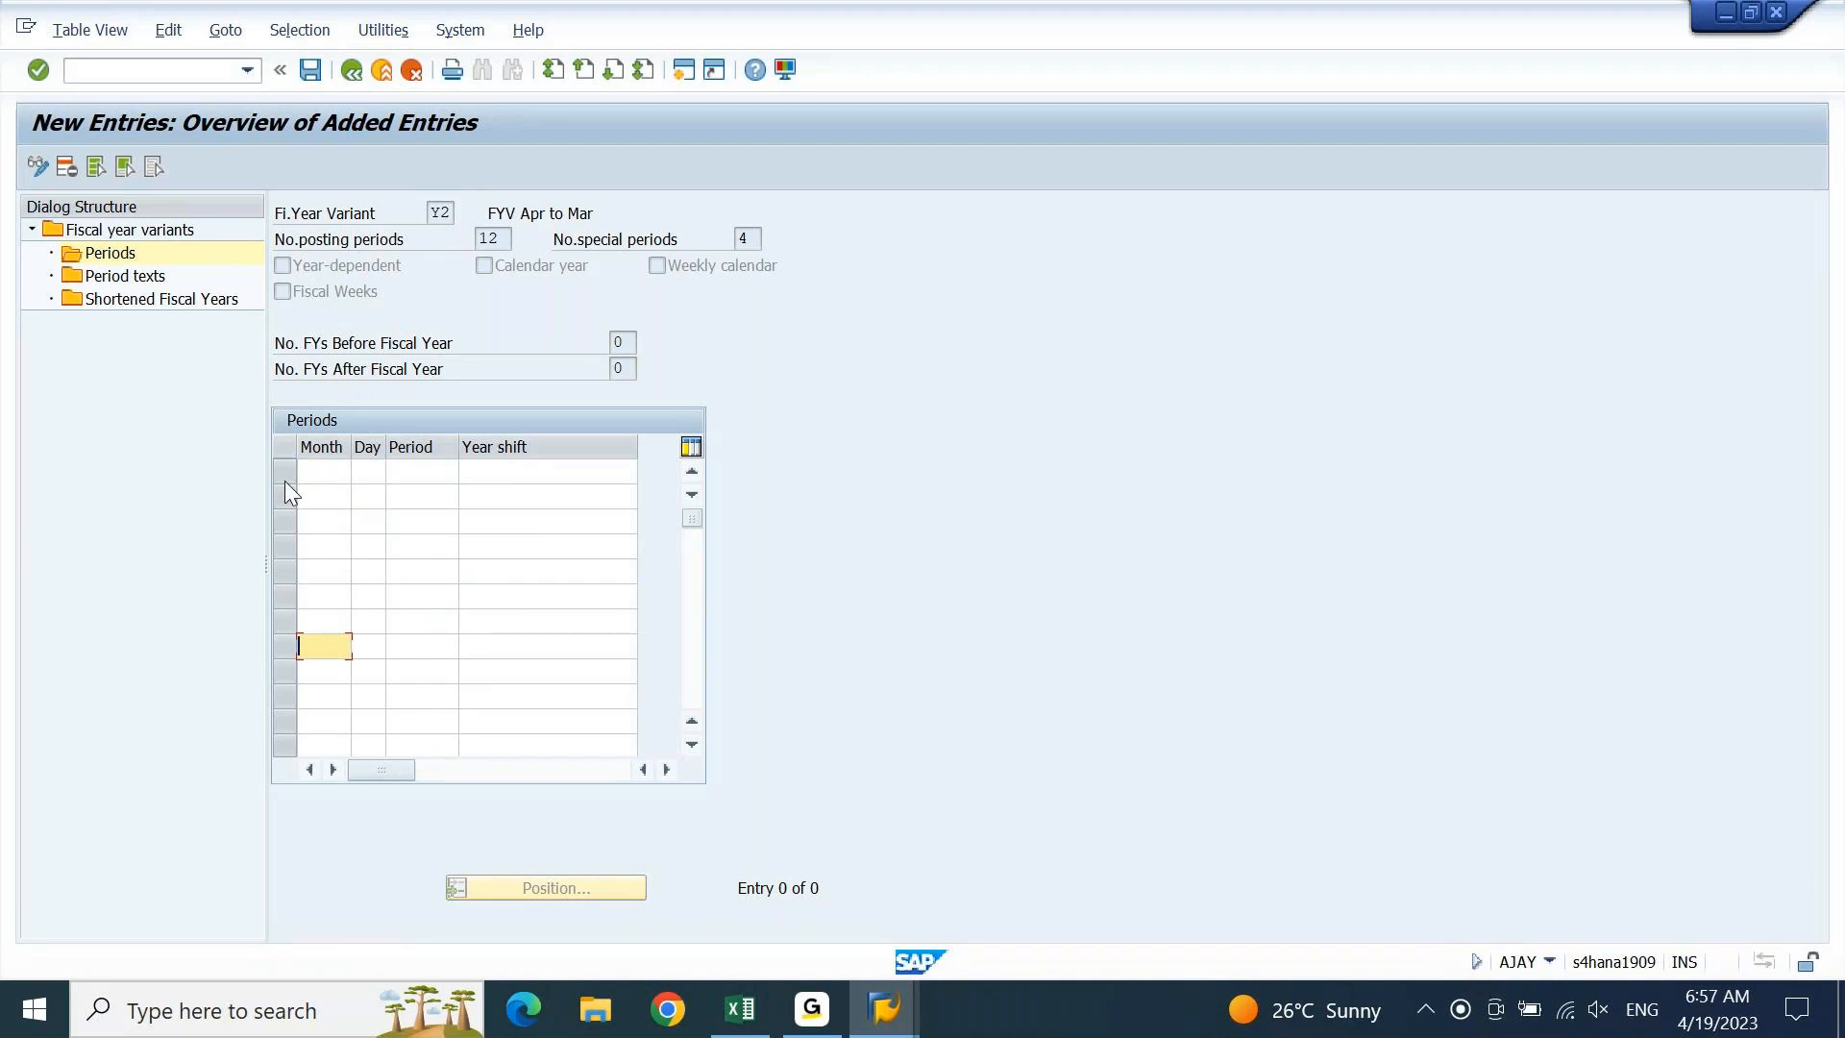
key(Down)
key(Down)
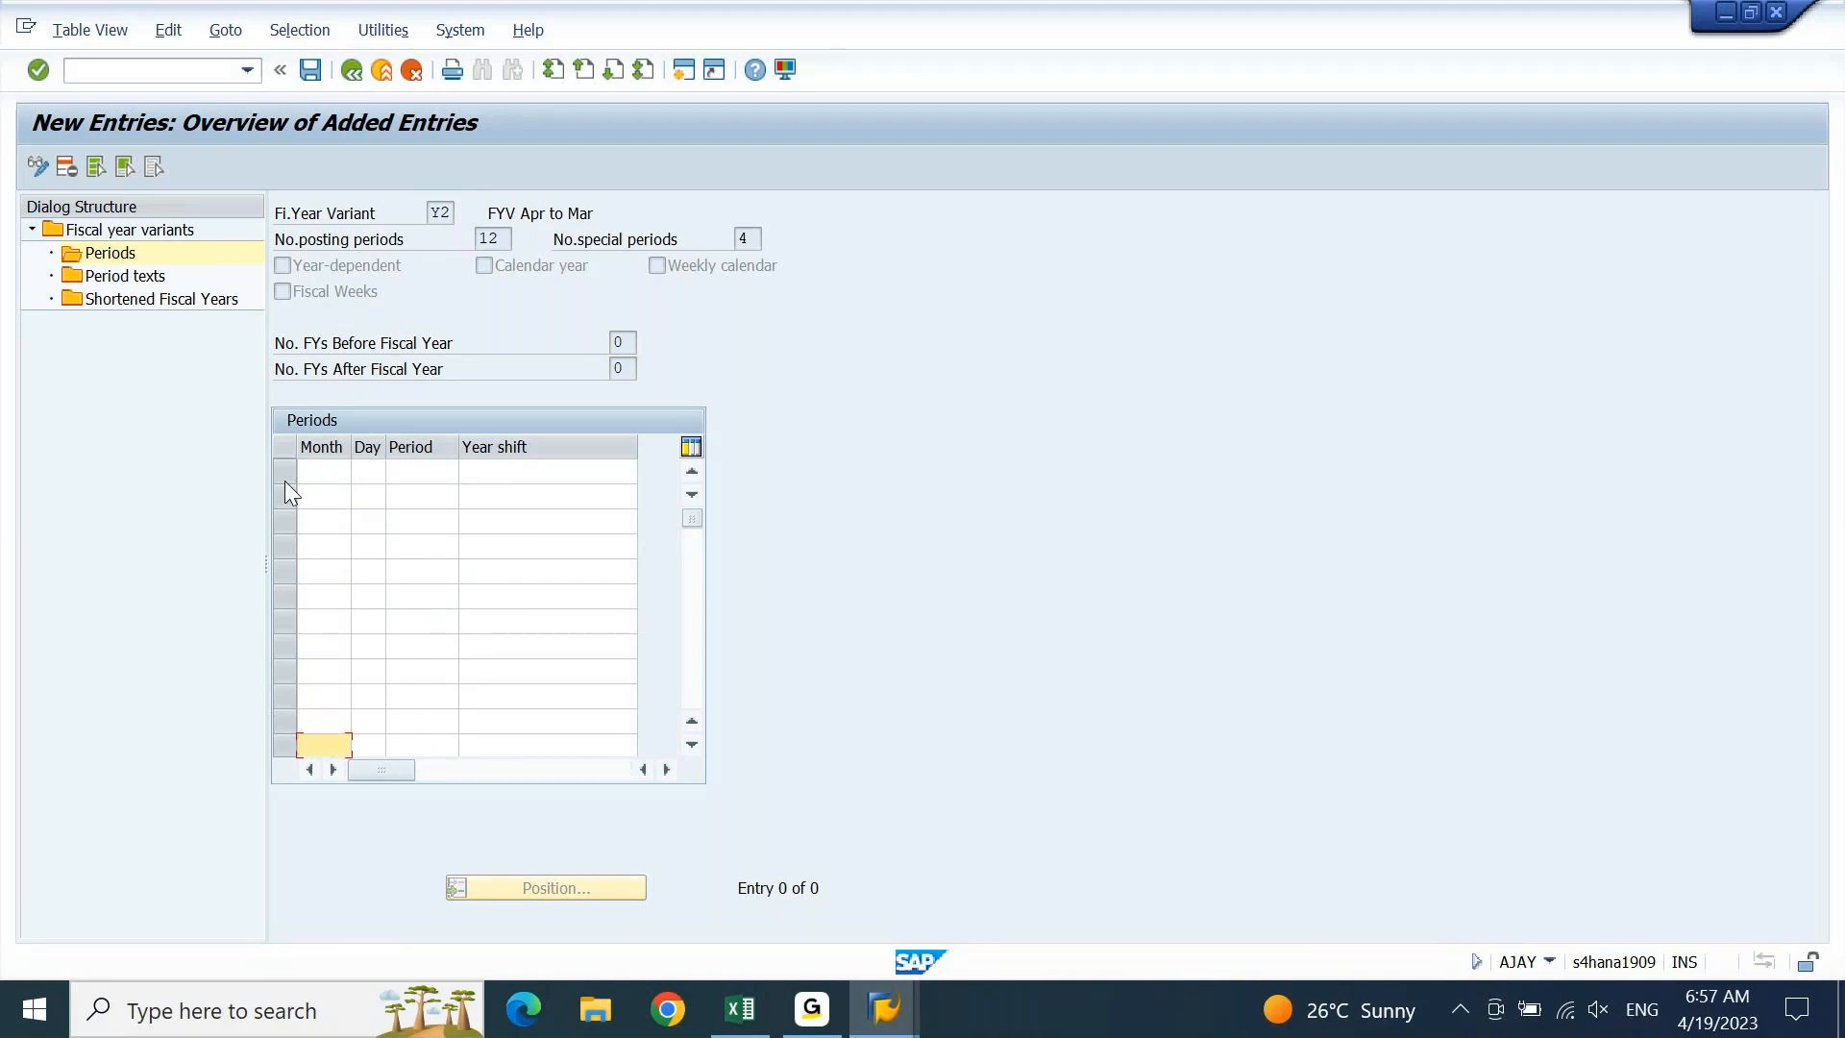
key(Up)
key(Up)
key(Up)
key(Up)
key(Up)
key(Up)
key(Up)
key(Up)
key(Up)
key(Up)
key(Up)
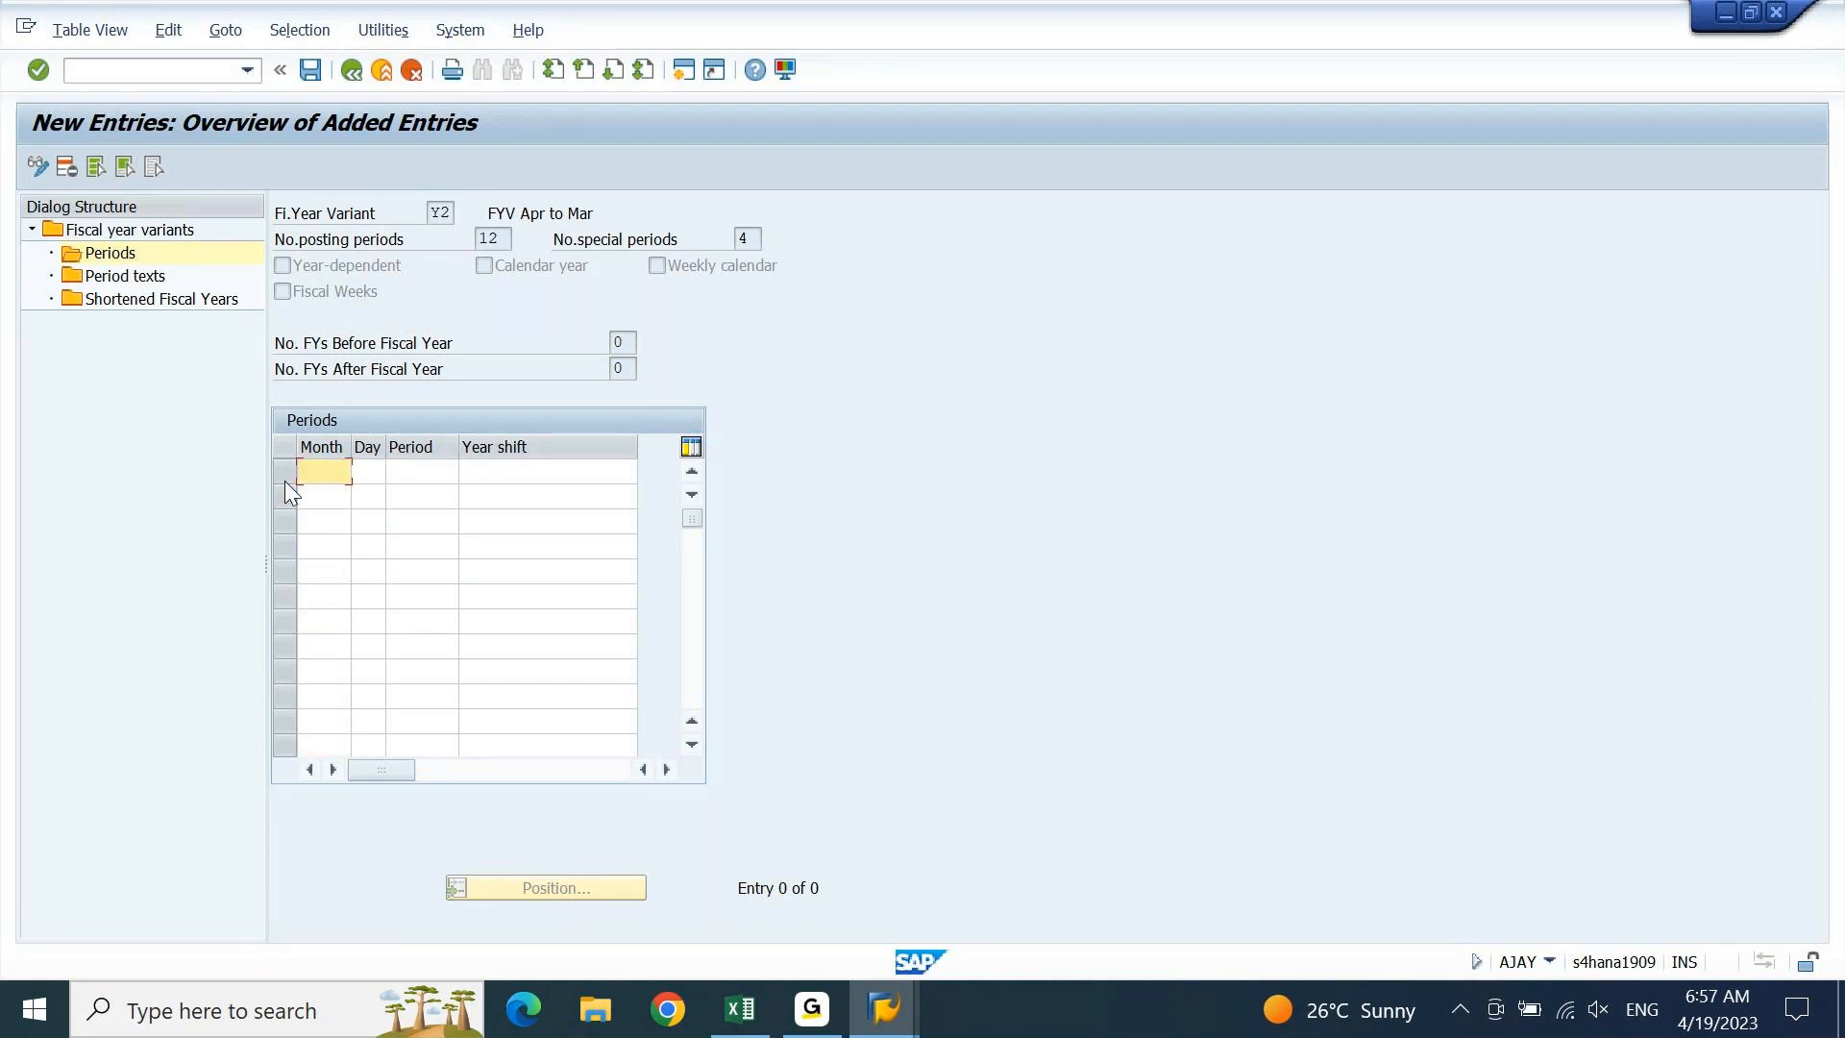
key(Down)
key(Down)
key(Down)
key(Down)
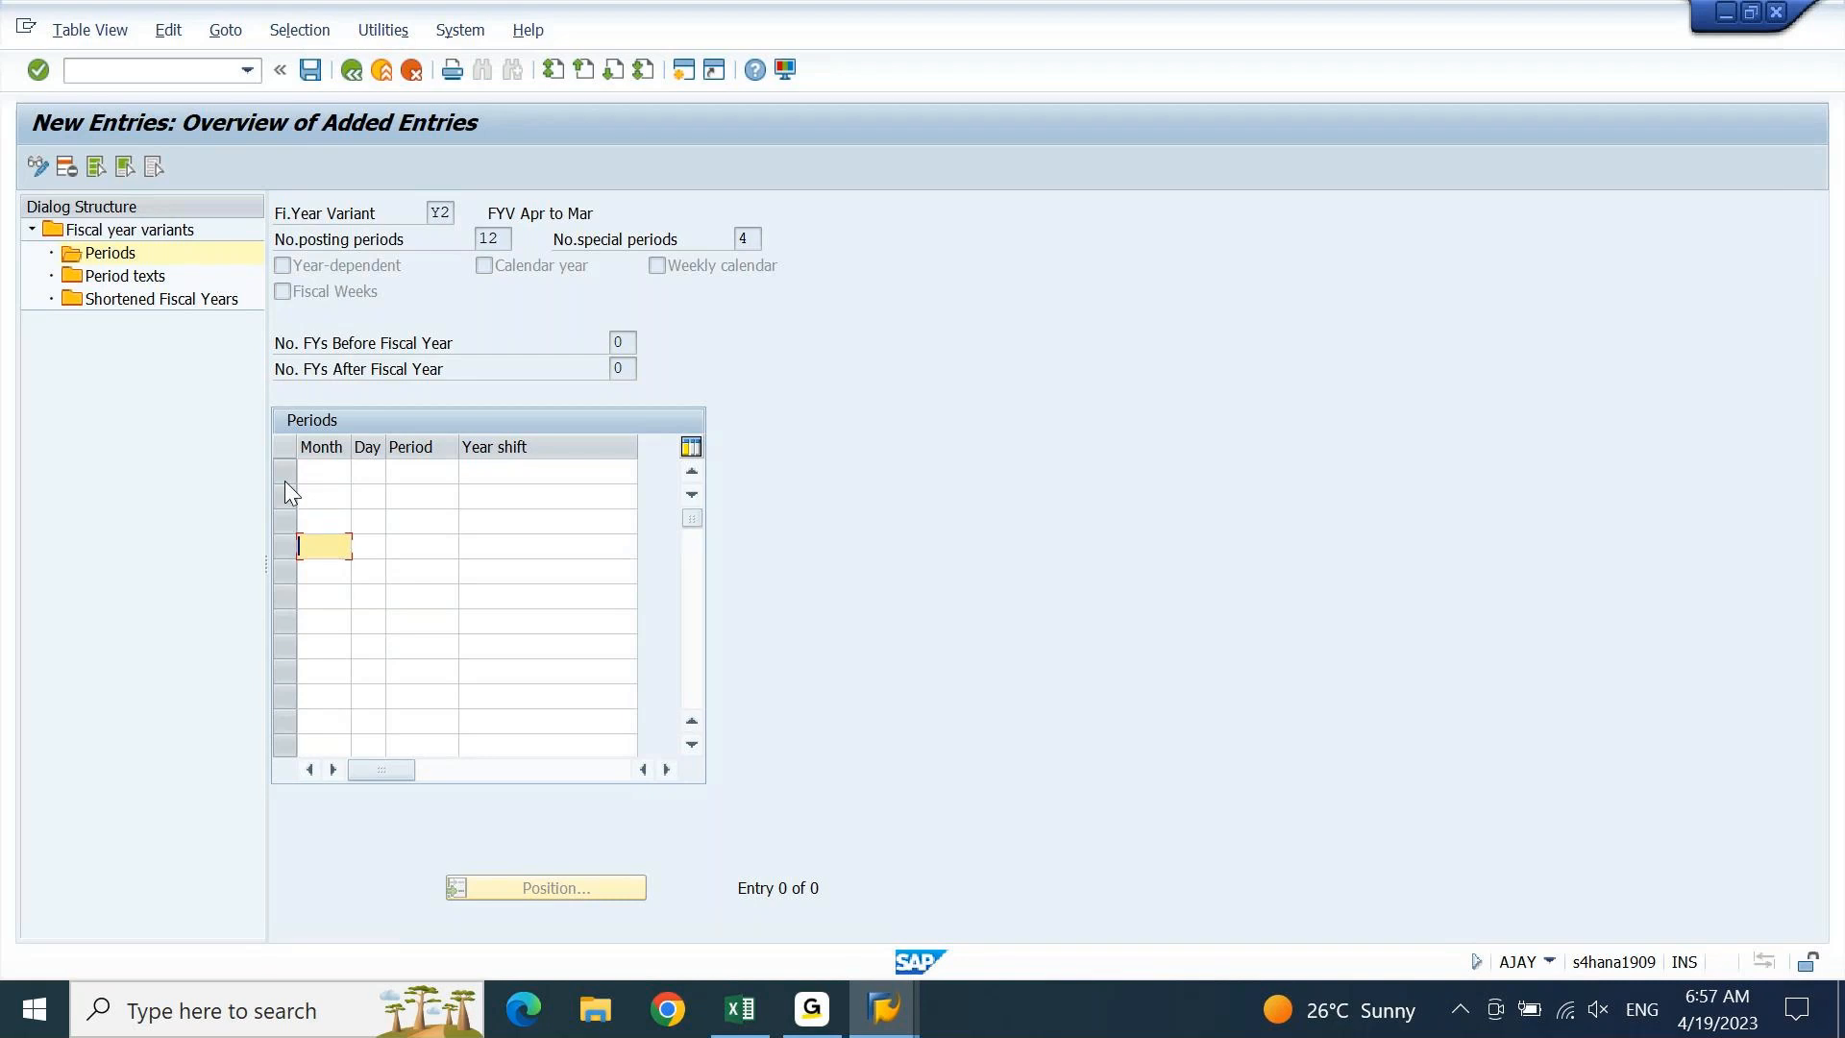
key(Down)
key(Down)
key(Down)
key(Down)
key(Down)
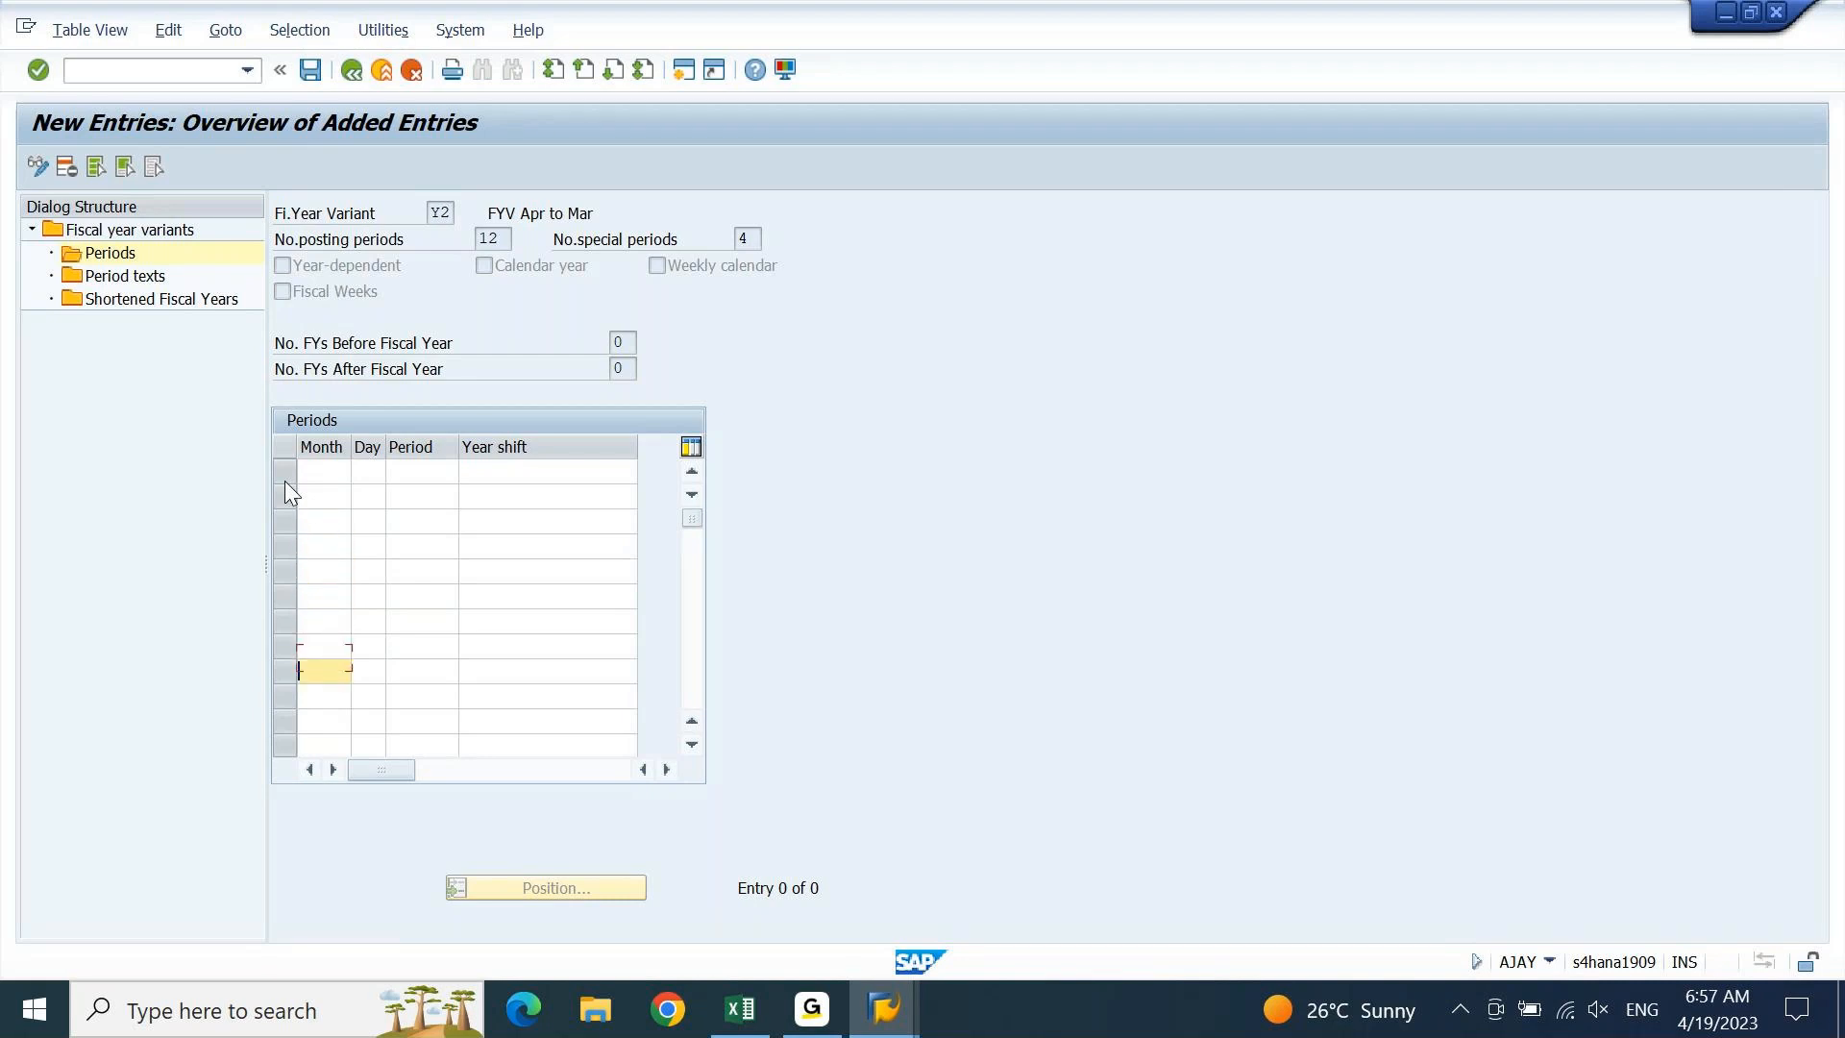
key(Down)
key(Down)
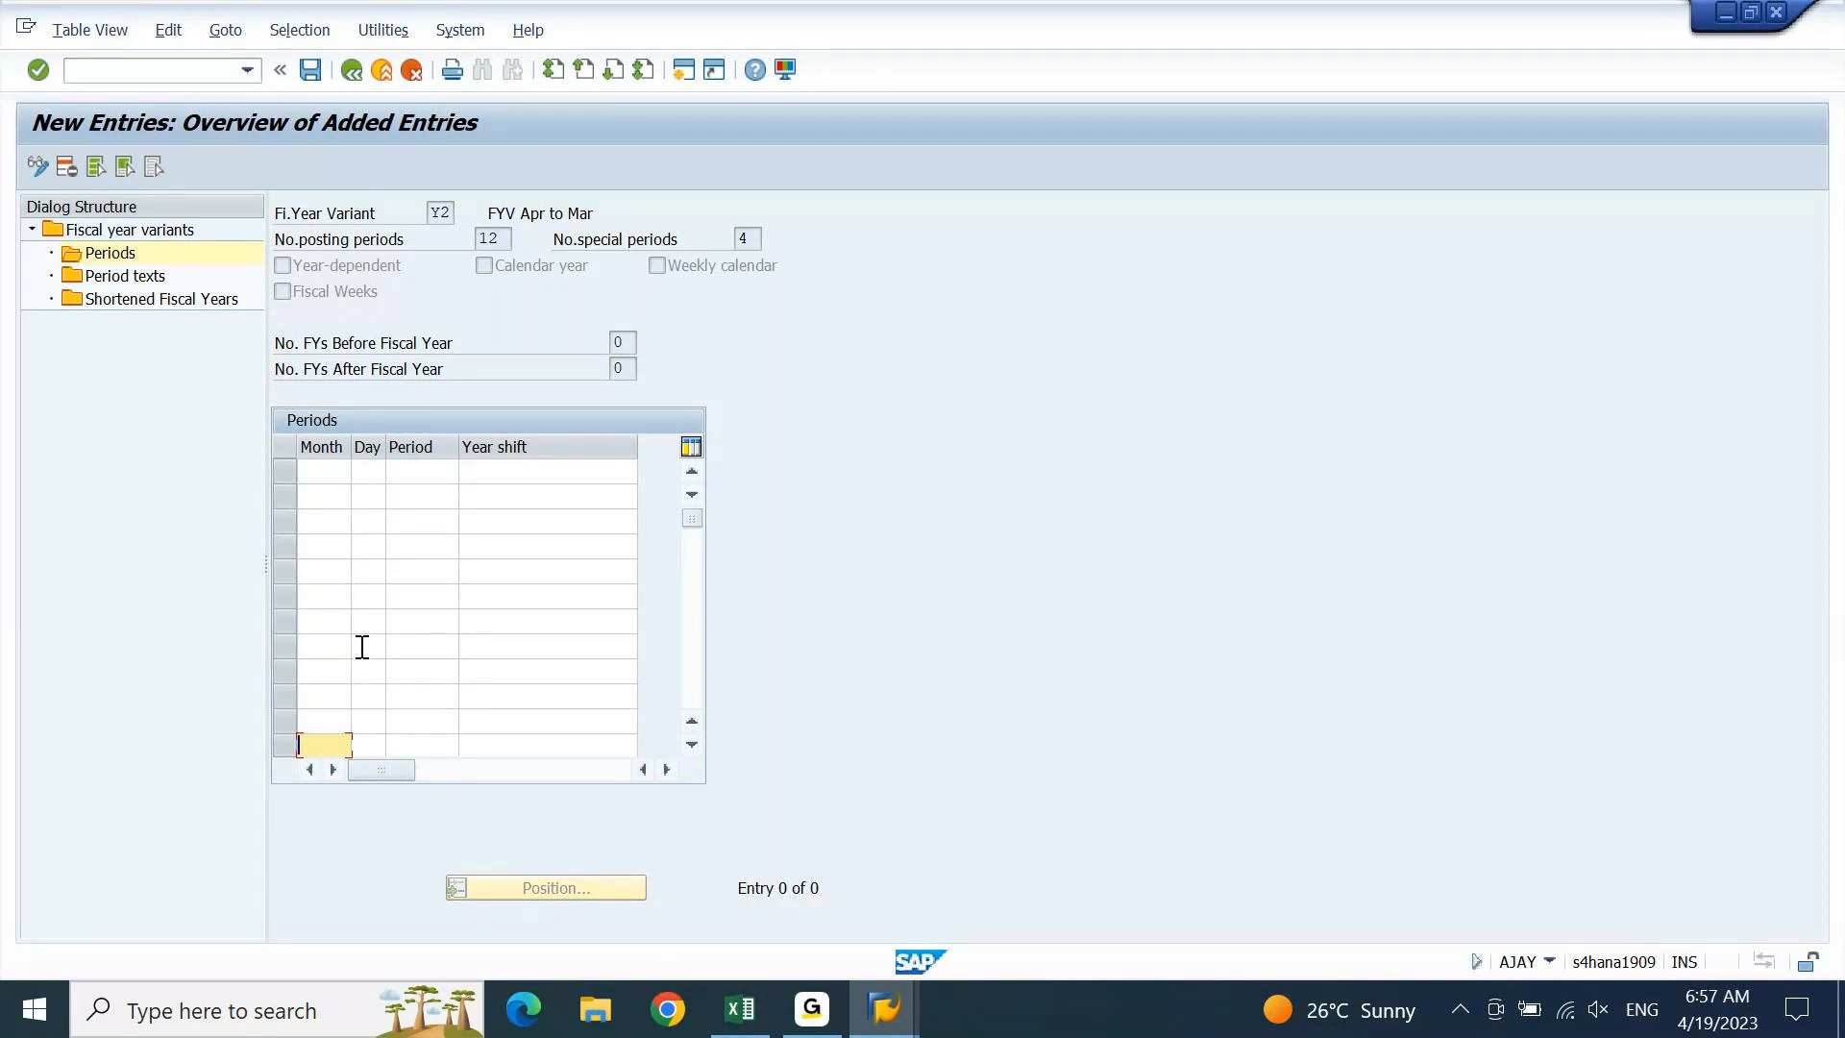
click(340, 473)
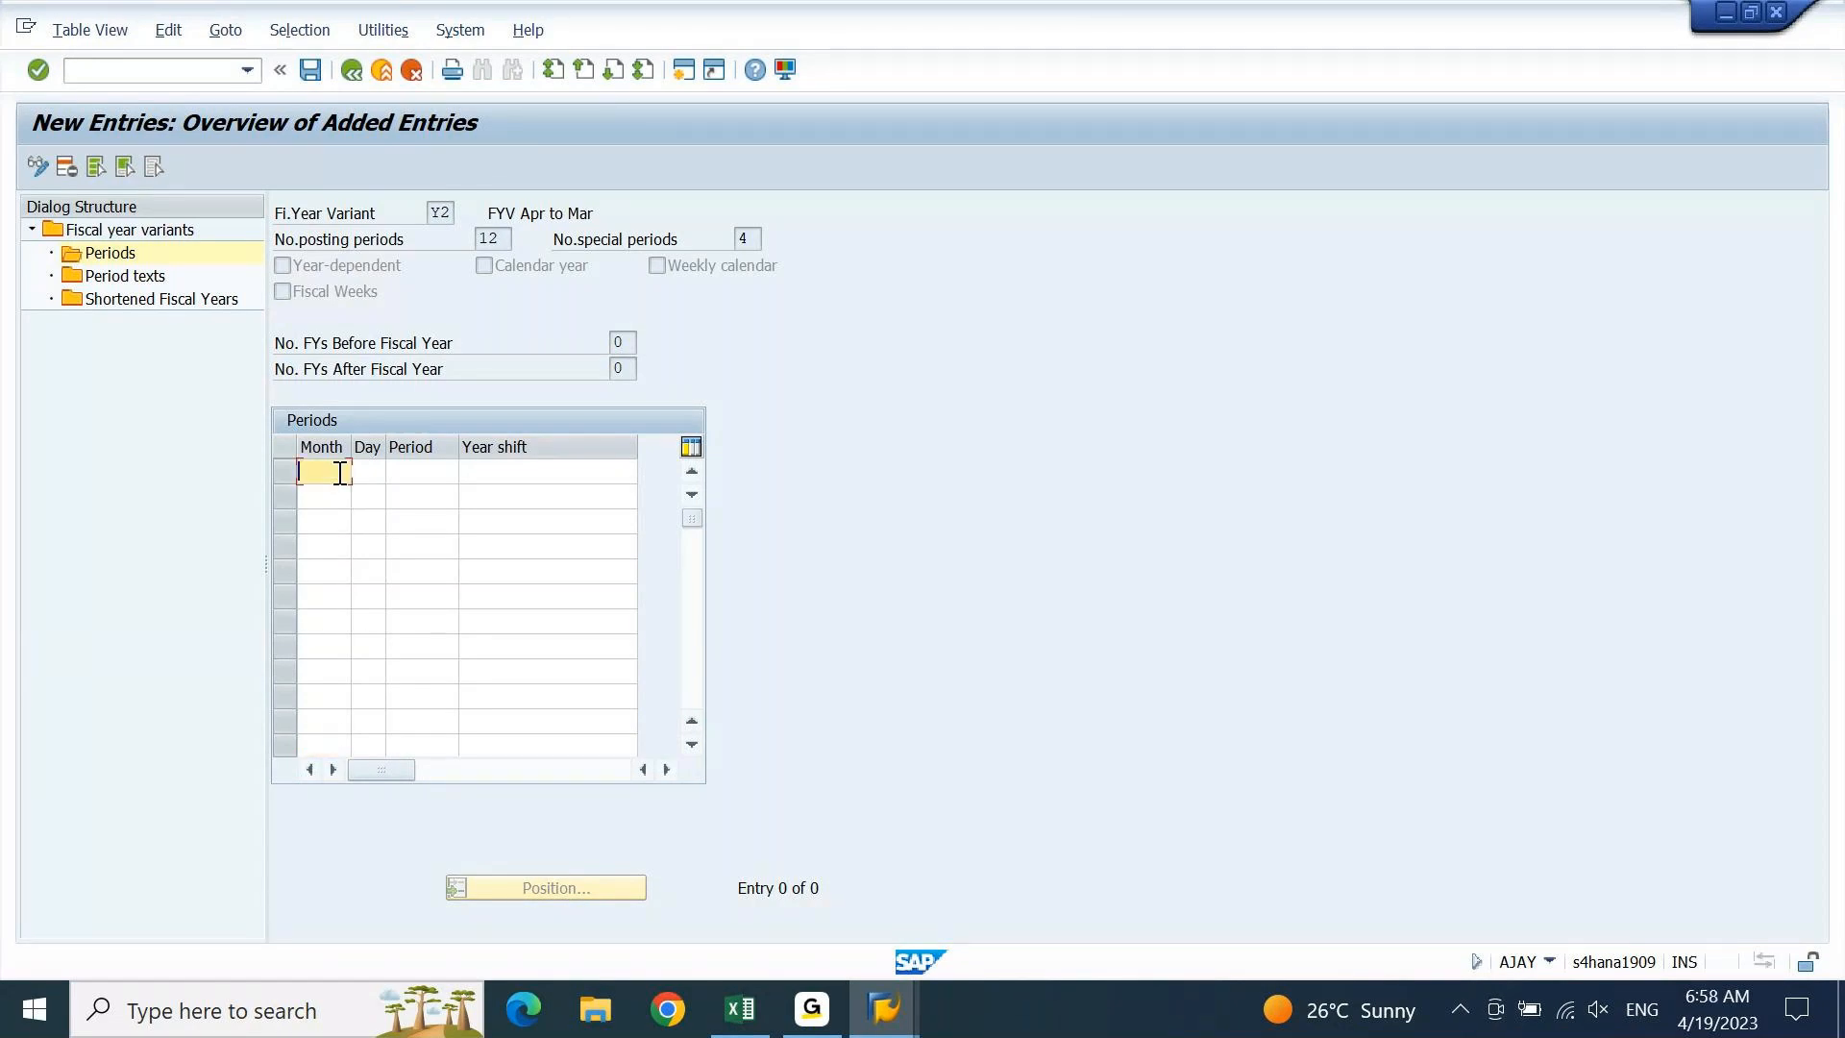
Flip between SAP and Excel, ending on the Excel mapping sheet
click(740, 1011)
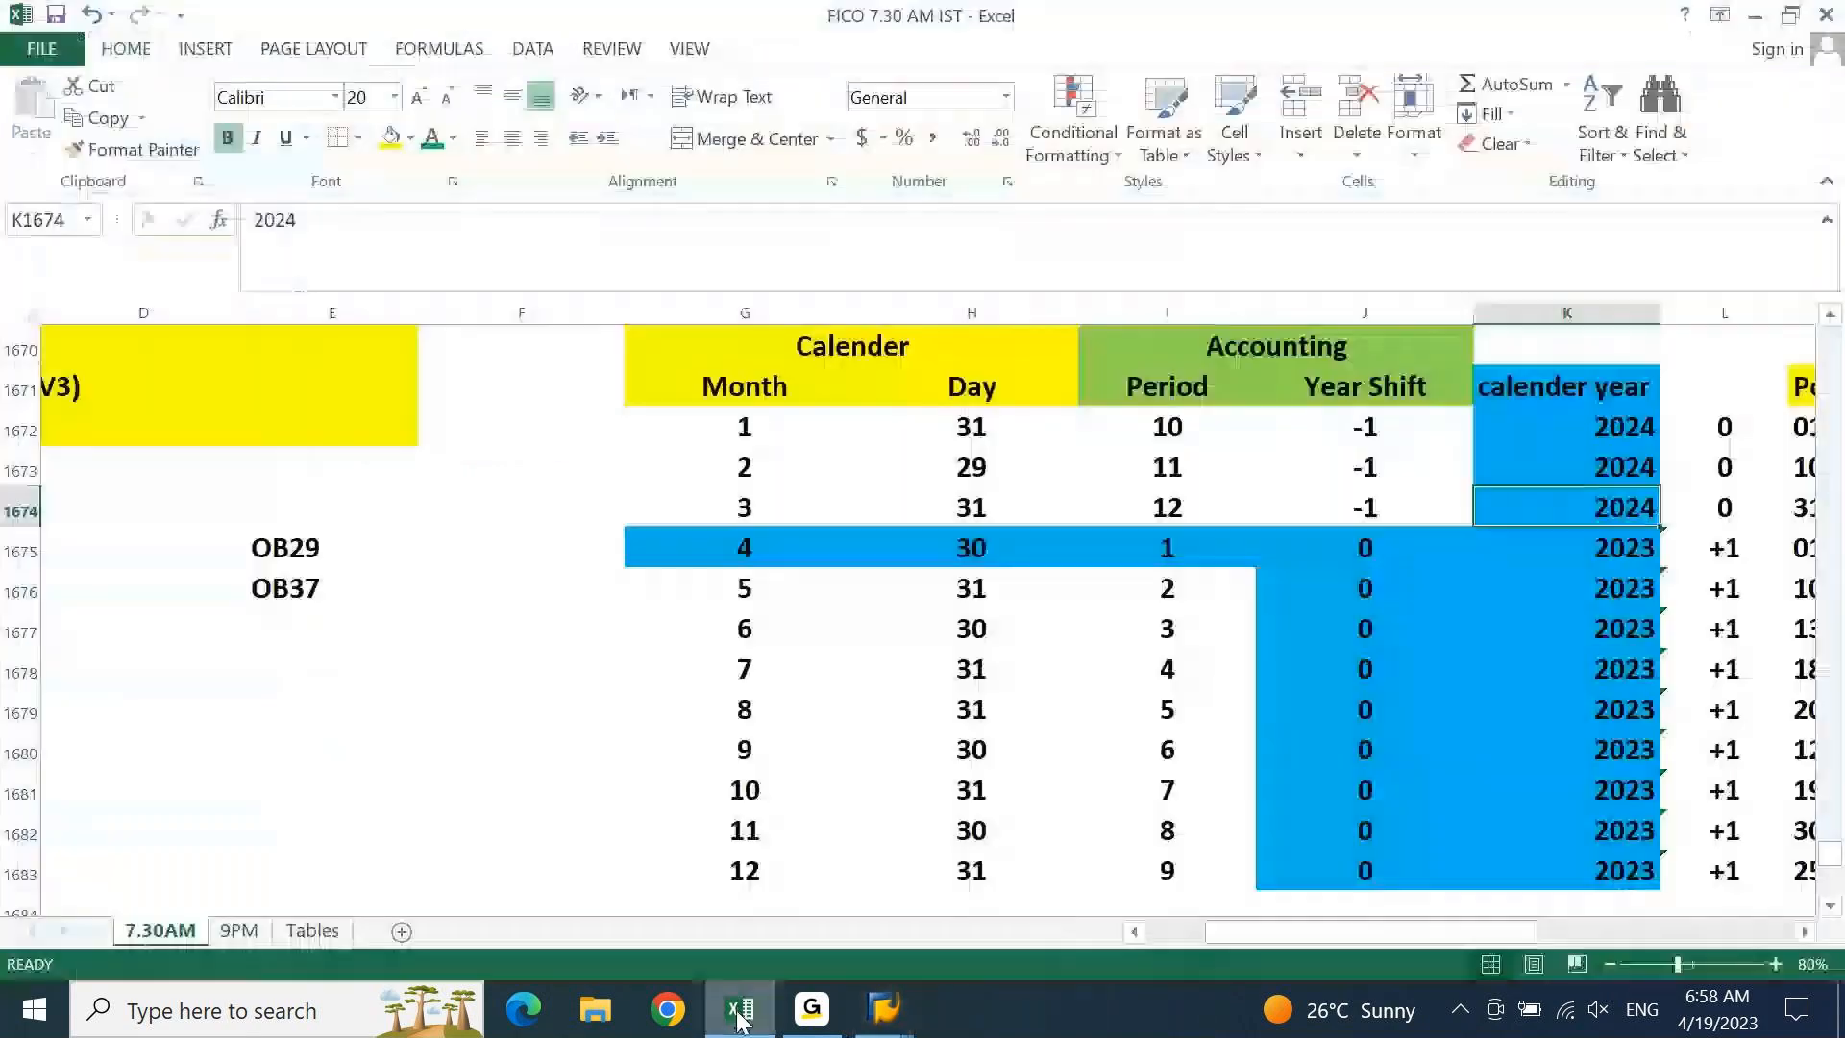
click(740, 1014)
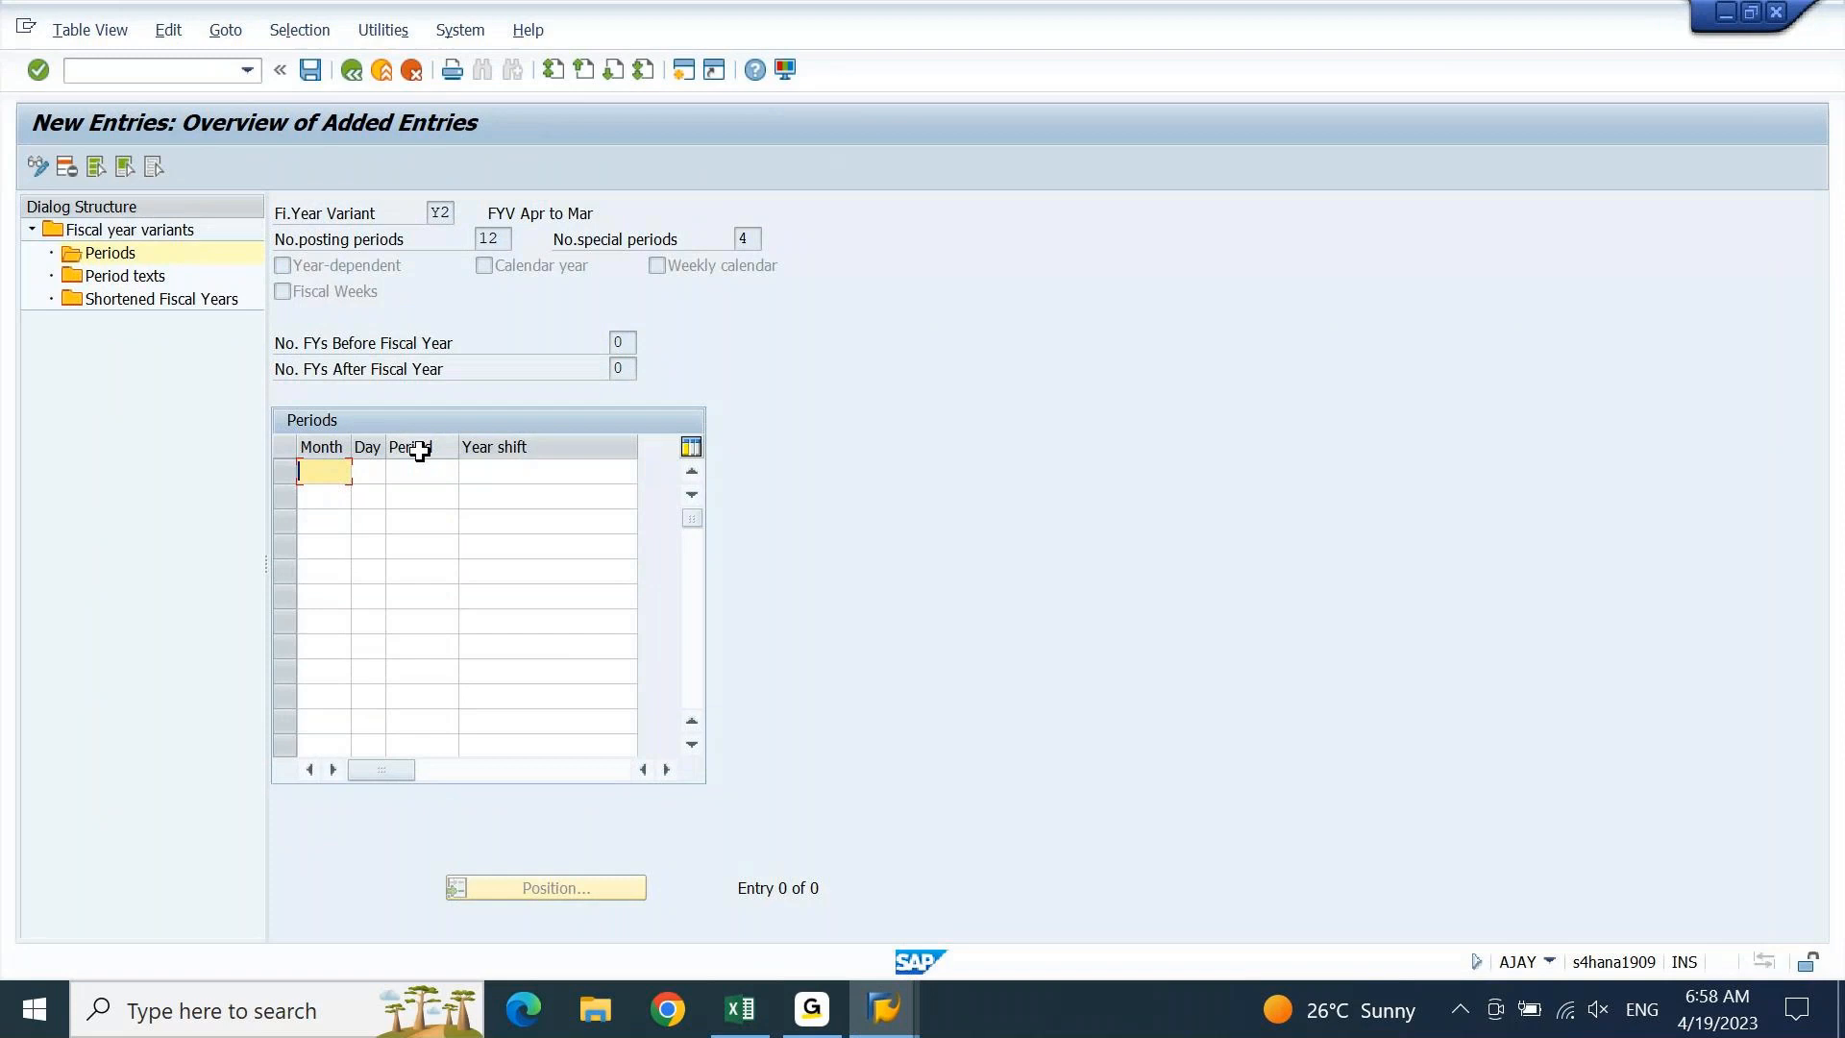
click(740, 1014)
Copy the twelve Month, Day, Period and Year Shift rows G1672:J1683 in Excel
click(937, 396)
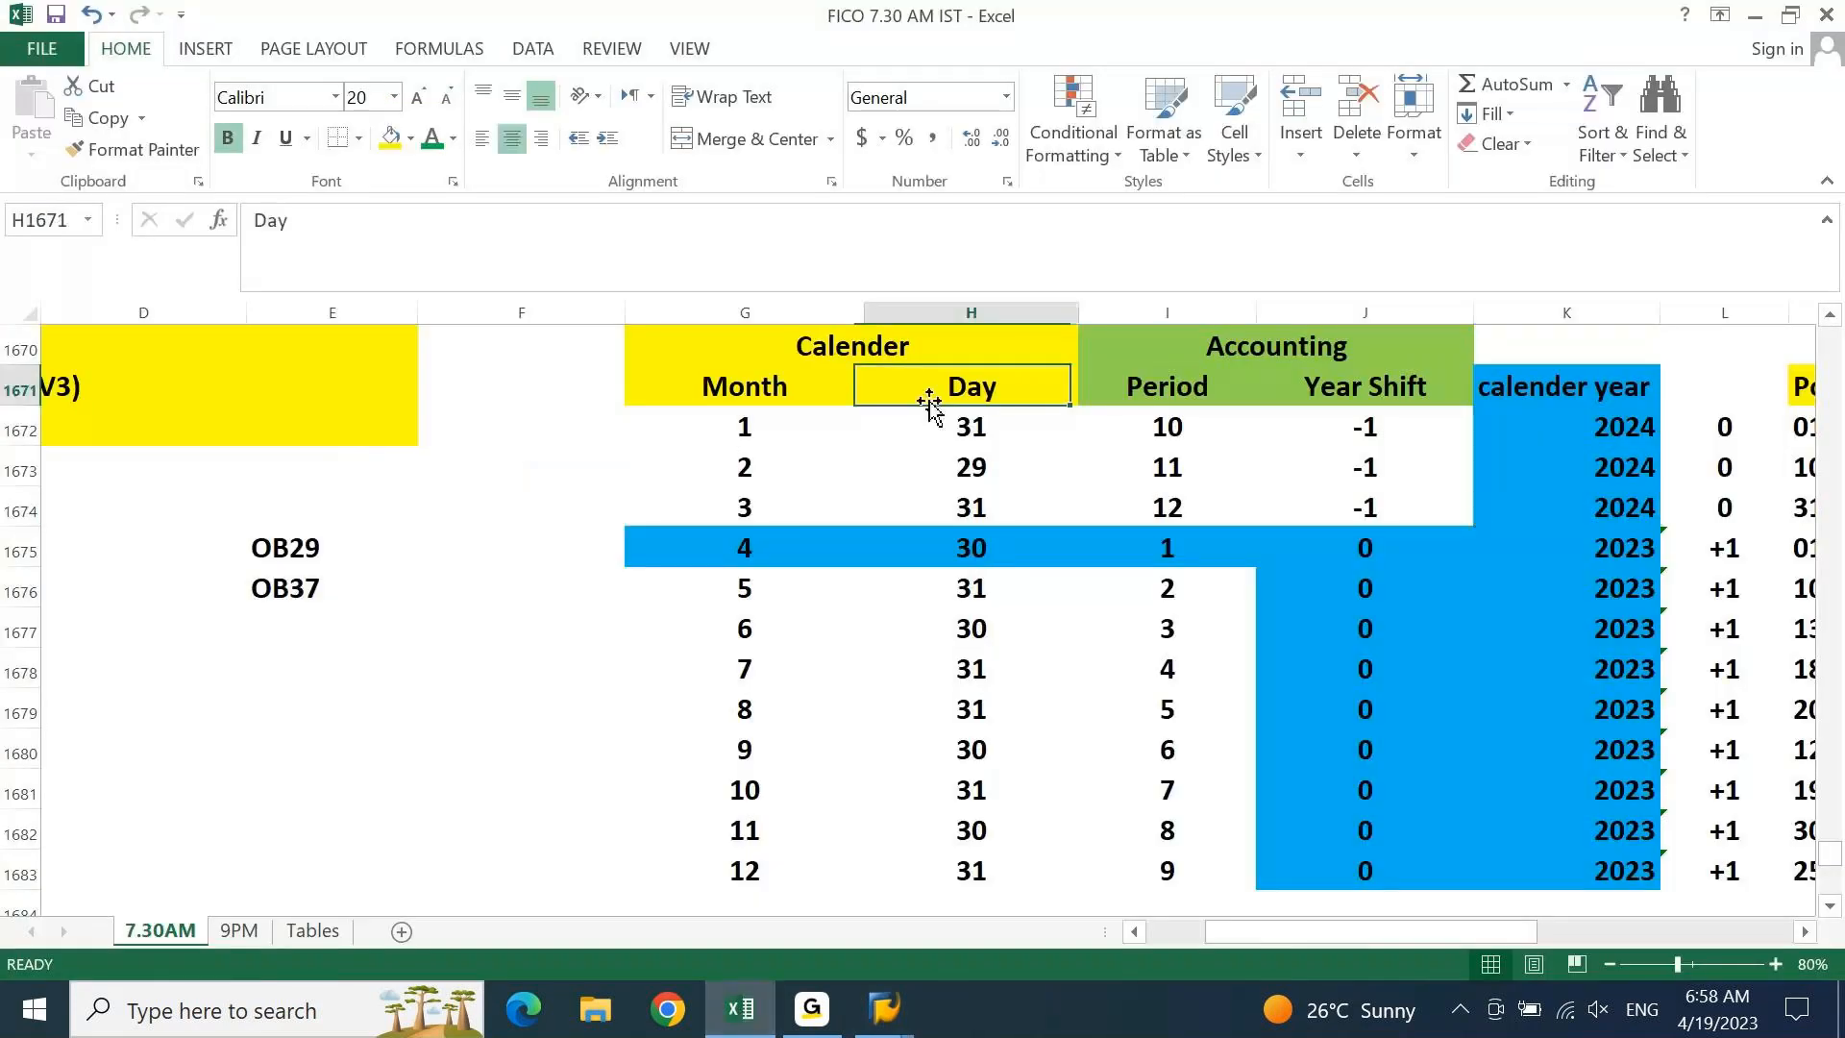
click(1137, 381)
click(1432, 392)
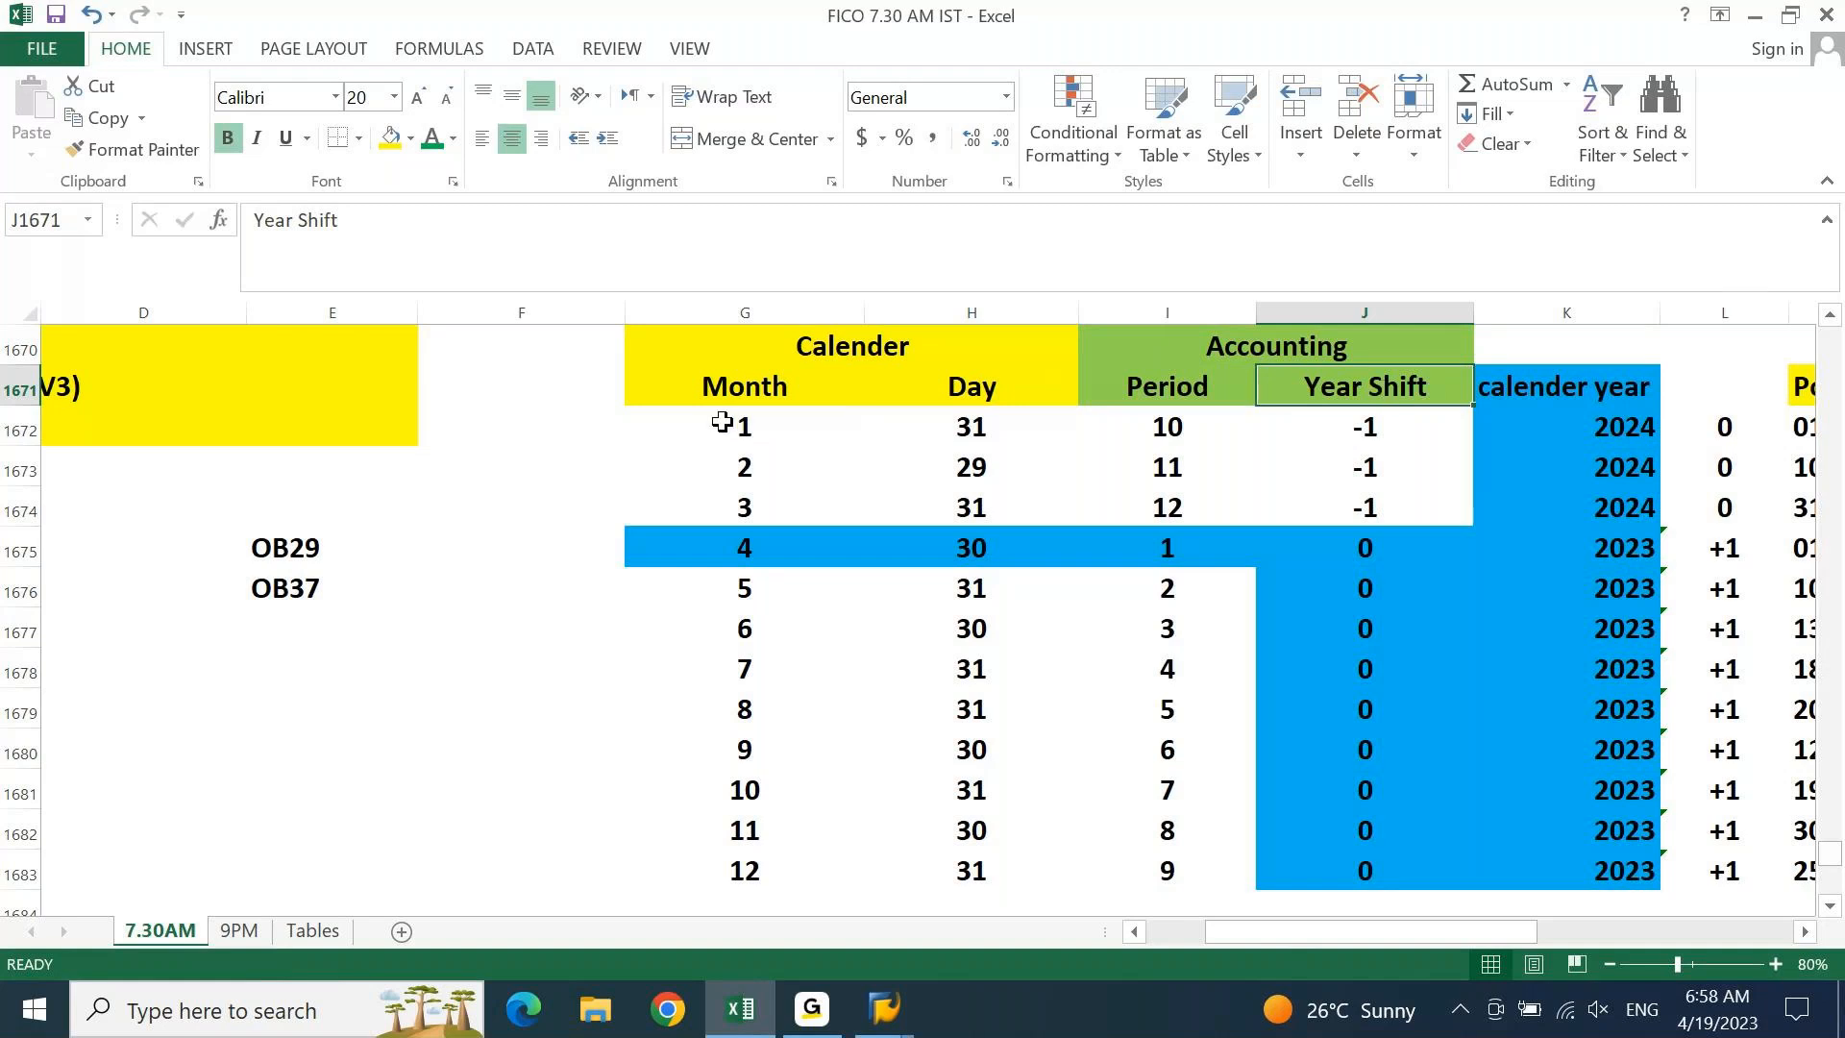
drag(740, 423, 1298, 865)
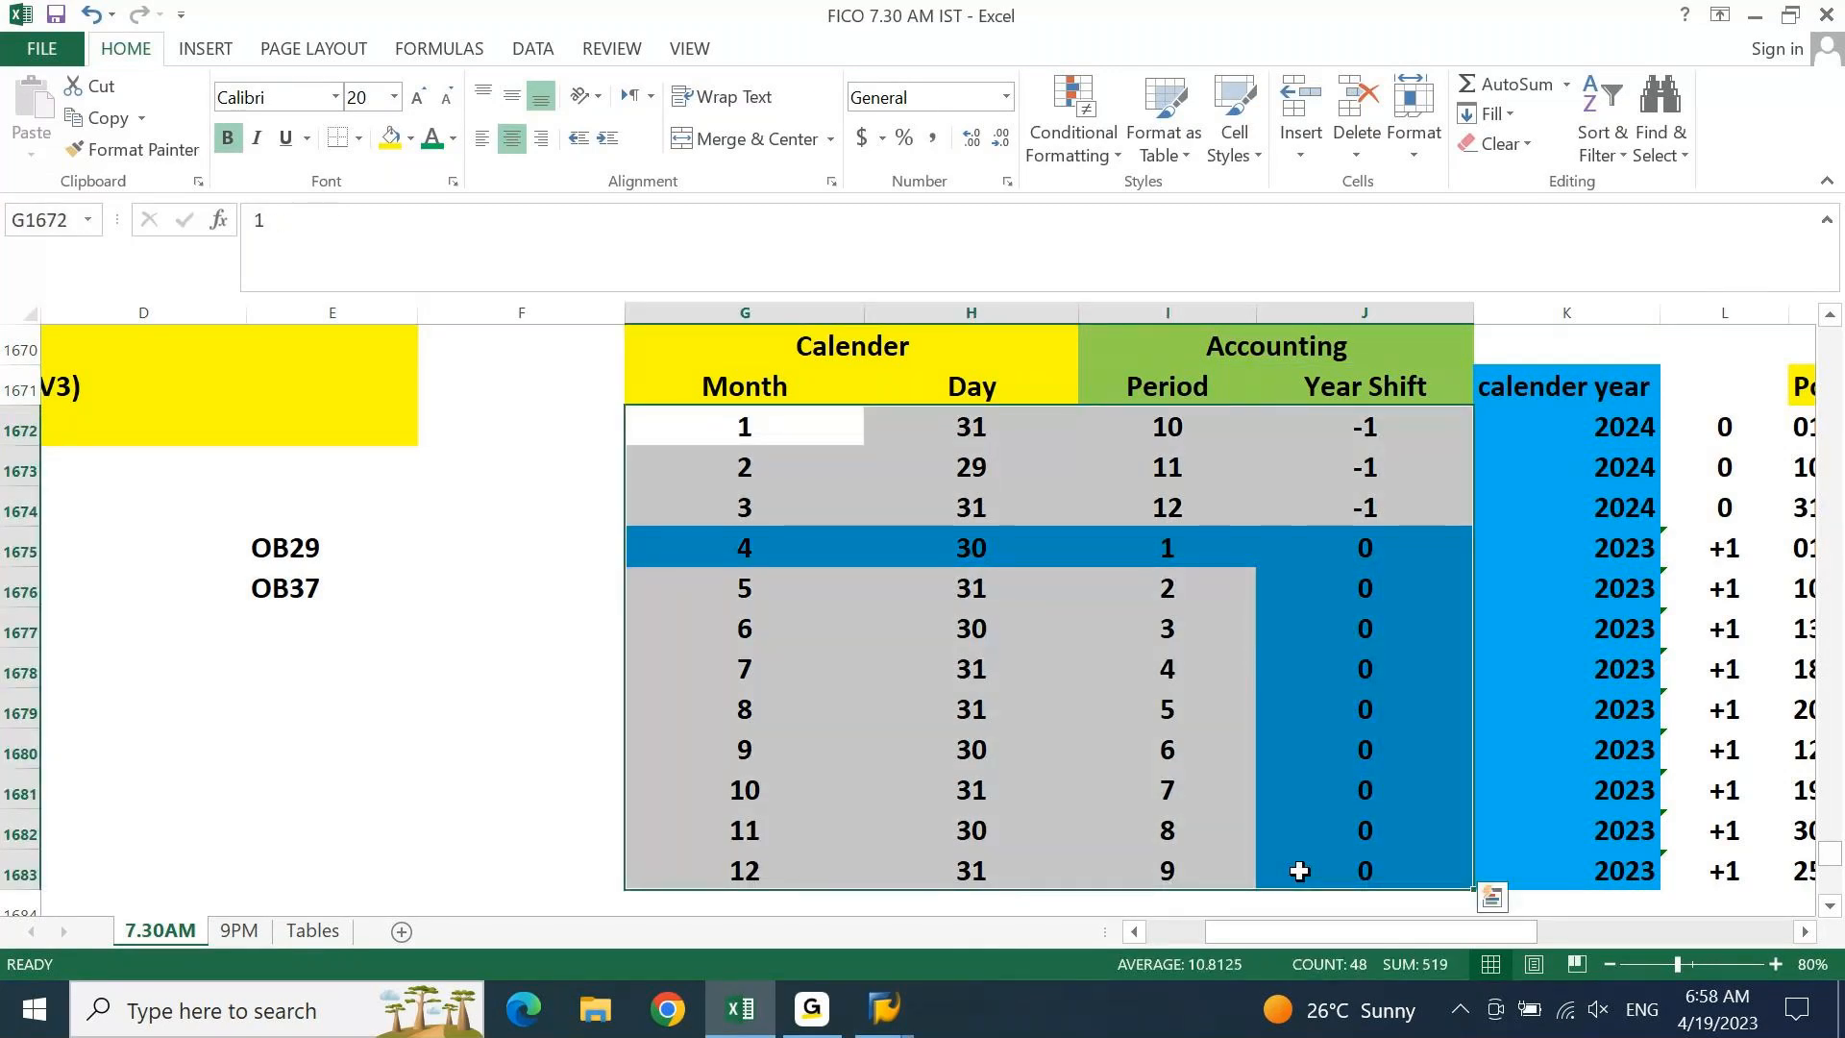
key(ctrl+c)
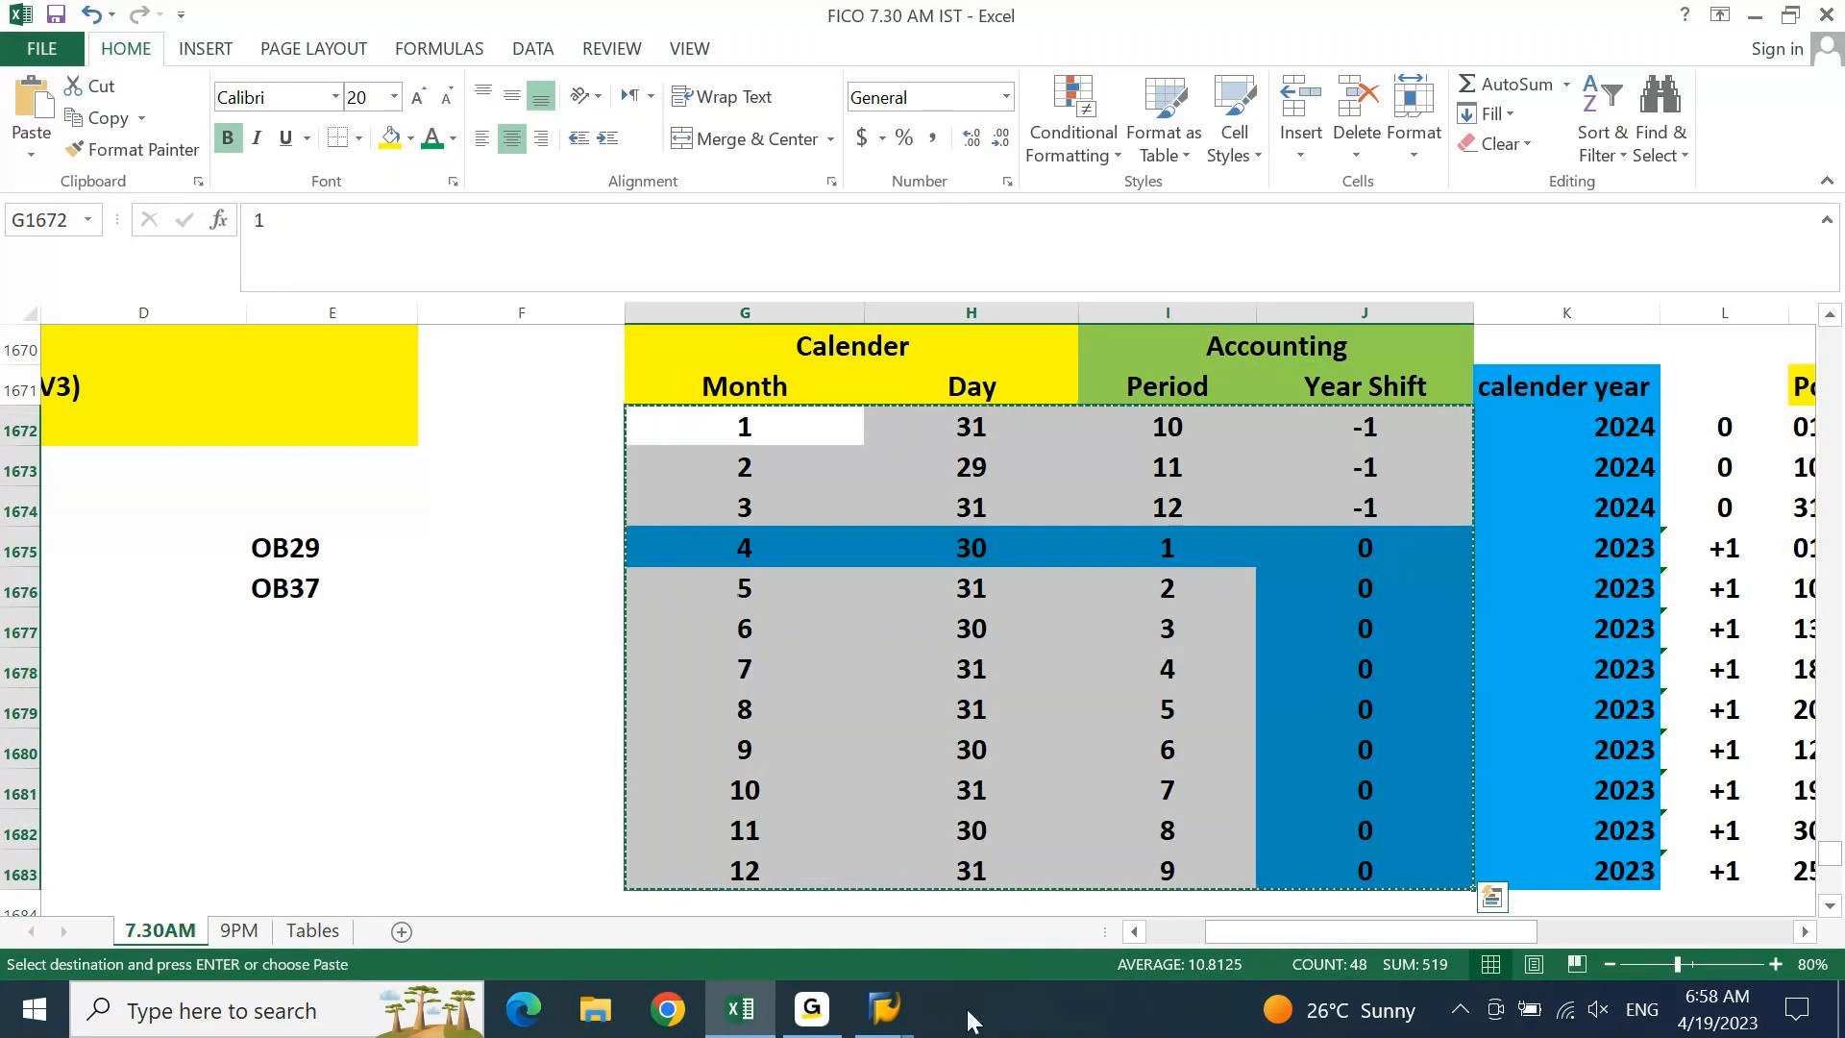
Paste the 12 rows into the SAP Periods table from the first Month cell and validate them
click(902, 1011)
click(873, 915)
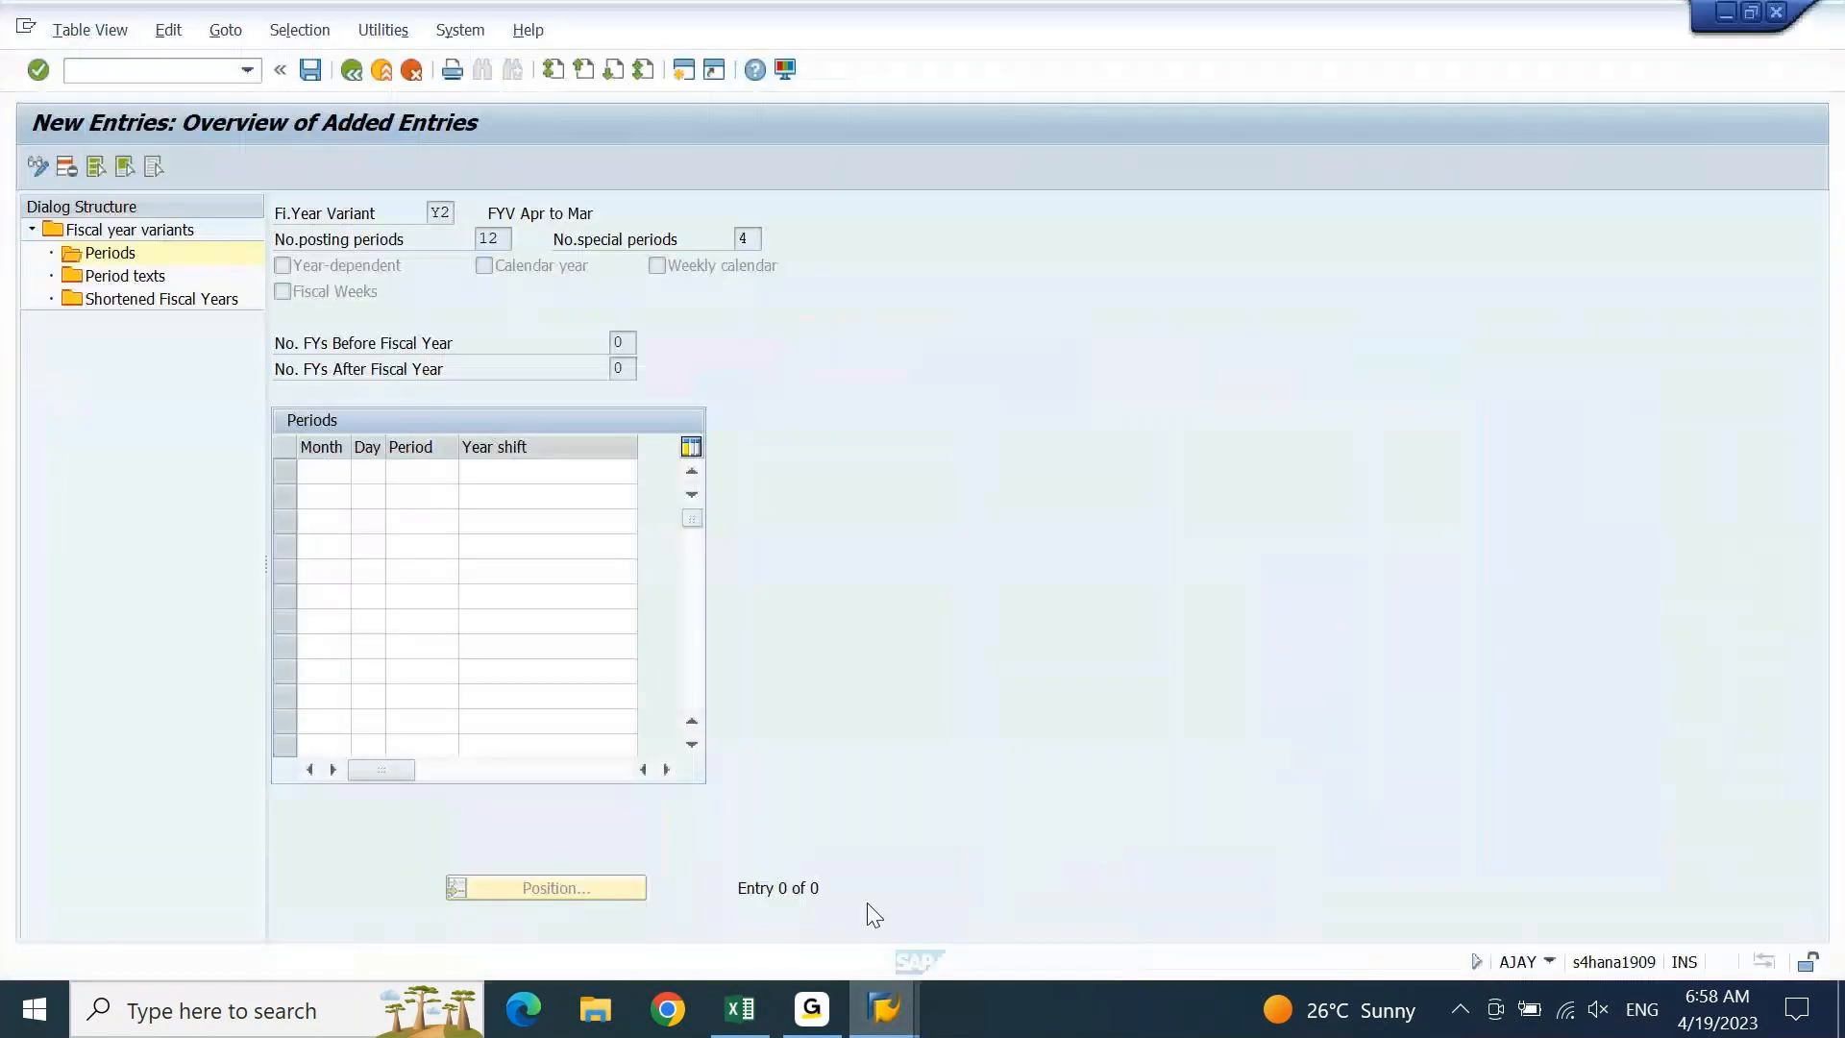
click(342, 469)
key(ctrl+v)
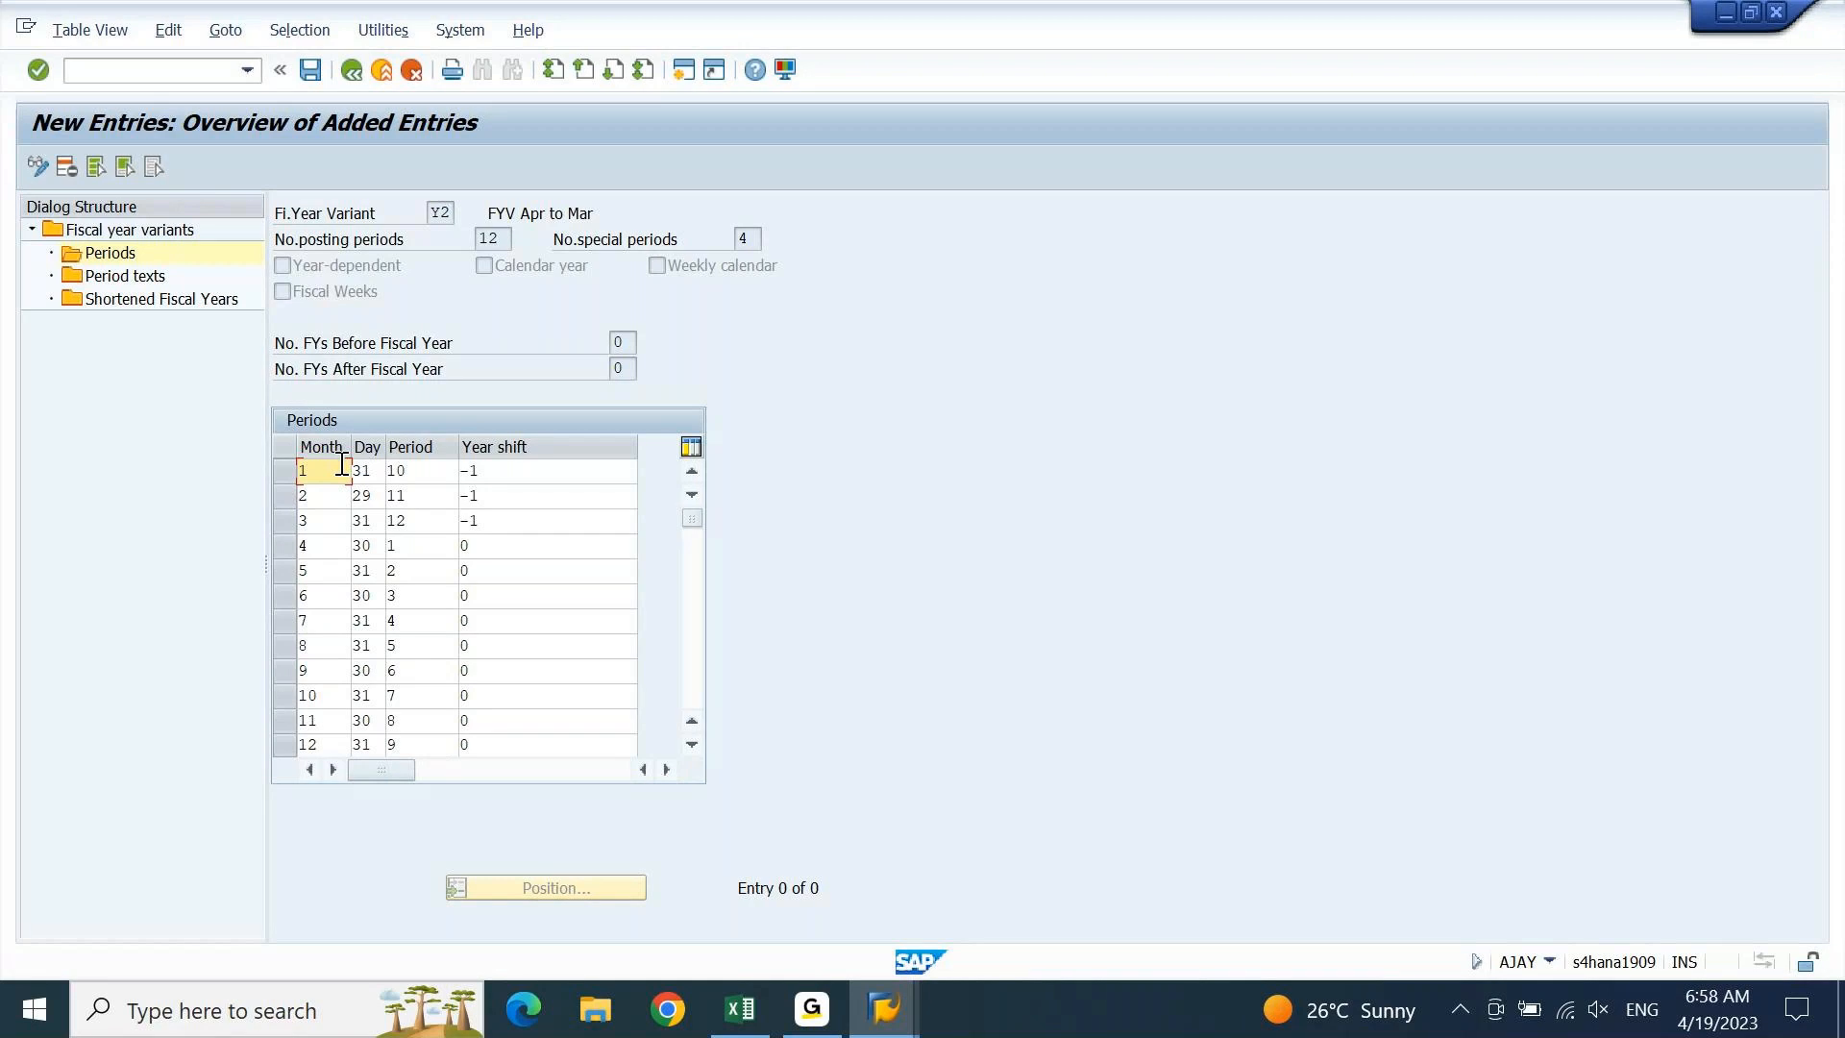
key(Return)
key(Return)
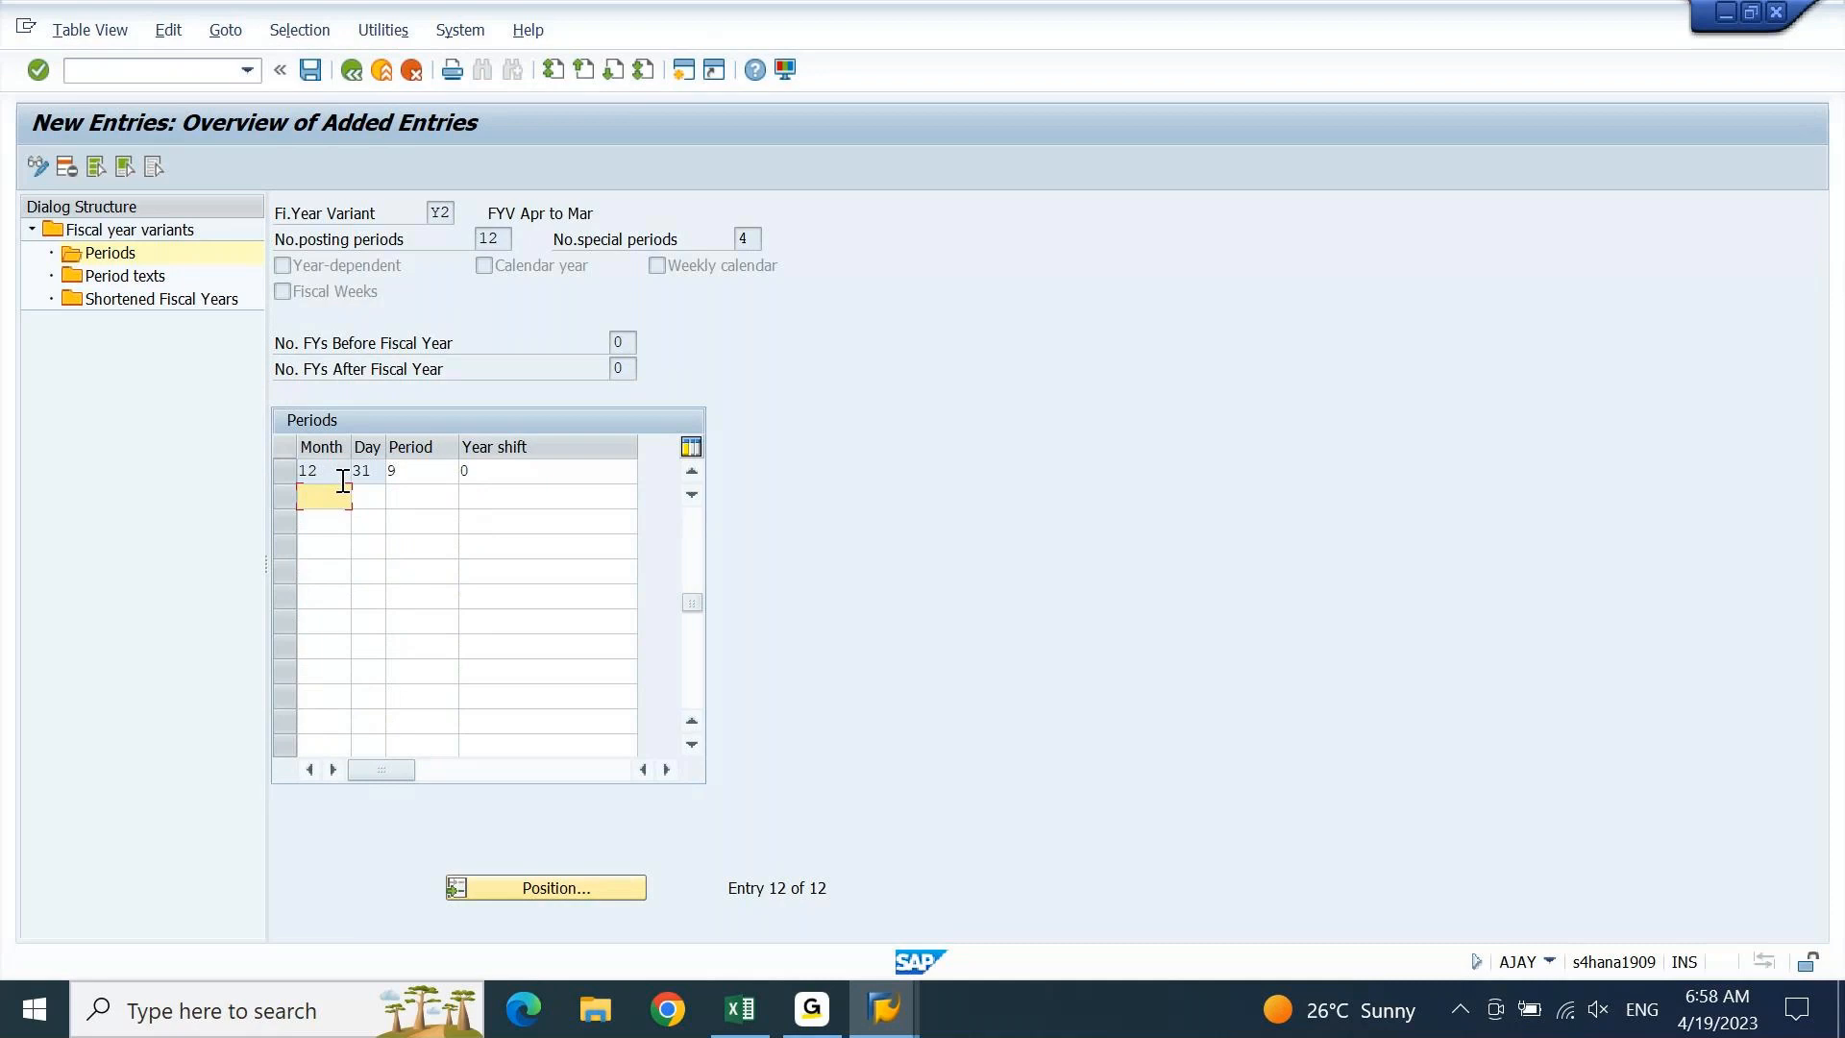
click(698, 560)
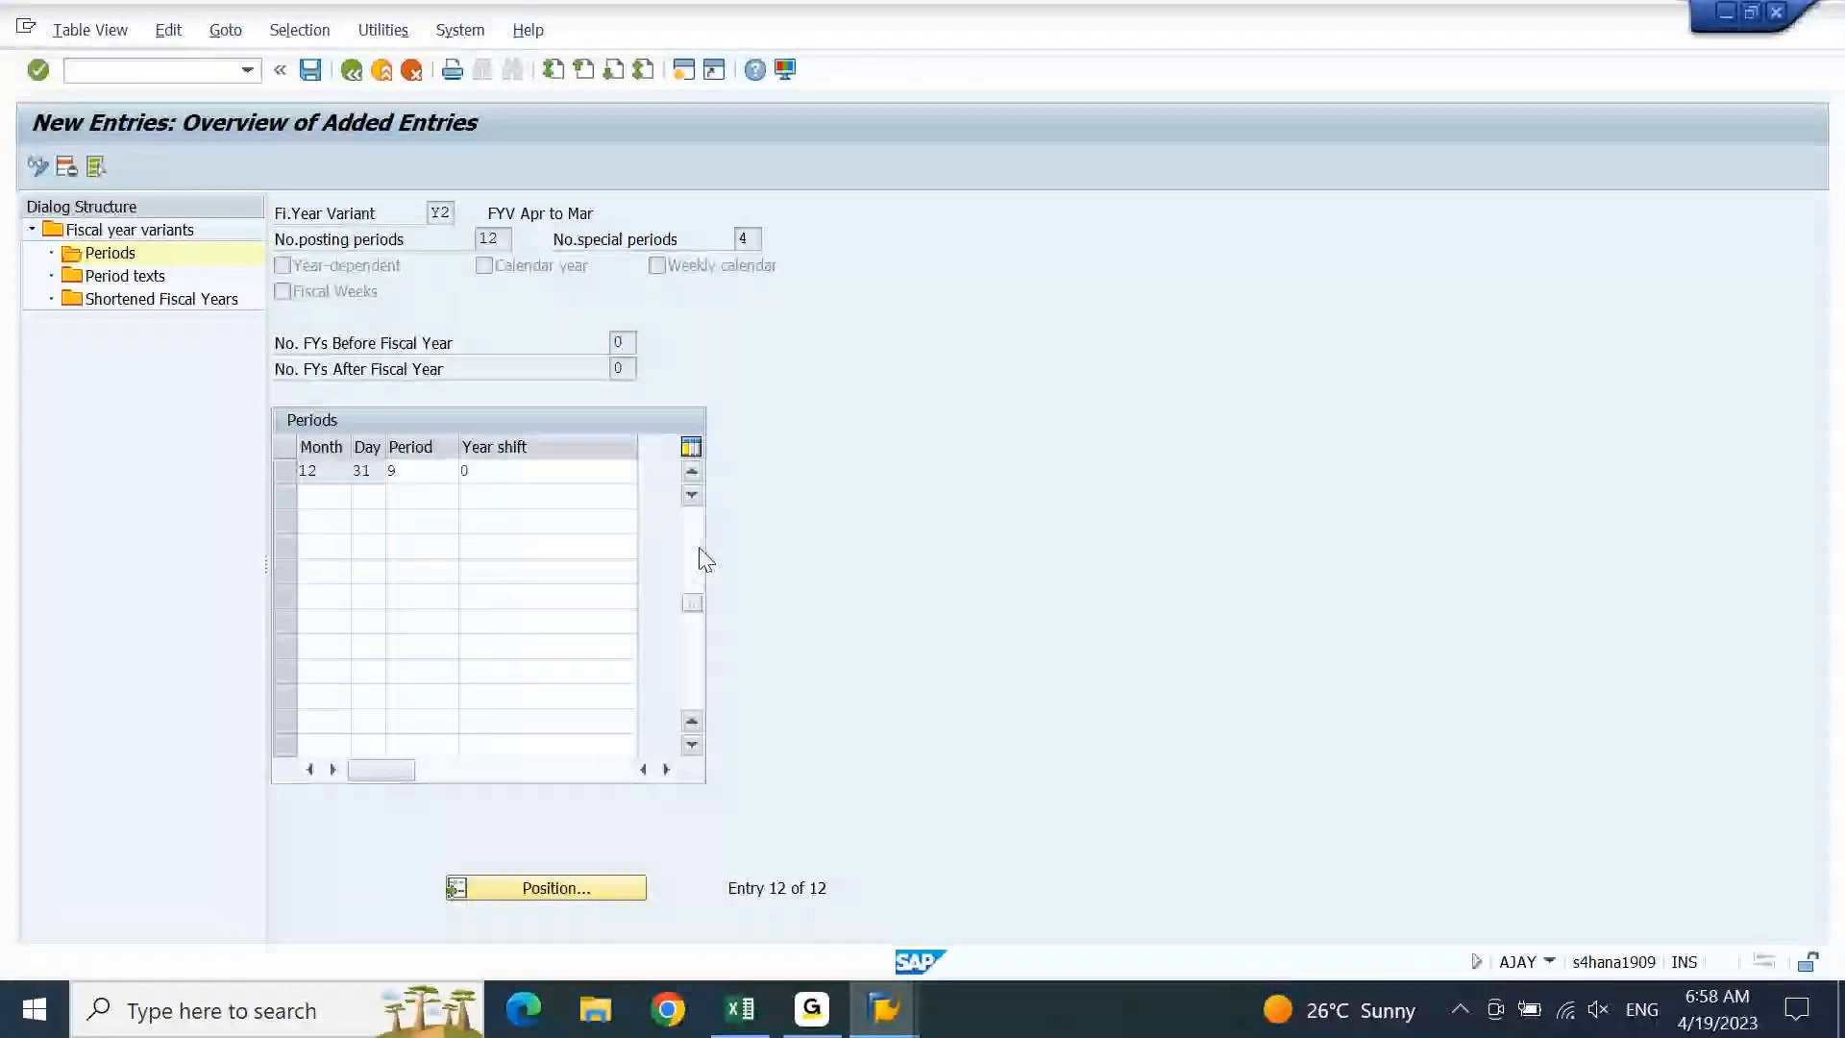
click(702, 560)
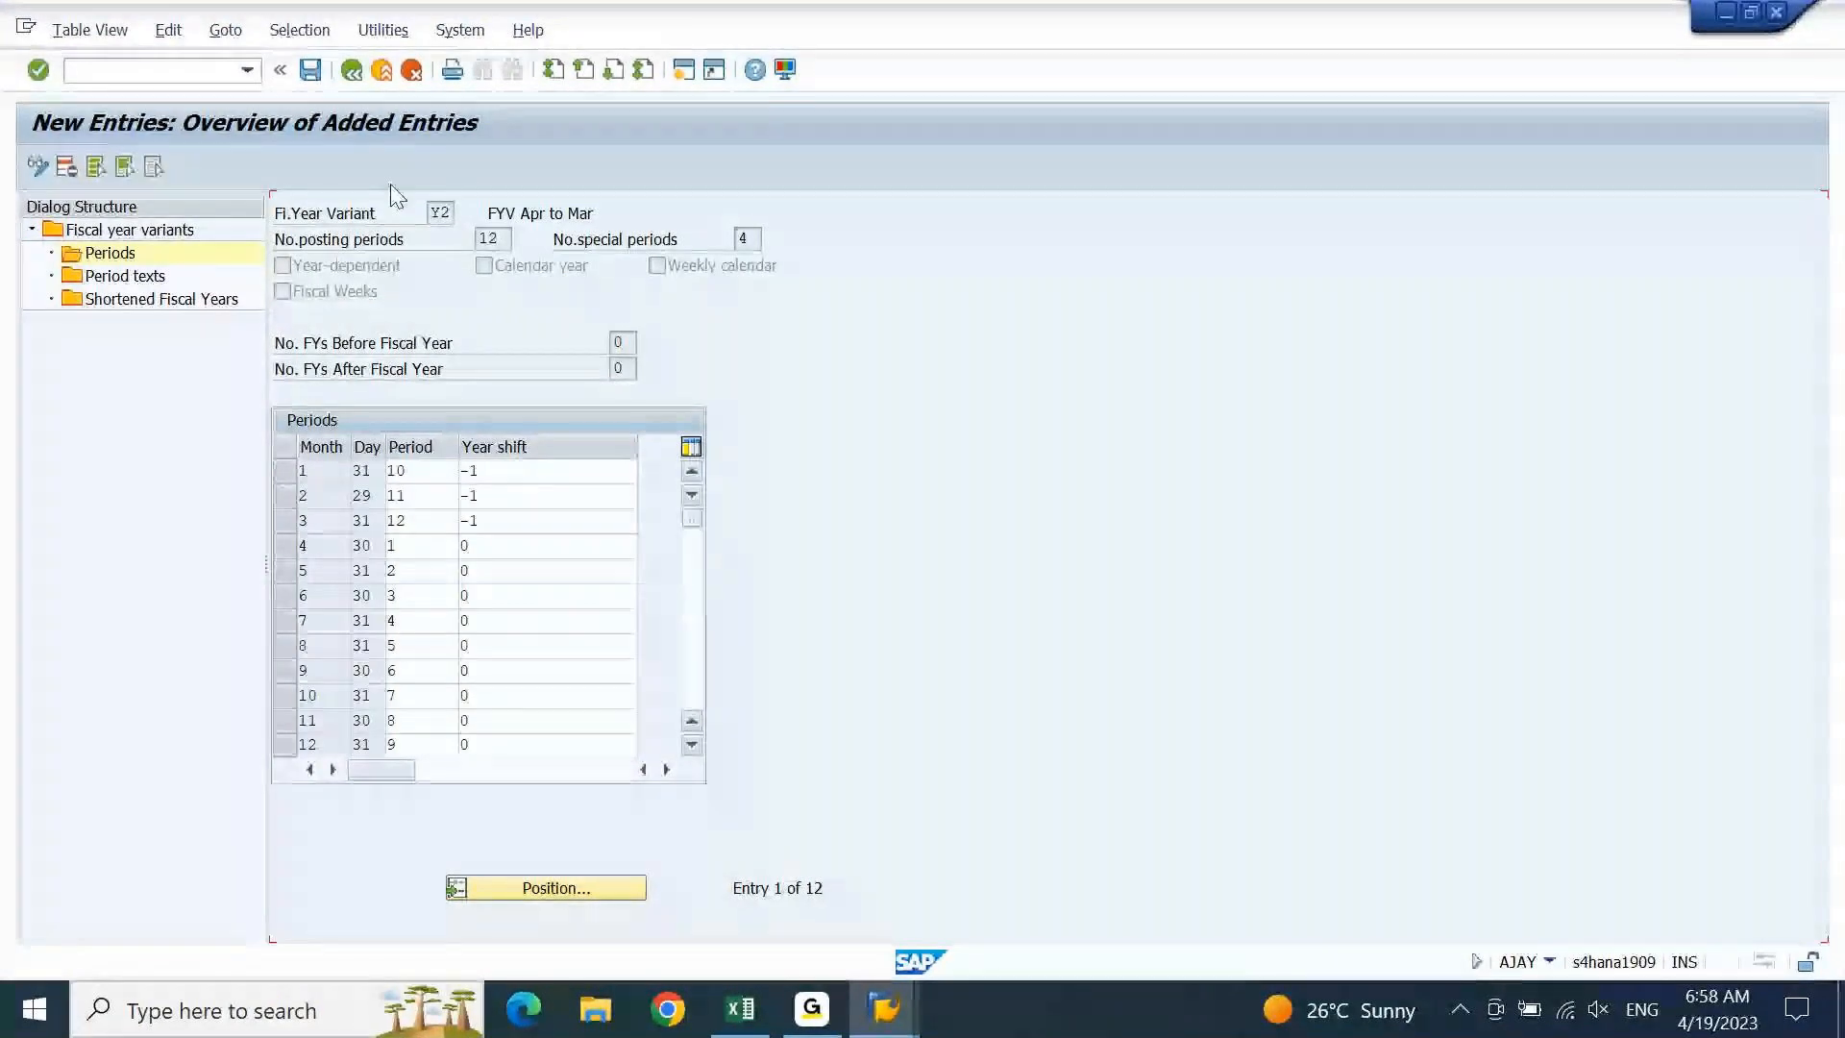
Save the 12 Y2 period entries and return to the Periods overview
key(Return)
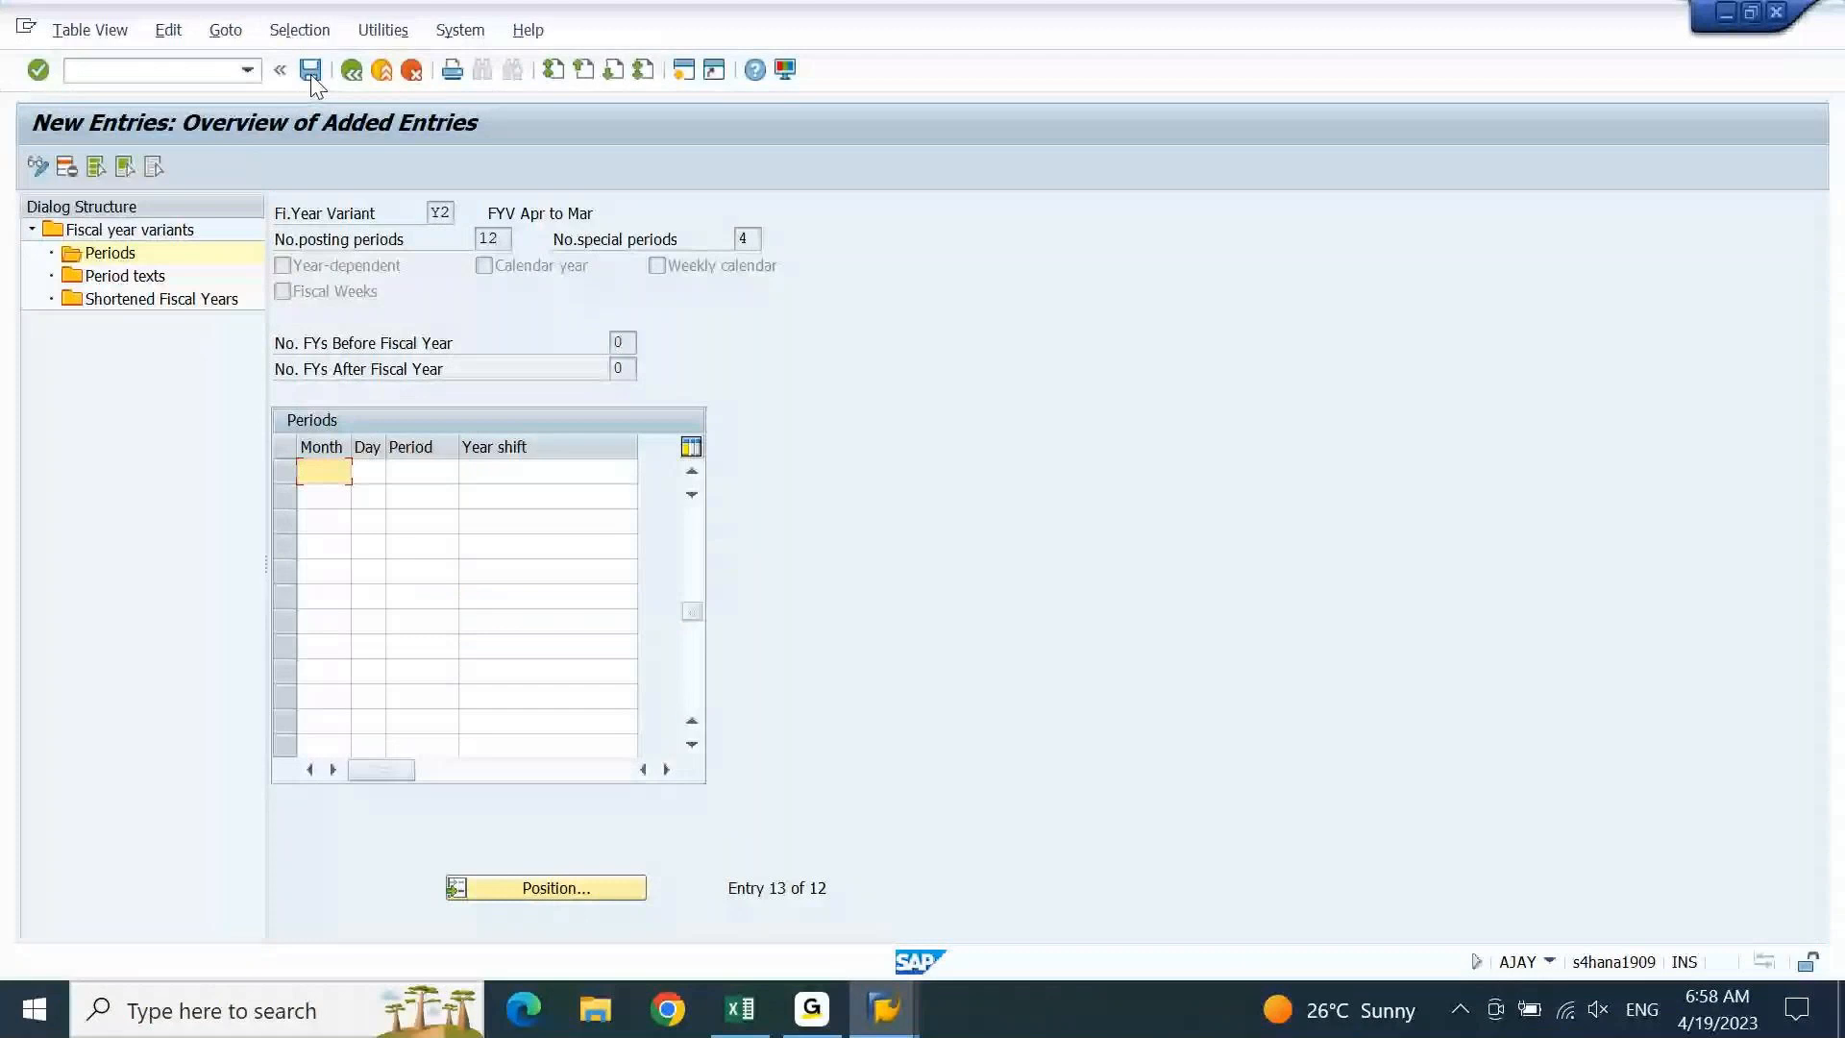
click(311, 76)
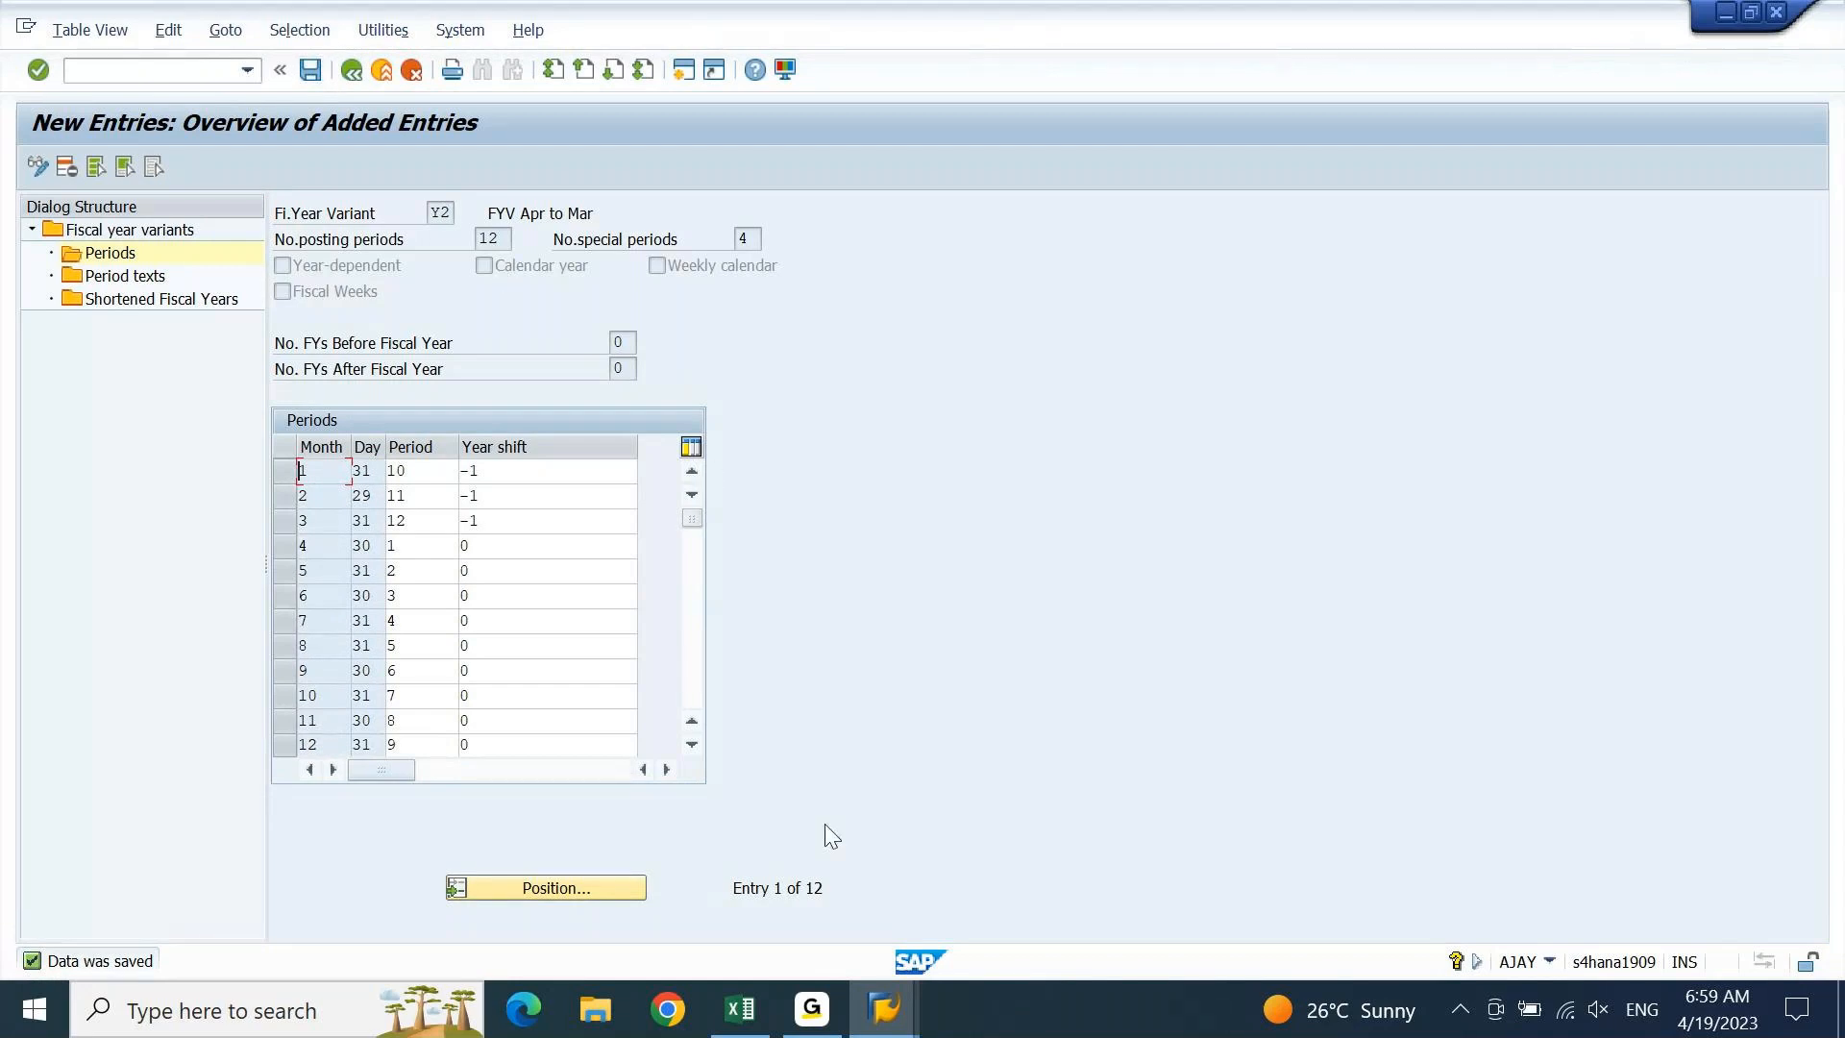
drag(775, 888, 861, 882)
click(352, 72)
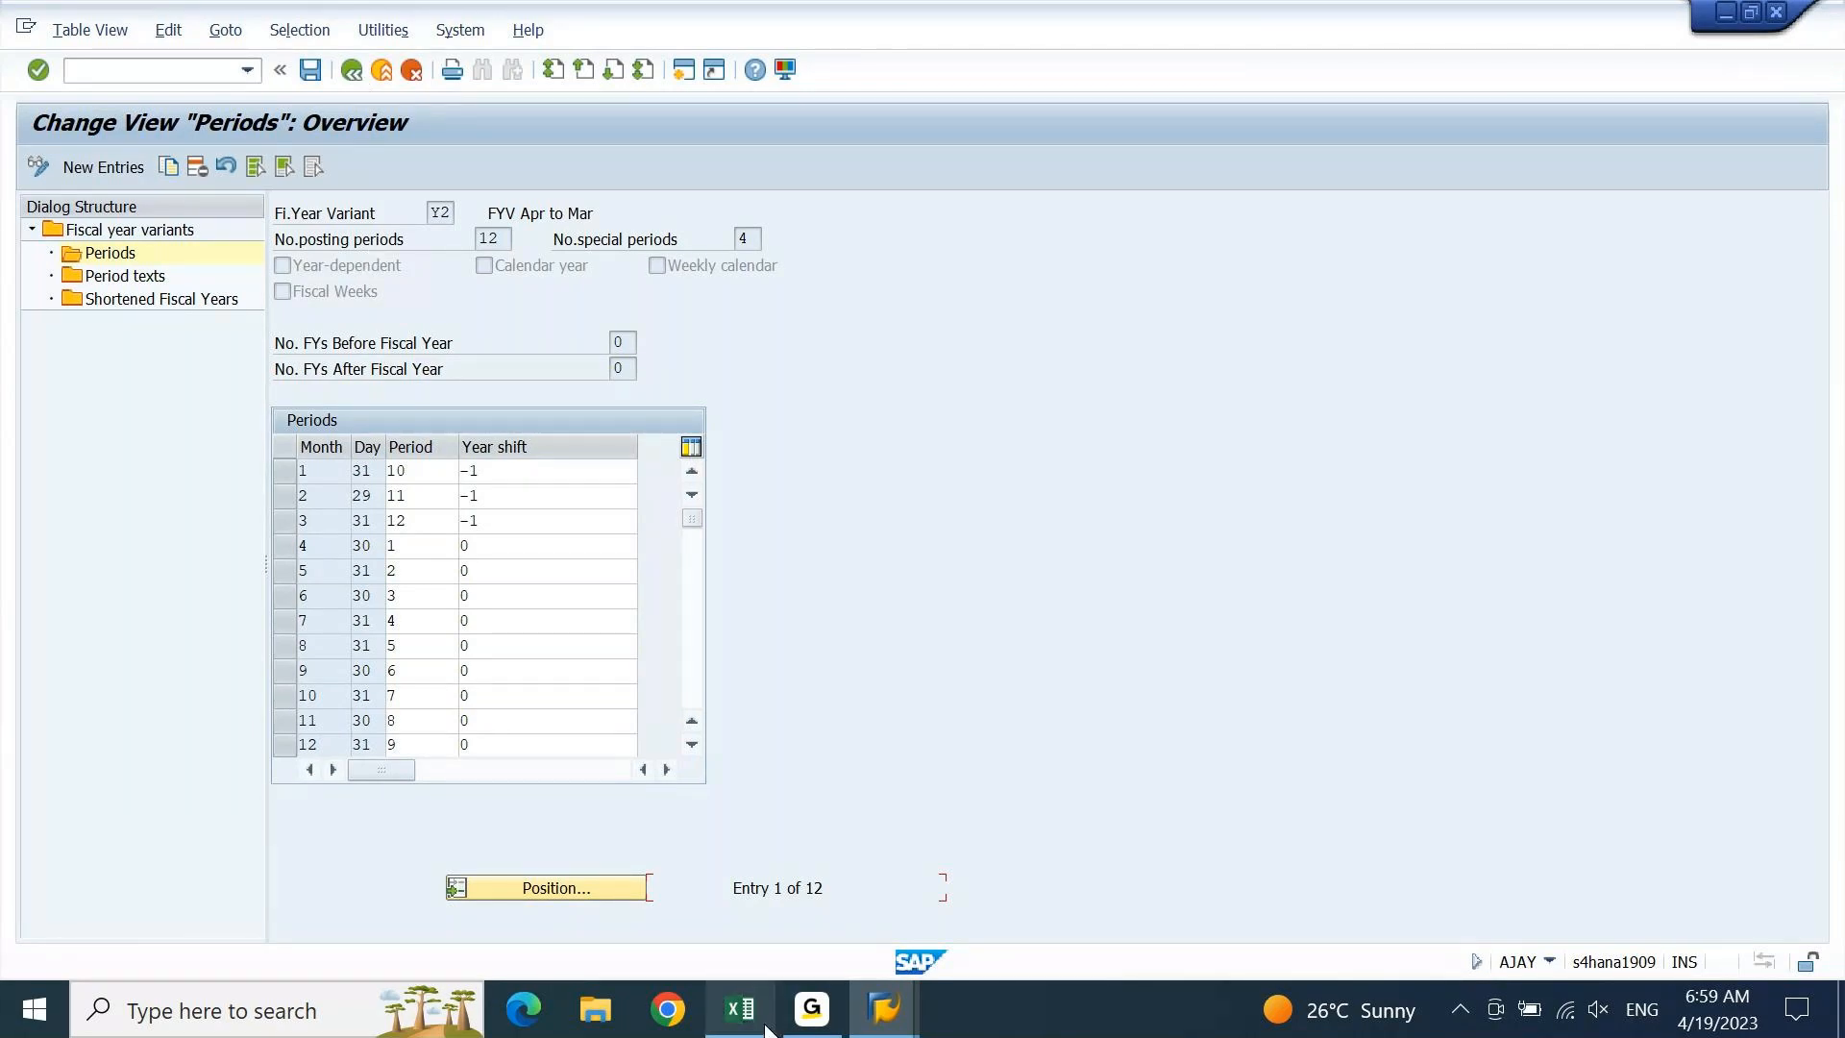
click(740, 1009)
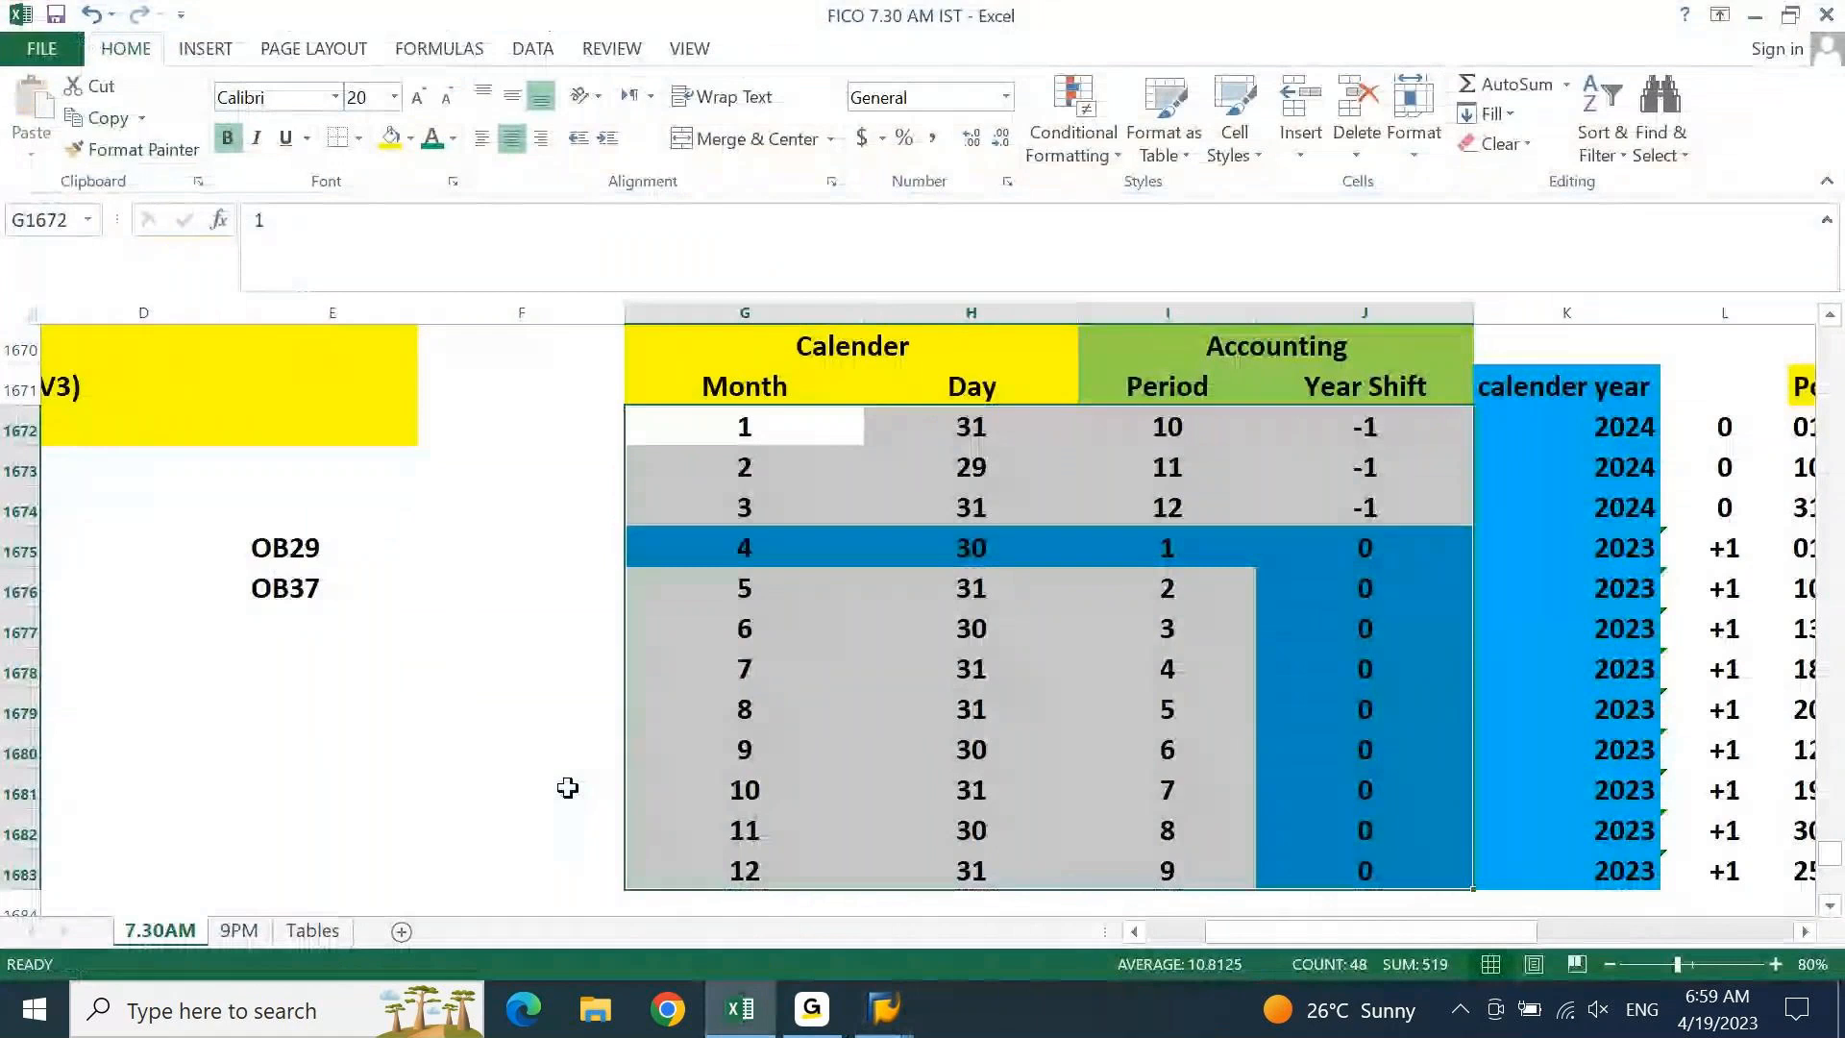
key(Escape)
key(Left)
key(Left)
key(Left)
key(Left)
key(Left)
key(Left)
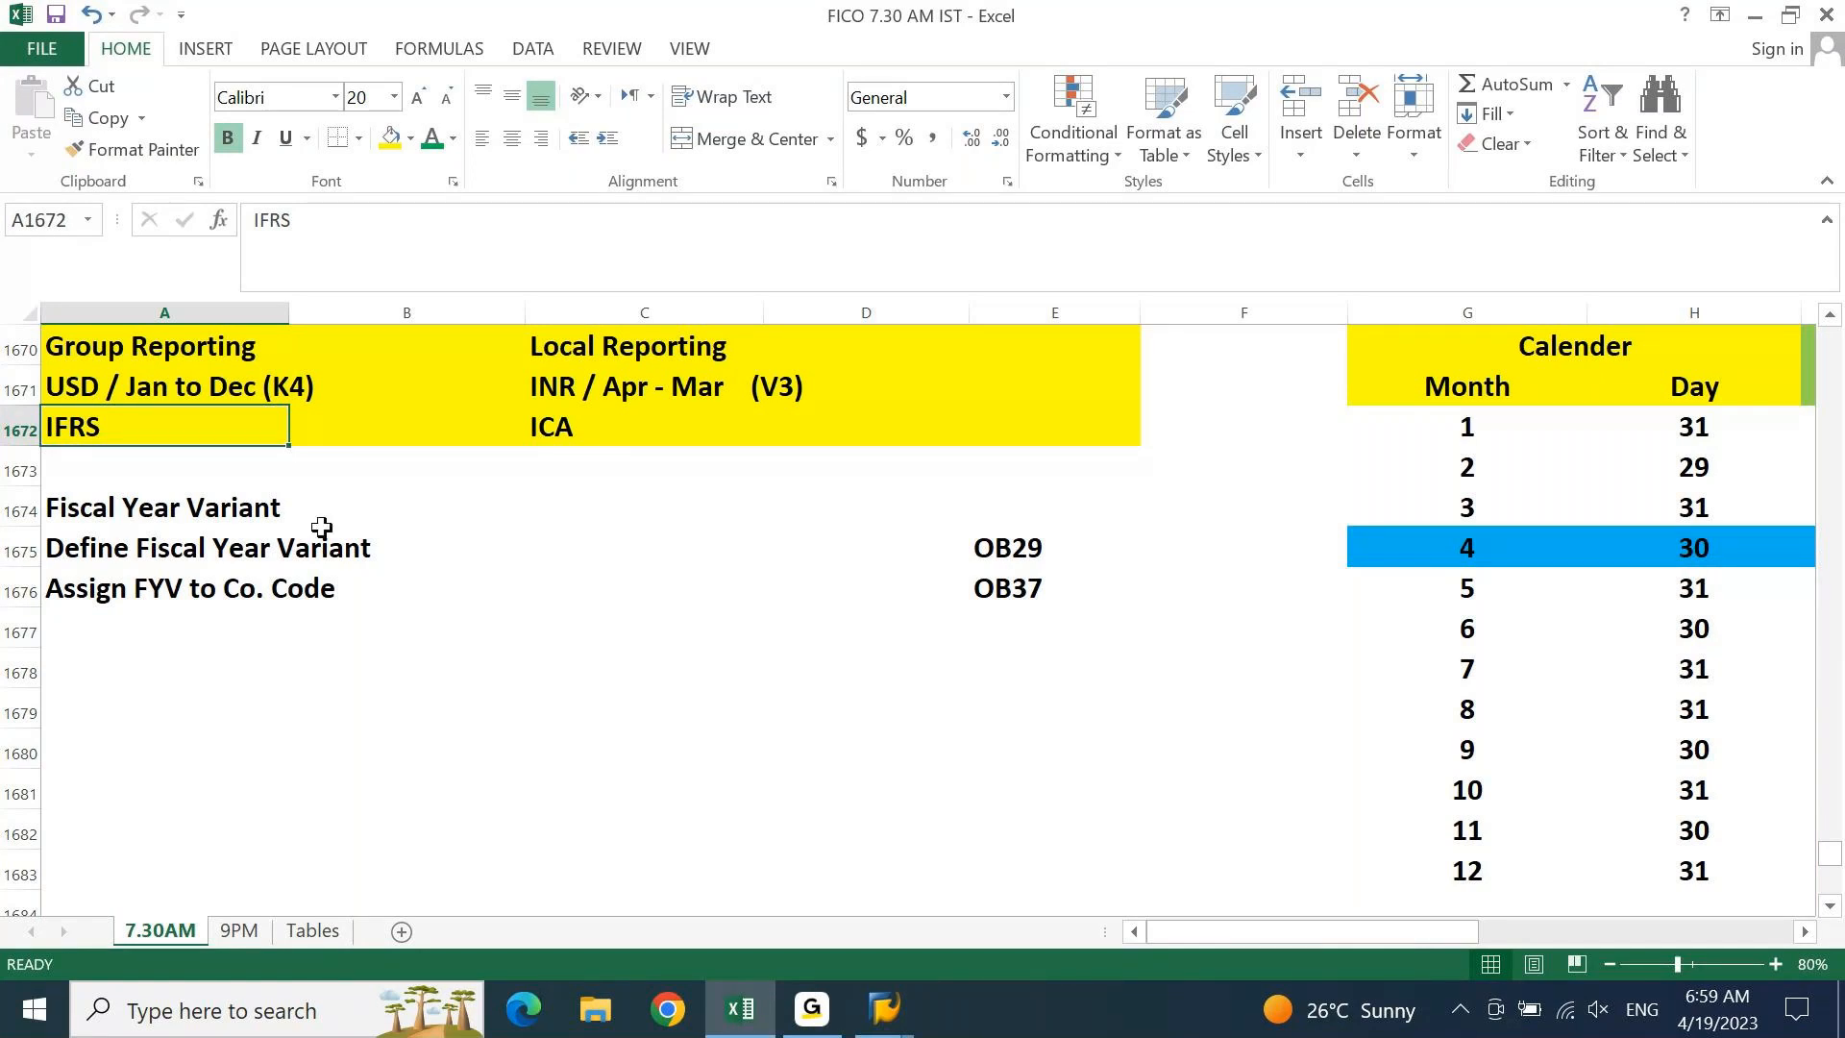
click(741, 415)
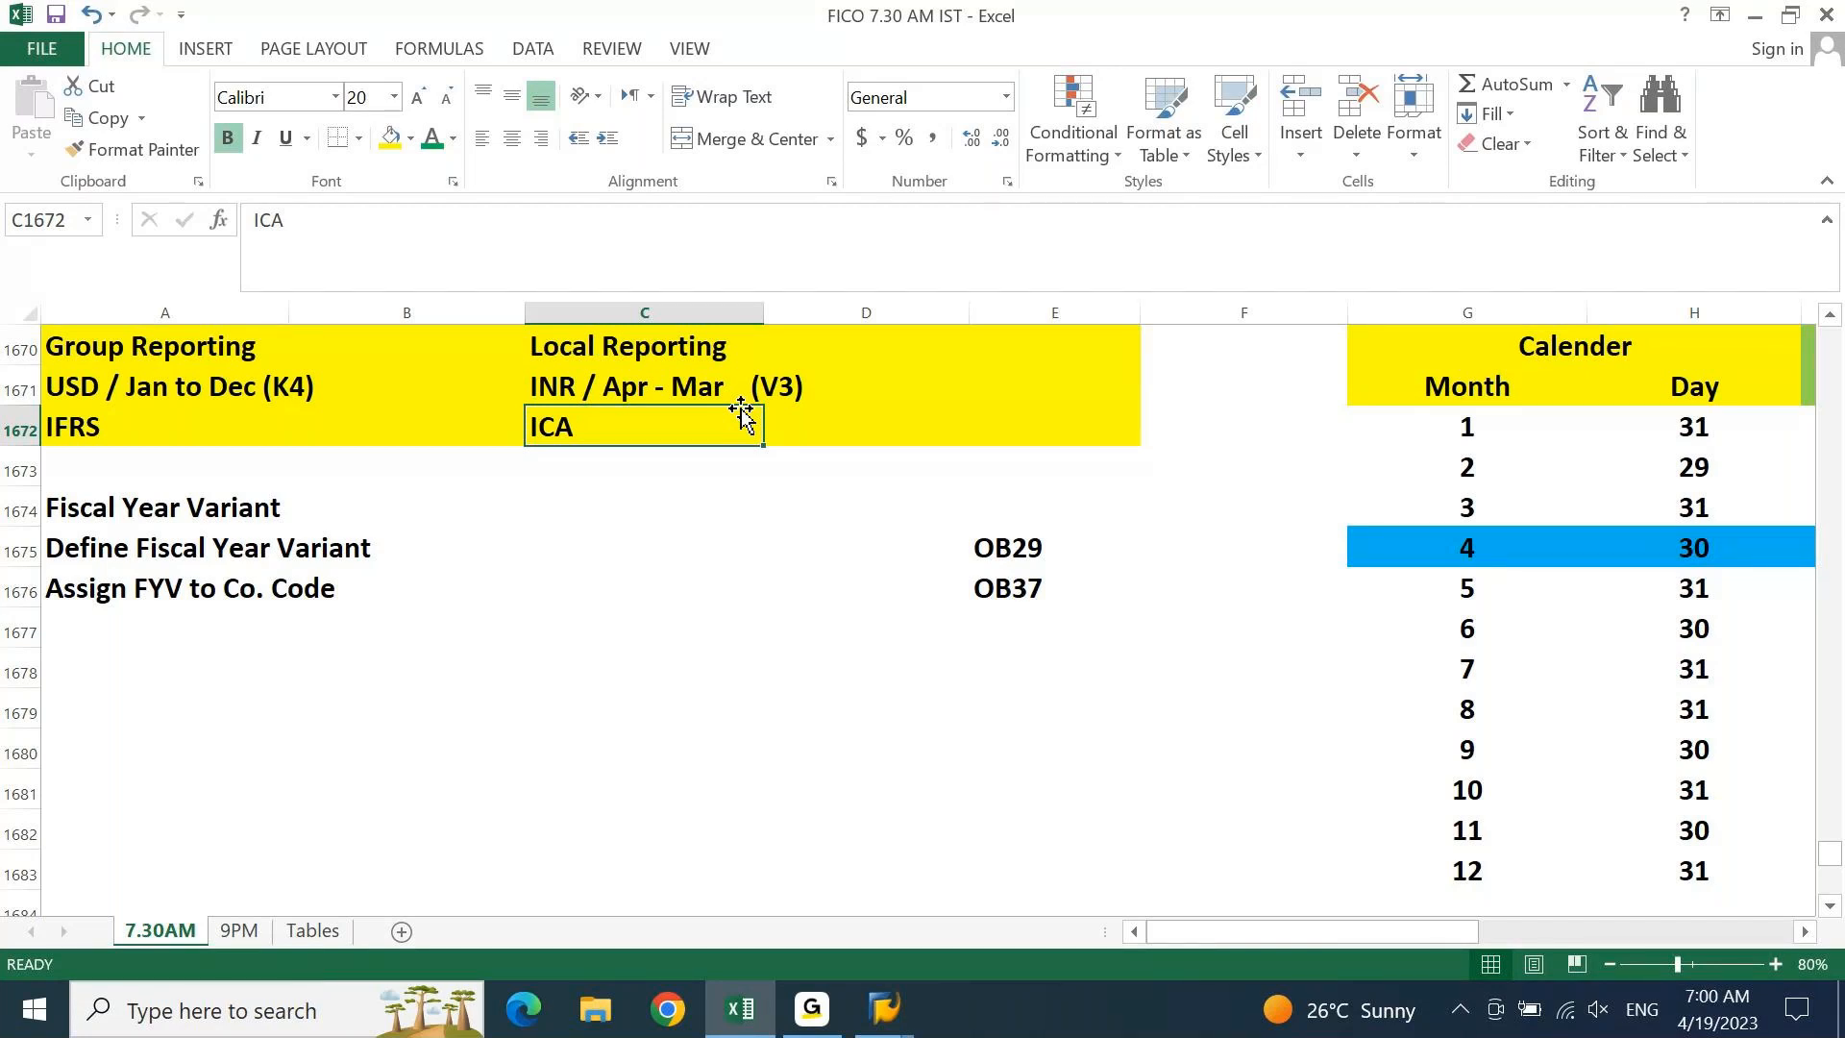
click(1037, 563)
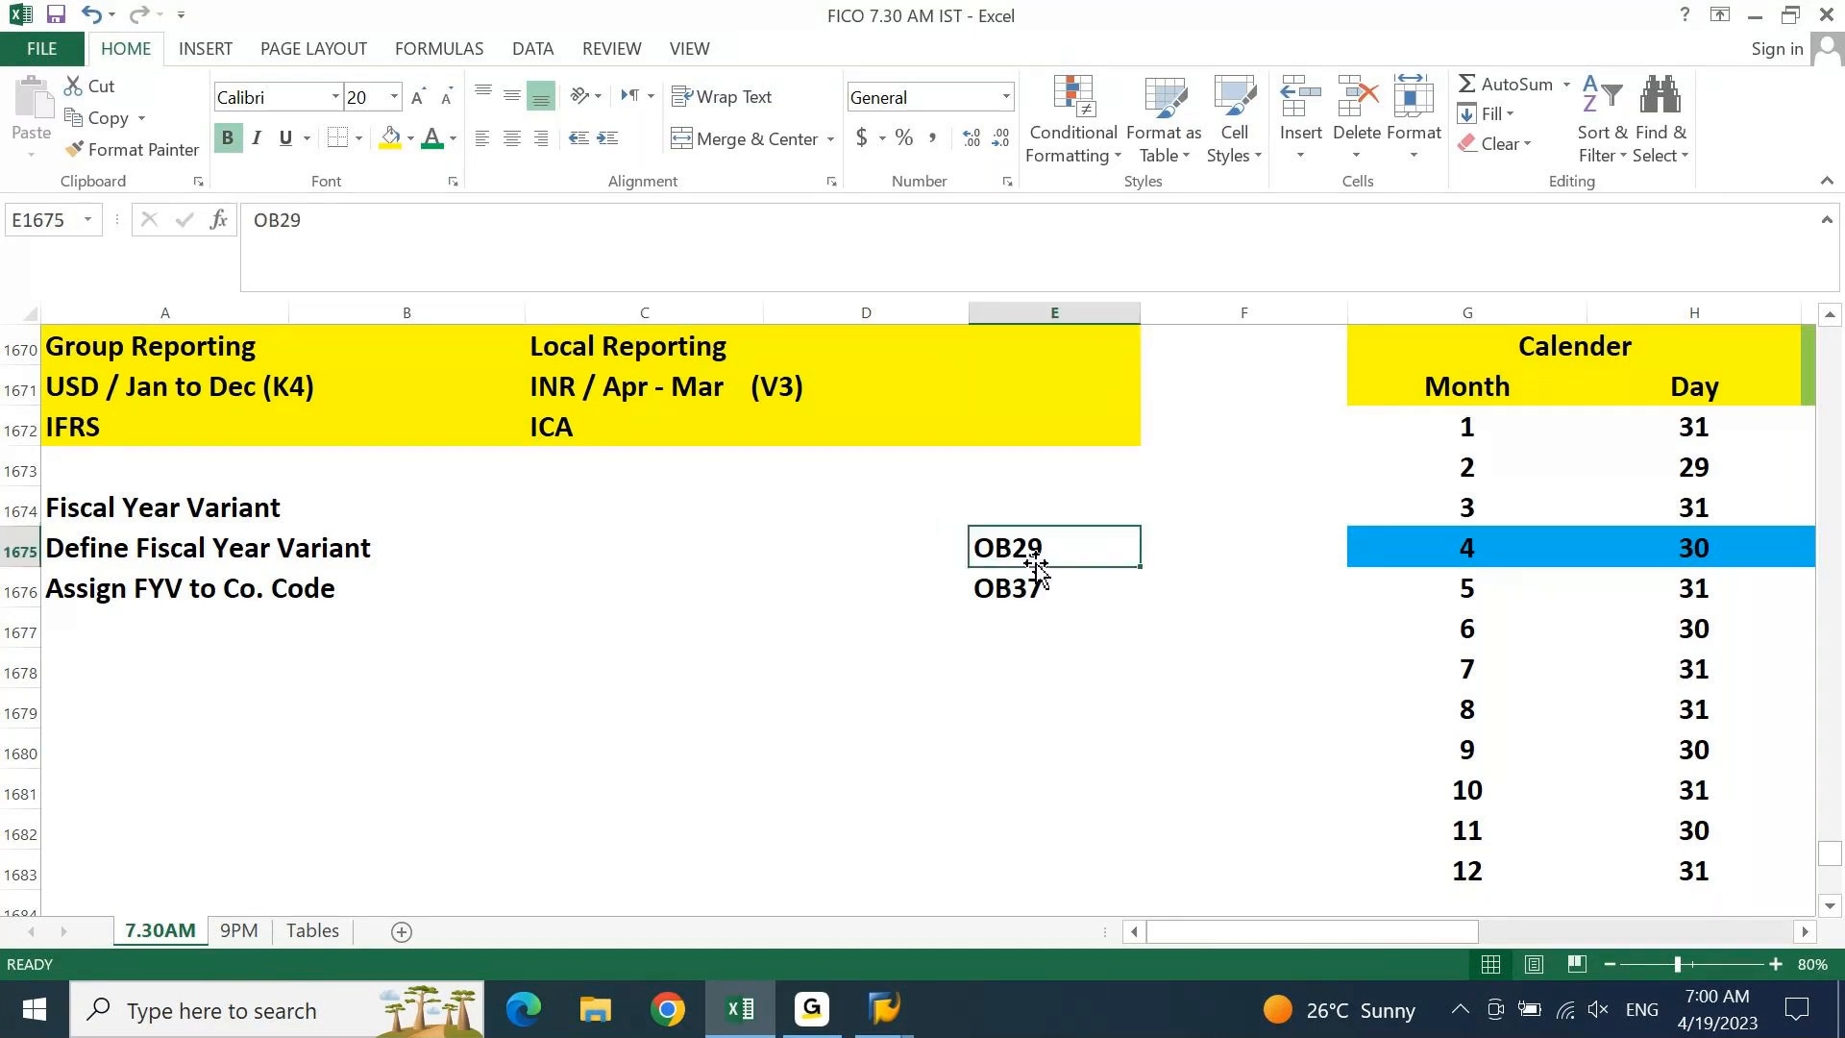
click(1011, 595)
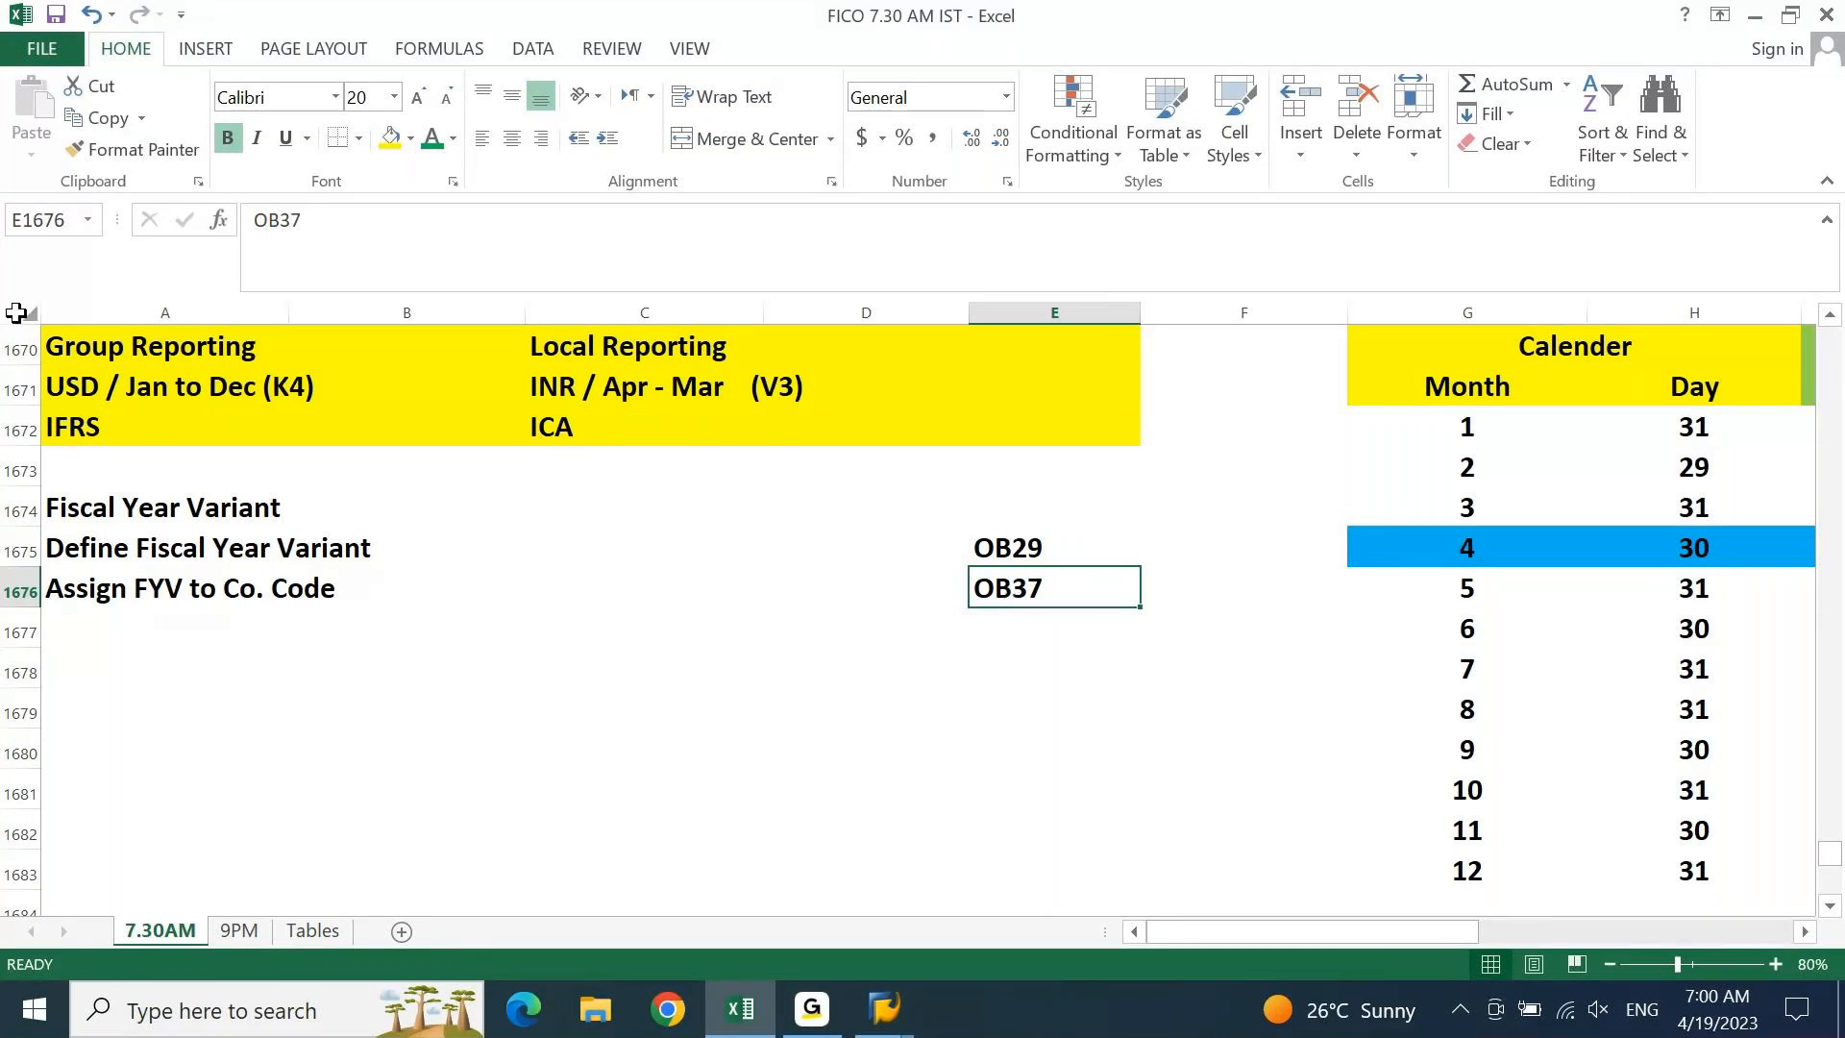
click(89, 381)
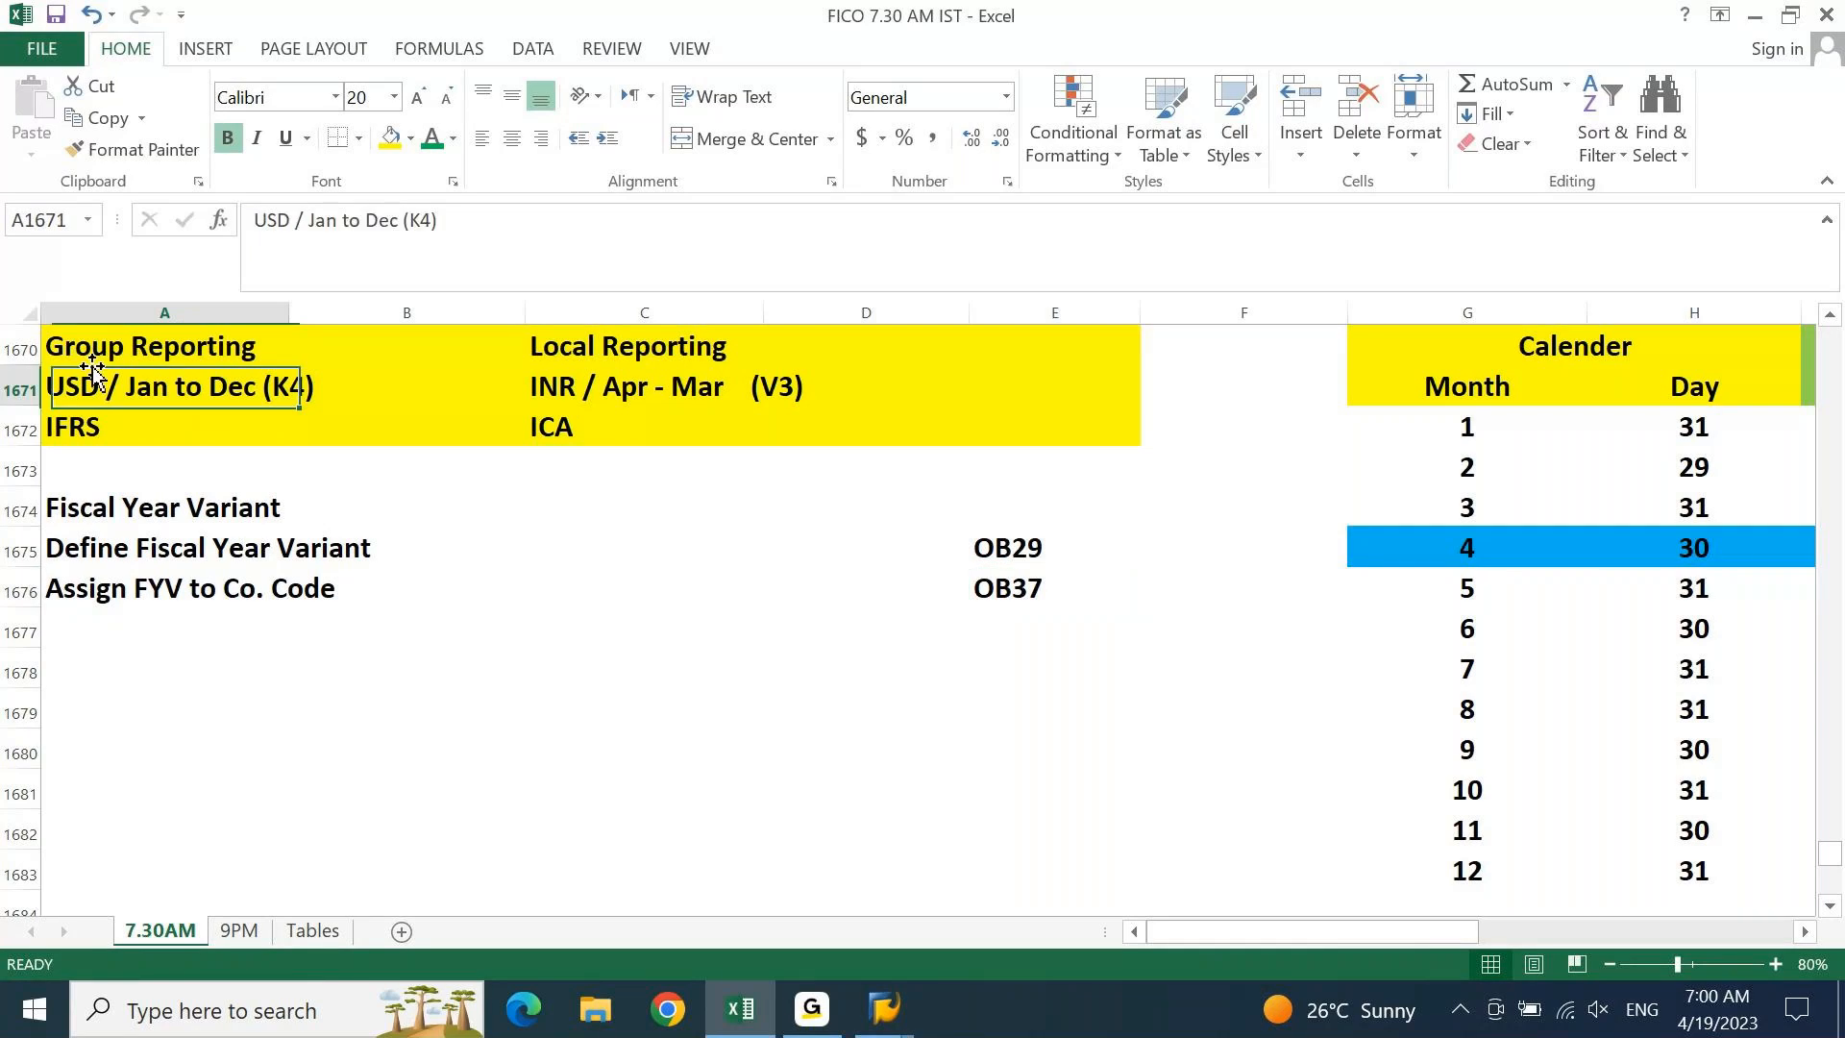
key(Up)
key(Up)
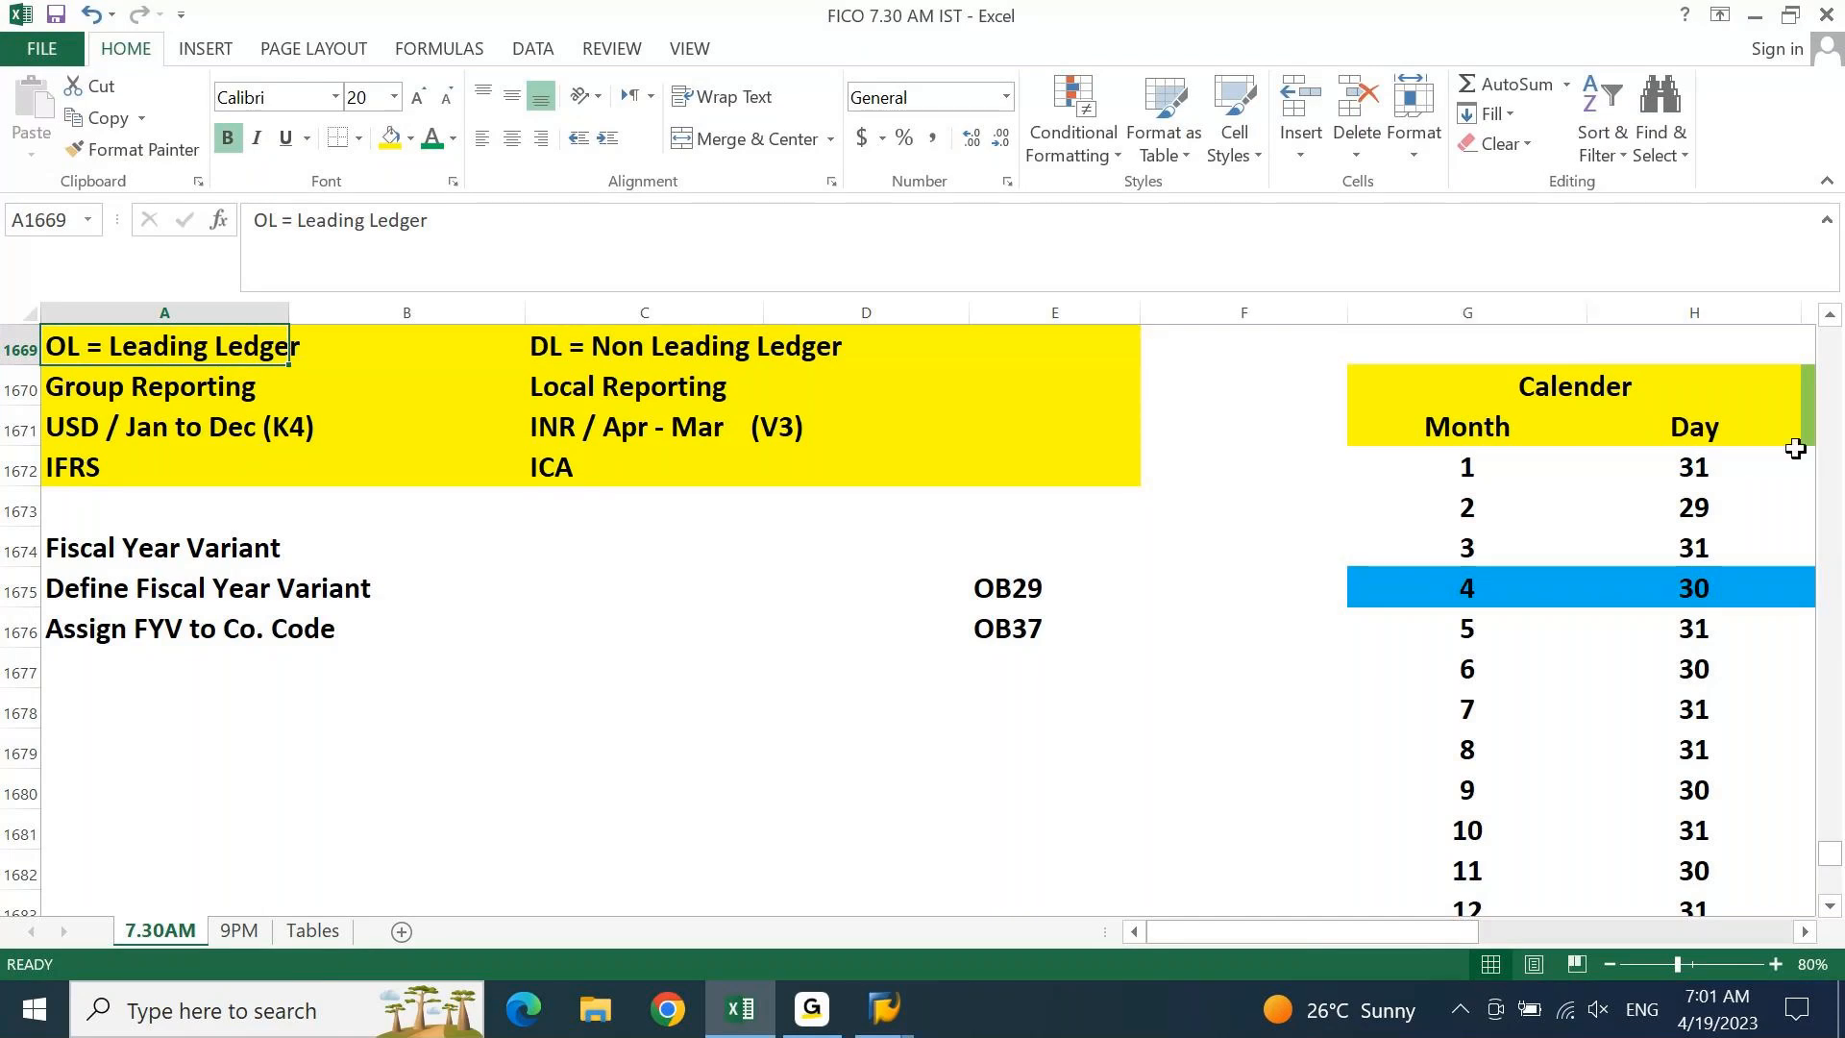
click(1793, 452)
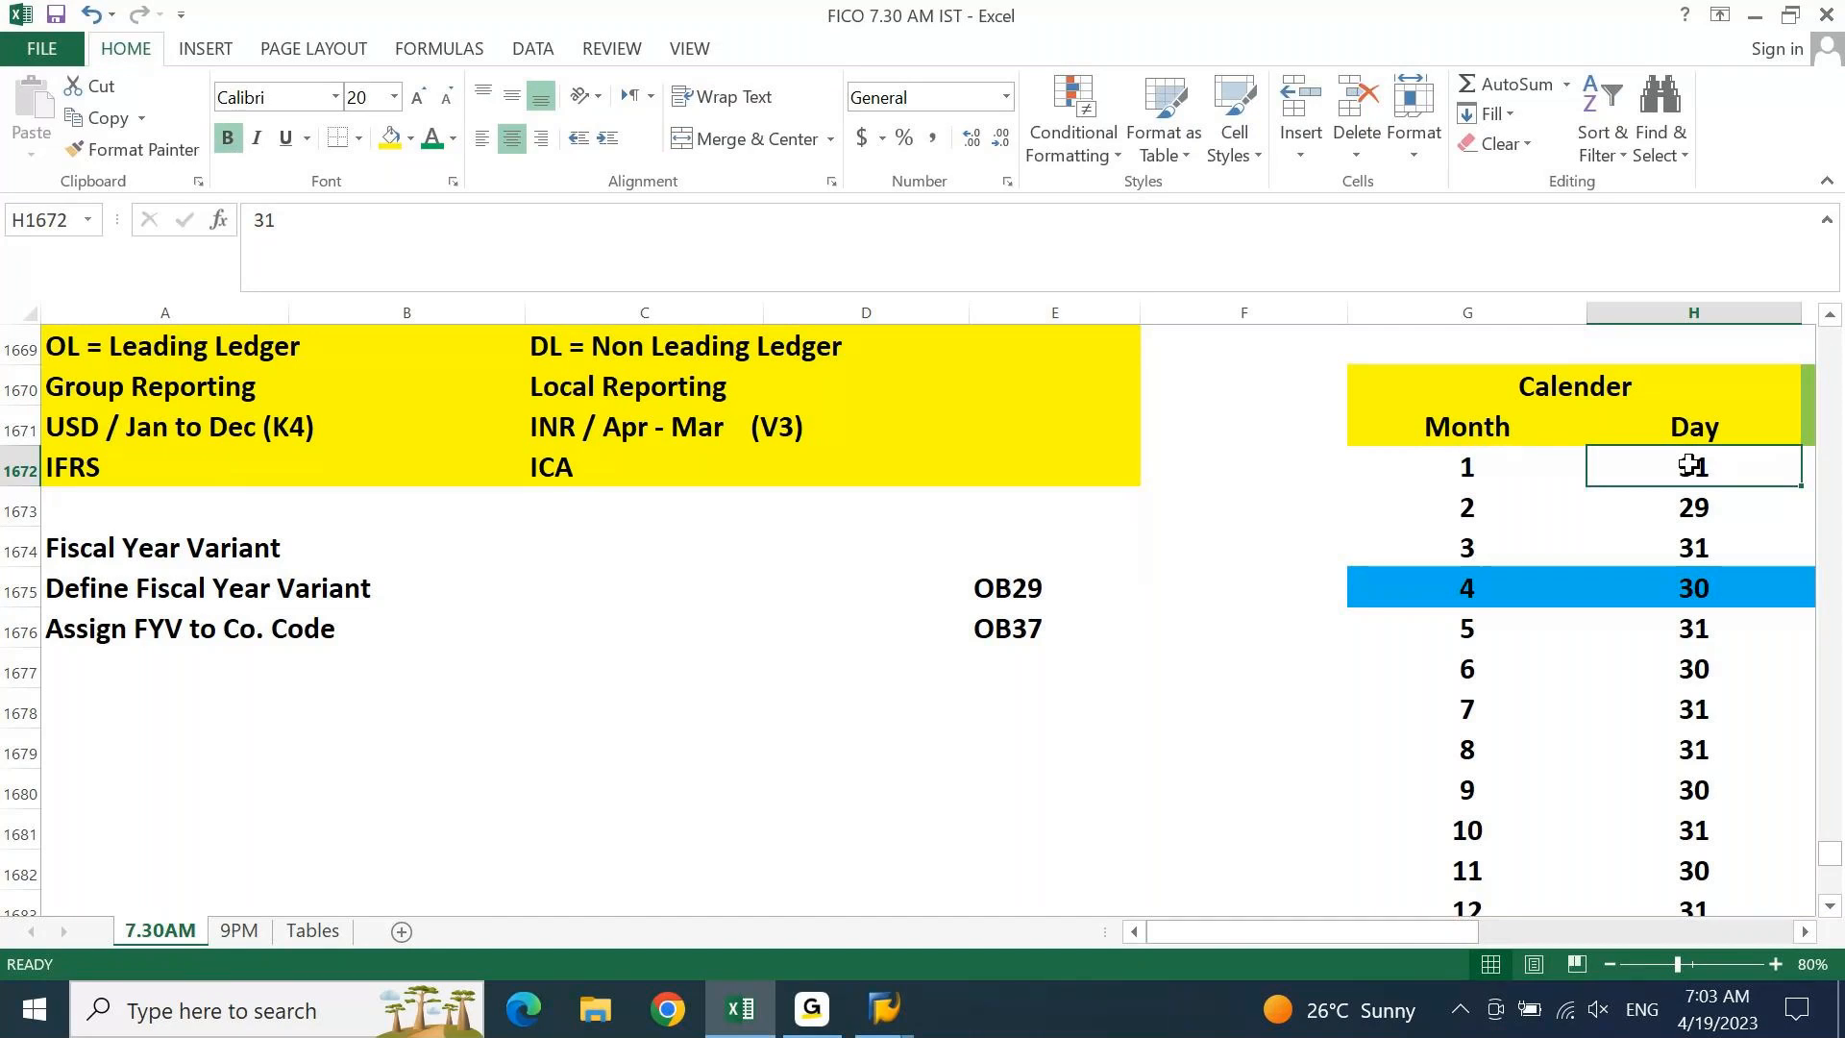
key(ctrl+Left)
key(ctrl+Left)
key(ctrl+Left)
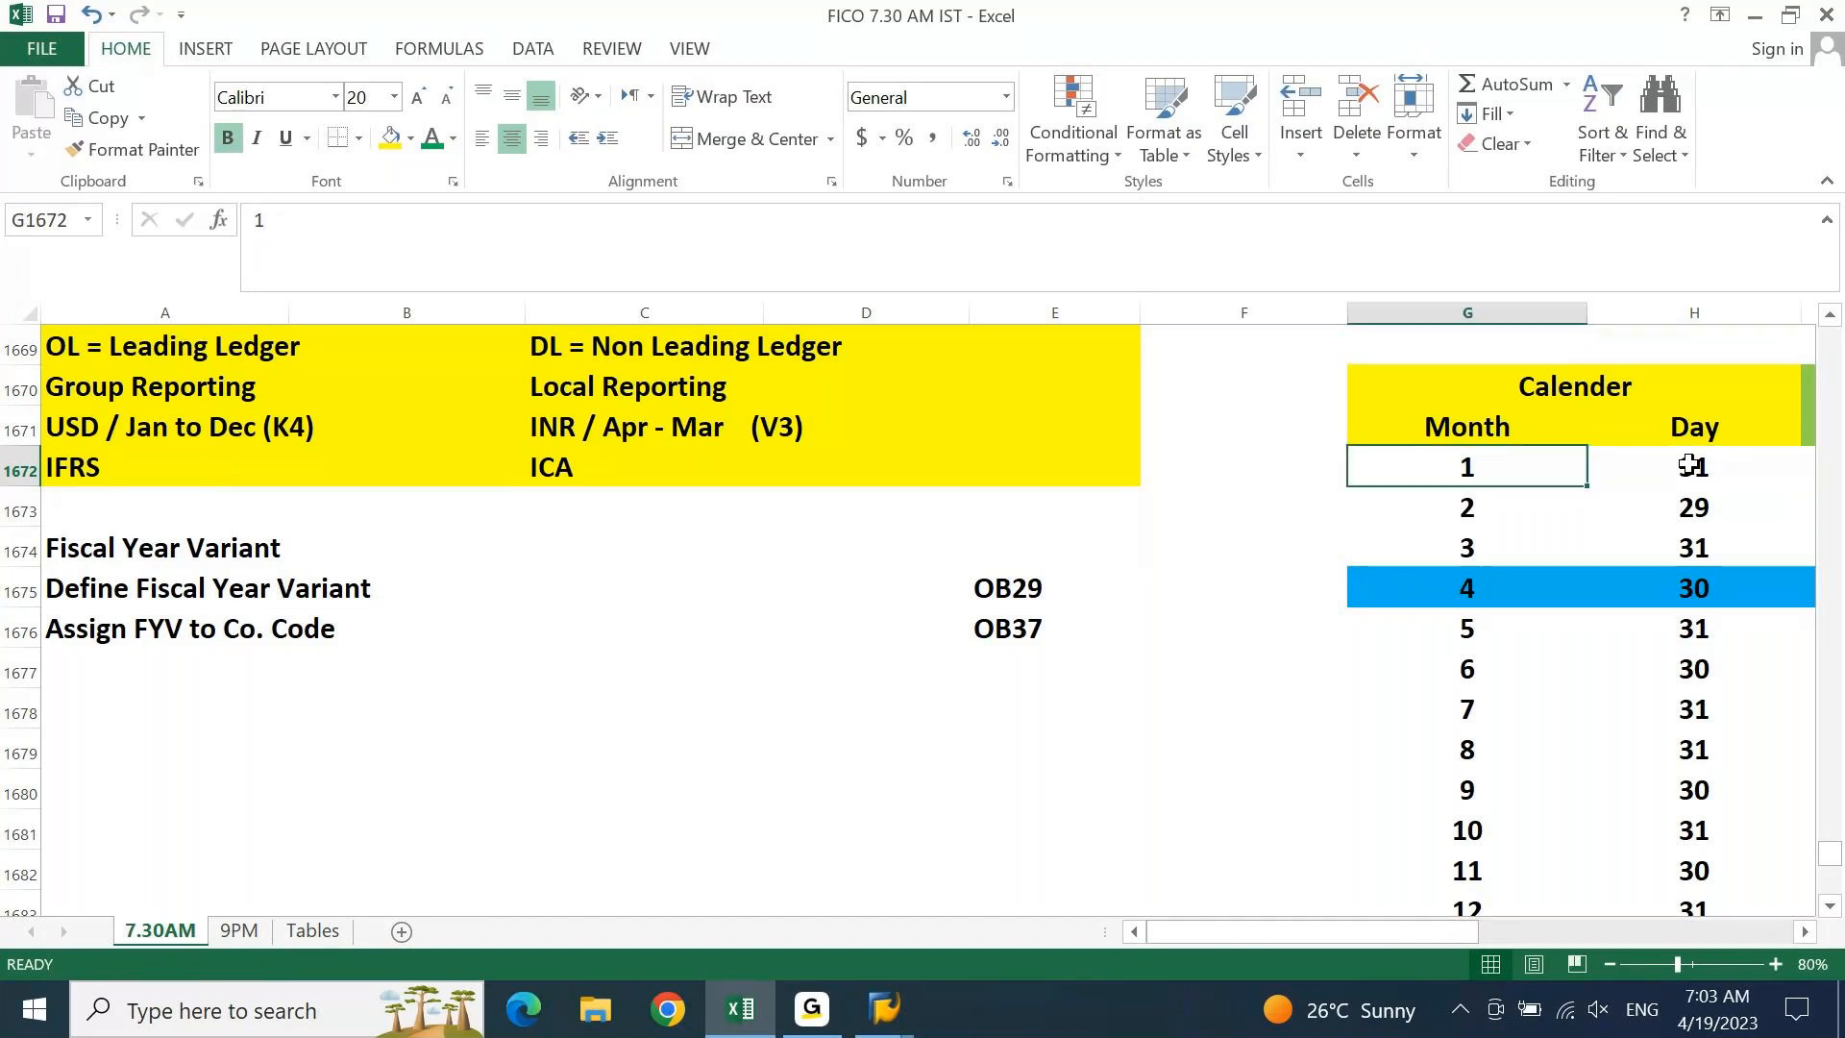
key(ctrl+Up)
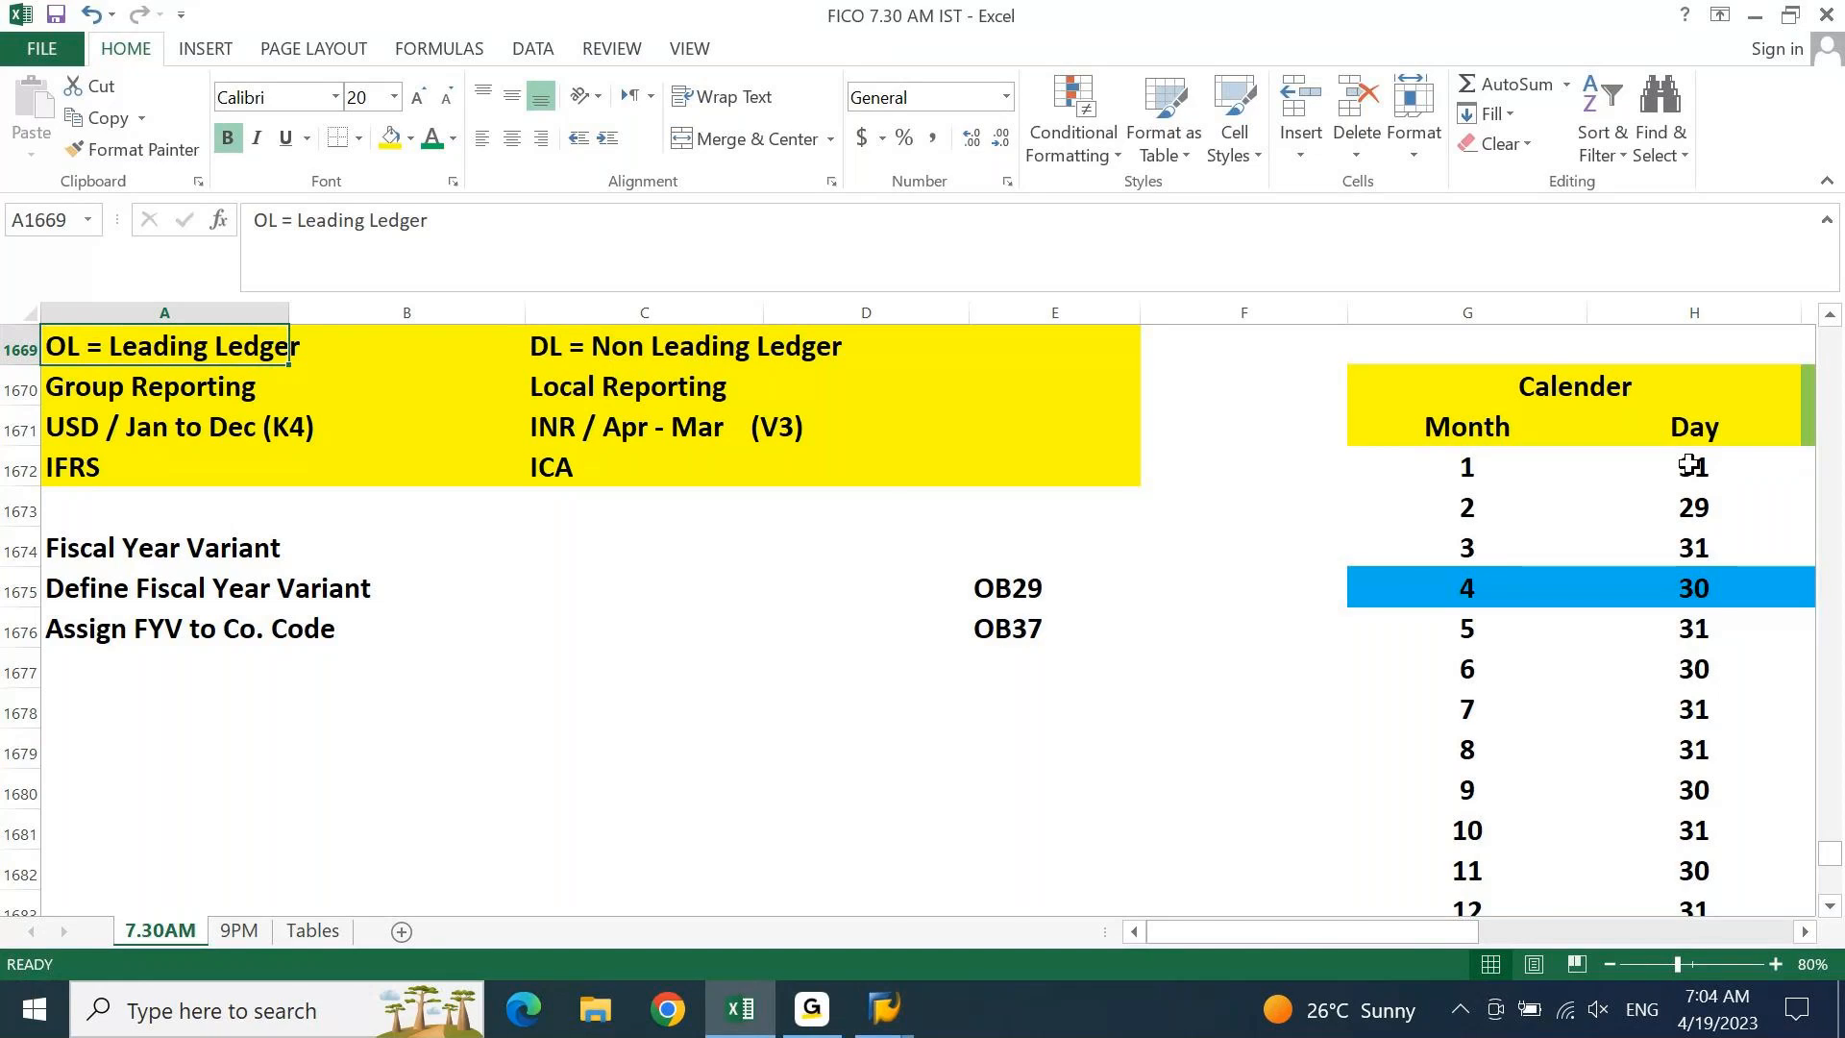
Add the note 'Month end = +3 working/Calender days' in A1678
key(Down)
key(Down)
key(Down)
key(Down)
key(Down)
key(Down)
key(Down)
key(Down)
key(Down)
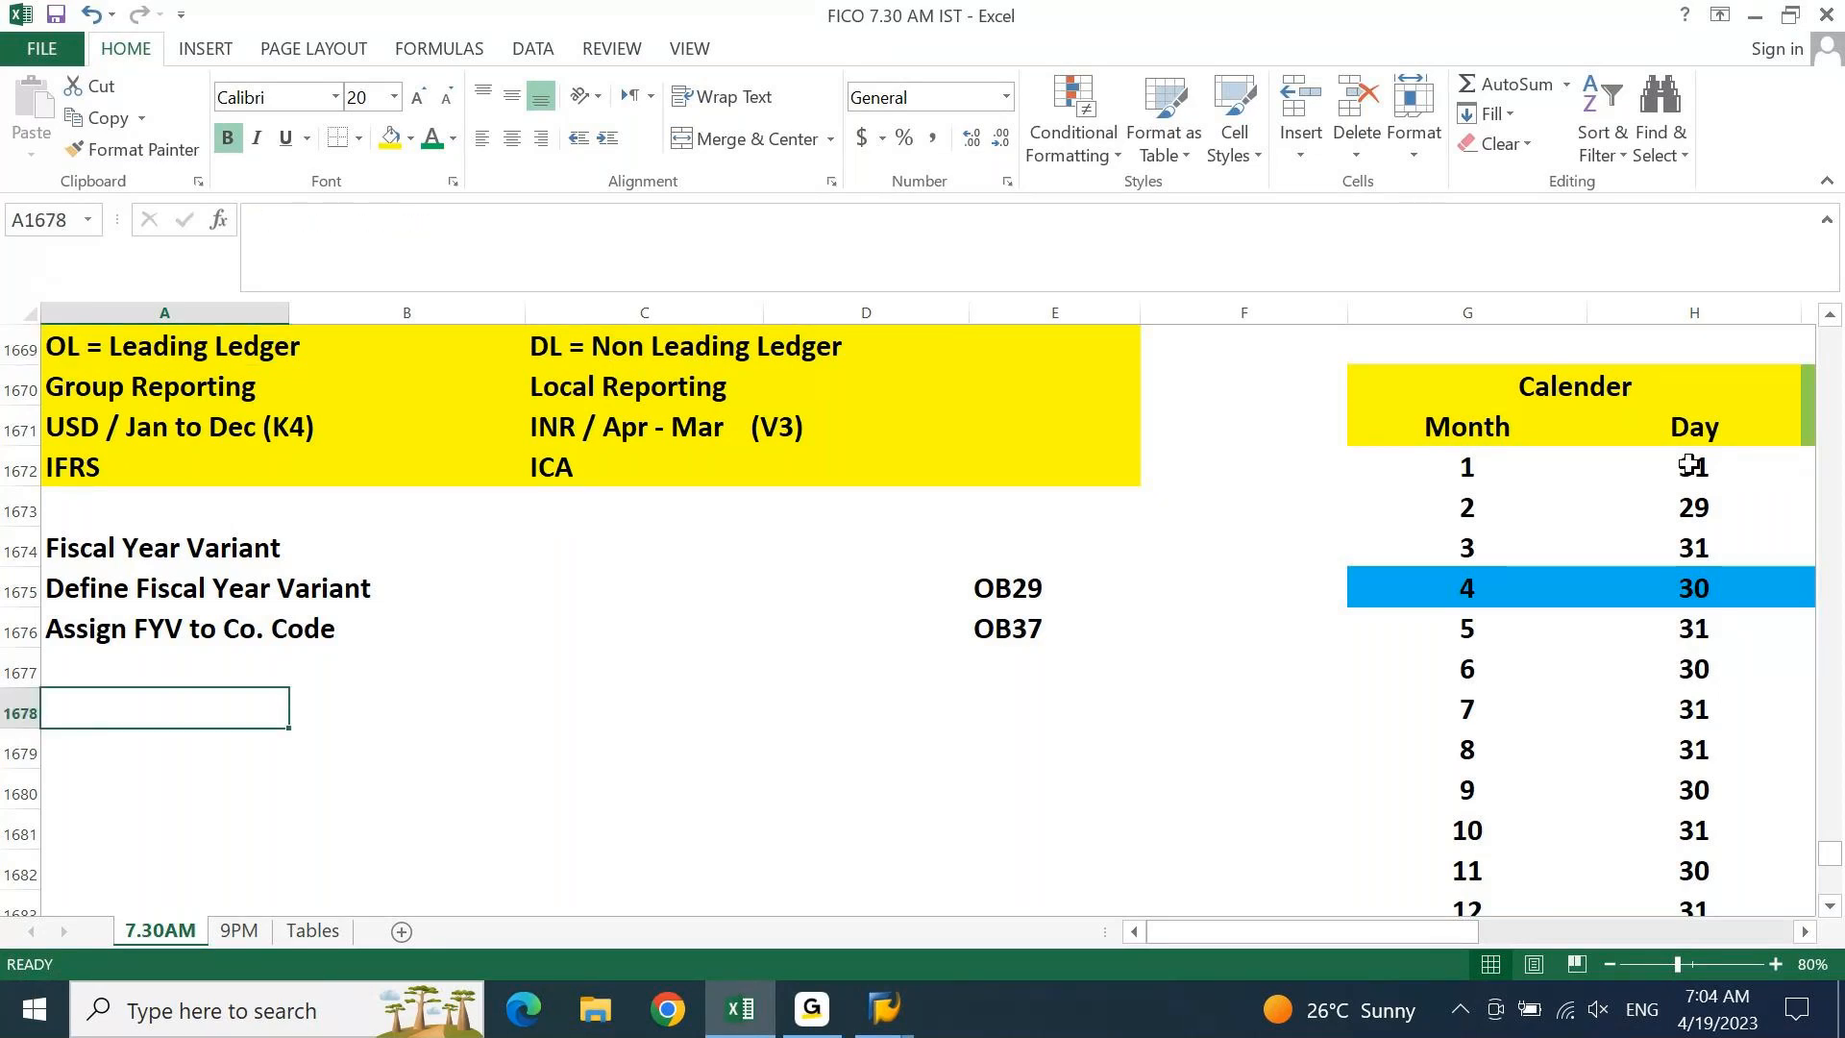
text(Month end)
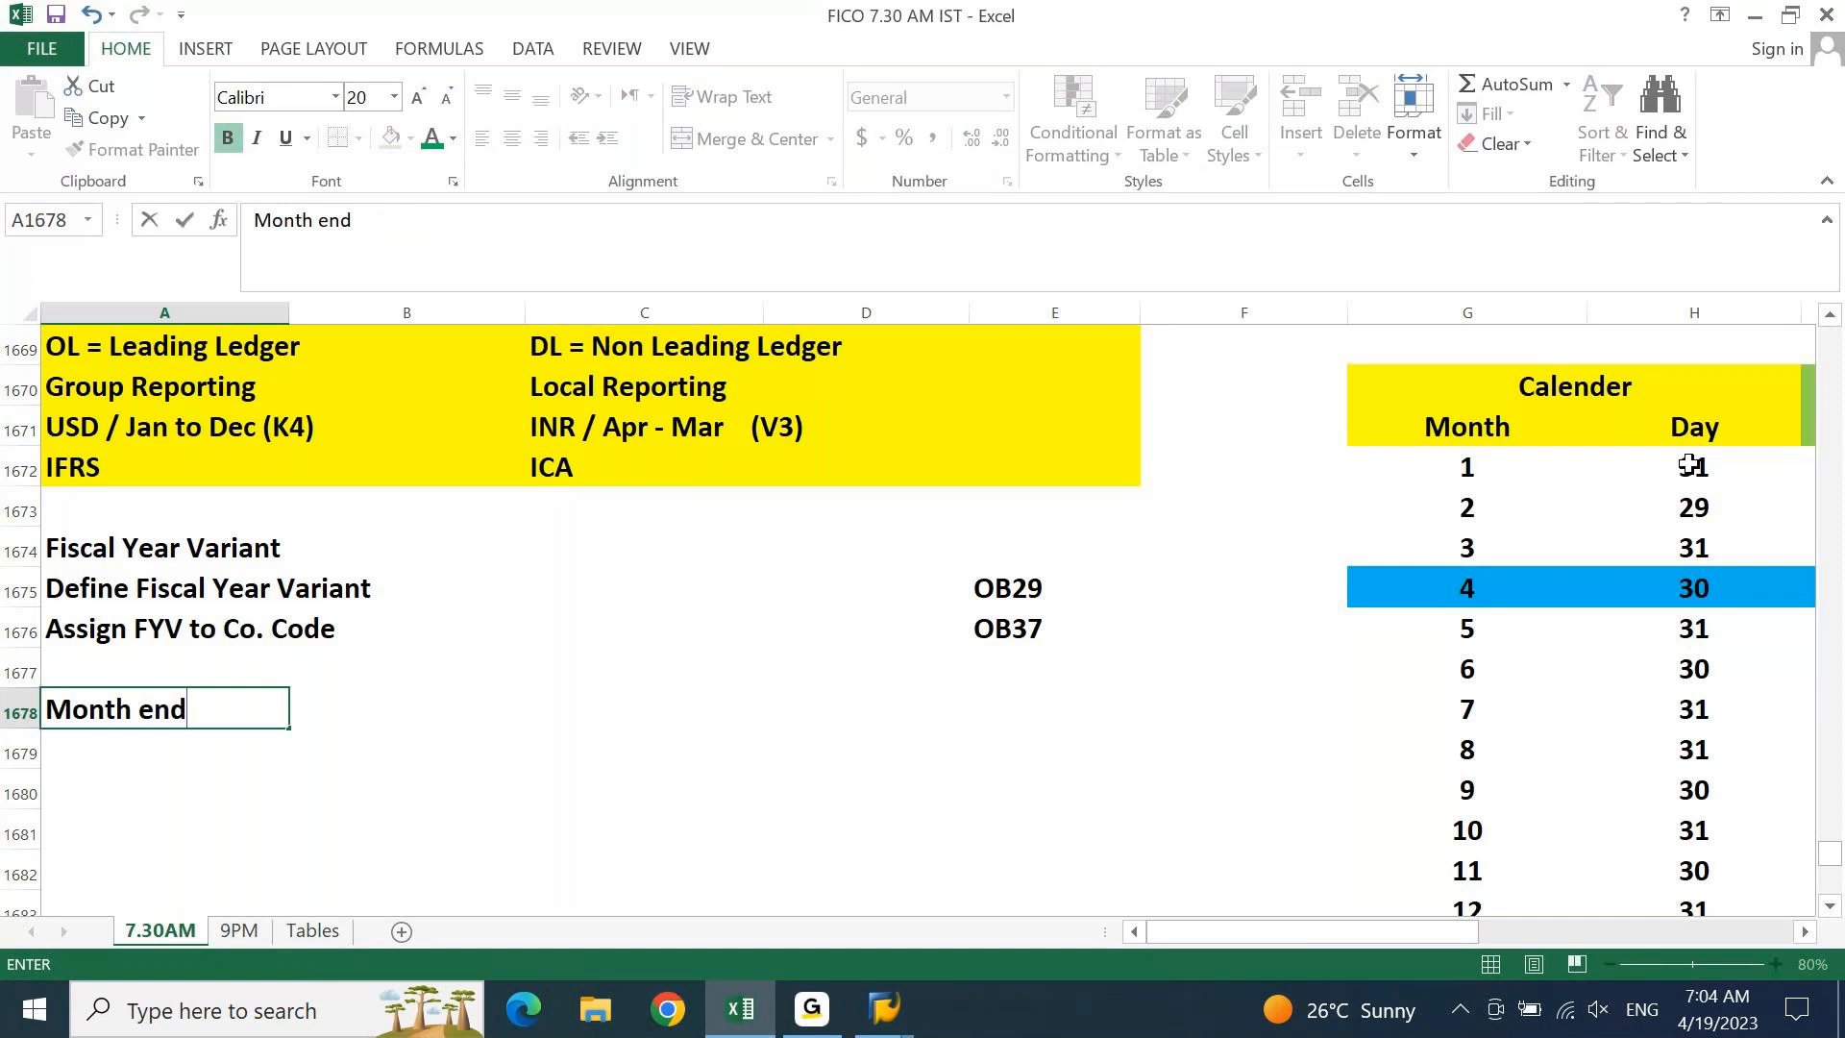
text( = +3 working/Calender data)
key(BackSpace)
key(BackSpace)
text(ys)
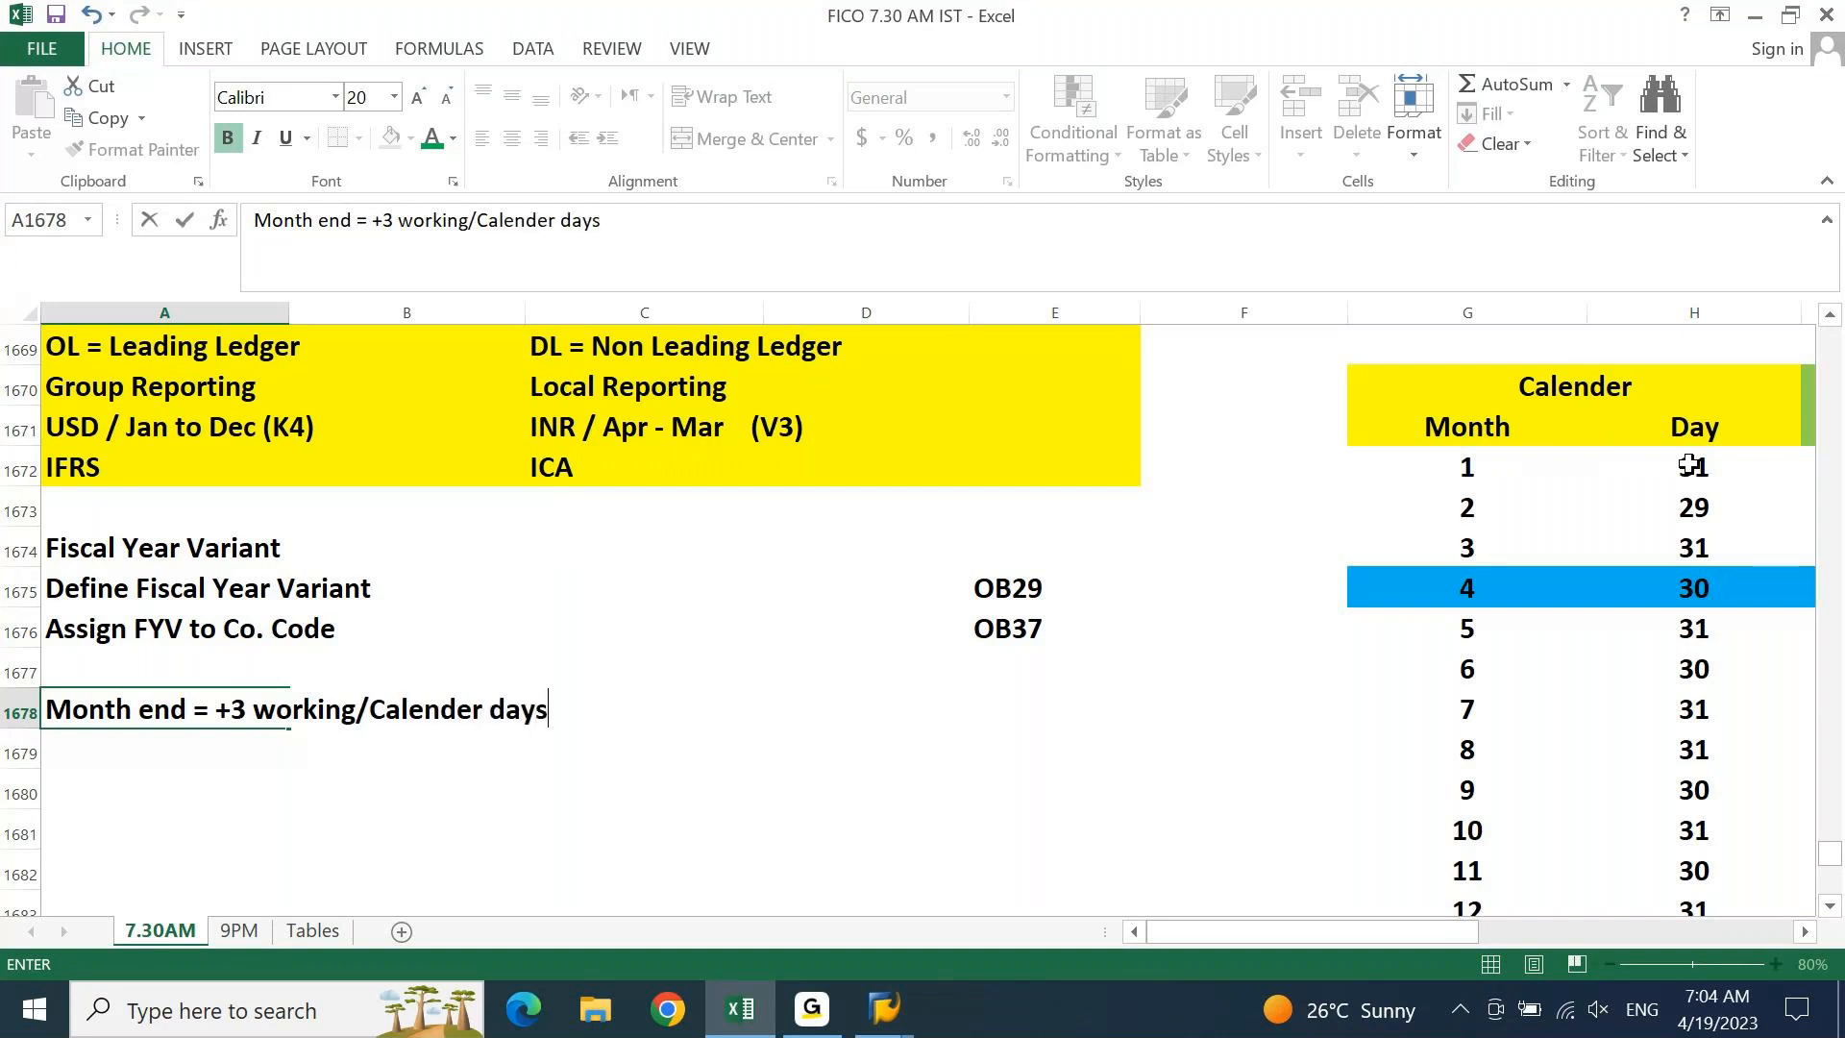
key(Return)
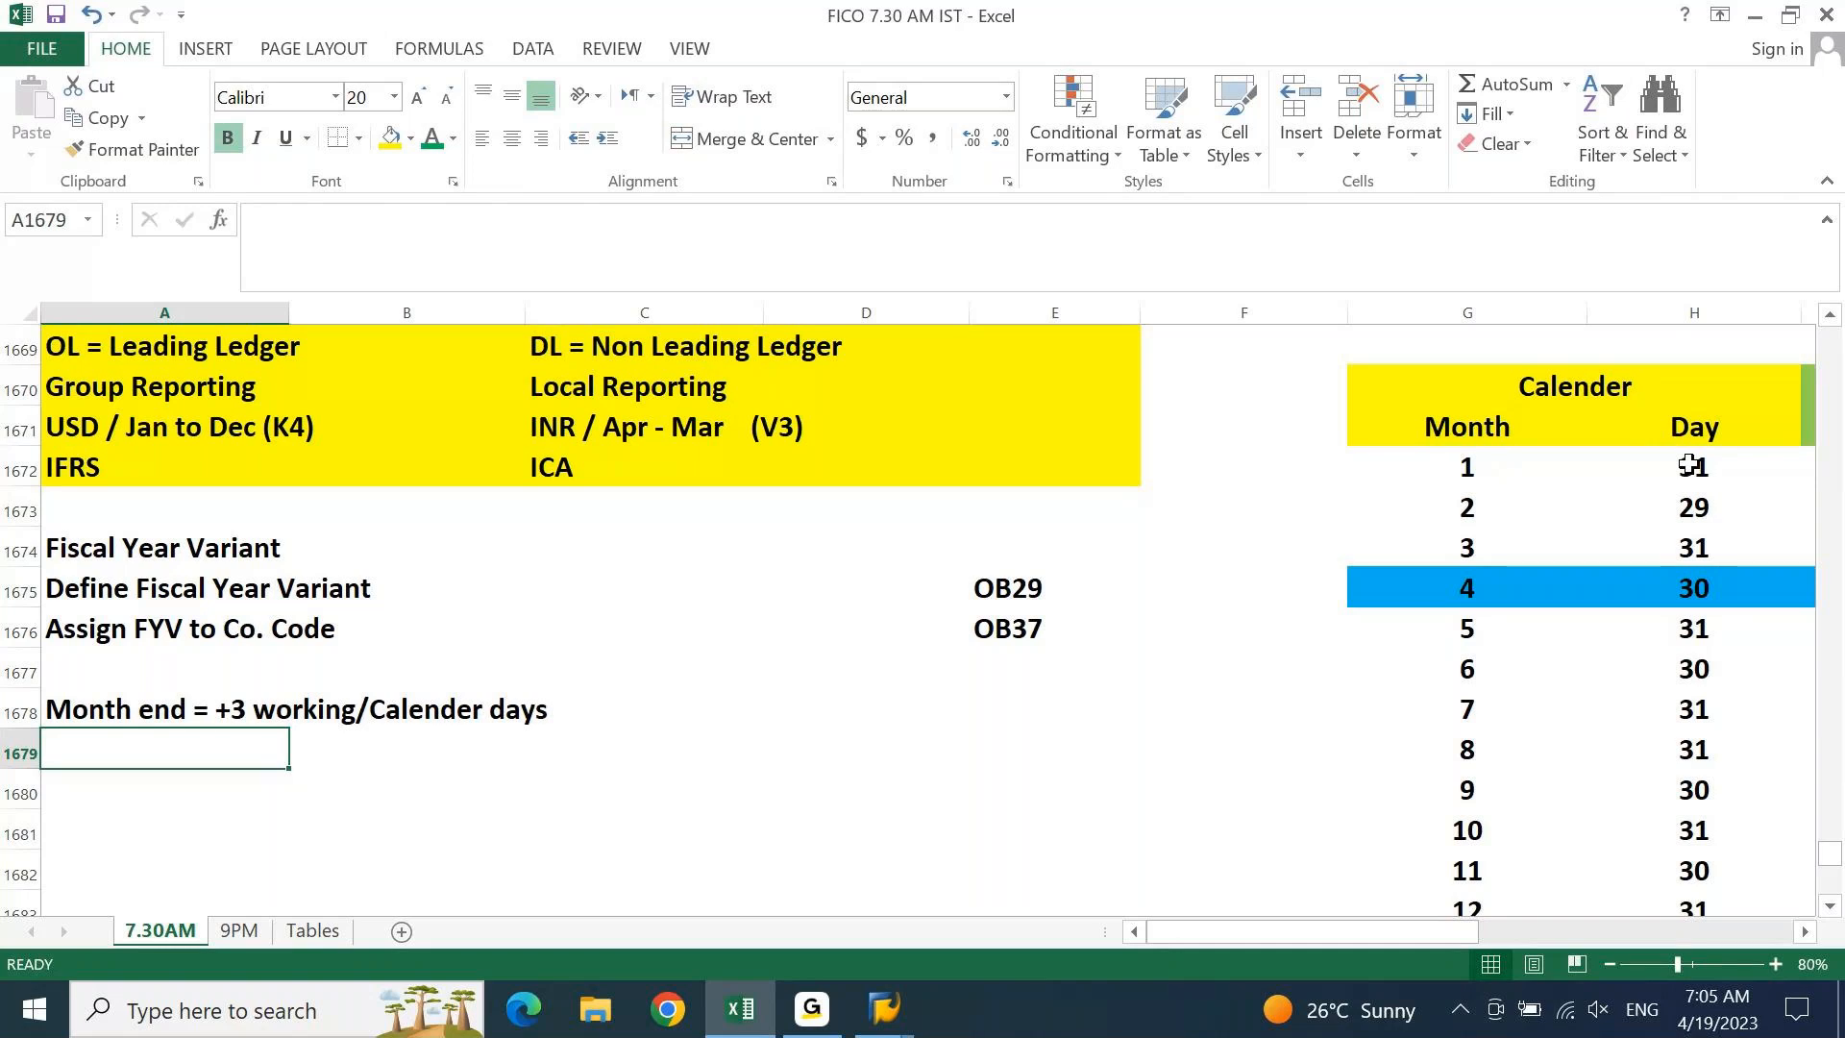
key(Up)
key(Down)
key(Up)
key(shift+Right)
key(shift+Right)
key(Delete)
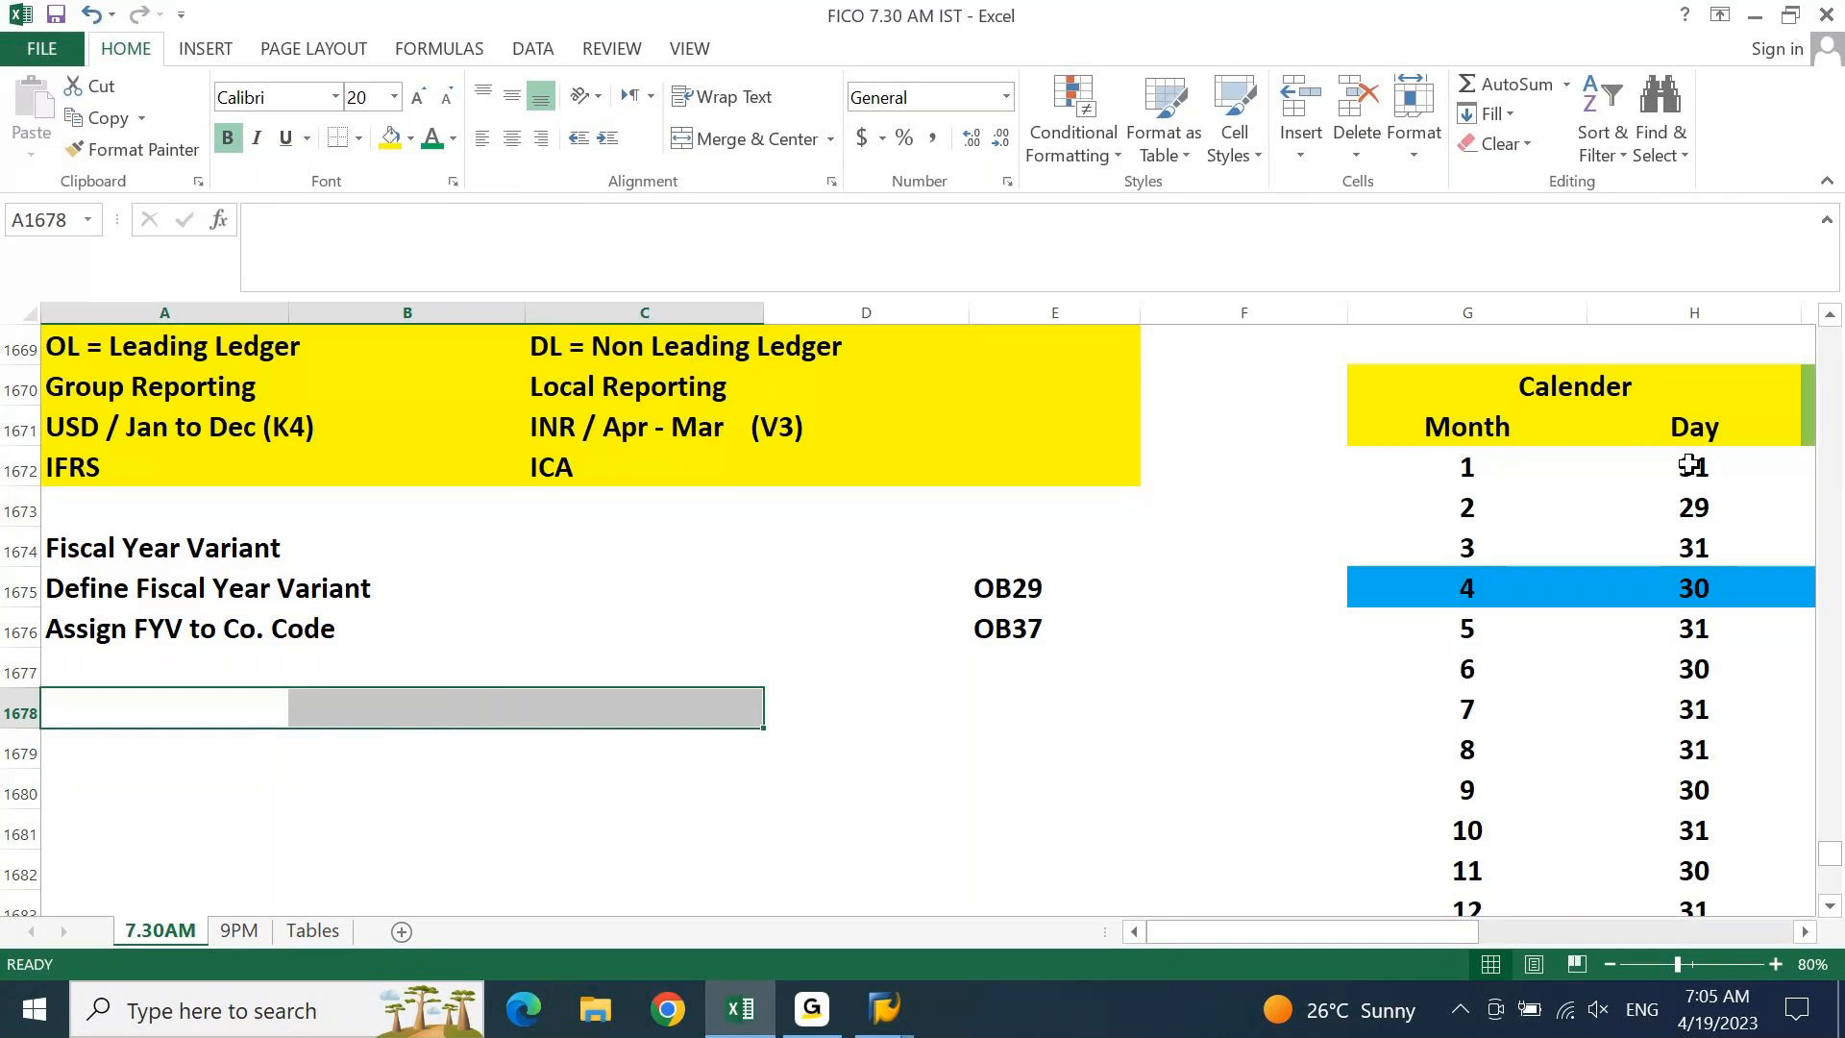
key(shift+Left)
key(shift+Left)
key(Up)
key(Up)
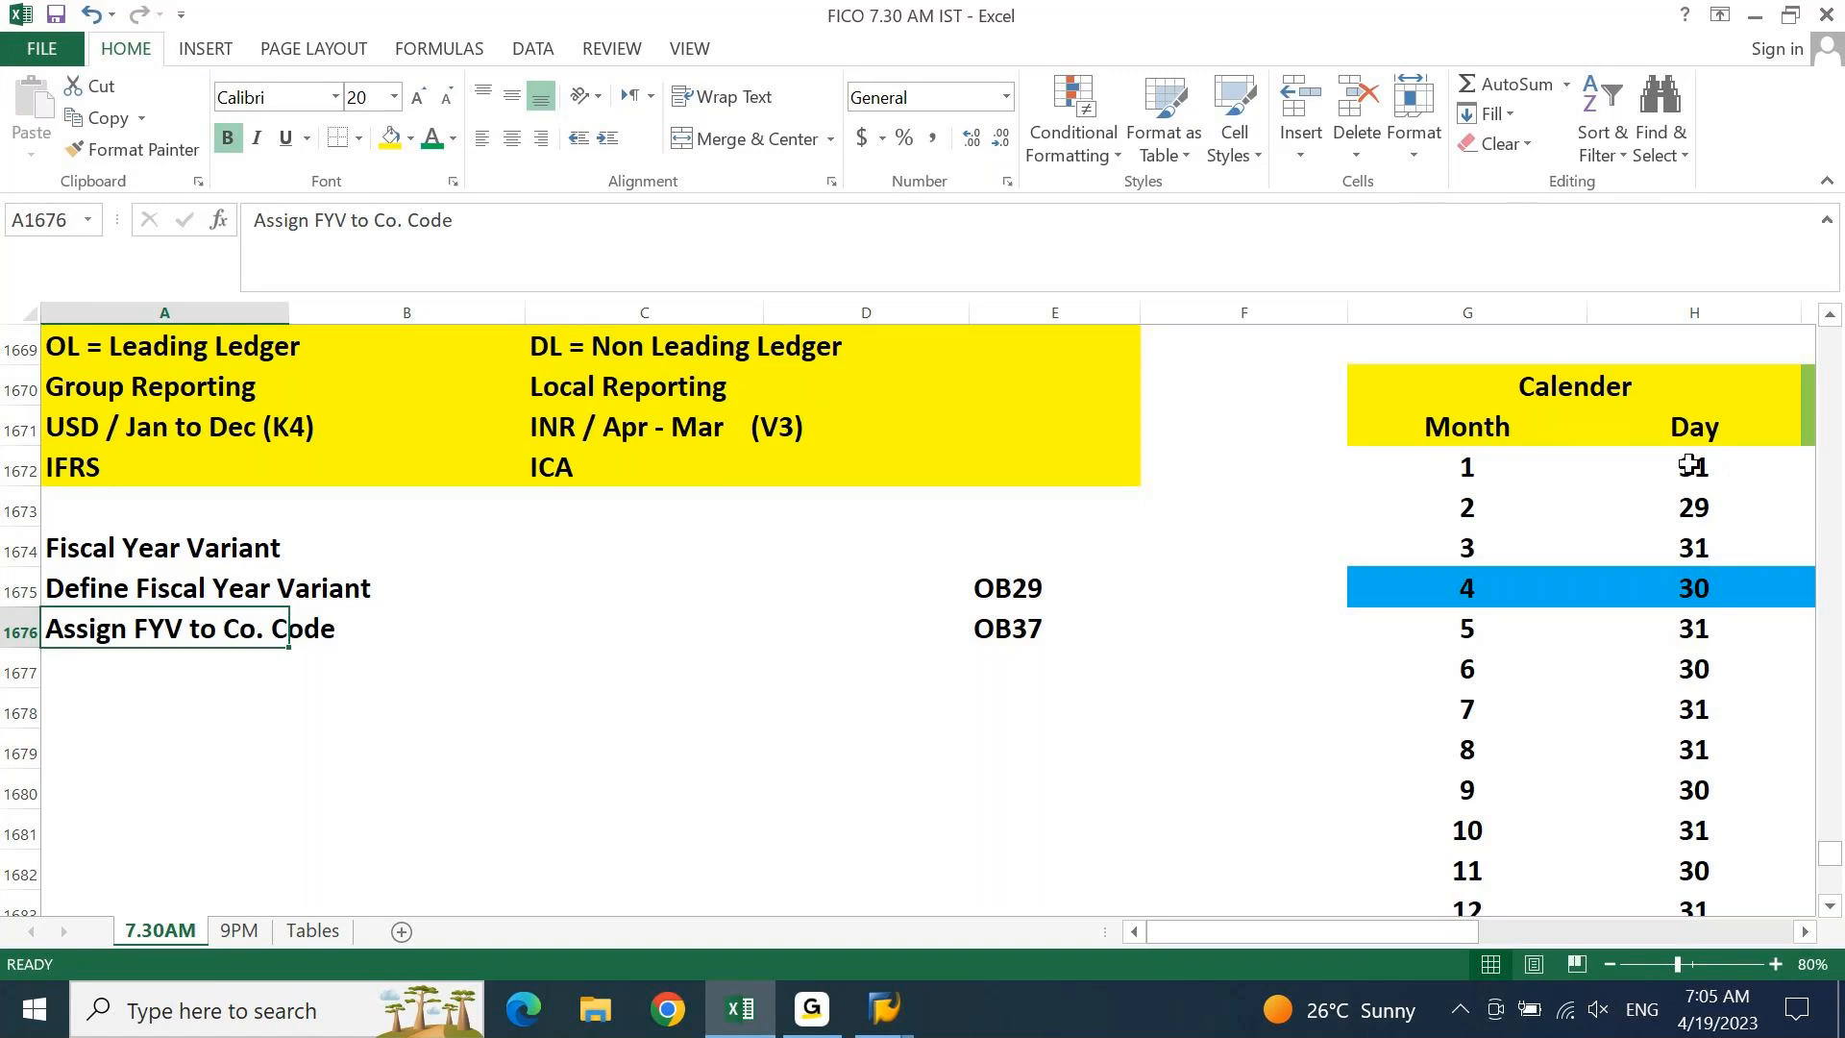
key(Up)
key(Up)
key(Up)
key(Up)
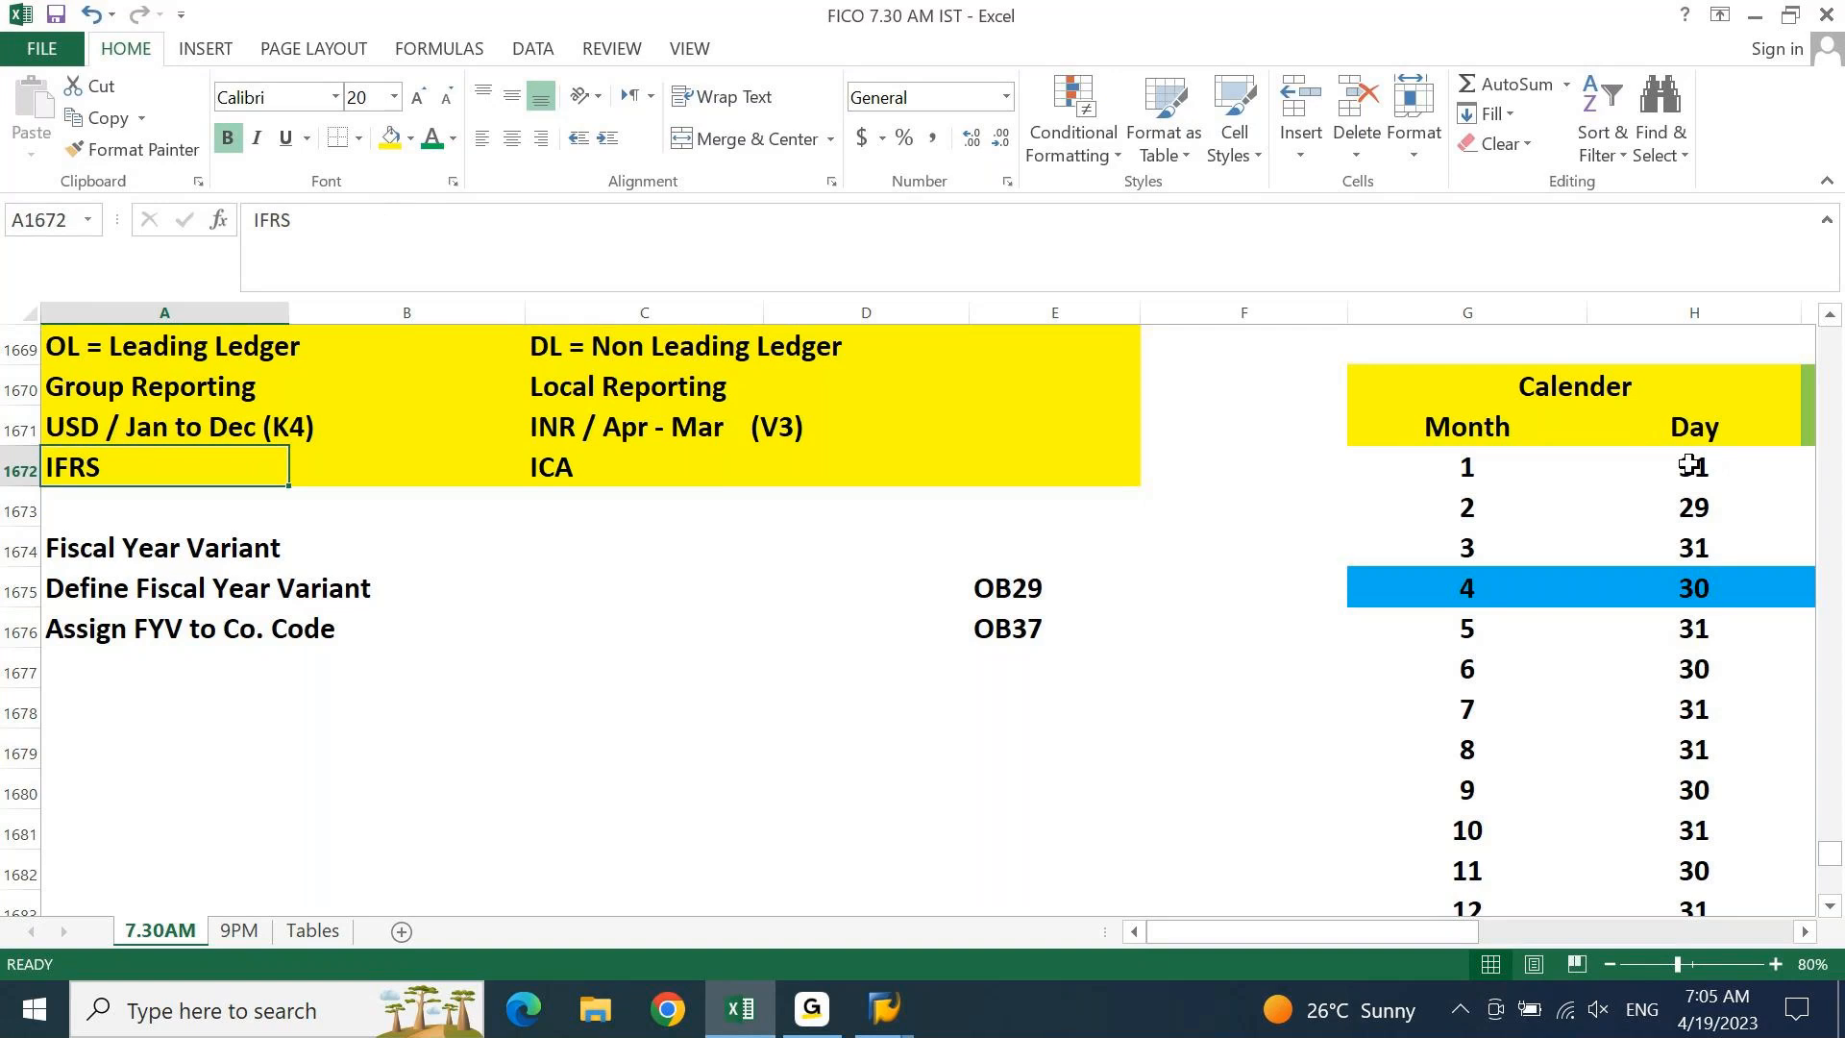
key(Up)
key(Up)
key(Up)
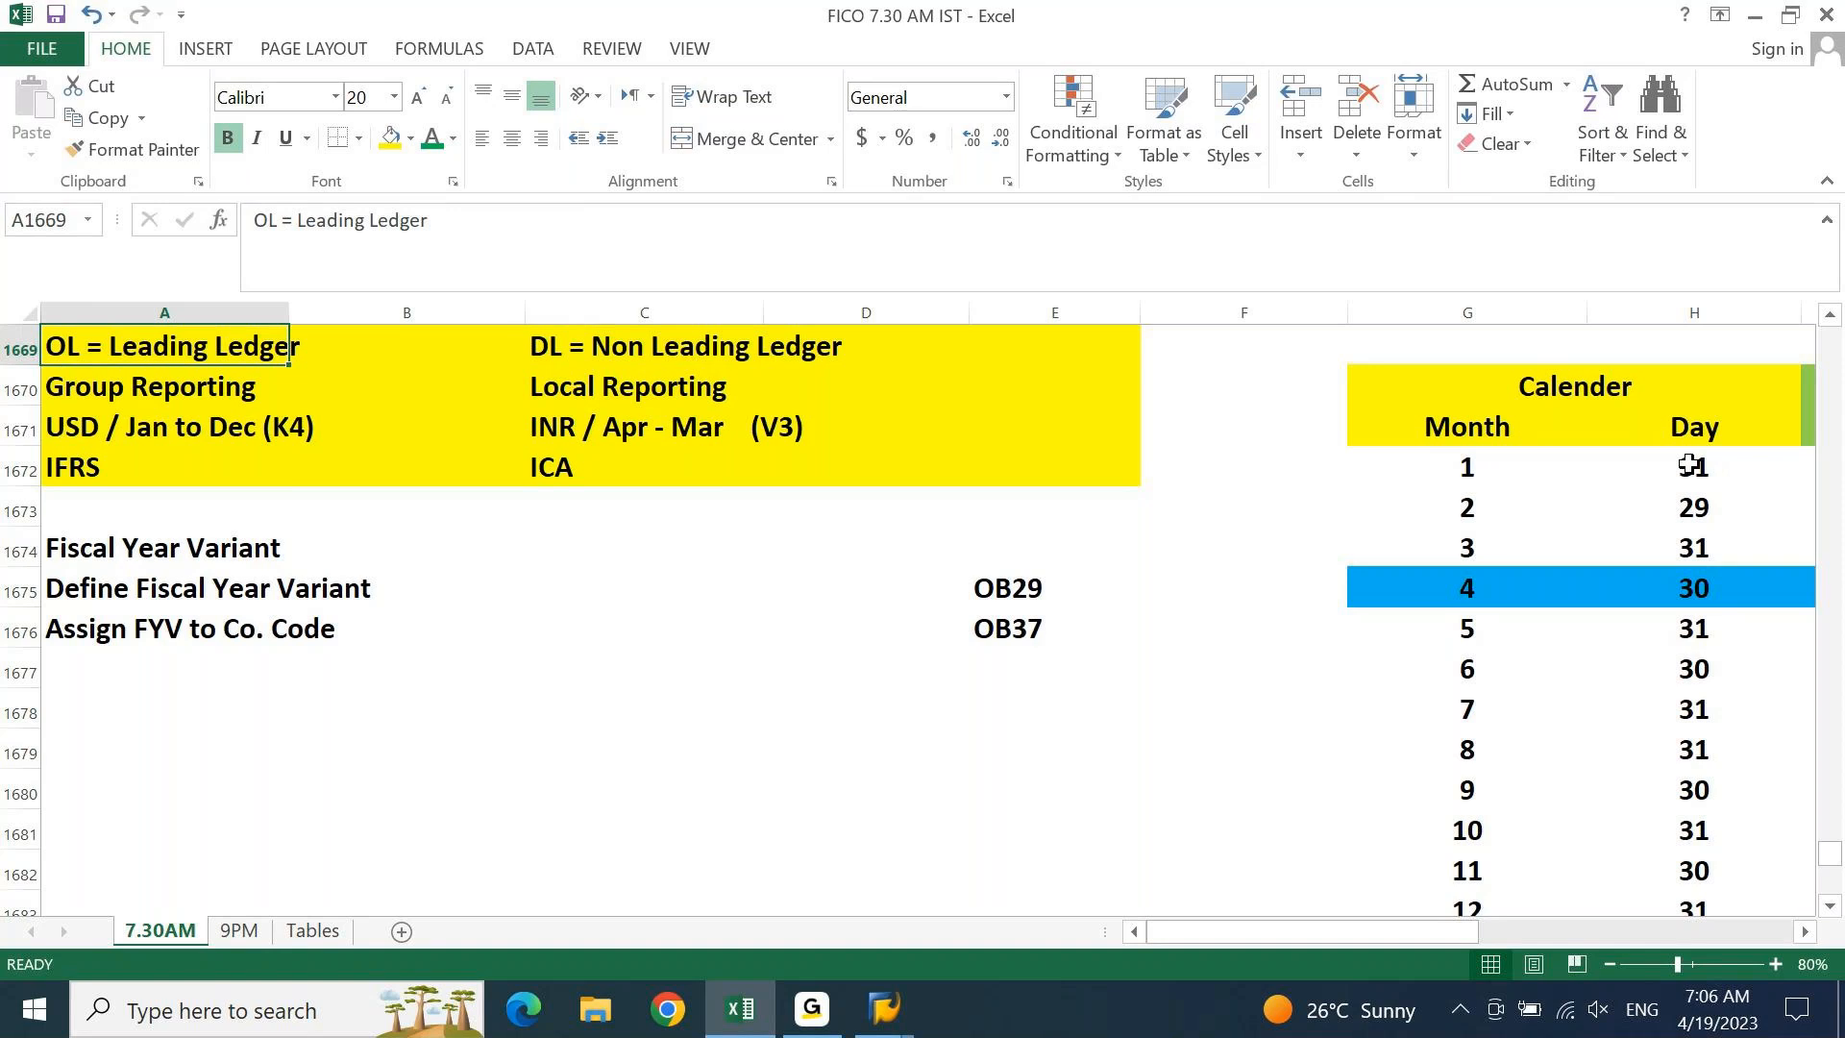
key(Up)
key(Up)
key(Up)
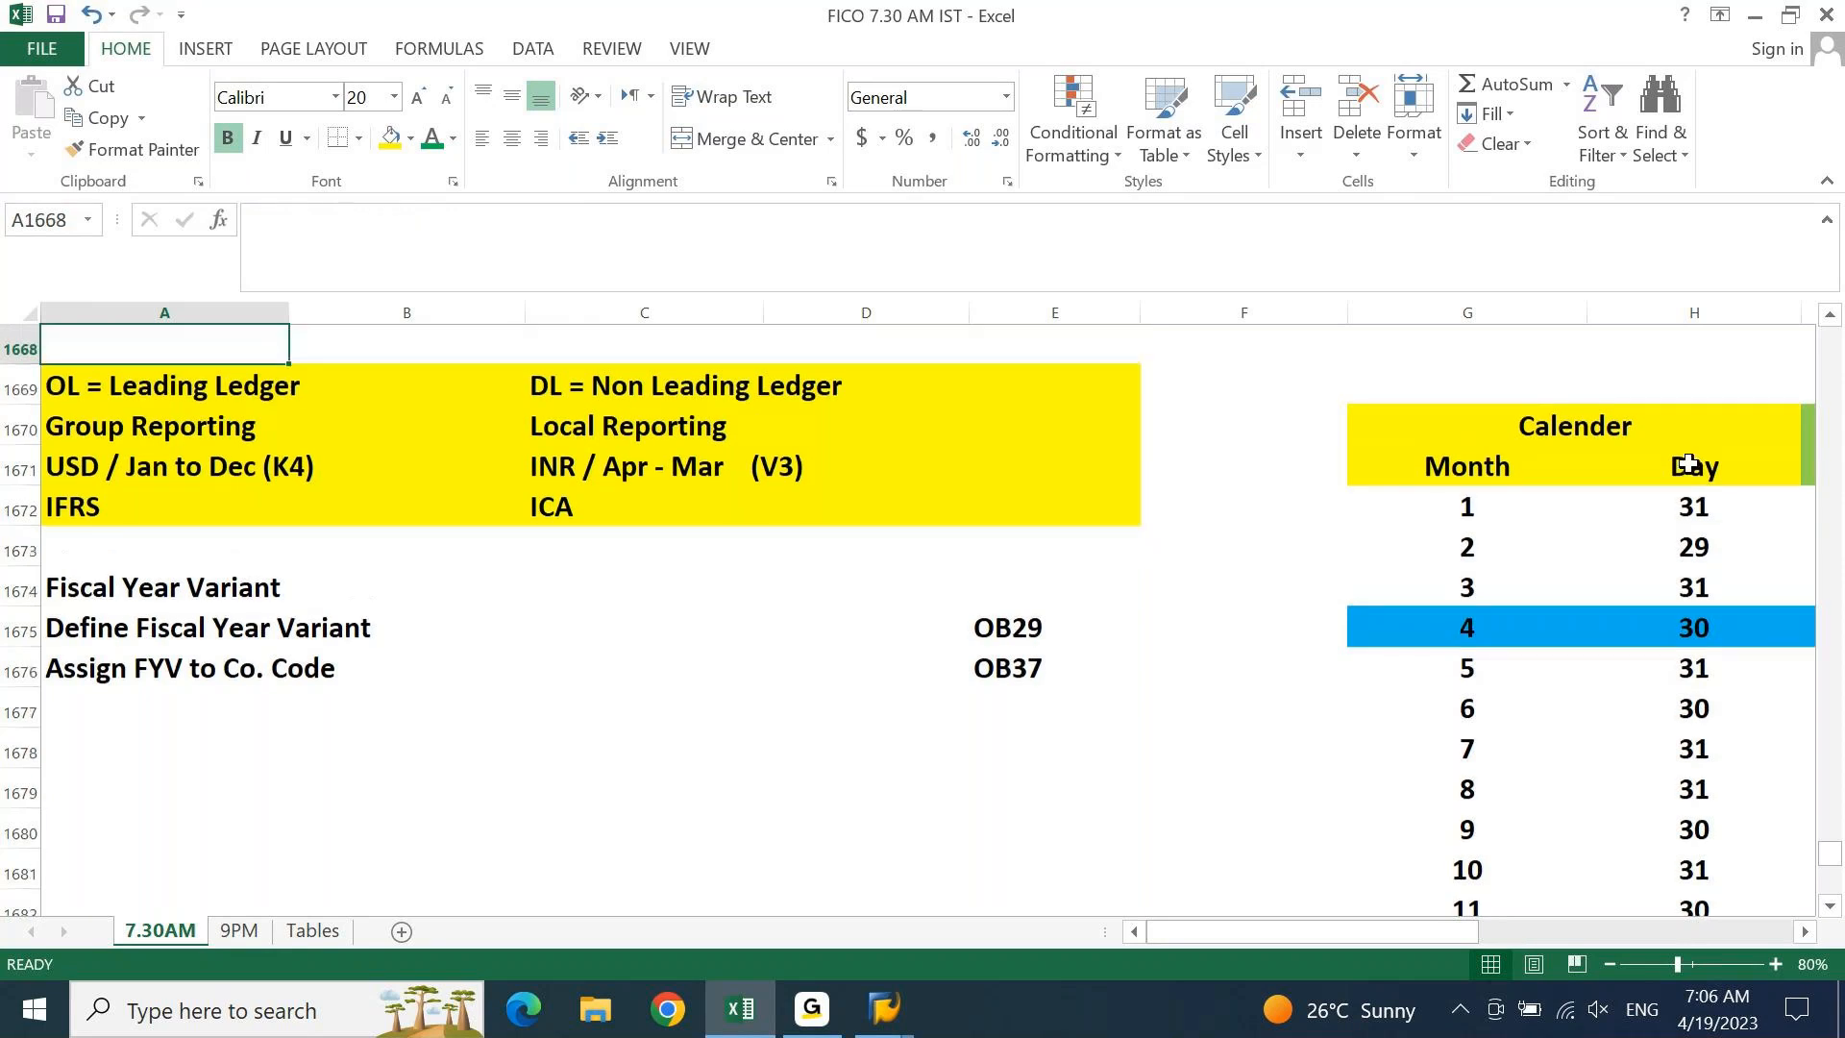
key(Down)
key(Down)
key(Down)
key(Down)
key(Down)
key(Down)
key(Down)
key(Down)
key(Down)
key(Down)
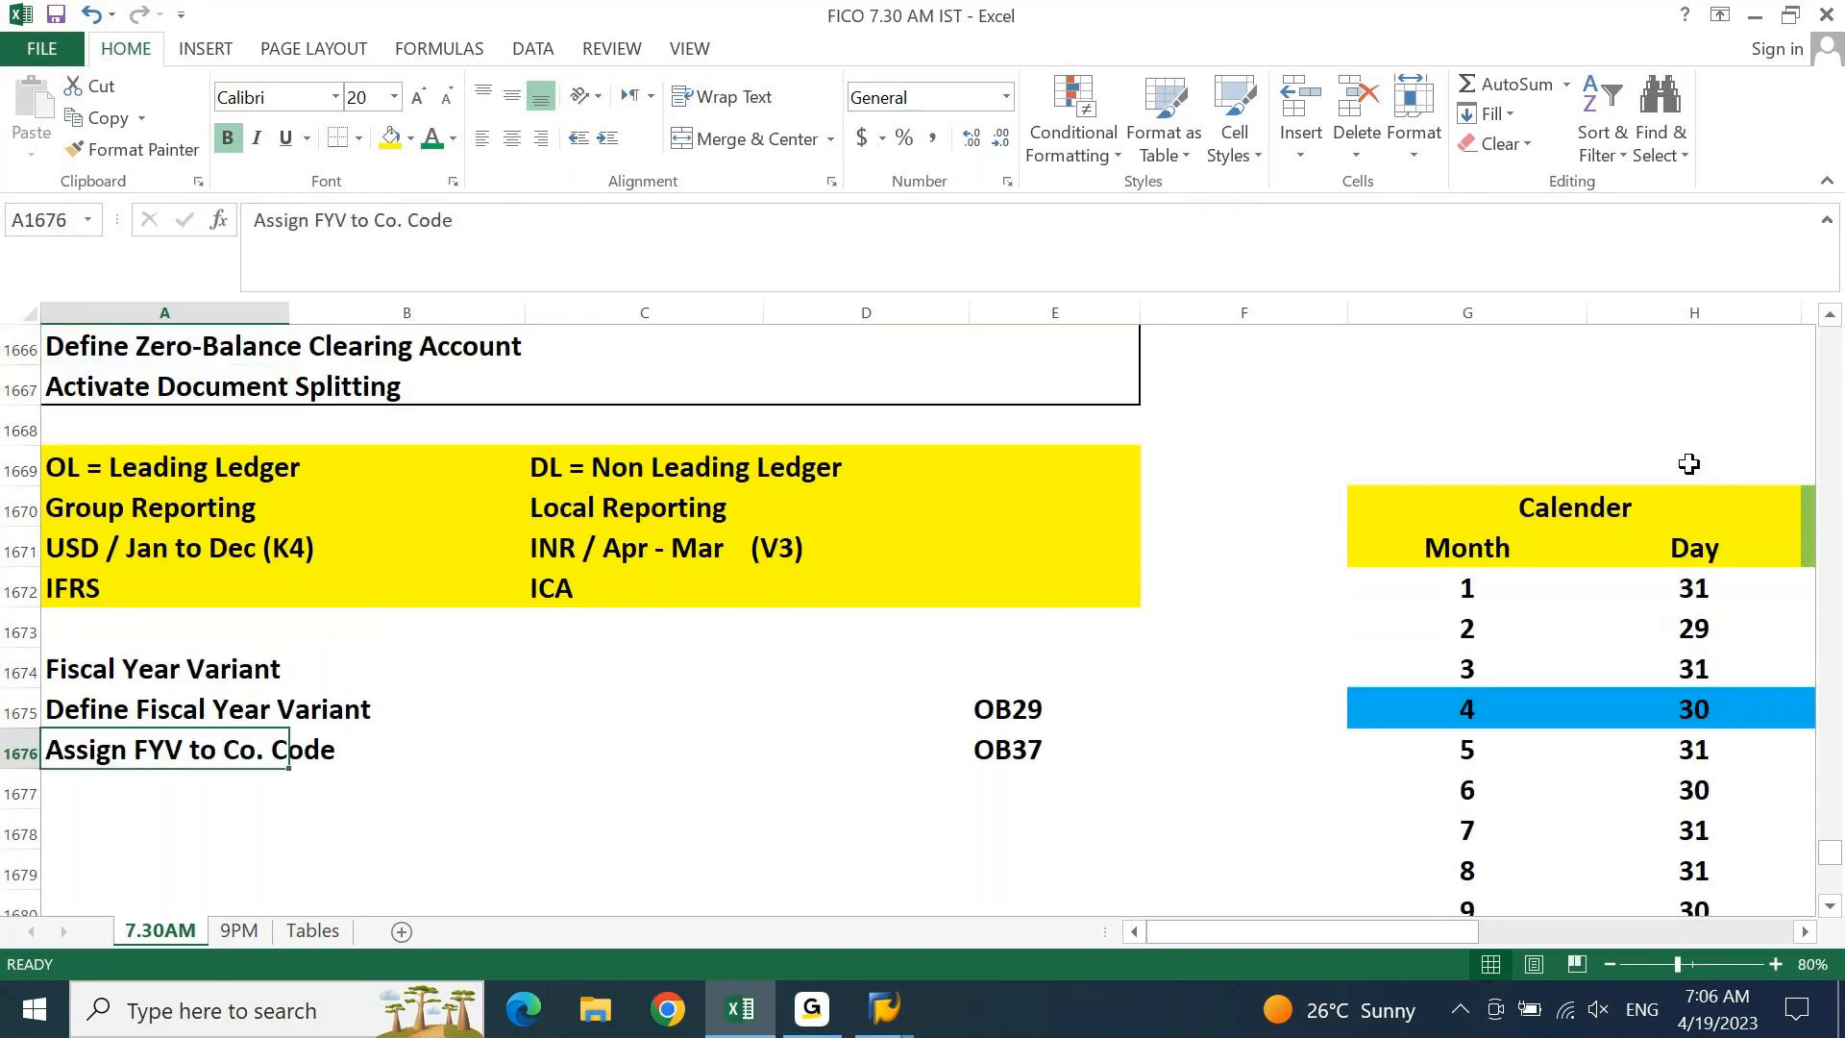
key(Down)
key(Down)
Note that any variant assigned directly to the Co. Code represents the Leading Ledger
text(Any)
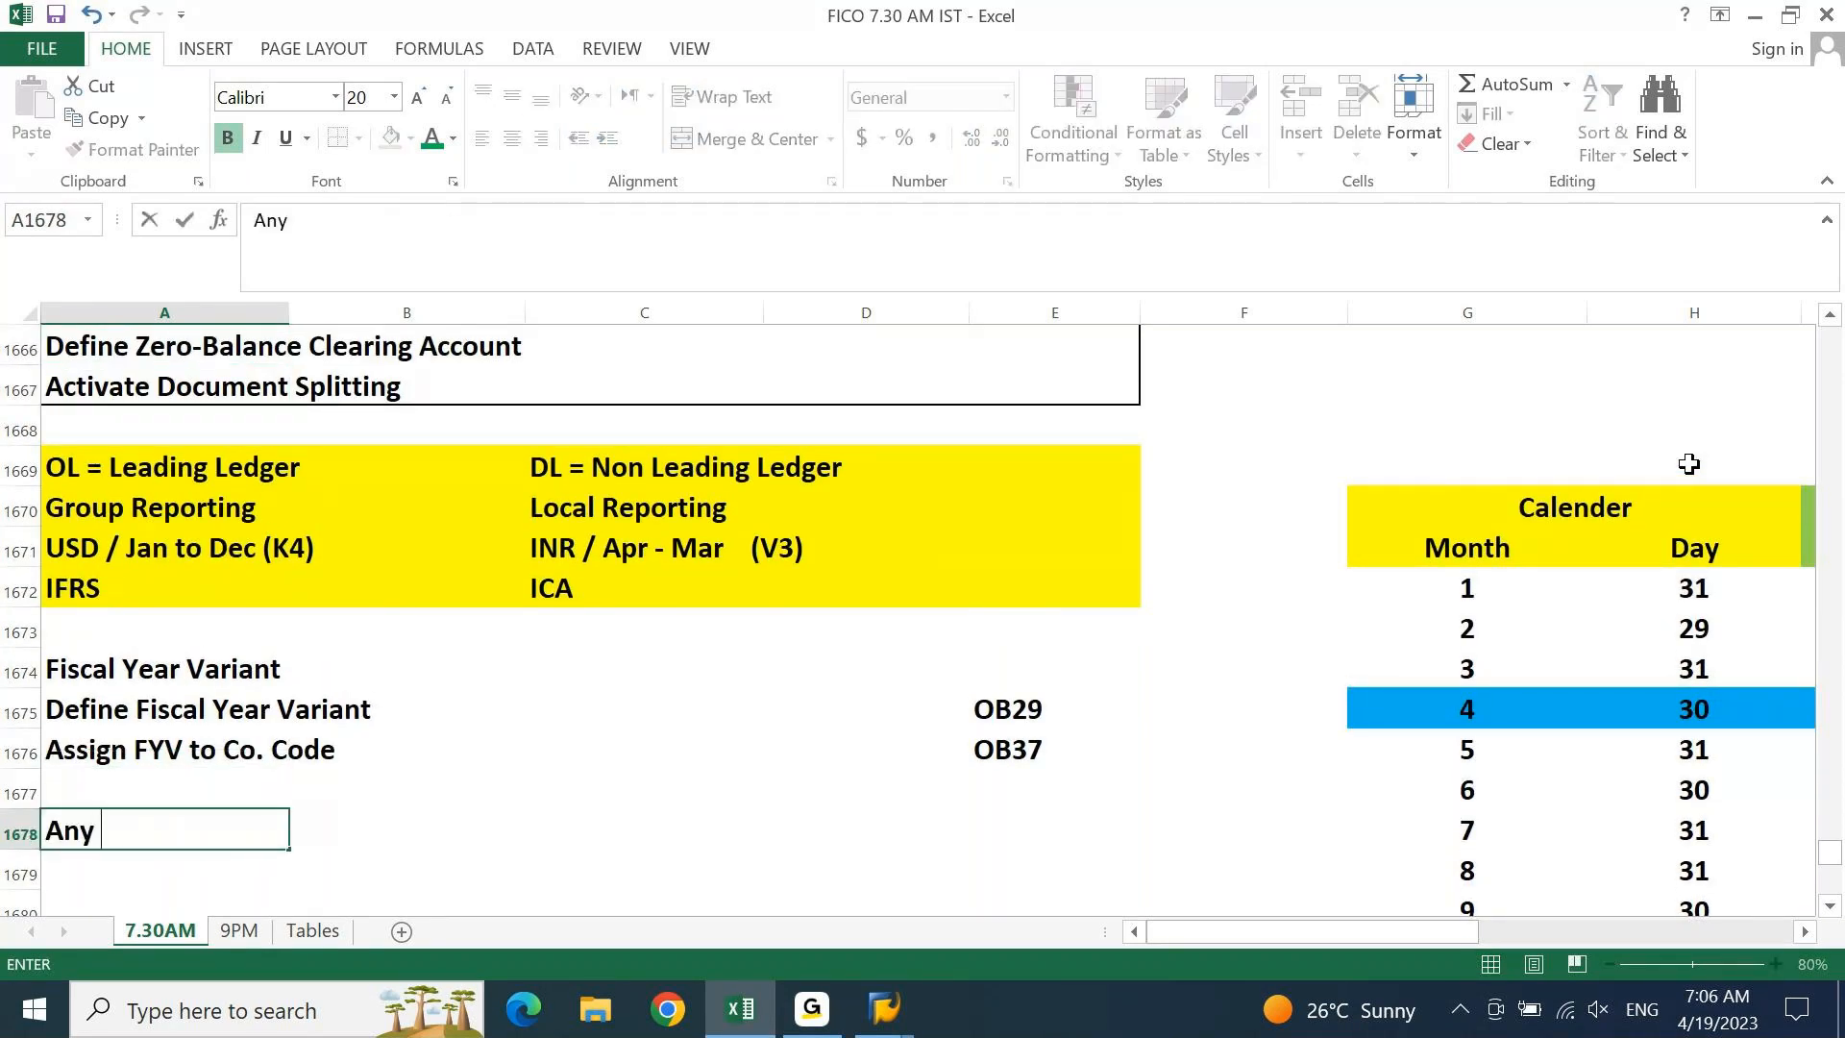
text( variant ass)
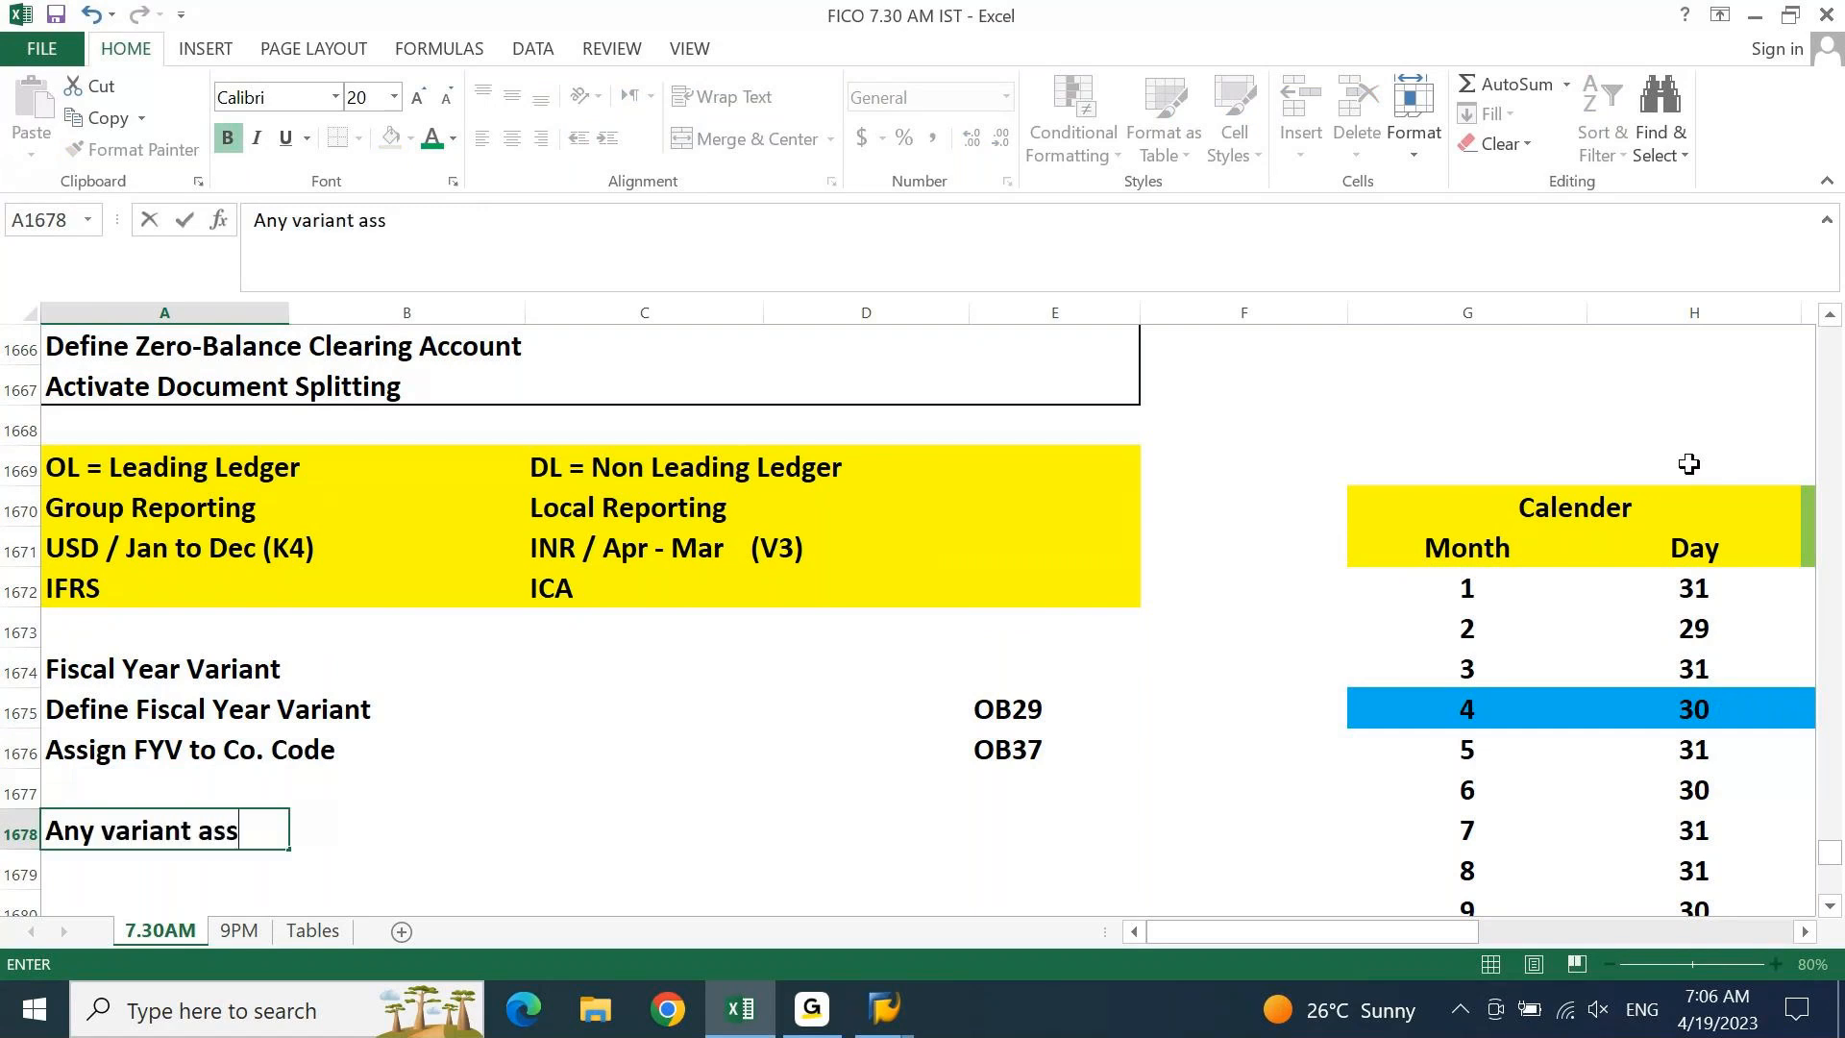
text(i)
text(gned direct)
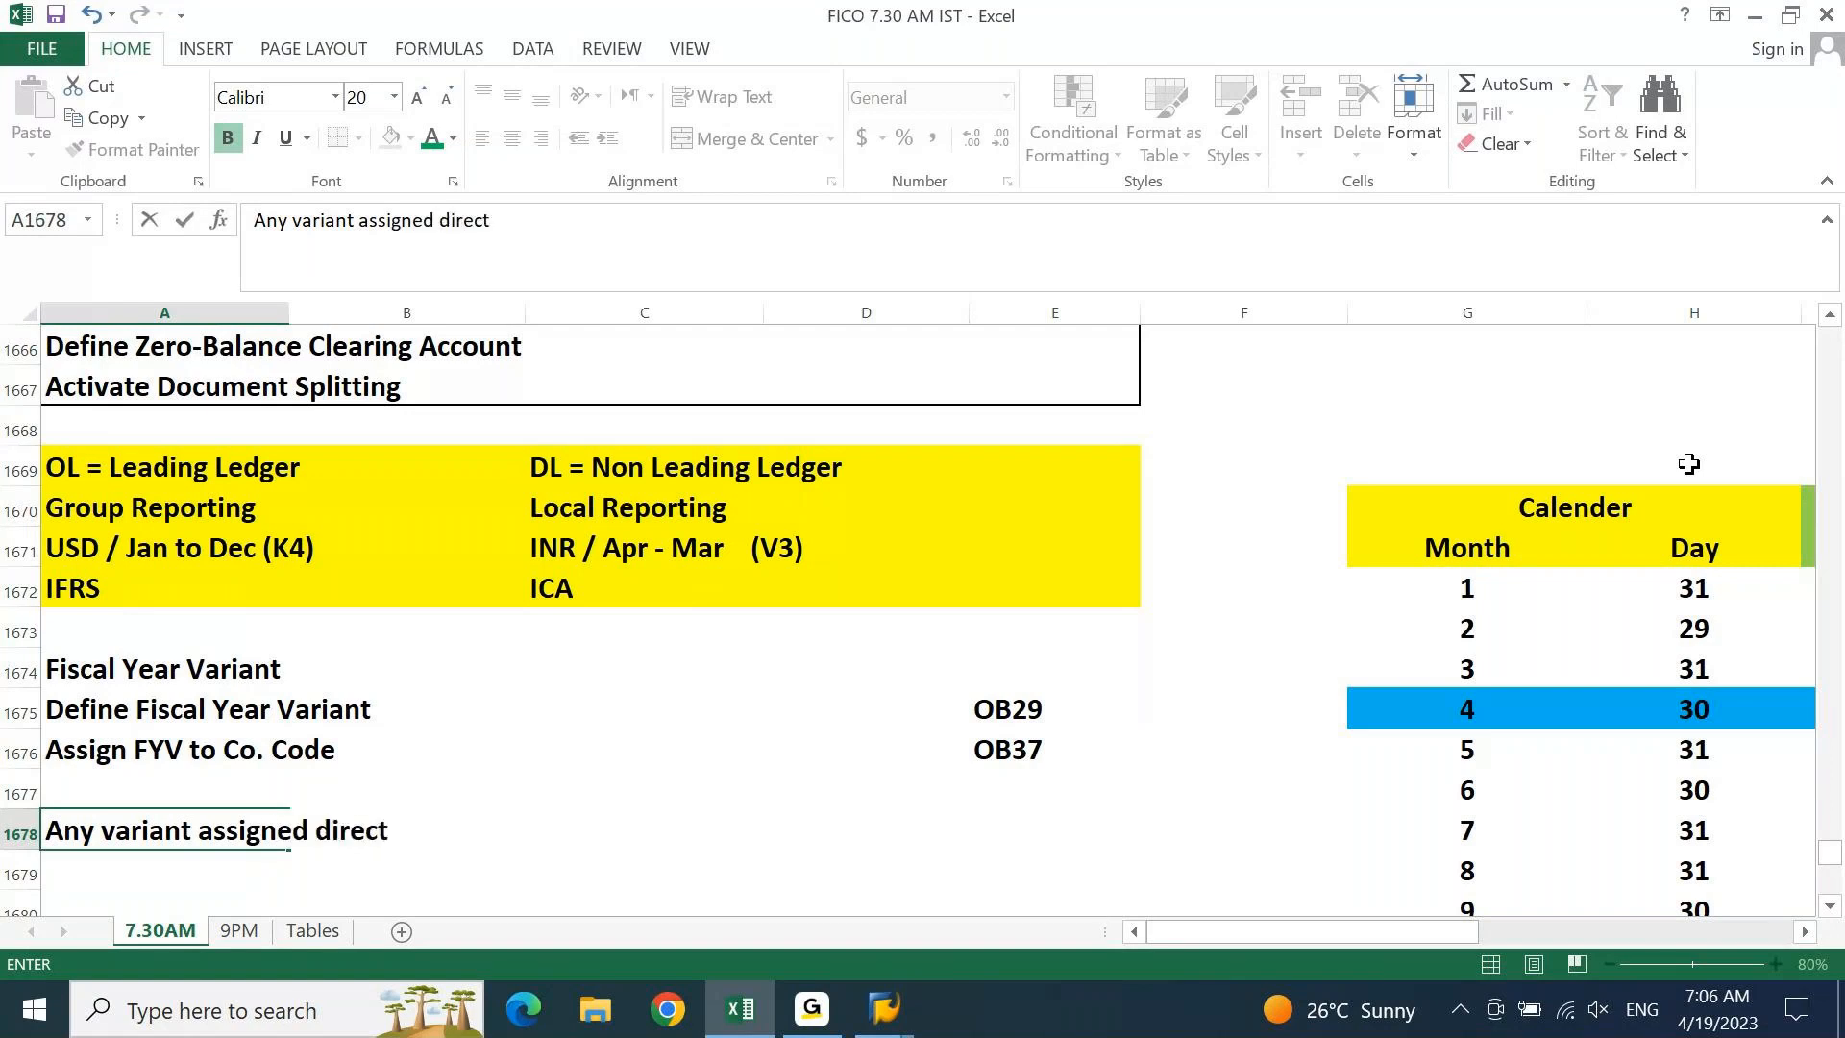
text(ly the C)
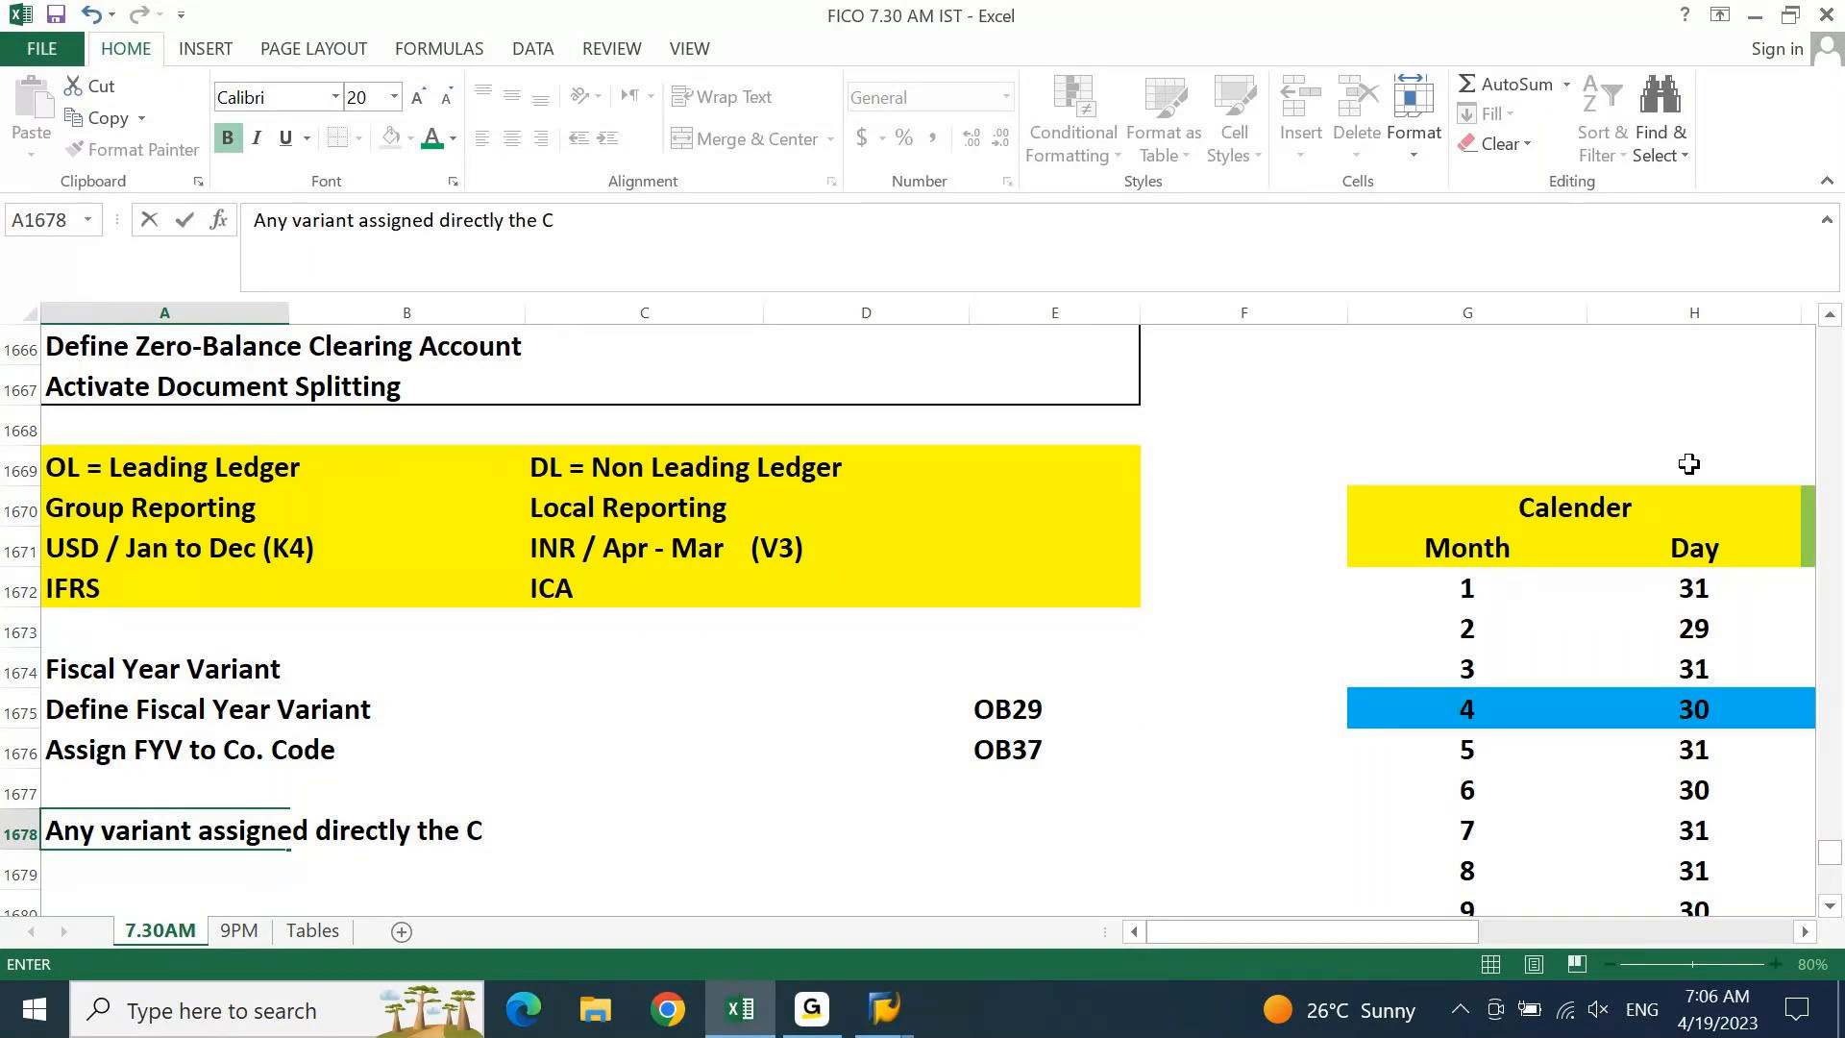
text(o. Code will represent )
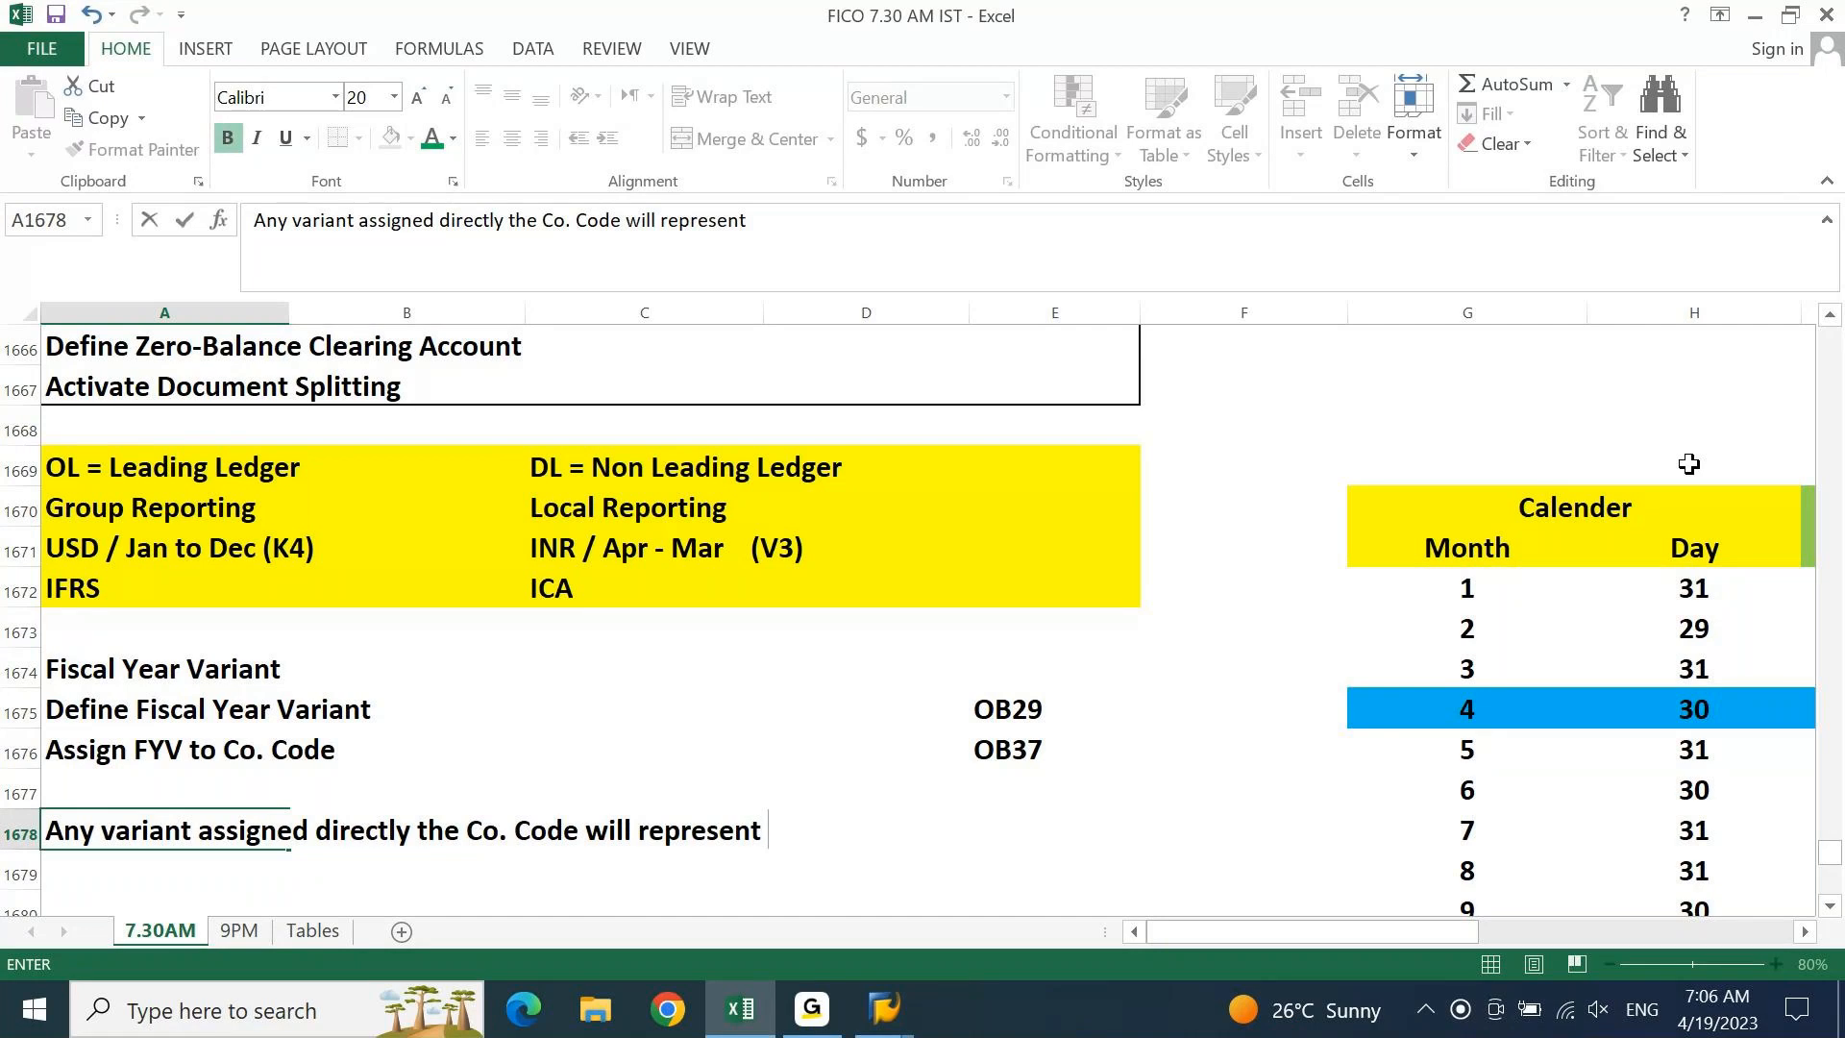
text(Leading Ledger)
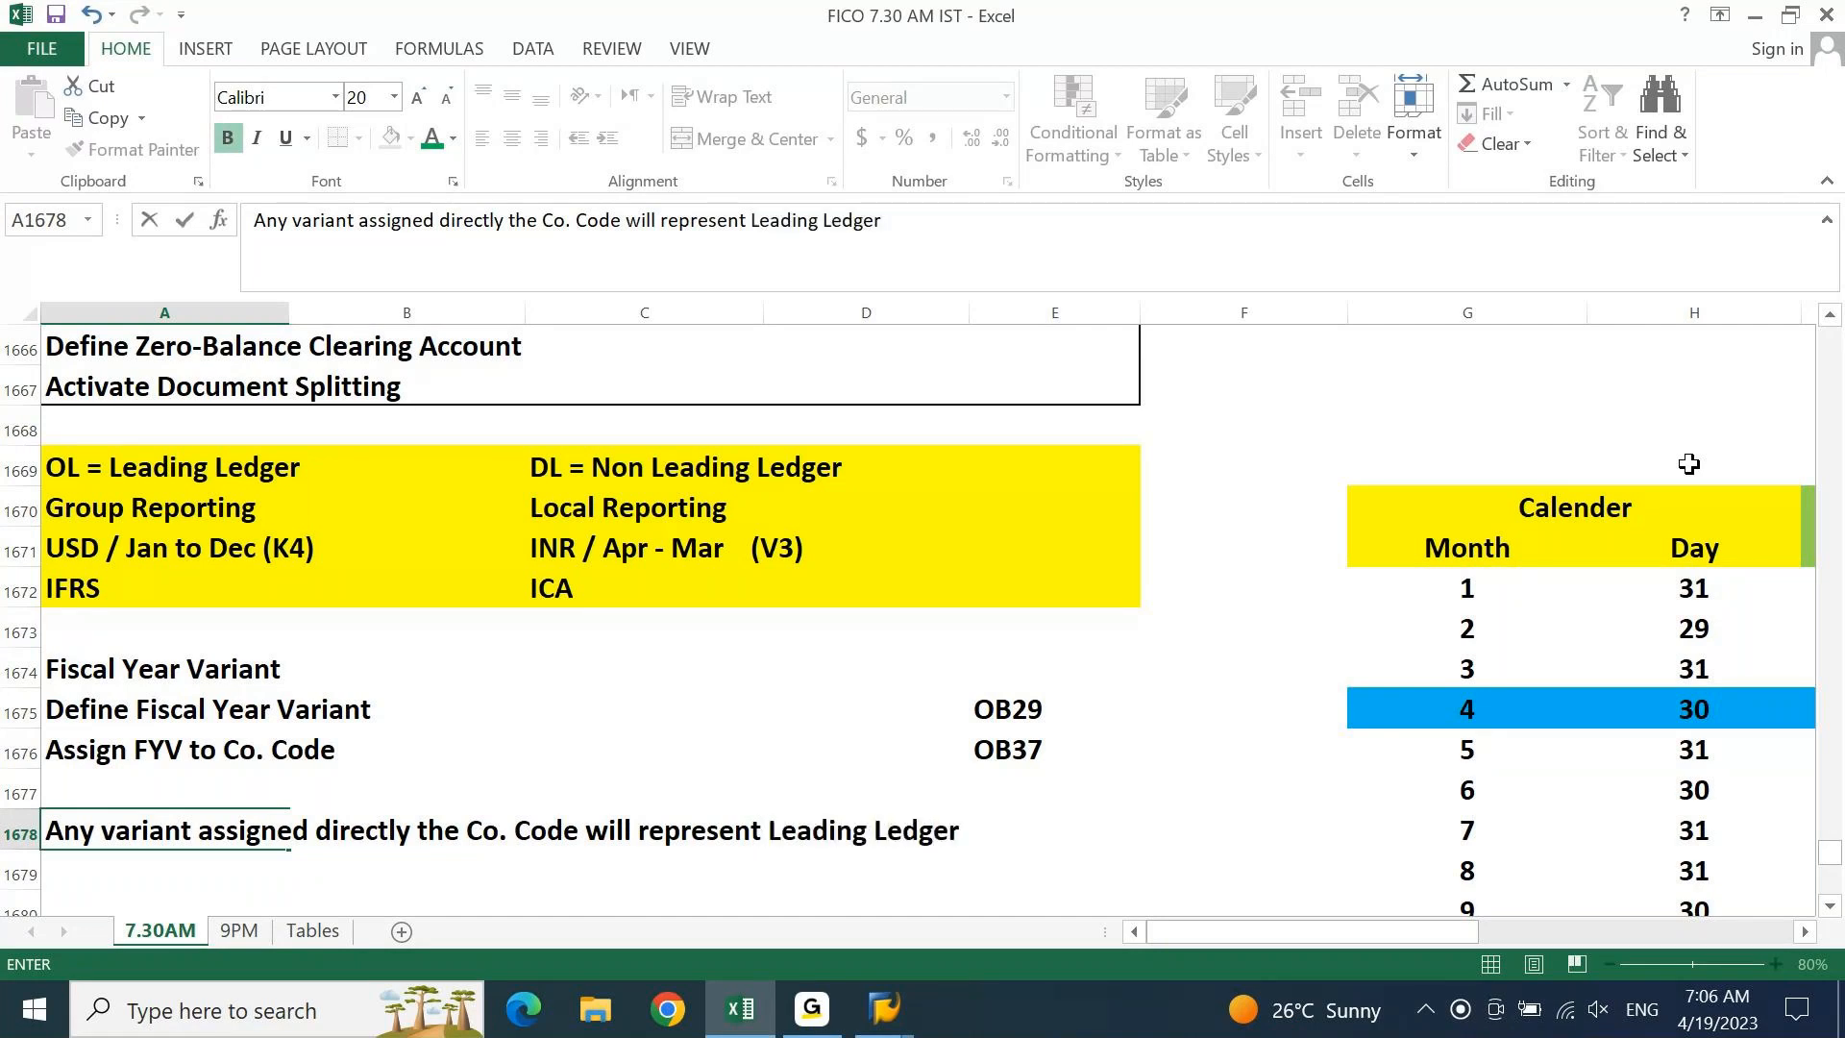
text(.)
key(Return)
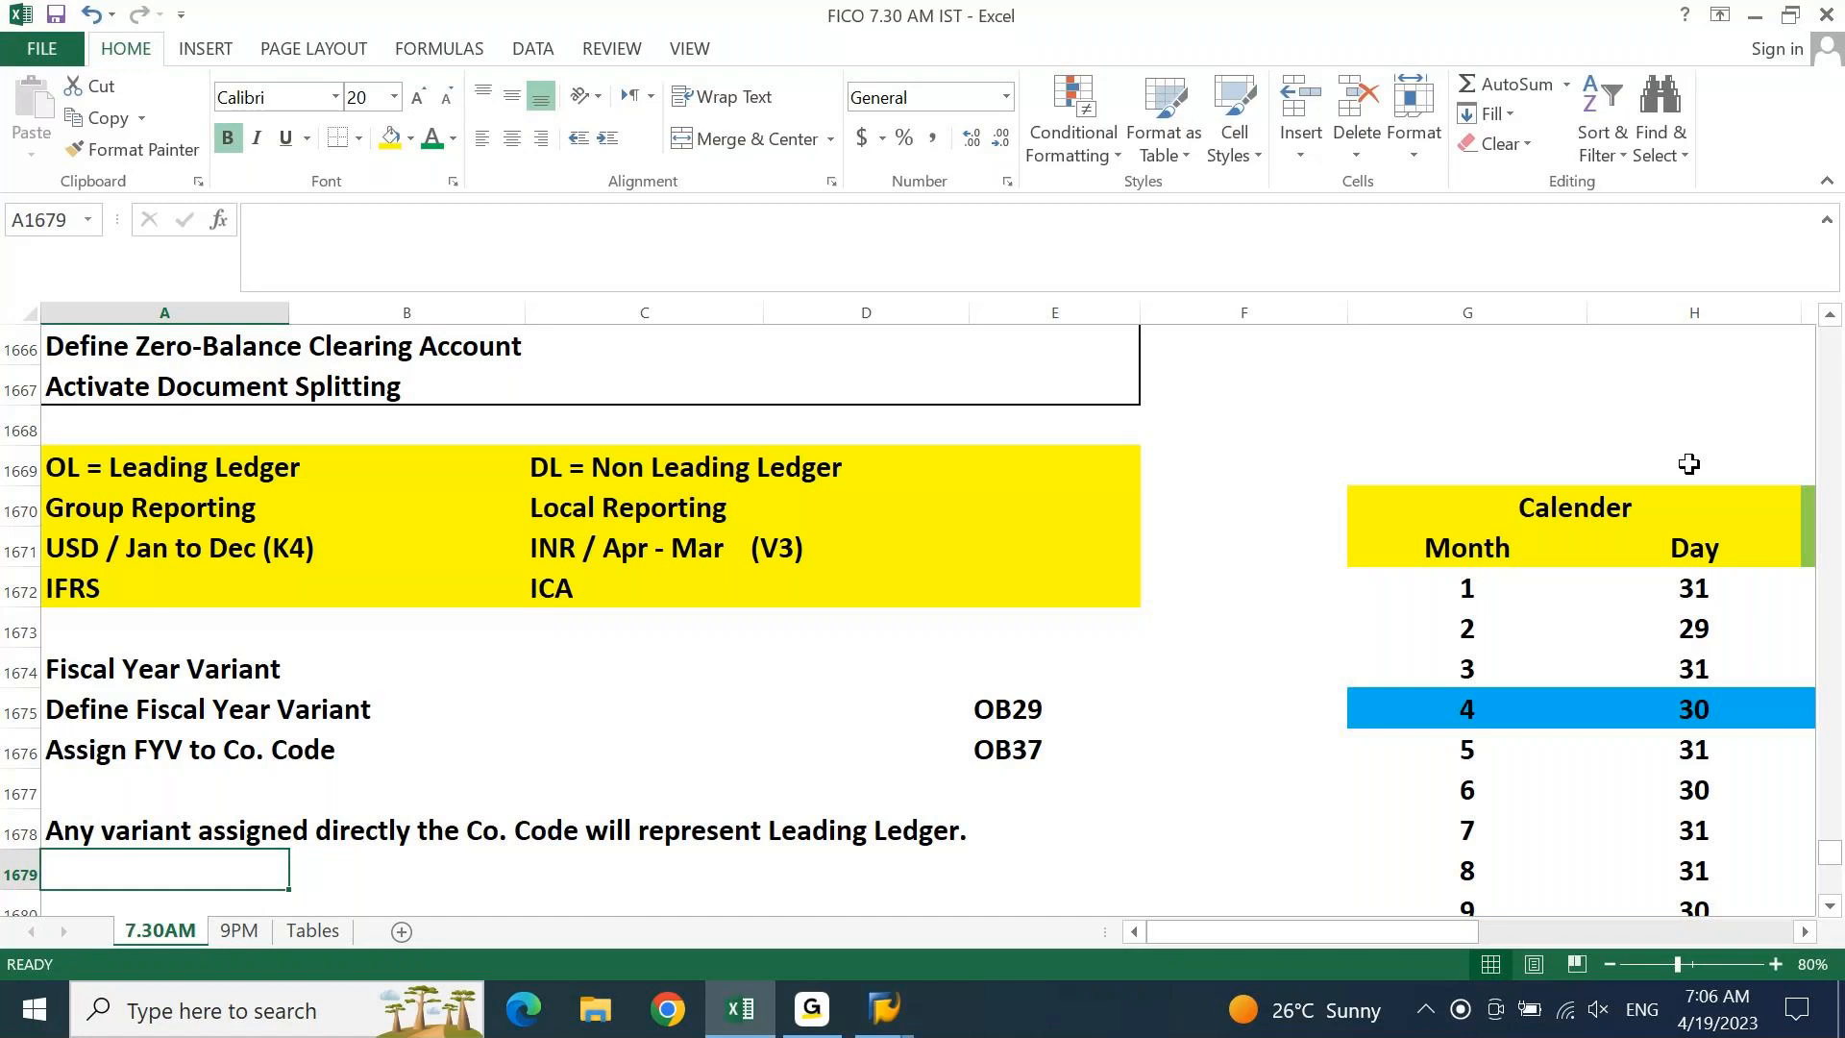
Add the A1679 note: non leading ledger assignments are made directly in the Non Leading ledger
text(Any vari)
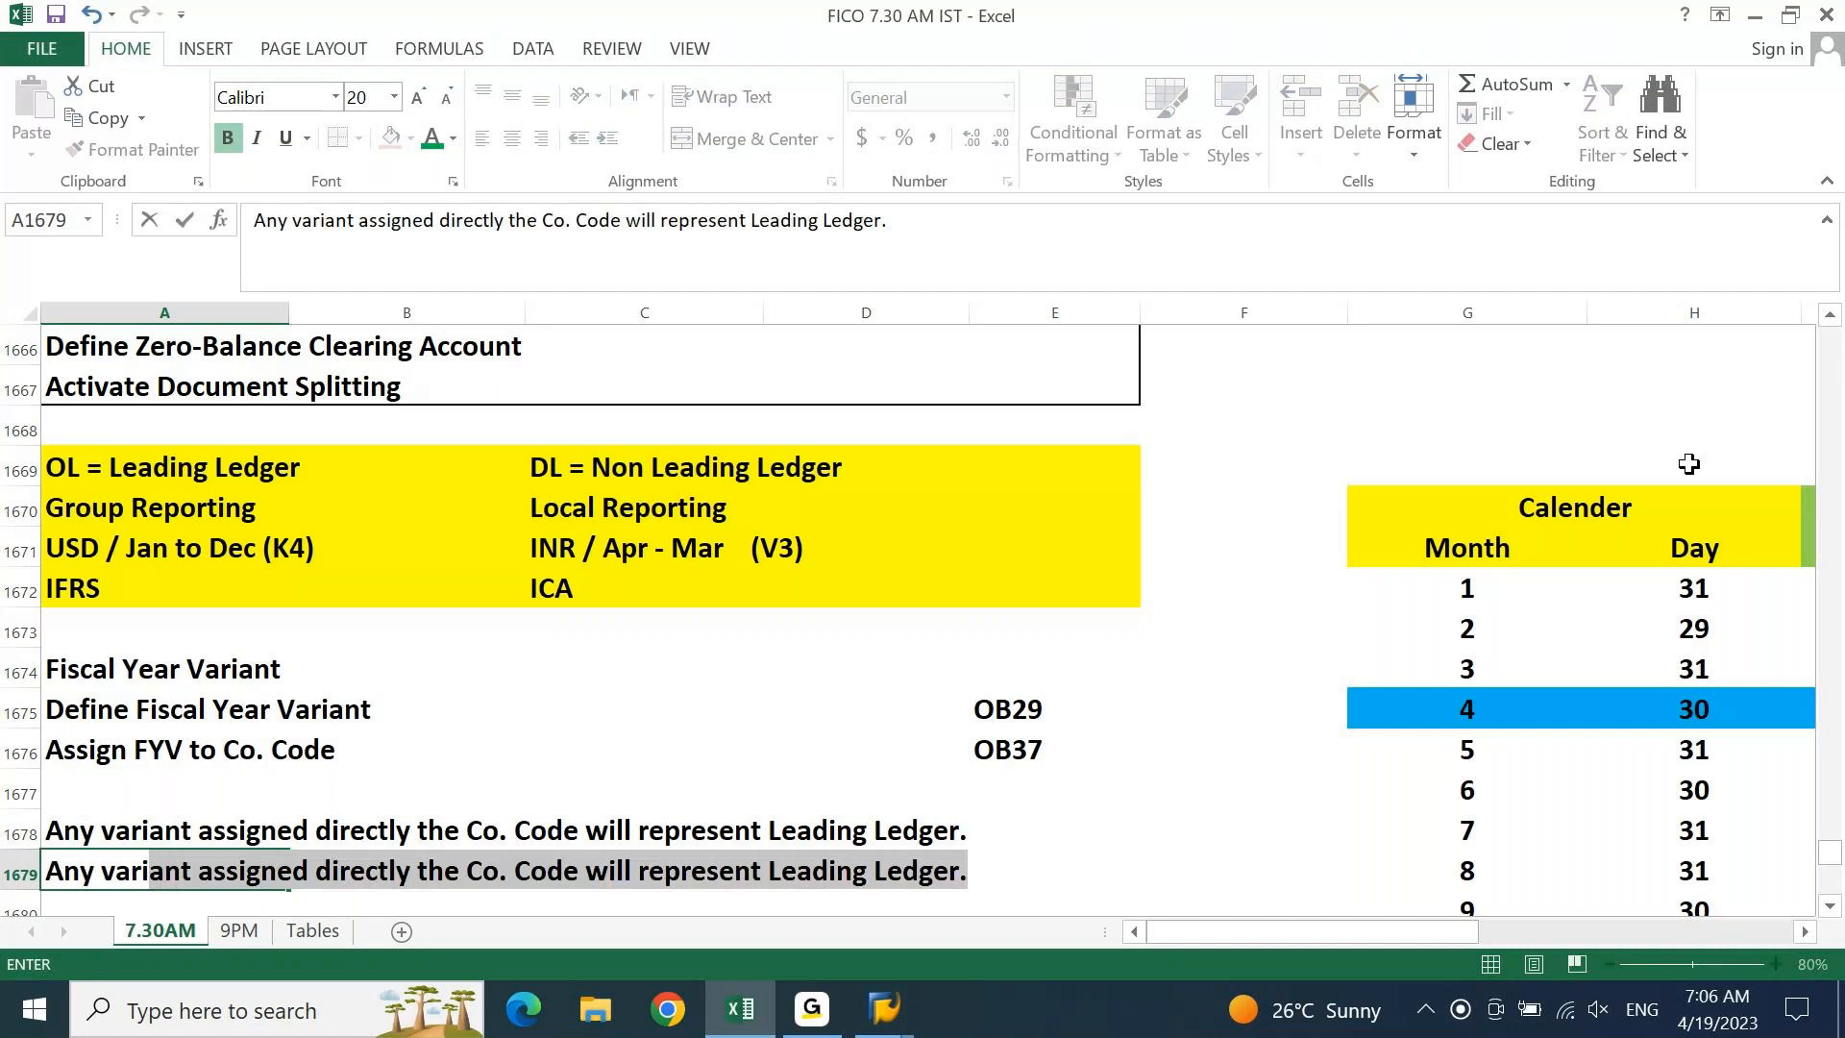
text(ant assin)
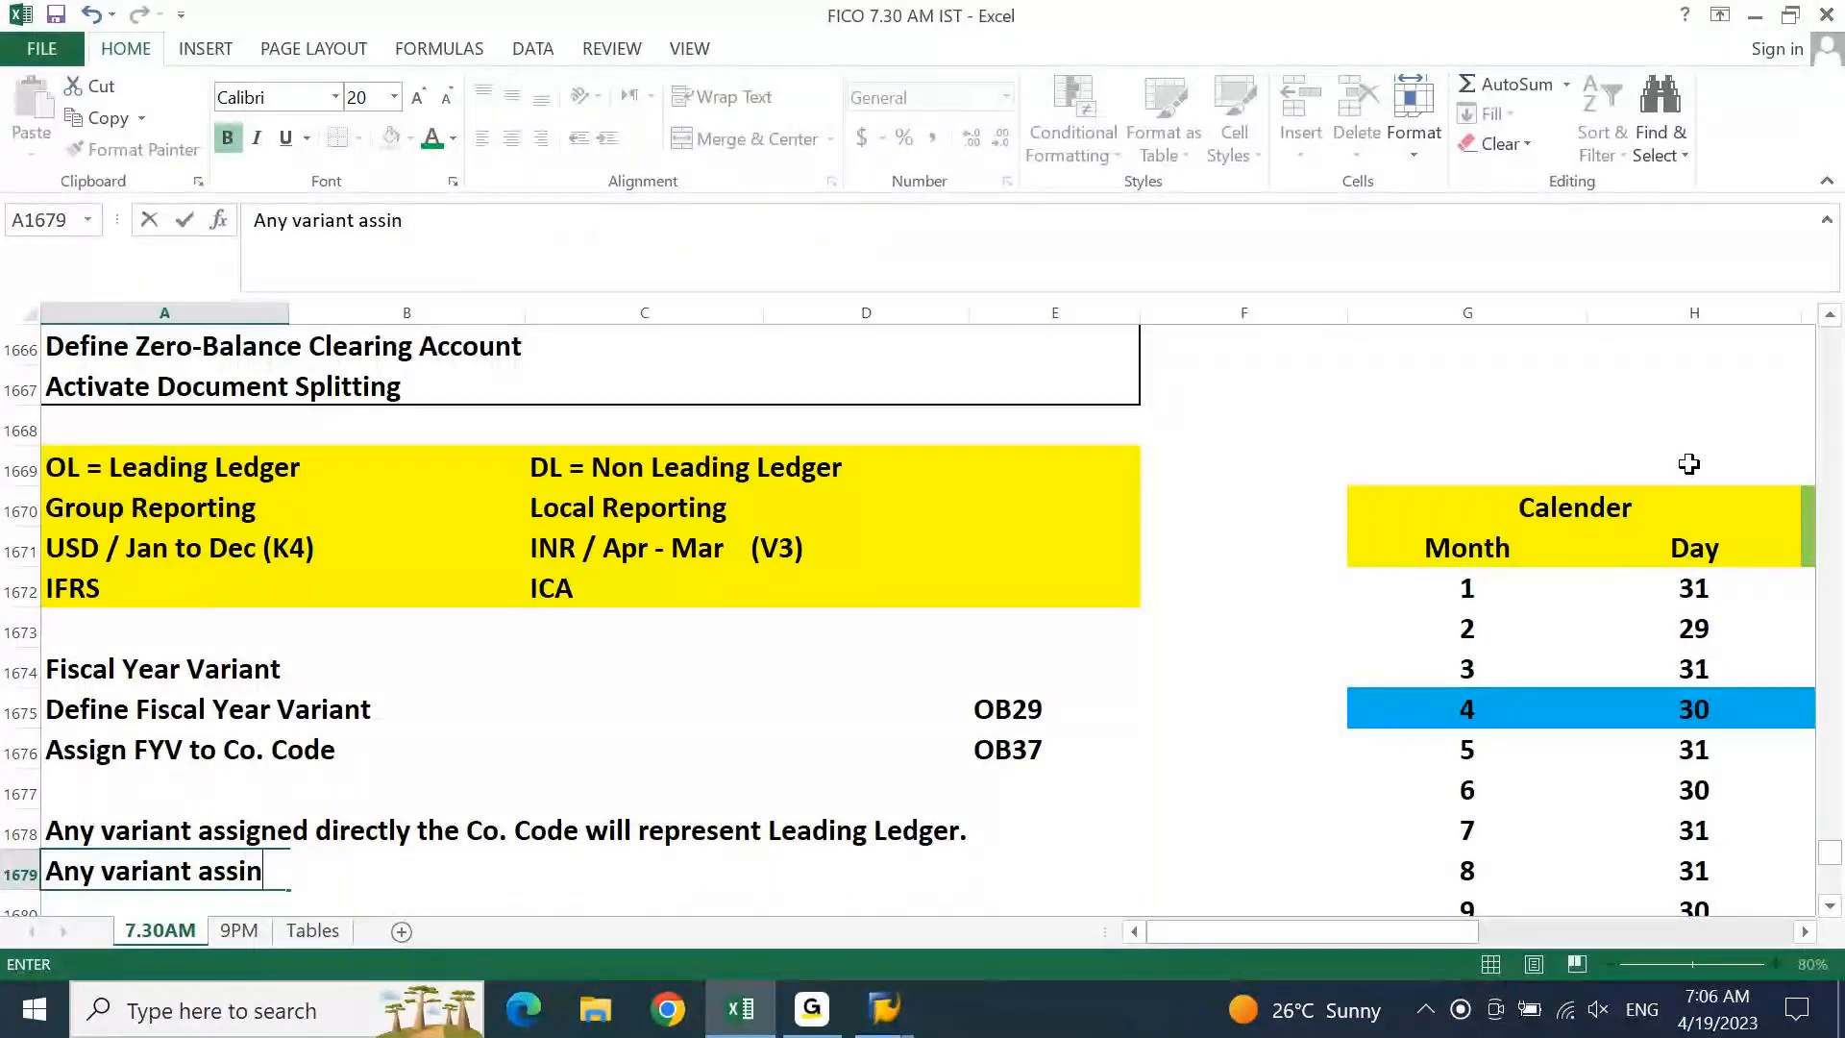
key(Escape)
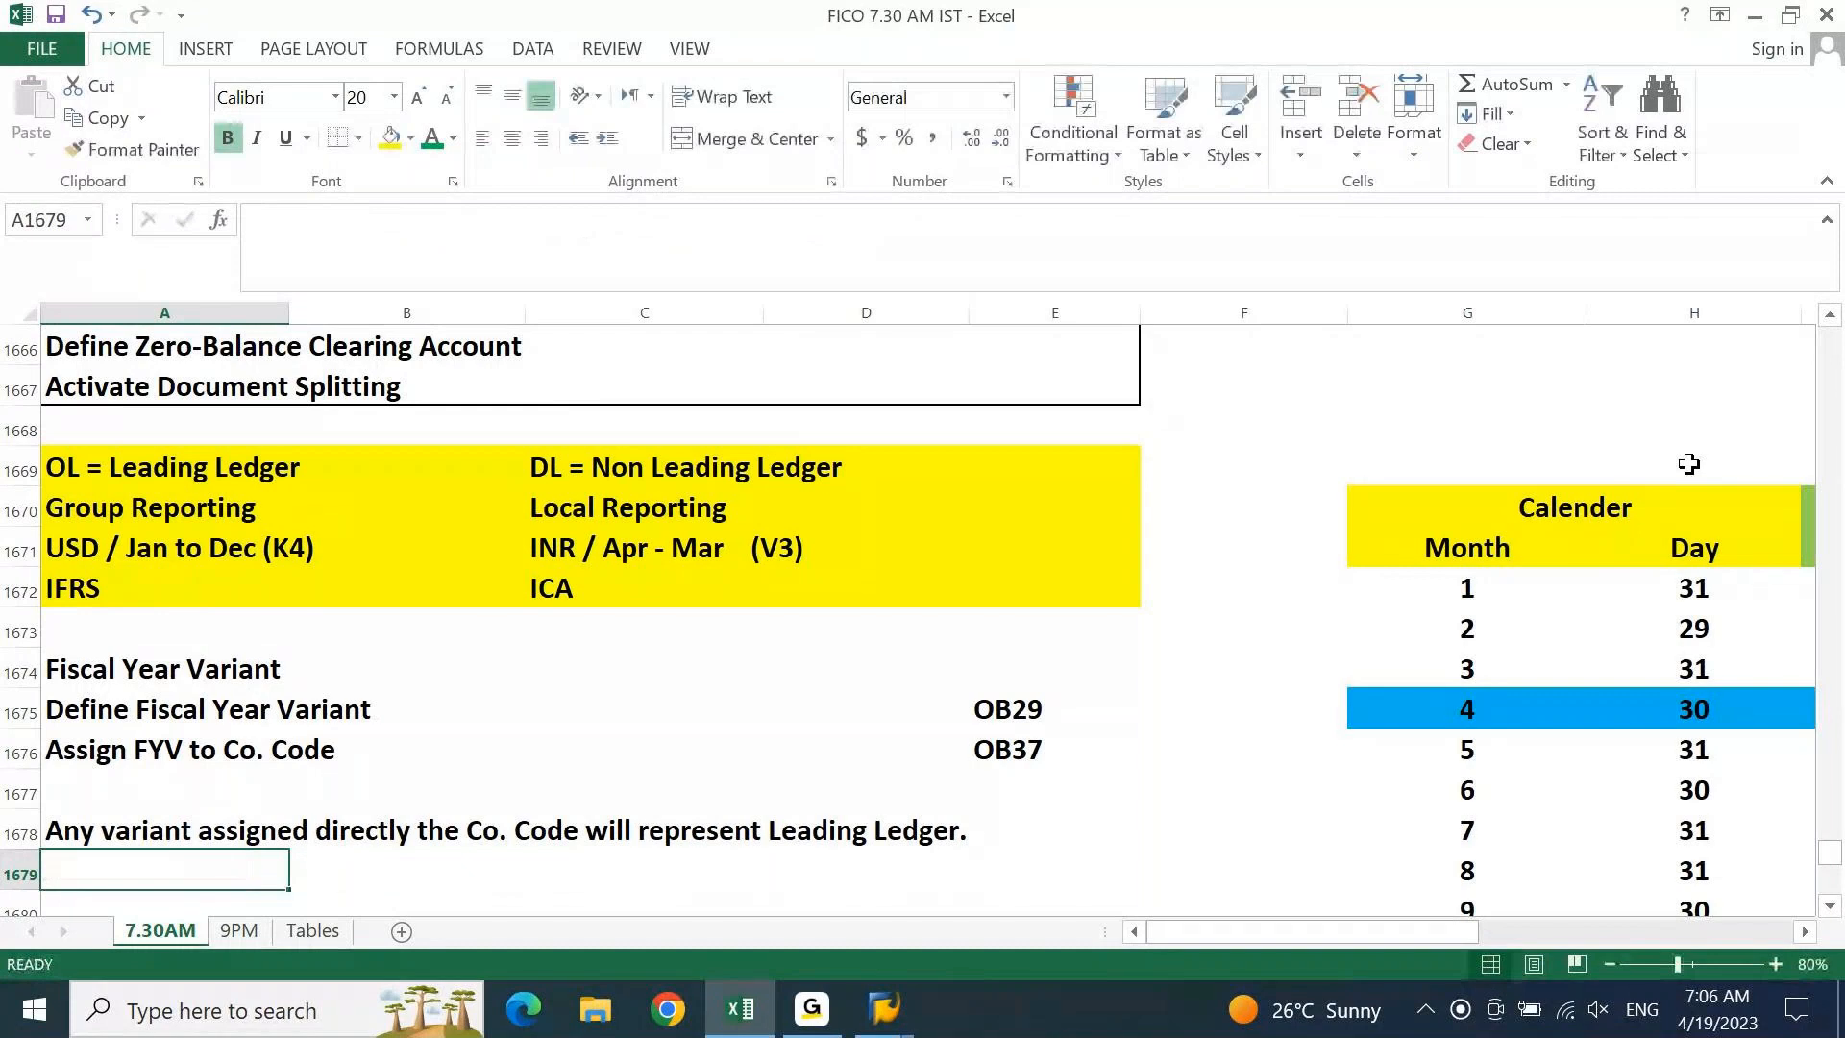
text(For Non leading led)
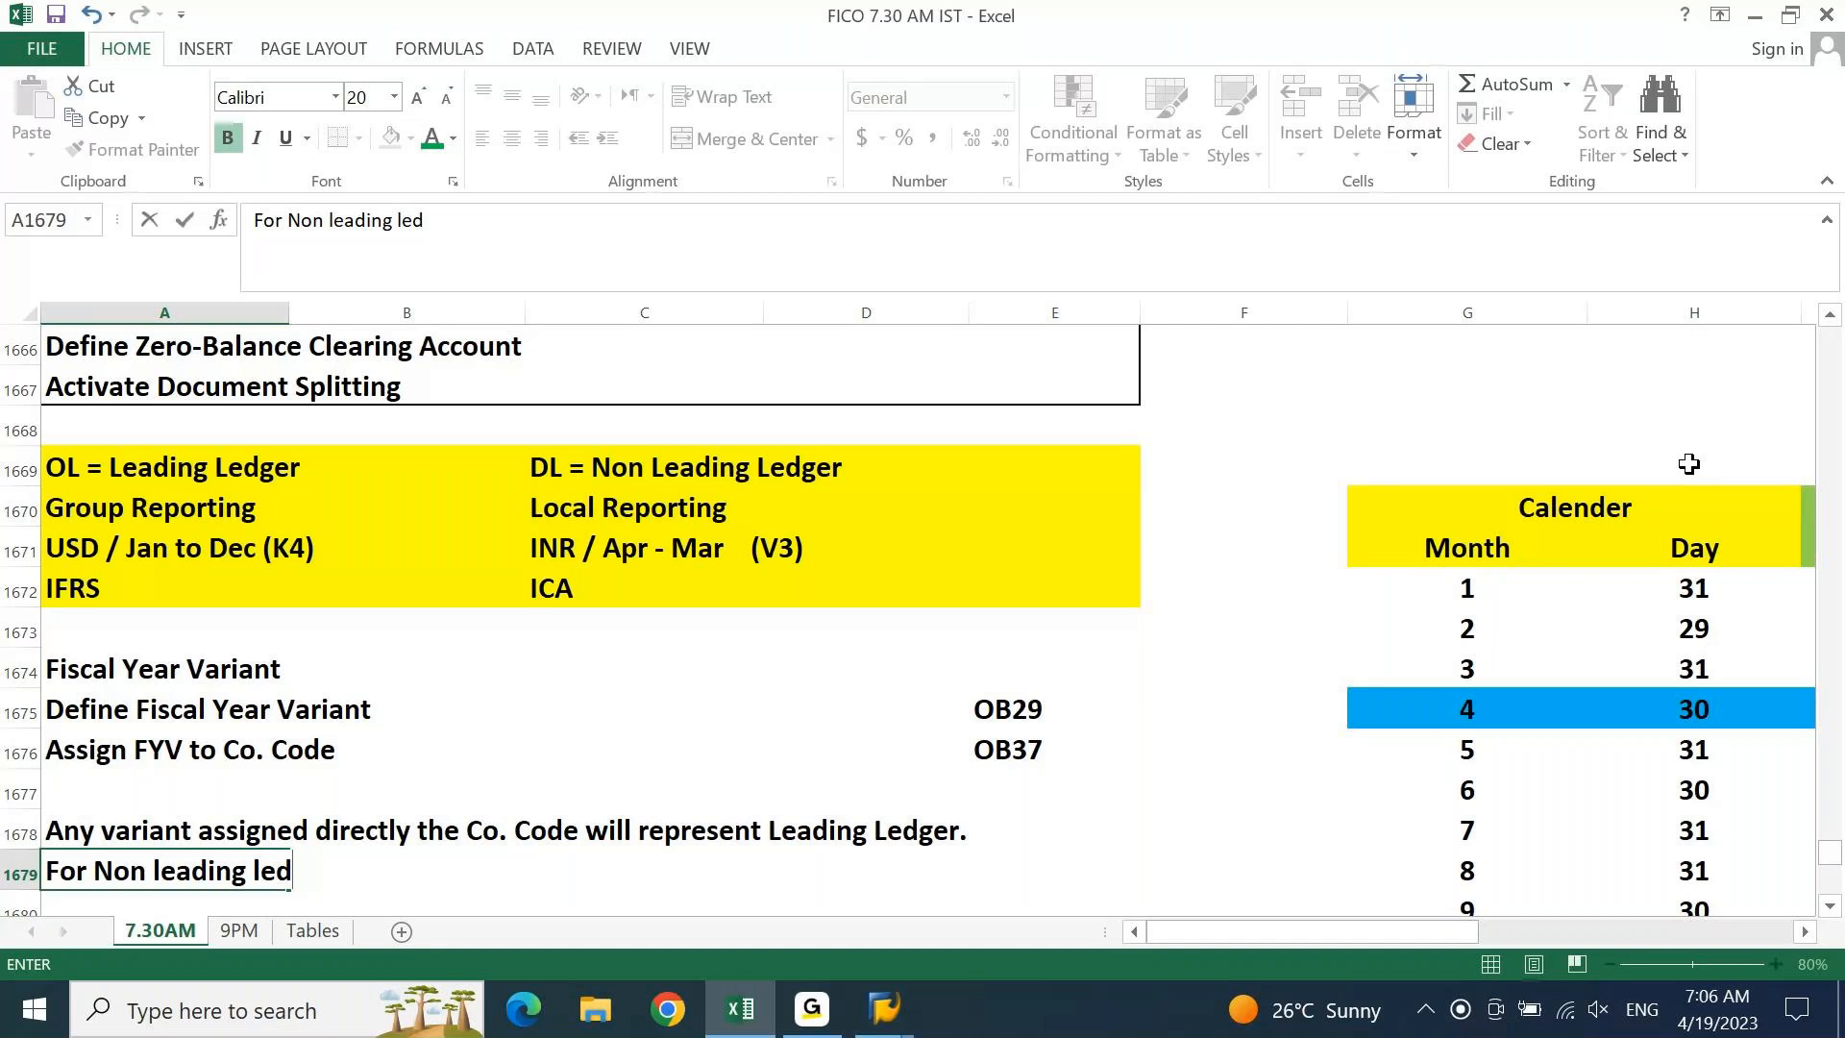
text(ger assignments, we have)
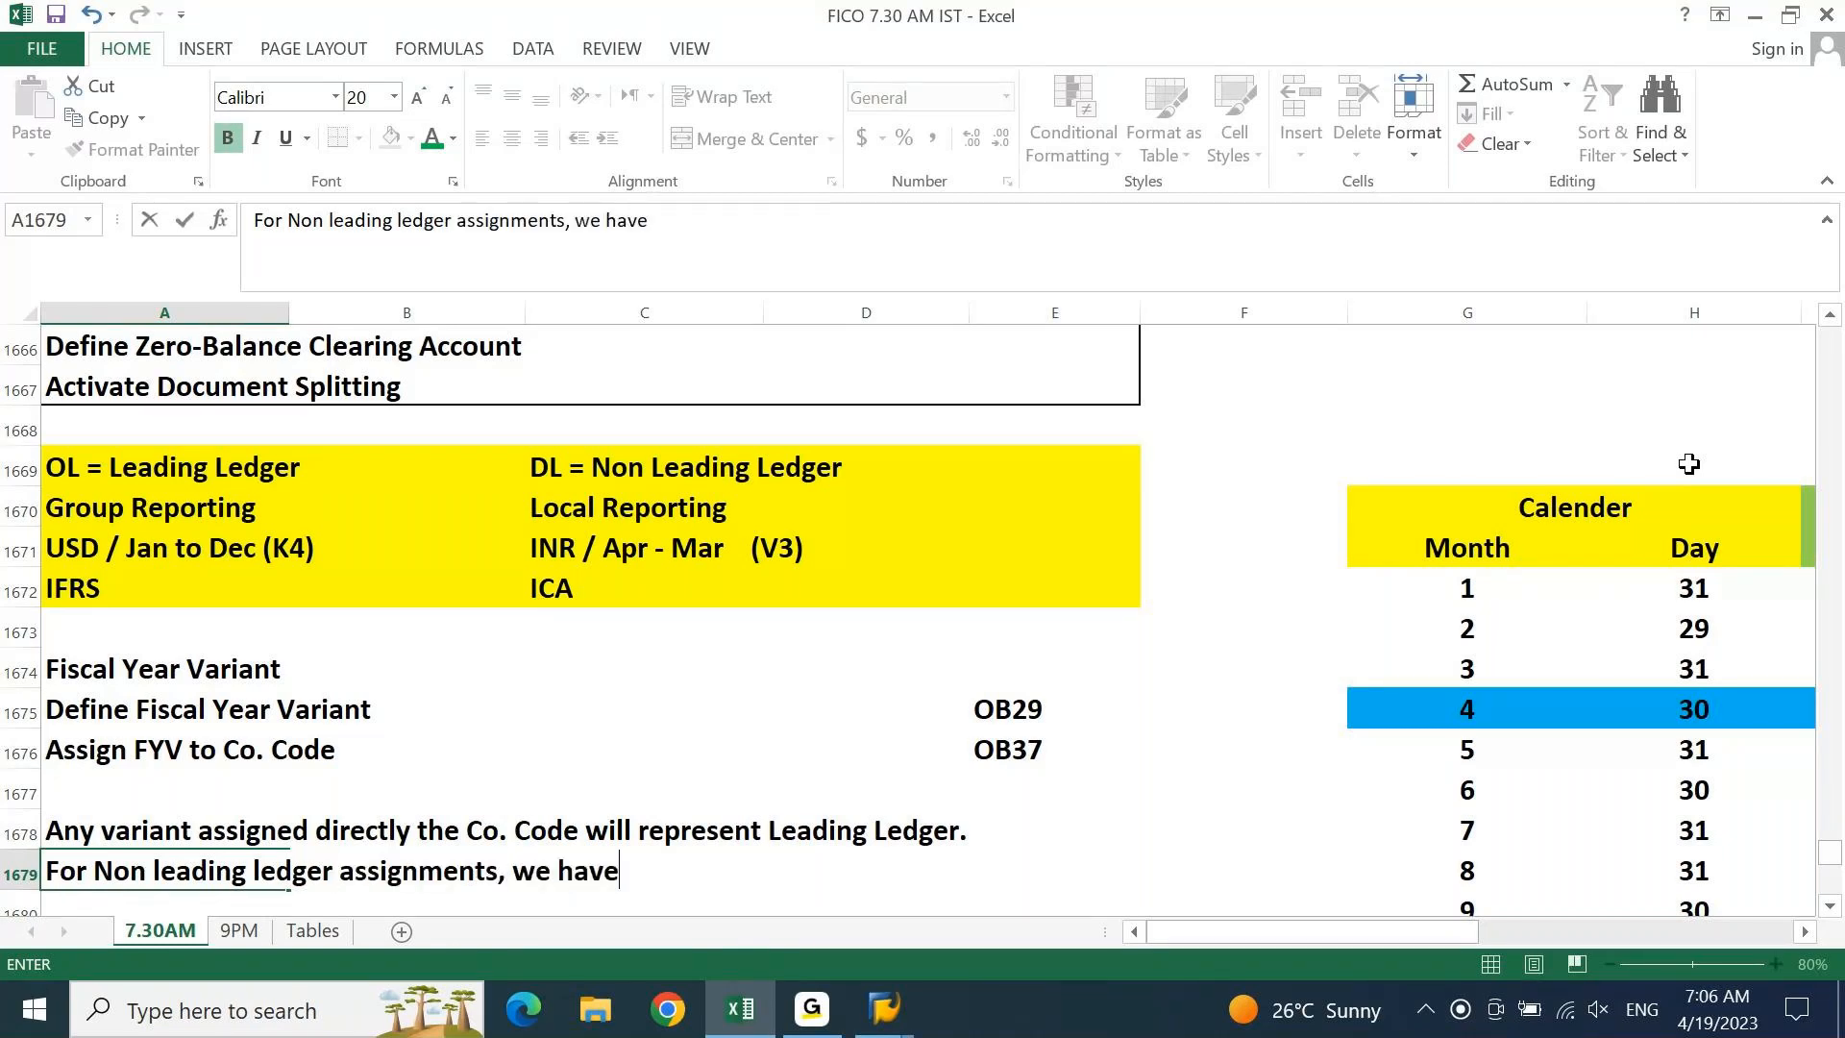
text( to assign directly in t)
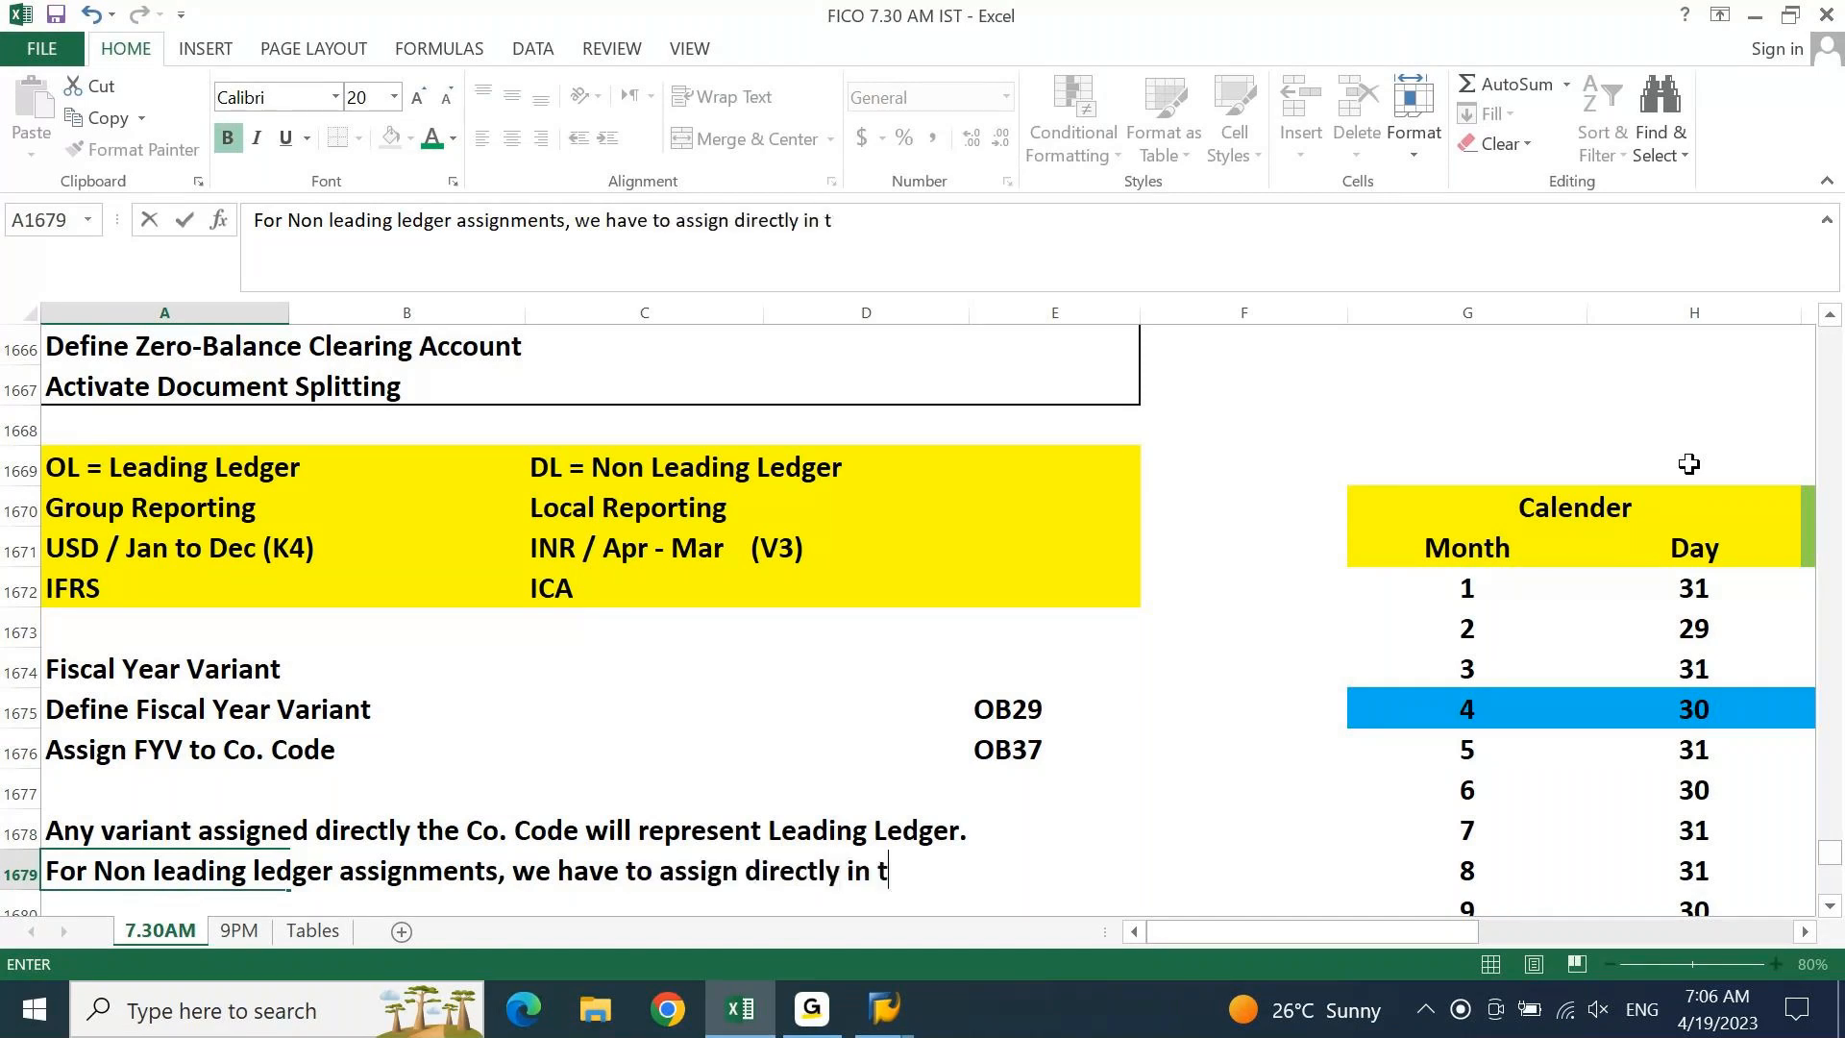
text(he Non )
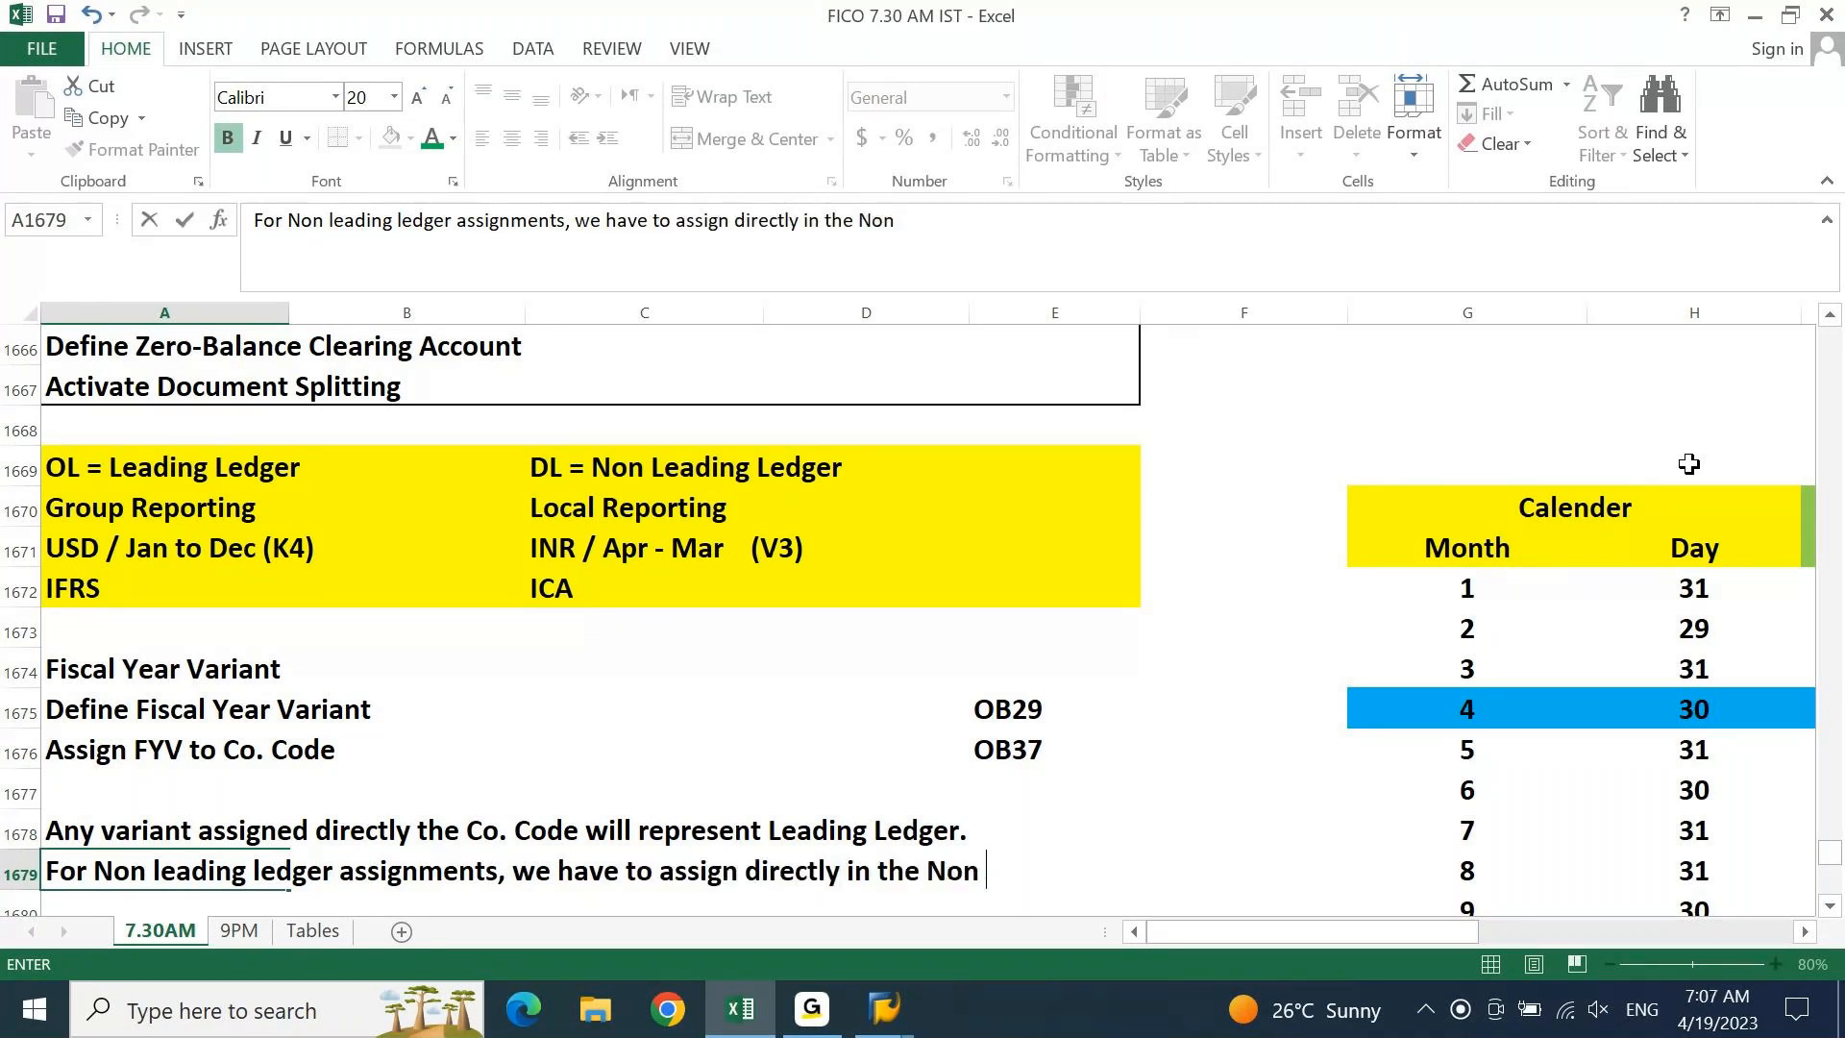
text(Leading ledger)
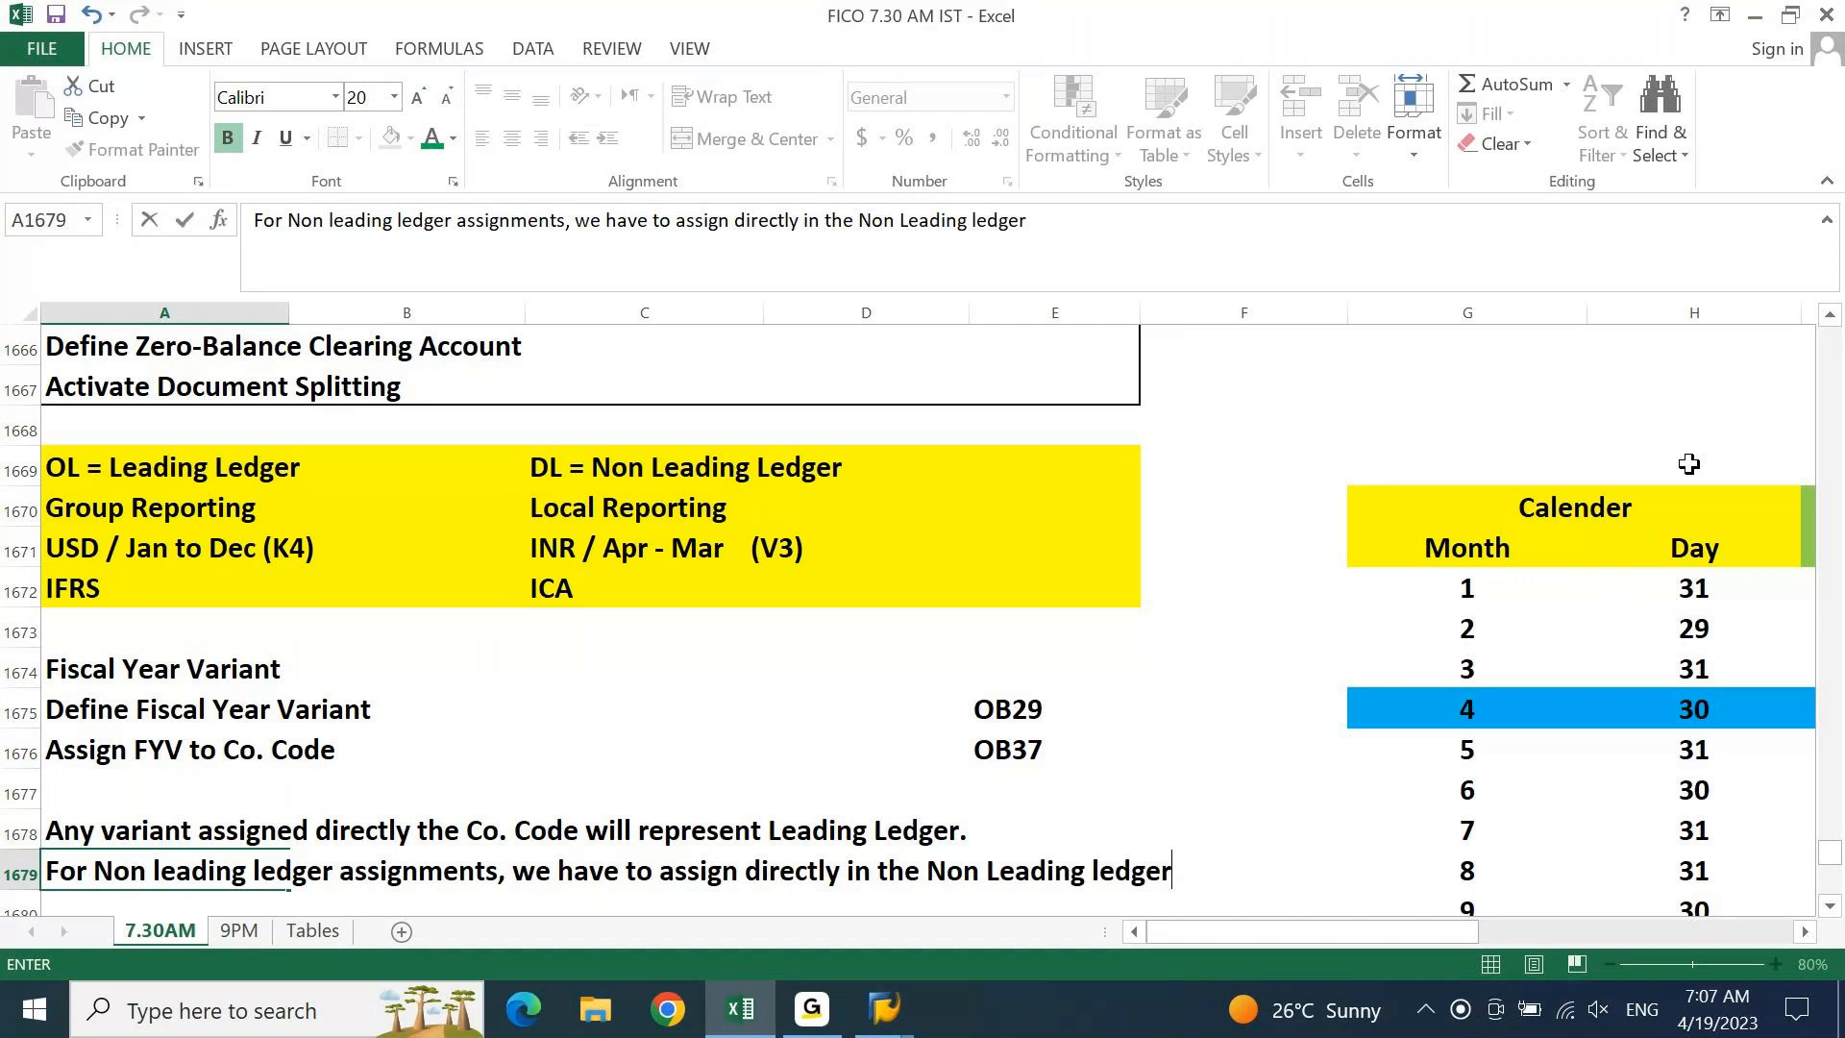
text(.)
key(Return)
key(Up)
key(Up)
key(shift+Right)
key(shift+Right)
key(shift+Right)
key(shift+Right)
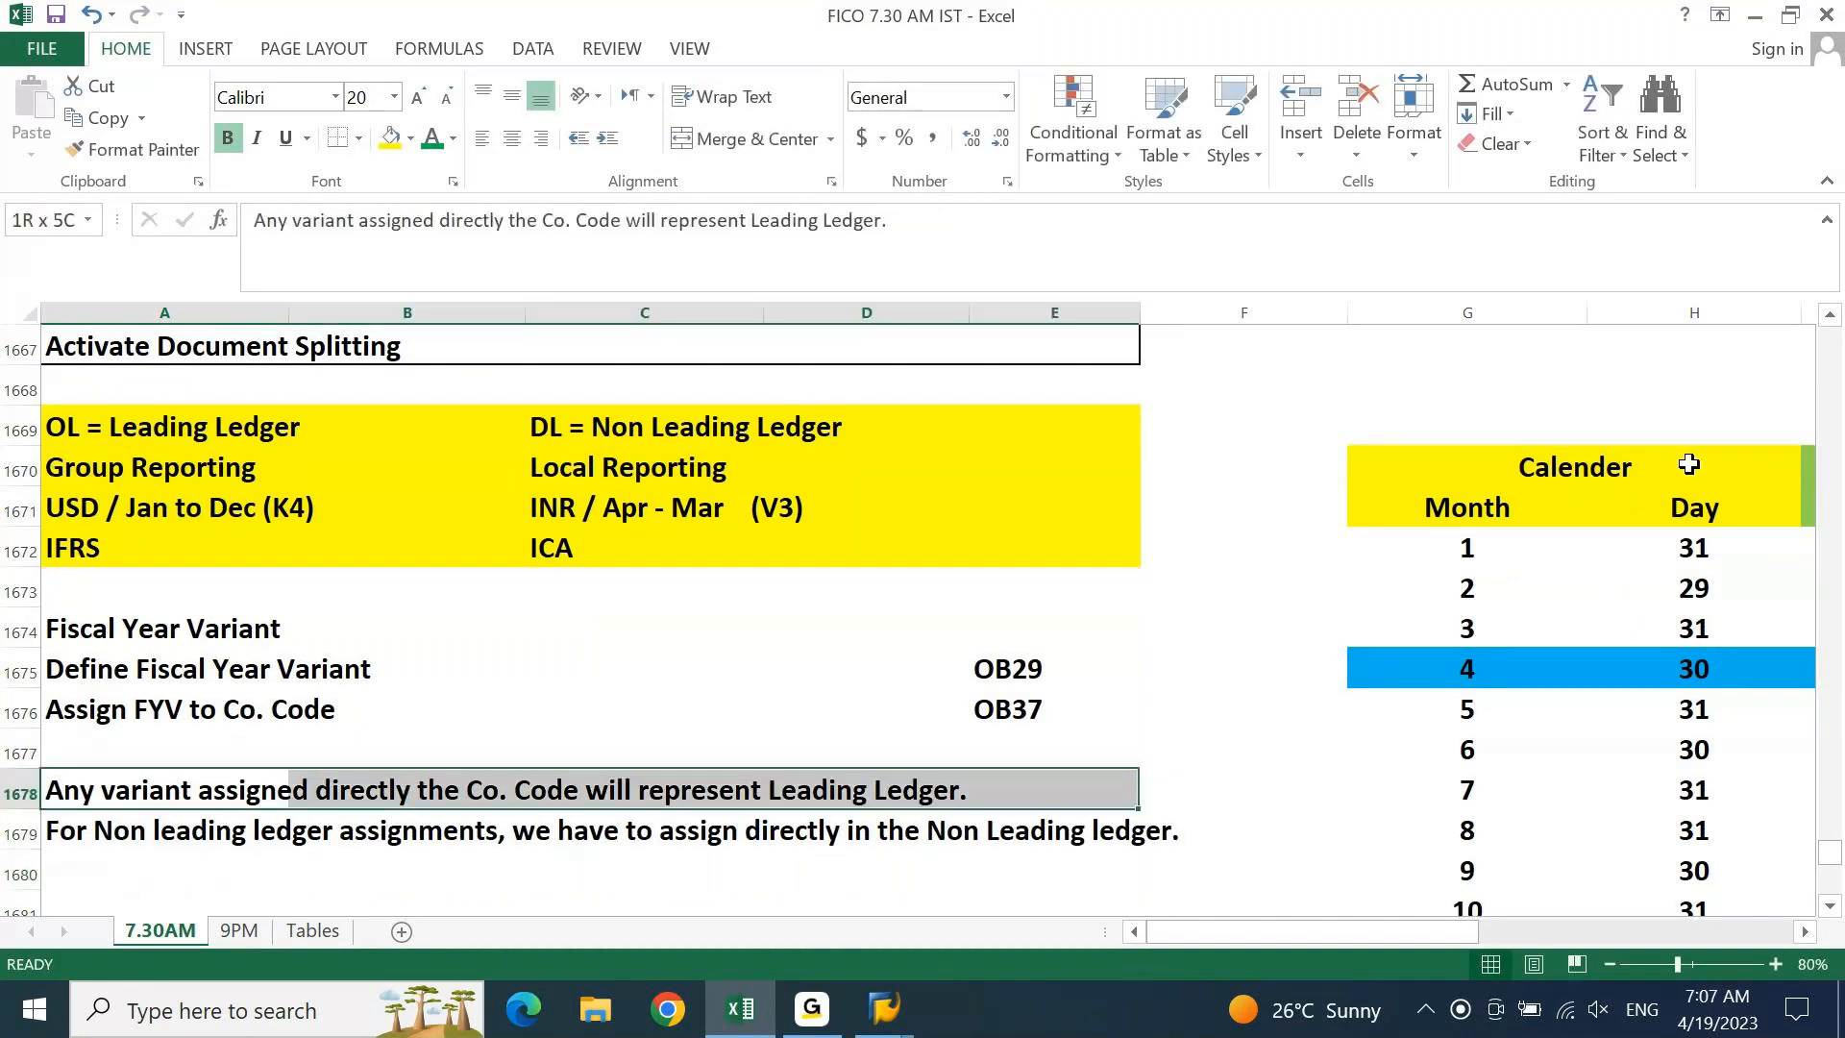
Fill the two ledger notes A1678:F1679 with light gold
key(shift+Right)
key(shift+Down)
key(shift+Left)
key(shift+Right)
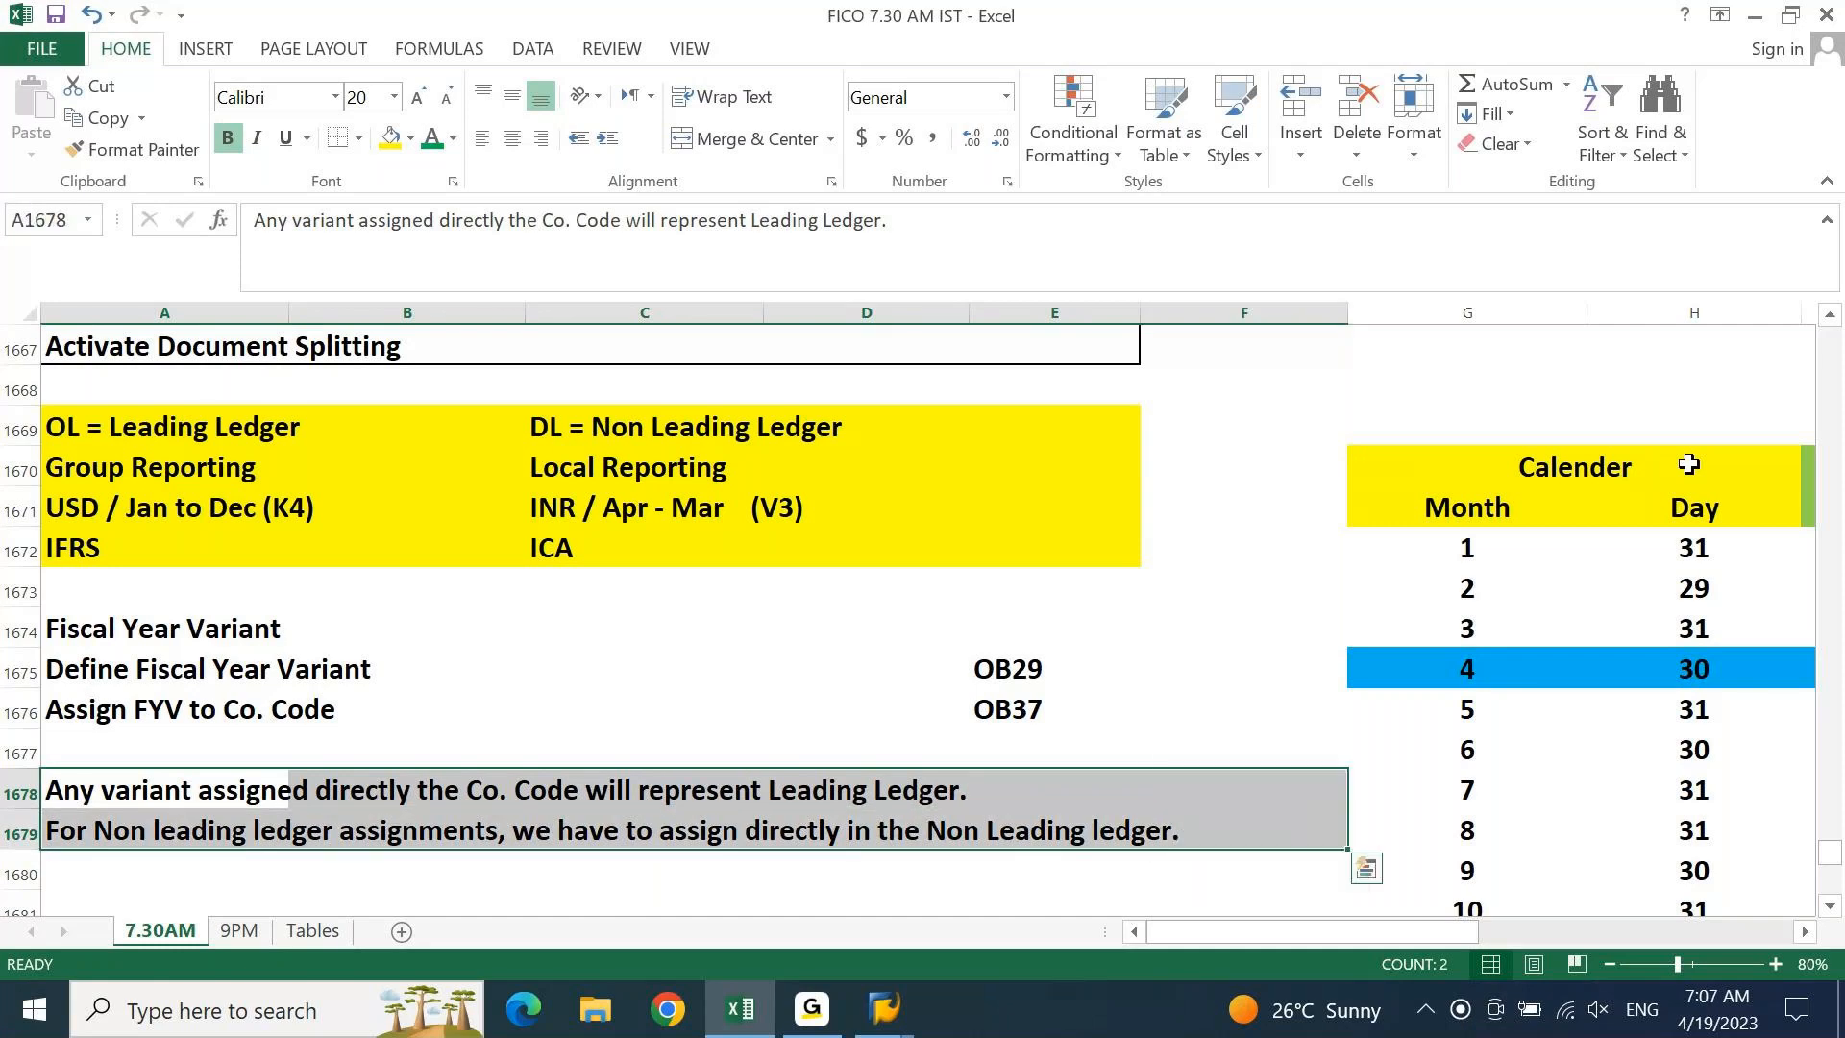
click(411, 141)
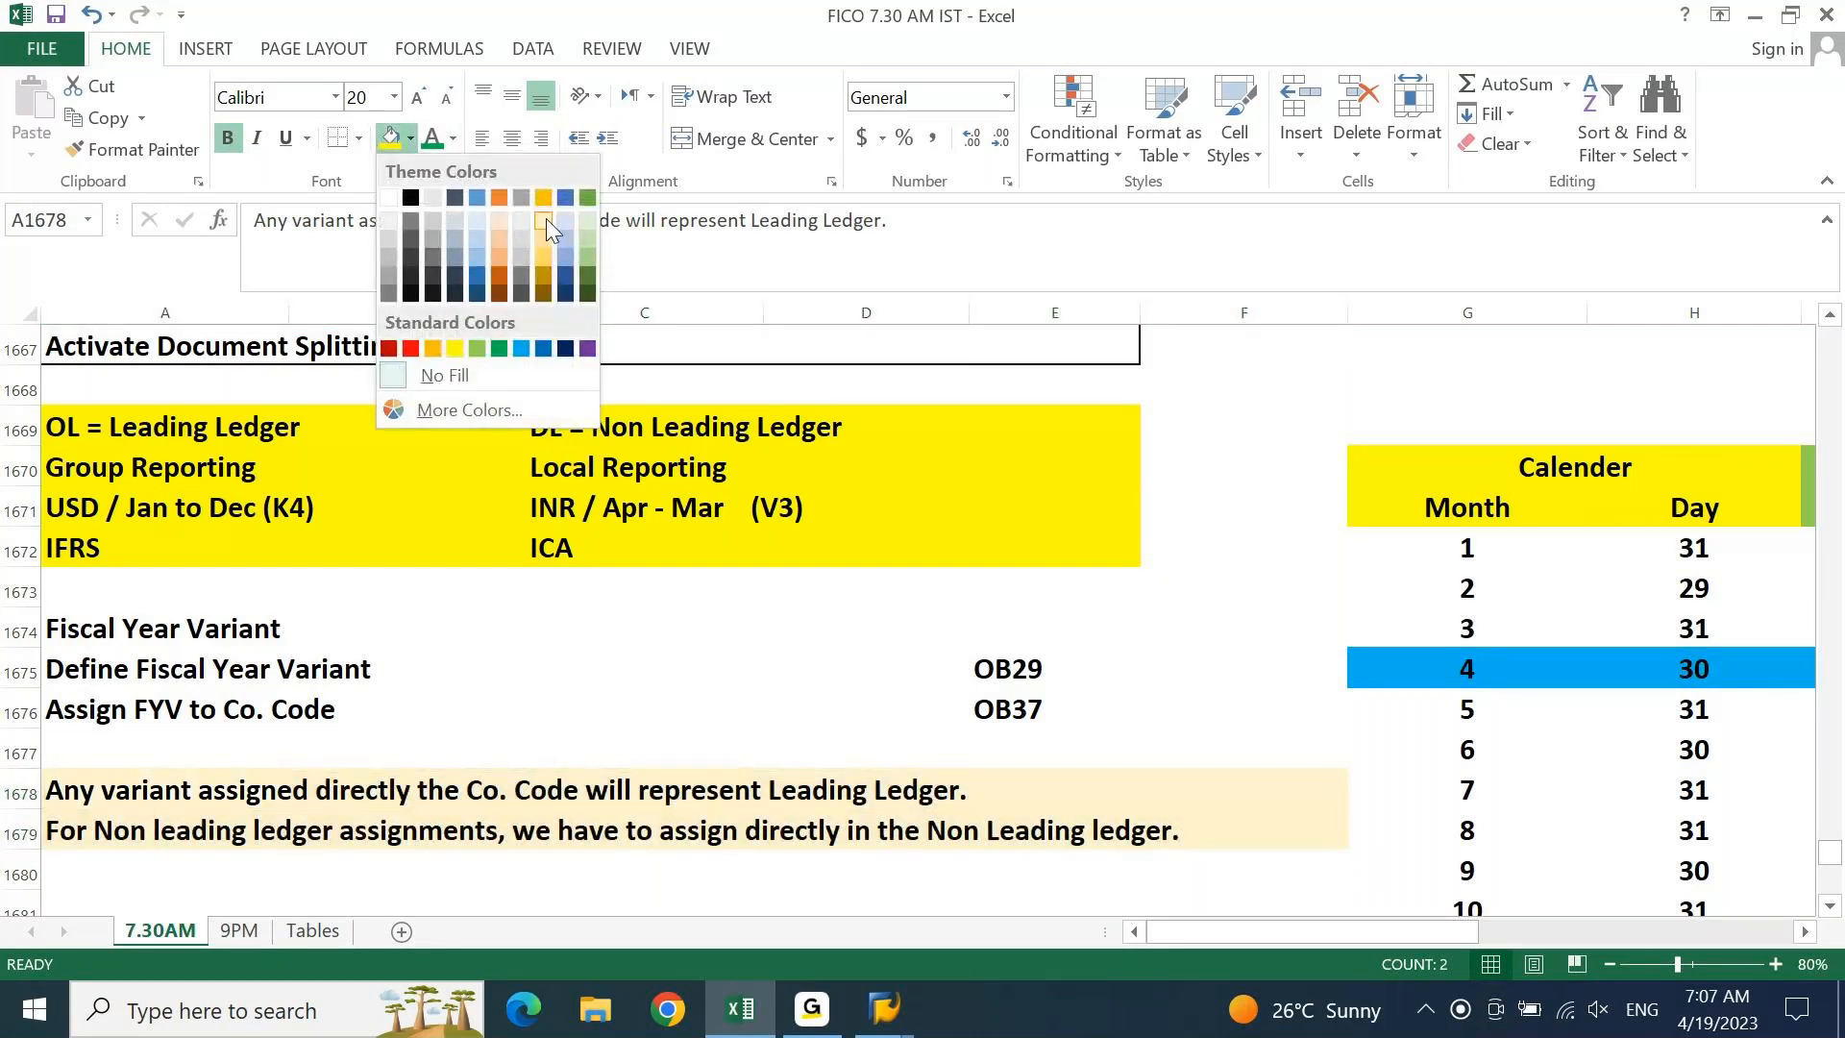
click(546, 233)
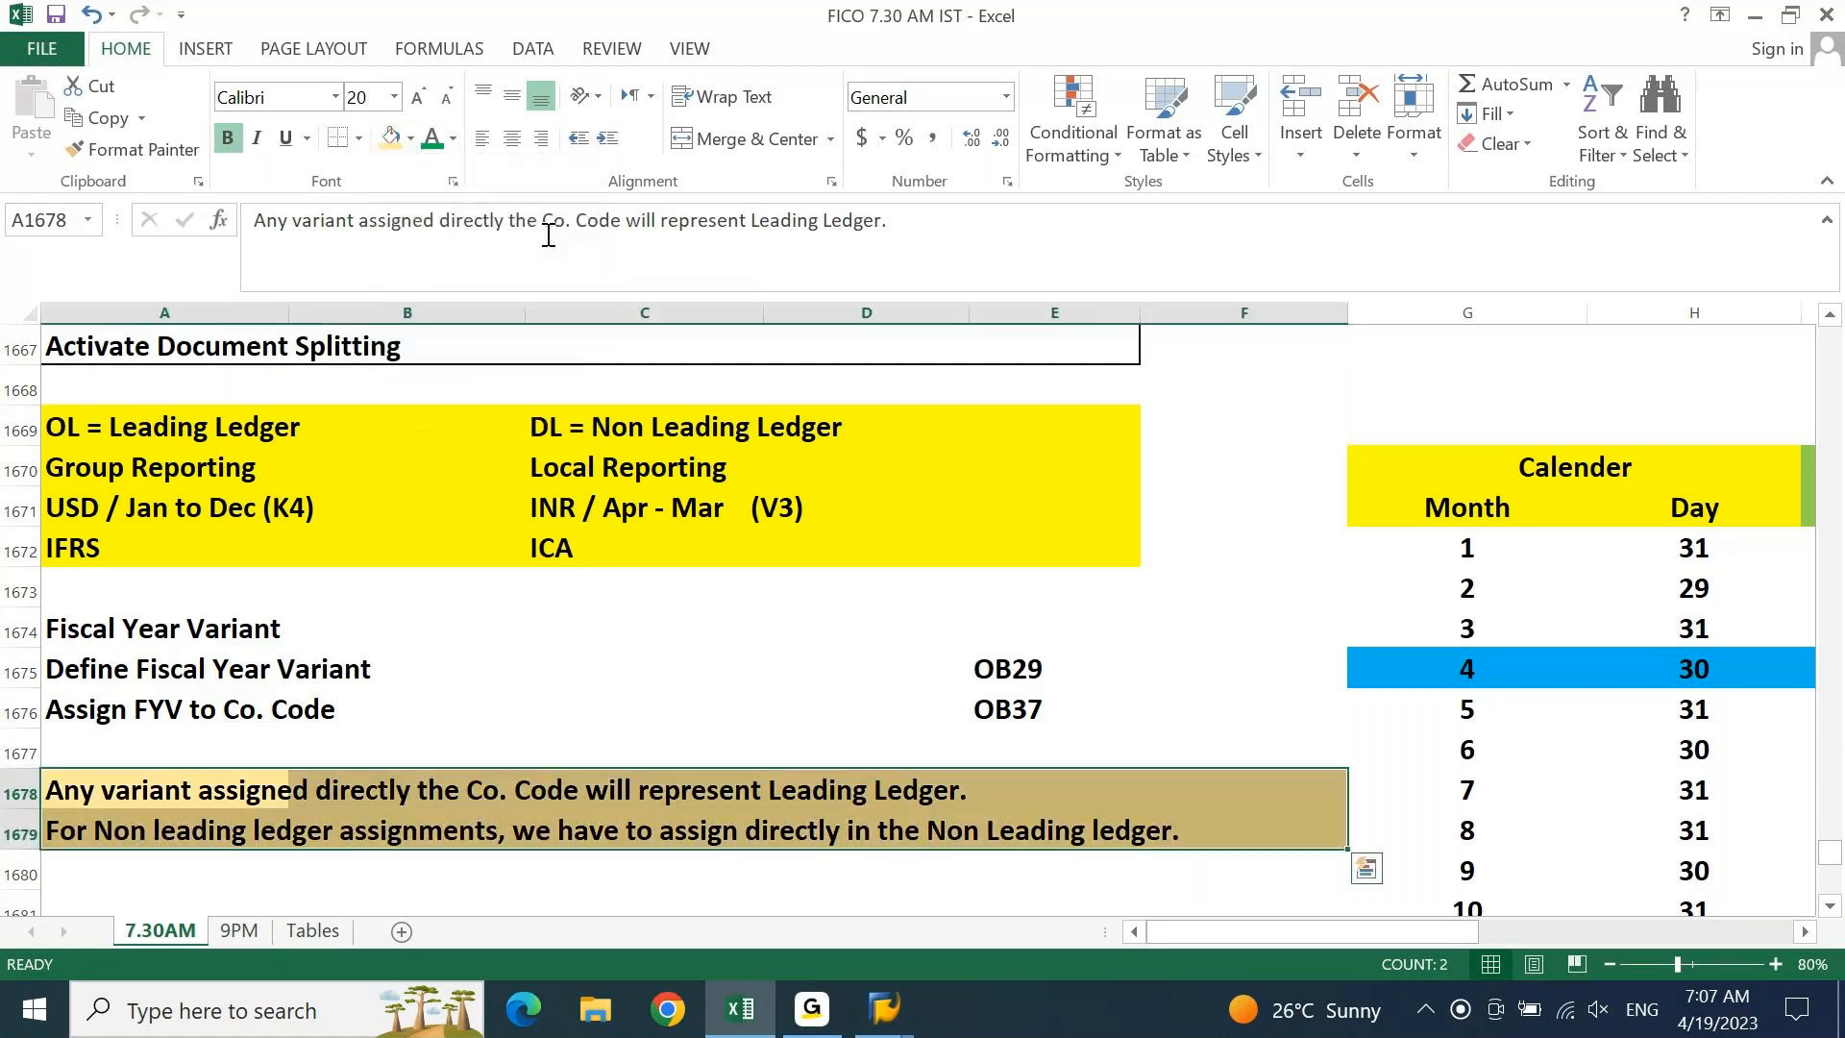
Put an outside border around the two ledger notes
key(shift+Right)
key(shift+Right)
key(shift+Right)
key(shift+Right)
key(shift+Right)
key(shift+Down)
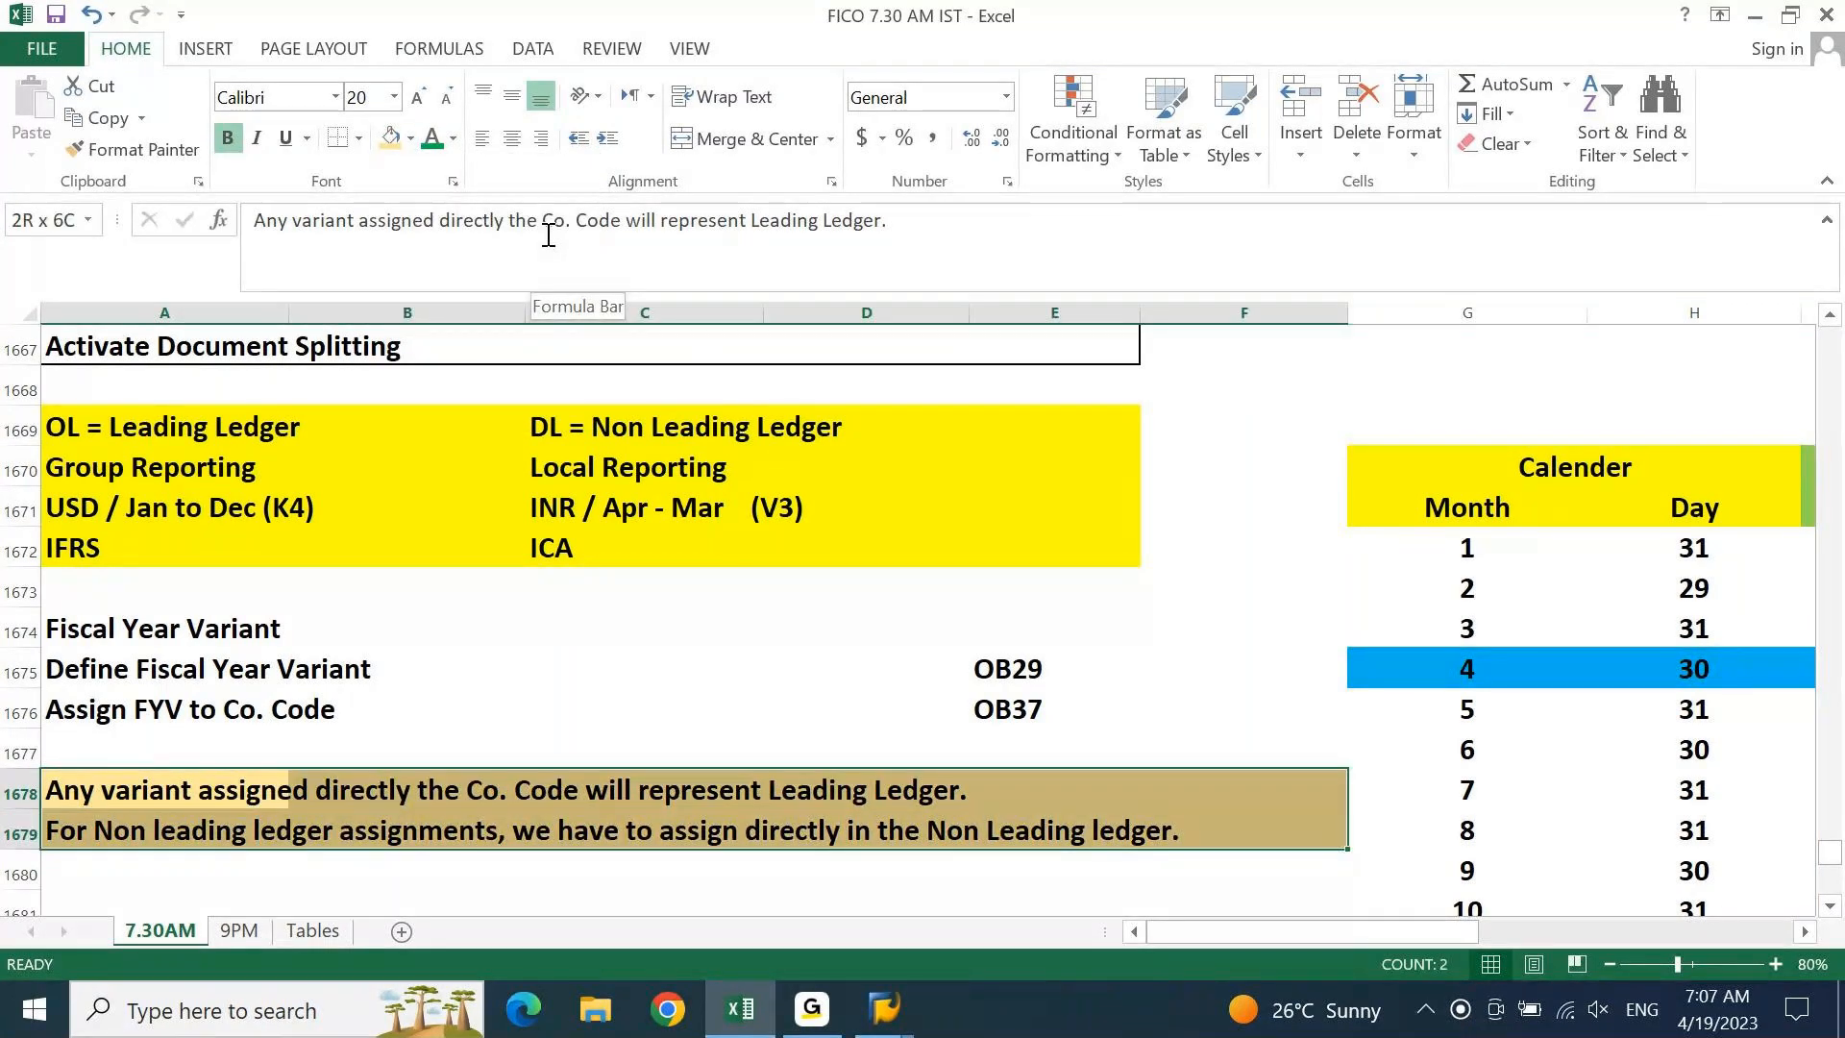
click(361, 140)
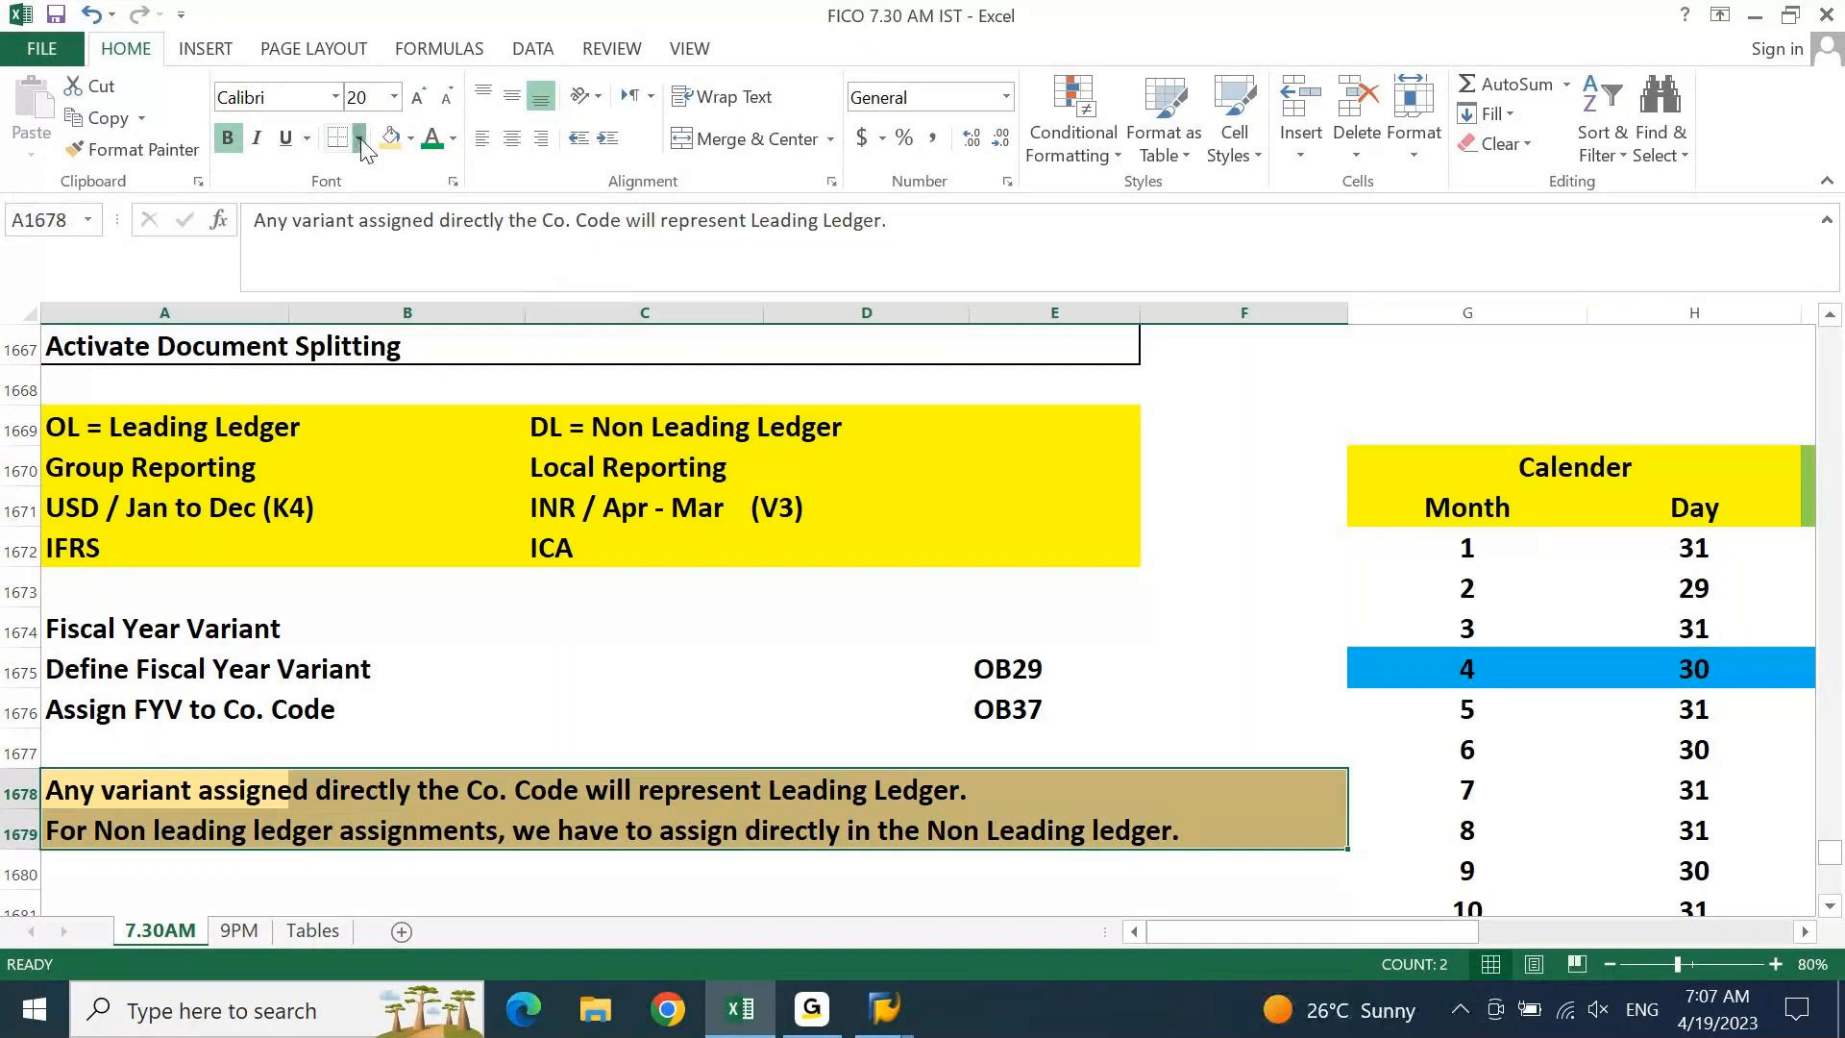
click(423, 414)
click(535, 746)
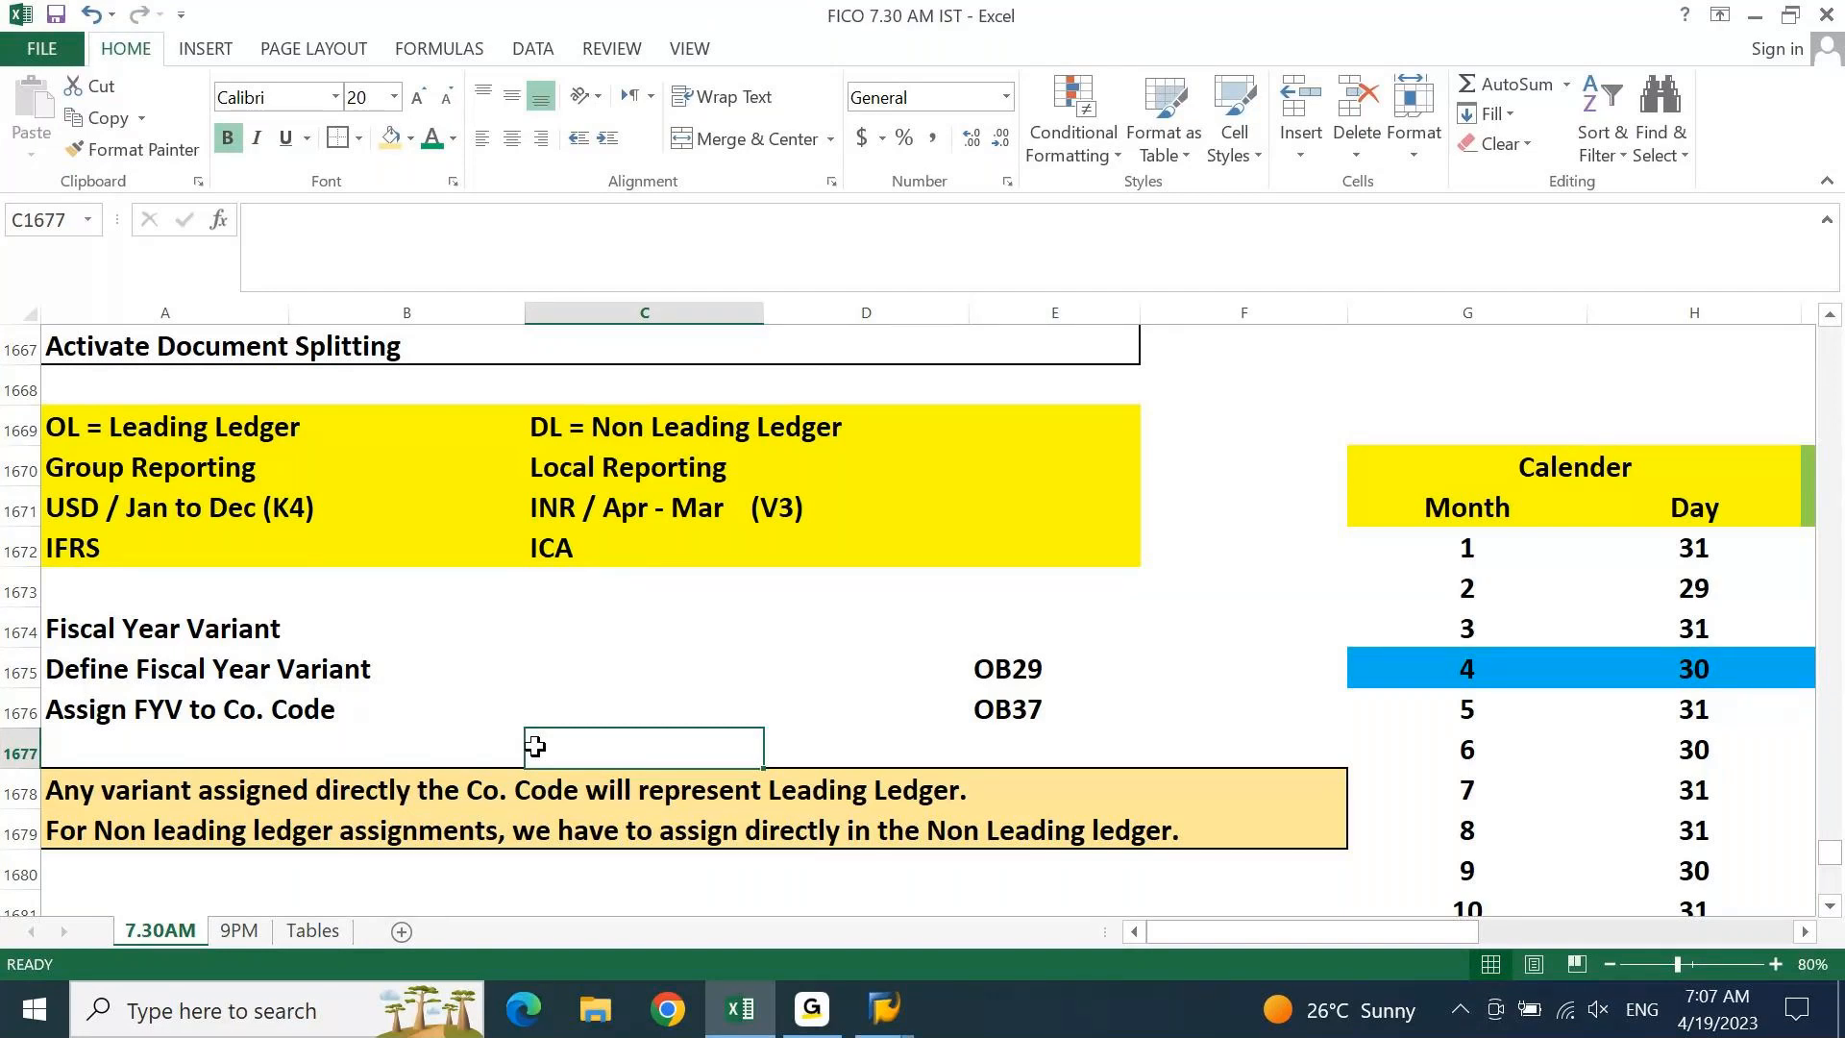
Locate the 'Assign FYV to Co. Code' note and its transaction code OB37
key(Home)
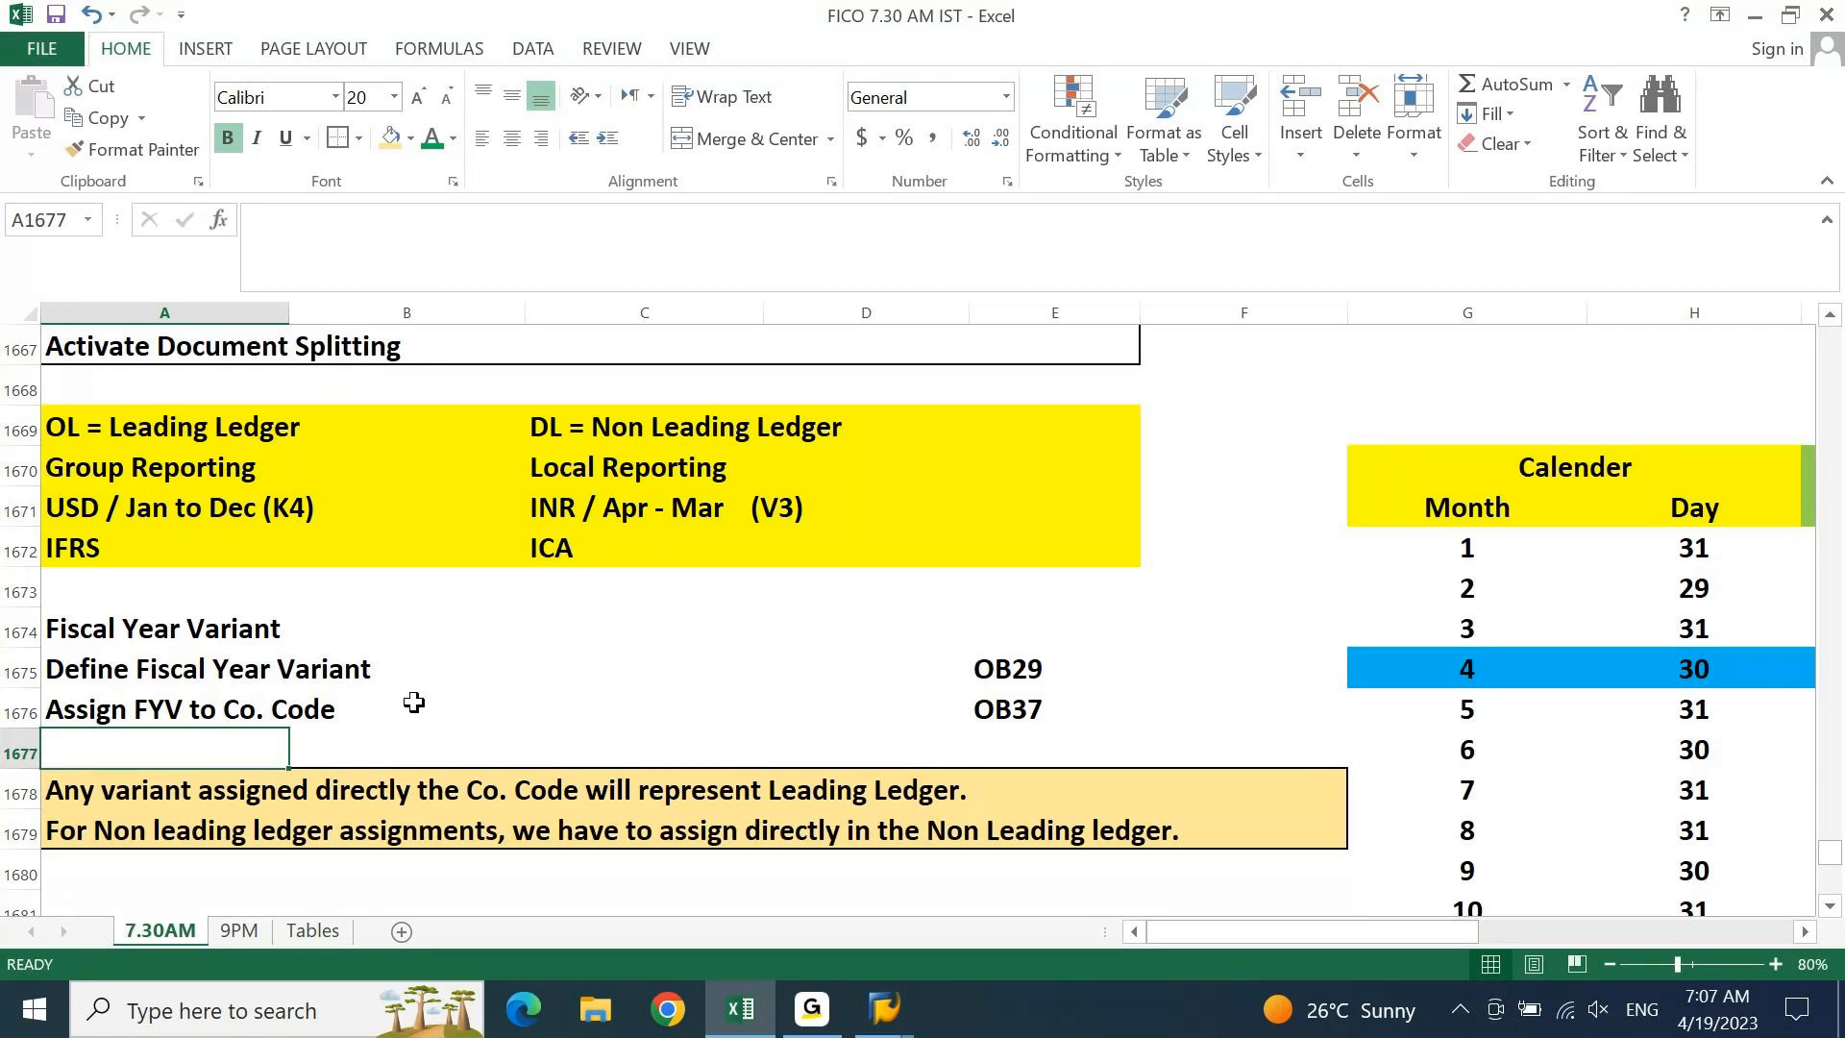
click(201, 712)
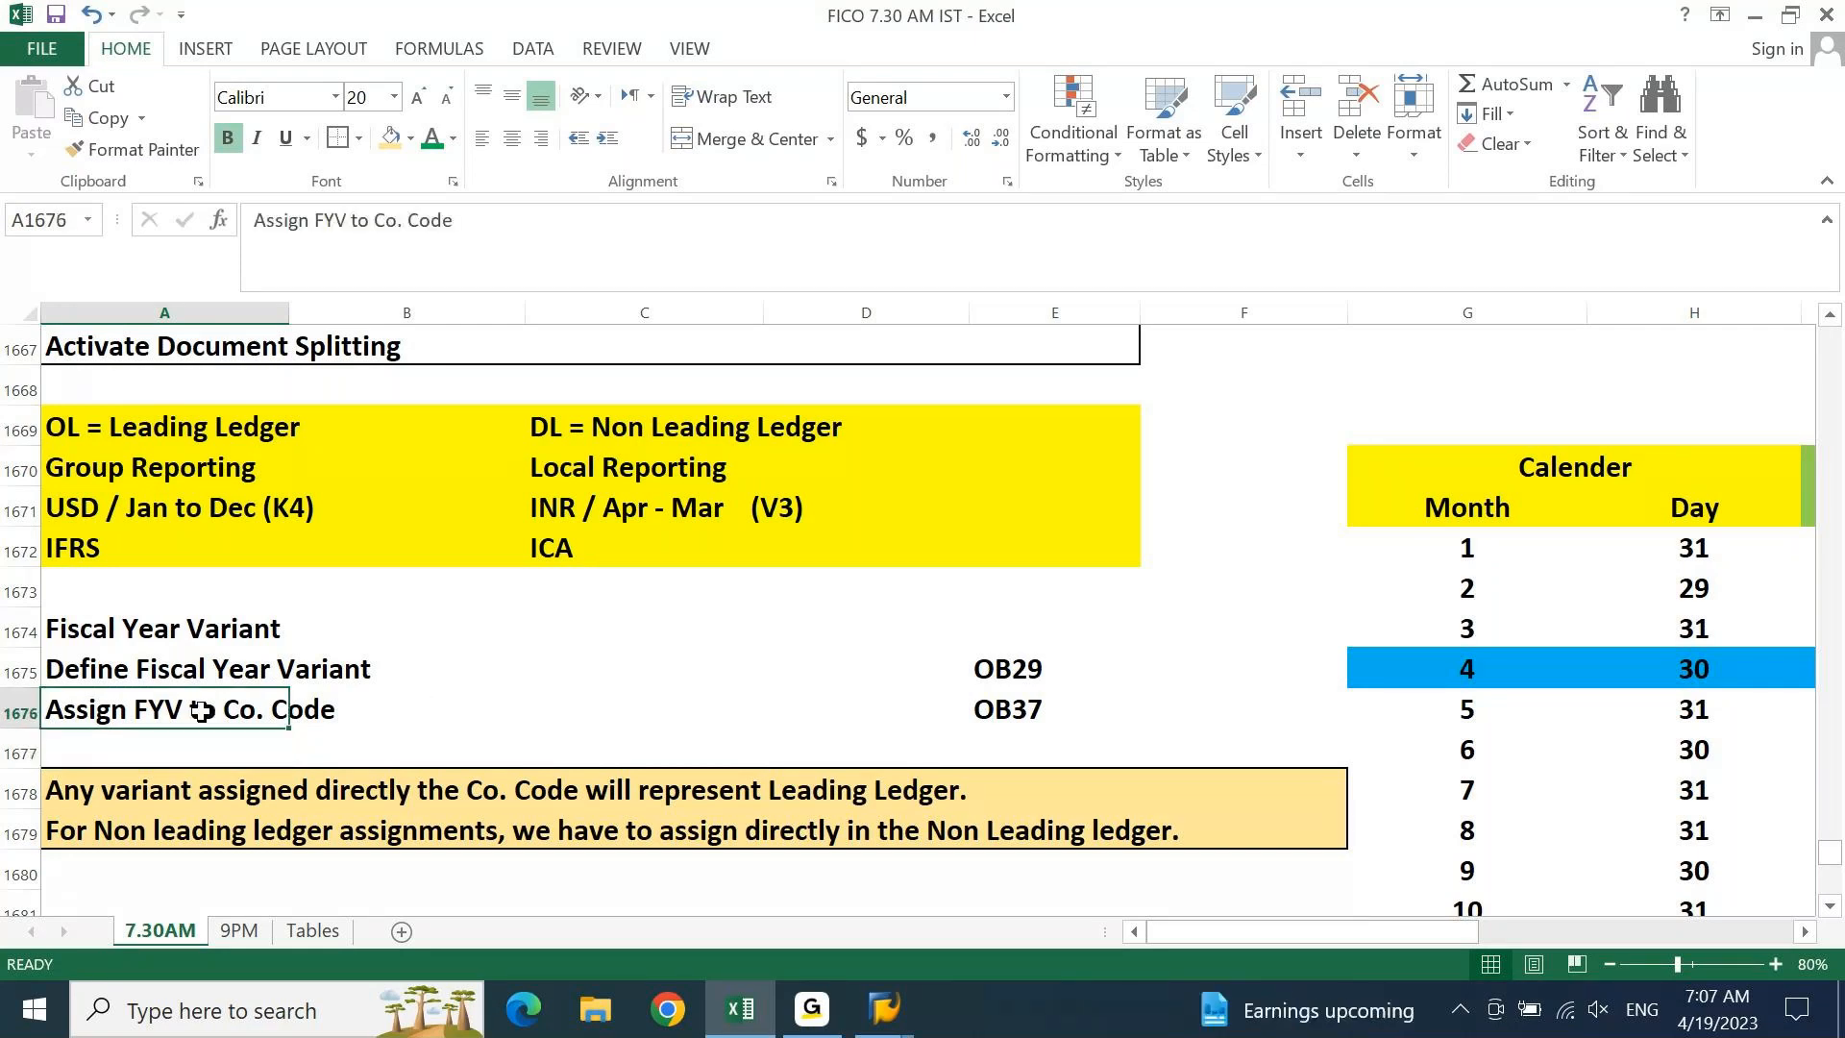
click(1042, 713)
Run OB37, position on company code DEIN and check its empty fiscal year variant
mouse_move(884, 1009)
click(920, 928)
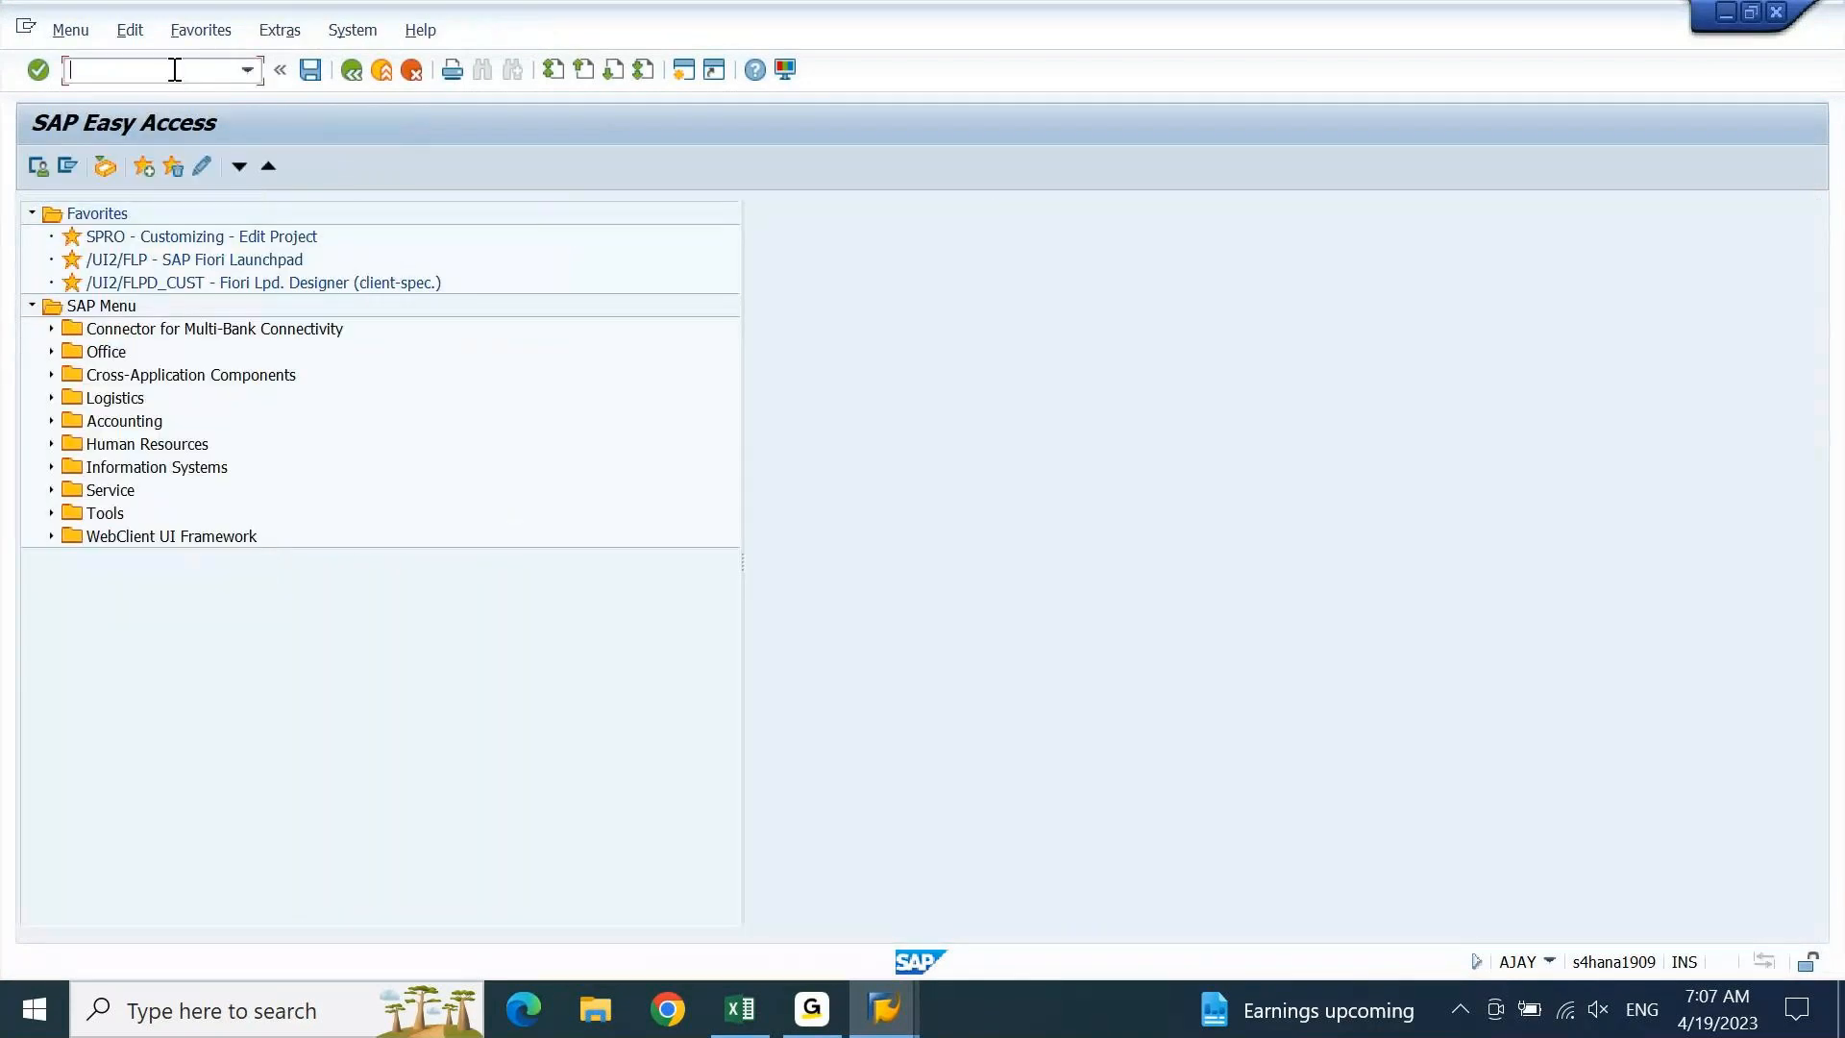
text(OB37)
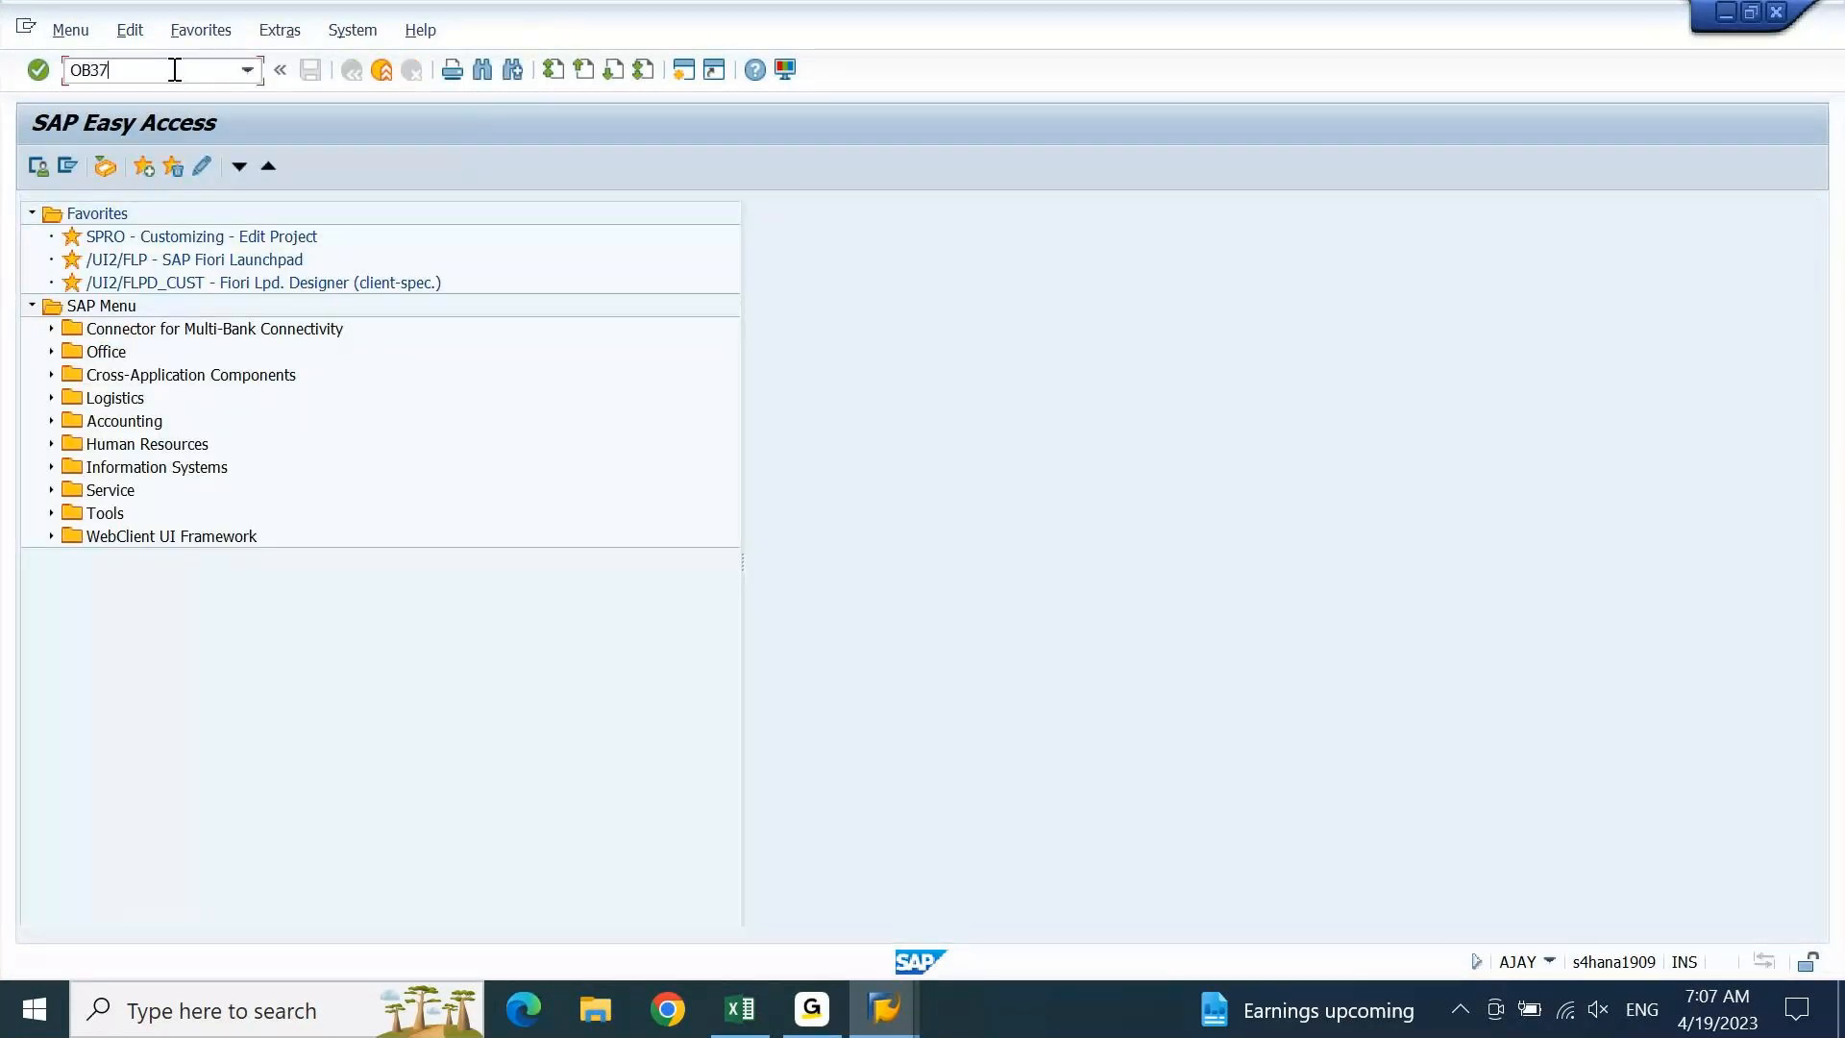
key(Return)
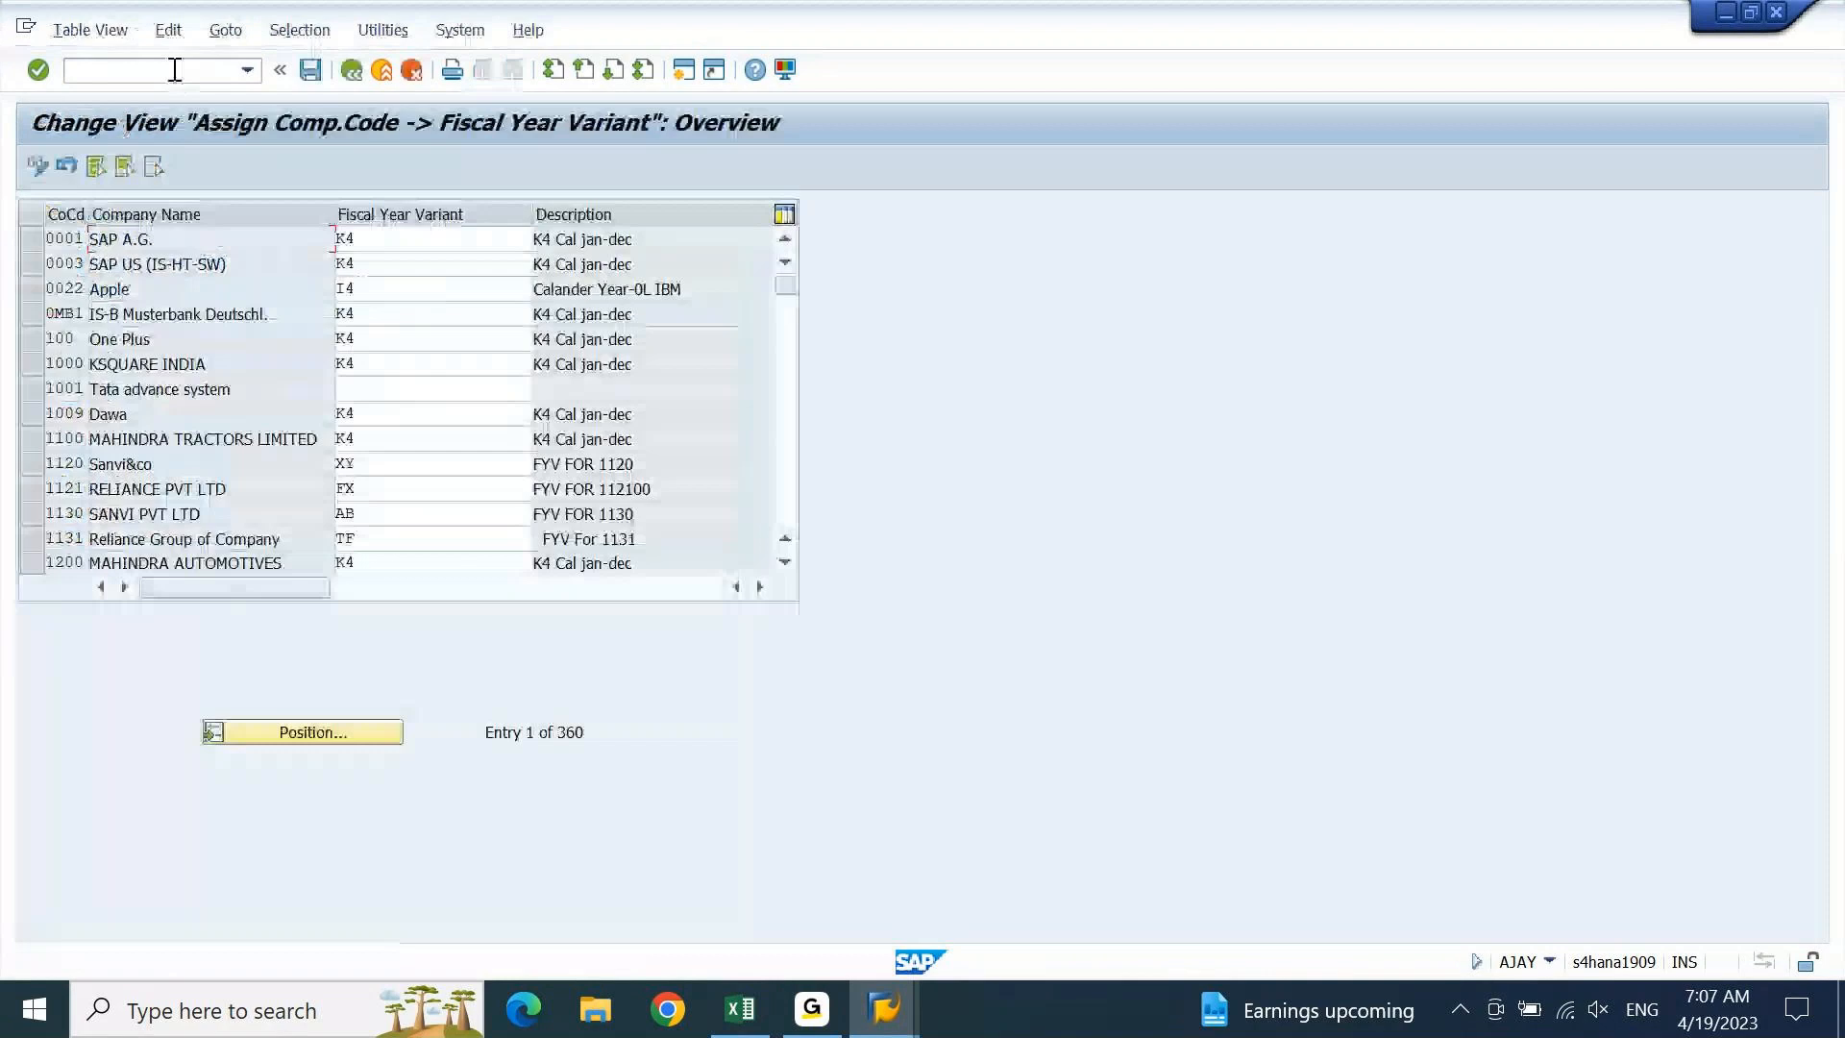
click(309, 733)
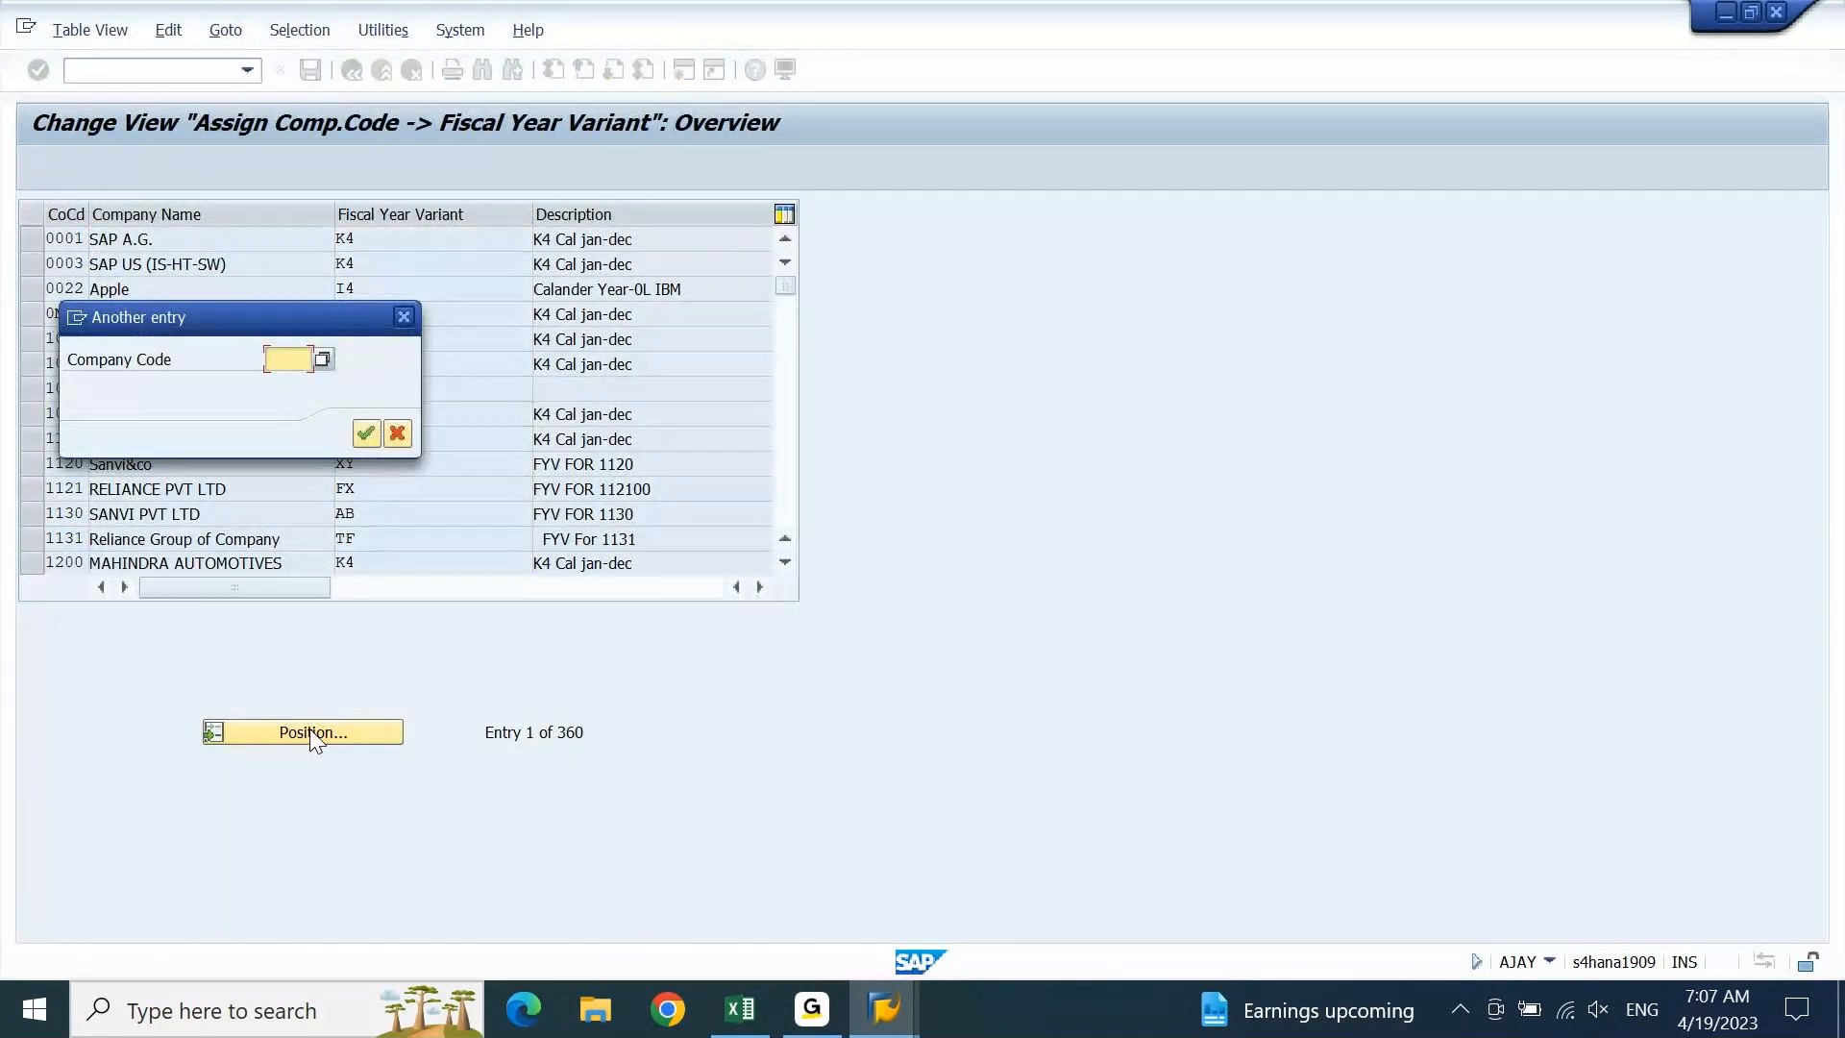
text(dein)
key(Return)
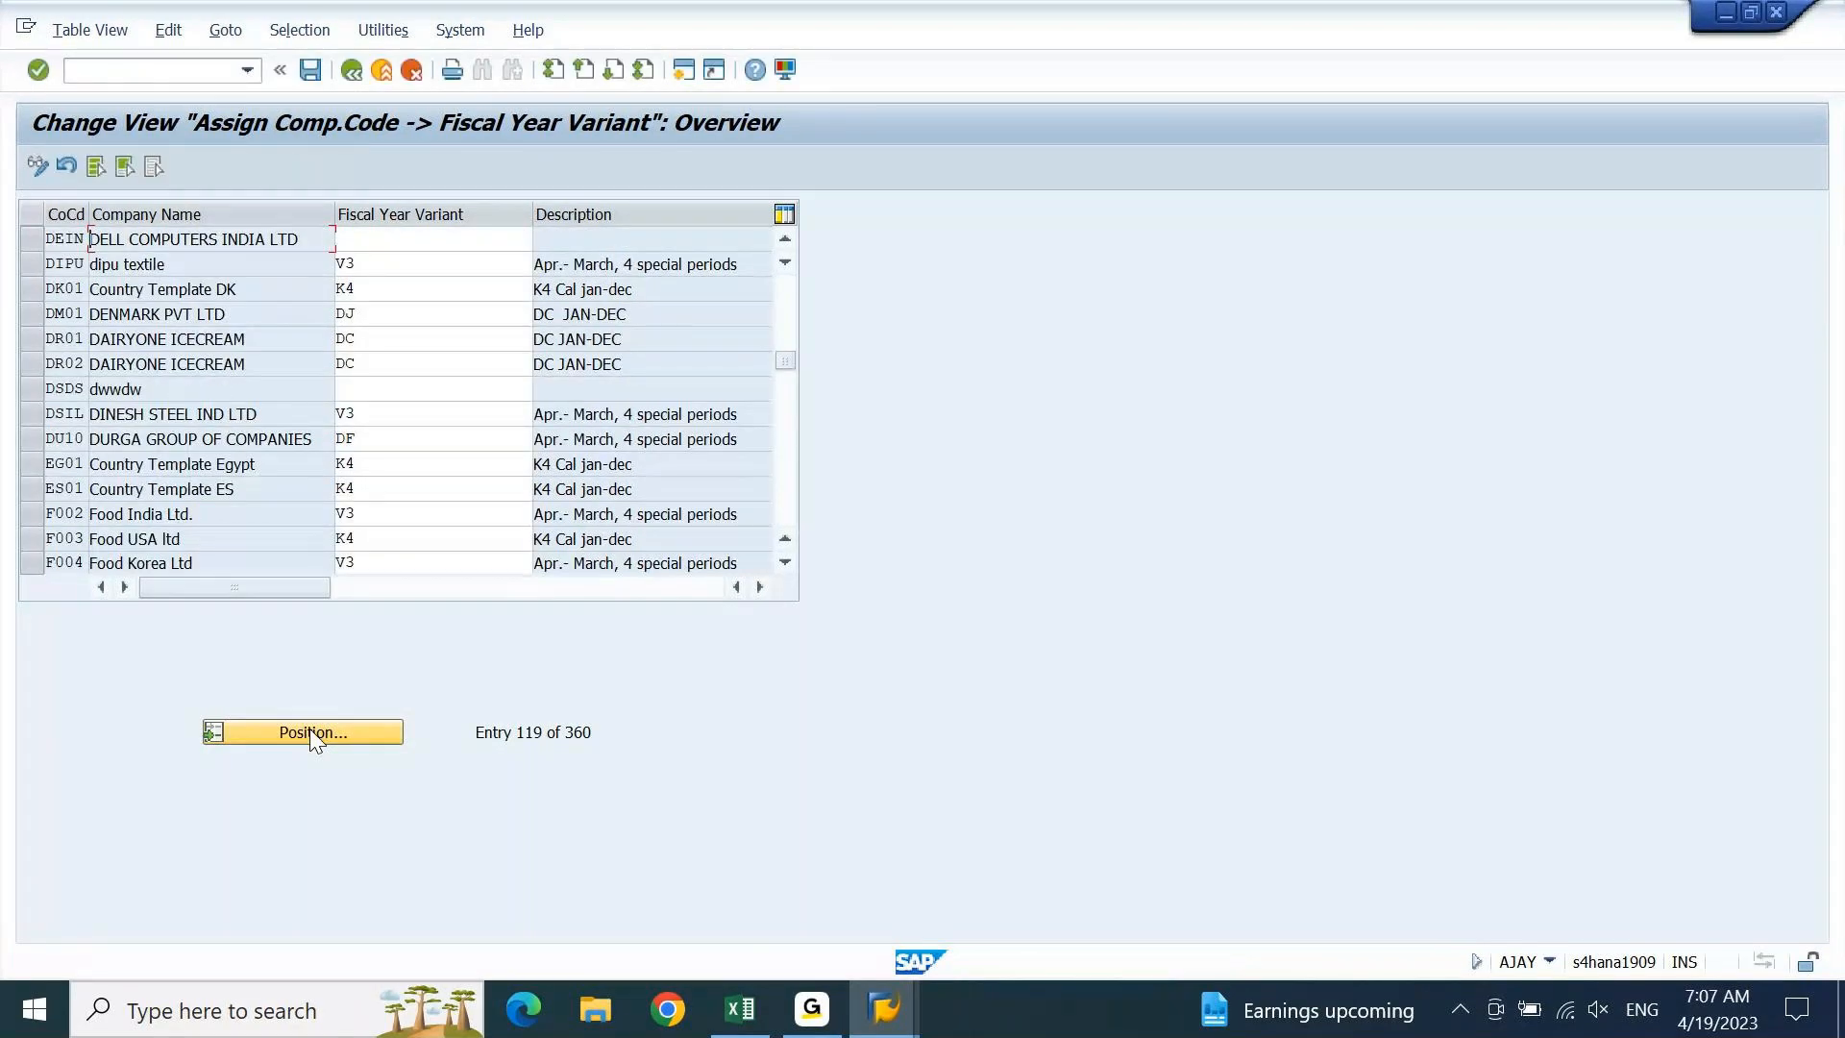
click(455, 244)
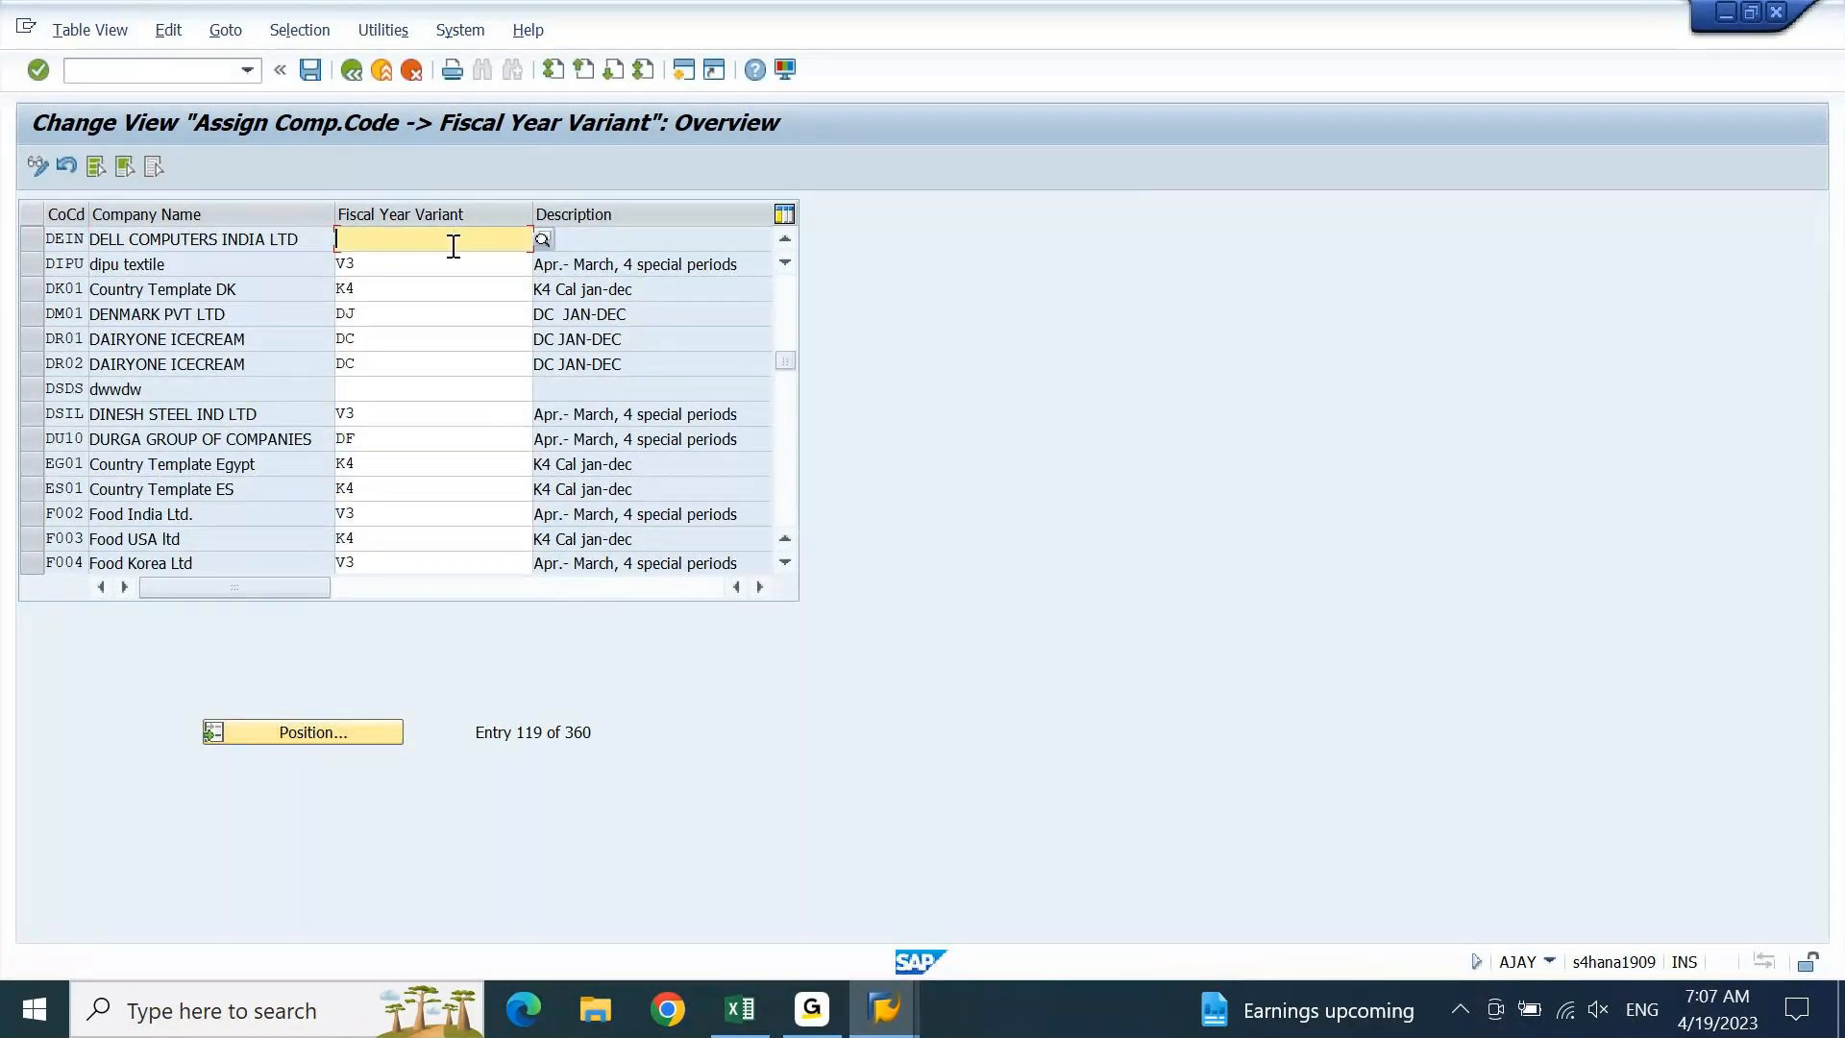
drag(87, 208, 125, 208)
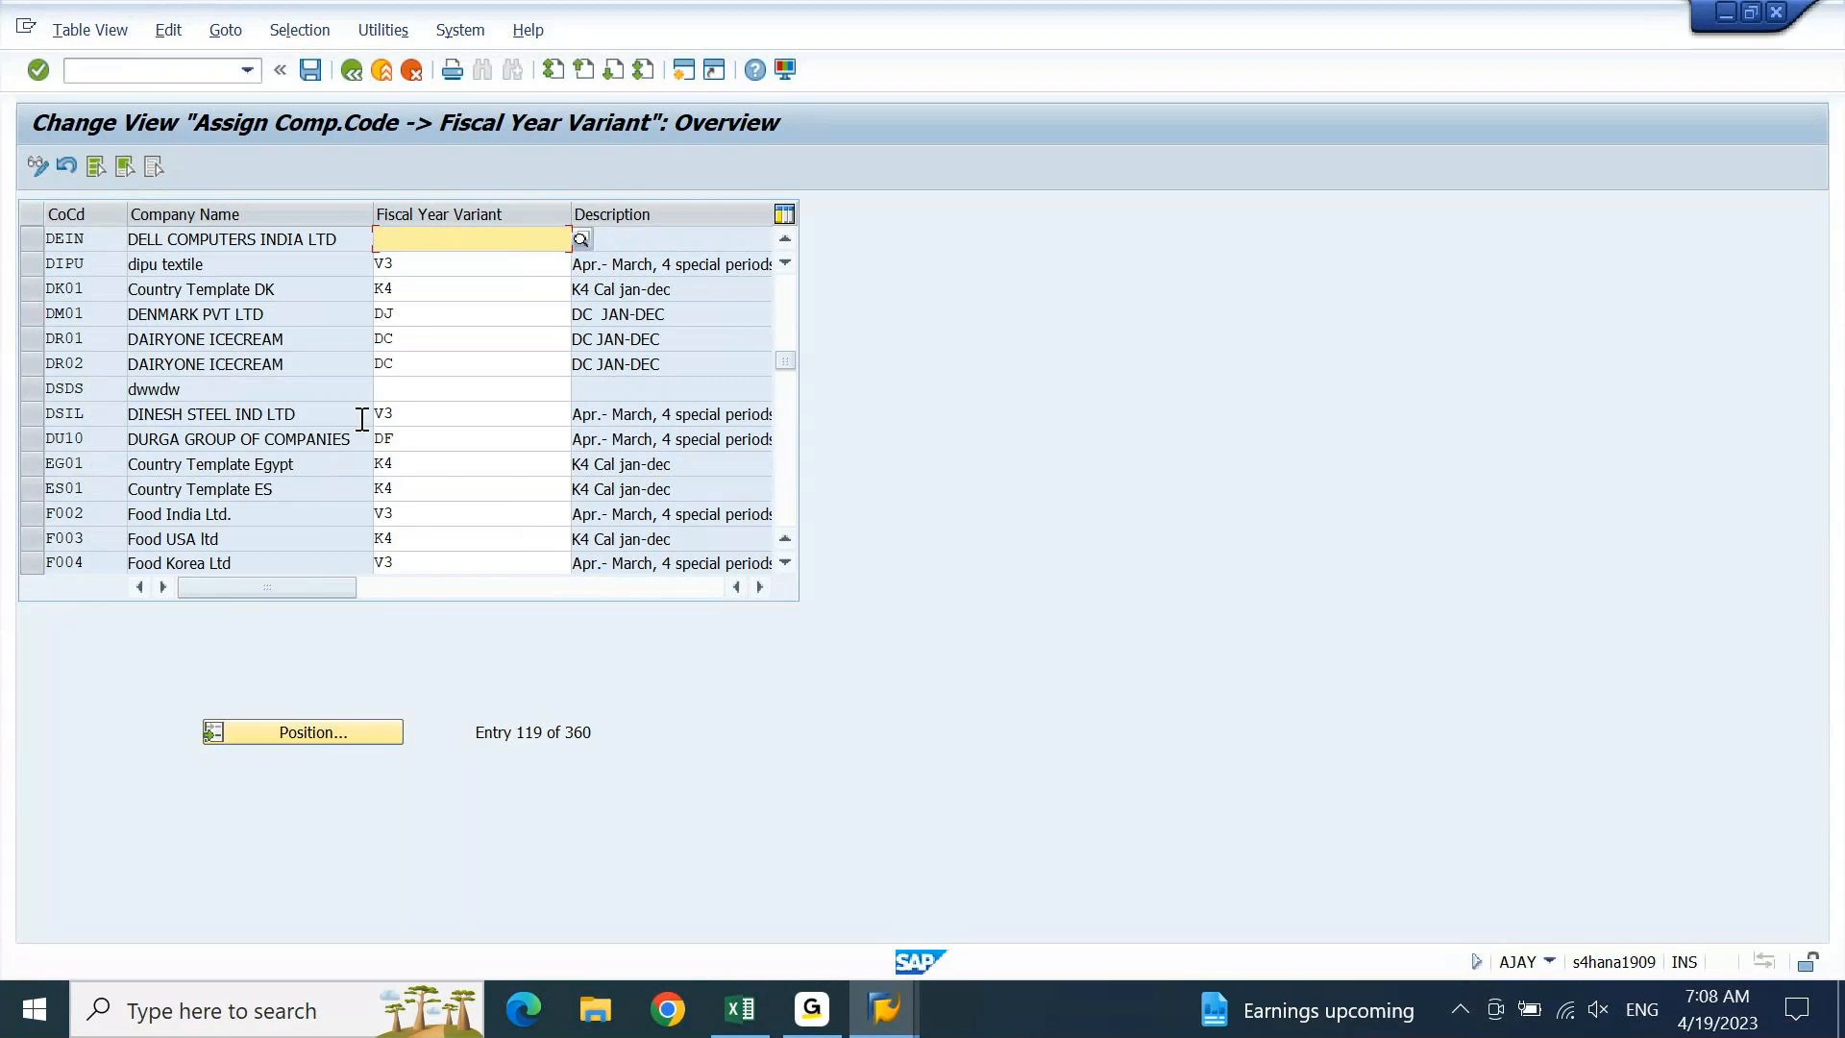
click(740, 1007)
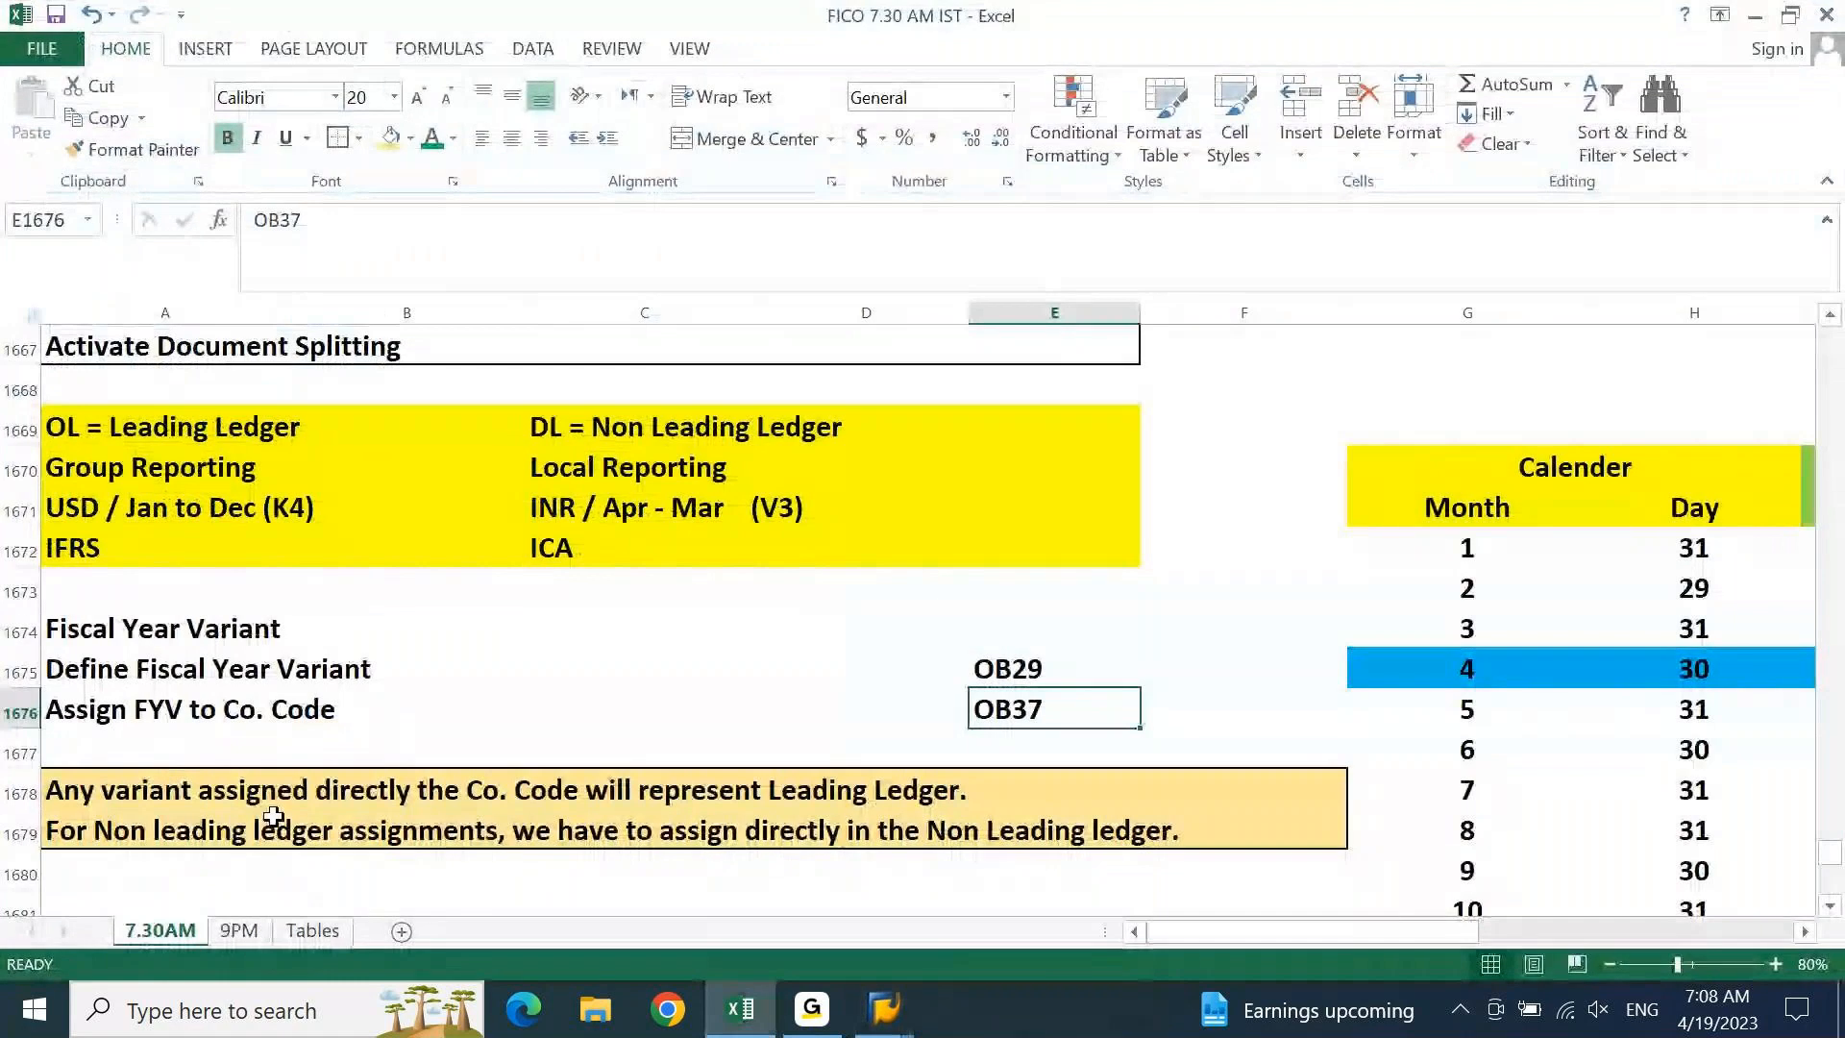
Select A1669 'OL = Leading Ledger' and mark its leading O in the formula bar
click(727, 792)
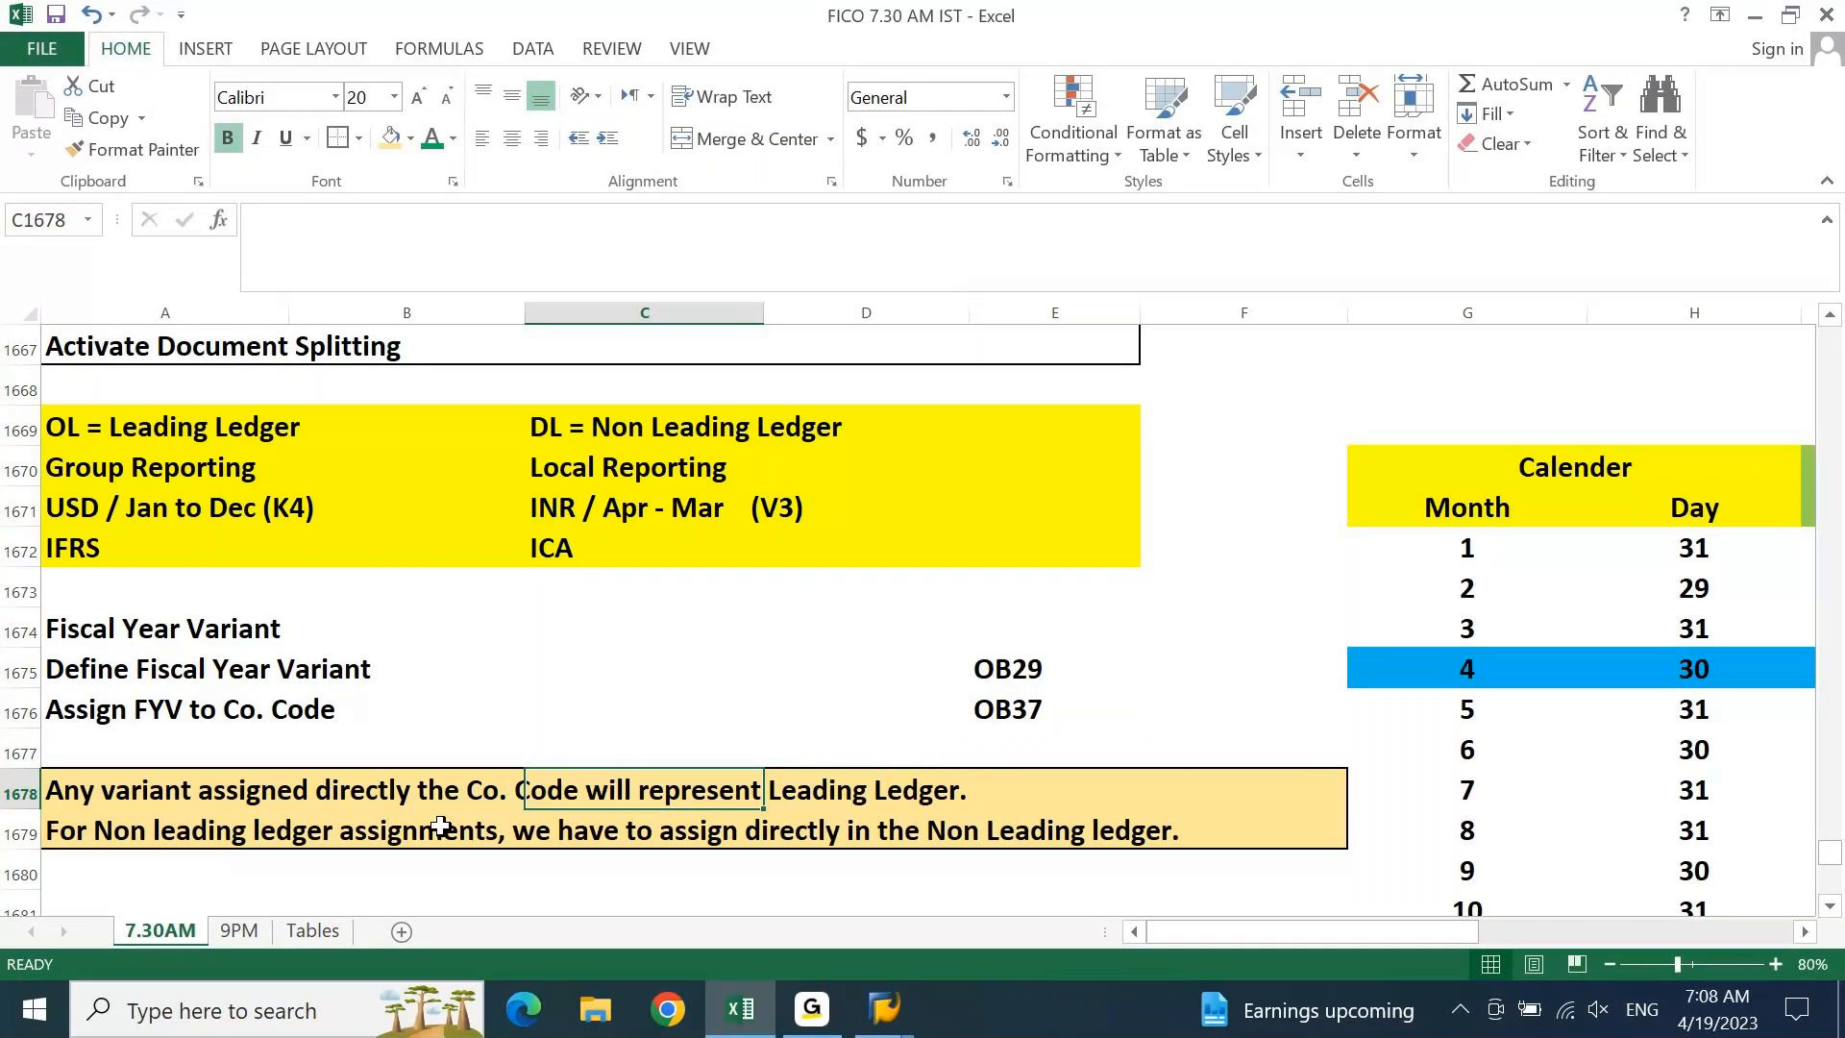
click(72, 439)
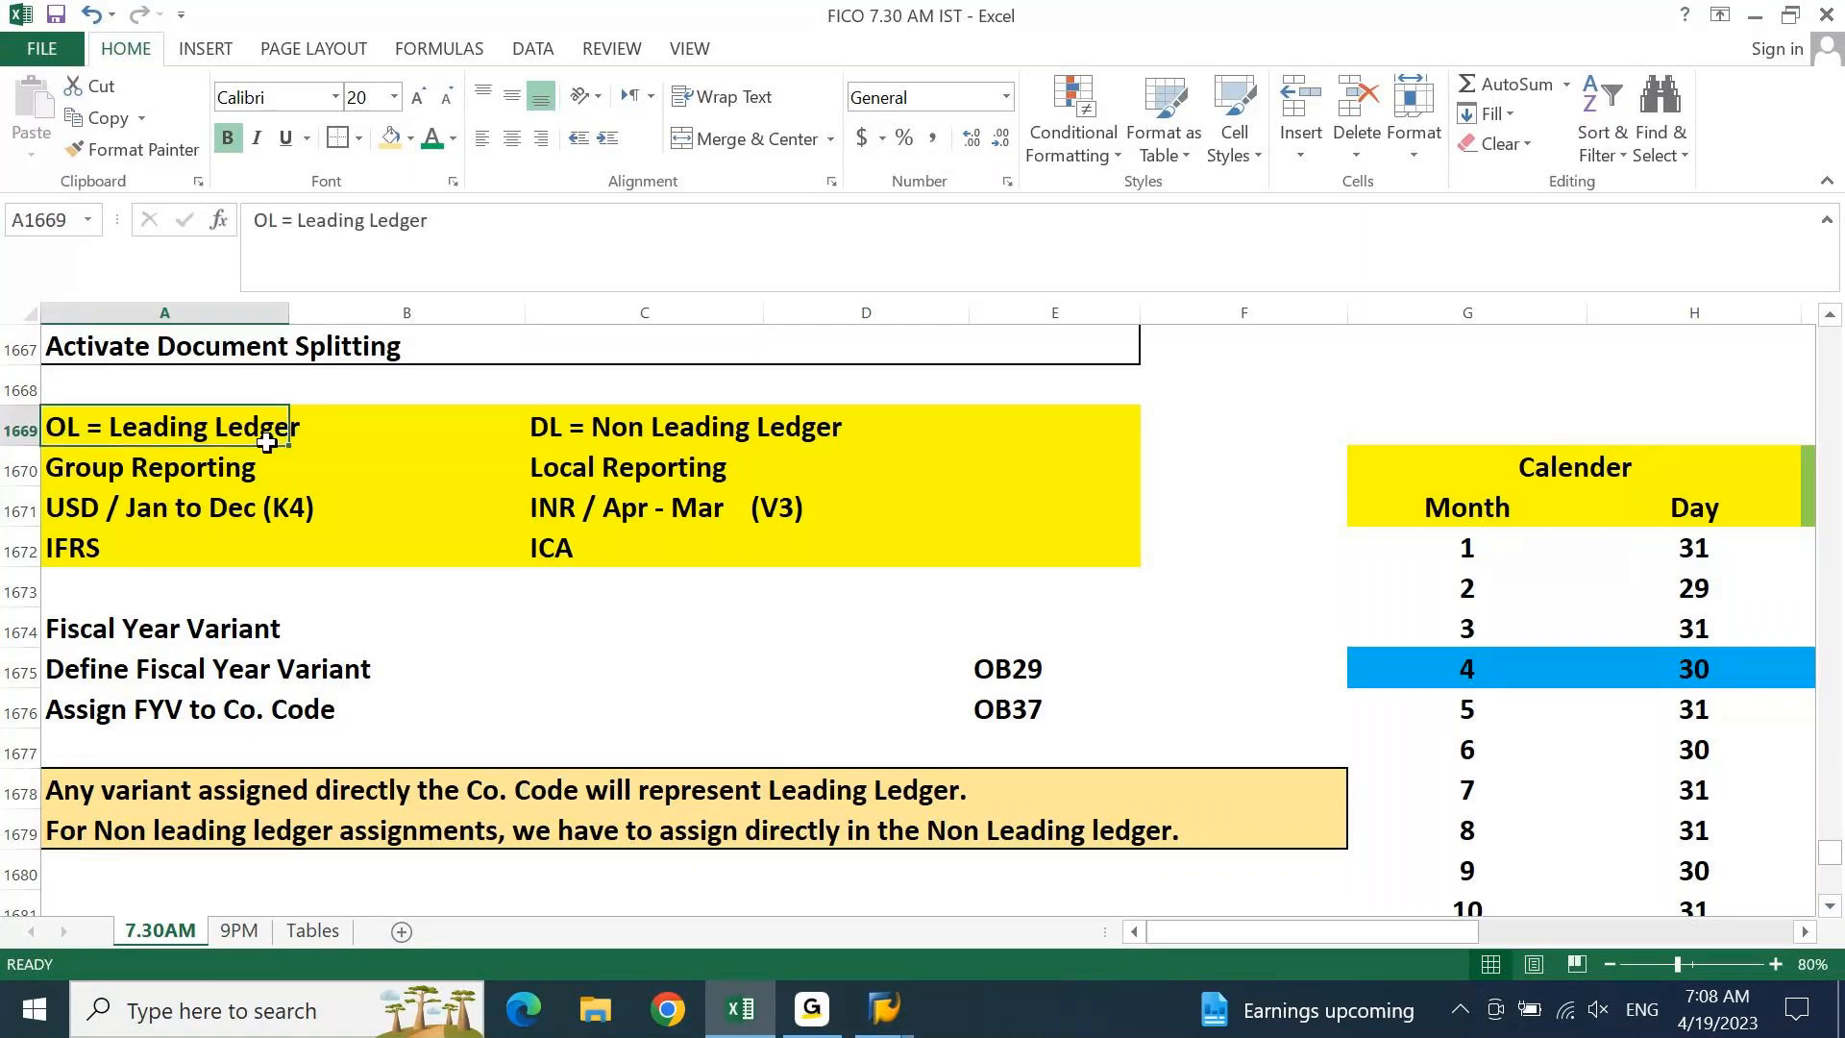
drag(268, 442, 284, 423)
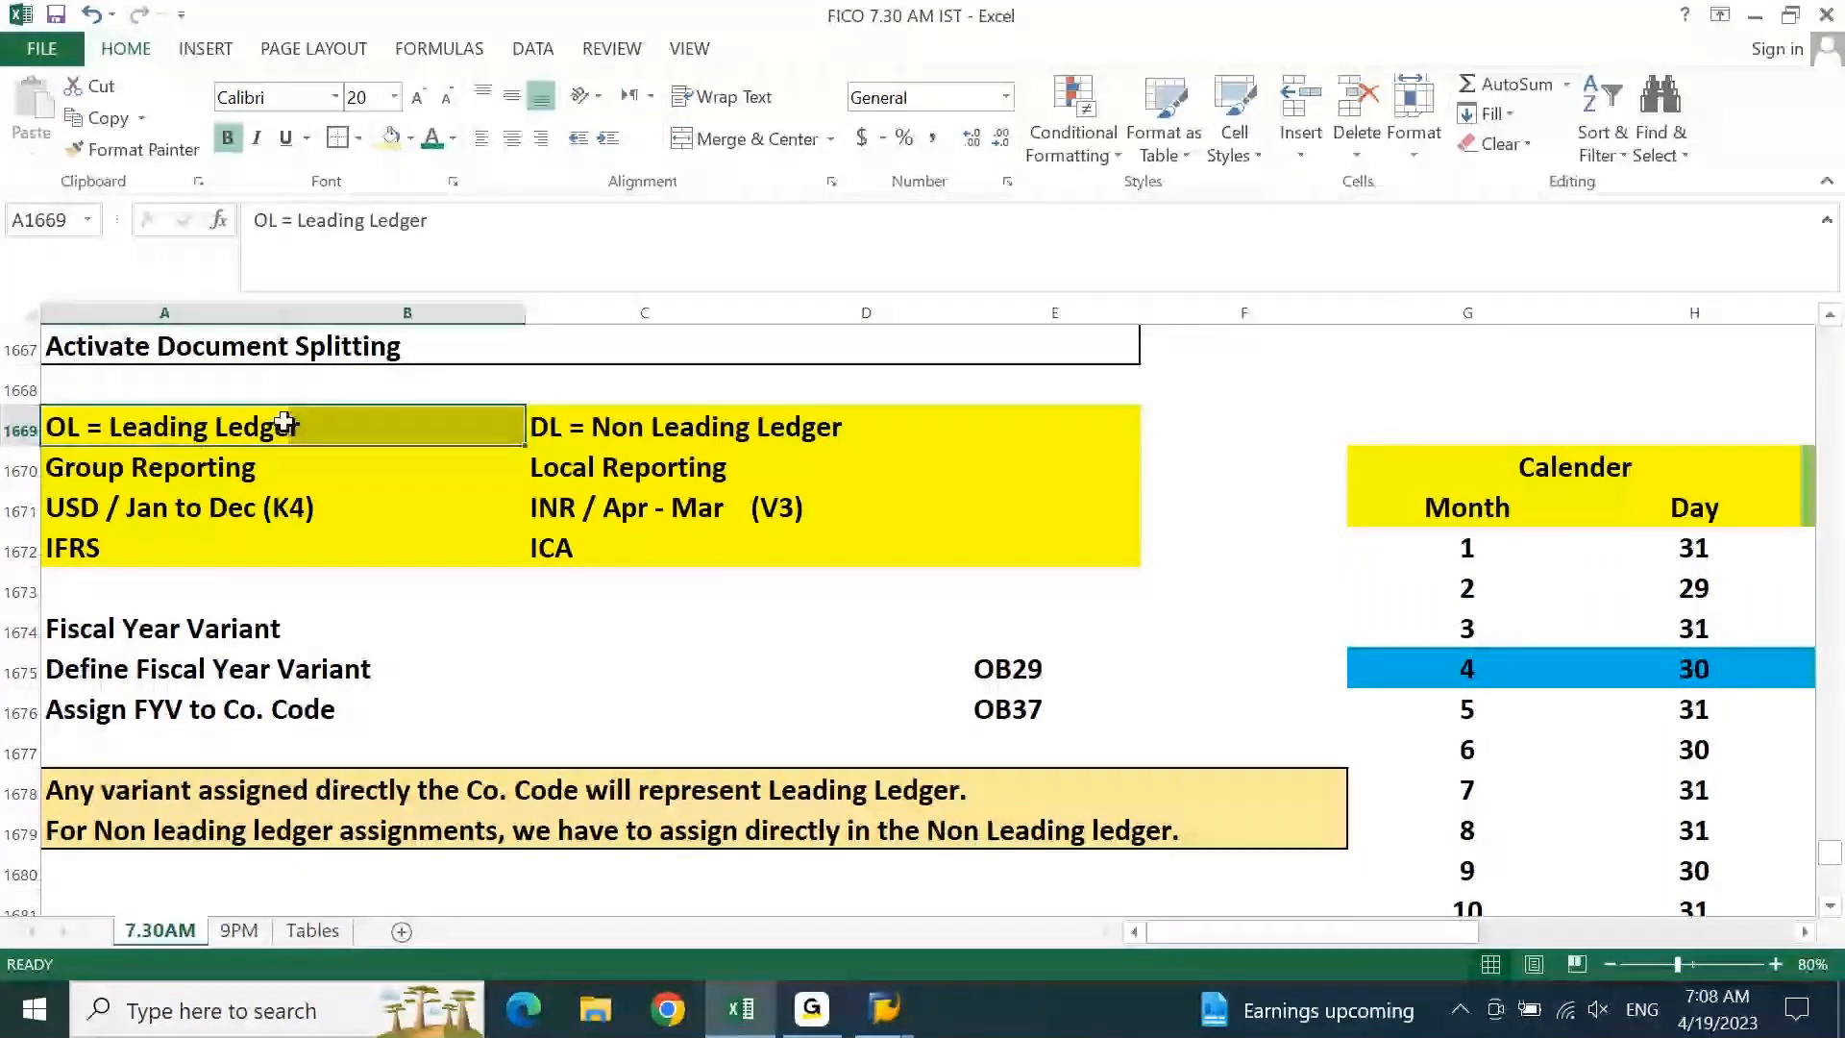
drag(268, 222, 190, 238)
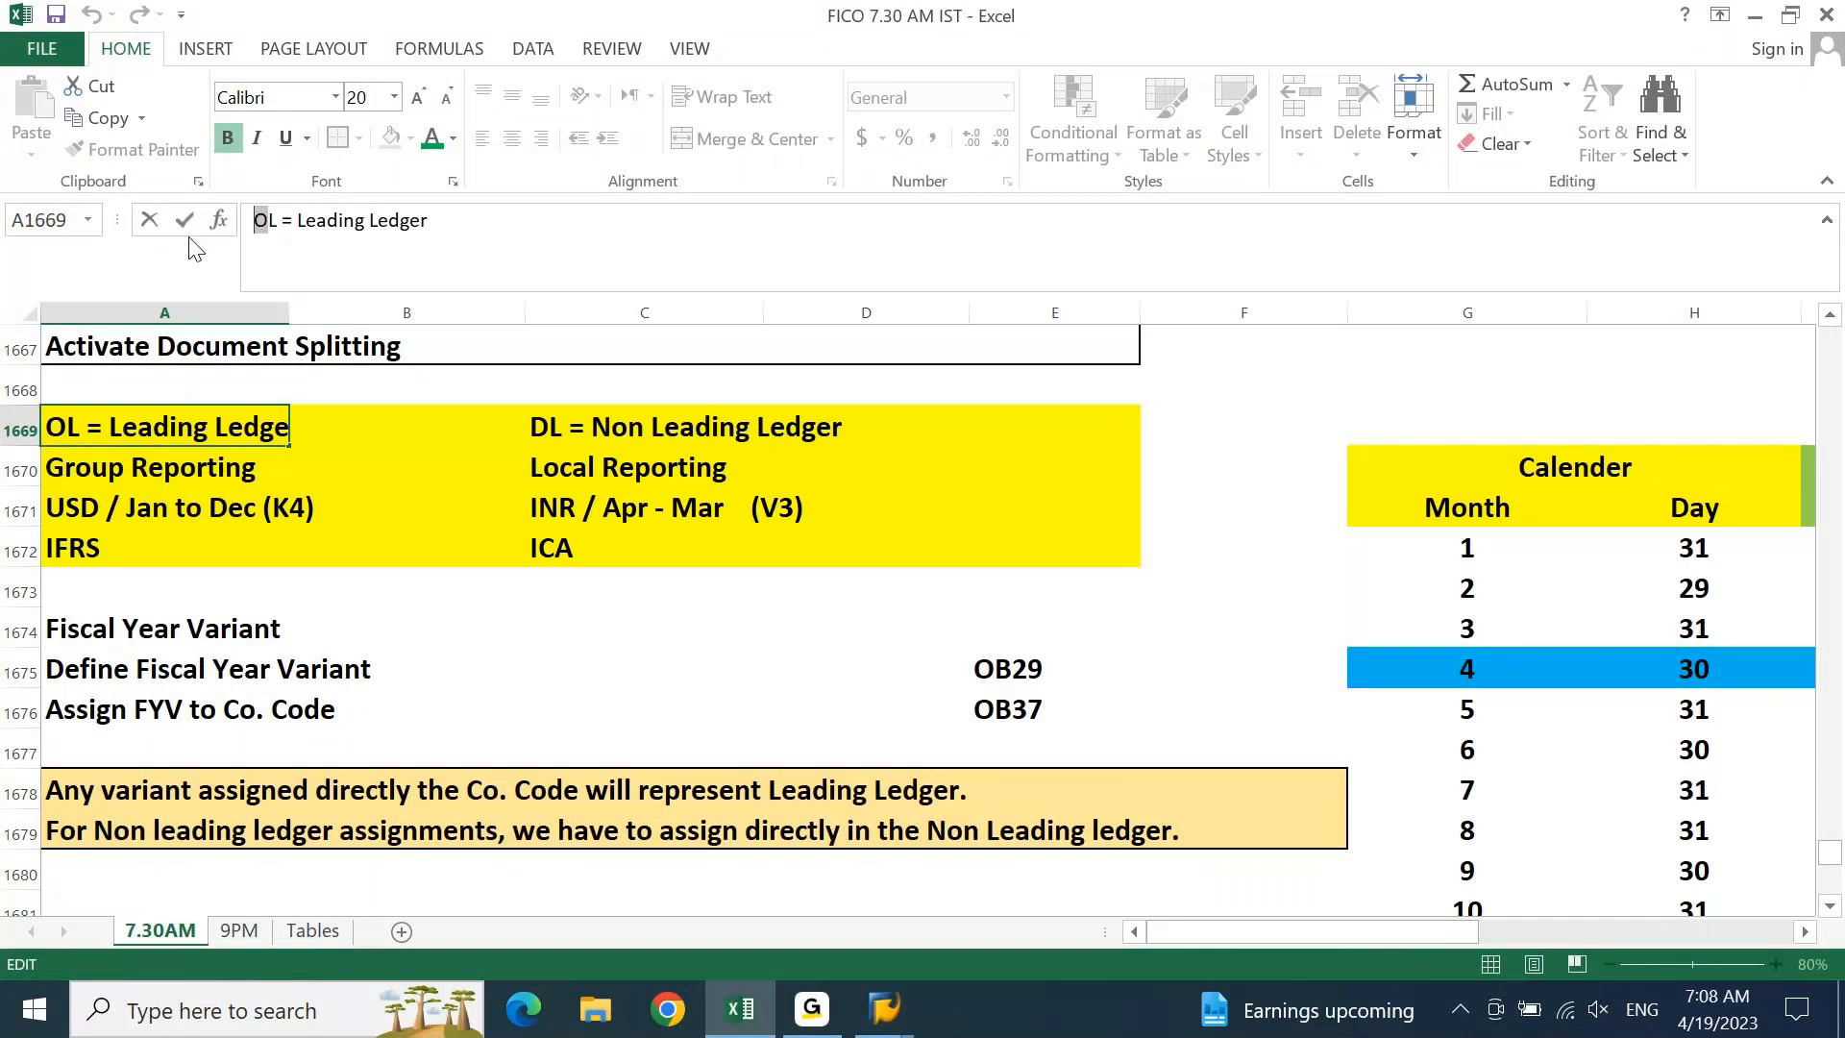
Change 'OL' to '0L' in the leading ledger note
text(0)
click(189, 507)
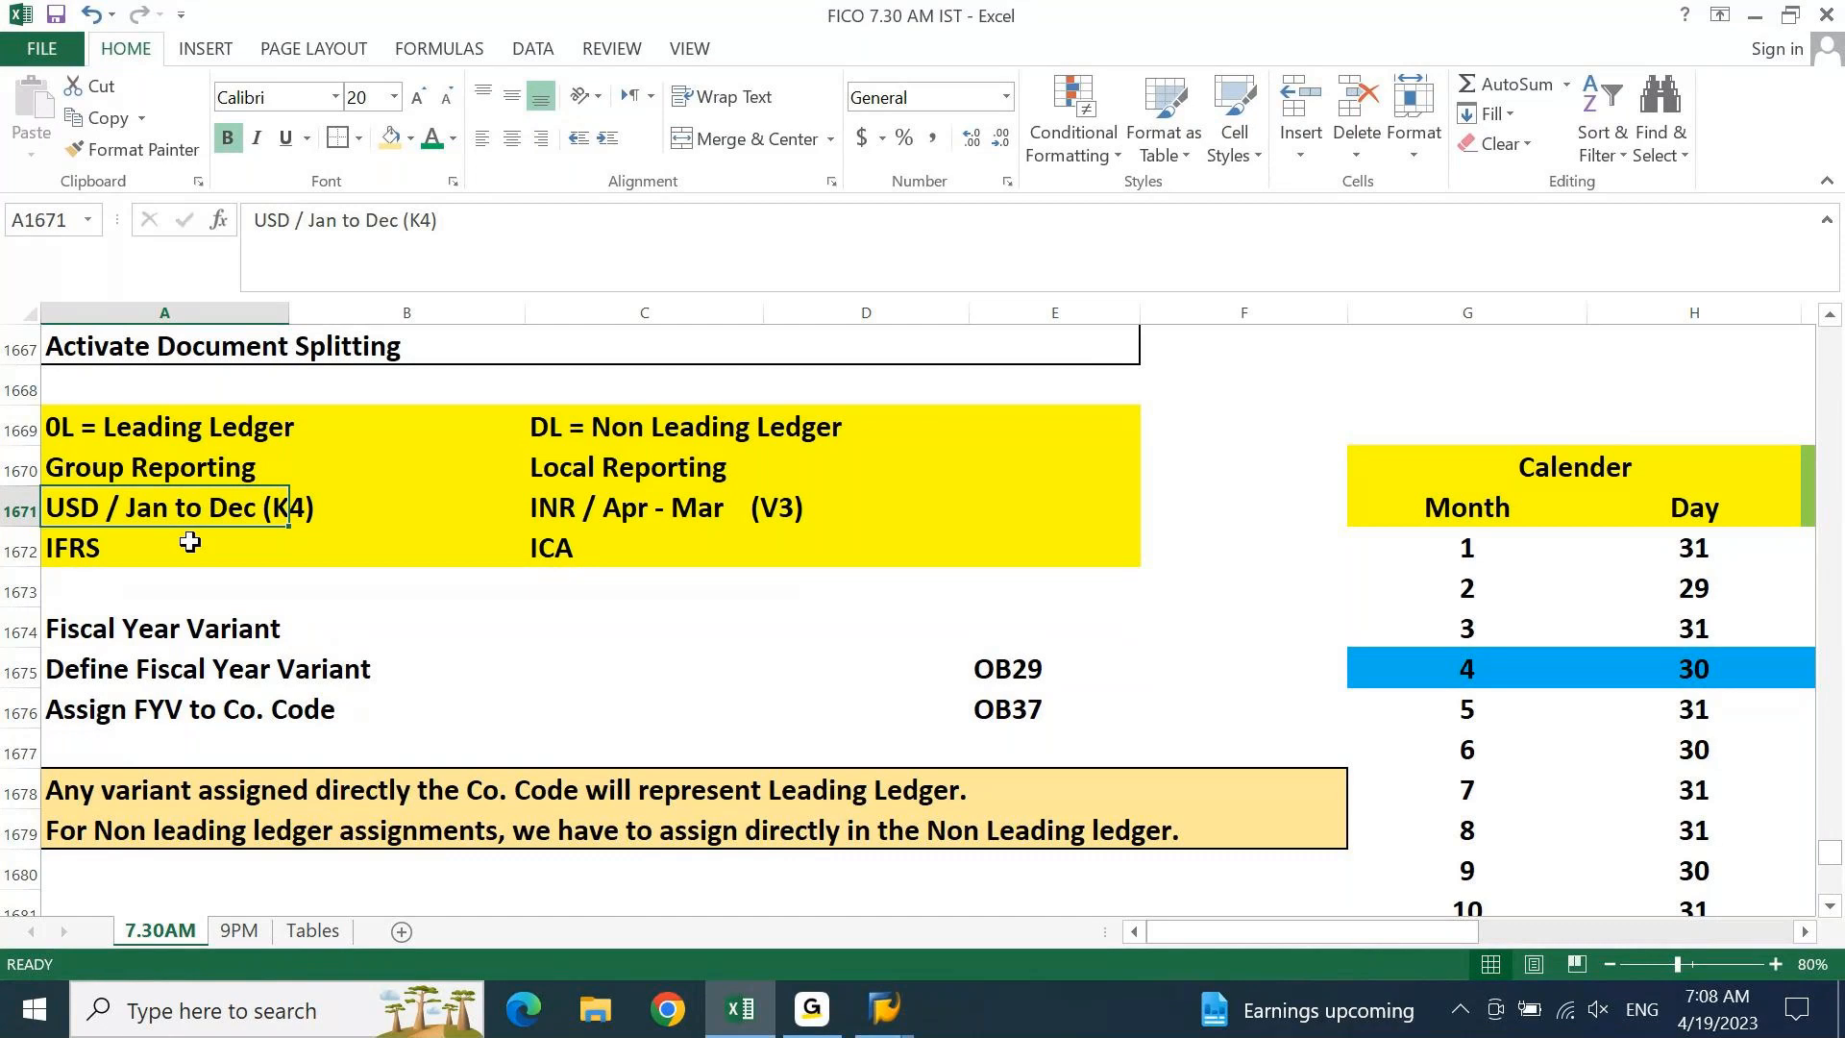
click(714, 510)
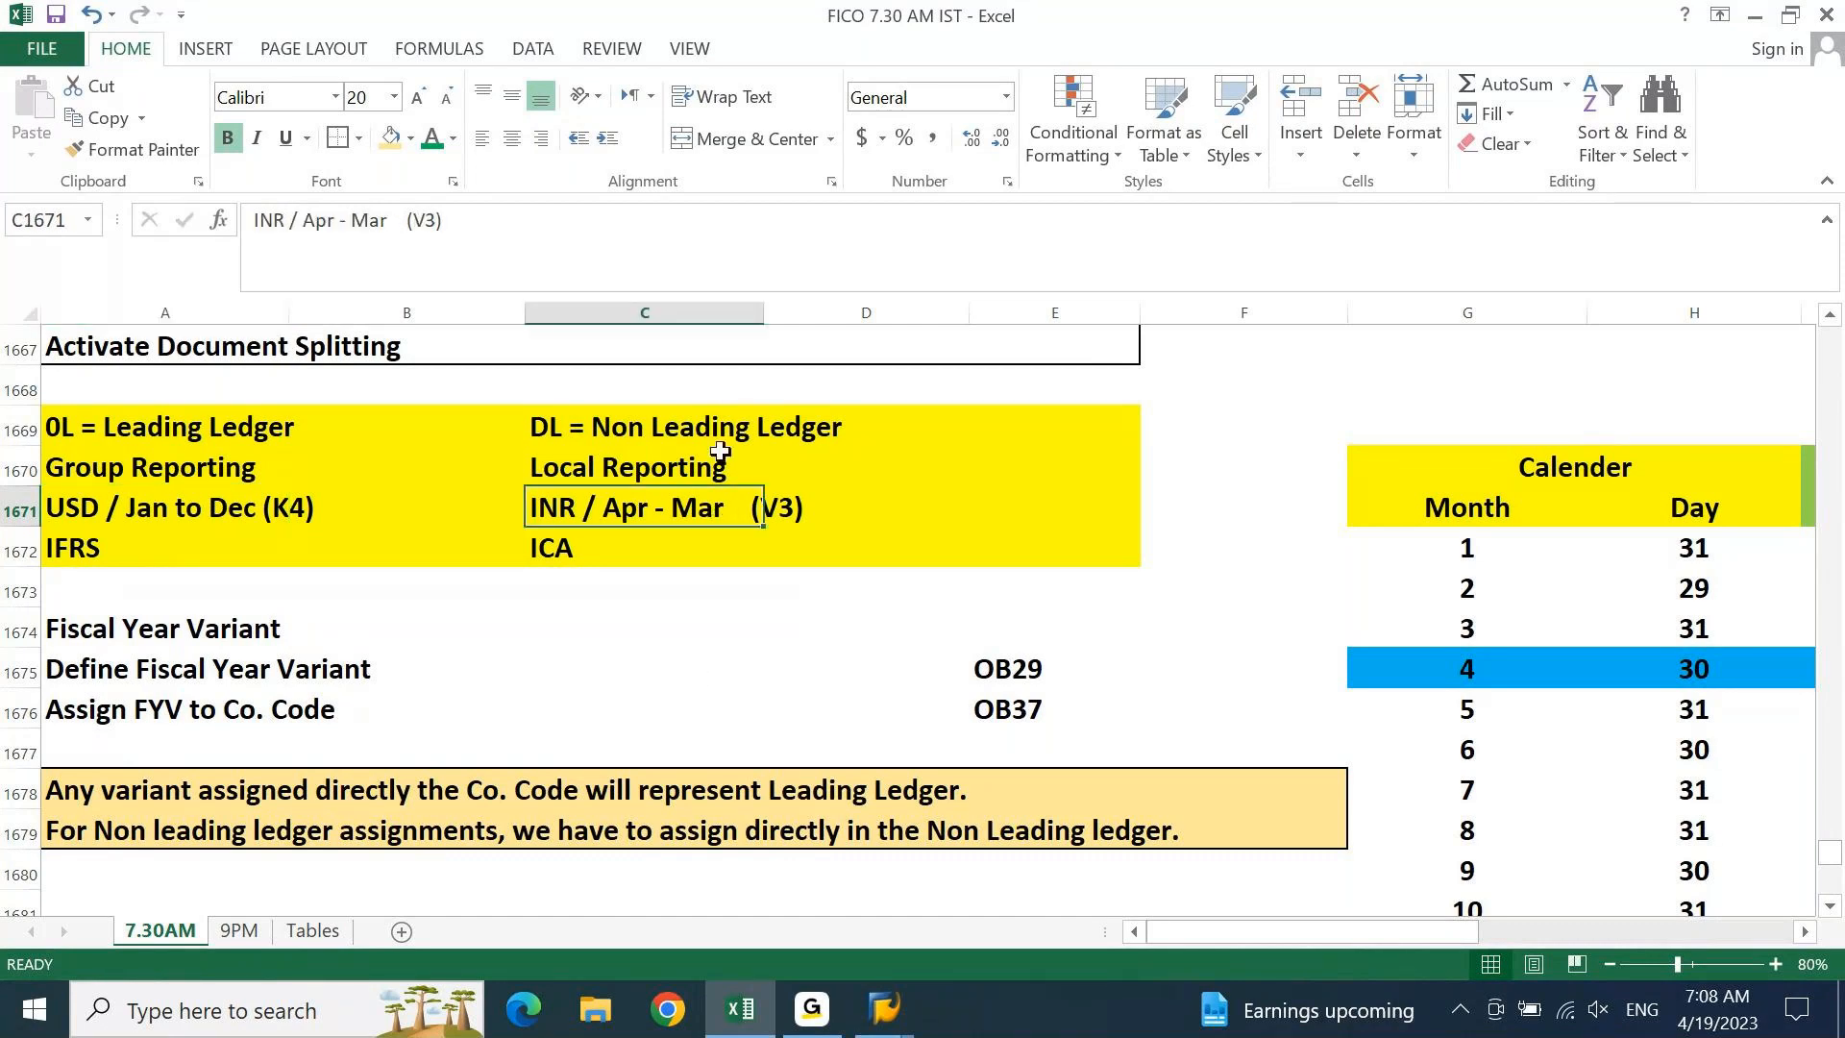
click(730, 431)
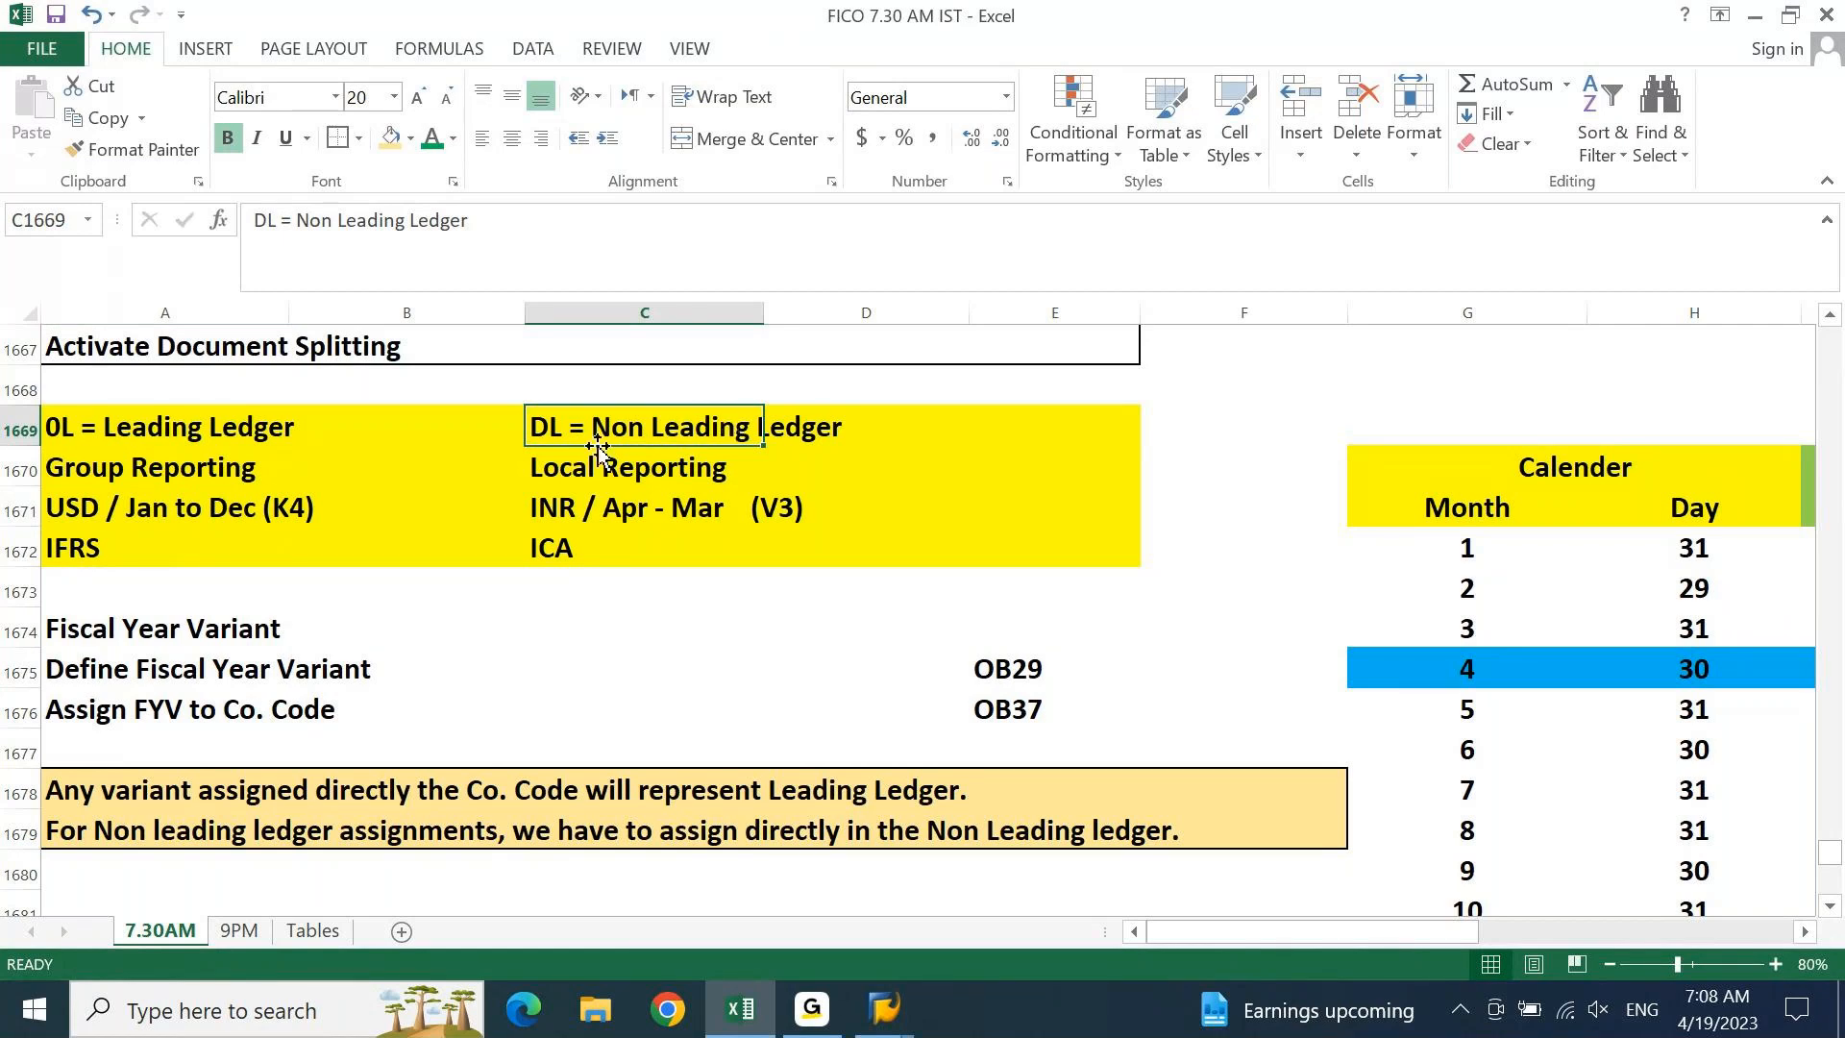
Review the ledger notes, then go to SAP's company code fiscal year variant assignment screen
drag(574, 427, 905, 551)
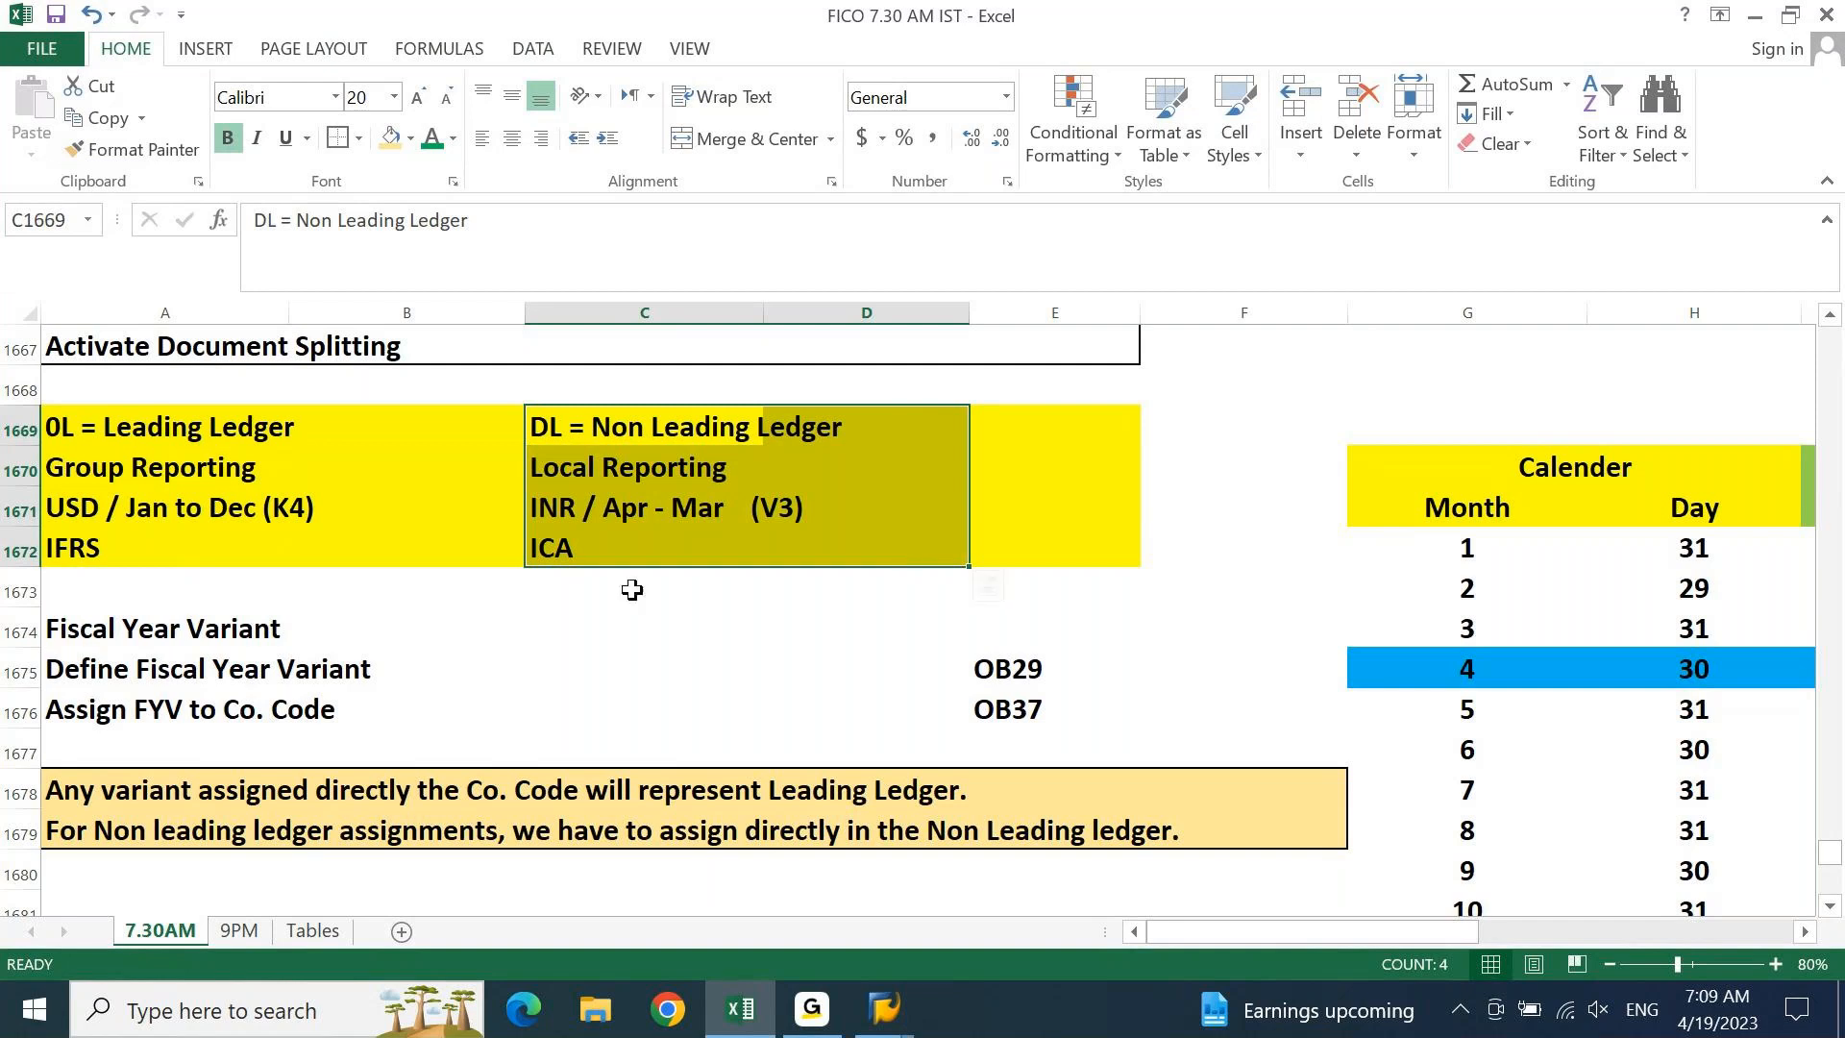
click(765, 796)
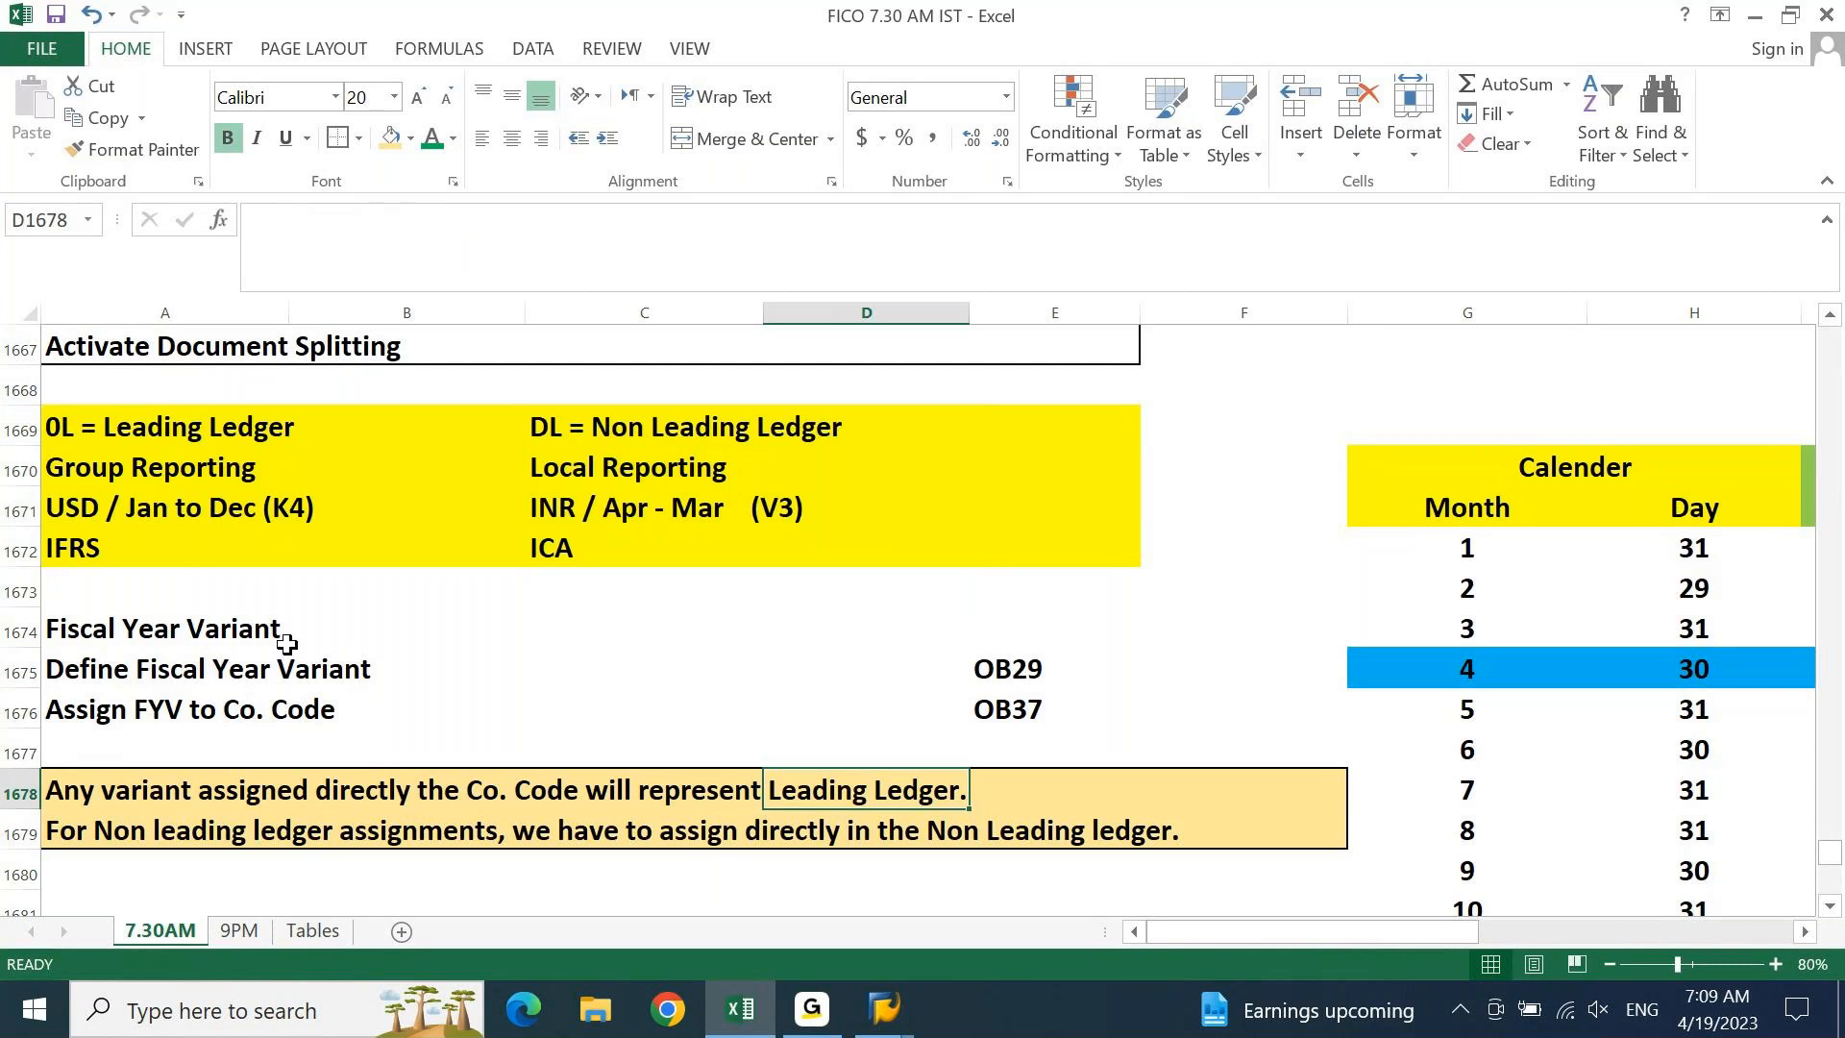
click(204, 519)
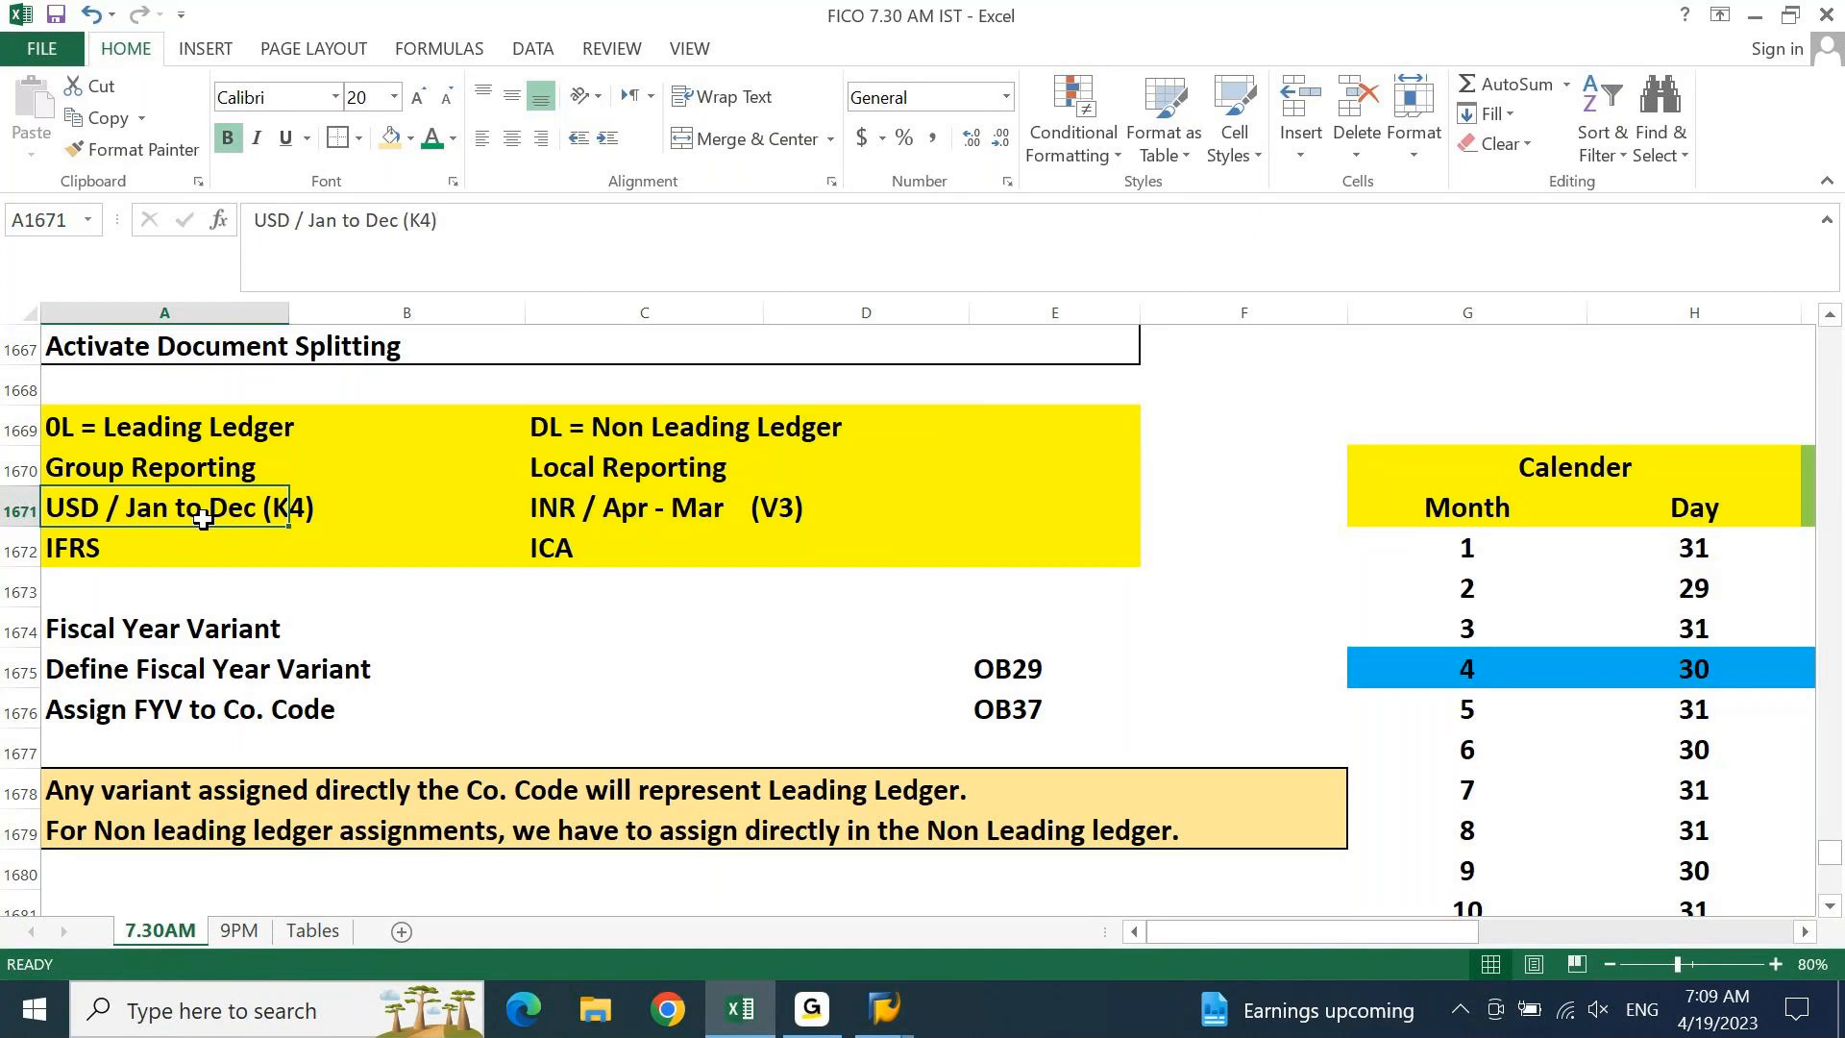
click(884, 1009)
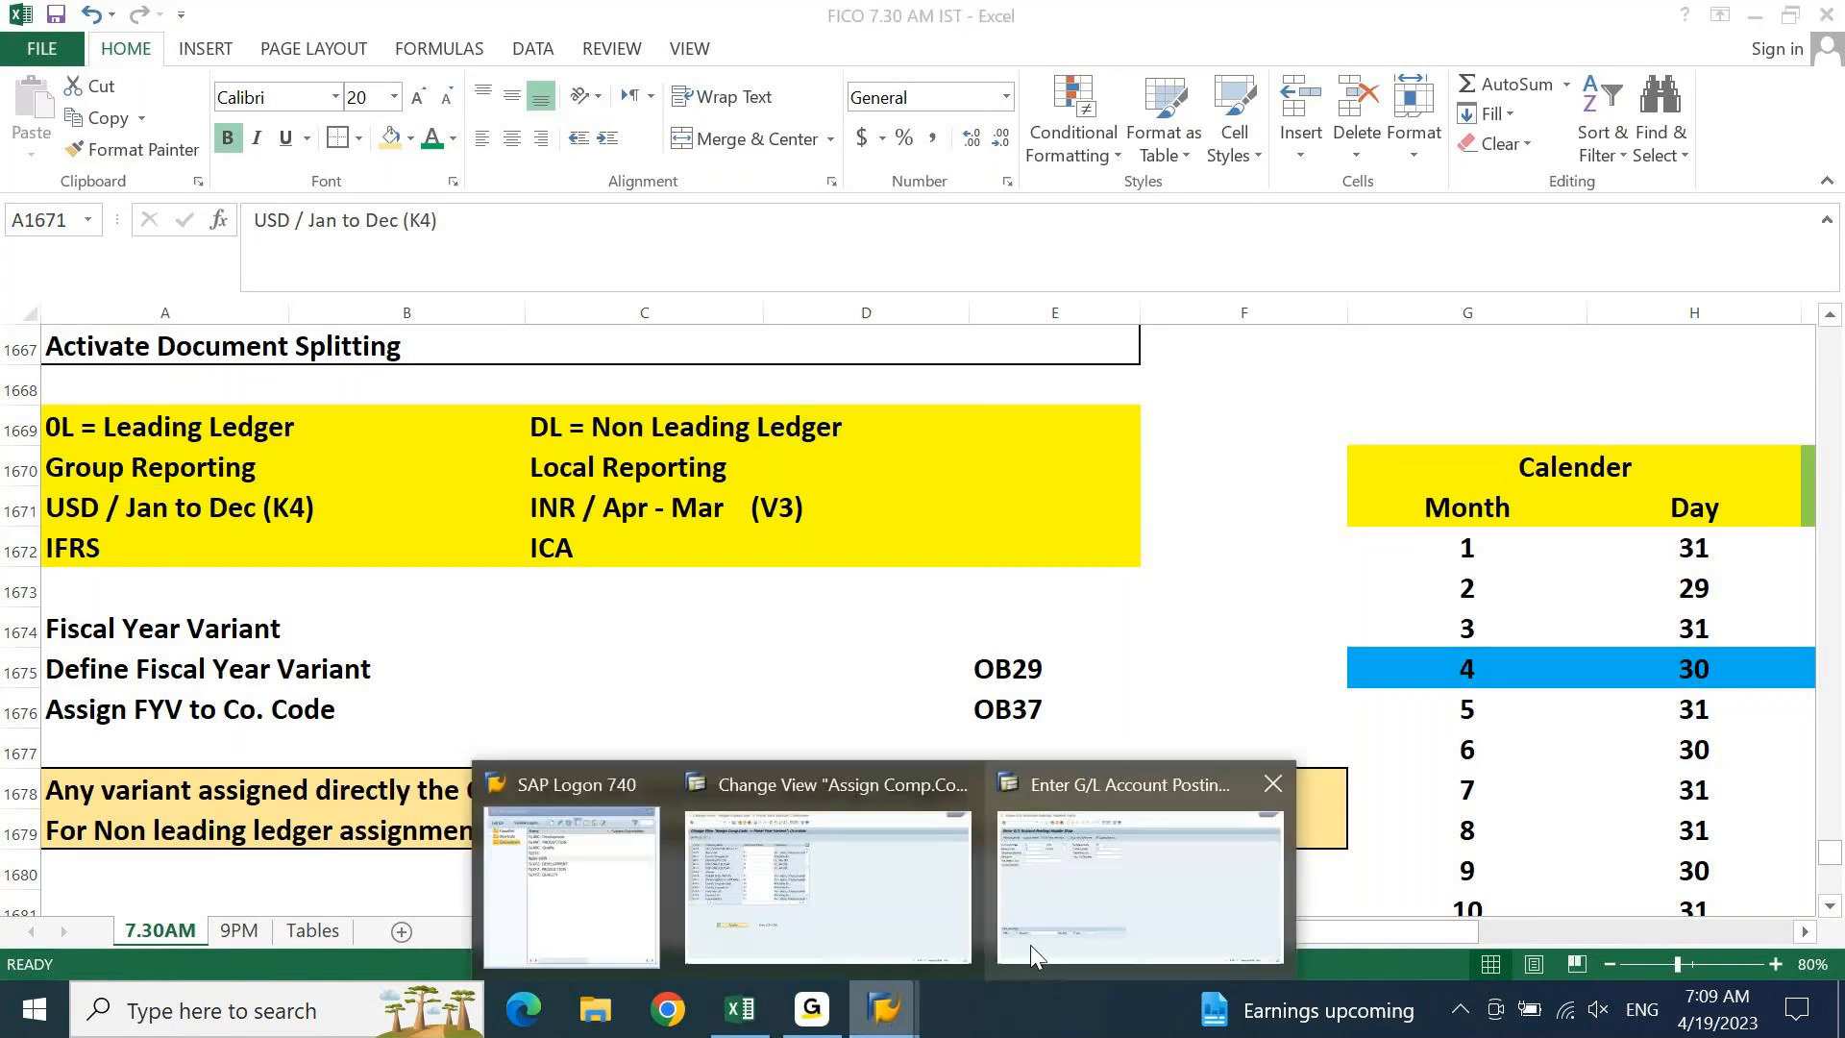
click(910, 917)
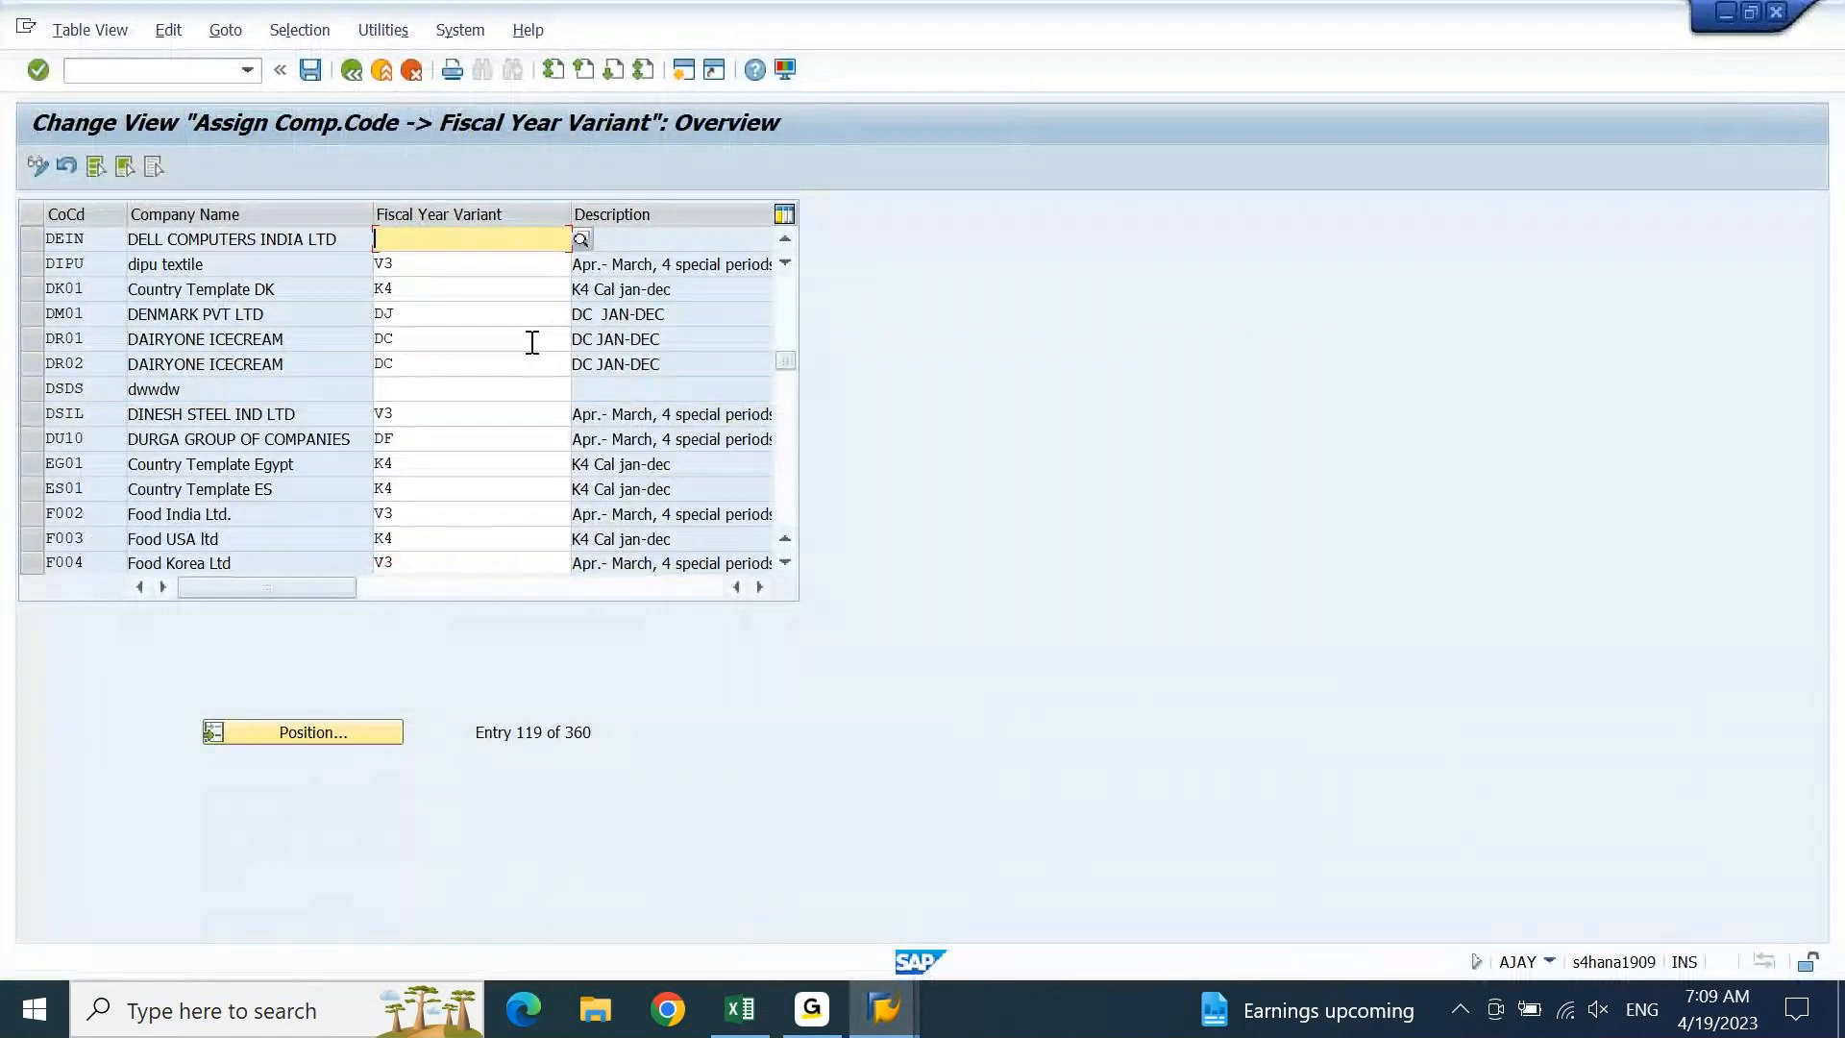
Enter fiscal year variant K4 for company code DEIN and save the assignment
text(K4)
key(Return)
key(Tab)
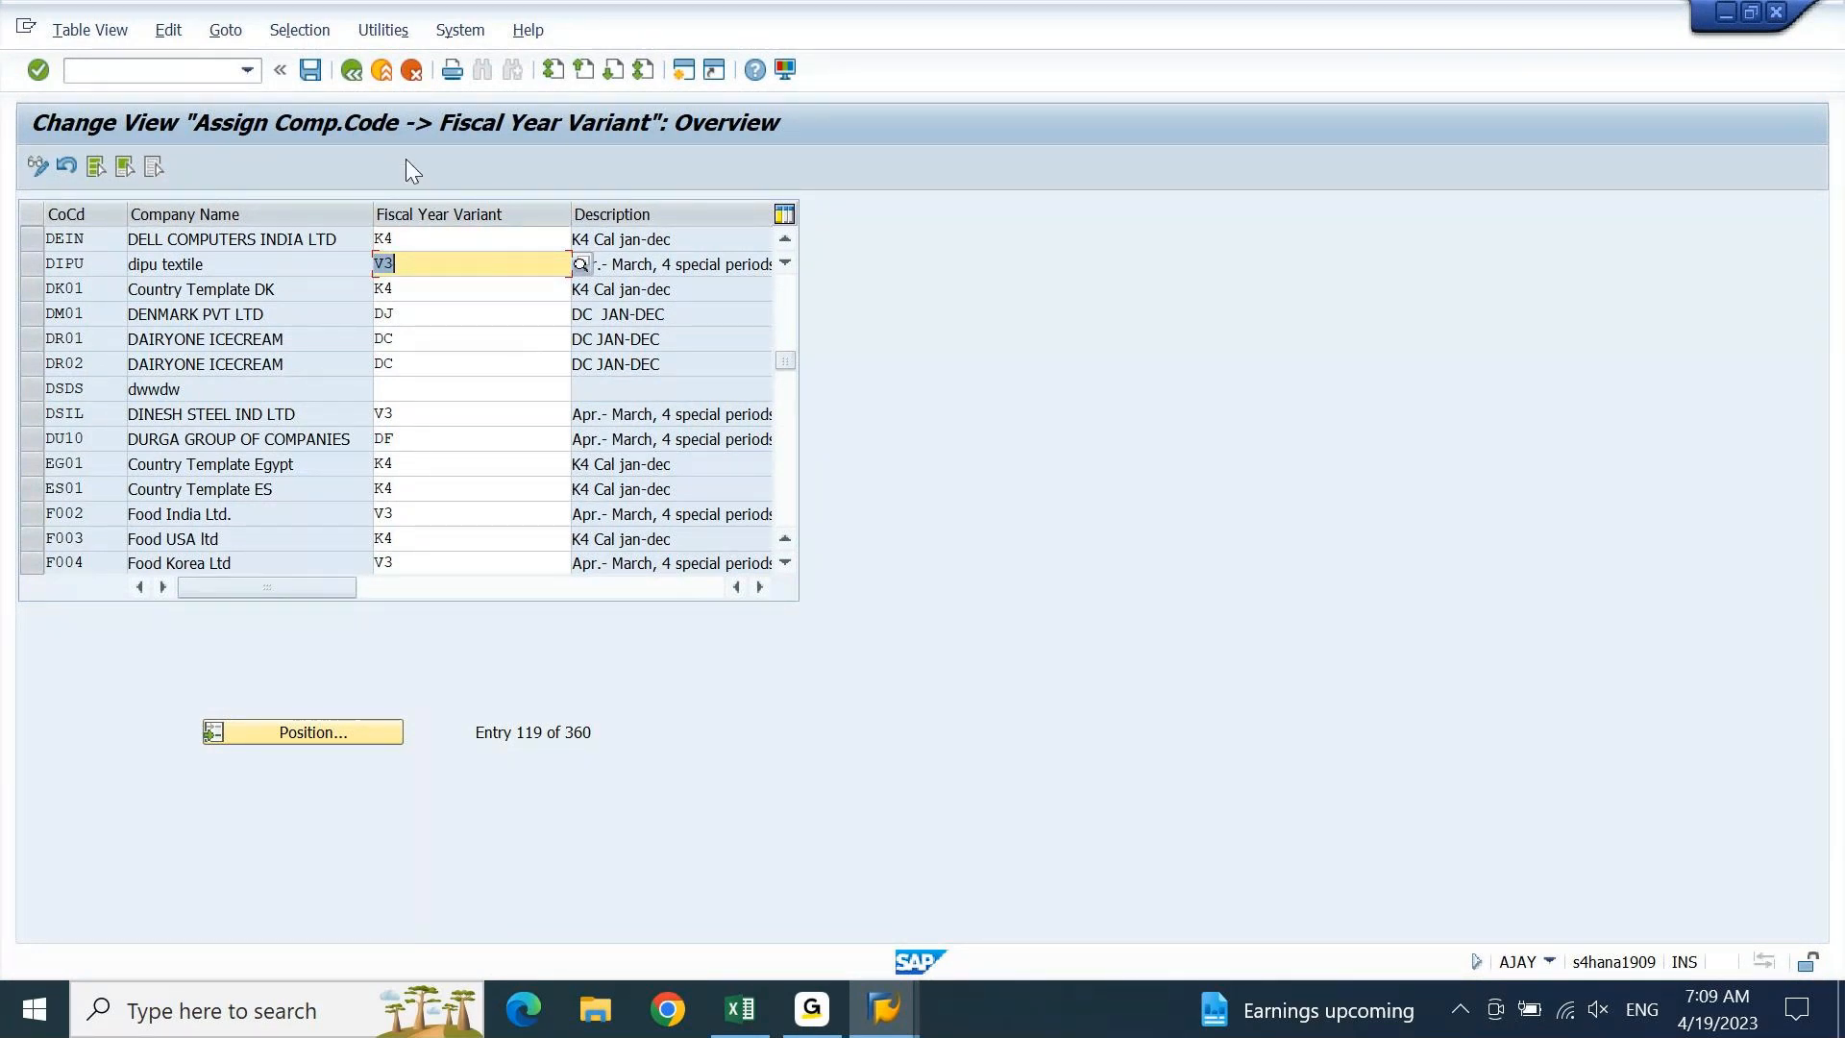
click(320, 73)
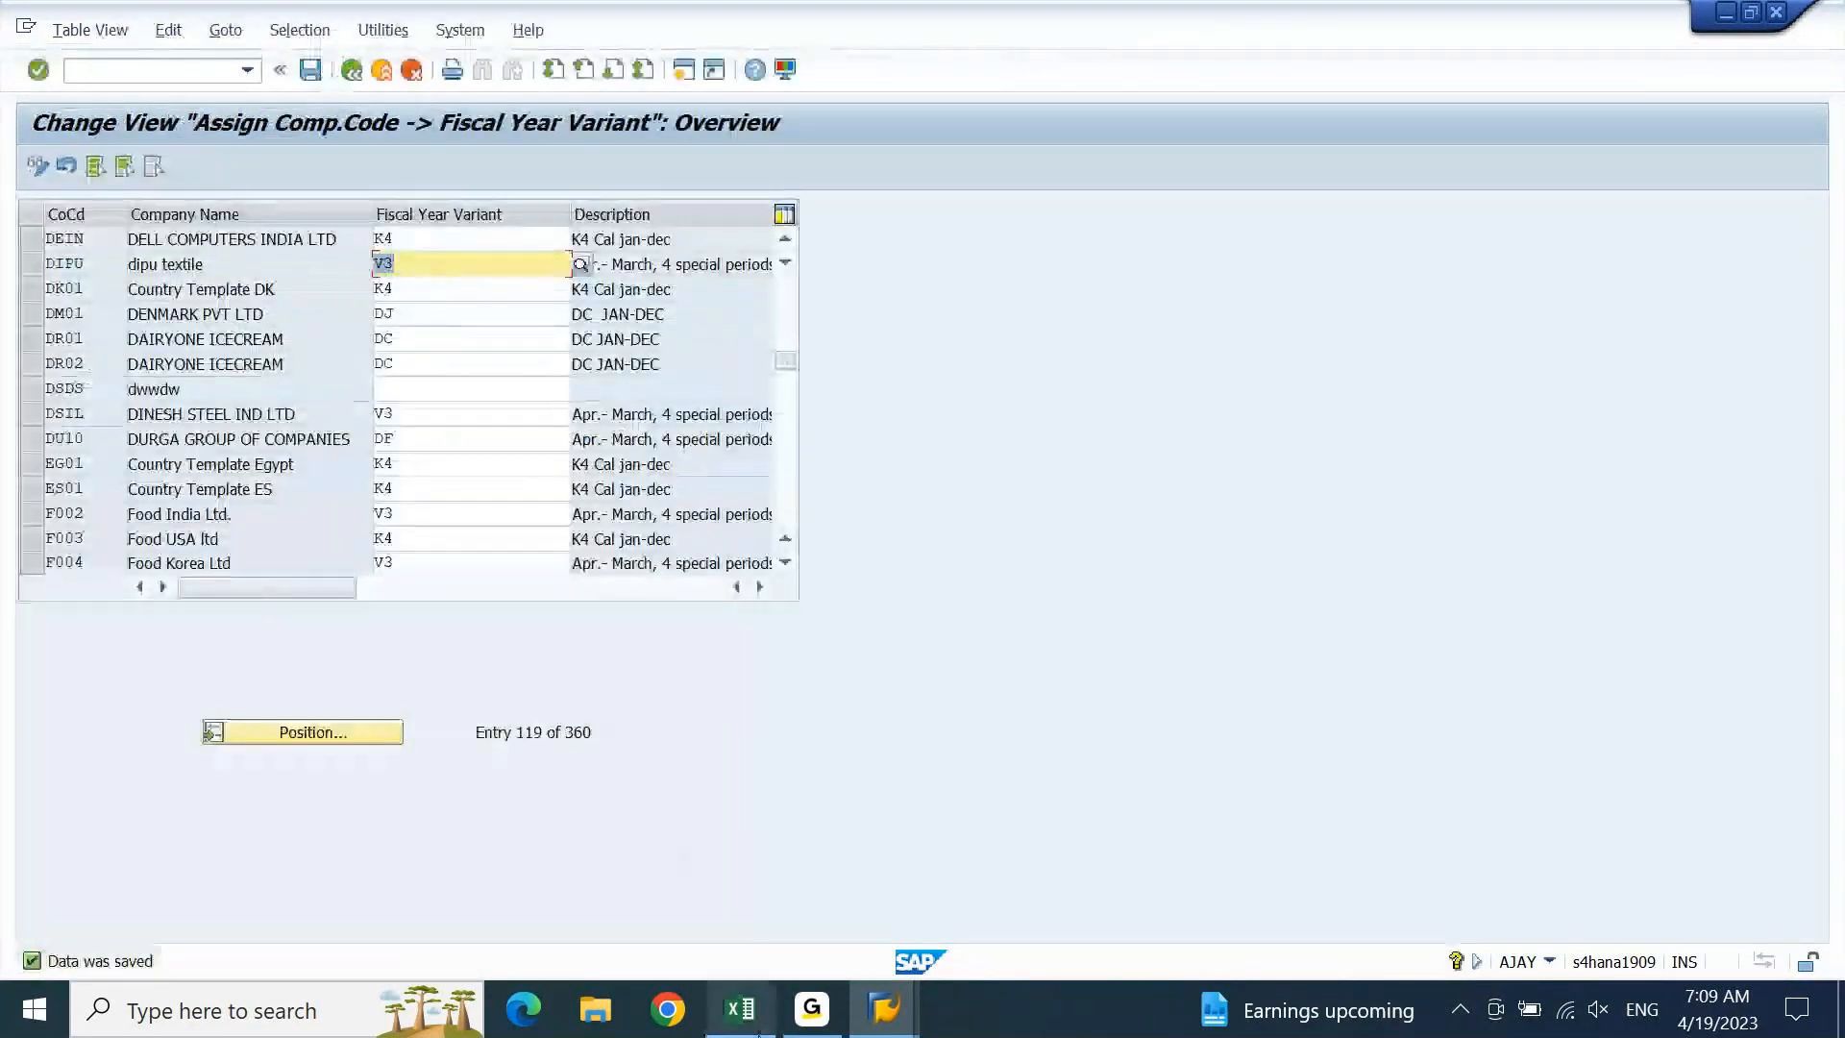
click(740, 1009)
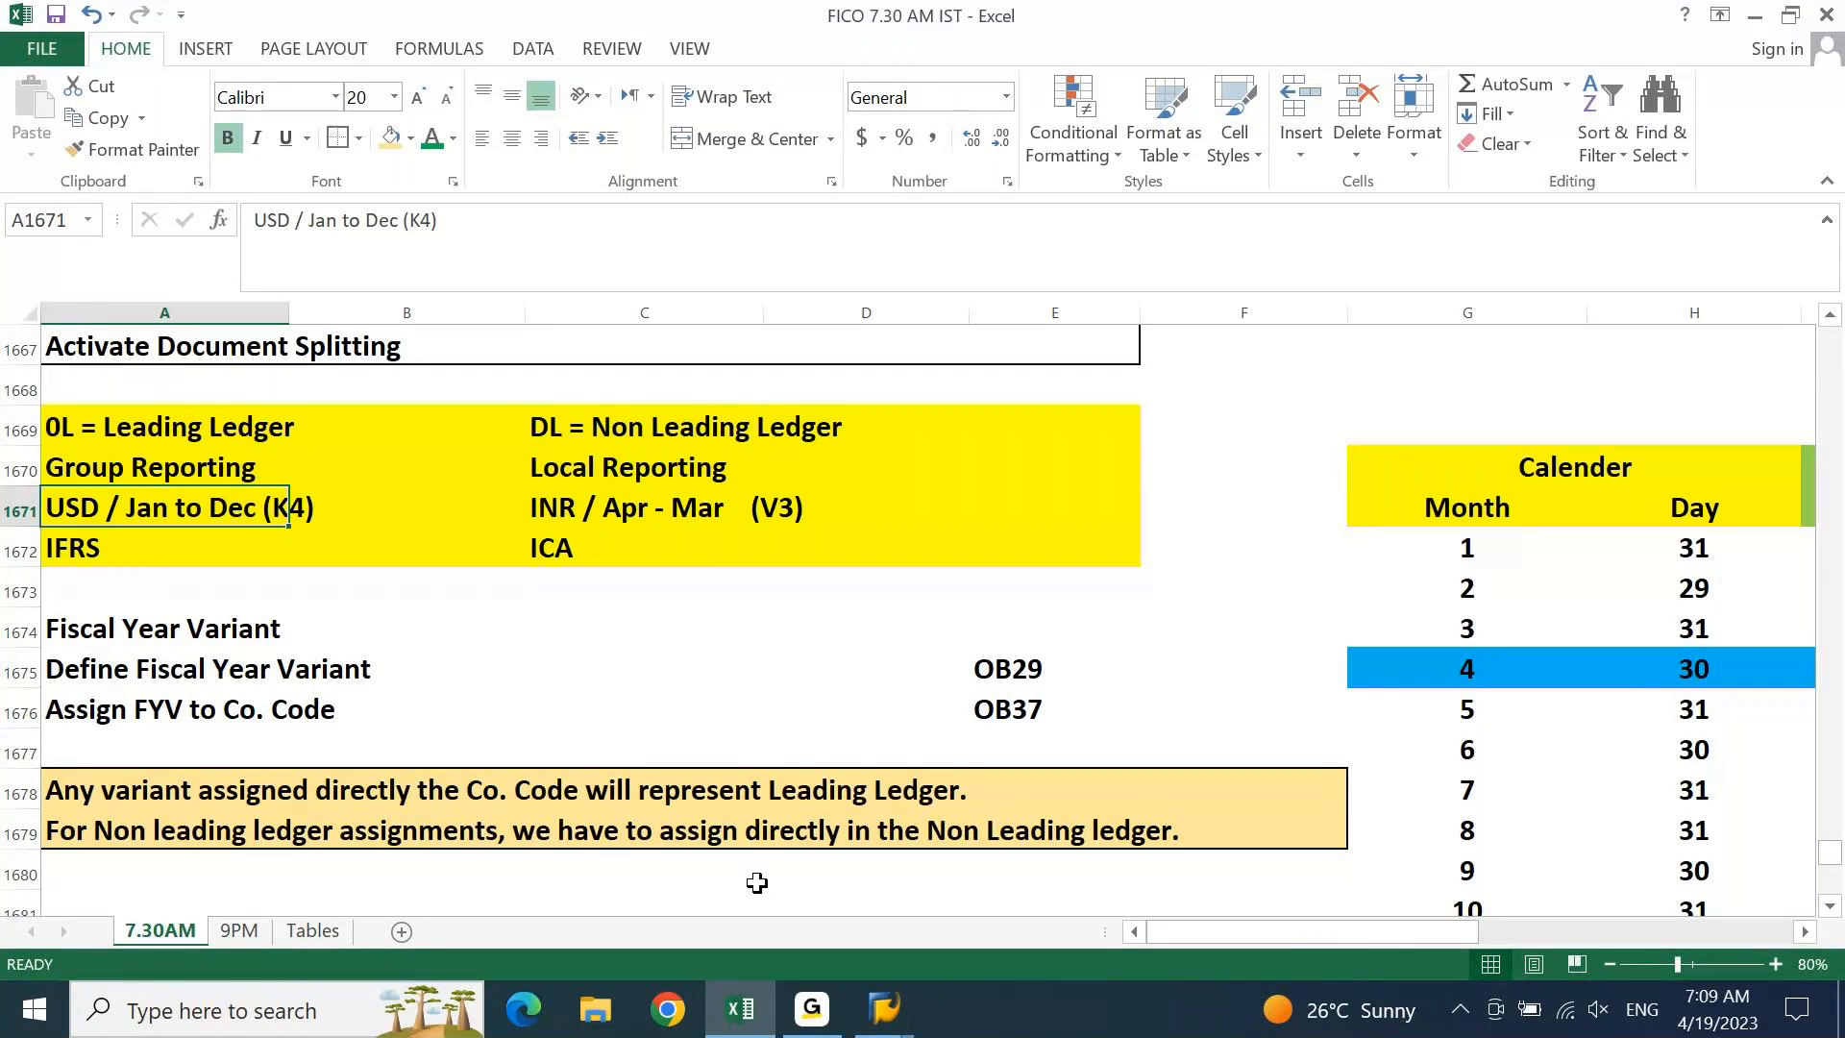
Outline A1674:E1676, the Fiscal Year Variant heading with its OB29 and OB37 rows
click(792, 519)
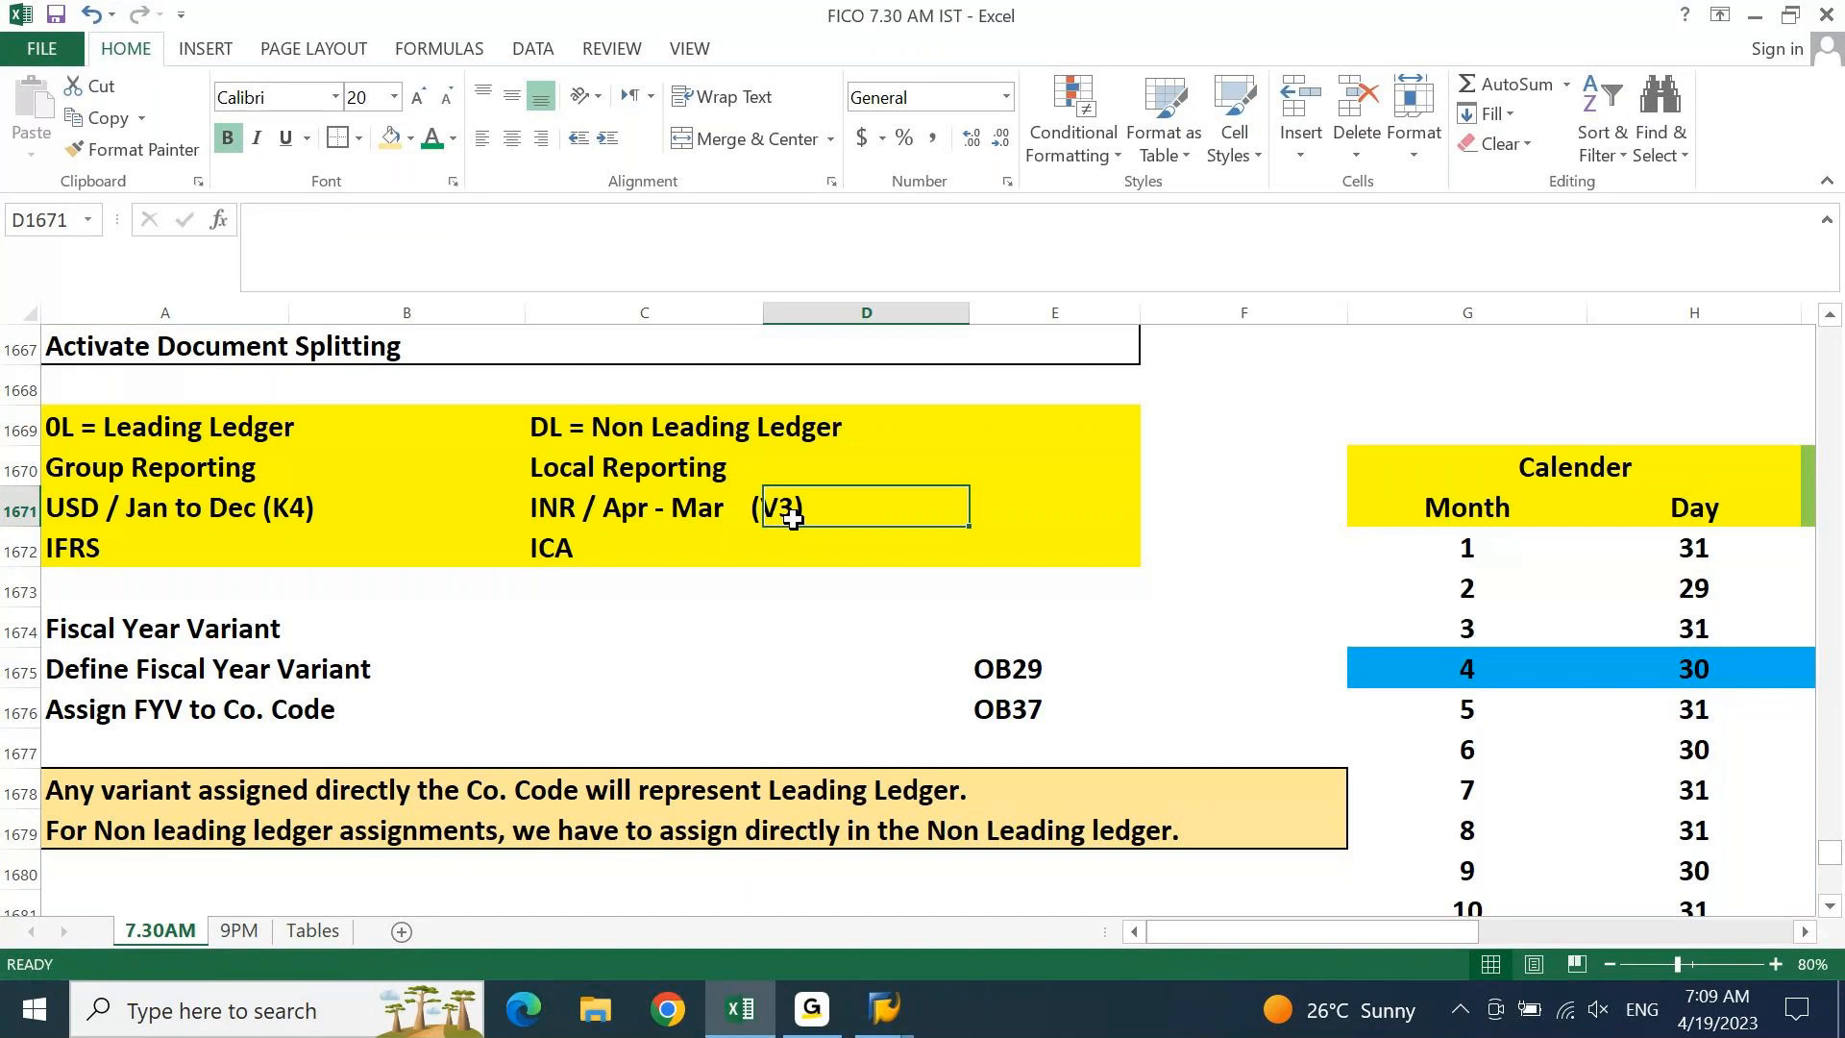
key(Left)
key(Up)
key(shift+Up)
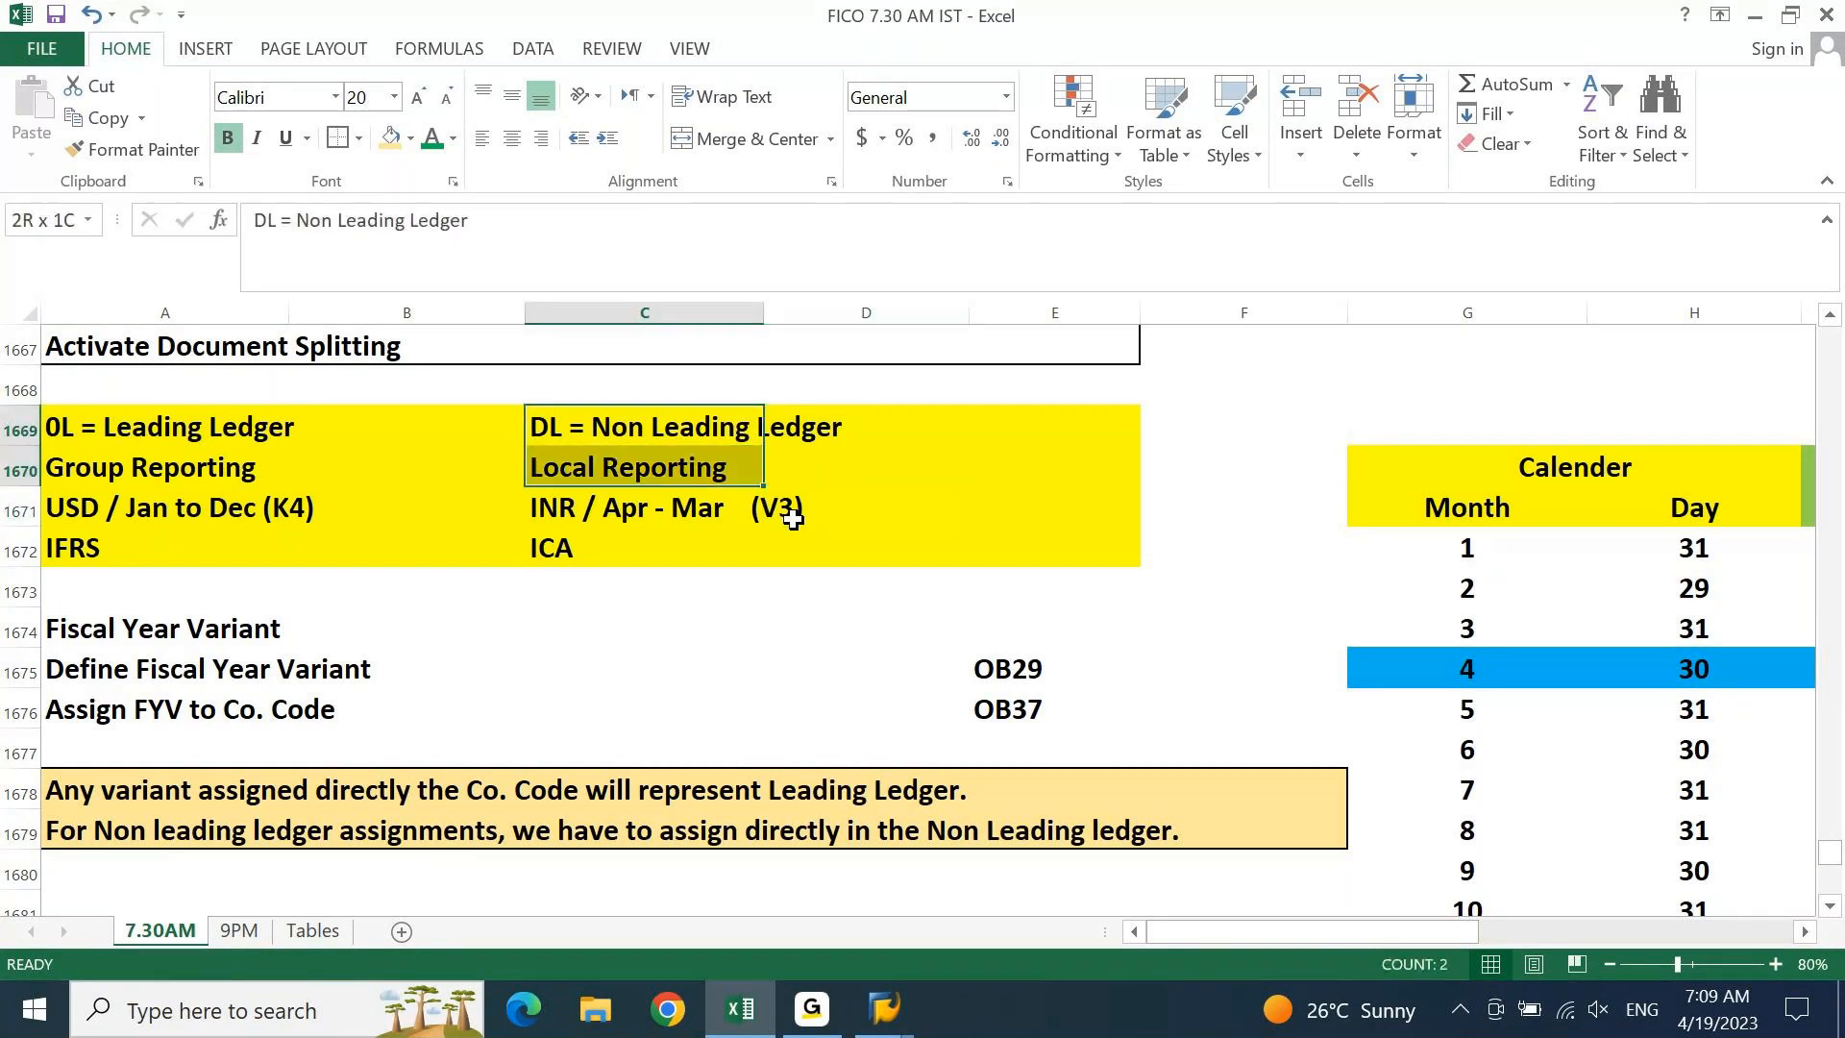
key(shift+Down)
key(shift+Down)
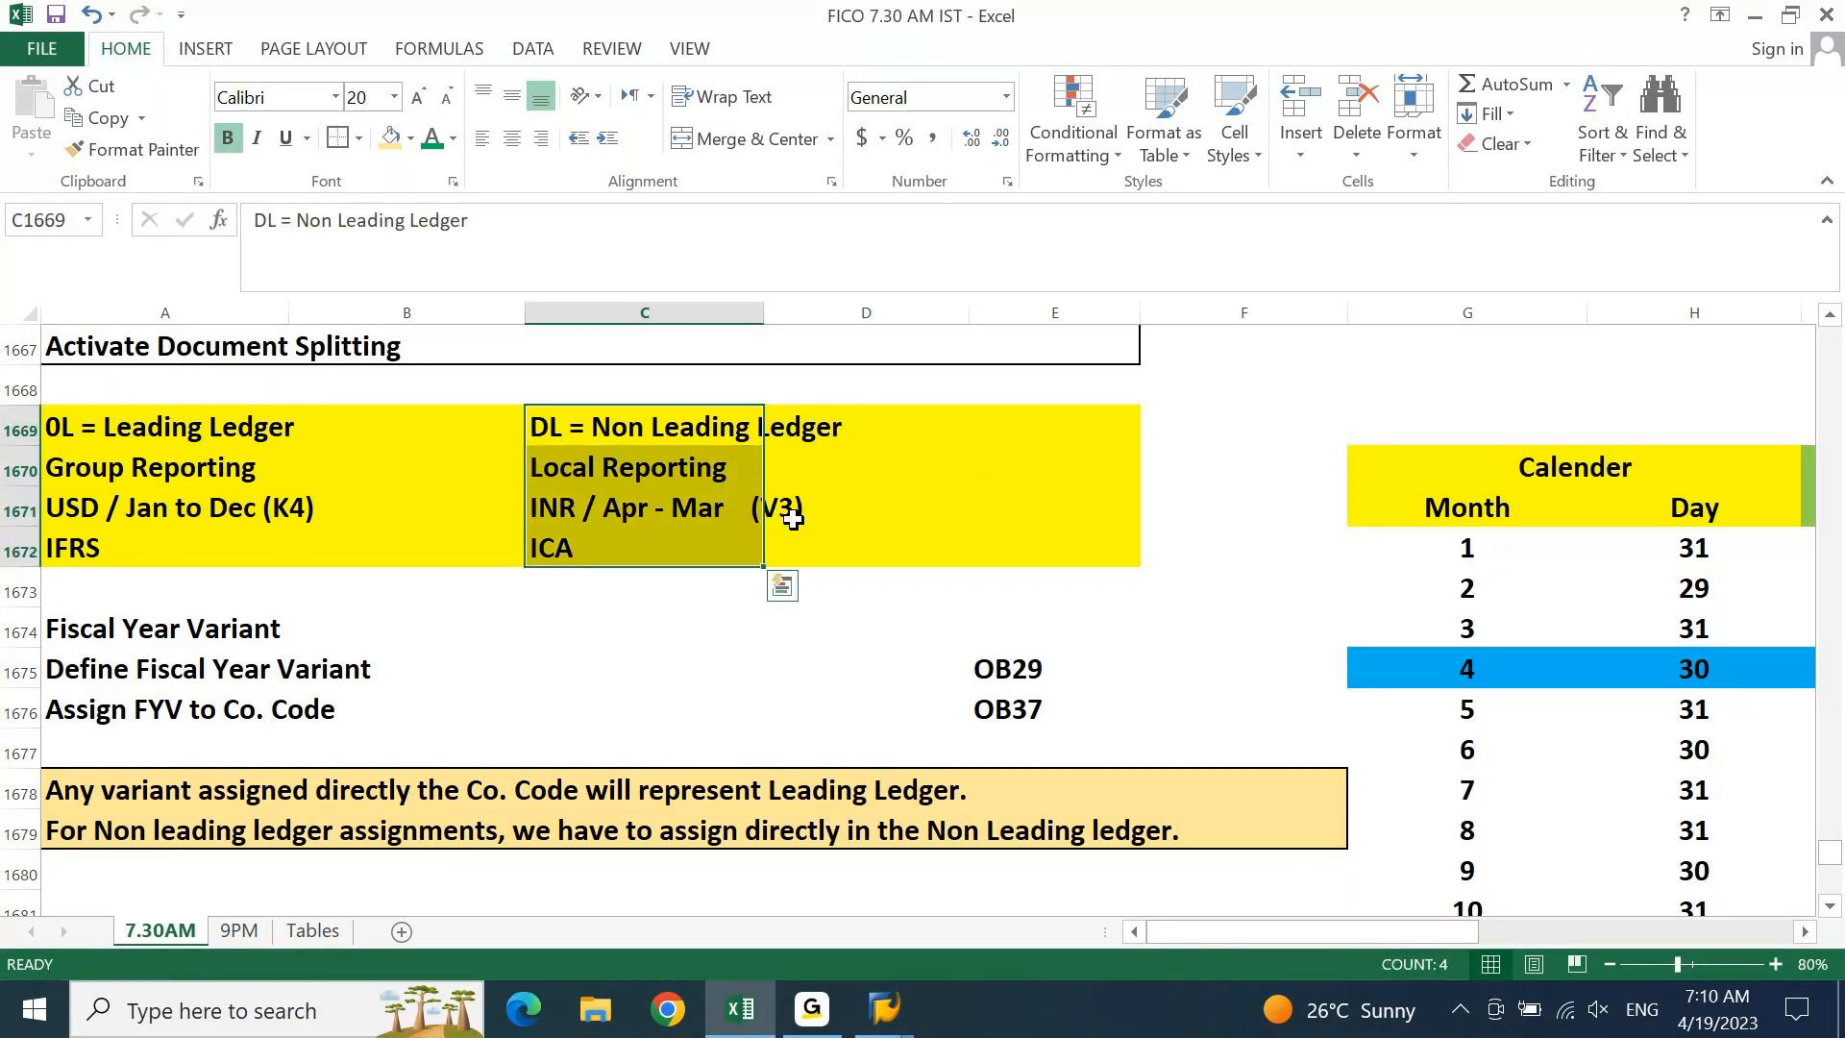
key(Left)
key(Left)
key(Down)
key(Down)
key(Down)
key(Down)
key(Down)
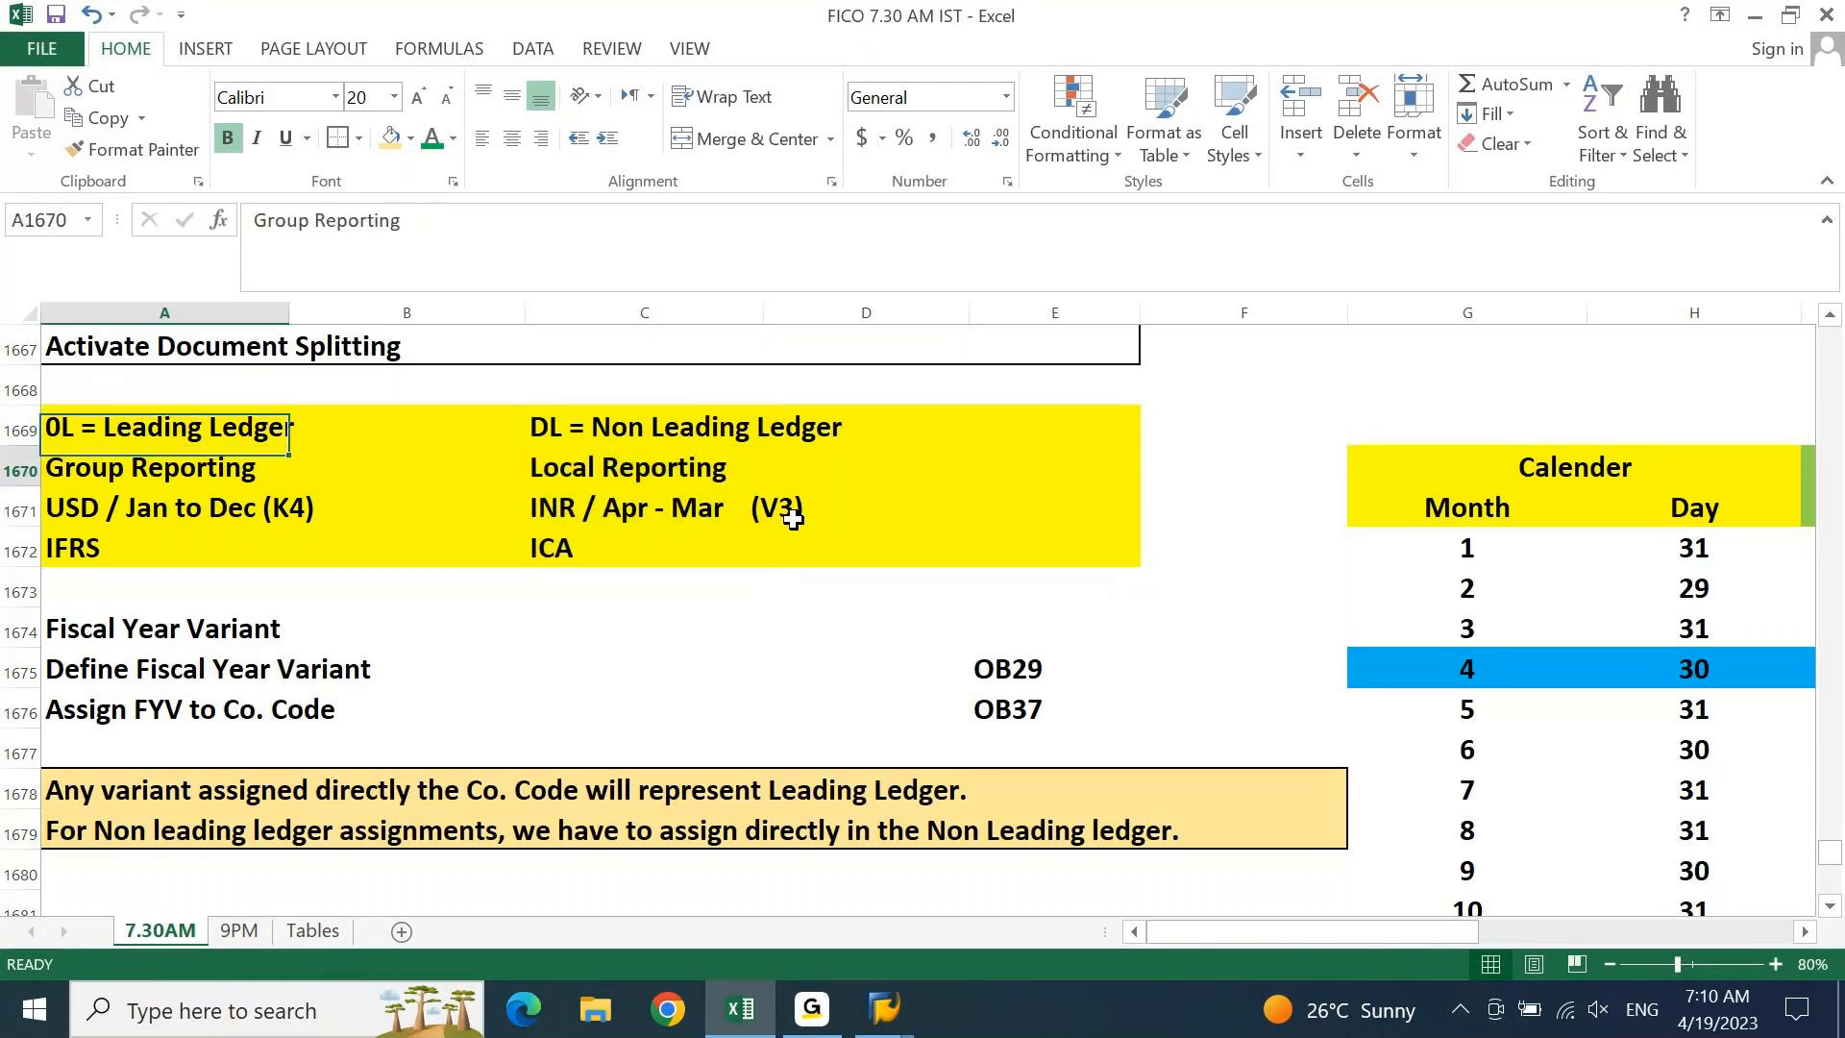
key(shift+Right)
key(shift+Right)
key(shift+Right)
key(shift+Right)
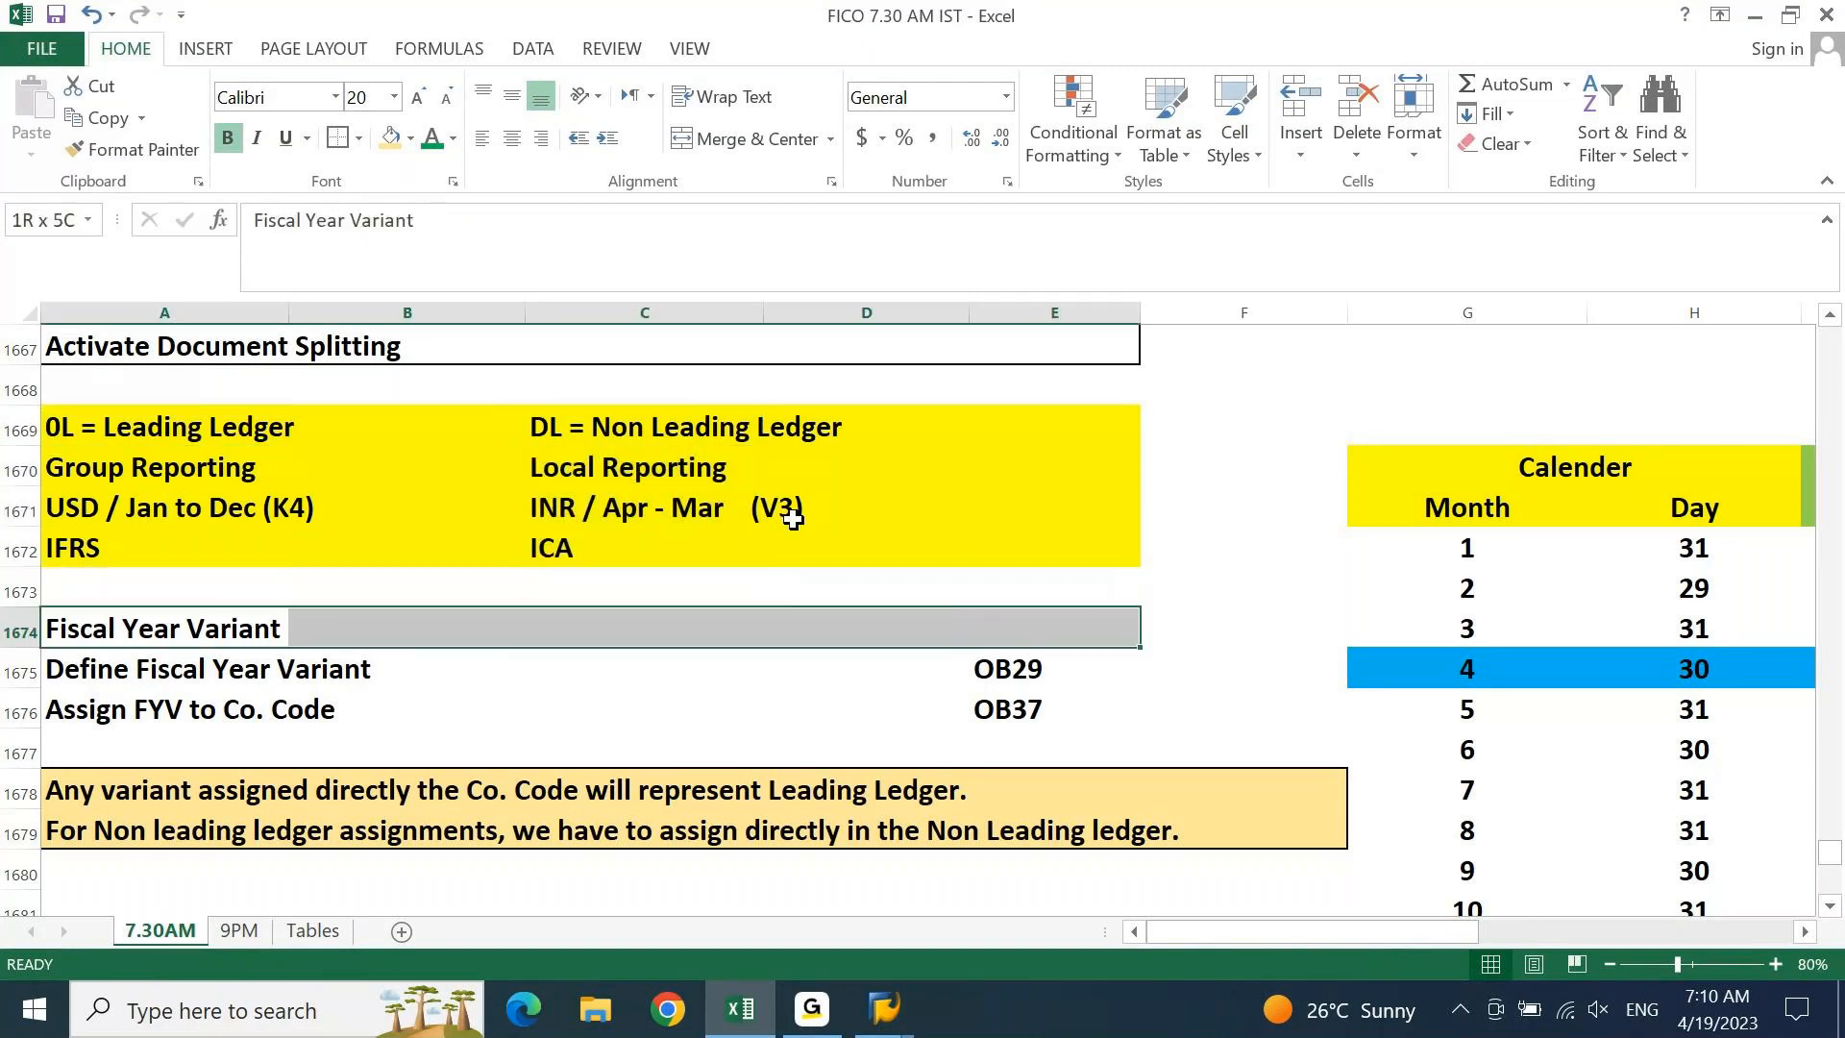
key(shift+Down)
key(shift+Down)
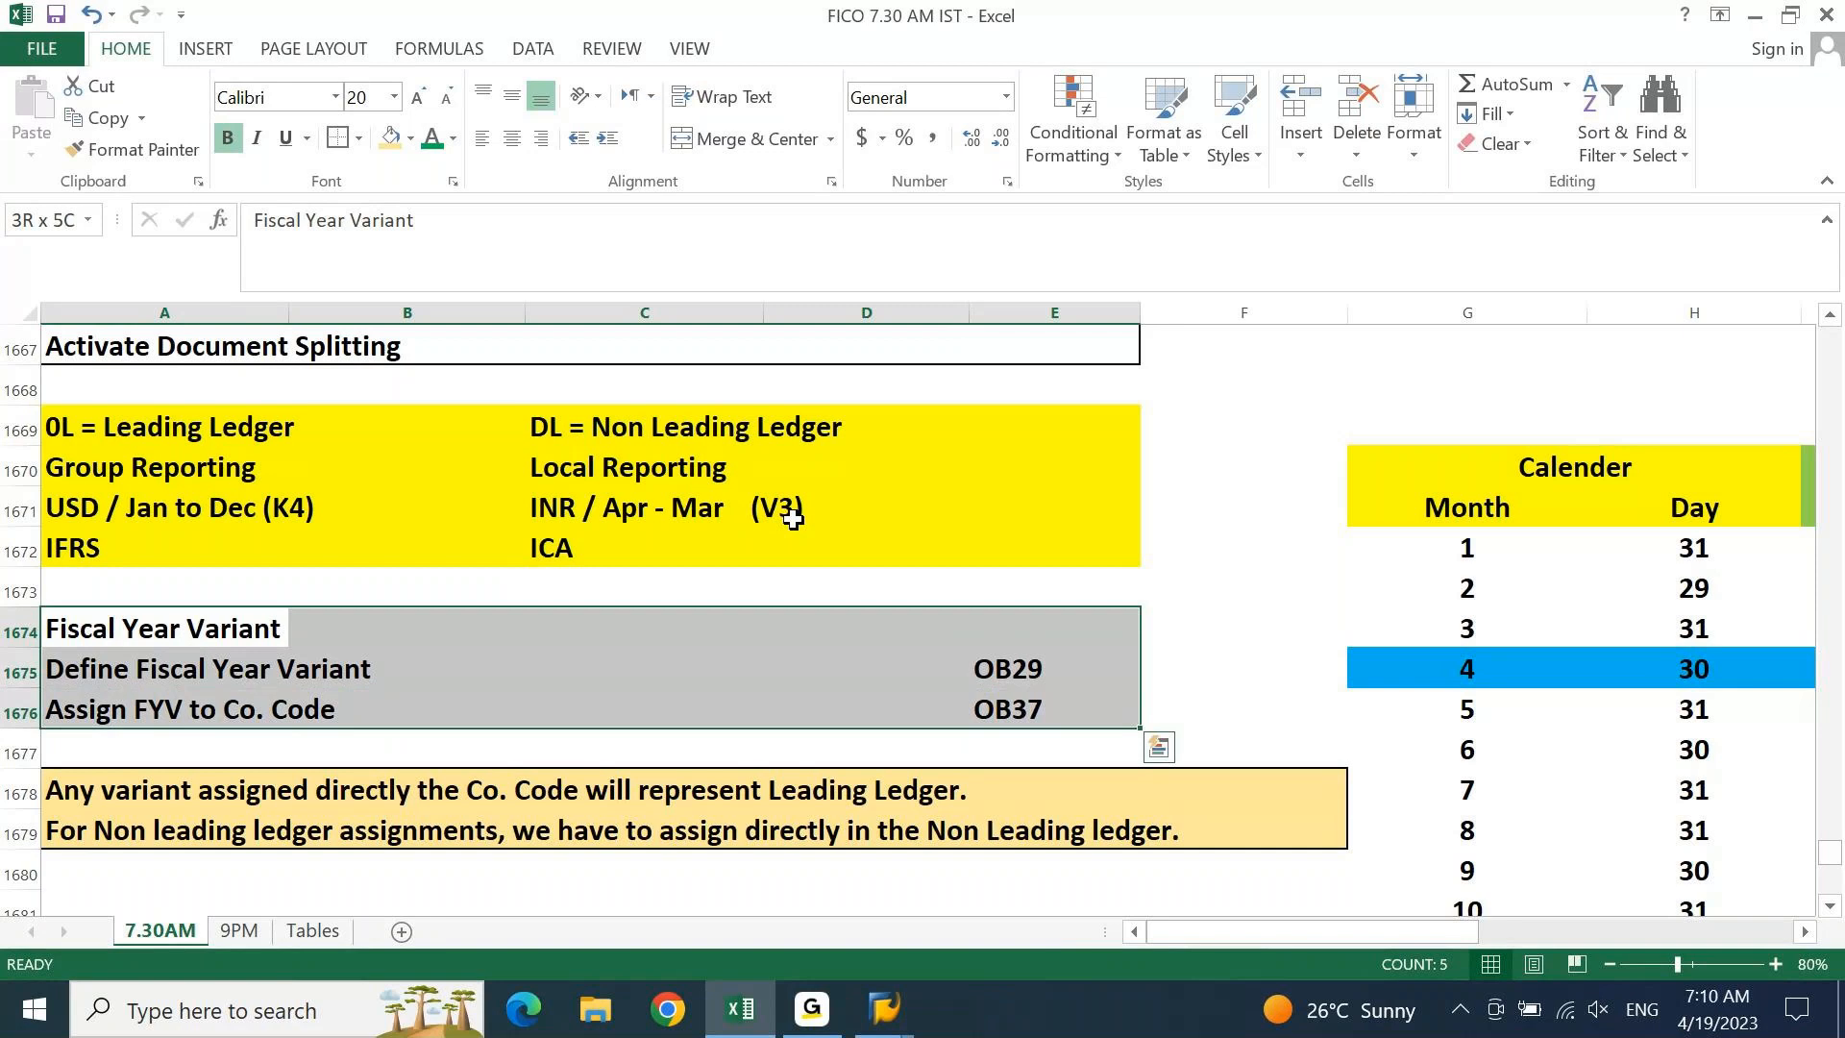
click(337, 140)
Add a Posting Period Variant heading and three lines: Define Posting period variant, Assign PPV to Co. Code, Open and Close Periods
key(Down)
key(Down)
key(Down)
key(Down)
key(Down)
key(Down)
key(Down)
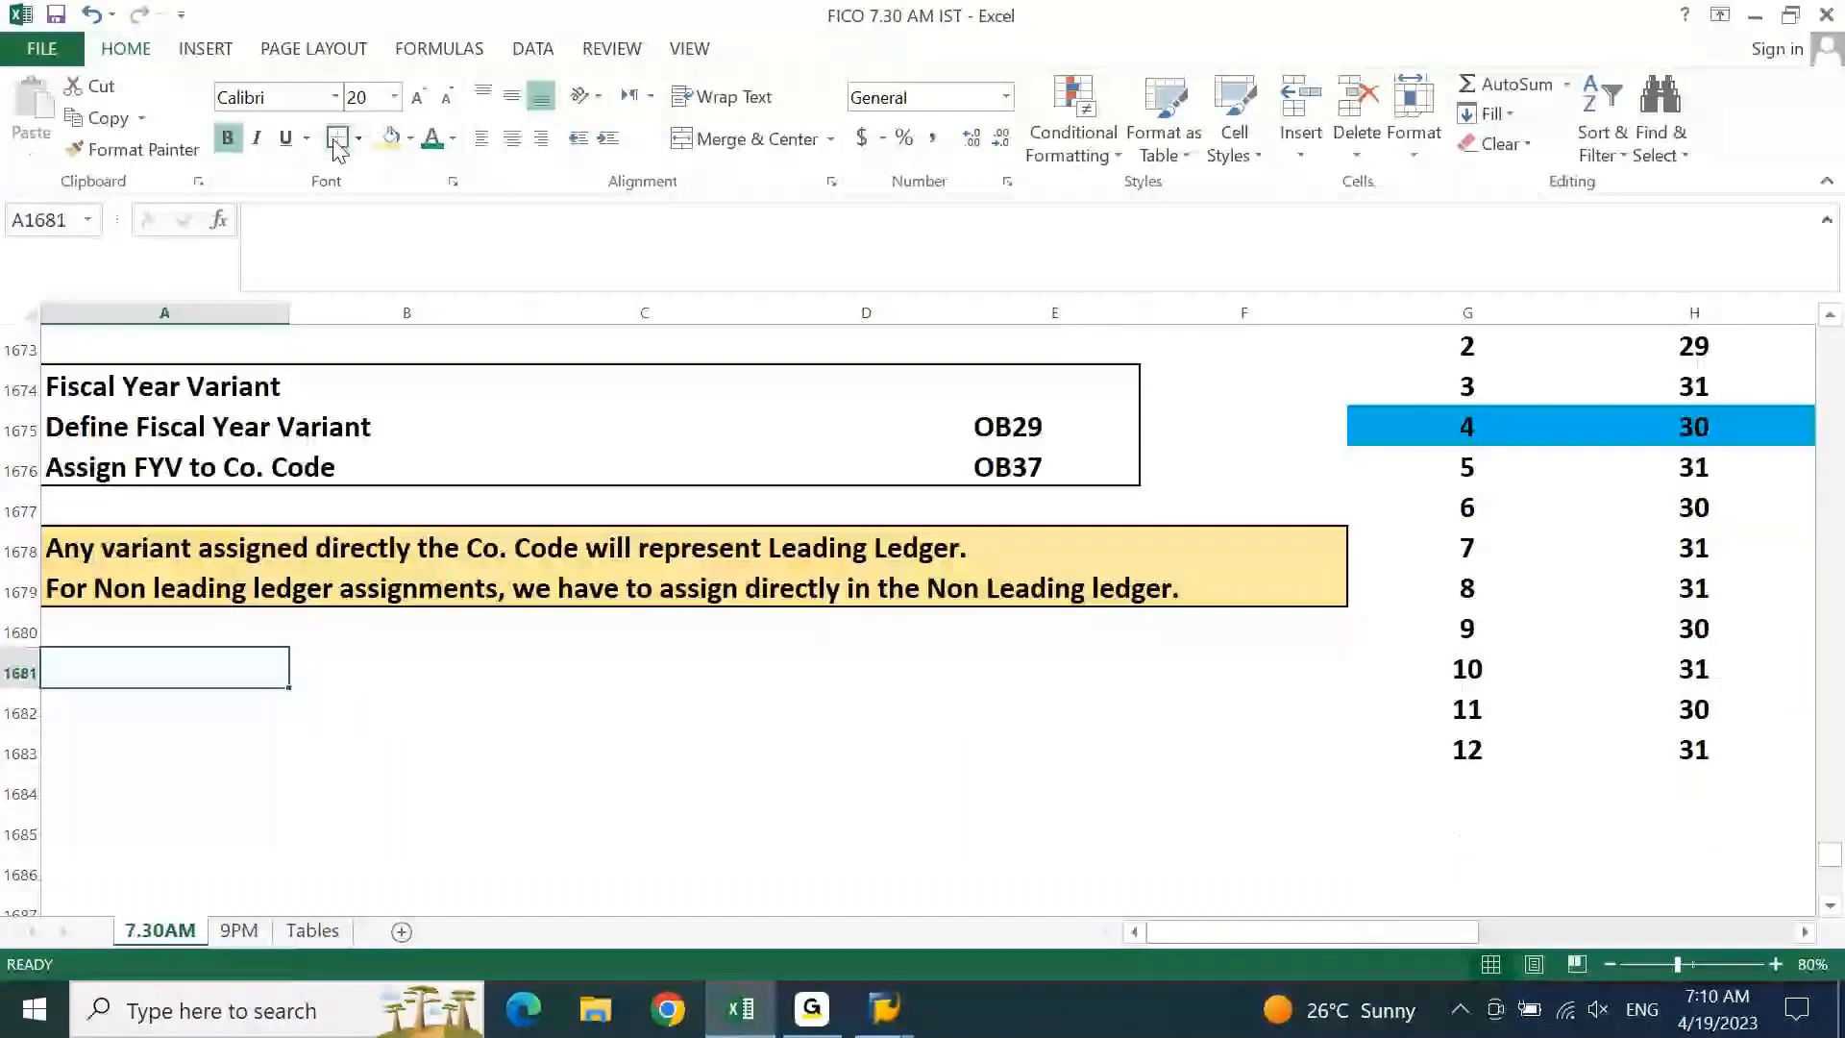
text(Posting )
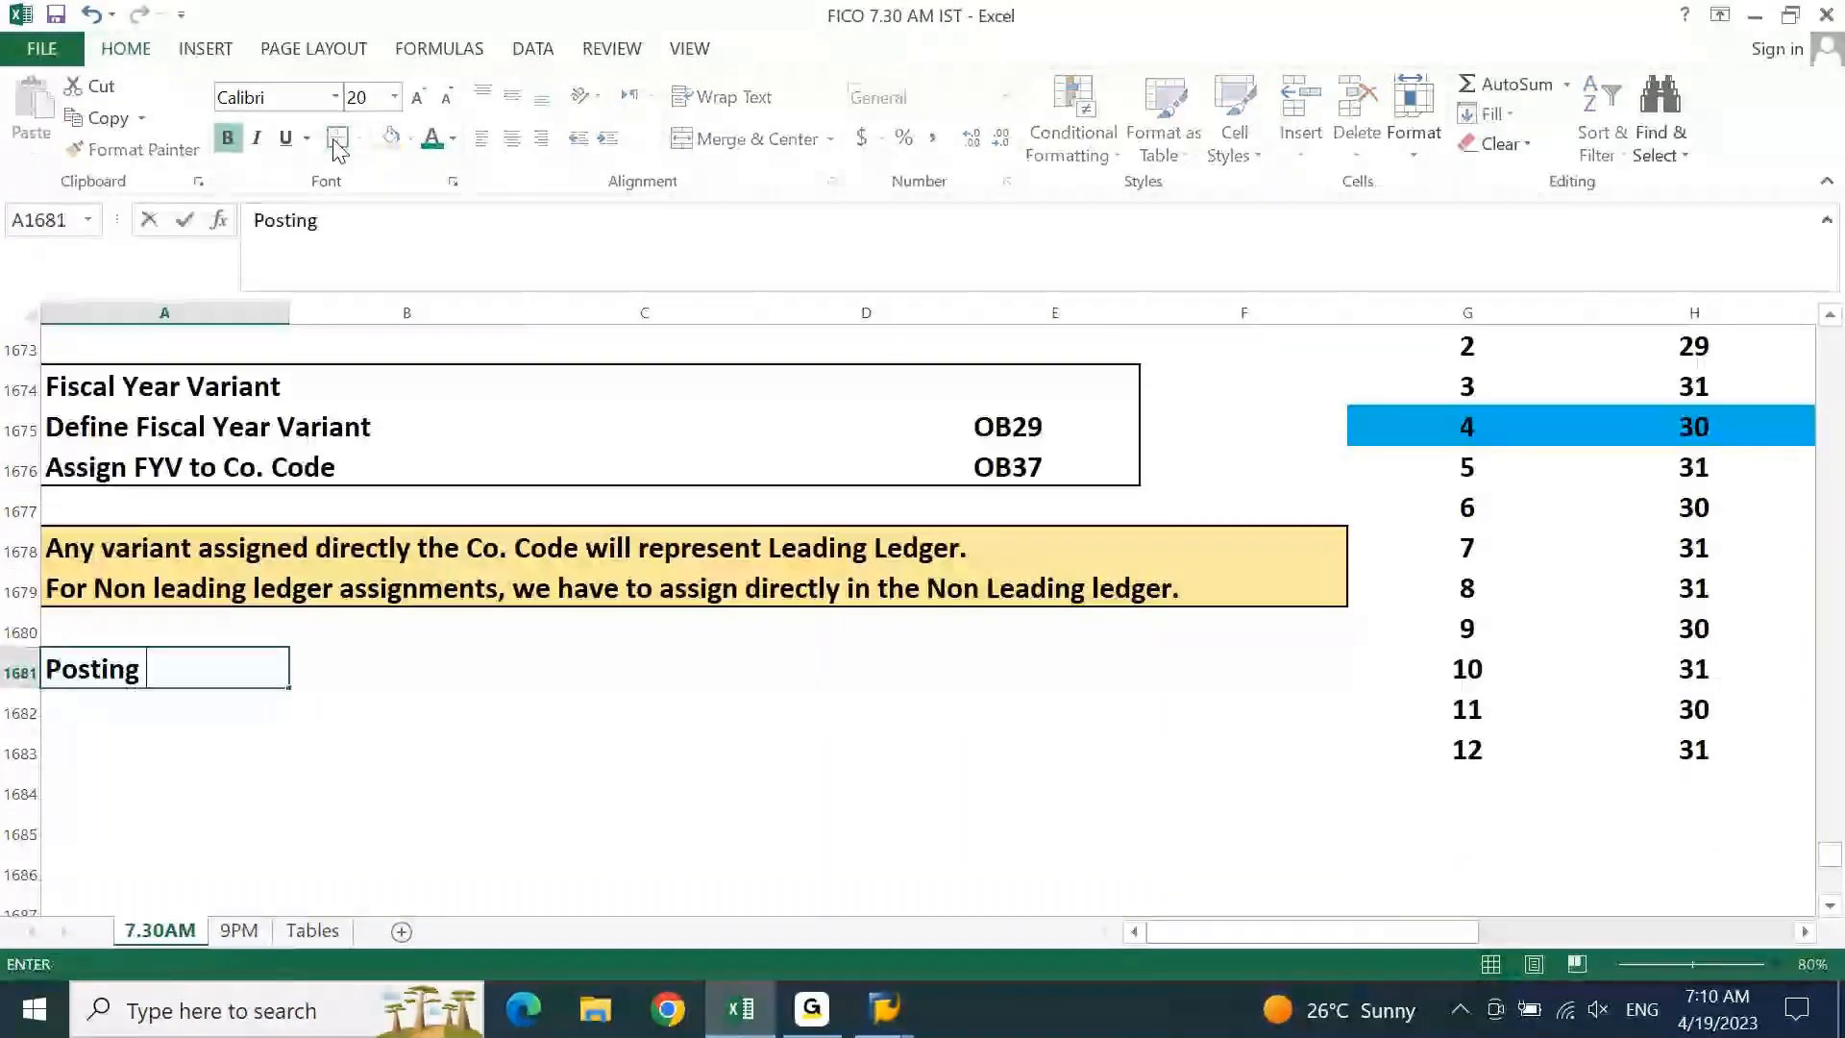
text(Peio)
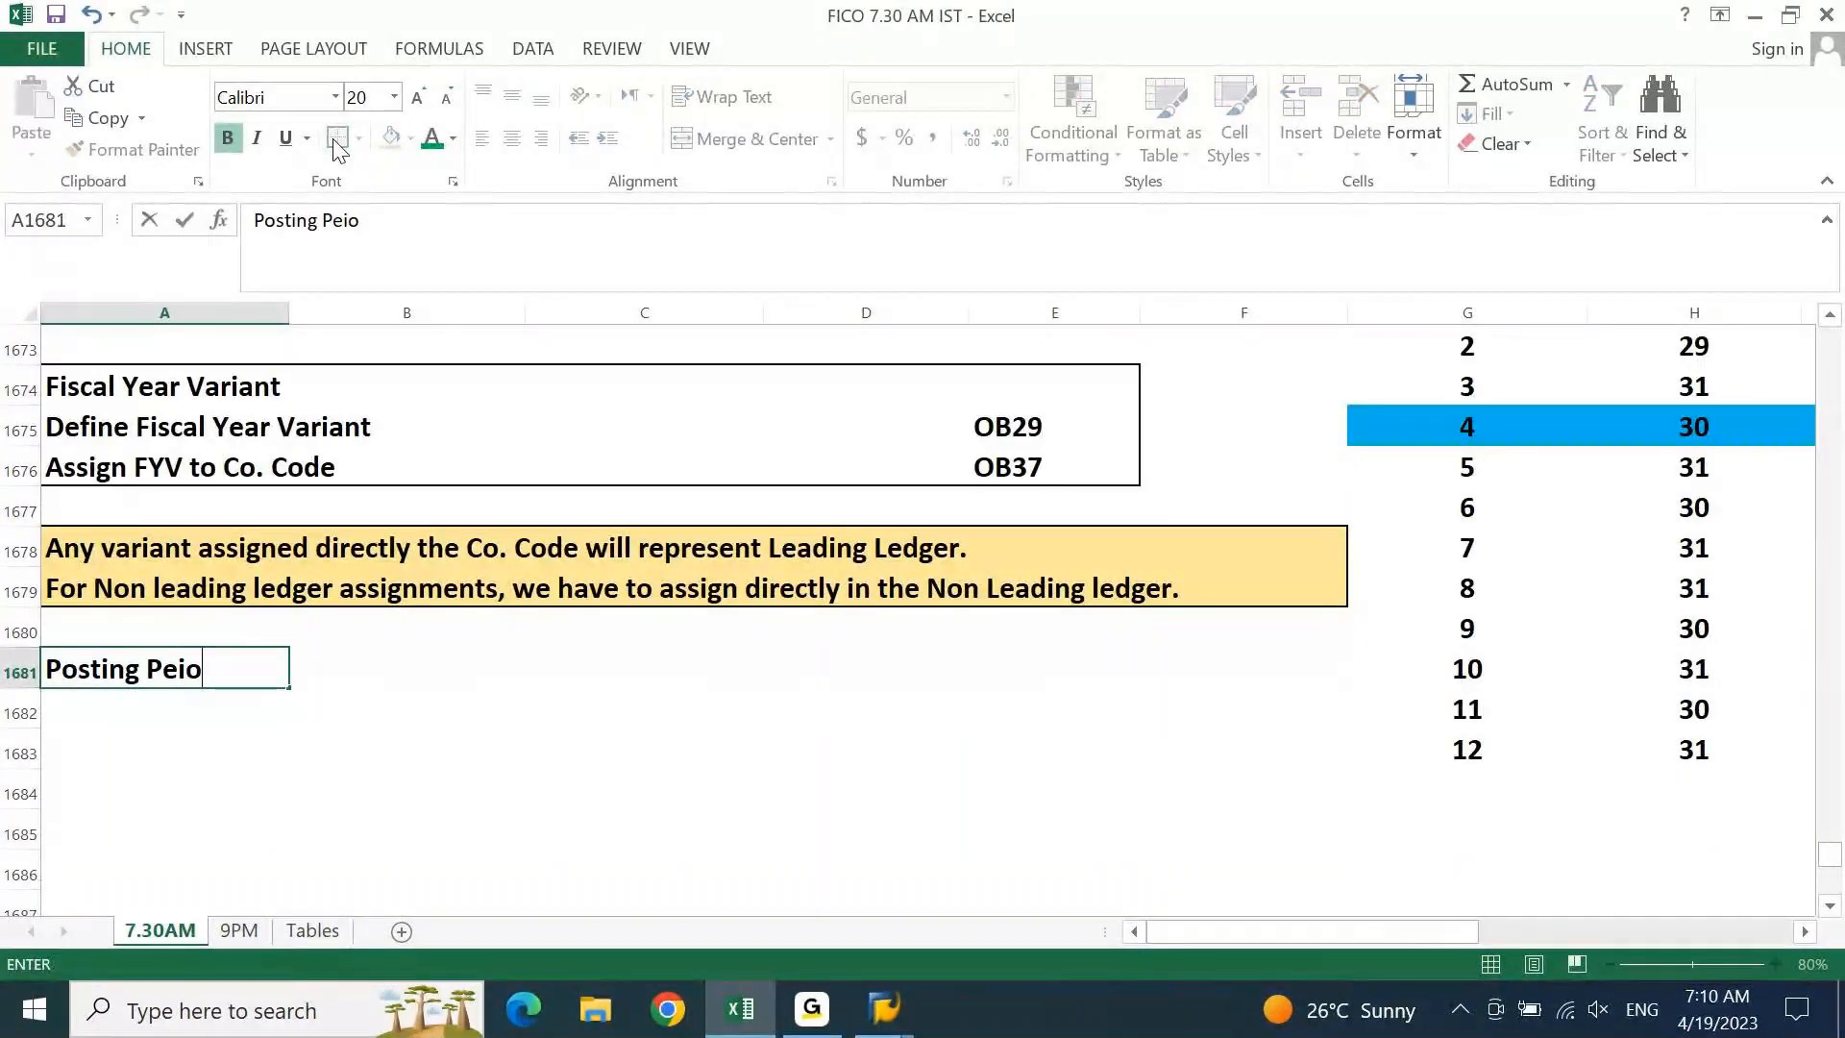
key(BackSpace)
key(BackSpace)
text(riod Variant)
key(Return)
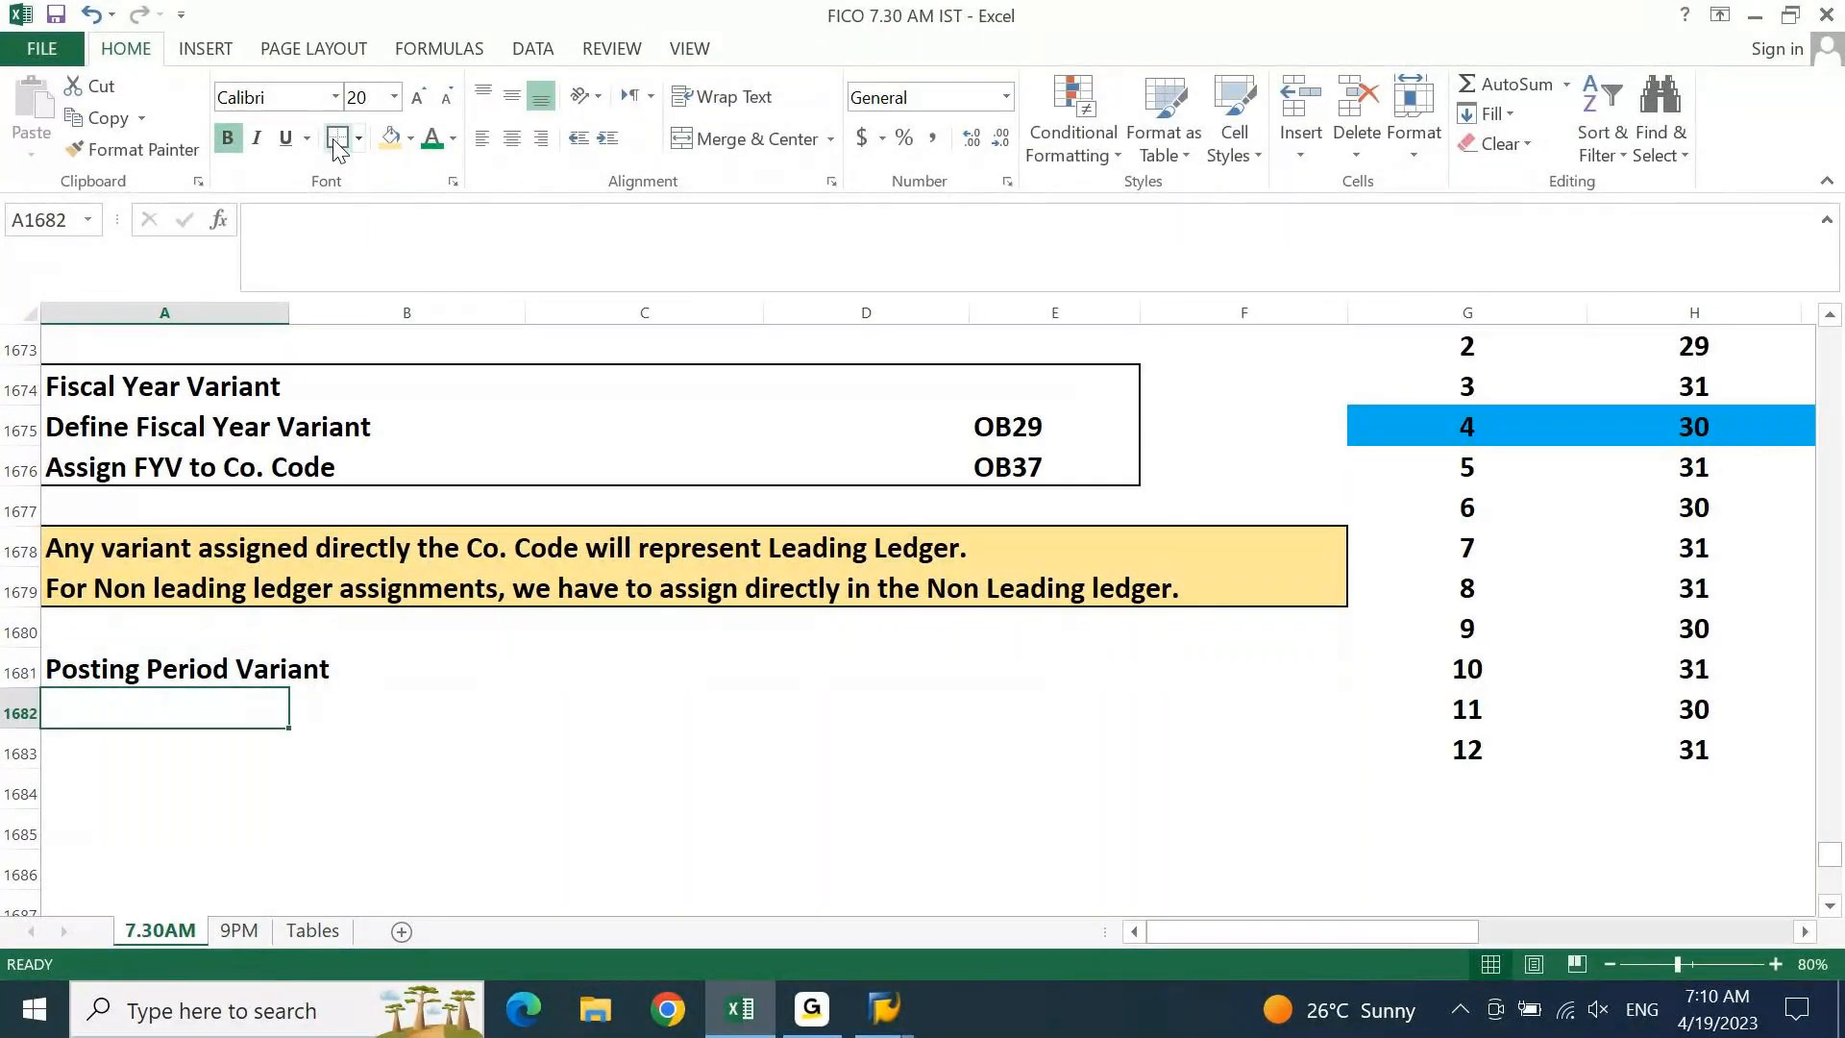
text(De)
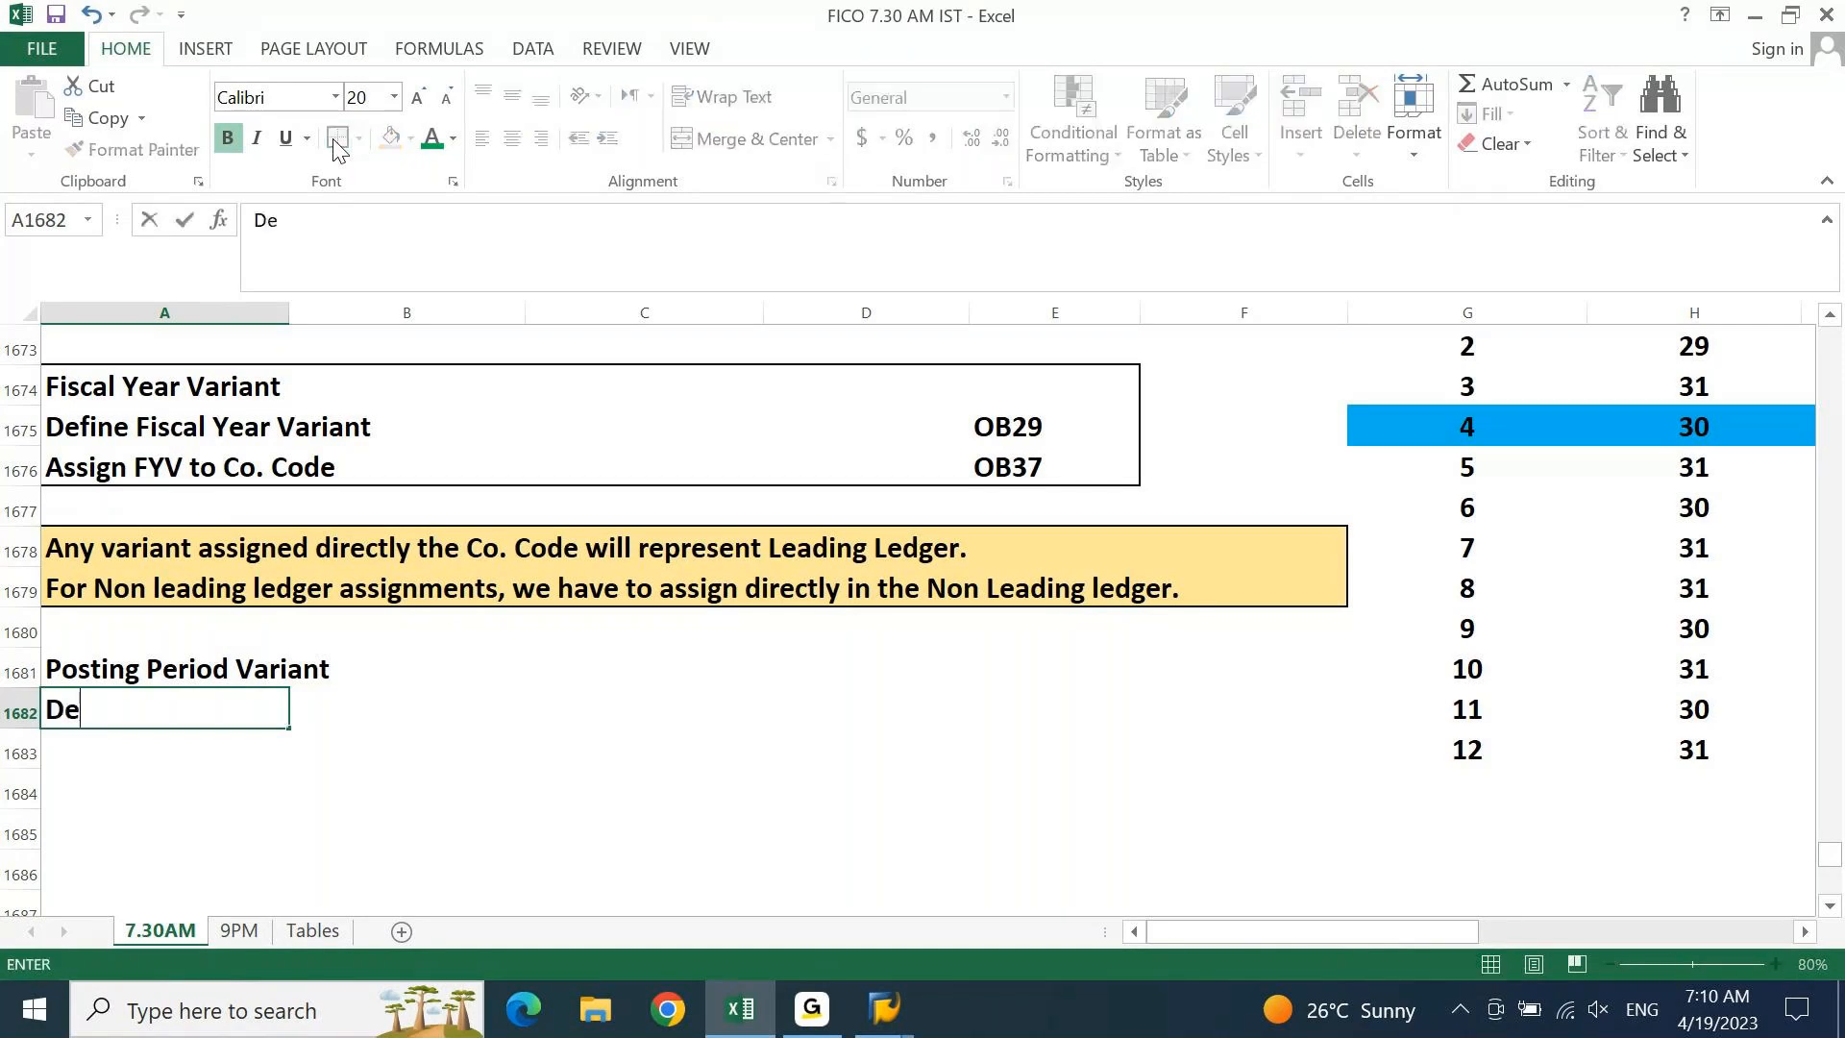
text(fine Post)
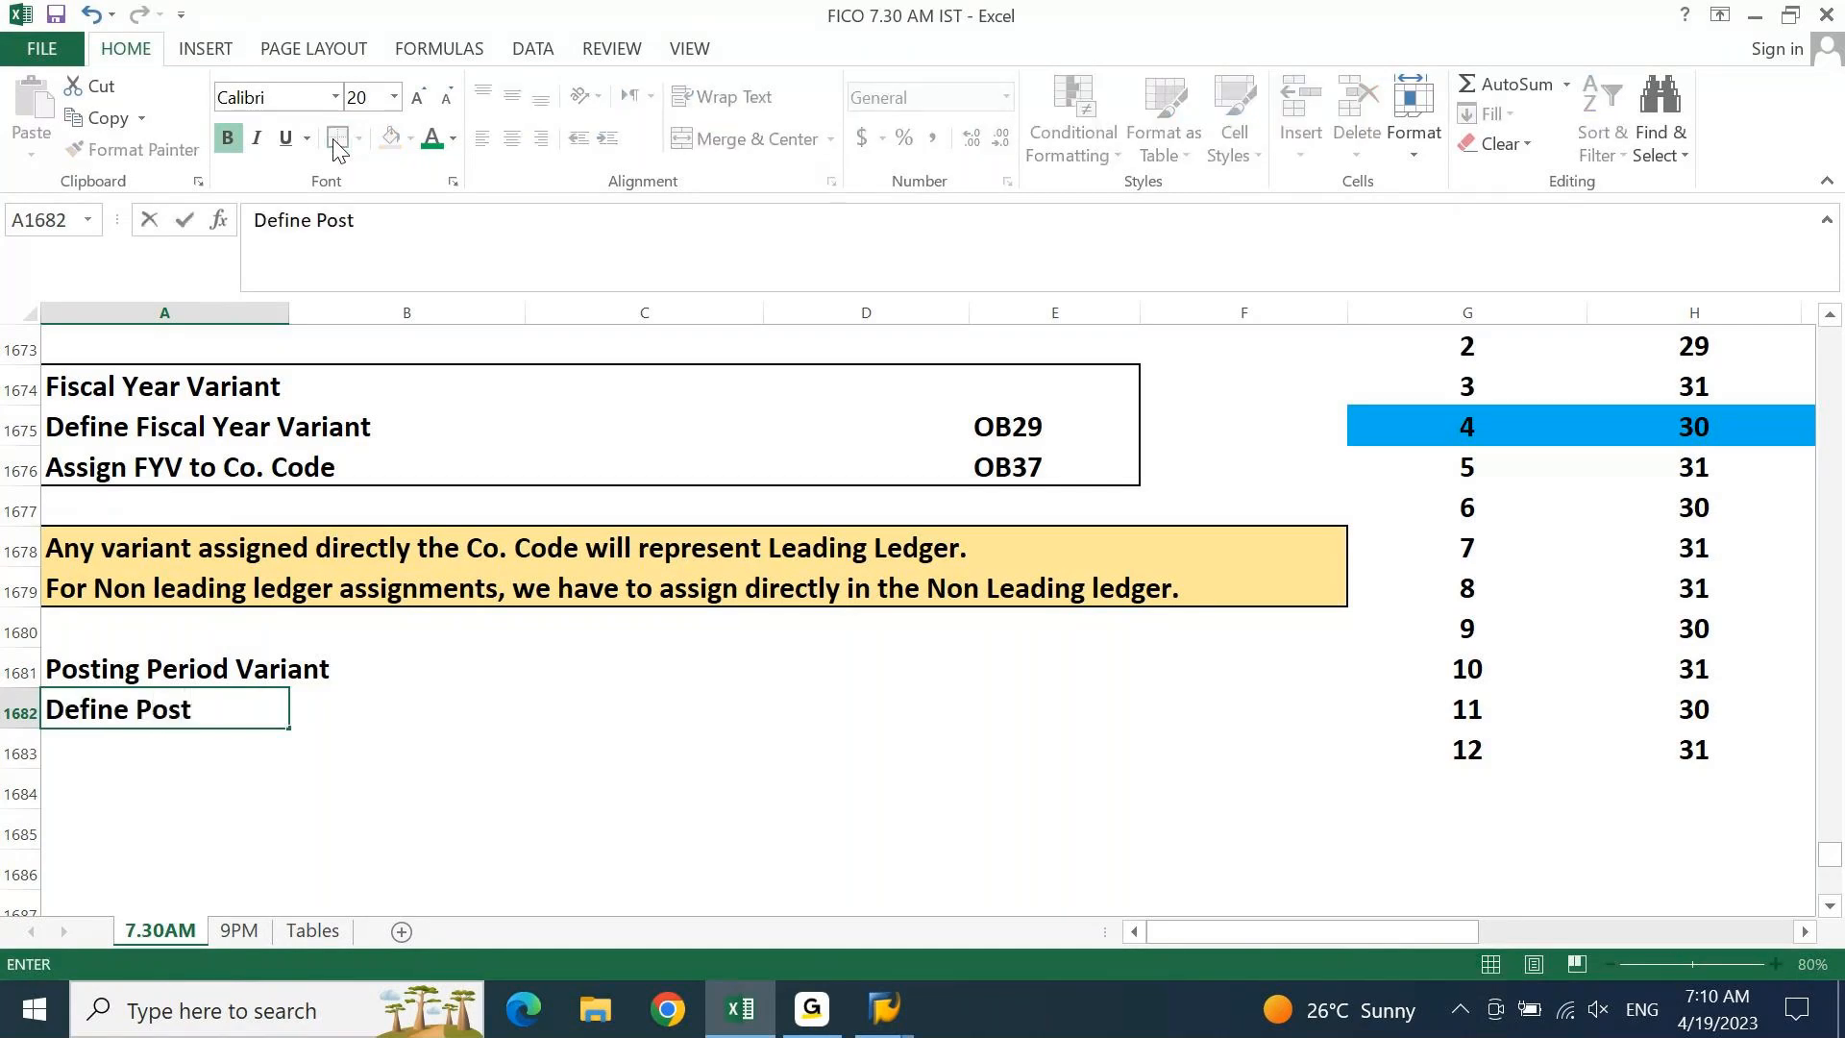
text(ing period)
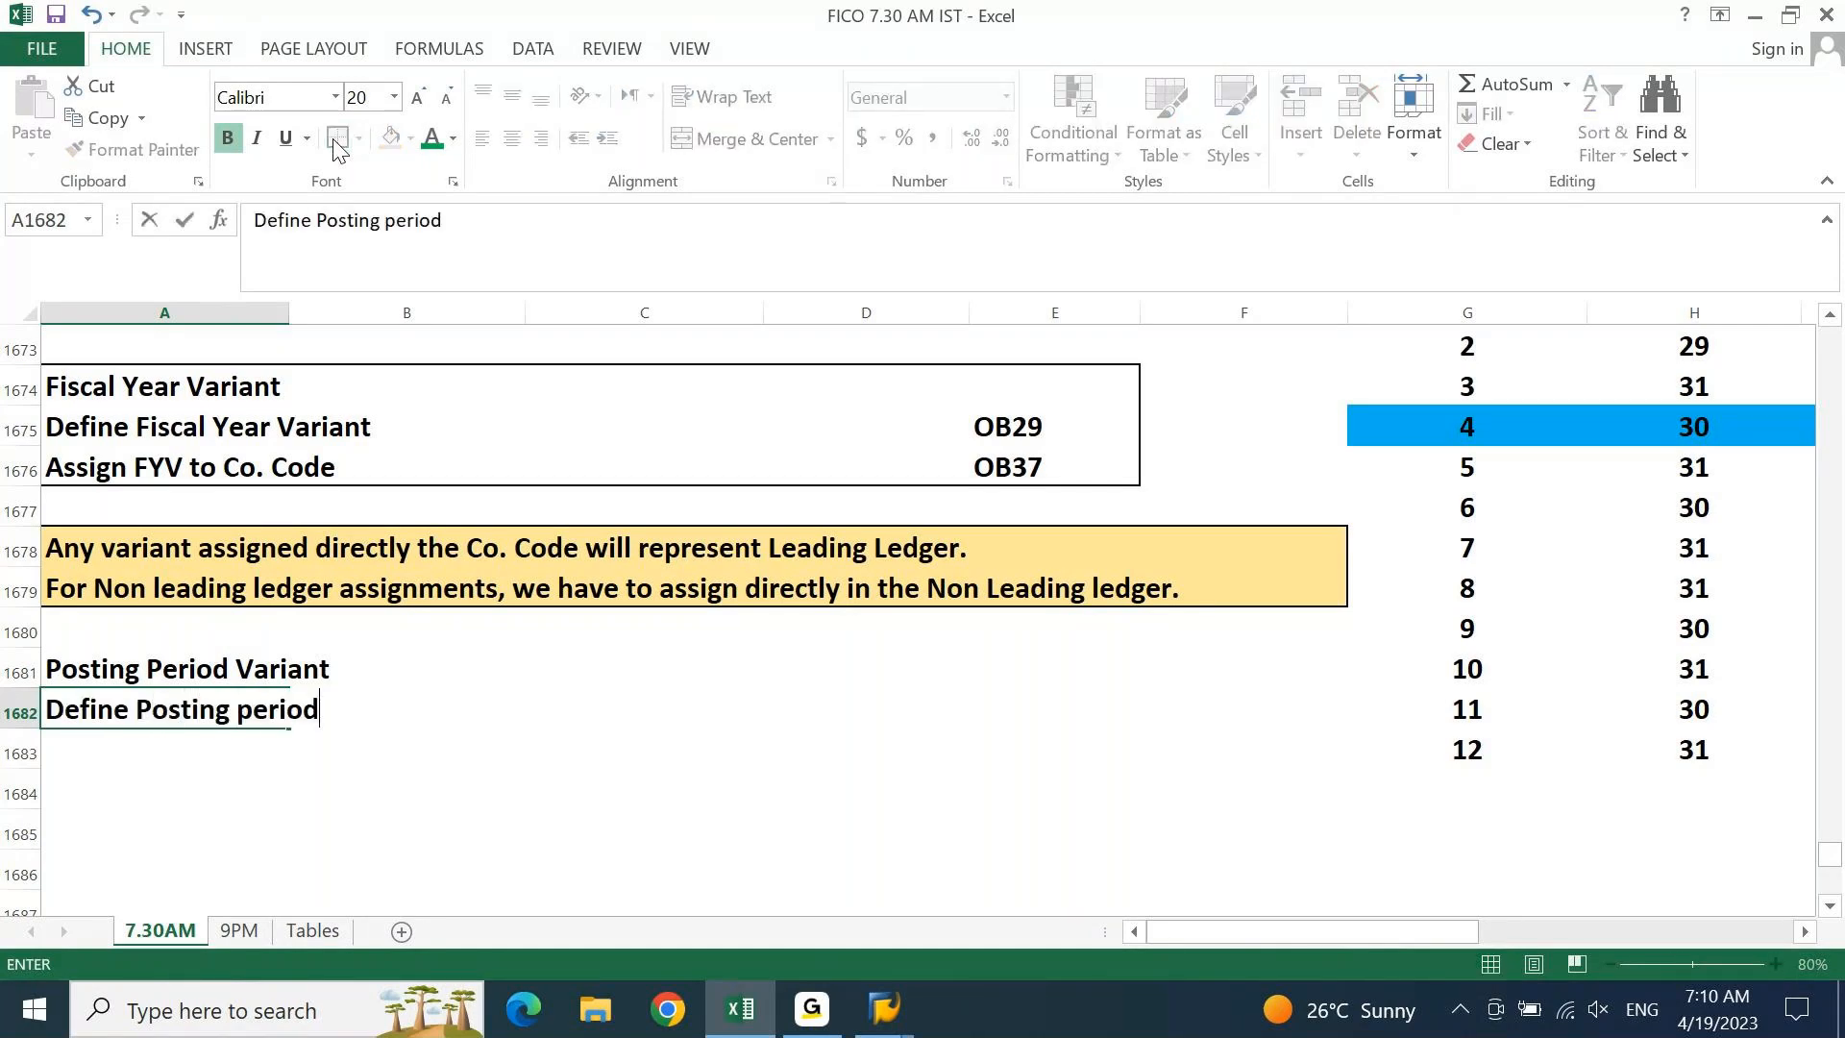
text( variant)
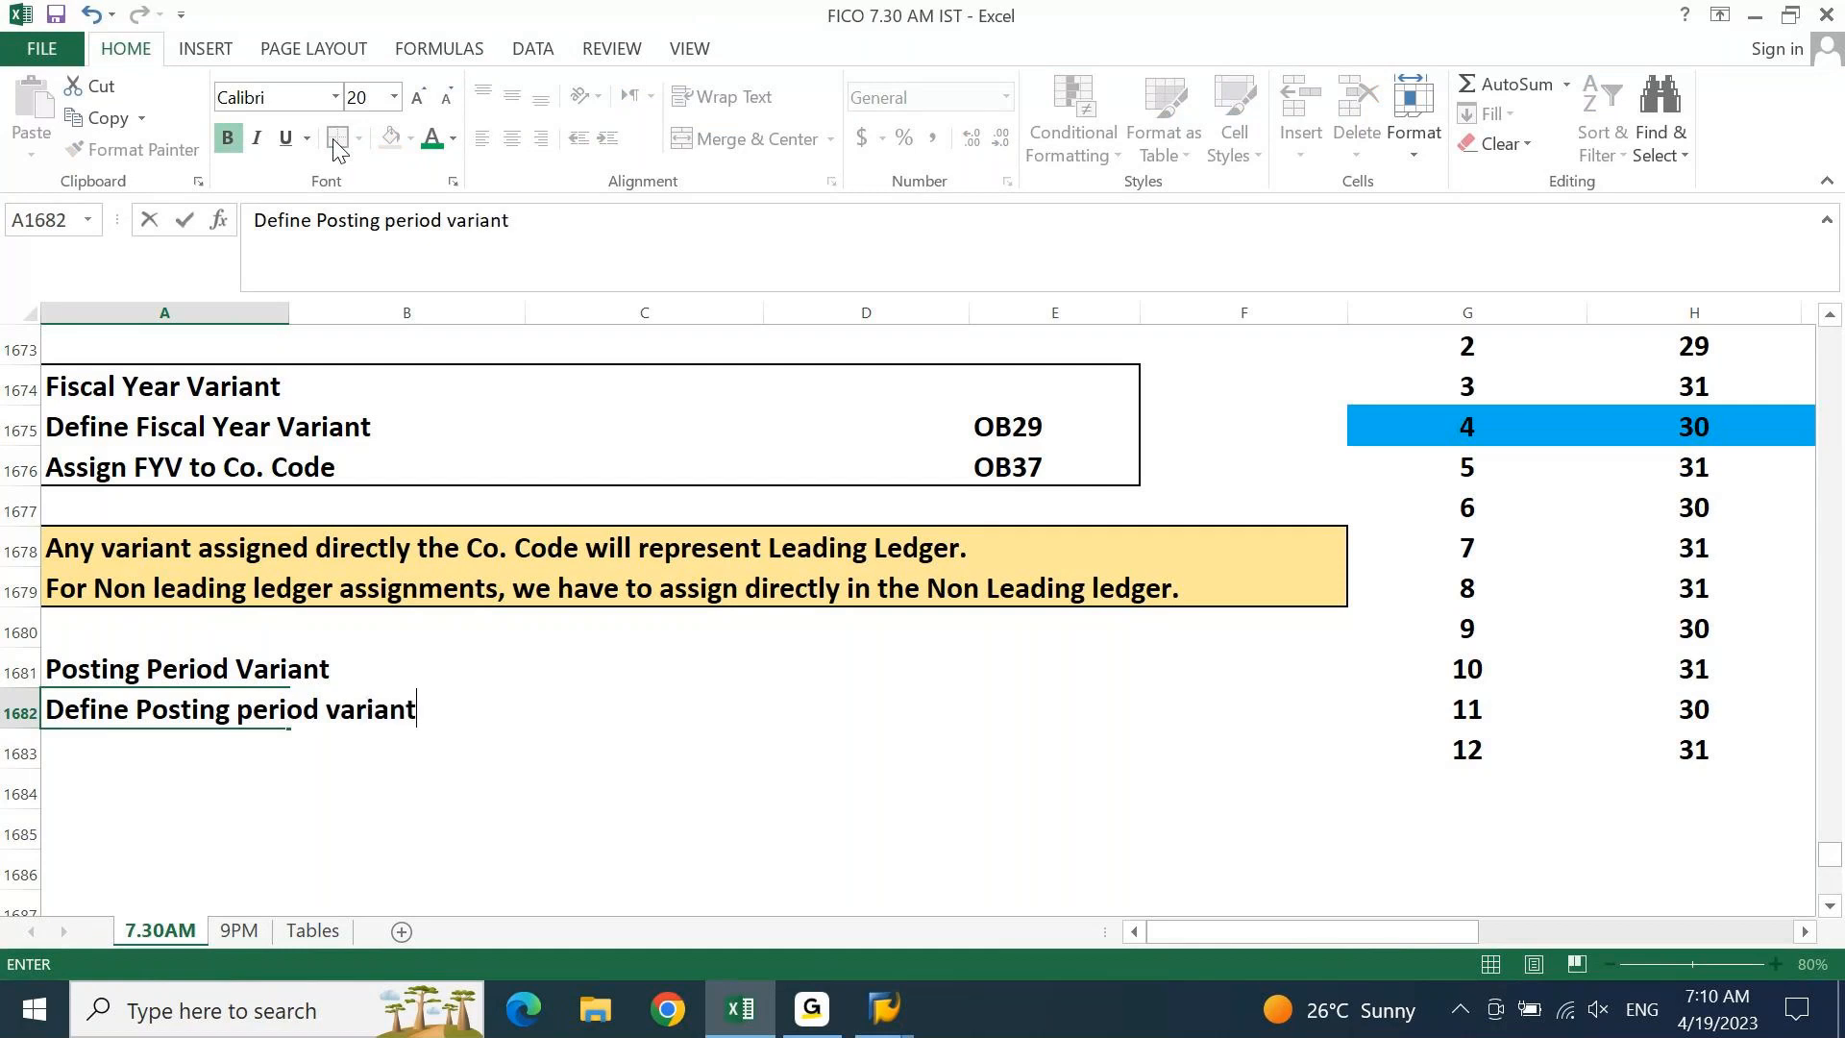
key(Return)
text(Assi)
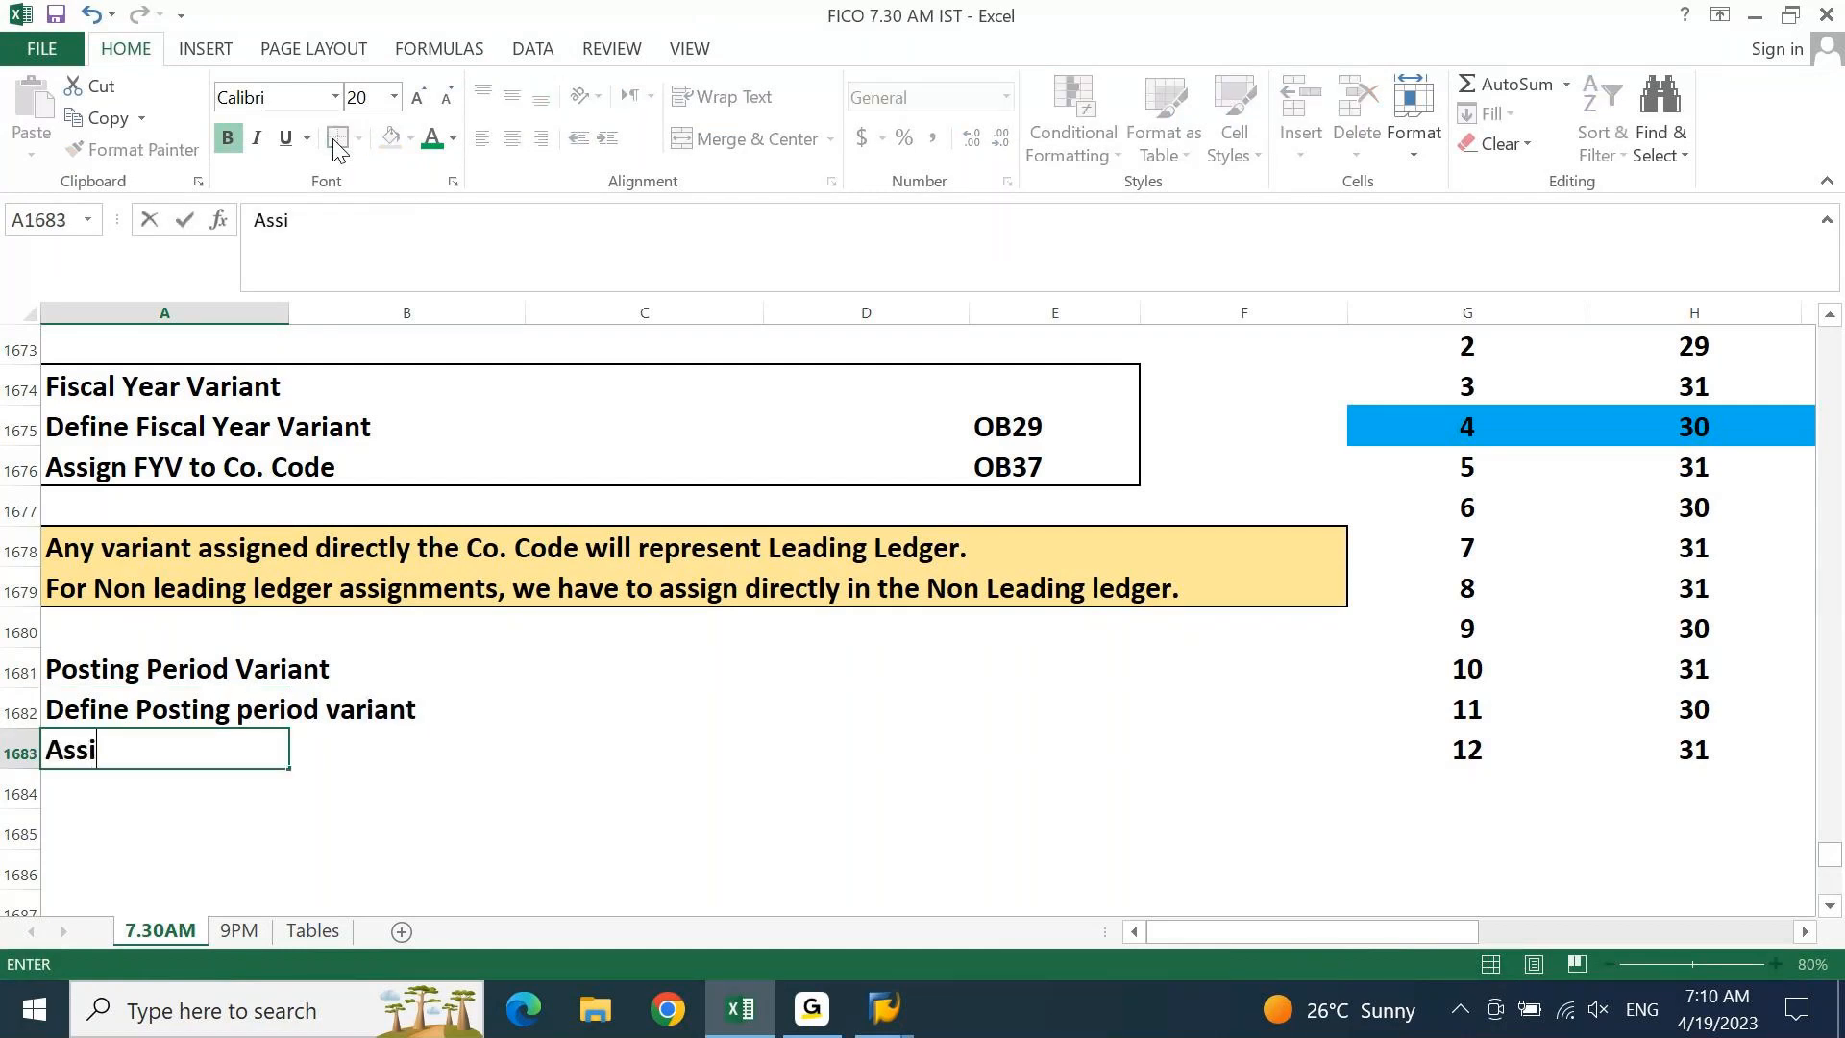
text(gn PPV )
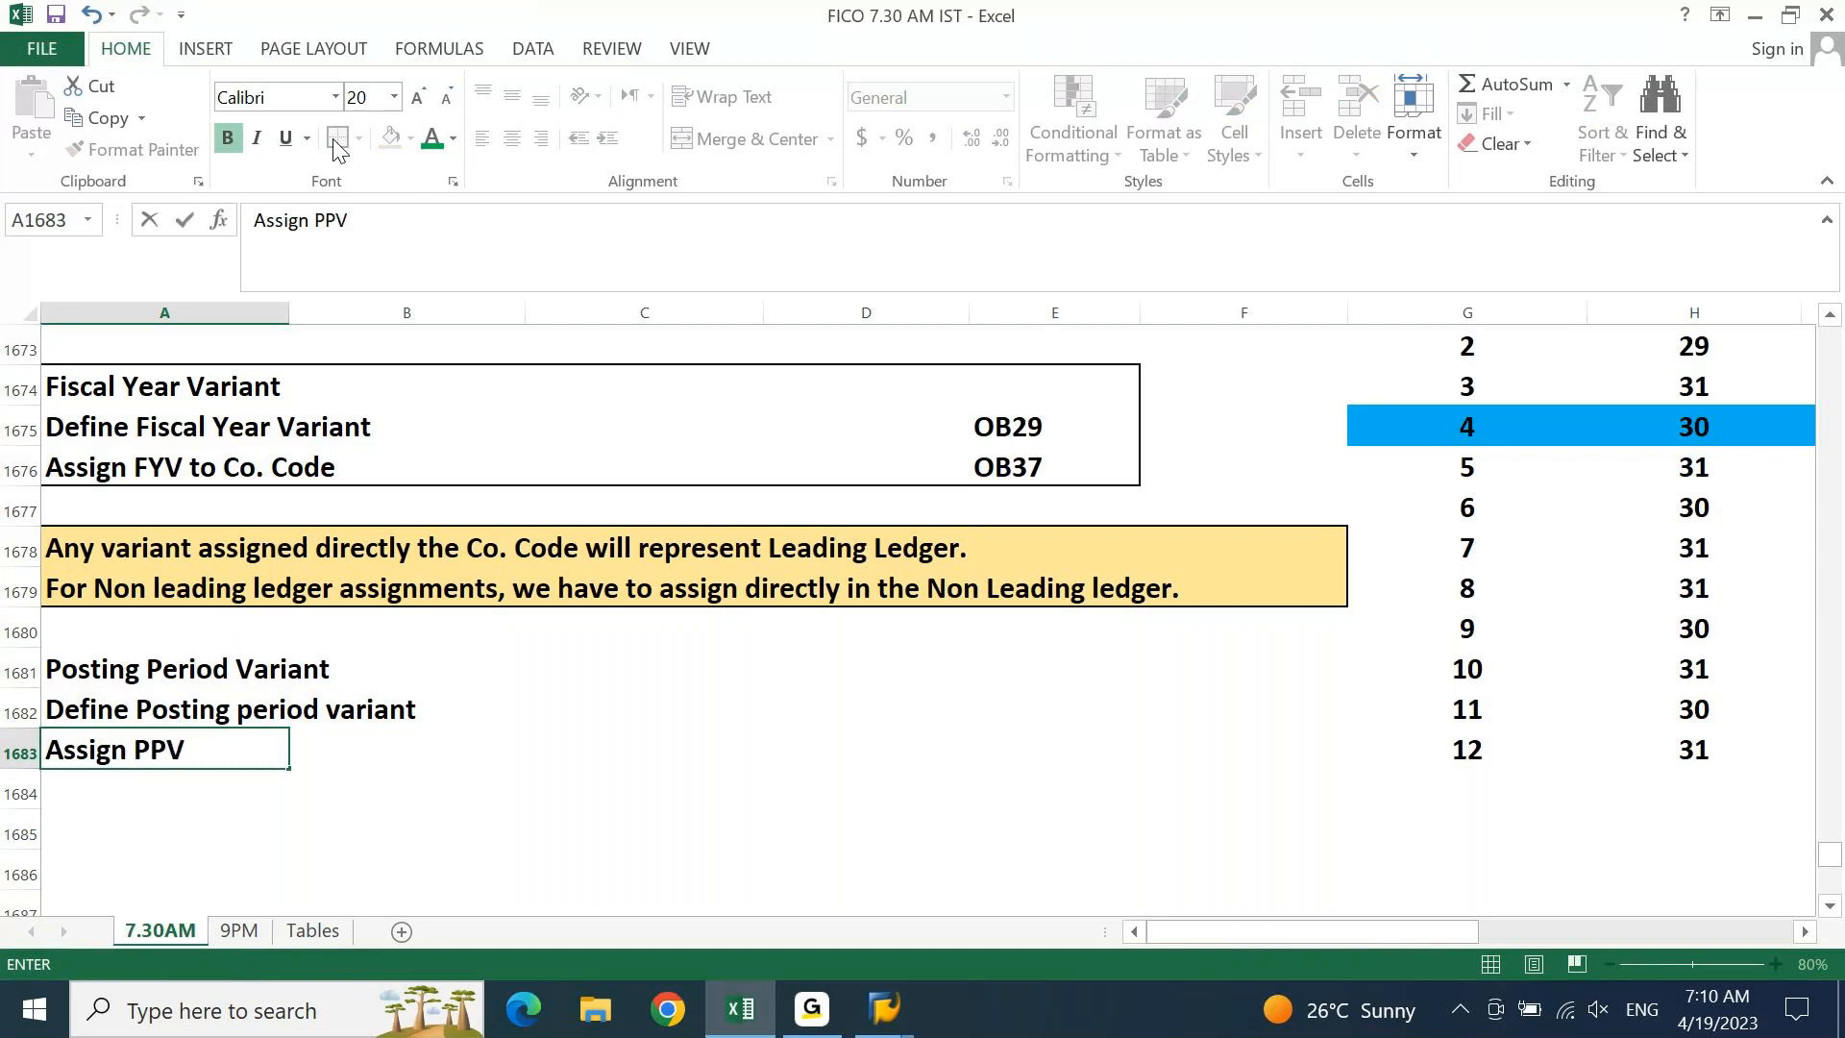
text(to Co. Code)
key(Return)
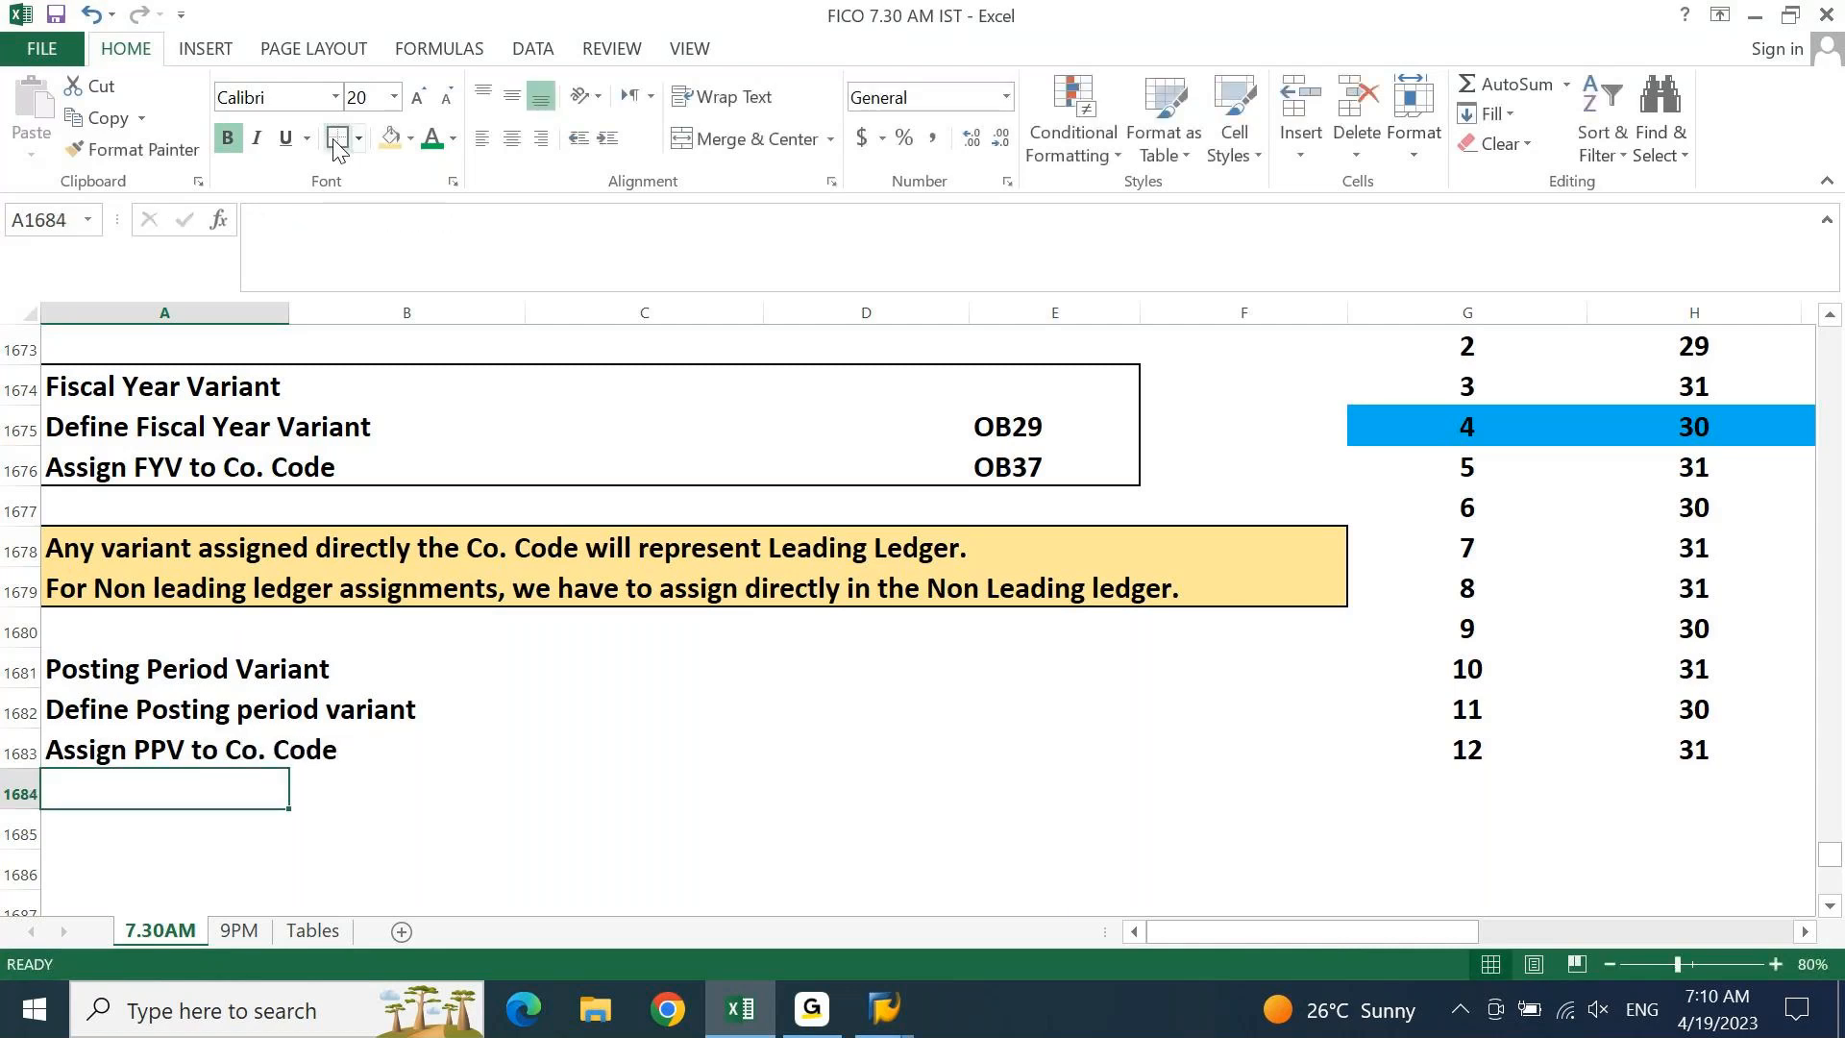
text(Open and Co)
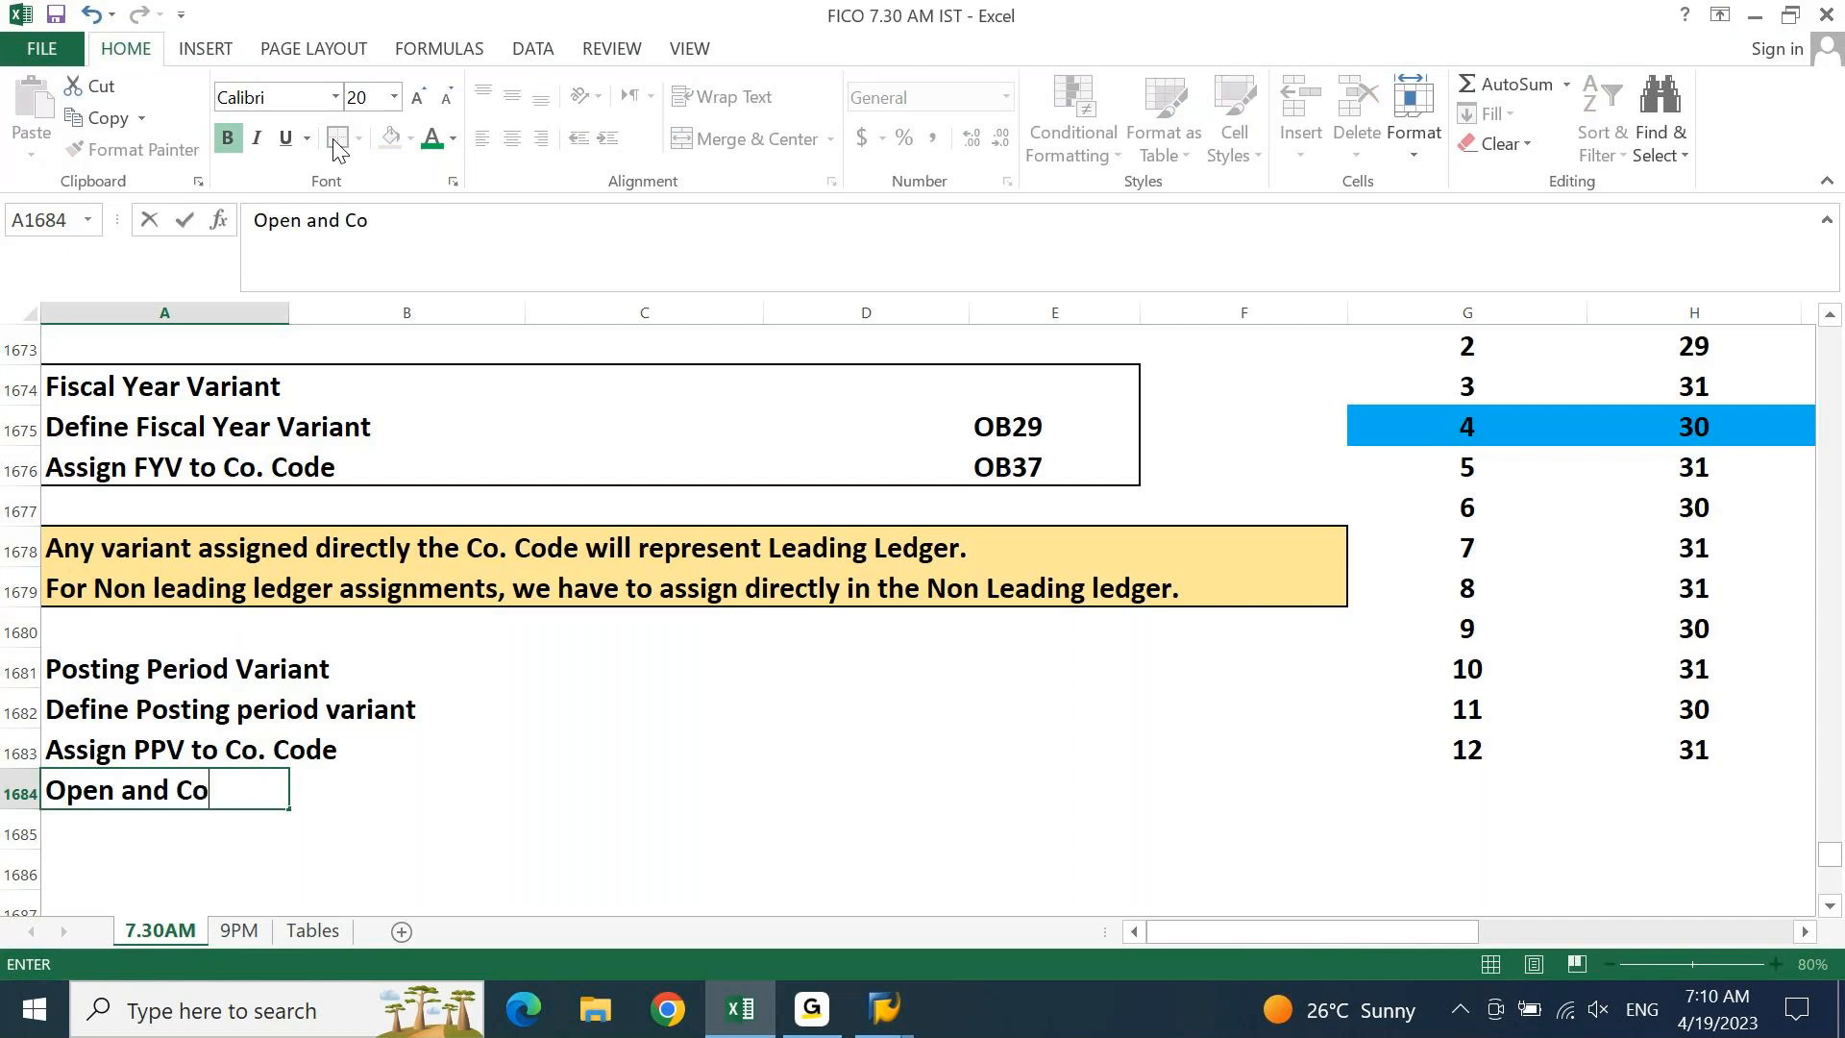
key(BackSpace)
text(lose Periods)
key(Tab)
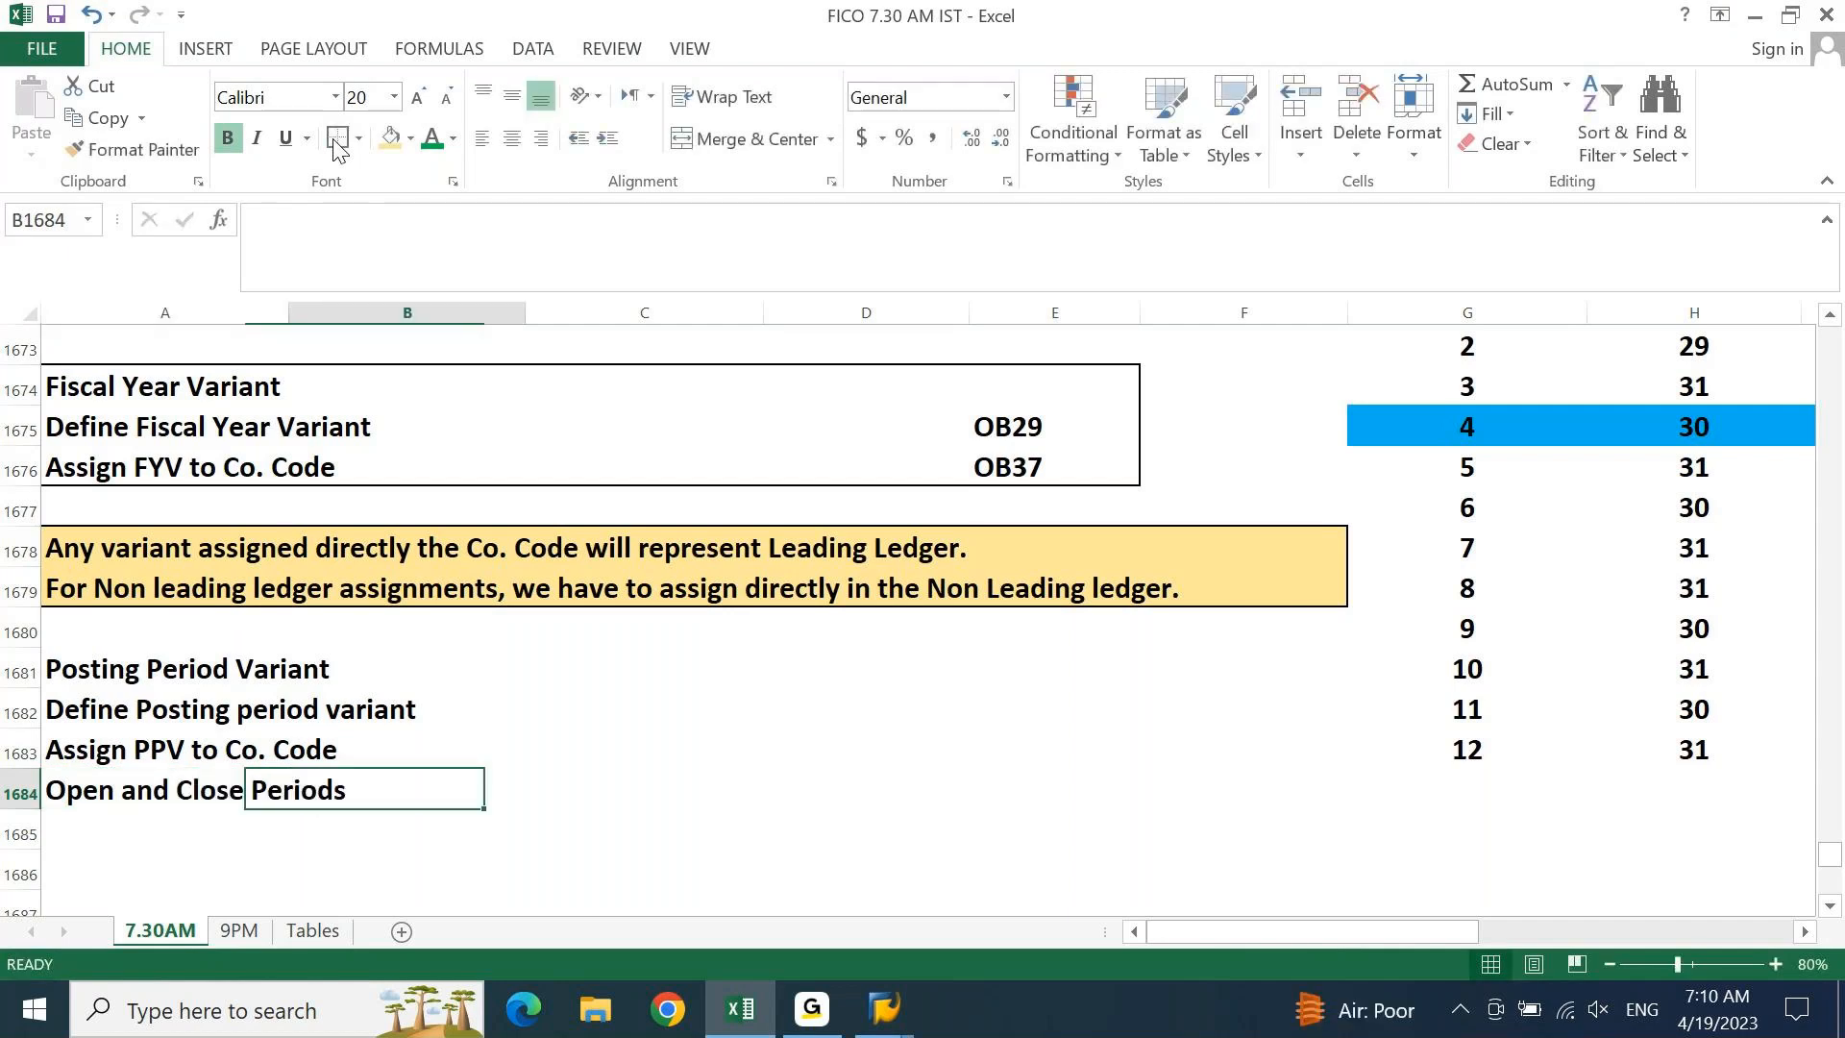
Put an outside border around the four Posting Period Variant rows A1681:E1684
key(Left)
key(Up)
key(Up)
key(Up)
key(shift+Right)
key(shift+Right)
key(shift+Right)
key(shift+Right)
key(shift+Right)
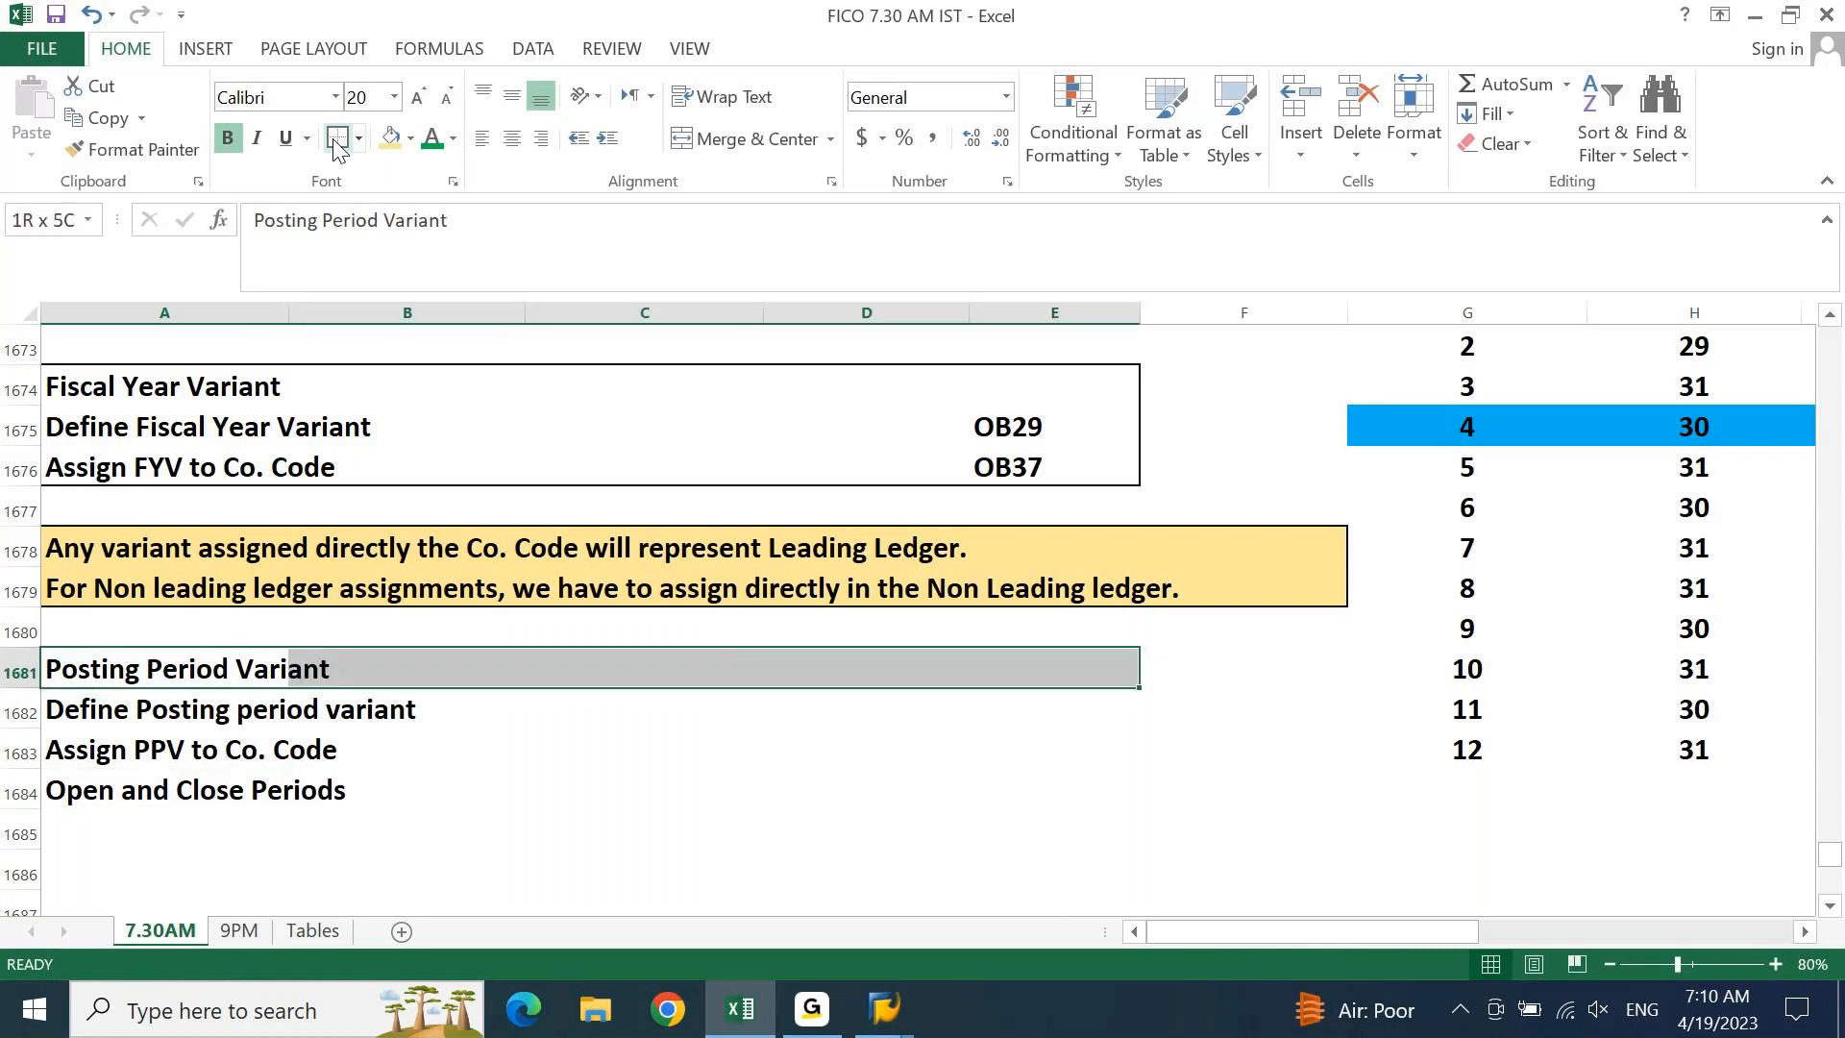
key(shift+Left)
key(shift+Down)
key(shift+Down)
key(shift+Down)
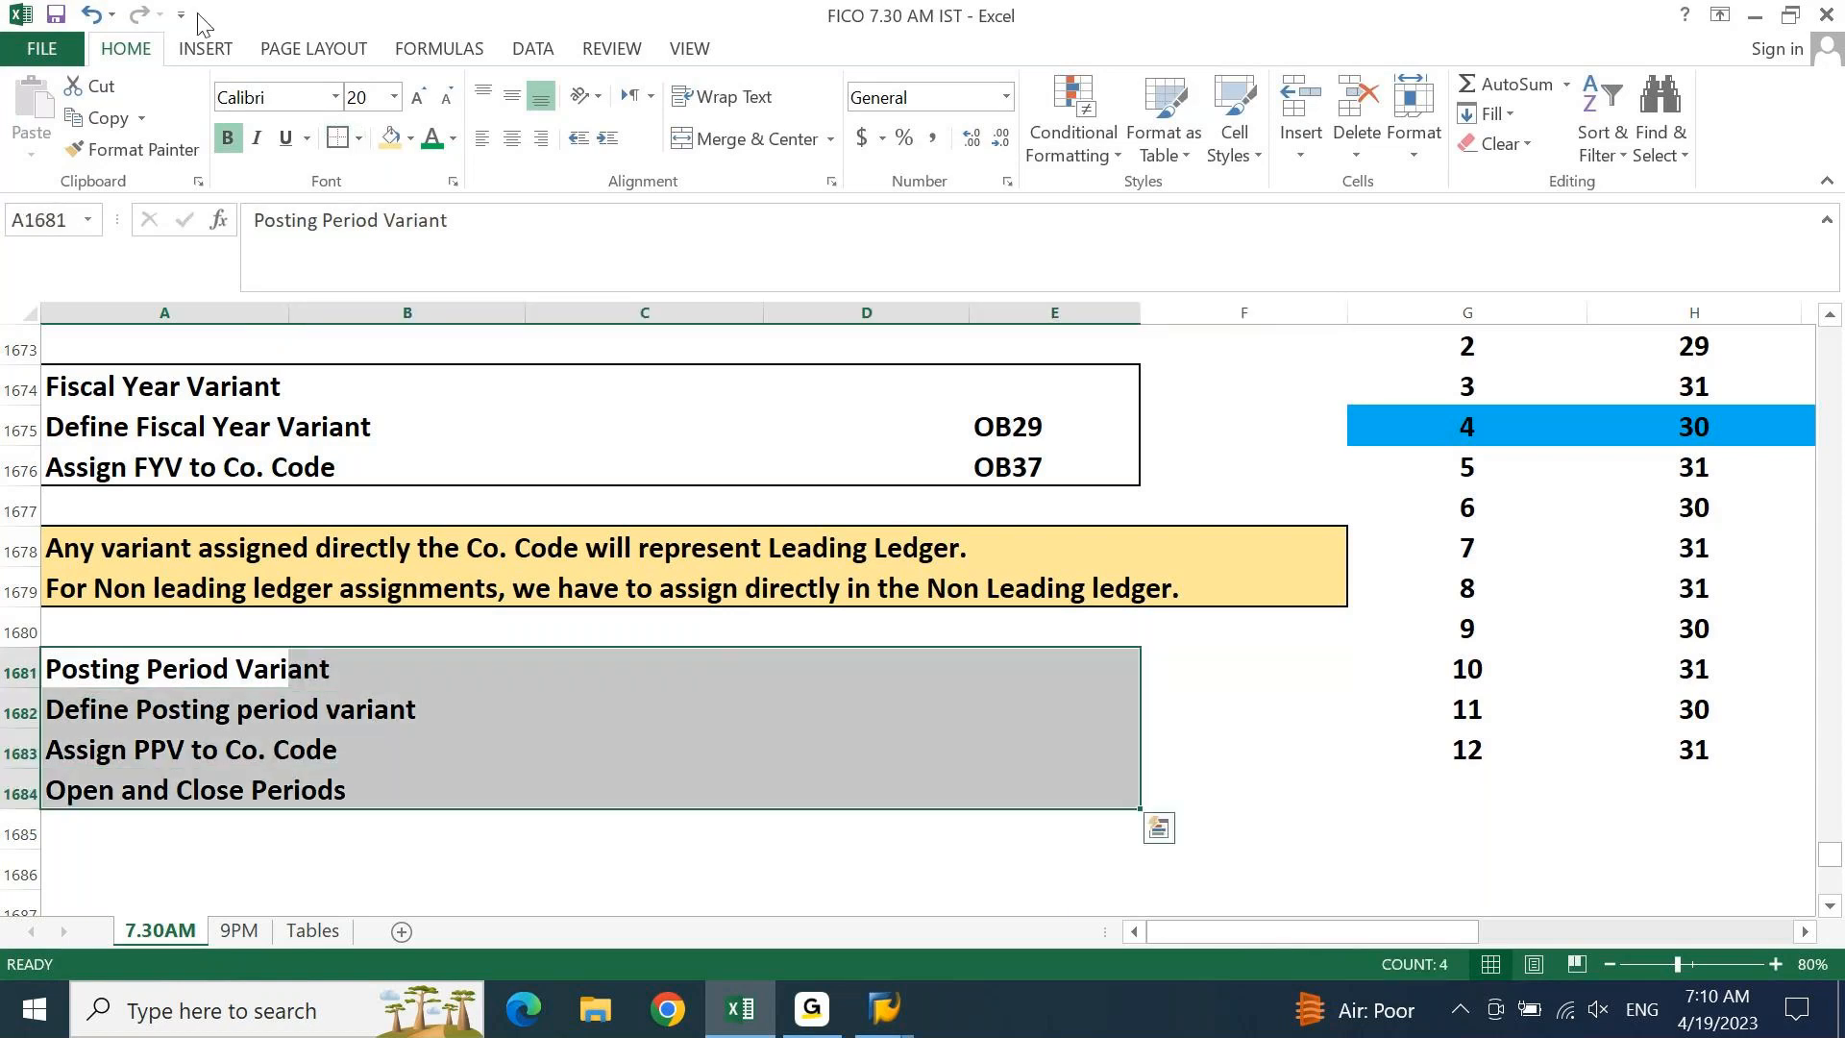
click(338, 139)
key(Down)
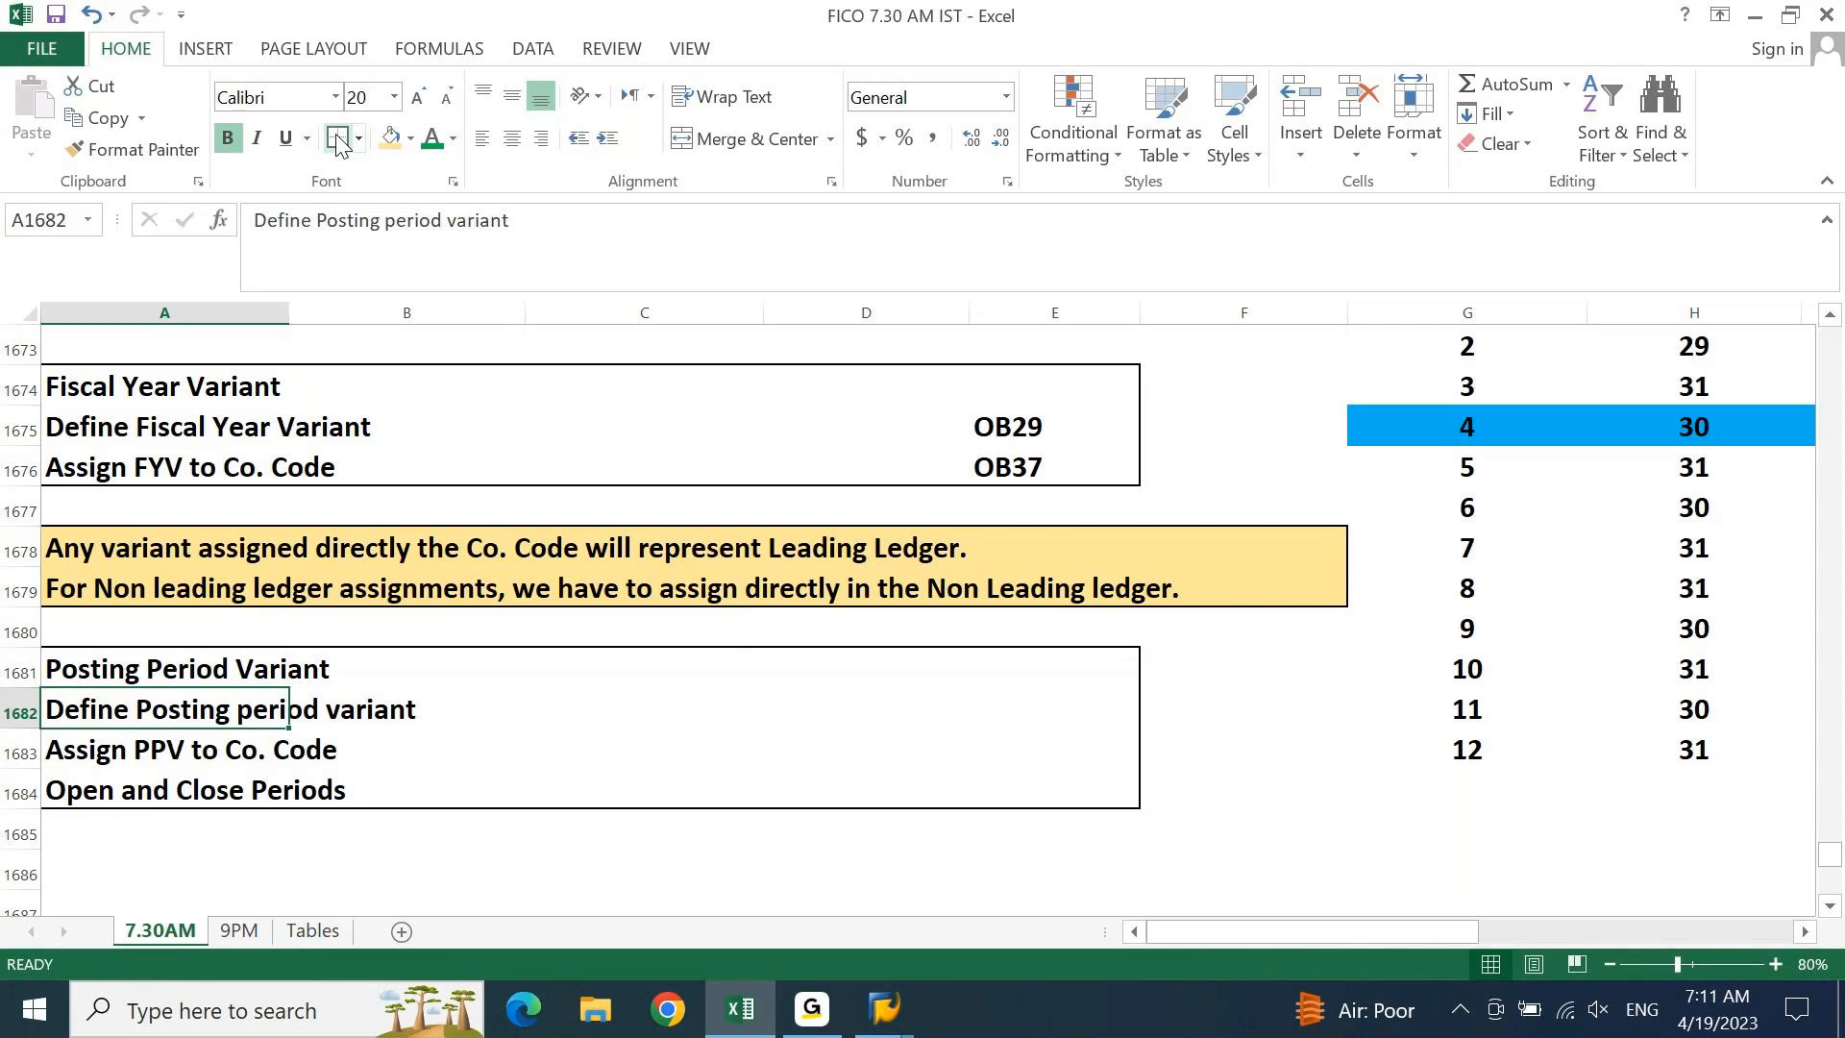
Enter 'PPV's are created in the combination of Ledger and Co. Code' in row 1685
key(Down)
key(Down)
key(Down)
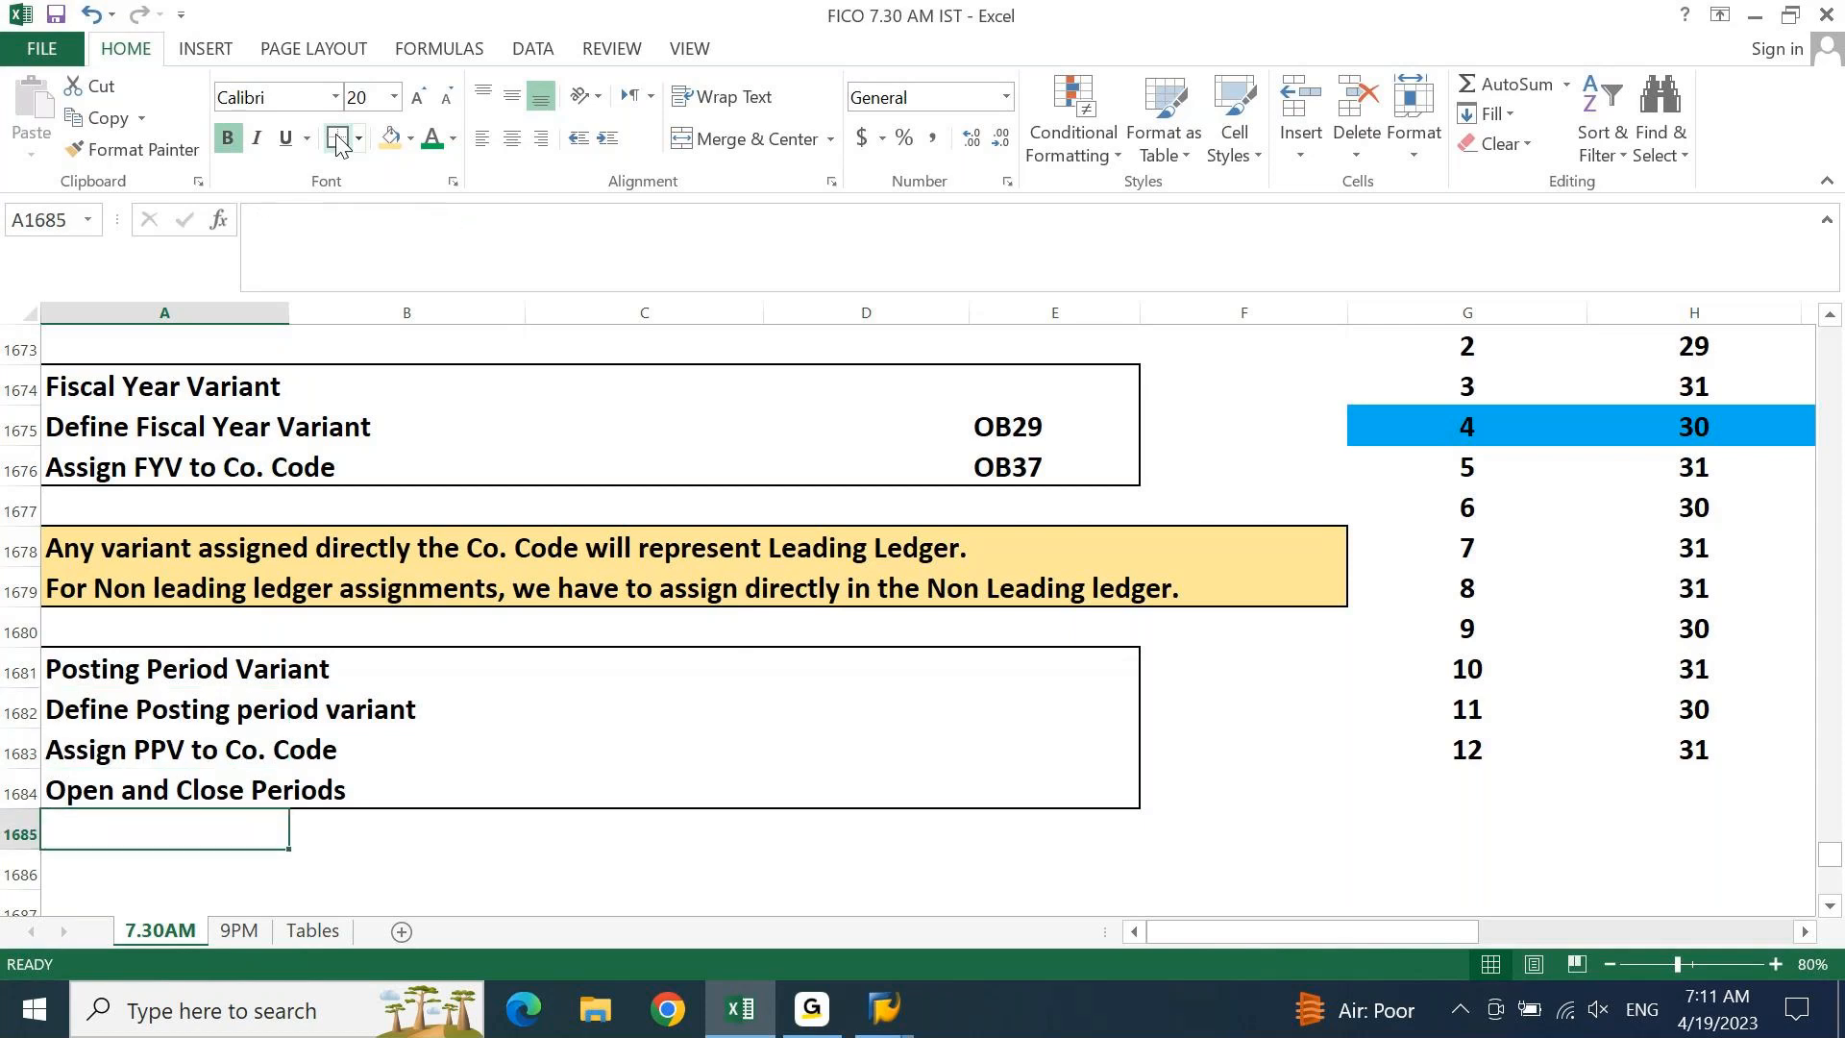
text(Posting)
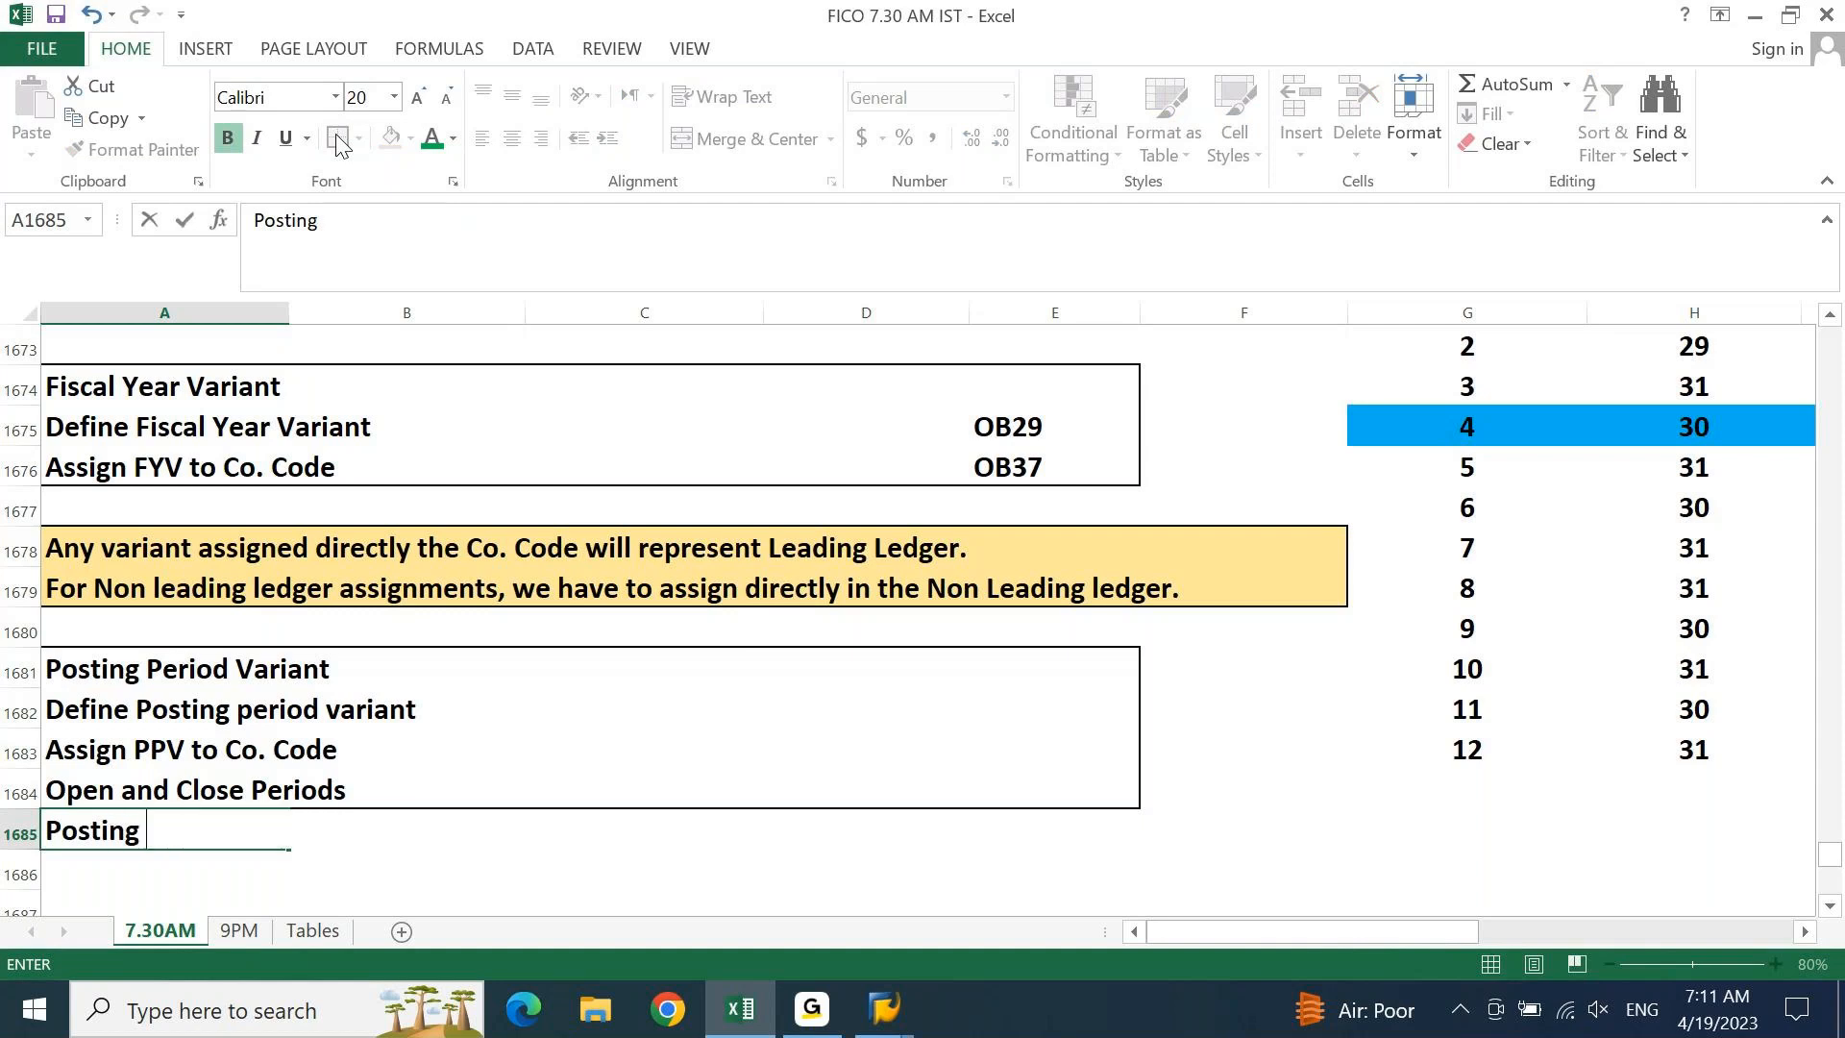
key(BackSpace)
key(BackSpace)
key(BackSpace)
key(BackSpace)
key(BackSpace)
key(BackSpace)
key(BackSpace)
key(BackSpace)
text(PPV)
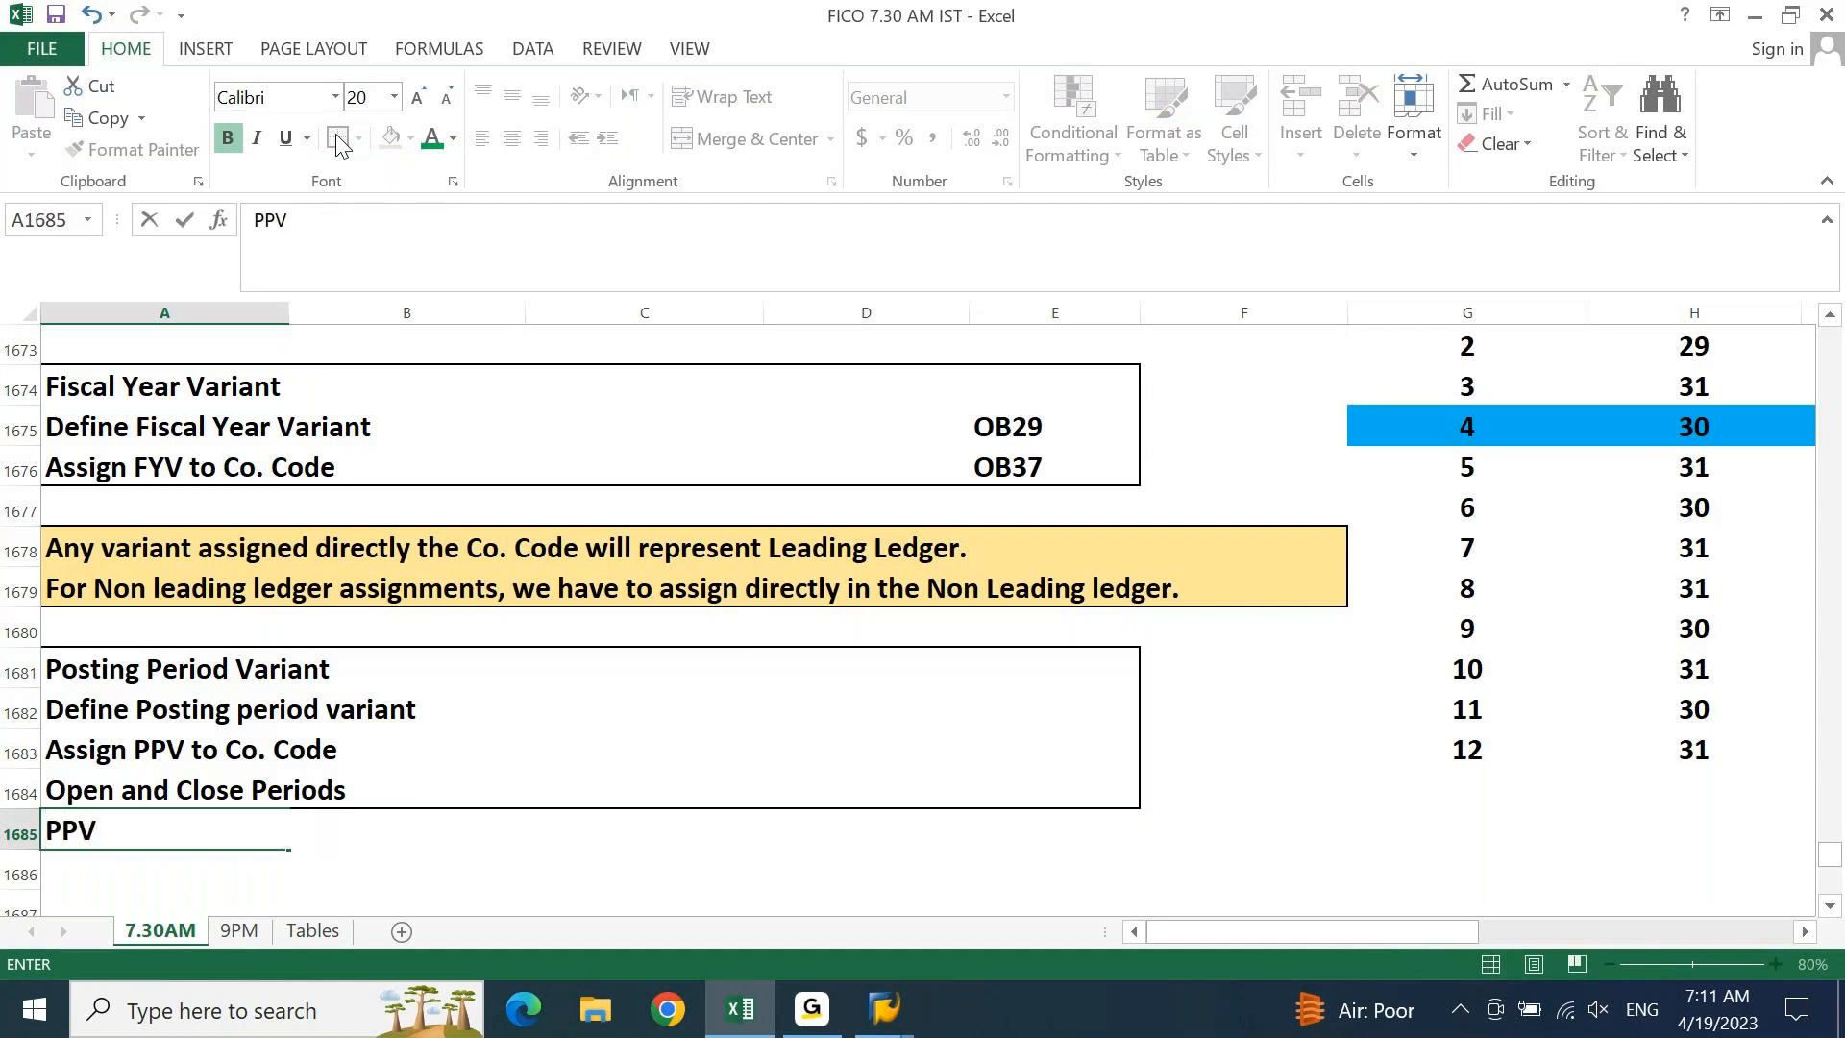
text( 's are created )
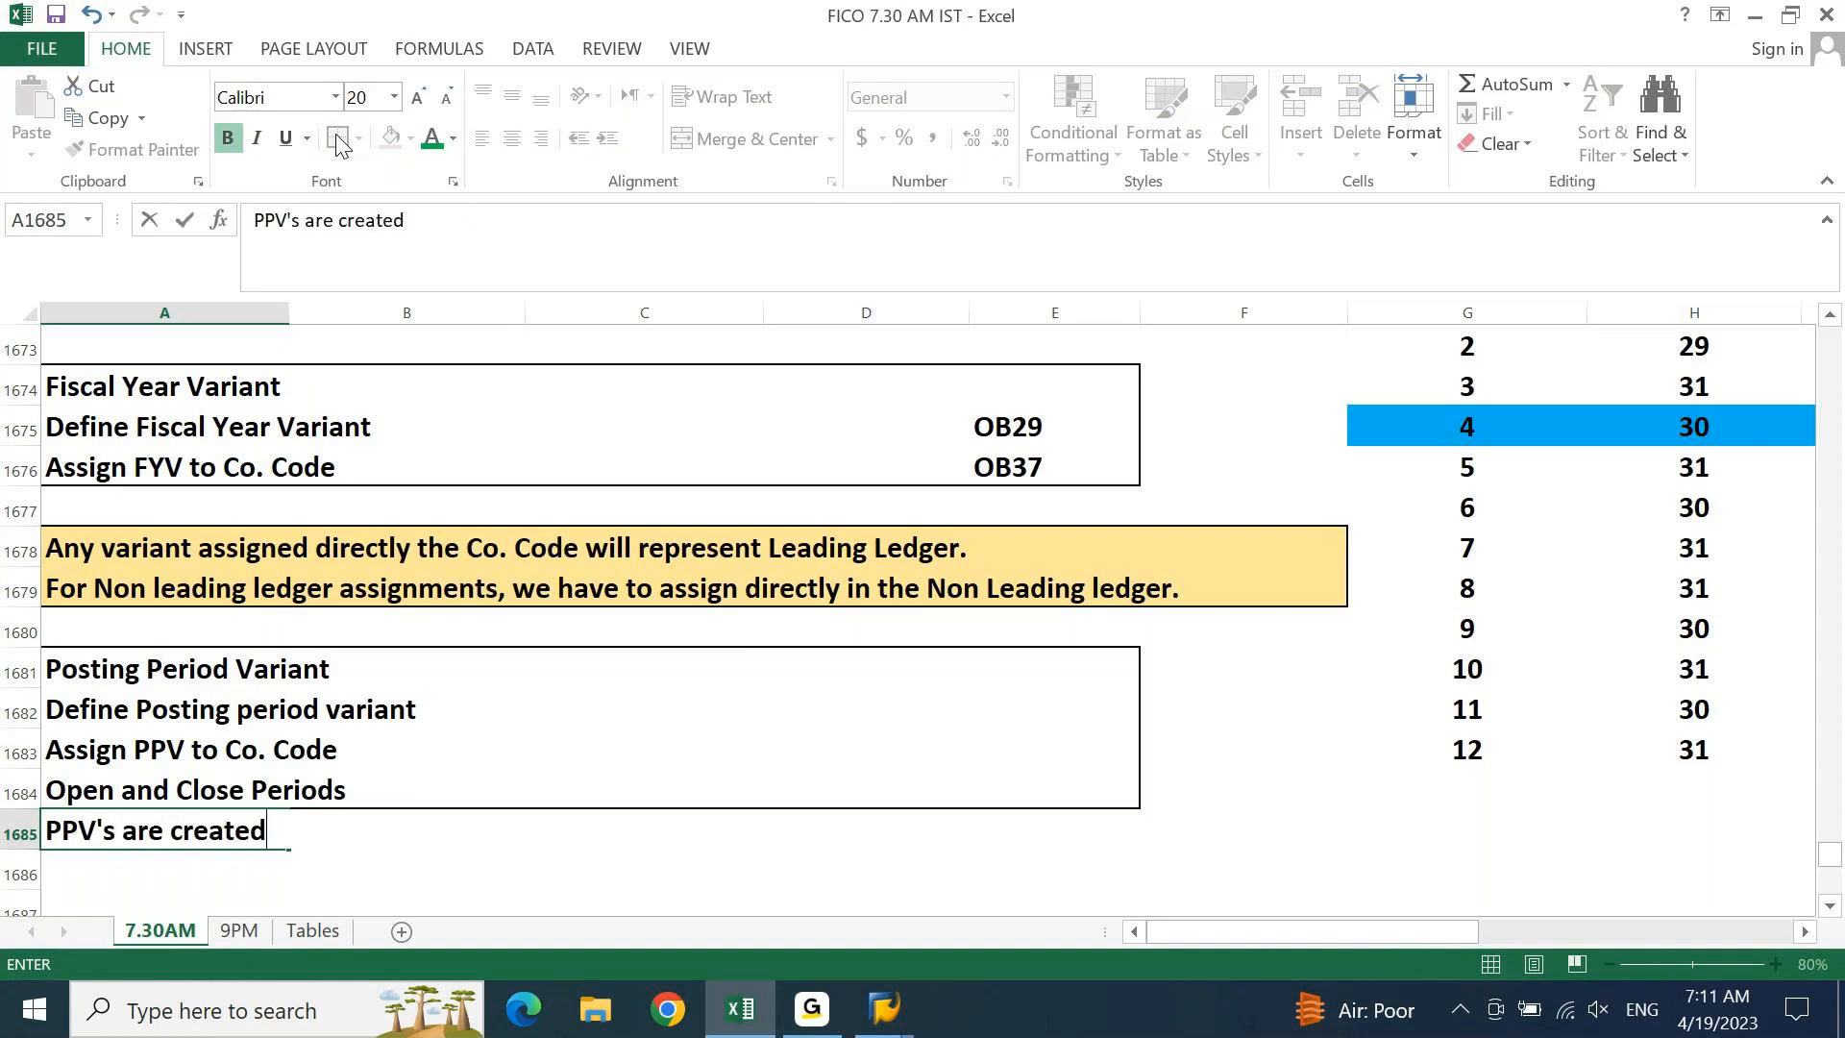
text(in the comp)
key(BackSpace)
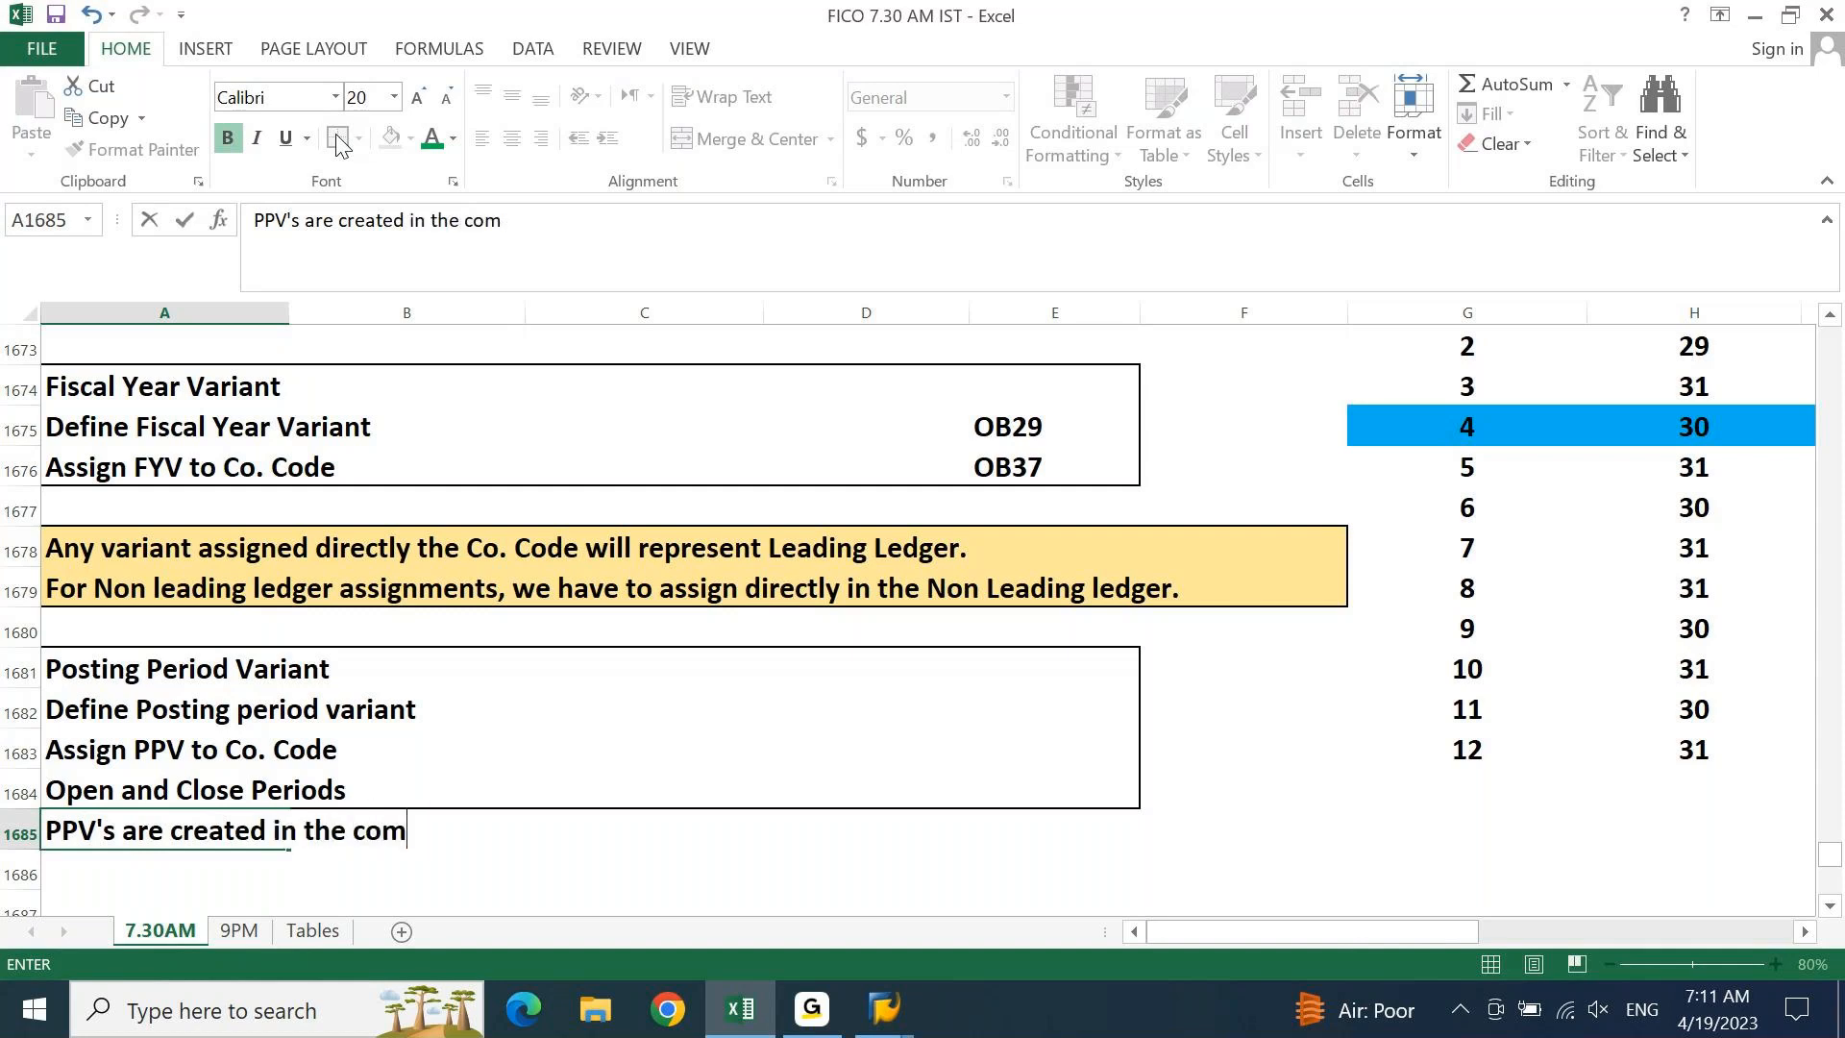
text(binatio)
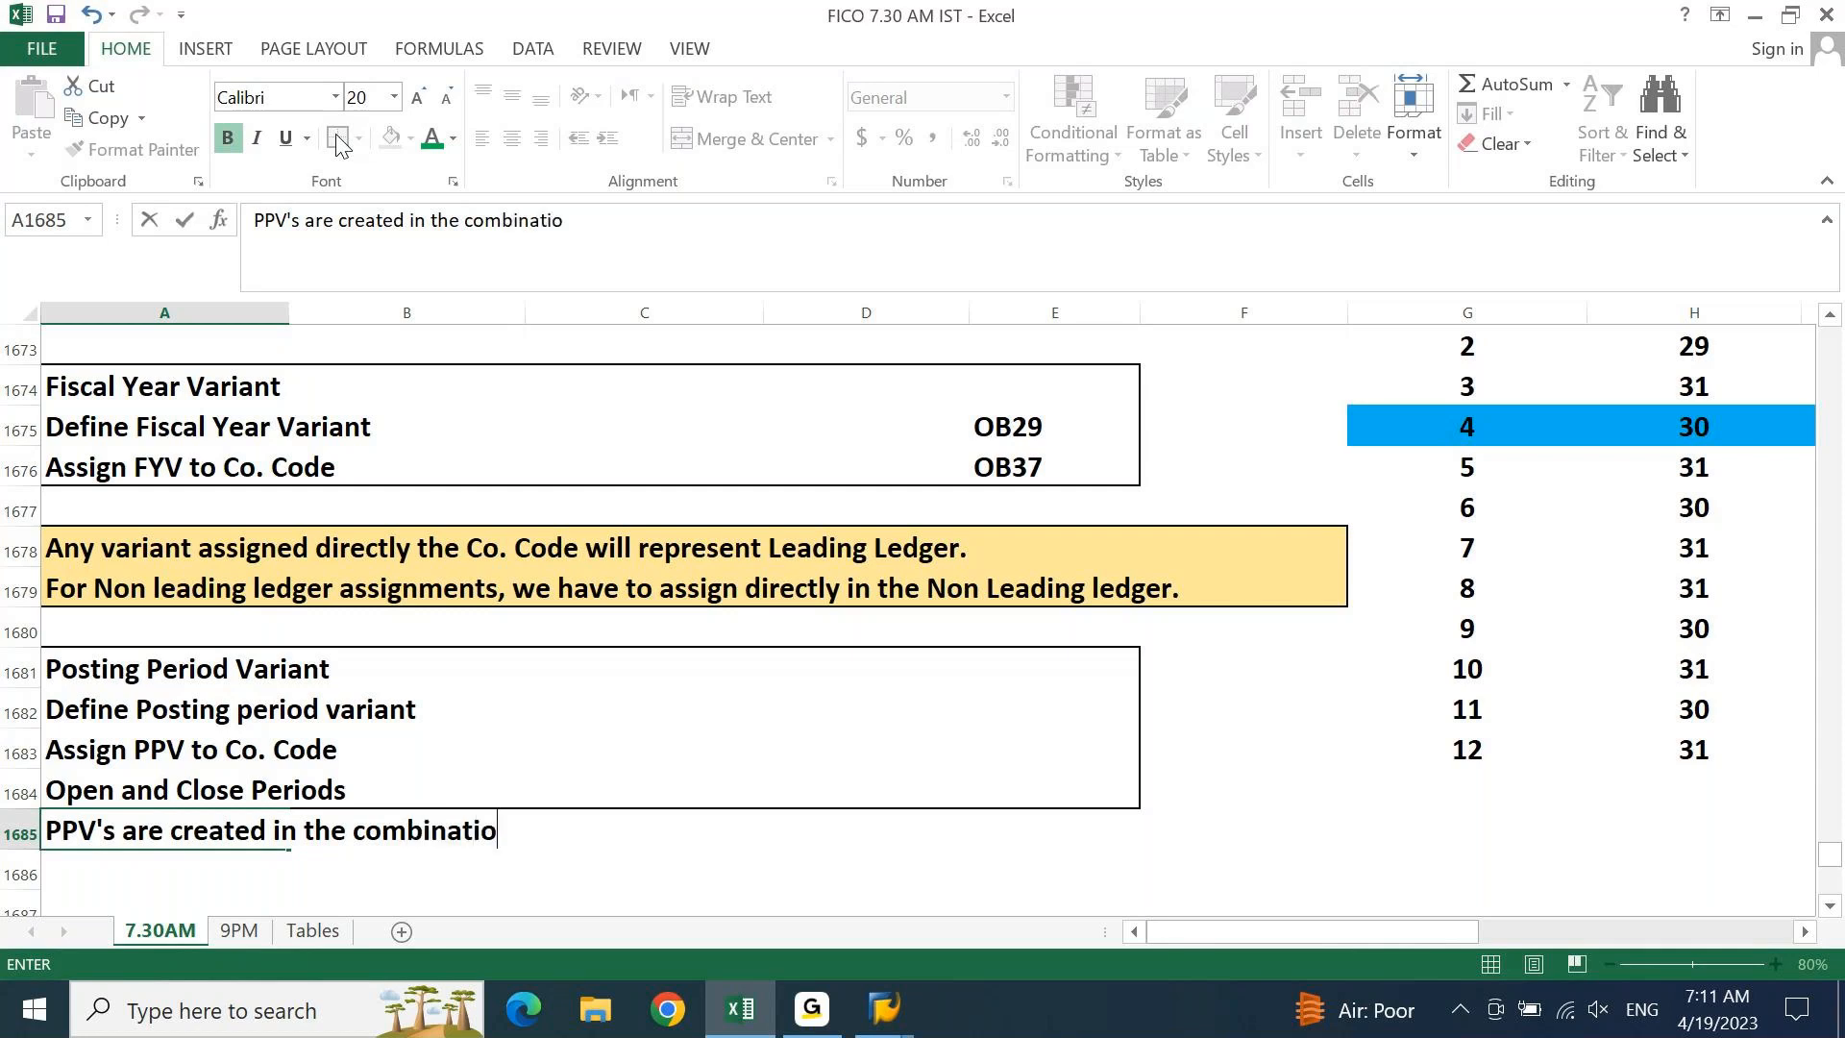
text(n of Ledgr)
key(BackSpace)
text(e)
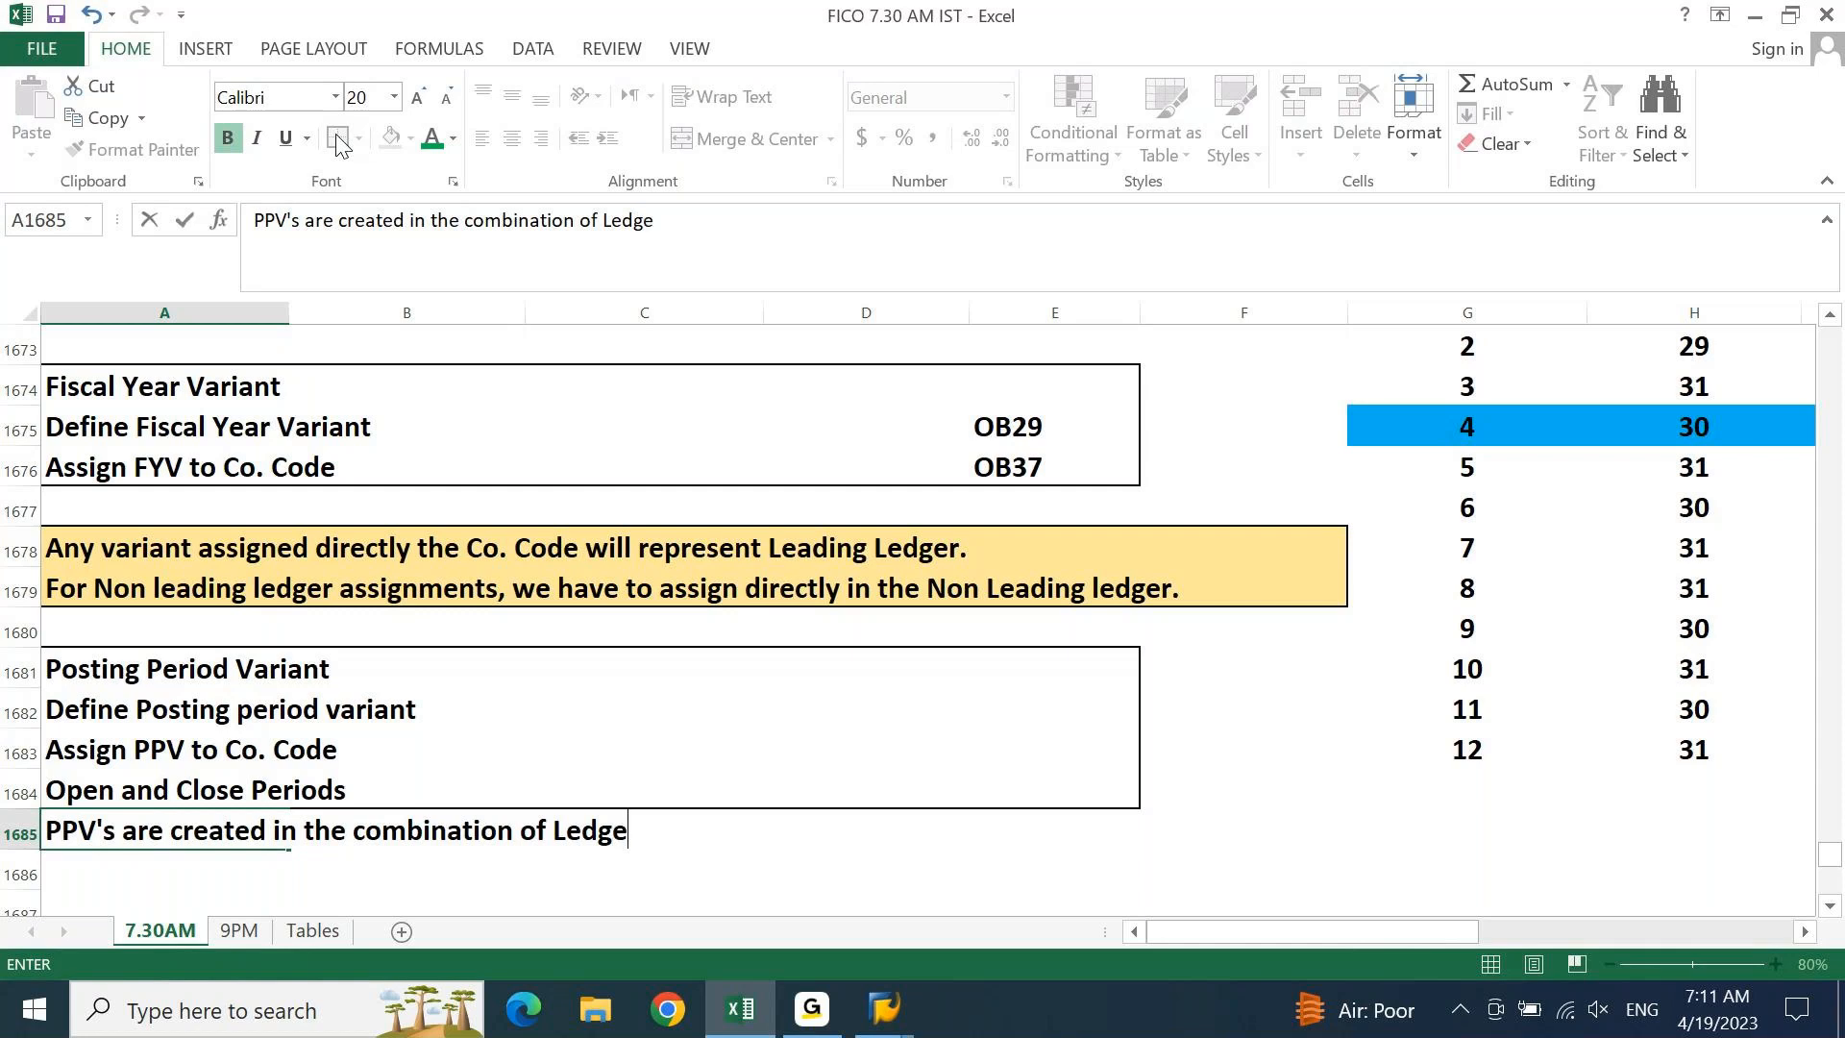
text(r and Co. COde)
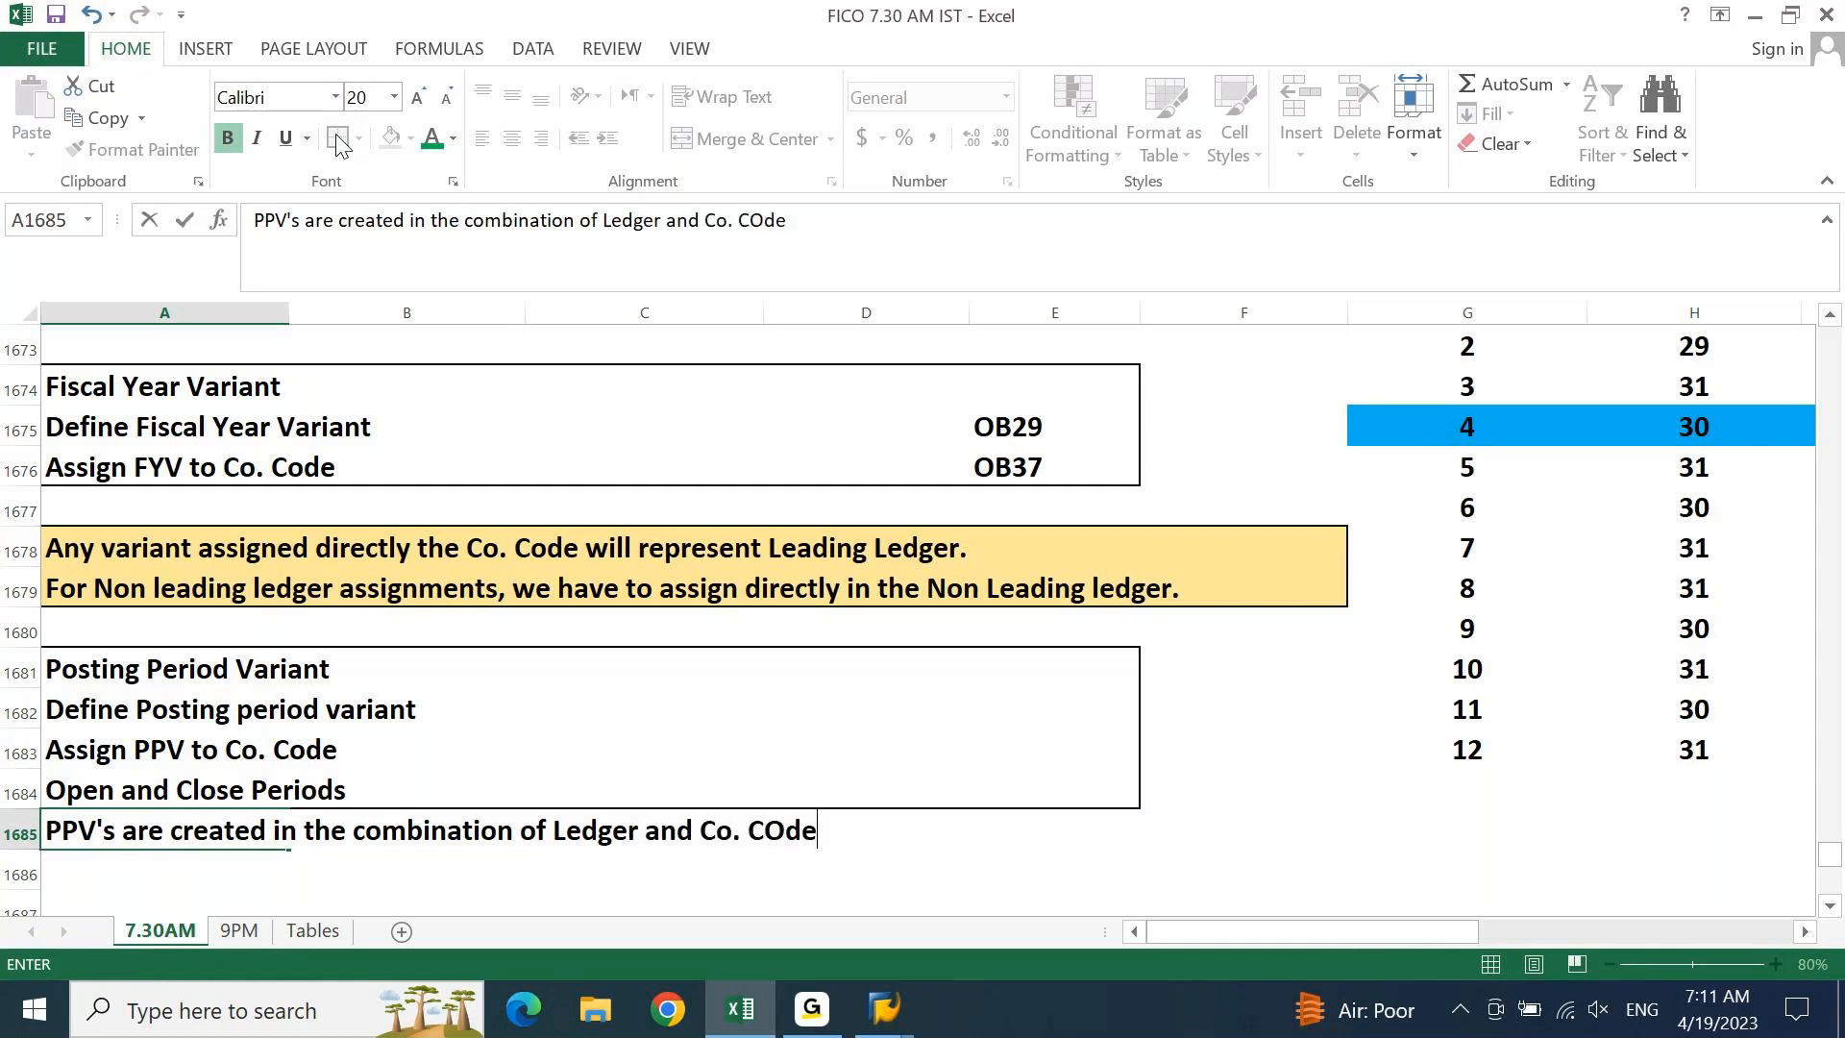
key(Return)
key(Up)
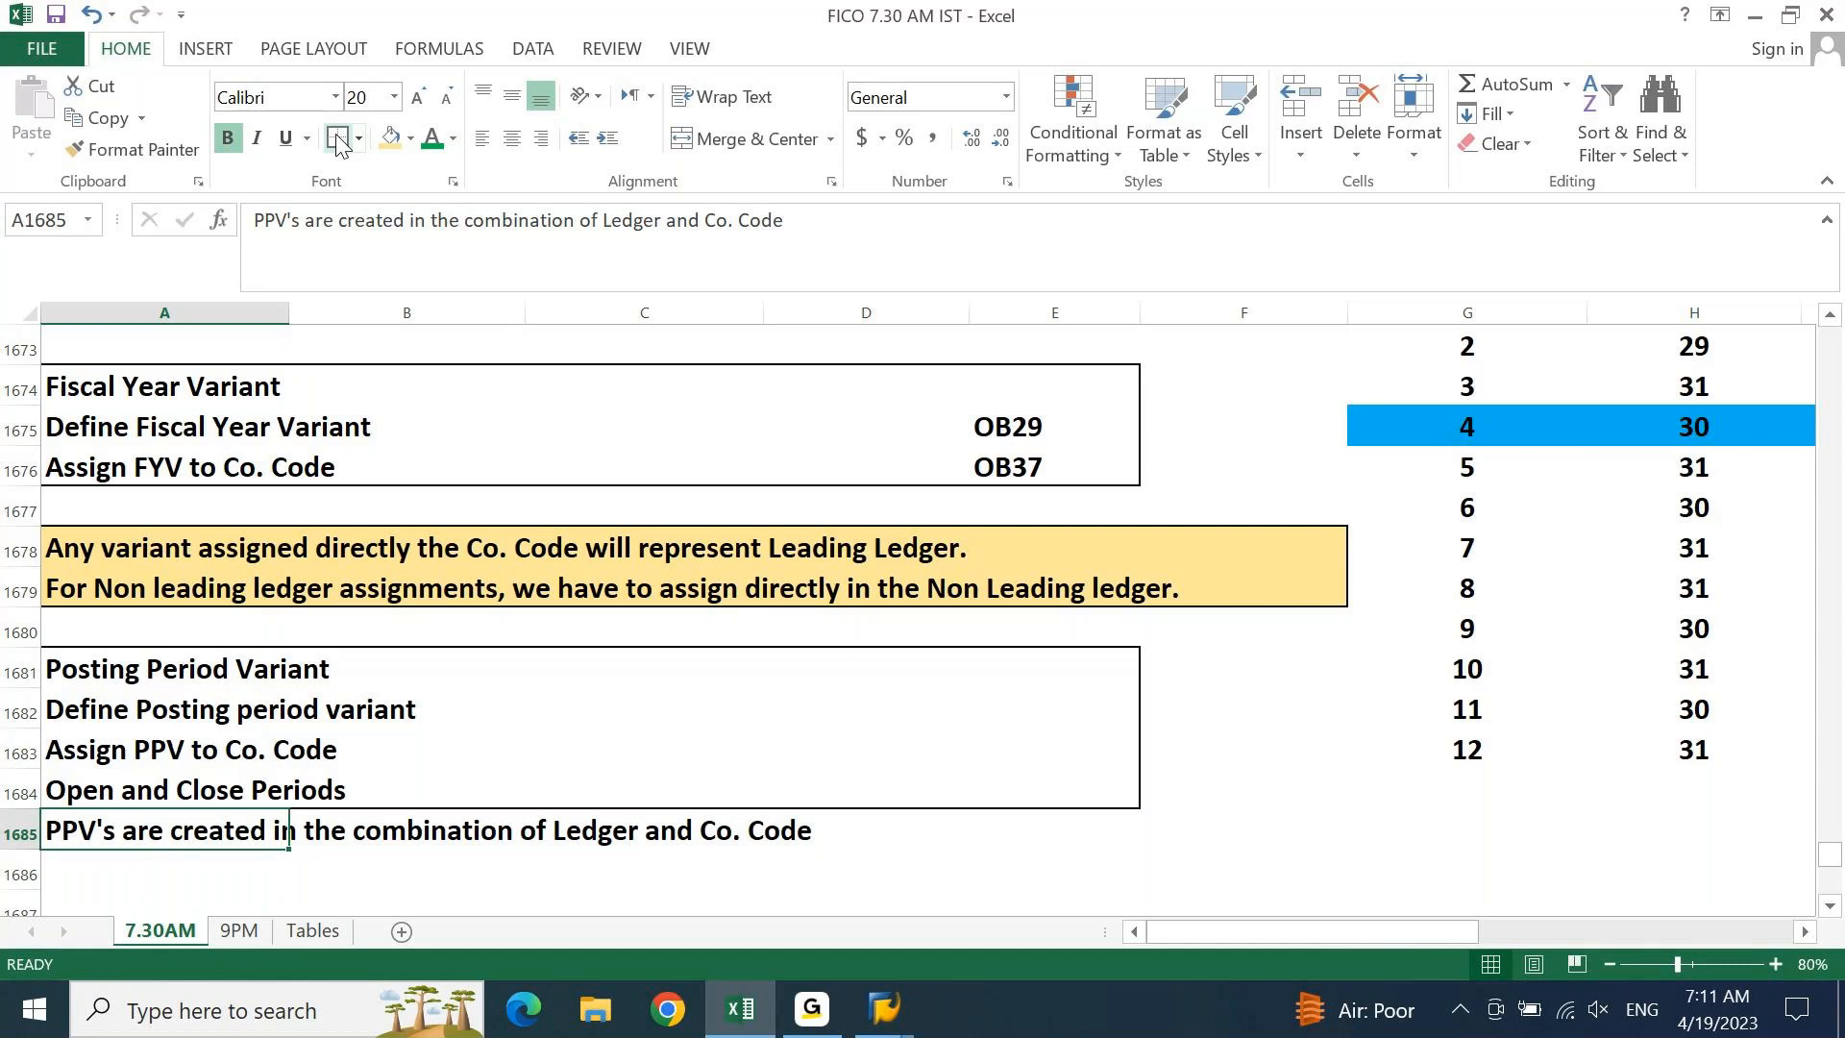
key(Up)
key(Up)
key(Up)
key(Up)
key(Up)
key(Up)
key(Up)
key(Up)
key(Up)
key(Up)
key(Up)
key(Up)
key(Up)
key(Up)
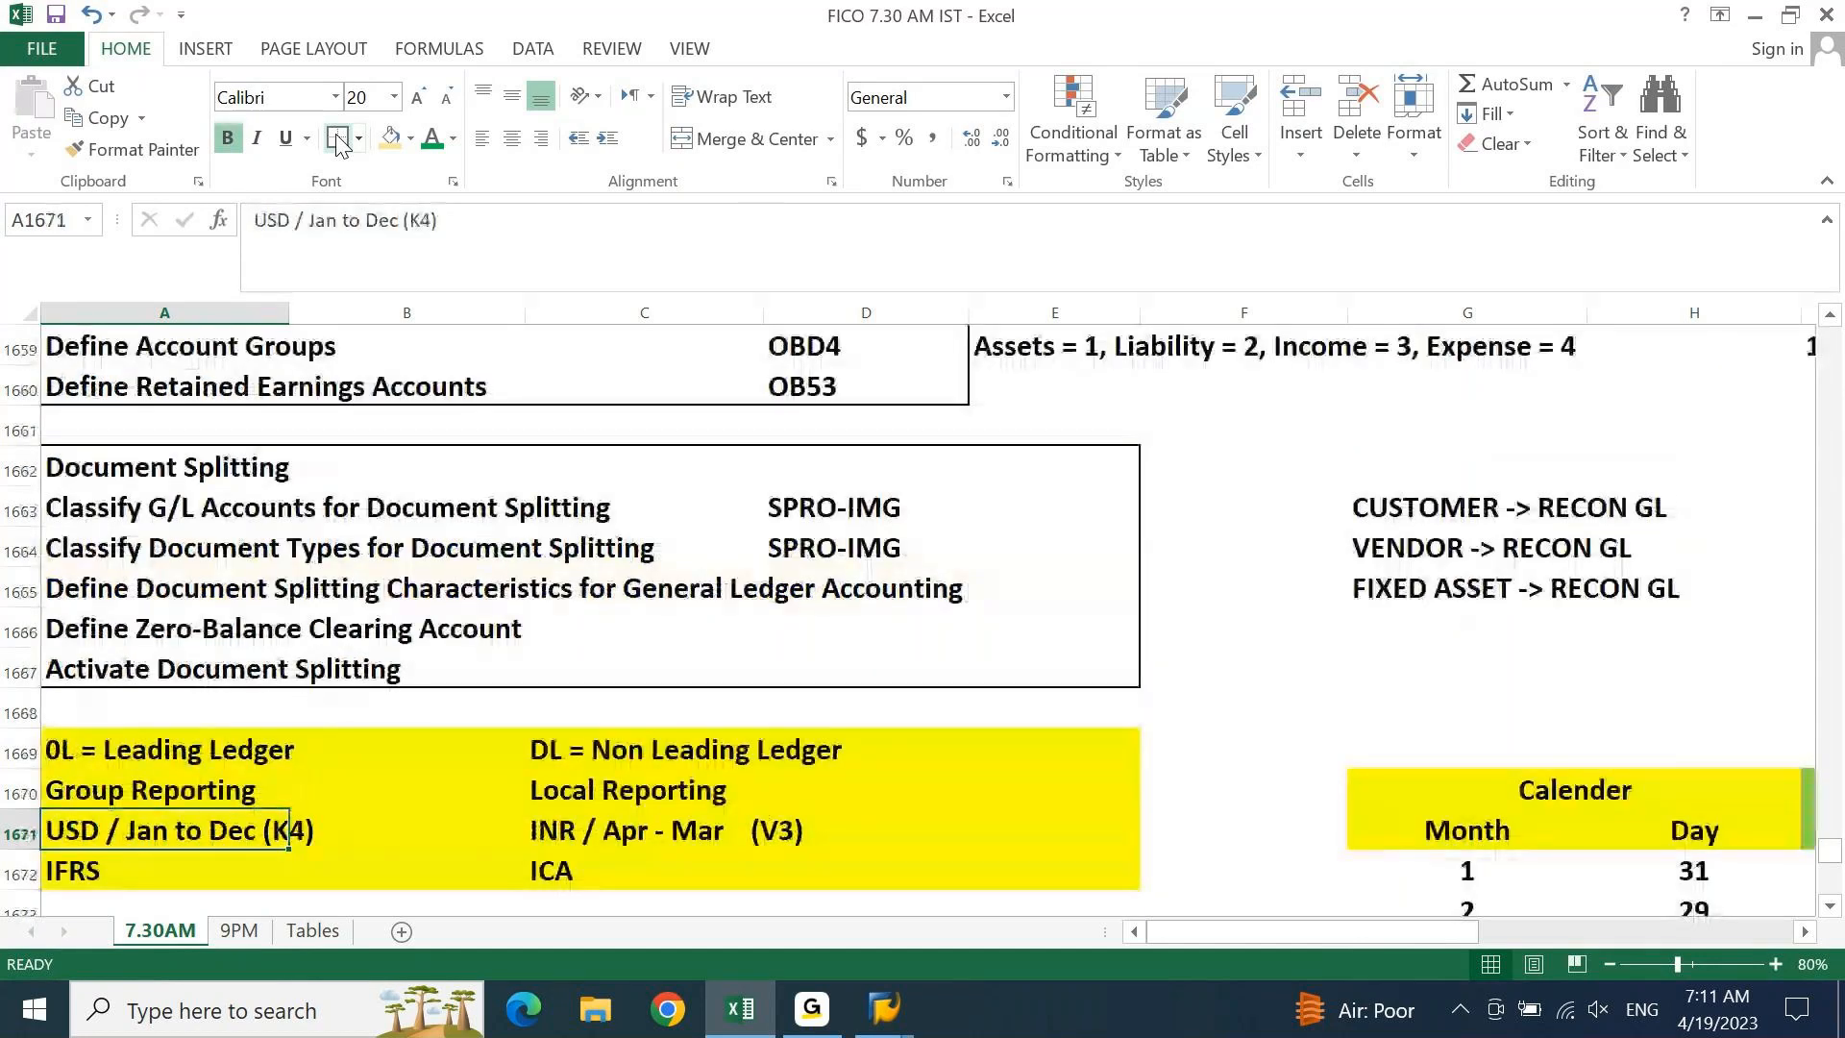
key(Down)
key(Down)
key(Down)
key(Down)
key(Down)
key(Down)
key(Down)
key(Down)
key(Down)
key(Down)
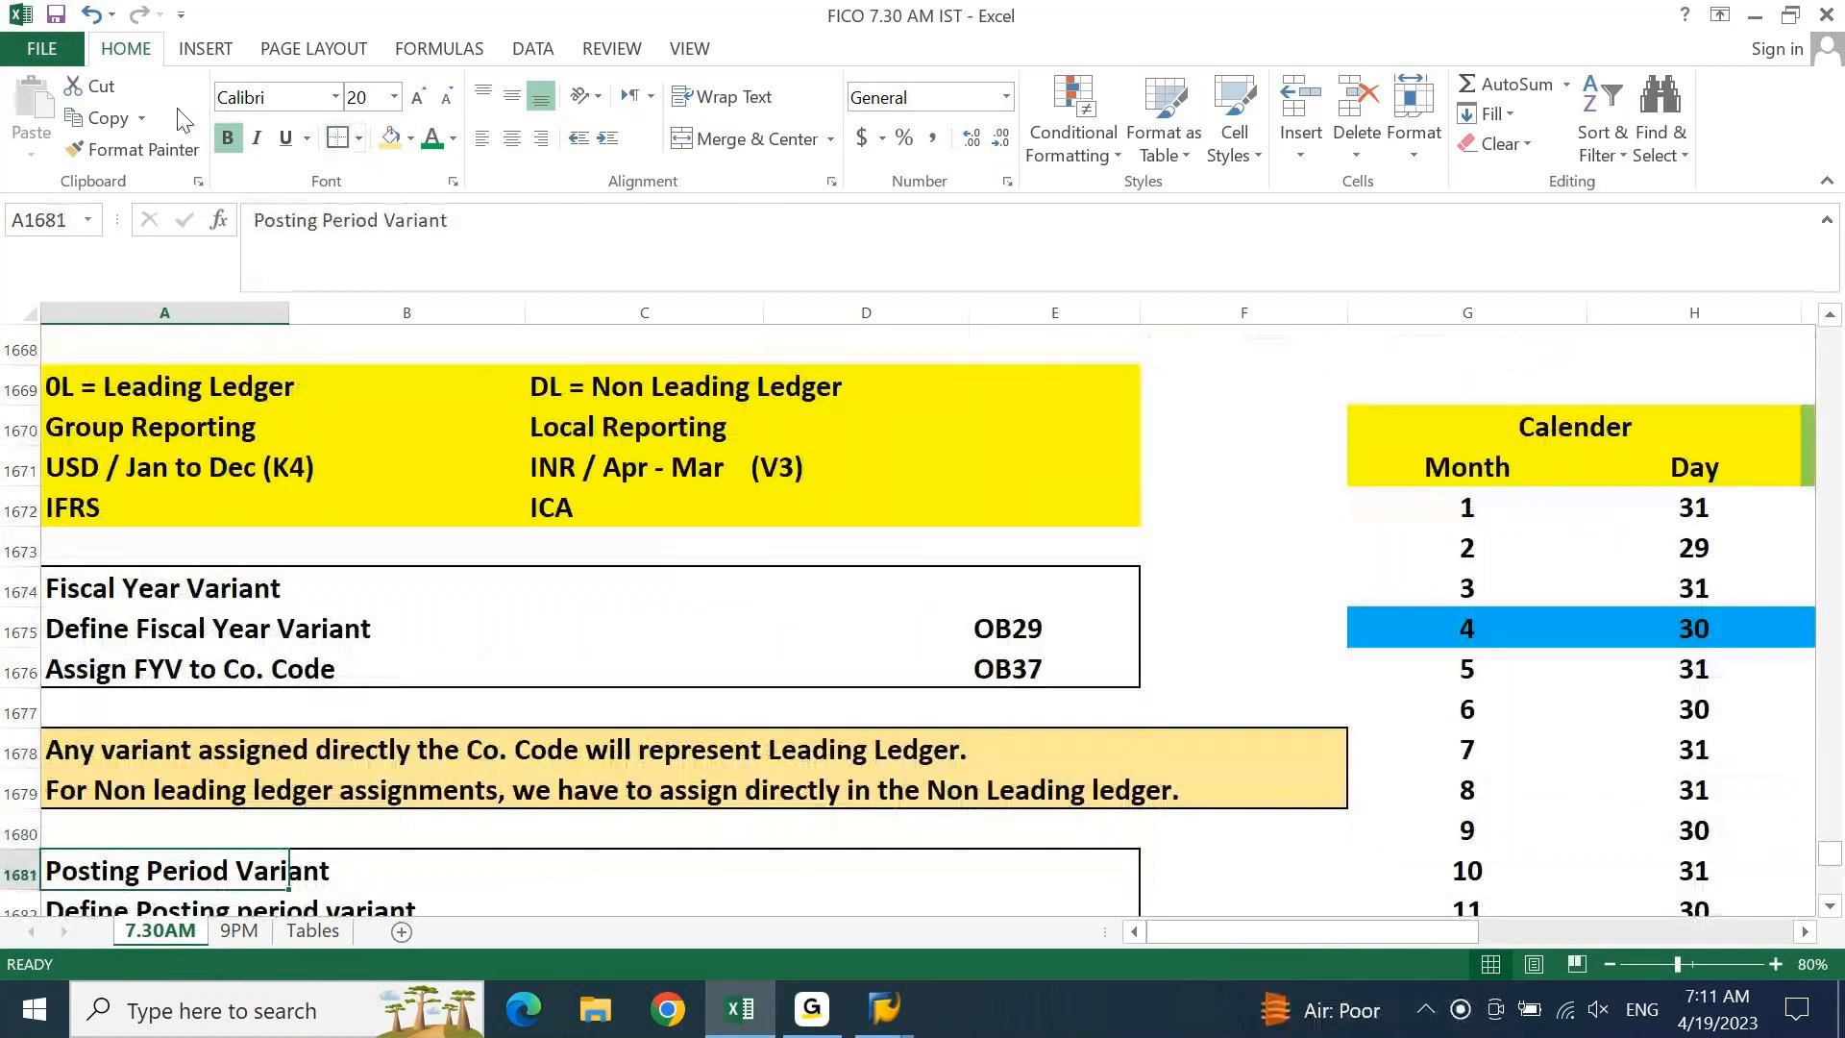
click(110, 378)
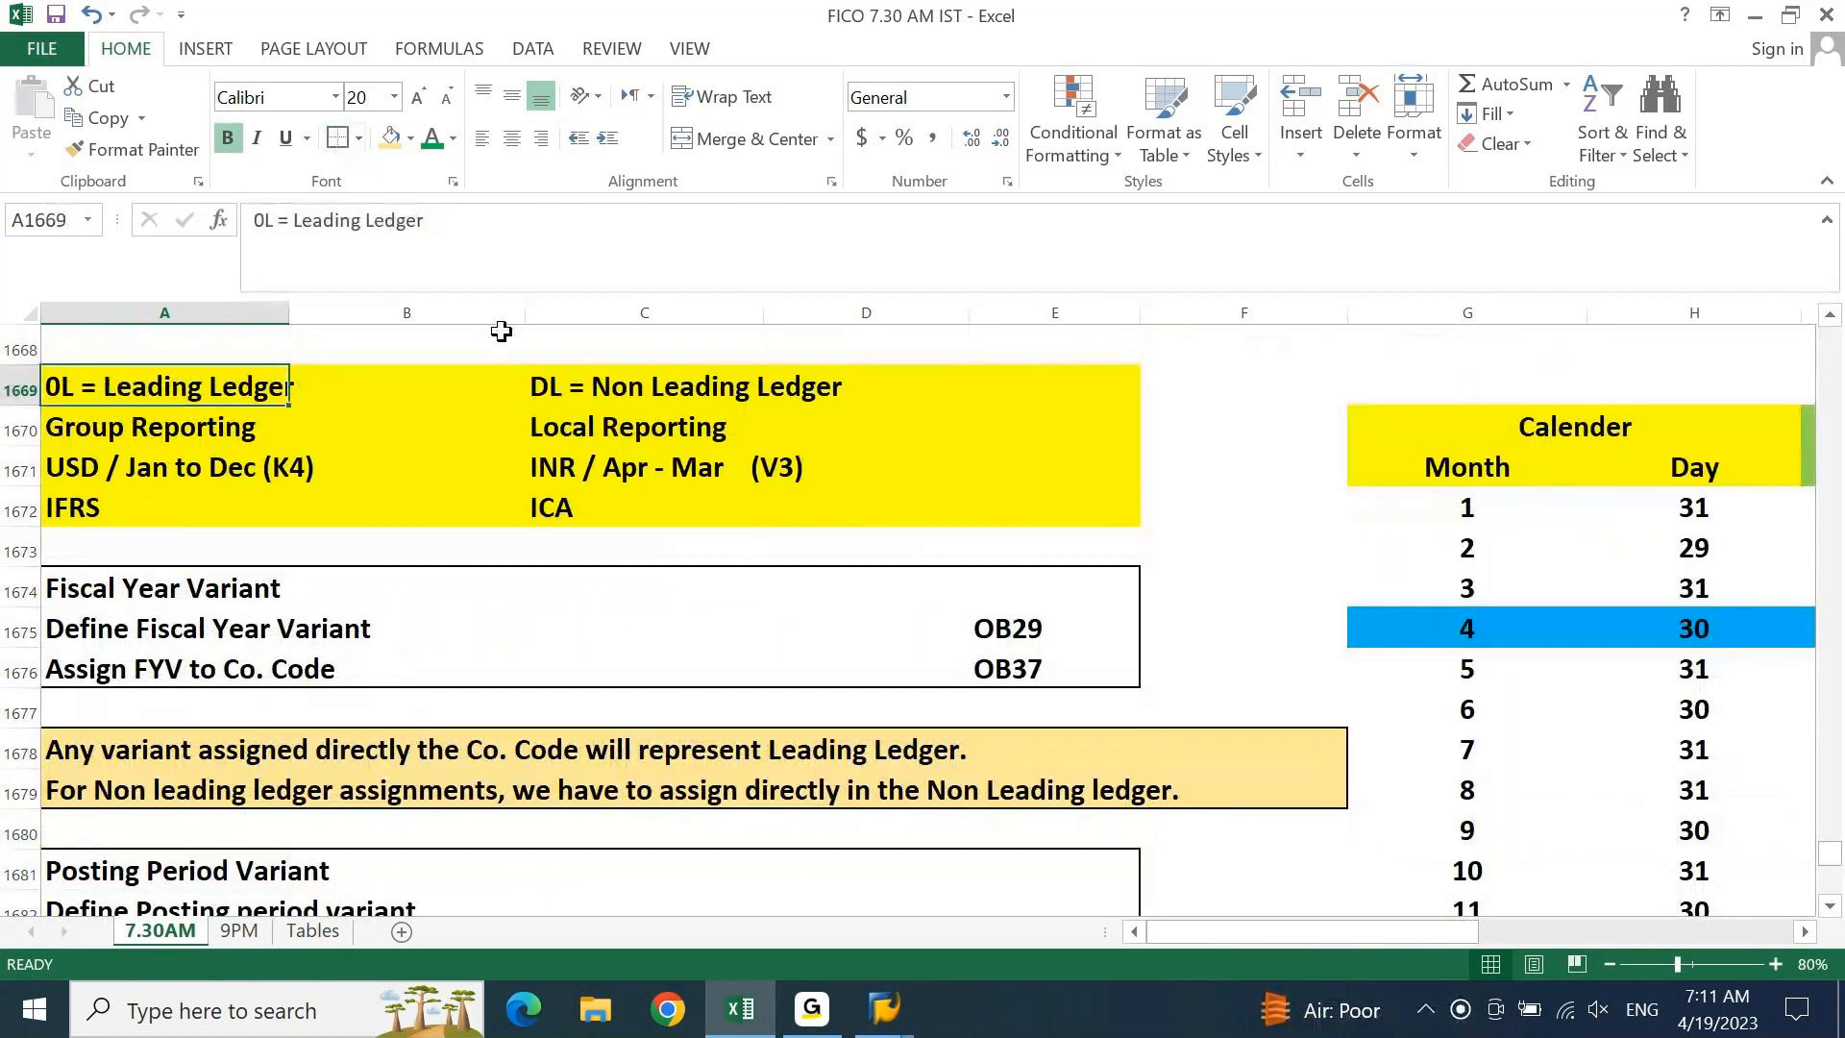
click(590, 390)
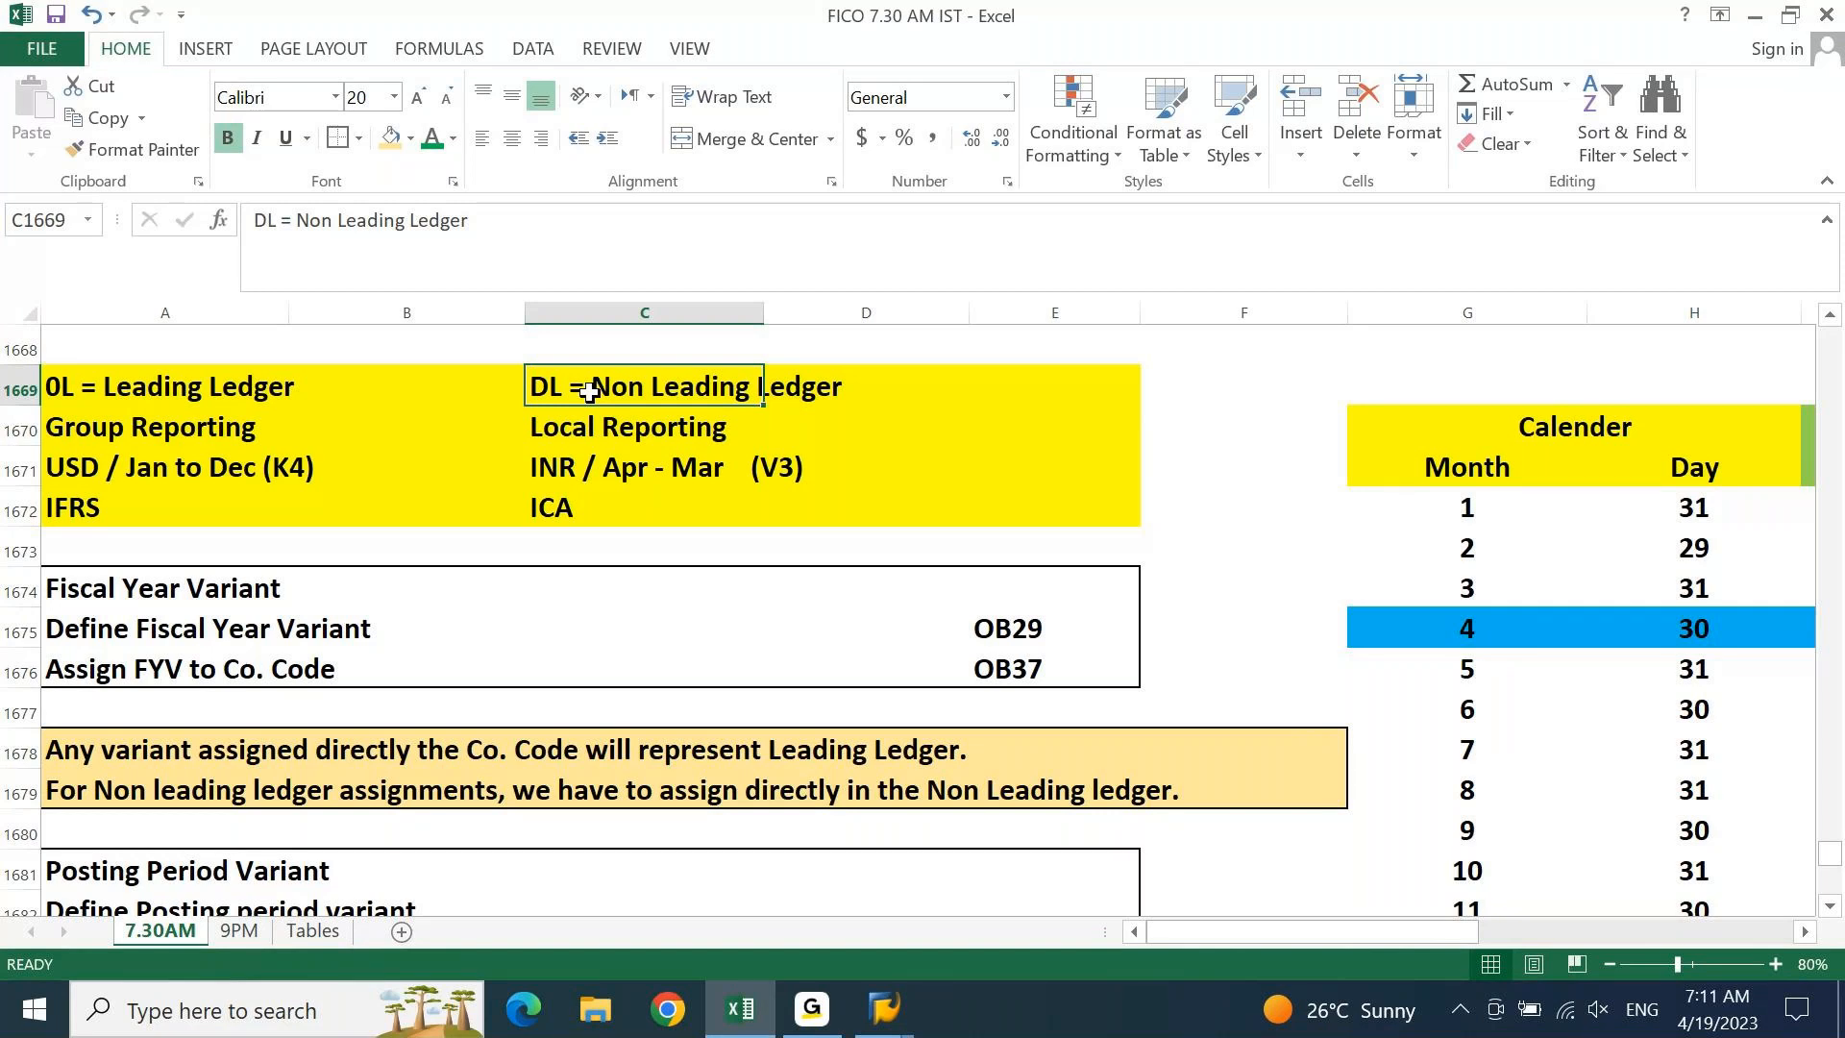
click(170, 454)
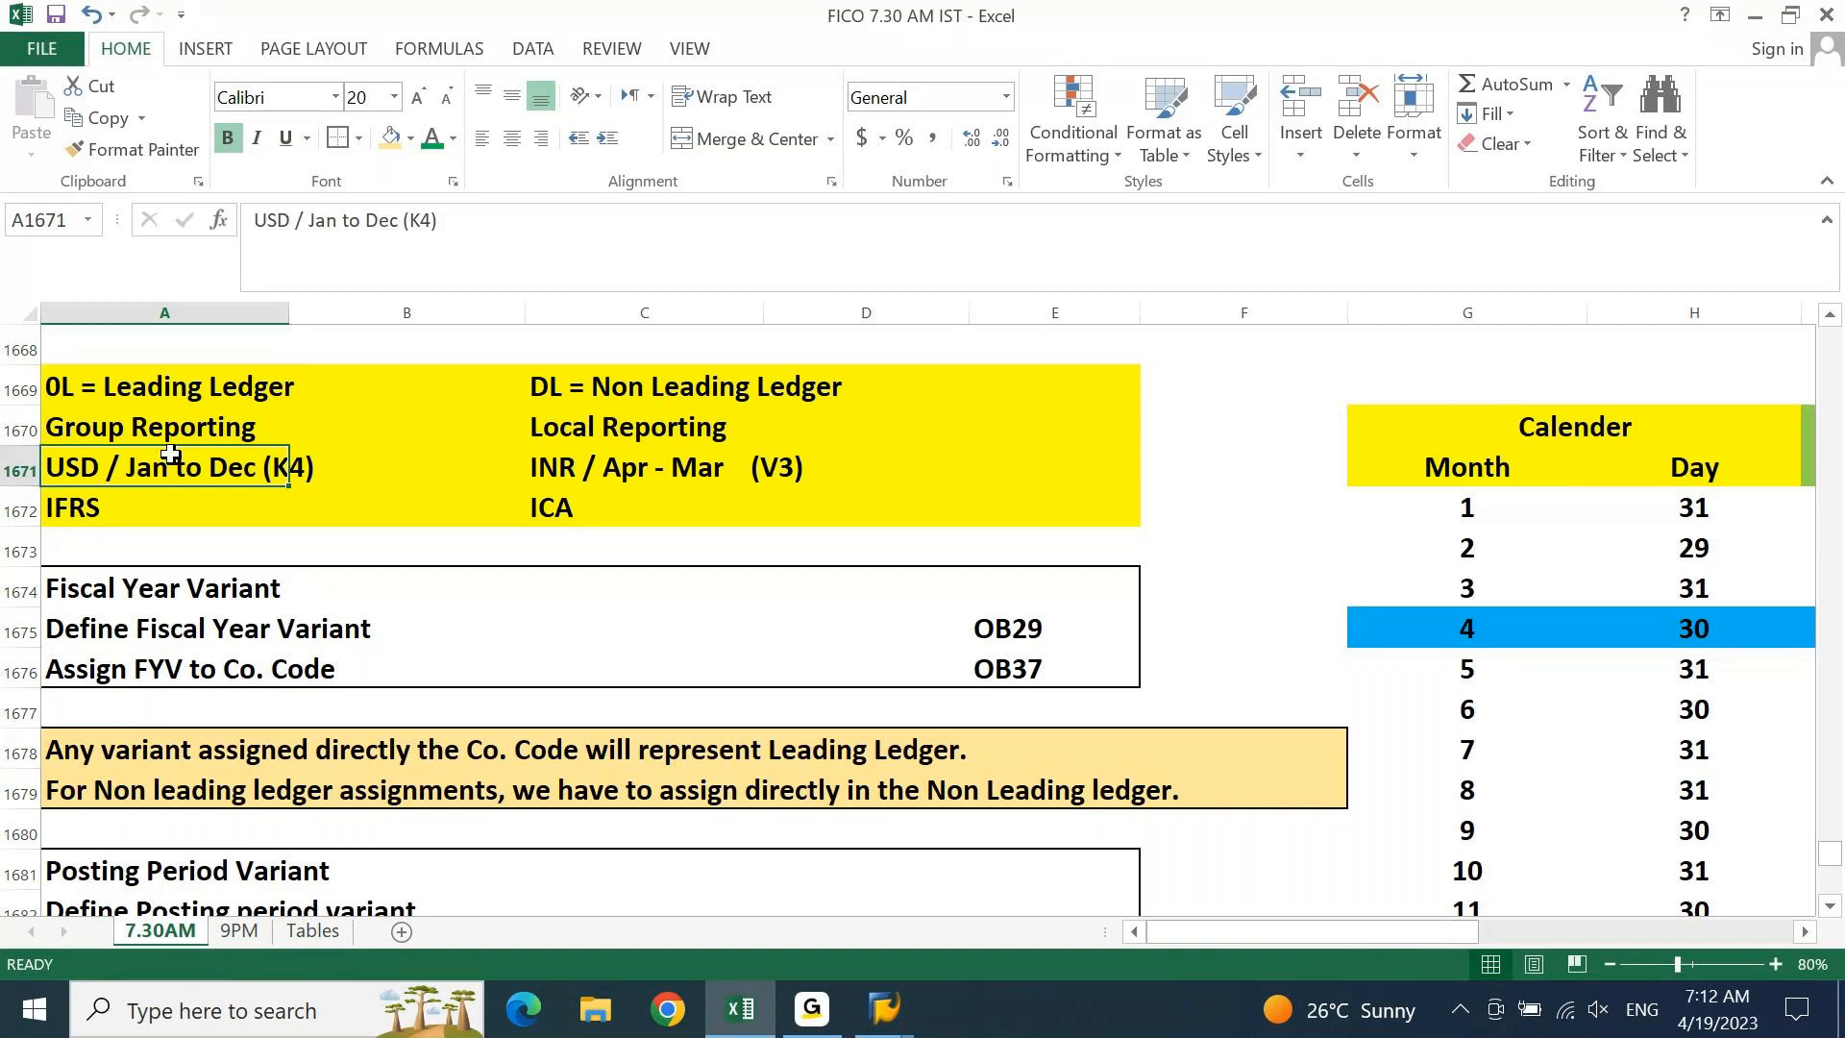
drag(149, 392, 849, 507)
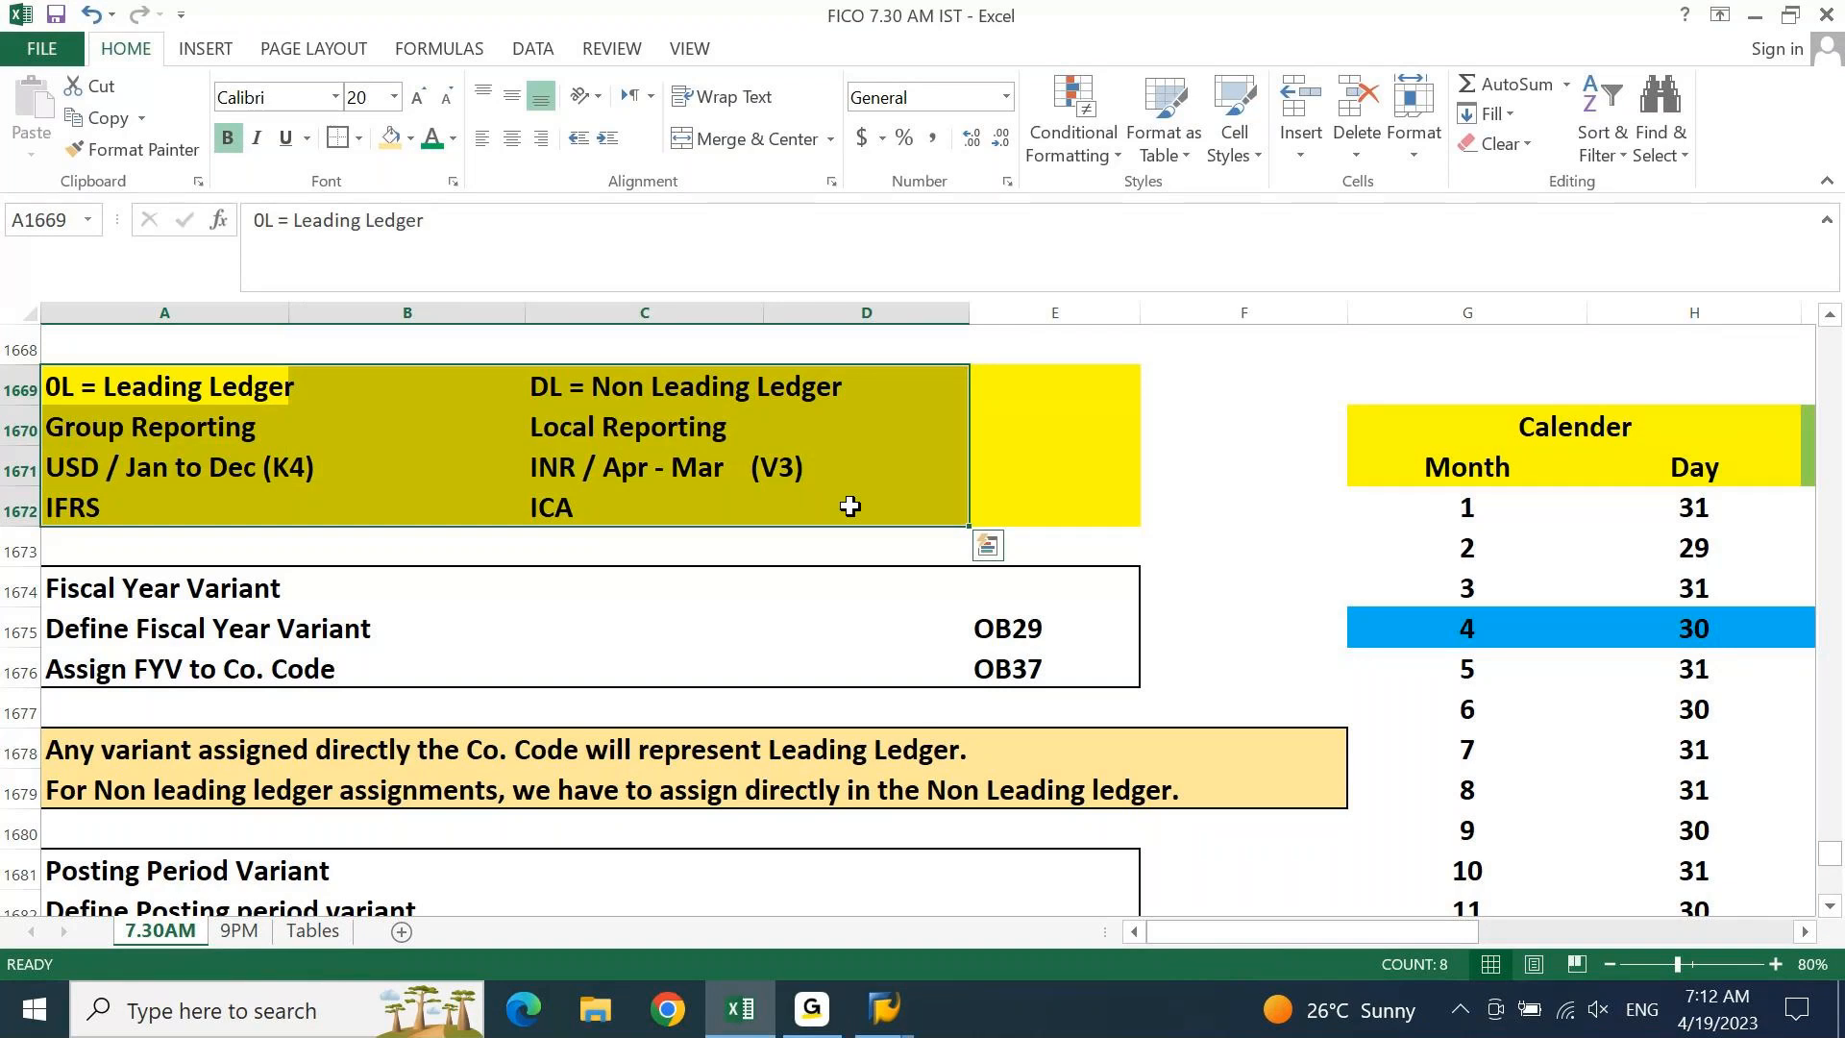
key(Down)
key(Down)
key(Down)
key(Down)
key(Down)
key(Down)
key(Down)
key(Down)
key(Down)
key(Down)
key(Down)
key(Down)
key(Down)
key(Down)
key(Down)
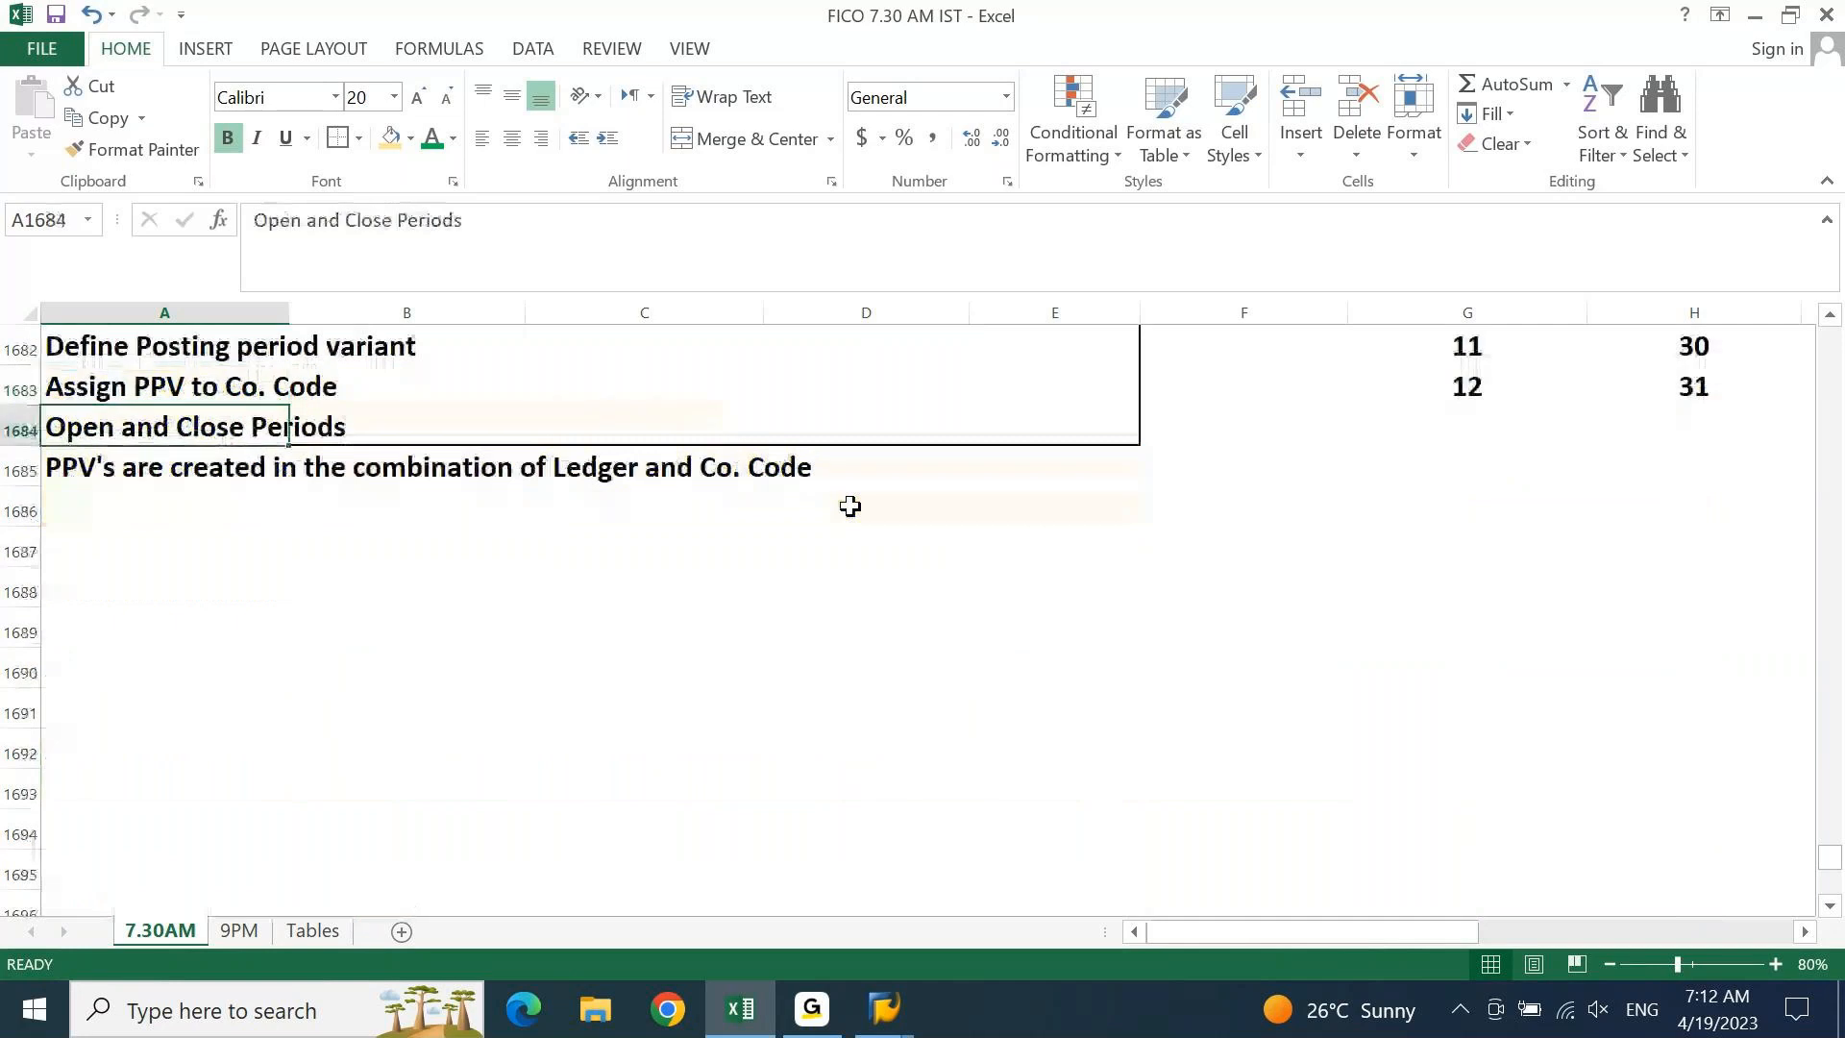
key(Up)
key(Up)
key(Up)
key(Up)
key(Up)
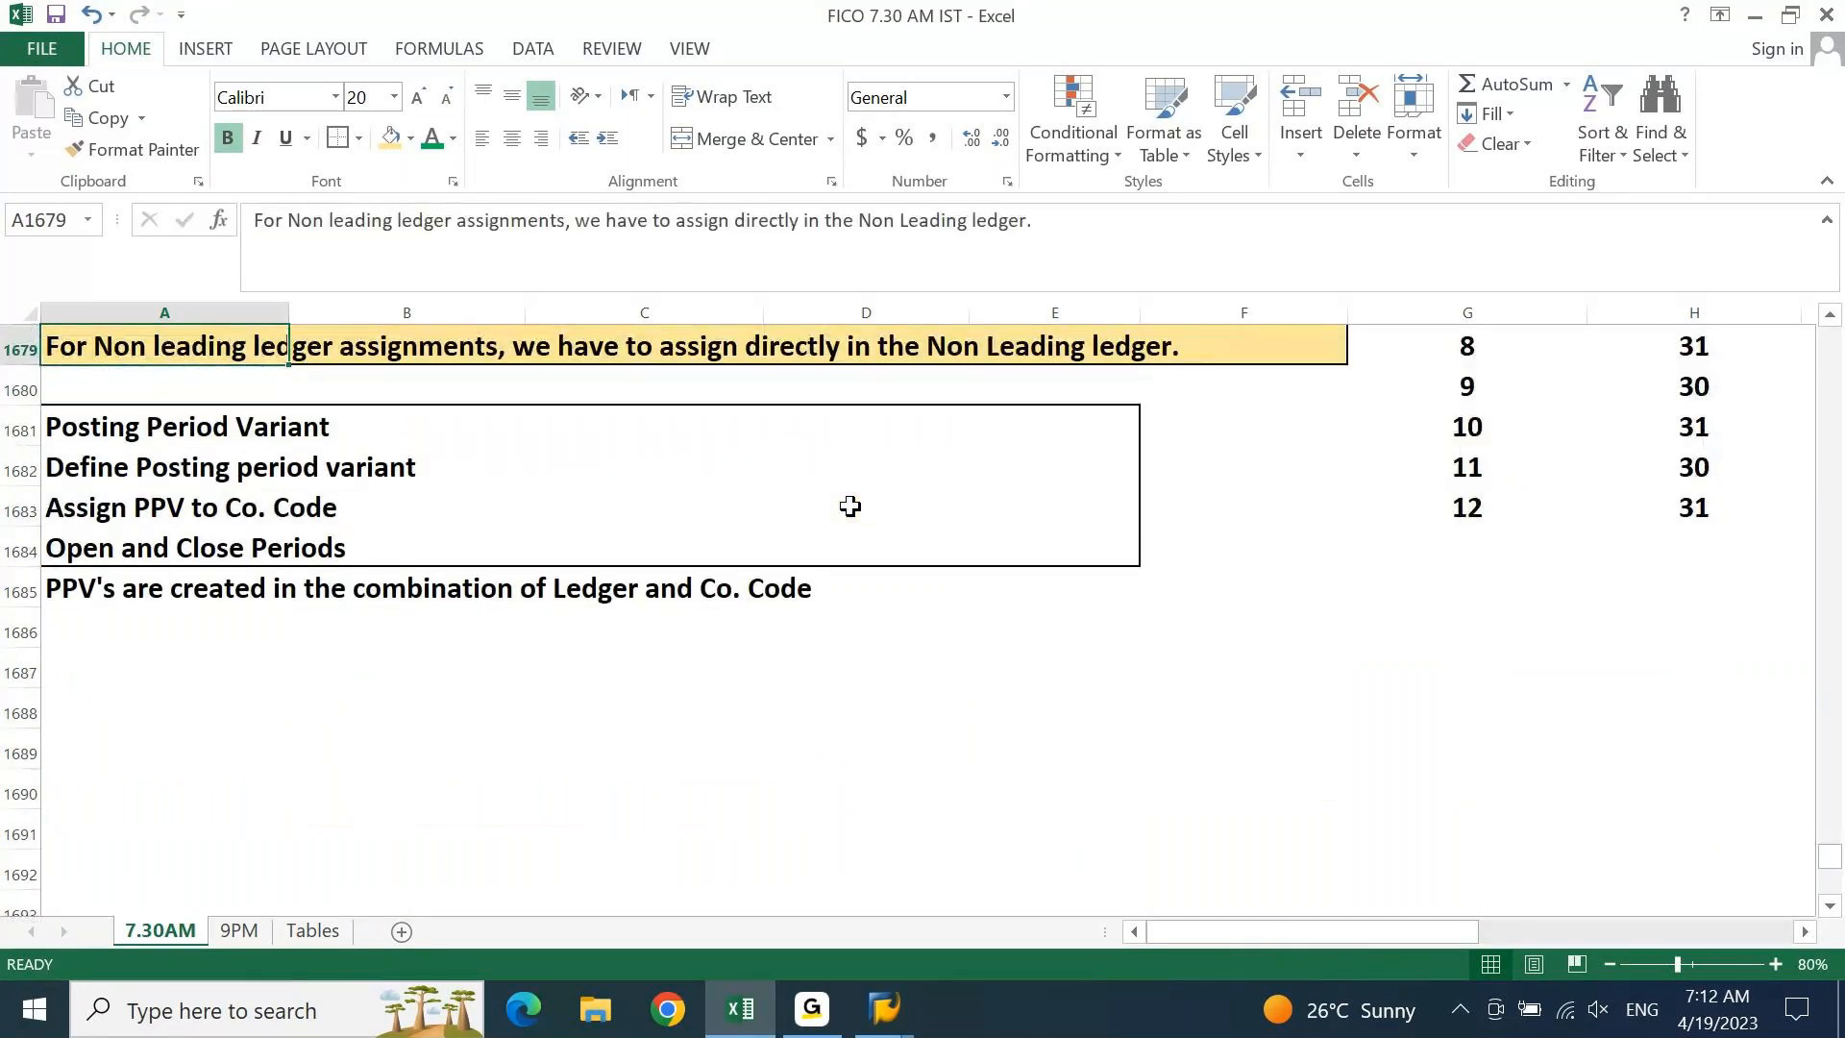
key(Up)
key(Up)
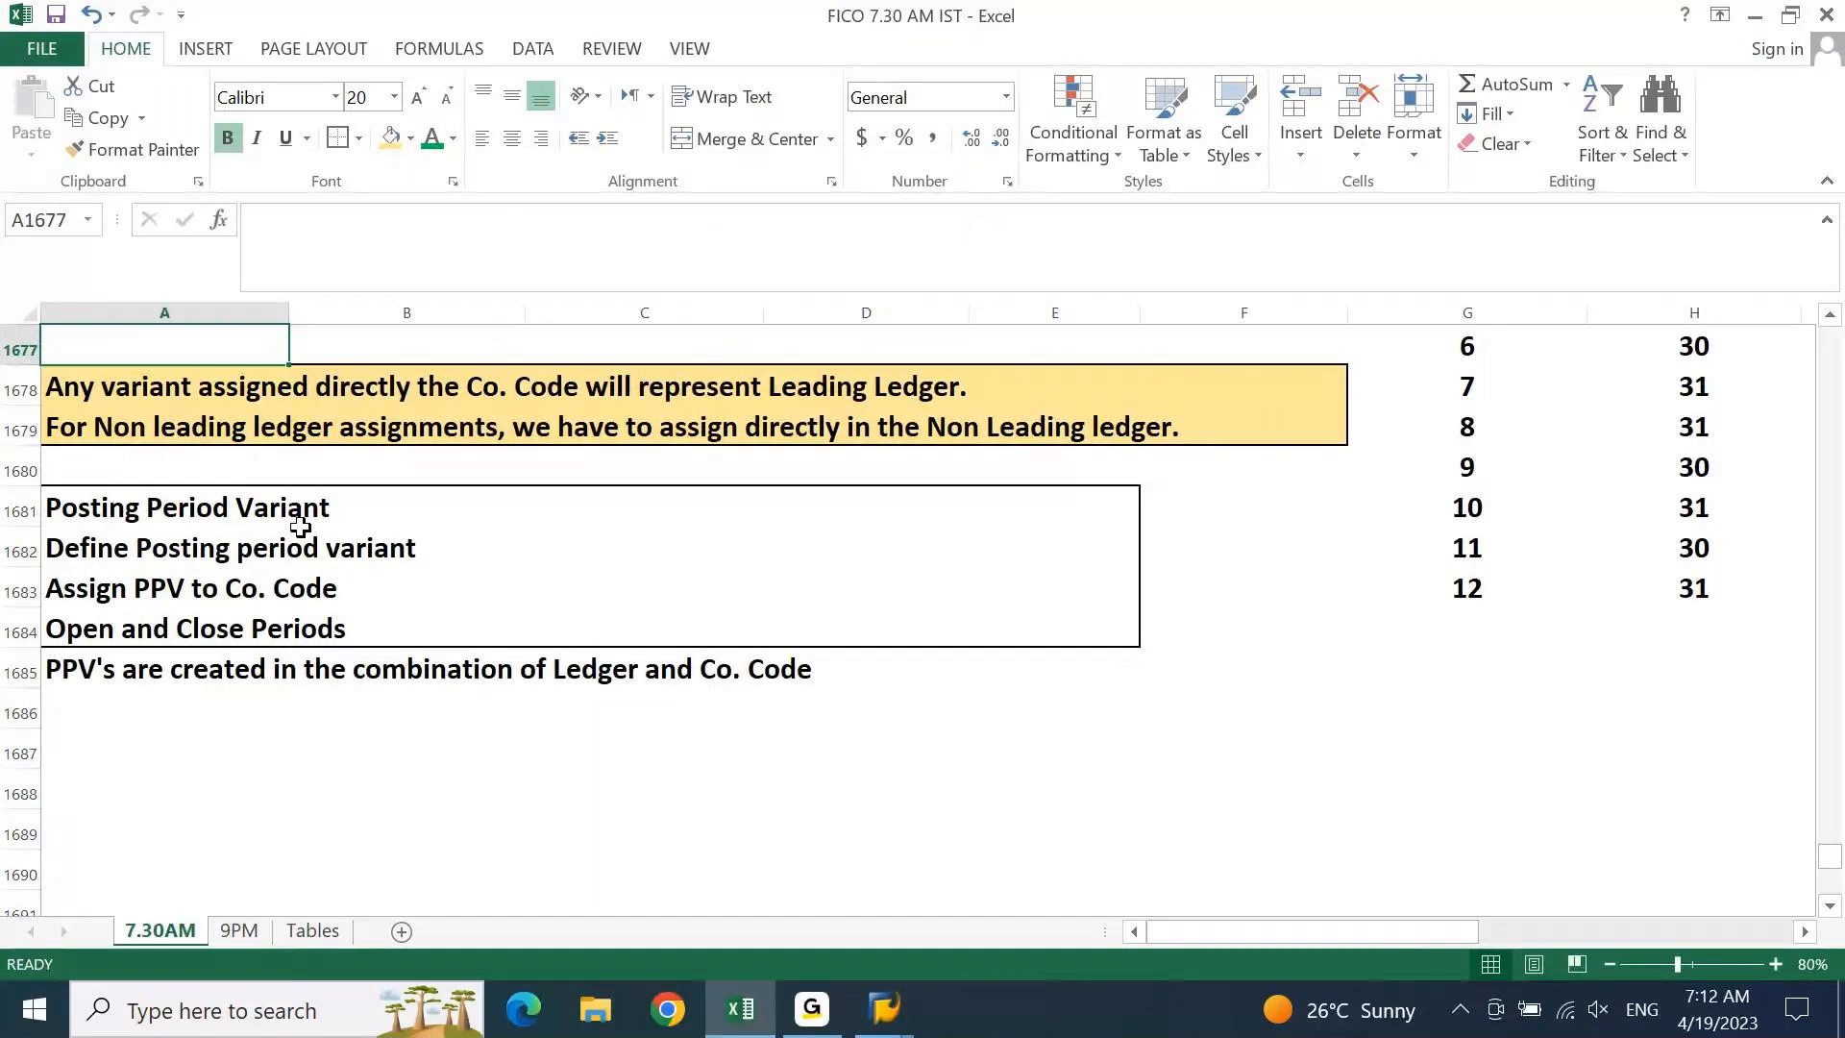
Type OBBO in E1682 beside the Define Posting period variant line
click(130, 397)
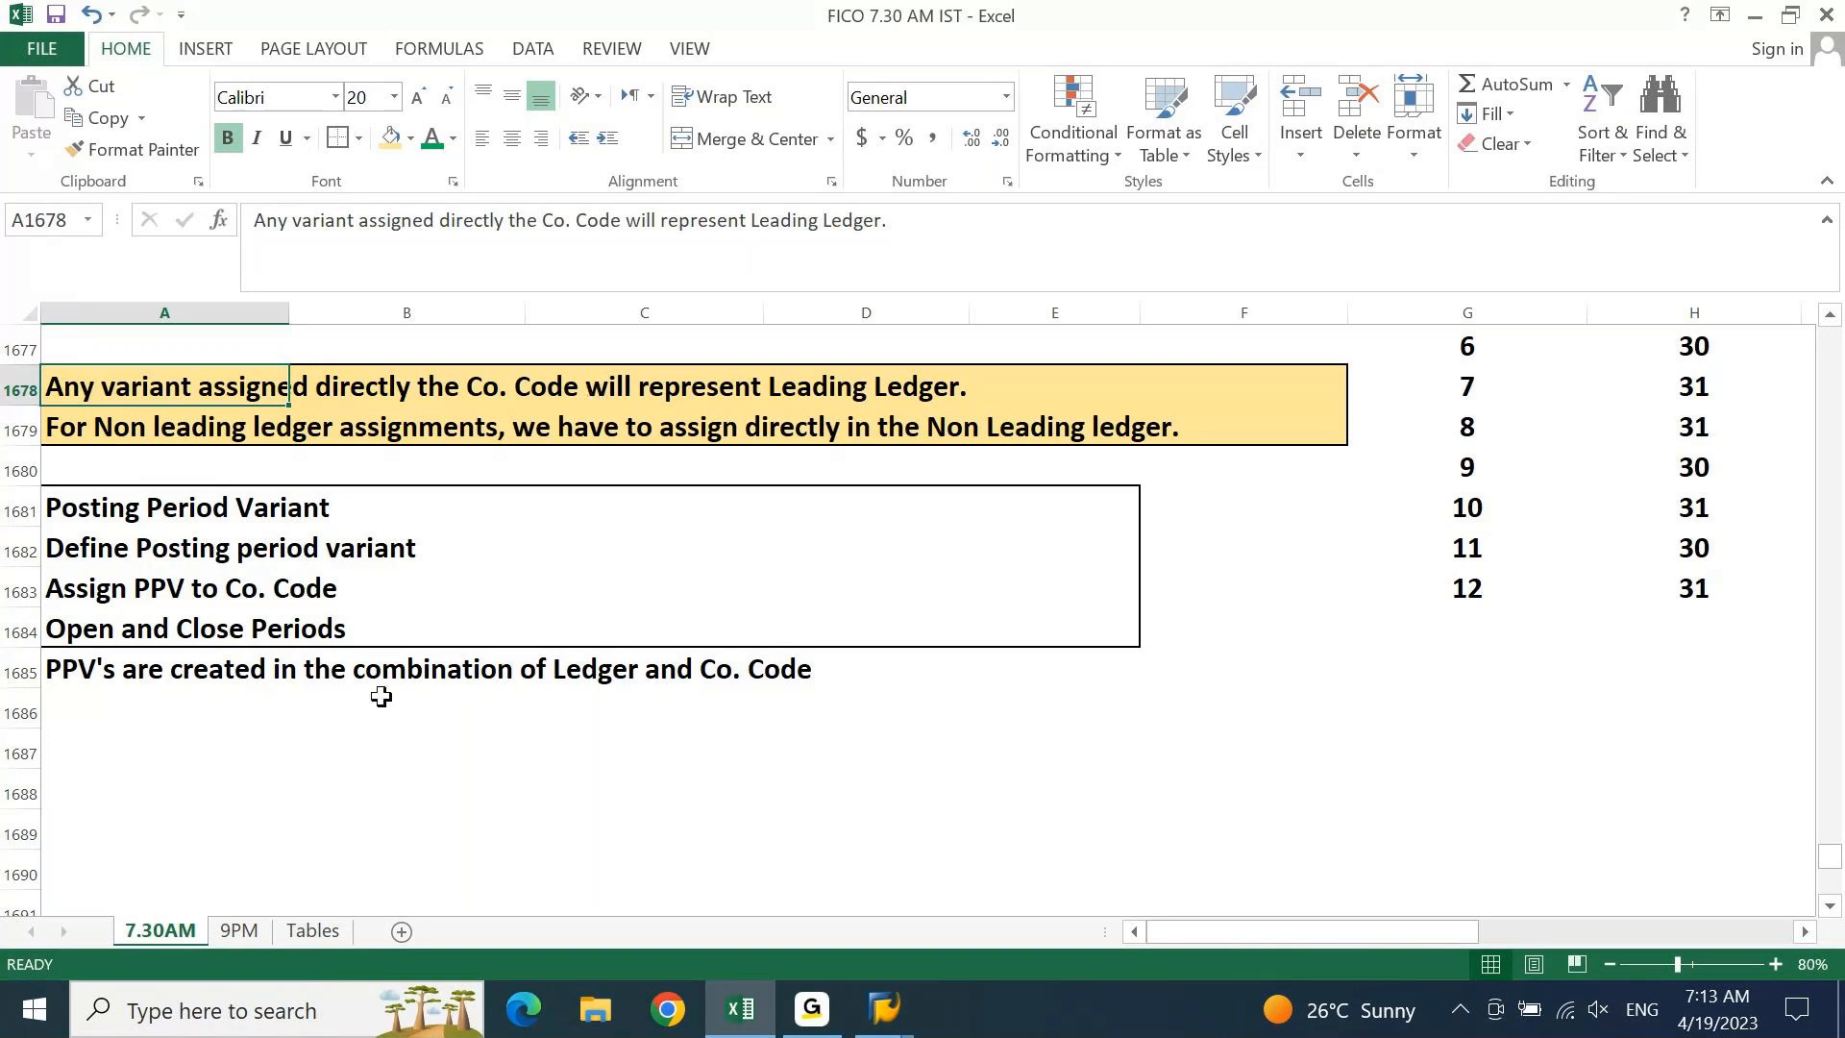
click(143, 548)
key(Right)
key(Right)
key(Right)
key(Right)
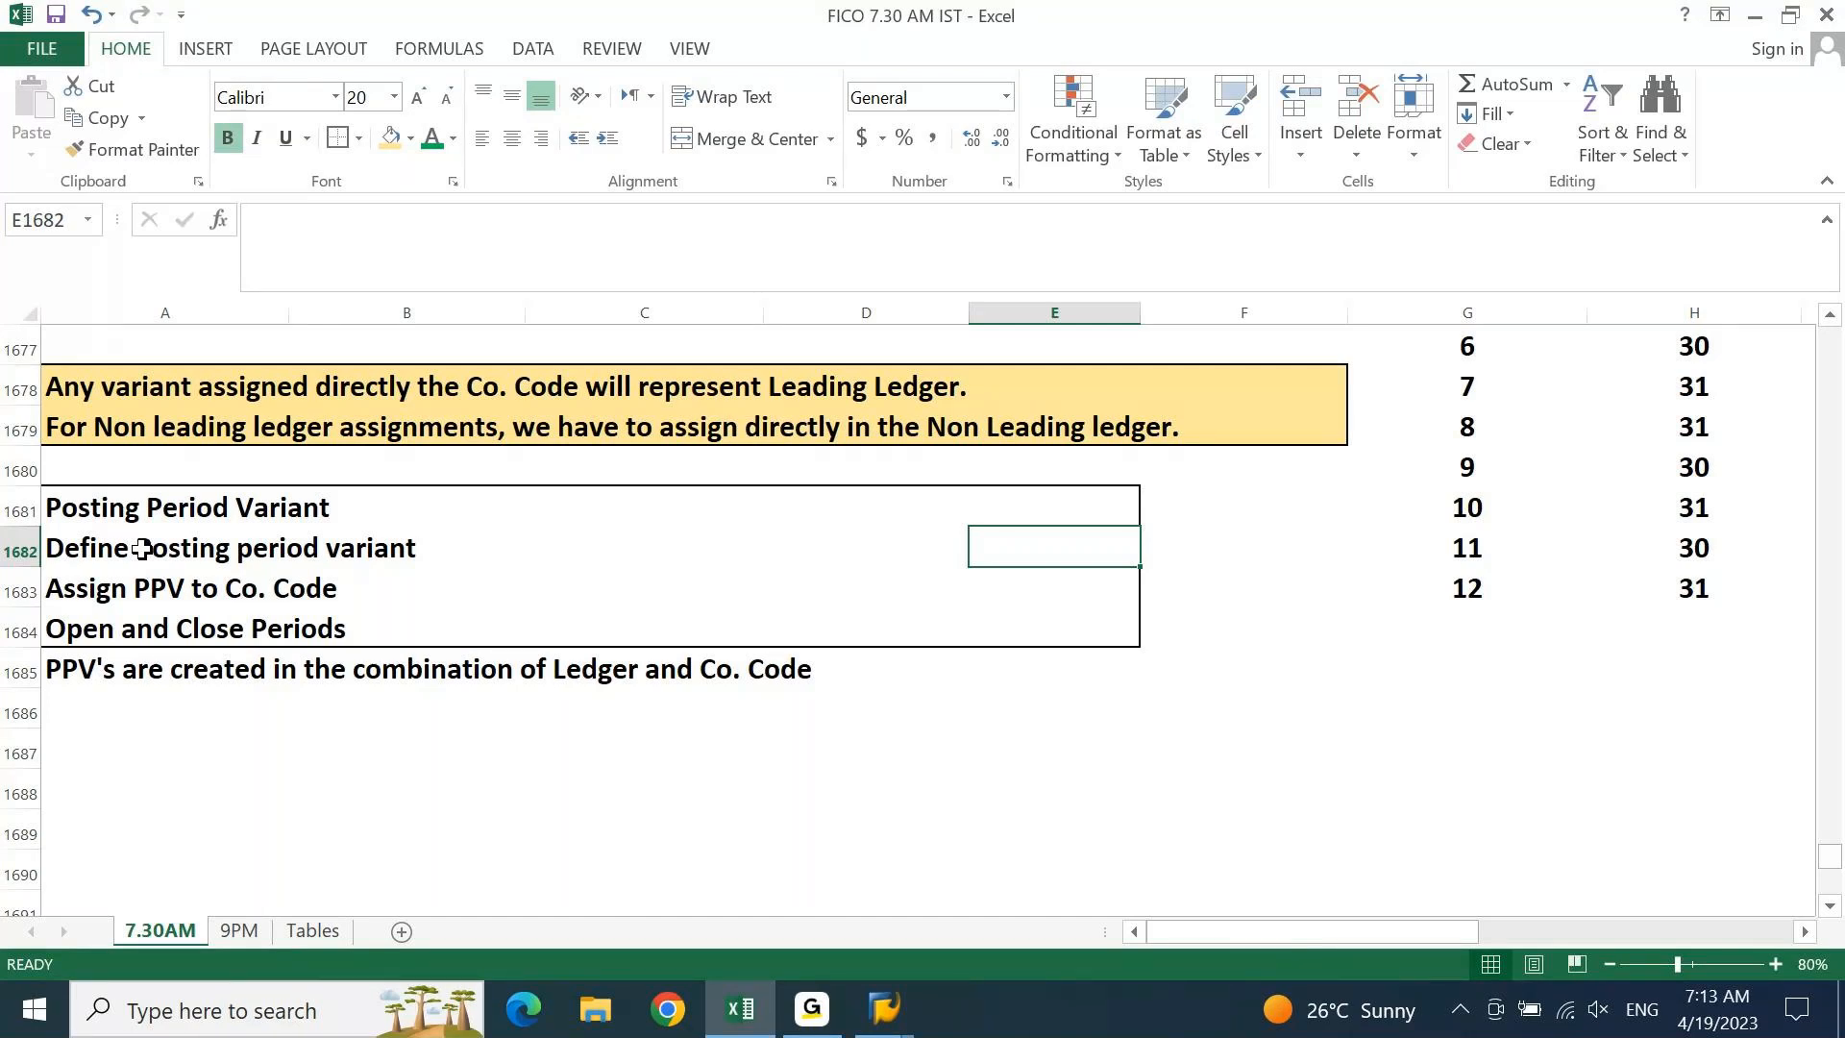
text(OBB)
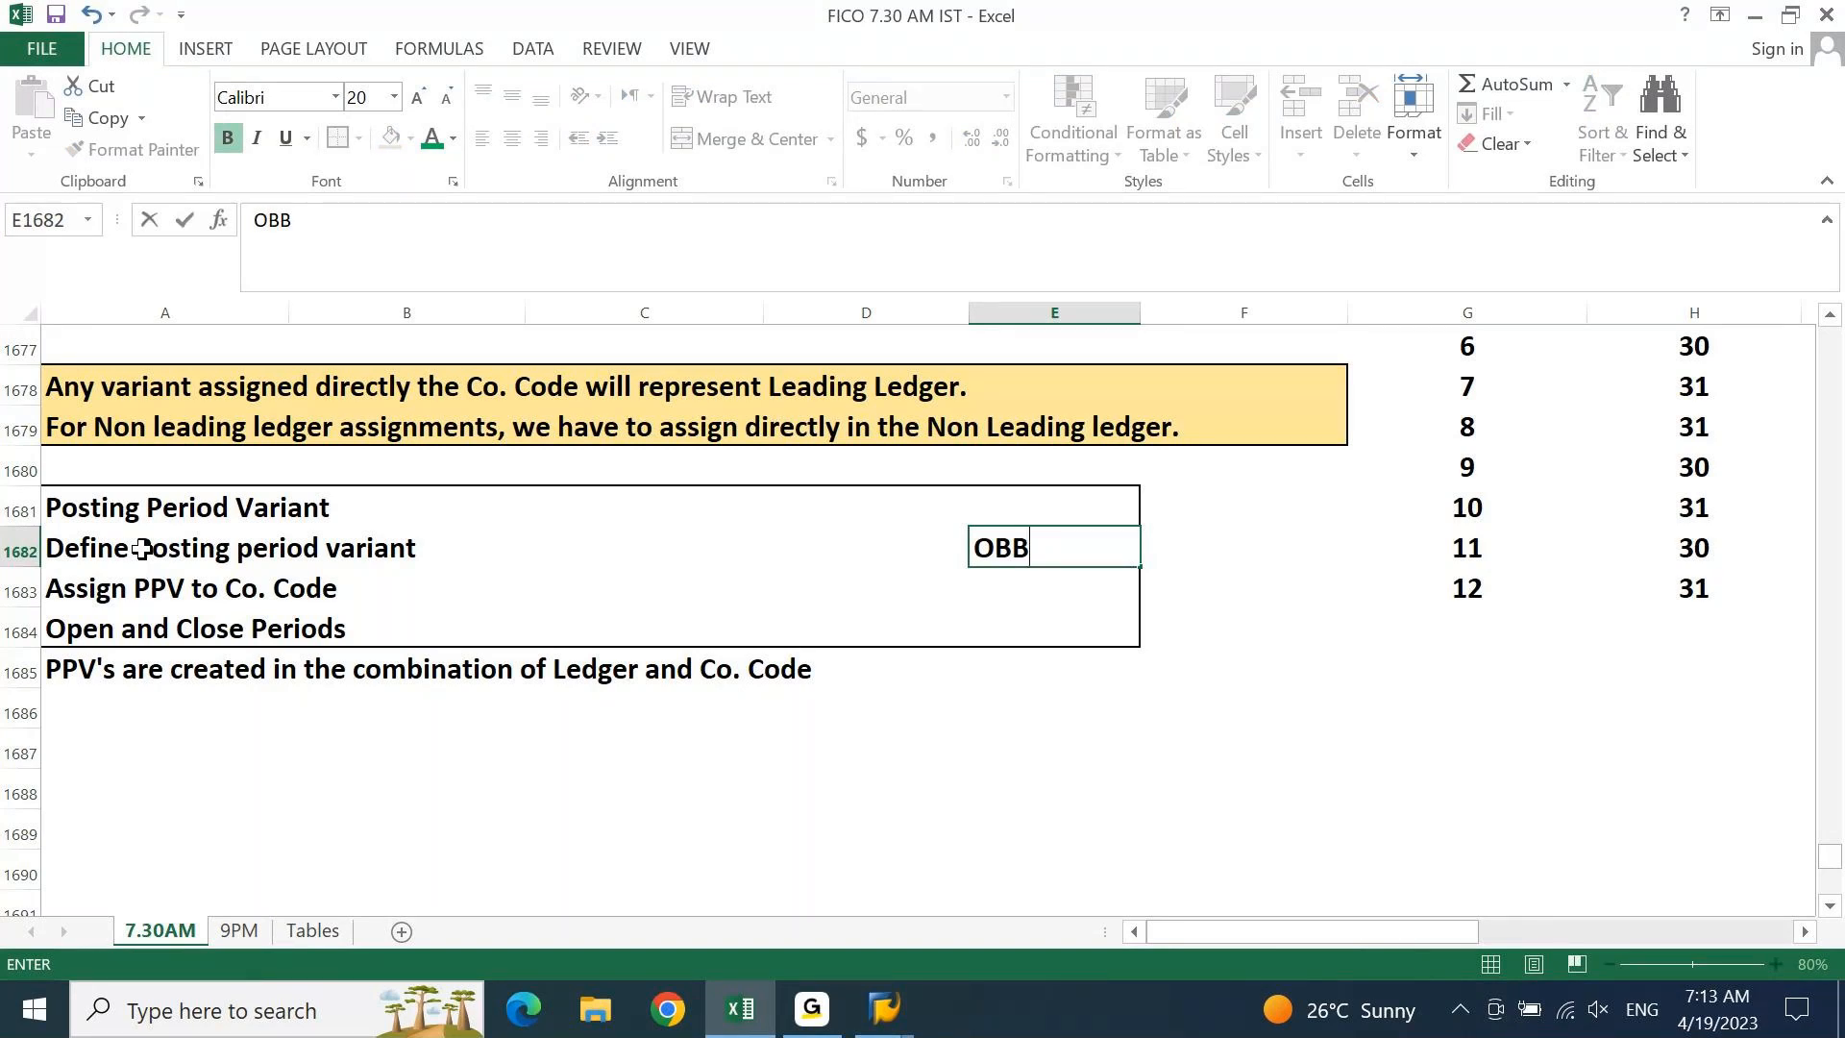
text(O)
Commit OBBO and add OBBP and OB52 in E1683:E1684 for the next posting period steps
key(Return)
text(OBBP)
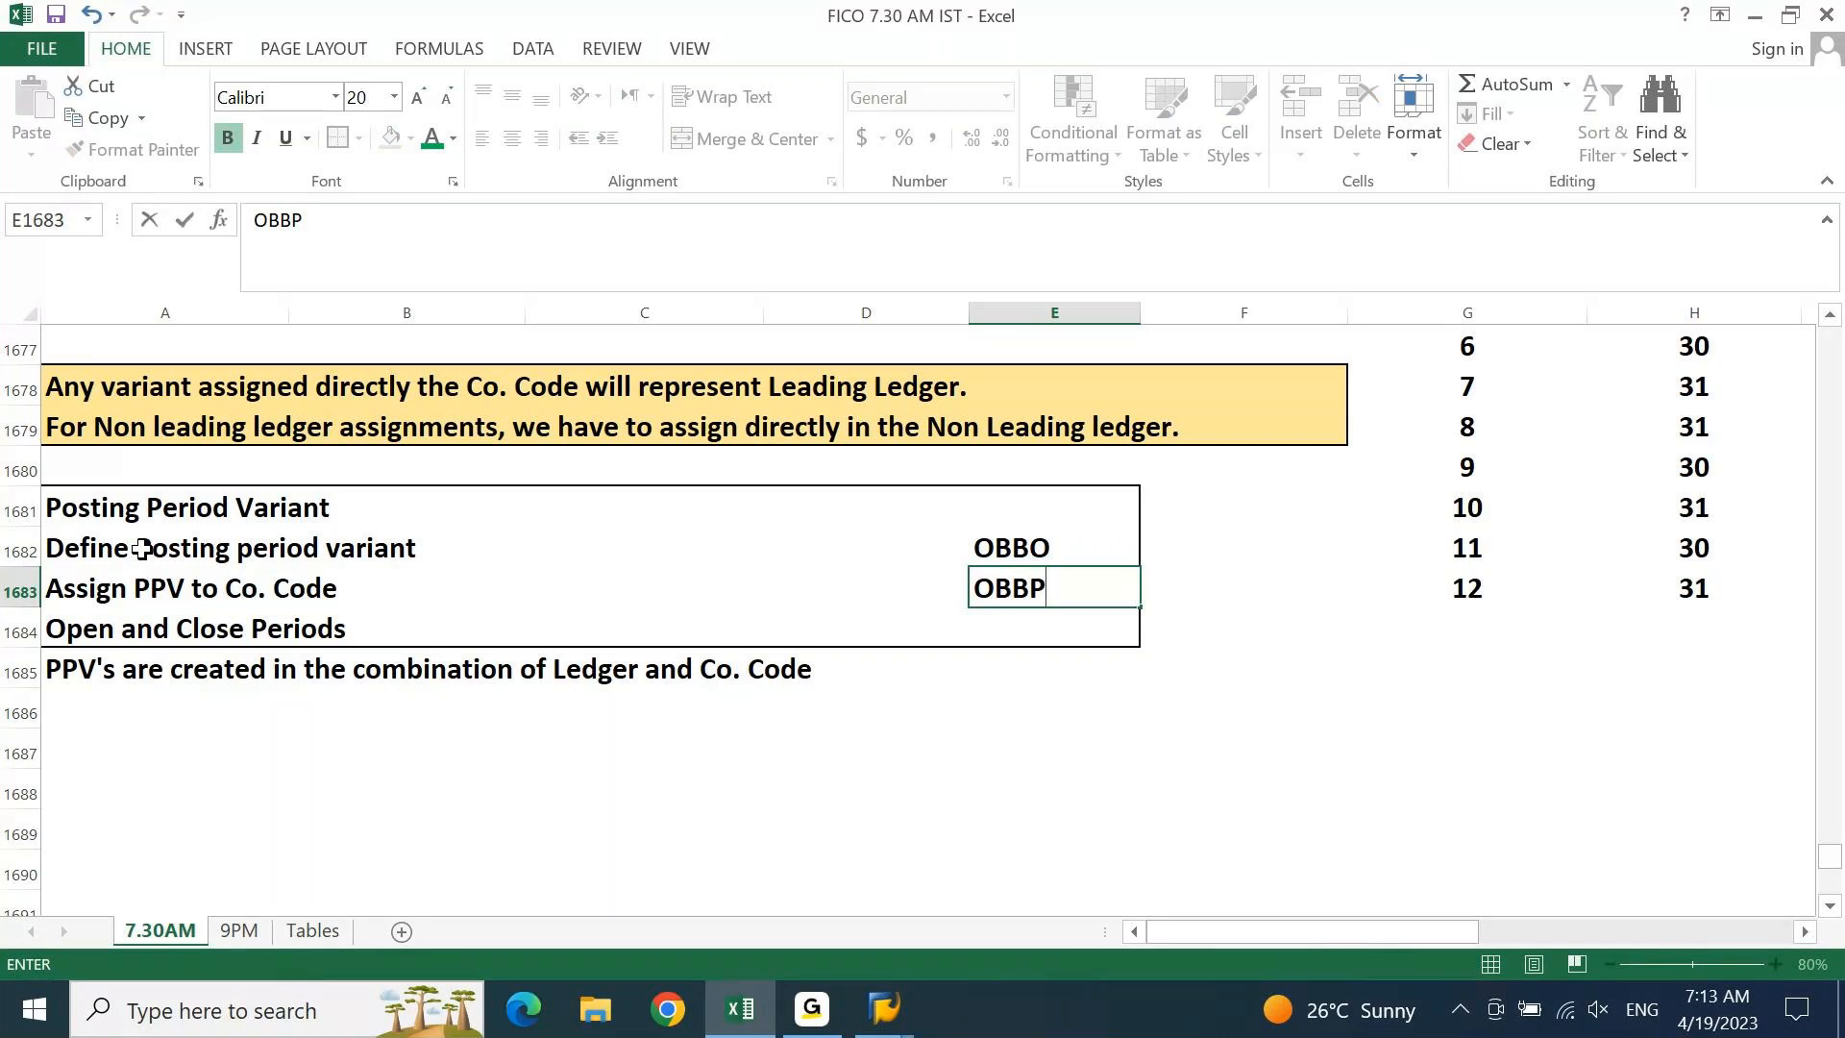
key(Return)
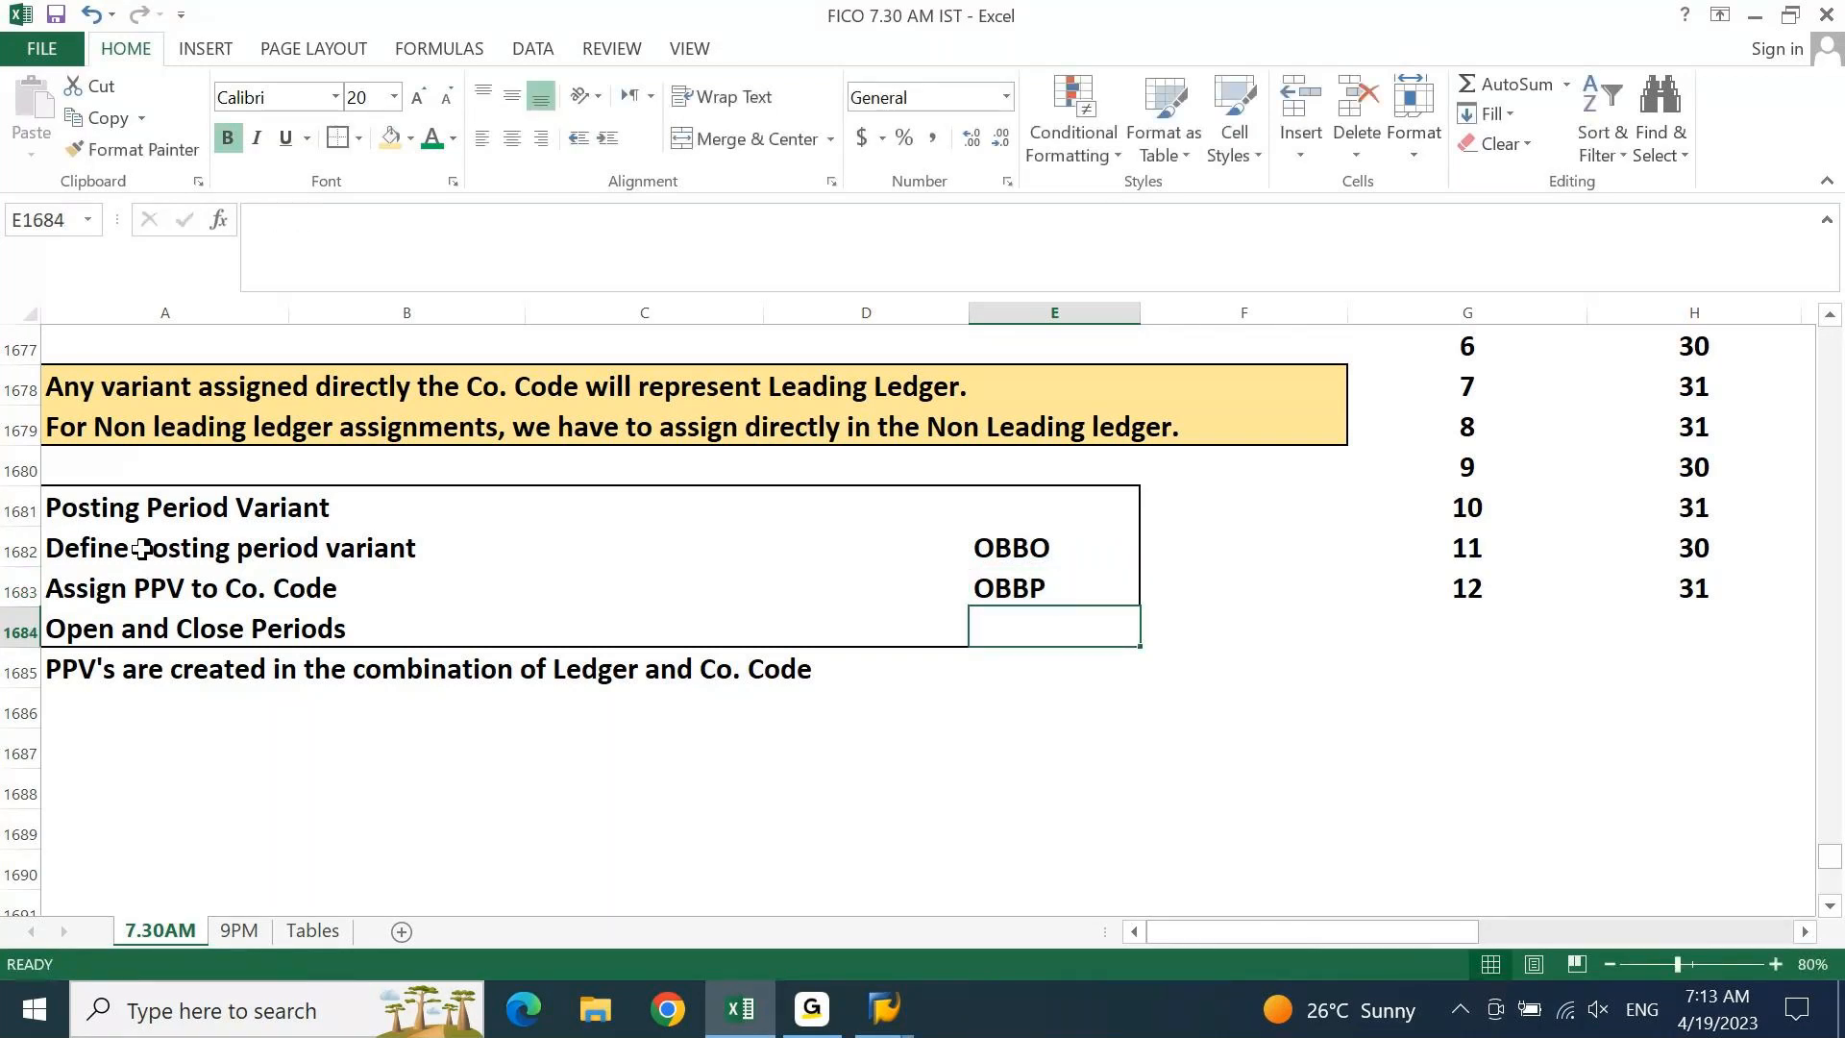
text(OB52)
key(Return)
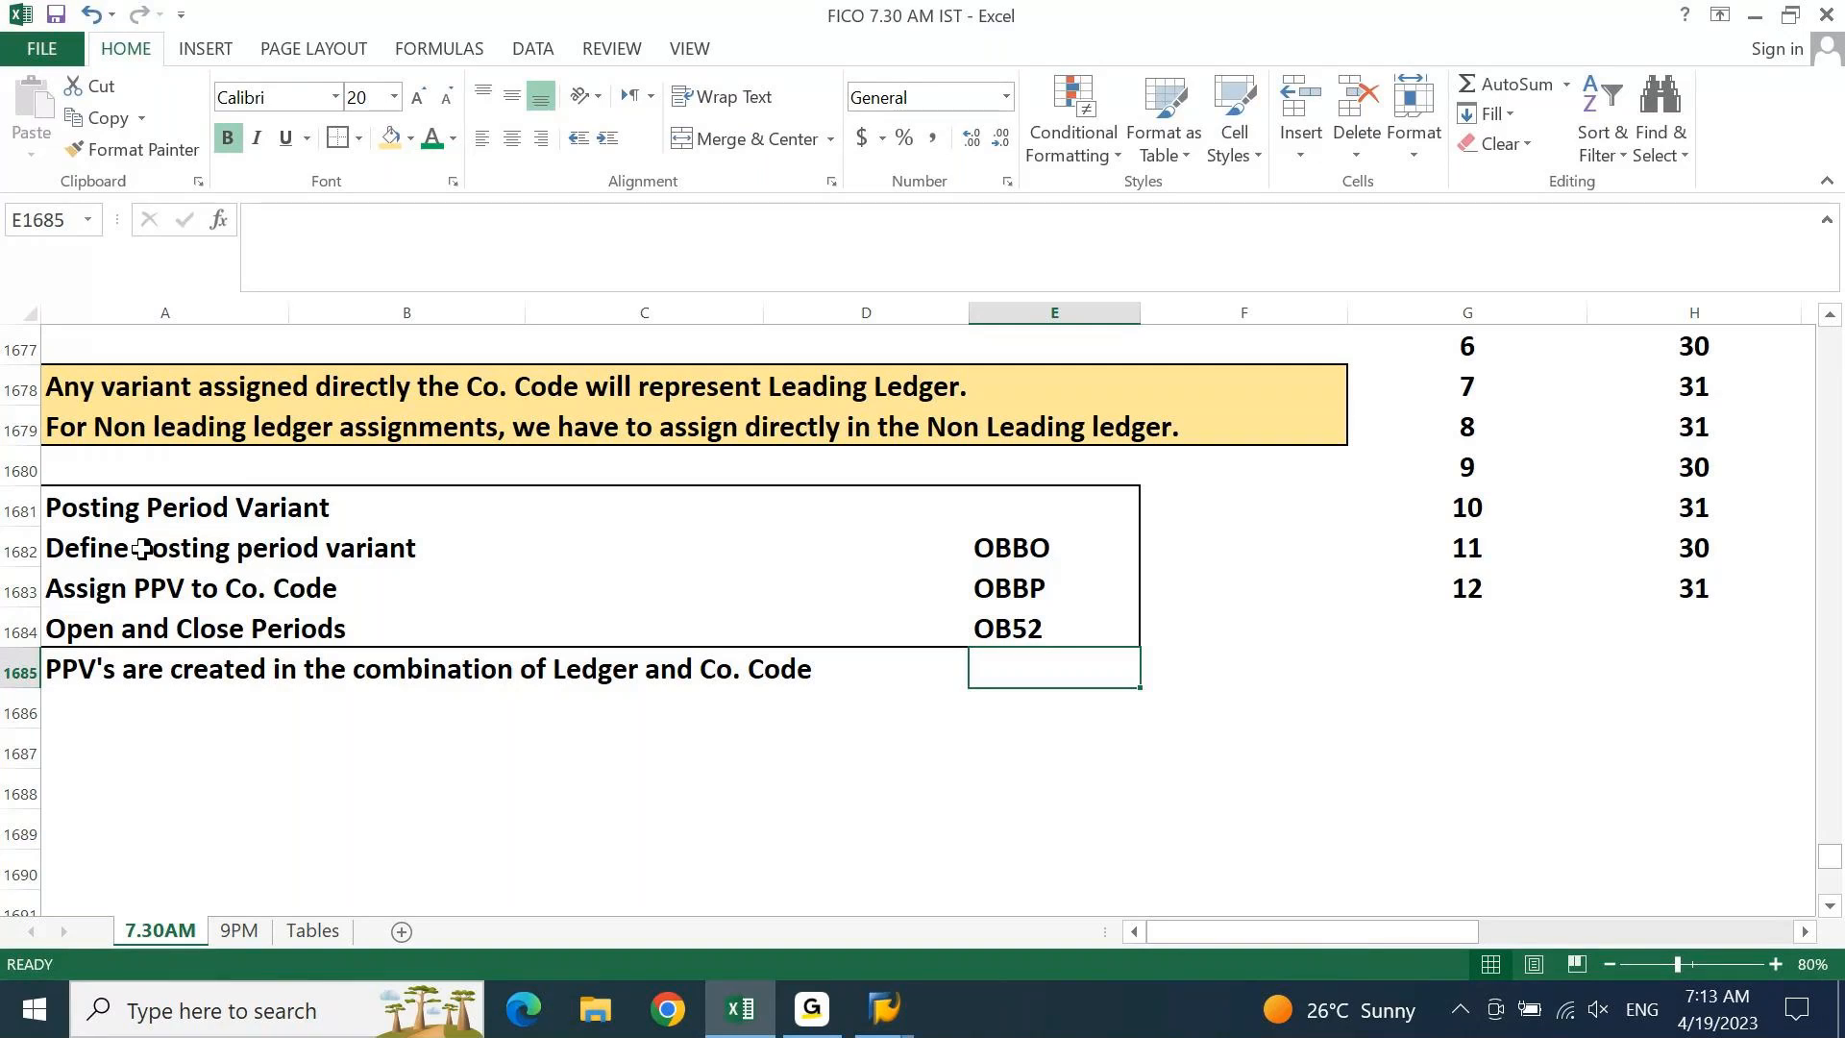
click(901, 1006)
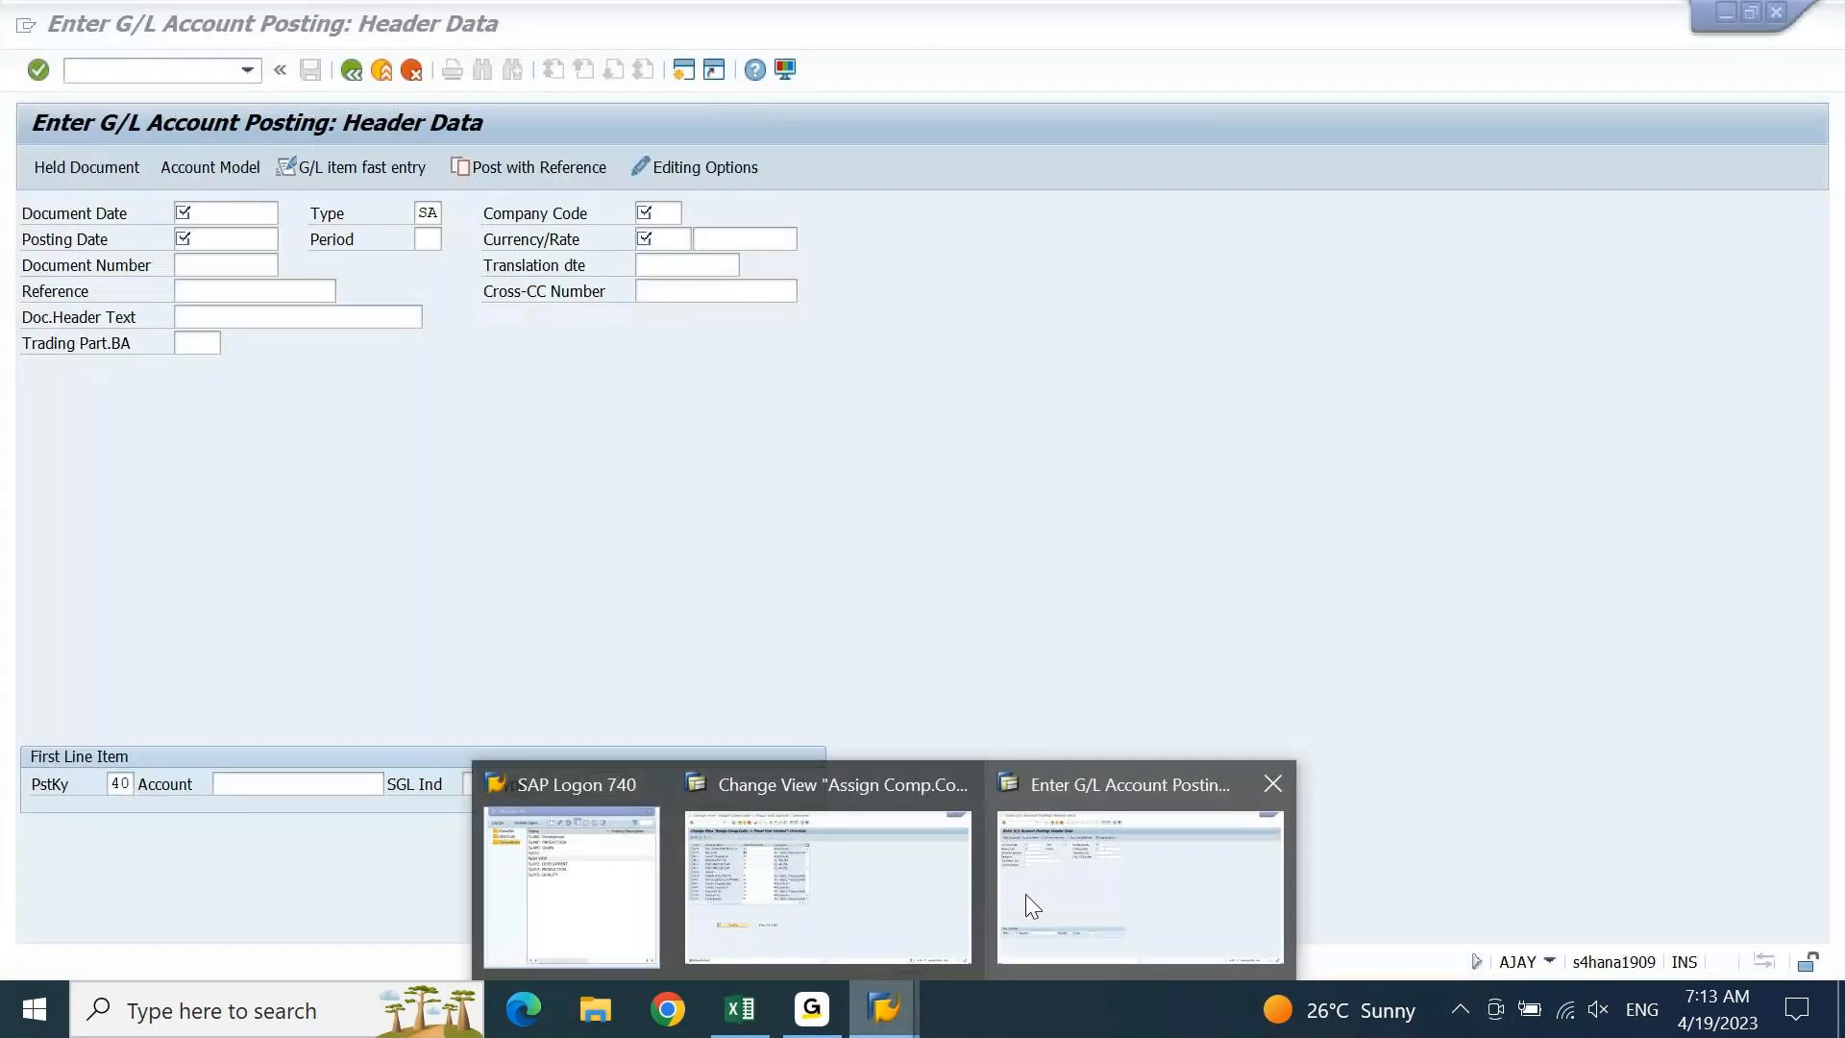
In the company code assignment window, leave for the main menu with /n and run OBBO
click(913, 881)
click(173, 68)
text(/n)
key(Return)
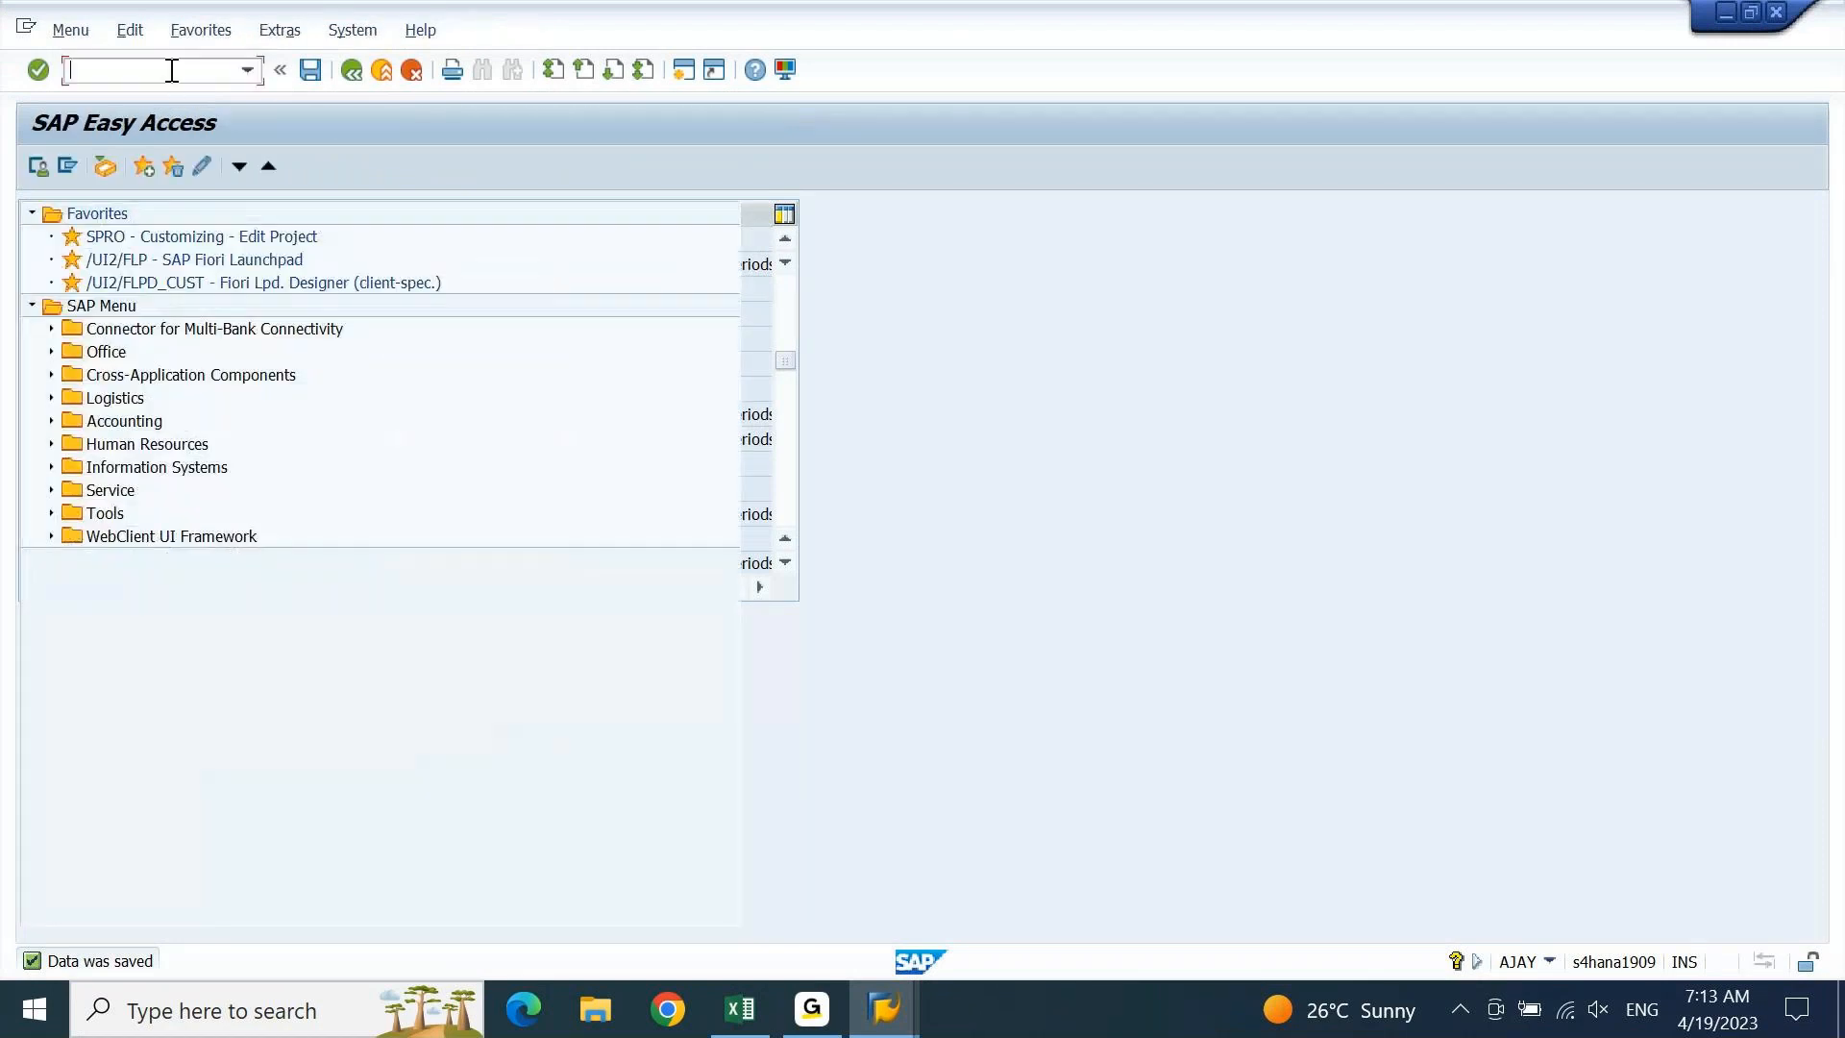
text(OBB)
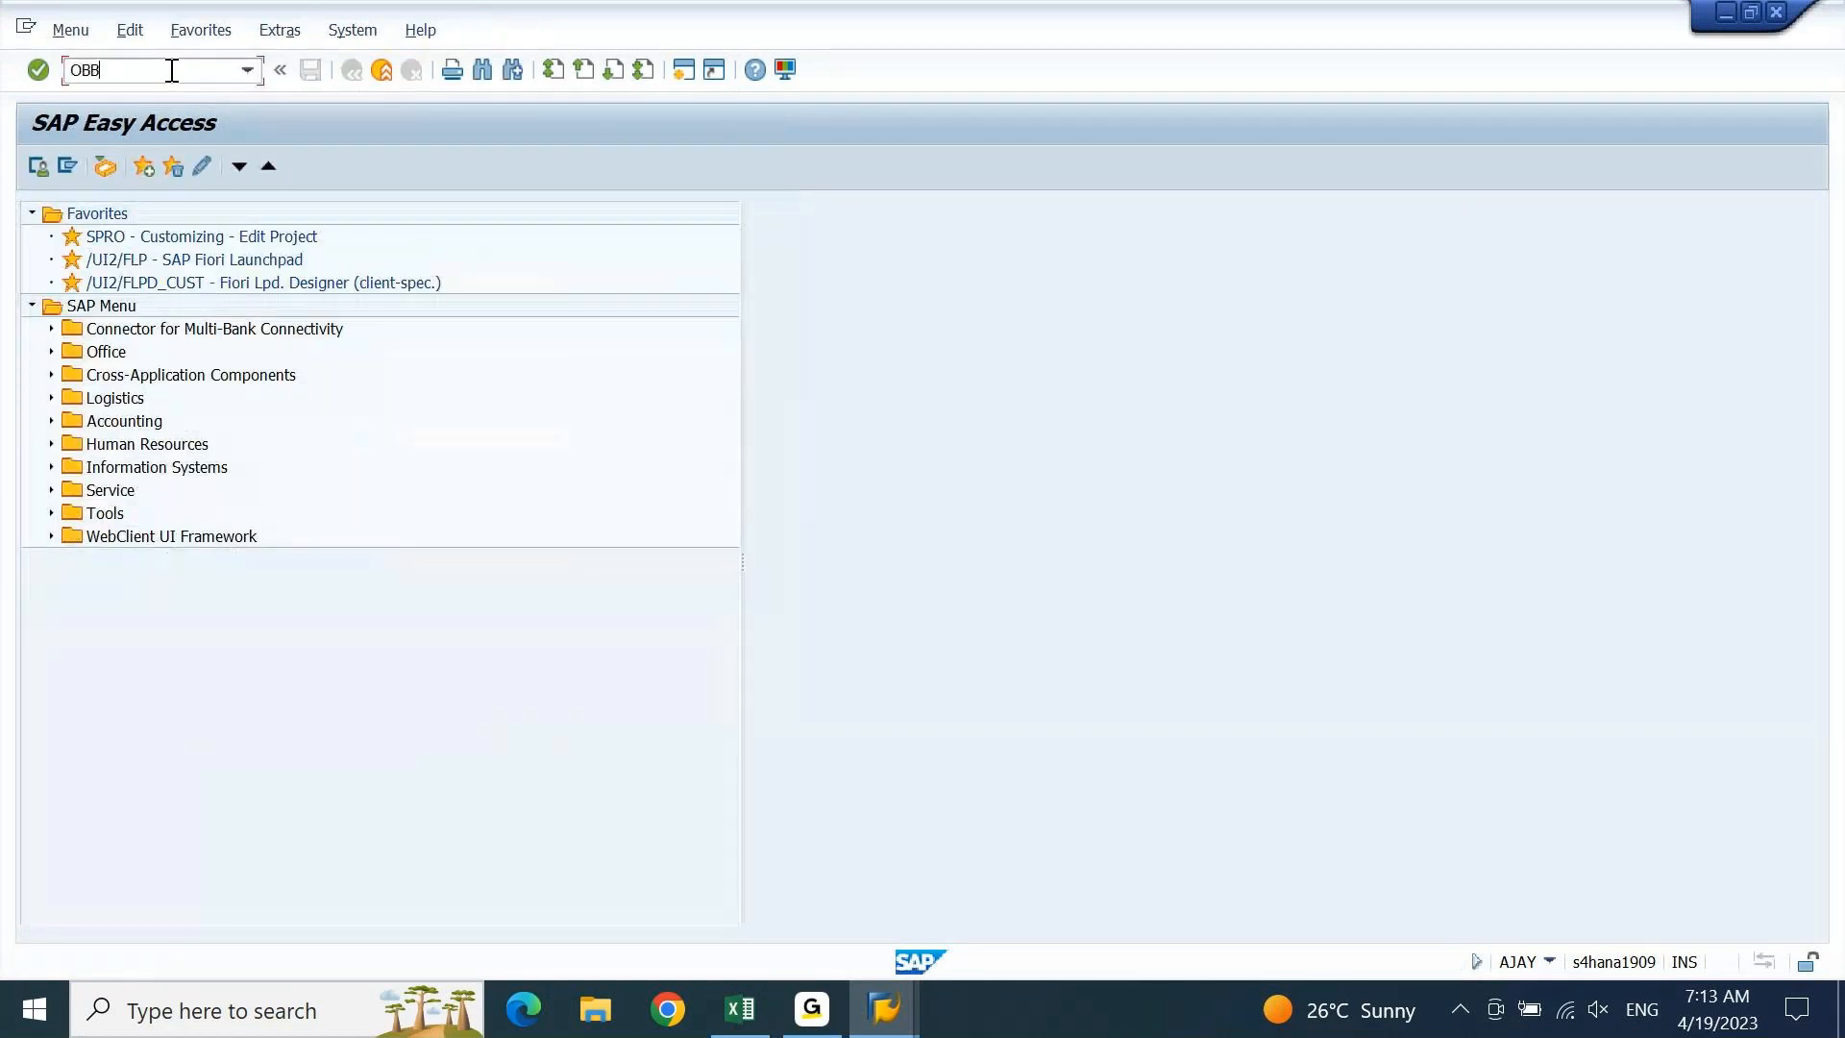
text(O)
key(Return)
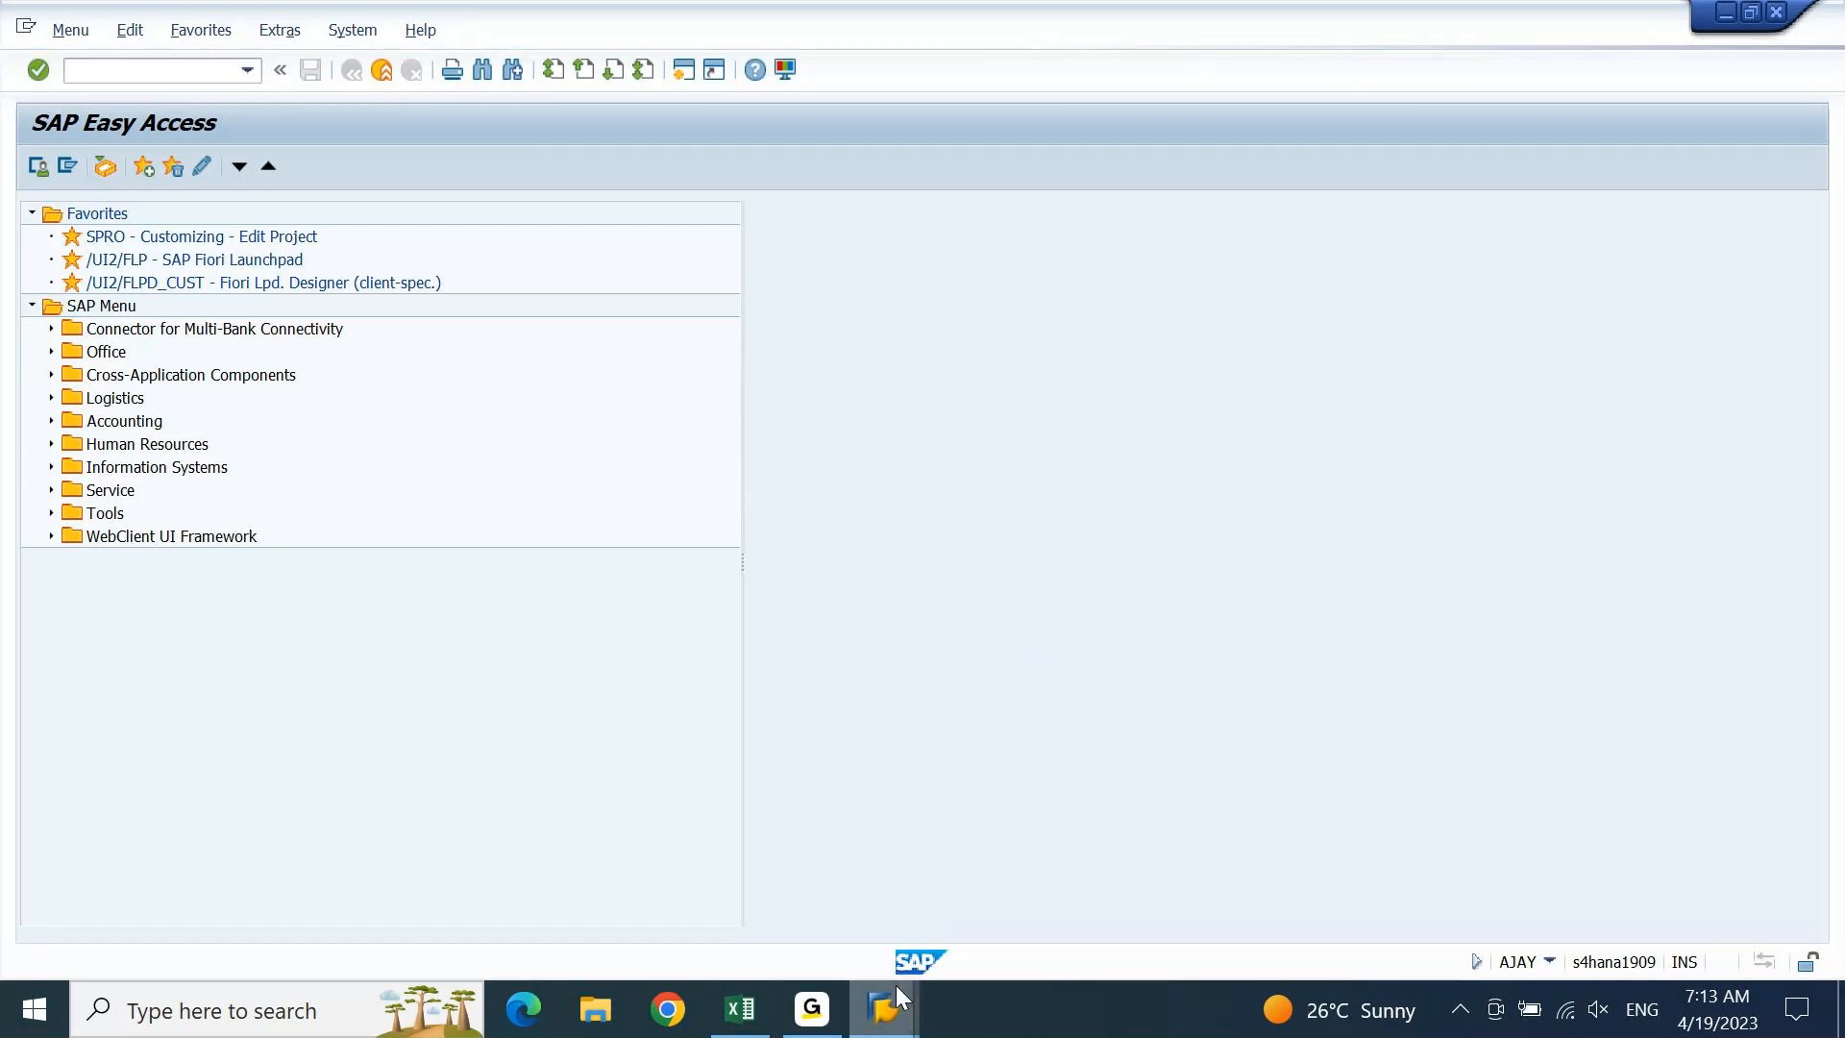
Bring SAP Easy Access forward, glance at the Excel notes, and return to SAP
mouse_move(897, 988)
click(862, 922)
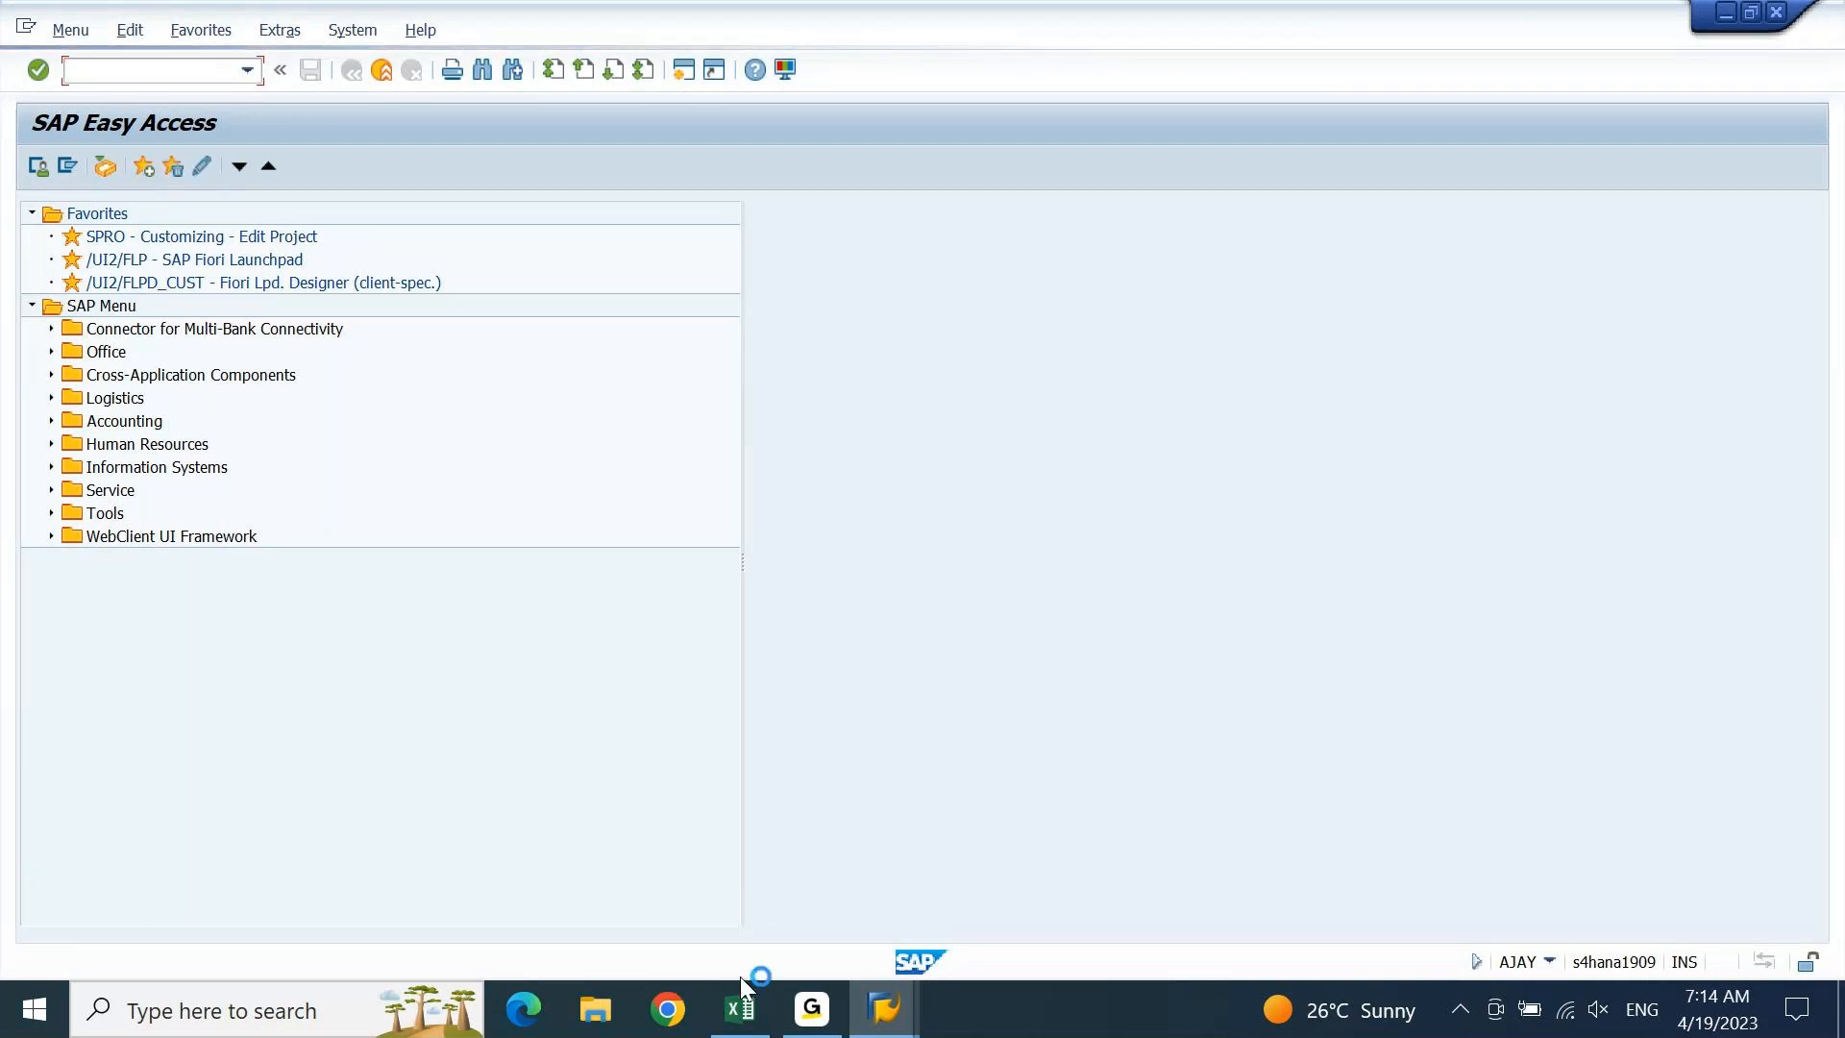
click(740, 1007)
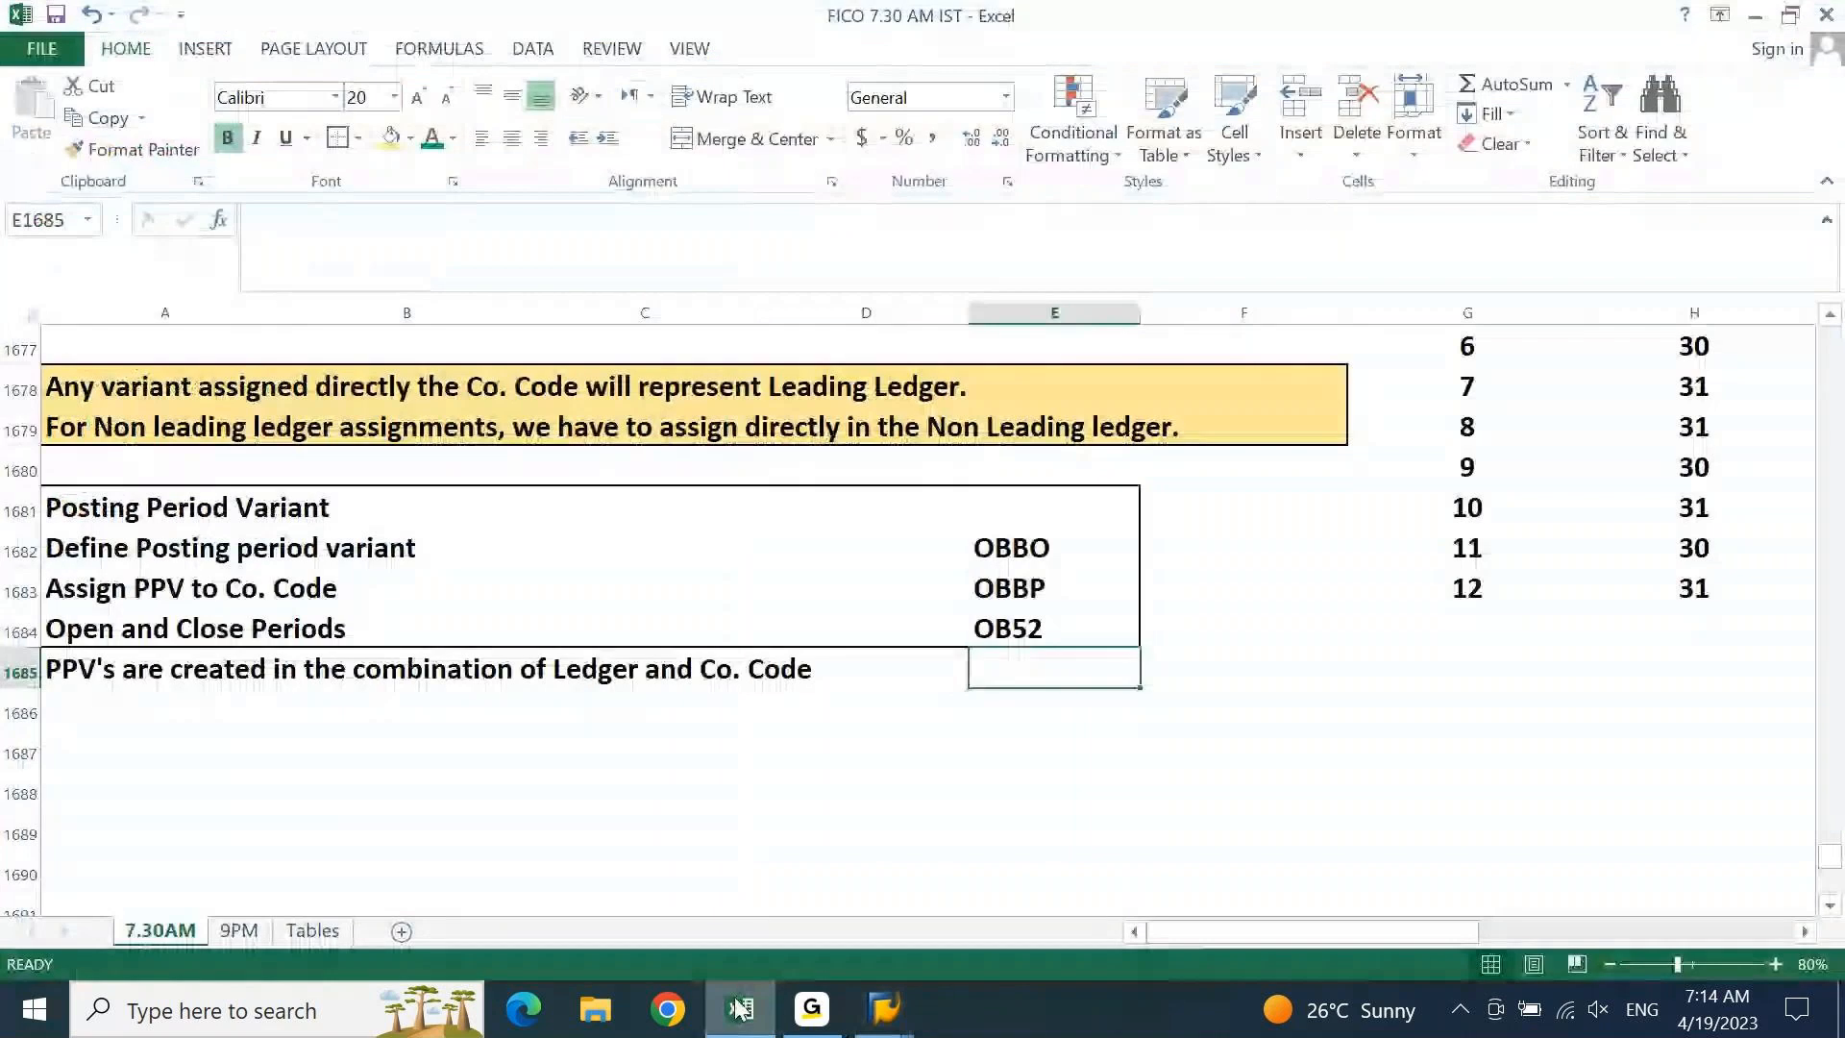
click(757, 1004)
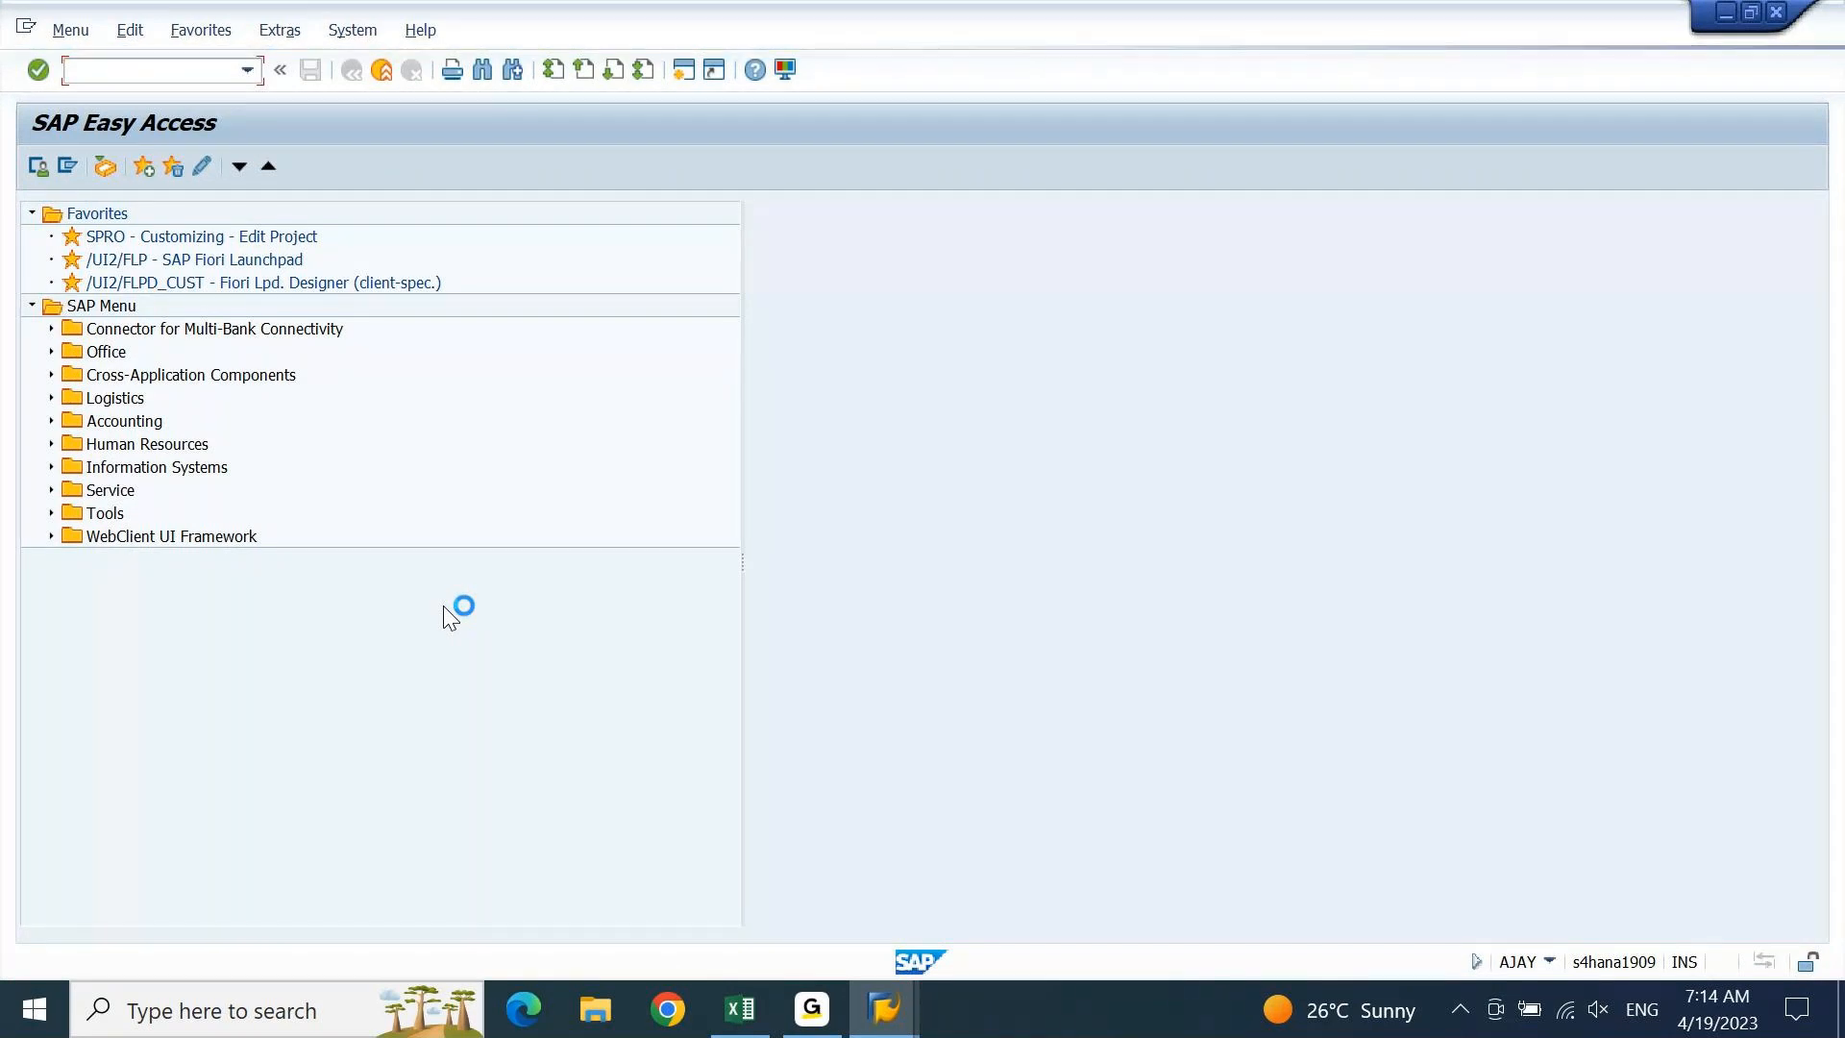
From the G/L posting window, return to the main menu with /n and launch OB52
click(903, 1004)
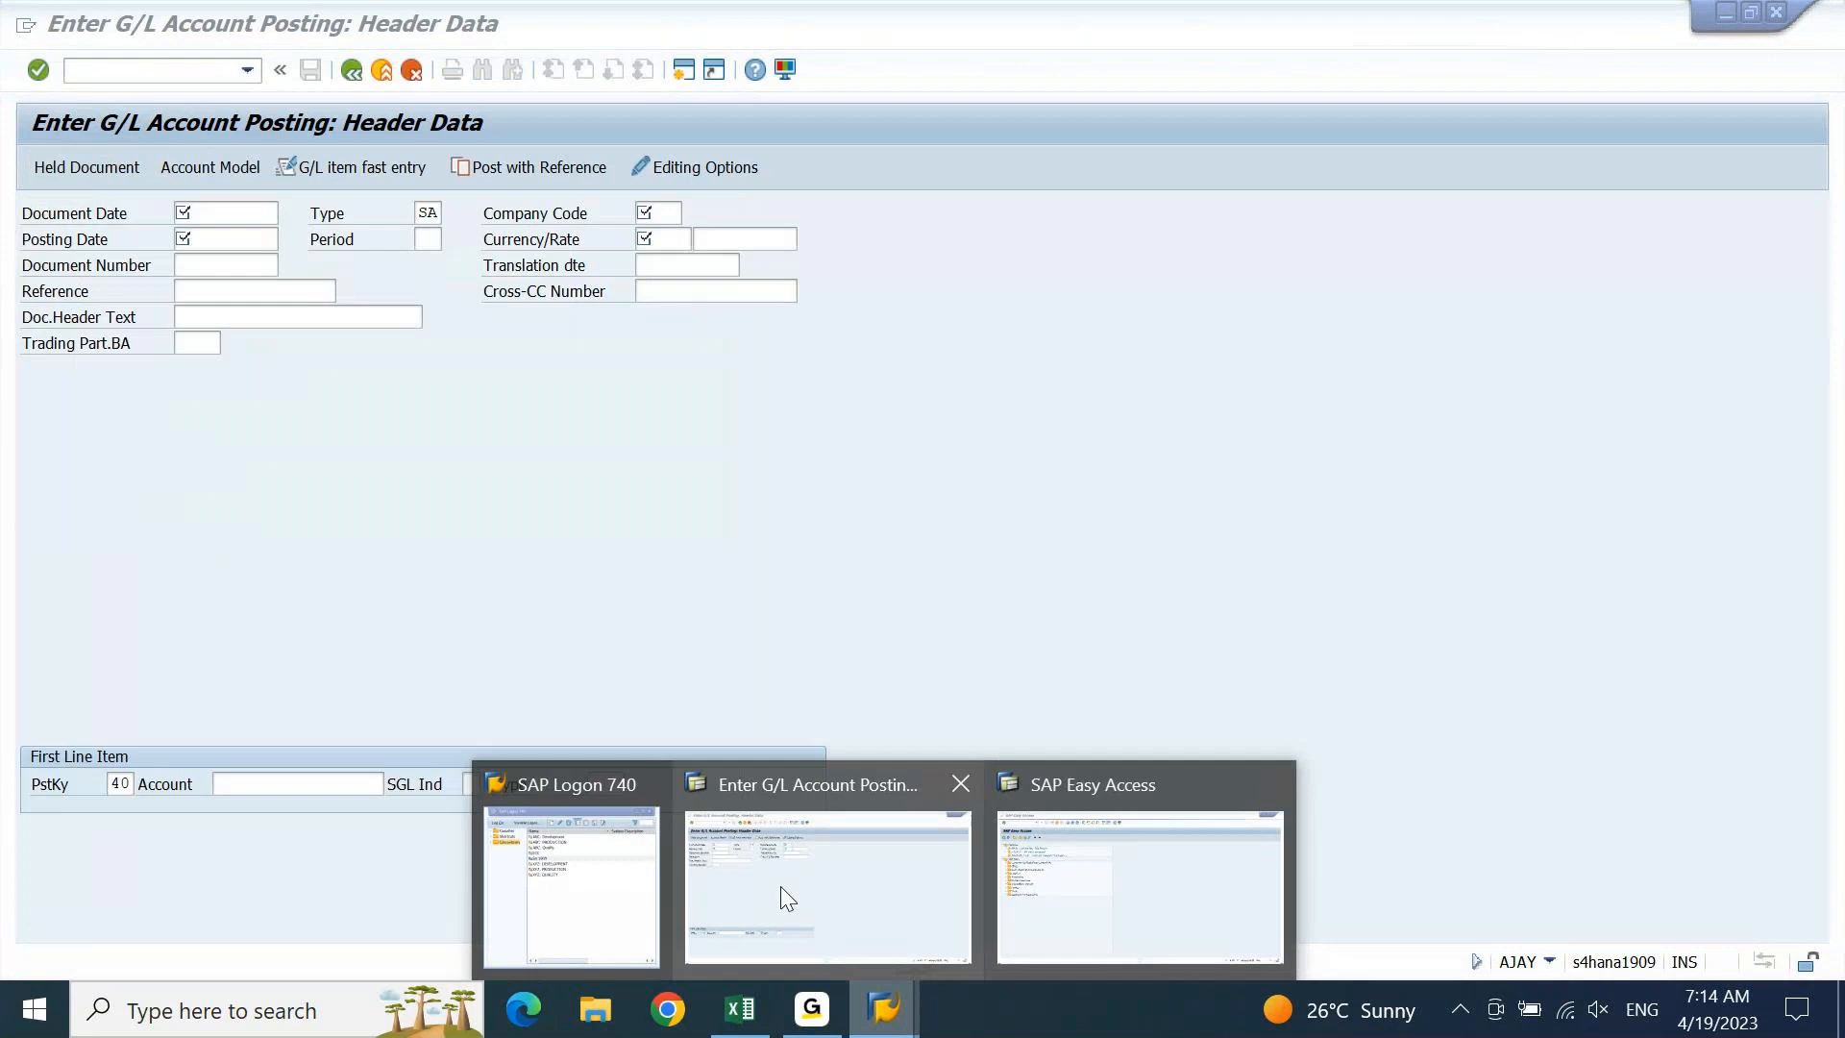
click(780, 886)
click(128, 70)
text(/n)
key(Return)
text(OB52)
key(Return)
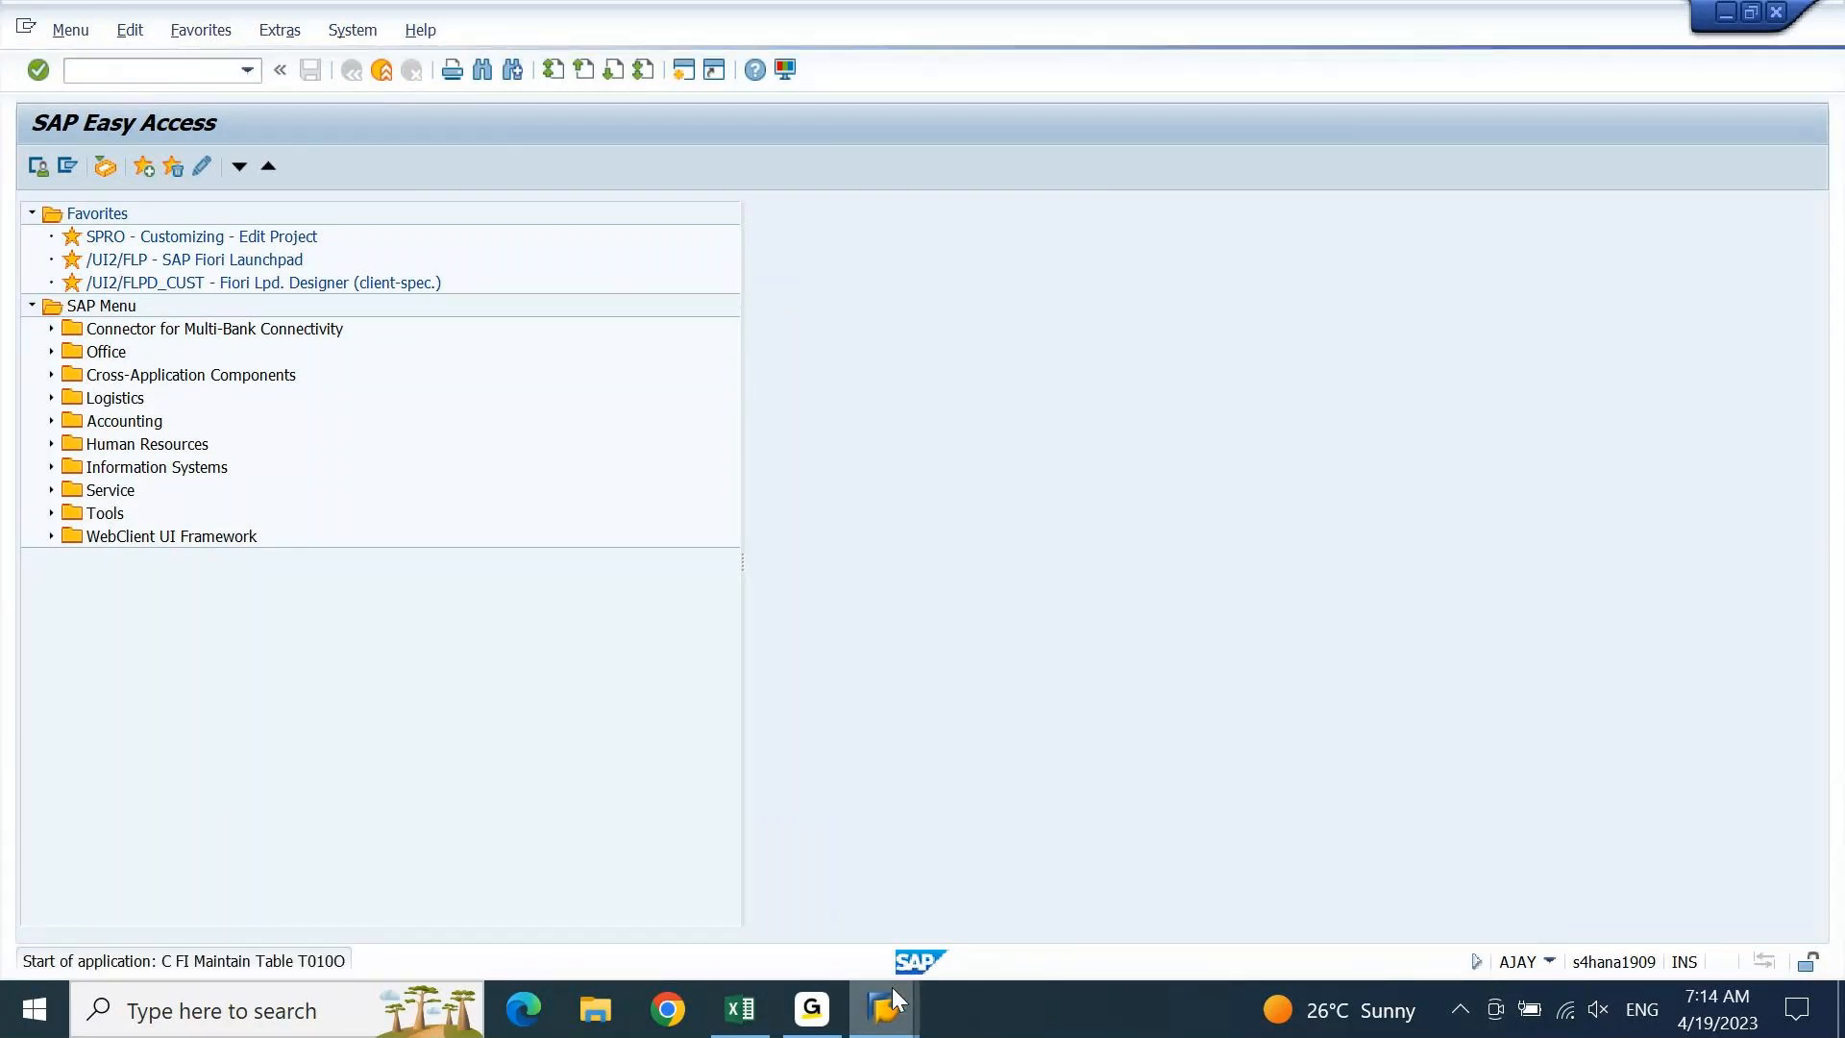
Answer No to the Locked Data prompt in the SAP Easy Access window
mouse_move(892, 988)
click(838, 879)
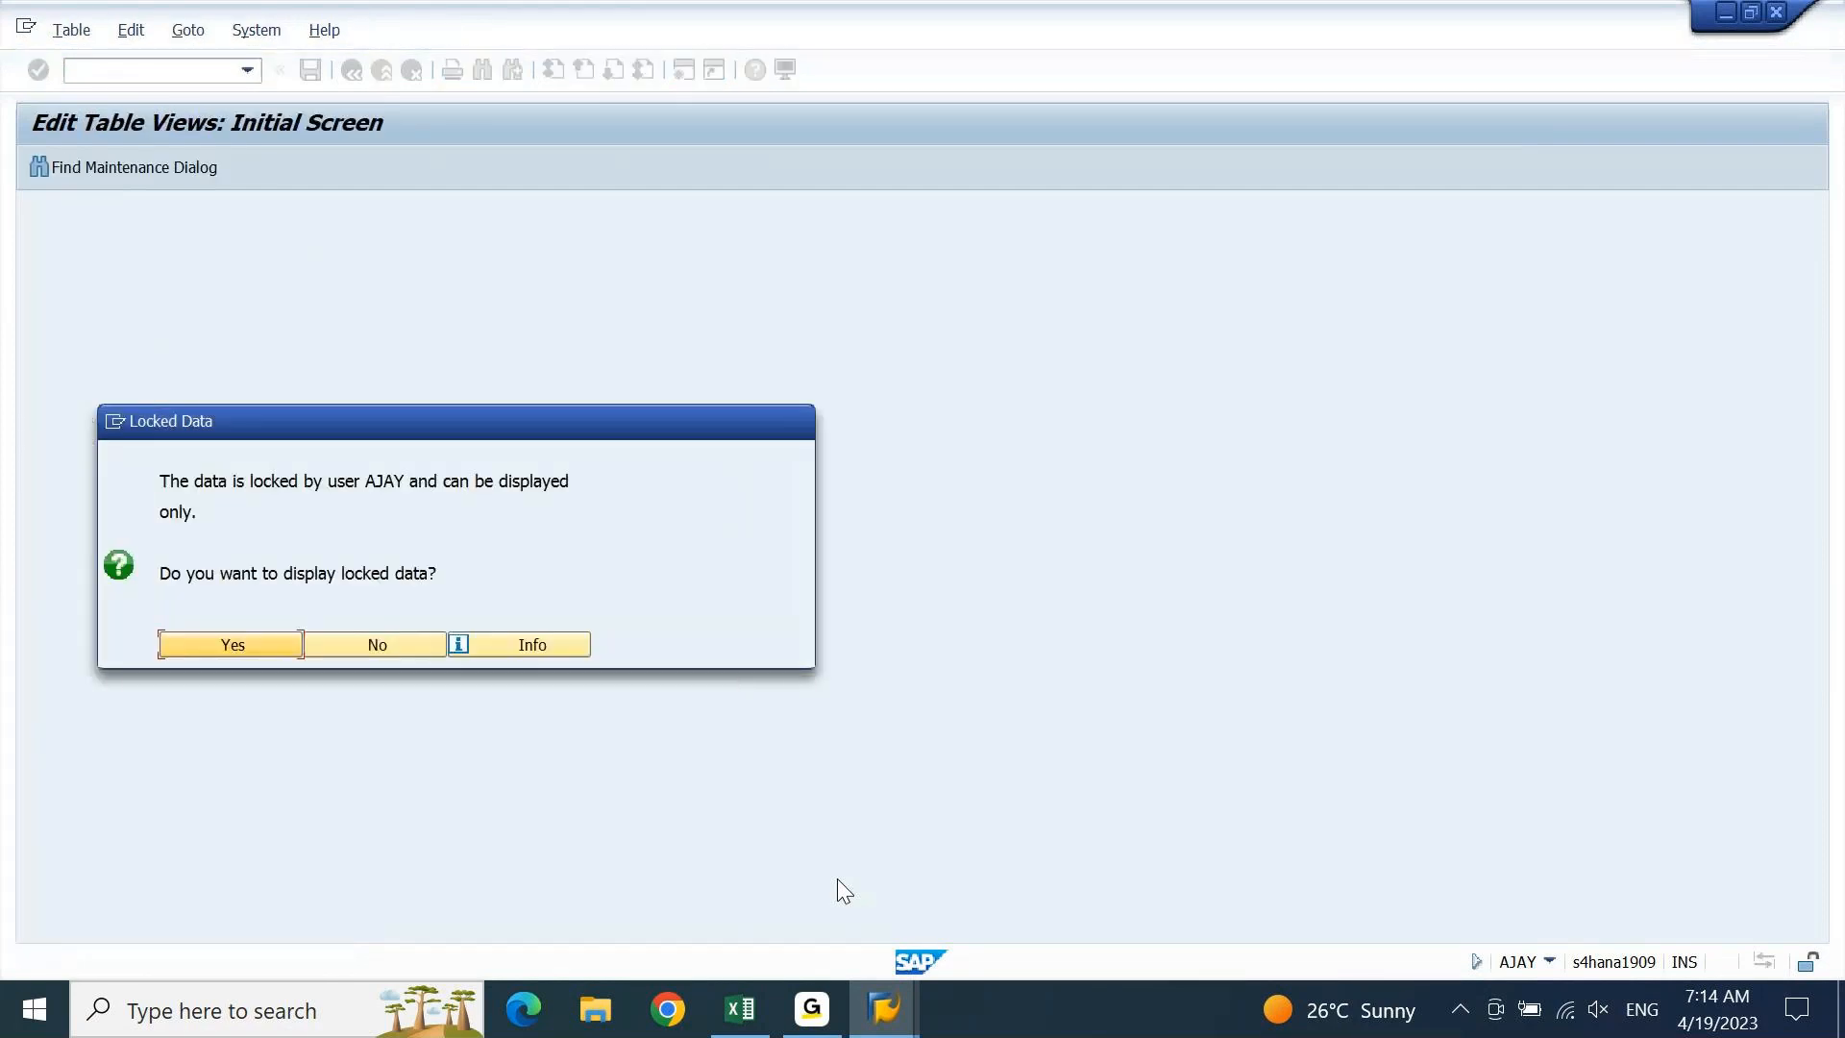
key(Tab)
key(Return)
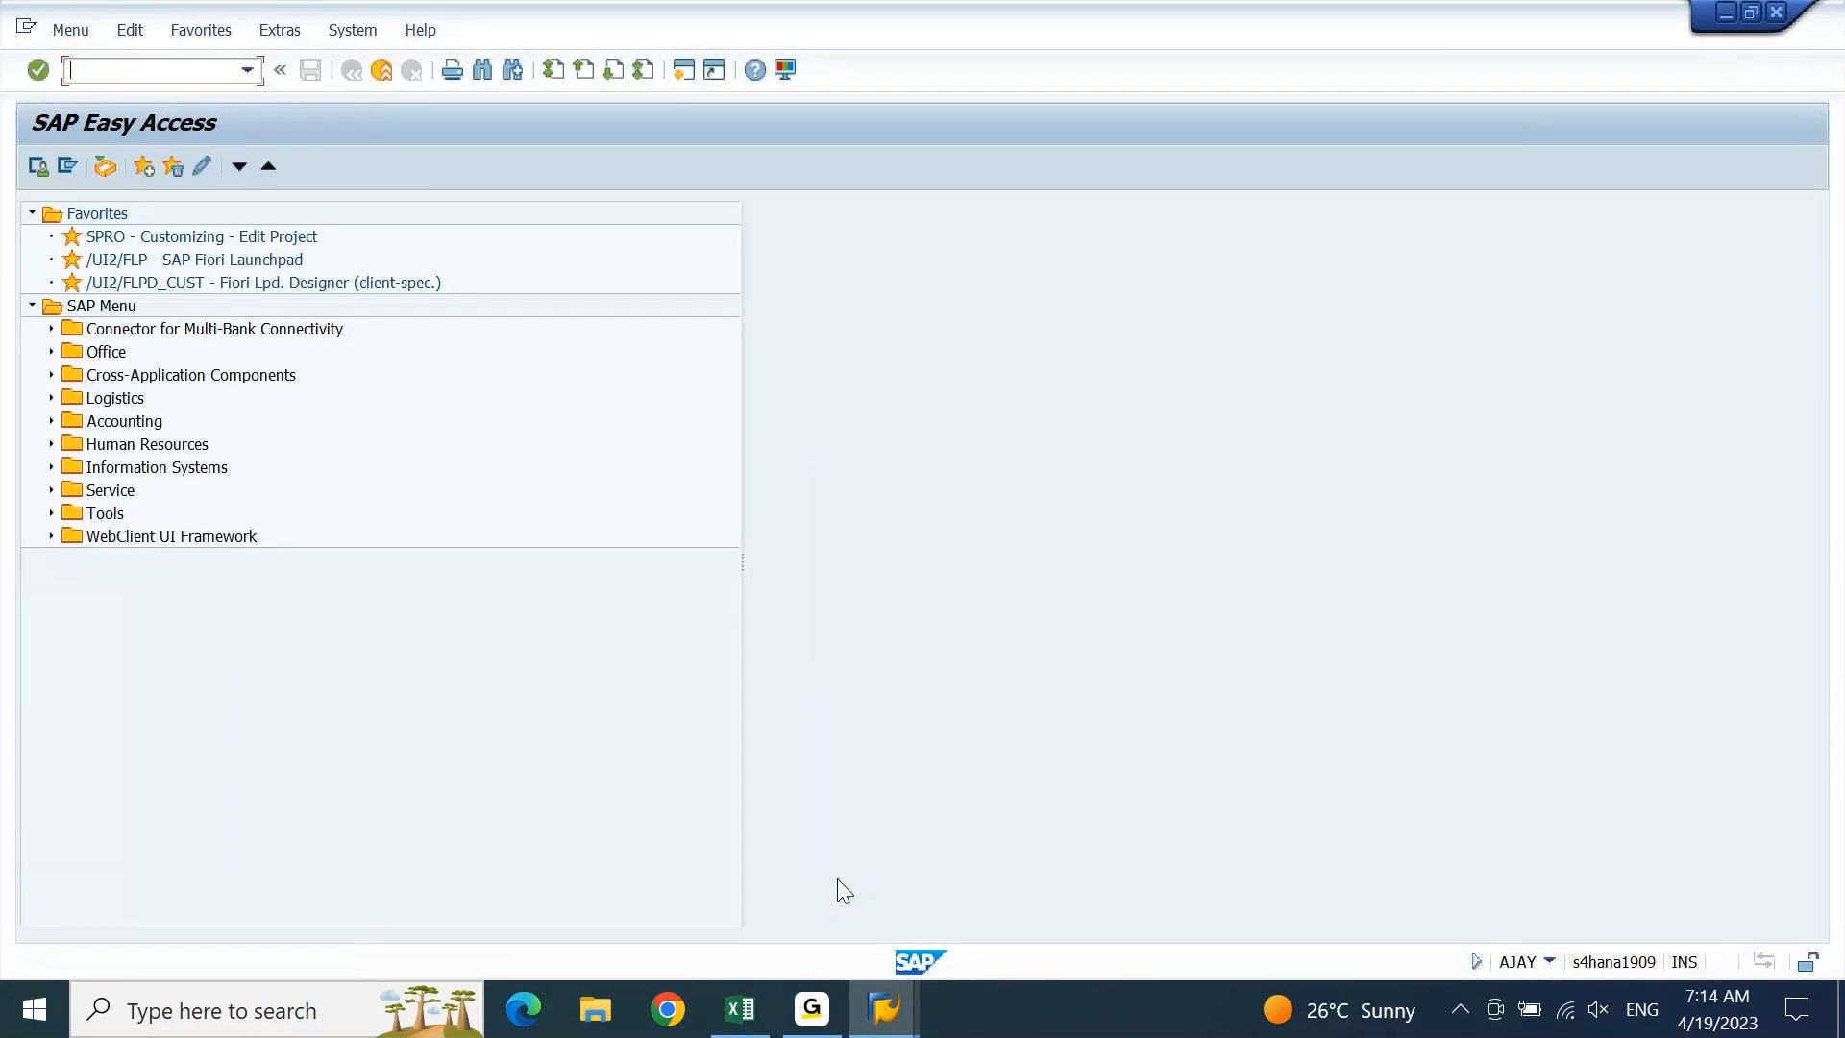
Check the PPV note in Excel row 1685, then return to the posting period variants window
mouse_move(883, 1007)
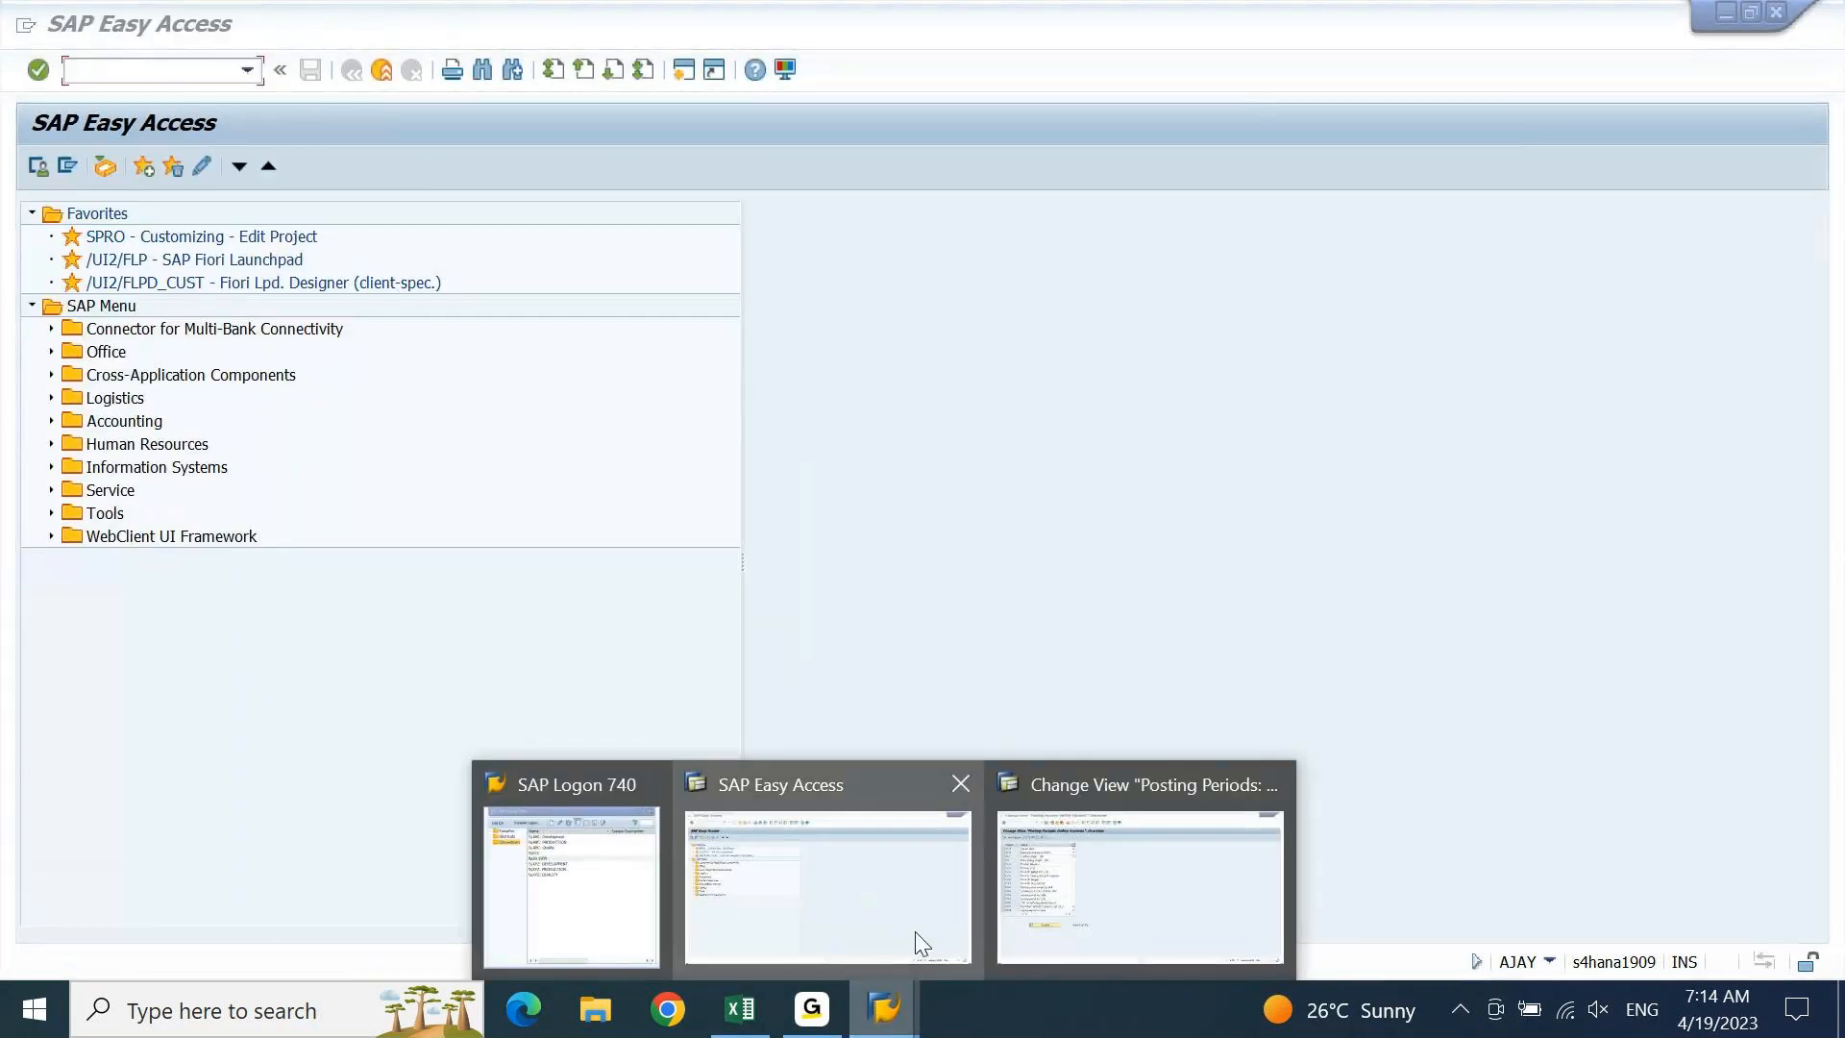
click(1067, 937)
click(740, 1009)
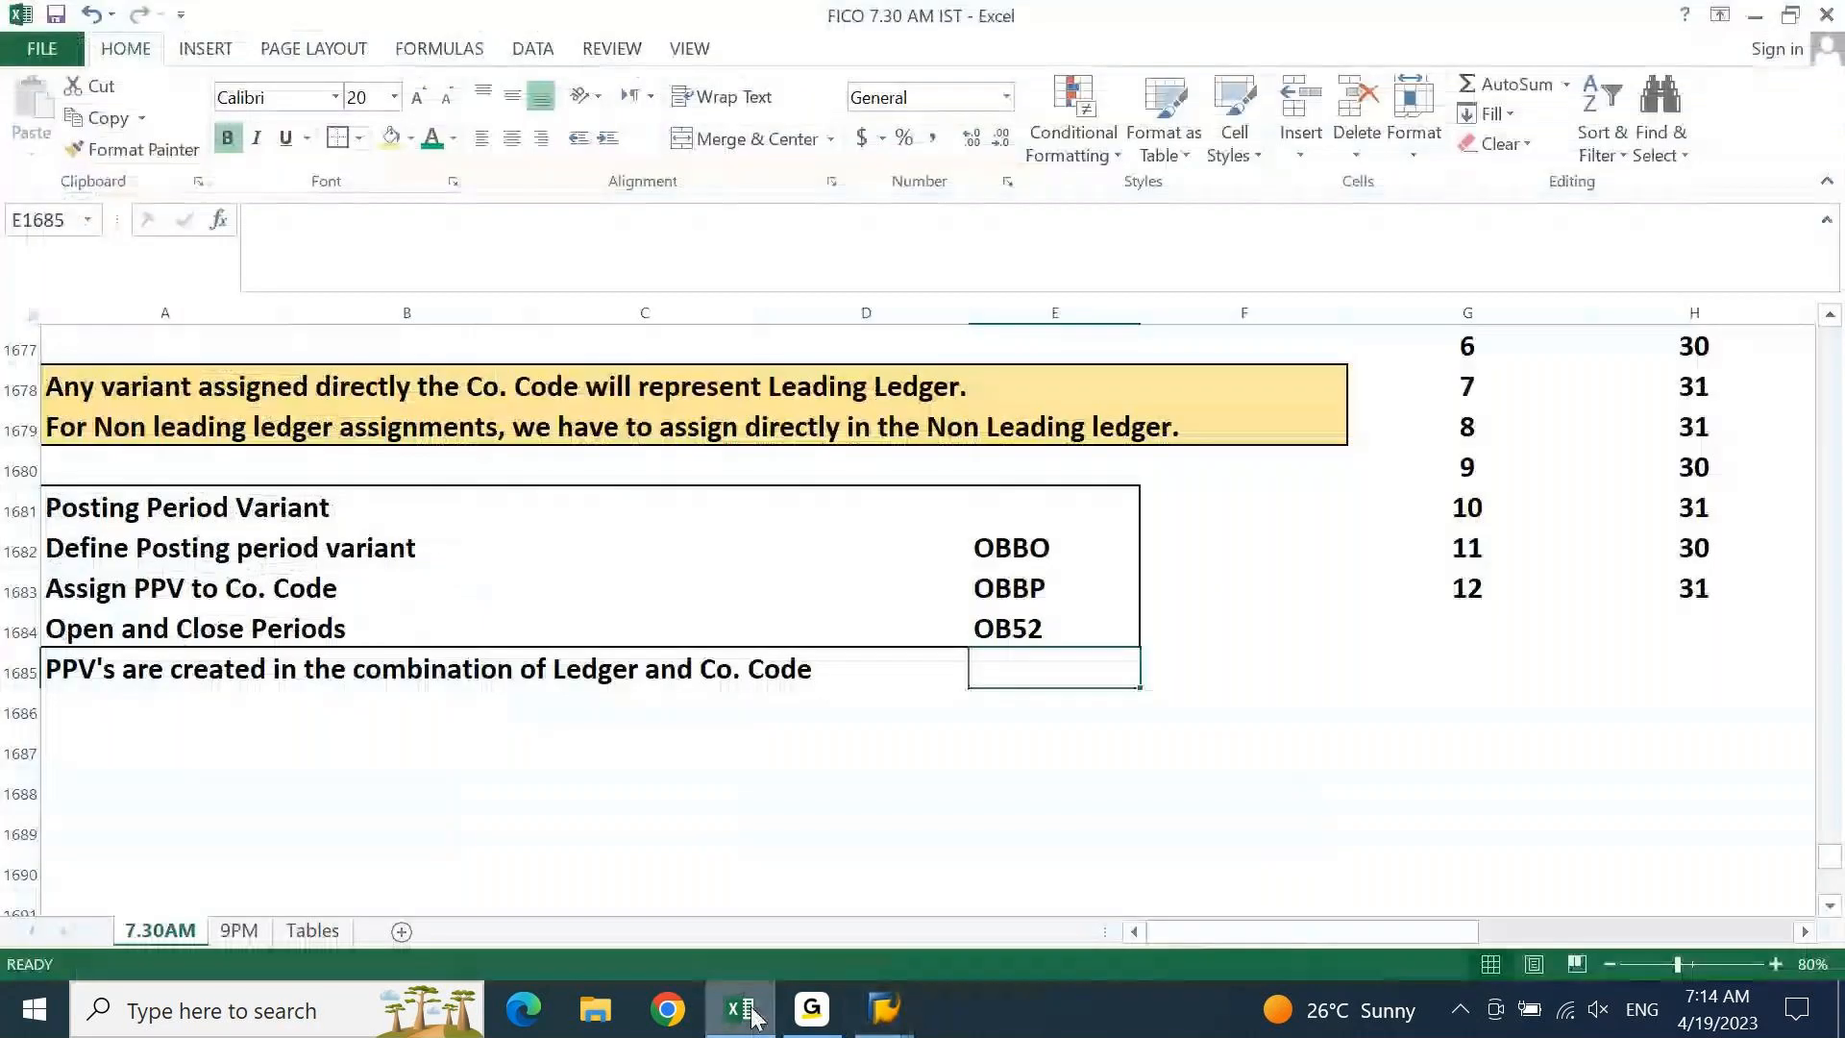
drag(106, 671, 842, 671)
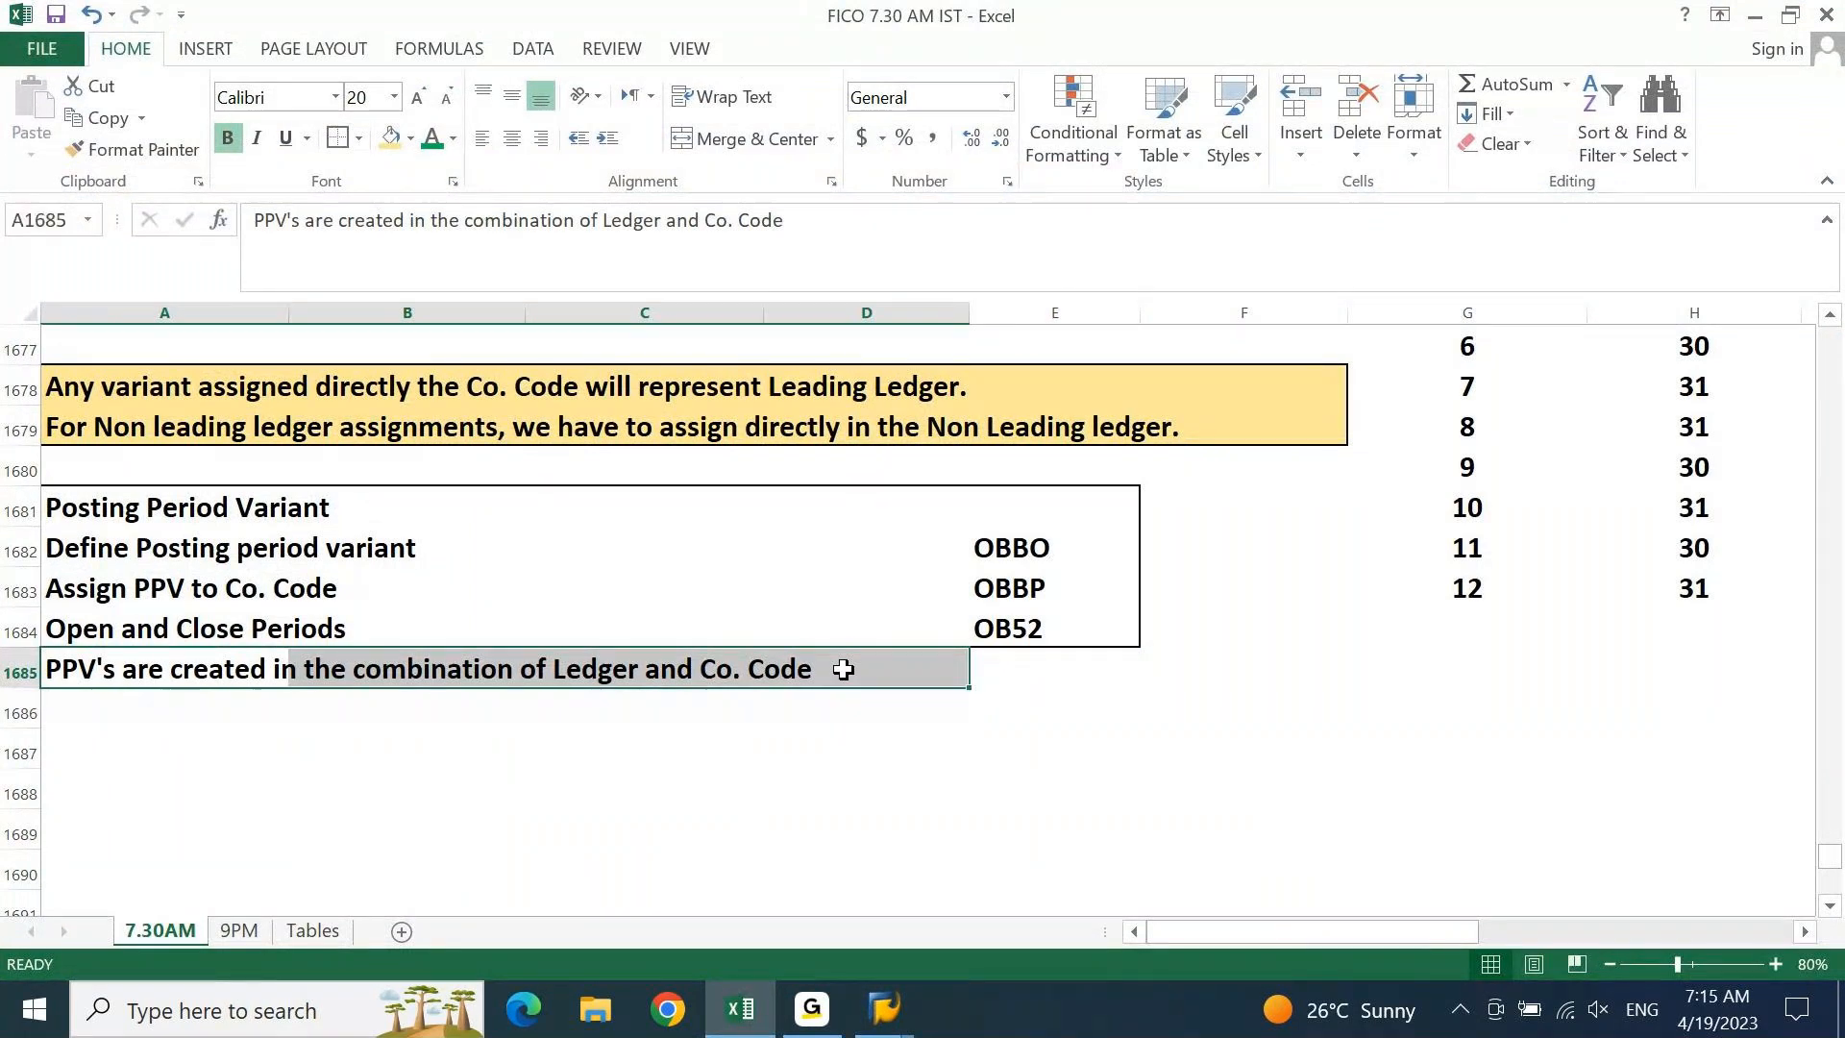
click(869, 1030)
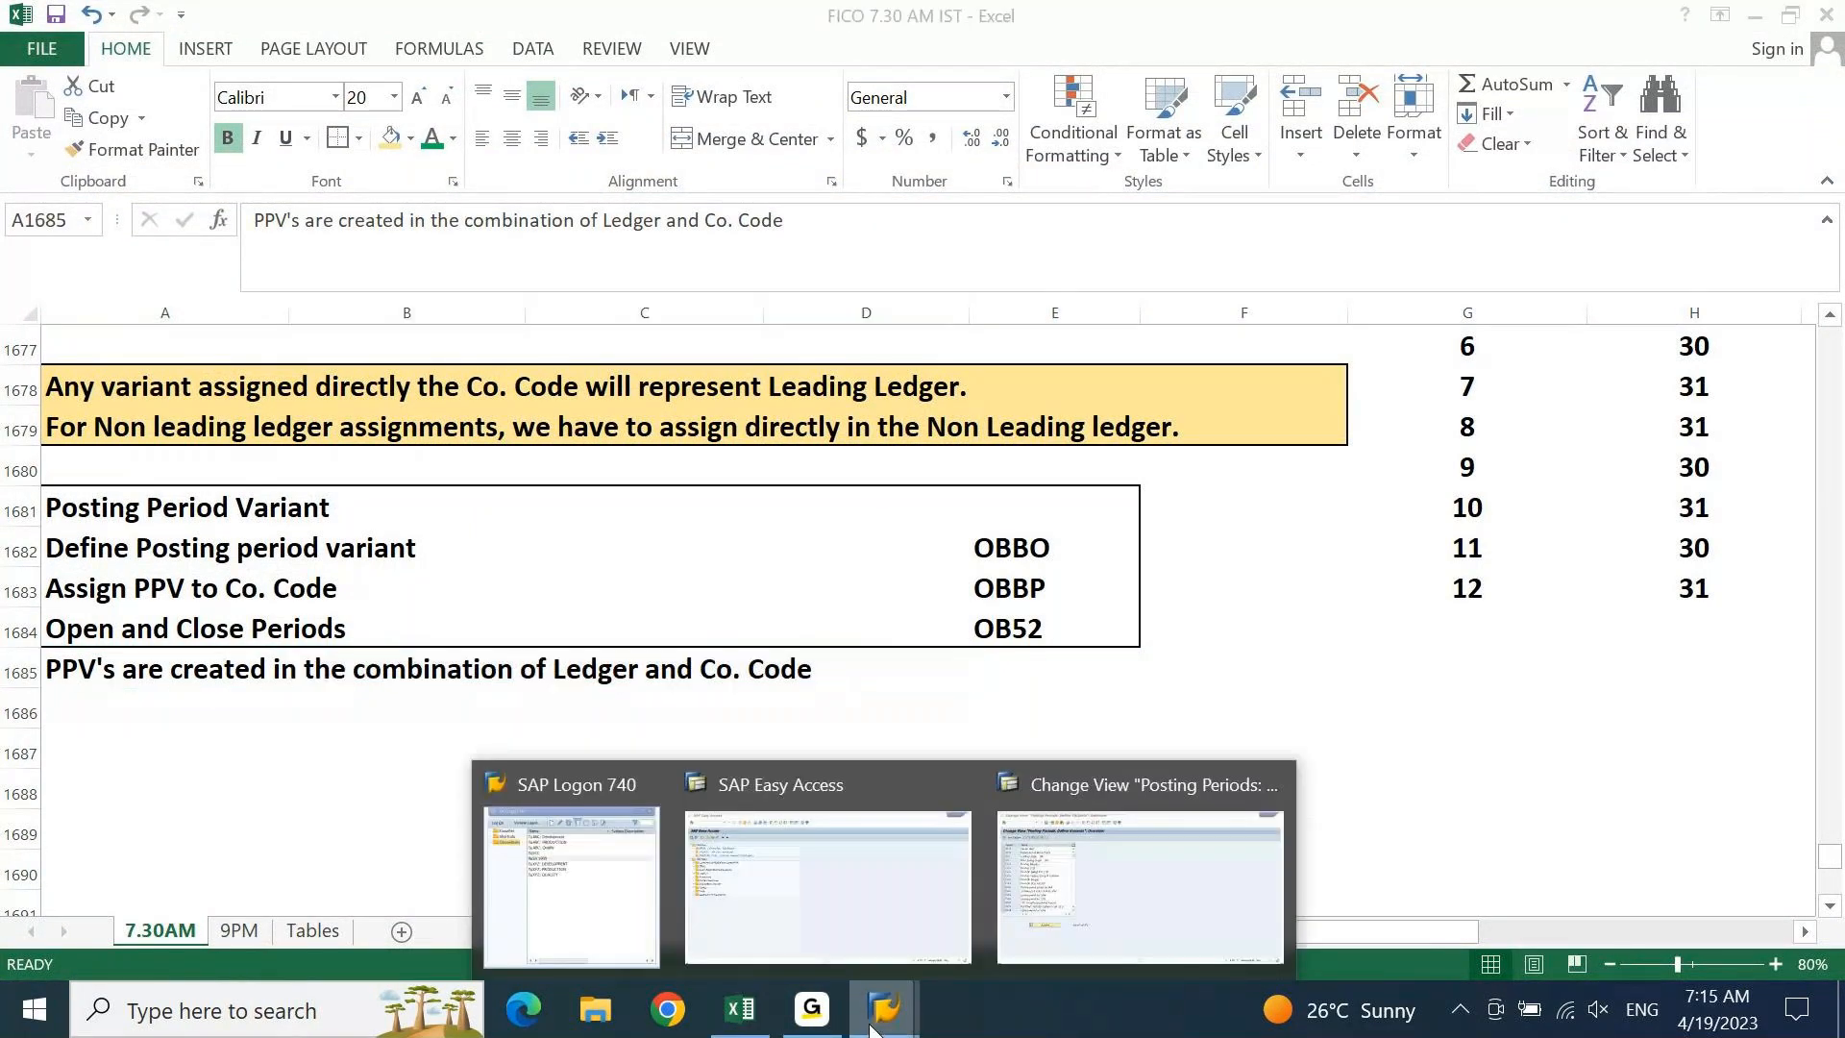
click(1140, 884)
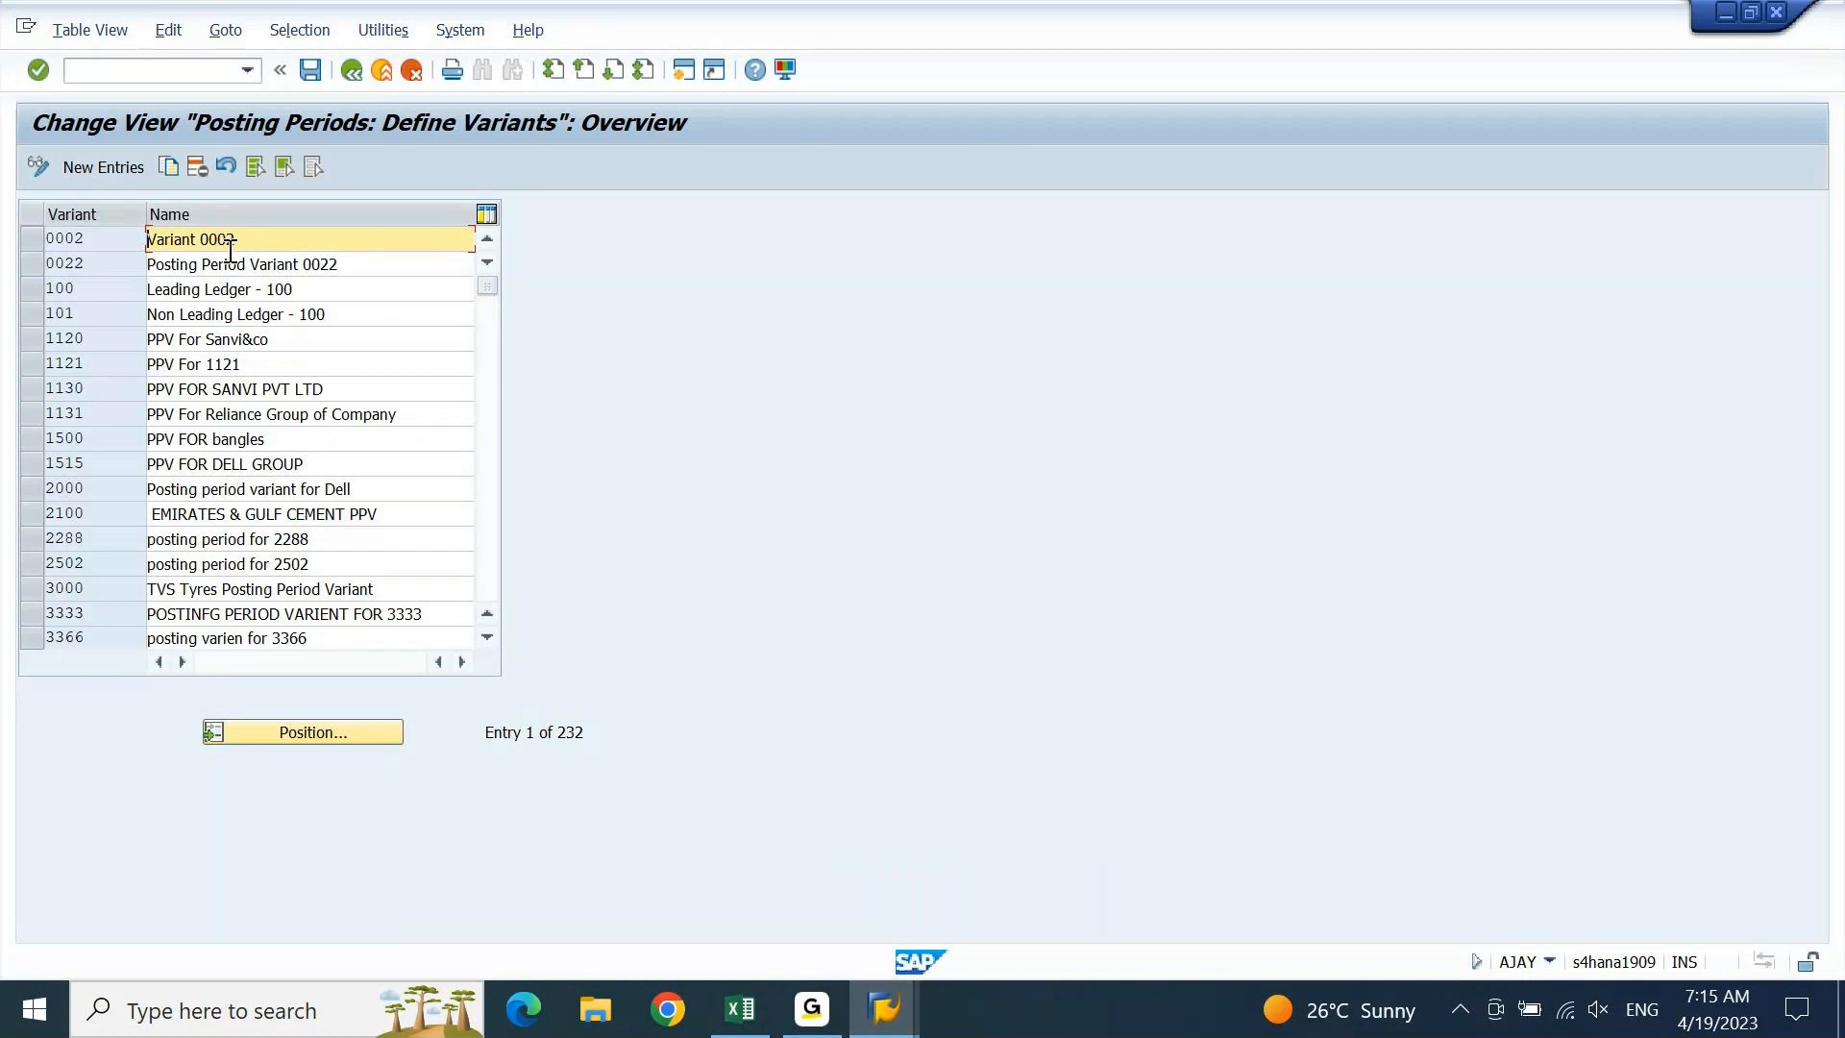
Add variant DEIN named 'DEIN - POSTING PERIOD VARIANT - 0L' and save it to a customizing request
click(127, 171)
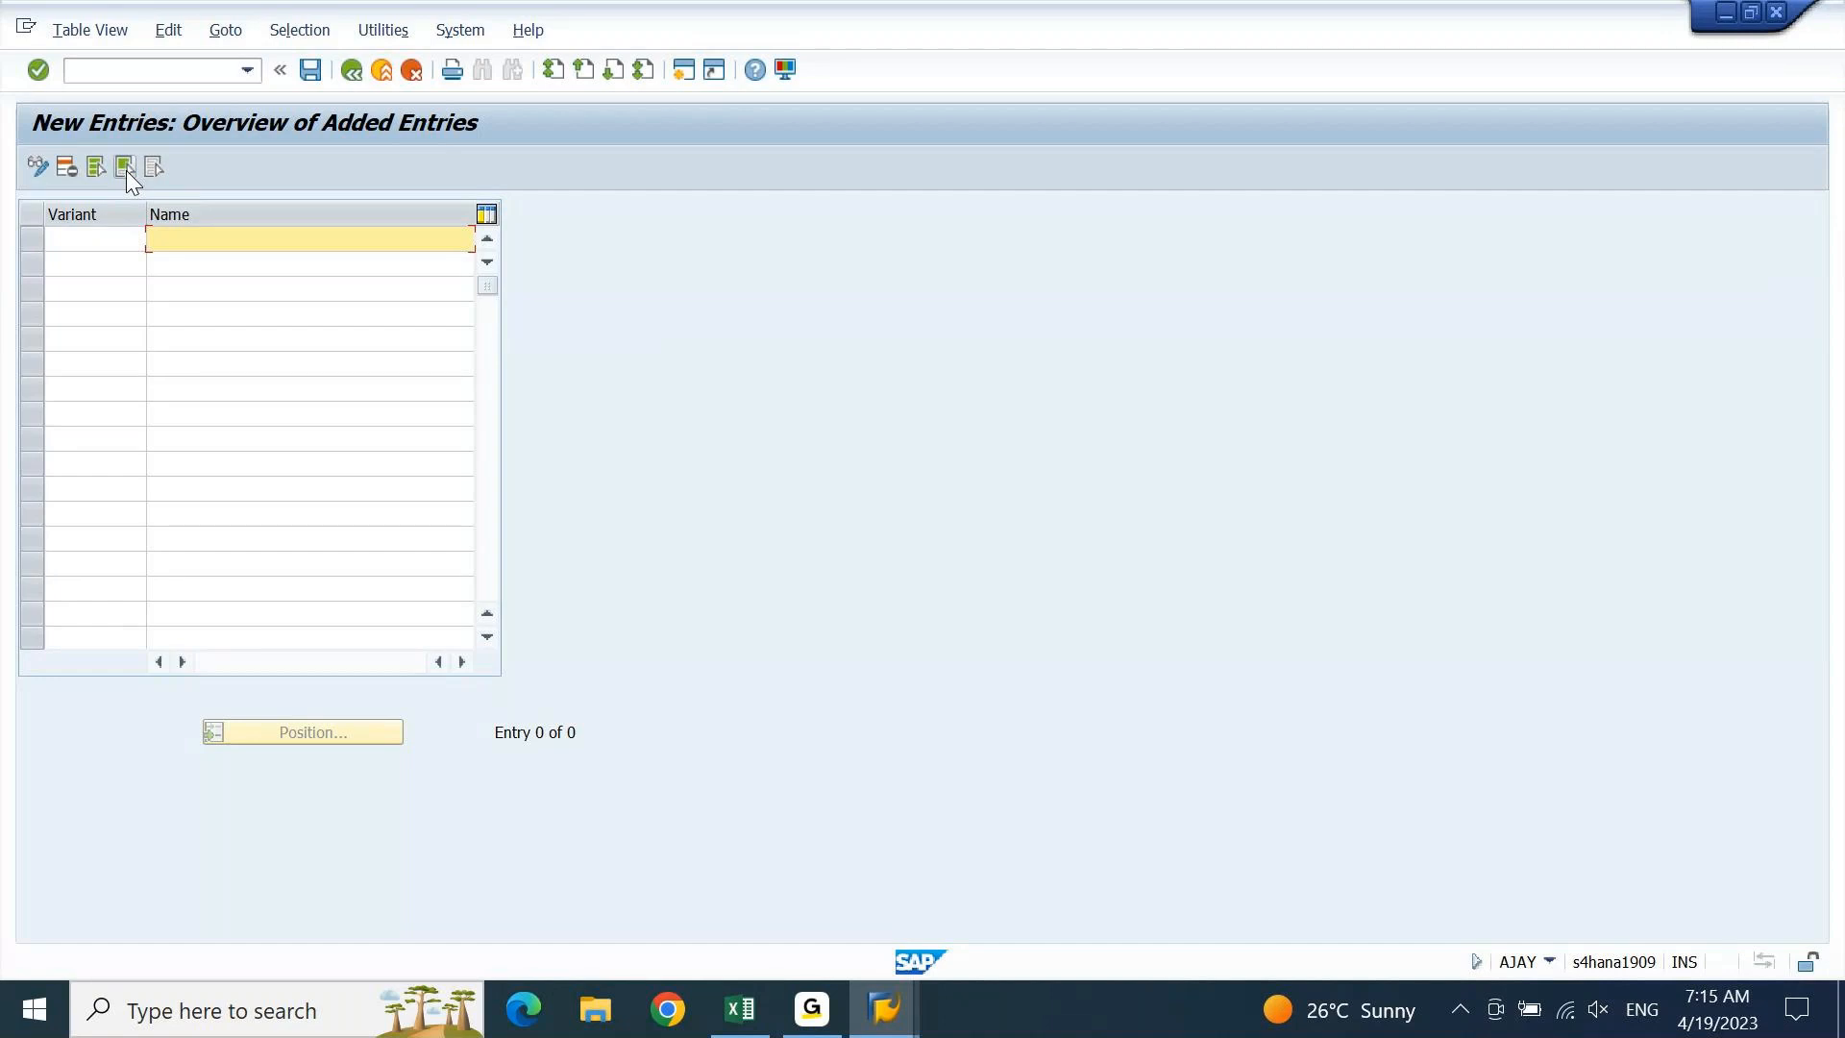
text(DE)
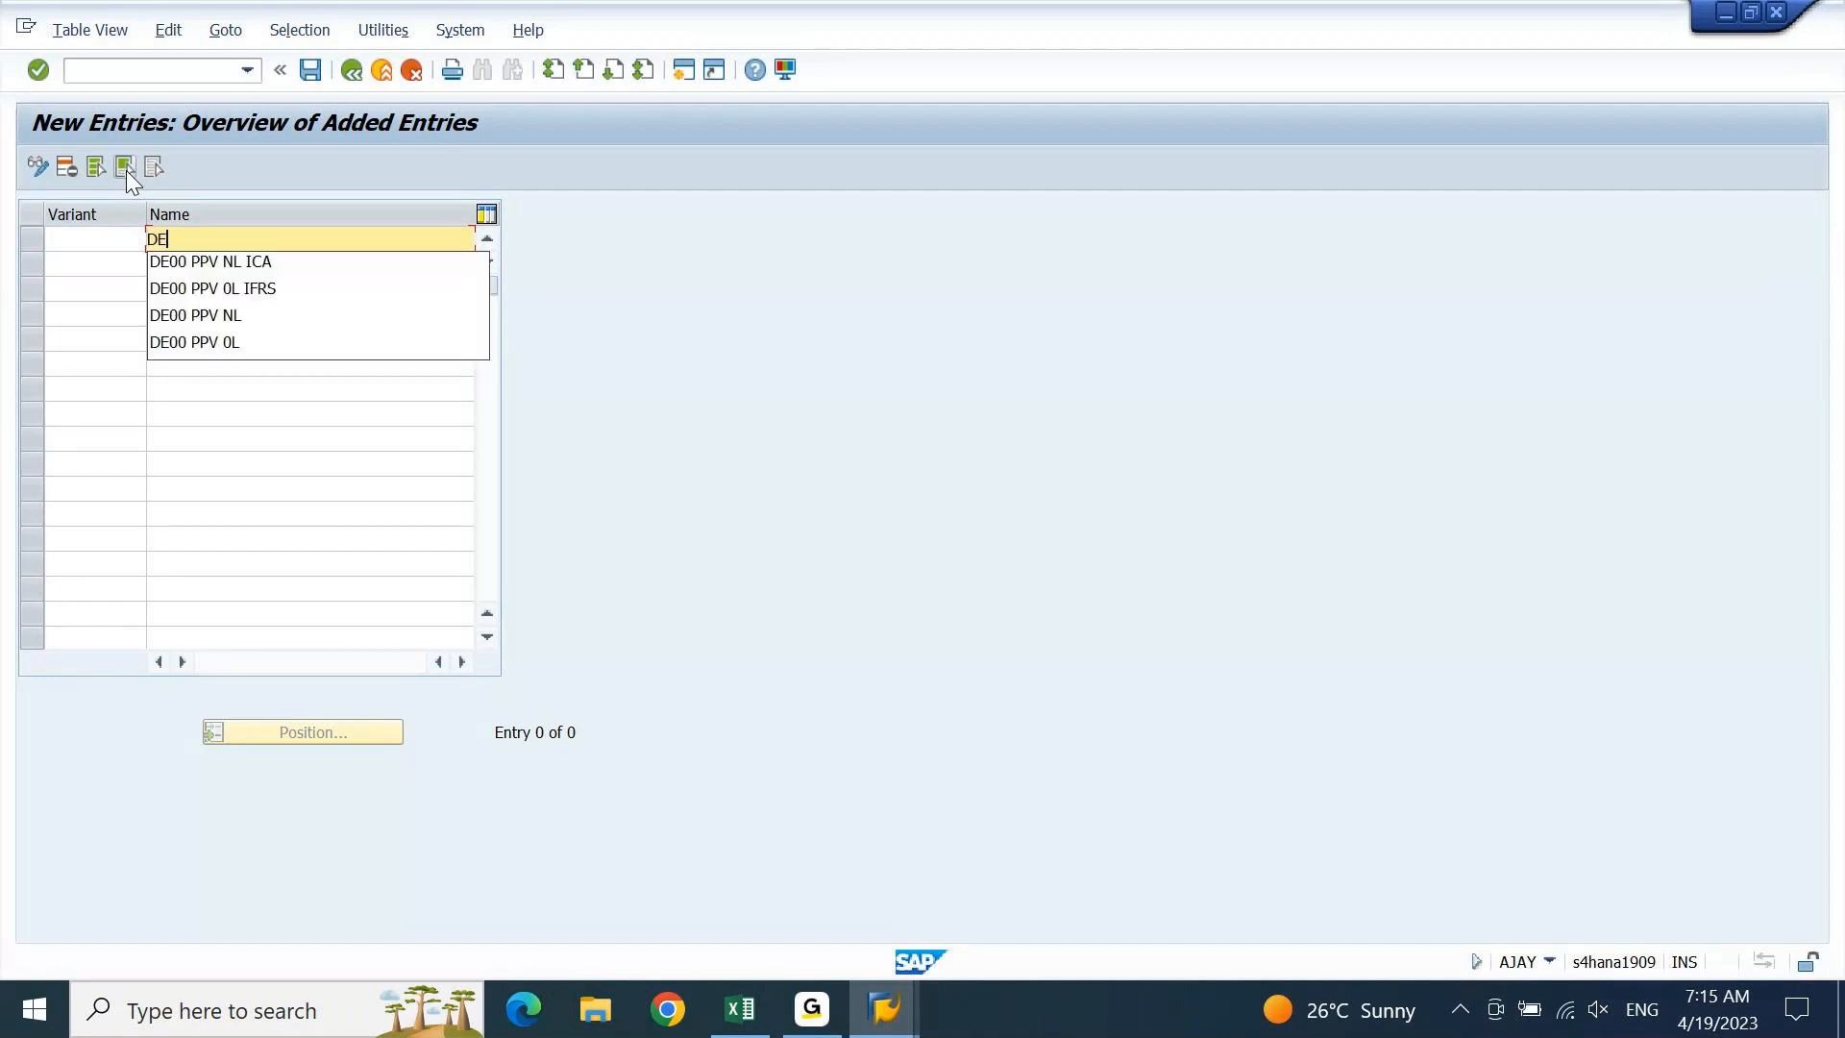
text(IN - )
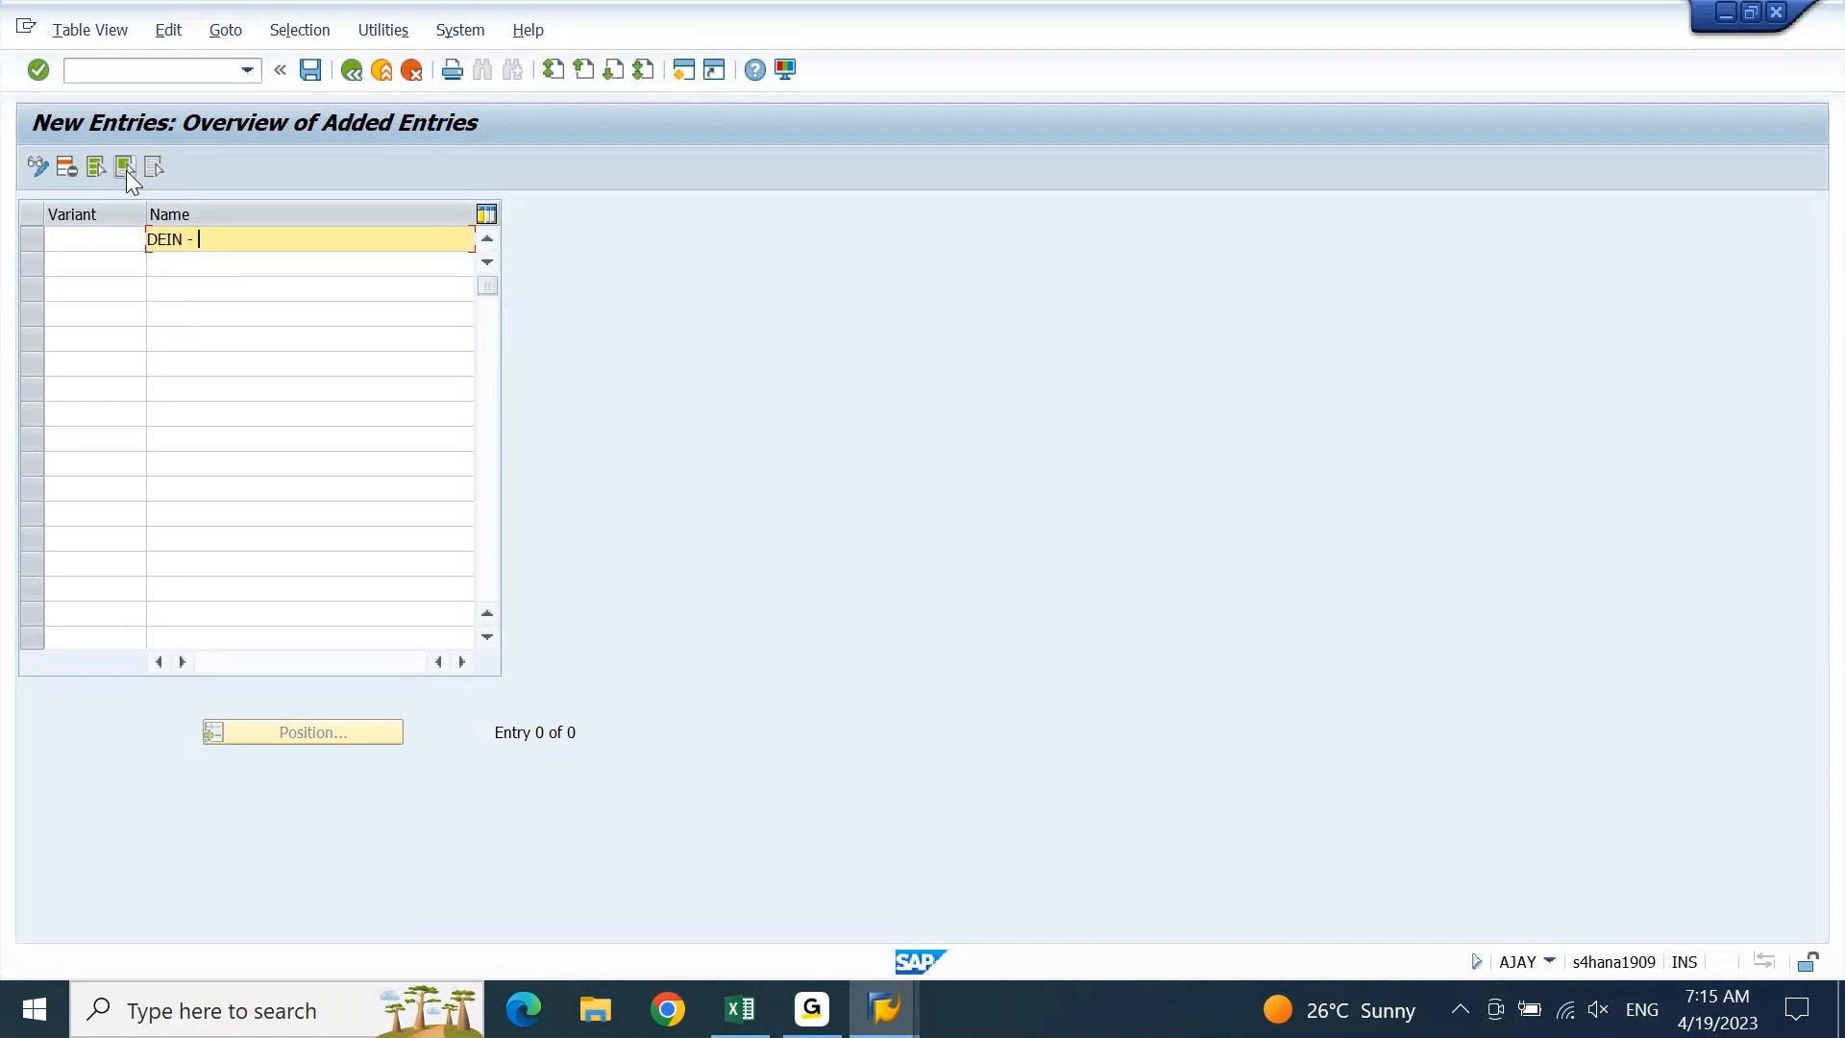
text(POSTING PE)
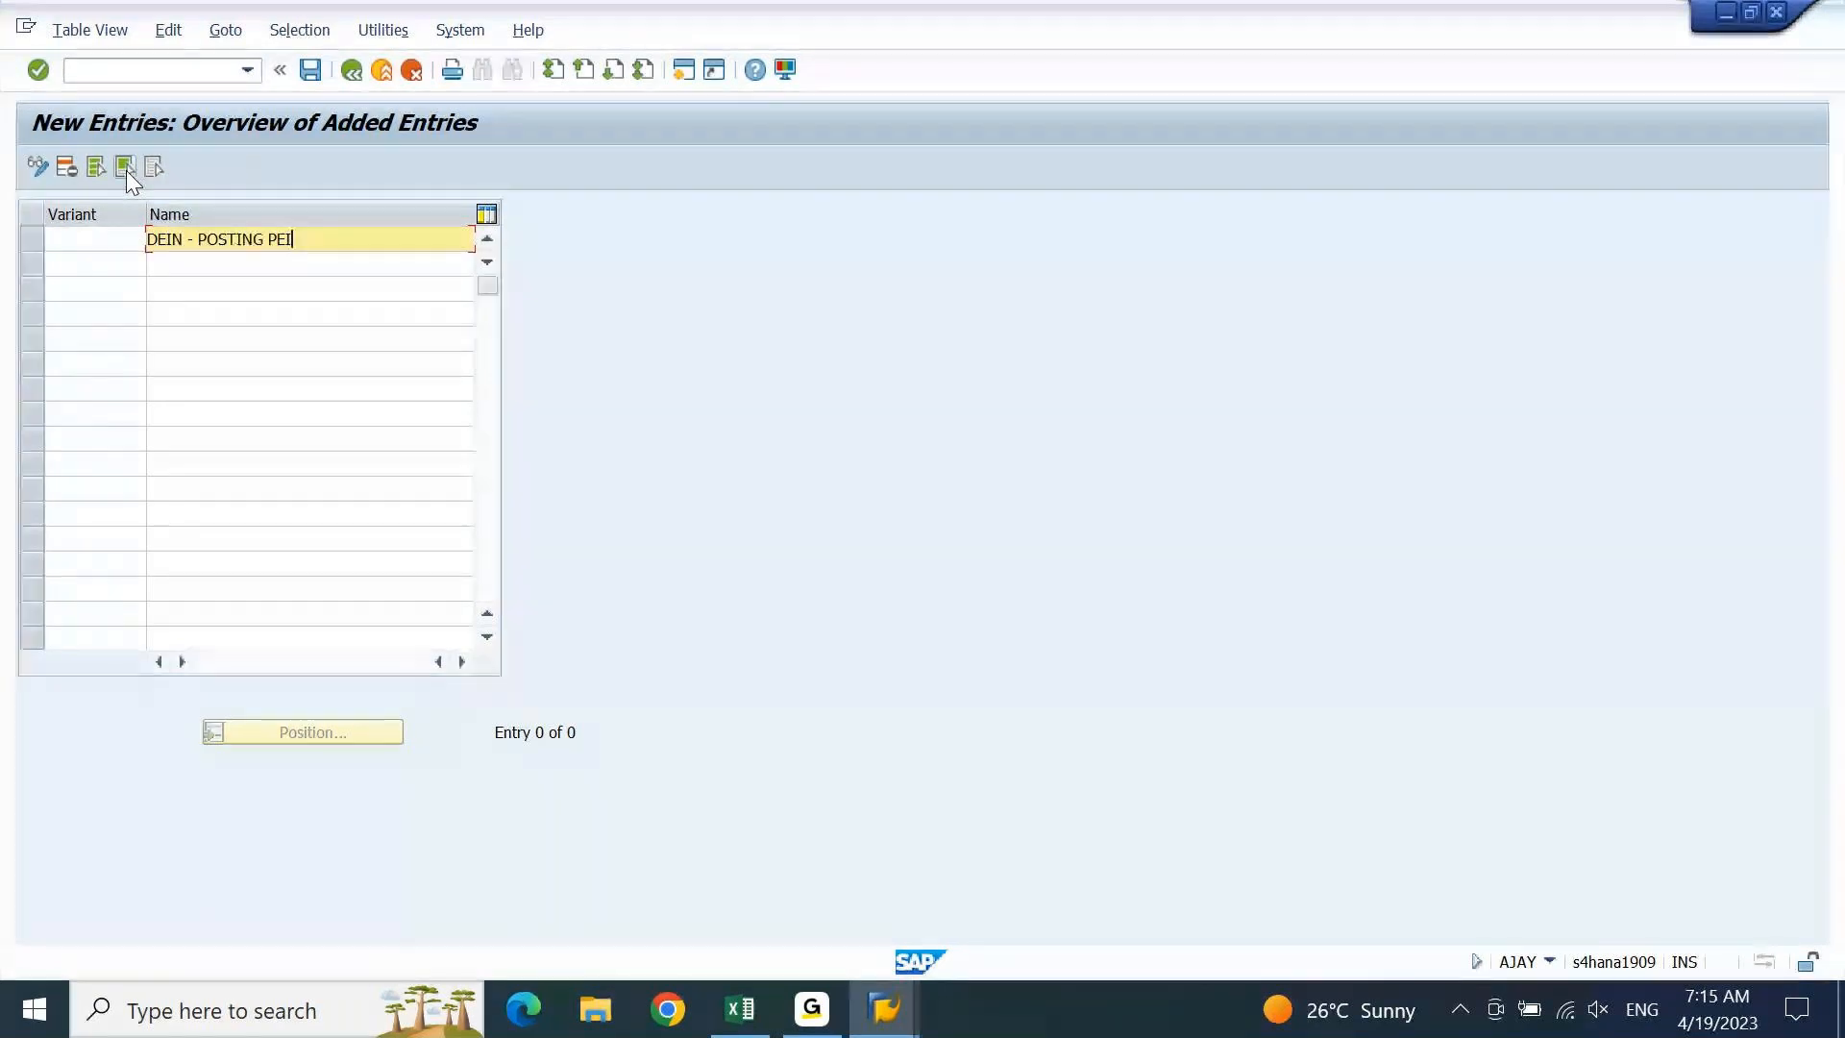
text(RIOD VARIANR)
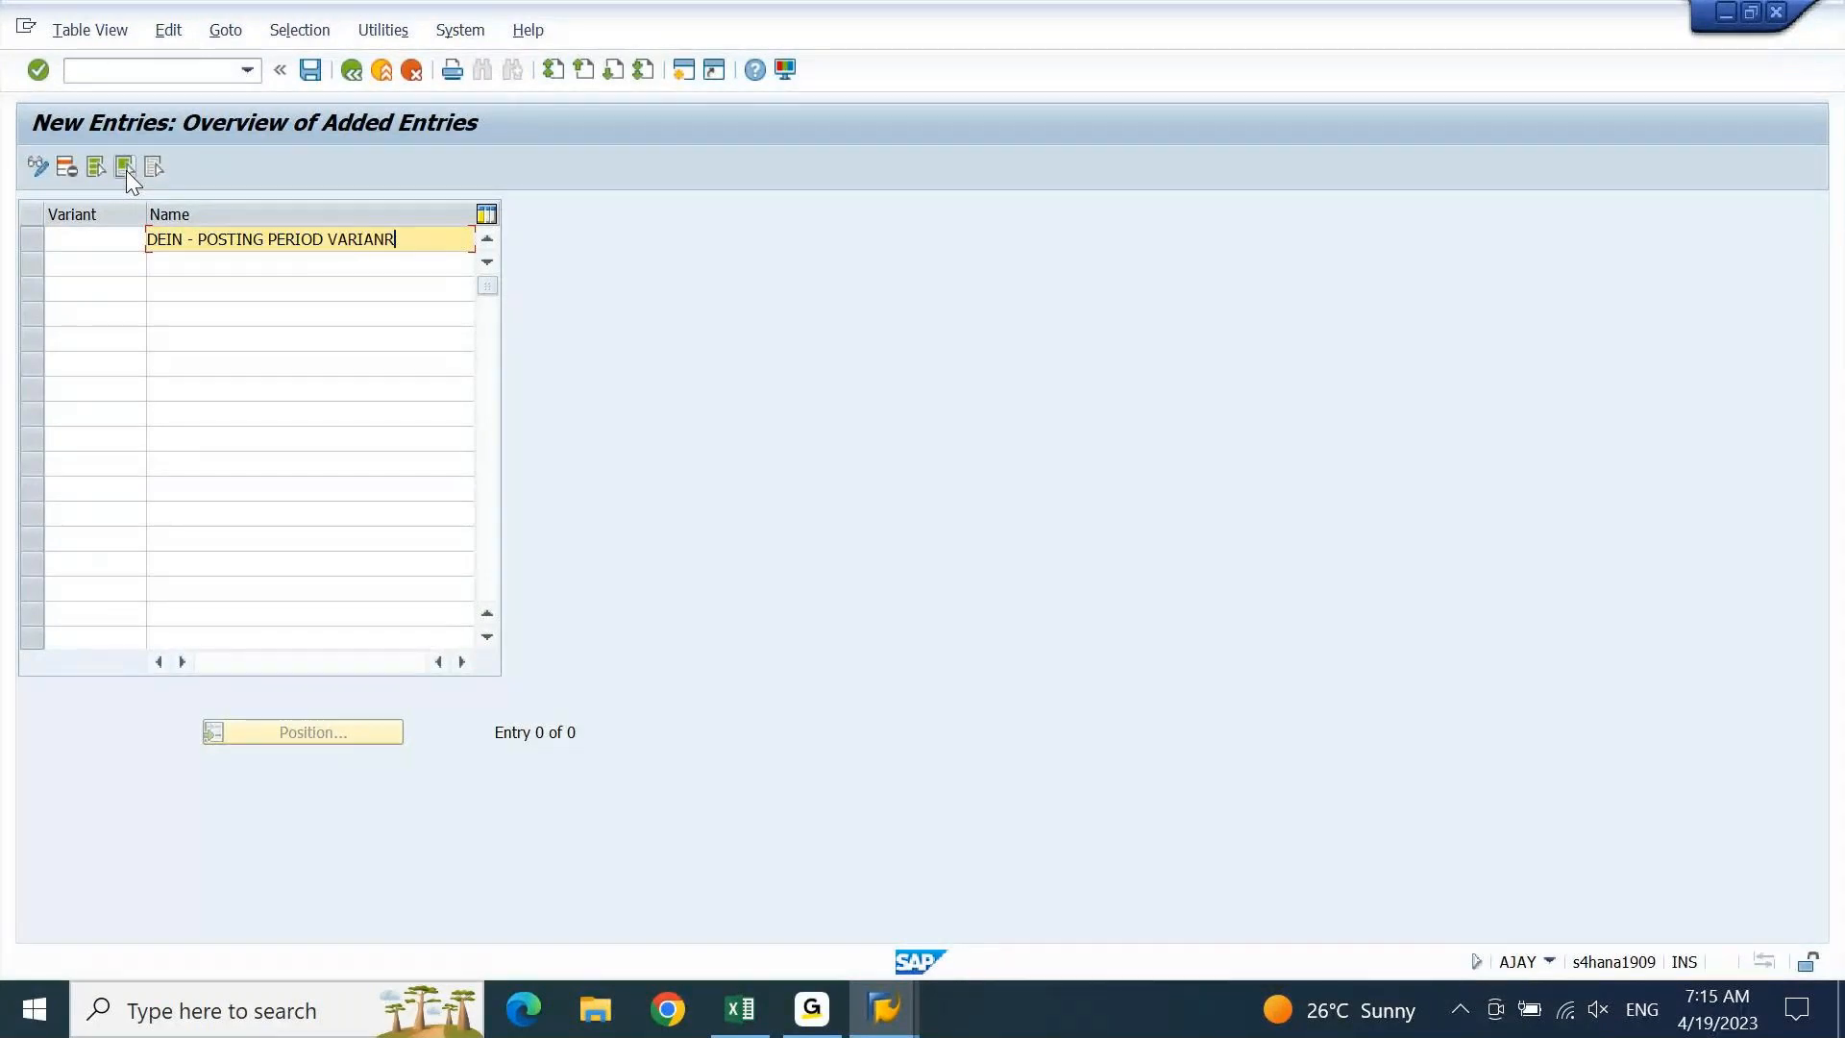
key(BackSpace)
text(T - 0L)
key(shift+Tab)
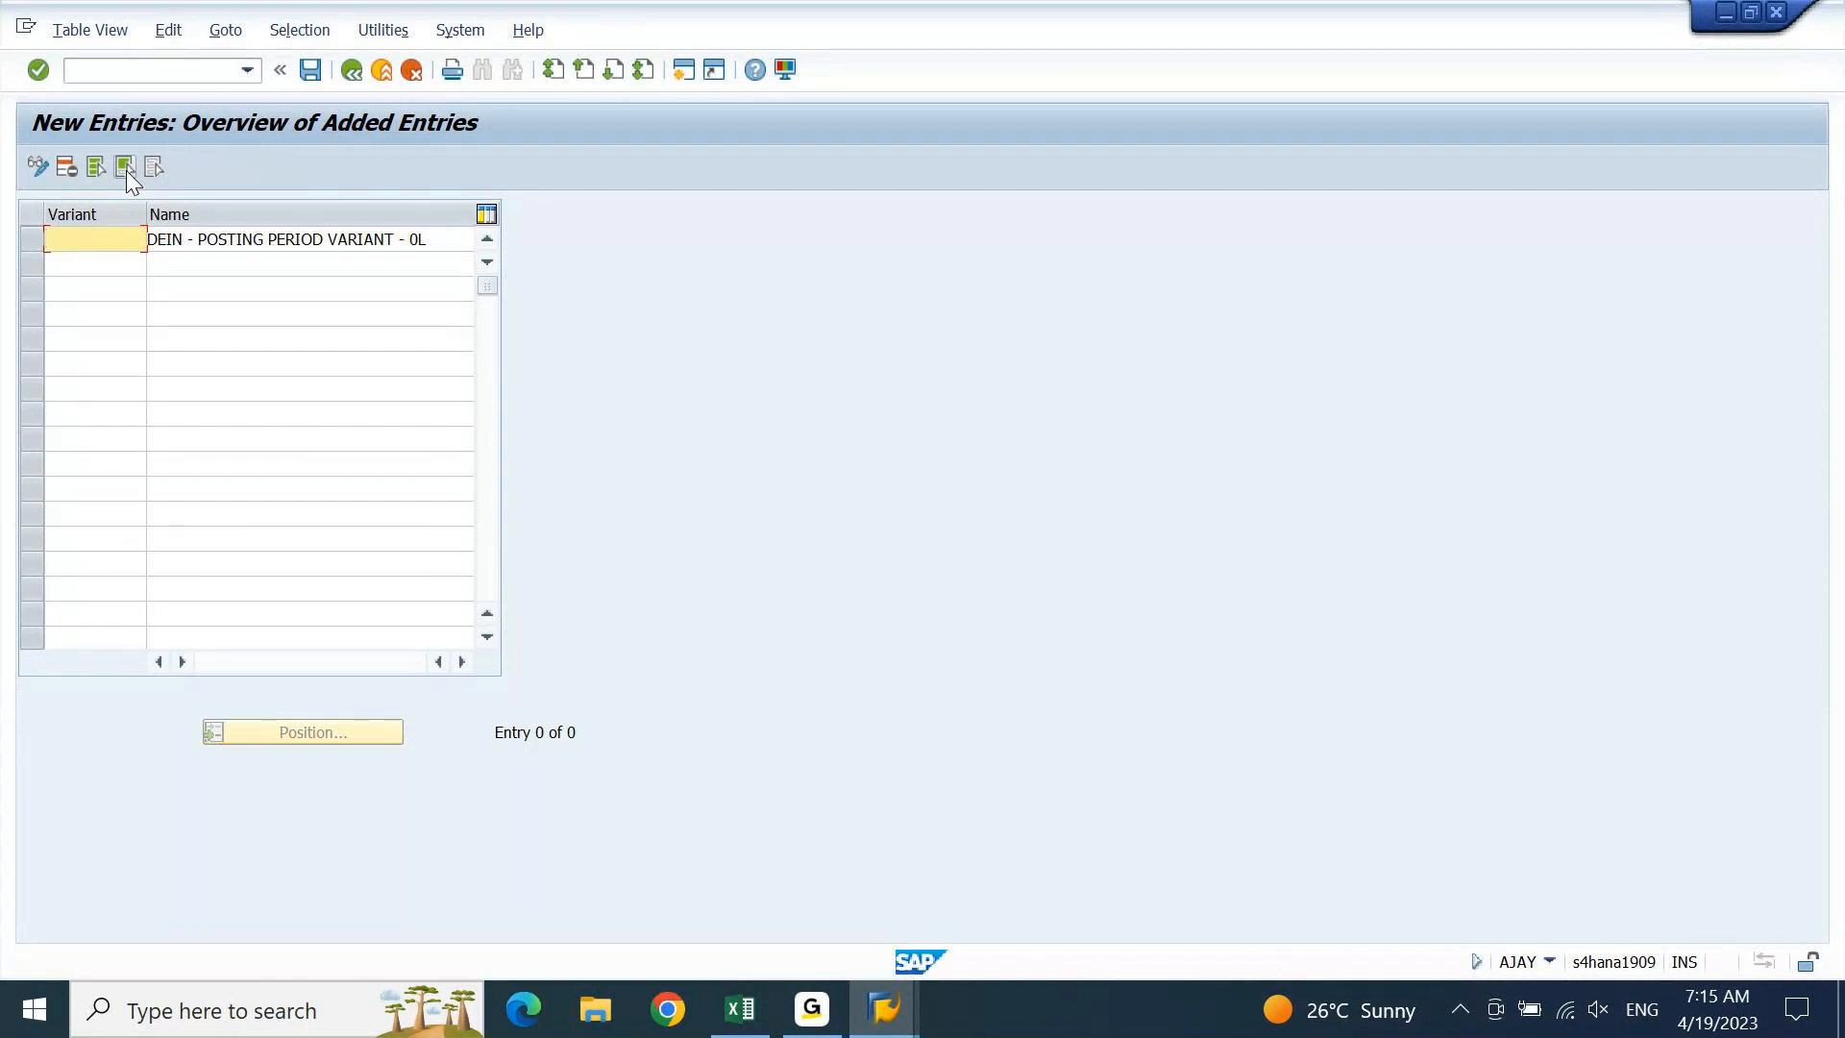
text(DEIN)
key(Return)
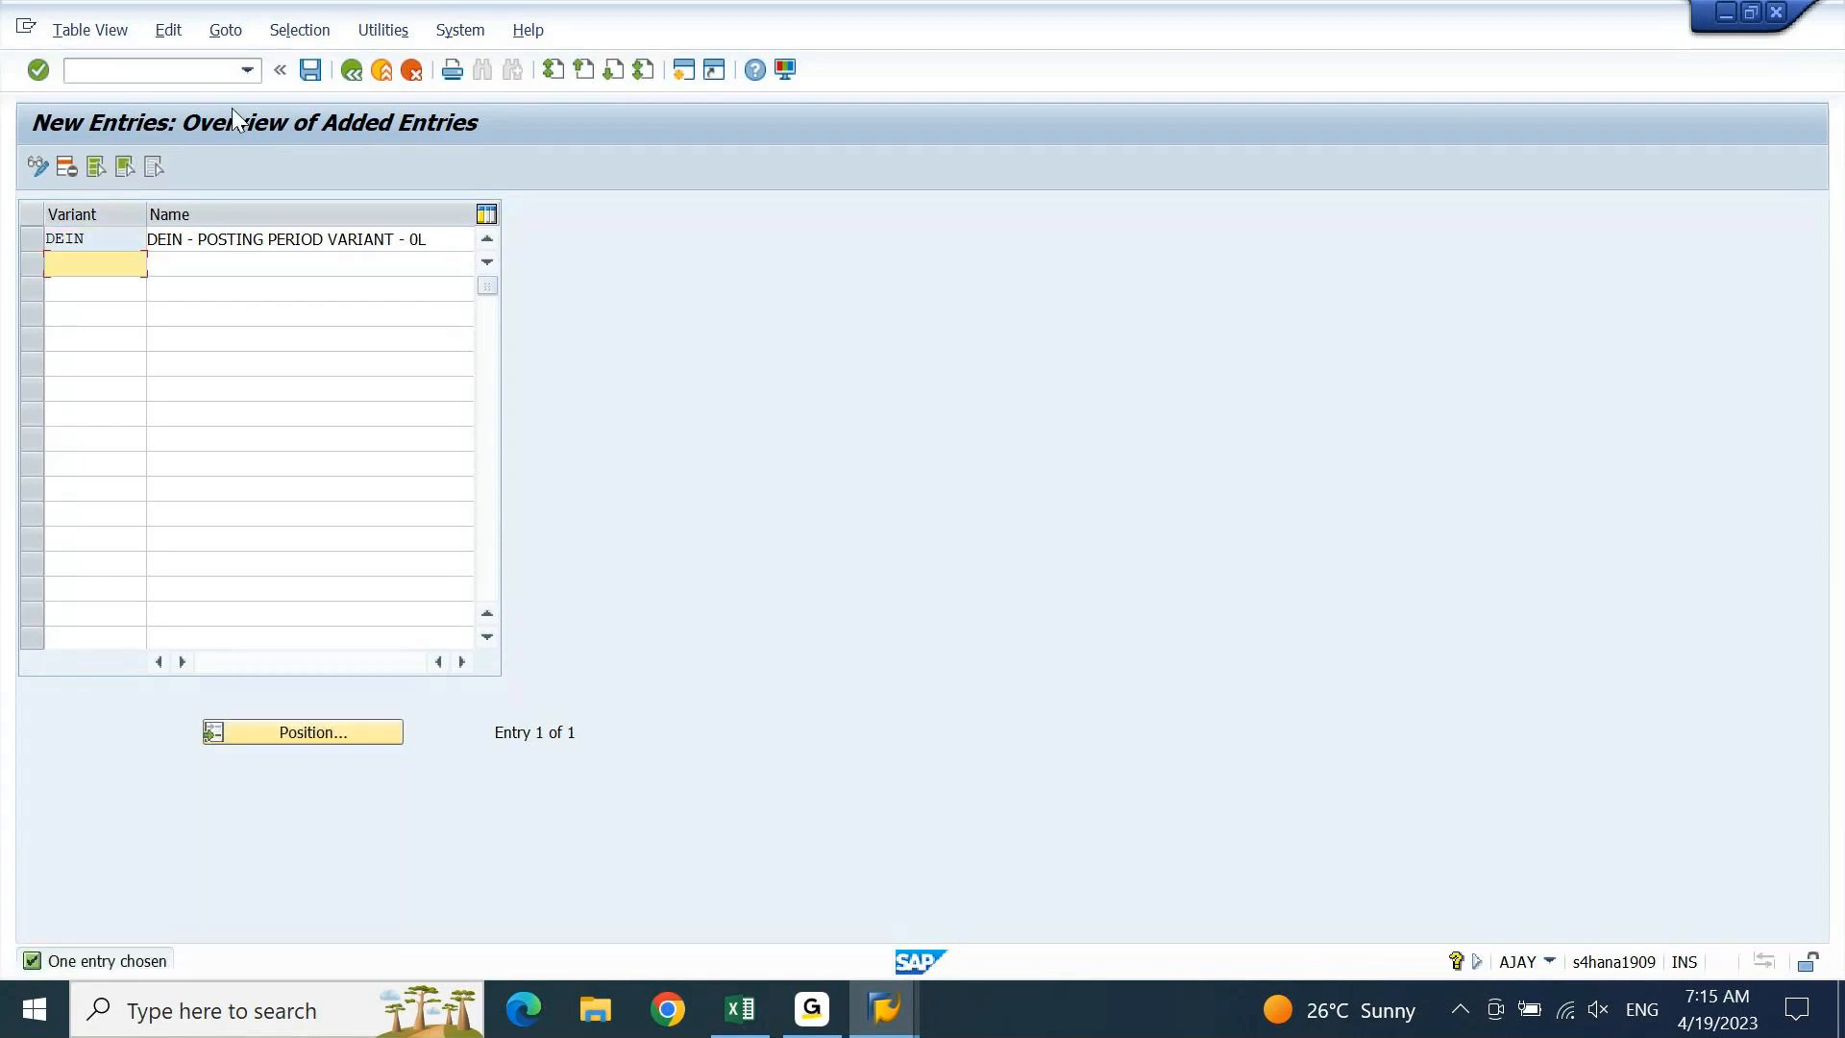
double_click(416, 242)
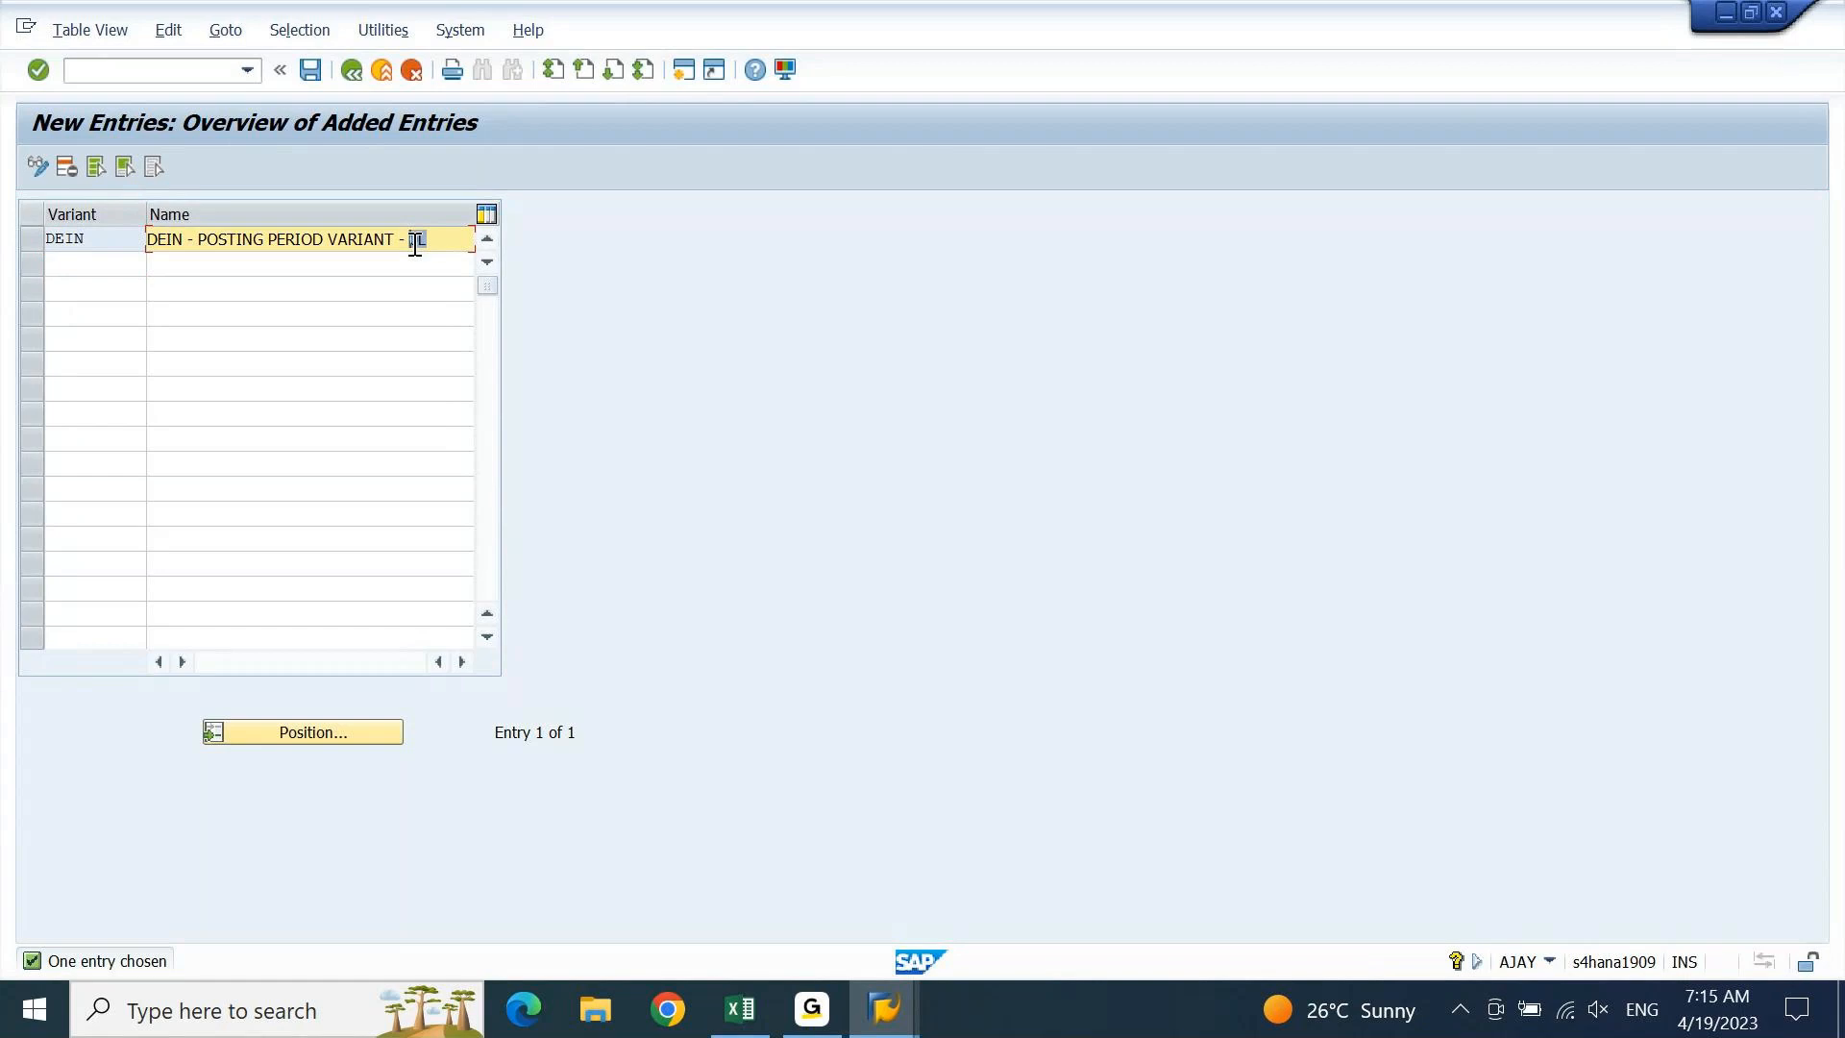
click(315, 72)
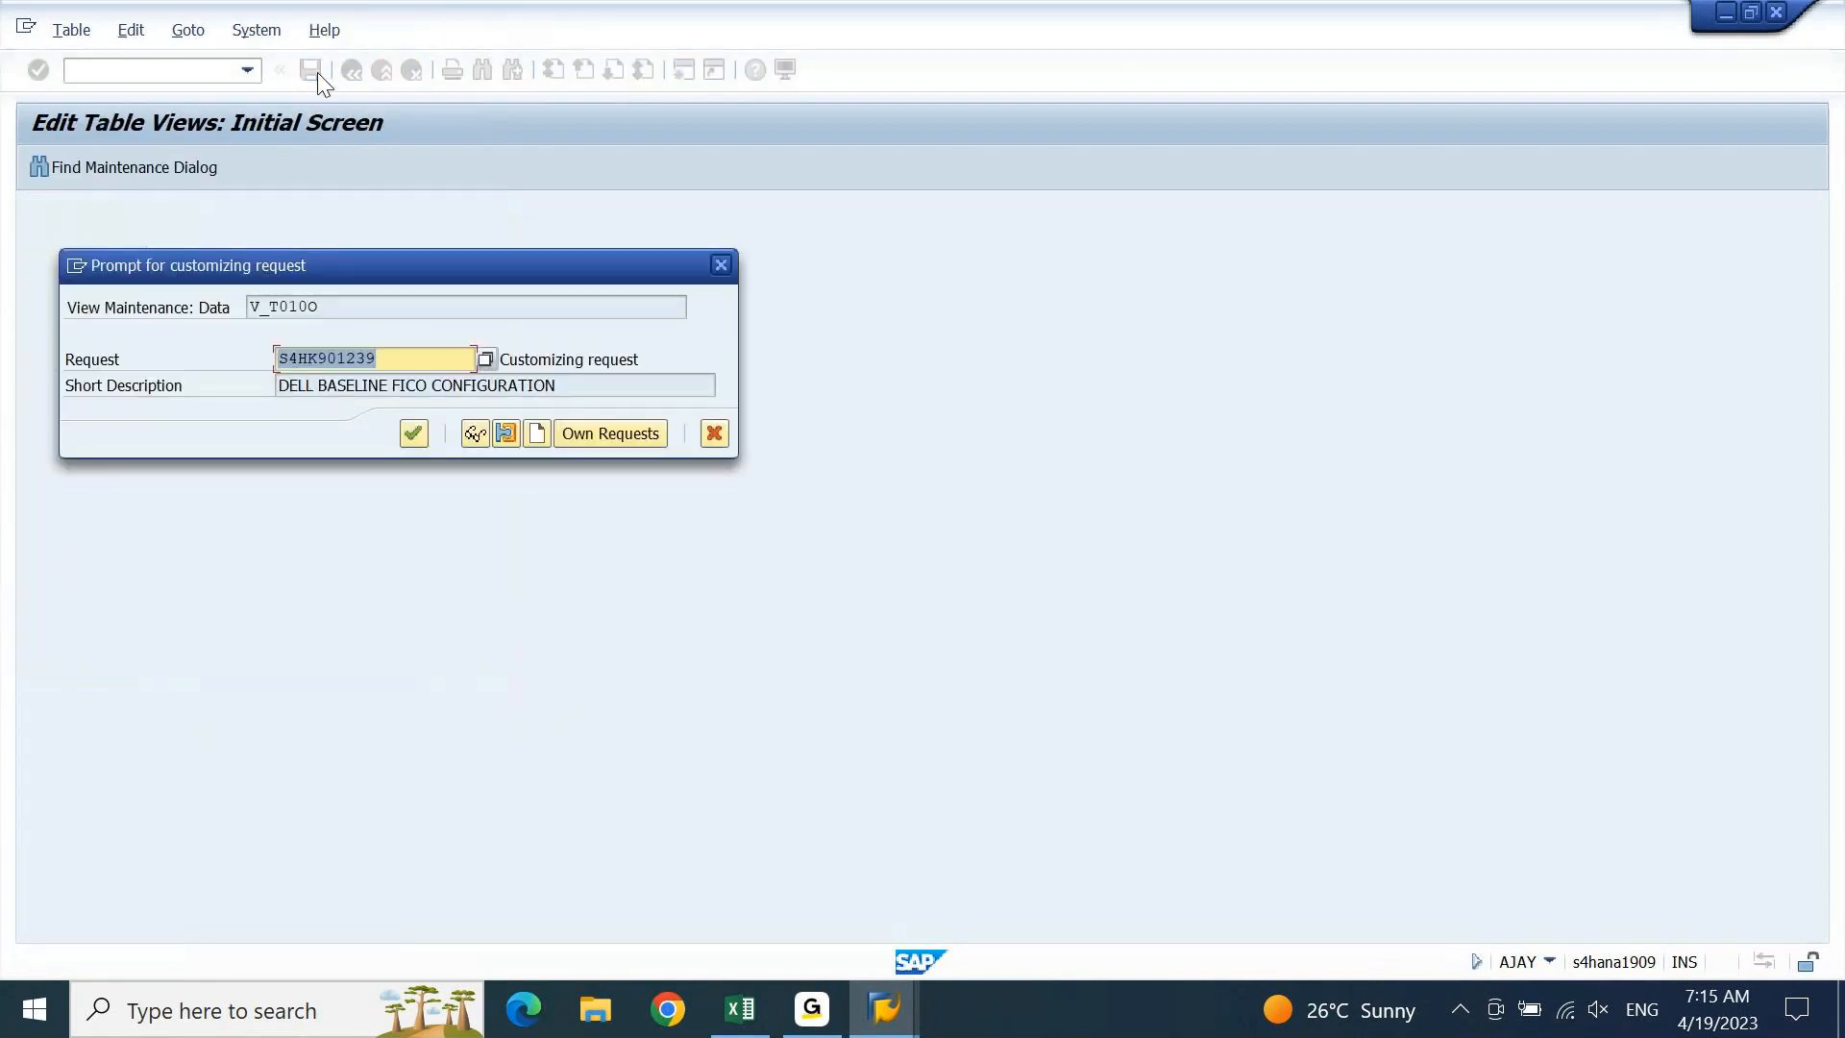
click(412, 434)
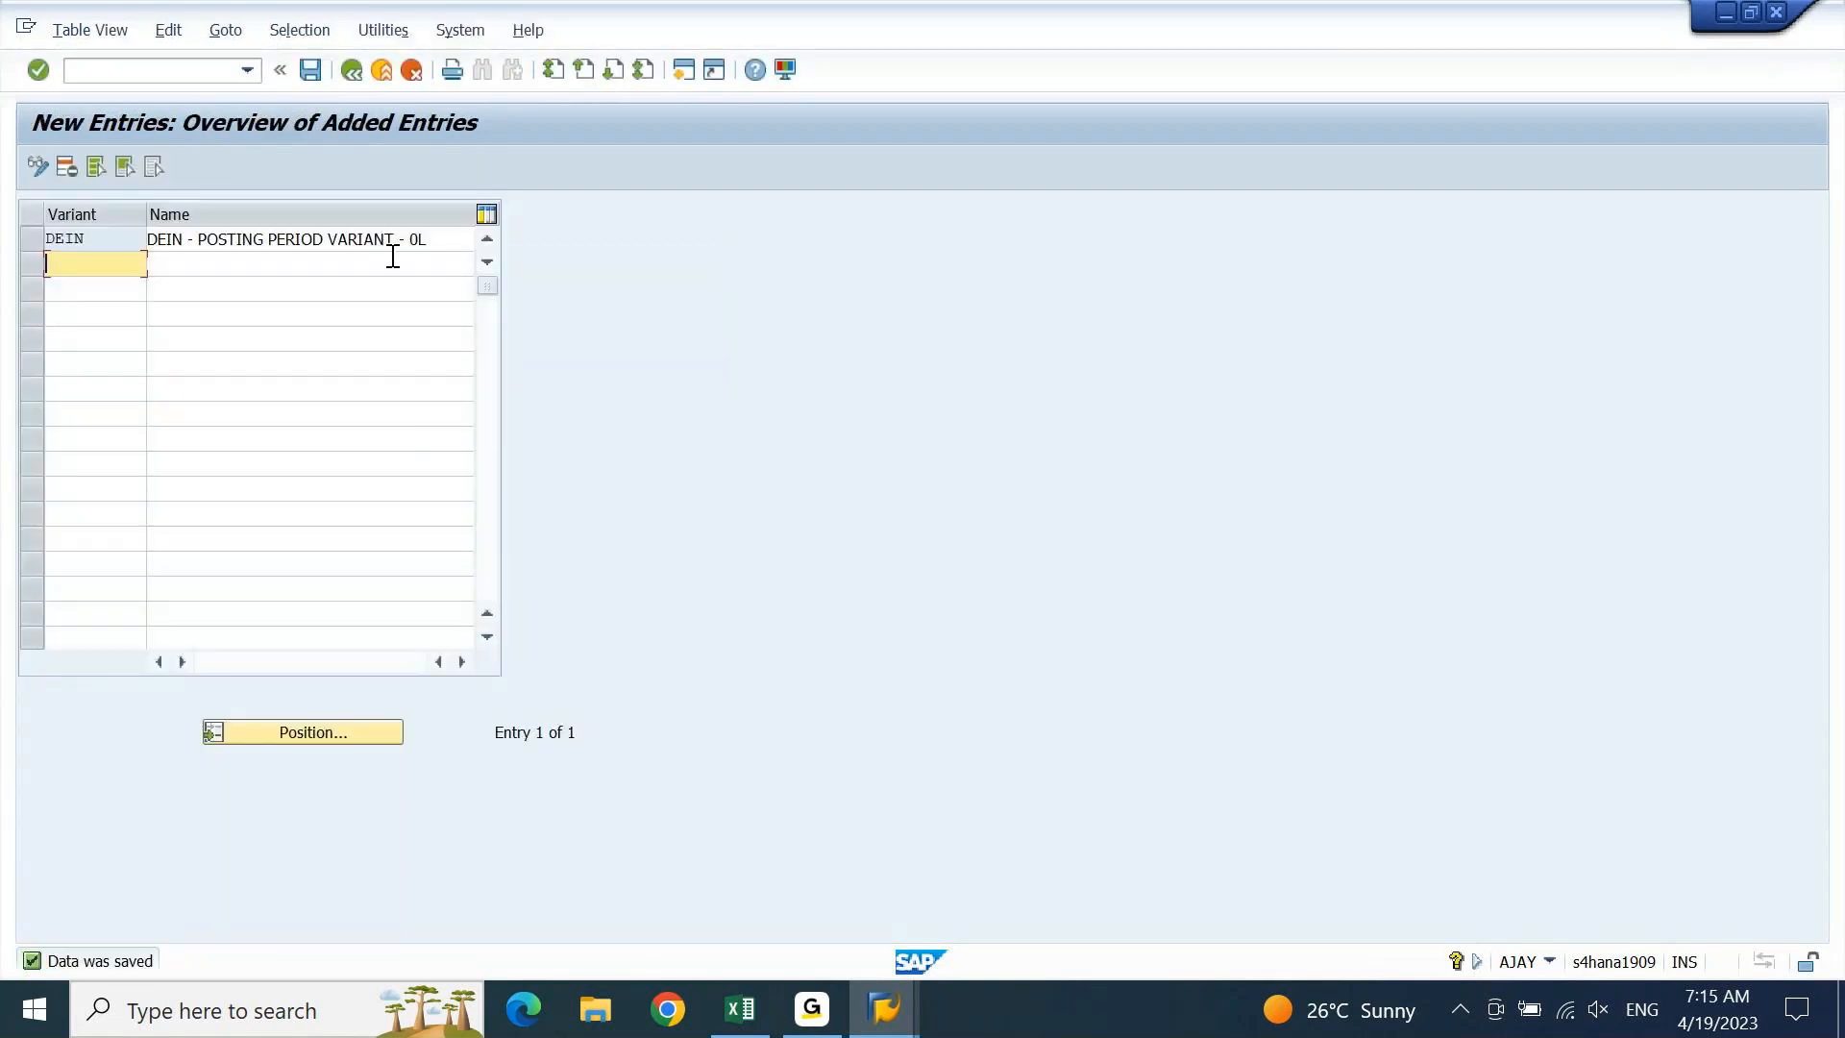
click(204, 73)
Run OBY6 from the main menu and locate company code DEIN in the list
text(/n)
key(Return)
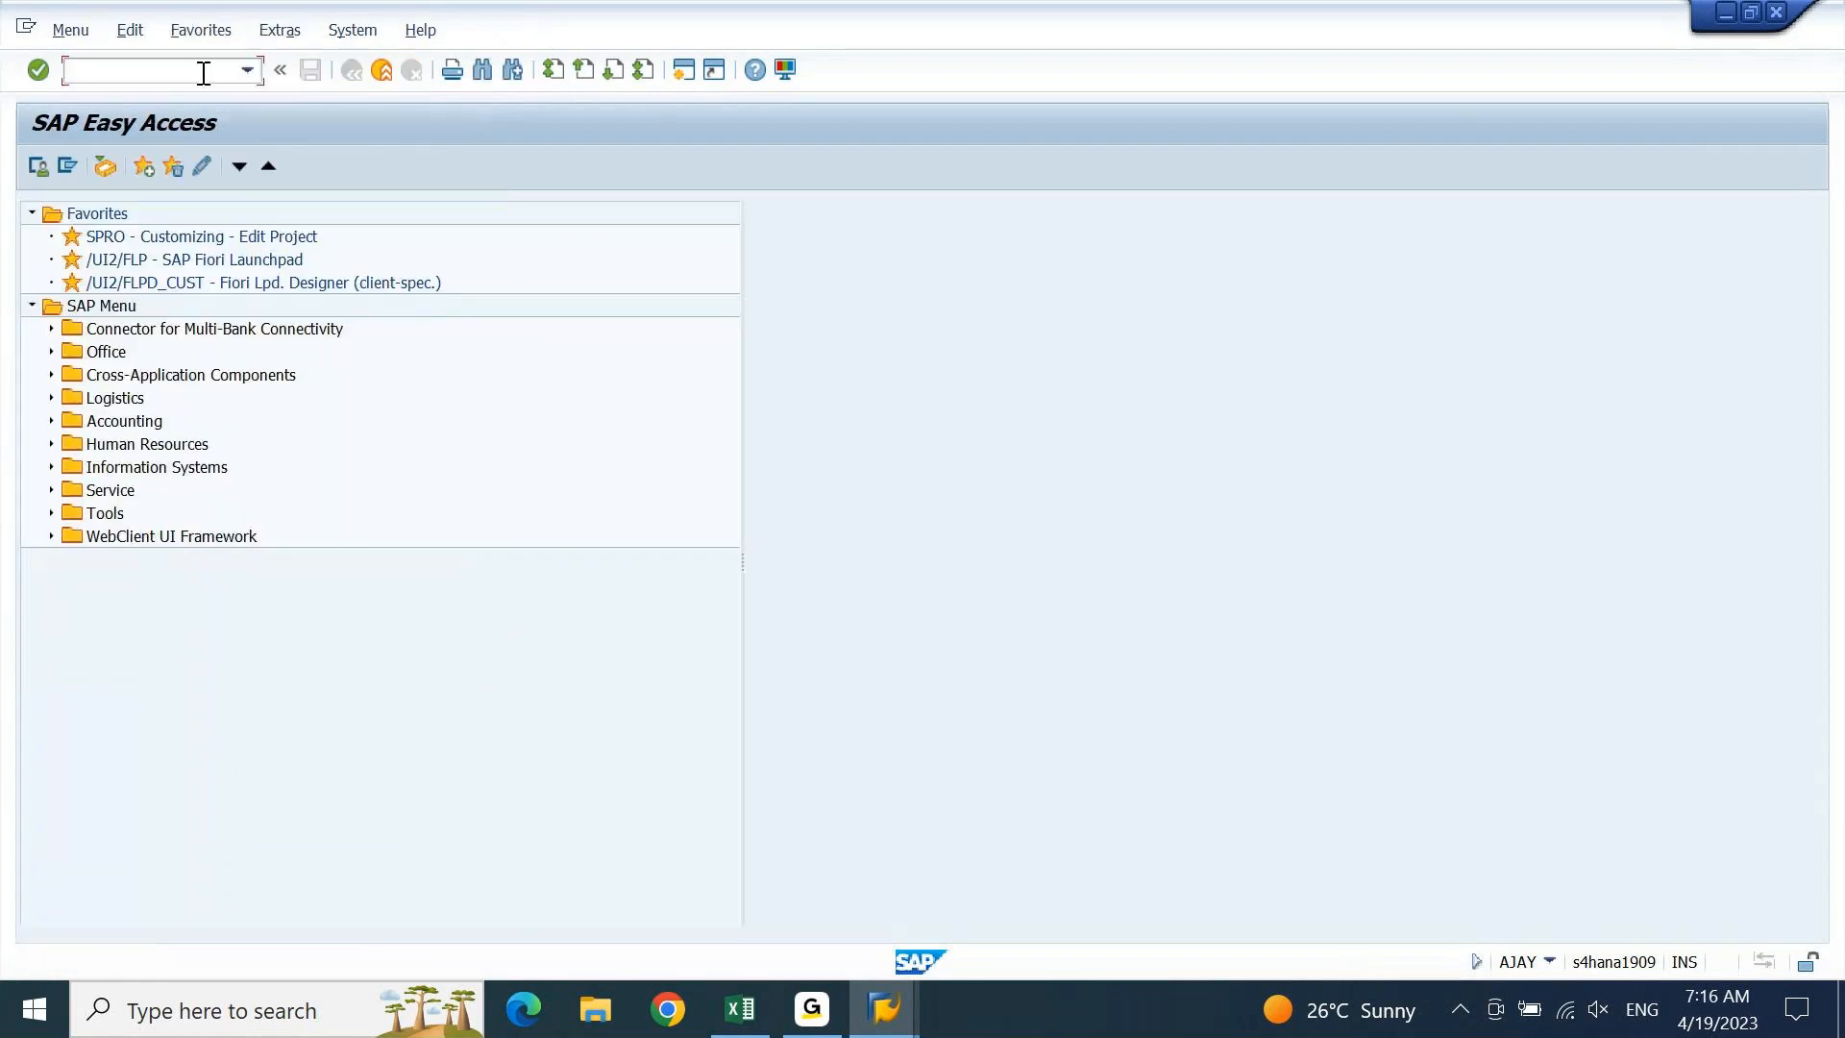
text(OBY6)
key(Return)
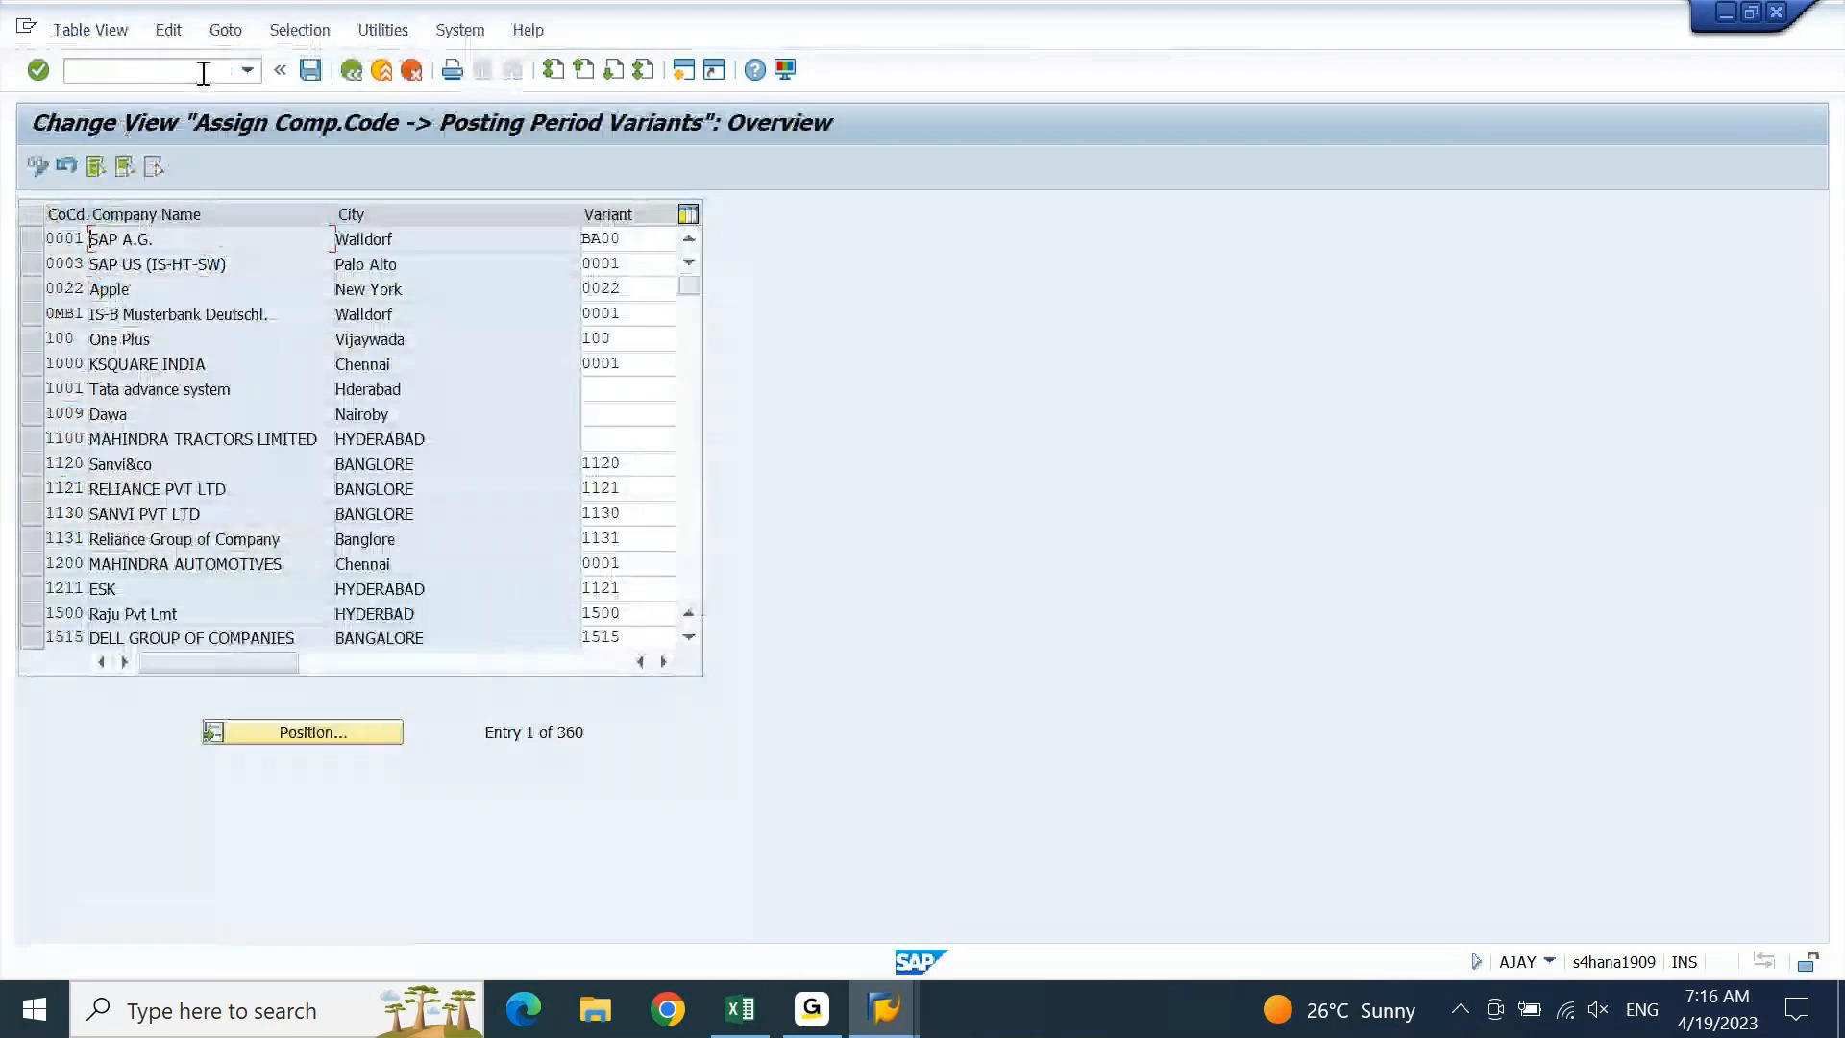
click(308, 736)
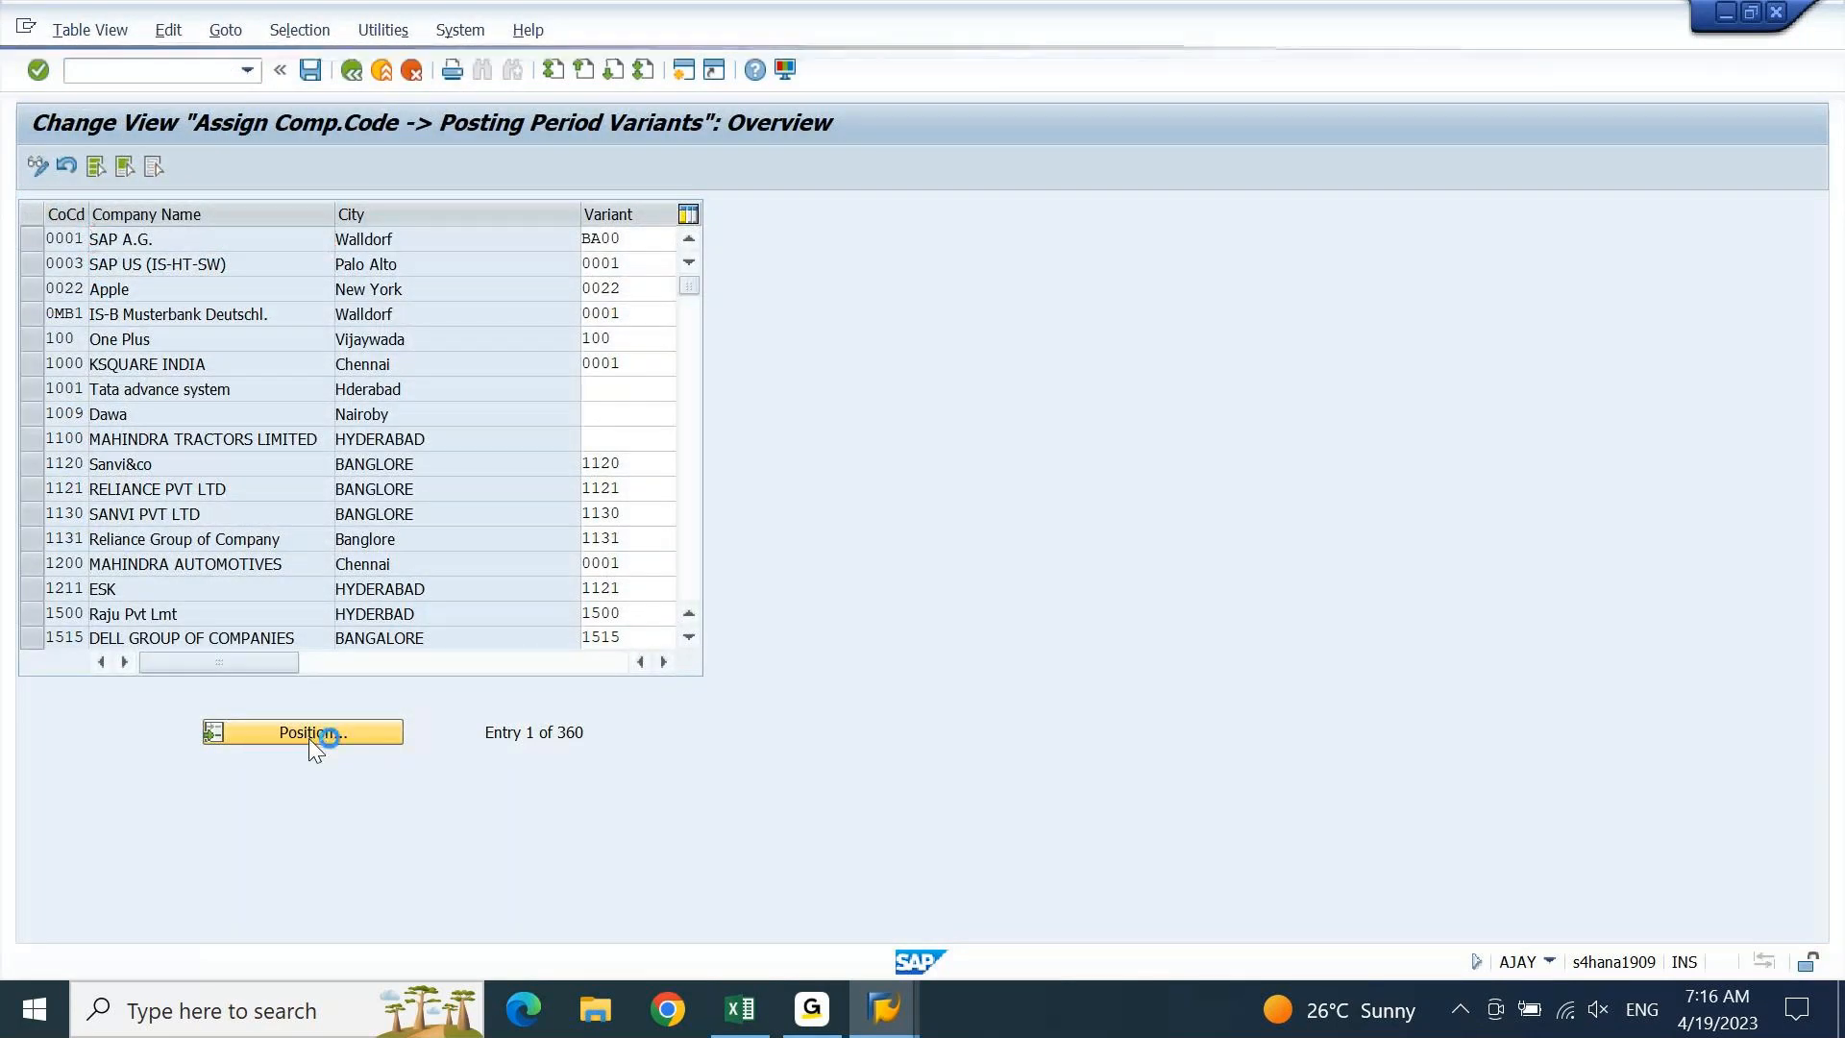
text(DEIN)
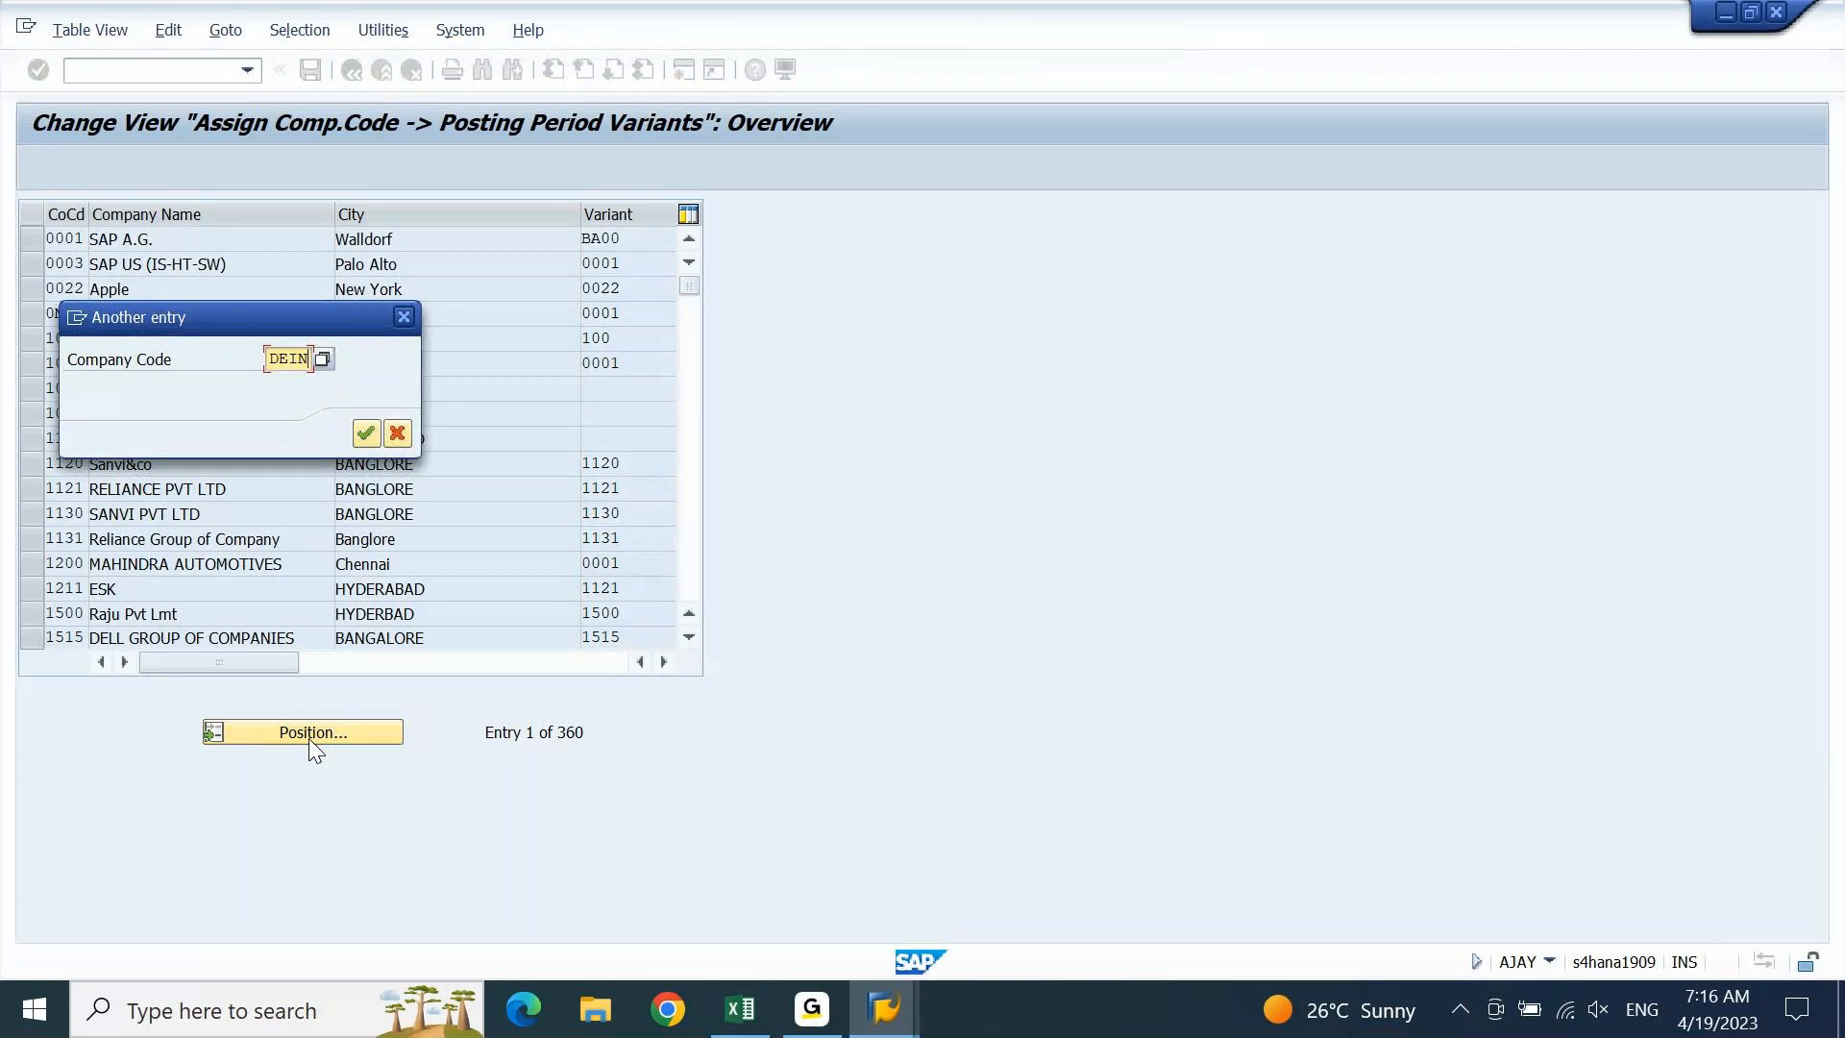
key(Return)
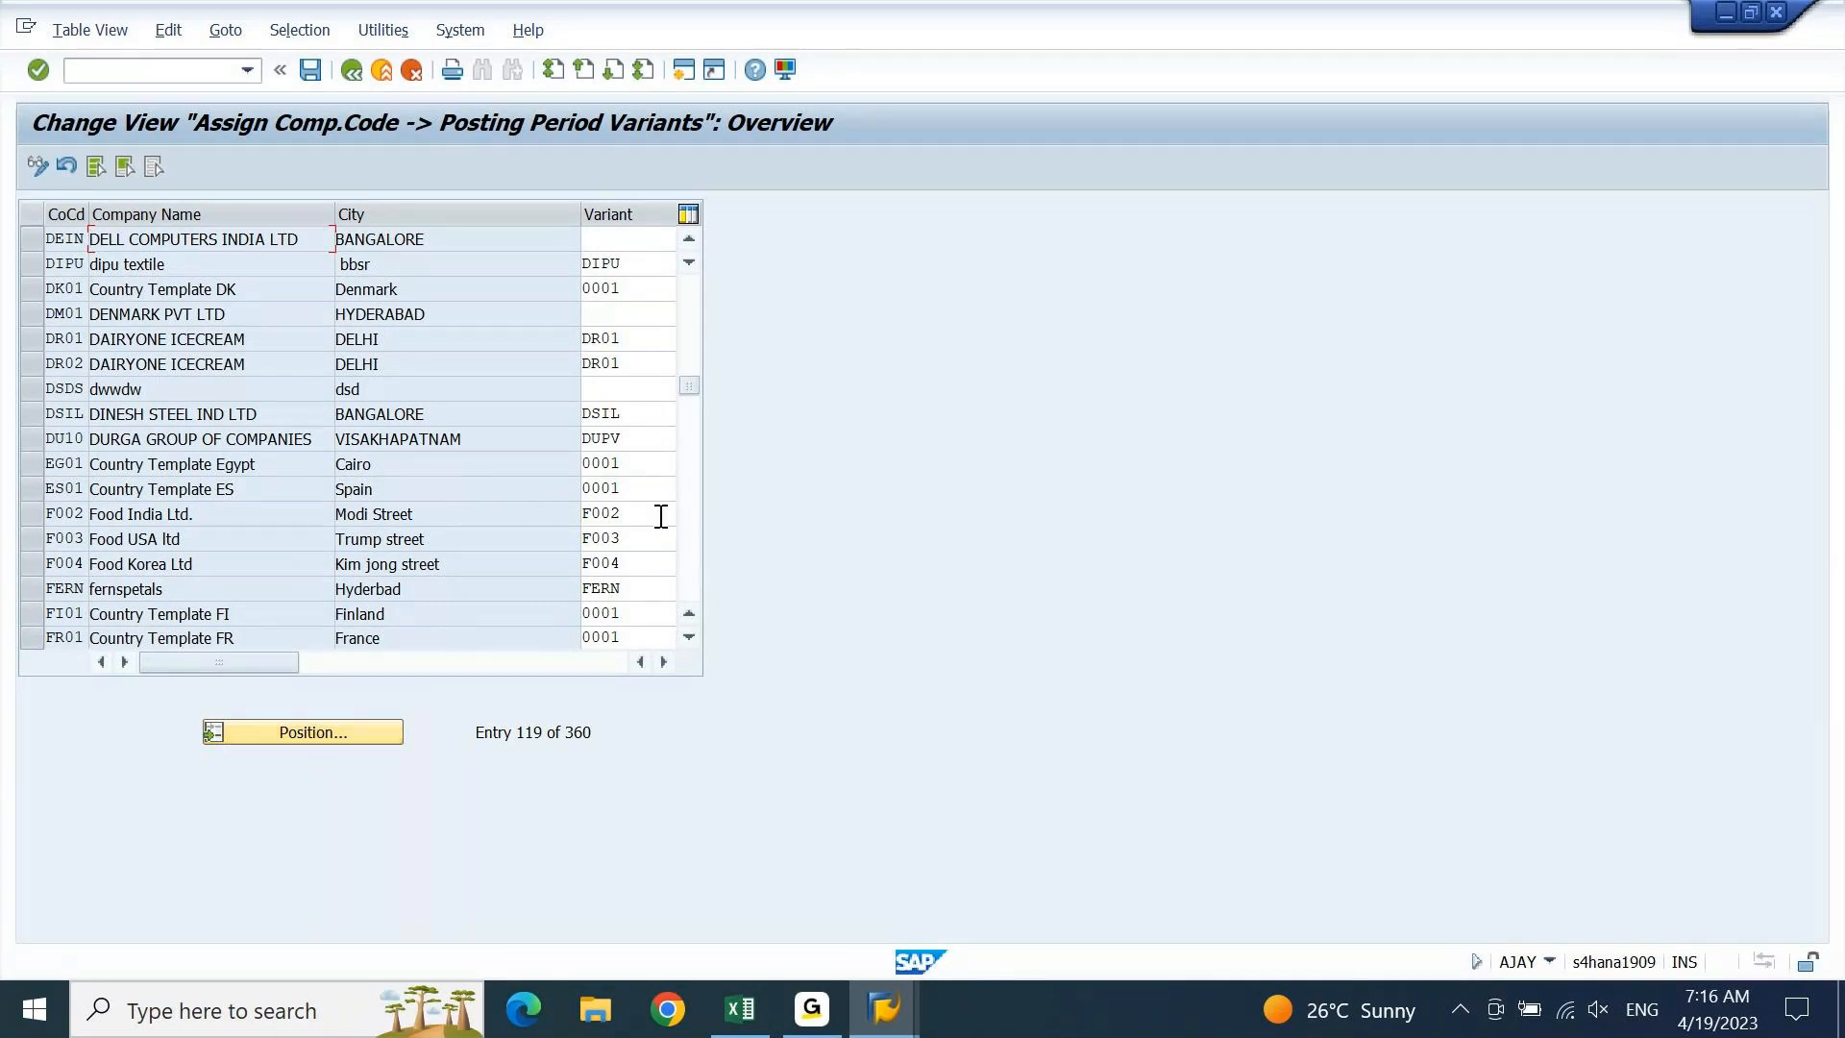
Give company code DEIN variant DEIN, save under the customizing request, and exit with /n
click(625, 240)
text(DEIN)
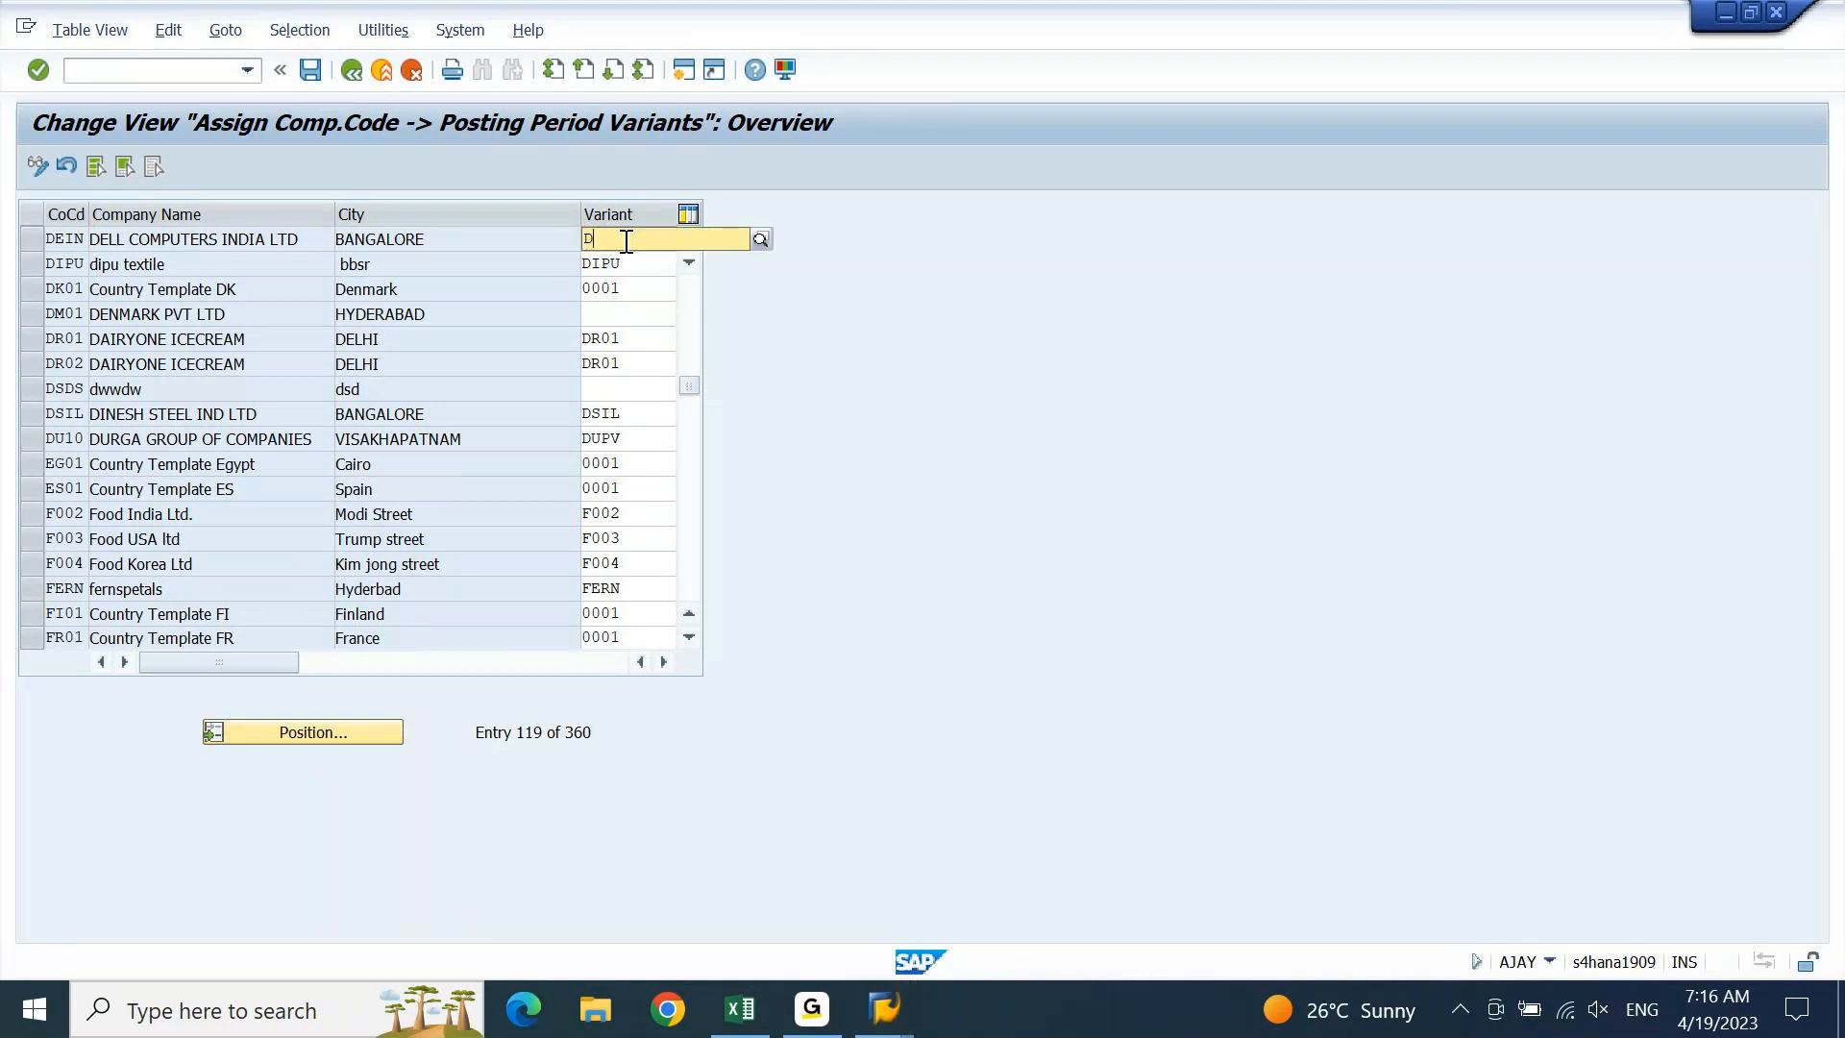
key(Return)
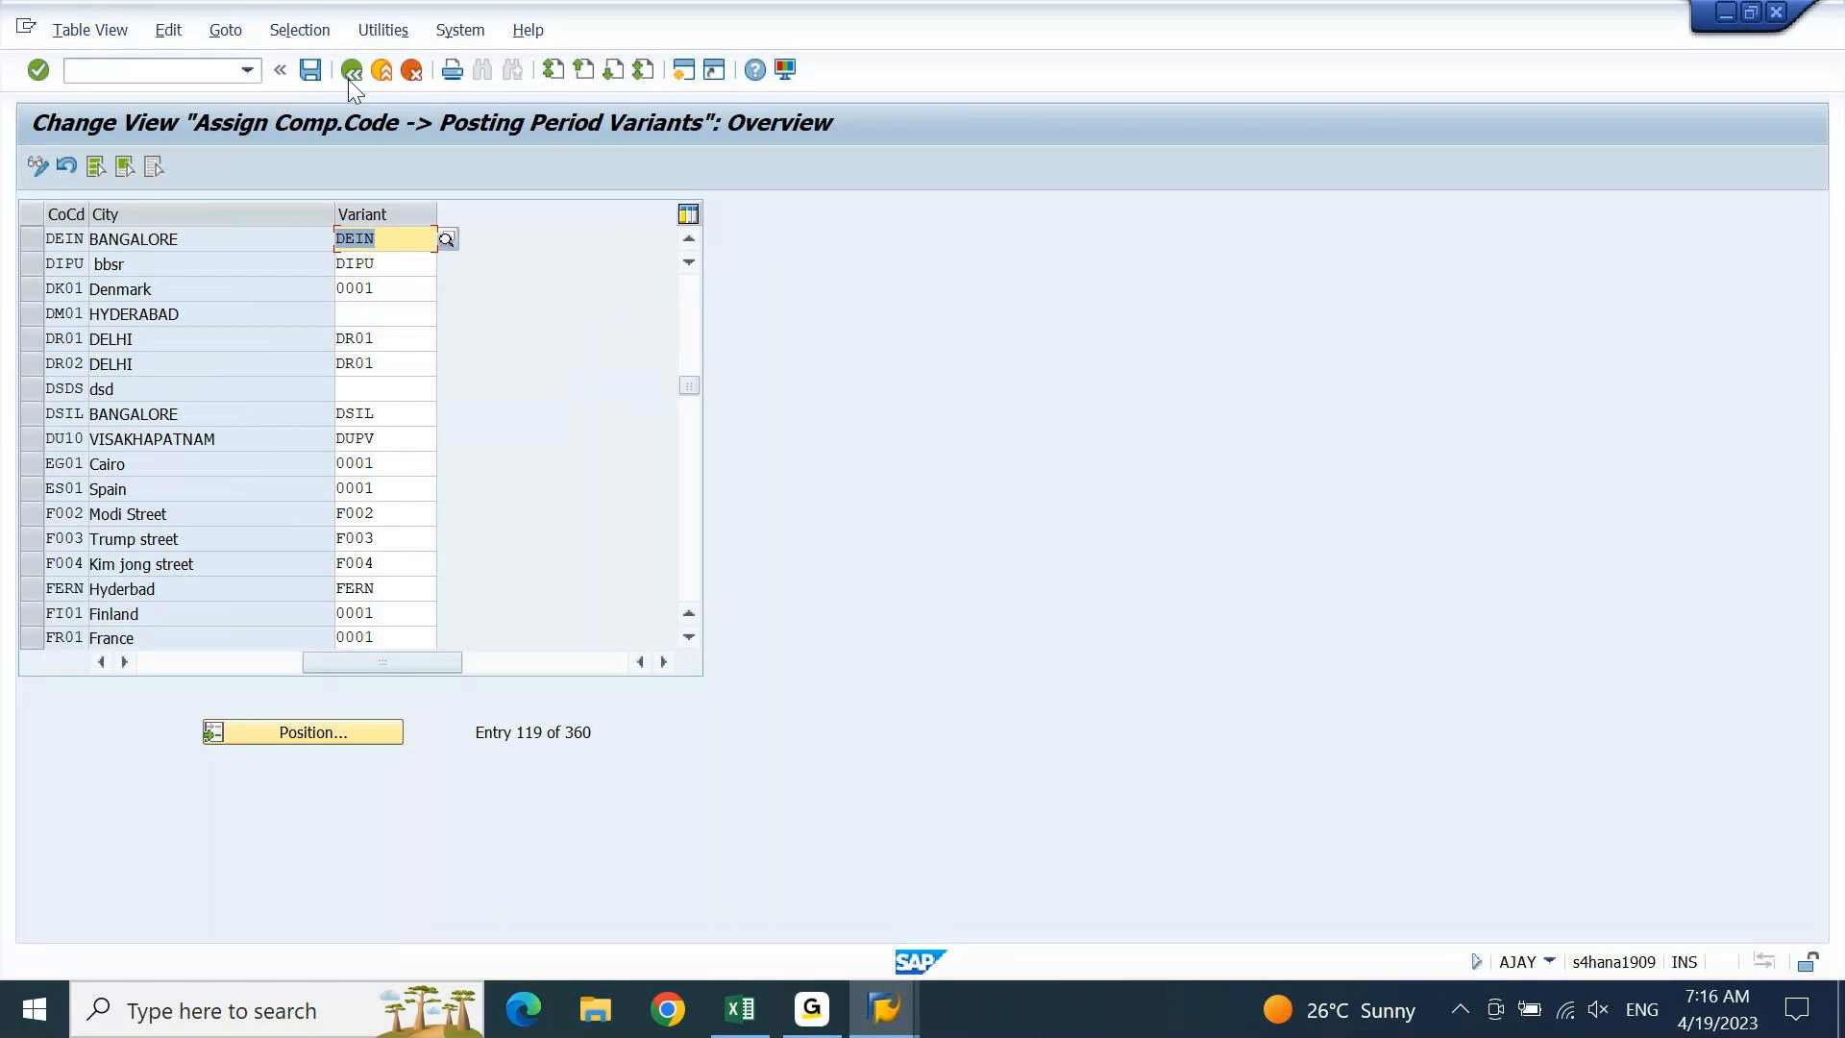
click(310, 70)
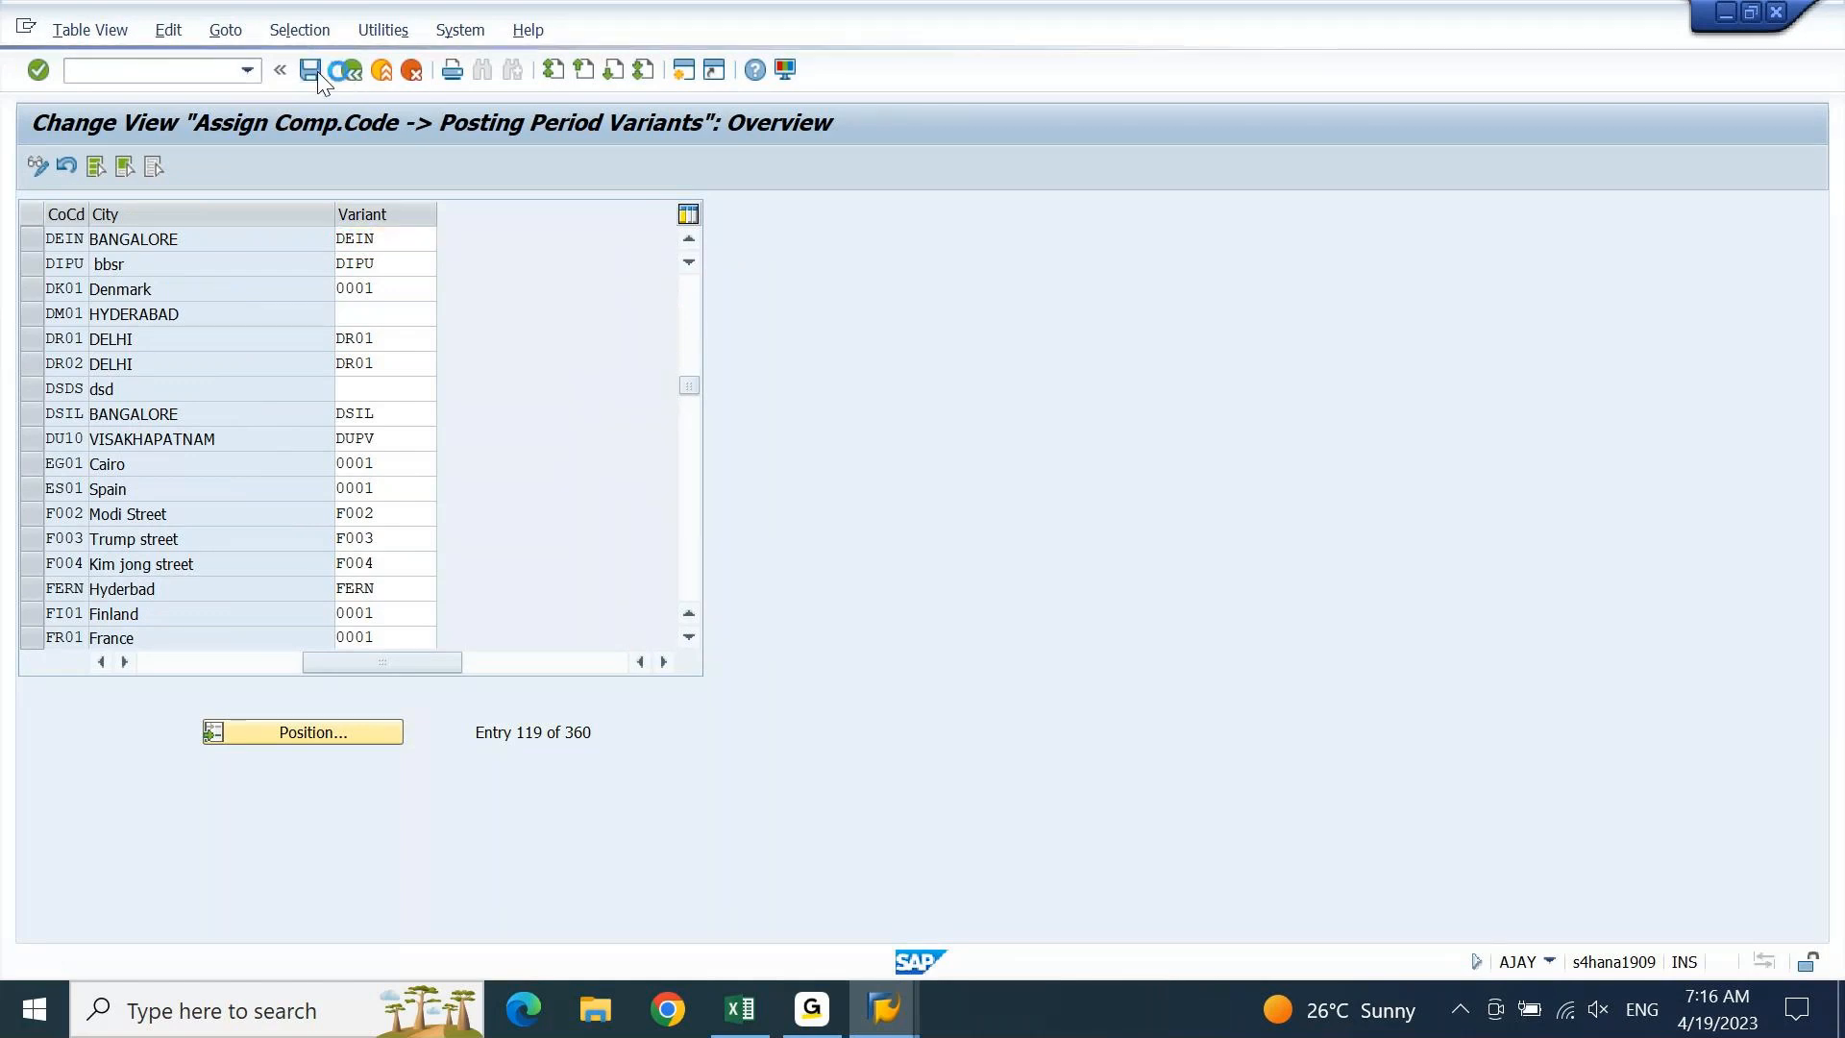
key(Return)
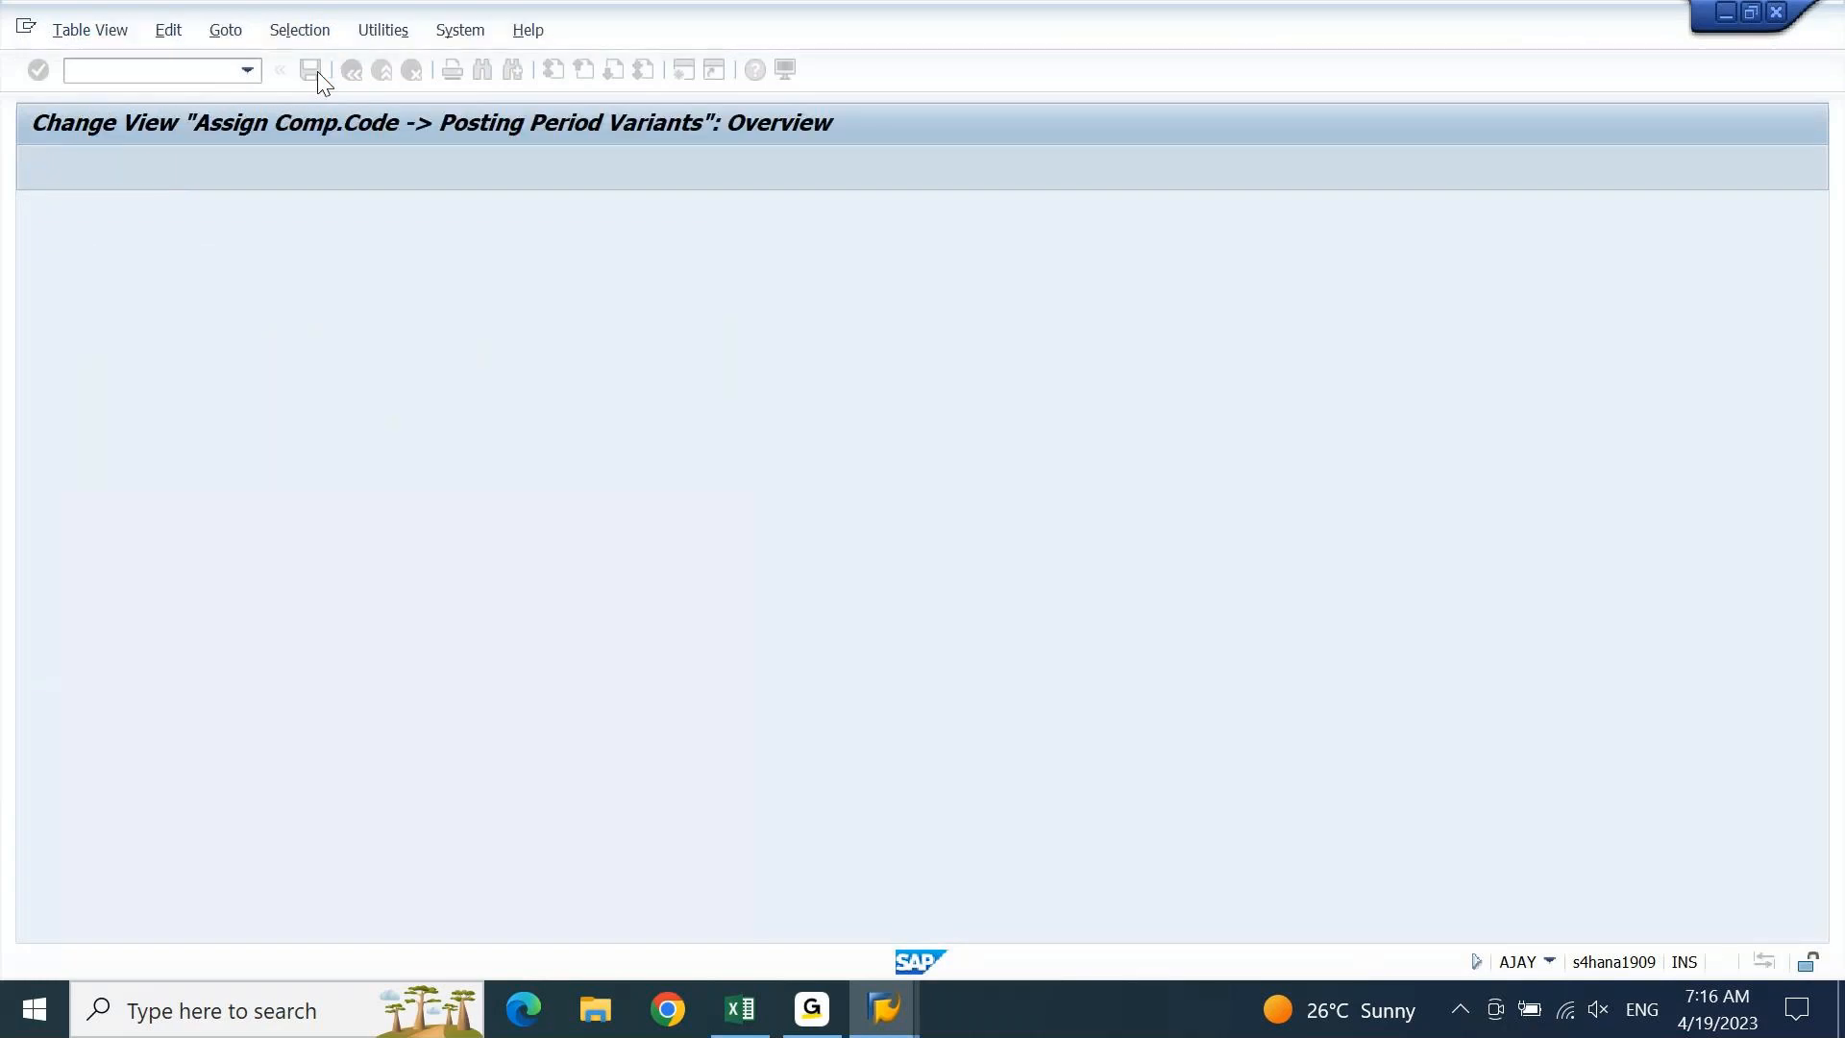
click(176, 66)
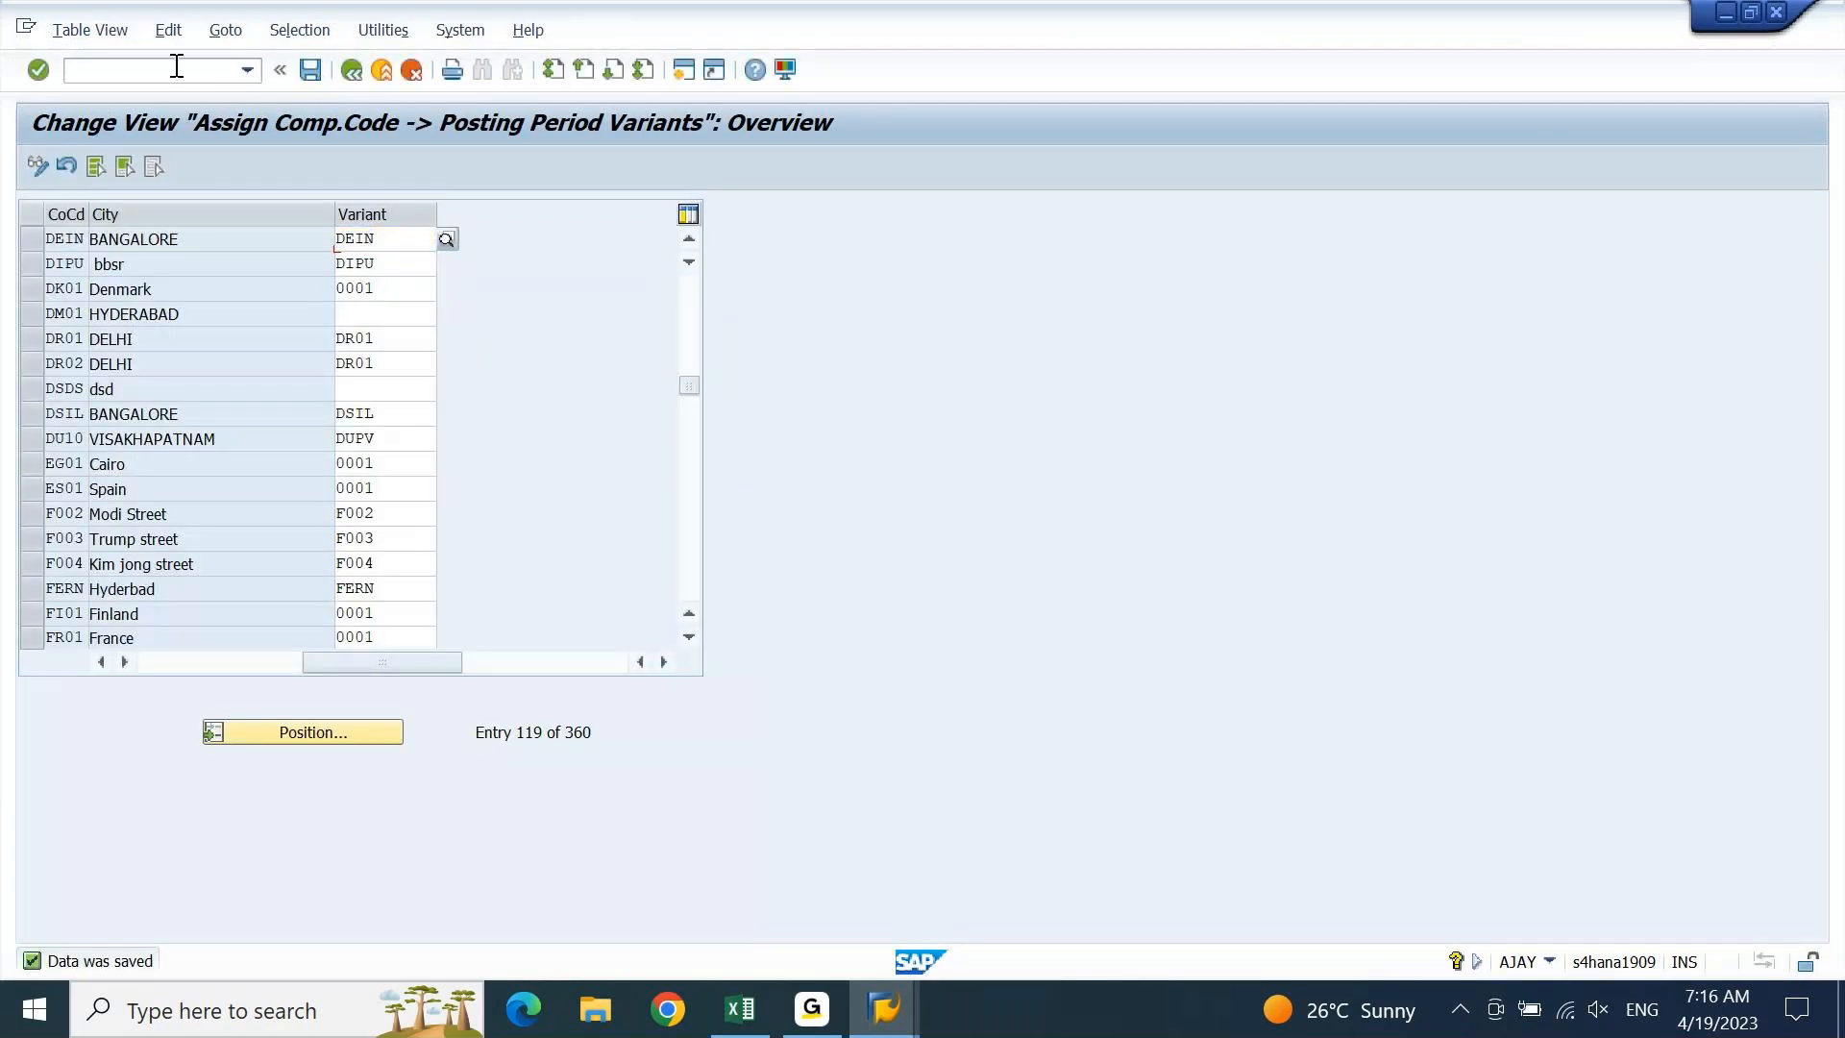
text(/n)
key(Return)
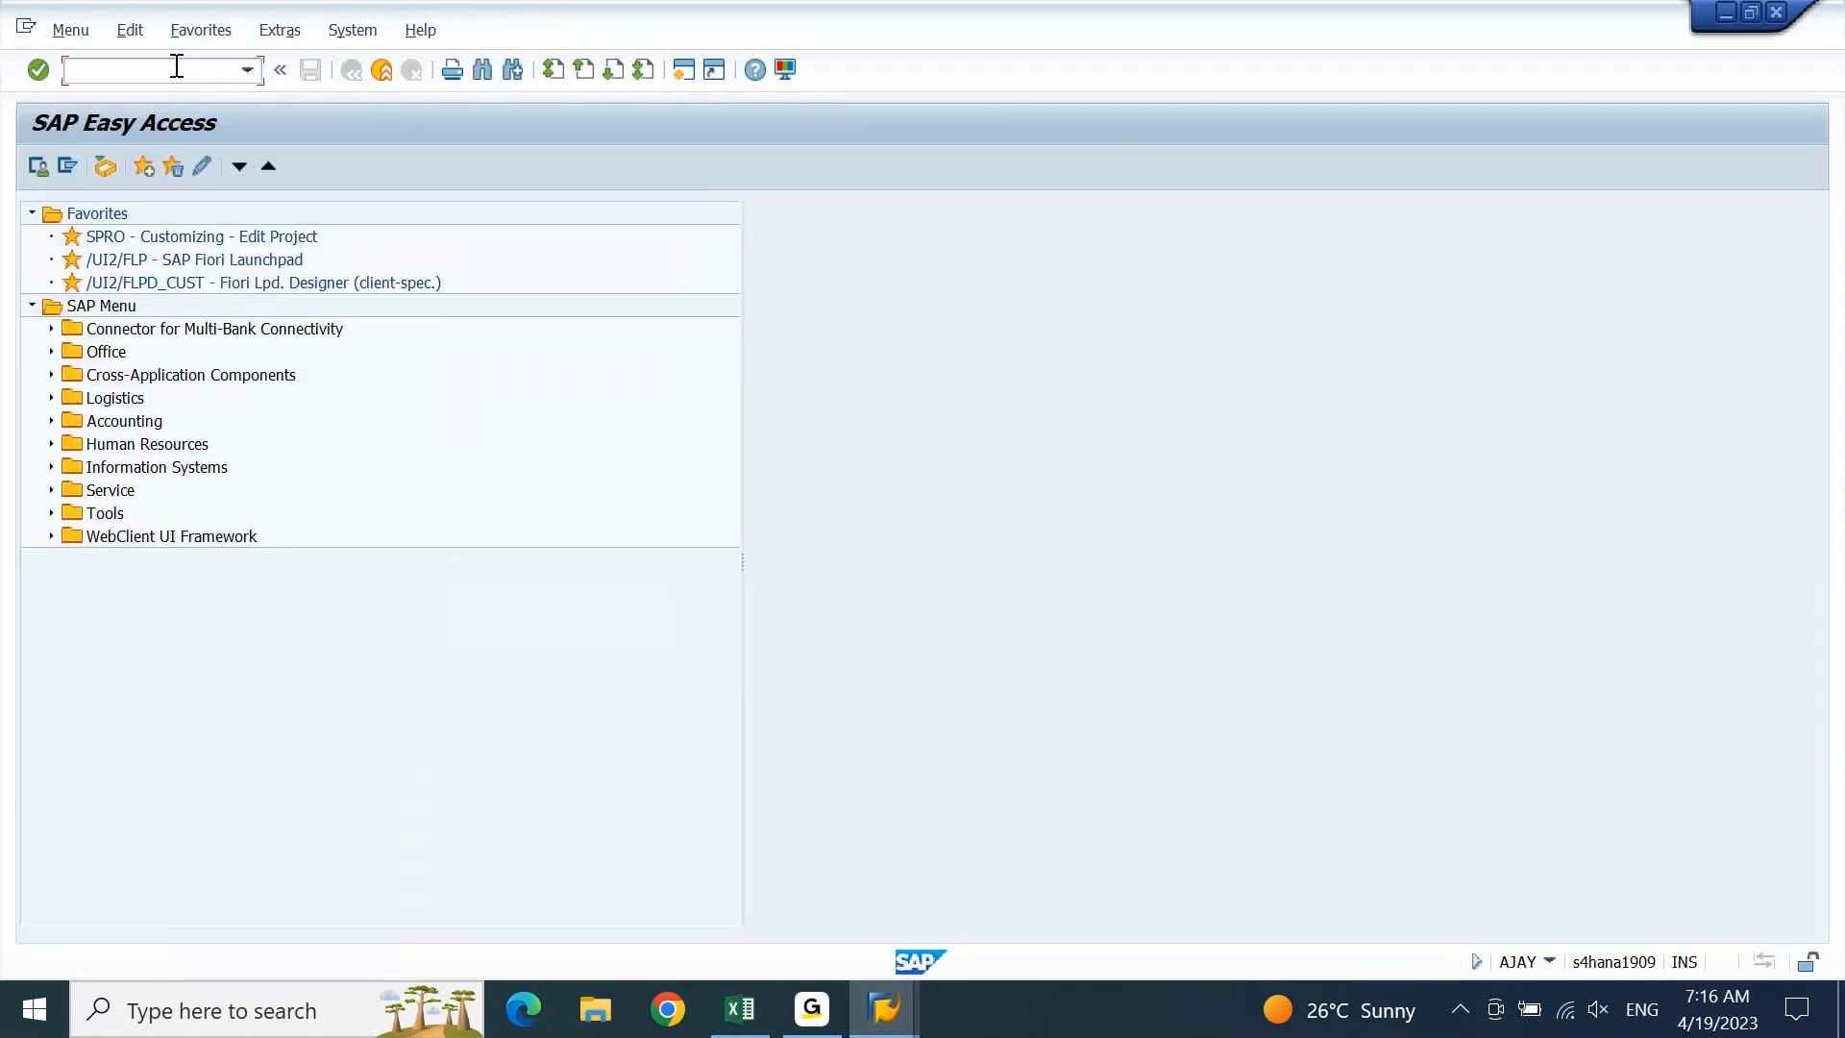
Run OB52 for variant DEIN and find that it has no posting period entries
text(OB52)
key(Return)
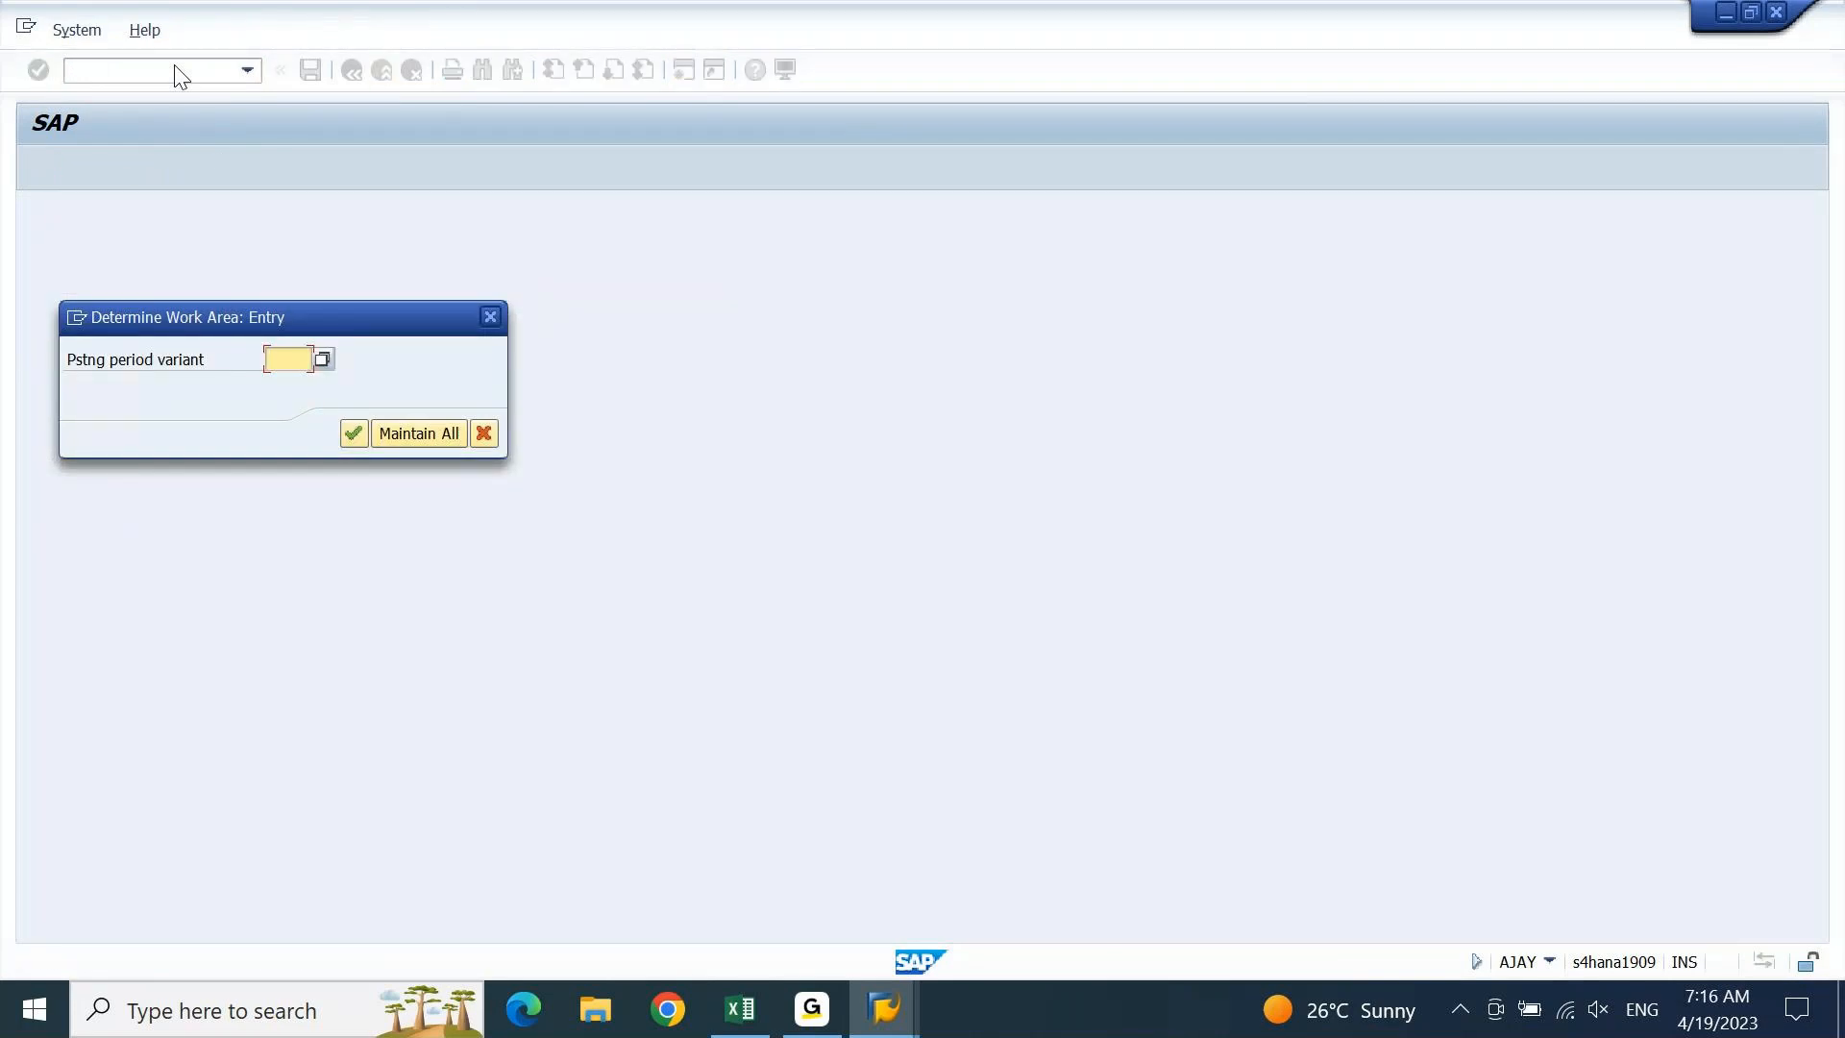
text(DEIN)
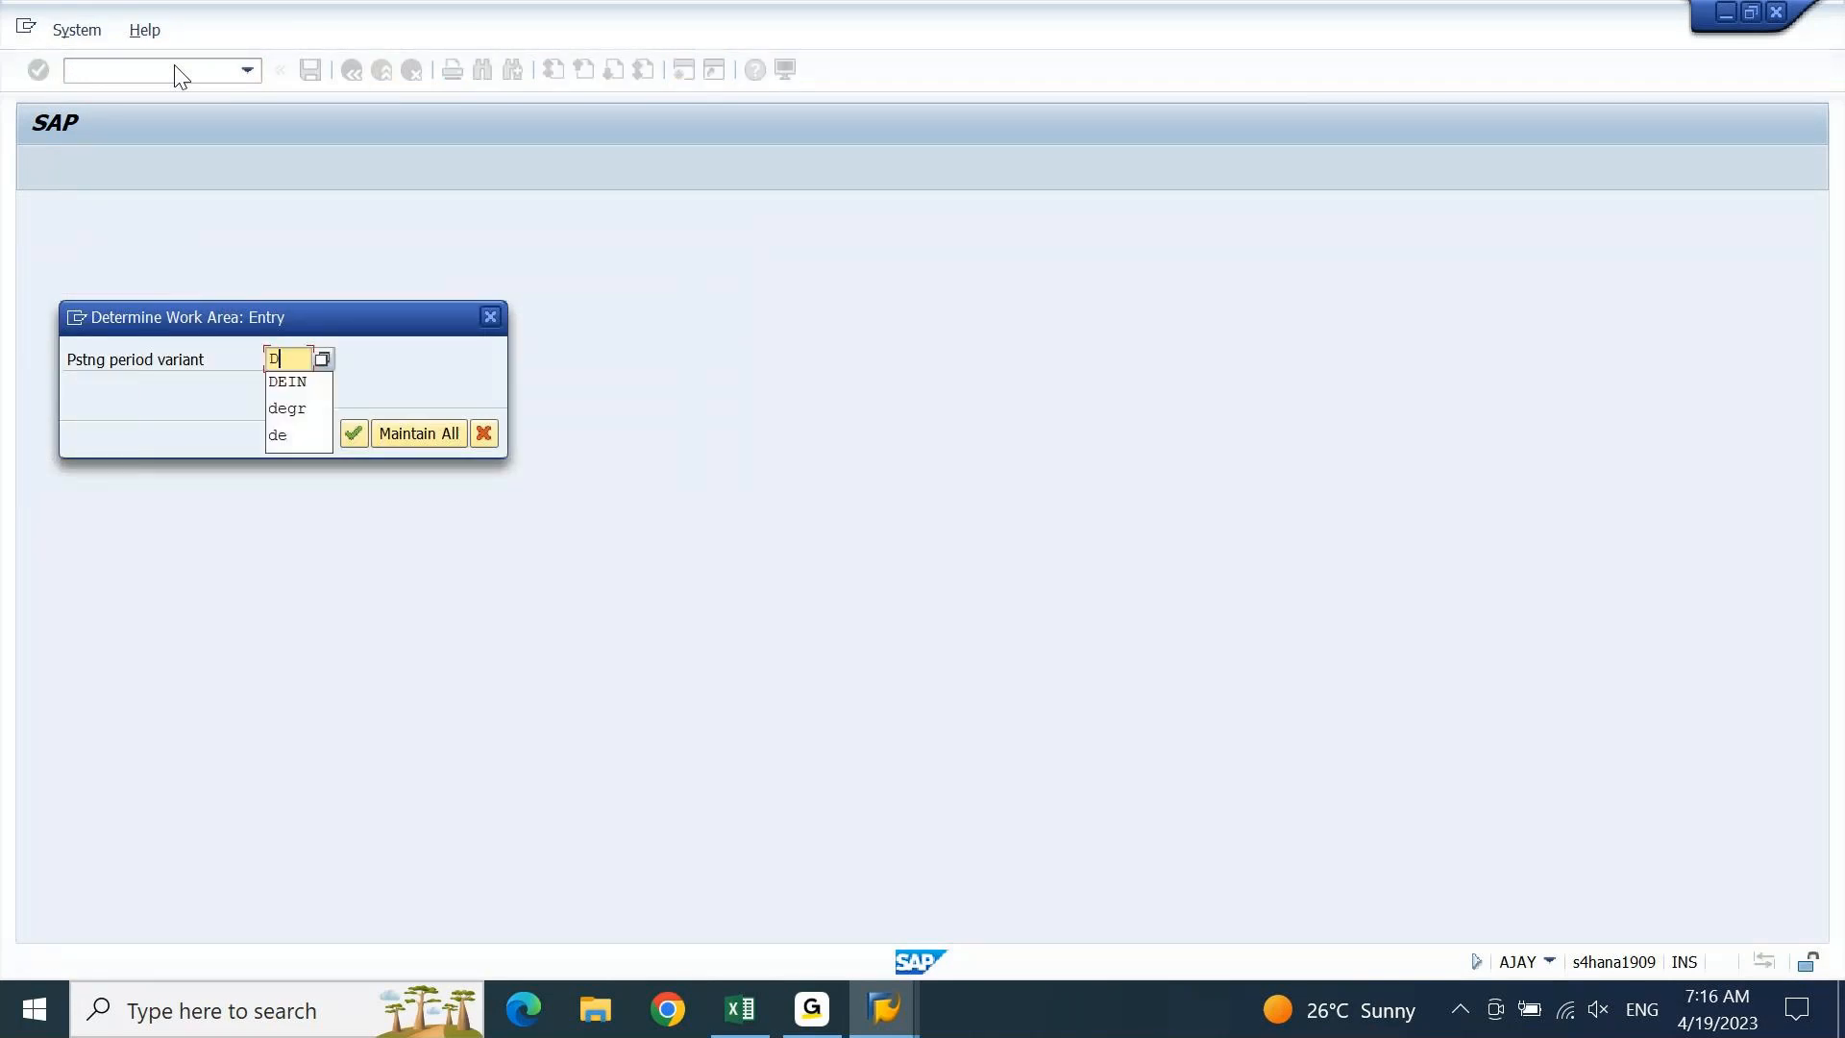
key(Return)
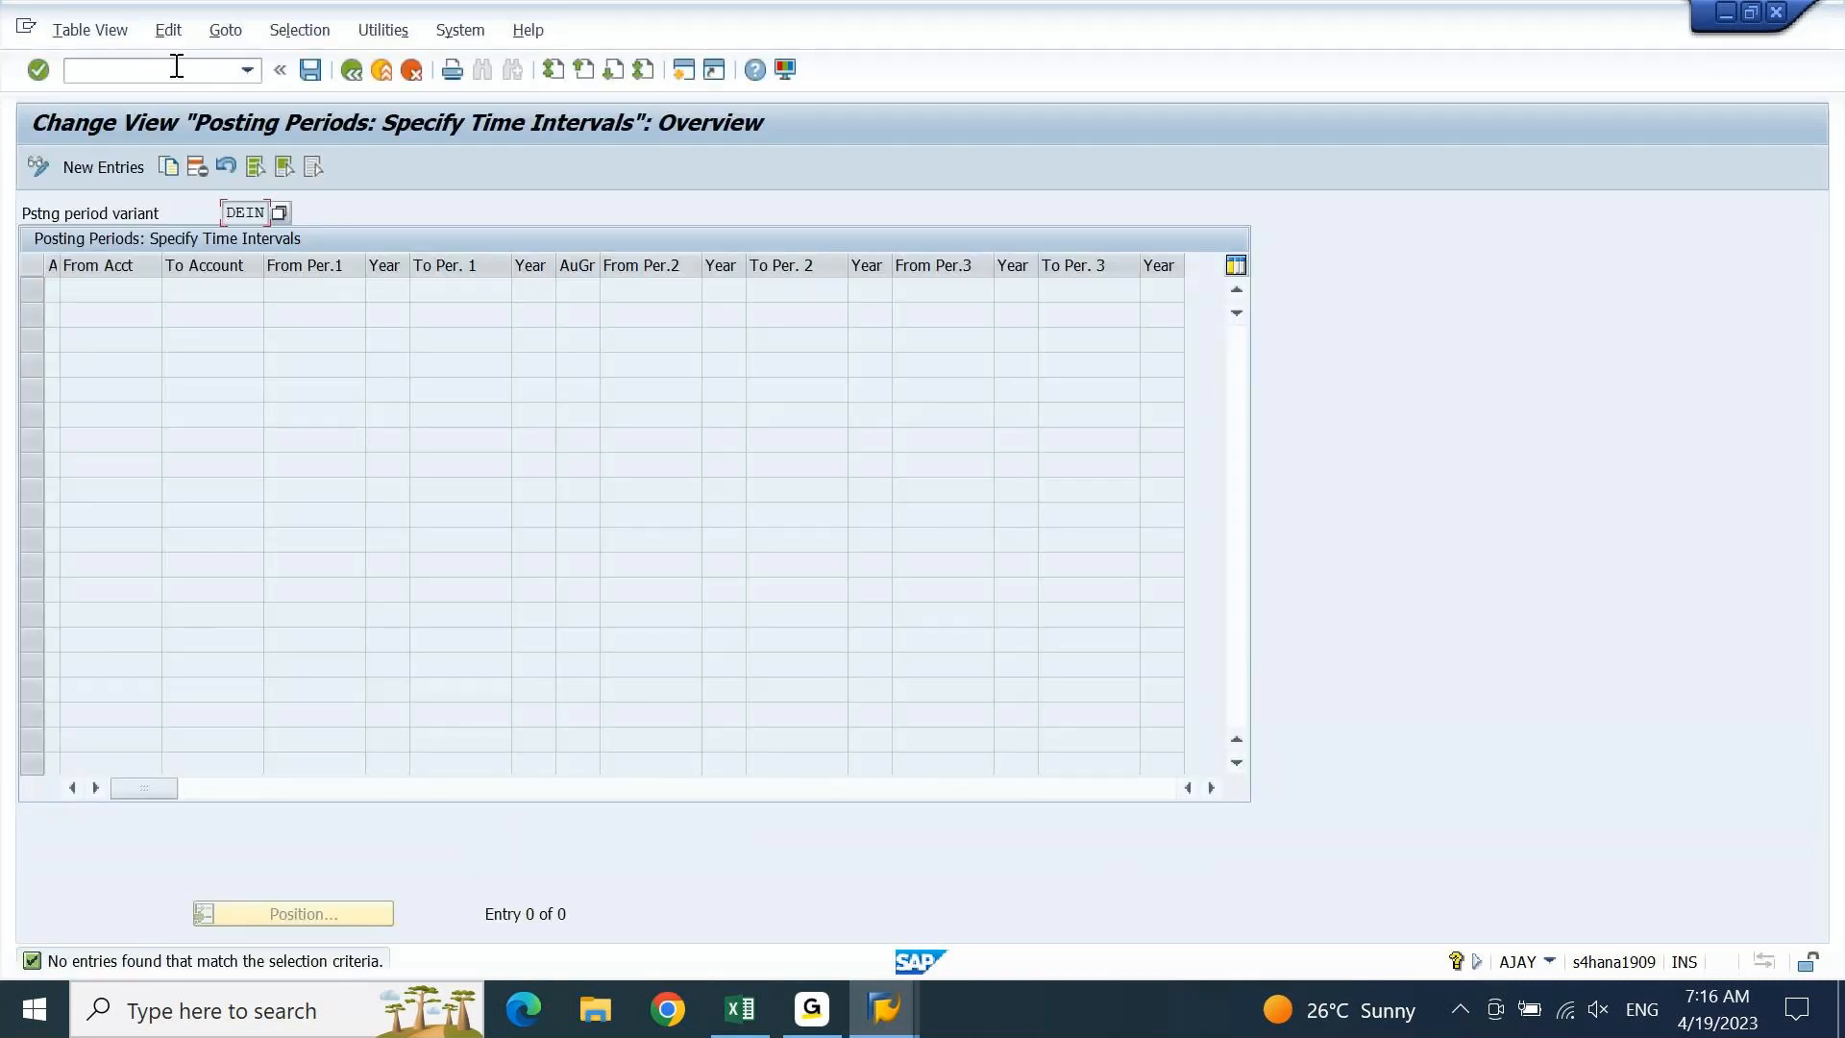
Go back, rerun OB52, and open the intervals for all variants with Maintain All
click(350, 77)
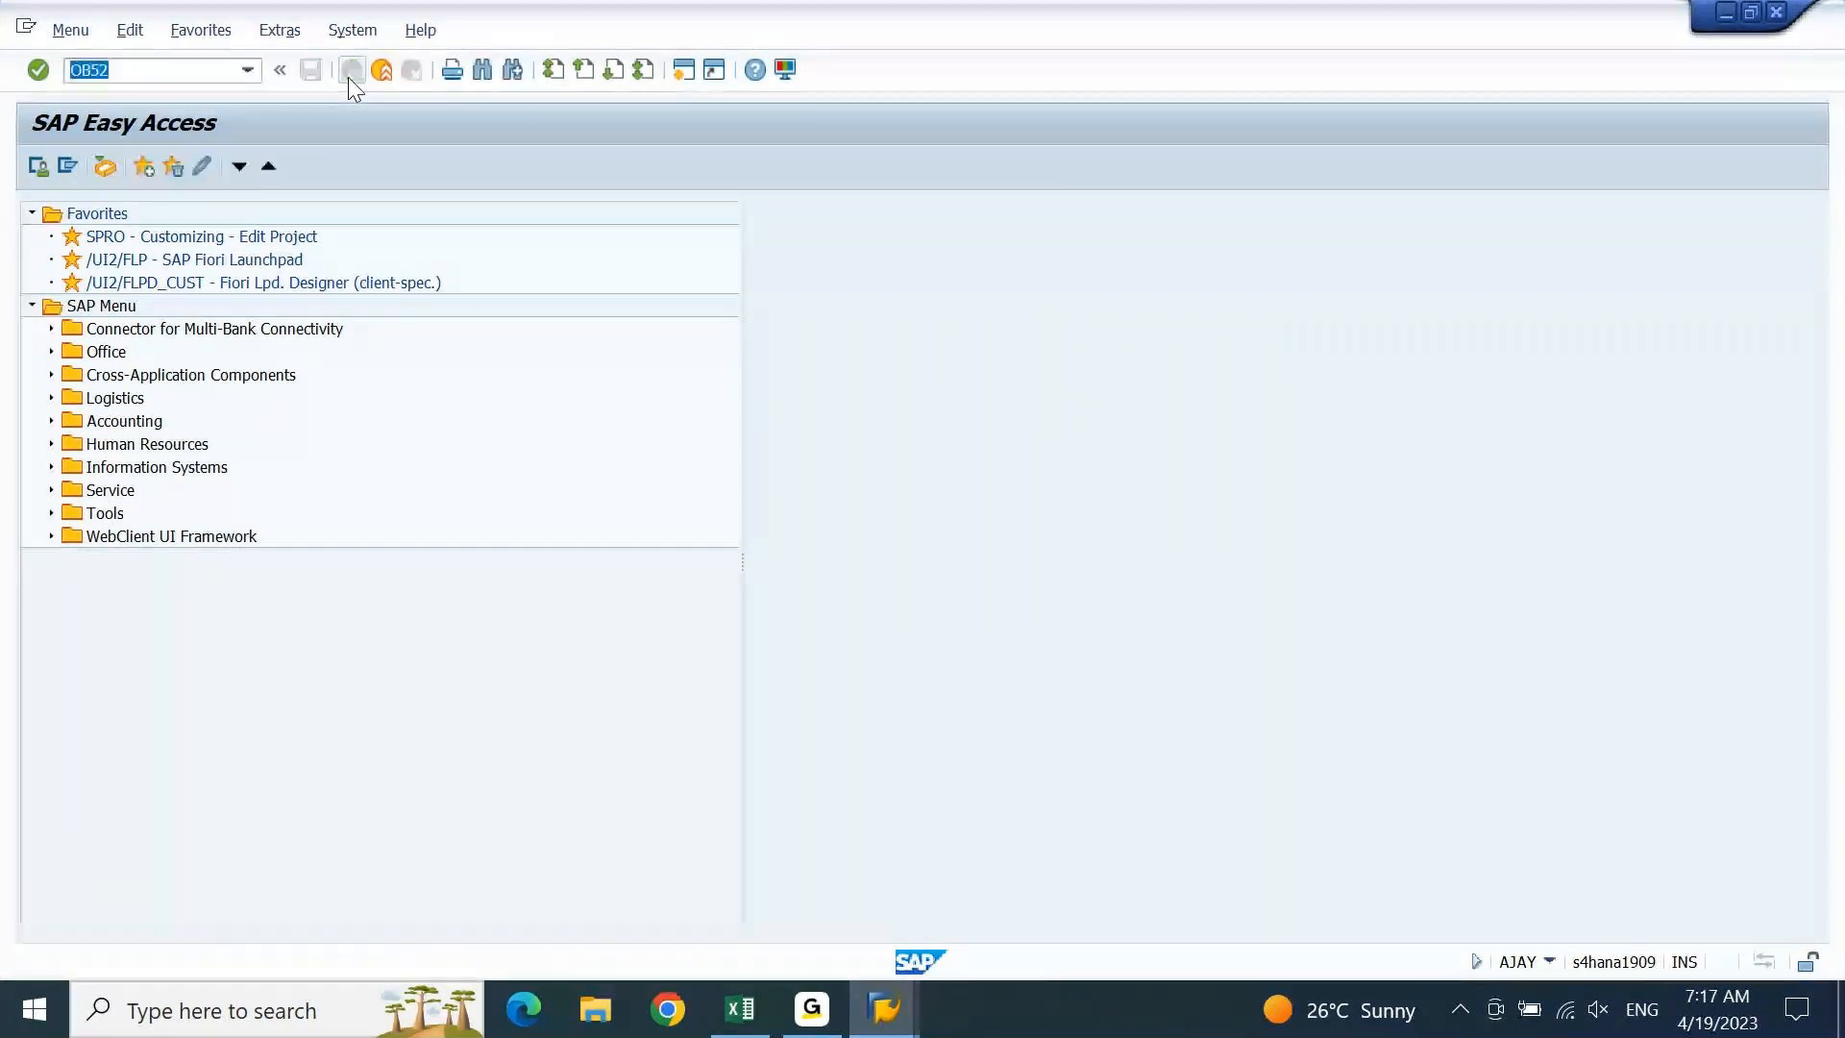
key(Return)
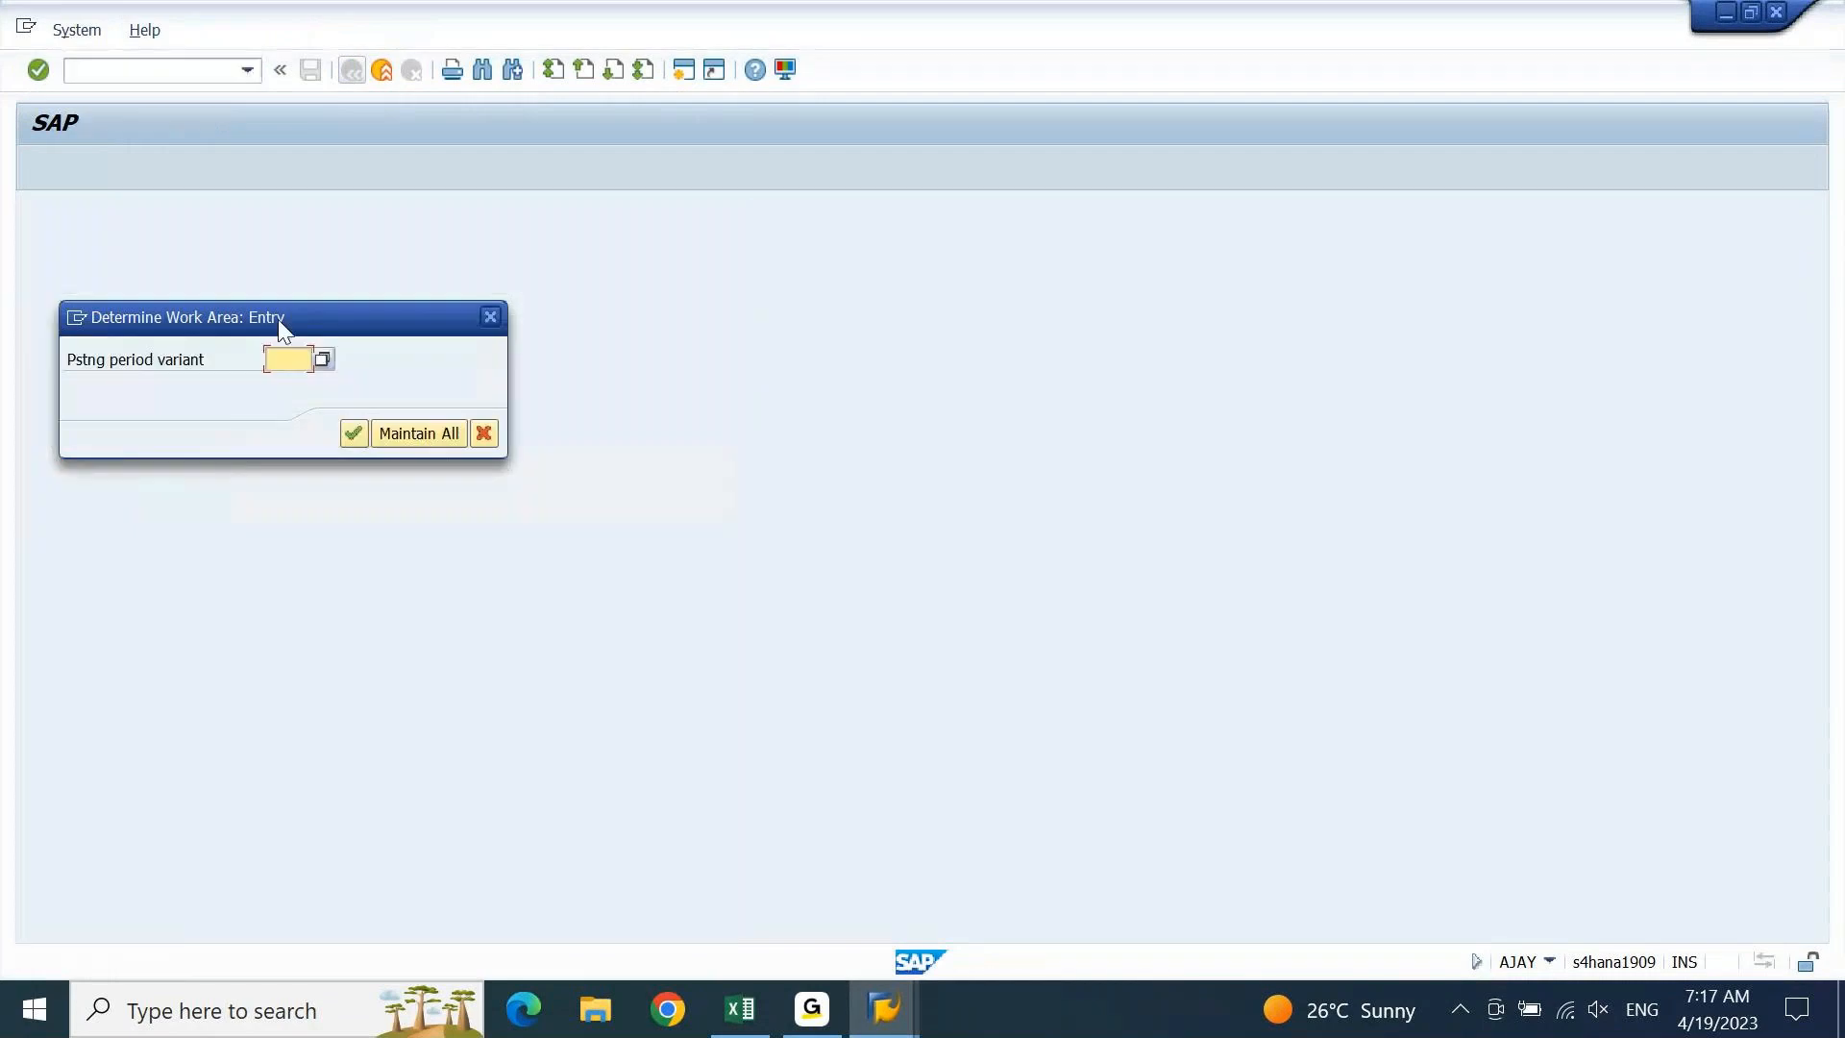
click(438, 434)
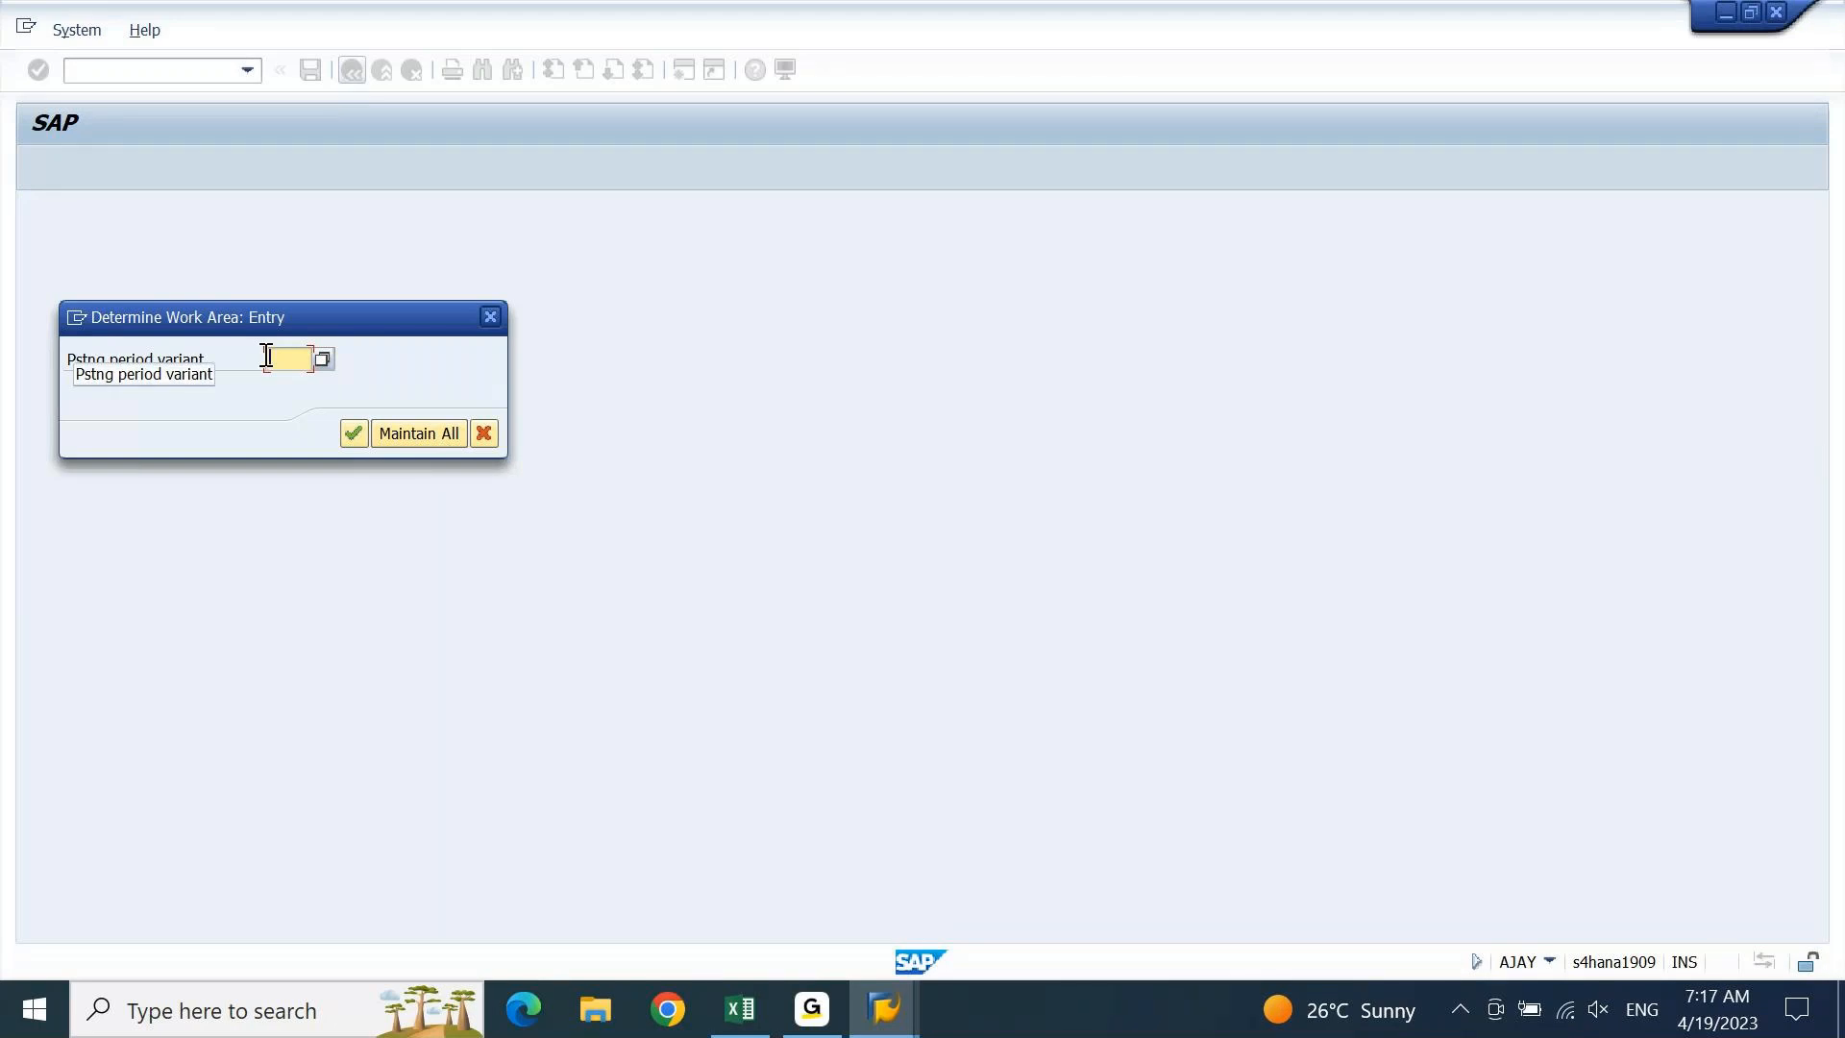
click(358, 419)
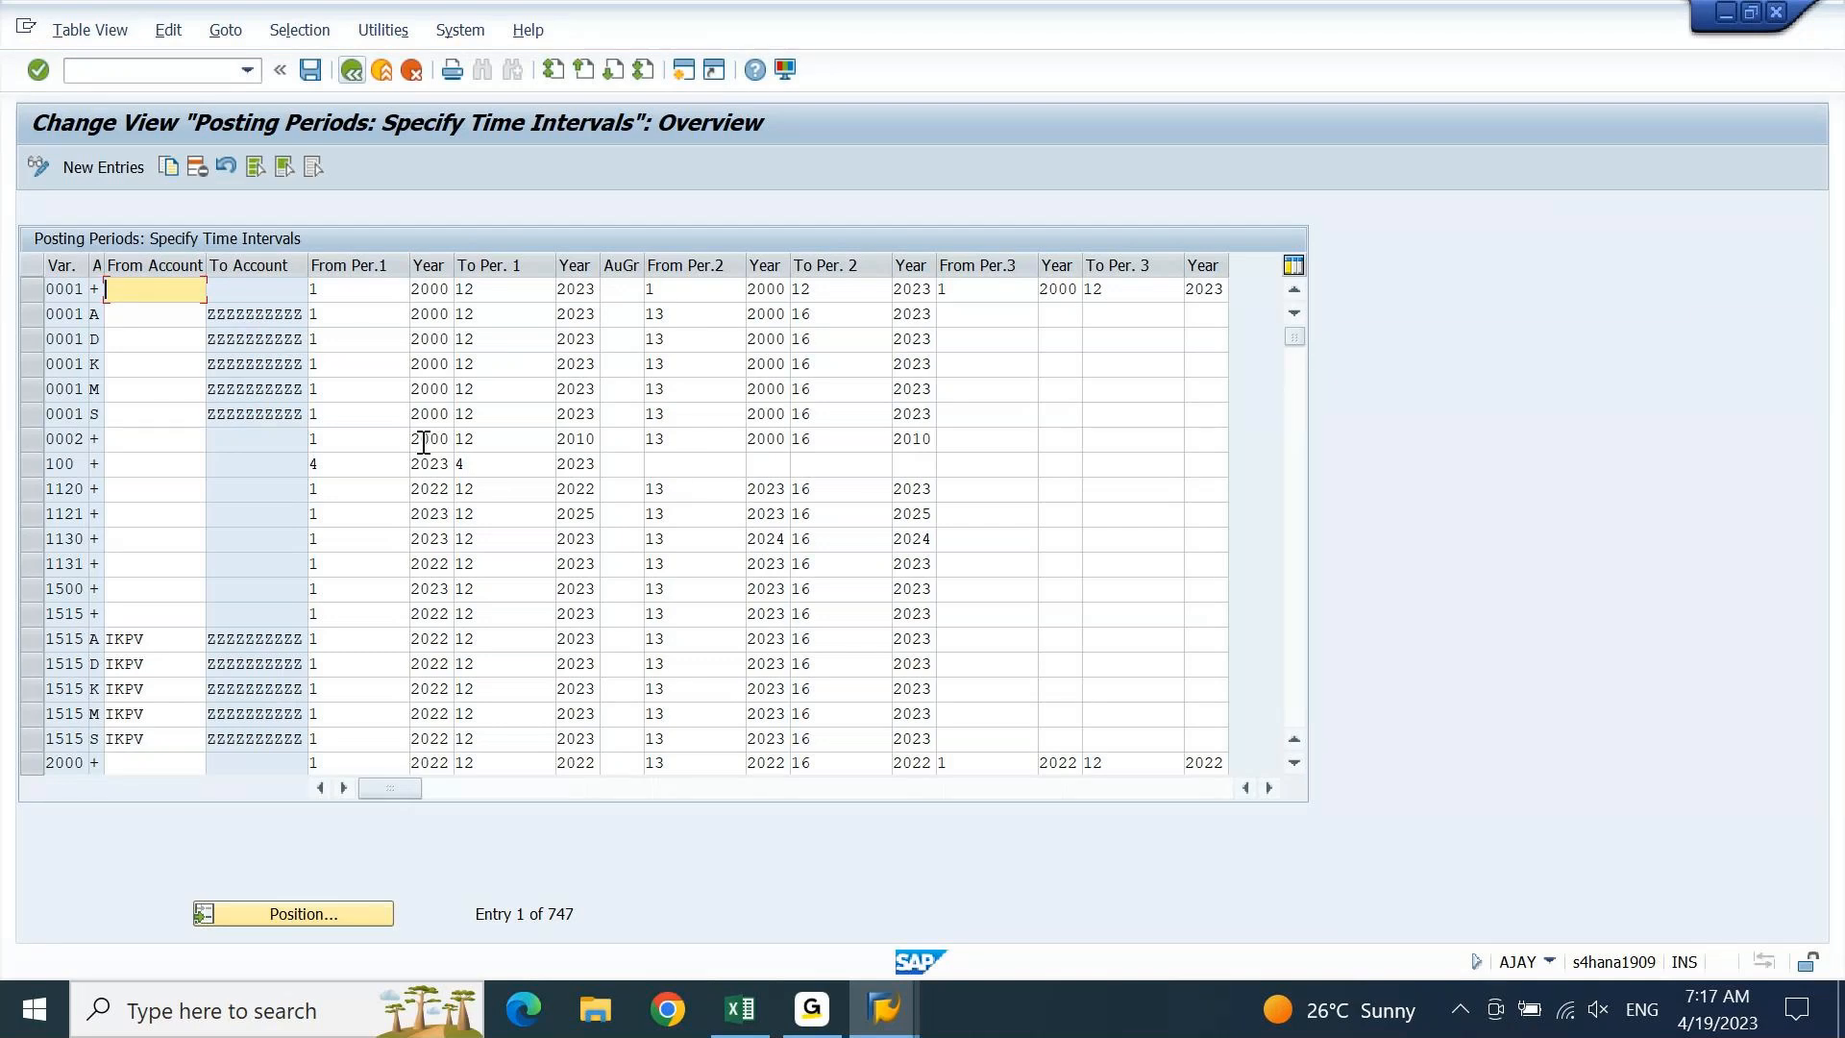
Append '( + A D K M S )' to the OB52 Open and Close Periods note in cell A1684
click(769, 1018)
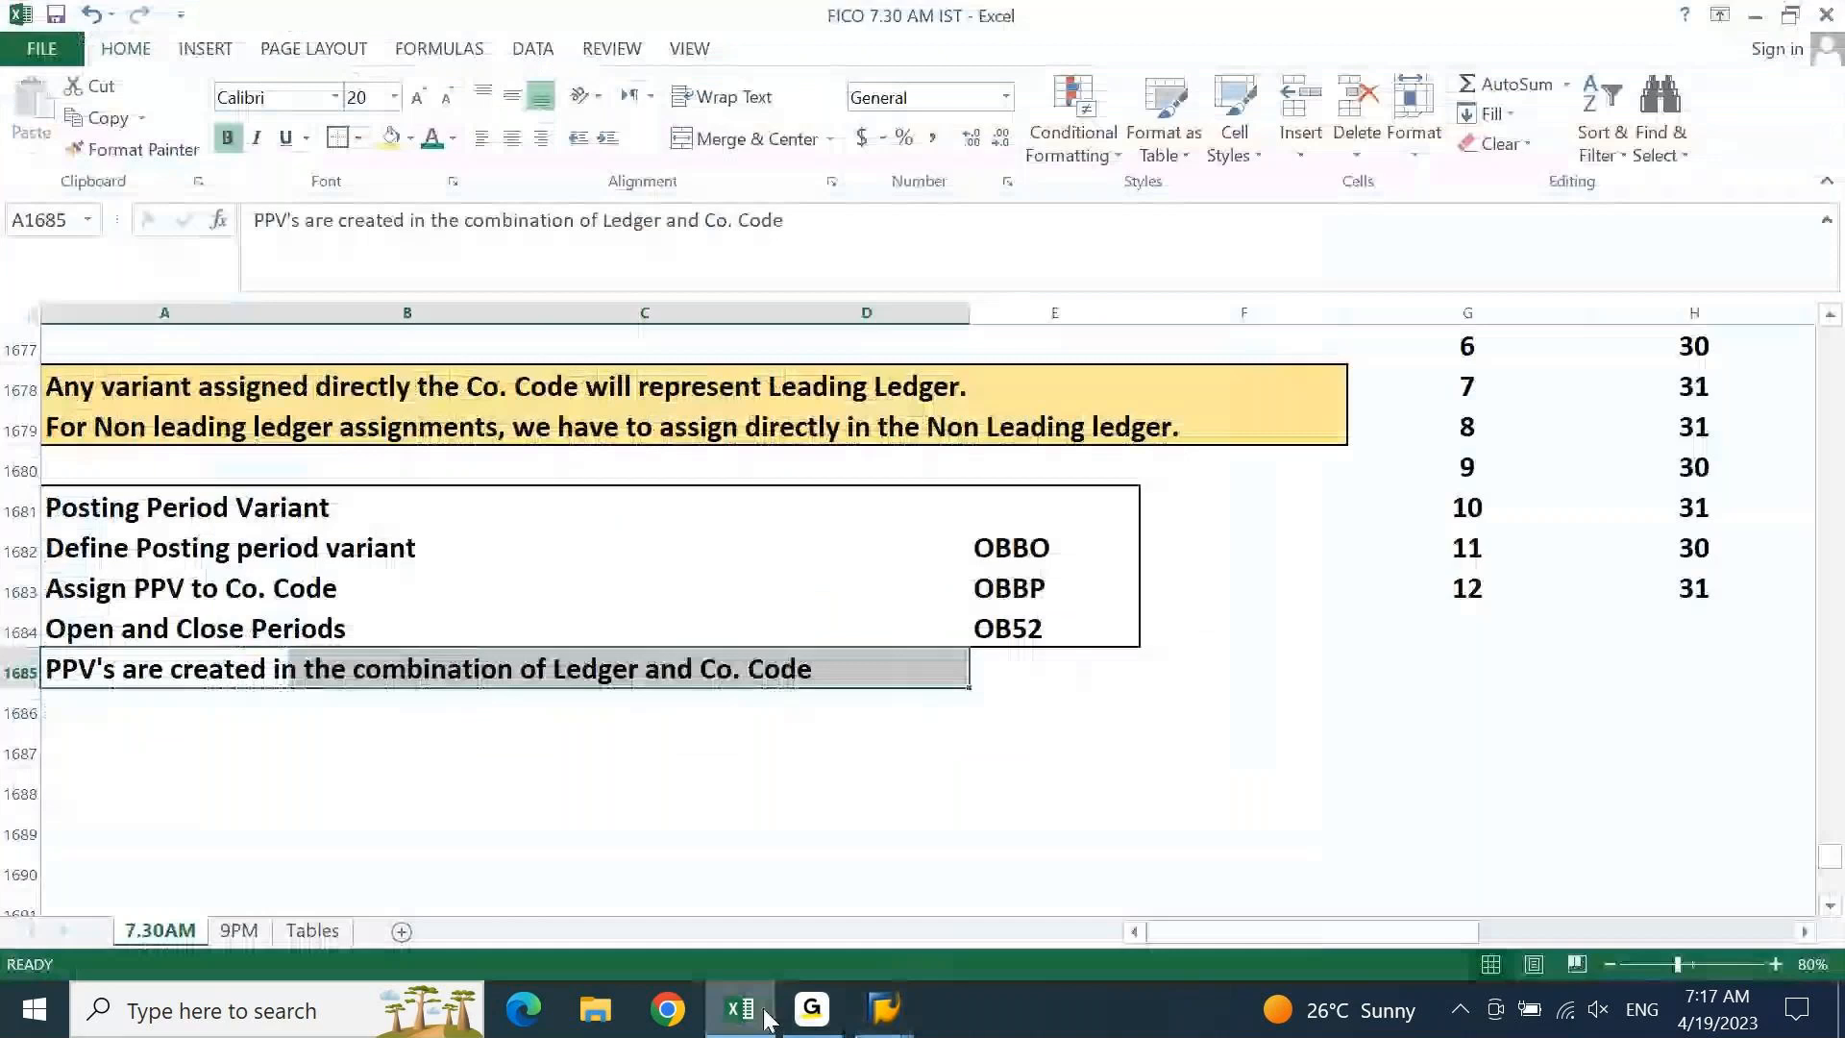
key(Up)
key(F2)
text(( + a)
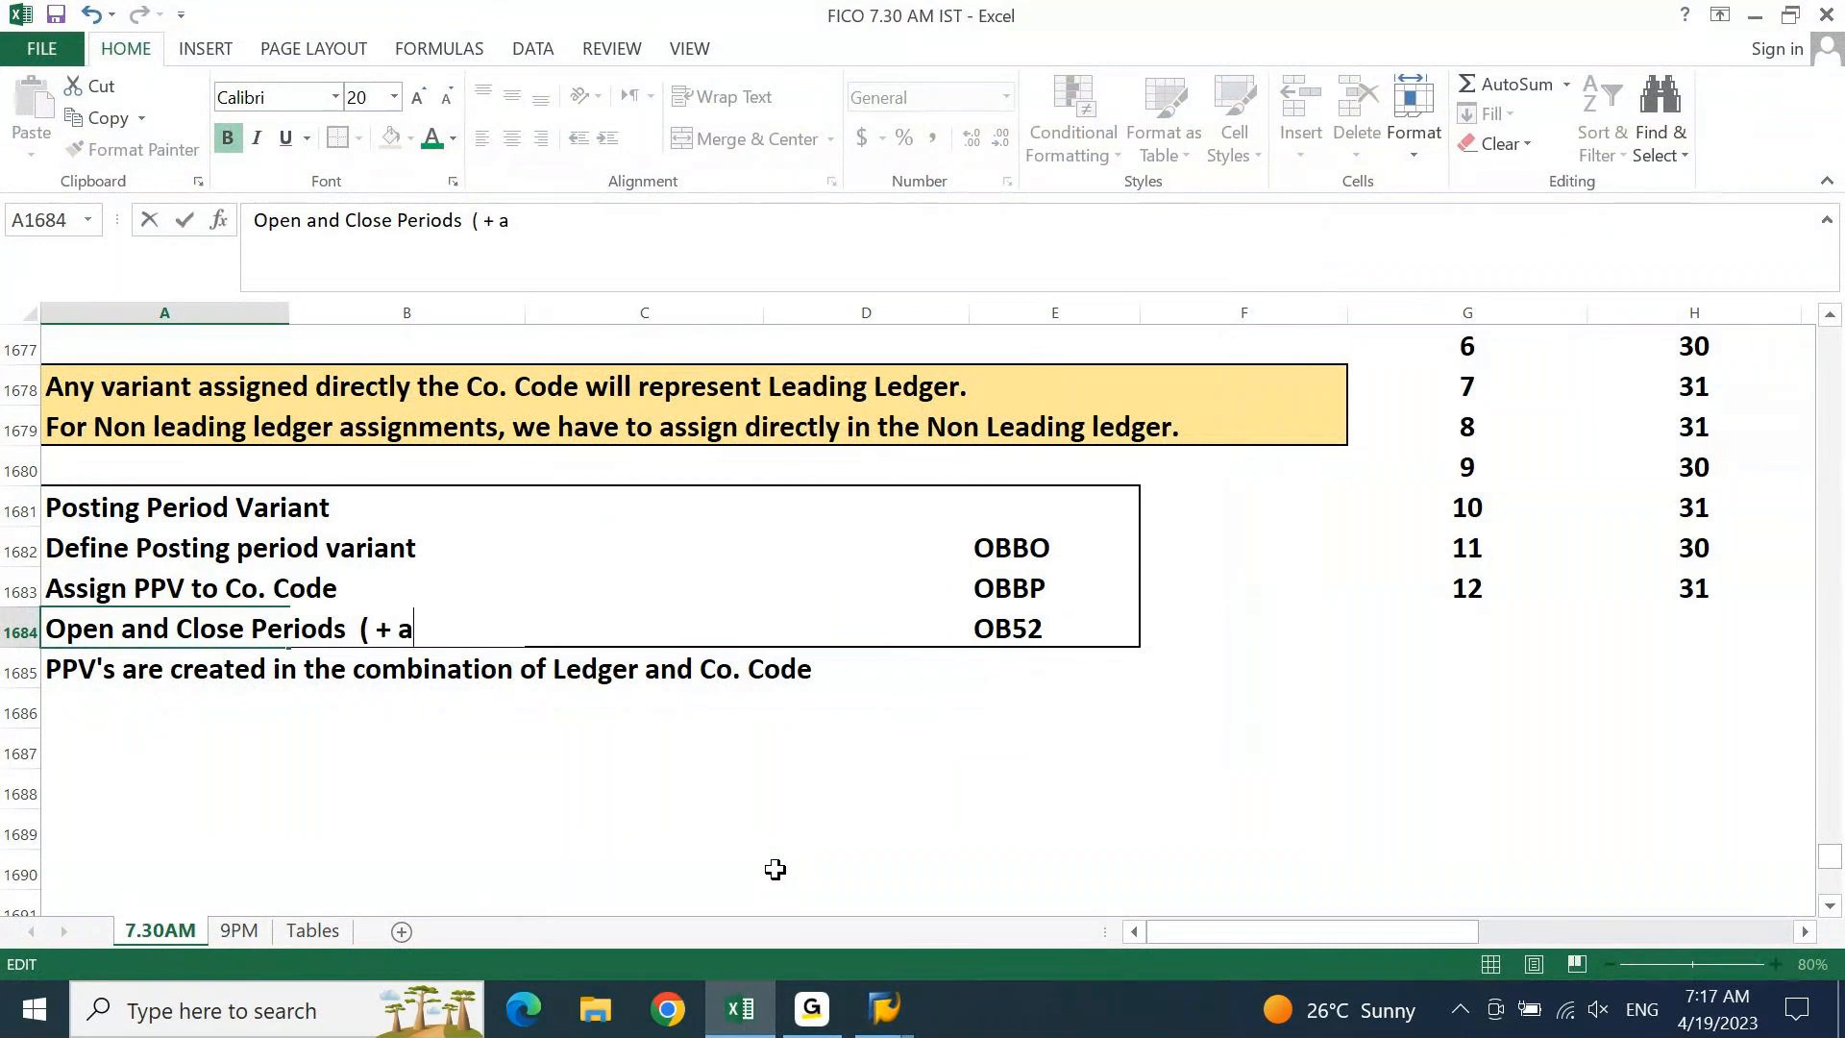
key(BackSpace)
text(A D K M)
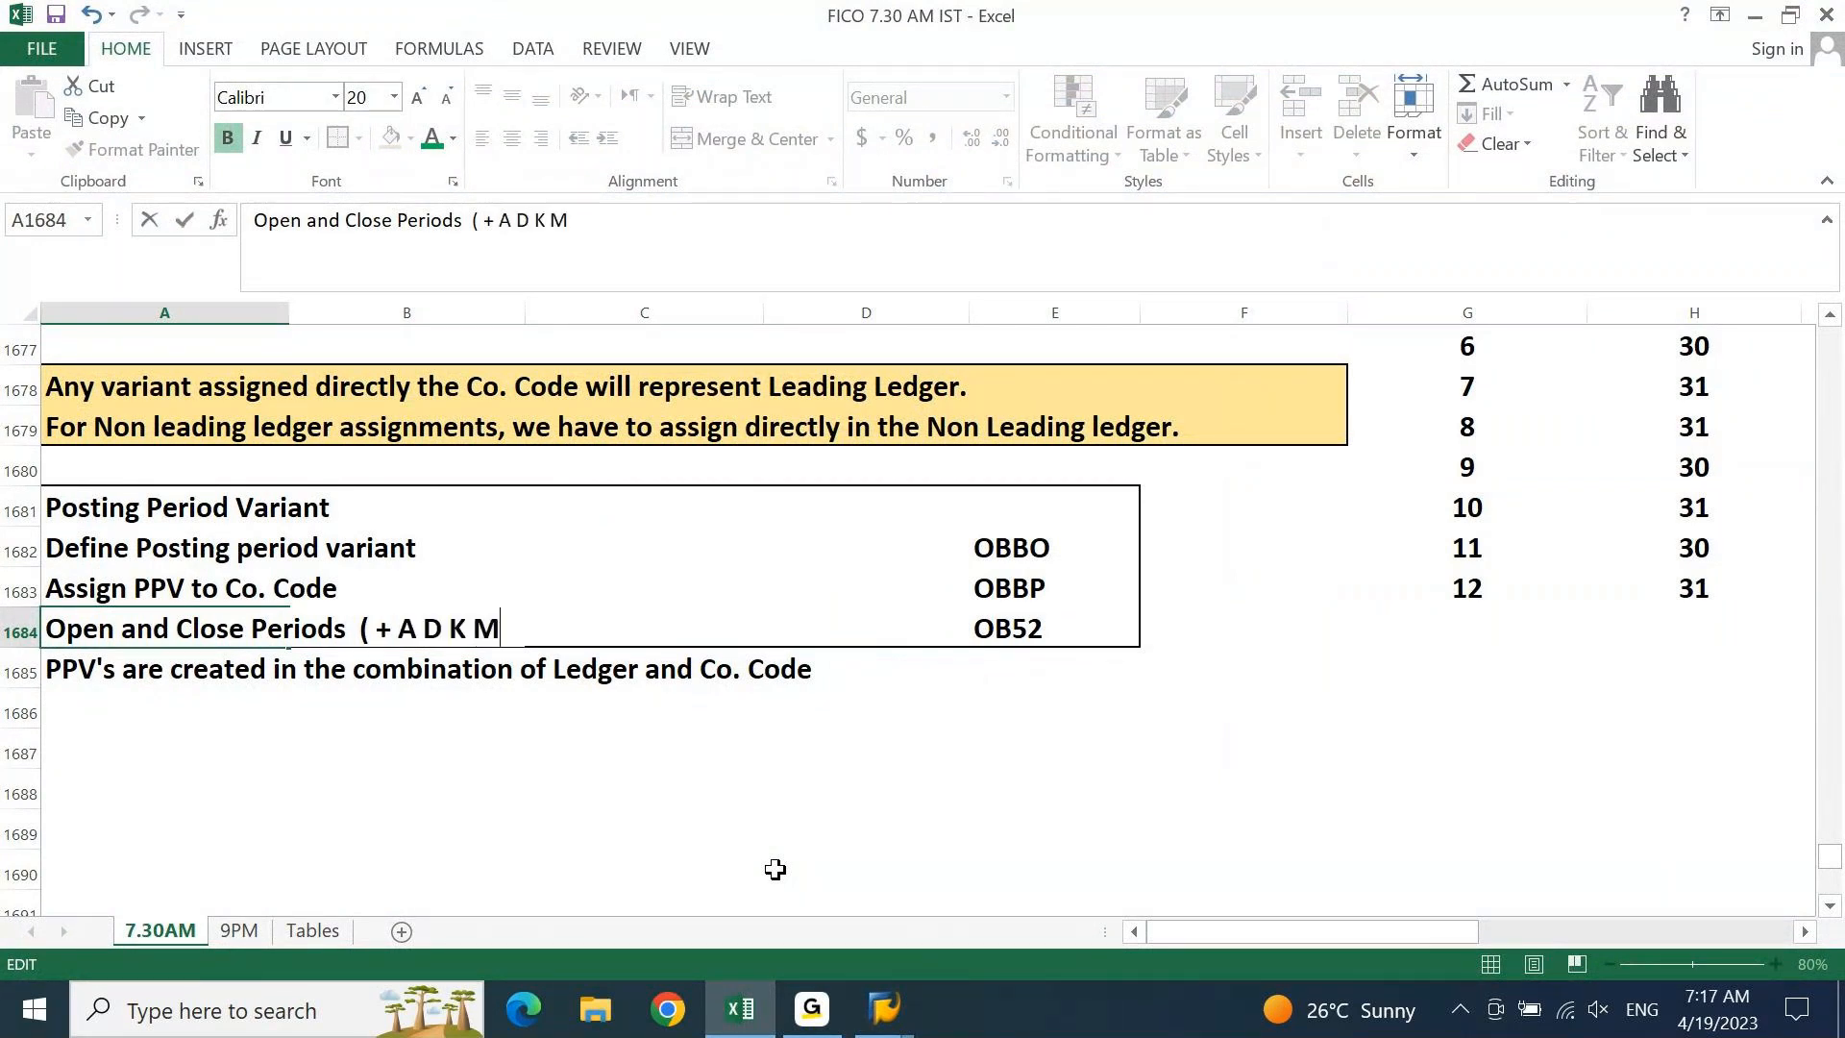
text( S ))
key(Return)
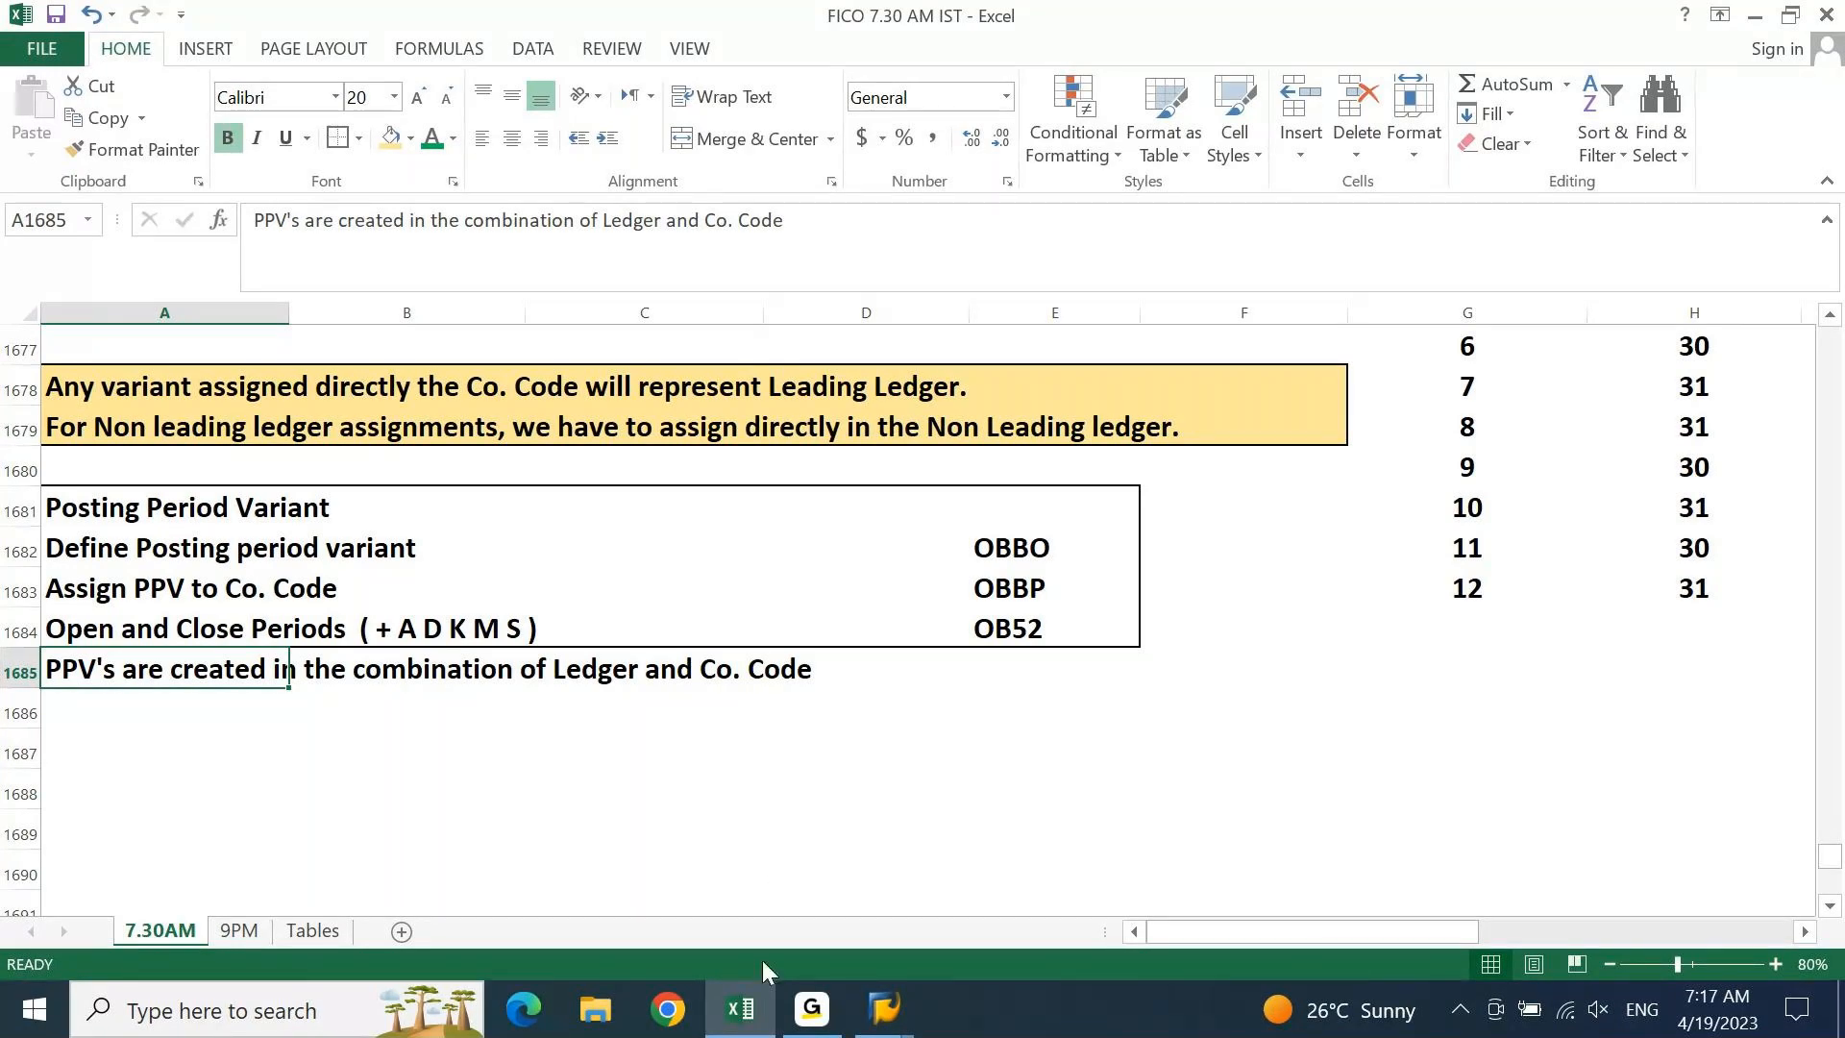
click(884, 1009)
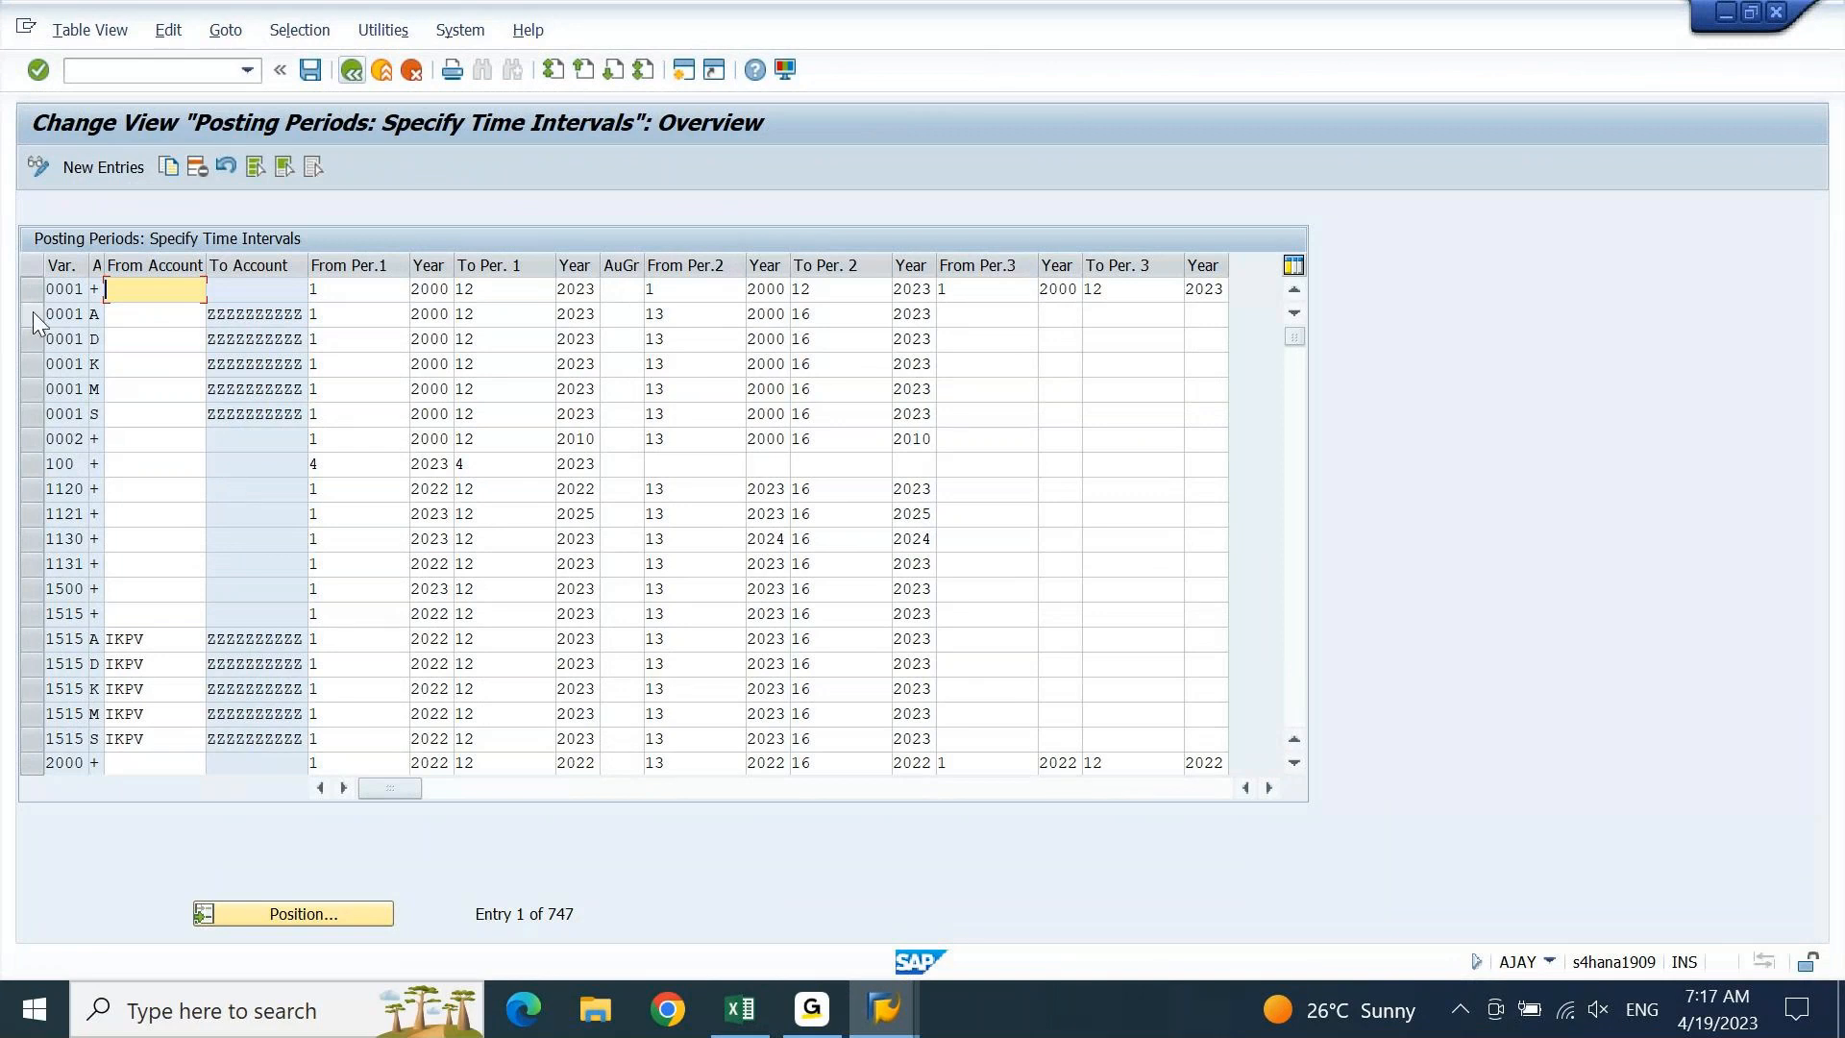
Select variant 0001's six posting period rows and copy them as new entries
drag(39, 291, 37, 417)
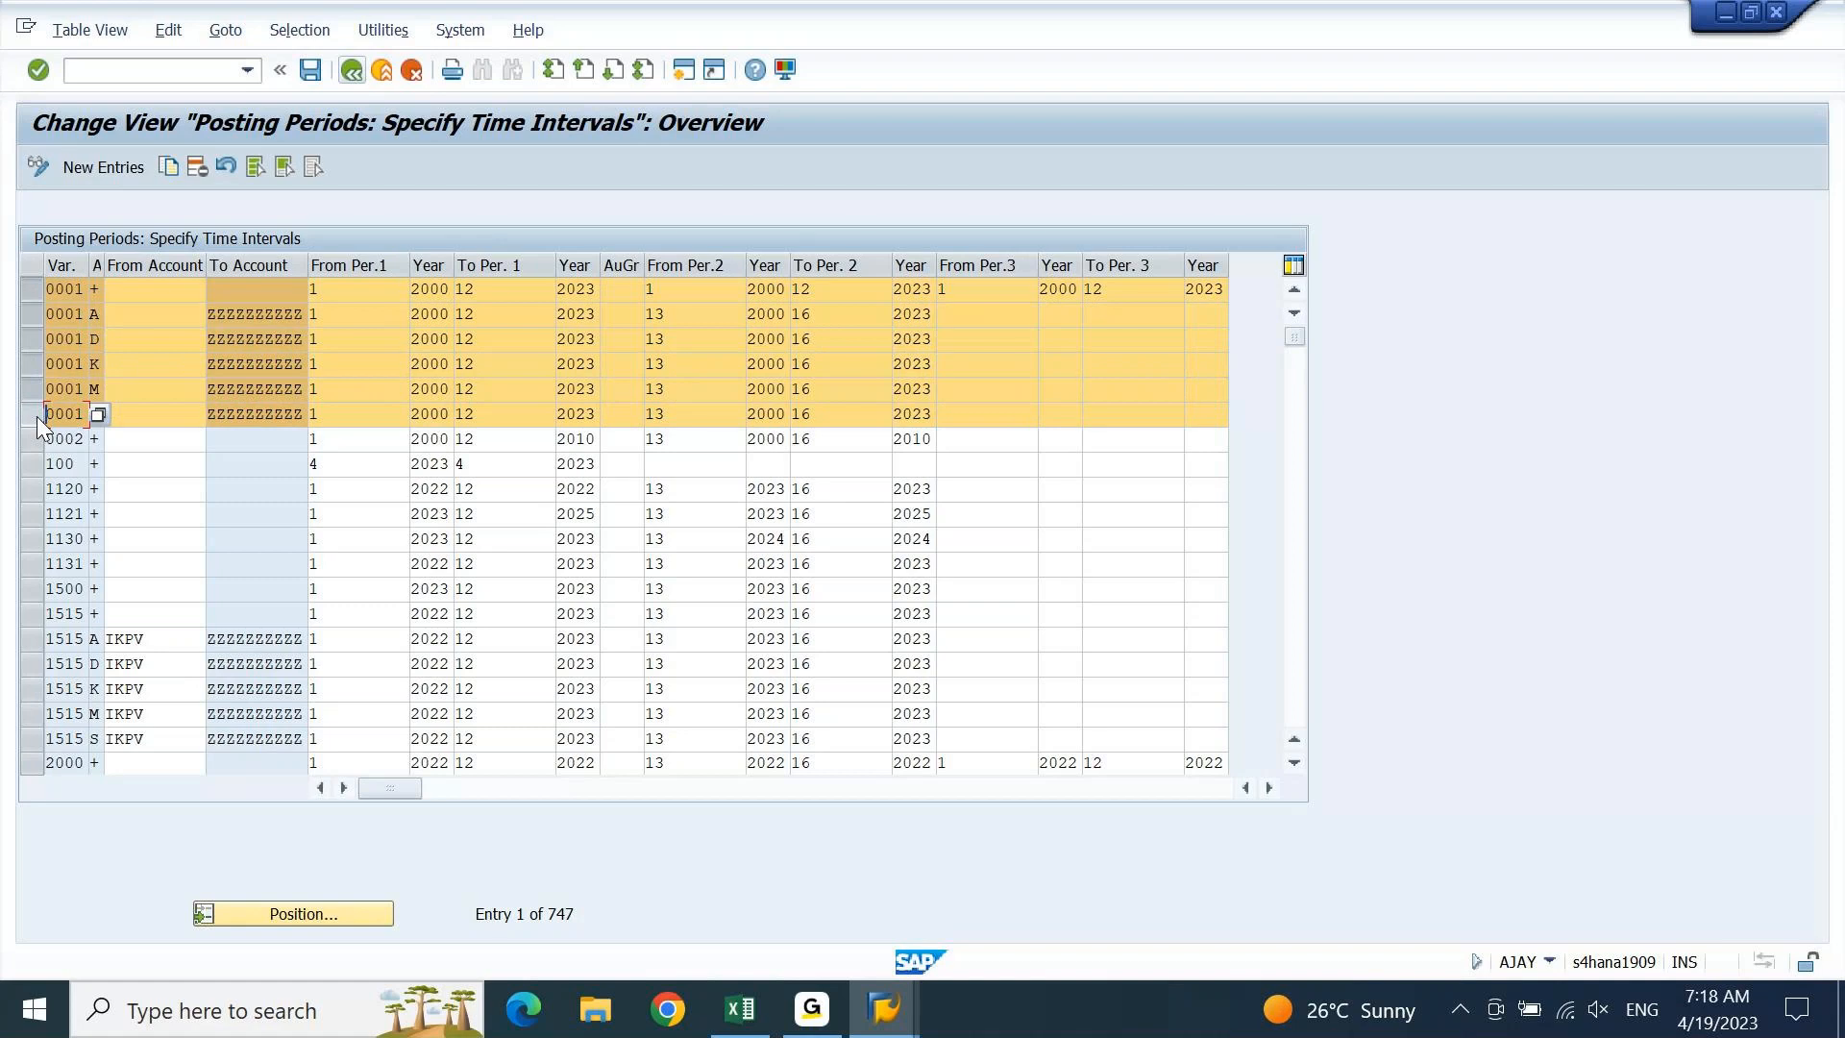
click(268, 397)
click(175, 166)
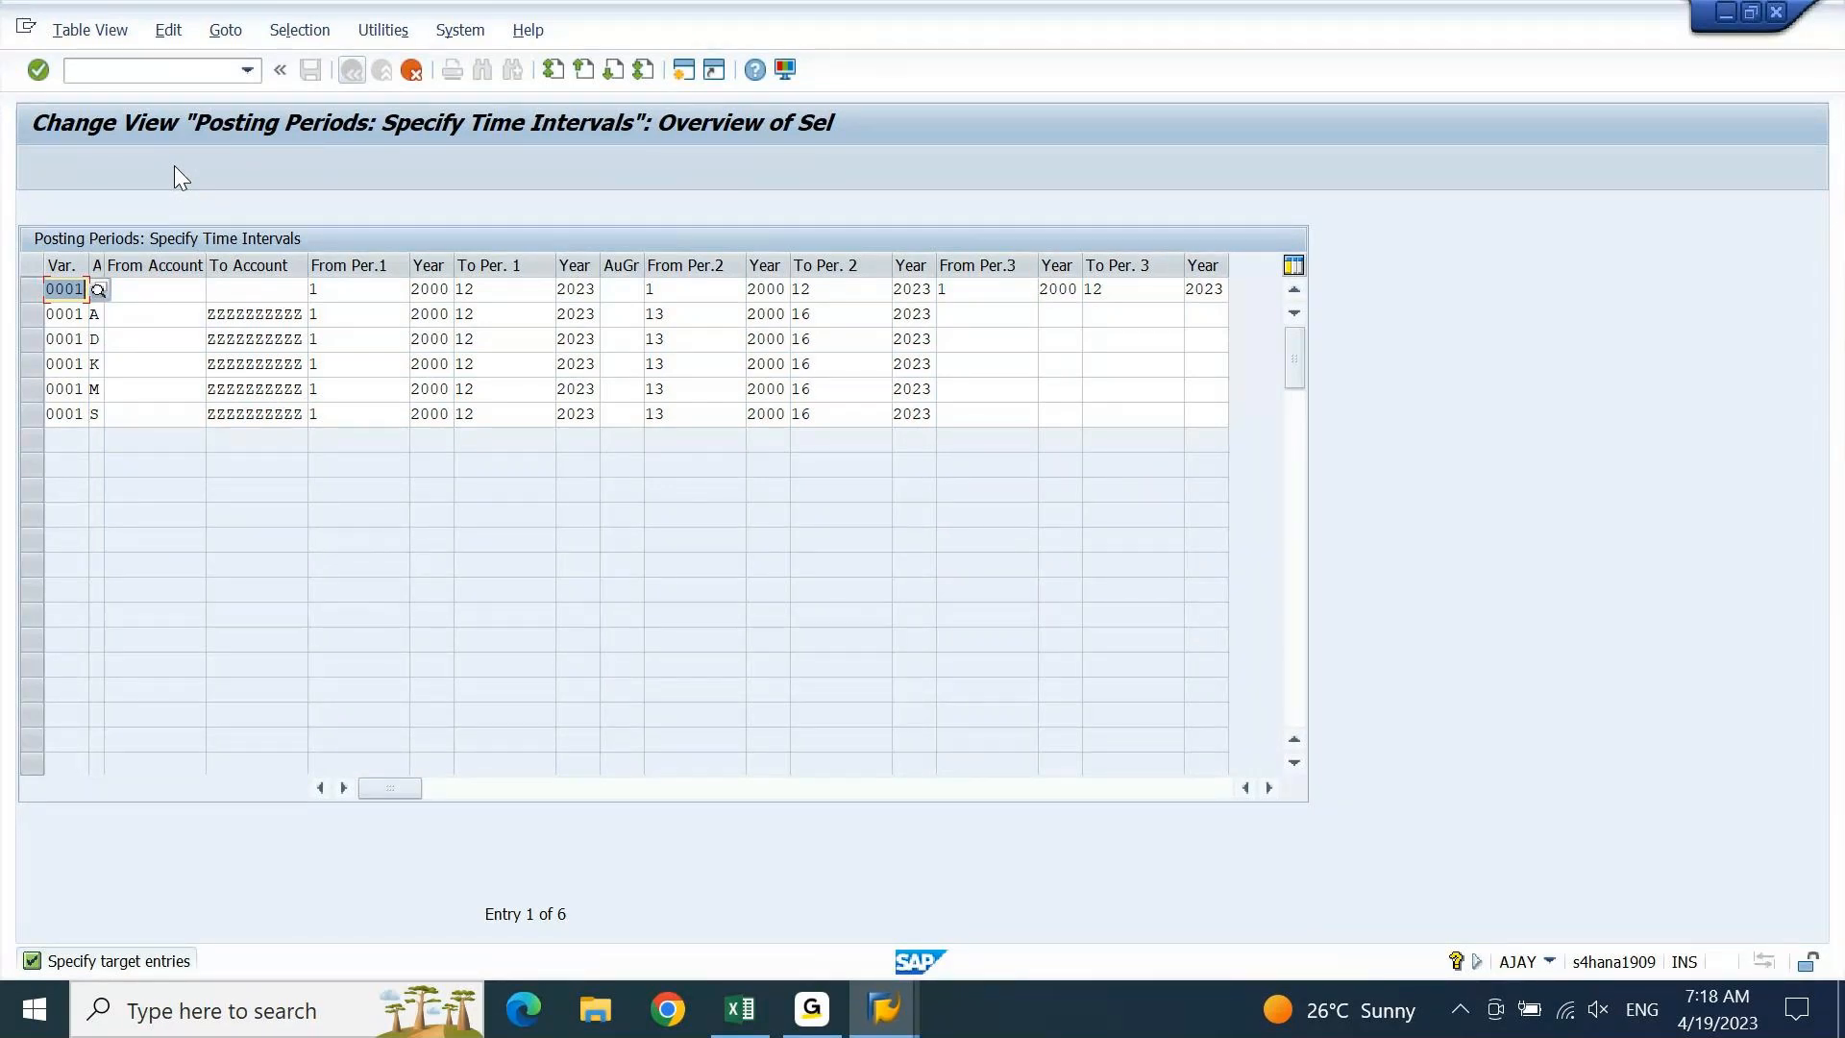
key(Return)
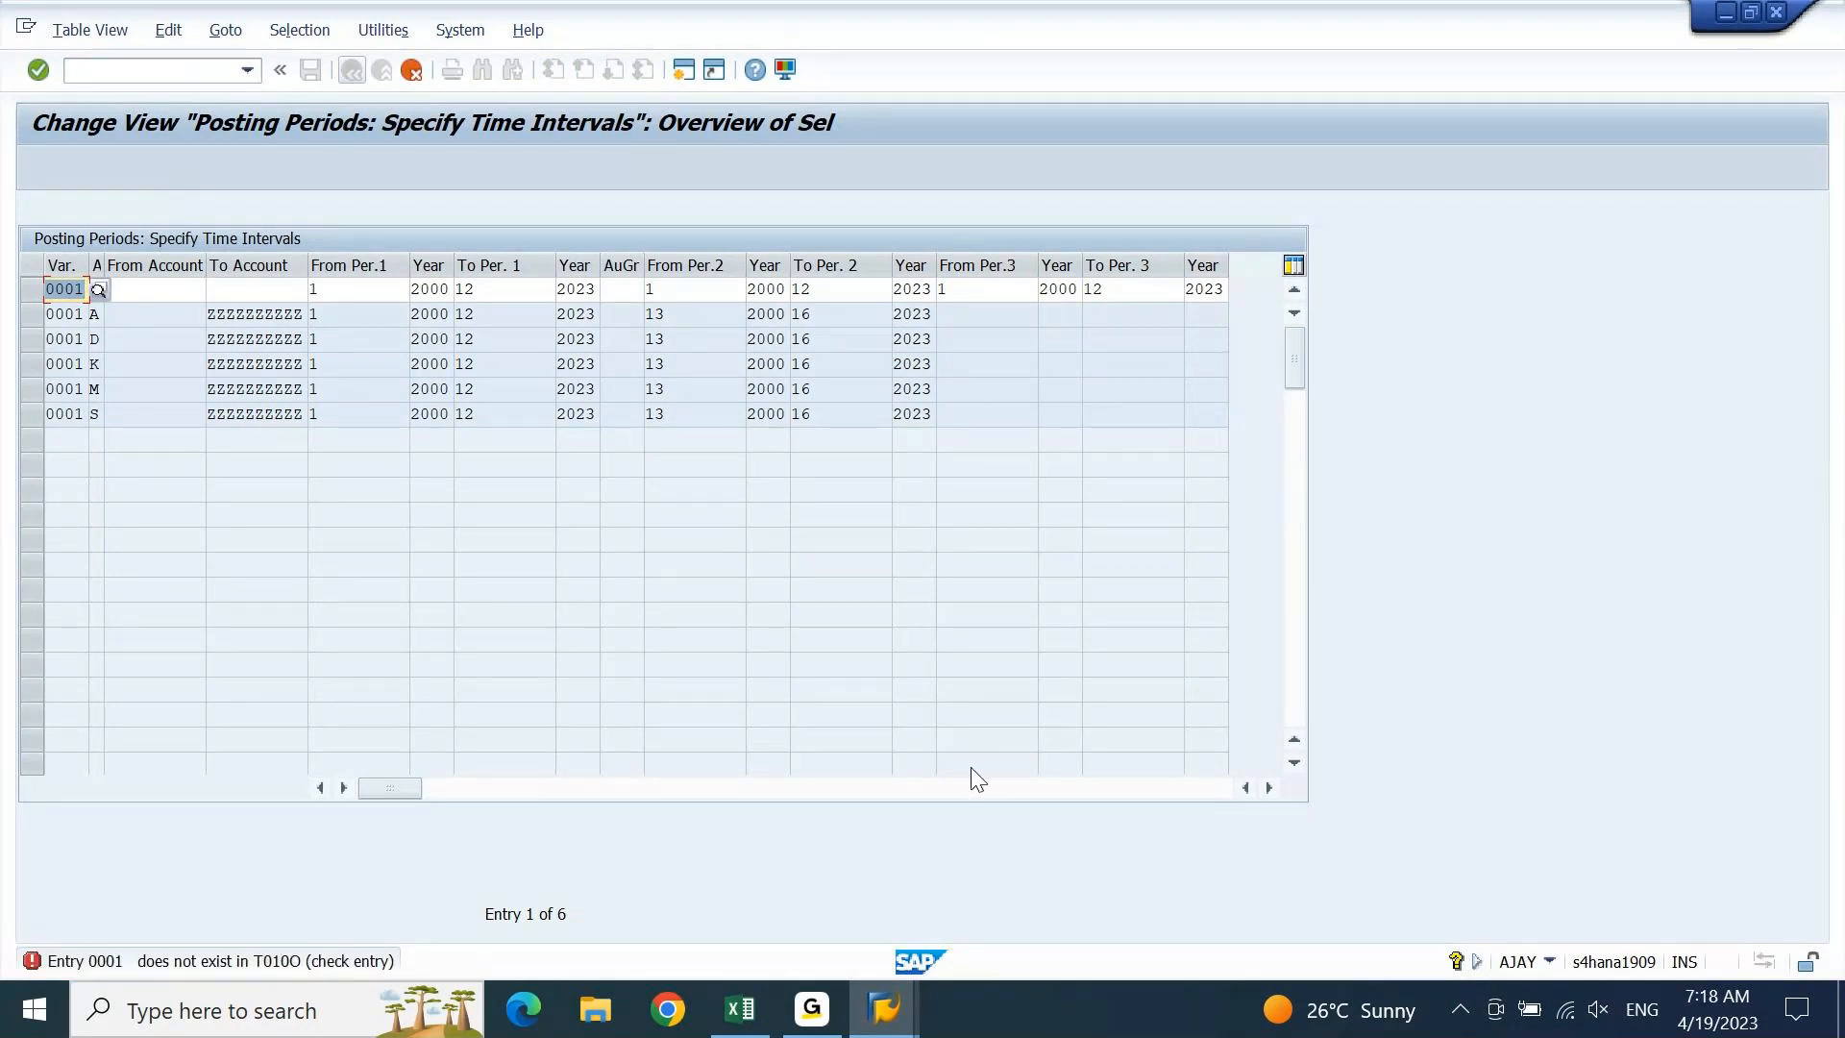
Change the variant to DEIN in the + and A rows, then cancel the remaining copies
text(DEIN)
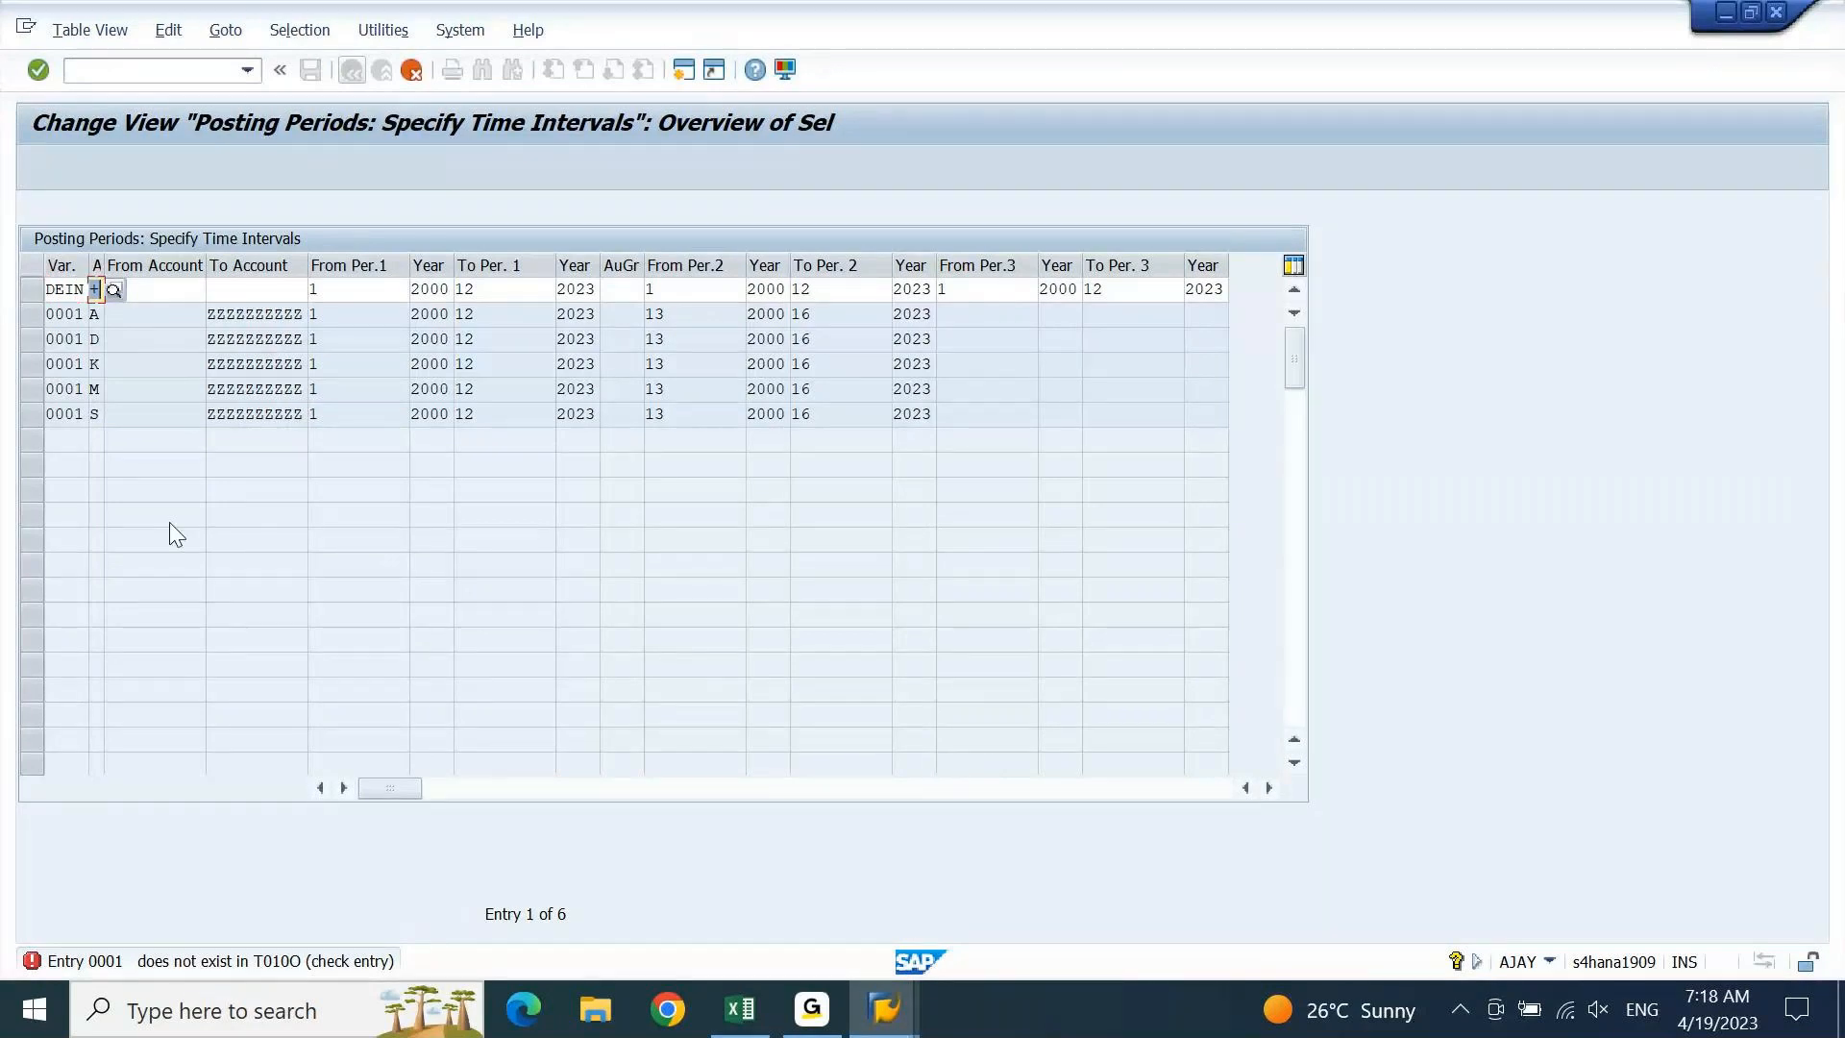
key(Return)
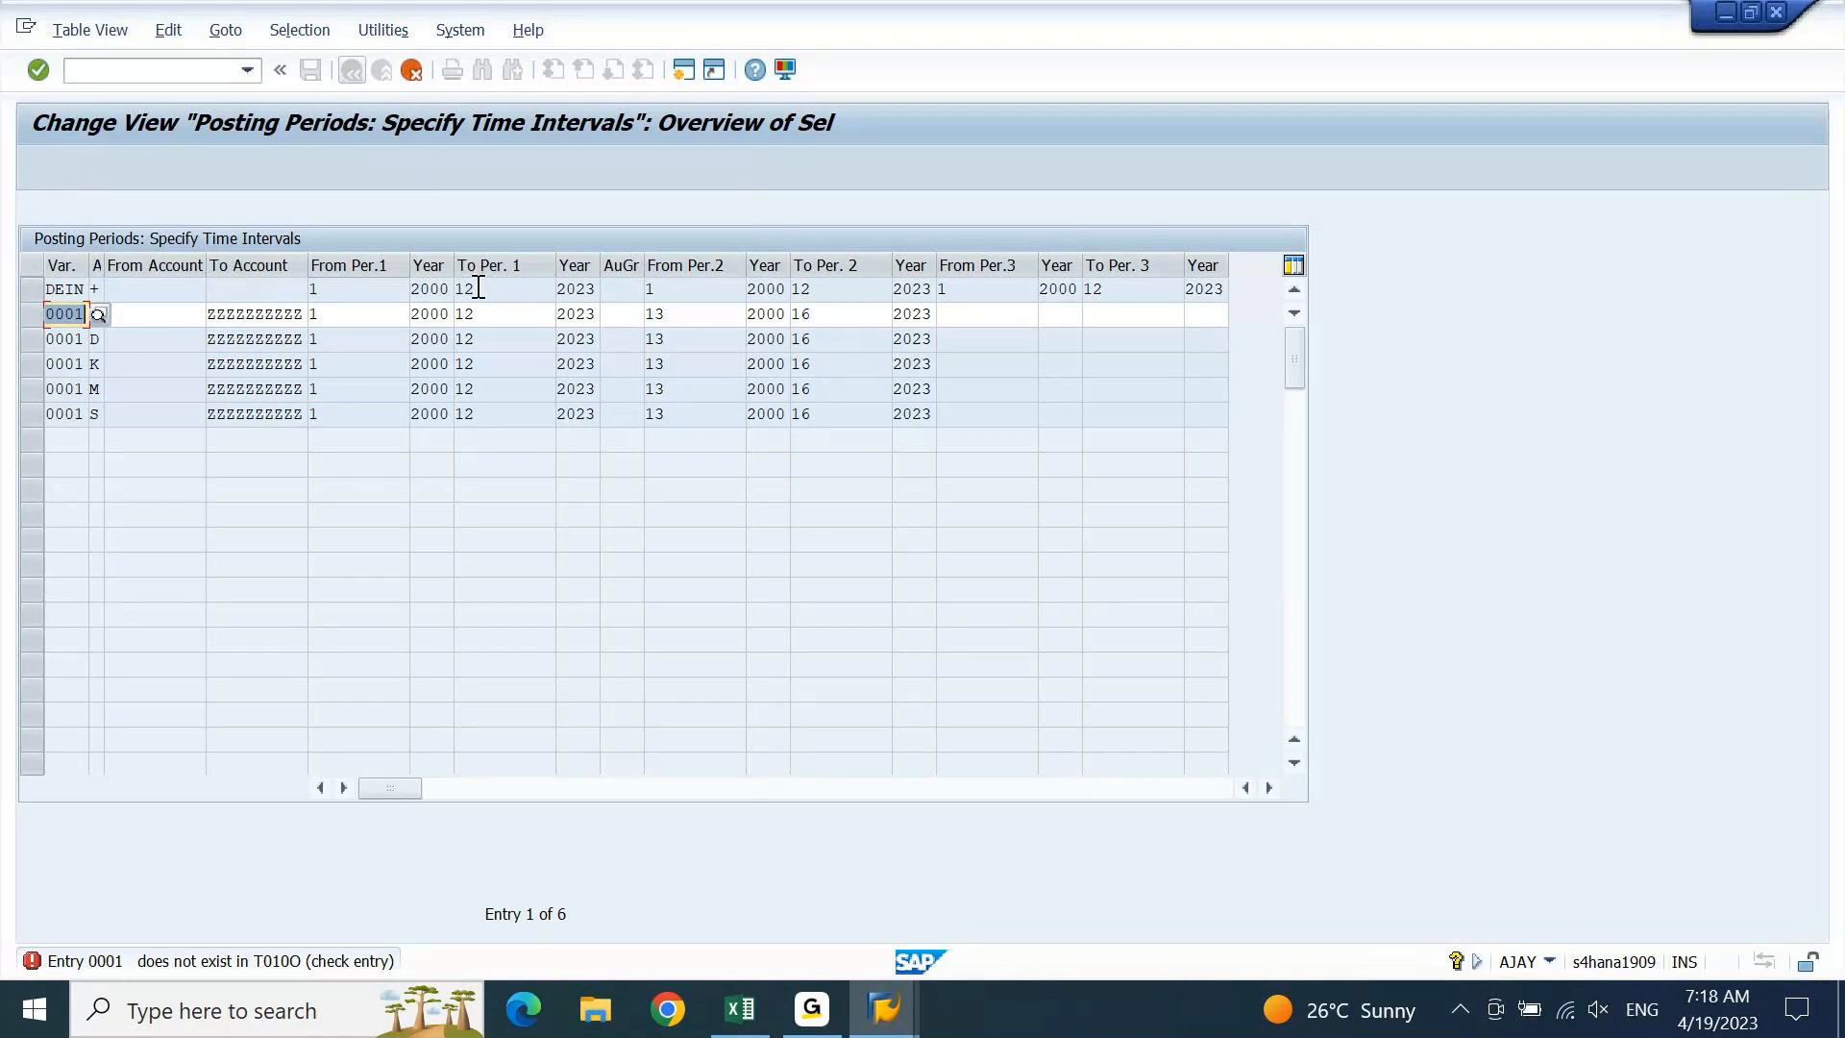
text(DEIN)
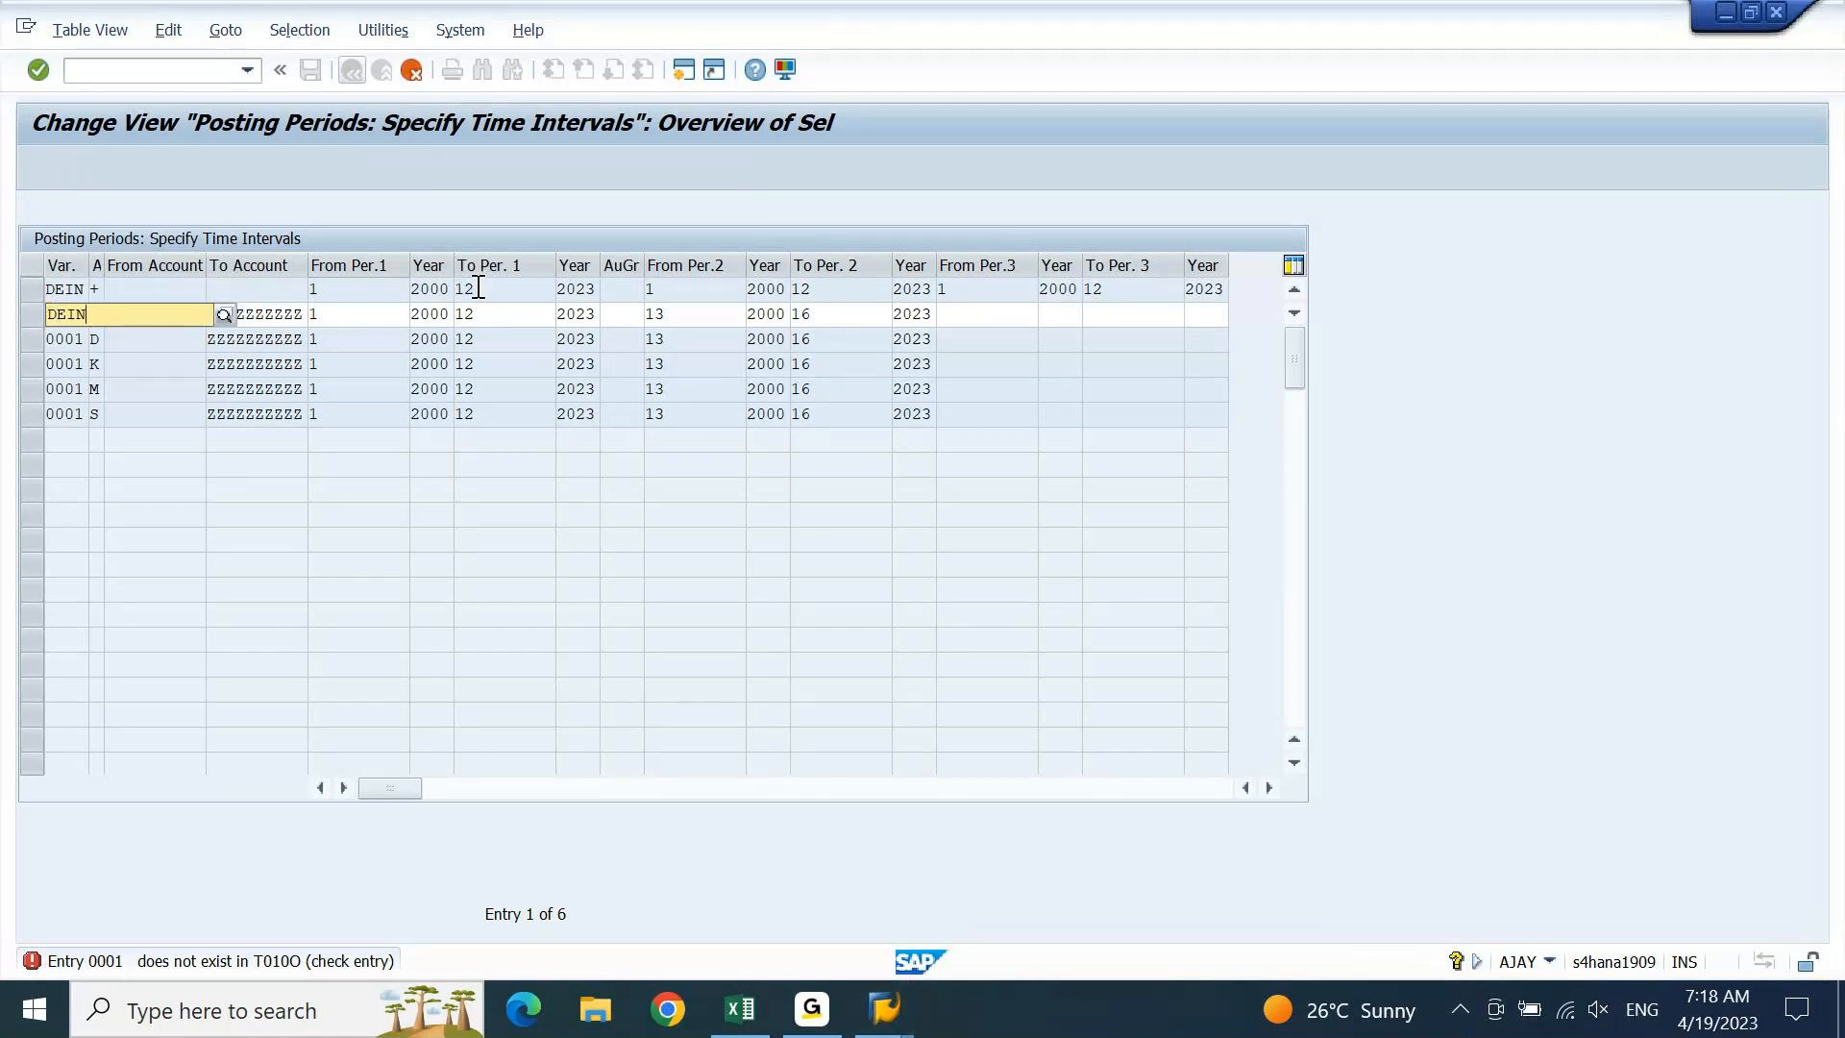
key(Return)
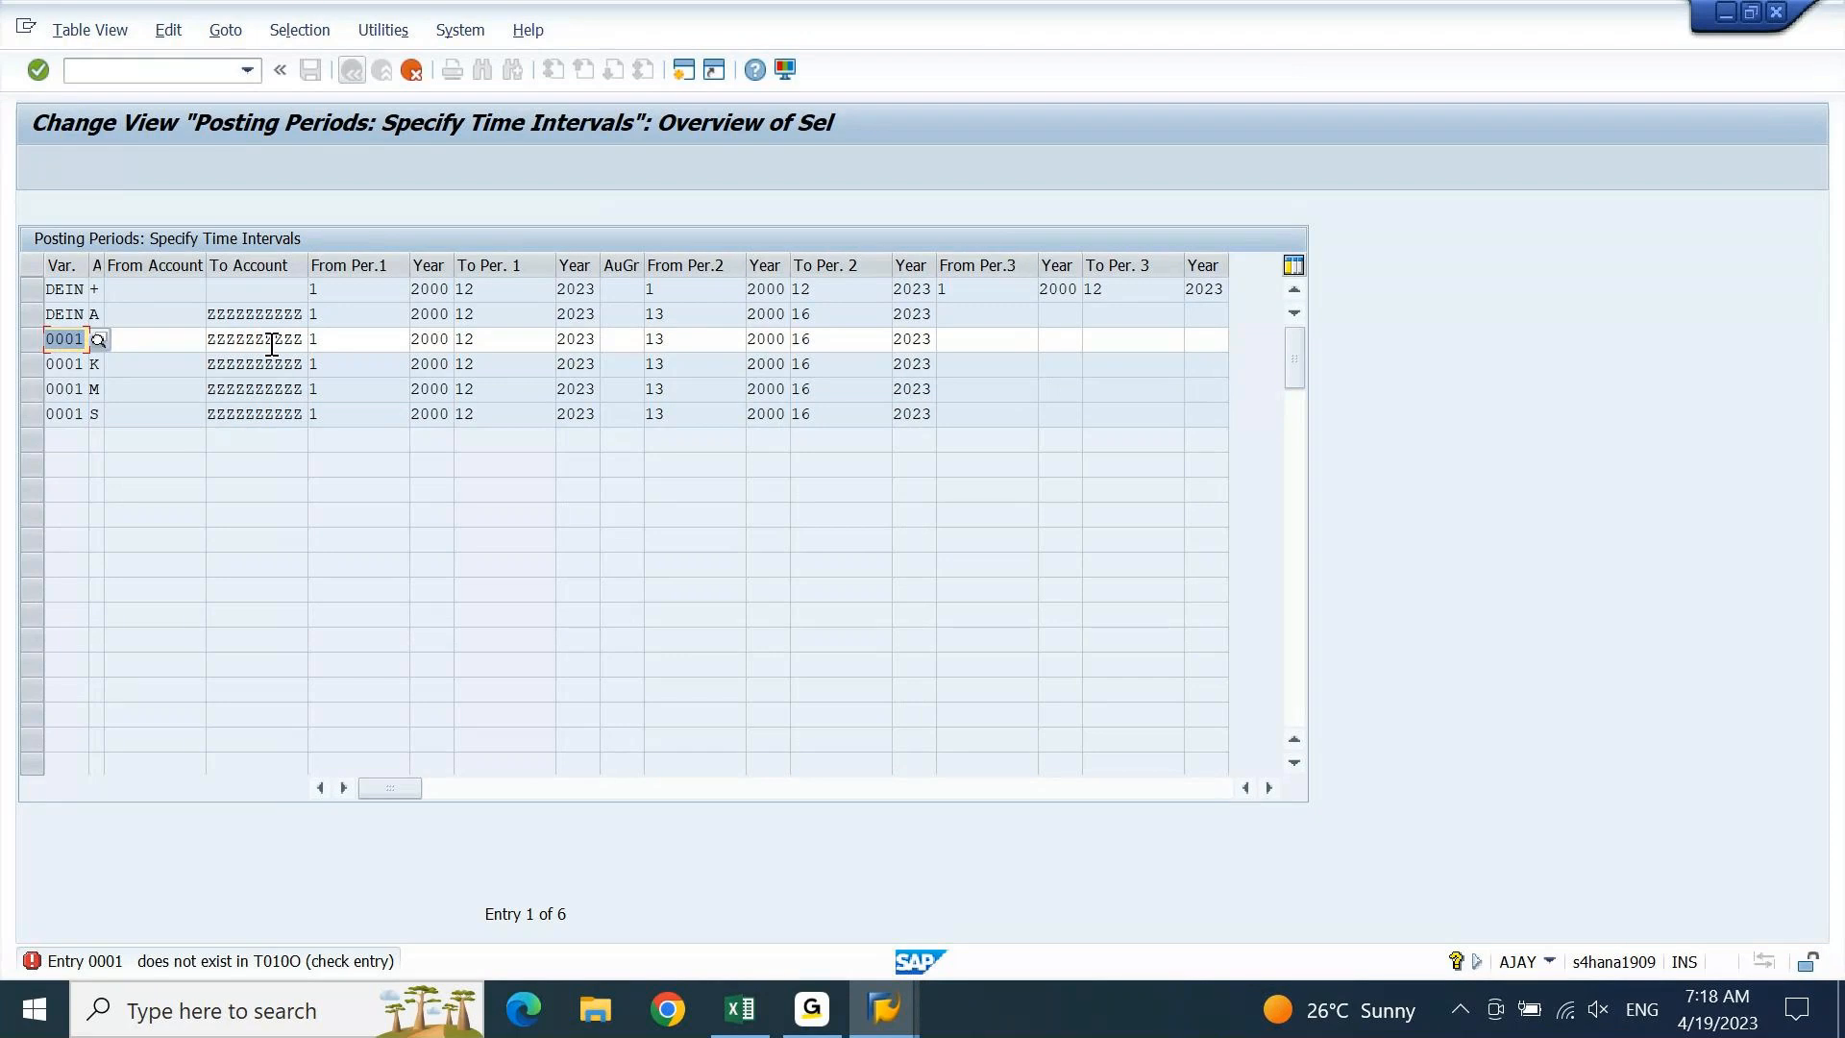
key(F12)
Leave the added-entries screen without saving the DEIN copies
key(Return)
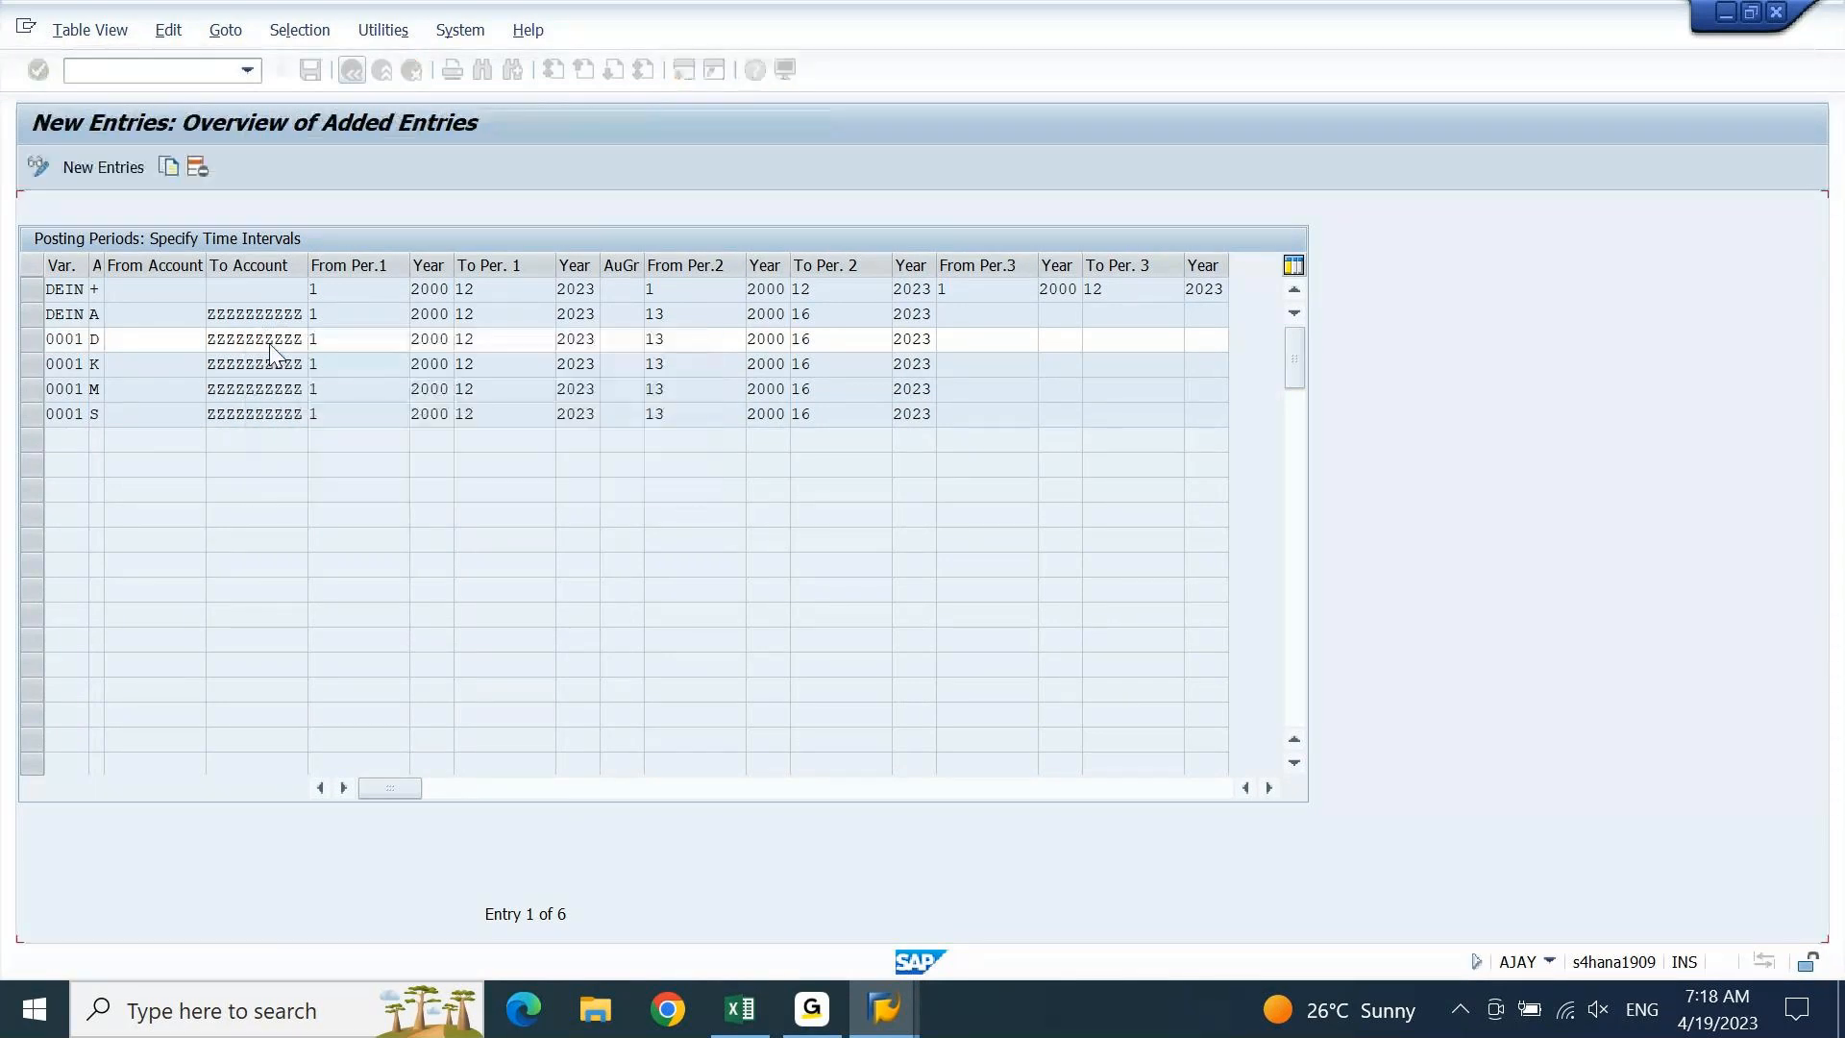
key(shift+F3)
key(Tab)
key(Return)
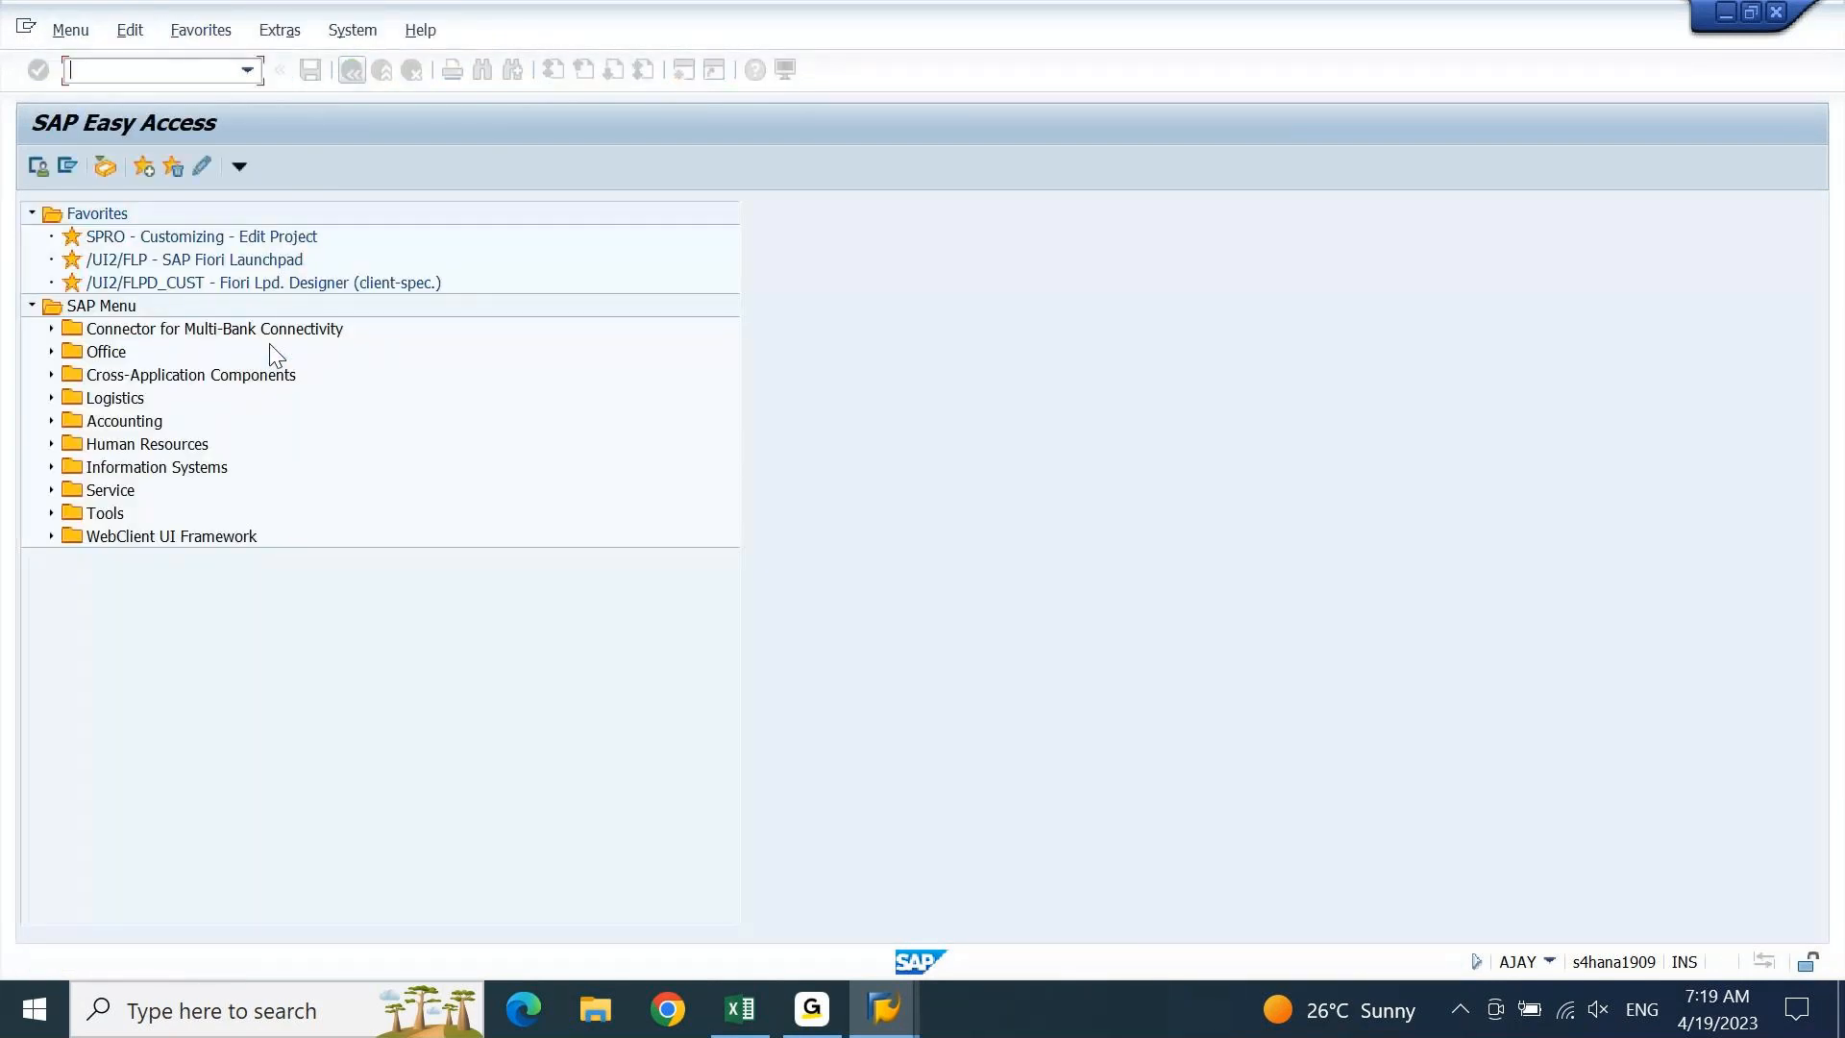
Rerun OB52 and choose Maintain All for every variant
text(O)
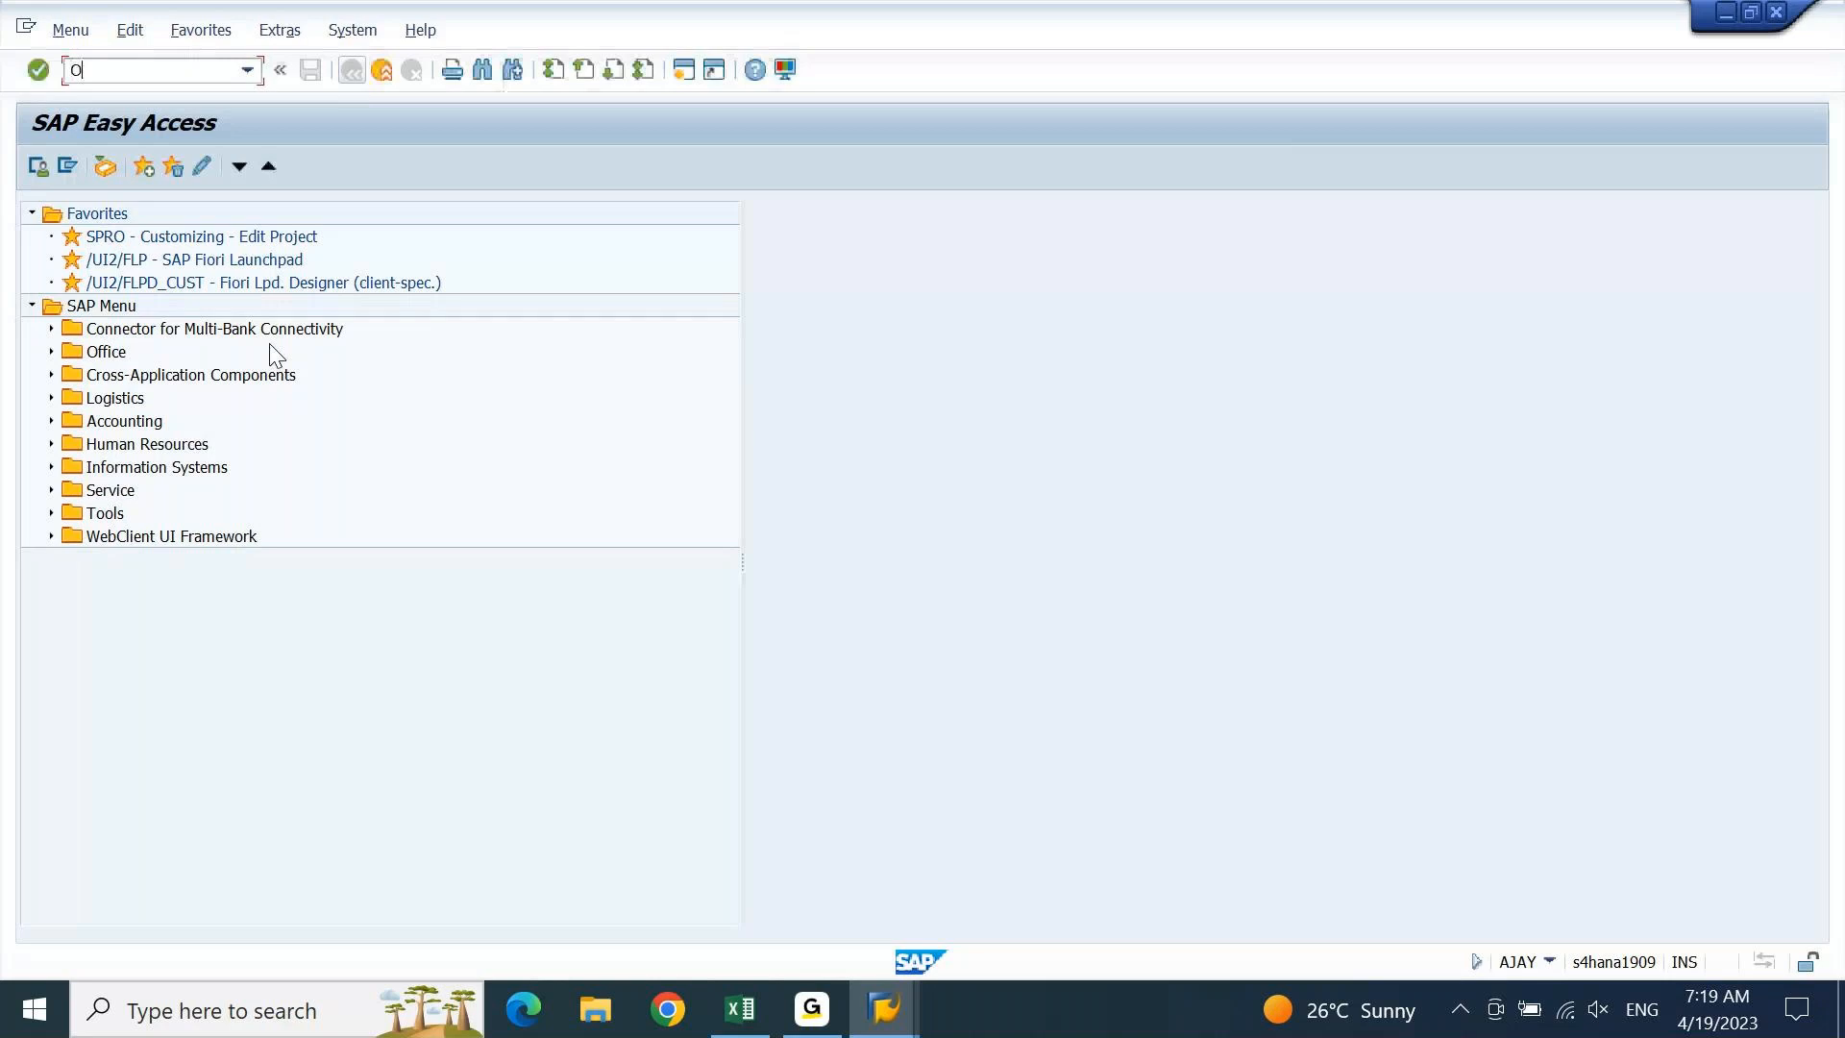
text(B52)
key(Return)
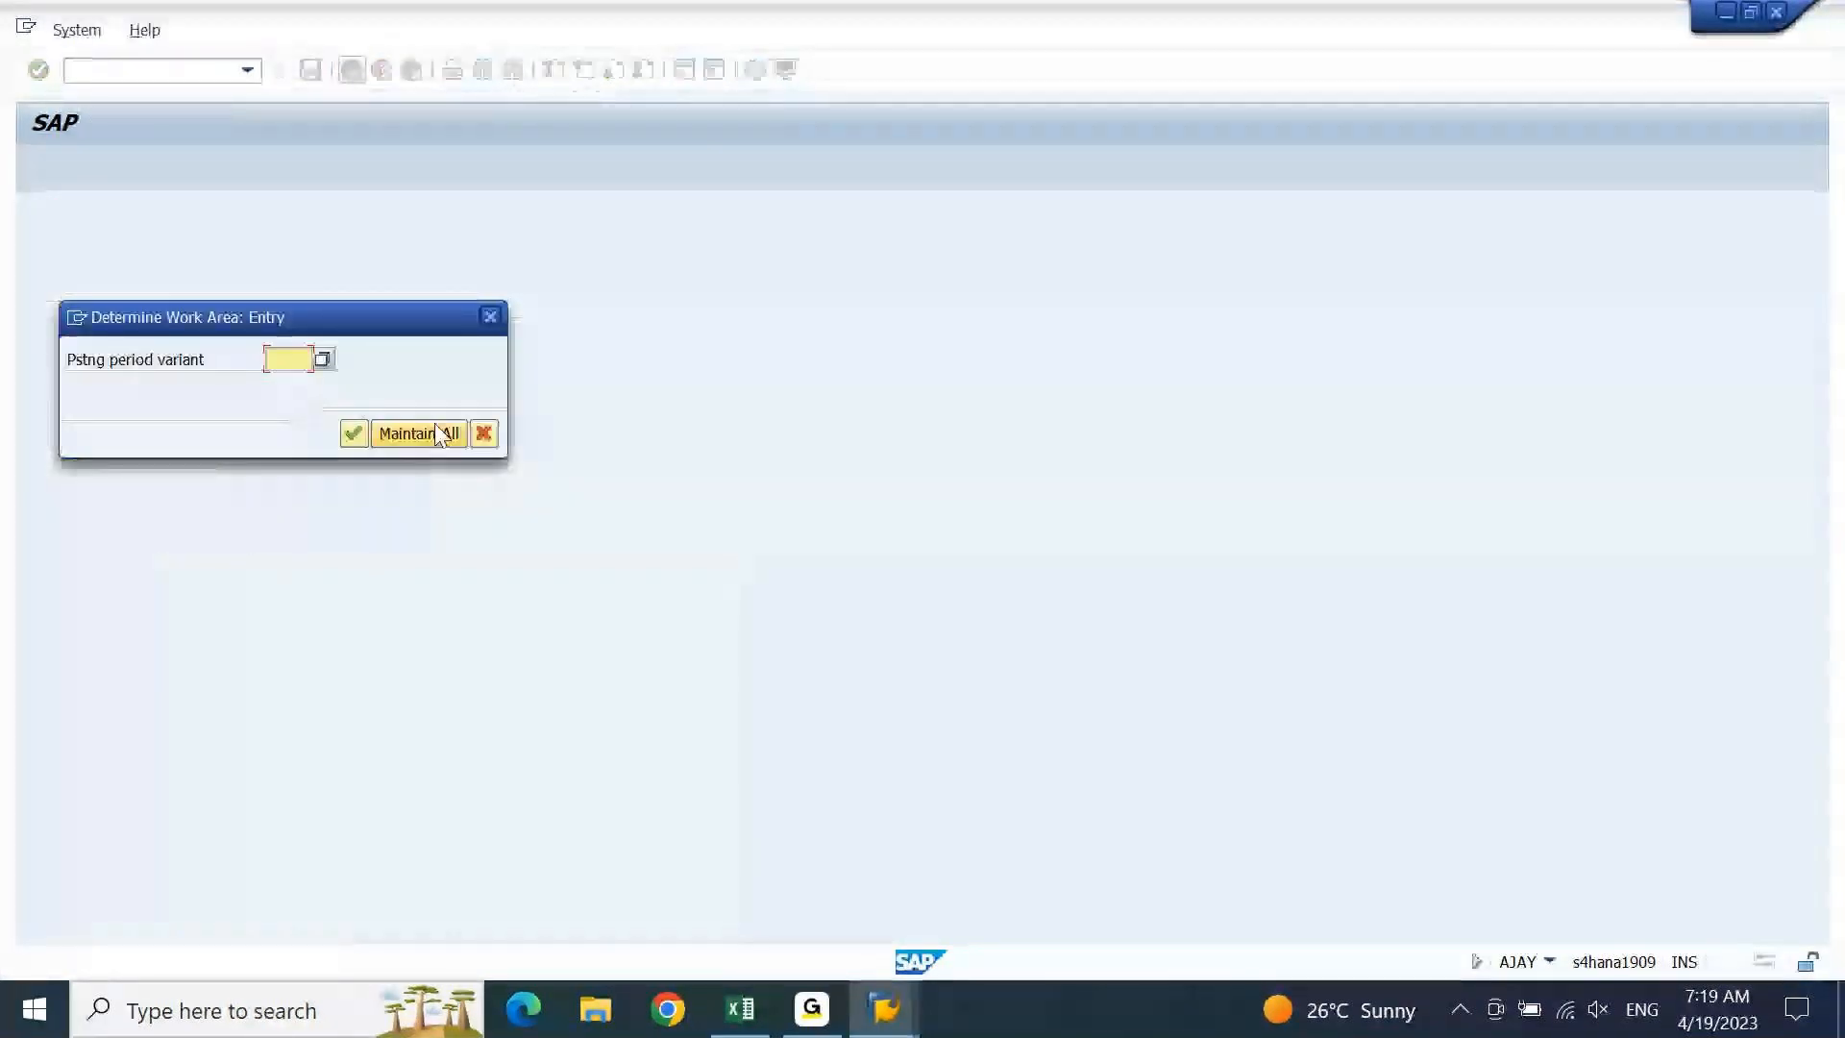
click(437, 432)
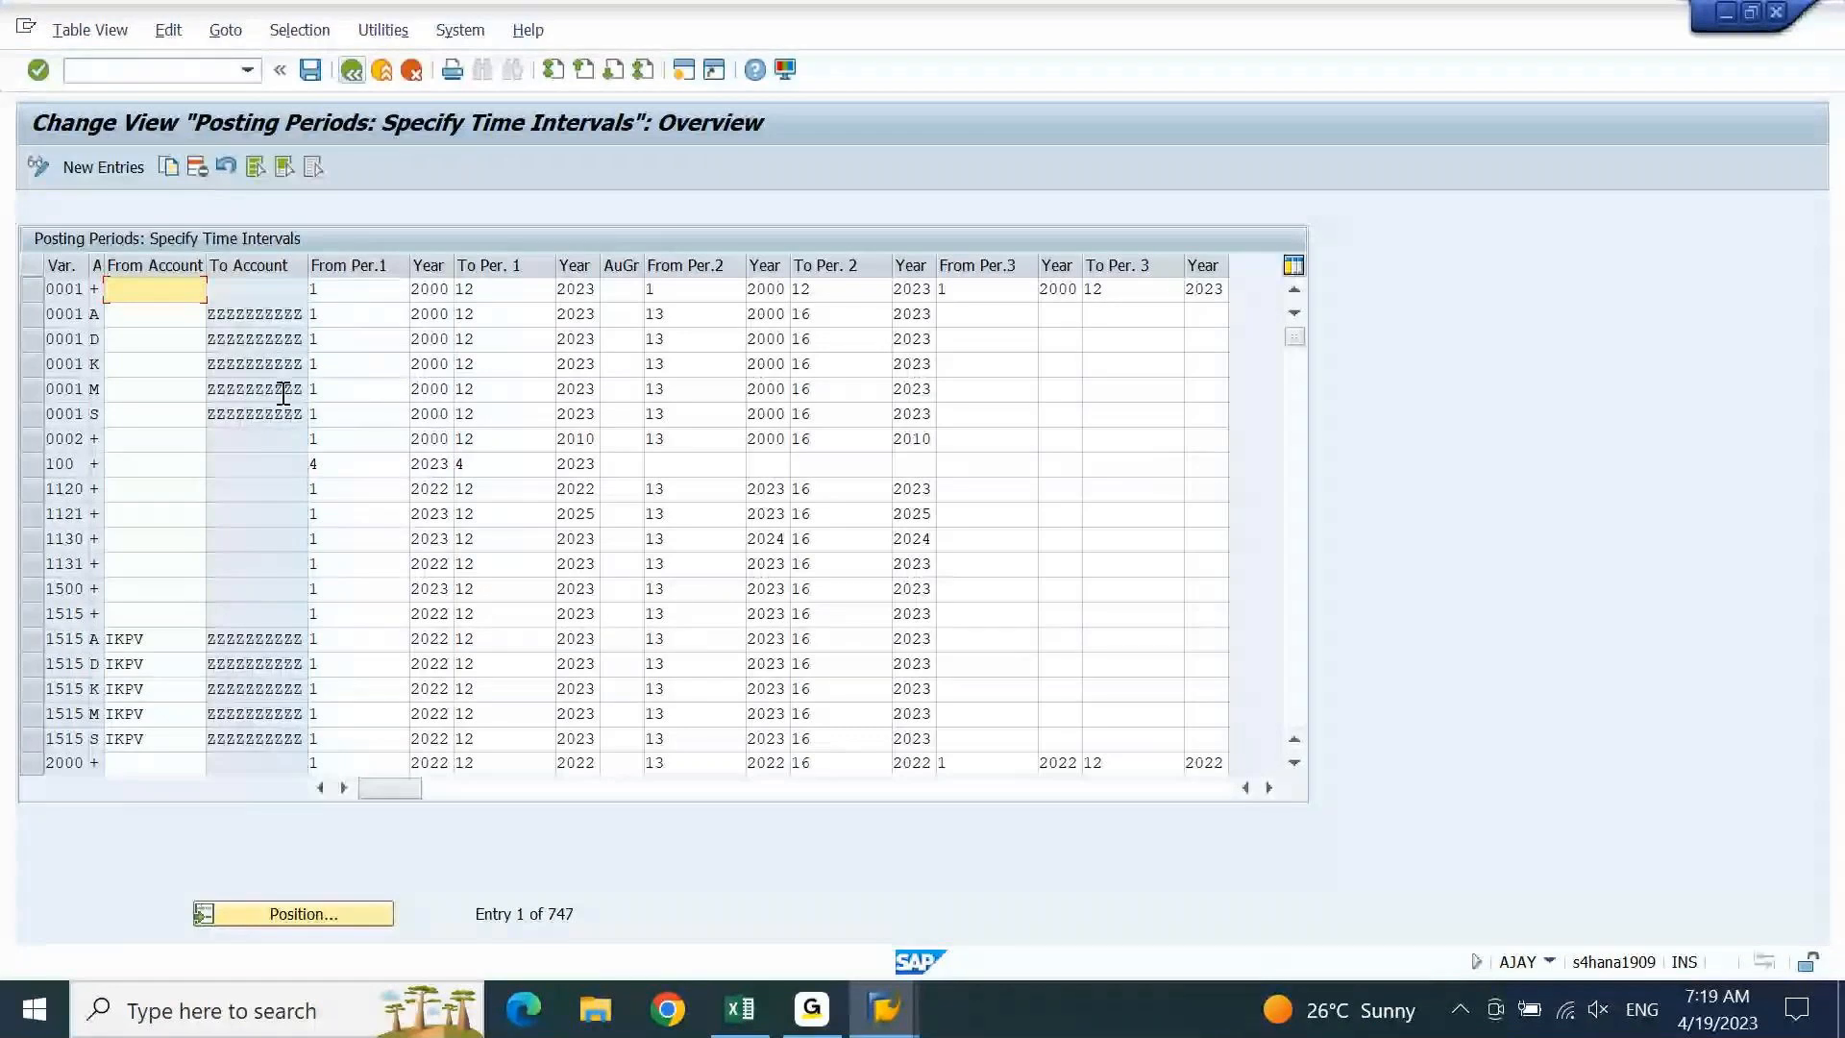
Mark the six 0001 rows (+, A, D, K, M, S) and apply Copy As to them
click(34, 290)
click(33, 314)
click(34, 339)
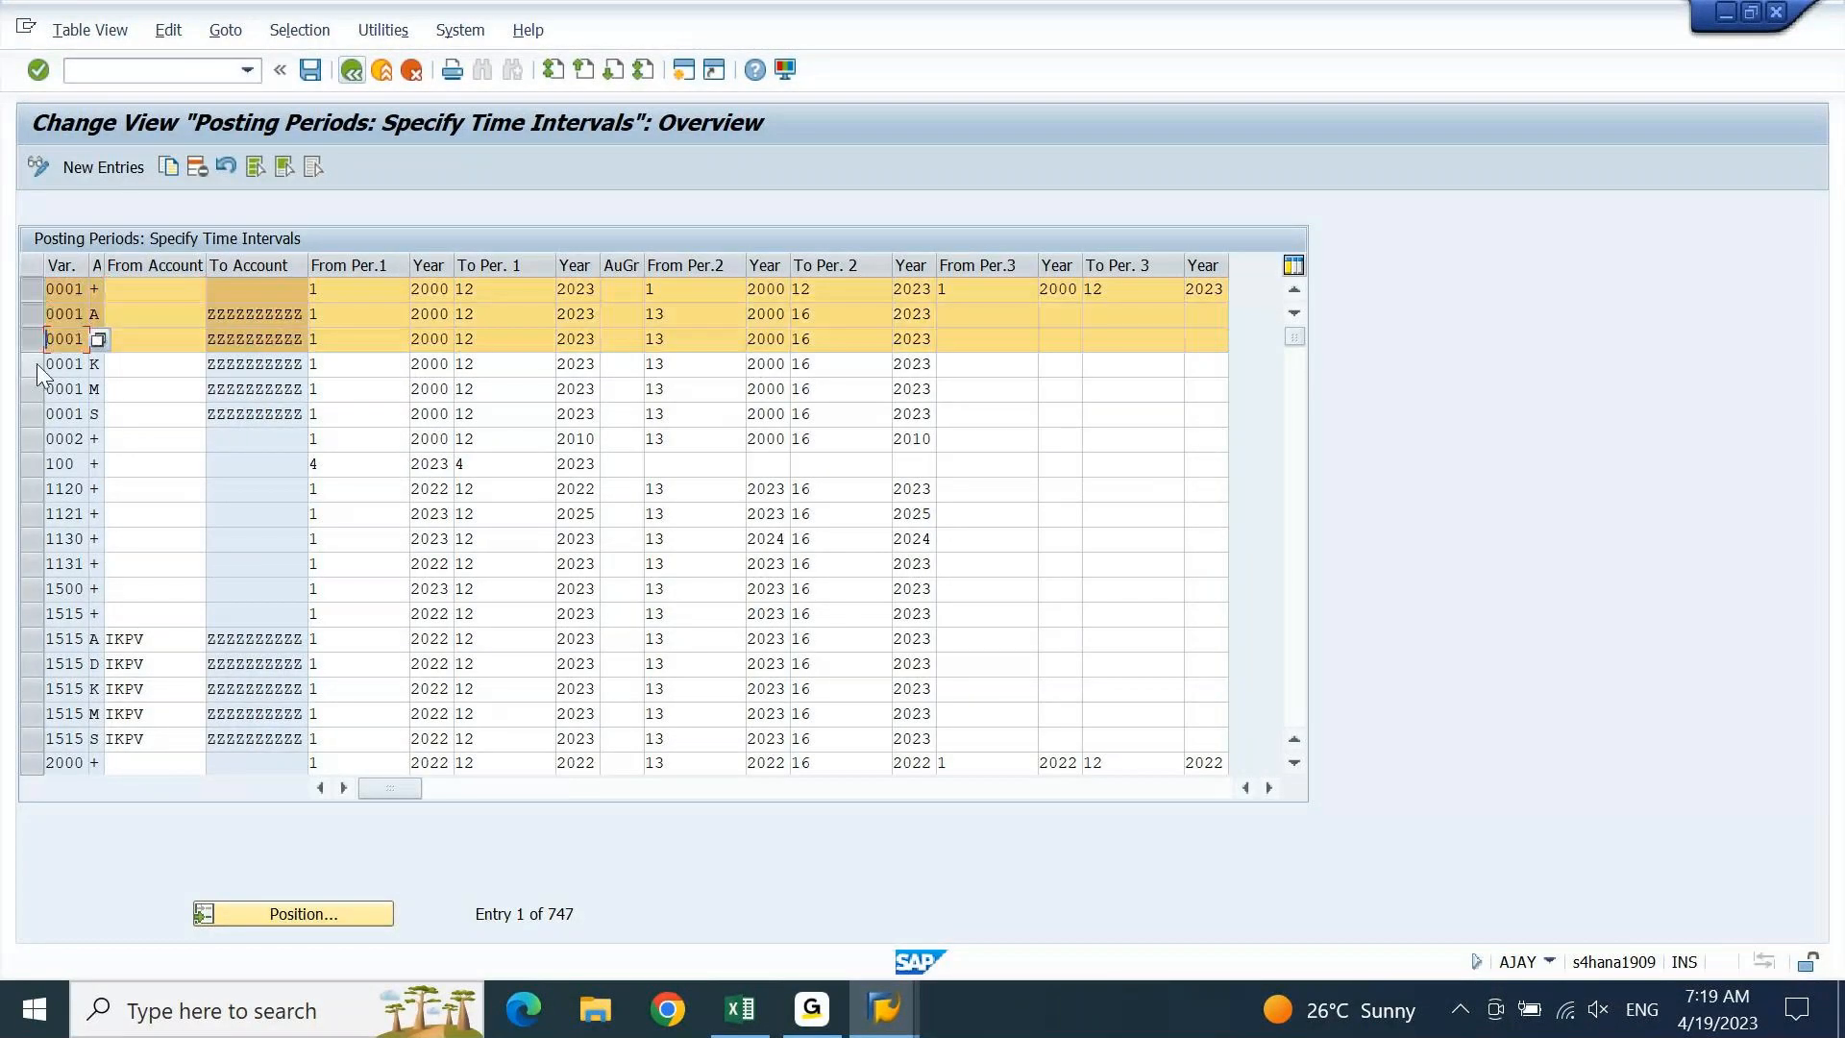
click(36, 363)
click(37, 389)
click(34, 414)
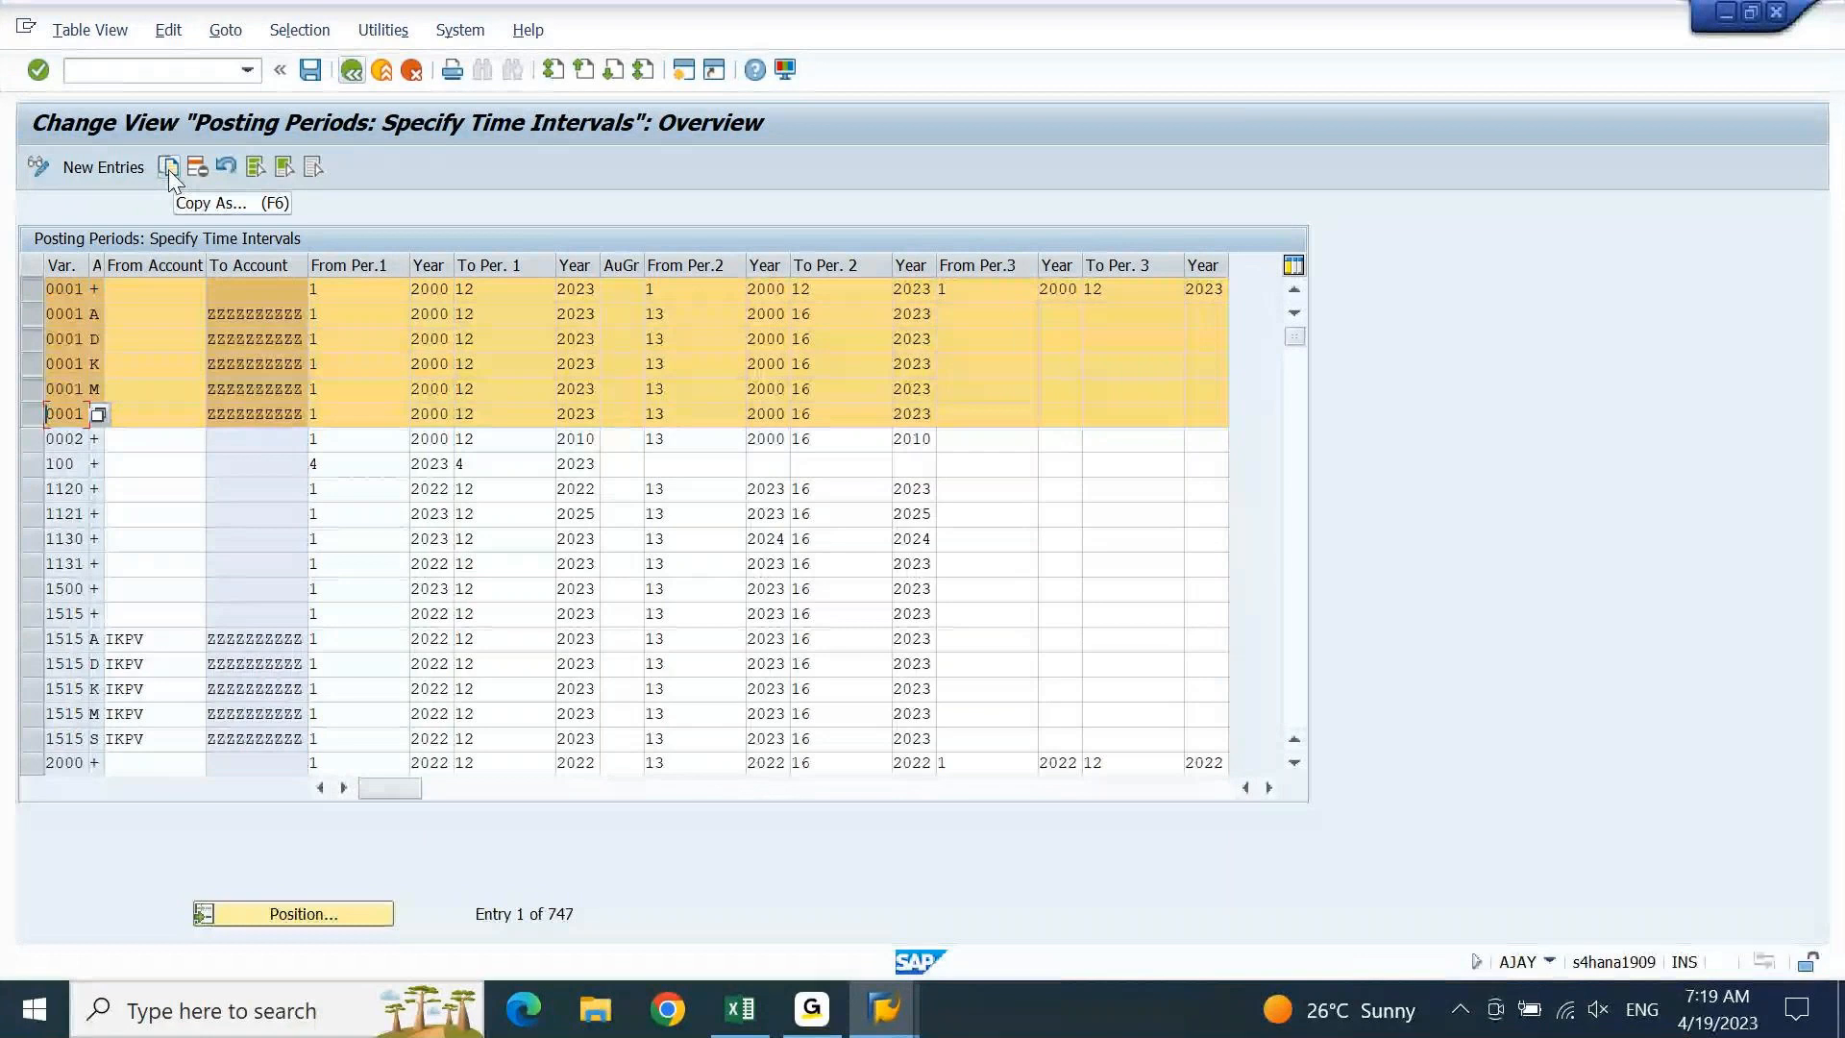
click(169, 170)
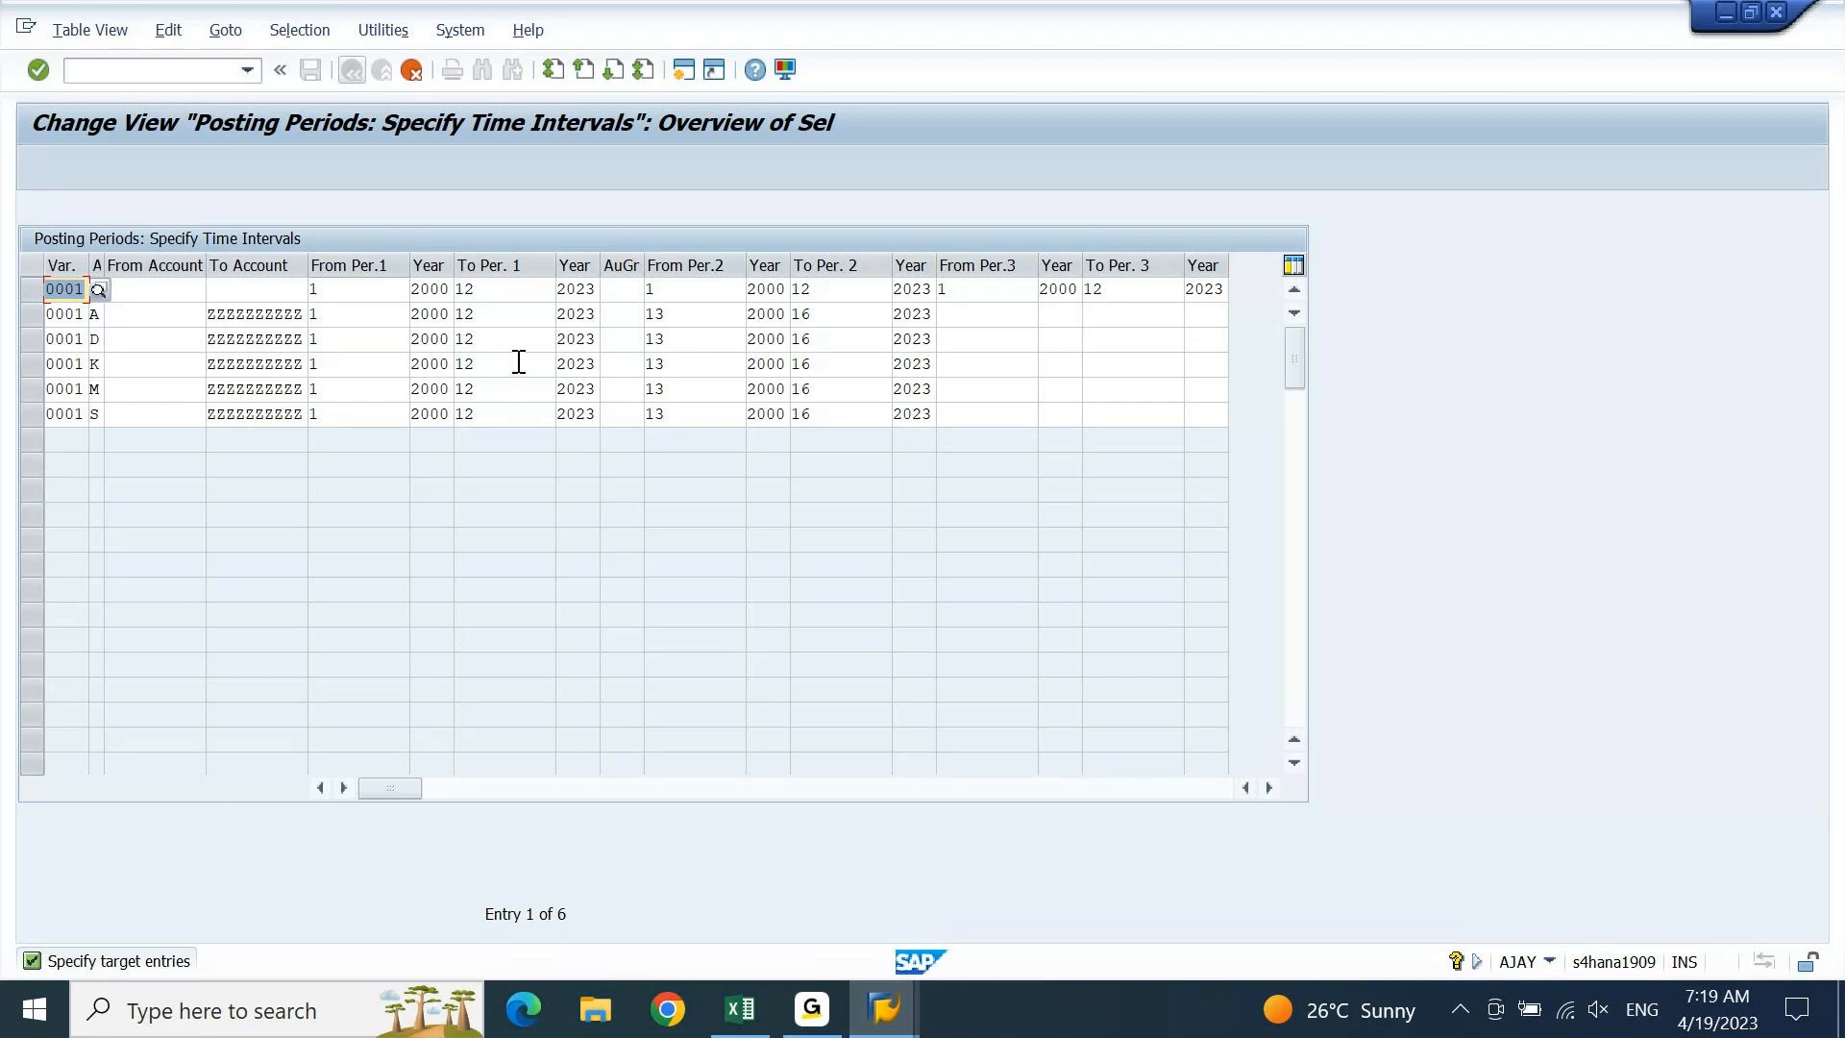
Block-select and remove the 0001 variant values from all six copied rows
key(F4)
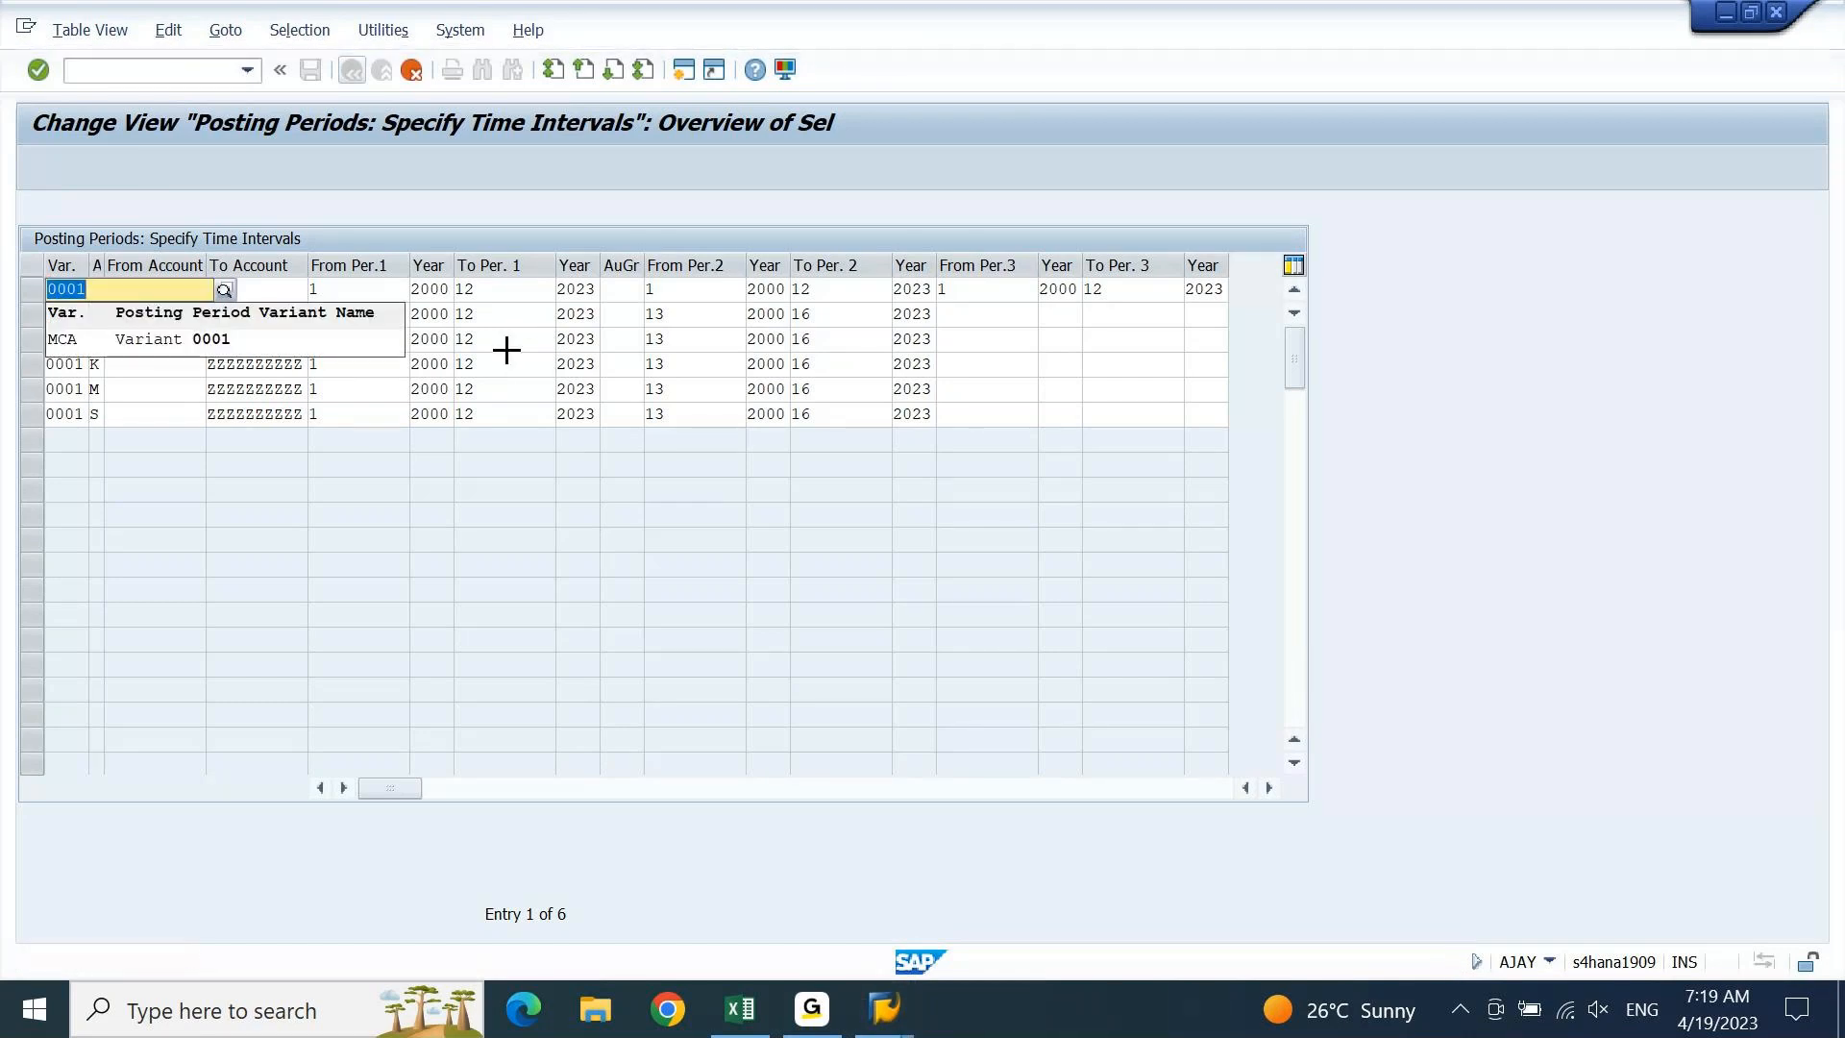
click(77, 418)
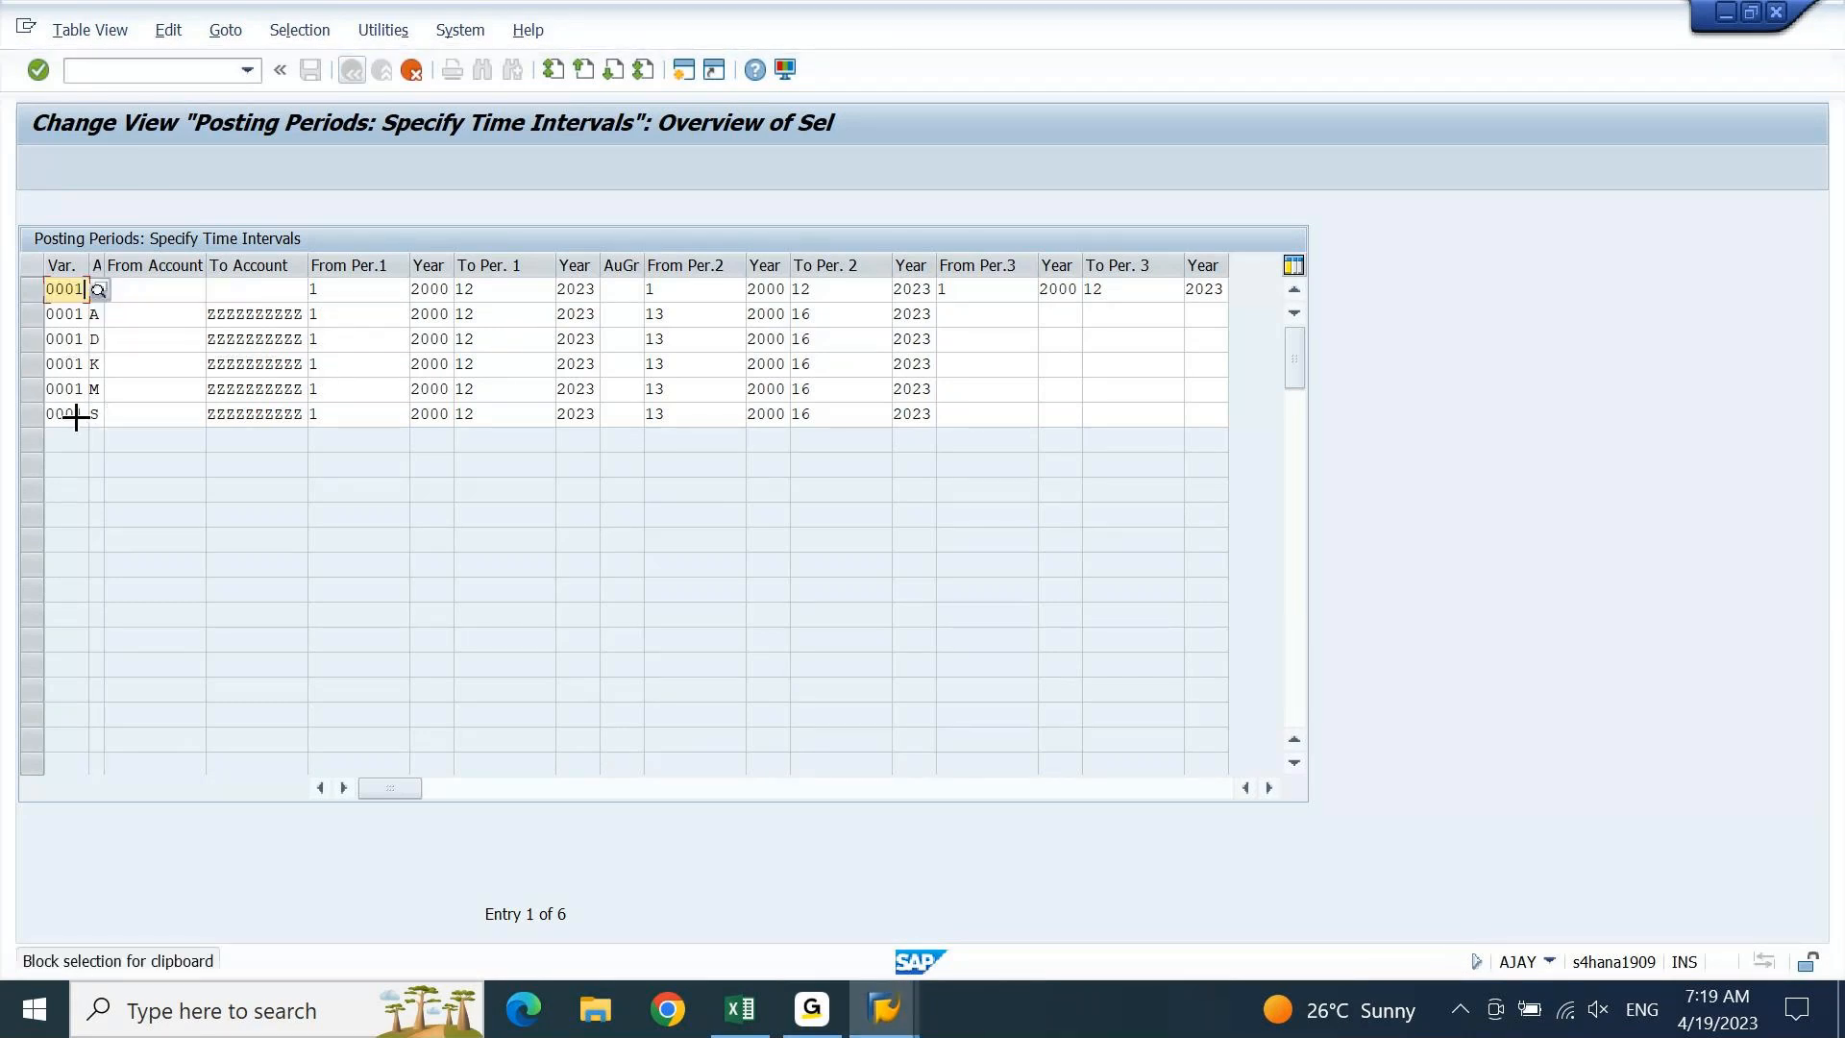
drag(52, 334, 56, 280)
key(ctrl+x)
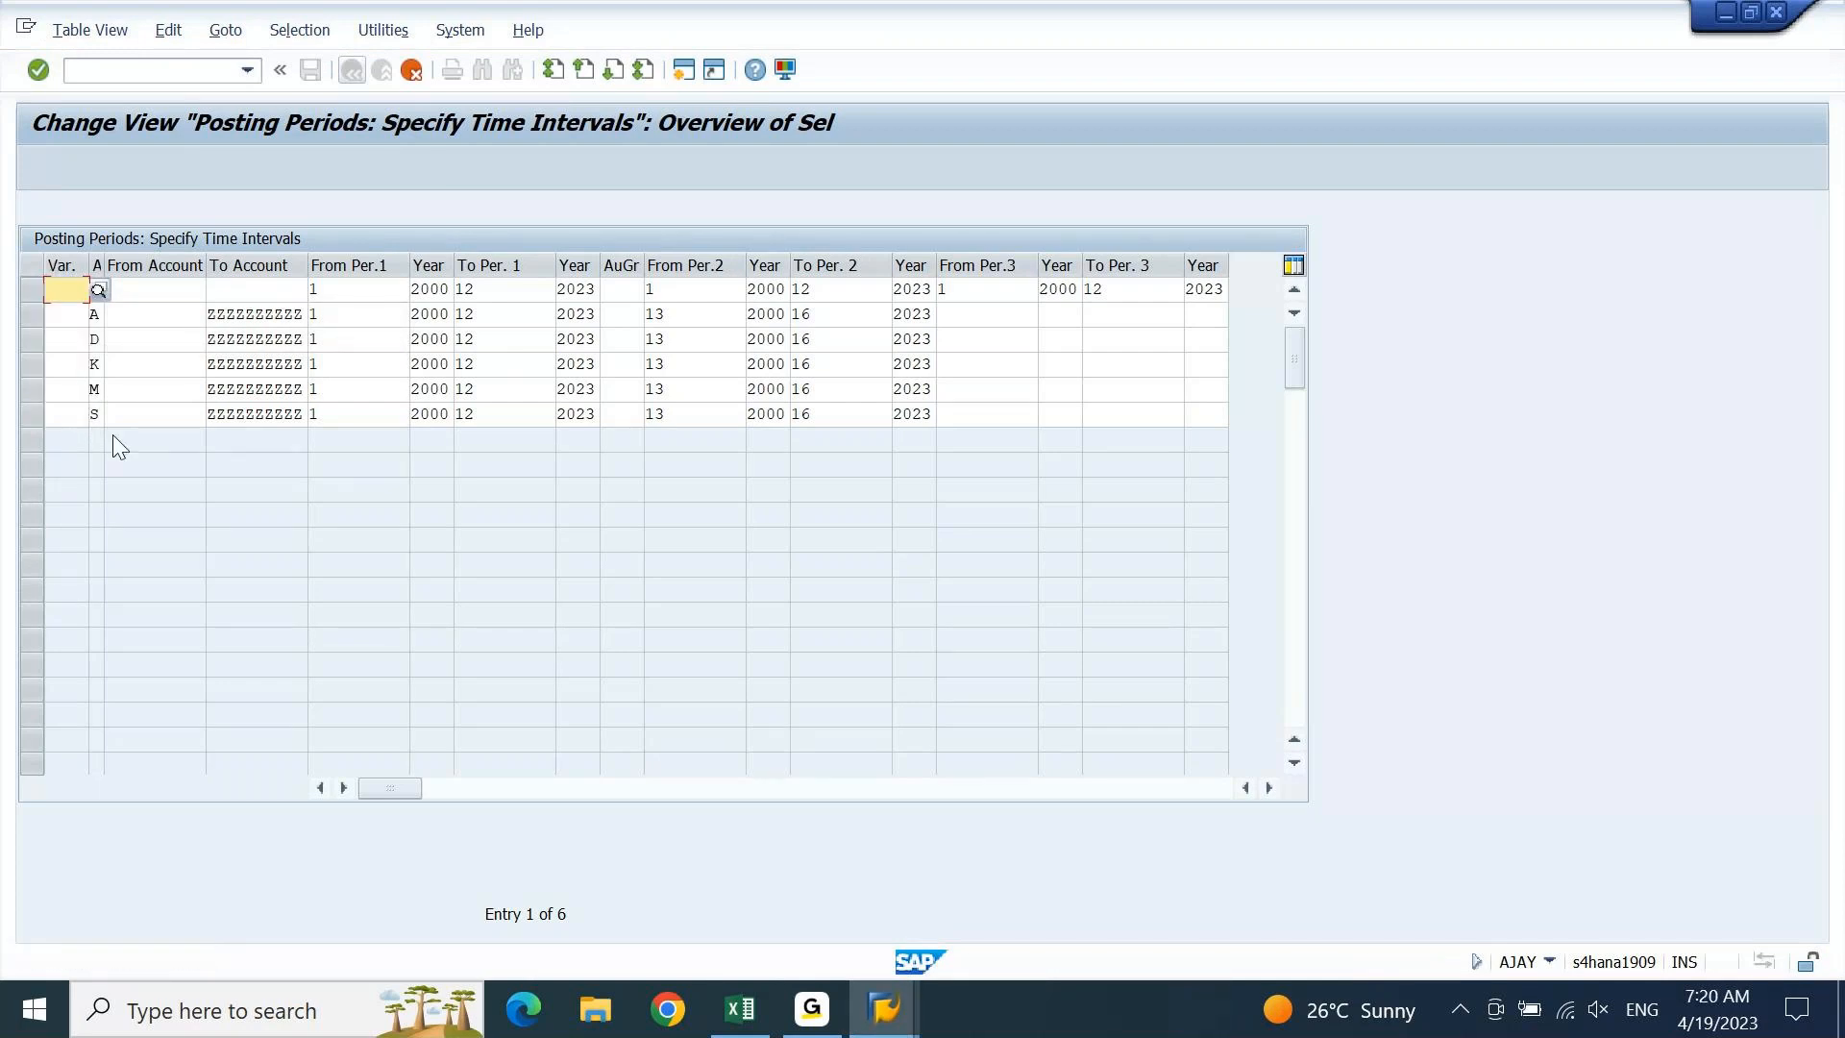
Block-select the period columns through Year and delete all period values
key(ctrl+y)
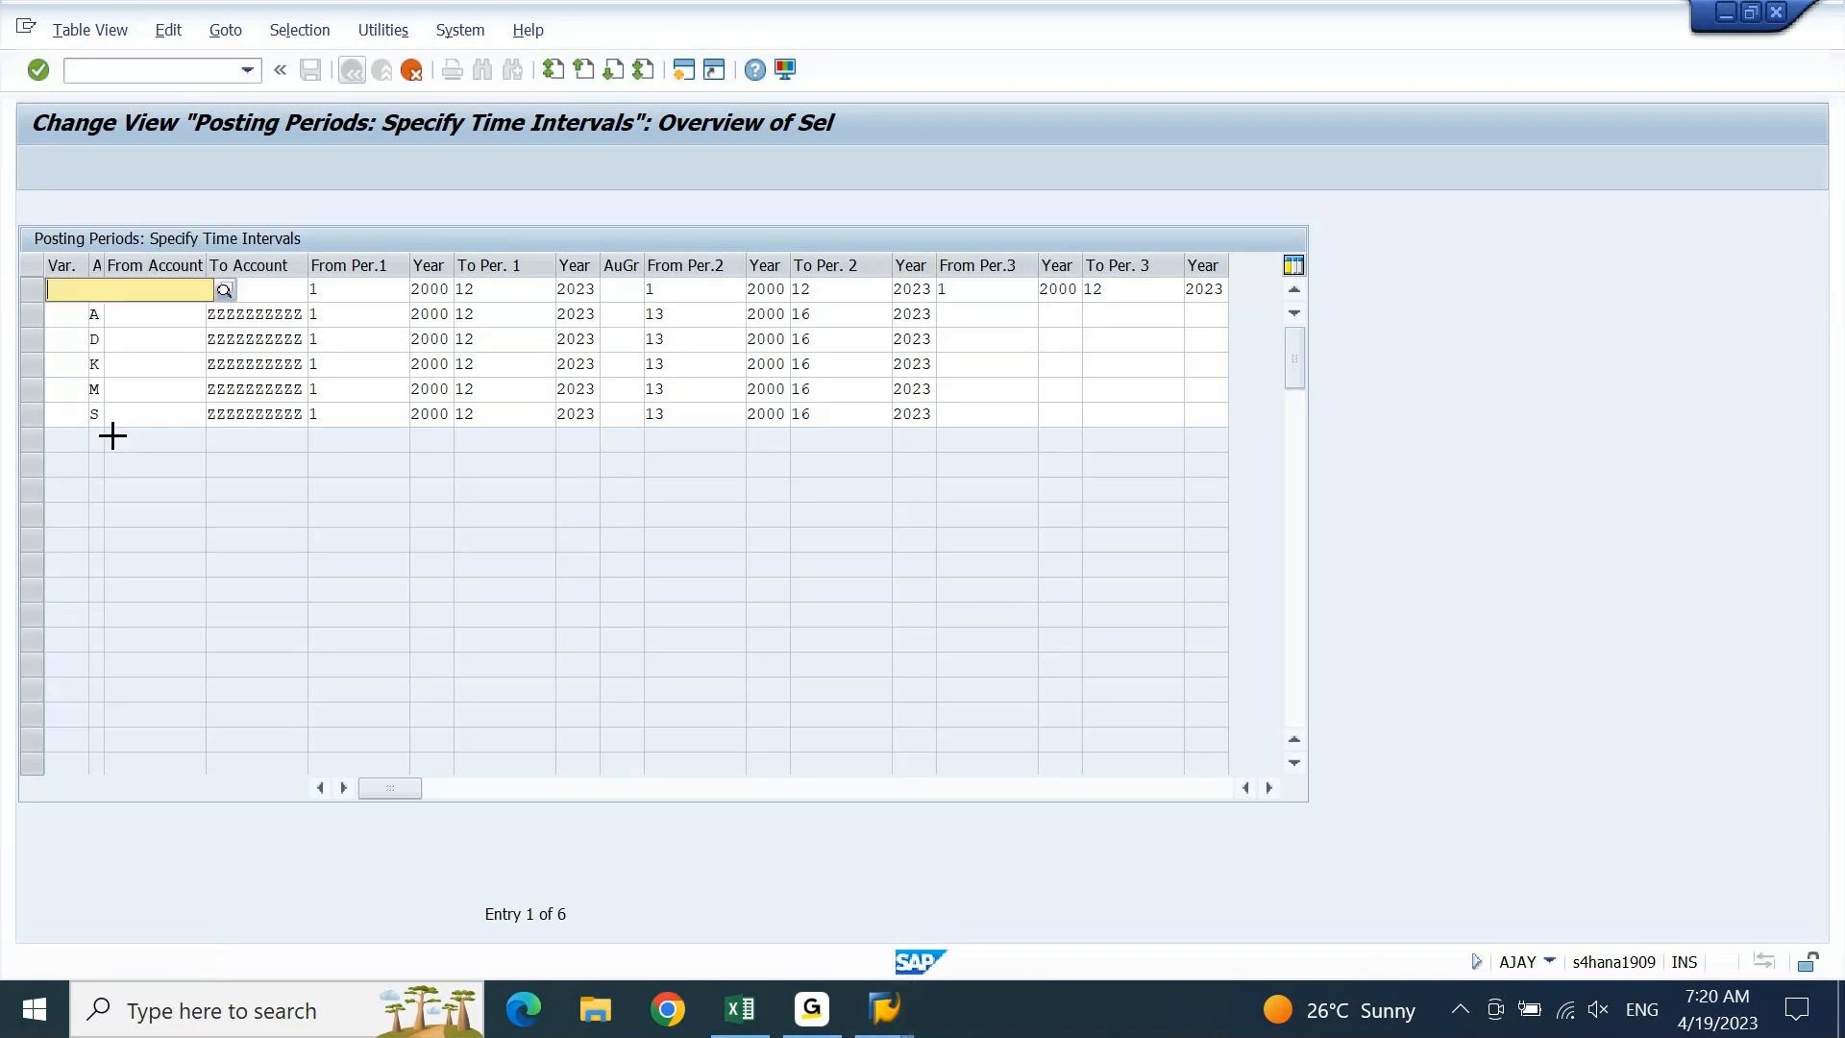
drag(309, 288, 1065, 352)
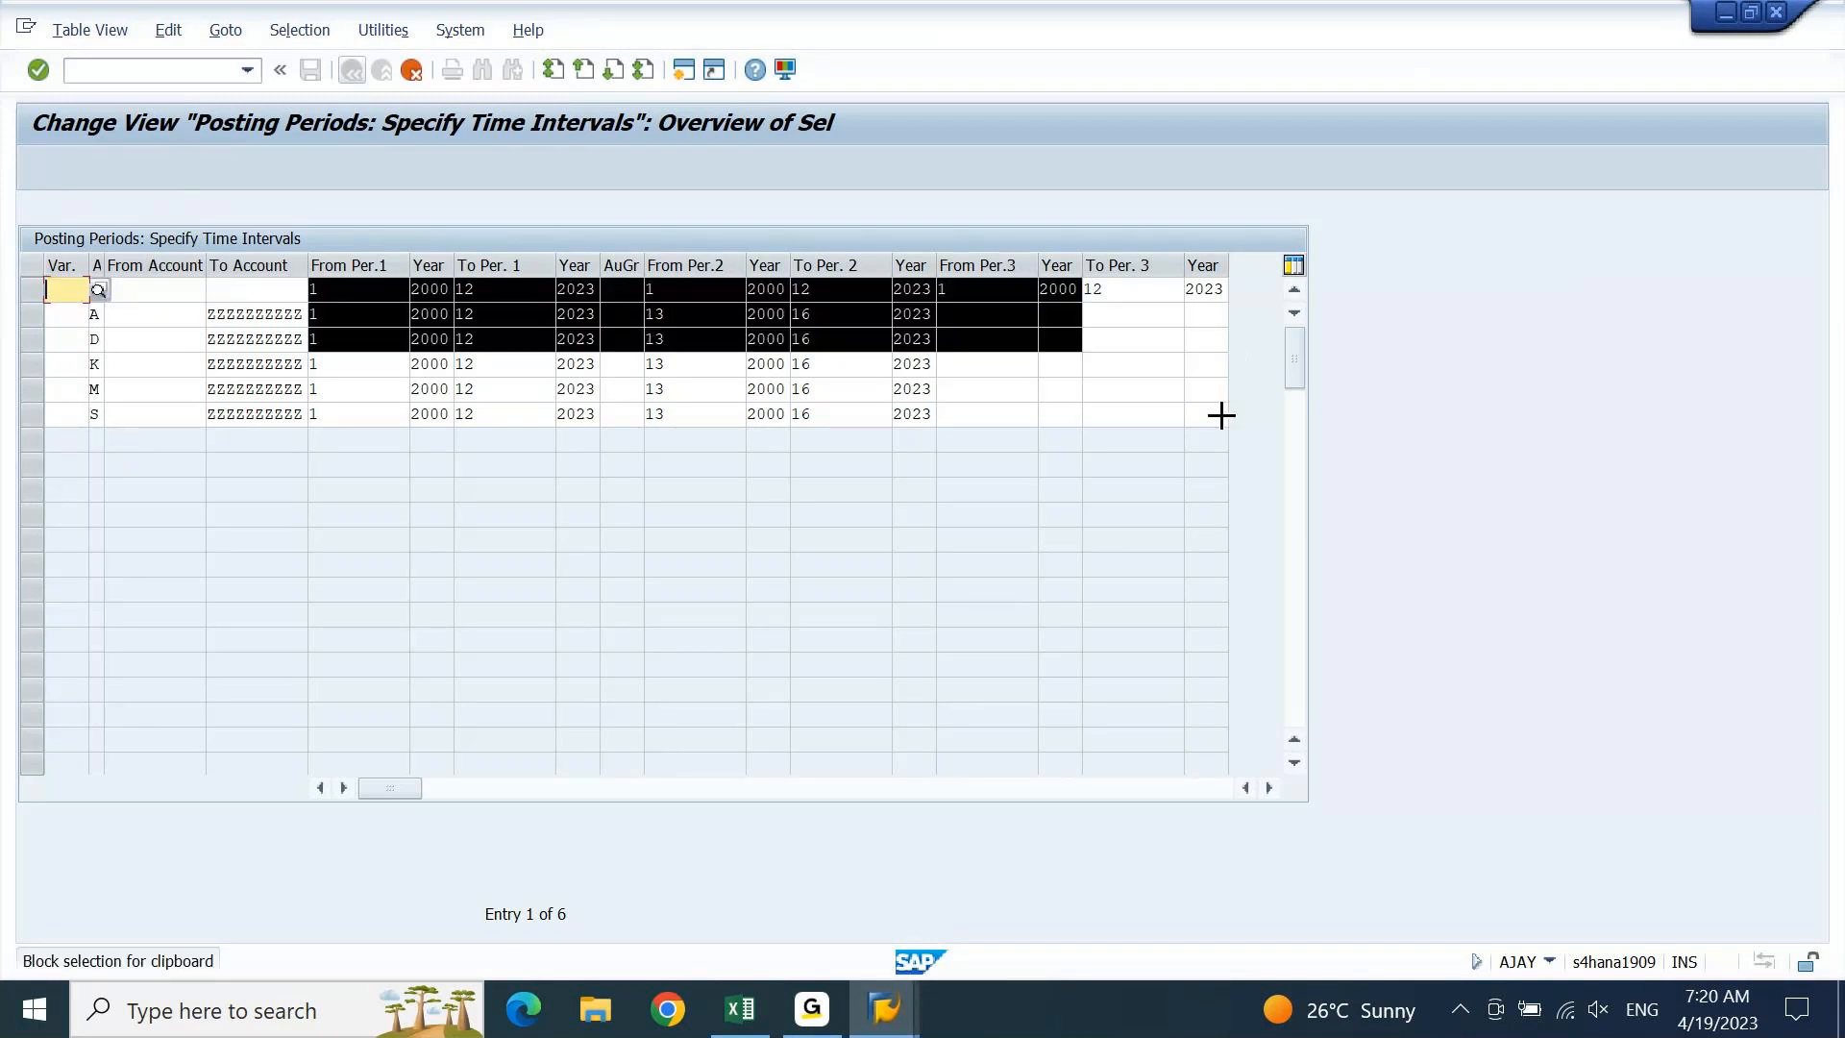
drag(1251, 426, 1309, 436)
key(Delete)
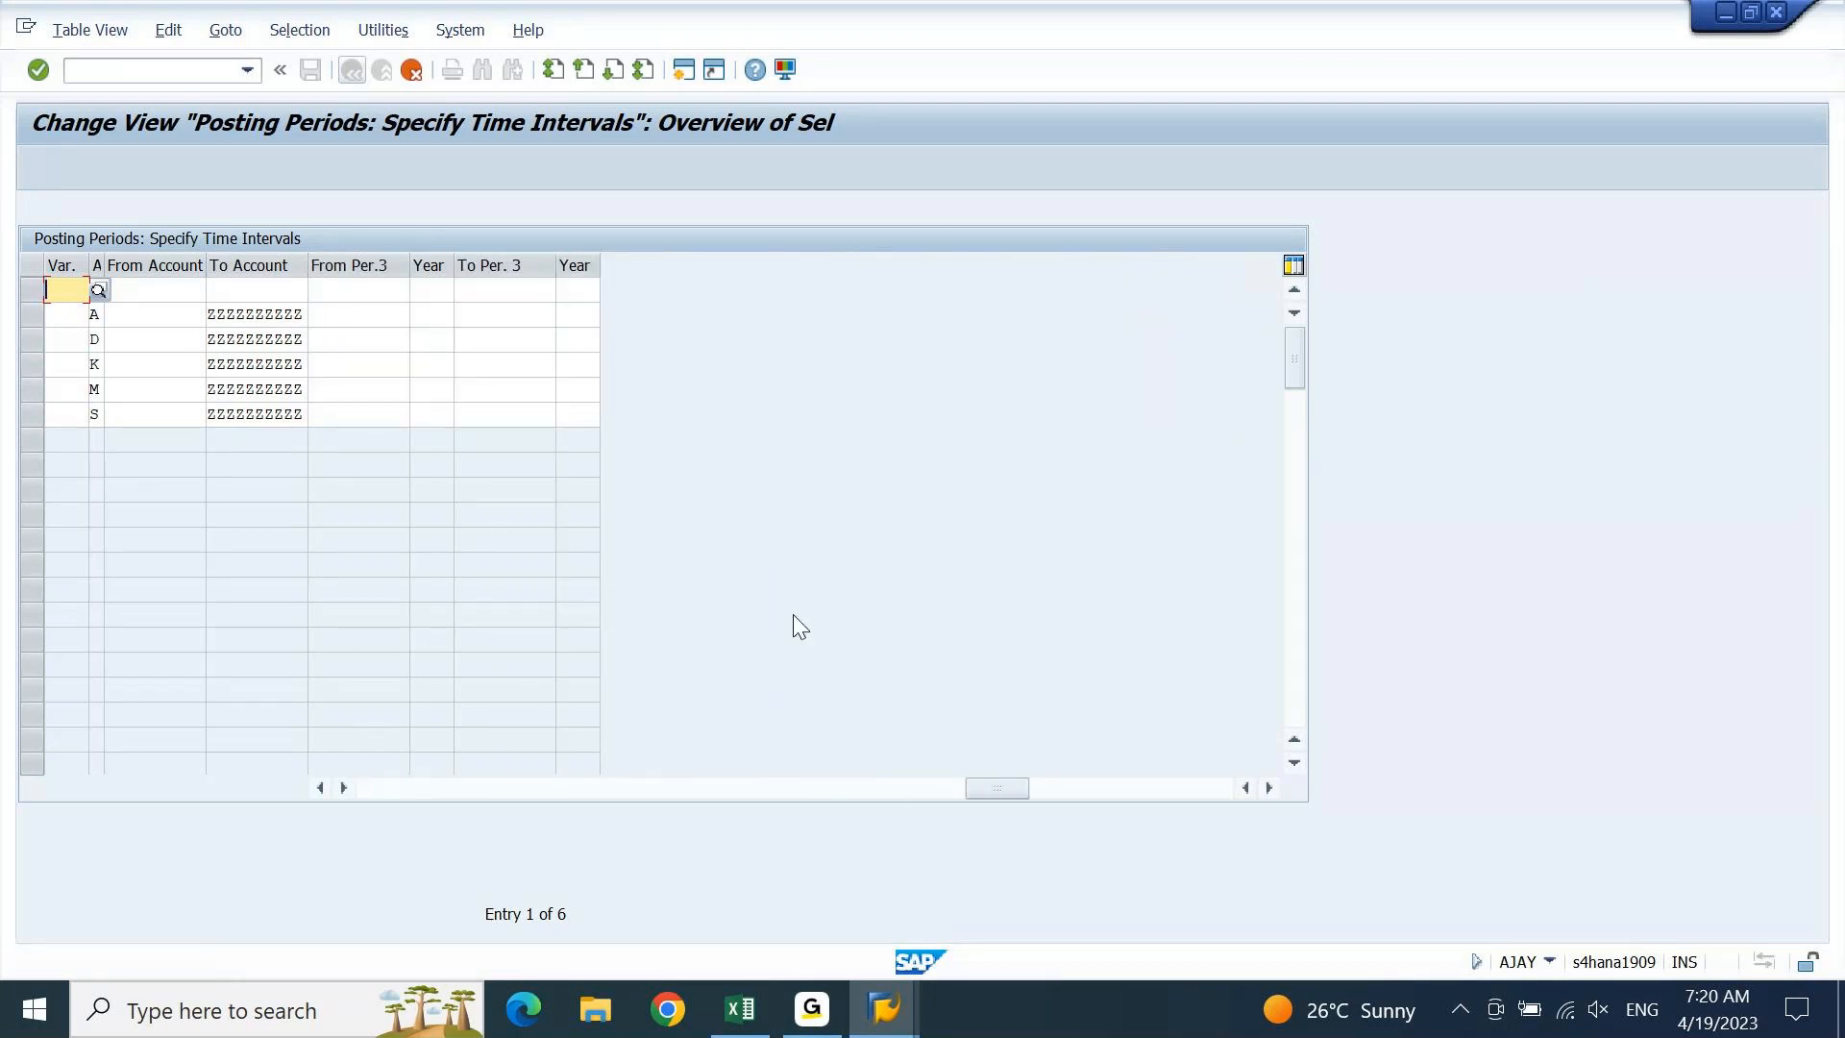
click(383, 788)
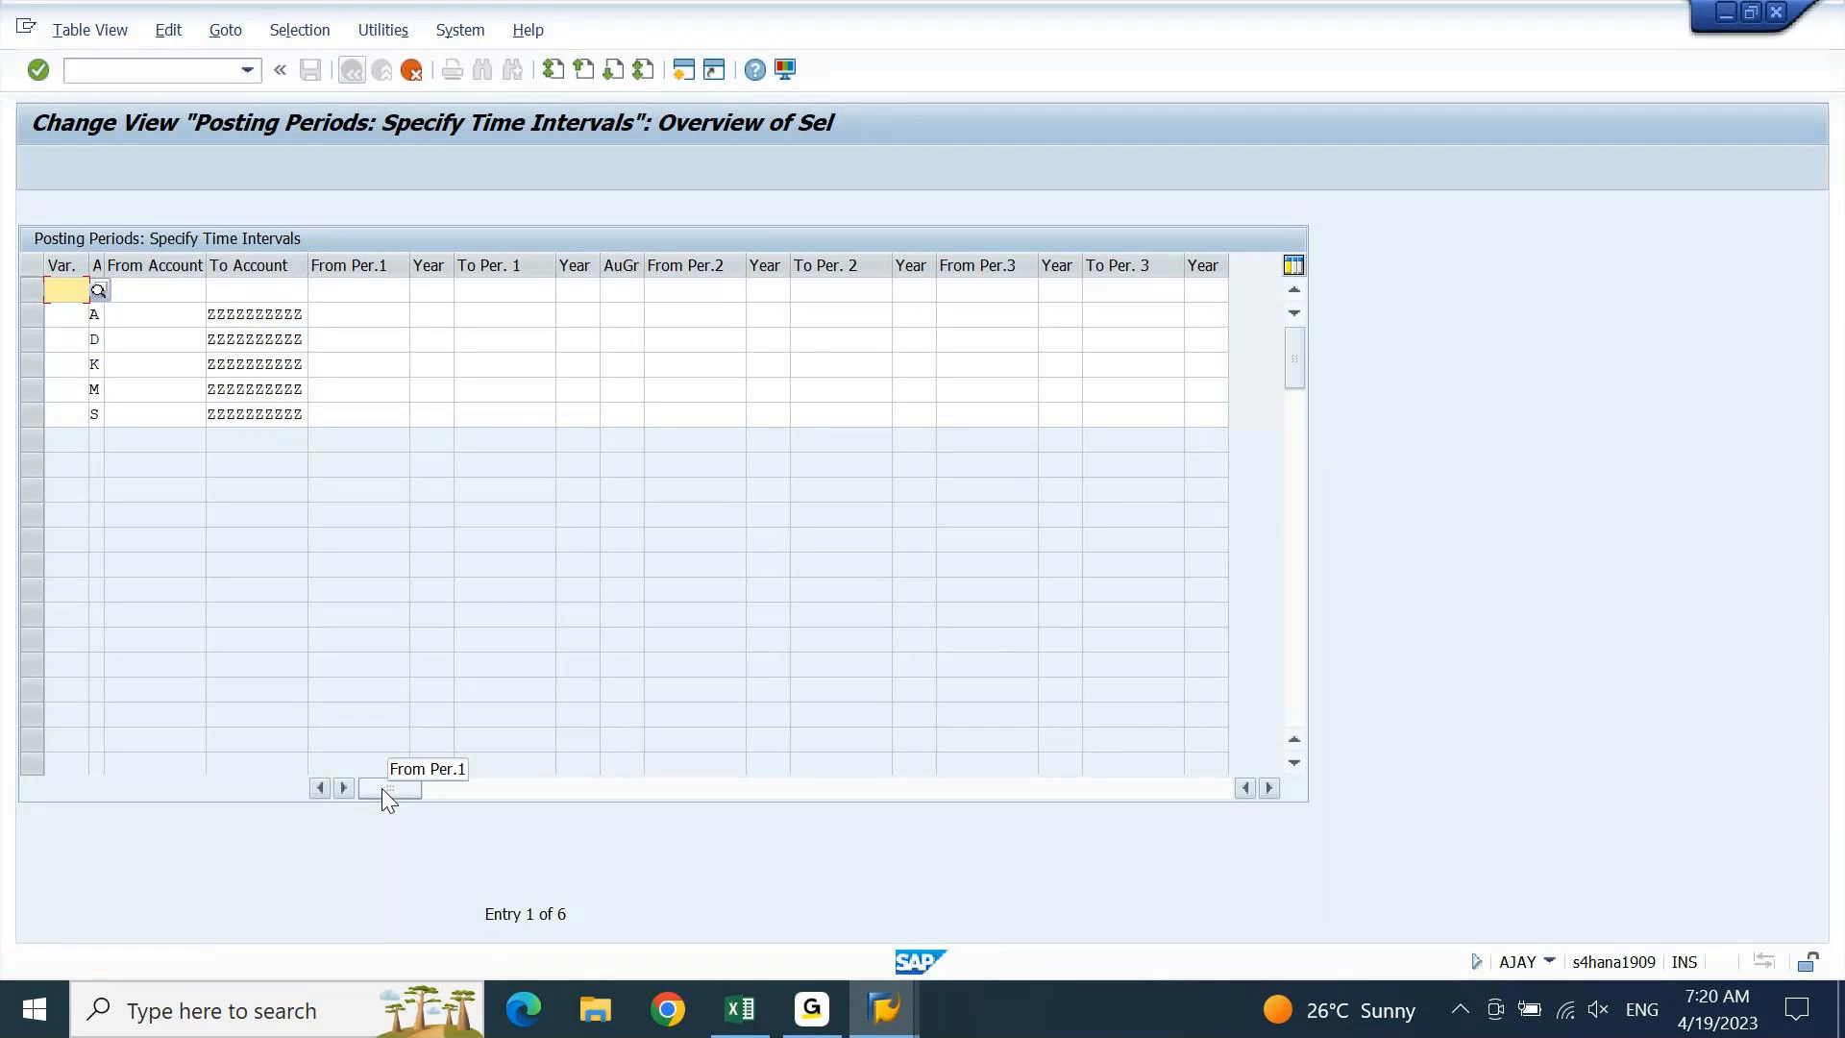
Enter DEIN as the first copied row's variant
click(234, 296)
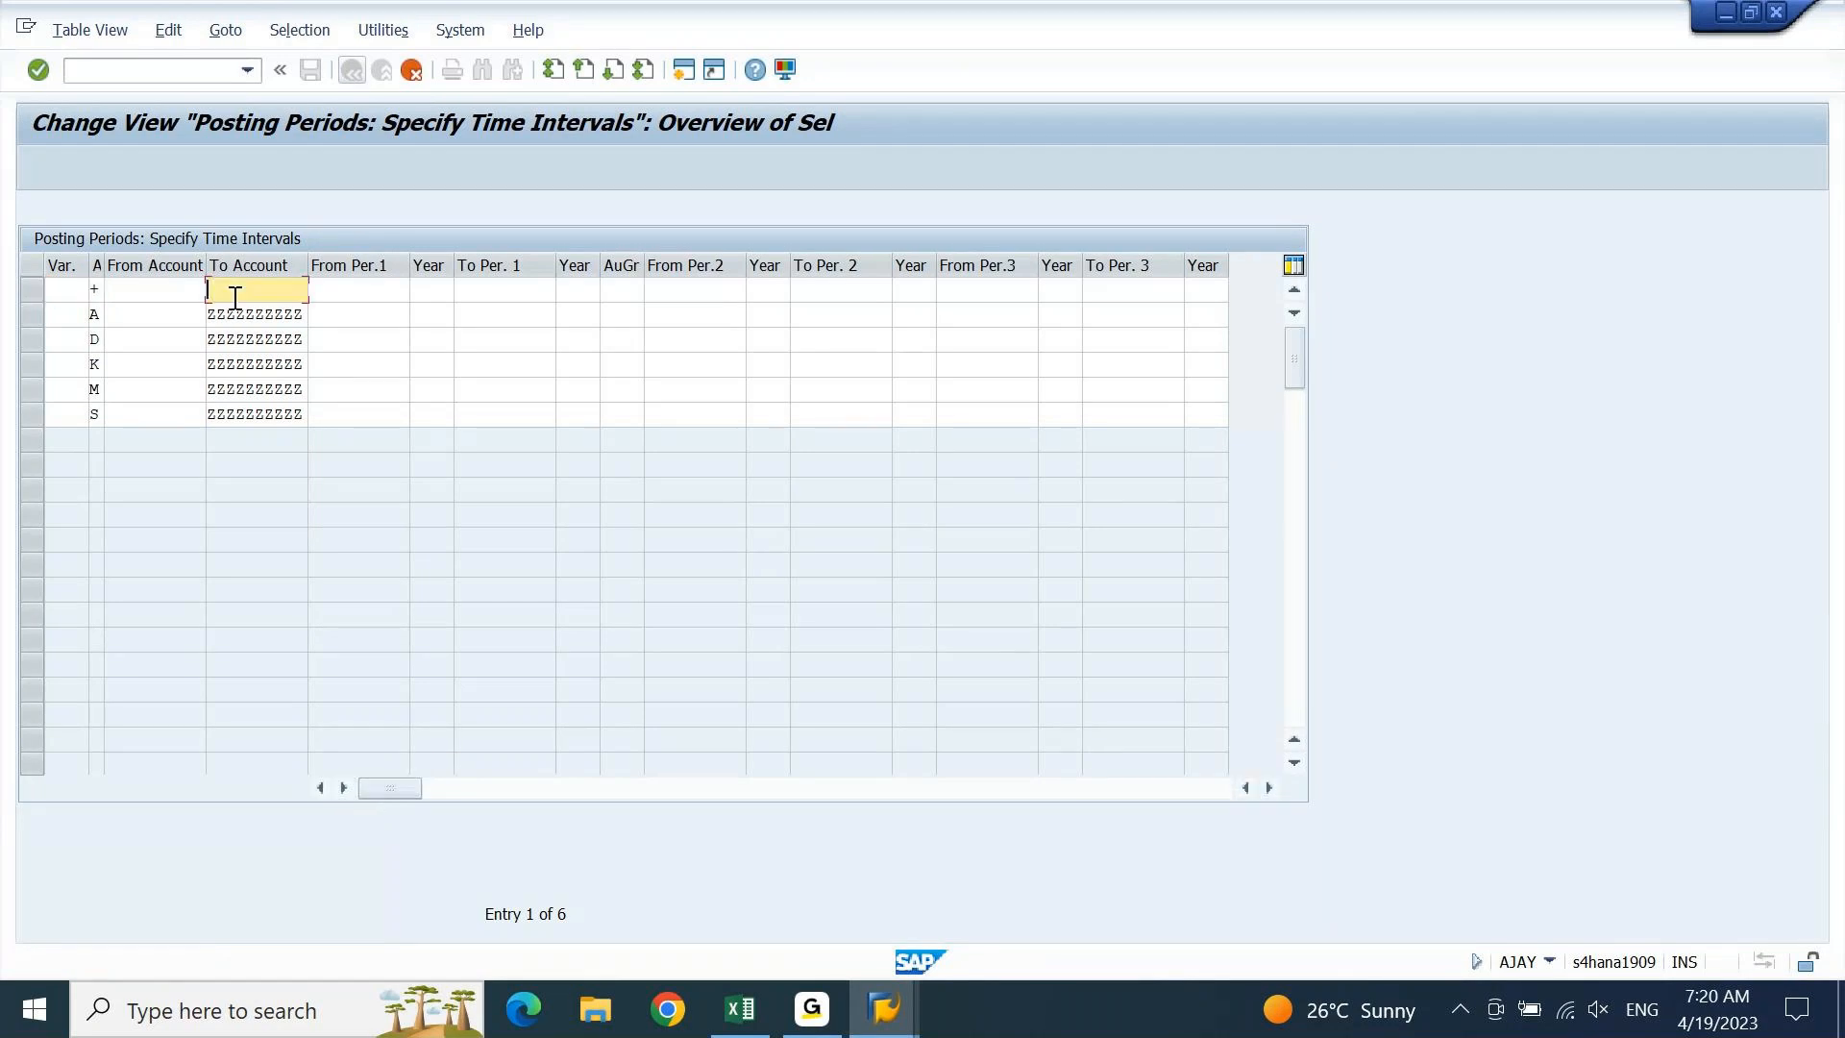
click(67, 289)
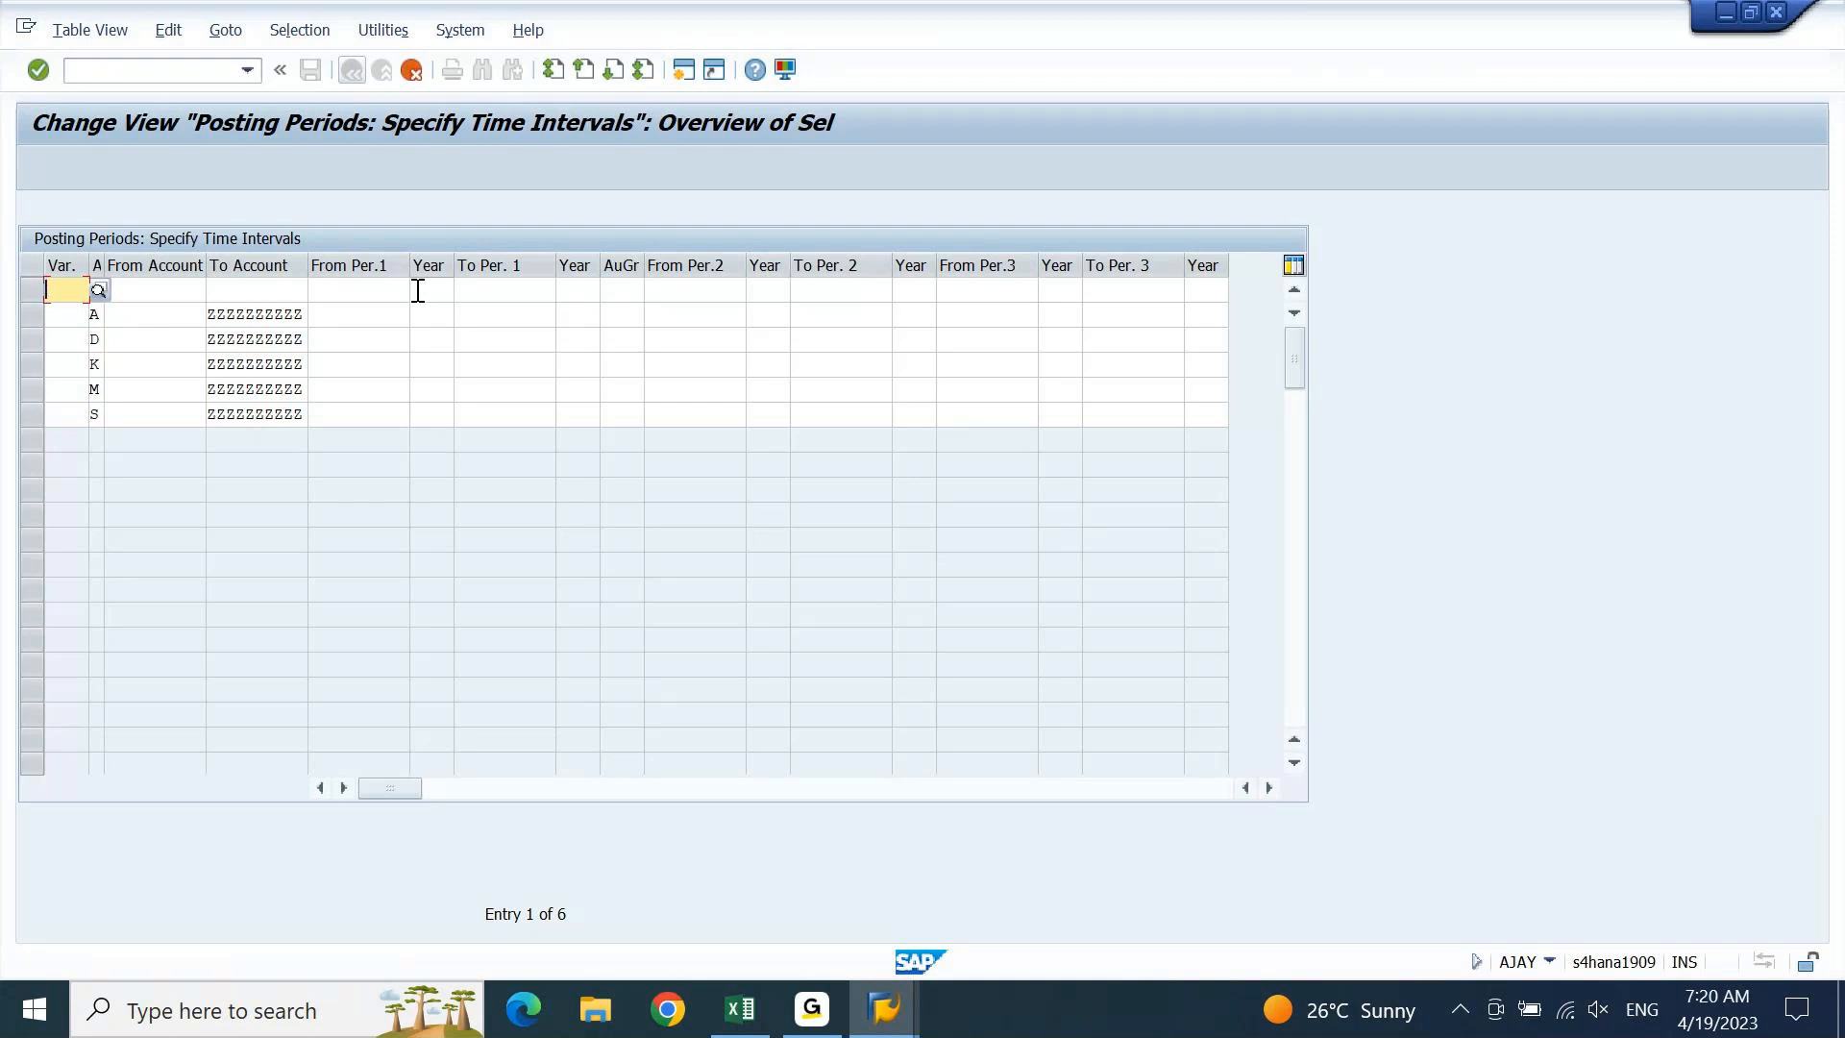
text(DEIN)
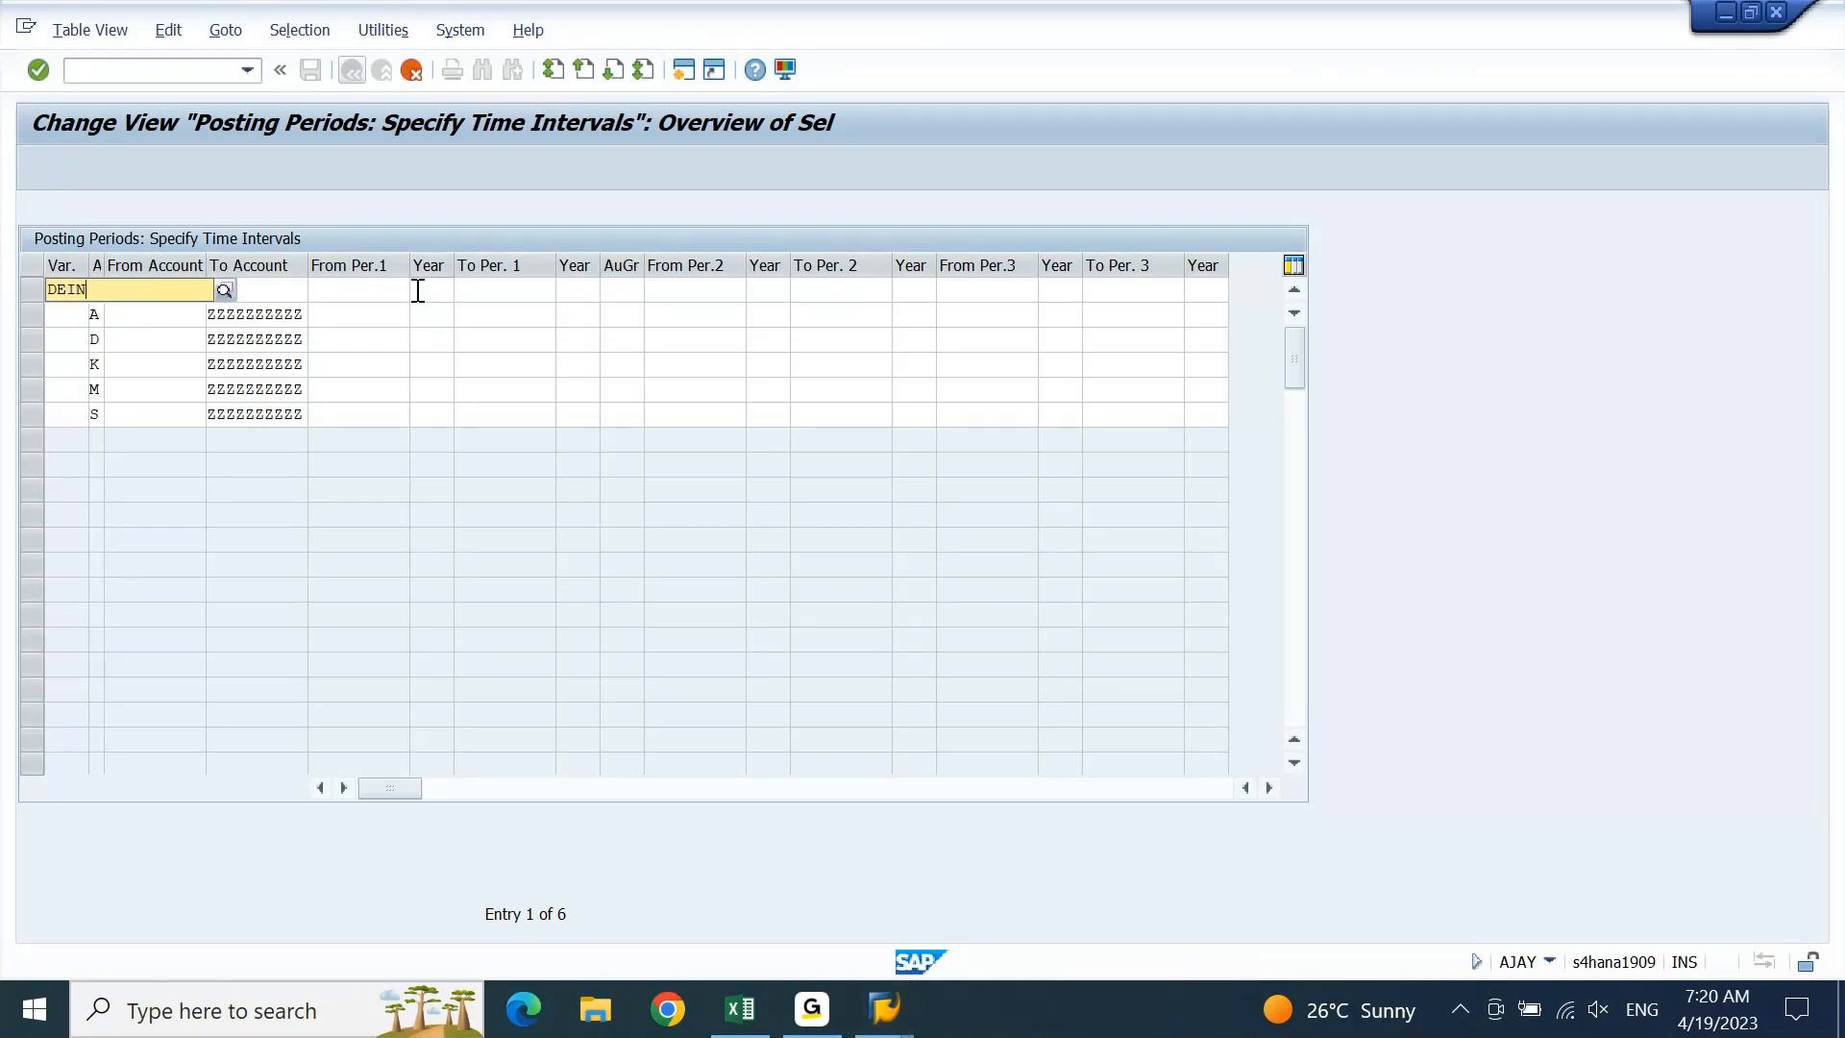
key(Down)
key(Return)
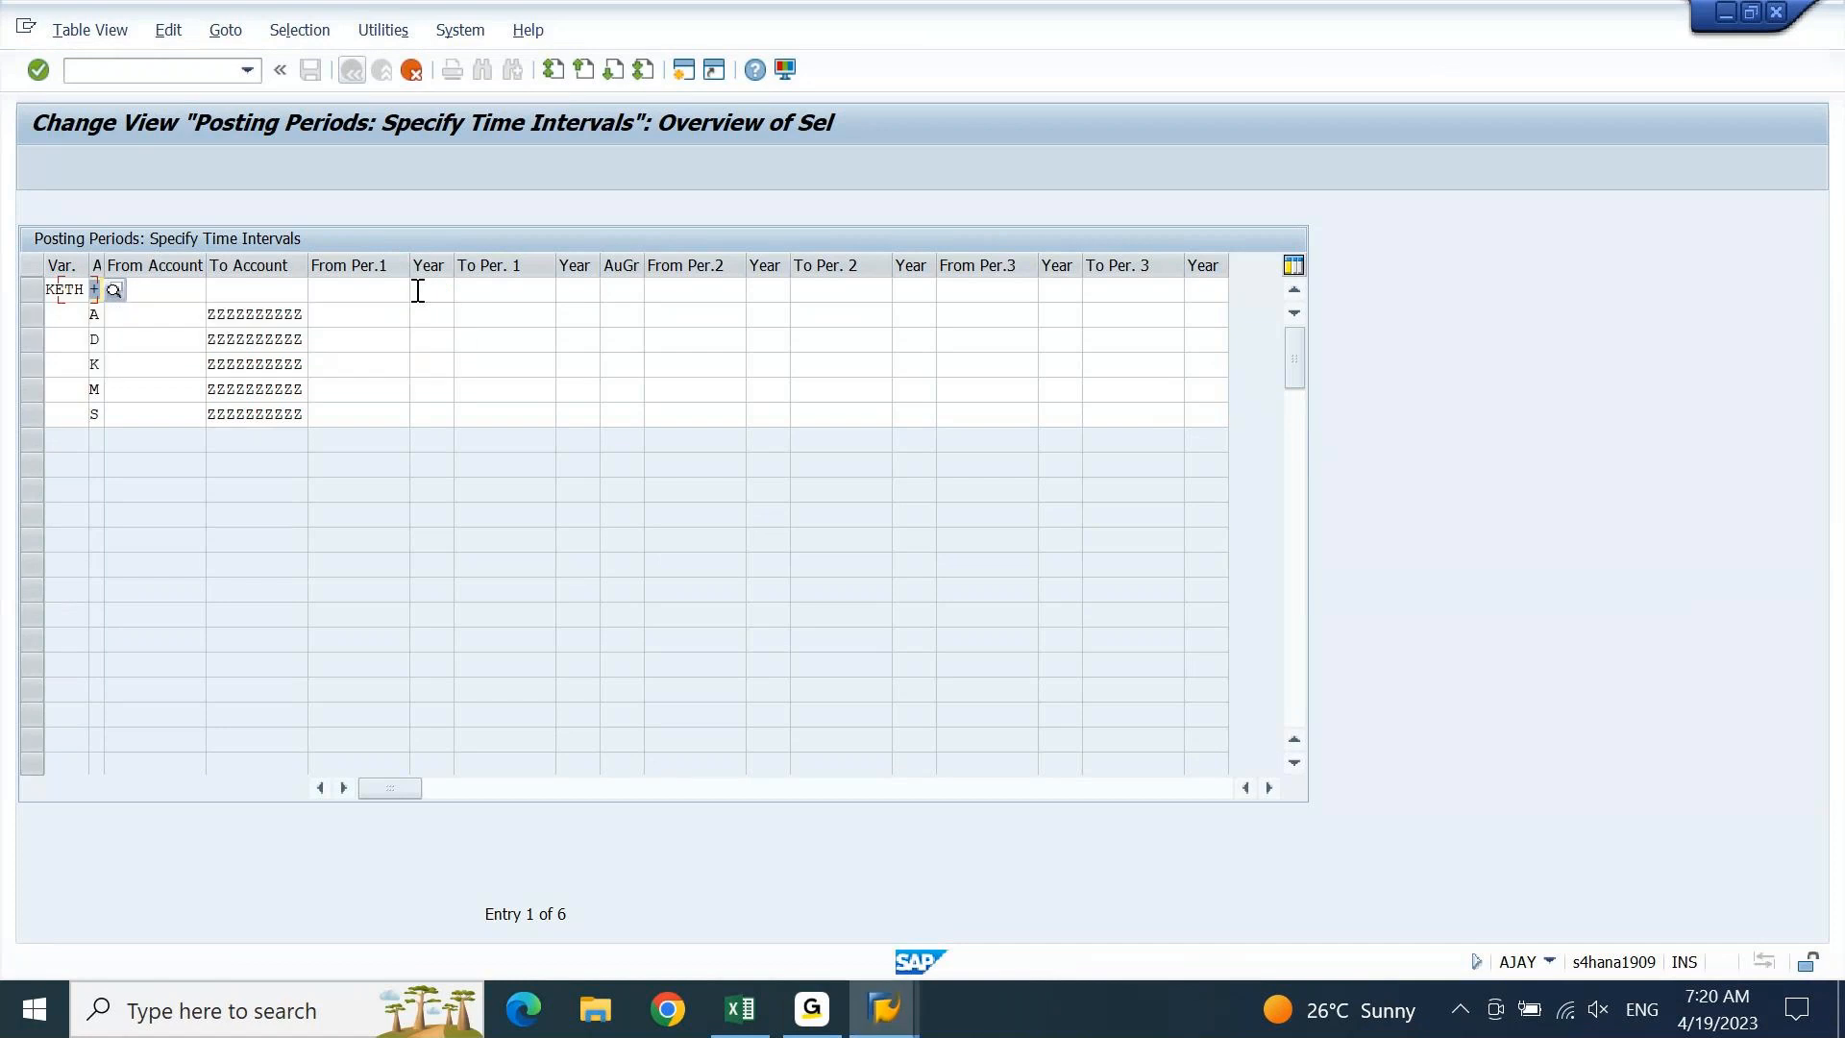
text(D)
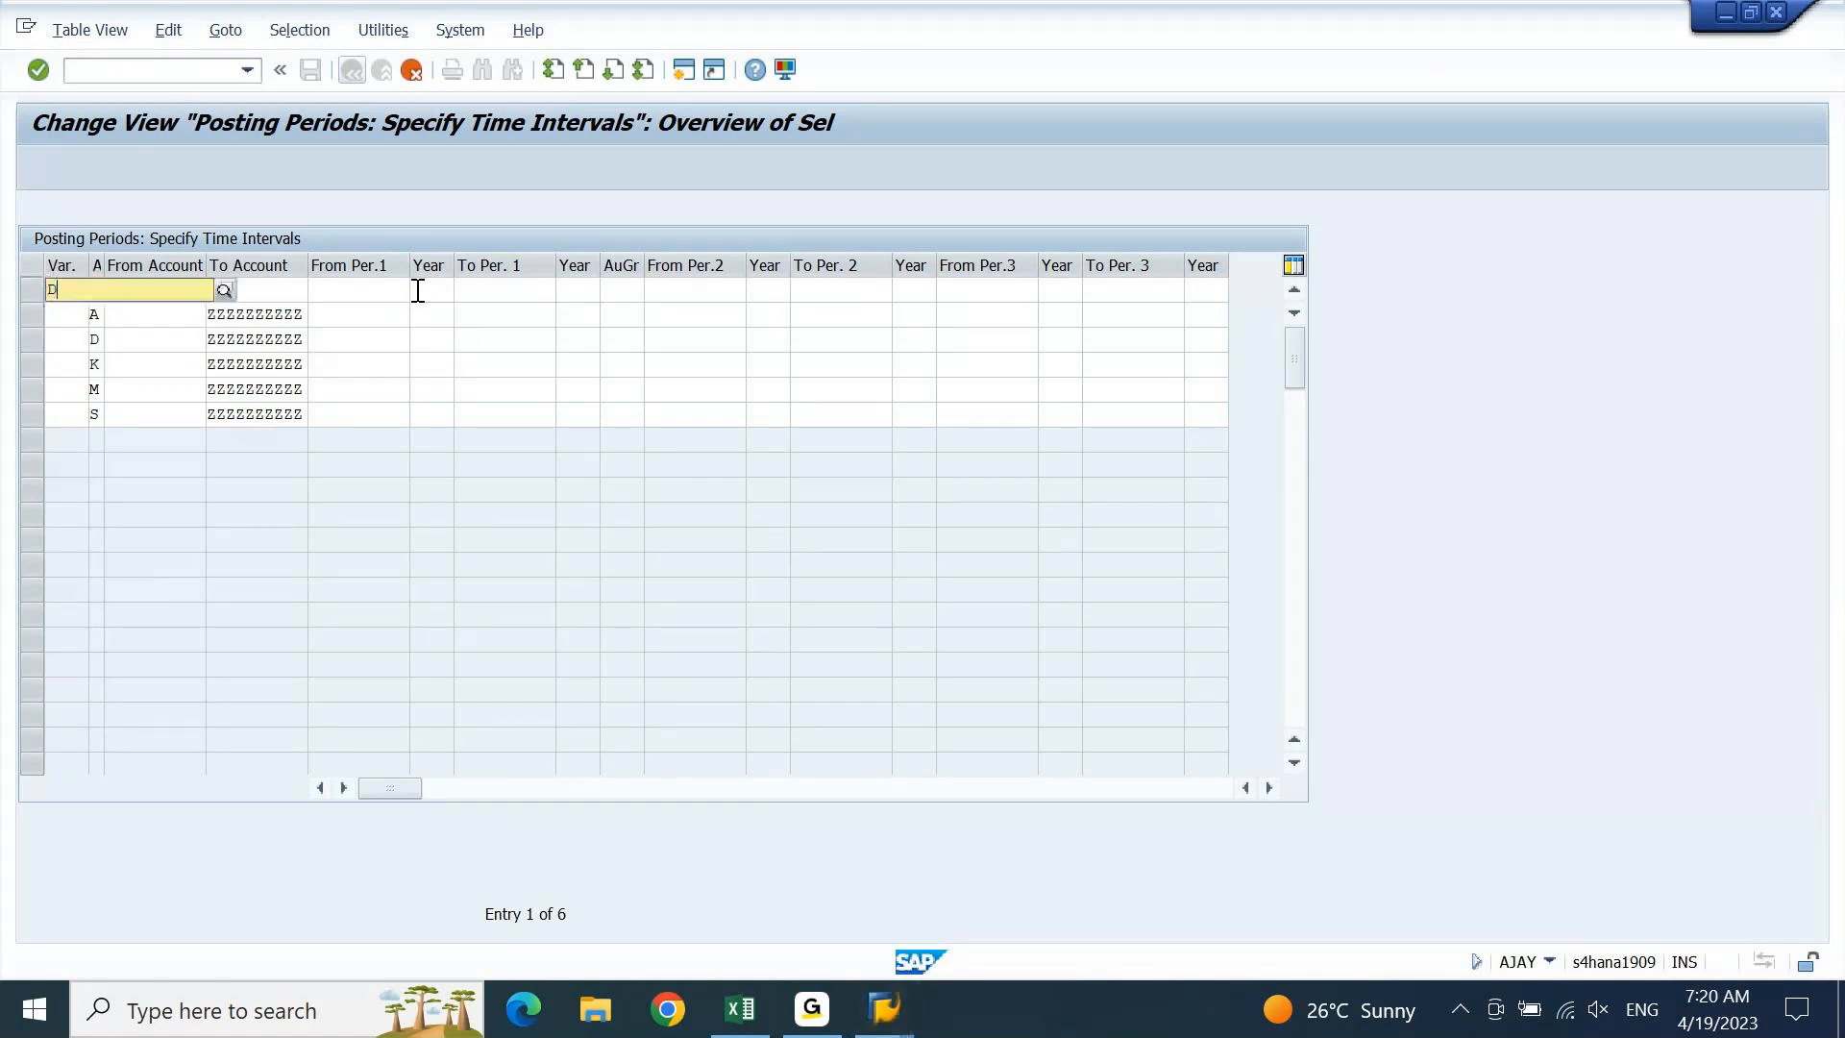
text(EIN)
key(Down)
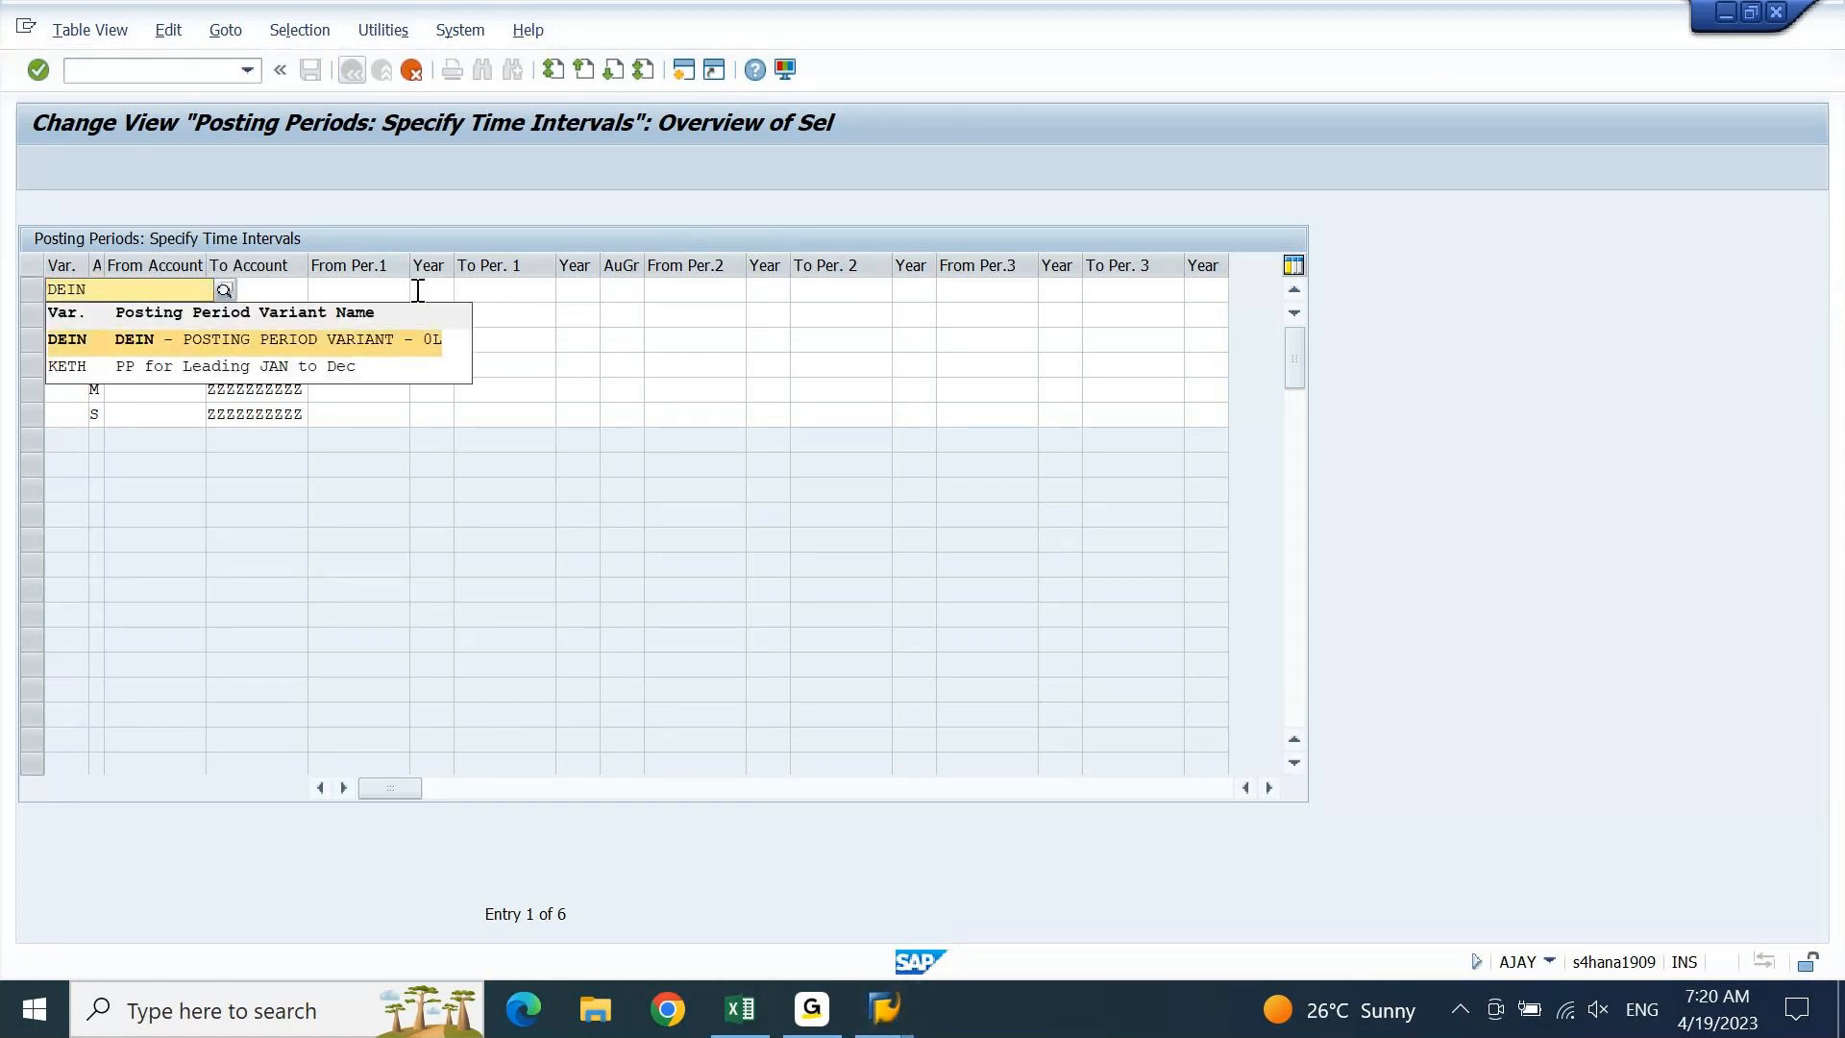
key(Return)
key(shift+Tab)
key(ctrl+c)
key(Right)
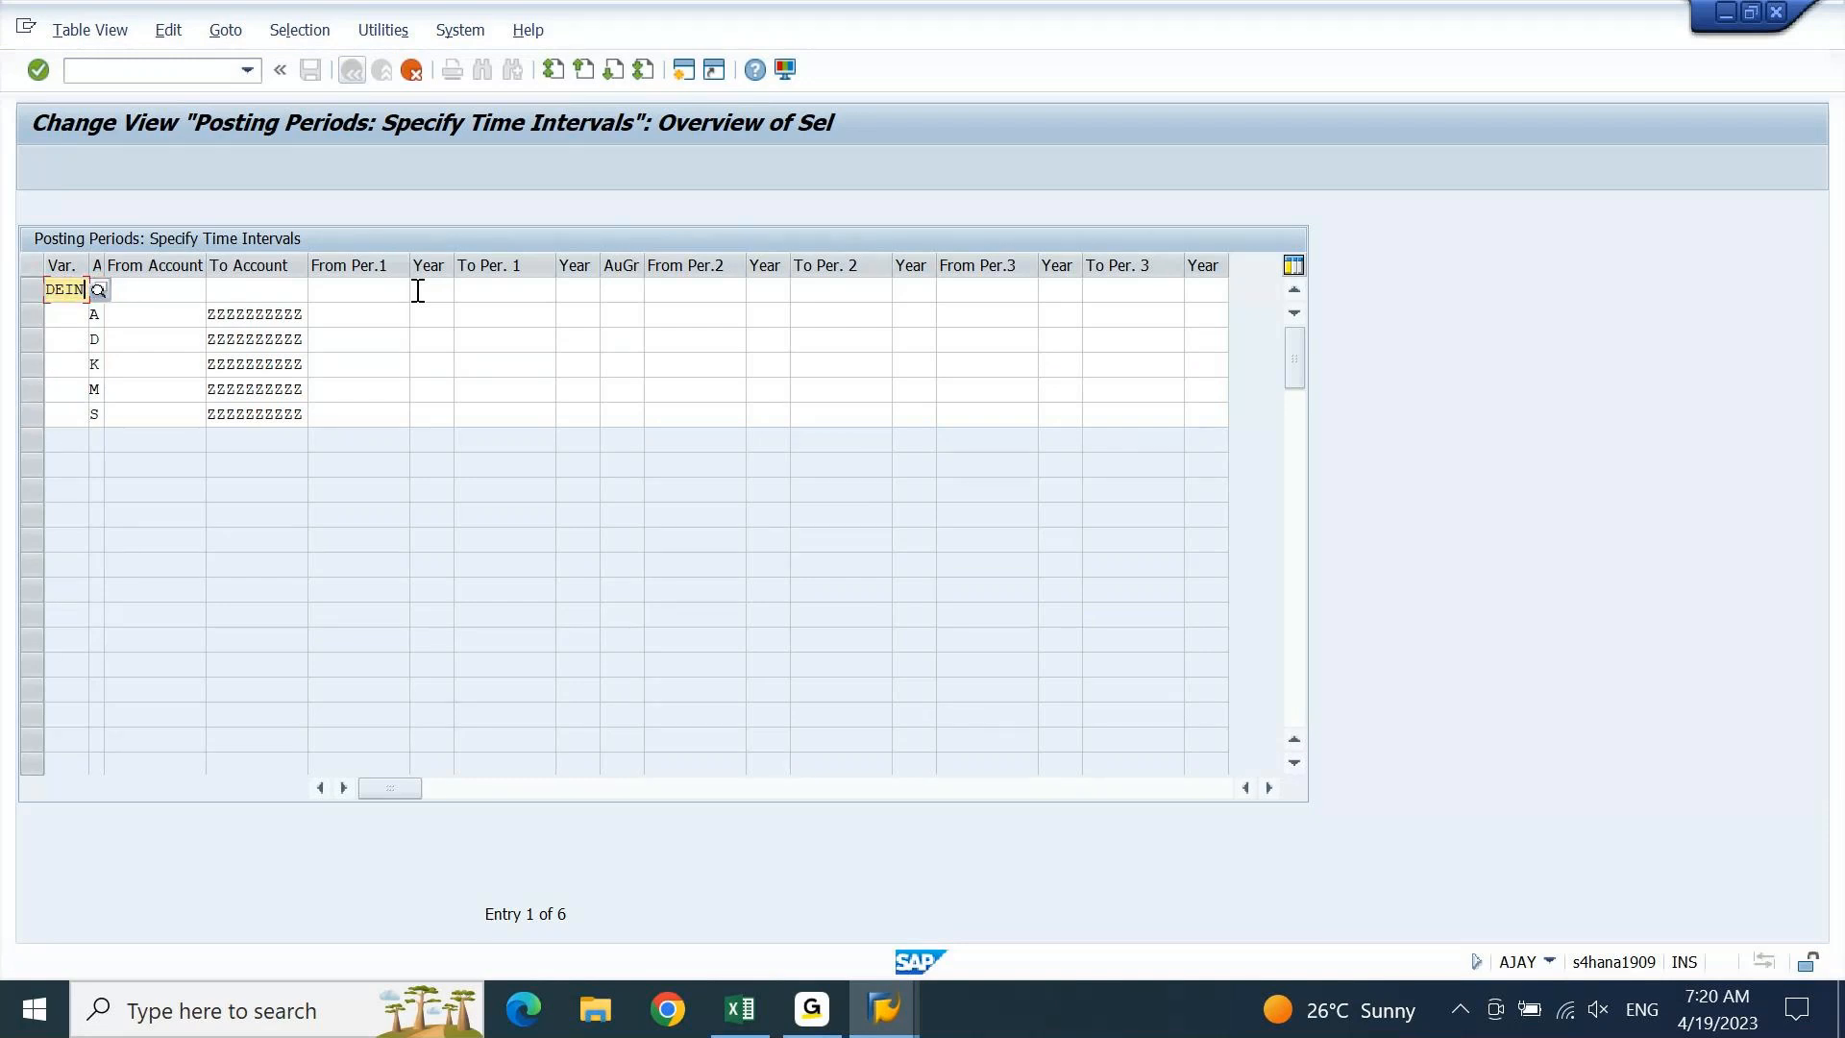
Paste DEIN into the variant cells of the rows below
key(Down)
key(ctrl+v)
key(Down)
key(ctrl+v)
key(Down)
key(ctrl+v)
key(Down)
key(ctrl+v)
key(Down)
key(ctrl+v)
Review the available account types in the F4 list, then close it without choosing
key(Up)
key(Up)
key(Up)
key(Up)
key(Up)
key(Tab)
key(F4)
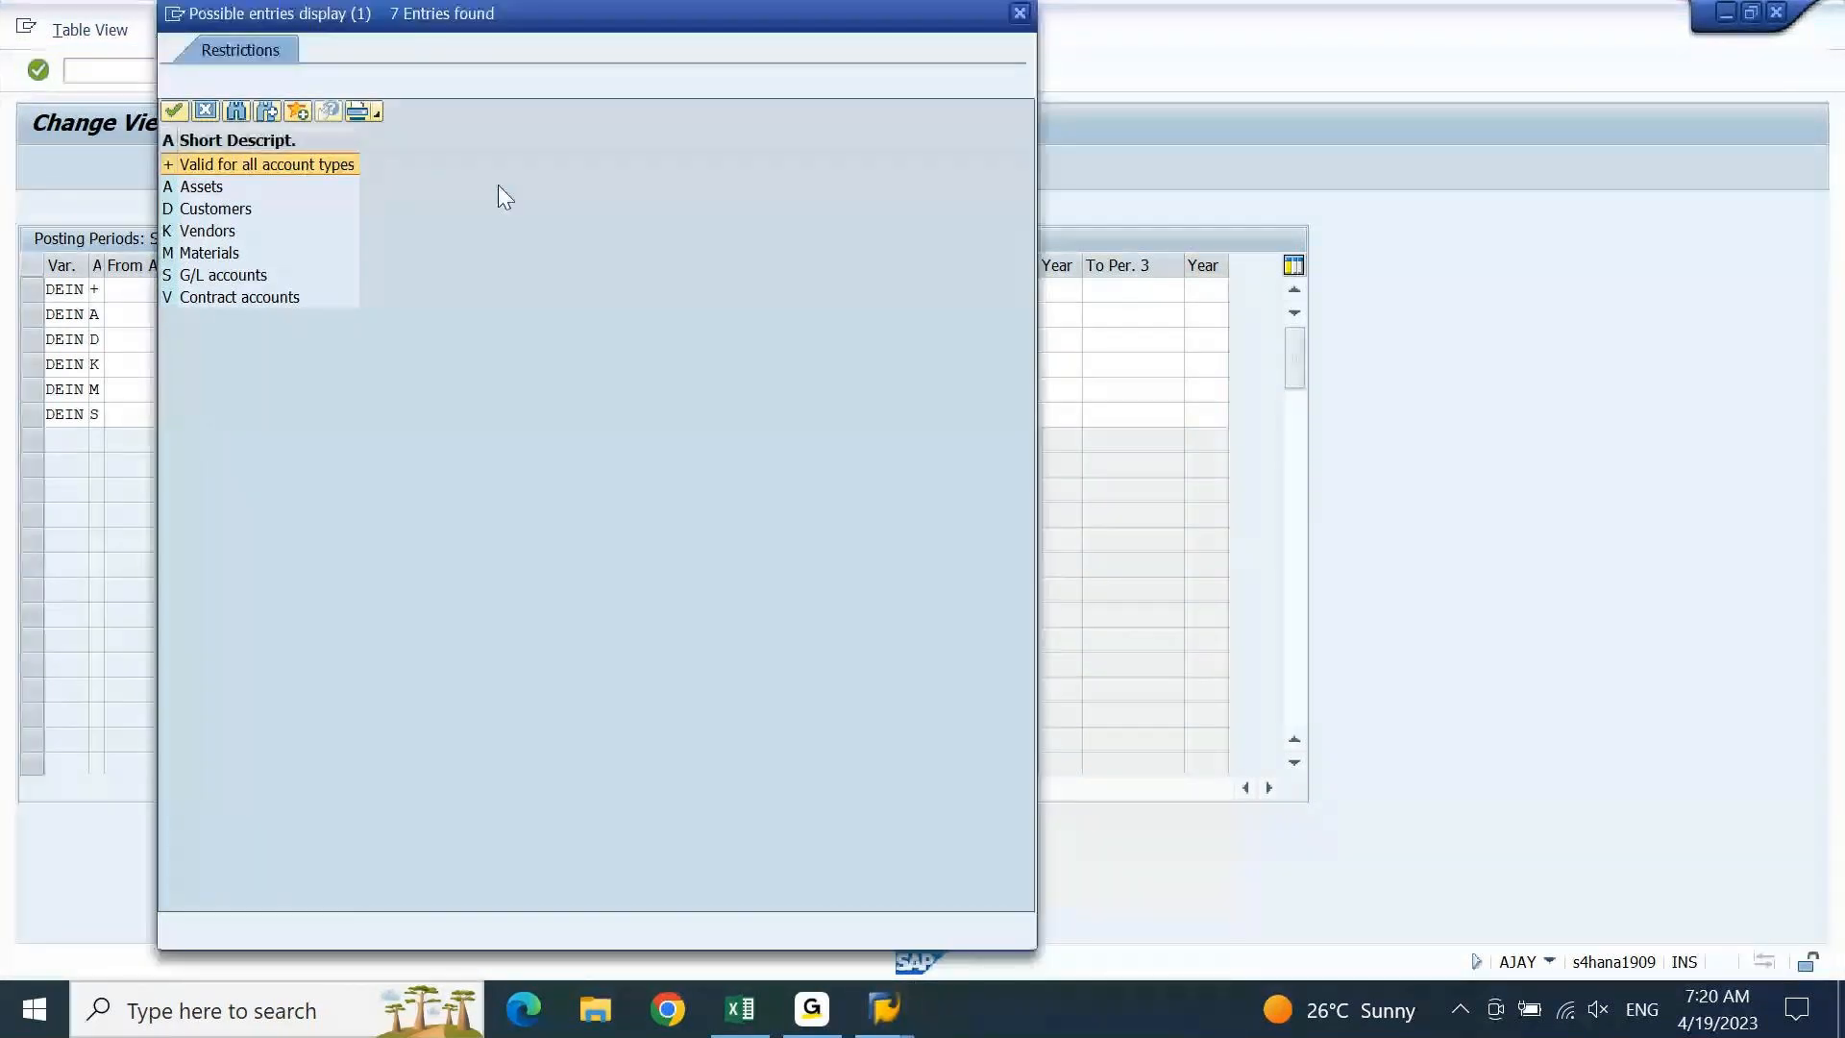
click(228, 297)
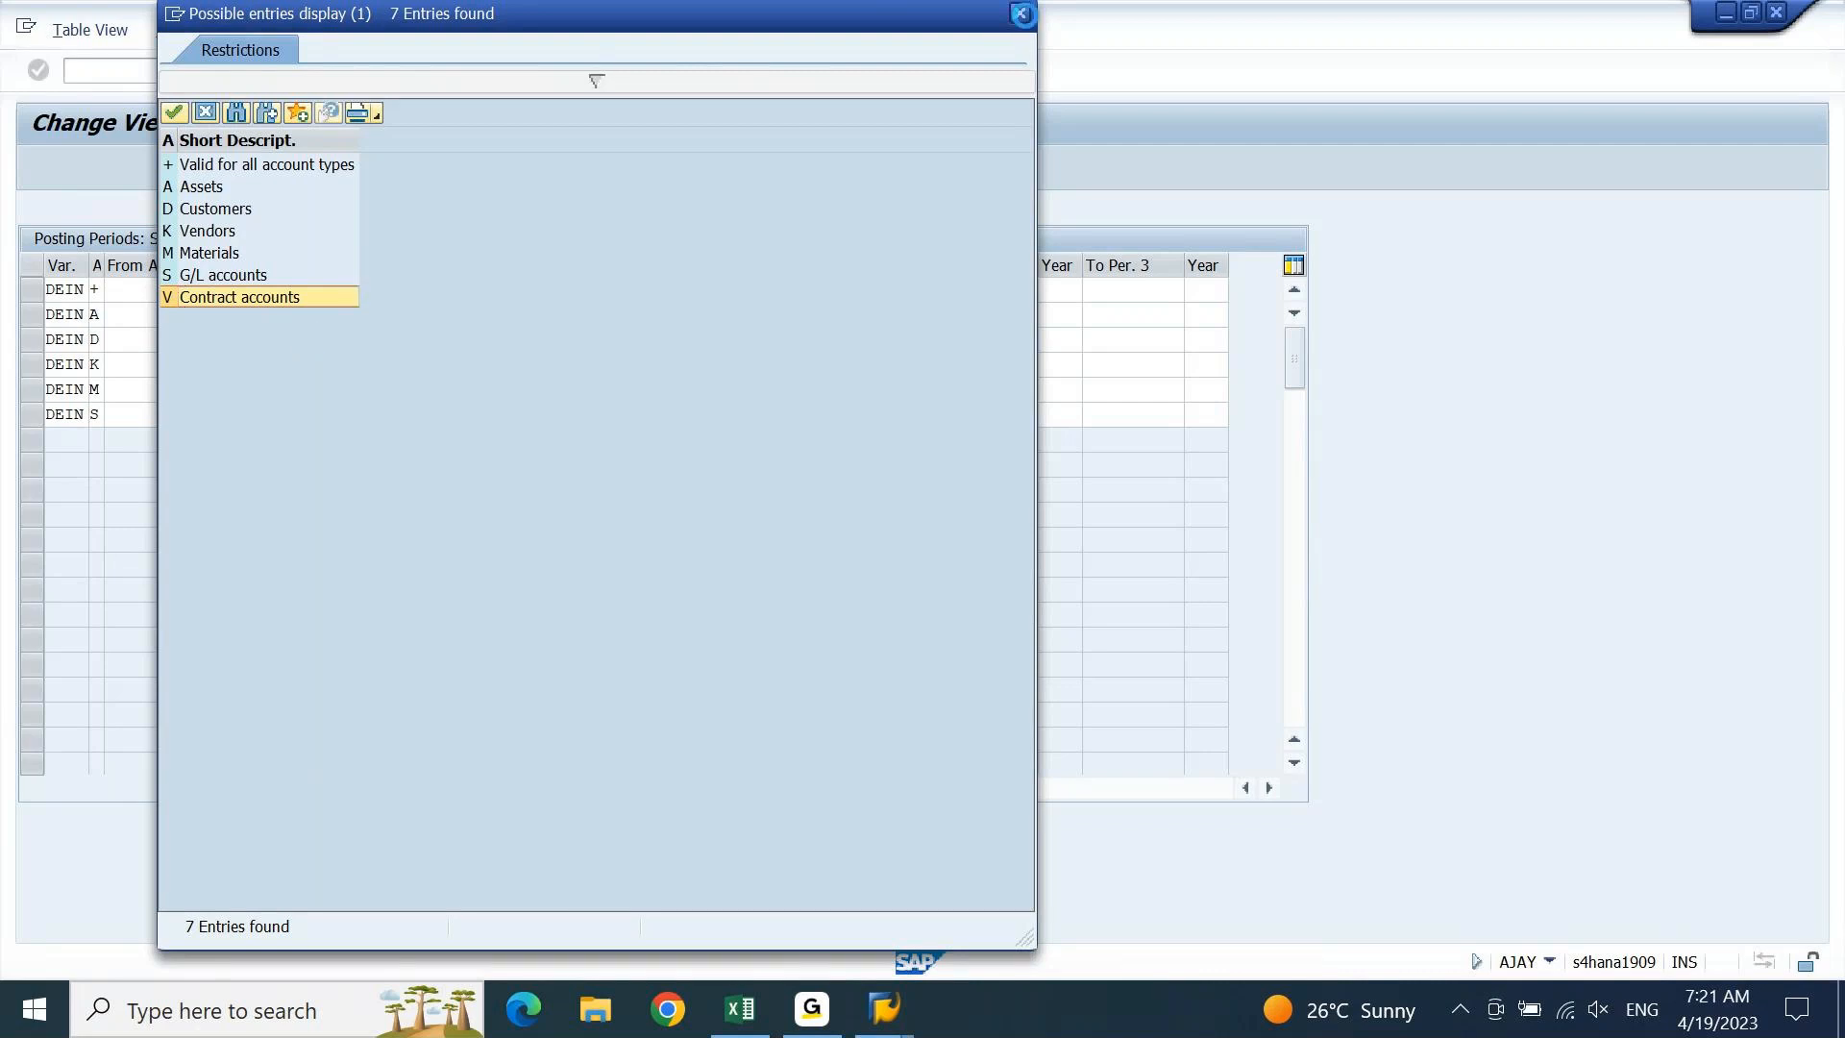
click(1022, 14)
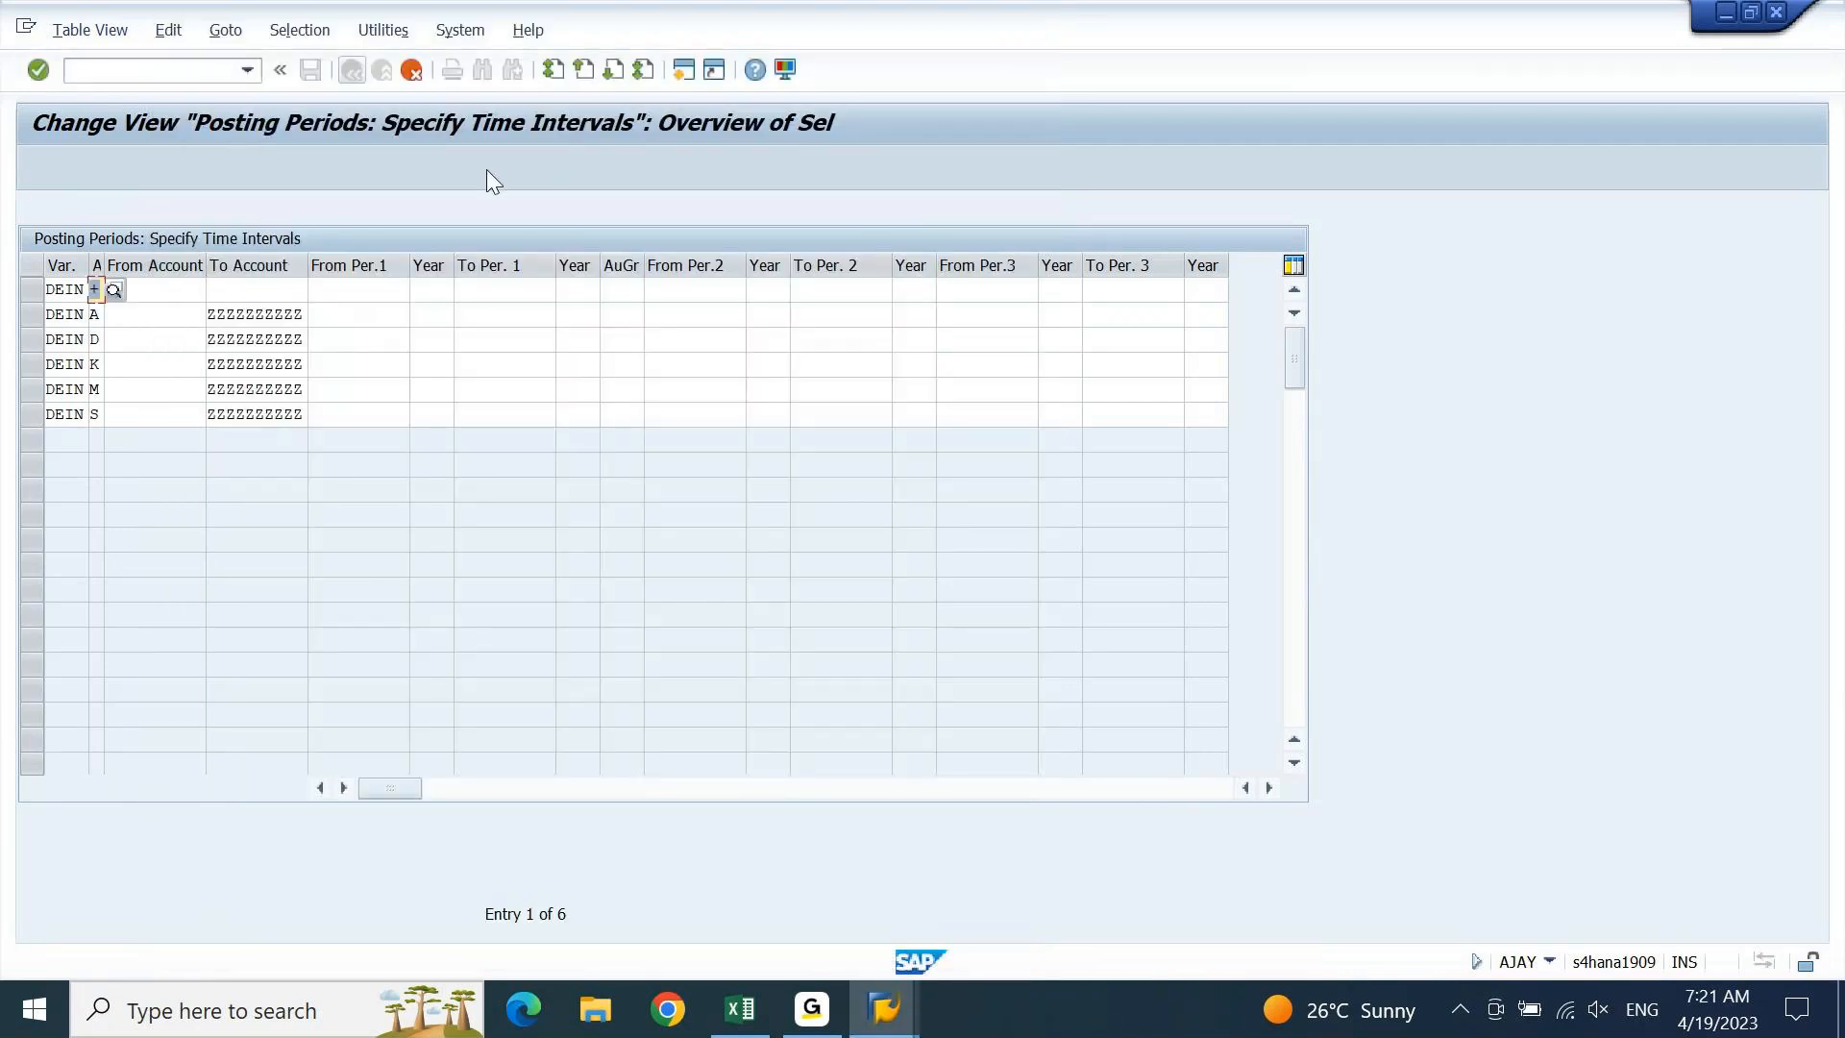
Check the From and To Account cells of the rows down to K
click(164, 290)
click(240, 290)
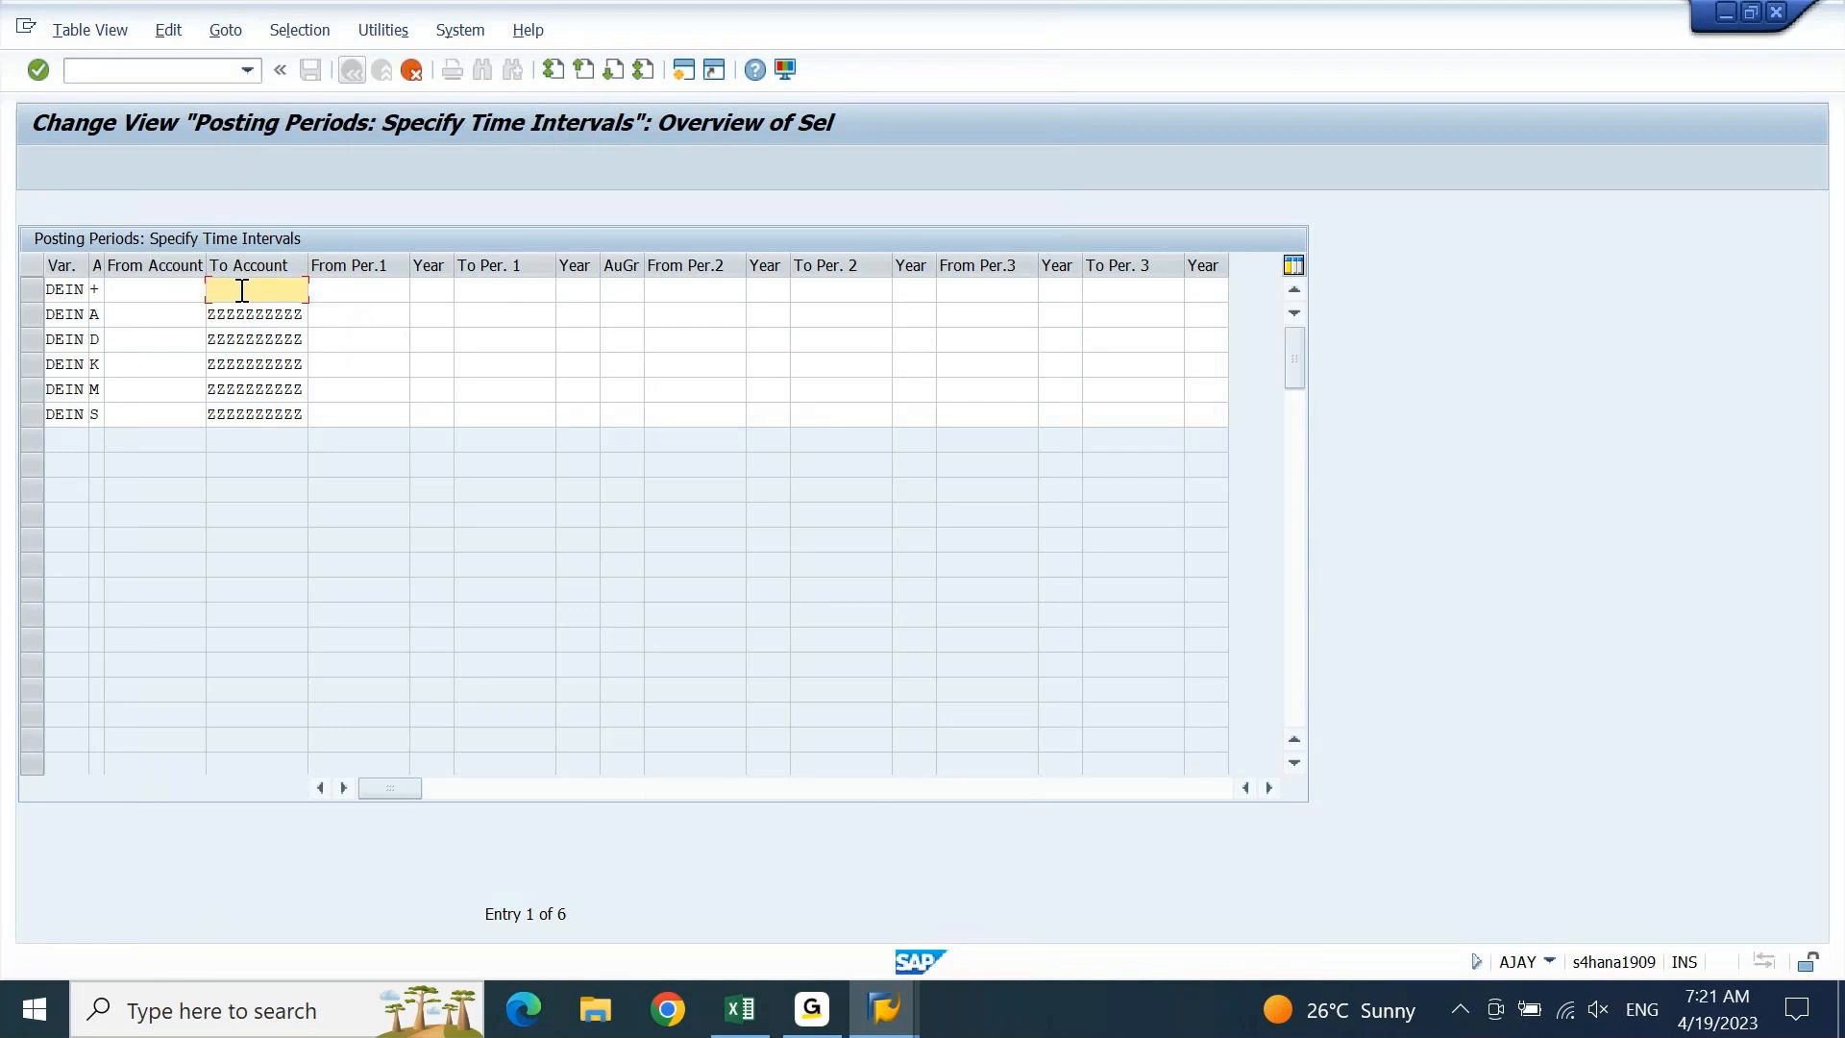
click(124, 317)
click(128, 342)
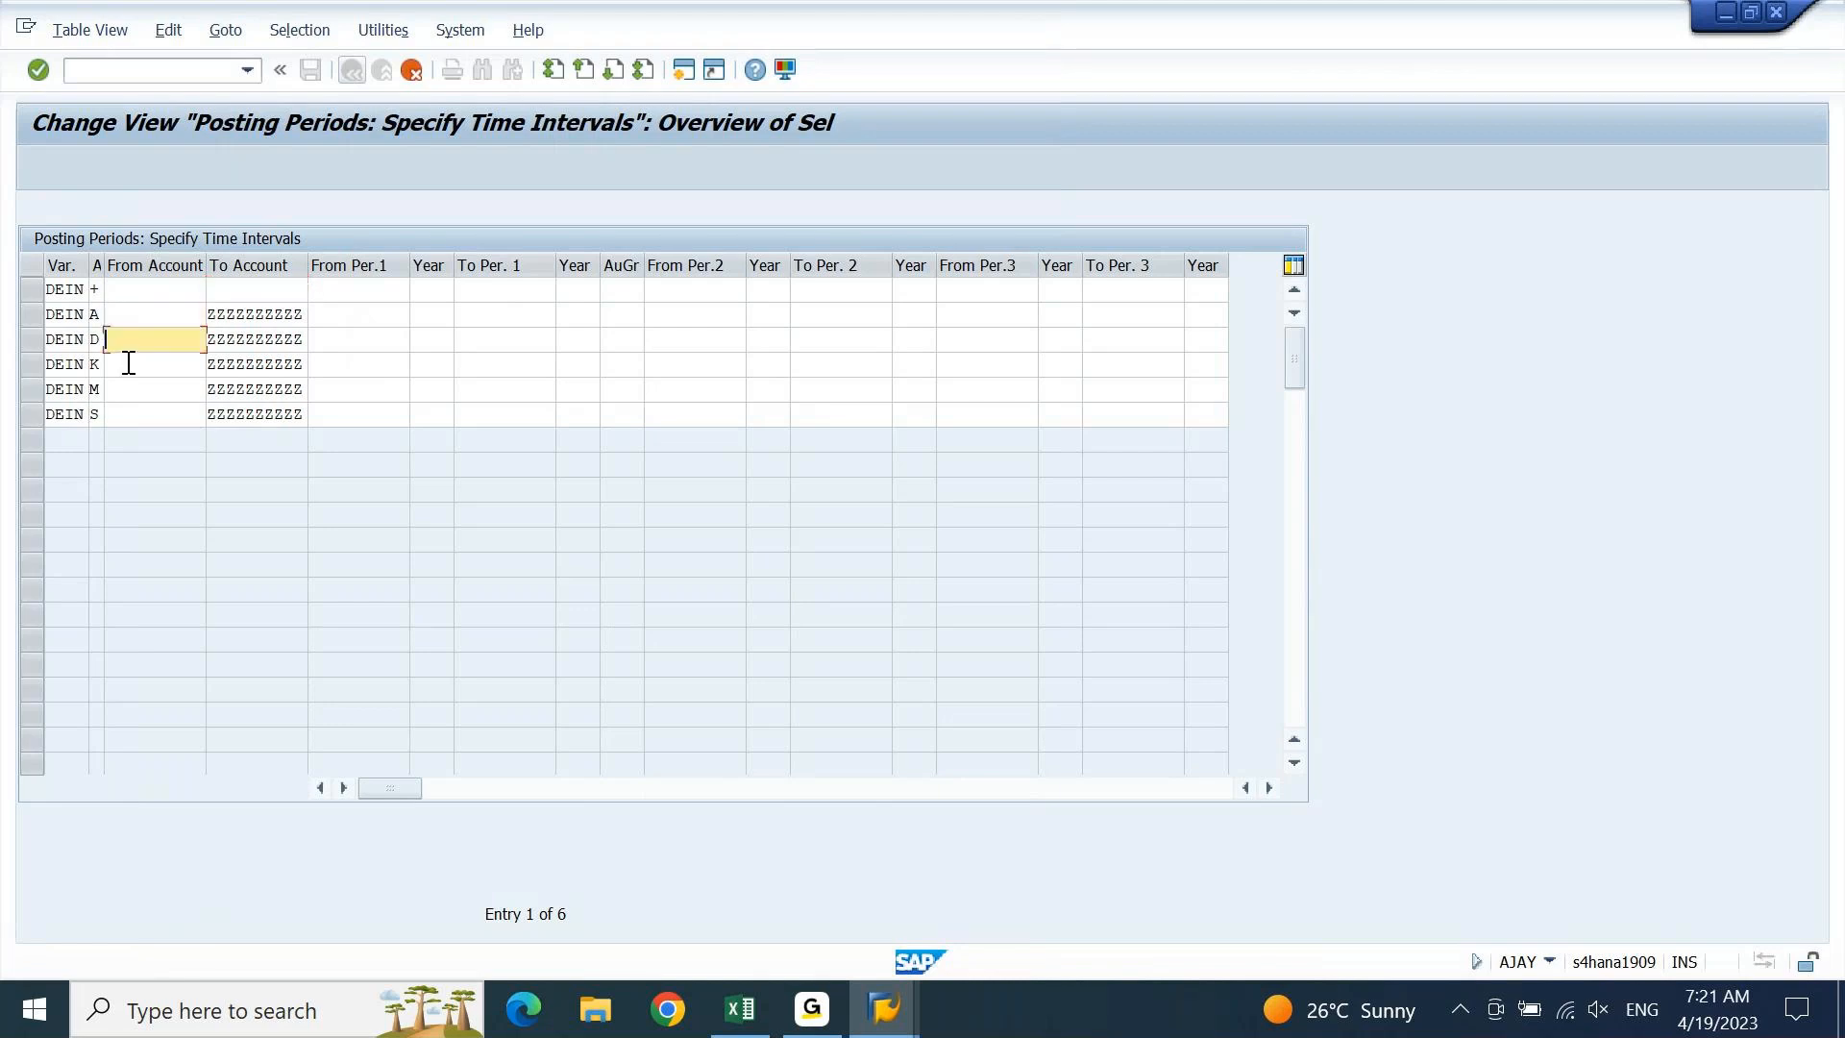
click(128, 365)
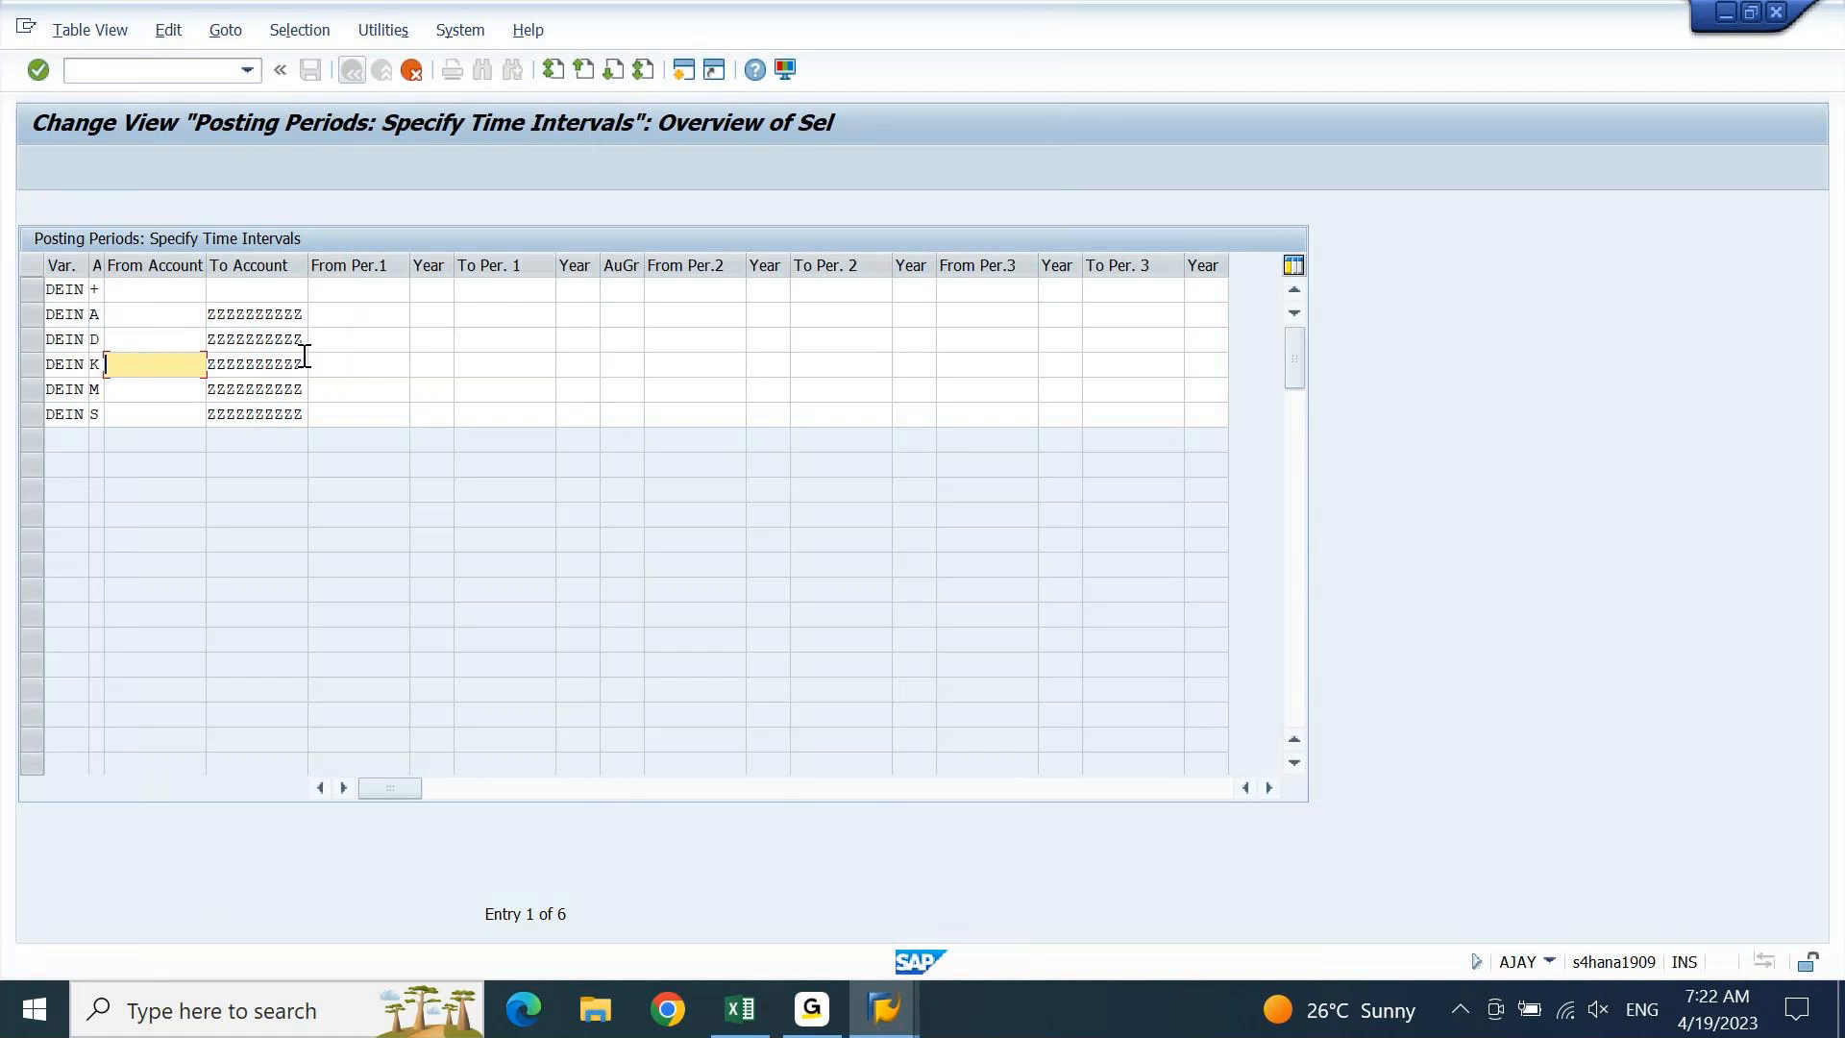
Switch from SAP GUI to the Excel notes on posting period variants and OBBO/OBBP/OB52
click(743, 1020)
In A1687, note 'Sorting Order in SAP = Blank , Numeric, special char, Letters'
key(Down)
key(Down)
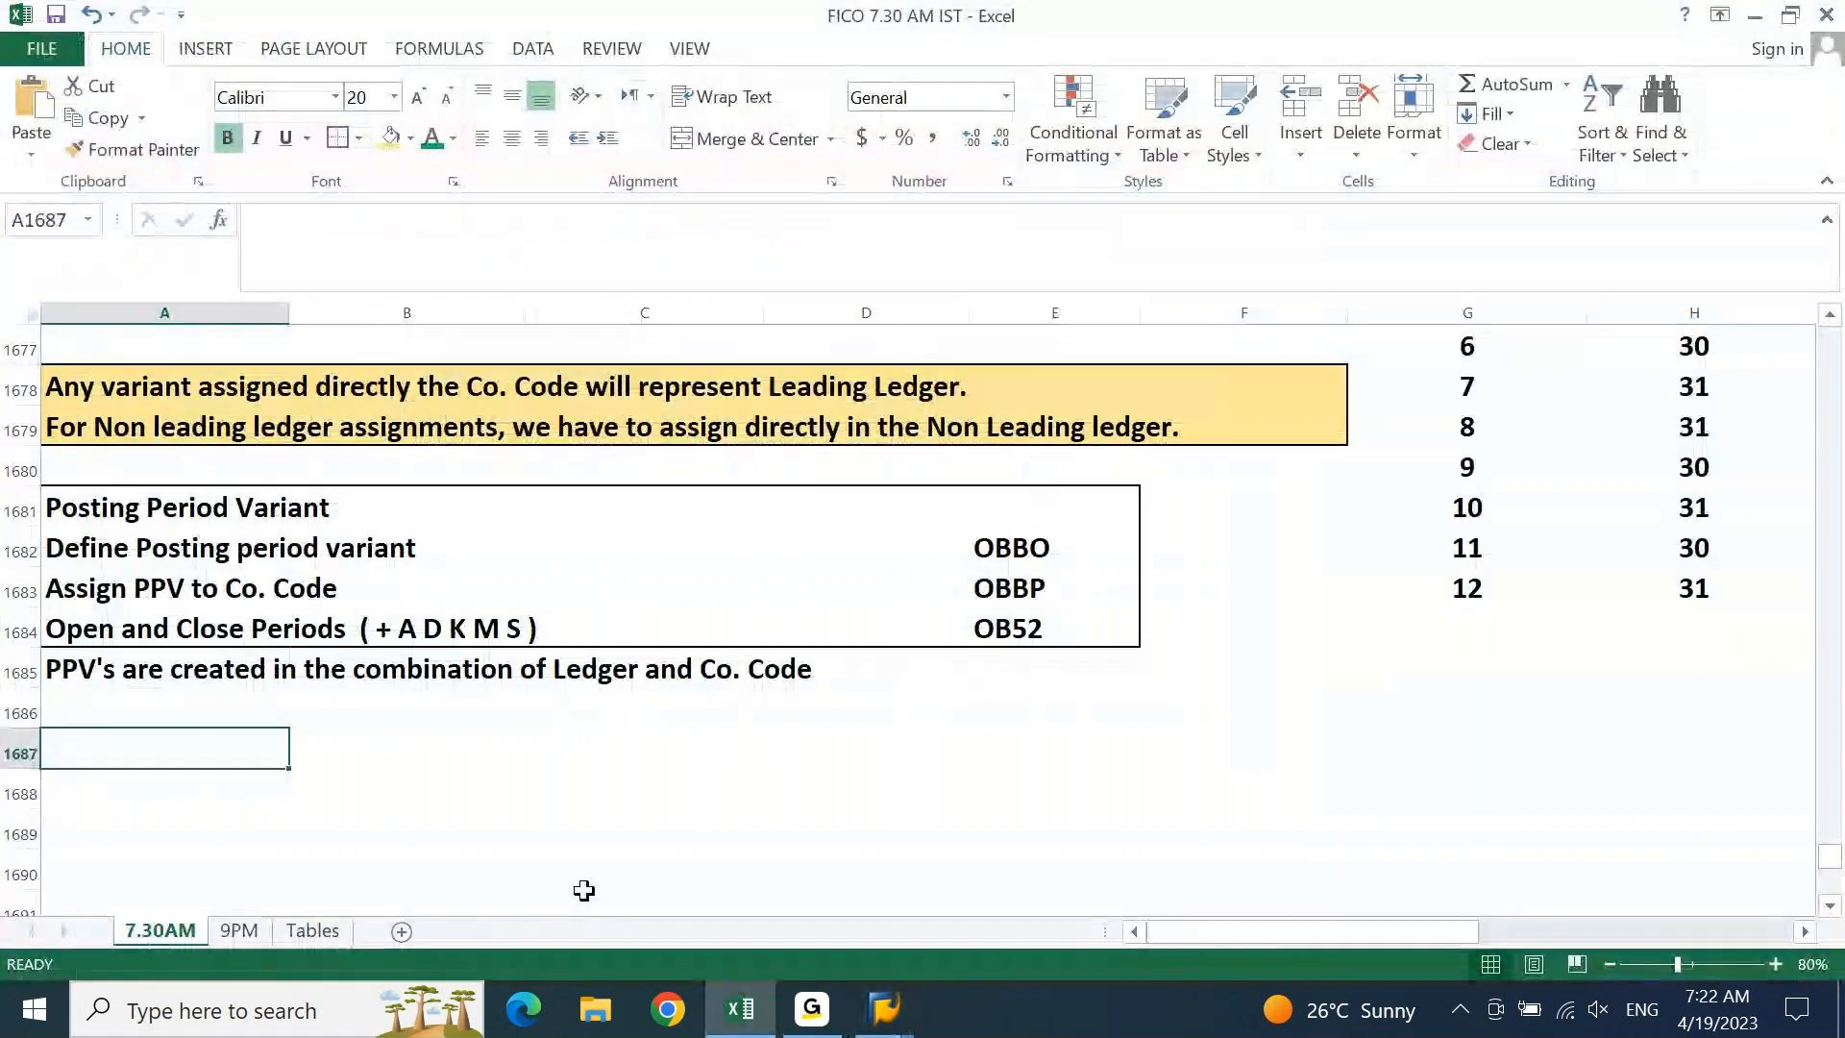
text(sO)
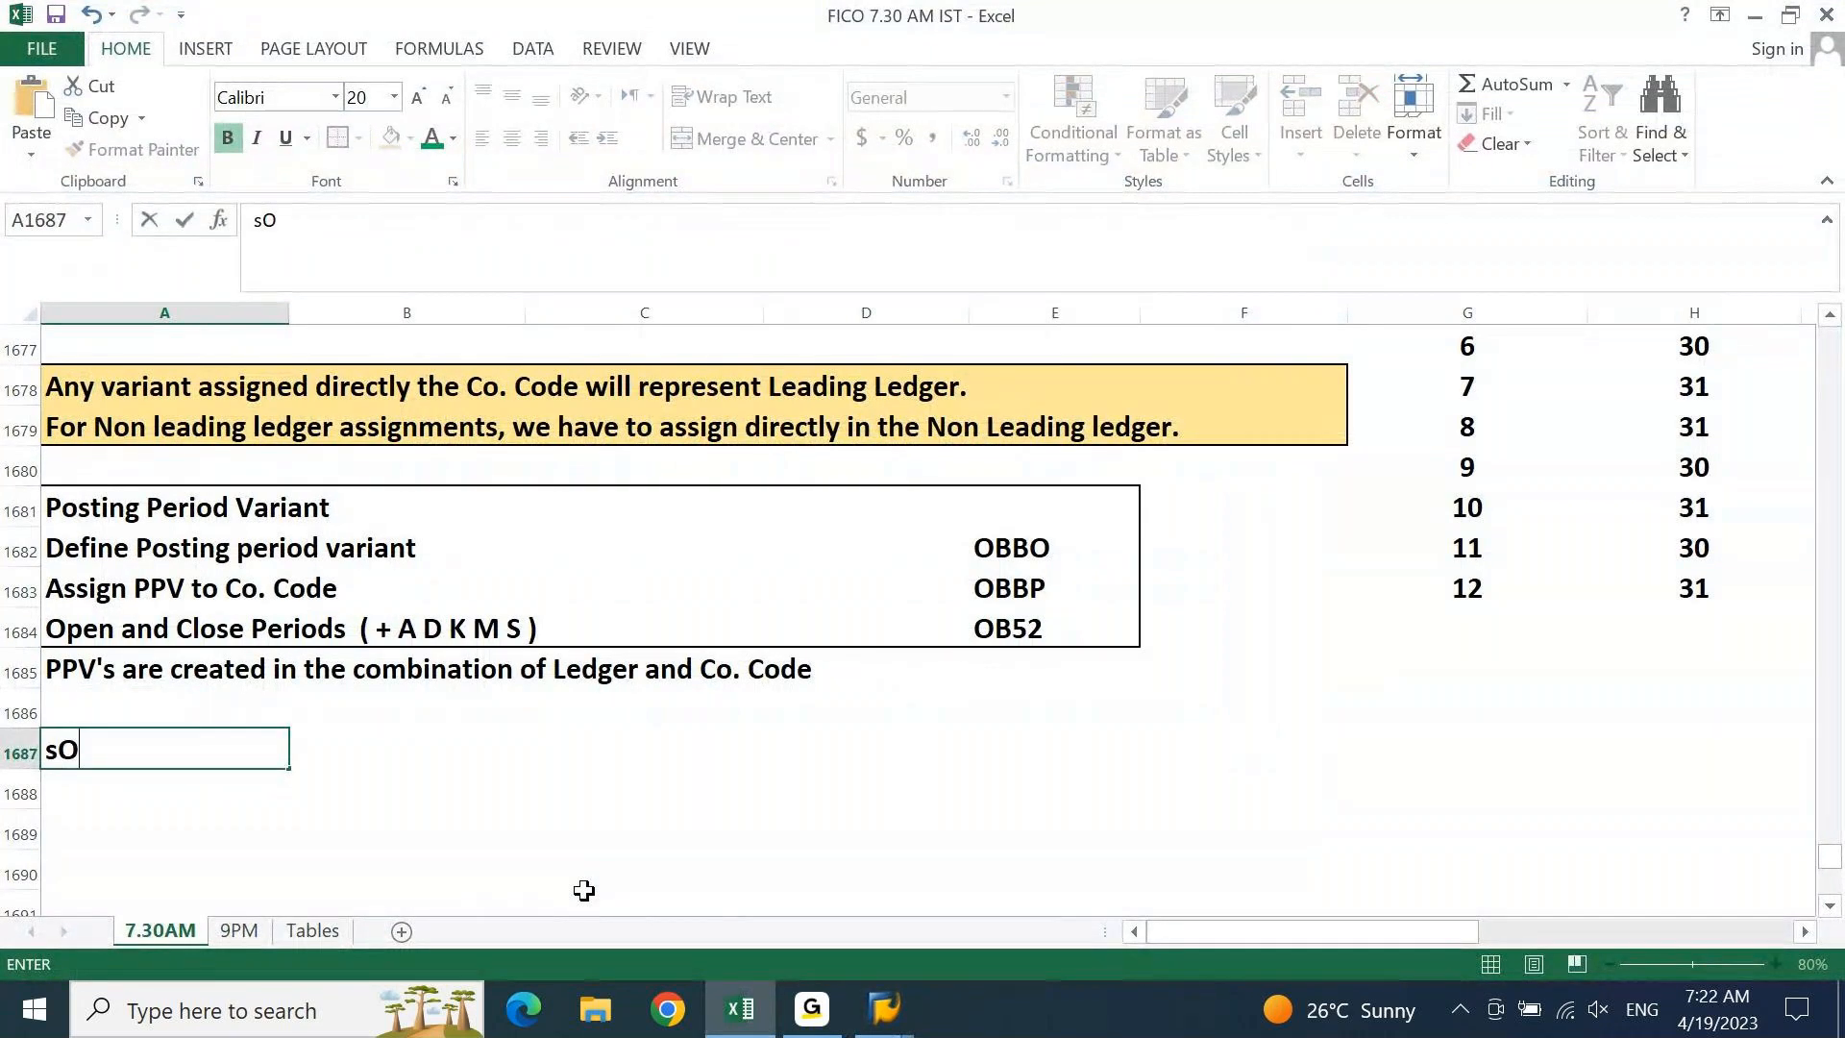
text(RTING Ord)
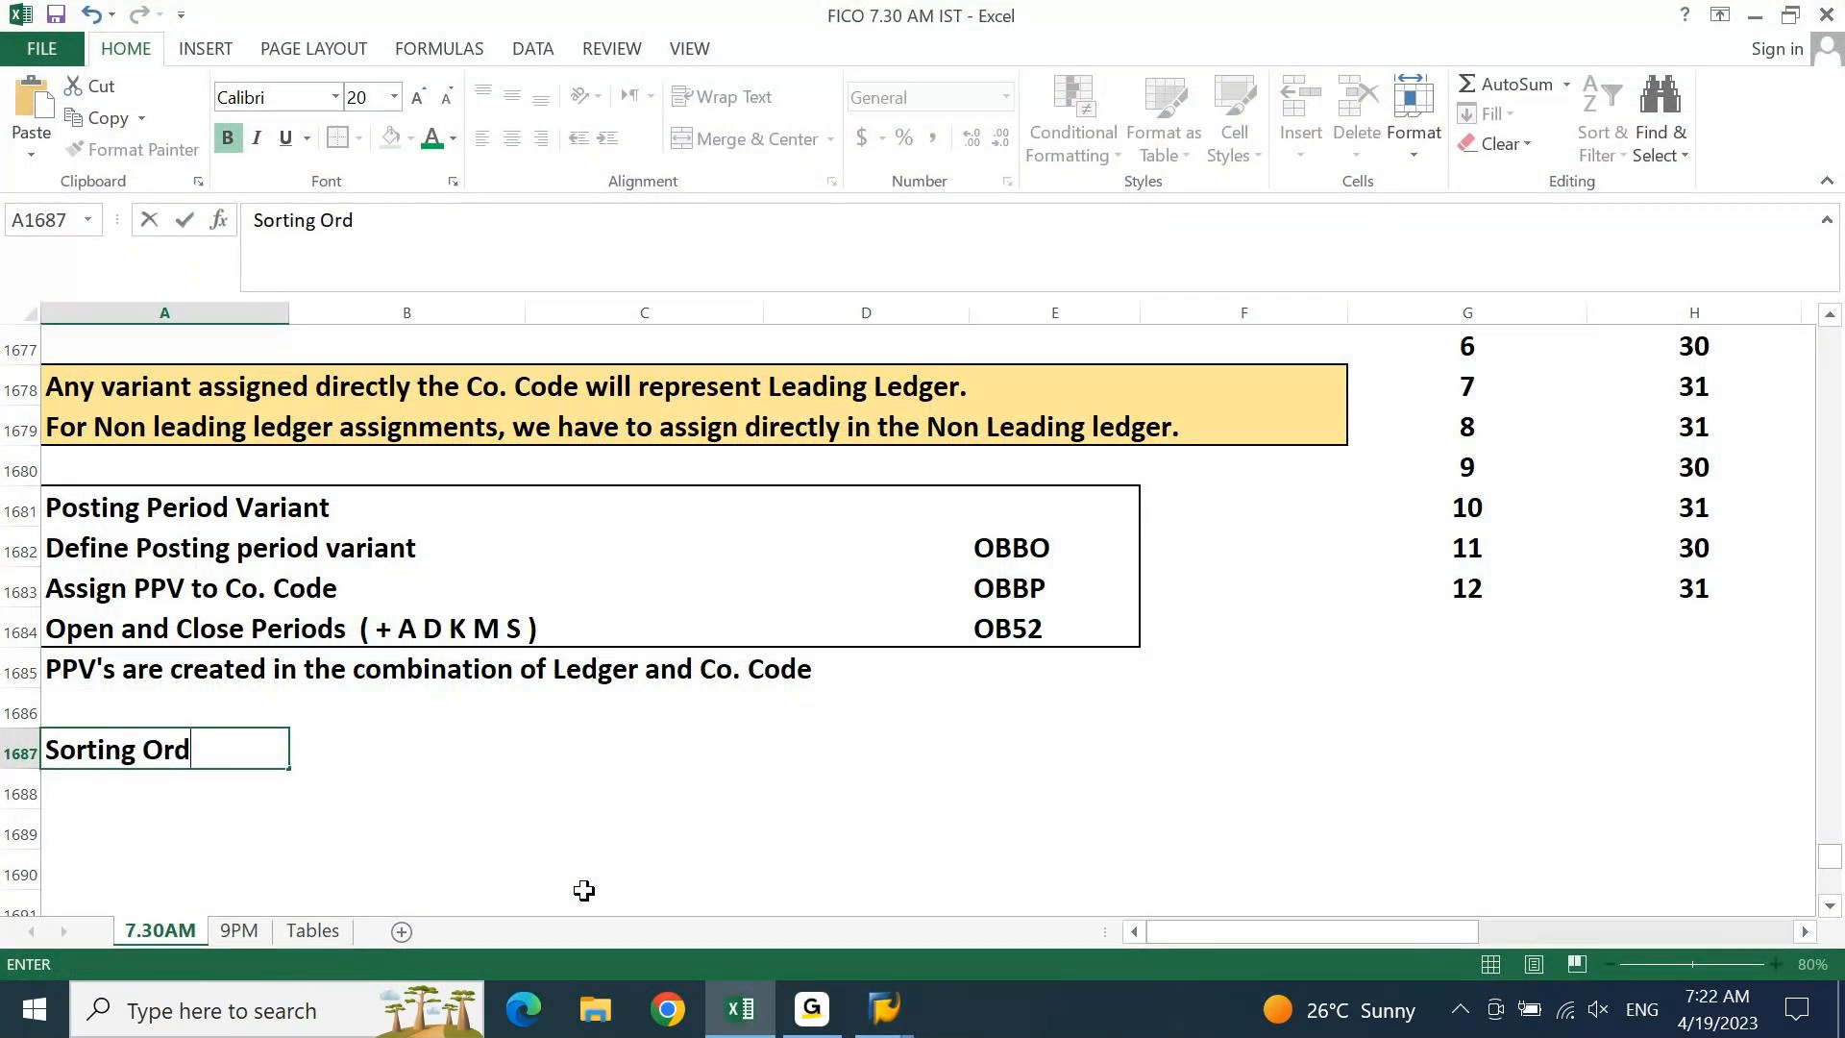
text(er in SA)
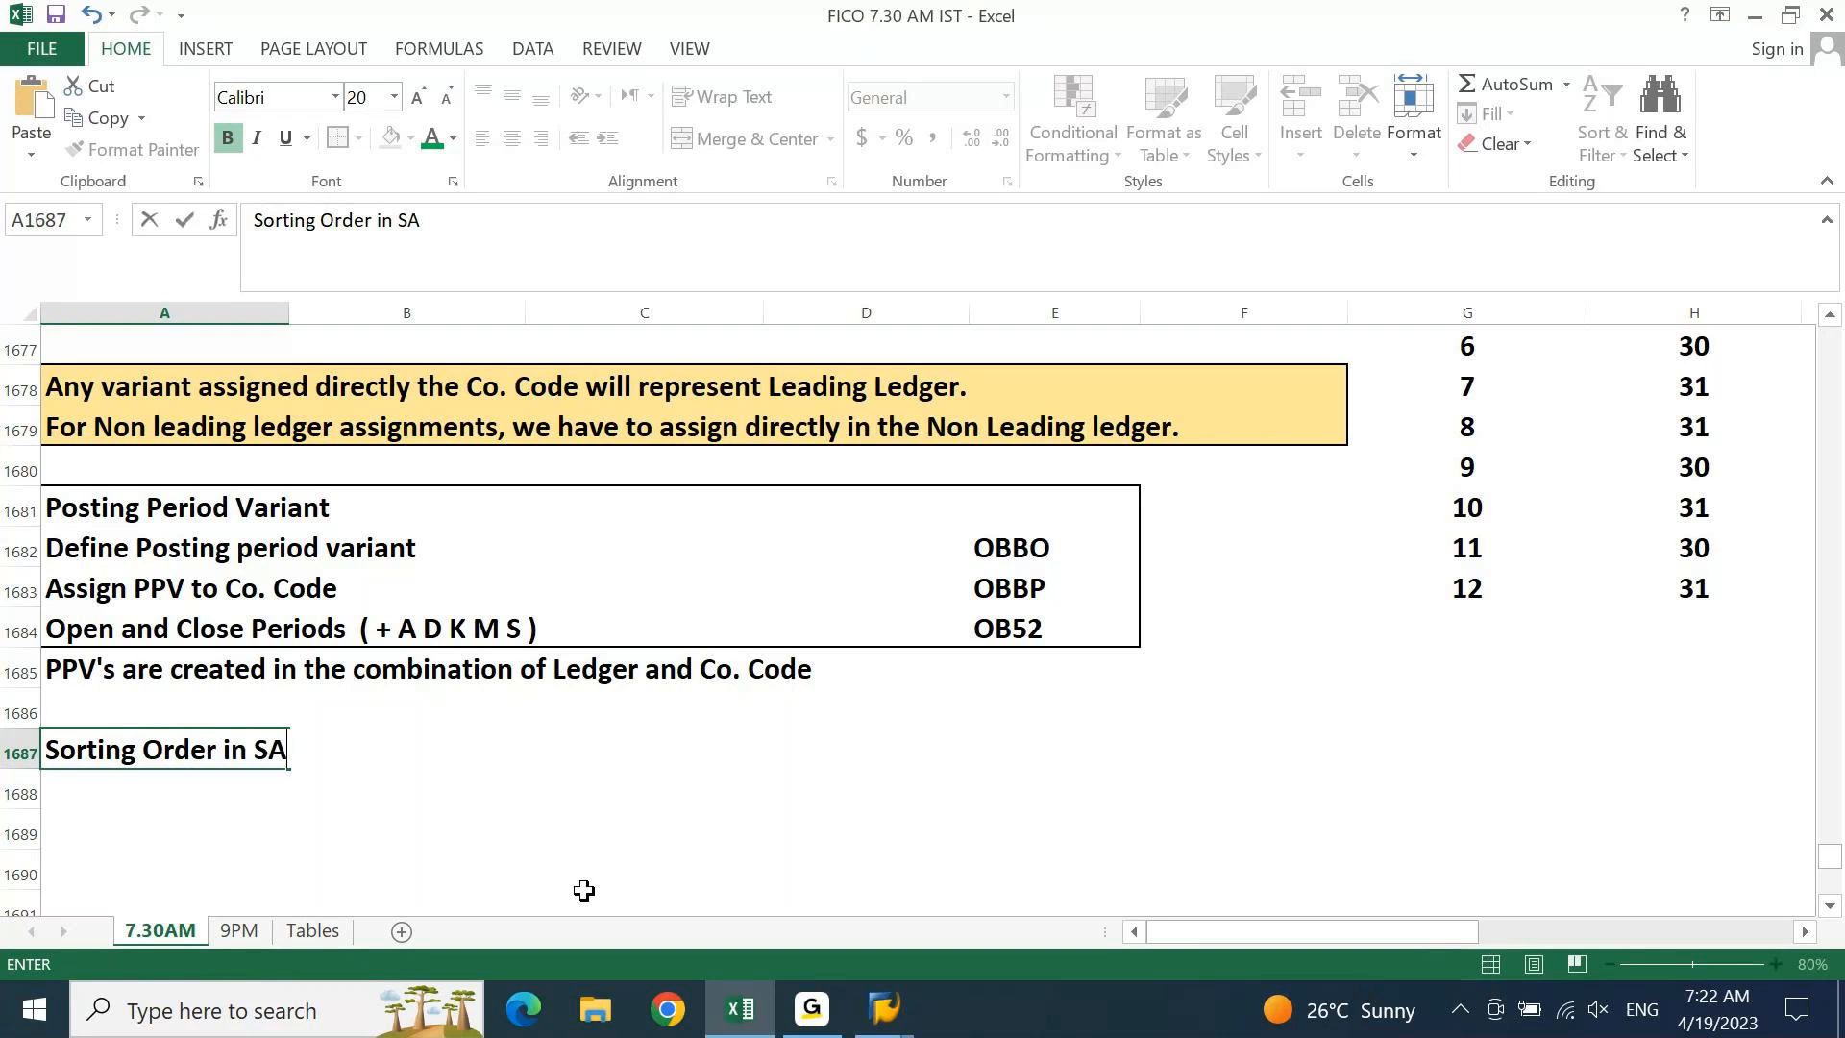
text(P = Blank)
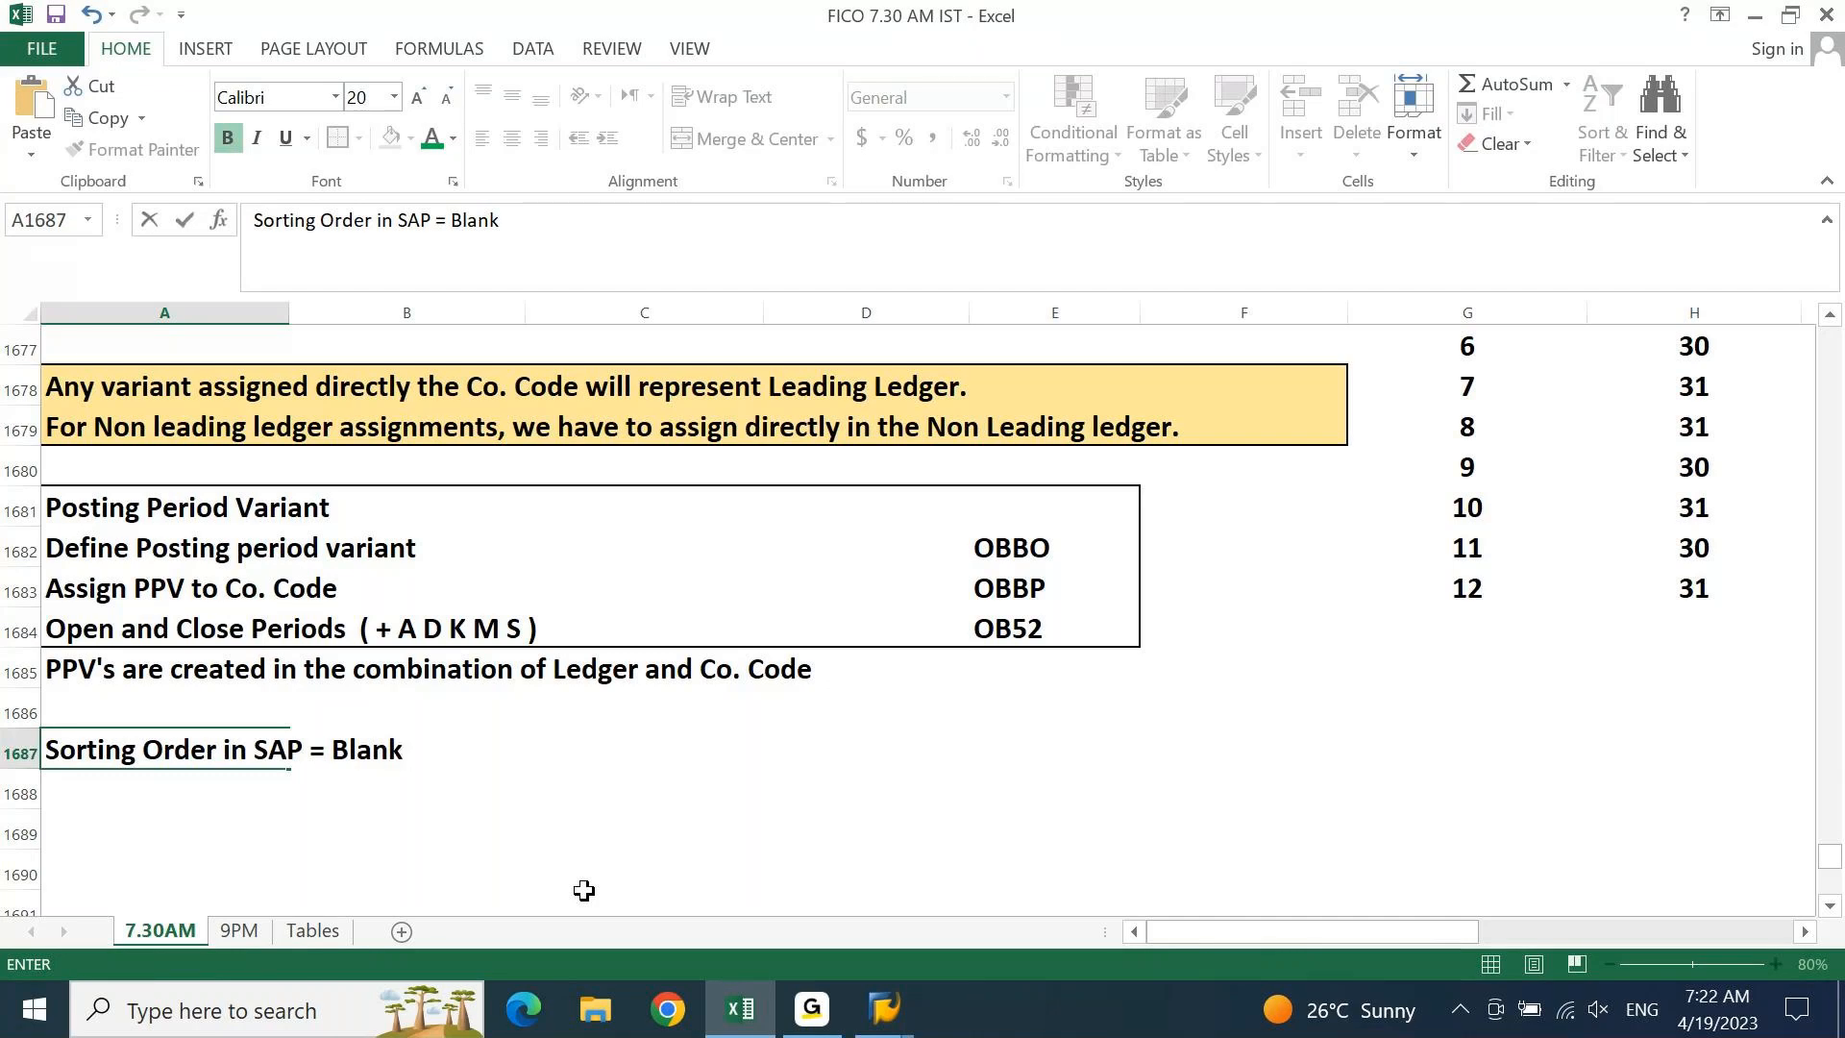
text( , Numer)
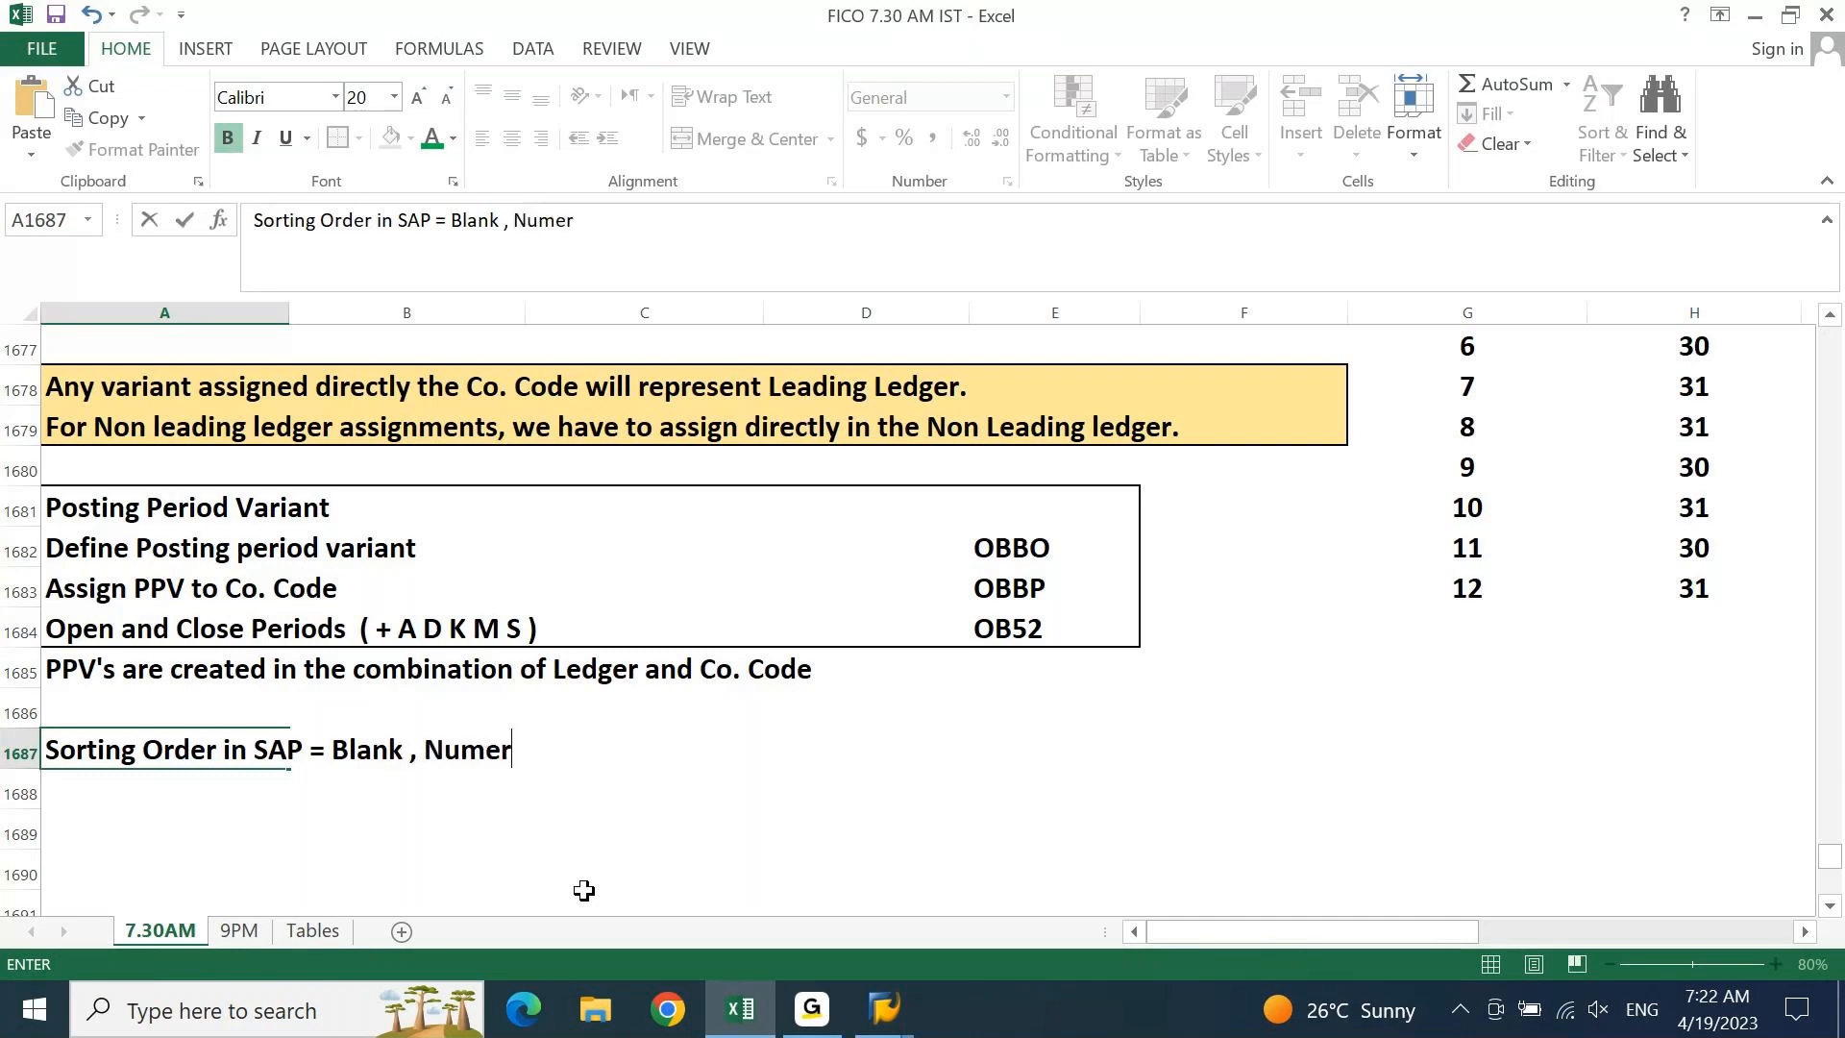
text(ic, Alphanets)
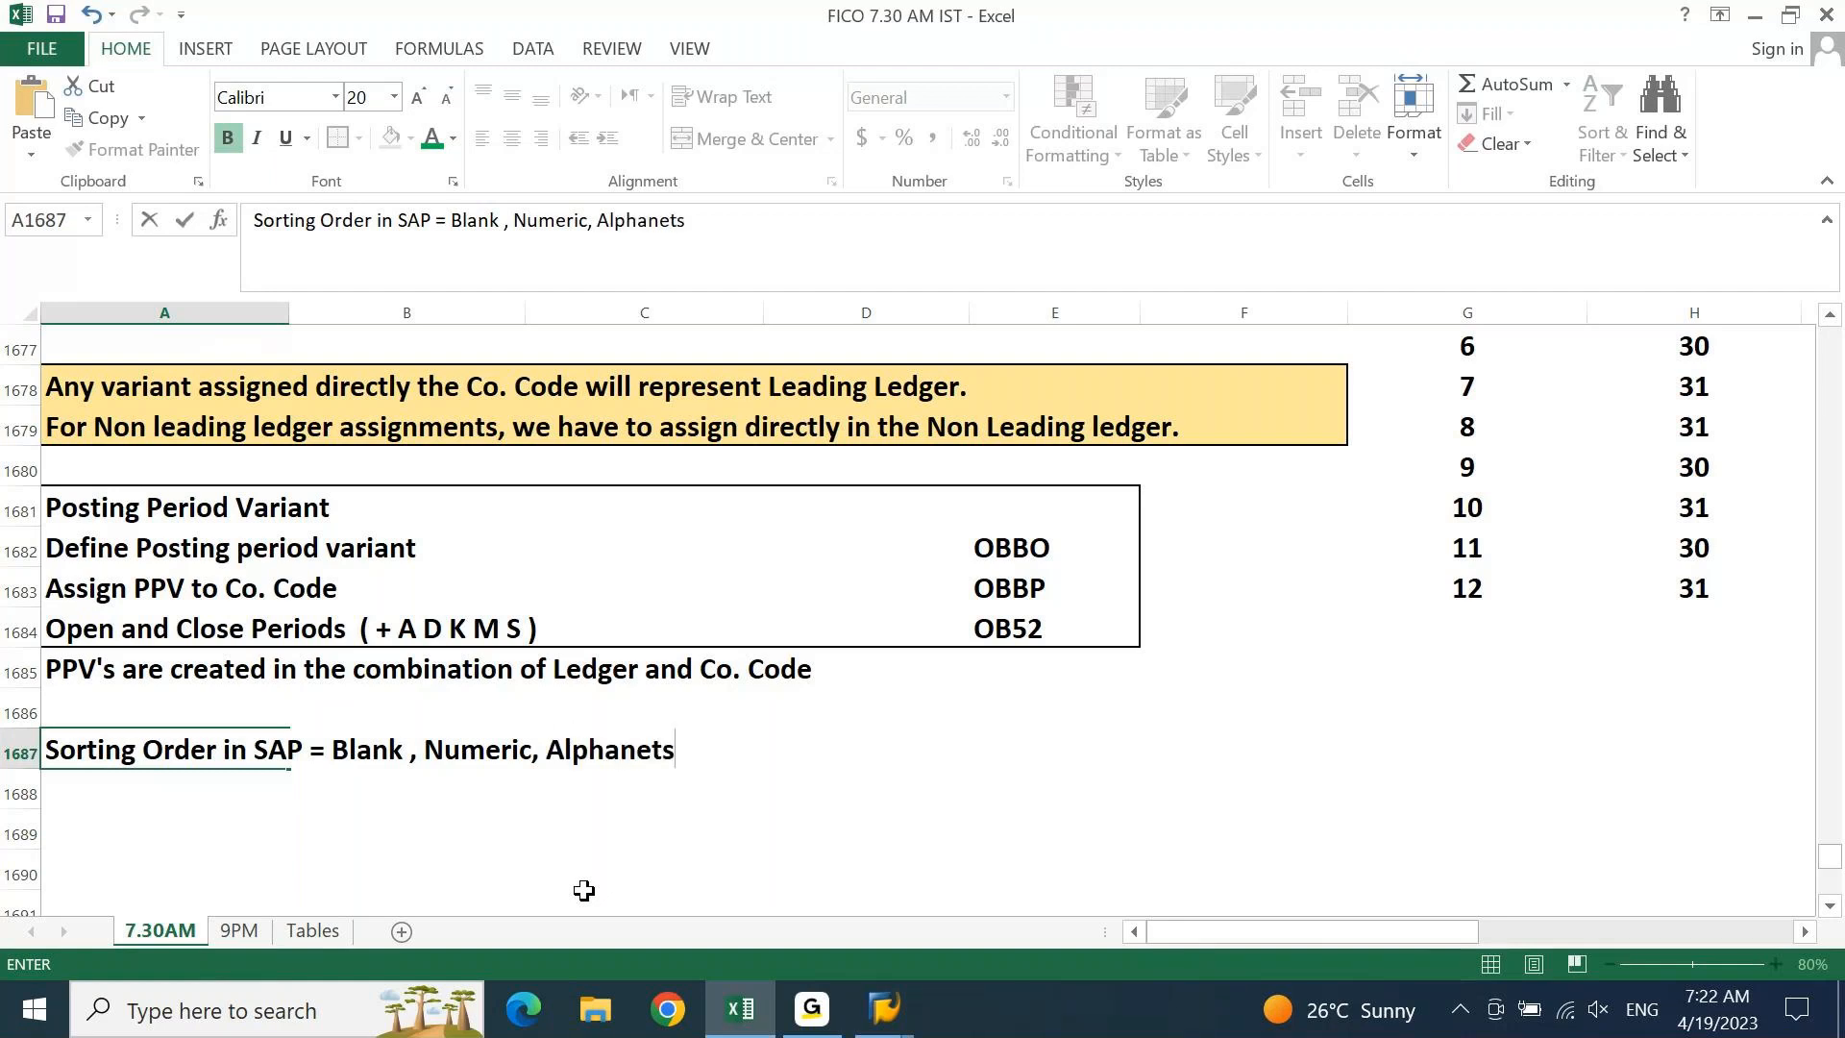
key(ctrl+Return)
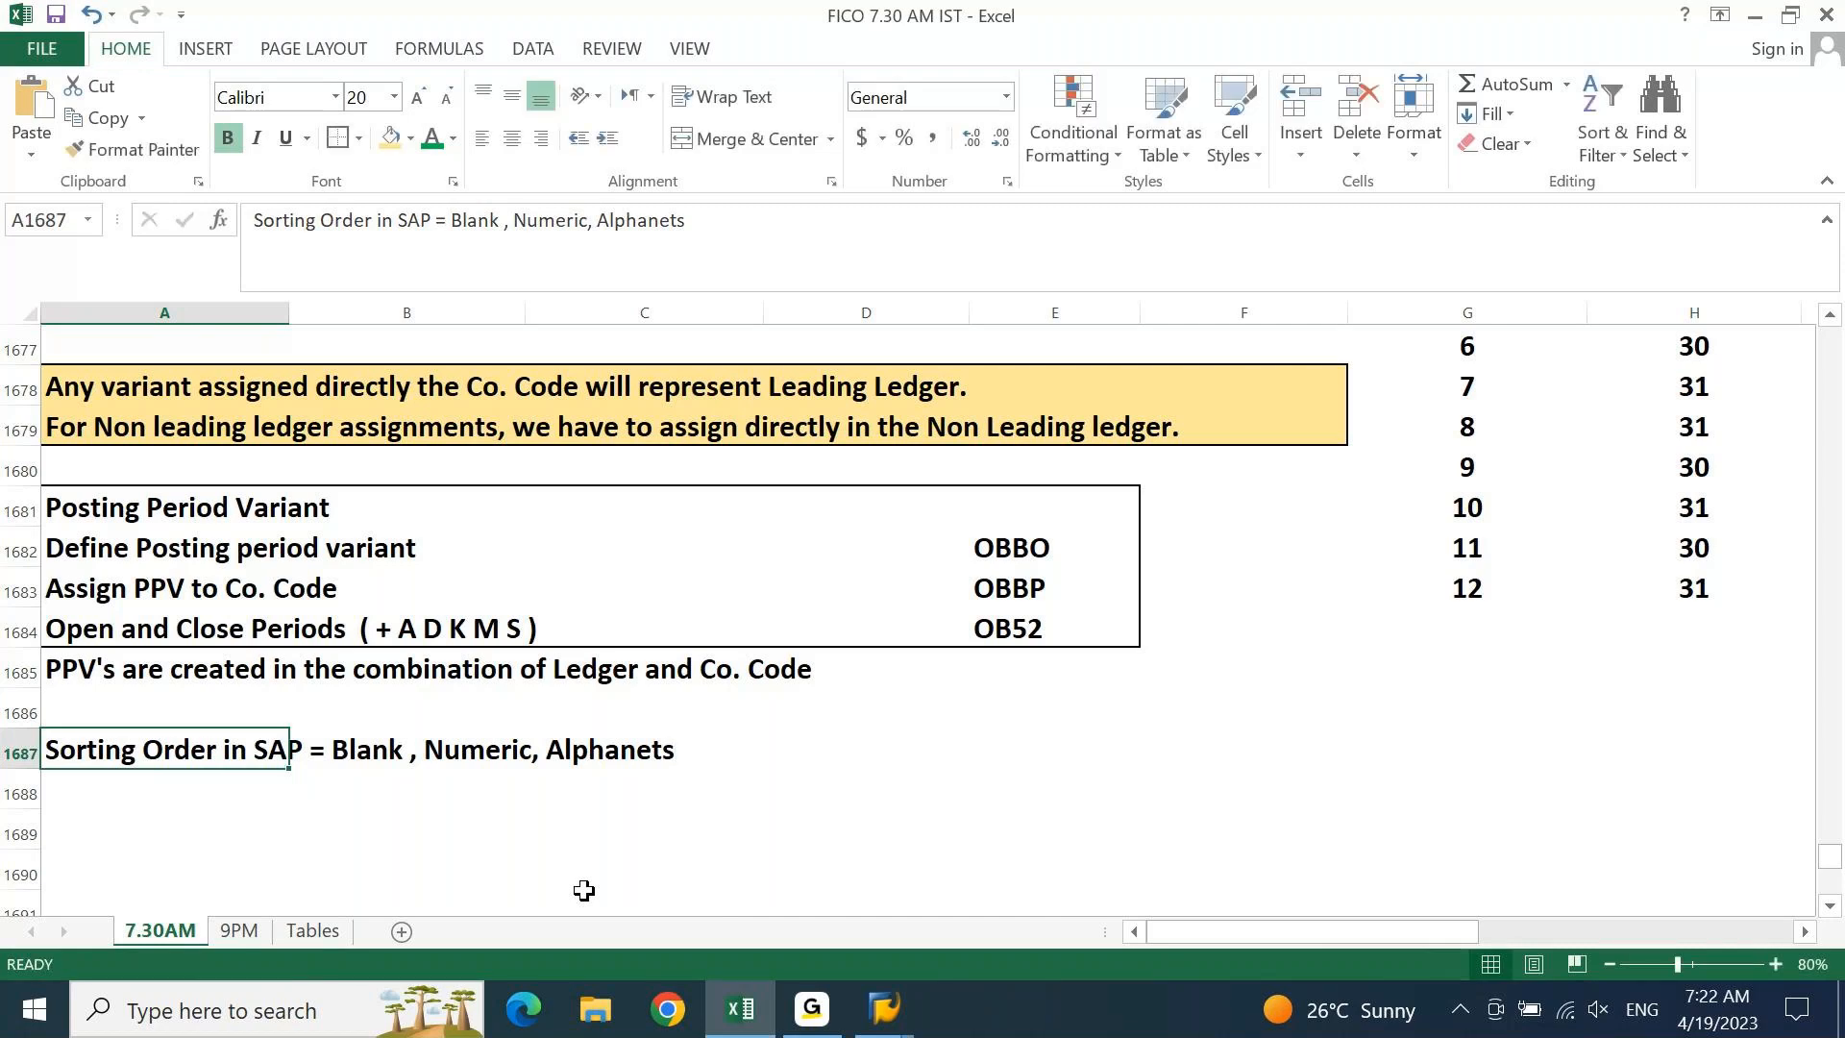
key(F2)
key(ctrl+shift+Left)
text(special )
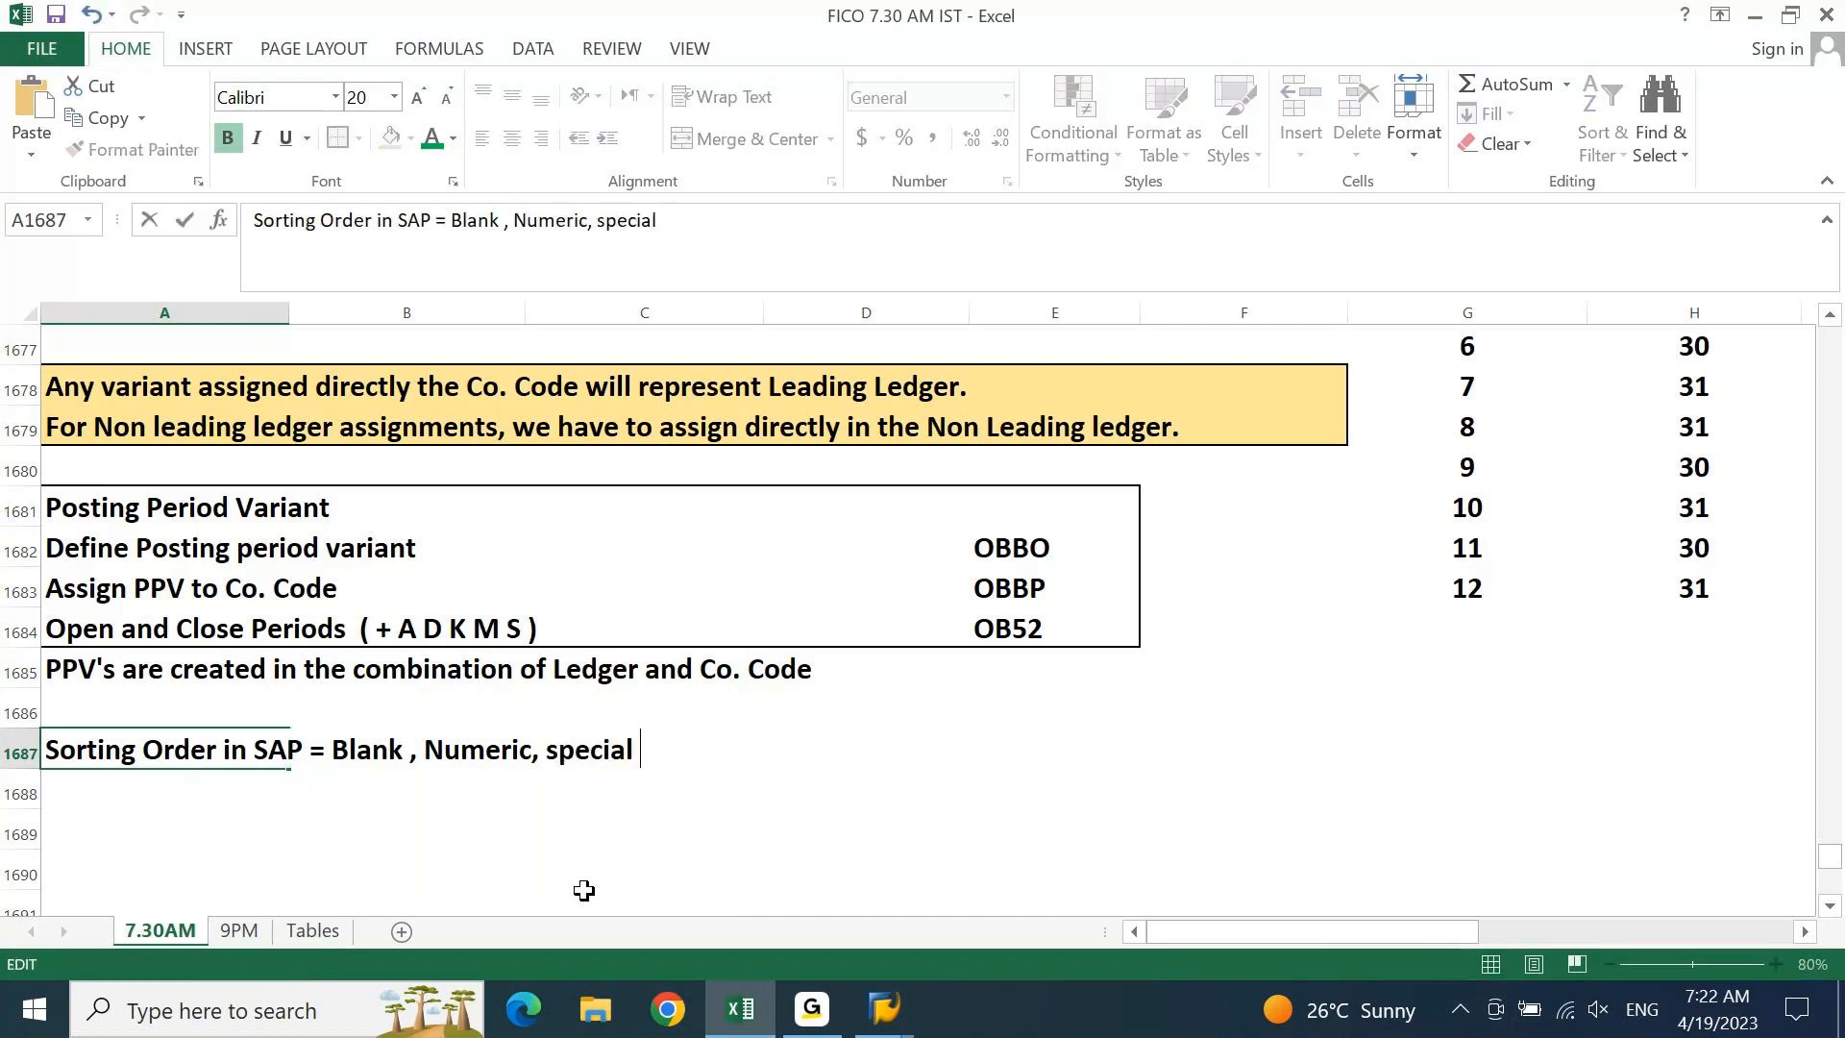
text(char, Letters)
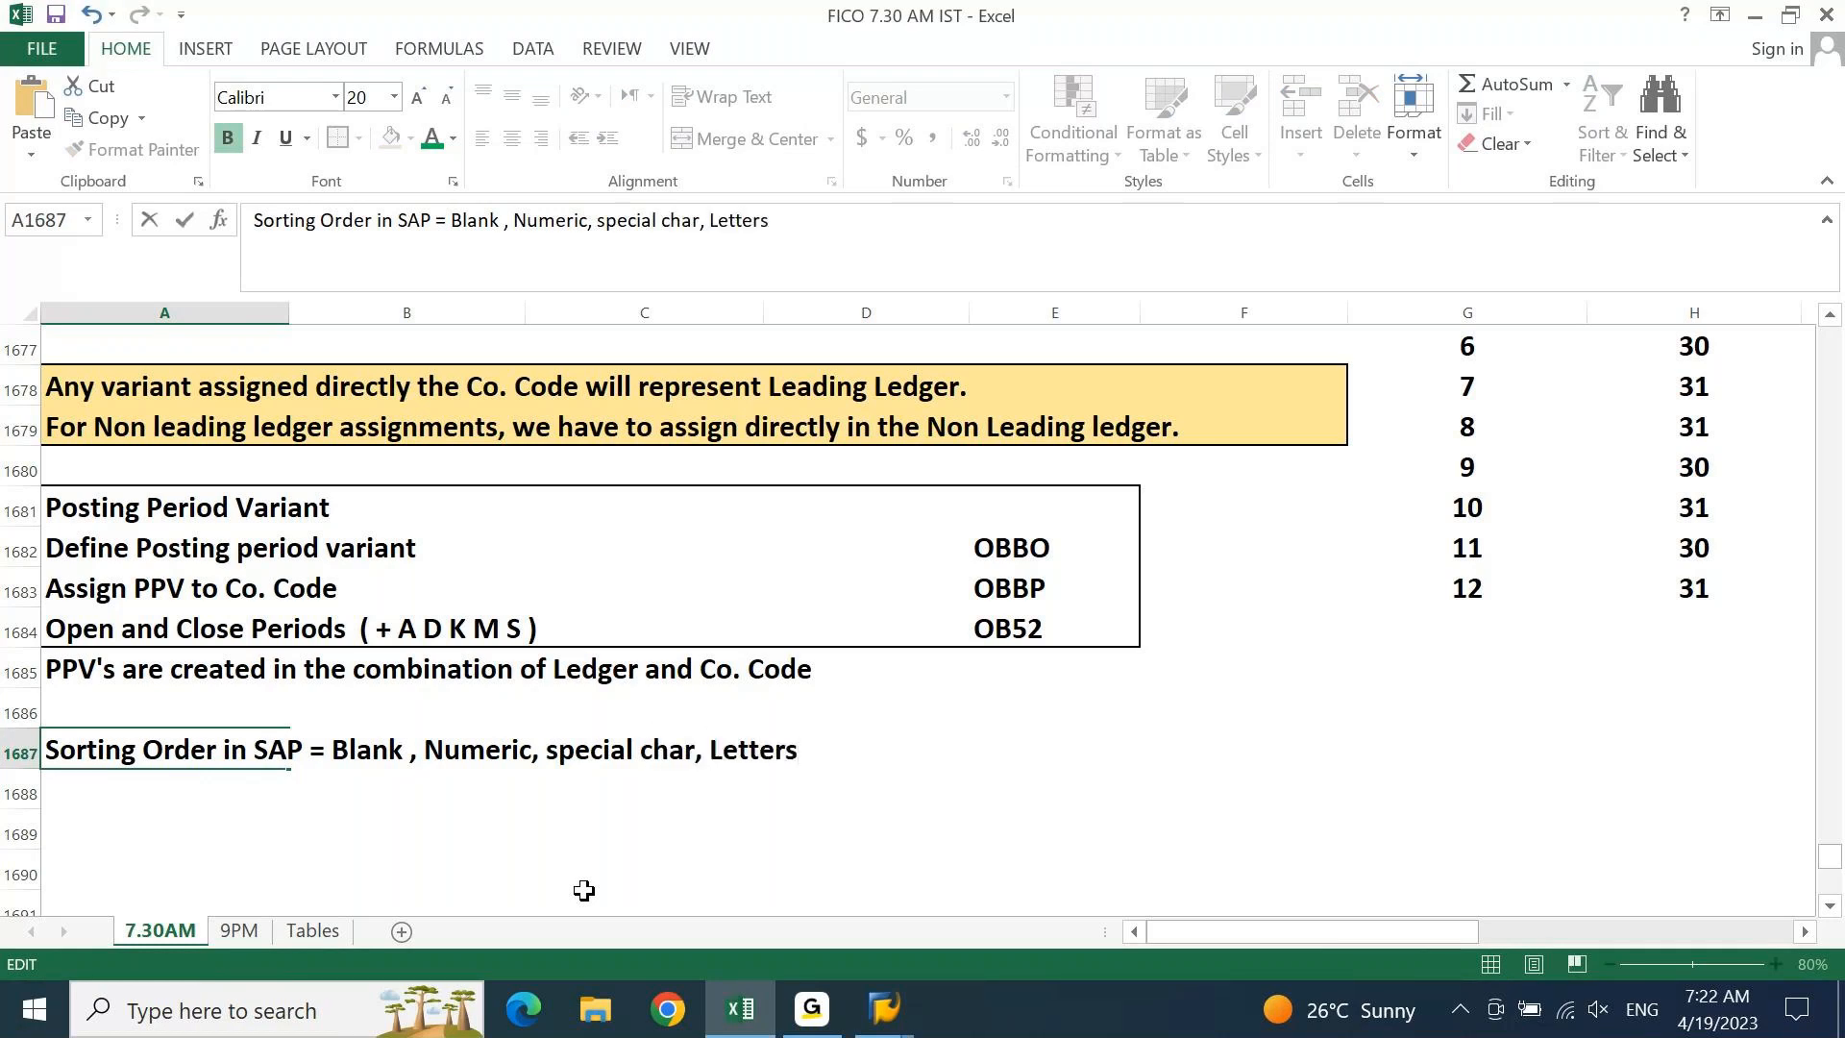
key(Return)
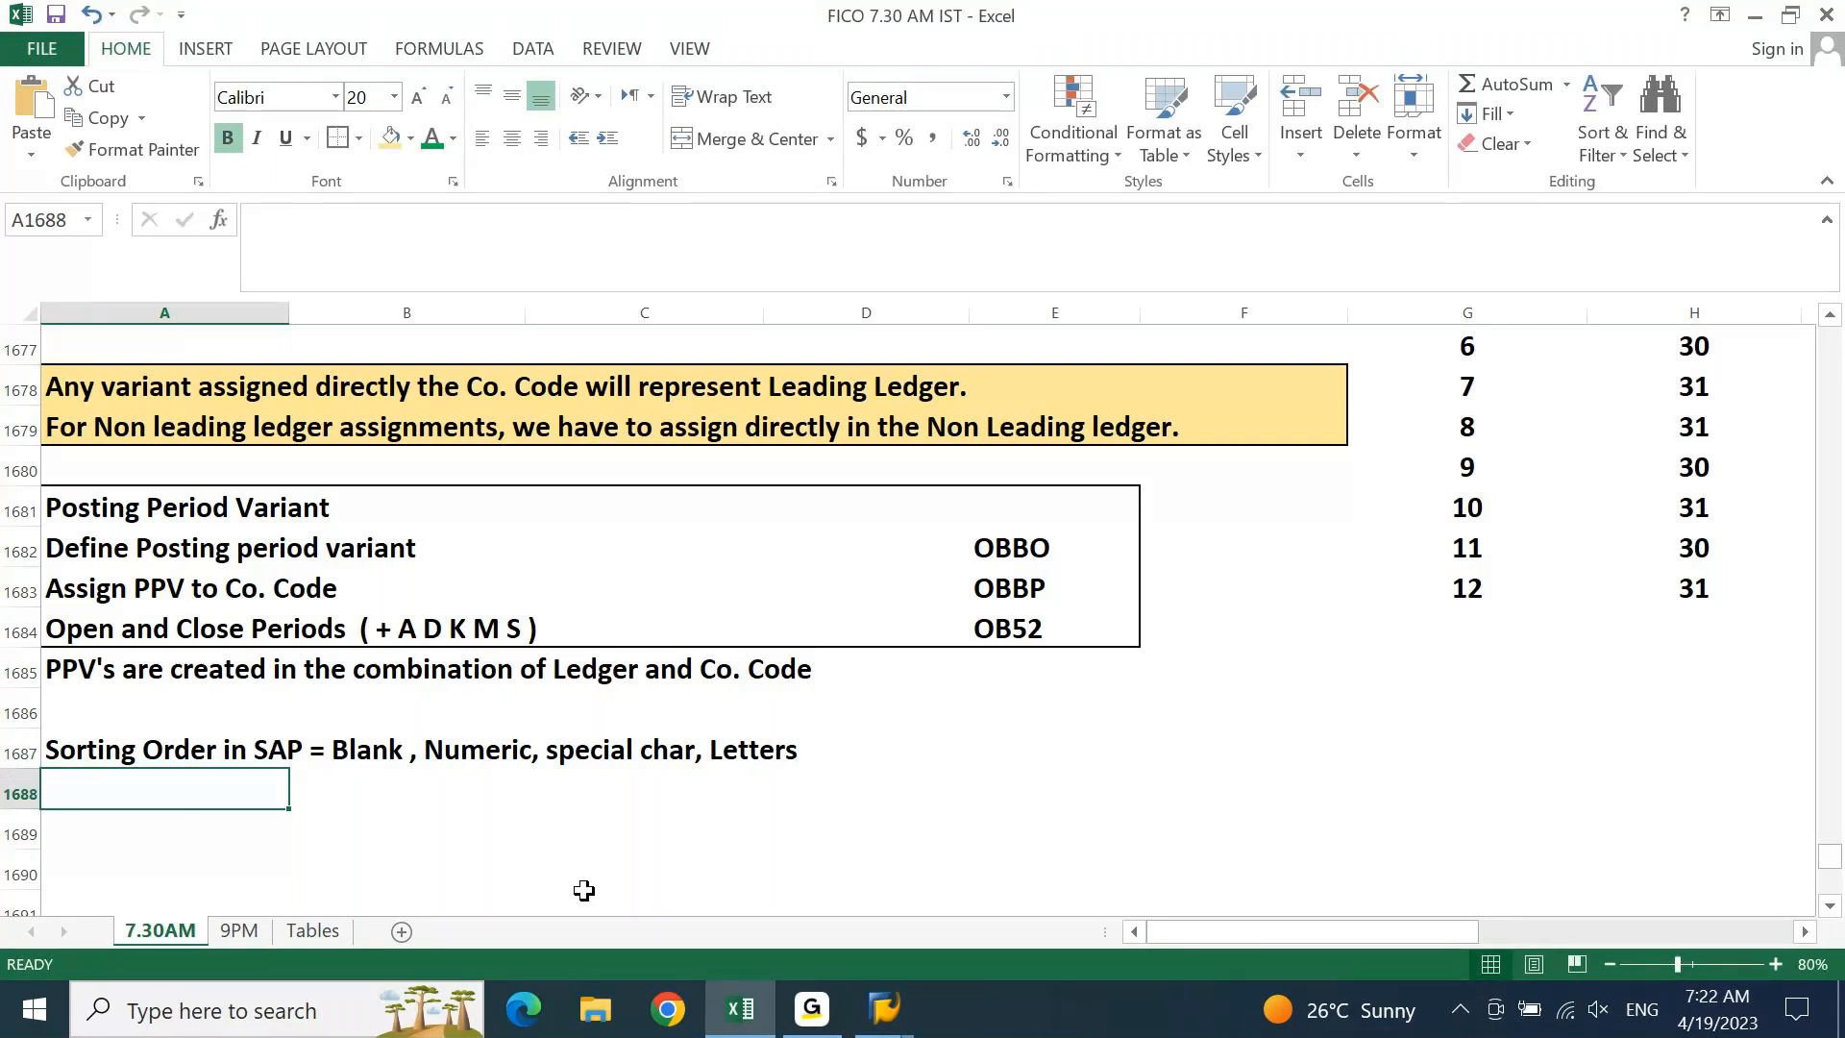
Back in SAP, open the Business areas table with transaction OX03
click(884, 1009)
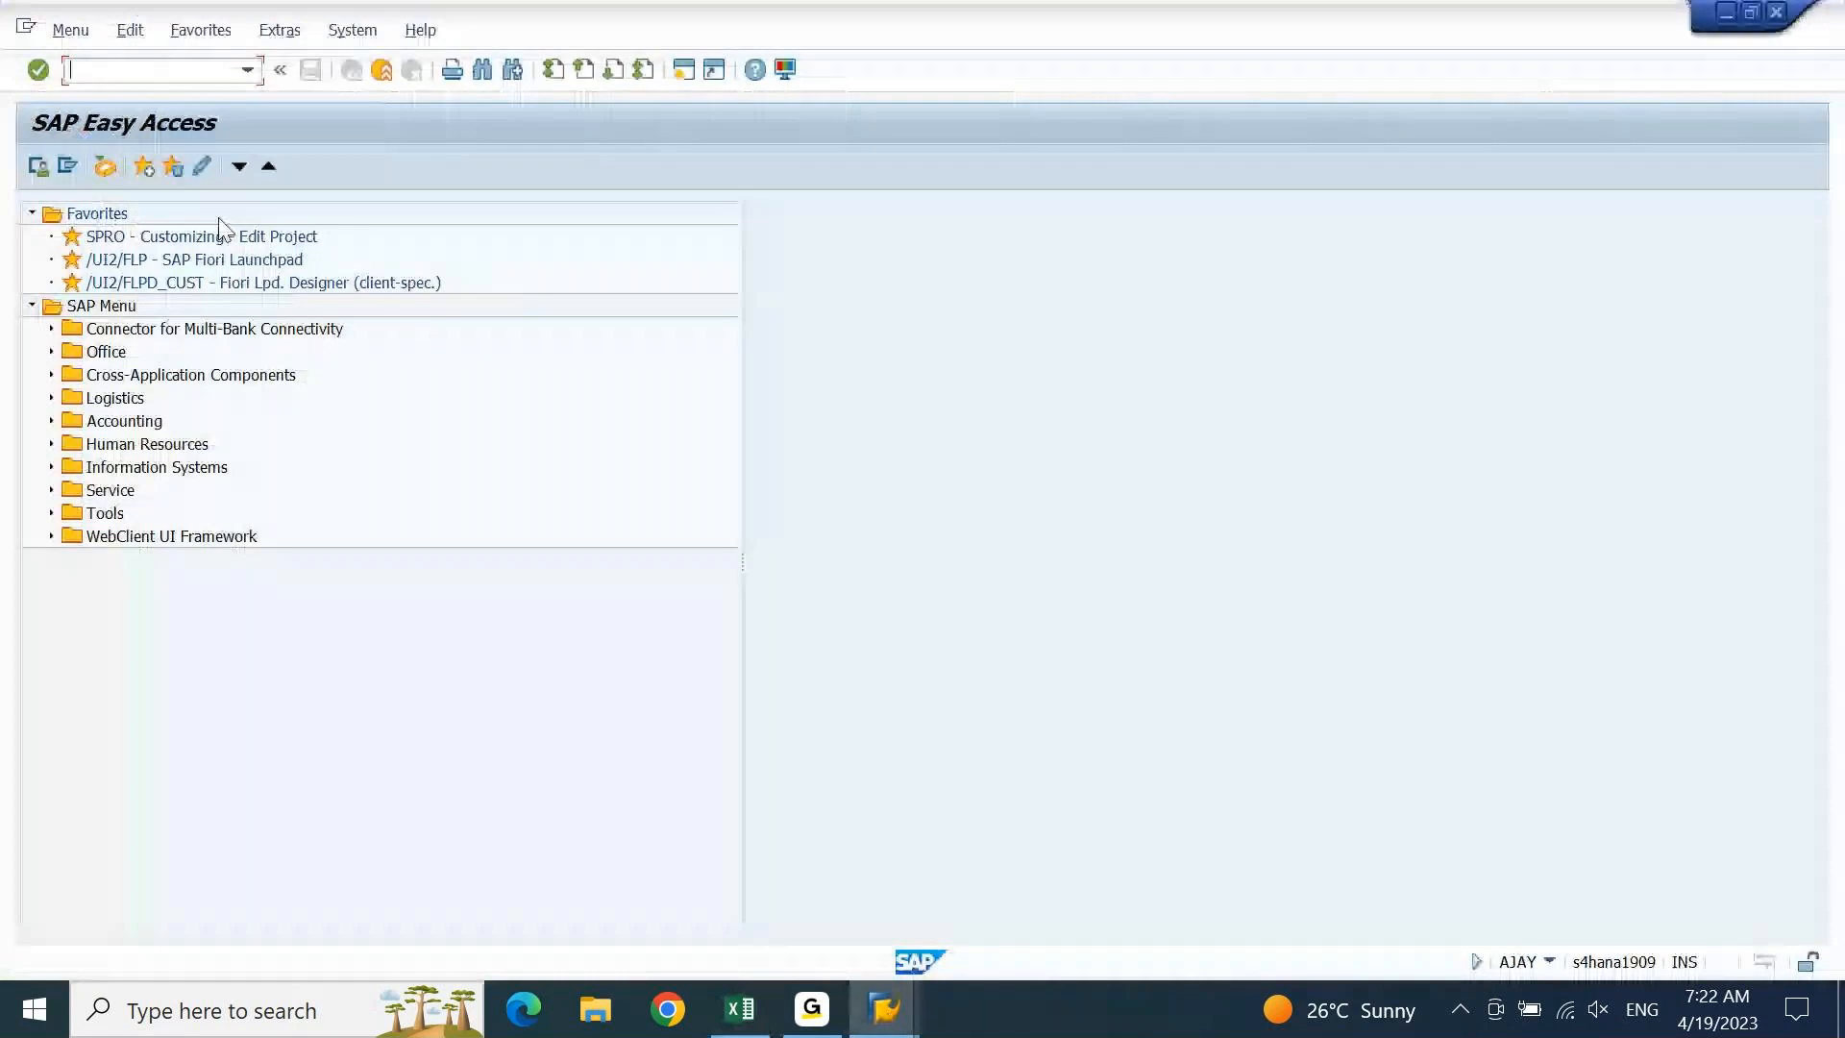
text(o)
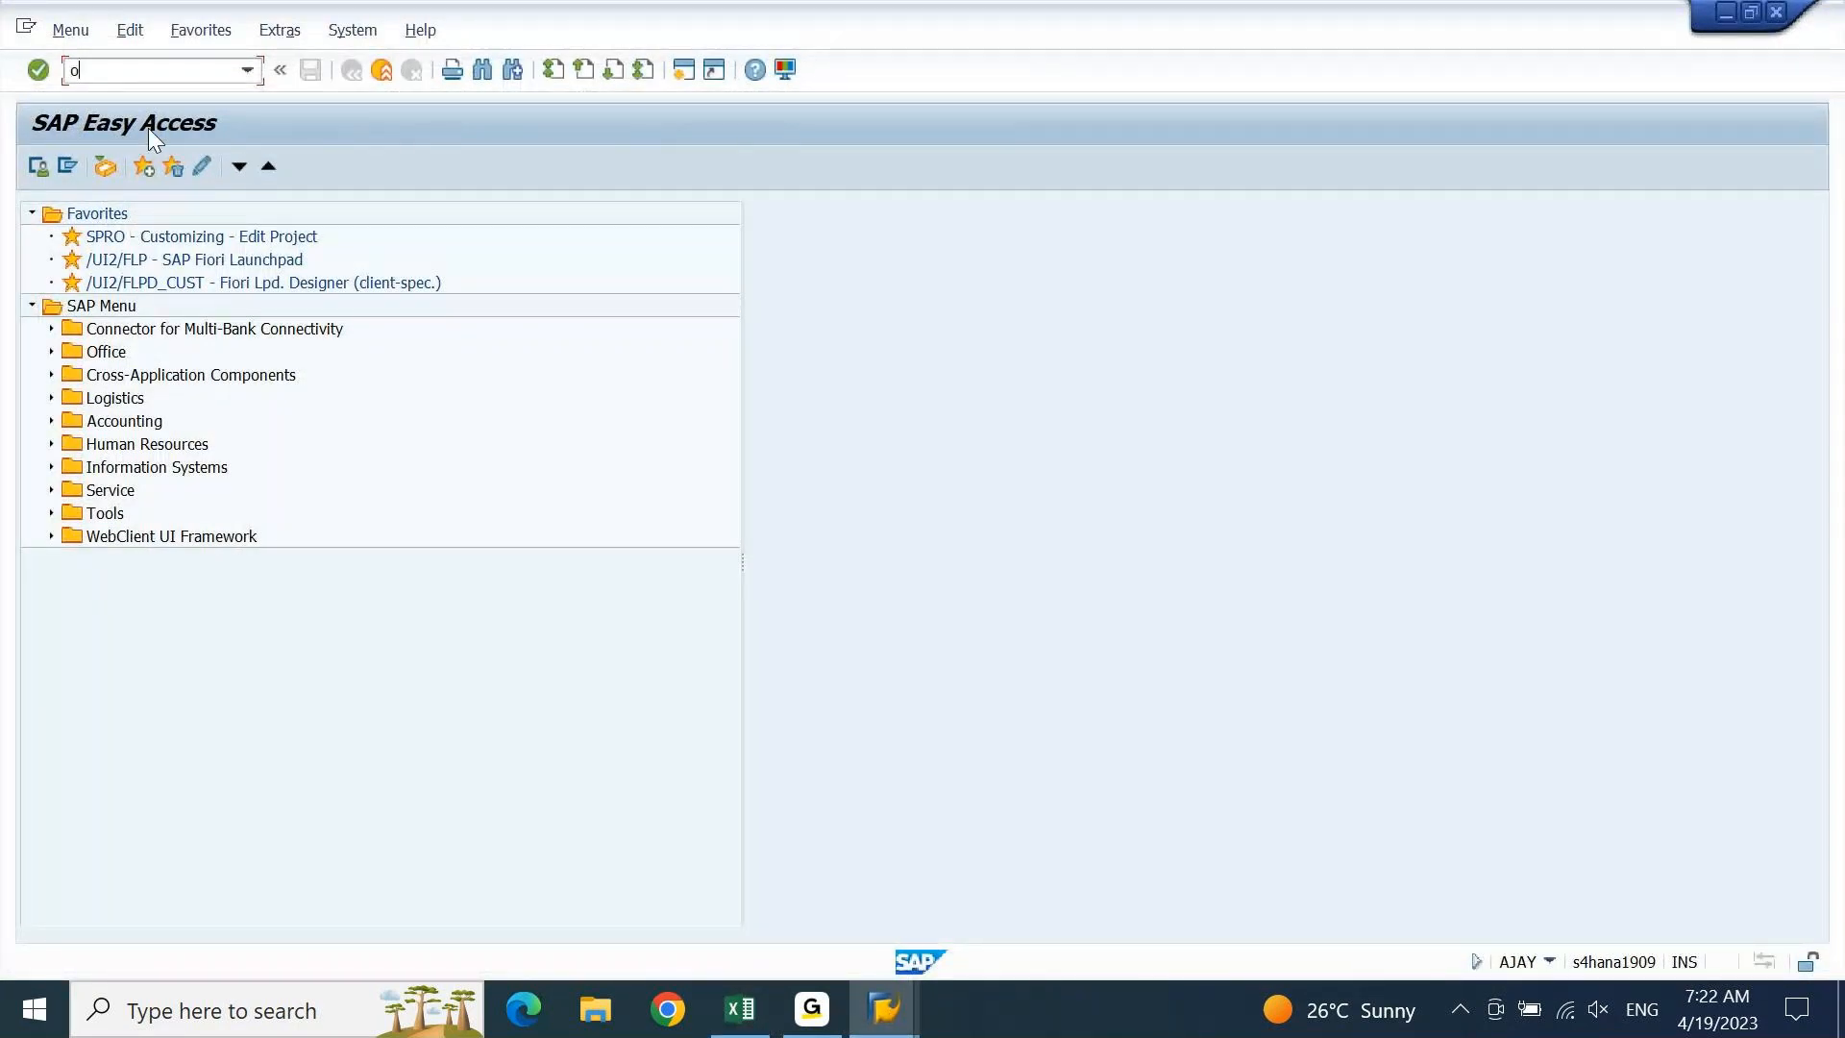
text(x03)
key(Return)
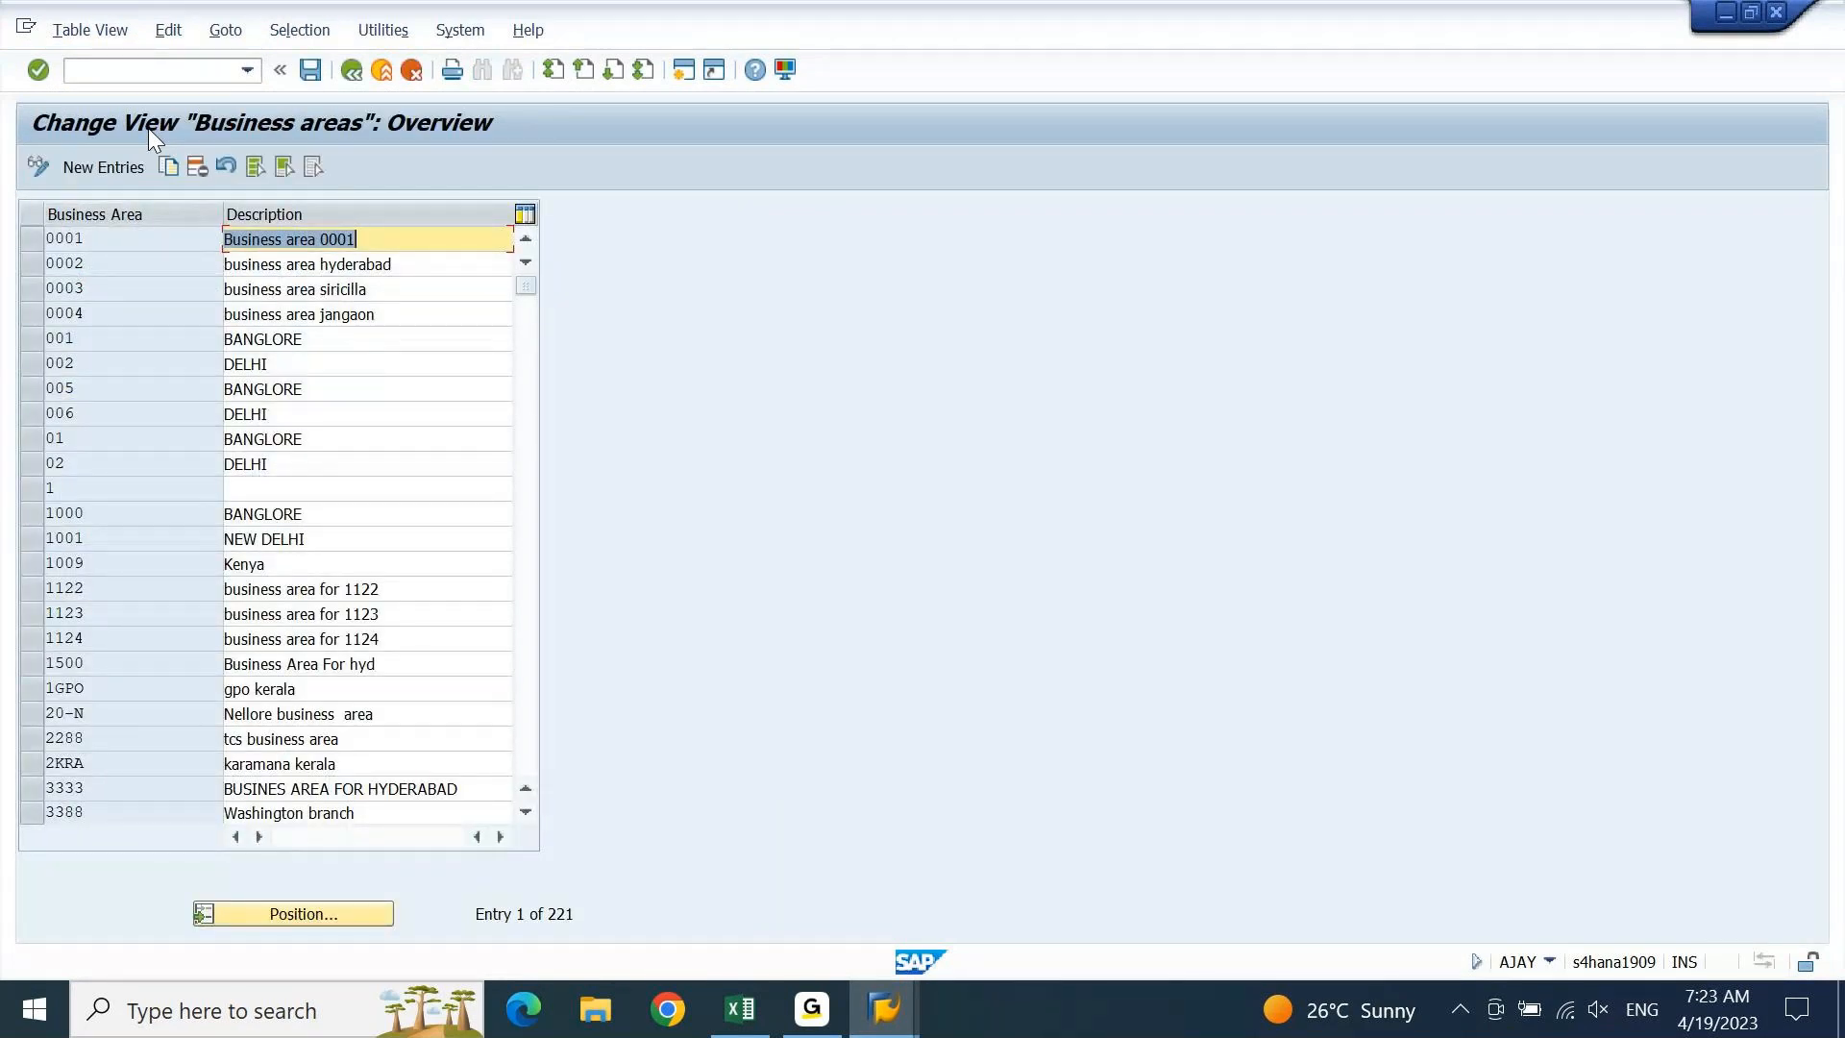
Scroll through the 221 business area entries and start a New Entries screen
click(104, 242)
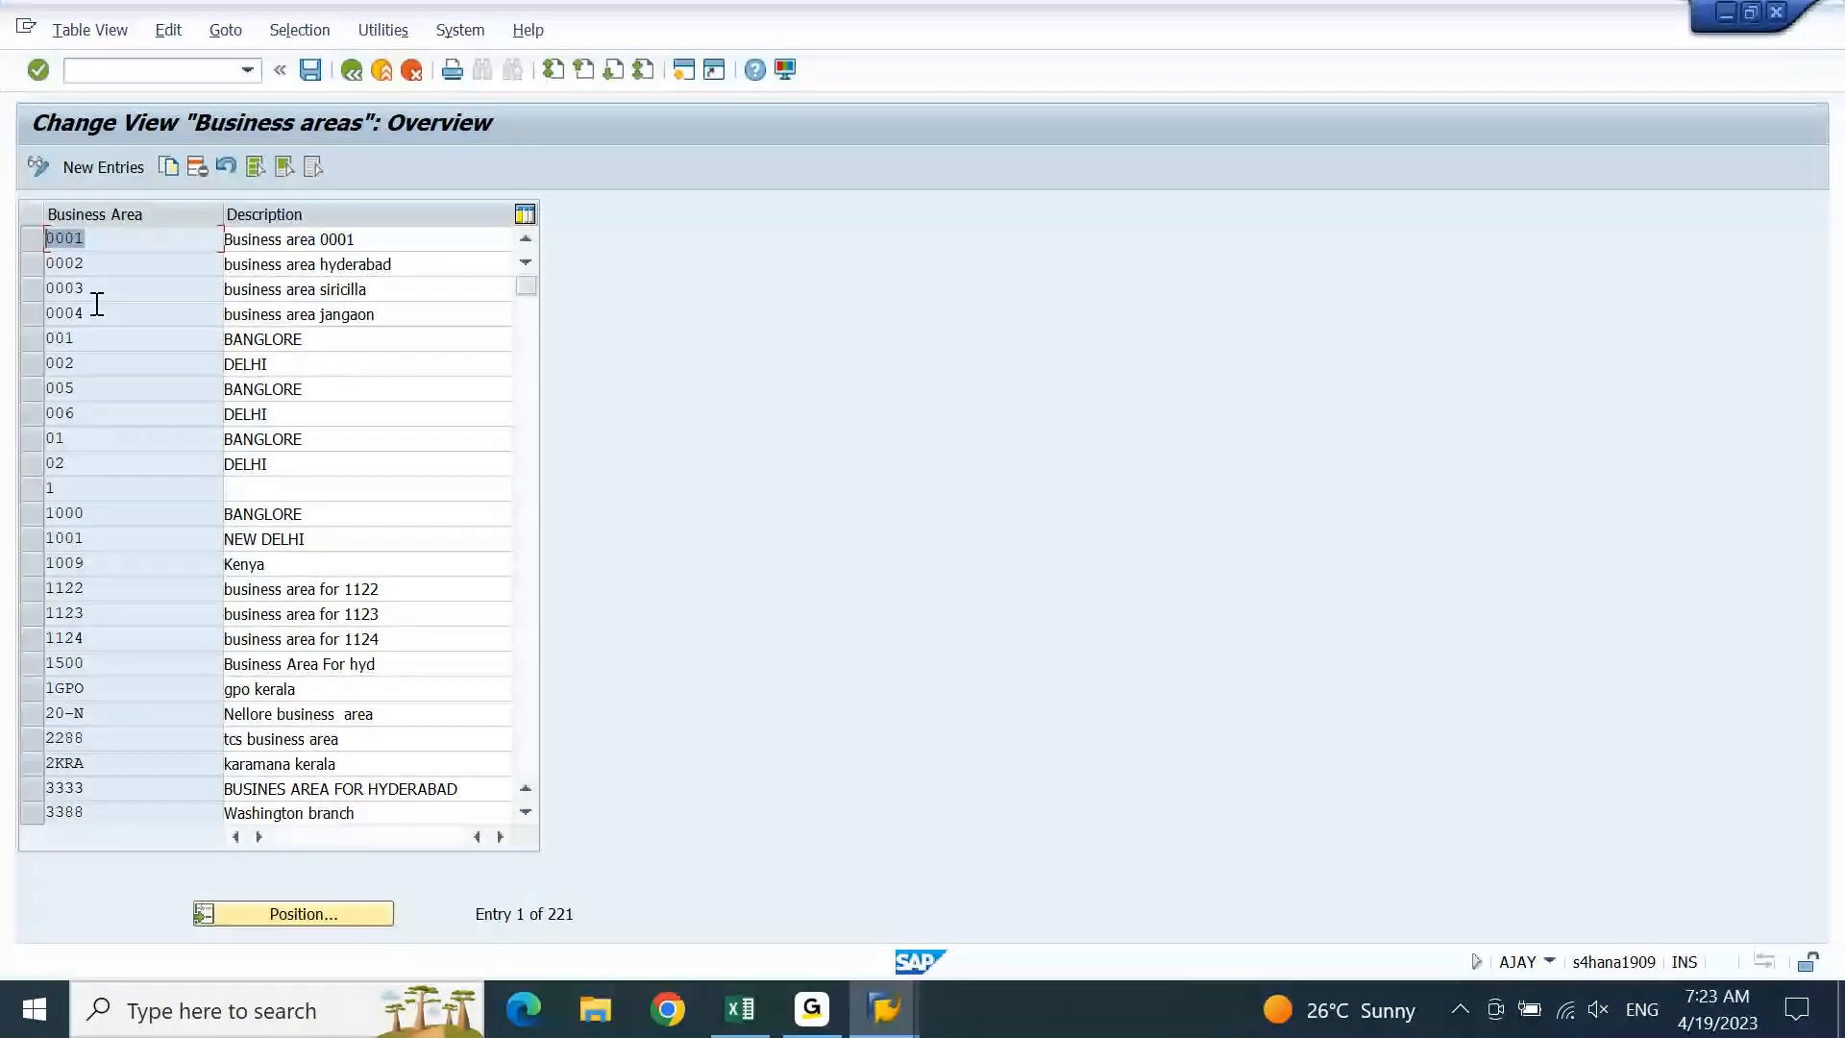
drag(525, 286, 527, 396)
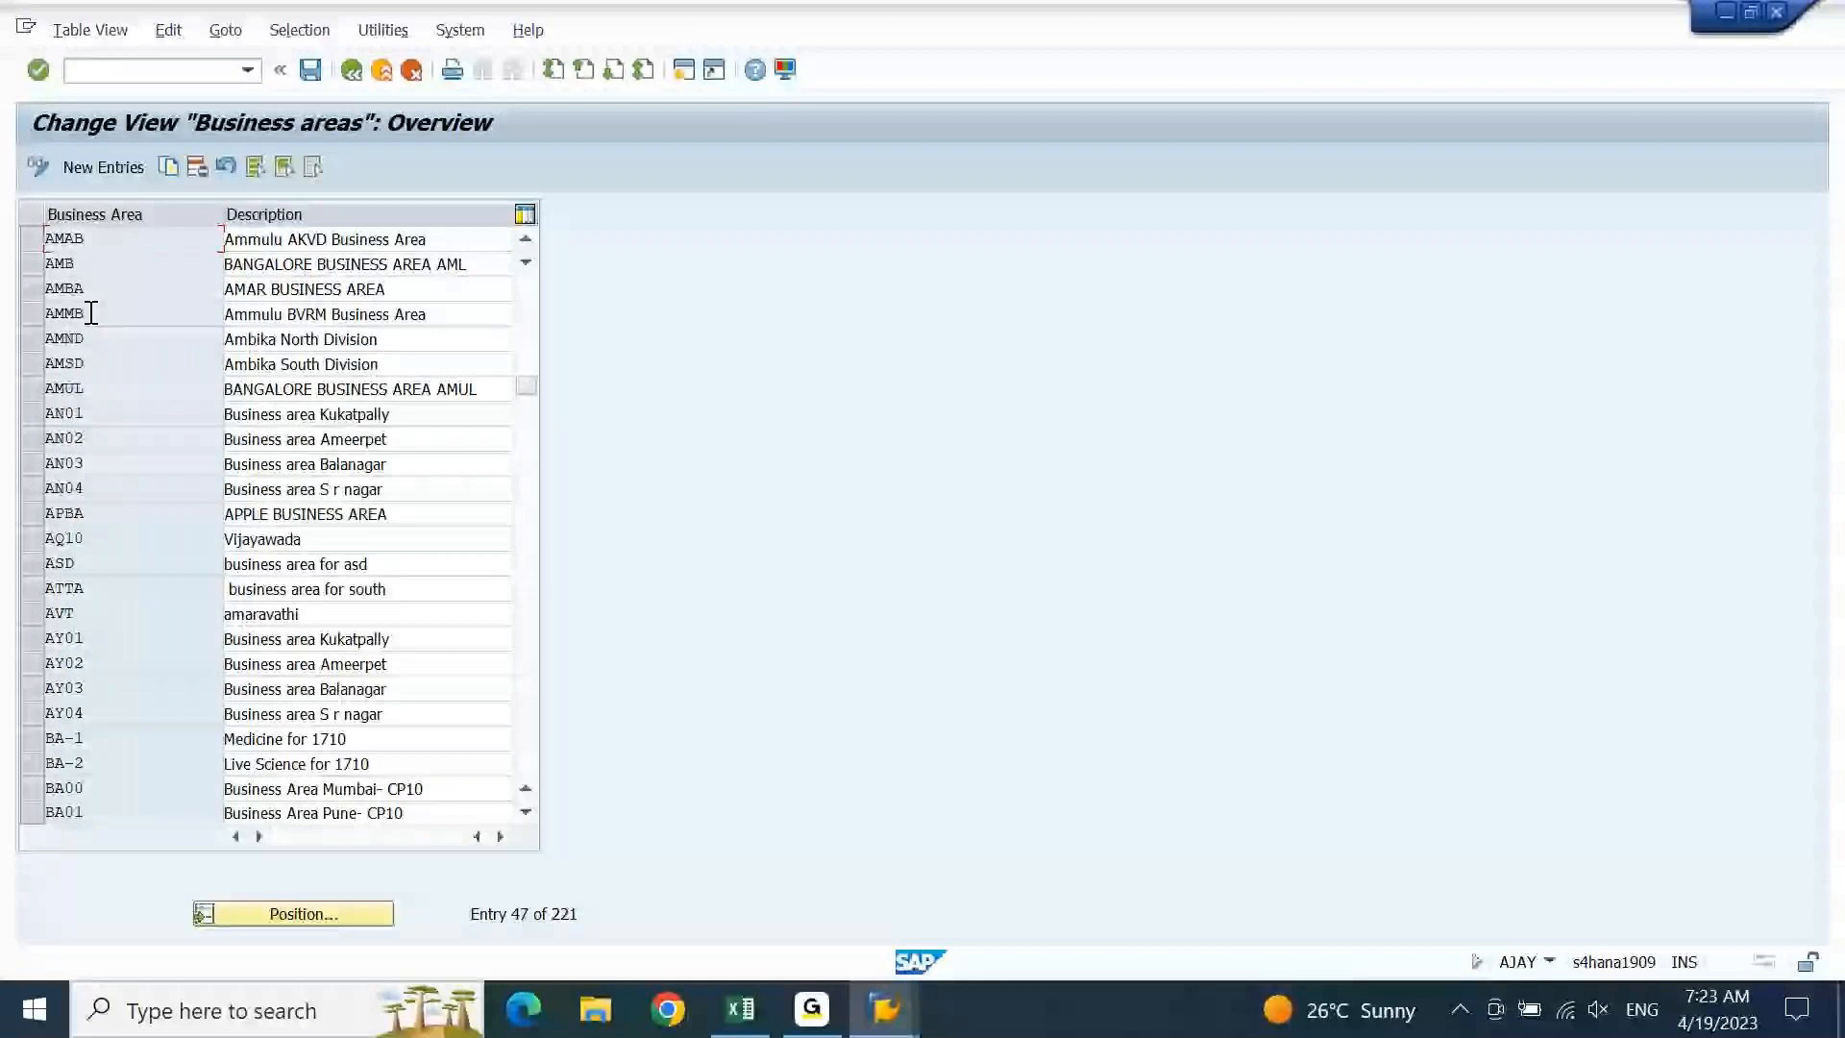
click(530, 429)
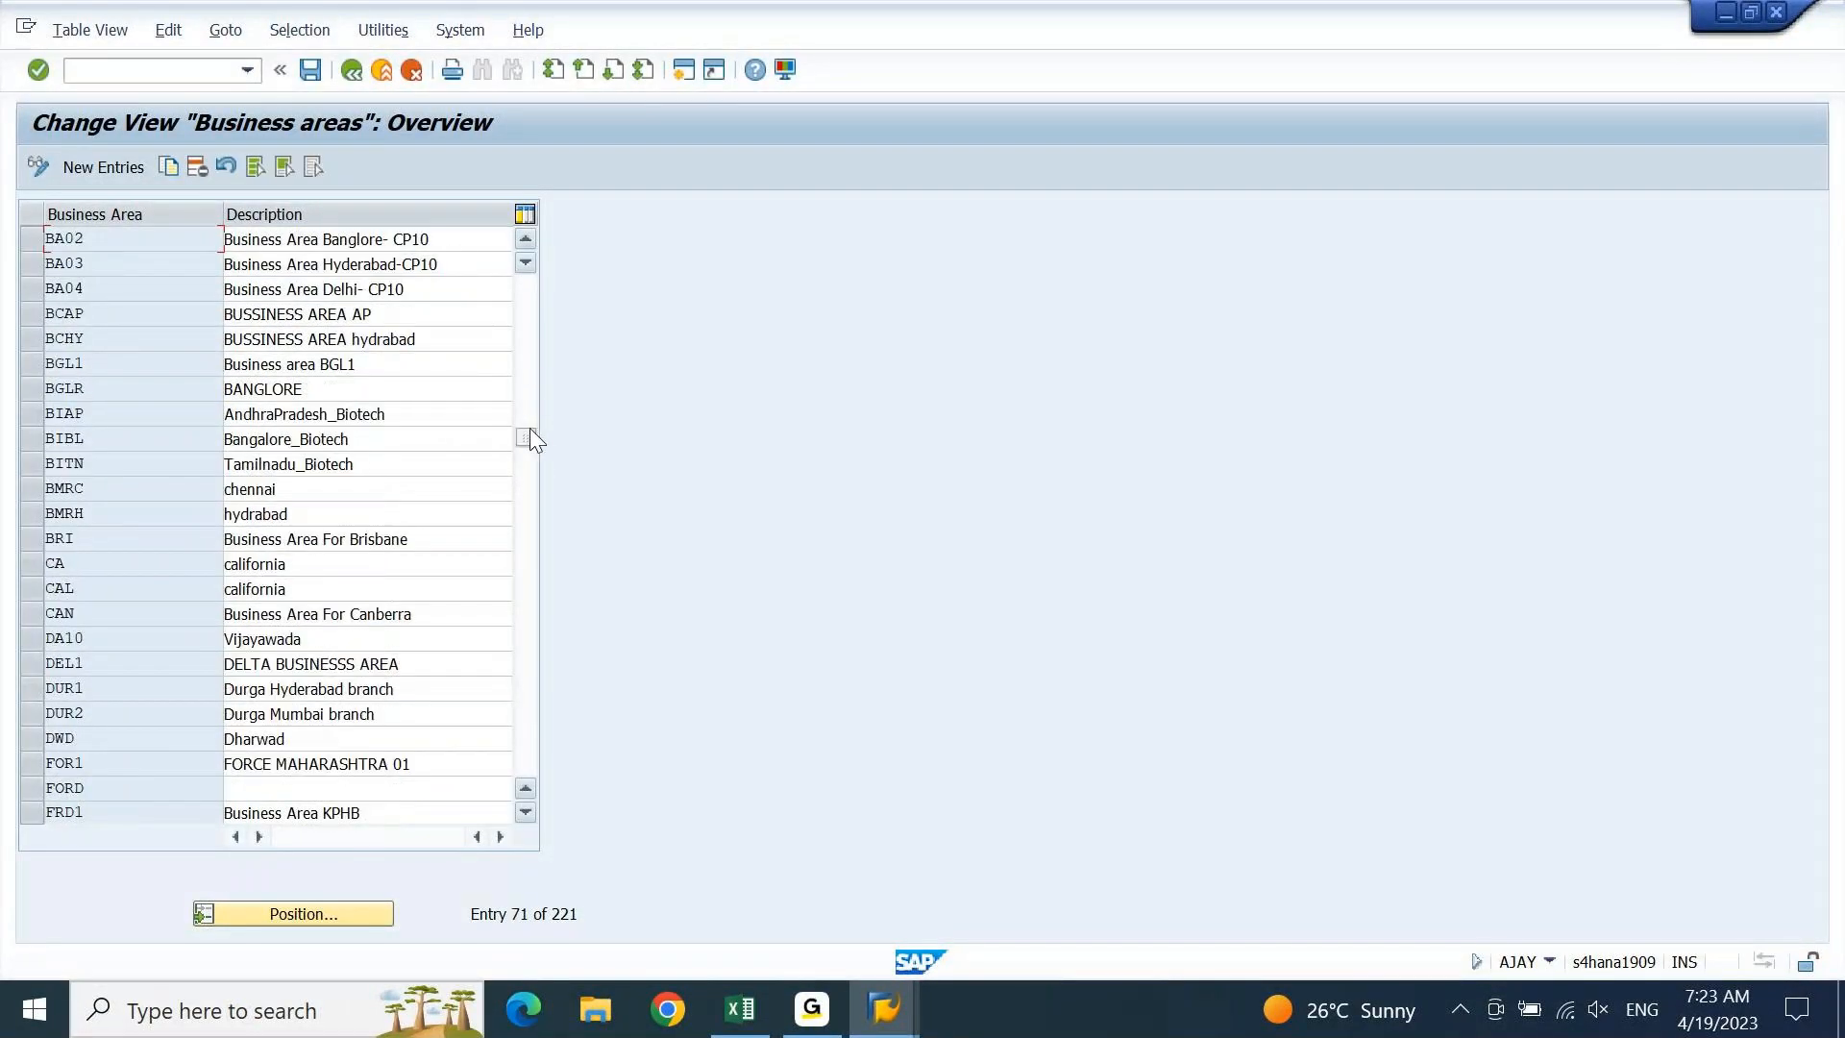
drag(531, 436, 527, 776)
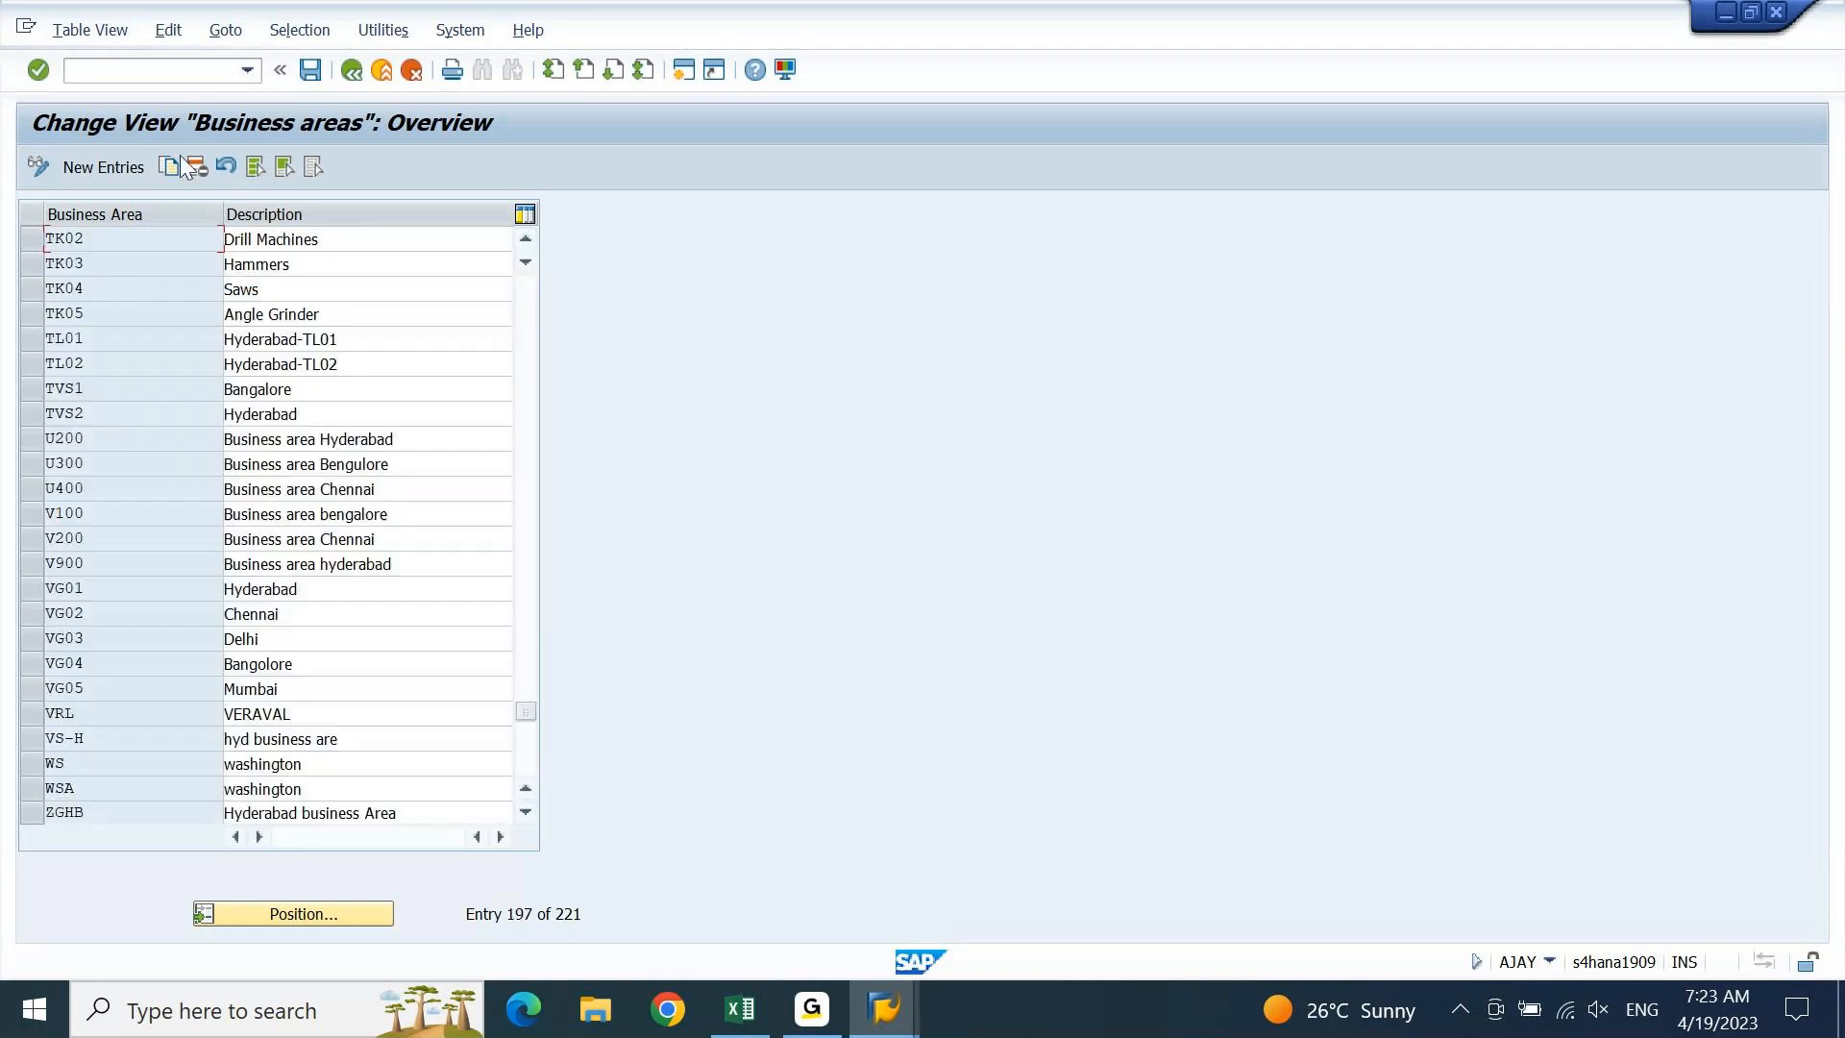
click(130, 170)
Enter a new business area with key ` and description 'test'
key(Tab)
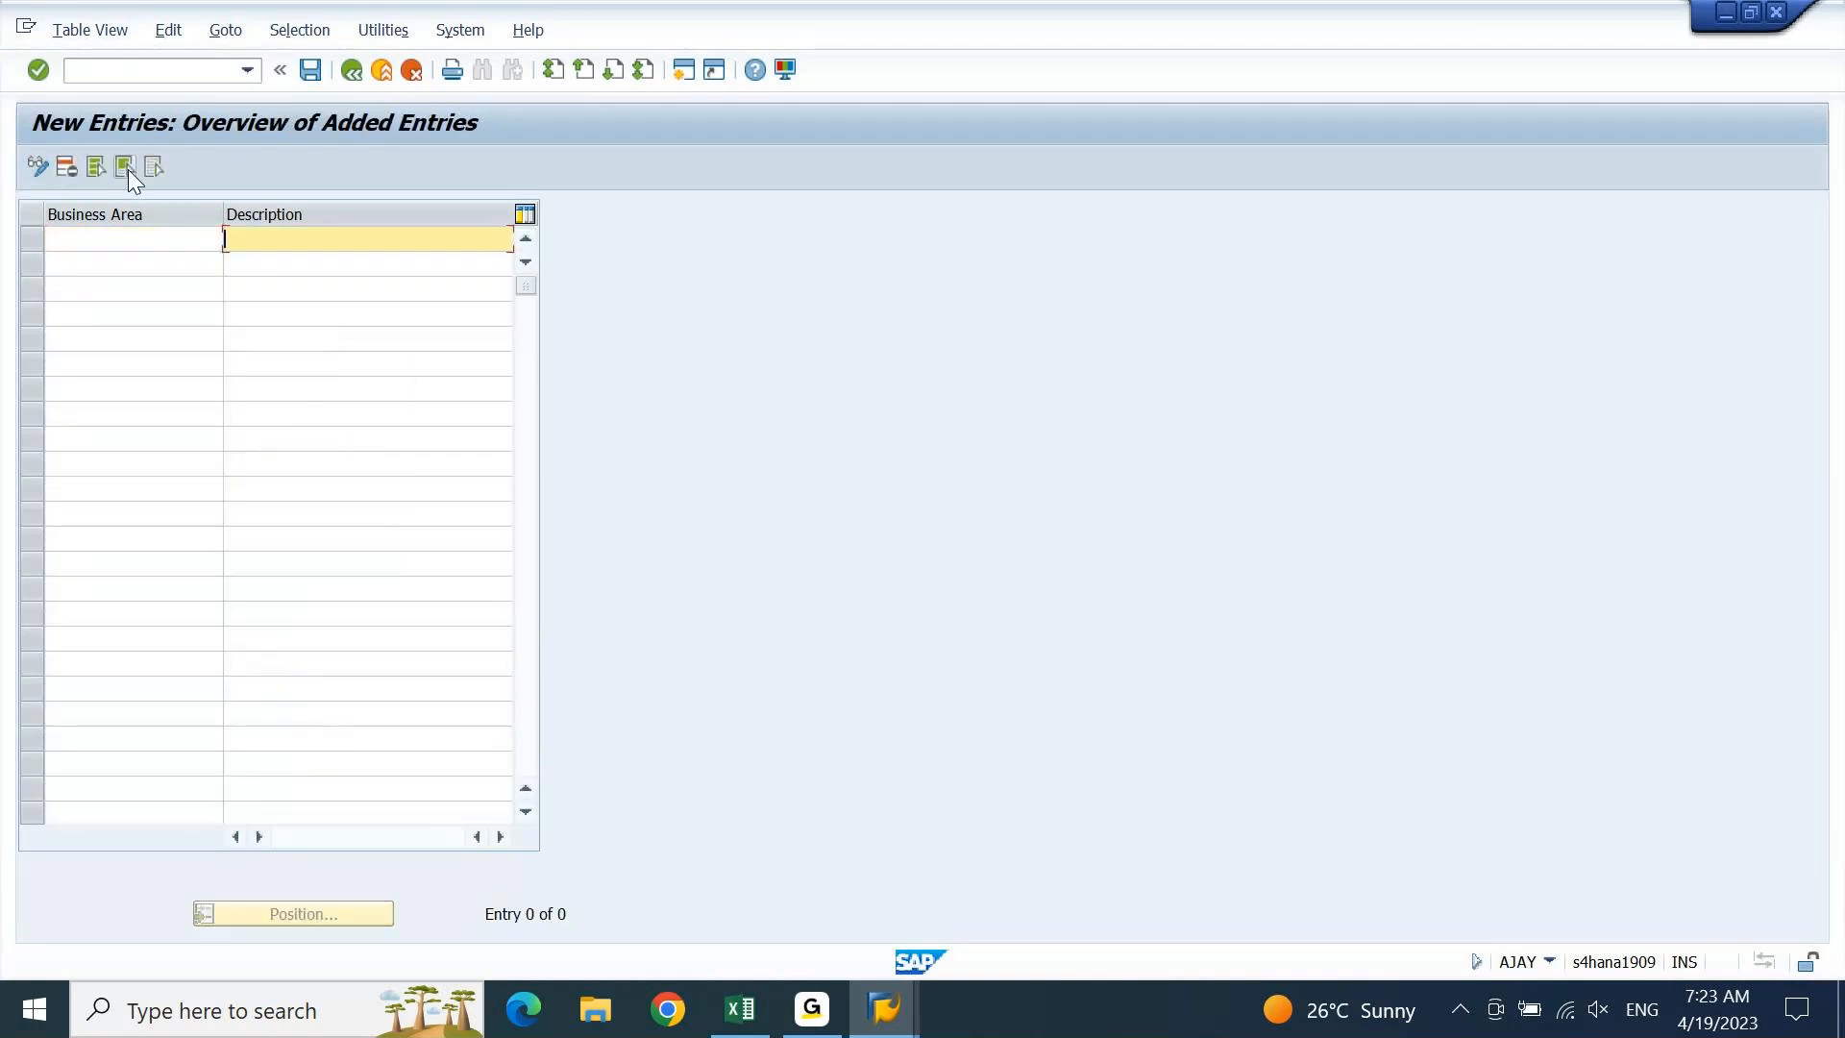
text(test)
key(Return)
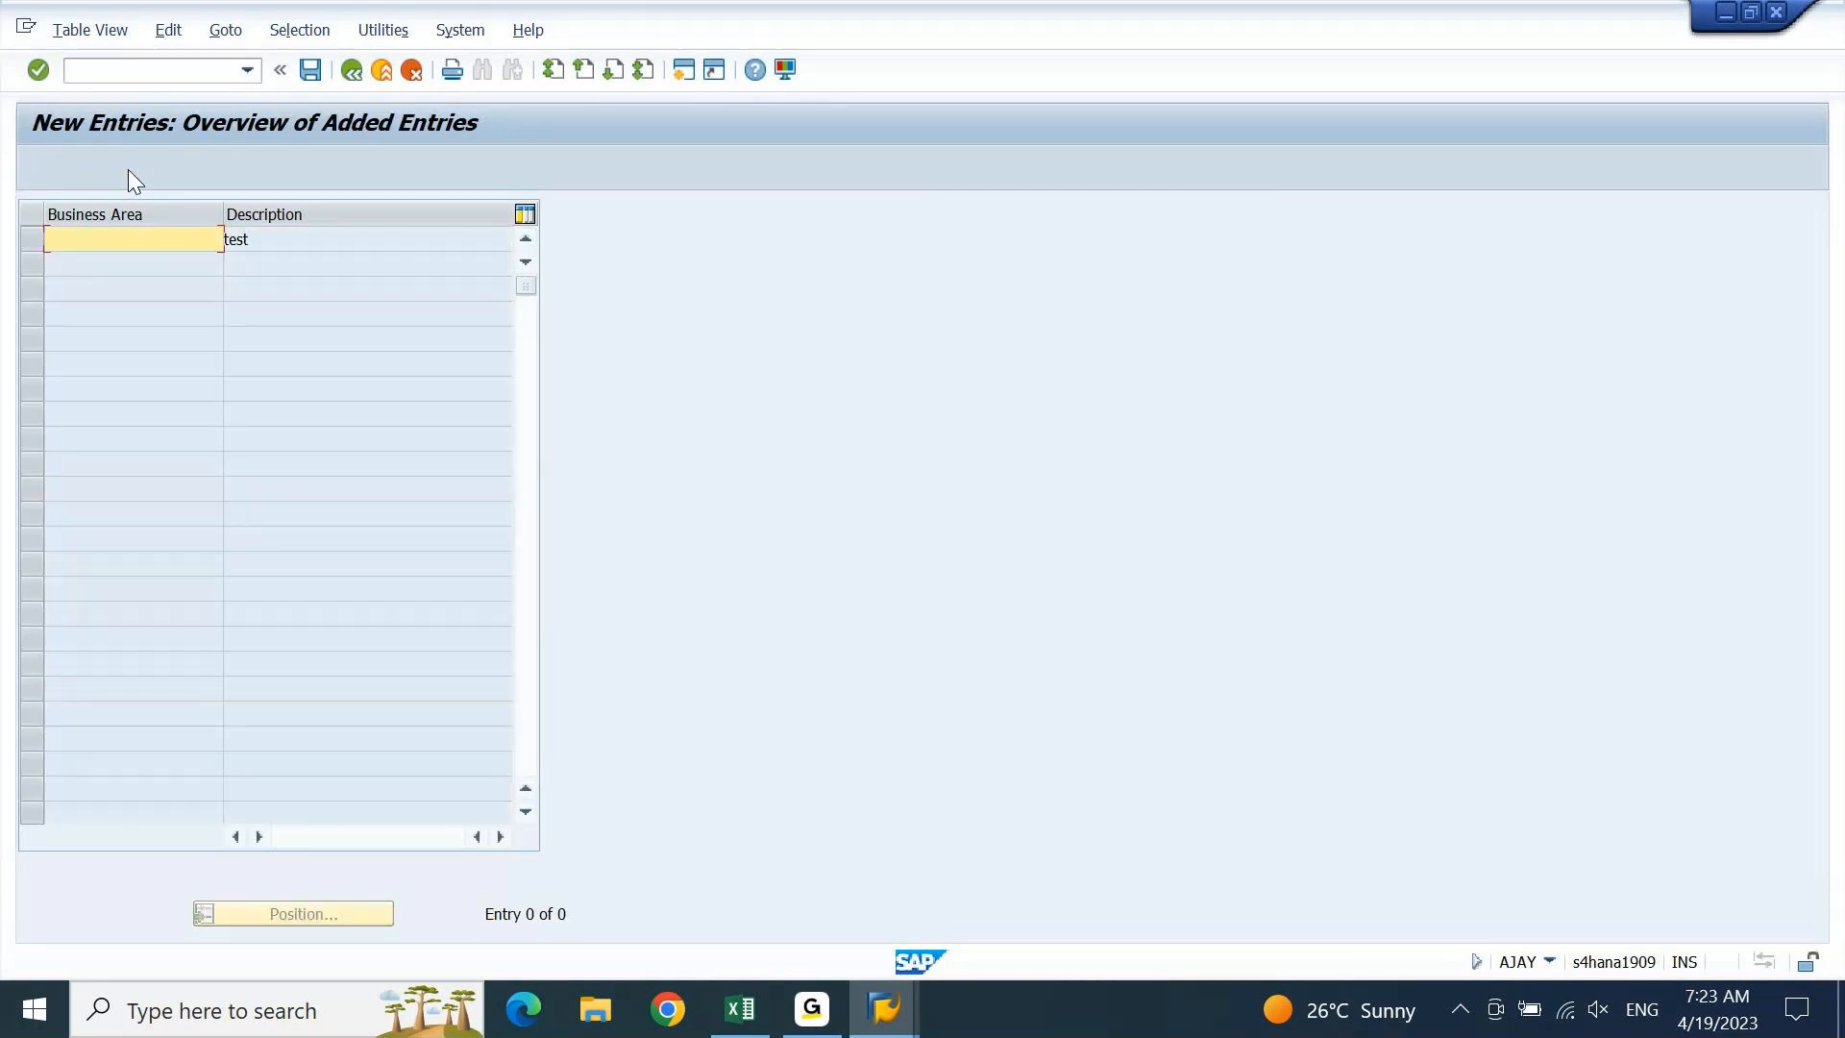
text(`)
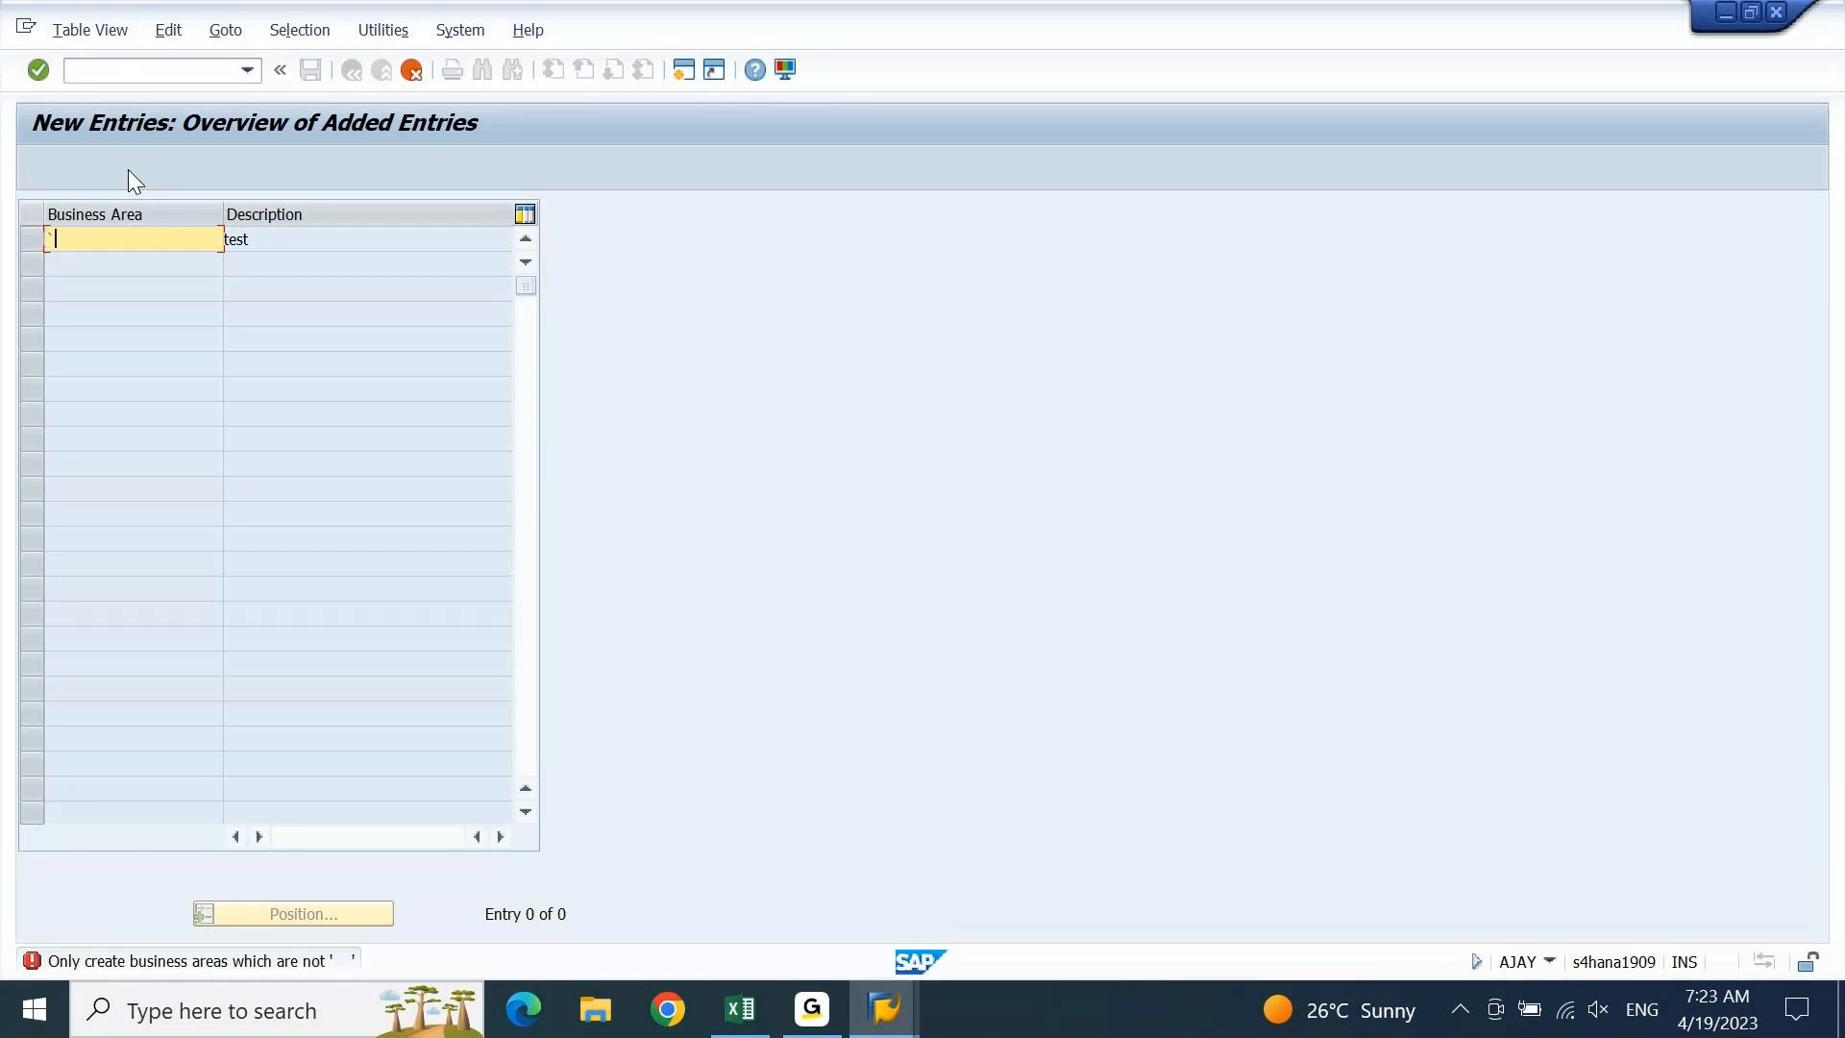
key(Return)
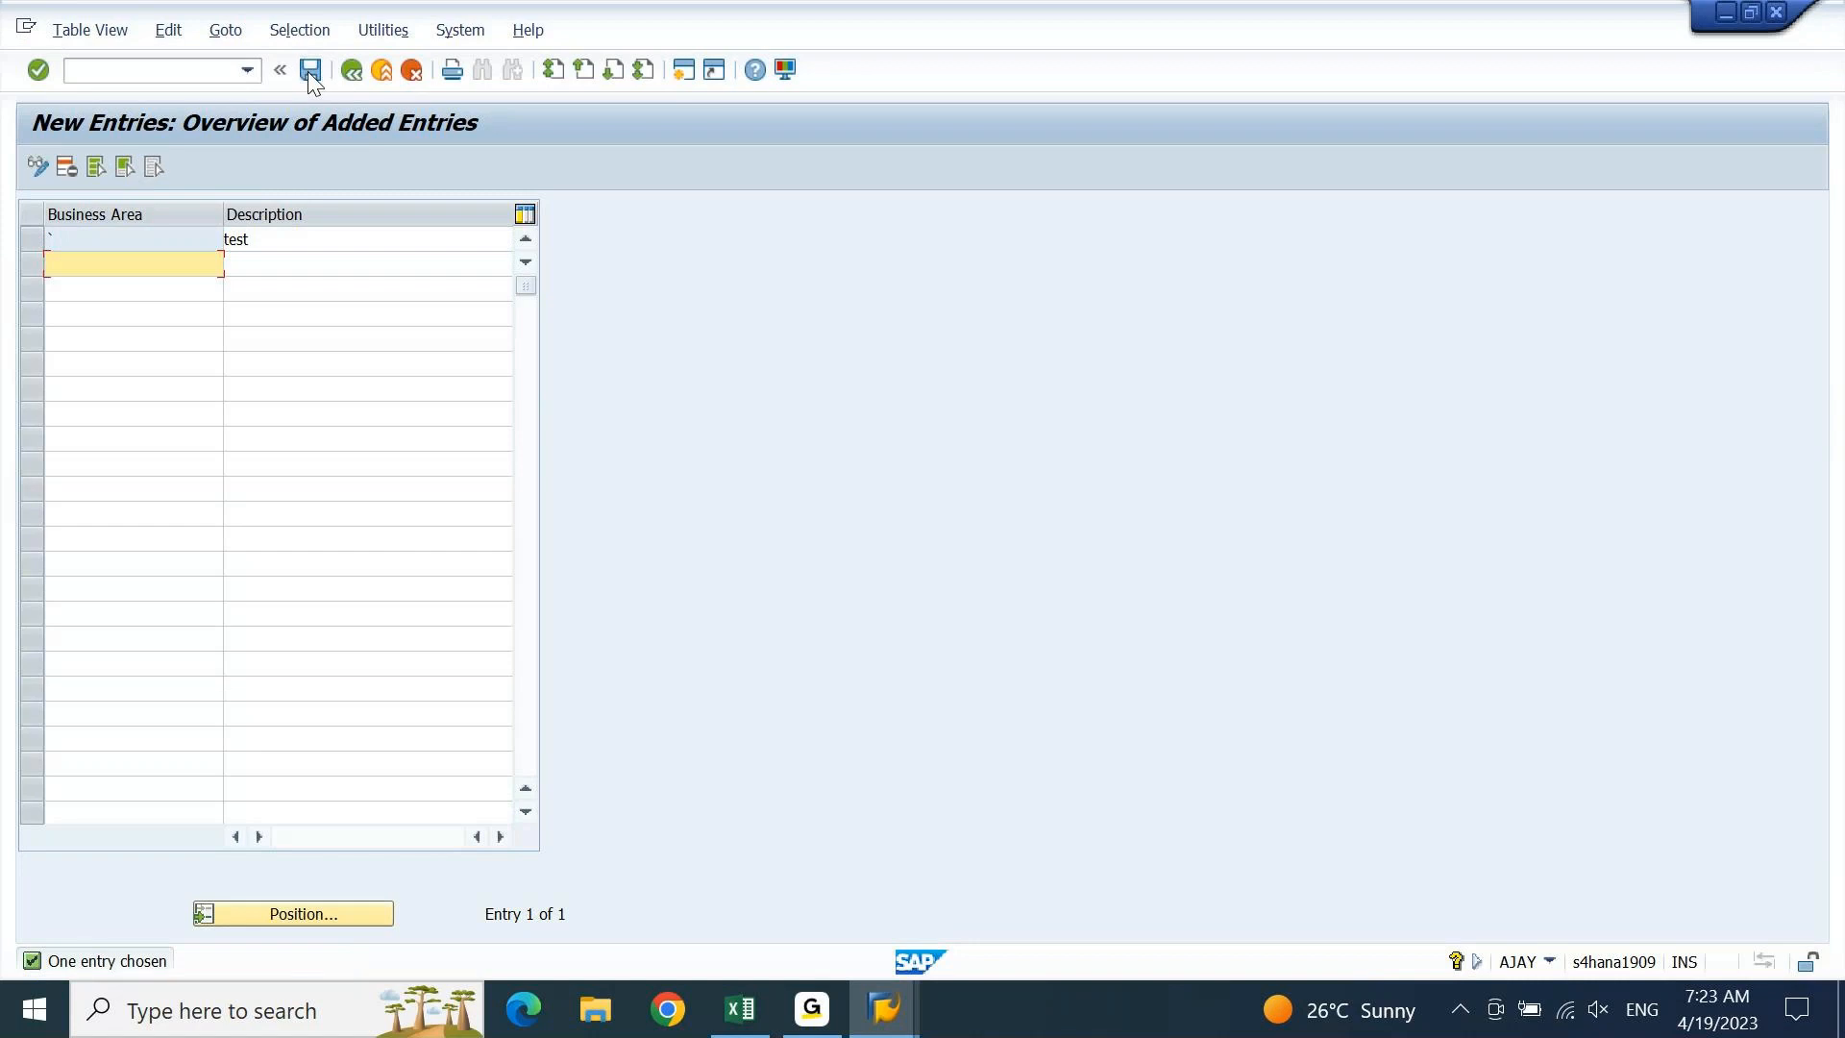
Save the entry to the customizing request and return to the Business areas overview
click(308, 71)
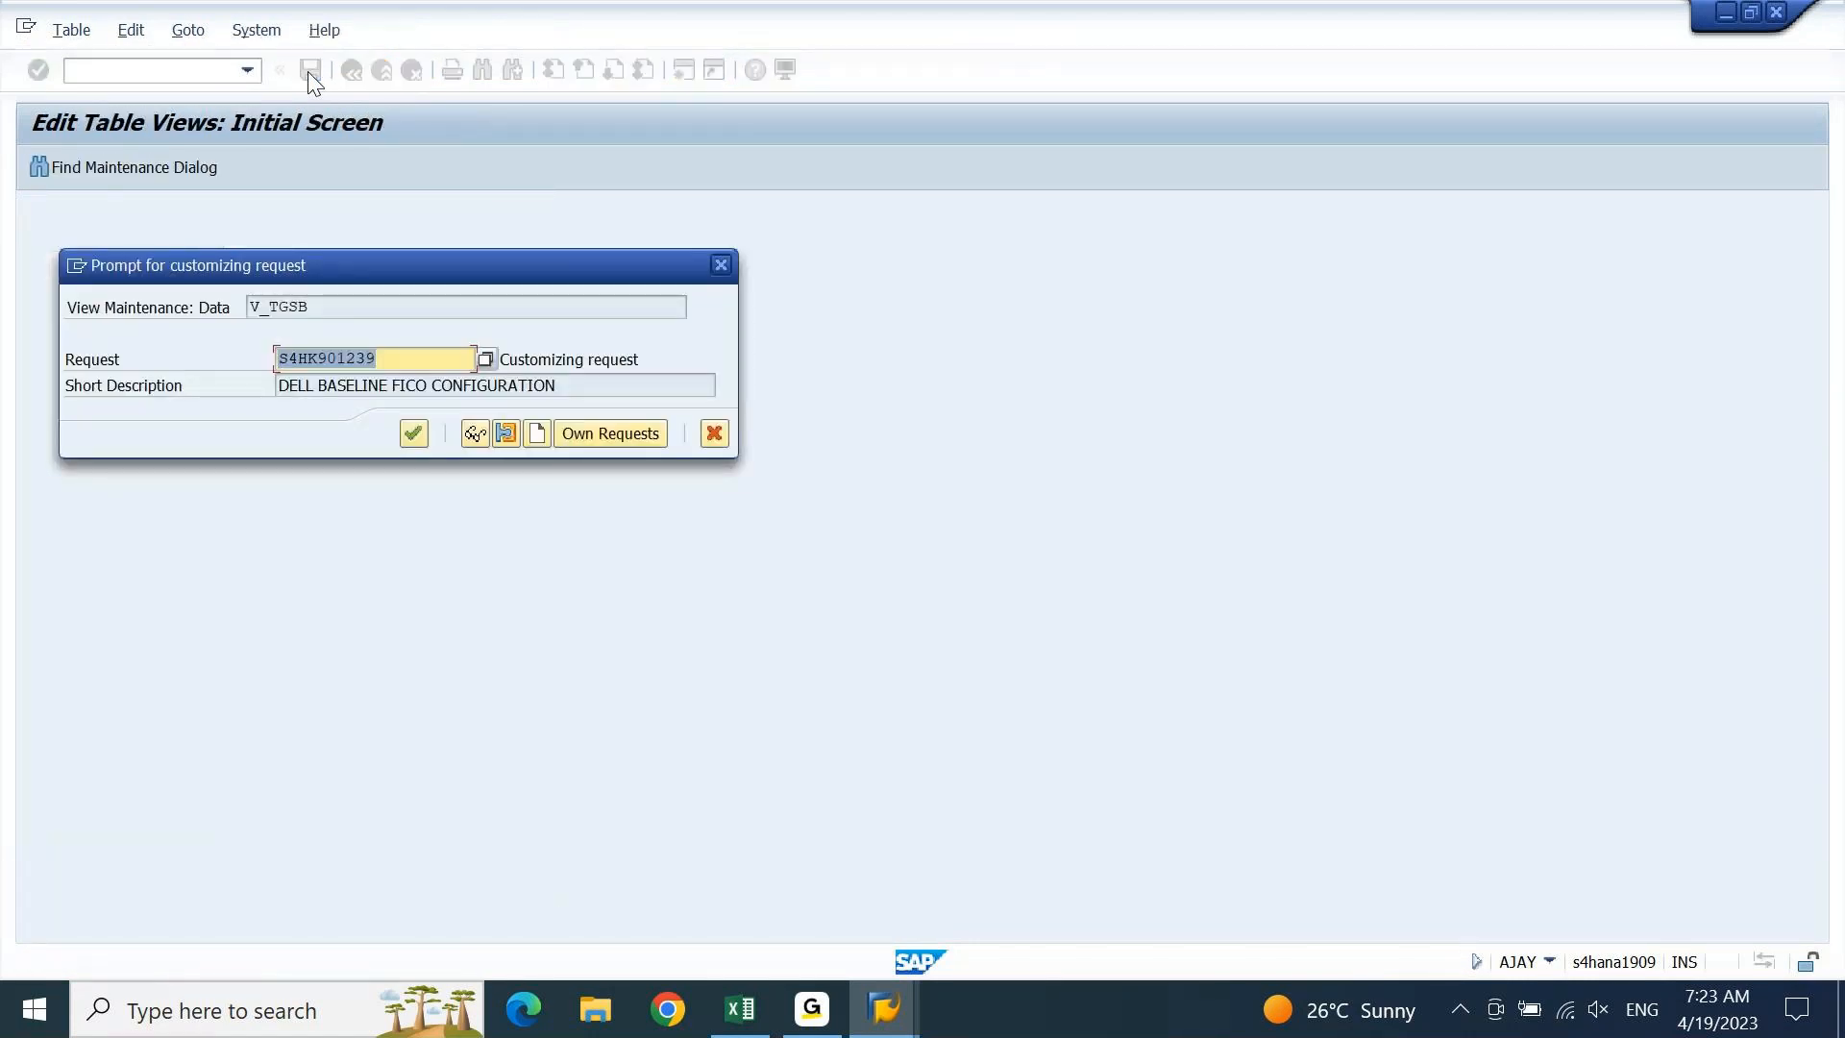
key(Return)
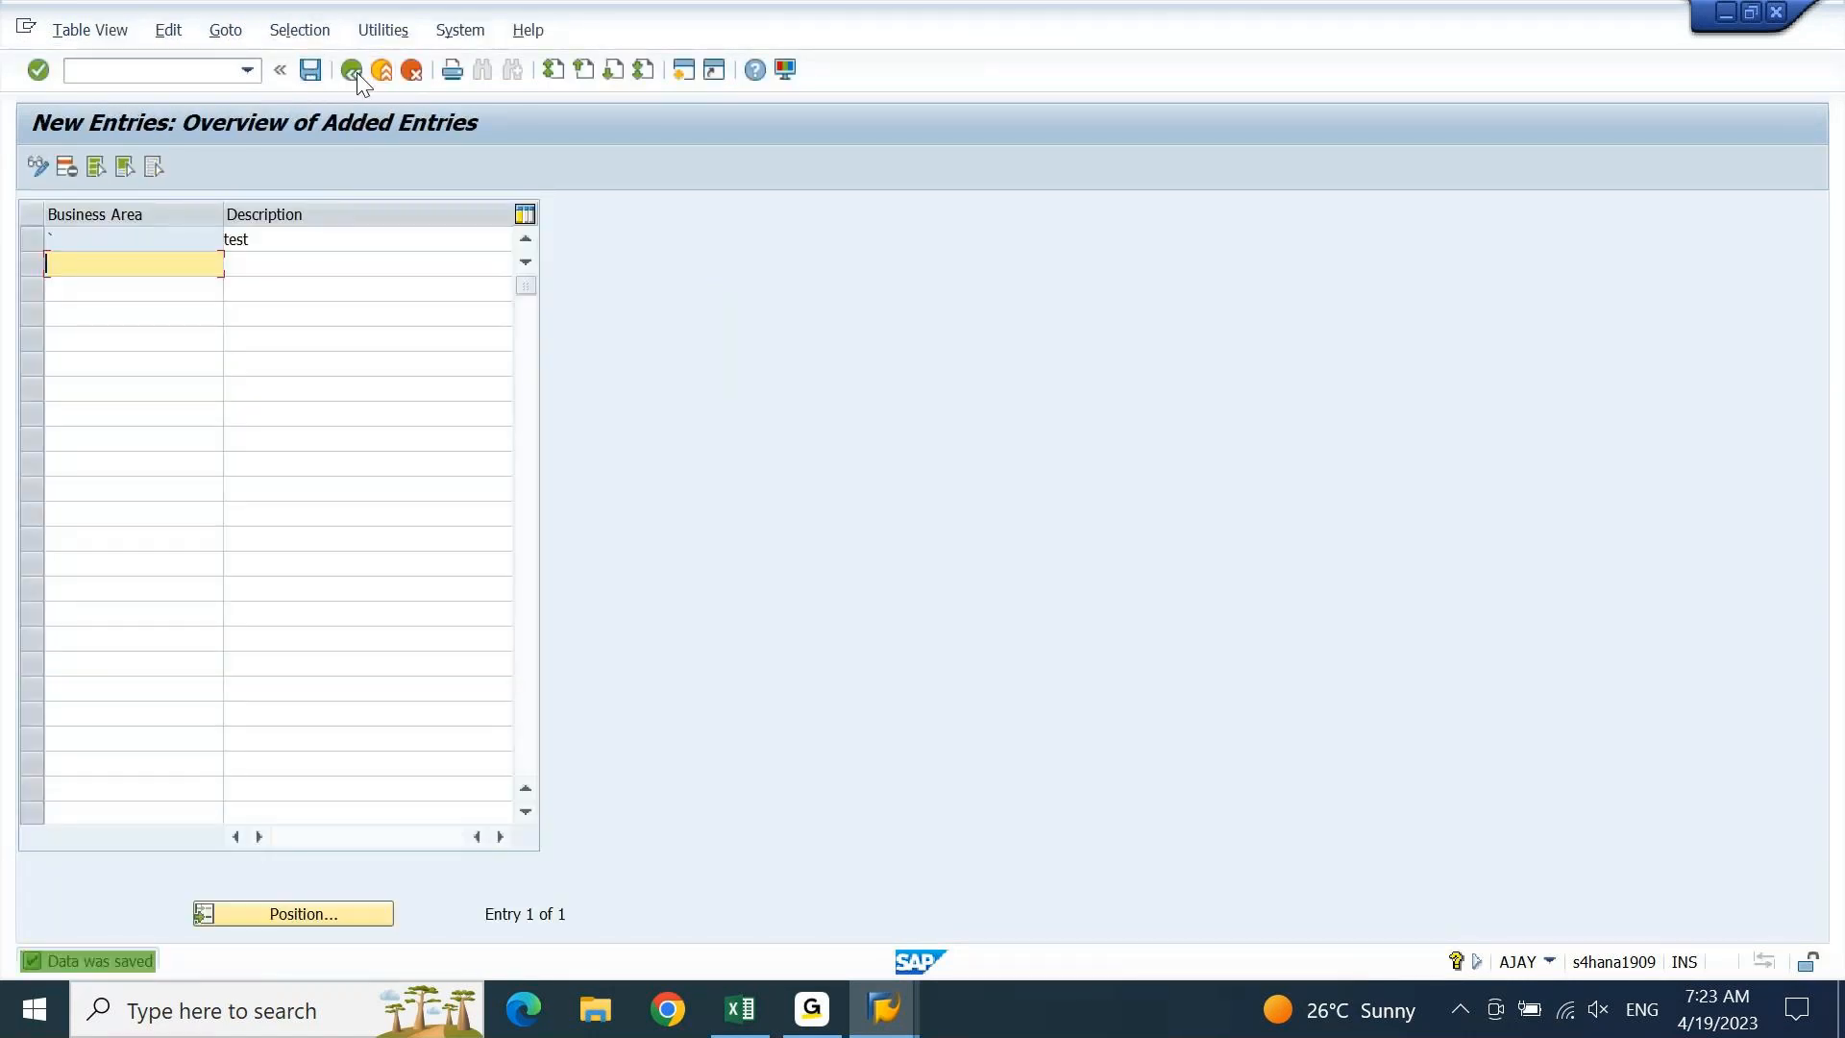
click(354, 71)
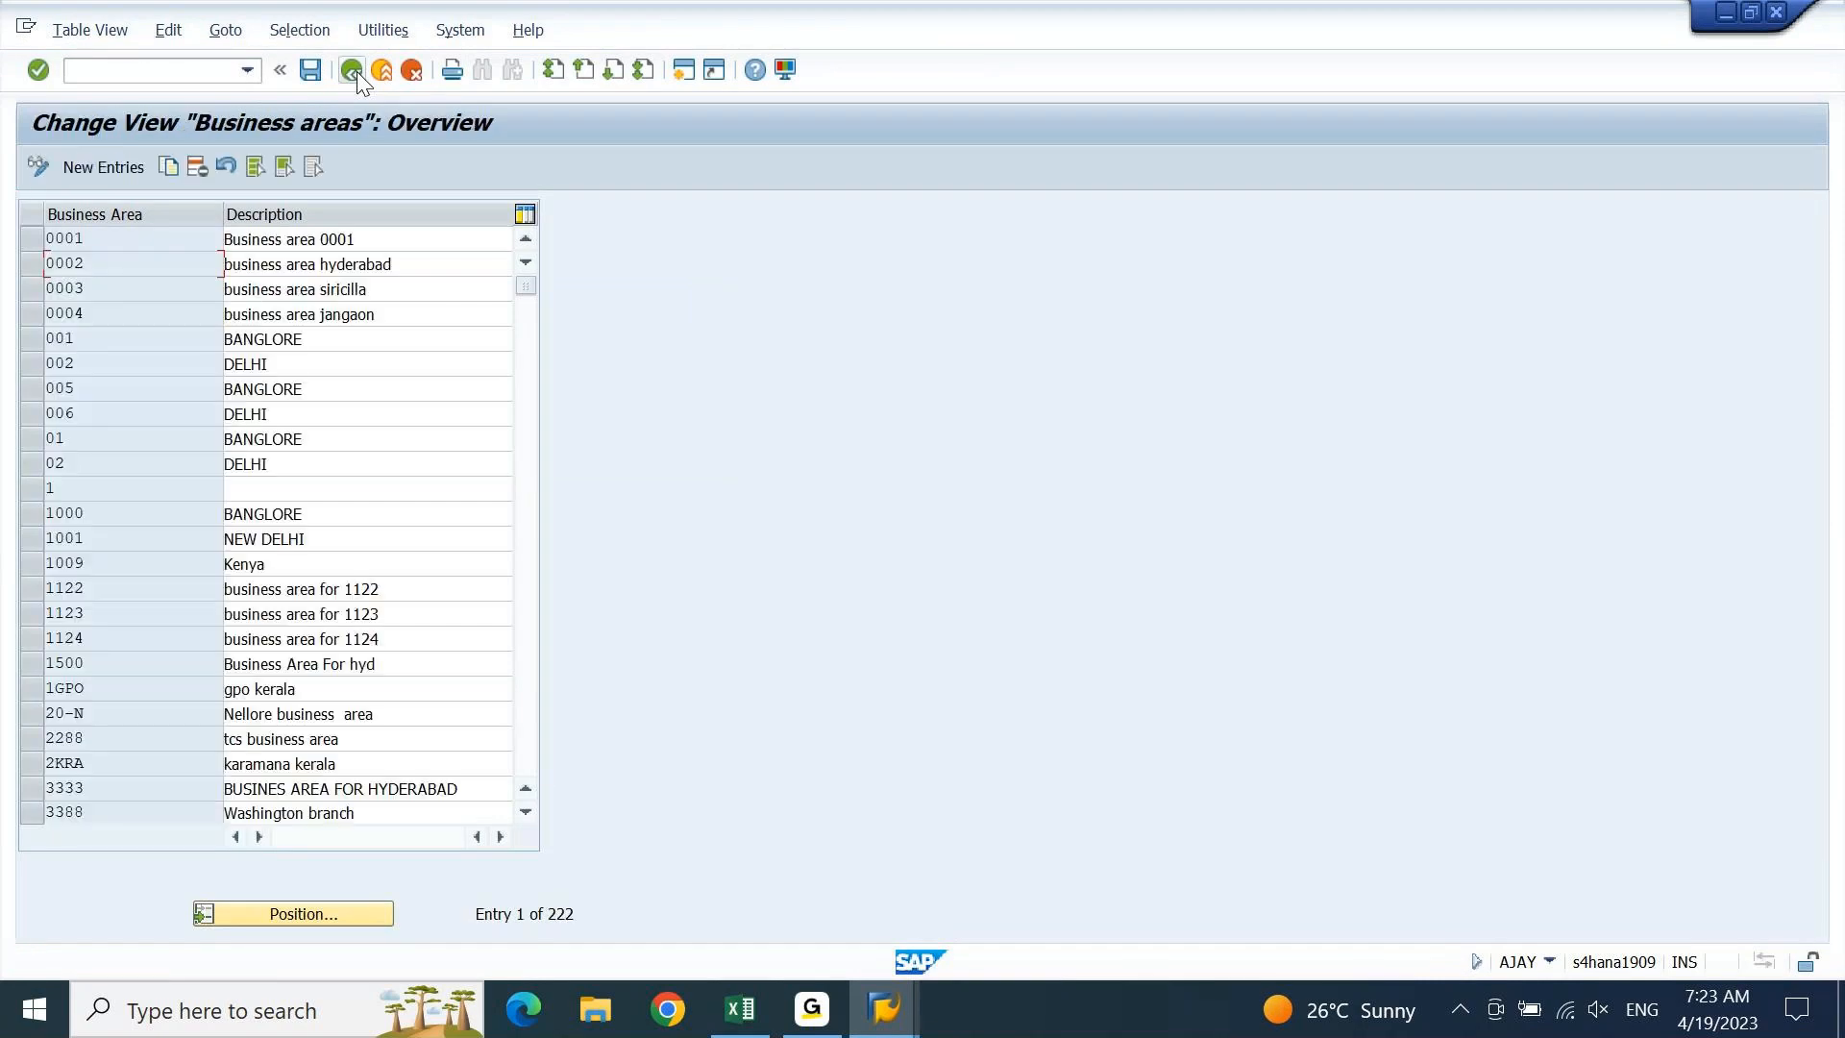
Leave the table and reopen the Business areas list with OX03
click(354, 71)
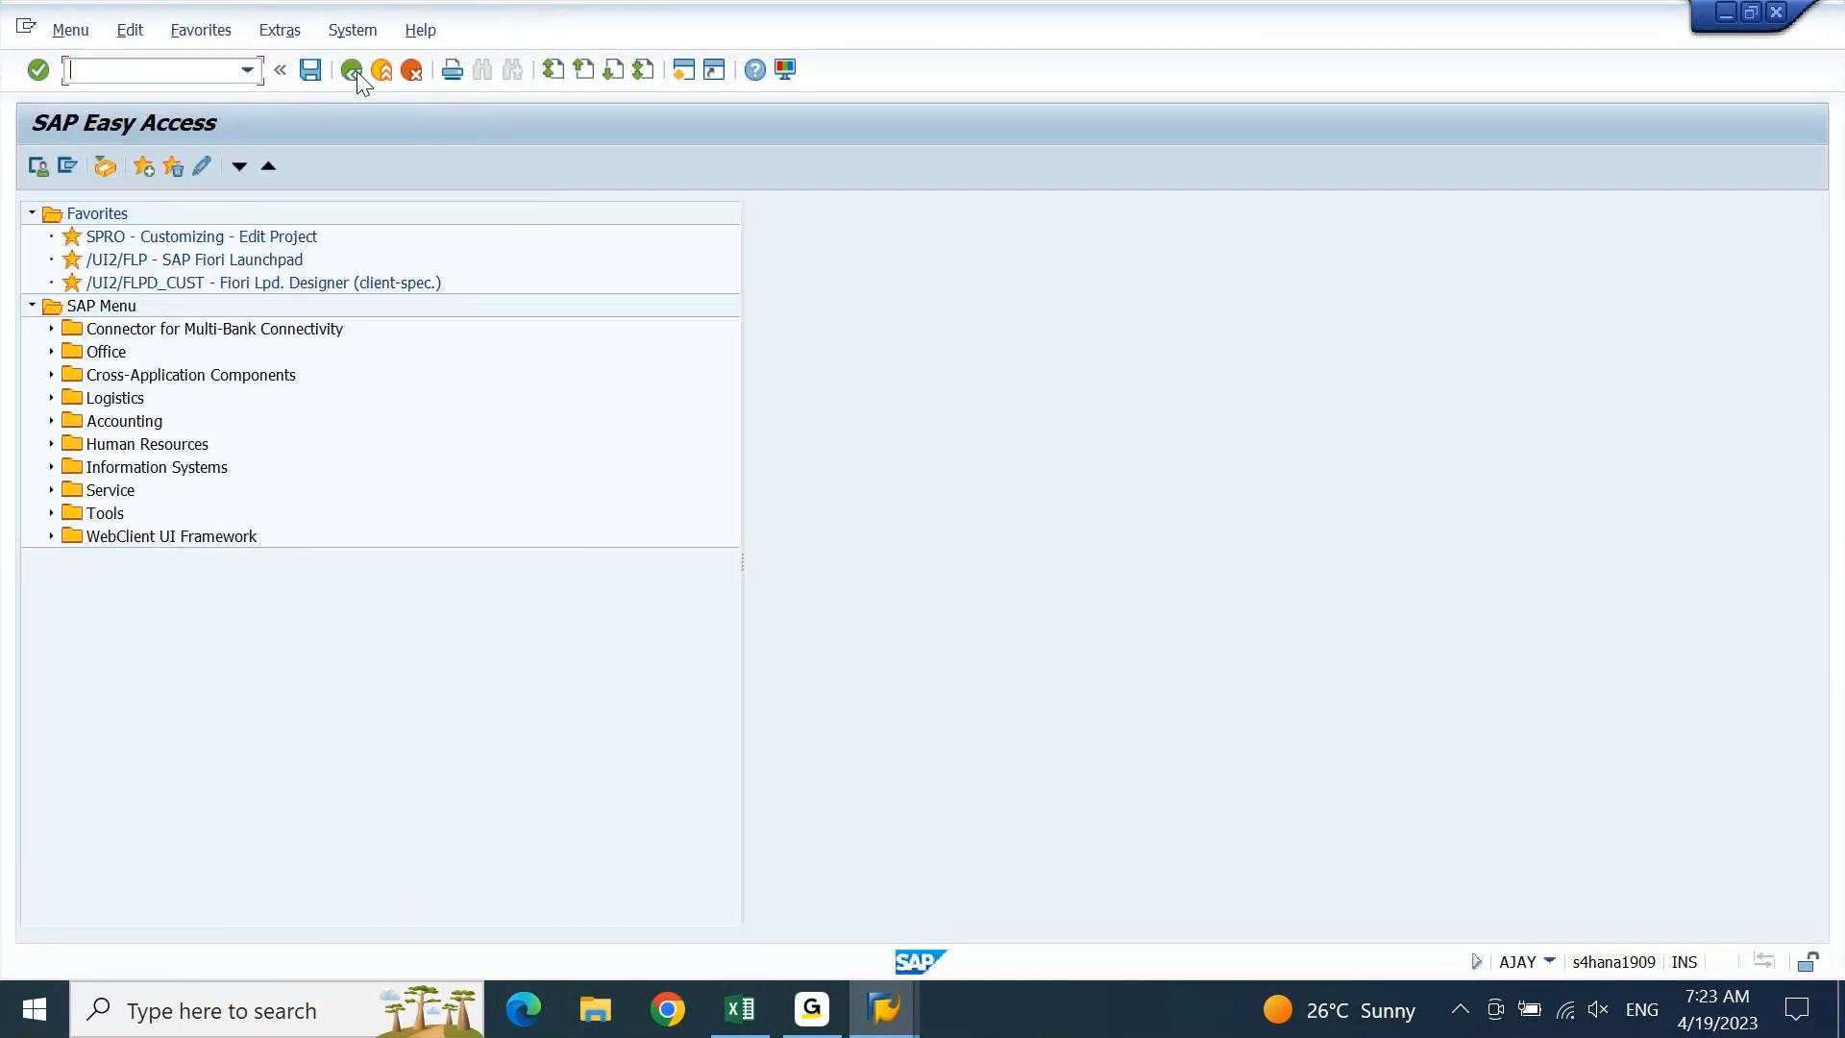
text(ob52)
key(Return)
text(ox03)
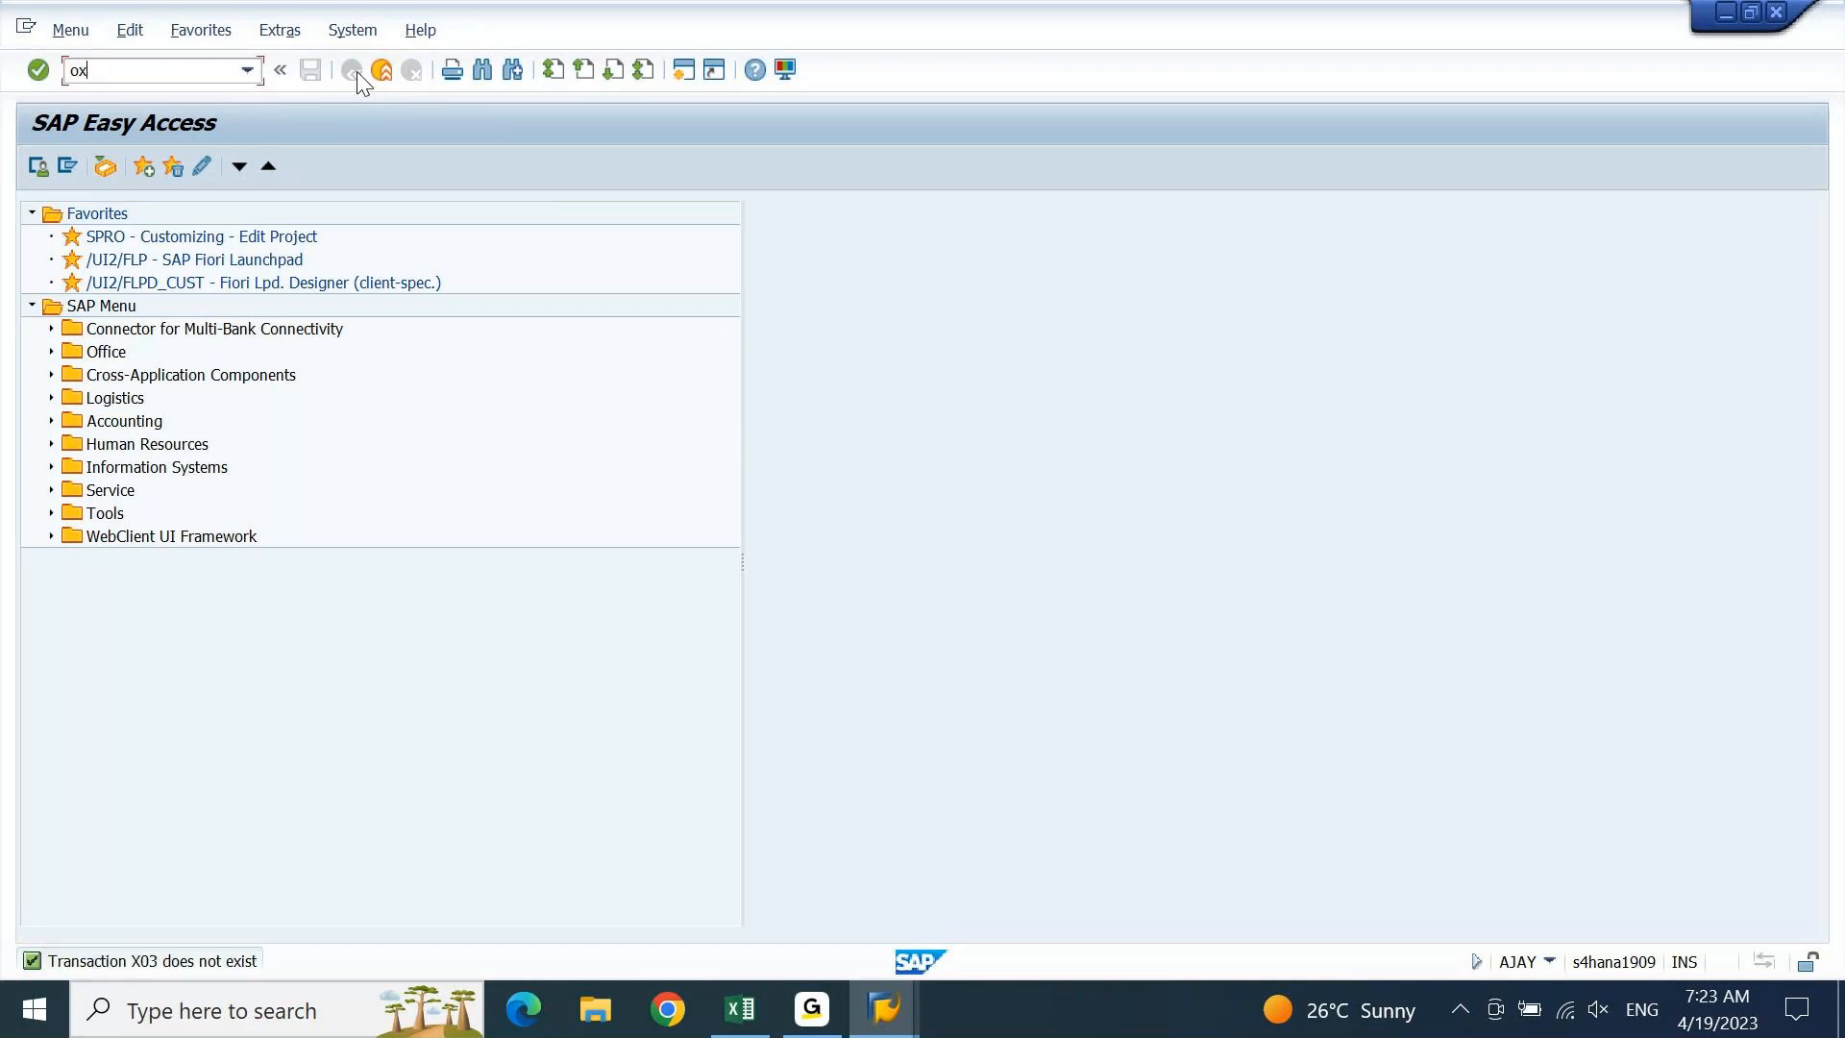
key(Return)
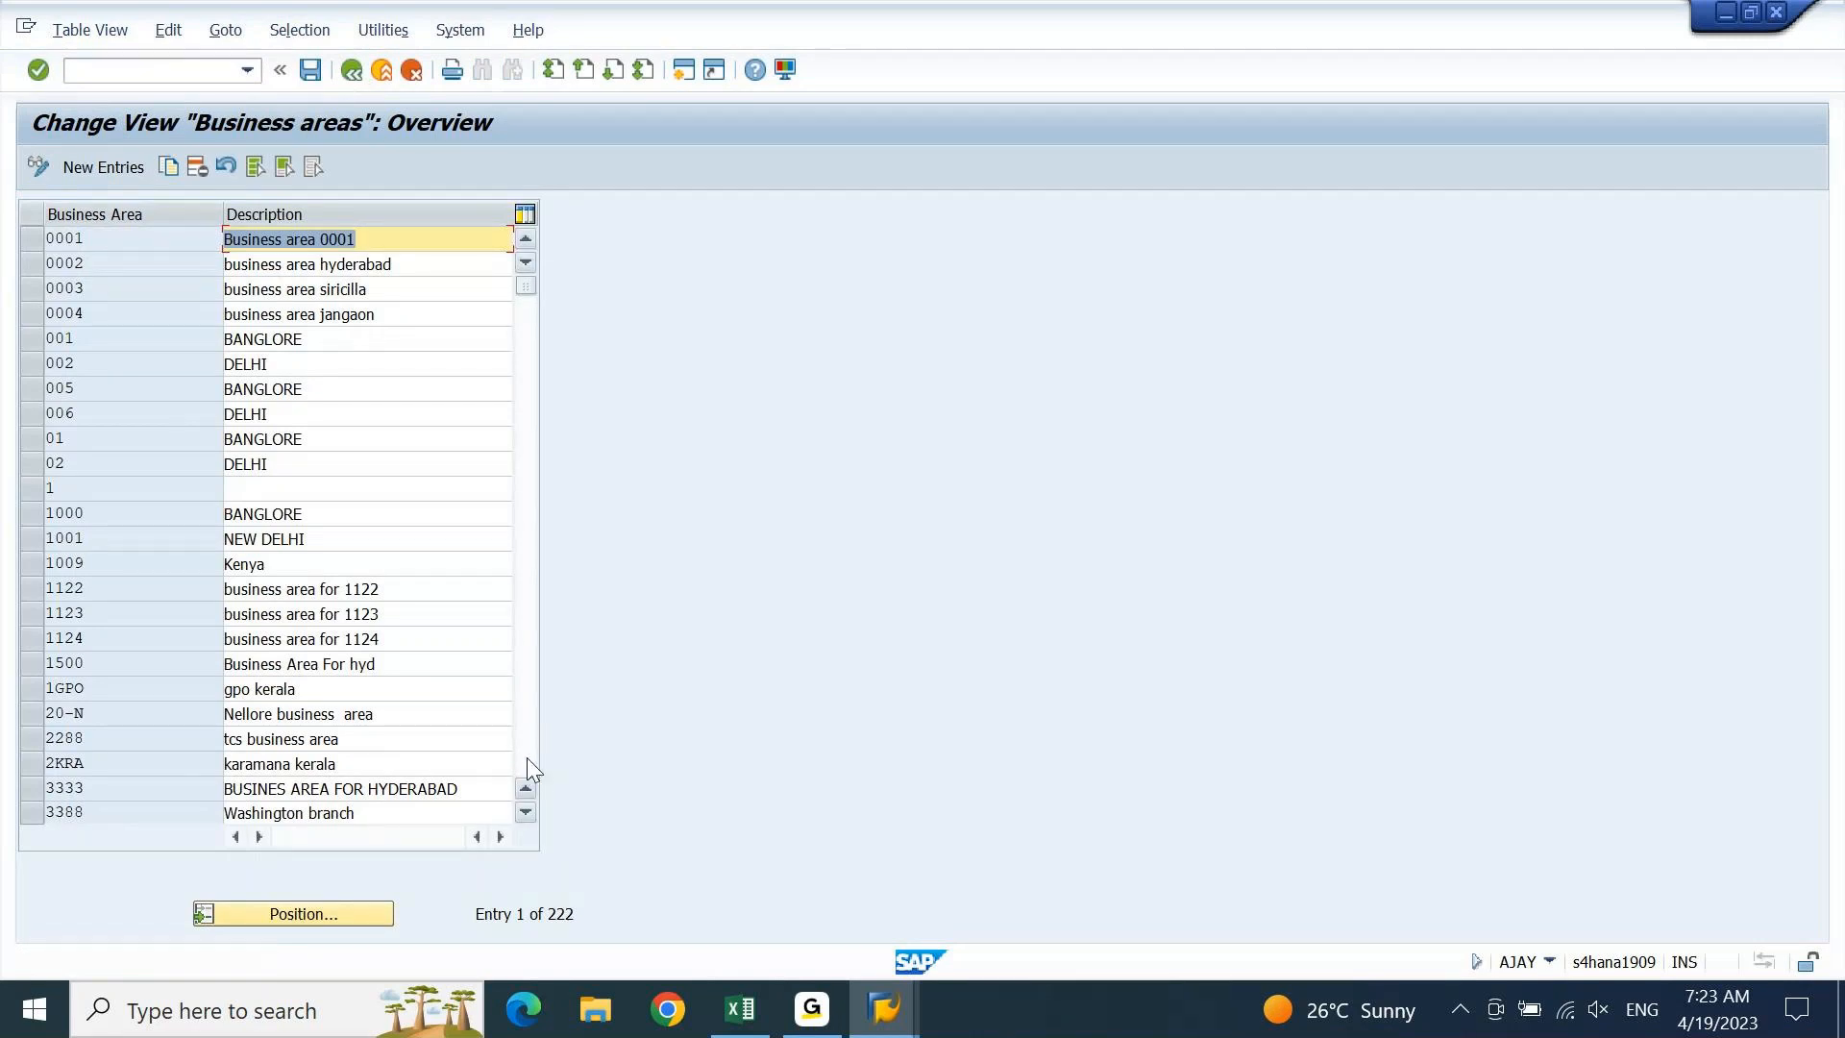
Page to the last of 222 entries to check the 'test' row, then return to Easy Access
click(528, 761)
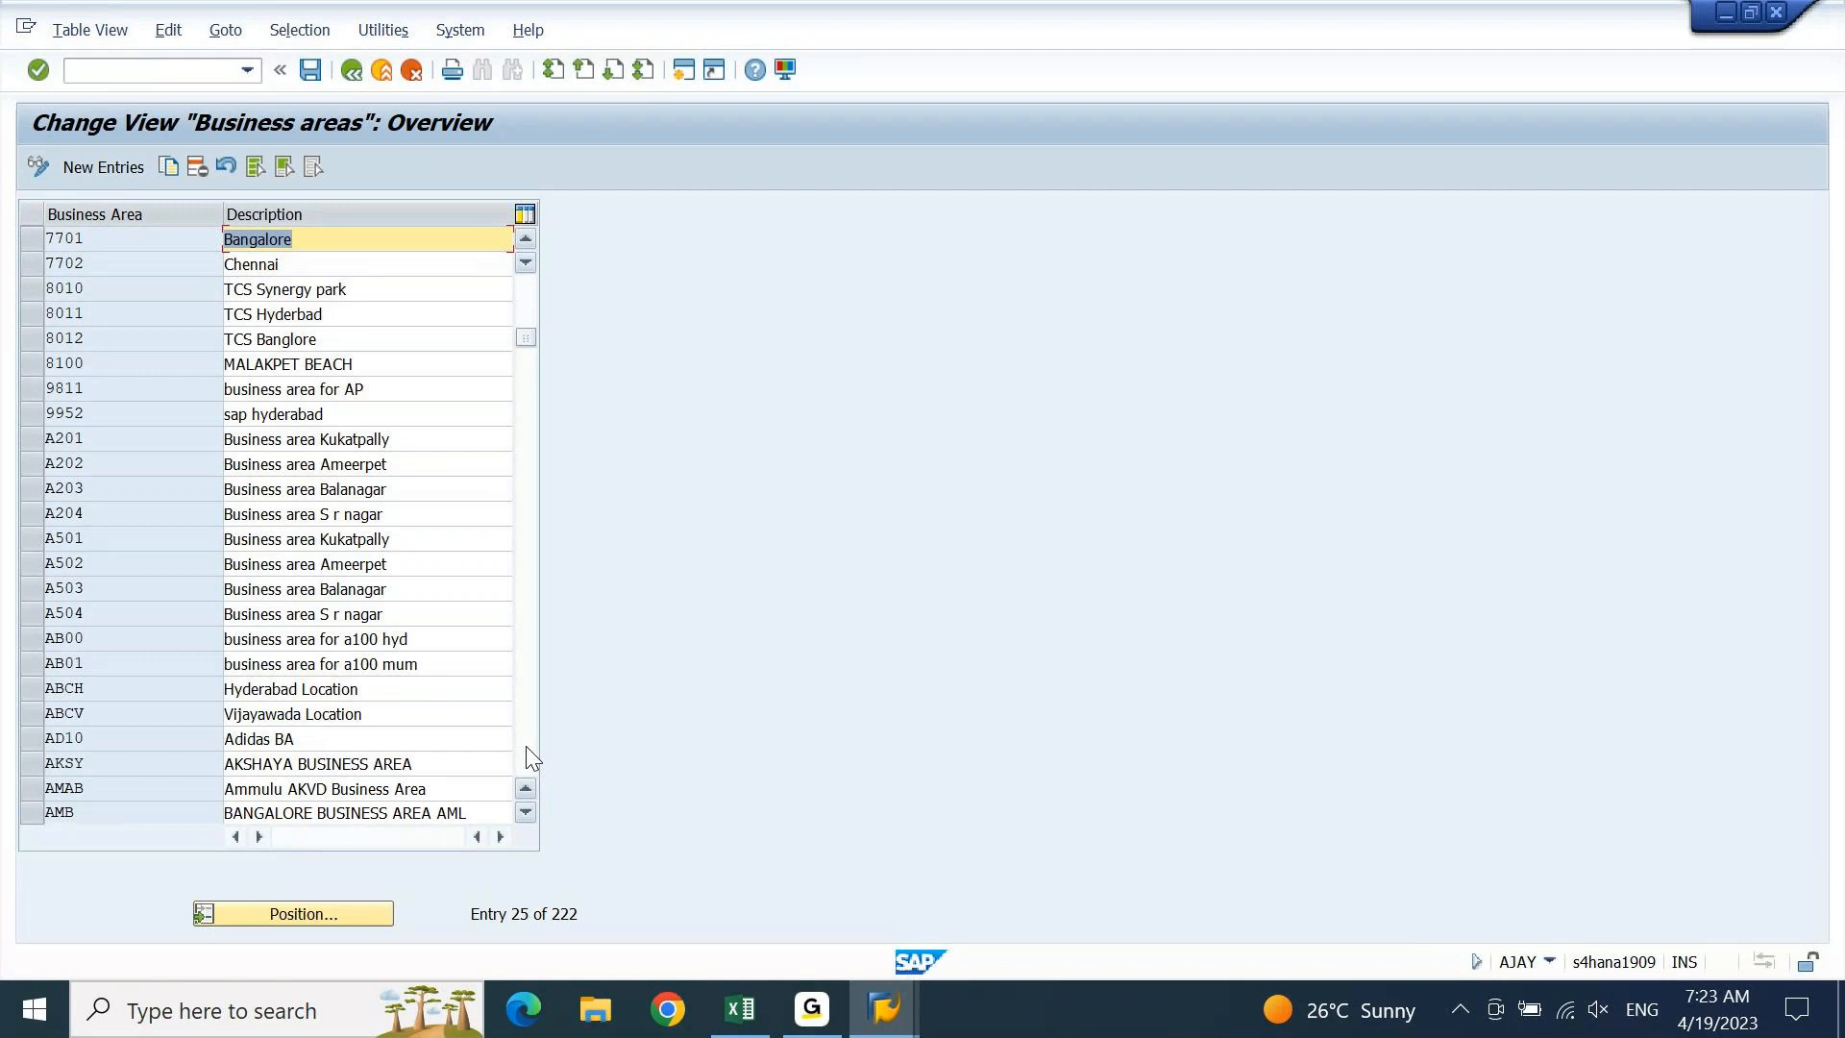
click(526, 746)
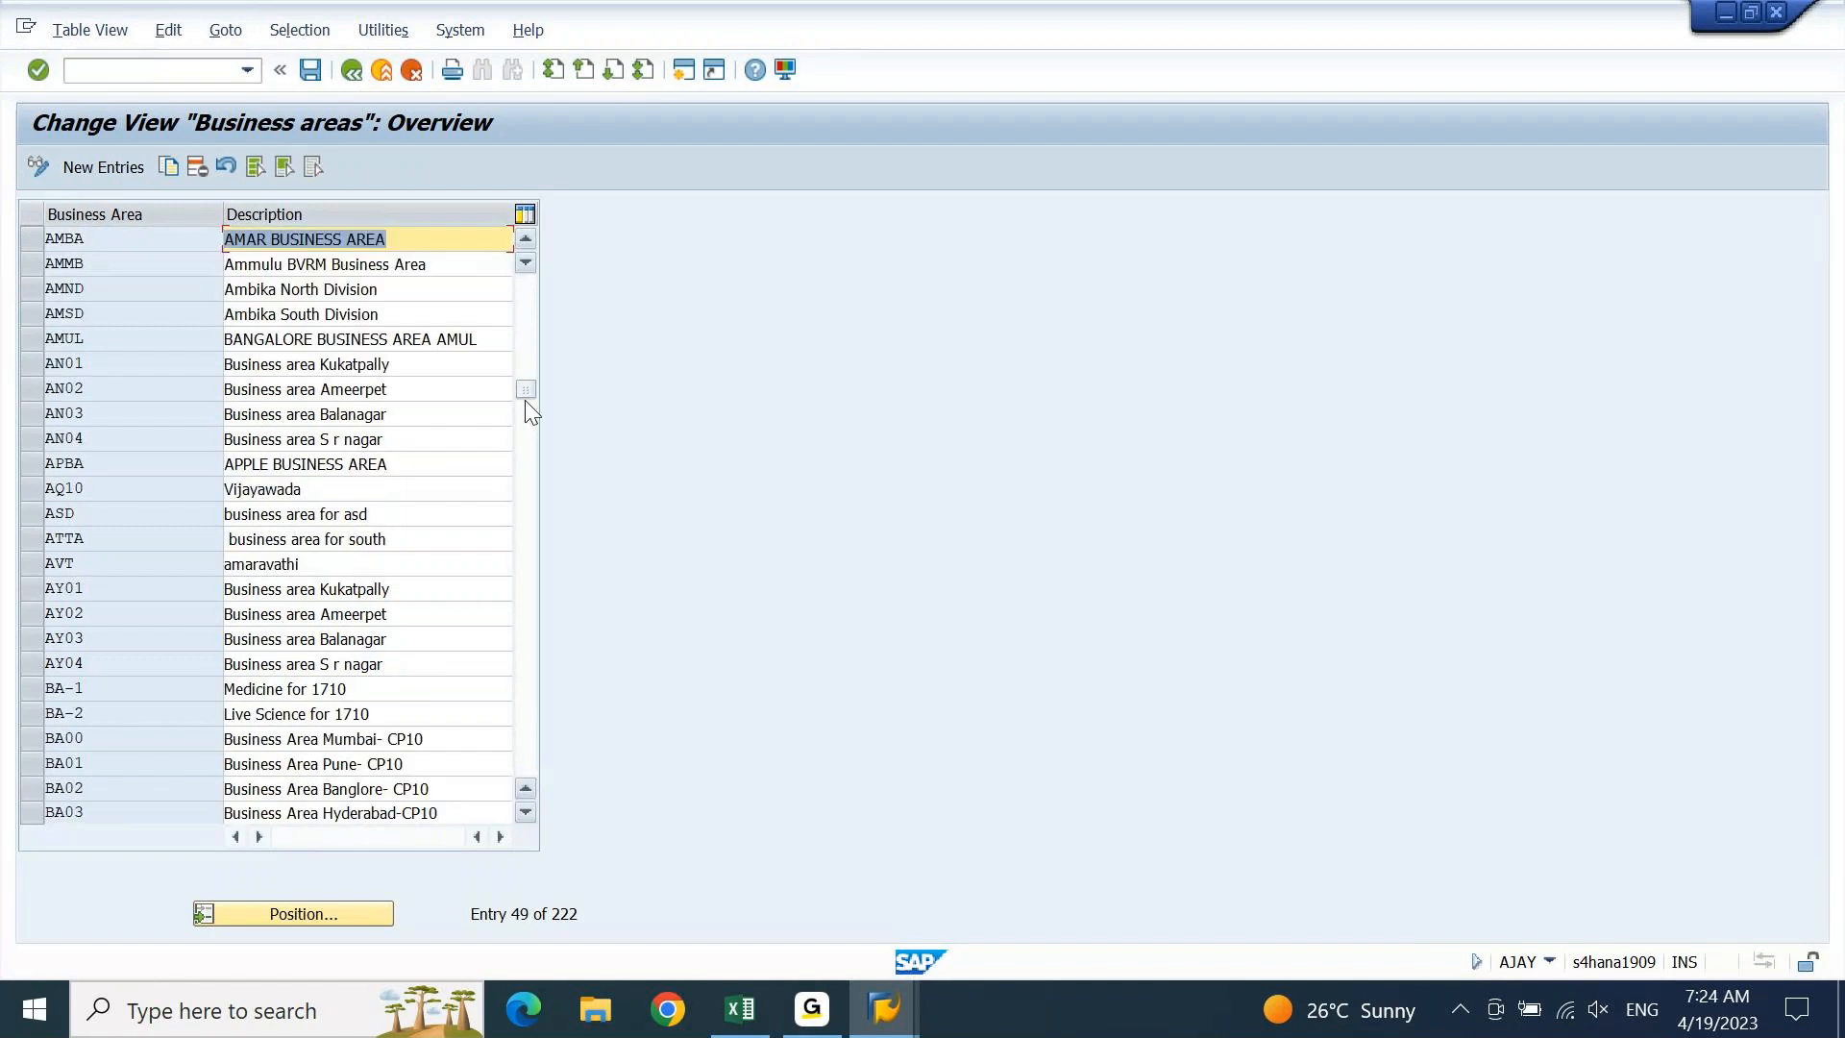
drag(527, 389, 526, 780)
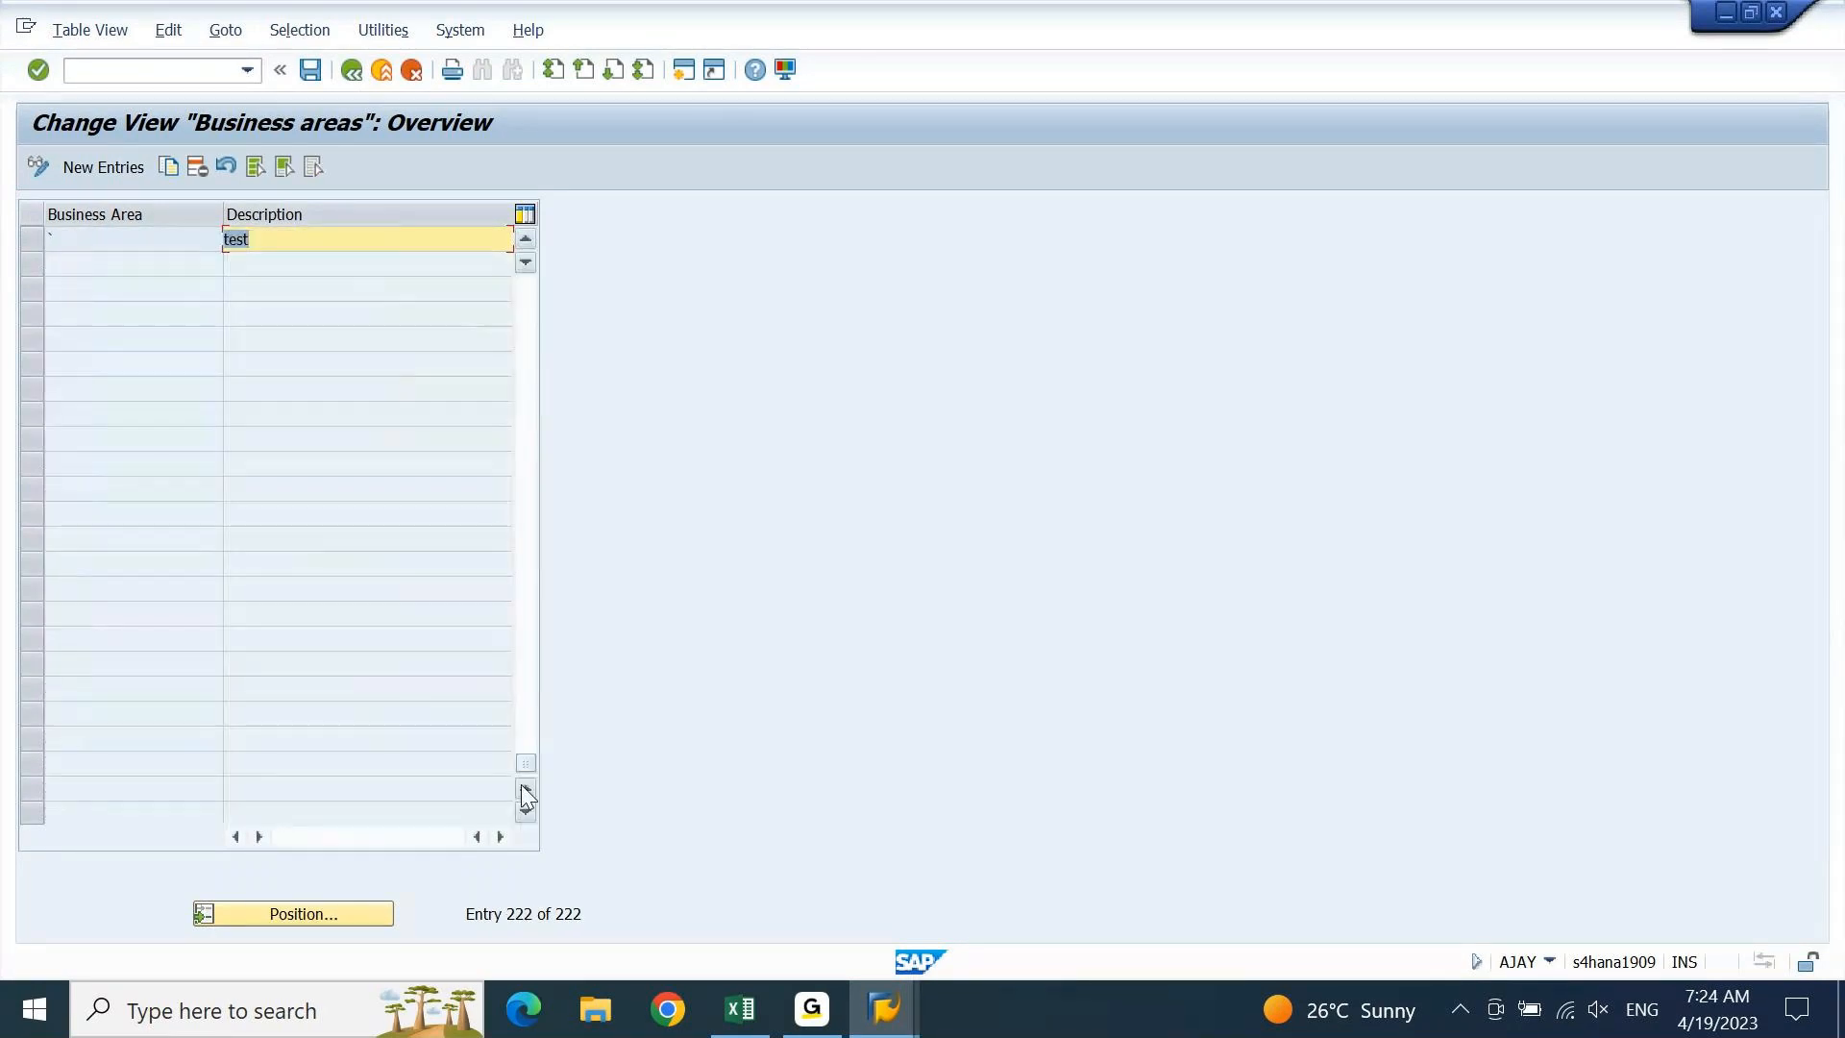
click(525, 236)
click(525, 236)
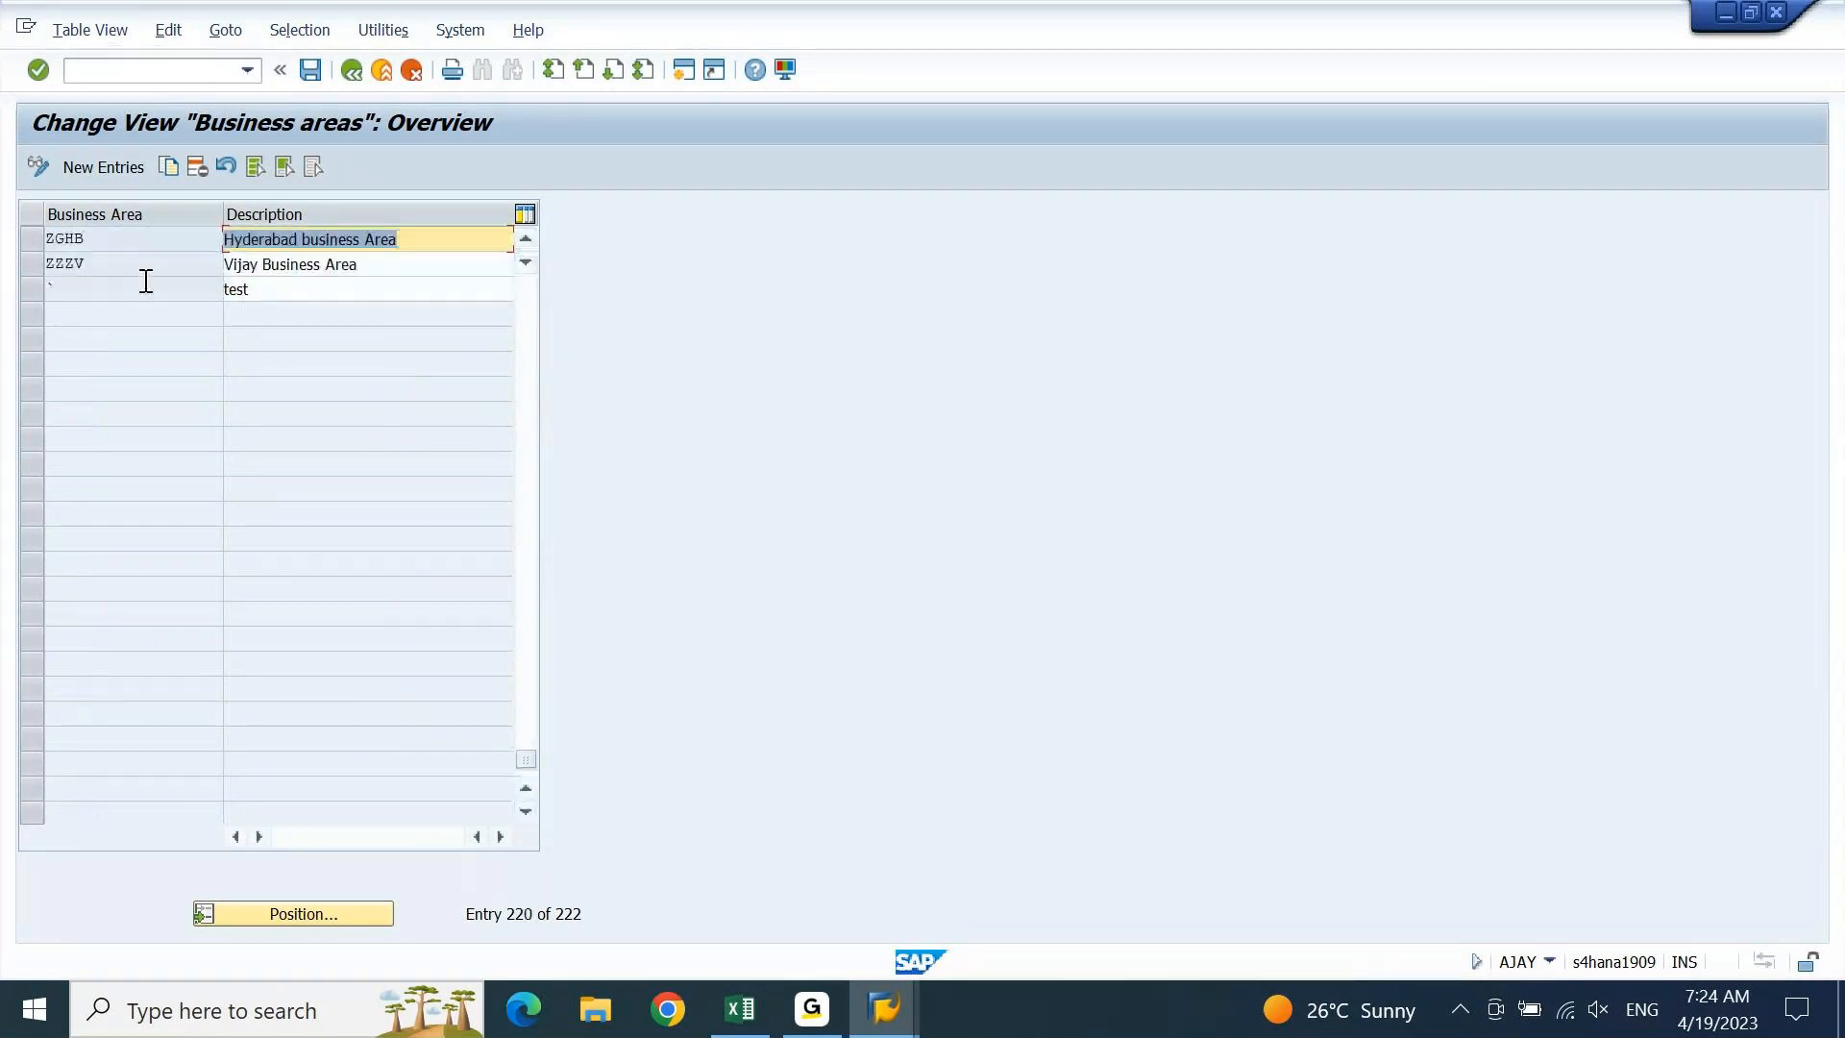
click(59, 288)
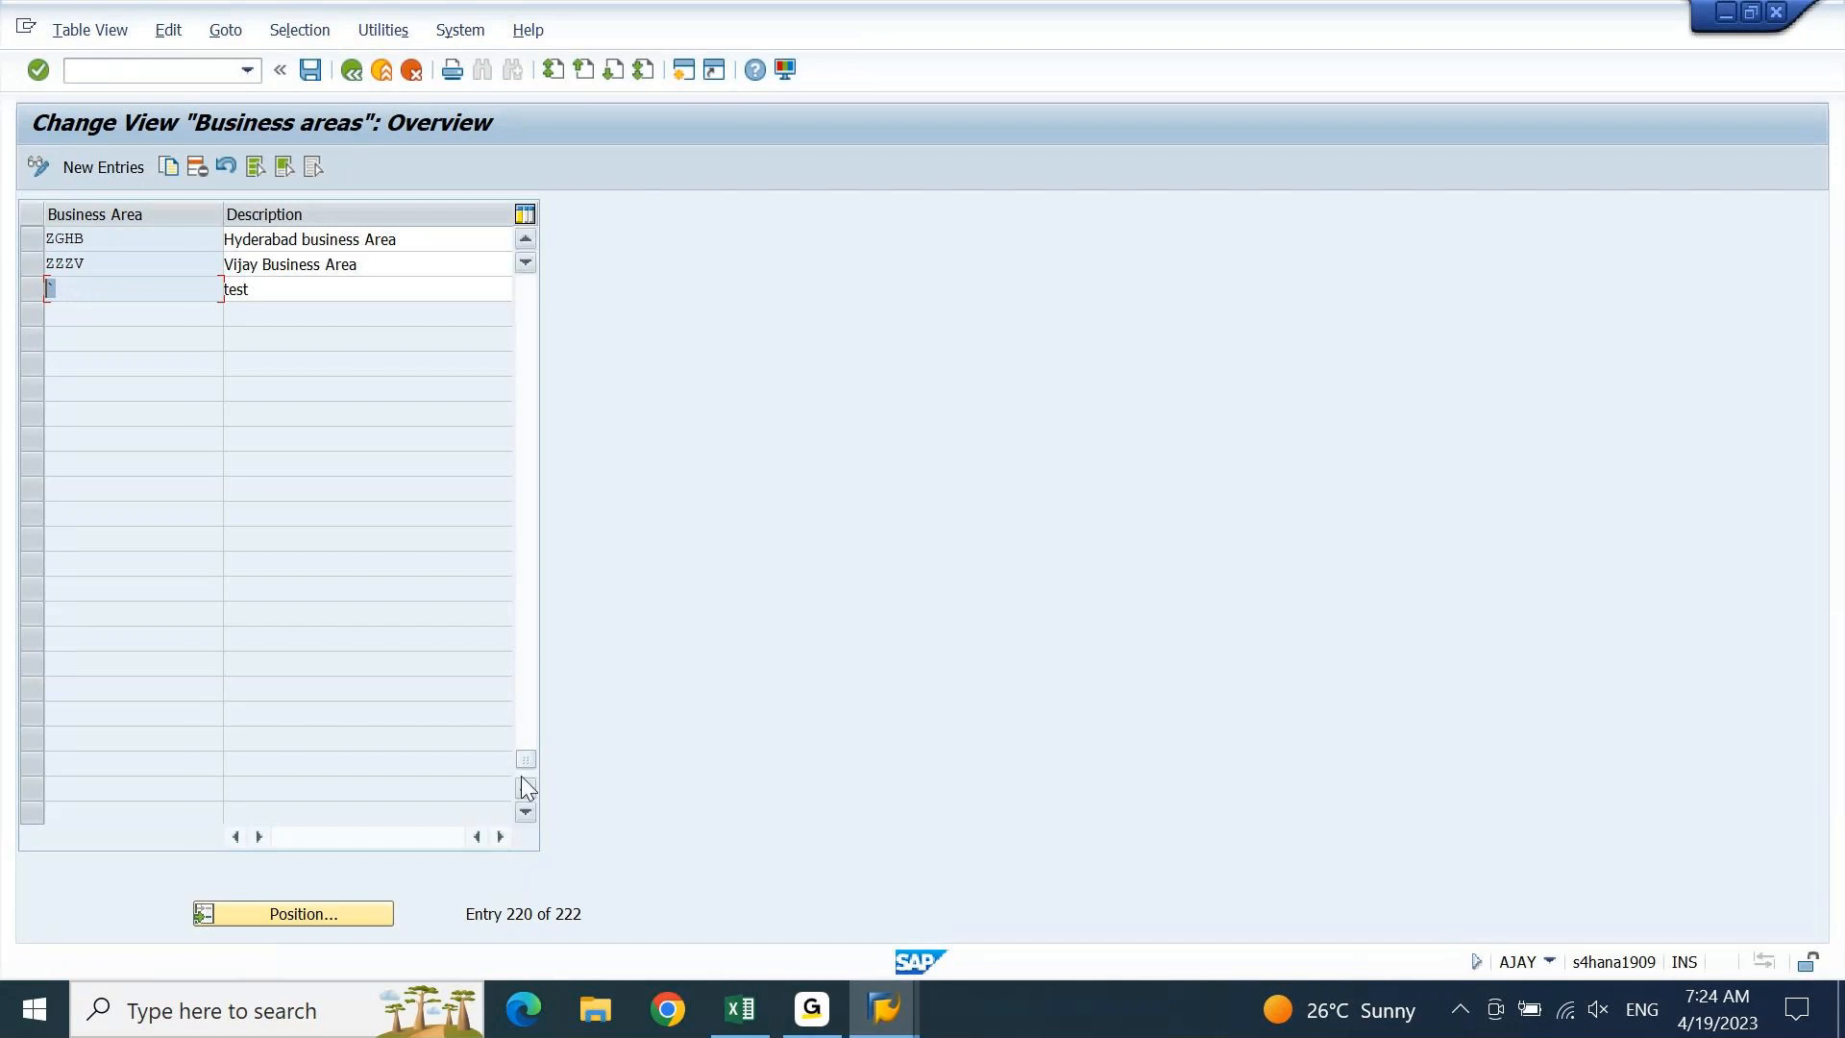
drag(526, 761, 578, 131)
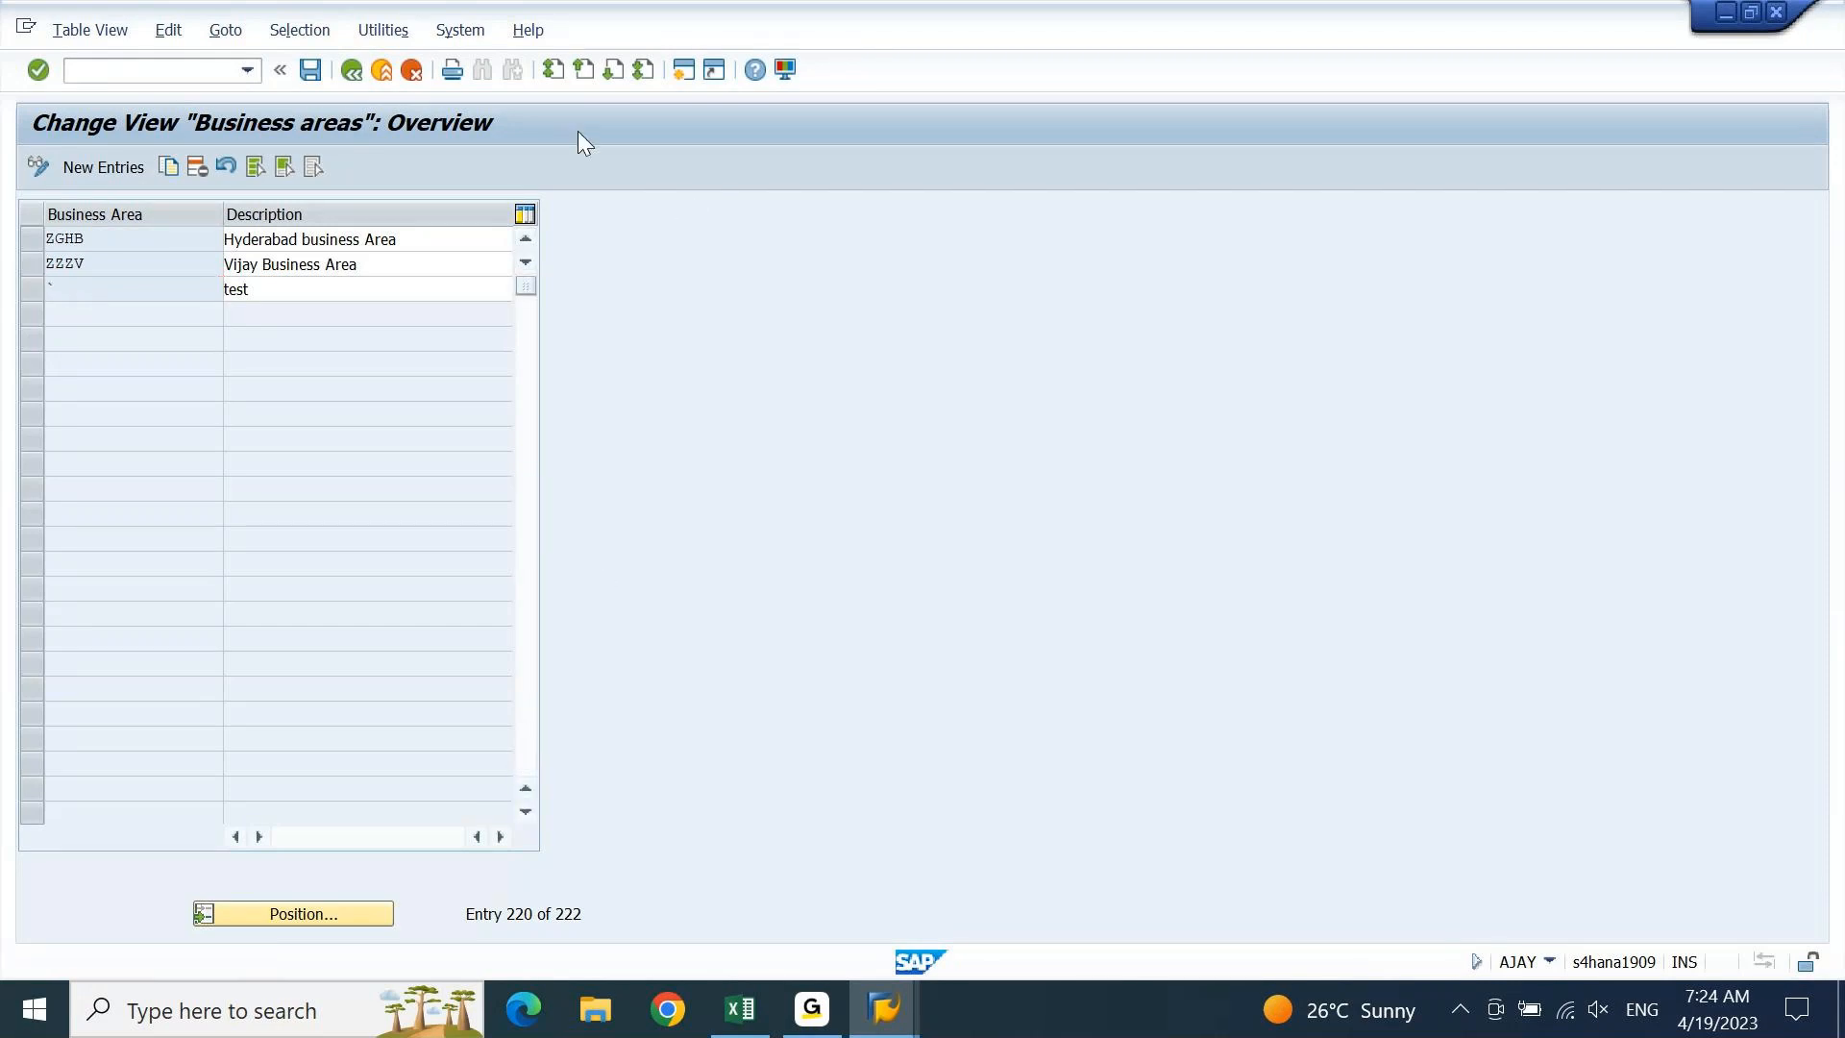
click(350, 70)
In OX15, add a new internal trading partner named test' with country IN
text(o)
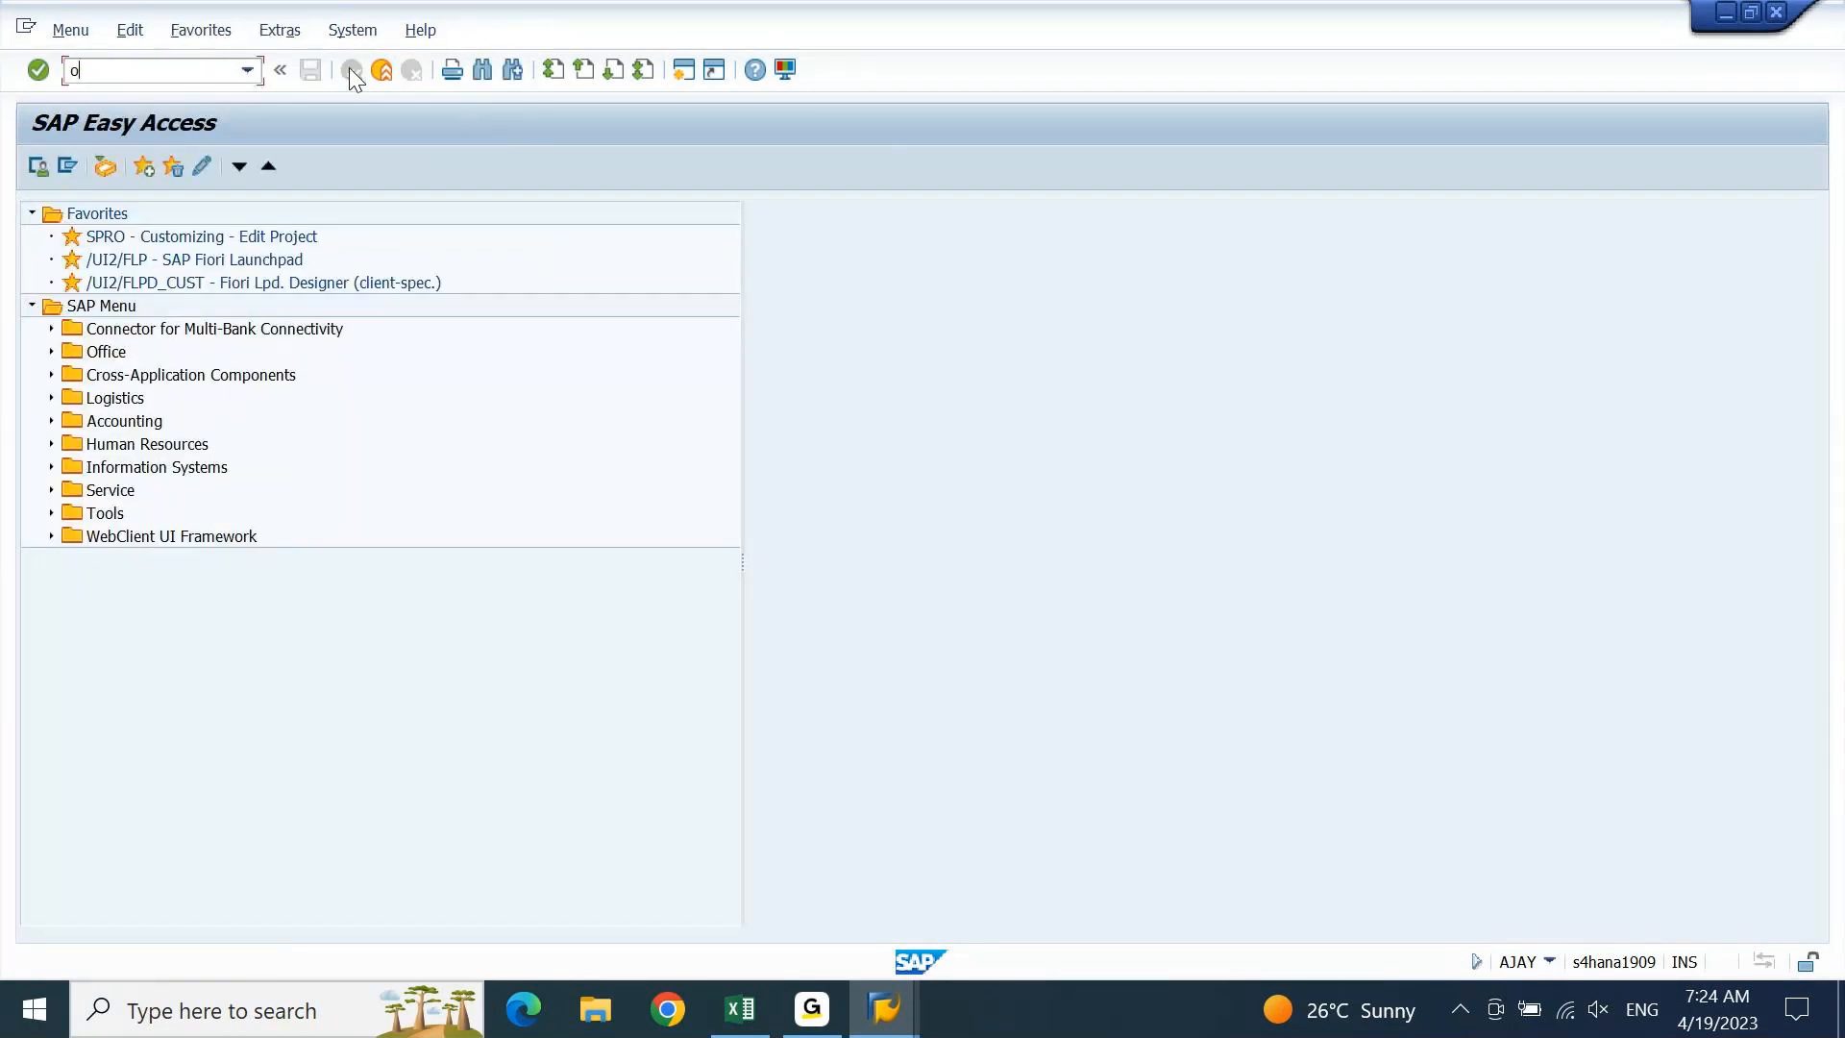
text(x15)
key(Return)
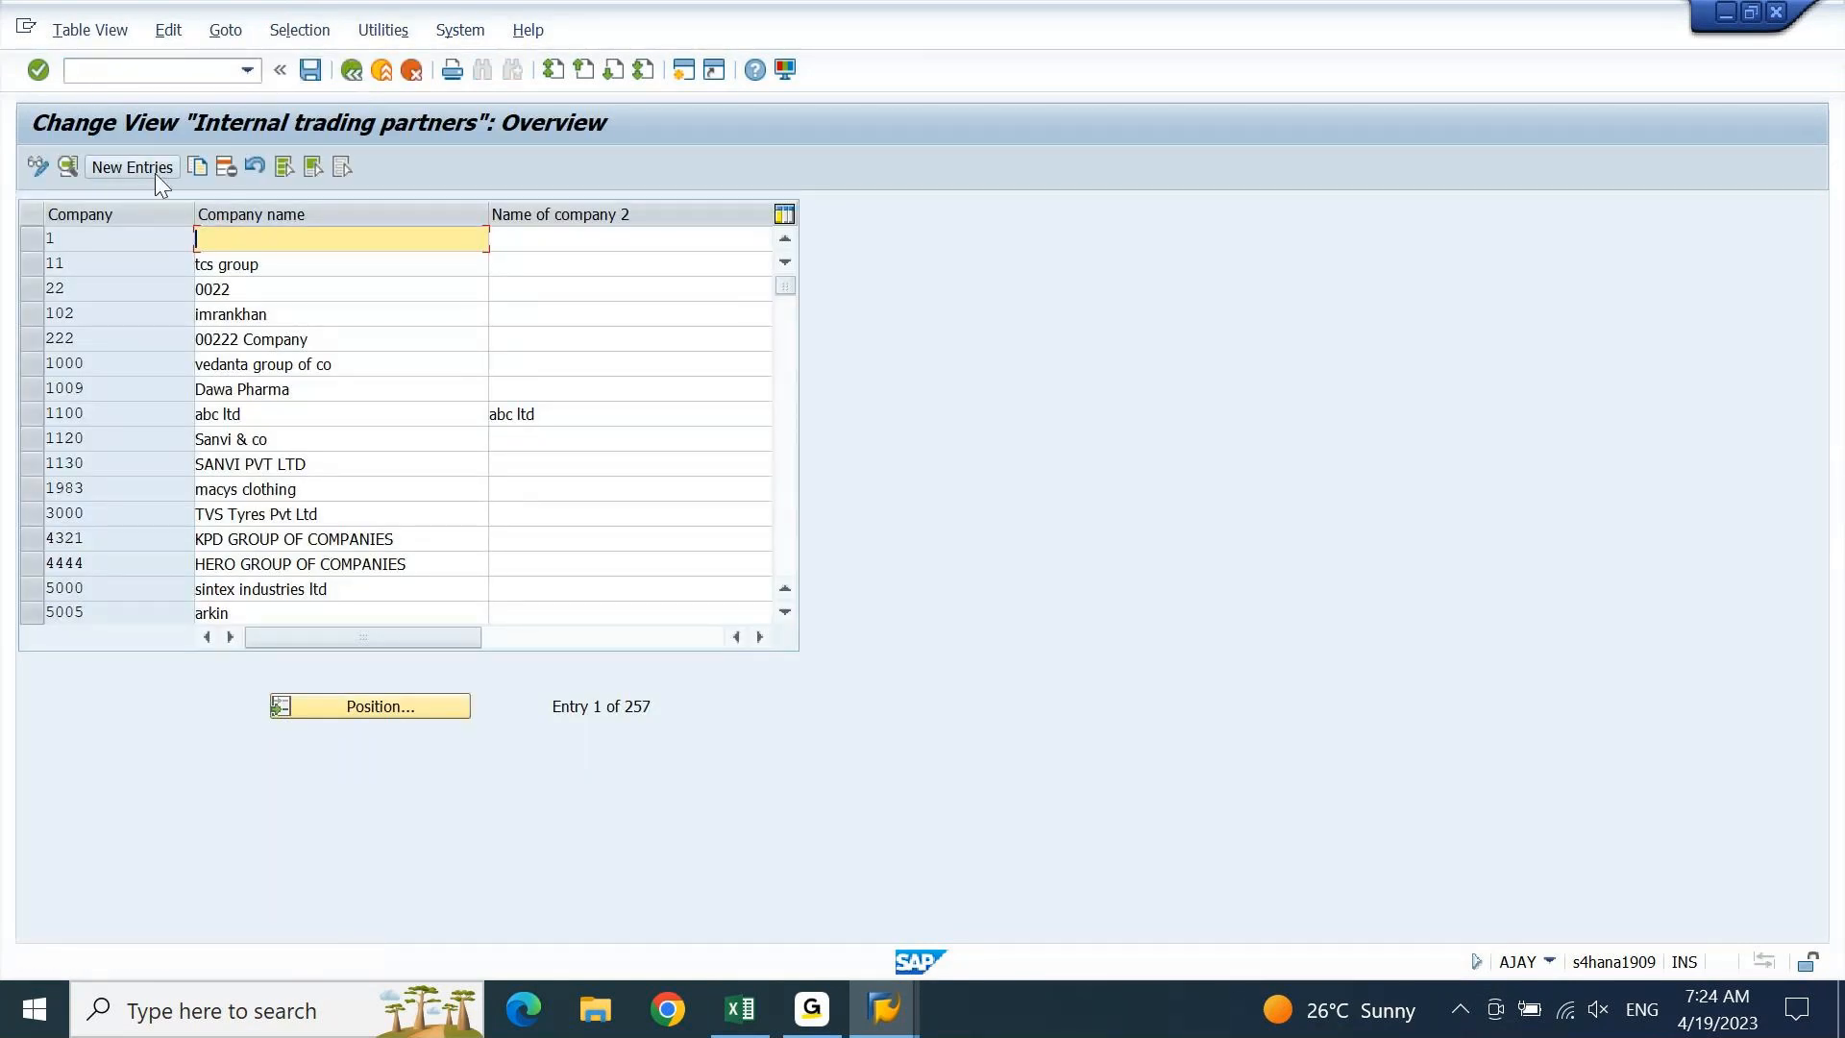
click(142, 170)
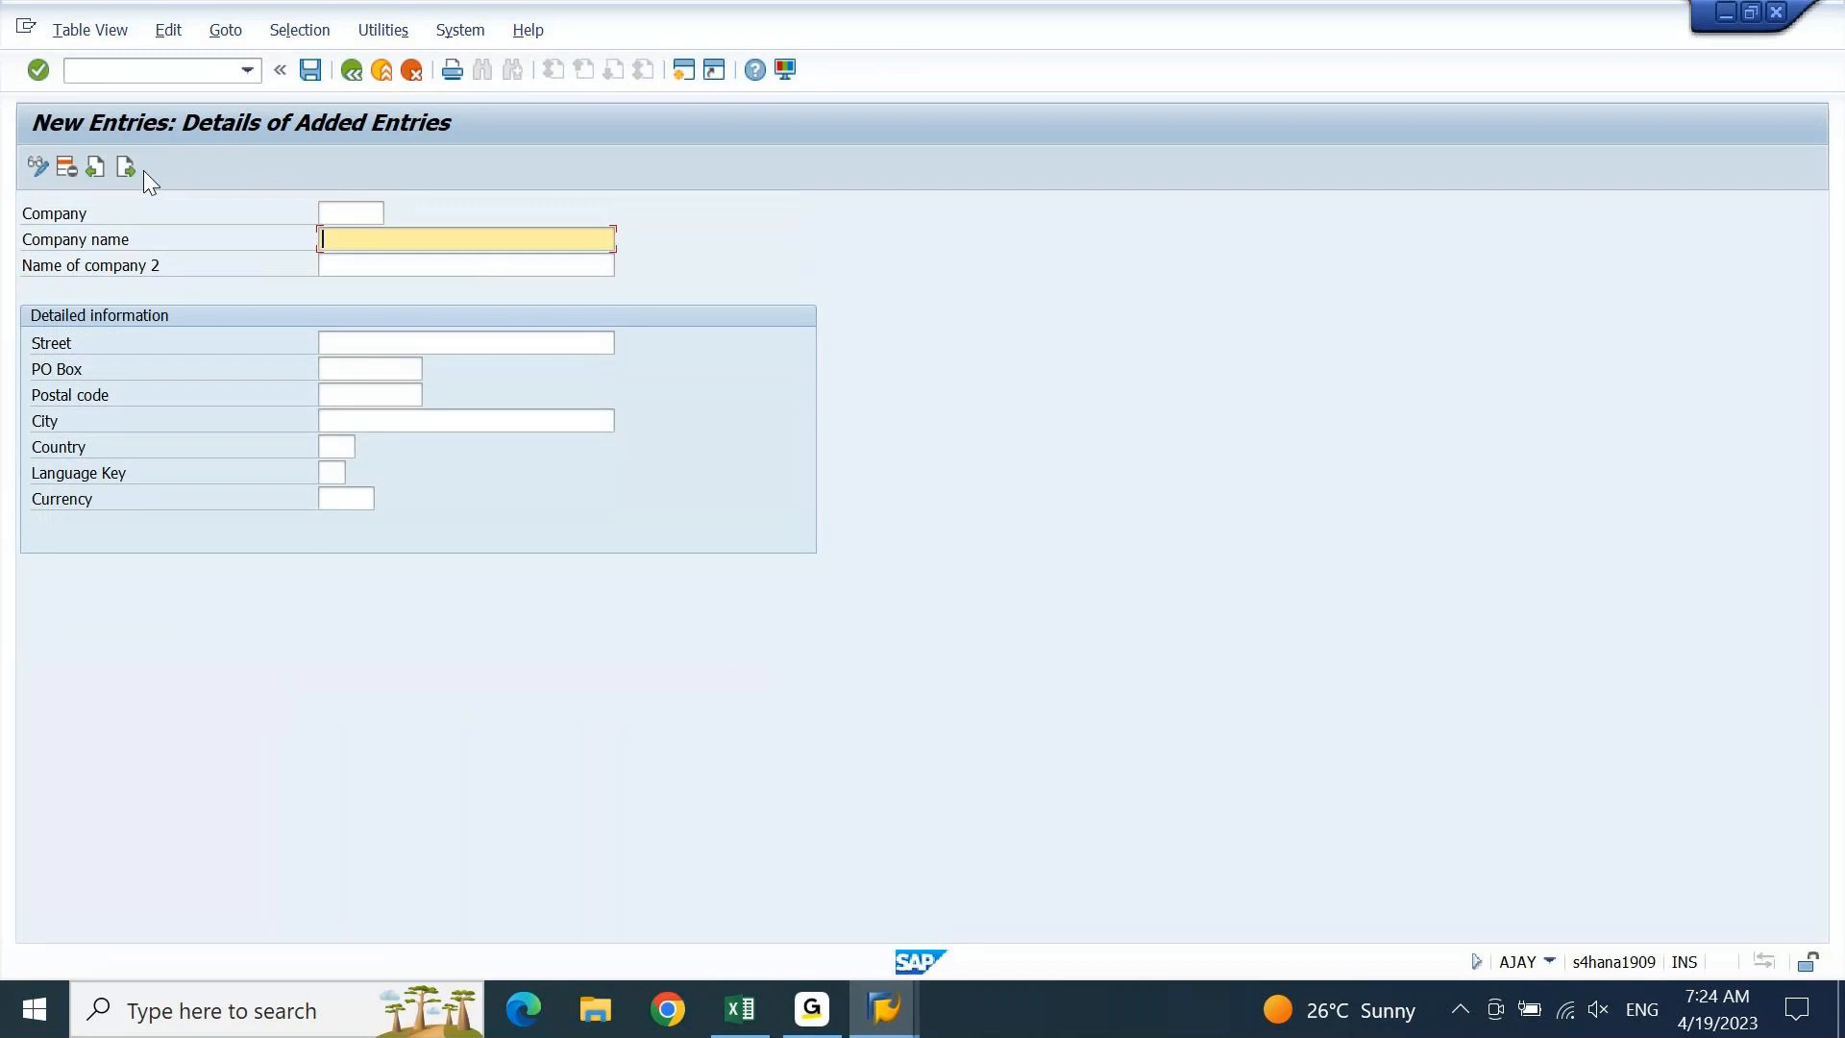
text(test')
key(Return)
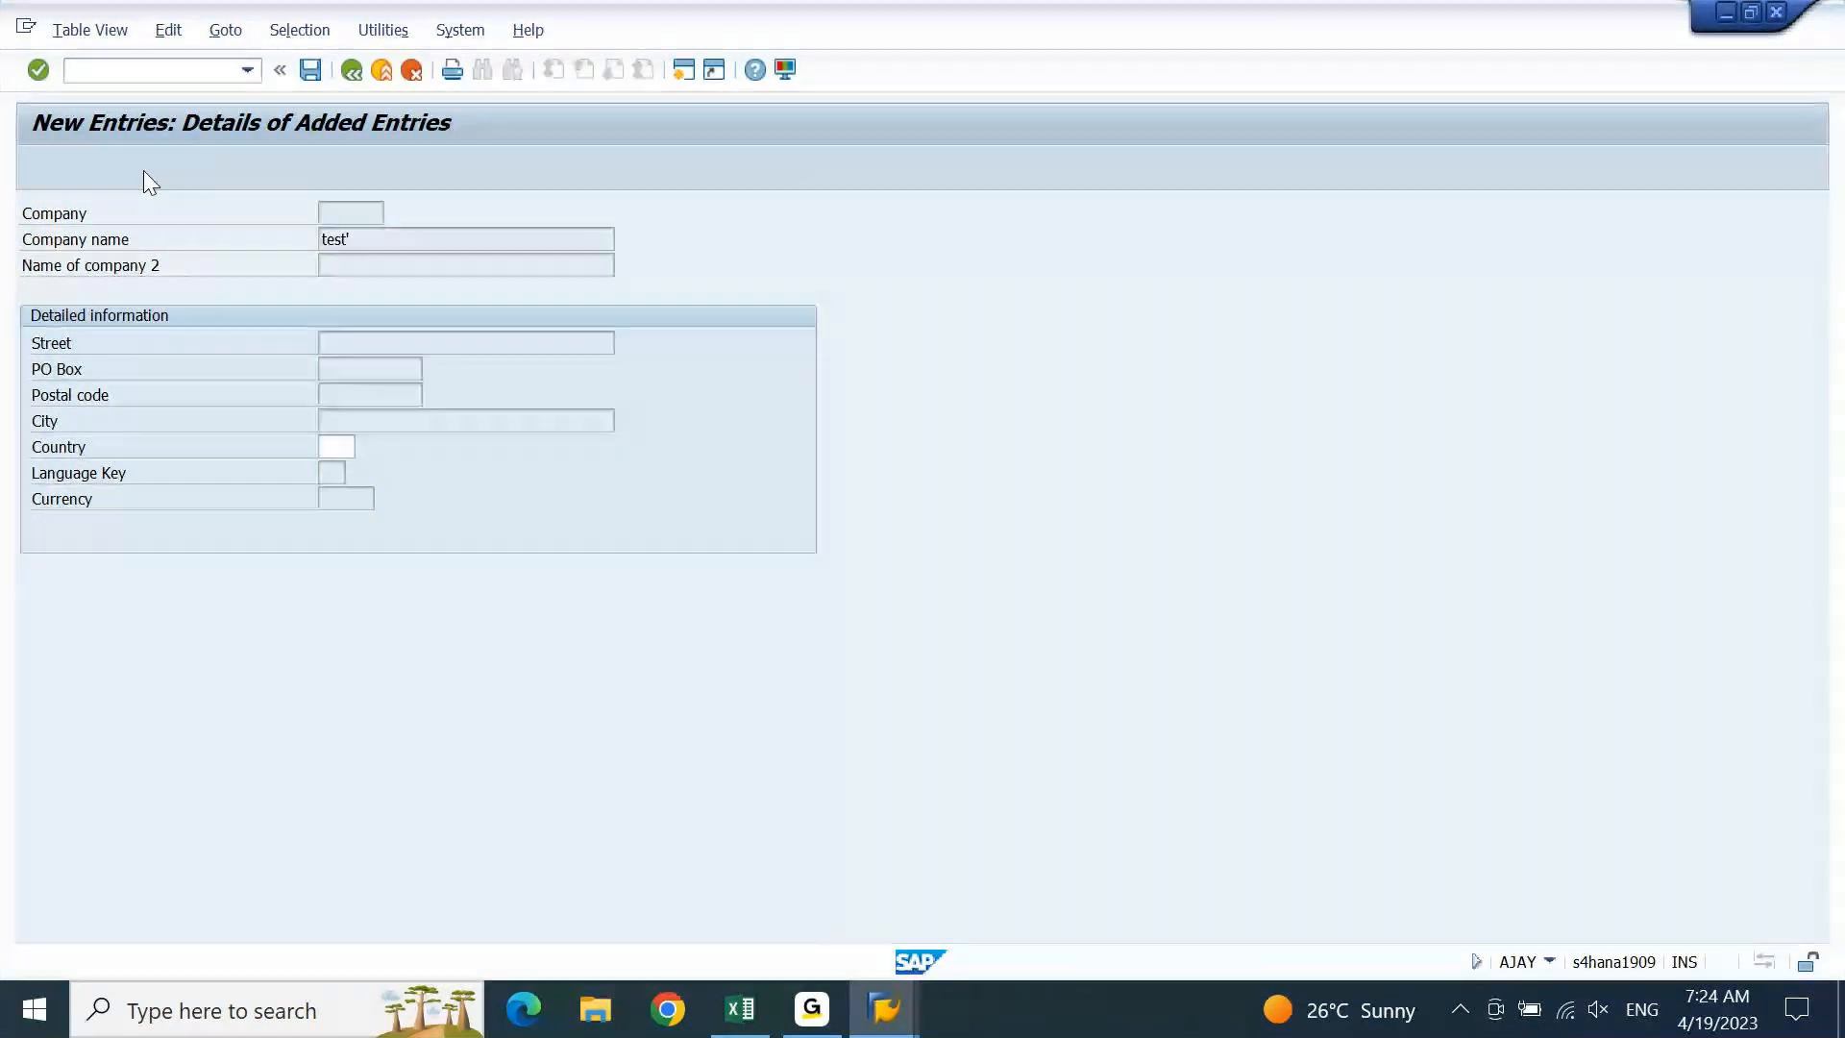
text(in)
key(Return)
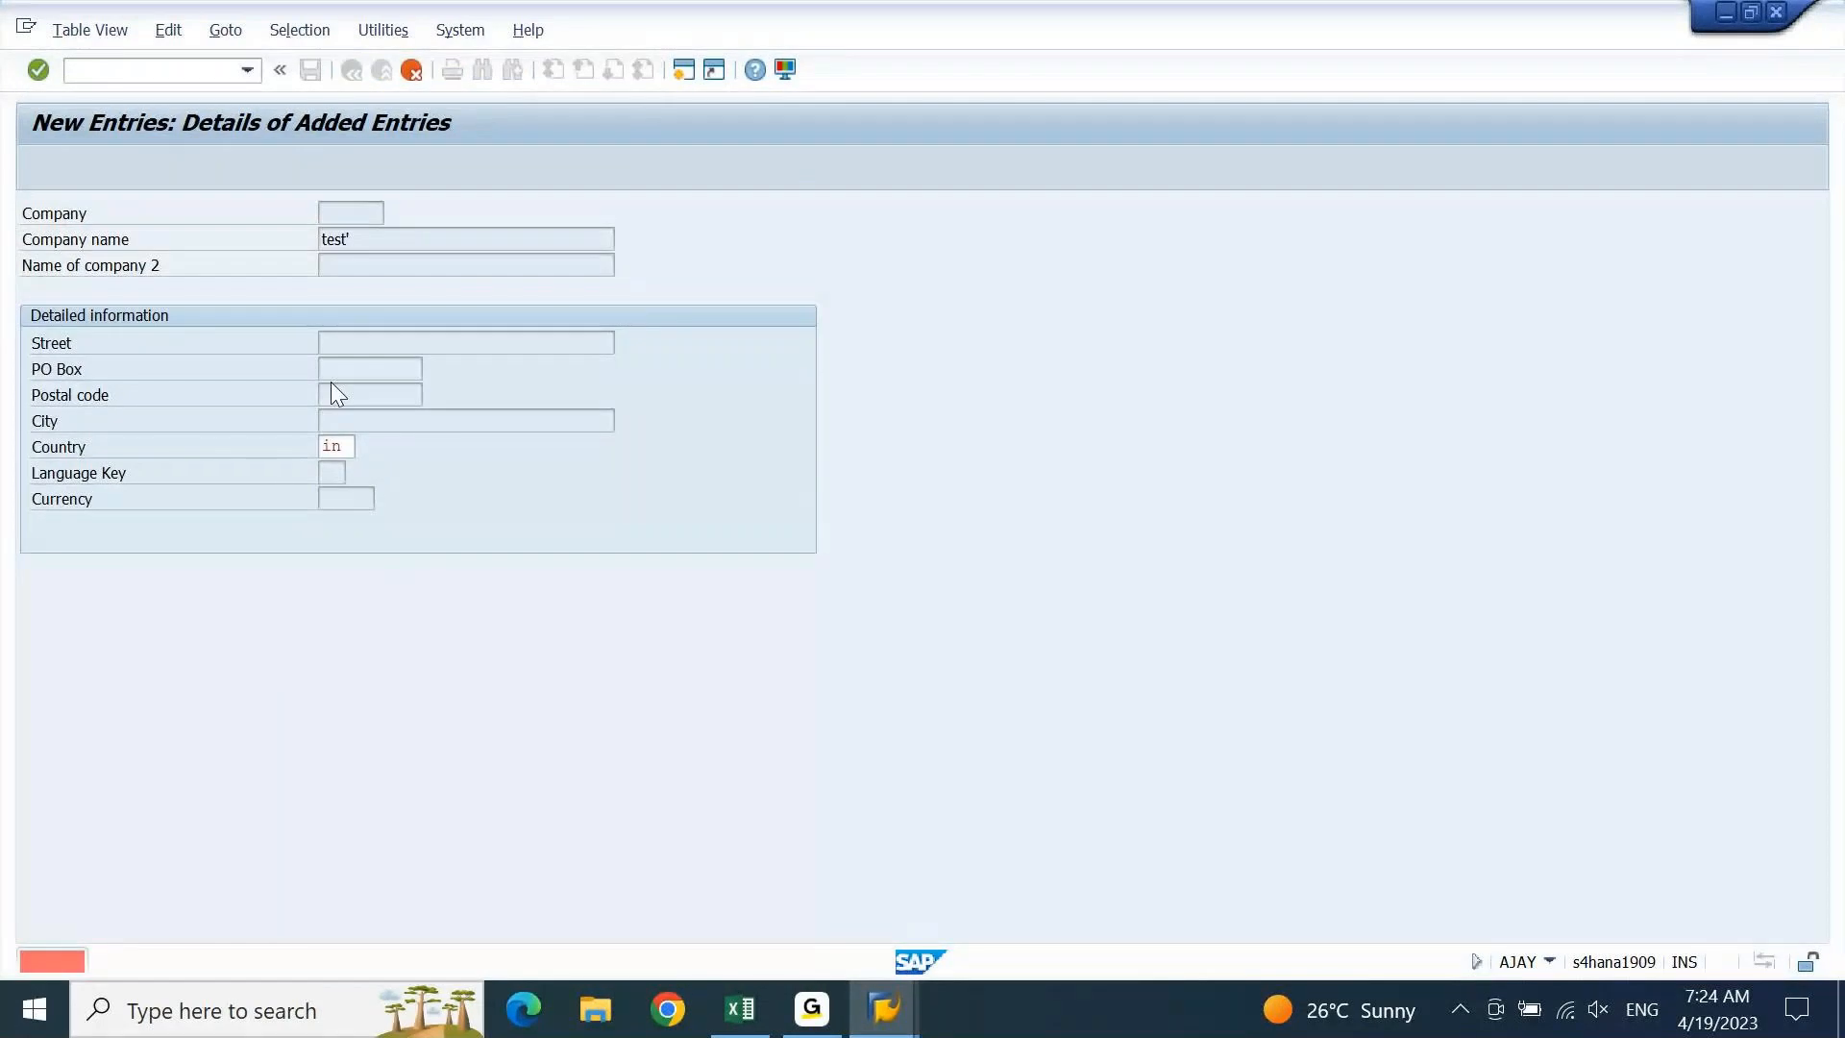
Save it under the customizing request and inspect the test' row among 258 partners
click(311, 71)
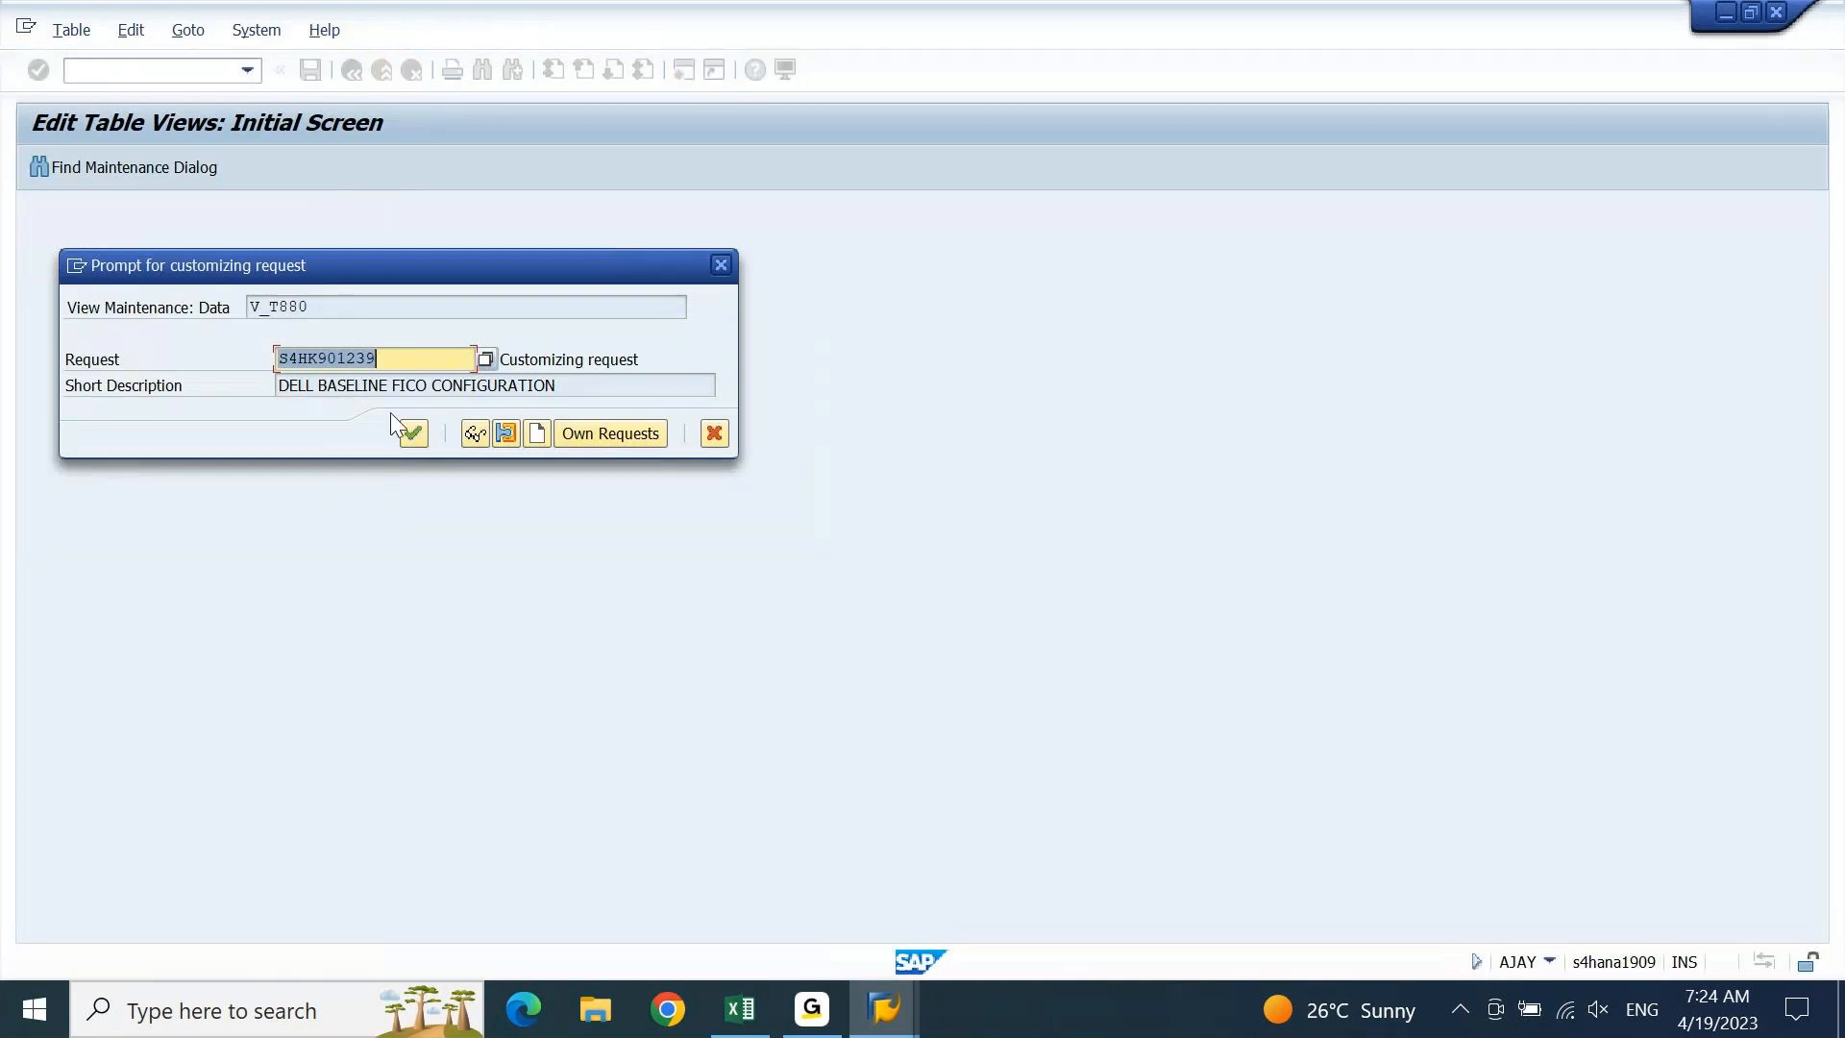
click(414, 434)
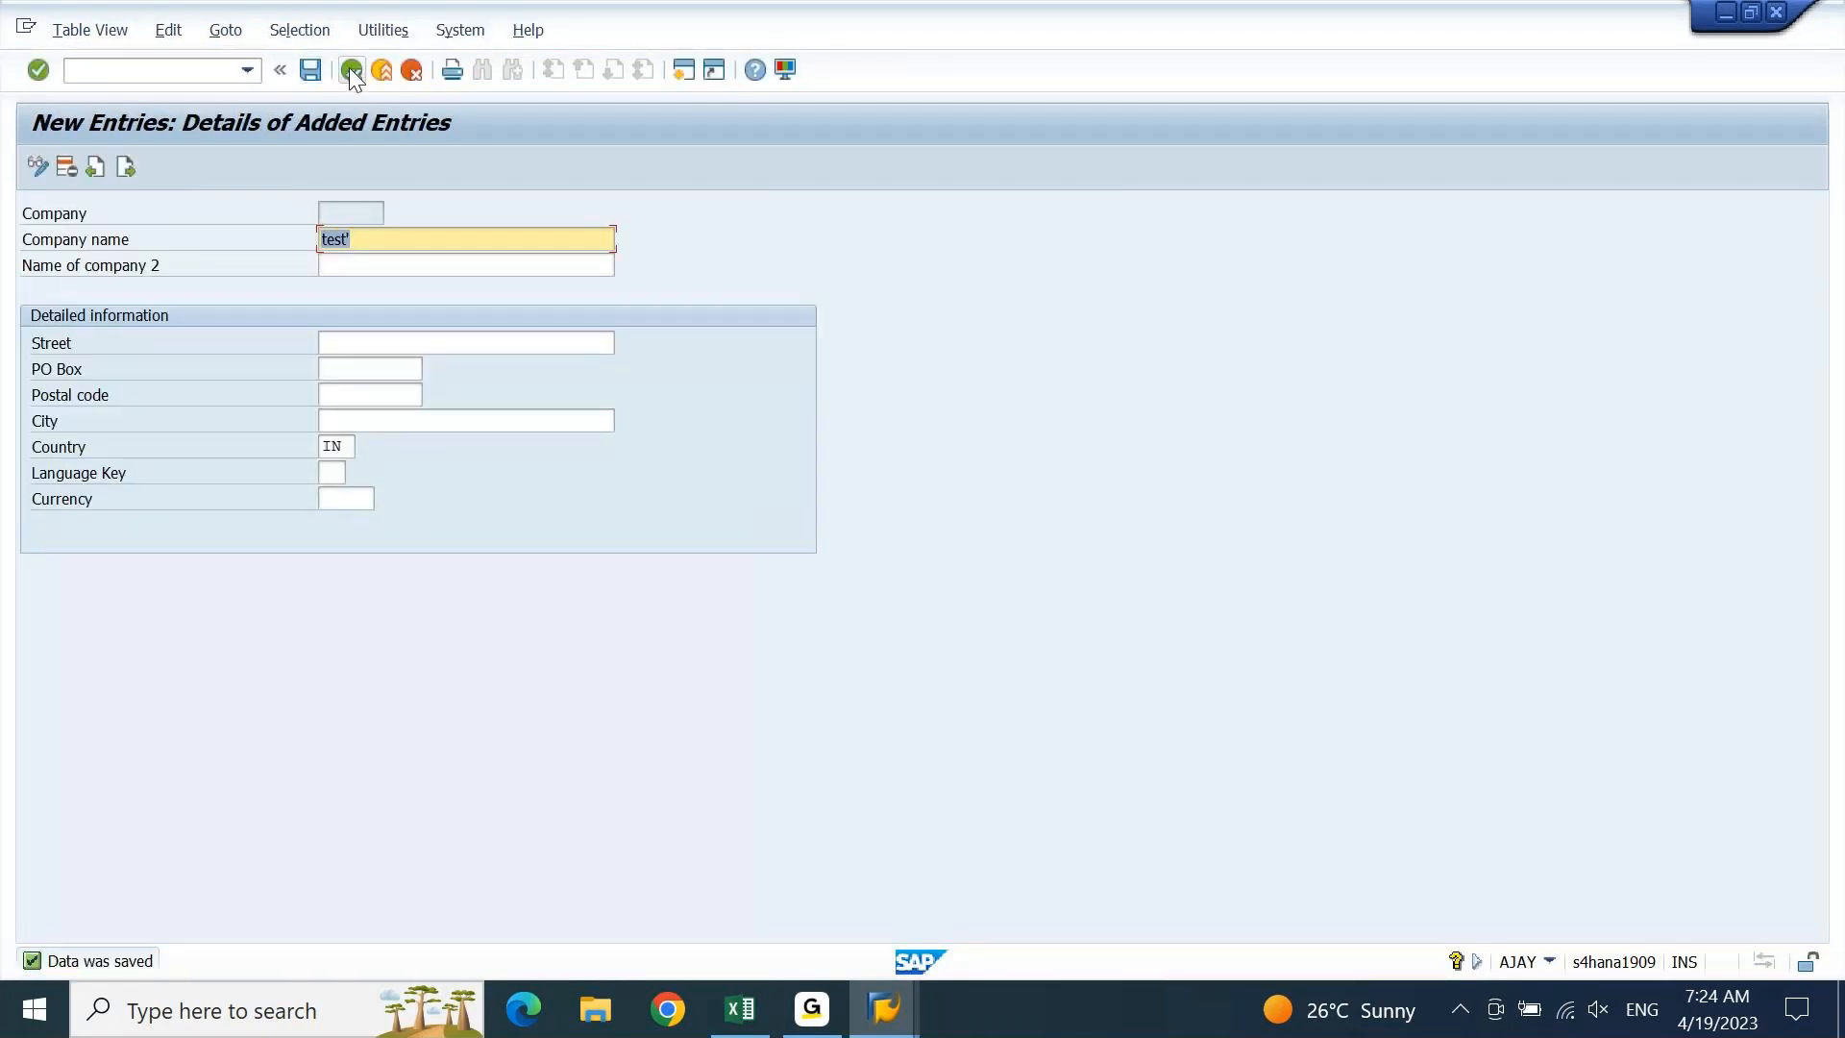
click(350, 69)
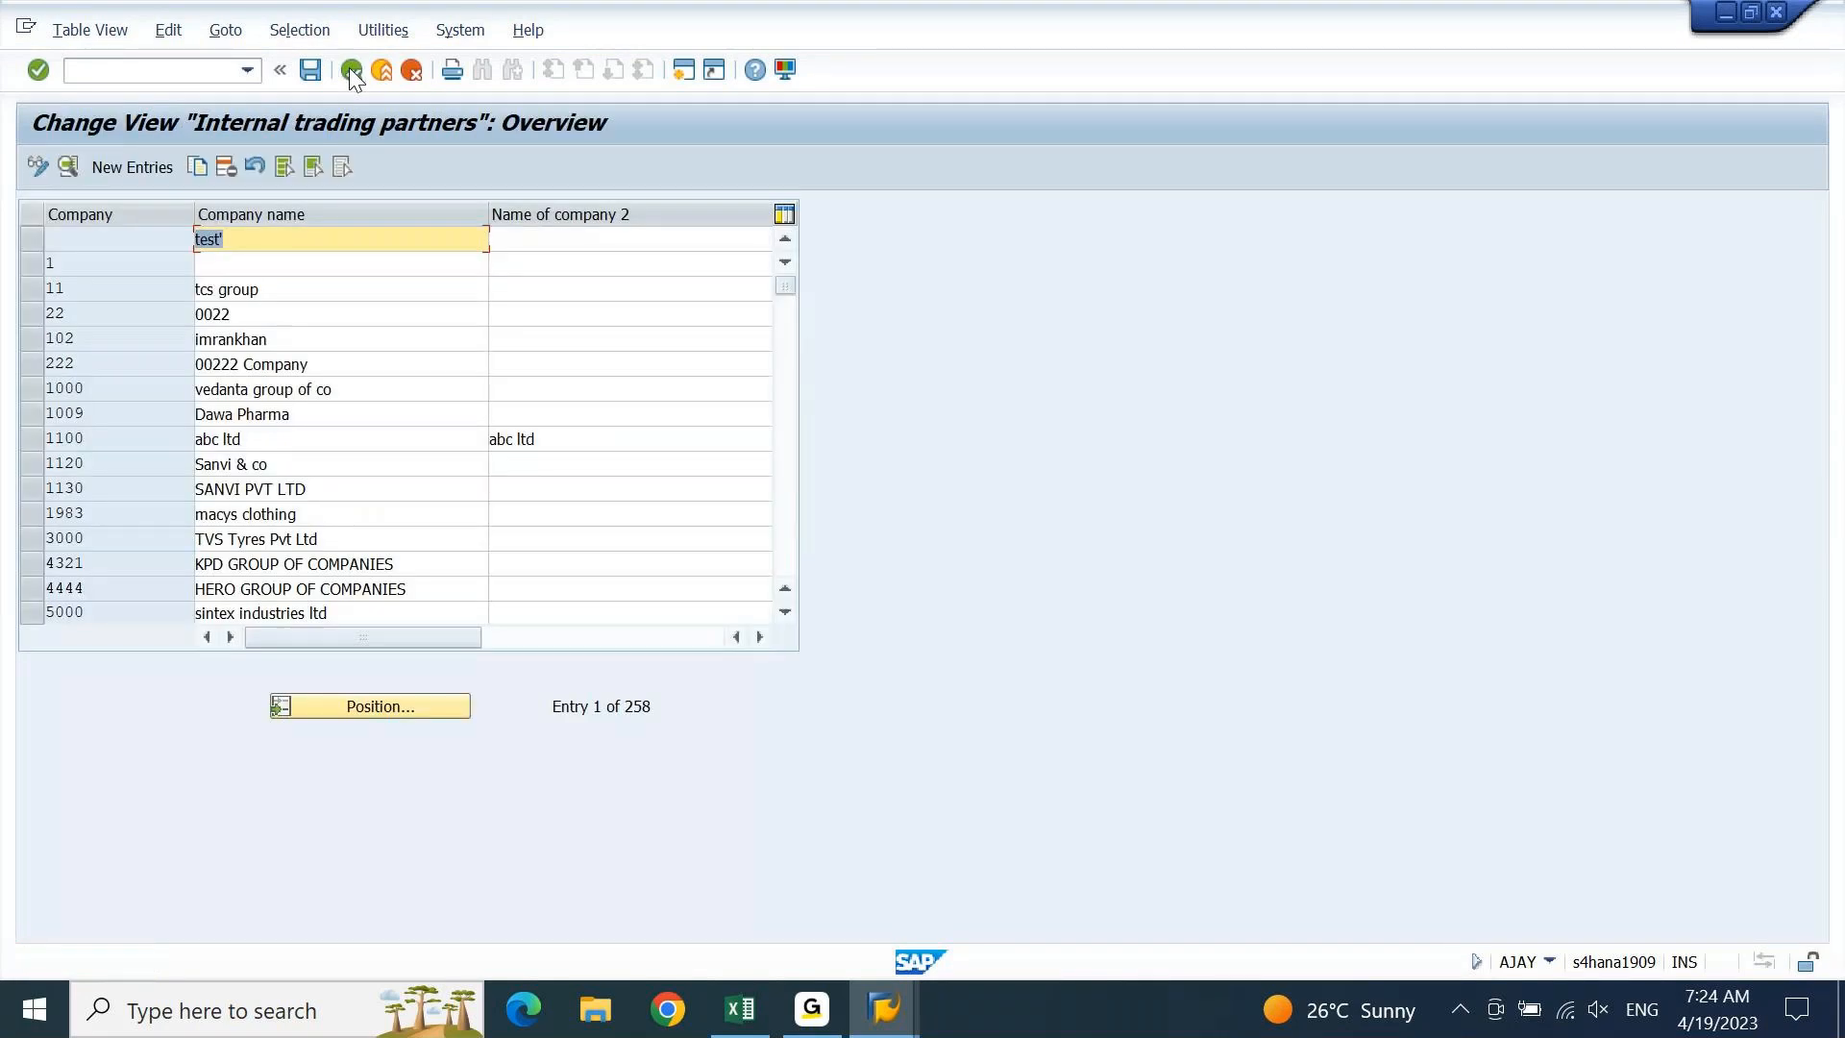
click(173, 240)
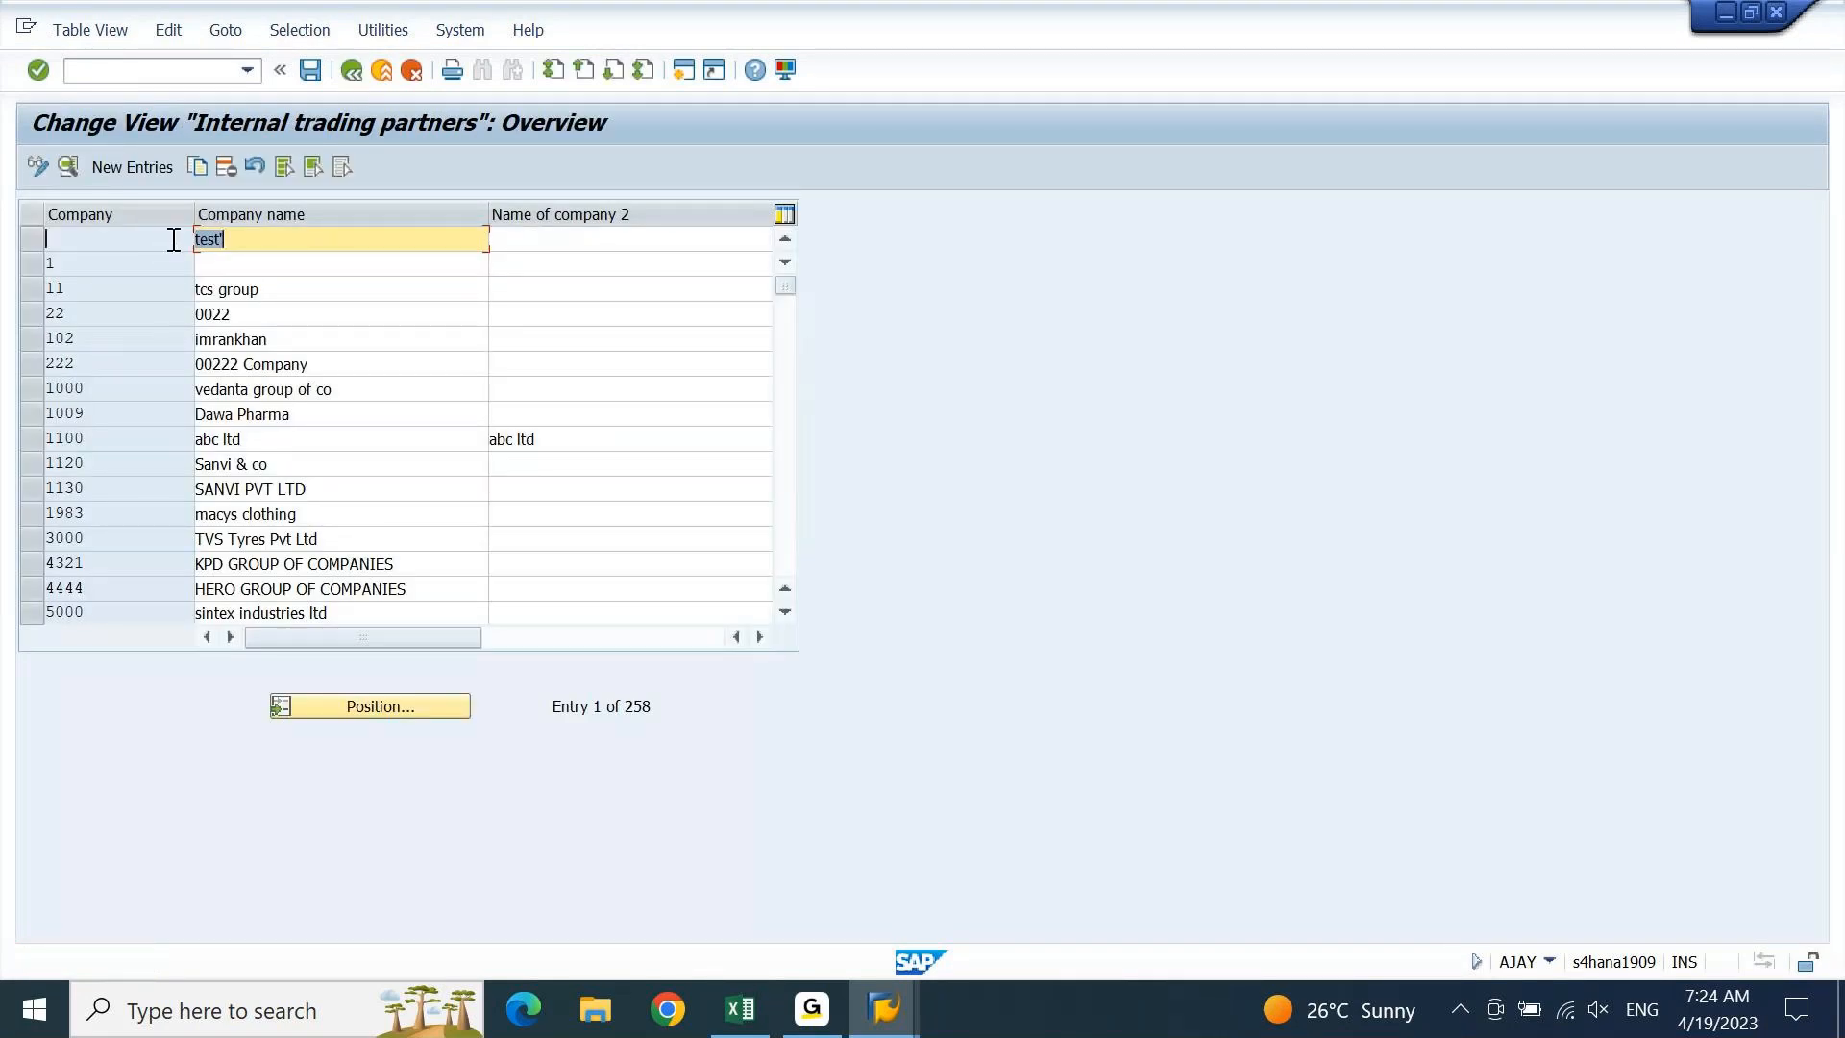
click(32, 231)
click(32, 231)
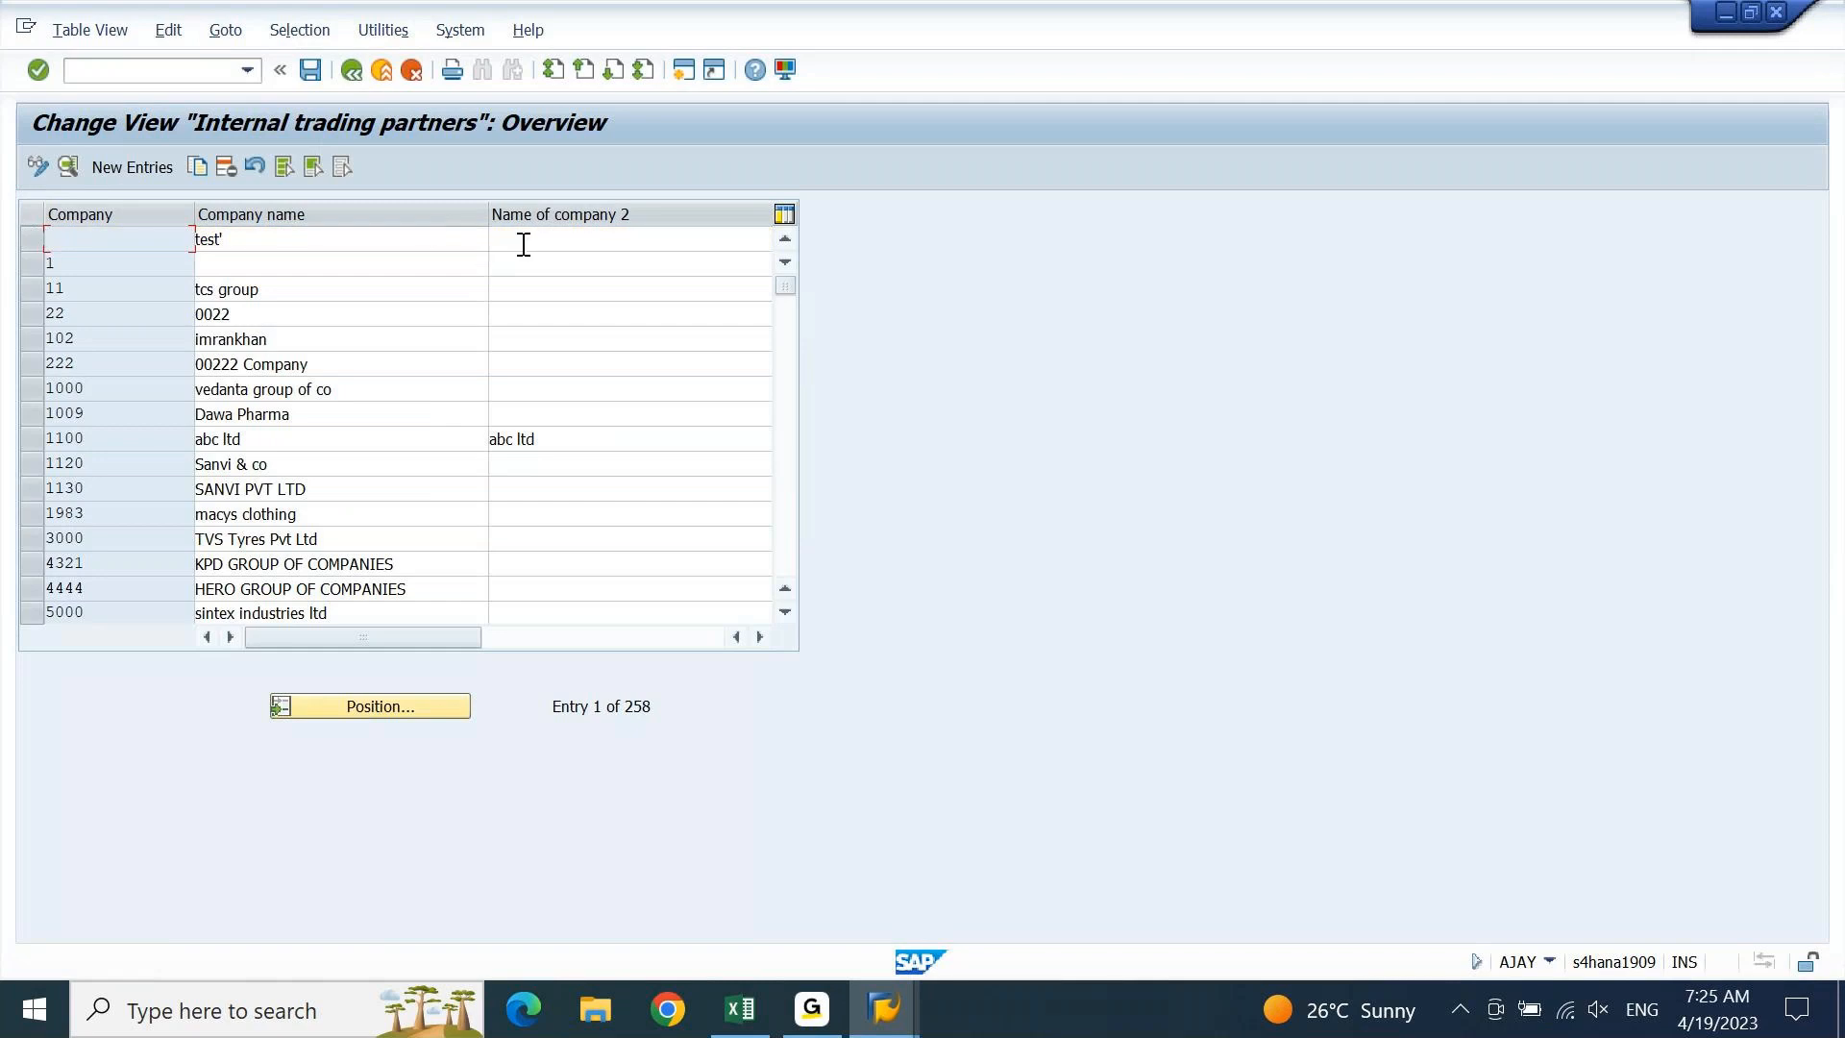
click(567, 247)
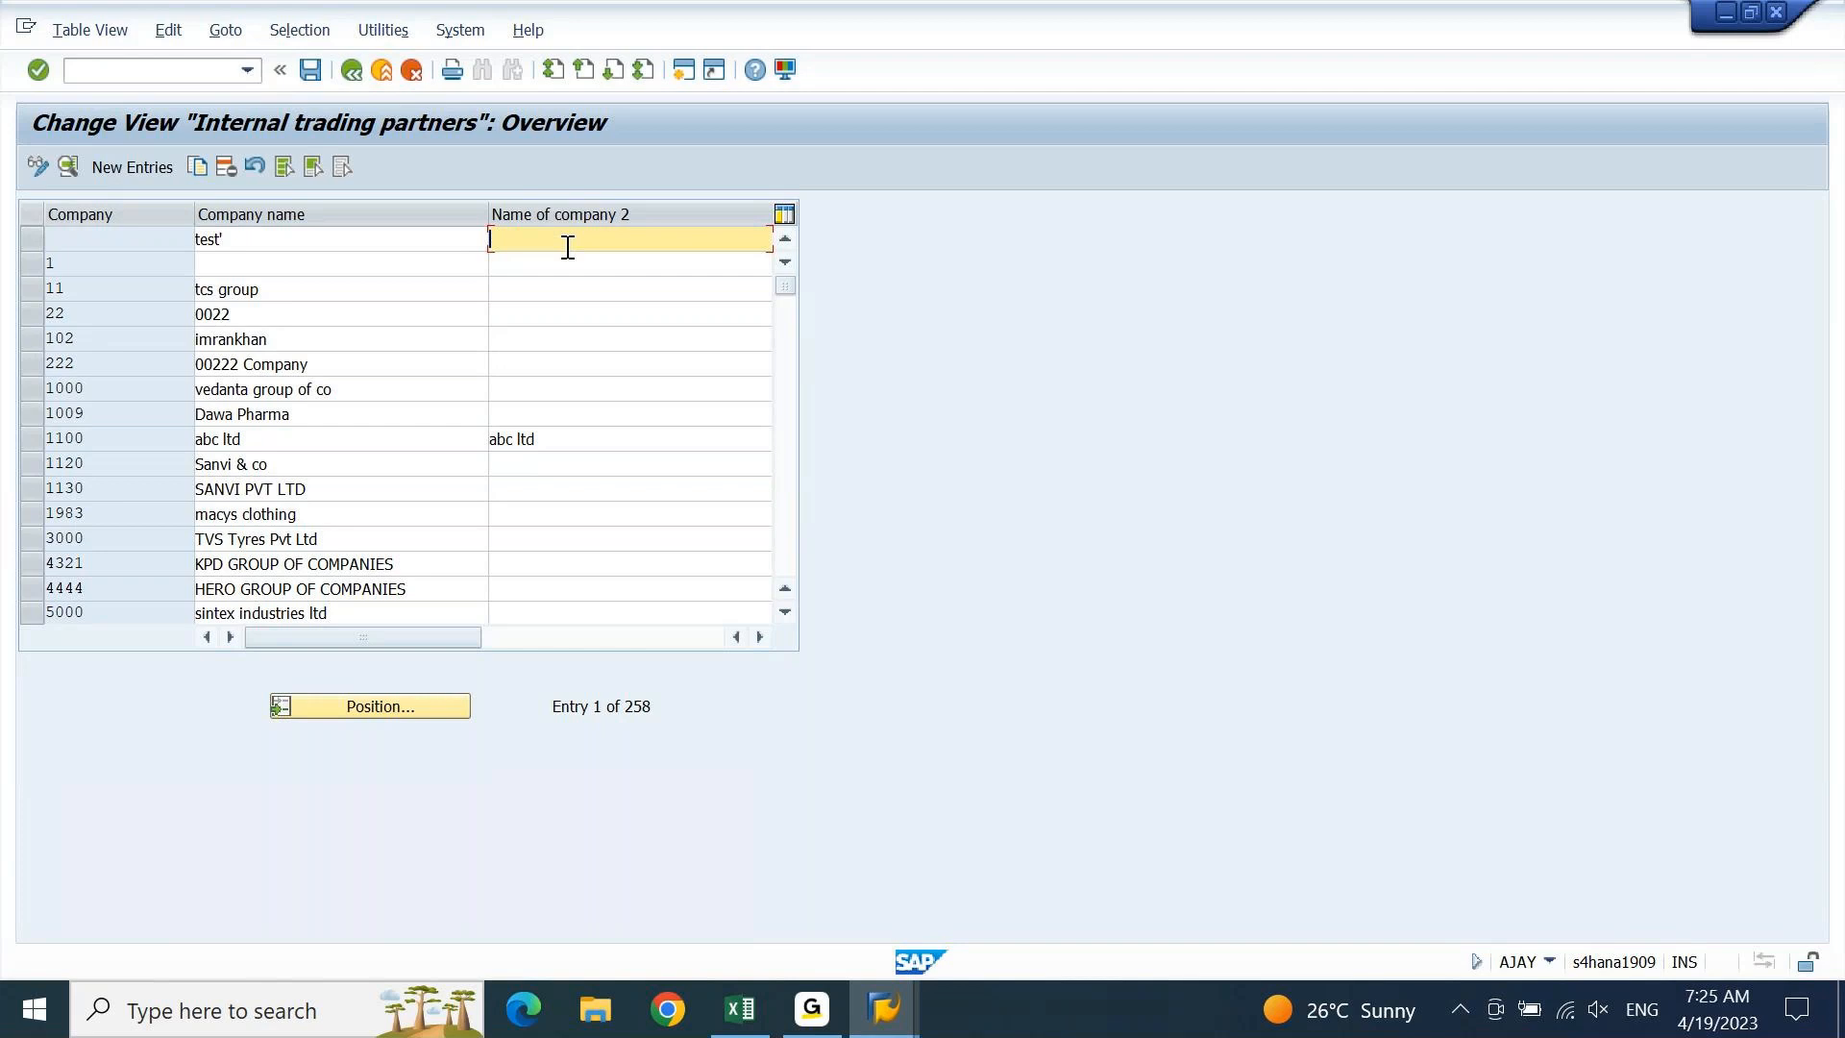
Bring the Posting Periods window for variant DEIN back to the front
click(883, 1009)
click(1082, 860)
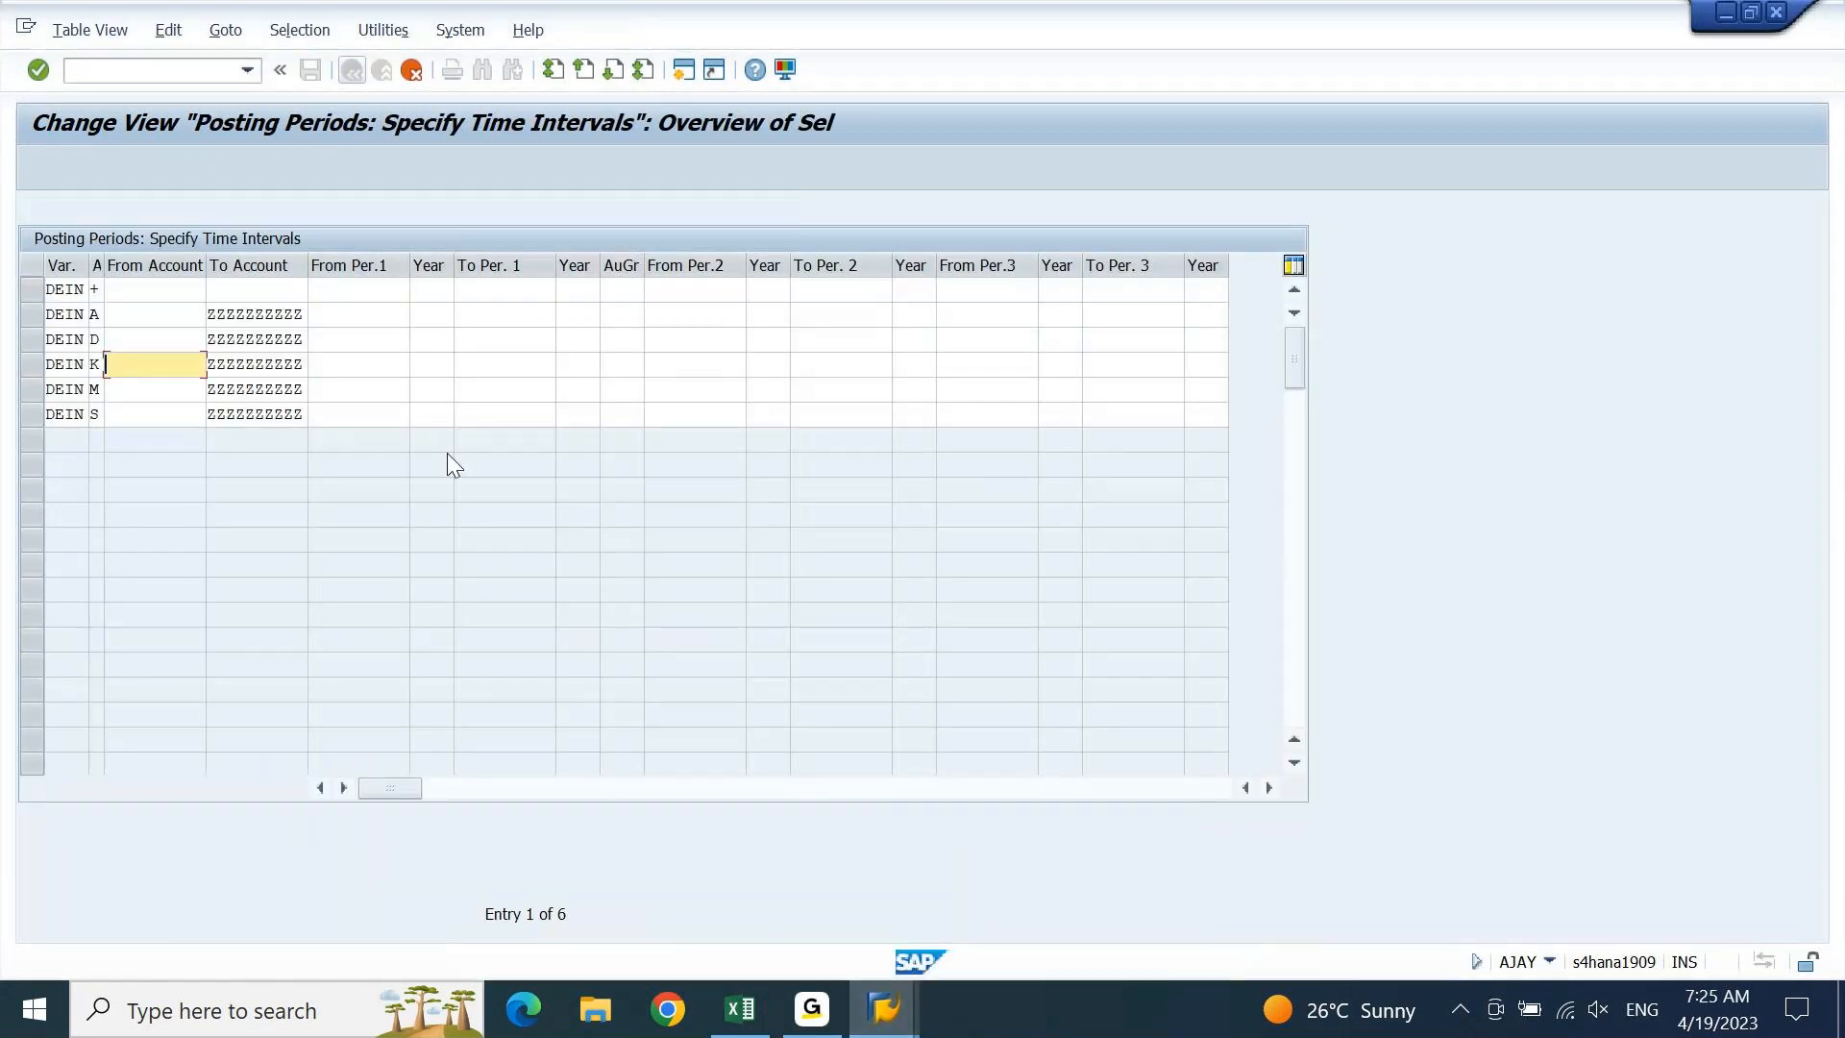
click(134, 314)
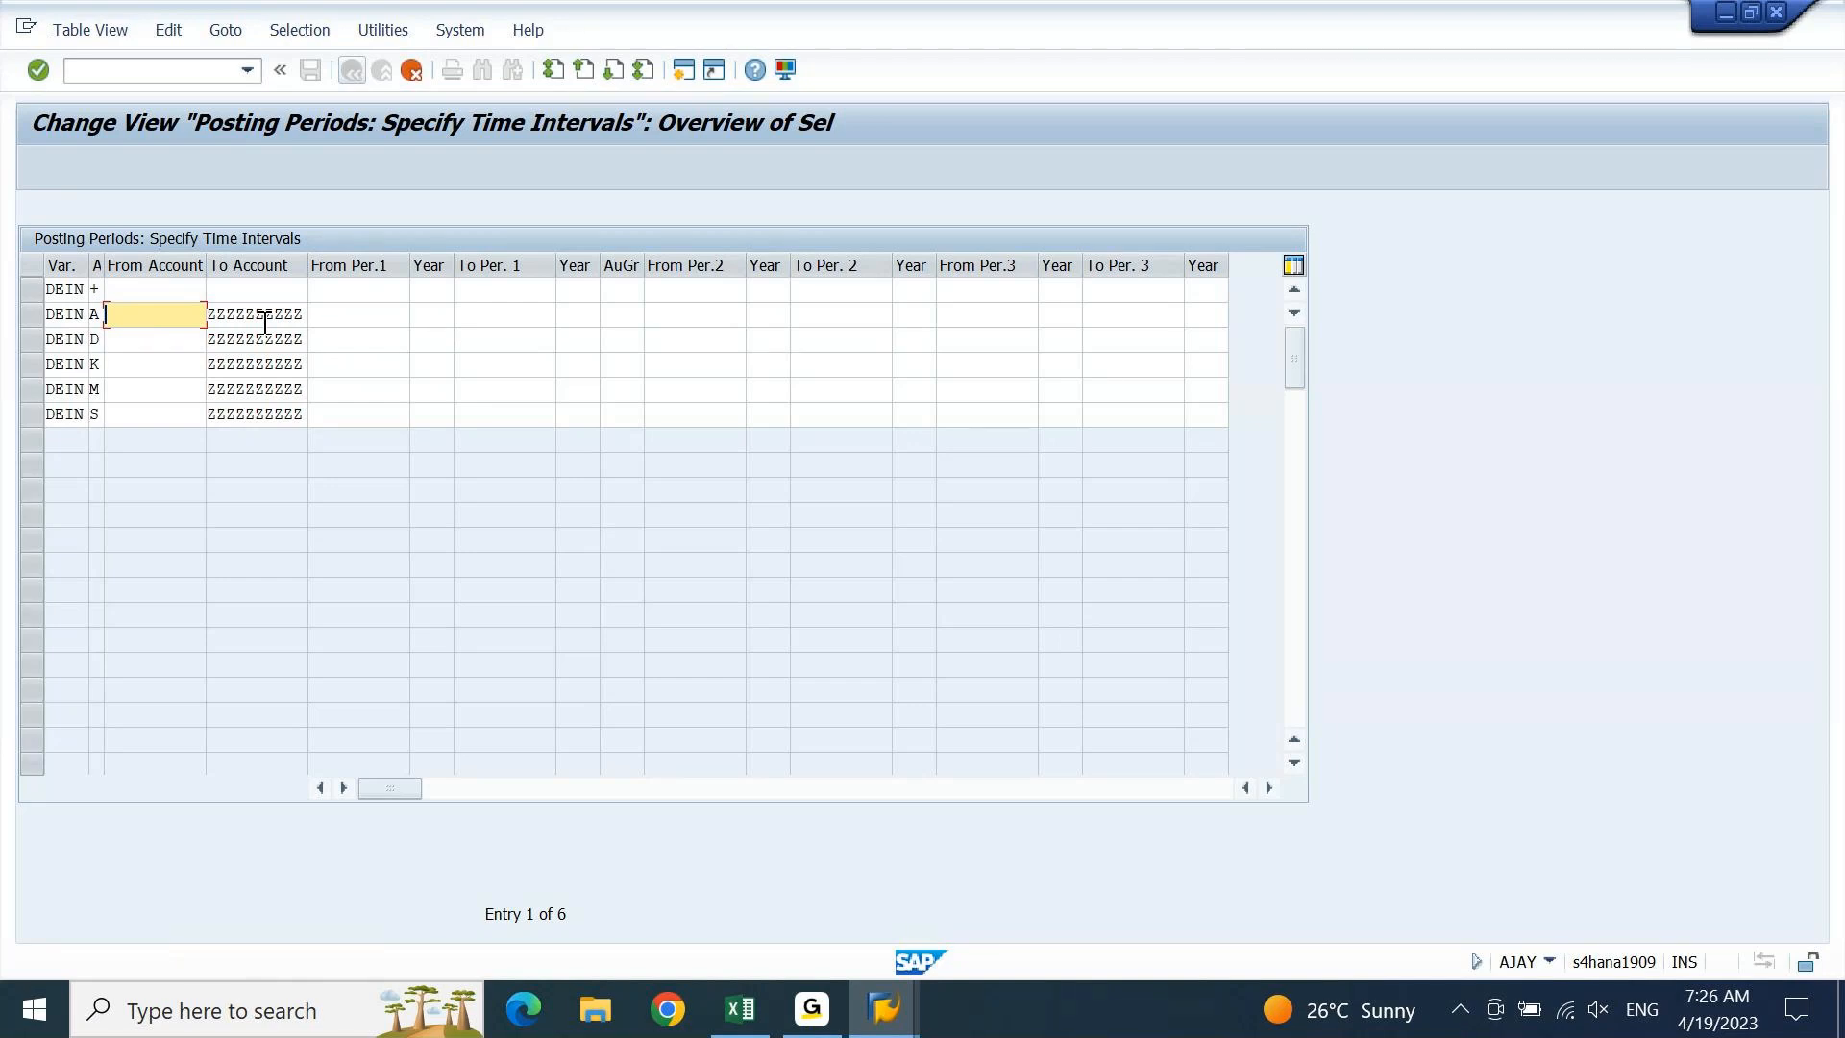
Type 'masking' into row A's From Account, then delete it again
text(masking)
key(shift+Home)
key(Delete)
click(740, 1009)
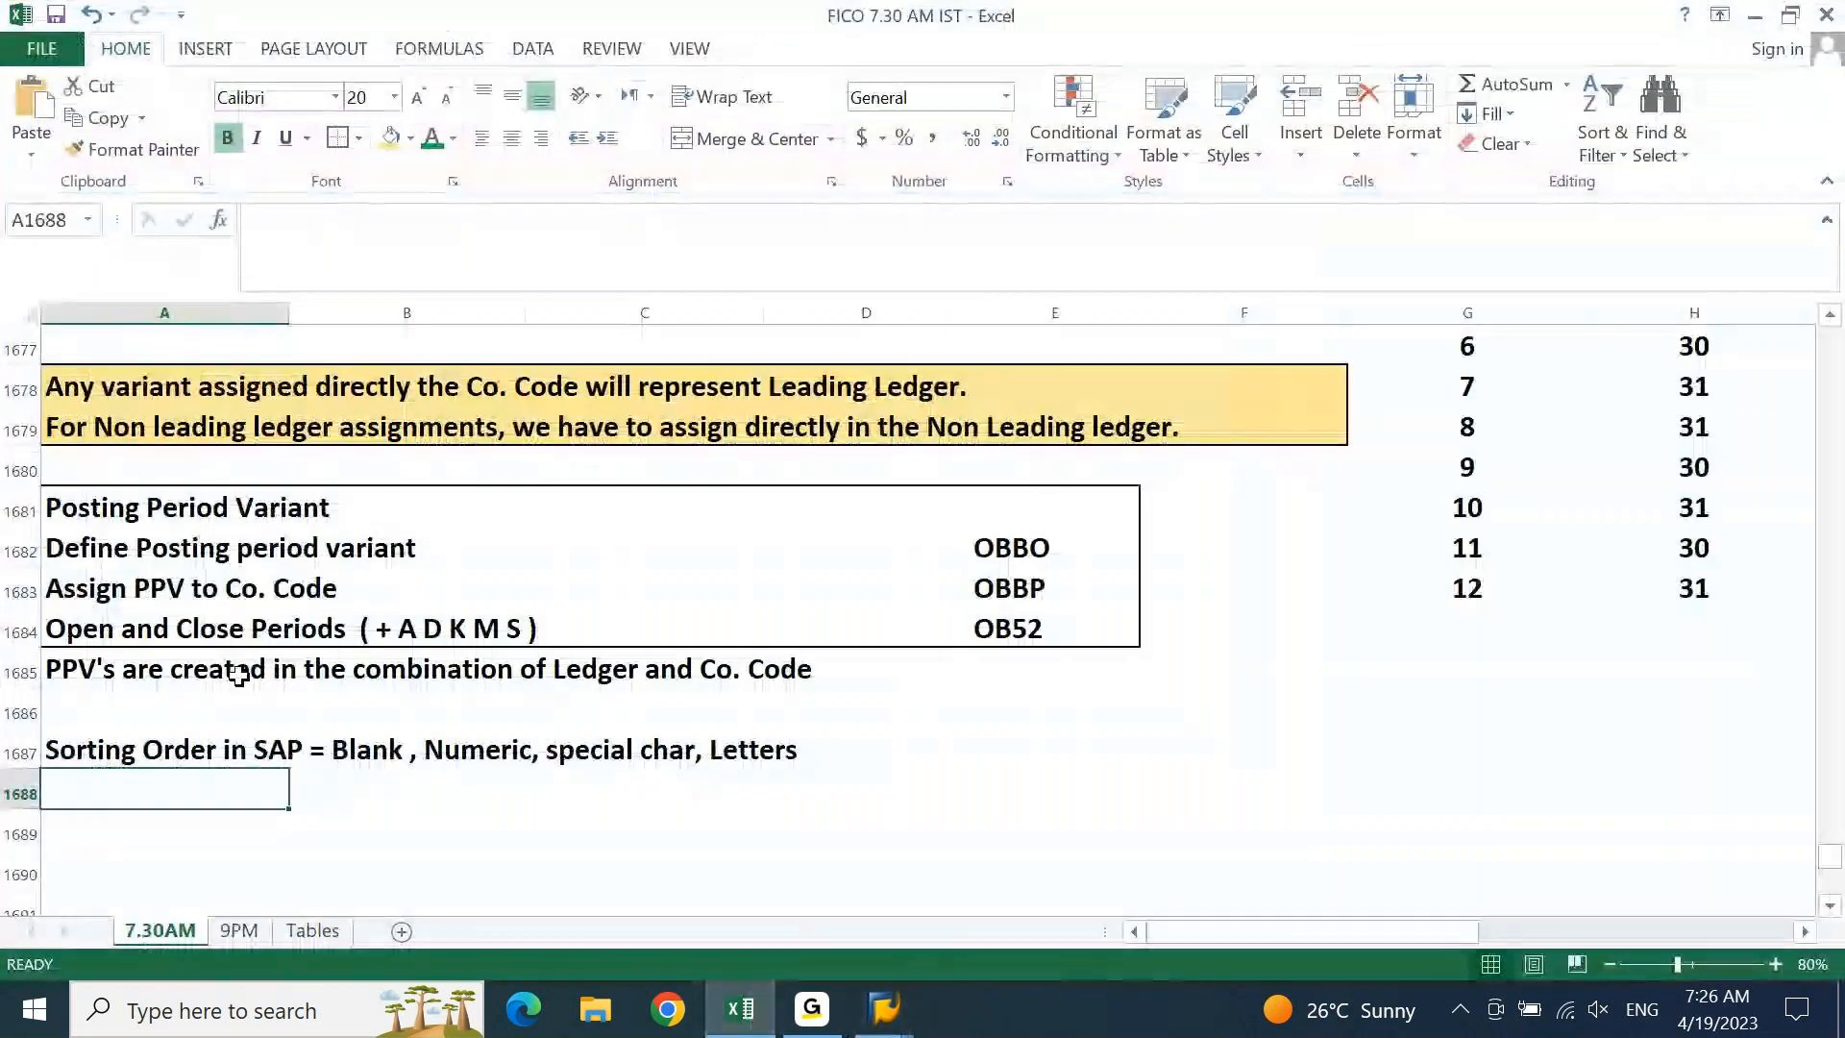
click(173, 521)
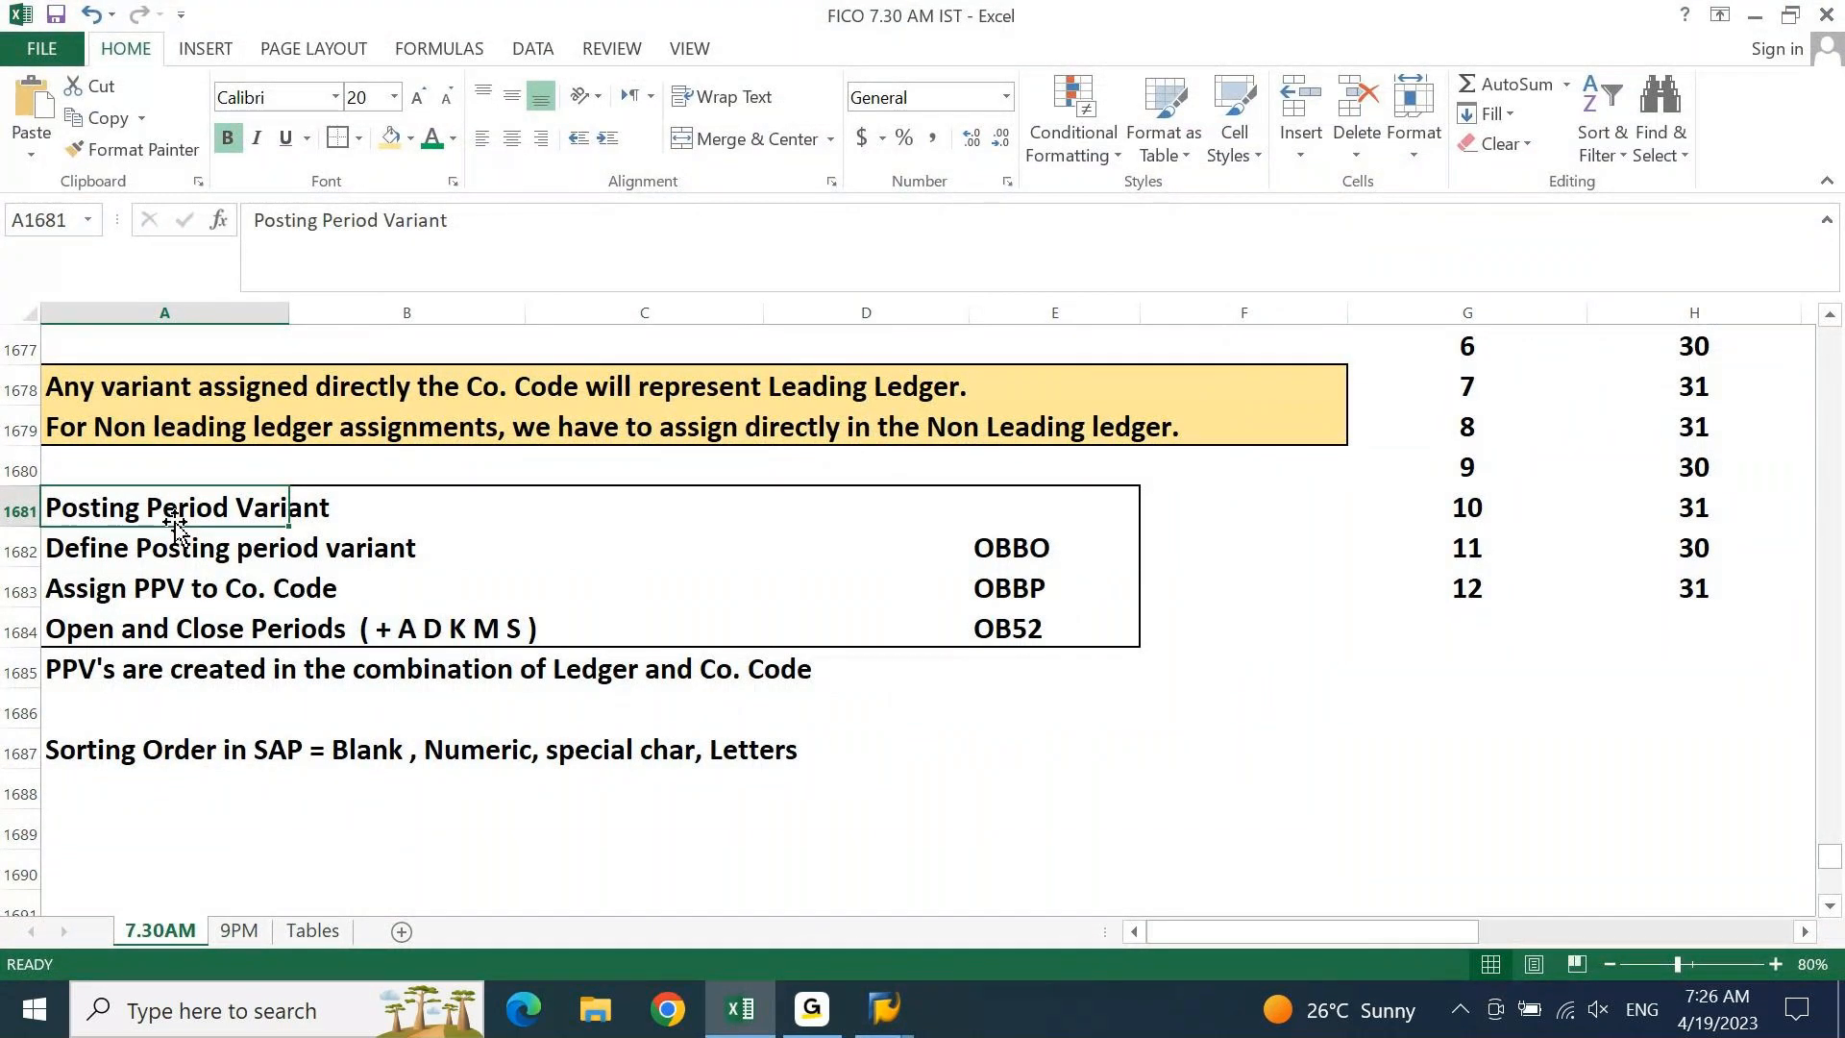
click(740, 1018)
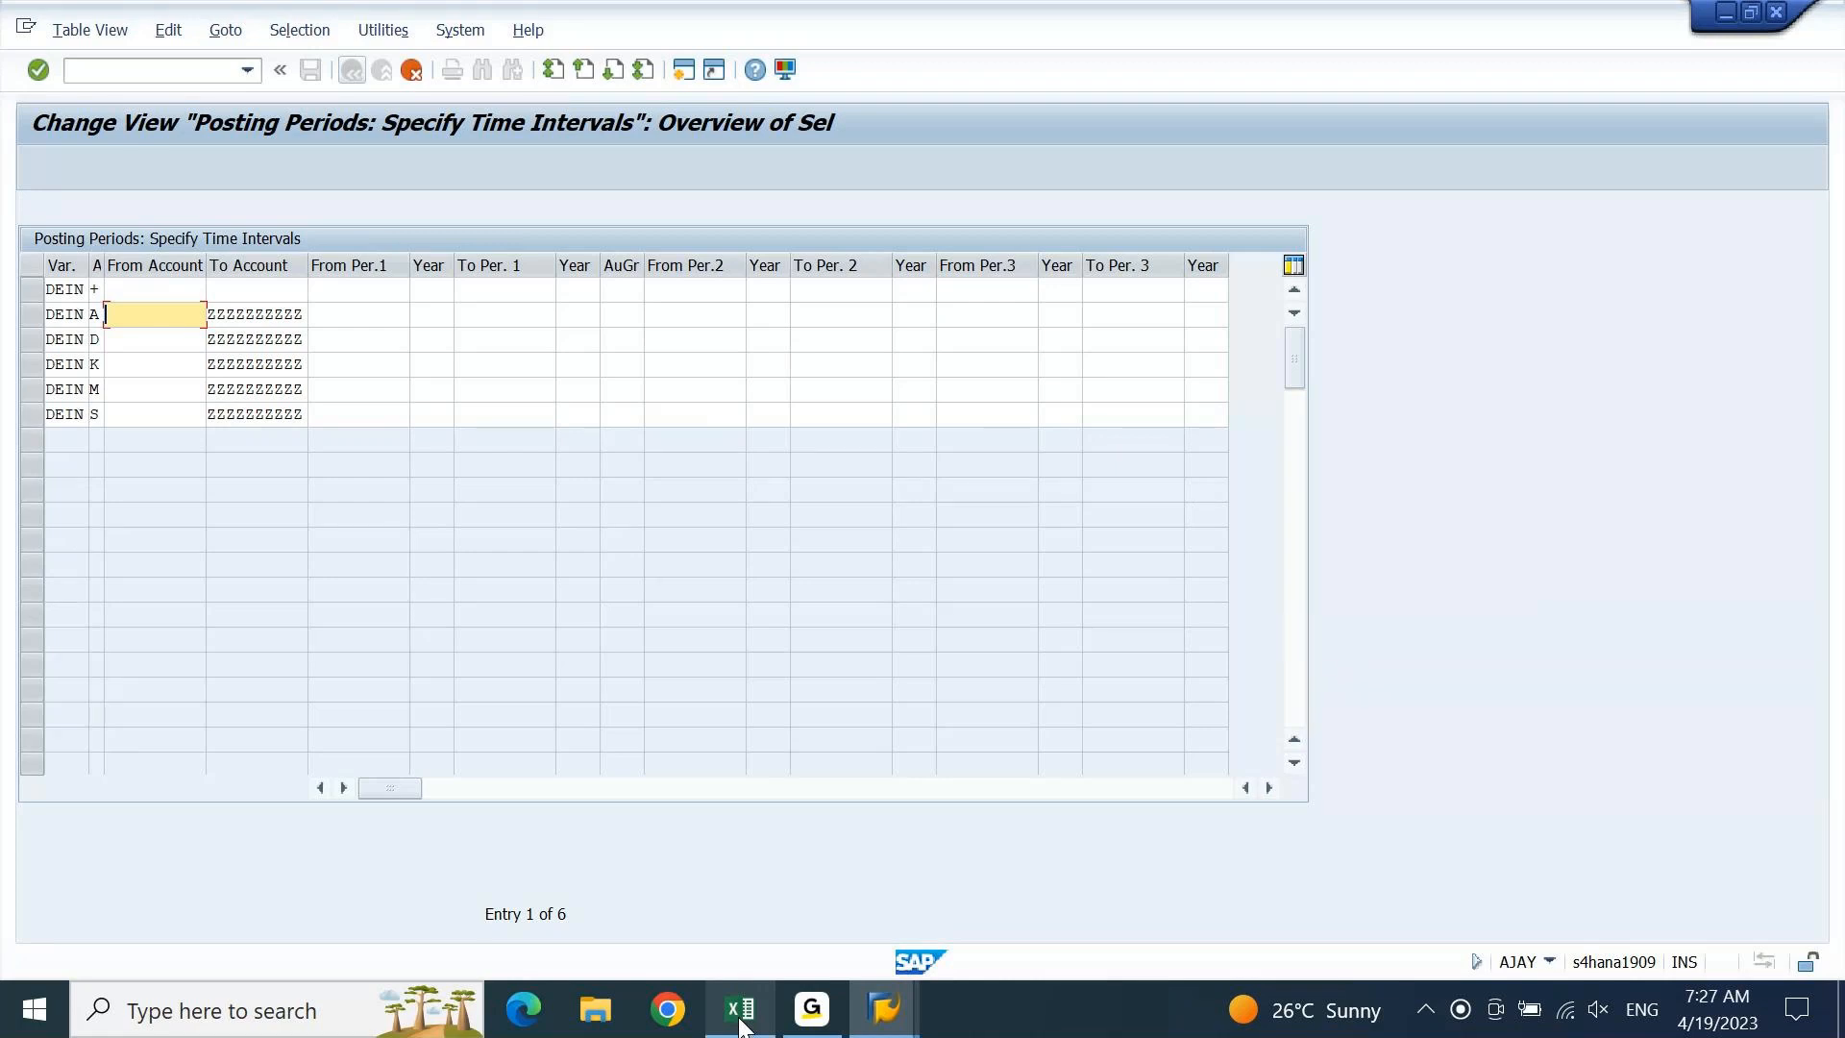
Enter period 4 in the From Per.1 column down the DEIN rows
click(379, 297)
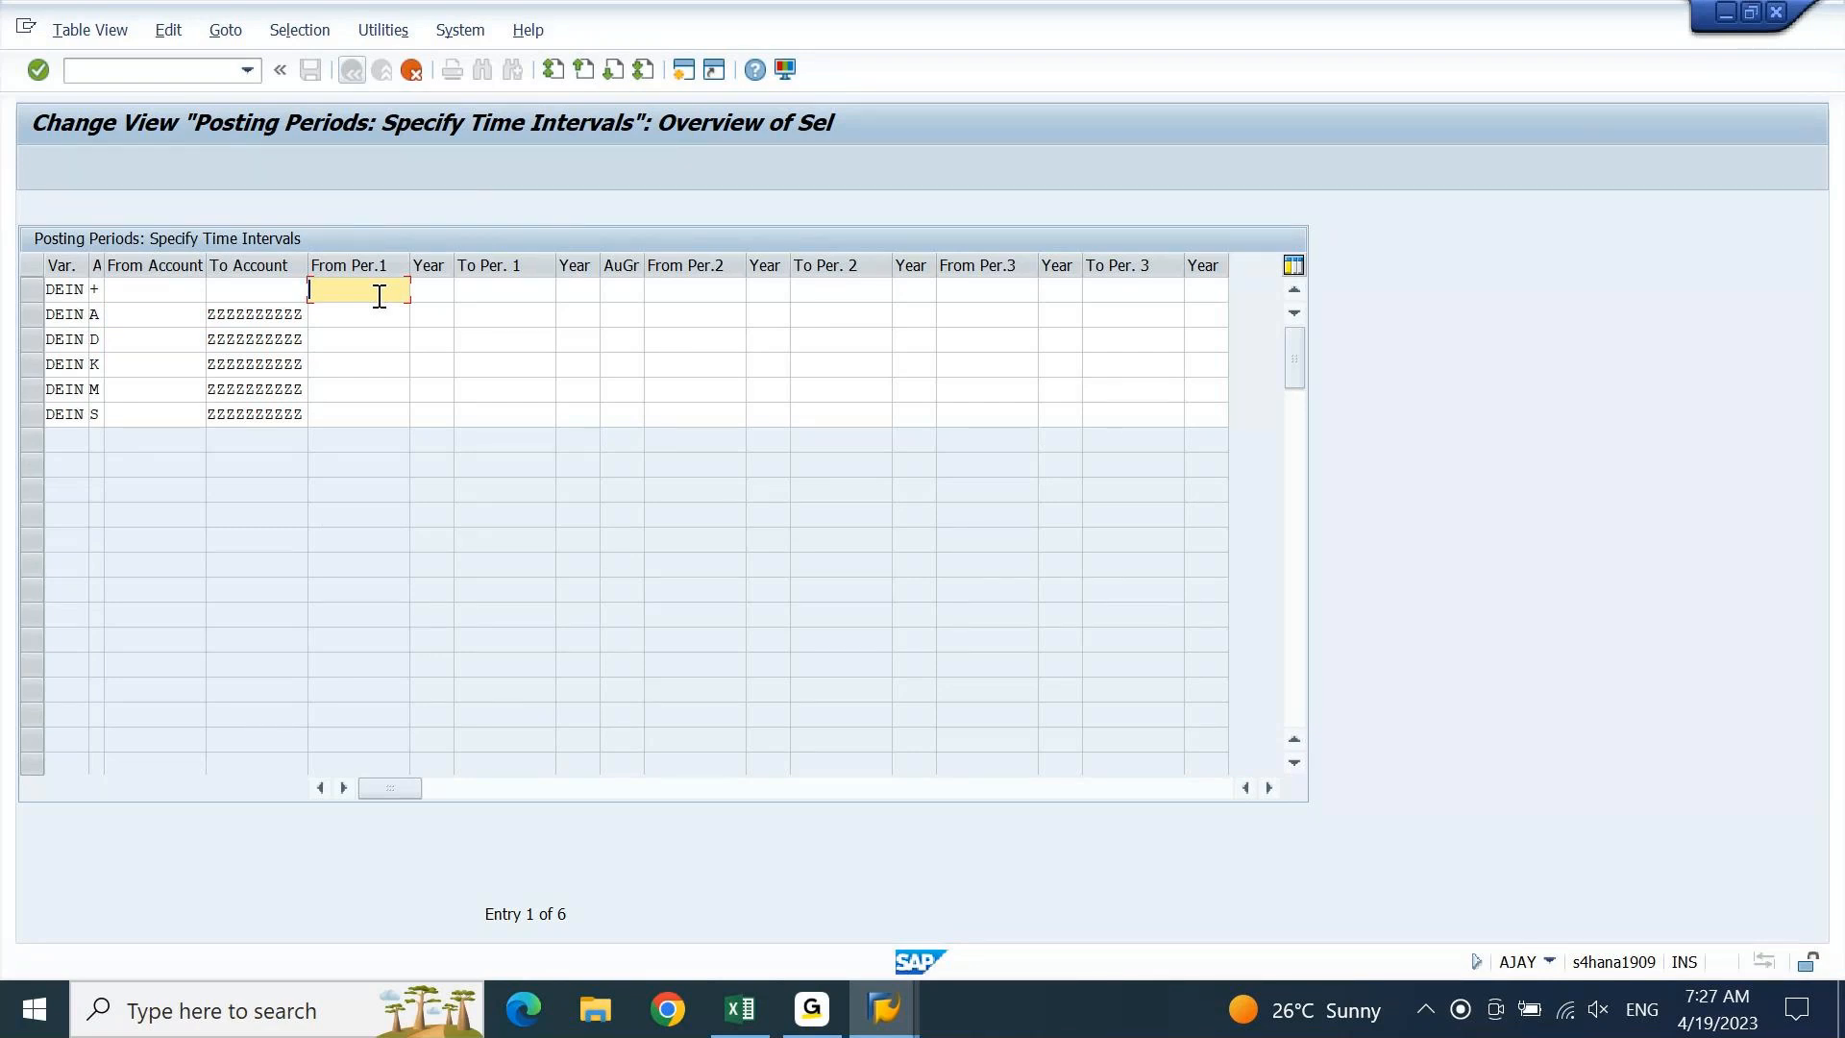
text(4)
key(Down)
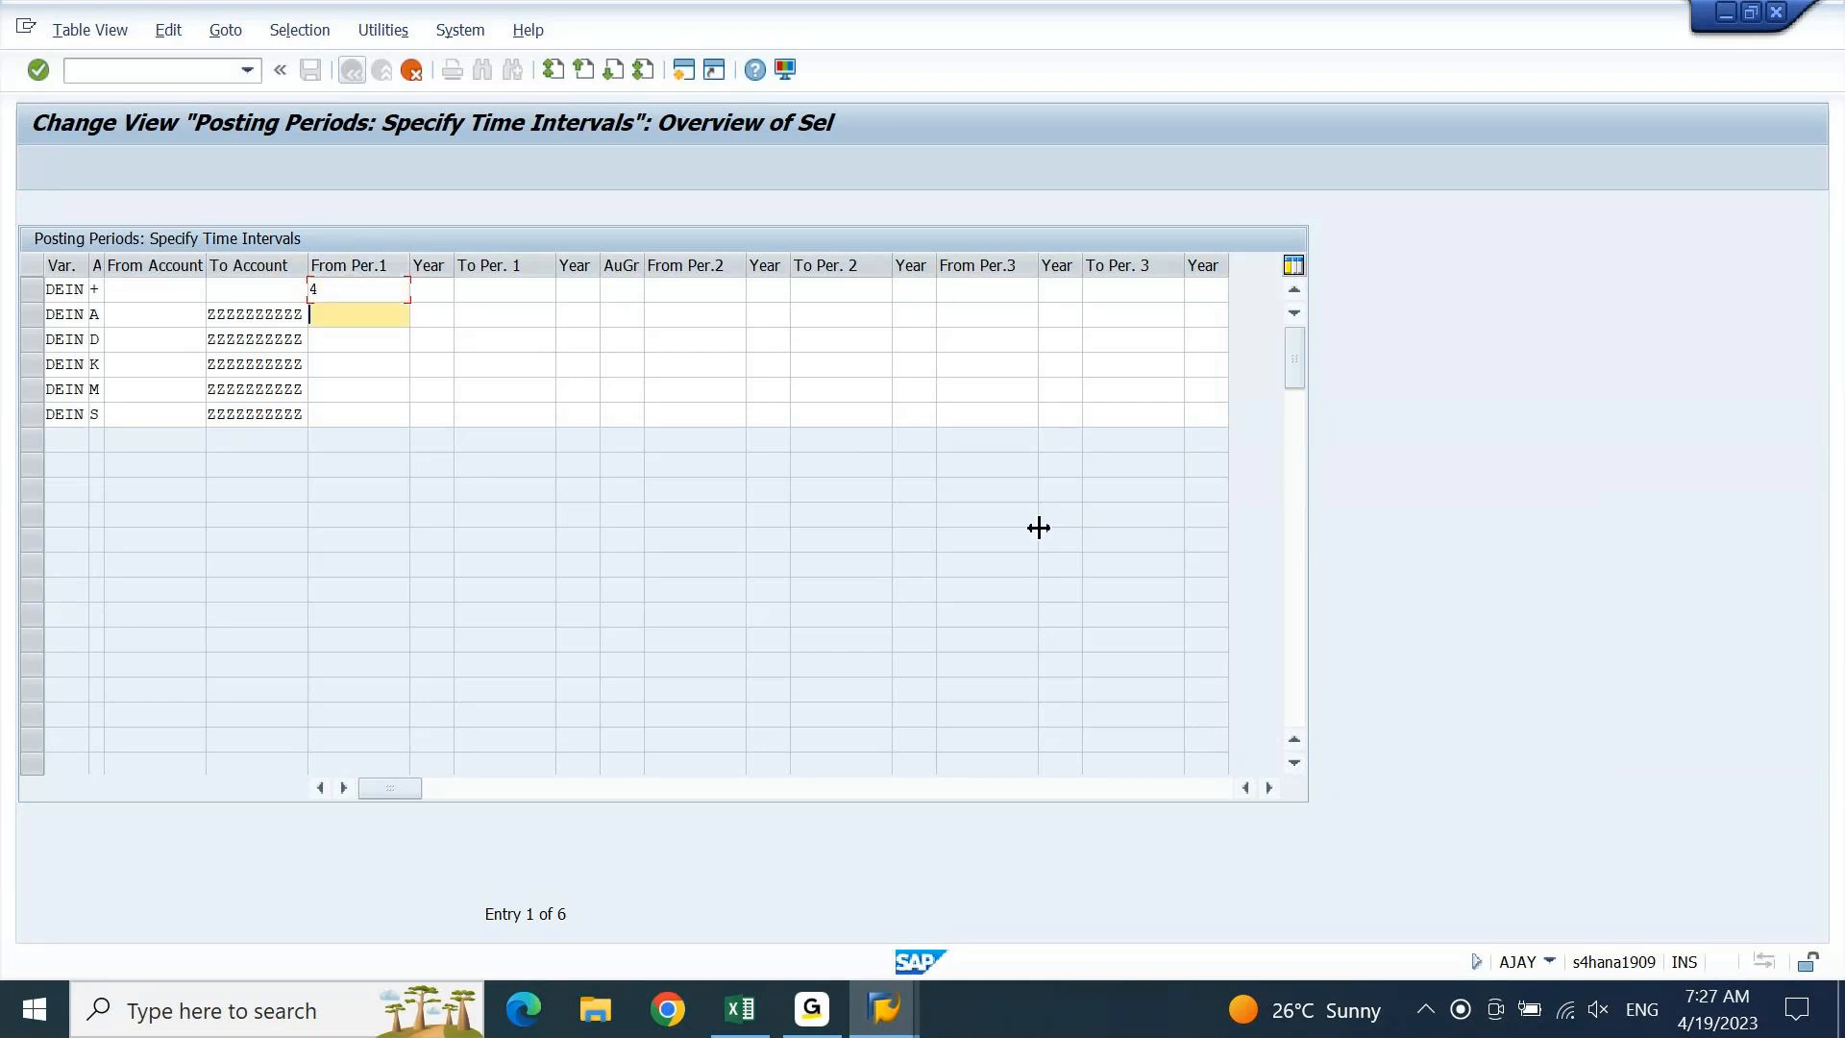
key(4)
key(Down)
key(4)
key(Down)
key(4)
key(Down)
key(4)
key(Down)
key(4)
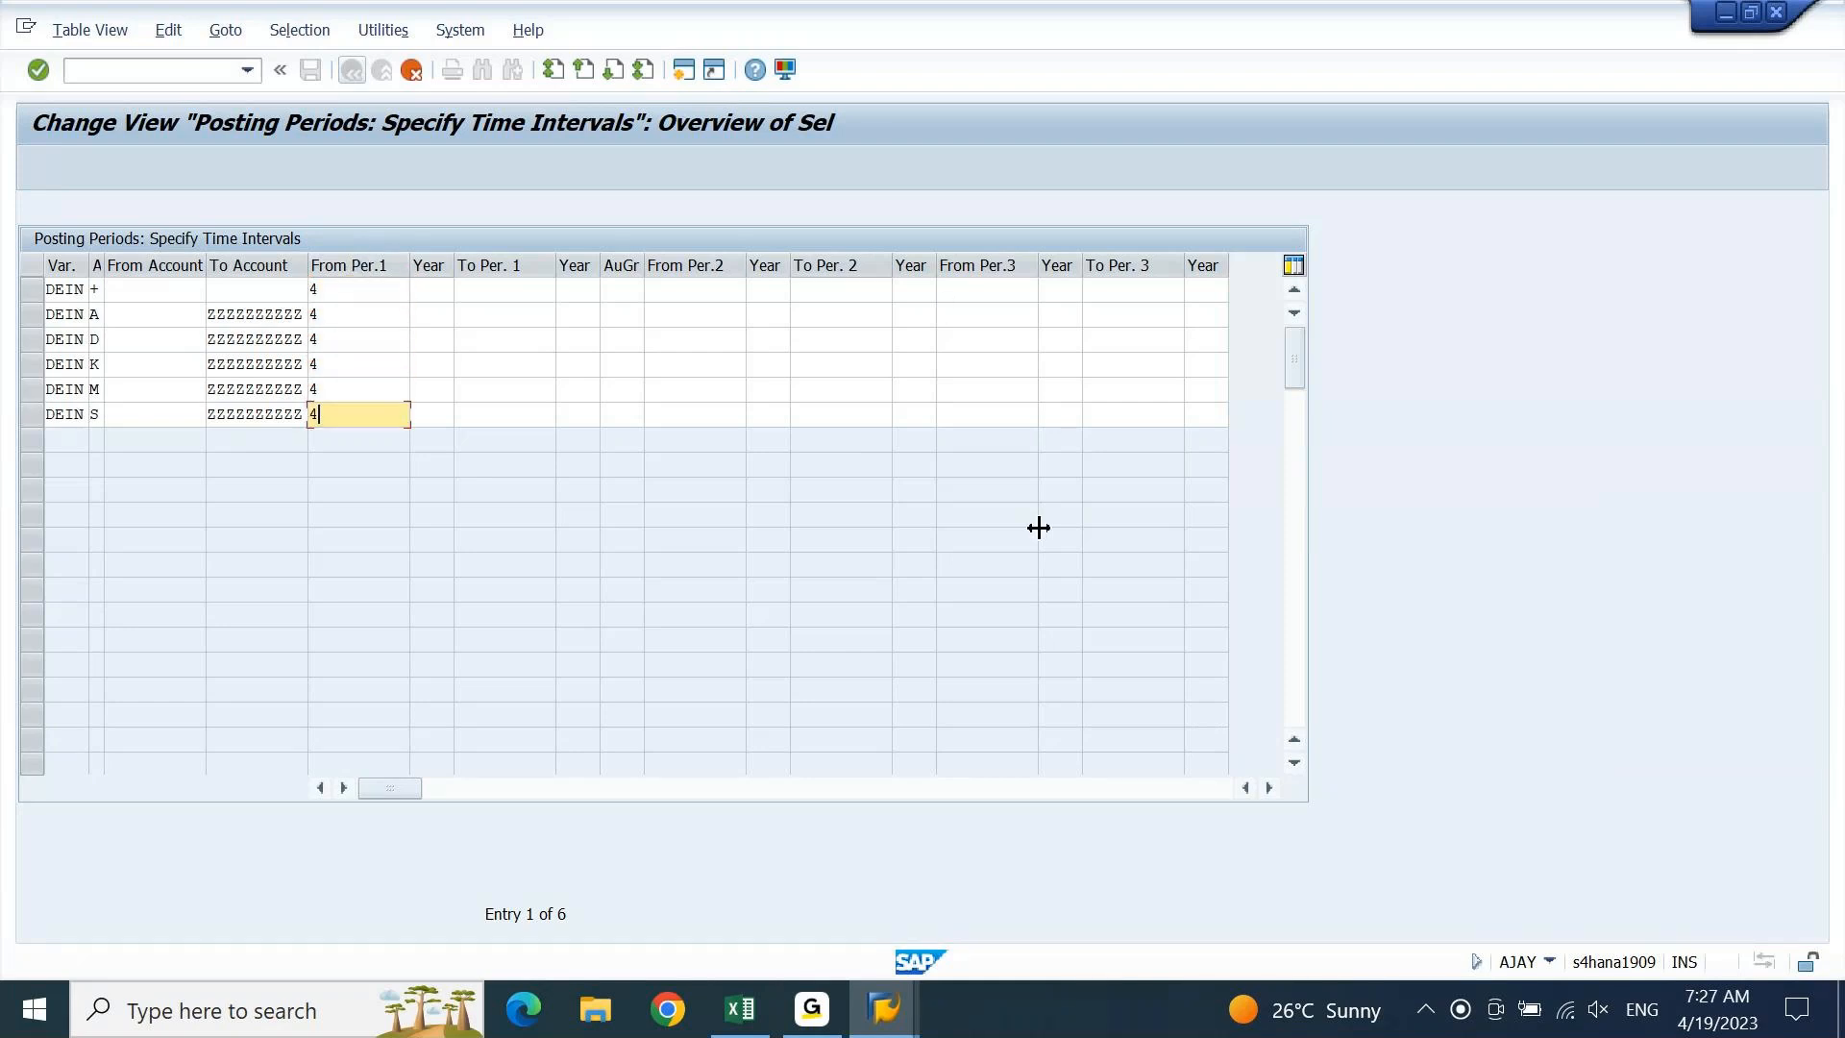
key(Up)
key(Up)
key(Up)
key(Up)
key(Up)
Fill year 2023 into both Year columns for the six rows
key(Tab)
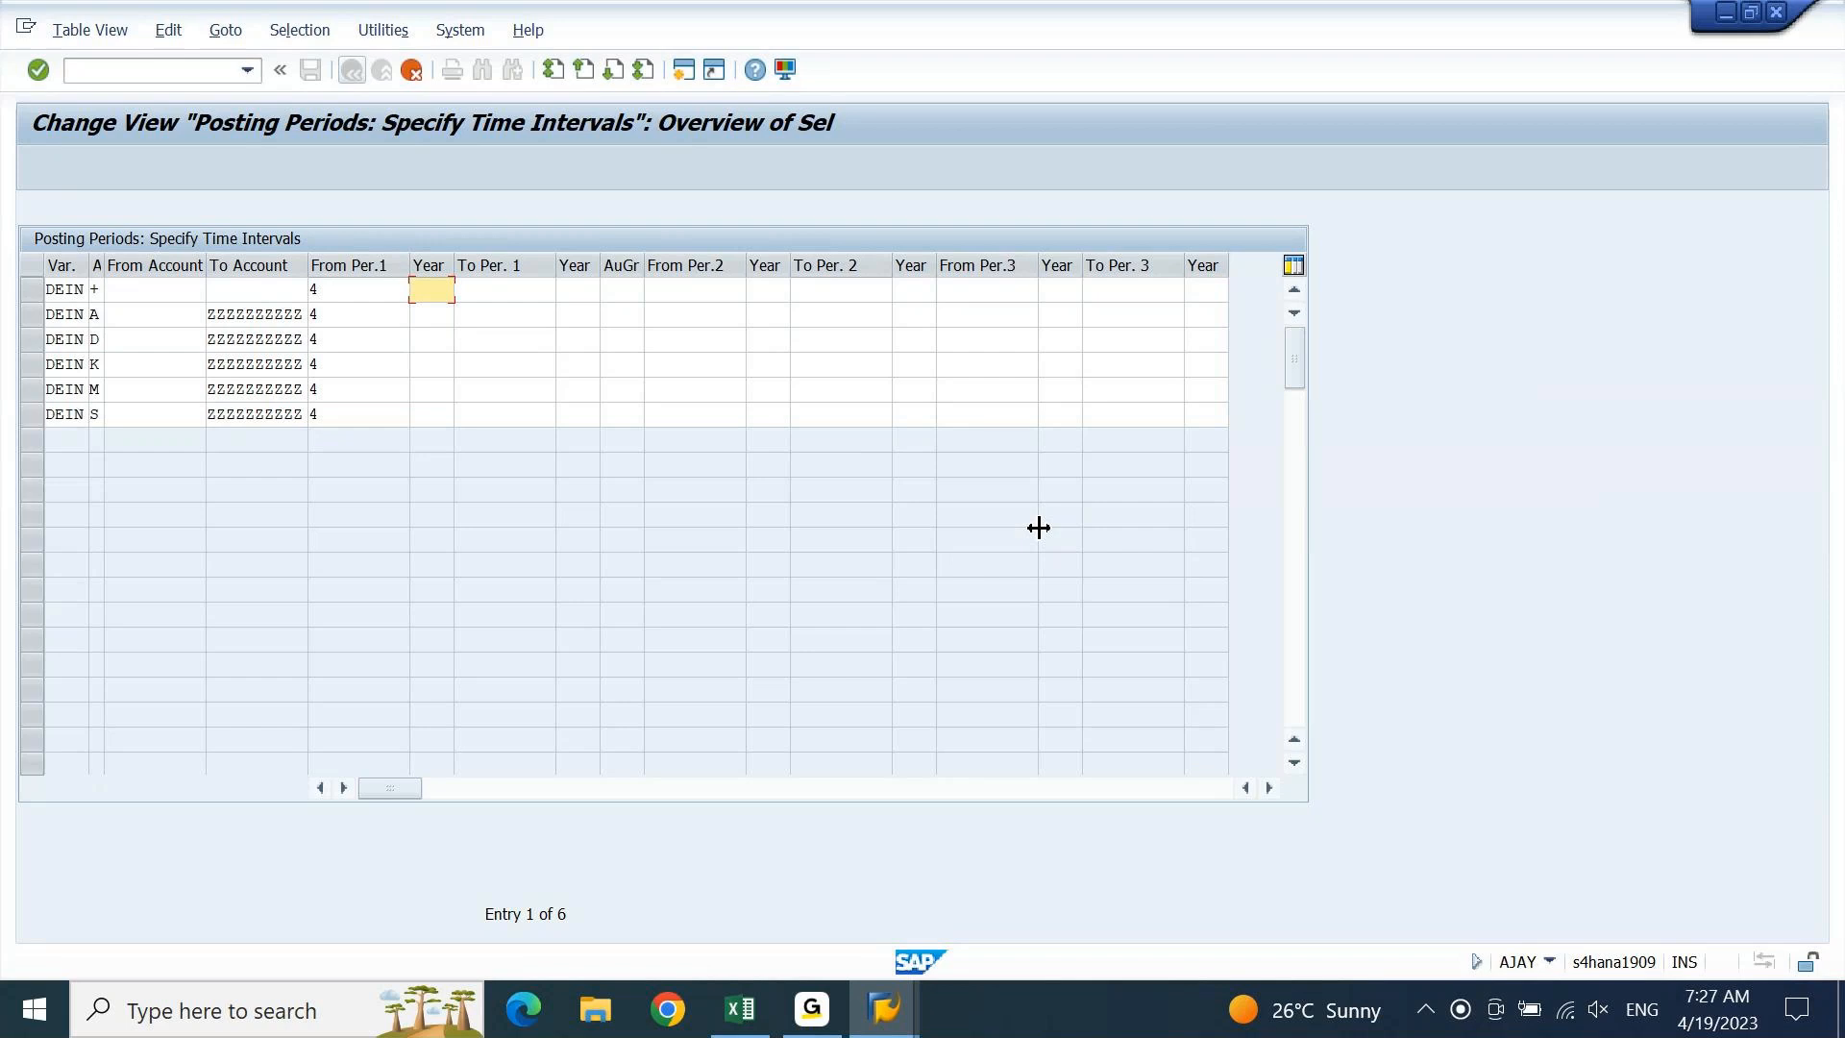
text(2023)
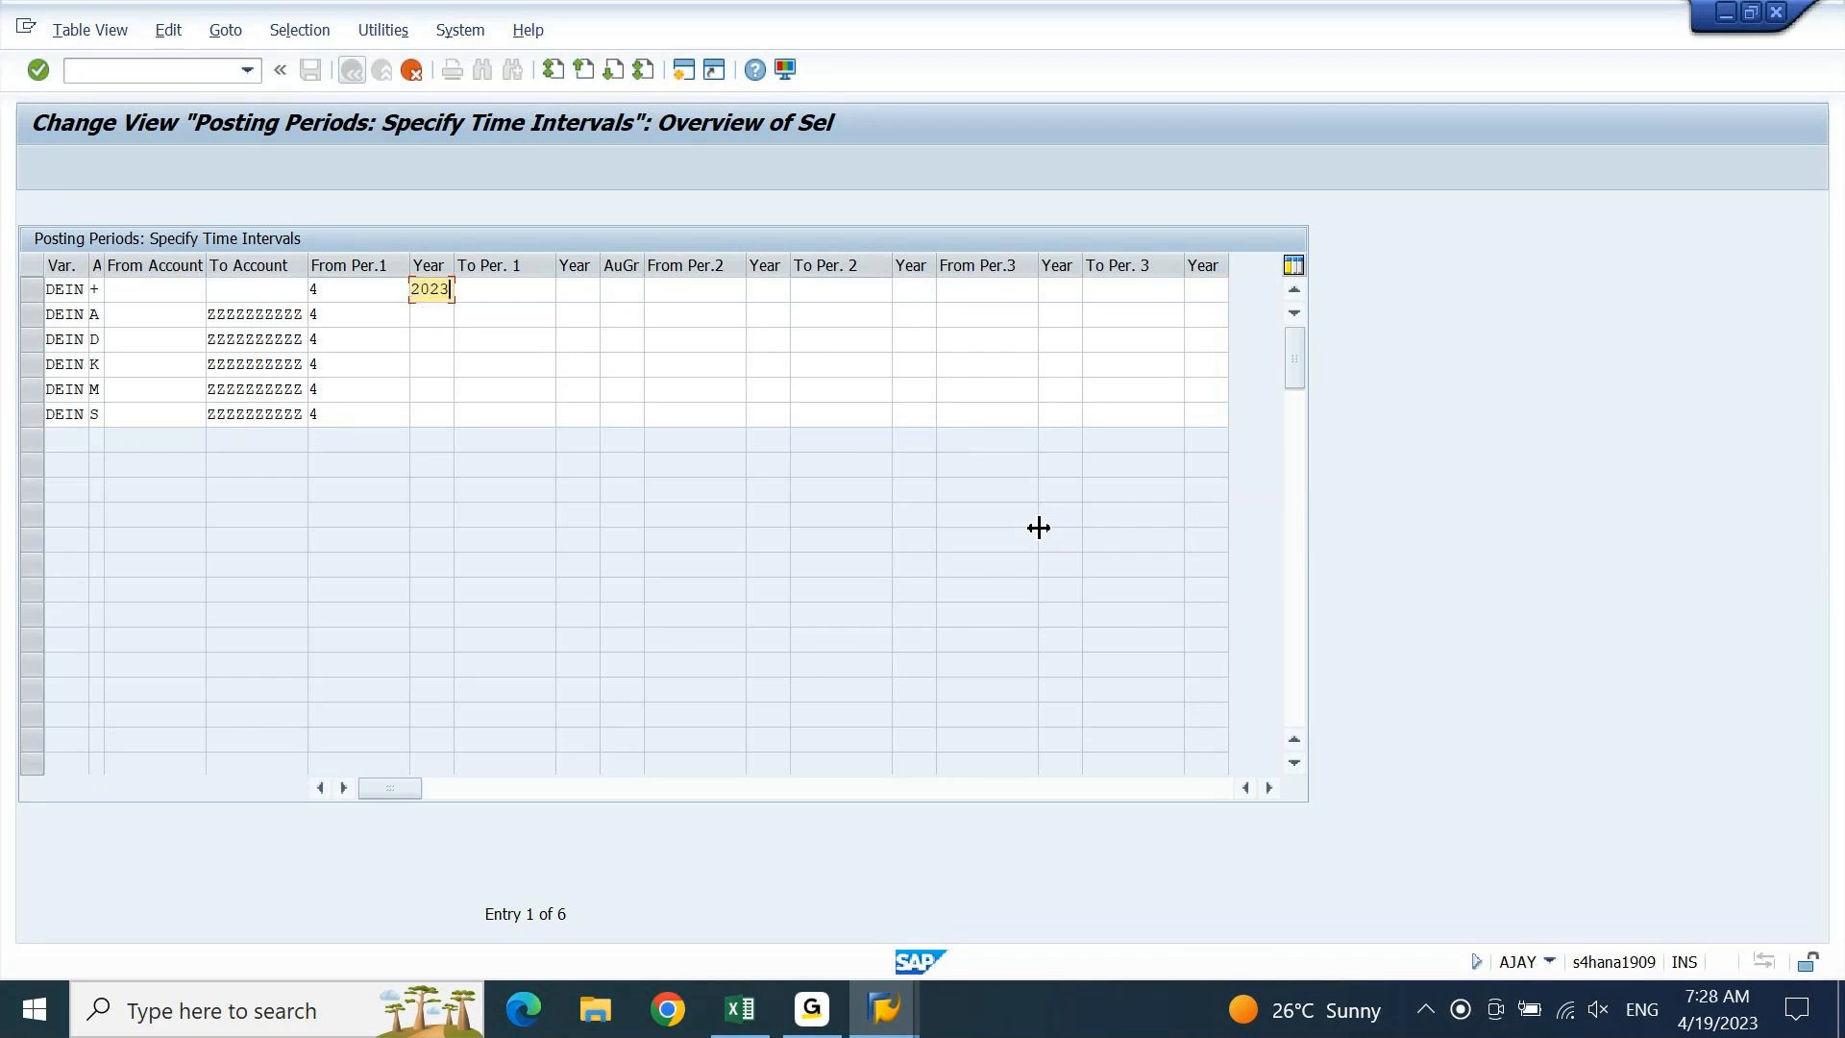
key(Tab)
key(shift+Tab)
key(Down)
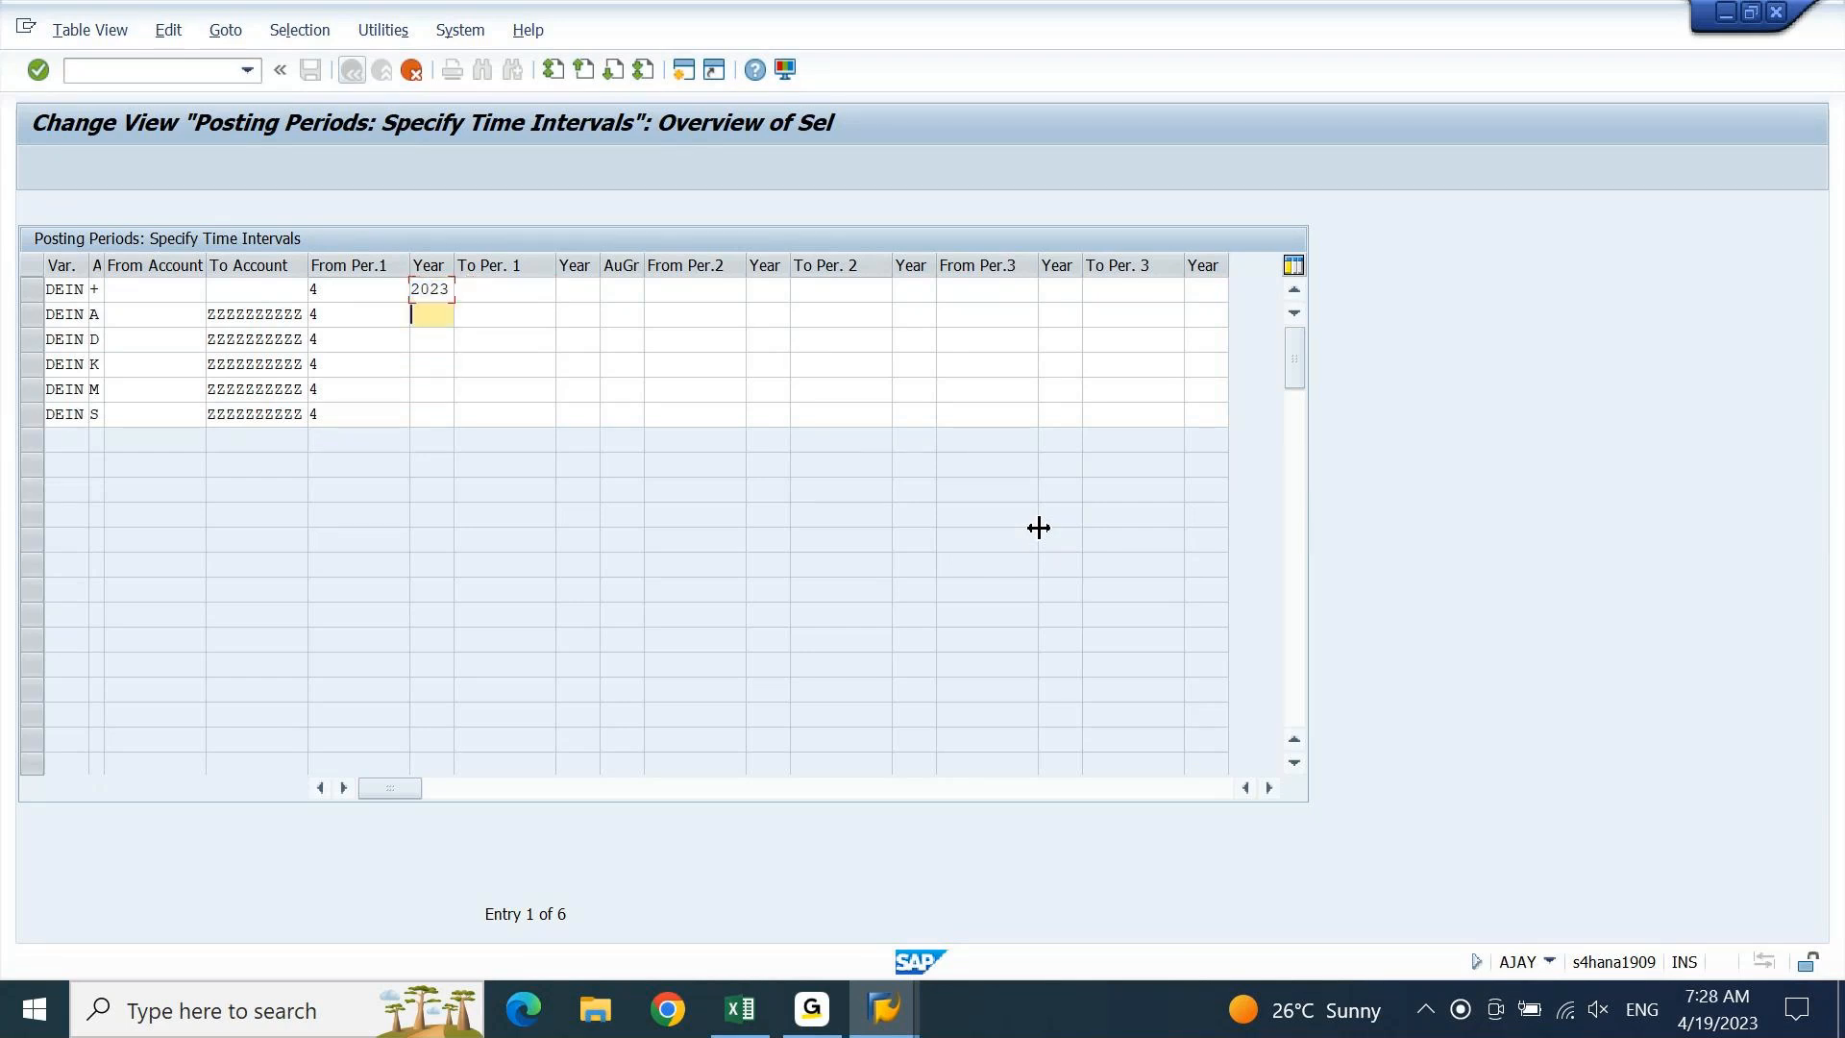
key(ctrl+v)
key(Down)
key(ctrl+v)
key(Down)
key(ctrl+v)
key(Down)
text(2023)
key(Down)
text(2023)
key(Tab)
key(Tab)
text(2023)
key(Up)
text(2023)
key(Up)
key(ctrl+v)
key(Up)
key(ctrl+v)
key(Up)
key(ctrl+v)
key(Up)
key(ctrl+v)
Fill period 4 into every To Per.1 cell and confirm the six rows as added entries
key(shift+Tab)
key(shift+Tab)
key(shift+Tab)
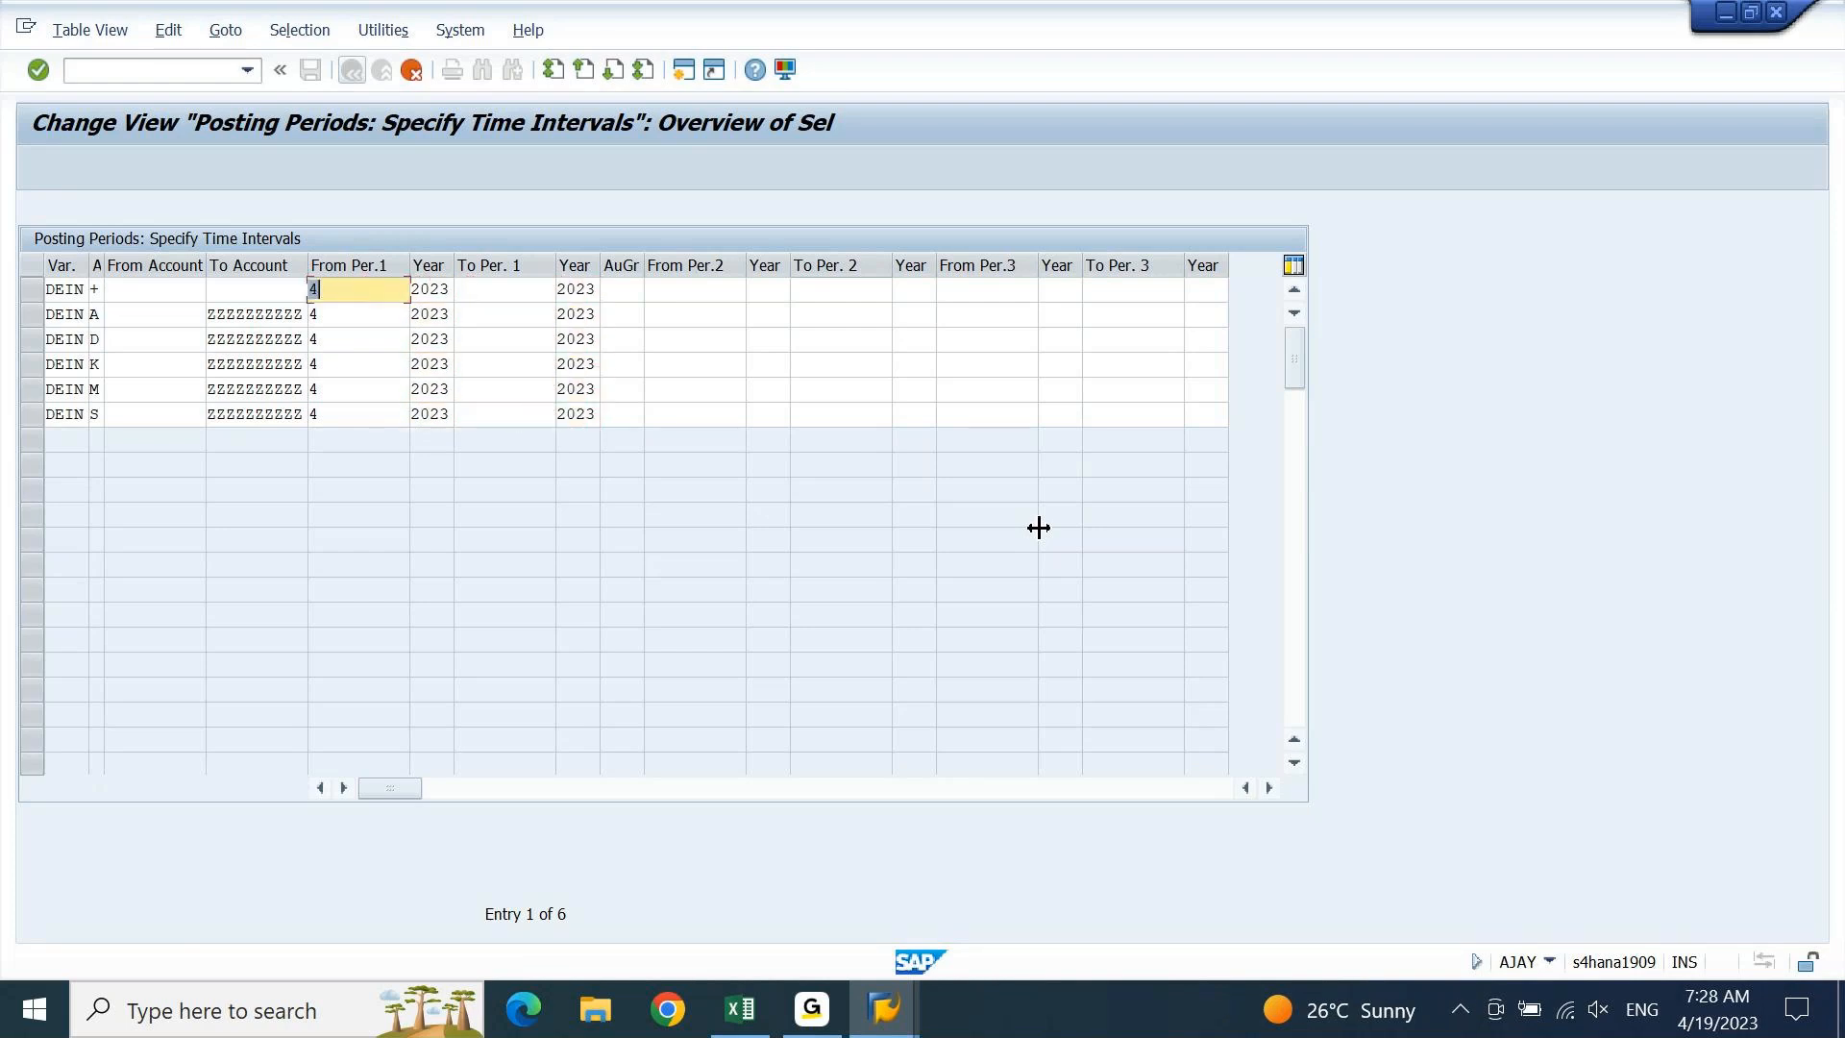
key(Tab)
key(Tab)
text(4)
key(Down)
key(ctrl+v)
key(Down)
key(ctrl+v)
key(Down)
key(ctrl+v)
key(Down)
text(4)
key(Down)
text(4)
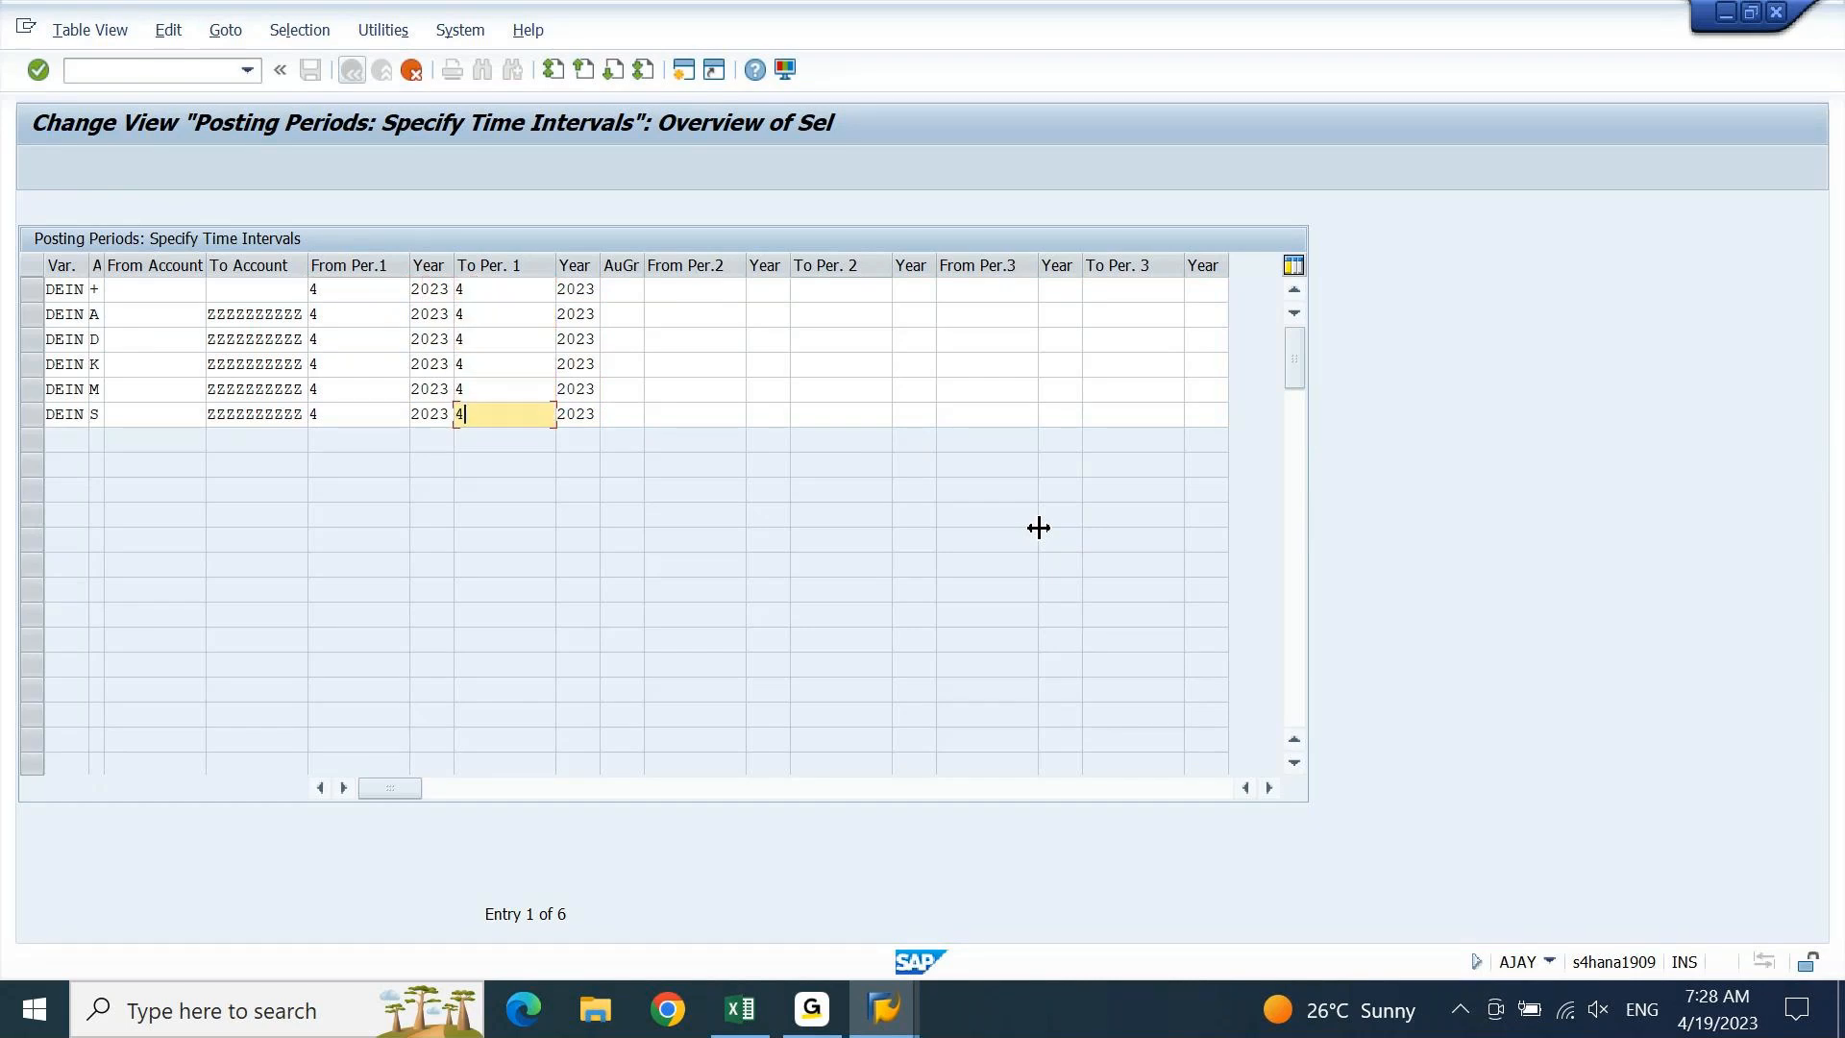
key(Return)
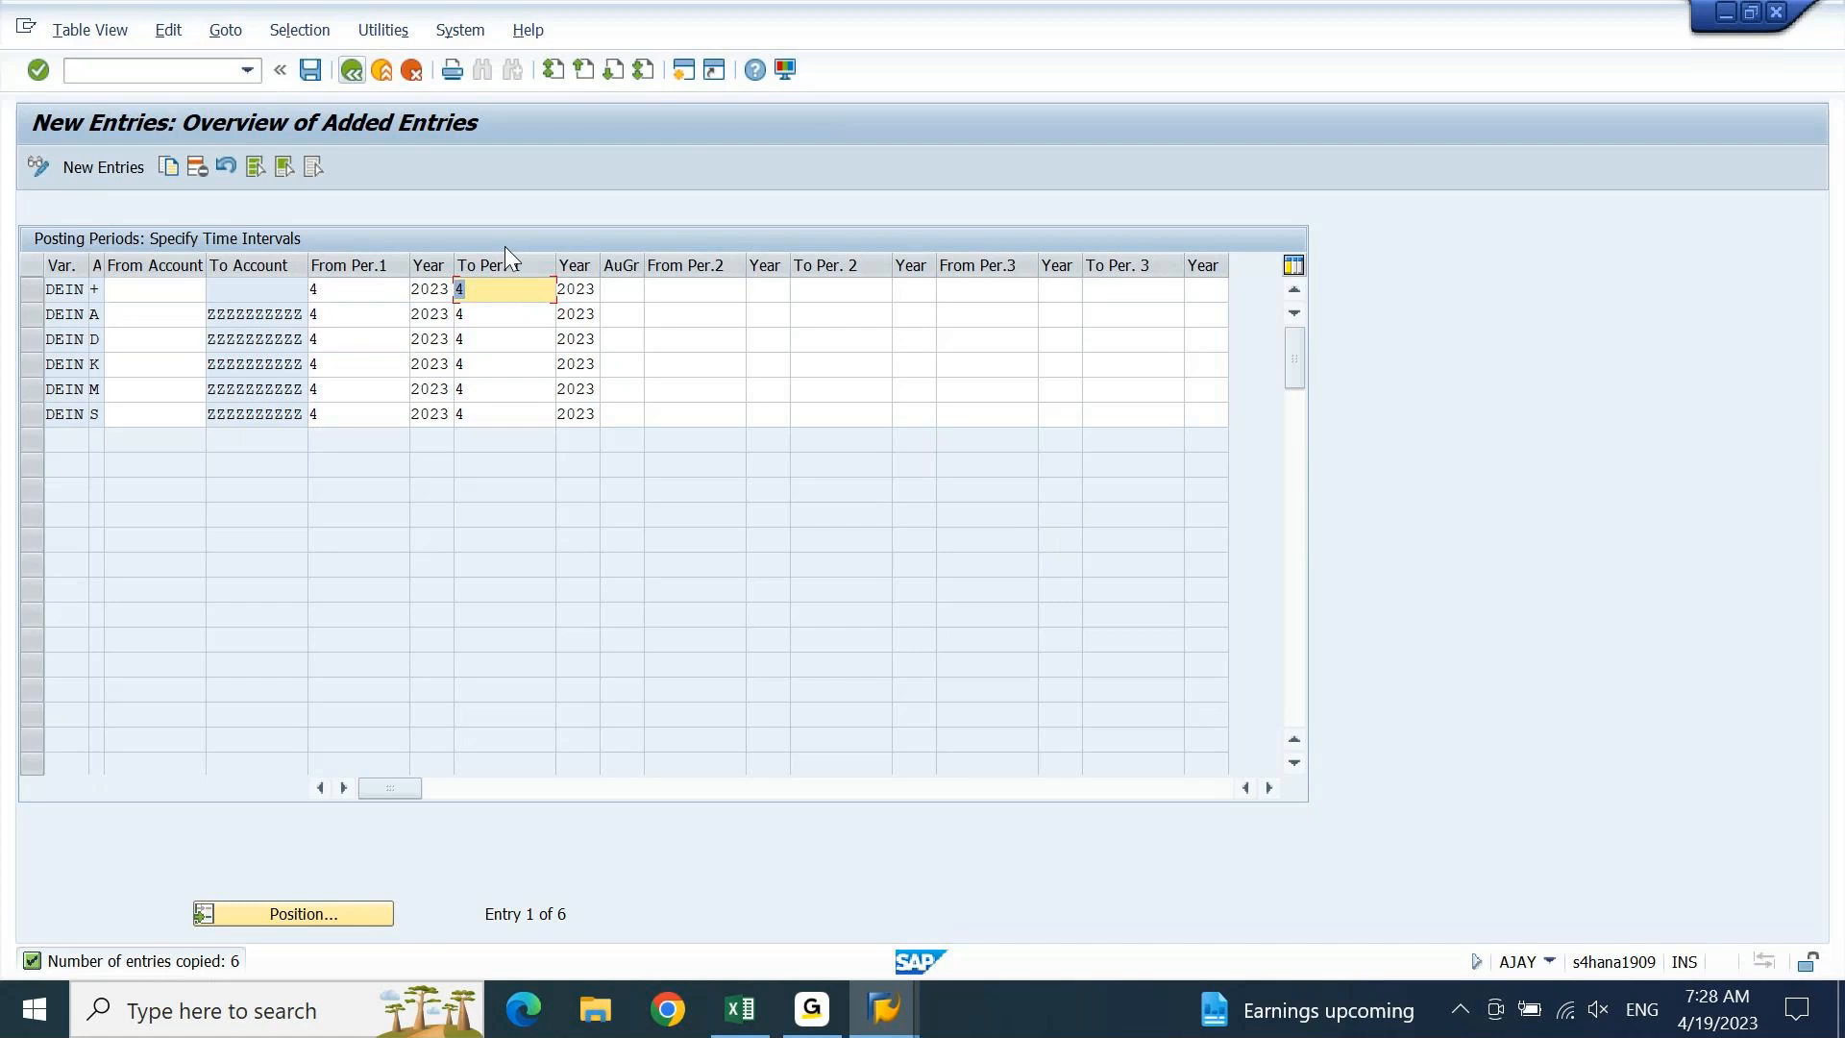
click(707, 290)
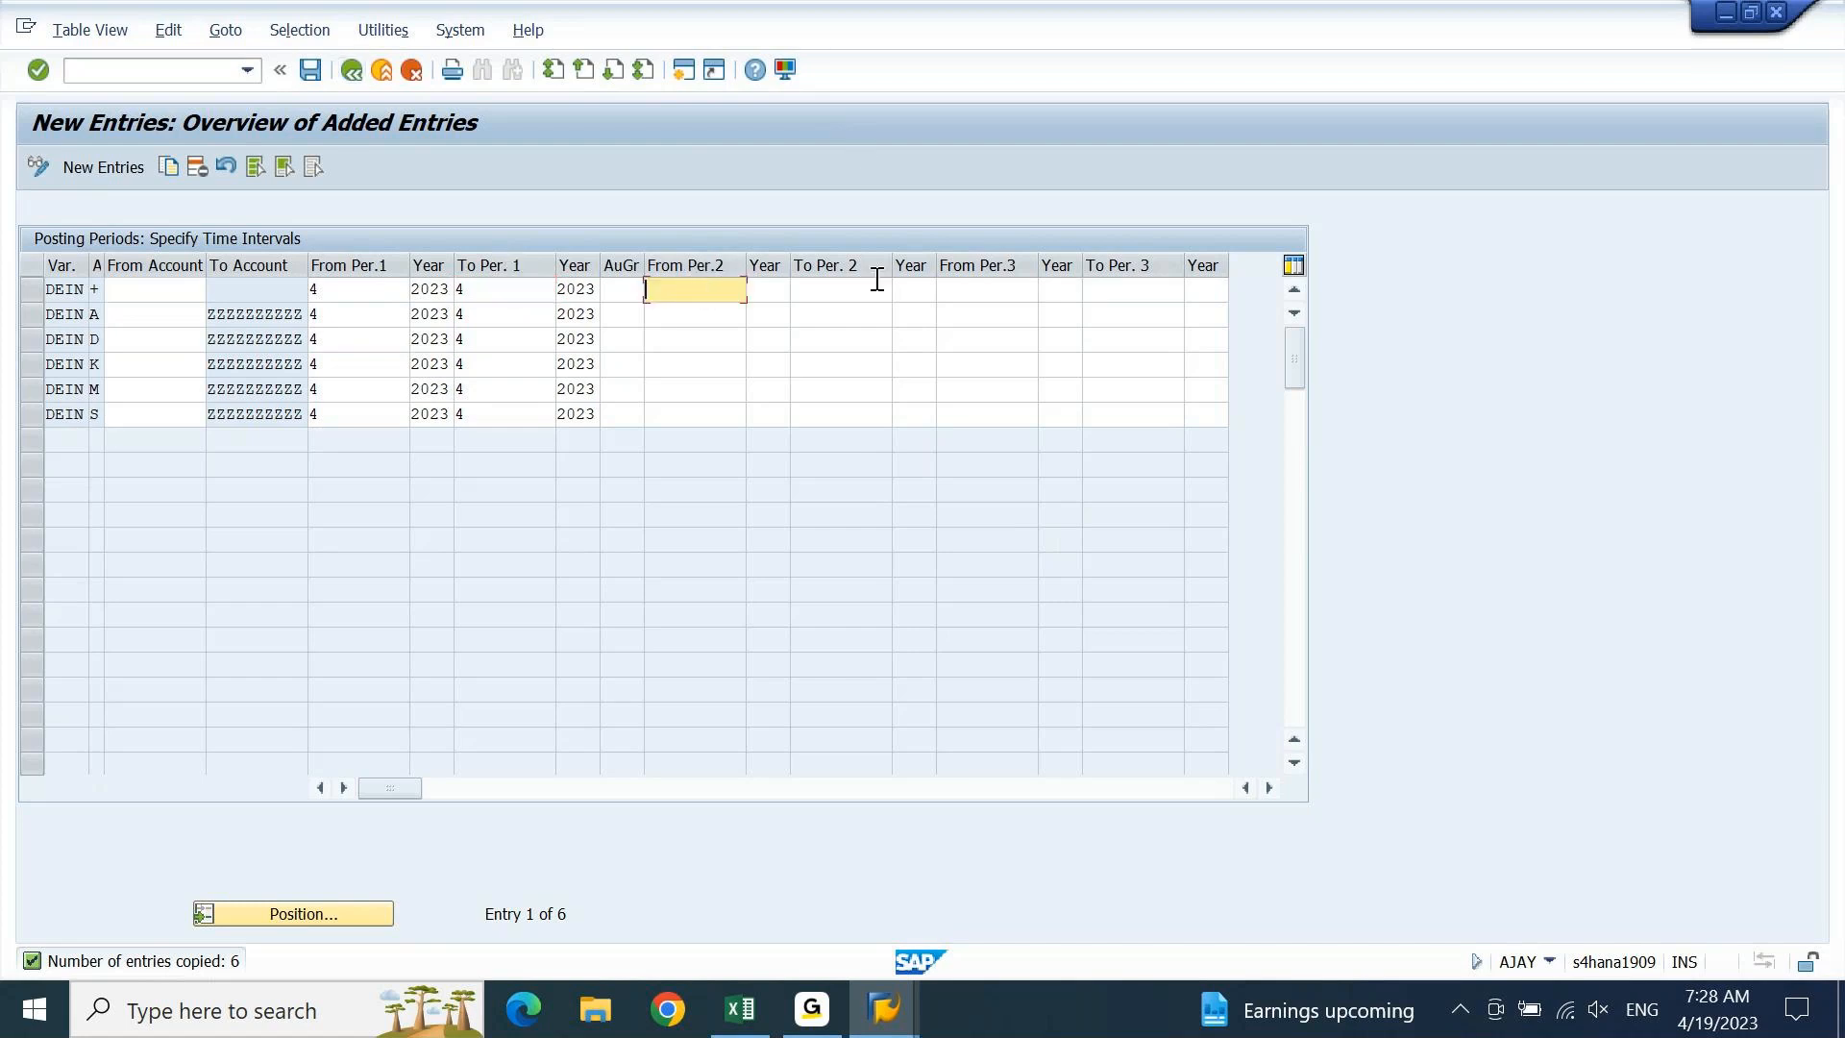
click(909, 294)
click(711, 298)
click(1012, 288)
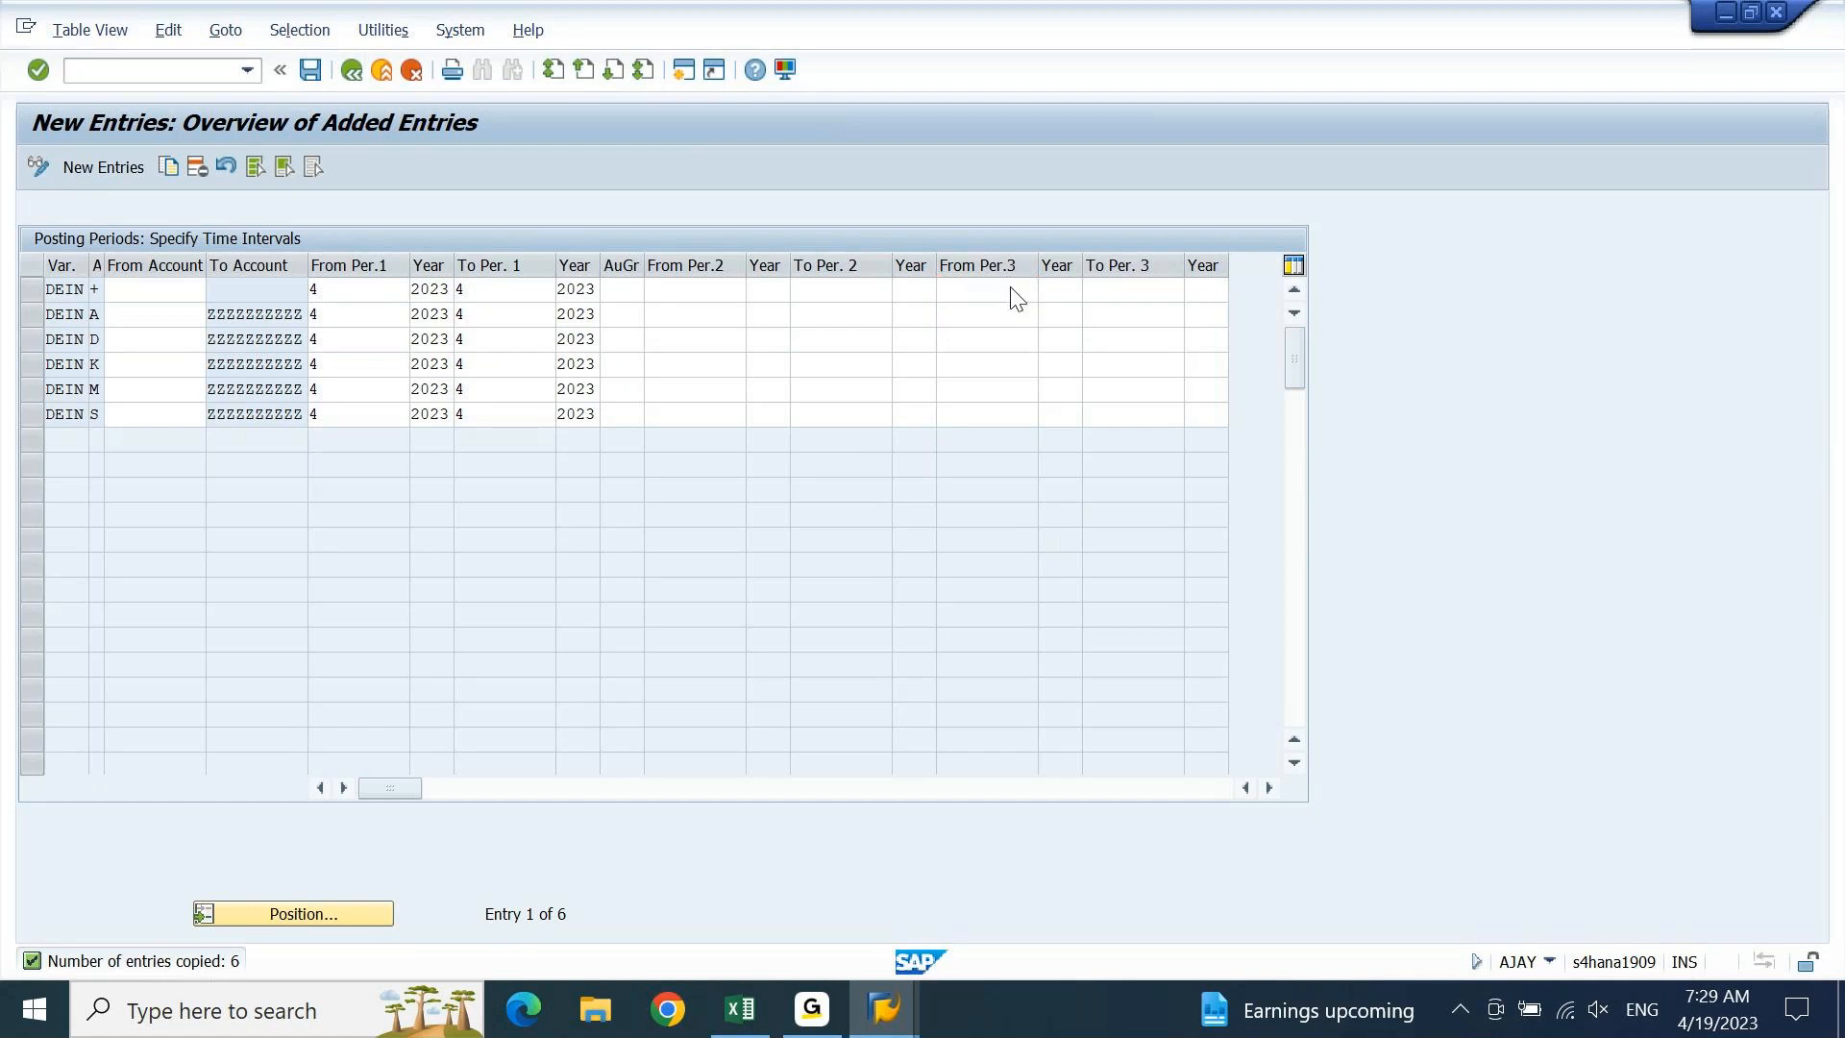
click(1017, 298)
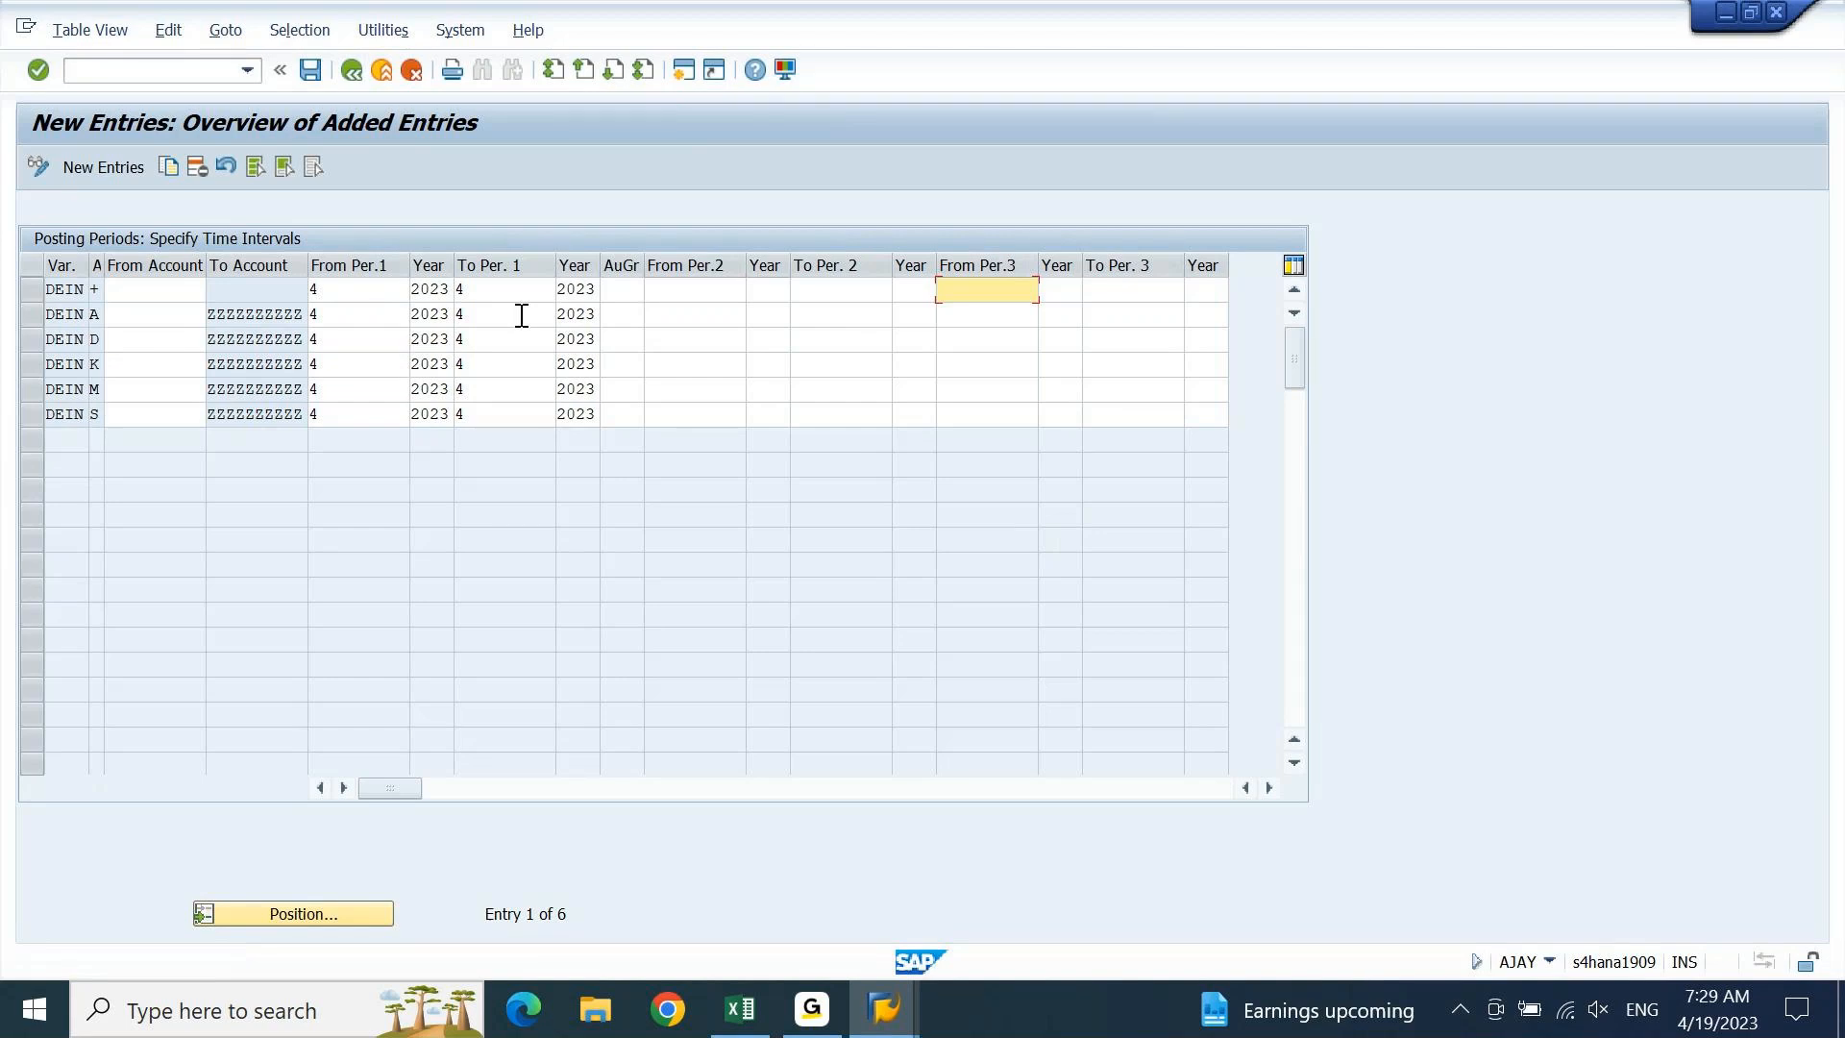
Save the period 4/2023 posting-period entries under the customizing request
click(308, 73)
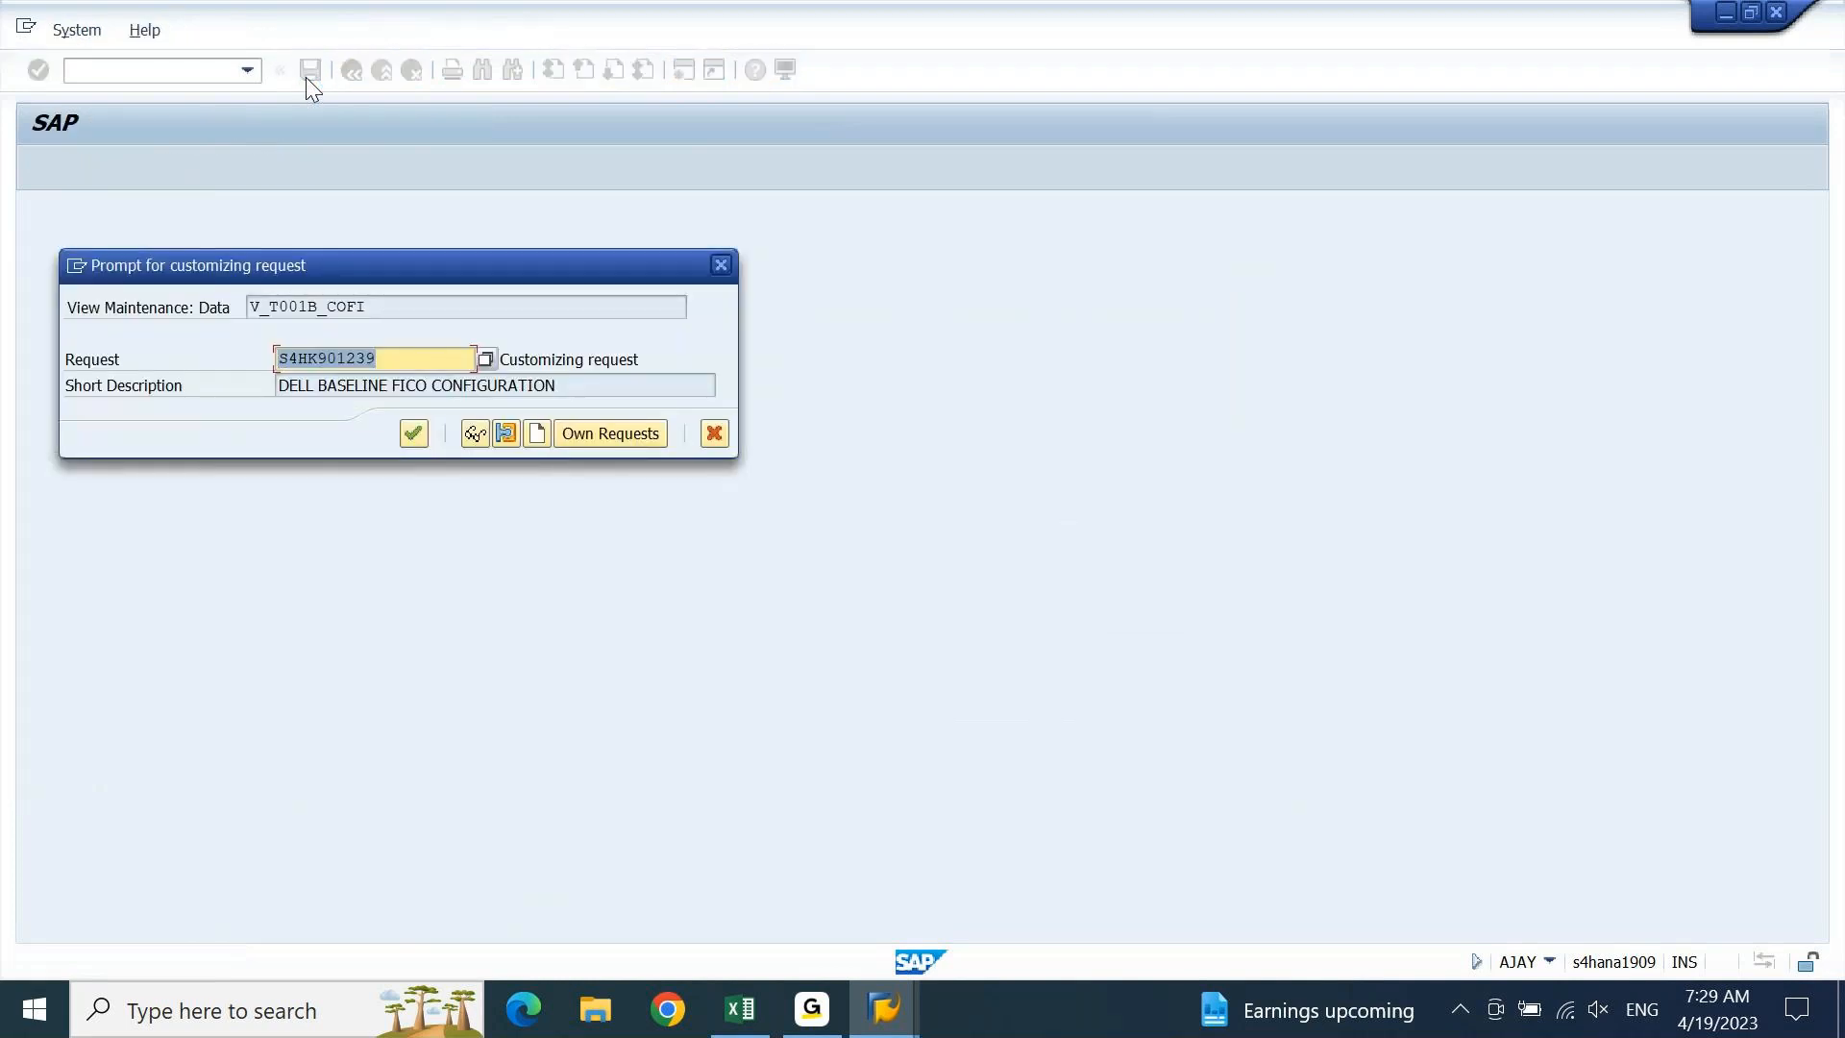
click(413, 434)
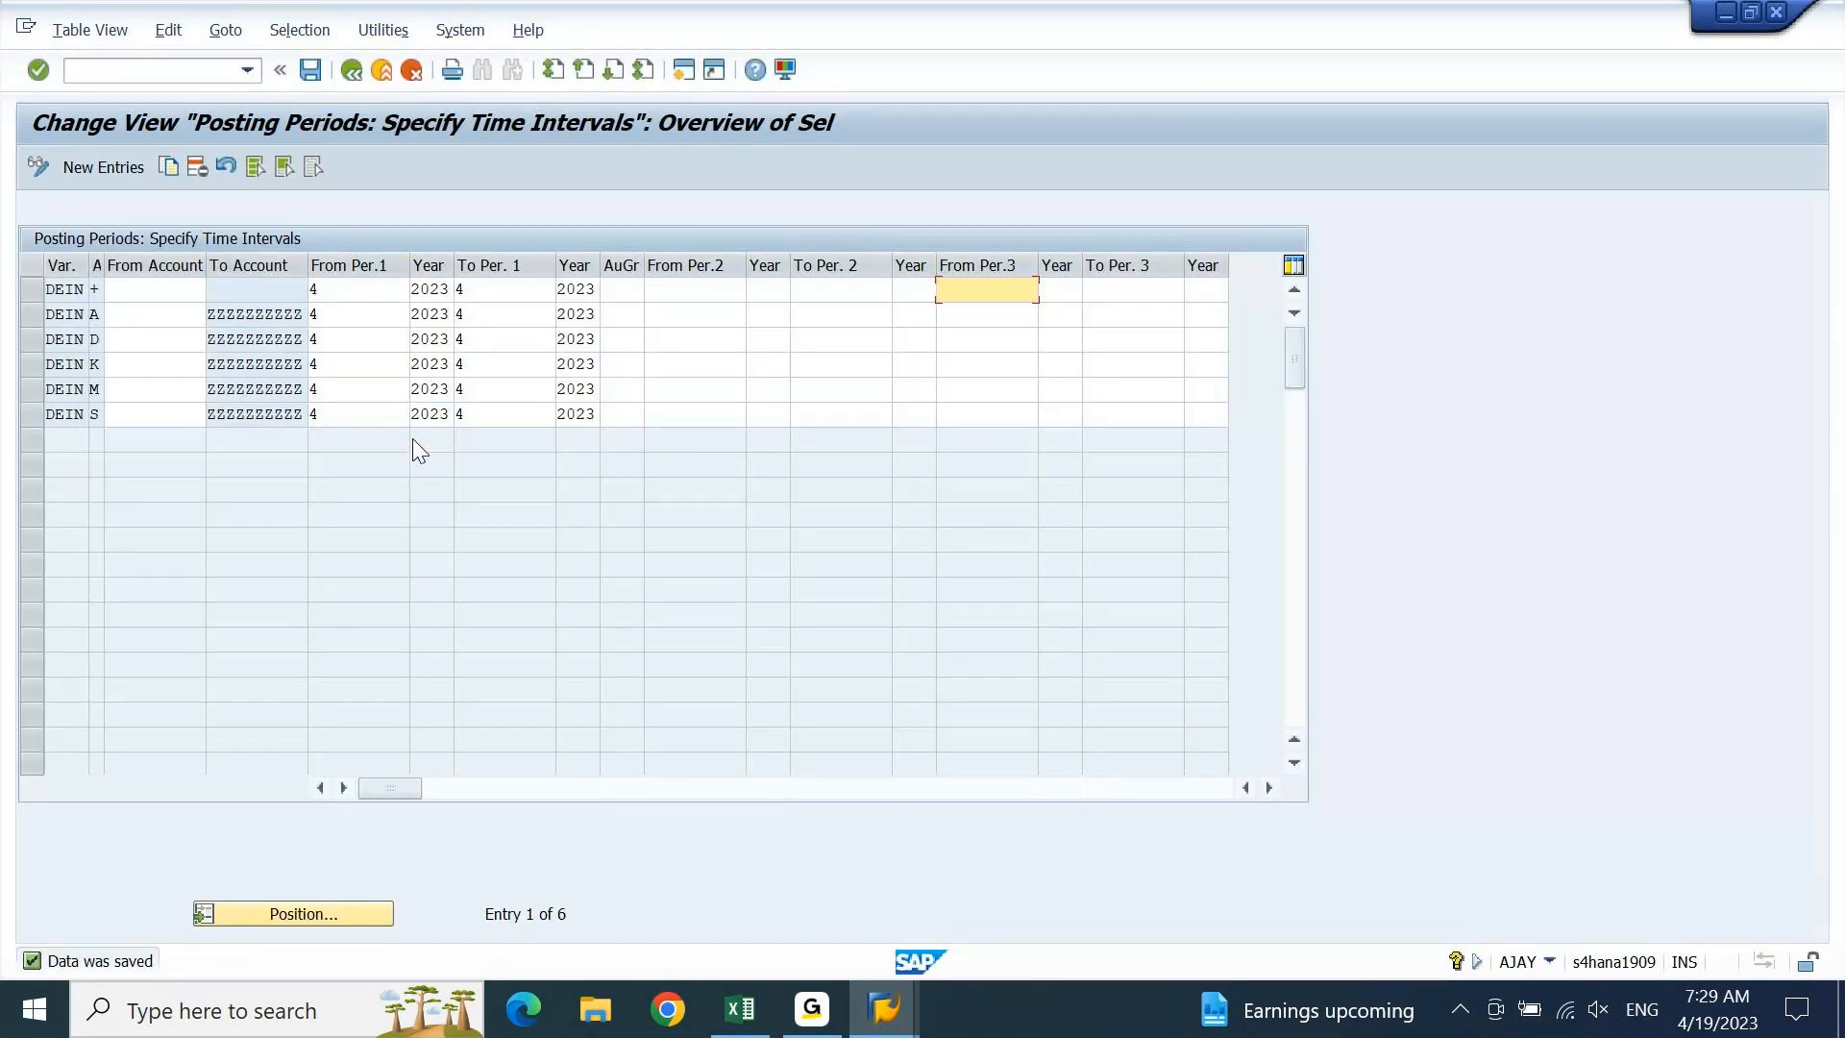
click(701, 309)
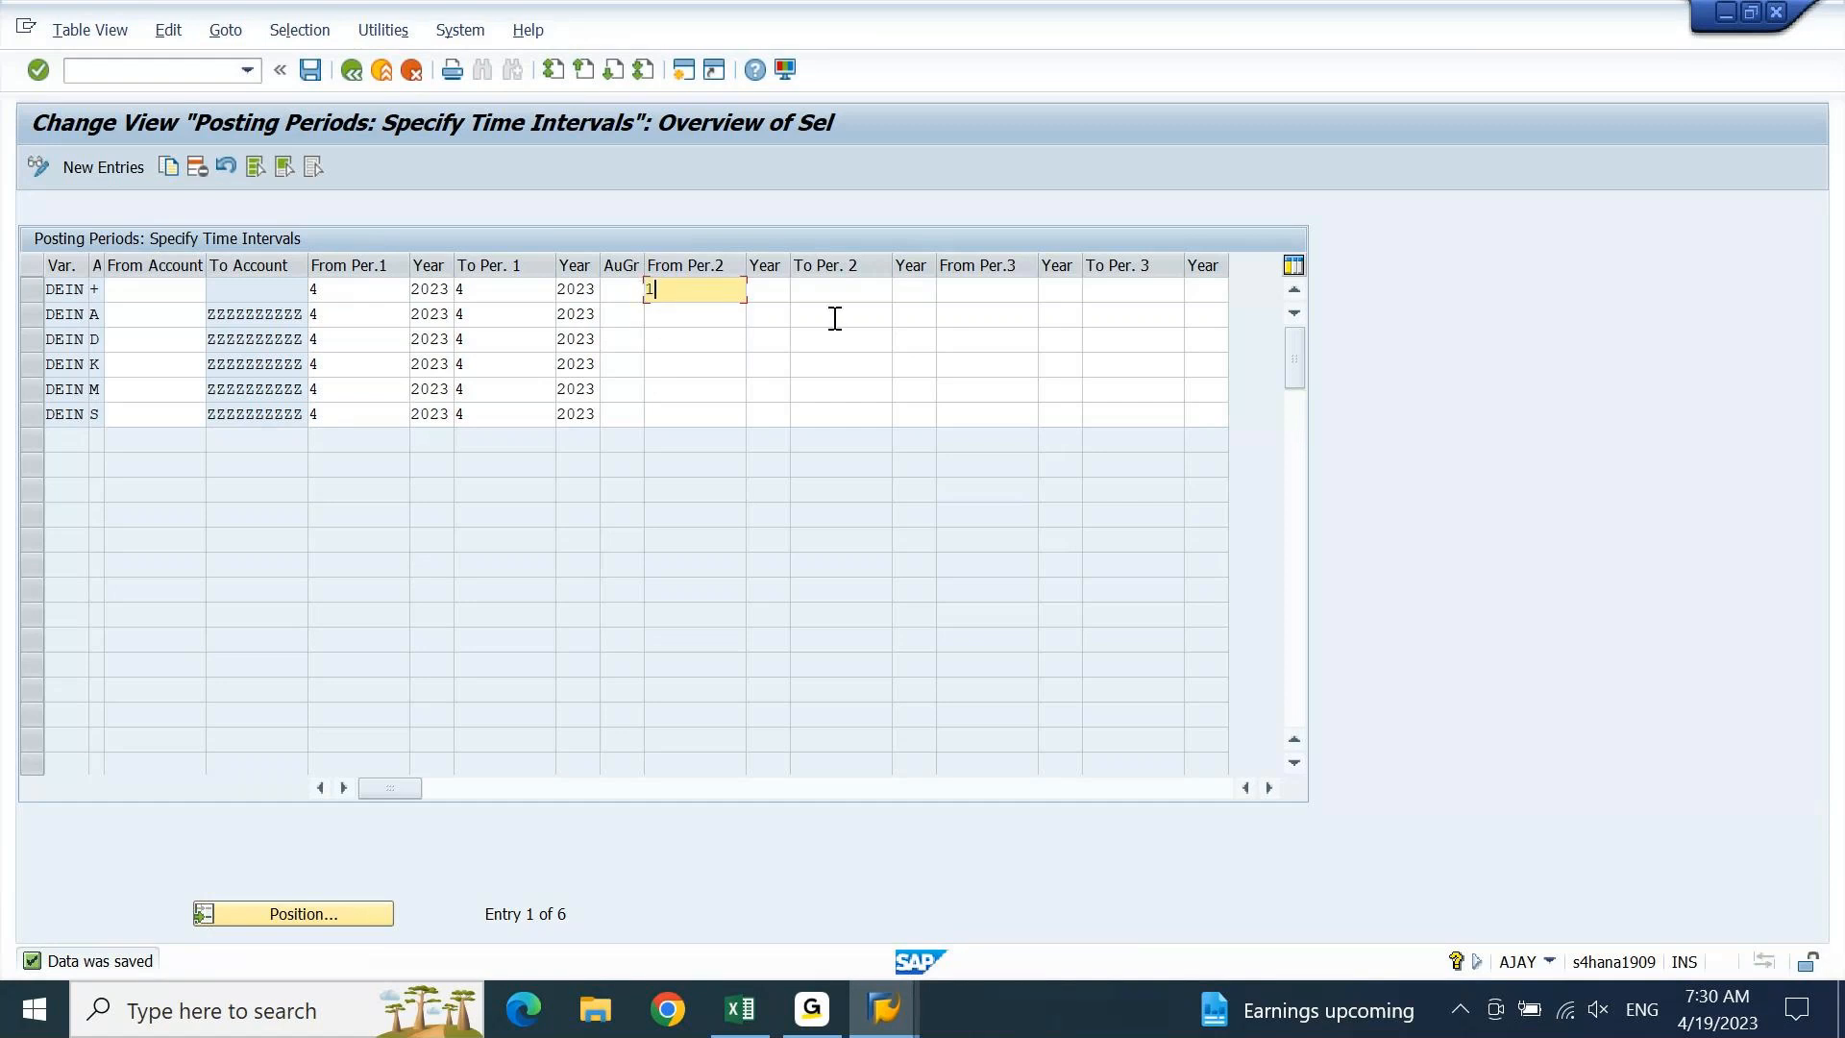
Enter a second interval of 13/2023 to 13/2023 in the first row
text(3)
key(Tab)
text(2023)
key(Tab)
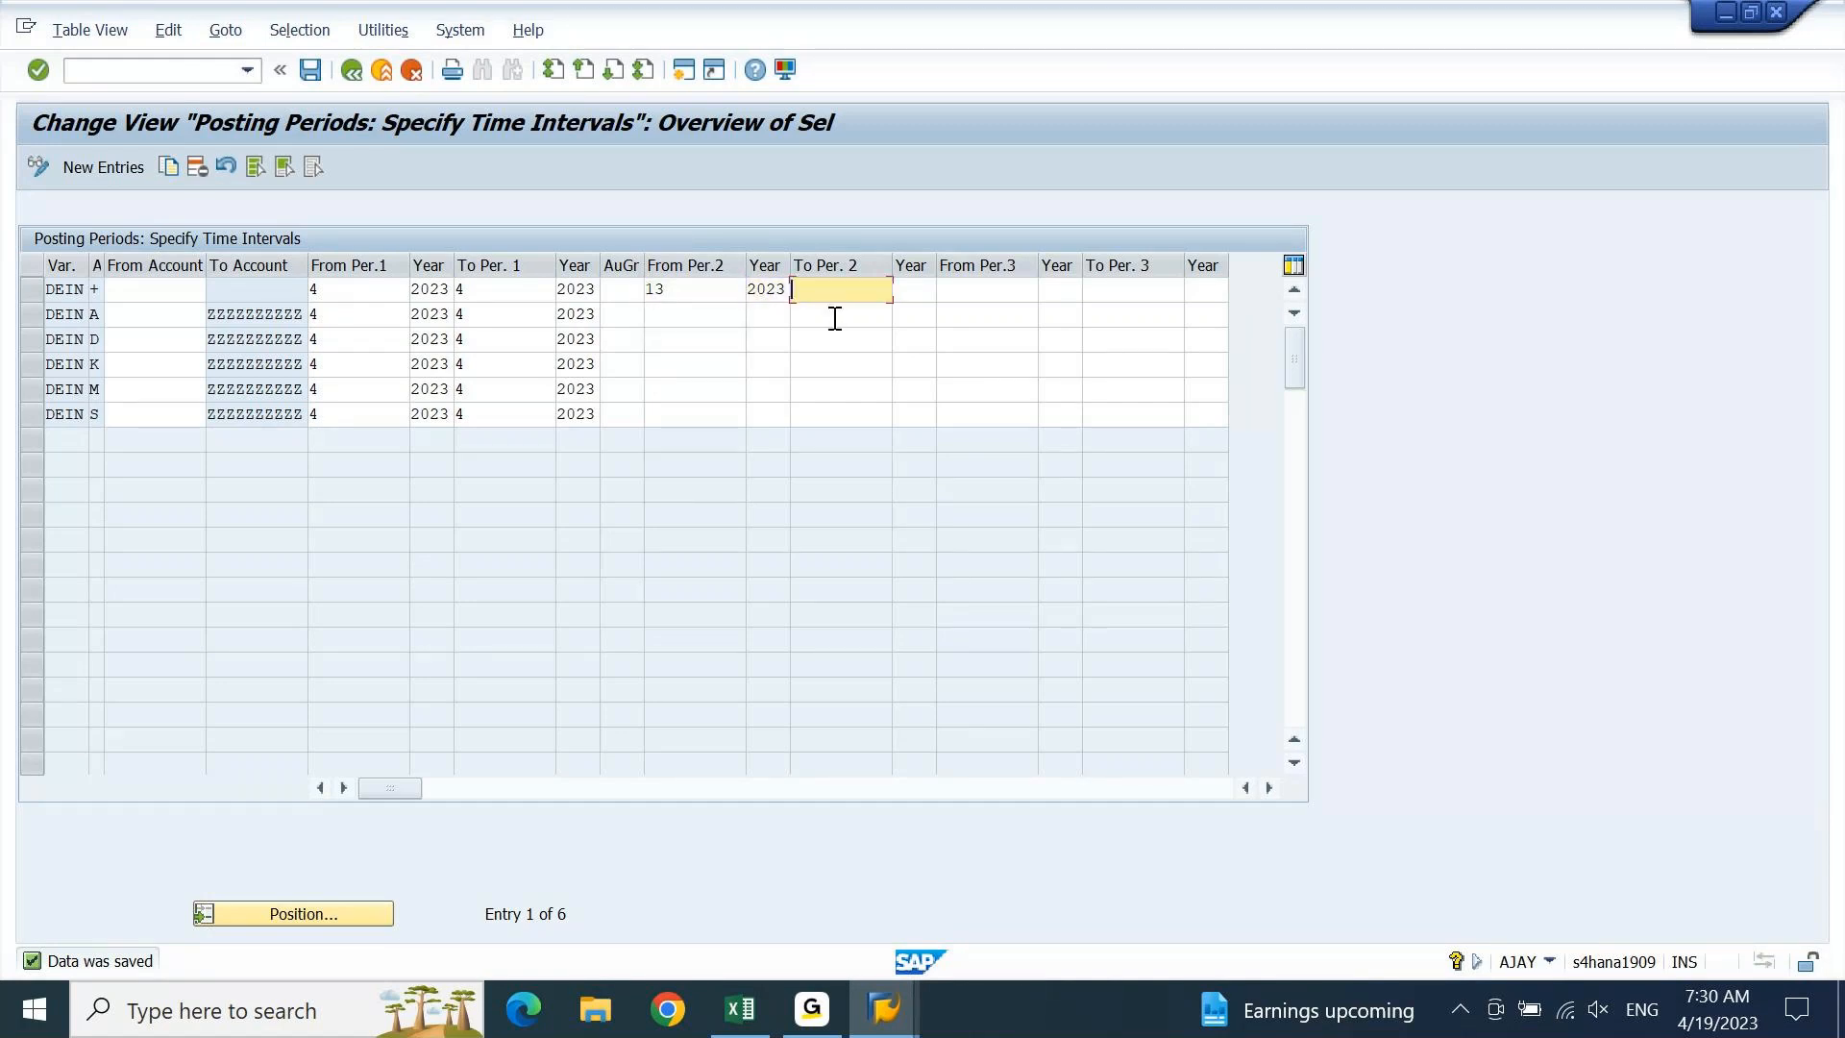
text(13)
key(Tab)
text(2023)
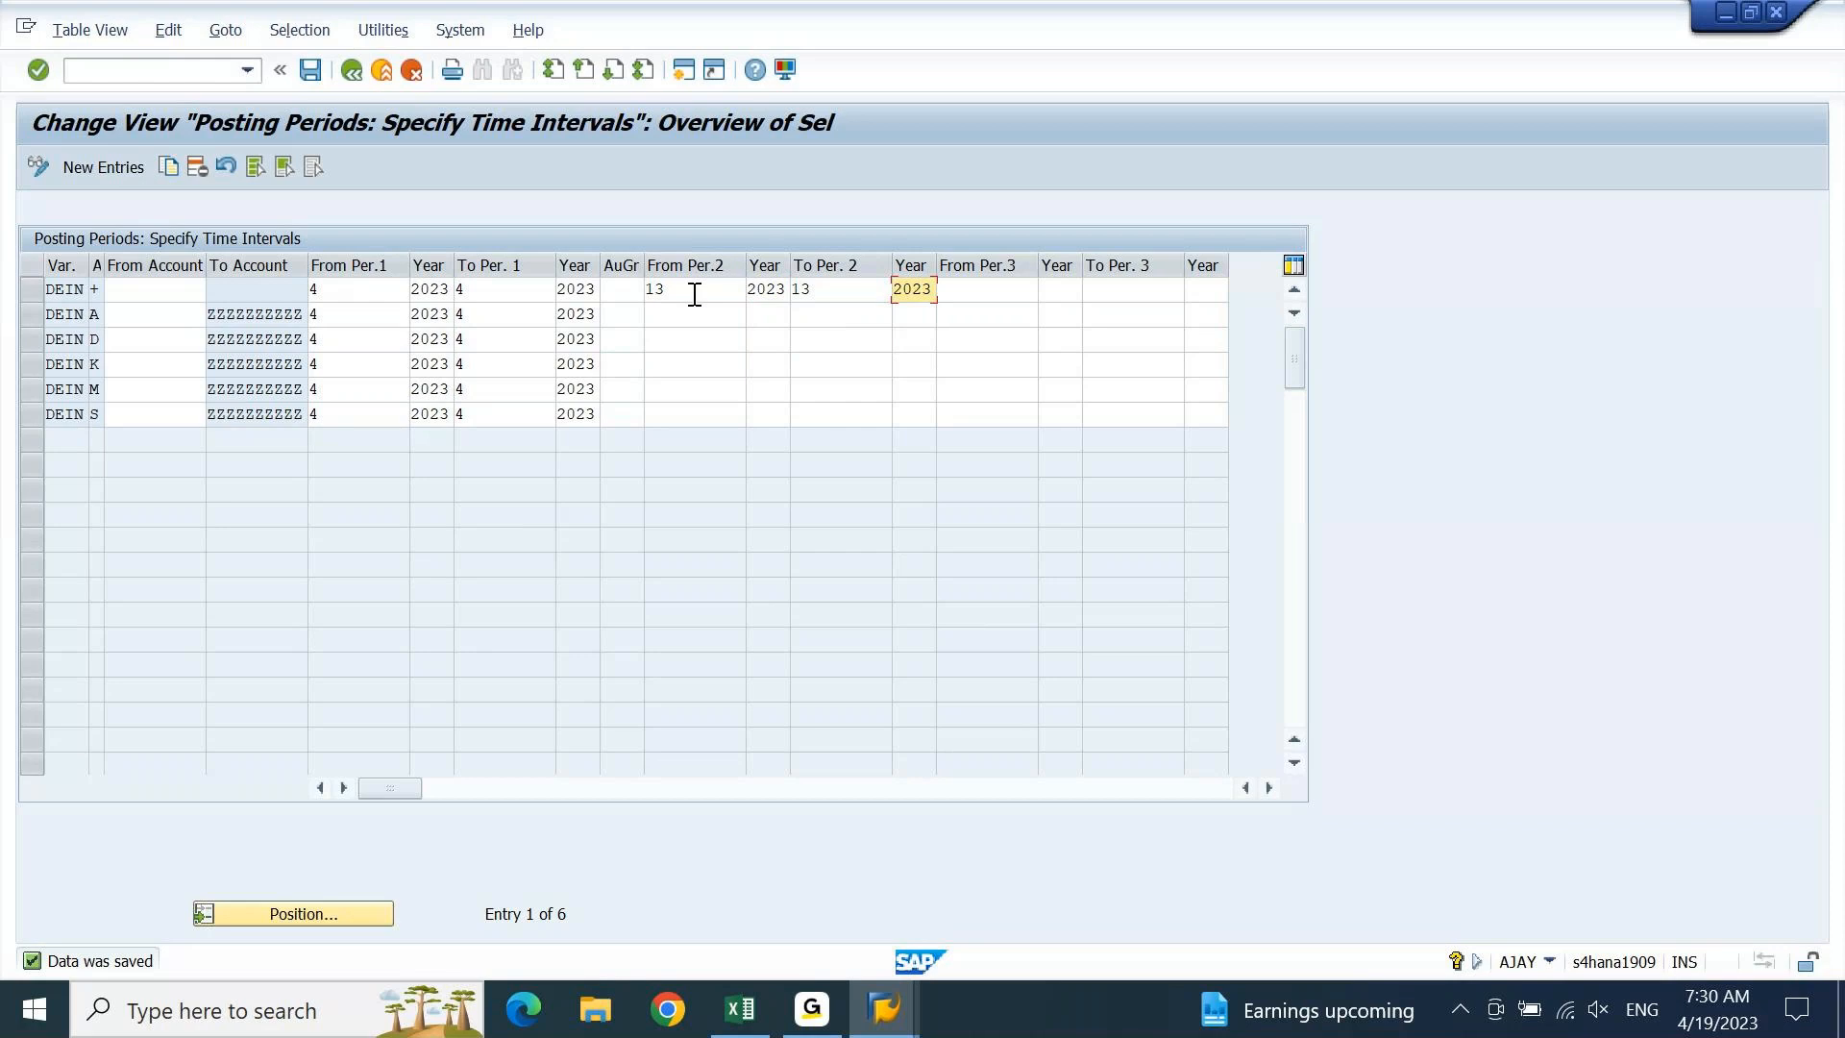
Delete the second interval's period and year values, leaving only 4/2023 open
key(shift+Tab)
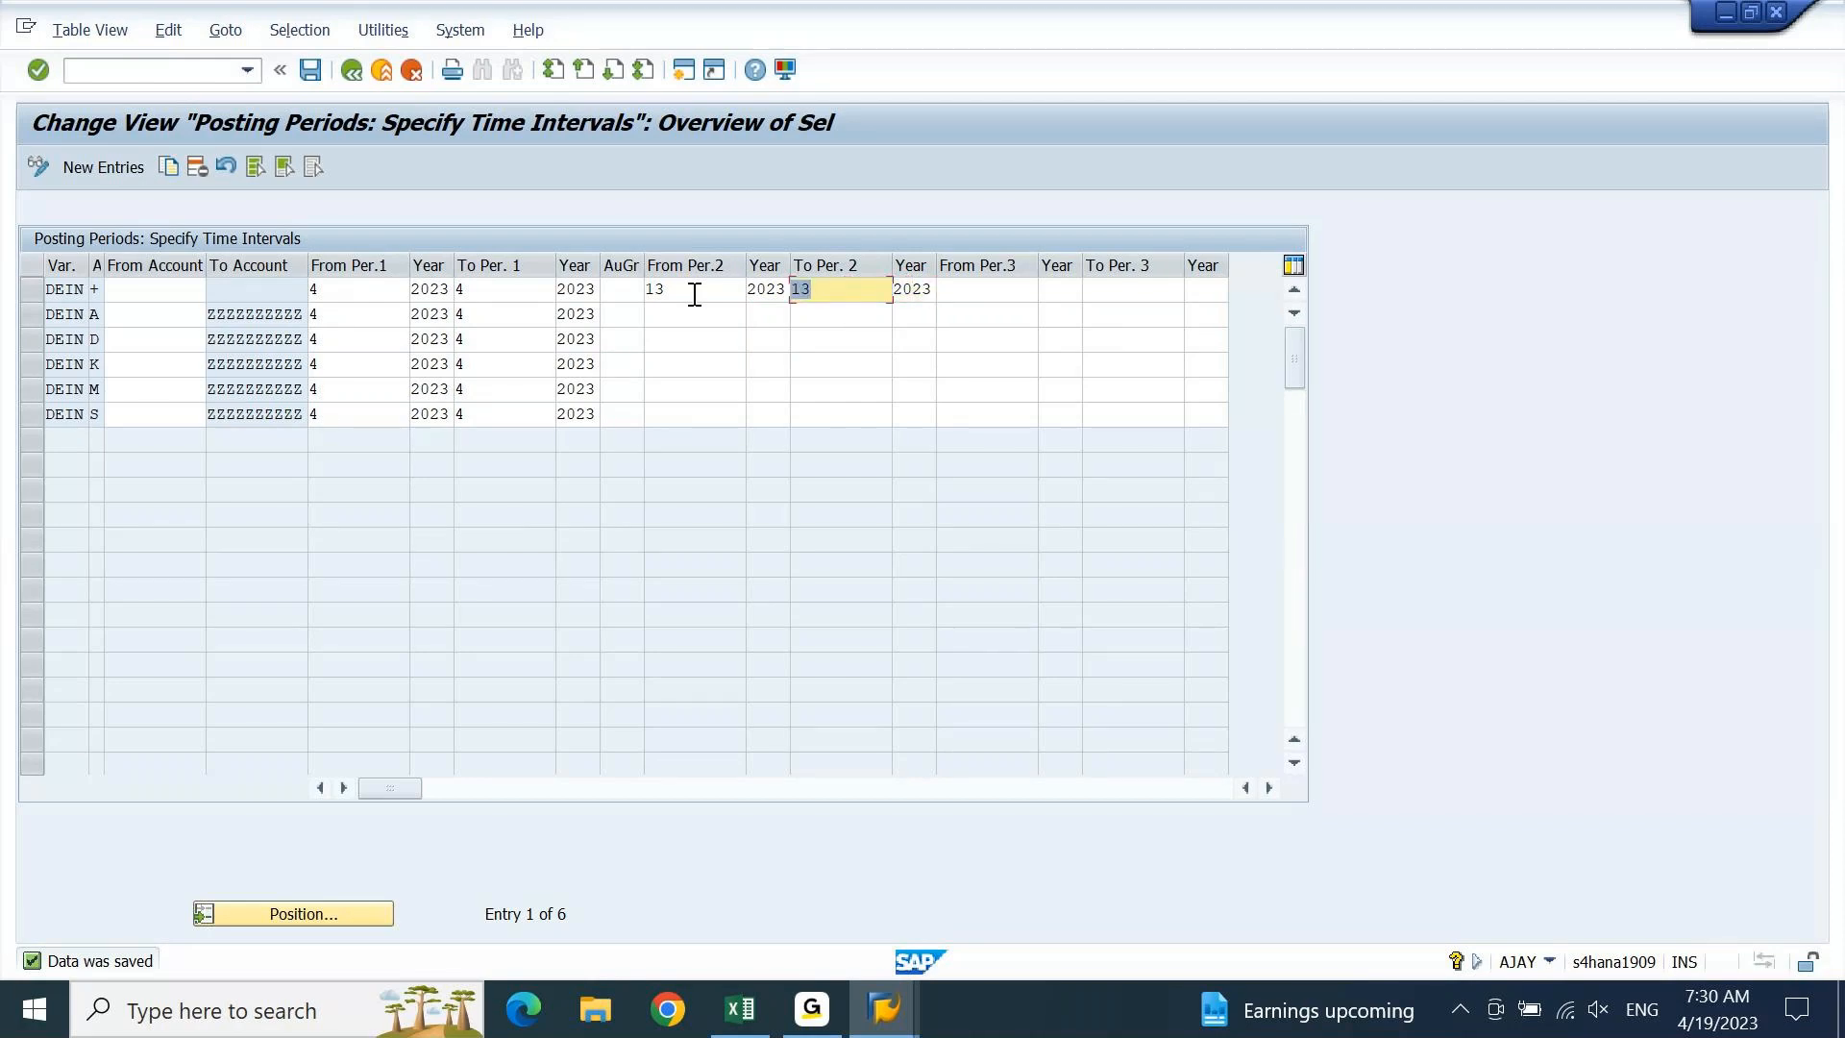
key(Tab)
key(Delete)
key(shift+Tab)
key(Delete)
key(shift+Tab)
key(Delete)
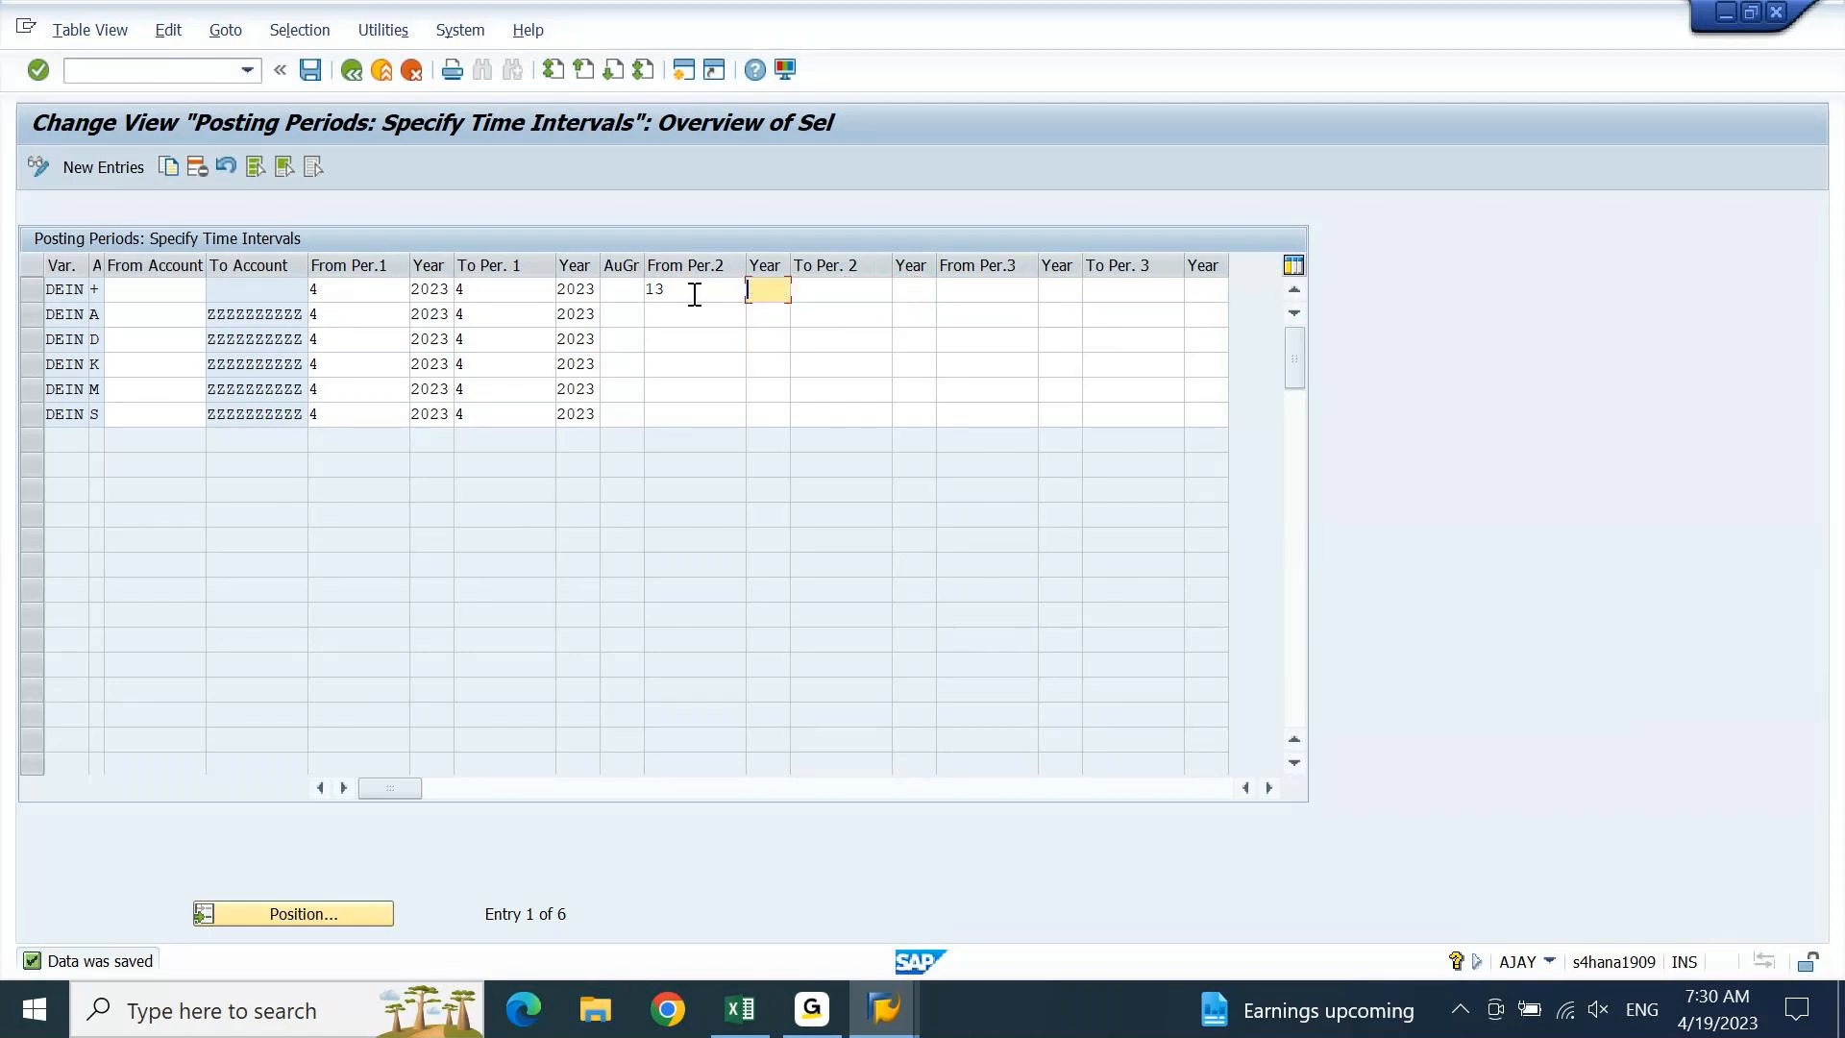
key(shift+Tab)
key(Delete)
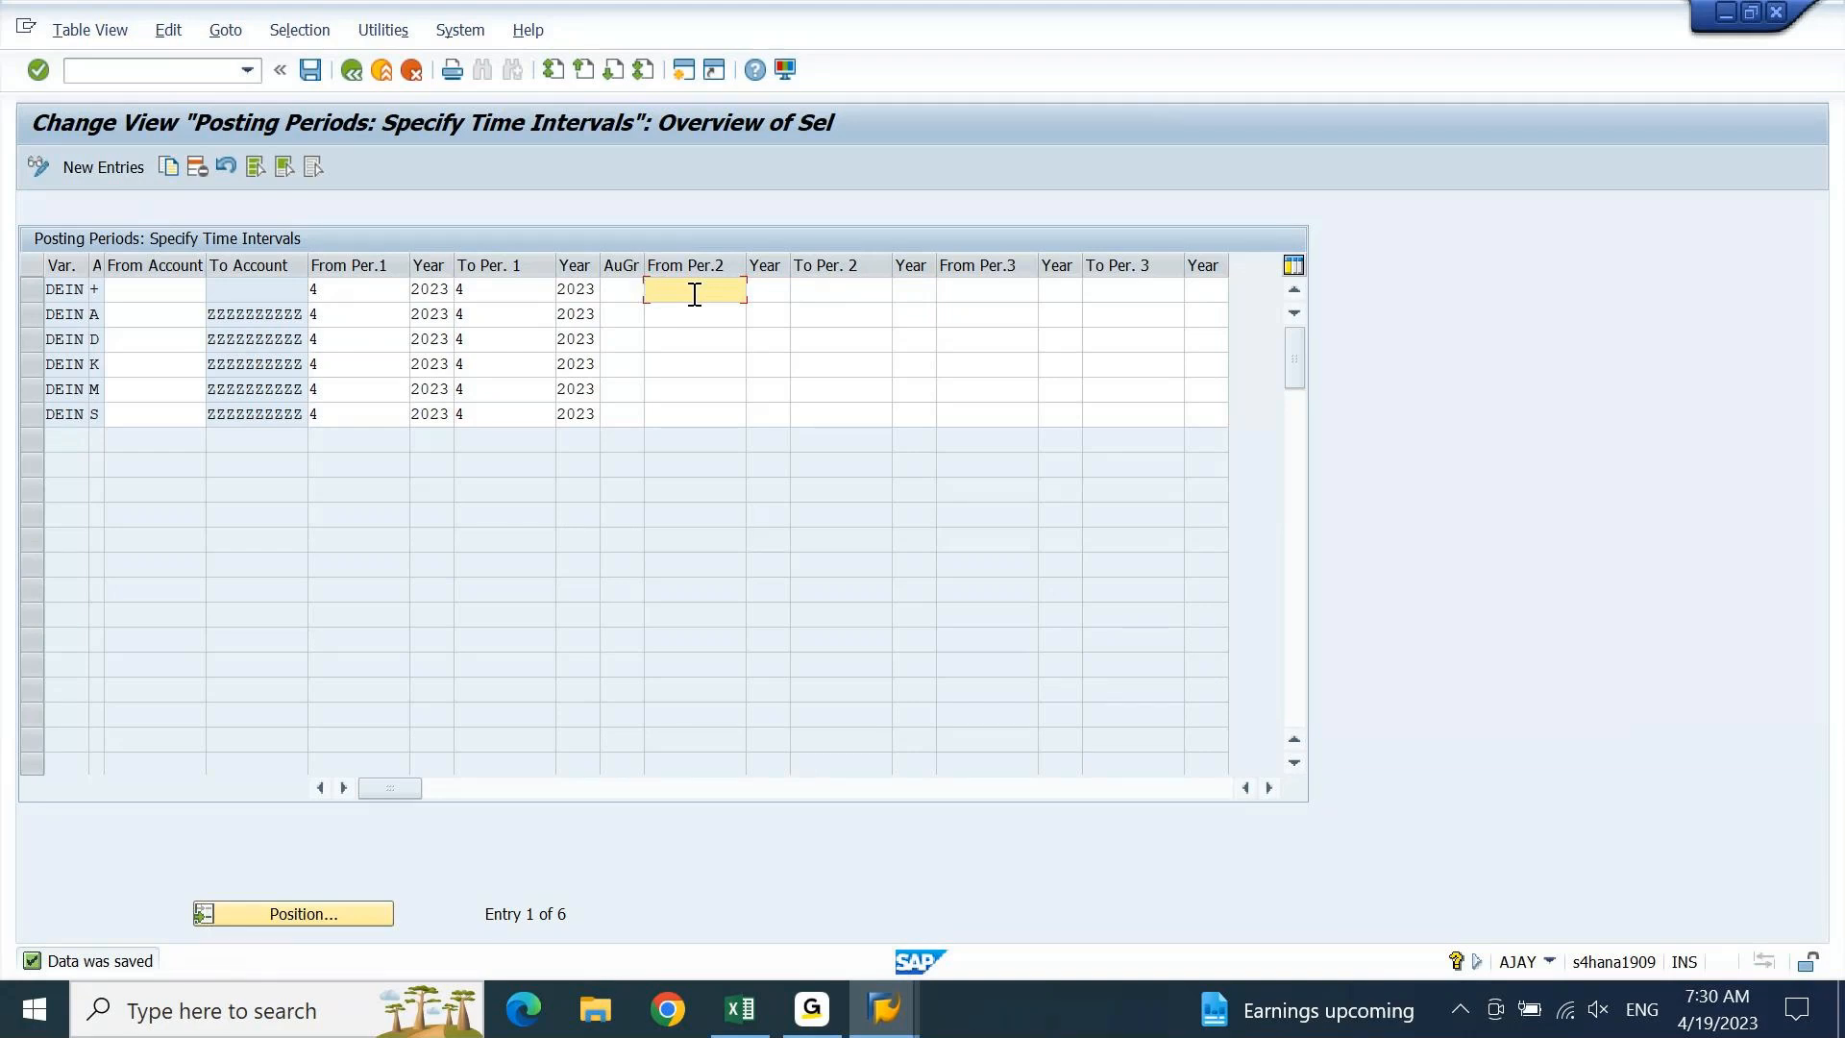
click(976, 285)
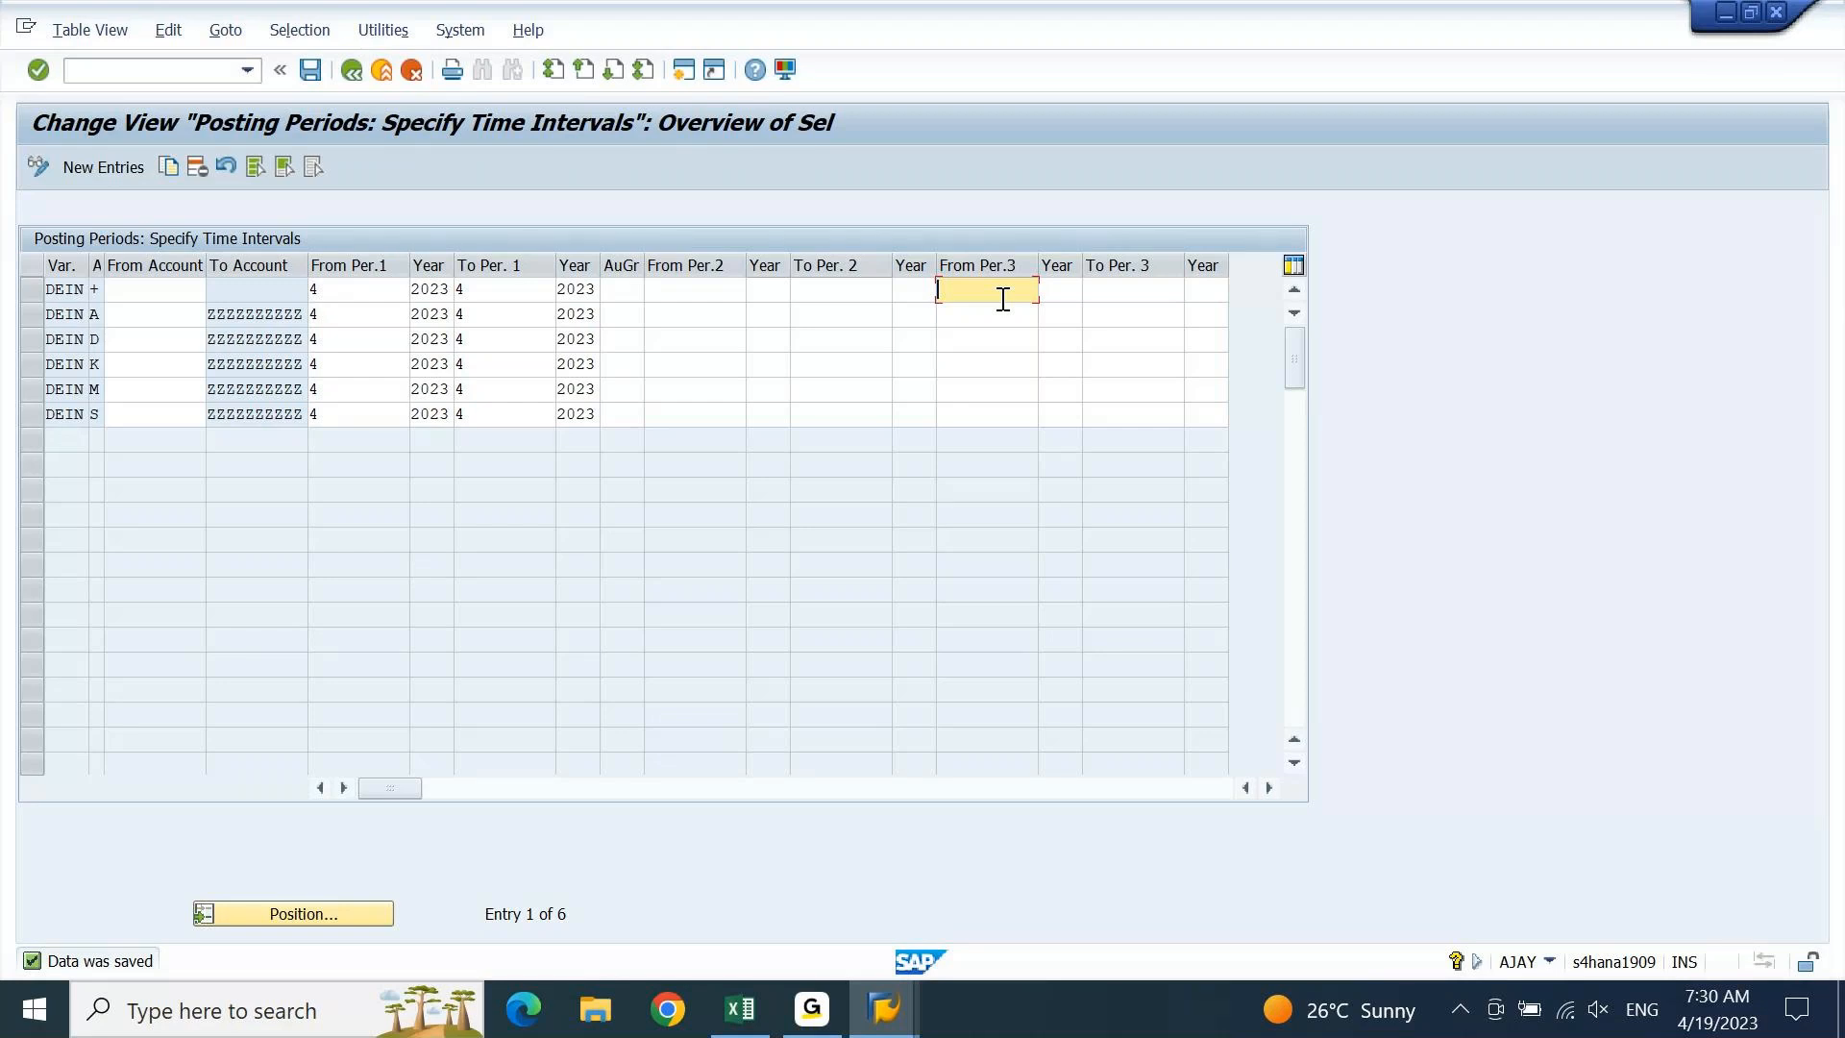
Save the DEIN posting periods with only period 4/2023 open, then bring the Excel notes forward
key(Return)
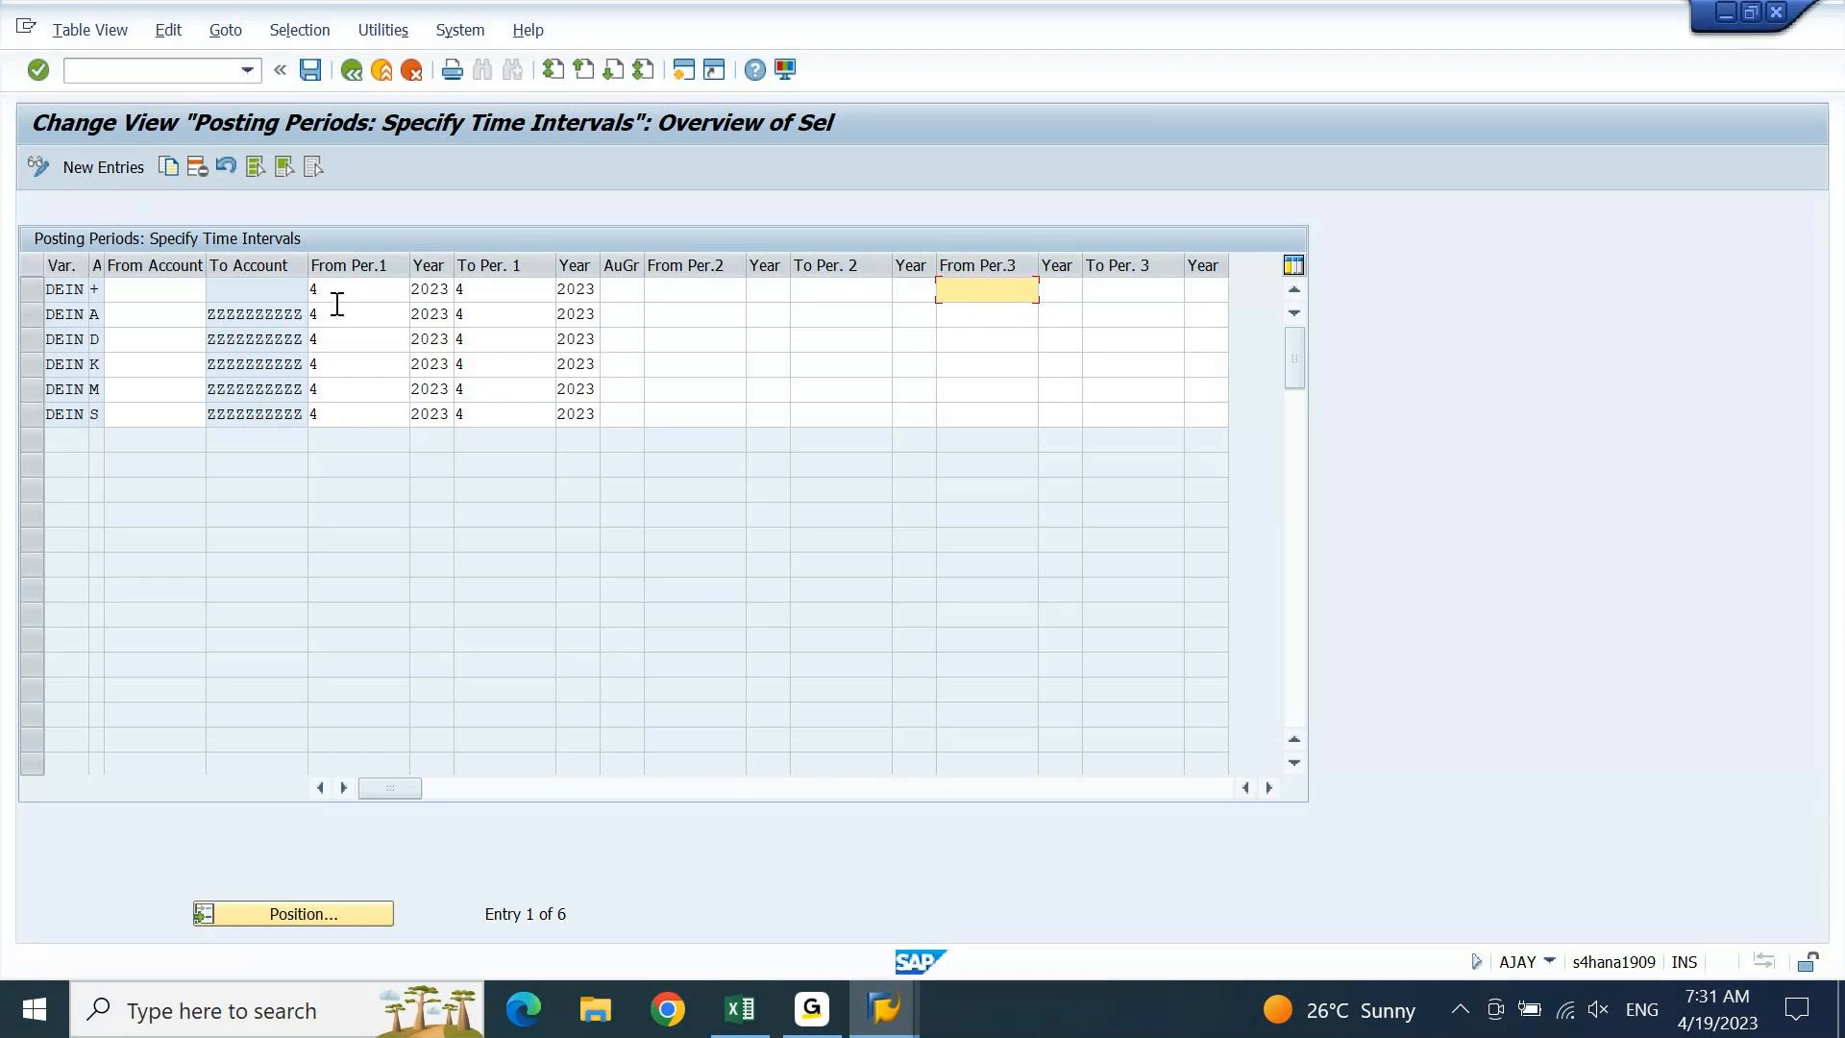
click(727, 295)
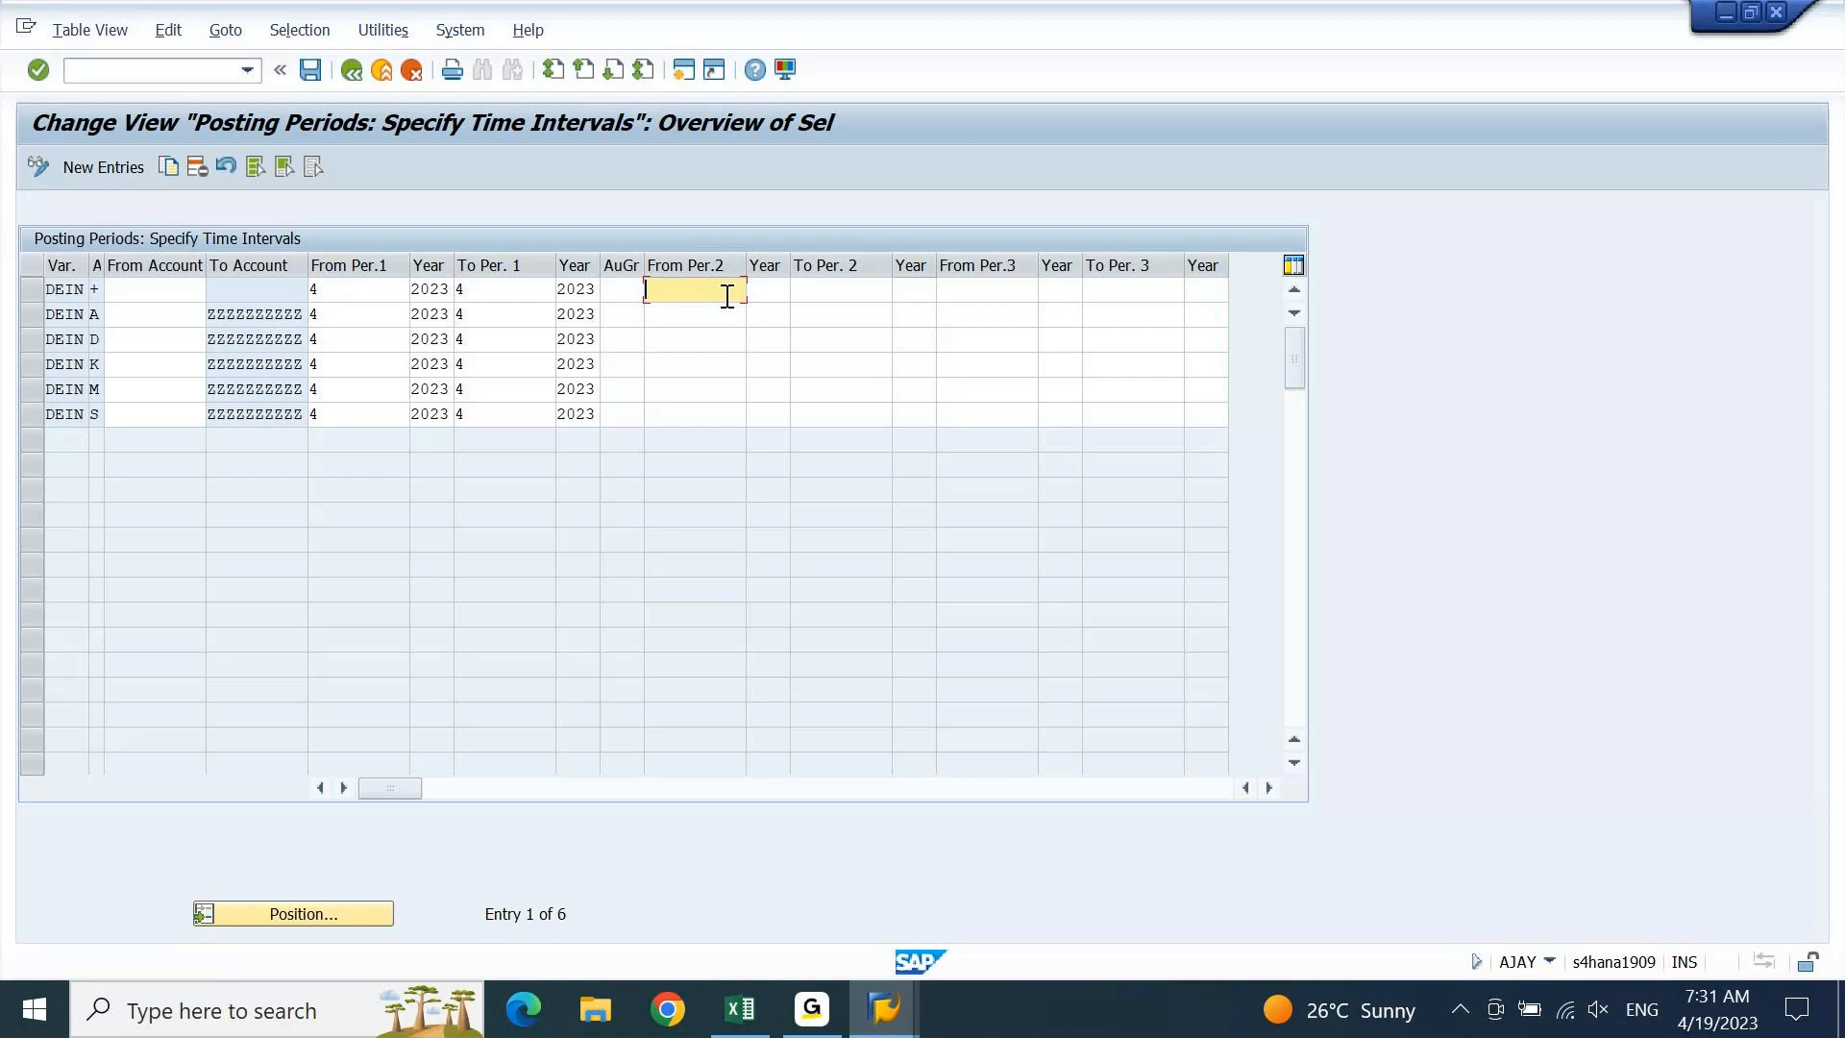
click(1071, 288)
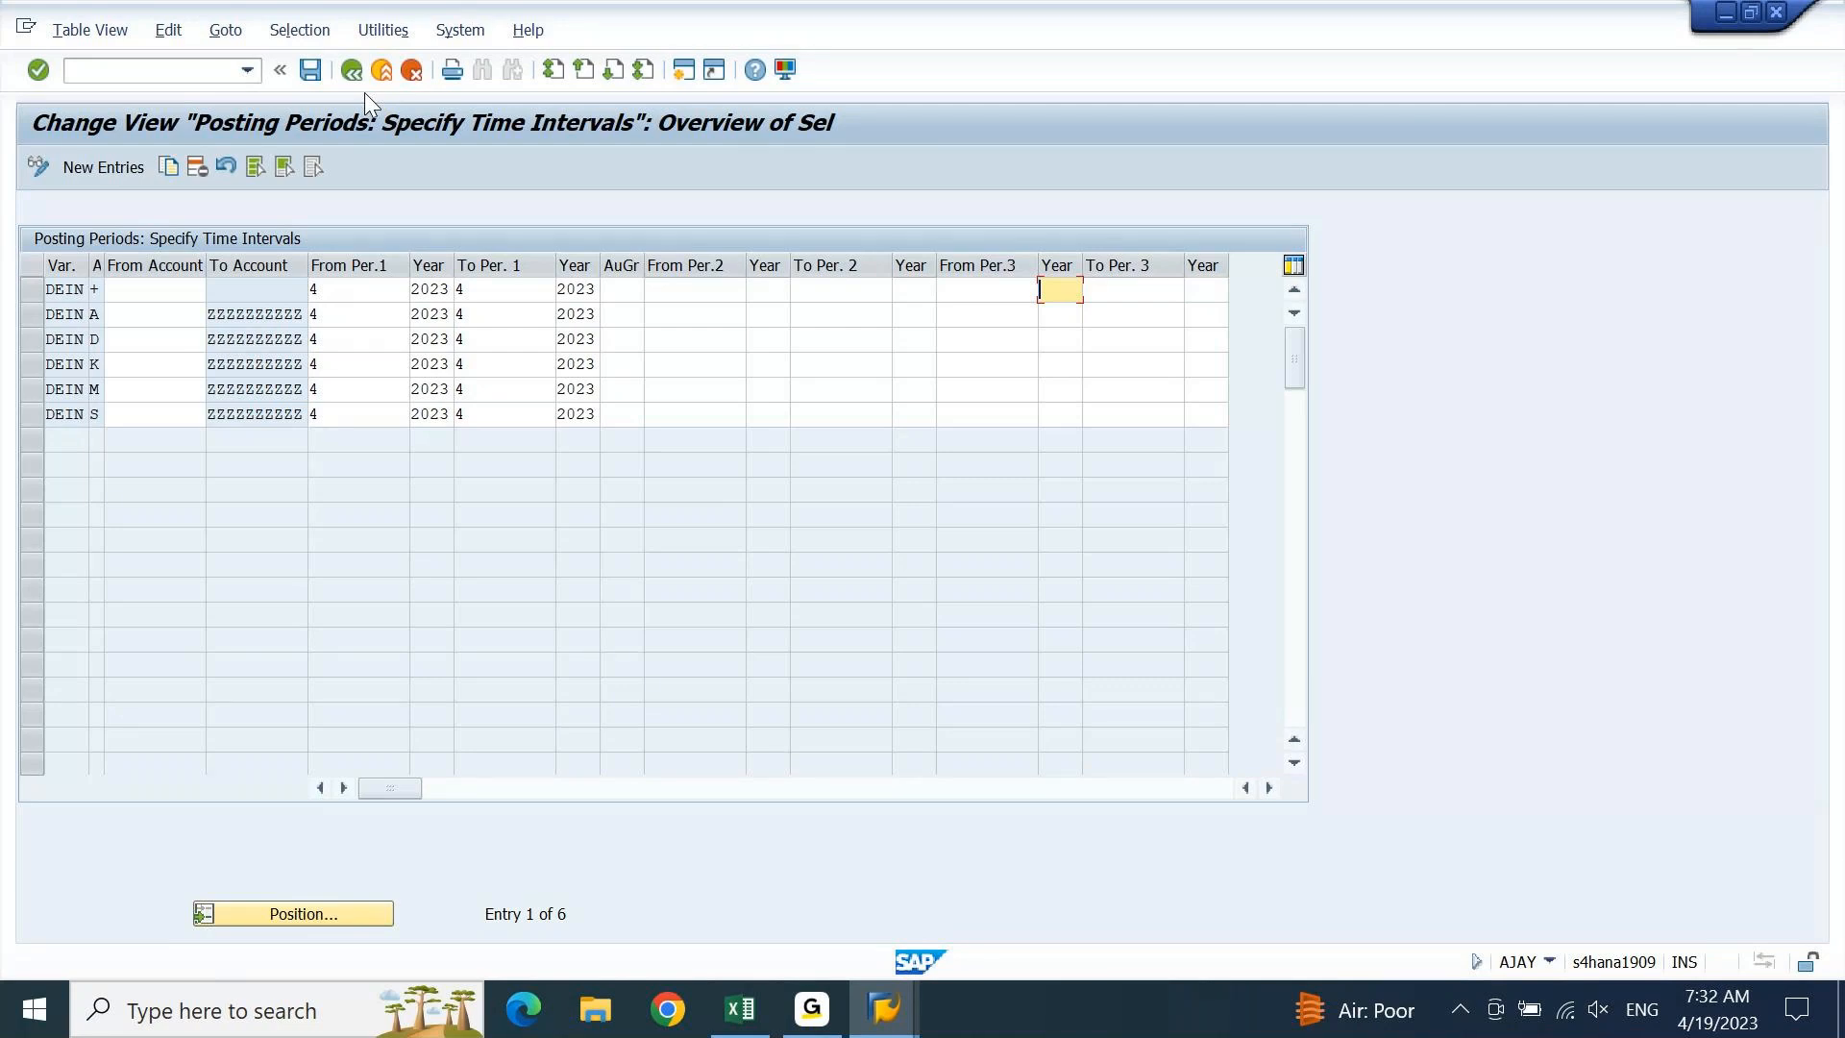
click(314, 77)
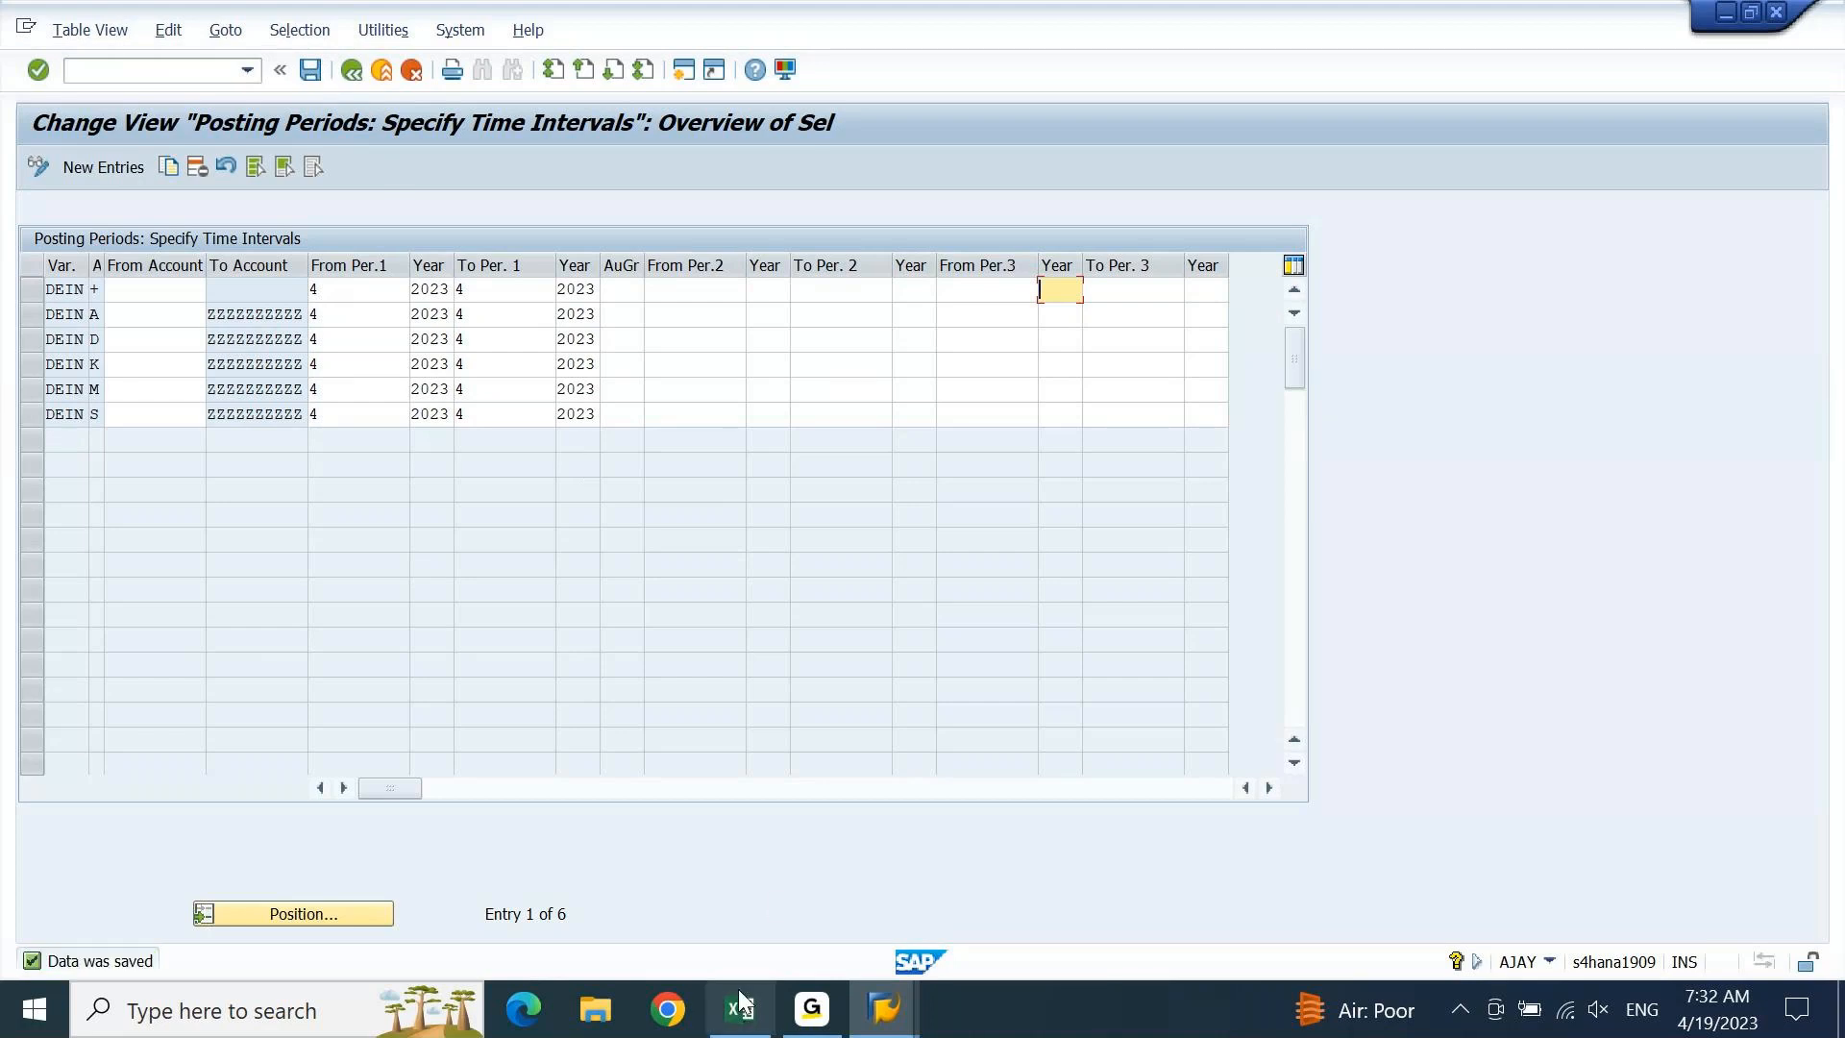
click(740, 1026)
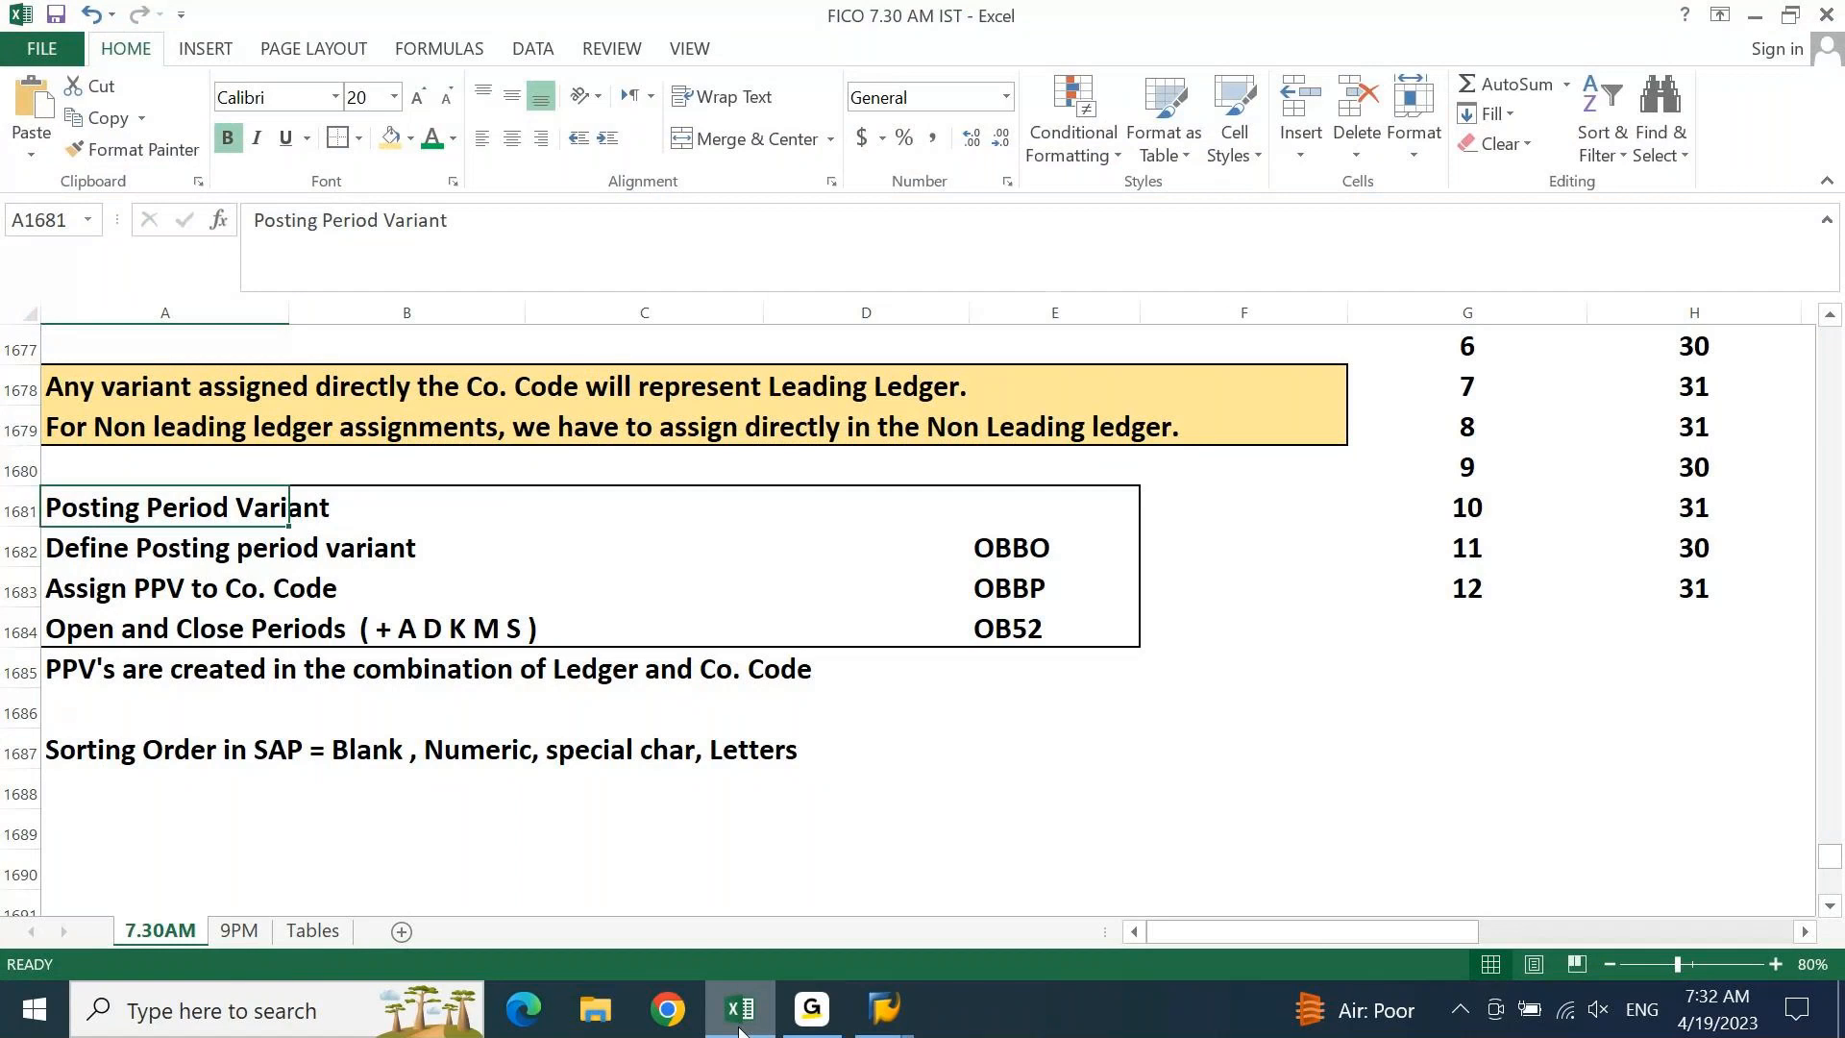
key(Down)
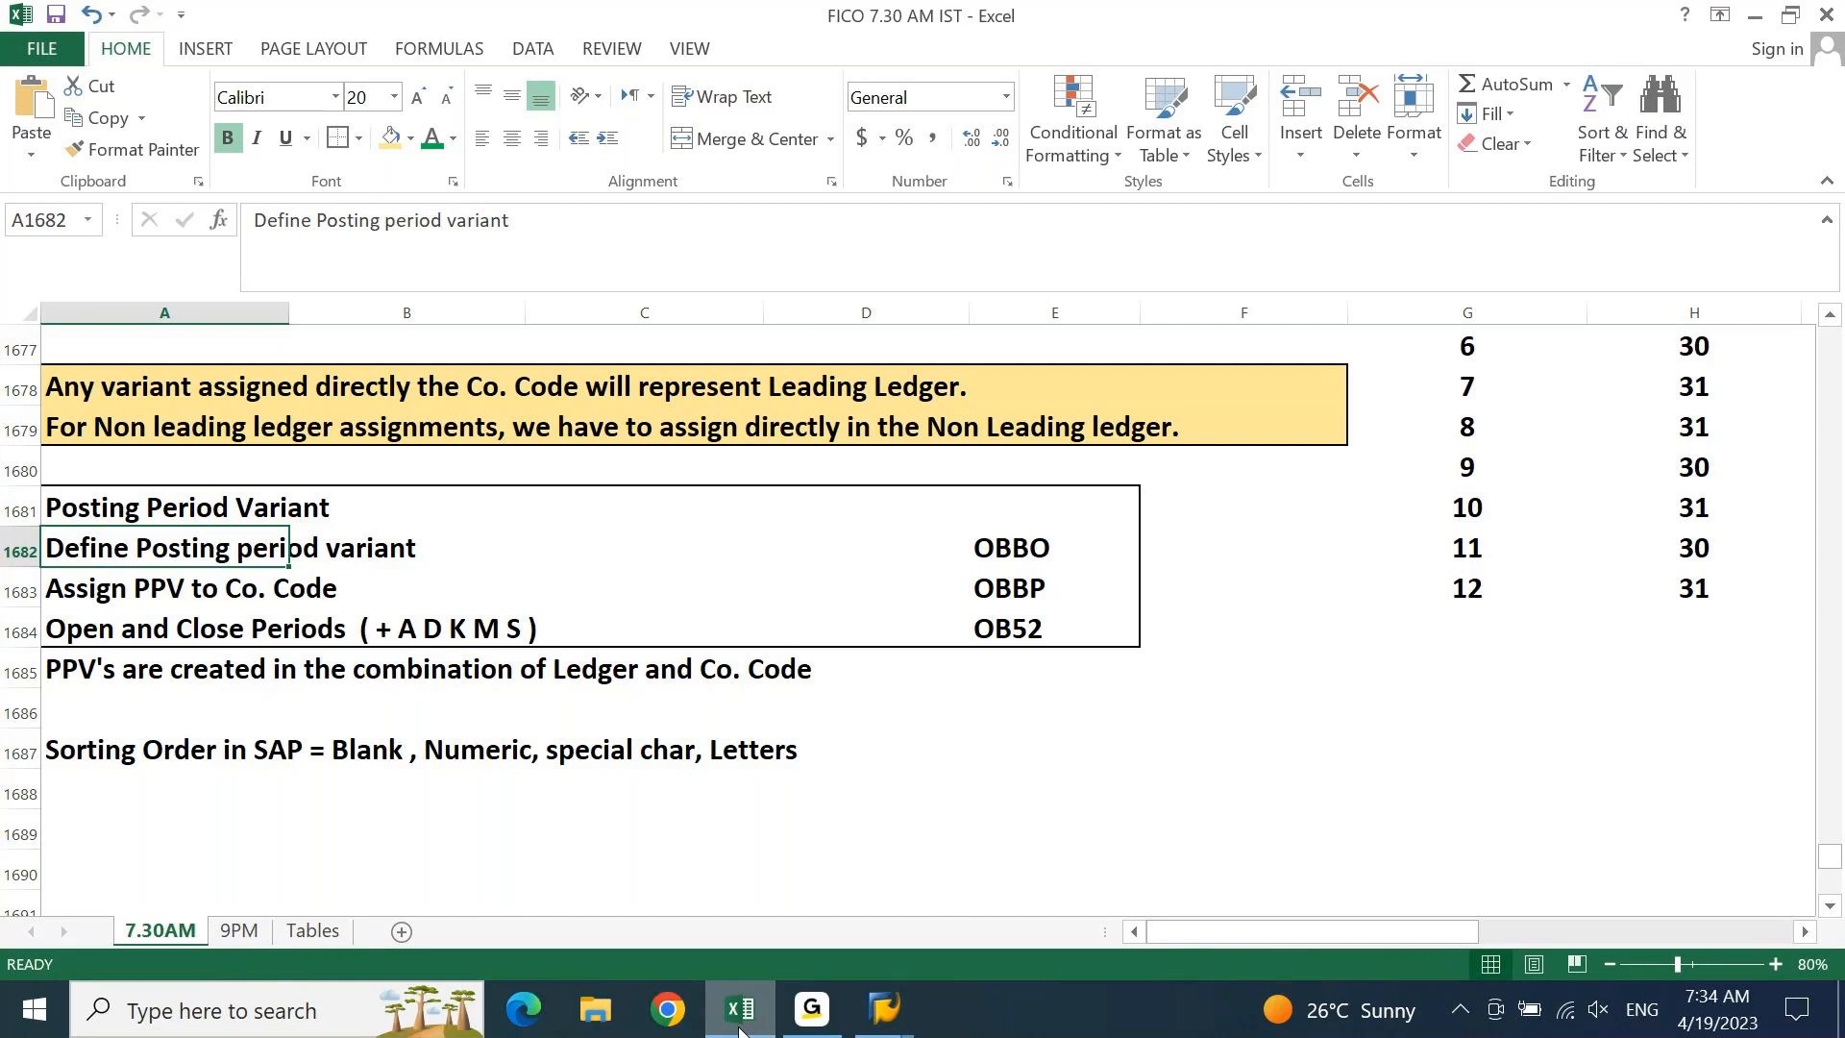
Enter 'Primary Cost element' in A1690 and 'Secondary Cost element' in A1691
key(Down)
key(Down)
key(Down)
key(Down)
key(Down)
key(Down)
key(Down)
key(Down)
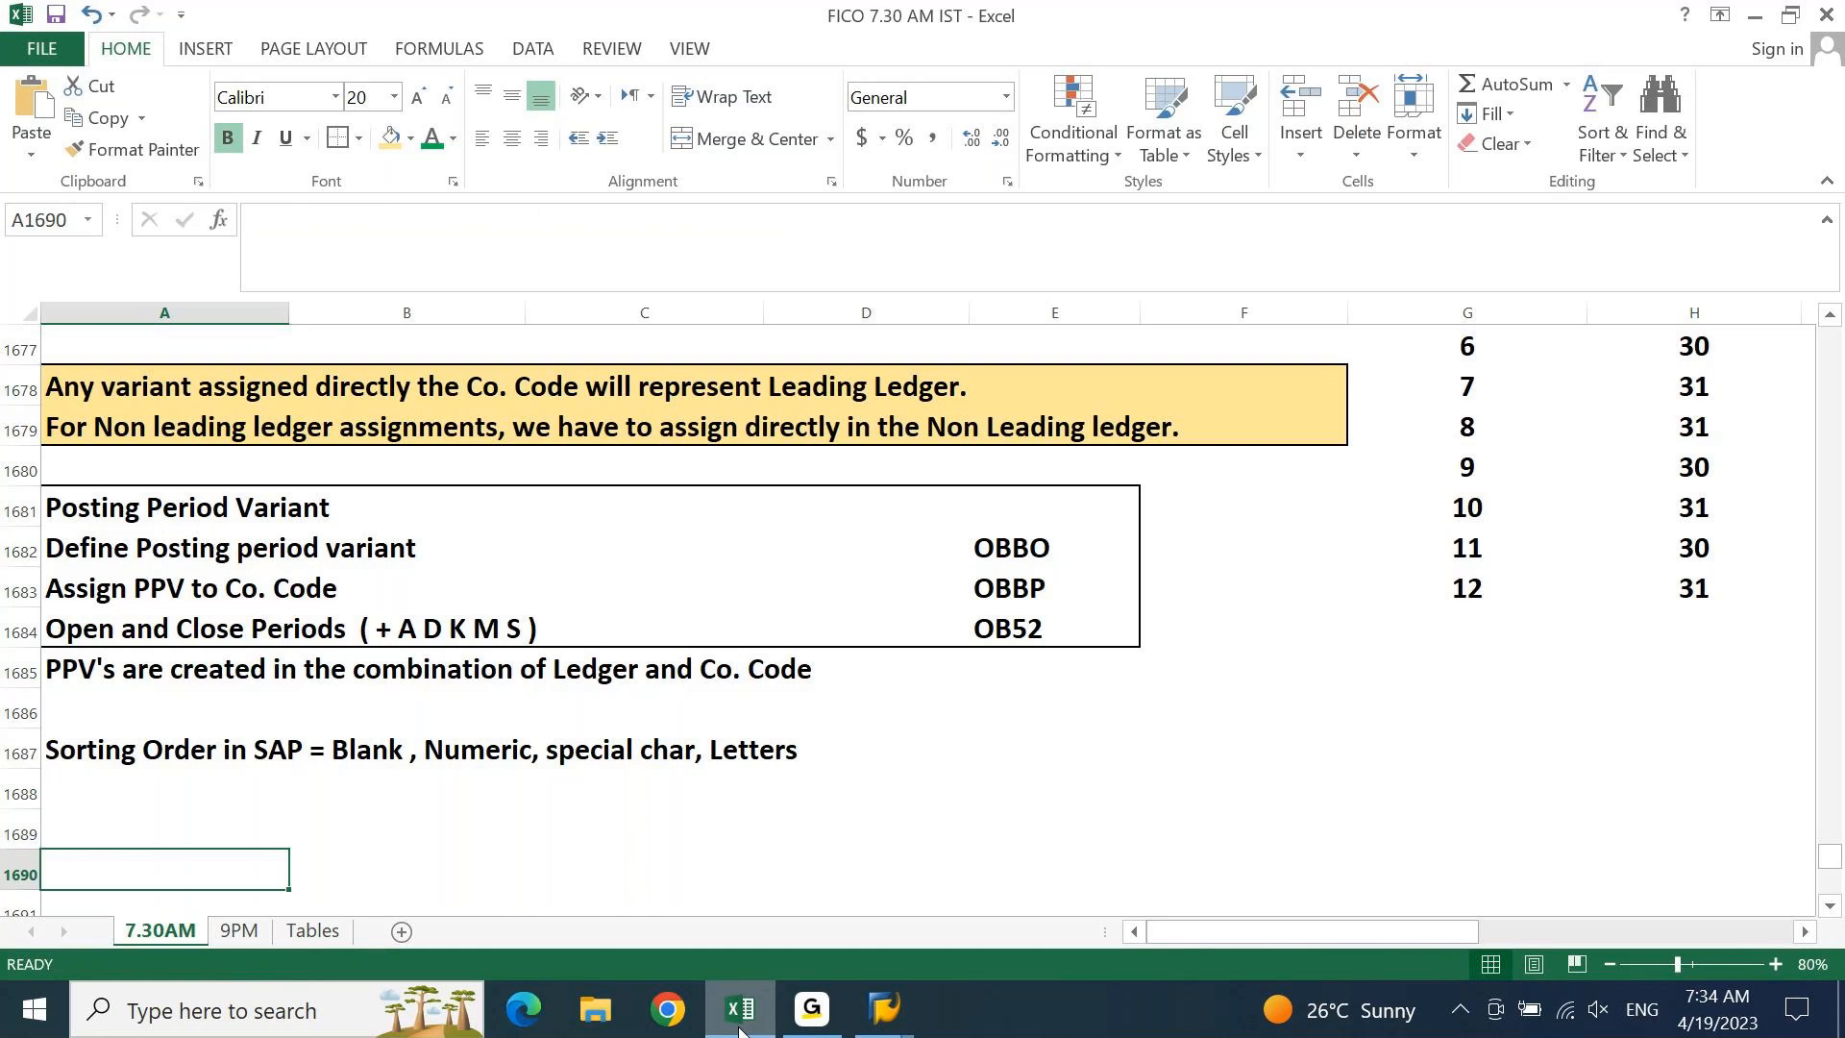
text(Primary )
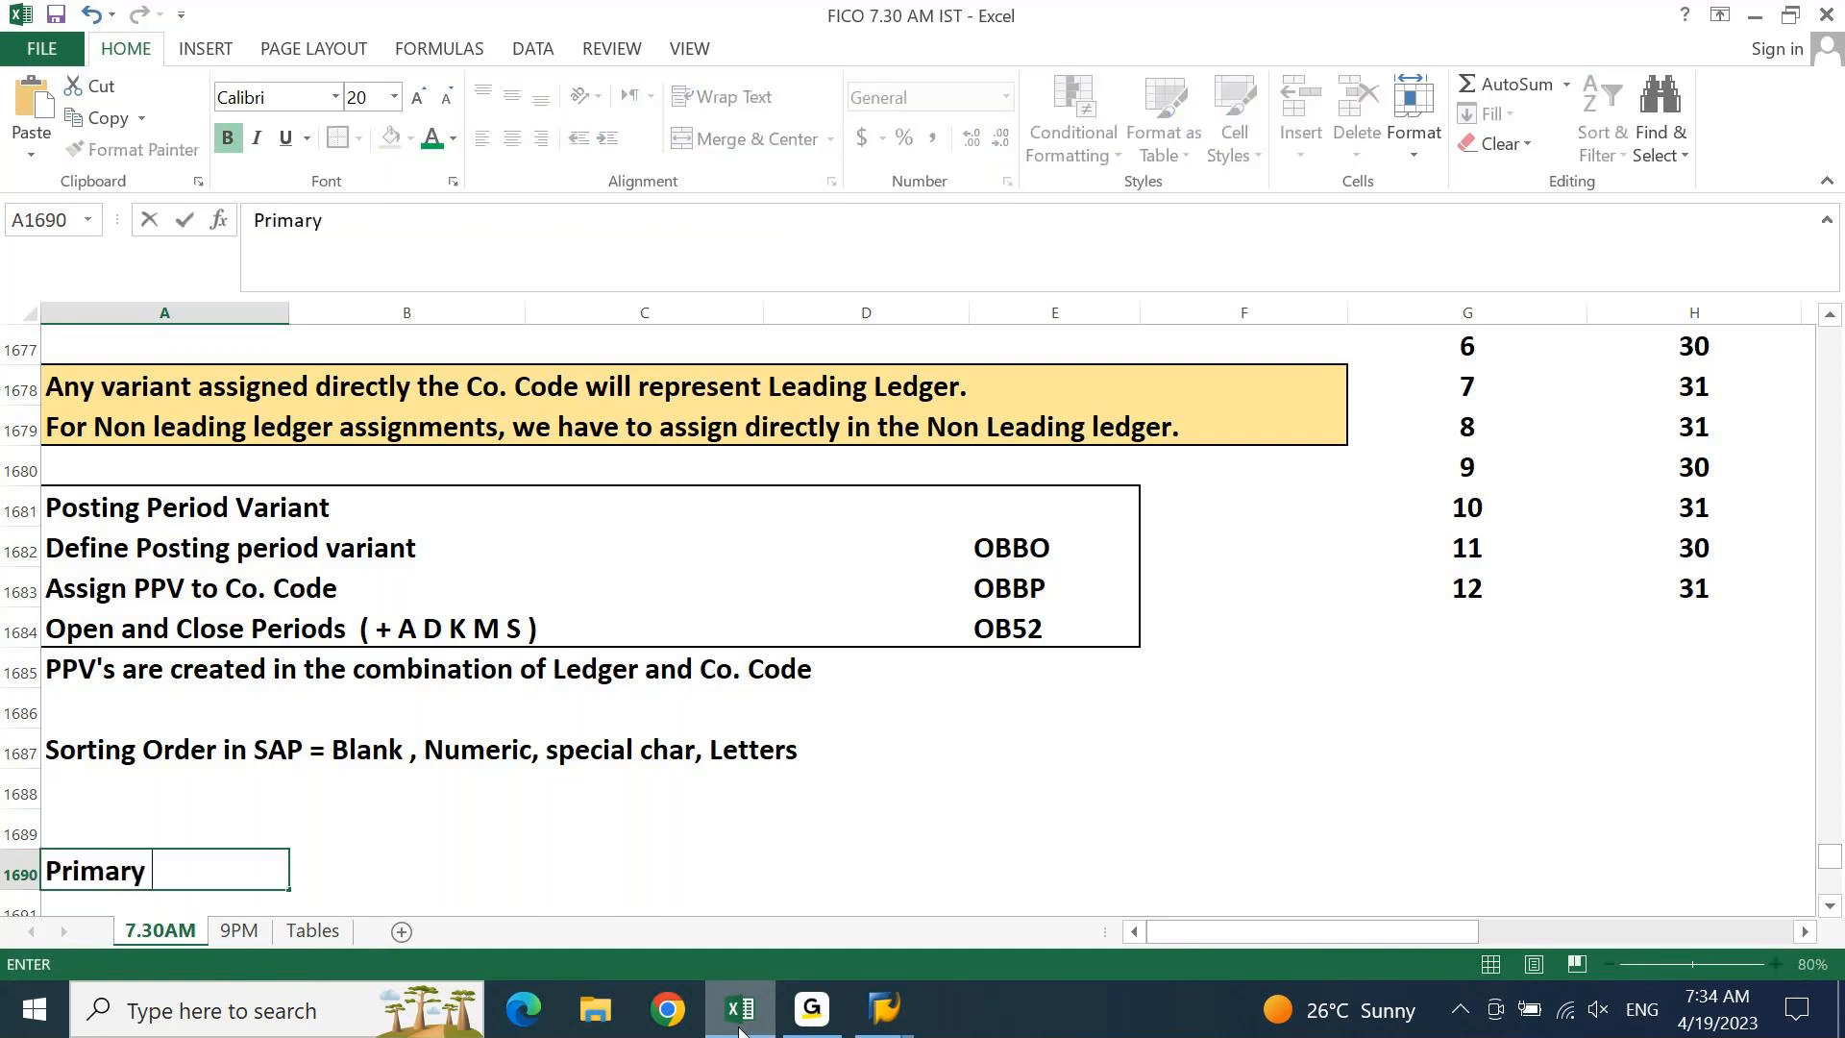
text(COst element)
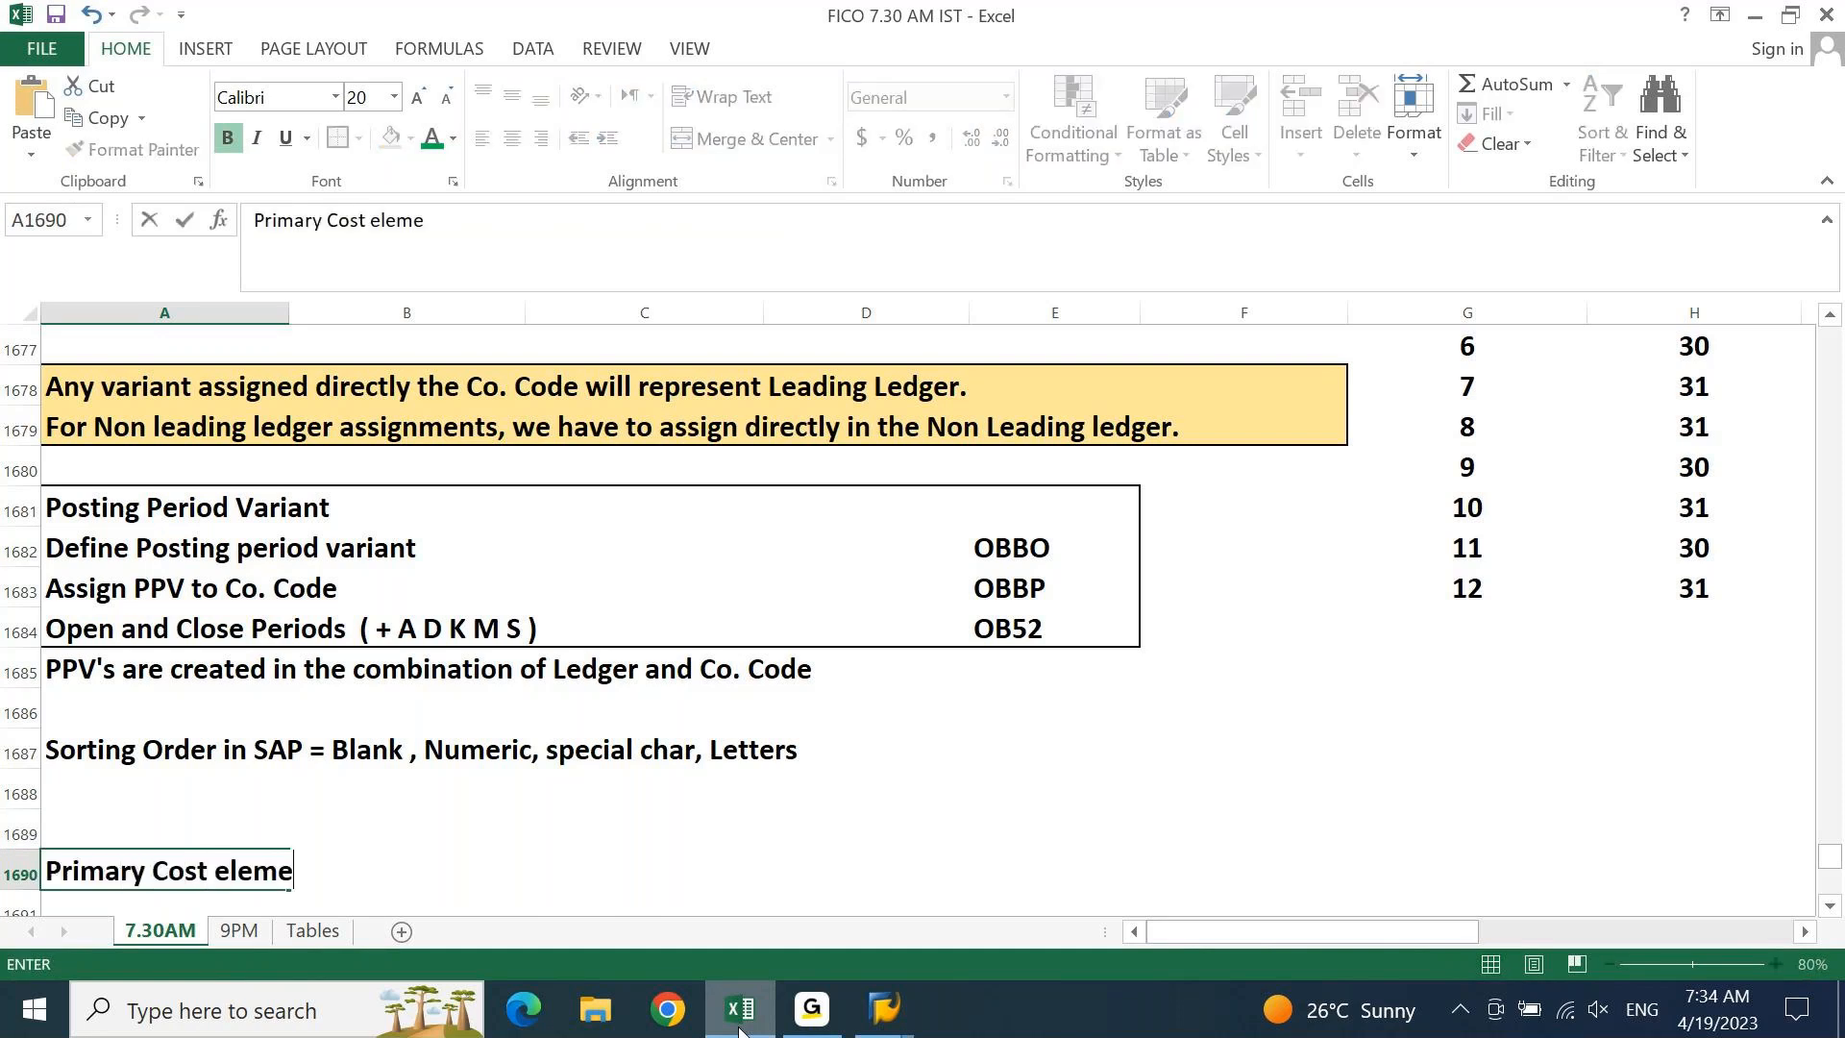
key(Return)
text(Seconda)
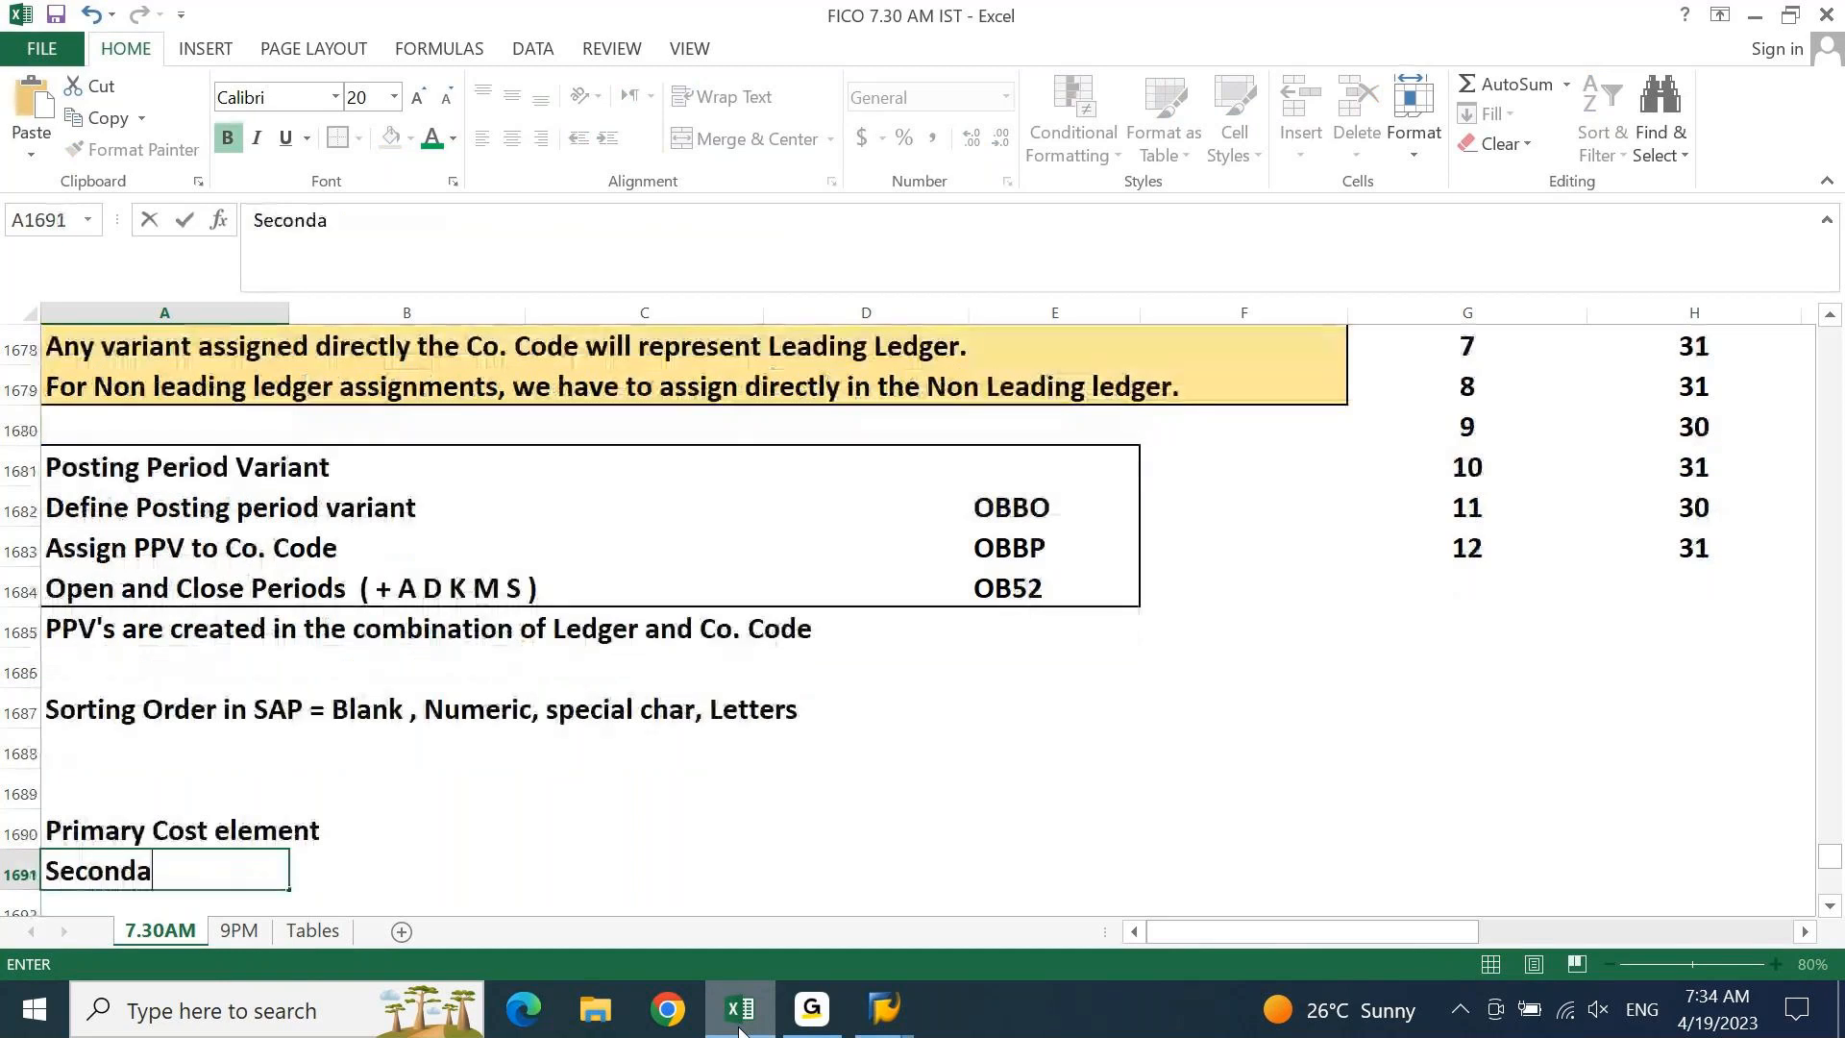
text(ry Cost element)
key(Return)
Add 'Settlement' in C1690 beside the Primary Cost element line
key(Up)
key(Up)
key(Right)
key(Right)
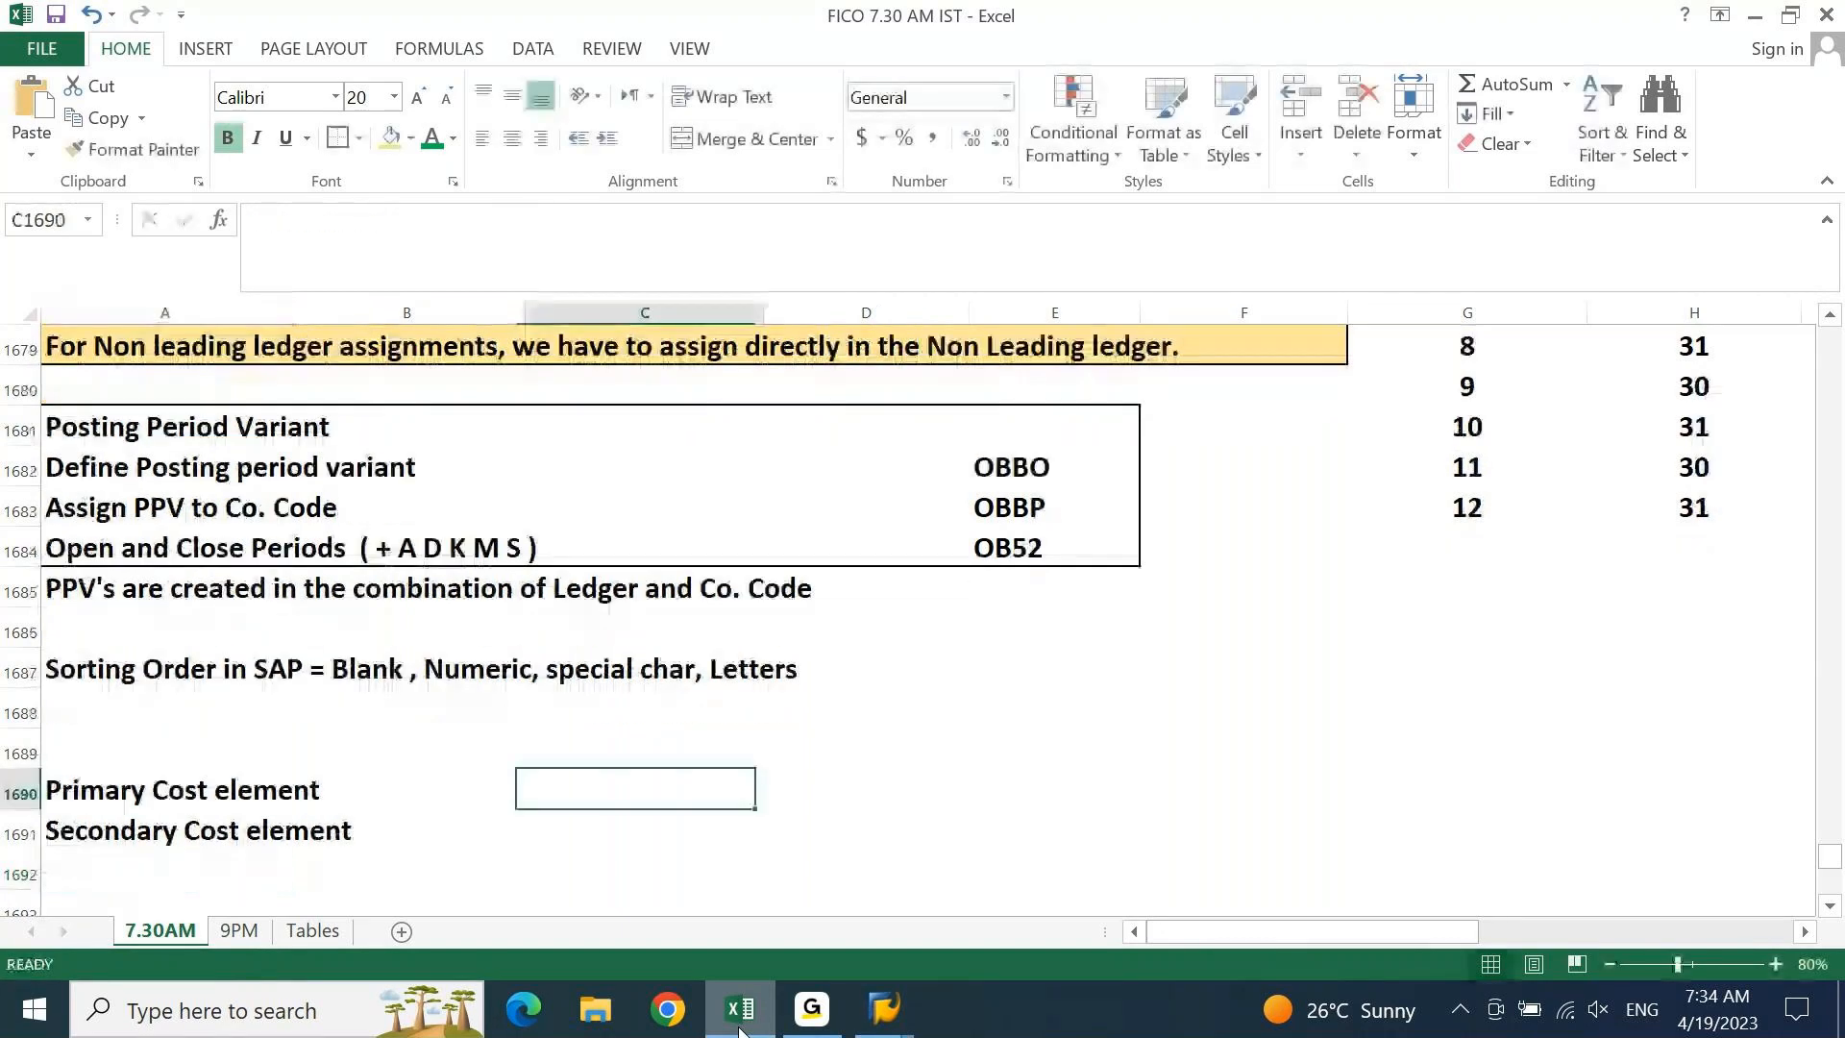
text(Settlem)
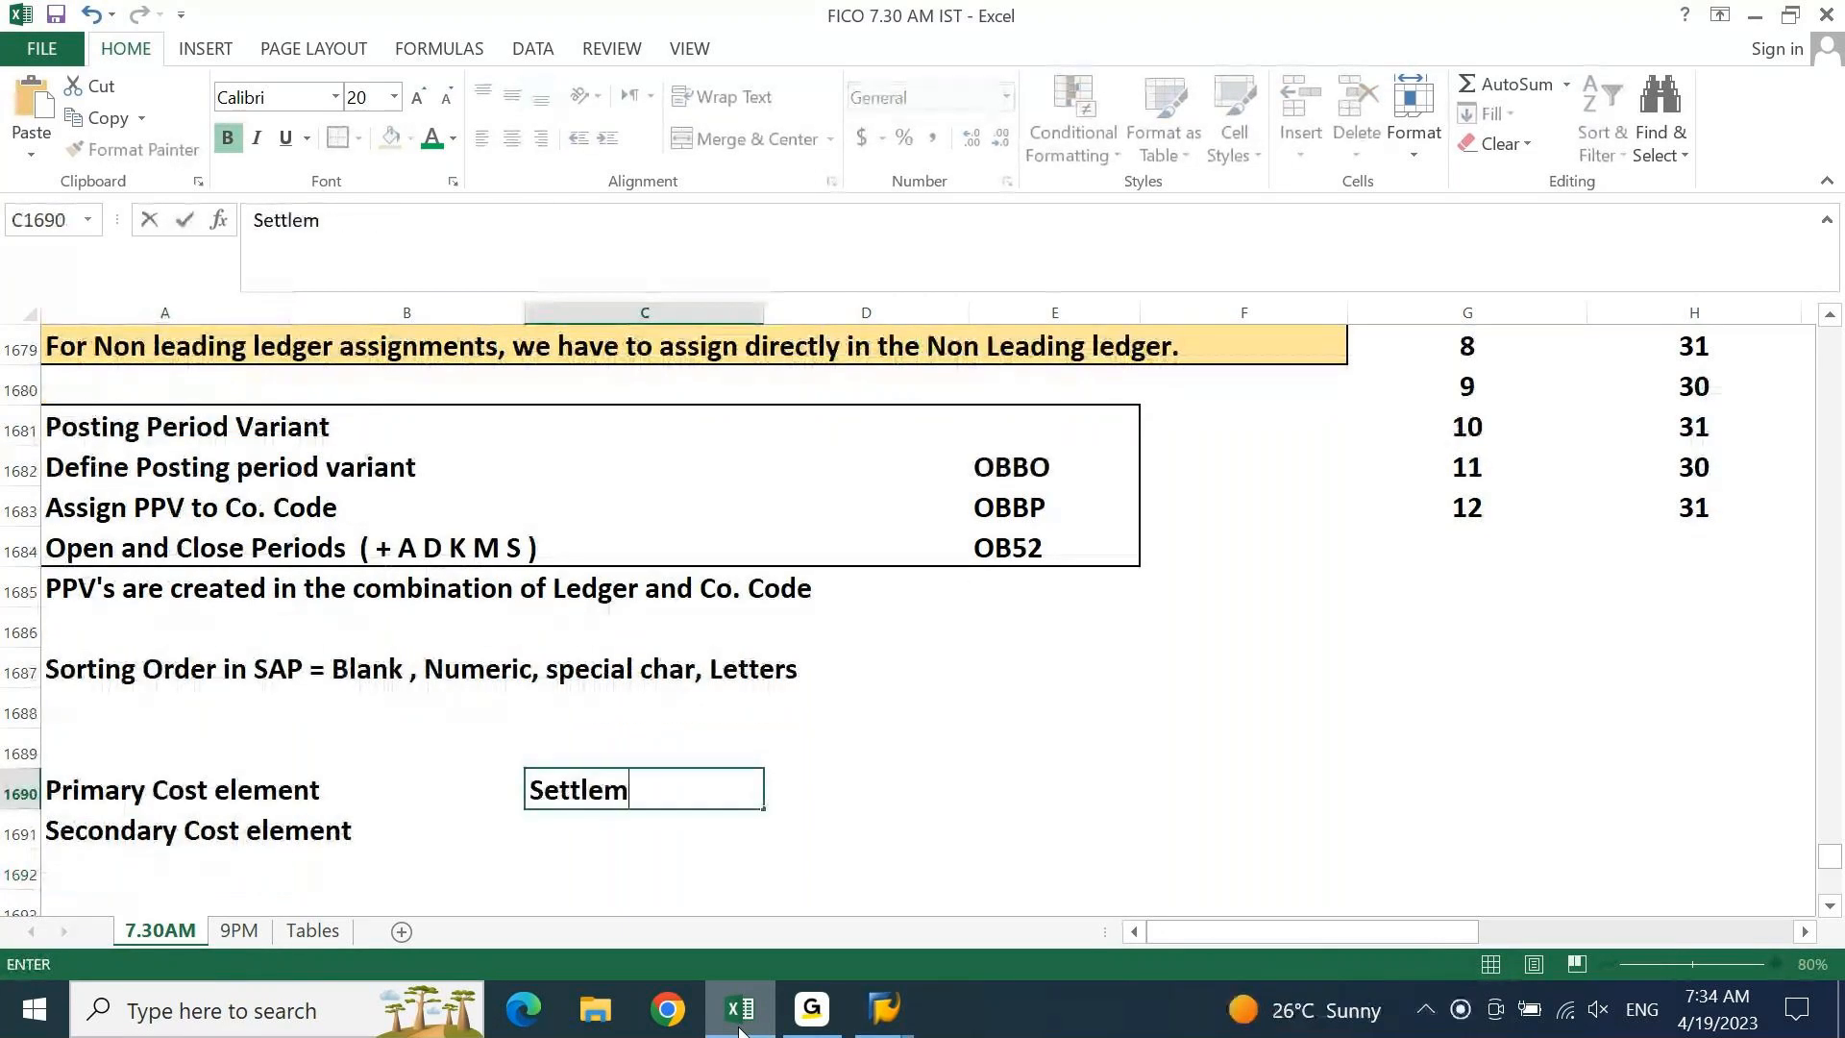
text(ent)
key(ctrl+Return)
key(Left)
key(Left)
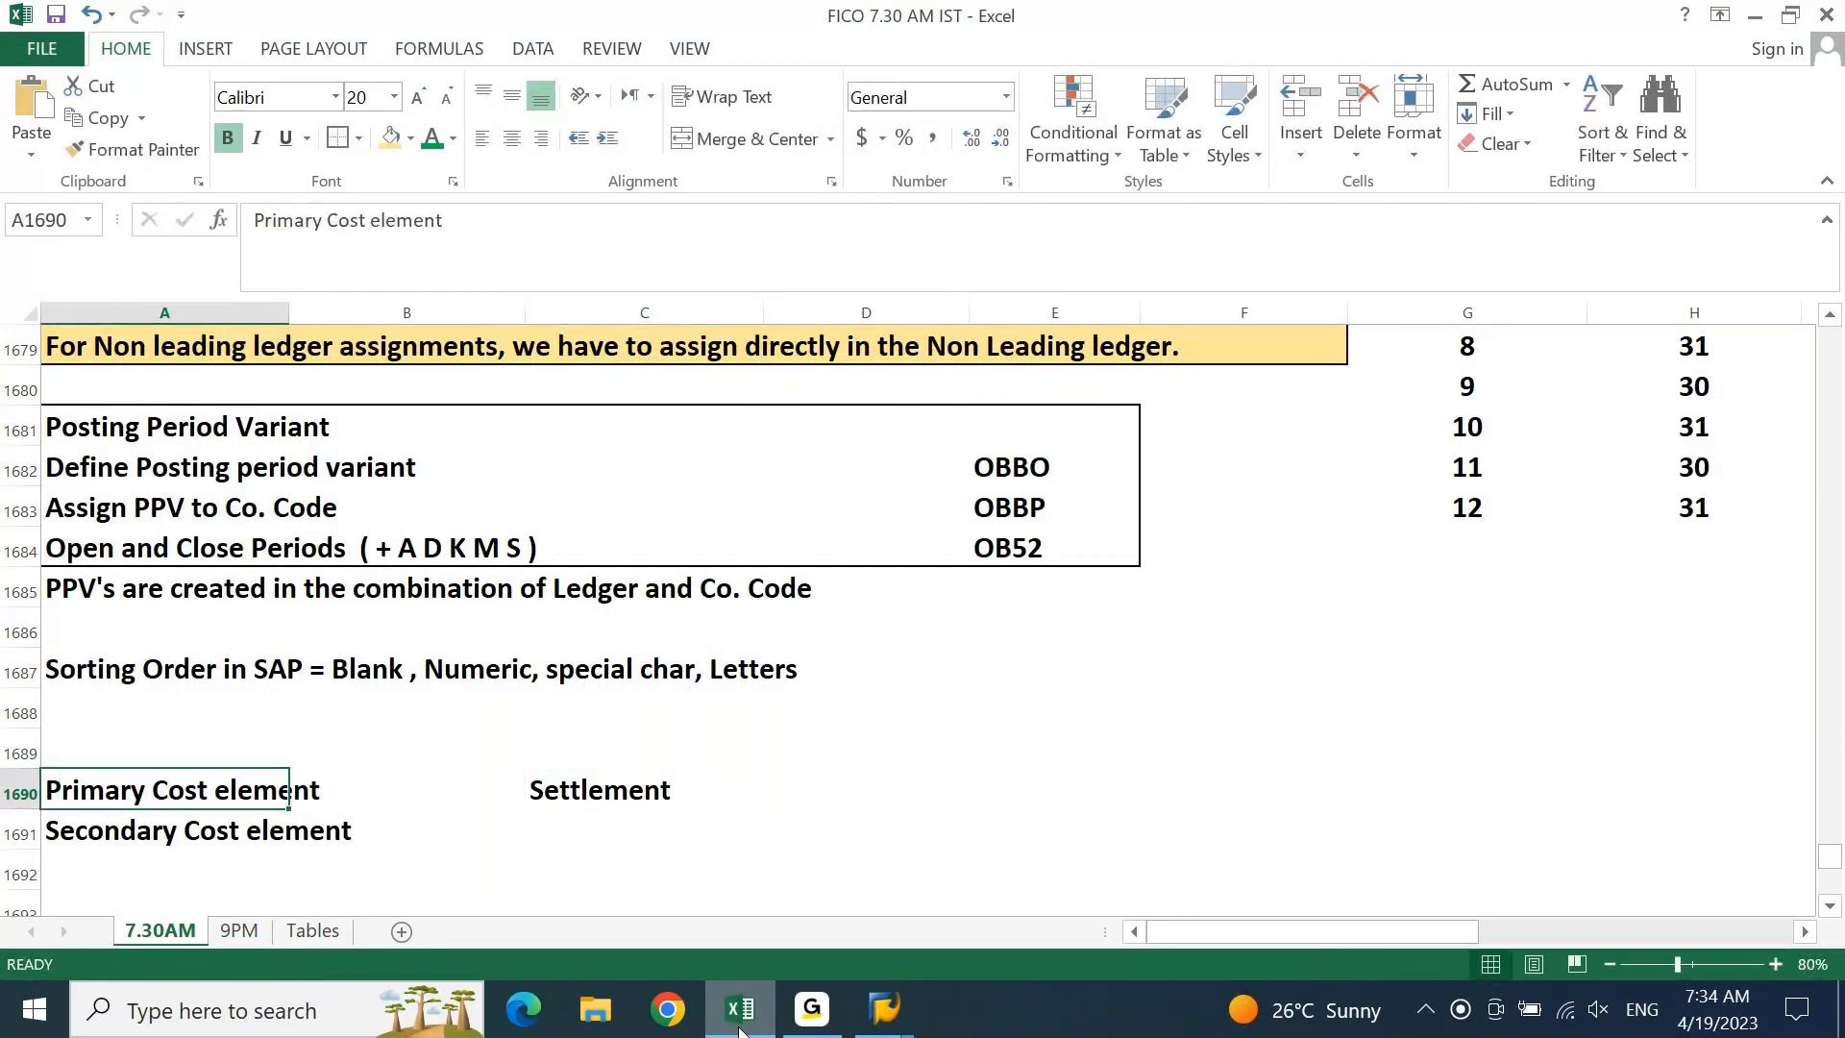
key(Down)
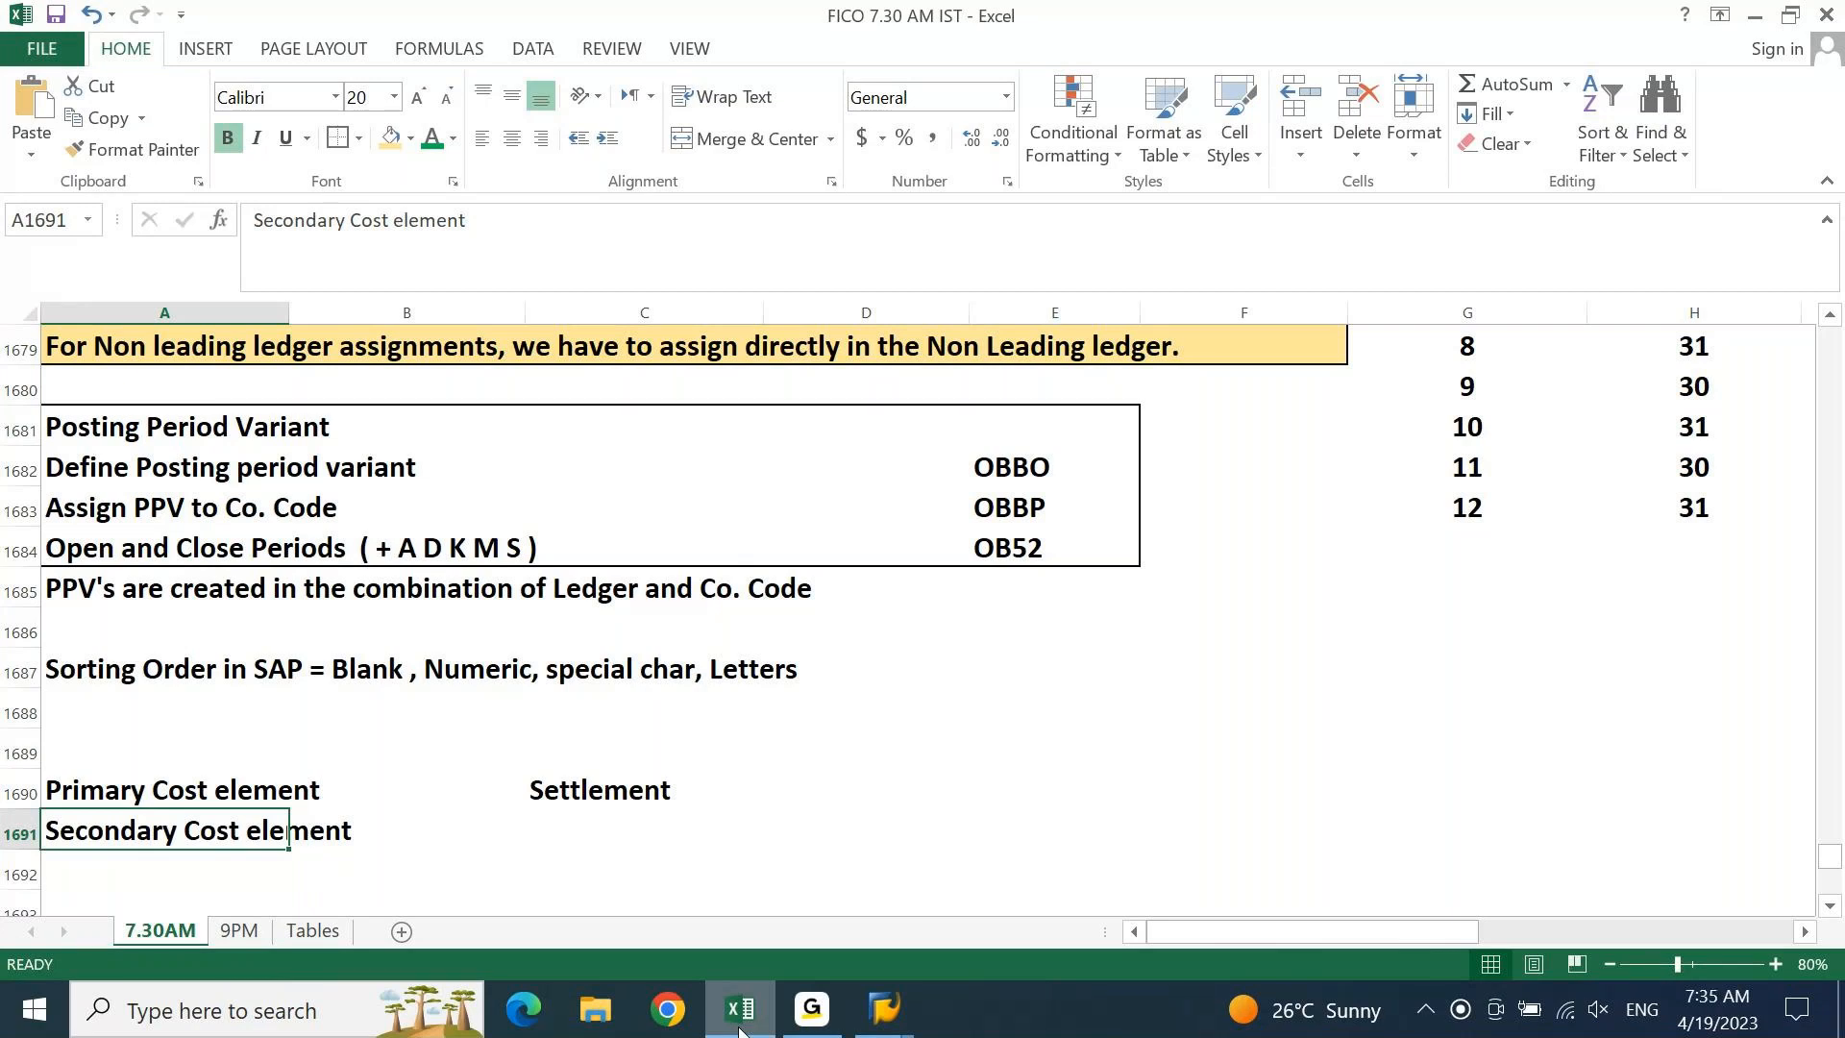
Select rows 1690–1691 holding the Primary and Secondary Cost element lines
key(Up)
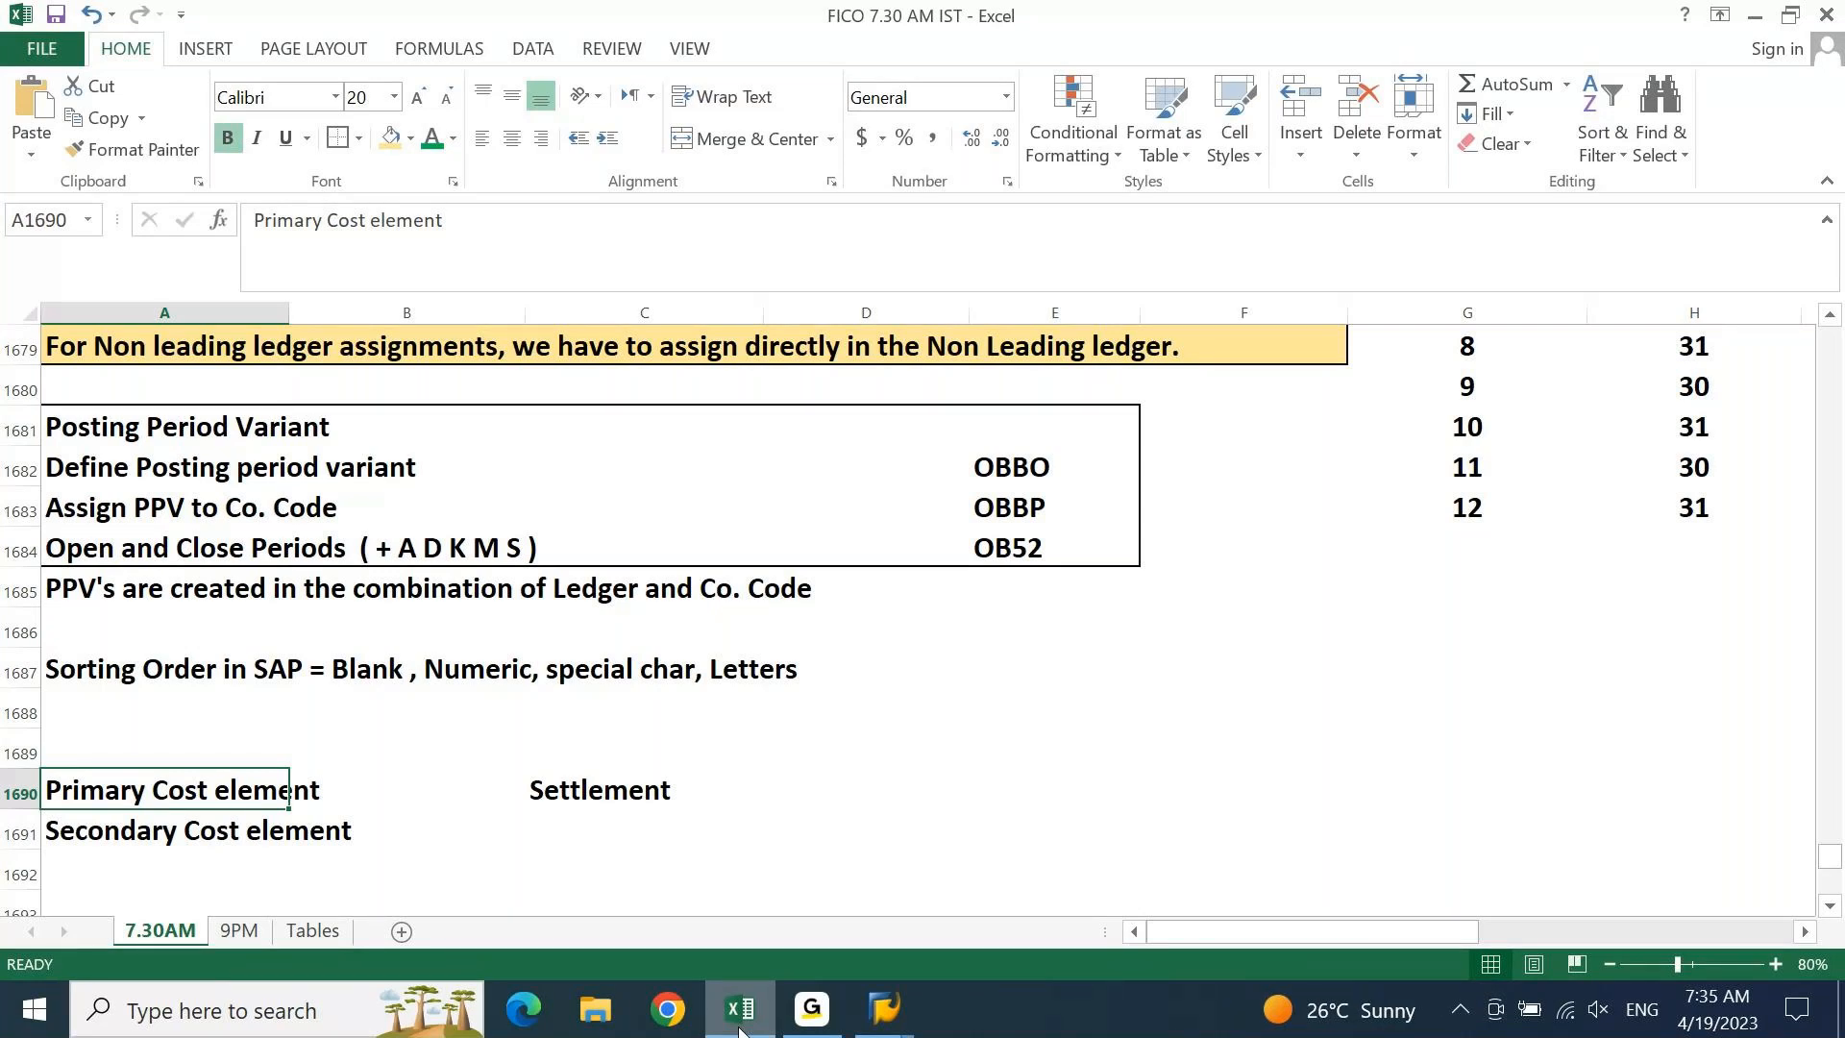
key(shift+space)
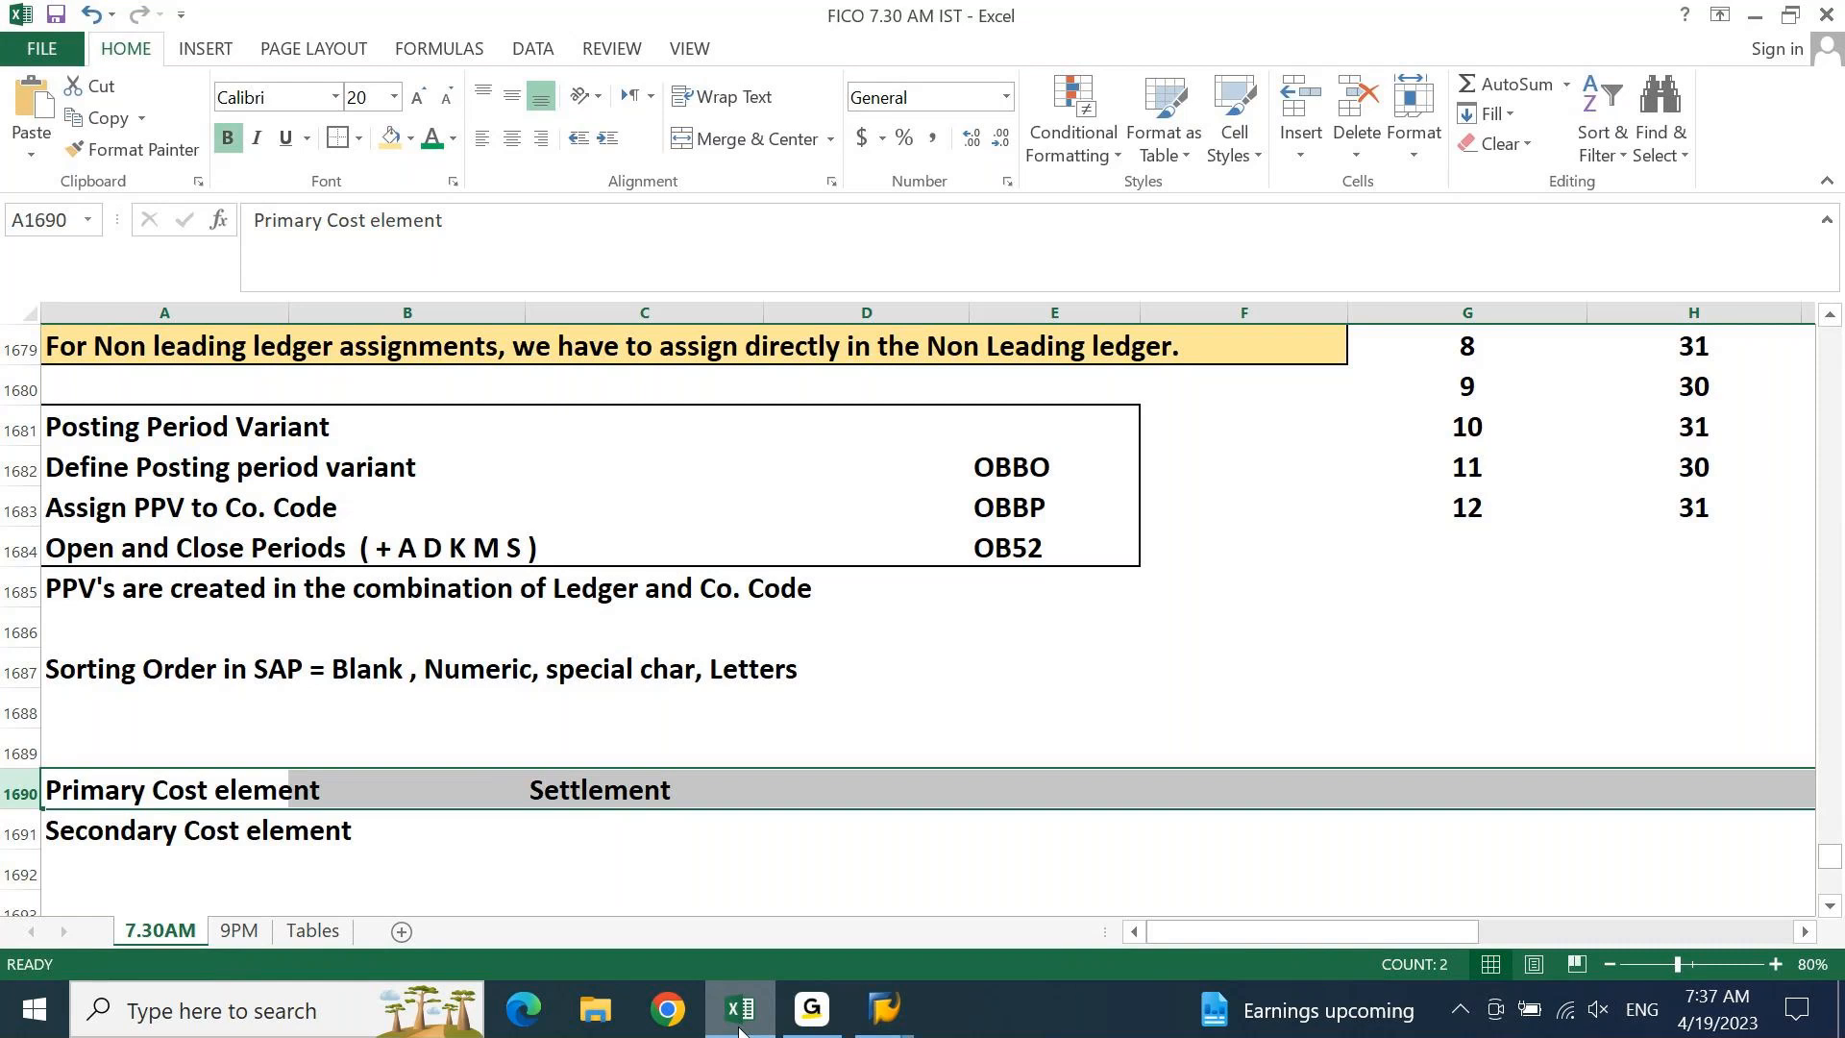
key(shift+Down)
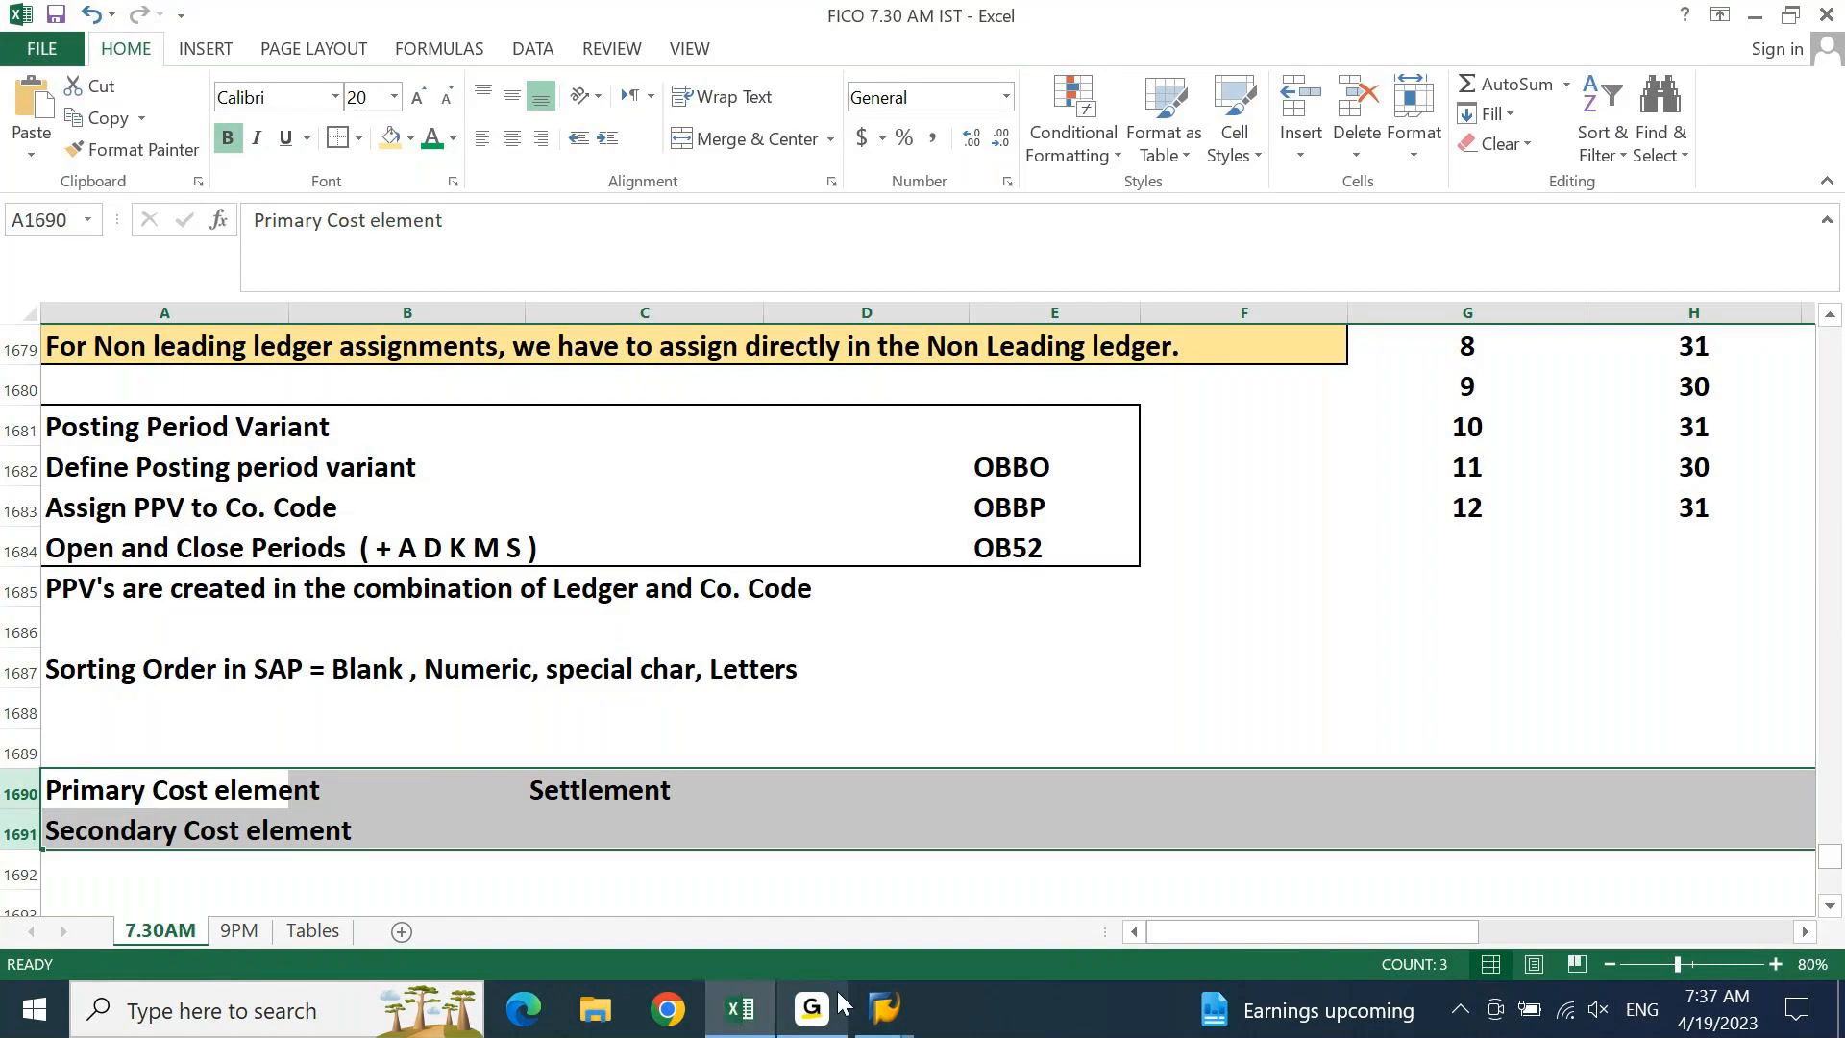